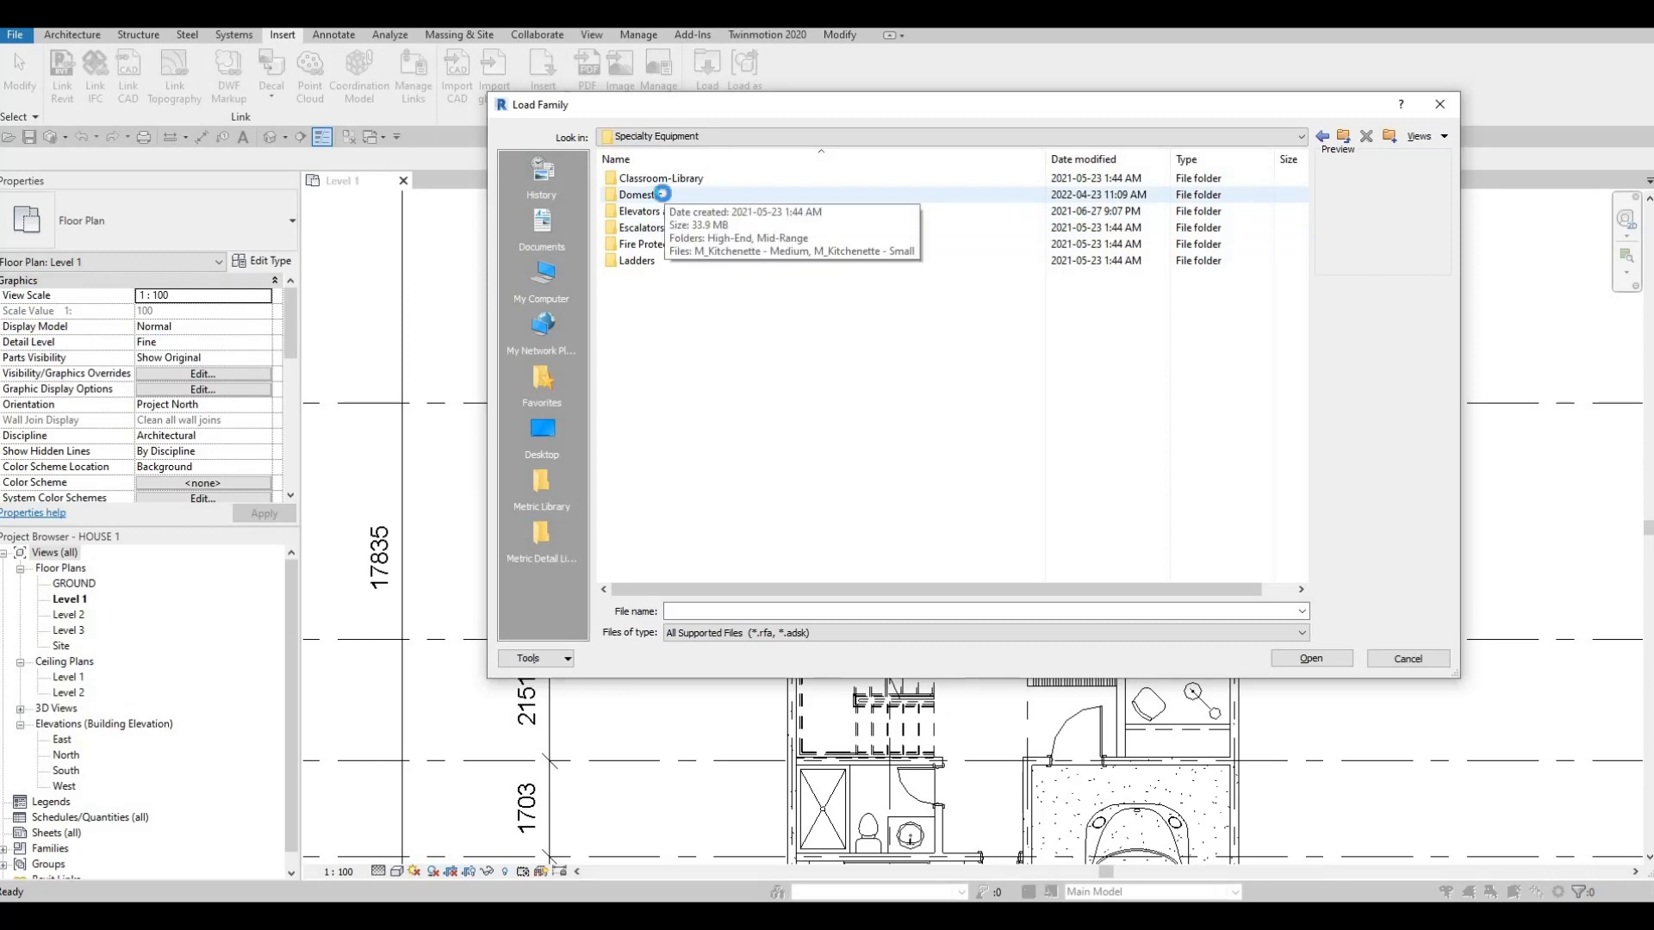
- Load the M_Cooktop-Gas family from the Domestic Mid-Range folder of Specialty Equipment
double_click(681, 195)
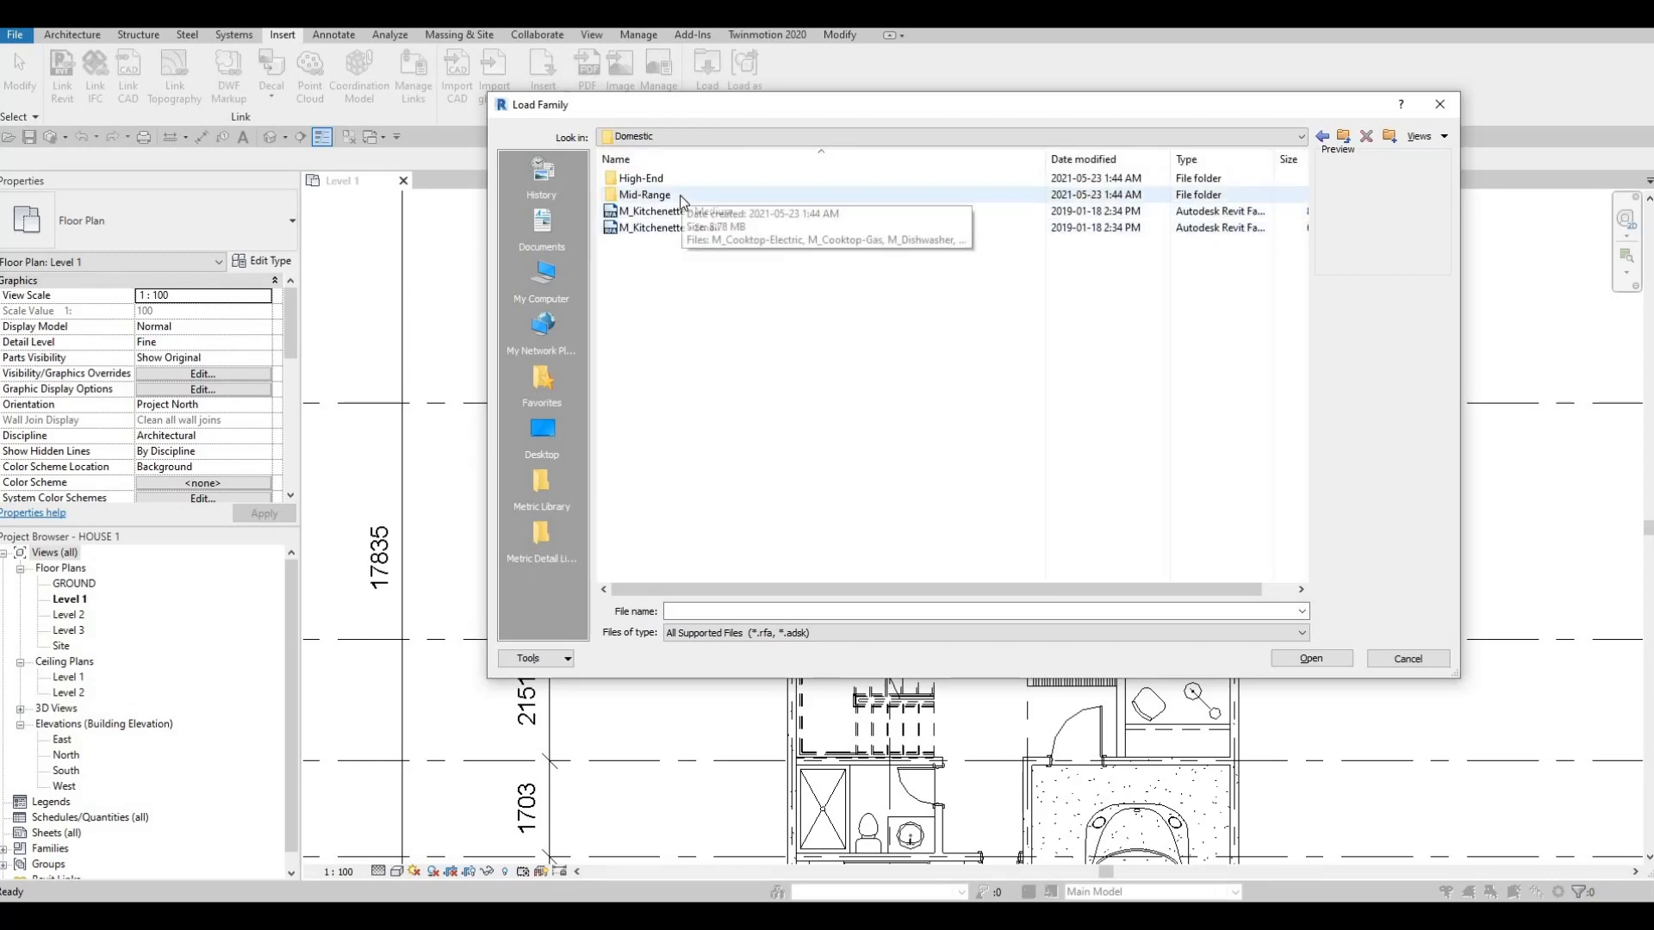
double_click(680, 196)
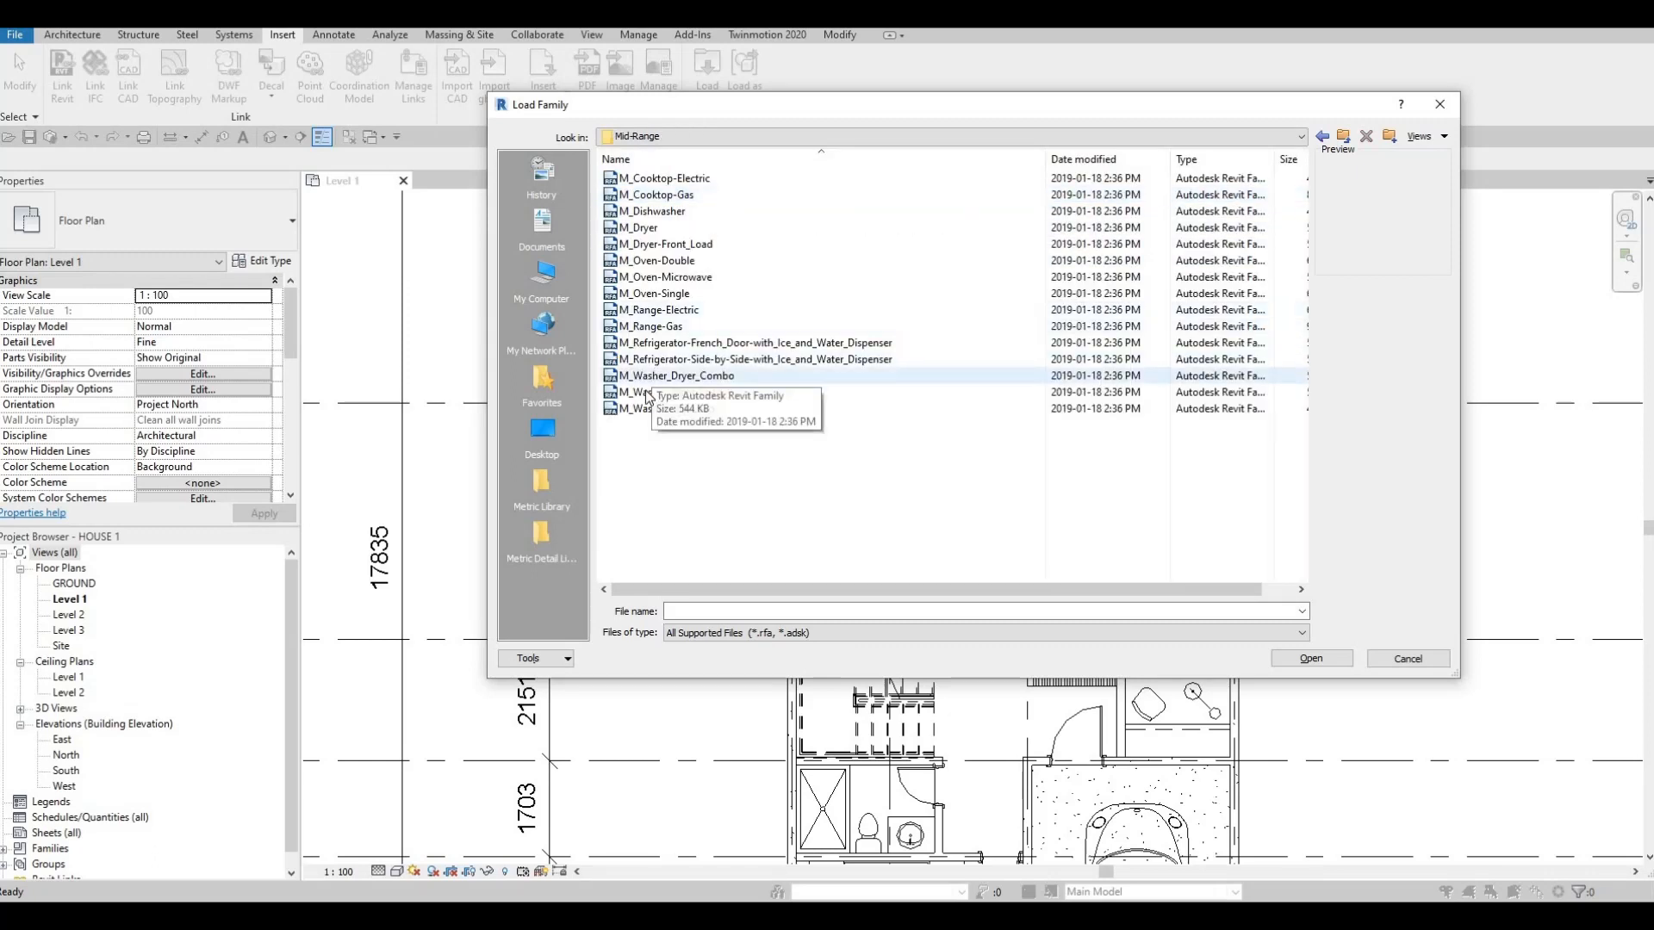
click(655, 377)
click(655, 392)
click(654, 343)
click(644, 327)
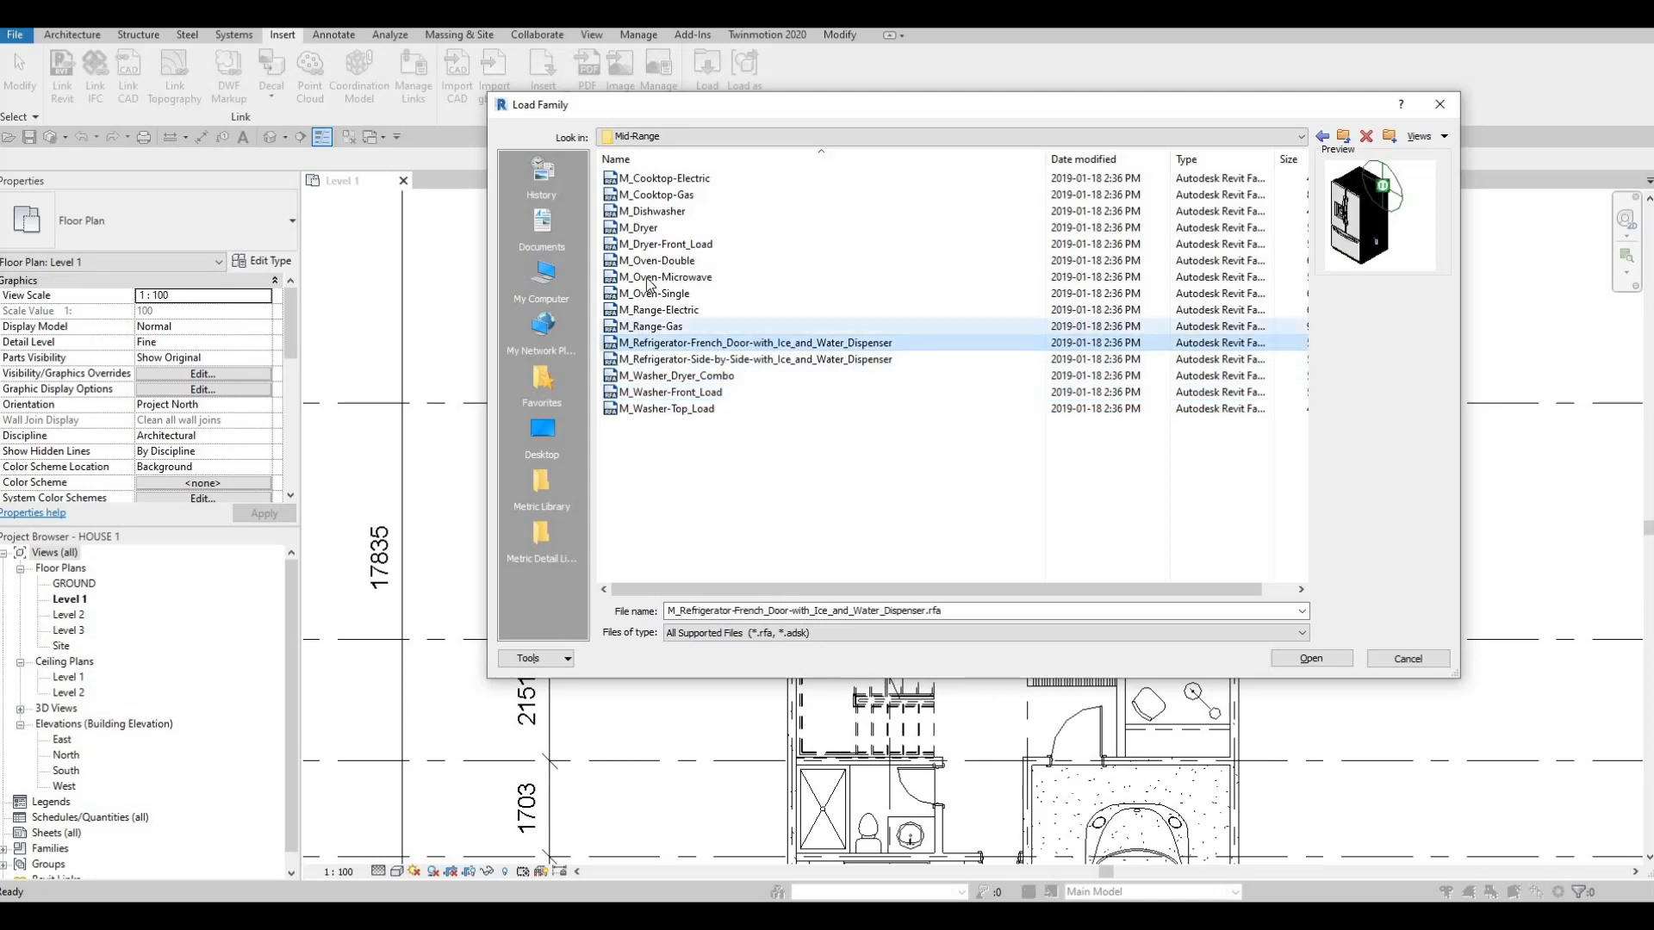
click(671, 181)
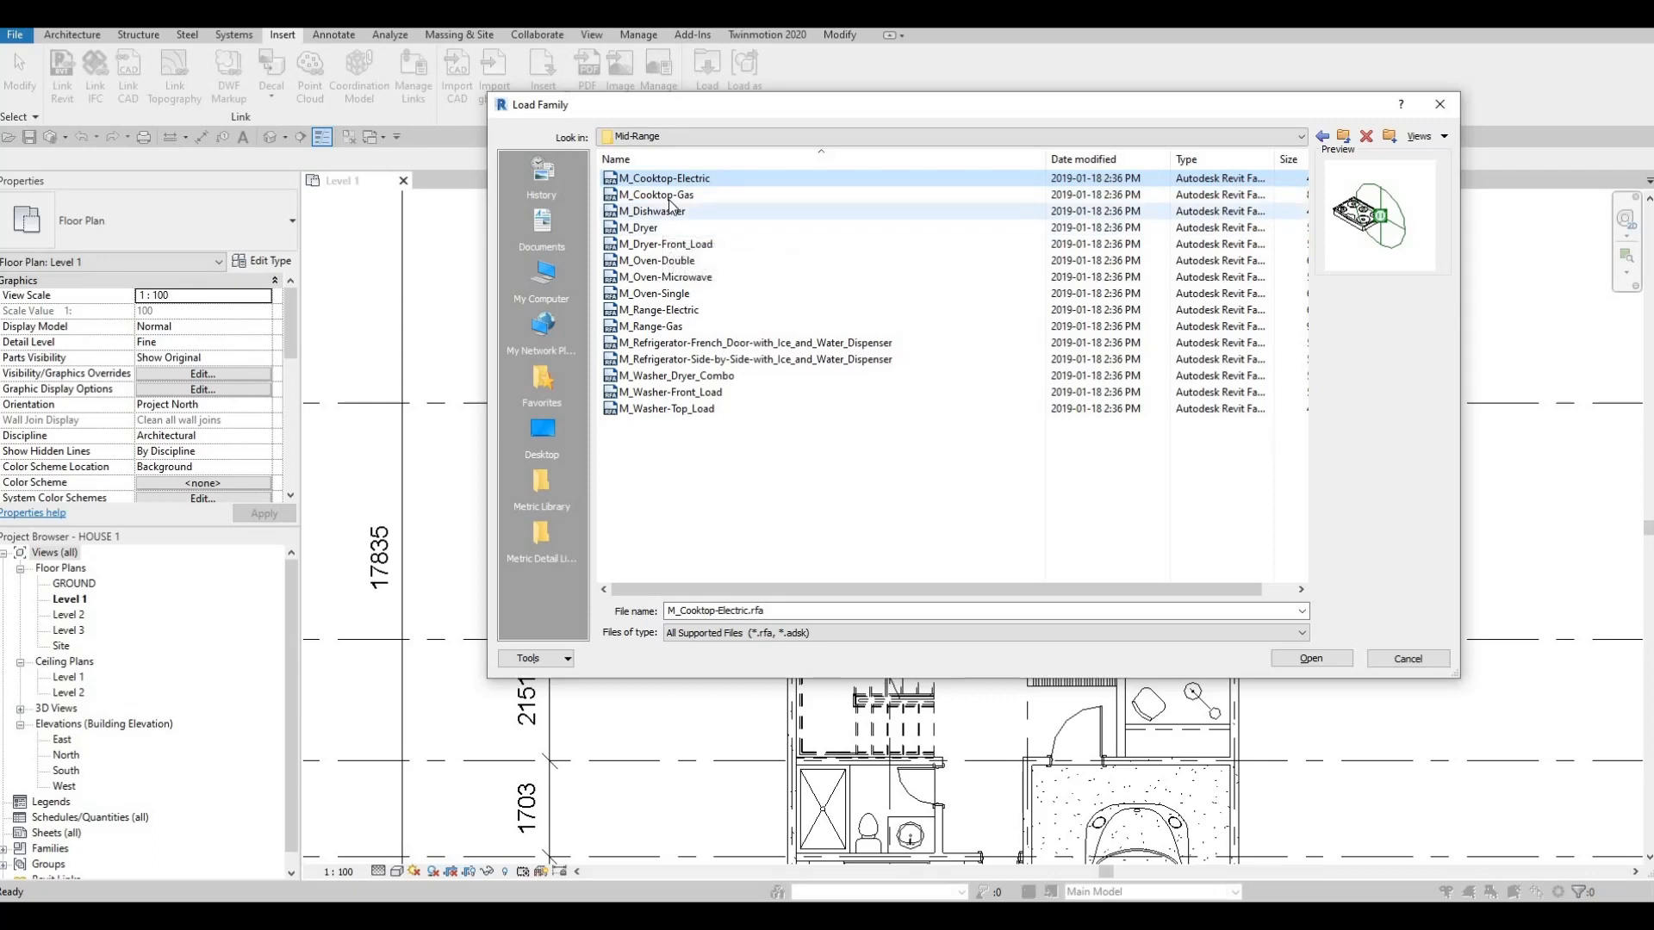
click(663, 195)
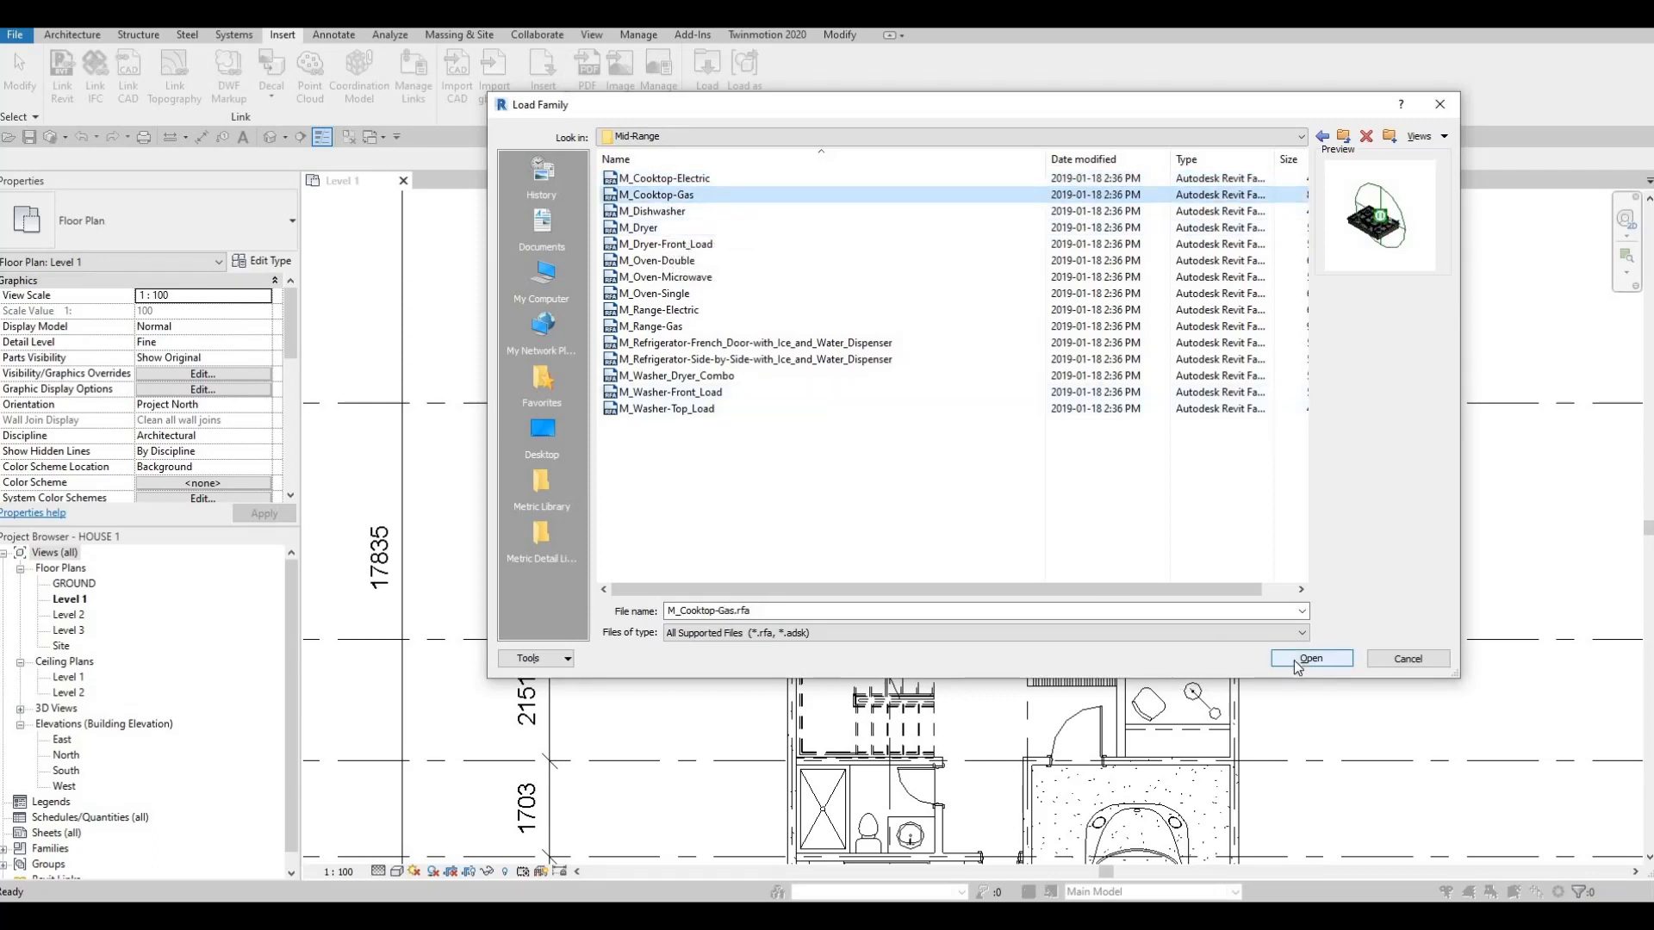
key(Return)
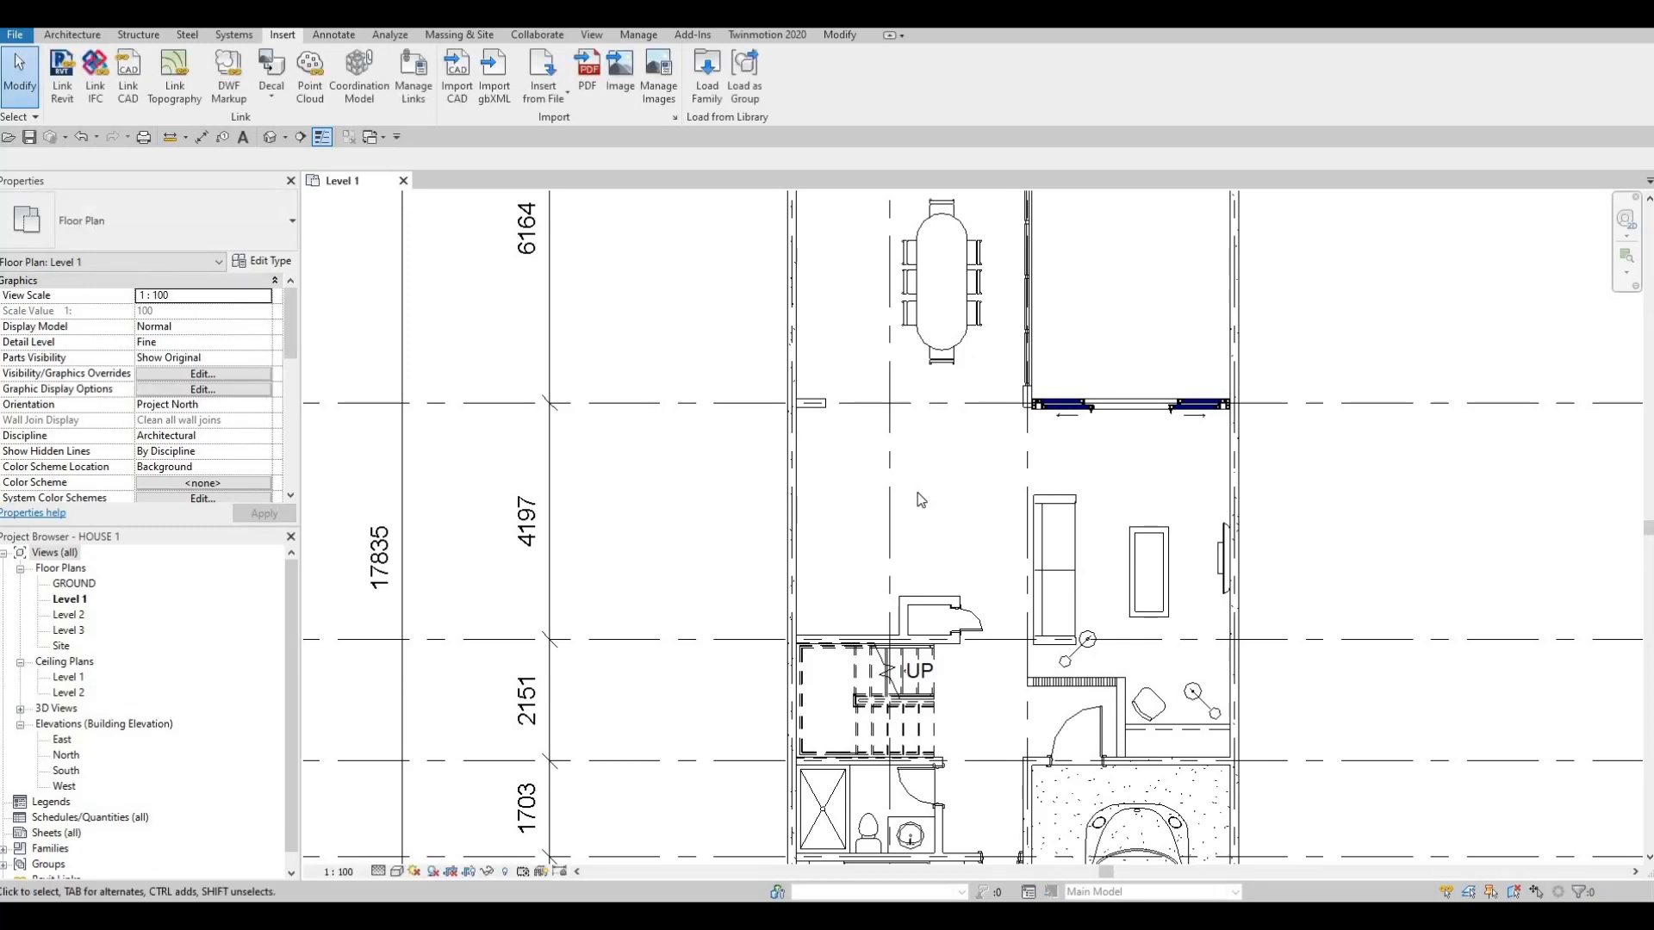
- Place the 900mm gas cooktop, rotated with its back against the exterior wall, about 600 mm below the short interior wall's gridline
key(c)
key(m)
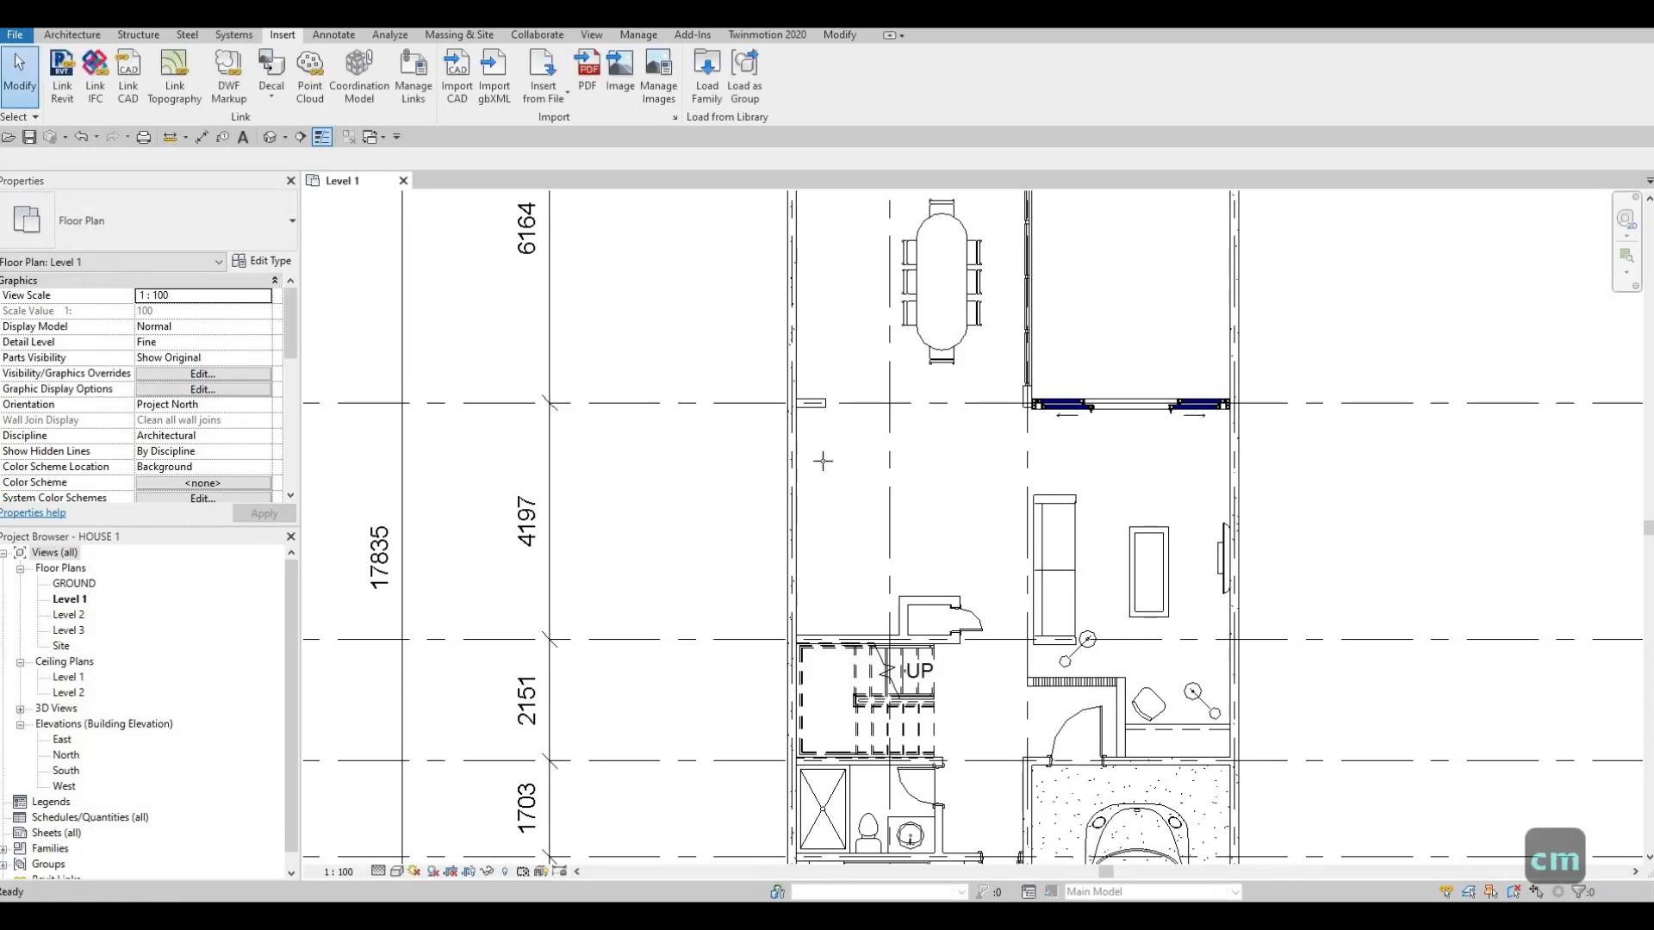
scroll(830, 437, up, 4)
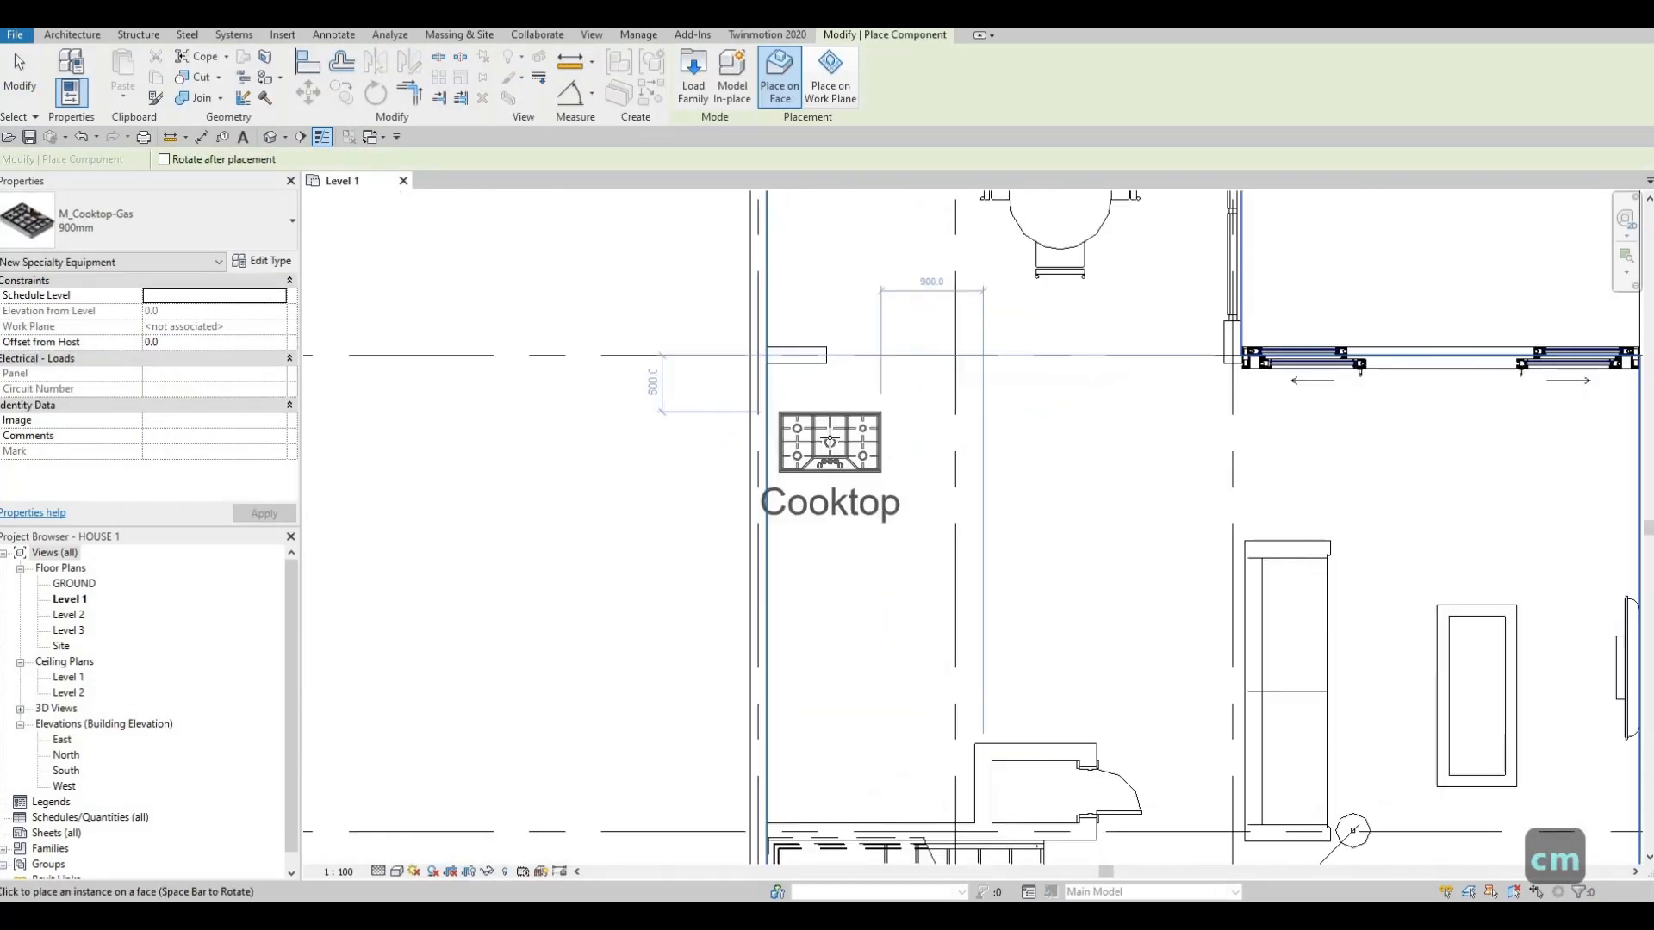
key(space)
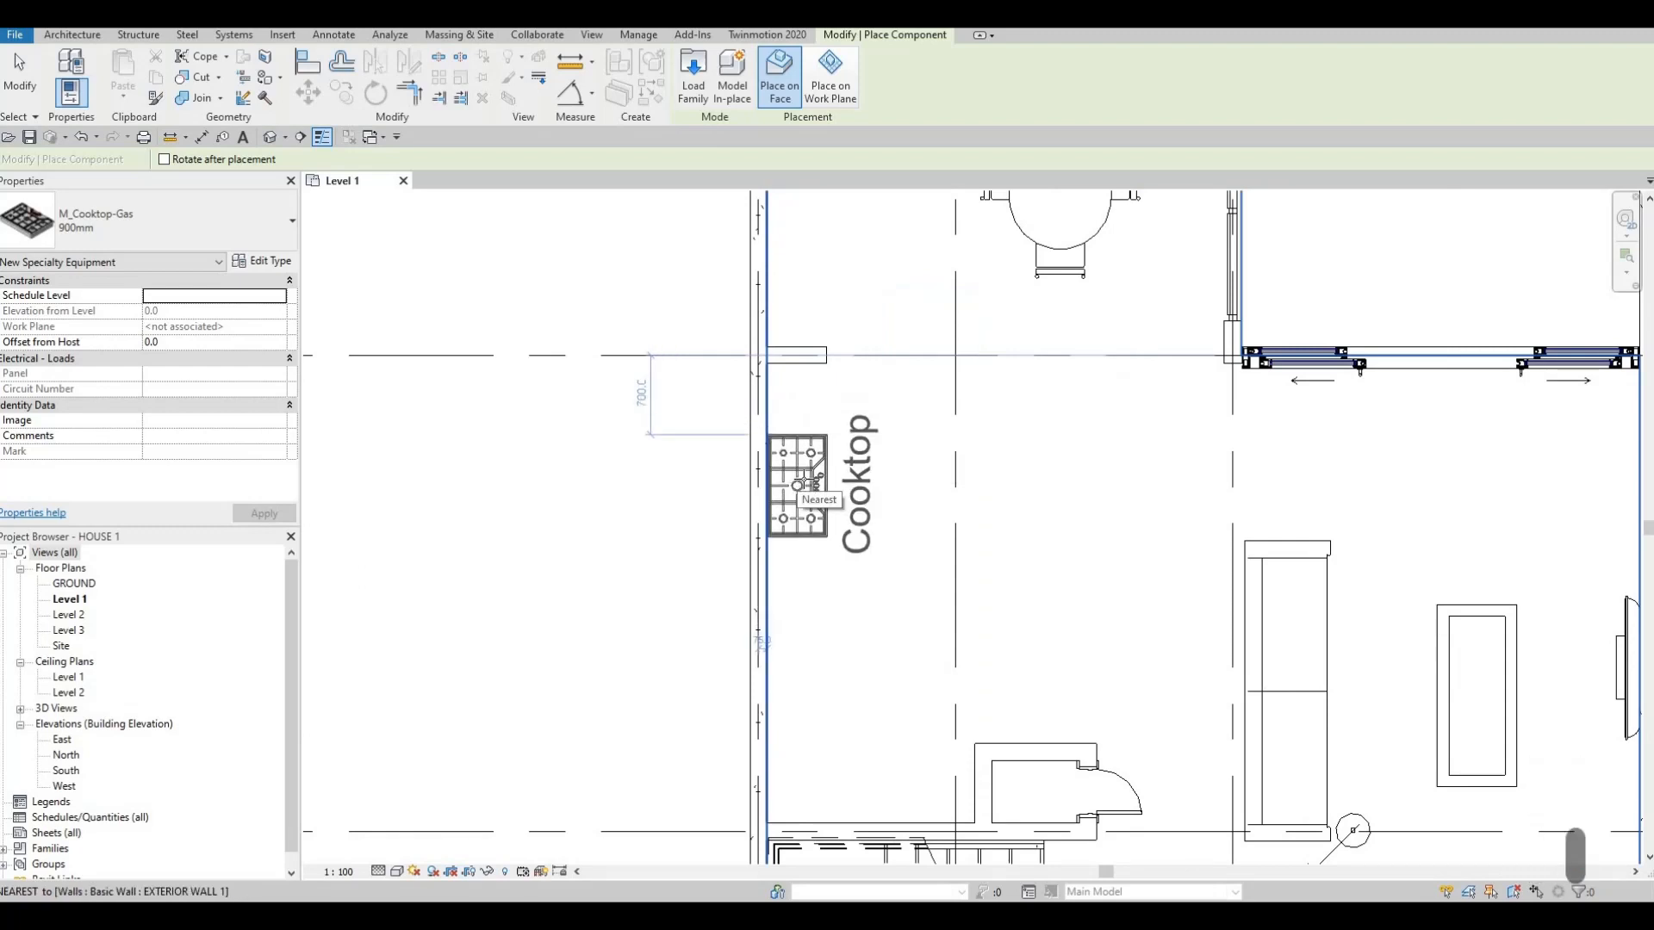
click(836, 366)
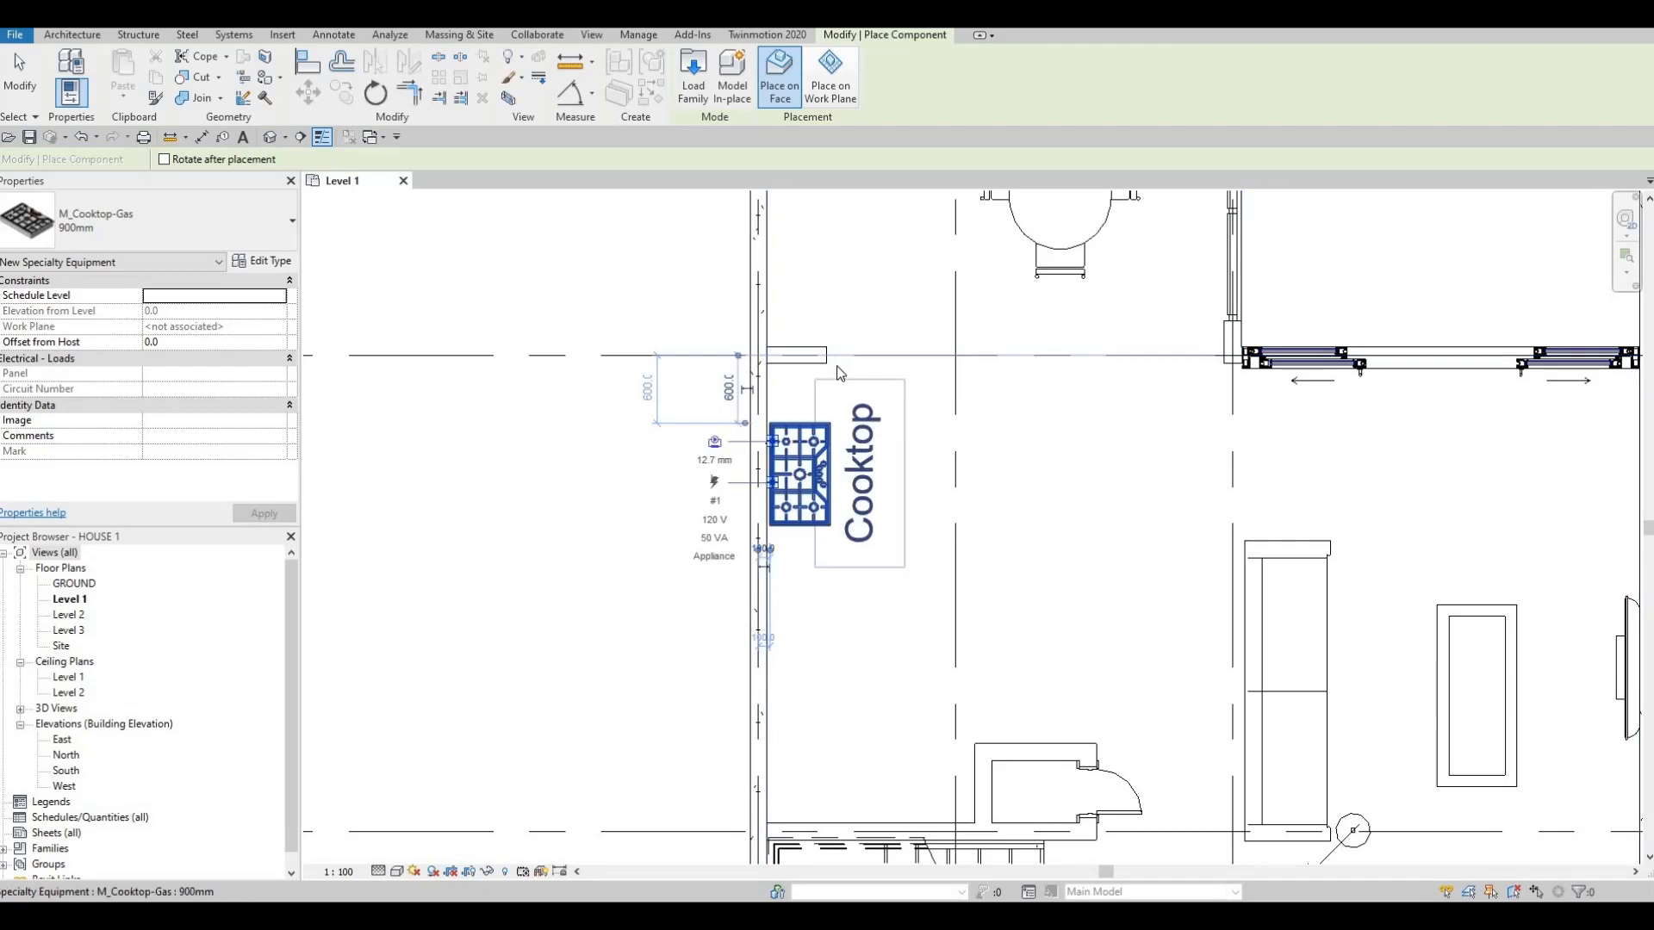
key(Escape)
key(Escape)
- Set the length of the short interior wall above the cooktop to 800 mm
scroll(827, 362, up, 1)
click(822, 353)
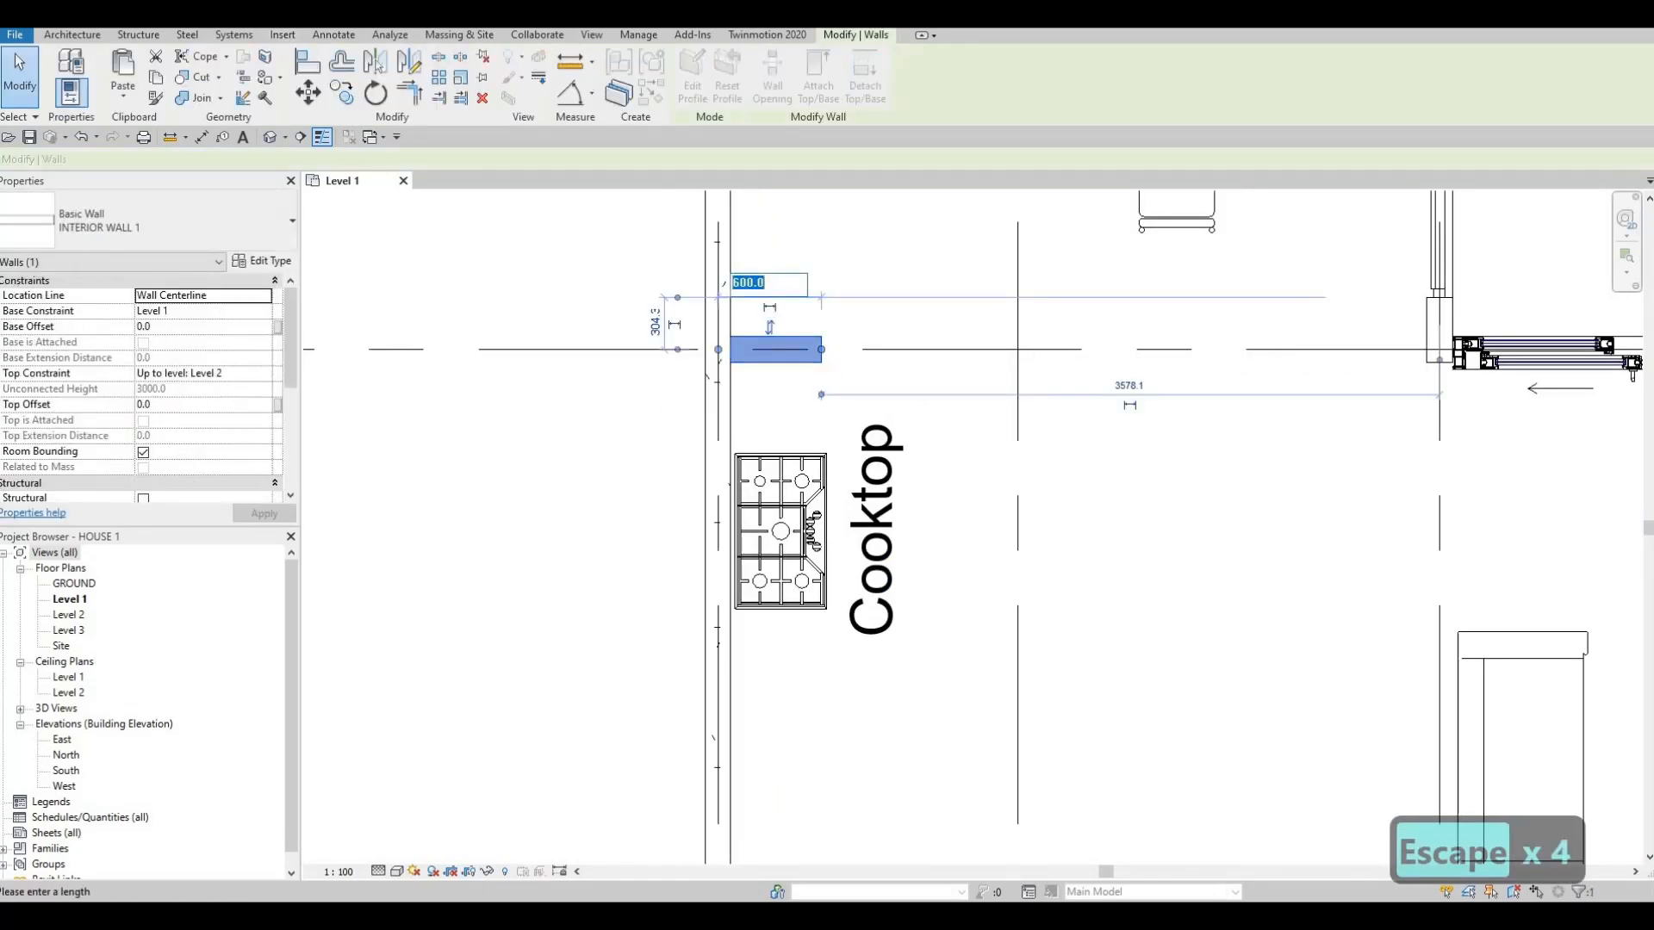
text(800)
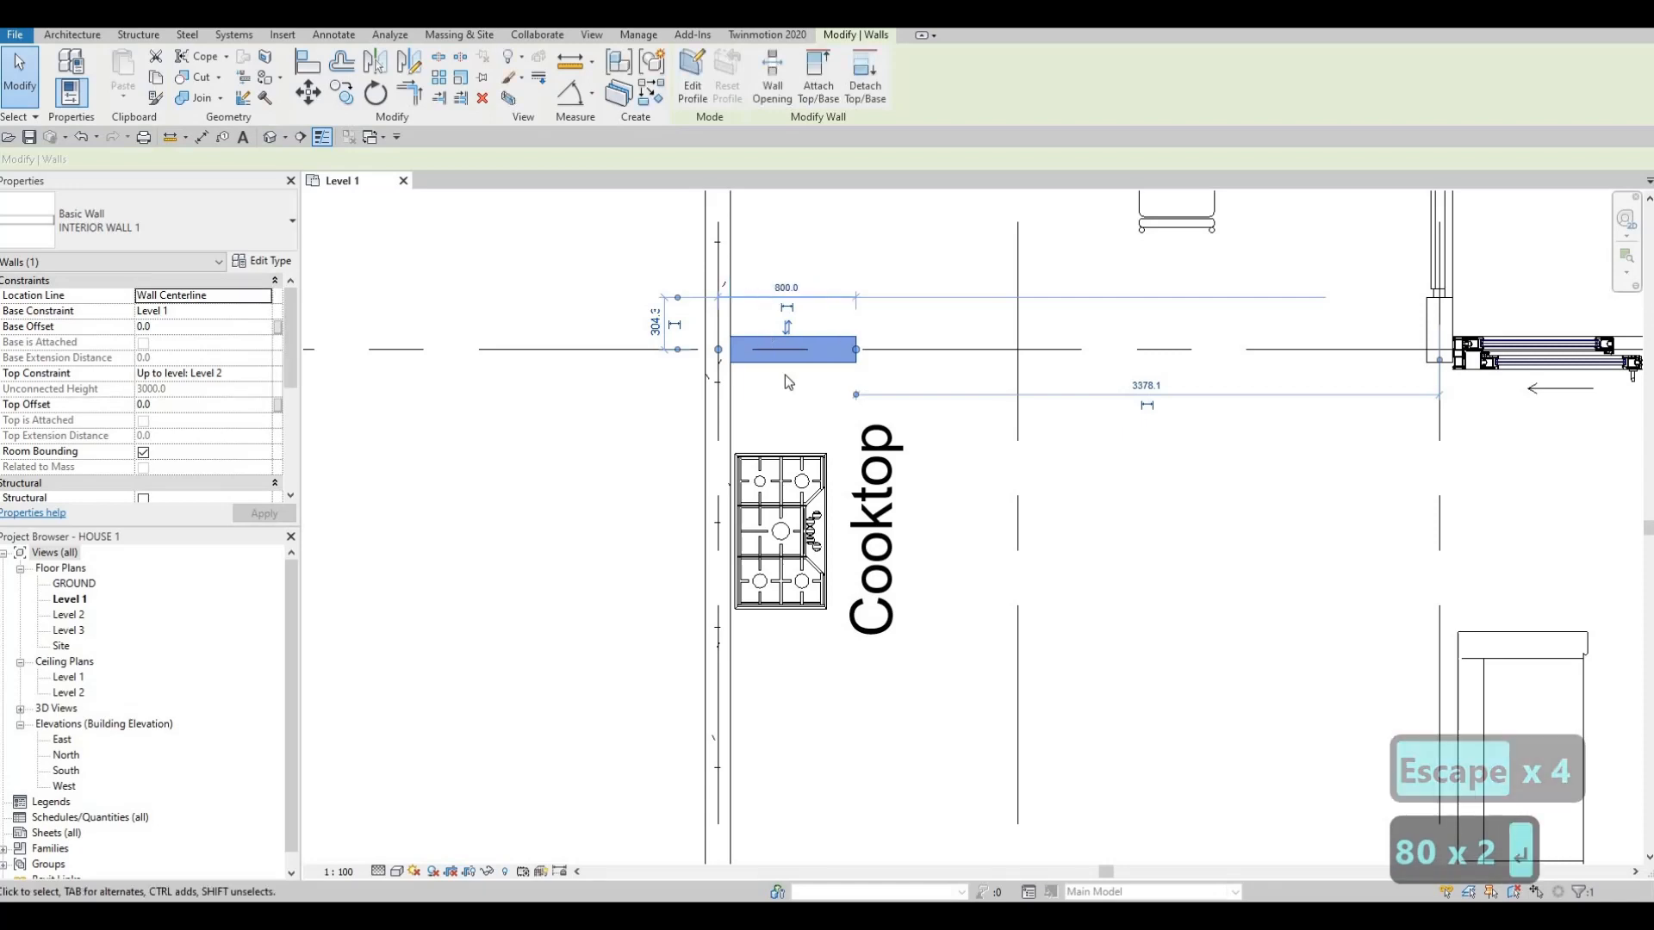
key(Return)
key(Escape)
key(Escape)
key(Escape)
scroll(815, 333, down, 1)
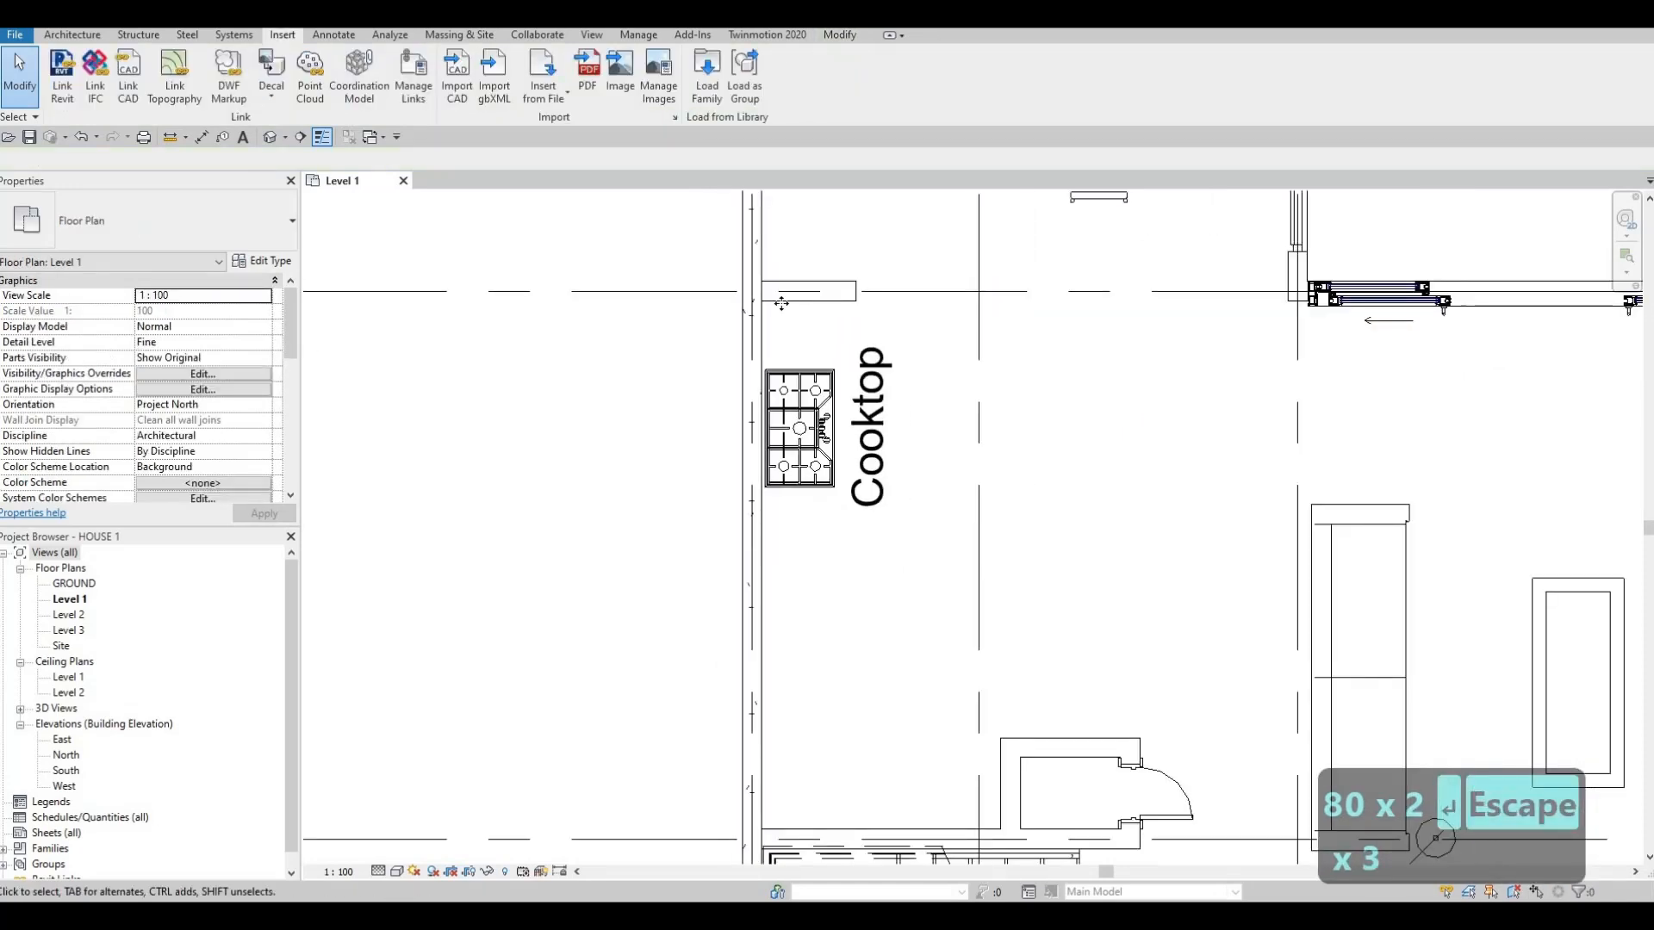
click(806, 293)
key(Escape)
key(Escape)
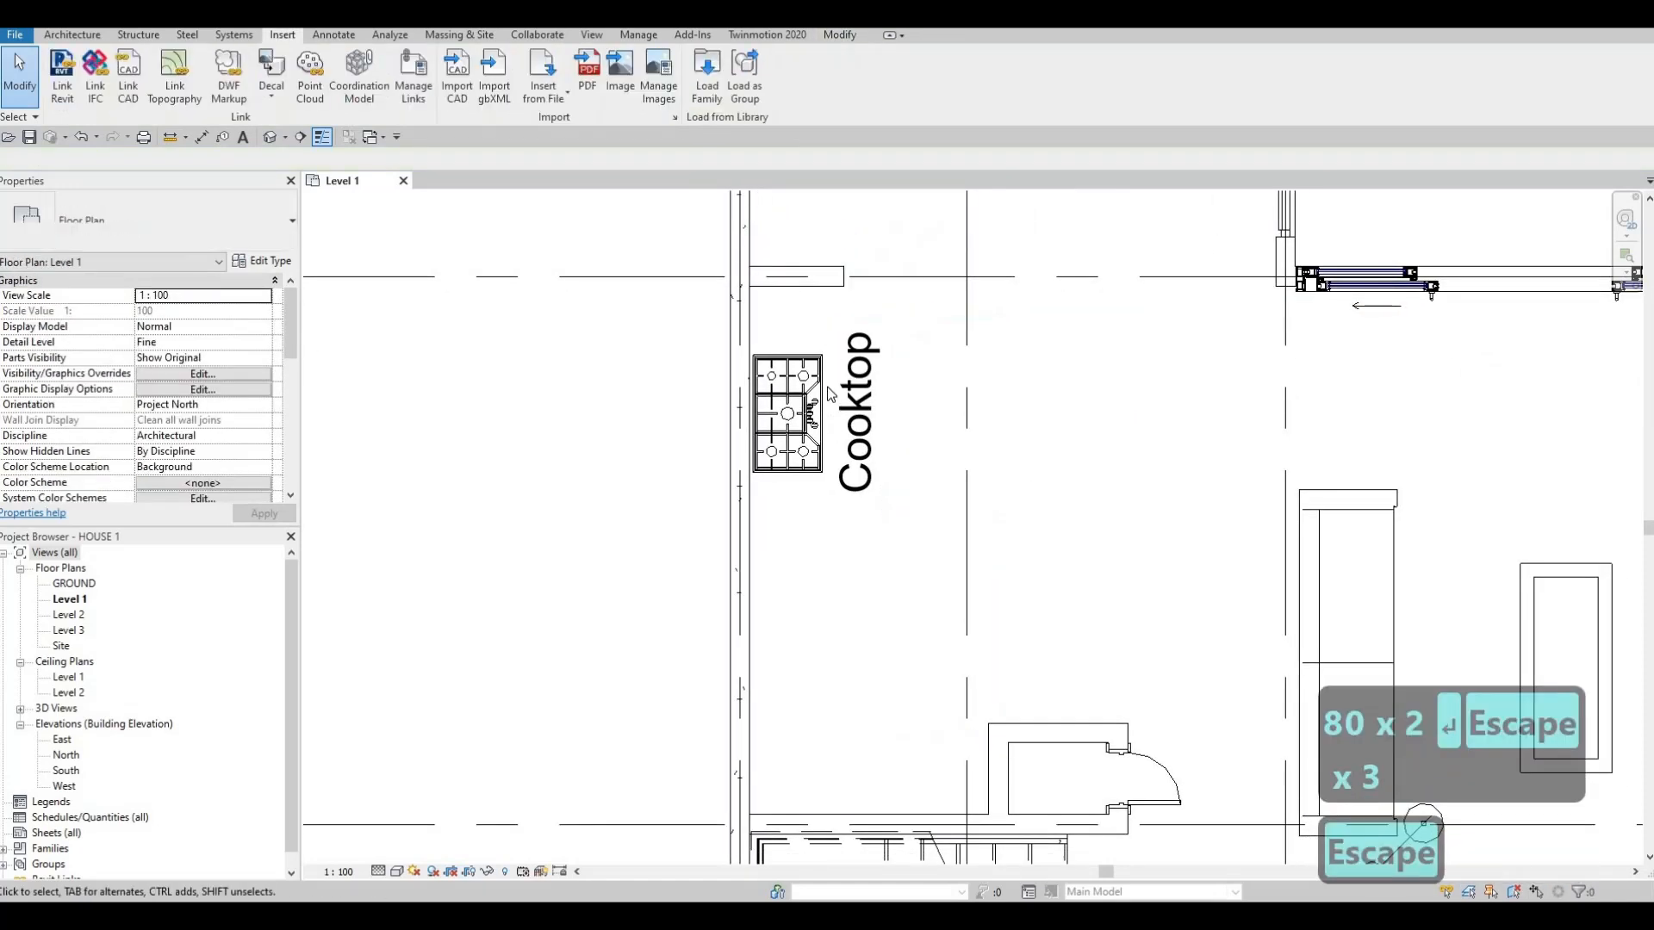
- Set the distance from the closet's upper wall to the gridline along the staircase to 800 mm
scroll(833, 254, up, 2)
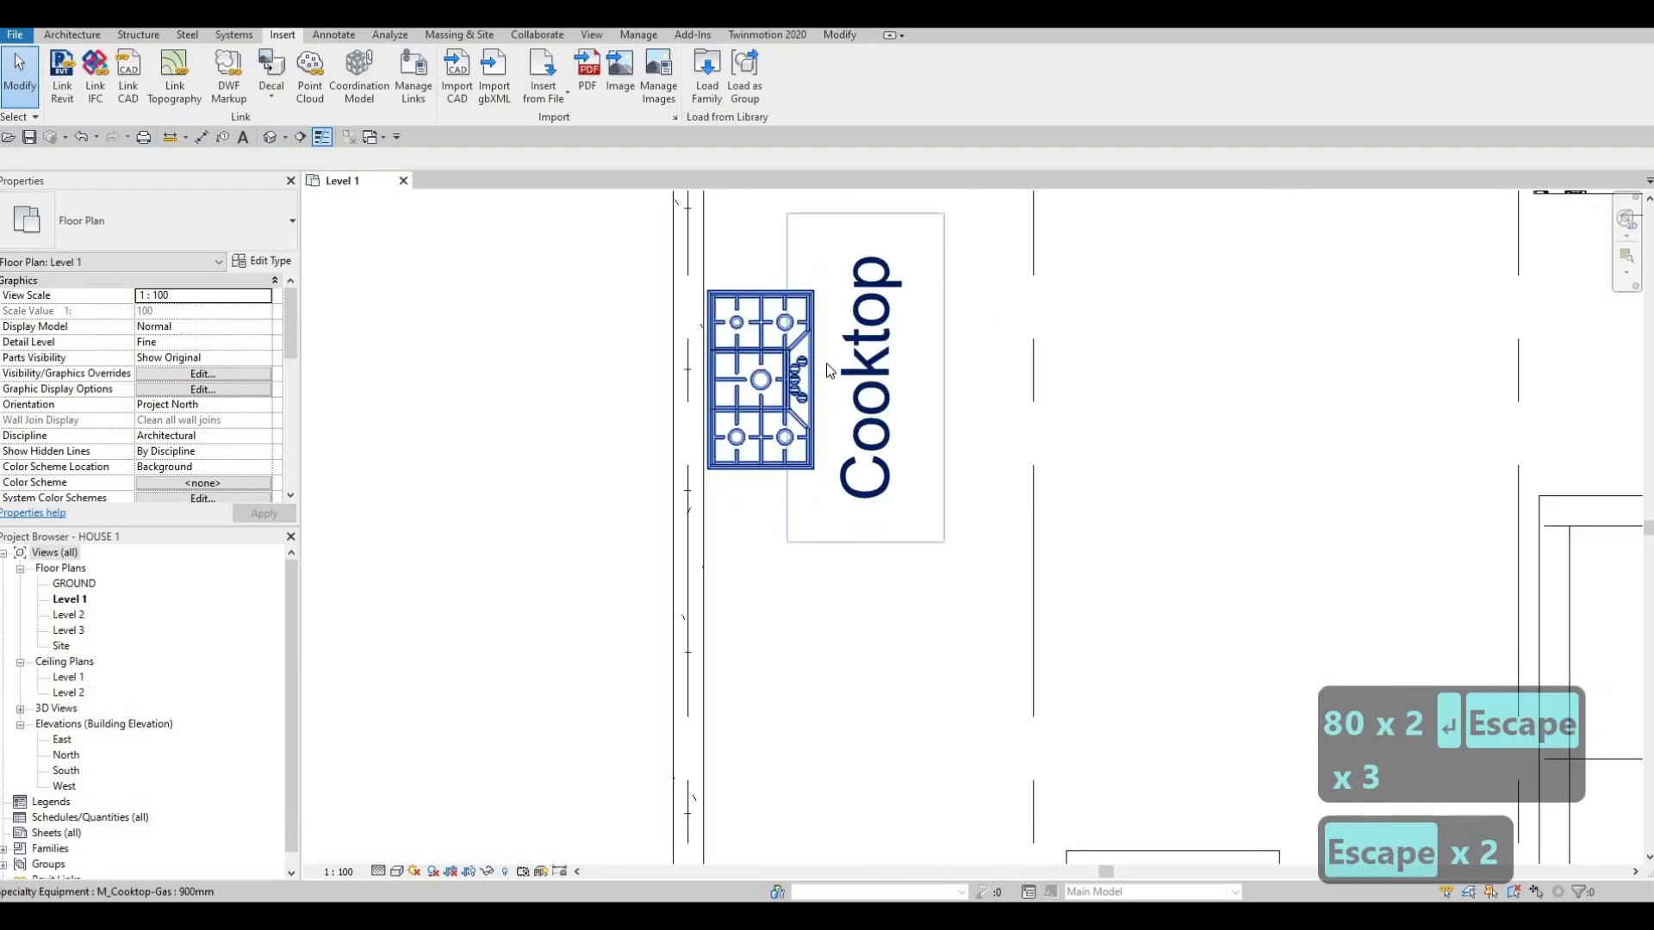
scroll(829, 370, down, 3)
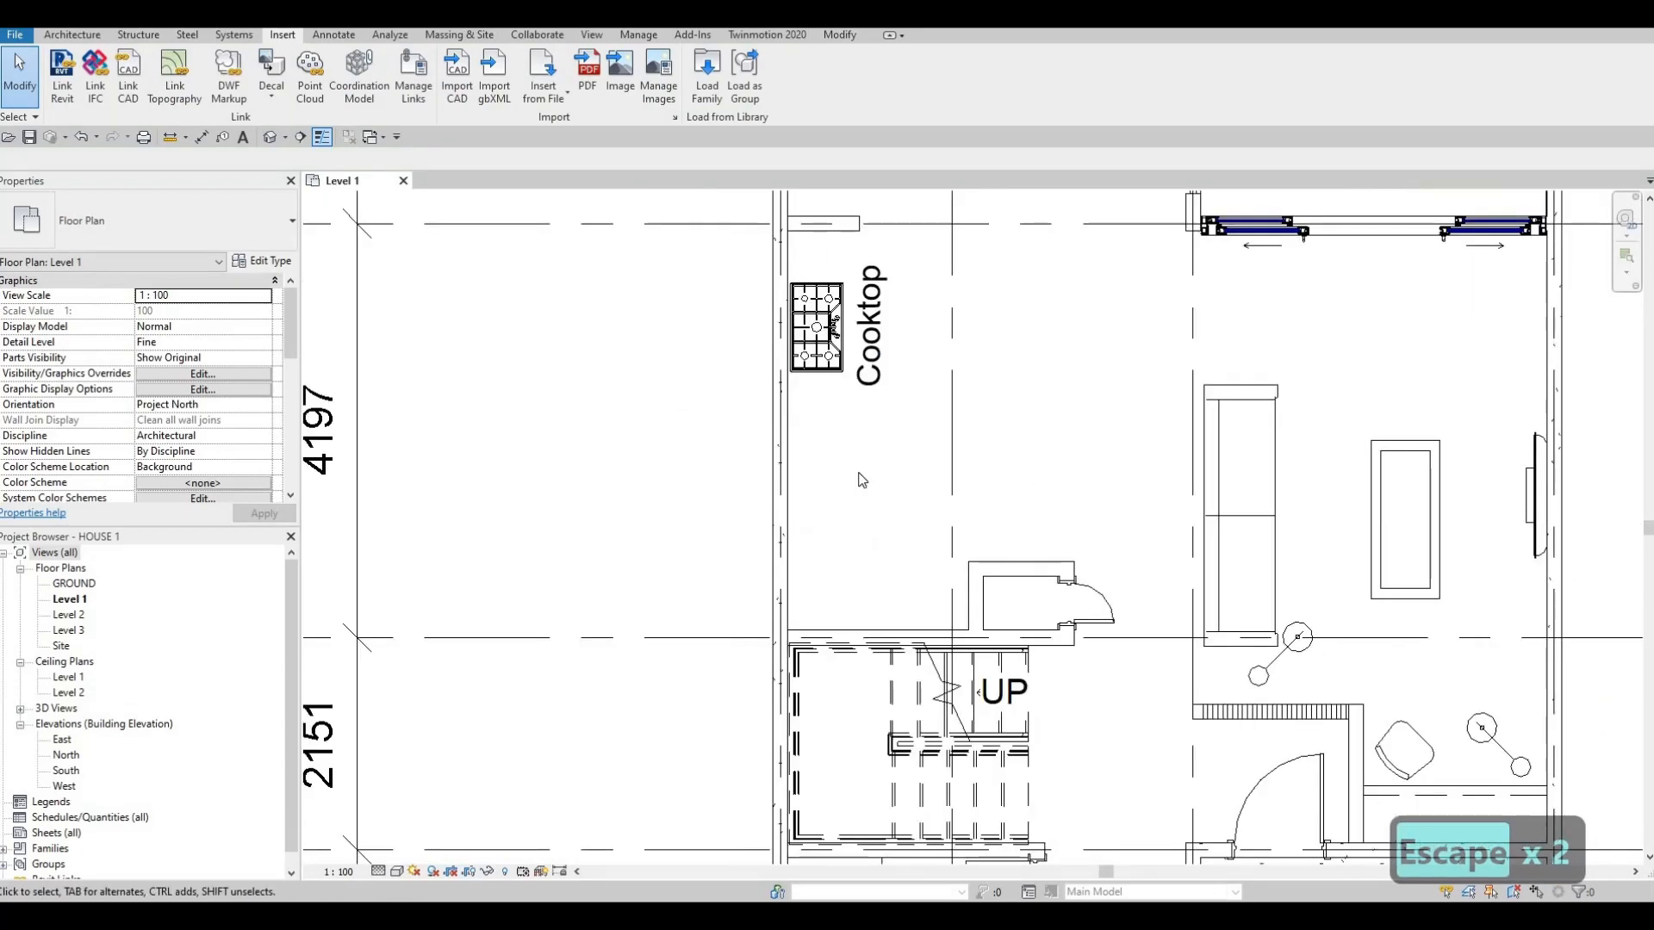
middle_drag(863, 479, 862, 584)
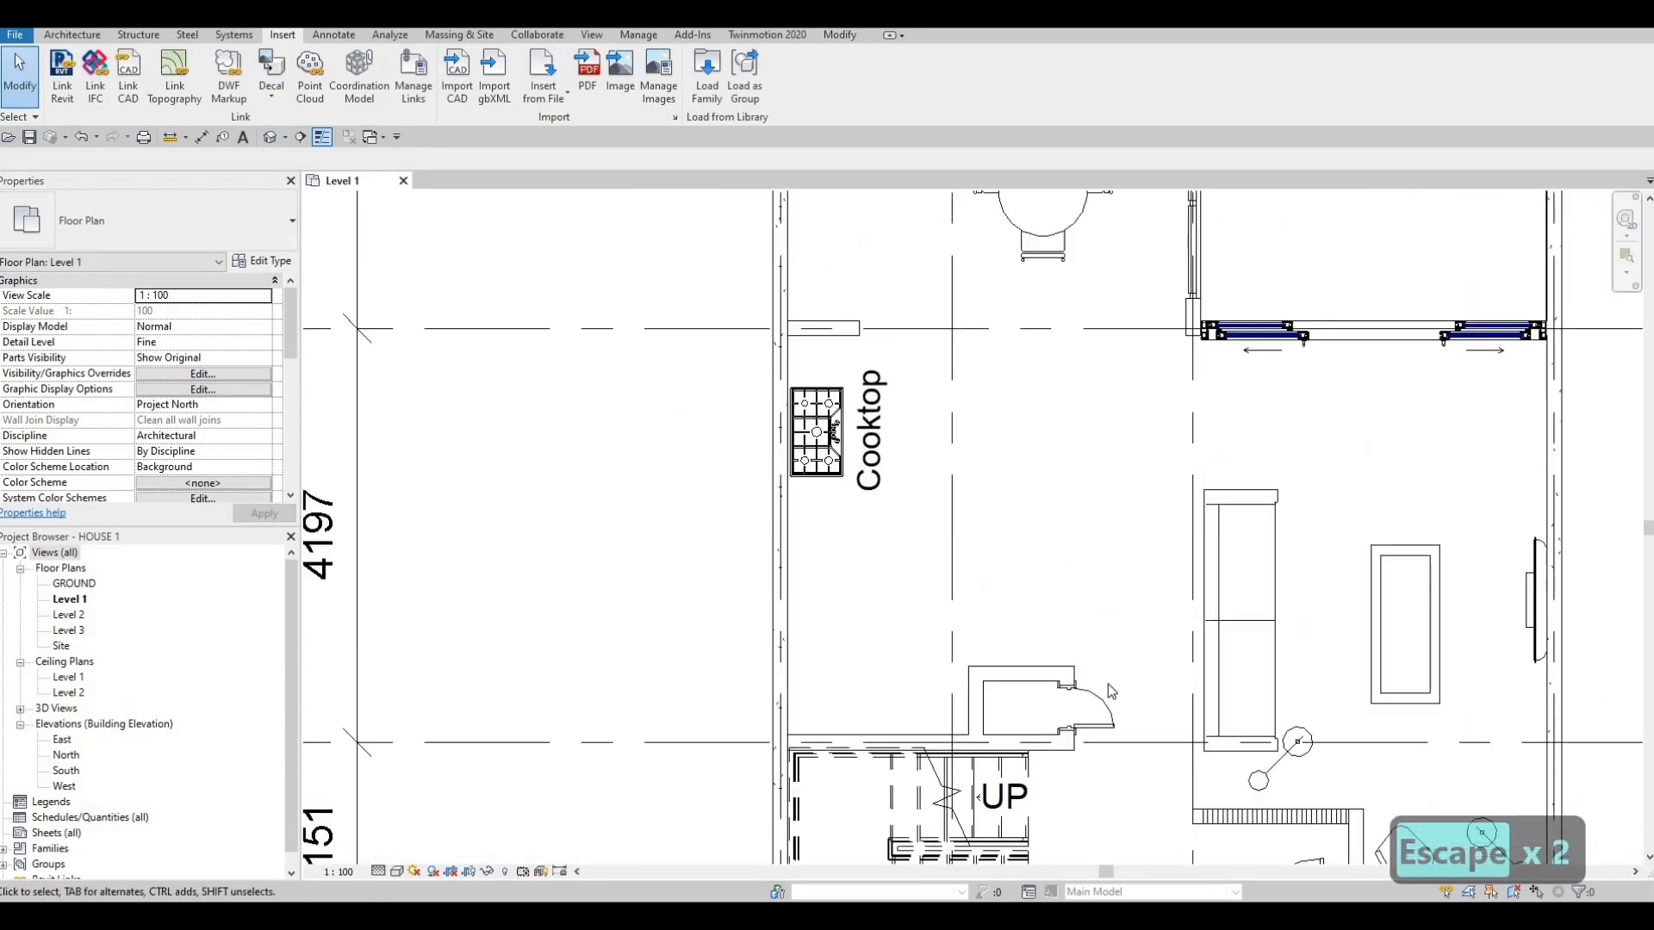
click(976, 707)
click(912, 706)
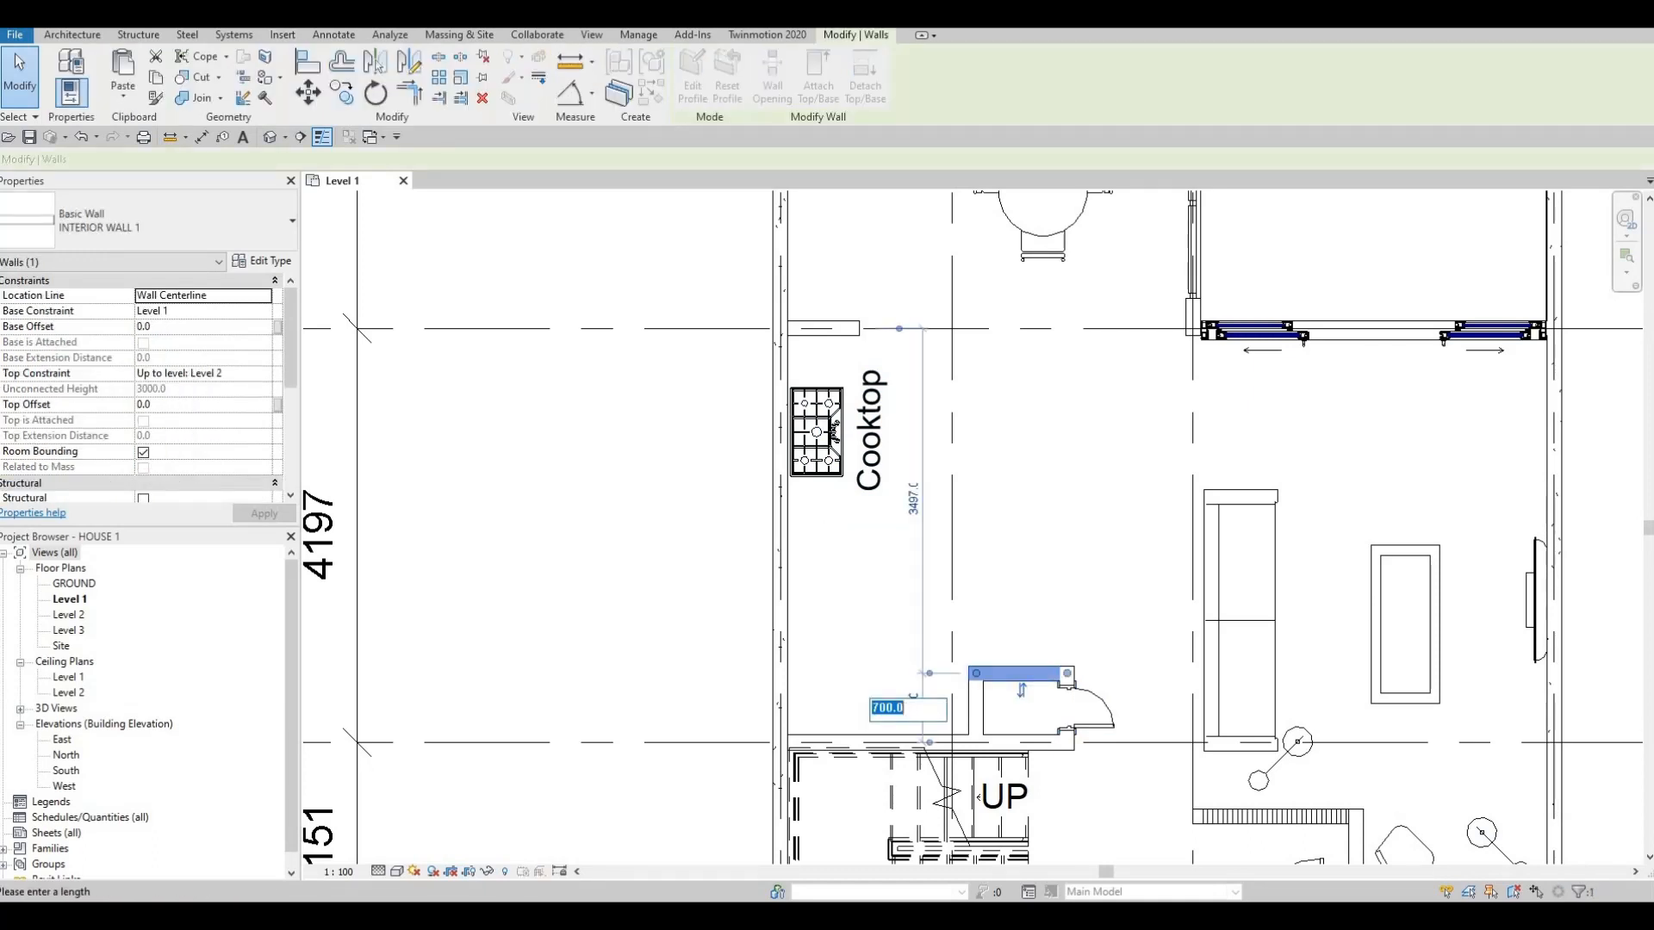
text(80)
key(Return)
key(Escape)
key(Escape)
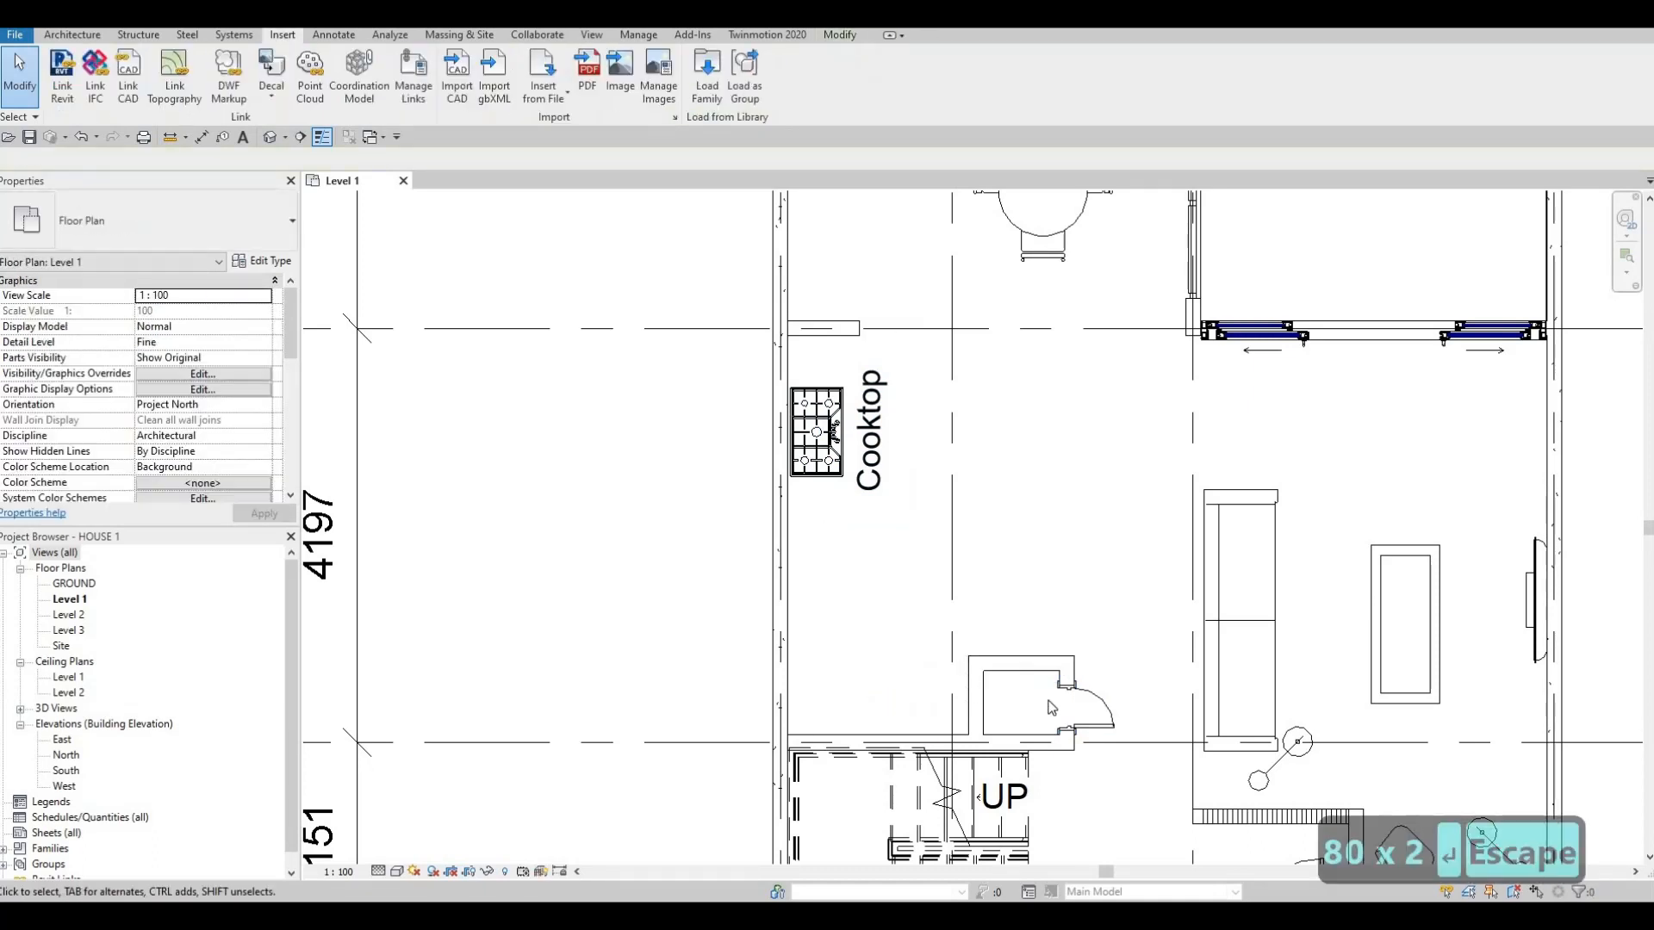
- Change the closet door to a wider type and nudge it two increments upward in its wall
scroll(1087, 683, up, 2)
click(1086, 681)
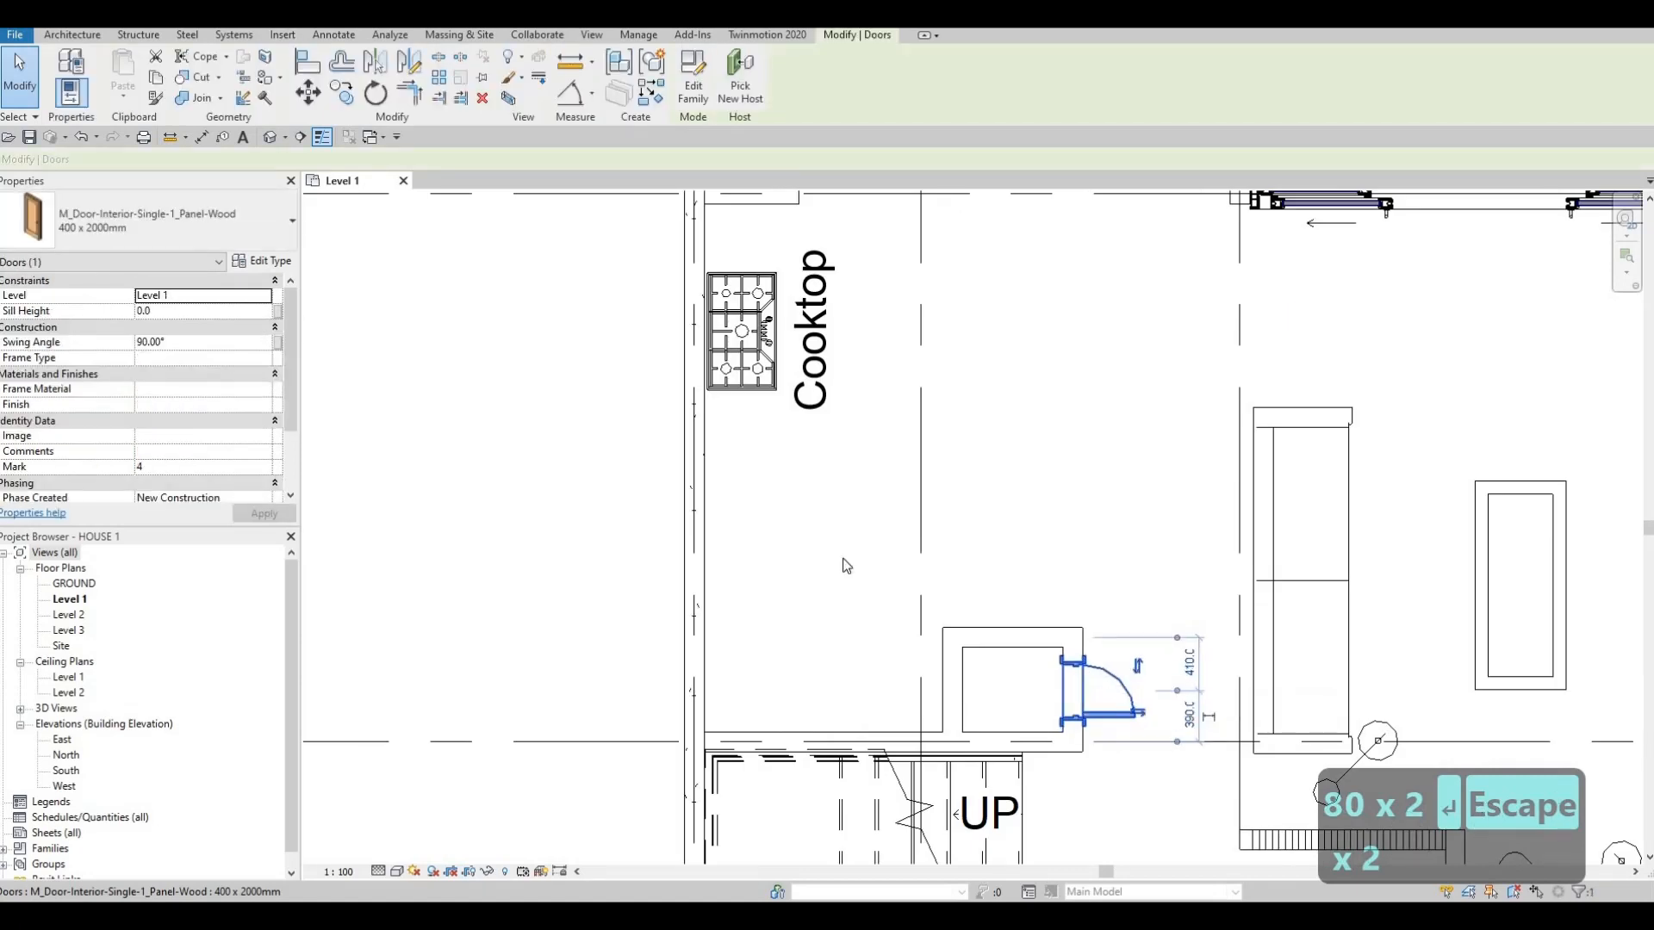
click(238, 215)
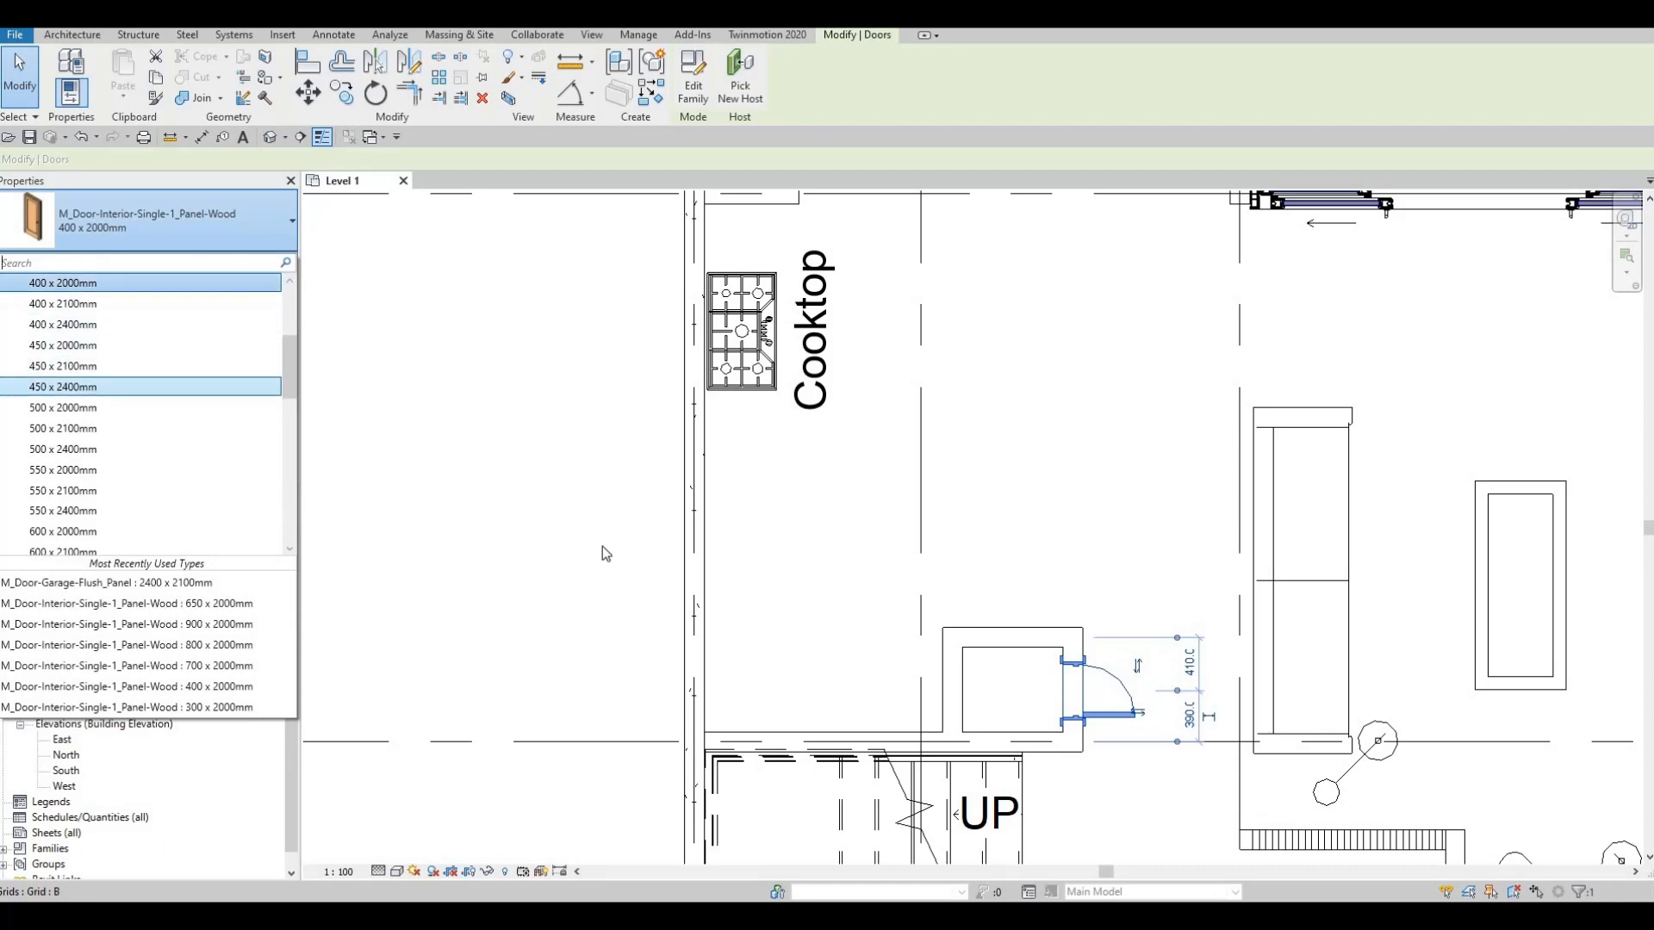
key(Up)
key(Up)
key(Escape)
key(Escape)
scroll(1143, 708, up, 2)
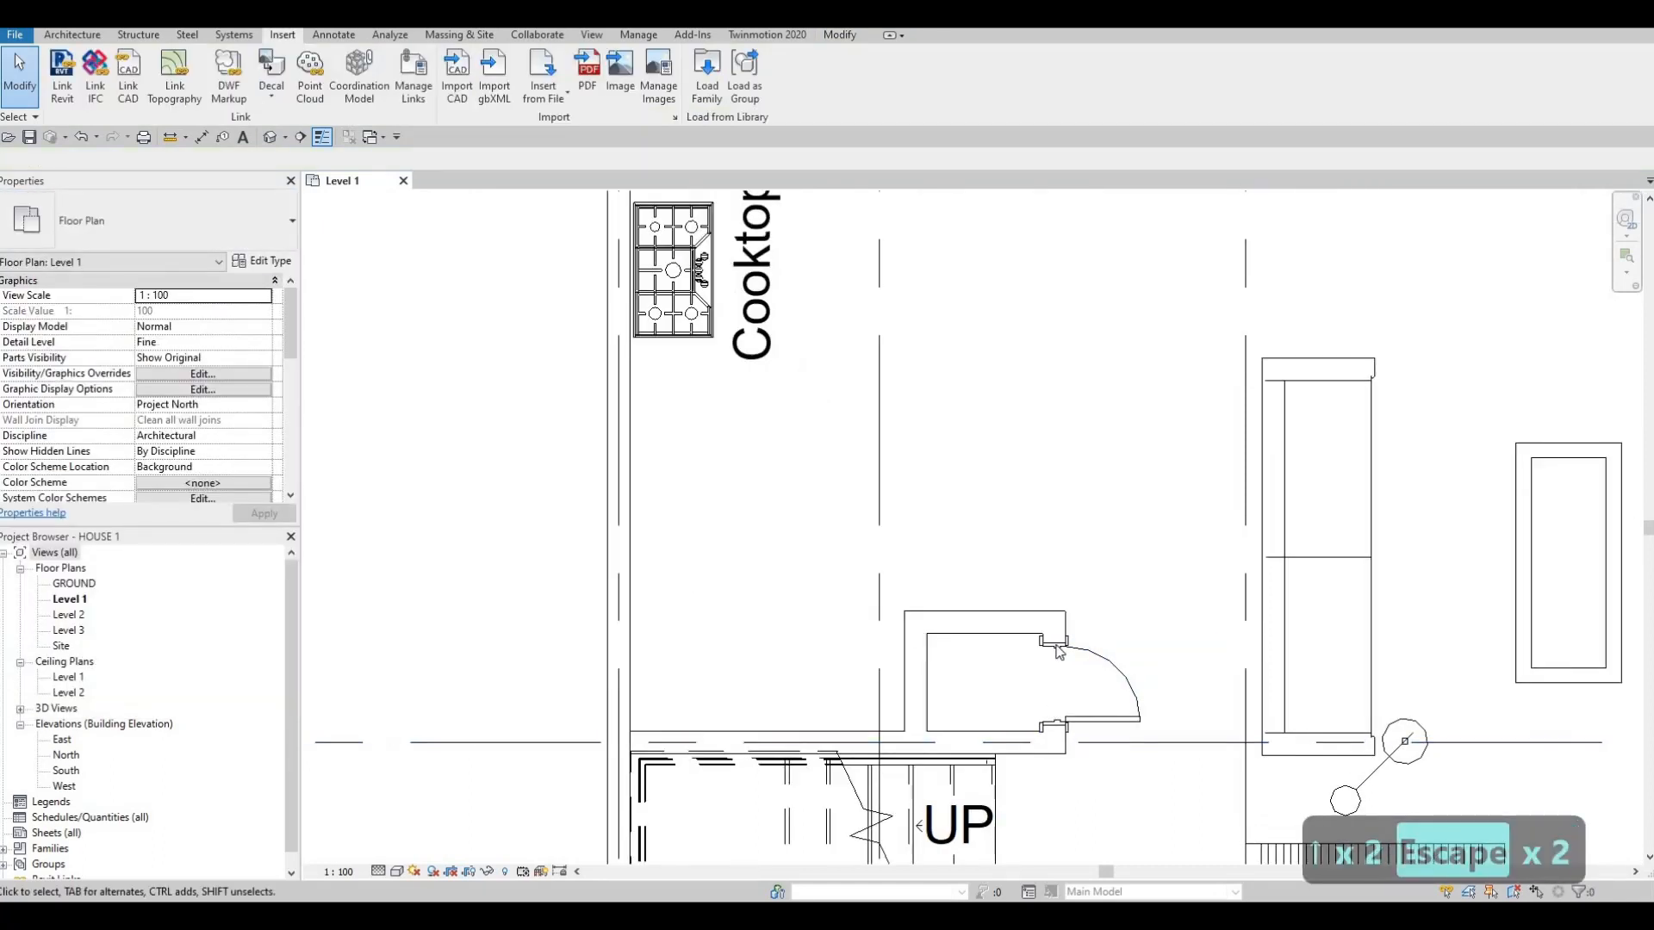
- Turn off Show Label in the type properties of the 900mm gas cooktop
middle_drag(823, 499, 927, 558)
scroll(927, 559, down, 1)
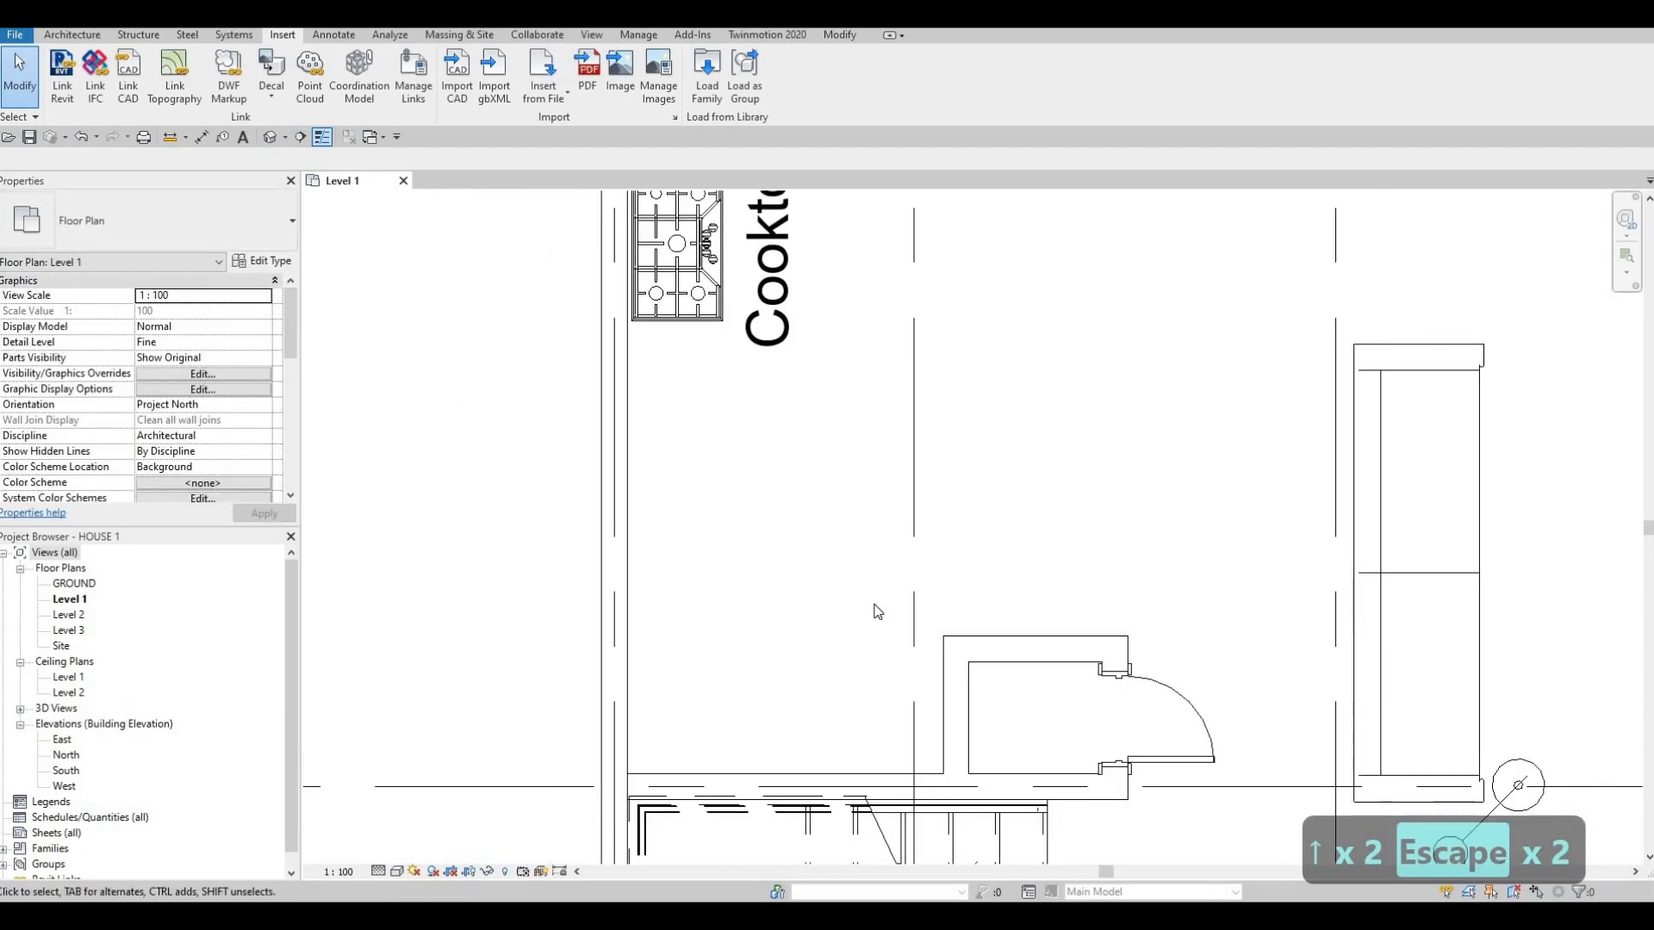
scroll(817, 237, down, 2)
middle_drag(817, 237, 887, 491)
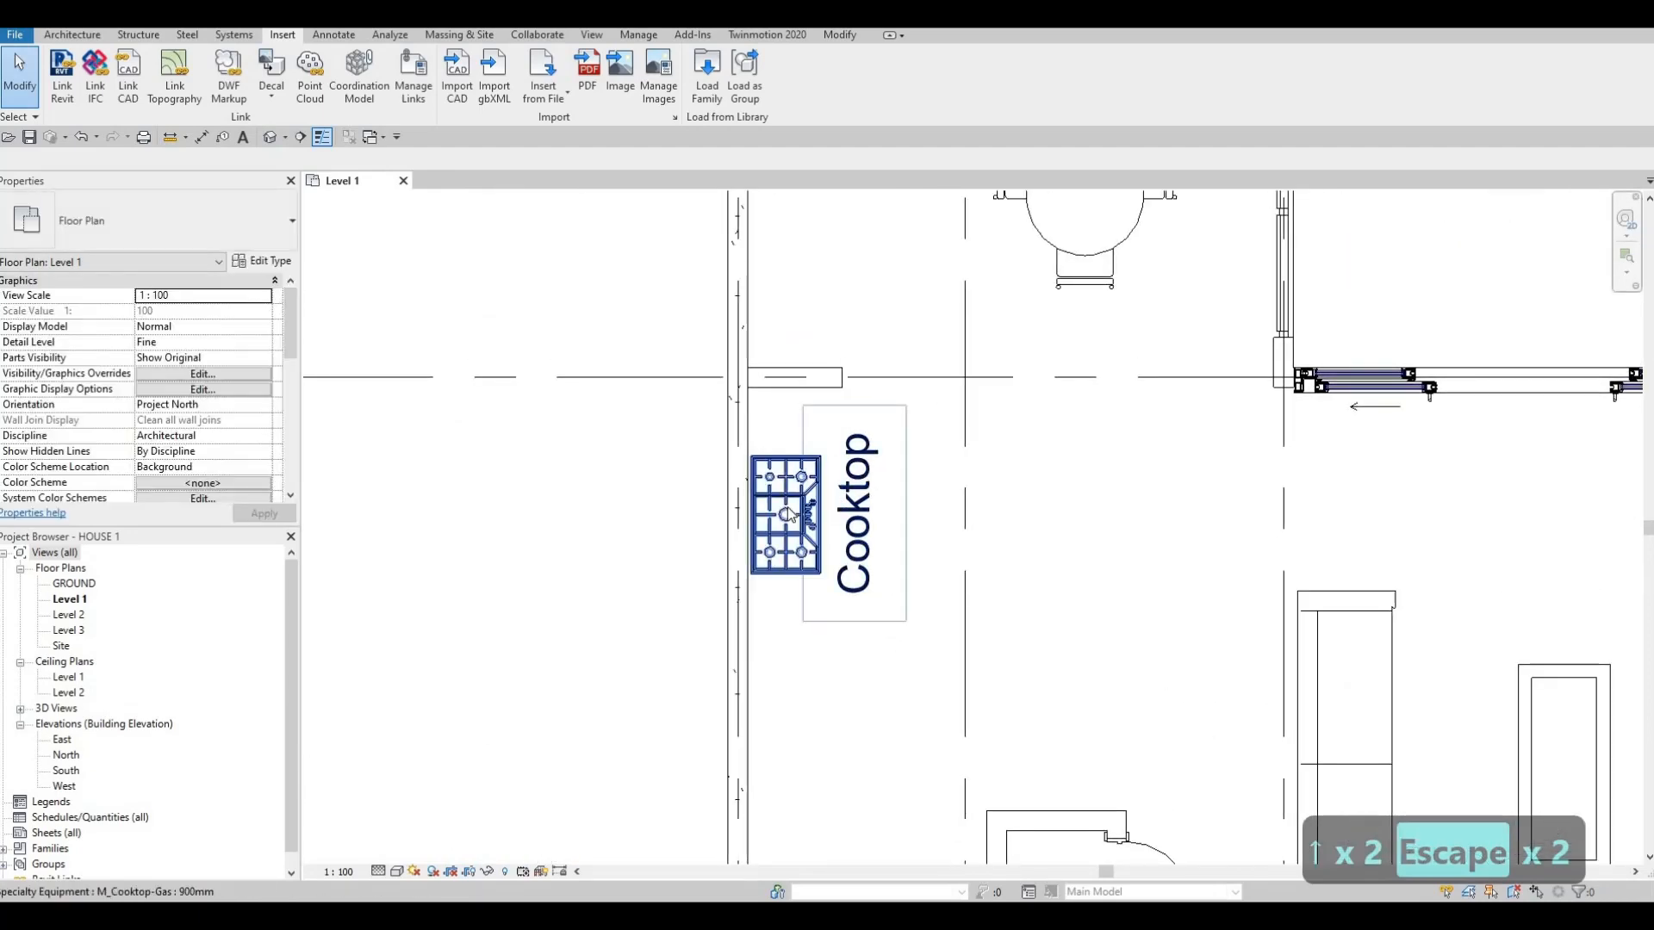
click(789, 515)
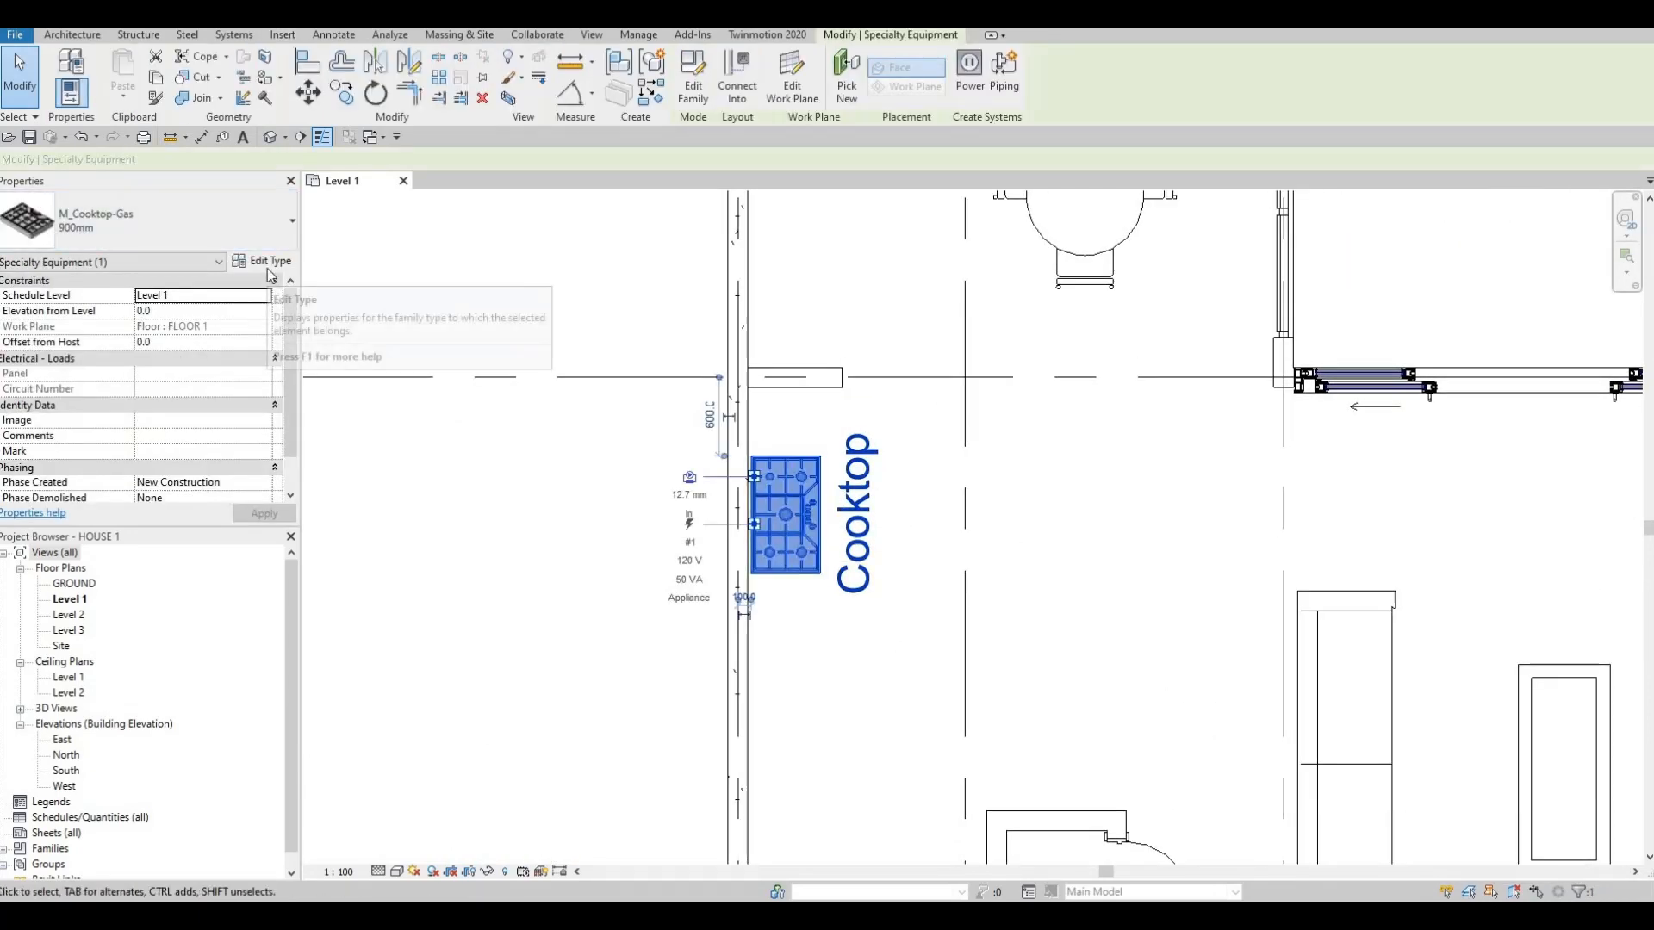
click(267, 263)
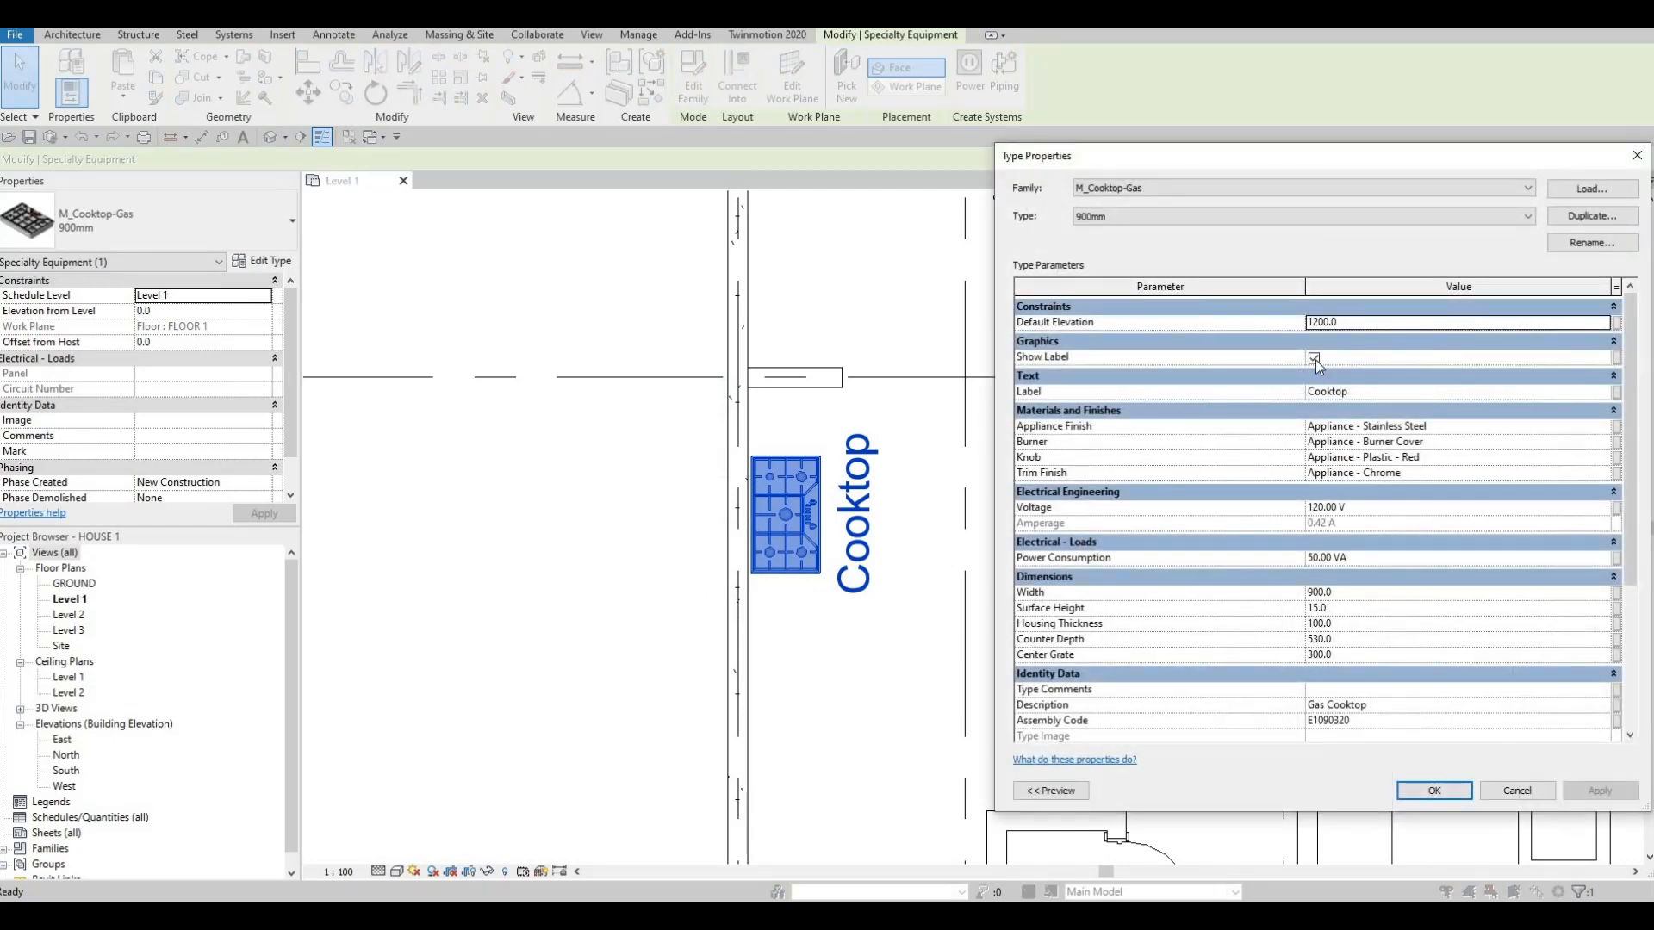
click(1313, 359)
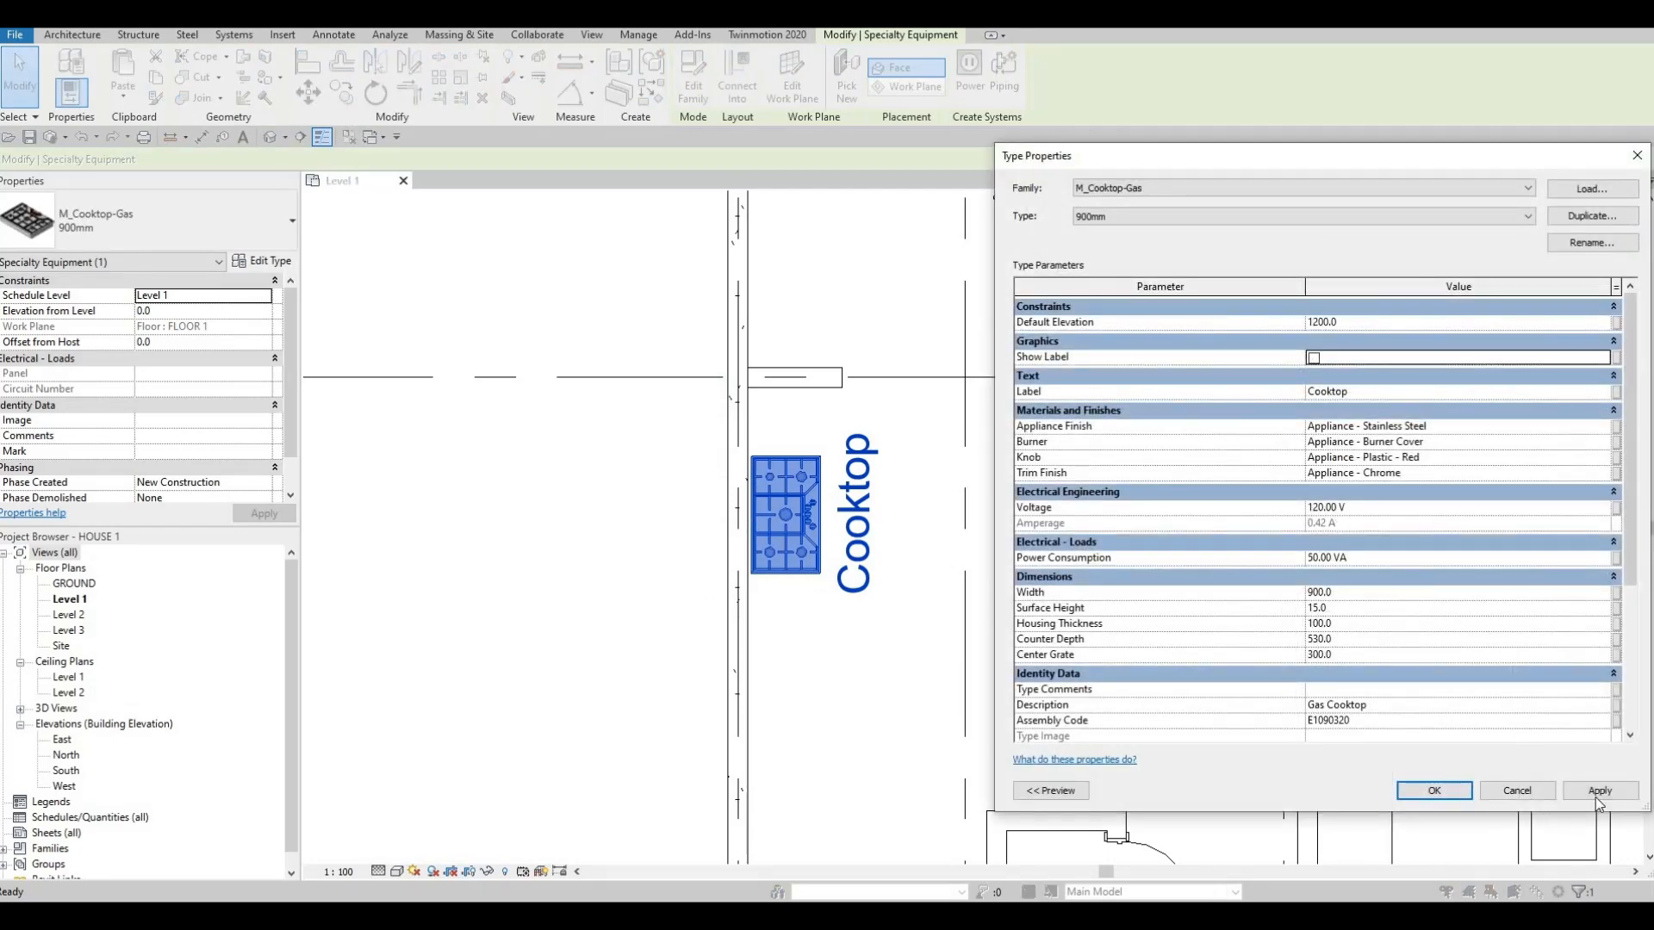
click(1439, 790)
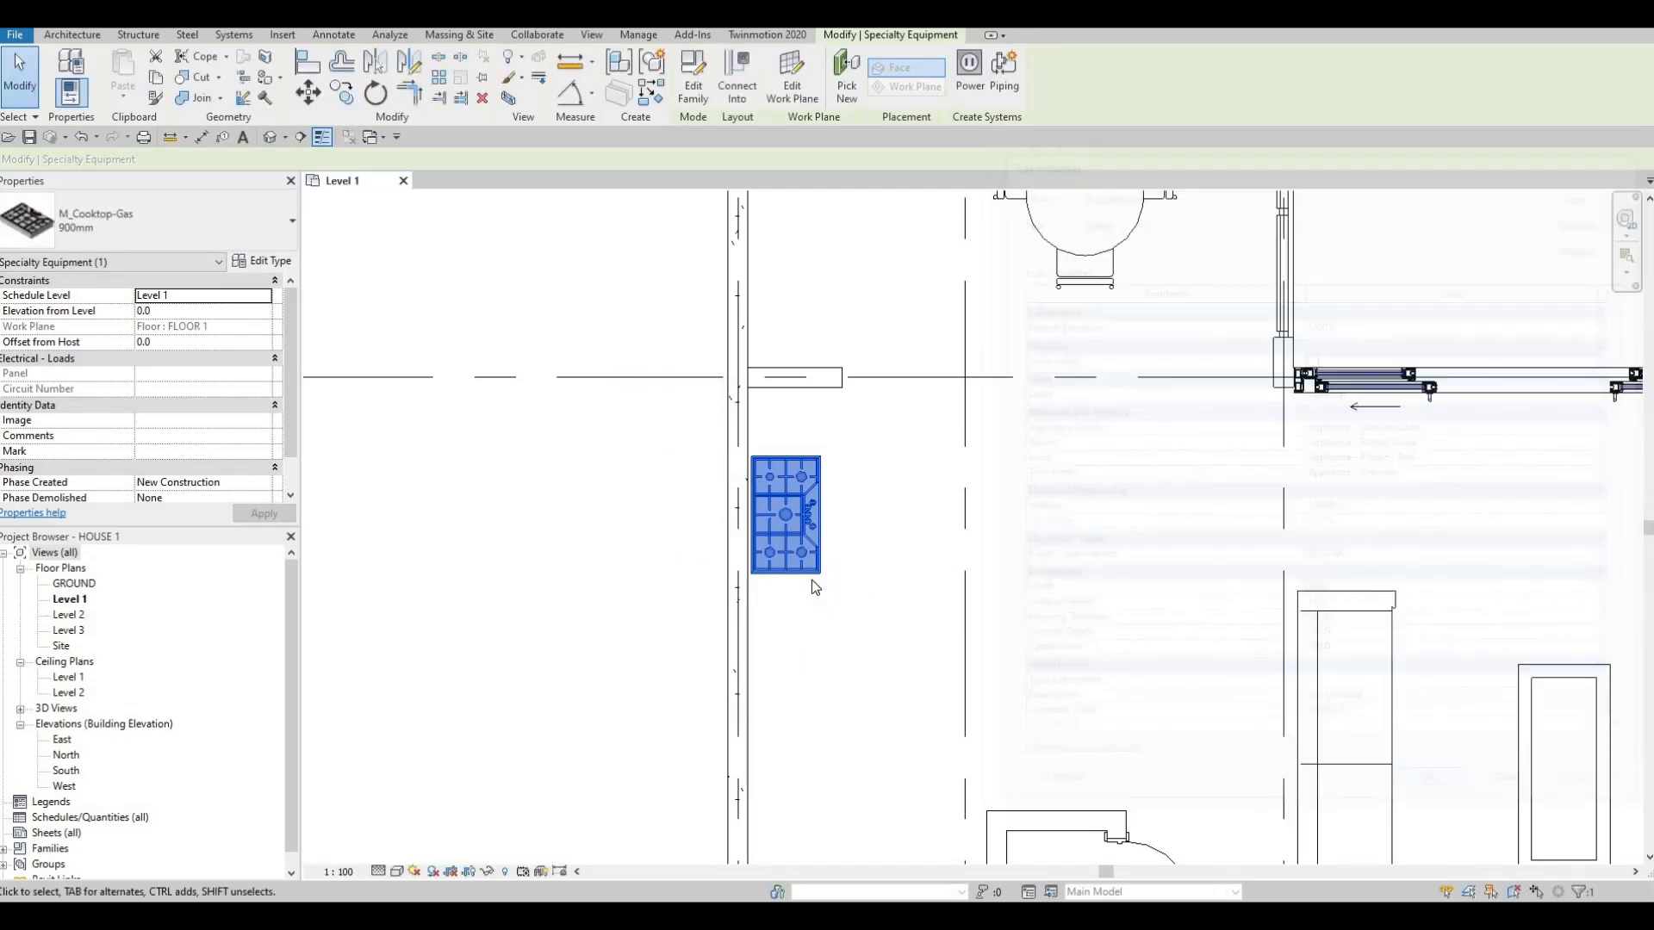
- Nudge the cooktop two increments away from the exterior wall and one increment down
middle_drag(787, 479, 756, 406)
key(Escape)
click(782, 470)
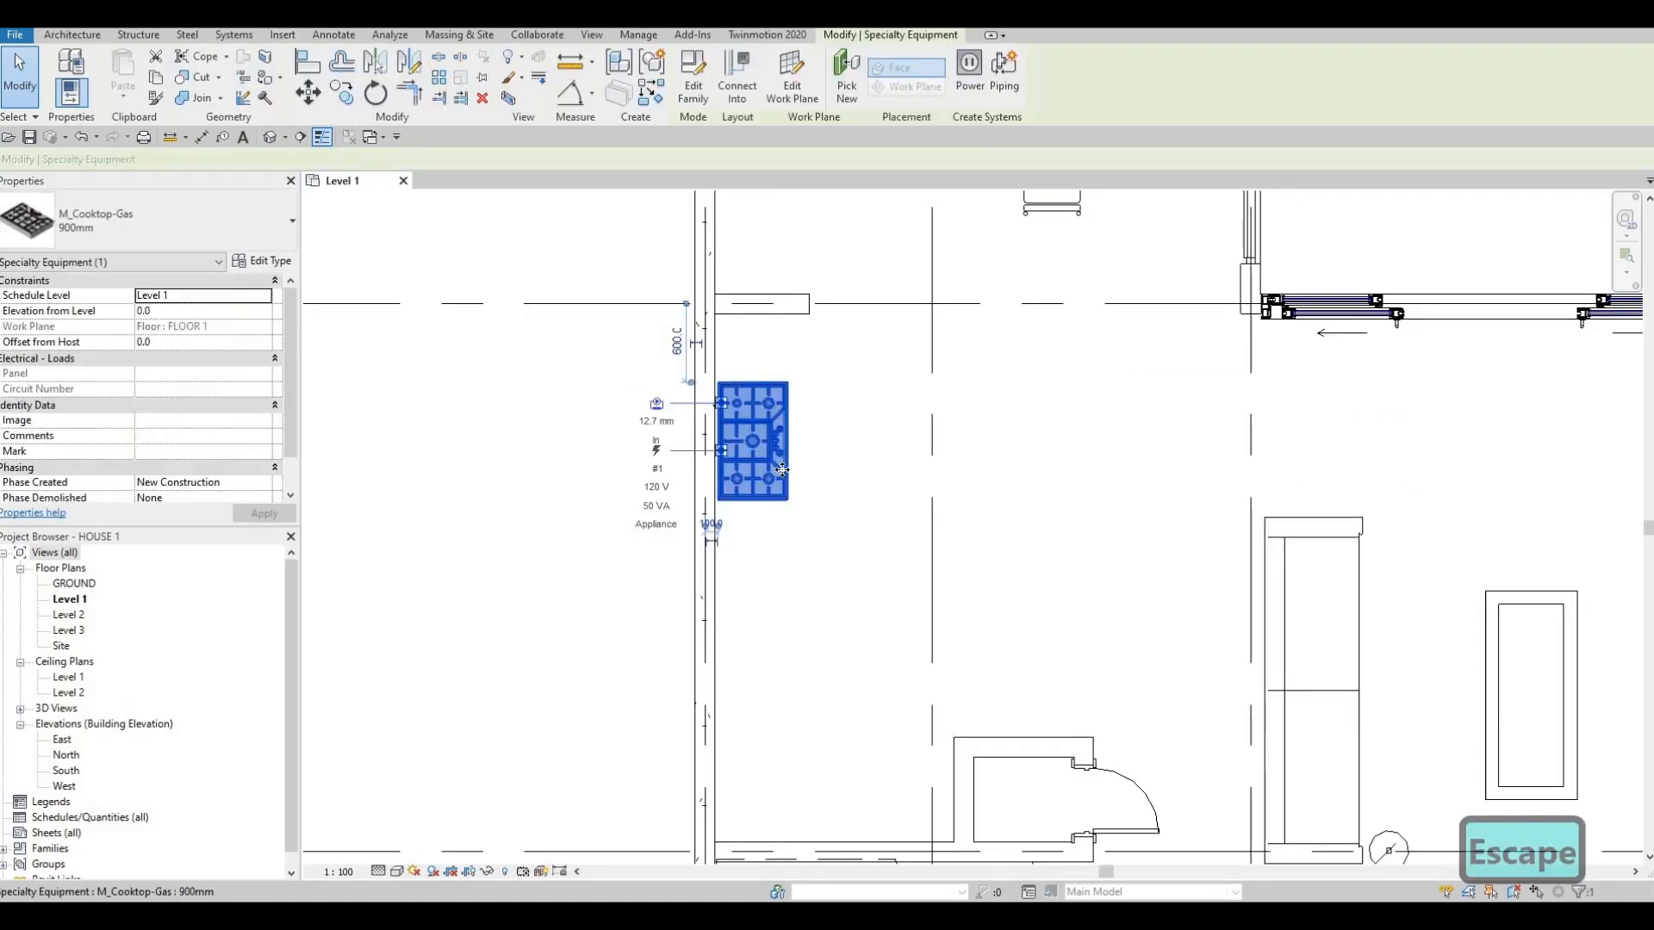
key(Right)
key(Down)
key(Escape)
key(Escape)
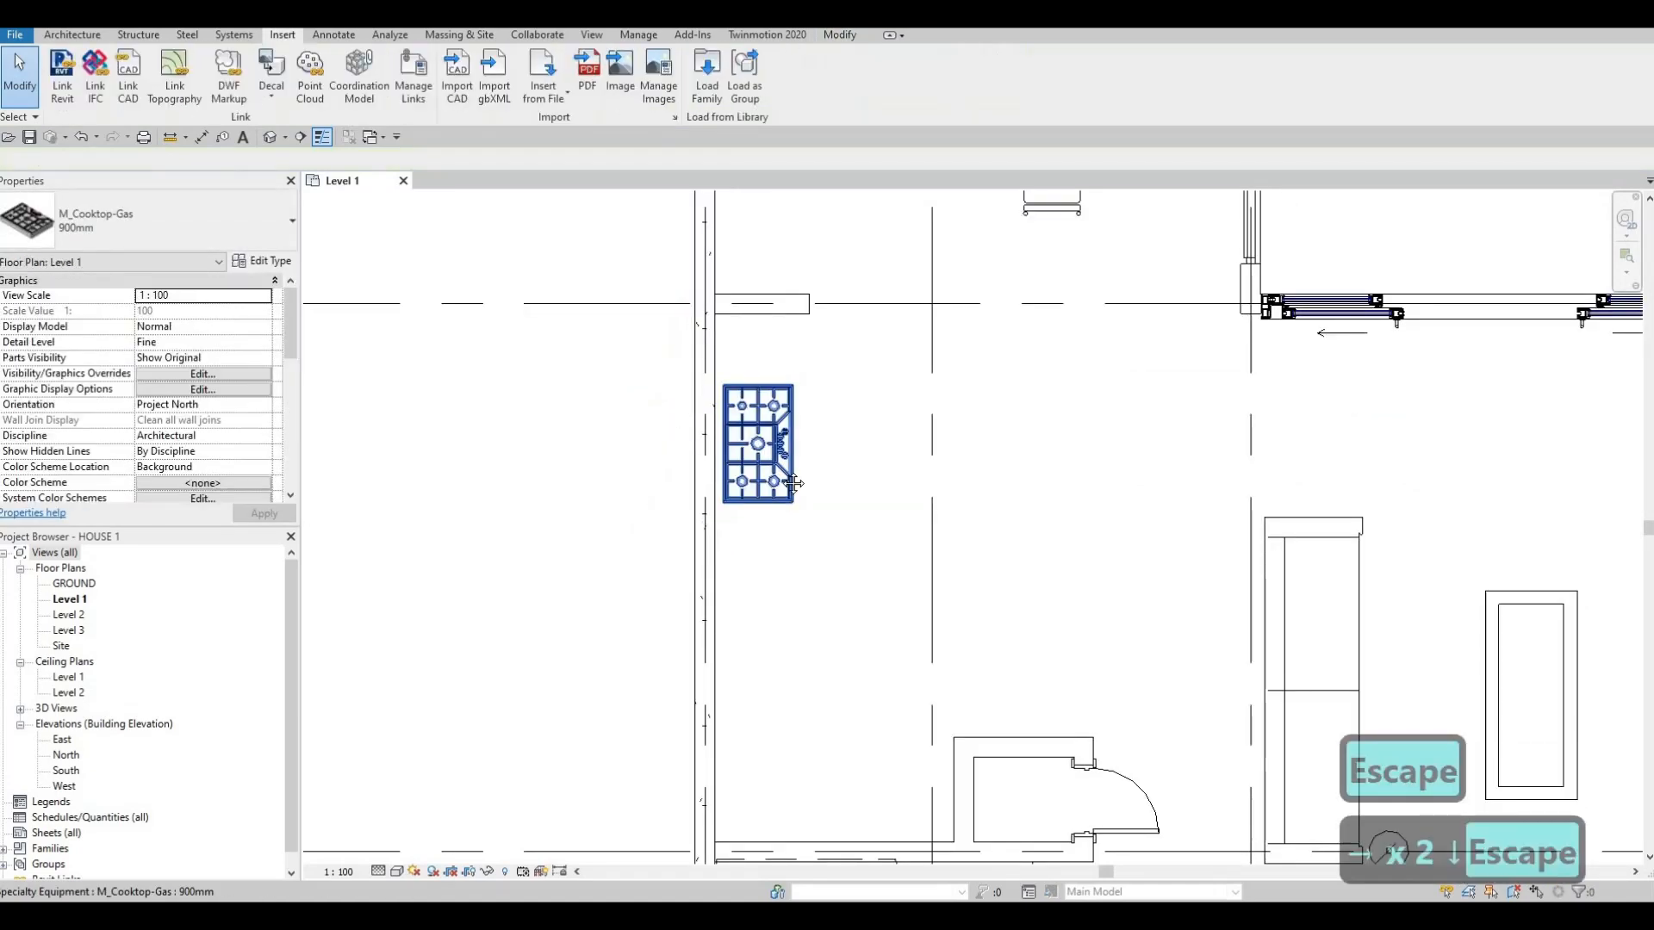
- Load the M_Refrigerator-Side-by-Side-with_Ice_and_Water_Dispenser family from the Mid-Range folder
scroll(820, 460, down, 2)
middle_drag(875, 533, 877, 551)
middle_drag(967, 664, 962, 629)
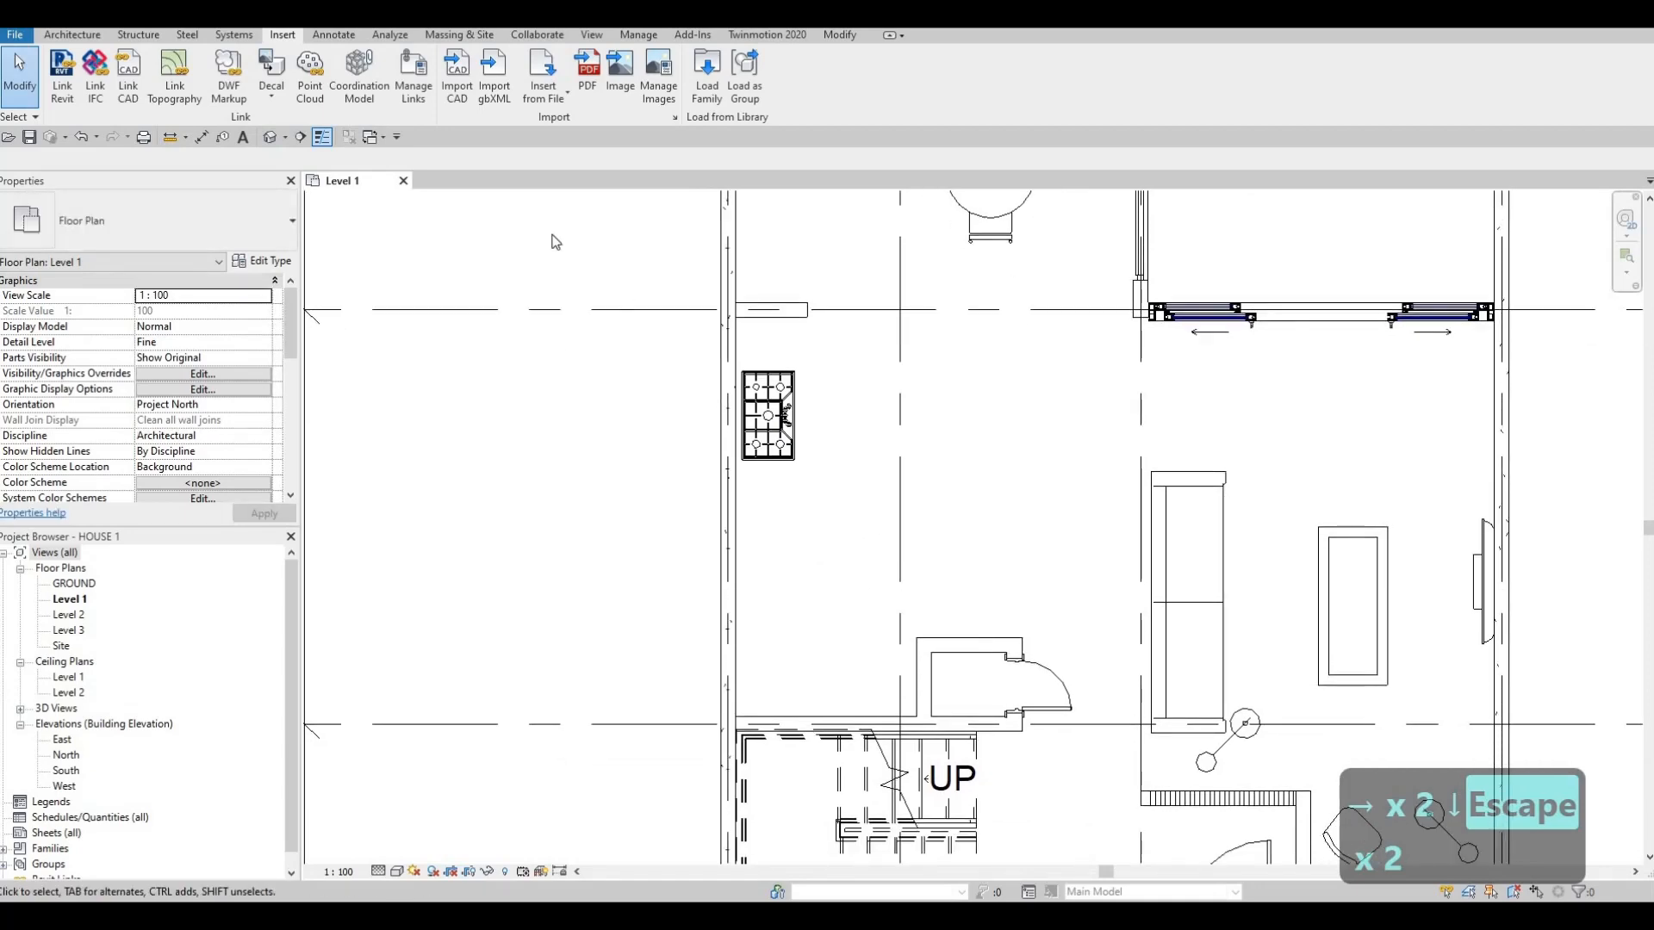
click(714, 85)
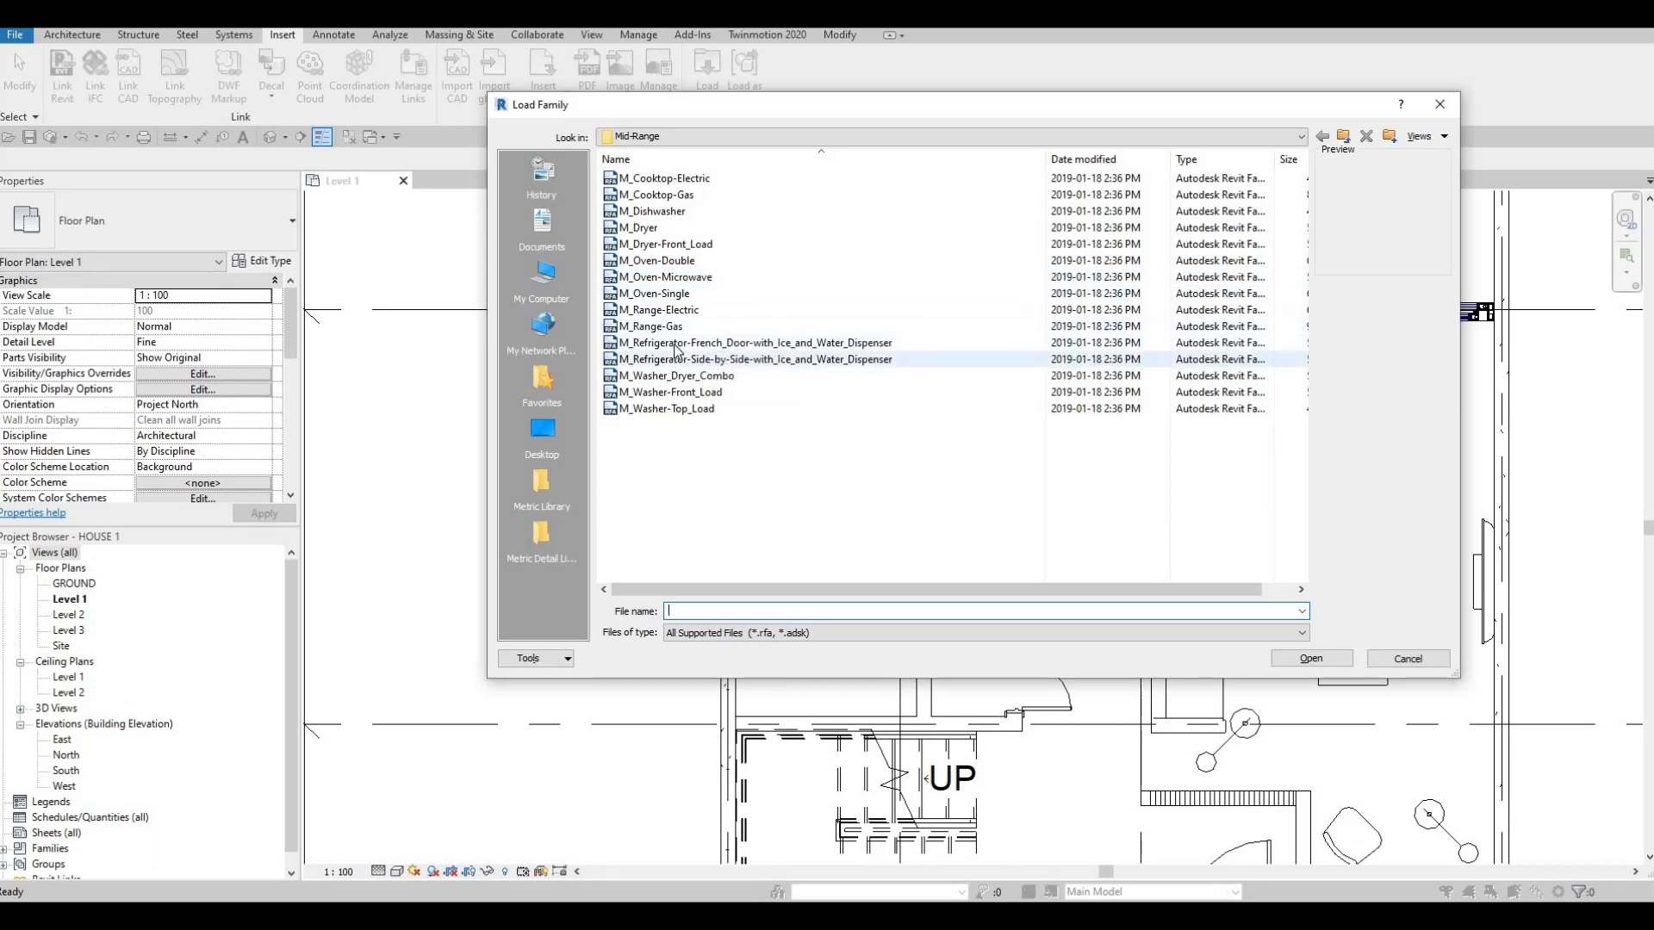
click(676, 344)
click(663, 360)
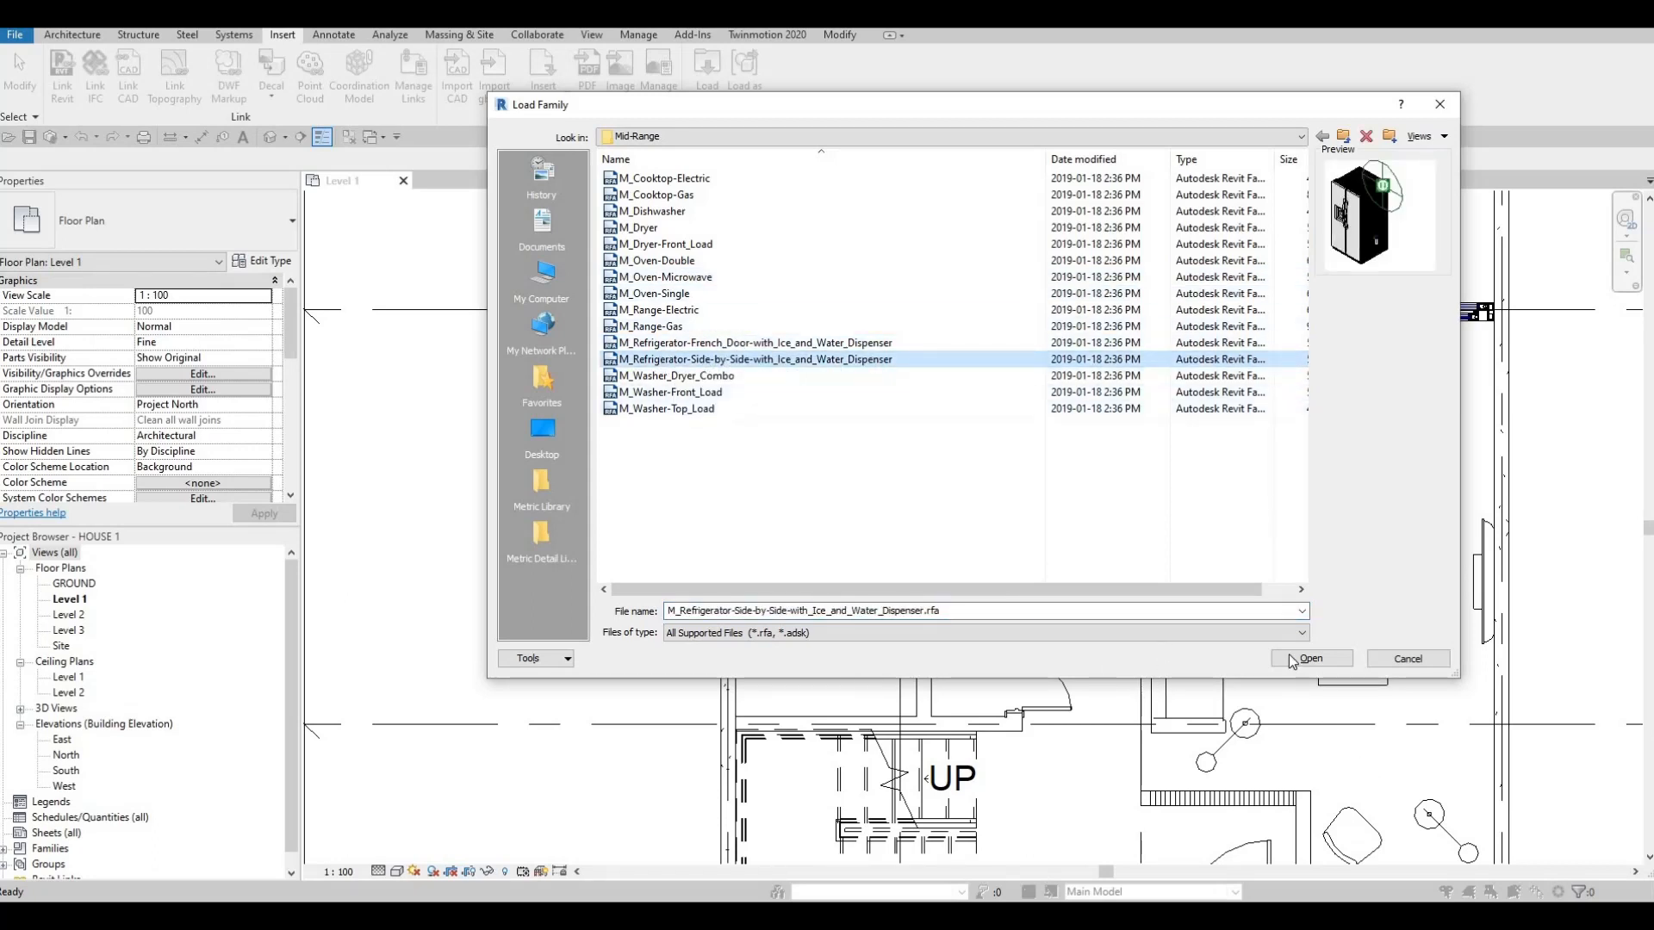
key(Return)
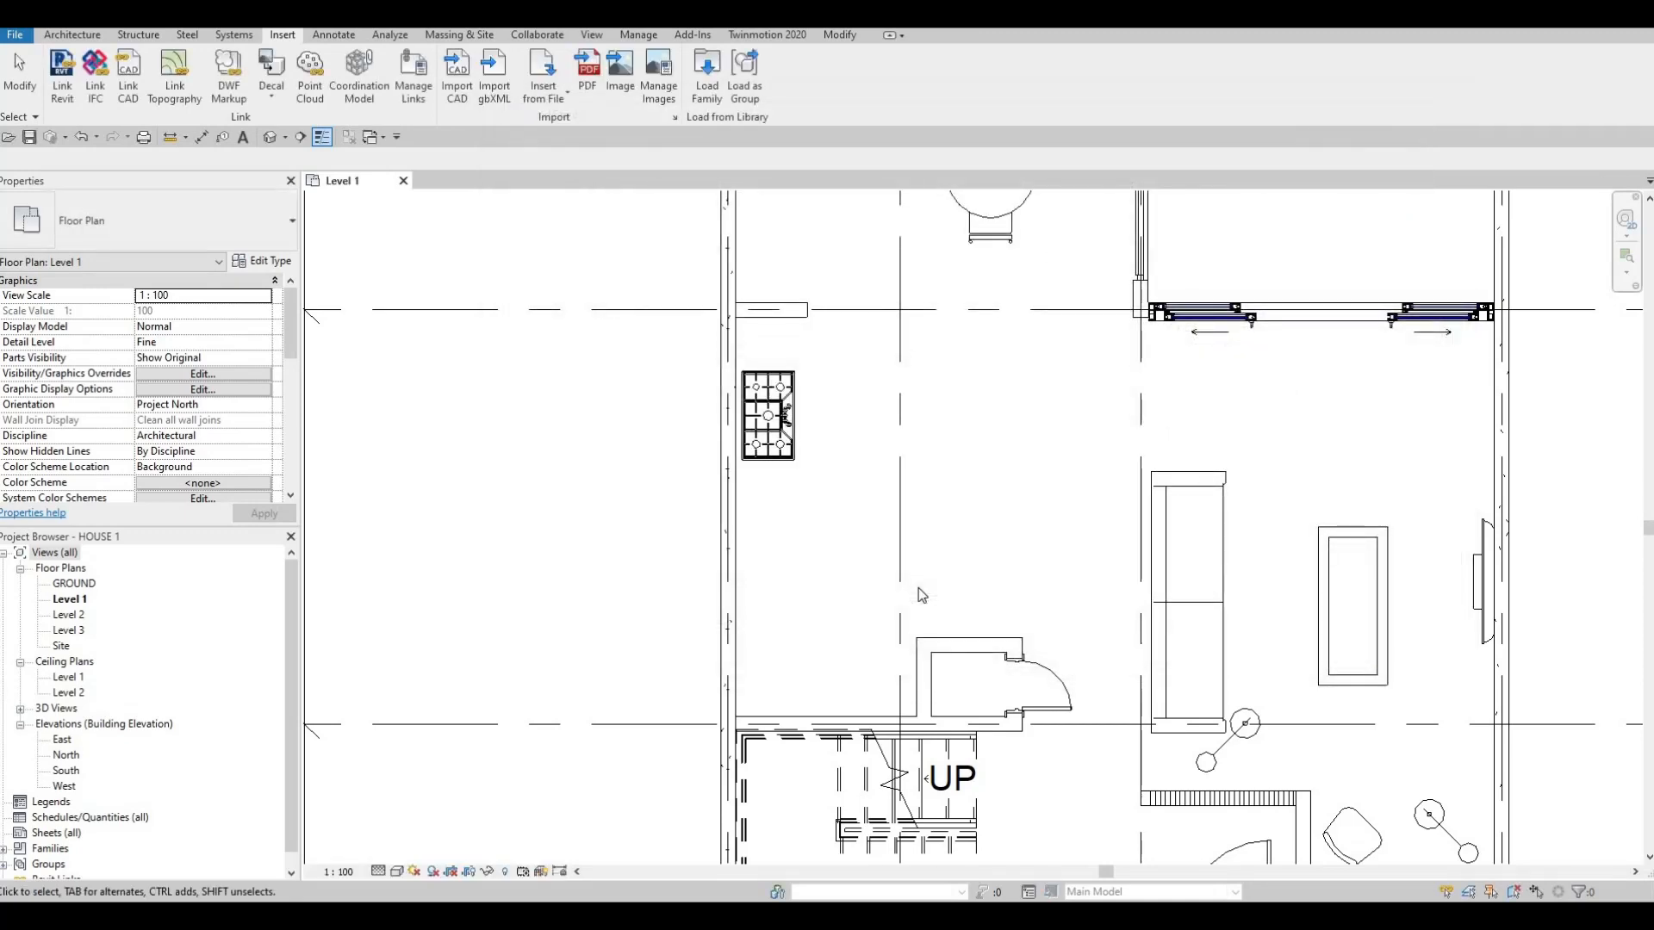
- Place the 850mm side-by-side refrigerator in the open kitchen area above the closet, rotated so its doors face up the plan
key(c)
key(m)
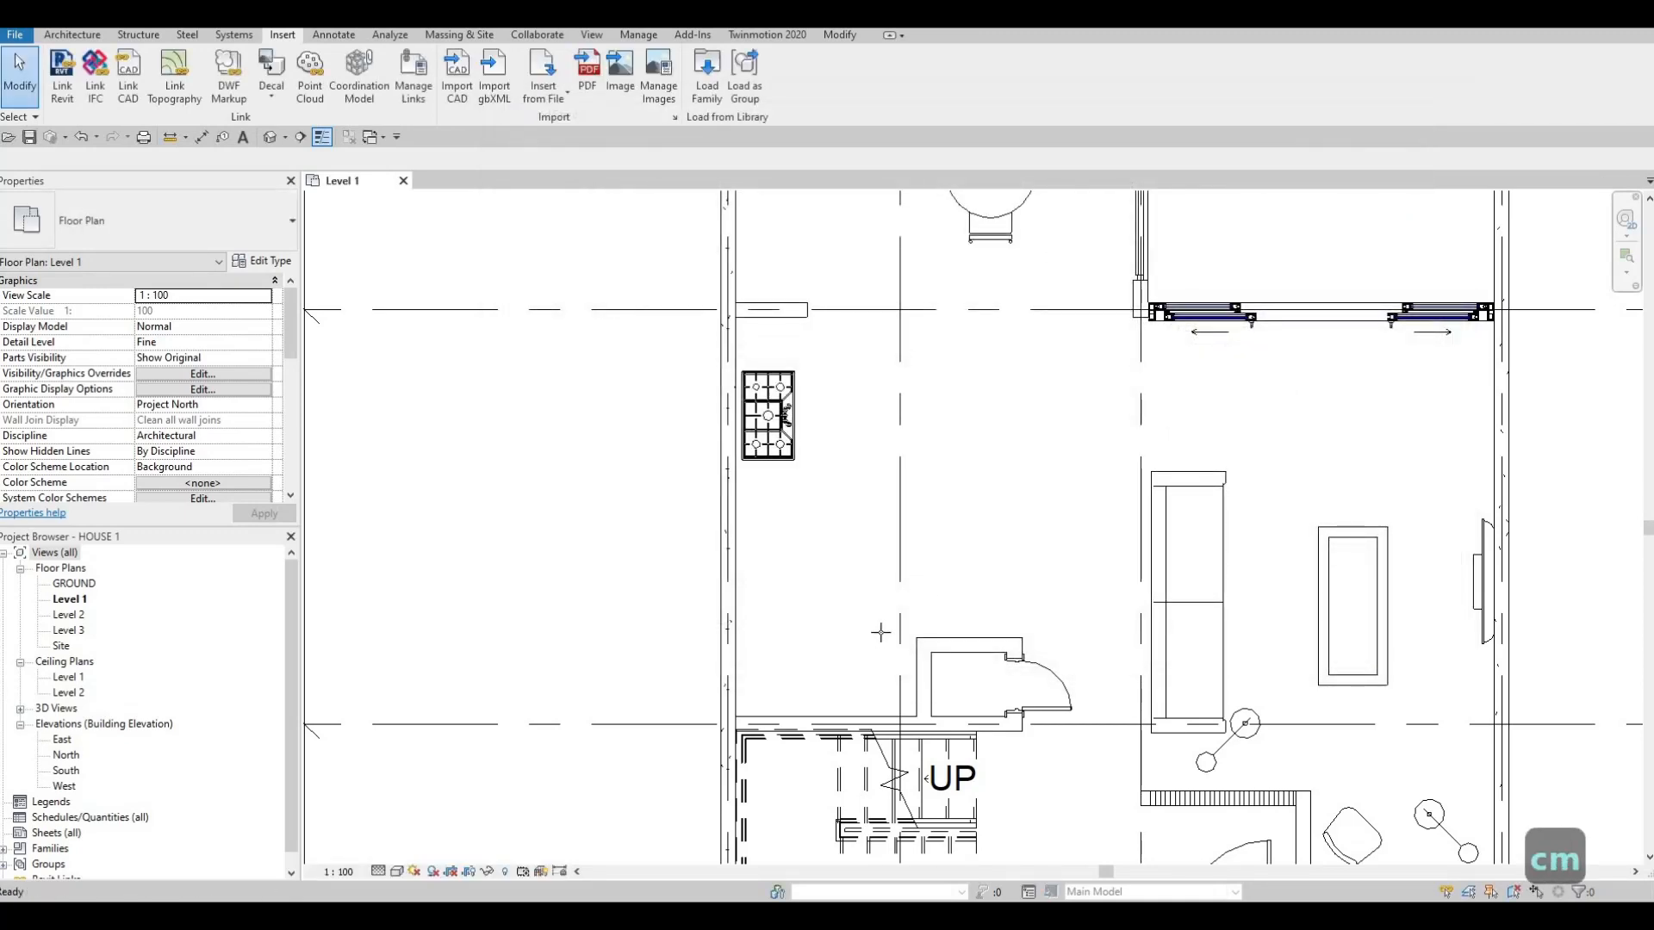
scroll(893, 597, up, 4)
key(space)
key(space)
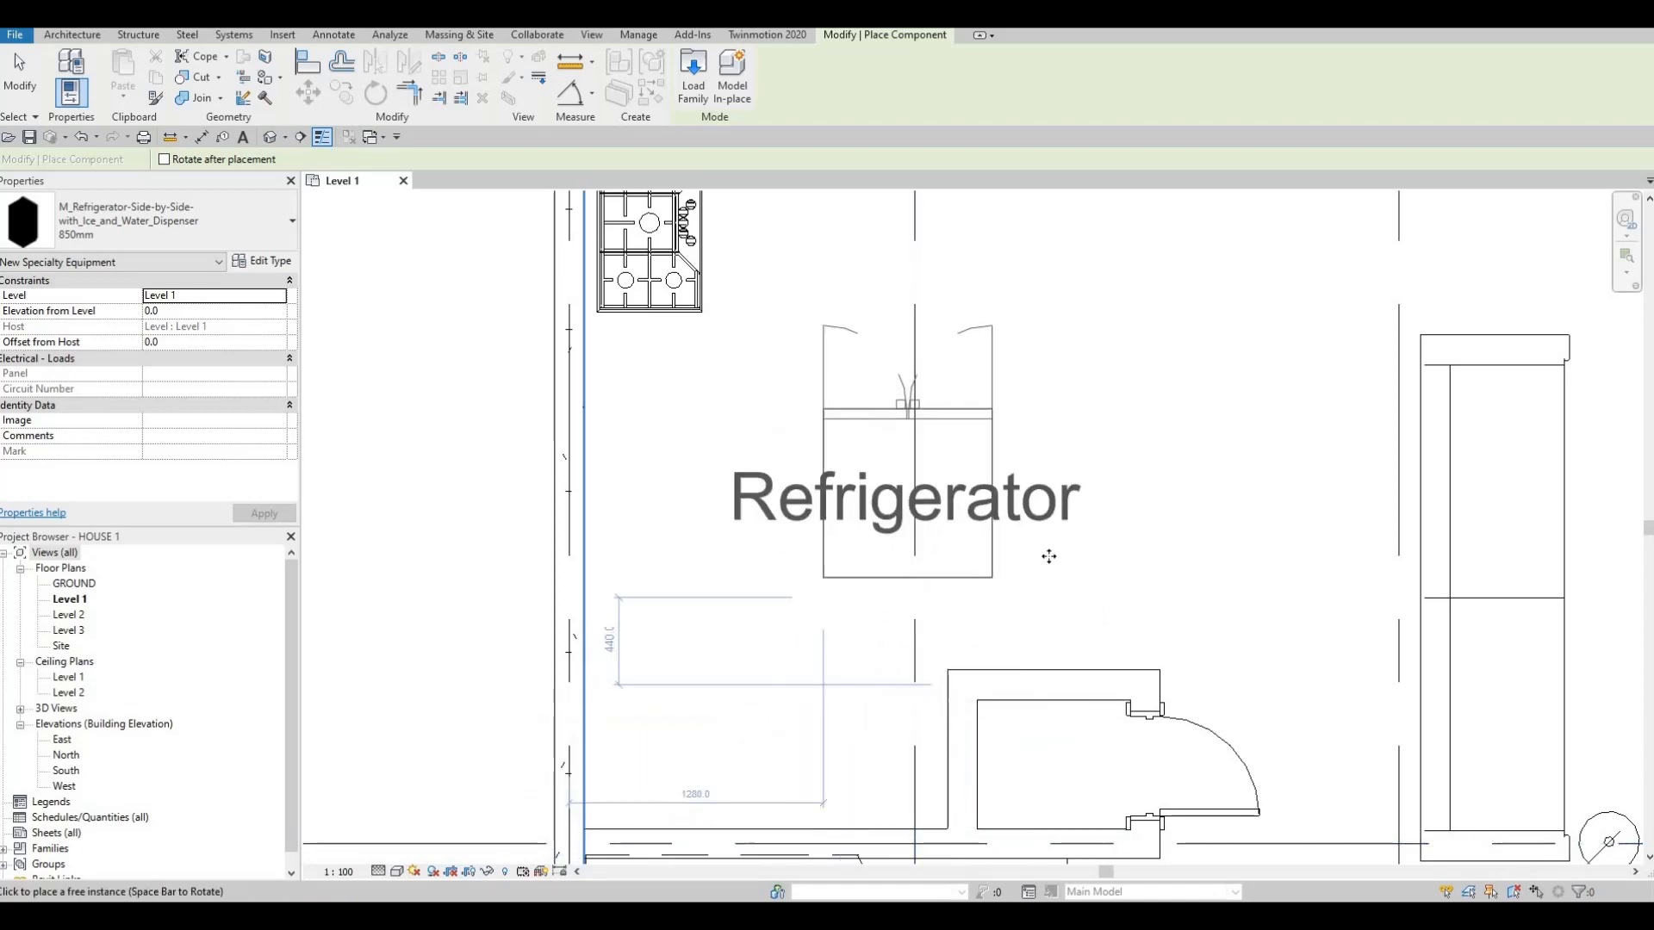
click(1088, 747)
key(Escape)
key(Escape)
scroll(1089, 689, down, 2)
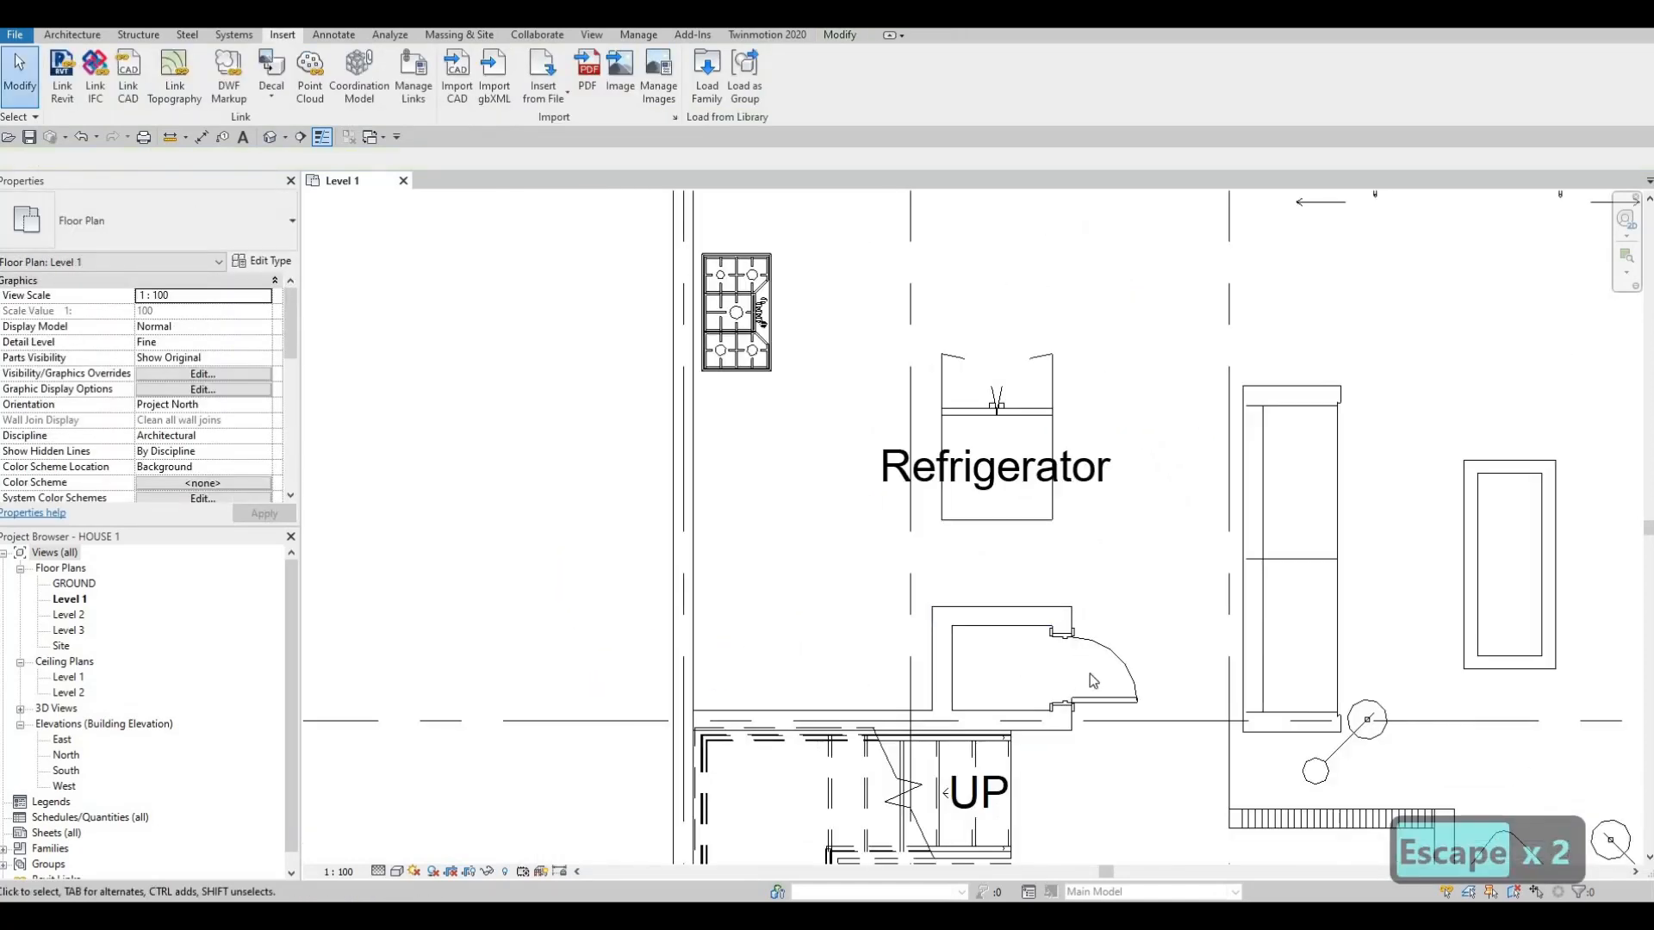
- Delete the closet door along with the closet's upper and left walls, keeping its right wall
click(1101, 668)
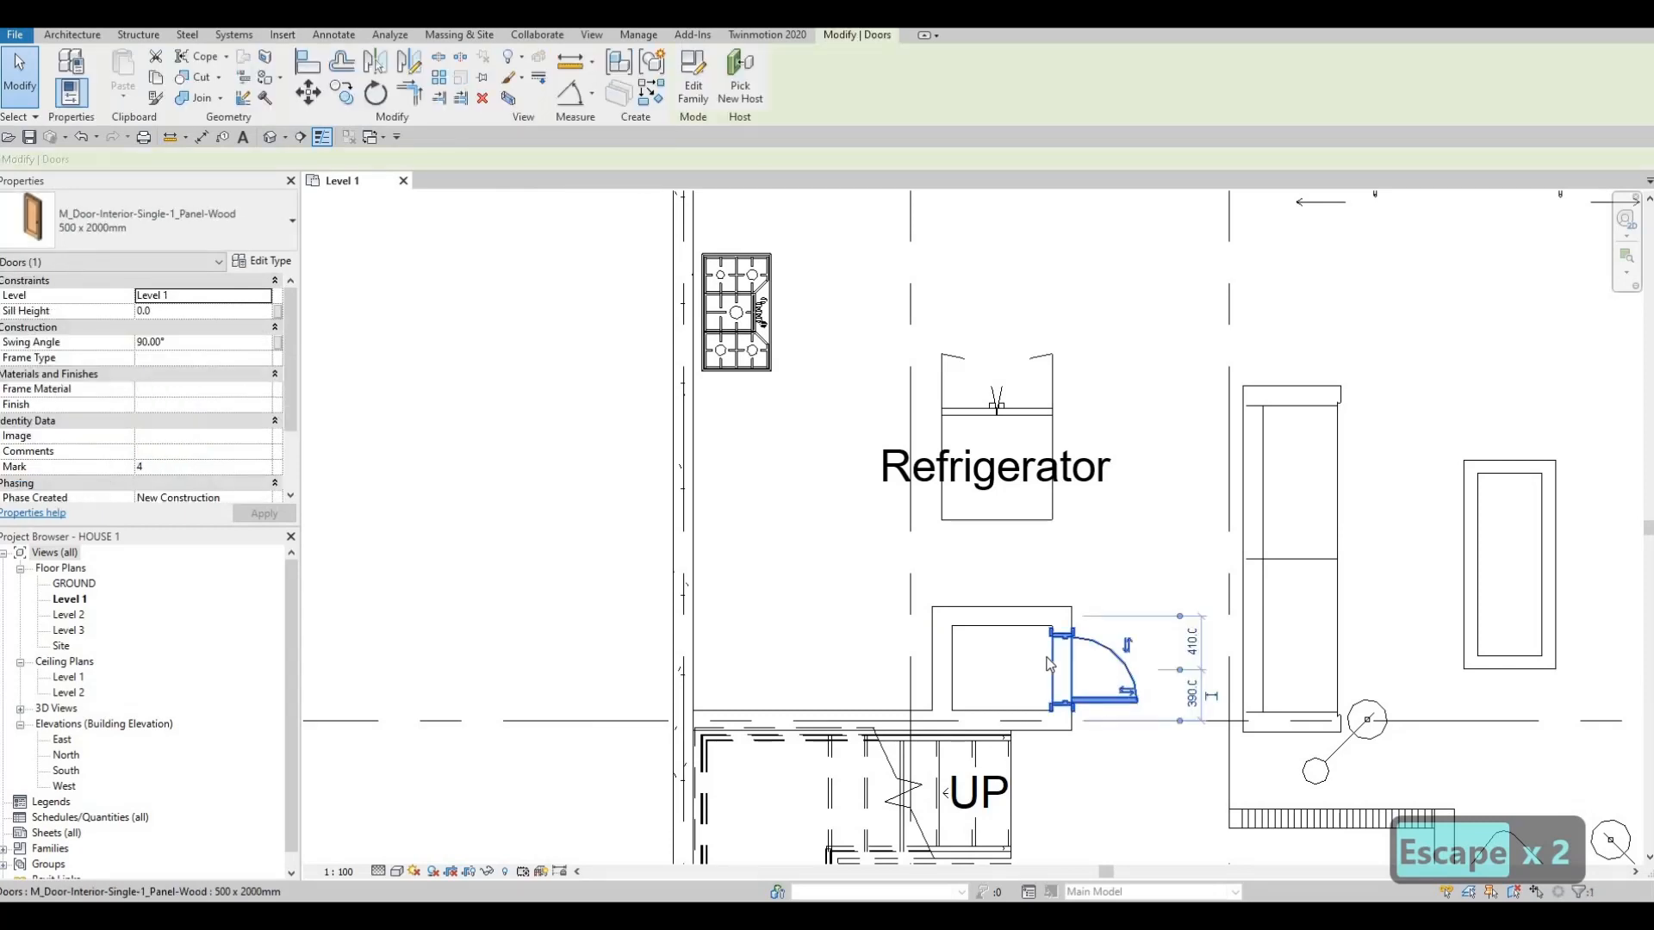
key(Delete)
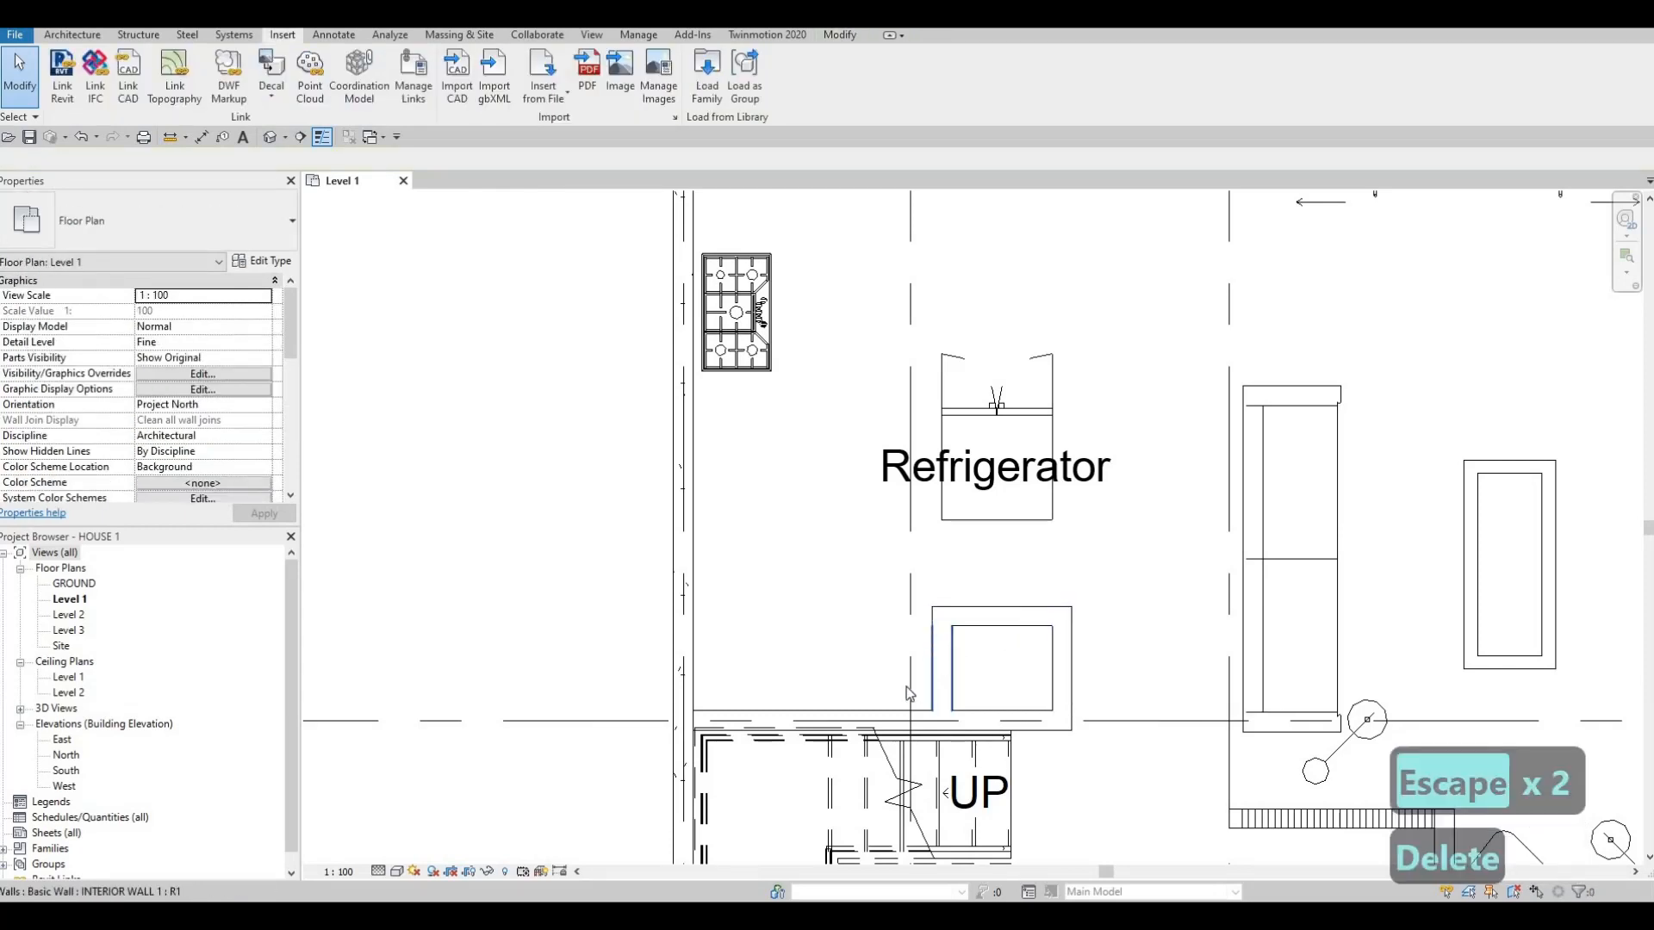
click(942, 665)
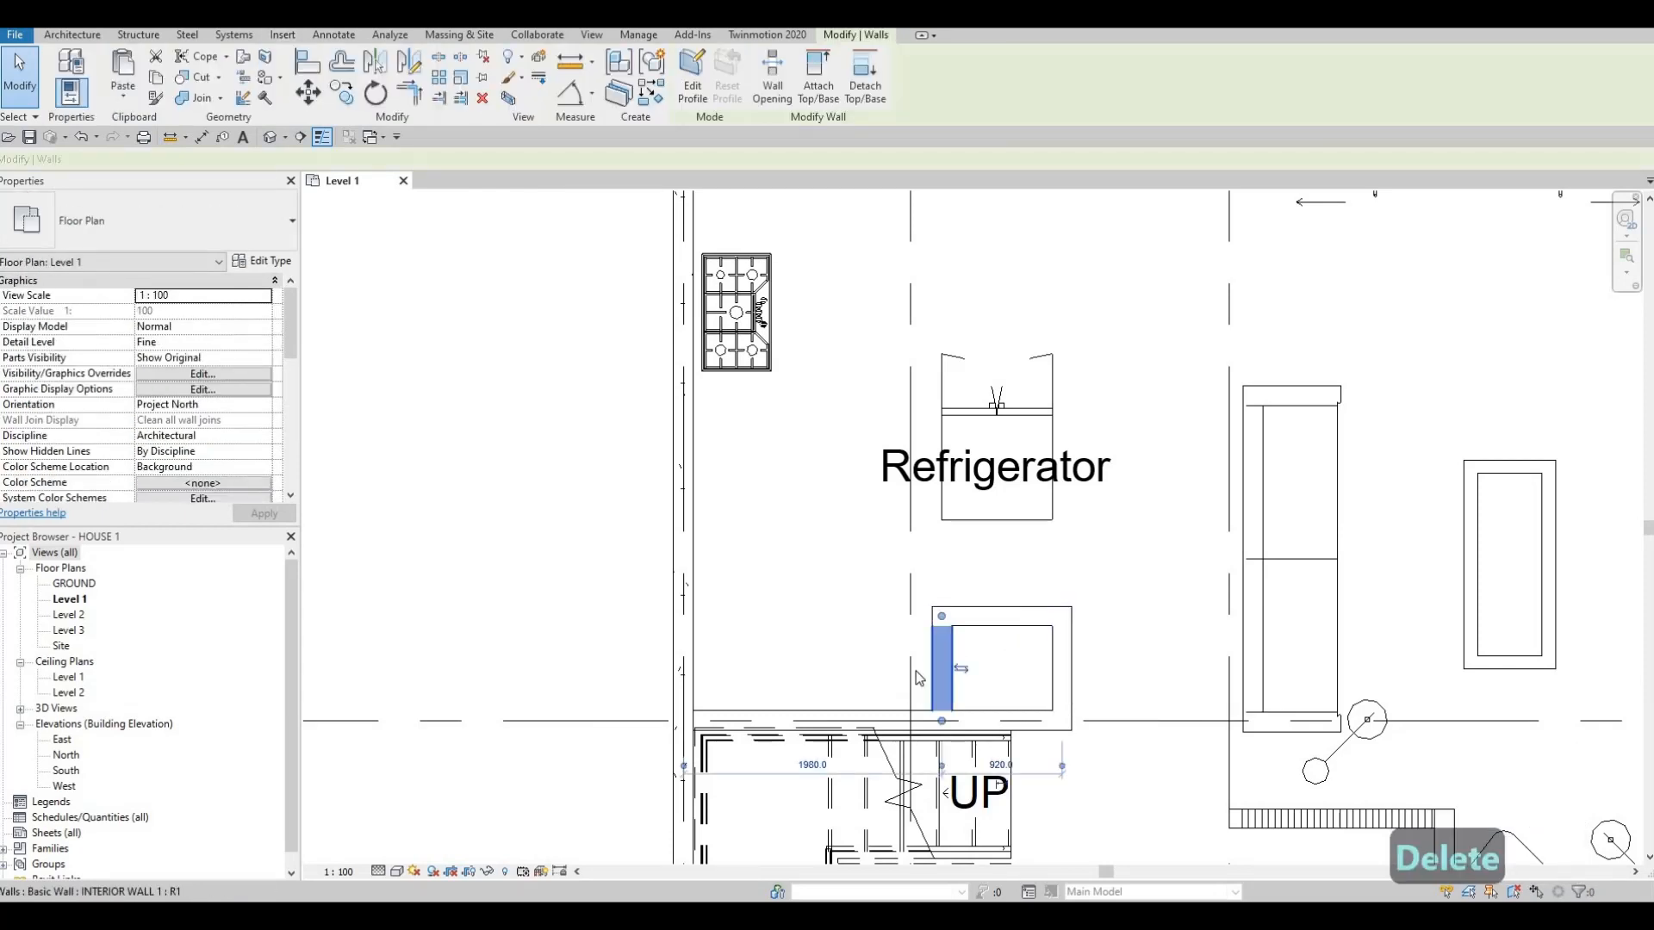
key(Escape)
key(Escape)
key(Escape)
click(964, 623)
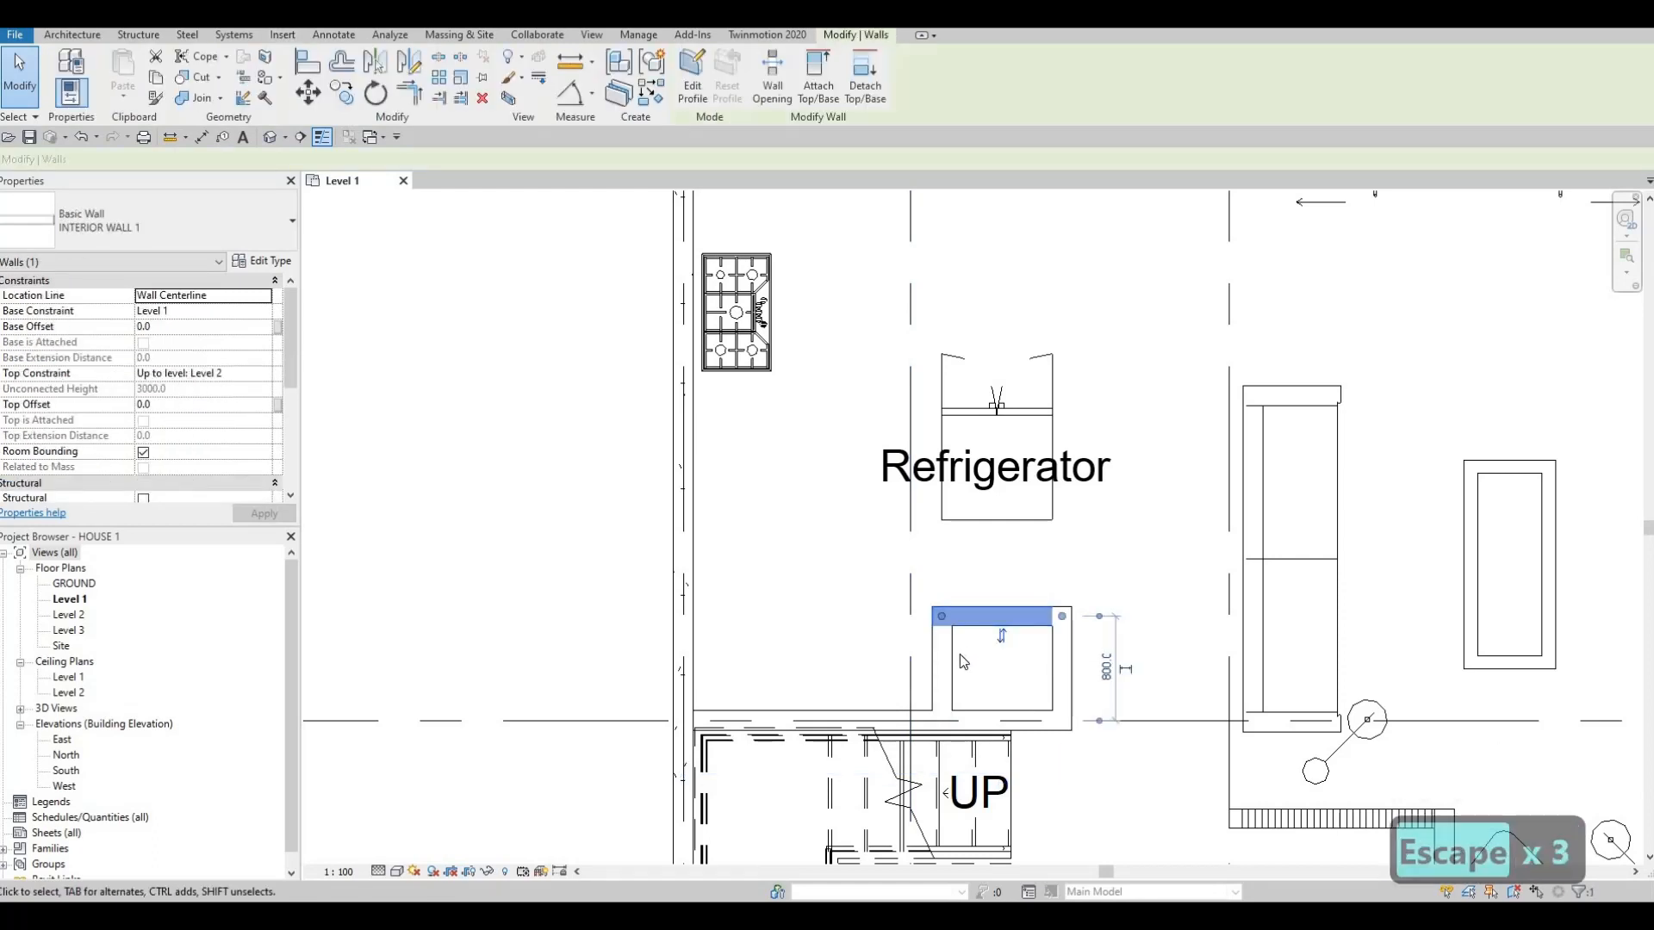
key(Delete)
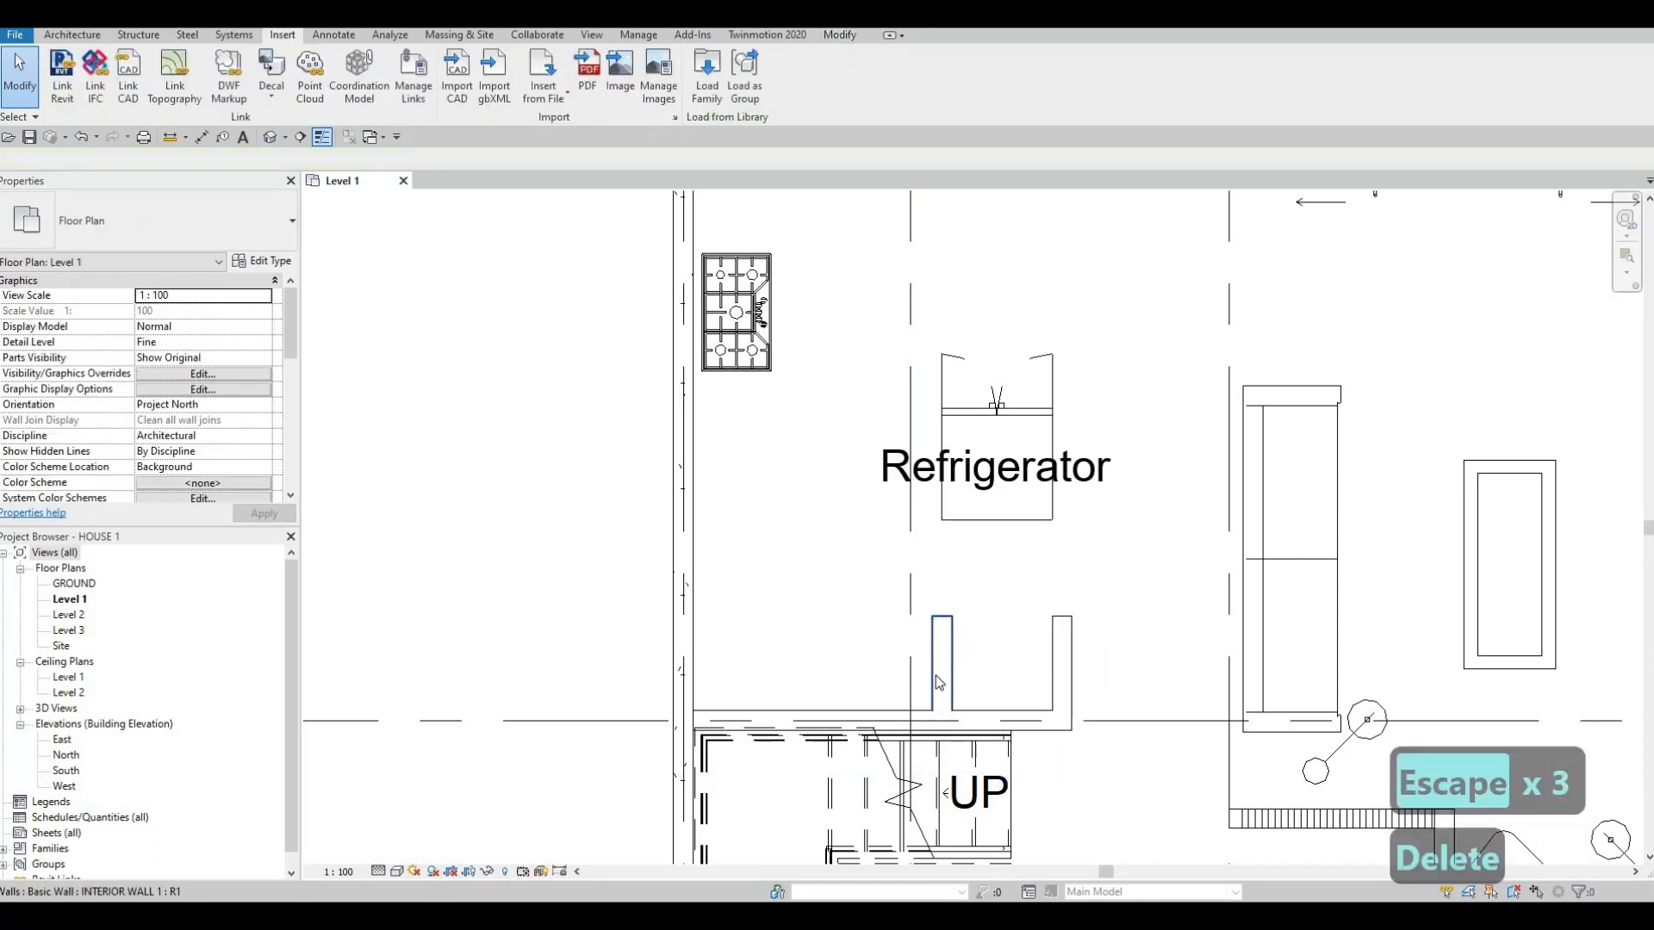
click(941, 670)
key(Delete)
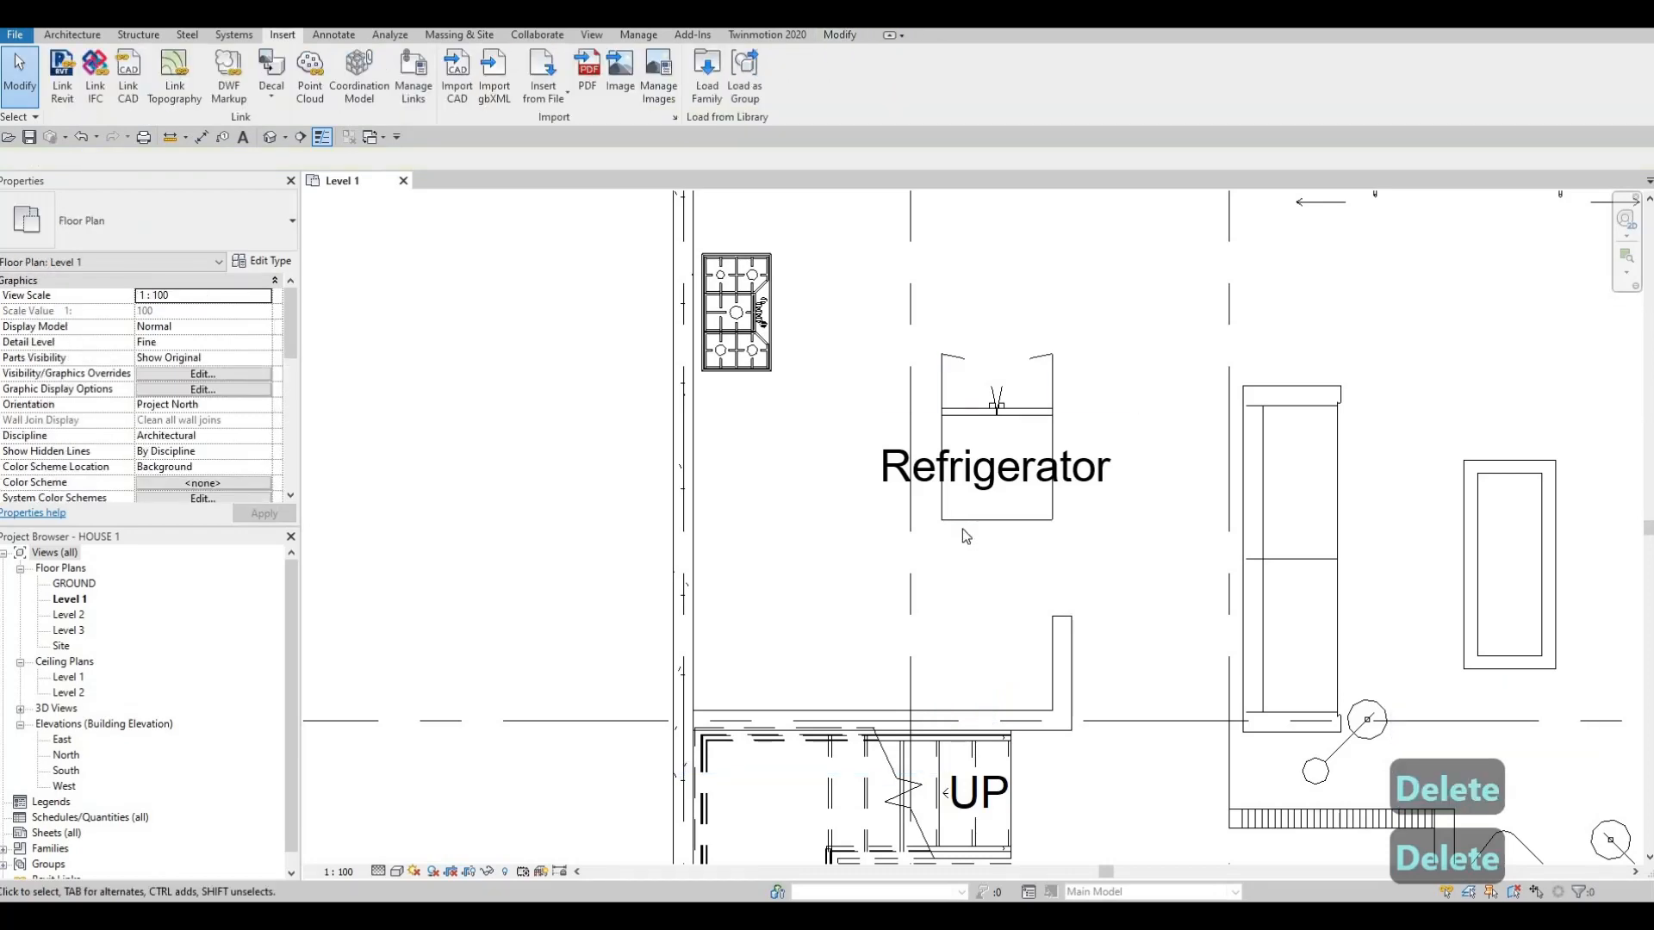
- Move the refrigerator straight down into the corner formed by the stair wall and the remaining closet wall
click(965, 517)
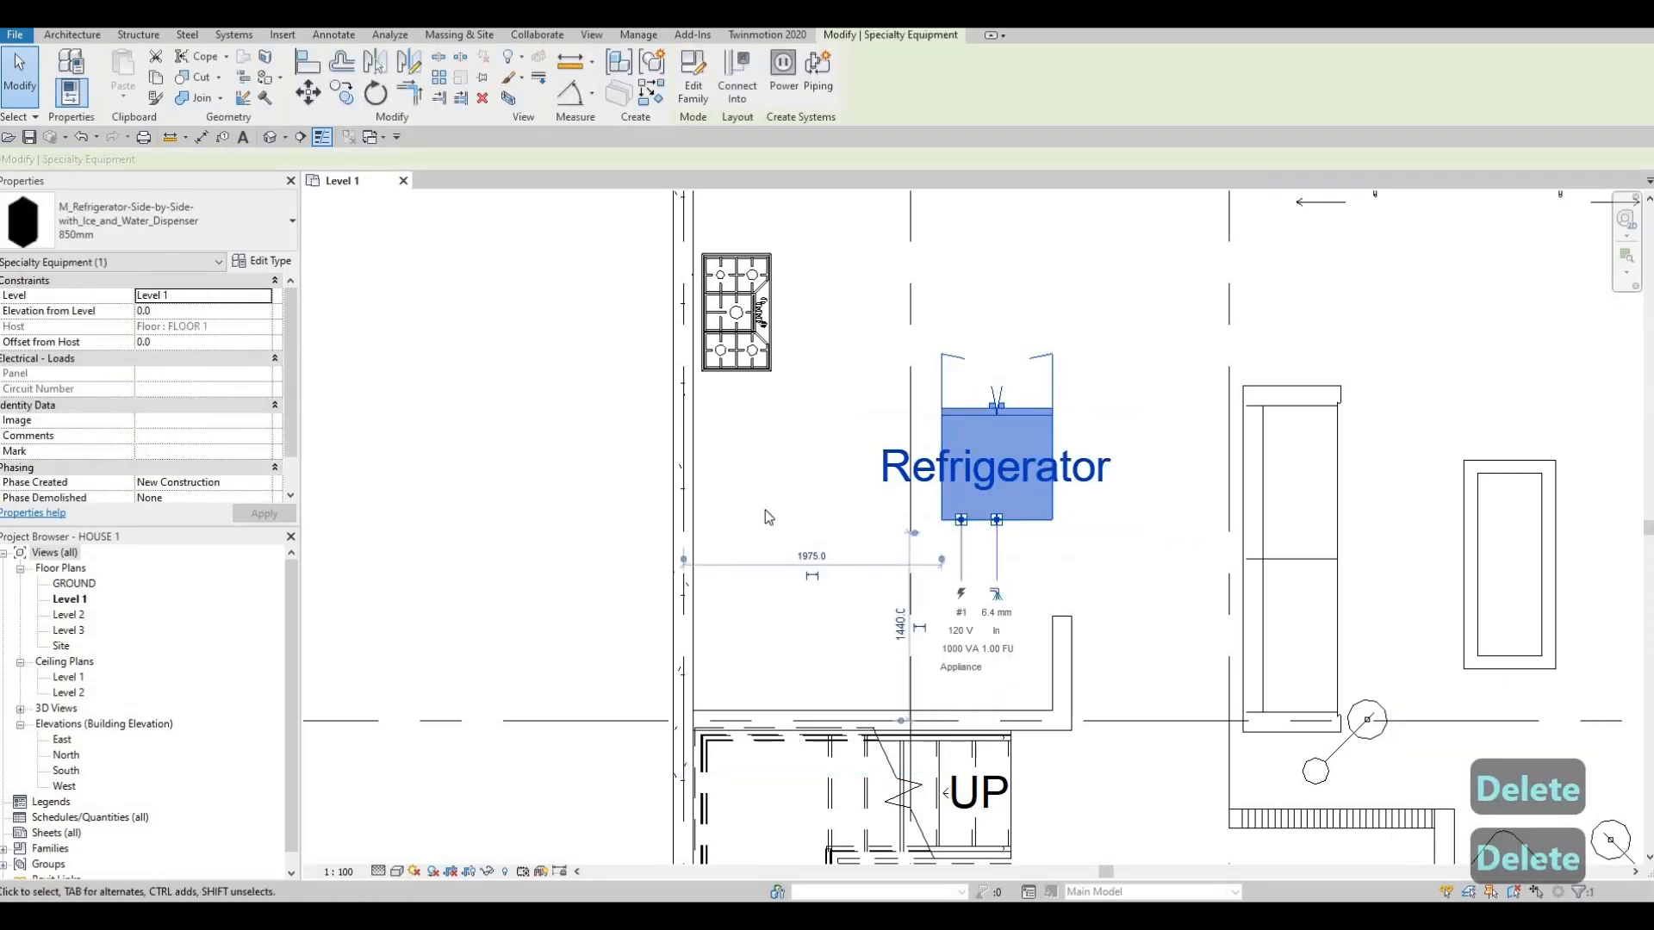
scroll(765, 517, down, 4)
scroll(749, 454, up, 3)
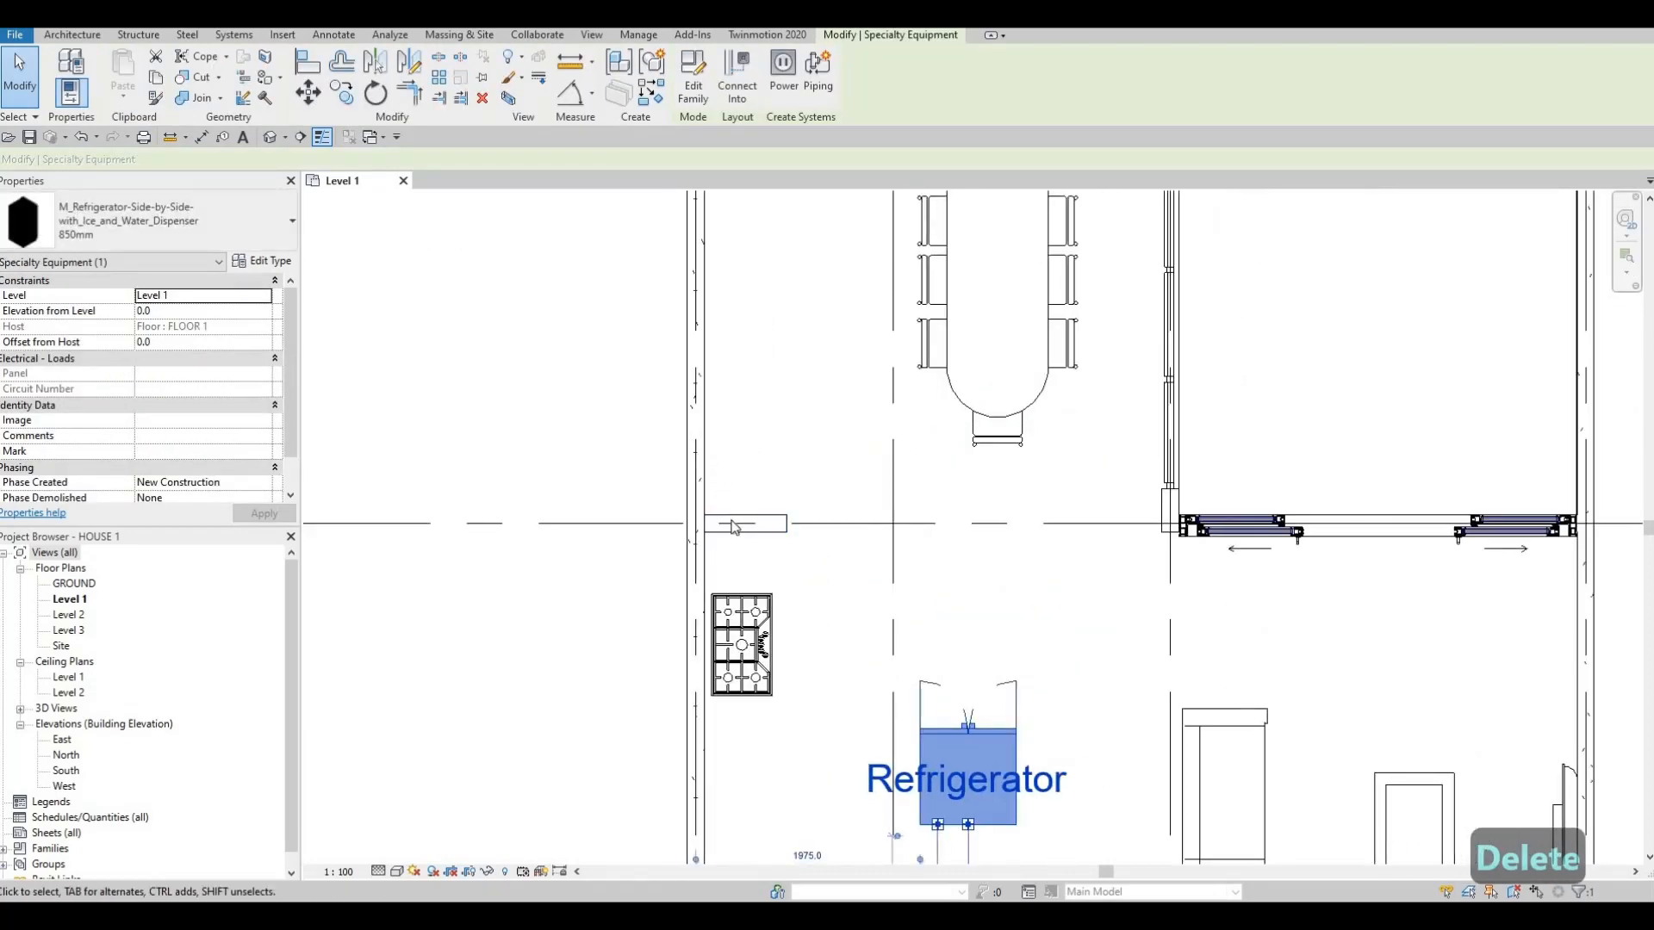
scroll(731, 527, down, 1)
middle_drag(749, 542, 743, 391)
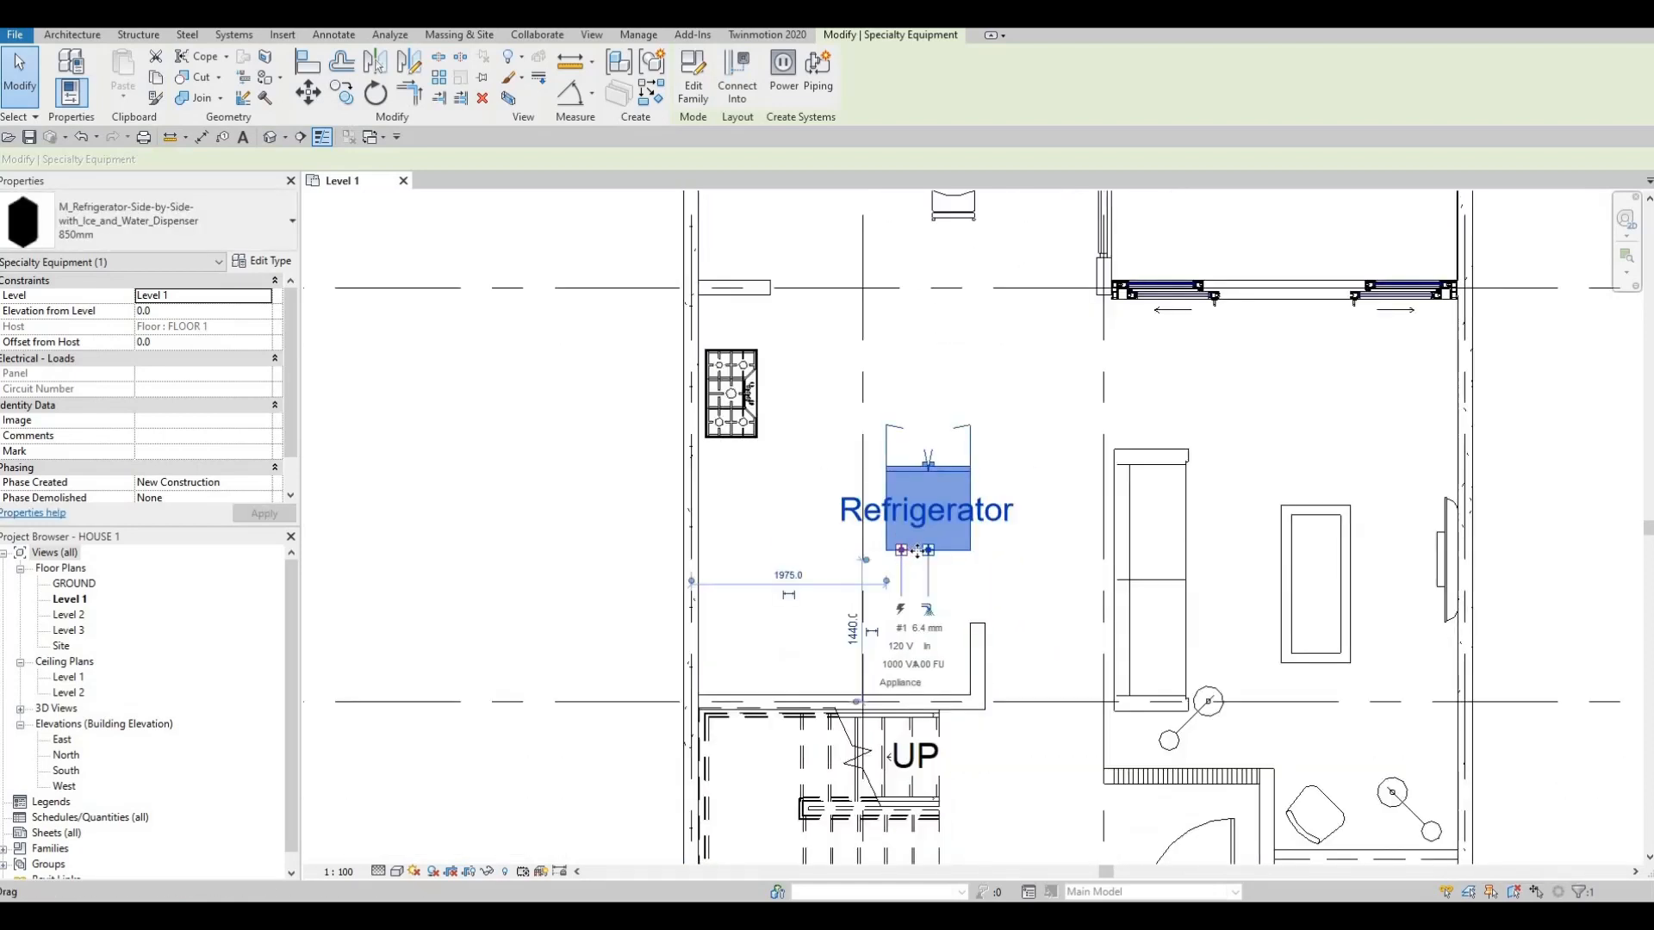
drag(914, 550, 882, 660)
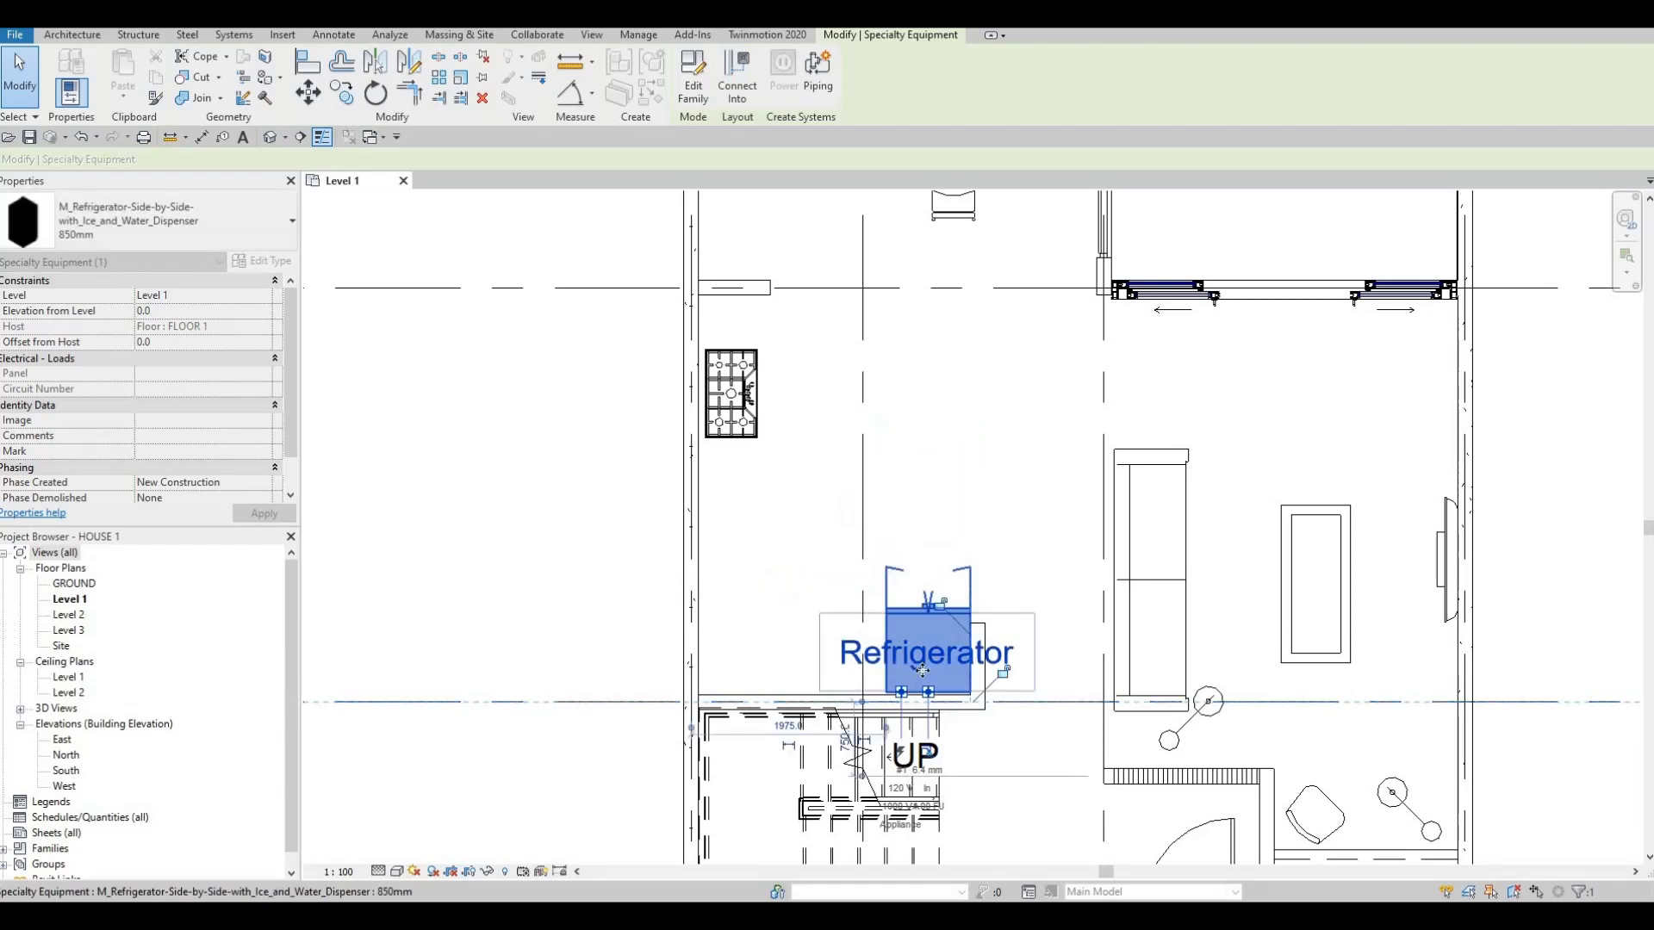
scroll(929, 716, up, 5)
key(Escape)
key(Escape)
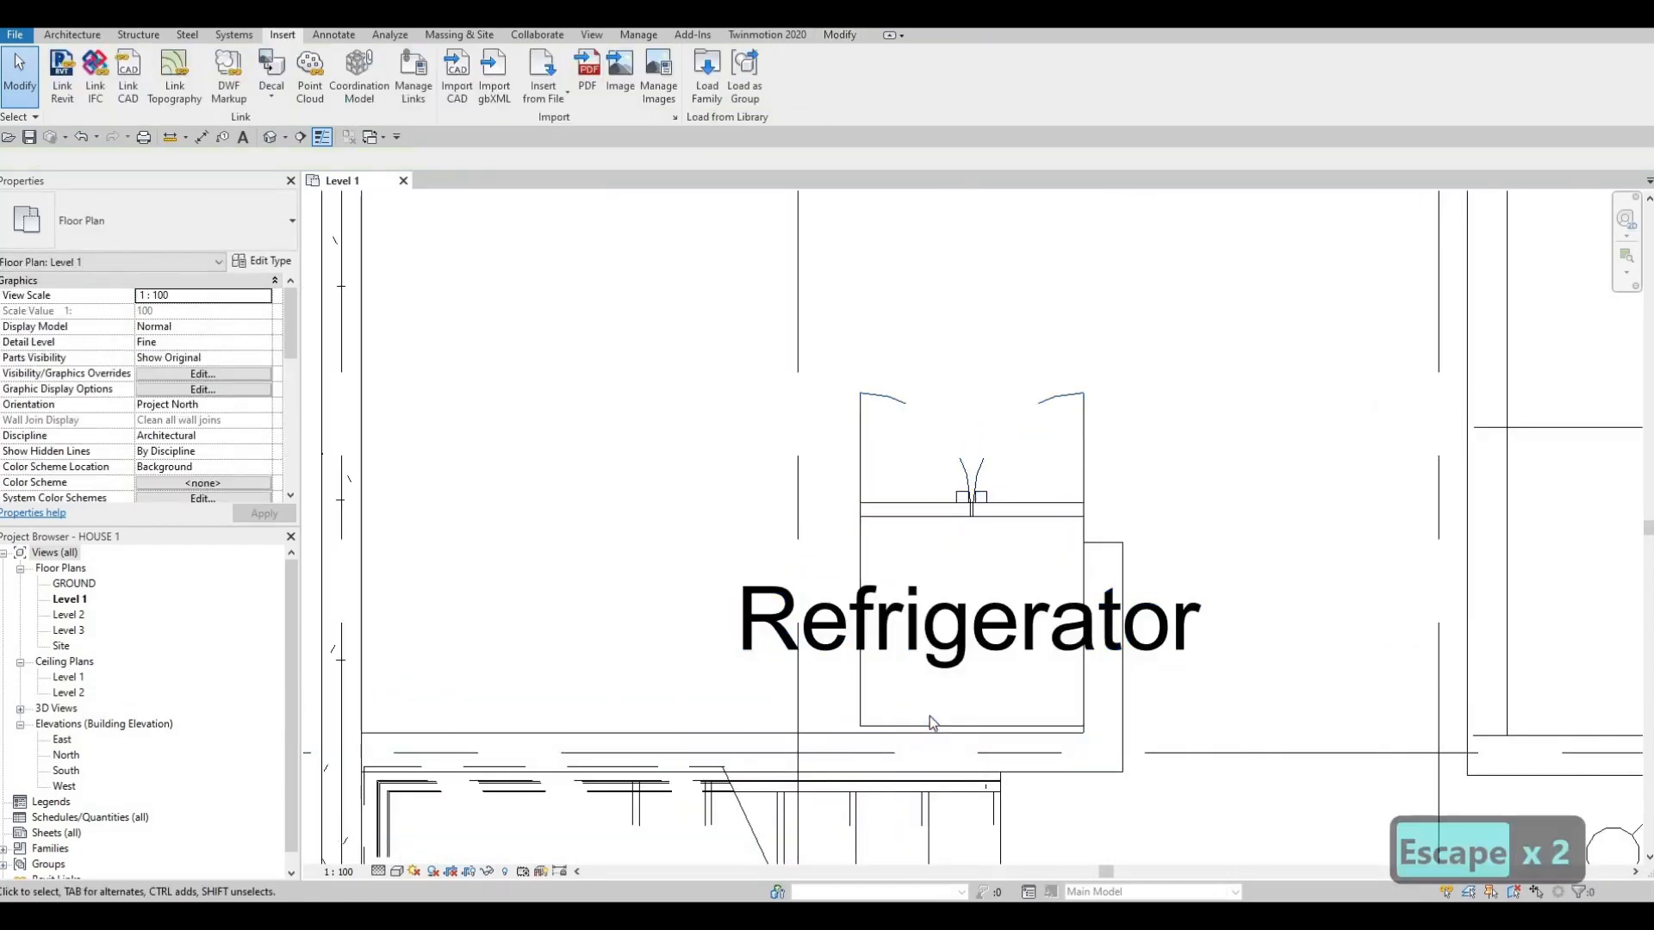
- Align the back of the refrigerator with the kitchen-side face of the stair wall
key(a)
key(Escape)
key(Escape)
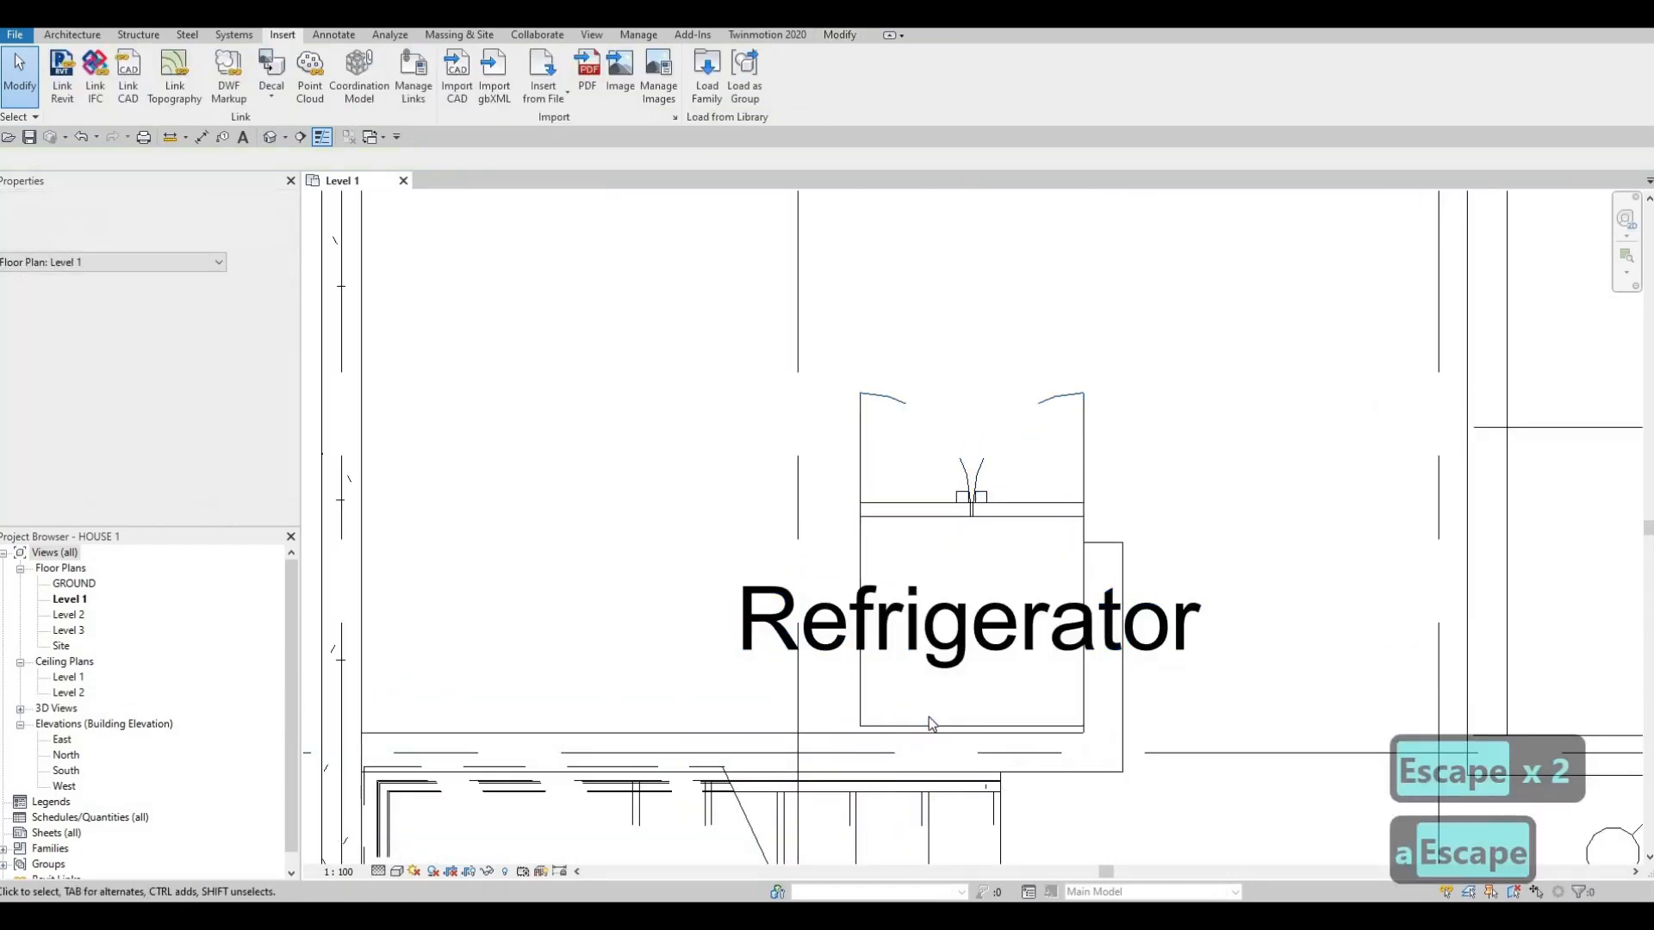
key(a)
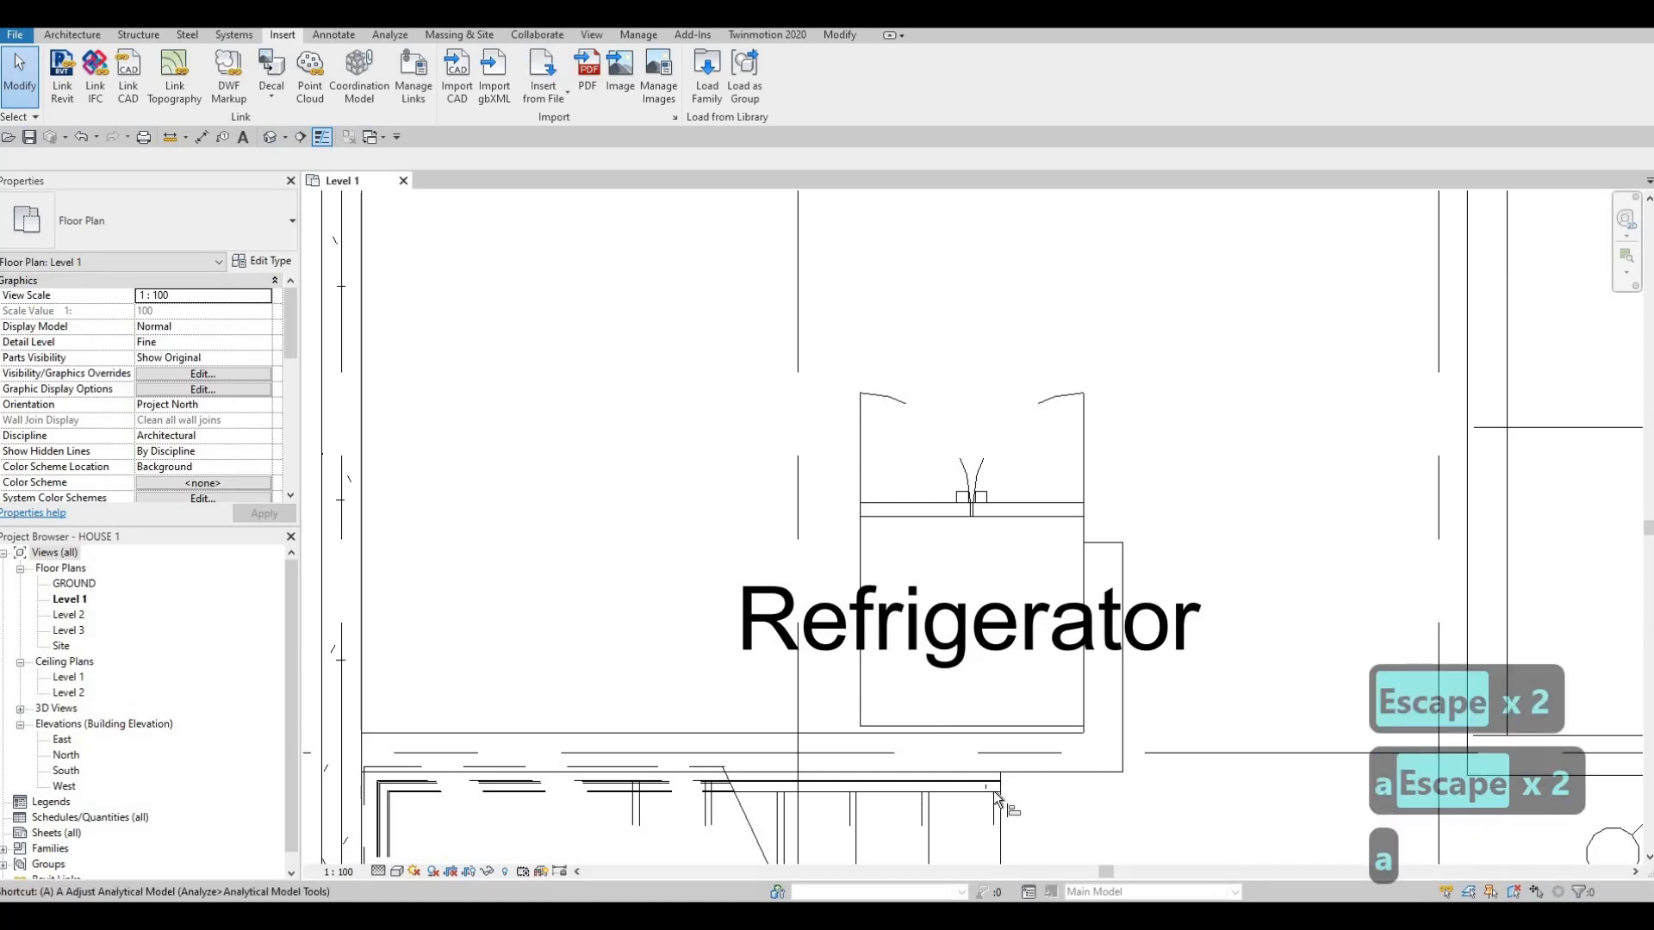
key(l)
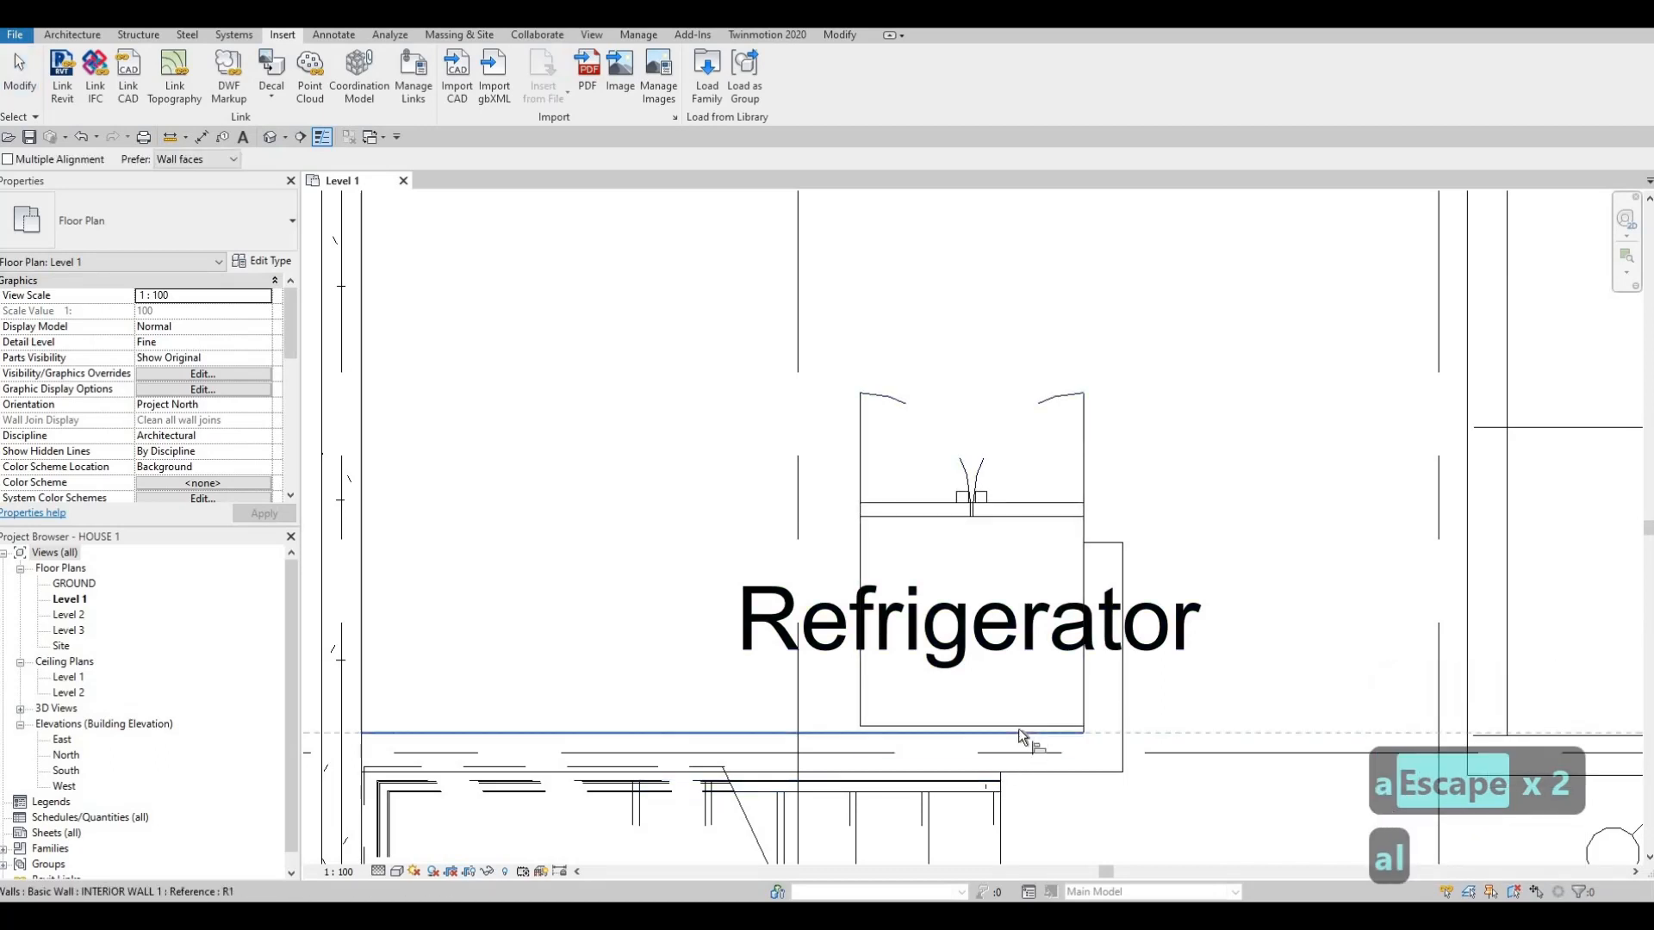
click(1021, 733)
click(1033, 727)
scroll(1088, 565, up, 3)
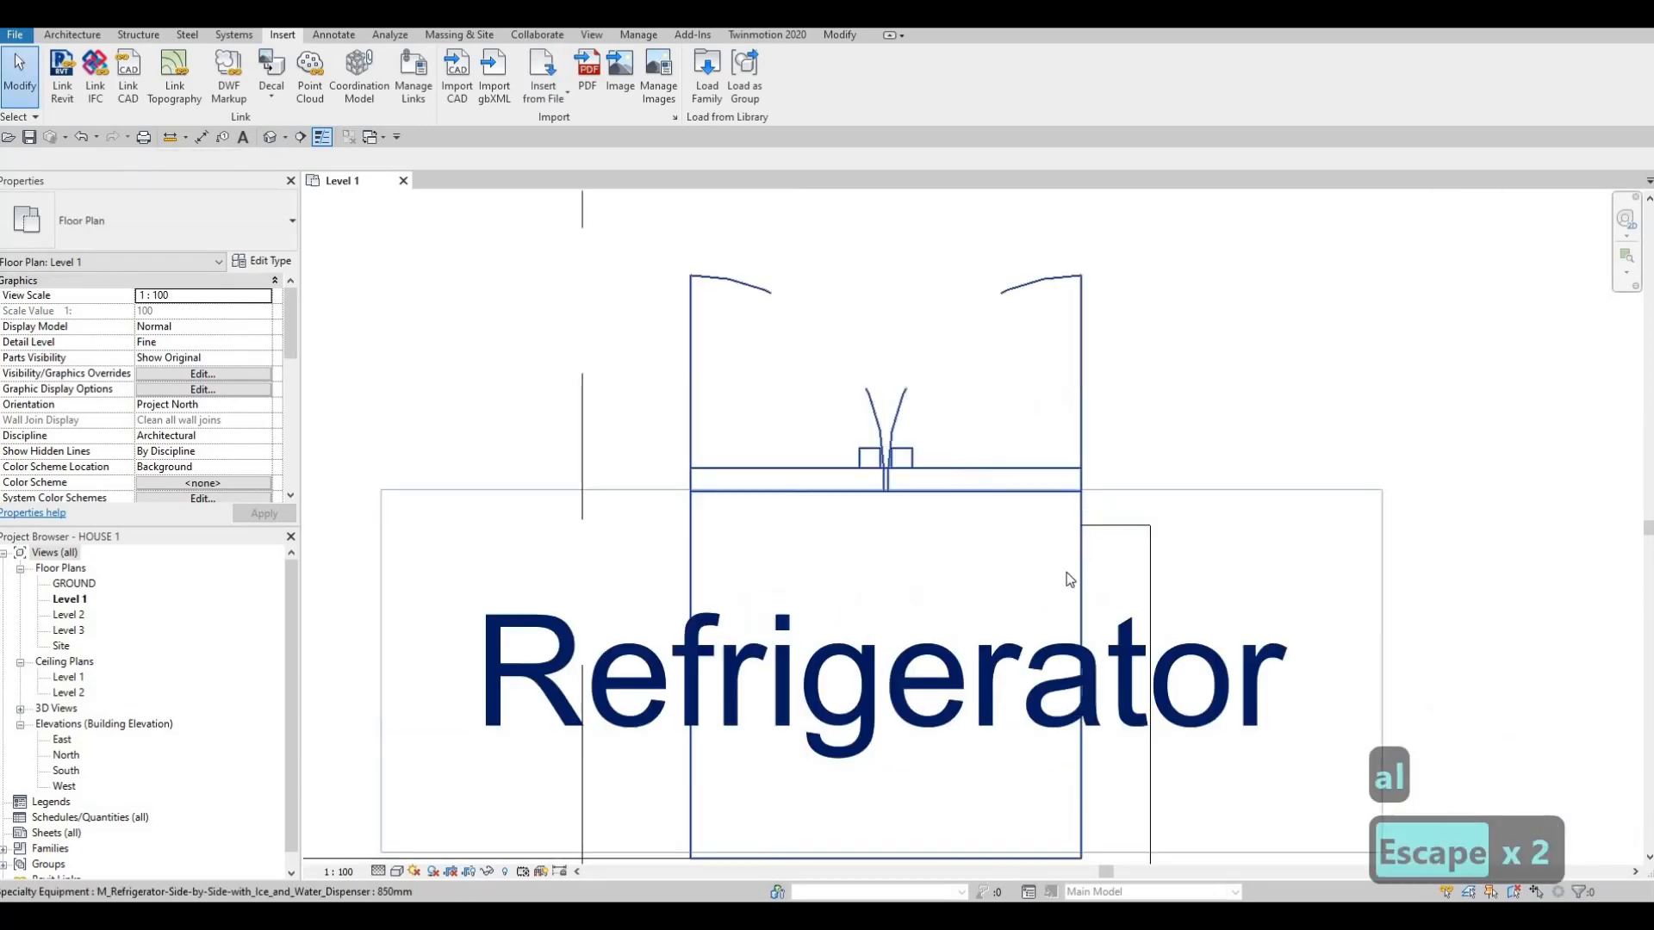
- Extend the free end of the short wall beside the refrigerator upward to just past the front of the refrigerator body
scroll(1104, 543, down, 2)
key(Escape)
click(1104, 543)
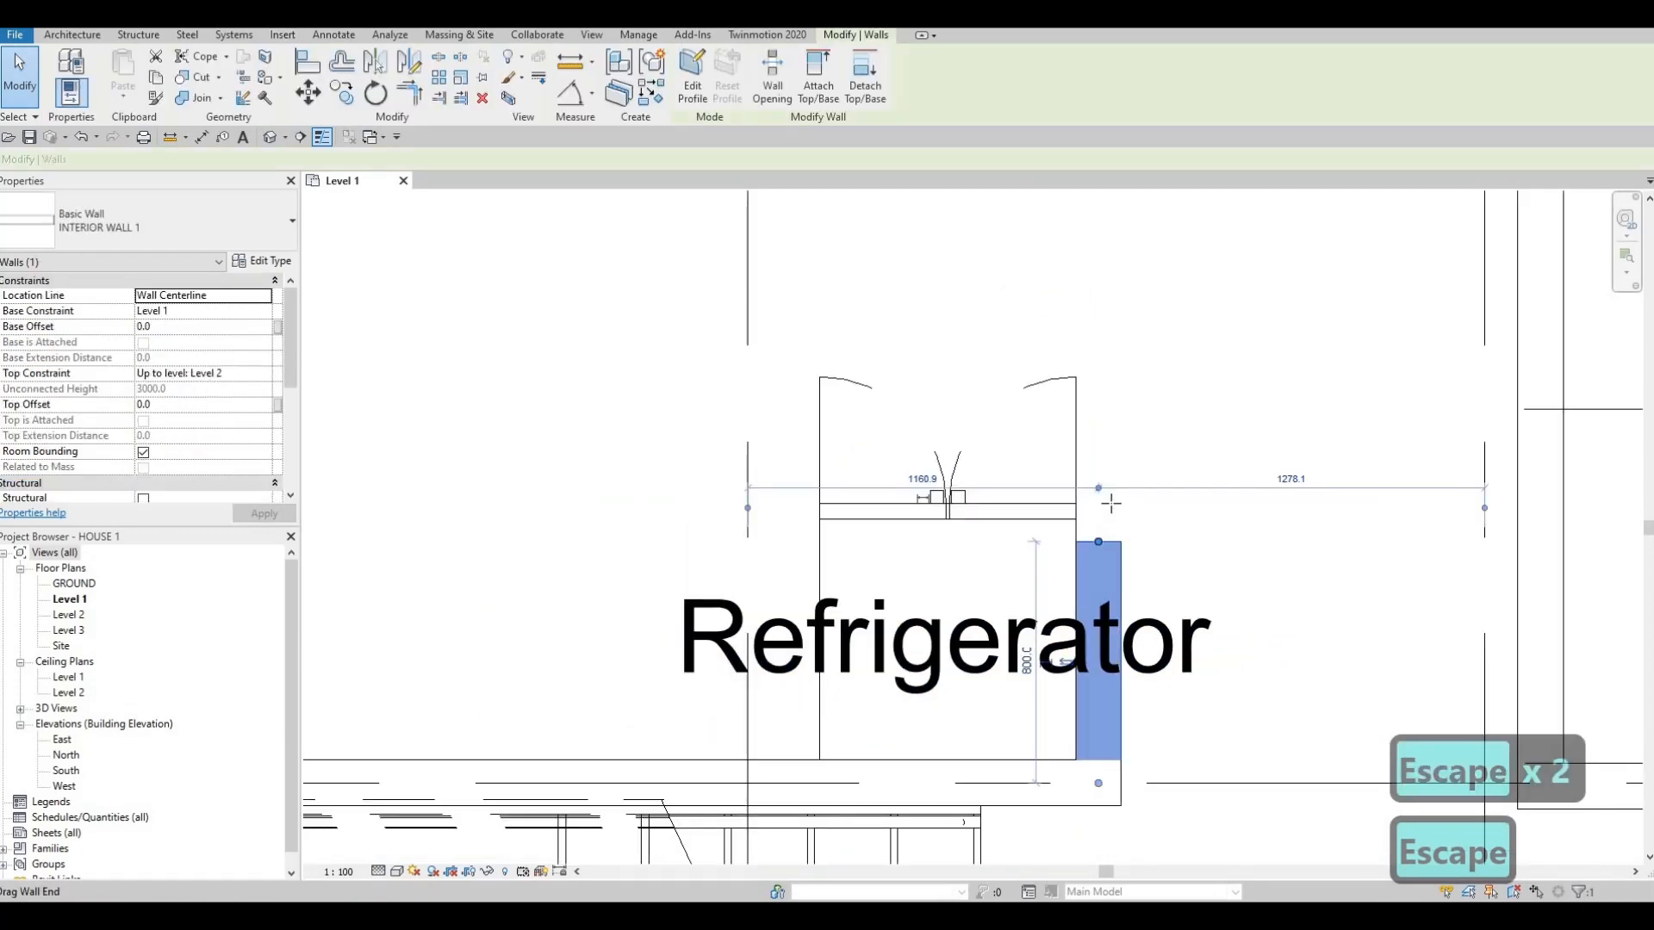
drag(1099, 542, 1099, 493)
key(Escape)
key(Escape)
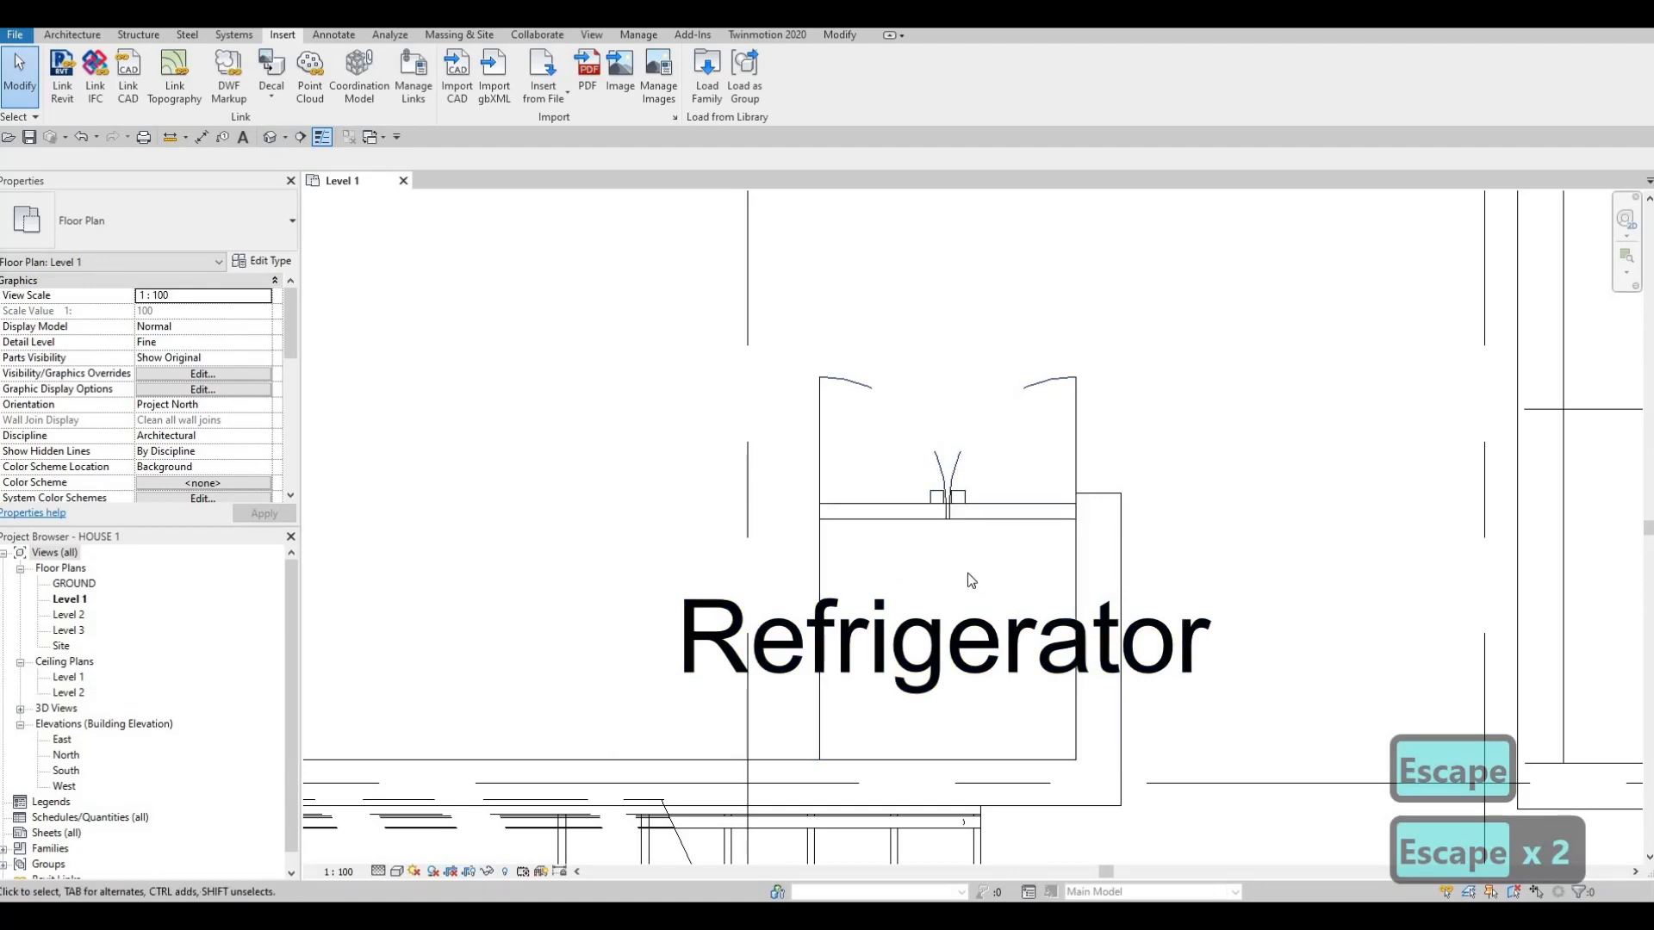
- Turn off Show Label in the type properties of the 850mm refrigerator
scroll(970, 580, down, 1)
scroll(999, 531, down, 1)
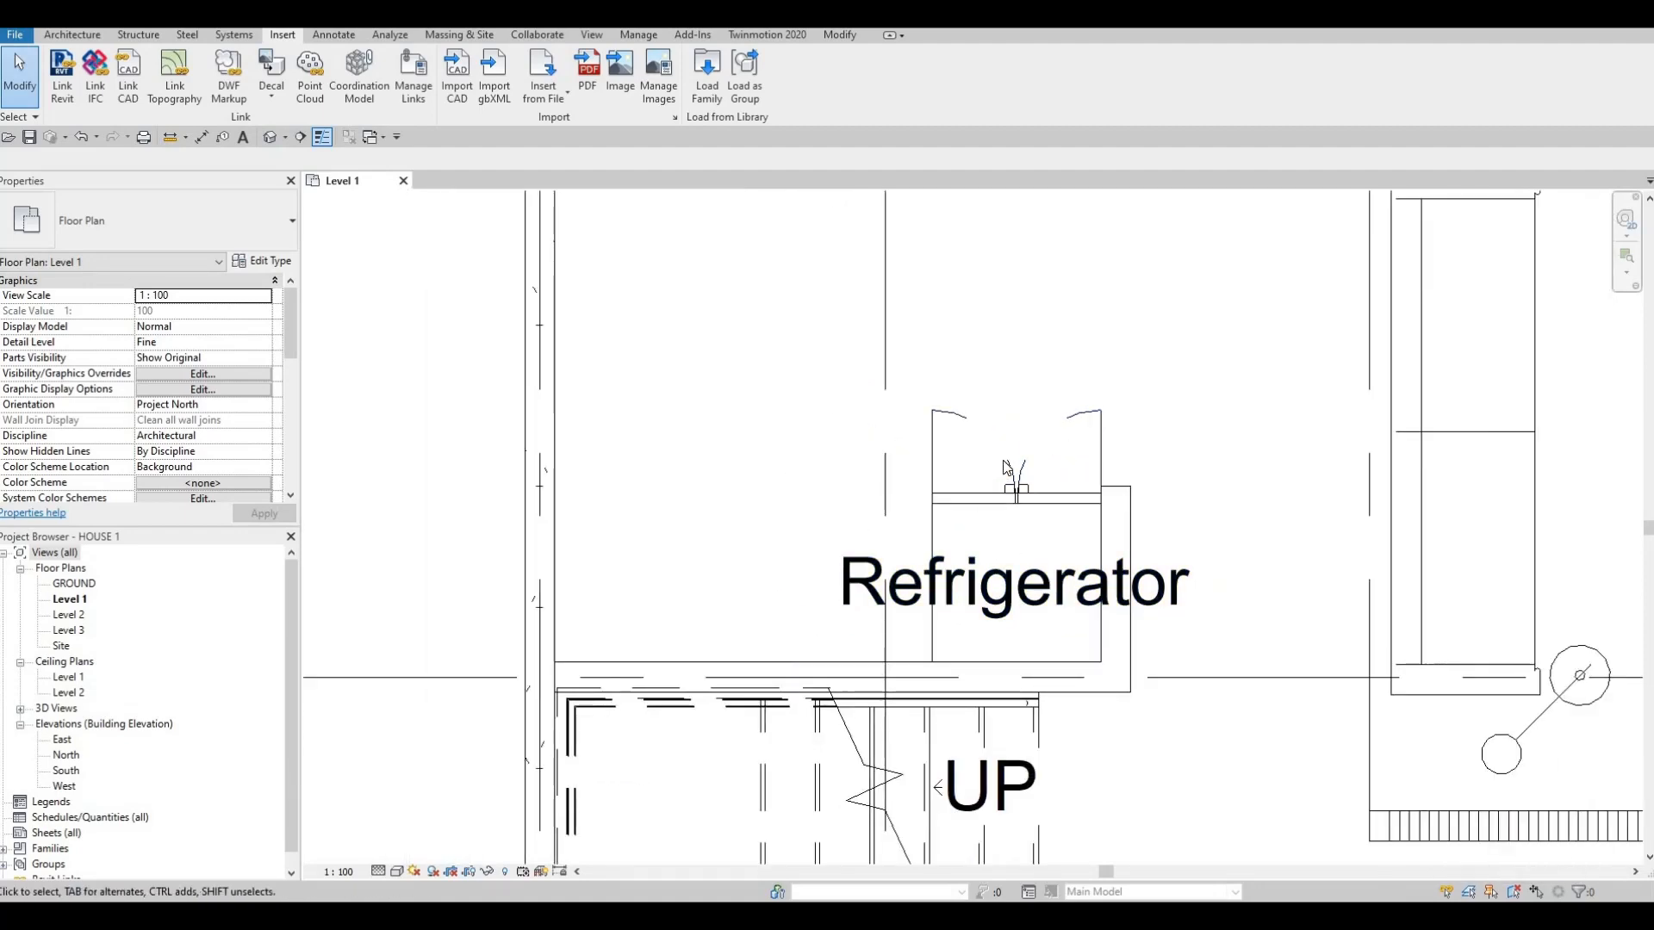
click(999, 521)
key(Escape)
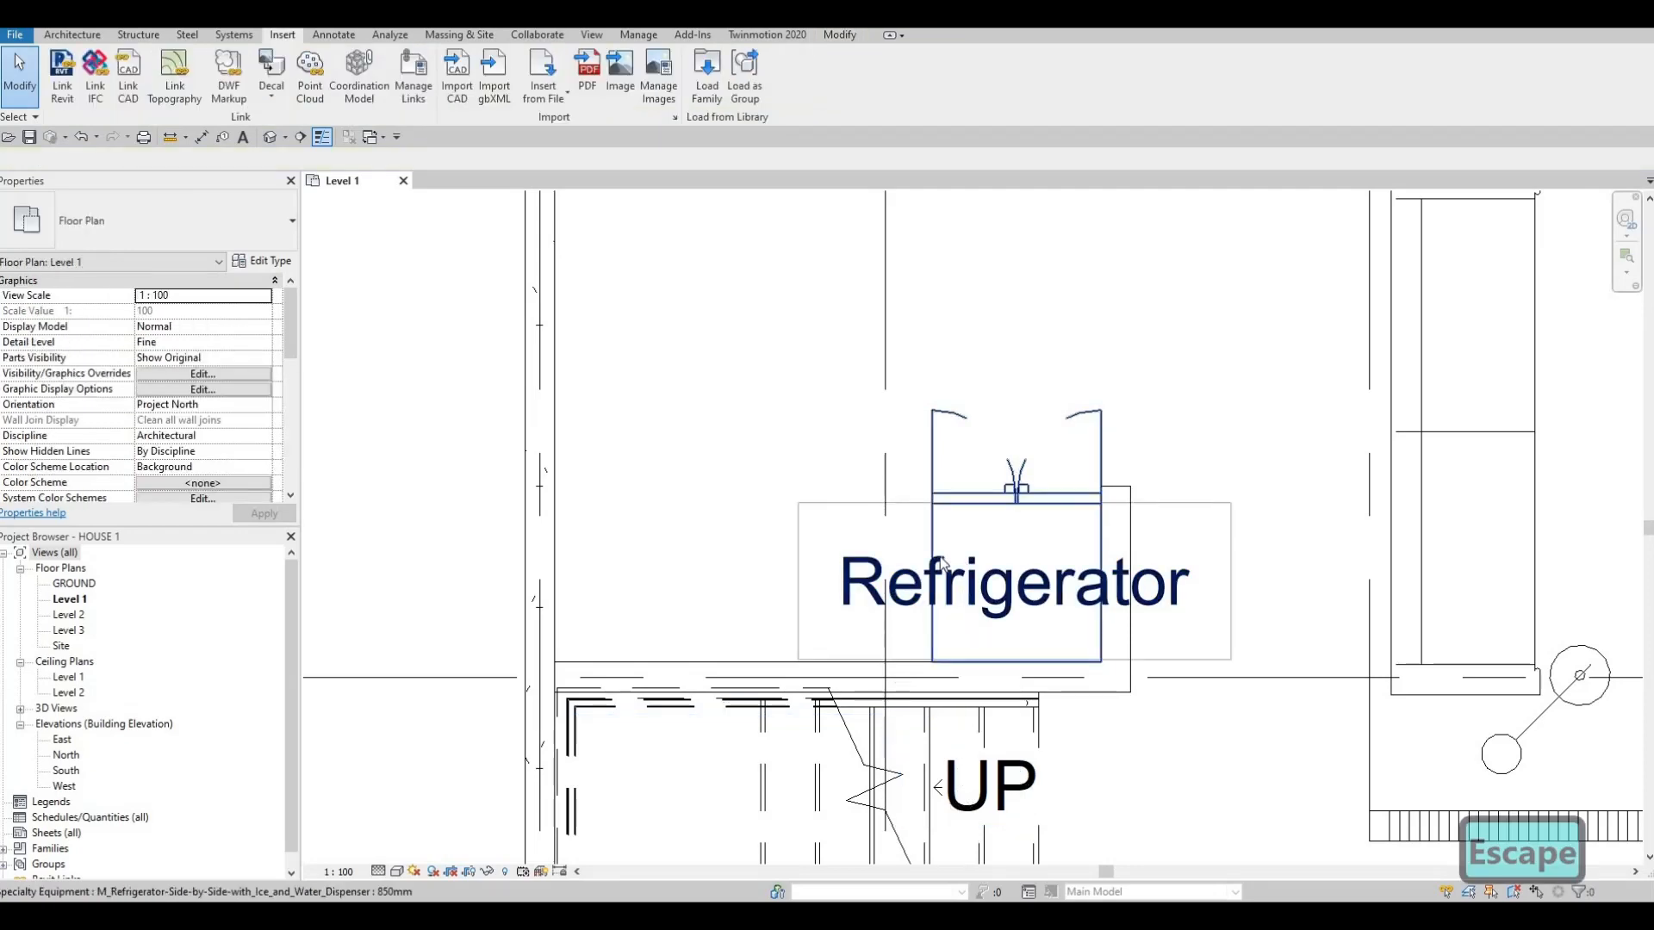
click(933, 538)
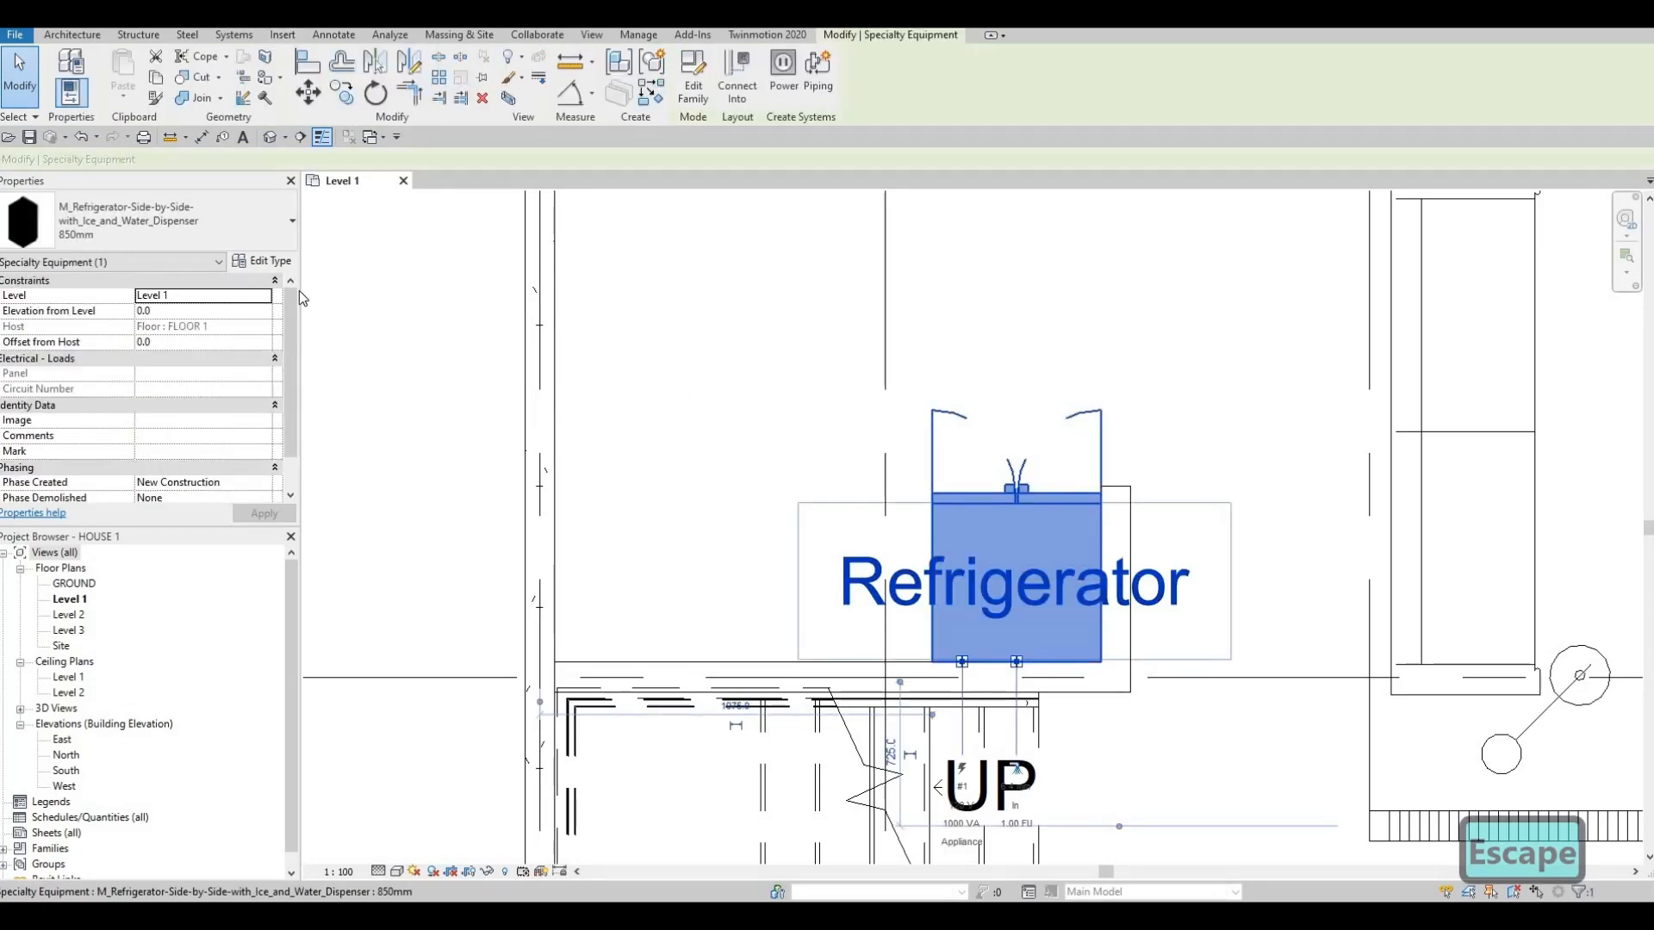
click(263, 260)
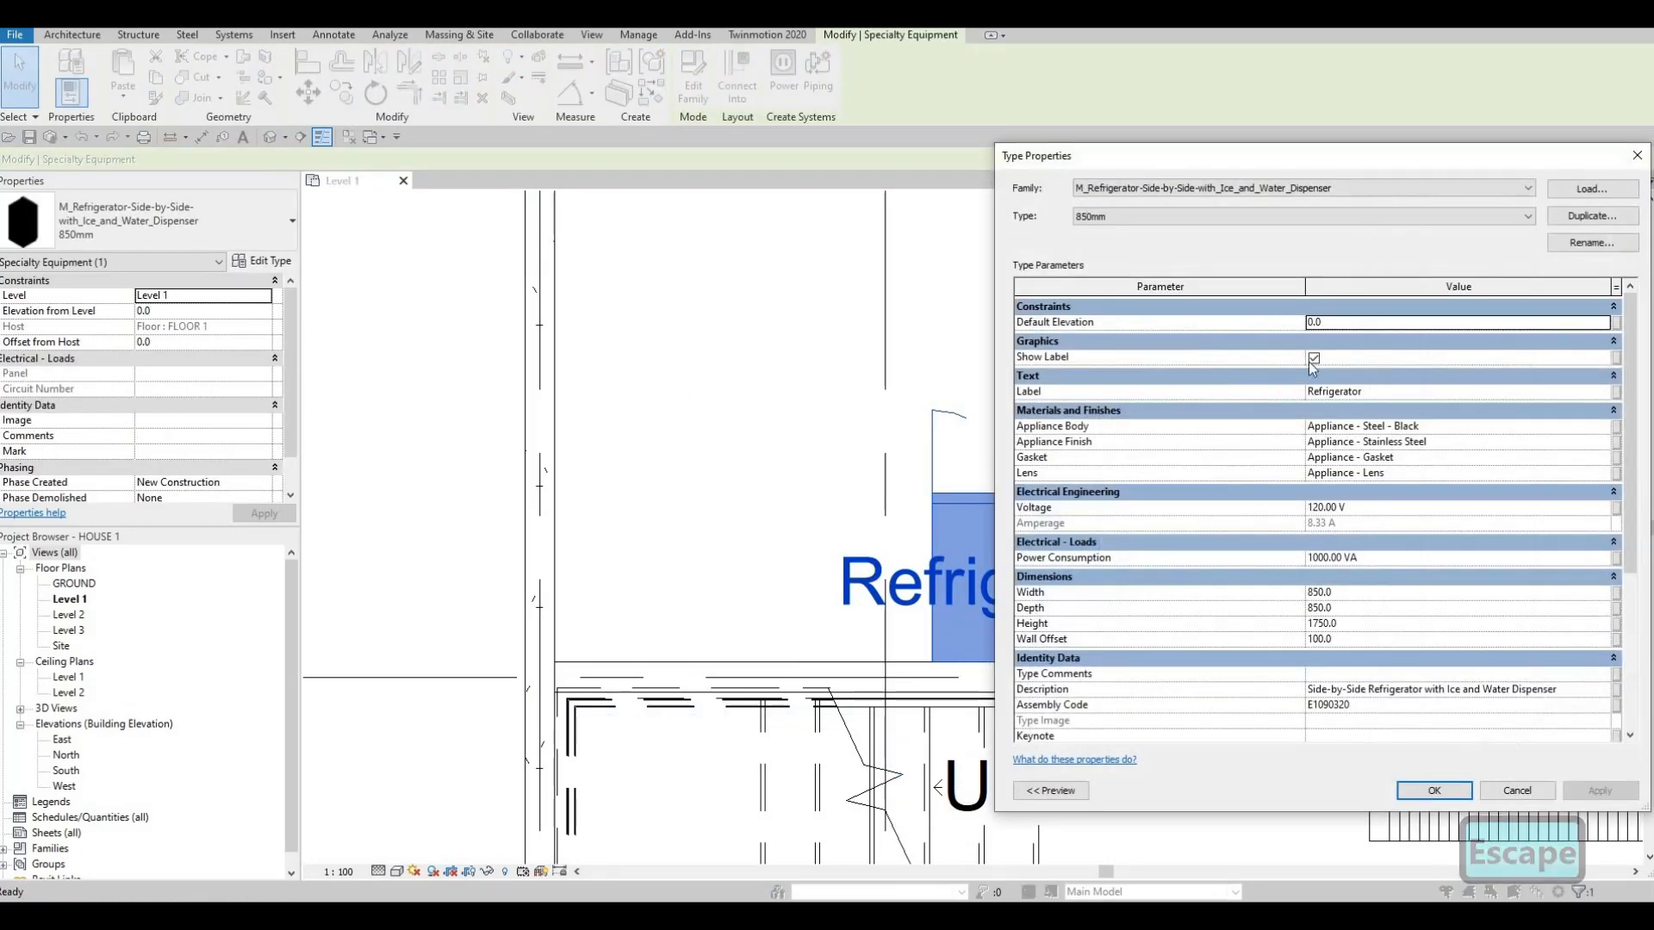
key(Tab)
key(space)
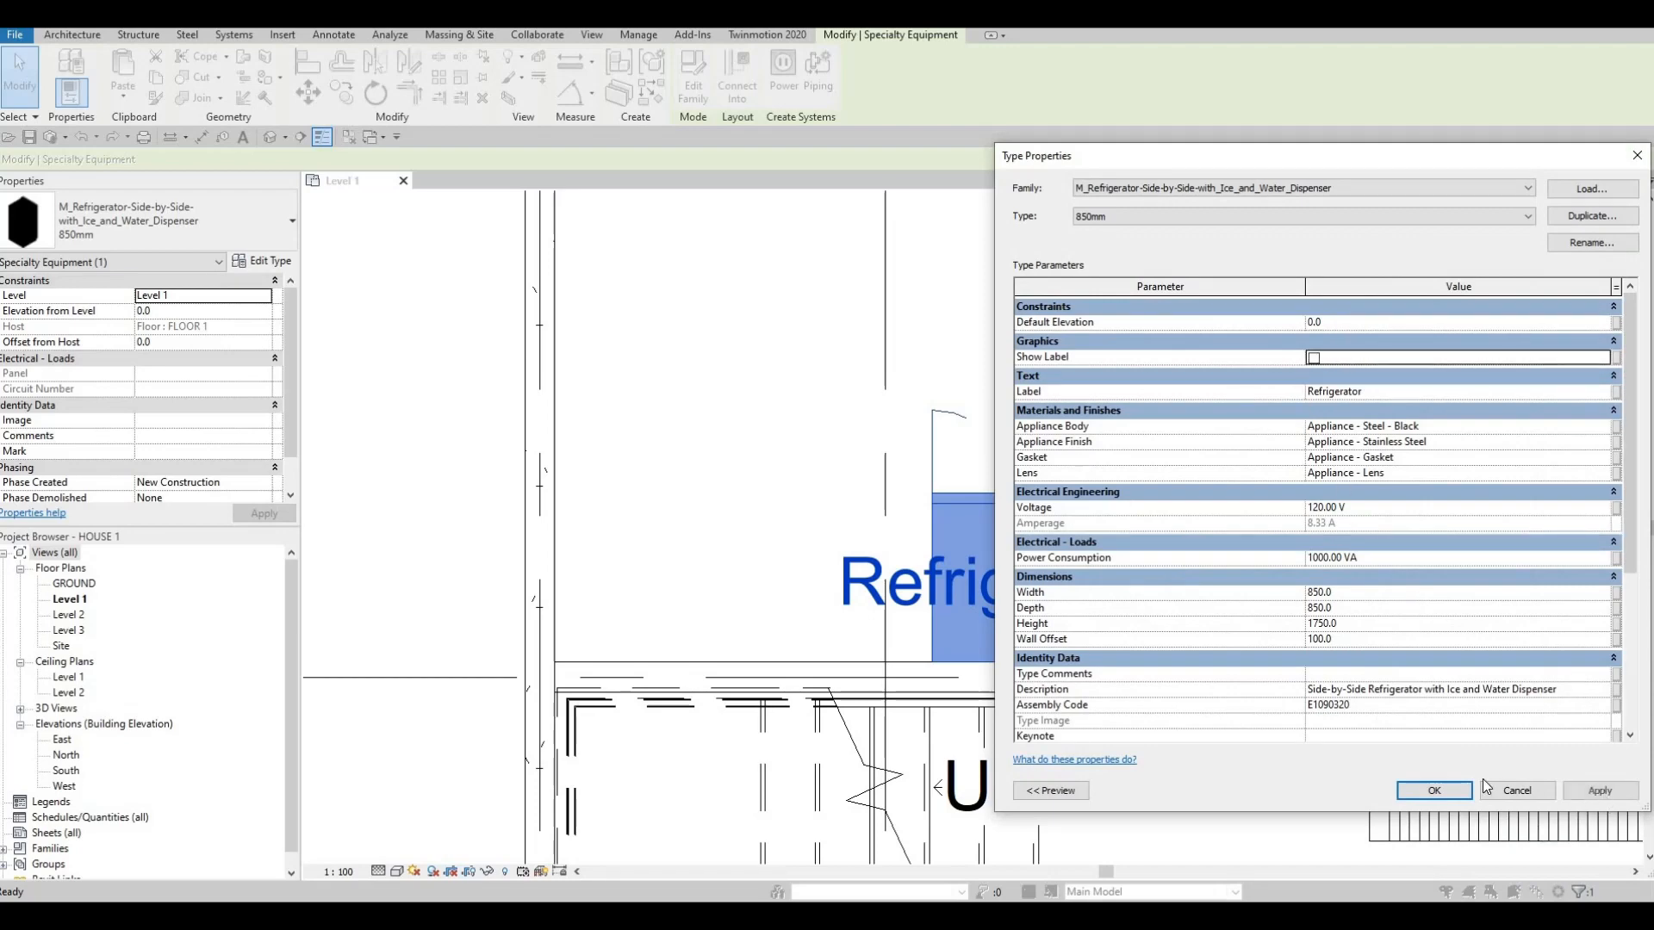
click(1423, 790)
key(Escape)
key(Escape)
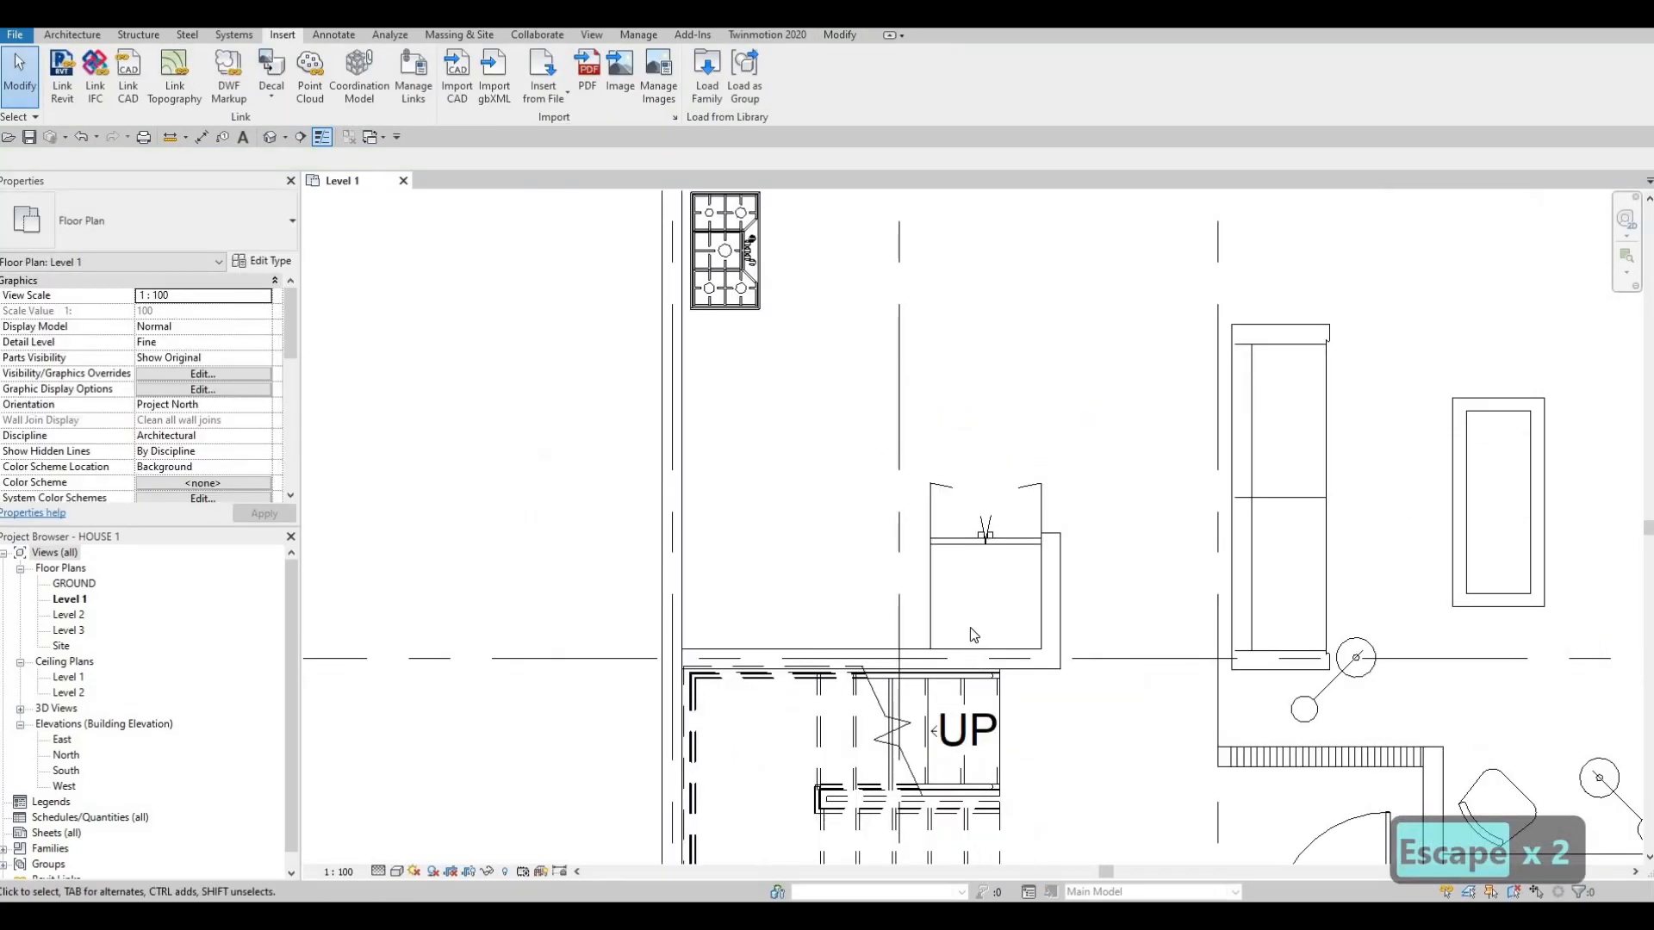
- Check the dimensions in the refrigerator's type properties, then close them without making changes
middle_drag(973, 635, 981, 687)
click(970, 596)
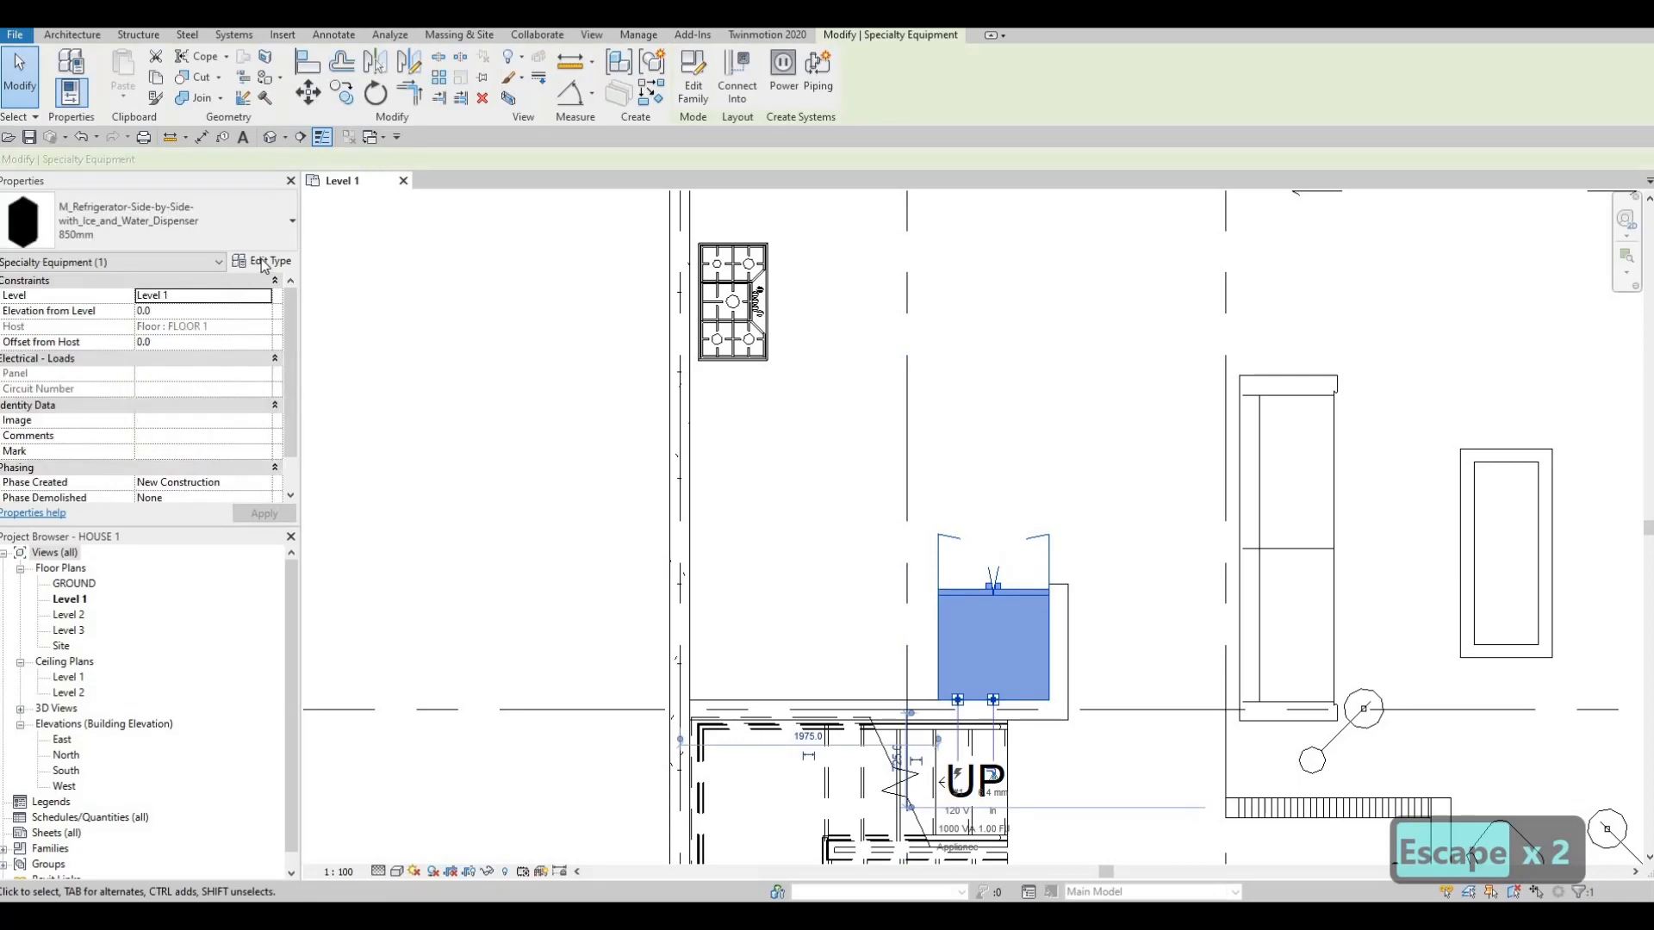
key(t)
key(p)
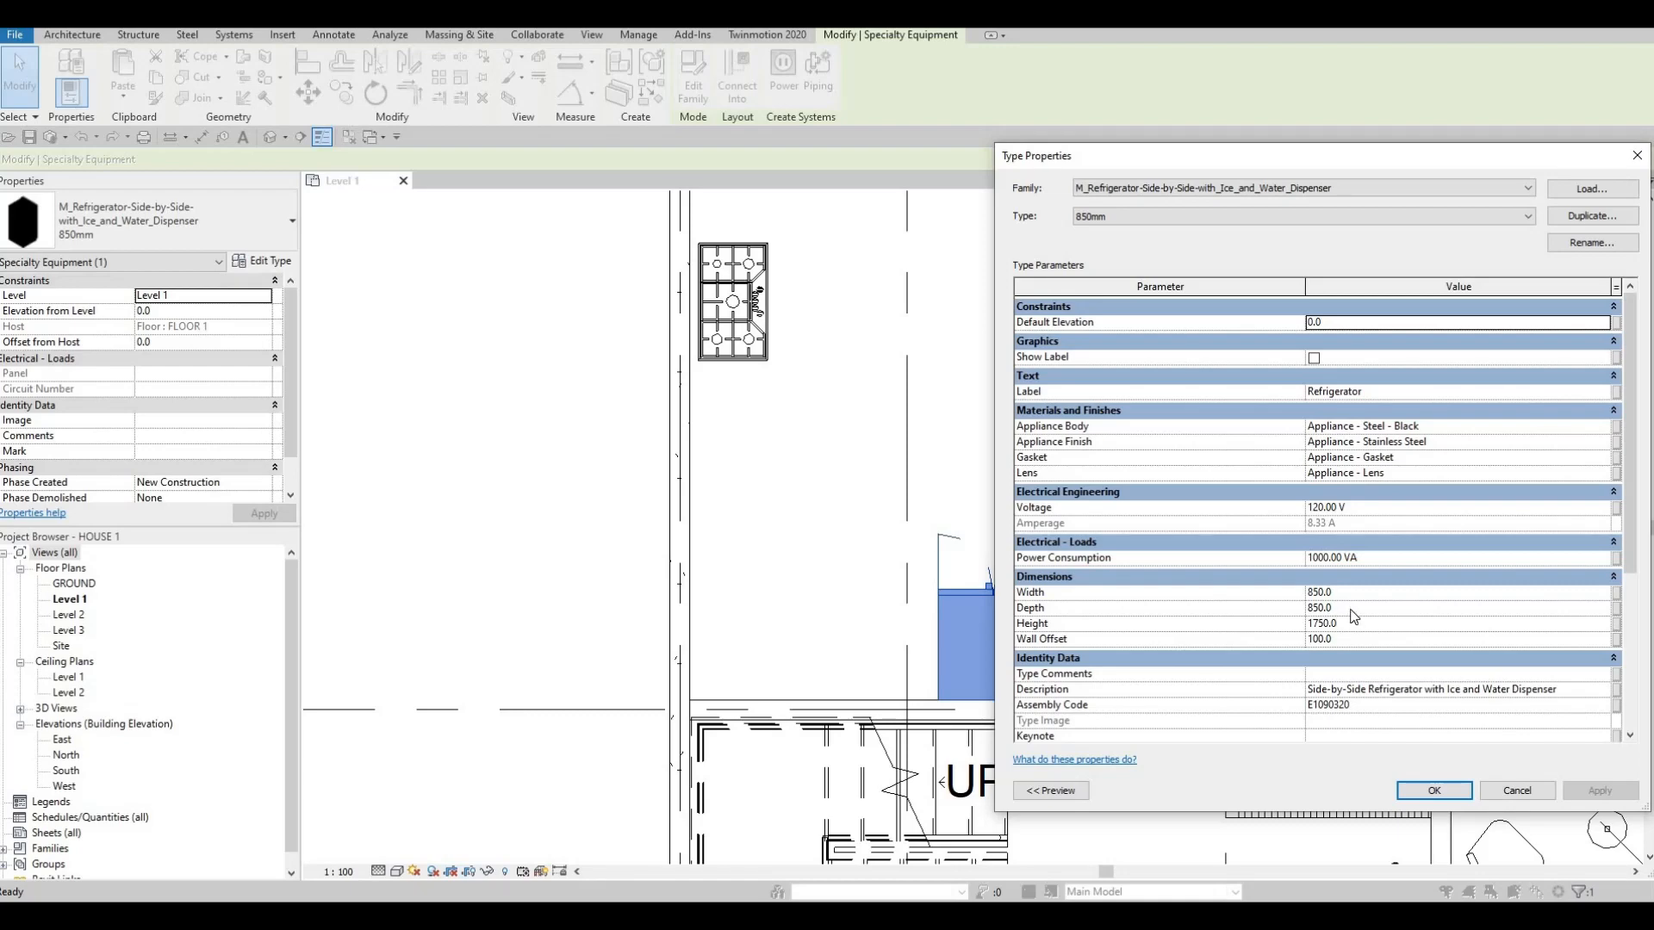
key(Escape)
key(Escape)
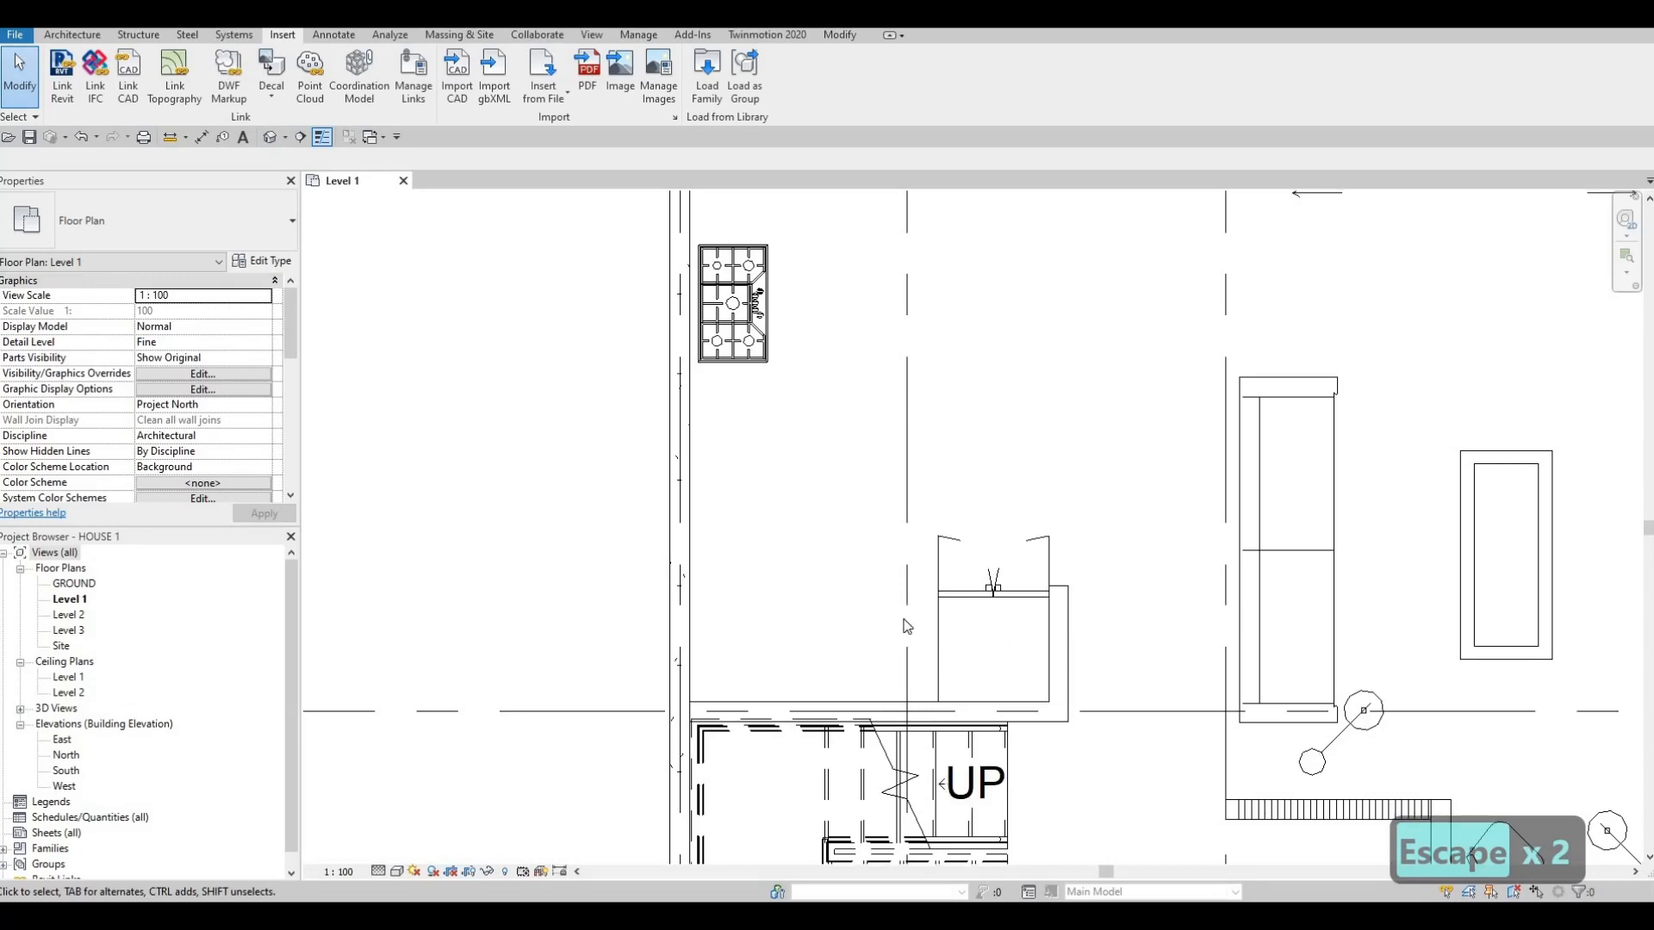
- Examine the kitchen layout around the cooktop, the refrigerator and the short wall near the dining table
scroll(909, 642, down, 2)
middle_drag(939, 650, 1064, 455)
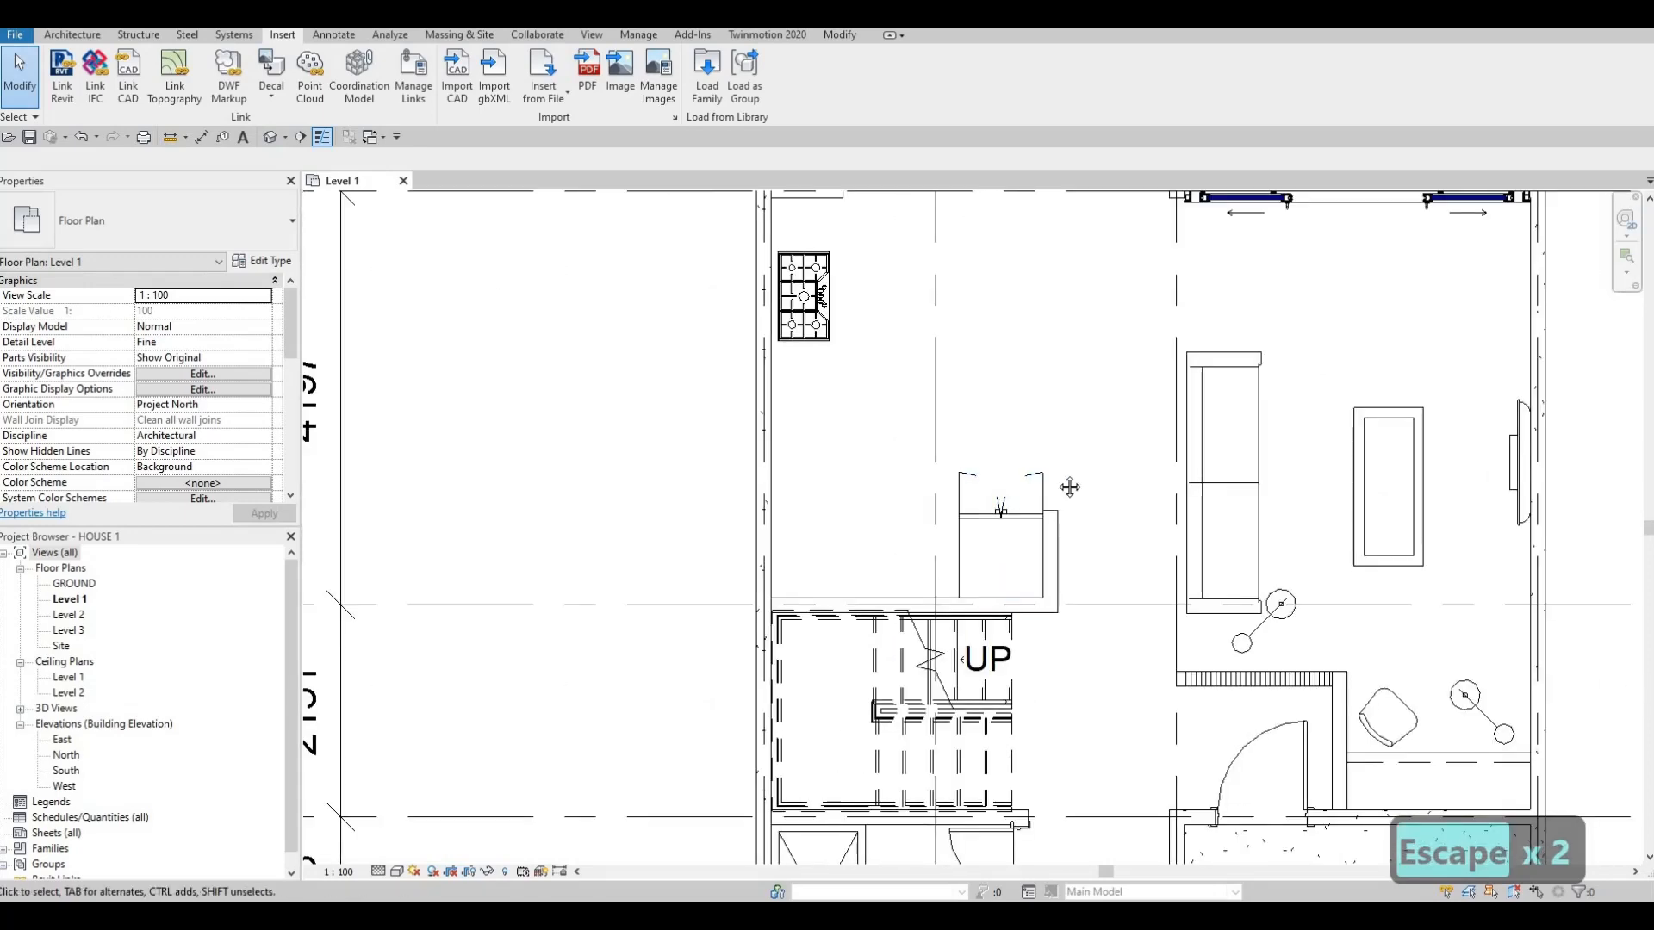
scroll(1071, 509, down, 1)
middle_drag(1072, 522, 1075, 640)
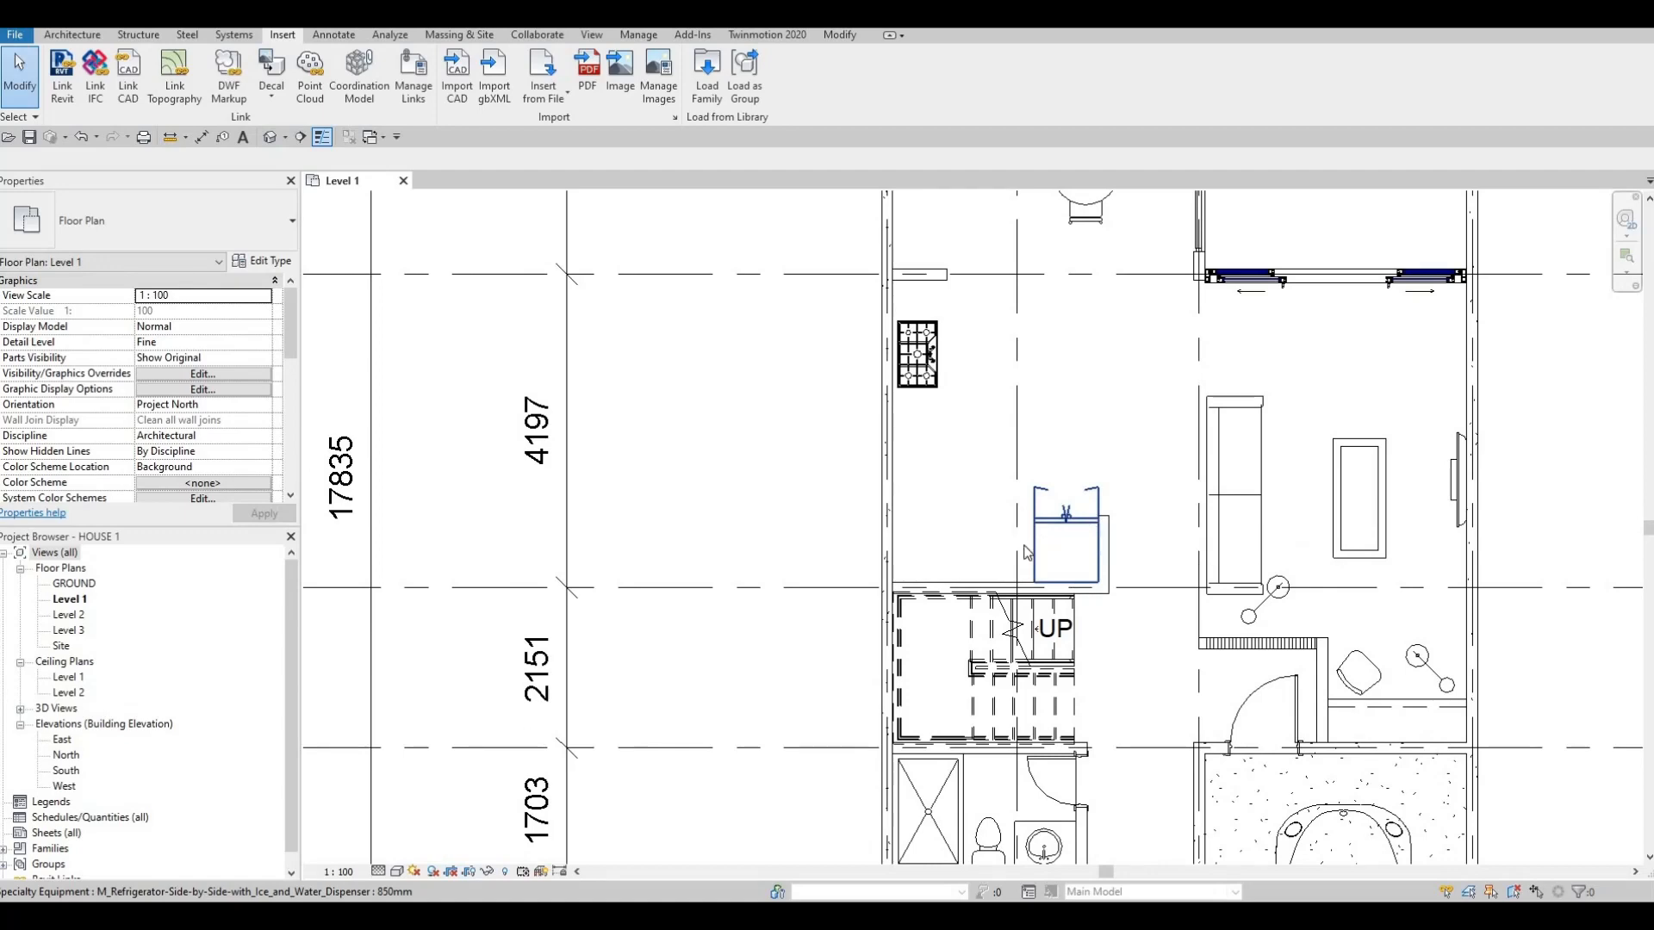
middle_drag(1012, 488, 995, 566)
key(Escape)
middle_drag(1002, 505, 1004, 591)
scroll(1119, 602, up, 3)
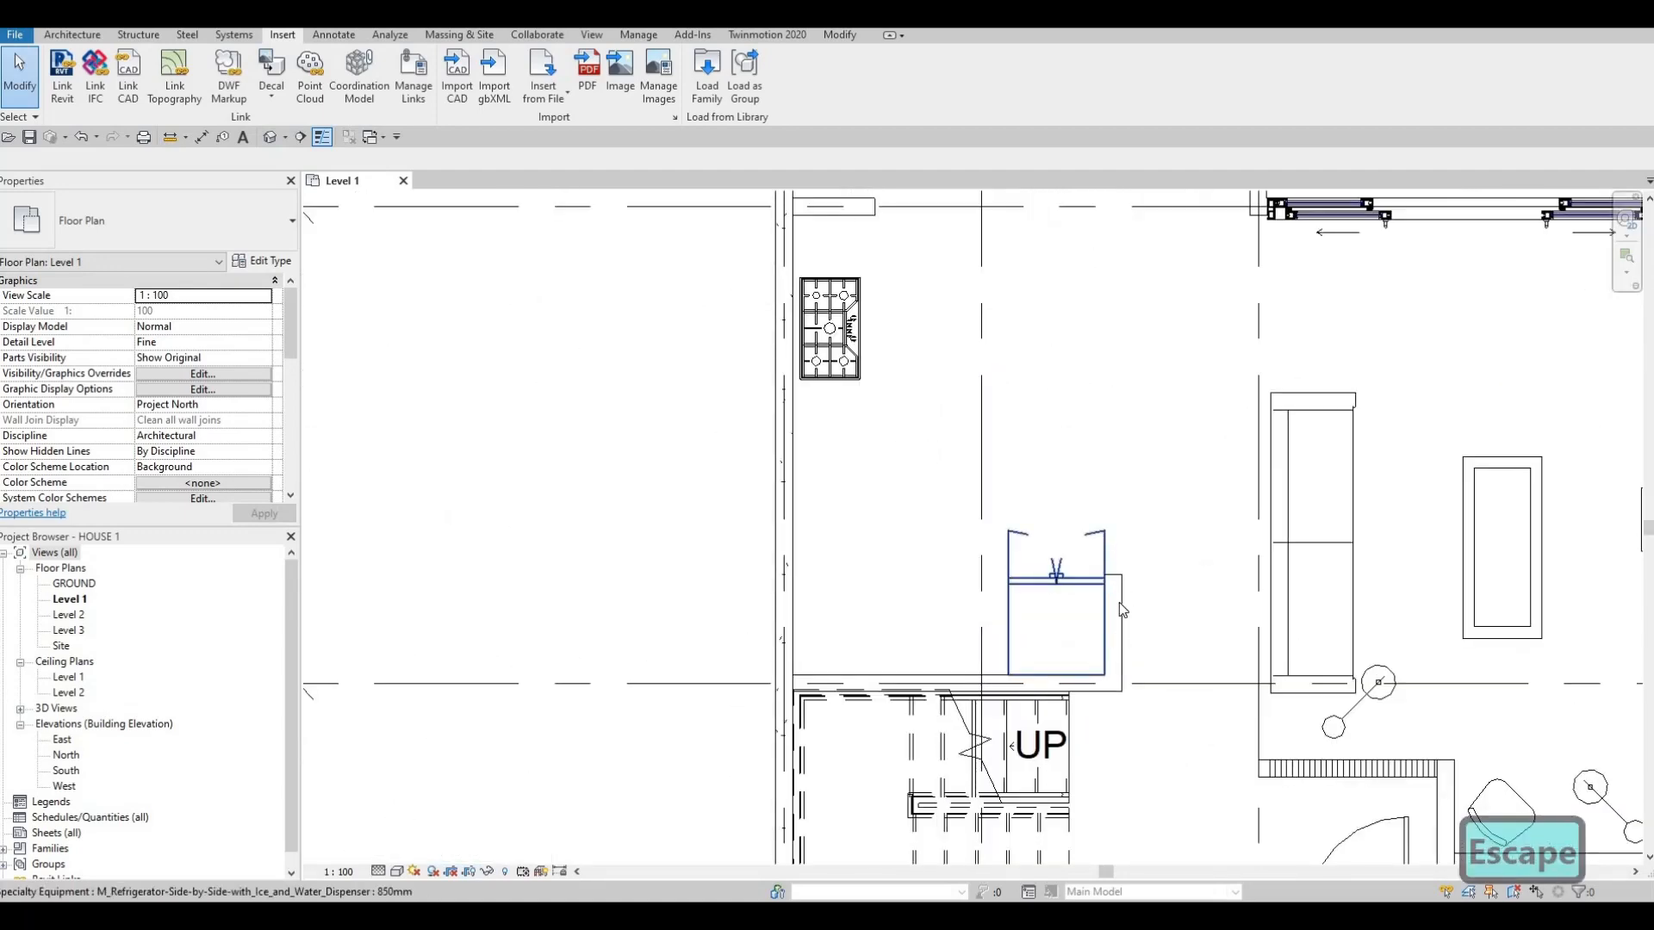
key(Escape)
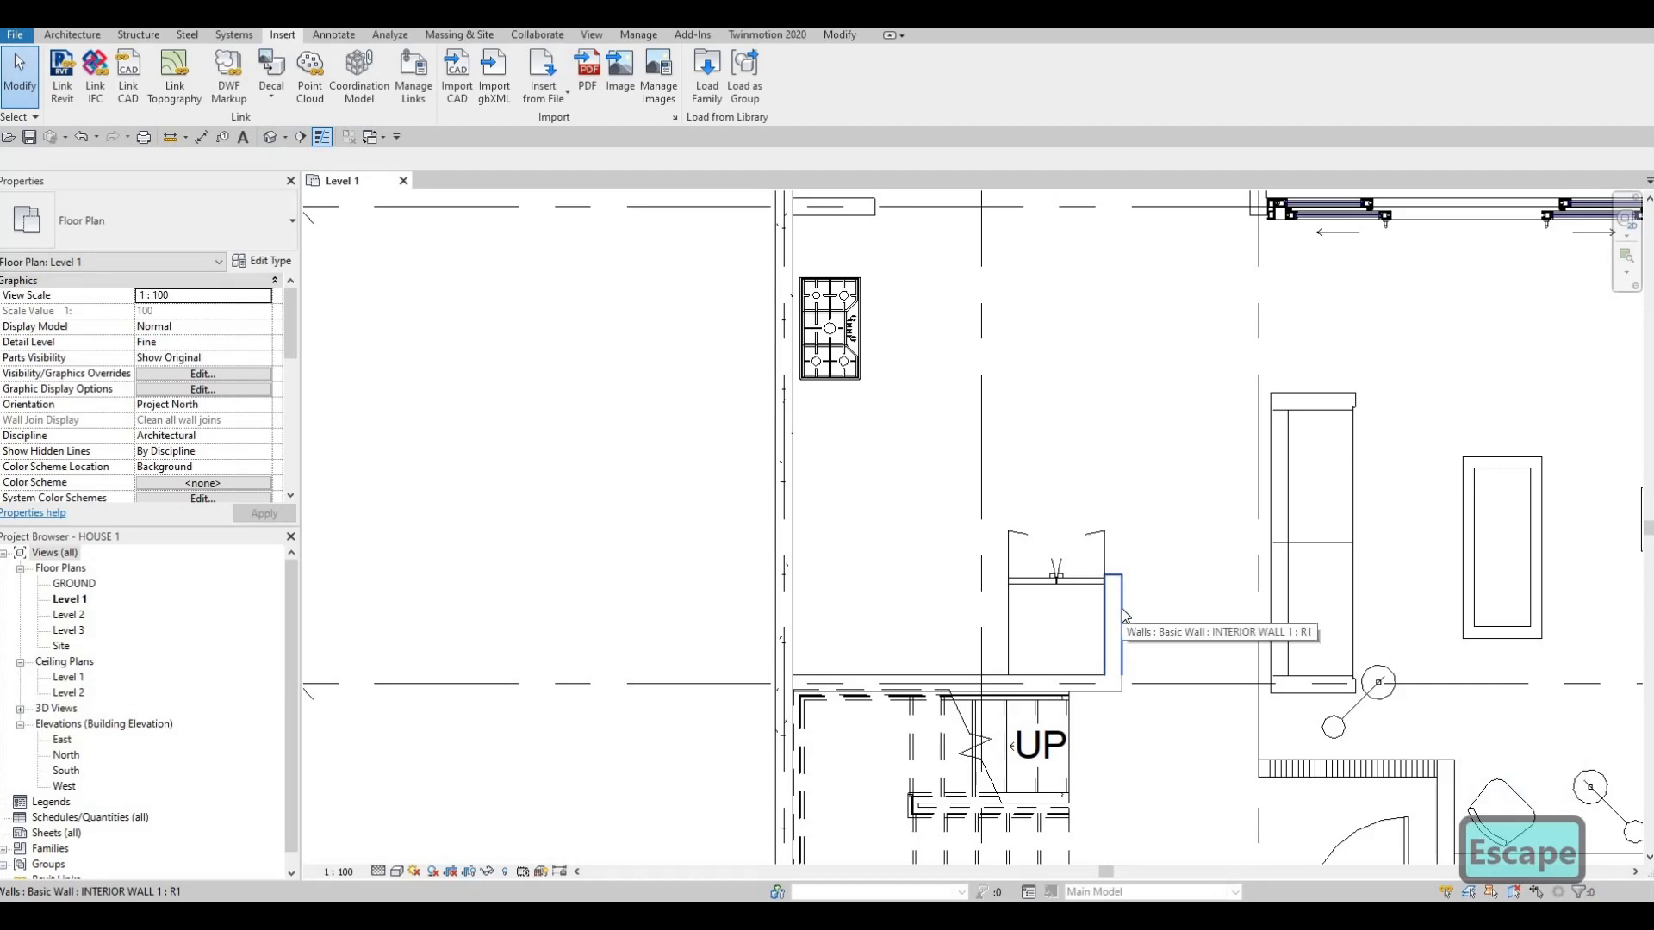
scroll(906, 539, down, 2)
middle_drag(900, 501, 890, 632)
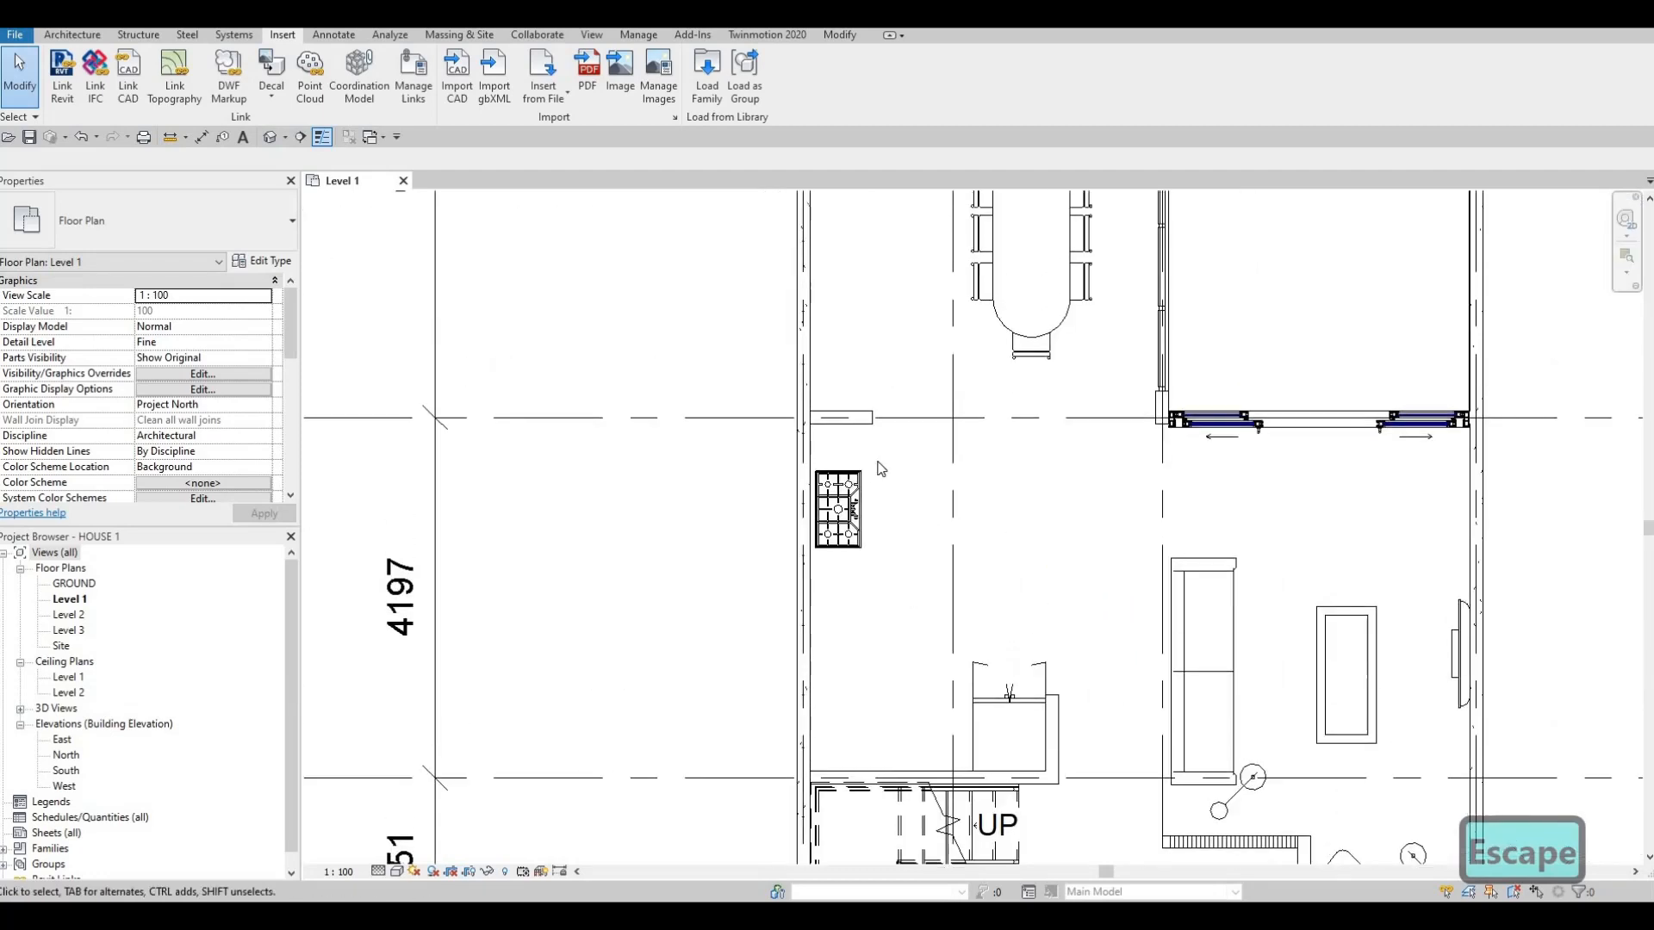
middle_drag(852, 385, 851, 467)
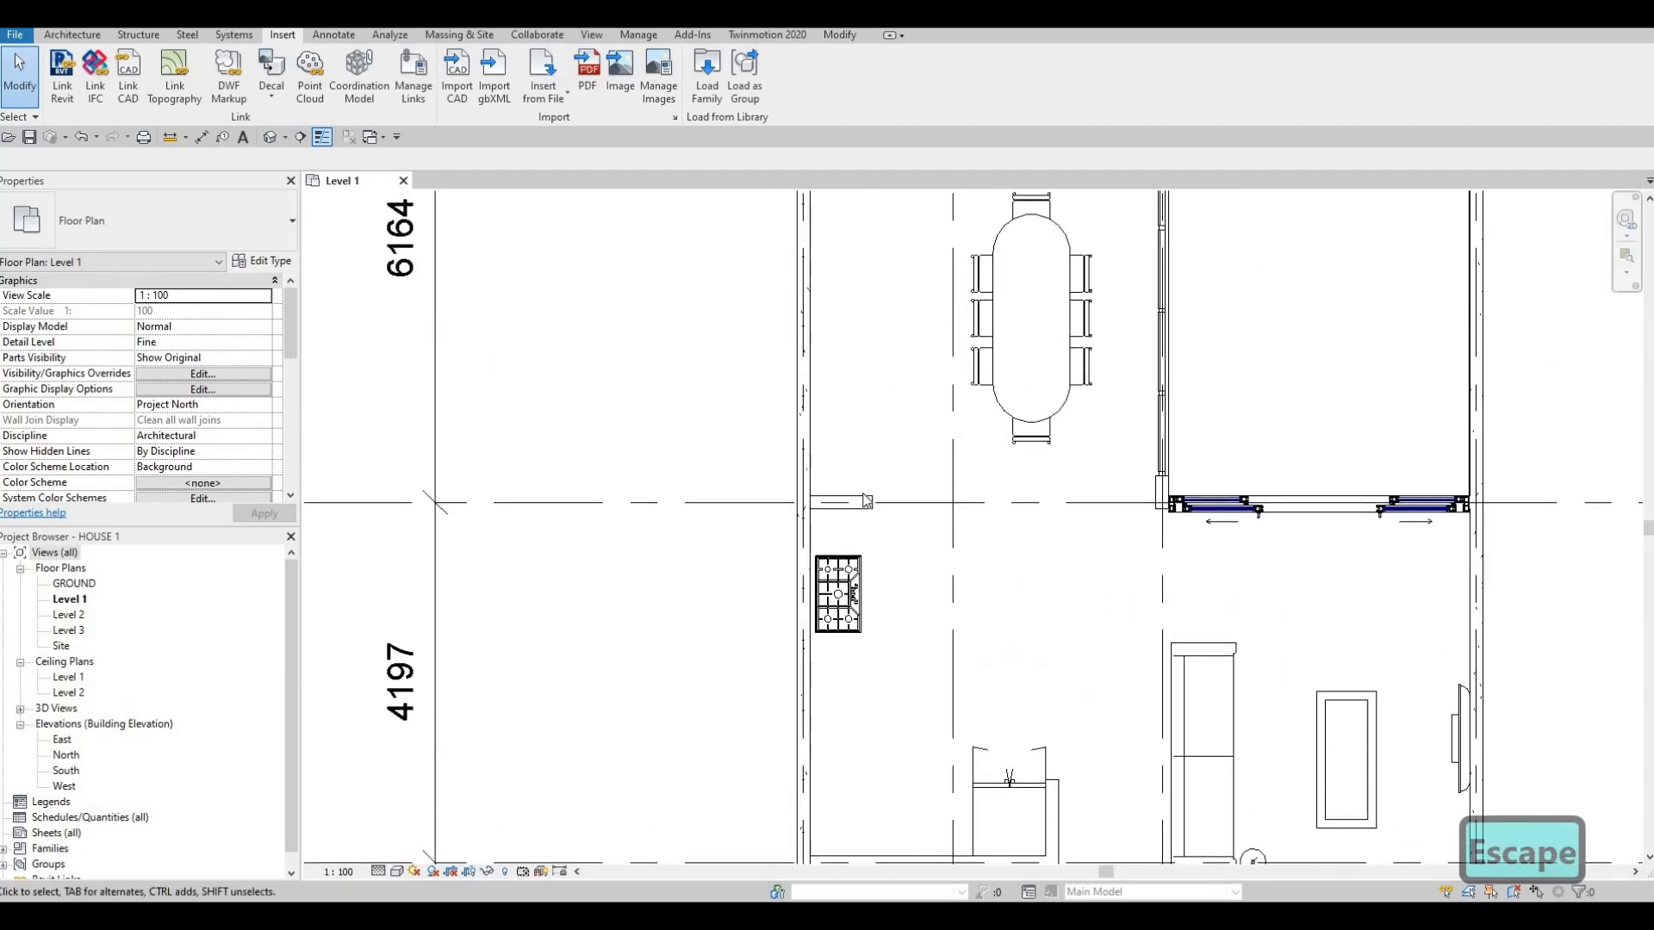
- Draw INTERIOR WALL 1 walls from the short wall's free end, 800 mm toward the dining area, then back to the exterior wall, enclosing a small closet
click(866, 501)
key(c)
key(s)
scroll(873, 510, up, 2)
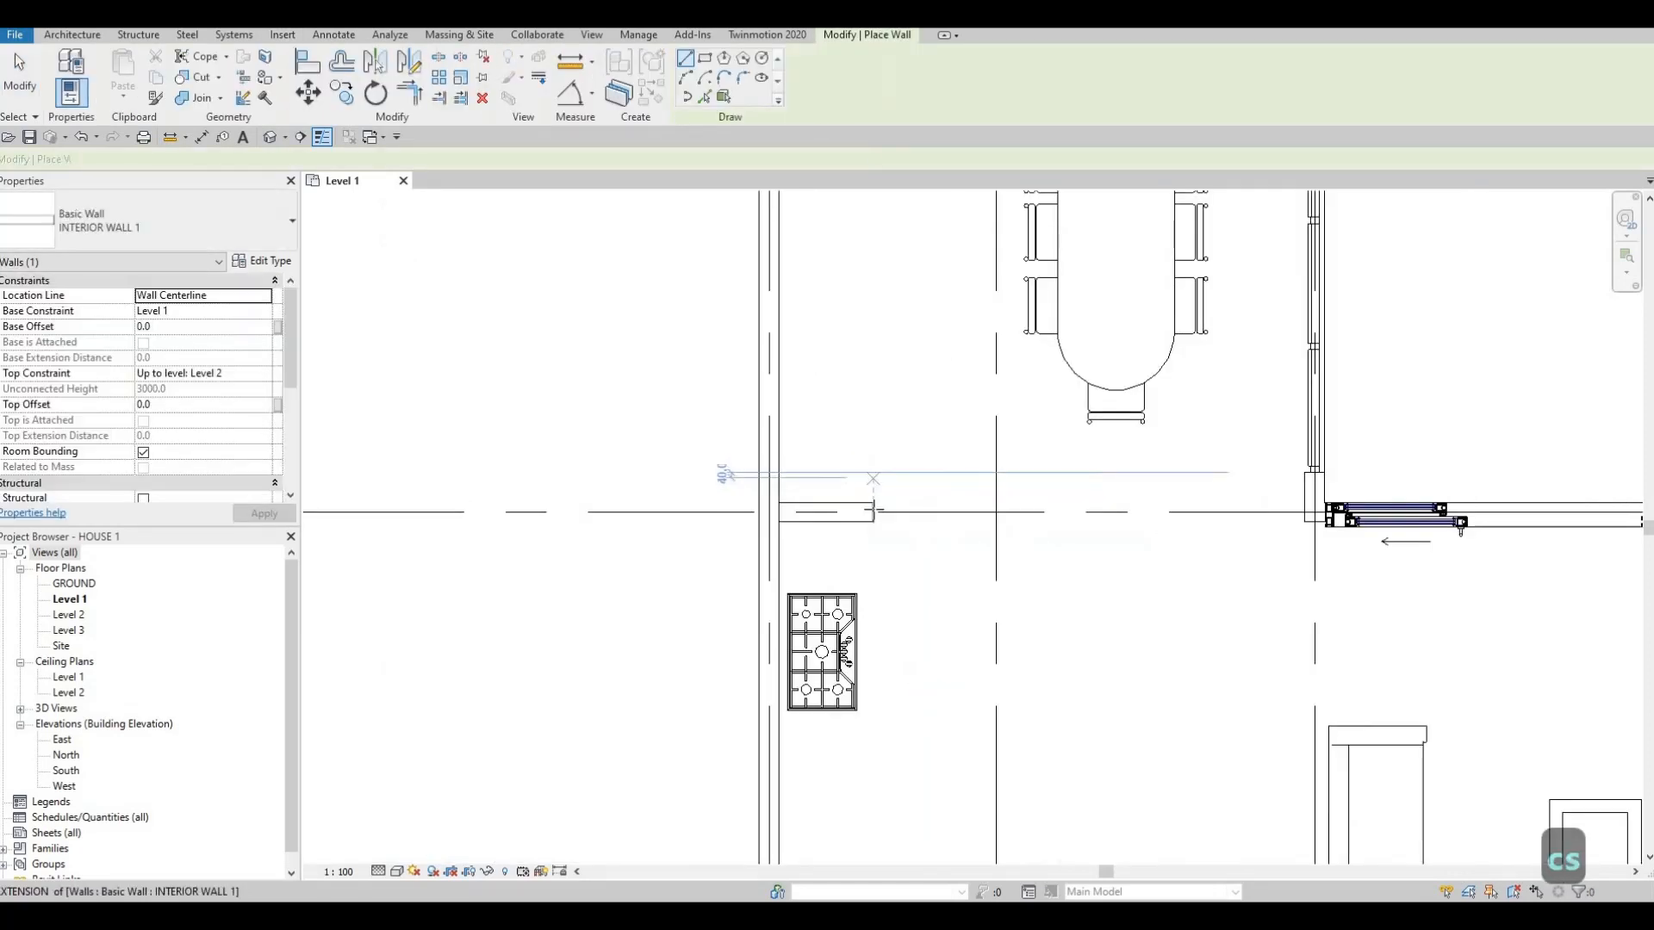
click(873, 511)
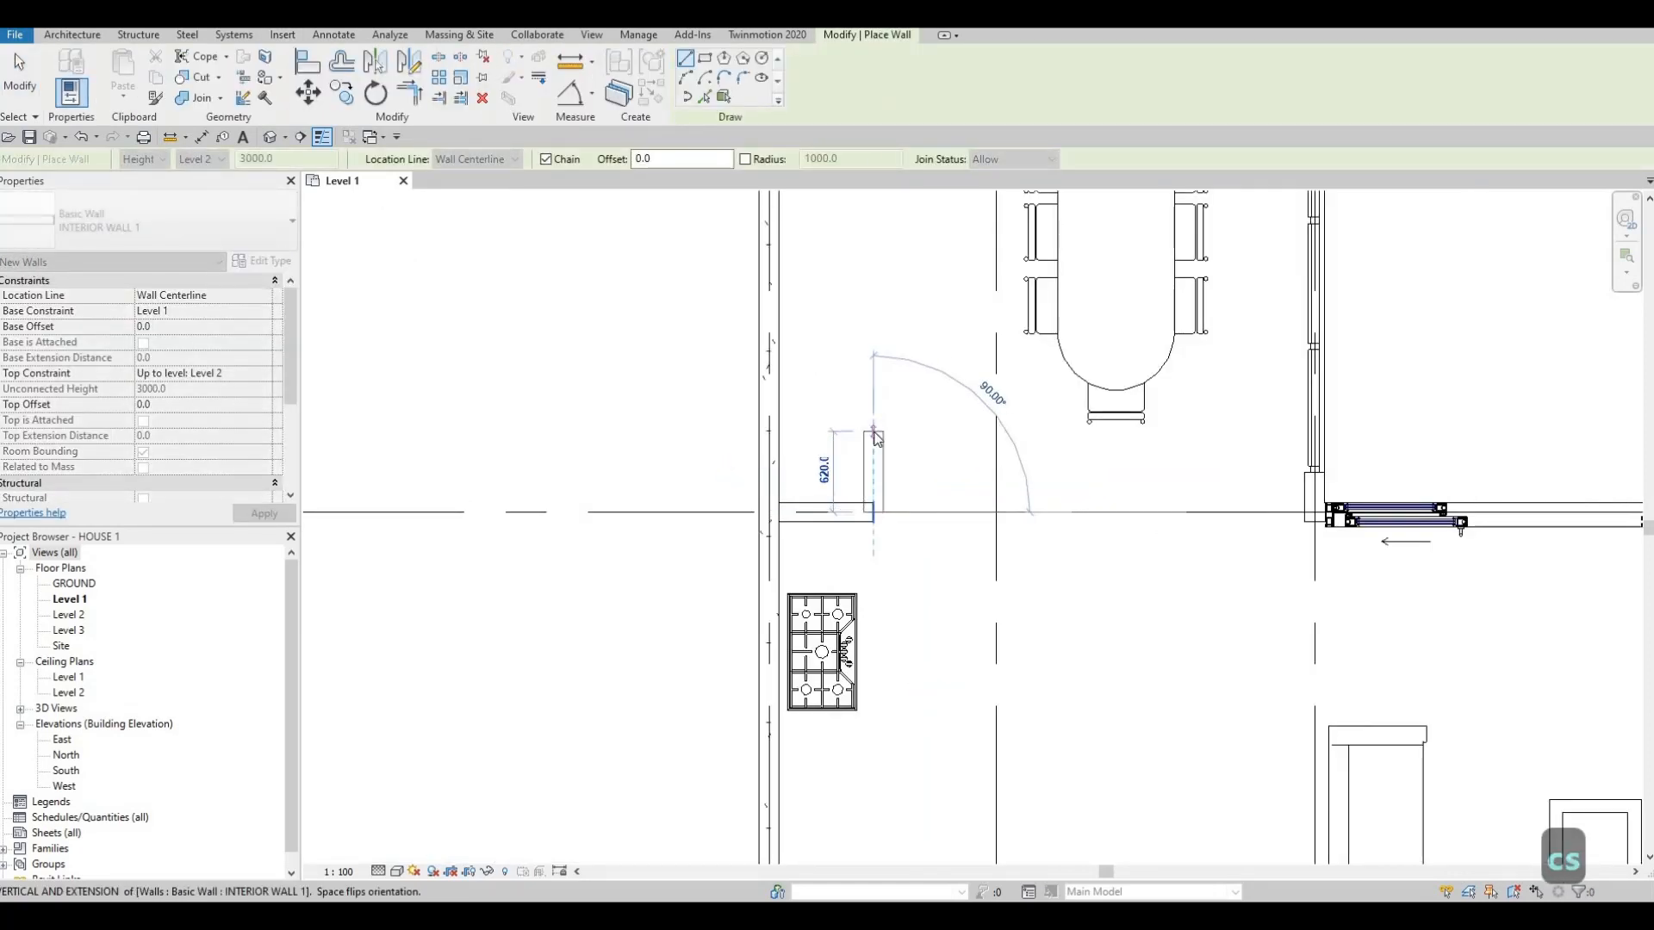
text(800)
key(Return)
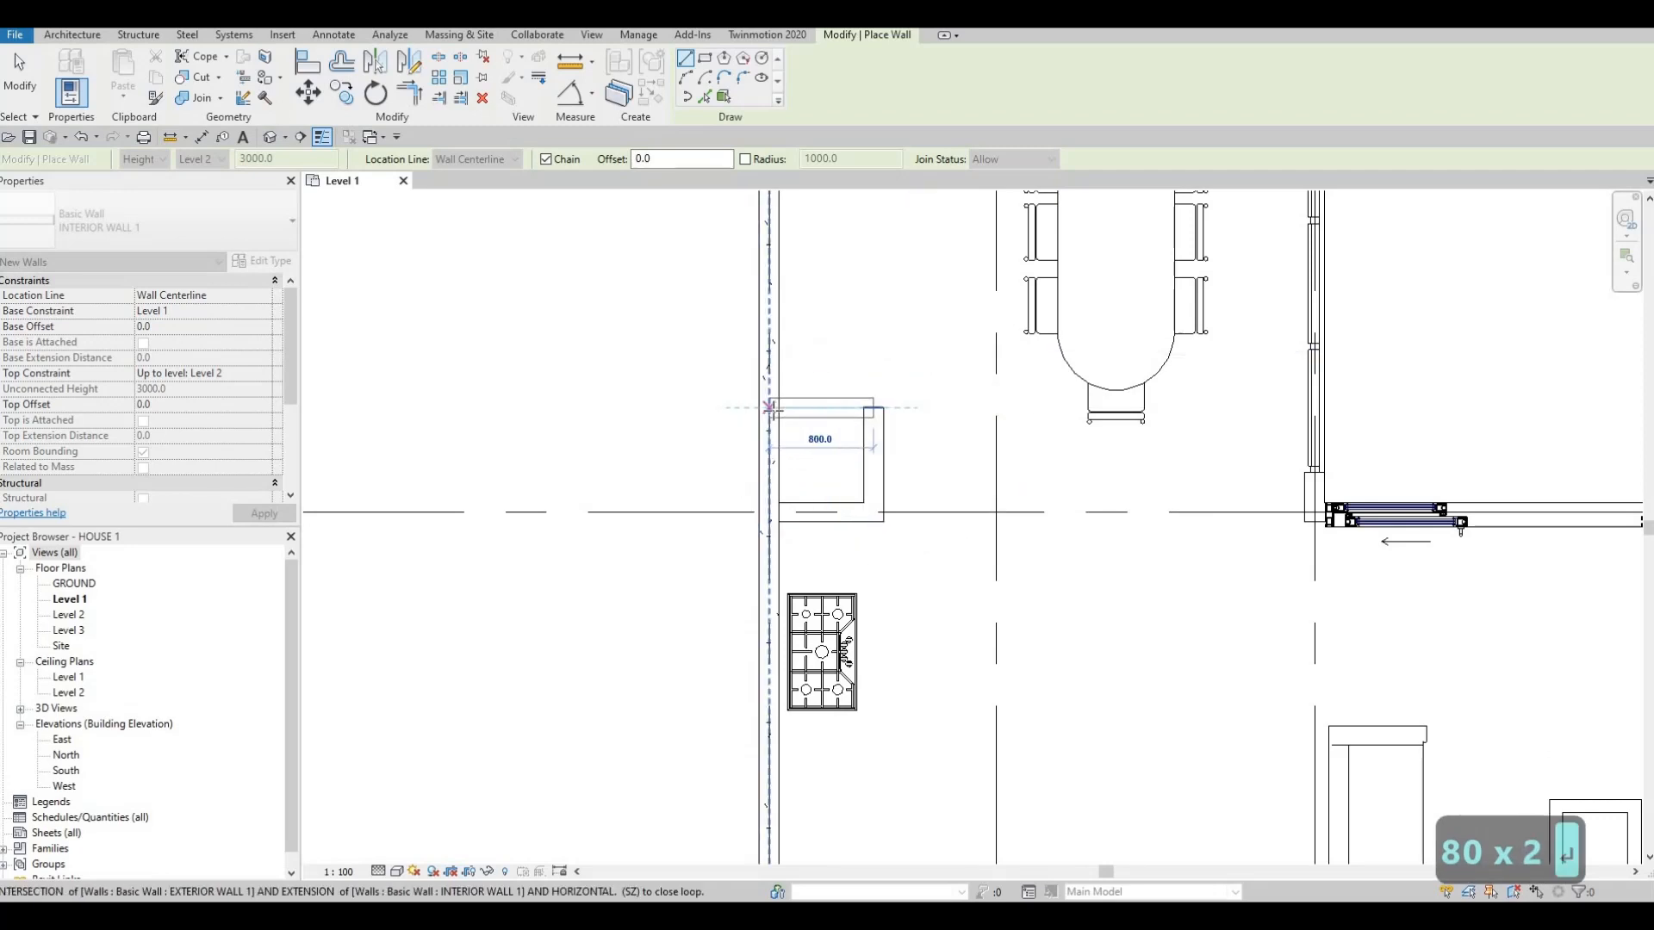
key(Escape)
key(Escape)
key(Escape)
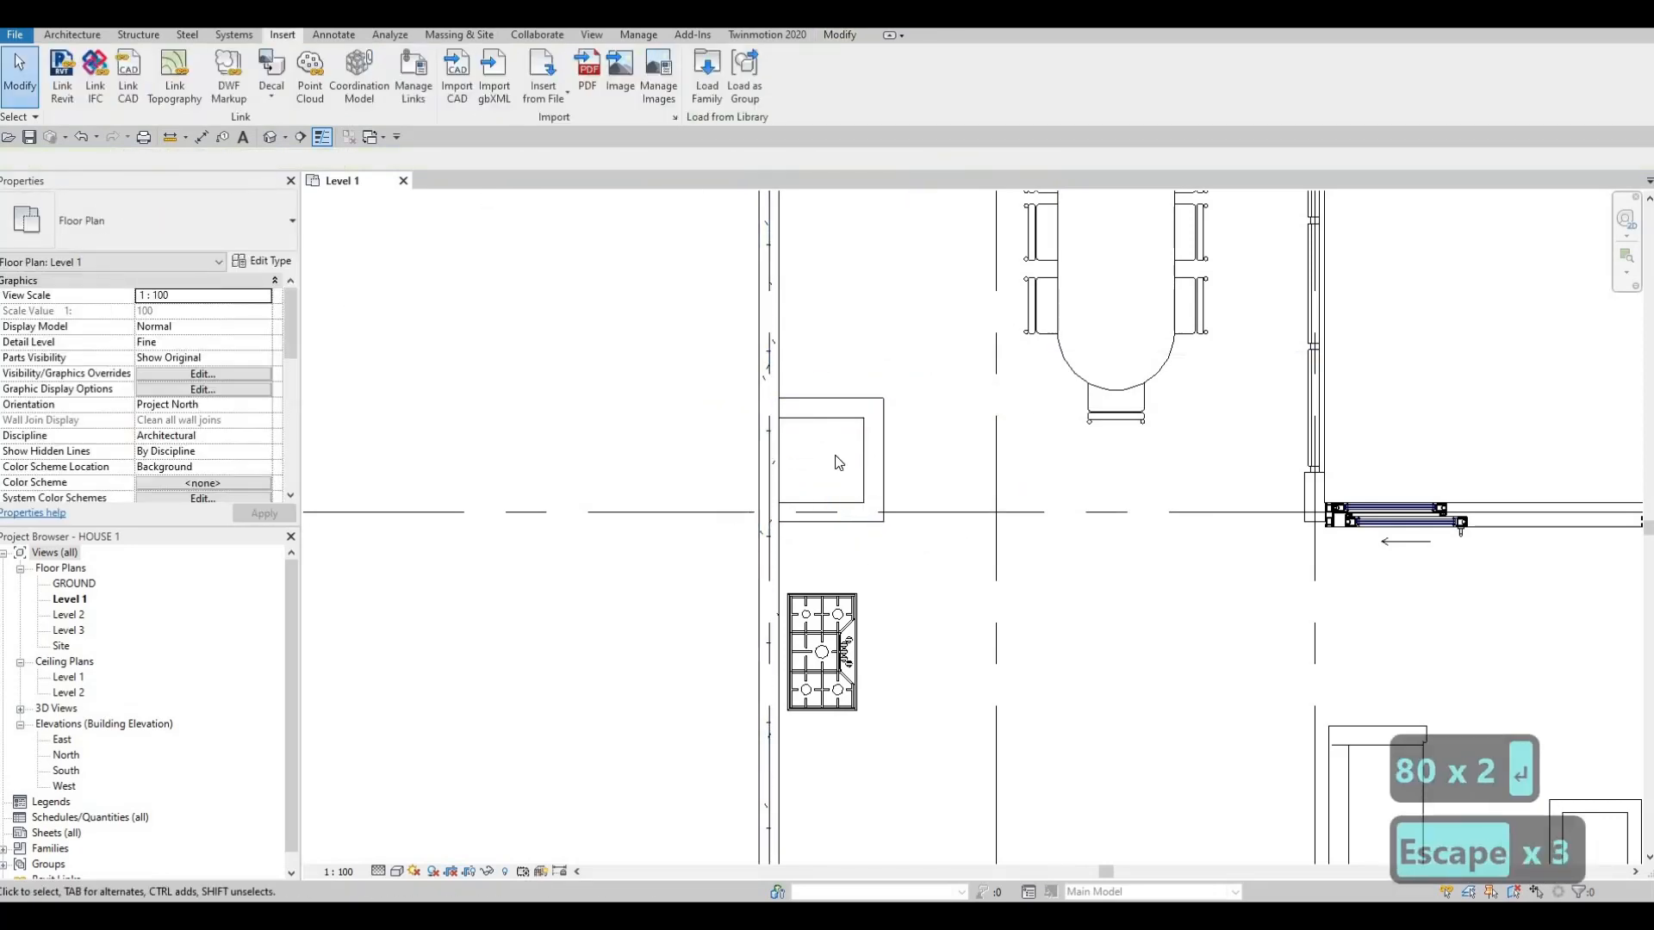
- Place a 500 x 2000mm M_Door-Interior-Single-1_Panel-Wood door in the new closet wall parallel to the exterior wall, swinging outward
scroll(1275, 528, down, 2)
middle_drag(1387, 506, 1253, 335)
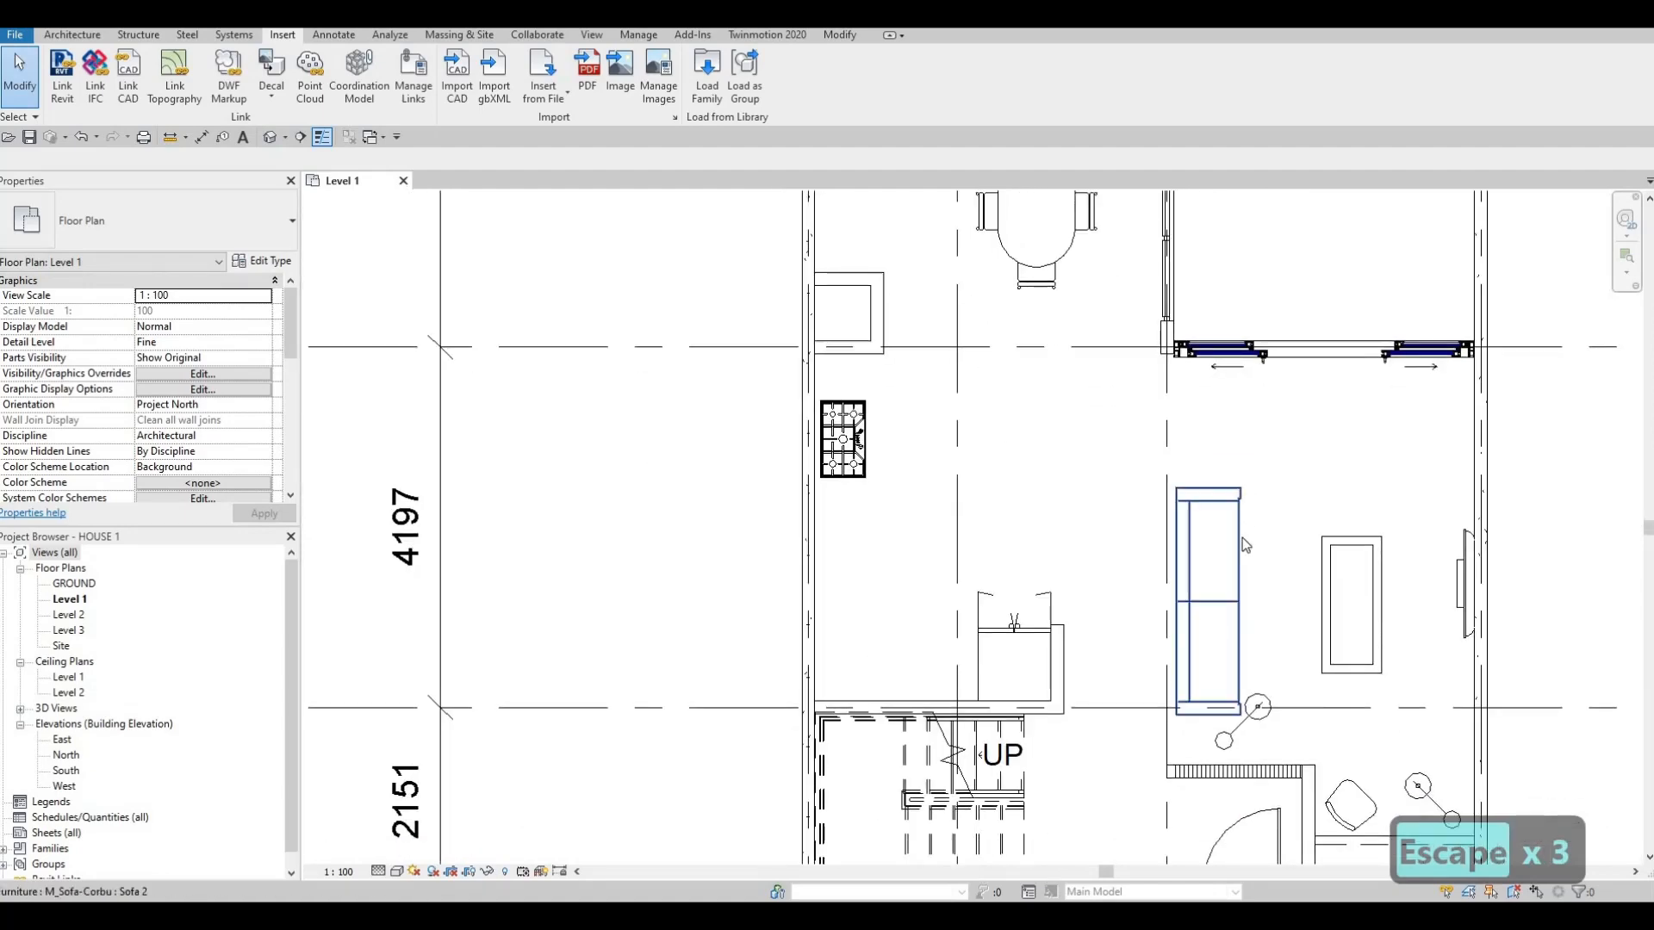
middle_drag(1244, 834, 1248, 560)
double_click(1248, 560)
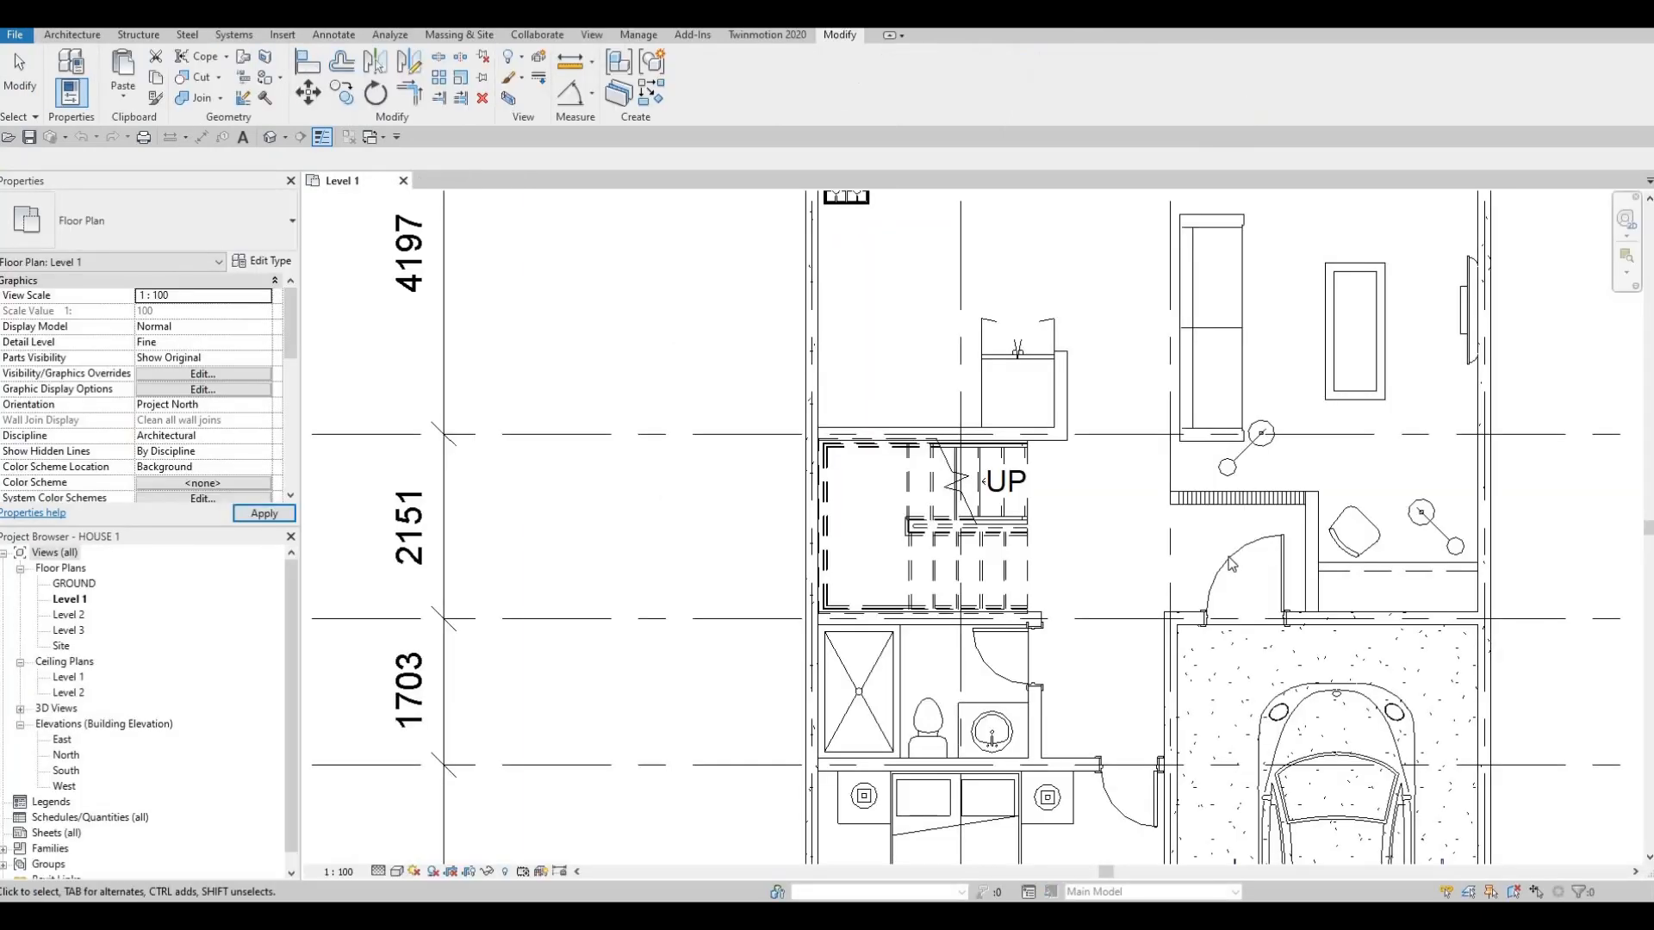
key(Escape)
click(1230, 565)
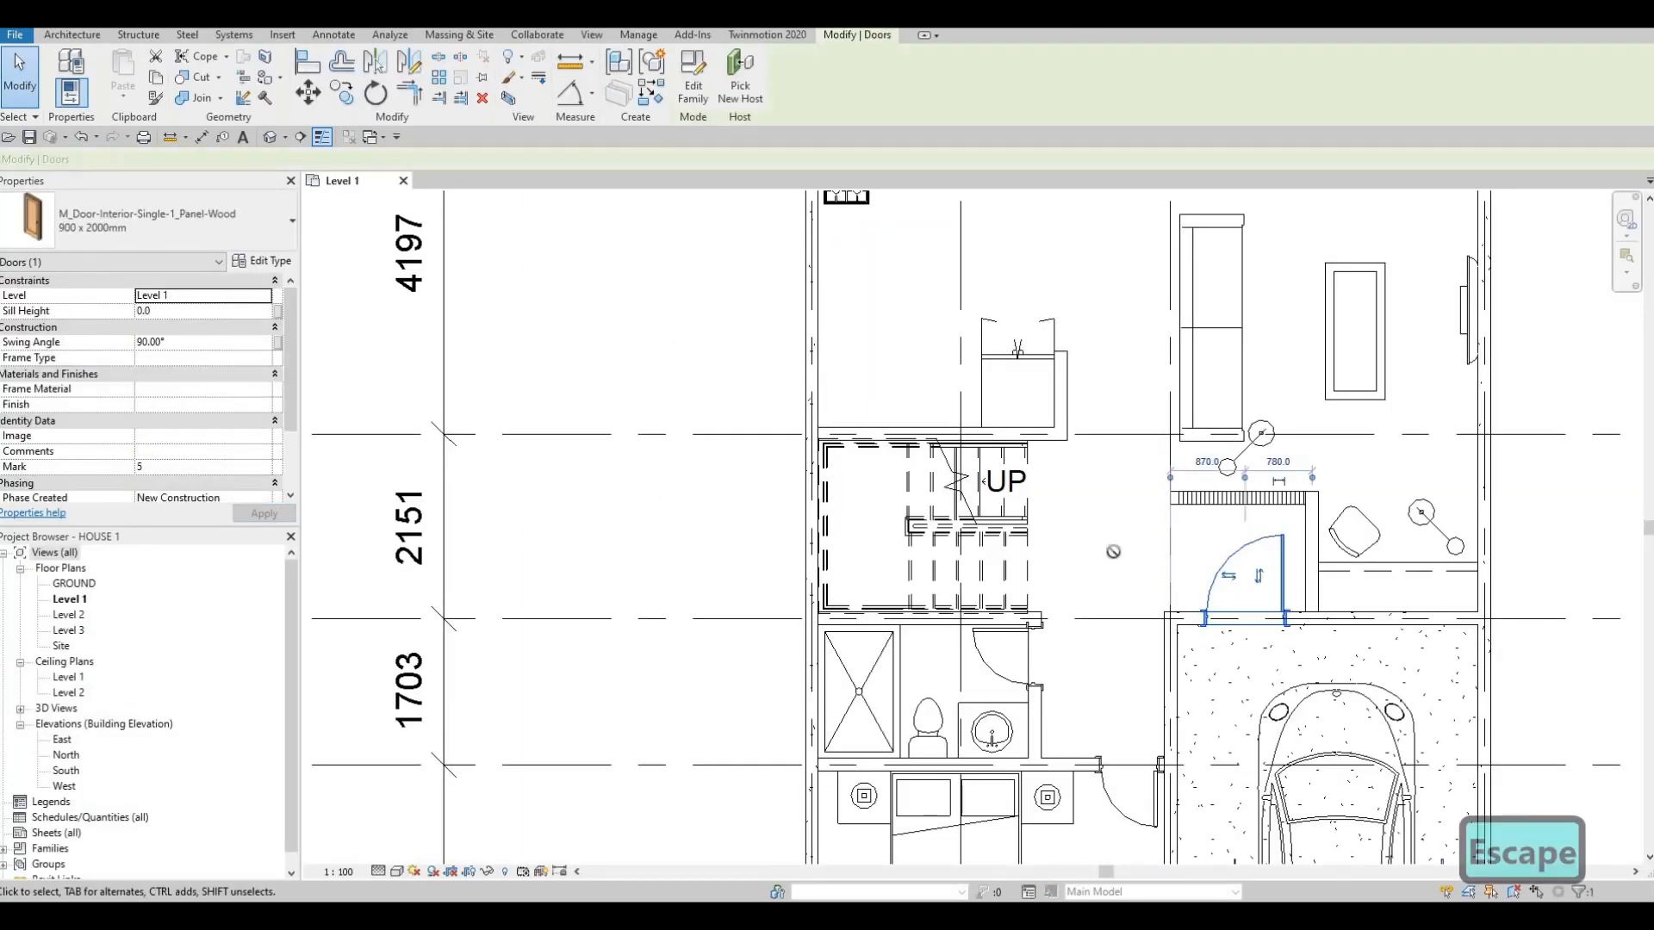
key(c)
key(s)
middle_drag(930, 589, 954, 862)
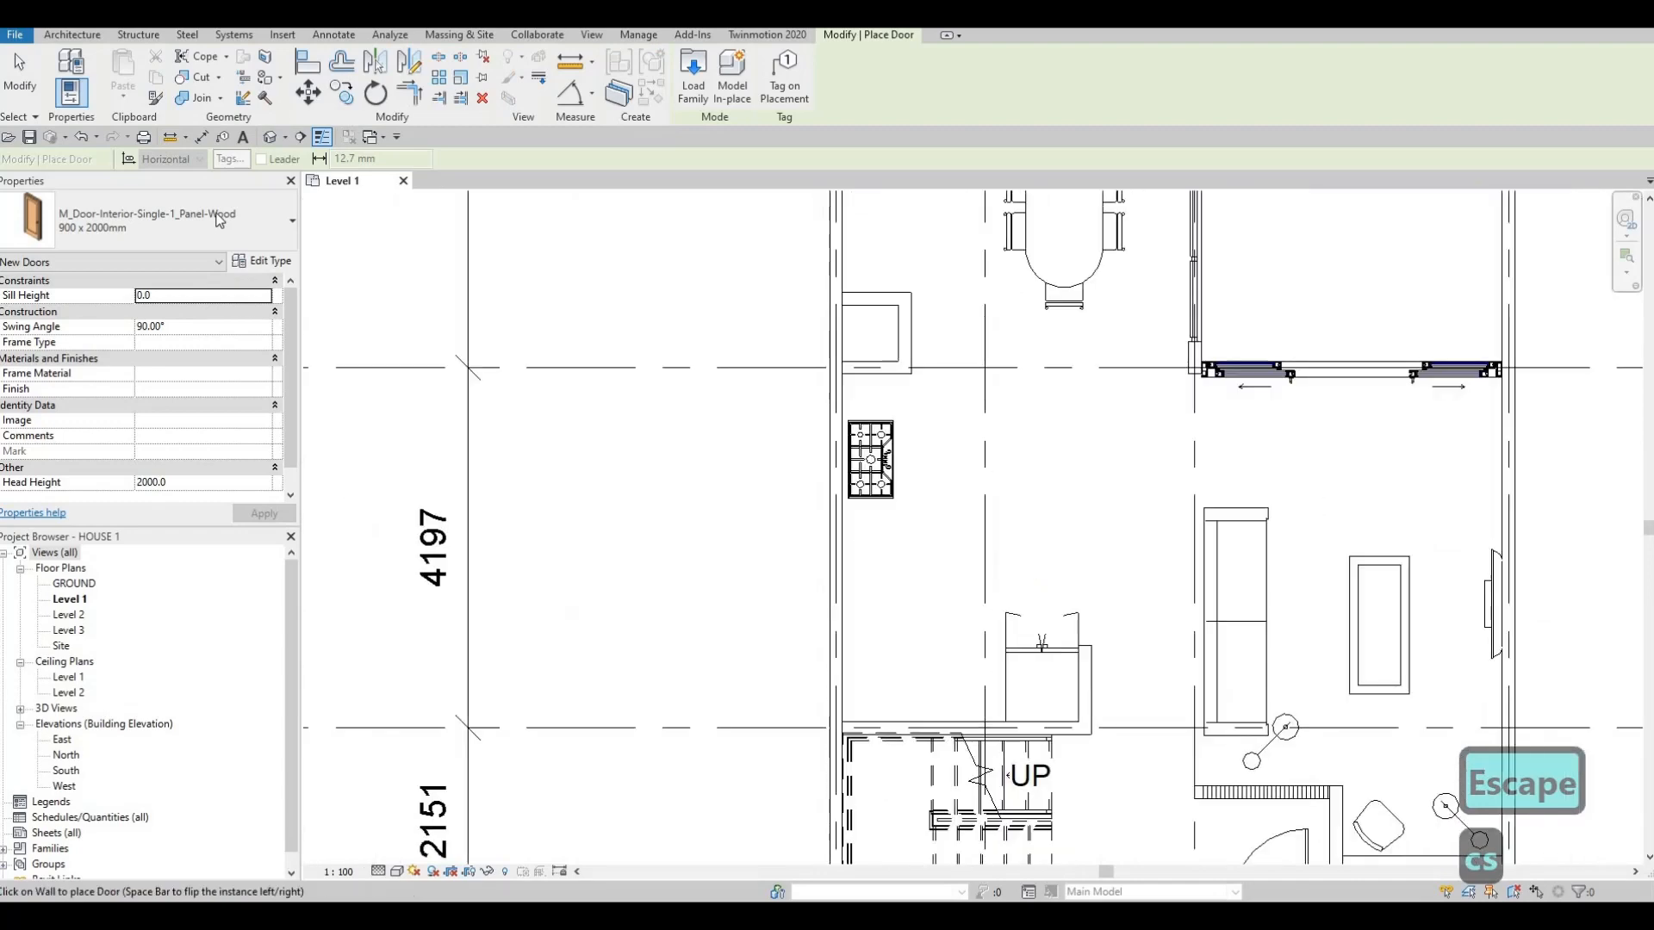
click(229, 221)
scroll(137, 360, up, 7)
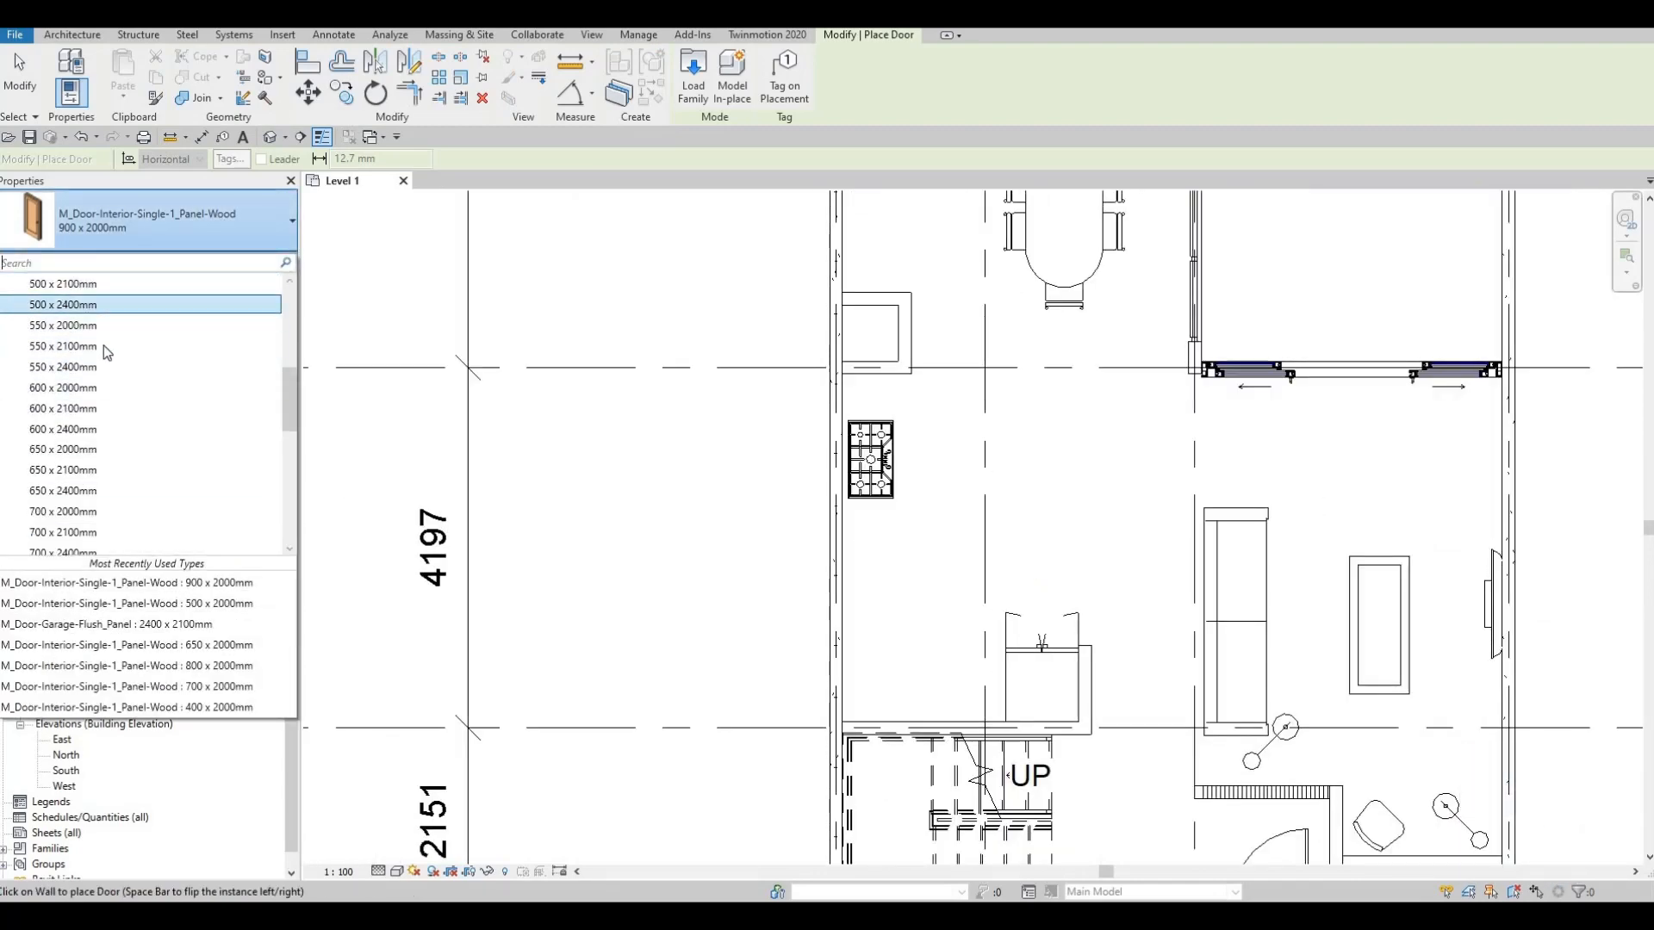
scroll(103, 344, up, 2)
scroll(108, 377, up, 2)
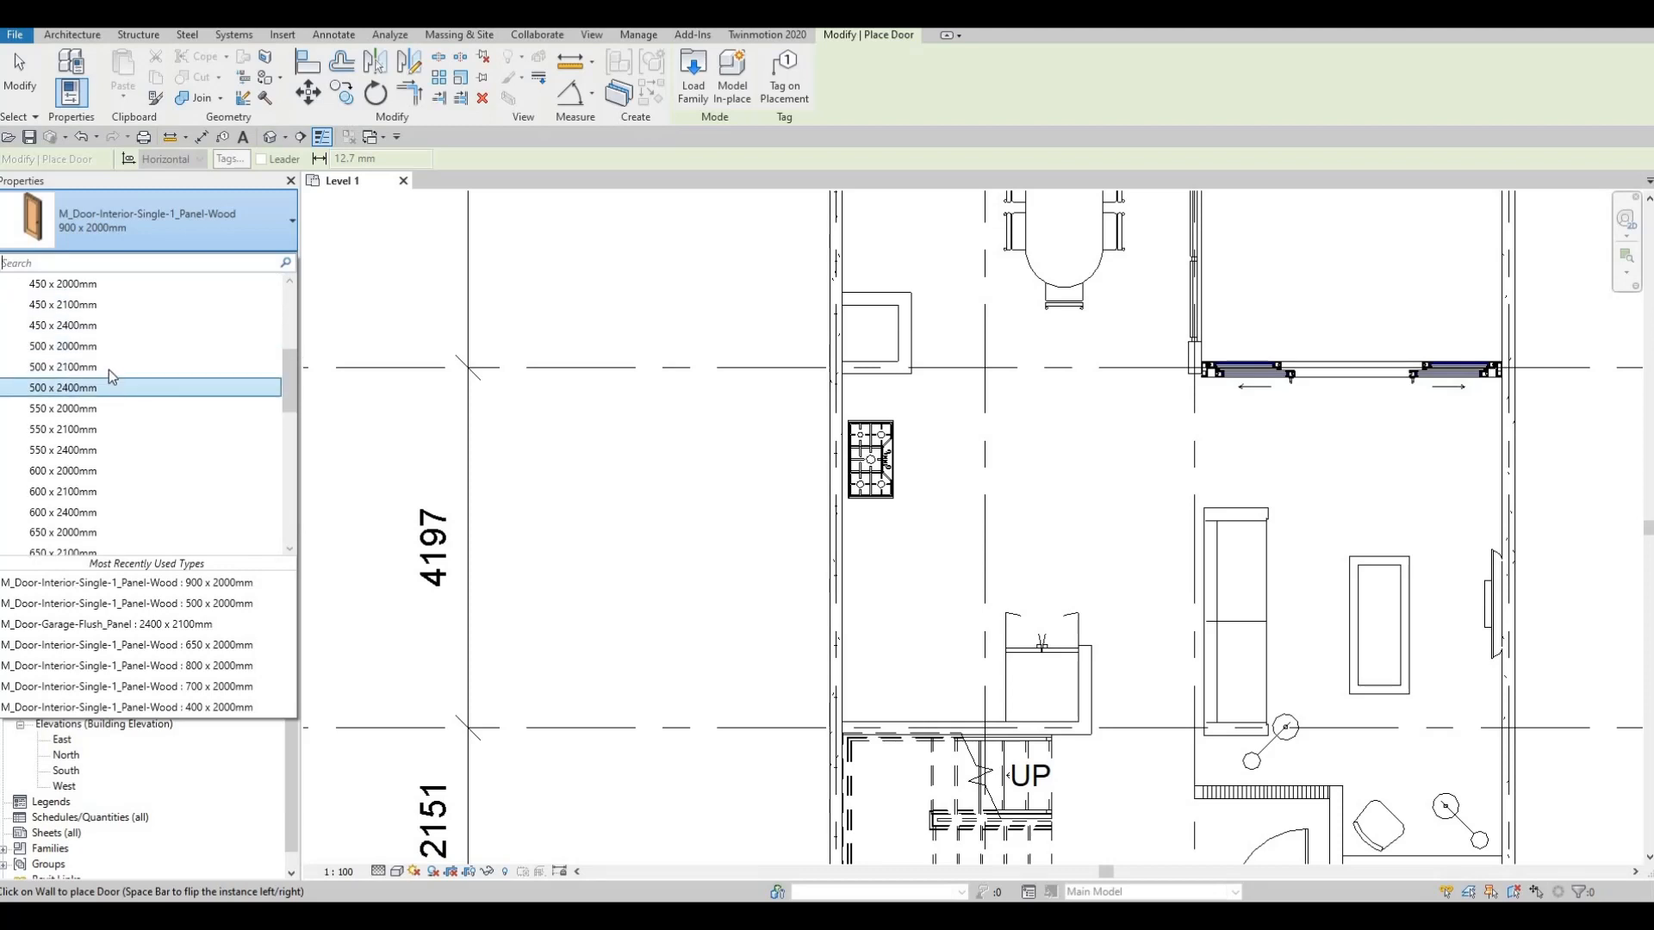
click(87, 346)
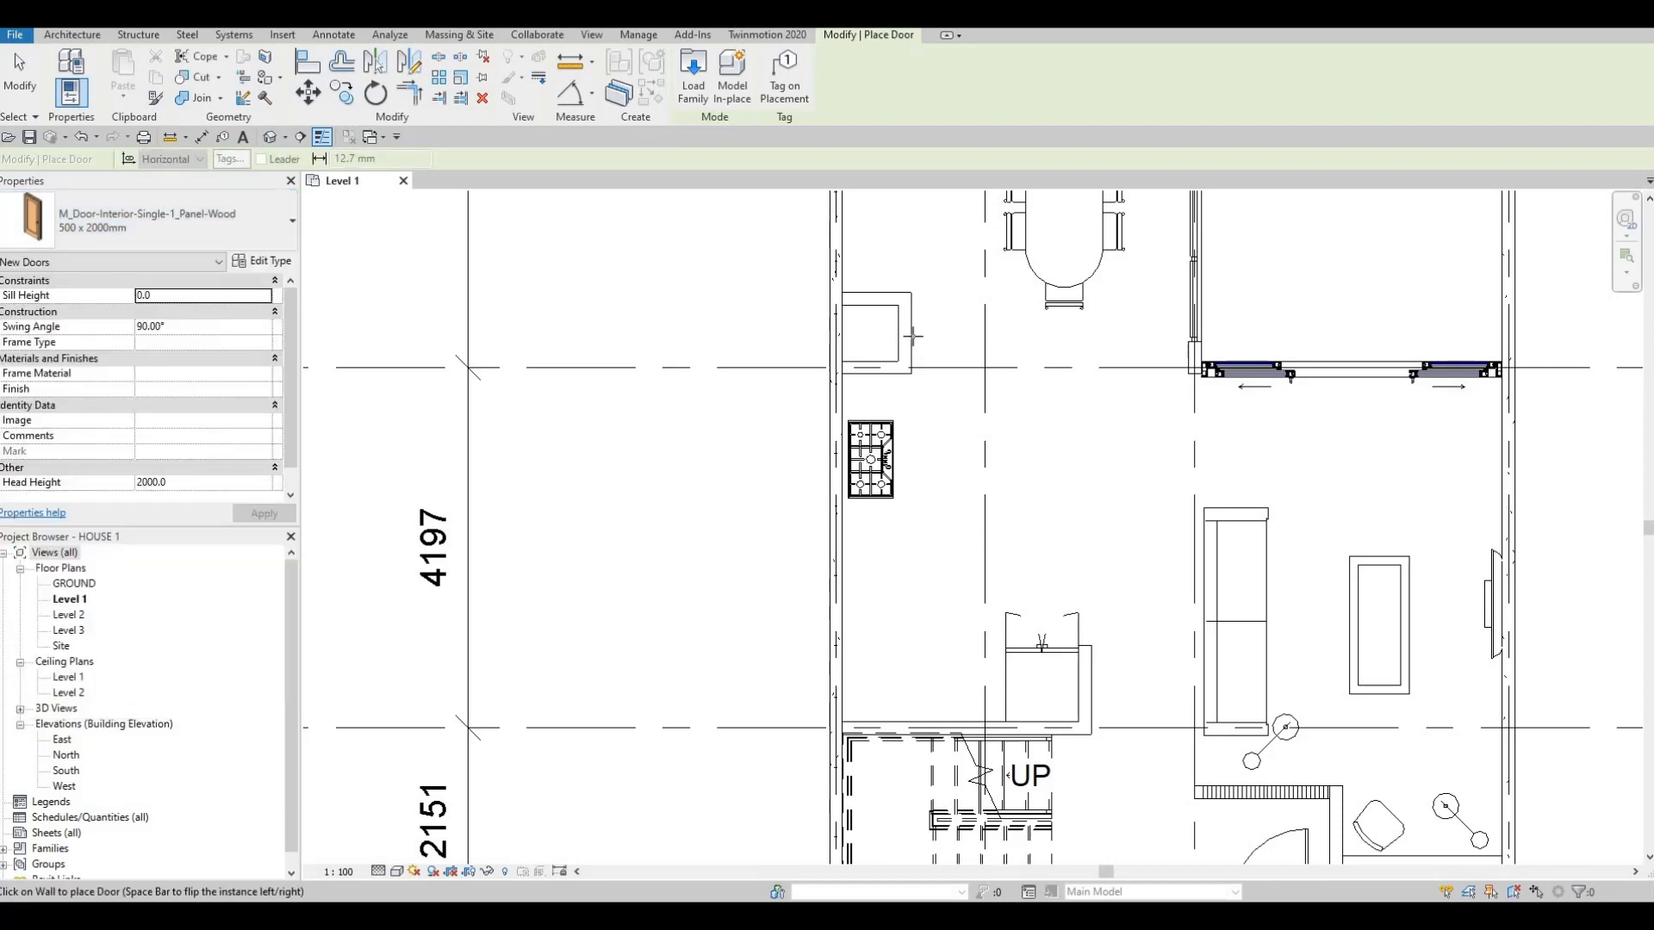
key(Escape)
key(Escape)
key(Escape)
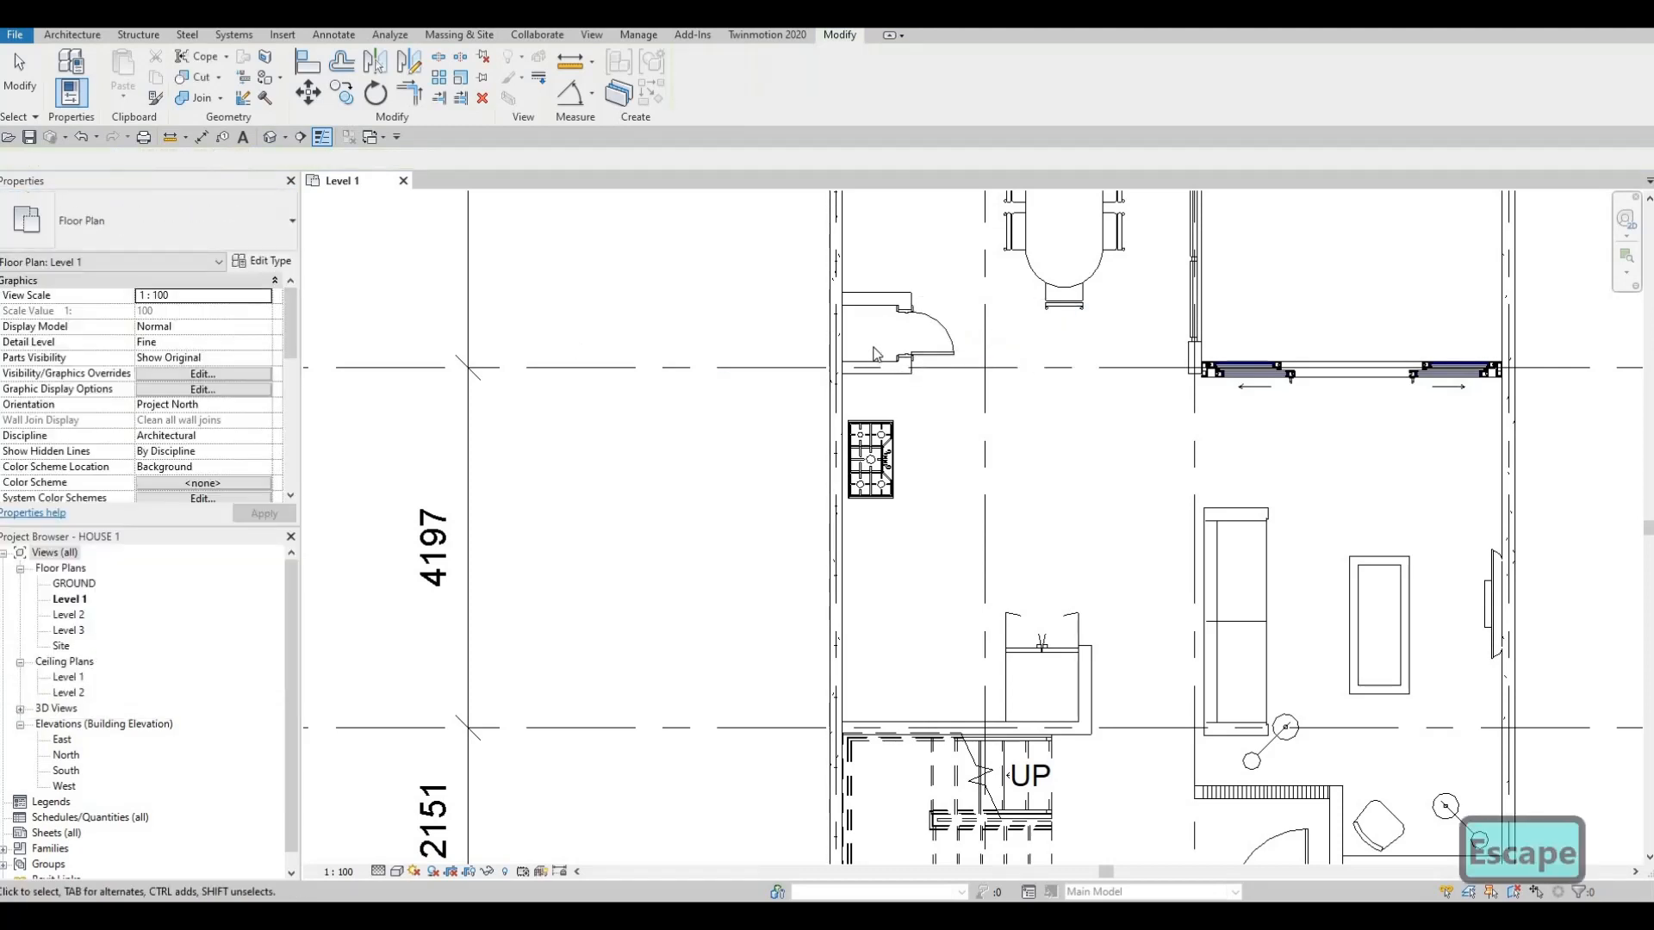
- Draw a Thin Lines detail line across the closet interior between its two short walls, matching the existing shelf edge line
scroll(887, 346, up, 2)
middle_drag(894, 476, 866, 660)
scroll(868, 405, down, 2)
middle_drag(860, 258, 823, 348)
key(Escape)
click(820, 349)
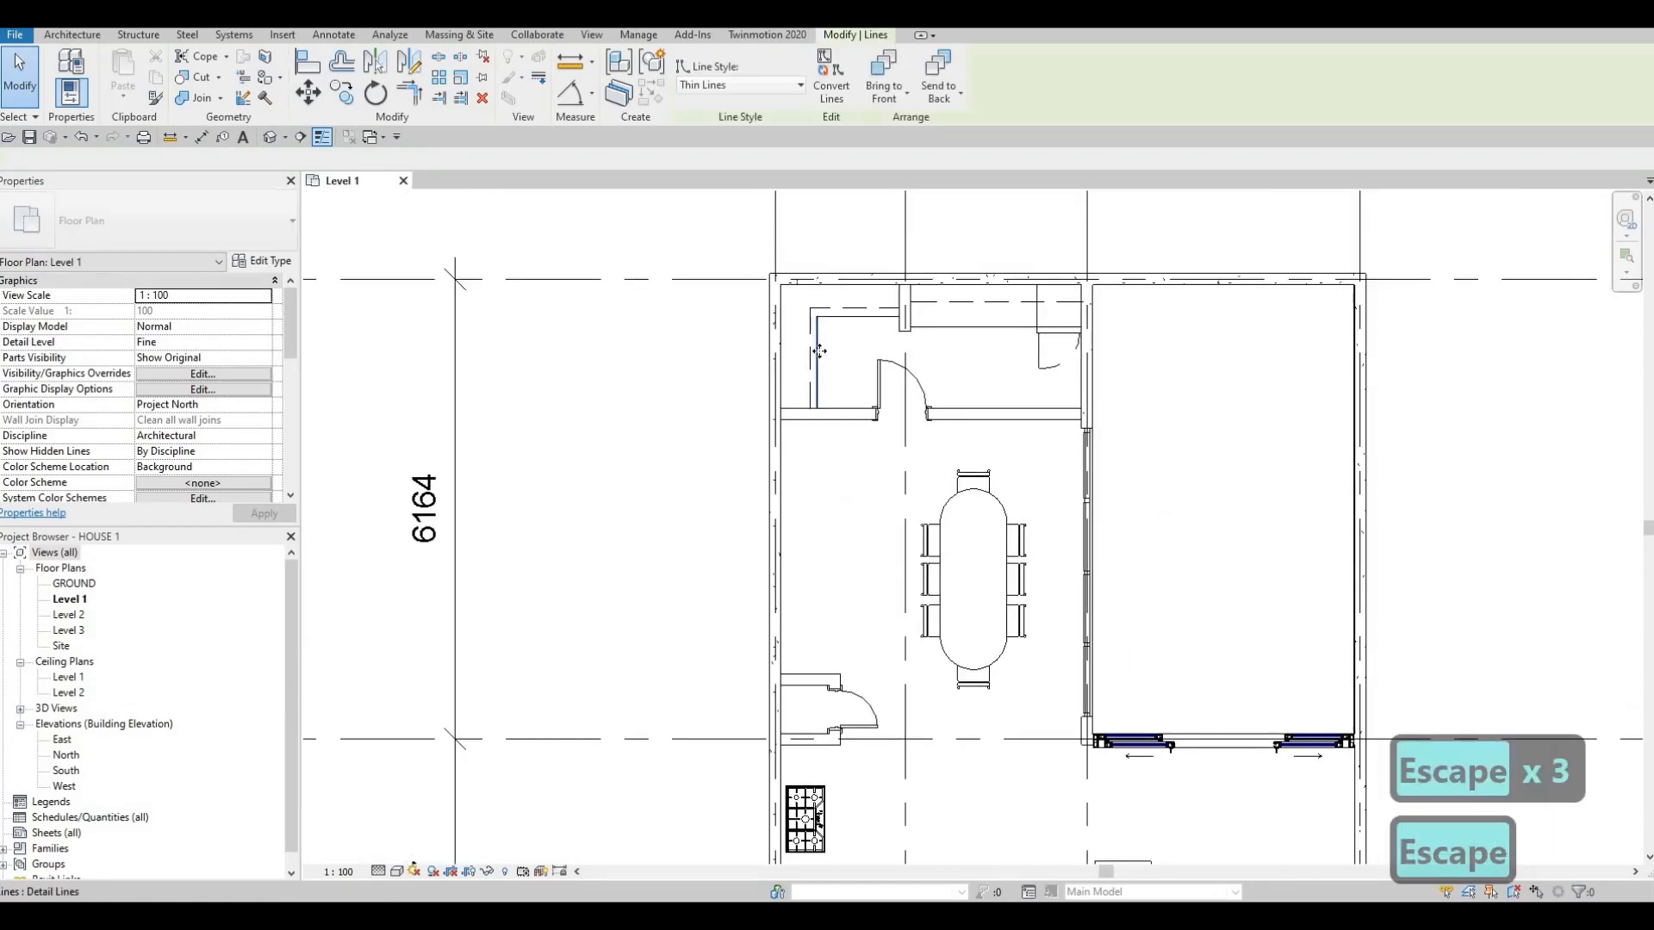
key(c)
key(s)
scroll(817, 717, up, 3)
scroll(805, 706, up, 1)
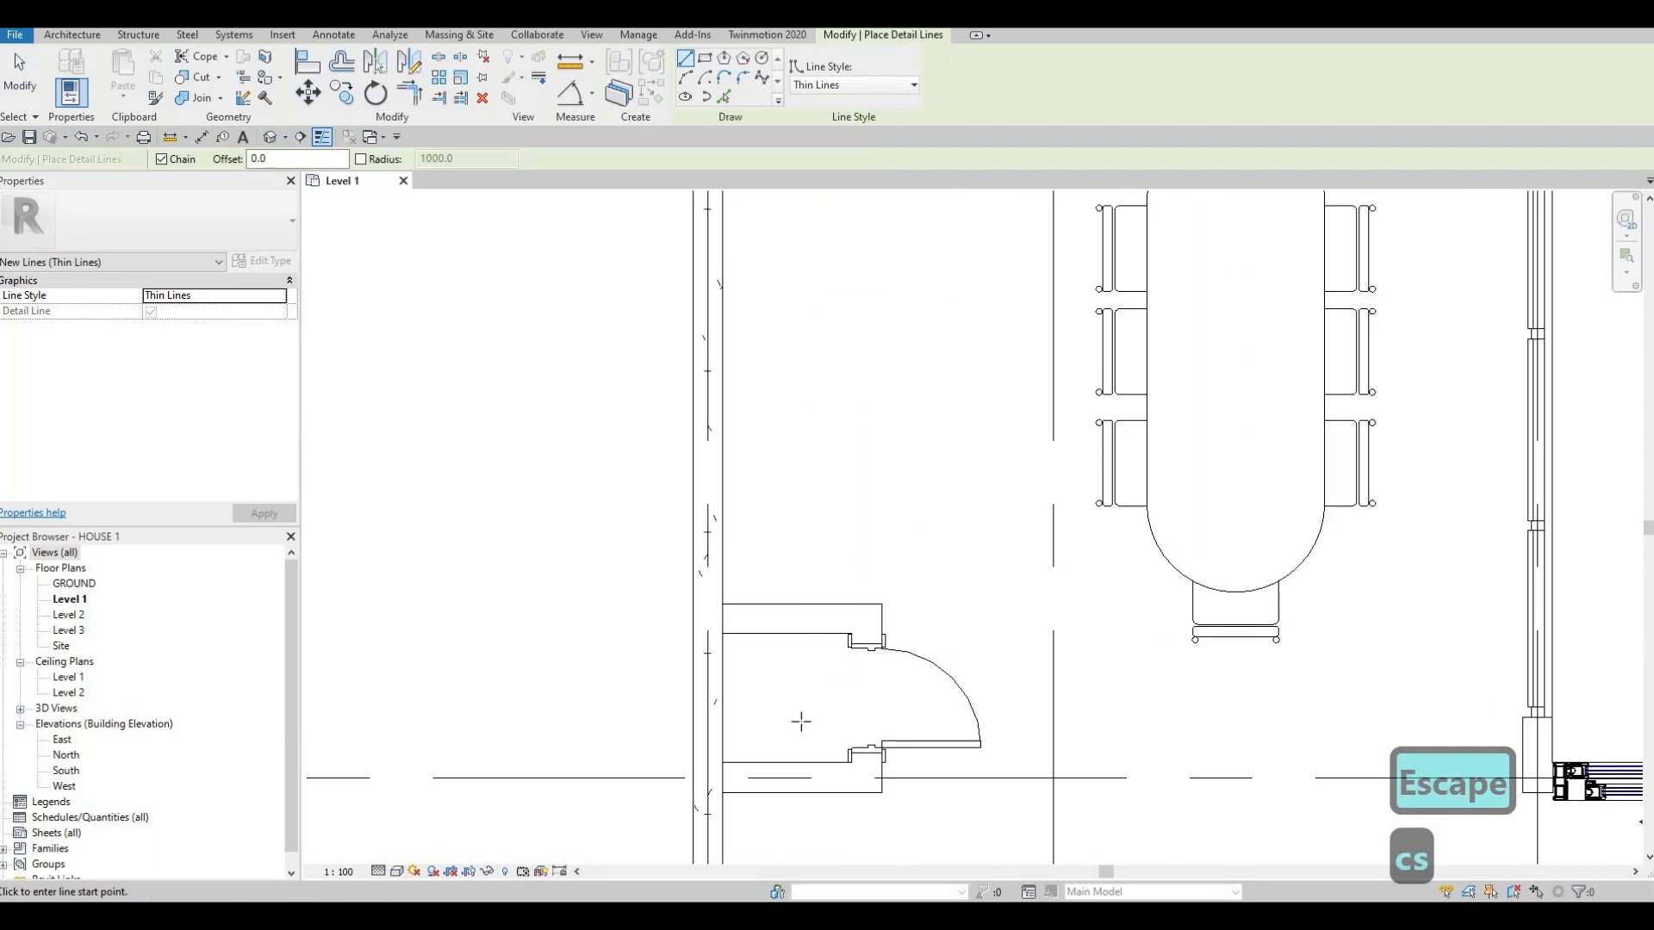
click(813, 642)
click(812, 762)
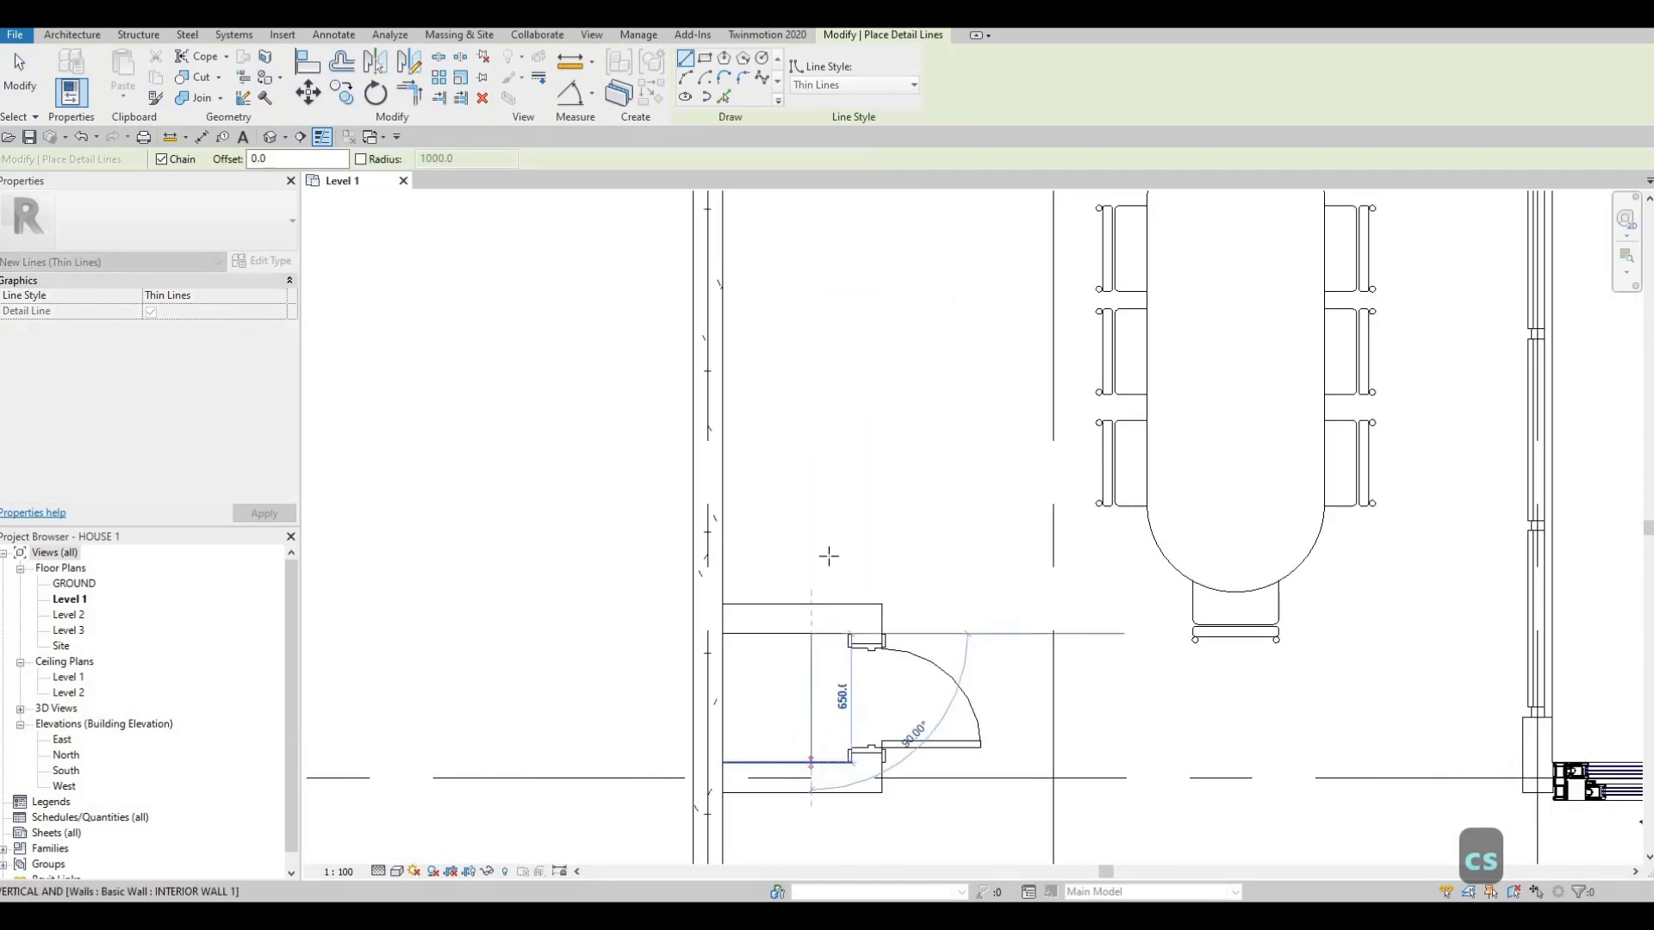
key(Escape)
scroll(818, 603, down, 2)
middle_drag(782, 495, 738, 857)
key(Escape)
key(Escape)
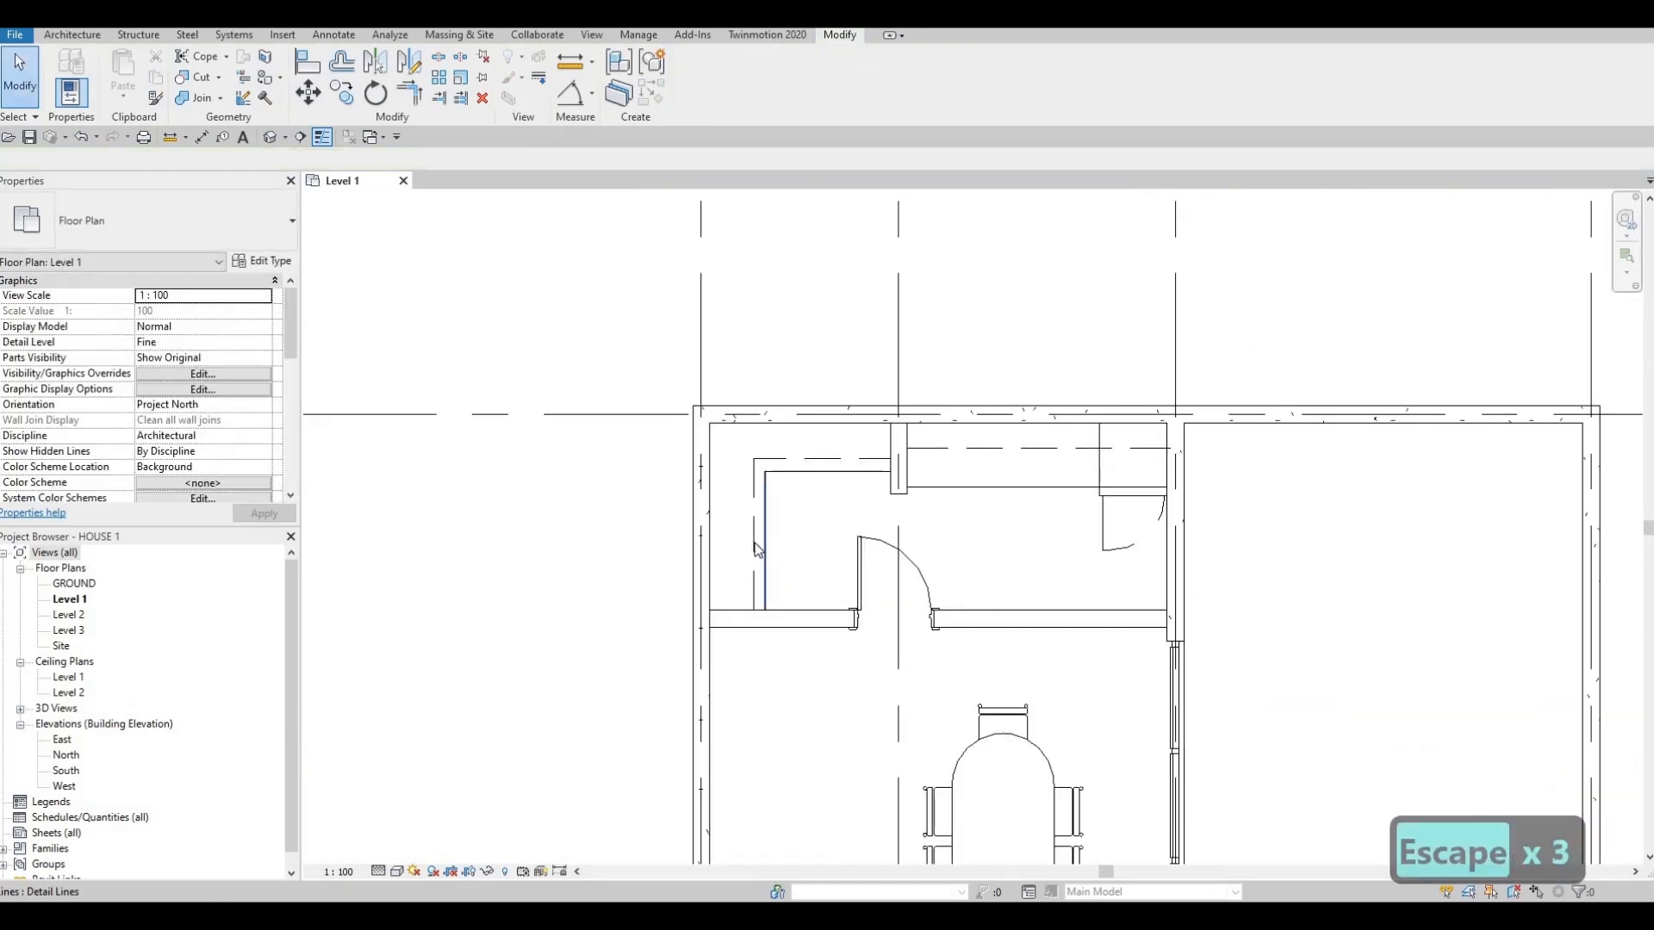
- Draw a parallel <Demolished> detail line across the closet, about 80 mm from the thin line toward the exterior wall
click(755, 544)
middle_drag(780, 720, 827, 281)
key(c)
key(s)
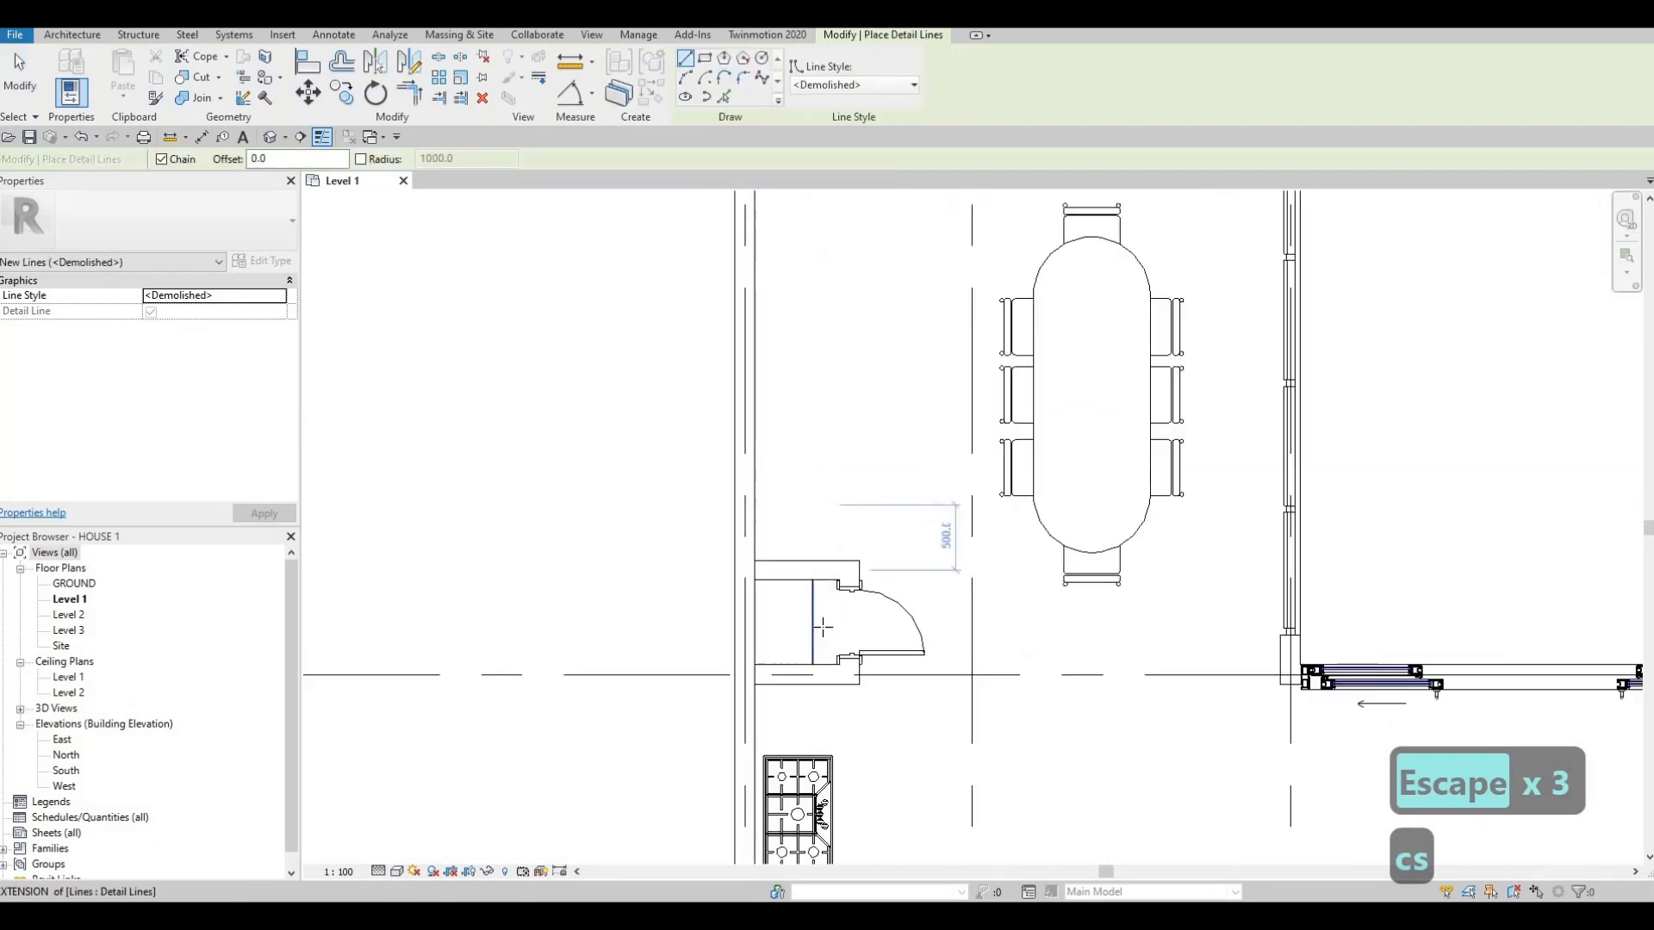
scroll(801, 616, up, 3)
click(814, 820)
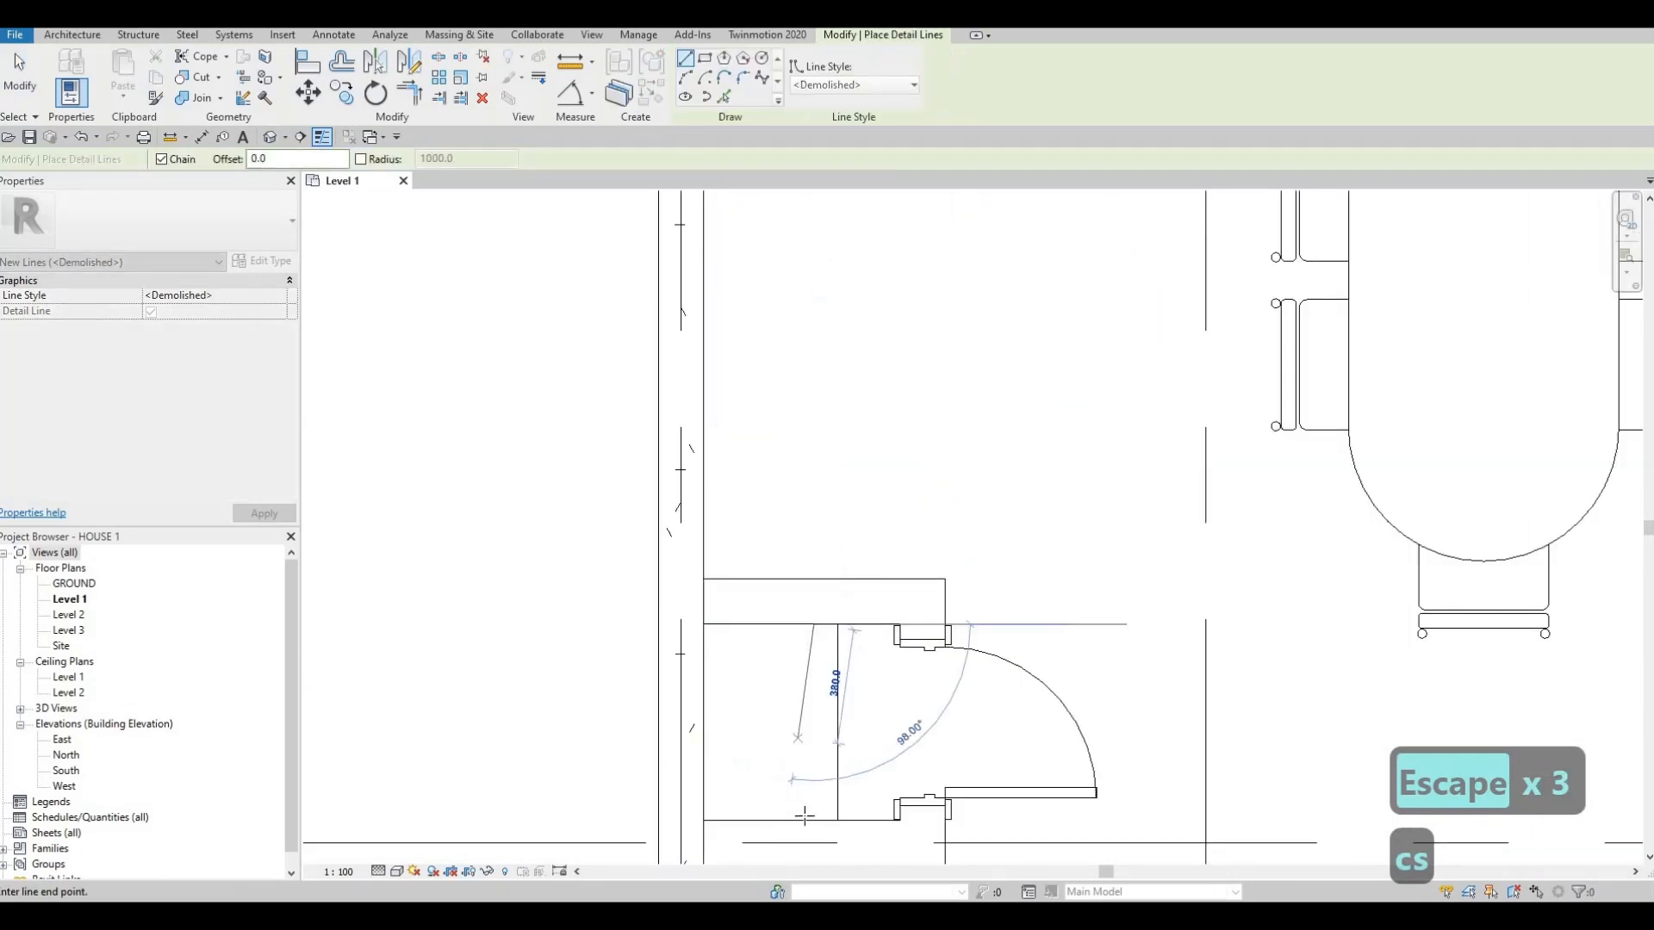
scroll(818, 452, down, 5)
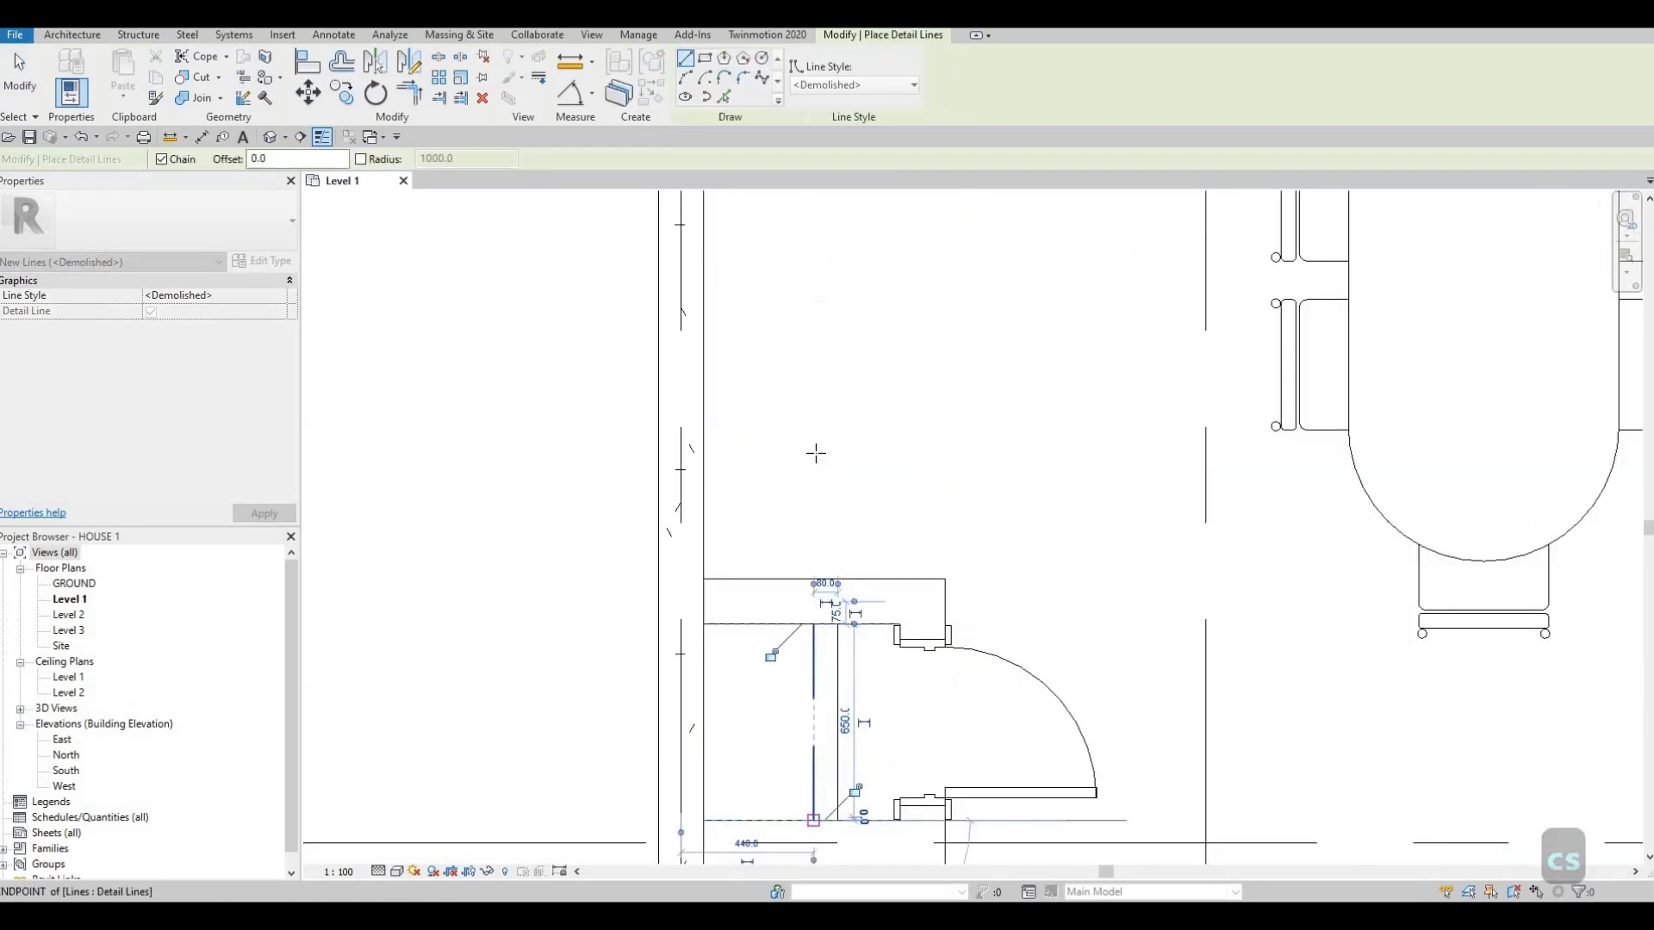
key(Escape)
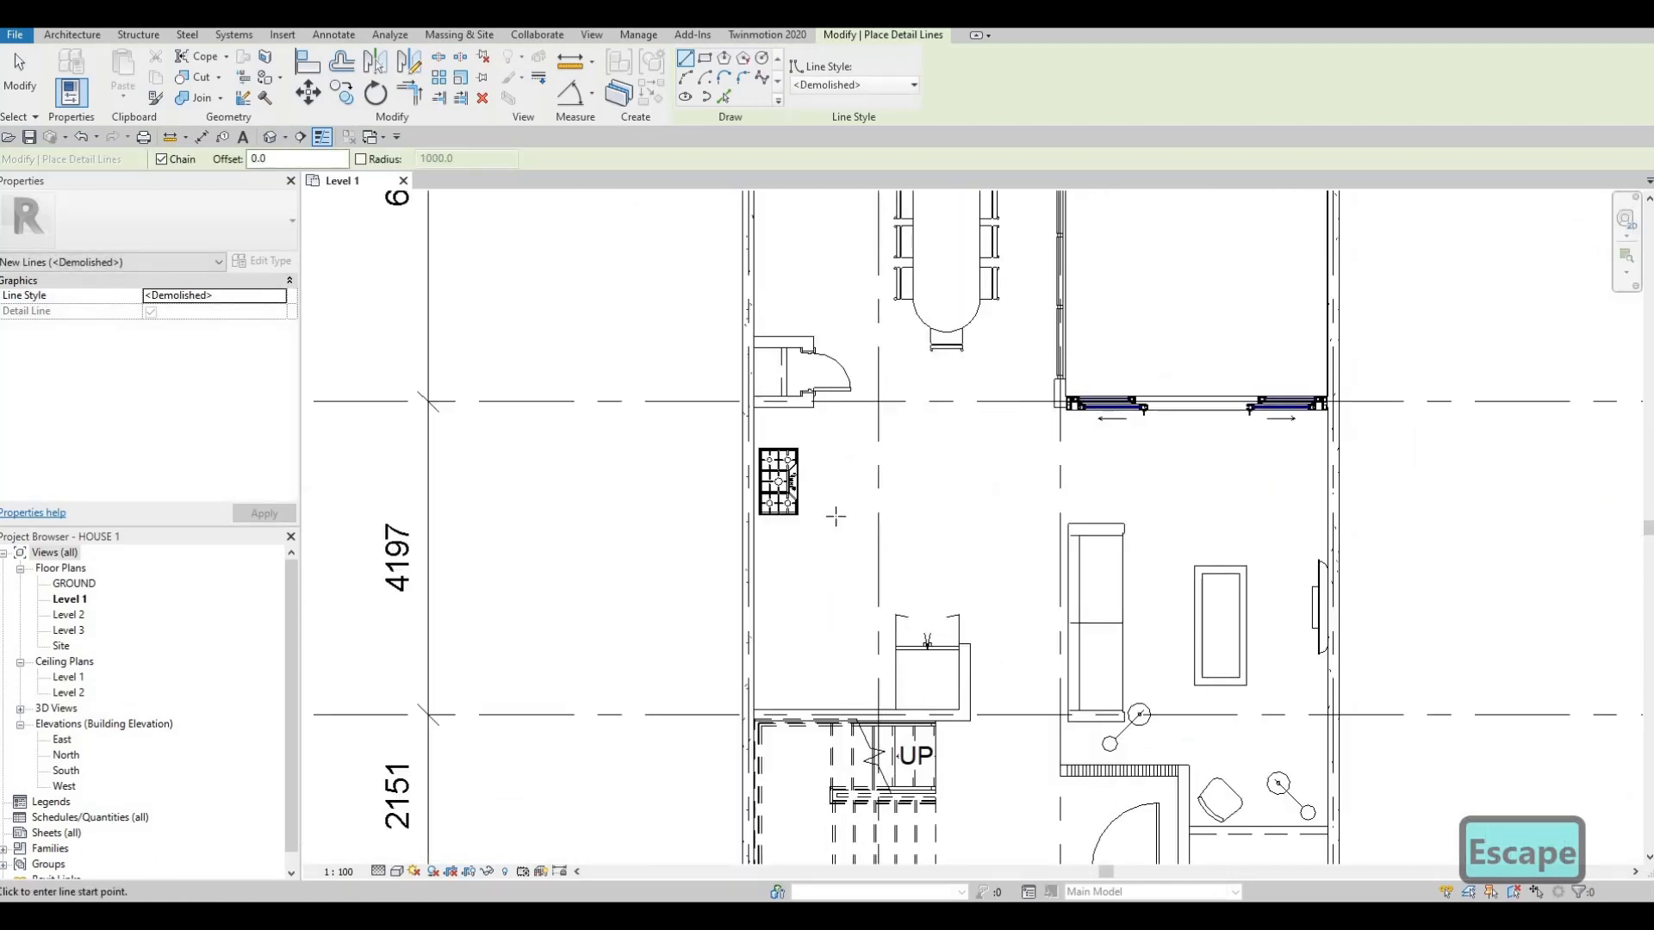
key(Escape)
key(Escape)
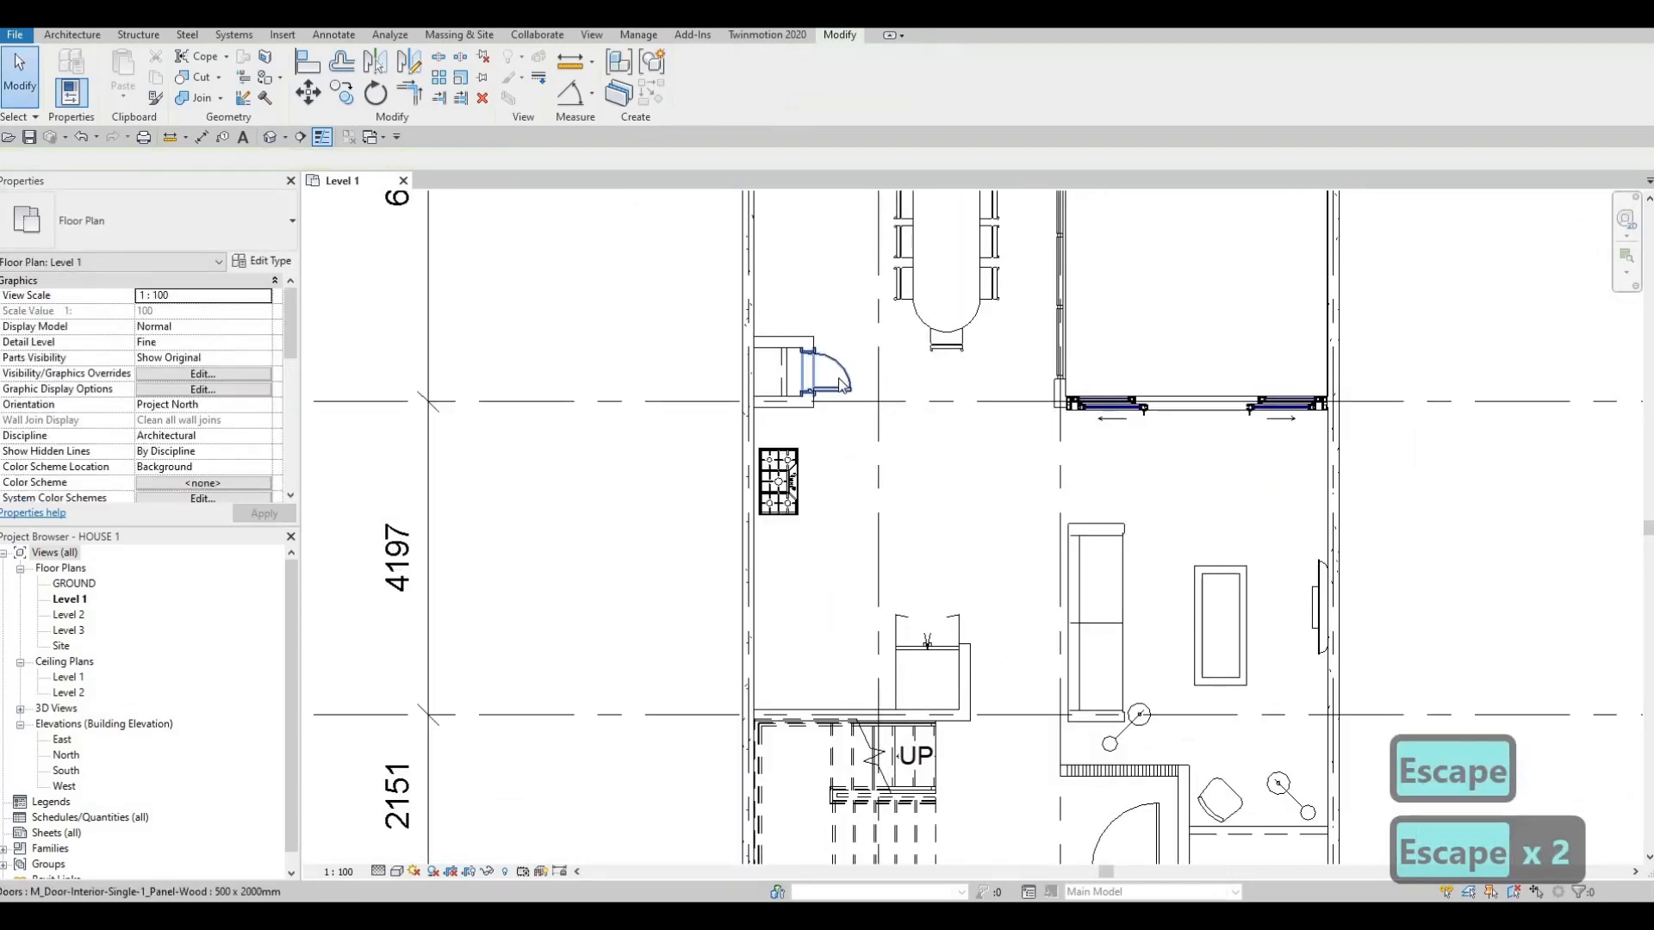
- Flip the closet door's hand so its hinge is at the end nearer the dining table
click(848, 366)
key(Escape)
key(Escape)
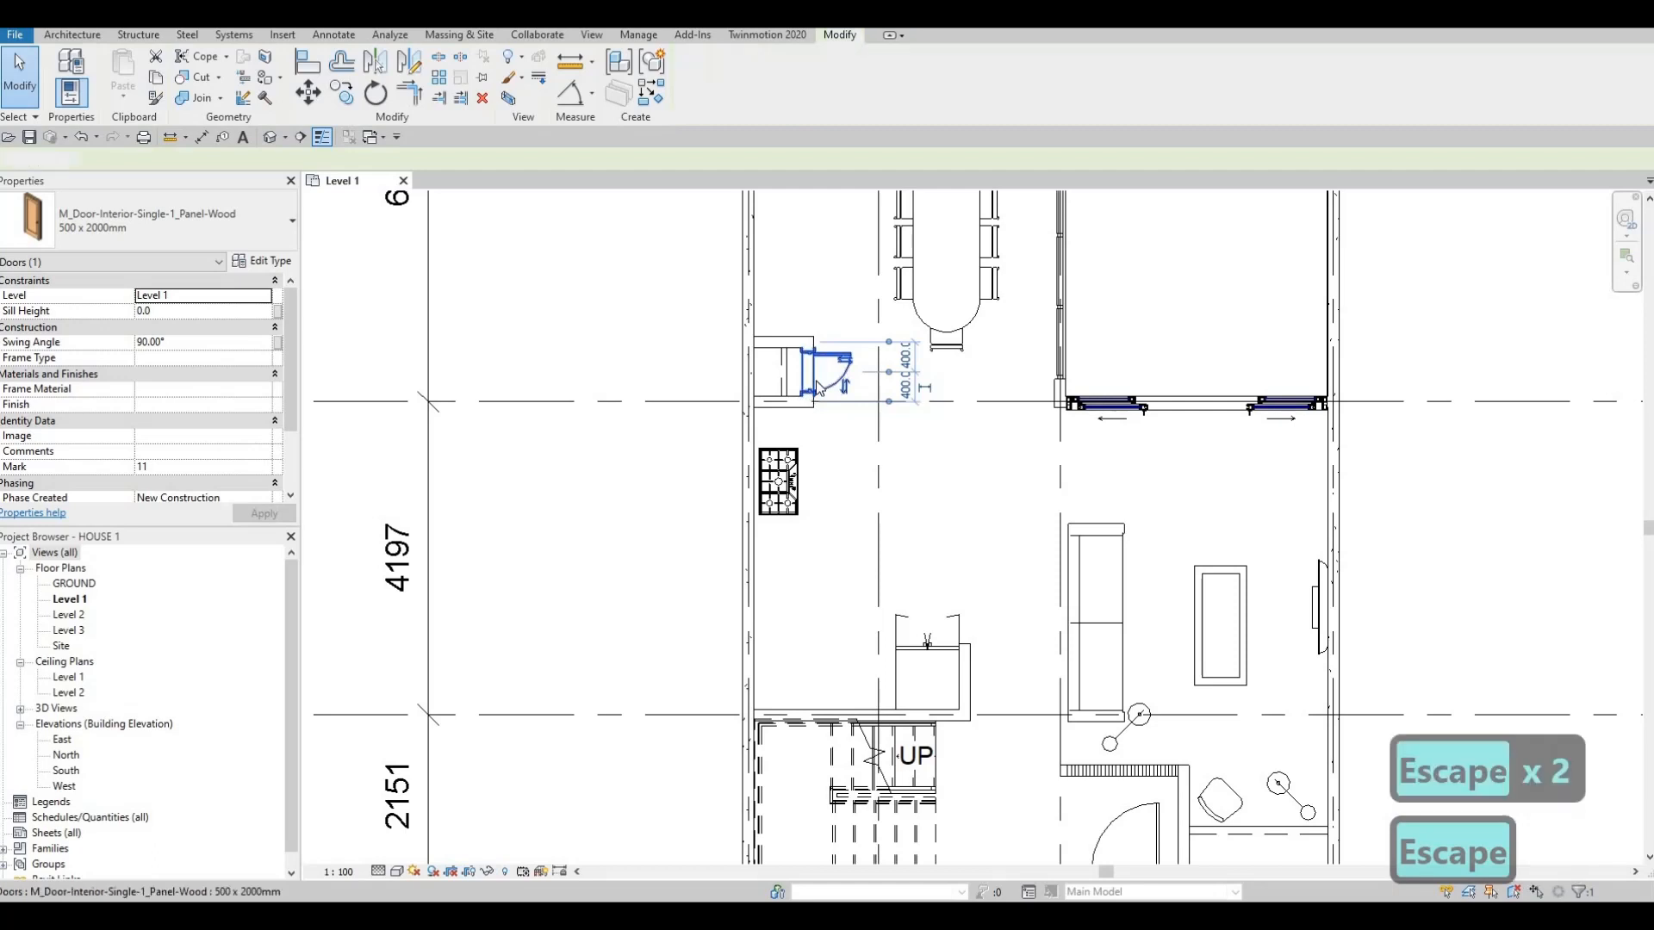
- Shift the 900mm gas cooktop along the exterior wall away from the closet, and nudge it five increments off the wall face
middle_drag(739, 515, 784, 435)
click(784, 435)
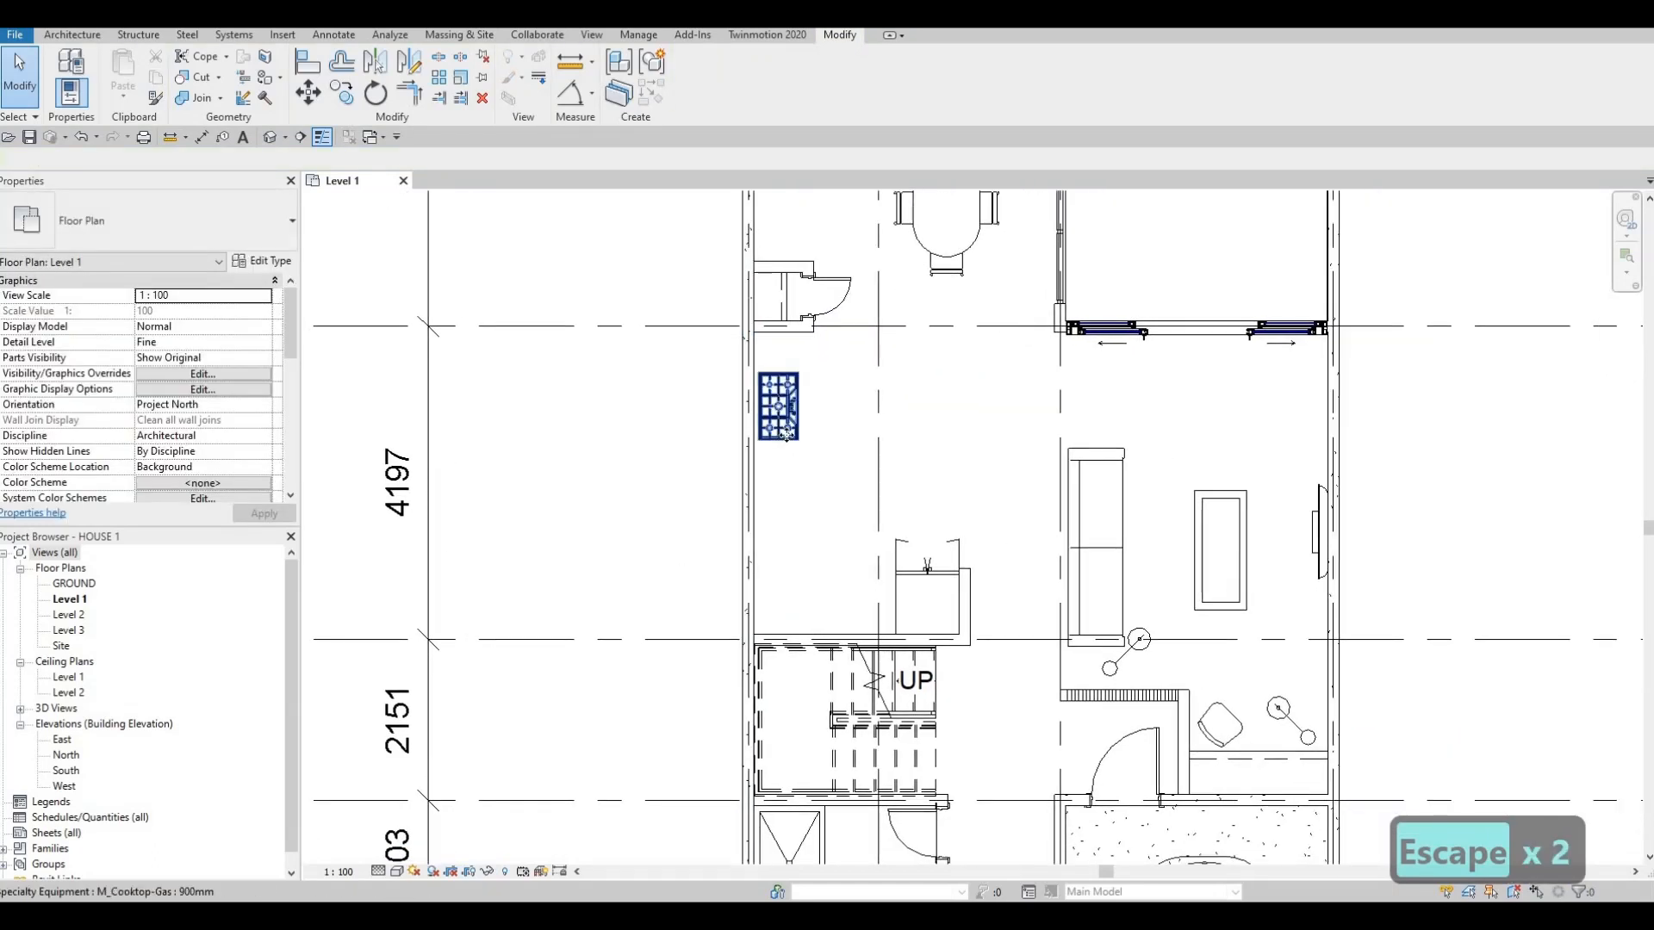
mouse_move(792, 476)
mouse_down()
mouse_move(809, 416)
mouse_move(785, 448)
mouse_up()
scroll(798, 422, up, 3)
key(Escape)
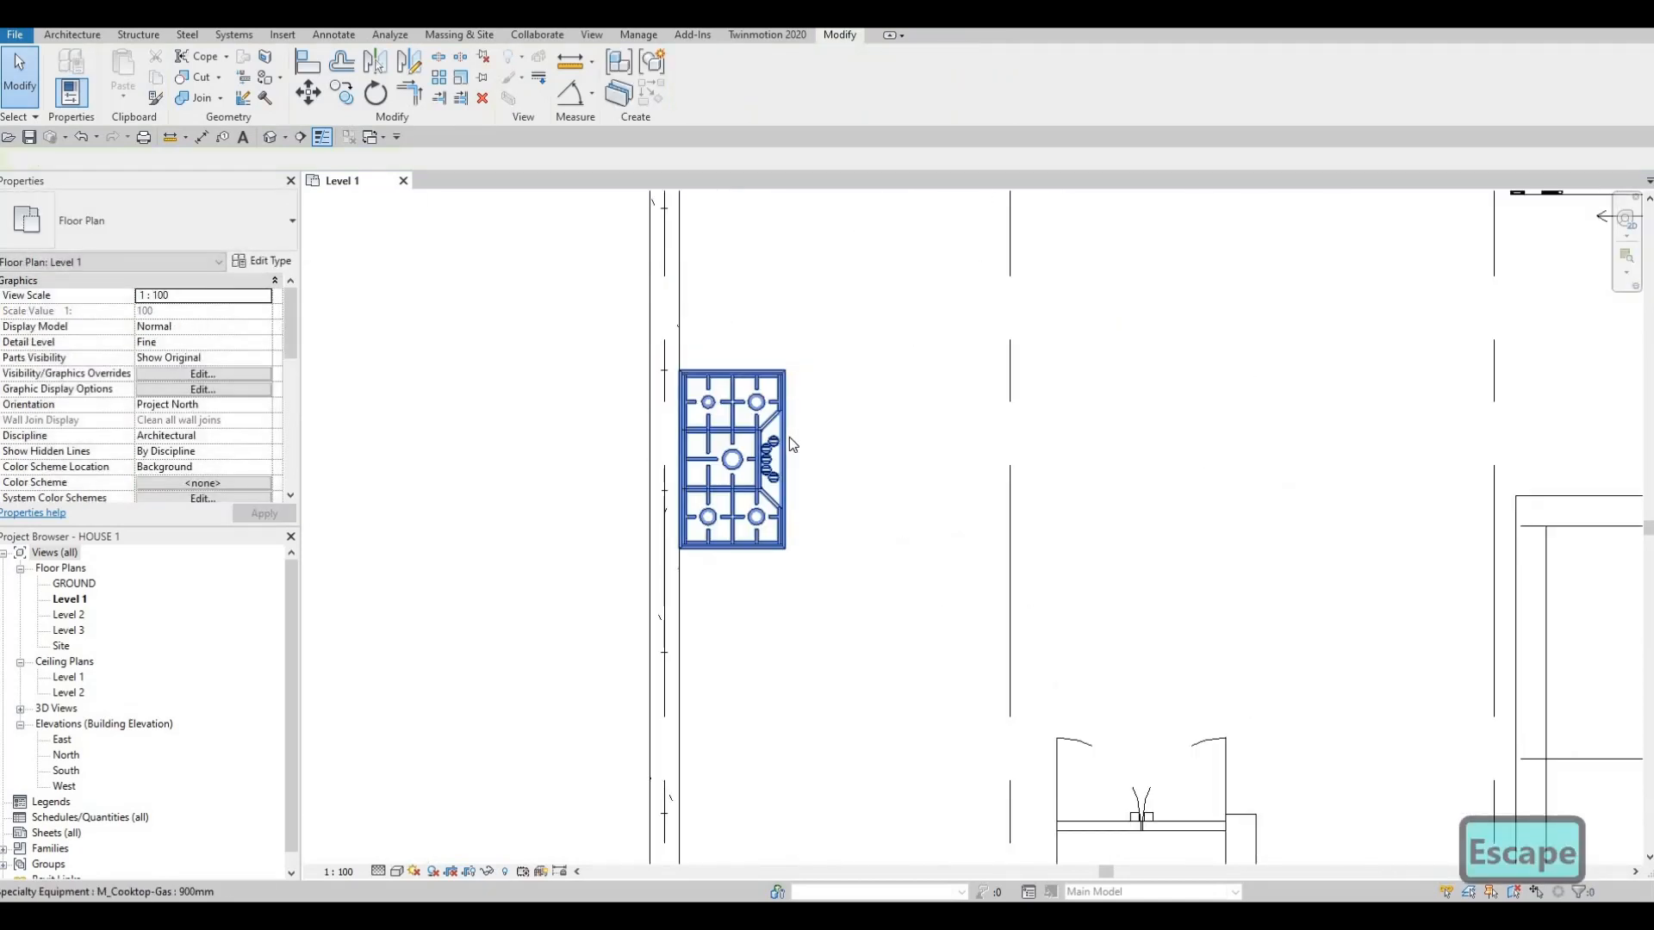
click(788, 437)
key(Right)
key(Right)
key(Right)
key(Right)
key(Right)
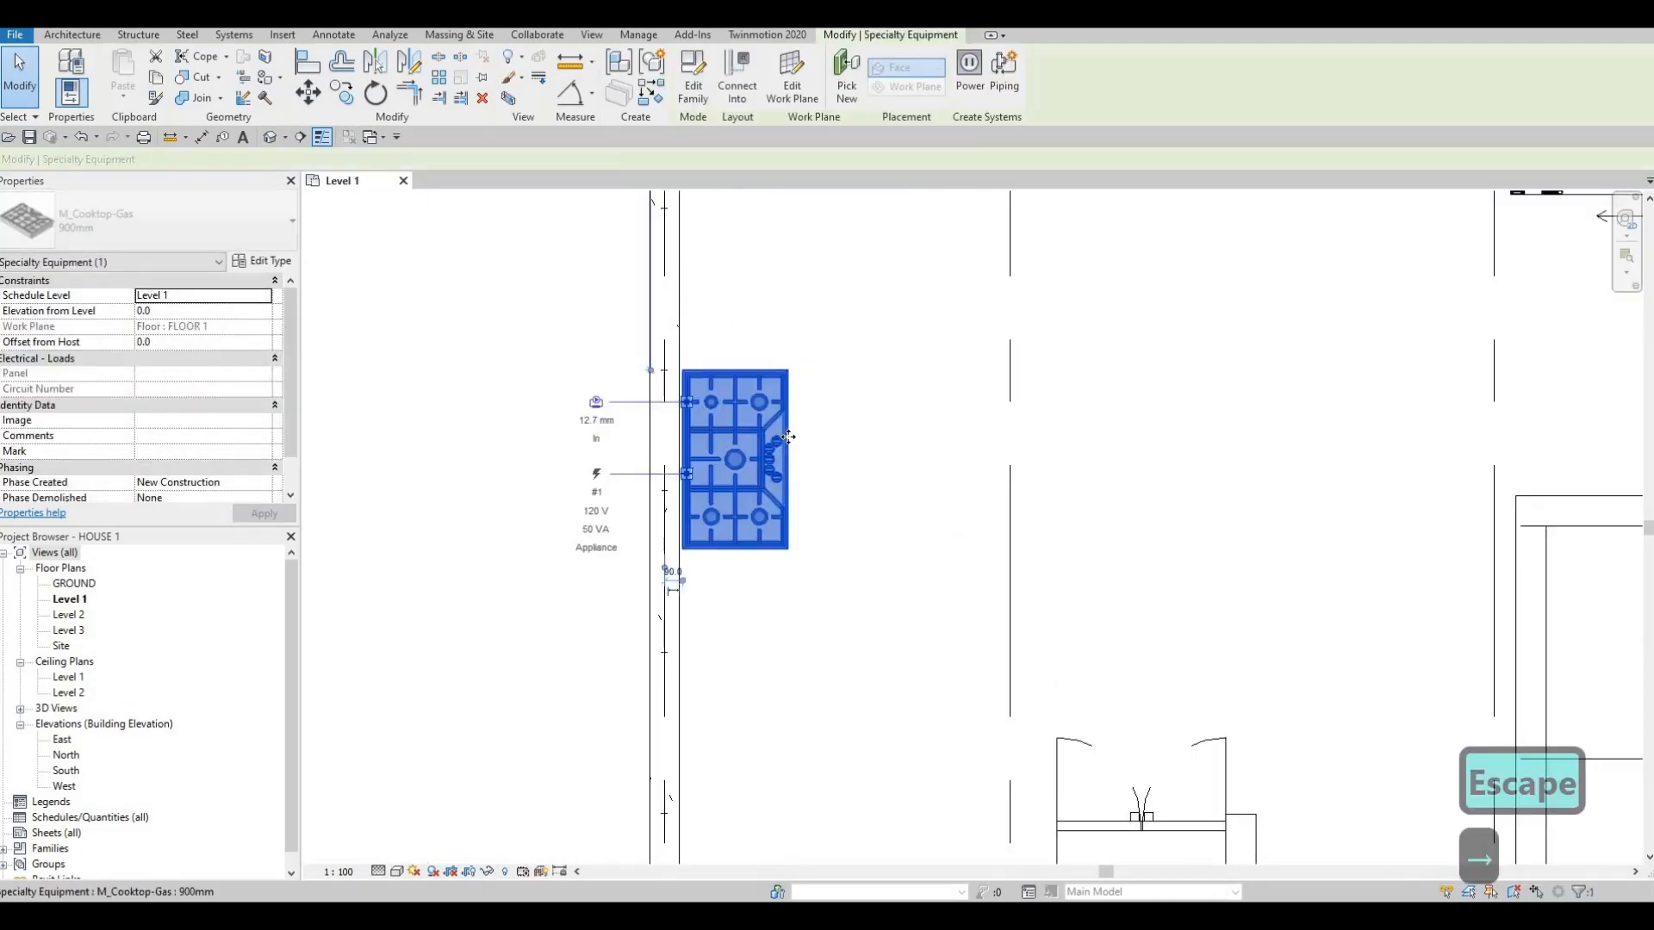
key(Escape)
key(Escape)
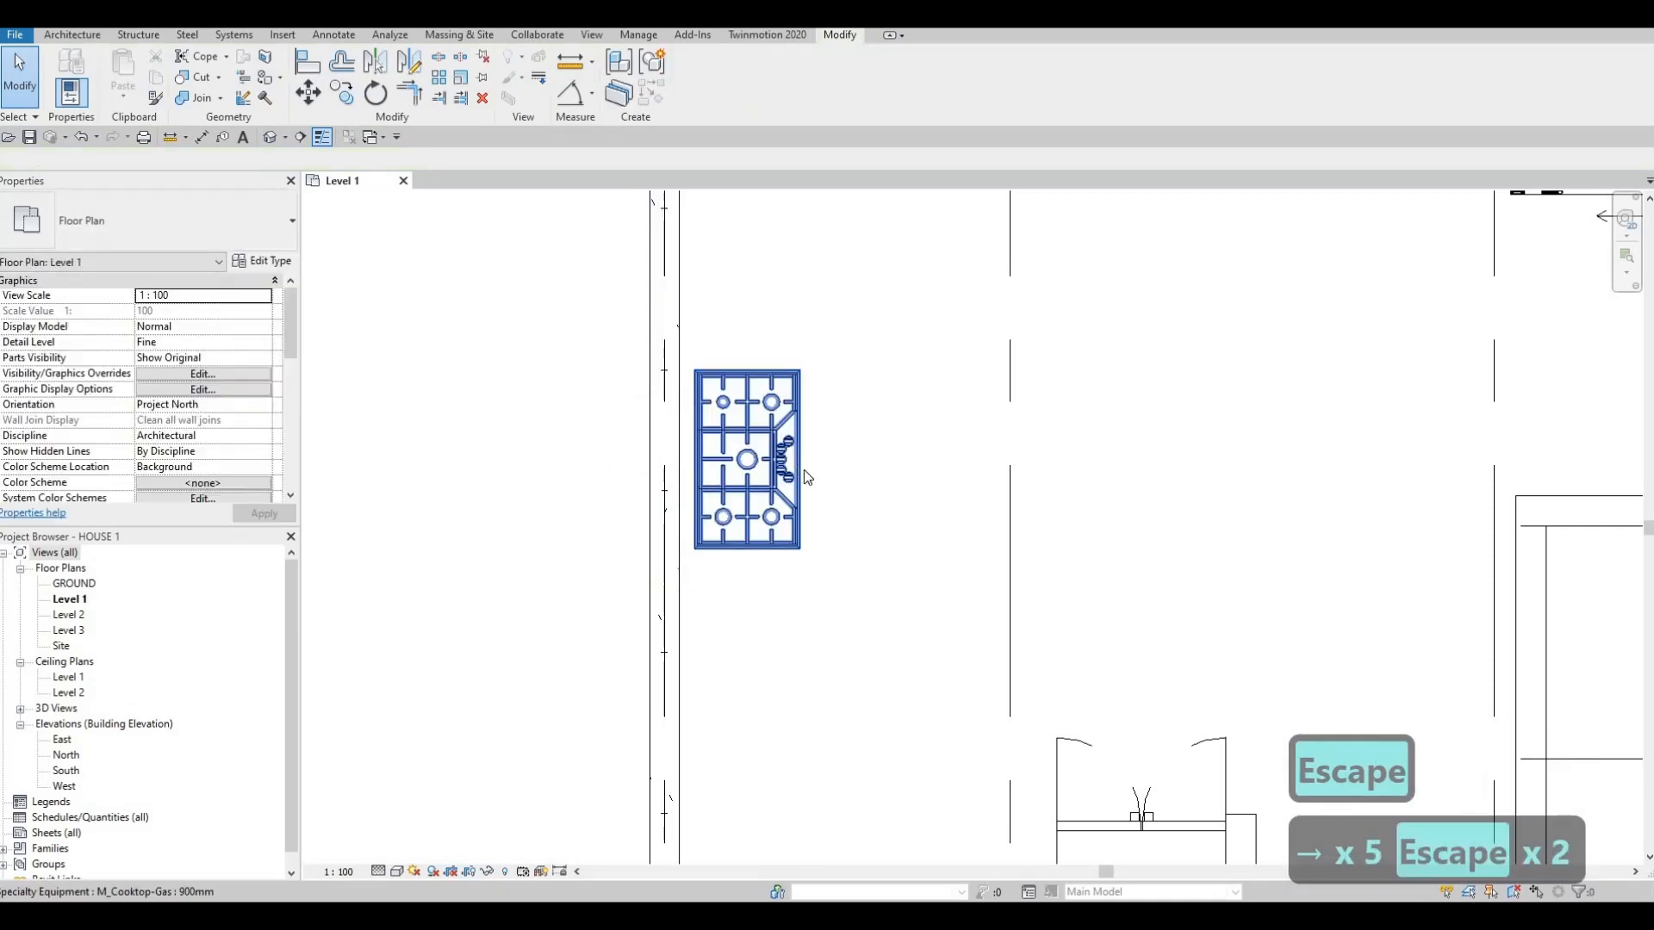
scroll(804, 469, down, 3)
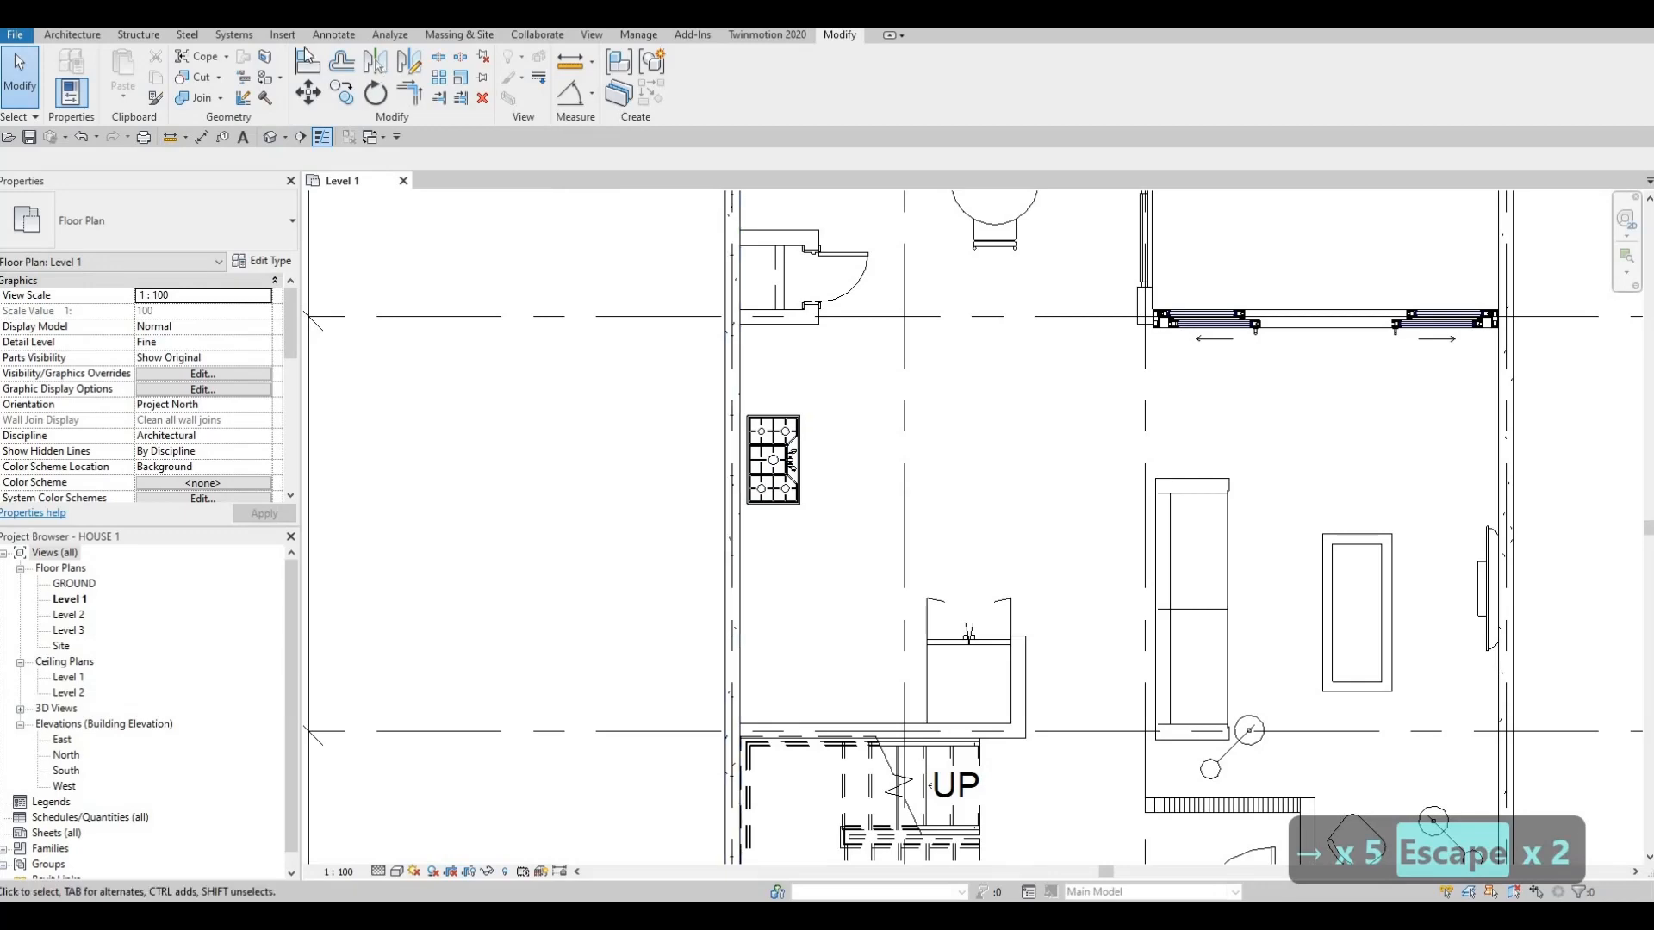
- Load the M_Dishwasher family from the Domestic Mid-Range library folder into the project
click(284, 35)
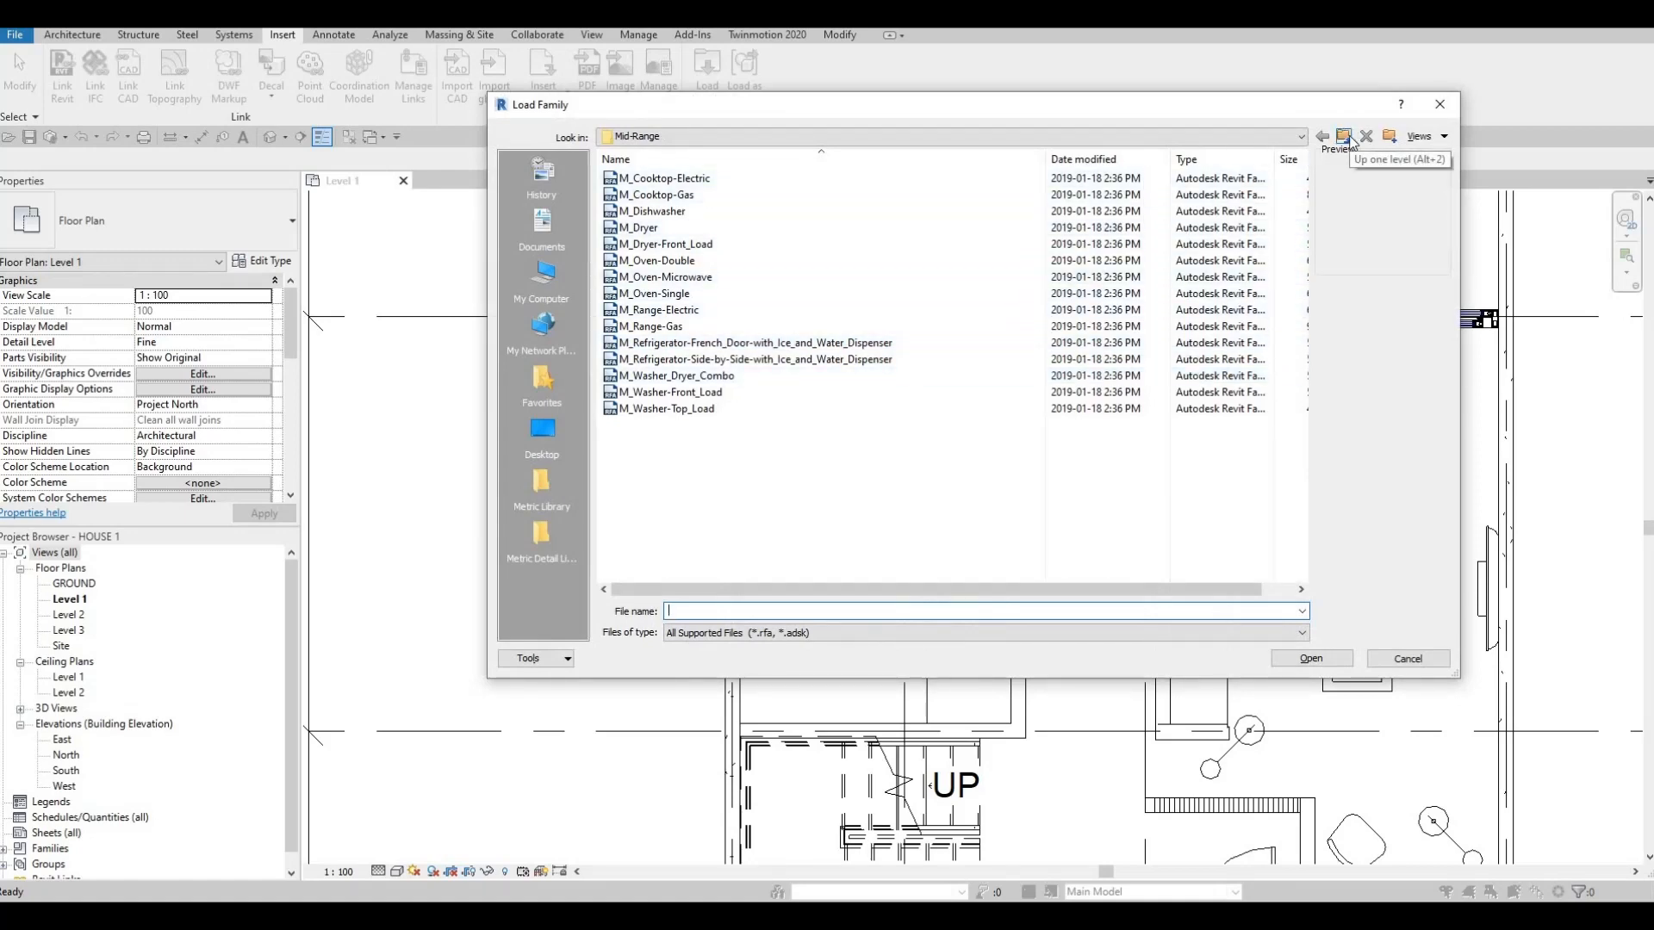
click(1344, 138)
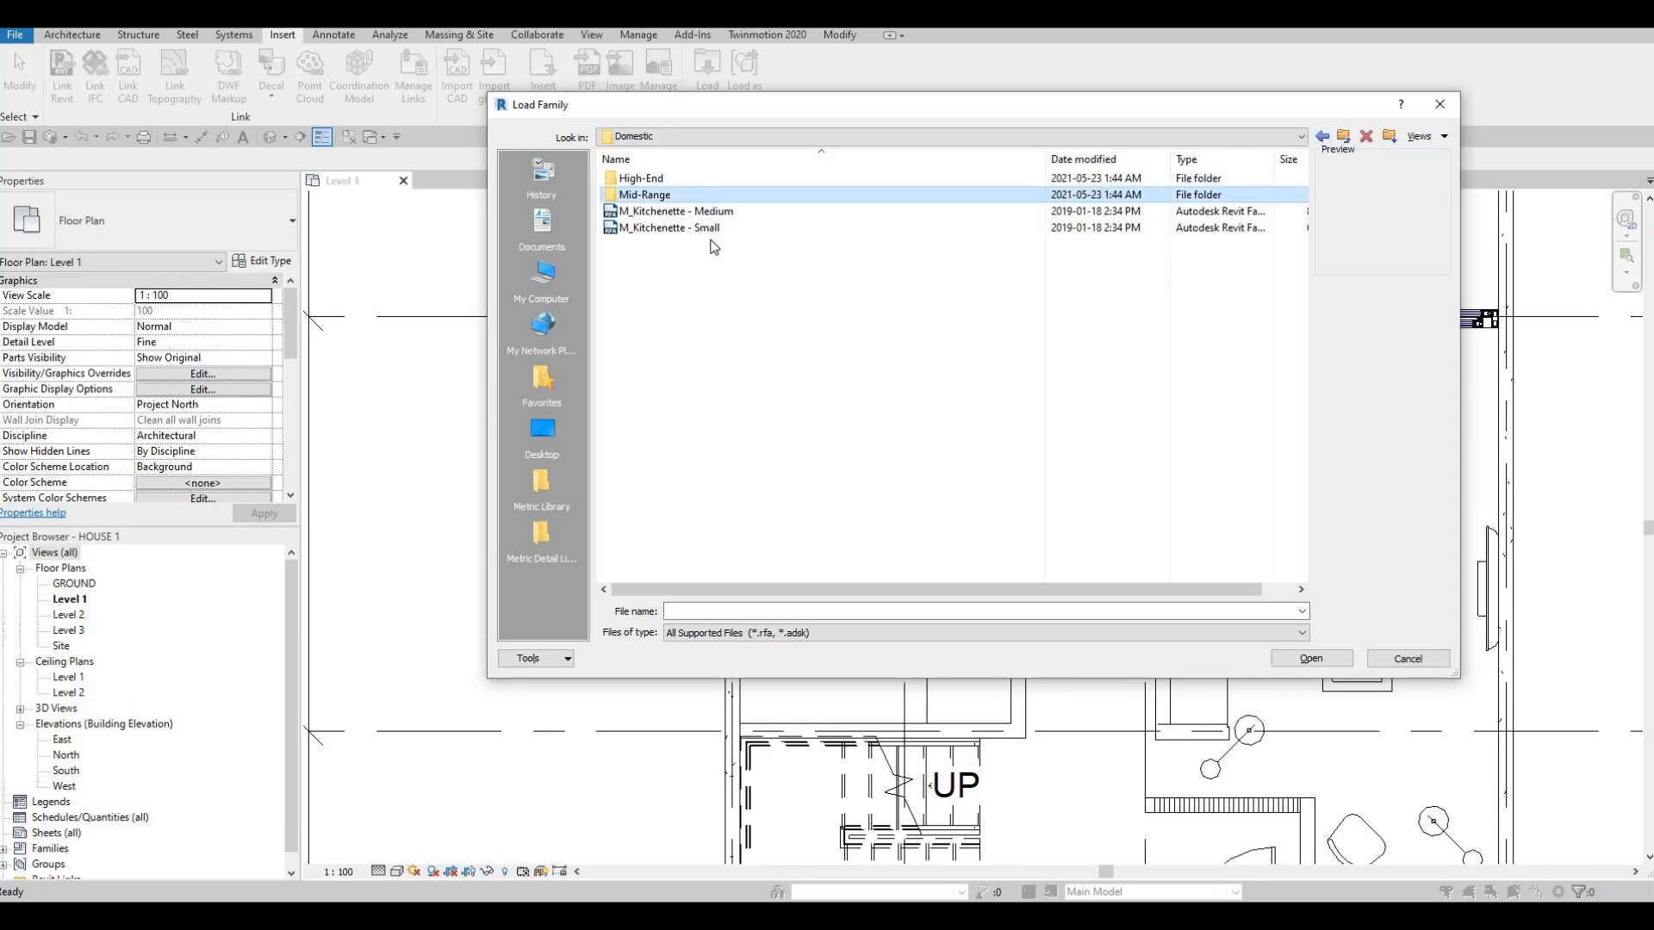
double_click(679, 194)
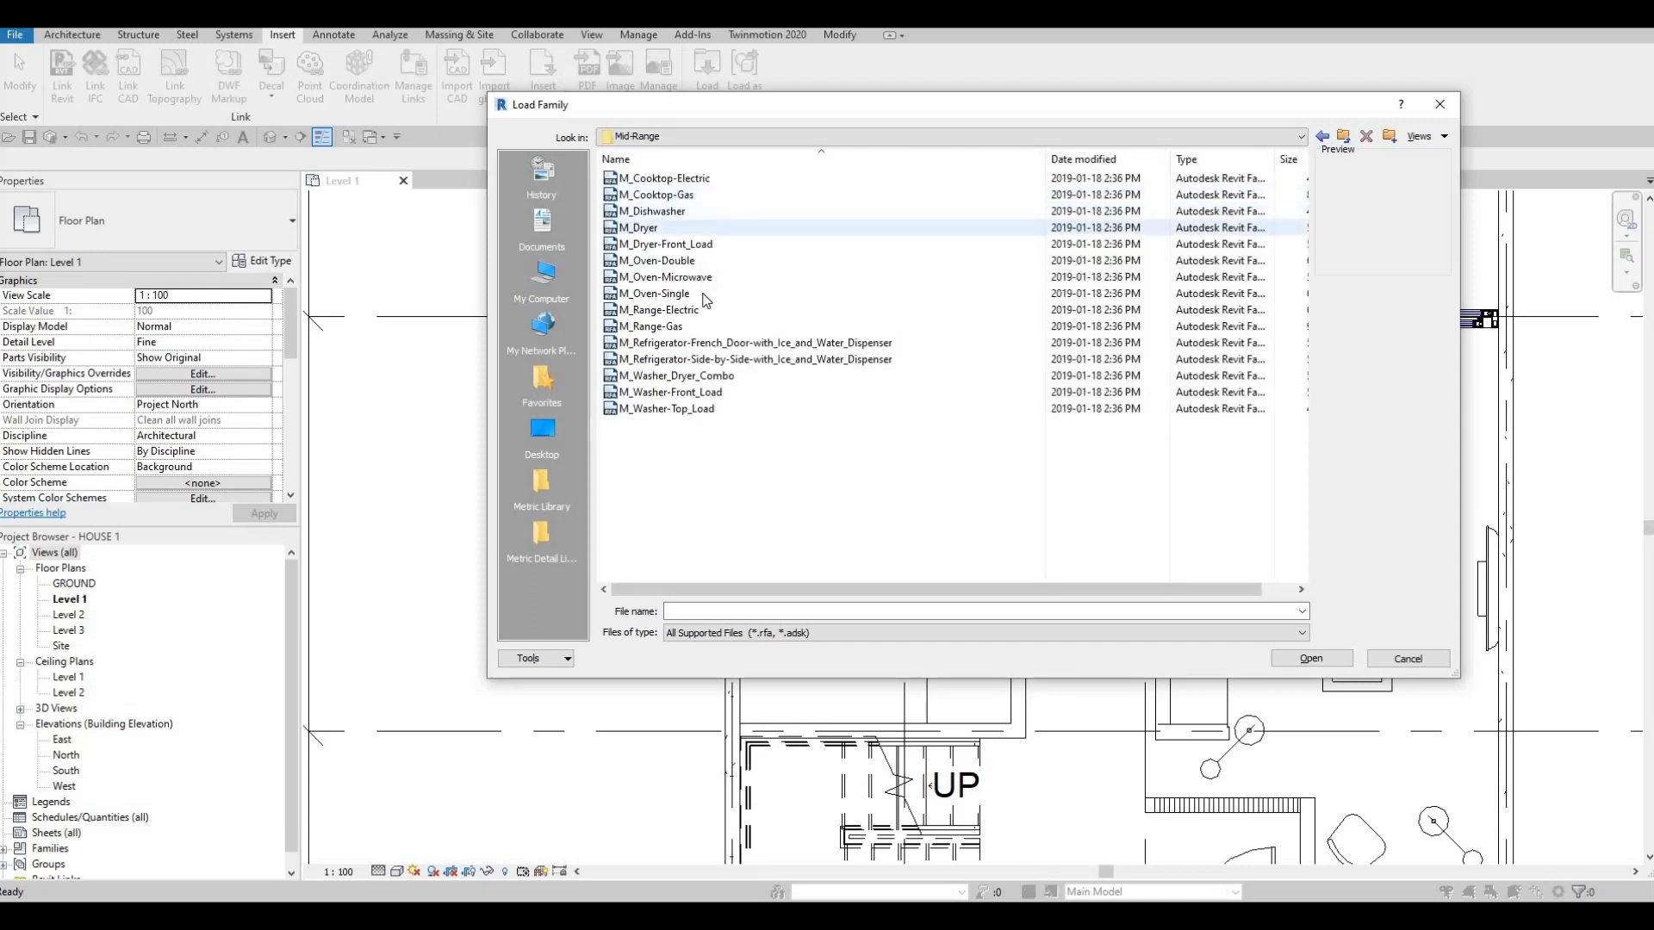
click(680, 211)
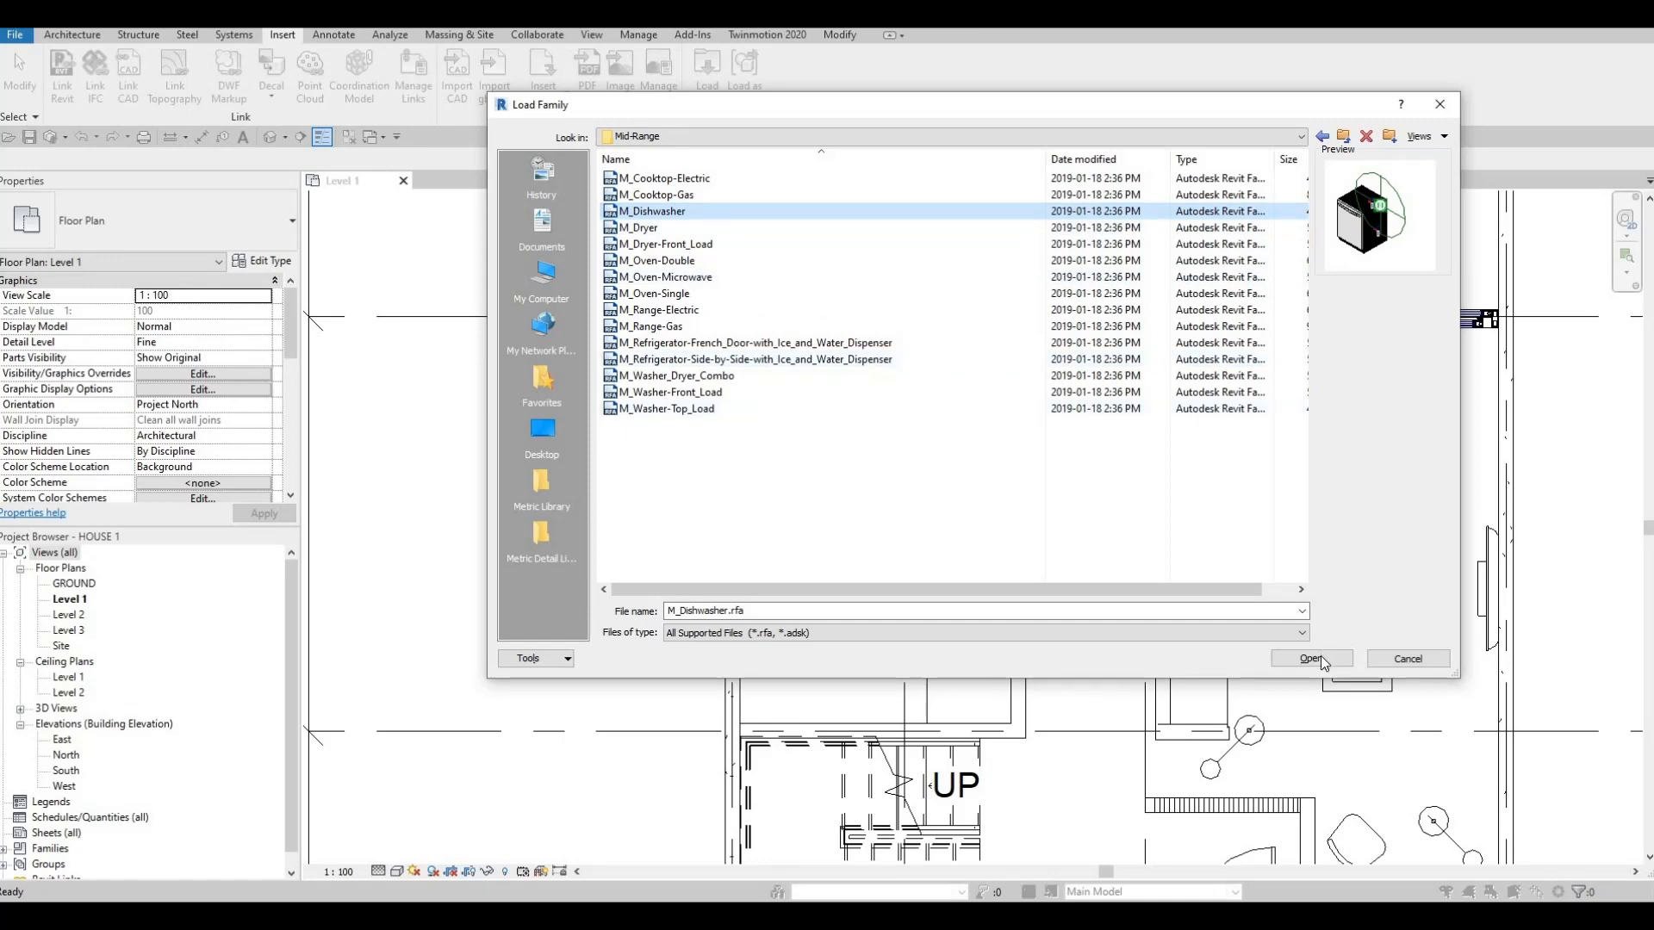
click(1310, 658)
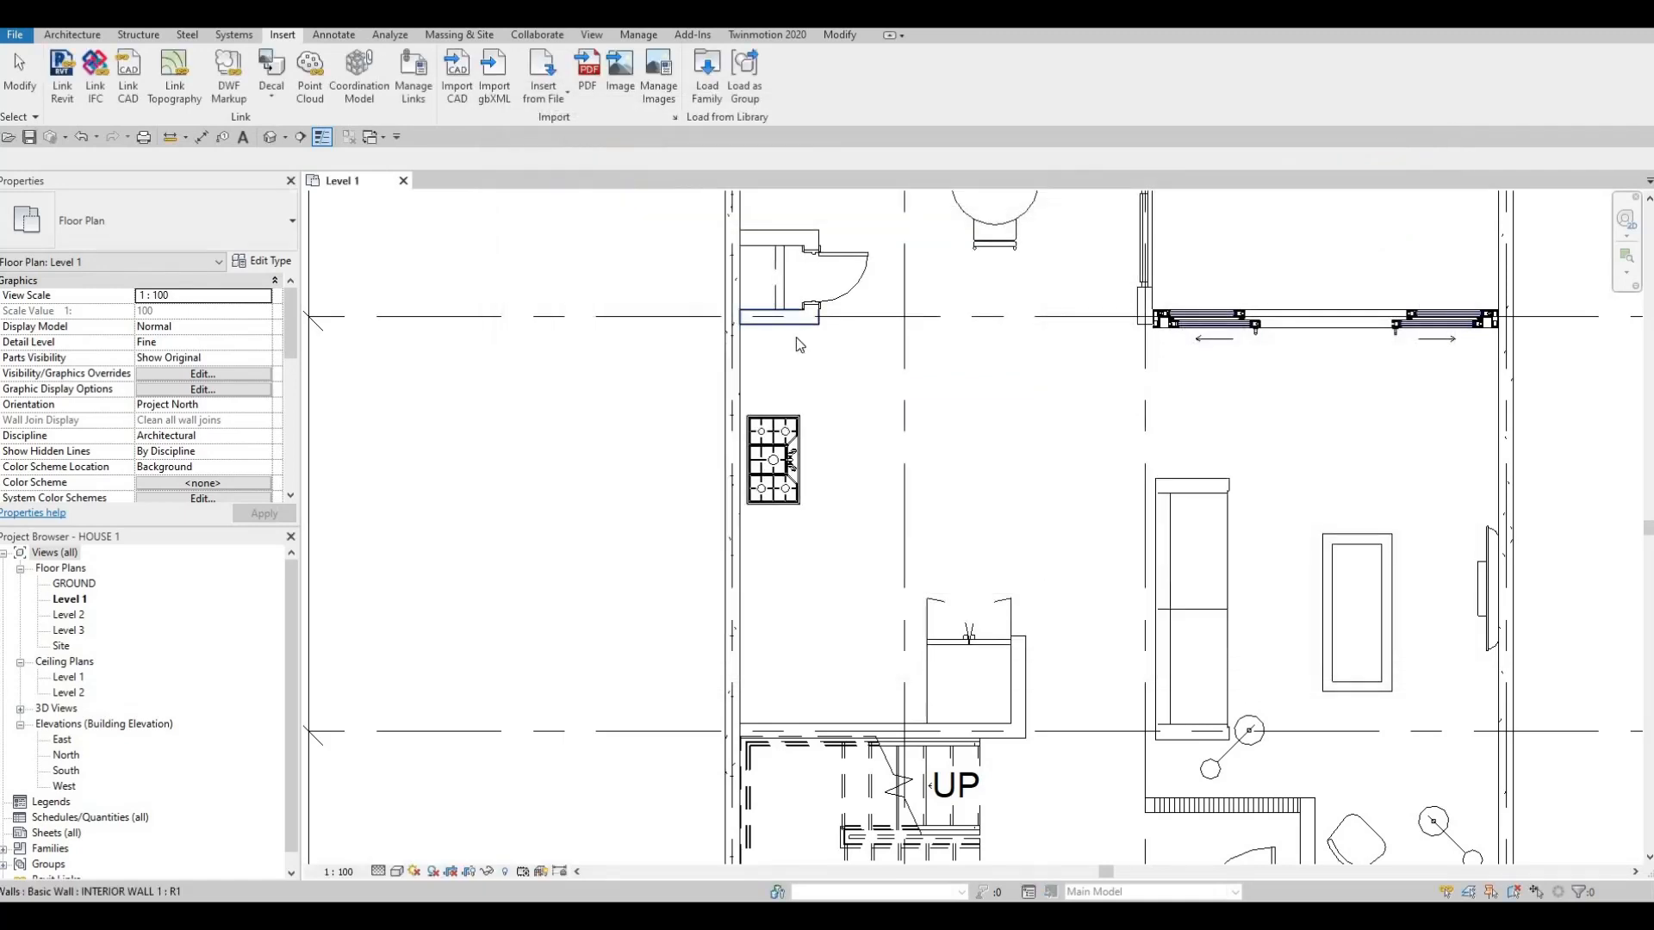
- Place a 600mm M_Dishwasher in the open floor area opposite the gas cooktop, rotated so its front faces the cooktop
key(c)
key(m)
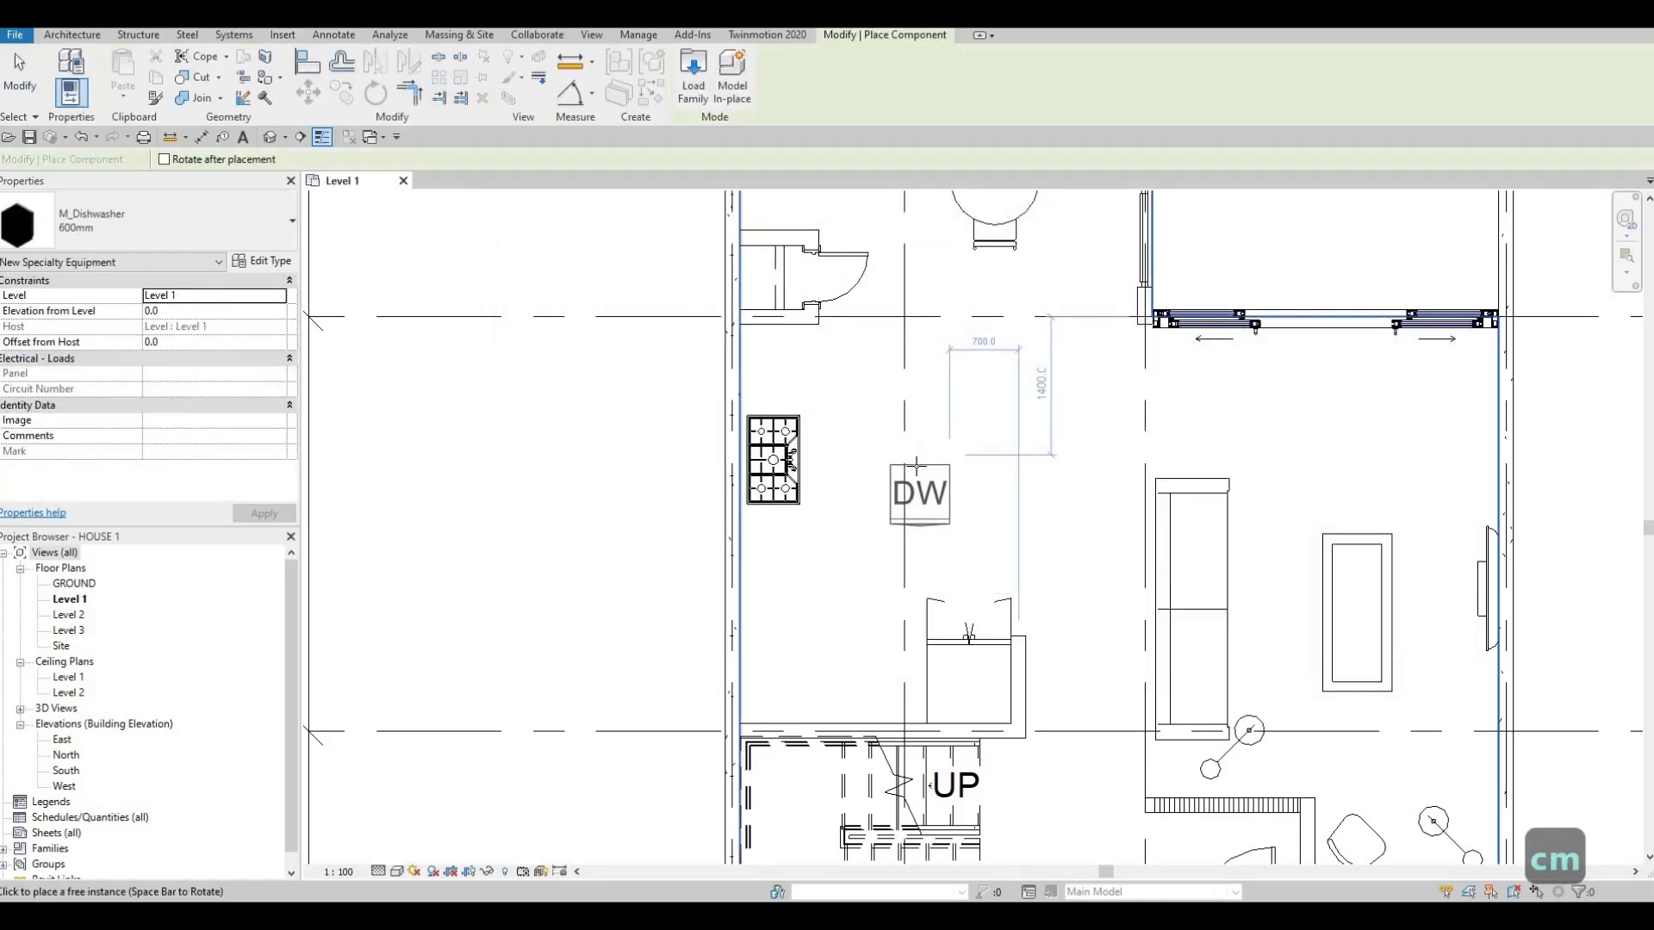
key(space)
key(space)
key(space)
scroll(920, 465, up, 1)
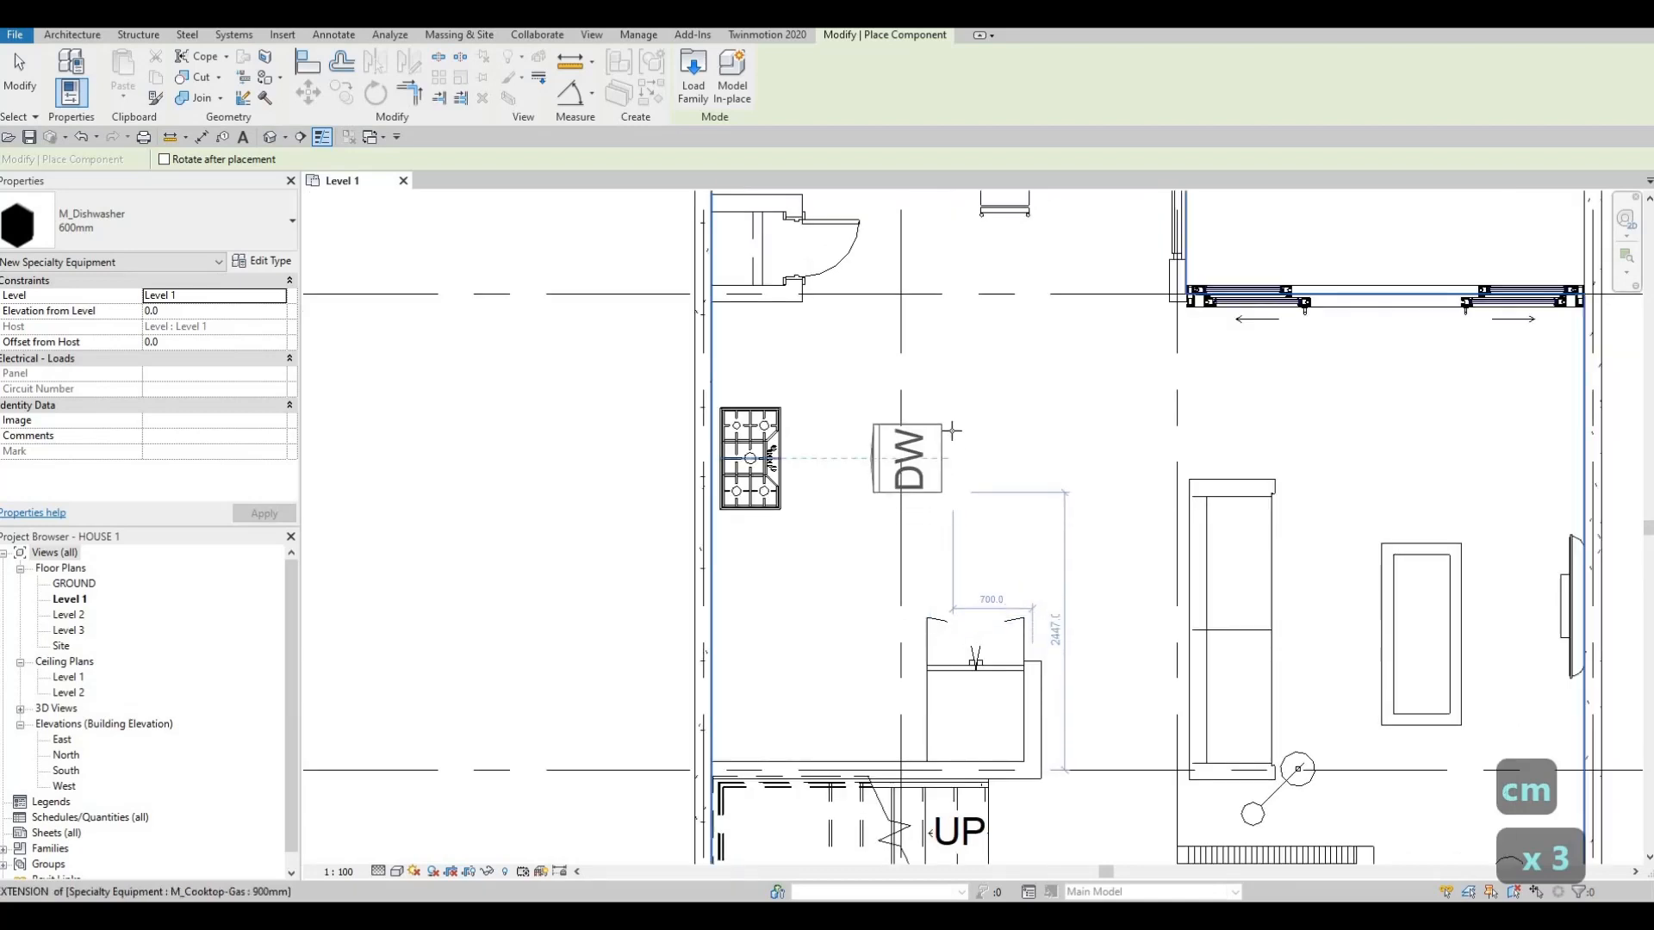
click(956, 452)
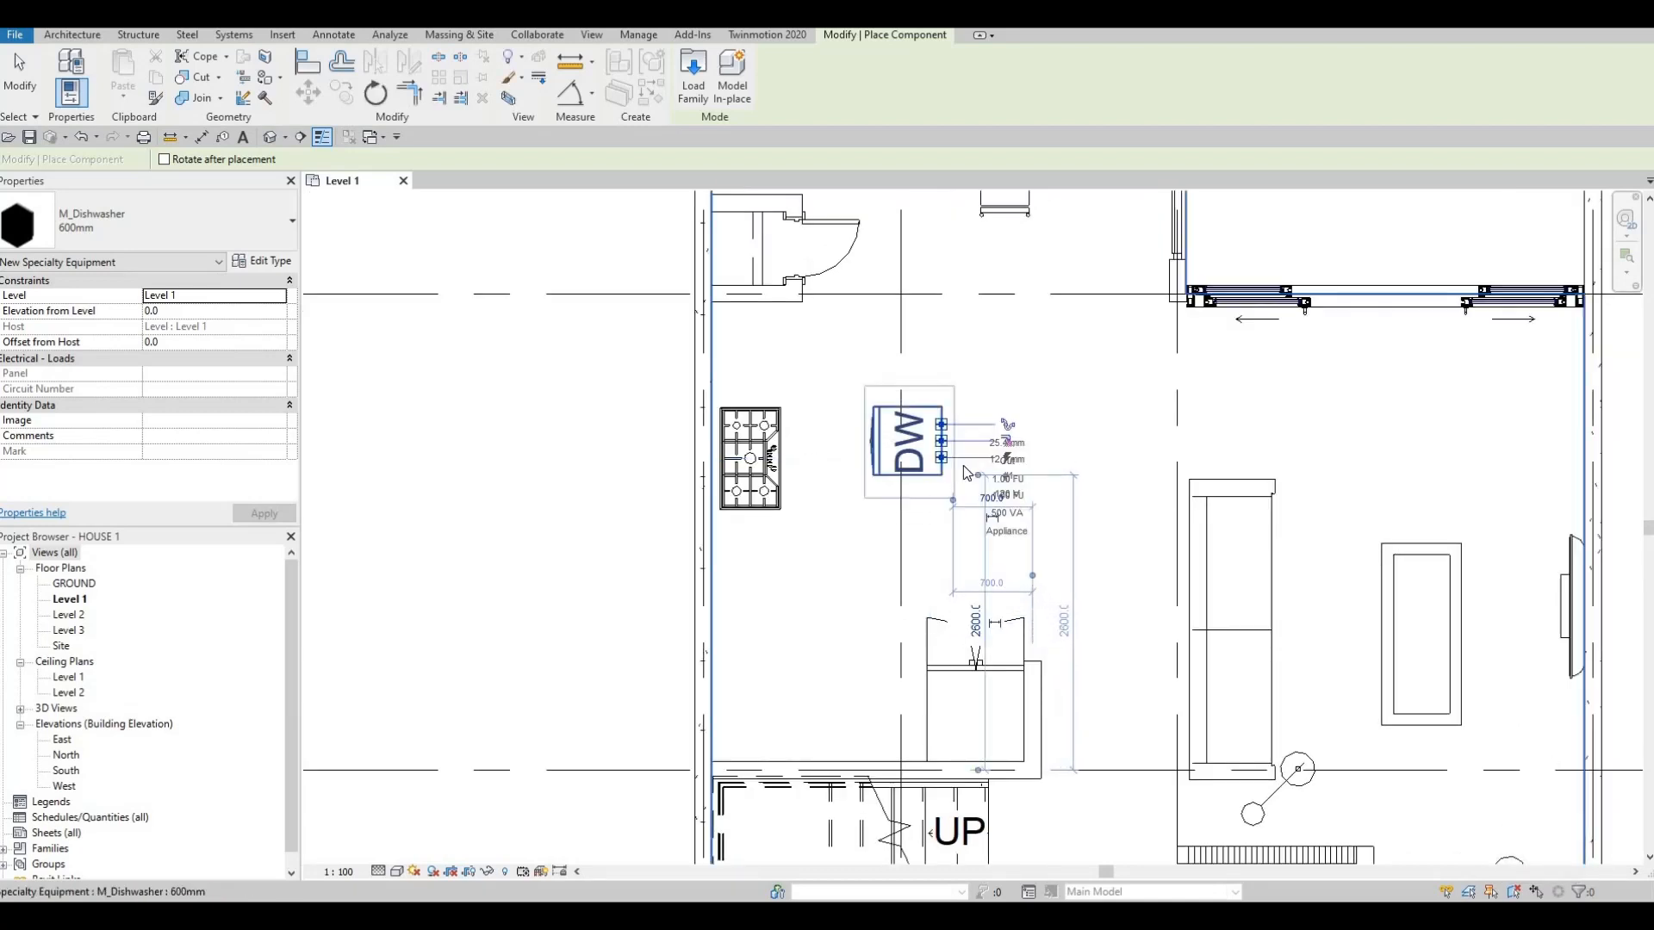
- Turn off Show Label in the type properties of the 600mm M_Dishwasher placed opposite the cooktop
key(Escape)
key(Escape)
key(Escape)
scroll(947, 380, down, 1)
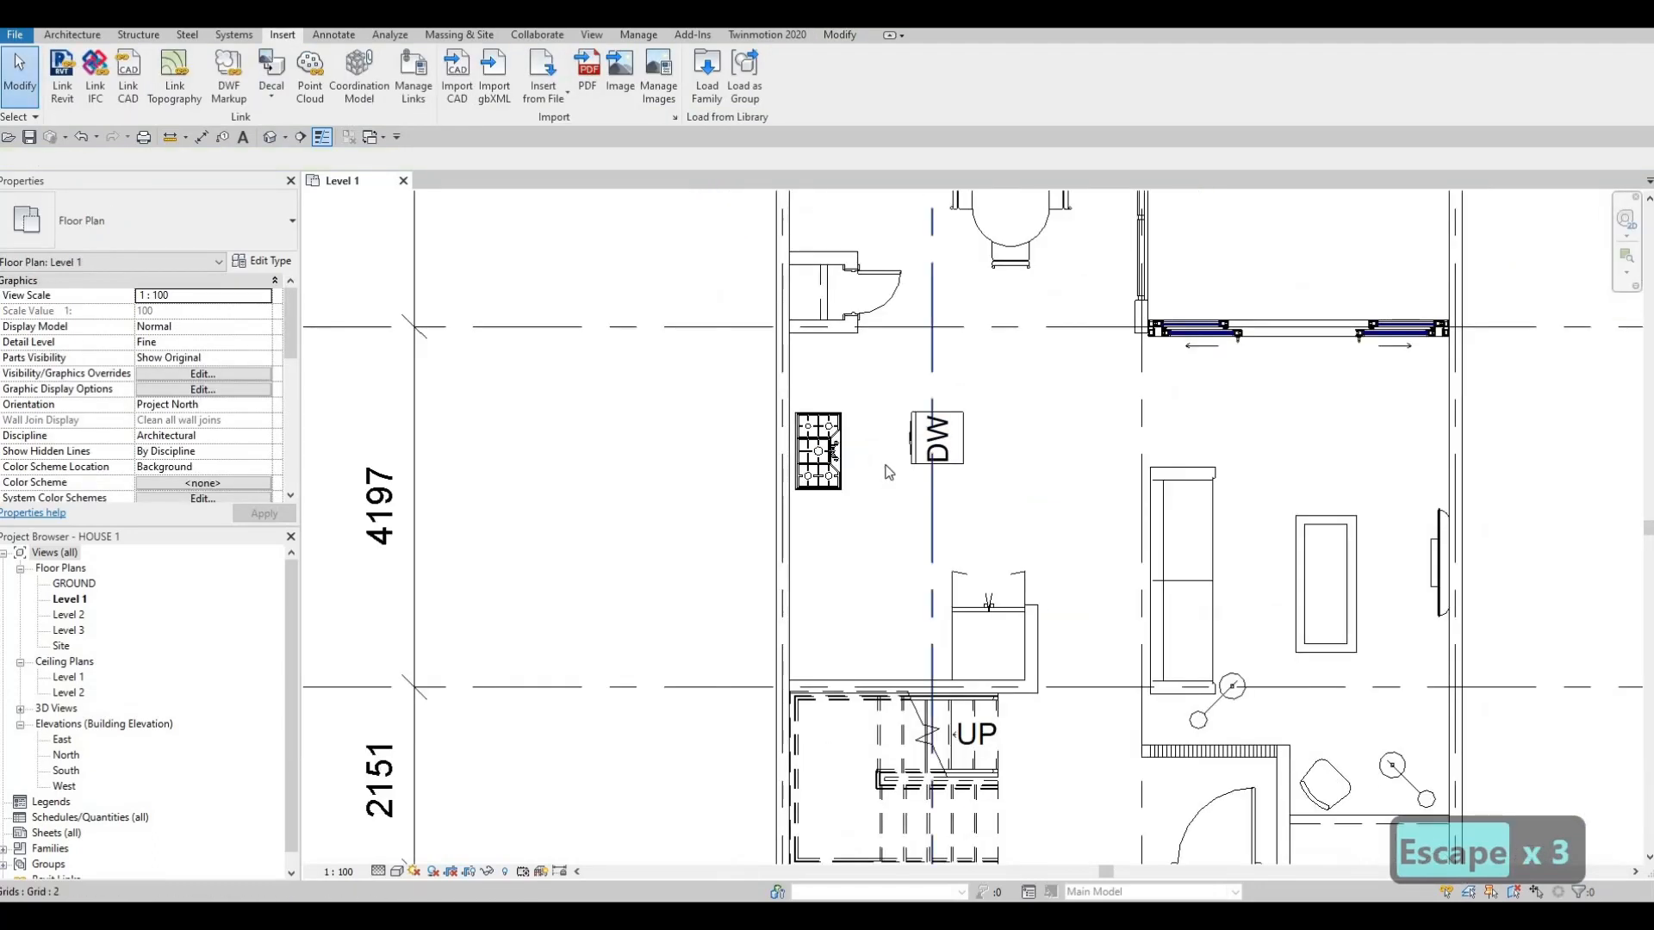
click(938, 437)
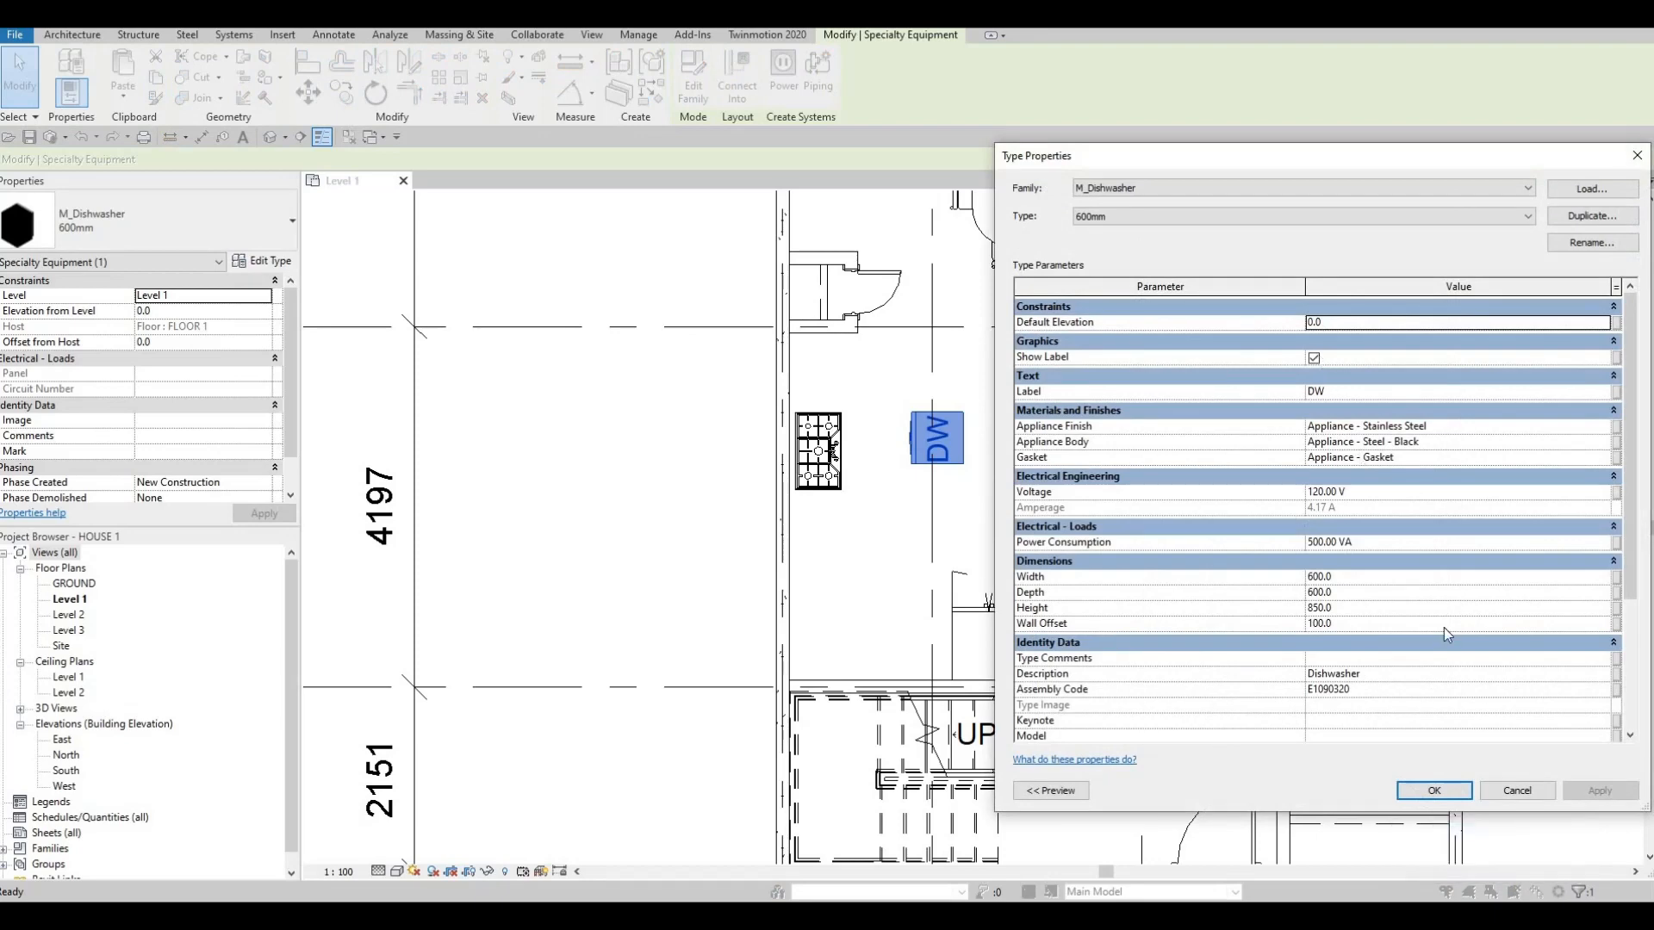
click(1432, 788)
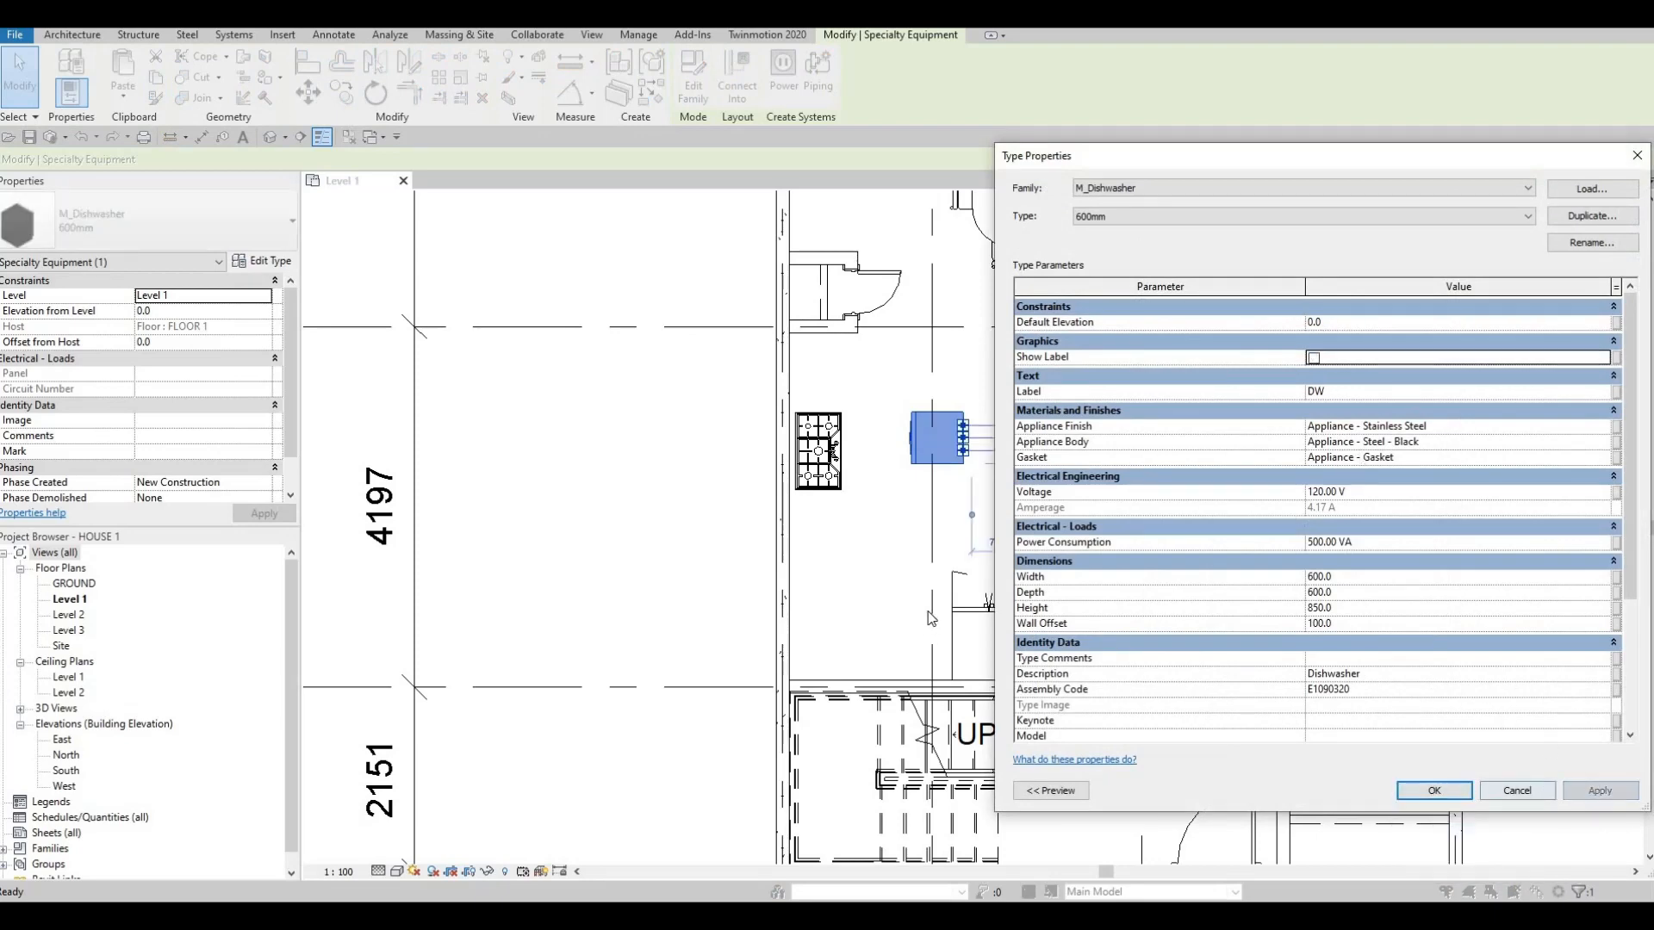
key(Escape)
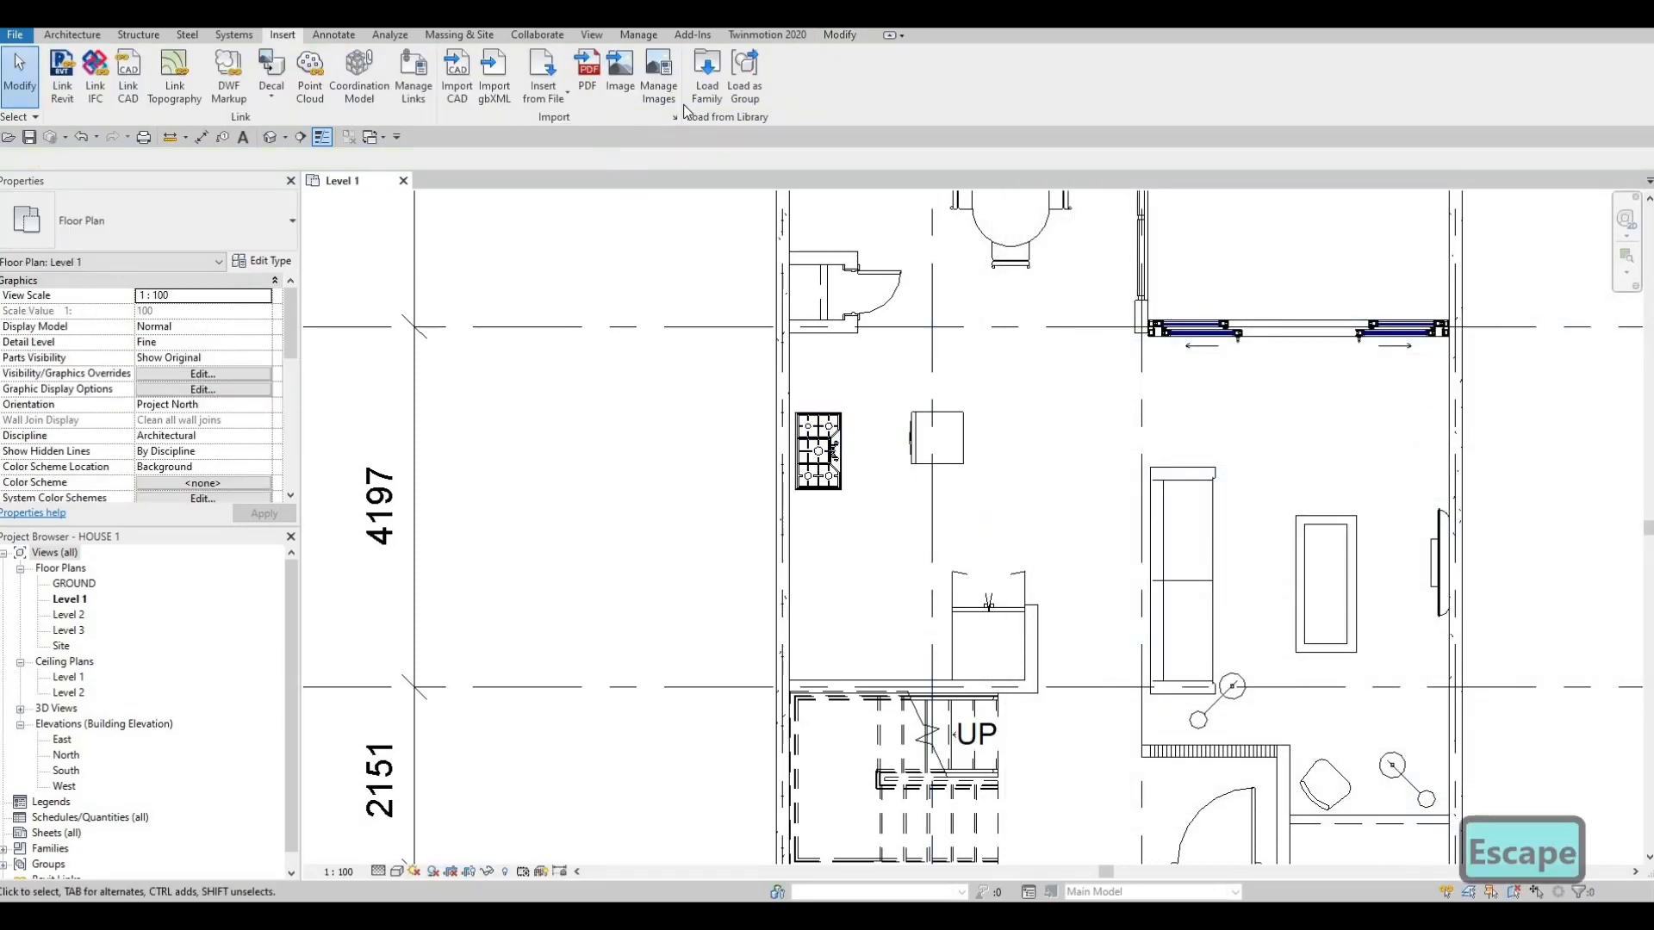
- Browse the family library to the Canada > Plumbing > Architectural > Fixtures > Sinks folder for loading a family
click(708, 95)
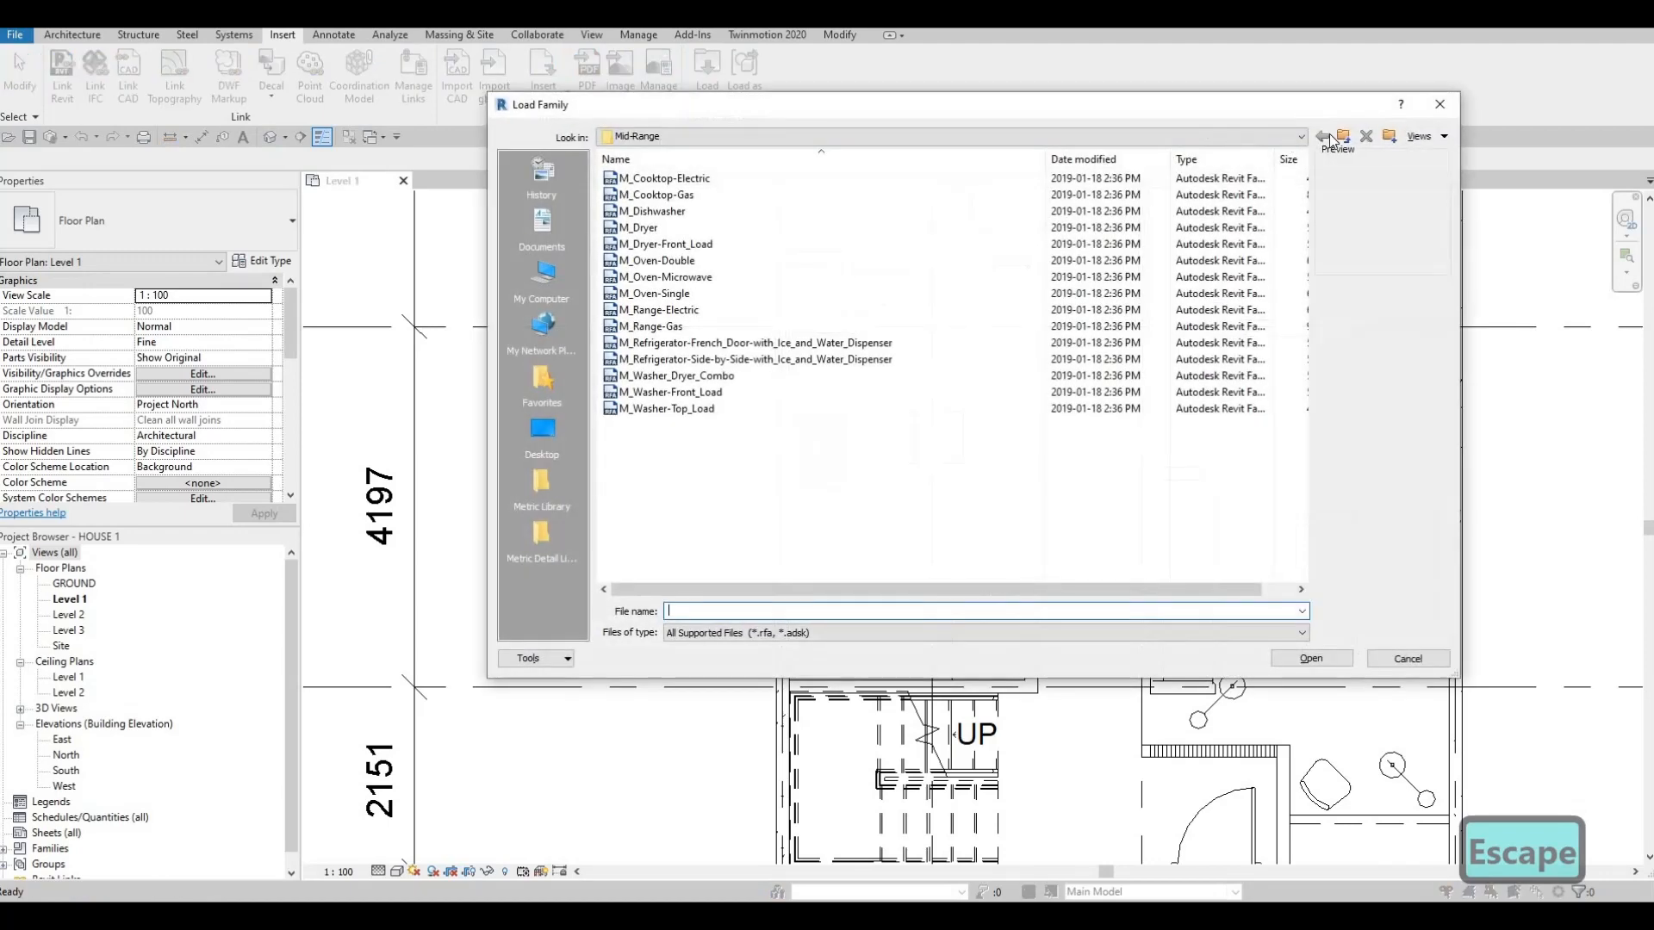
click(1345, 136)
click(1345, 136)
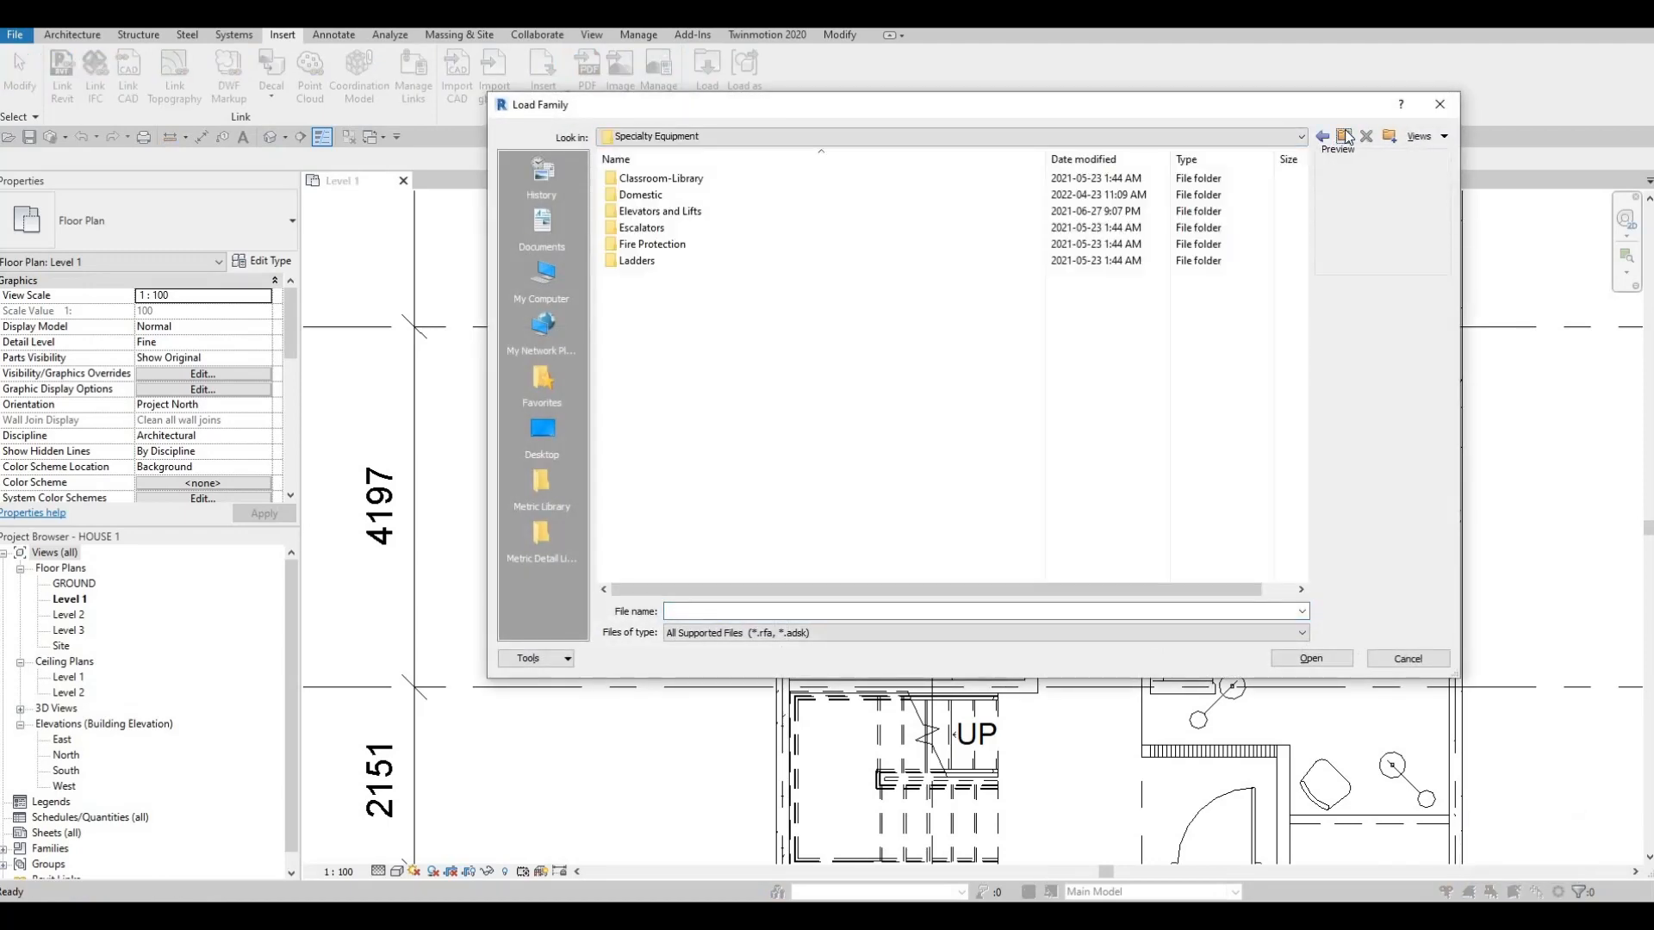
click(1347, 137)
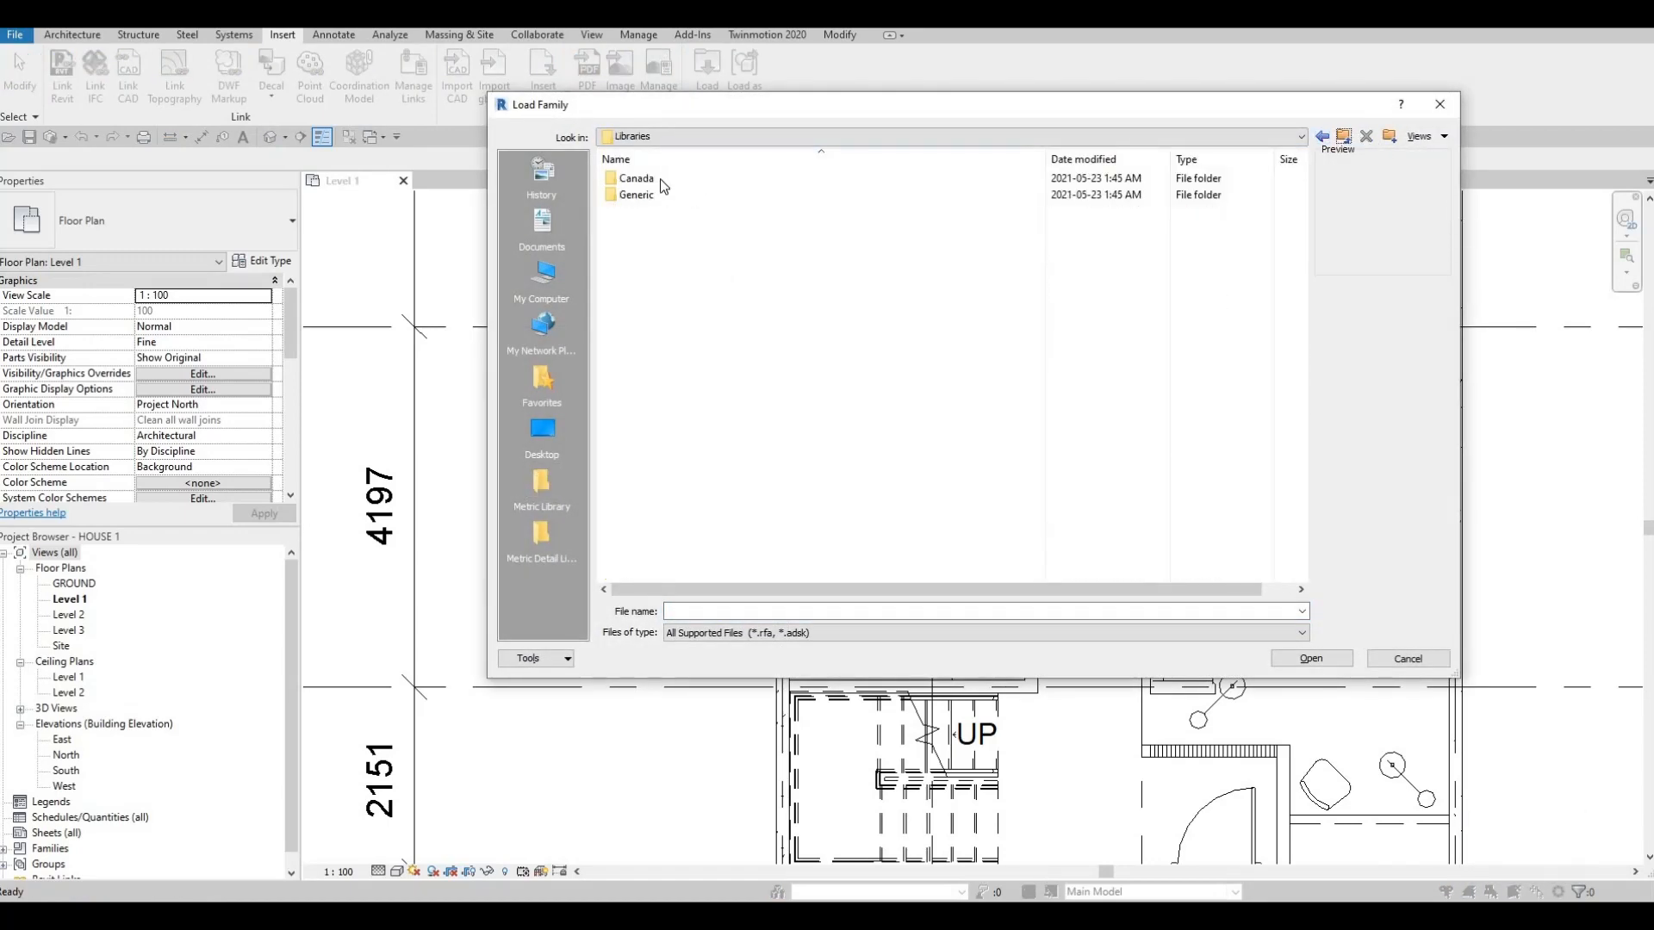
double_click(656, 180)
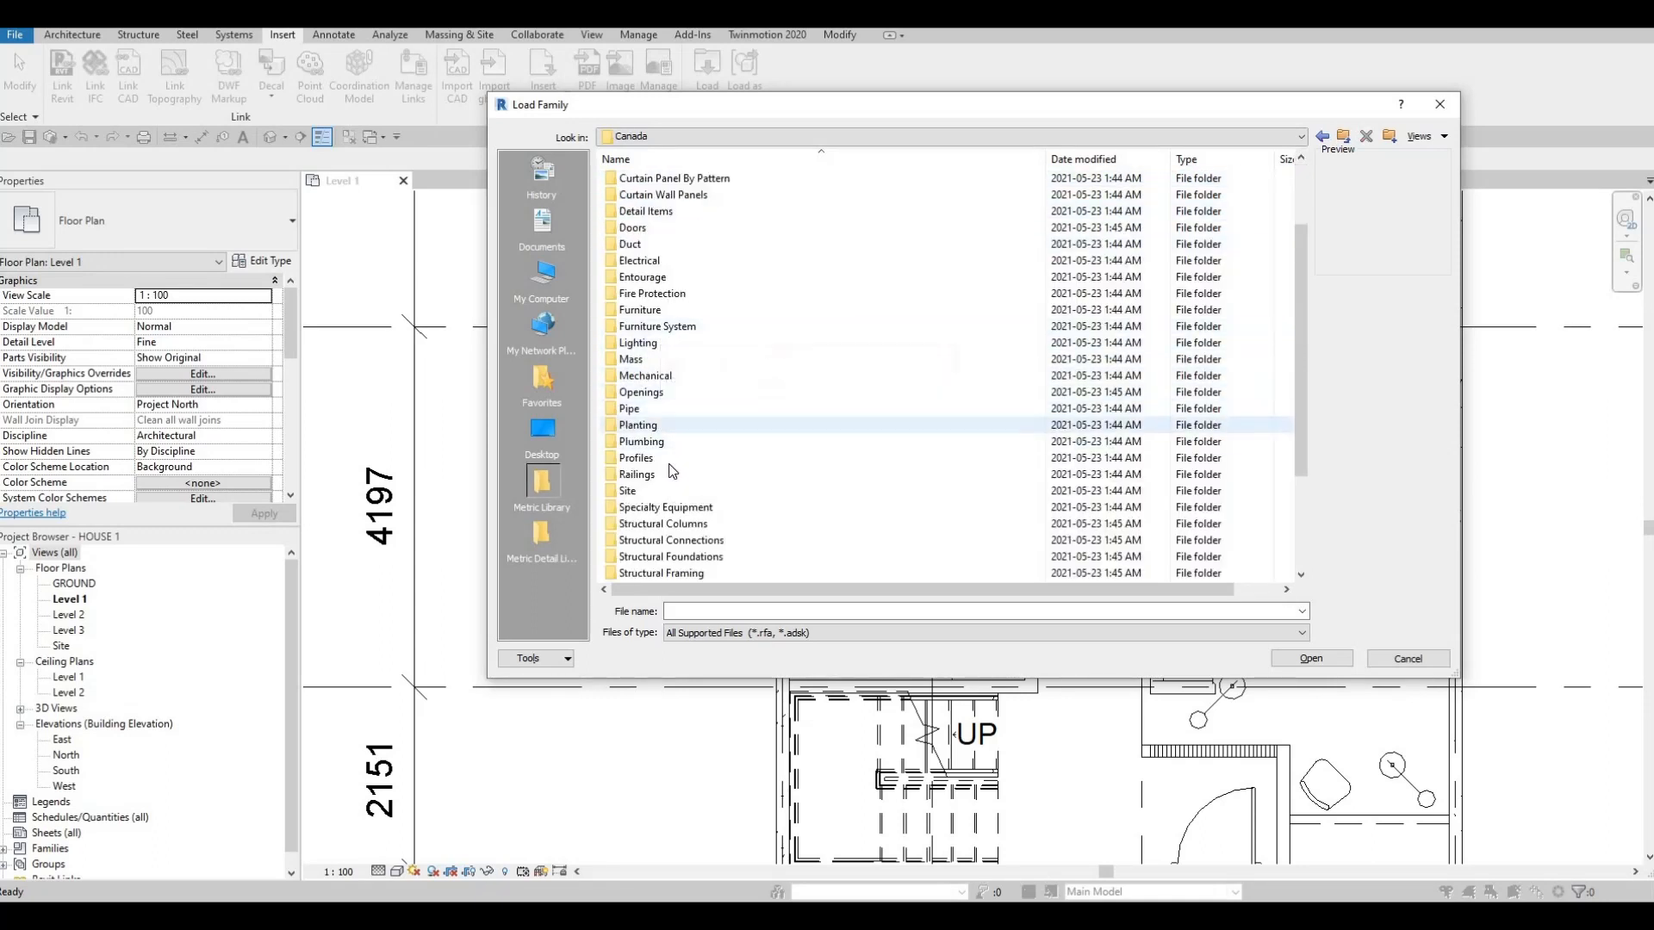
double_click(642, 441)
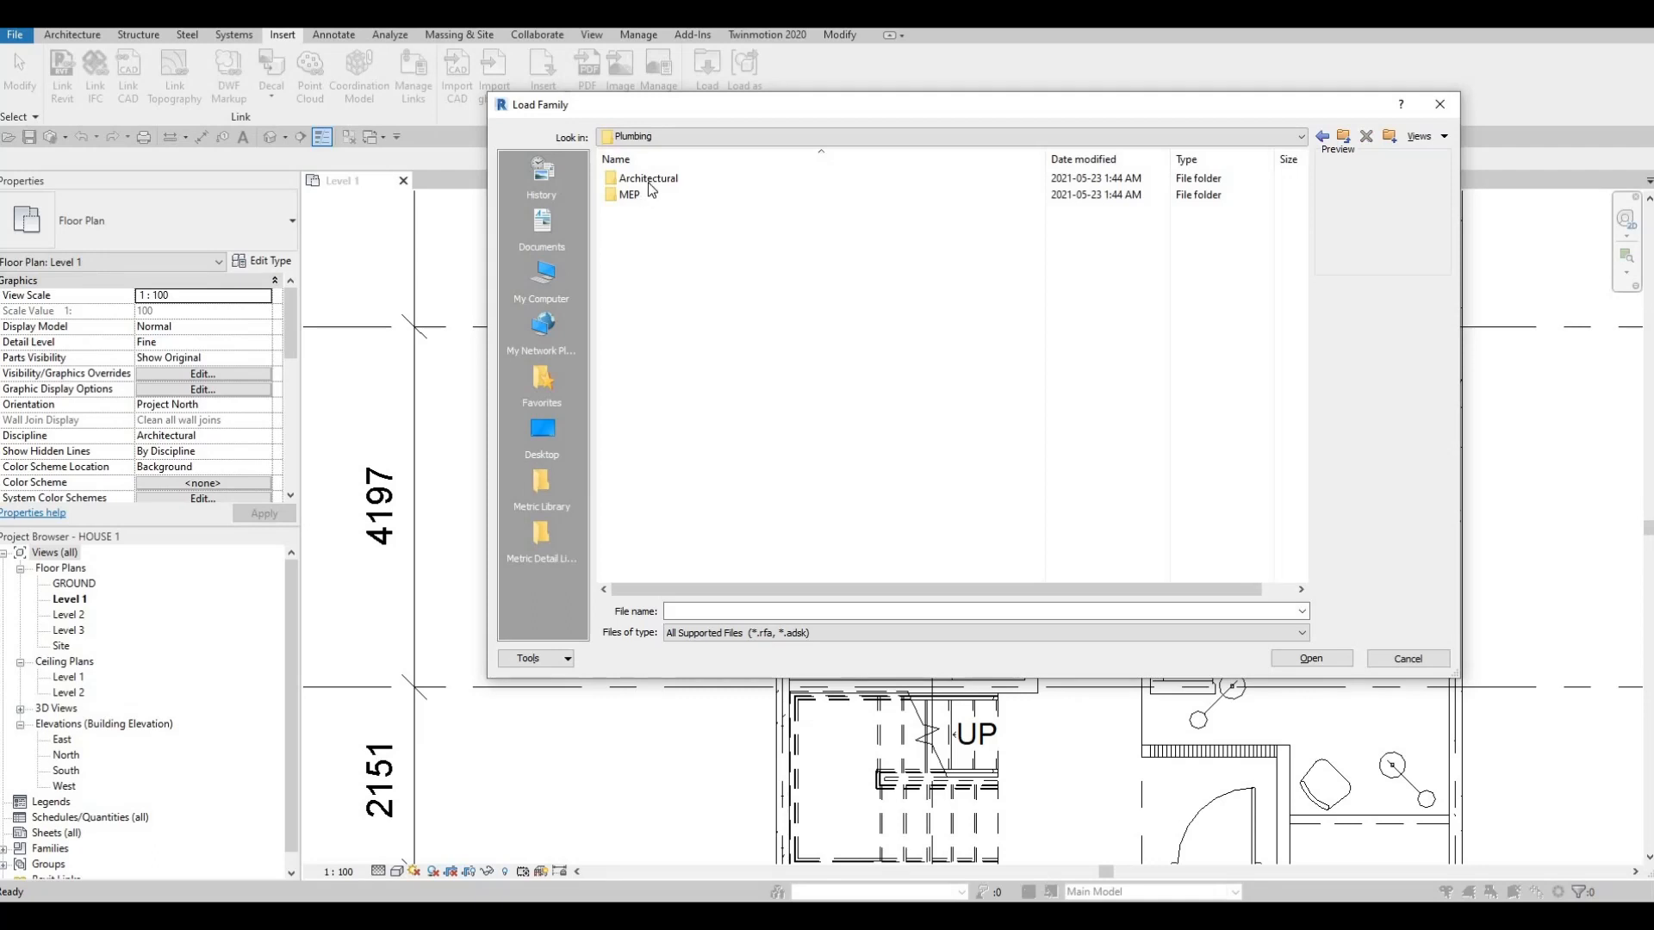
double_click(649, 182)
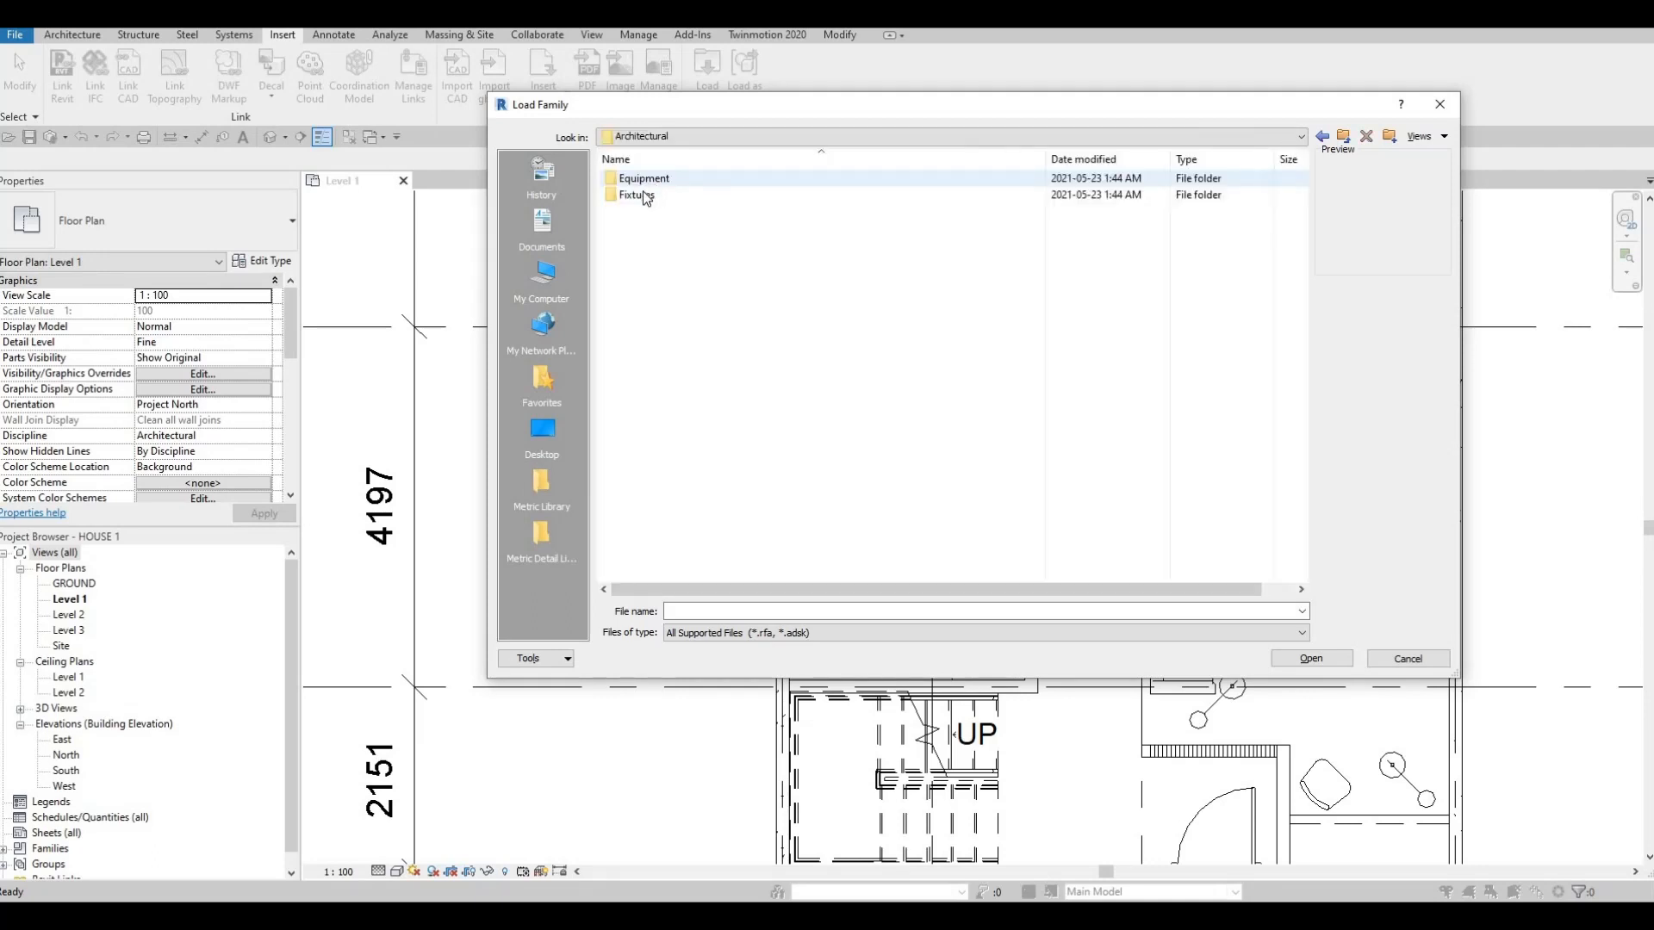
double_click(643, 195)
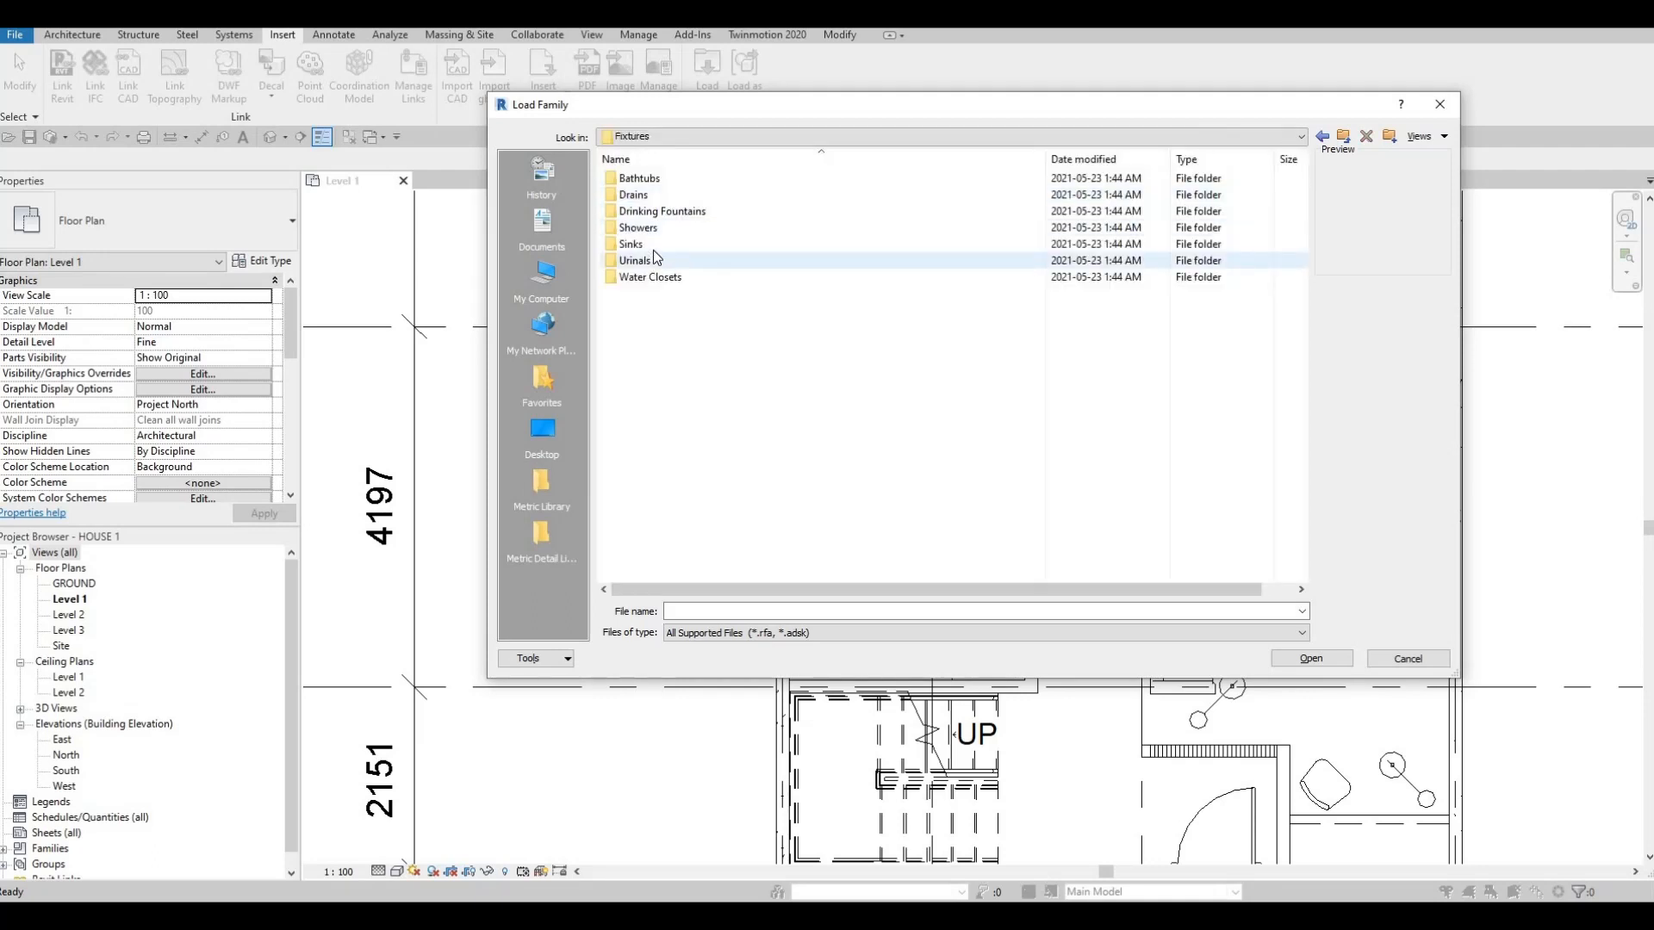
double_click(655, 244)
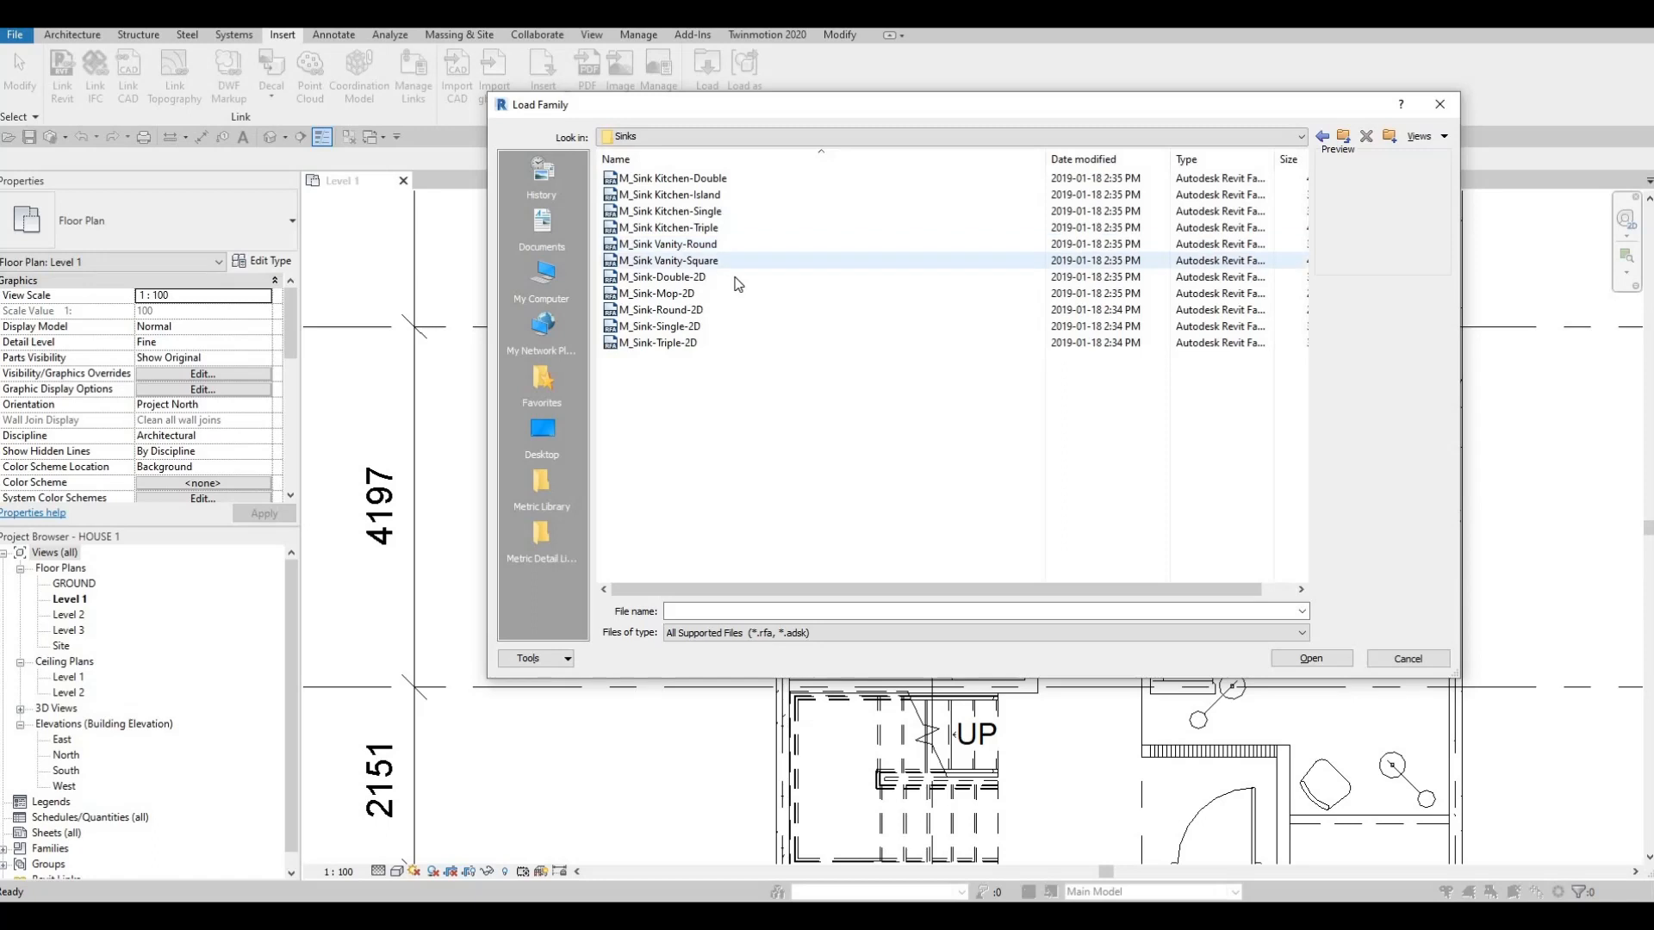
- Preview the single, double and island kitchen sink families, and load M_Sink Kitchen-Island into the project
click(674, 211)
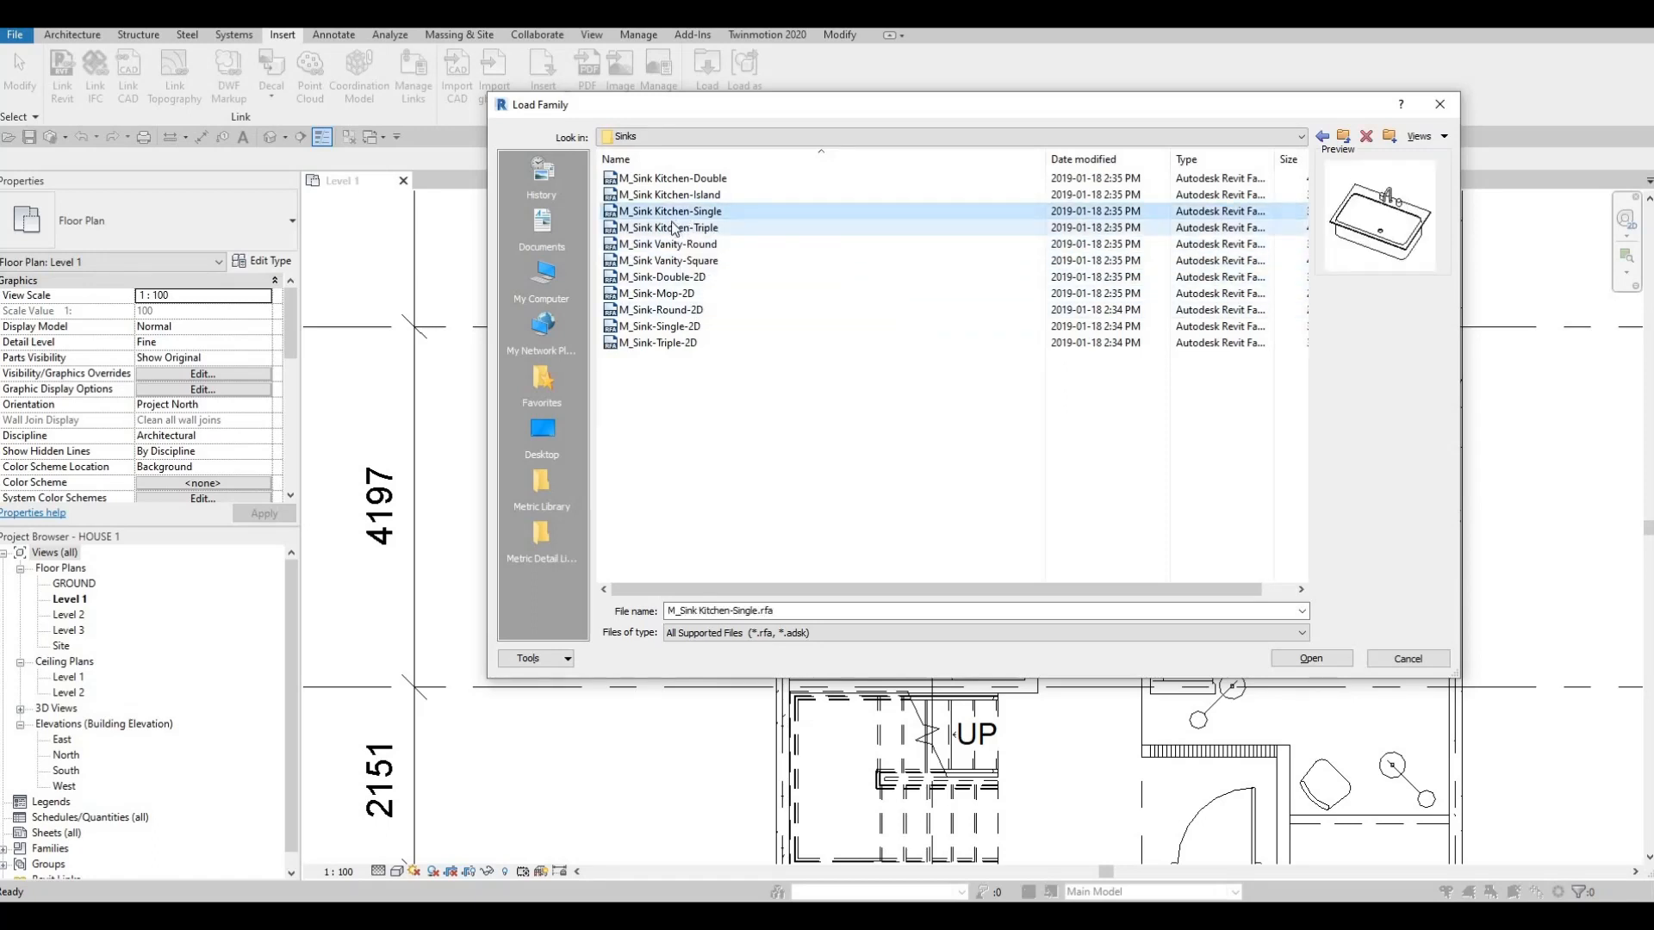
click(677, 179)
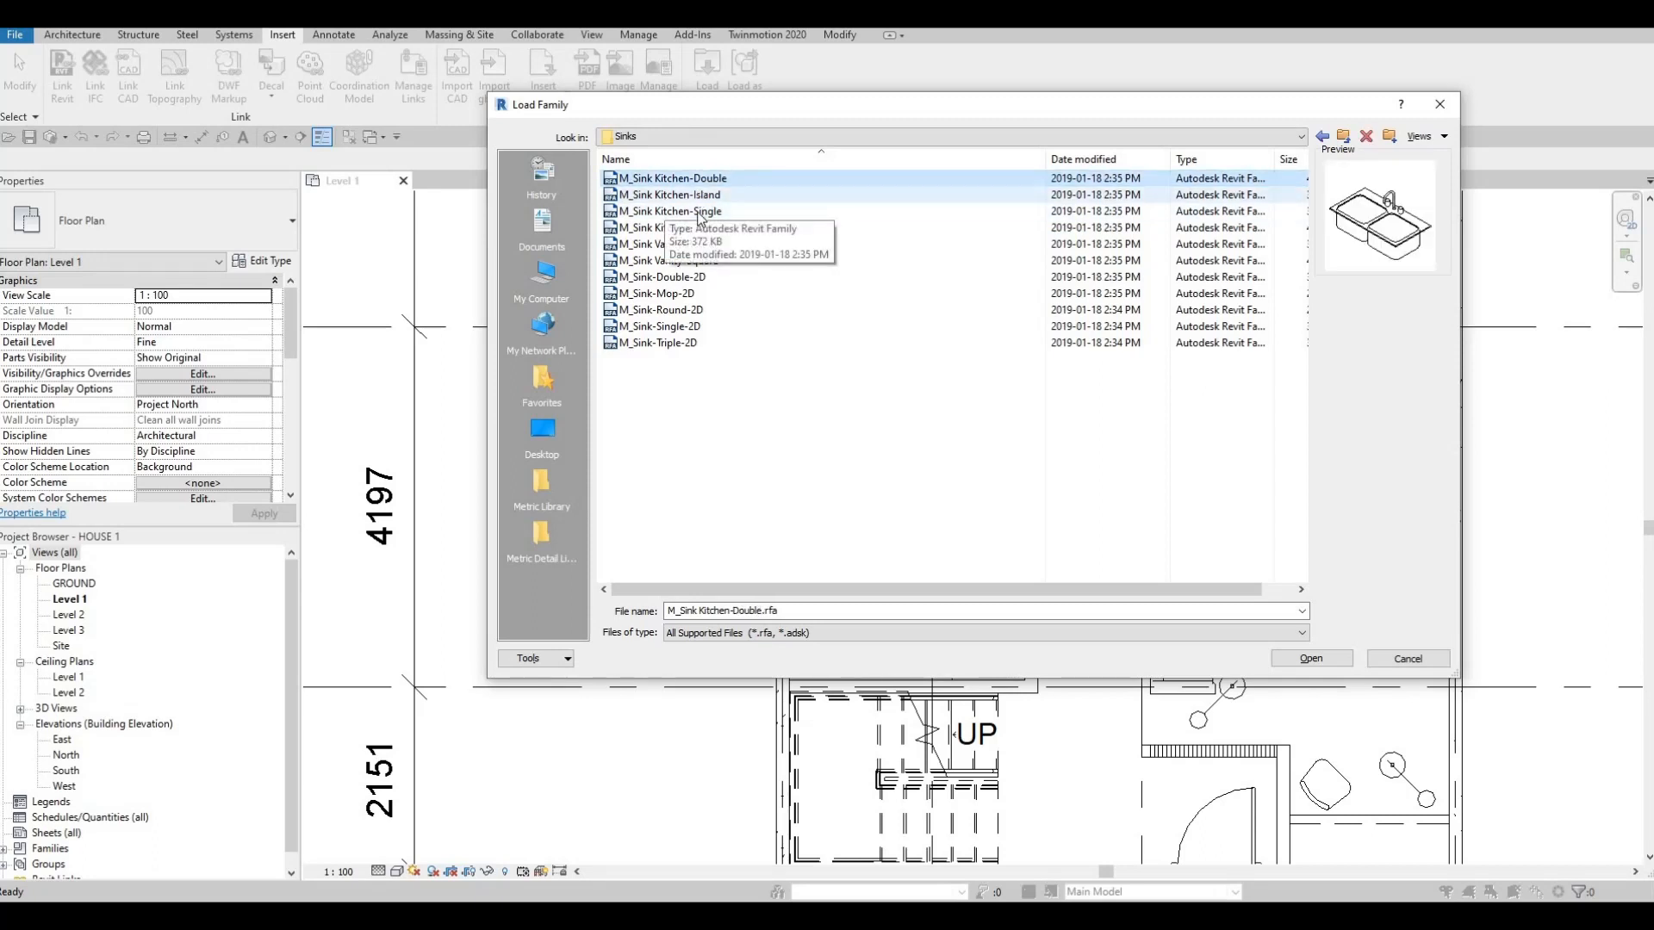
click(689, 194)
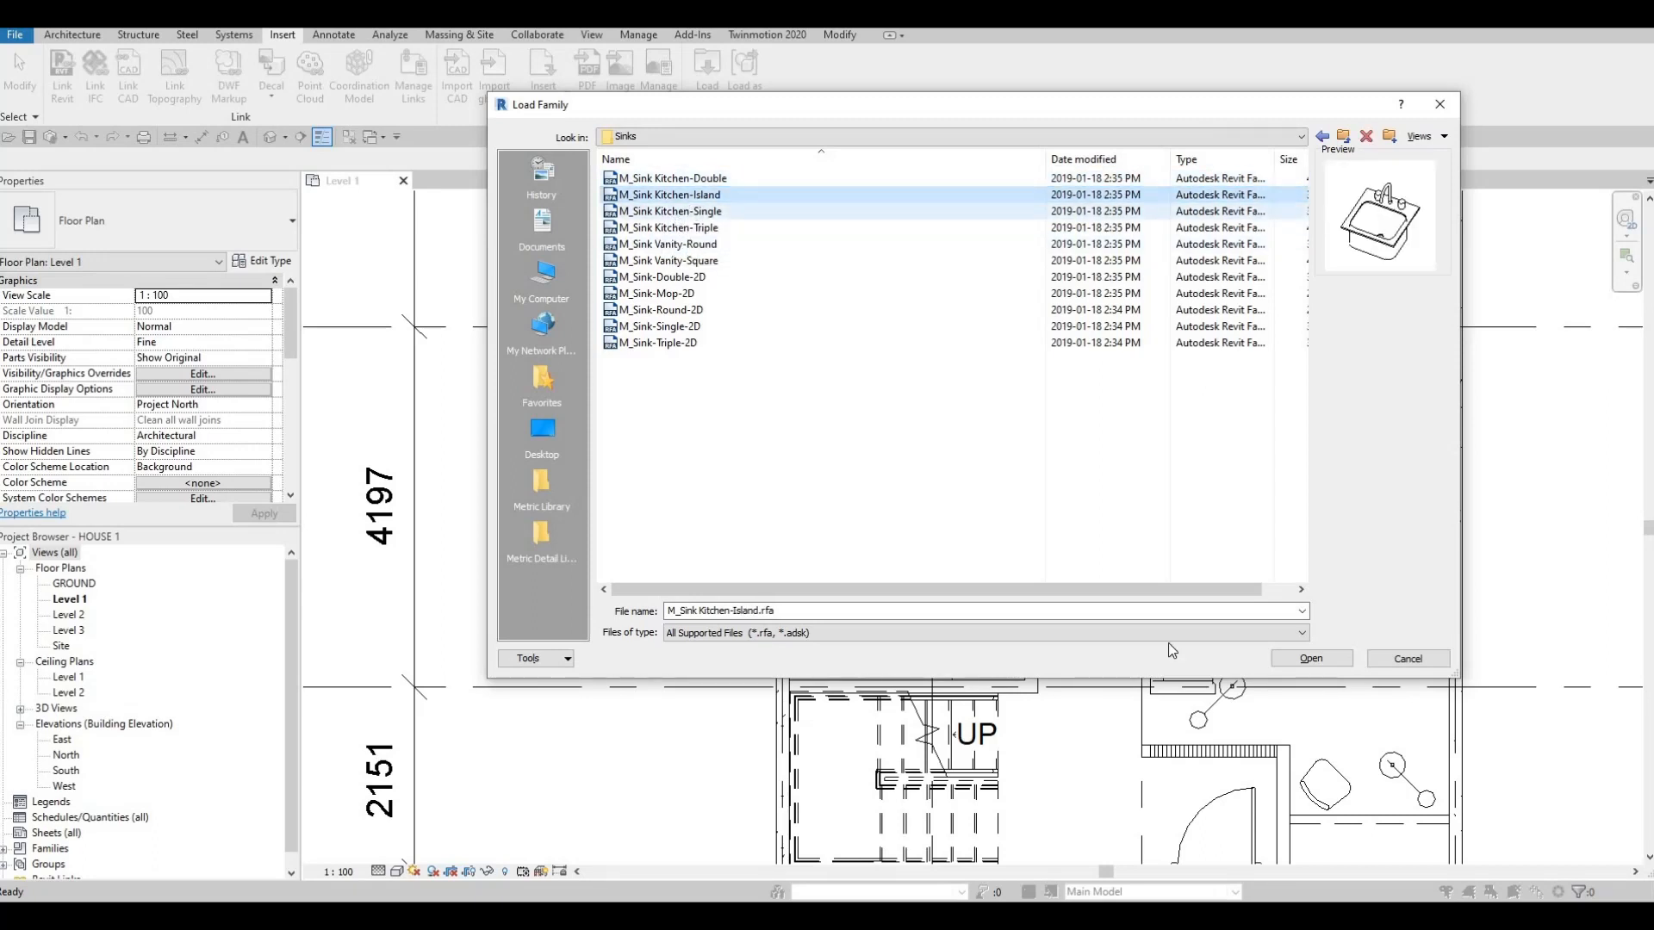
click(1311, 658)
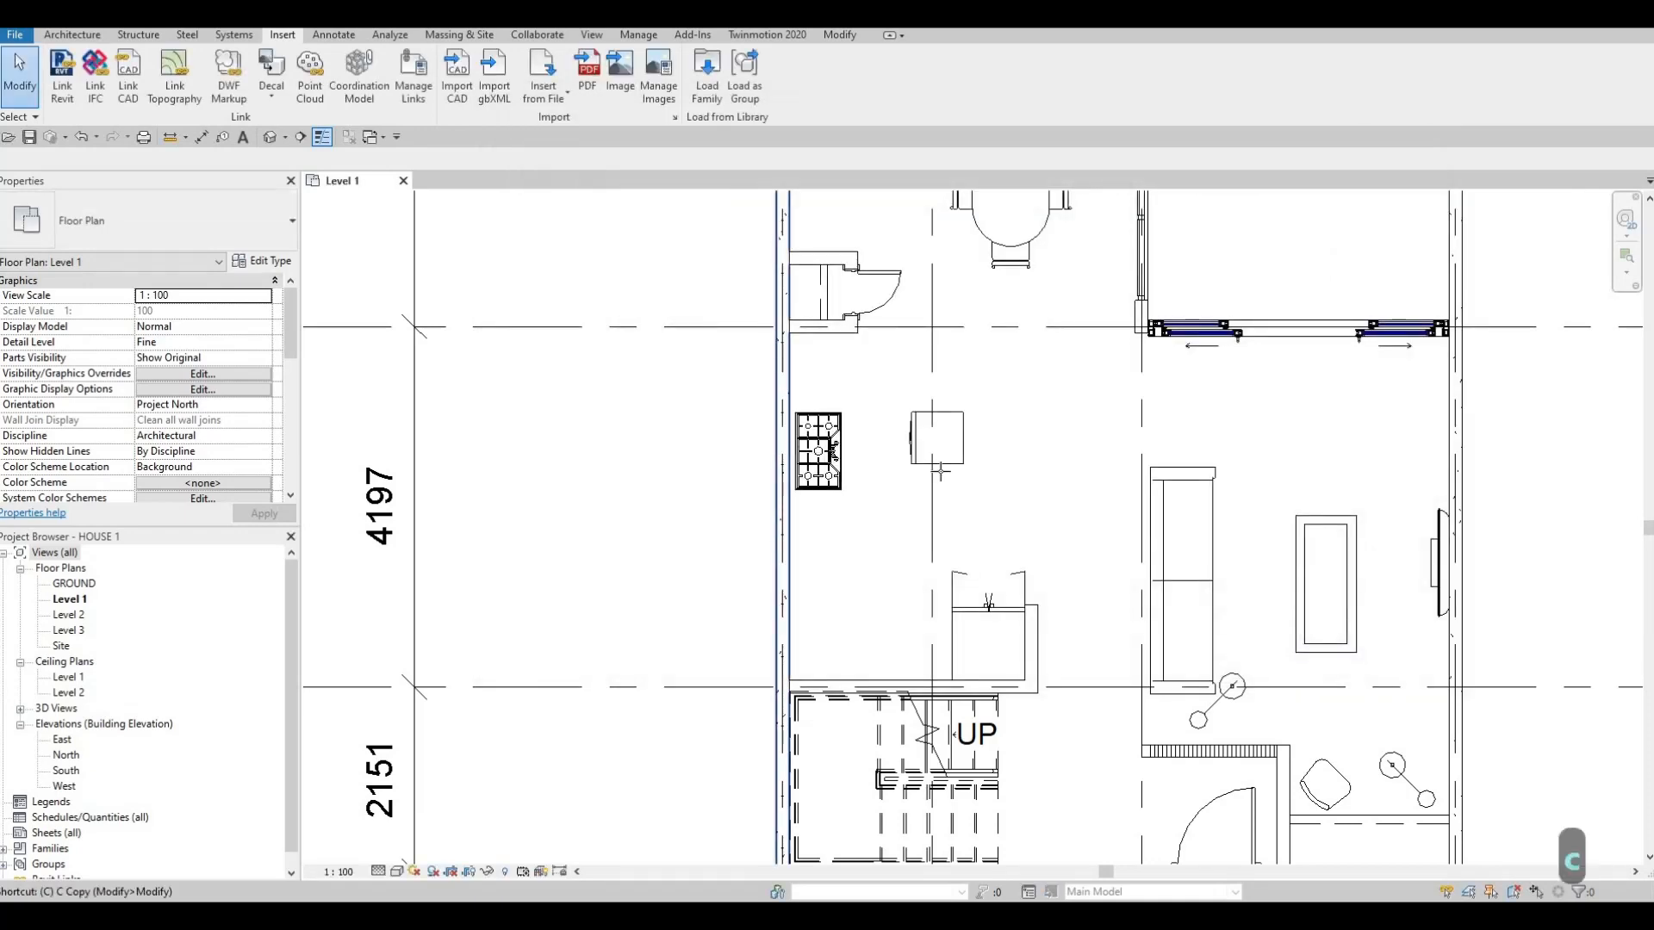
- Place a 450 x 450mm M_Sink Kitchen-Island beside the dishwasher, on the side toward the refrigerator
key(m)
scroll(935, 495, up, 2)
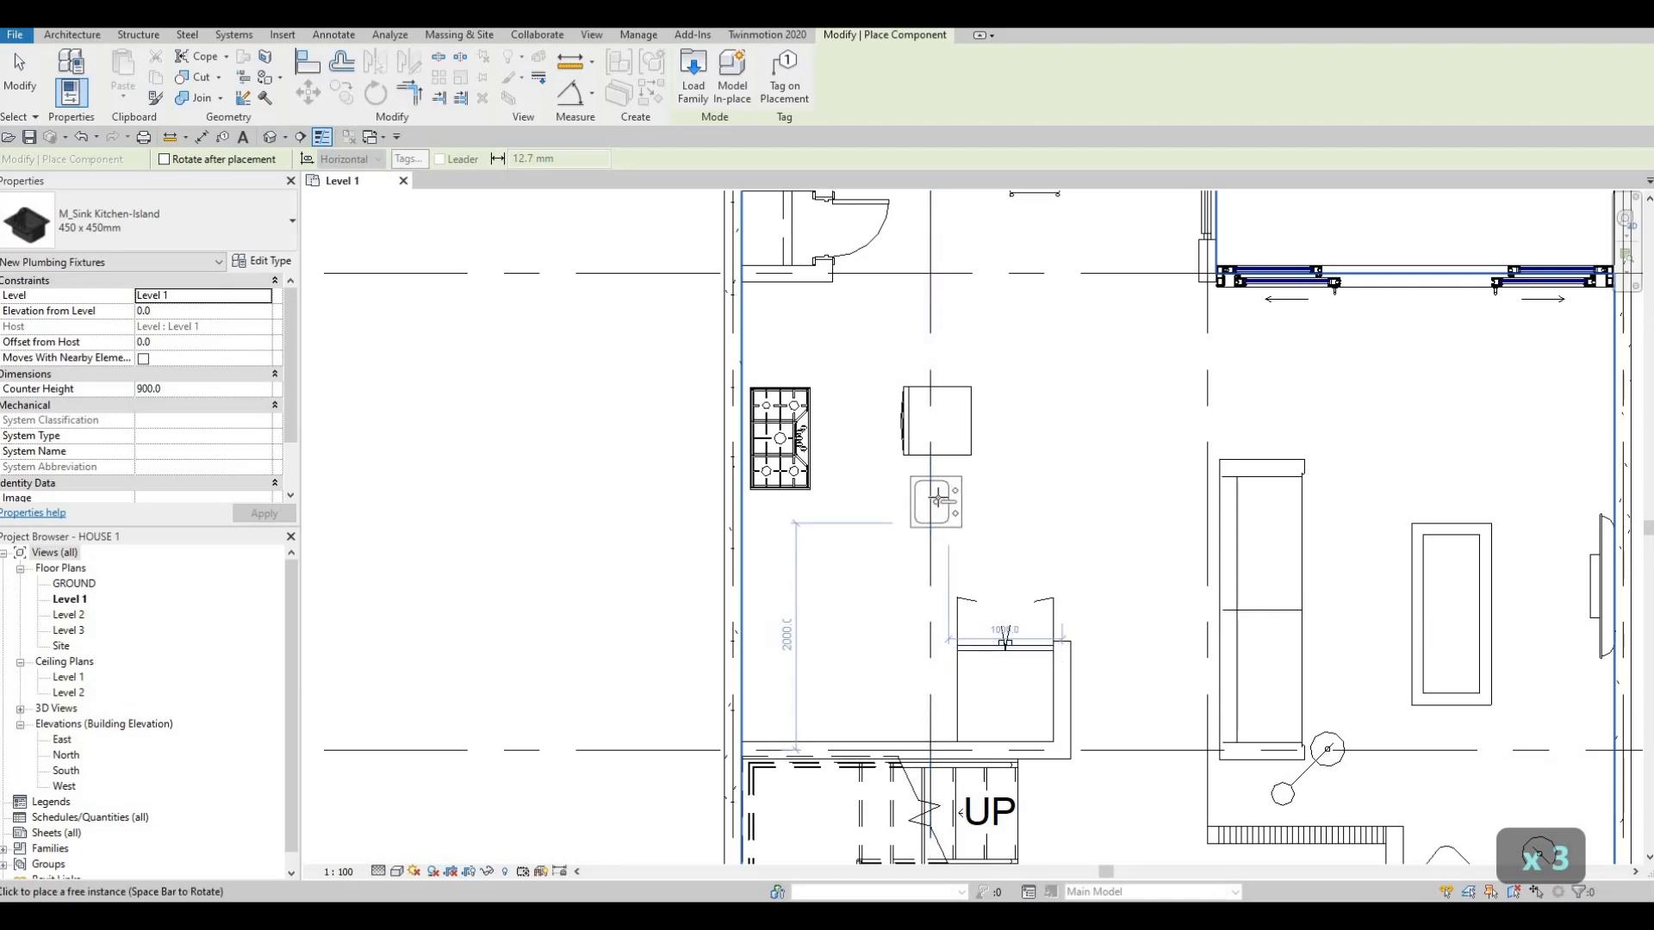
key(Escape)
key(Escape)
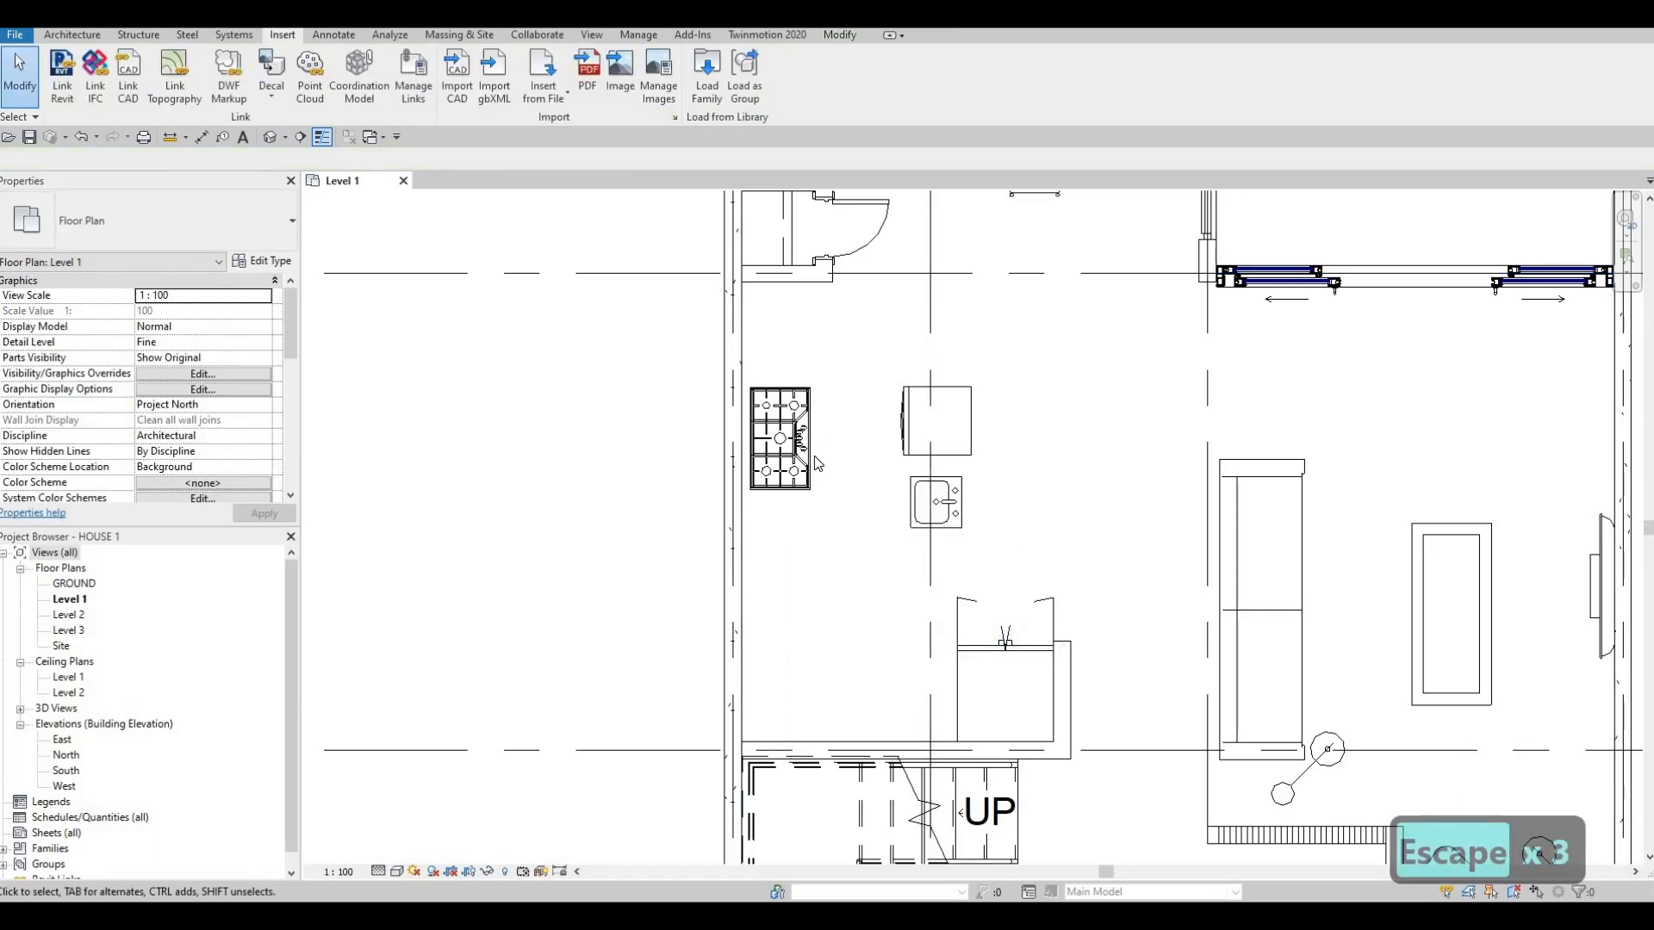
- Draw the counter edge in Thin Lines, about 3400 mm from the closet wall past the cooktop and about 1175 mm across to the refrigerator
scroll(813, 453, down, 2)
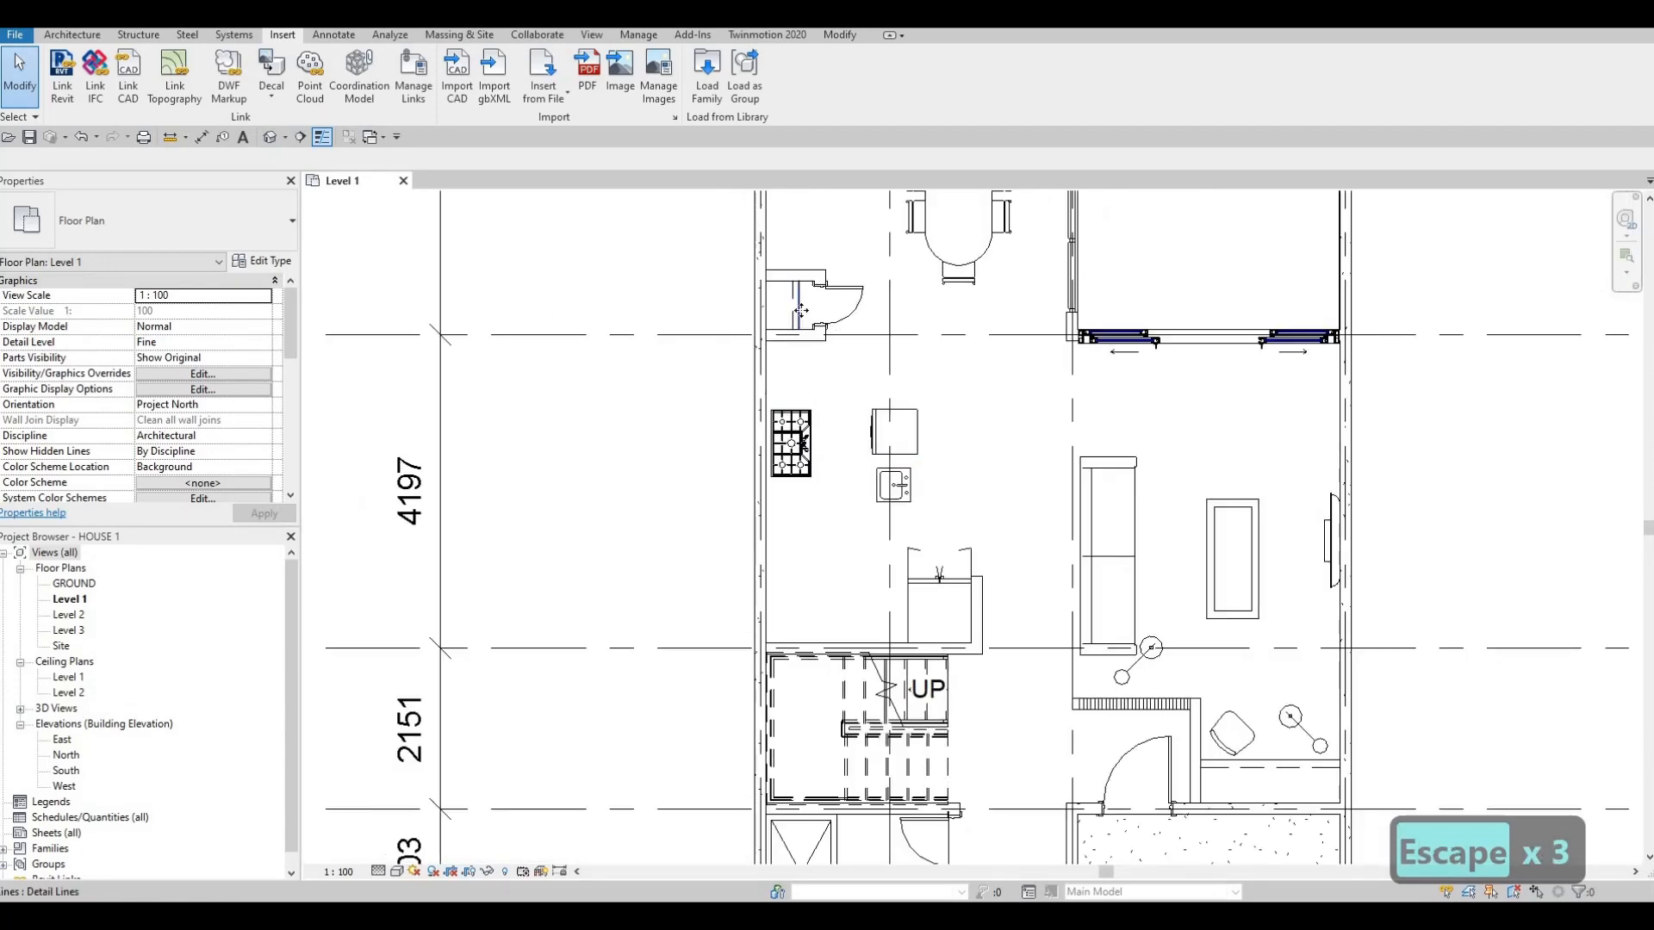
click(801, 310)
key(c)
key(s)
scroll(794, 389, up, 2)
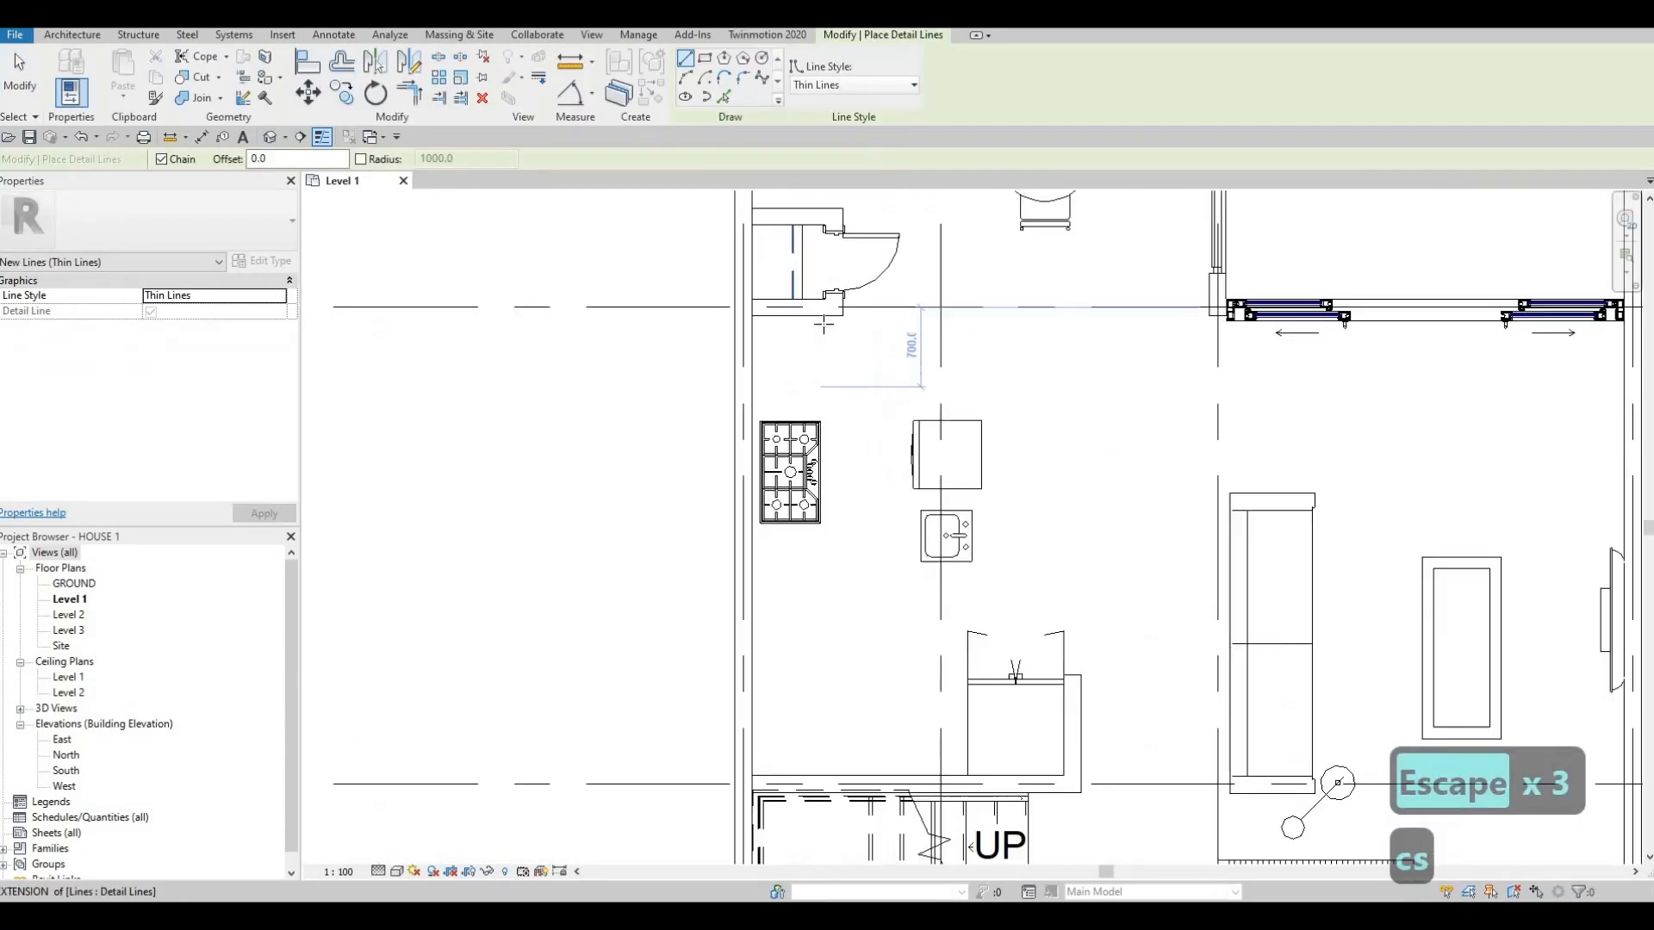
click(828, 316)
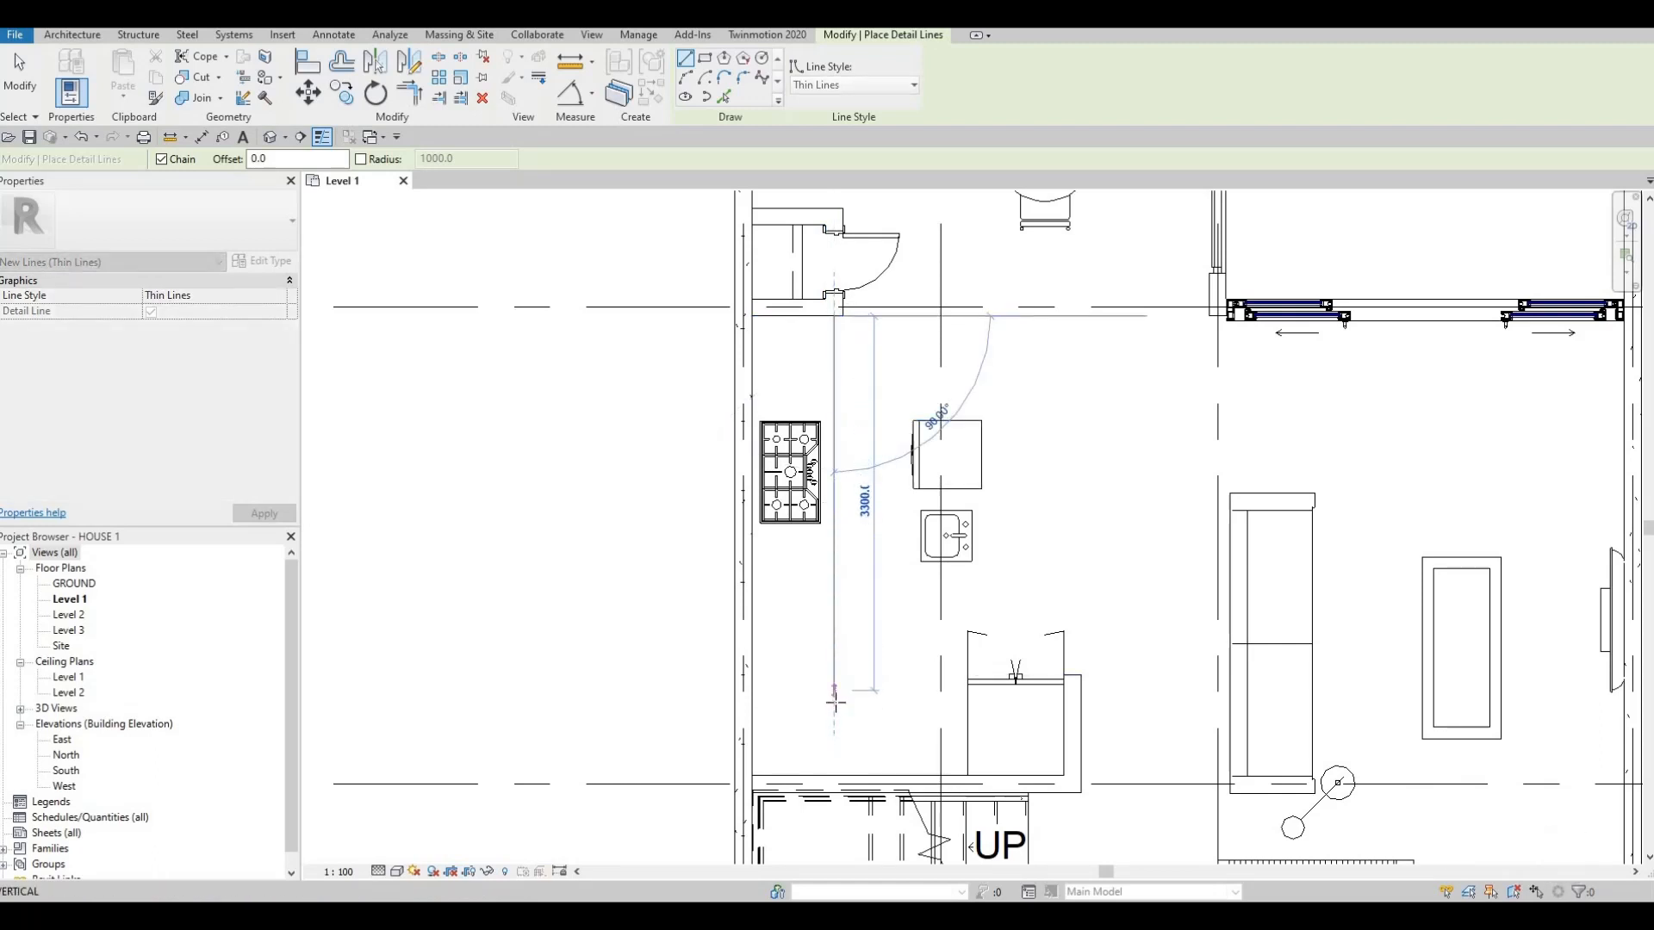
click(834, 702)
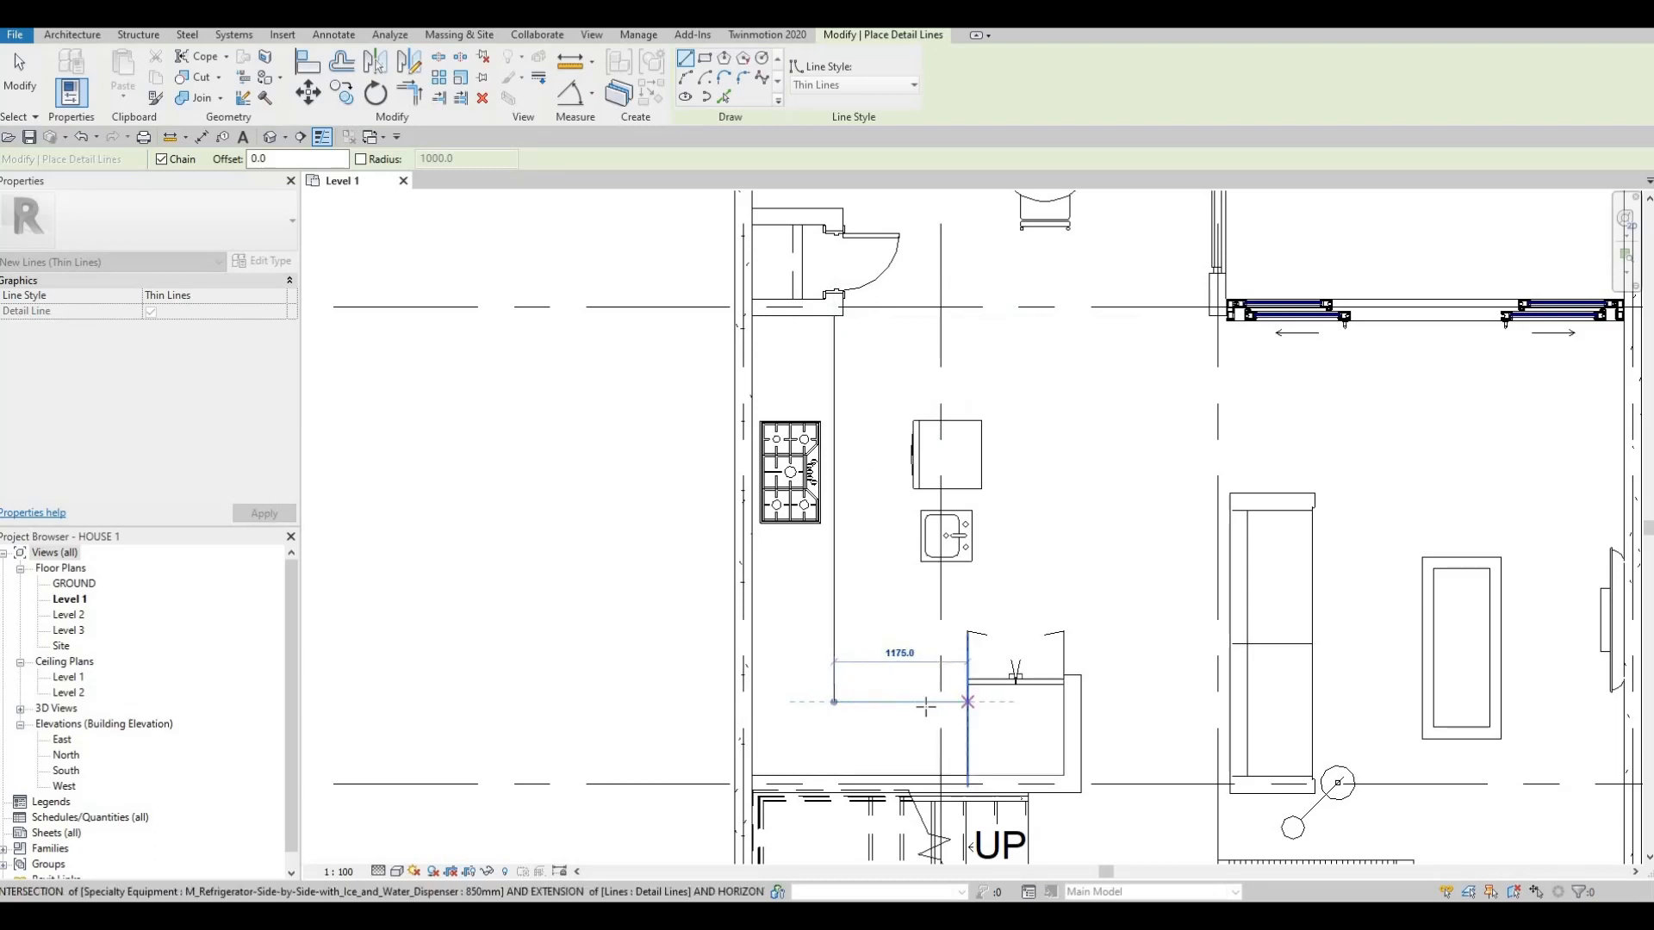
click(966, 702)
key(Escape)
key(Escape)
- Check the long counter line's offset, and set the short counter line beside the refrigerator 800 mm from the stair-side wall's grid line
click(924, 702)
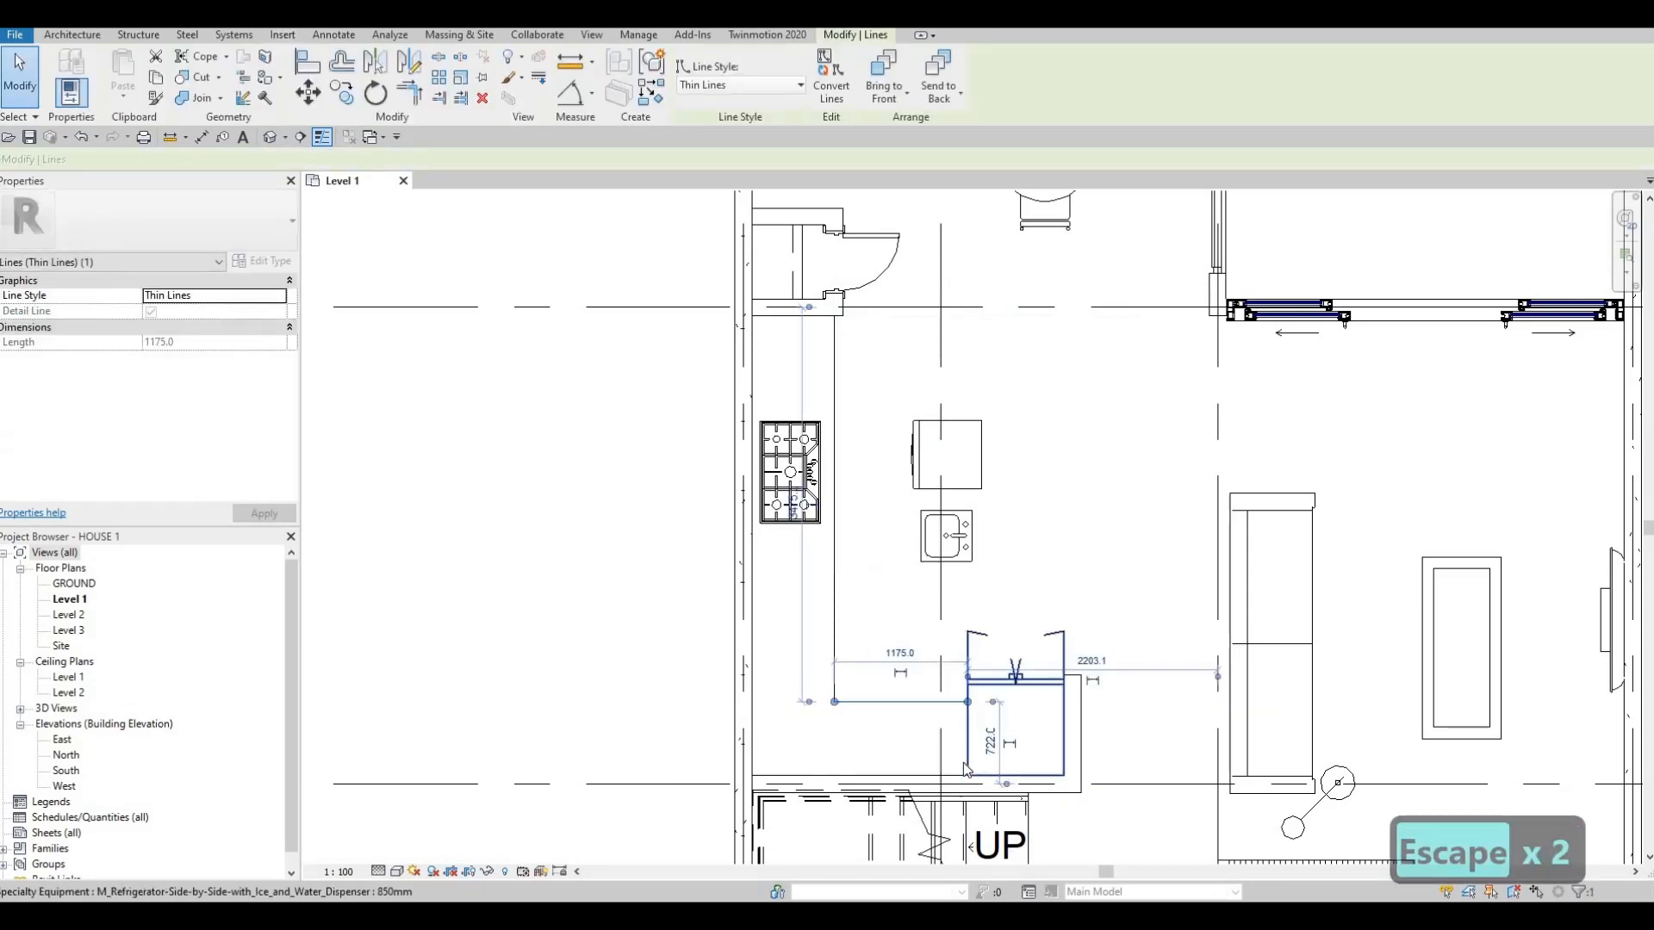
click(993, 743)
key(Escape)
key(Escape)
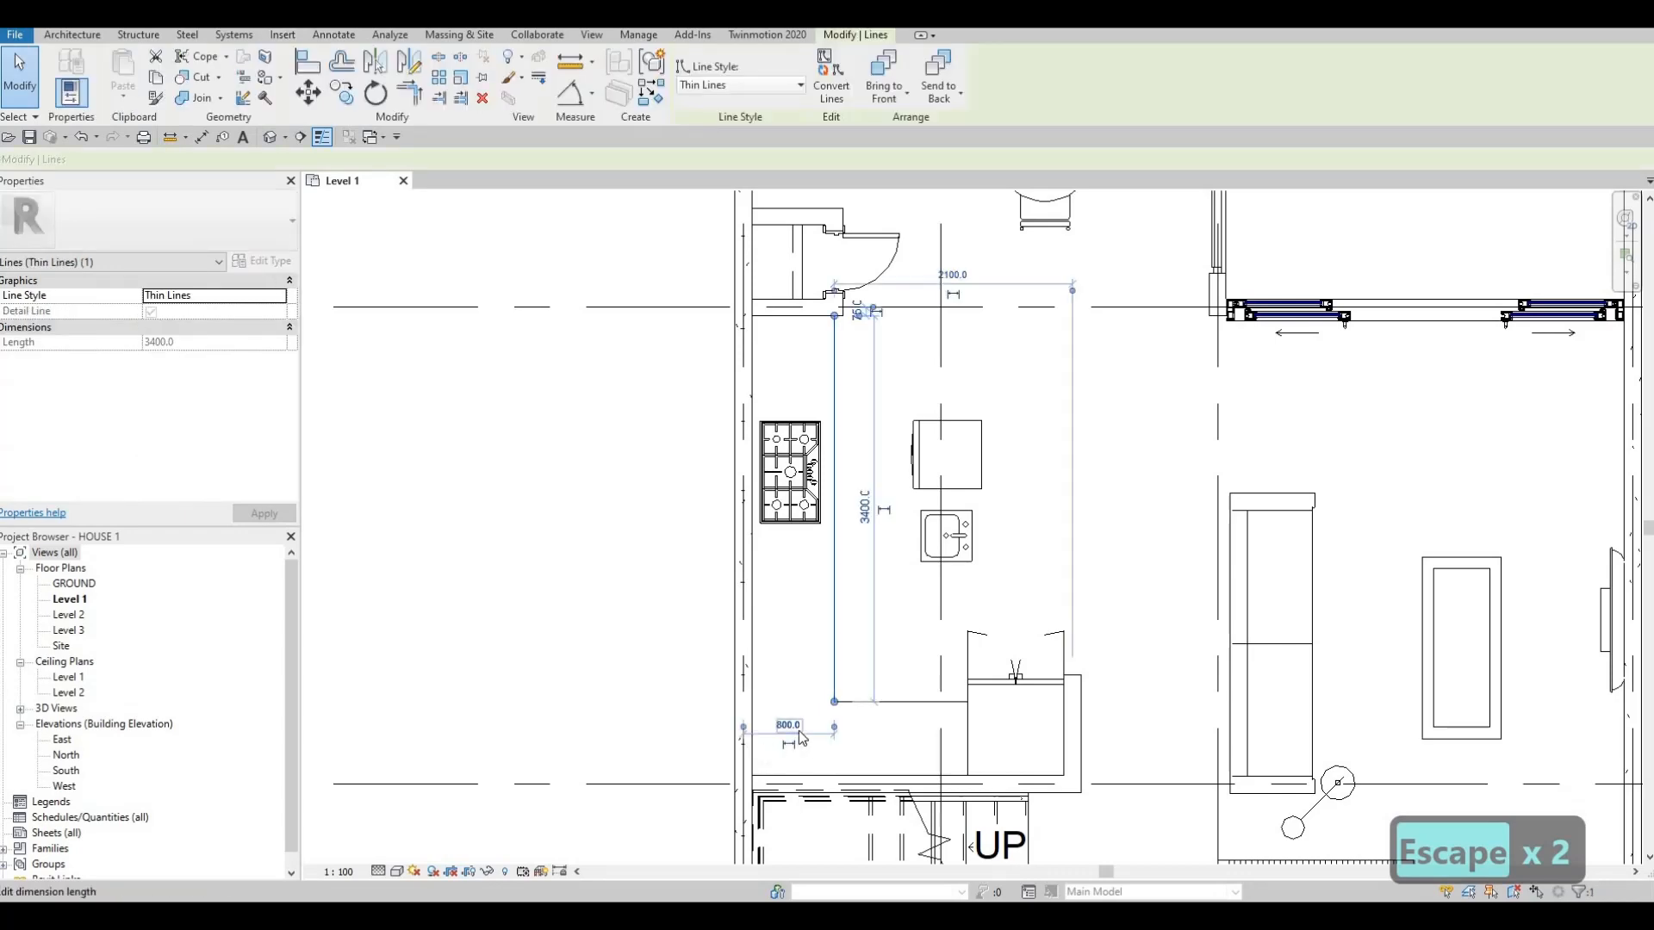
scroll(775, 741, up, 7)
scroll(1042, 683, down, 4)
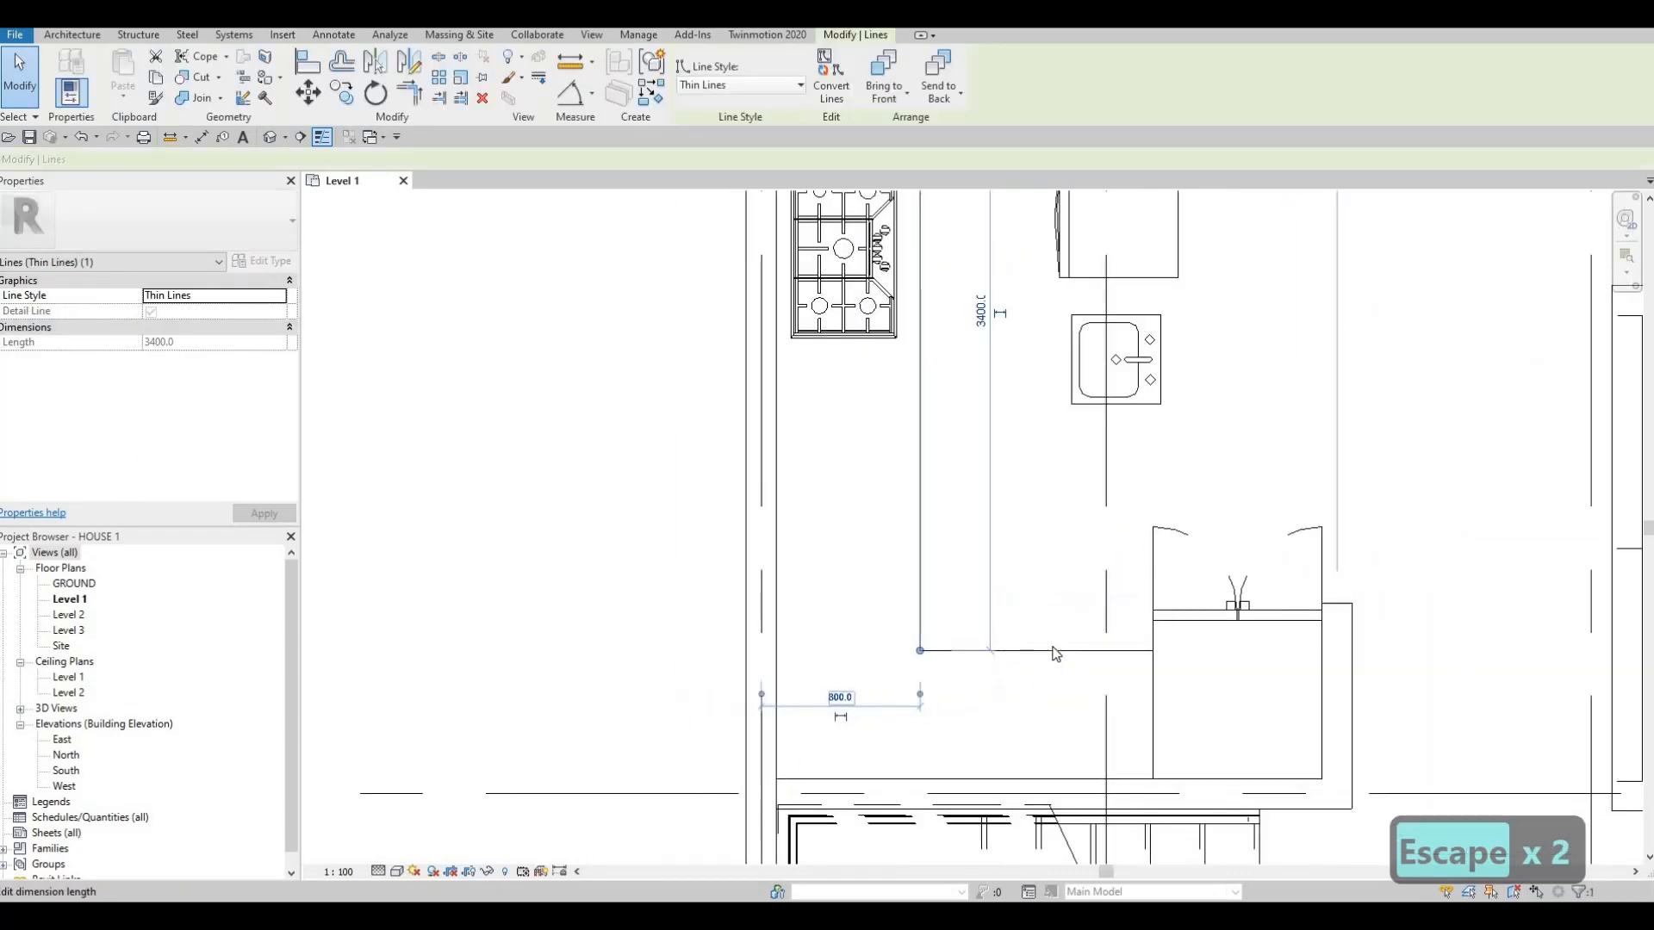
key(Escape)
click(1063, 650)
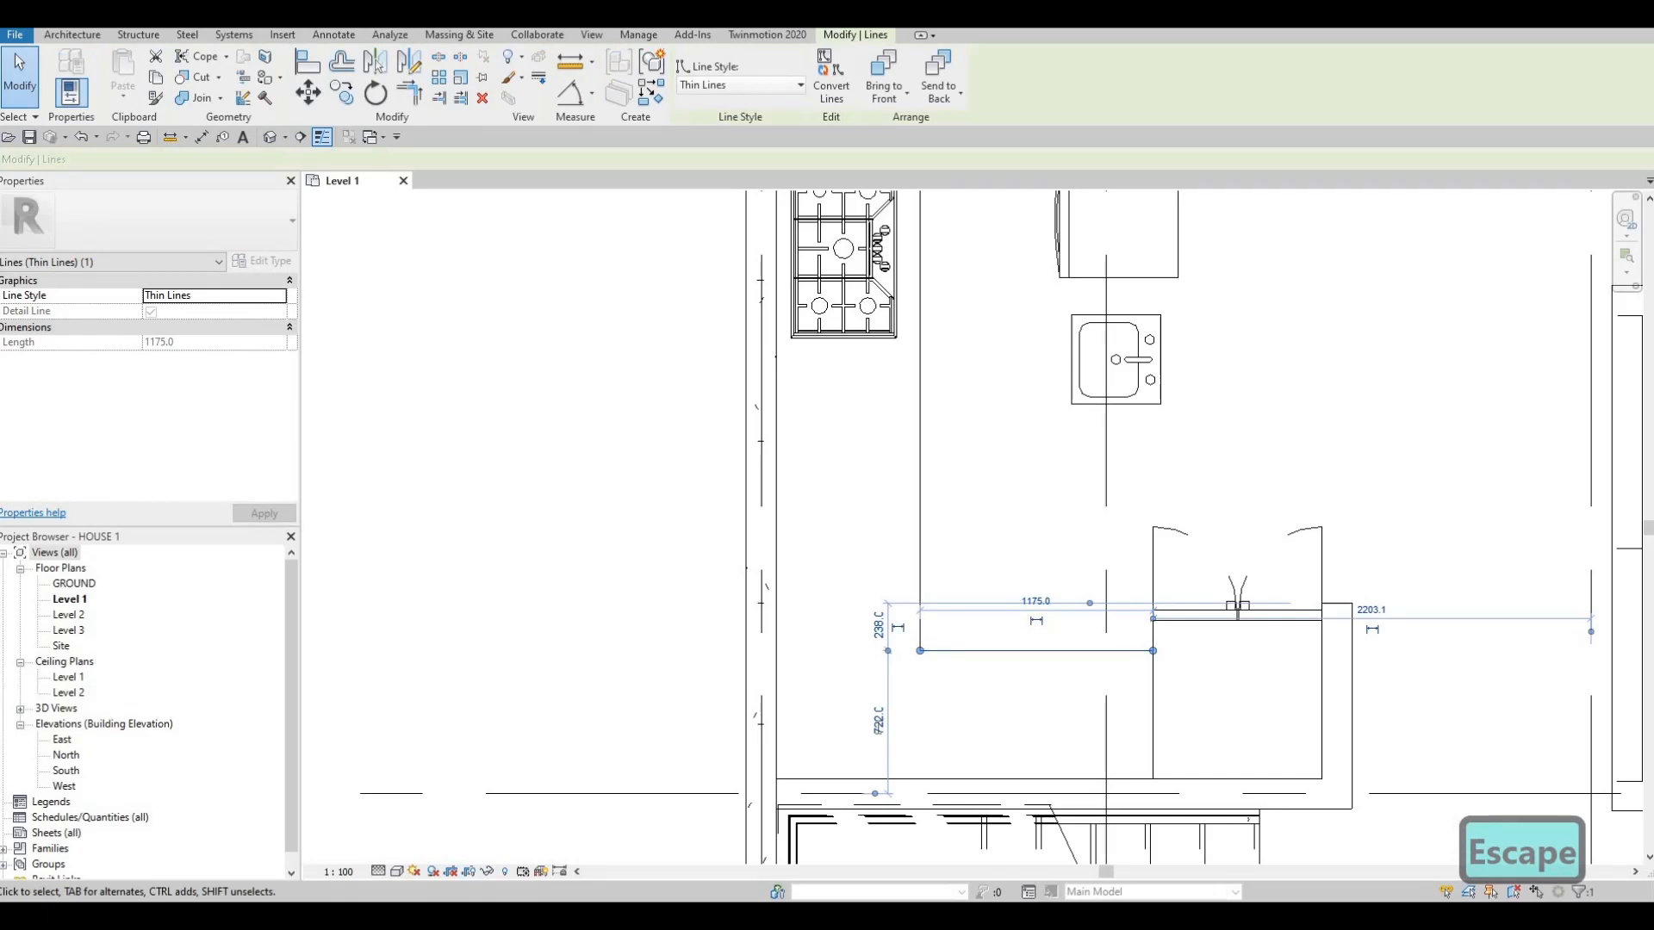
text(800)
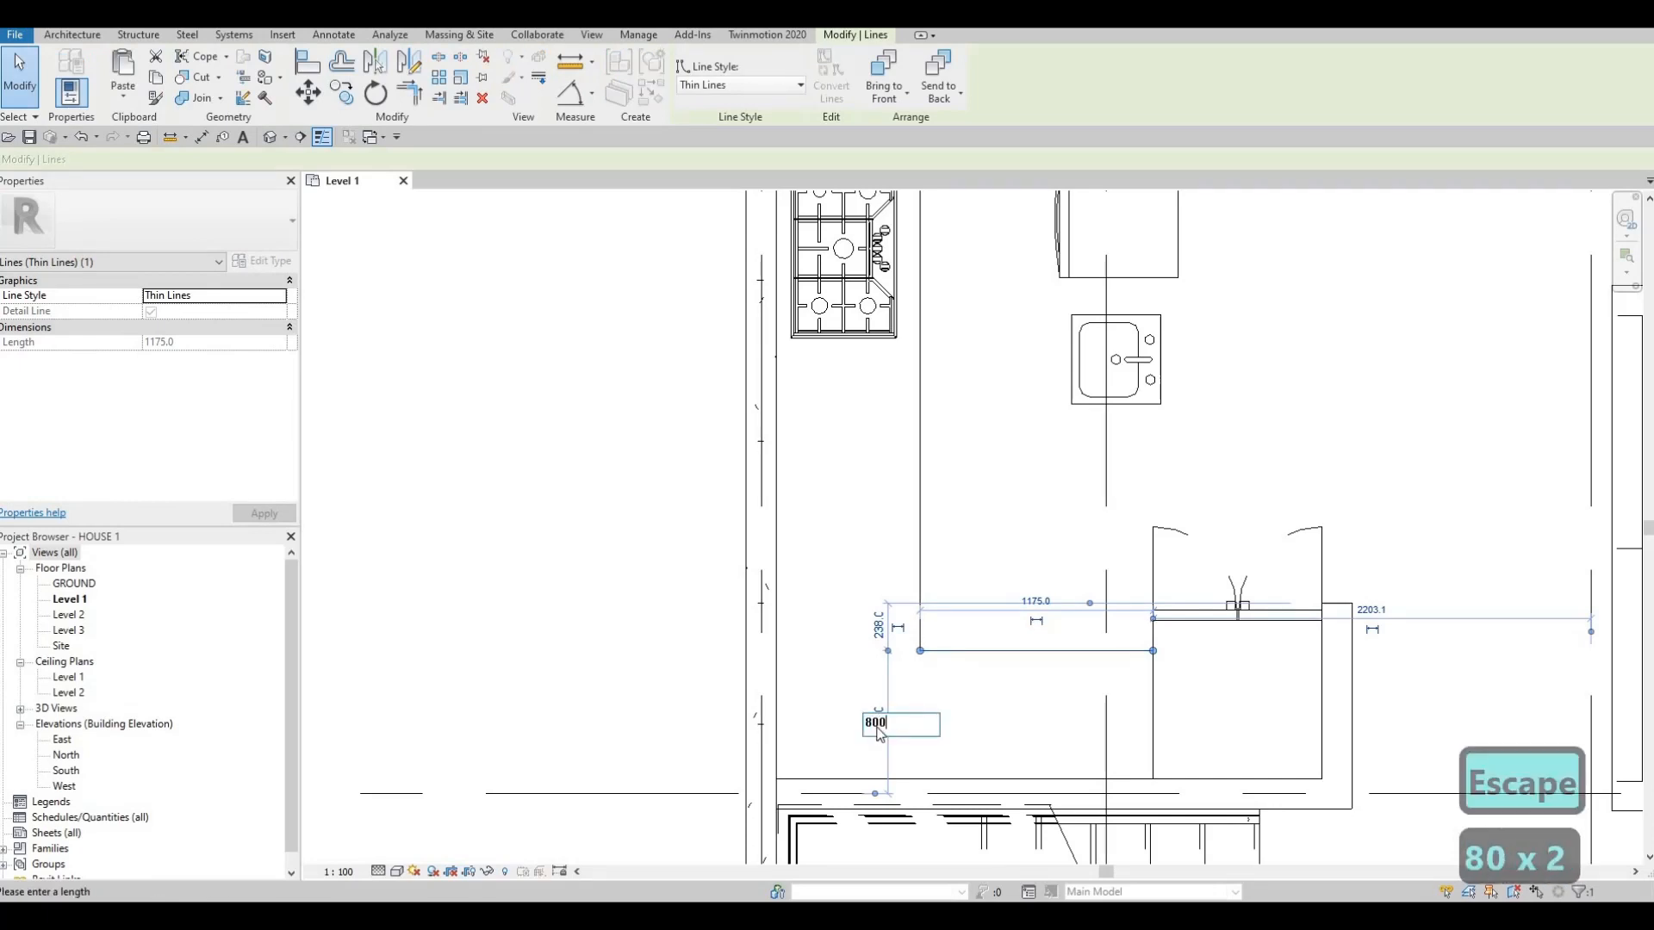
key(Return)
key(Escape)
scroll(921, 769, down, 3)
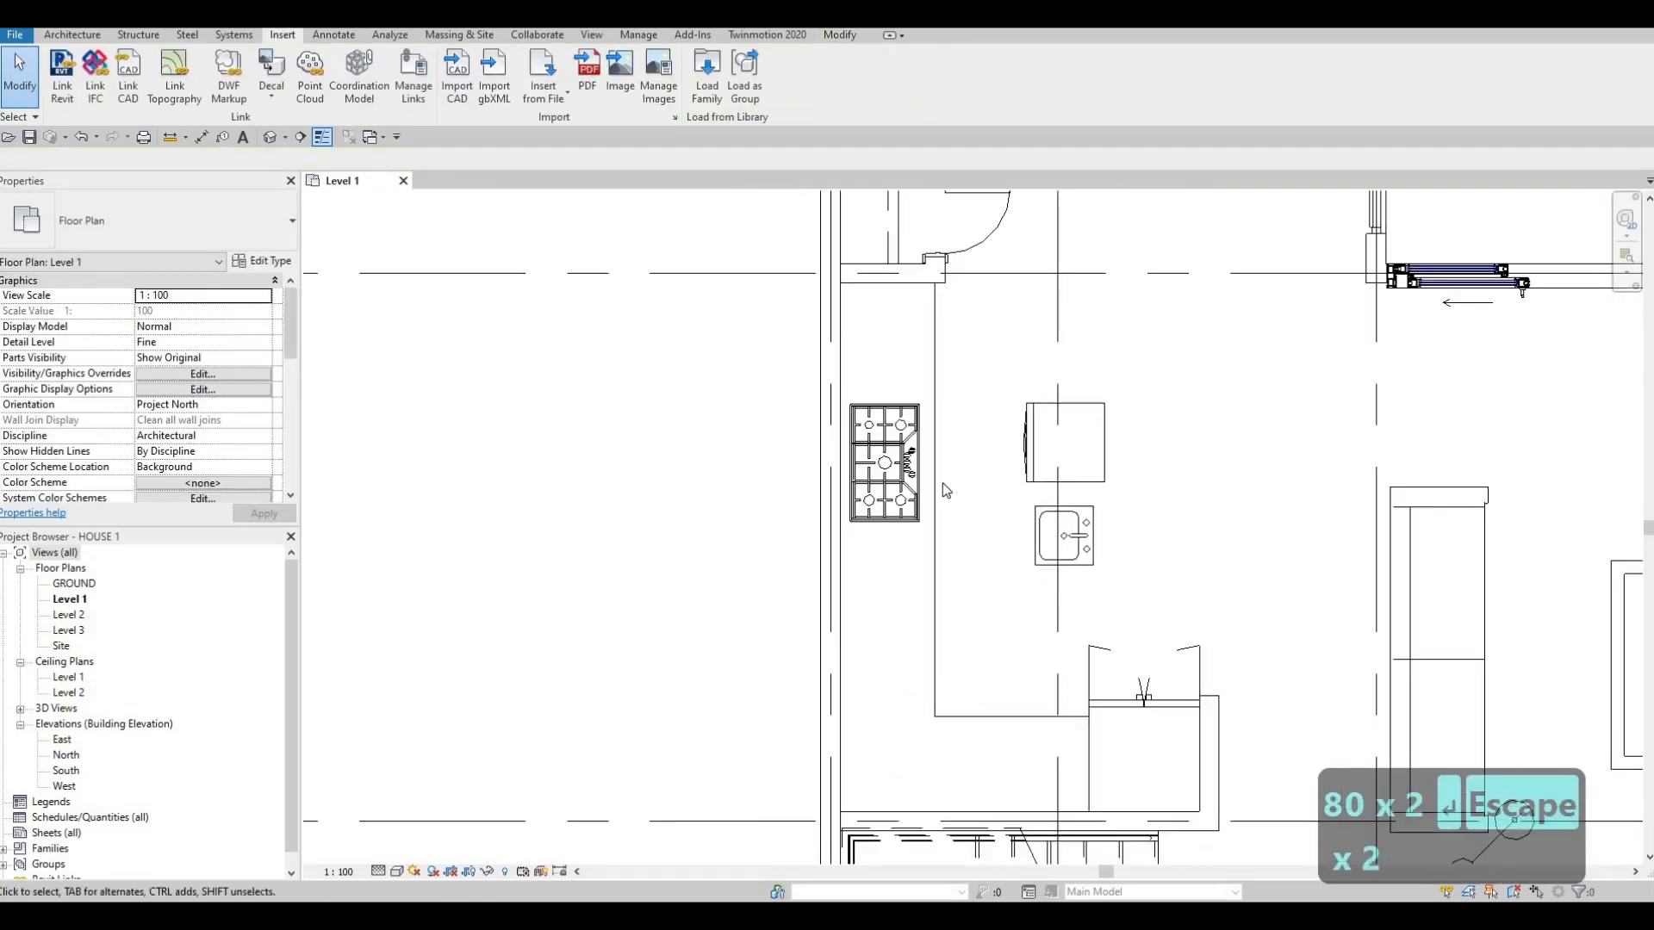
- Draw dashed <Demolished> detail lines inside the counter, about 3580 mm from the closet wall through the cooktop, and across to the refrigerator
click(877, 254)
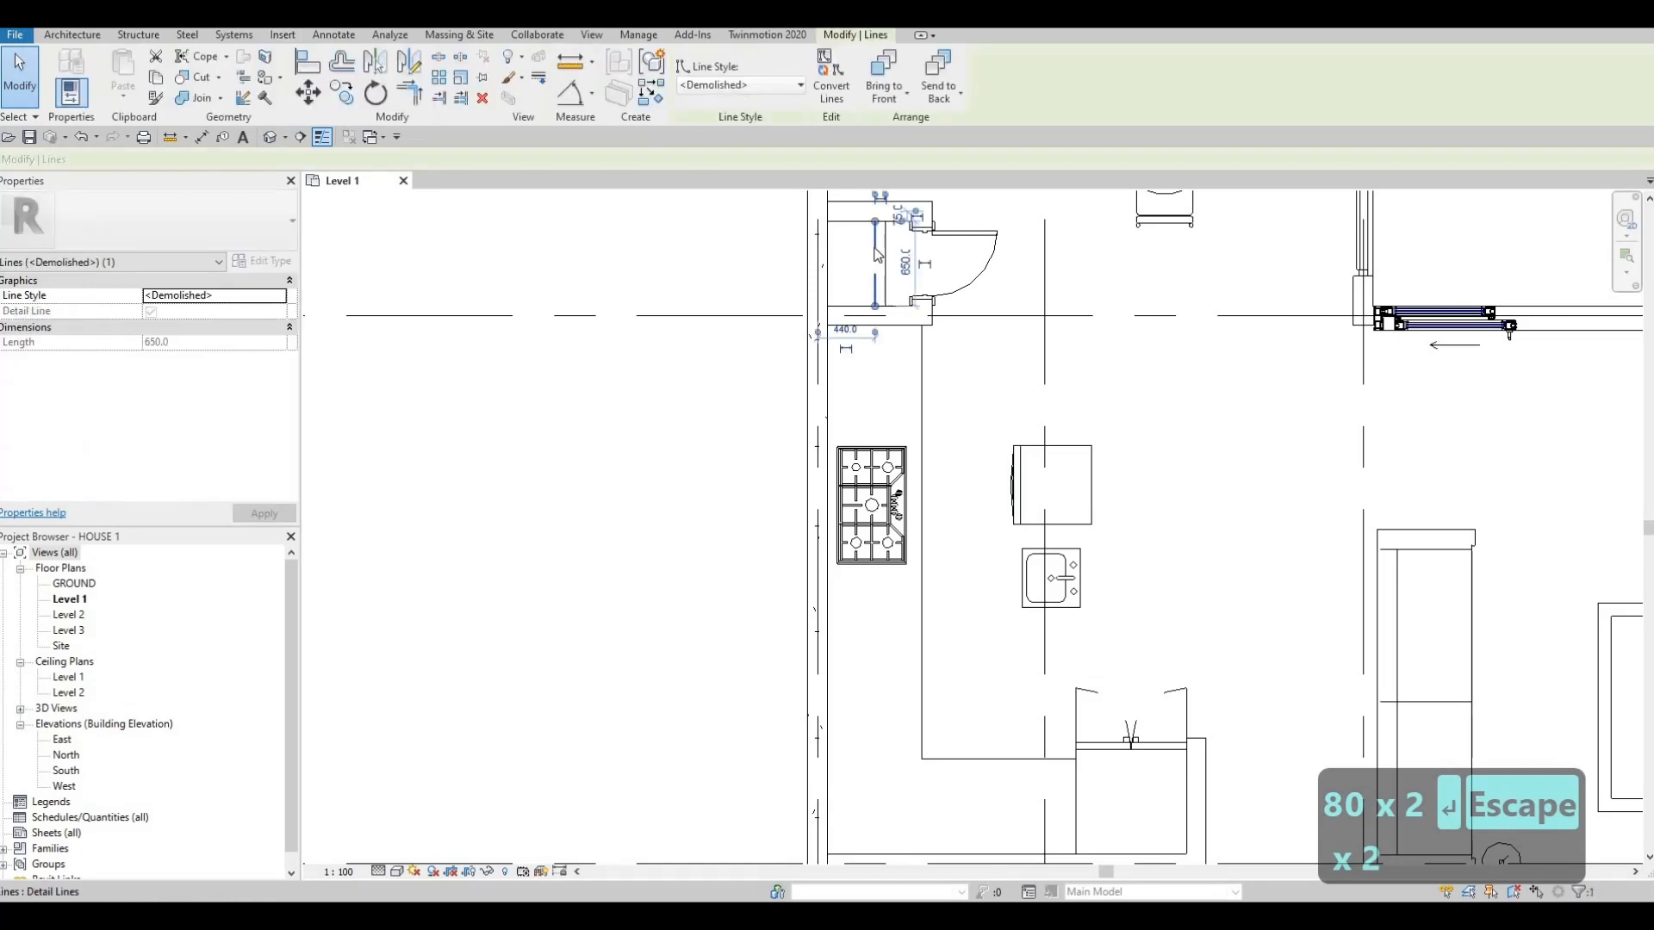
key(c)
key(s)
click(875, 325)
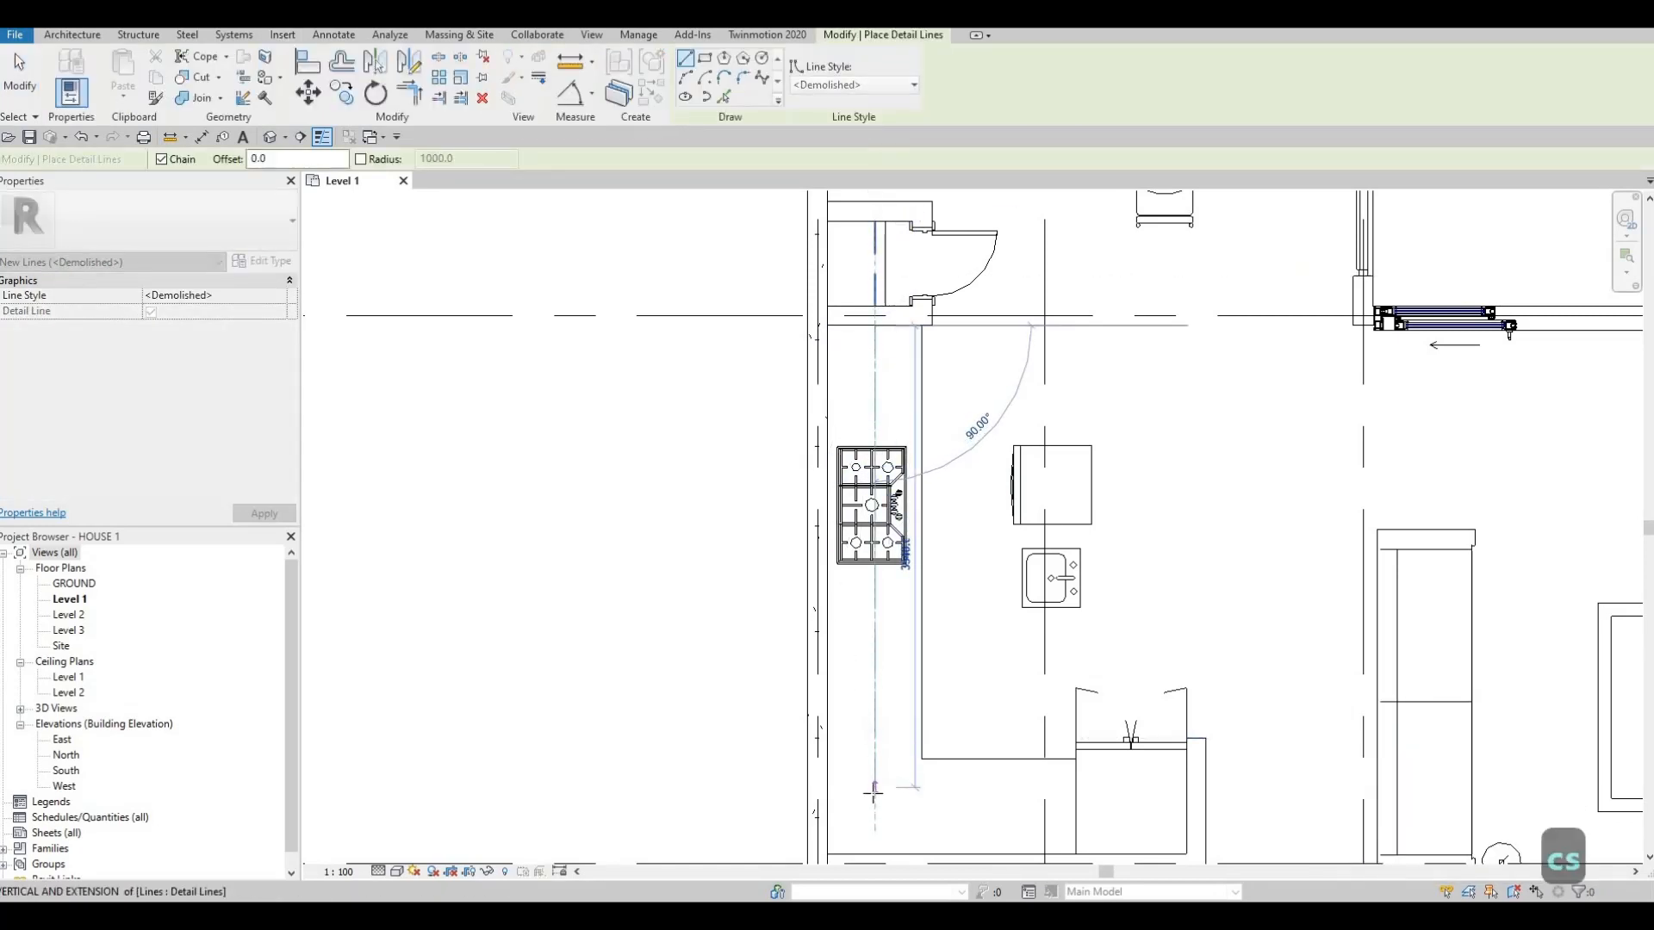
click(1071, 795)
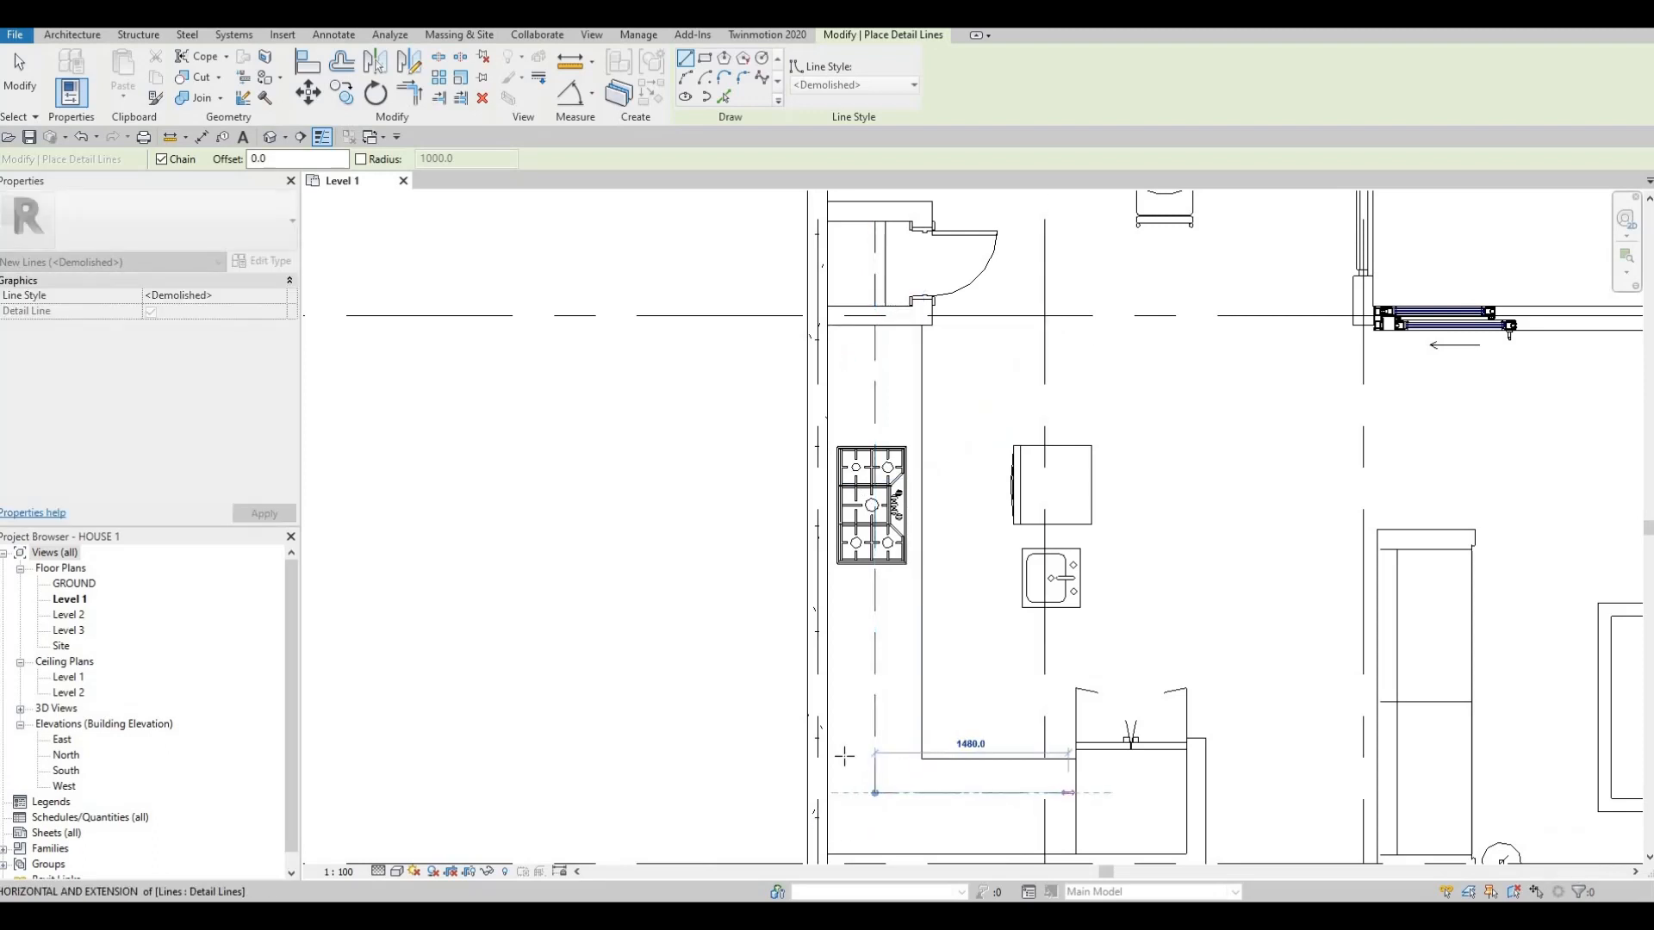
key(Escape)
key(Escape)
key(Escape)
- Set the long dashed line through the cooktop 450 mm from the exterior wall reference
click(876, 775)
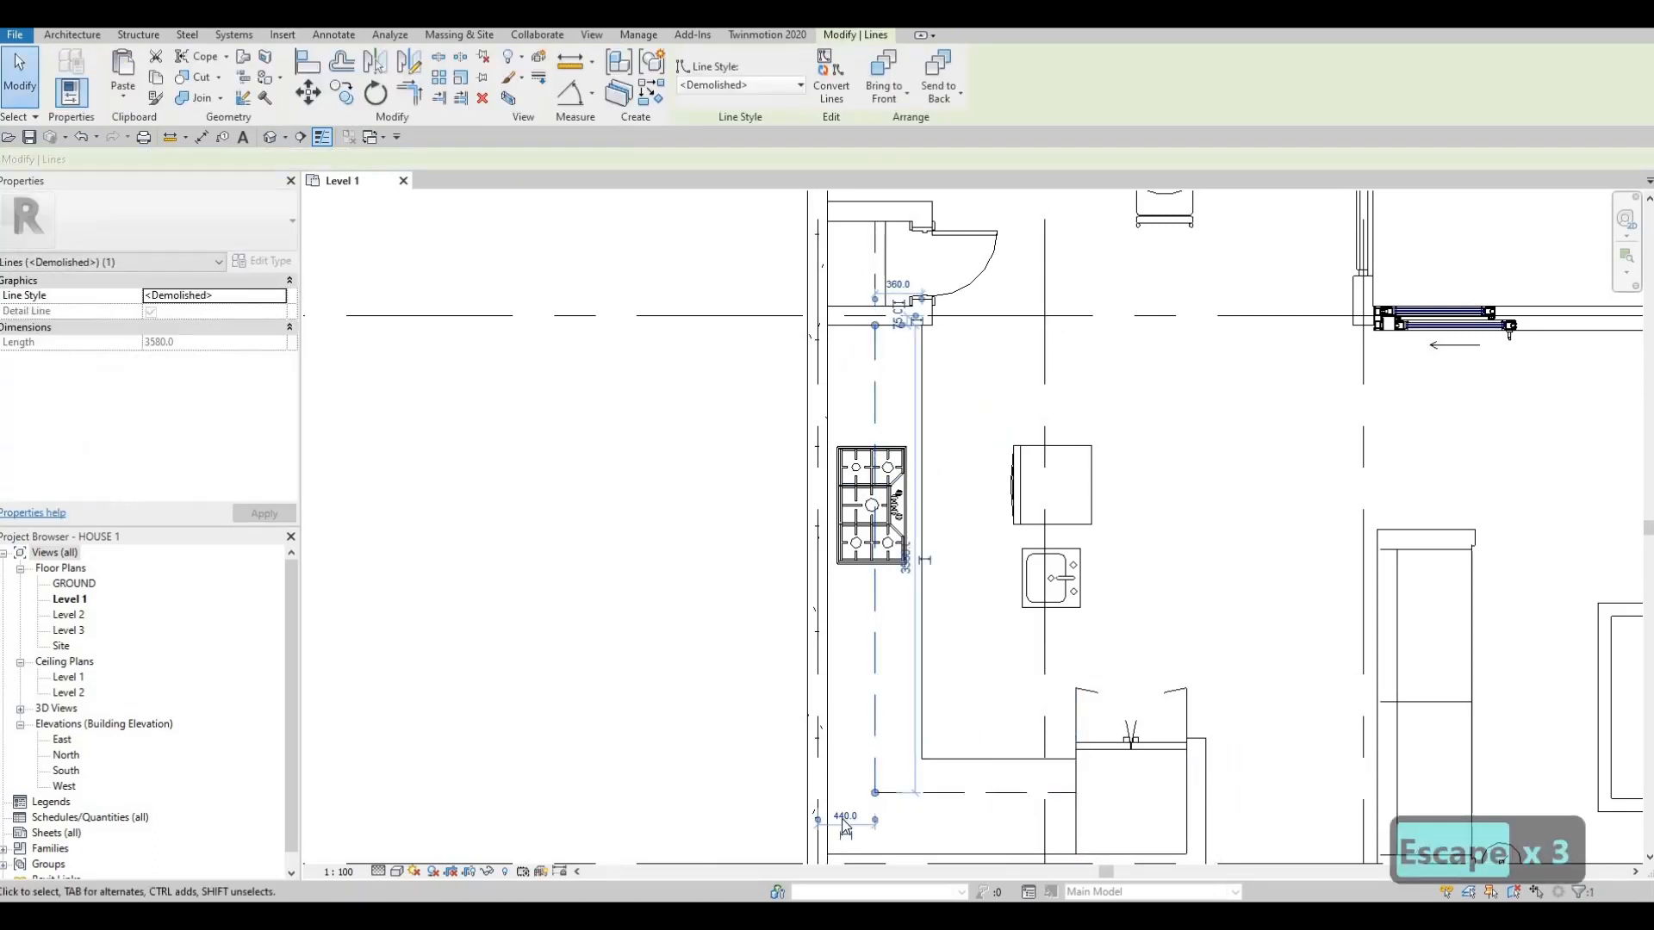
click(840, 817)
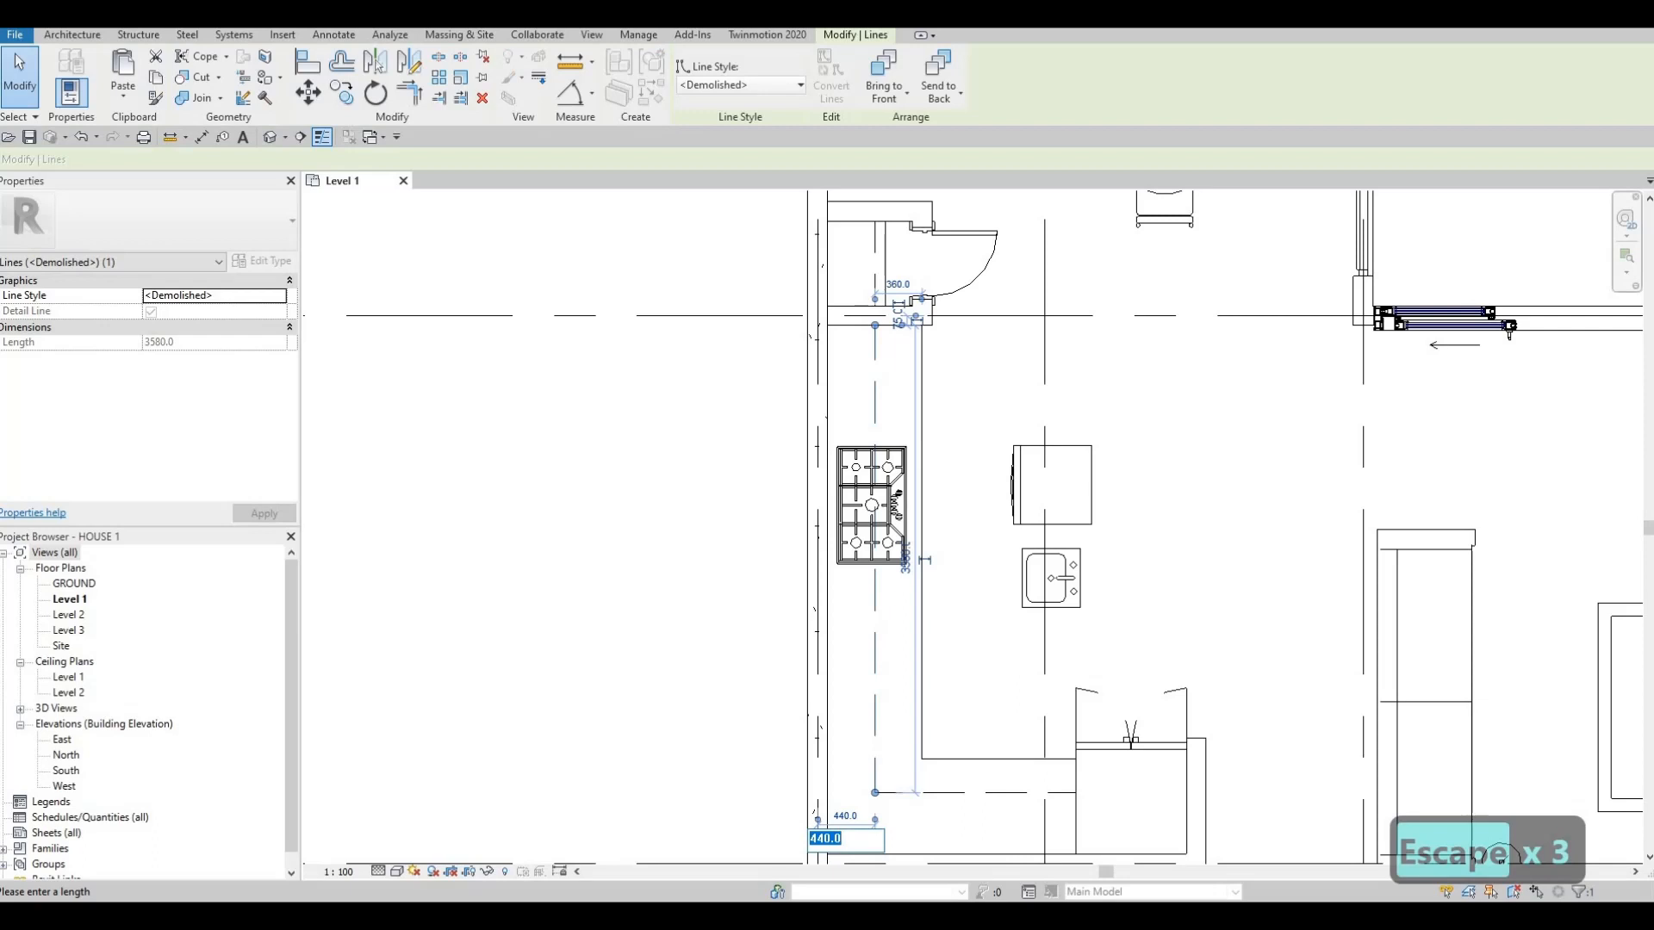
text(450)
key(Return)
key(Escape)
key(Escape)
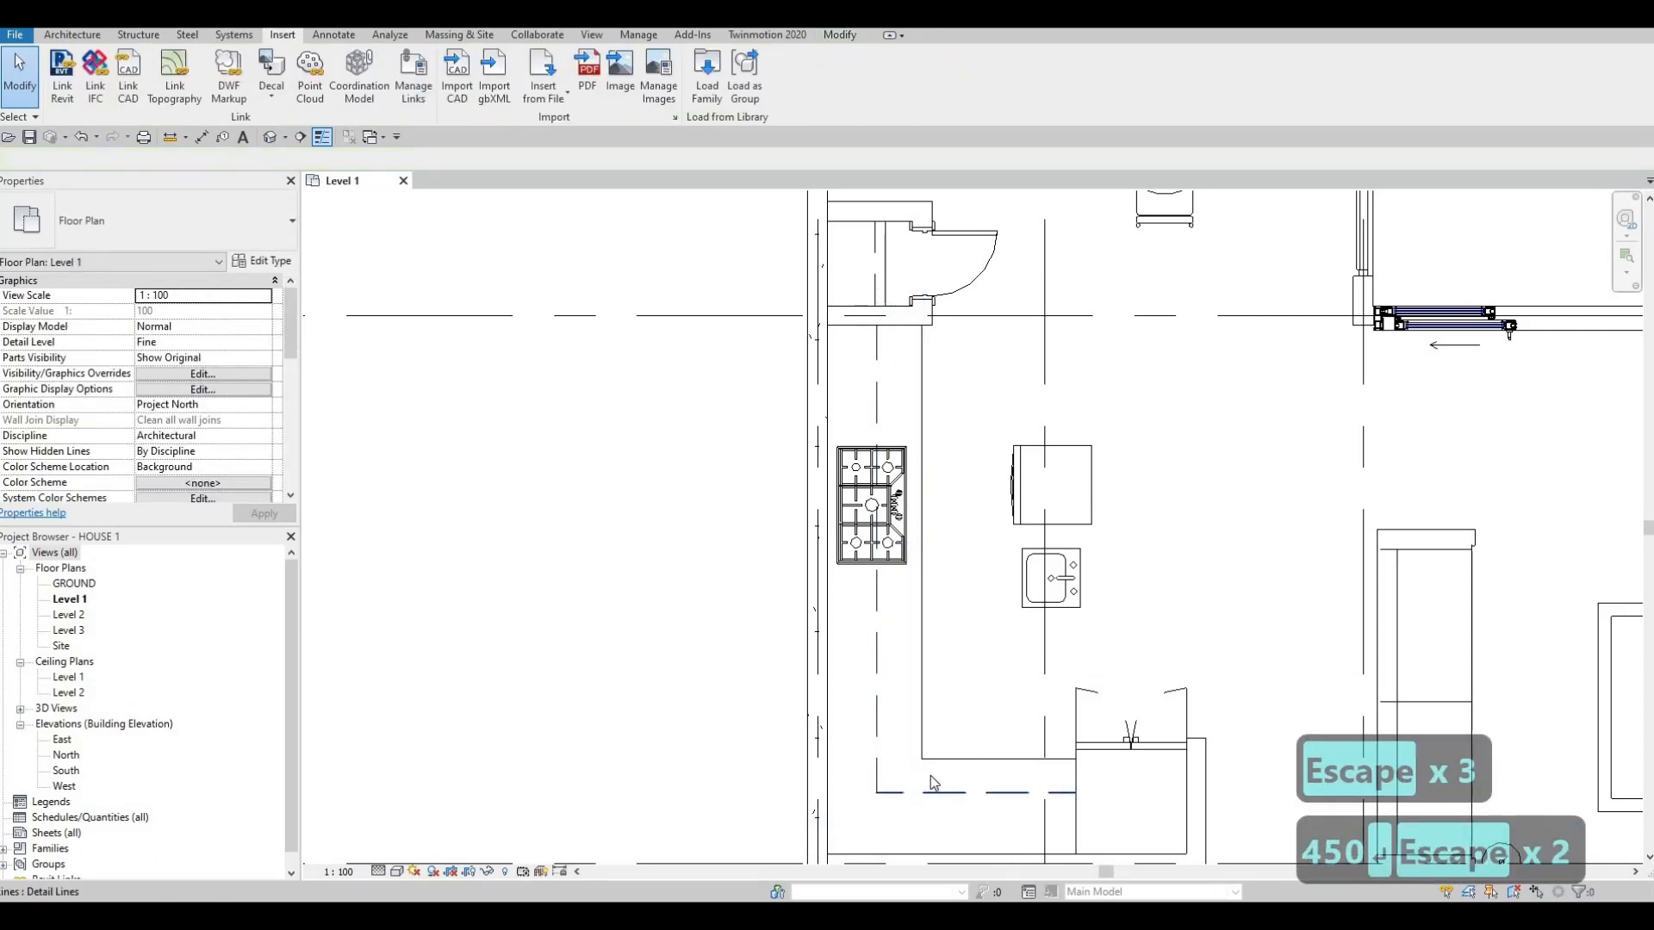
- Set the short dashed cabinet line beside the refrigerator 450 mm from the stair-side wall's grid line
click(932, 791)
click(835, 825)
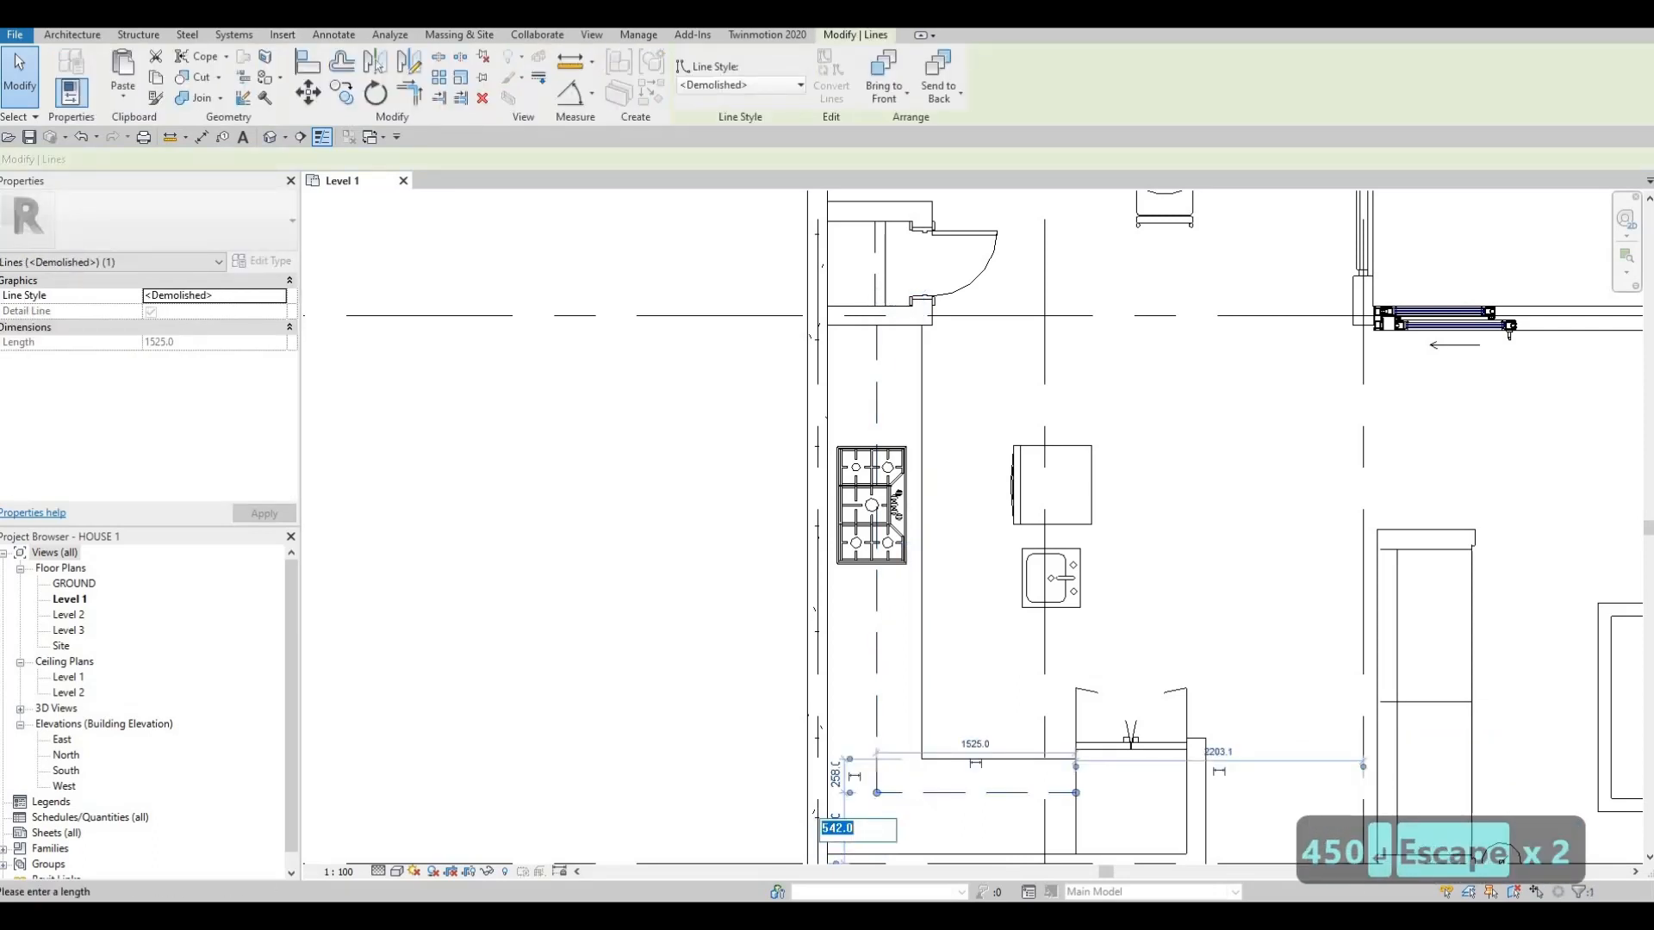
text(450)
key(Return)
key(Escape)
key(Escape)
key(Escape)
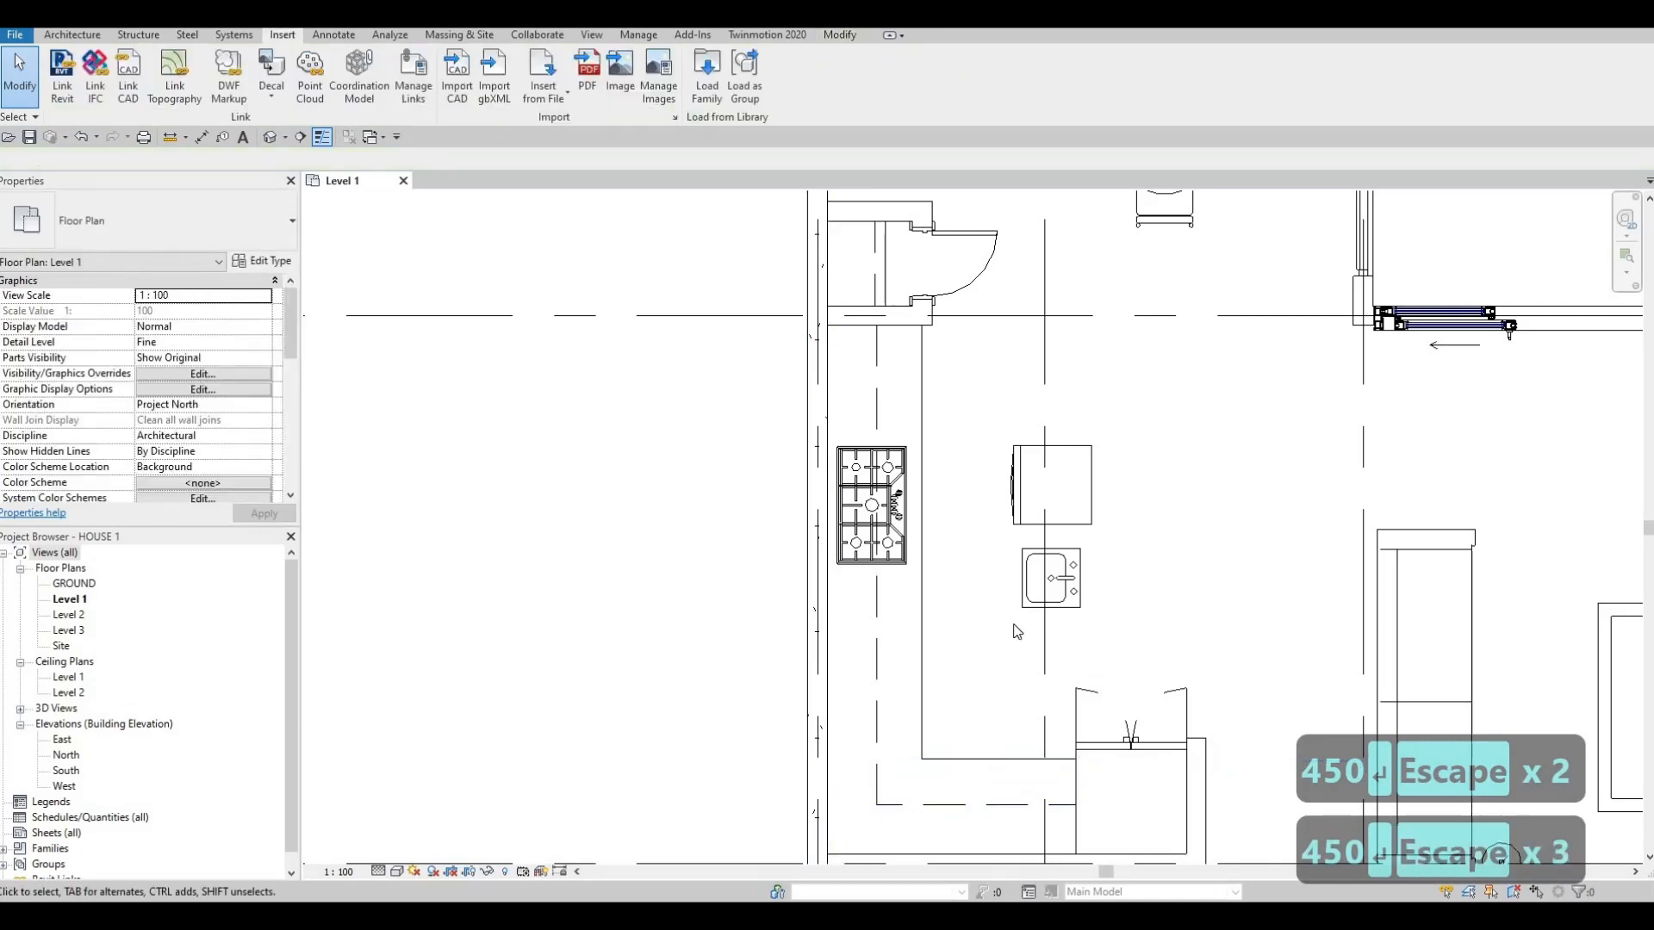
- Draw a Thin Lines rectangle about 1250 by 2050 mm around the dishwasher and sink as the kitchen island
scroll(1018, 631, down, 2)
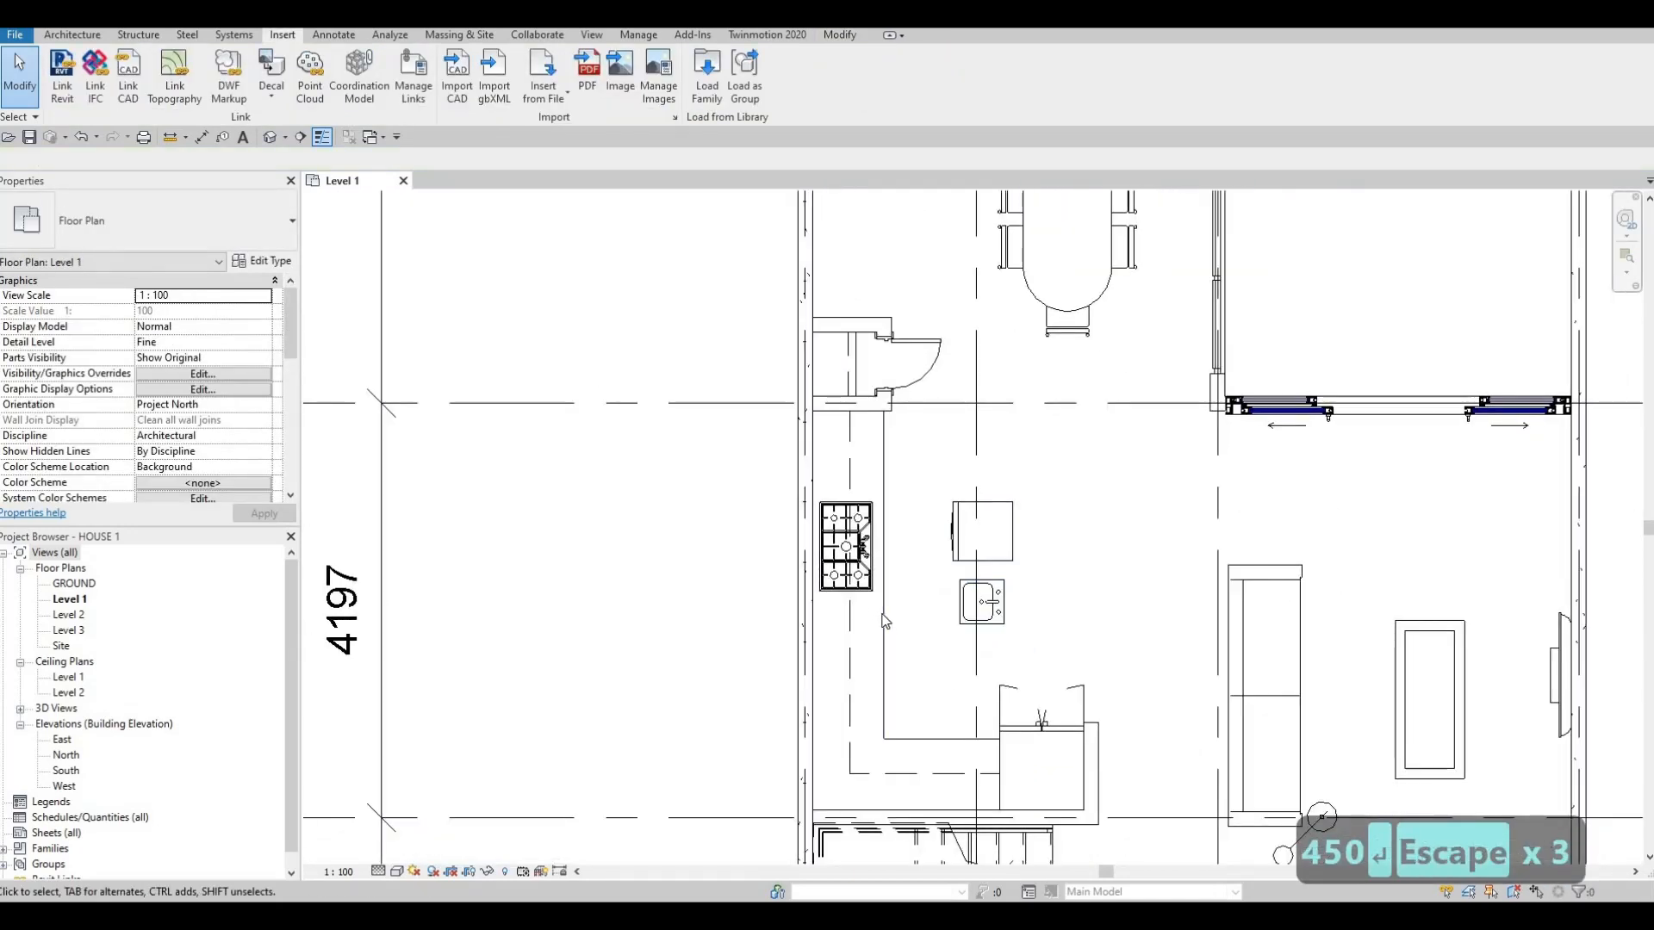
click(883, 614)
key(c)
key(s)
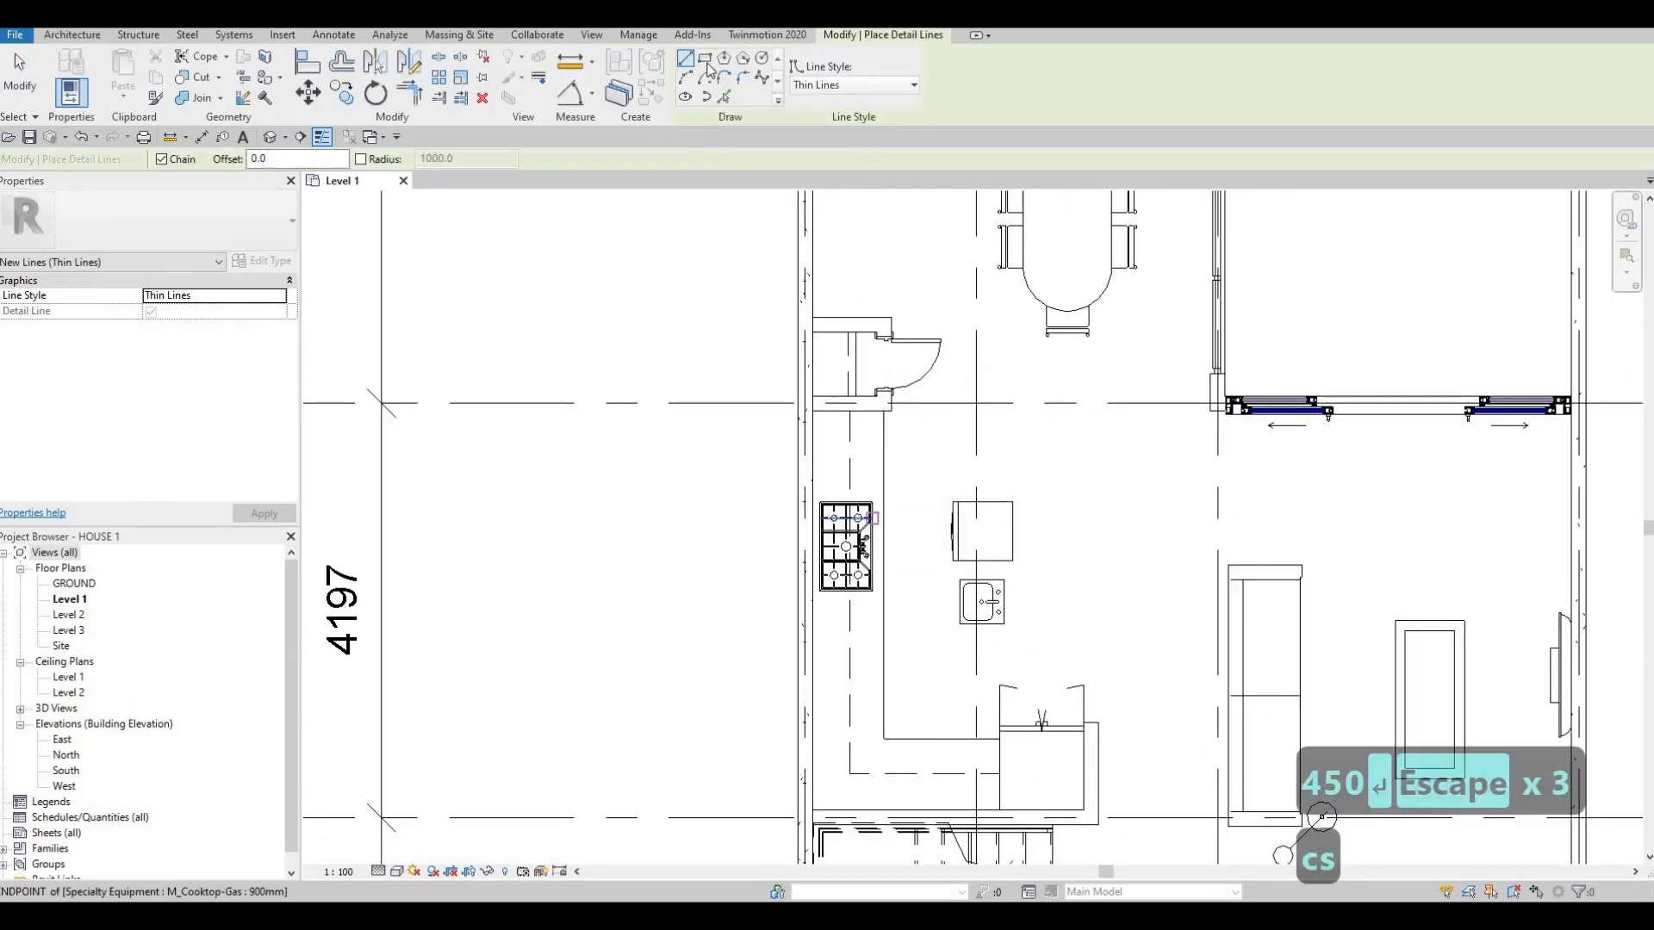
key(r)
key(c)
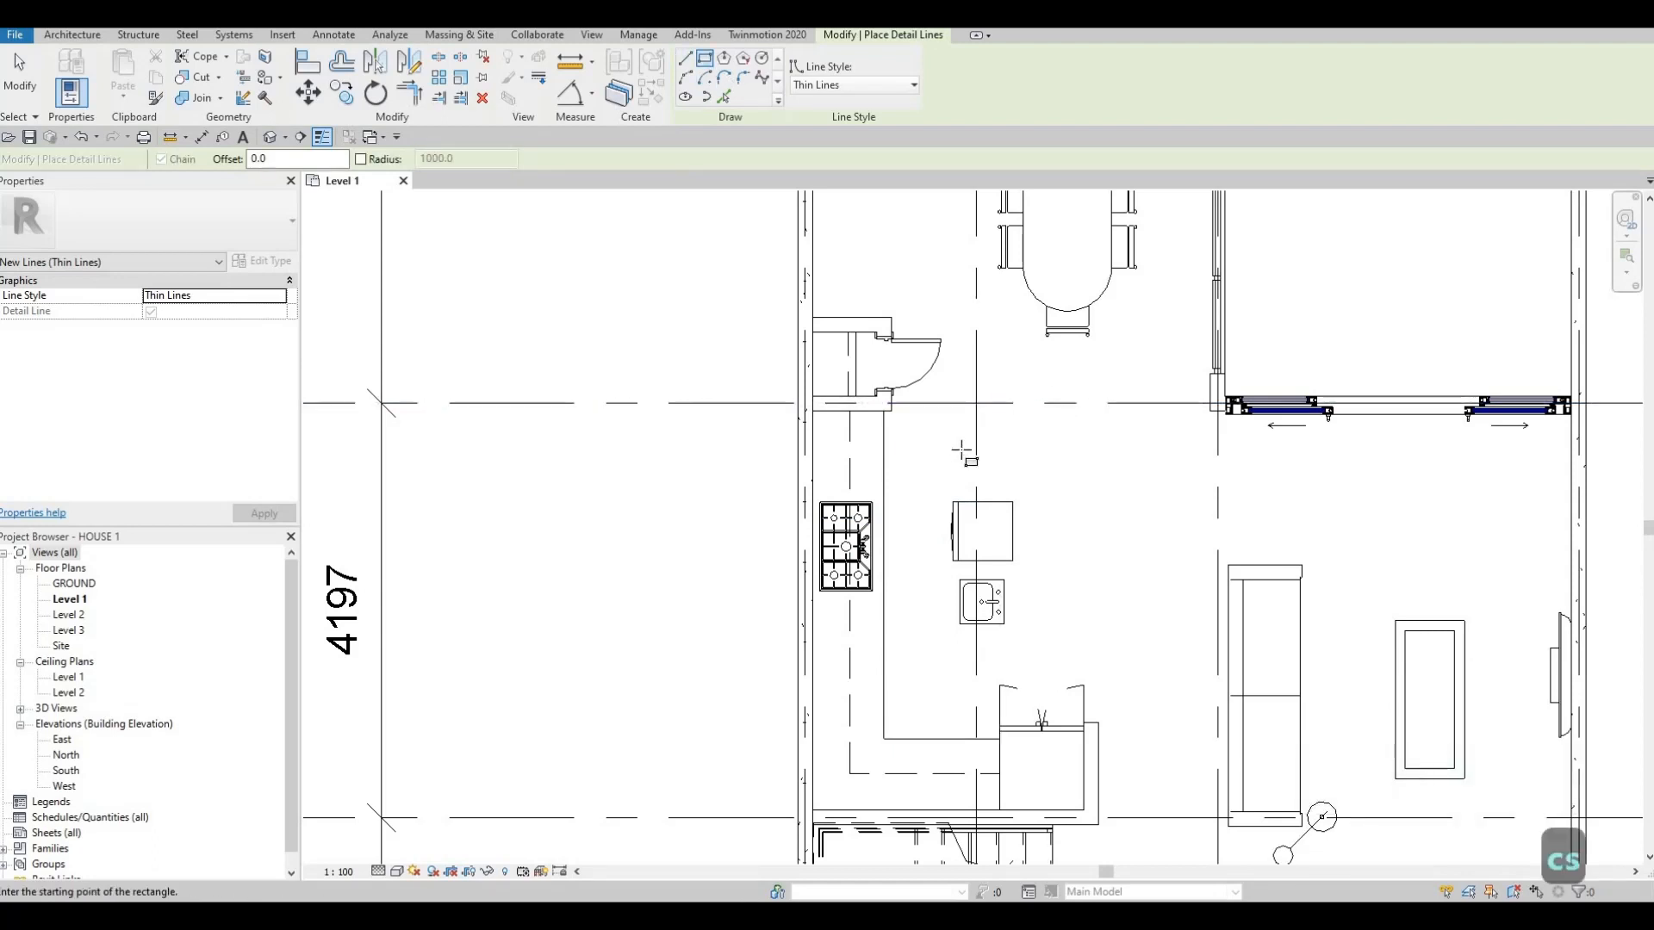
click(962, 450)
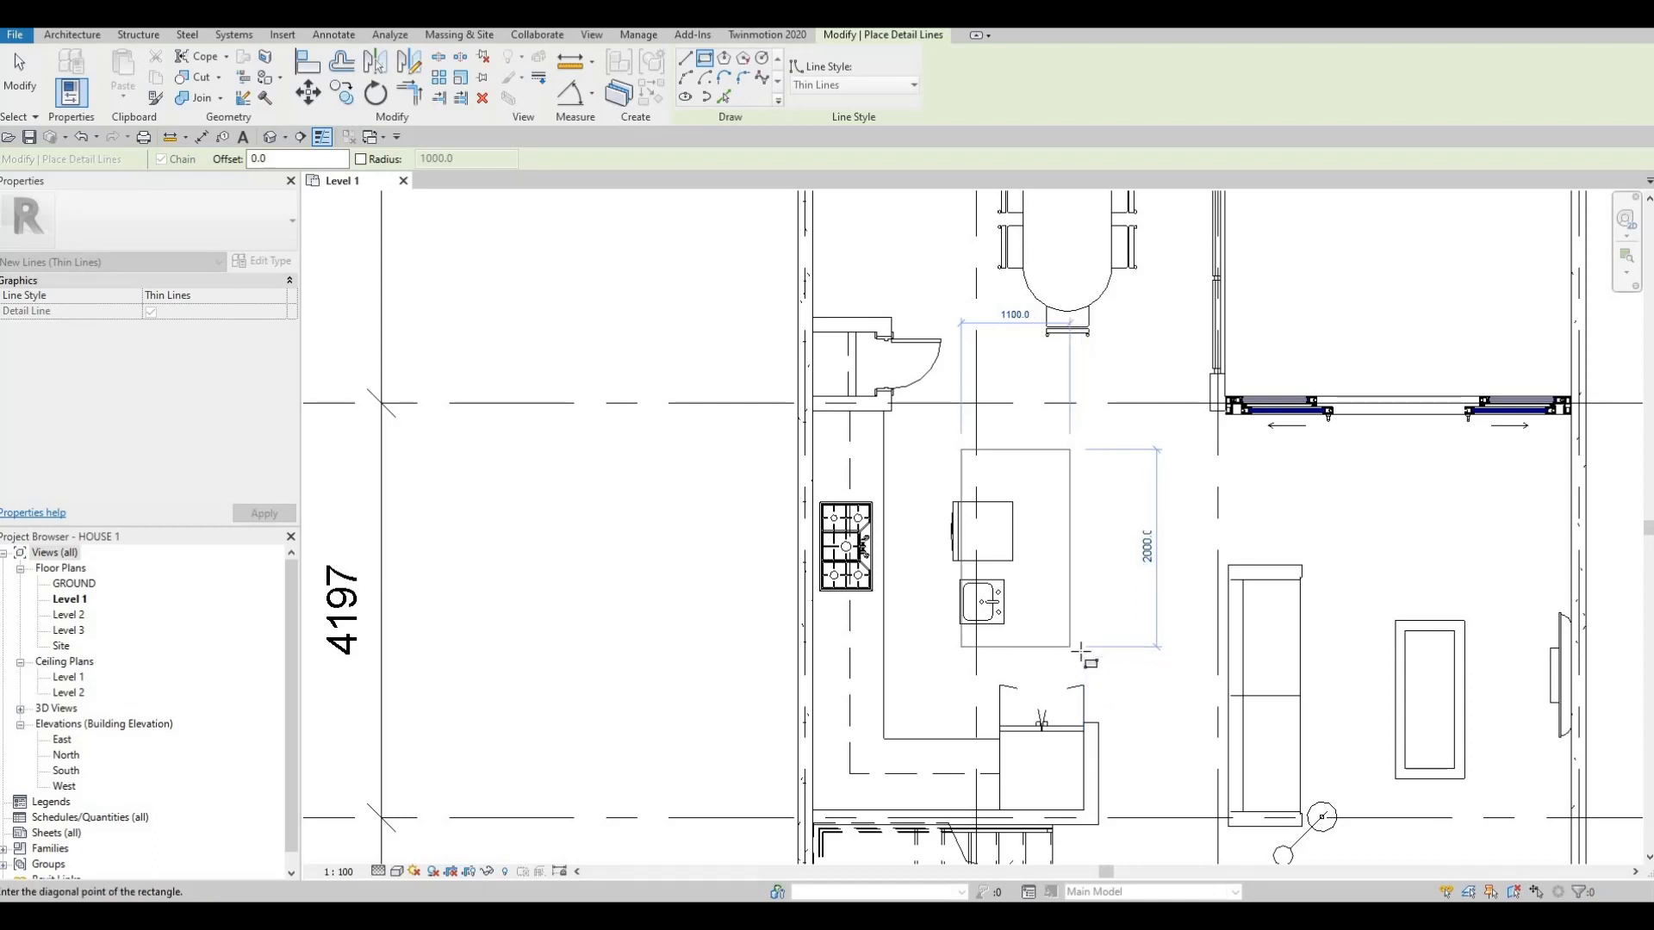
key(Escape)
key(Escape)
key(Escape)
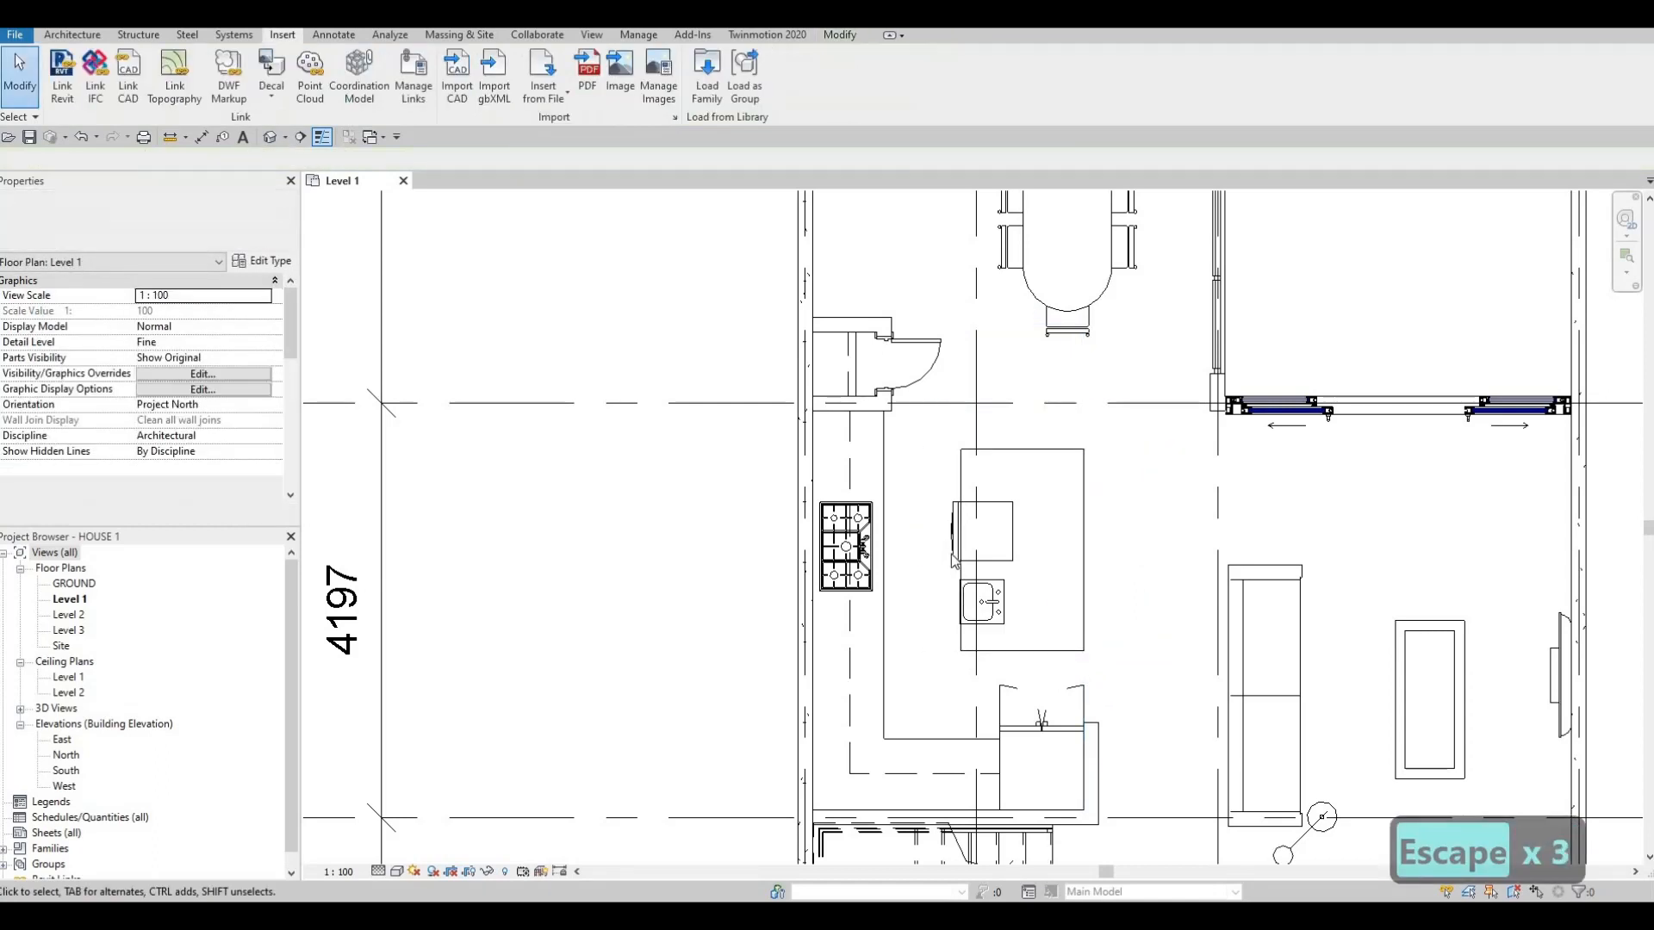
- Nudge the dishwasher two increments right and two increments up within the kitchen island
scroll(954, 530, up, 2)
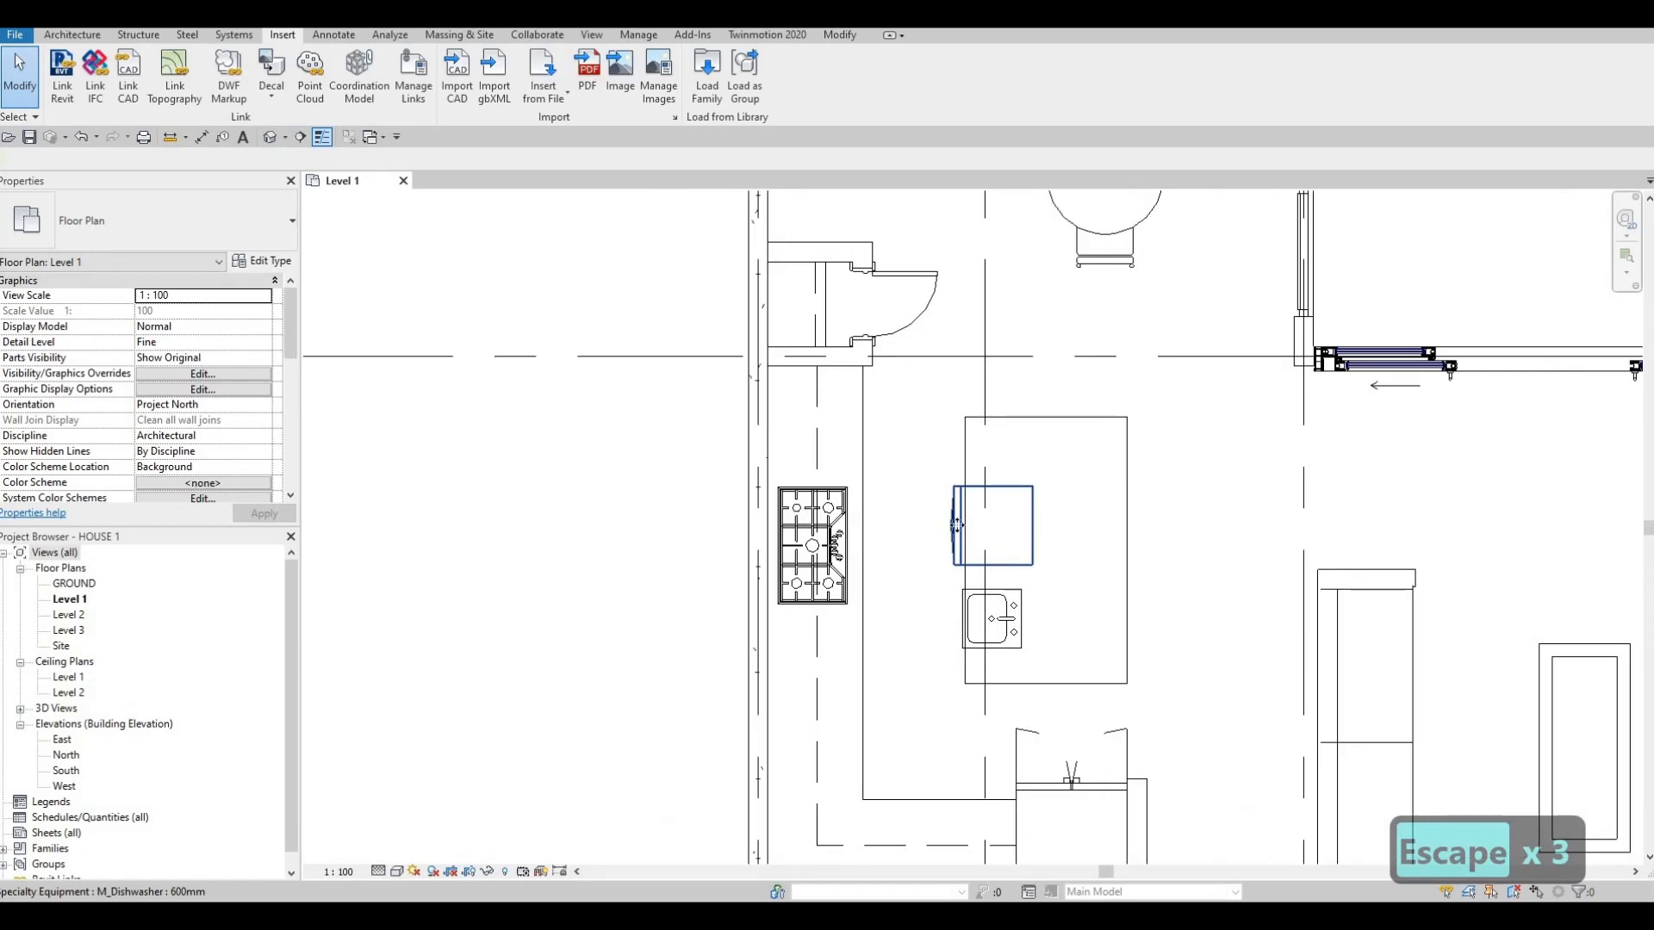
click(956, 525)
key(Right)
key(Right)
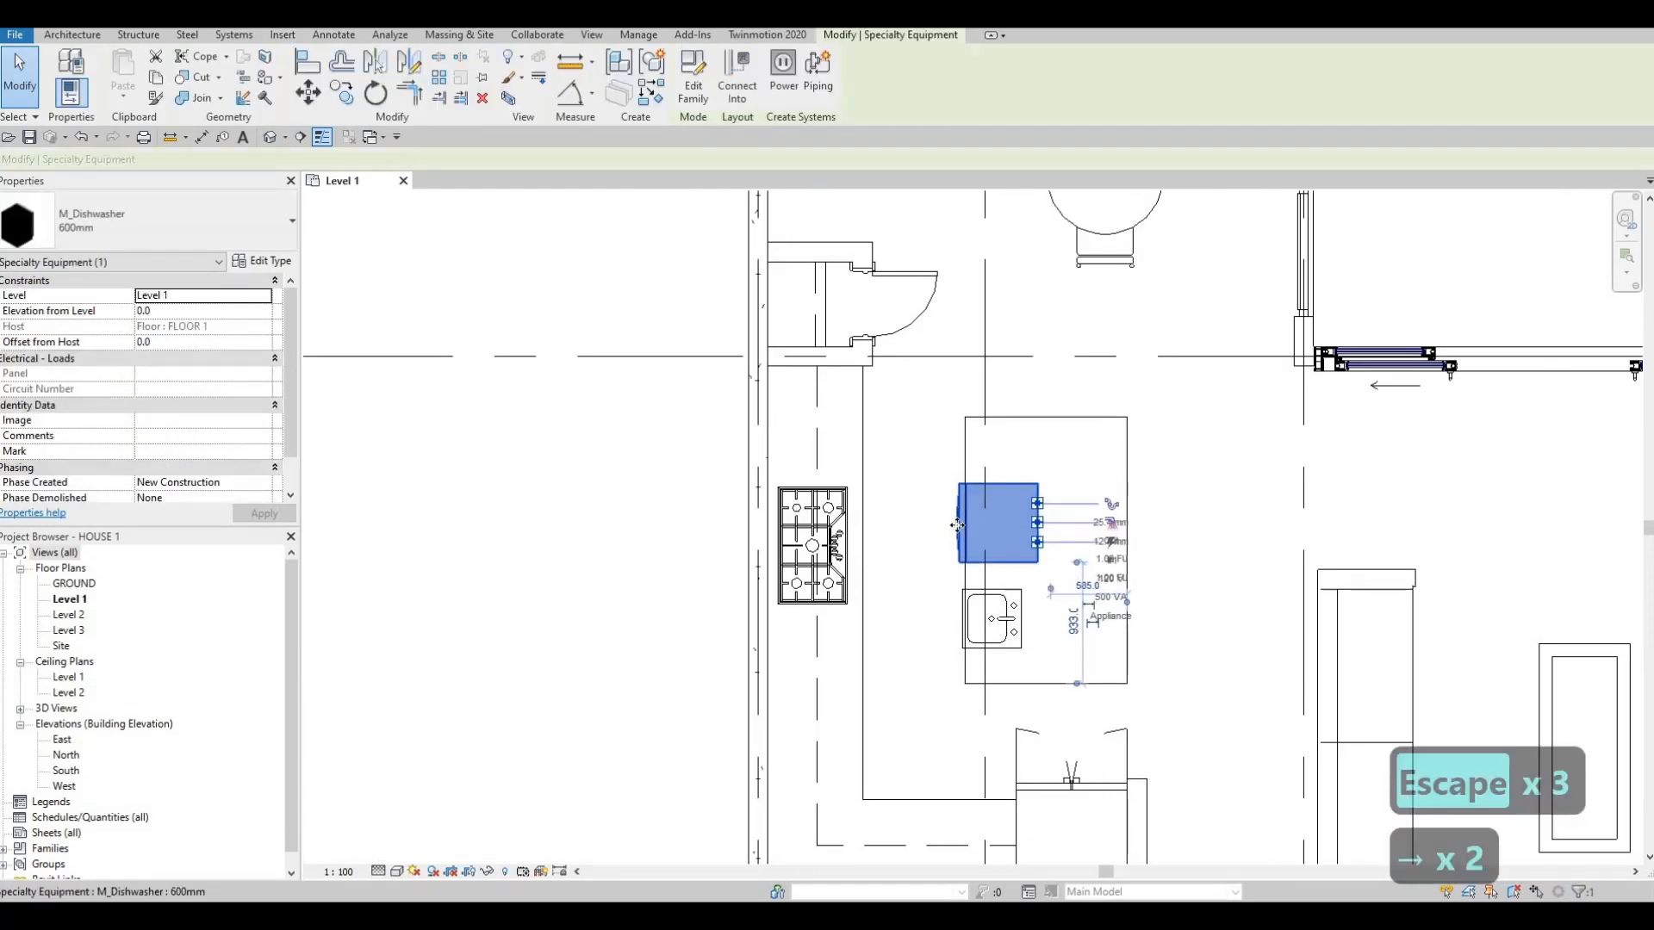
key(Up)
key(Up)
key(Escape)
key(Escape)
key(Escape)
- Browse the metric family library to the Seating folder within Furniture for loading a chair
middle_drag(1137, 469, 1129, 518)
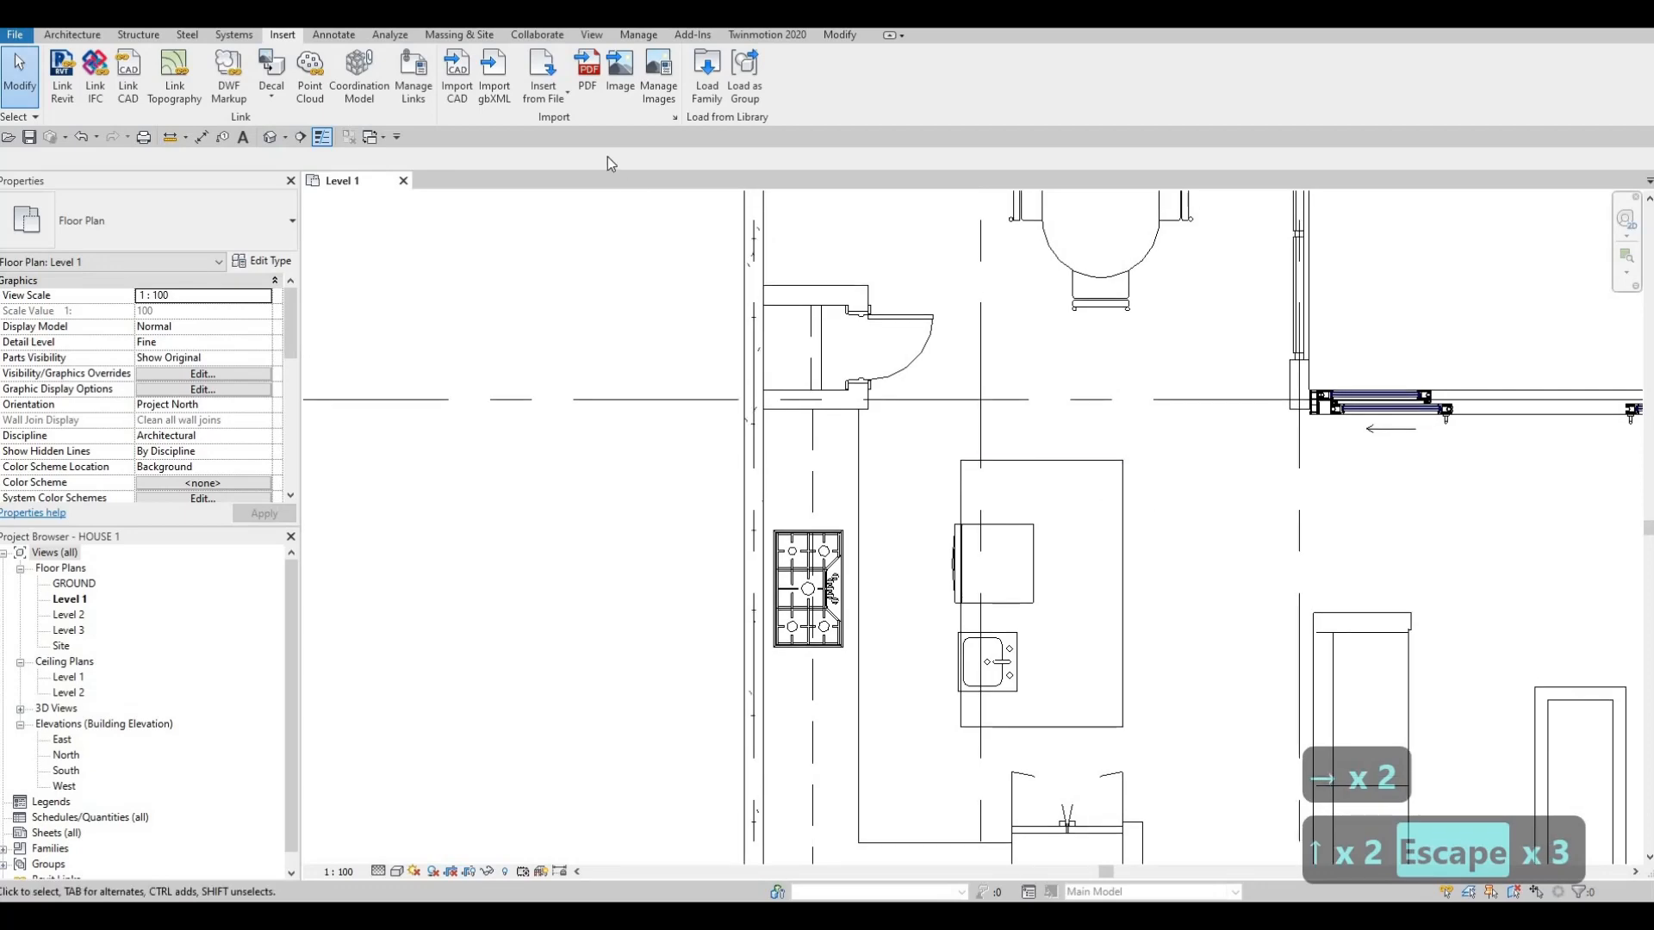
click(706, 107)
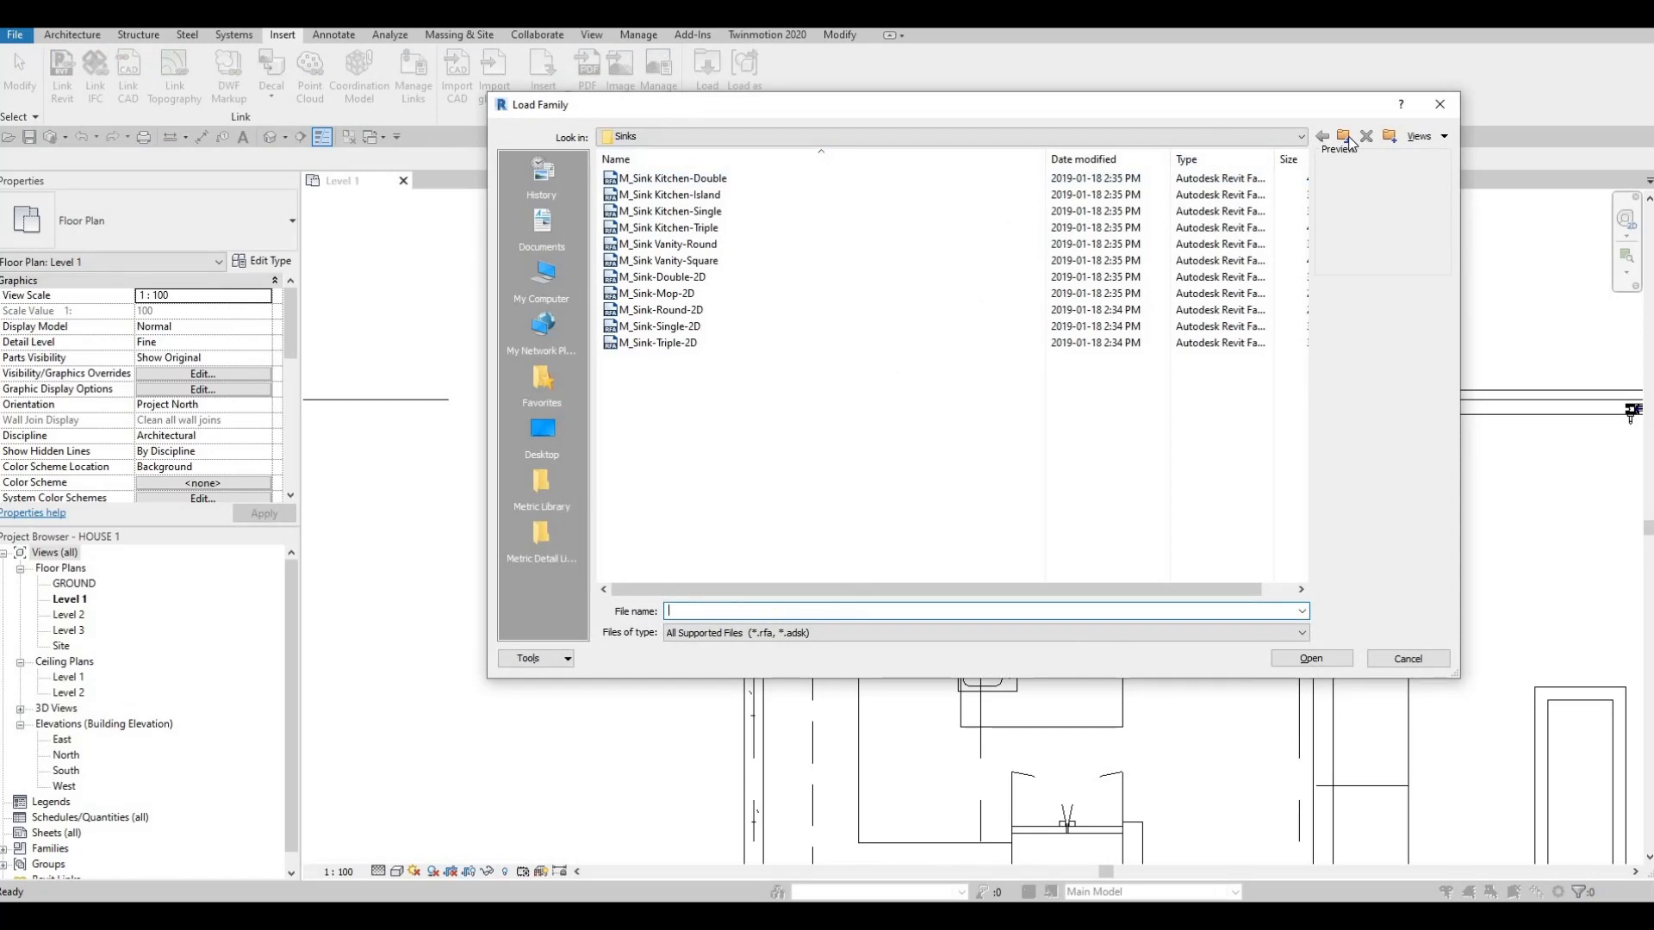
click(1347, 140)
click(1346, 139)
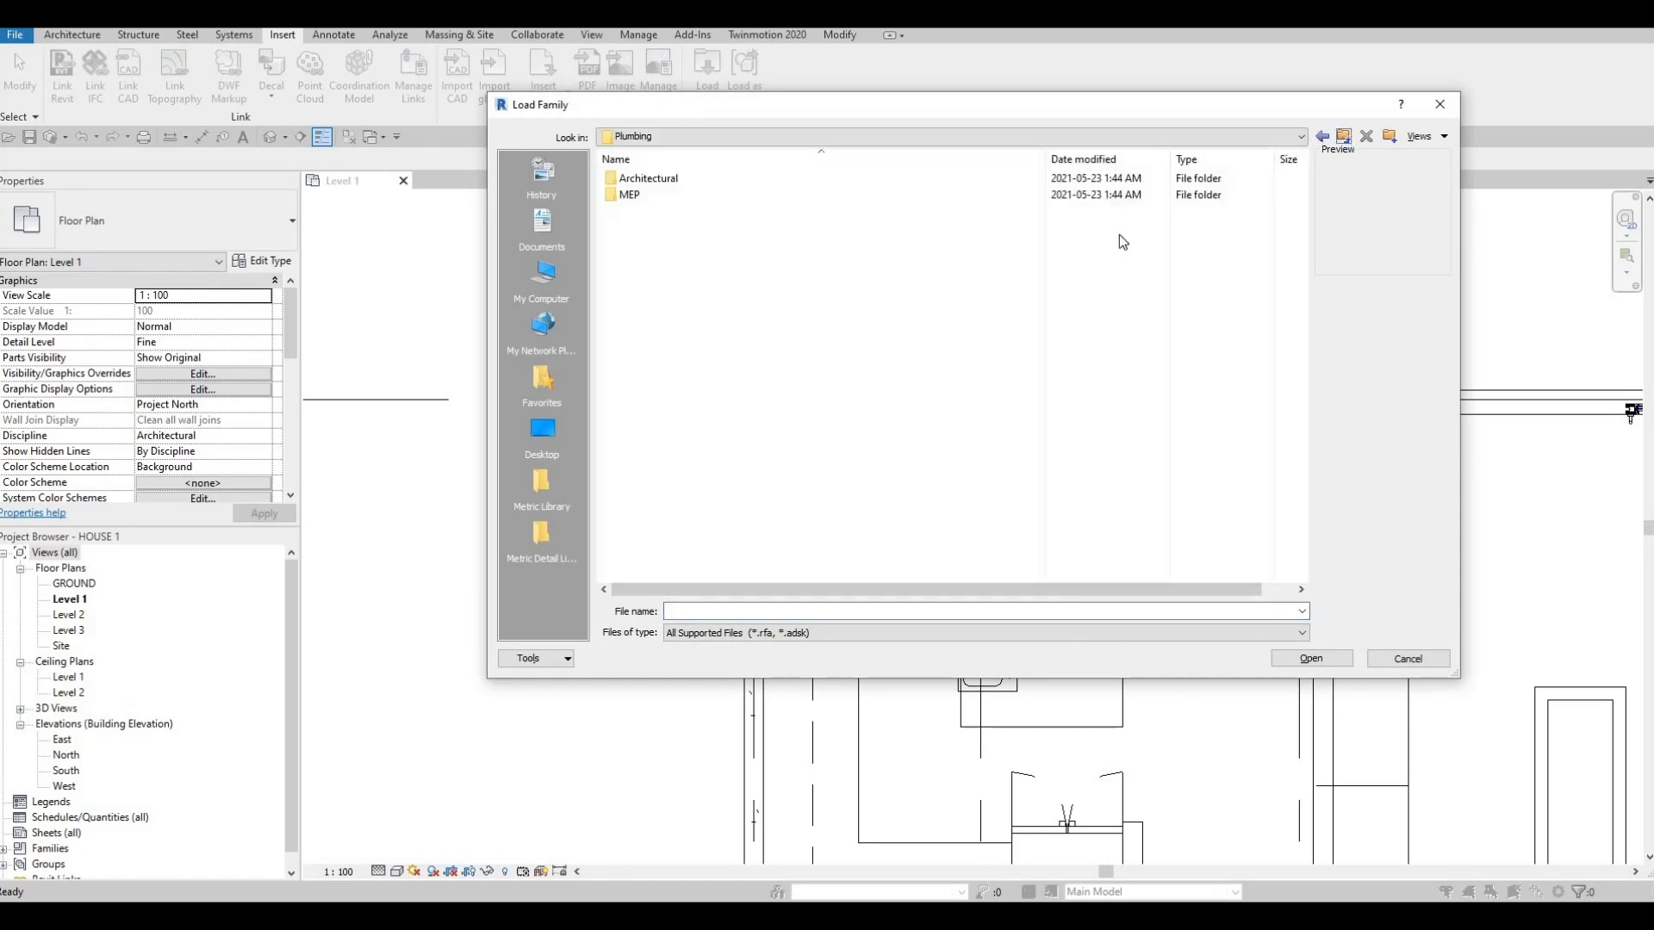
click(542, 482)
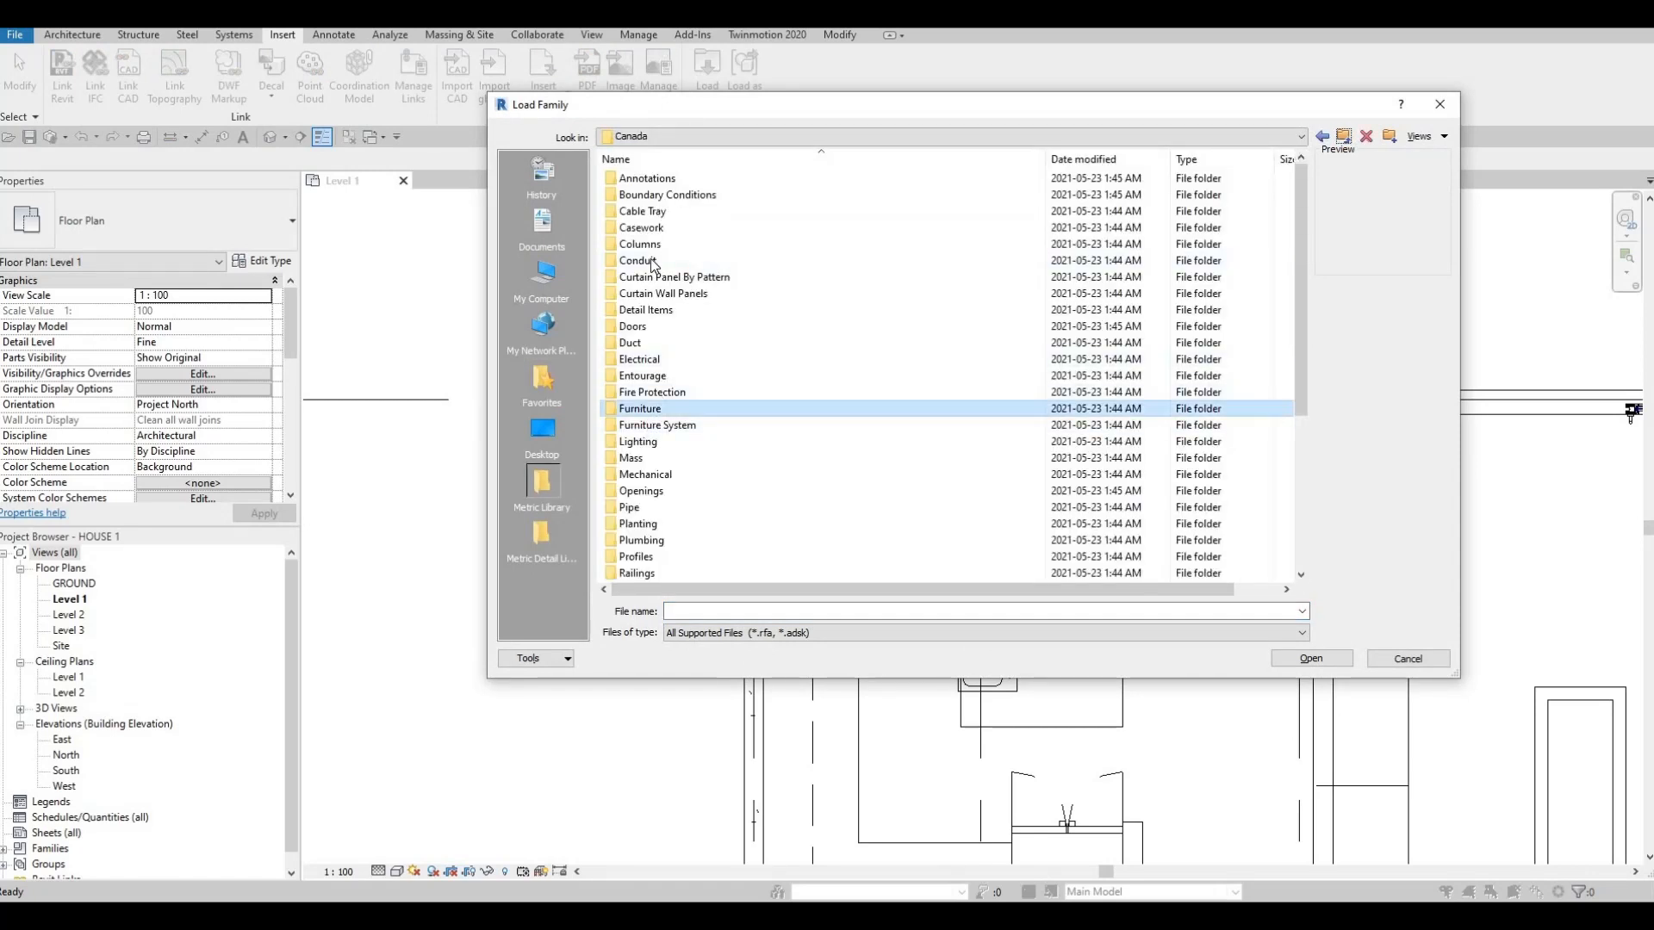
double_click(643, 197)
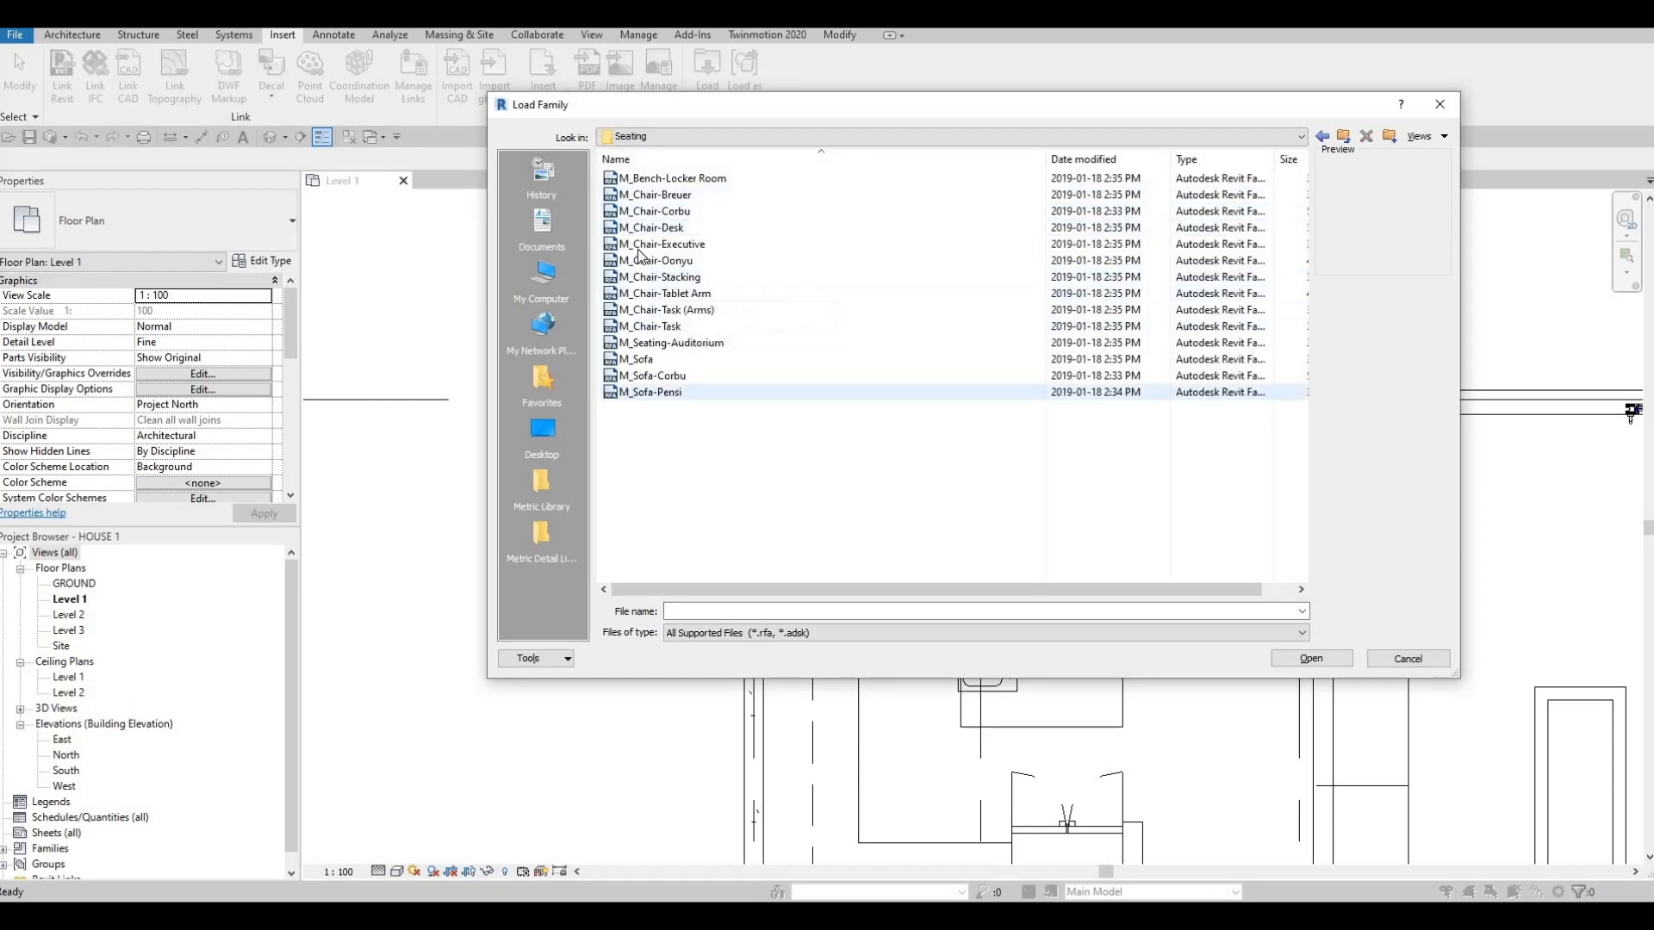
- Compare the seating families' previews and load M_Chair-Stacking into the project
click(642, 245)
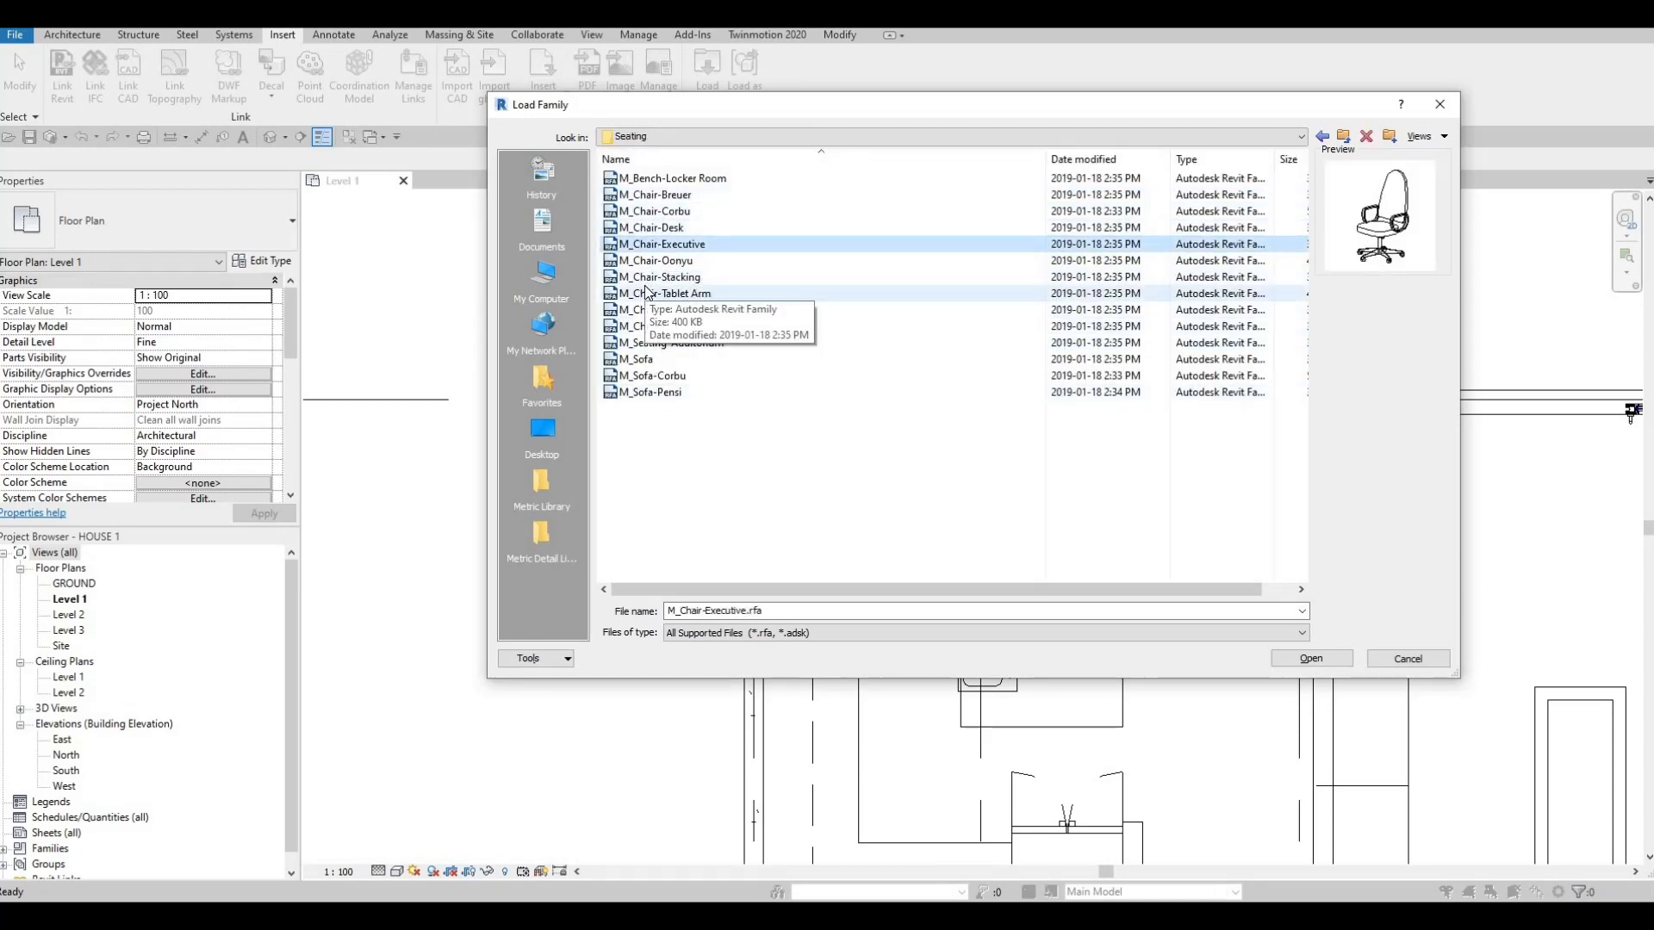
key(Up)
key(Up)
key(Up)
key(Up)
key(Up)
key(Up)
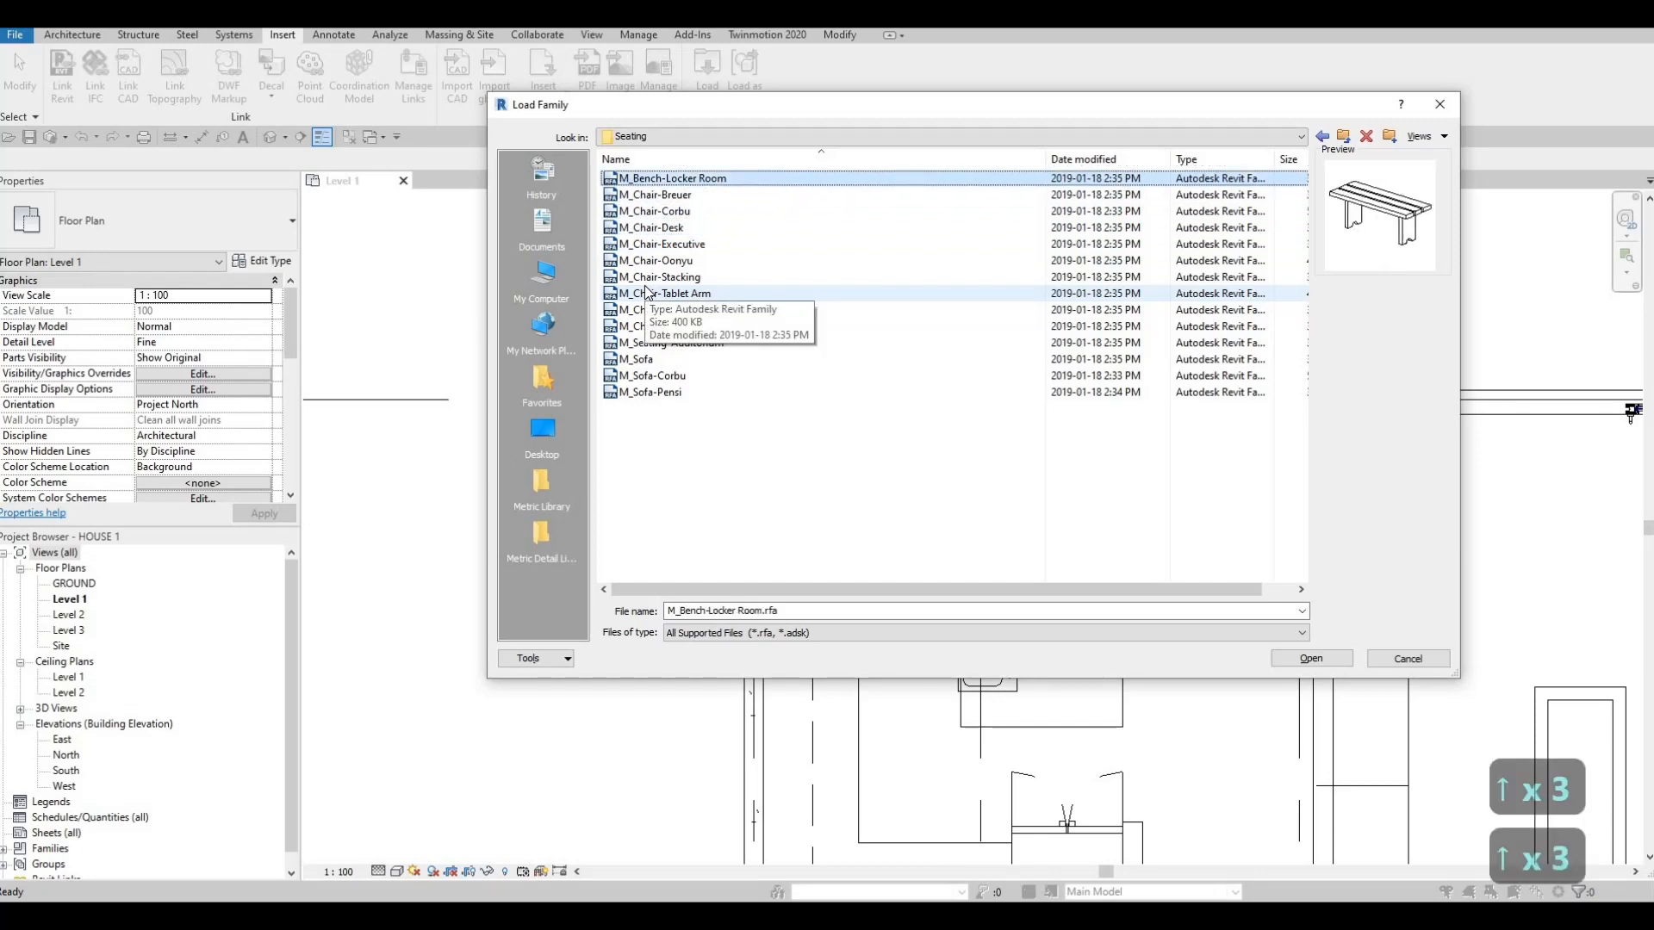
key(Down)
key(Down)
key(Down)
key(Down)
key(Down)
key(Down)
key(Down)
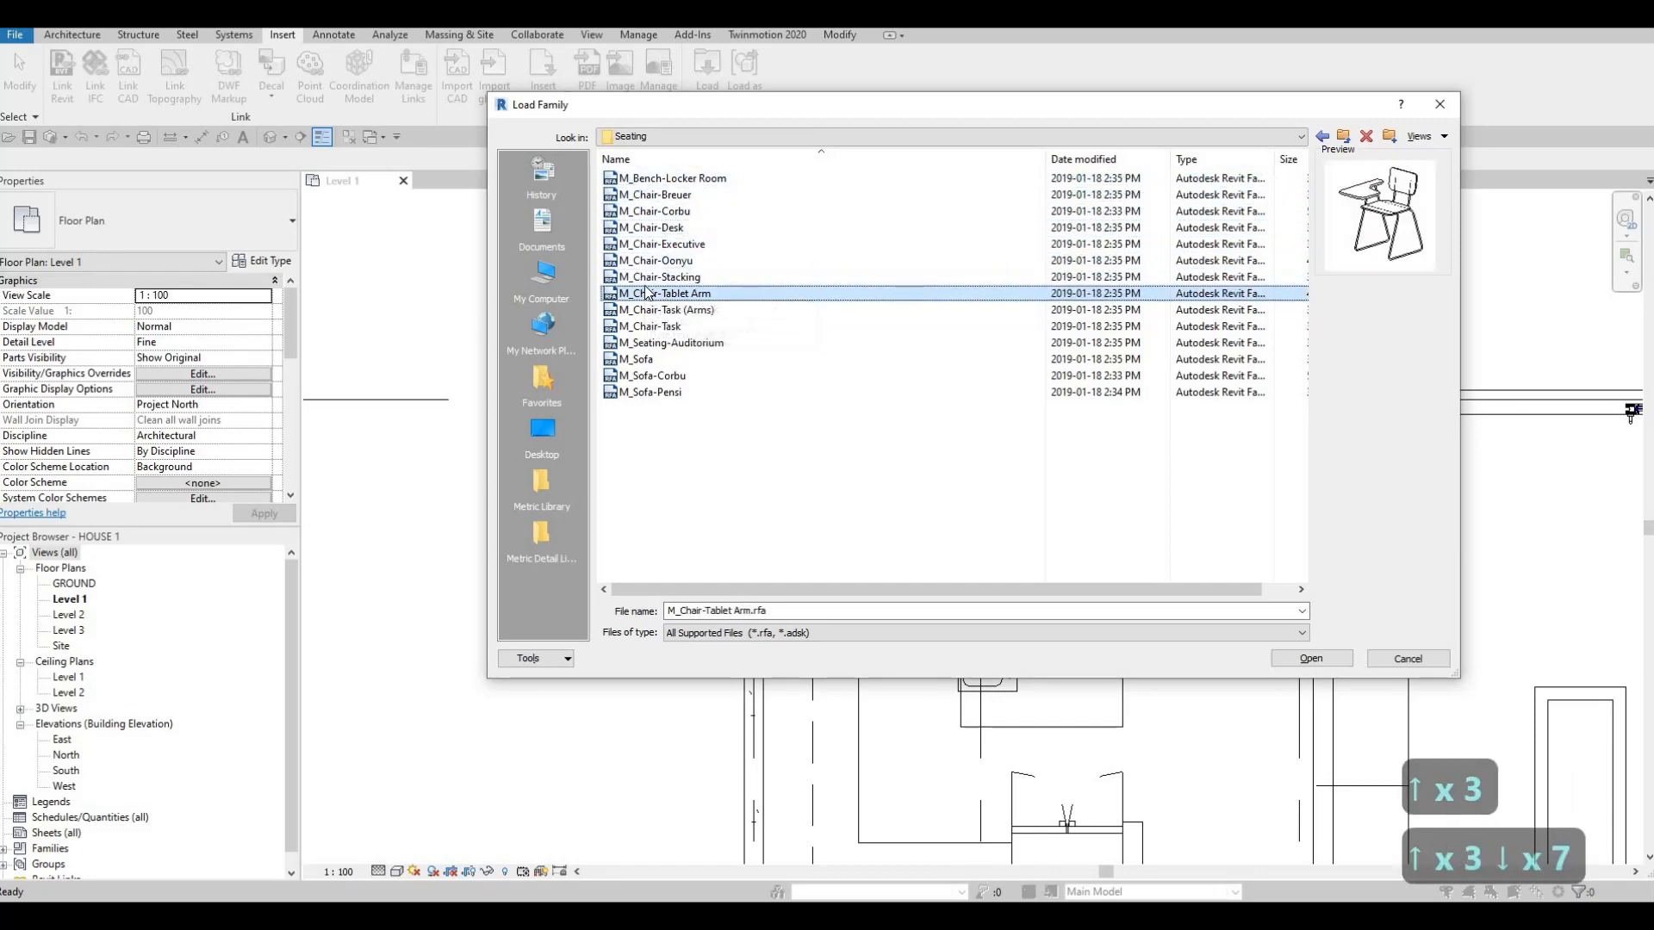
click(655, 277)
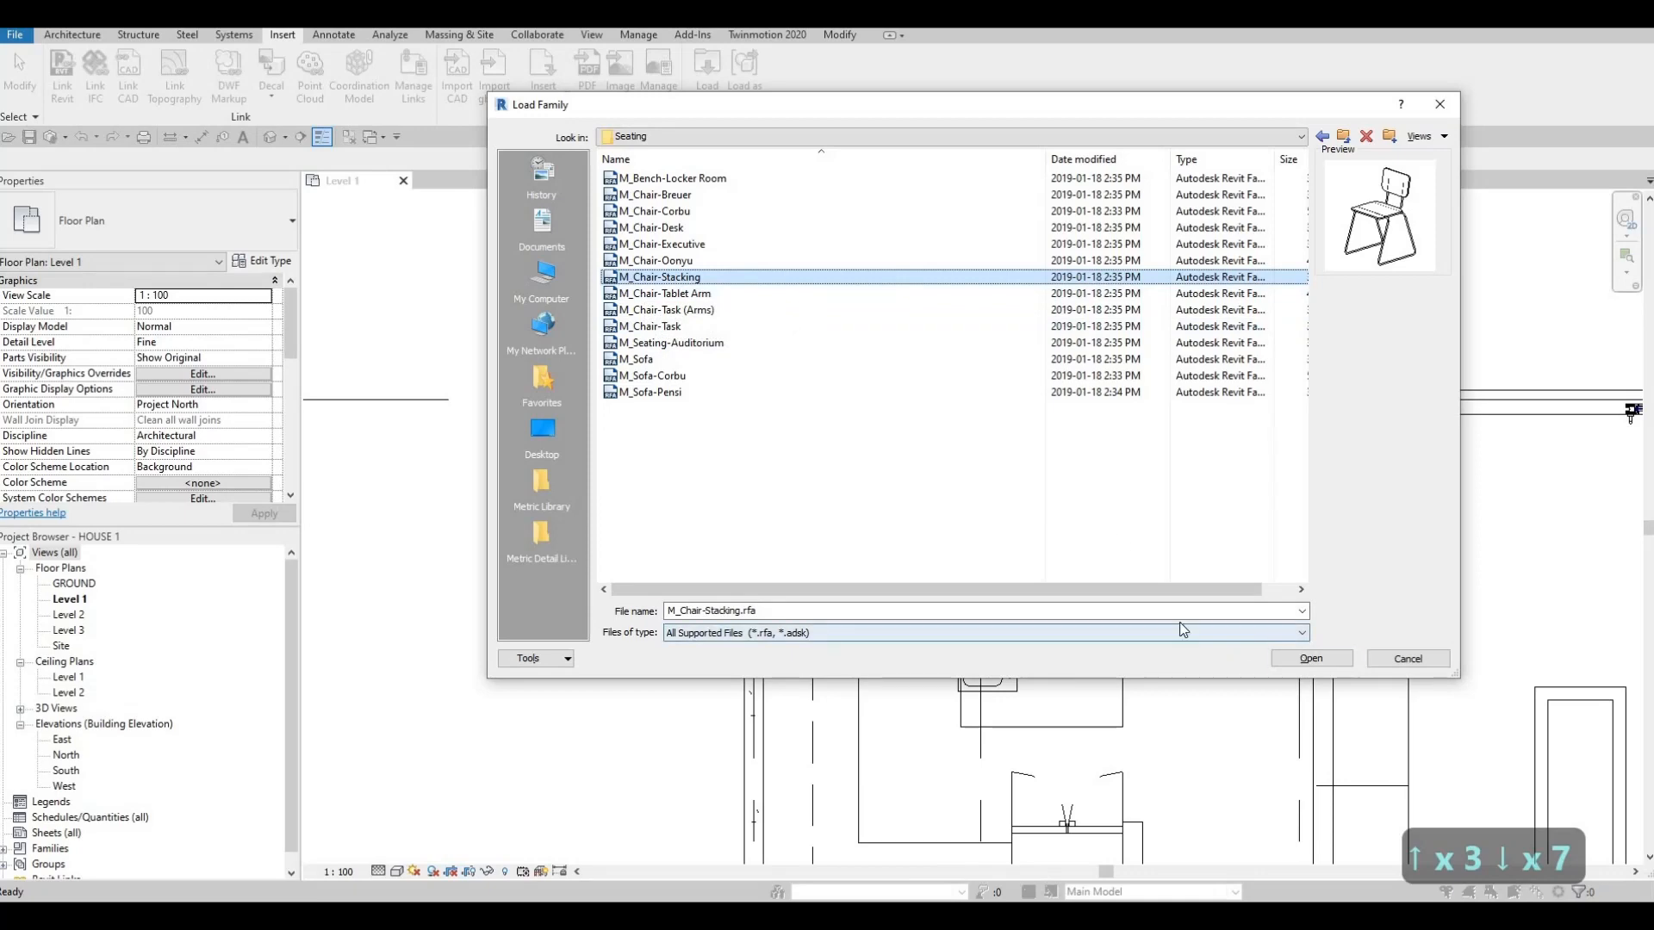
click(1311, 658)
- Place three M_Chair-Stacking chairs in a row along the island's living-room edge
key(c)
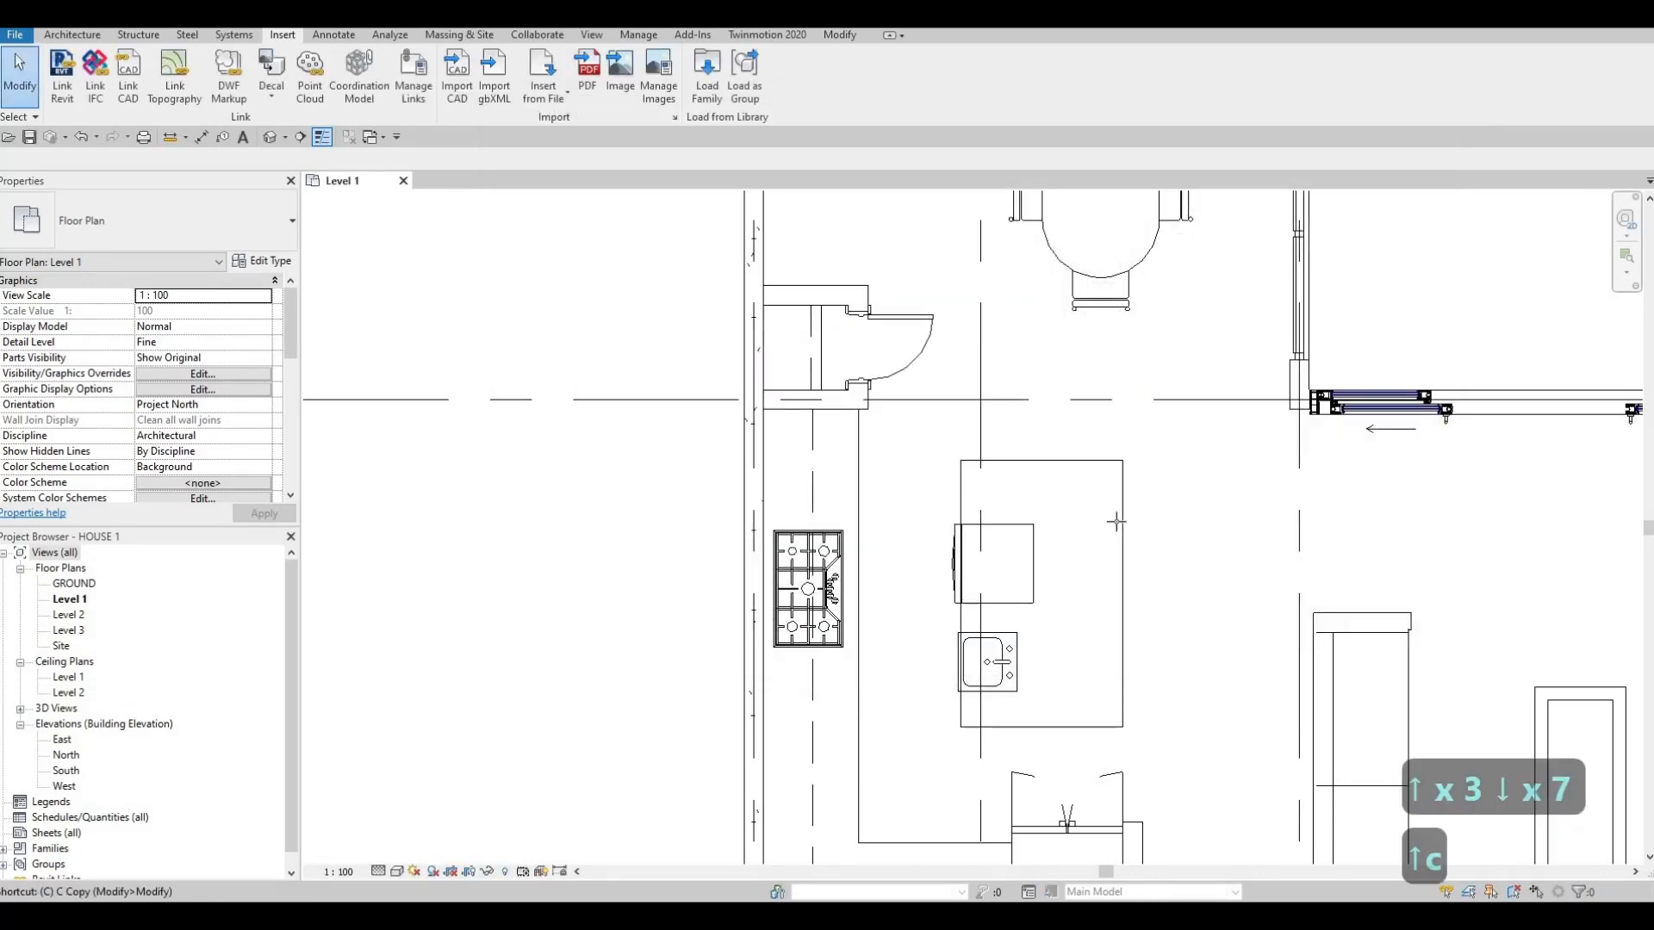
key(m)
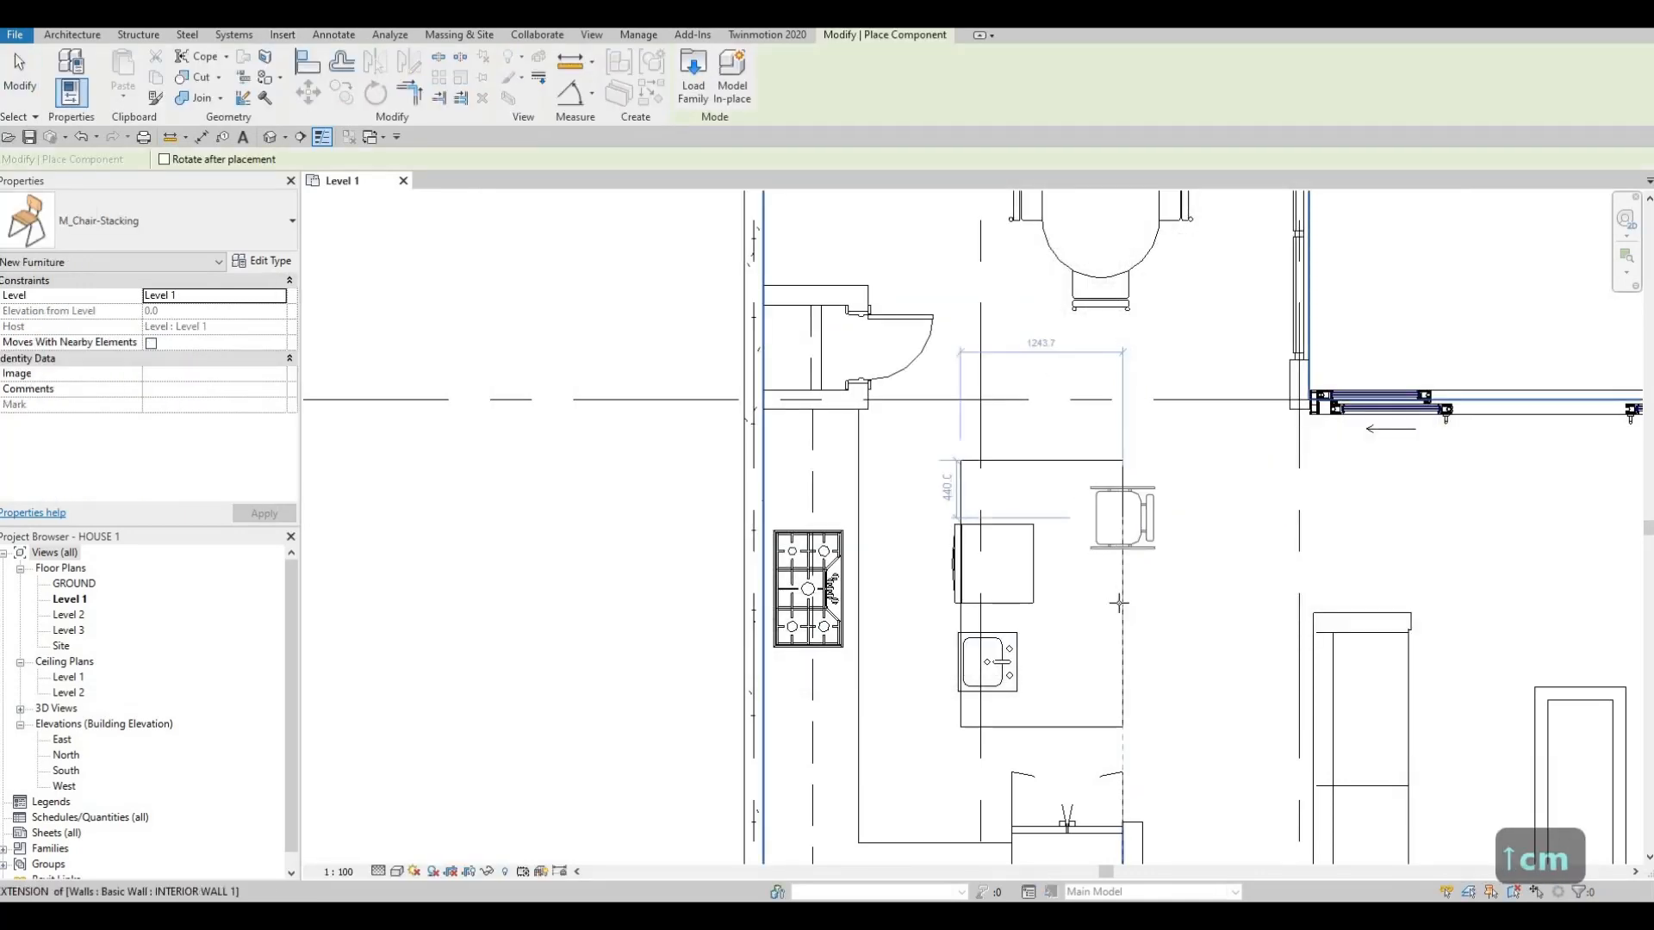
click(1119, 603)
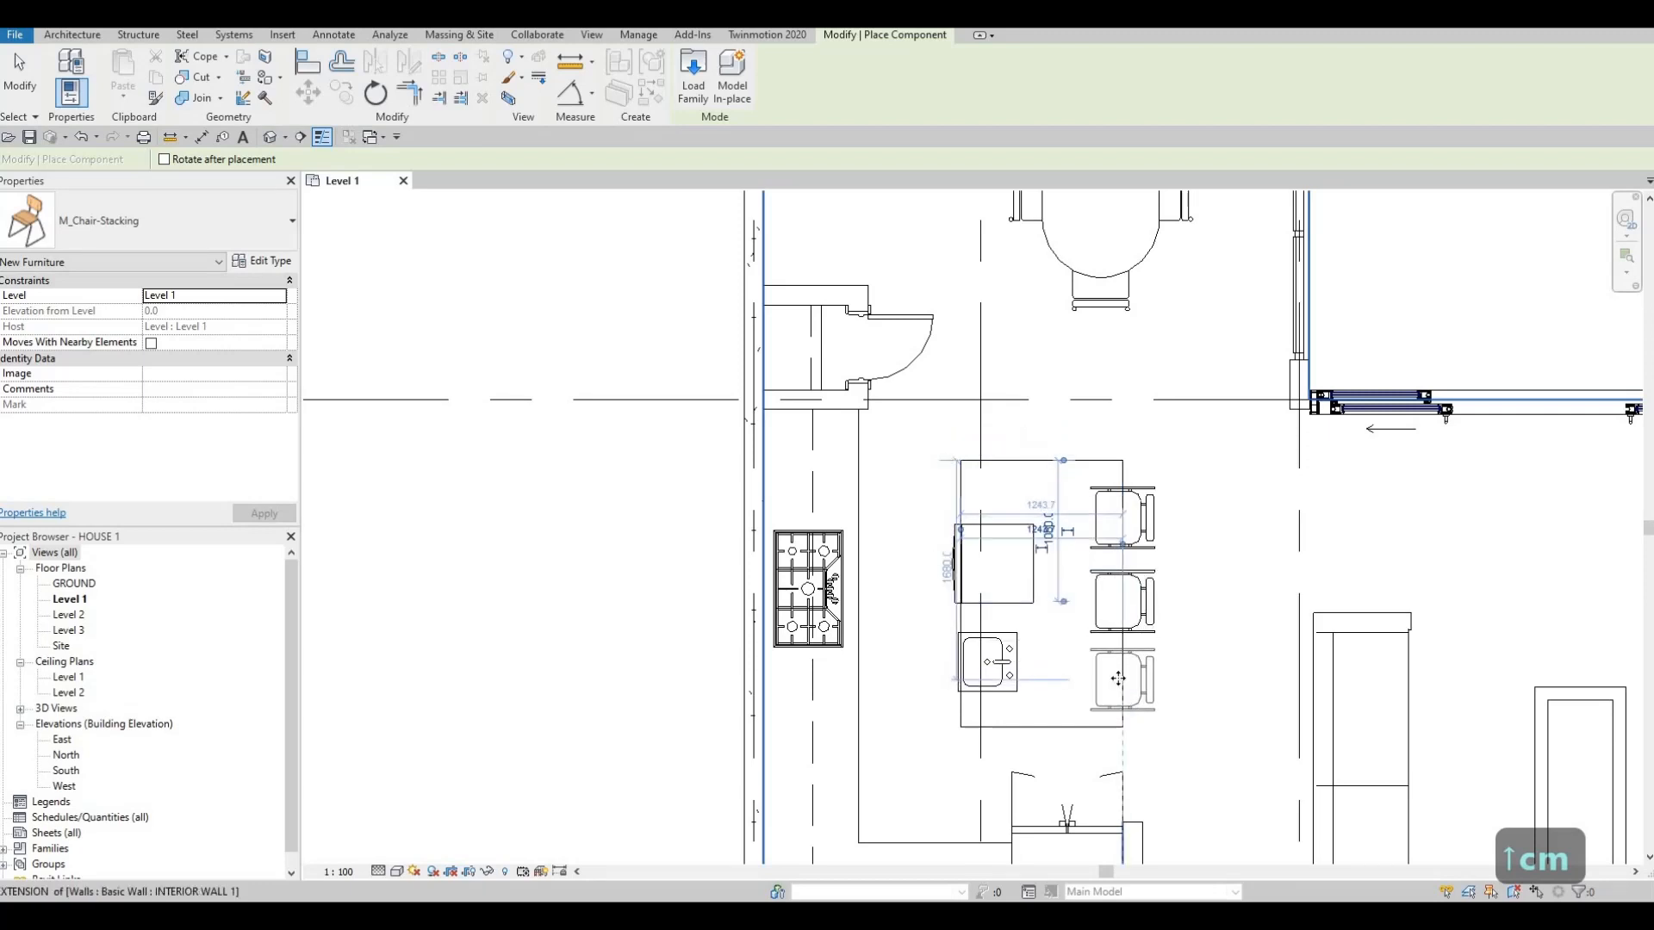
click(1118, 679)
key(Escape)
key(Escape)
key(Escape)
- Examine the furnished Level 1 plan from the kitchen and garage areas up to the open area between grids A and B
scroll(1123, 508, down, 2)
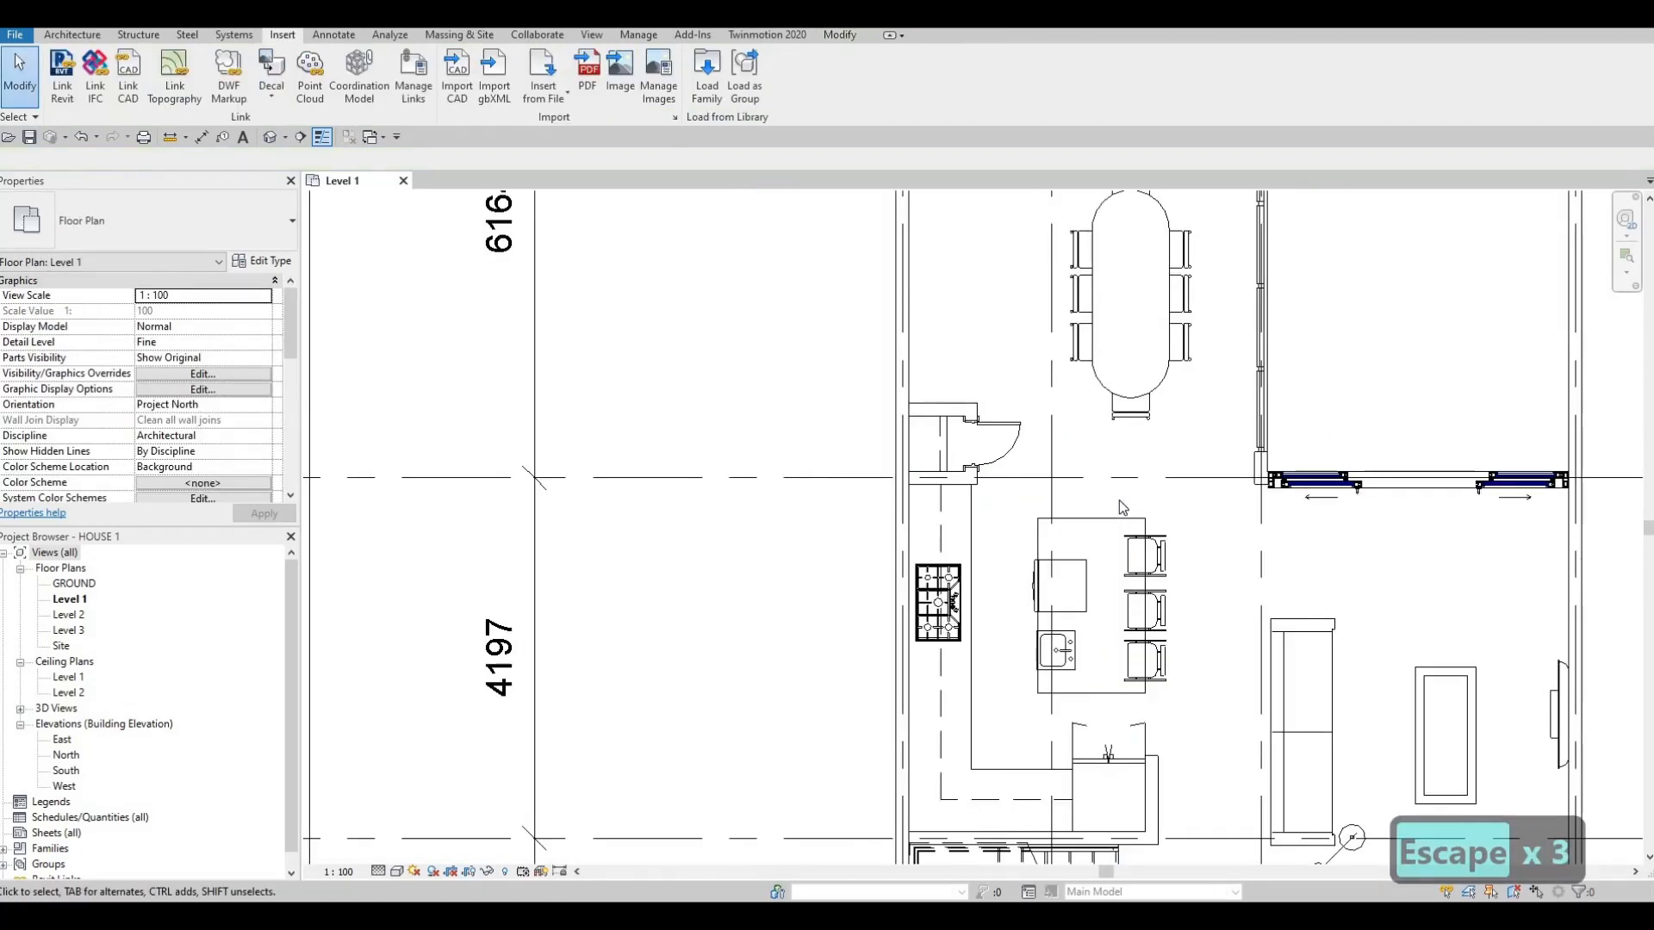
middle_drag(1120, 501, 1045, 392)
middle_drag(1057, 529, 1059, 574)
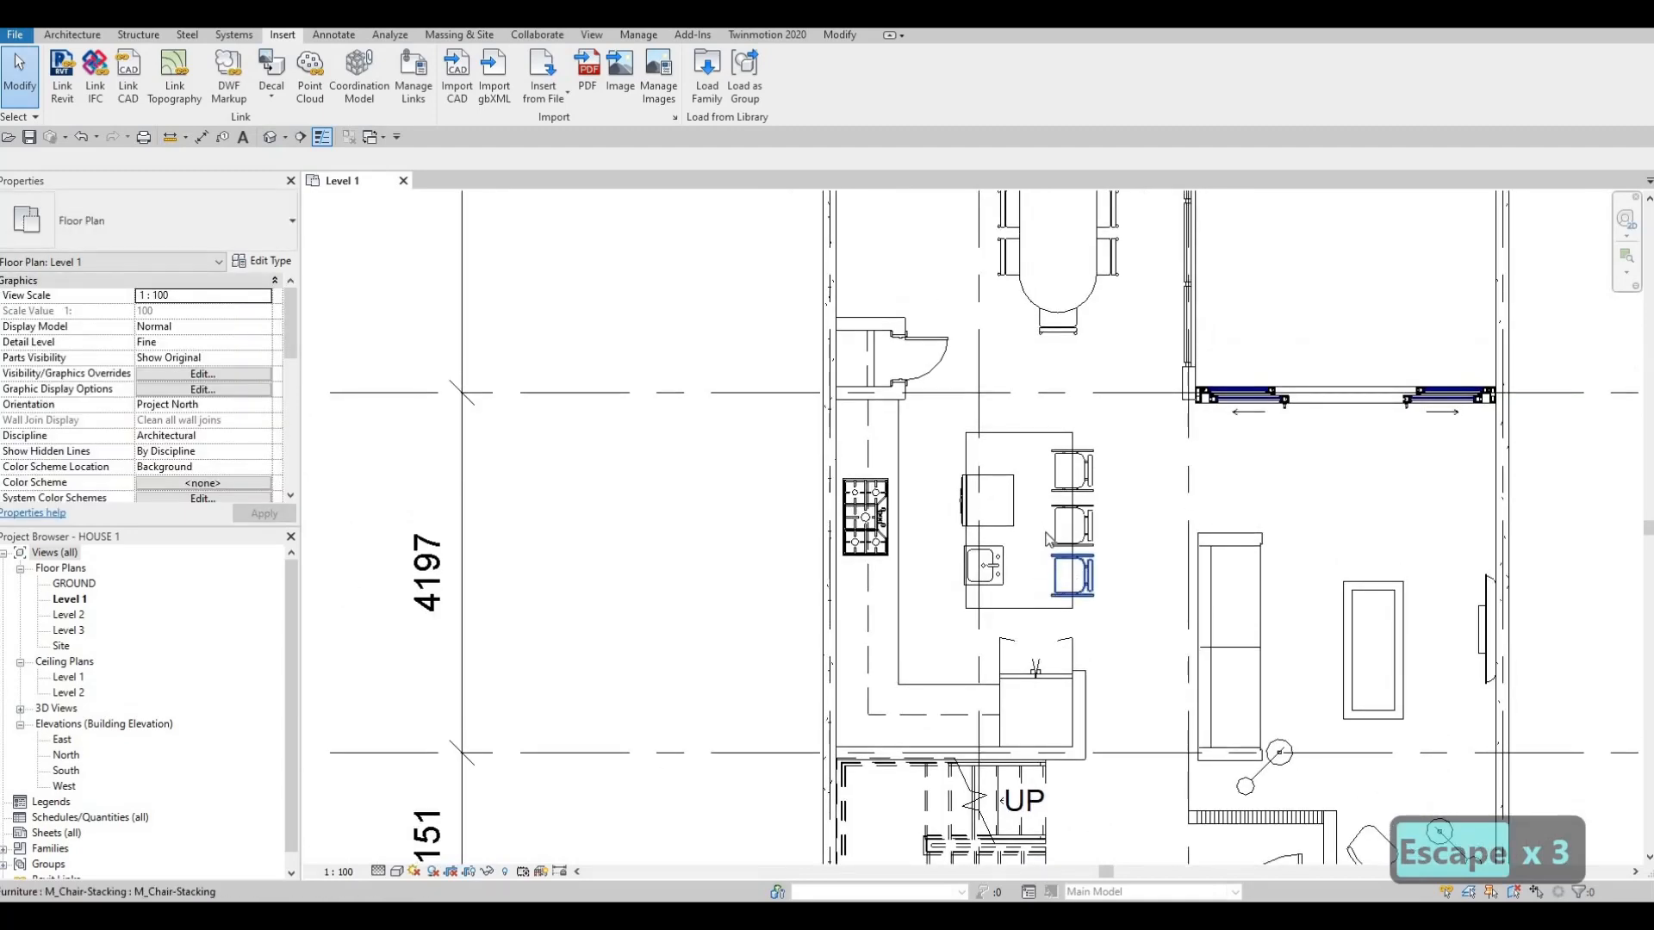
scroll(1048, 539, down, 3)
scroll(982, 629, up, 4)
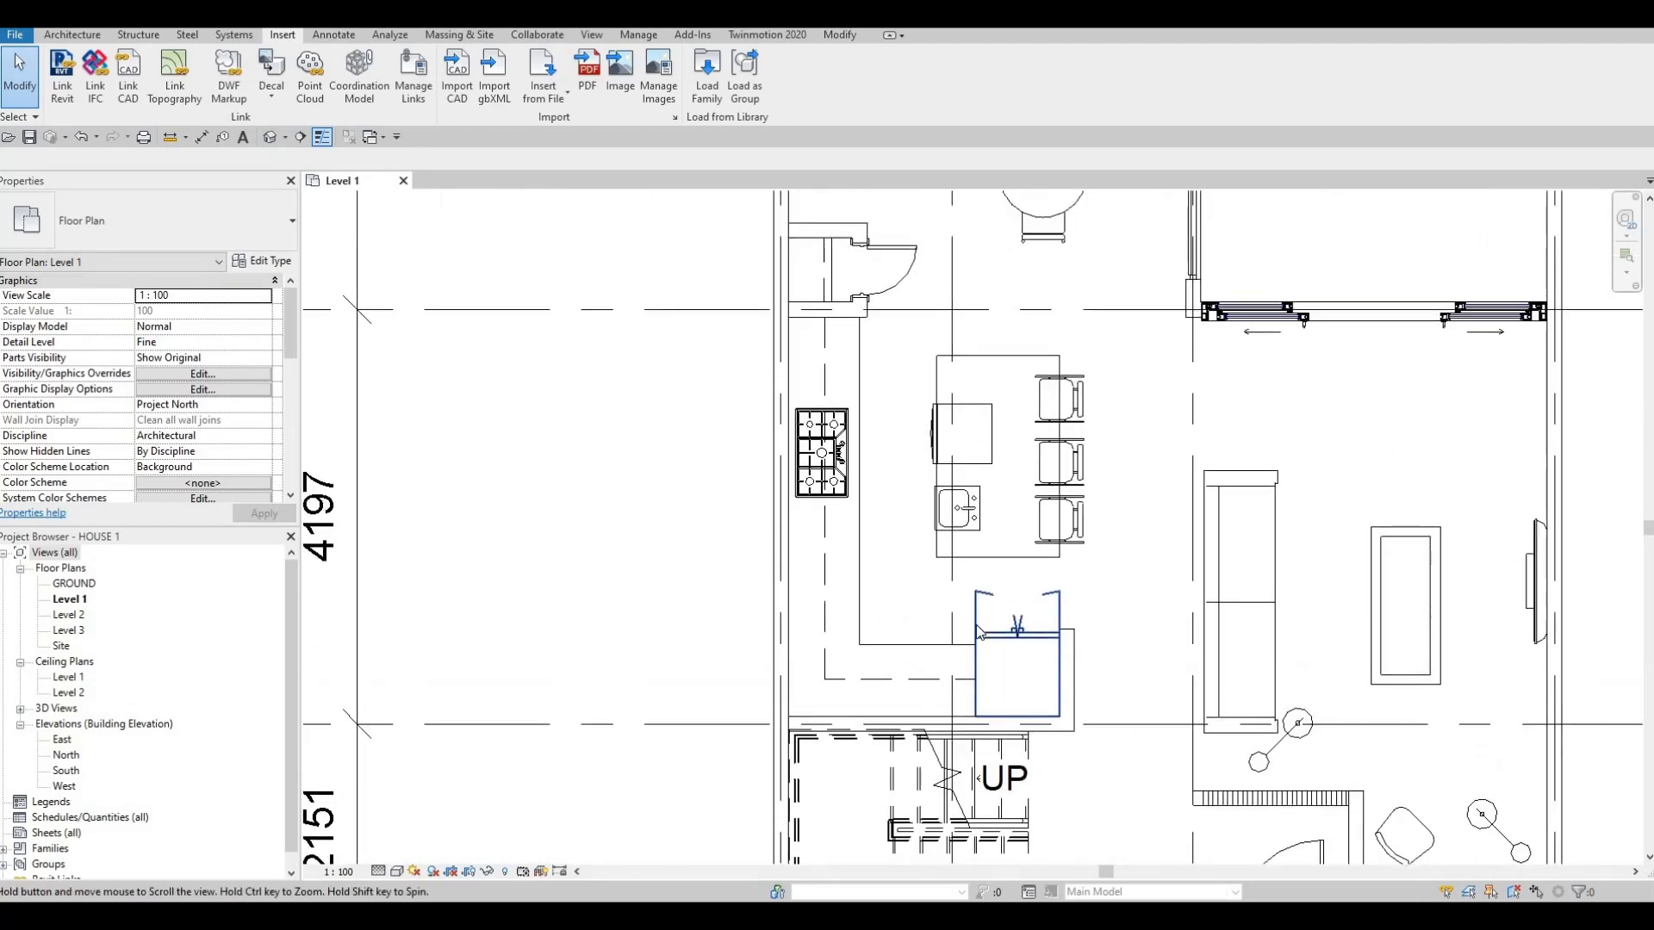
scroll(980, 634, down, 2)
scroll(1008, 659, down, 2)
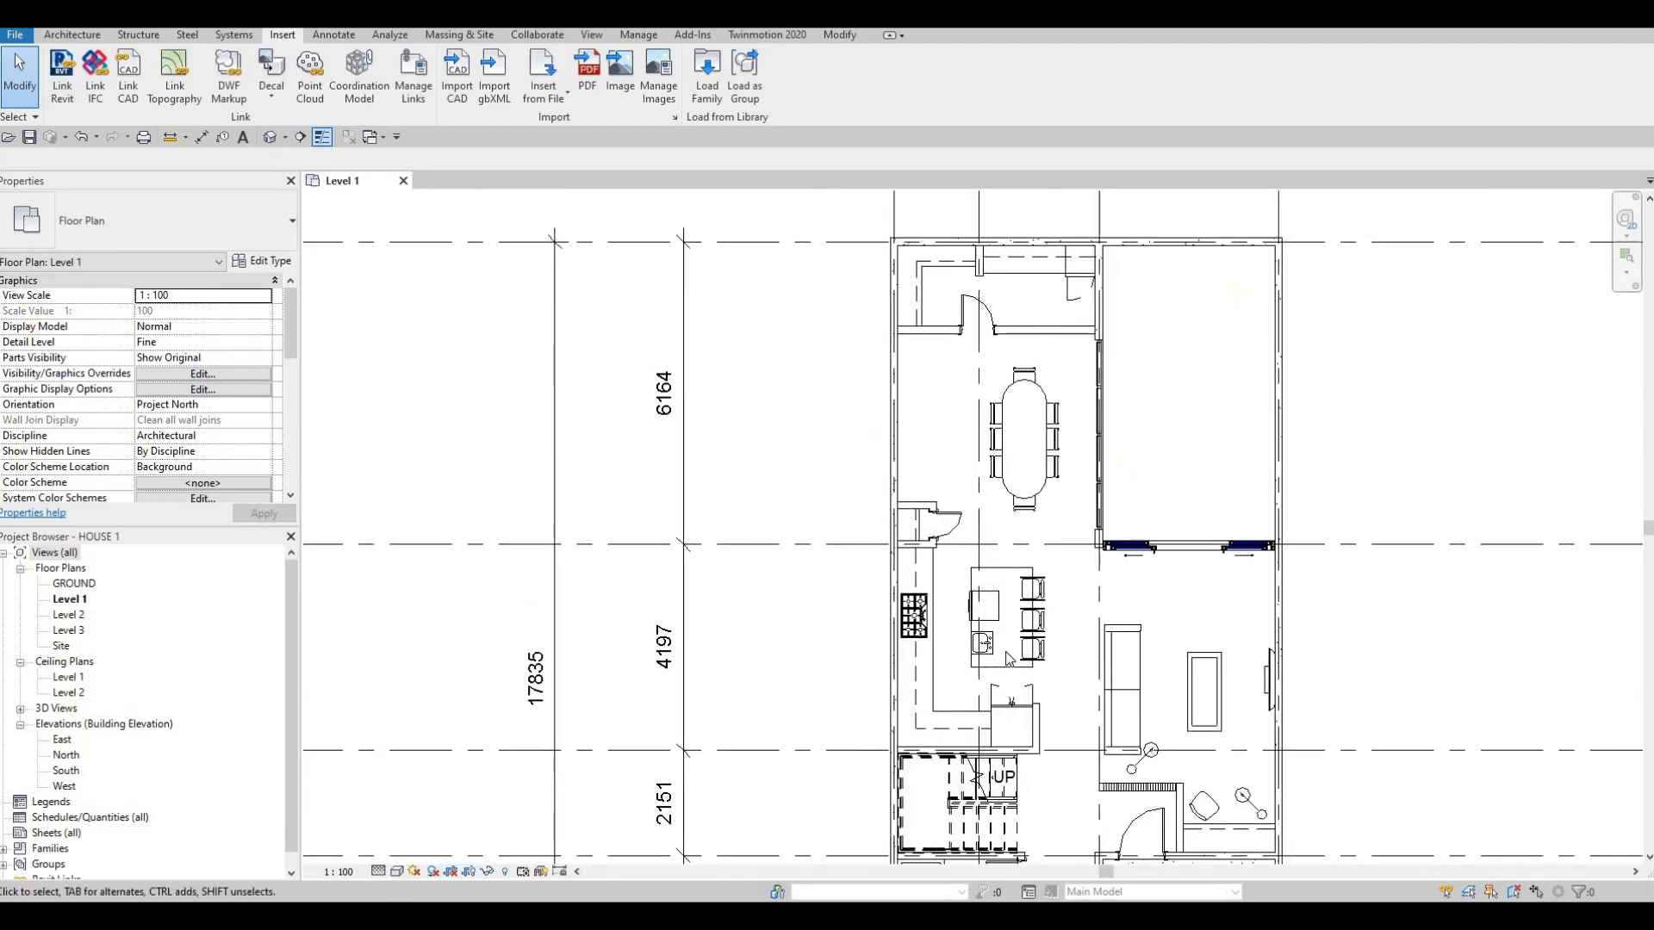
middle_drag(877, 481, 752, 496)
scroll(945, 495, down, 1)
middle_drag(938, 649, 871, 495)
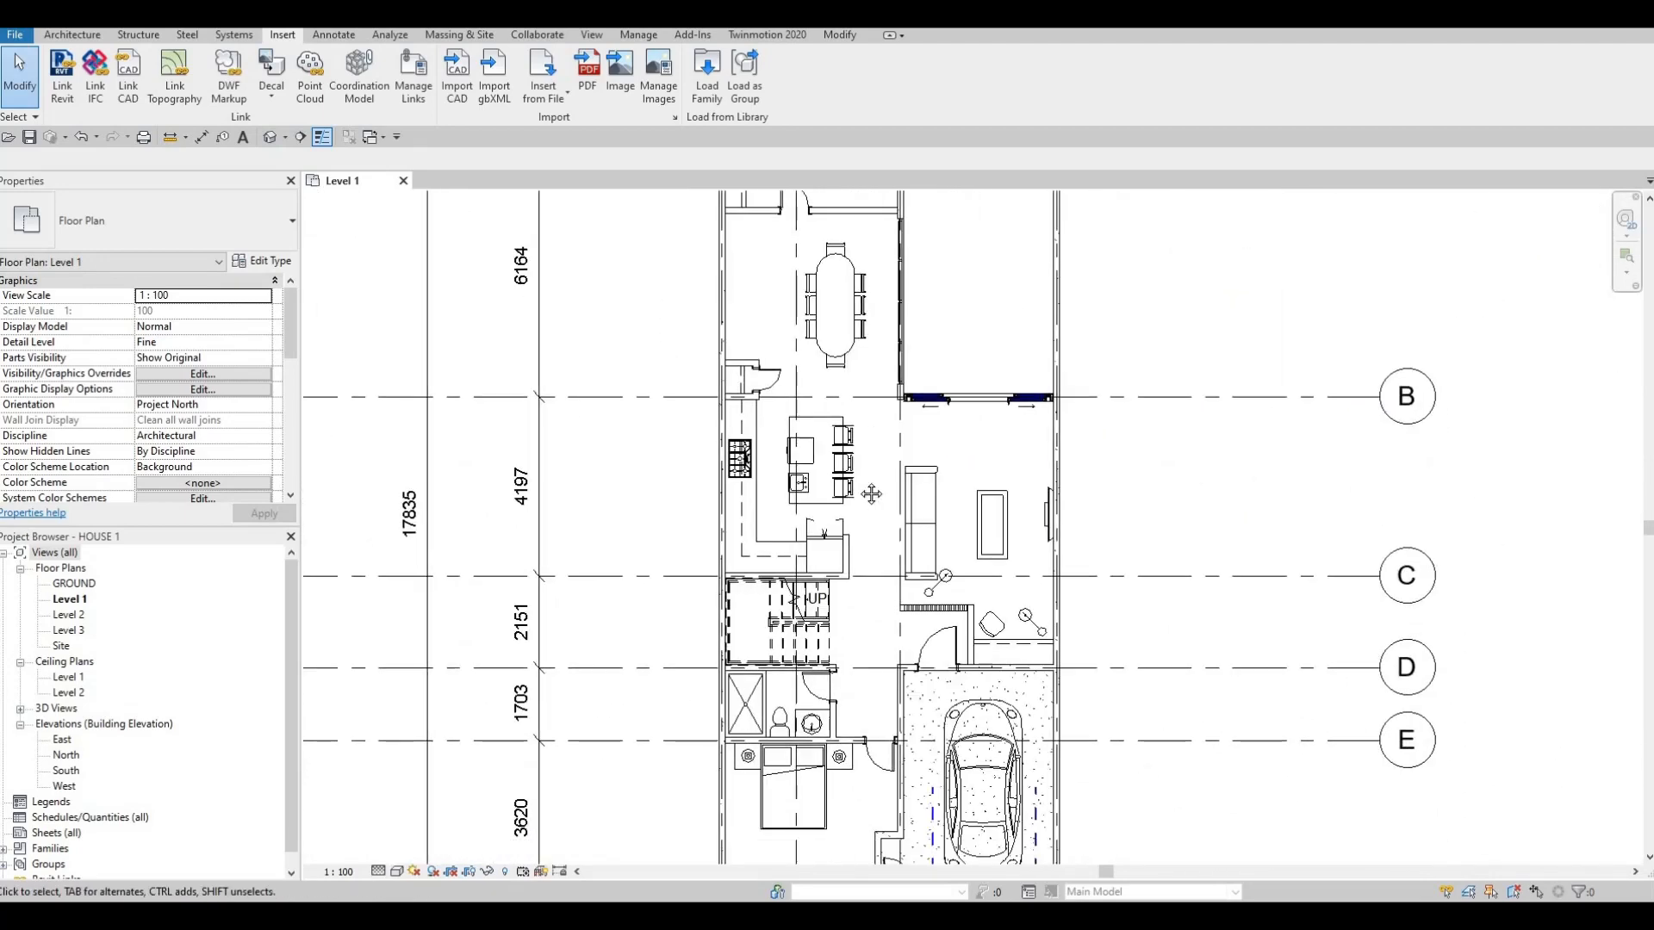
middle_drag(929, 595, 916, 432)
mouse_move(865, 686)
middle_down()
mouse_move(882, 601)
mouse_move(823, 620)
mouse_move(873, 683)
middle_up()
scroll(845, 607, up, 3)
scroll(900, 544, down, 1)
middle_drag(900, 545, 893, 772)
middle_drag(950, 582, 953, 693)
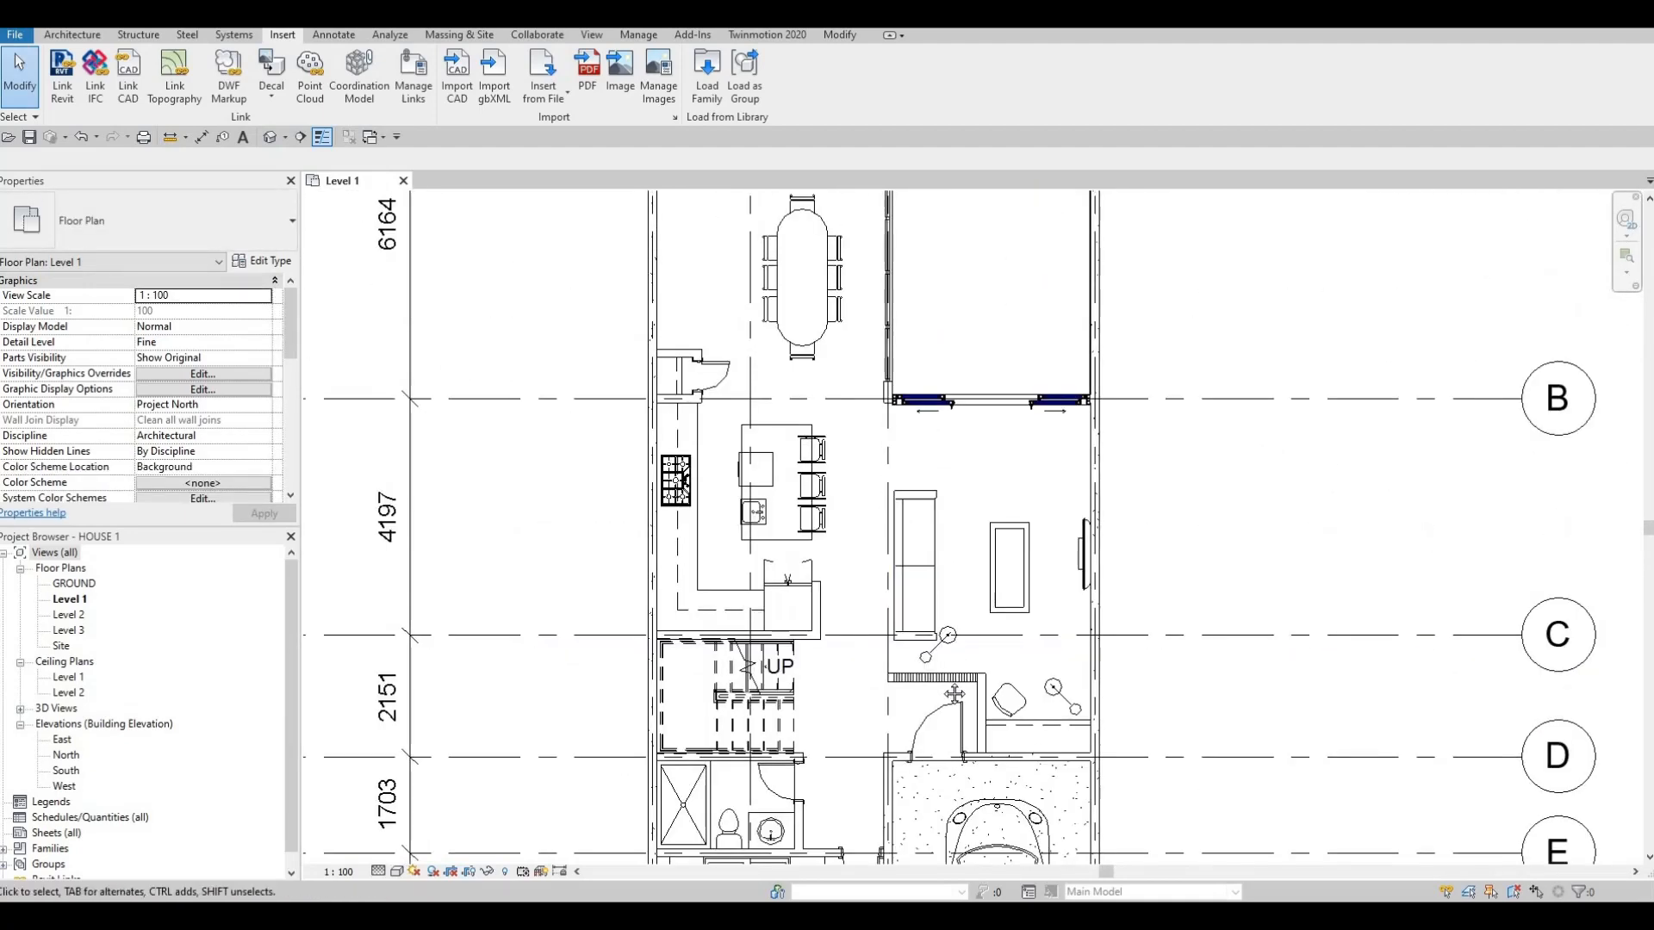
scroll(953, 692, down, 1)
middle_drag(1006, 194, 1000, 408)
scroll(959, 369, up, 1)
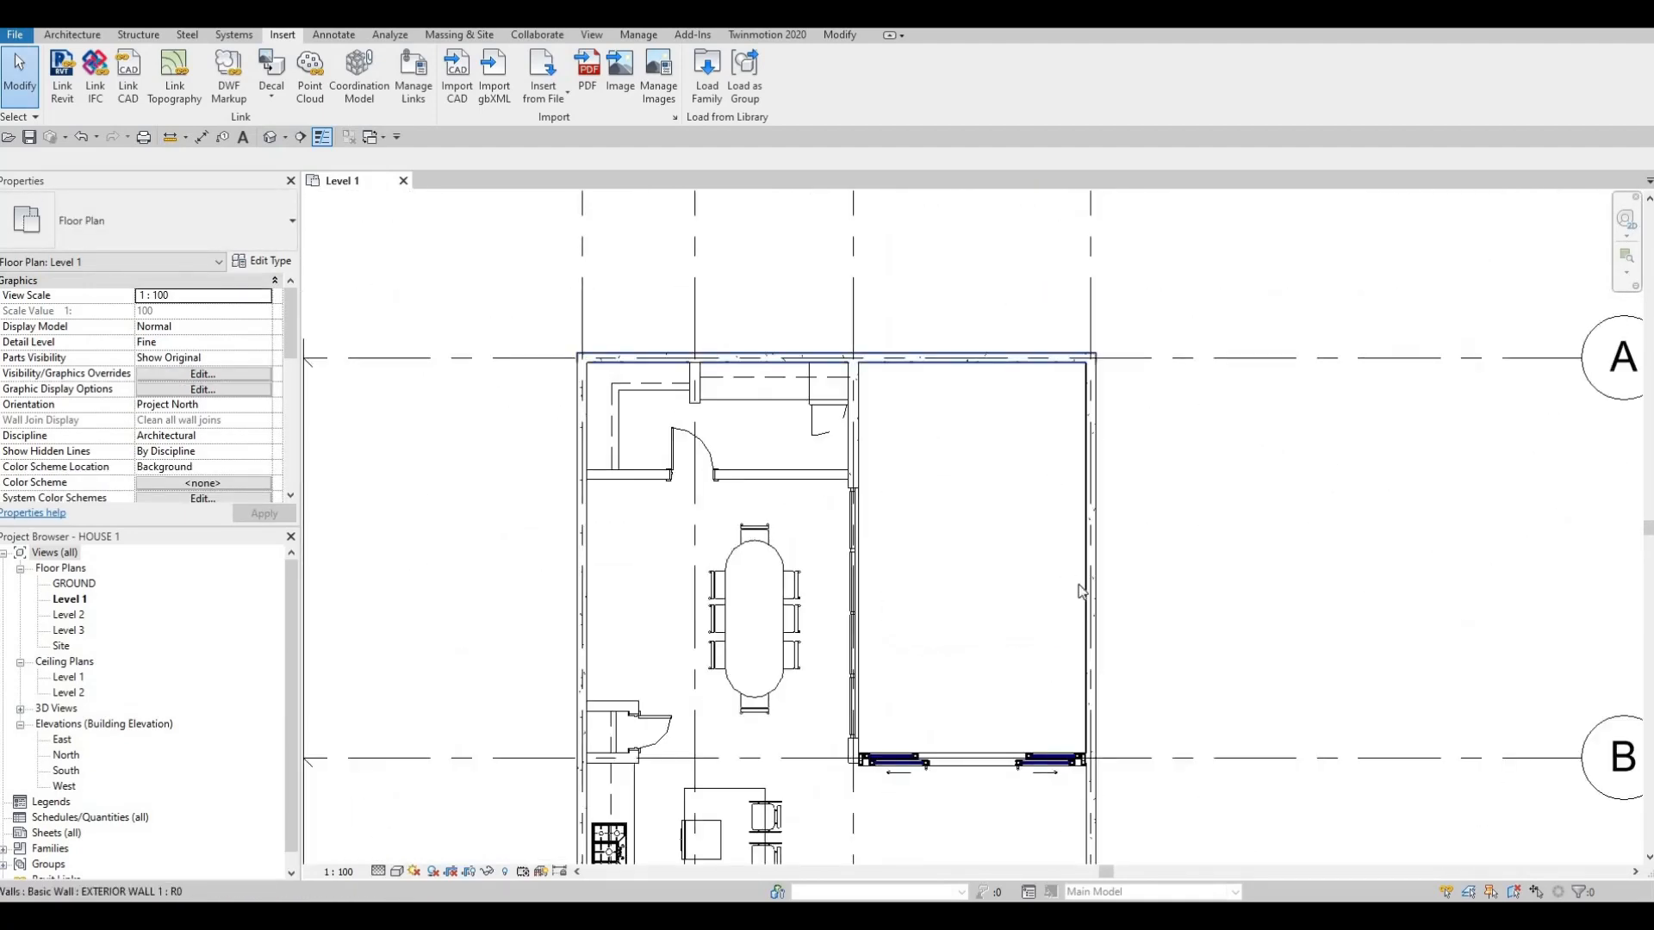
middle_drag(1053, 526, 993, 448)
middle_drag(1027, 297, 1026, 409)
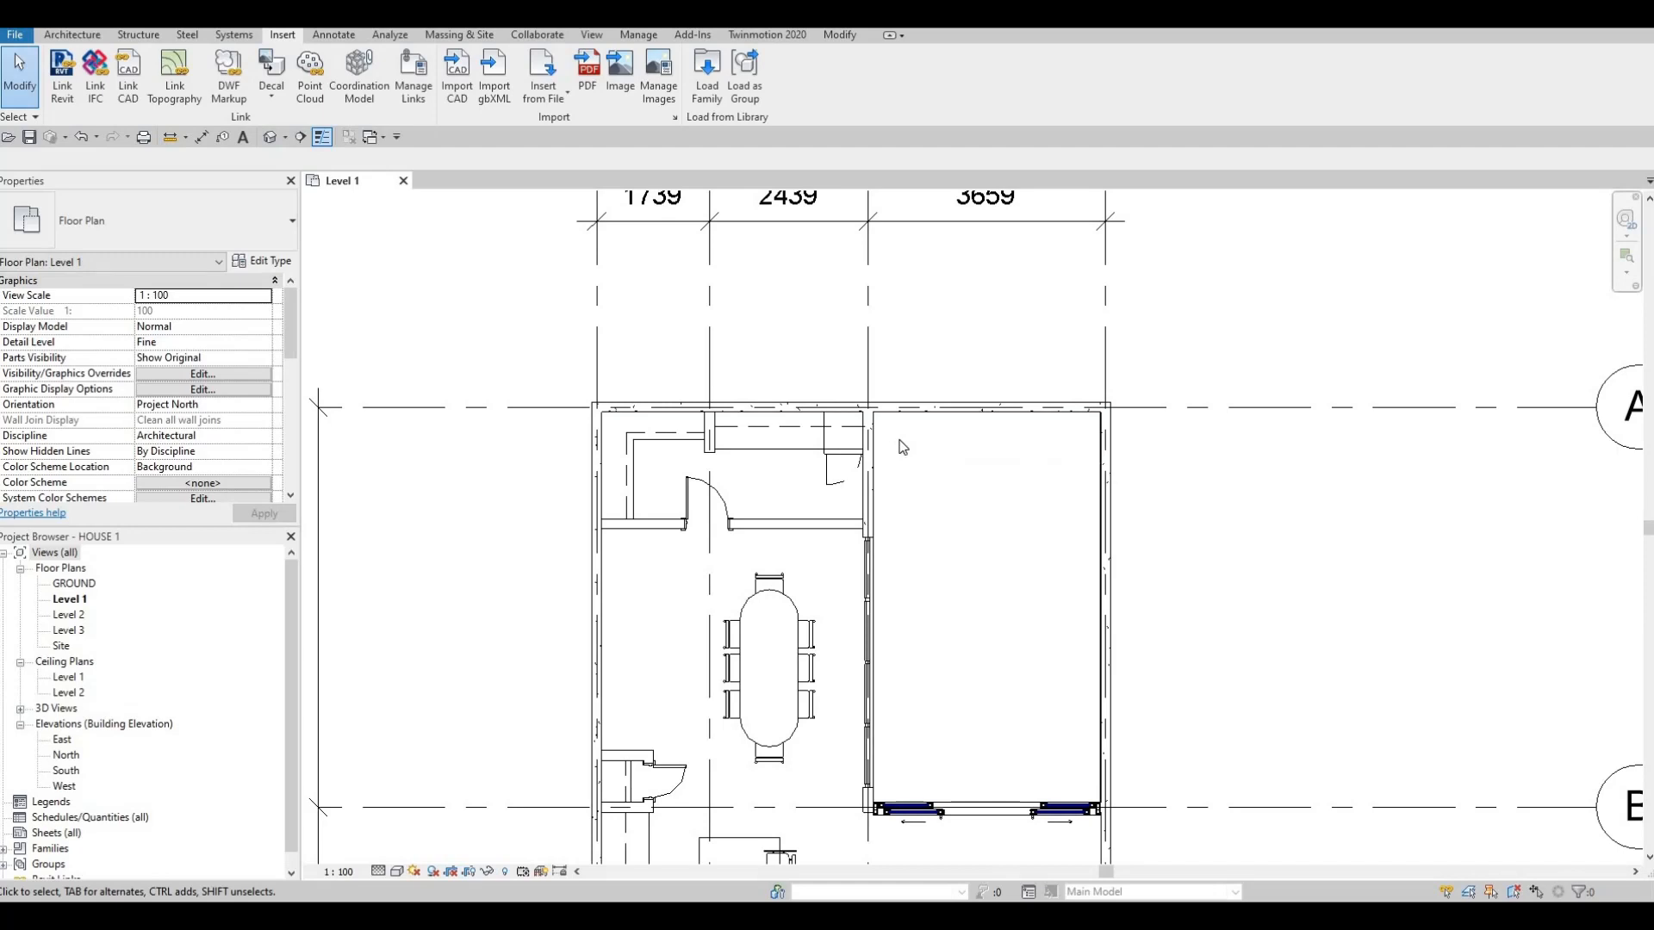
- Trim the exterior wall along grid A to a corner with the wall separating the dining side from the open area
key(t)
key(r)
click(862, 409)
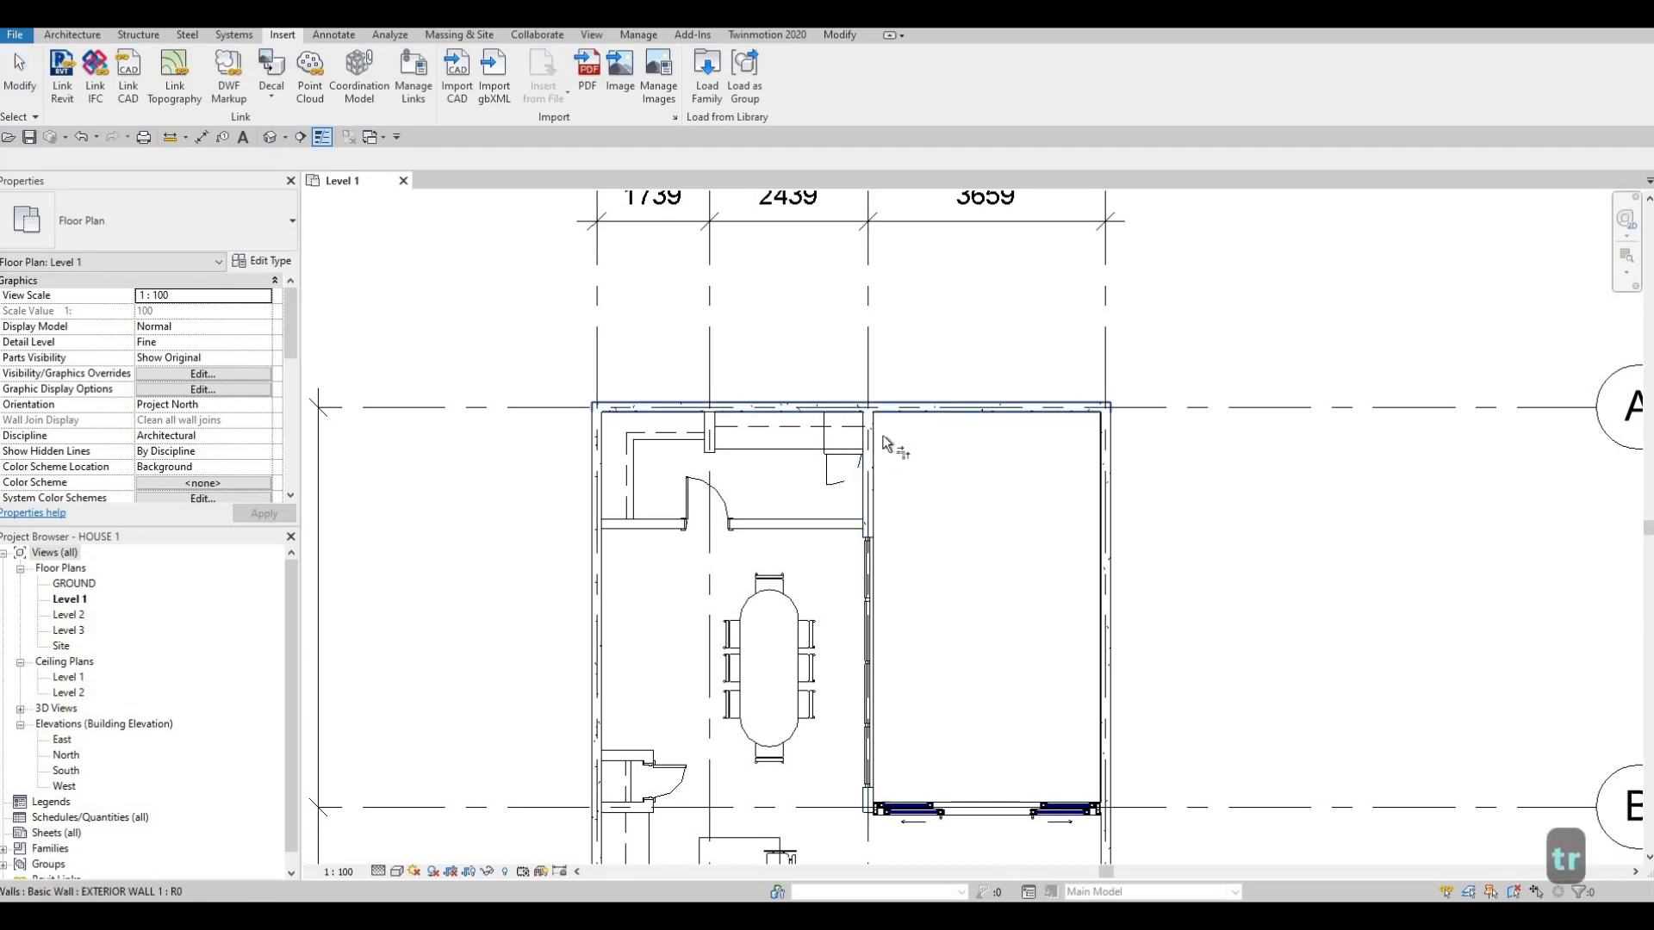
click(870, 443)
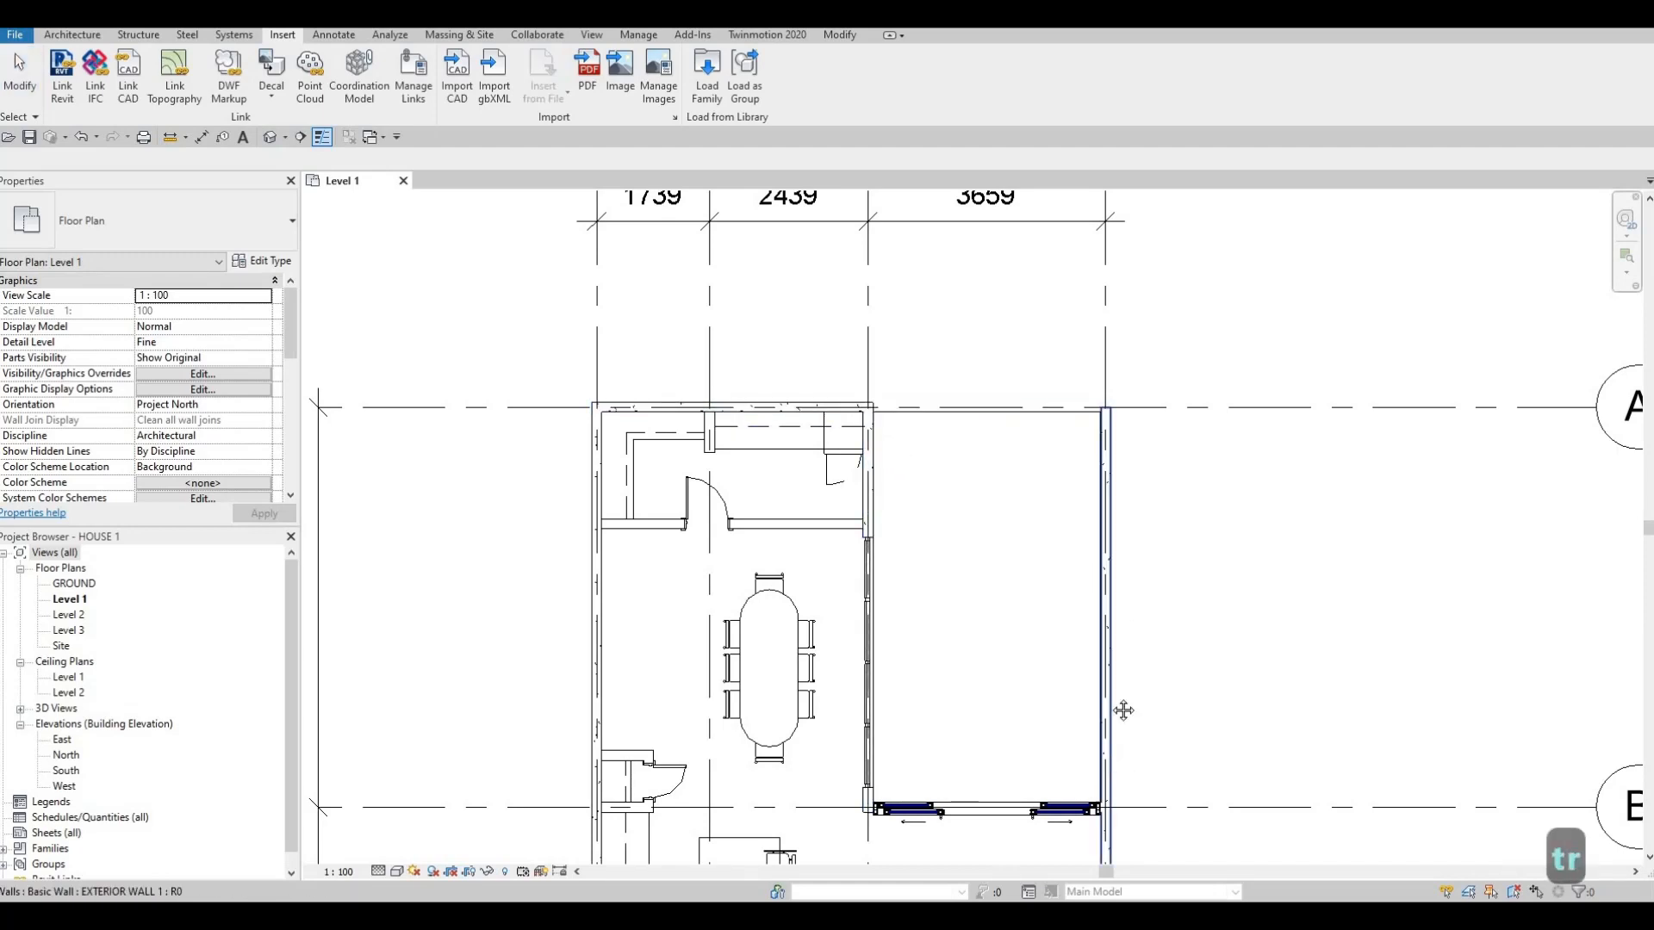
scroll(1111, 560, up, 3)
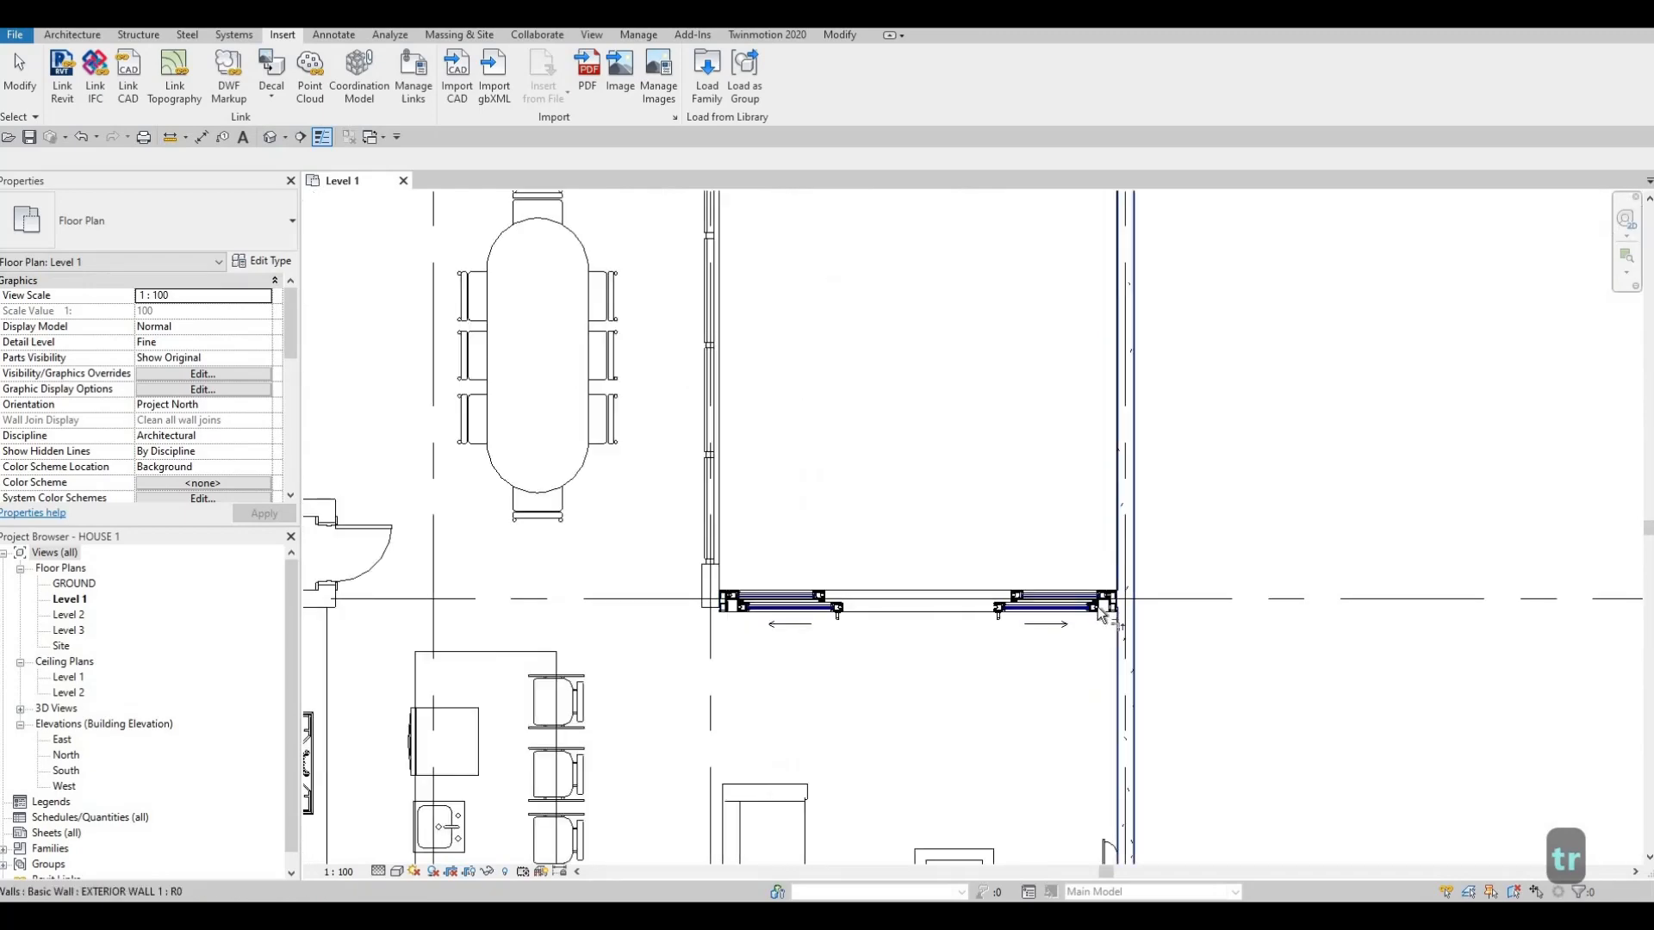
click(1108, 593)
key(Escape)
key(Escape)
- Shorten the exterior wall on the open area's outer side by moving its end from grid A to grid B
scroll(1124, 521, down, 2)
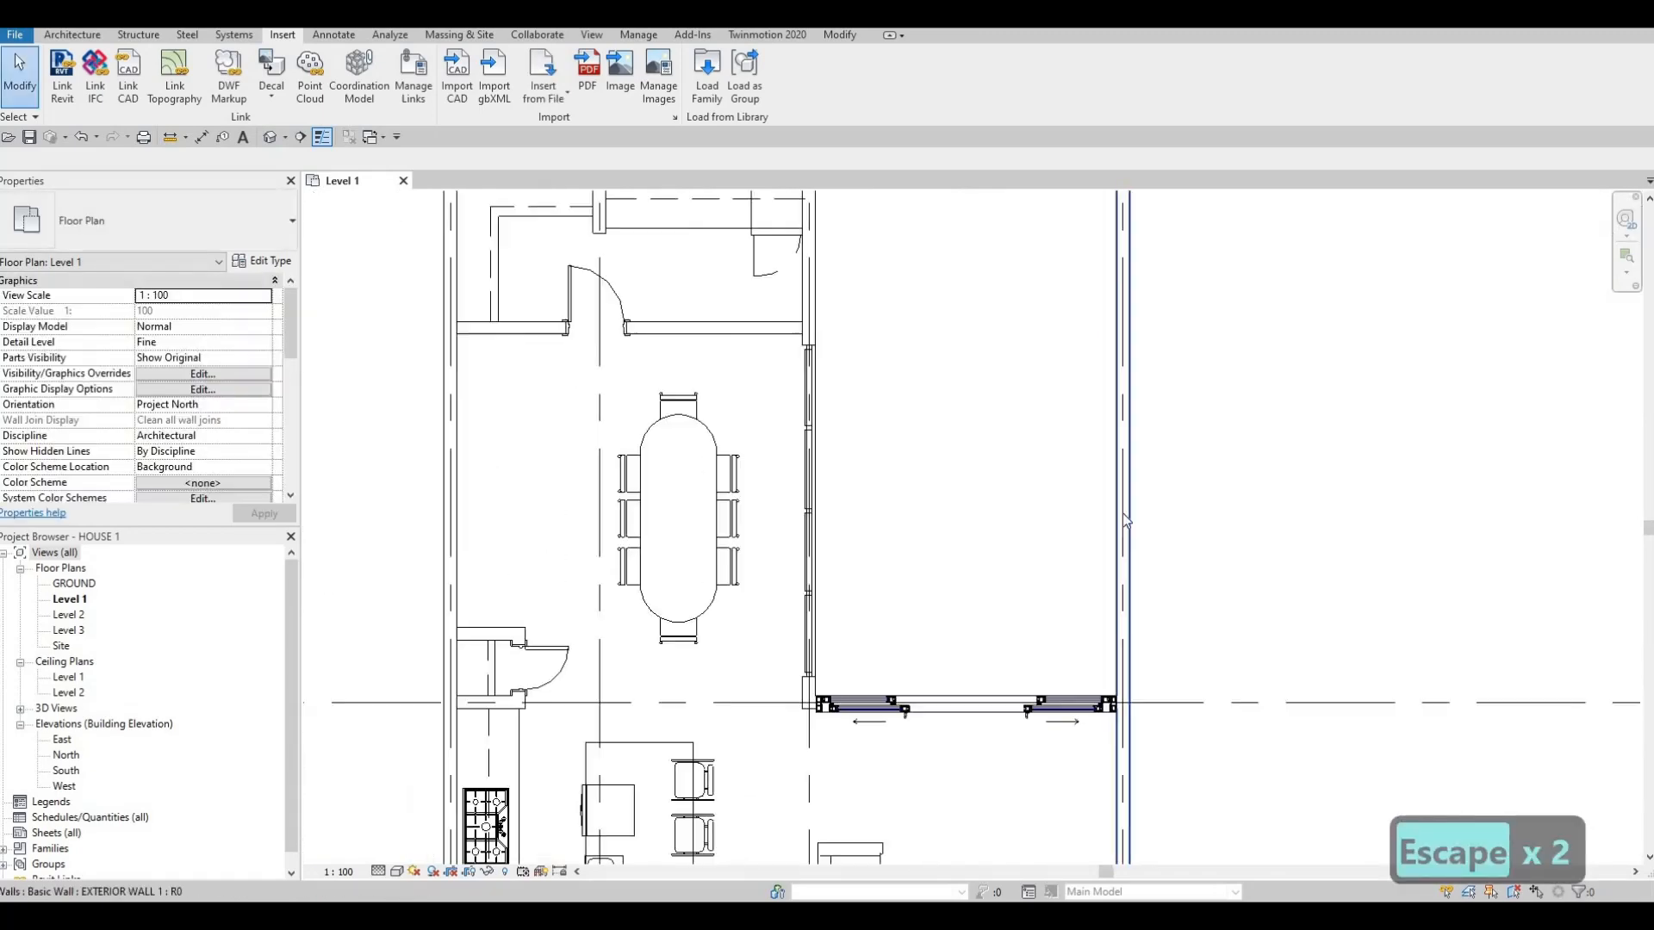
scroll(1120, 491, down, 2)
click(1121, 334)
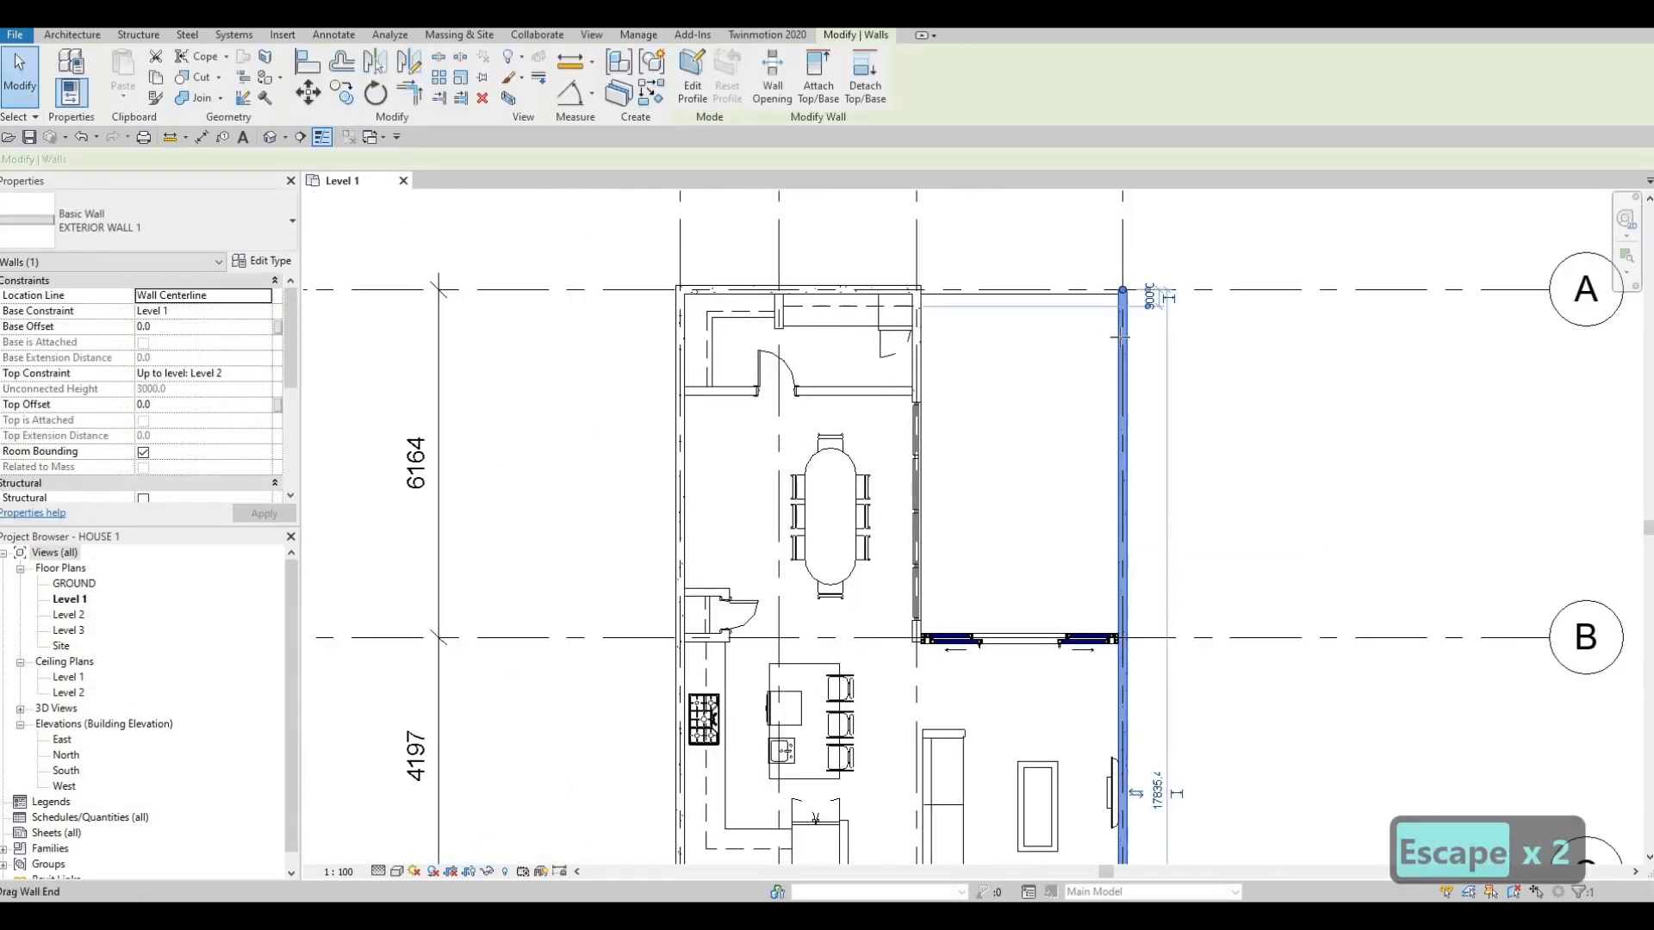
drag(1120, 616, 1120, 642)
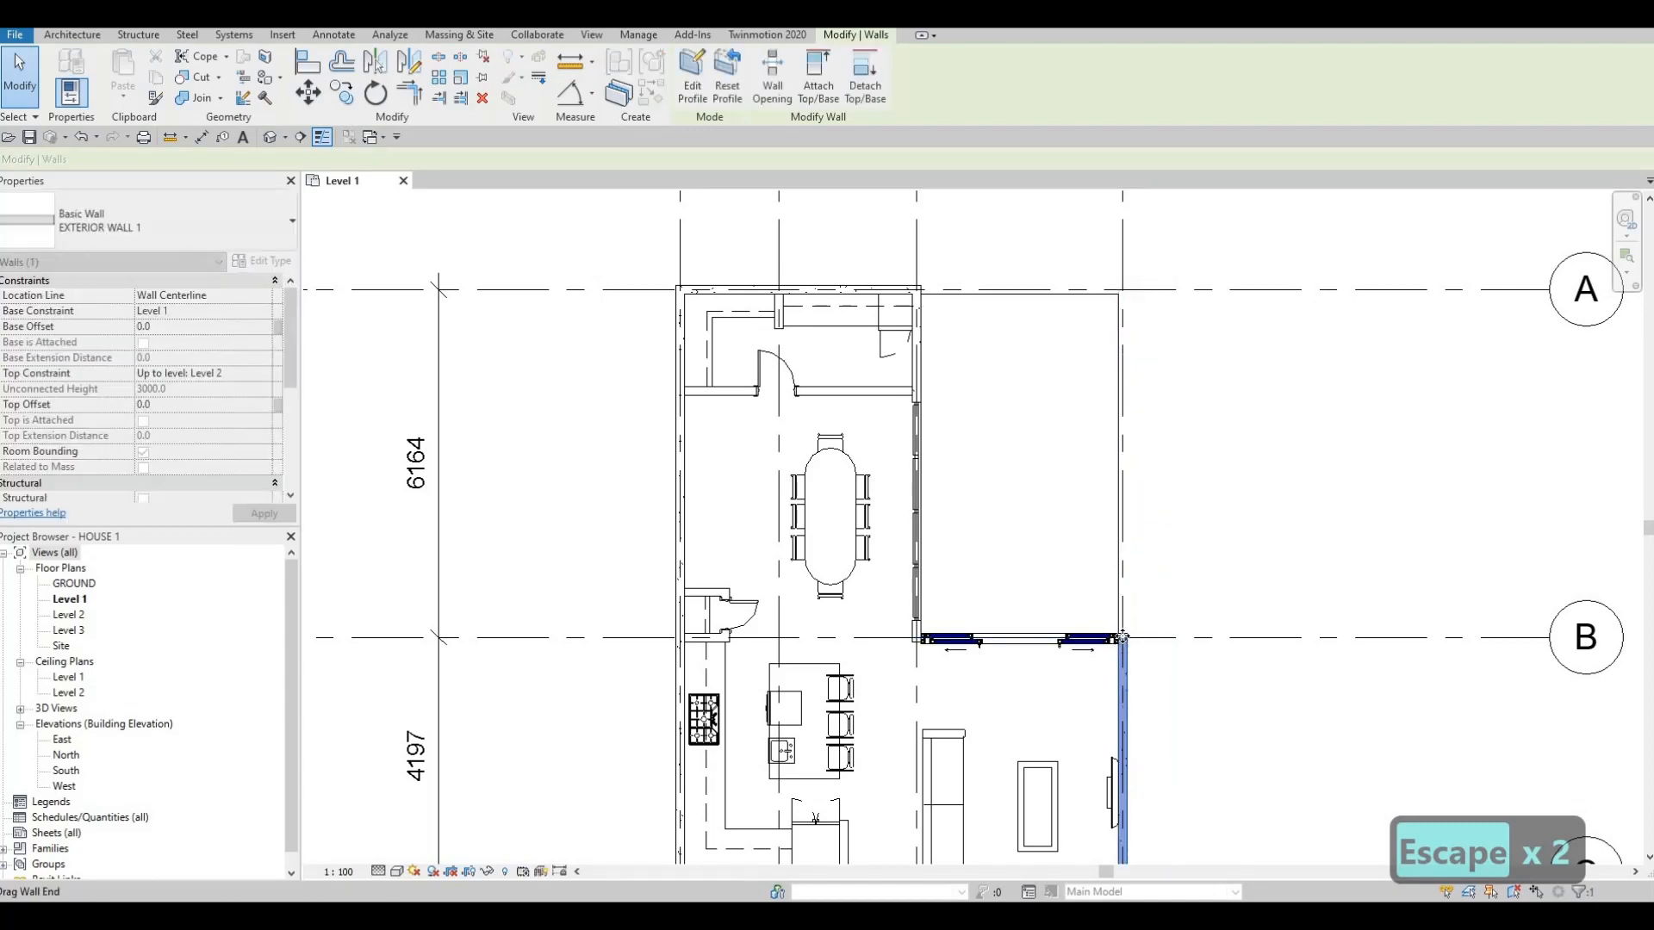
- Start a new wall similar to the exterior wall on grid A and duplicate its type as EXTERIOR WALL 2
scroll(1120, 642, up, 4)
scroll(1129, 632, up, 3)
scroll(1136, 611, down, 7)
key(Escape)
key(Escape)
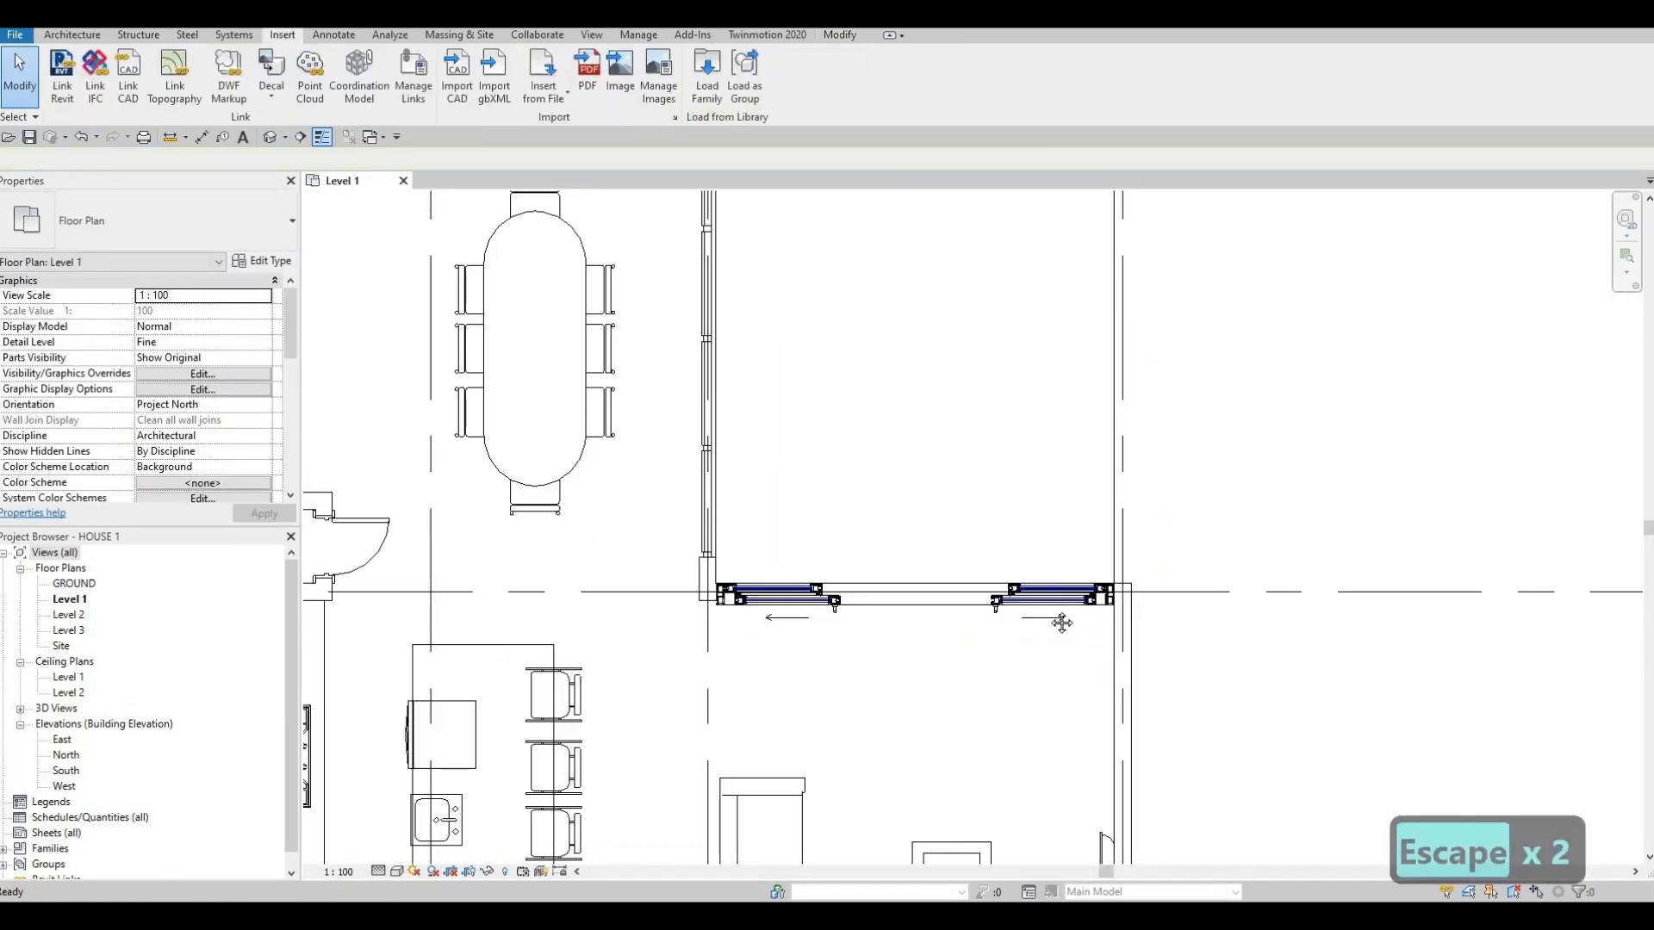
middle_drag(1061, 623, 1084, 687)
scroll(1085, 688, down, 2)
middle_drag(834, 263, 891, 382)
scroll(891, 382, down, 2)
click(723, 285)
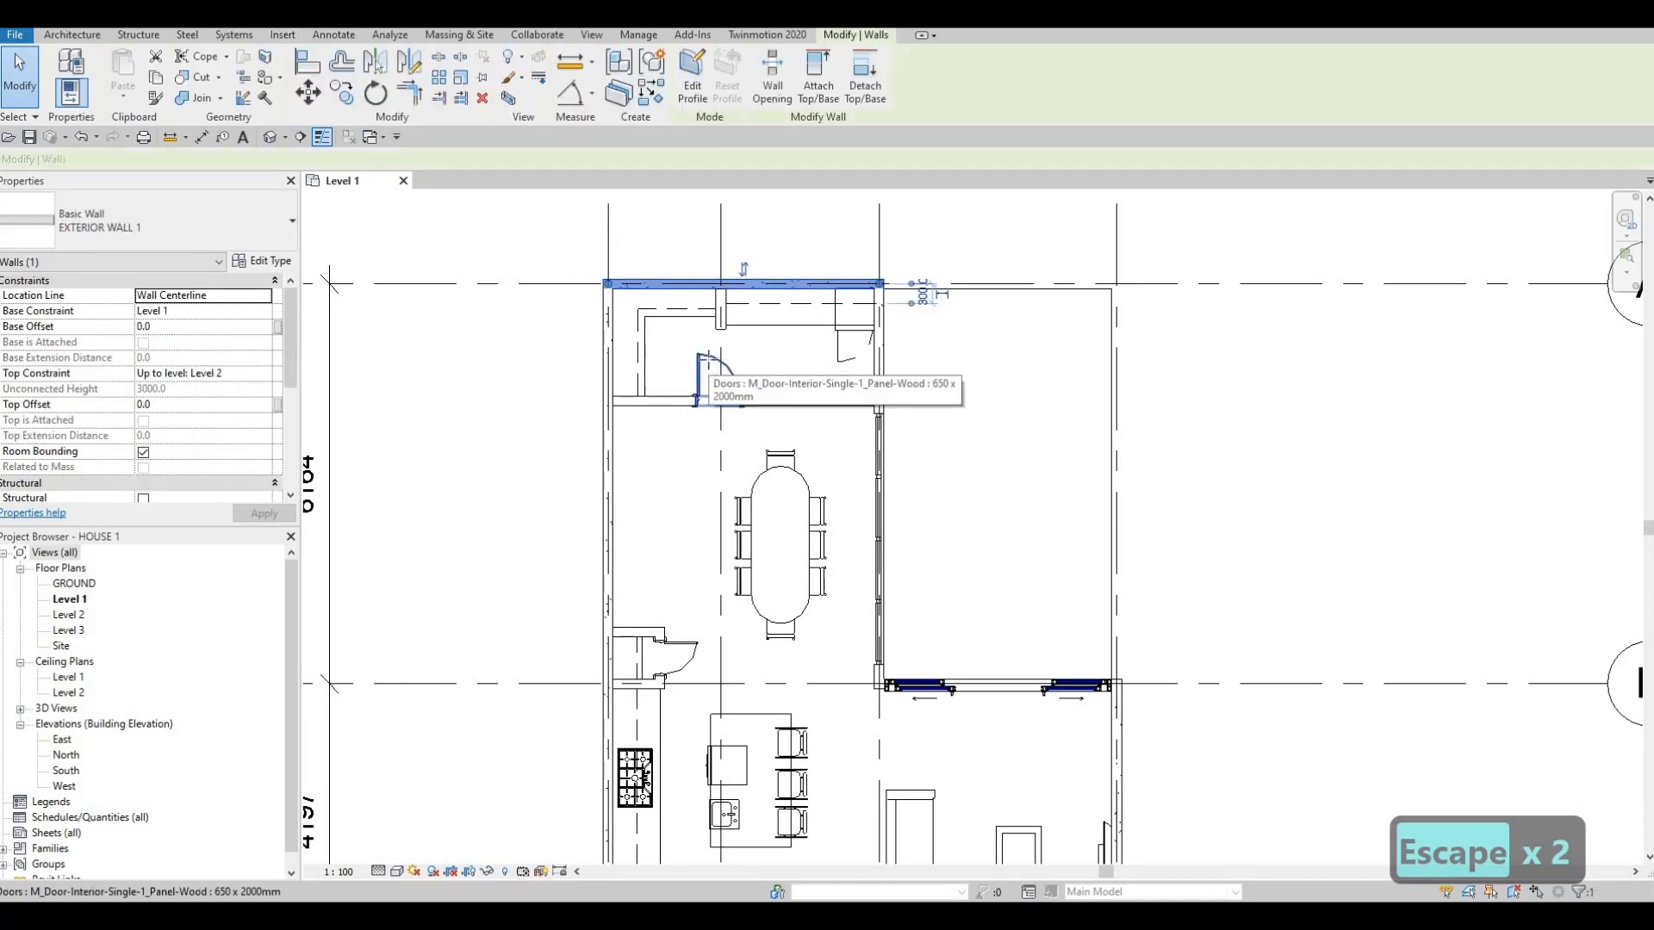
key(c)
key(s)
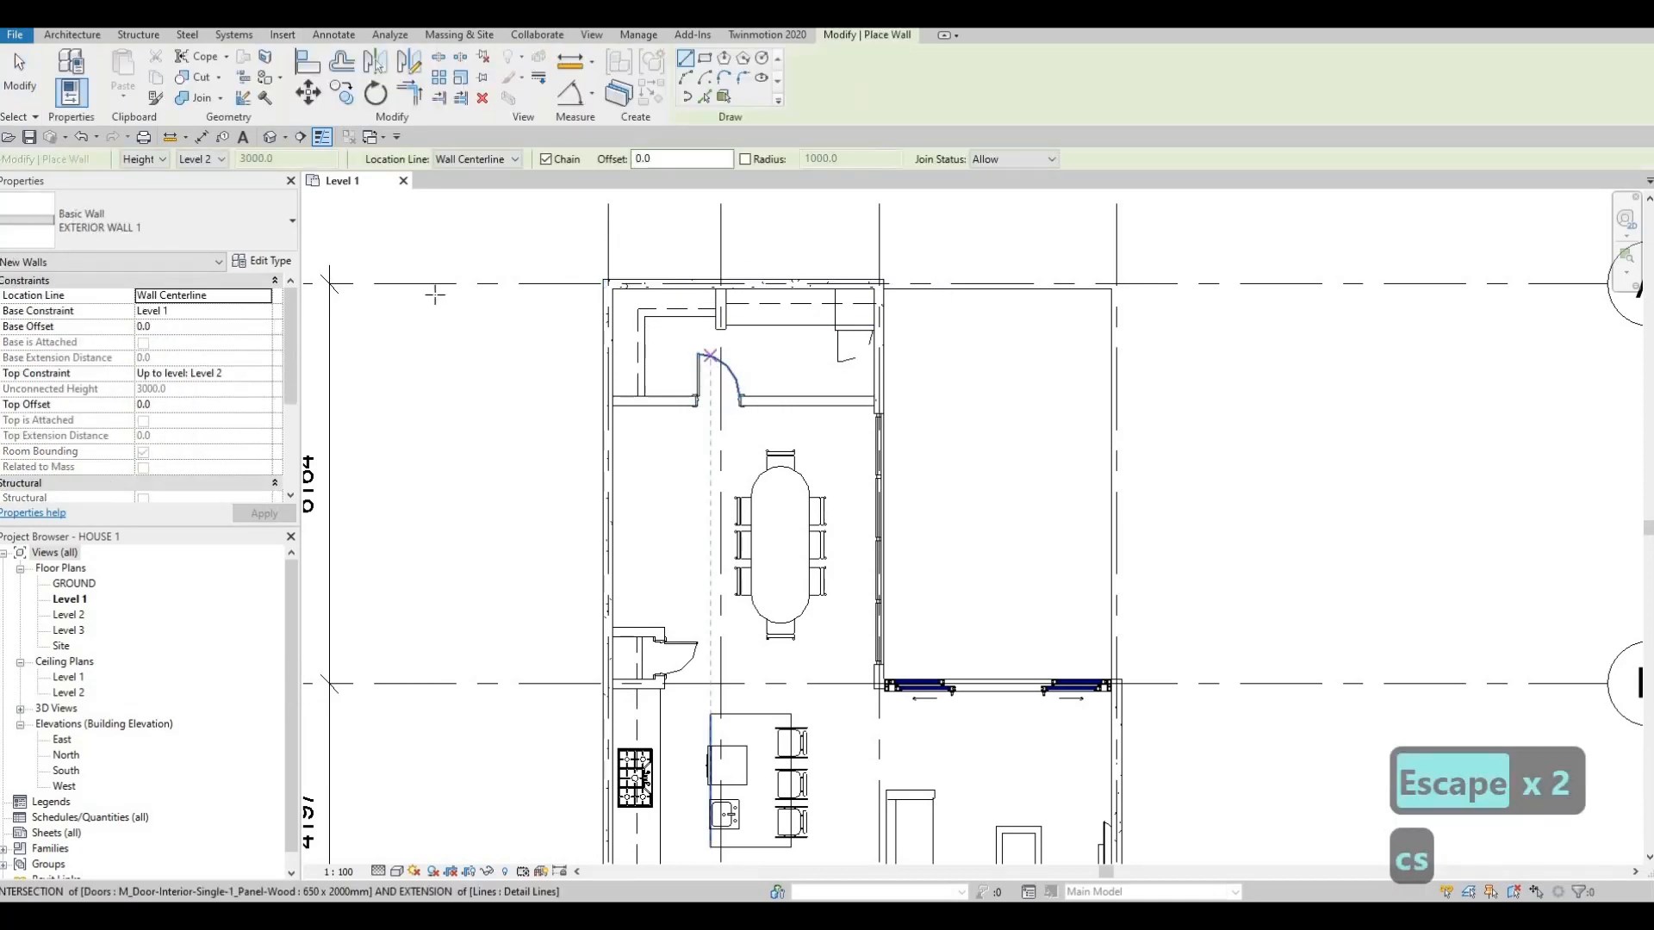
click(277, 264)
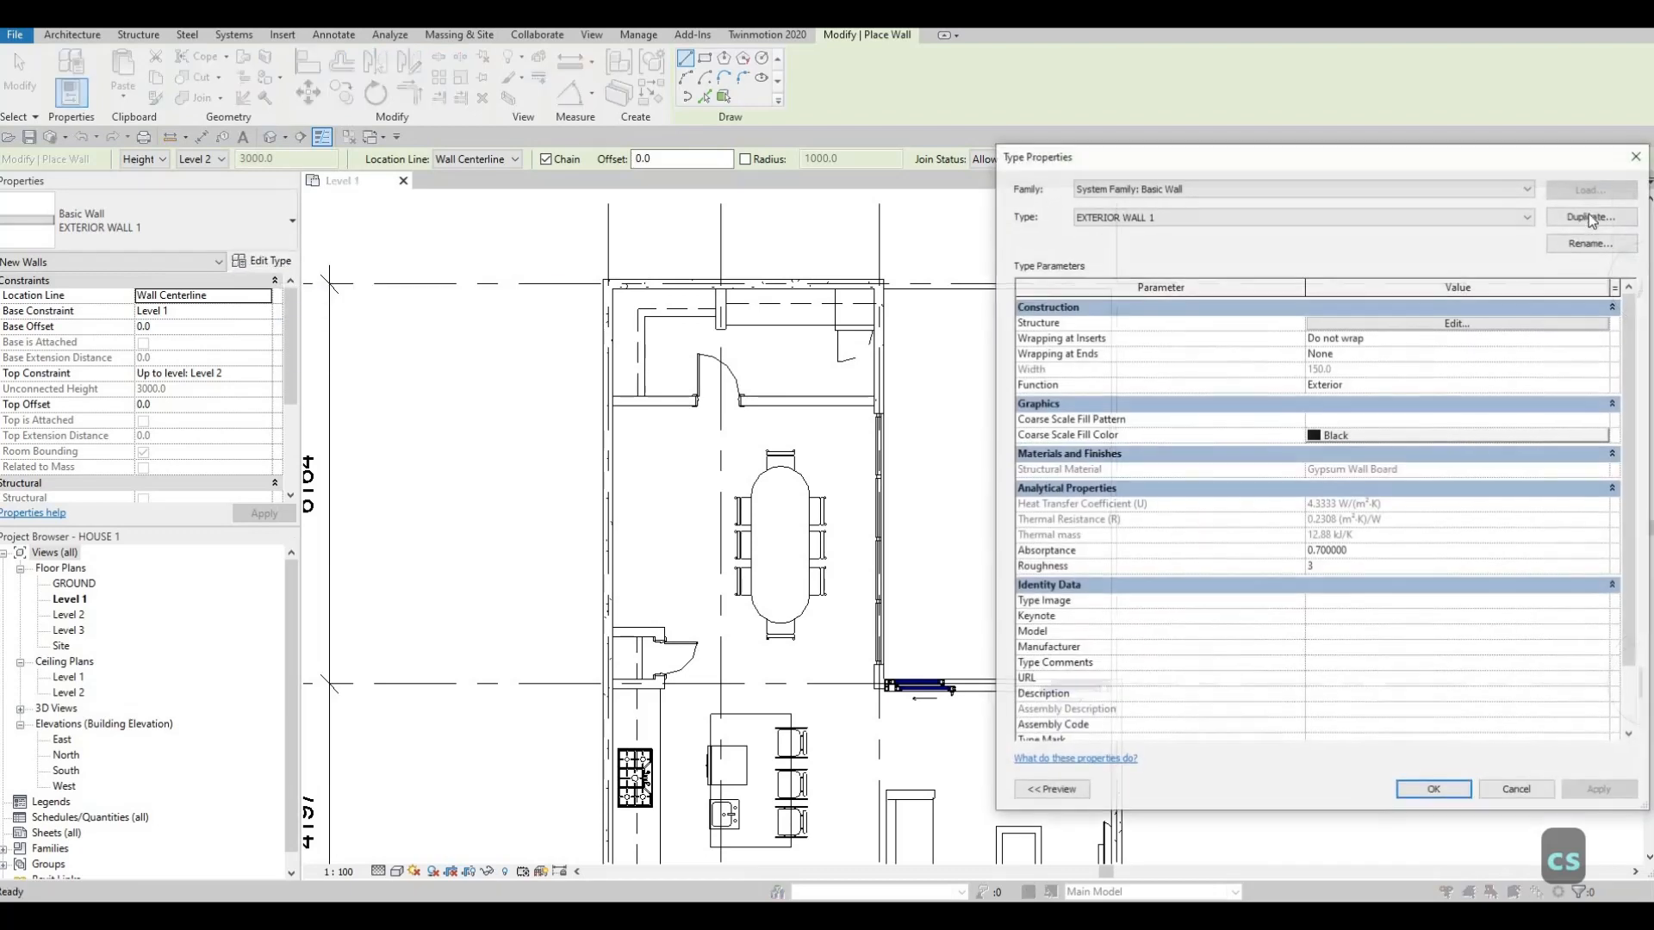
click(1592, 215)
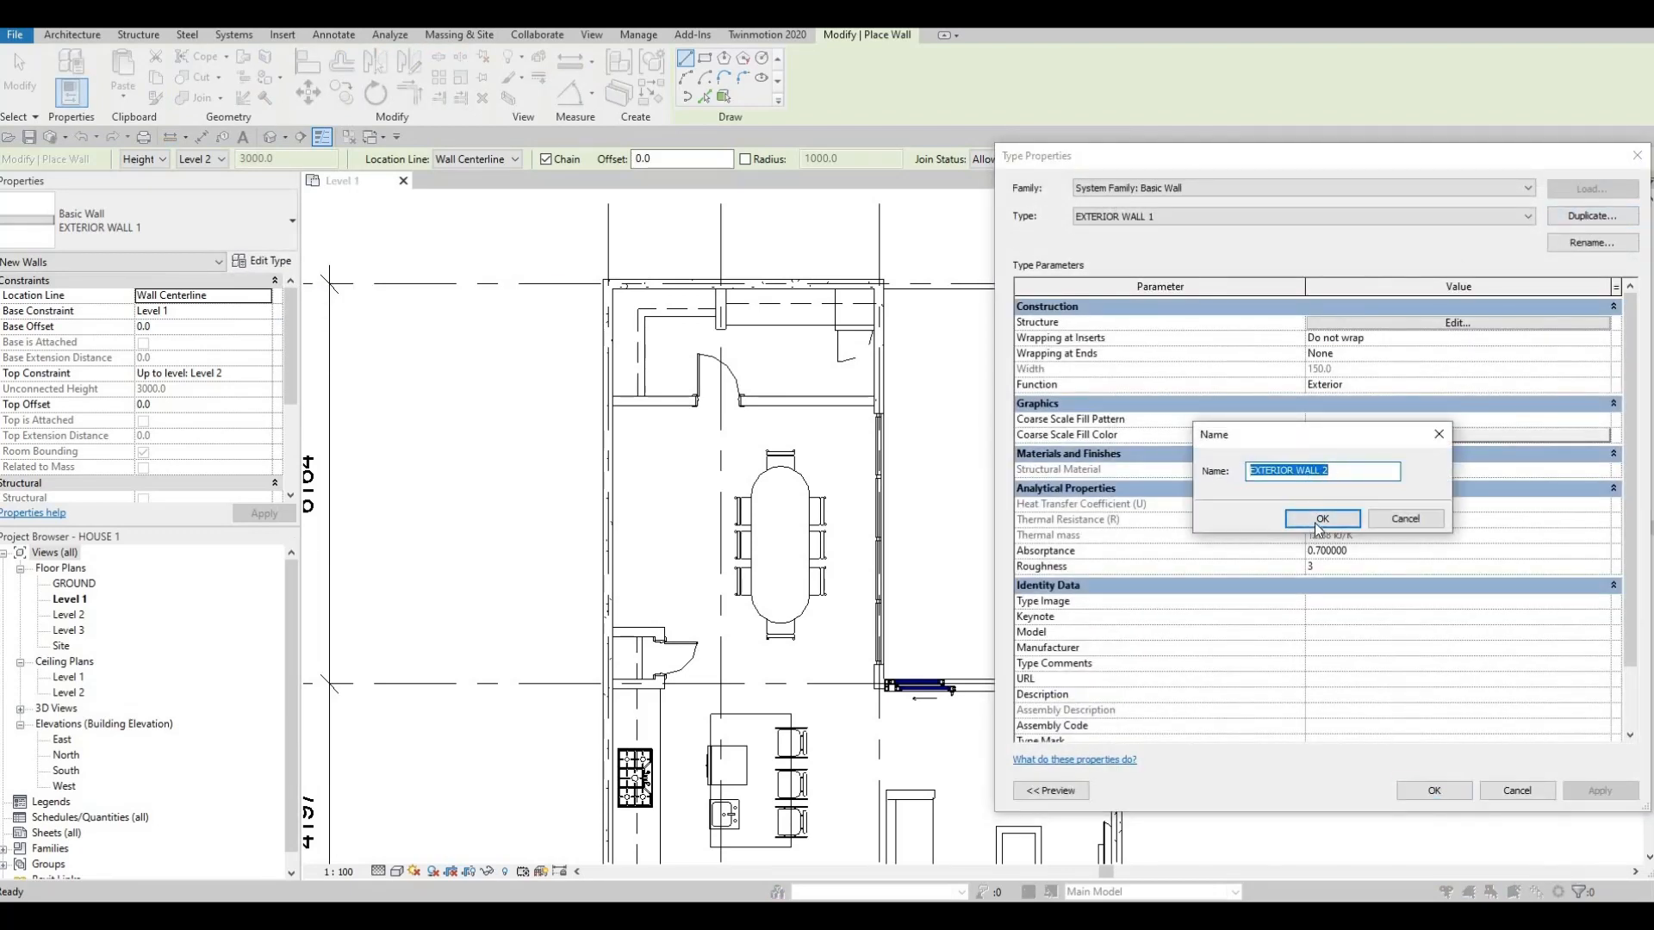
key(Return)
- Set the EXTERIOR WALL 2 structure layer's material to Brick, Adobe from the Masonry category of AEC Materials
click(1407, 324)
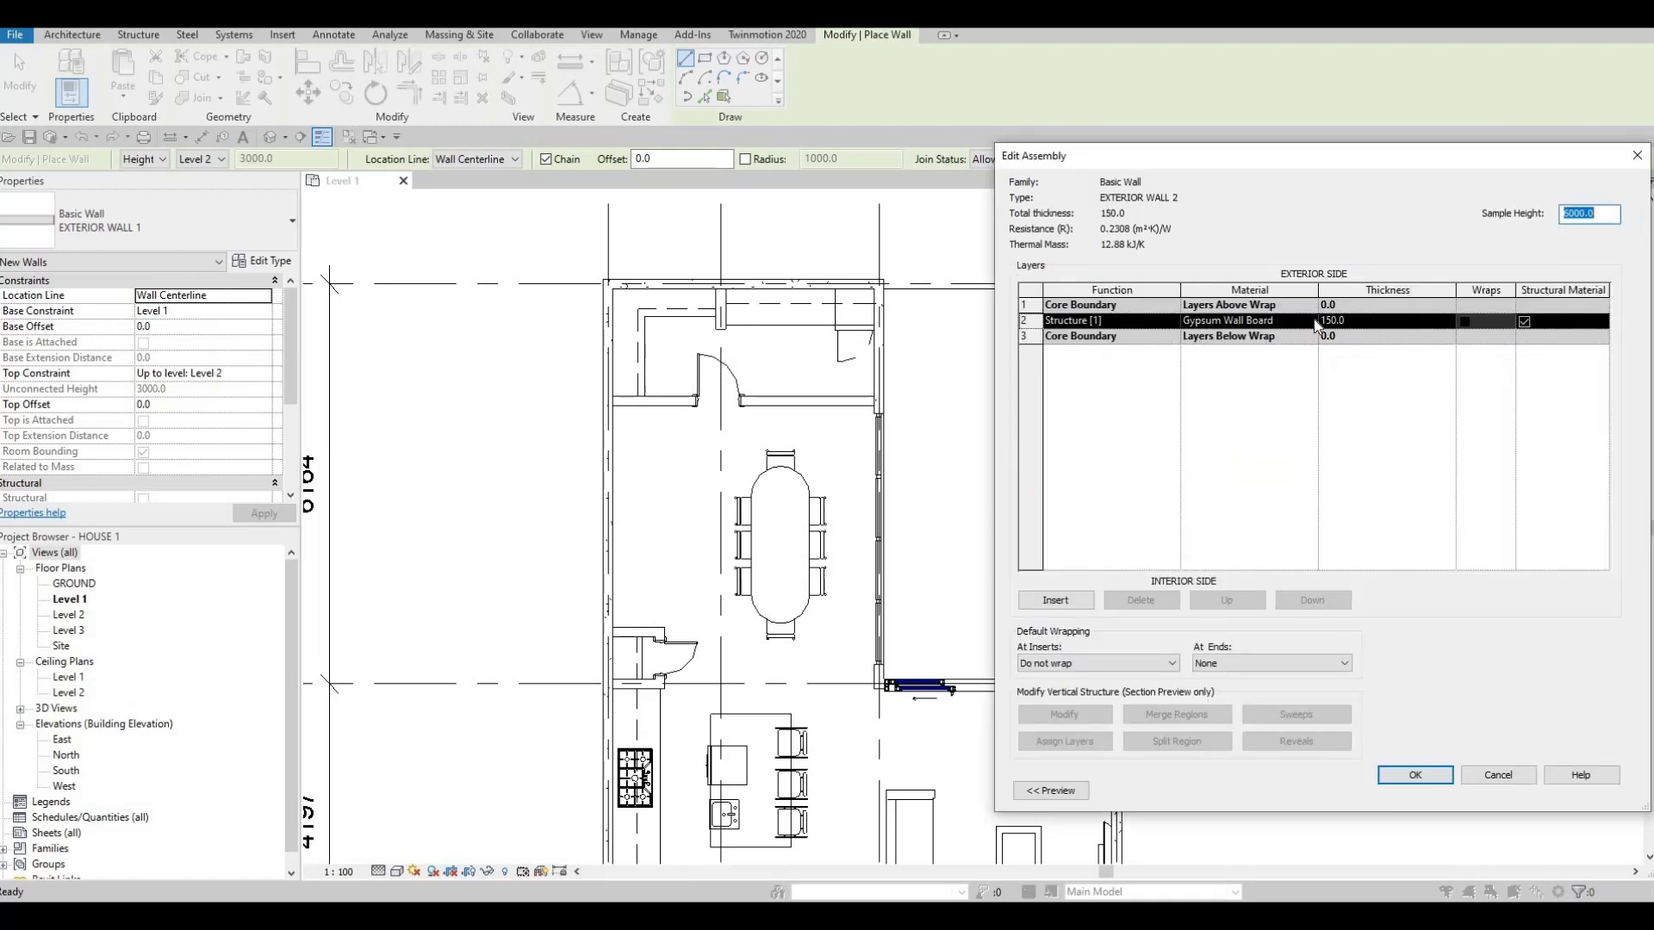
click(1316, 323)
click(1310, 321)
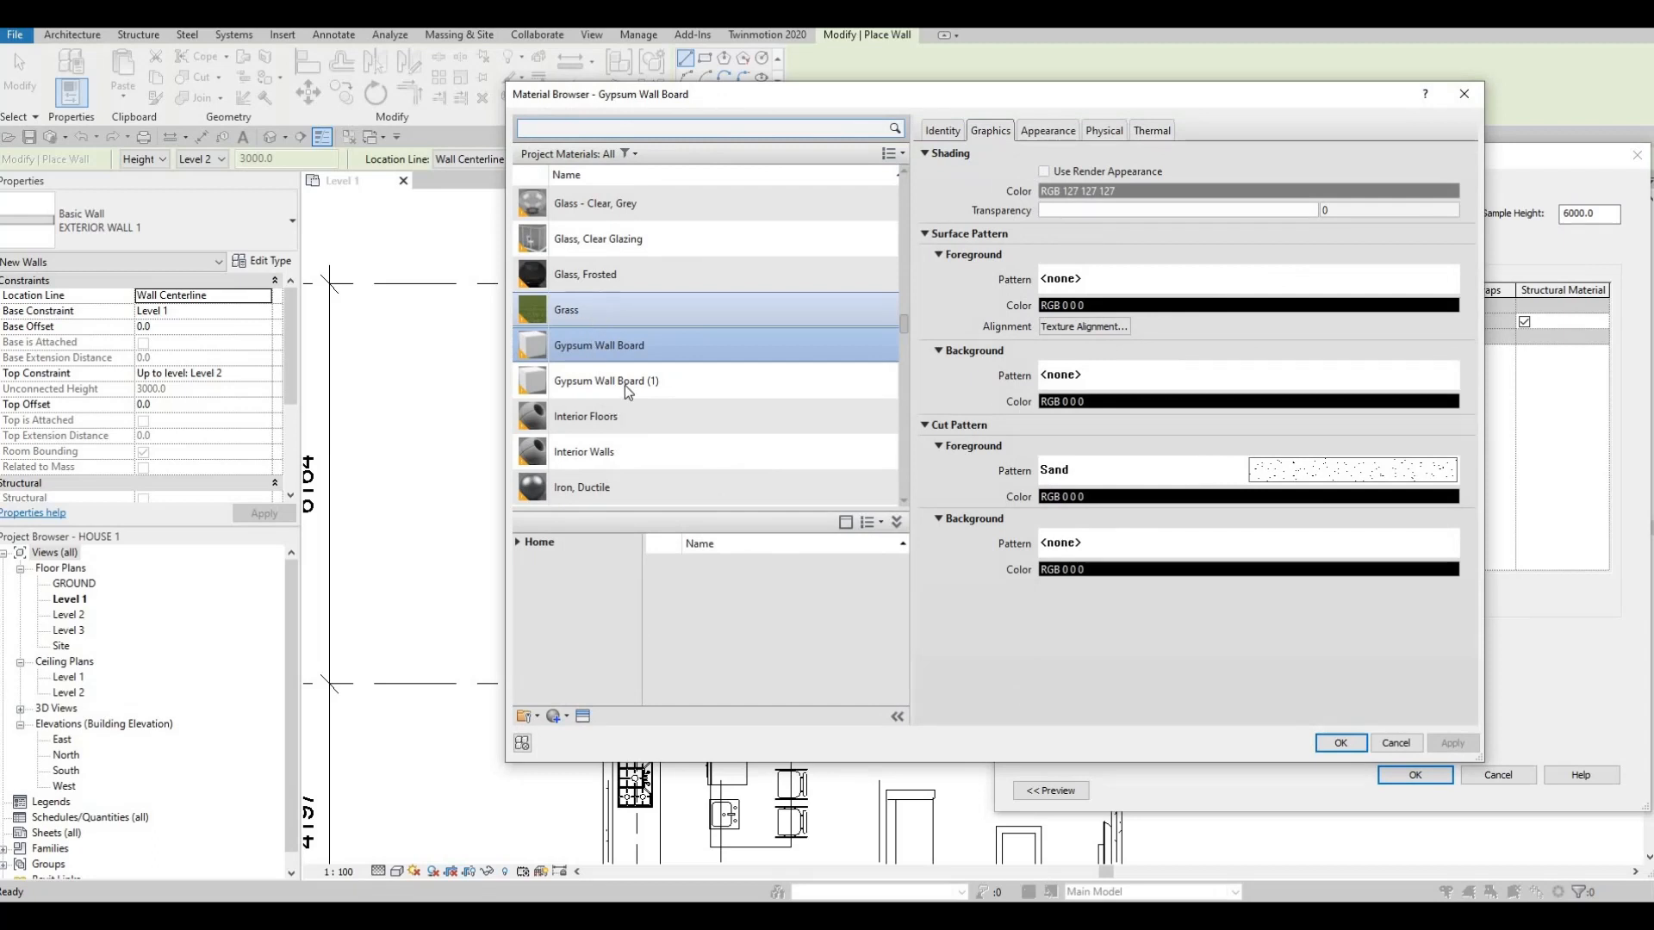
scroll(624, 385, down, 6)
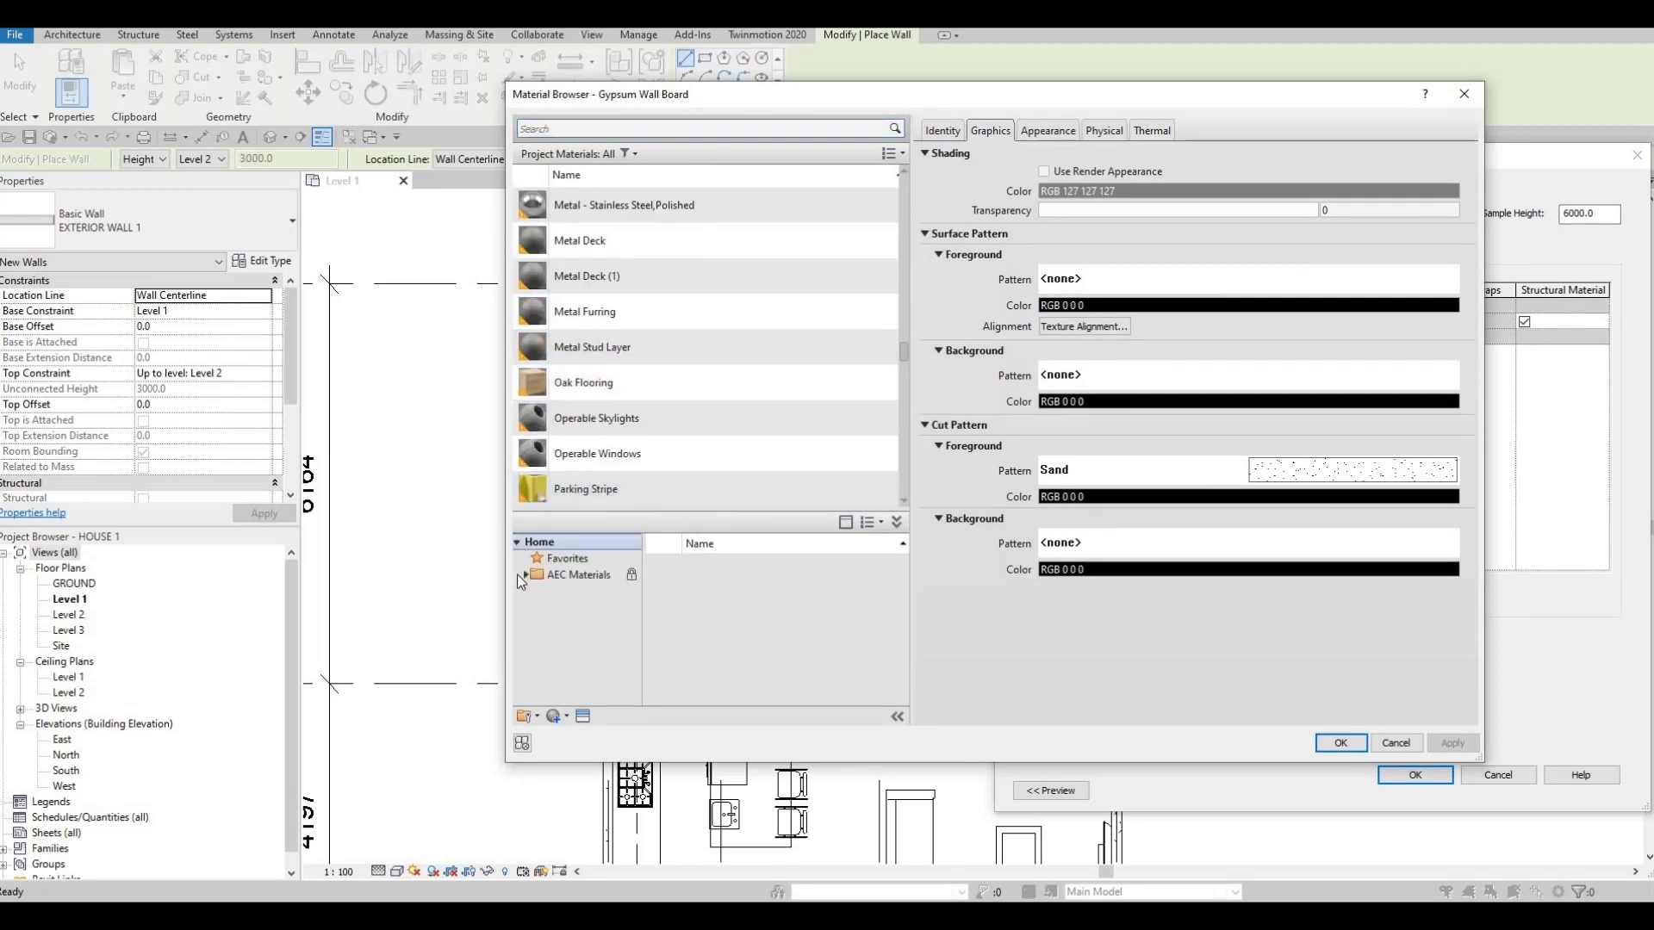
click(542, 580)
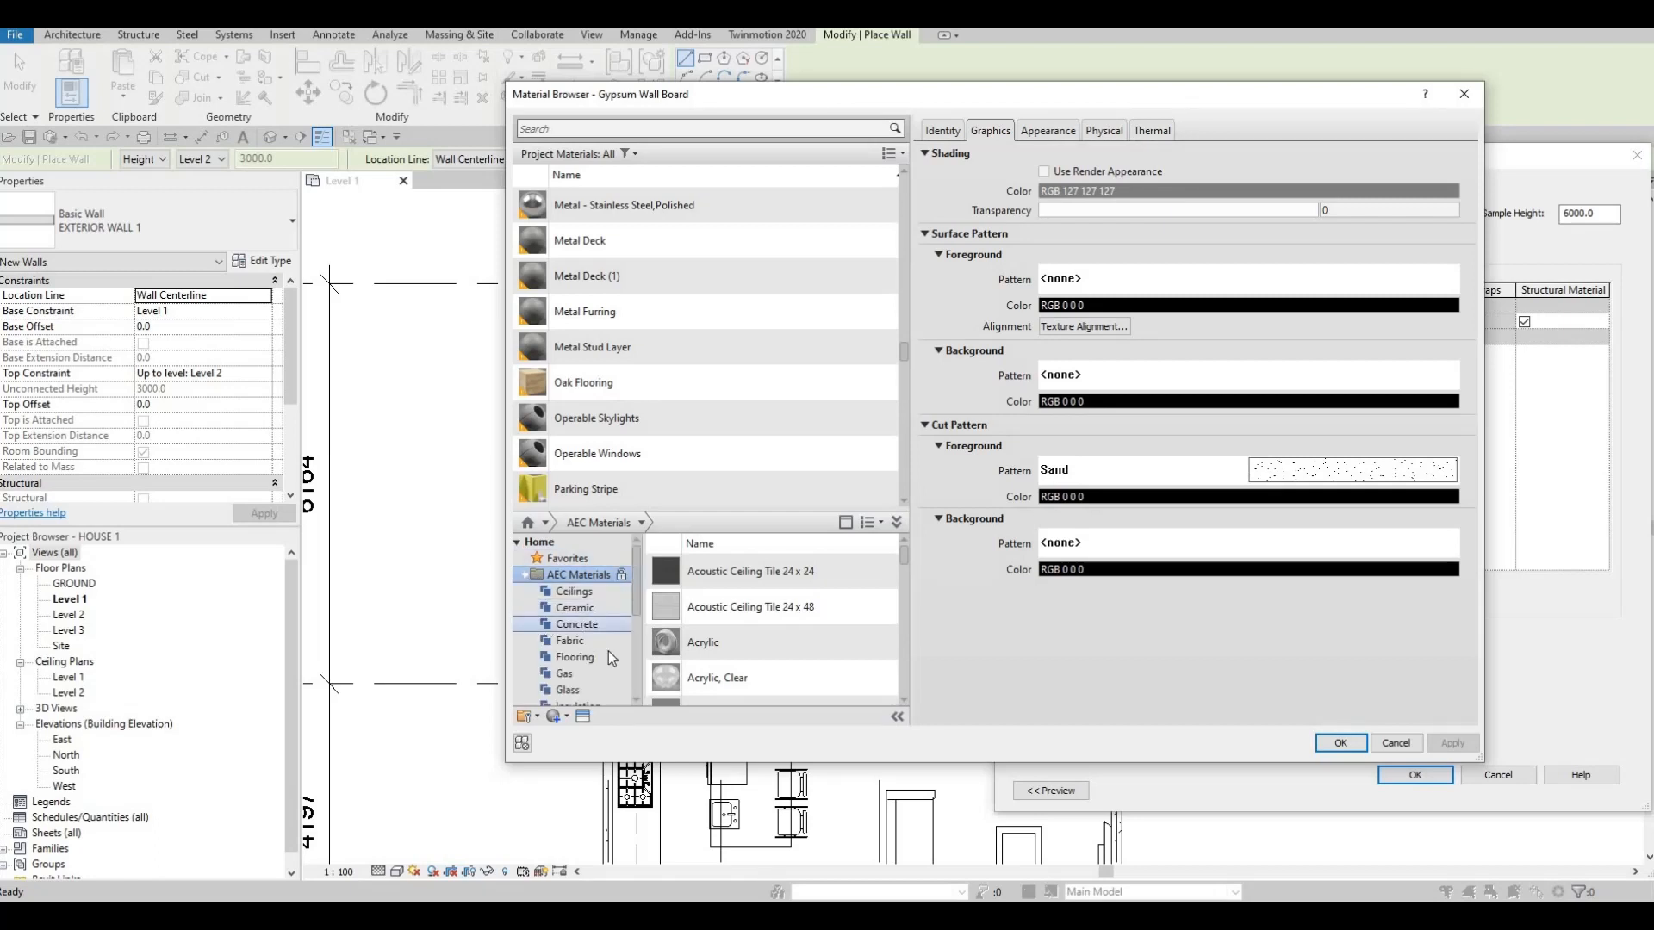
scroll(603, 656, down, 1)
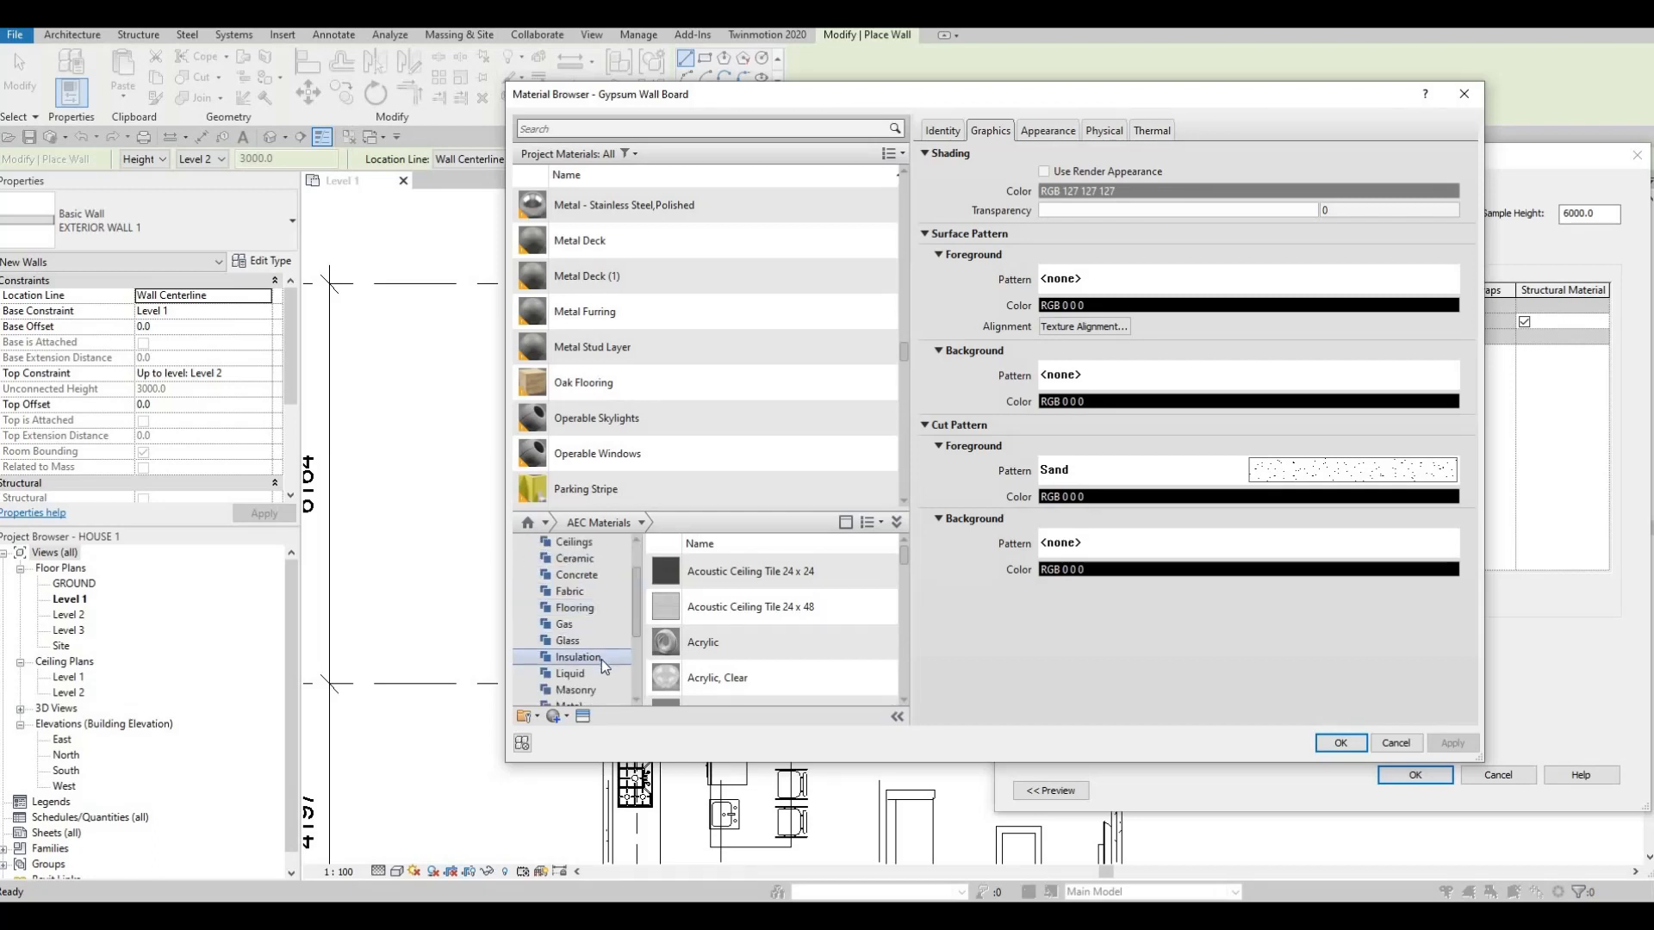
scroll(598, 664, down, 1)
scroll(600, 672, down, 1)
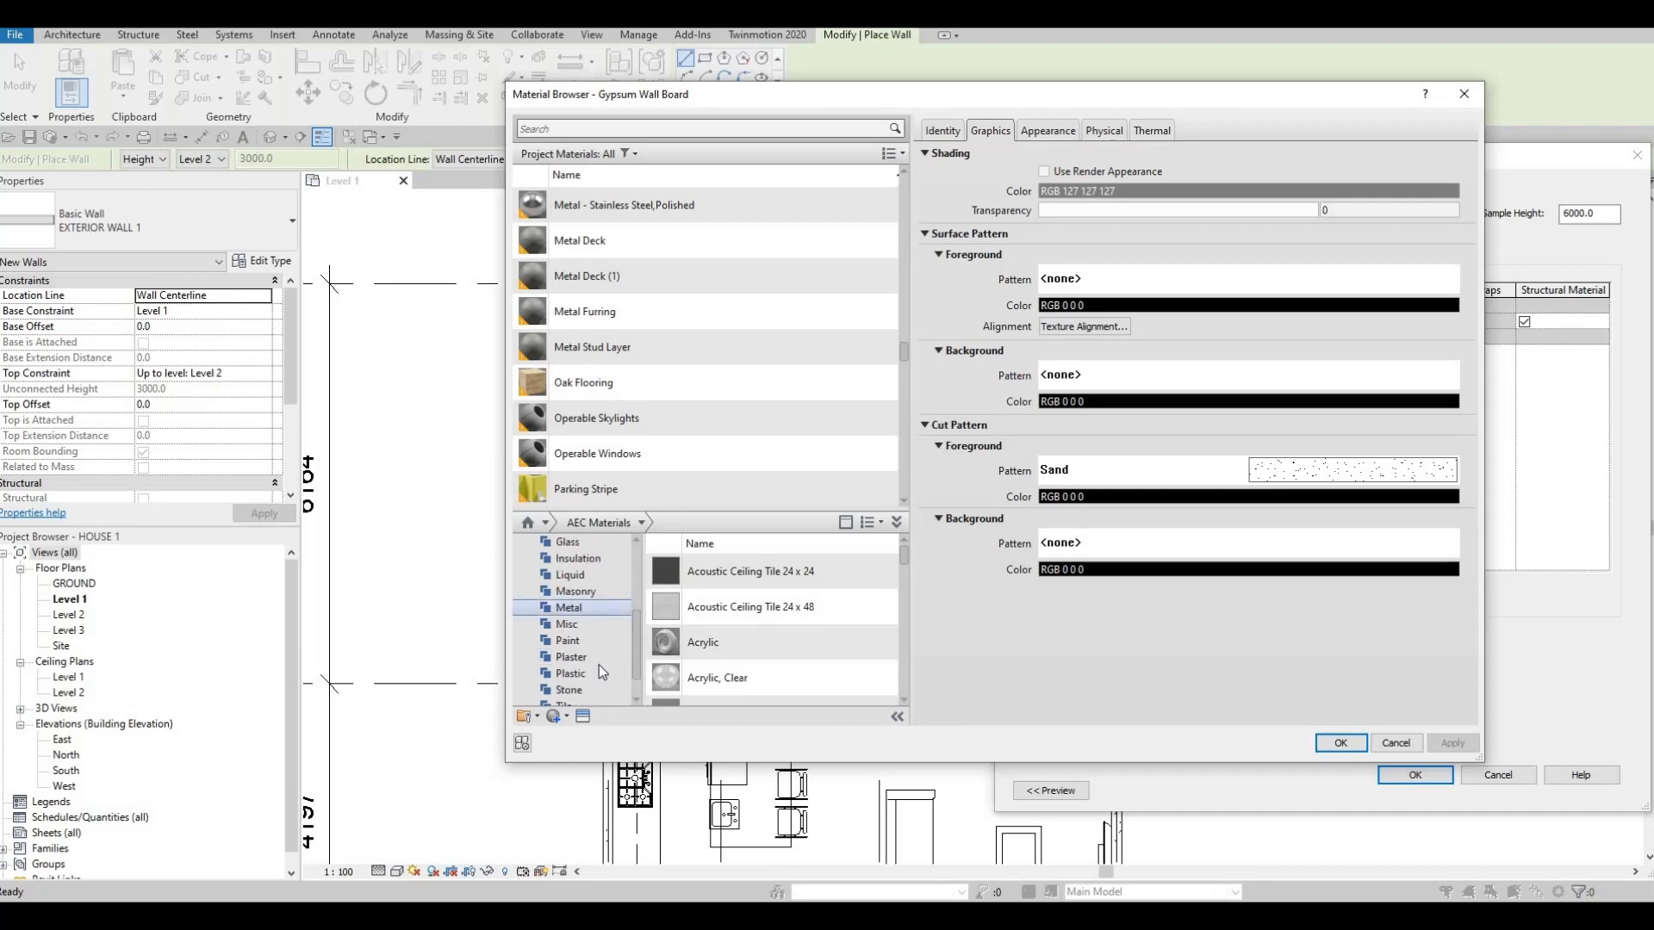
scroll(598, 665, up, 2)
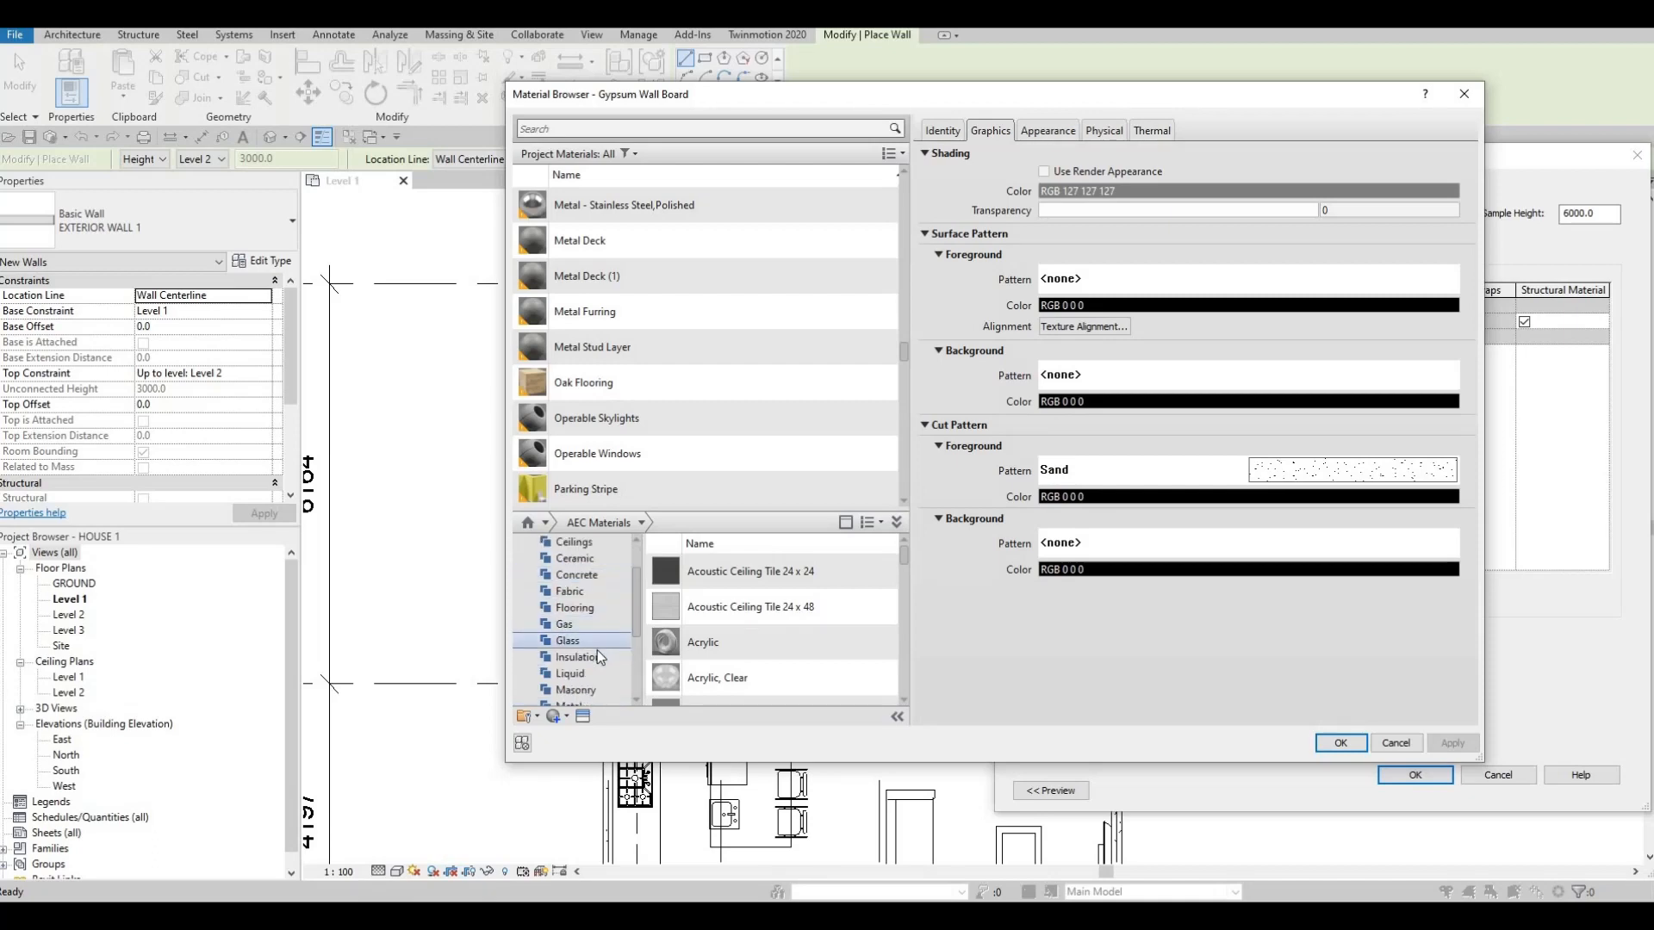
scroll(596, 660, down, 3)
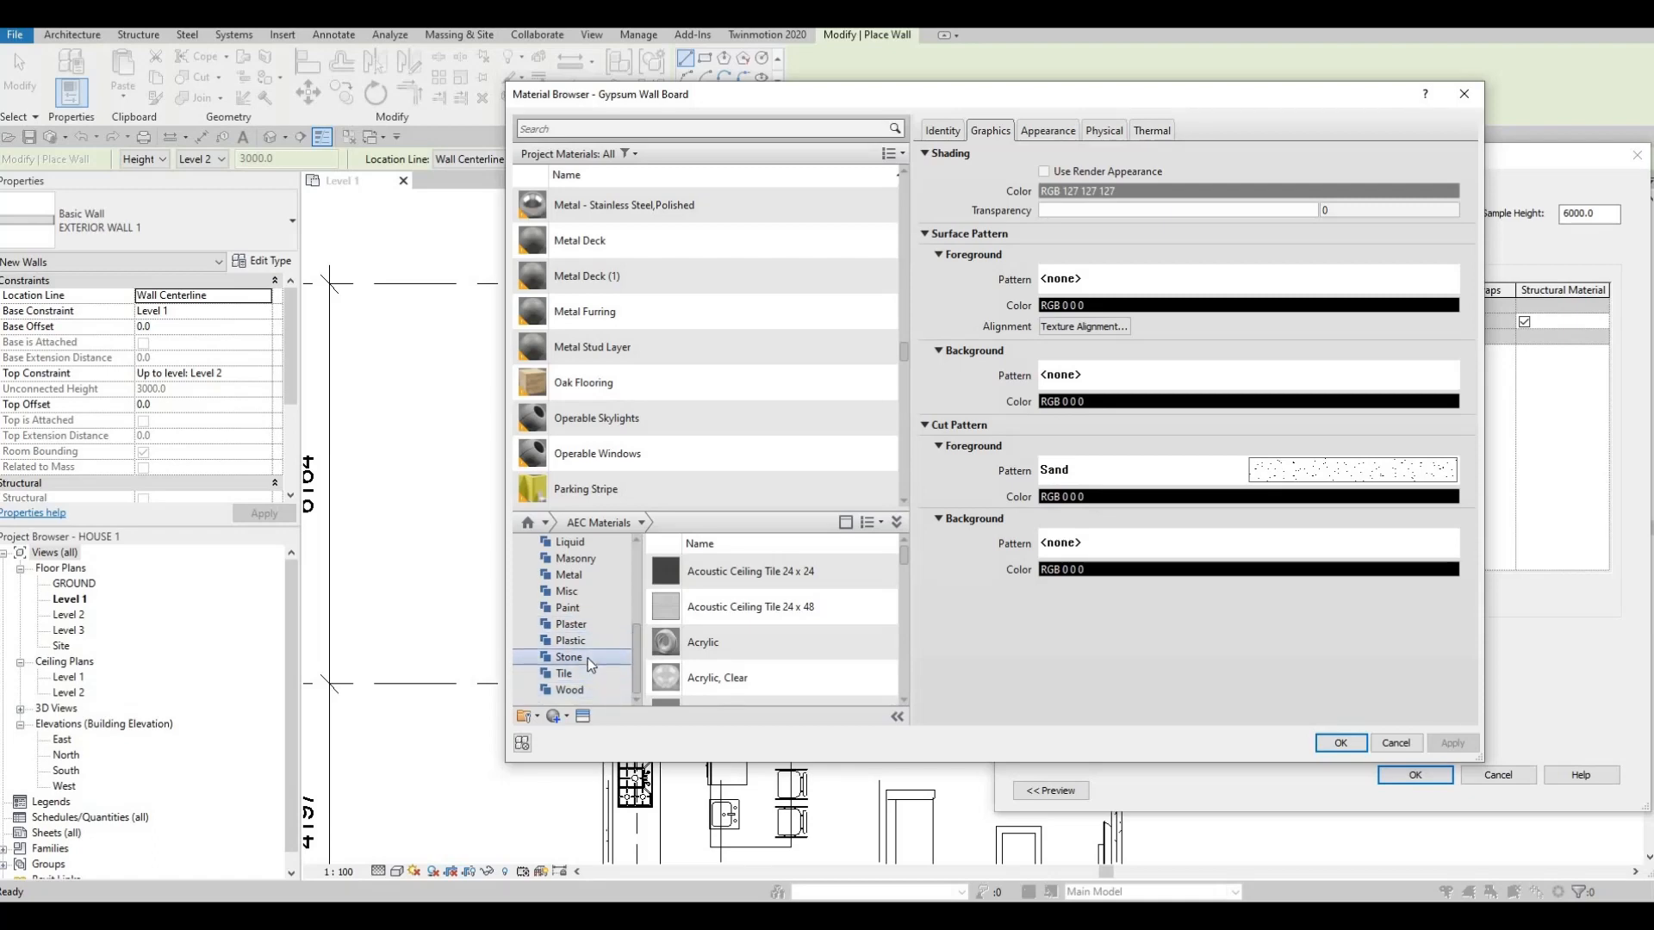
click(591, 558)
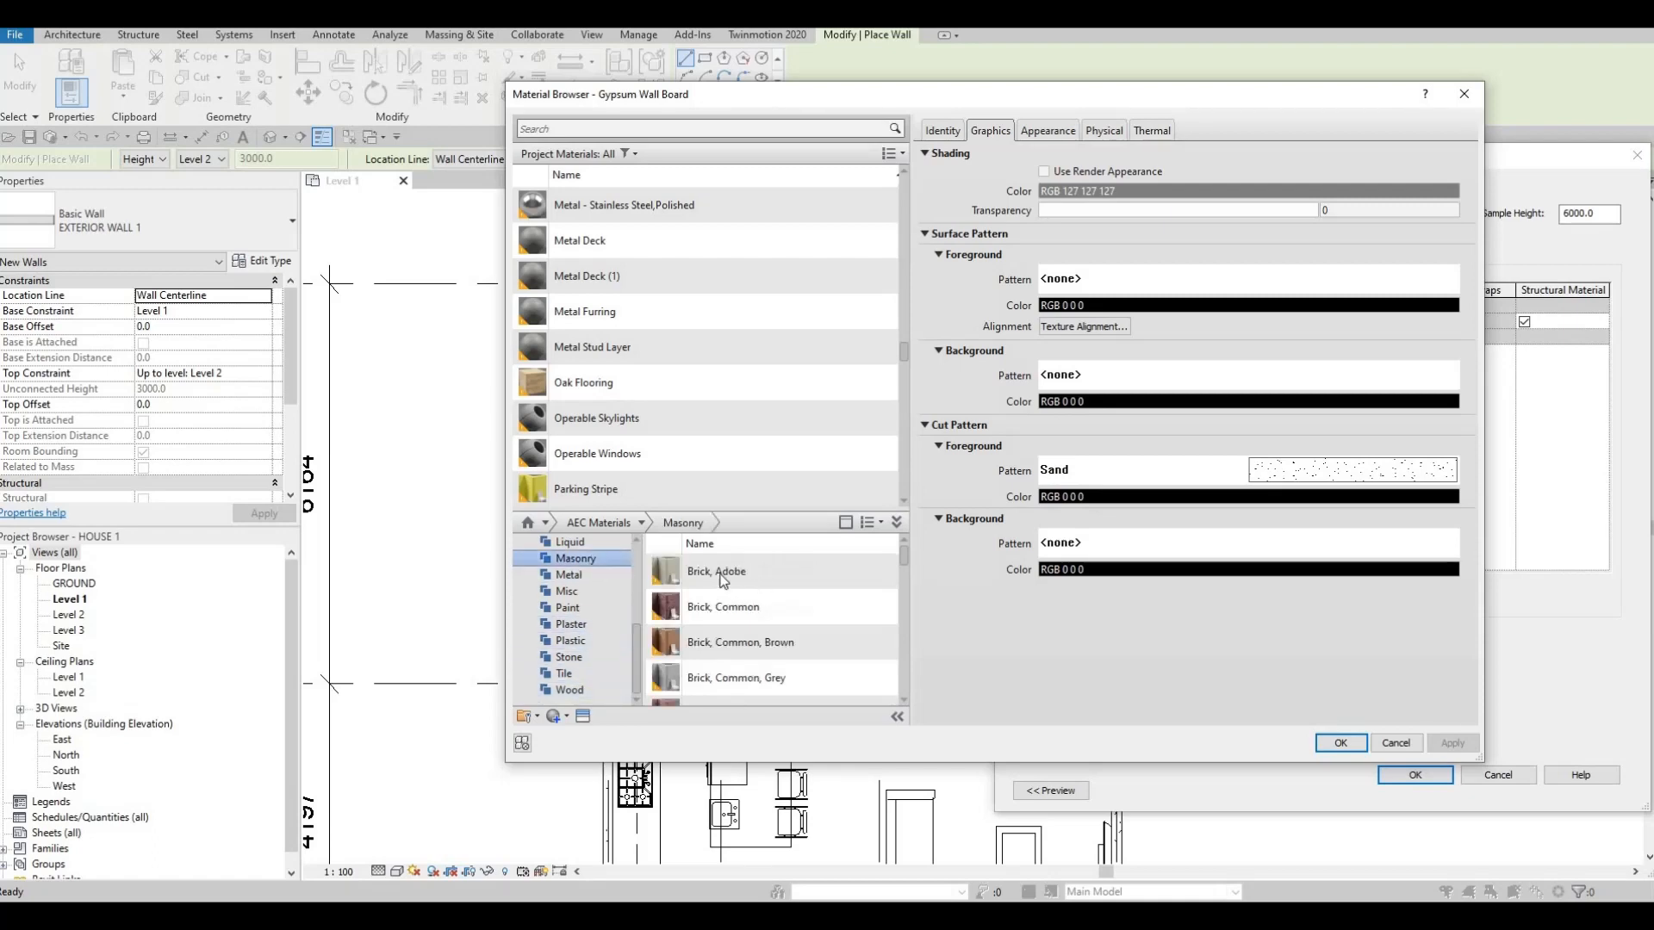
click(870, 572)
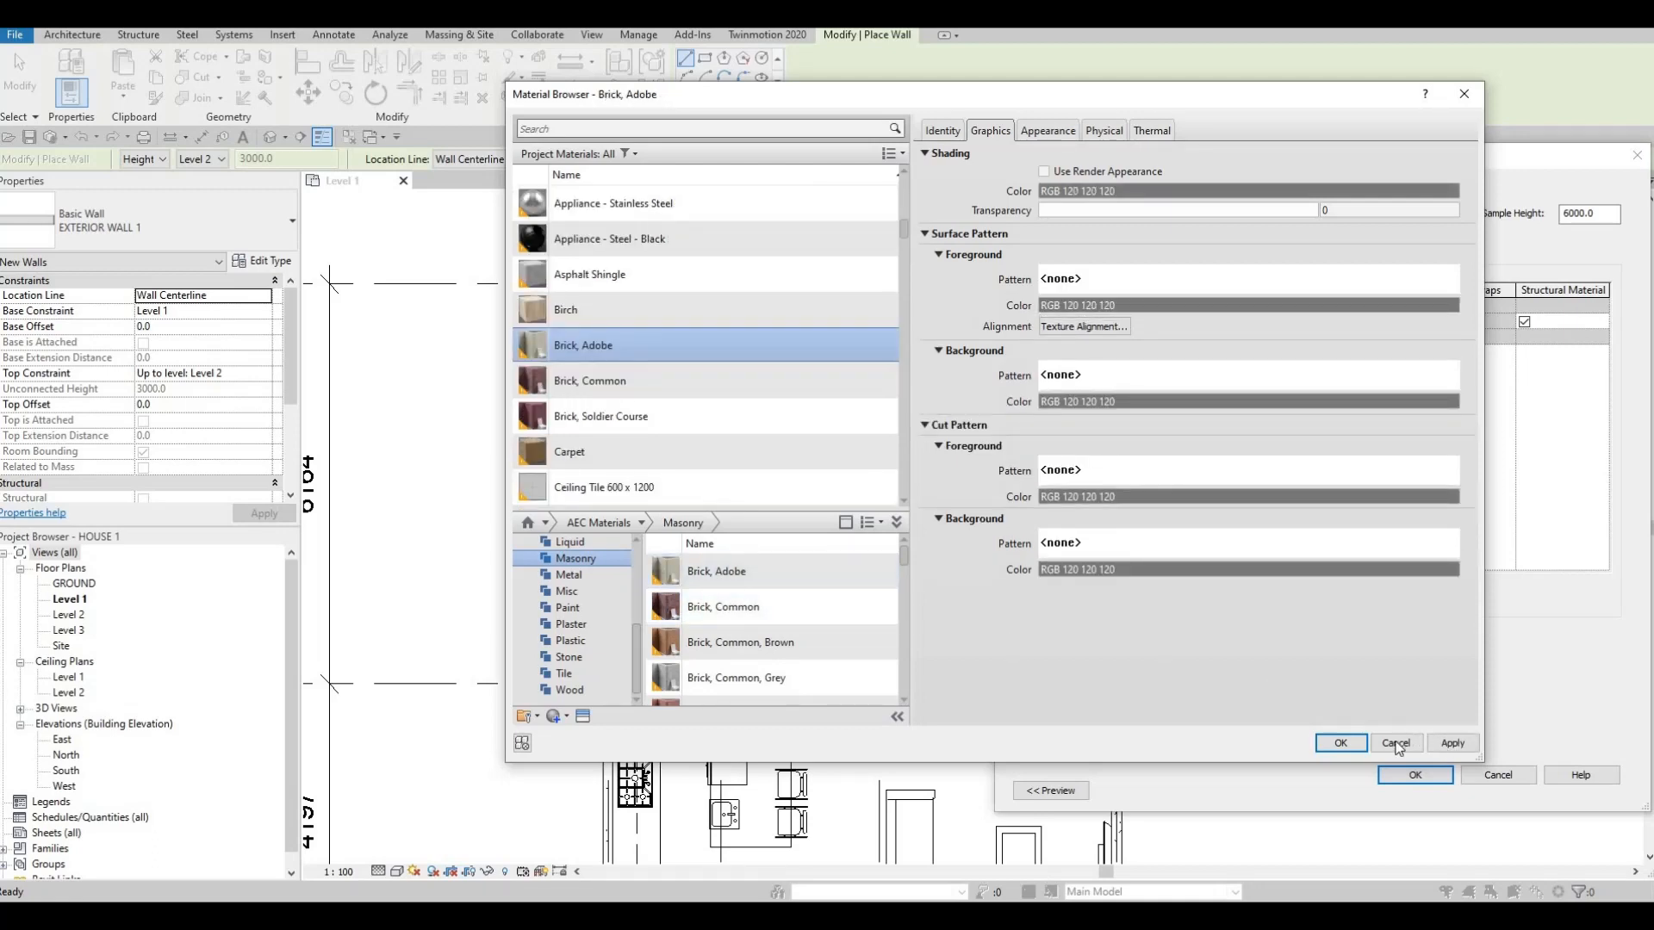
click(1354, 746)
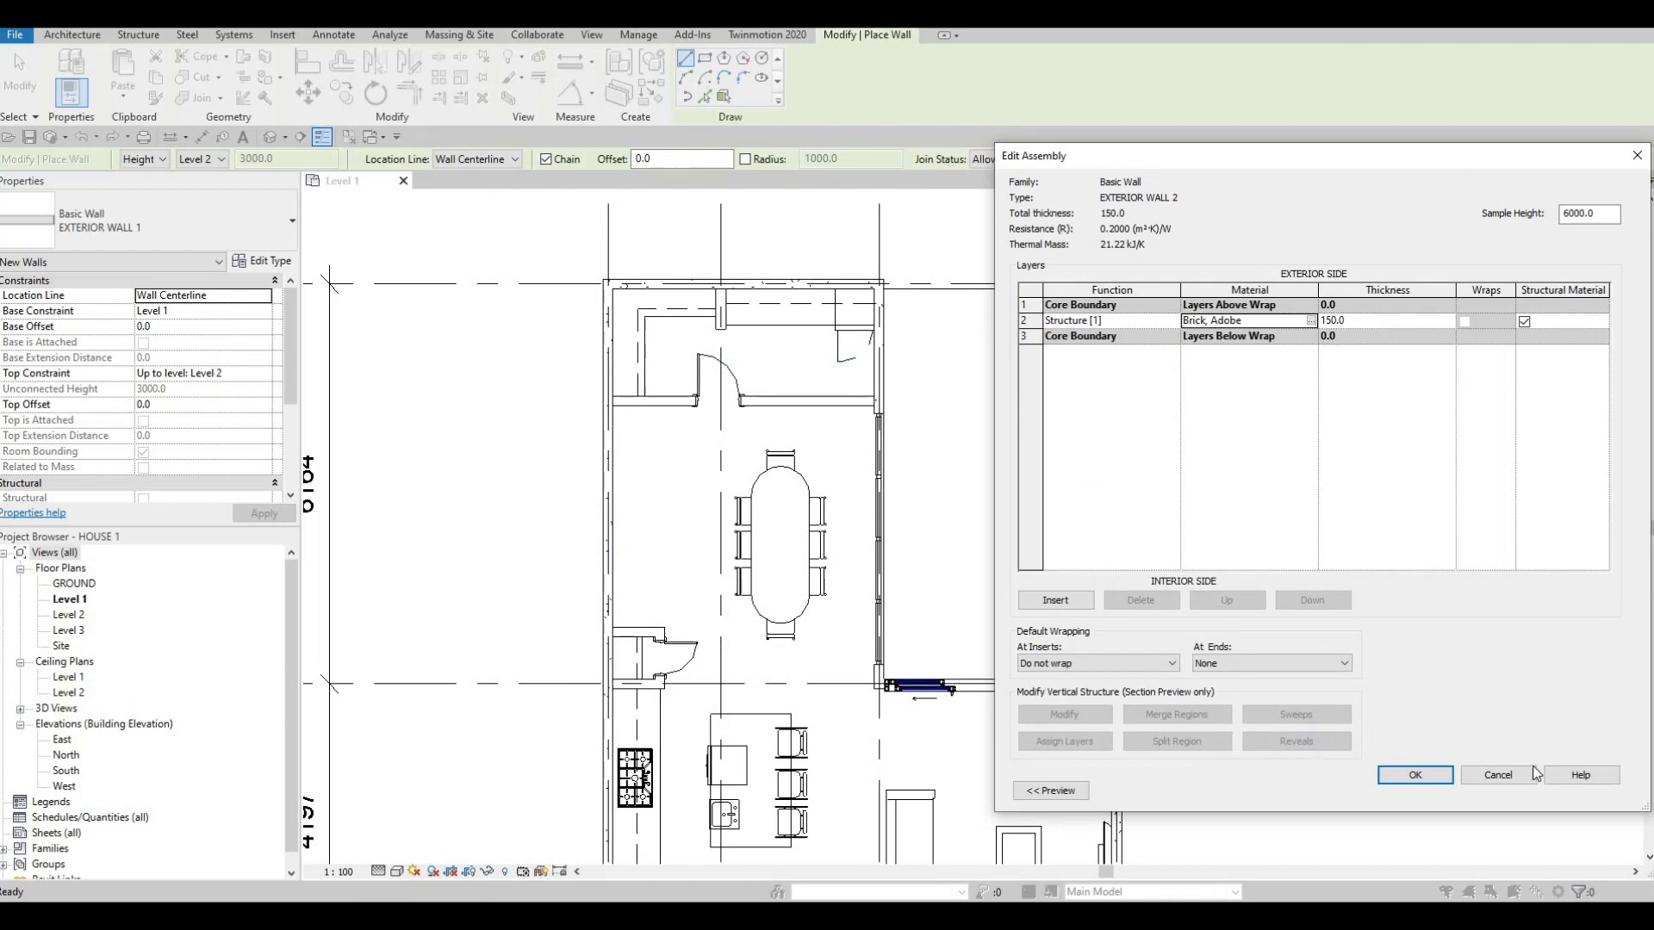
click(1416, 776)
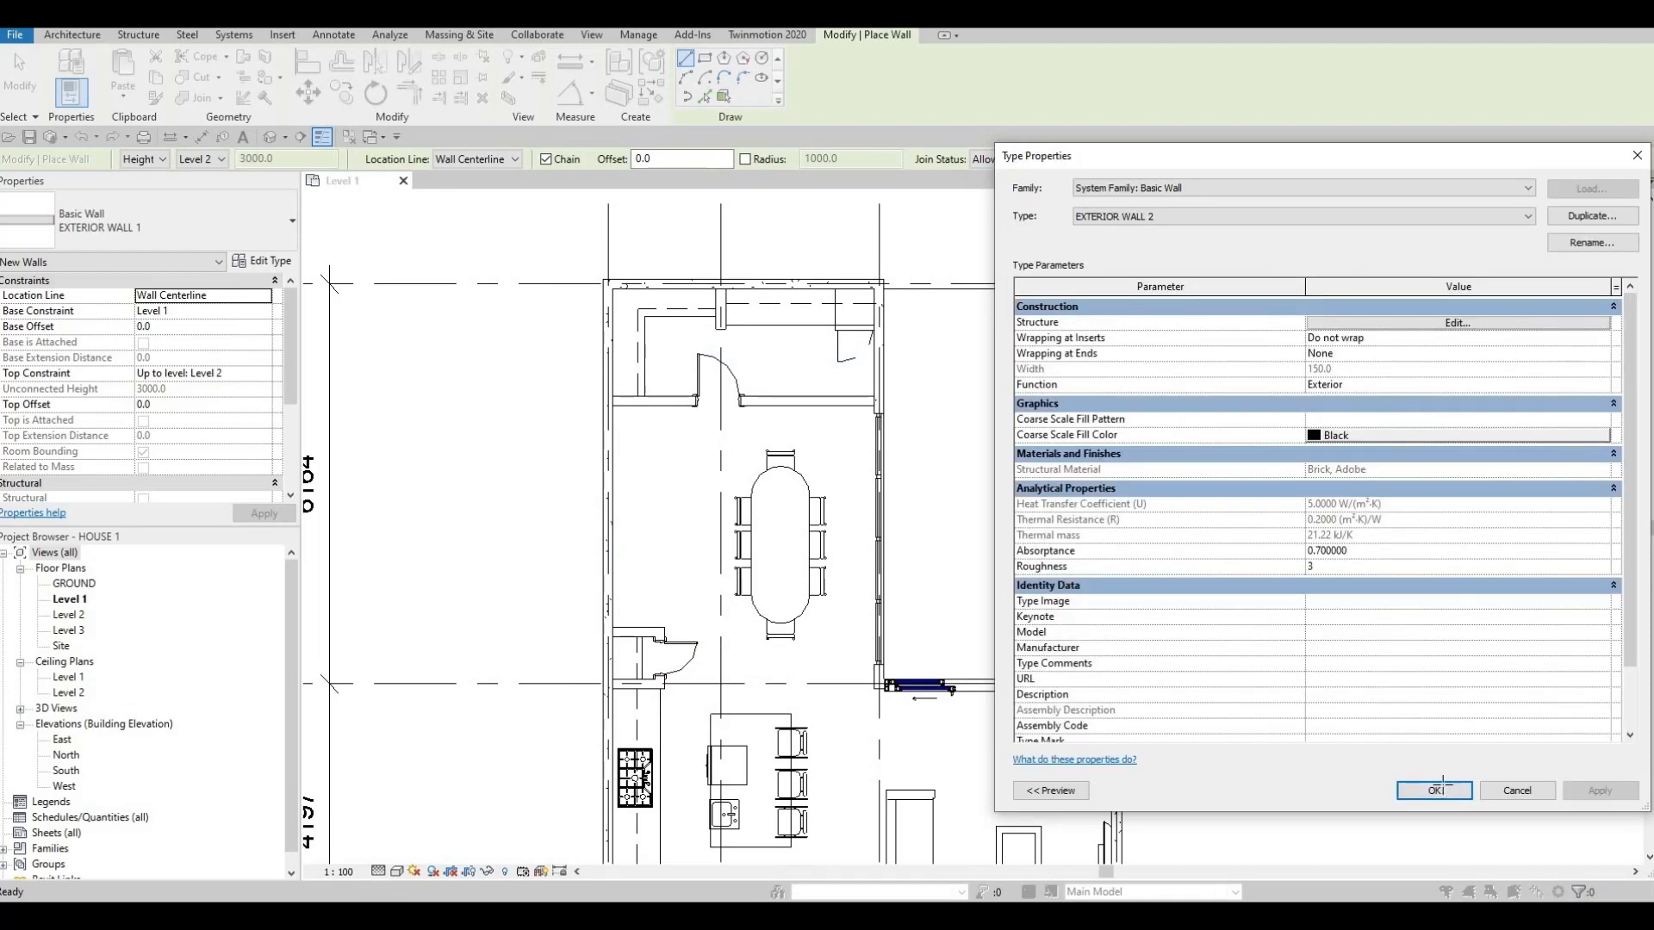
click(1435, 790)
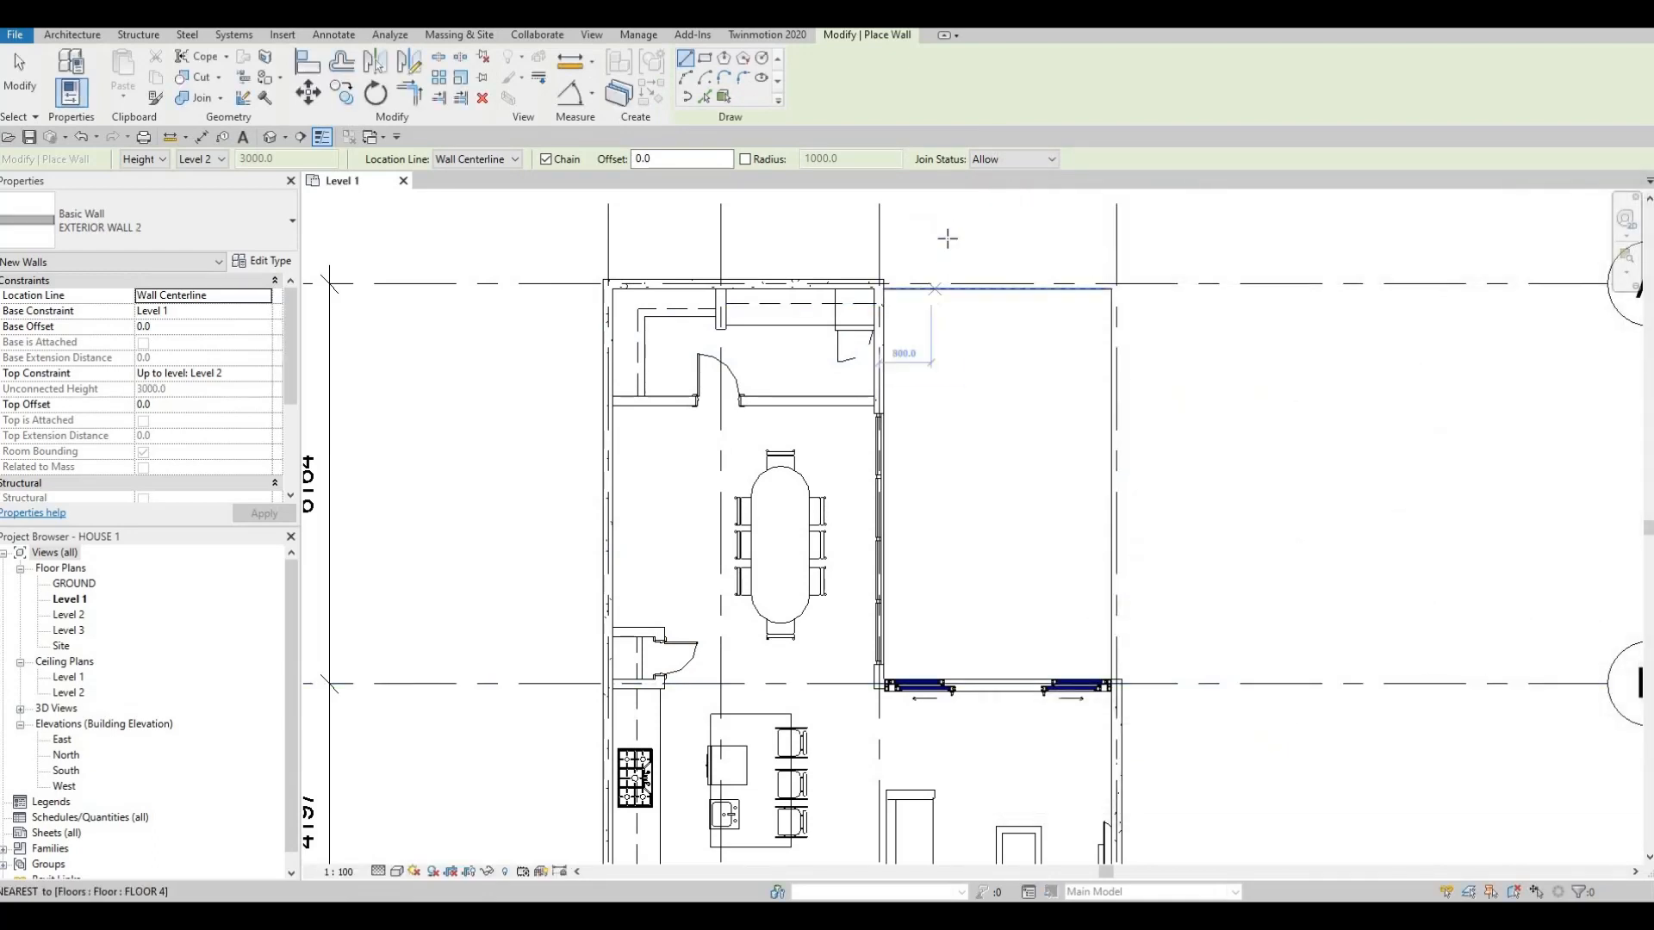
- Draw EXTERIOR WALL 2 around the open area, along grid A from the dining-side wall to grid 4 and along grid 4 to grid B
scroll(952, 241, up, 2)
scroll(818, 343, up, 2)
click(800, 347)
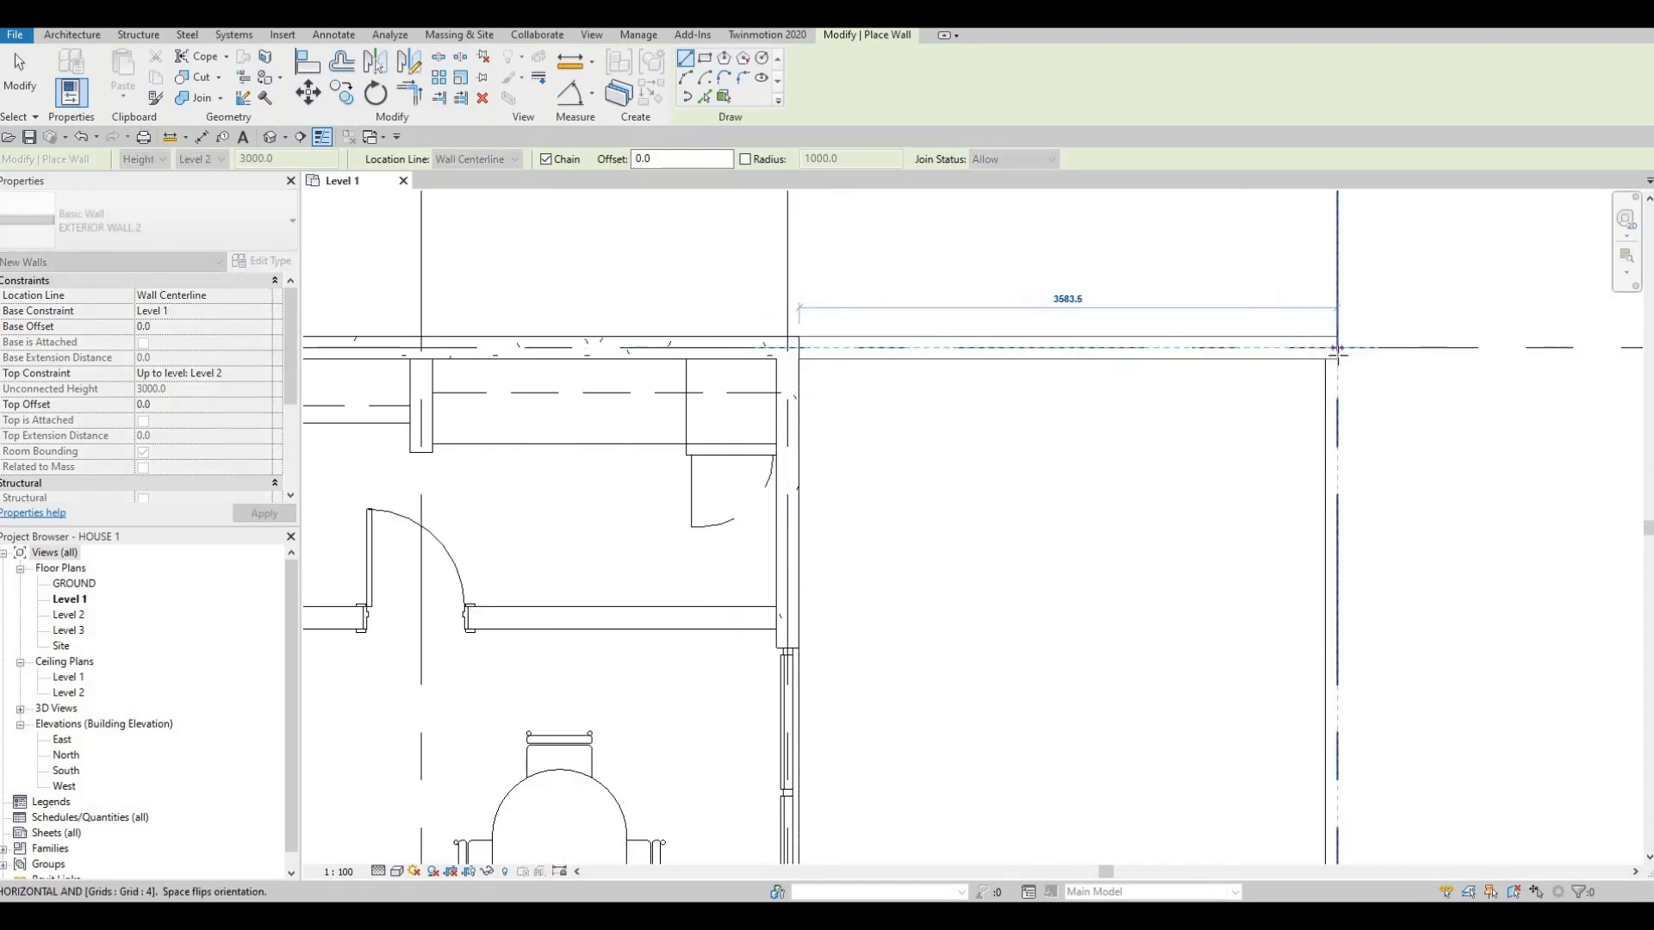
click(1328, 541)
middle_drag(1304, 622, 1263, 391)
scroll(1272, 775, down, 1)
middle_drag(1272, 776, 1243, 453)
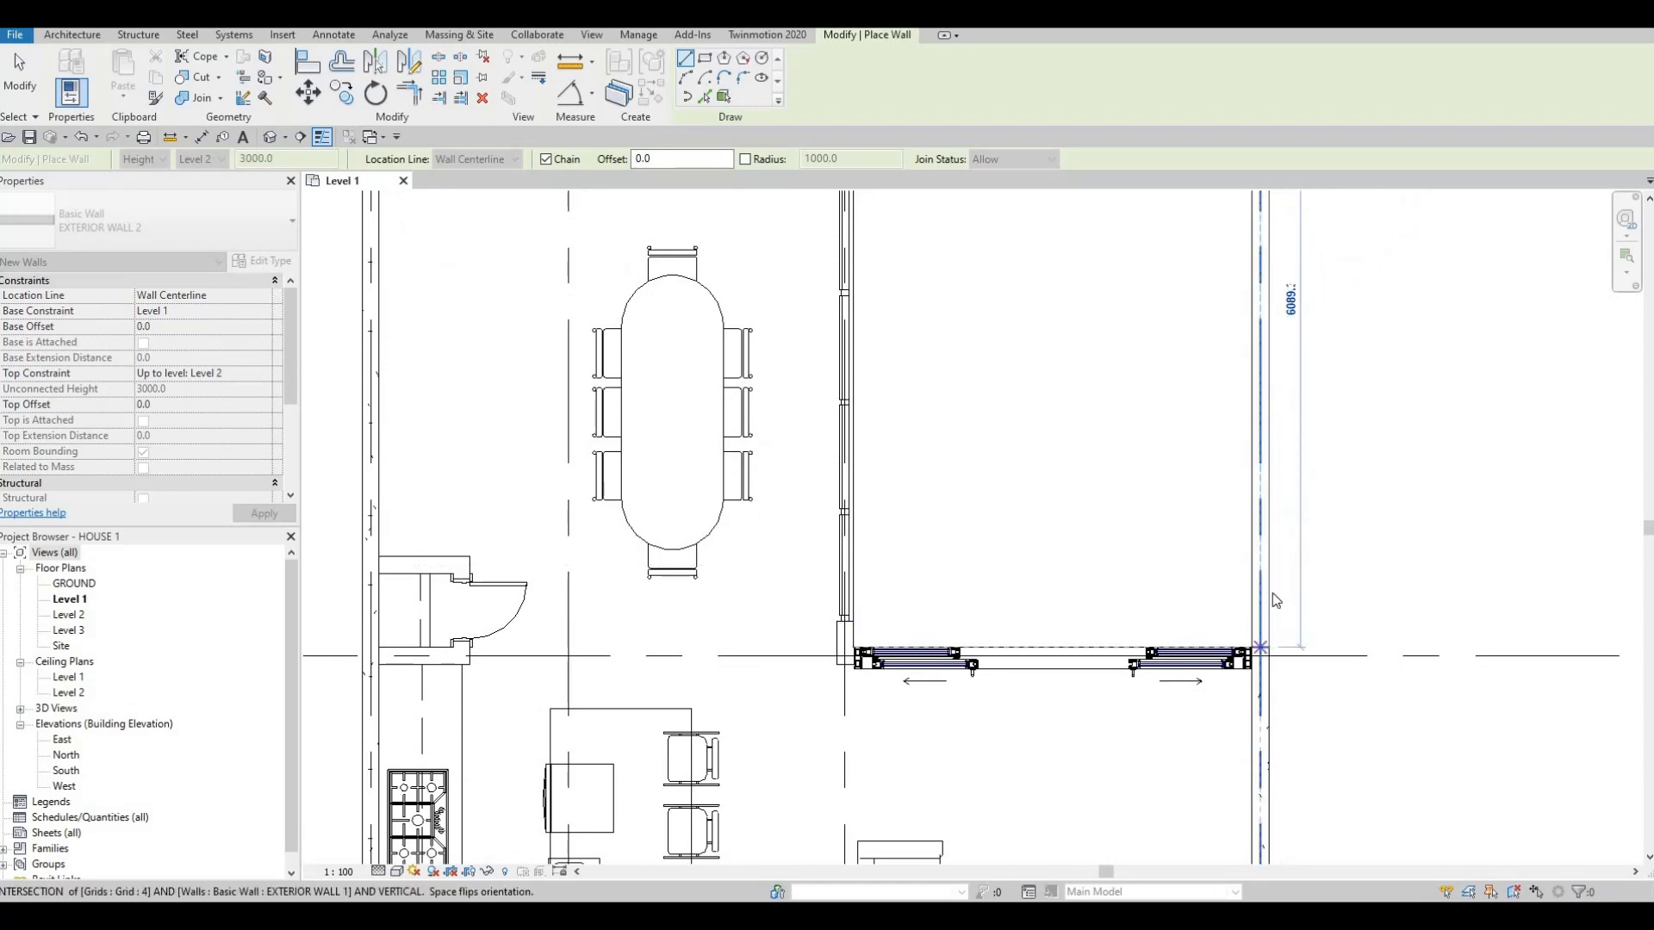
key(Escape)
key(Escape)
- Set the Top Offset of both EXTERIOR WALL 2 walls around the open area to -1000
click(1257, 569)
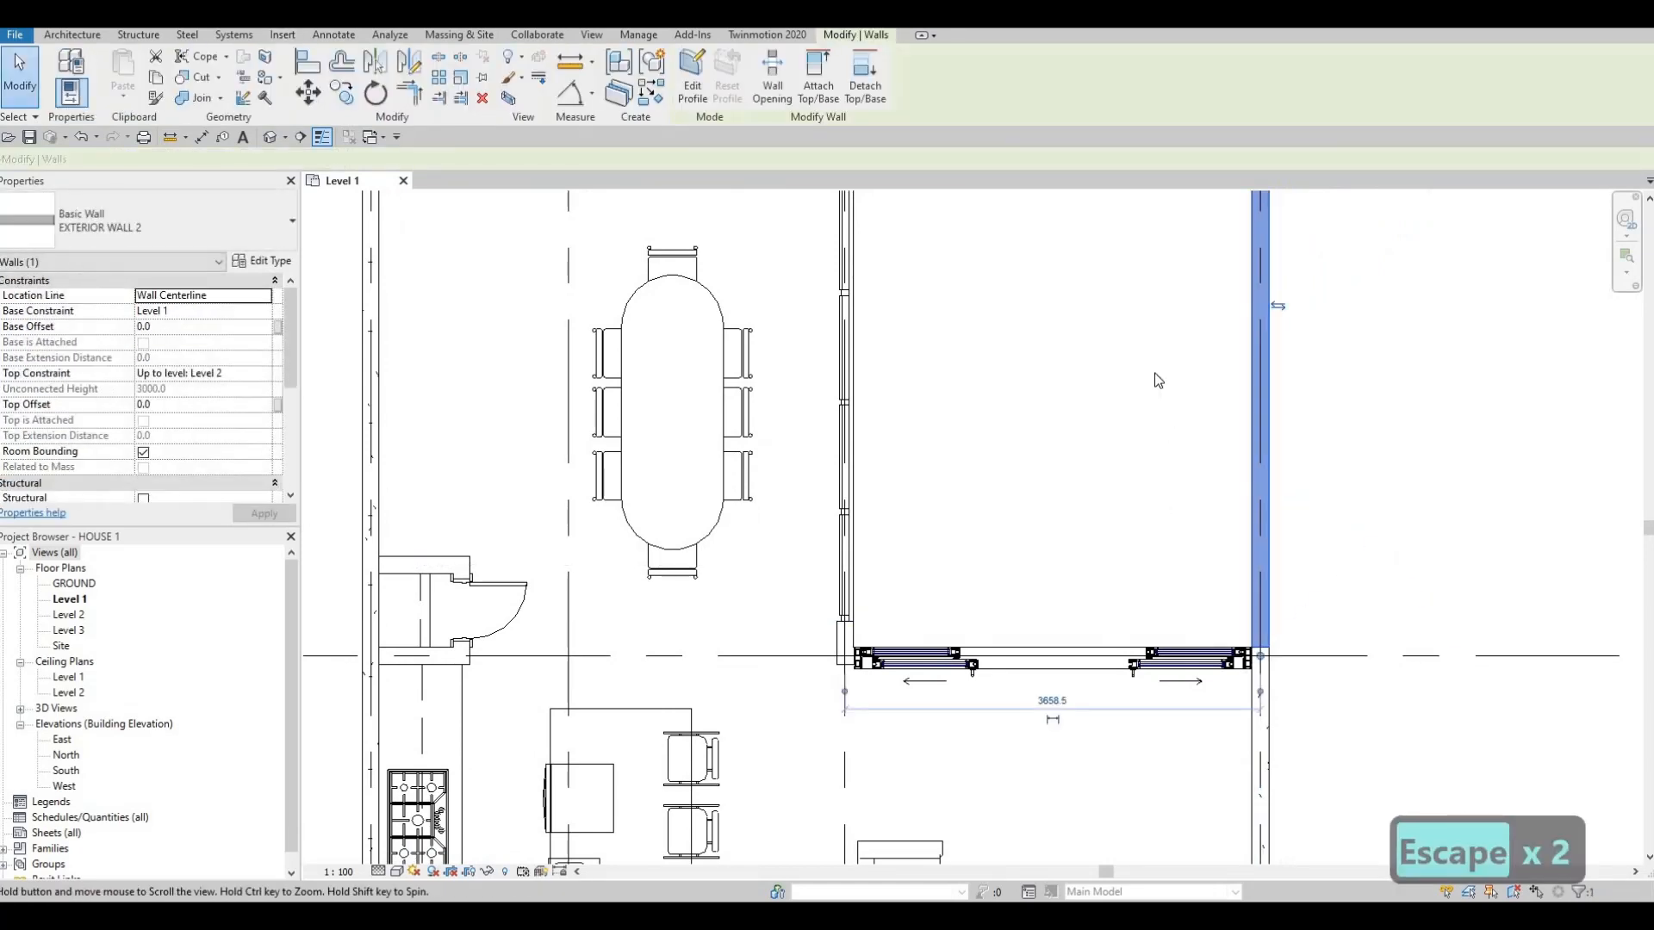
scroll(1155, 380, down, 1)
middle_drag(1155, 380, 1155, 676)
ctrl+click(1155, 360)
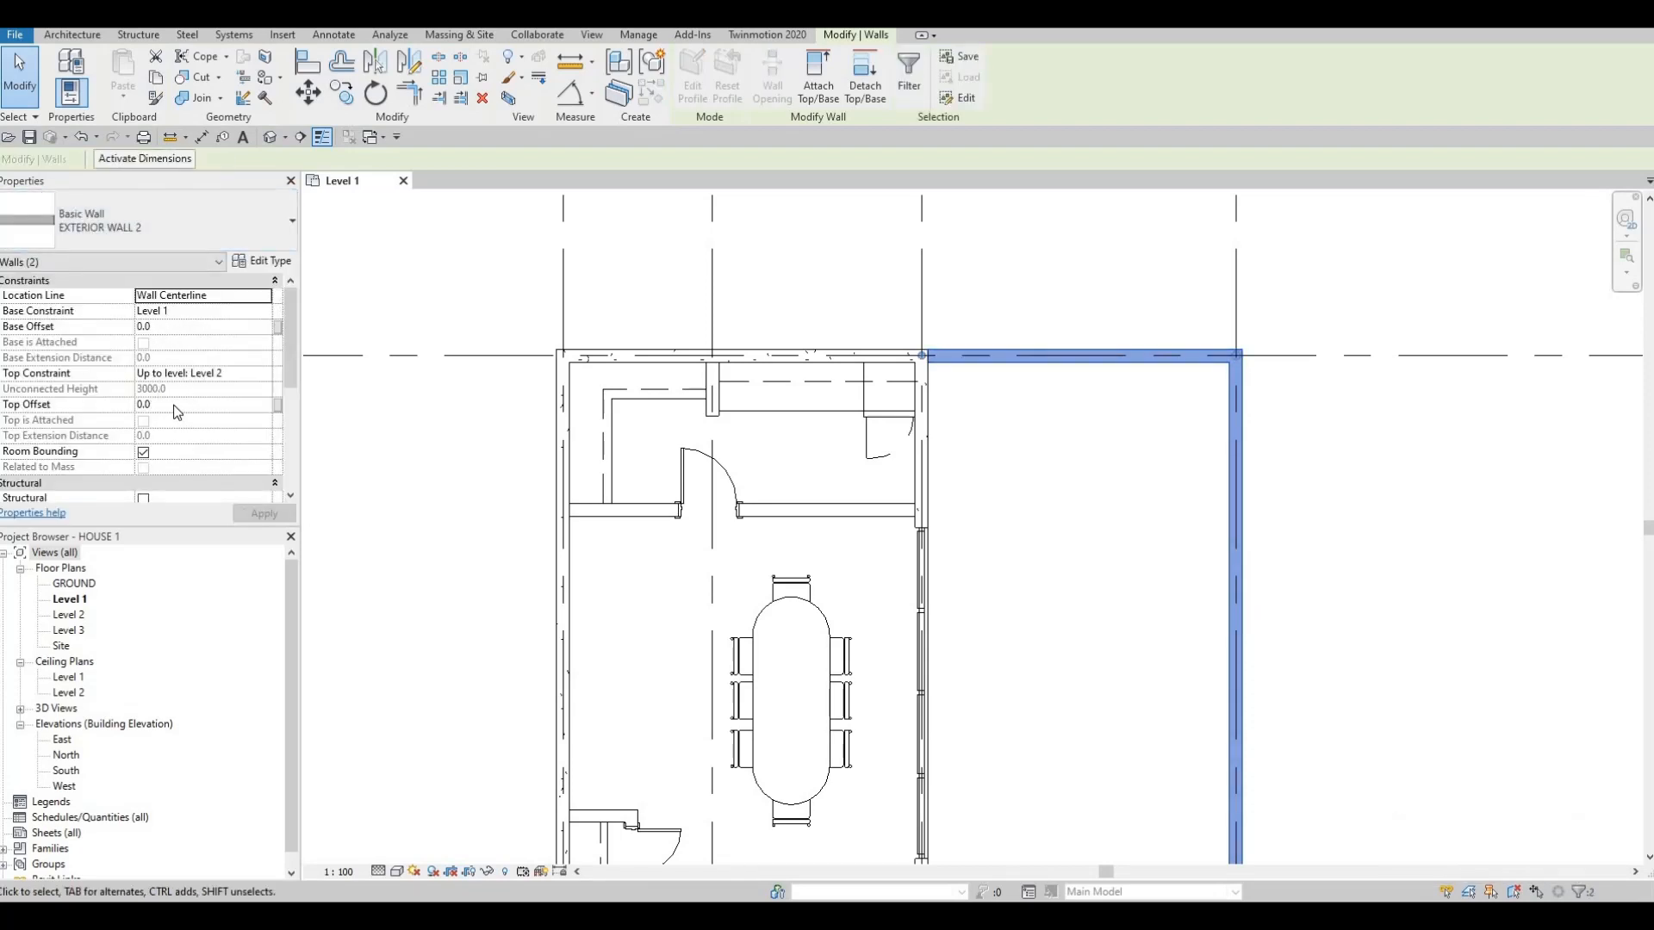
click(259, 405)
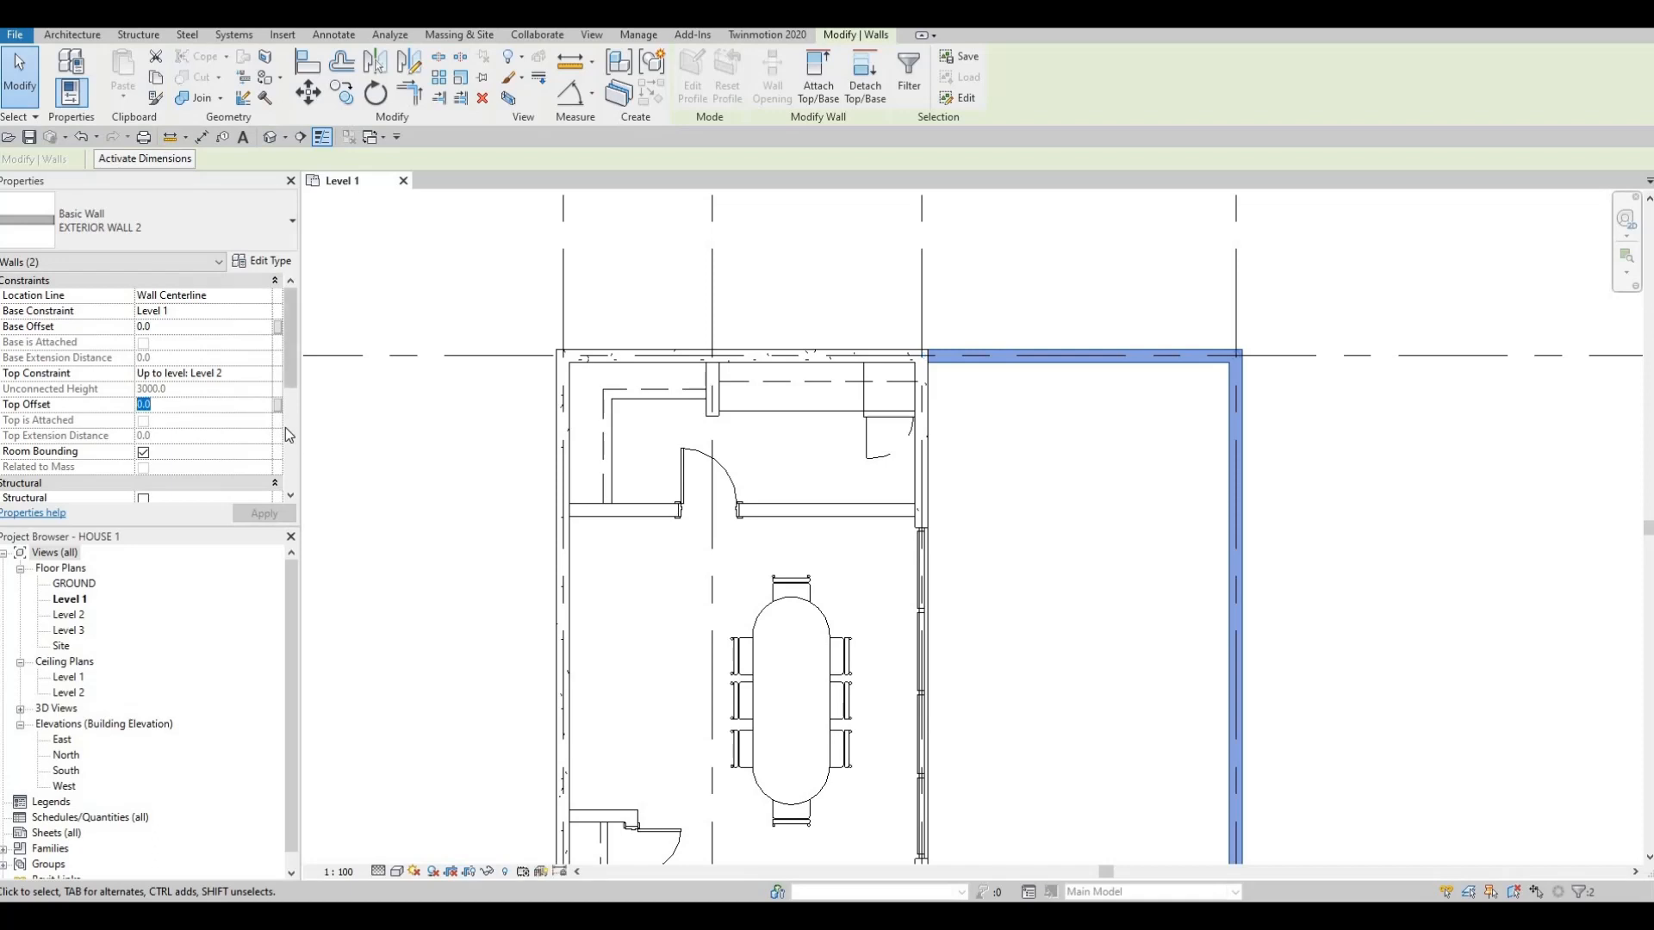
text(-)
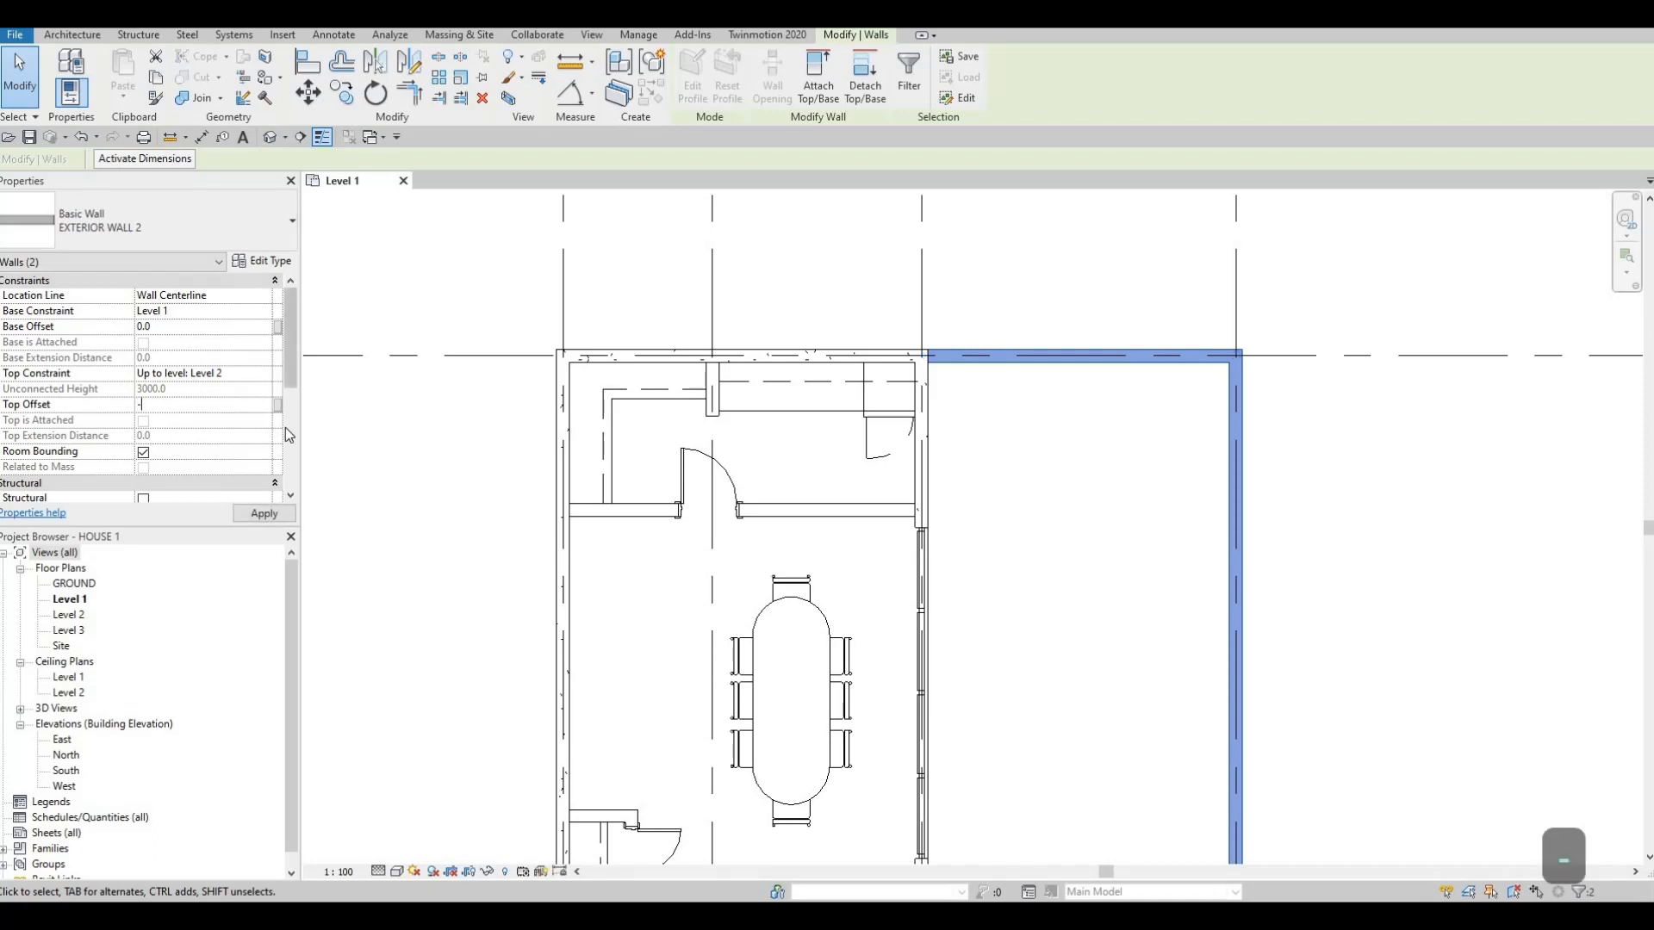
text(200)
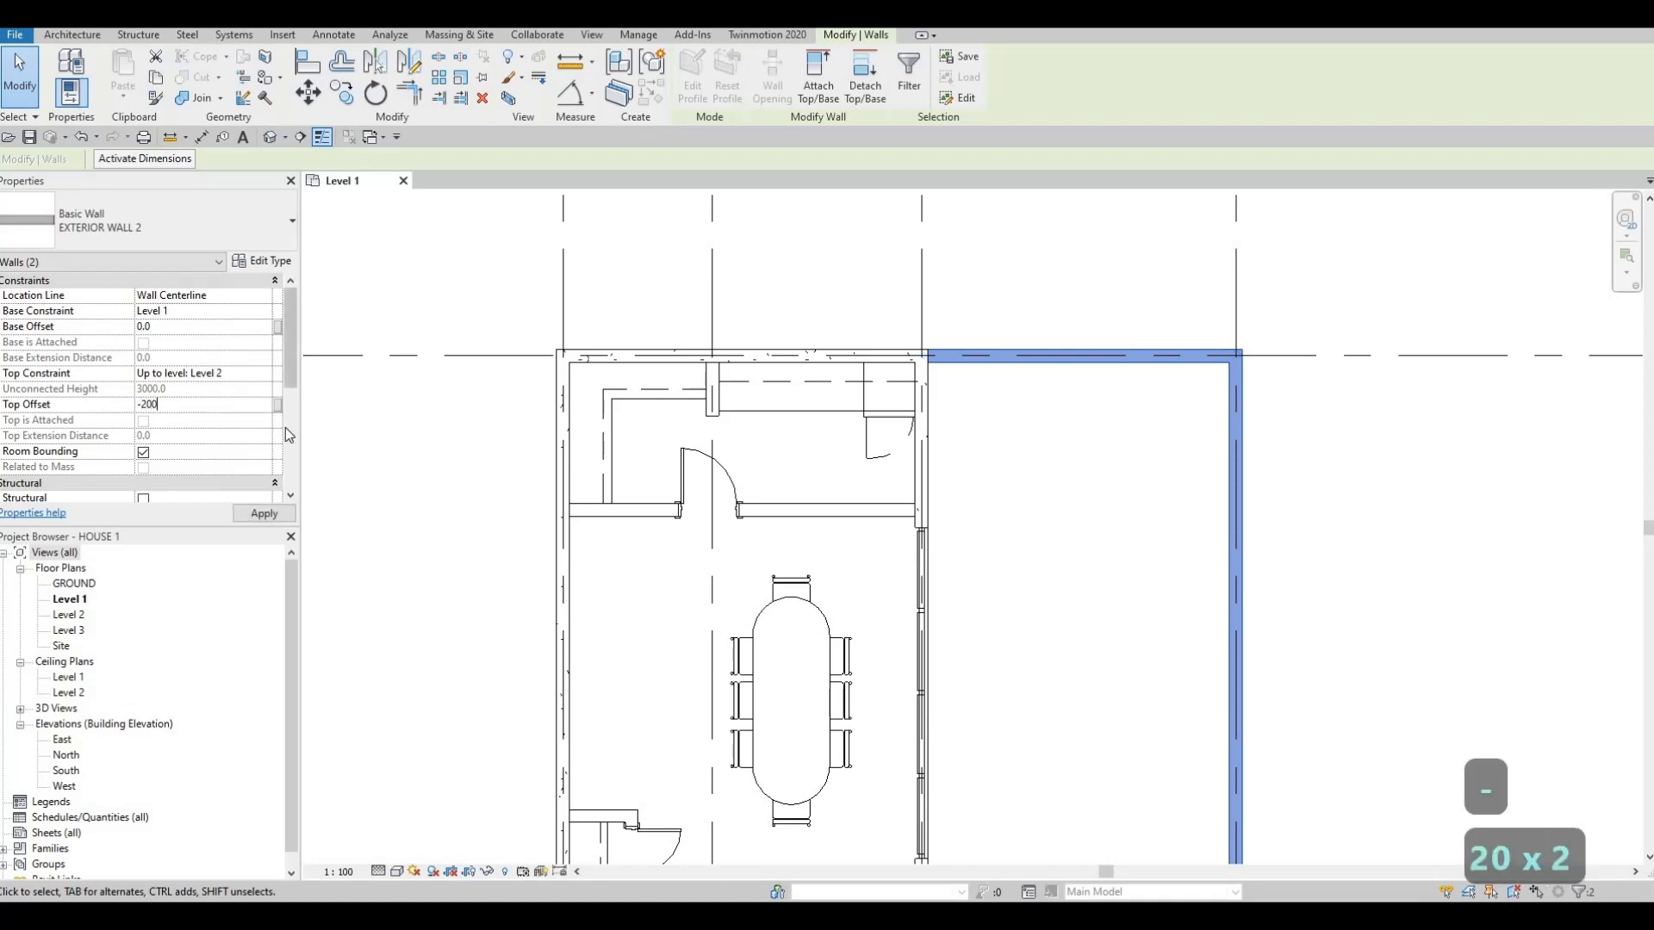
key(BackSpace)
key(BackSpace)
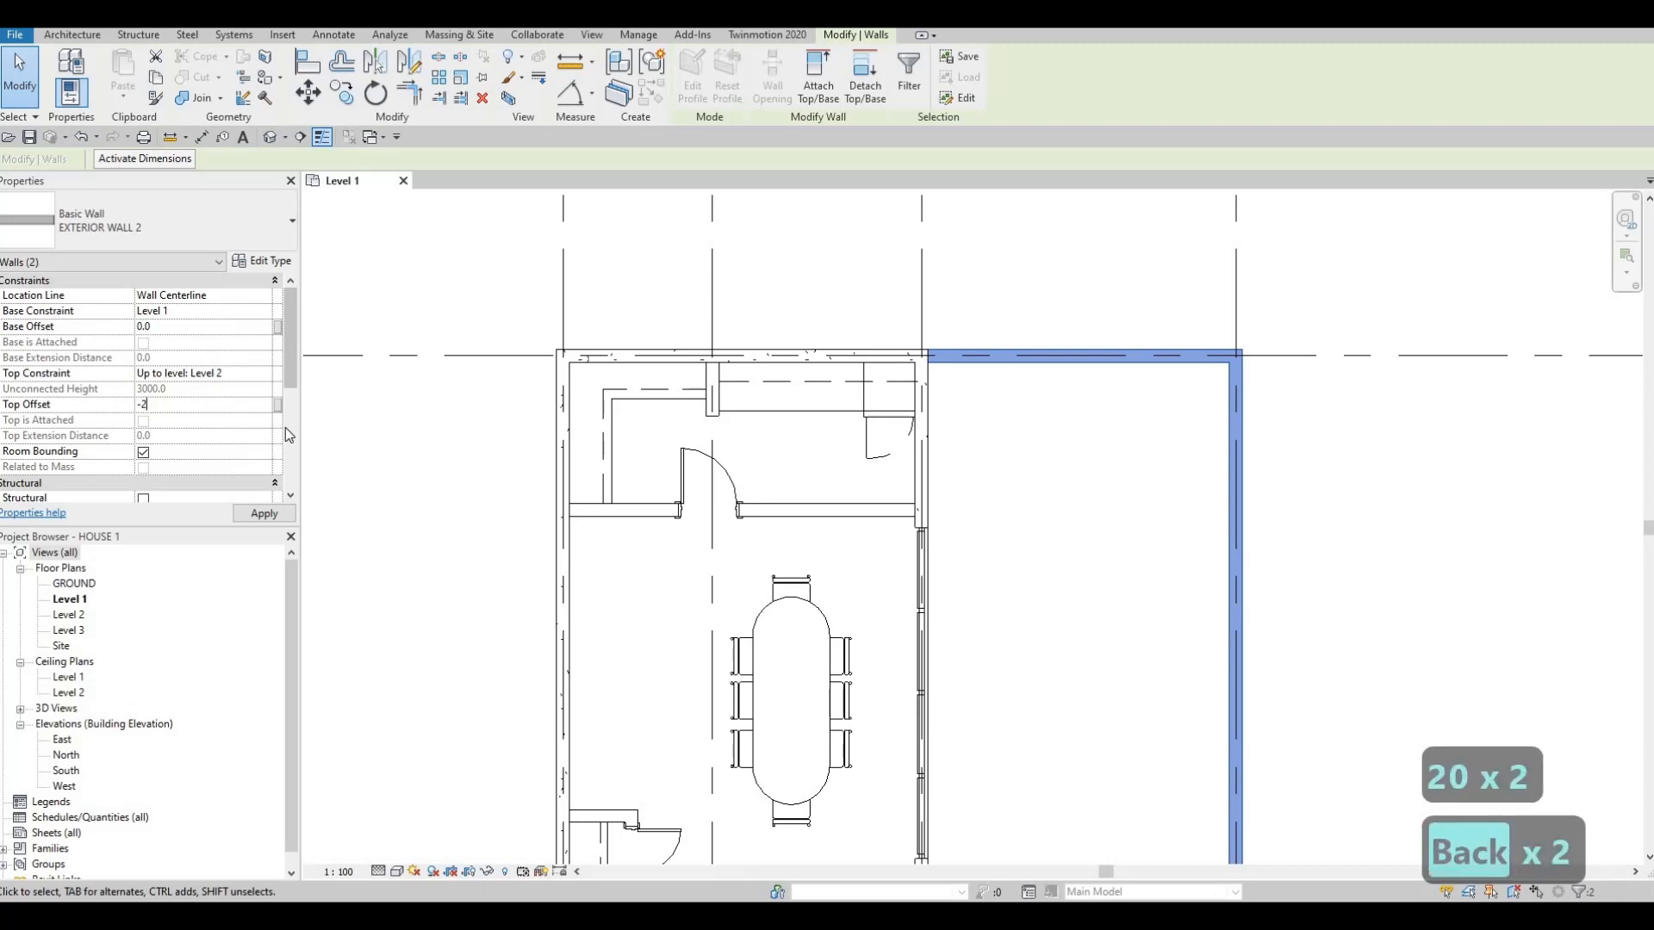
key(BackSpace)
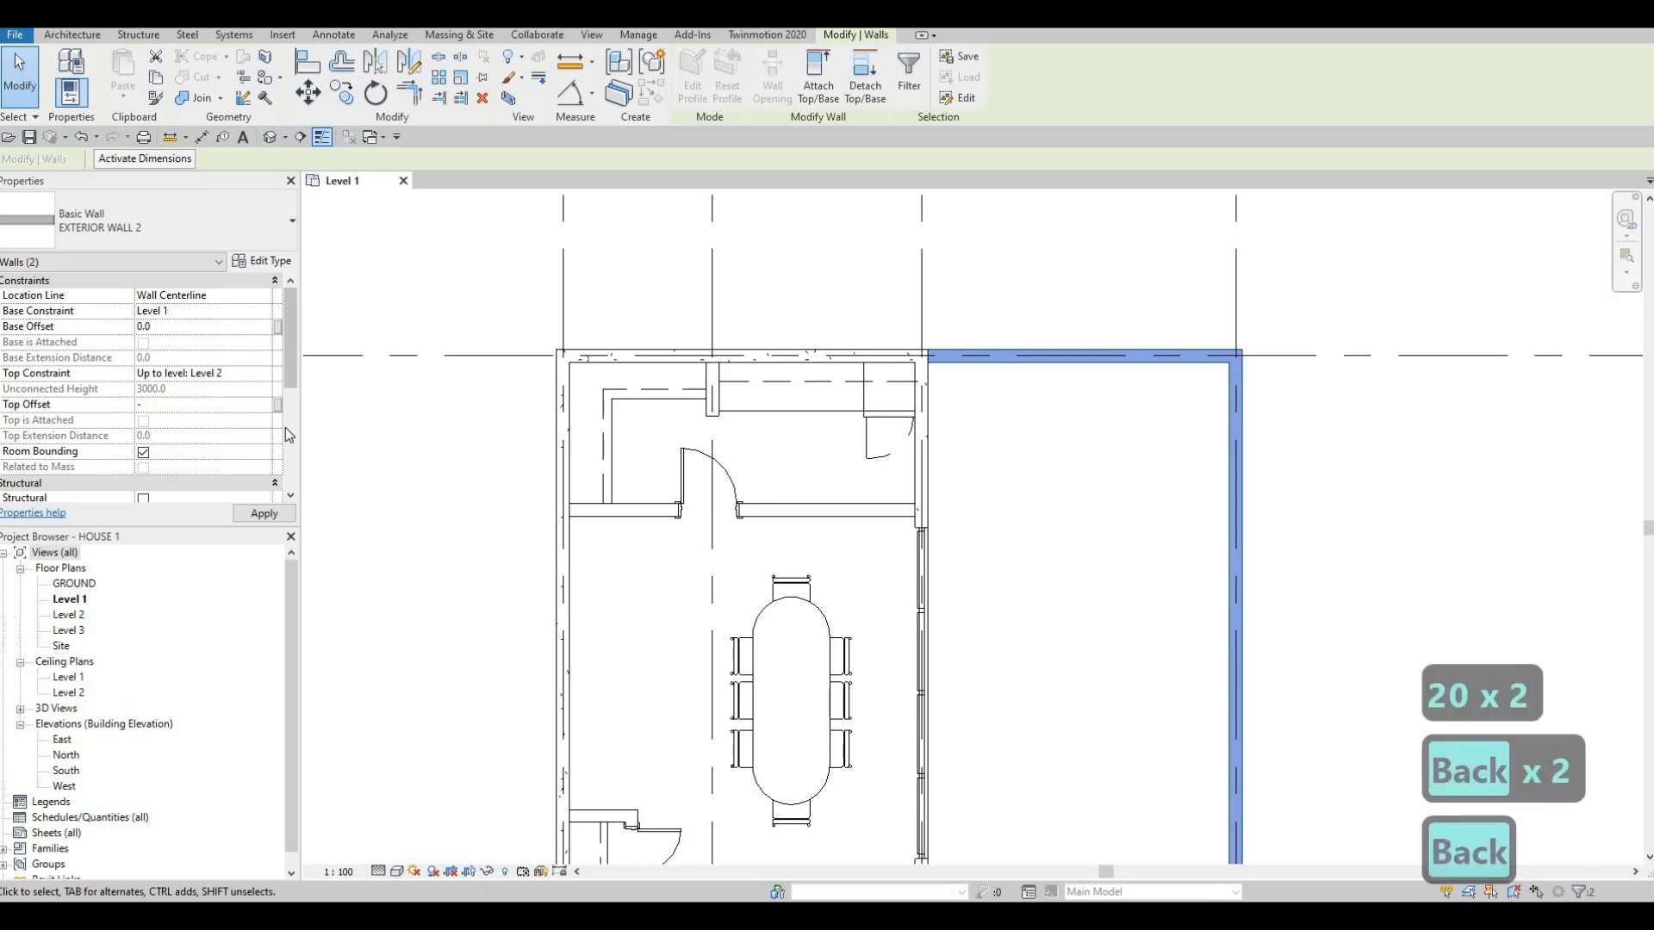
text(1000)
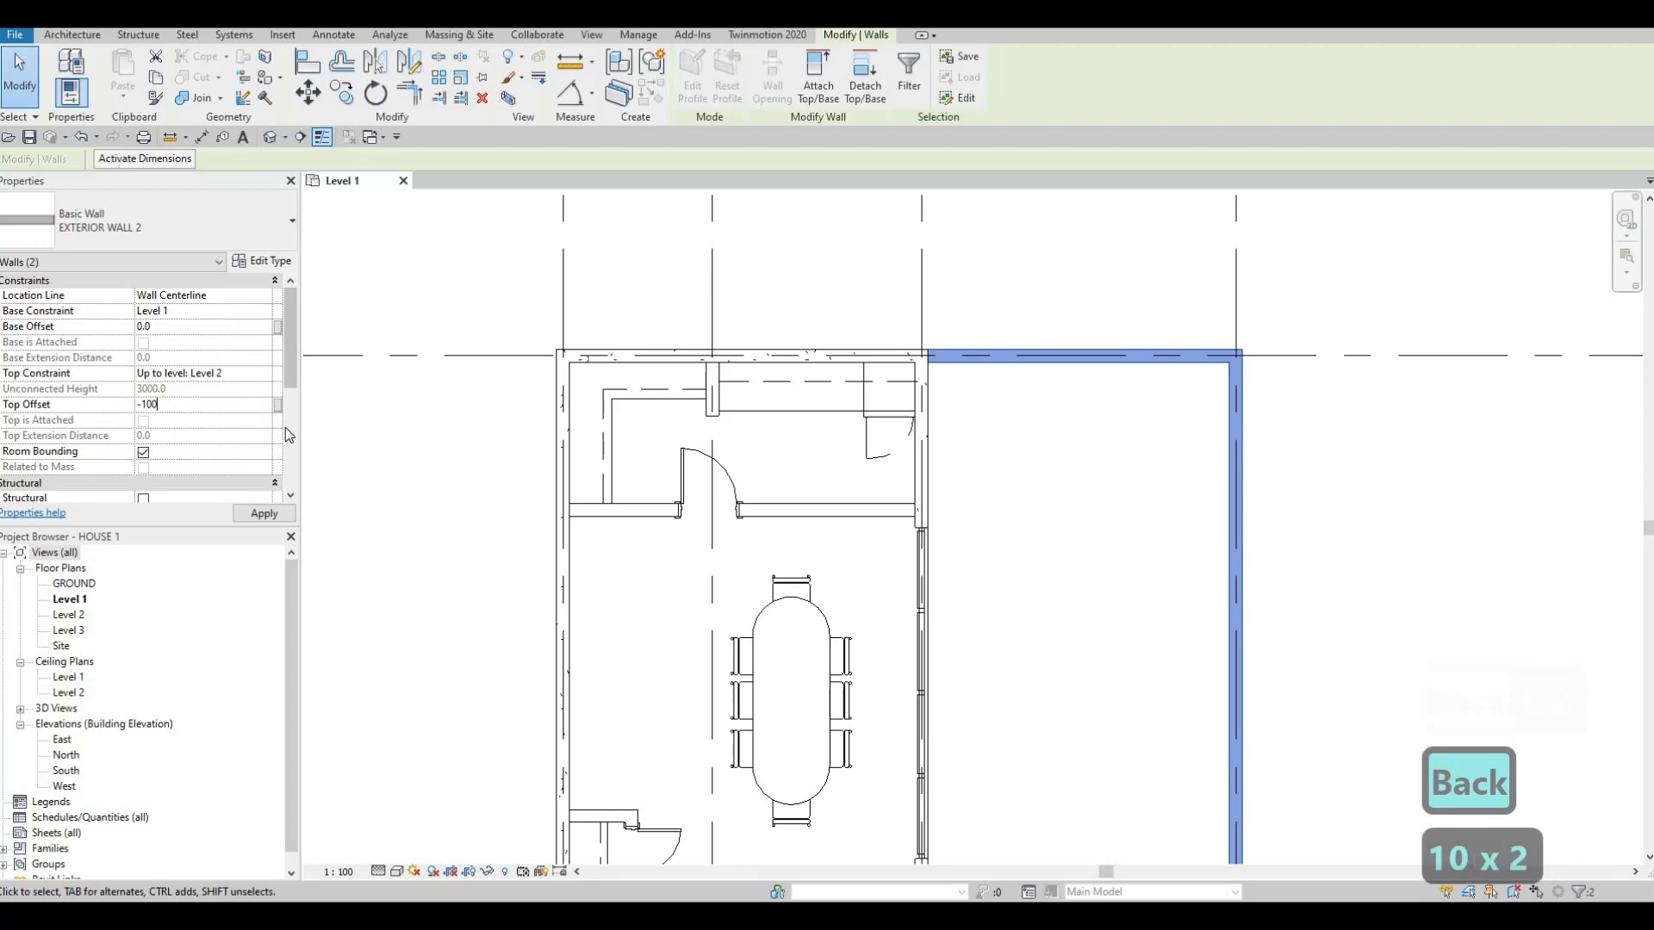
click(264, 514)
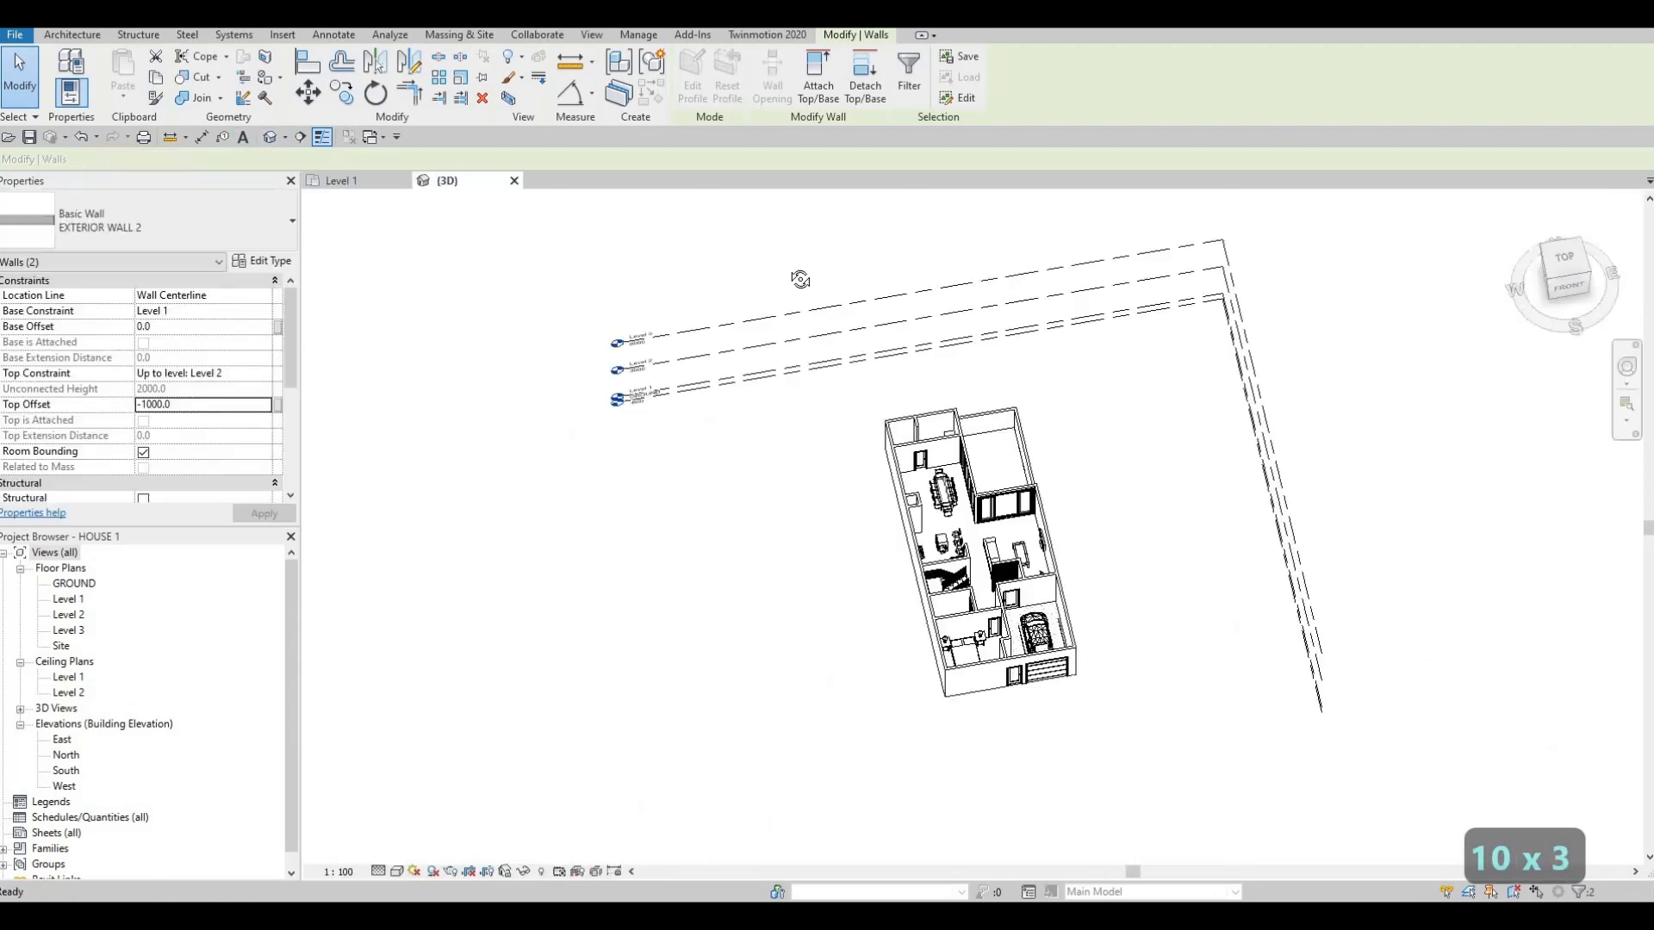
- Inspect the house and its open-area walls in the 3D view, and review the whole Level 1 floor plan
shift+middle_drag(919, 457, 1104, 569)
scroll(1039, 524, up, 1)
shift+middle_drag(843, 375, 692, 598)
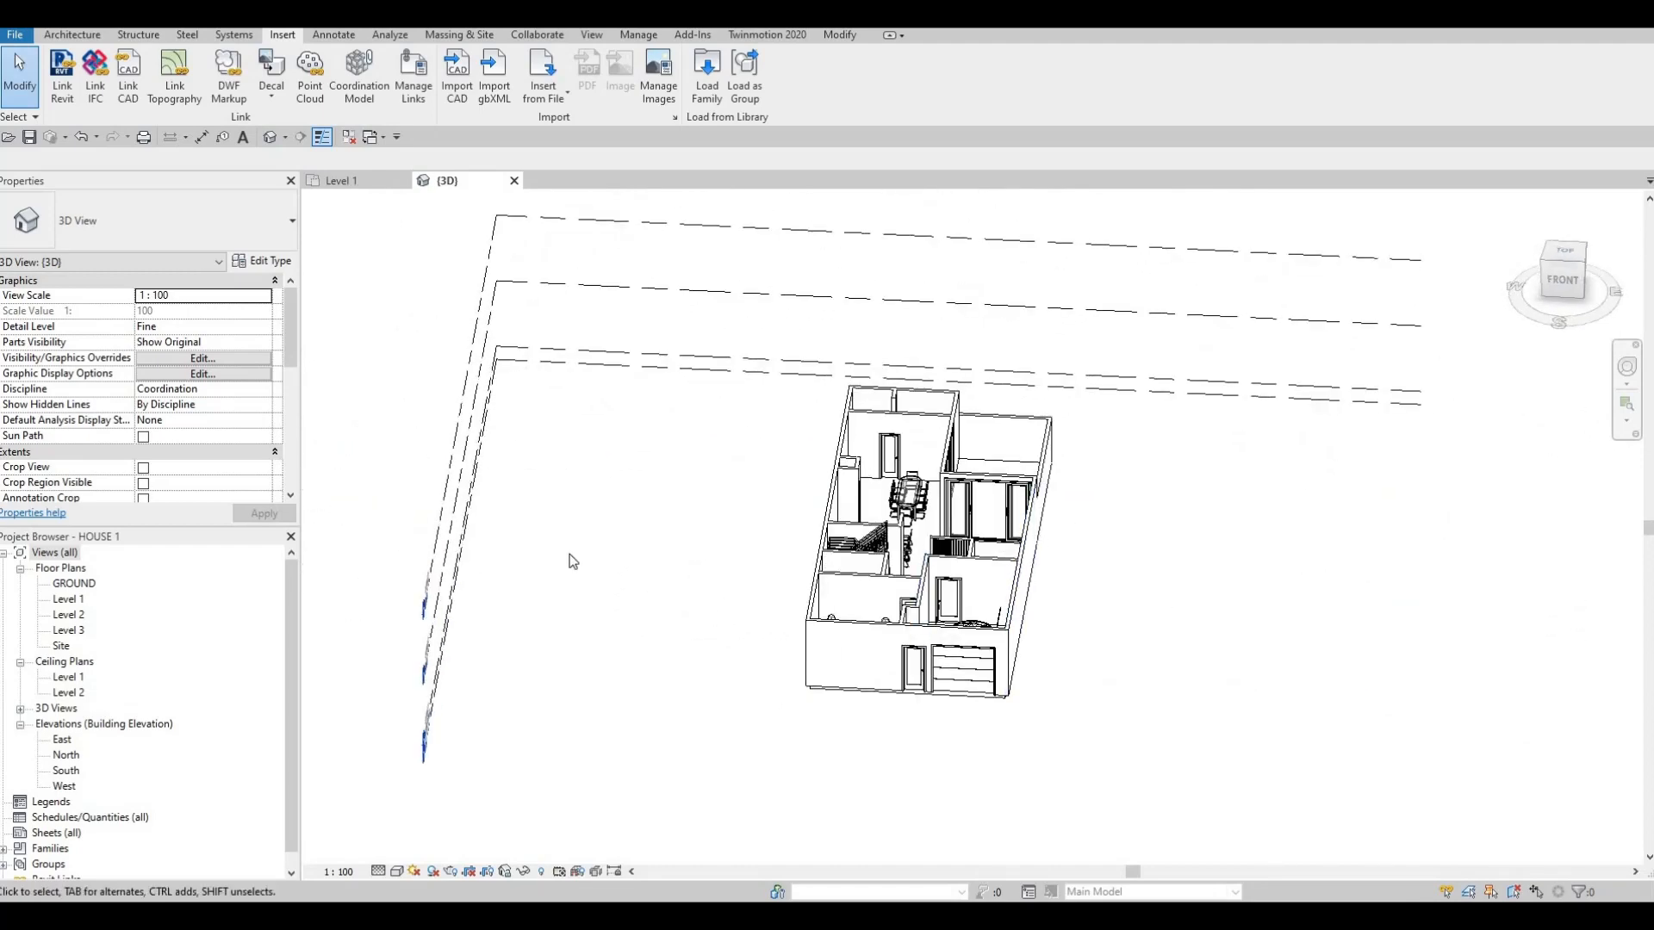
double_click(69, 600)
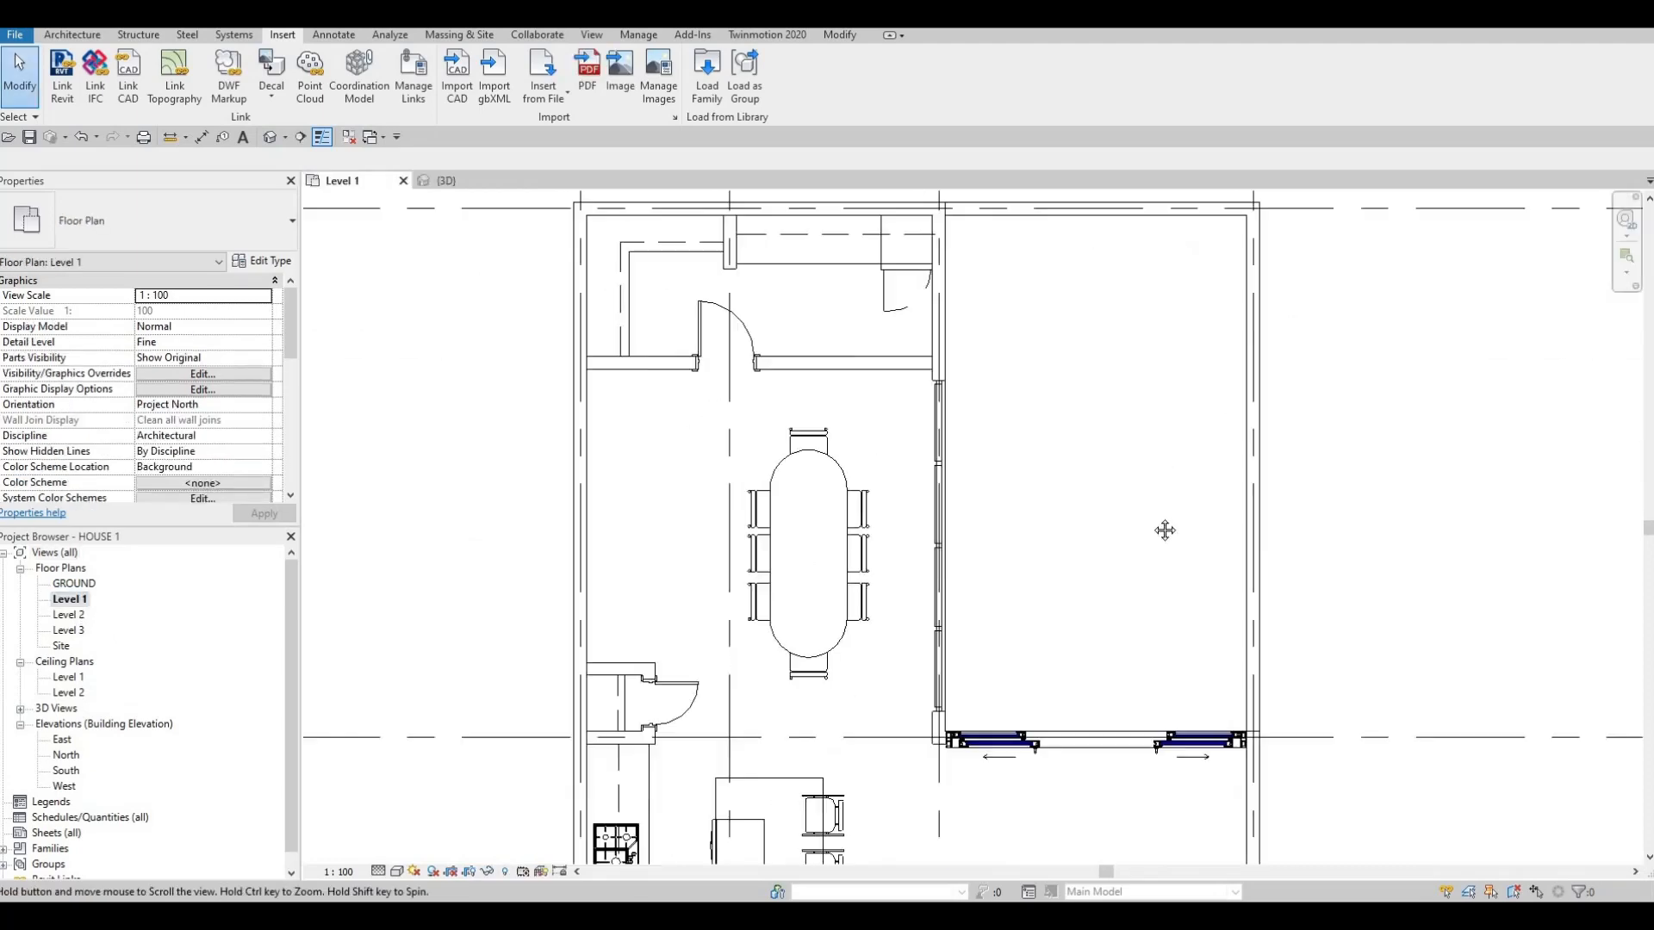
key(Escape)
scroll(1108, 443, down, 3)
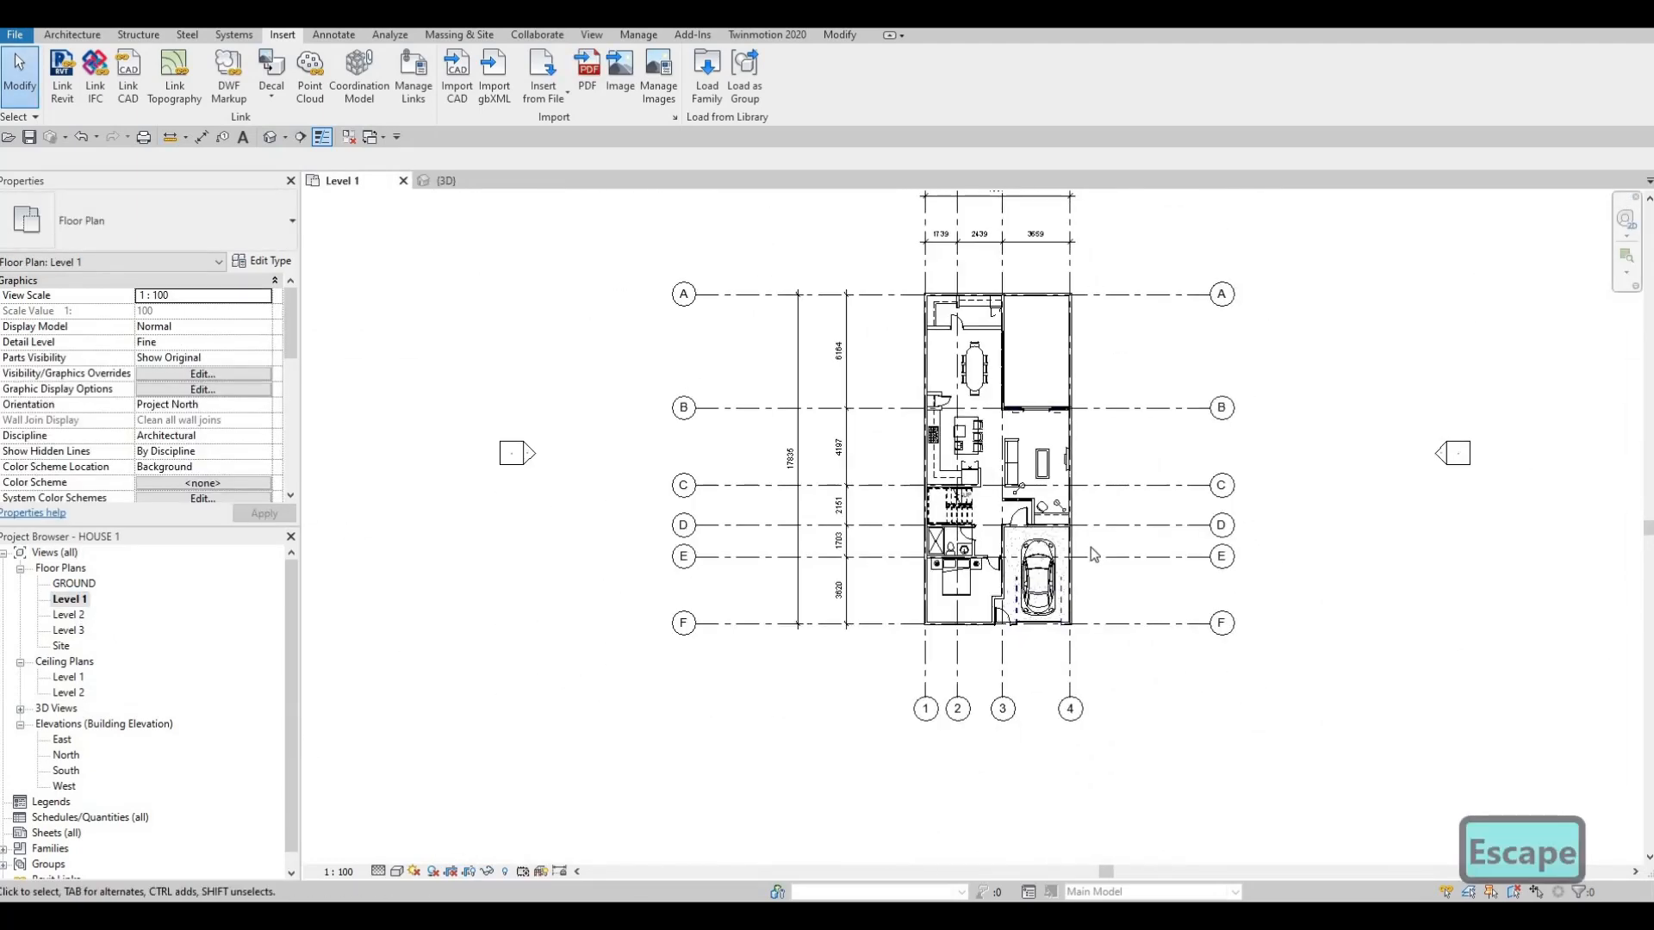
scroll(1090, 546, up, 4)
scroll(1083, 547, up, 1)
scroll(871, 535, down, 3)
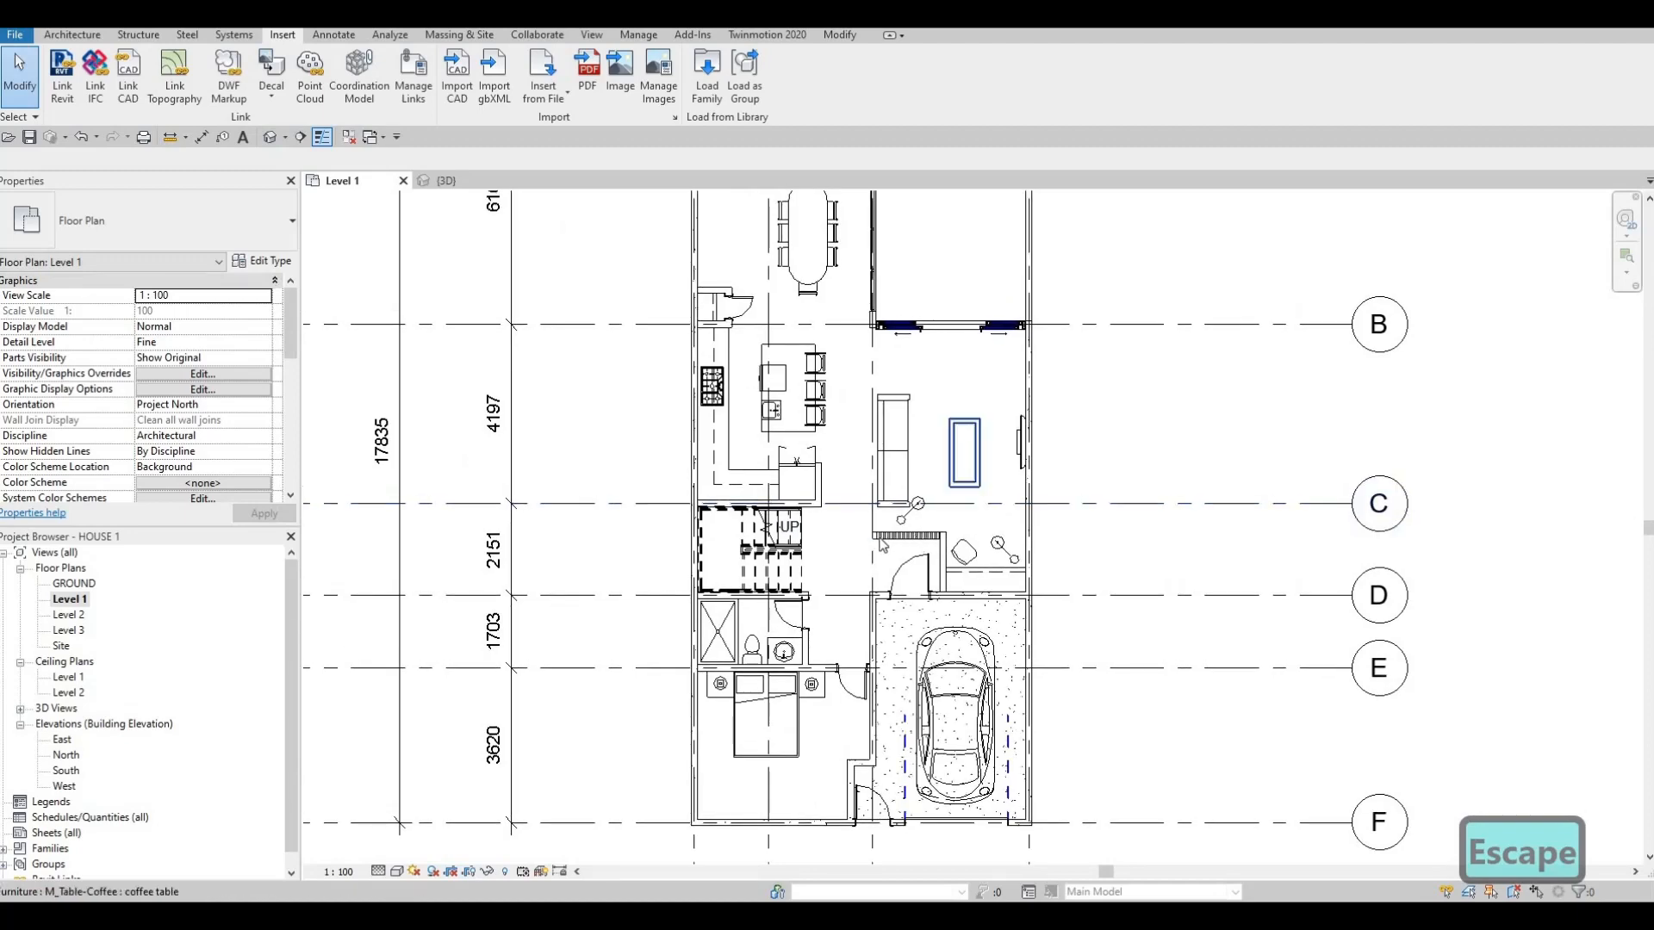
scroll(889, 708, down, 2)
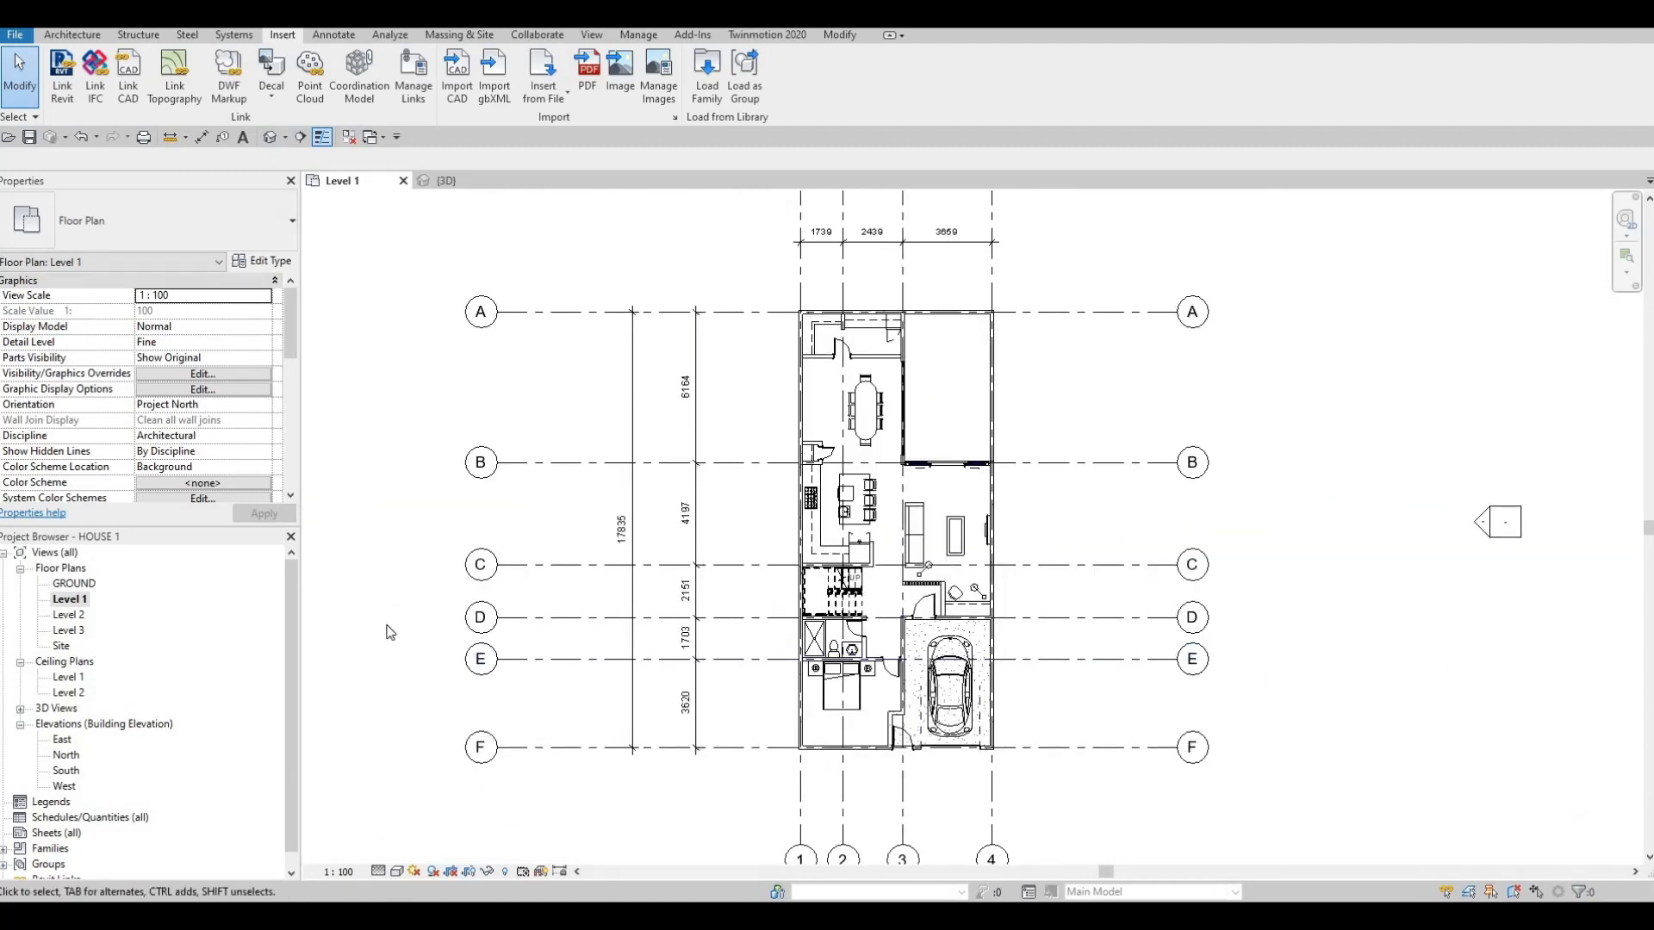
- Open the Level 2 floor plan
double_click(72, 615)
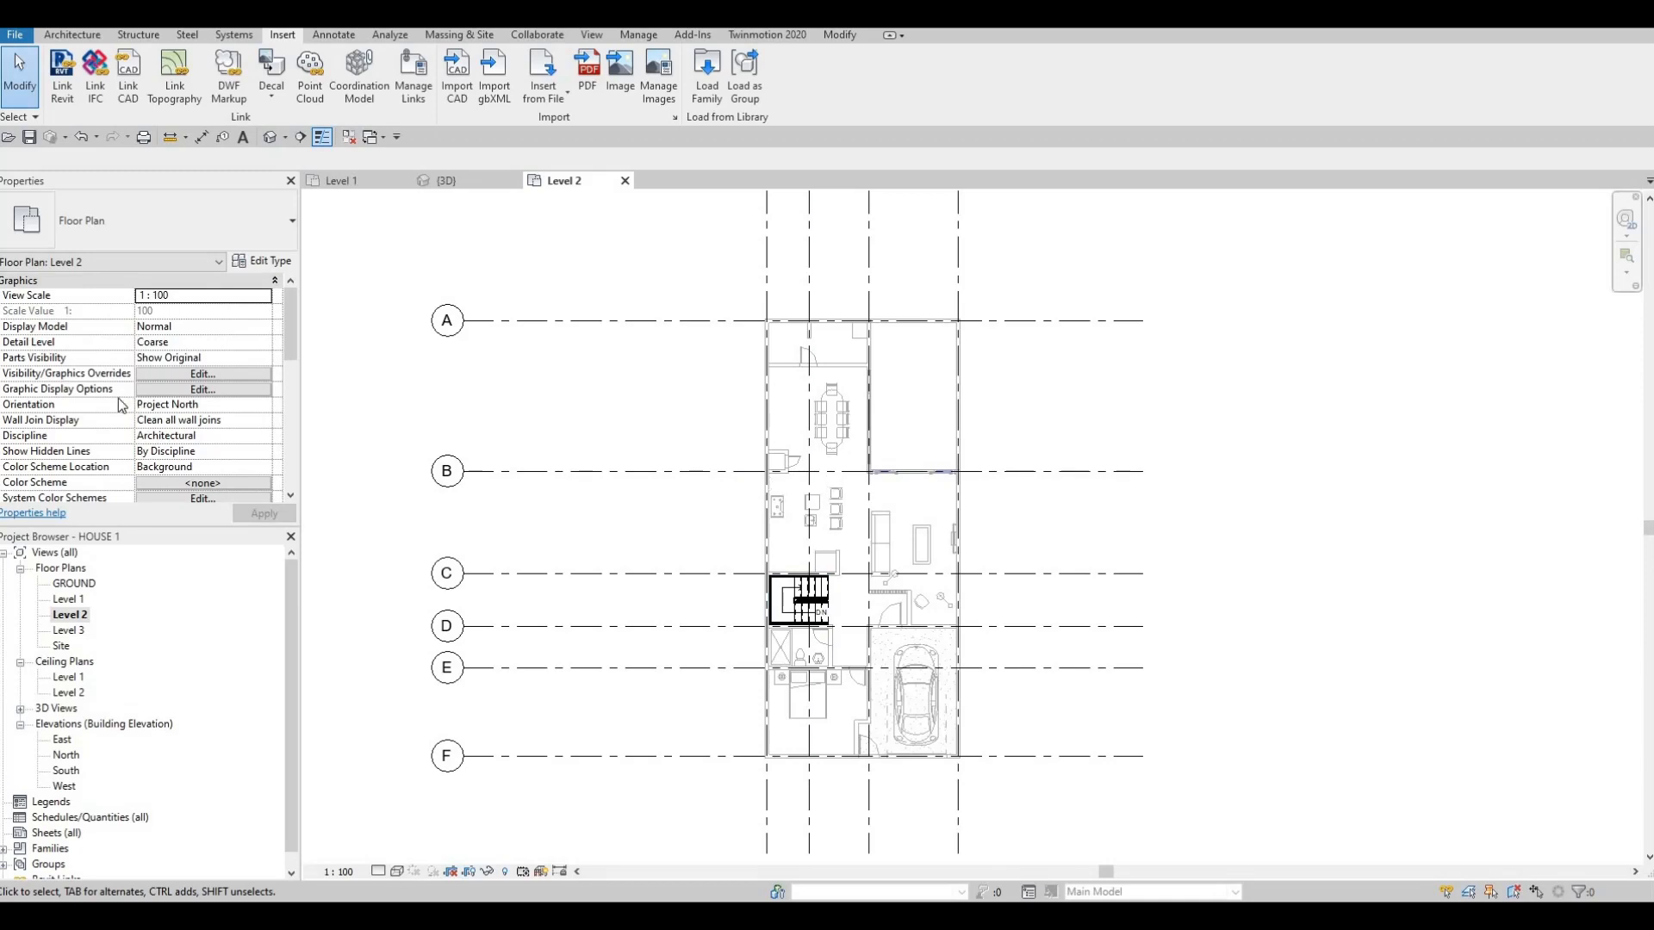
- Examine the Underlay range settings of the Level 2 plan and the Level 1 layout shown beneath it
scroll(147, 408, down, 5)
scroll(146, 407, up, 3)
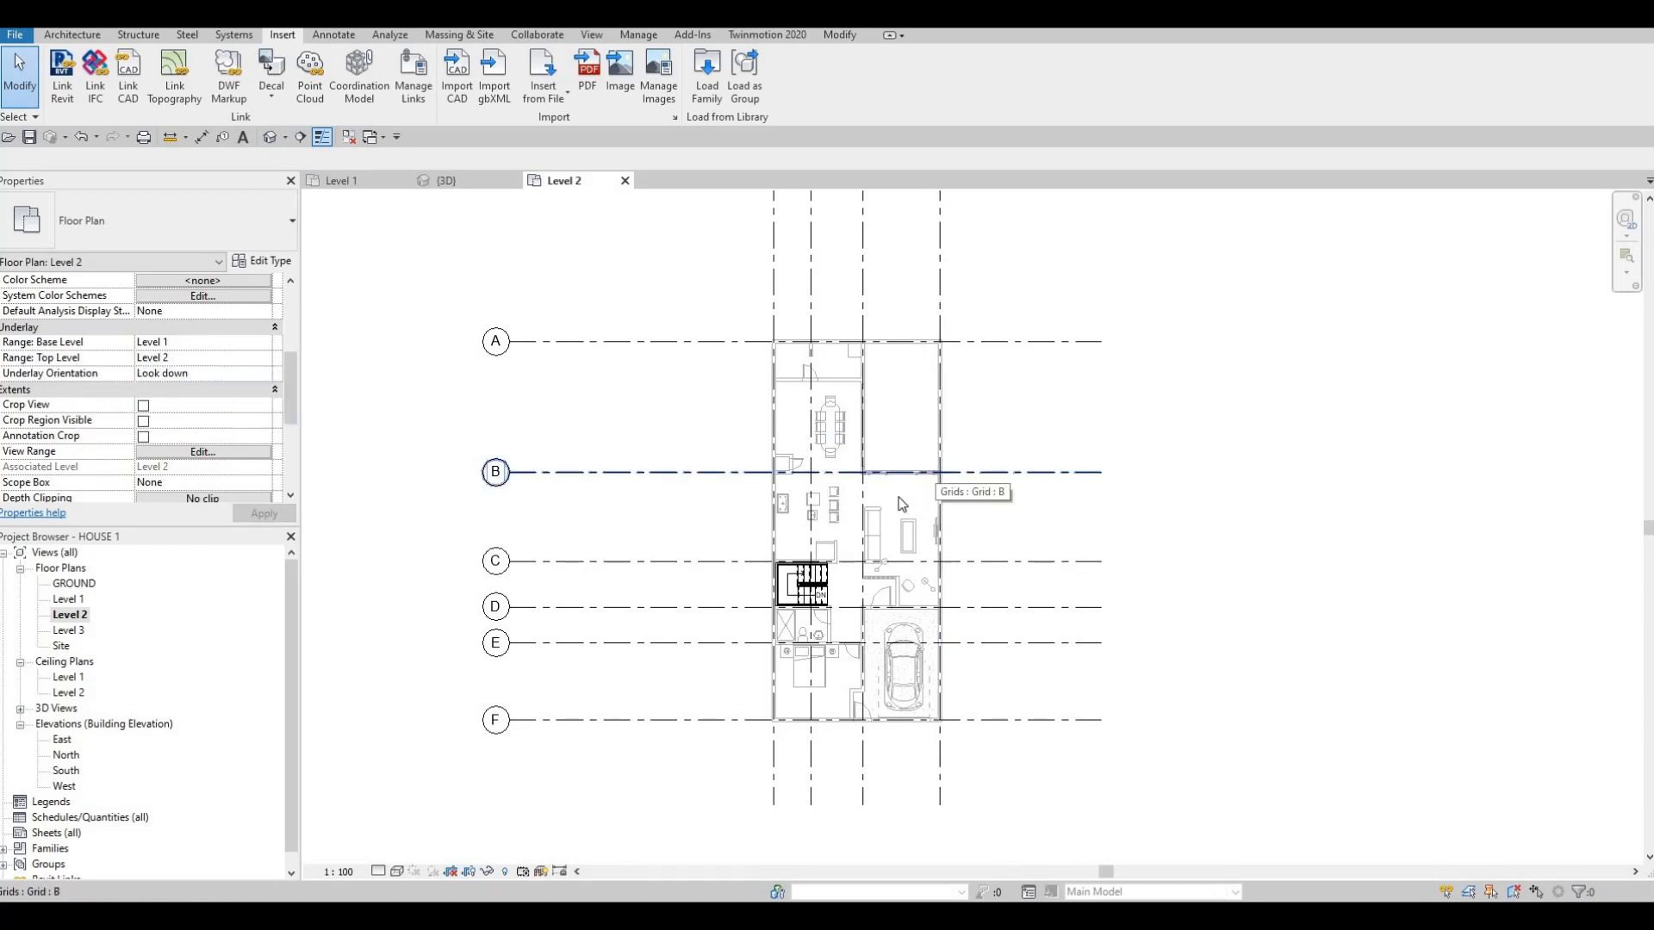
scroll(899, 498, up, 3)
scroll(760, 280, up, 6)
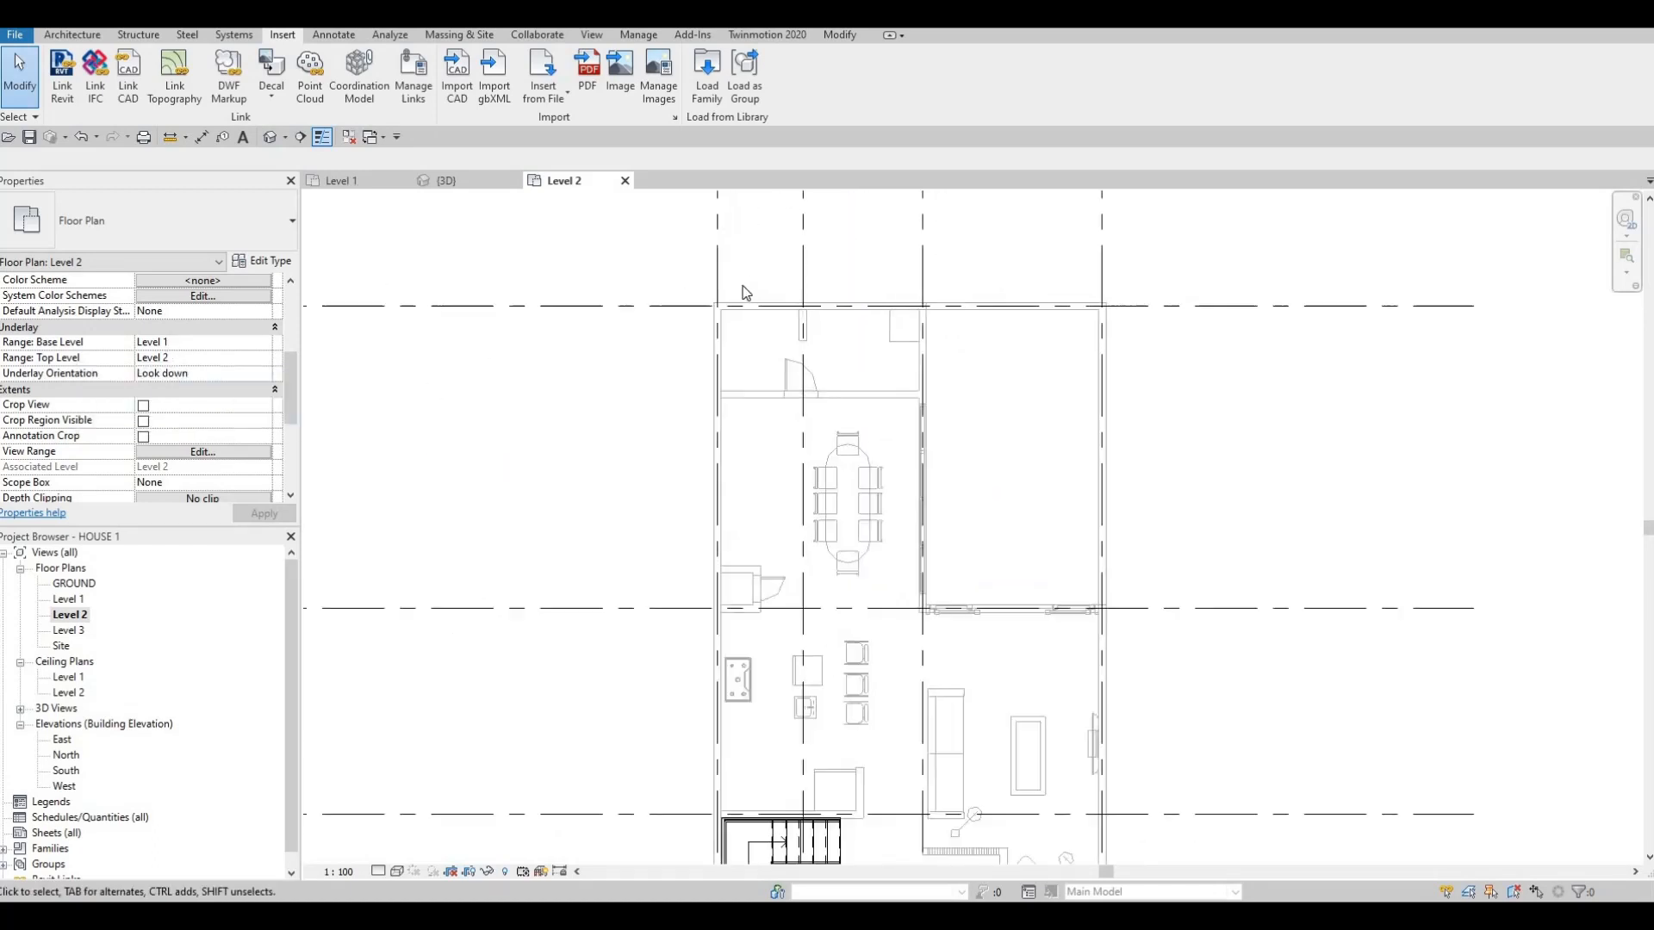
key(Escape)
scroll(647, 398, down, 2)
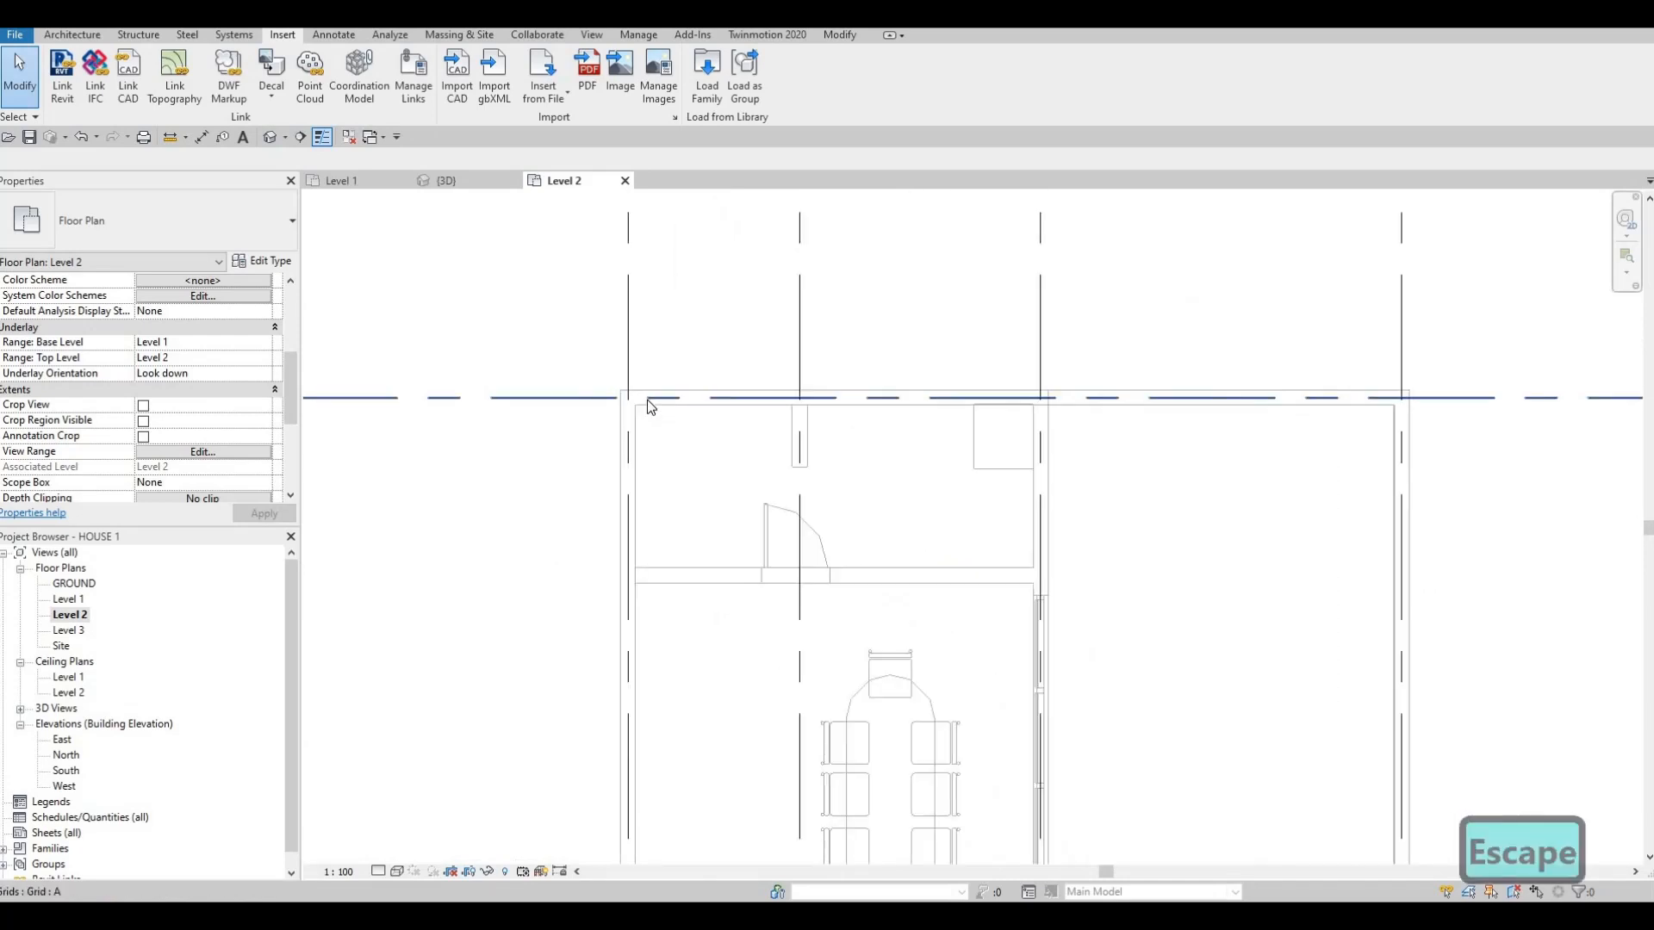
scroll(754, 396, down, 6)
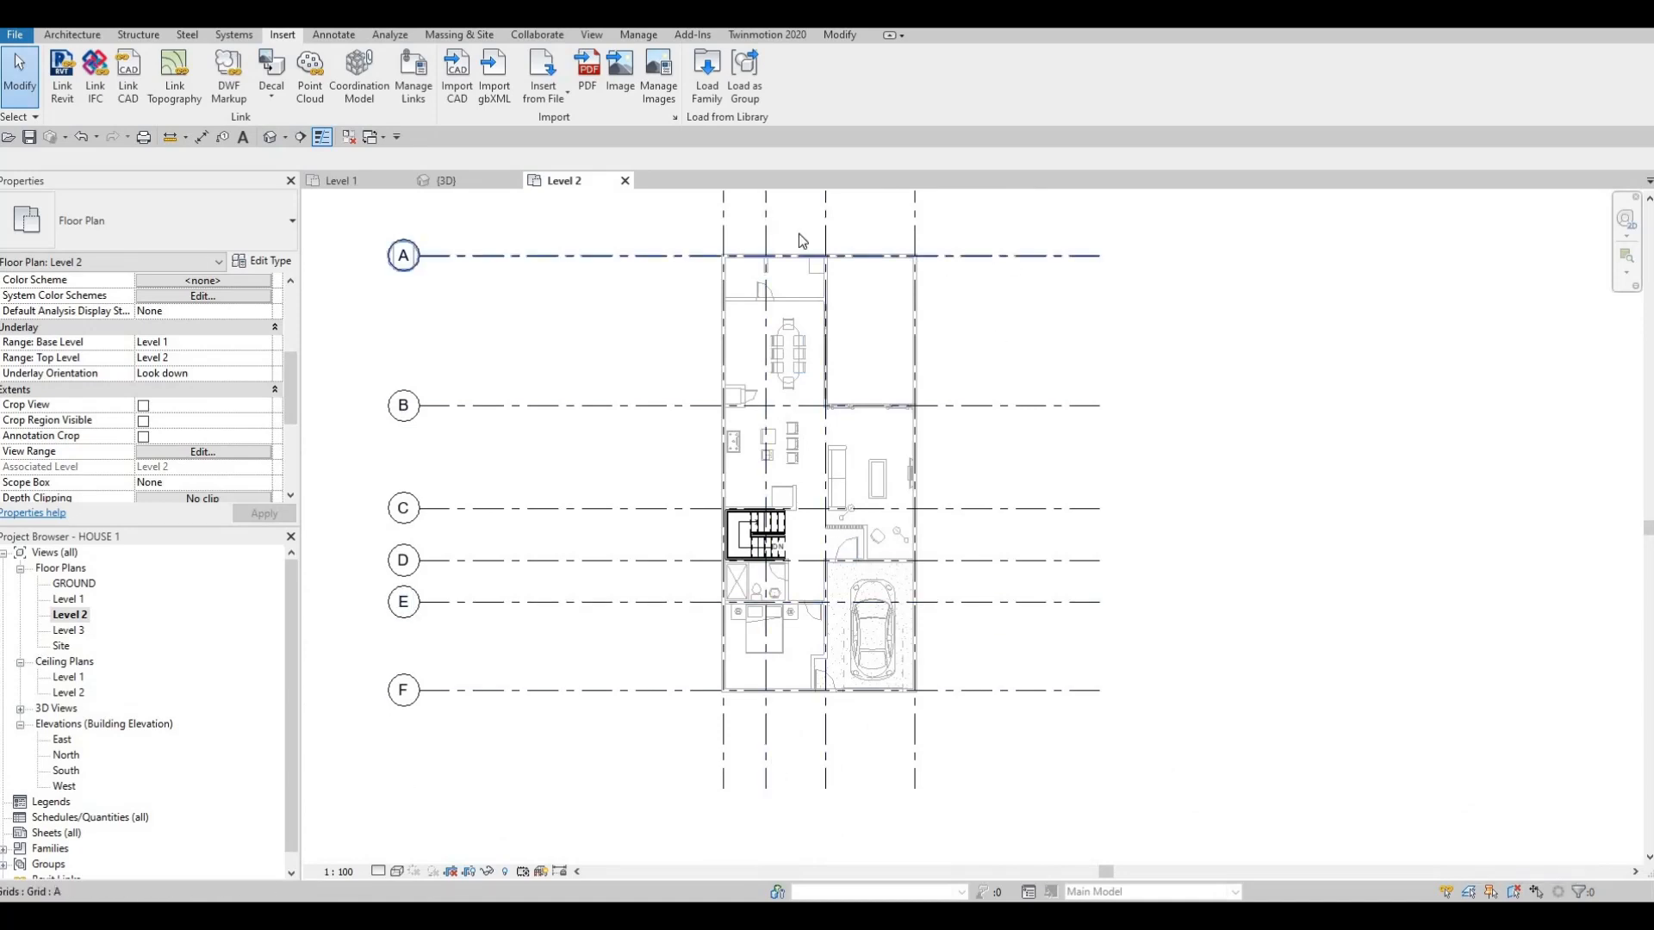
- Enable selection of underlay elements and look over the Level 1 layout in the Level 2 plan
scroll(783, 444, up, 5)
key(Escape)
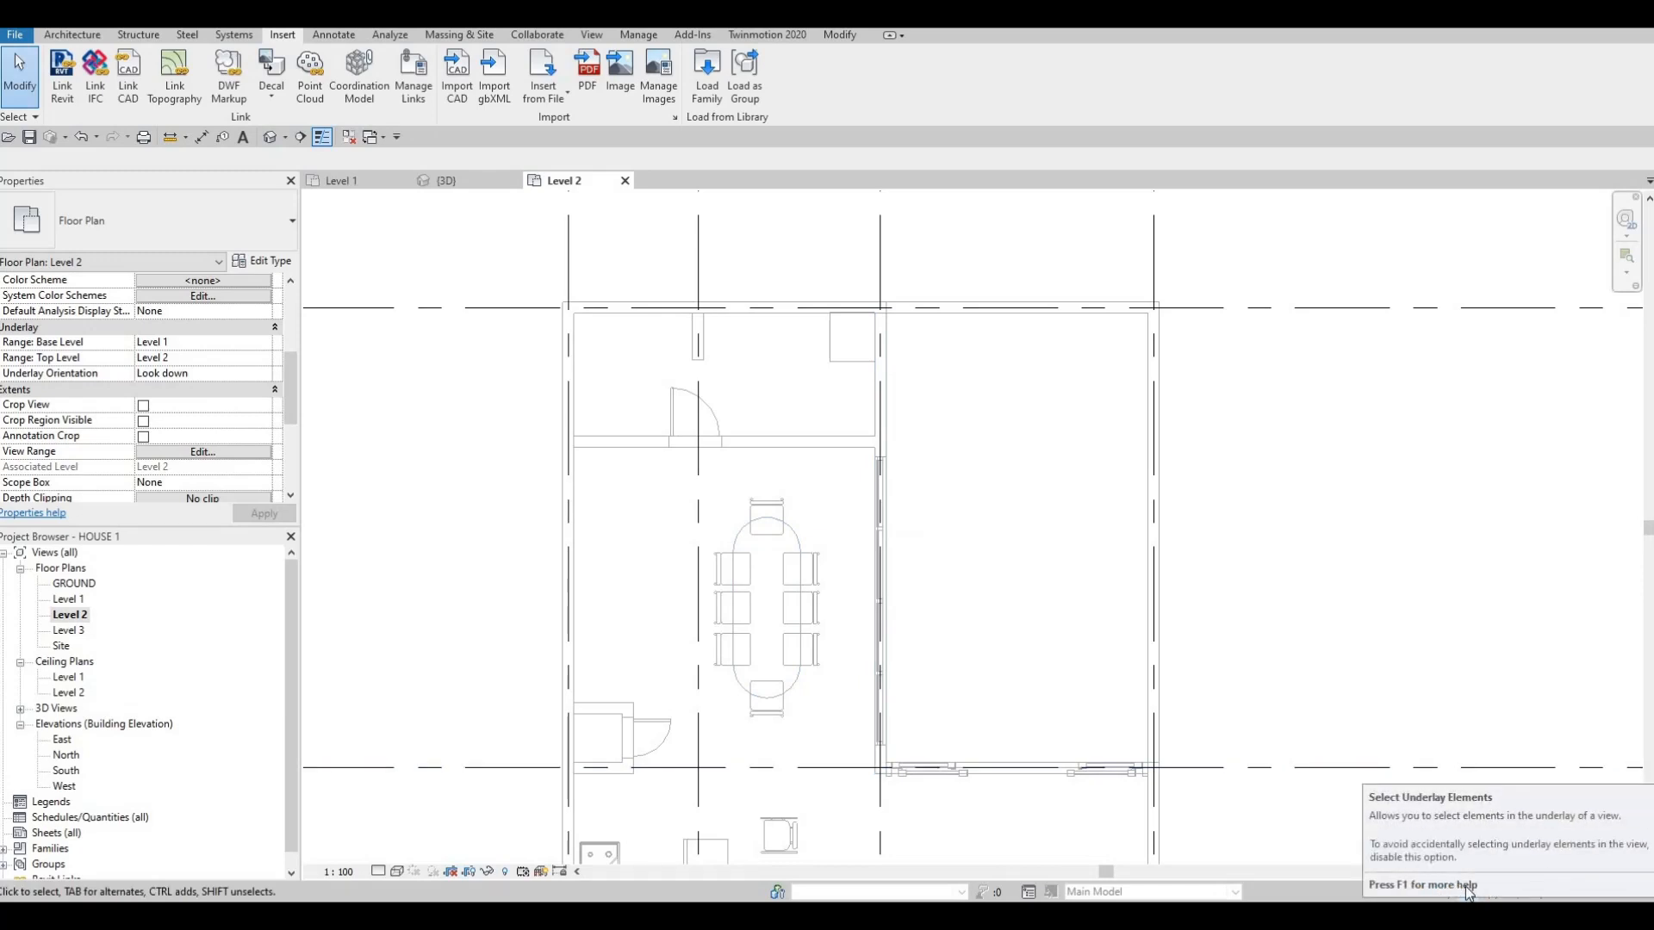
click(1472, 891)
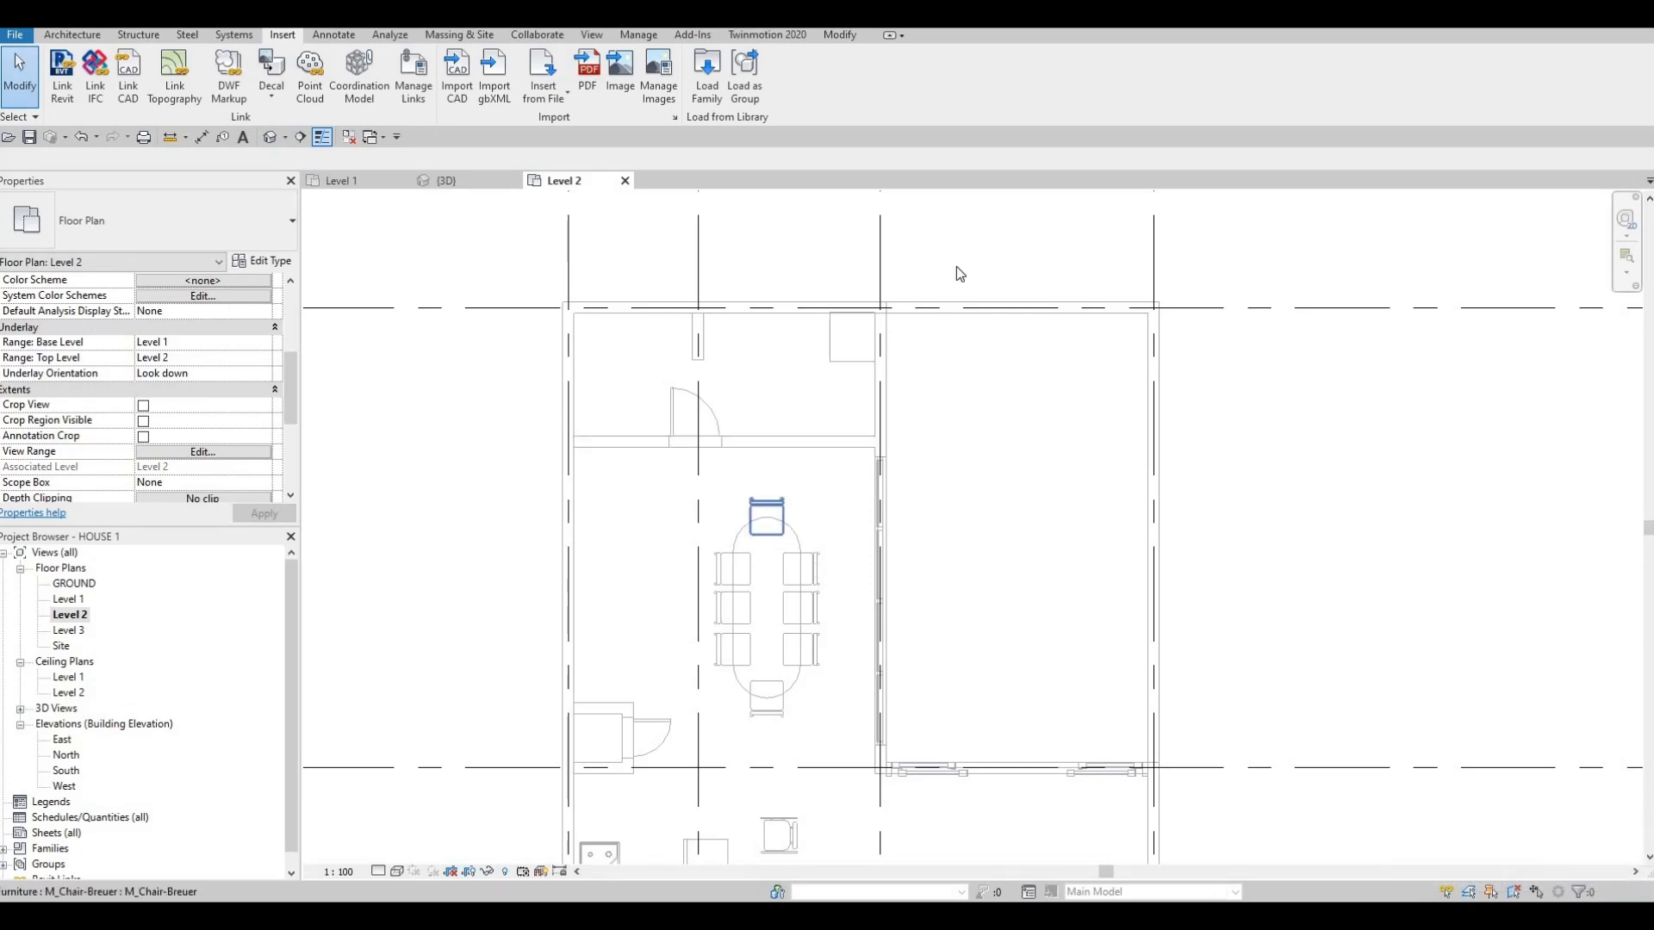
scroll(974, 376, down, 3)
key(Escape)
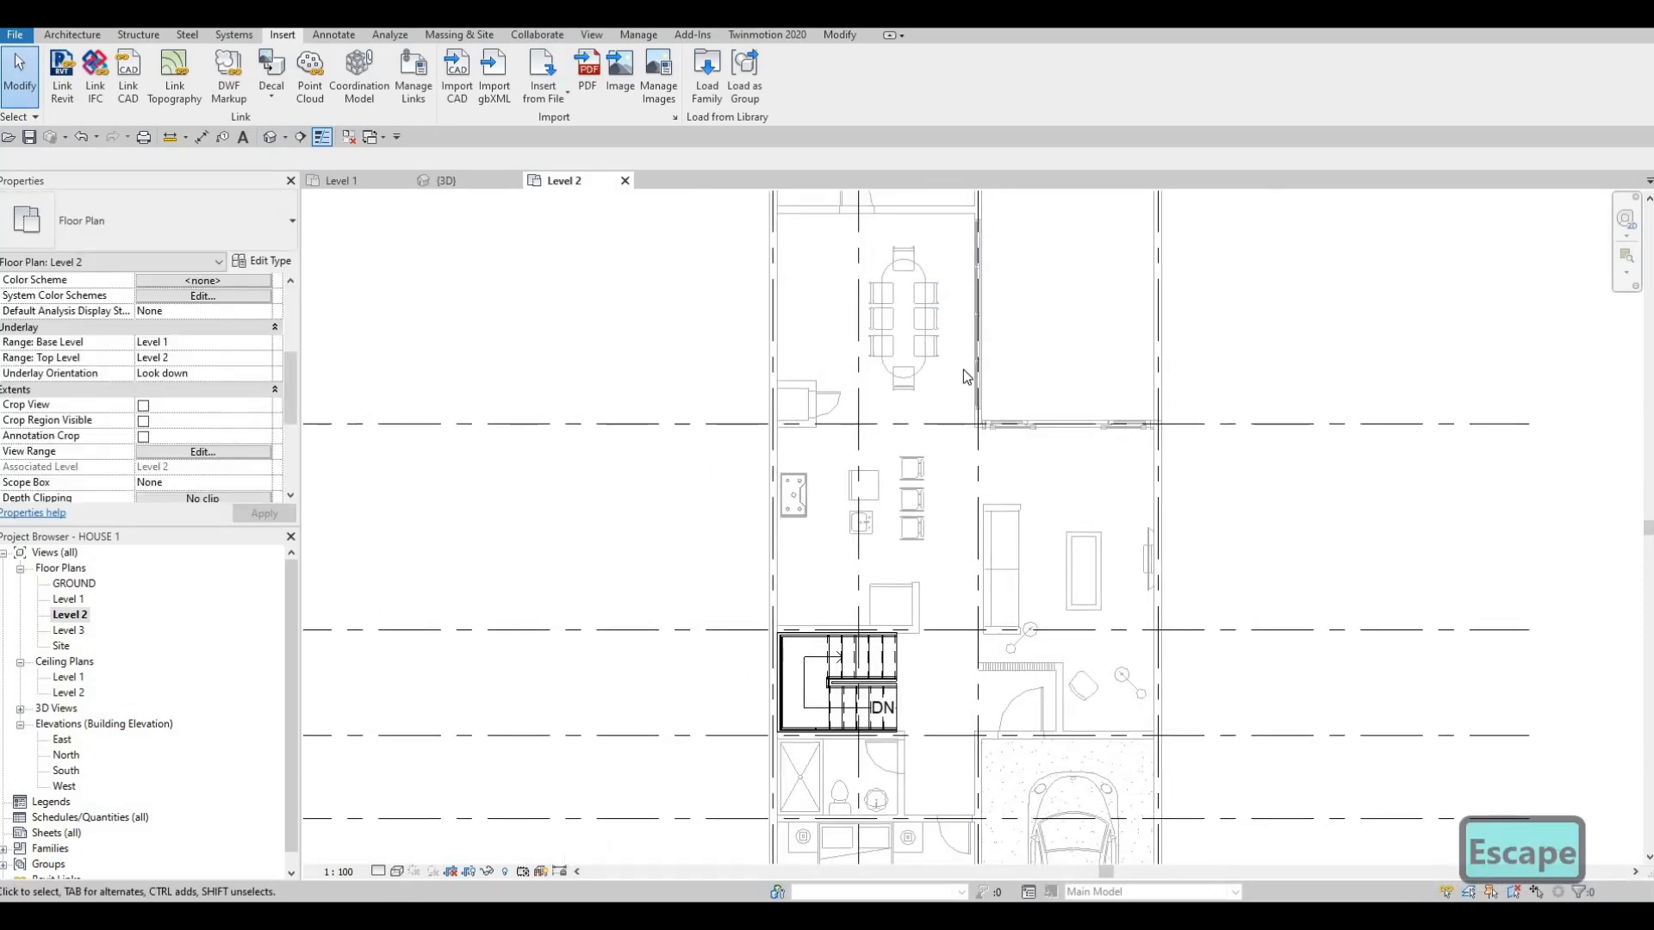
scroll(883, 512, up, 2)
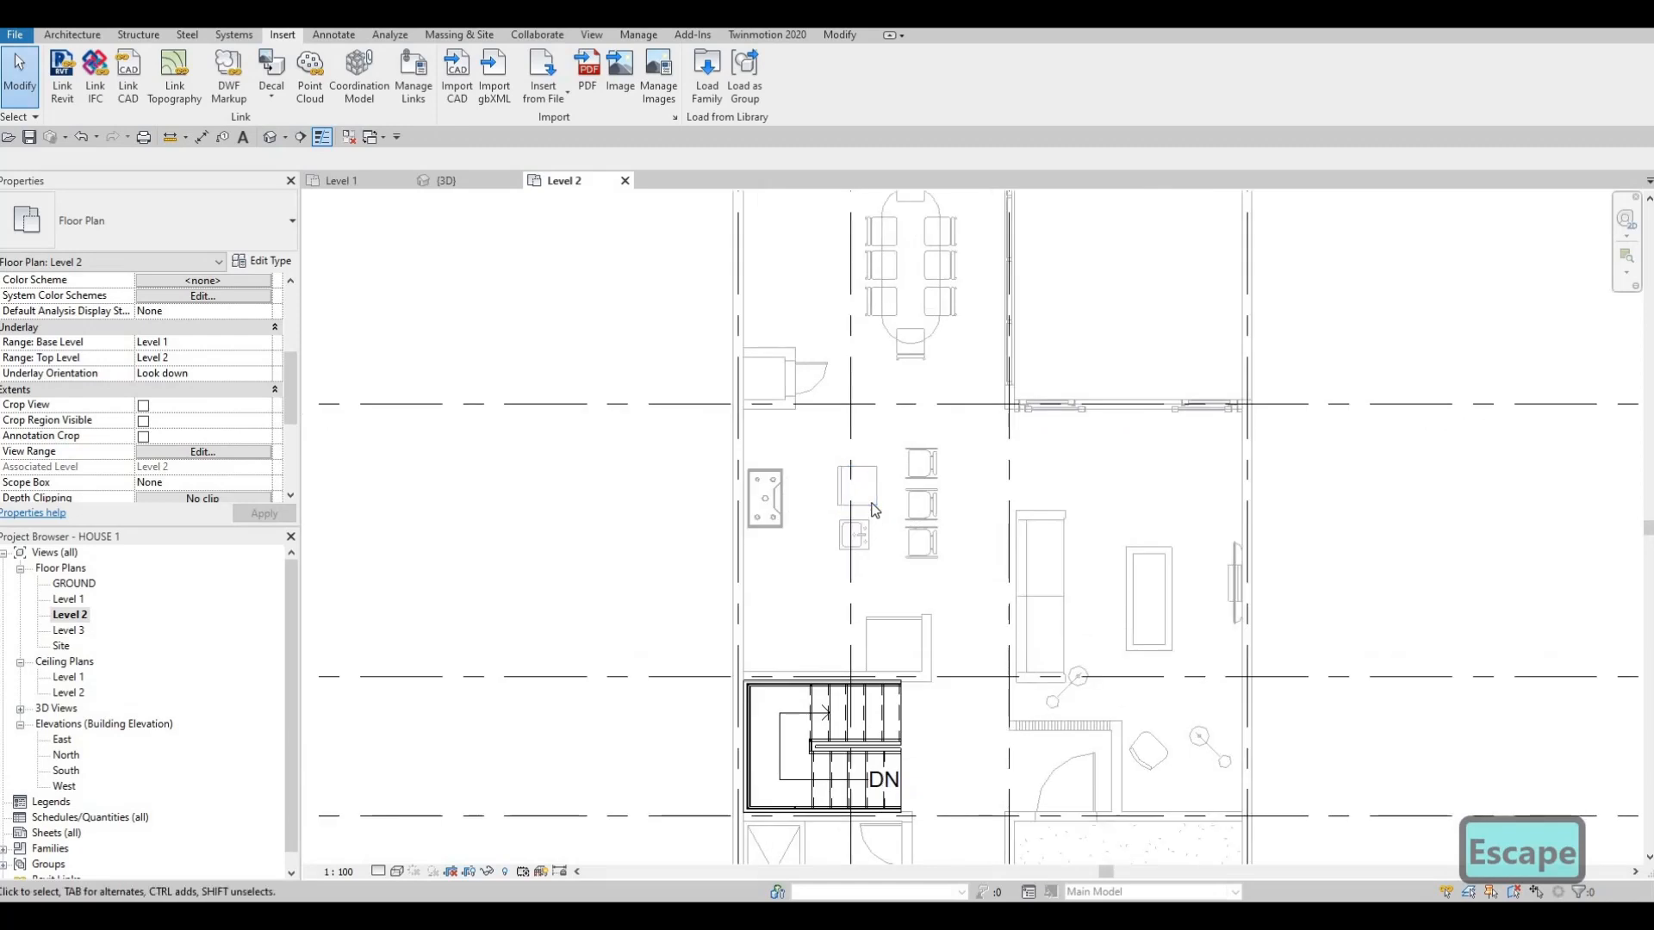
scroll(874, 453, down, 3)
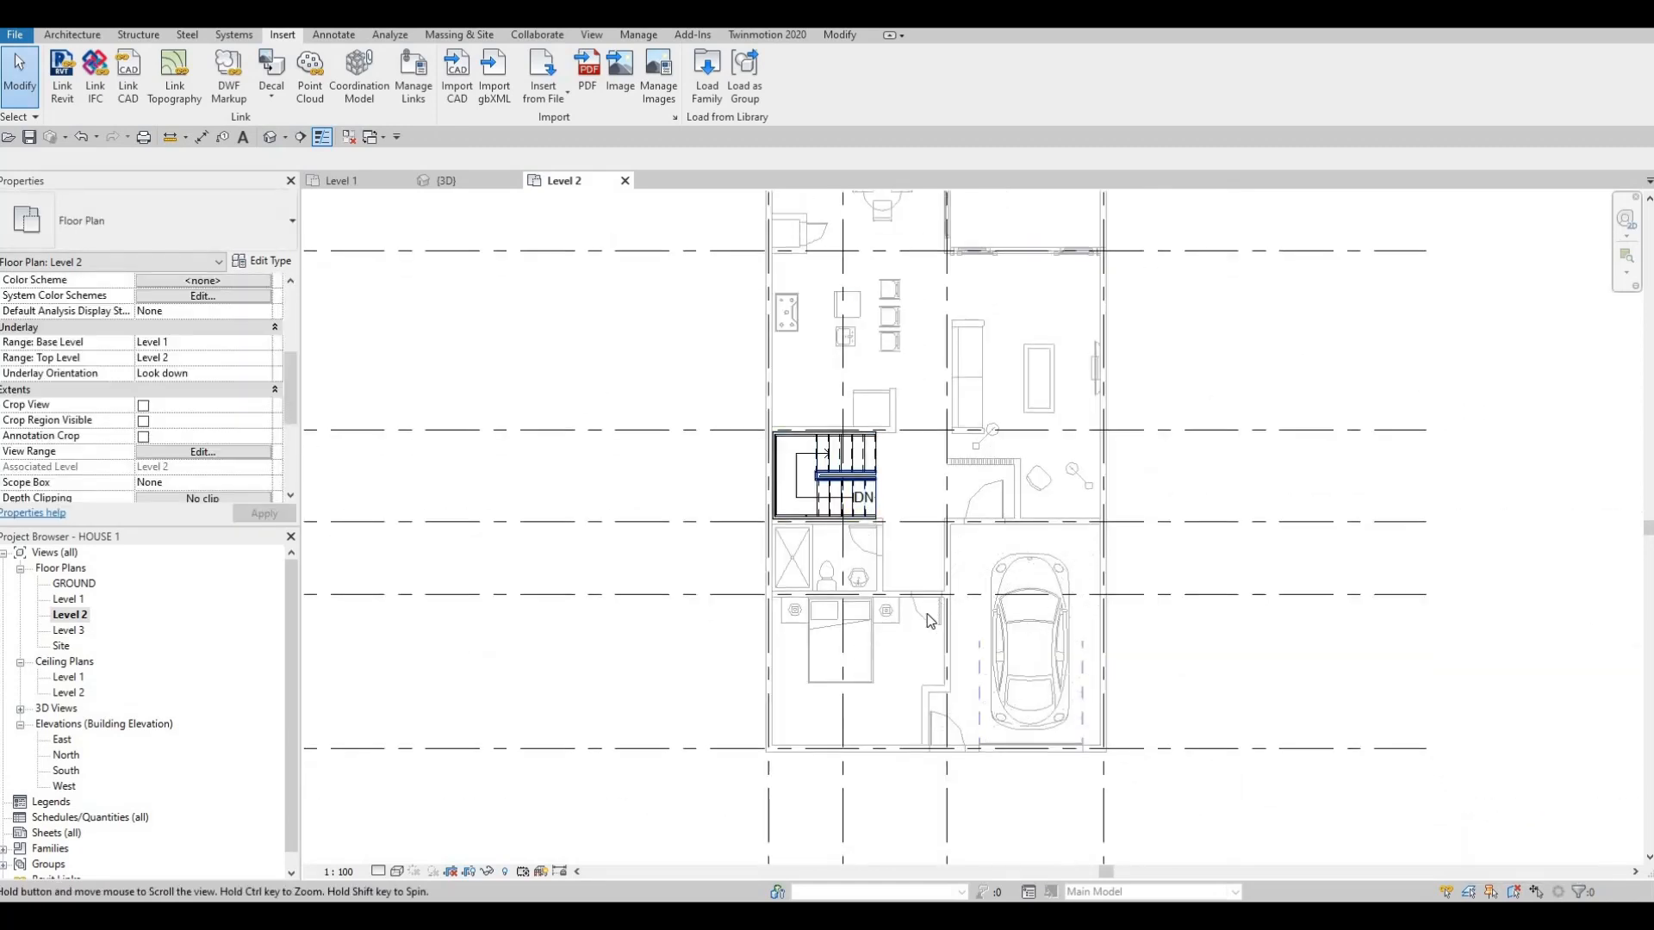
scroll(870, 619, up, 3)
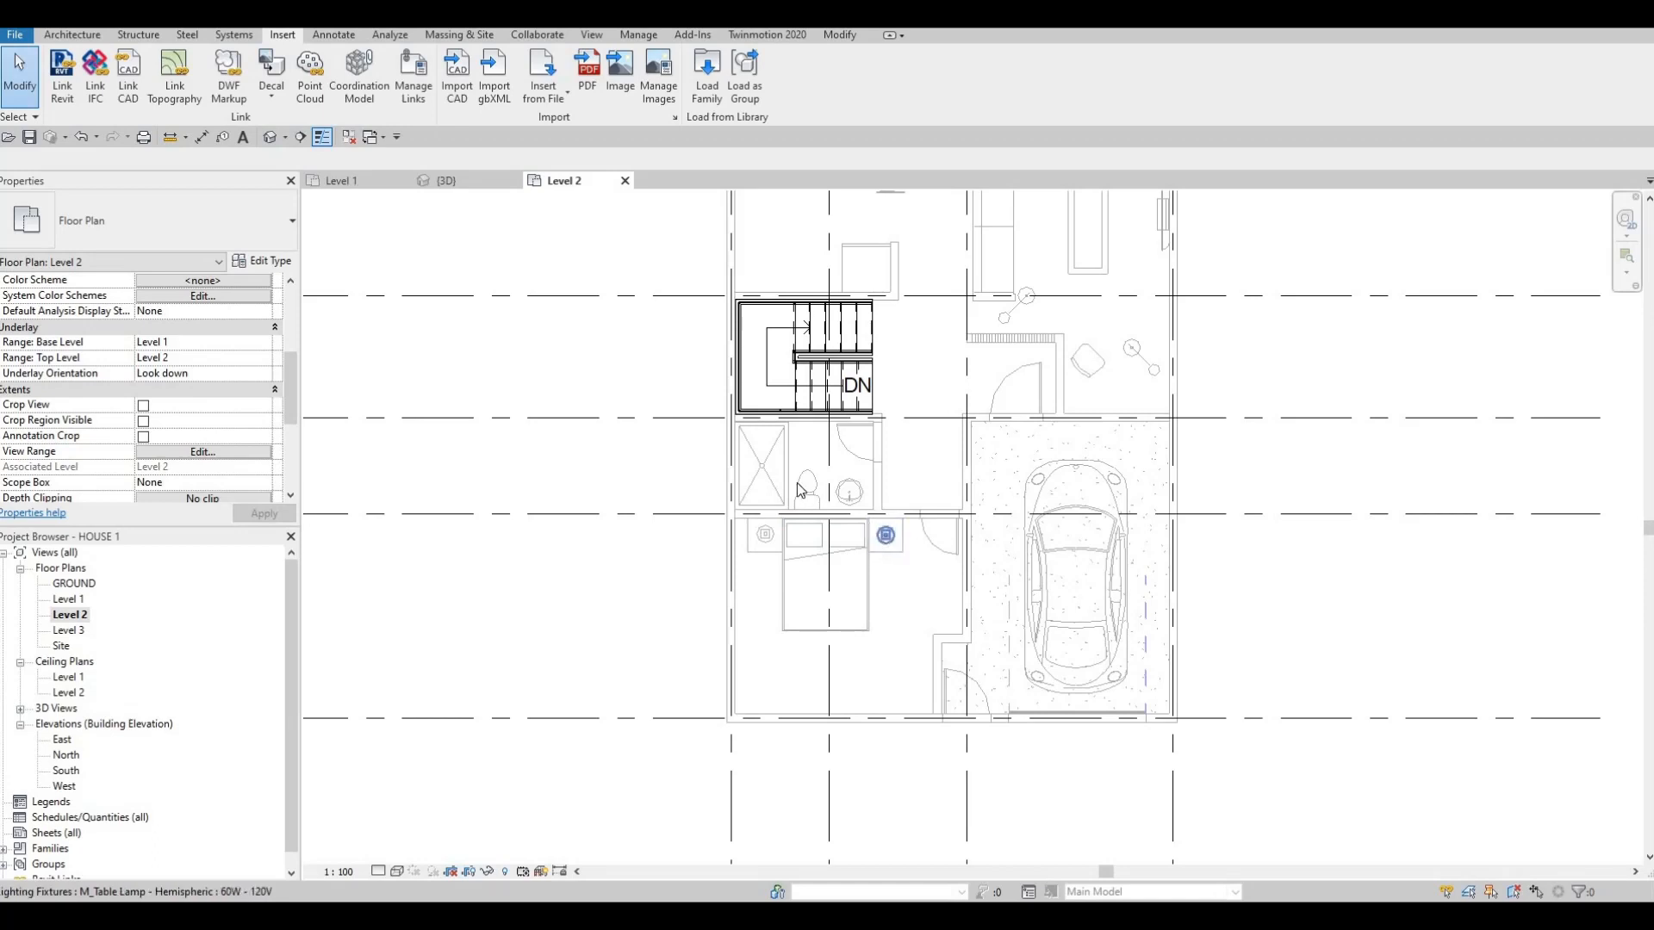
scroll(805, 504, down, 2)
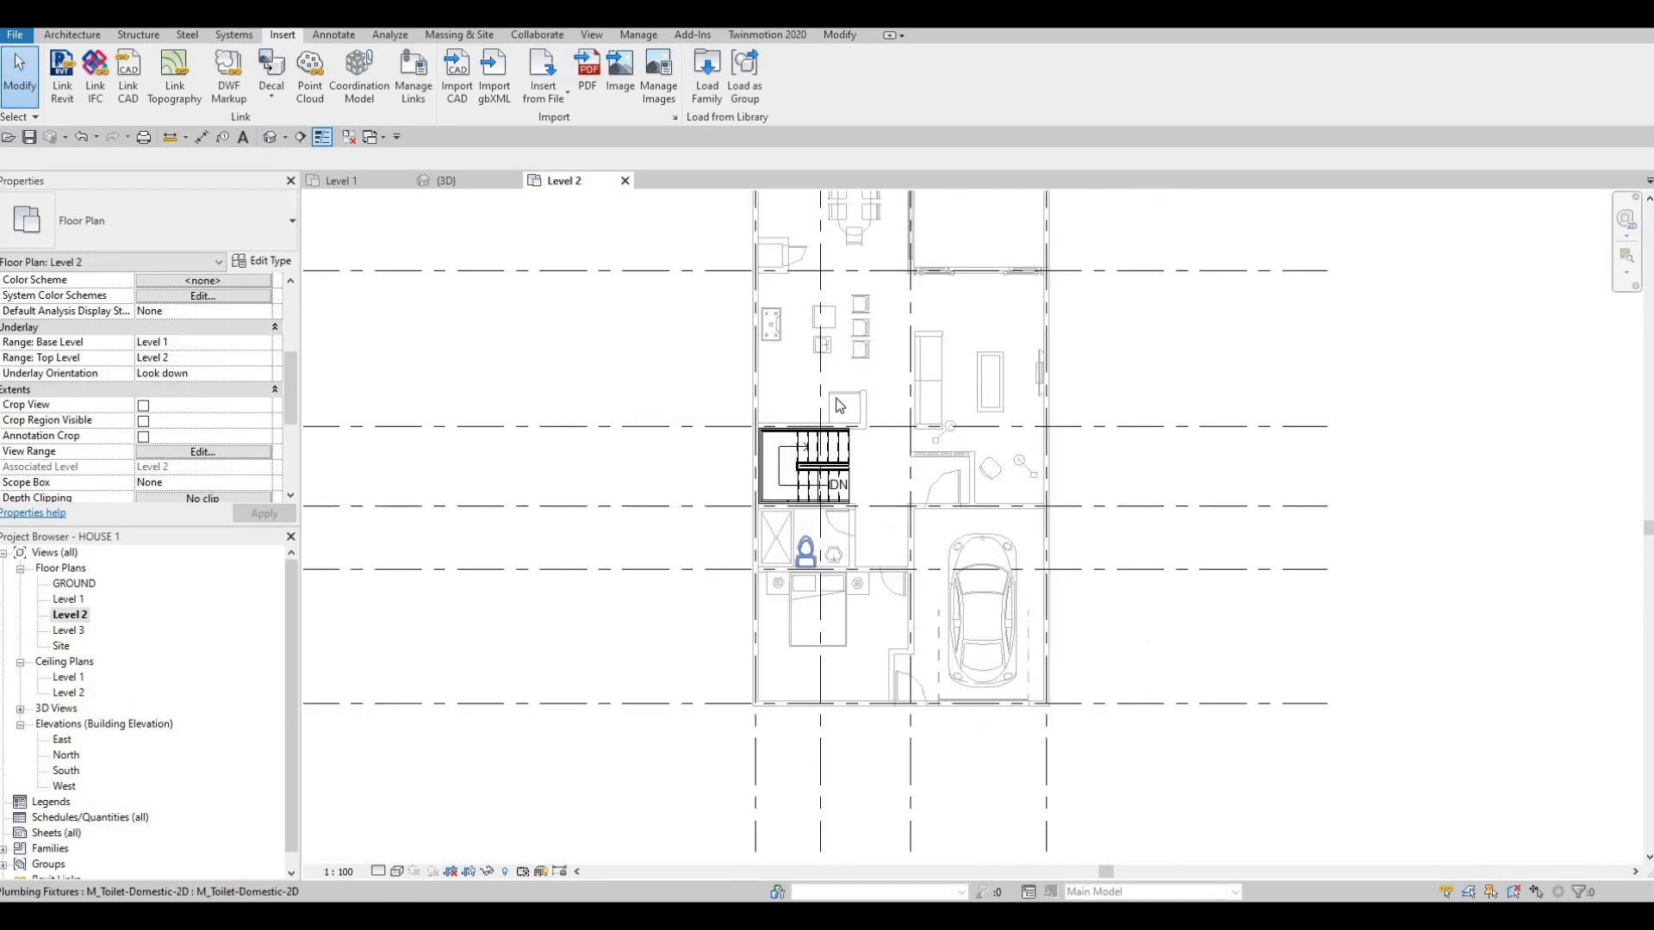
click(789, 551)
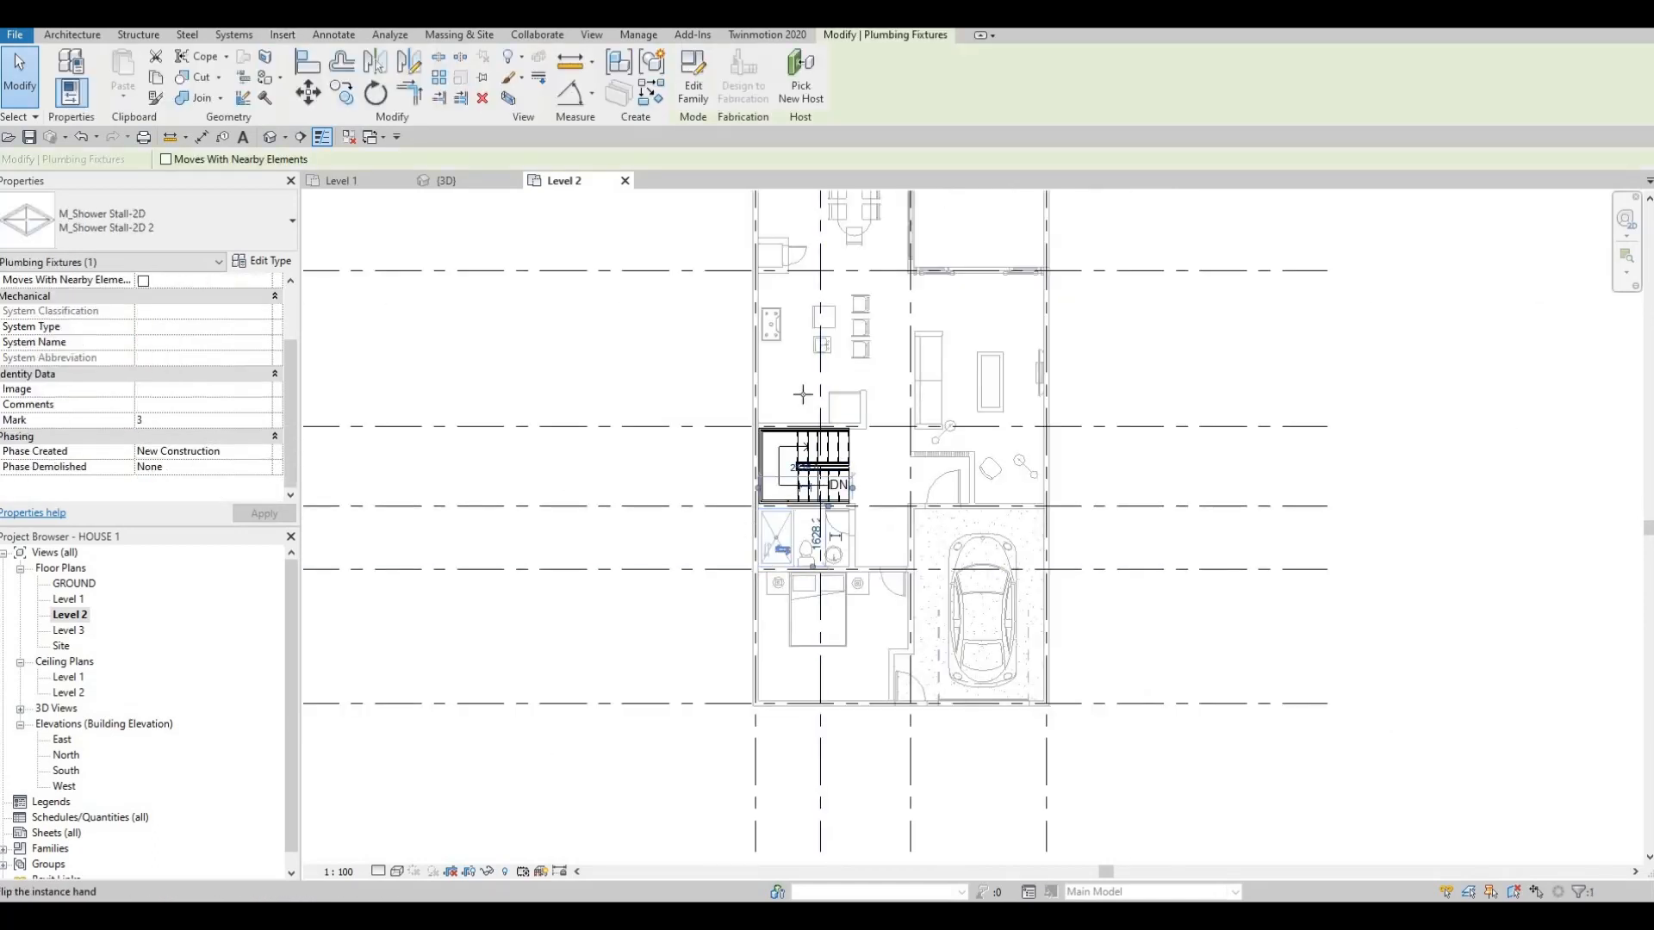
key(c)
key(s)
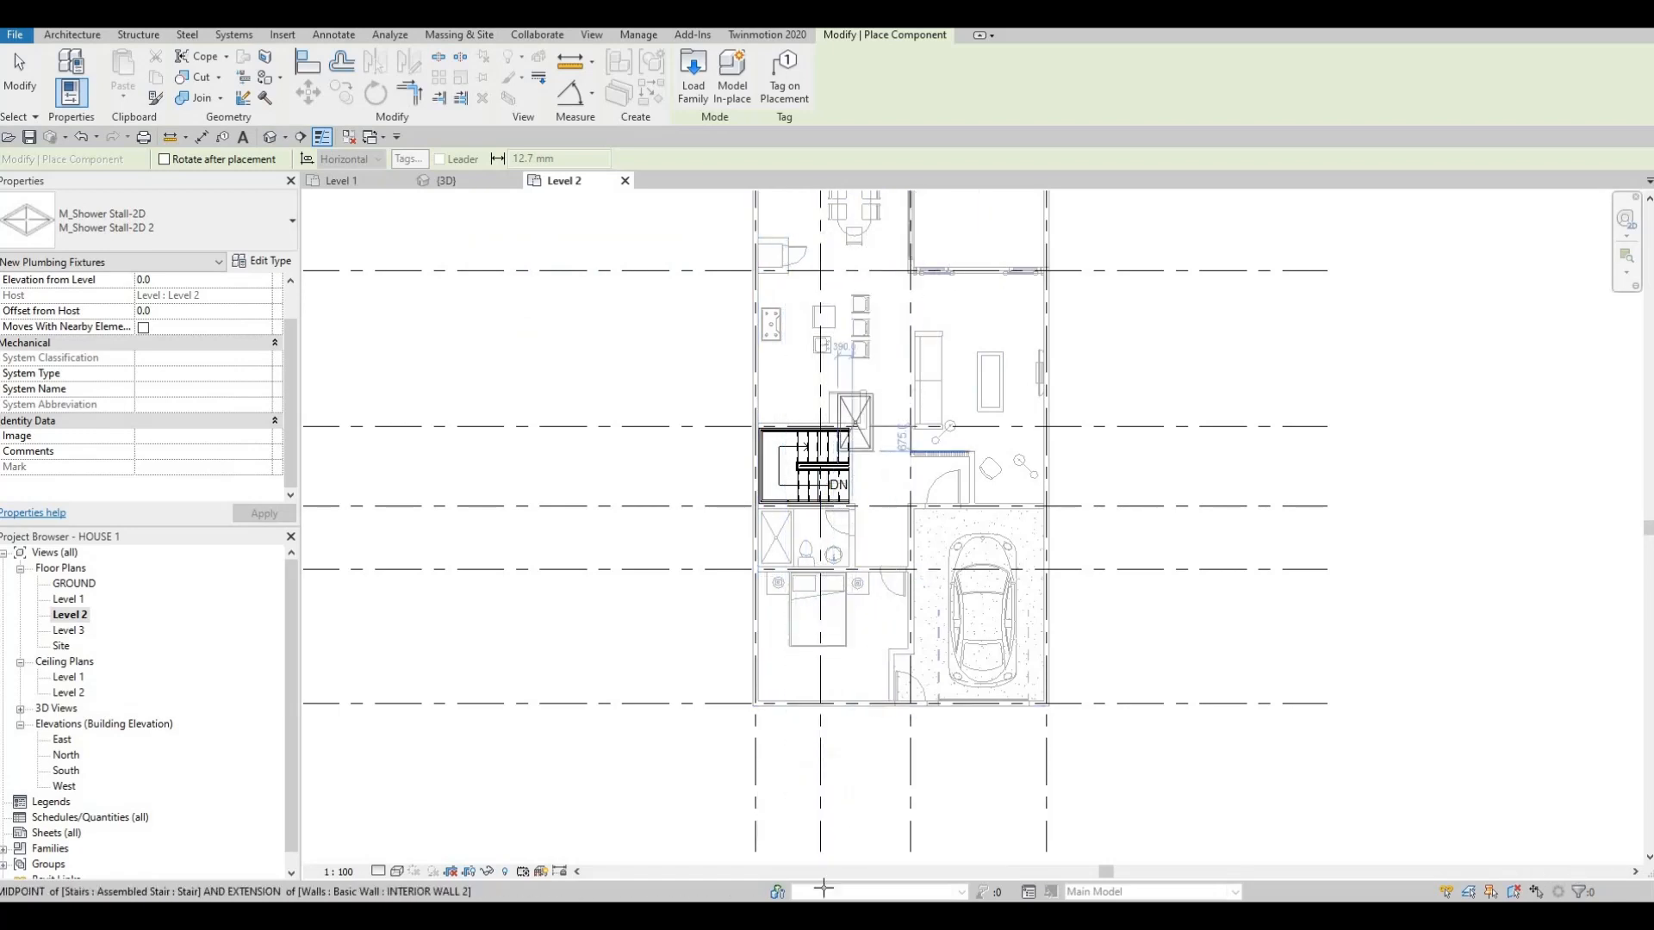
key(Escape)
key(Escape)
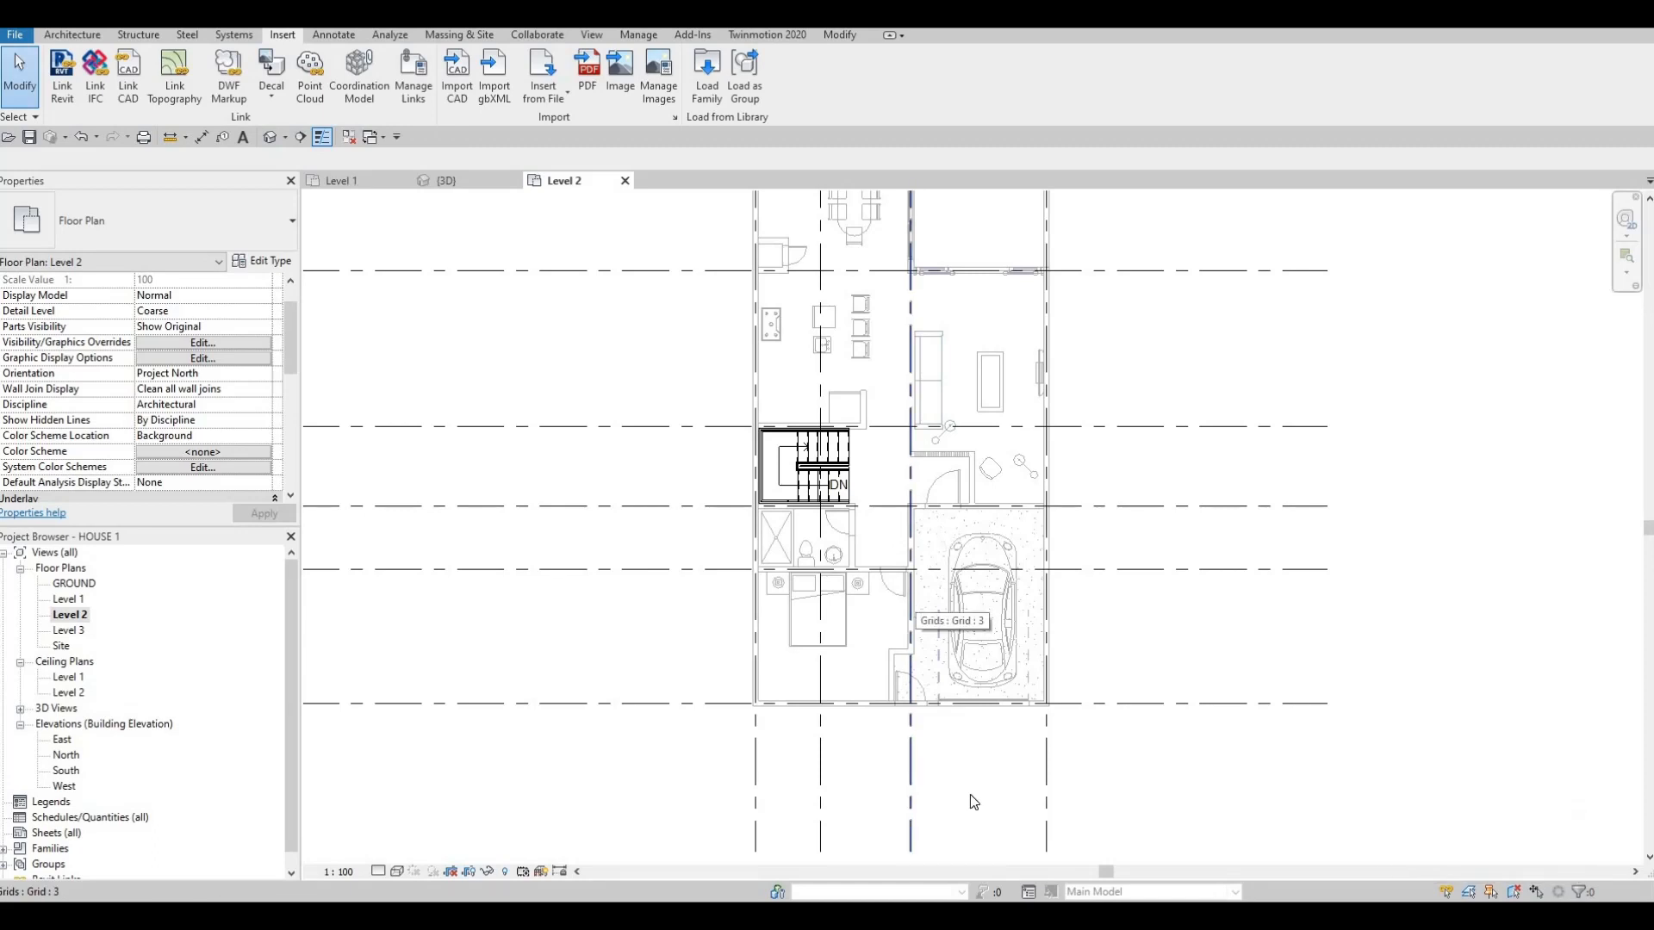
key(Escape)
- Create a wall similar to the underlay's EXTERIOR WALL 1 and draw it along grid A from grid 1 to grid 3
middle_drag(796, 458, 792, 731)
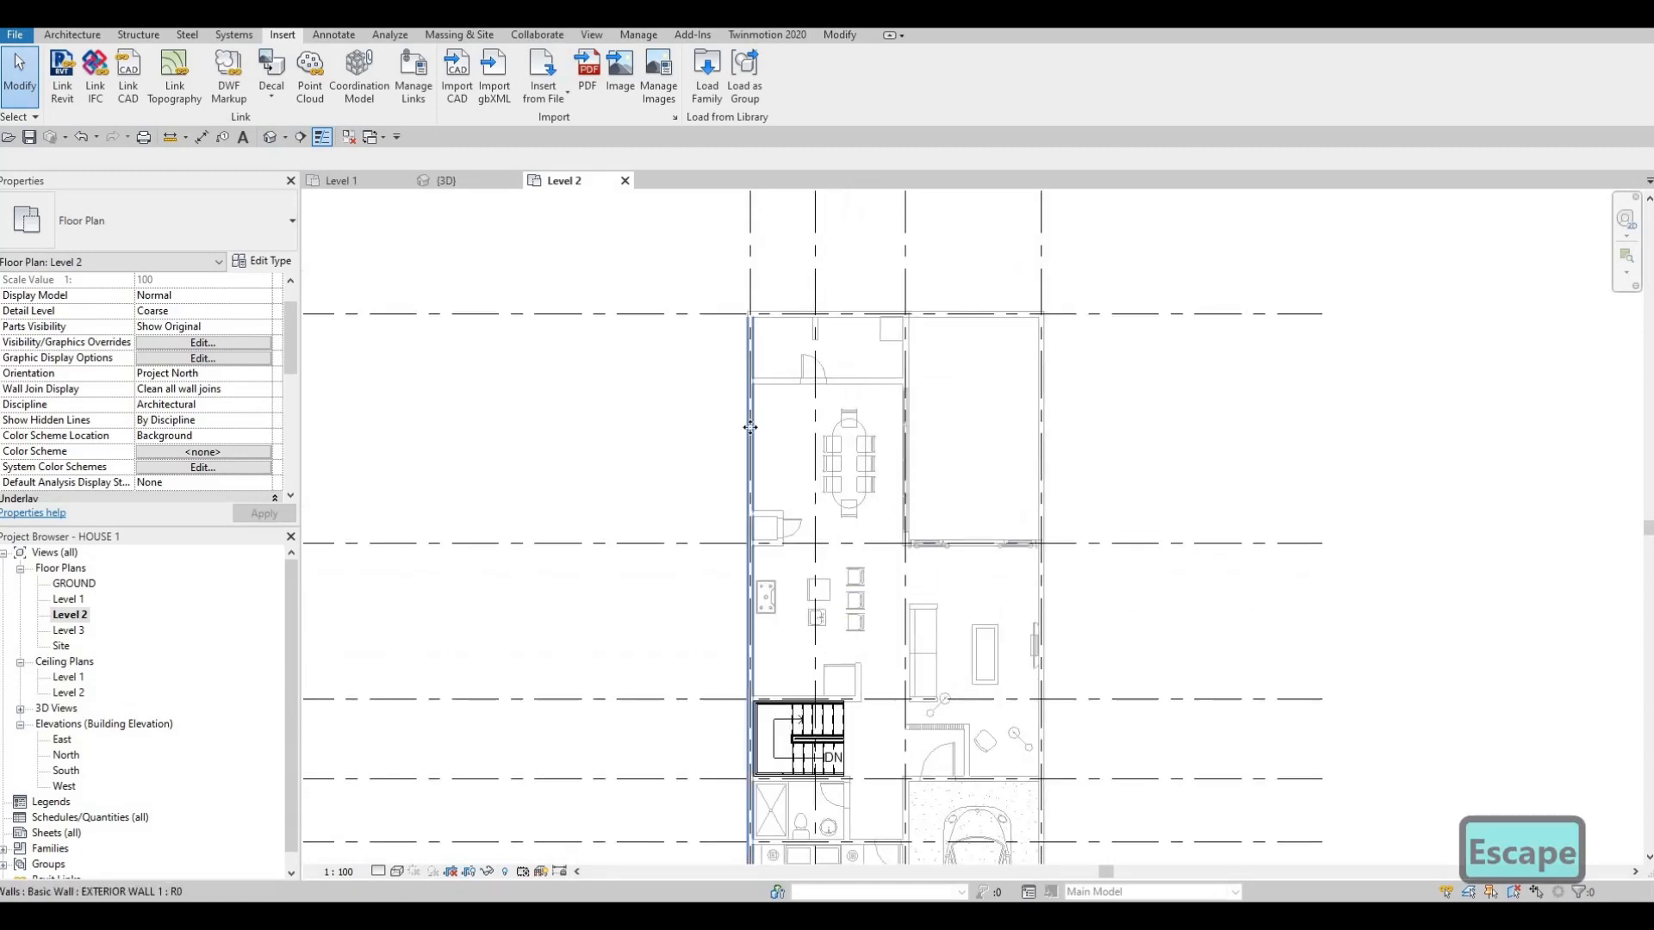
click(750, 427)
key(c)
key(s)
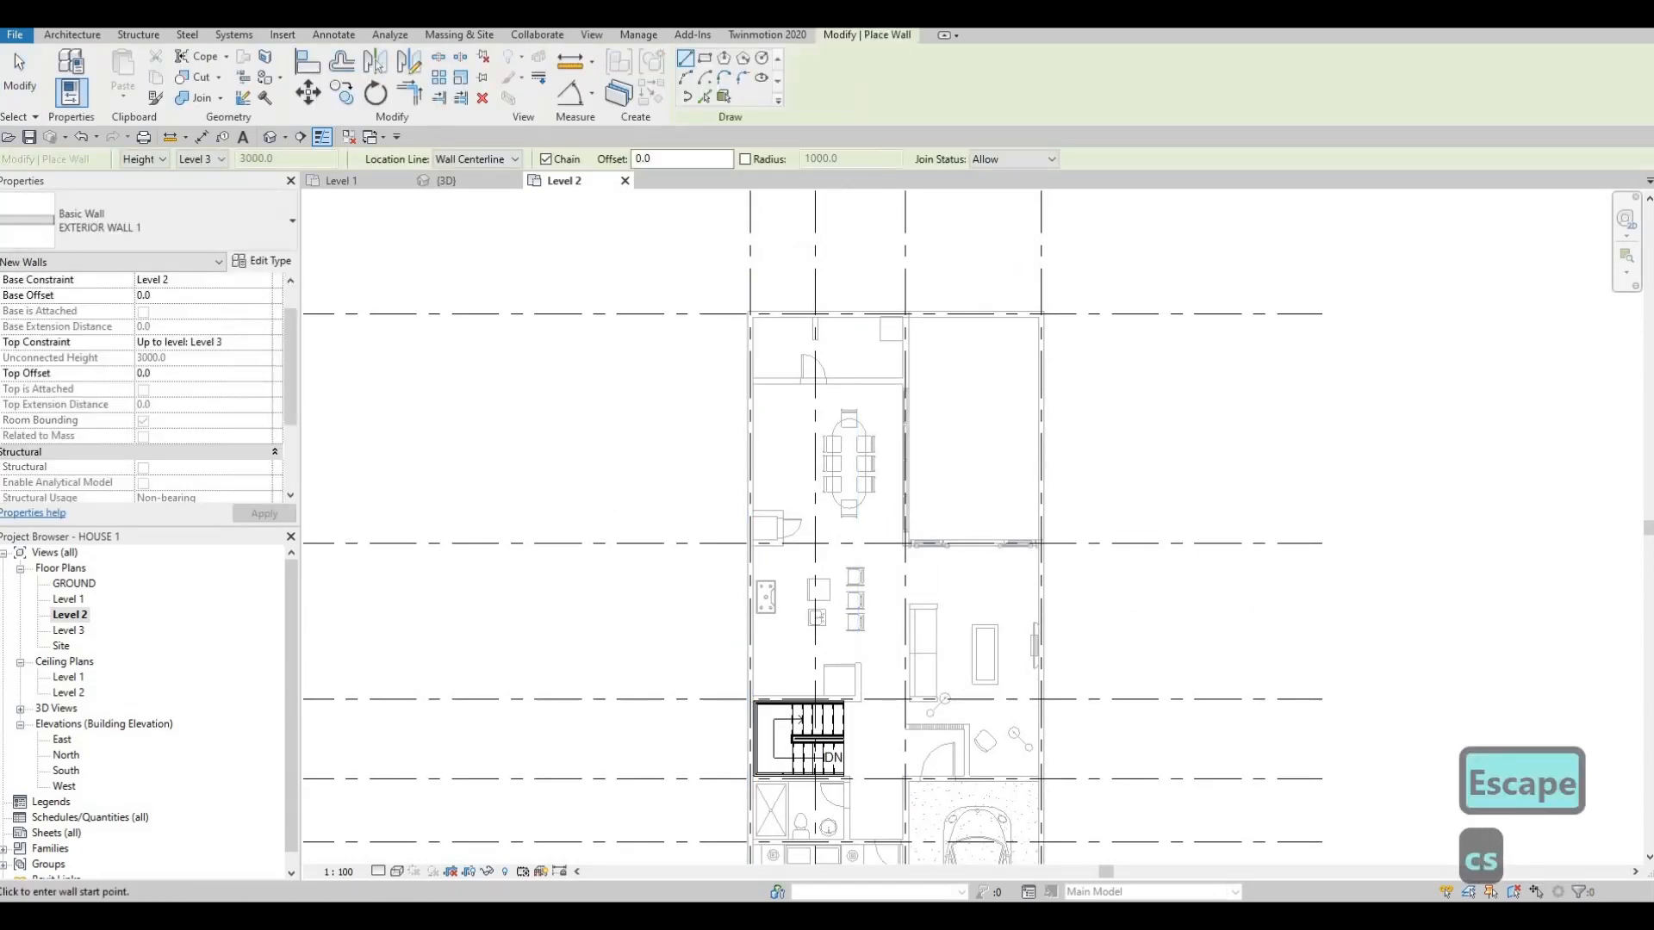
scroll(769, 346, up, 4)
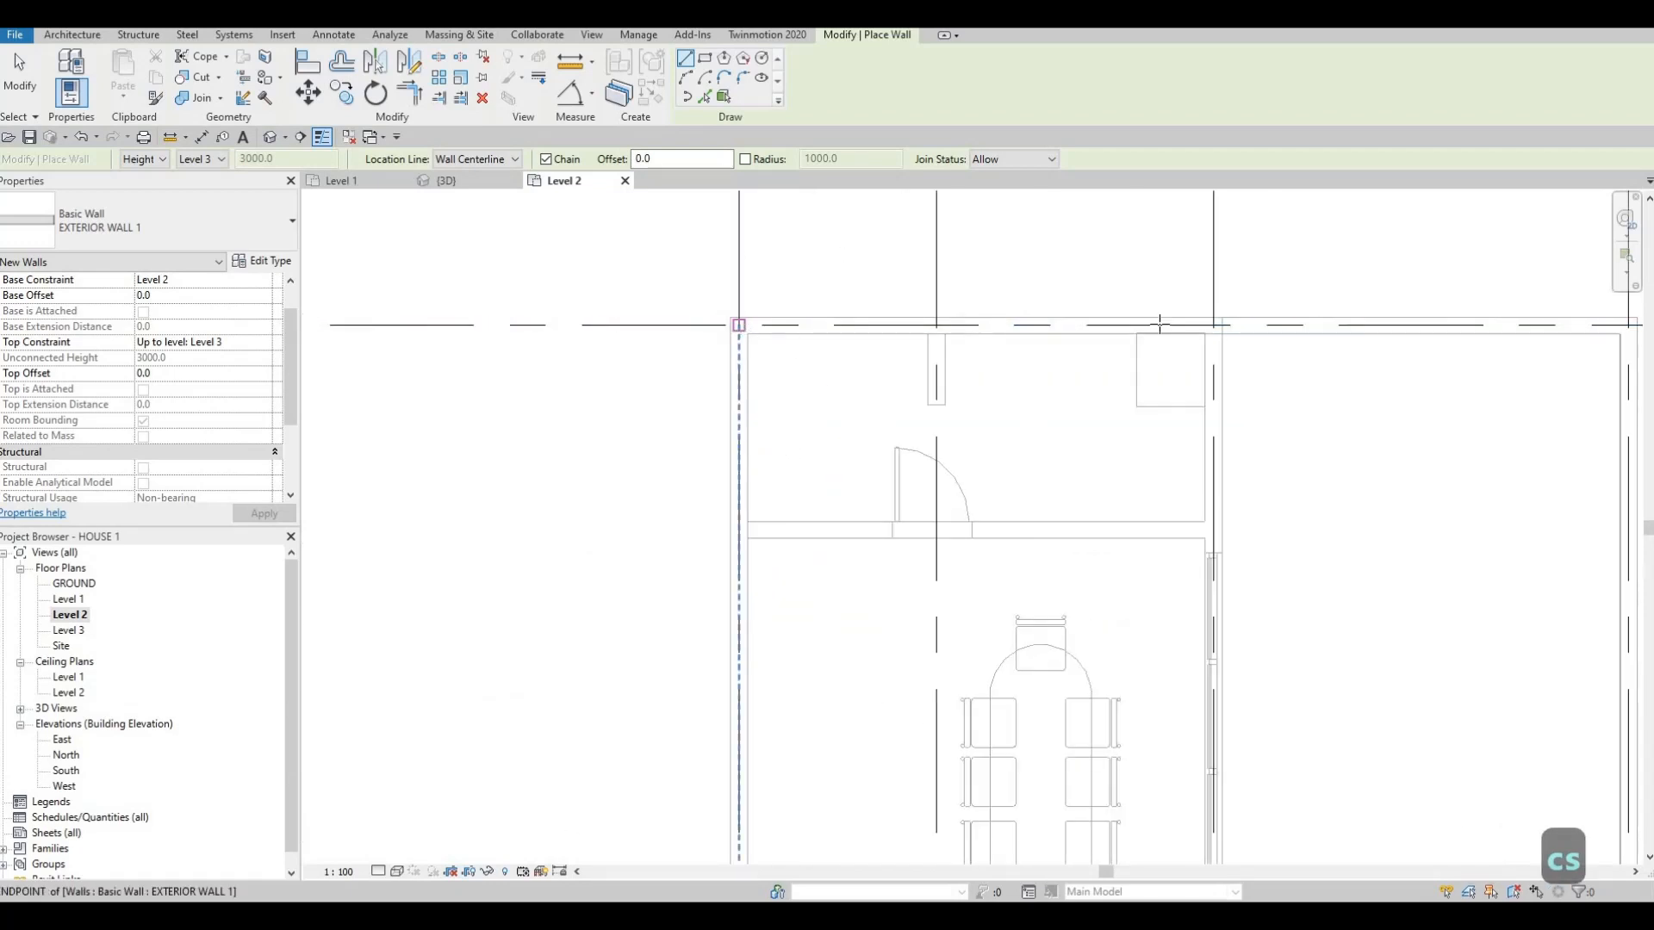
click(739, 325)
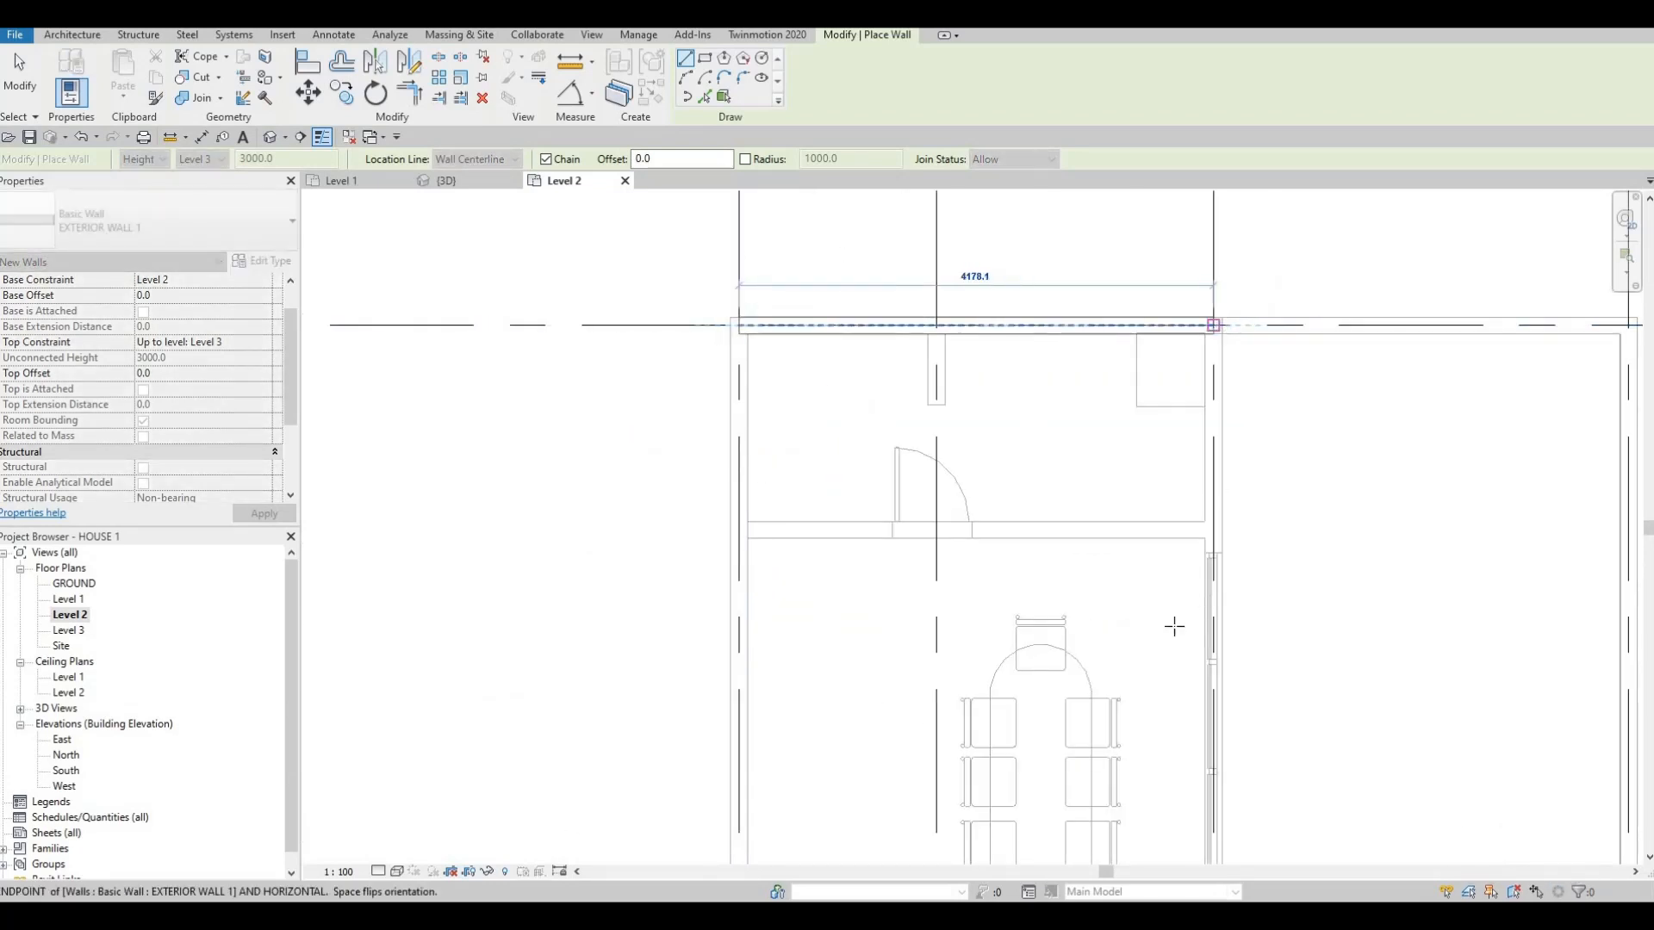
click(1213, 325)
- Continue EXTERIOR WALL 1 along grid 3 to grid B, and along grid B to grid 4
middle_drag(1205, 638, 1204, 399)
scroll(1206, 399, down, 1)
middle_drag(1204, 603, 1204, 400)
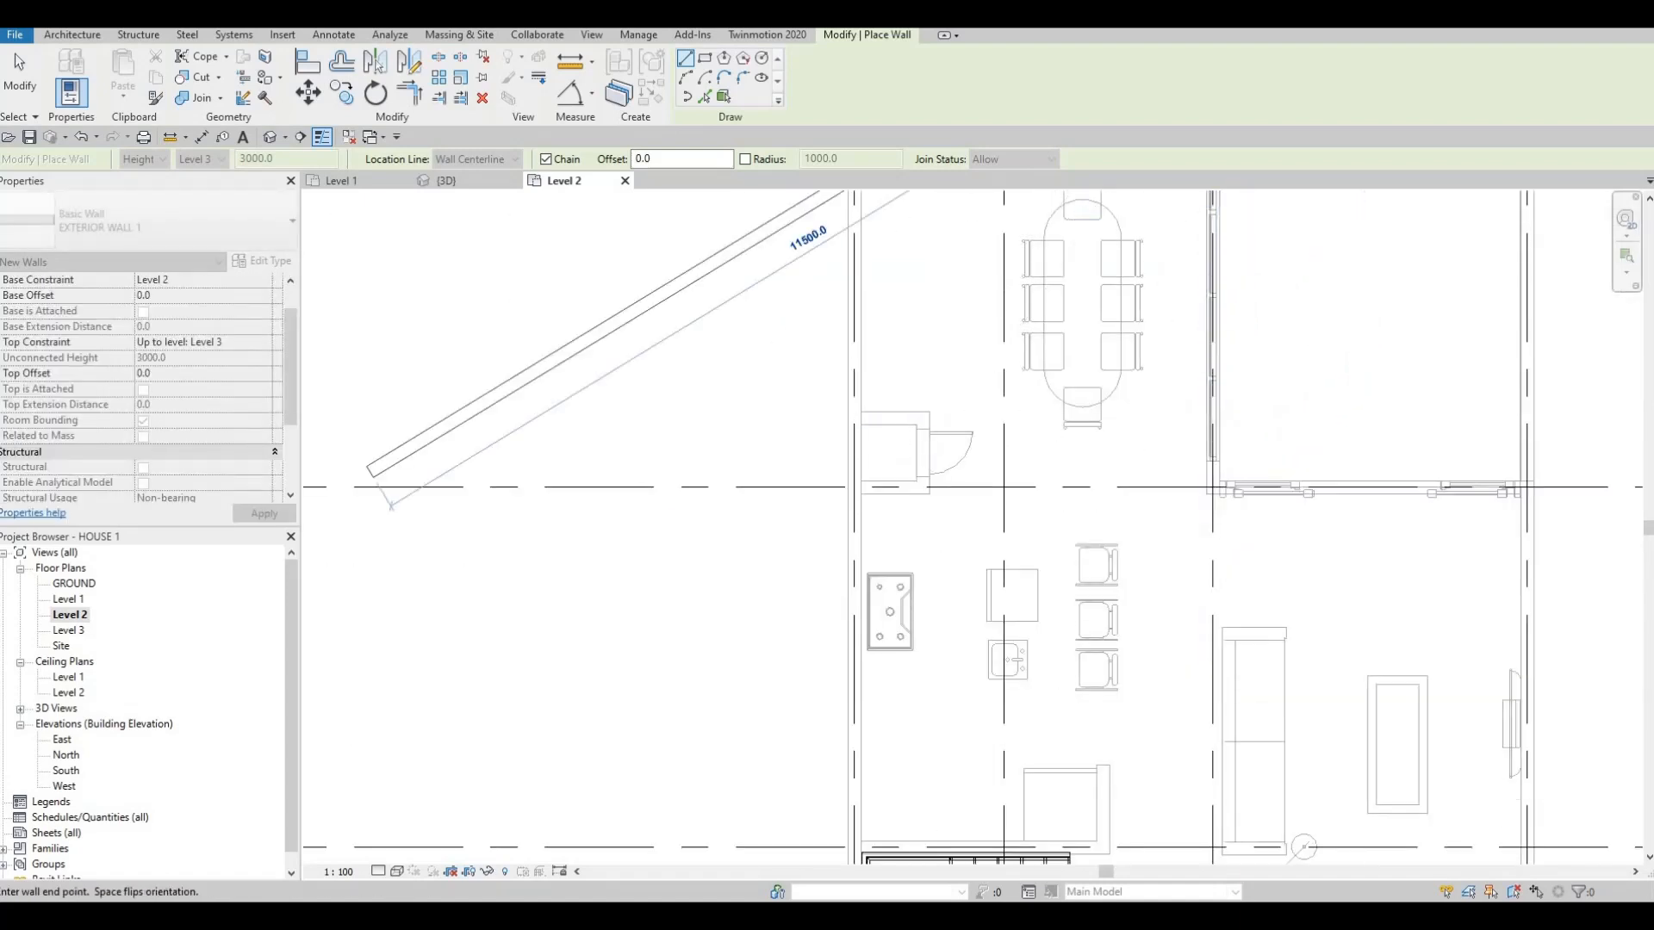
scroll(1136, 495, up, 3)
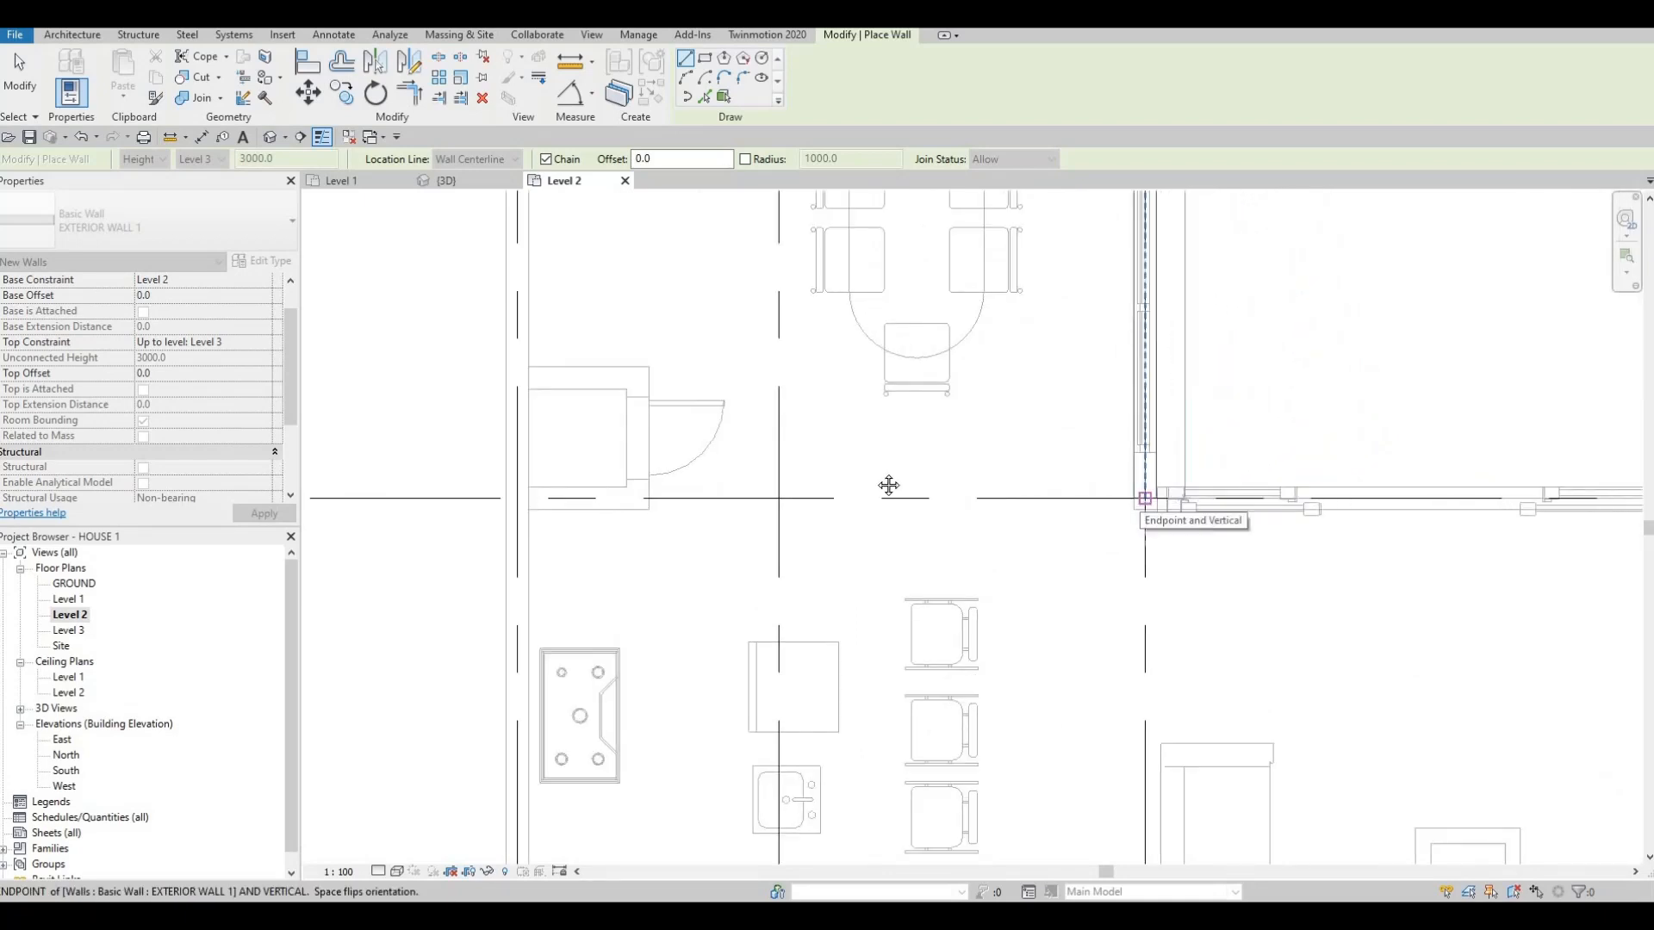
click(1145, 498)
middle_drag(1362, 497, 906, 473)
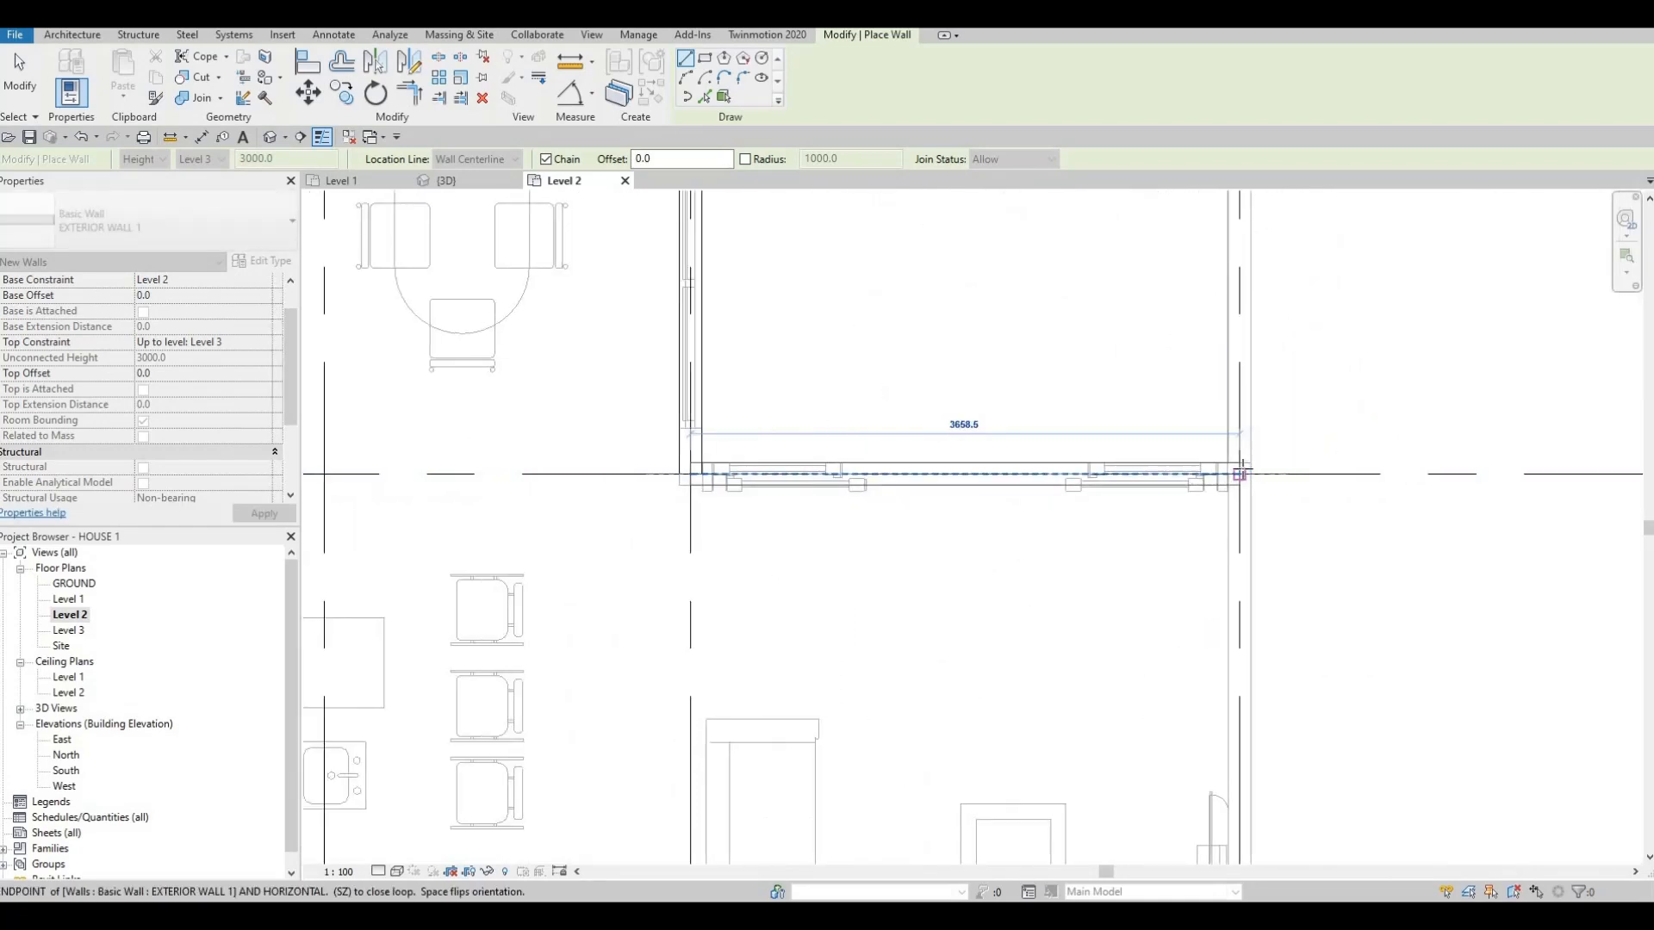
click(1241, 559)
scroll(1059, 405, down, 5)
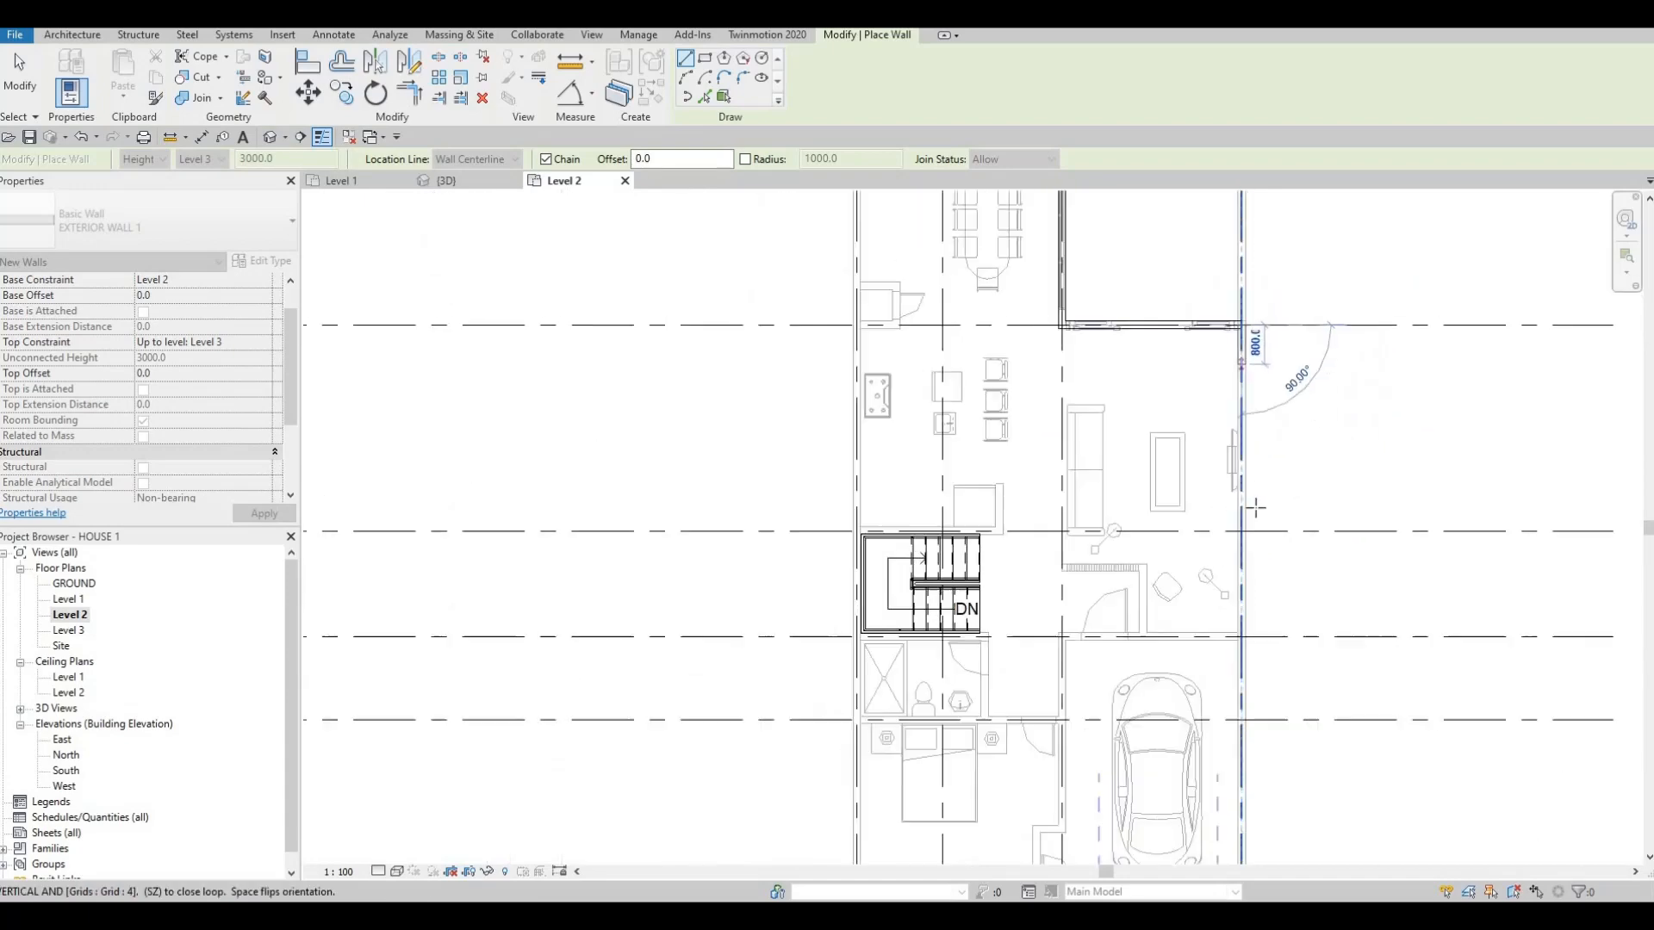
- Extend the EXTERIOR WALL 1 chain along grid 4 to grid D, and along grid D back to grid 3
middle_drag(975, 291, 971, 385)
middle_drag(982, 327, 939, 521)
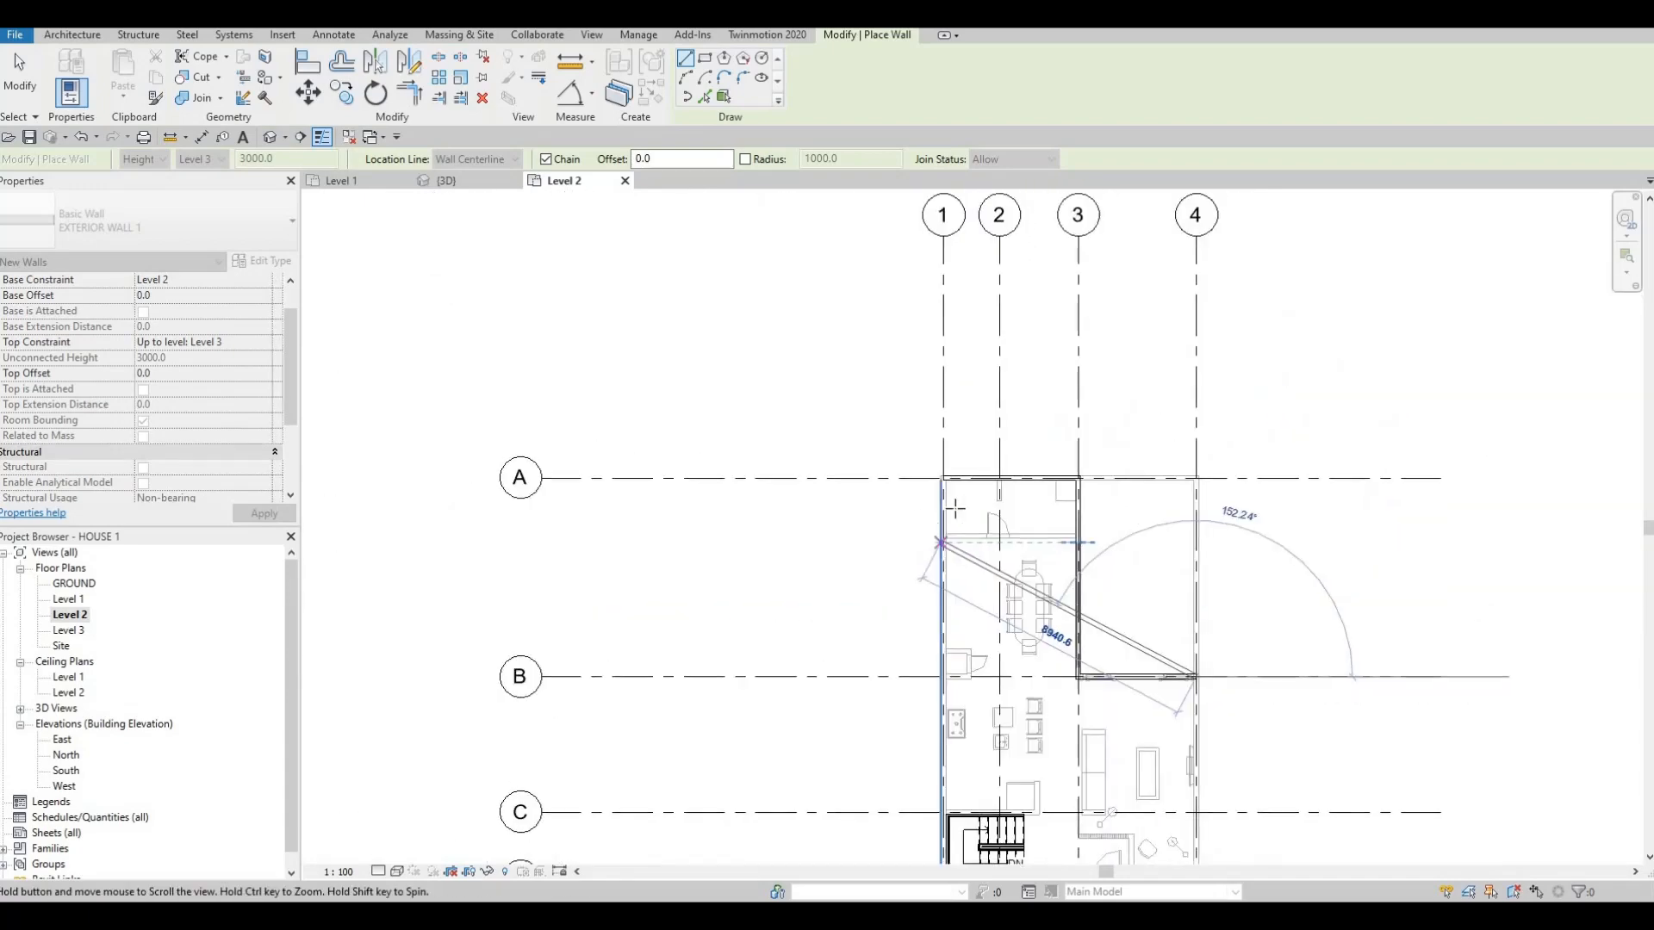
scroll(930, 541, down, 1)
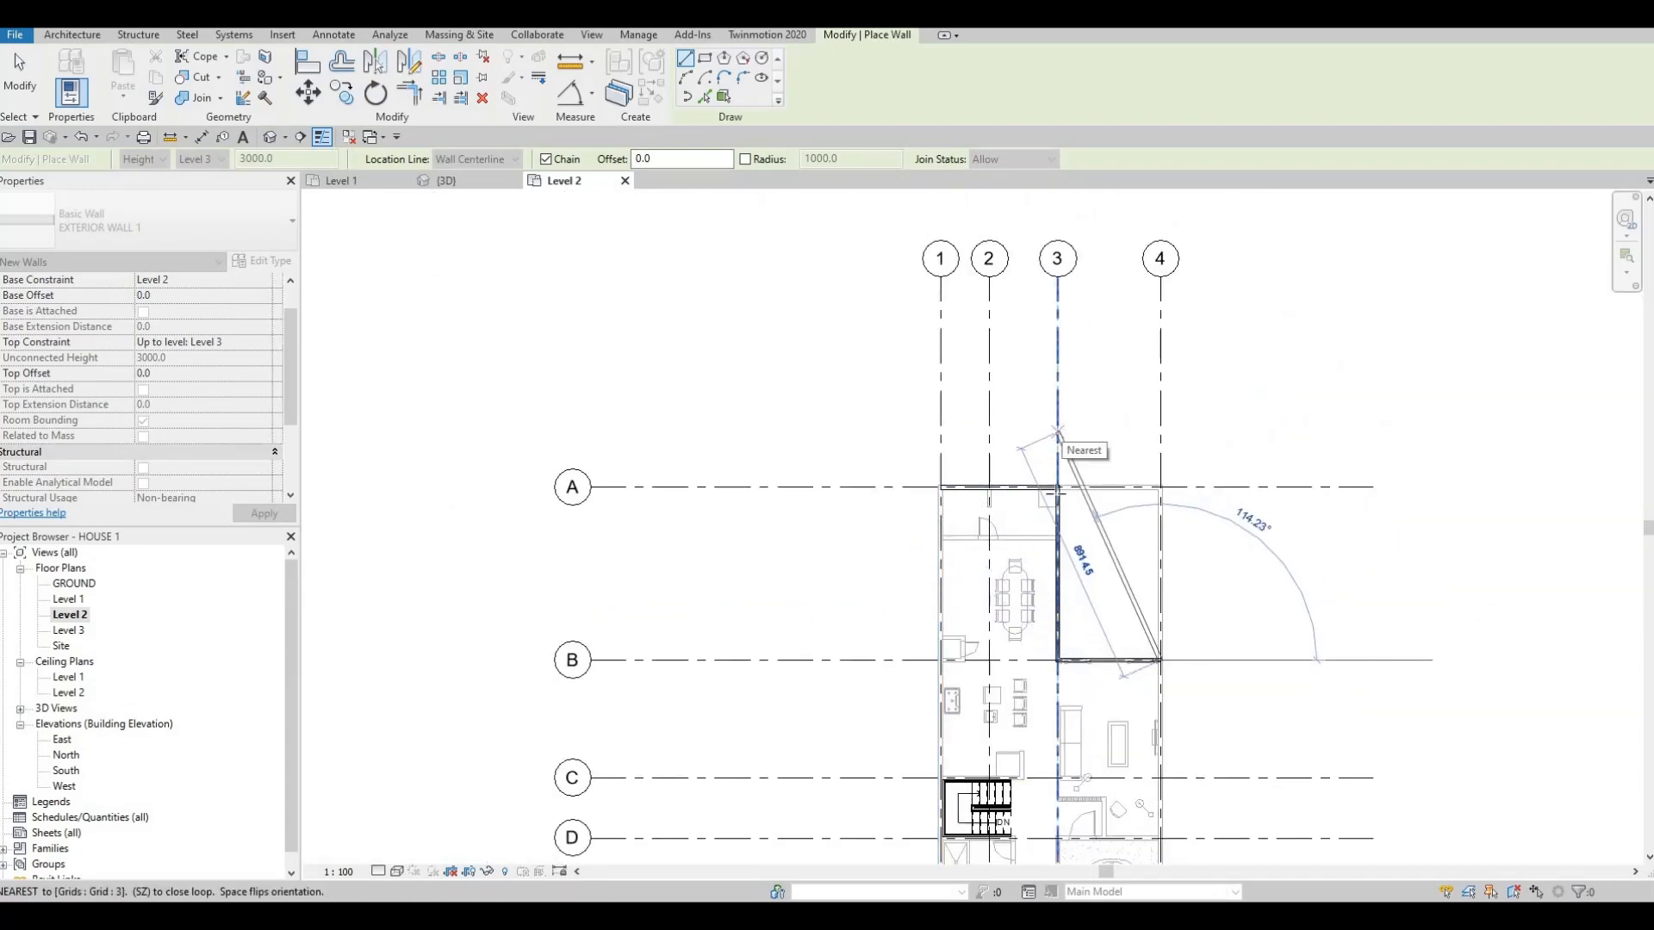
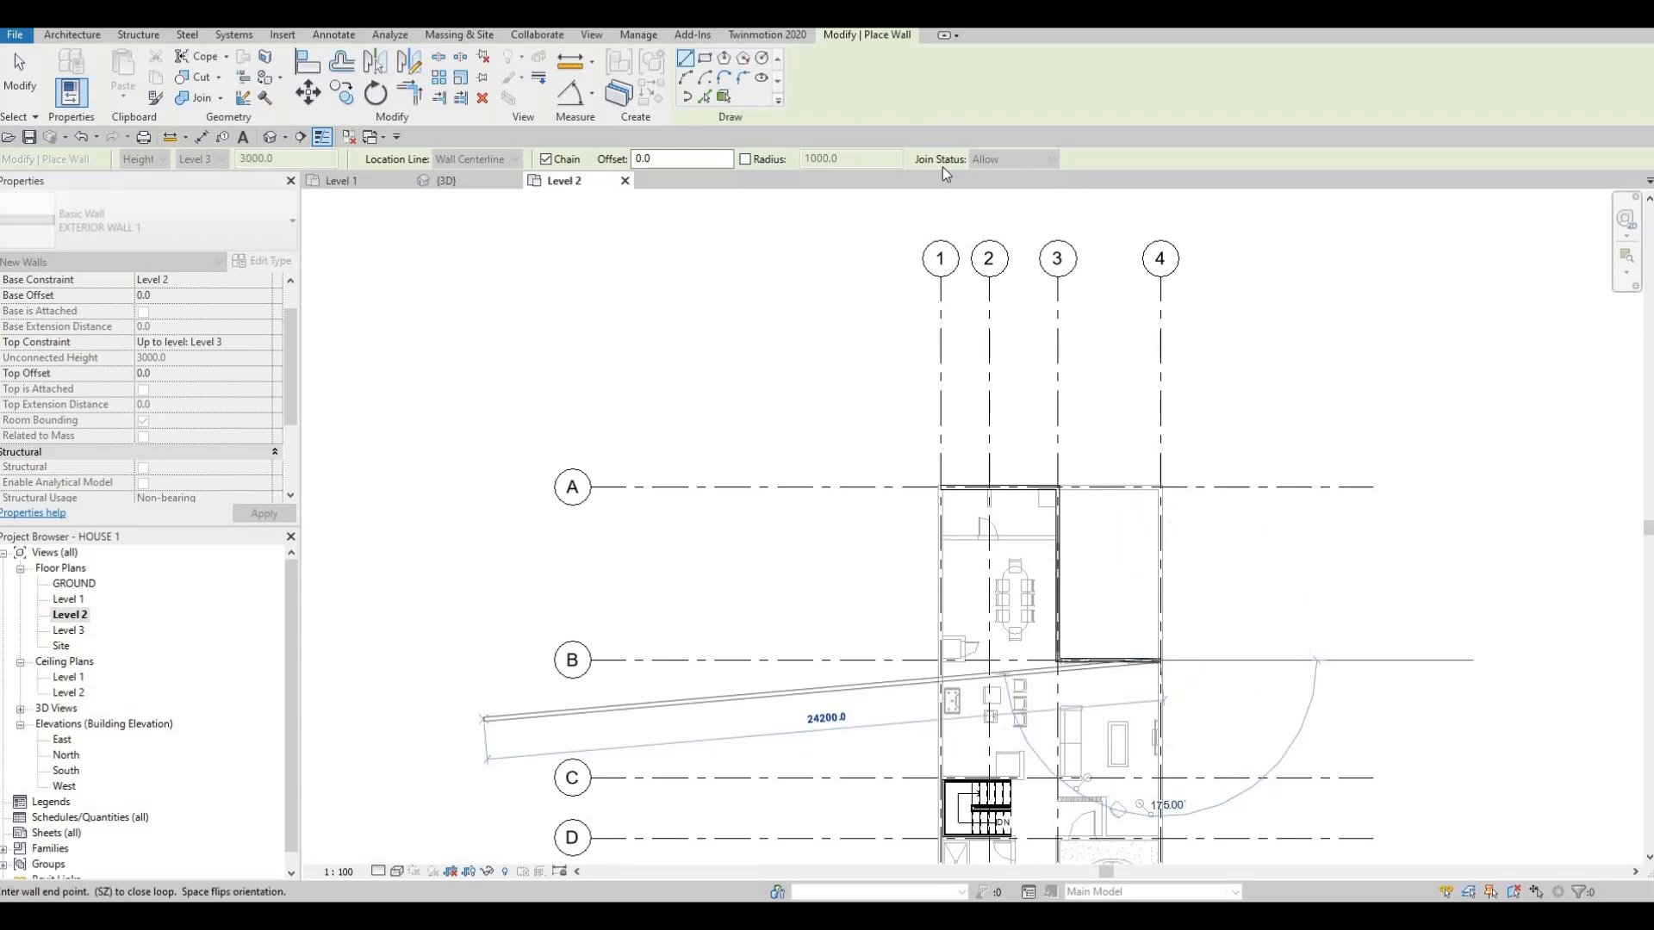
middle_drag(1102, 802, 977, 265)
scroll(992, 251, up, 2)
middle_drag(632, 447, 619, 635)
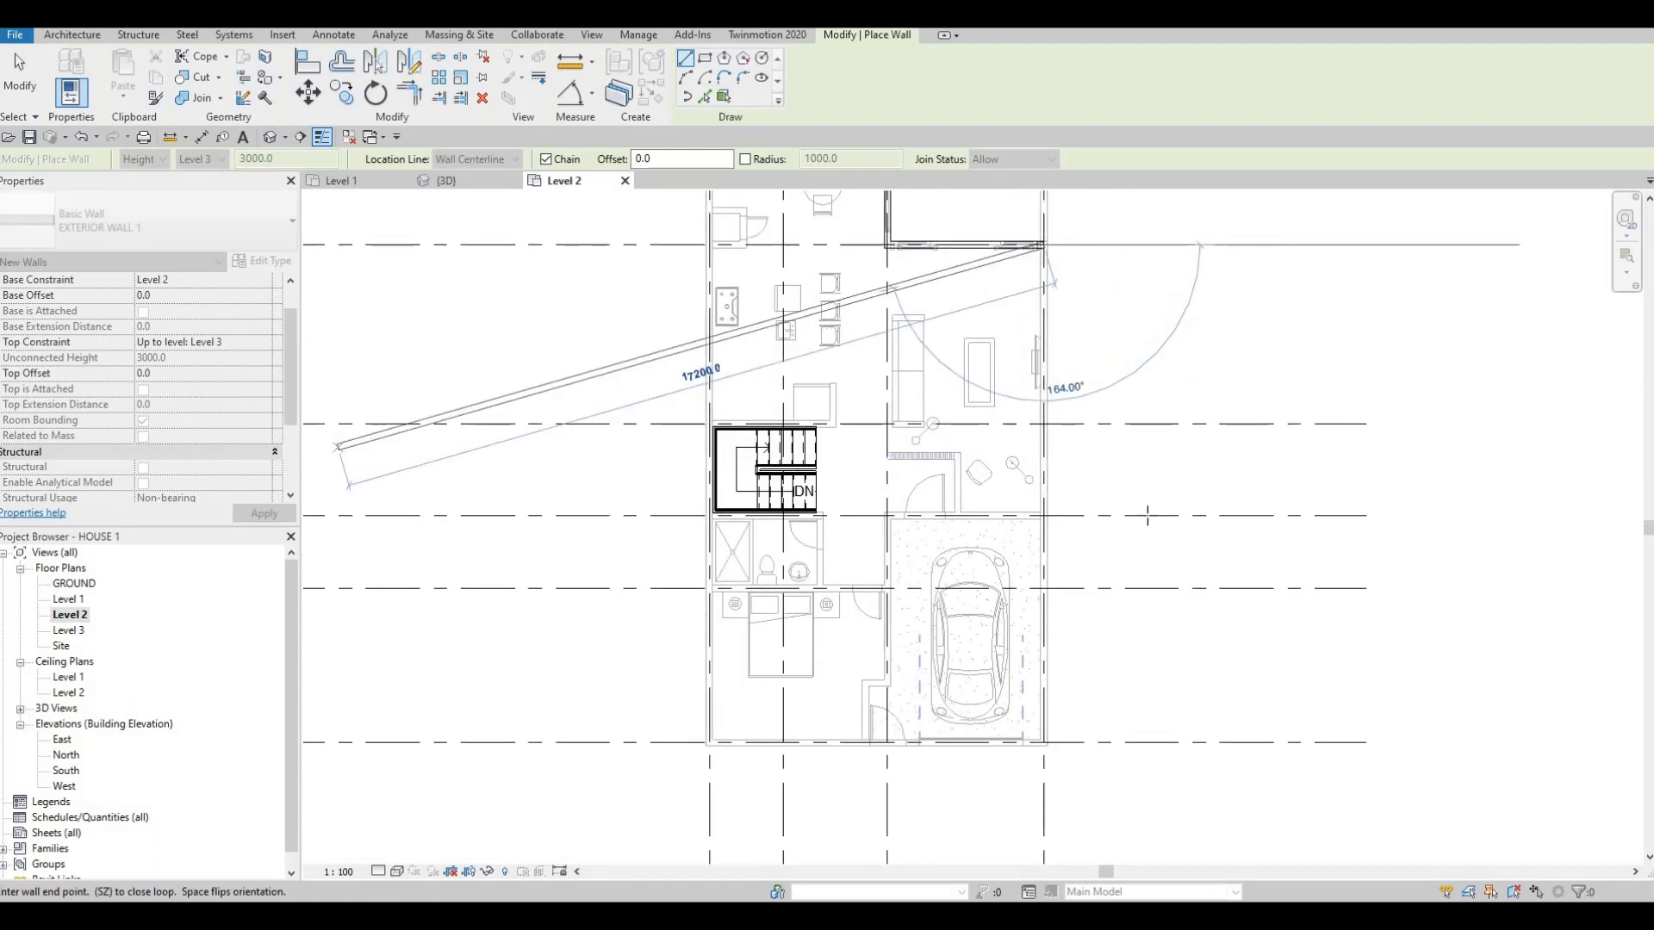
scroll(1124, 522, down, 5)
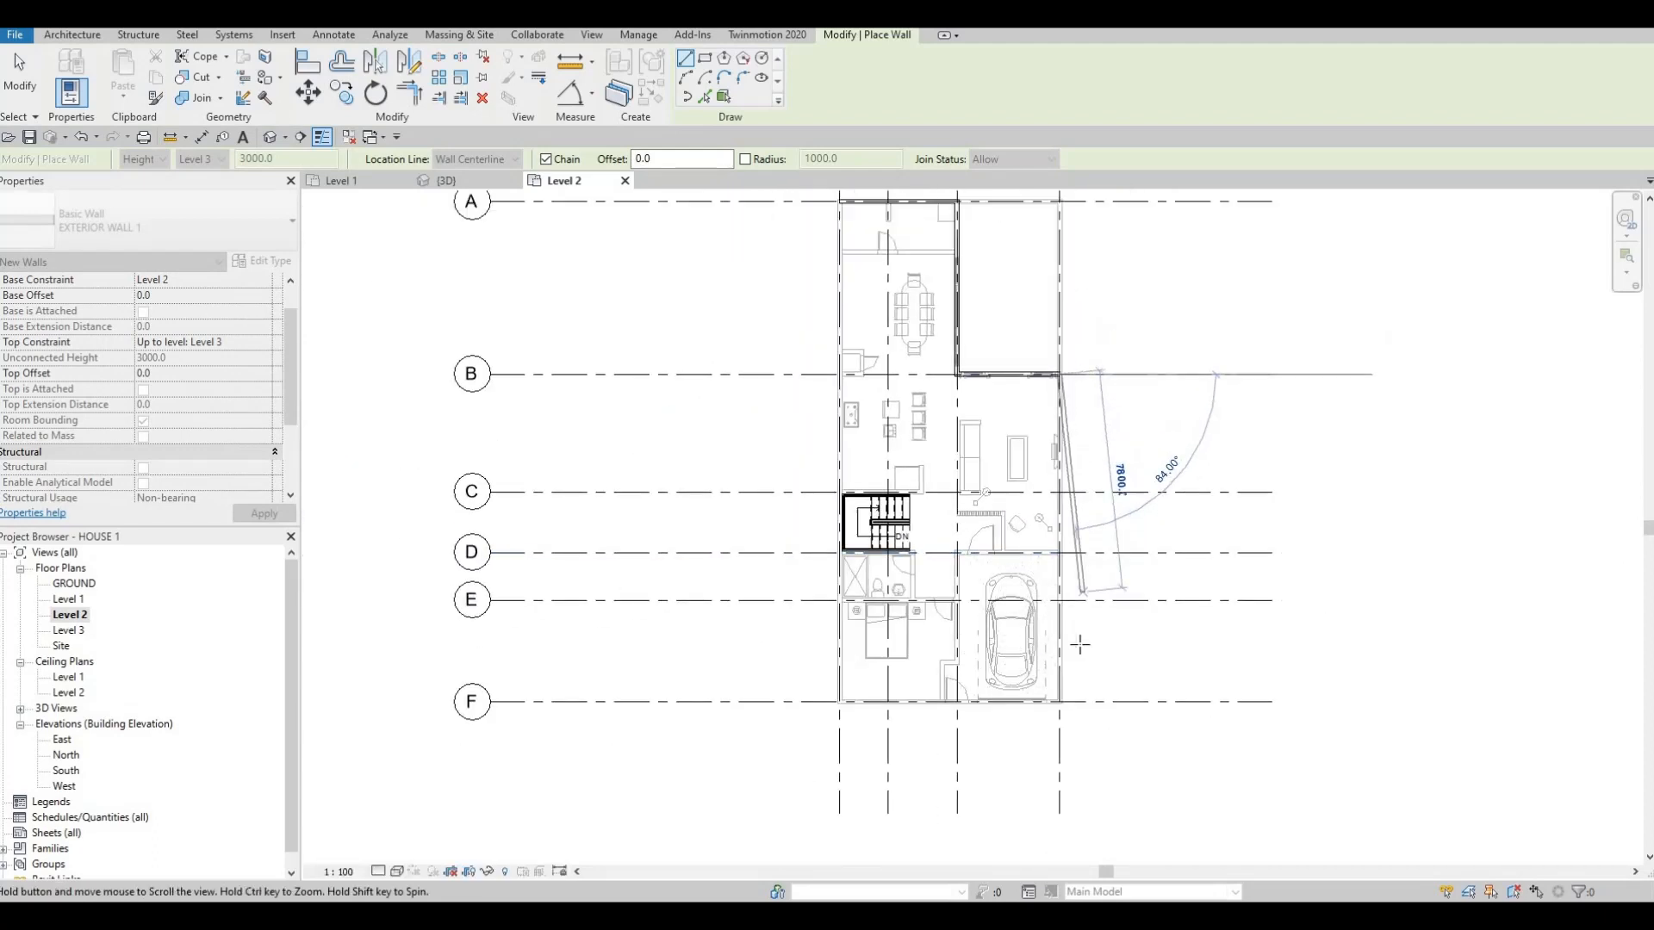
scroll(1078, 639, down, 2)
scroll(1073, 620, up, 10)
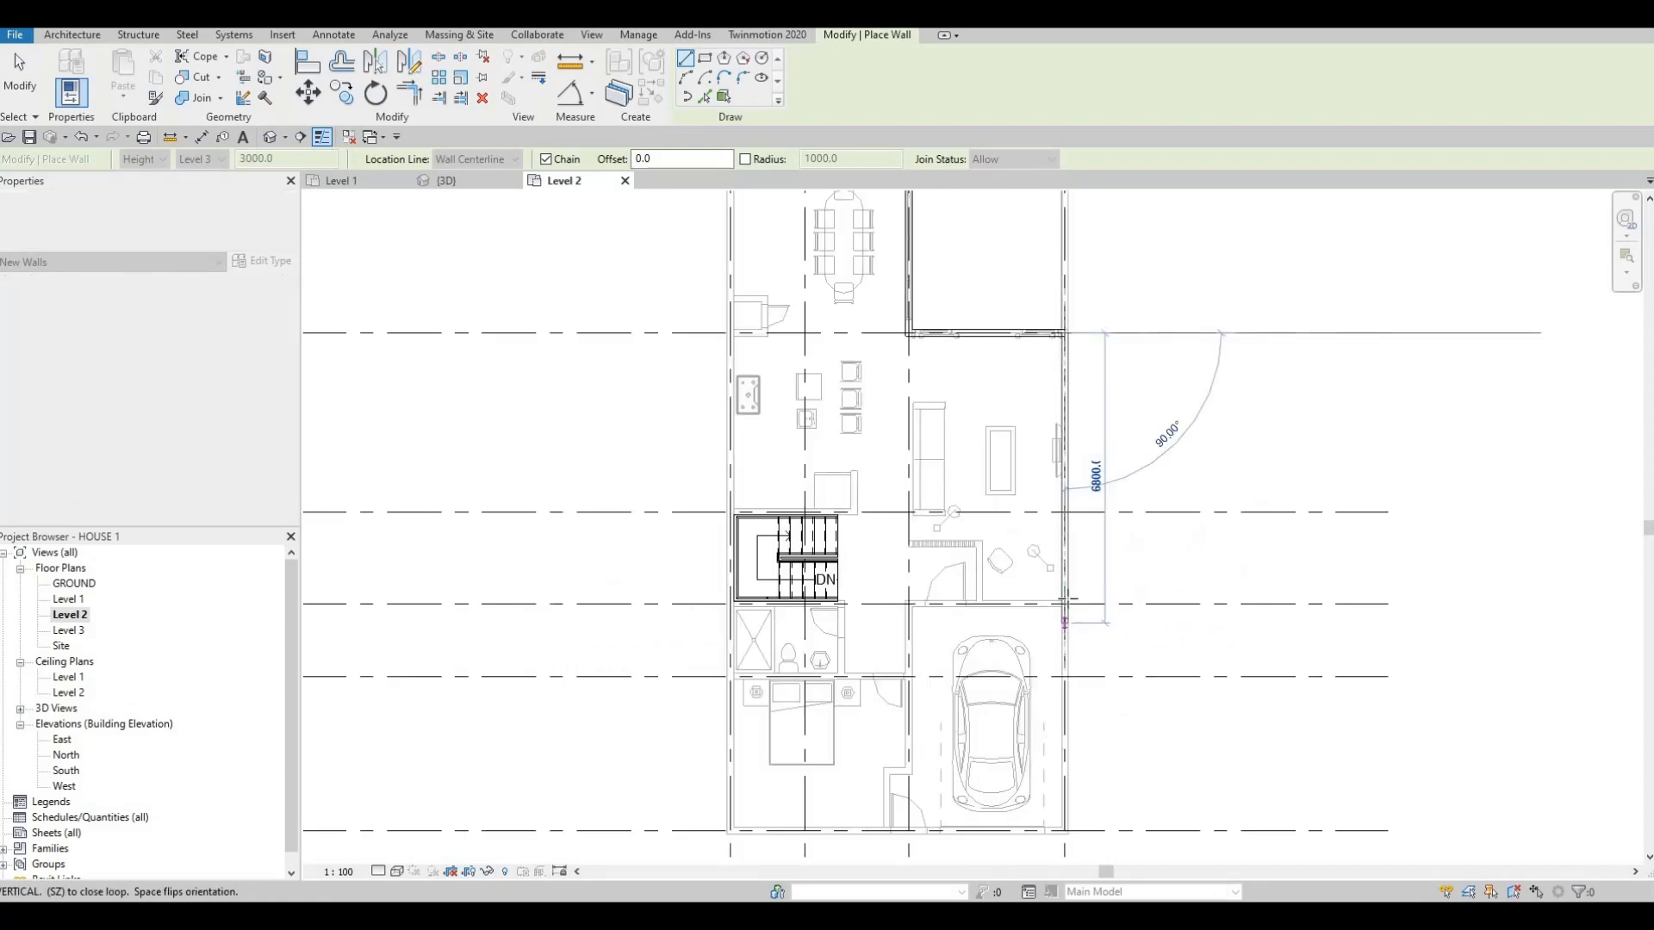
click(1065, 599)
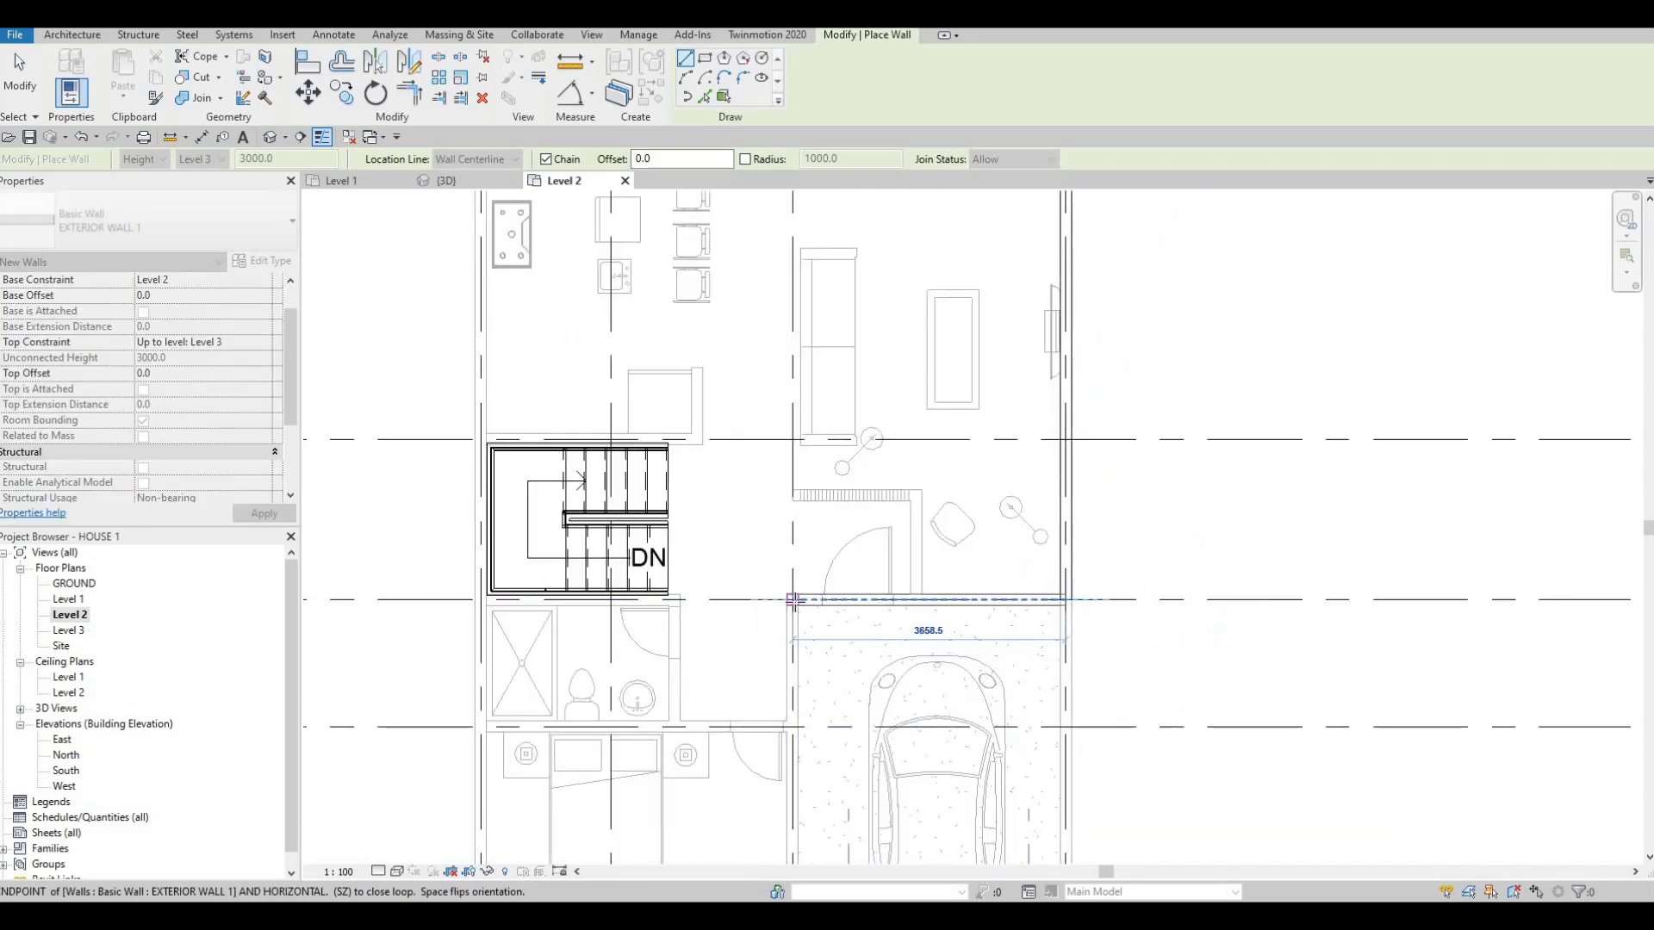
click(836, 562)
- Carry the EXTERIOR WALL 1 chain along grid 3 to grid F, and along grid F to grid 1
scroll(837, 564, down, 5)
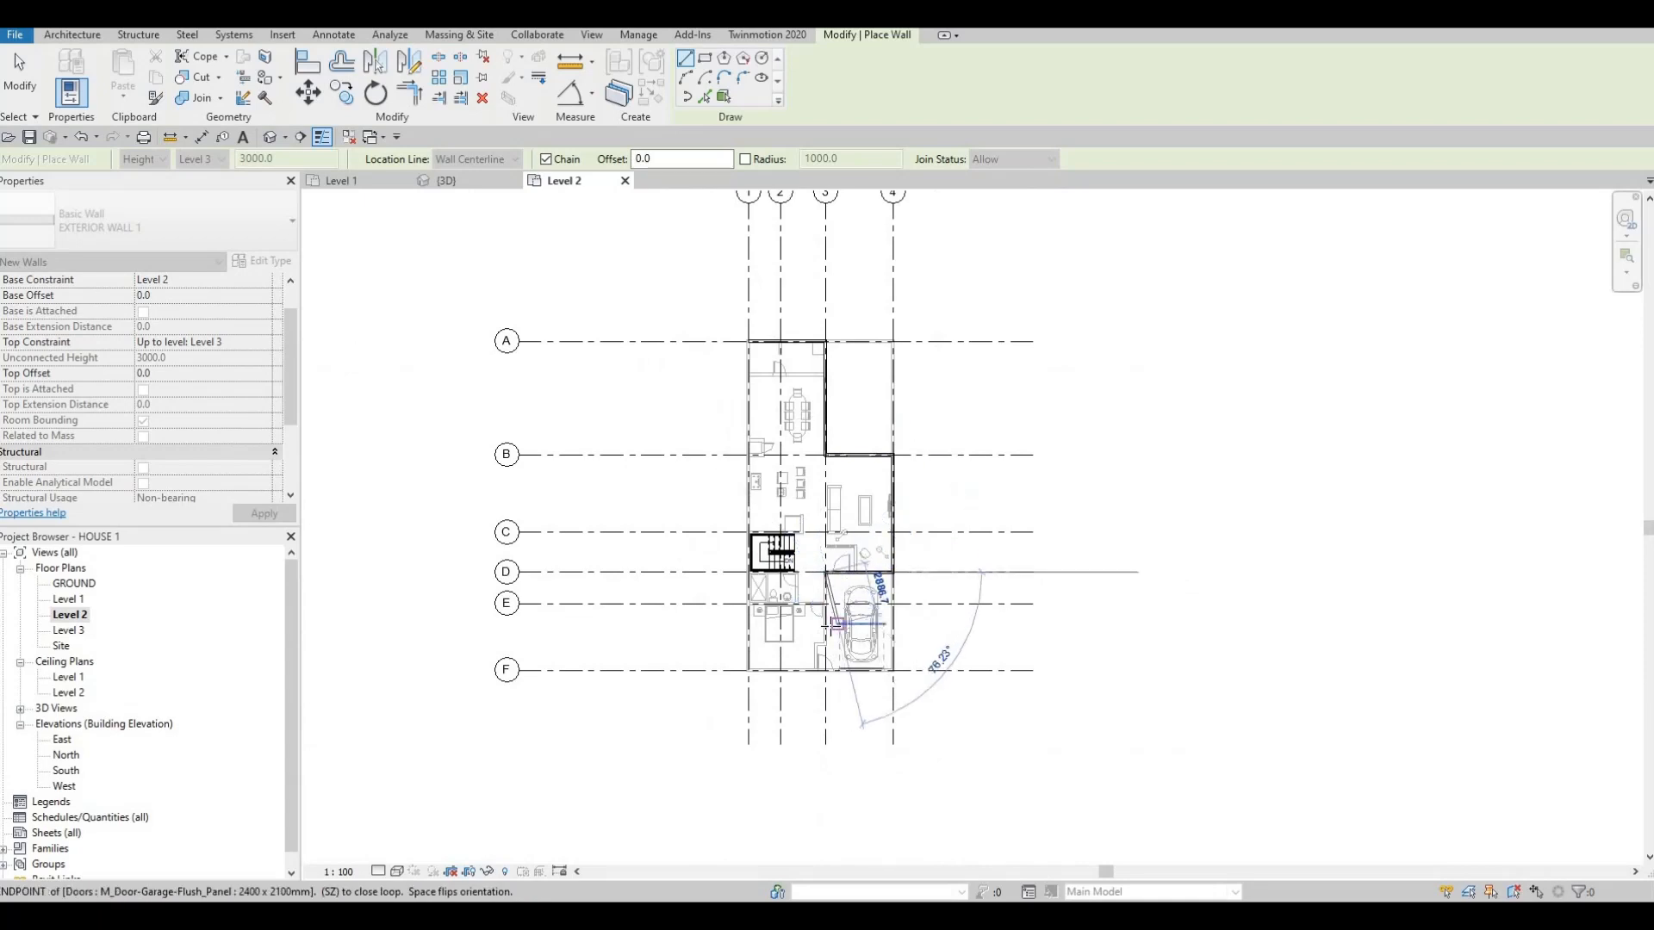
scroll(823, 680, up, 6)
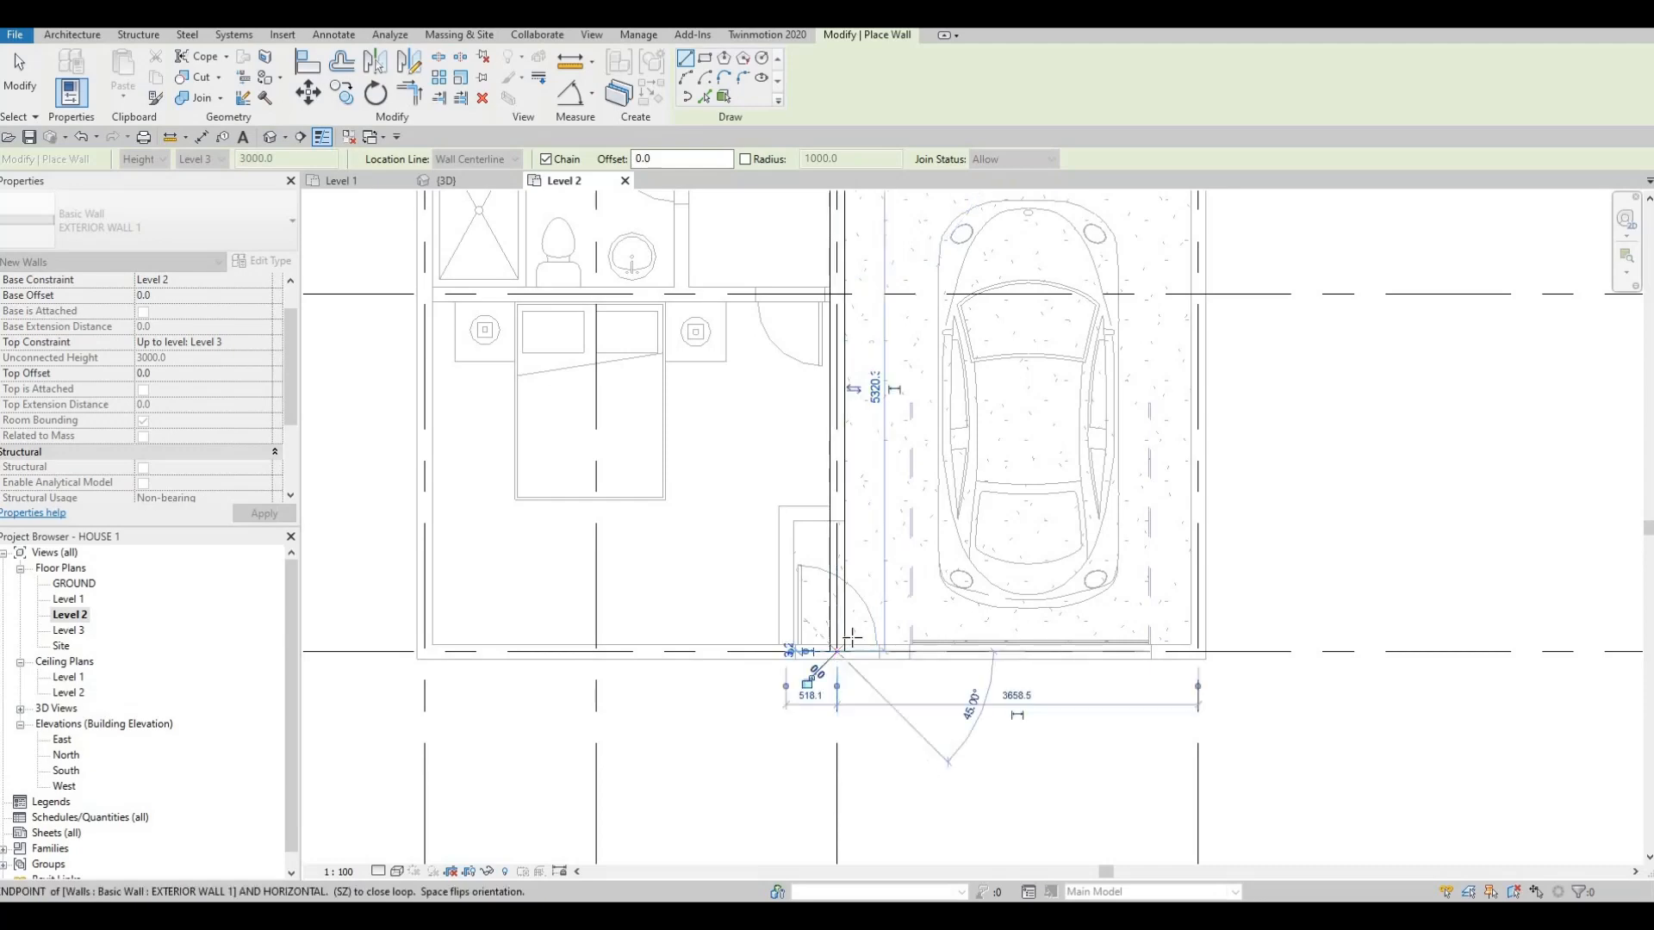
scroll(853, 655, down, 6)
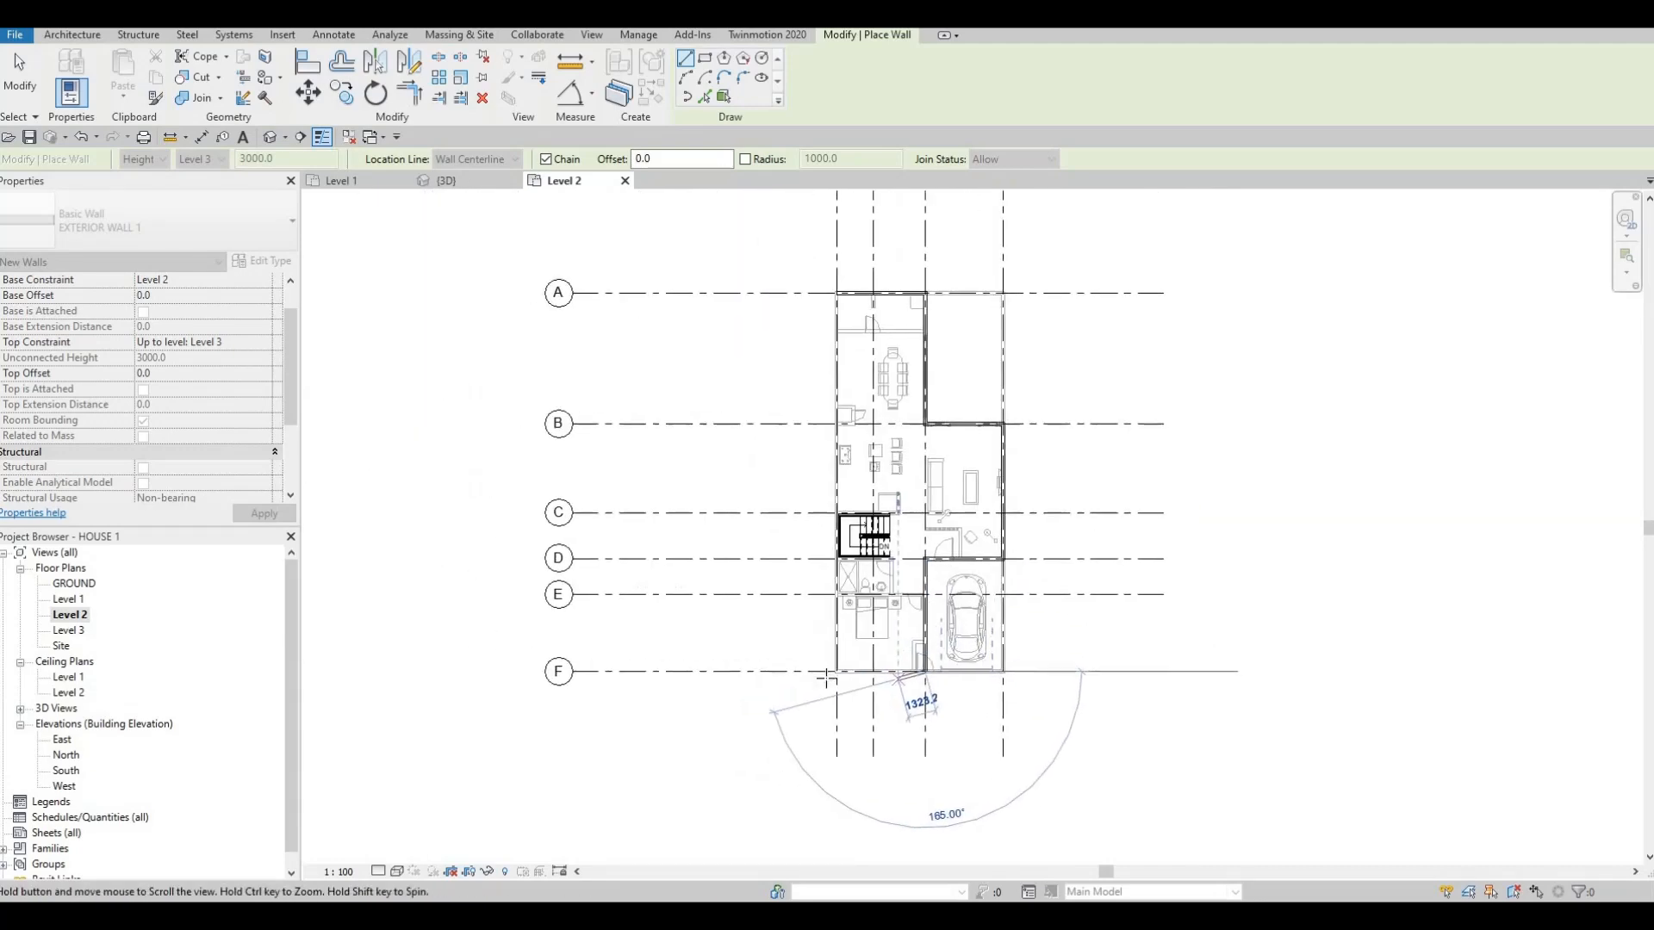
scroll(848, 667, up, 4)
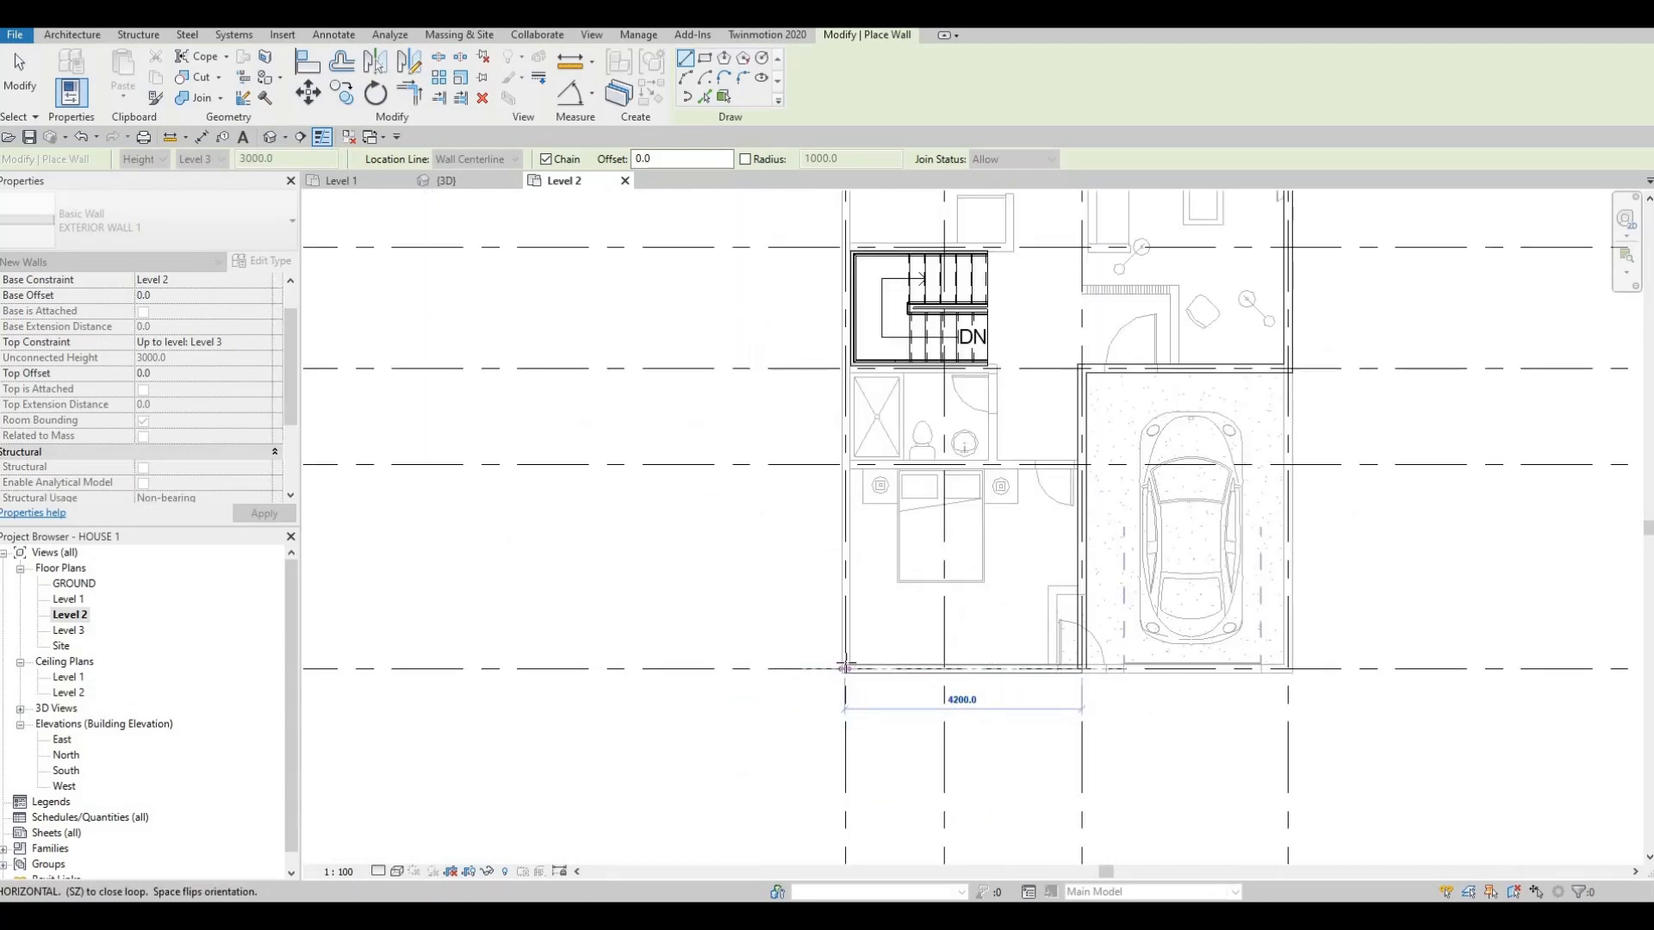
scroll(857, 569, down, 2)
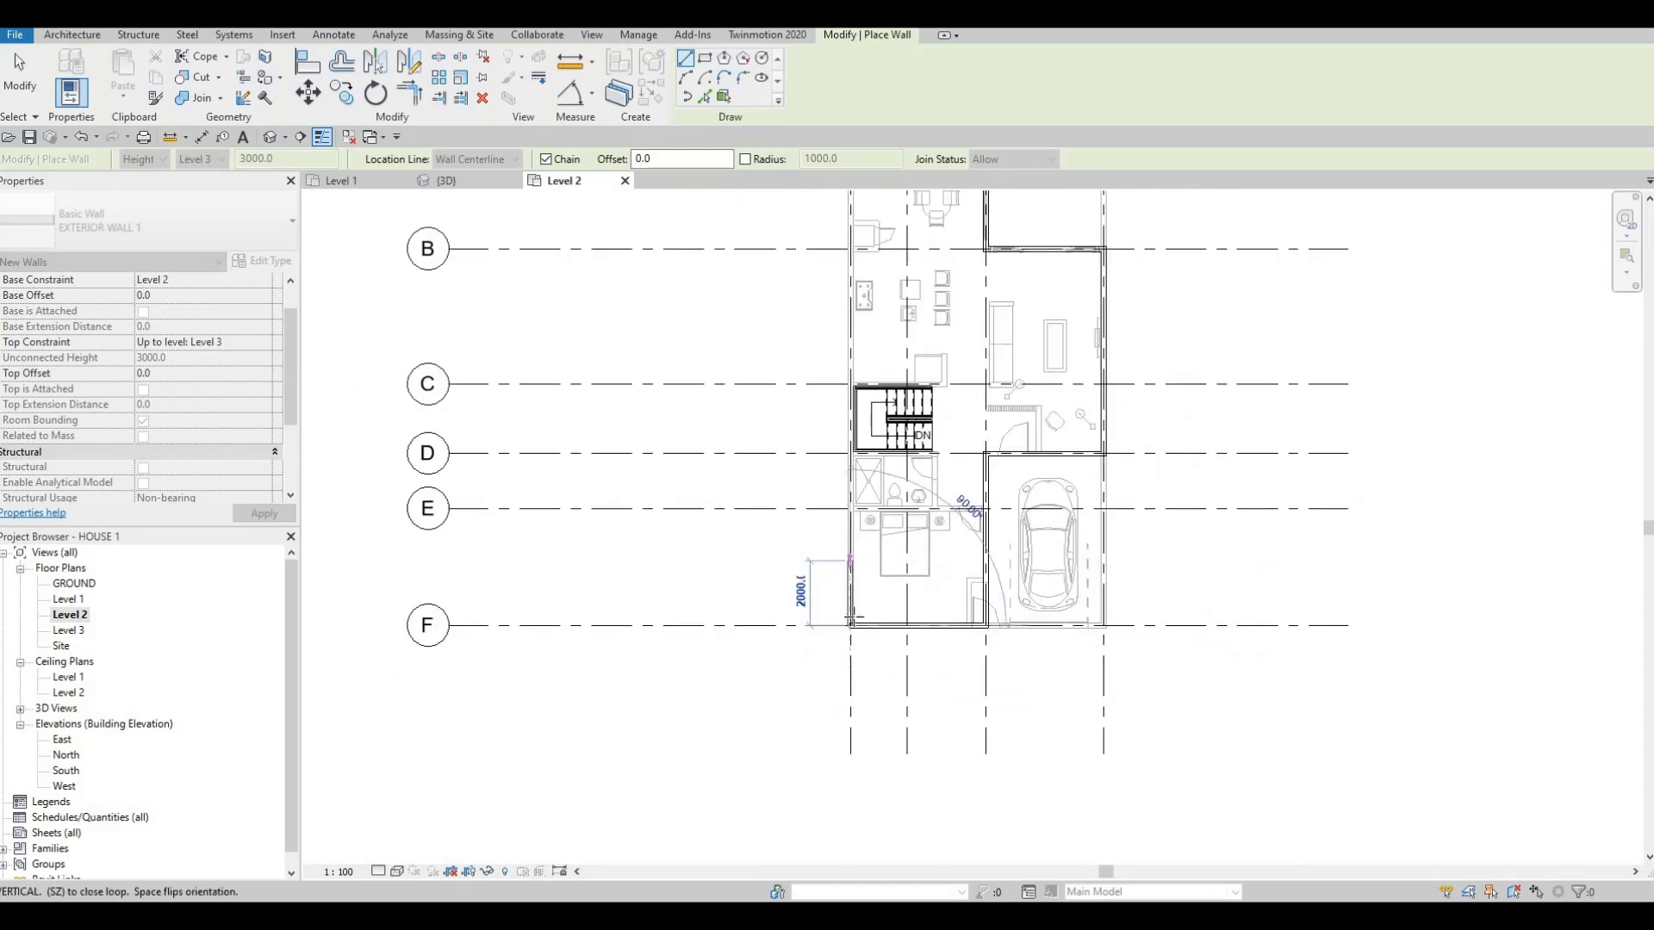
- Close the EXTERIOR WALL 1 chain along grid 1 from grid F to grid A, and end wall placement
scroll(934, 652, up, 5)
scroll(804, 594, down, 2)
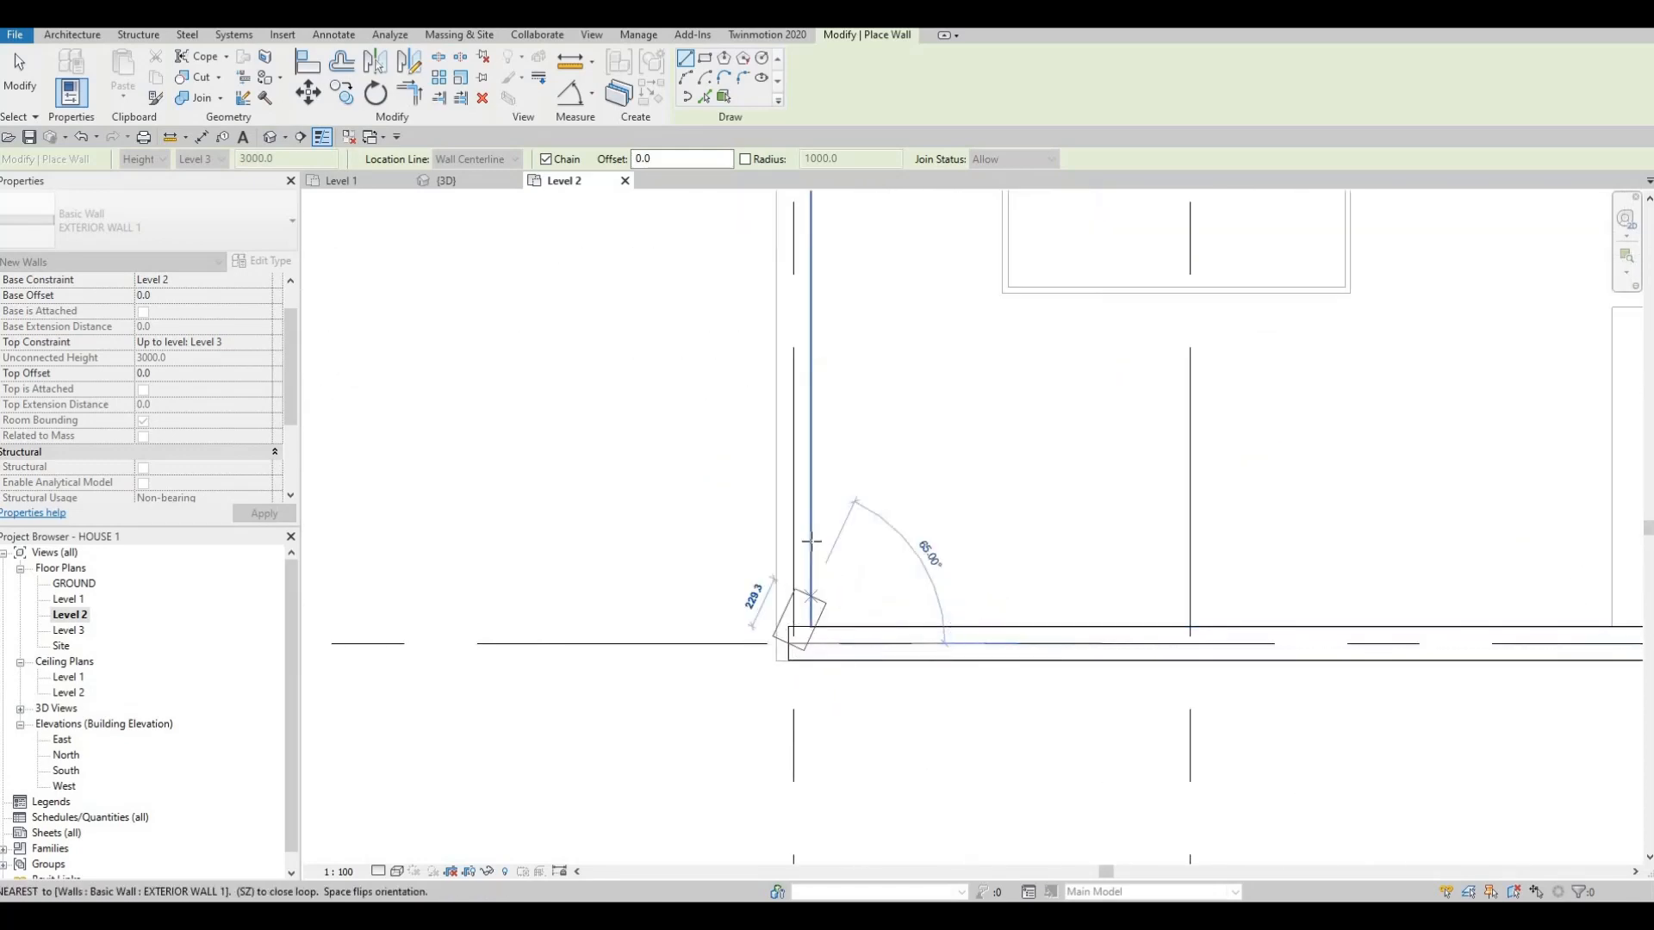
middle_drag(811, 382, 783, 772)
middle_drag(804, 517, 782, 800)
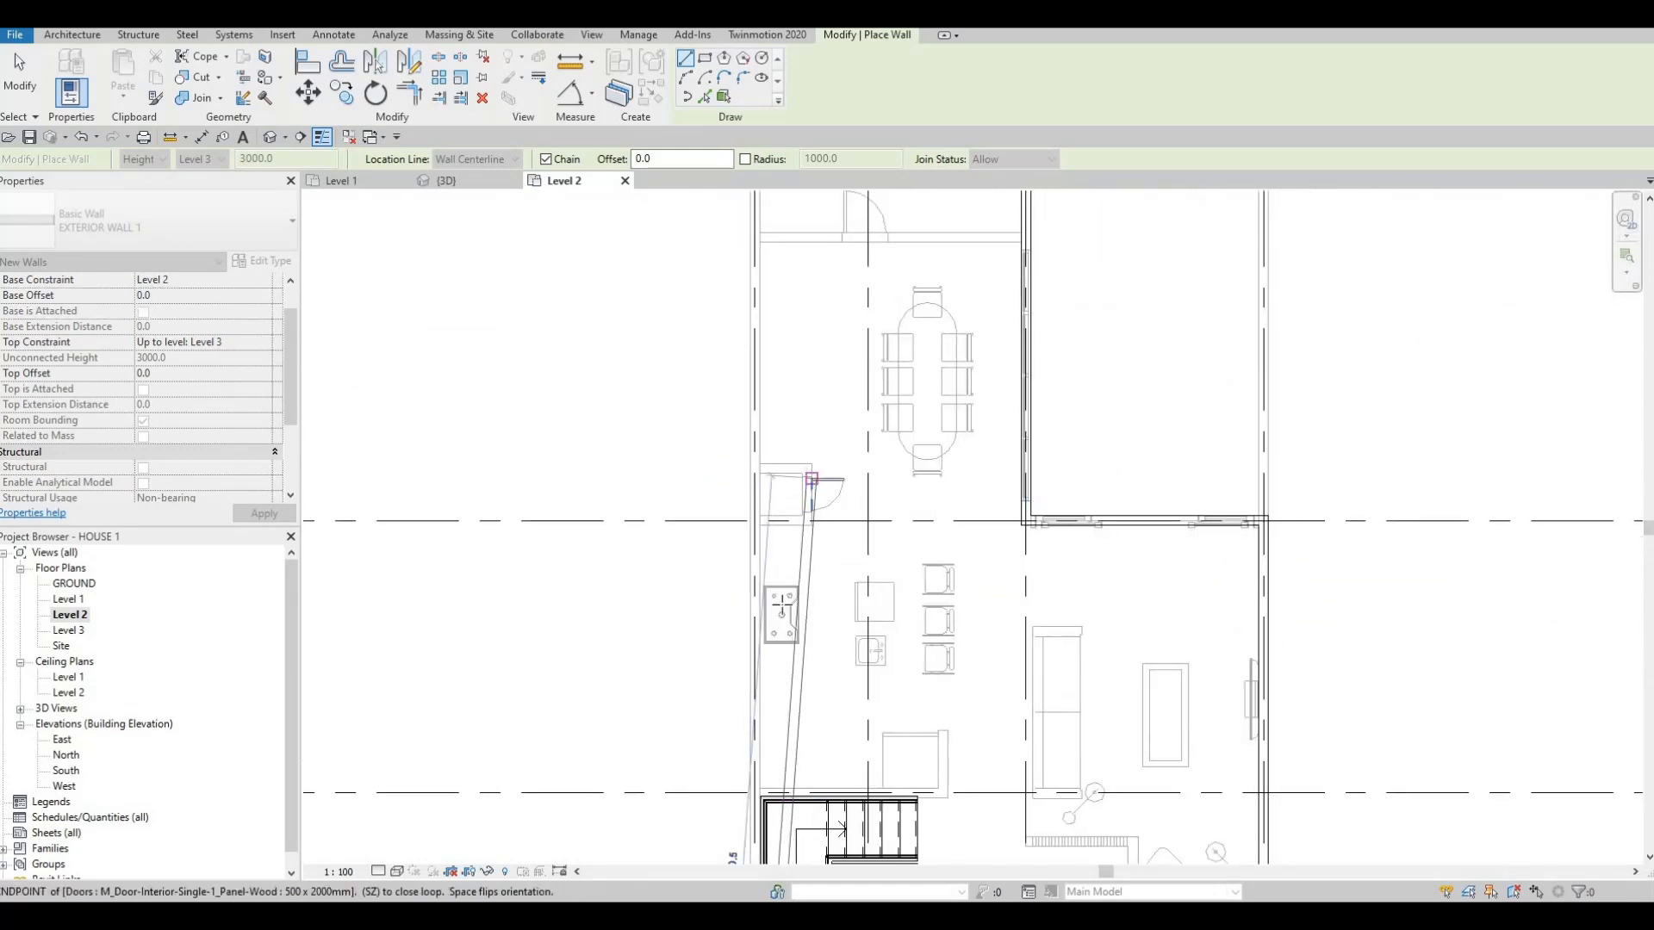
middle_drag(812, 452, 775, 808)
scroll(715, 512, up, 3)
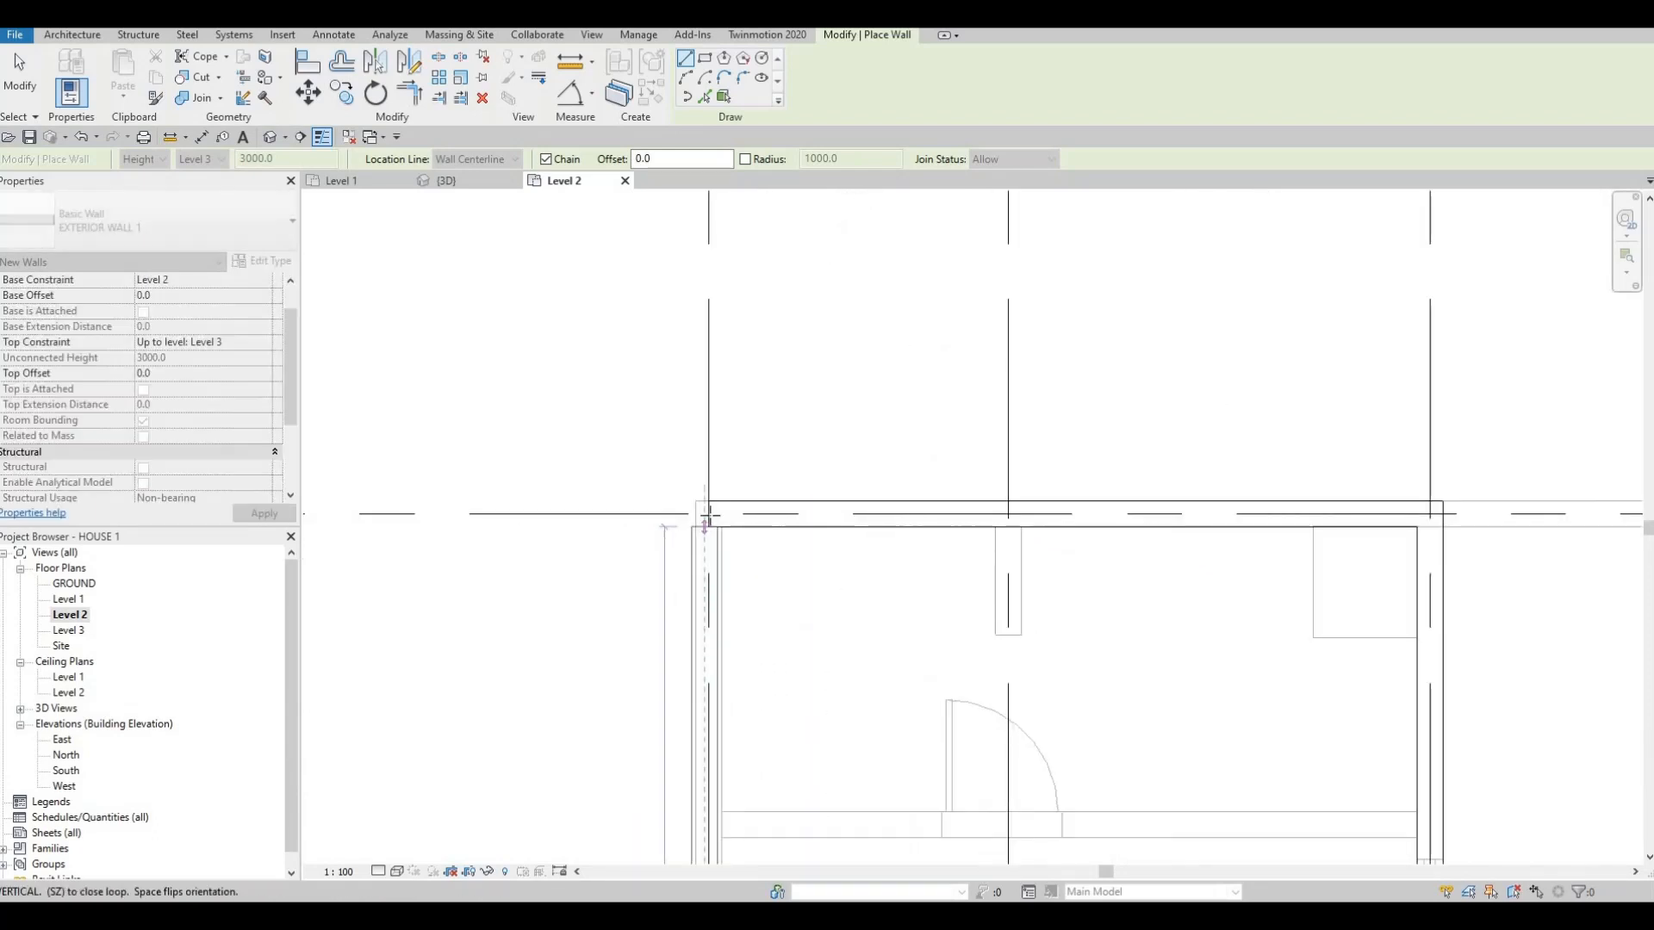
key(Escape)
key(Escape)
scroll(740, 502, down, 3)
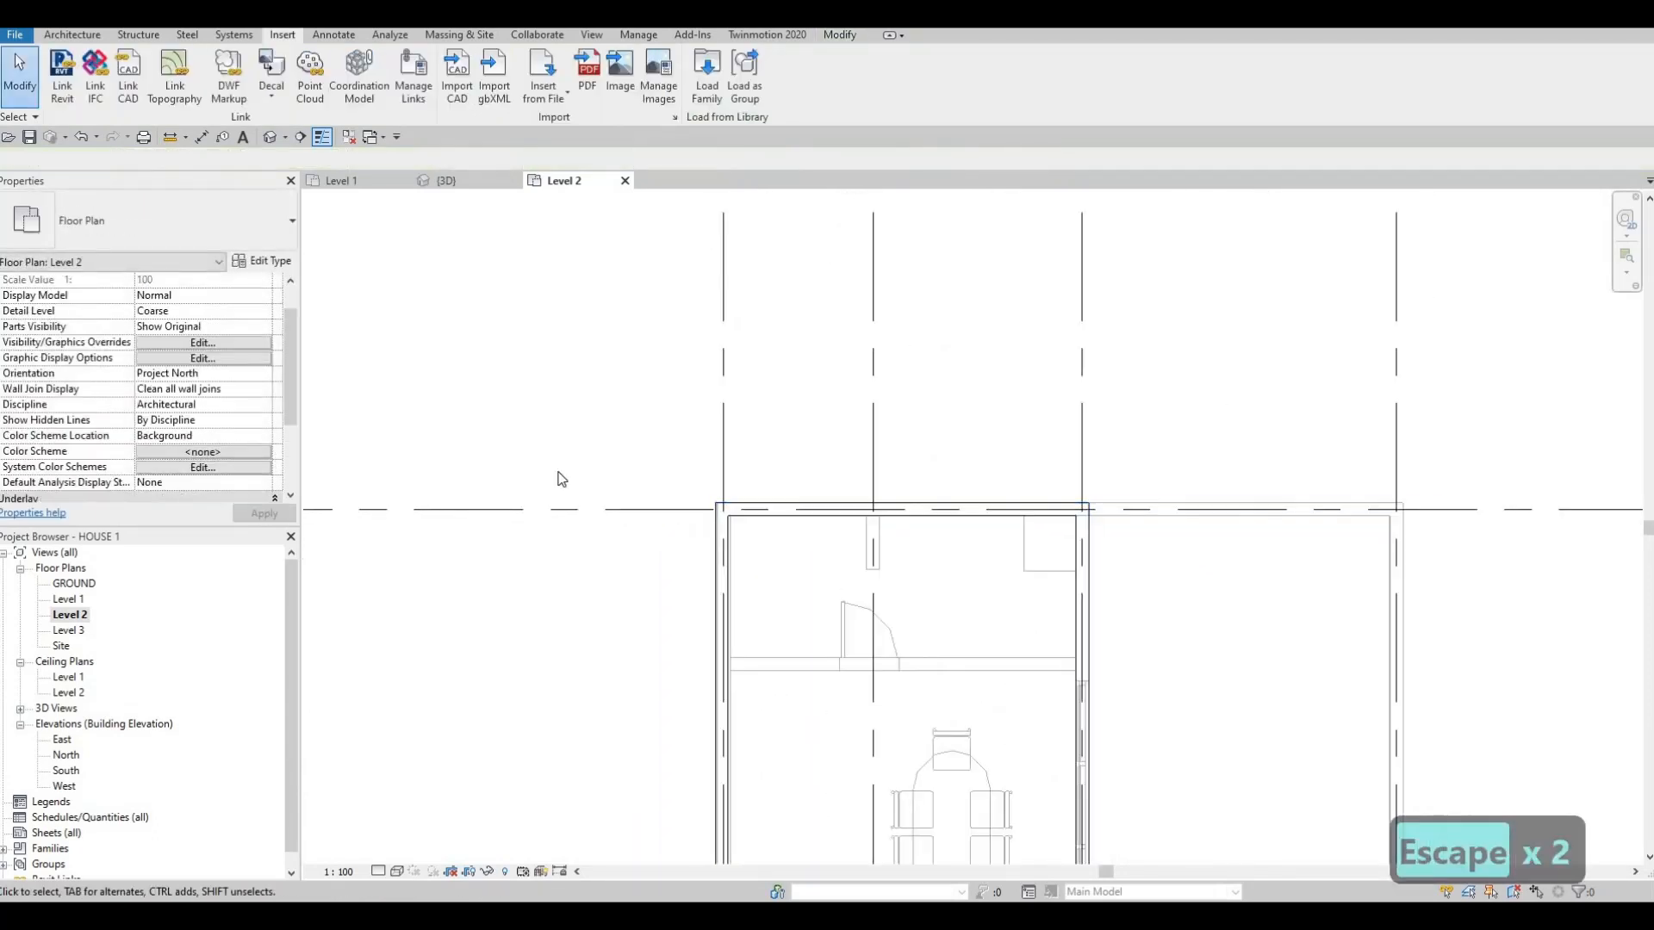
- Align the inner face of the grid 1 exterior wall with the underlay wall's inner face near grid A
scroll(801, 517, up, 5)
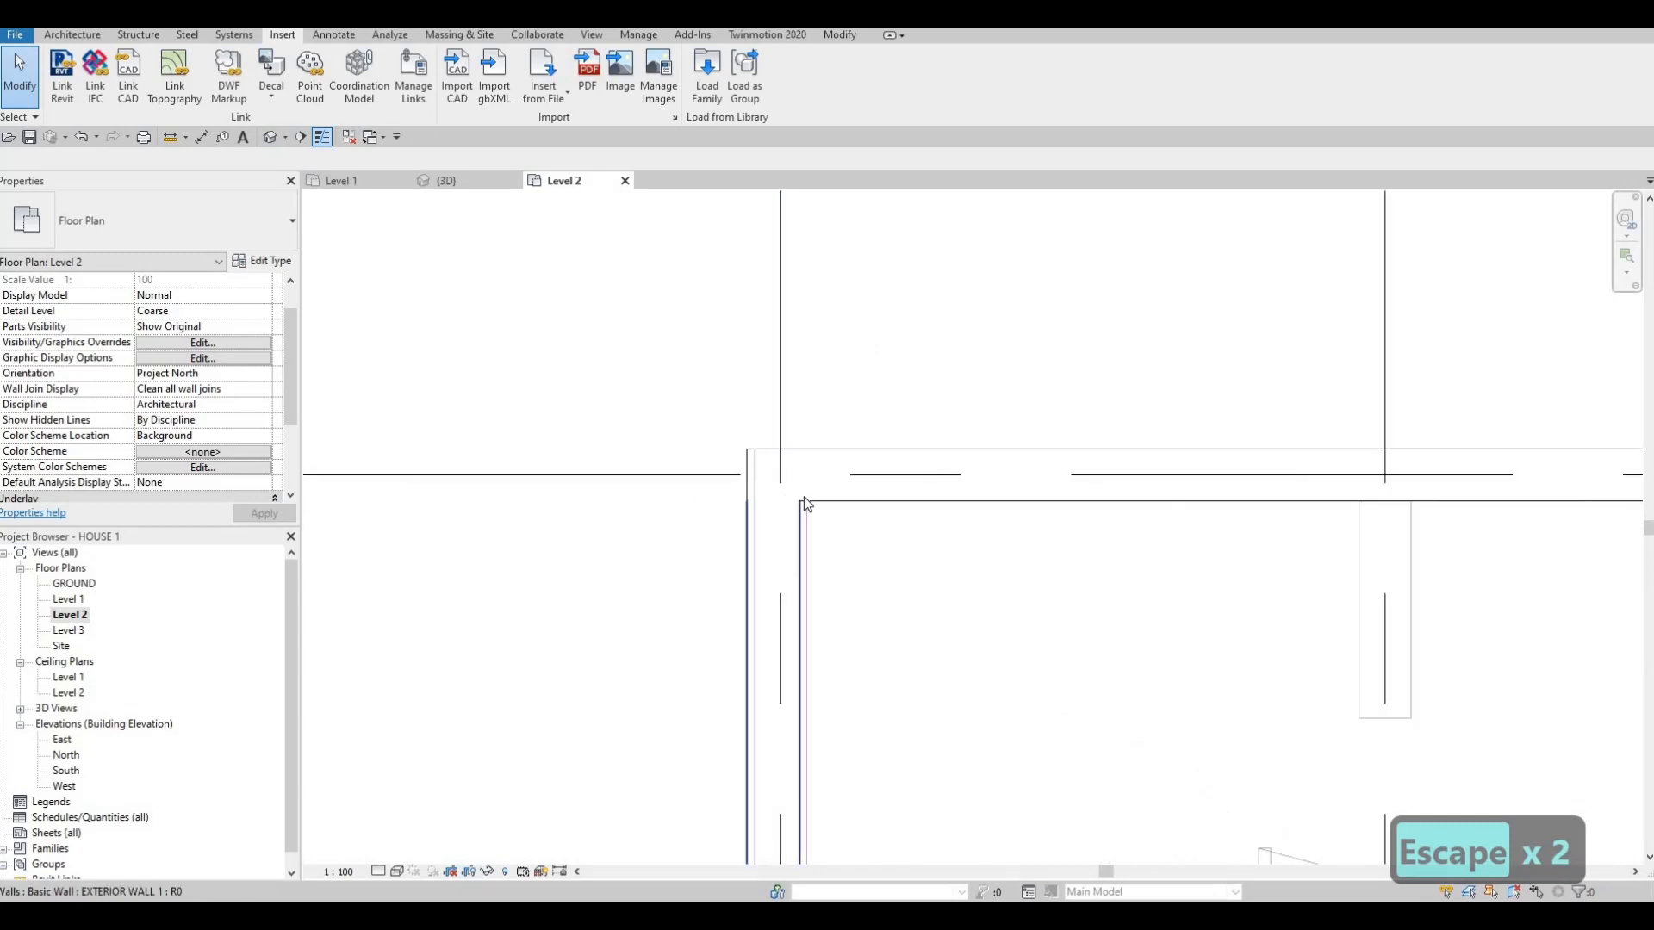
scroll(726, 485, down, 1)
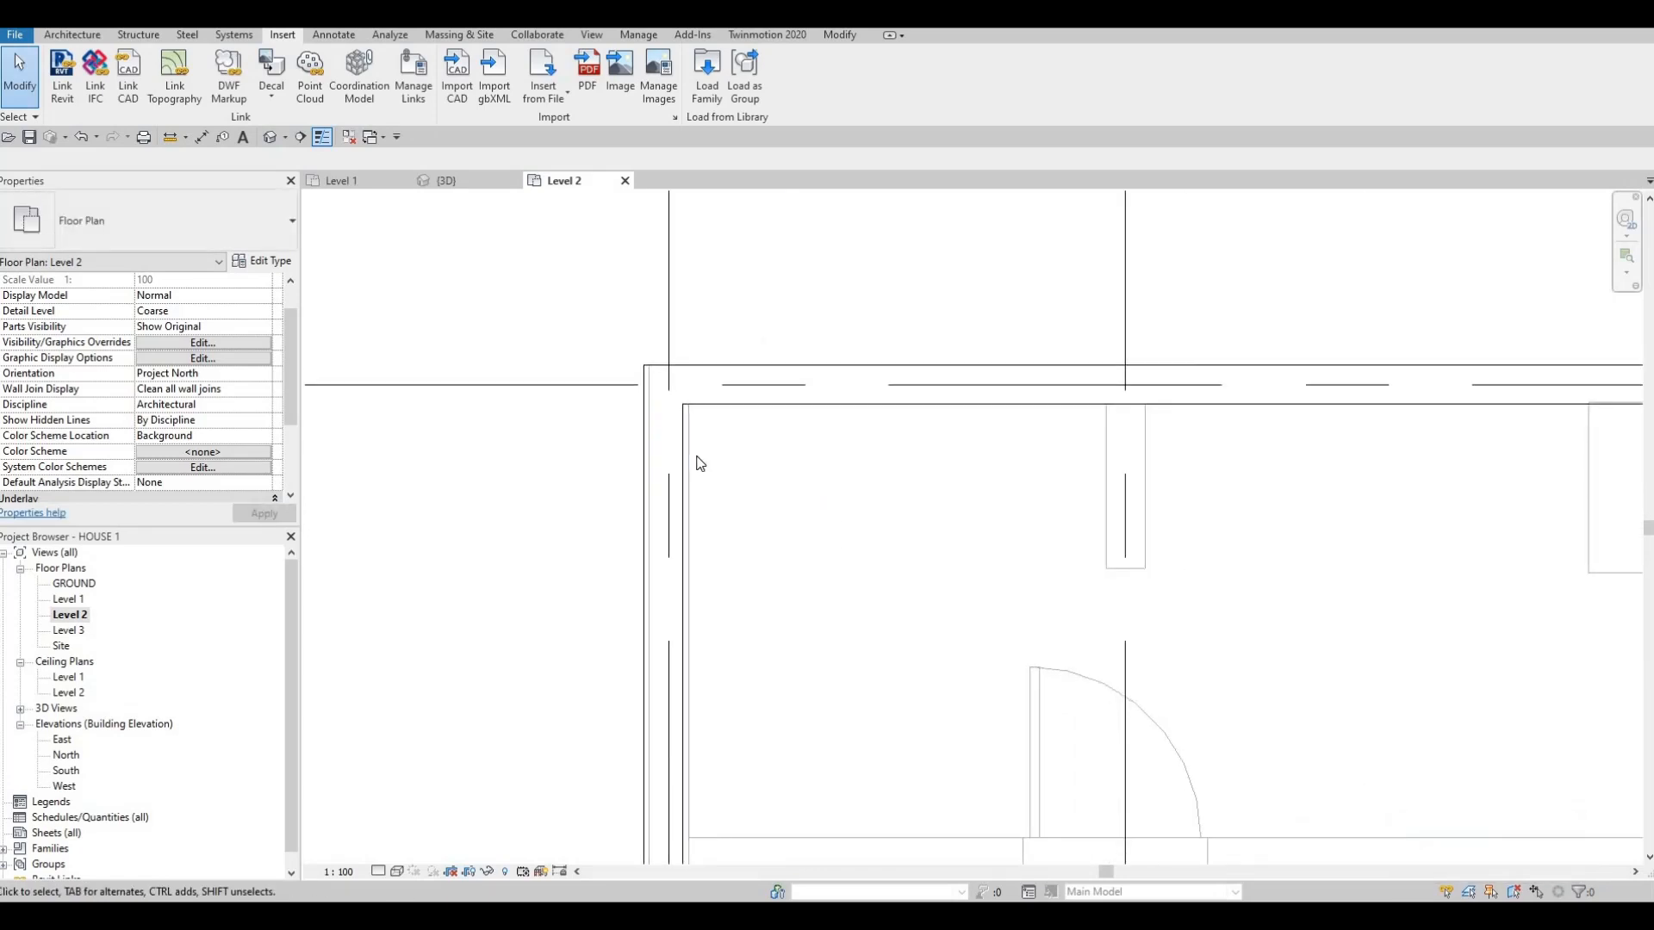
key(a)
key(l)
scroll(694, 431, up, 3)
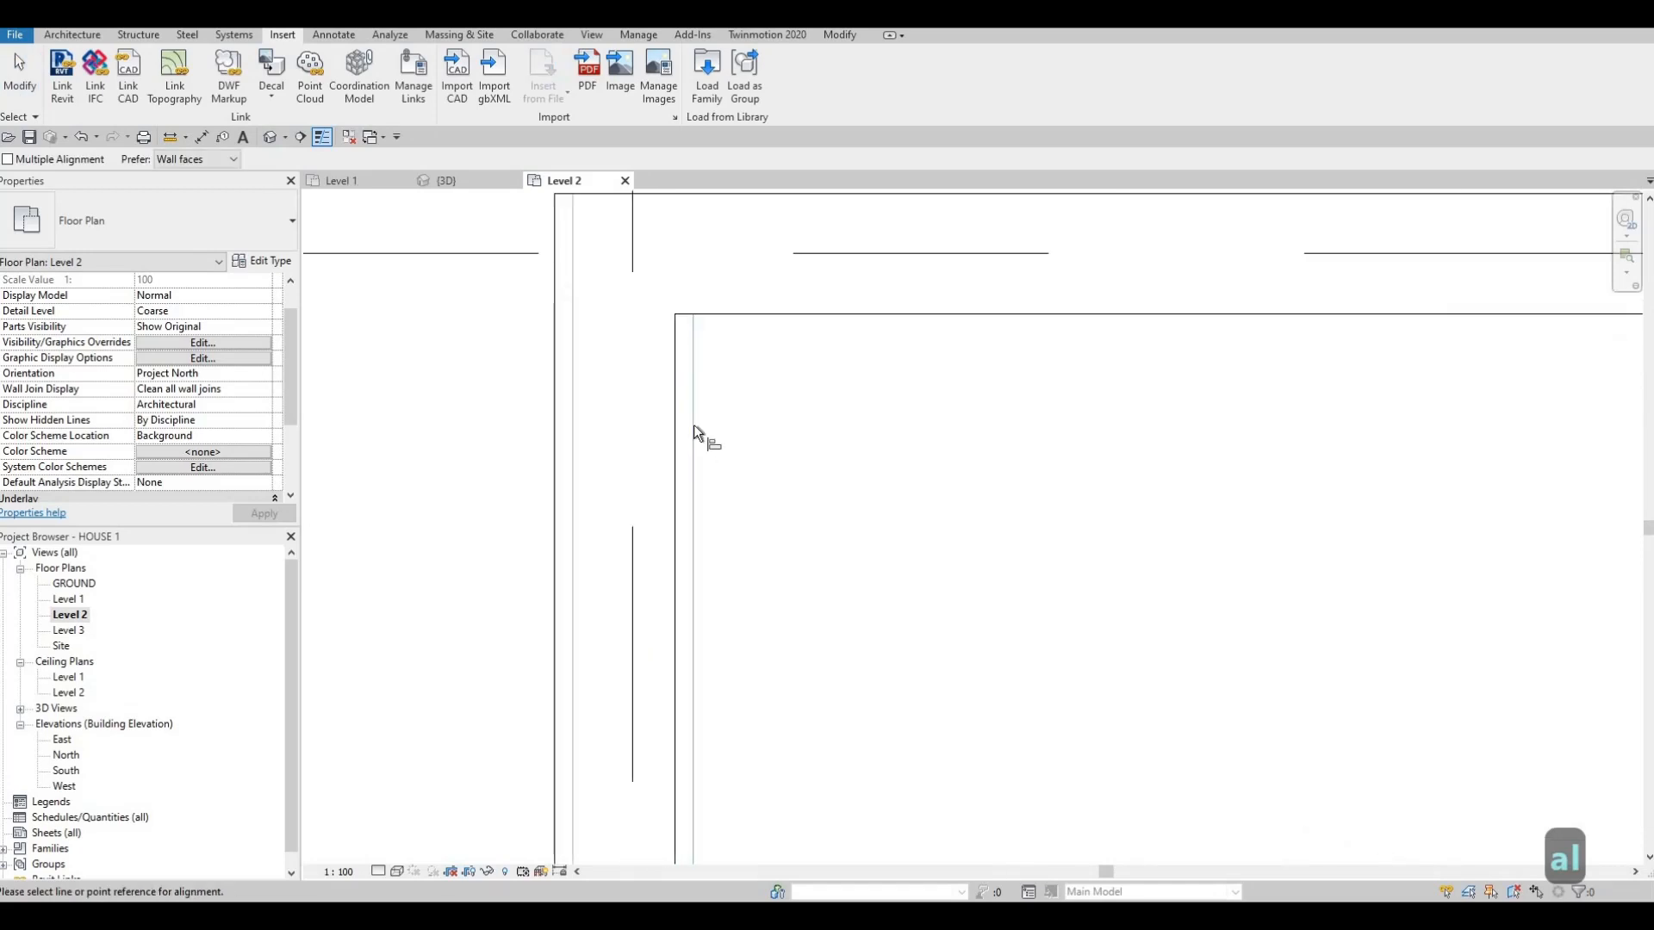
click(694, 426)
click(674, 427)
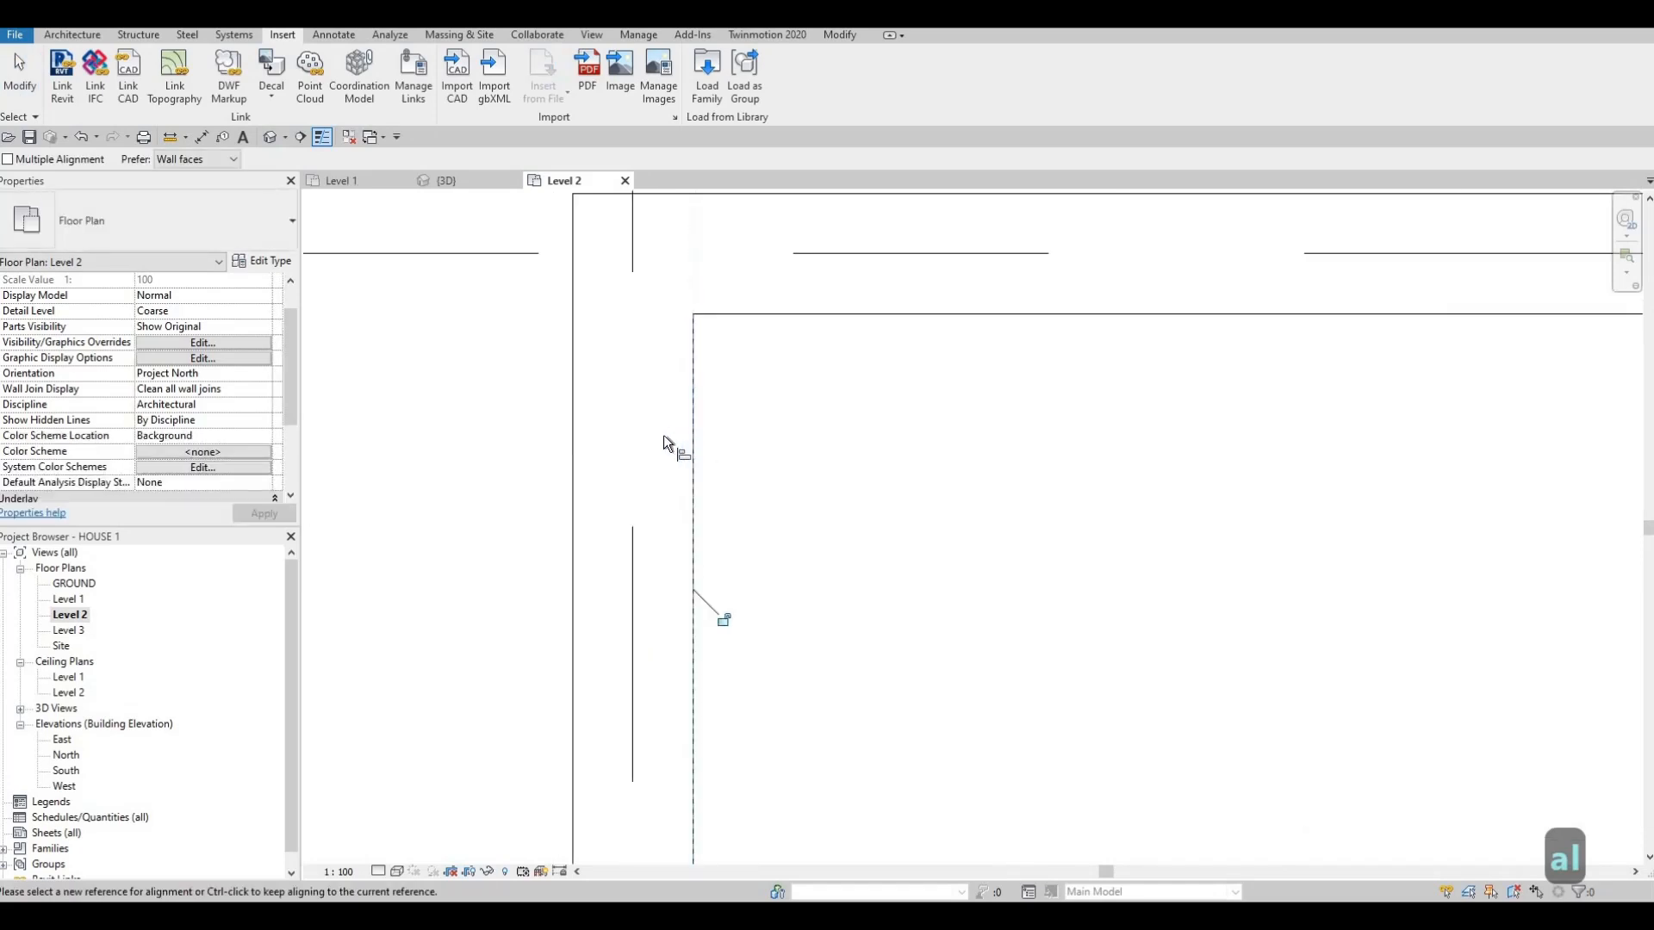
- Check the exterior walls against the Level 1 underlay along grids 1, F, 3 and D, and end alignment
scroll(664, 437, down, 6)
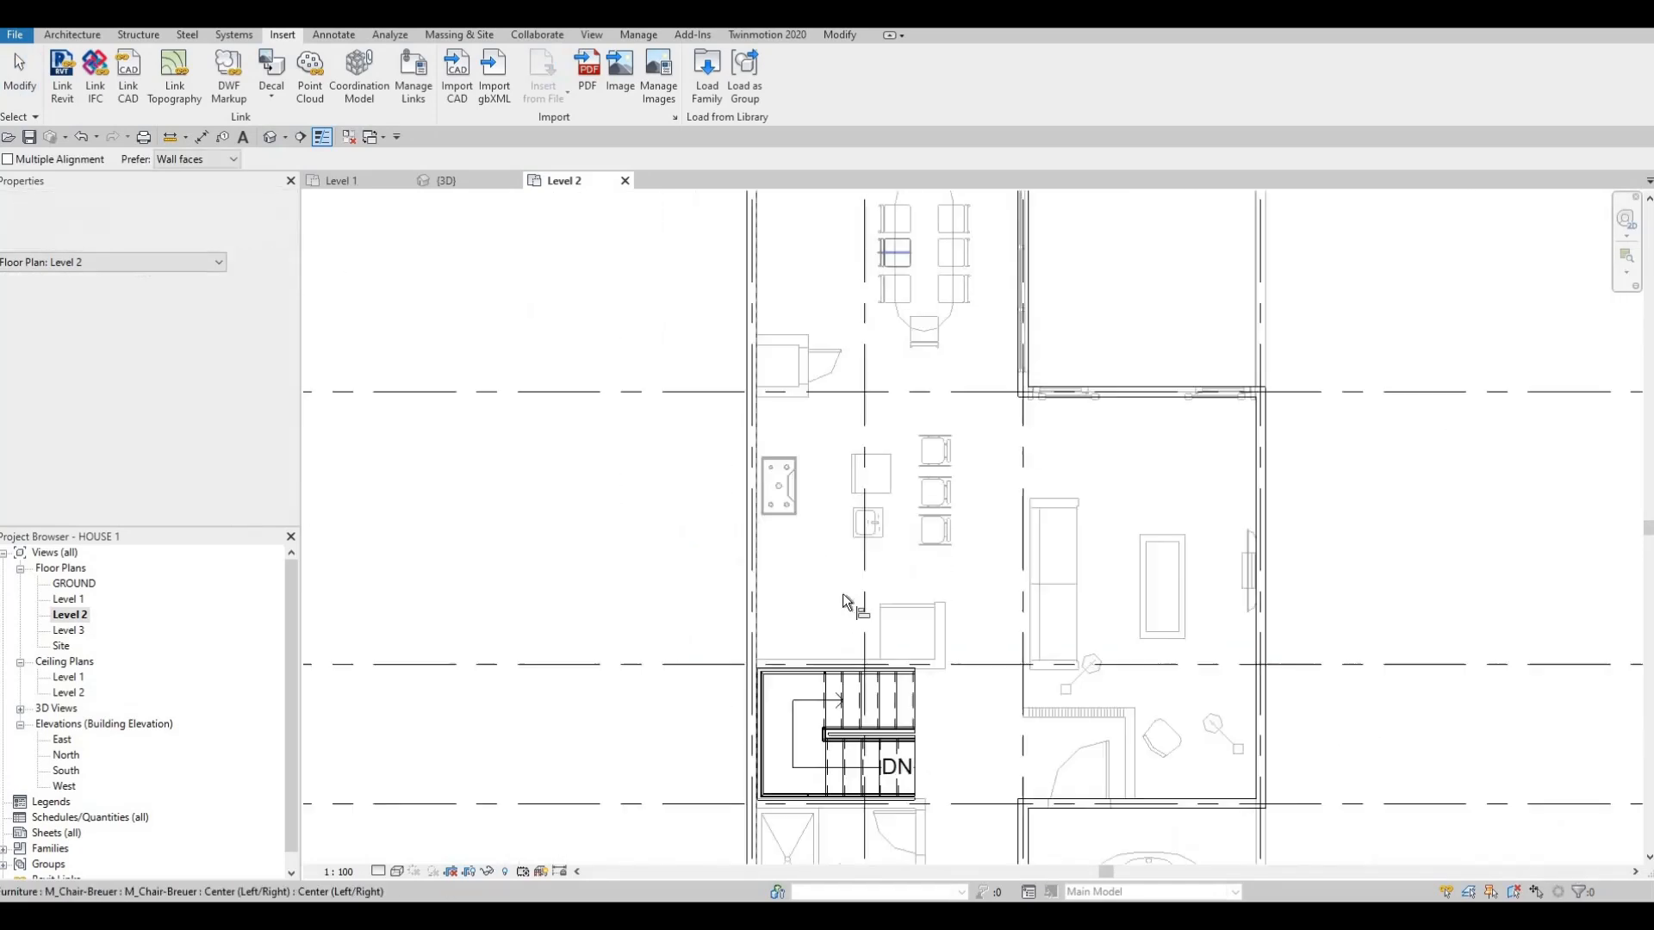
scroll(693, 406, up, 3)
middle_drag(775, 767, 735, 387)
scroll(748, 557, up, 4)
scroll(784, 583, up, 1)
middle_drag(784, 584, 758, 289)
scroll(758, 288, down, 3)
middle_drag(915, 700, 838, 426)
middle_drag(990, 775, 889, 373)
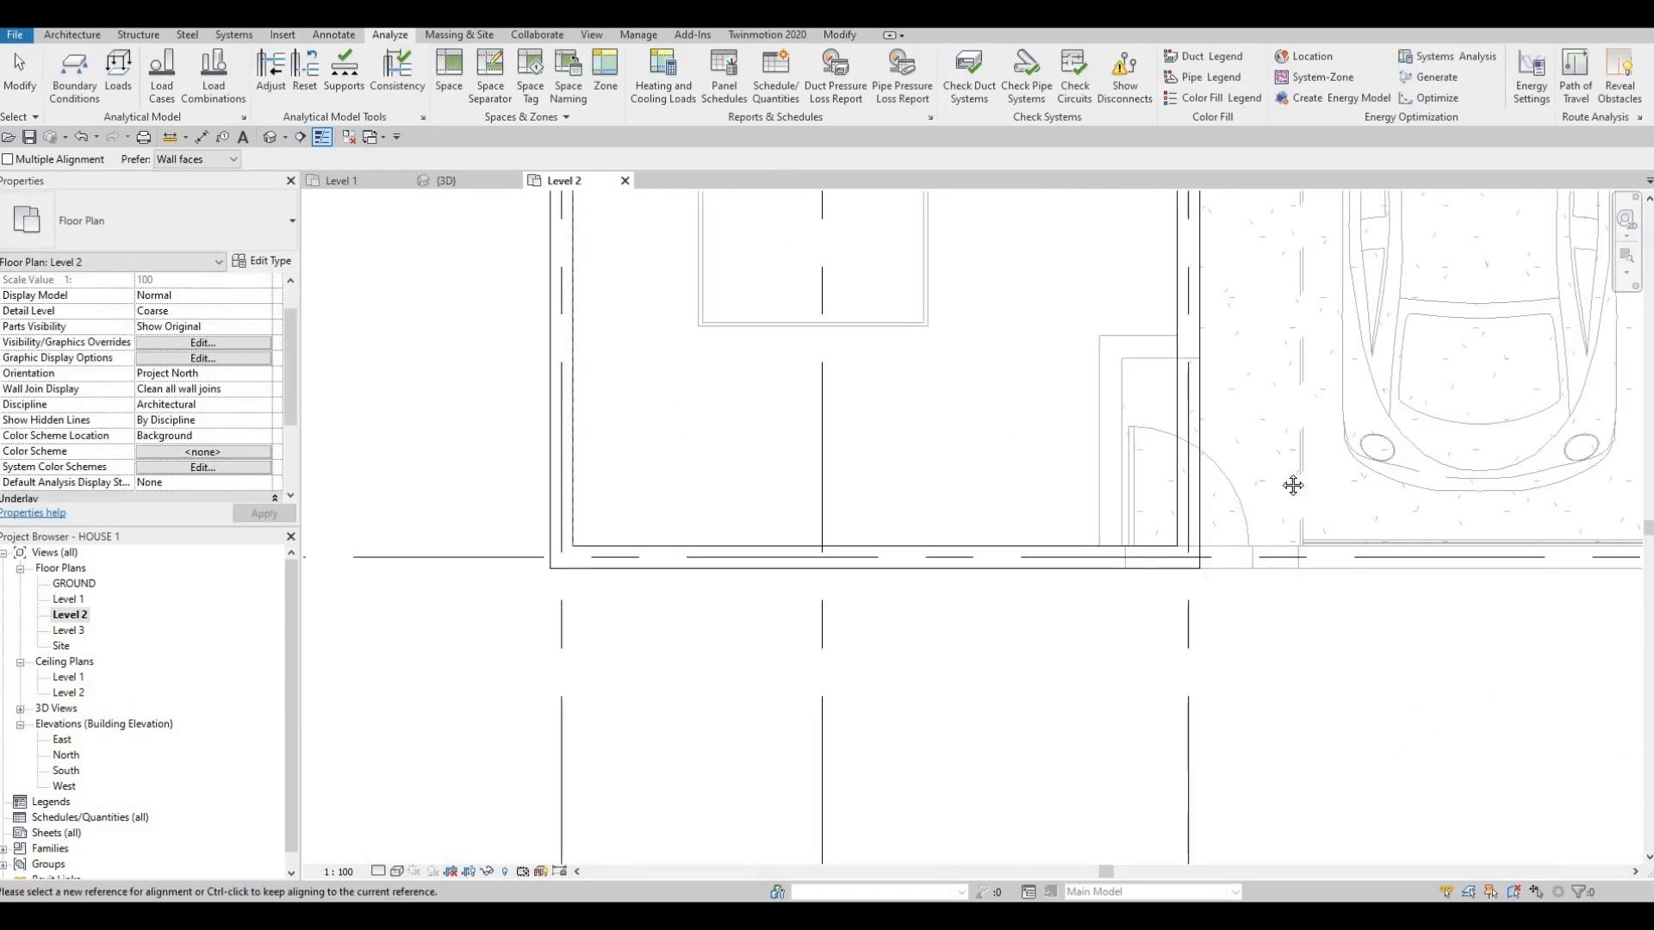
scroll(1157, 489, up, 4)
scroll(1068, 736, down, 2)
middle_drag(1162, 327, 1134, 439)
middle_drag(1043, 276, 975, 591)
scroll(974, 591, down, 2)
middle_drag(1159, 271, 983, 584)
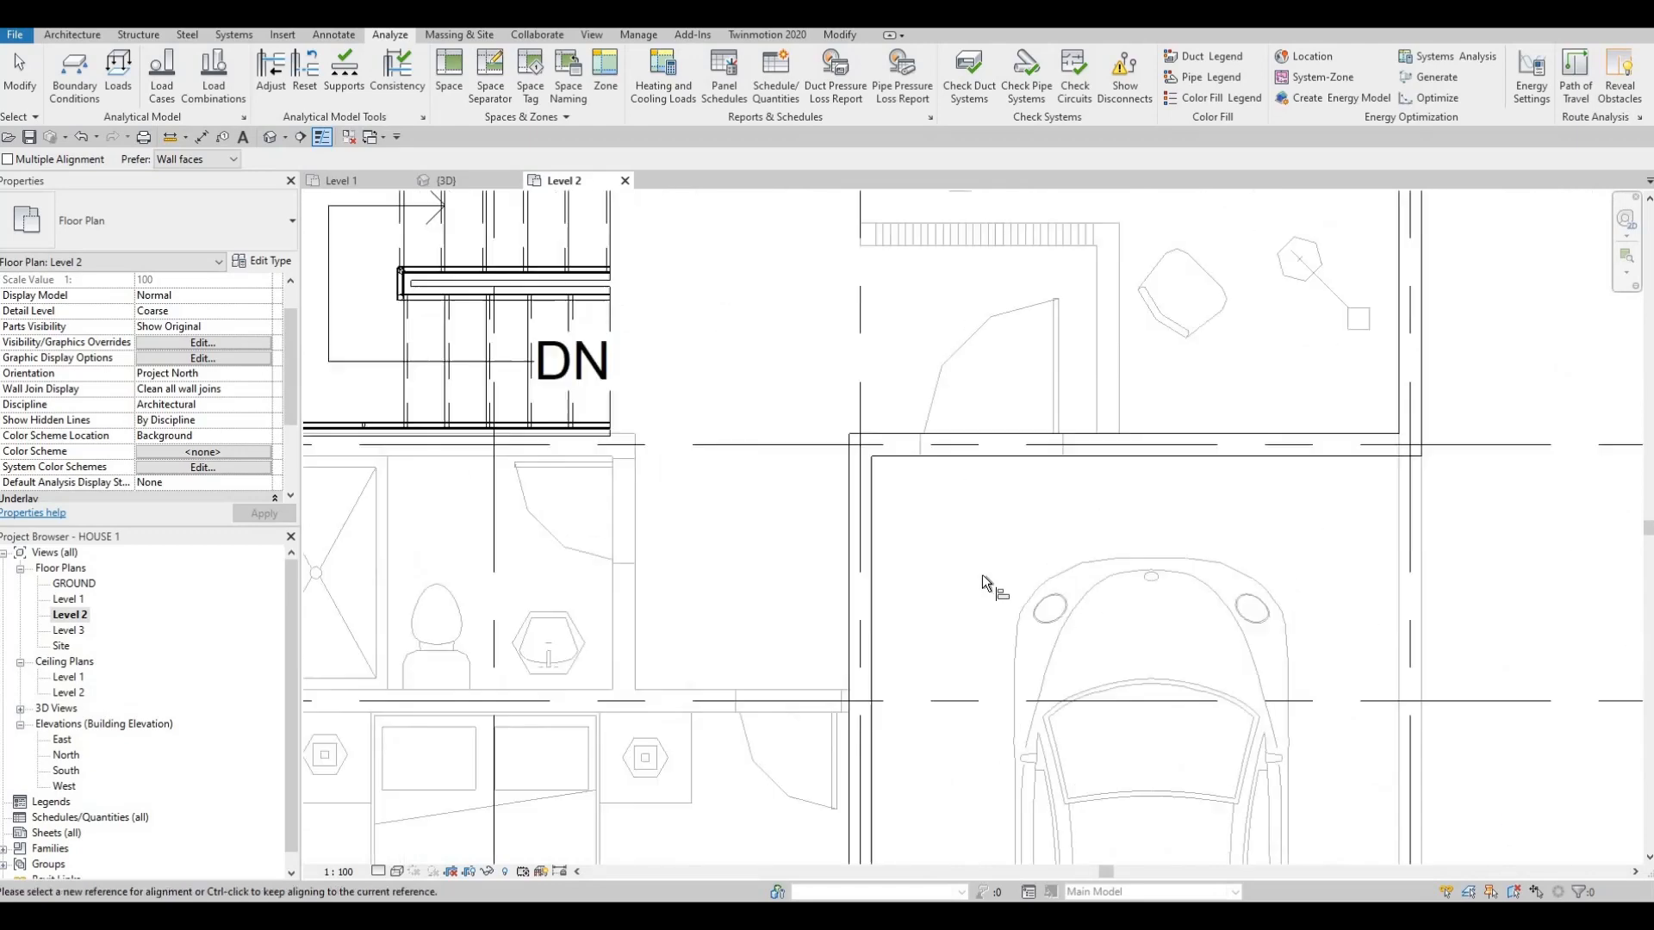
scroll(987, 583, down, 2)
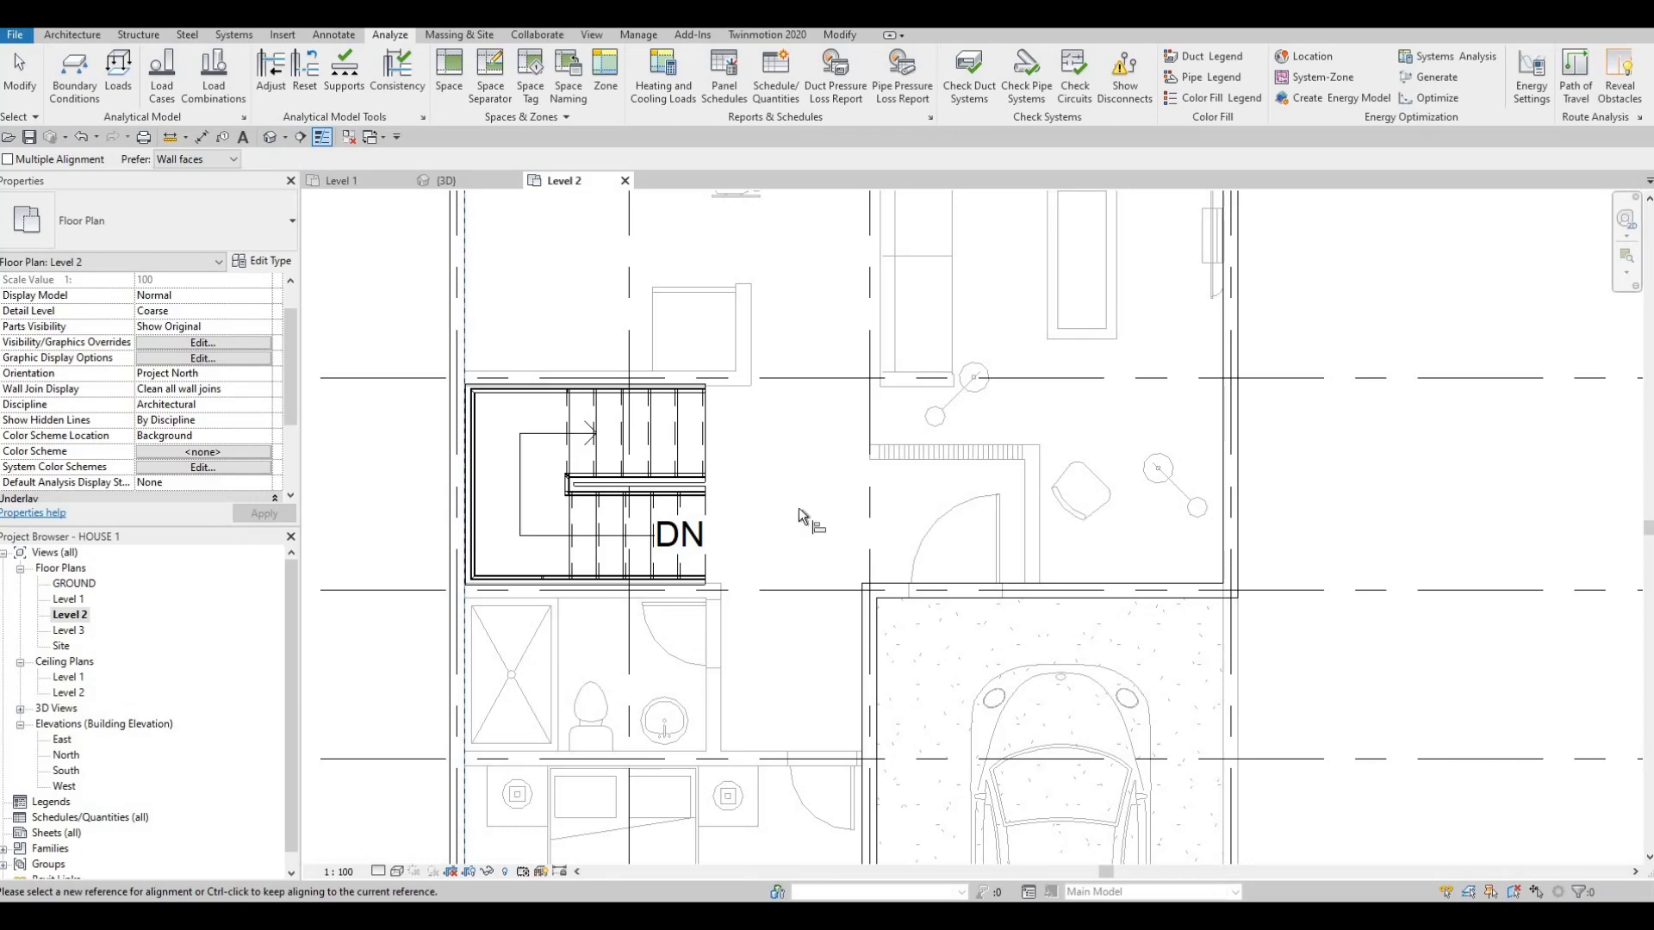
scroll(1053, 579, down, 4)
key(Escape)
key(Escape)
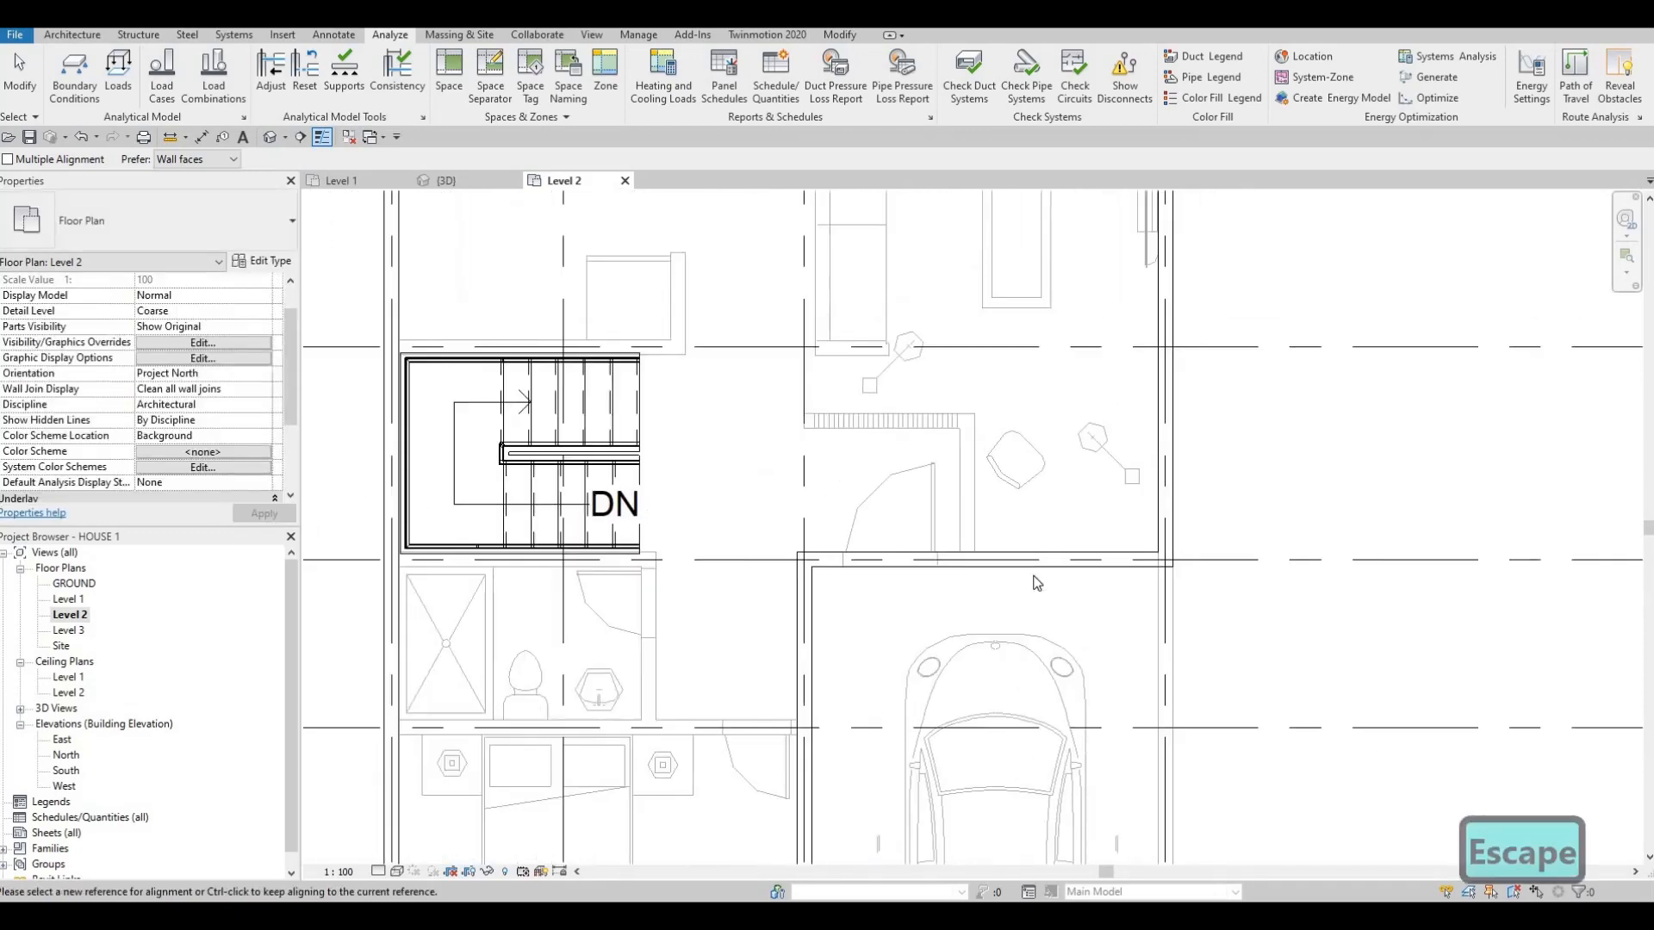
- Move the exterior wall on grid D between grids 3 and 4 about 499 mm toward grid E
scroll(1109, 566, down, 1)
middle_drag(1018, 577, 1073, 655)
scroll(1100, 553, down, 2)
scroll(1101, 546, up, 1)
scroll(1077, 658, down, 2)
scroll(1083, 655, down, 1)
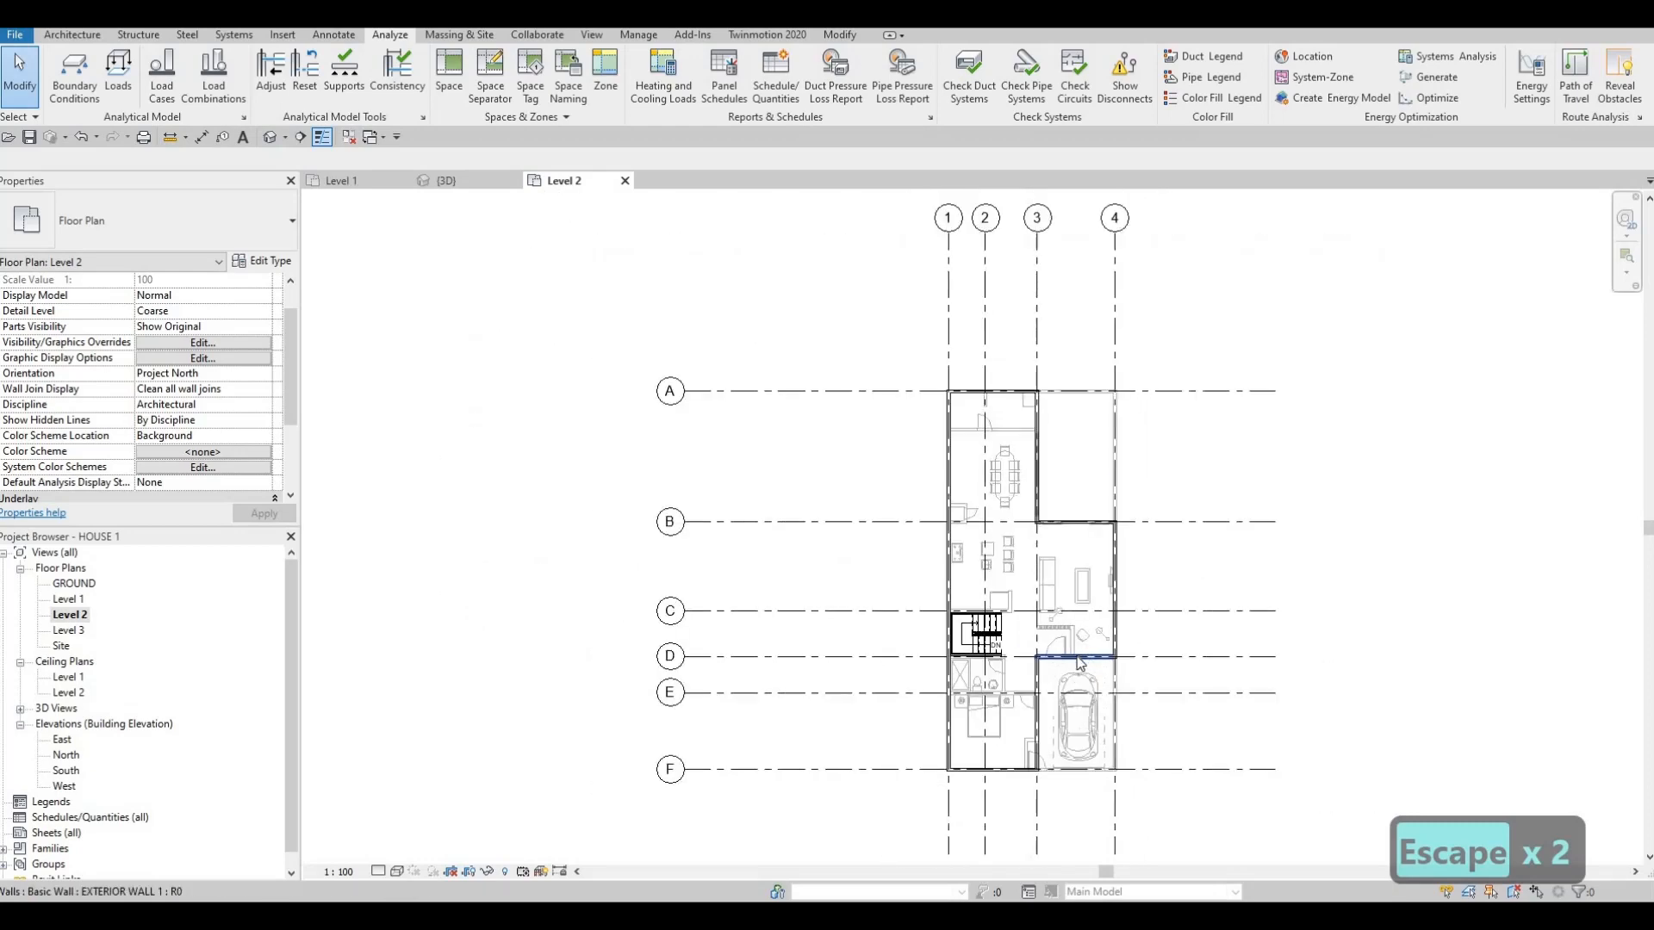
scroll(1081, 655, up, 3)
click(1071, 671)
scroll(1073, 673, up, 4)
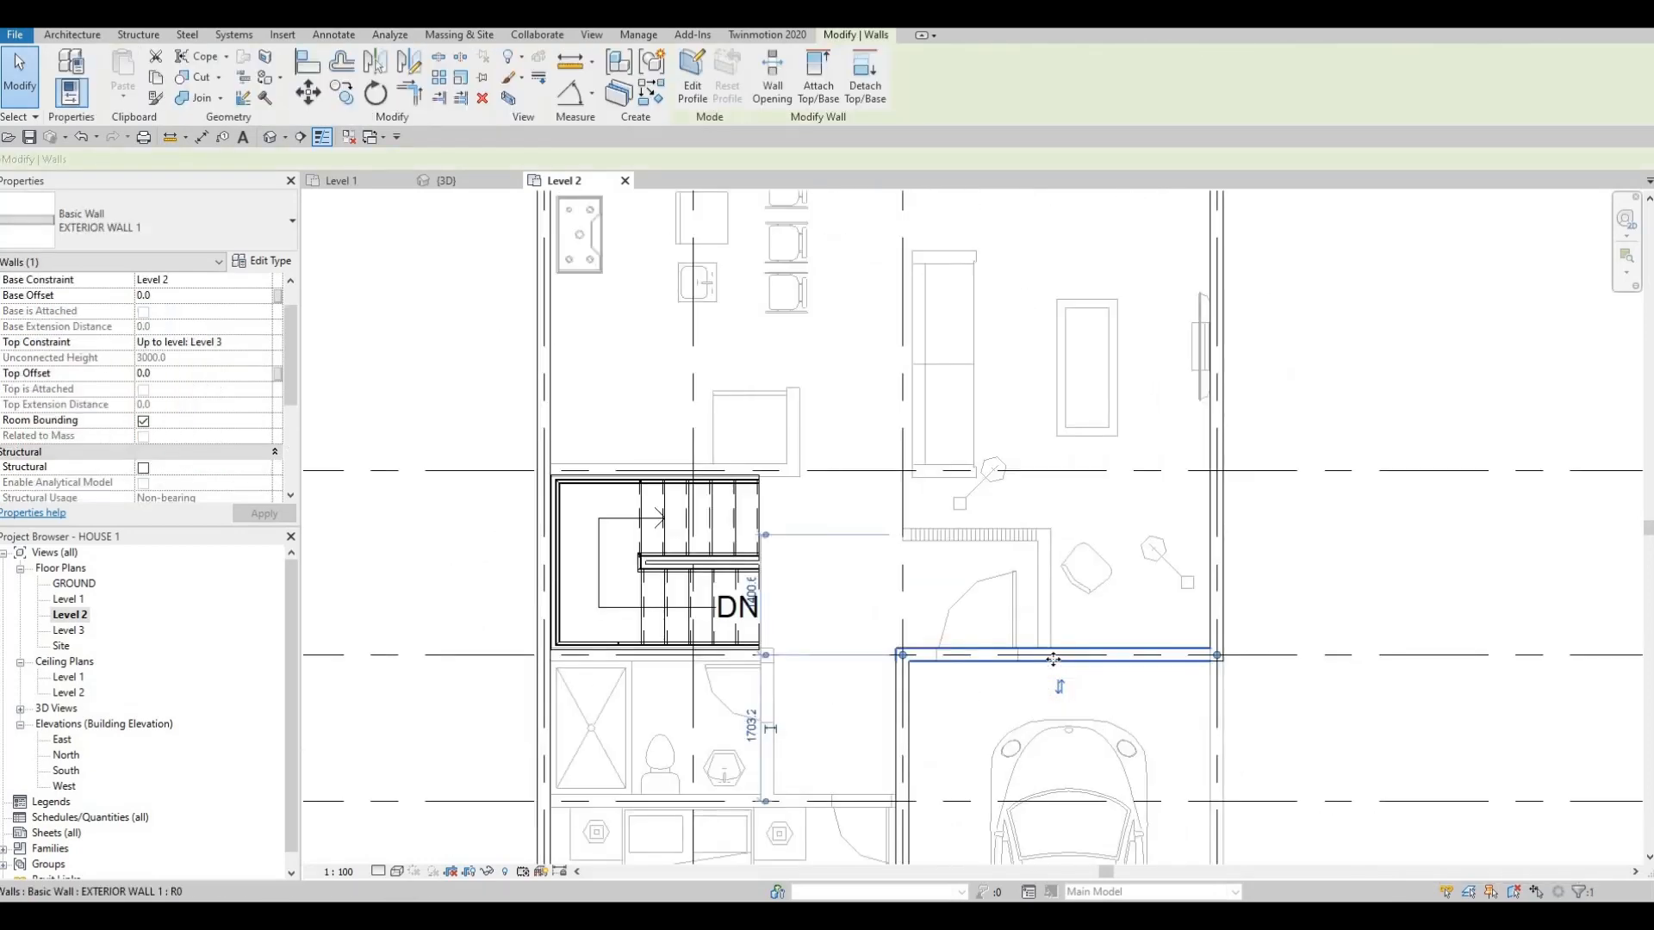
middle_drag(990, 662, 1004, 570)
drag(995, 603, 1093, 646)
middle_drag(1026, 589, 1052, 473)
scroll(1052, 465, up, 2)
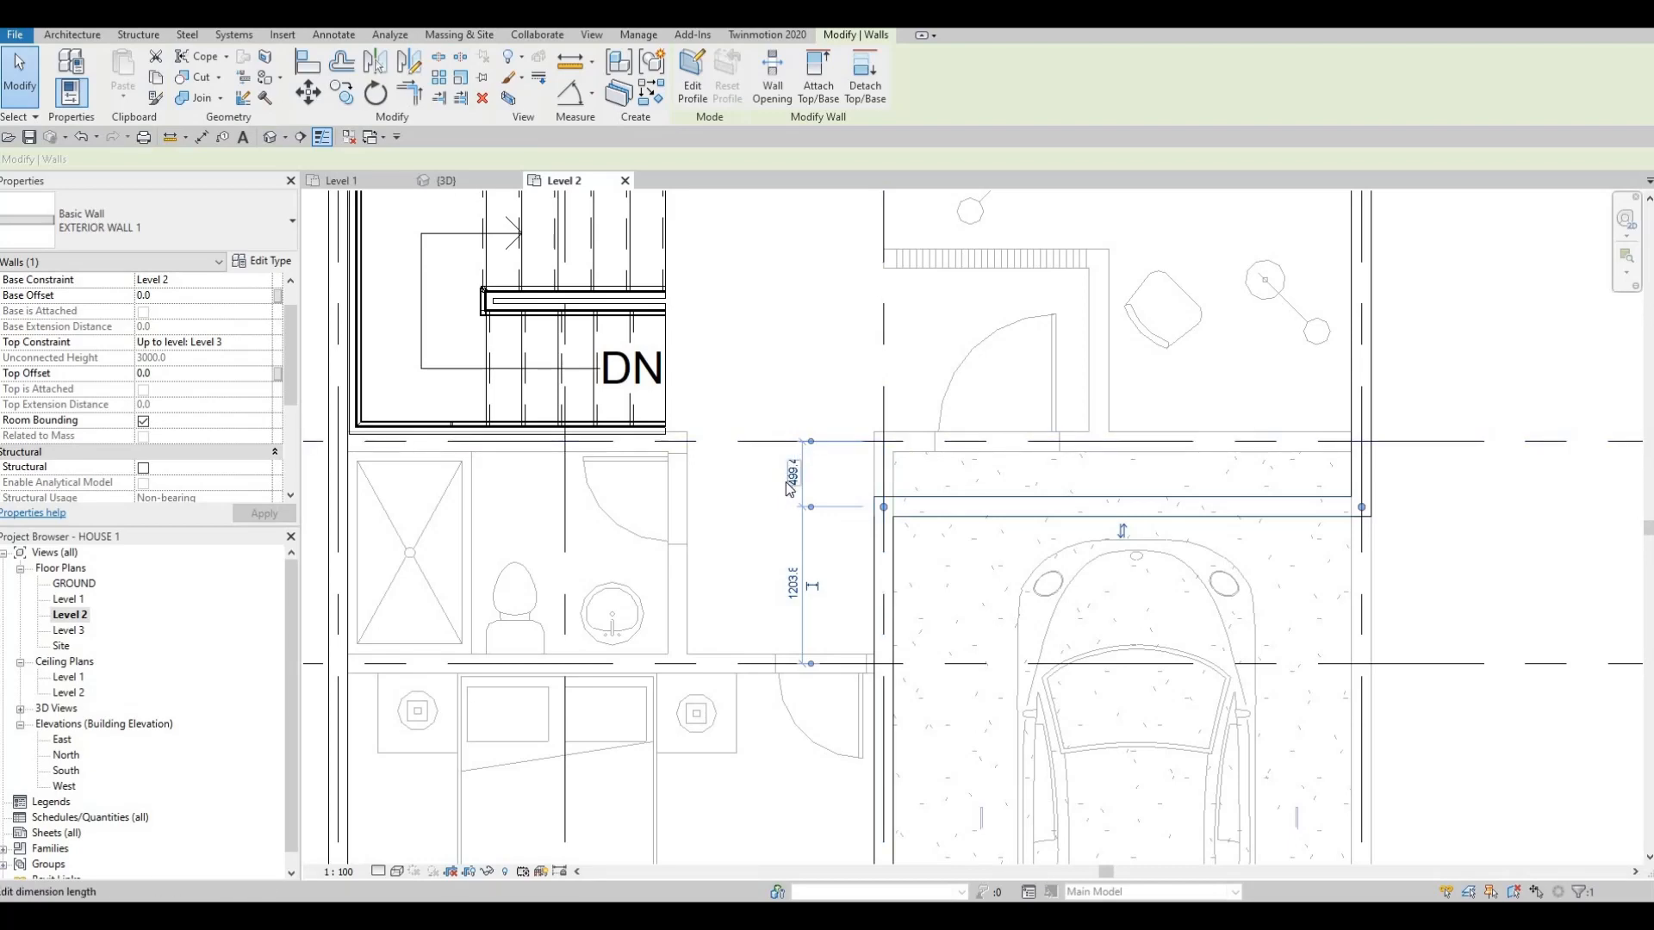
- Set the moved wall's distance from grid D to 500 mm
scroll(790, 499, up, 3)
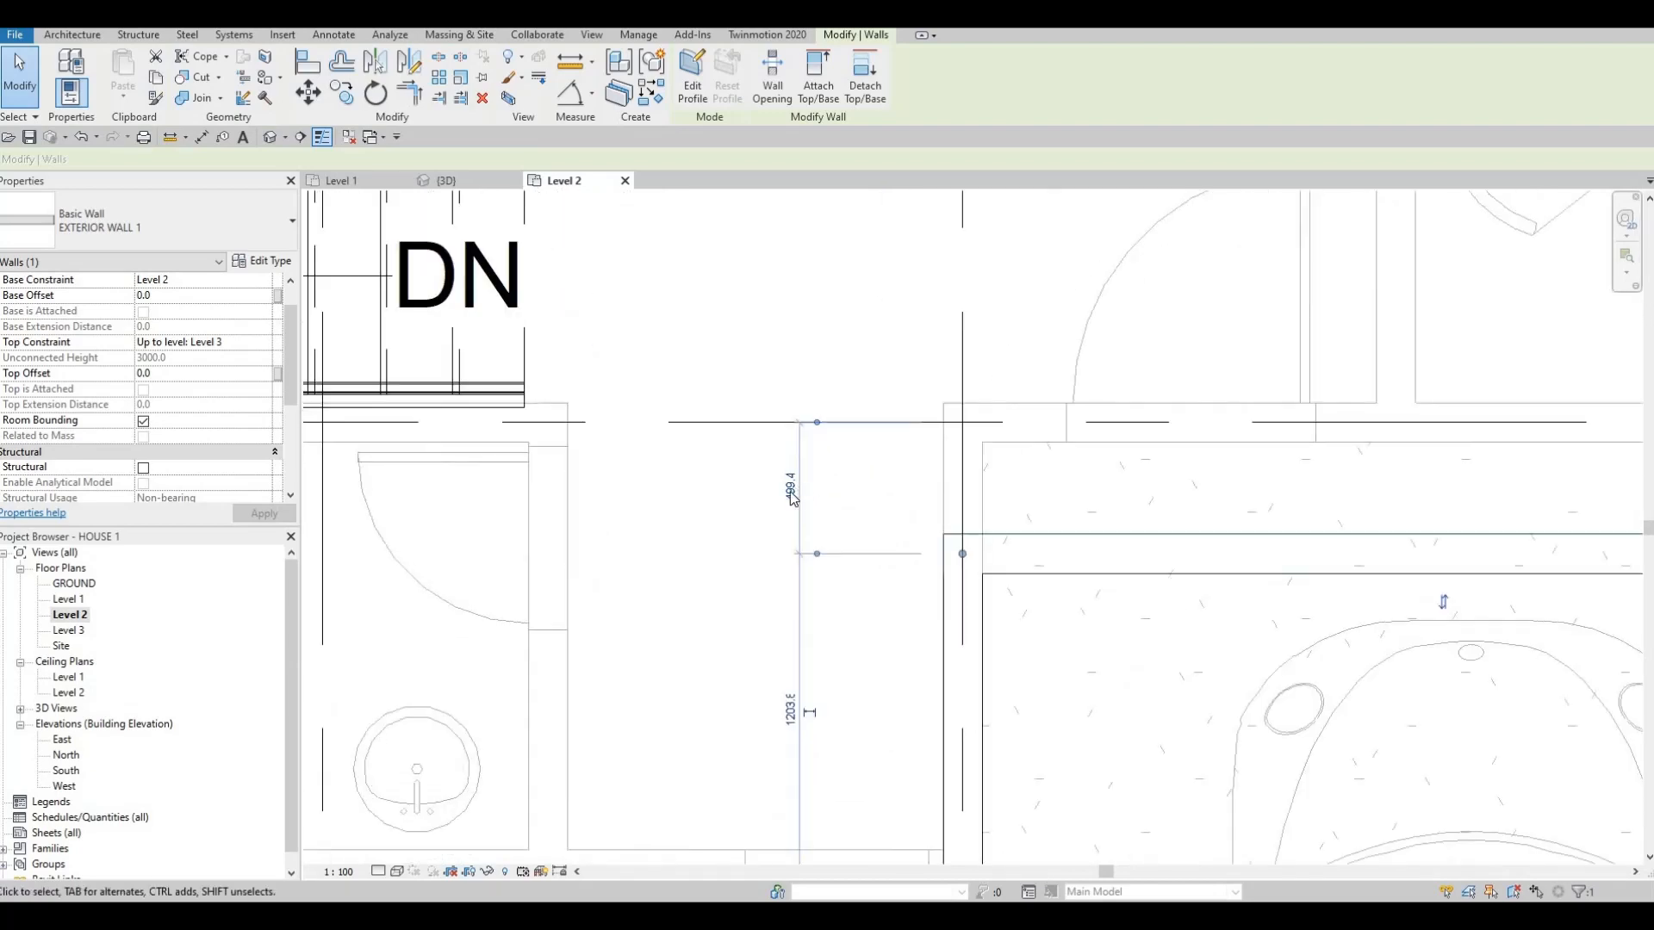
click(790, 487)
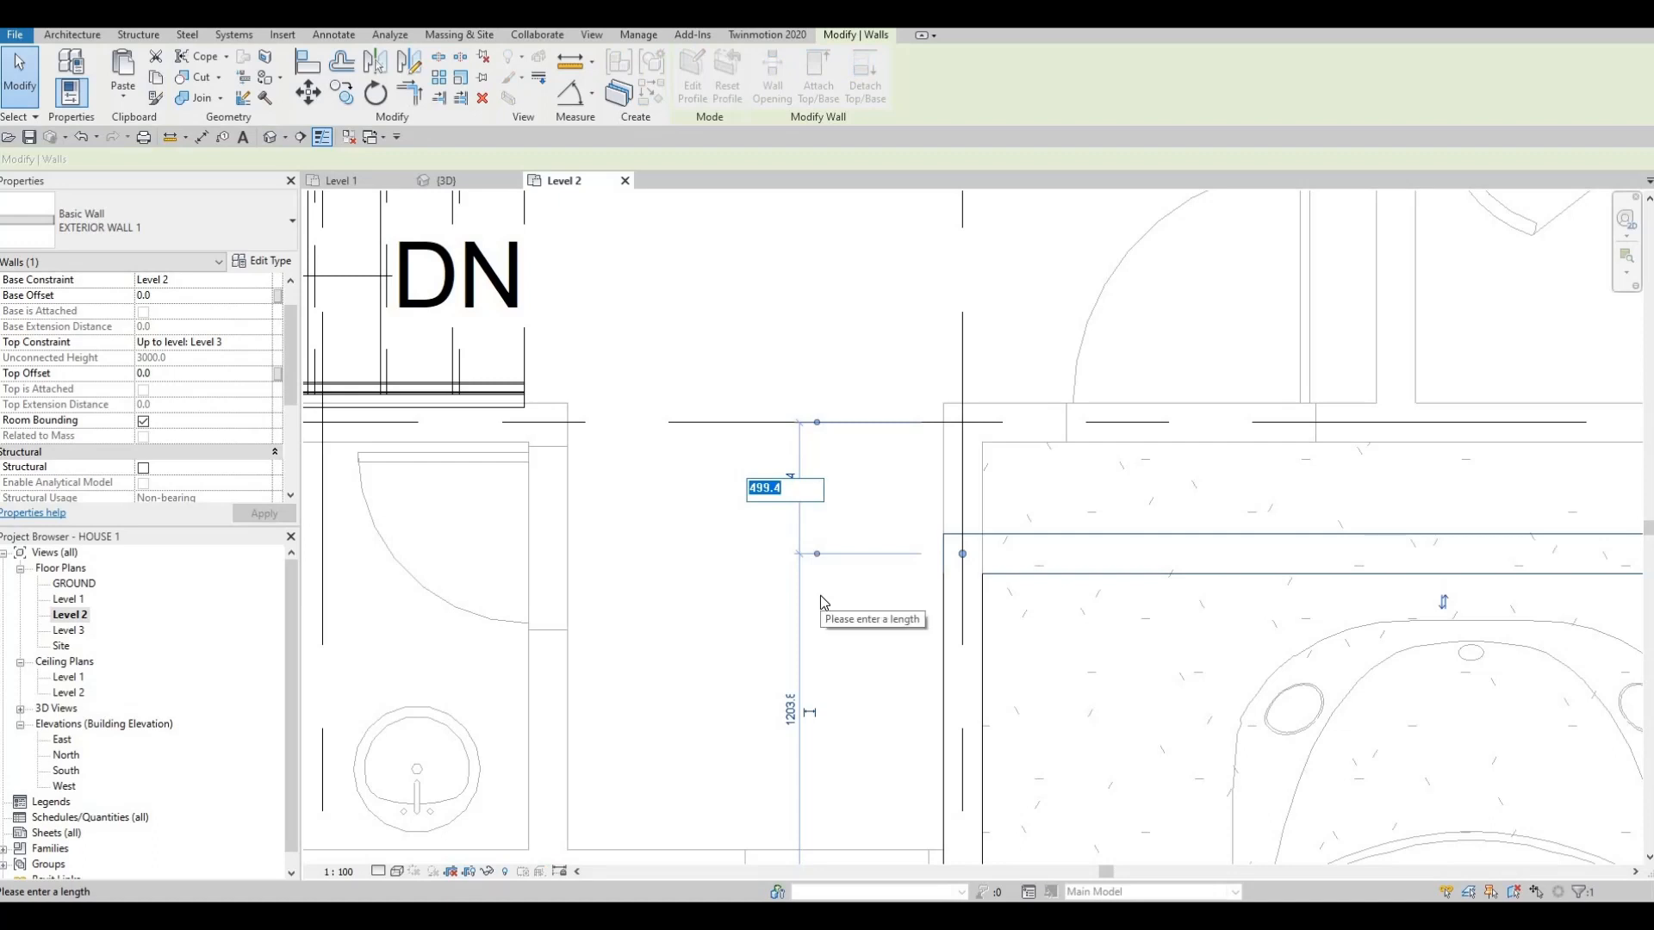
text(500)
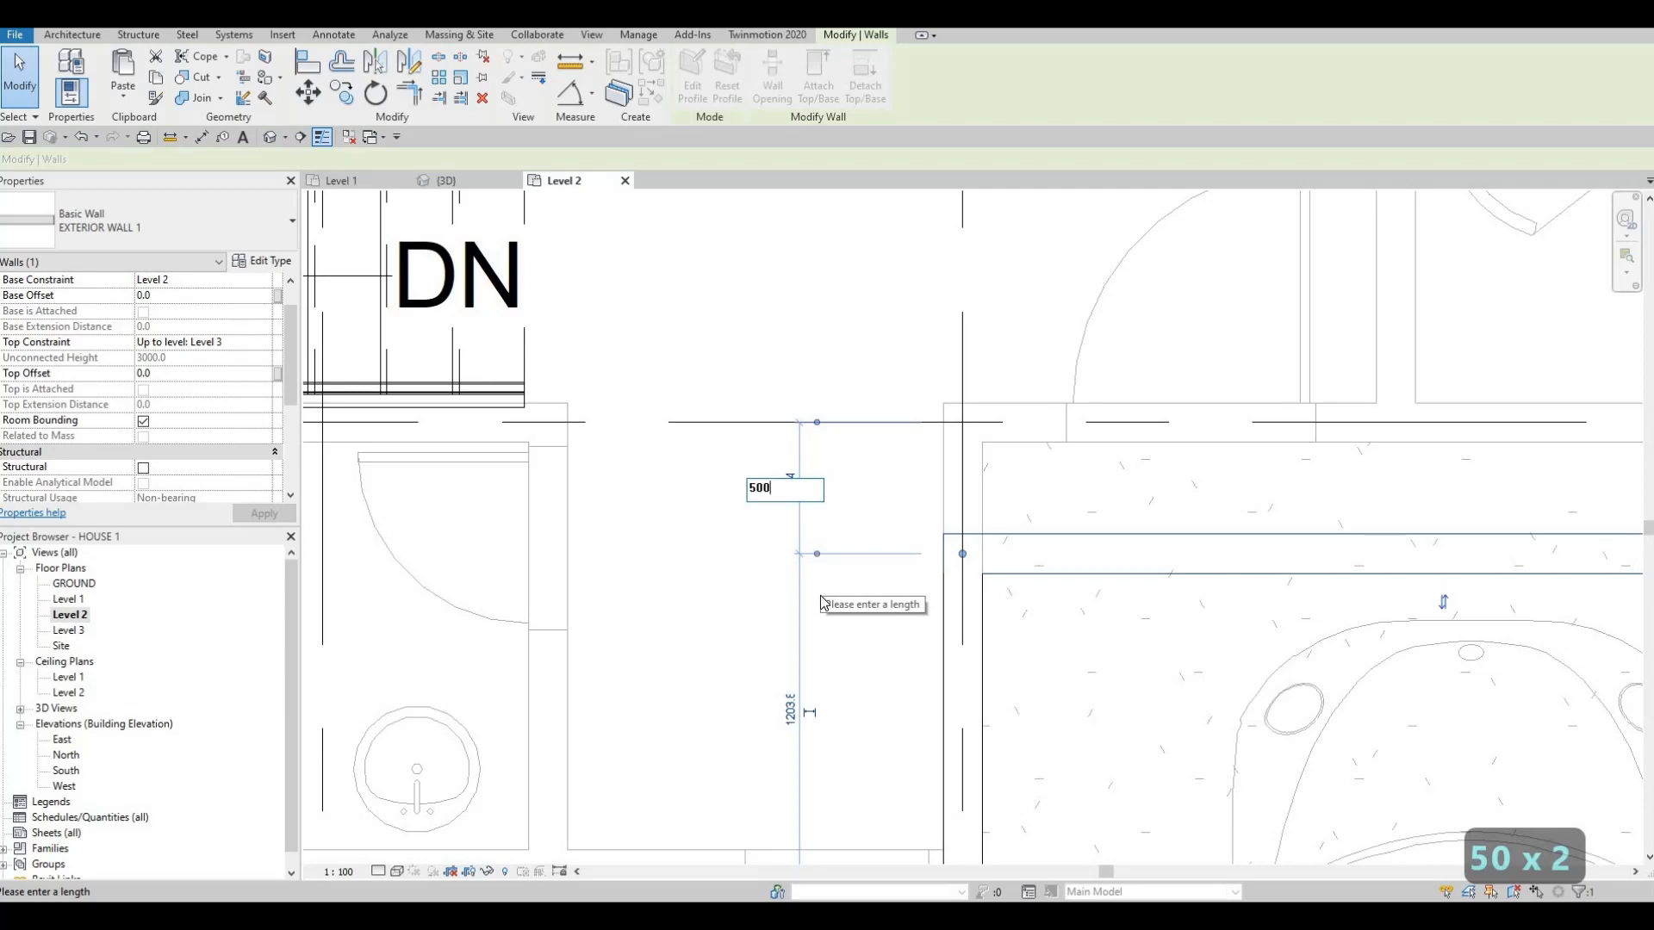
key(Return)
key(Escape)
scroll(823, 602, down, 2)
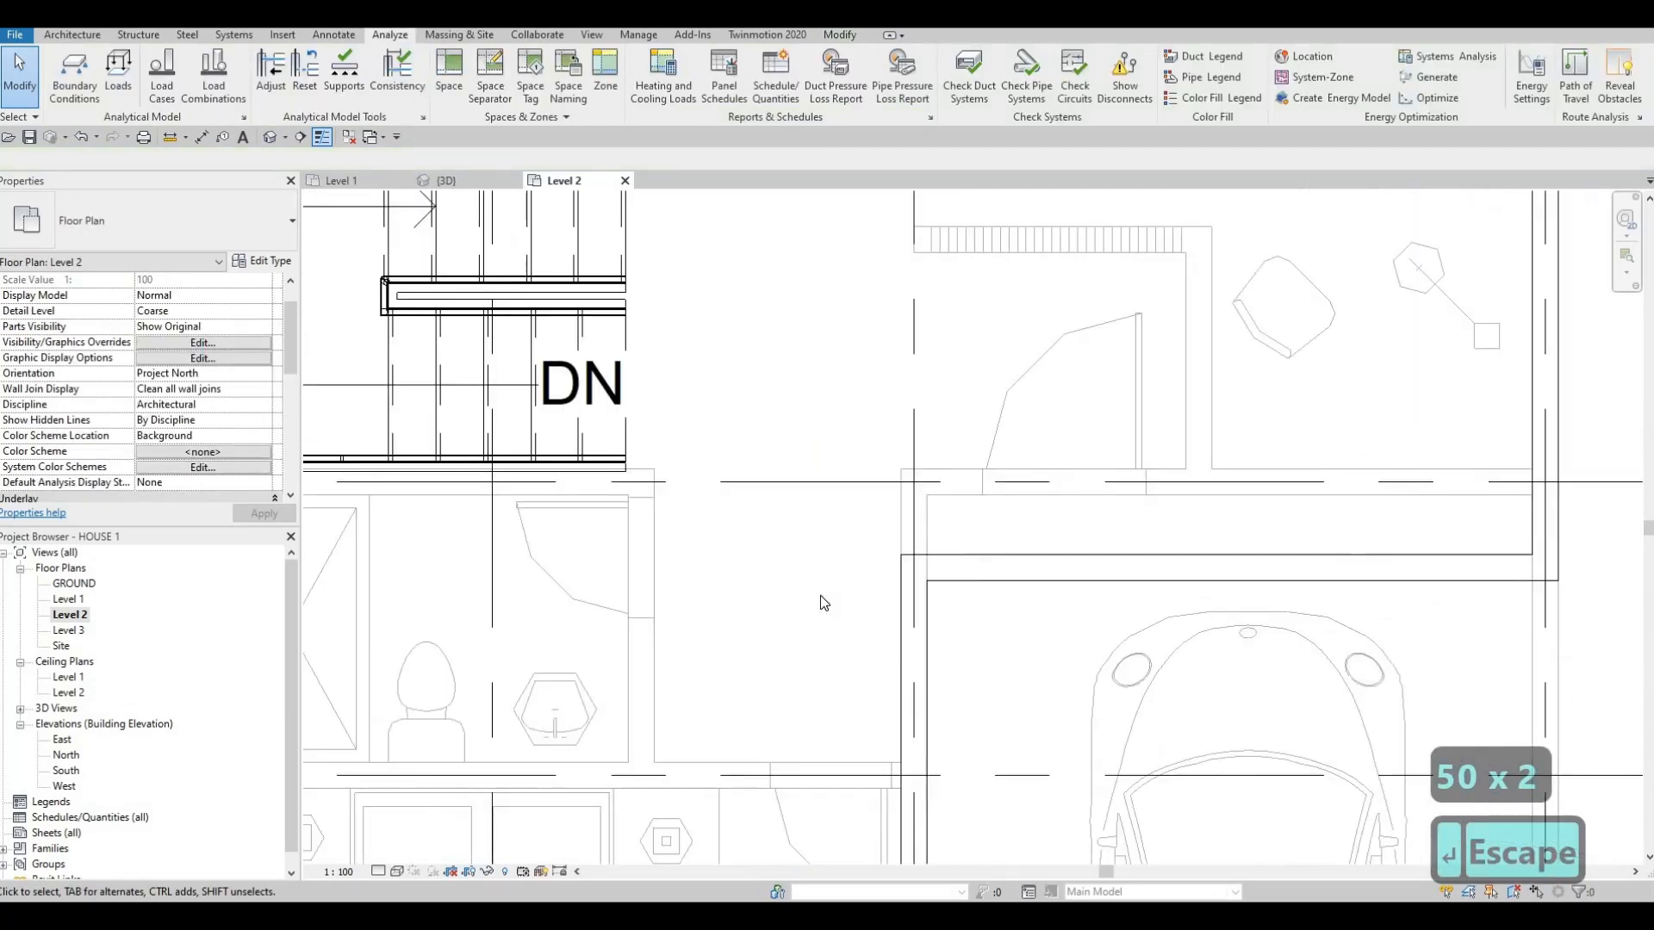
- Move the exterior wall on grid B between grids 3 and 4 about 900 mm toward grid A
scroll(820, 603, down, 3)
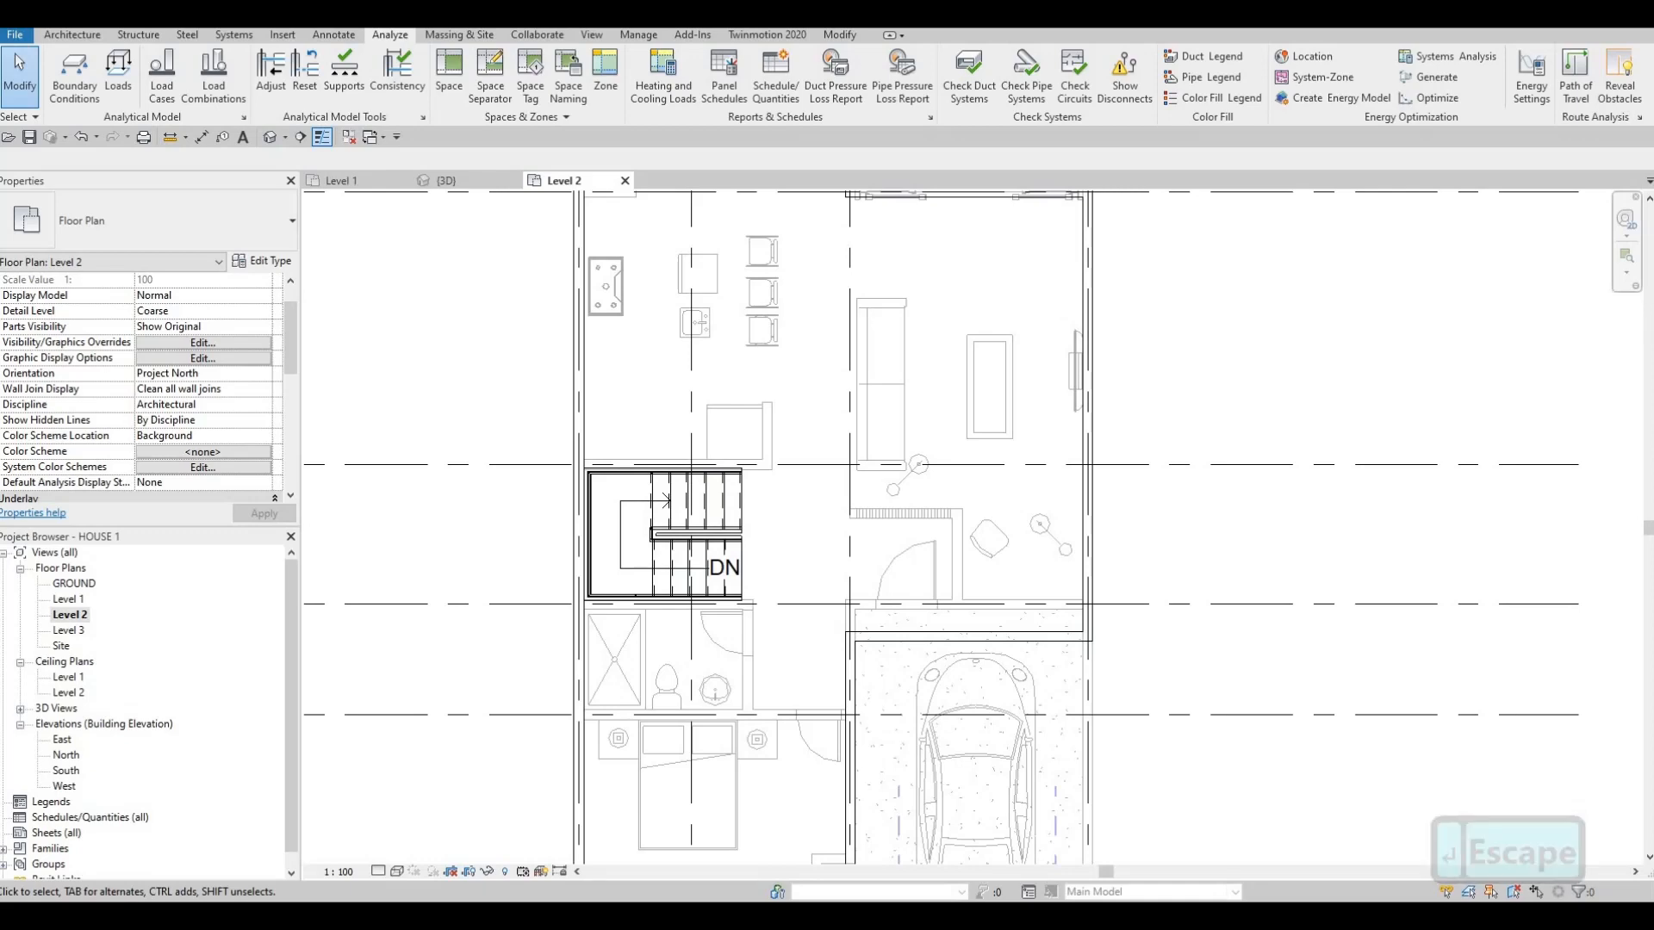
scroll(1152, 587, down, 2)
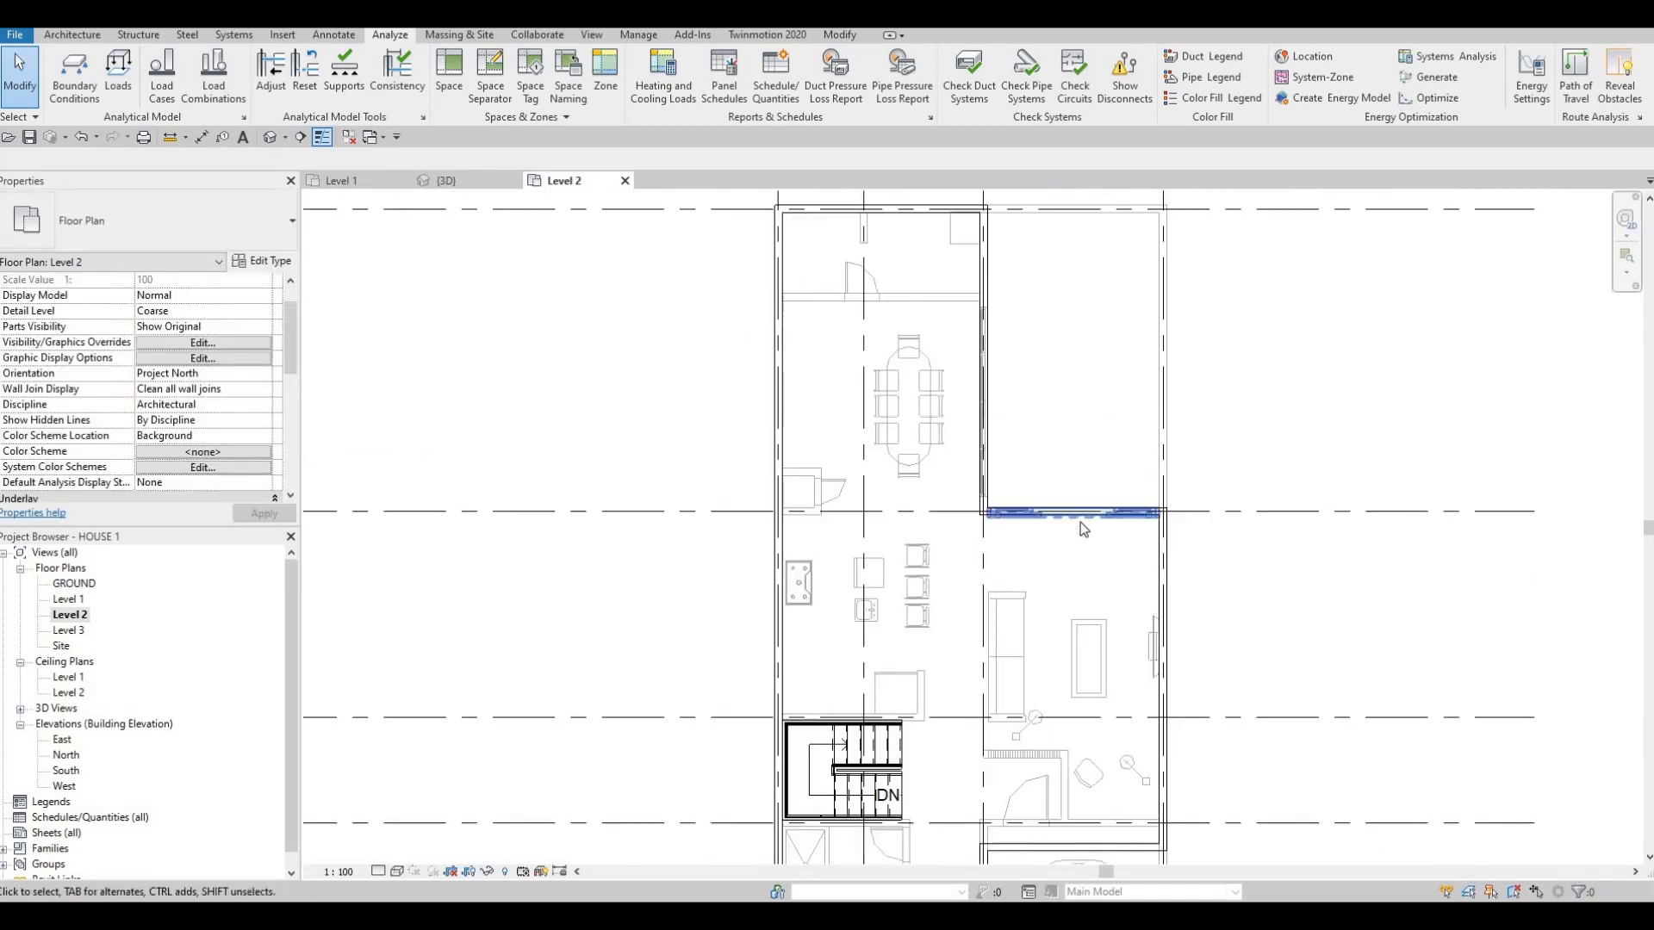
scroll(1080, 522, down, 2)
scroll(1109, 583, down, 1)
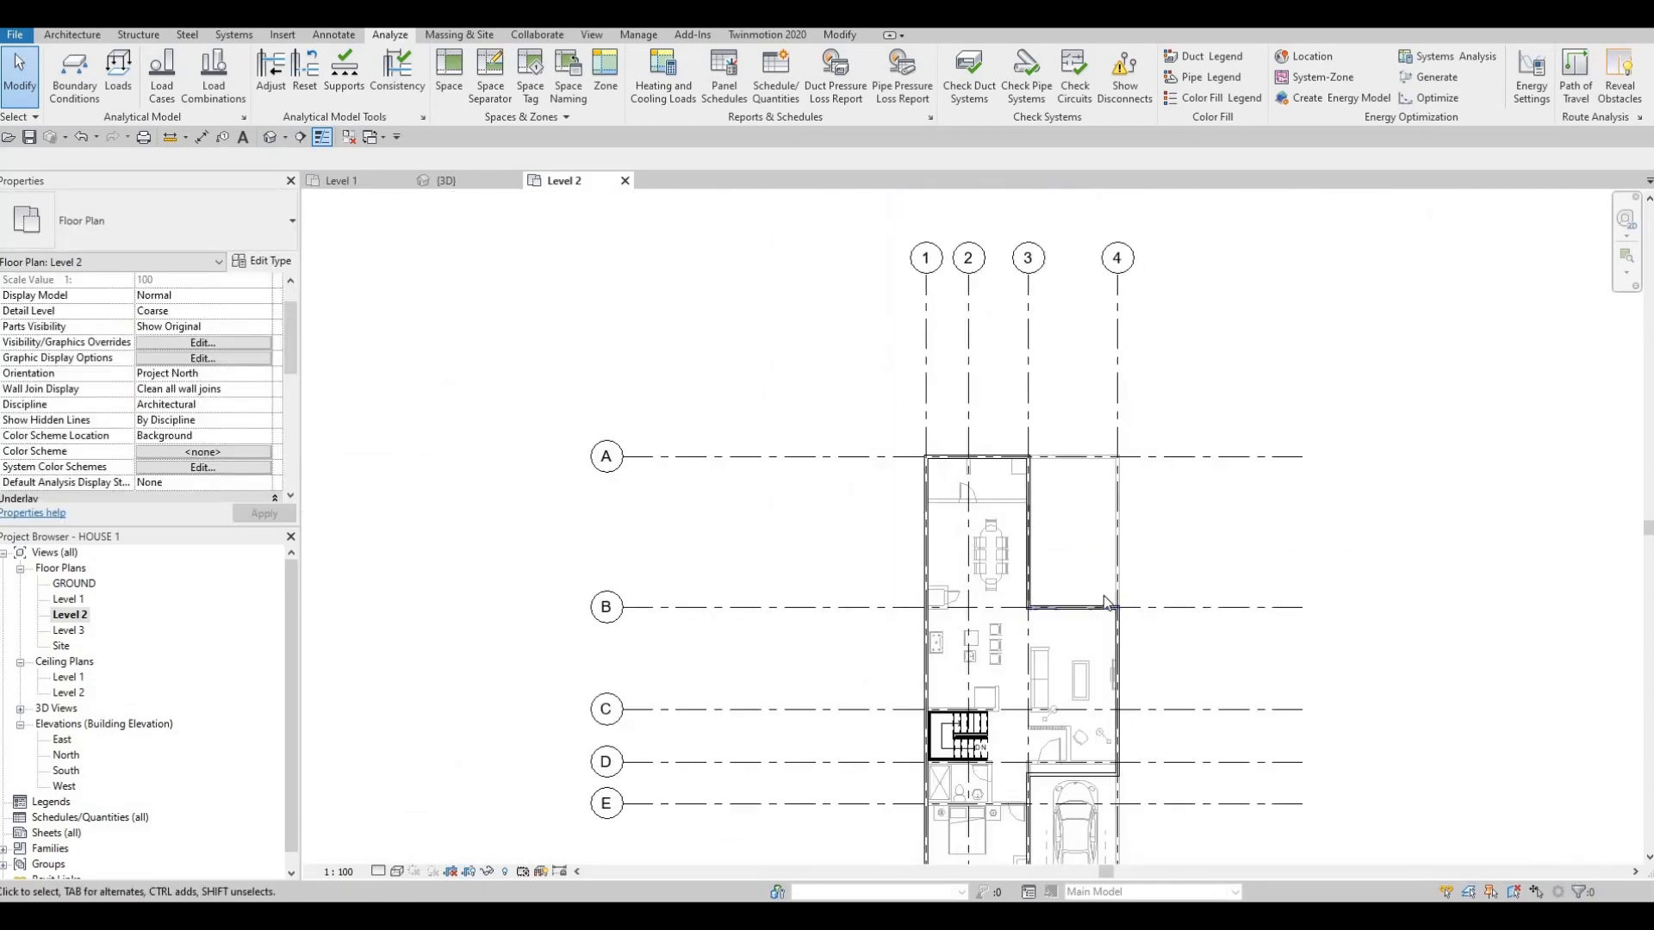
scroll(1120, 573, up, 2)
scroll(953, 676, up, 3)
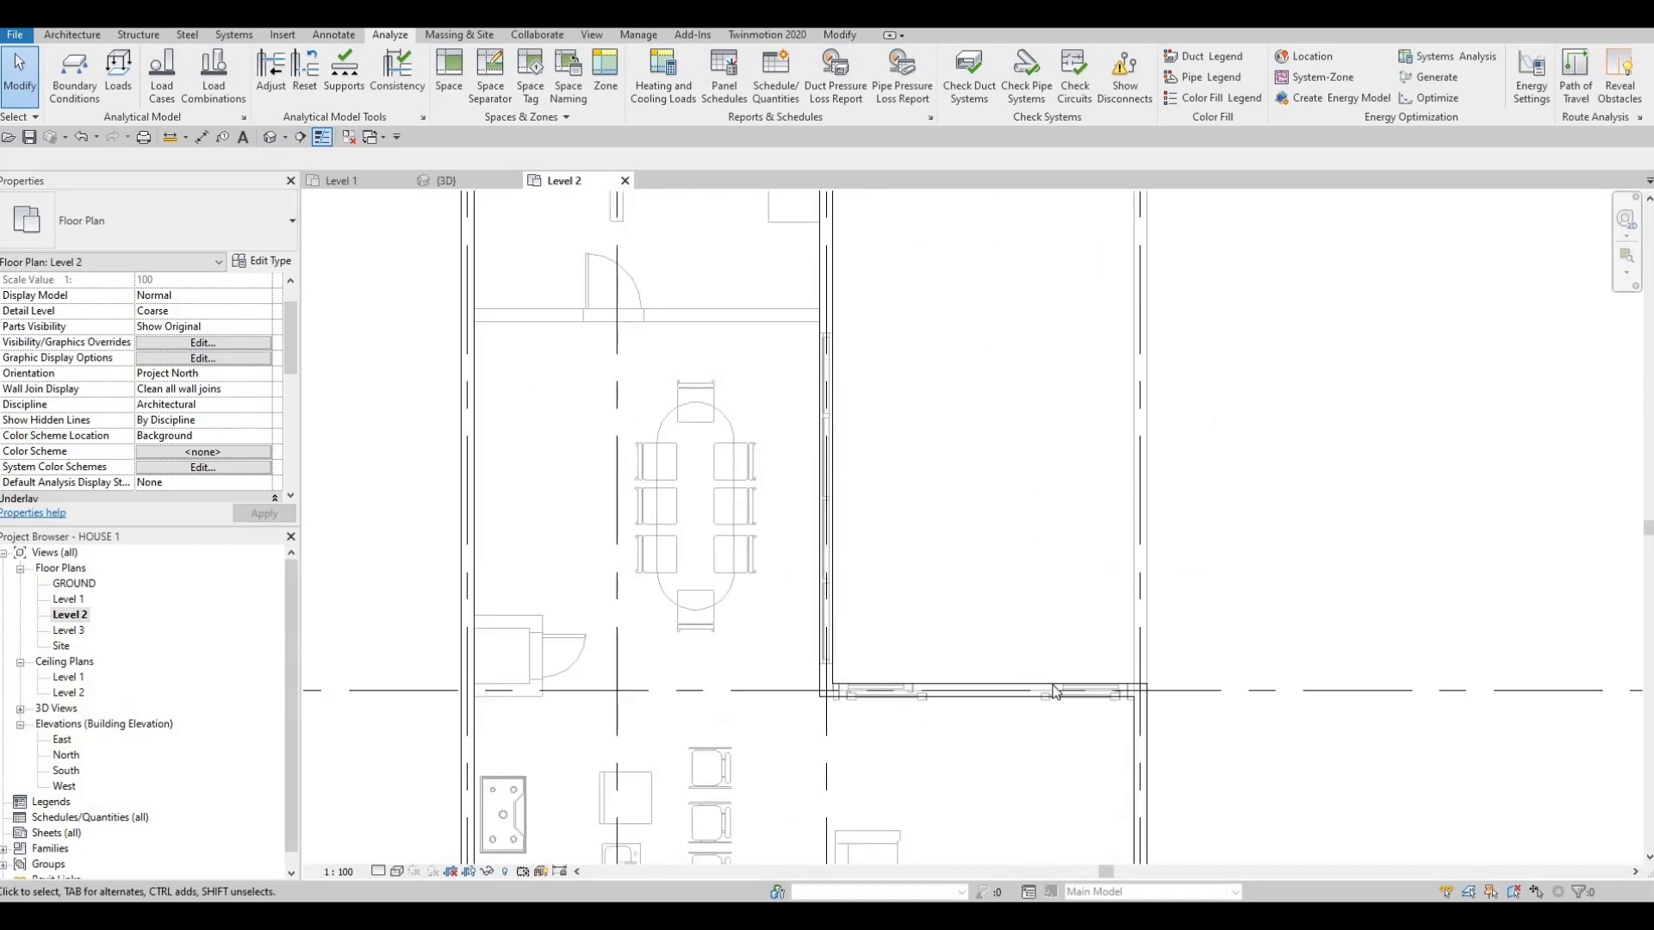
click(866, 690)
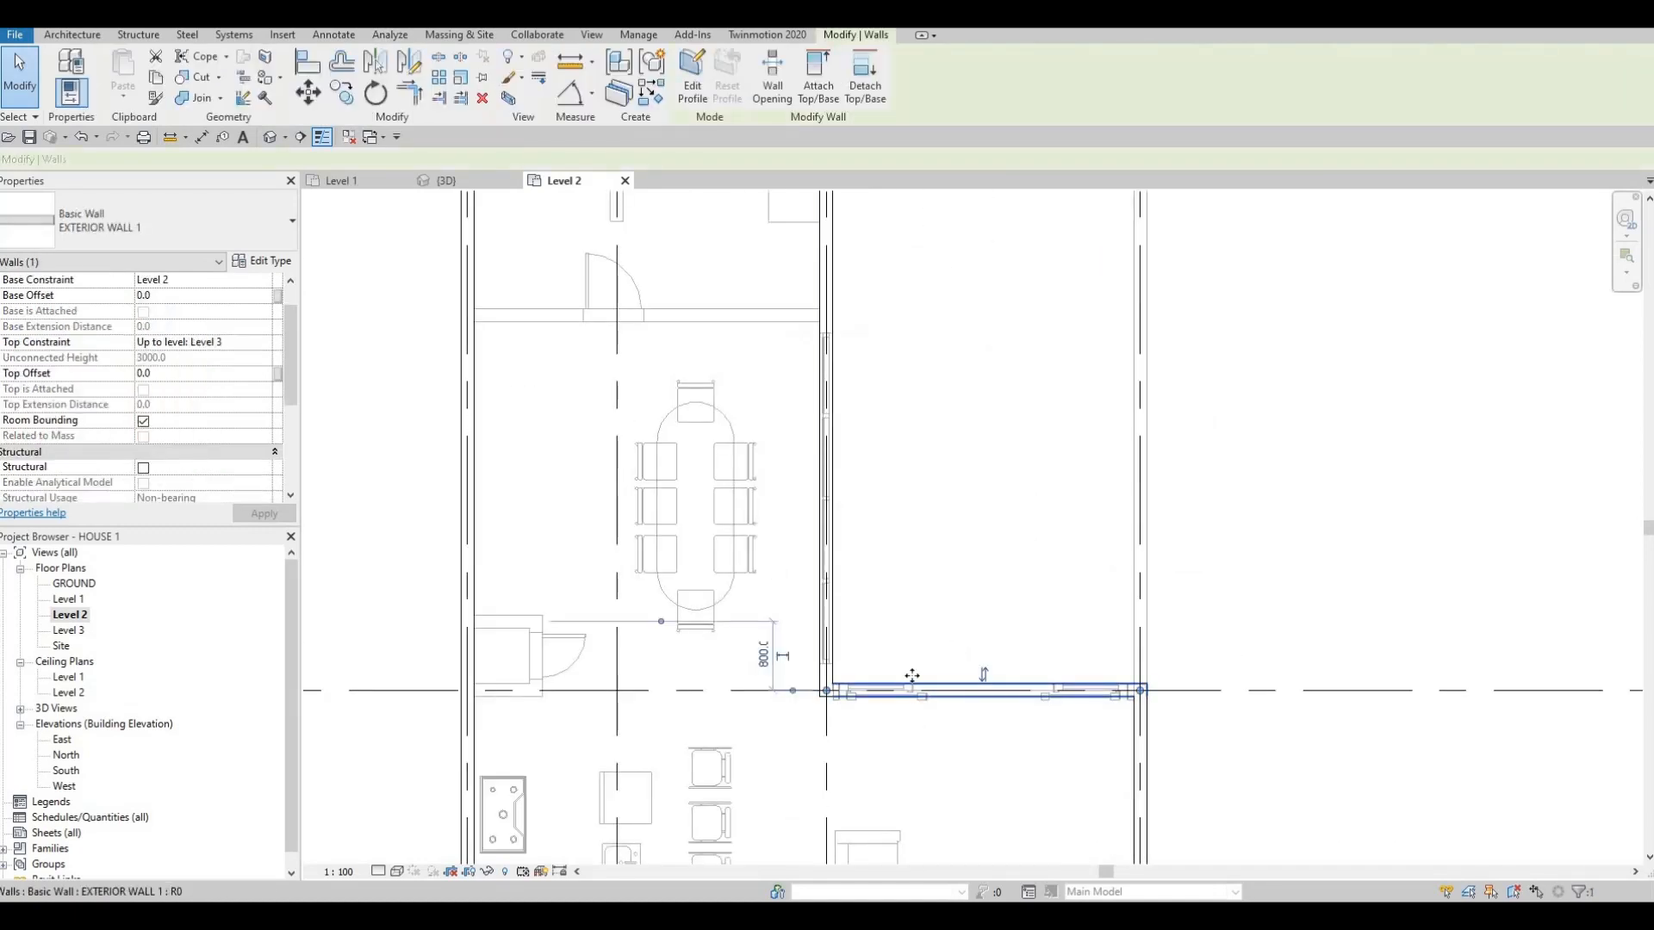
drag(911, 613, 908, 615)
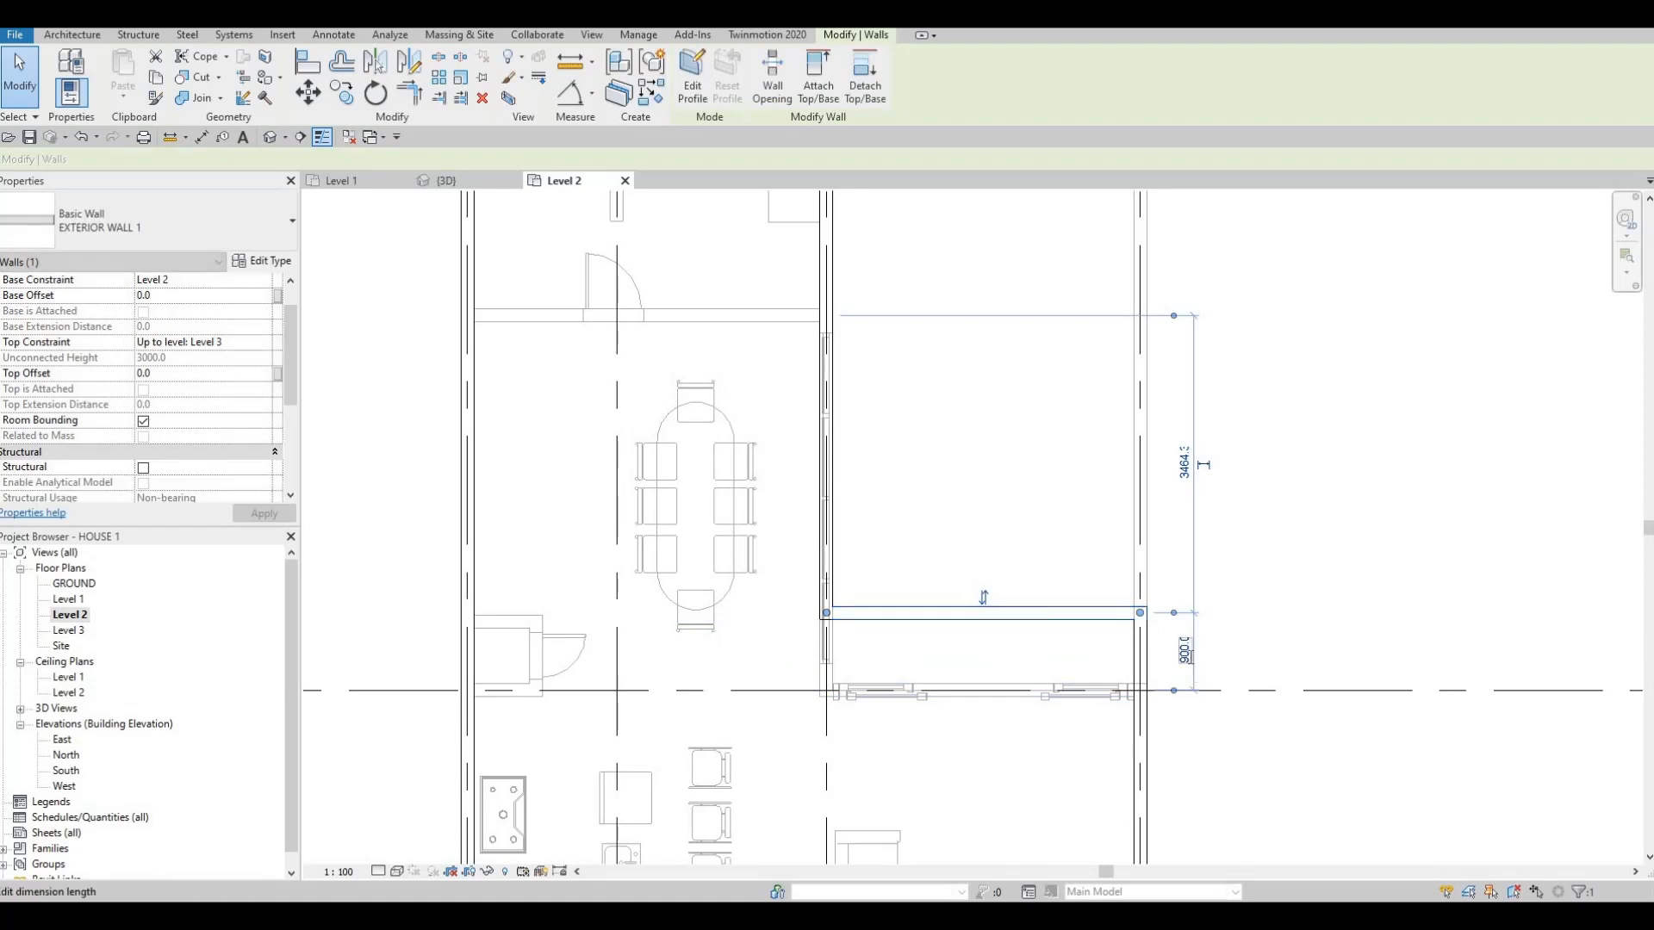
- Set the moved wall's distance from grid B to 500 mm
click(1184, 652)
text(50)
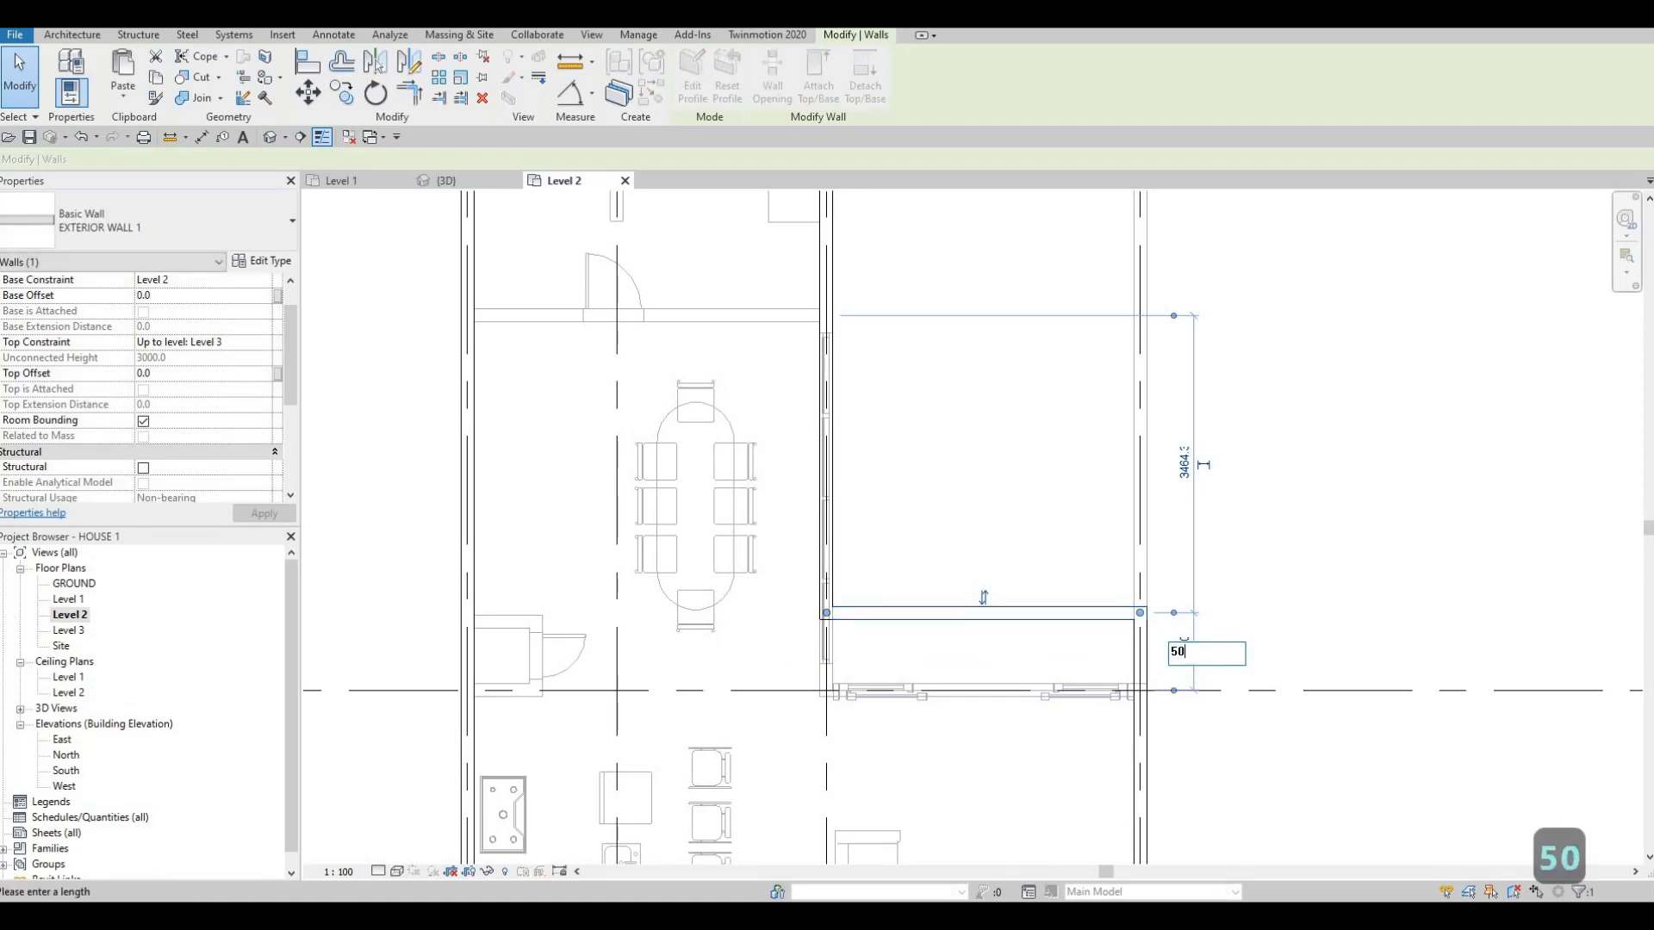
text(0)
key(Return)
- Check the offset walls near grids B and D, including the lower wall's distance from grid D
scroll(1023, 622, down, 2)
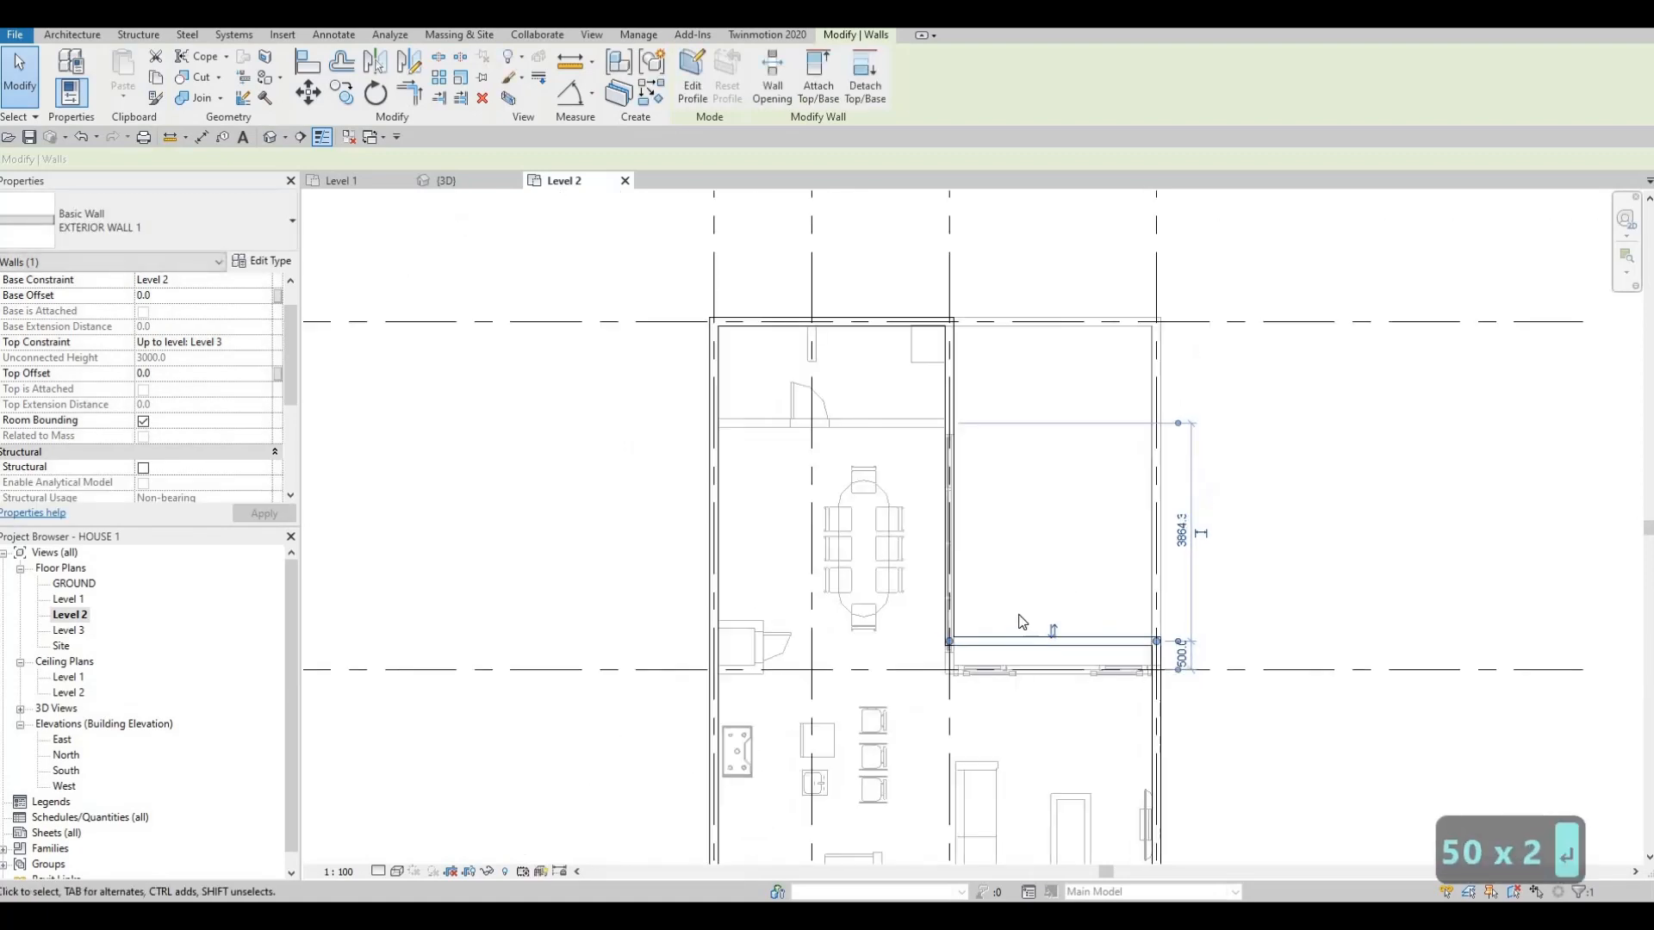
middle_drag(1047, 802, 1013, 342)
click(900, 579)
scroll(894, 573, up, 1)
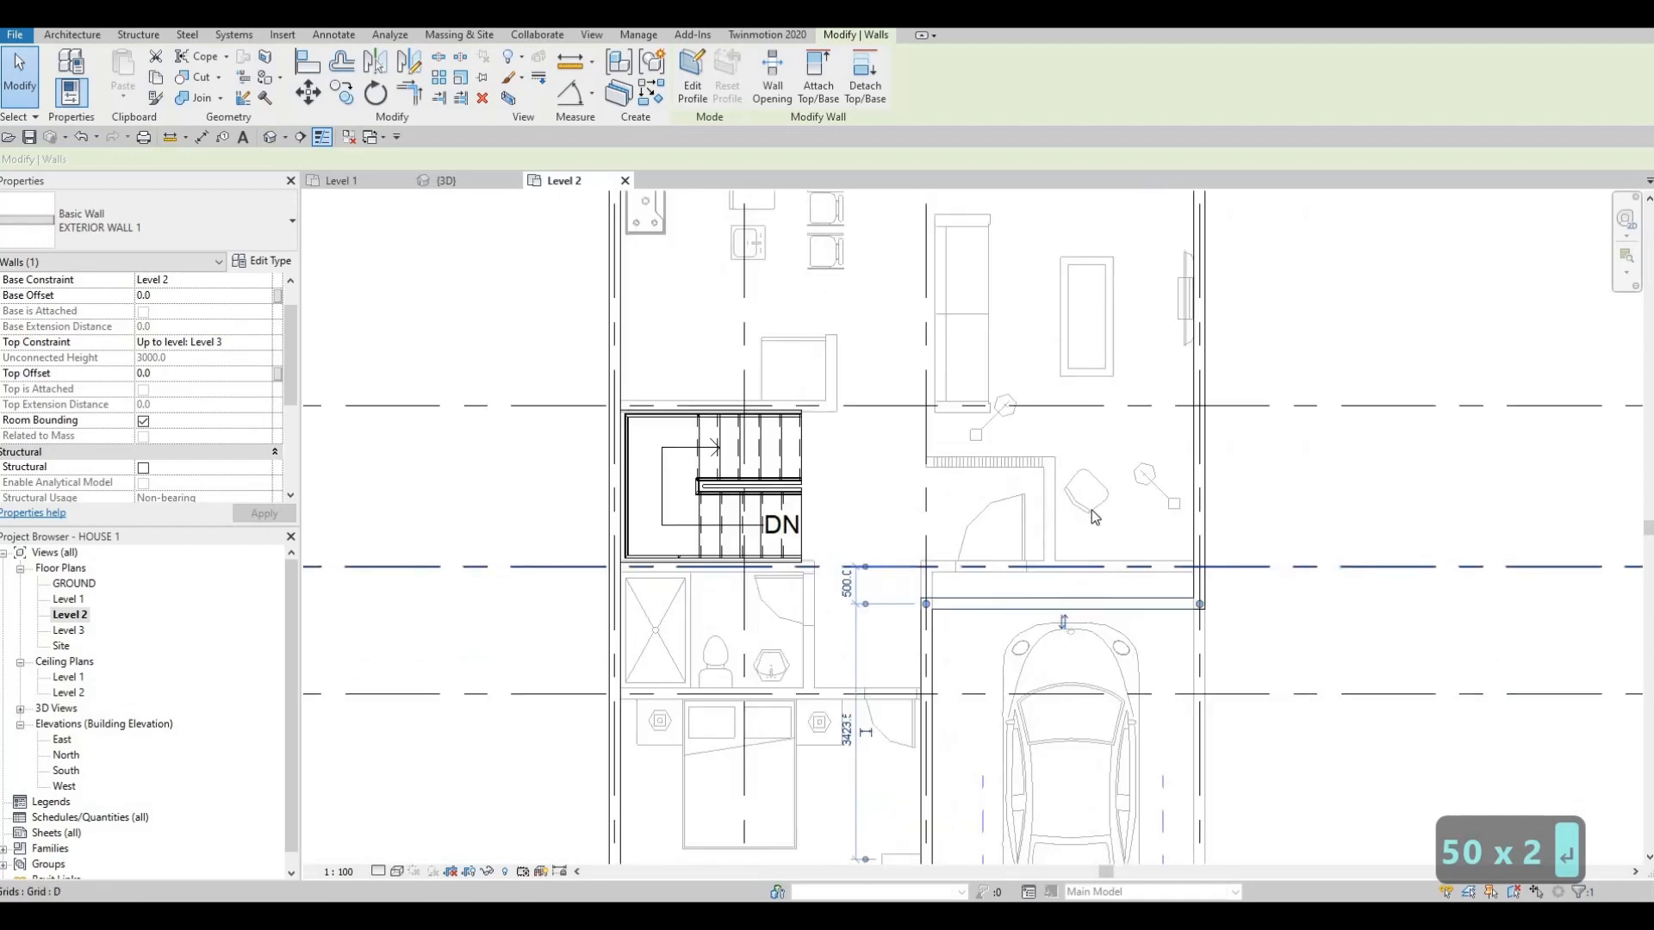
scroll(1094, 517, down, 3)
key(Escape)
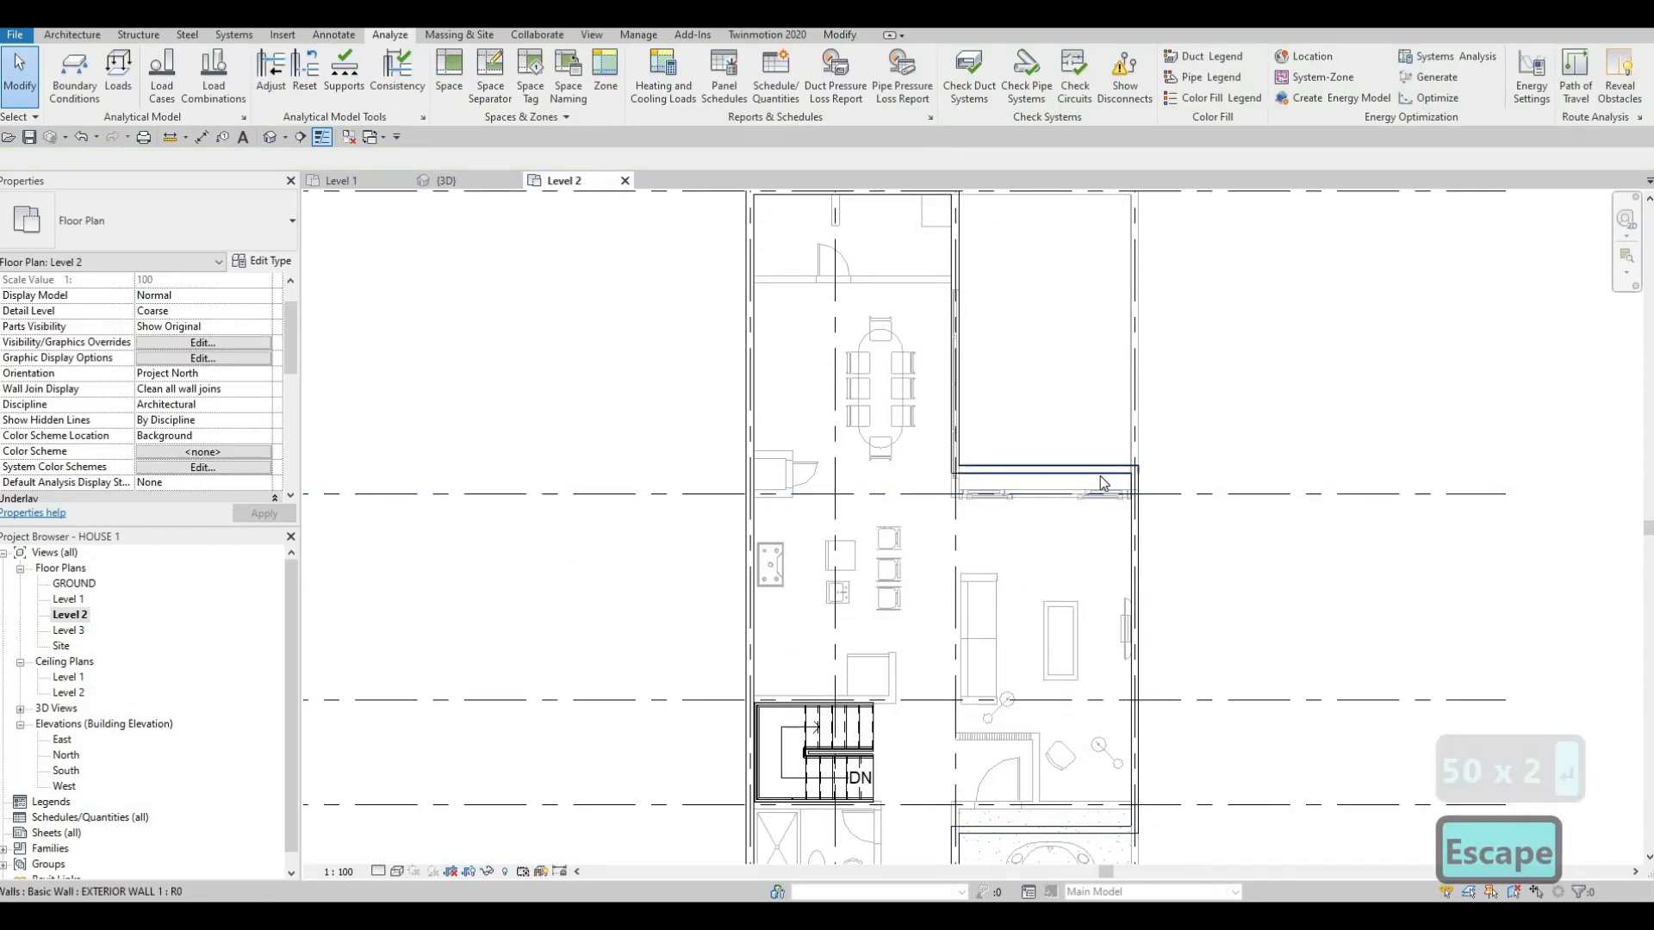
middle_drag(1083, 498, 1083, 525)
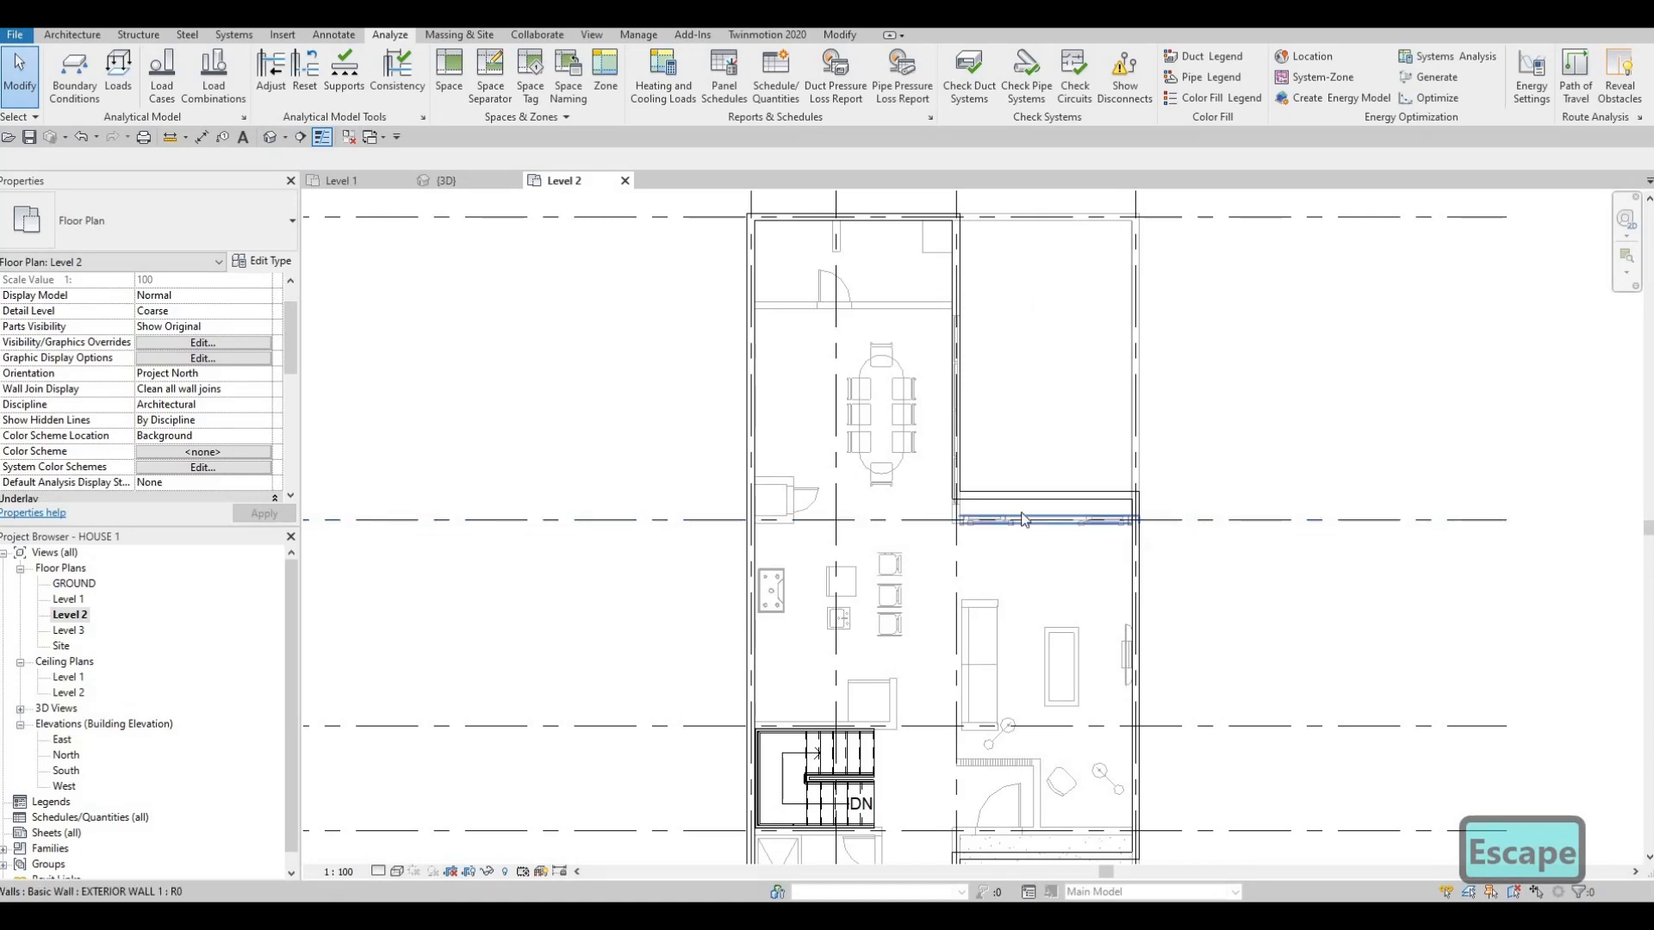
middle_drag(1023, 521, 1029, 284)
scroll(1030, 284, down, 1)
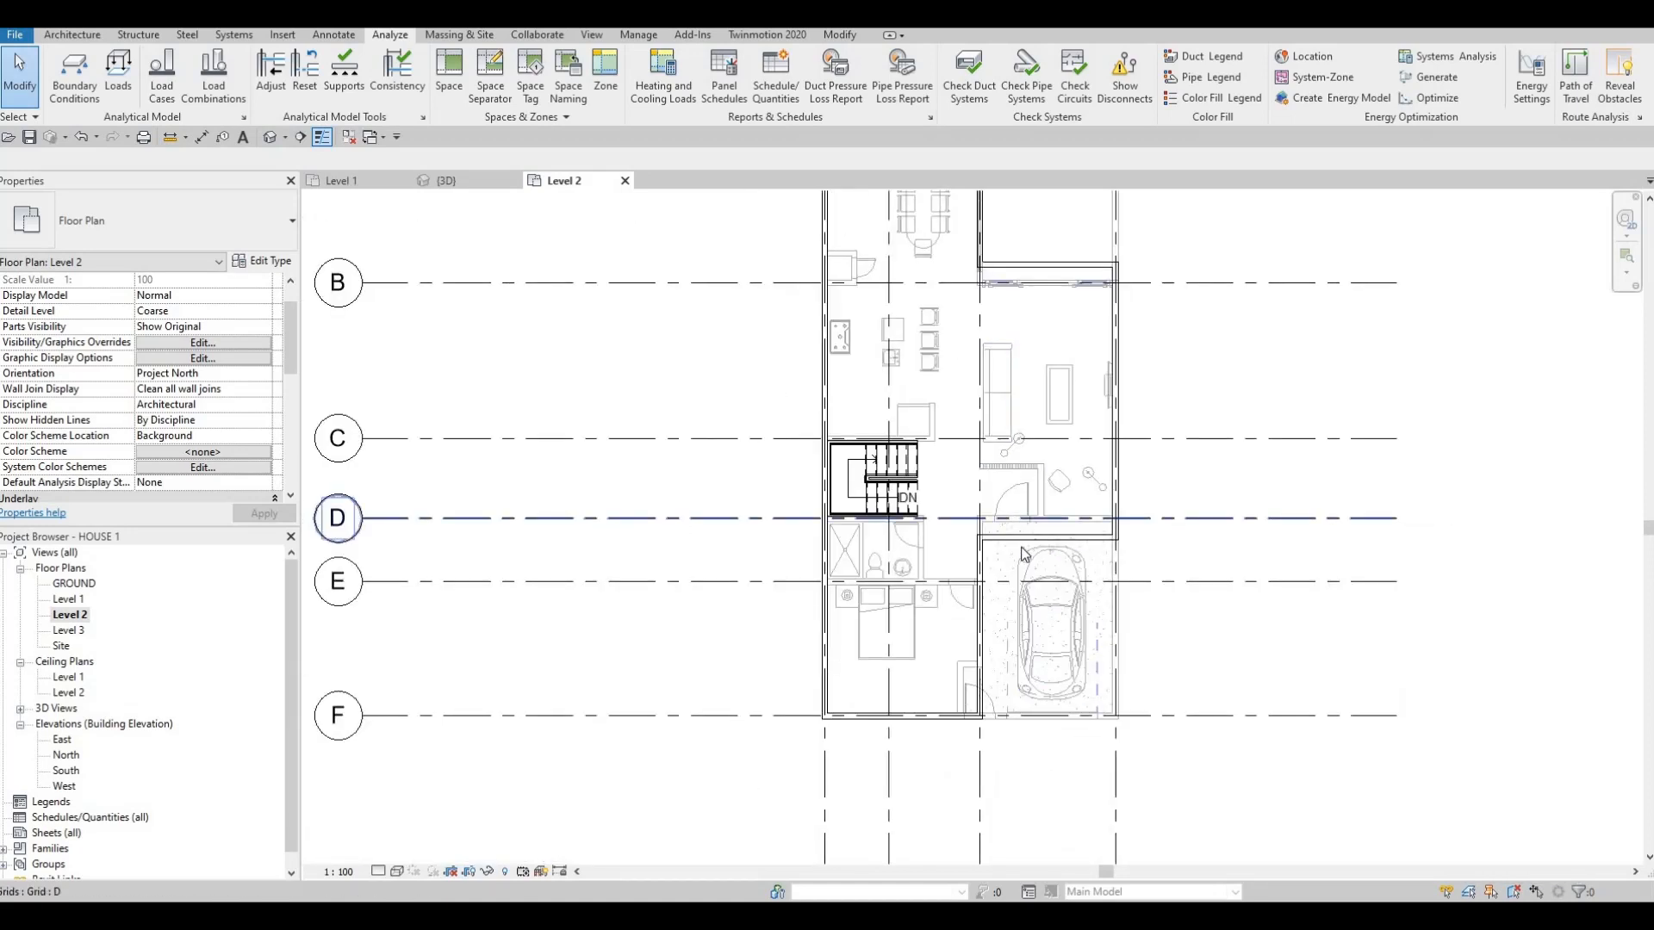
middle_drag(1048, 481, 1051, 534)
middle_drag(1075, 617, 1116, 683)
key(Escape)
scroll(1058, 473, down, 1)
middle_drag(1071, 542, 1103, 545)
middle_drag(983, 485, 1053, 598)
key(Escape)
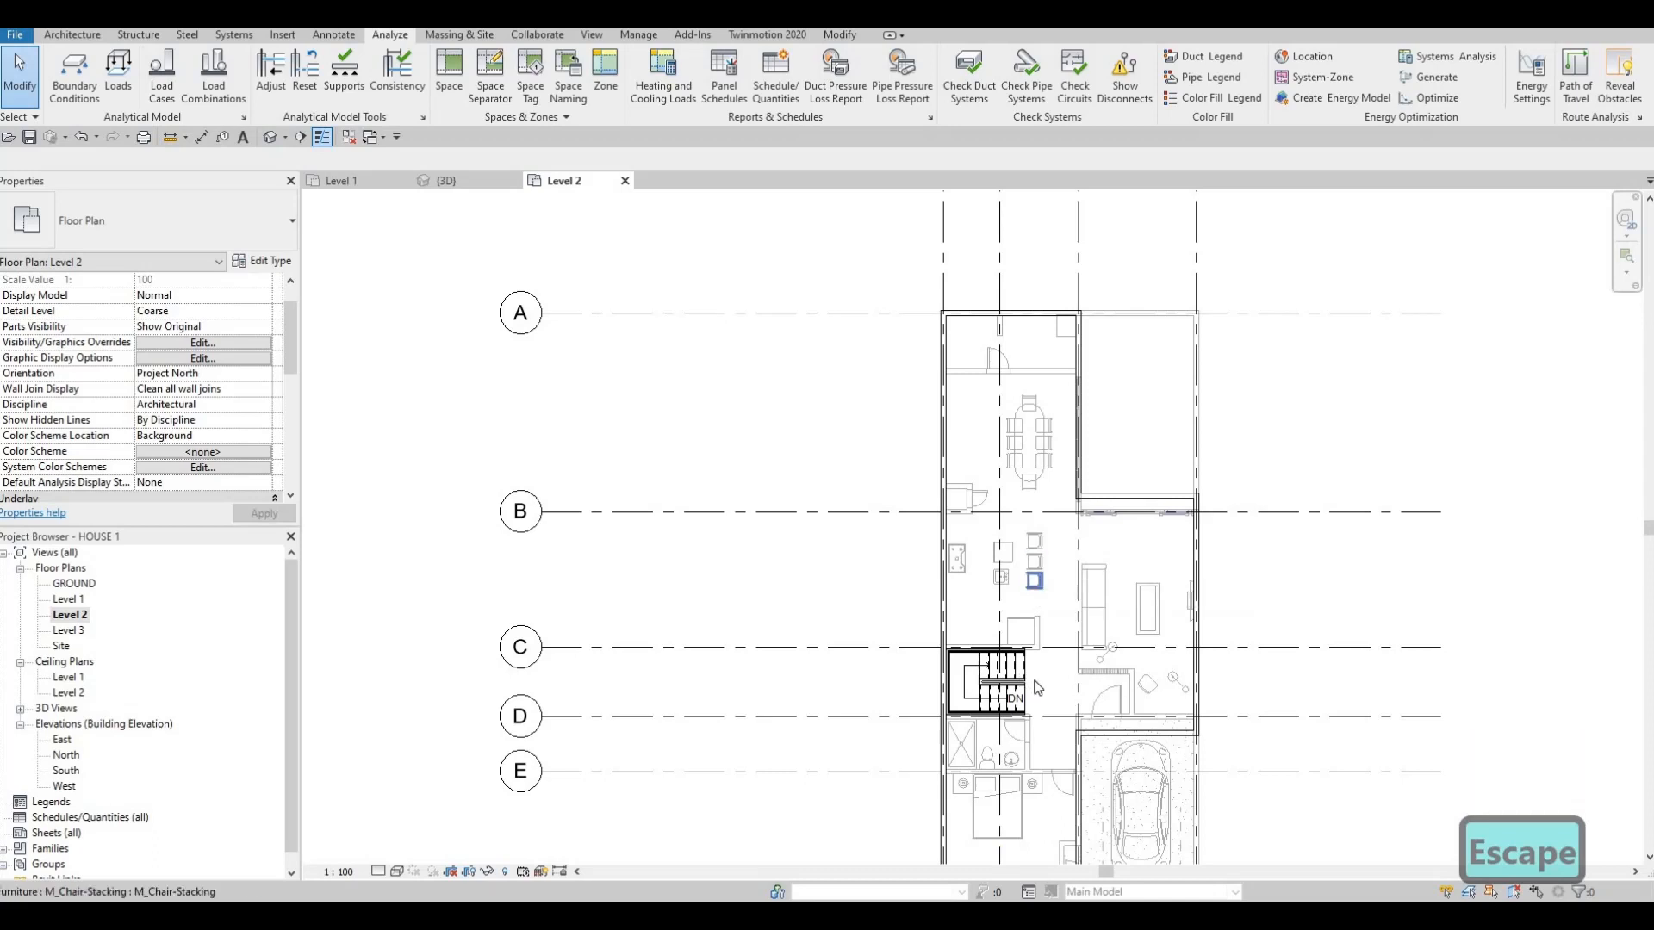
- Draw an INTERIOR WALL 1 wall about 7273 mm long along grid 3 between the offset exterior walls near grids D and B
scroll(1034, 680, up, 2)
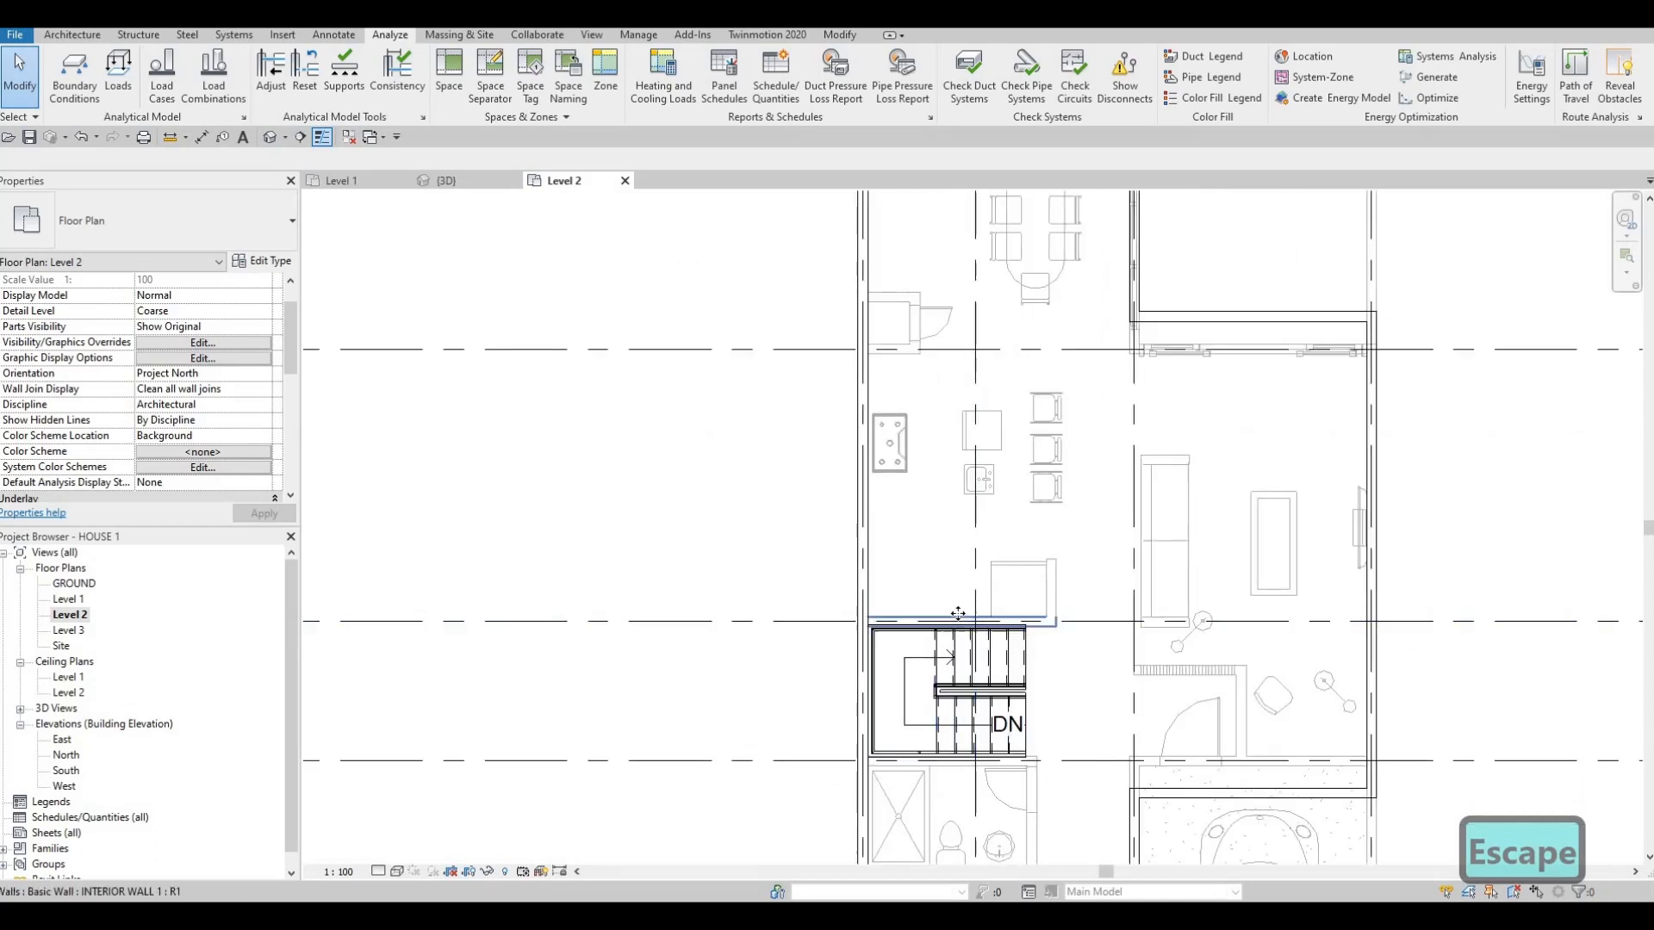
click(958, 615)
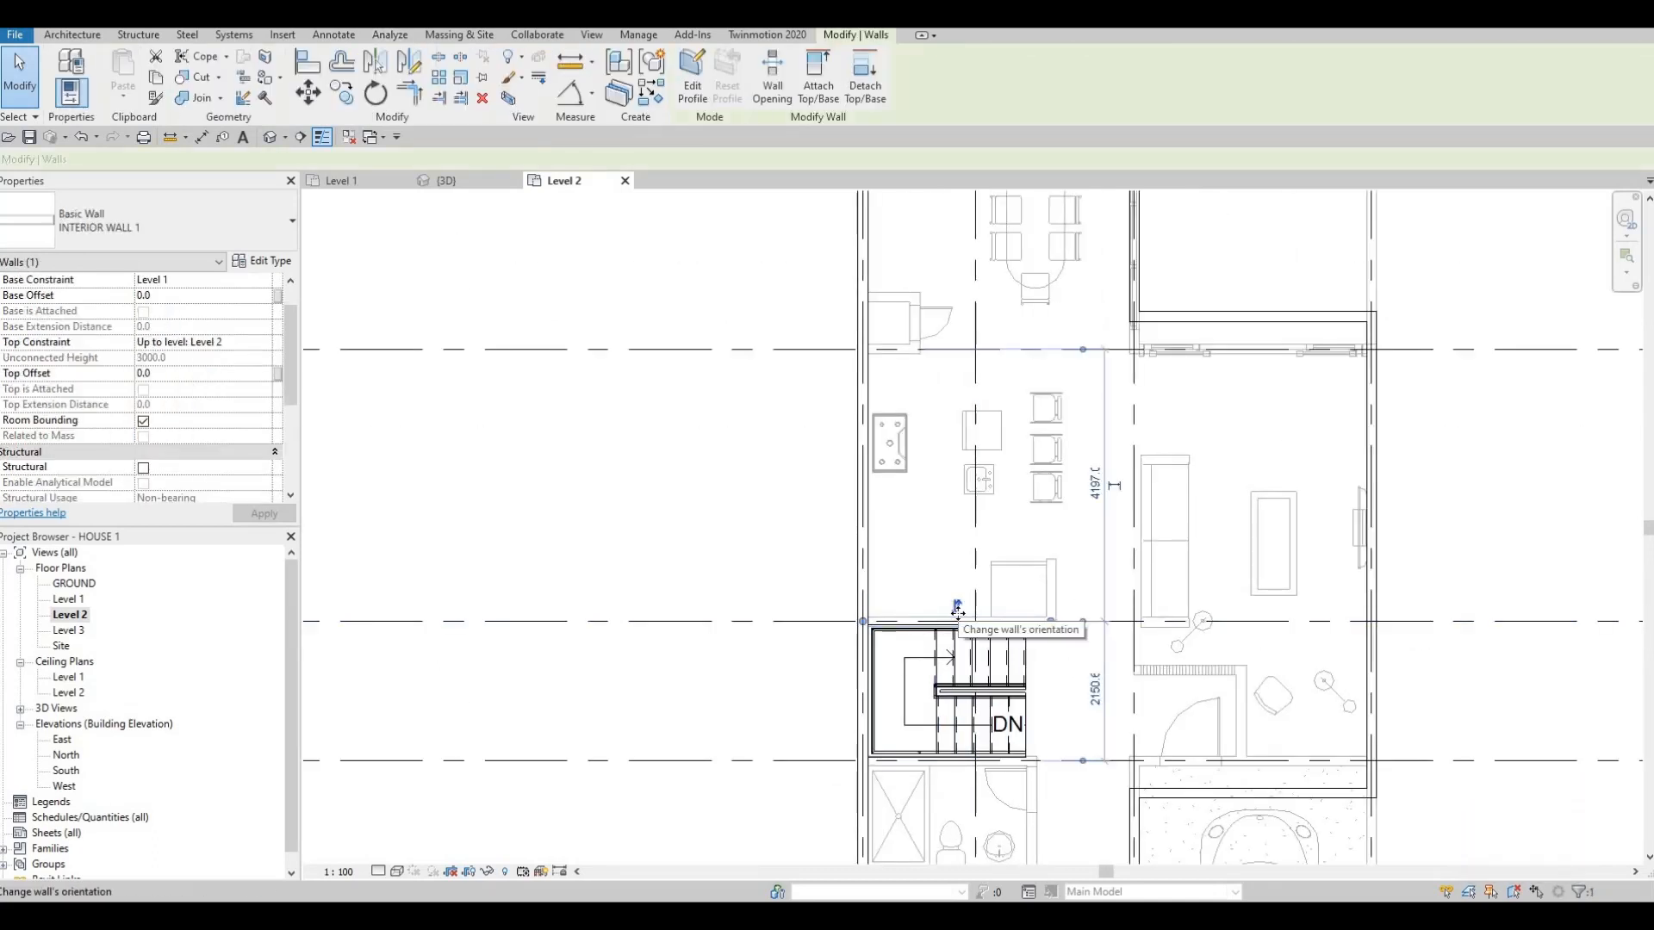
key(c)
key(s)
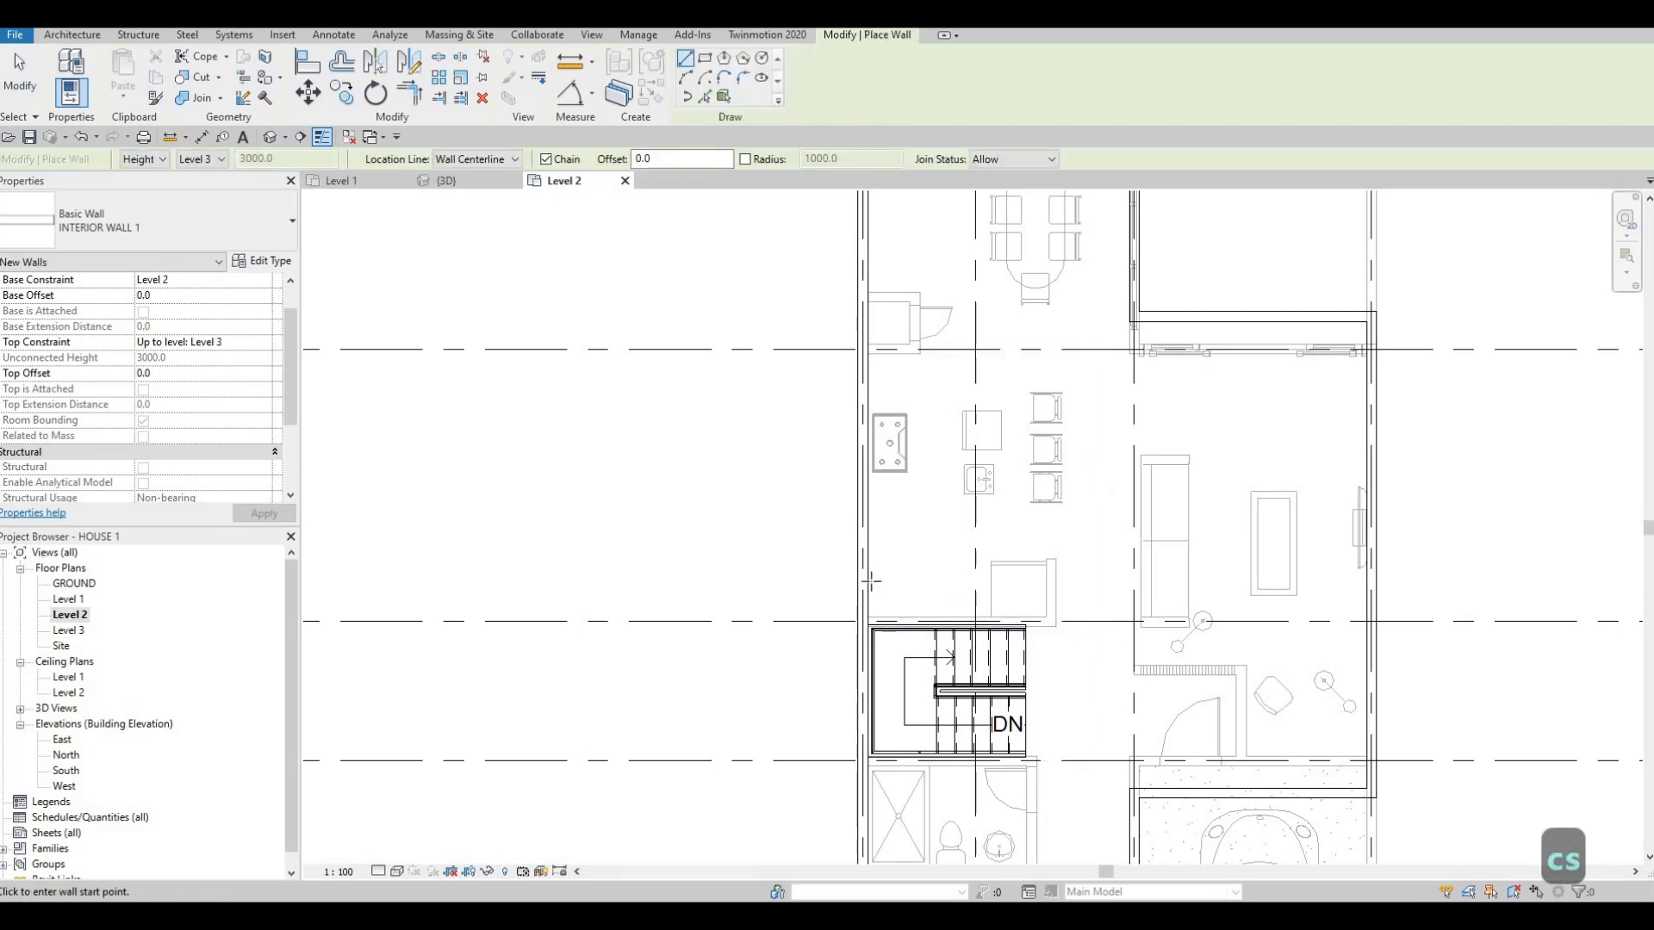
middle_drag(1136, 665, 1068, 628)
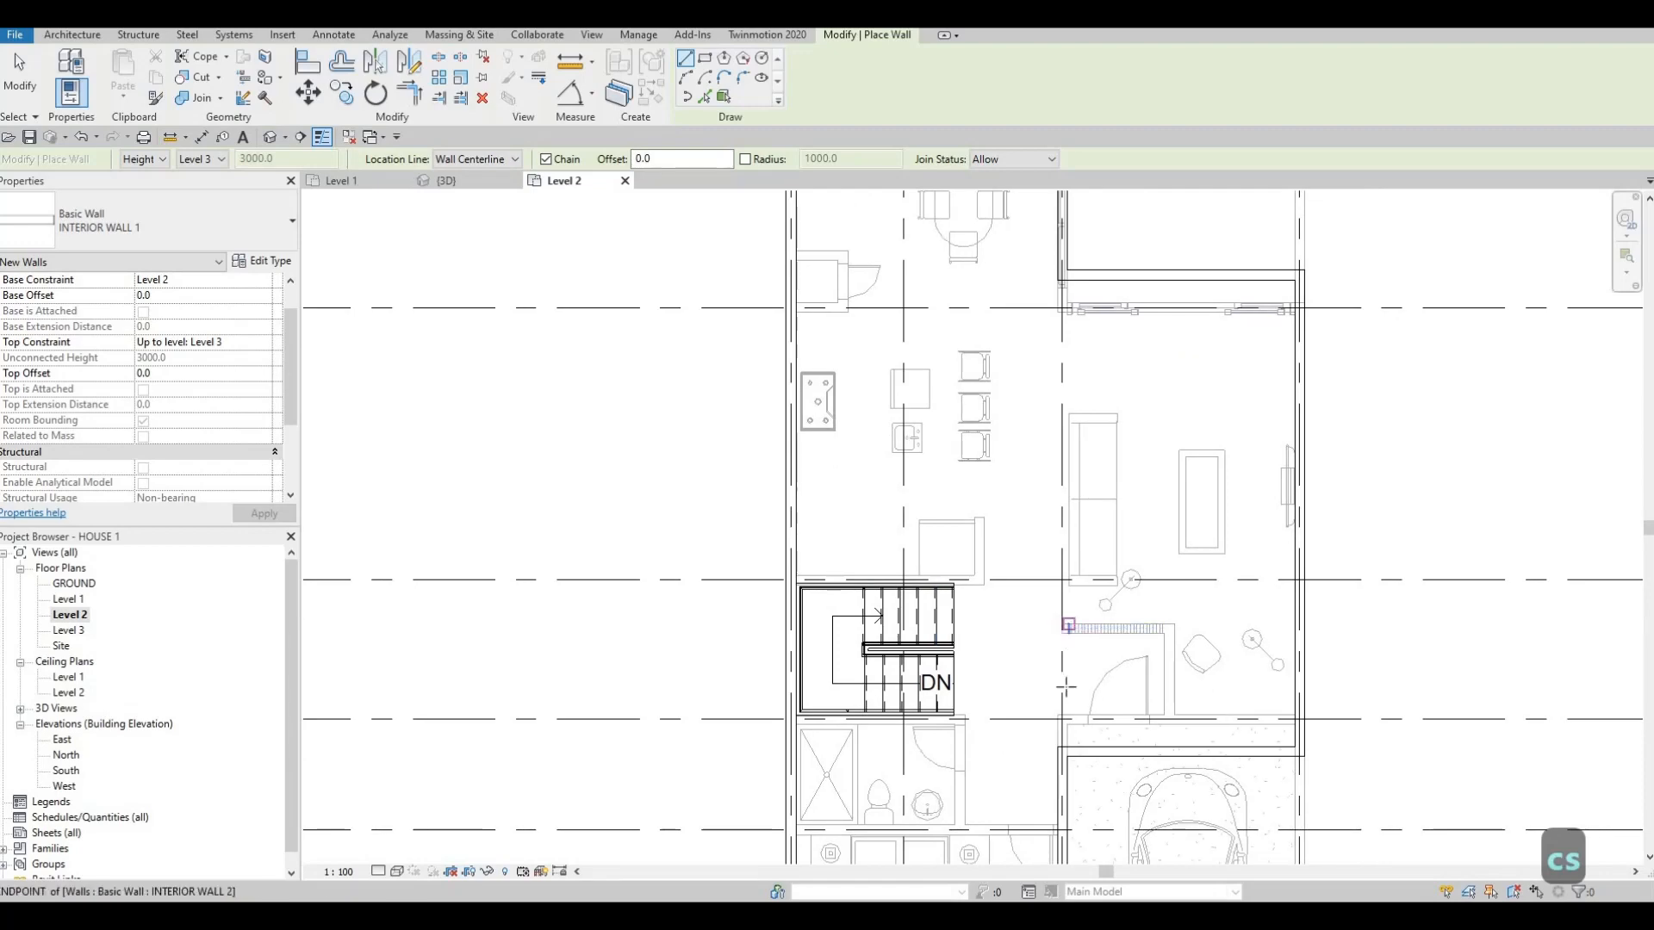
scroll(1106, 737, up, 1)
middle_drag(1053, 756, 1044, 713)
scroll(1046, 712, up, 2)
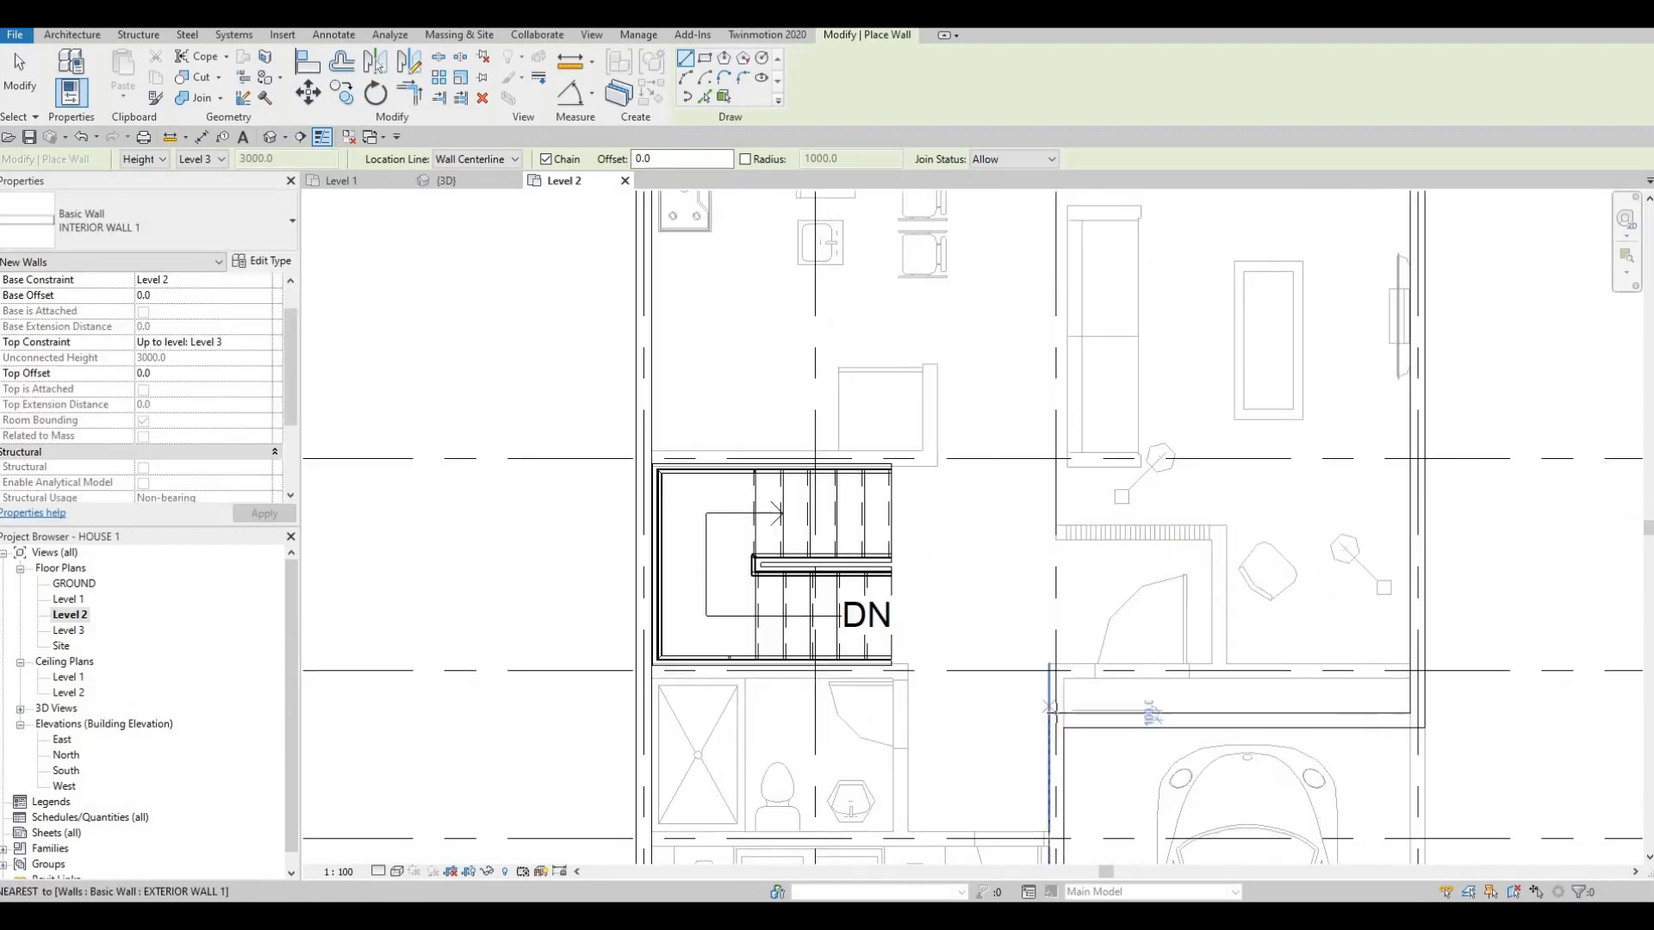
click(1055, 474)
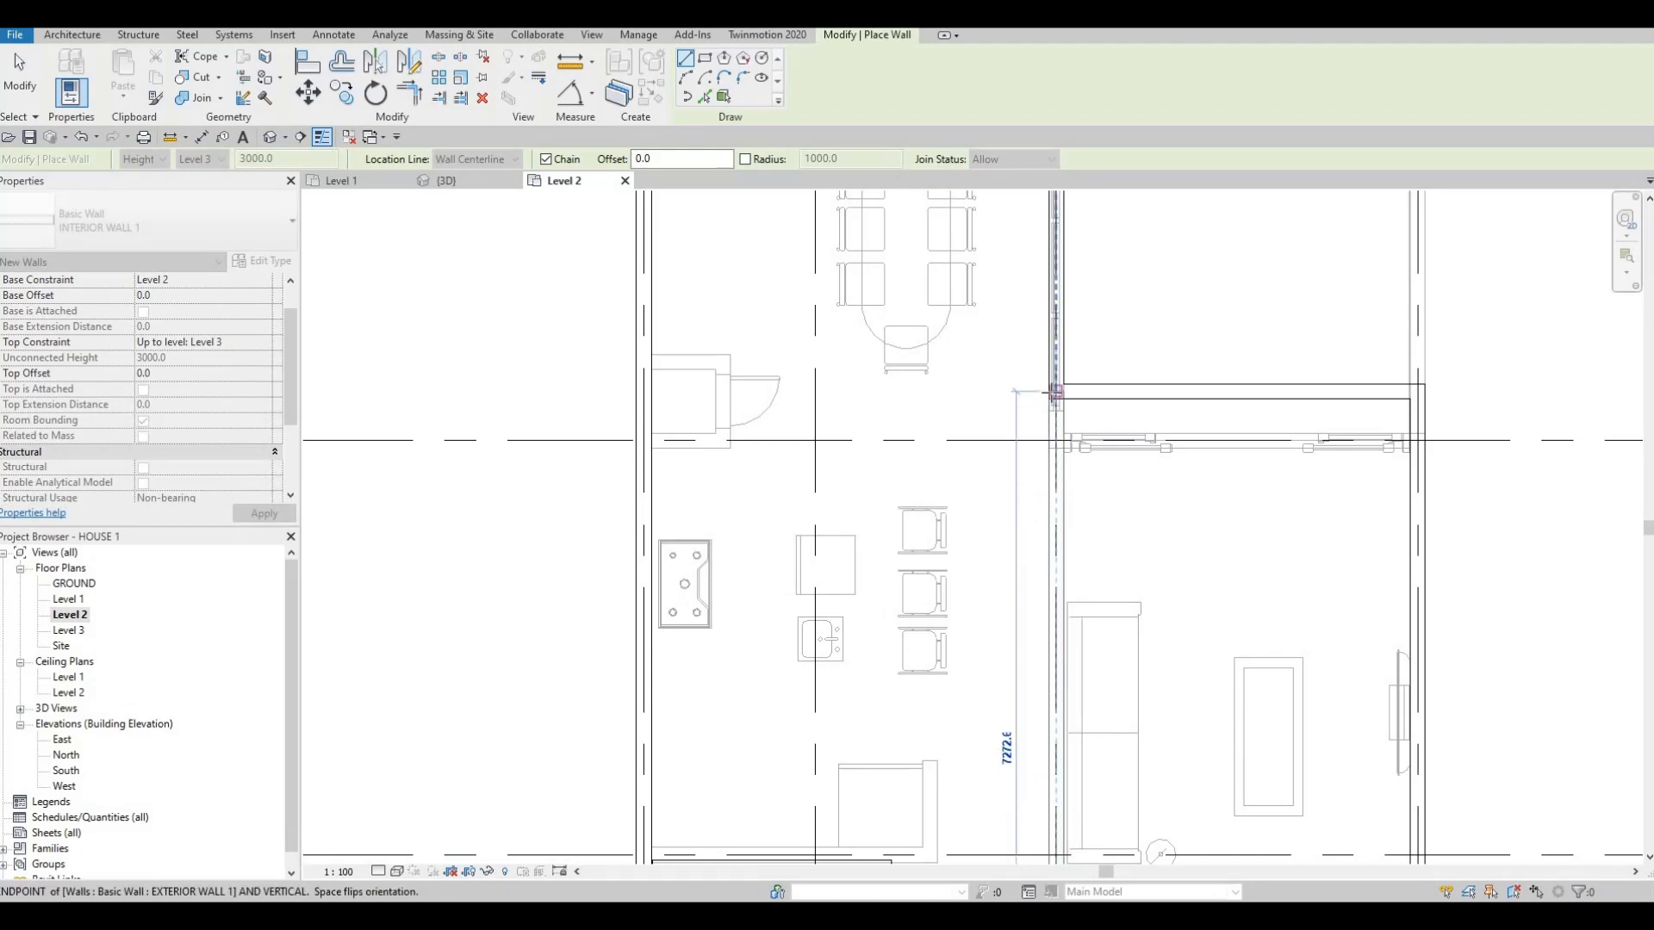
key(Escape)
- Draw a horizontal interior wall about 3659 mm long from the exterior wall on grid 4 to the midpoint of the grid 3 interior wall
middle_drag(1113, 481, 1075, 328)
scroll(1042, 398, down, 1)
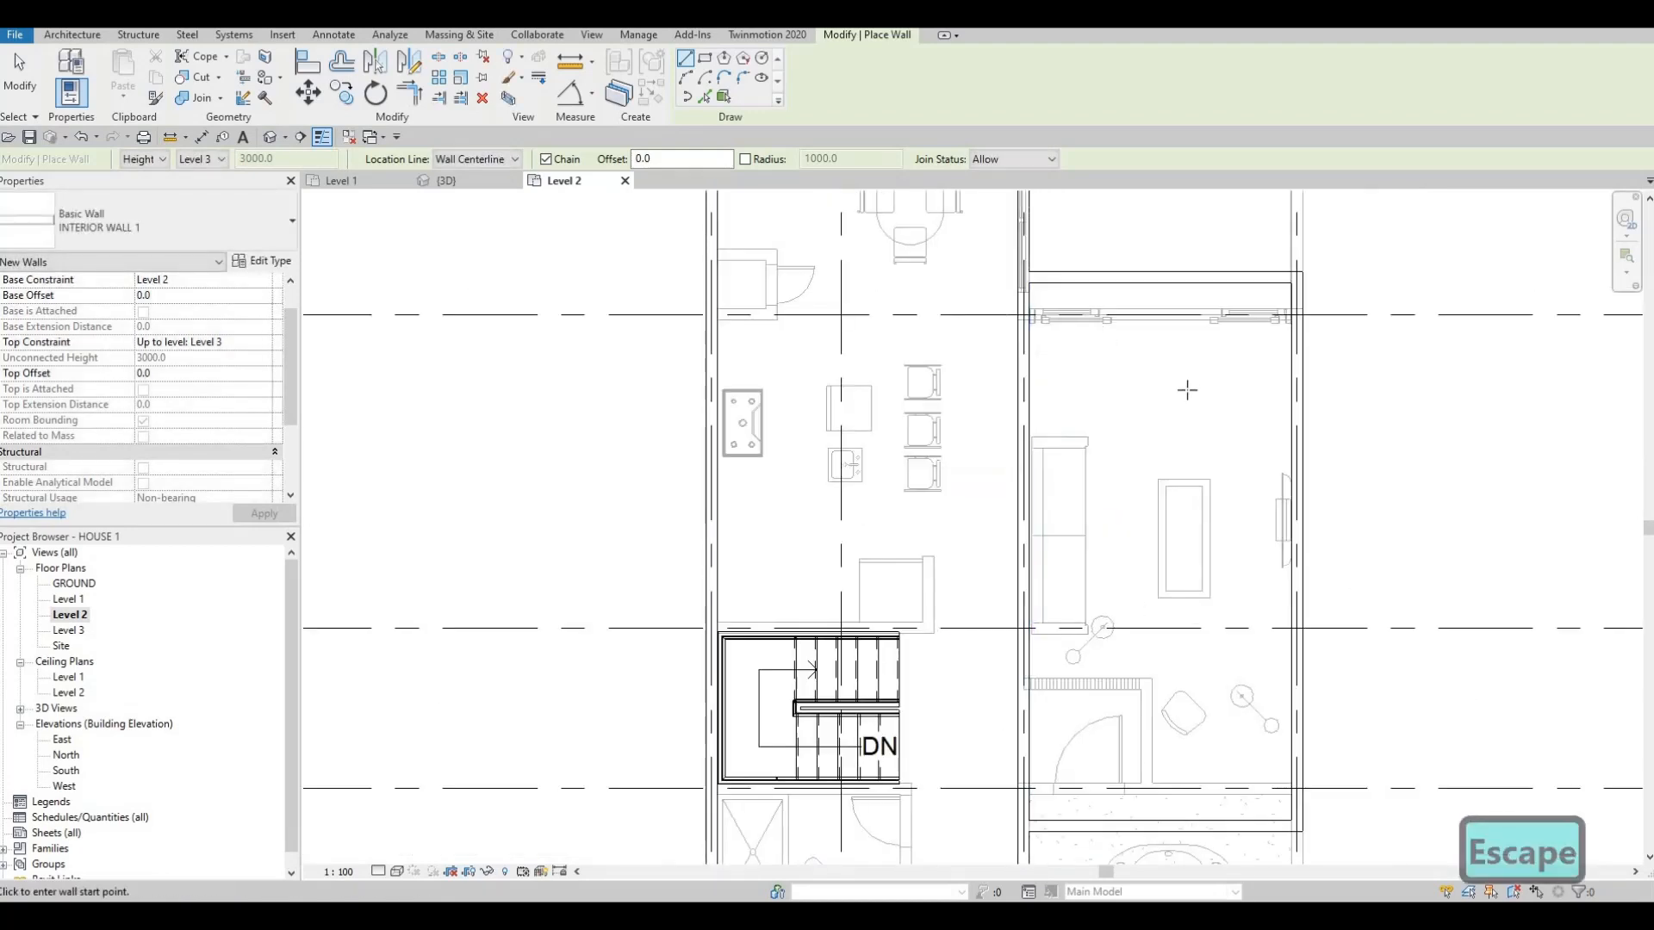
click(1299, 550)
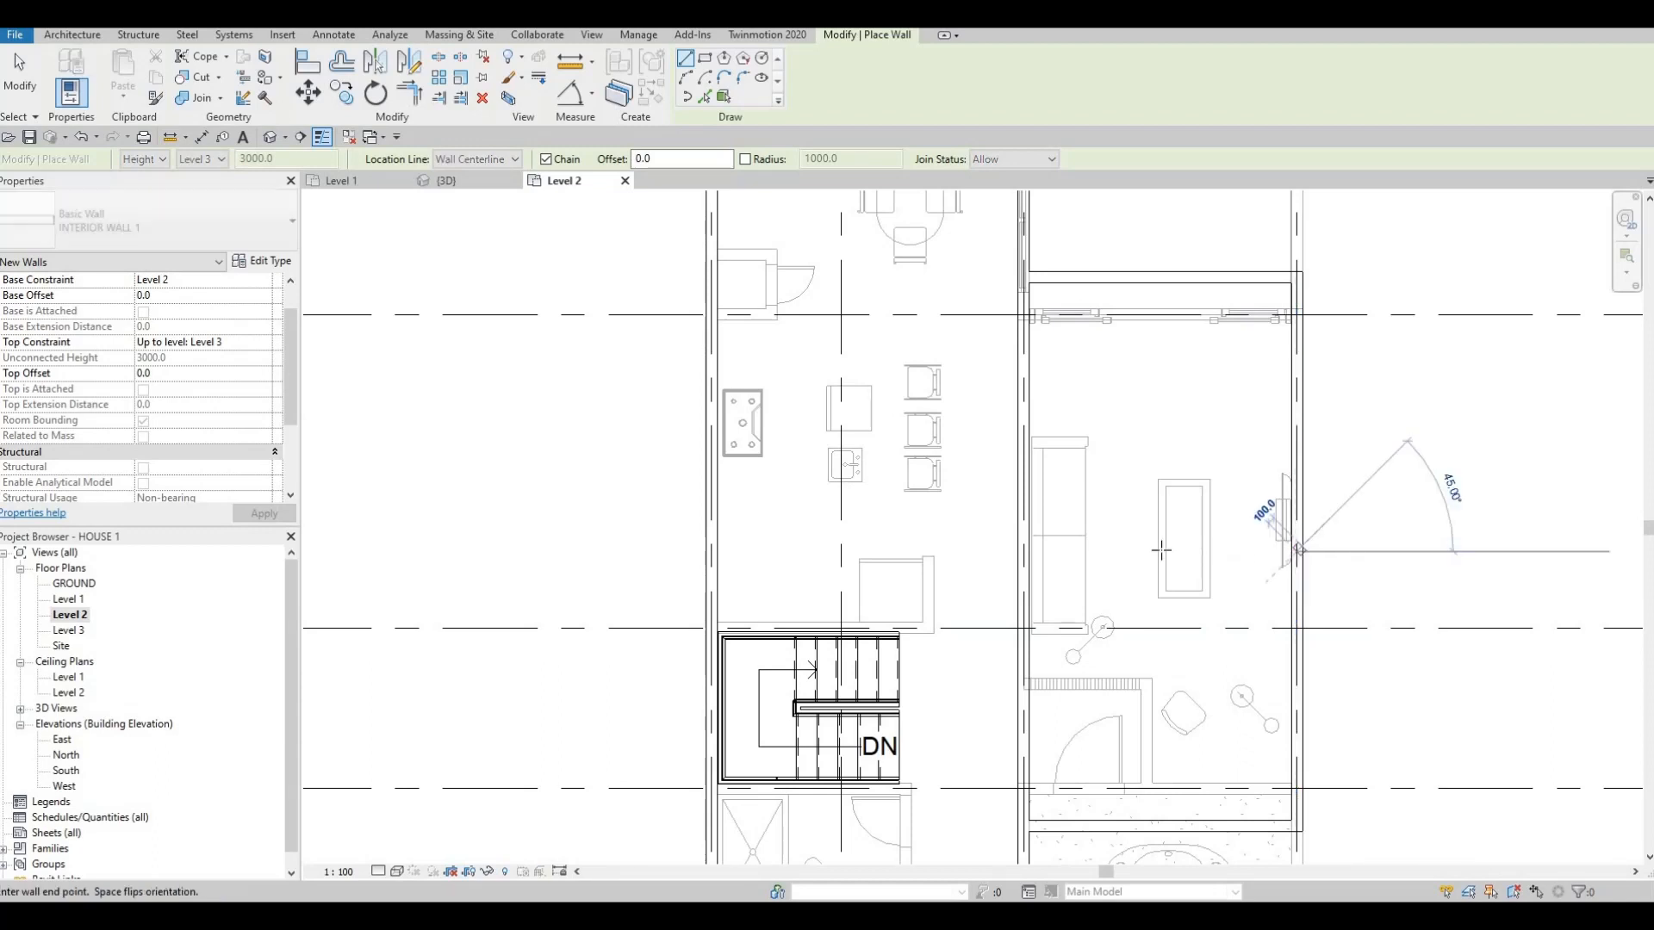
click(1024, 549)
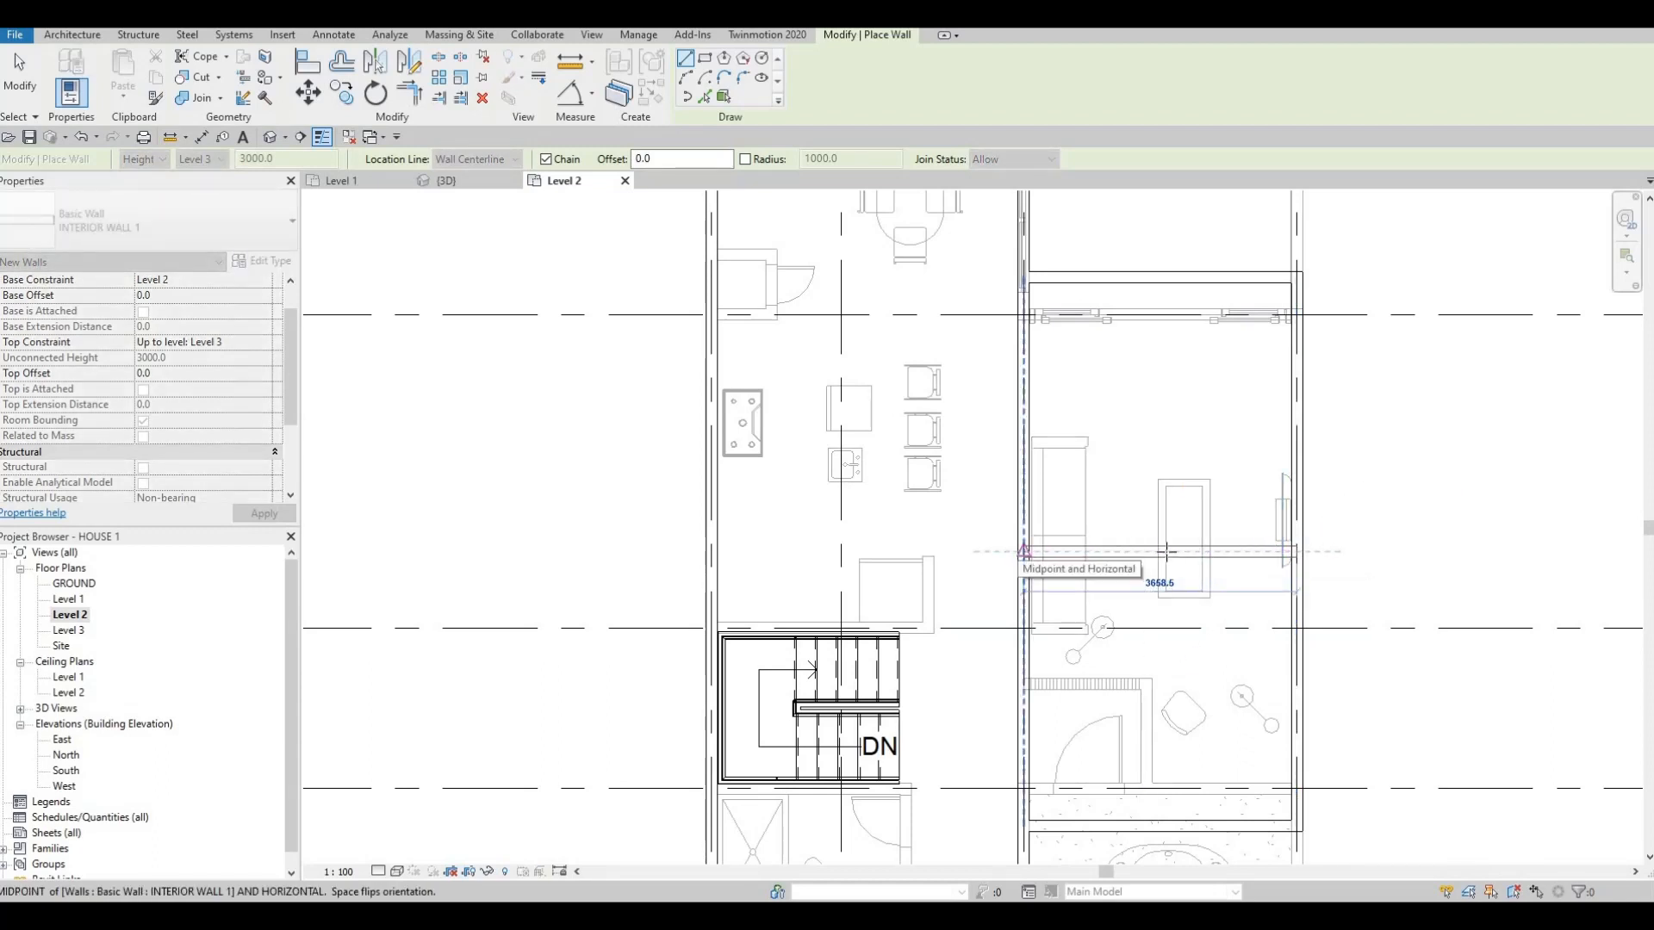
key(Escape)
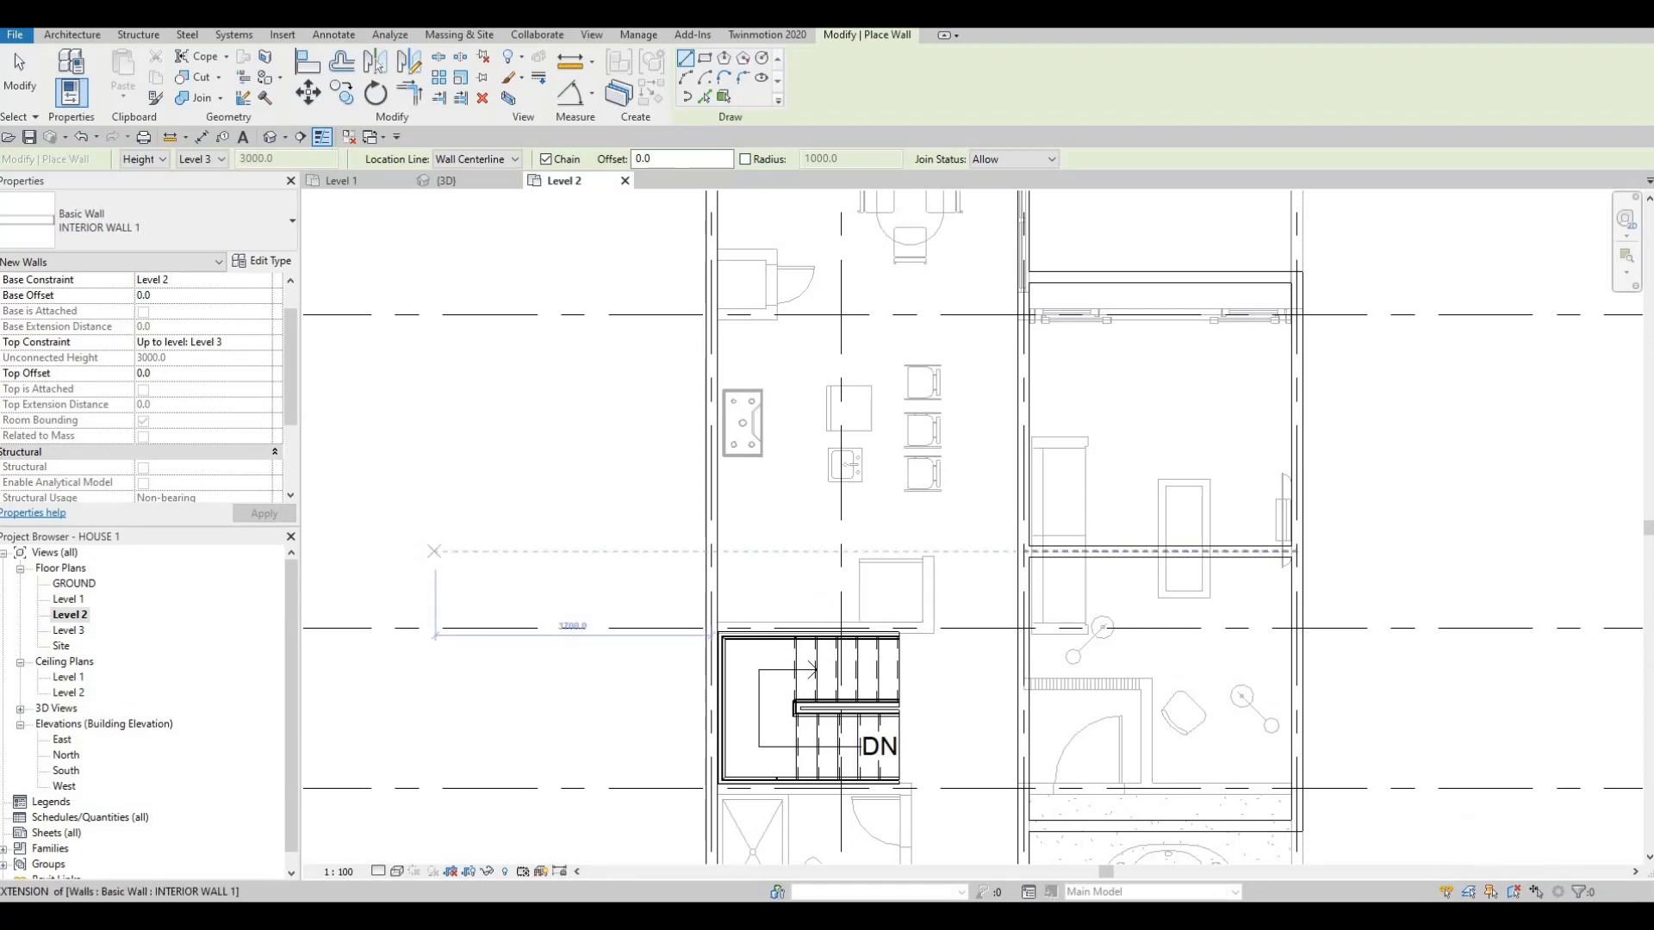
- Draw a horizontal interior wall about 4103 mm long over the underlay wall below grid A, between the exterior walls on grids 1 and 3
middle_drag(788, 805, 764, 760)
scroll(764, 760, down, 1)
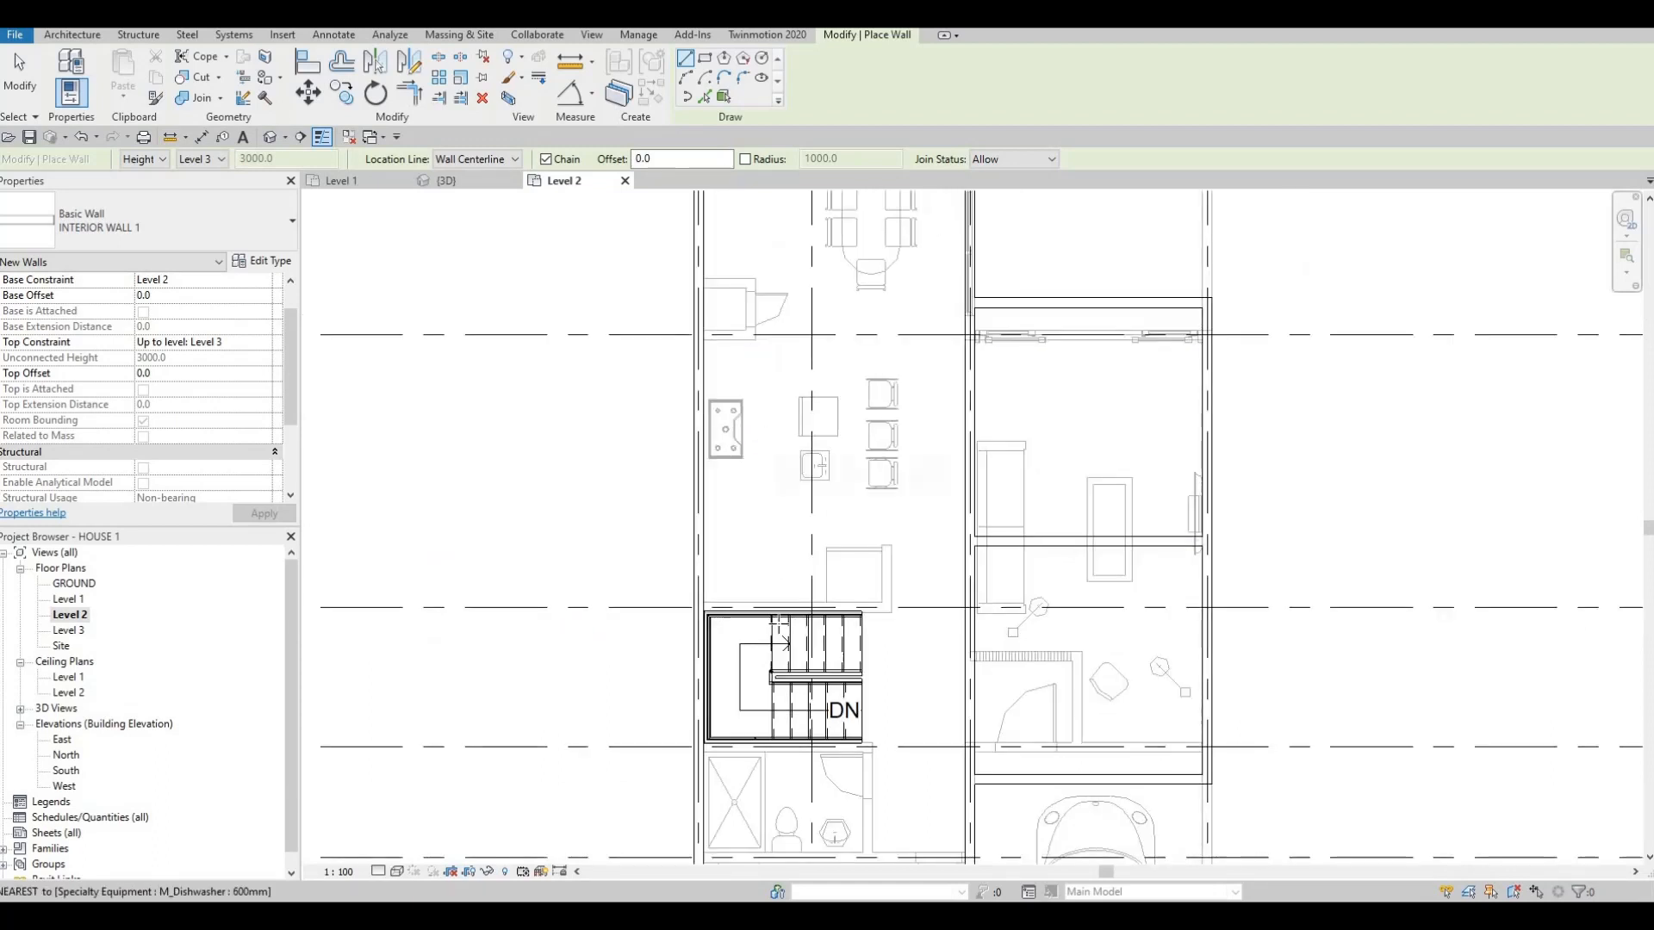
scroll(803, 409, down, 3)
middle_drag(803, 409, 795, 770)
scroll(797, 522, up, 2)
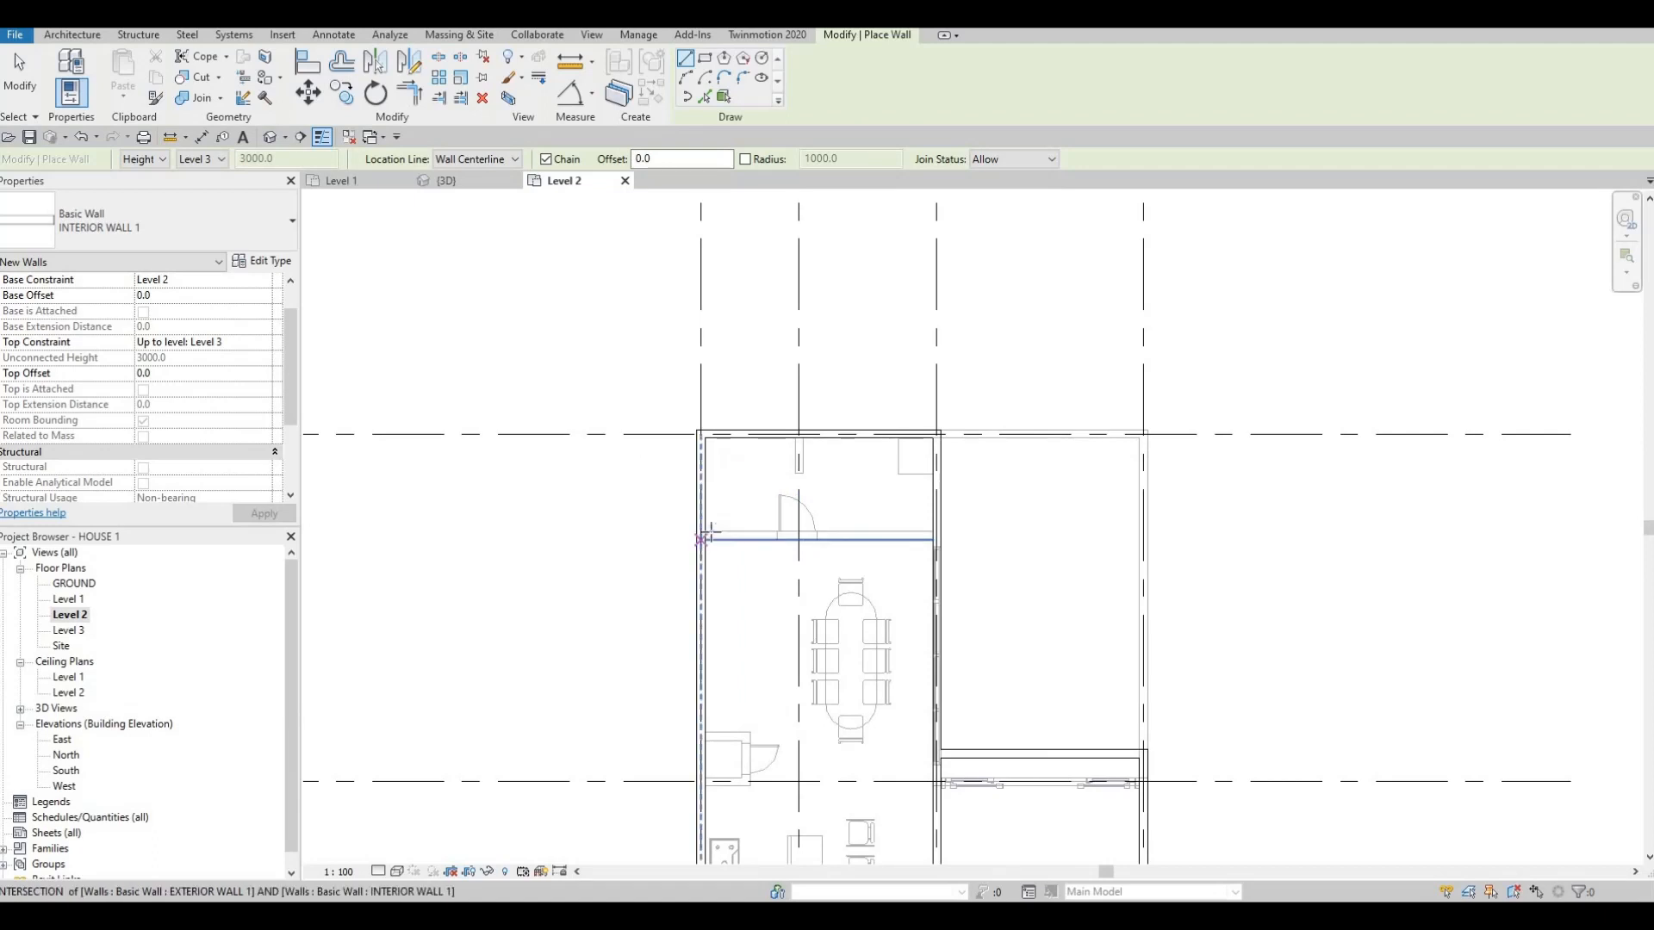
scroll(705, 539, up, 2)
scroll(705, 539, up, 2)
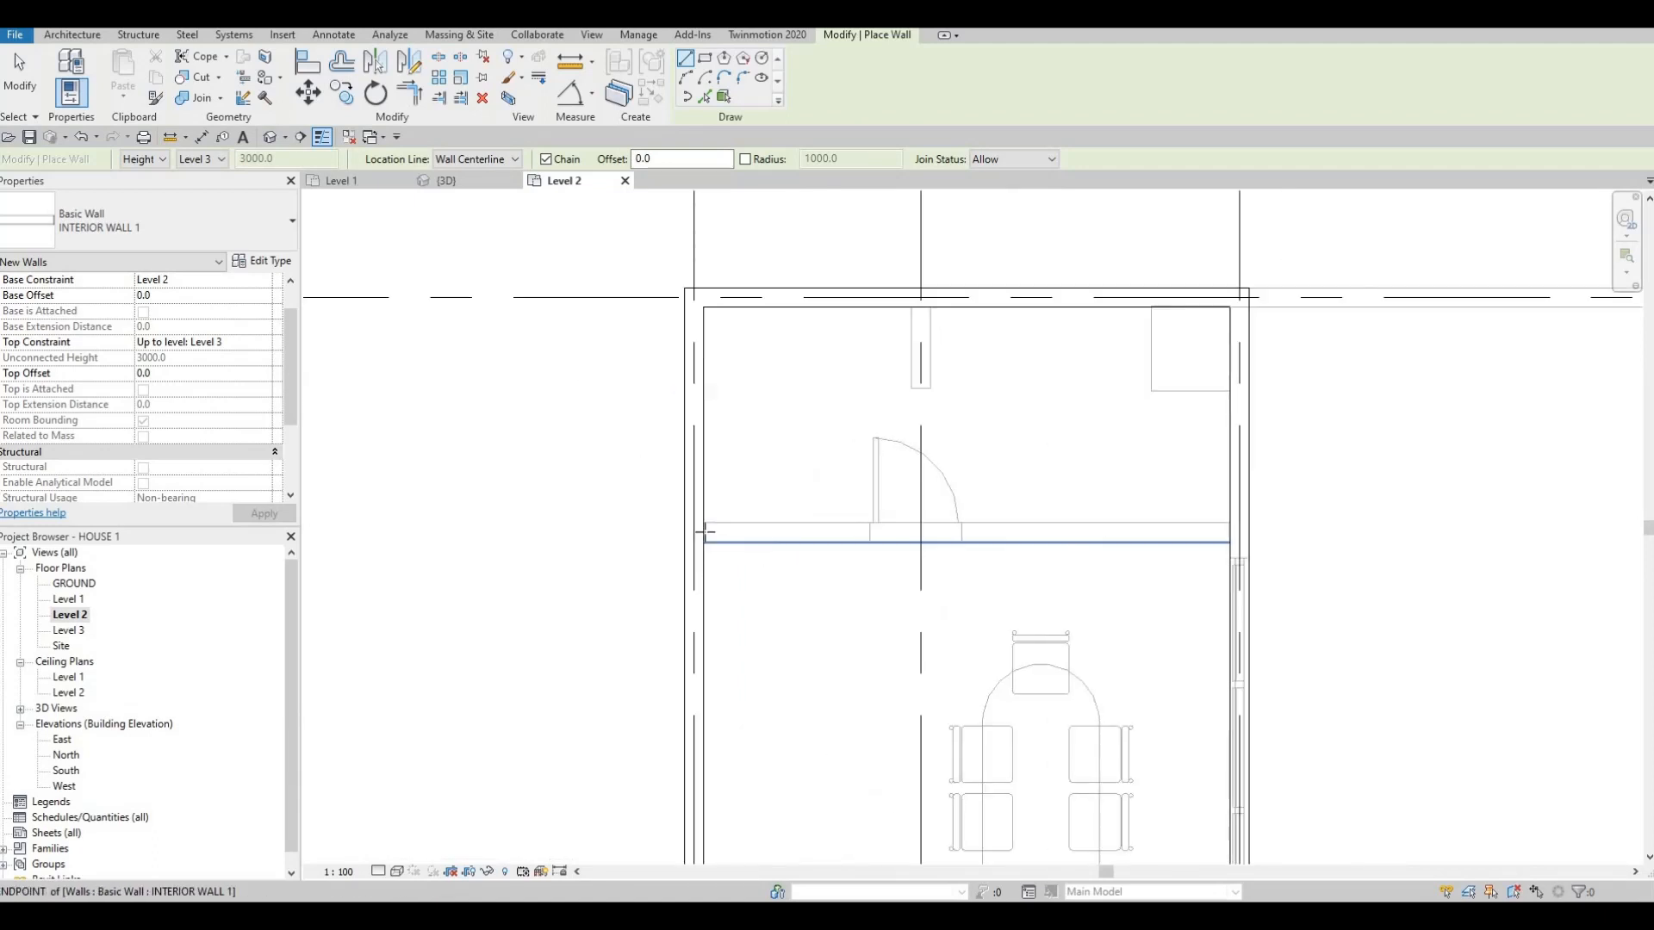
click(704, 532)
click(1235, 534)
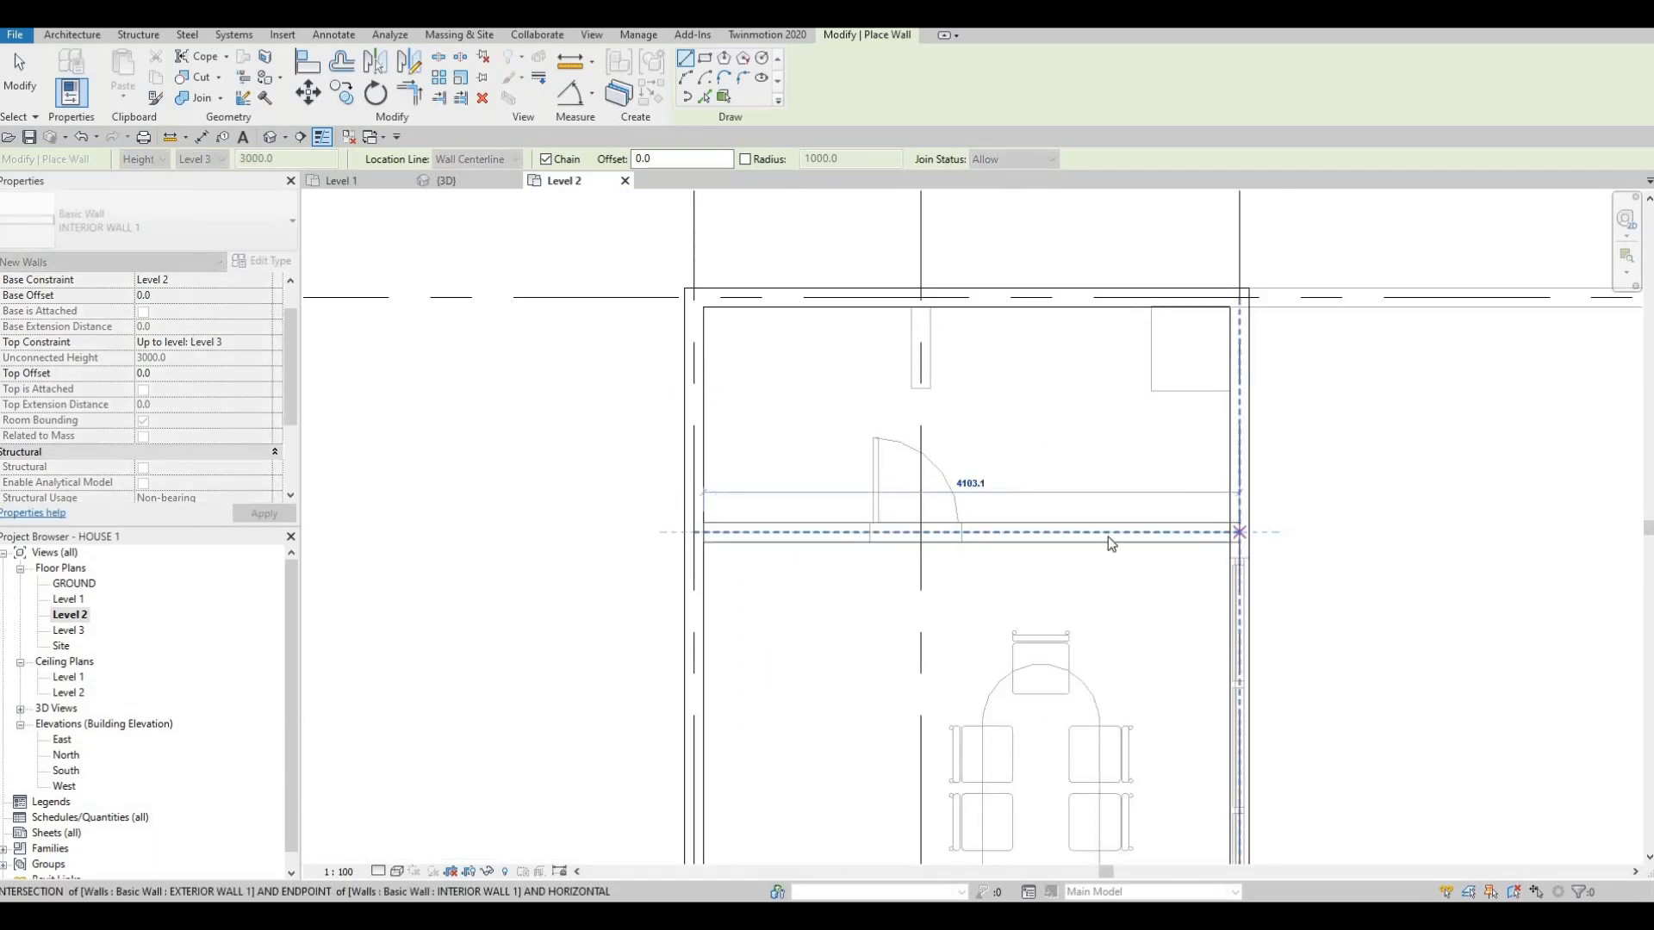
key(Escape)
key(Escape)
- Set the distance from grid A to the horizontal interior wall below it to 1500 mm
click(1105, 534)
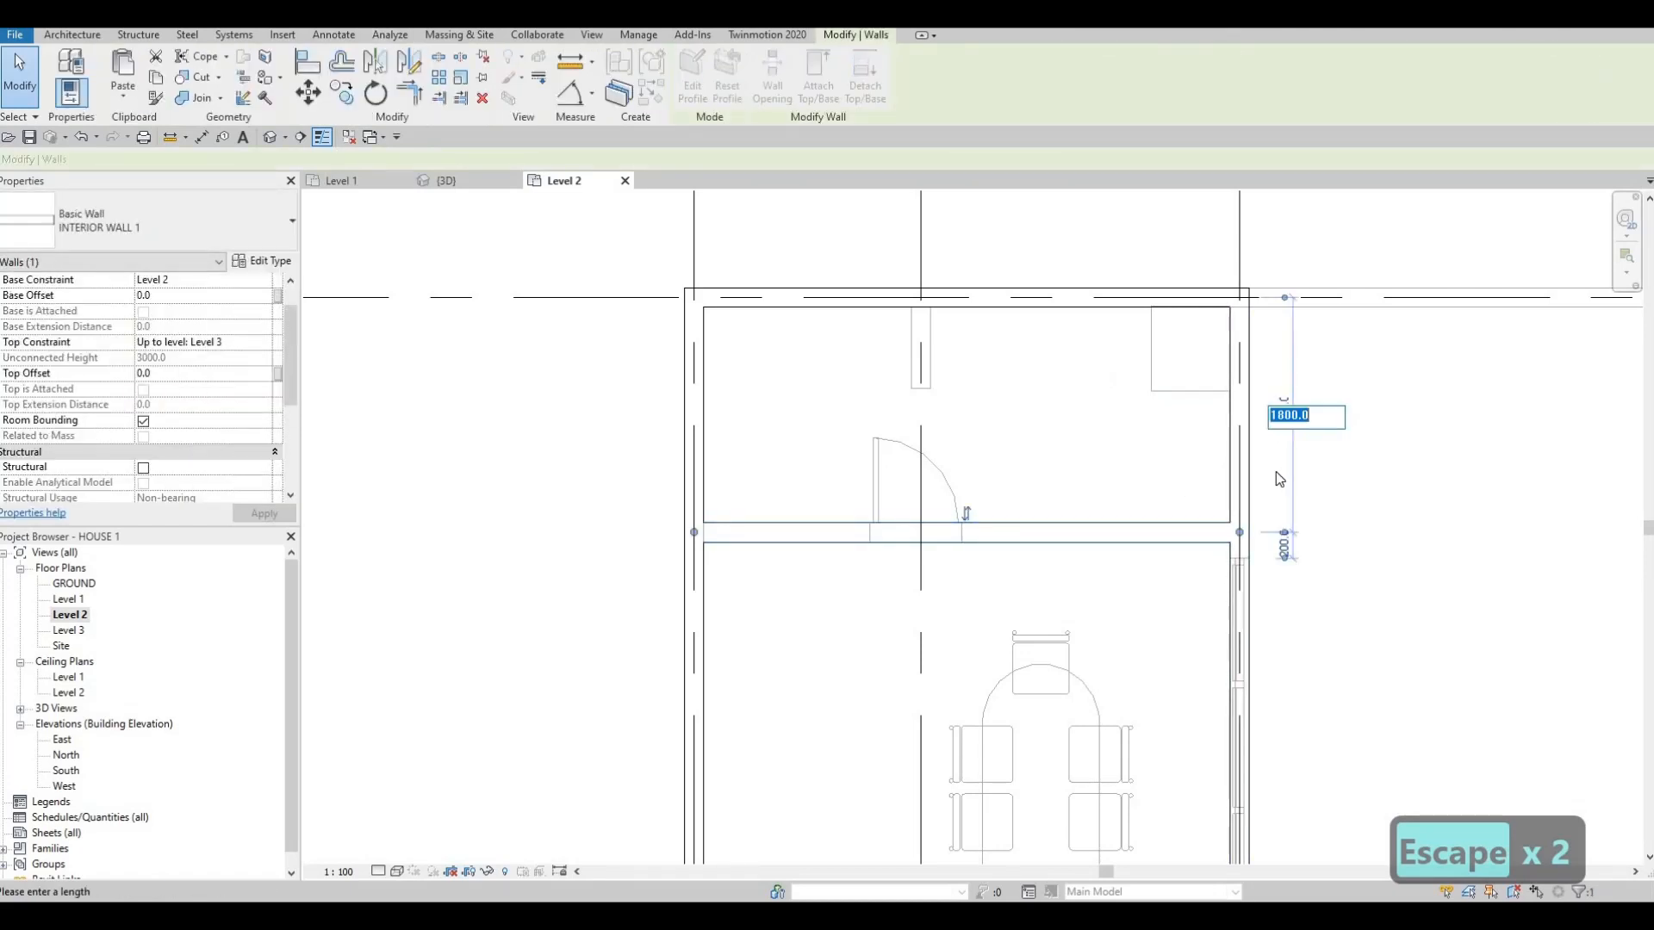
text(1500)
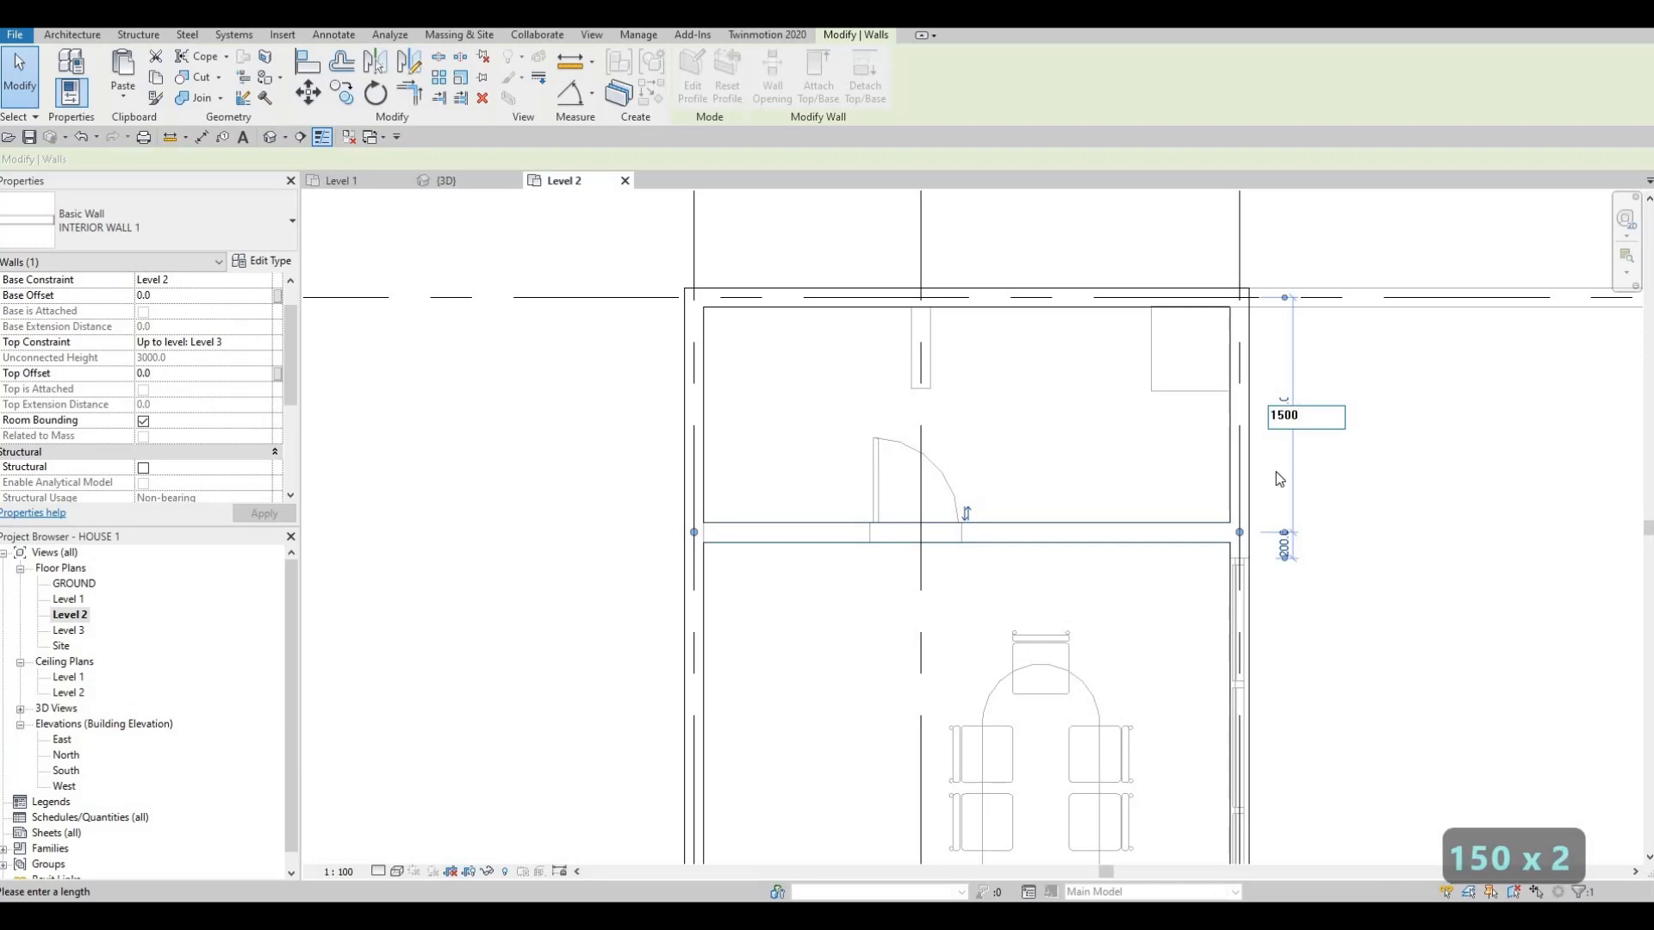
key(Return)
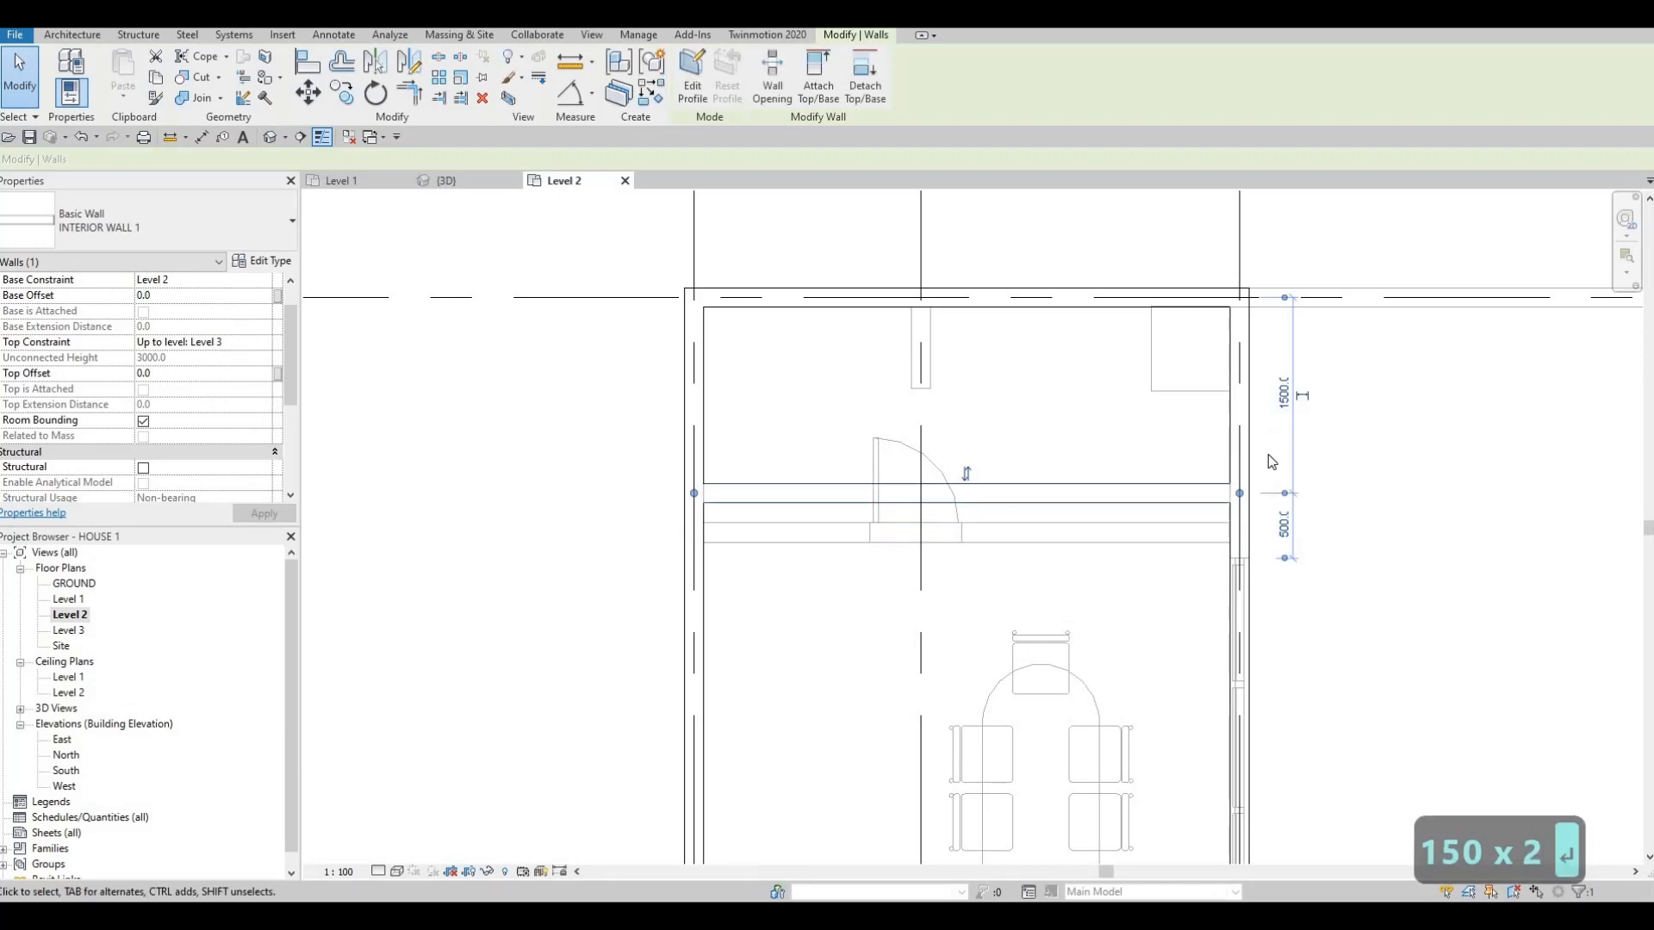
key(Escape)
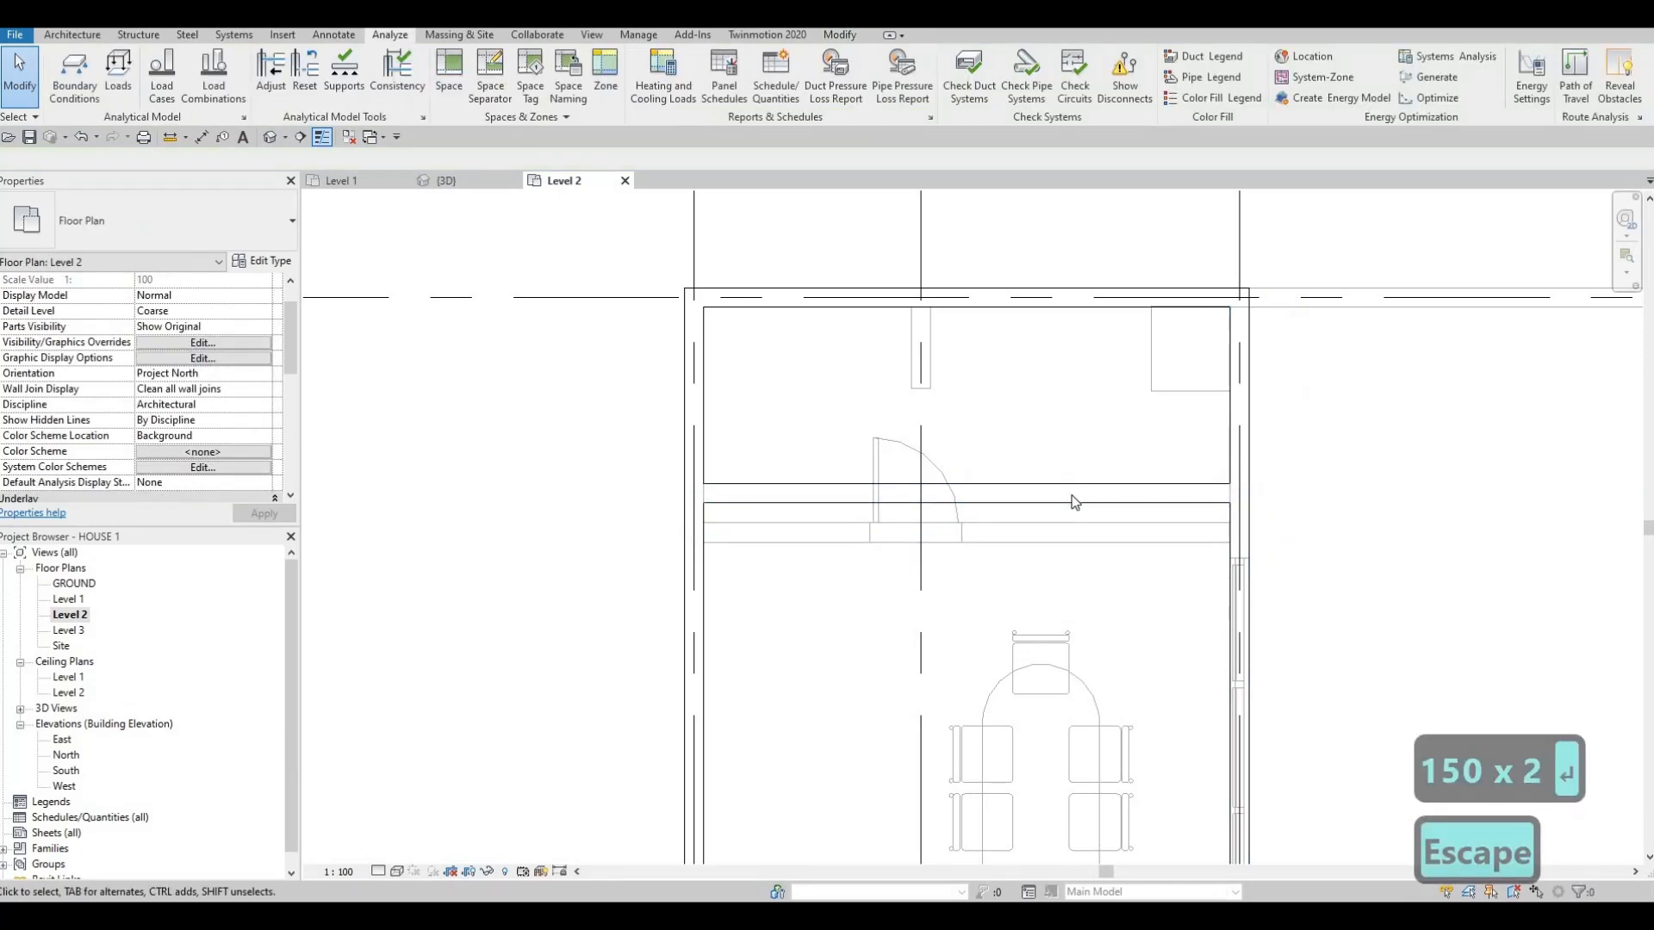
- Draw an INTERIOR WALL 1 wall along grid B from the grid 3 wall to the exterior wall on grid 1
scroll(1066, 498, down, 2)
click(1059, 506)
key(c)
key(s)
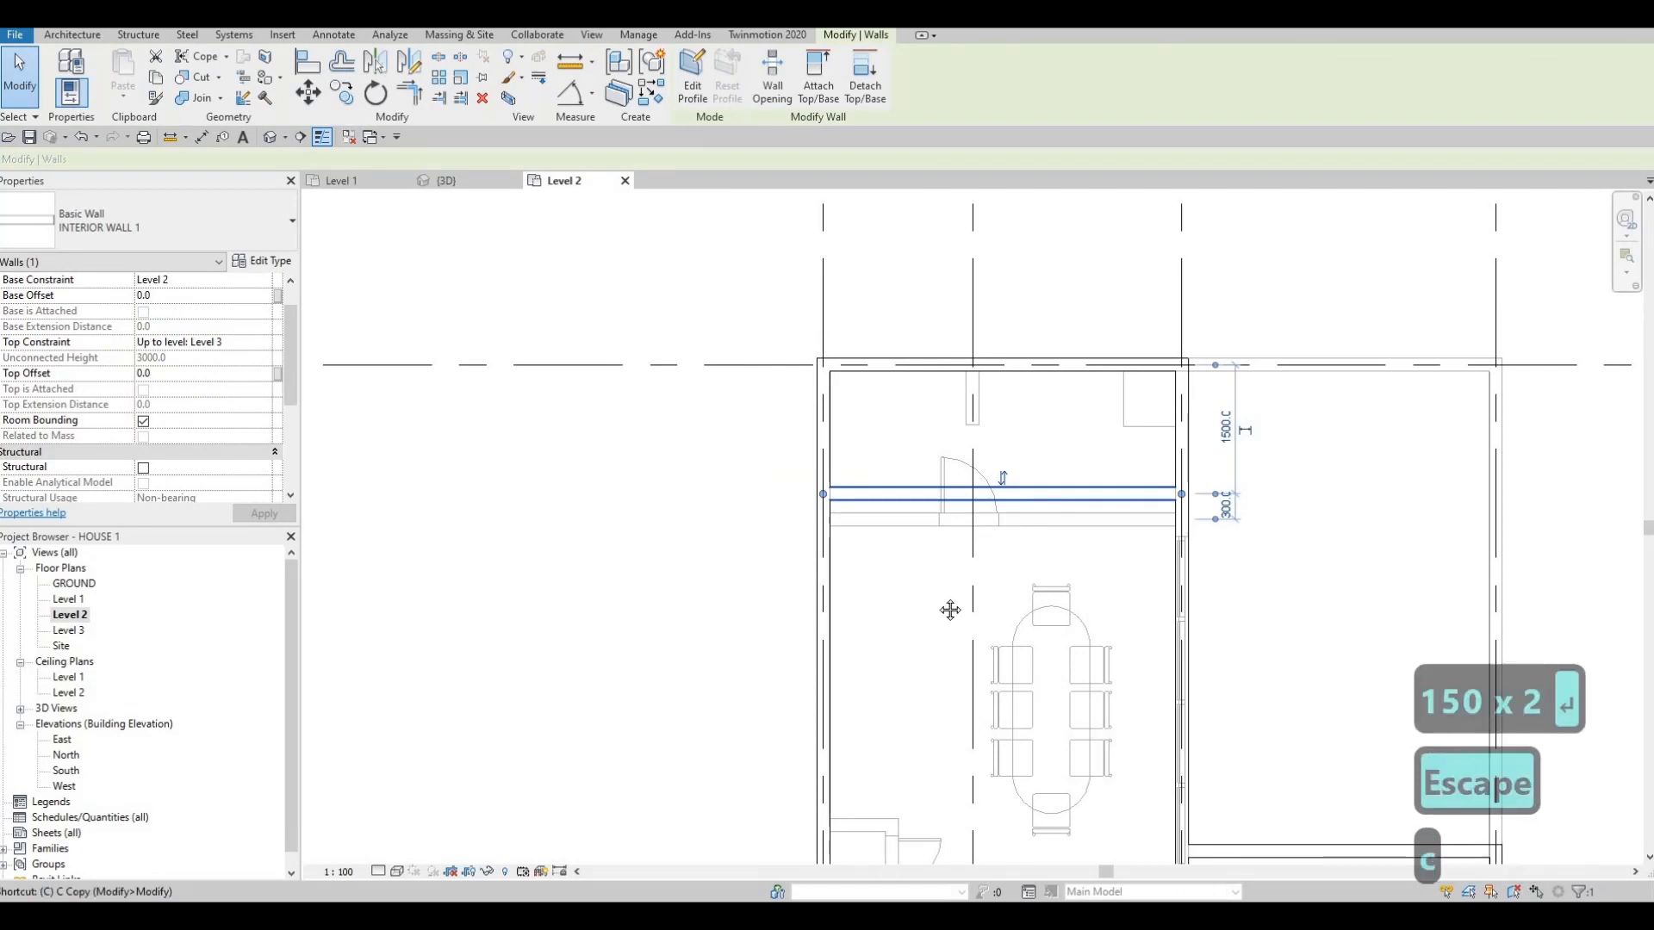
scroll(1003, 290, down, 2)
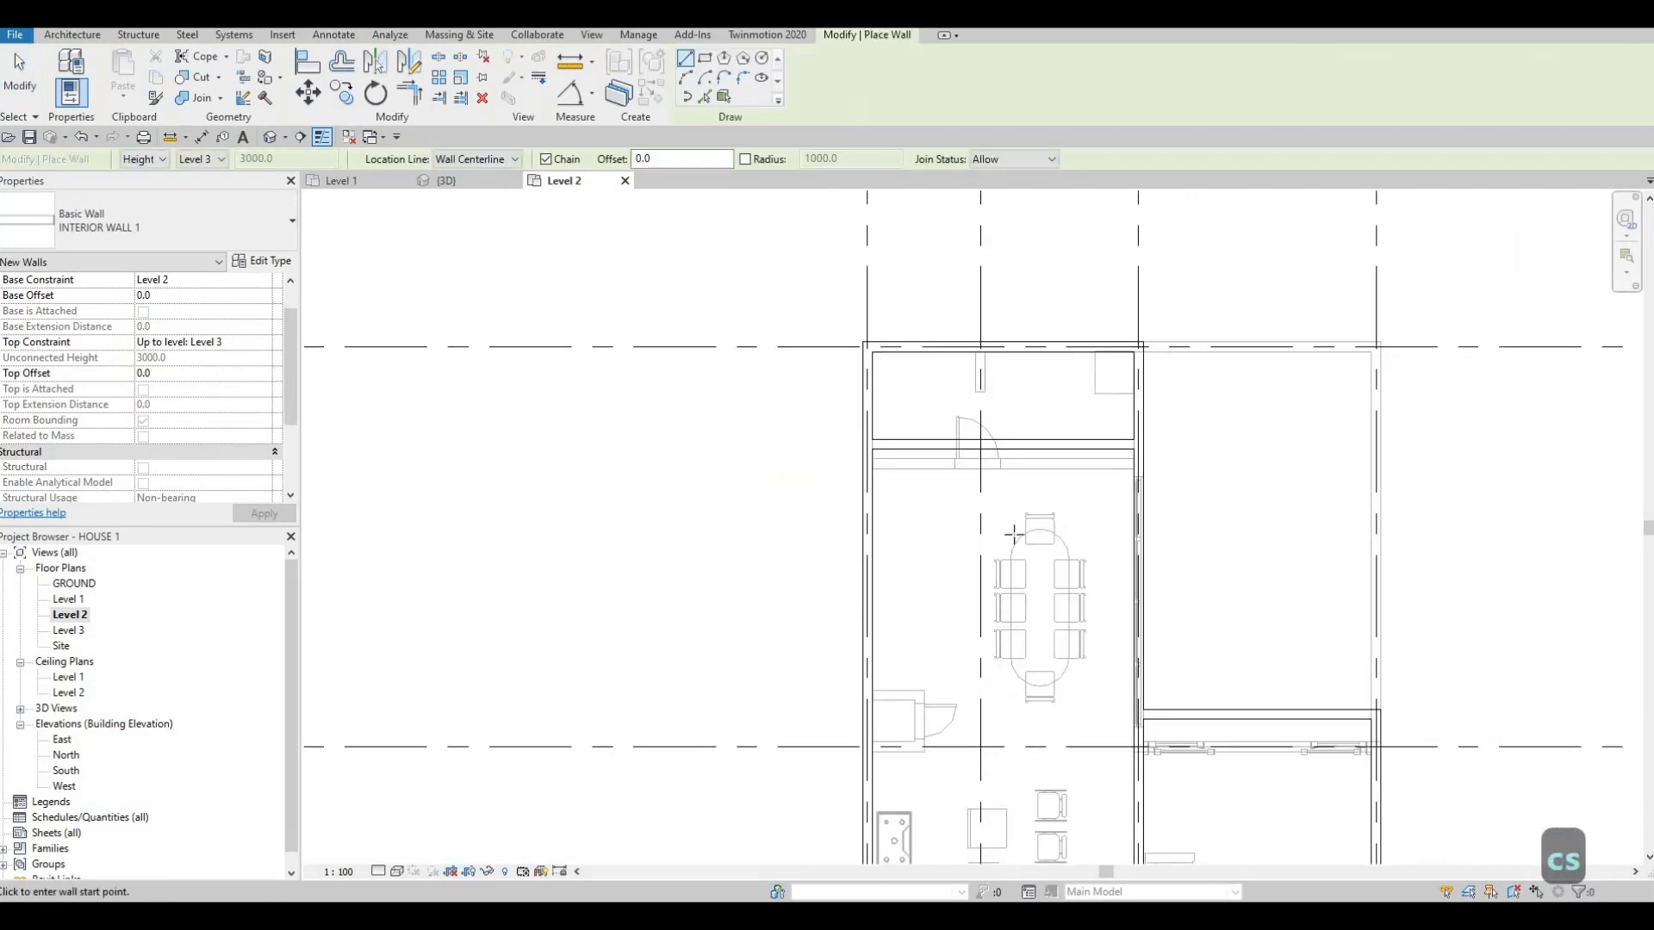
middle_drag(1042, 802, 1133, 573)
scroll(1134, 568, up, 3)
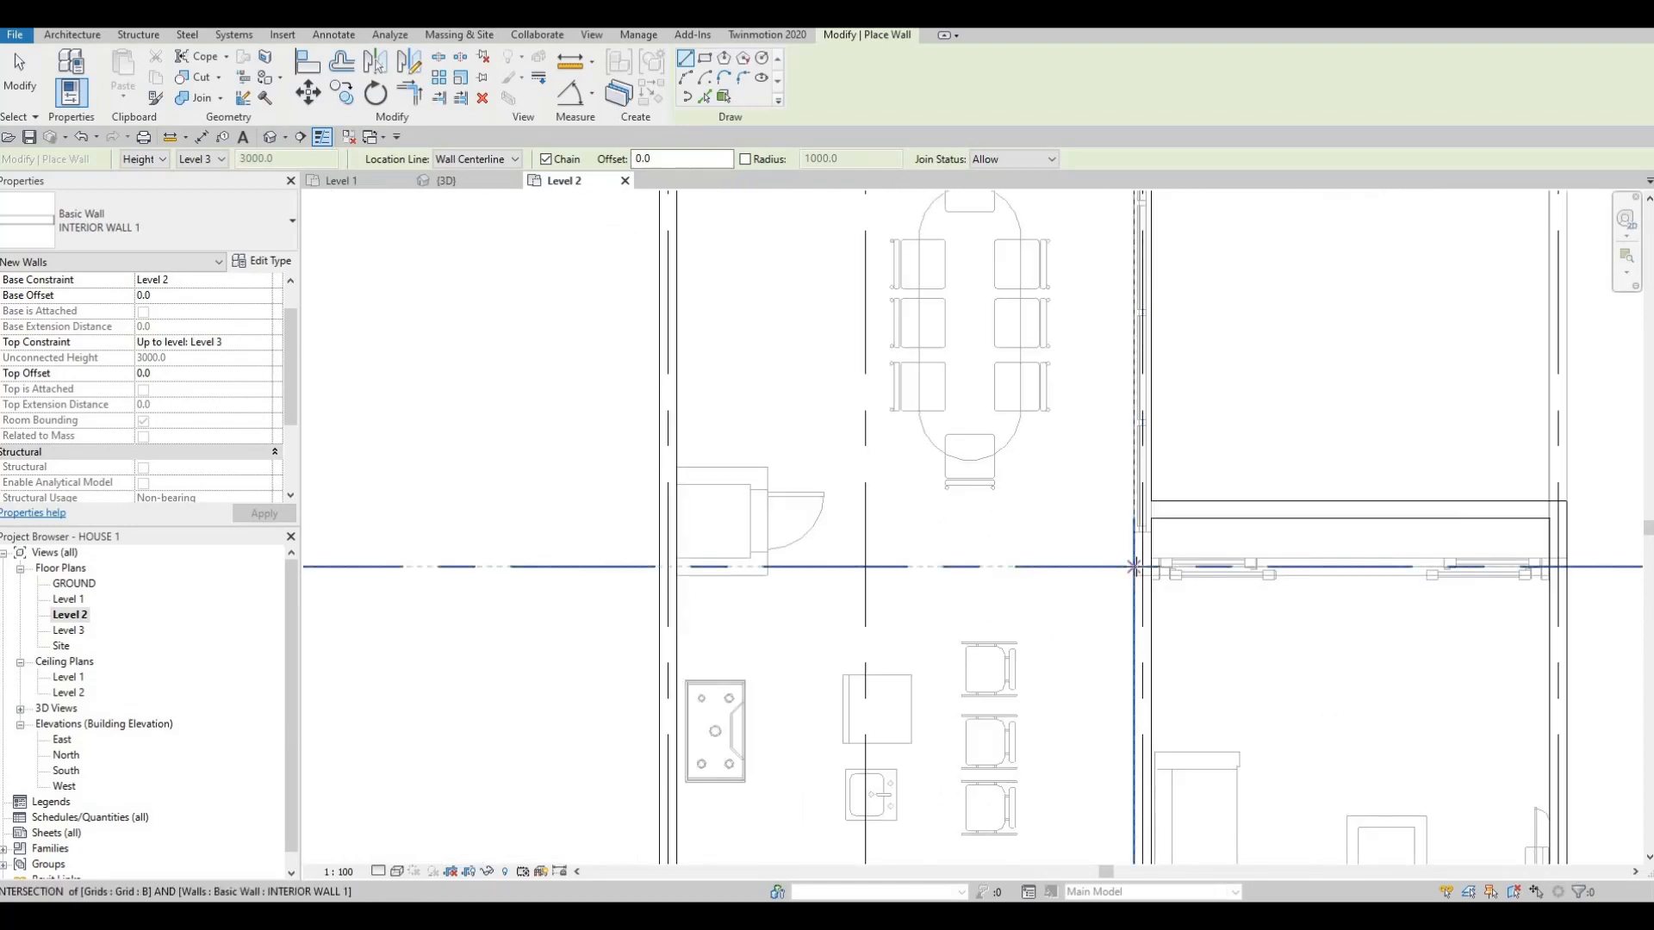
click(1113, 568)
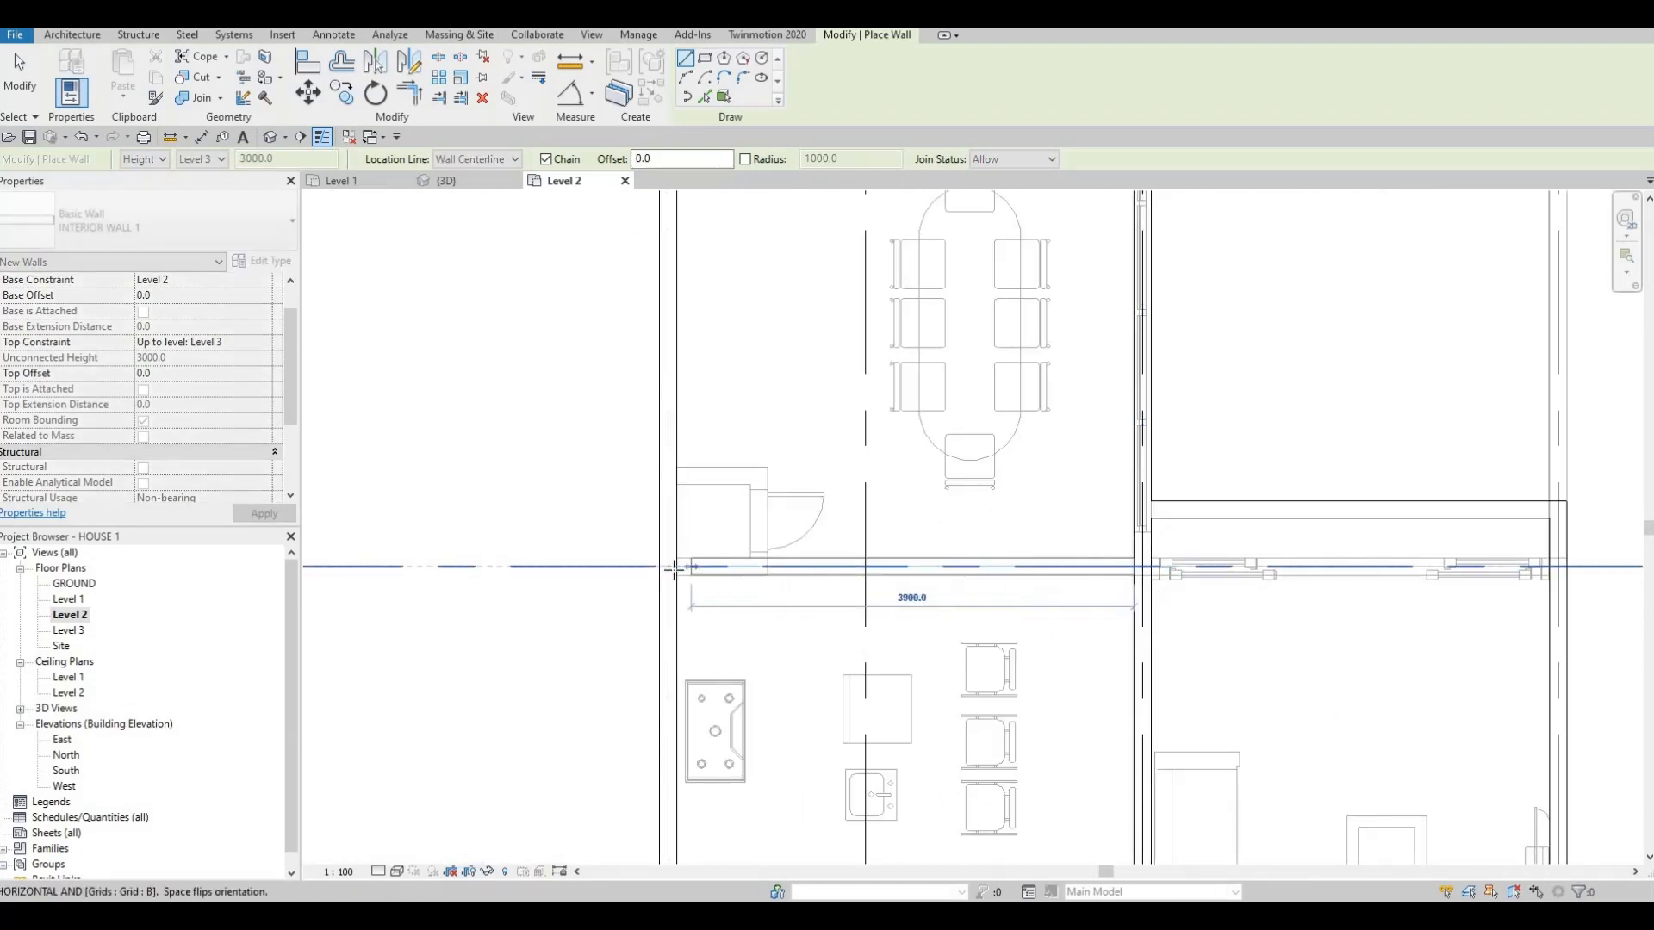
click(664, 600)
key(Escape)
- Draw an L-shaped interior wall from the grid B wall, 2000 mm toward grid C and 2900 mm across to the exterior wall on grid 1
scroll(826, 568, down, 2)
middle_drag(829, 570, 1041, 555)
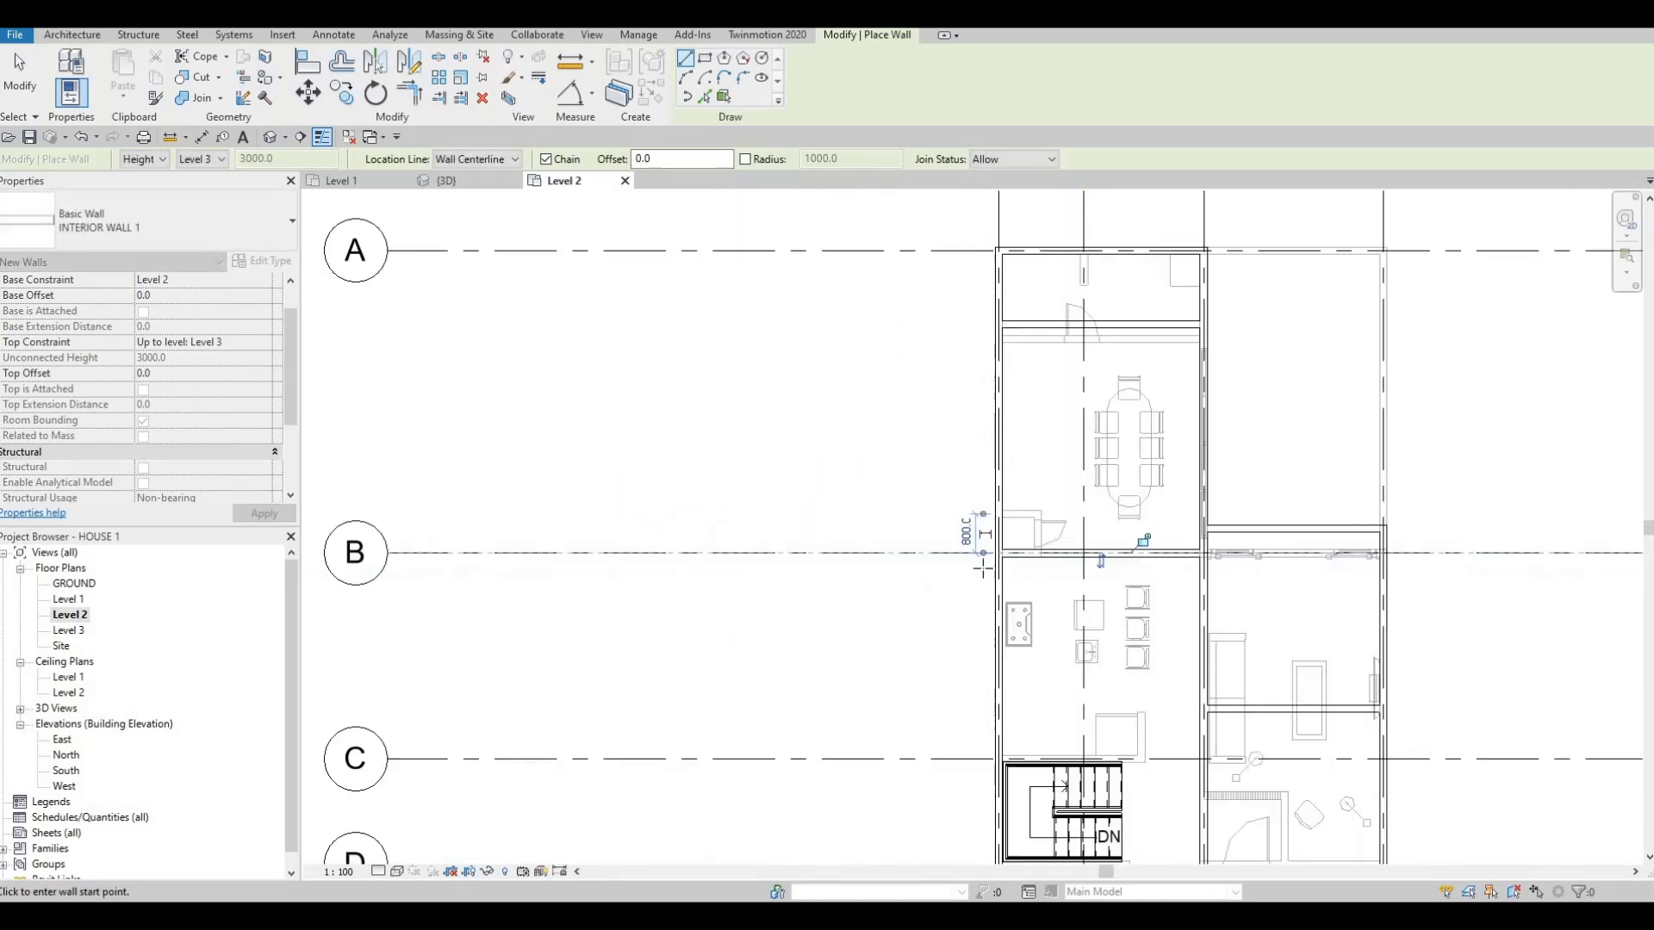
scroll(1041, 567, down, 1)
scroll(1112, 565, up, 3)
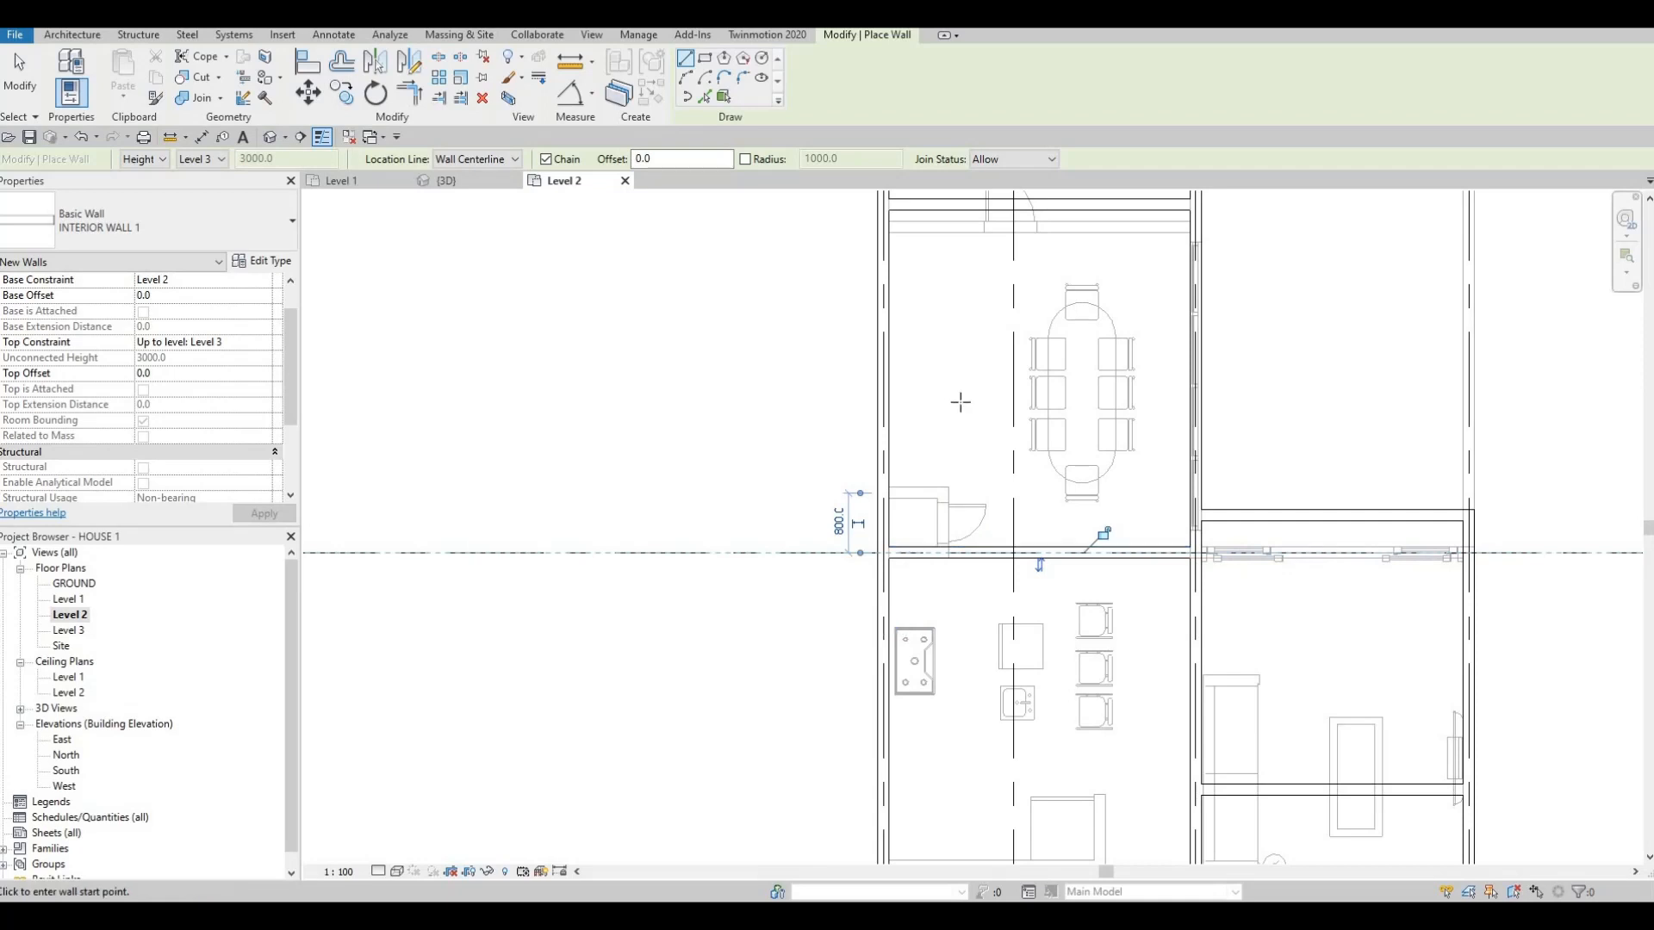
middle_drag(999, 391, 936, 274)
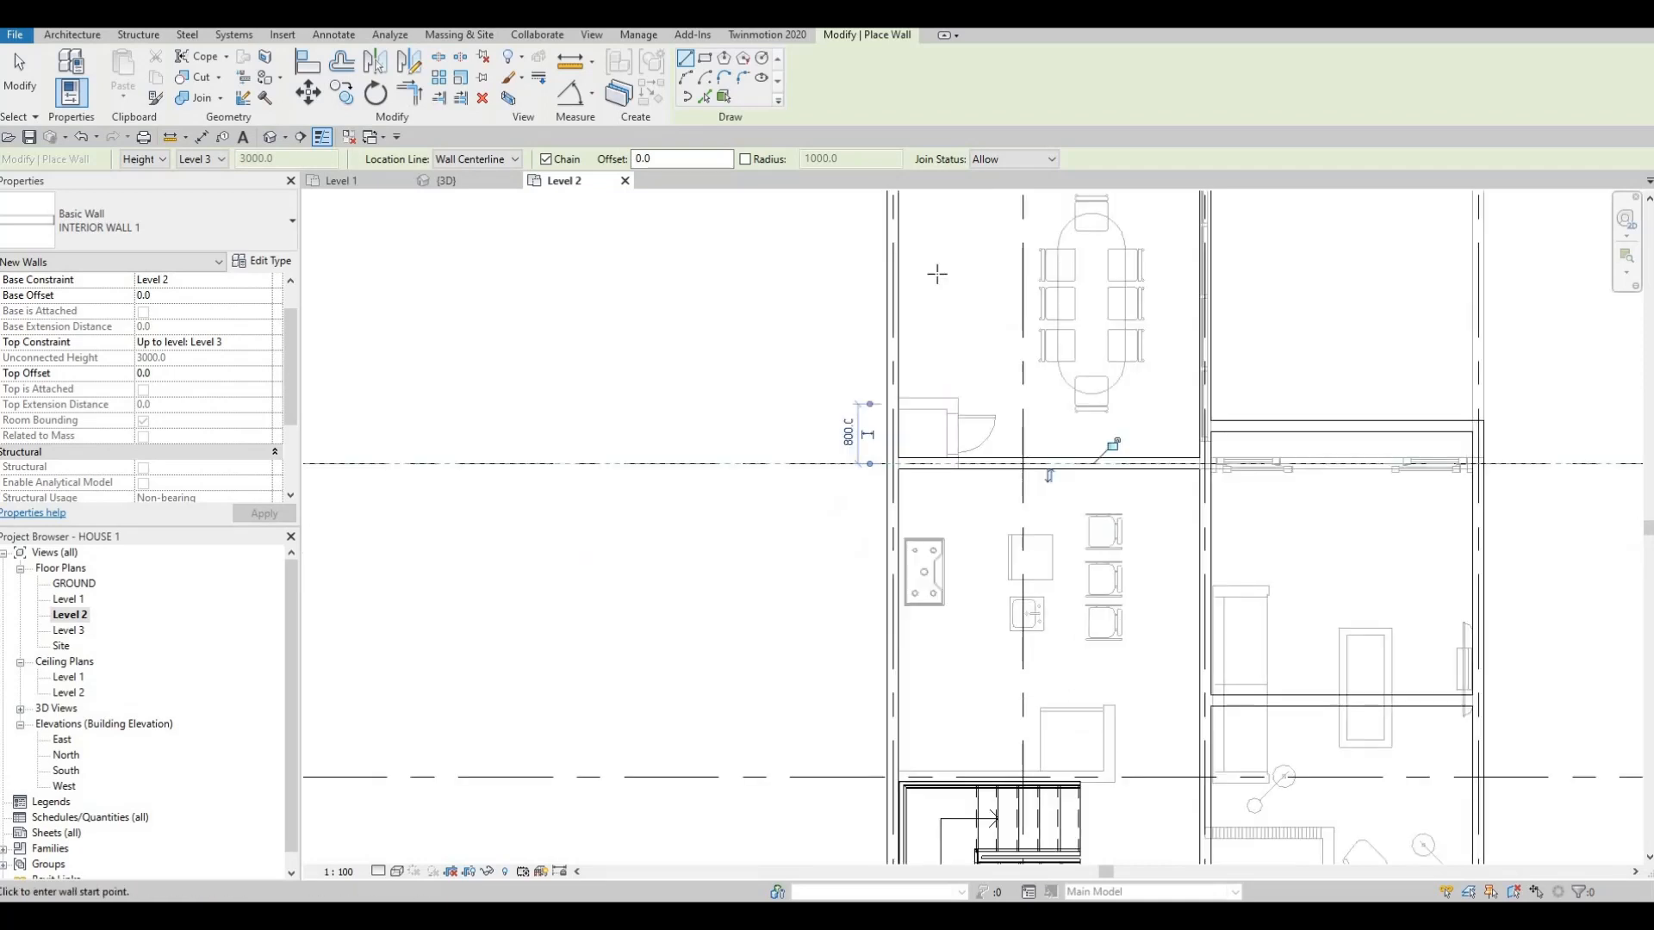
middle_drag(970, 508, 971, 480)
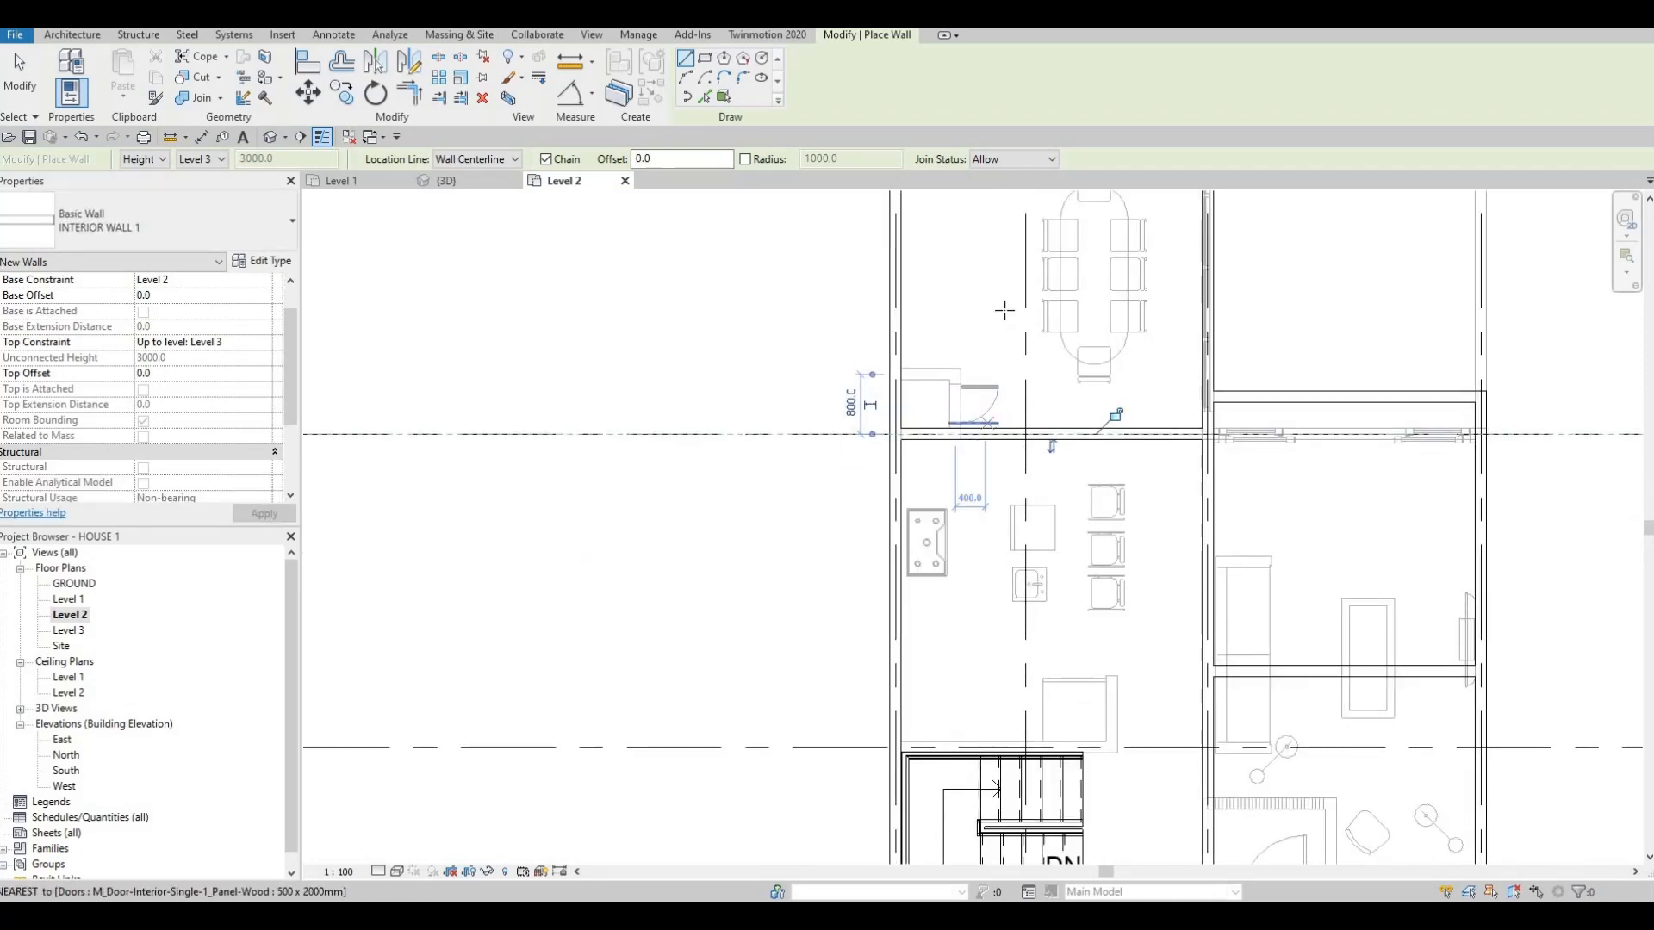
middle_drag(1105, 361, 1132, 226)
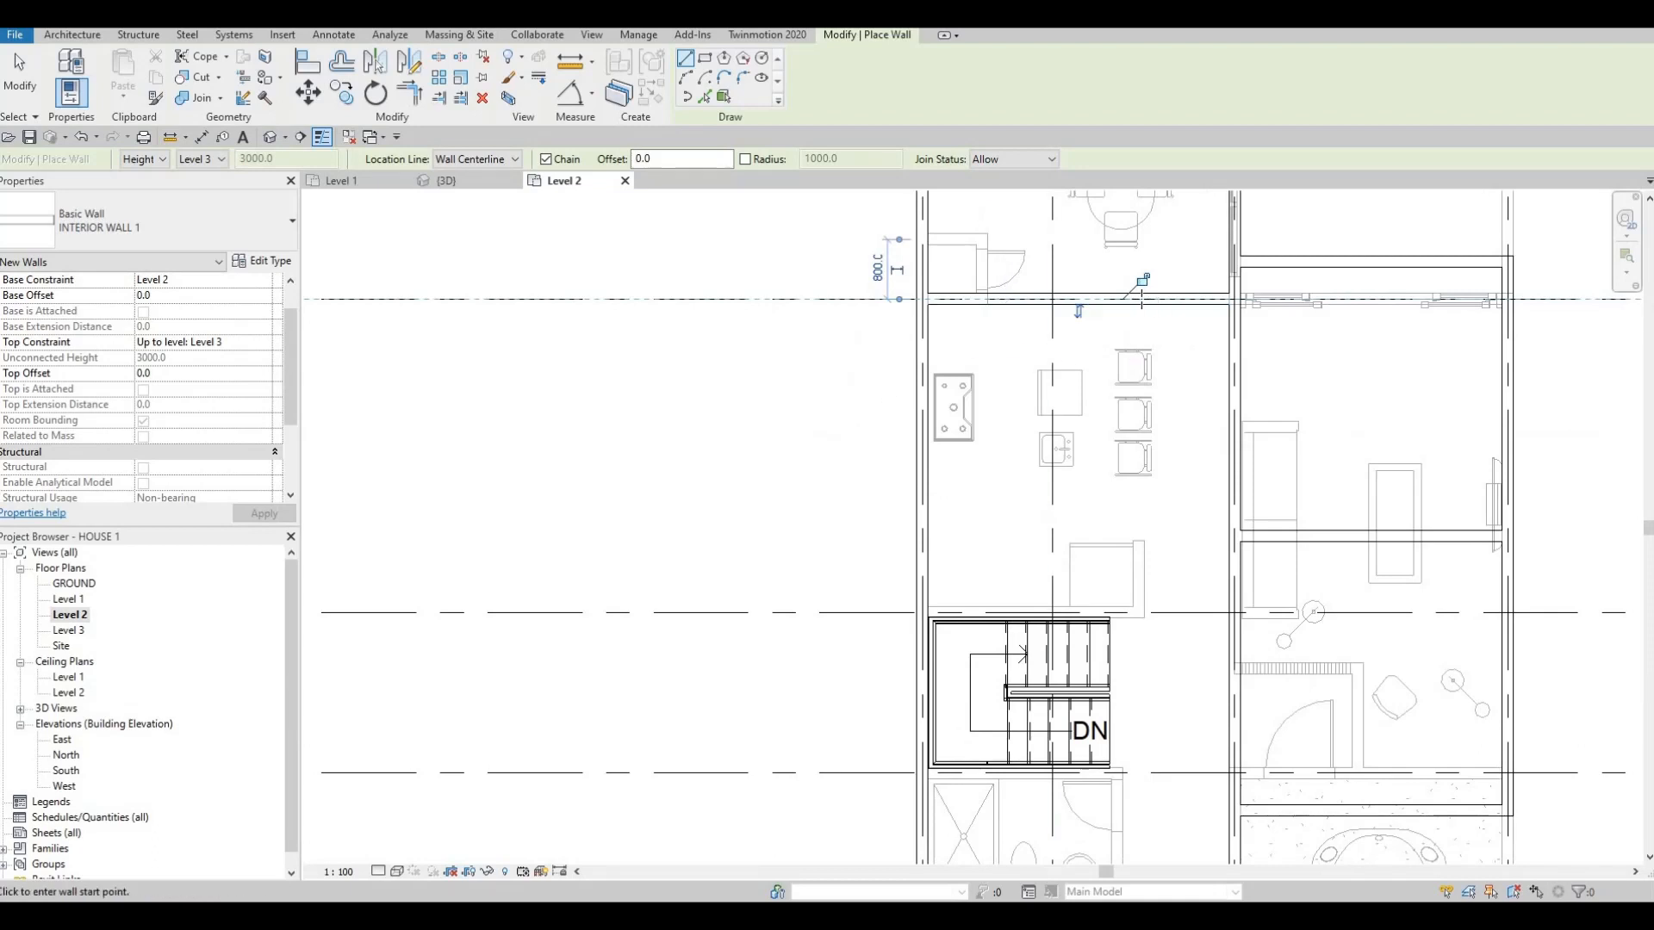
click(1139, 299)
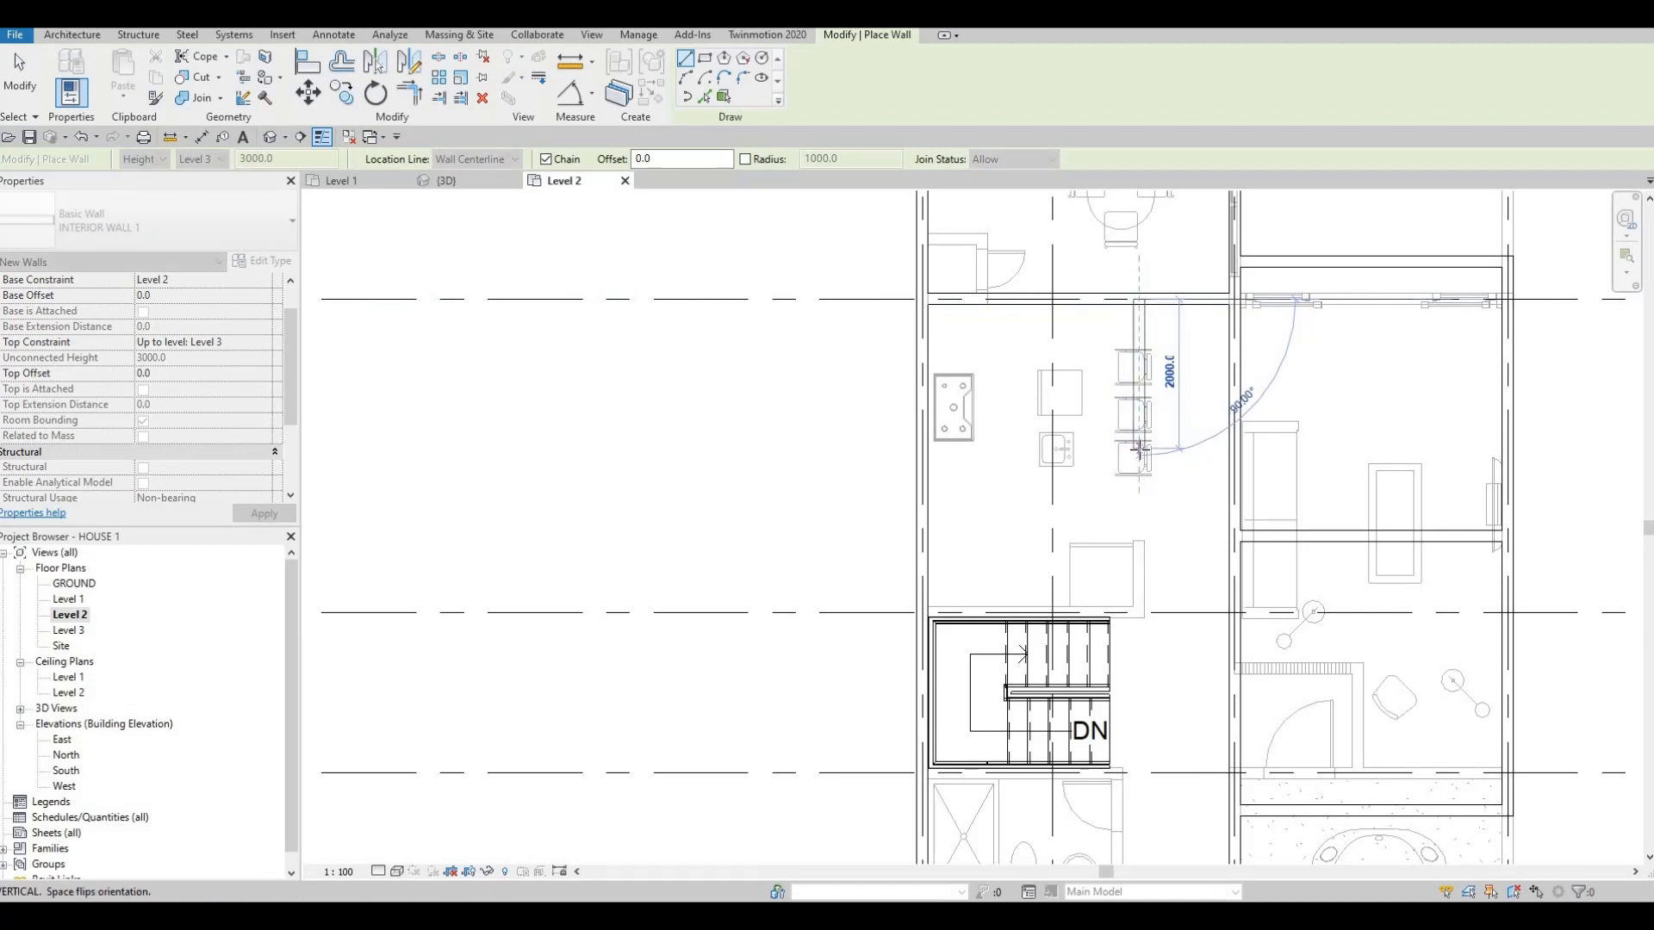
click(975, 449)
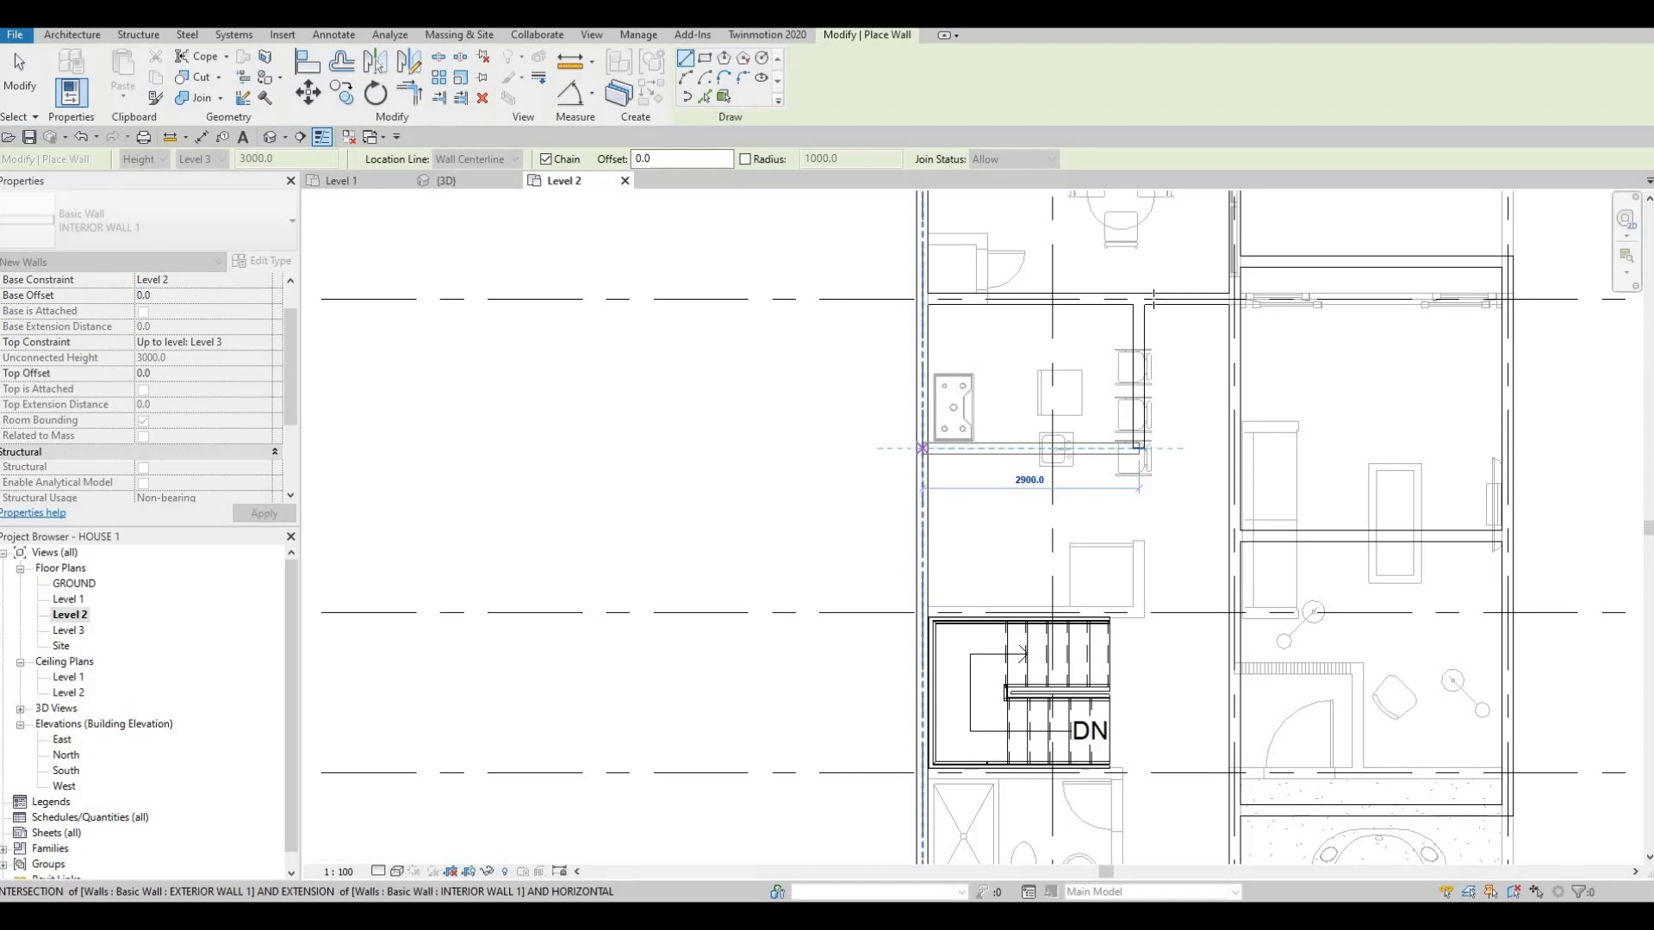
click(922, 449)
key(Escape)
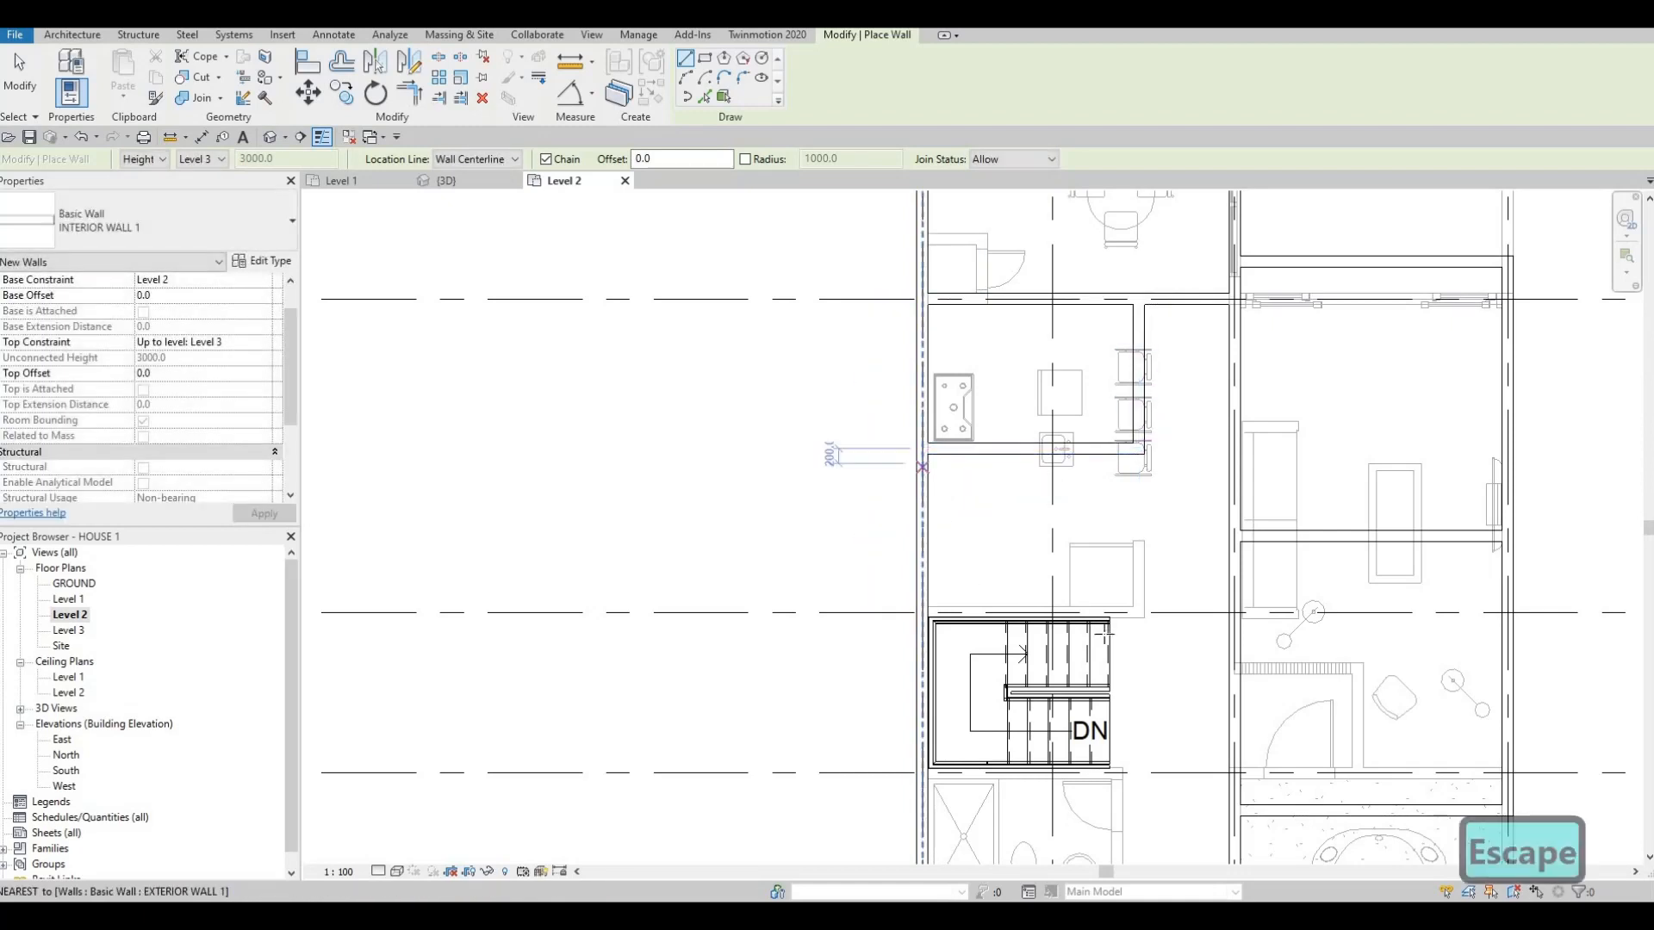
- Draw an interior wall about 2515 mm long on grid C, along the upper side of the staircase from grid 1 to the stair's open end
middle_drag(1115, 606, 1118, 503)
scroll(1118, 502, up, 5)
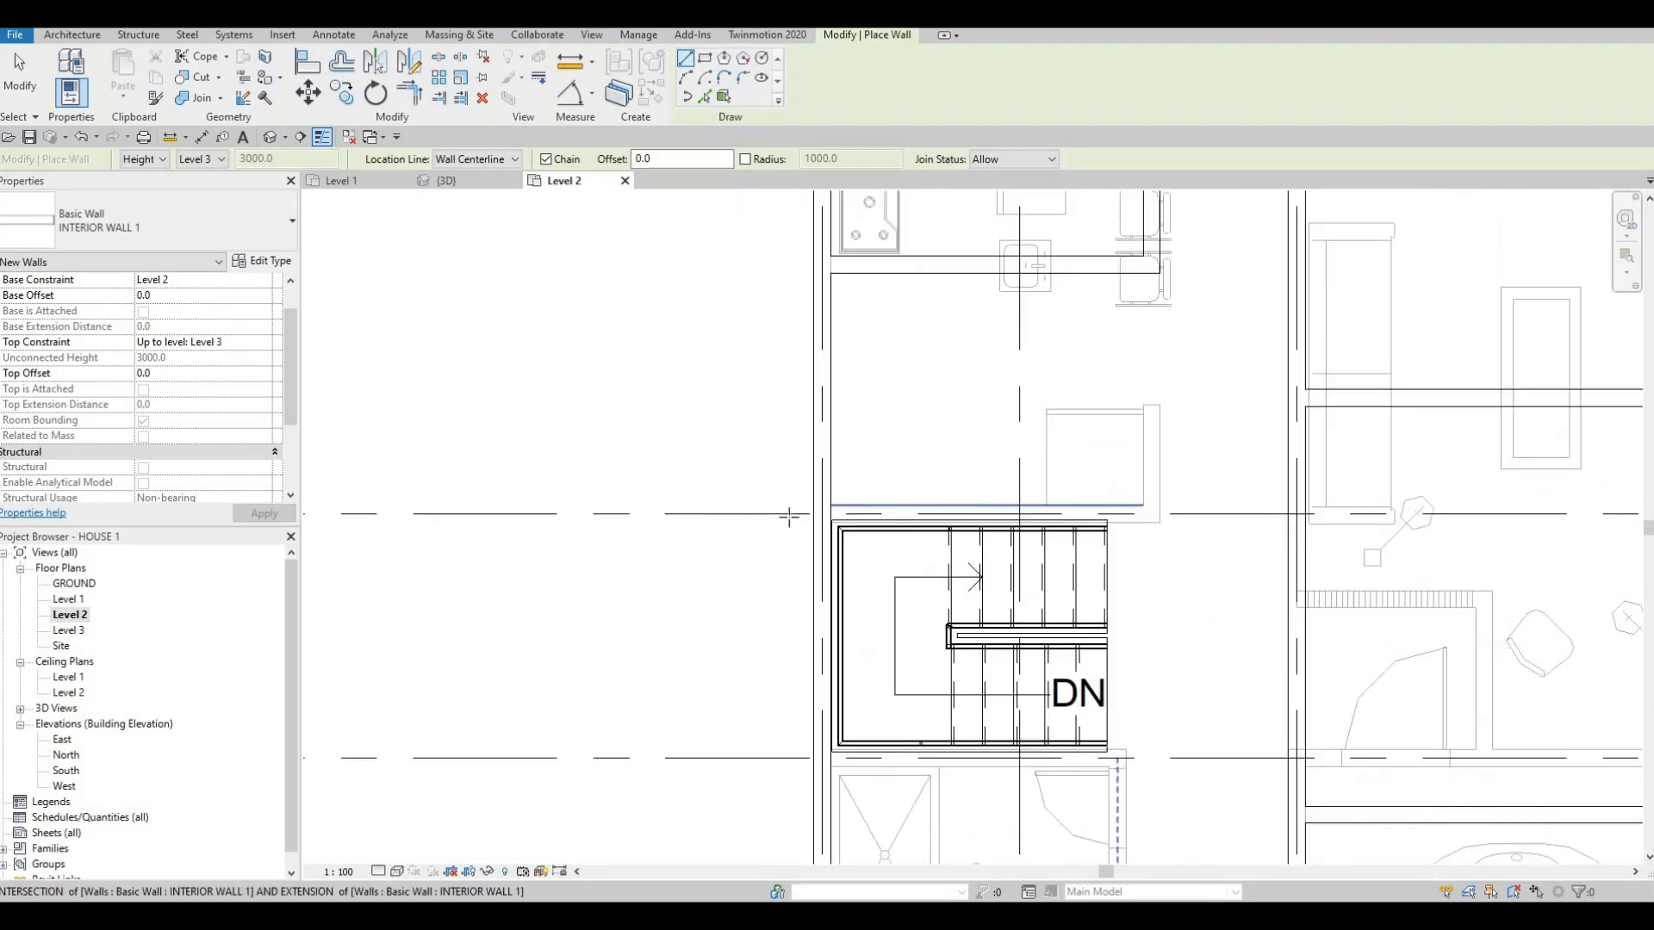
click(954, 522)
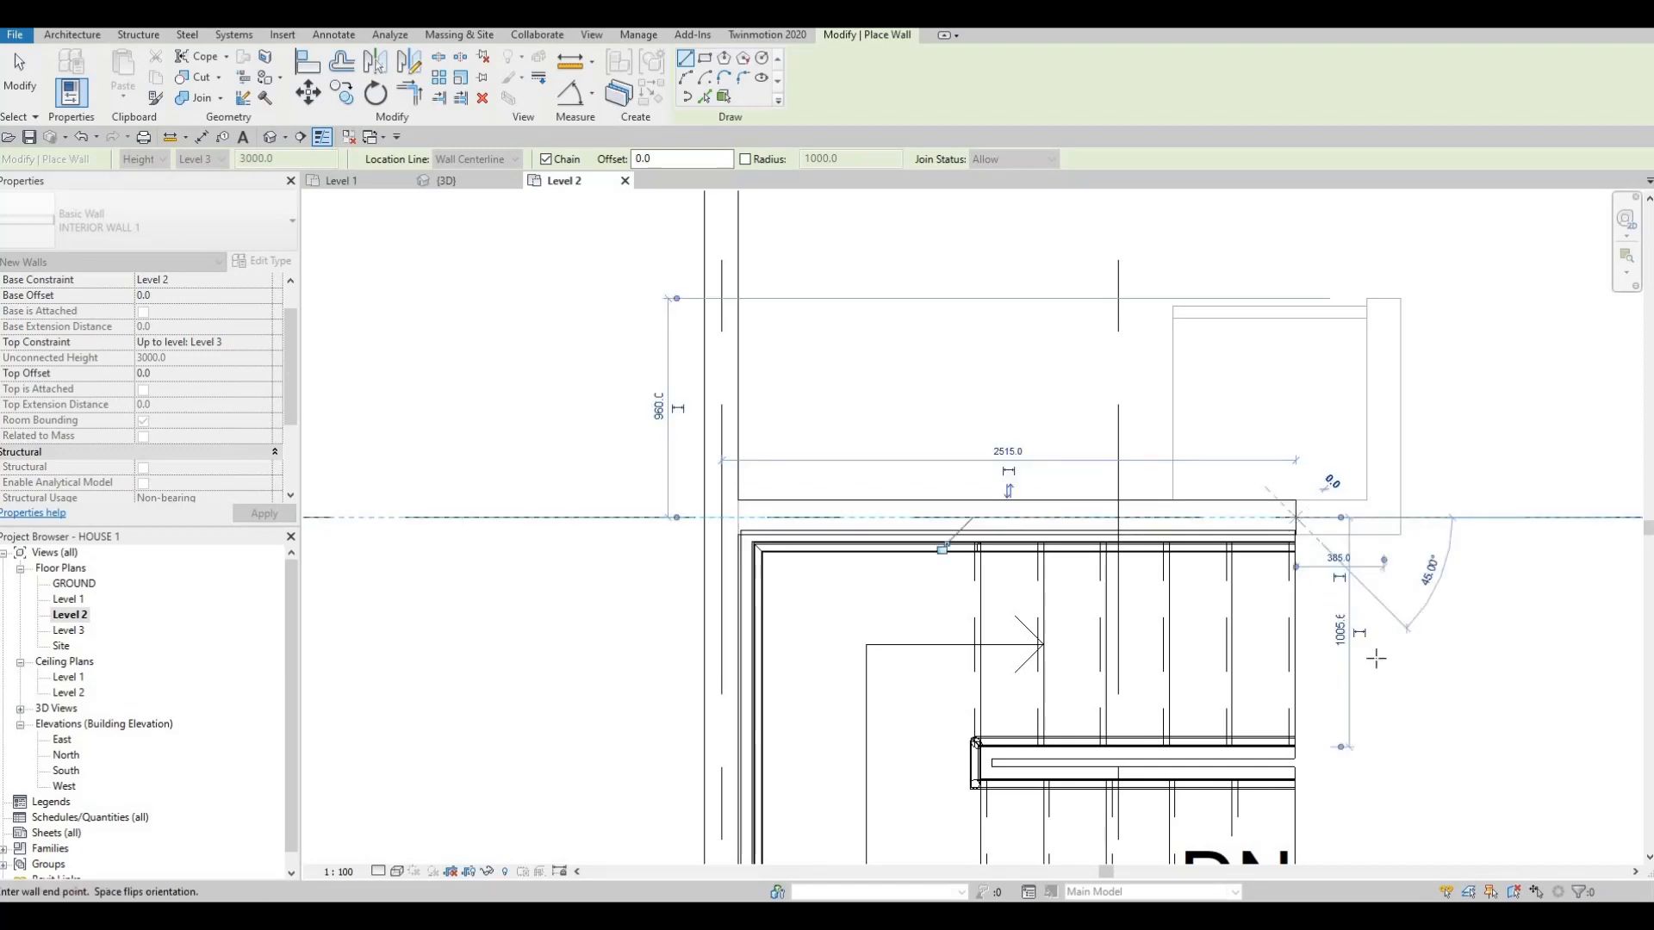
- Draw an INTERIOR WALL 1 wall along grid D below the stairs, from the exterior wall at grid 1 to the wall at grid 3
key(Escape)
middle_drag(1358, 543, 1389, 368)
scroll(1389, 369, down, 1)
middle_drag(1343, 480, 1367, 373)
scroll(1368, 373, down, 2)
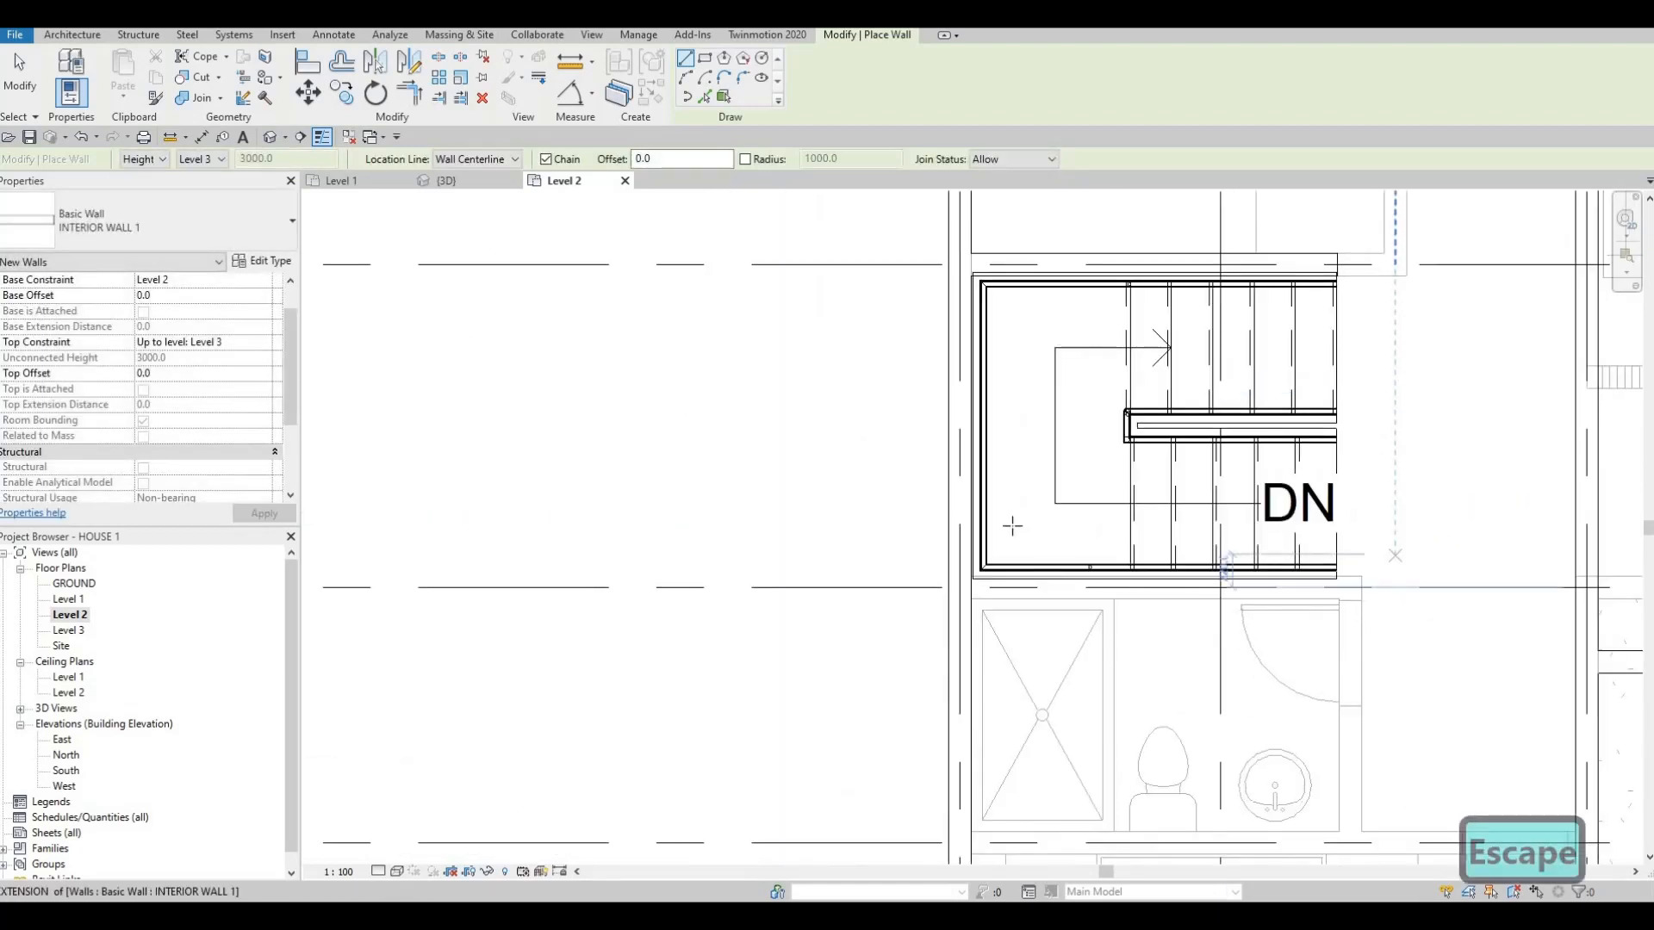
middle_drag(1011, 525, 960, 454)
scroll(878, 504, up, 2)
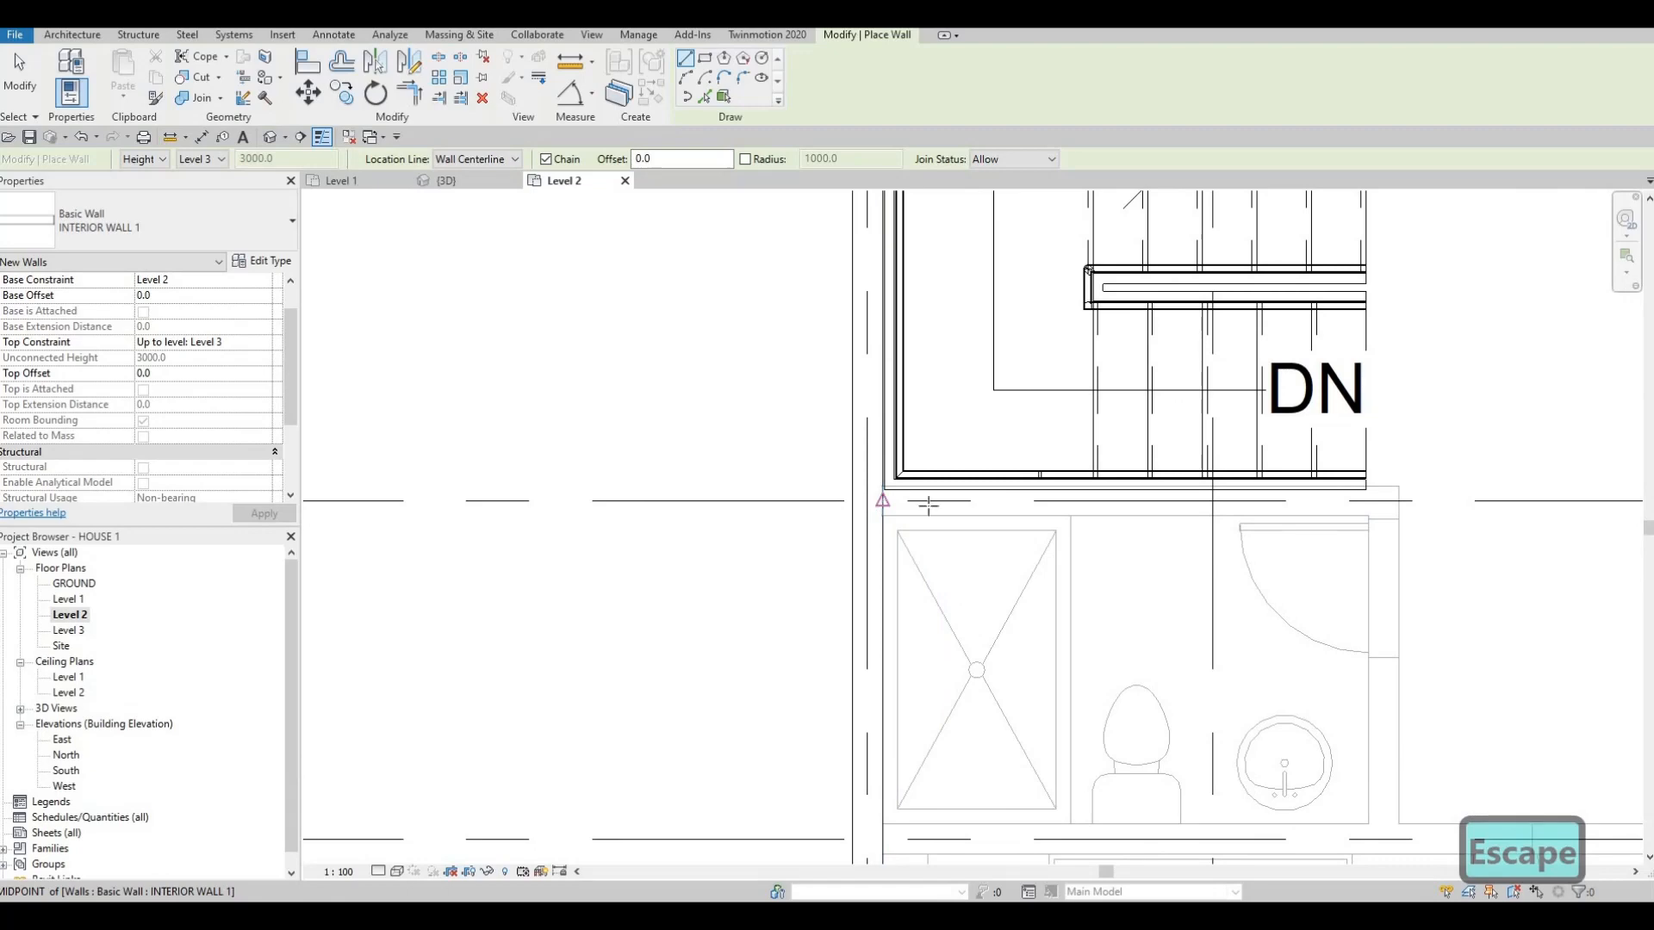
click(883, 501)
middle_drag(1469, 501, 1059, 484)
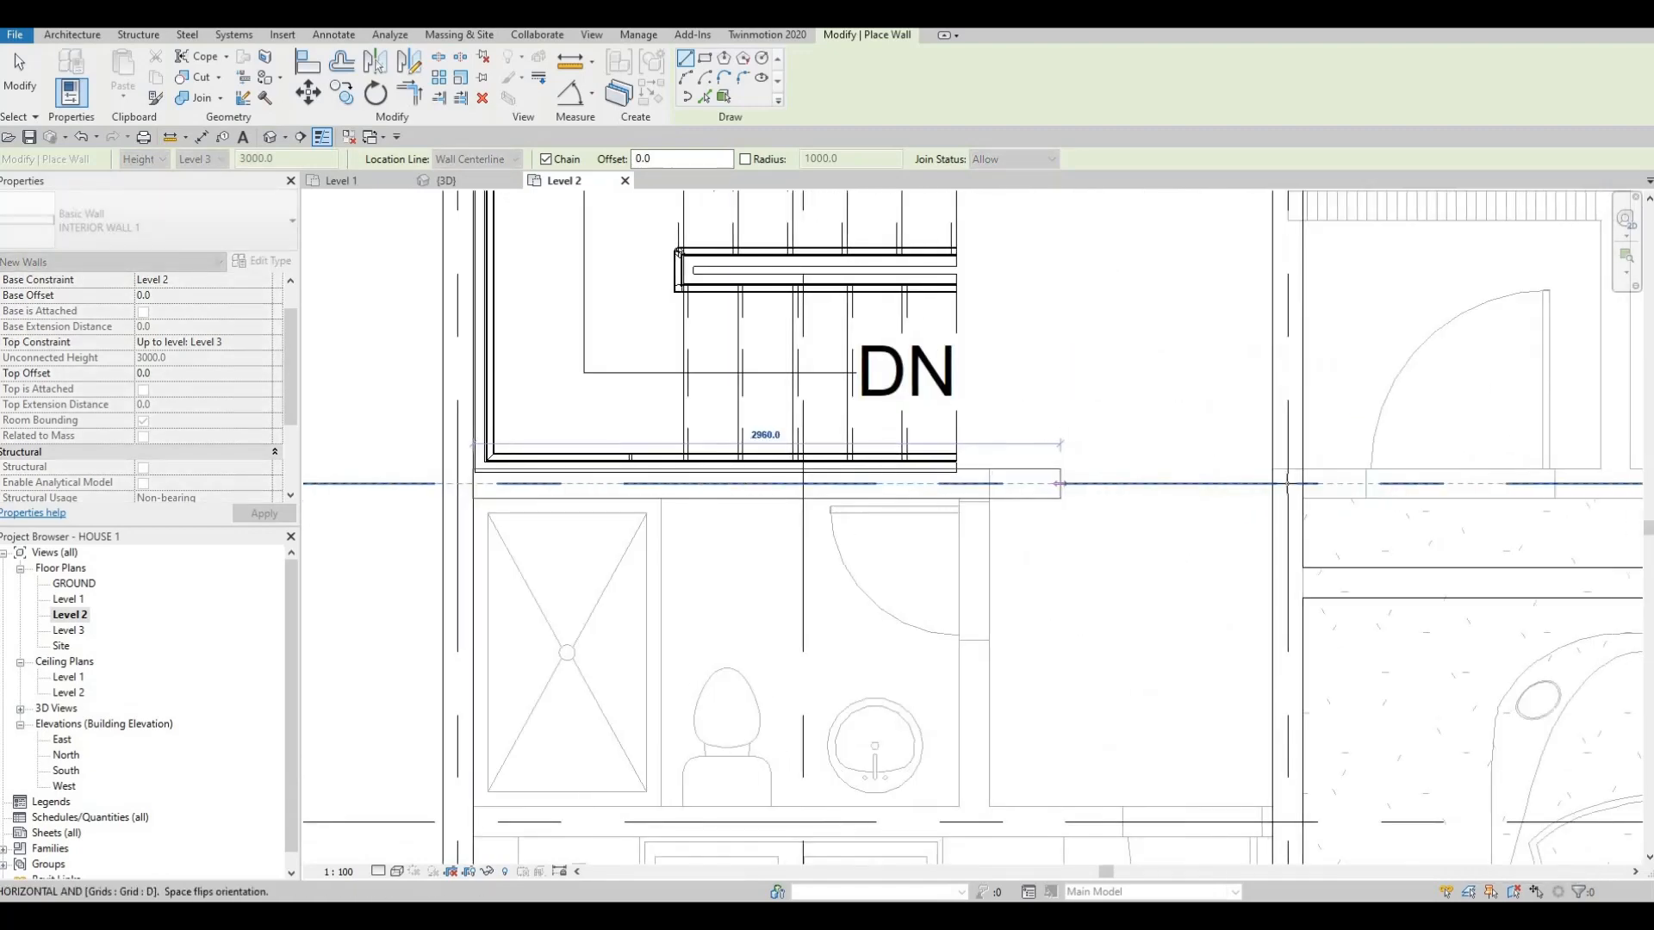
click(1255, 484)
key(Escape)
scroll(1253, 485, down, 3)
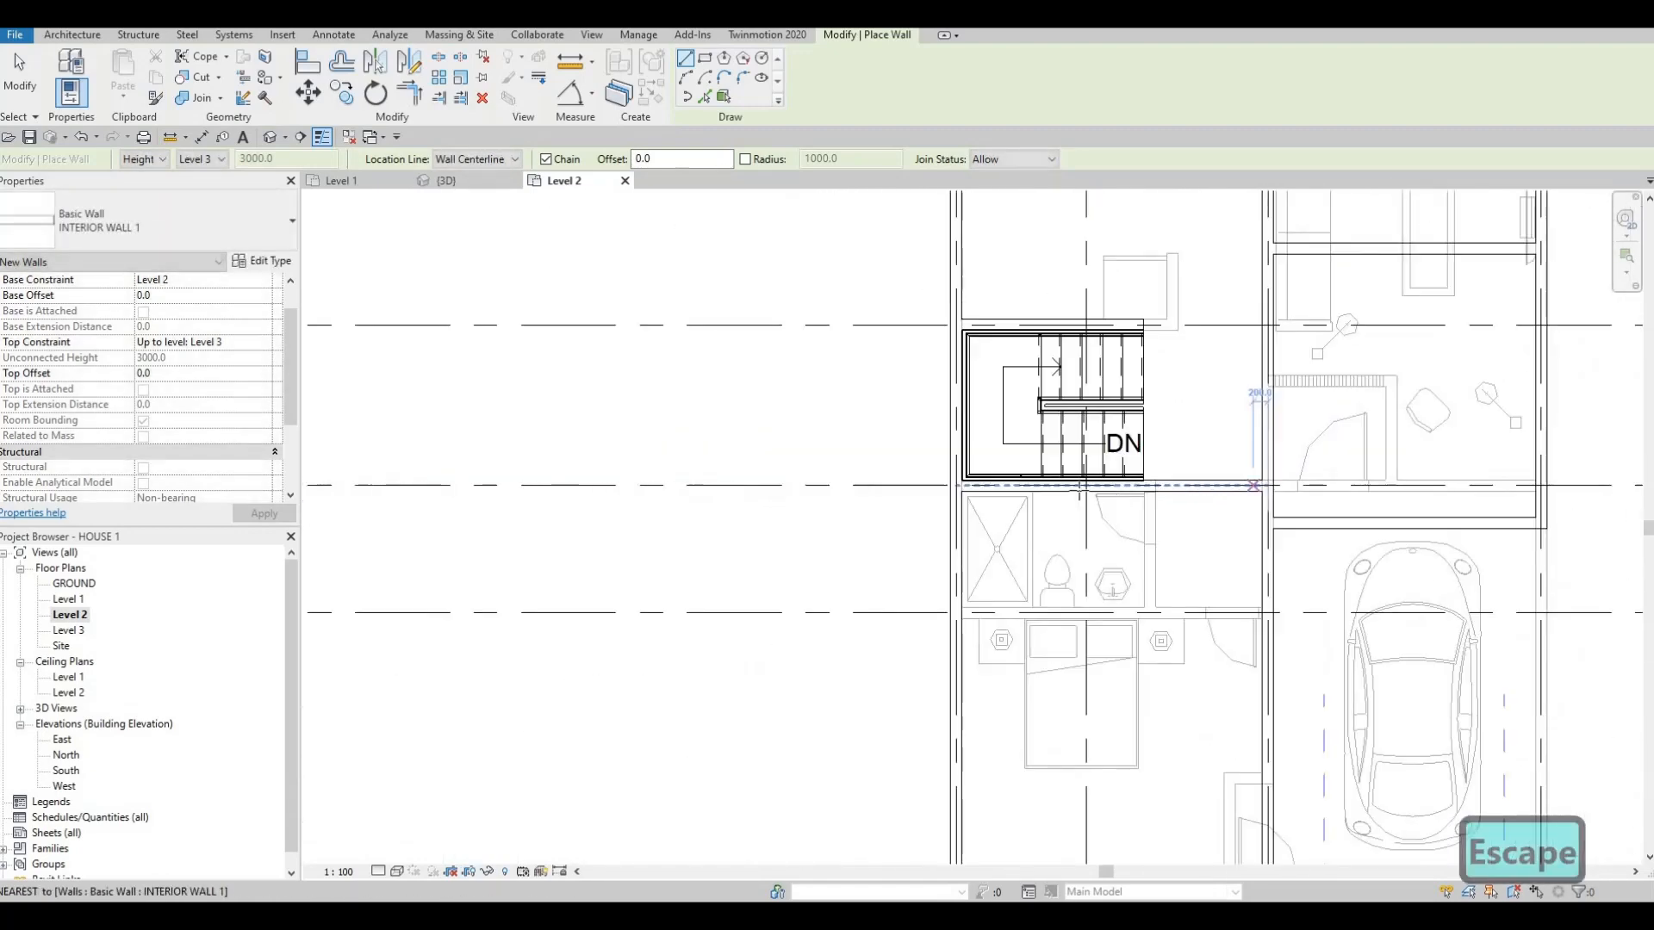
- Enclose the bathroom with INTERIOR WALL 1 from the grid D wall down to grid E, then along grid E to the exterior wall at grid 1
scroll(1254, 485, down, 2)
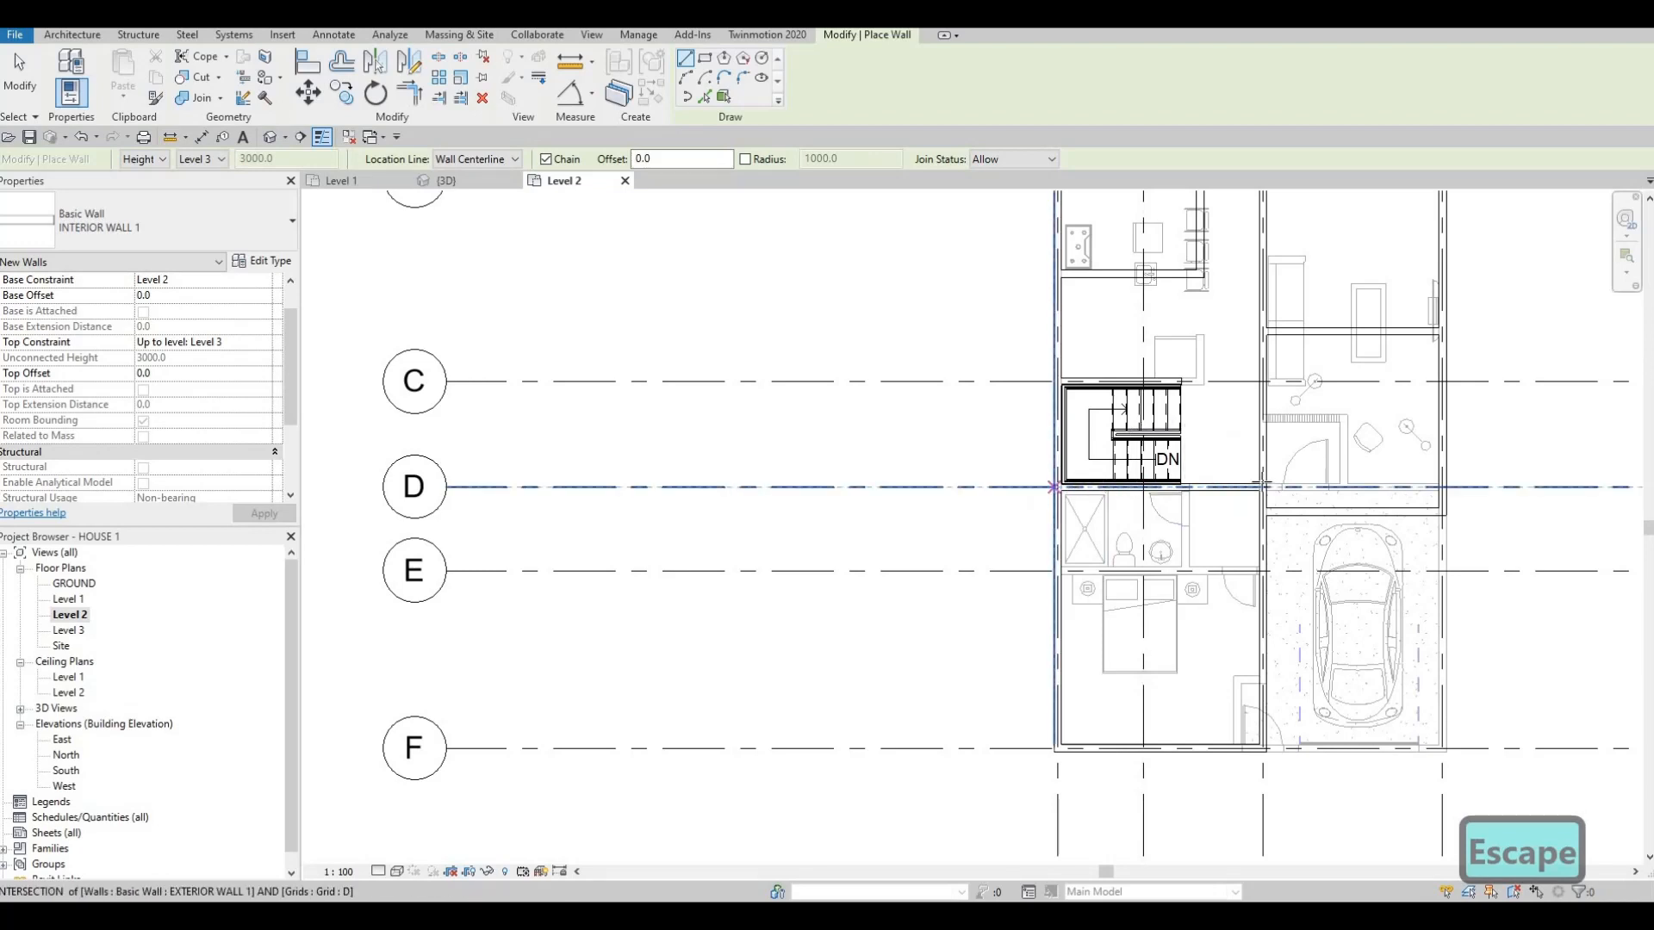
scroll(1002, 390, up, 3)
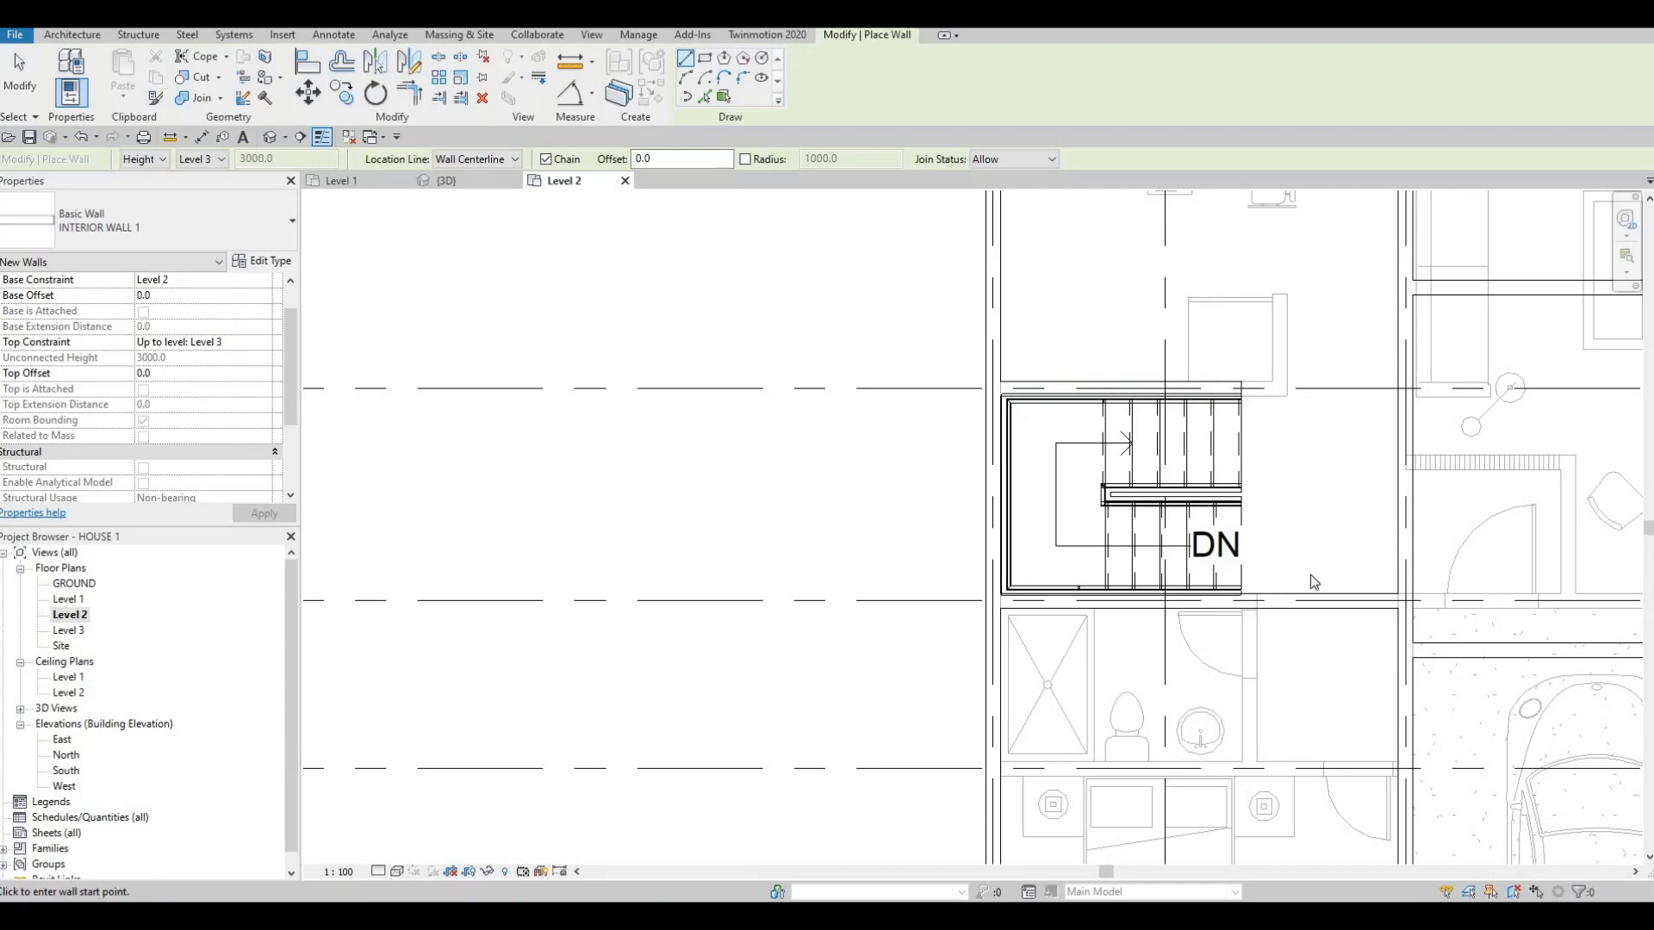
middle_drag(1358, 643, 1336, 569)
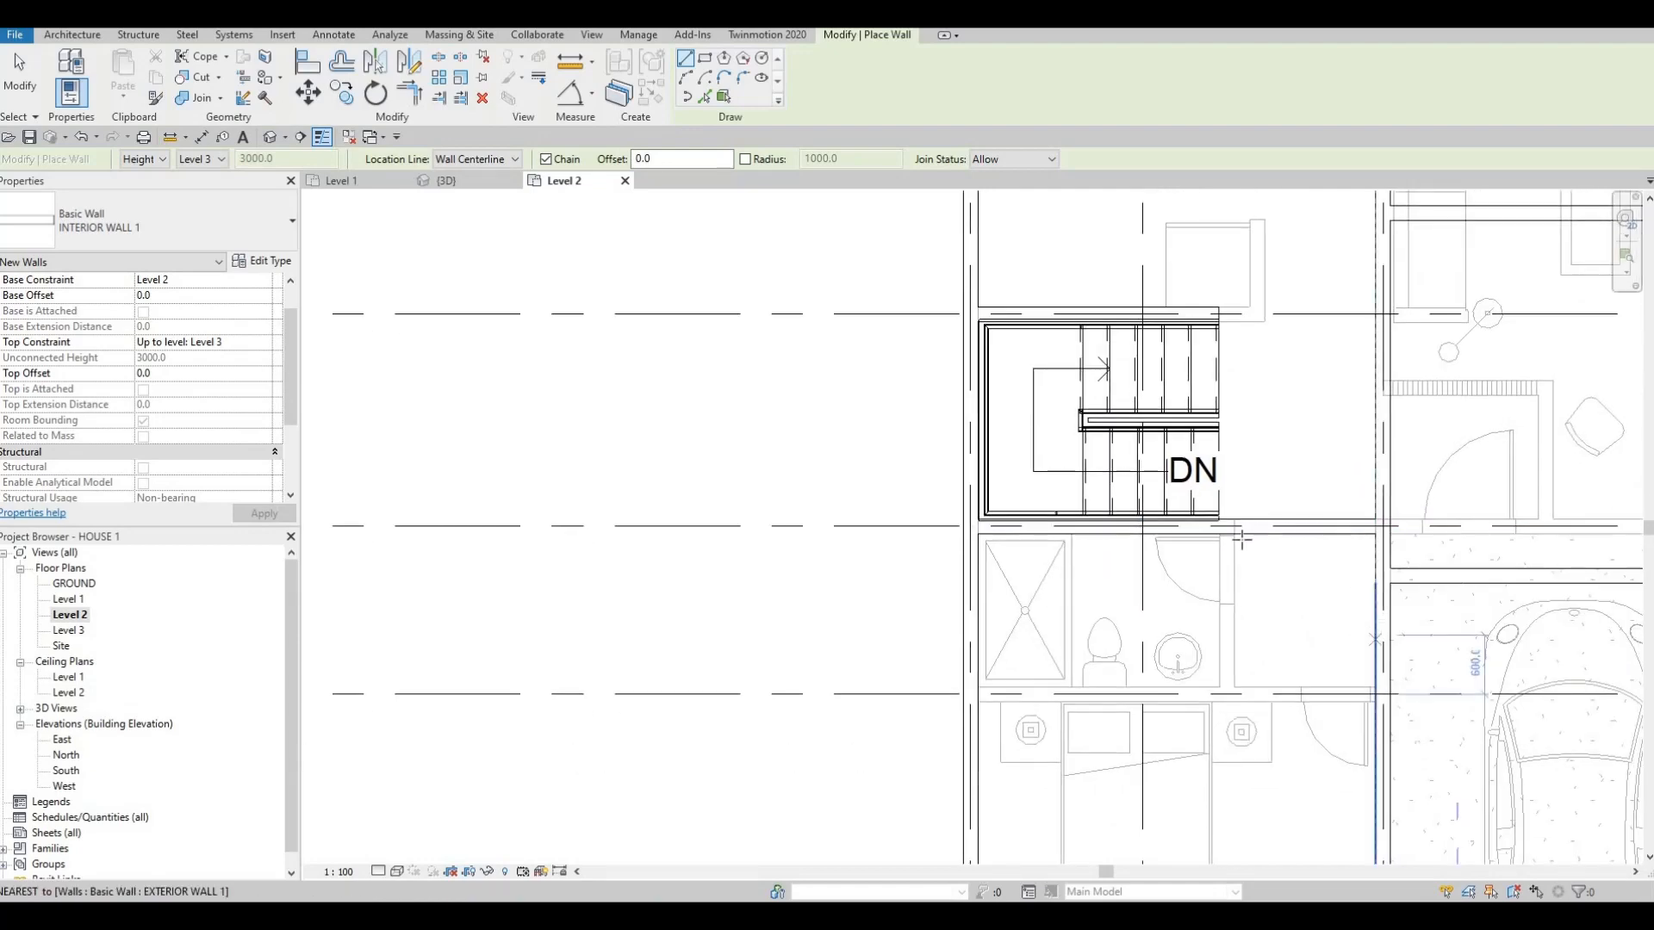
middle_drag(1242, 539, 1180, 451)
scroll(1193, 592, up, 2)
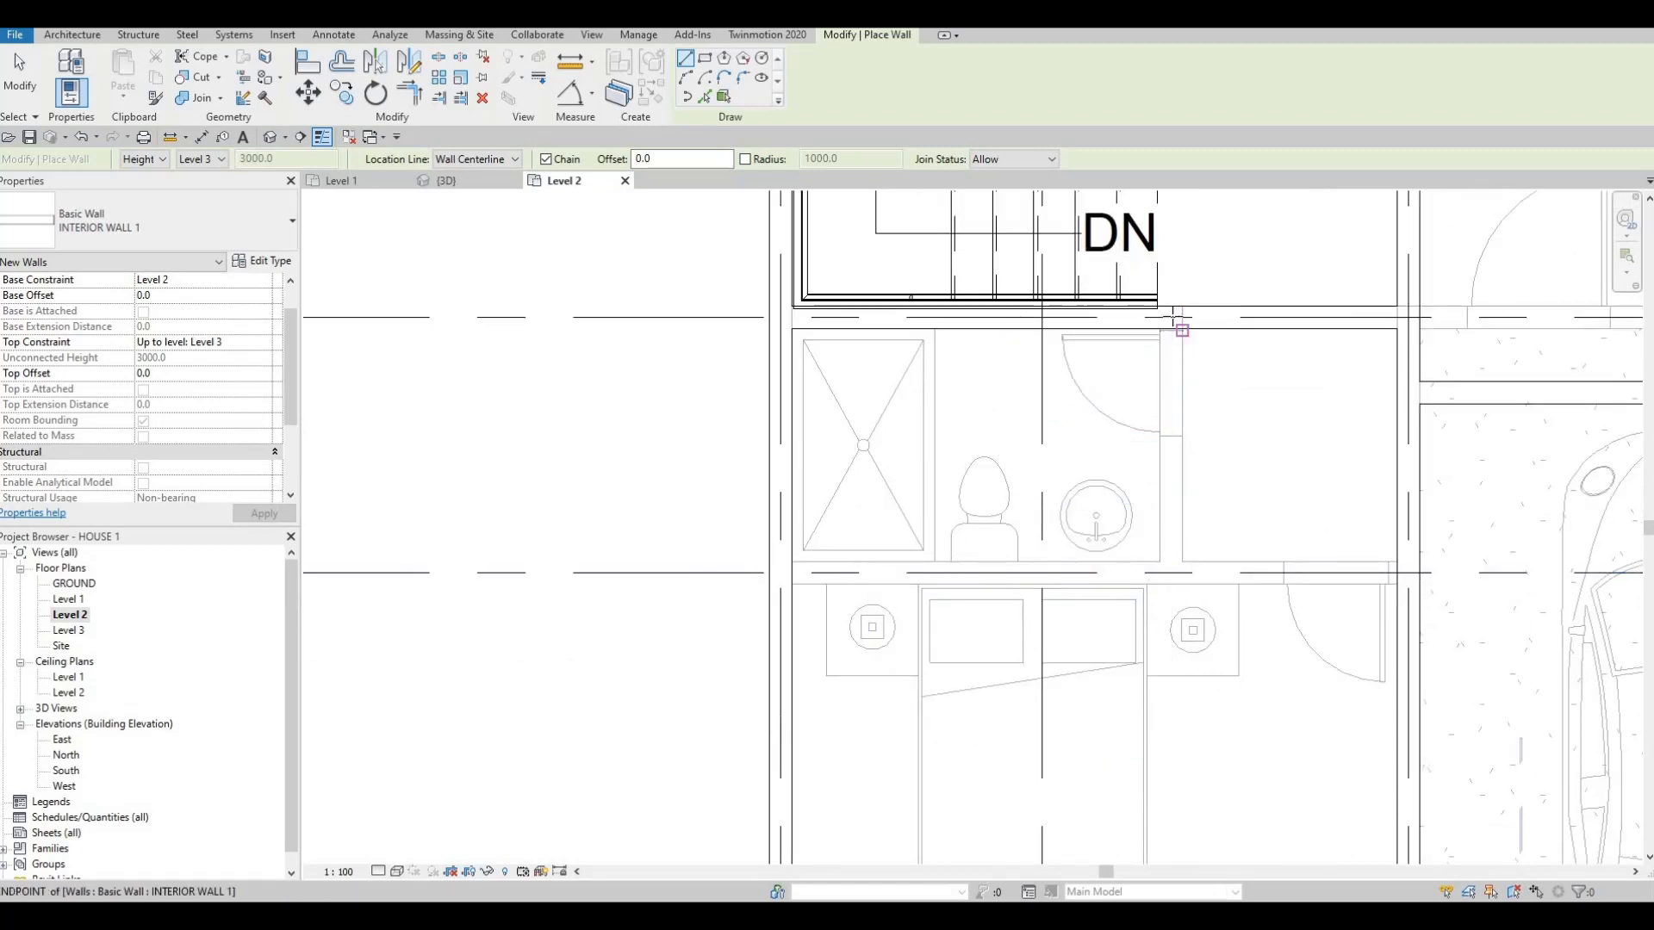
click(1173, 317)
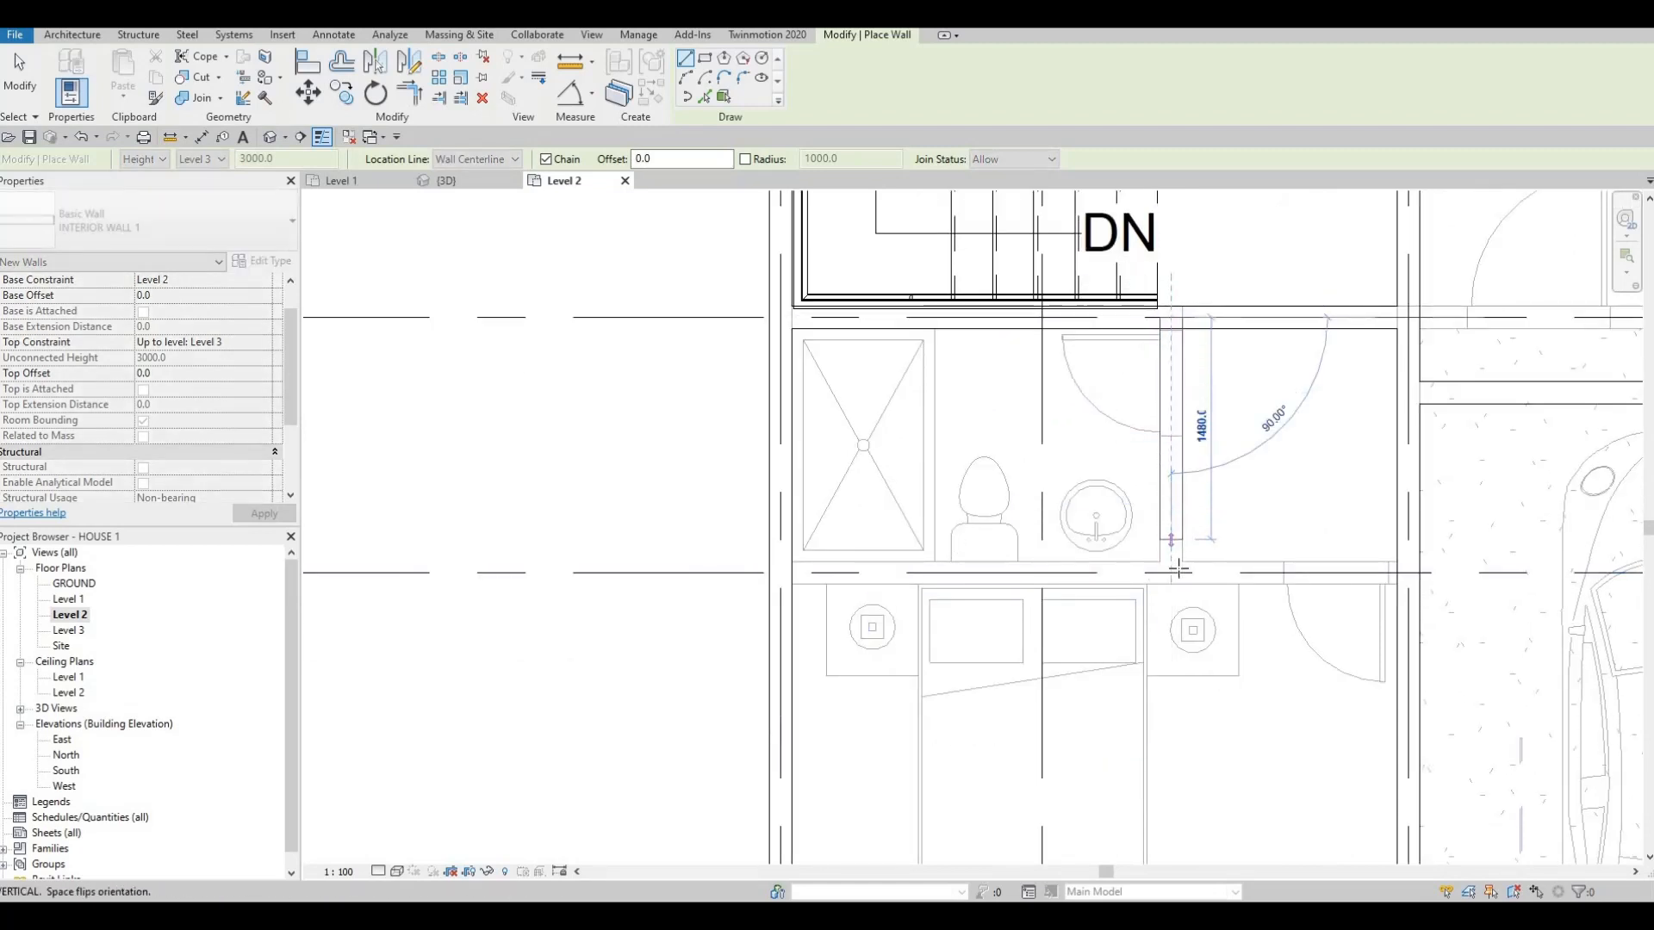
click(948, 568)
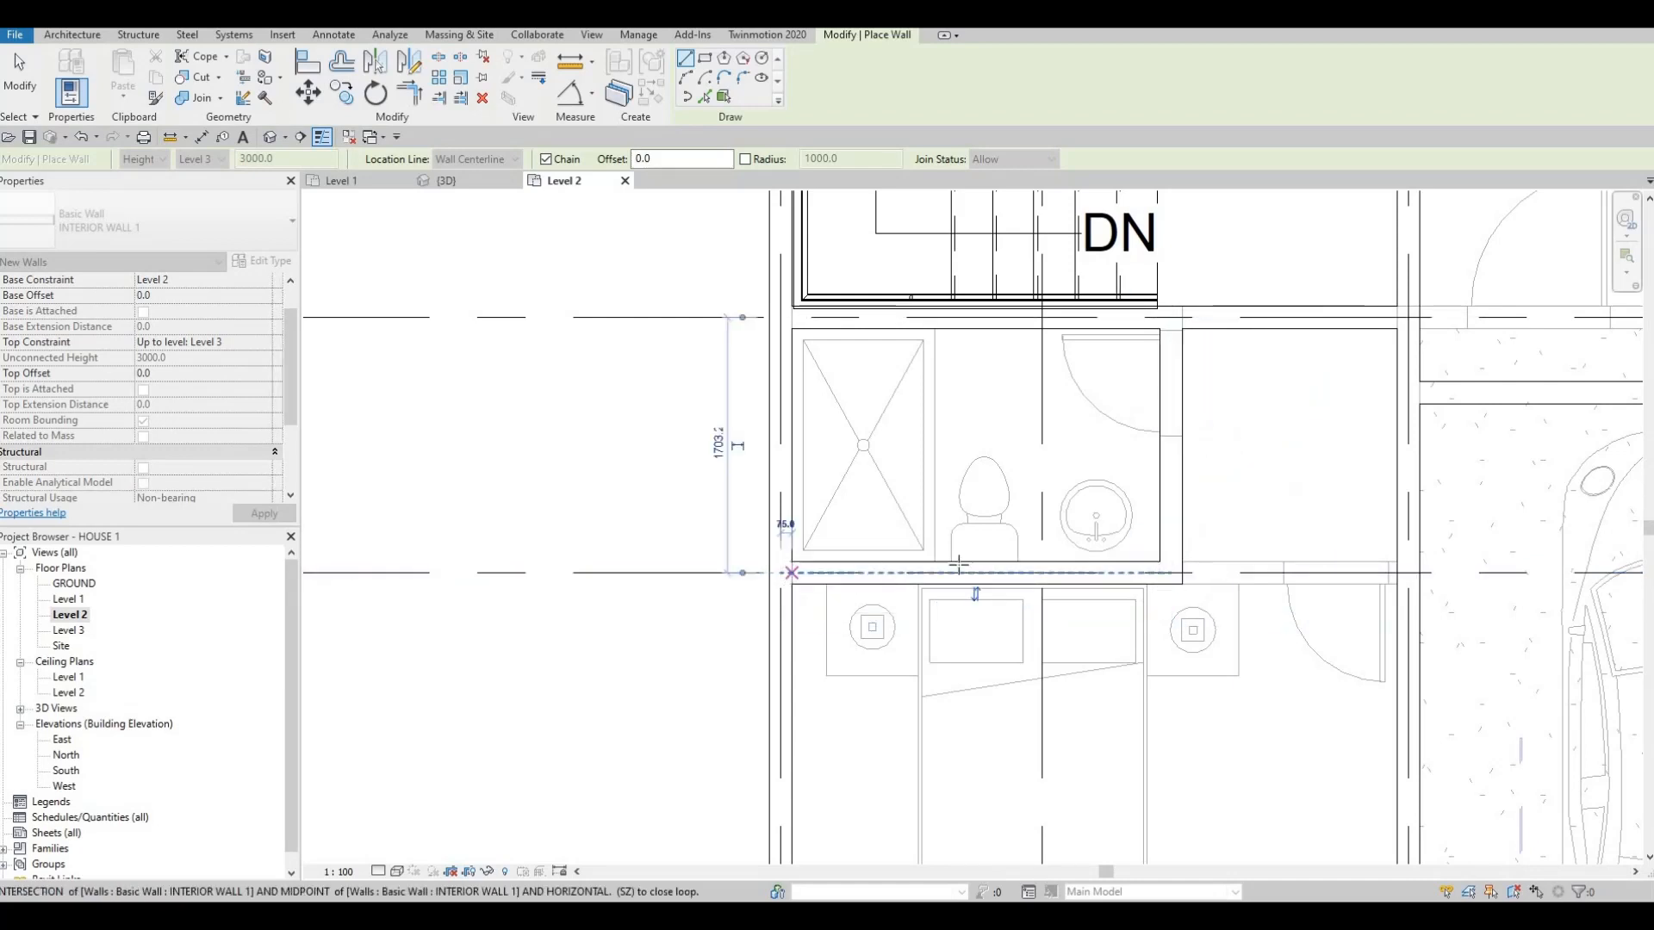
key(Escape)
- Examine the Level 2 wall layout from the bedroom near grid F up to grid A and end wall placement
scroll(866, 561, up, 1)
scroll(1086, 541, down, 3)
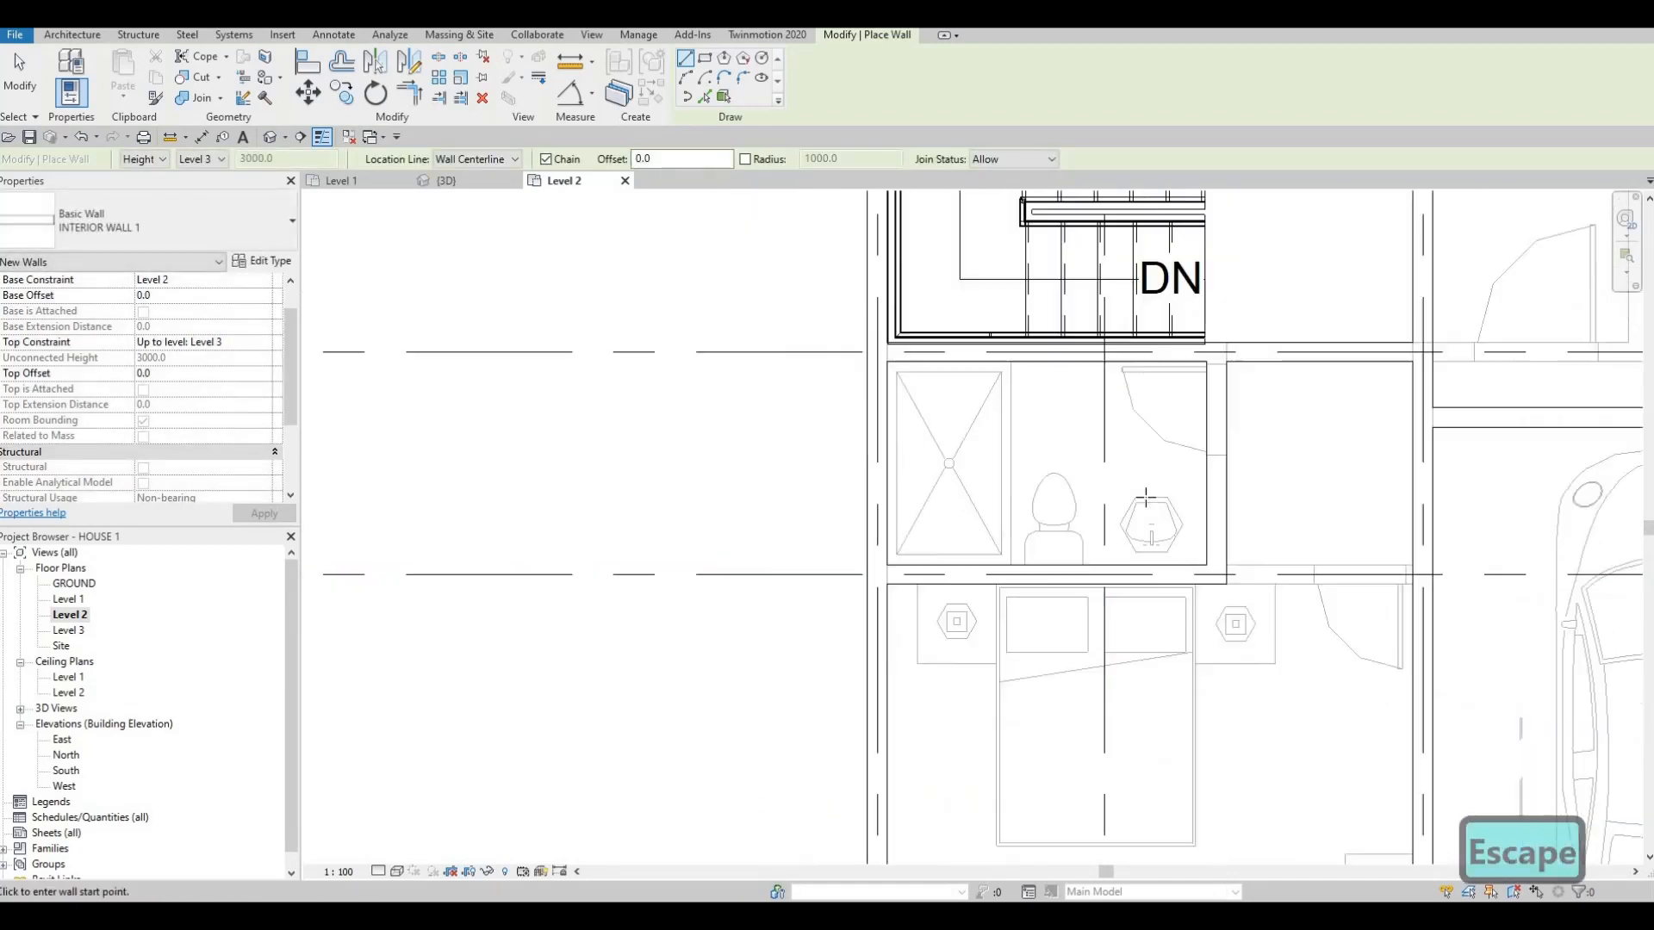
scroll(1158, 556, down, 3)
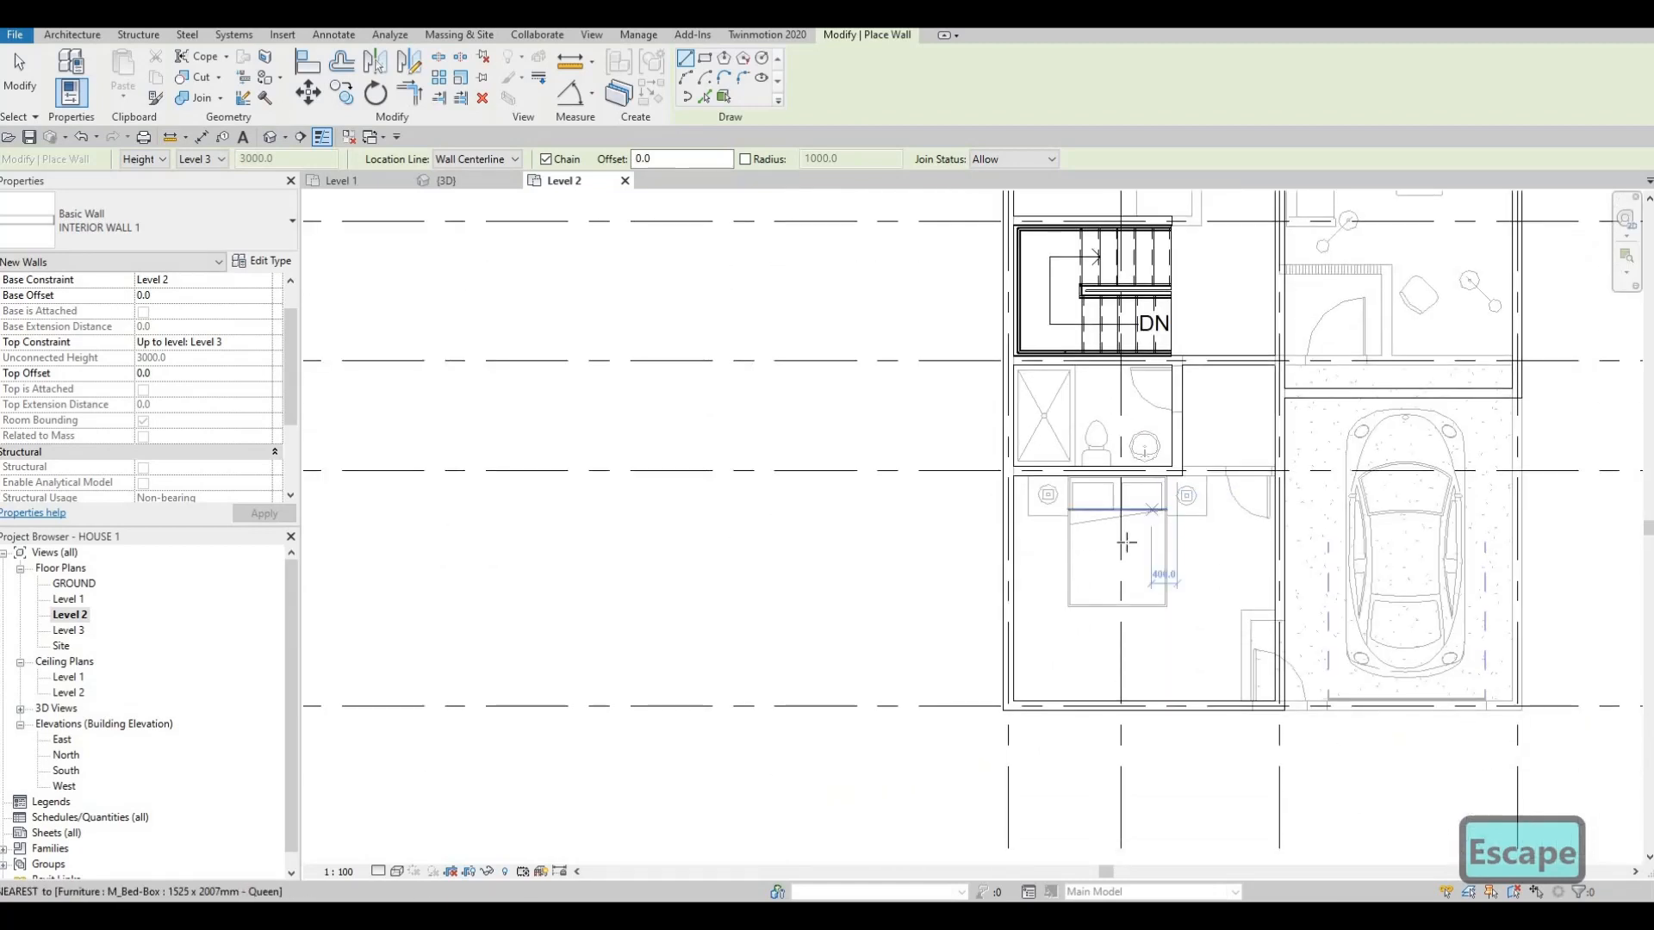
middle_drag(1223, 651, 1254, 592)
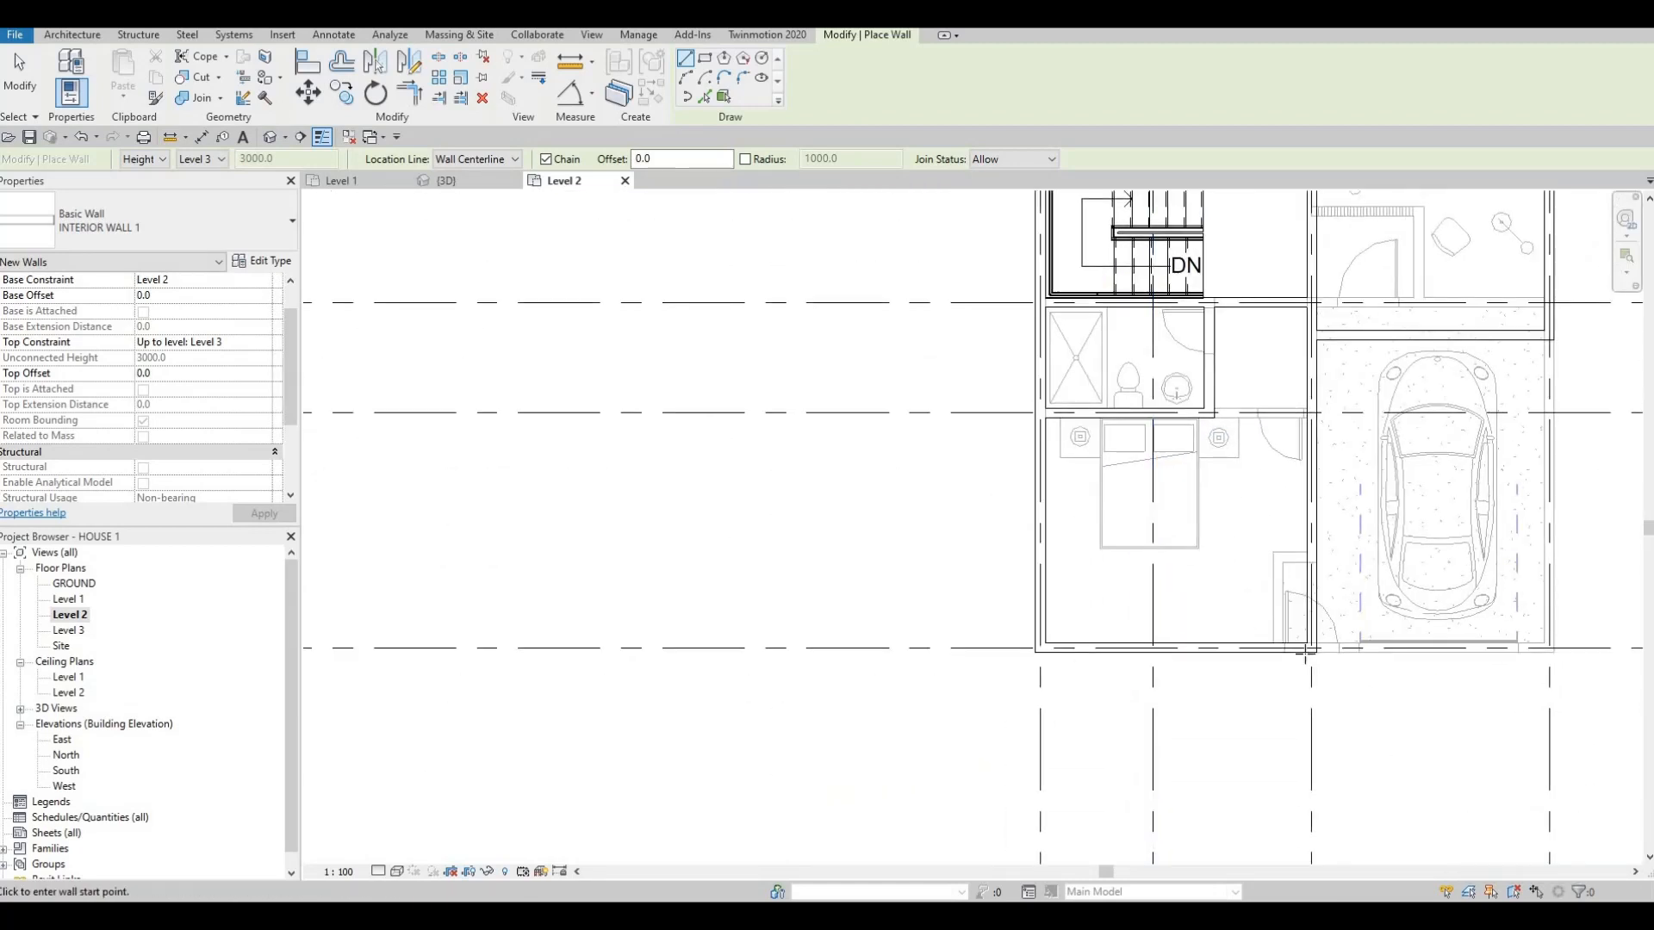
middle_drag(1305, 655, 1301, 652)
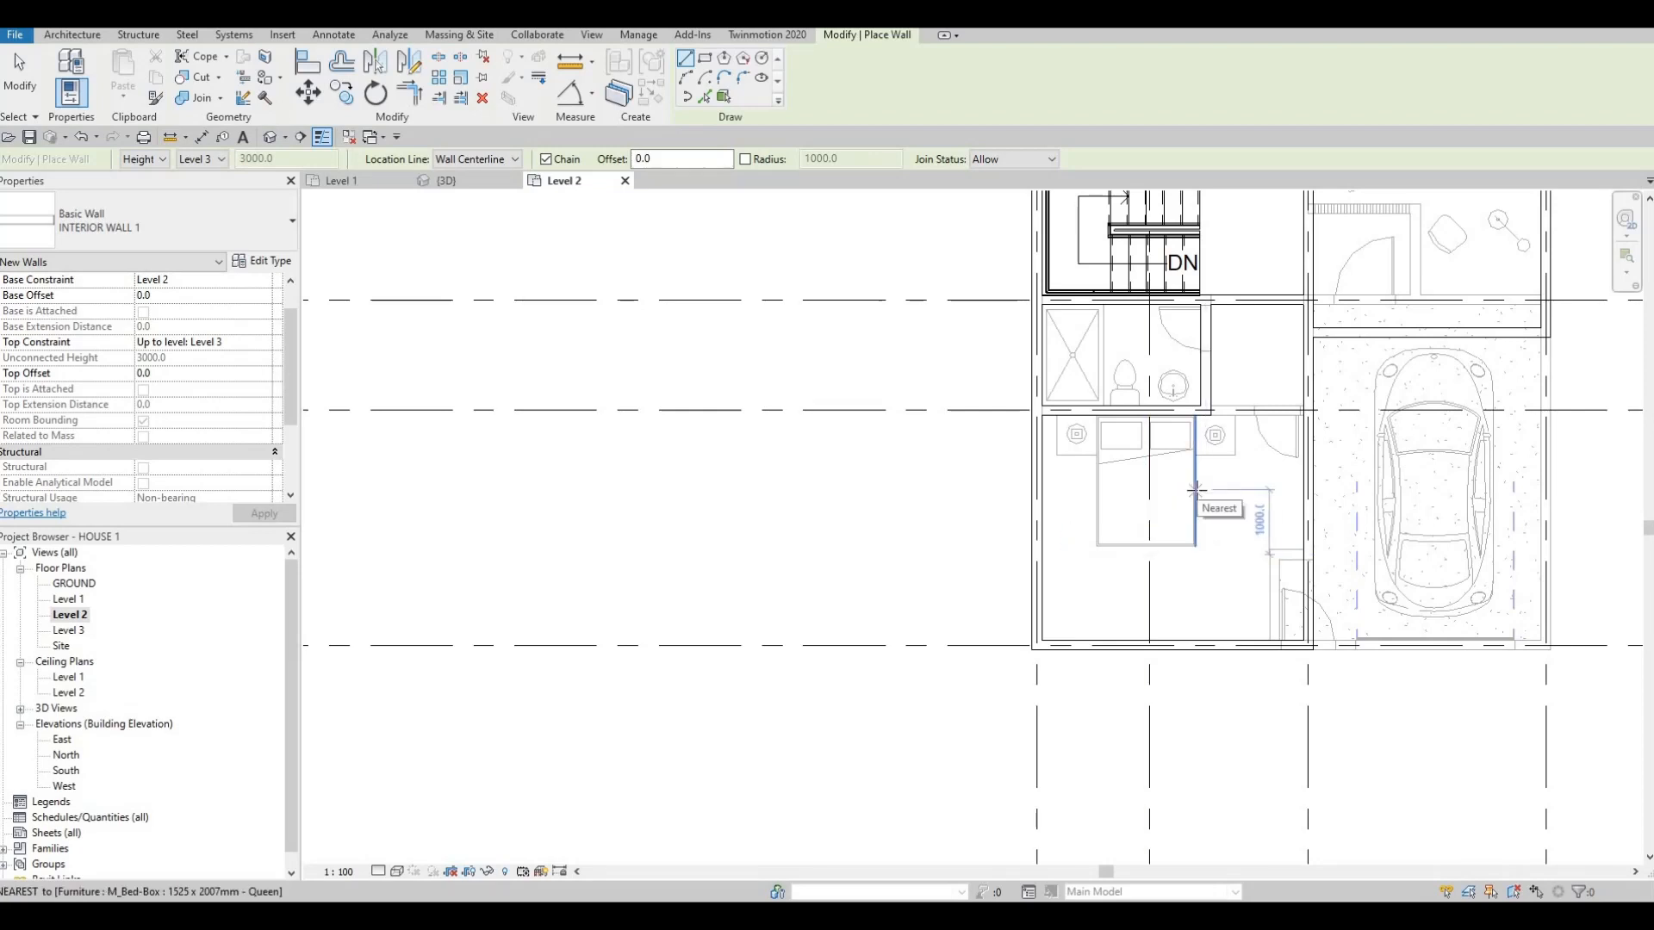
scroll(1247, 529, down, 3)
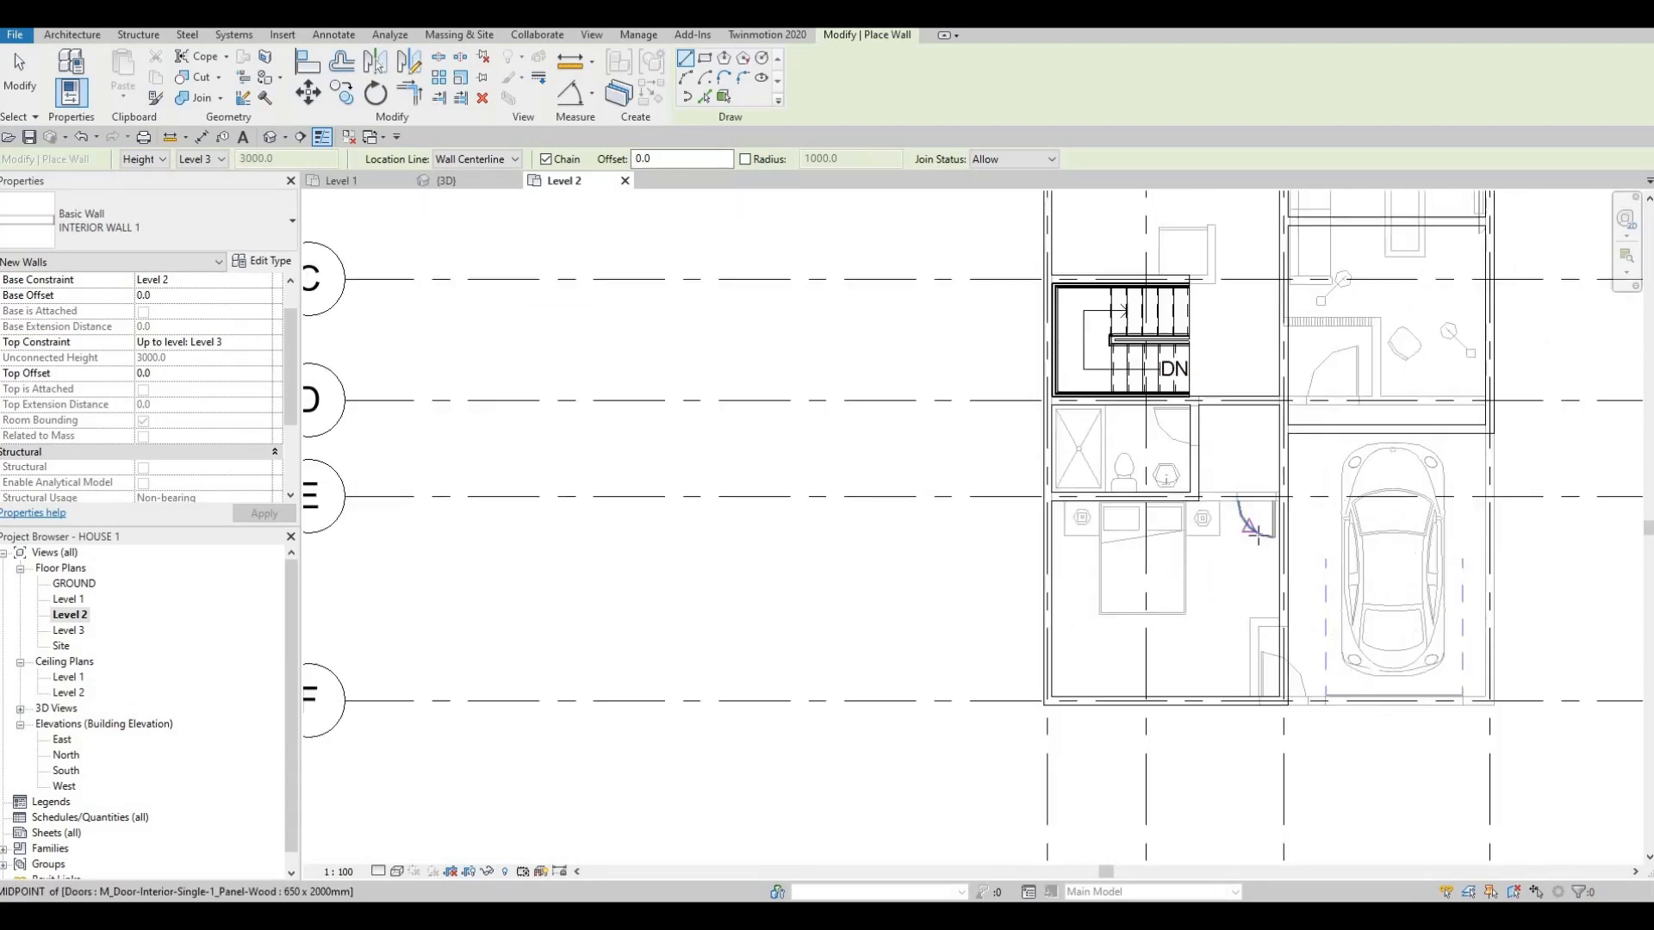
scroll(1260, 613, down, 4)
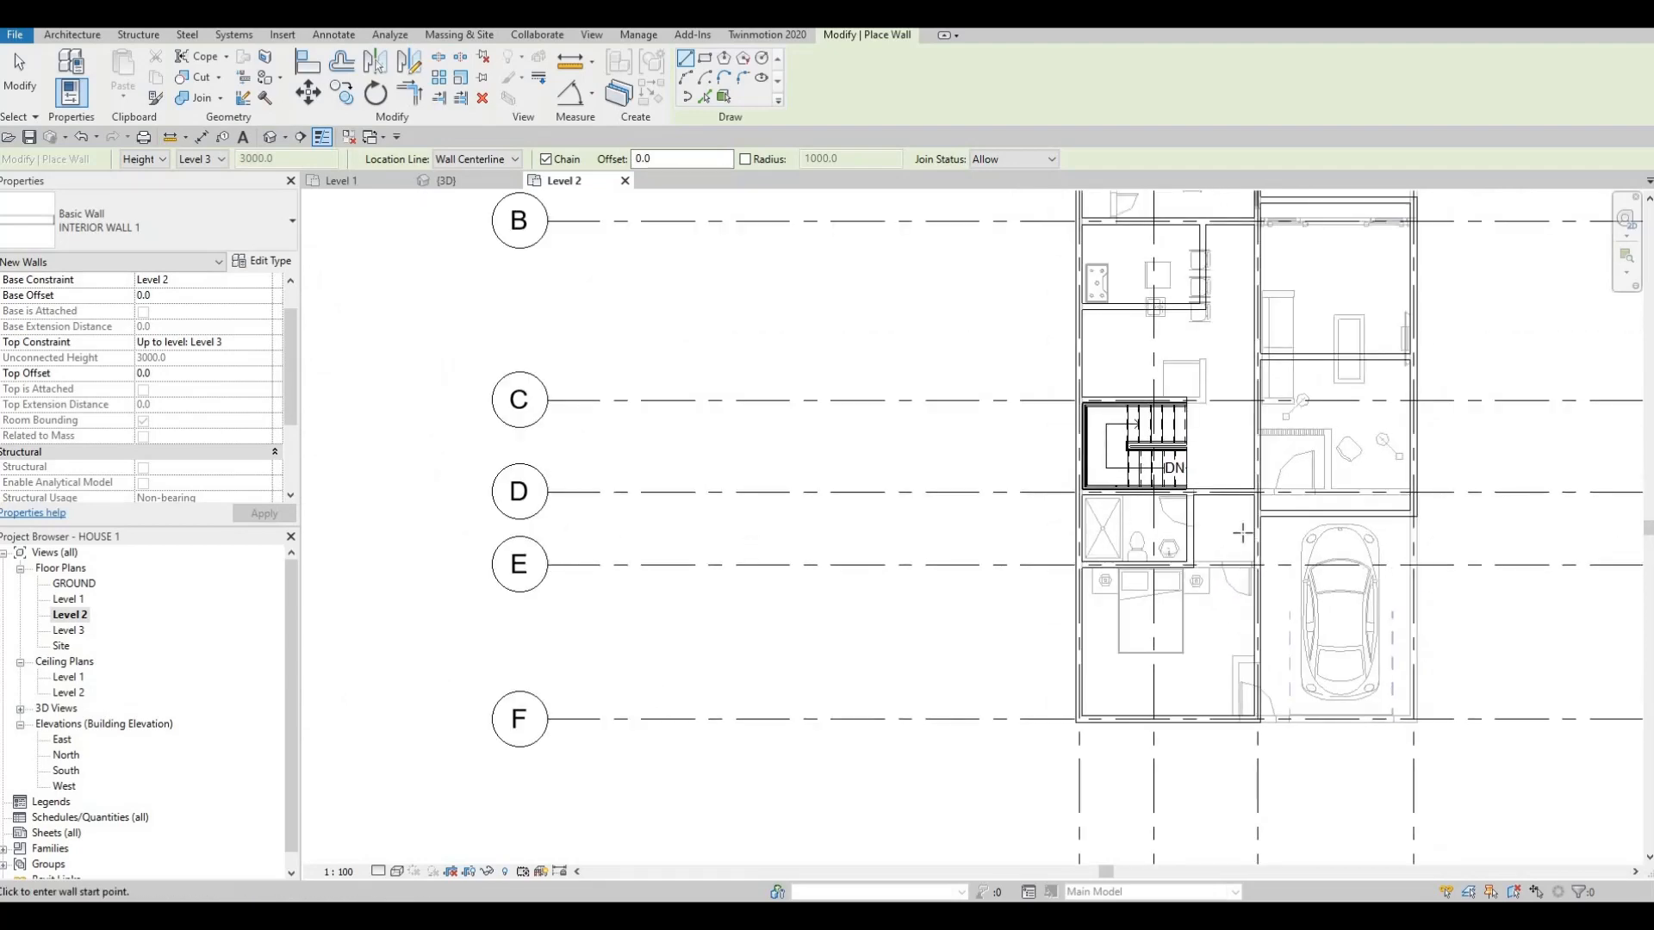
middle_drag(1215, 553, 1202, 590)
scroll(1226, 574, up, 2)
scroll(1126, 631, down, 1)
middle_drag(1125, 632, 1090, 847)
scroll(1109, 462, up, 1)
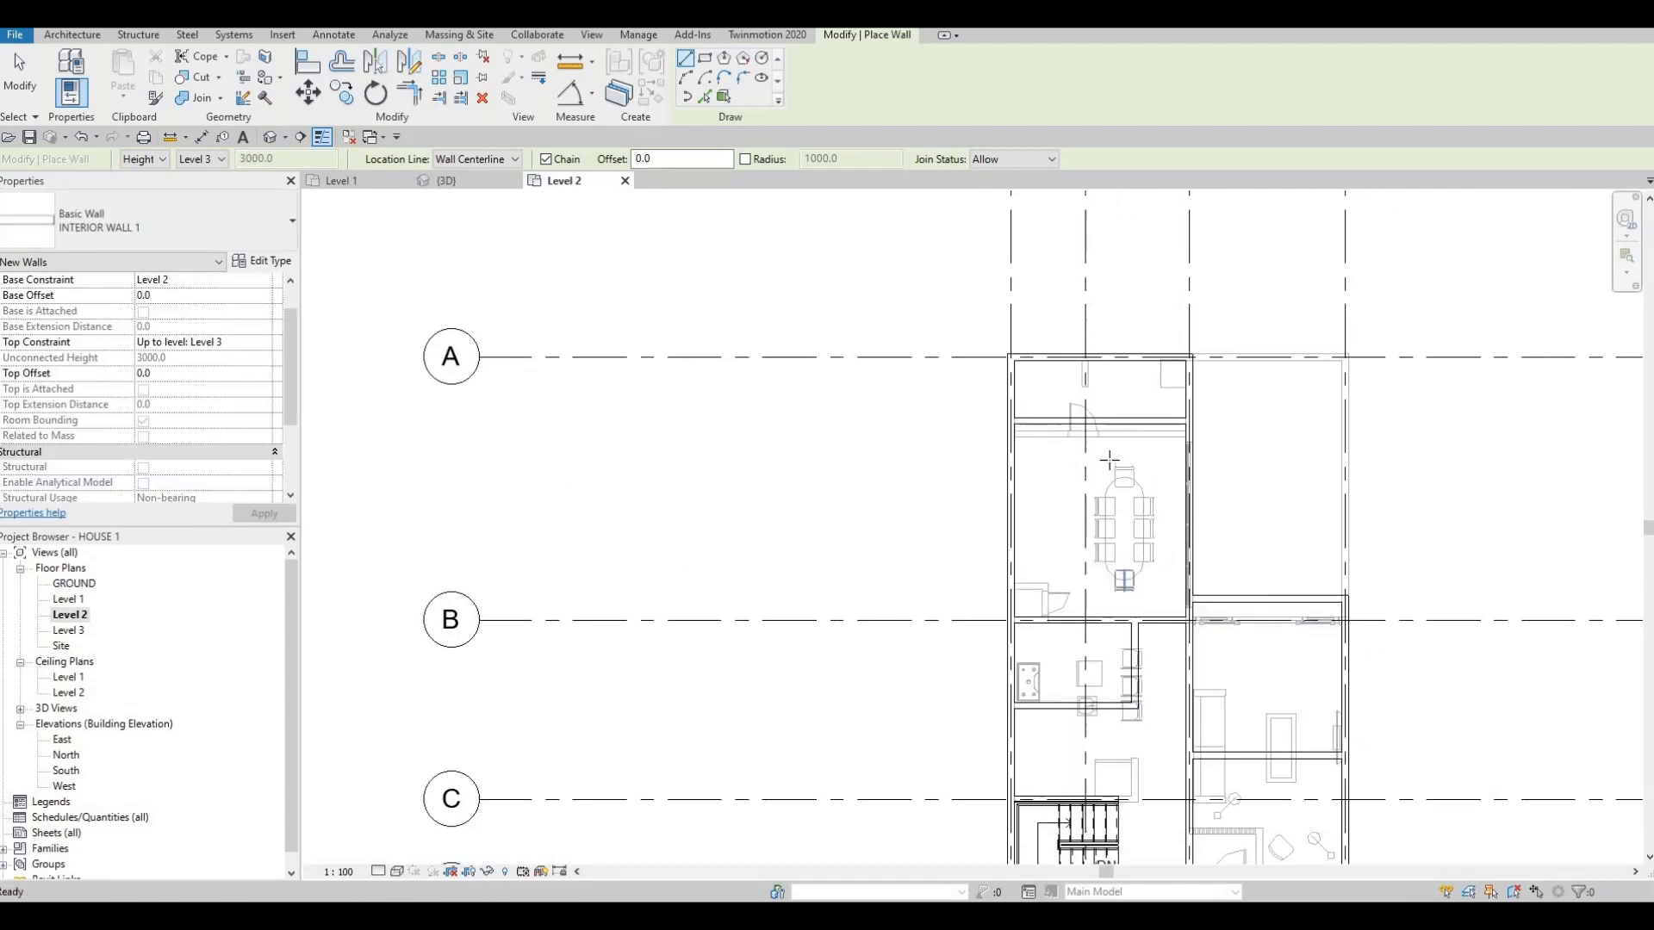
scroll(1097, 484, down, 1)
scroll(1073, 536, up, 3)
middle_drag(1083, 502, 1079, 521)
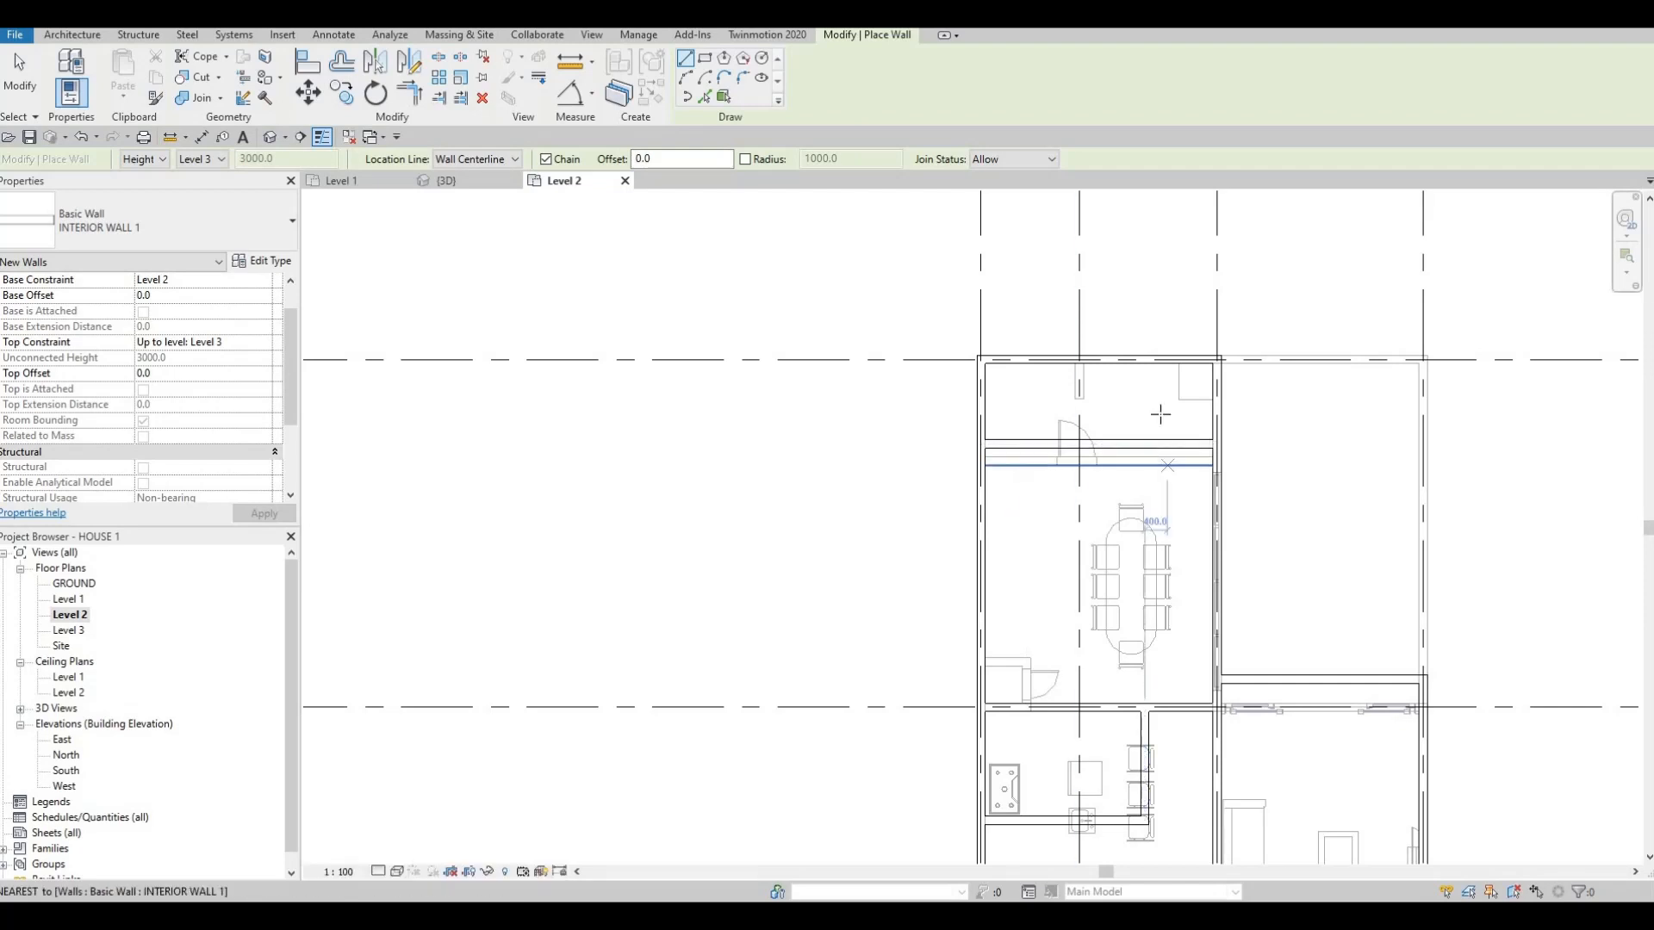
key(Escape)
key(Escape)
key(Escape)
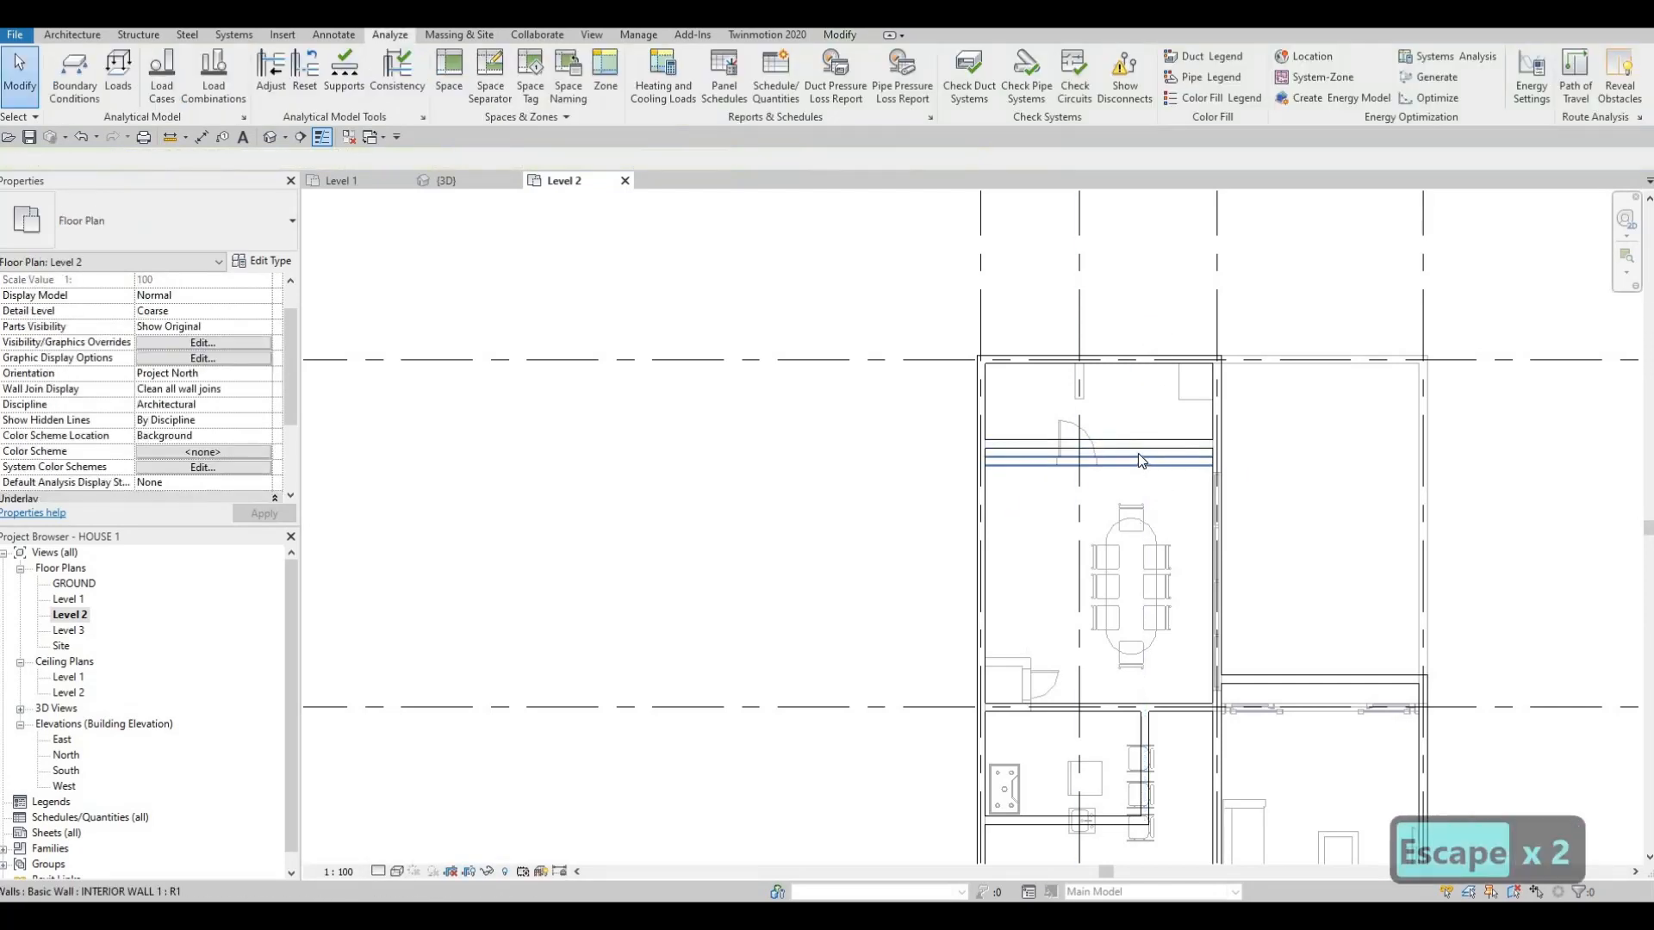
- Set the distance between grid B and the short horizontal interior wall below it to 1500 mm
scroll(1142, 444, up, 2)
scroll(1145, 405, down, 1)
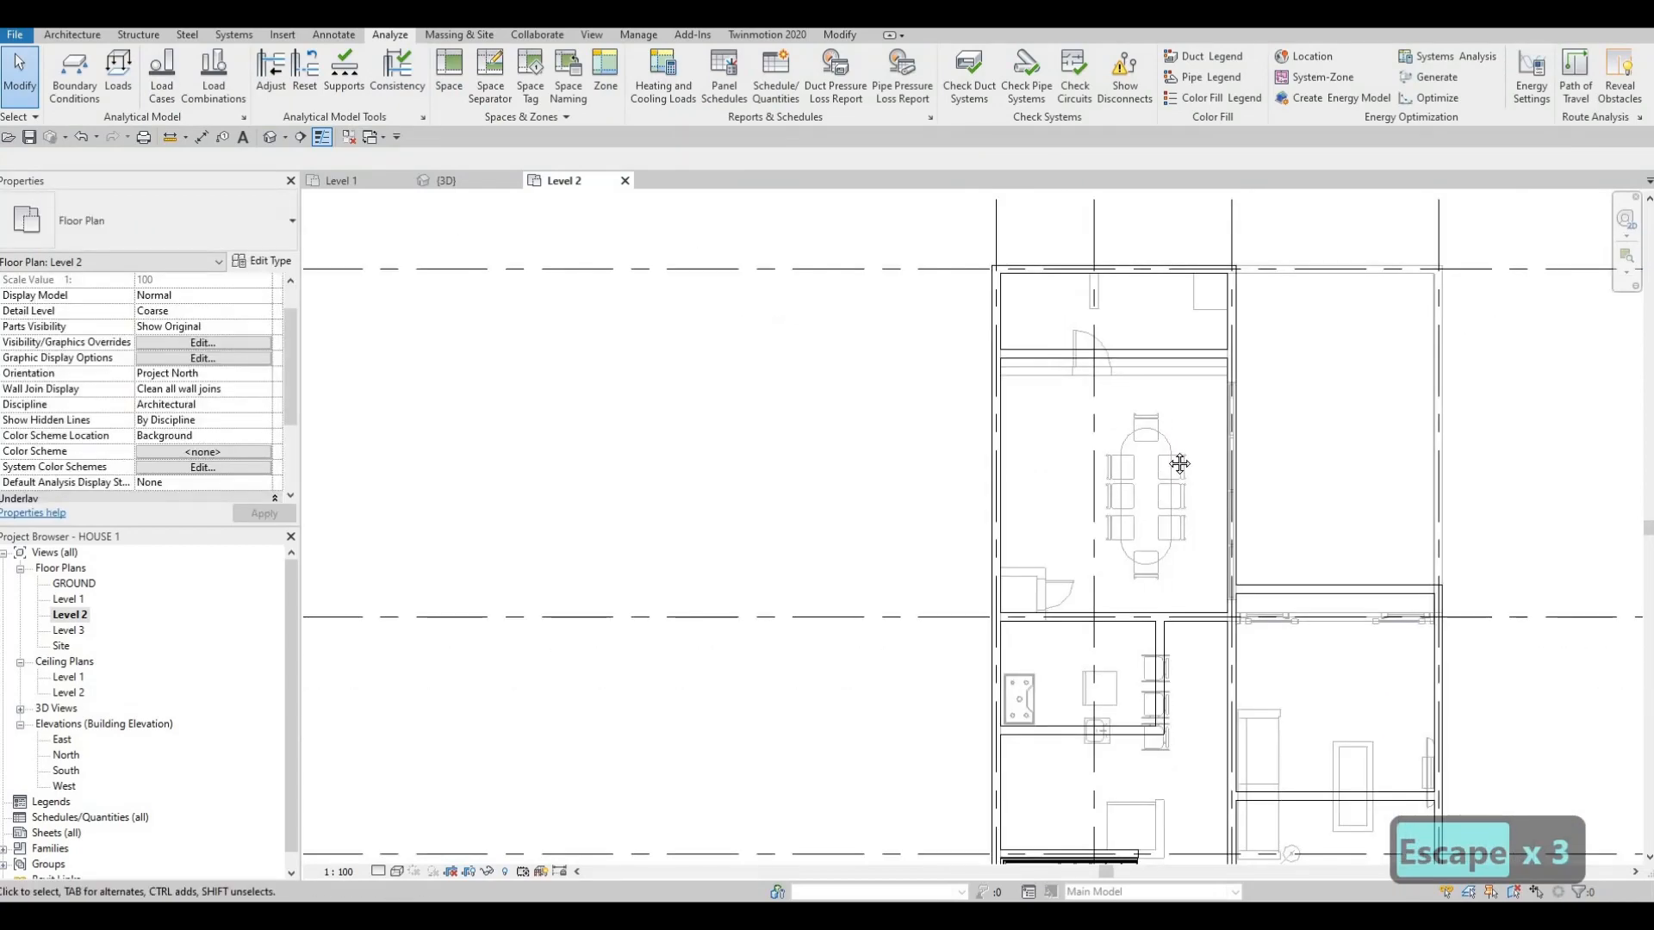
scroll(1144, 536, down, 1)
middle_drag(1134, 525, 1137, 405)
scroll(1137, 405, up, 1)
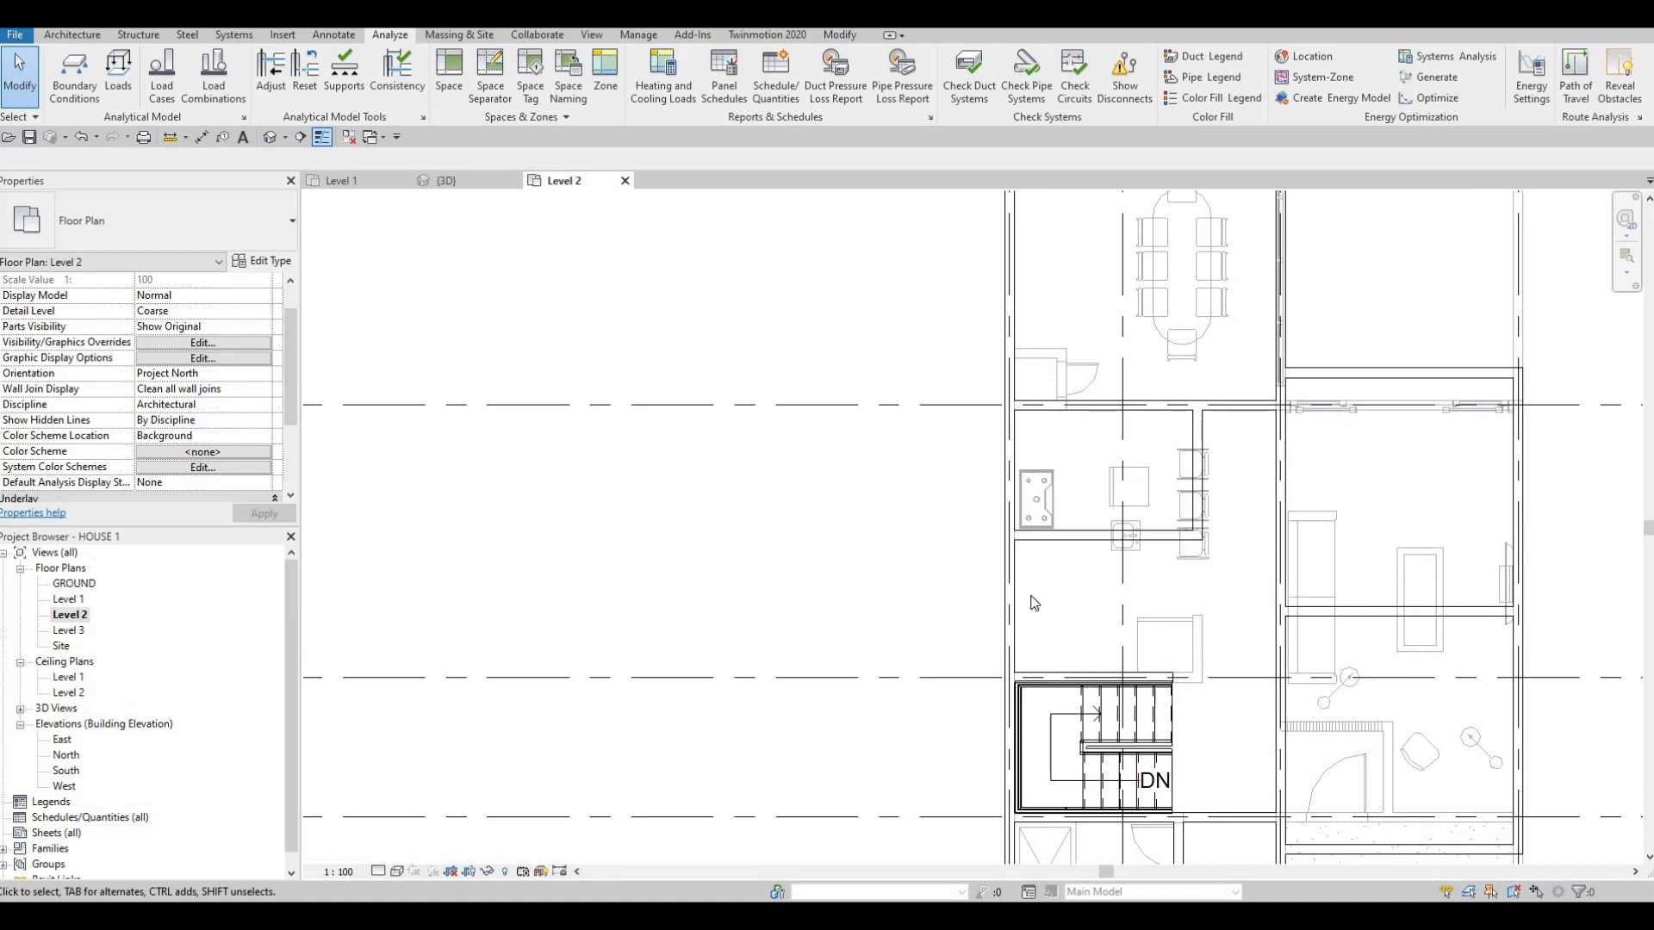
click(1067, 541)
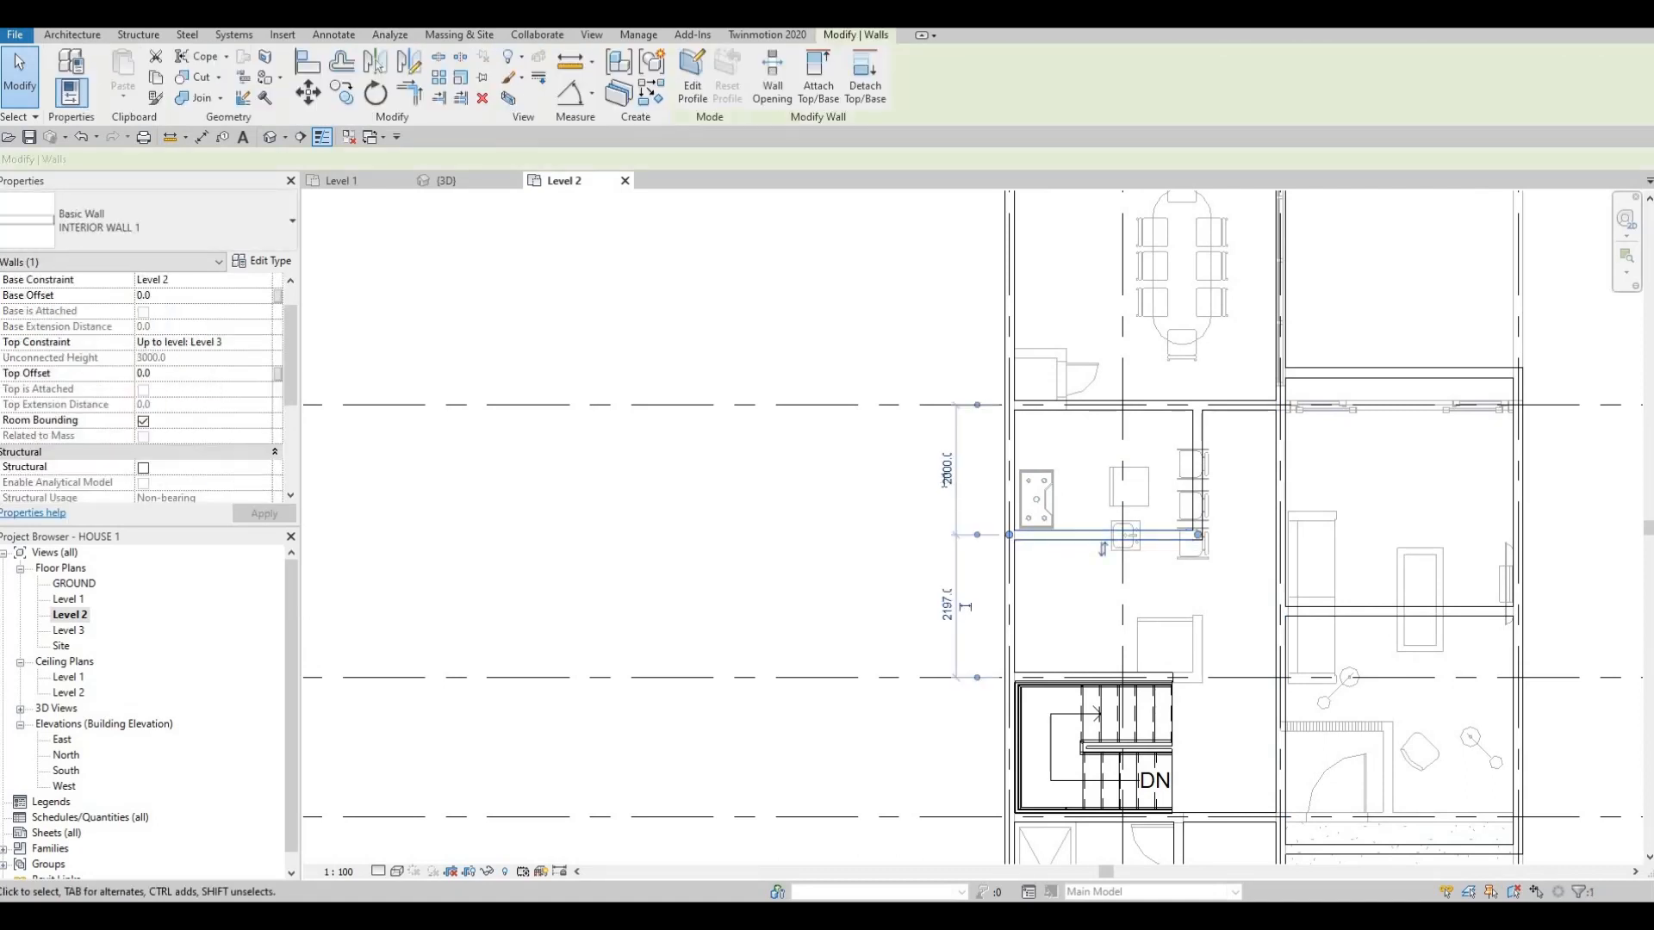
click(948, 470)
text(1500)
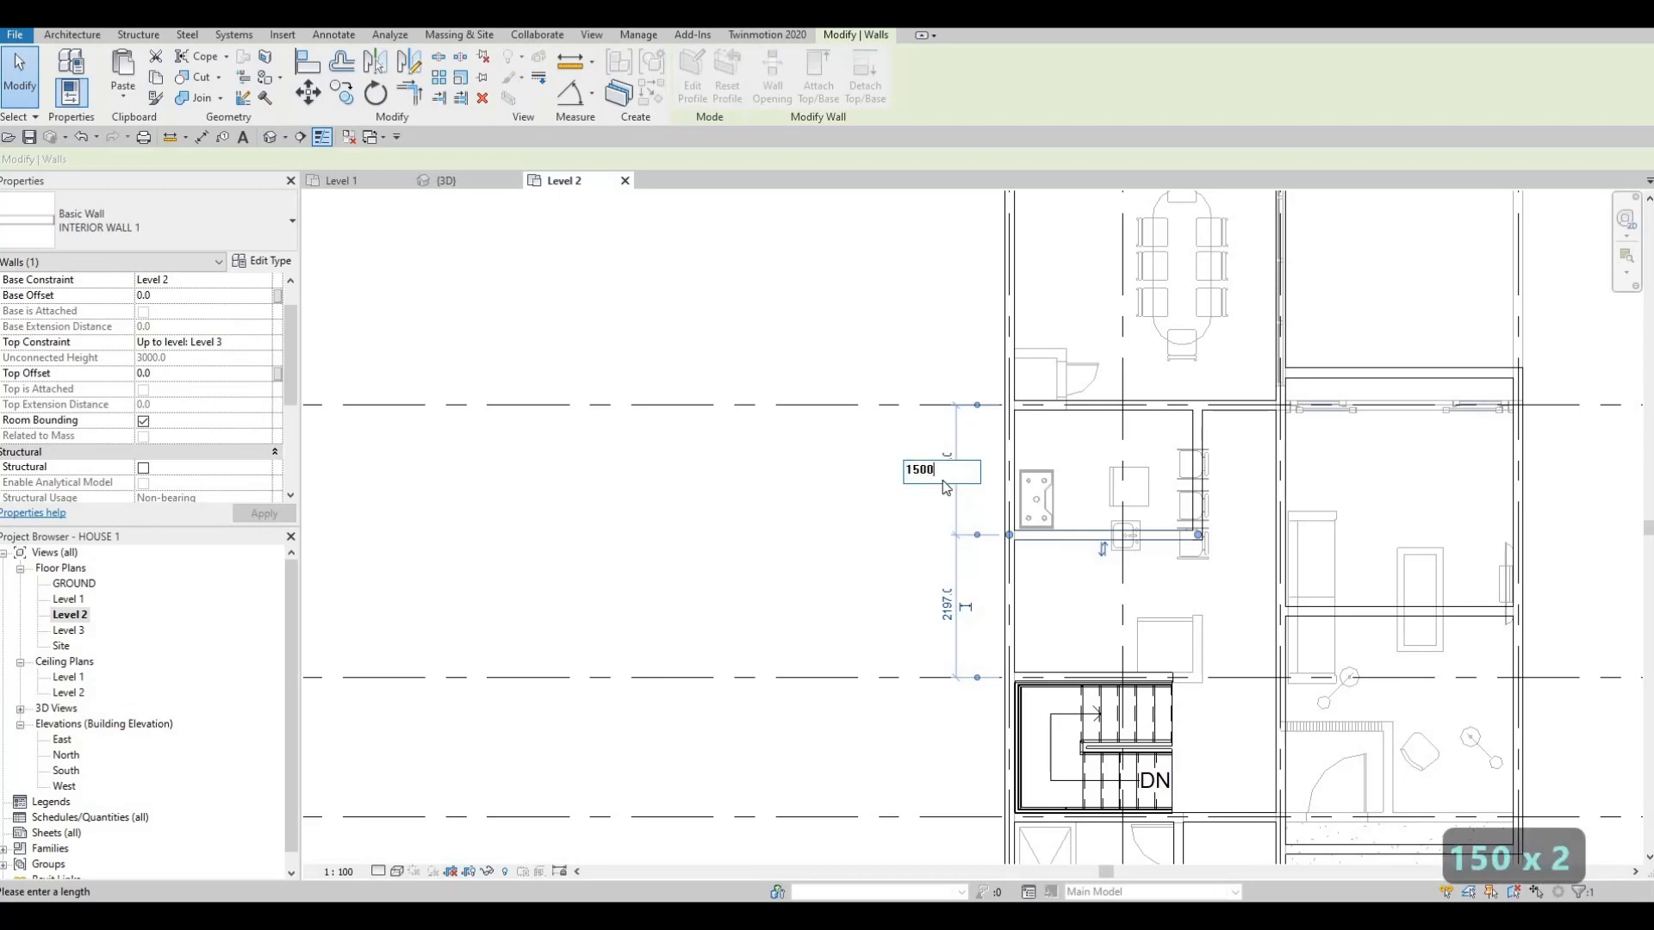
key(Return)
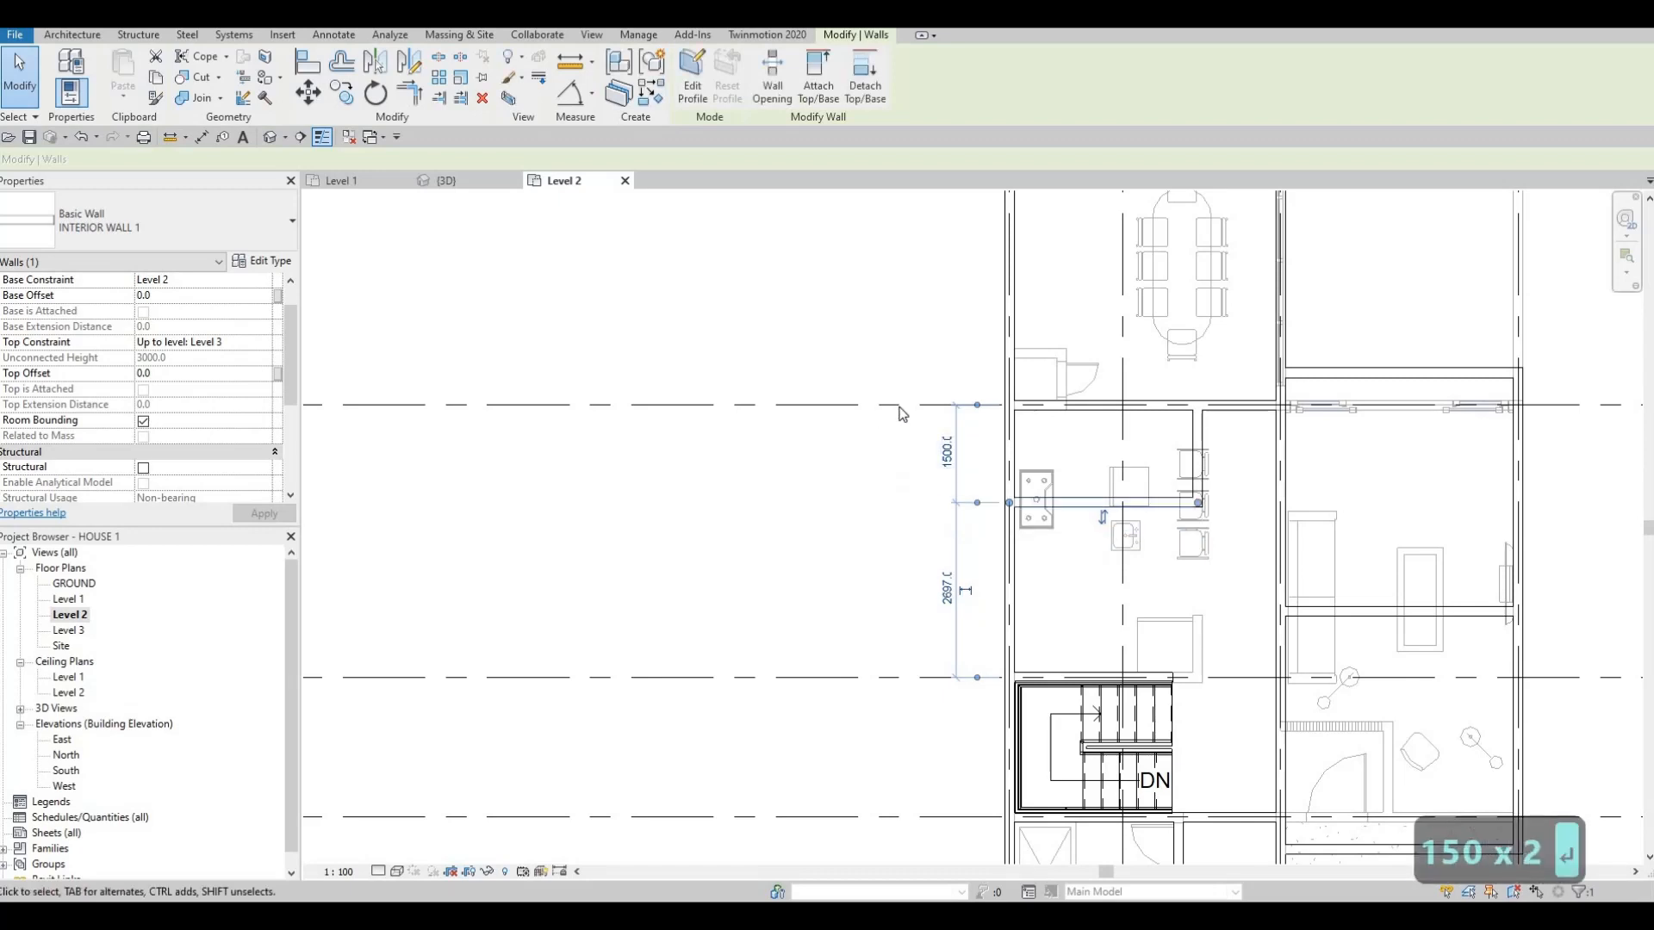
scroll(909, 422, down, 3)
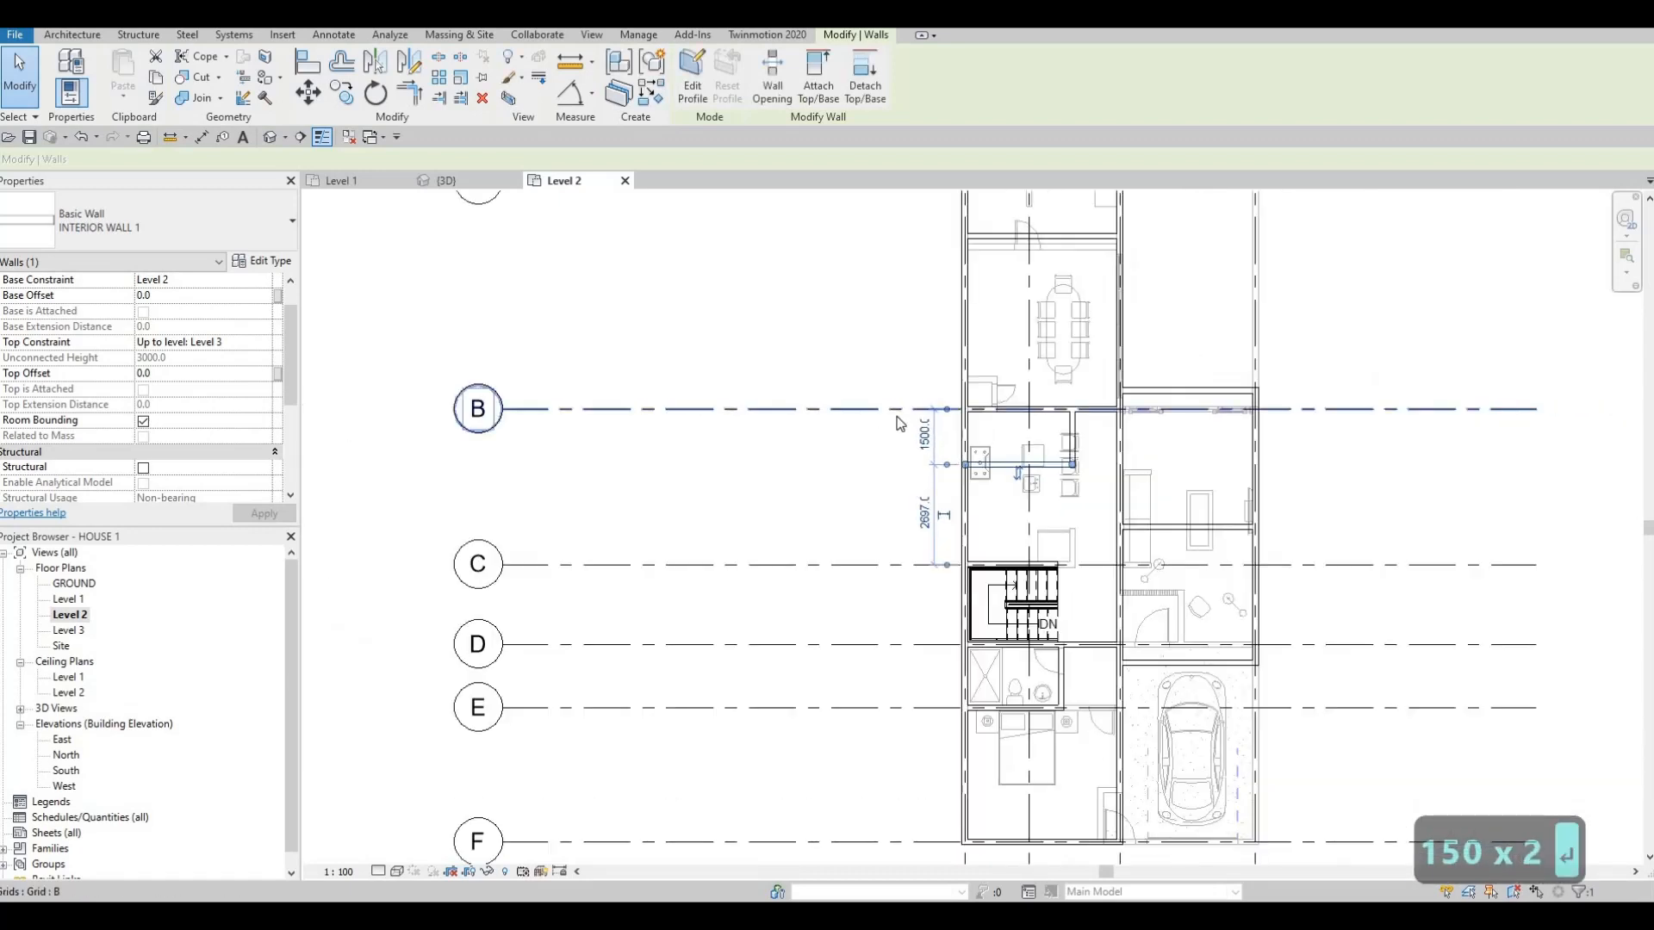
key(Escape)
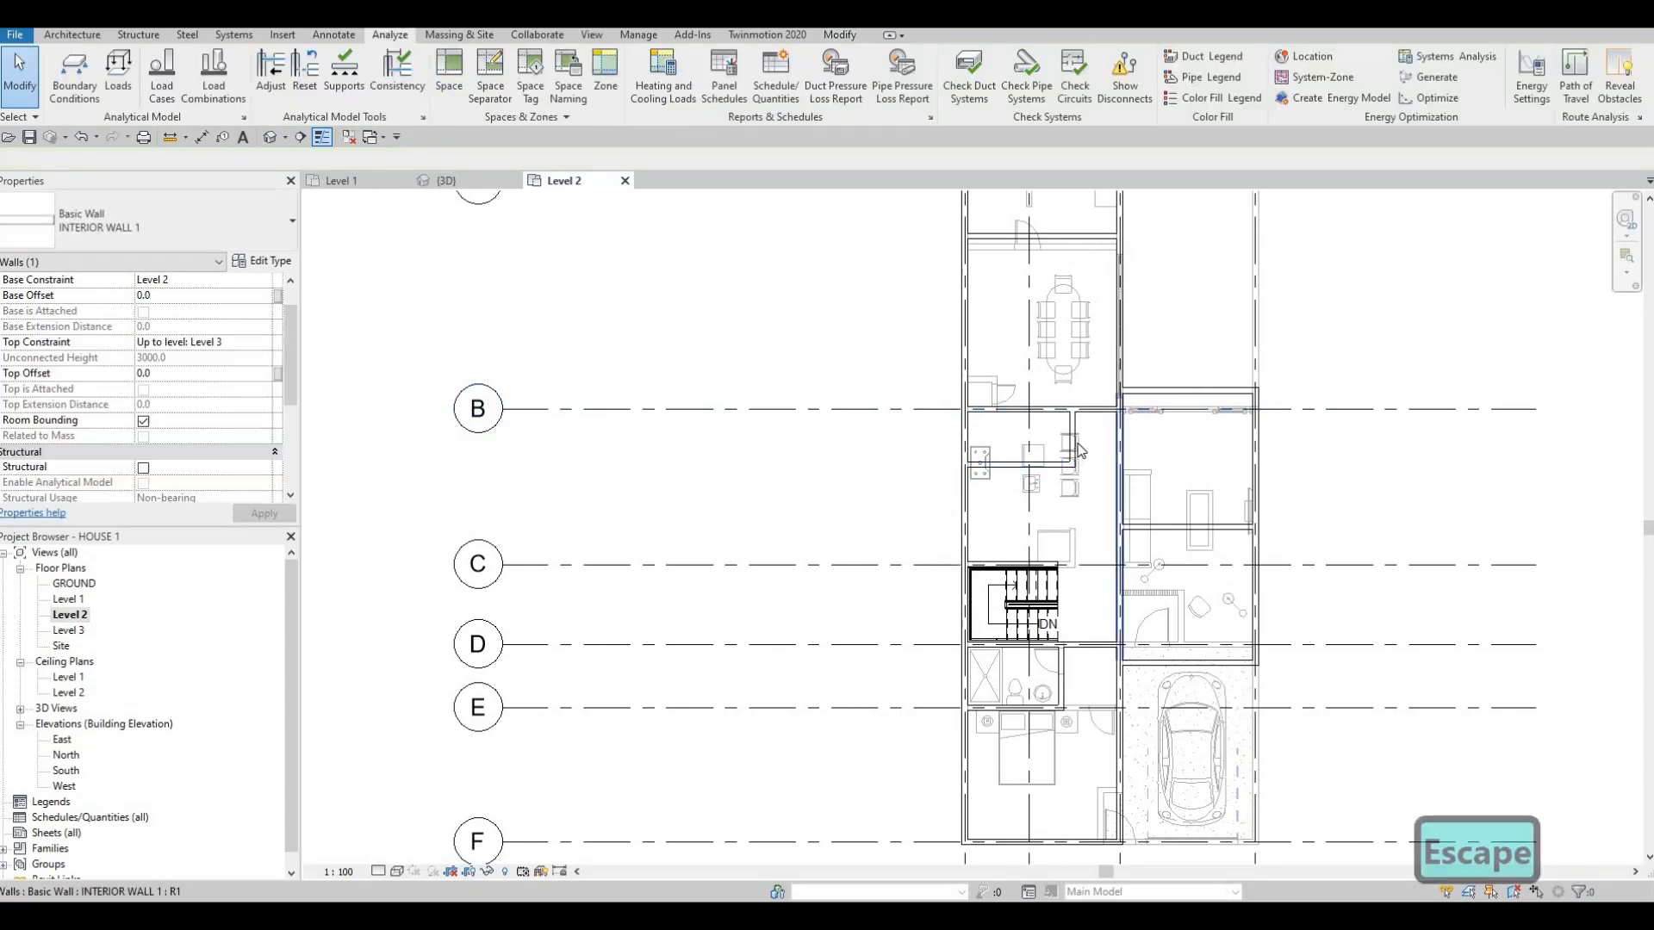
- Set the distance between the short vertical interior wall below grid B and the exterior wall on grid 3 to 1200 mm
scroll(1073, 457, up, 2)
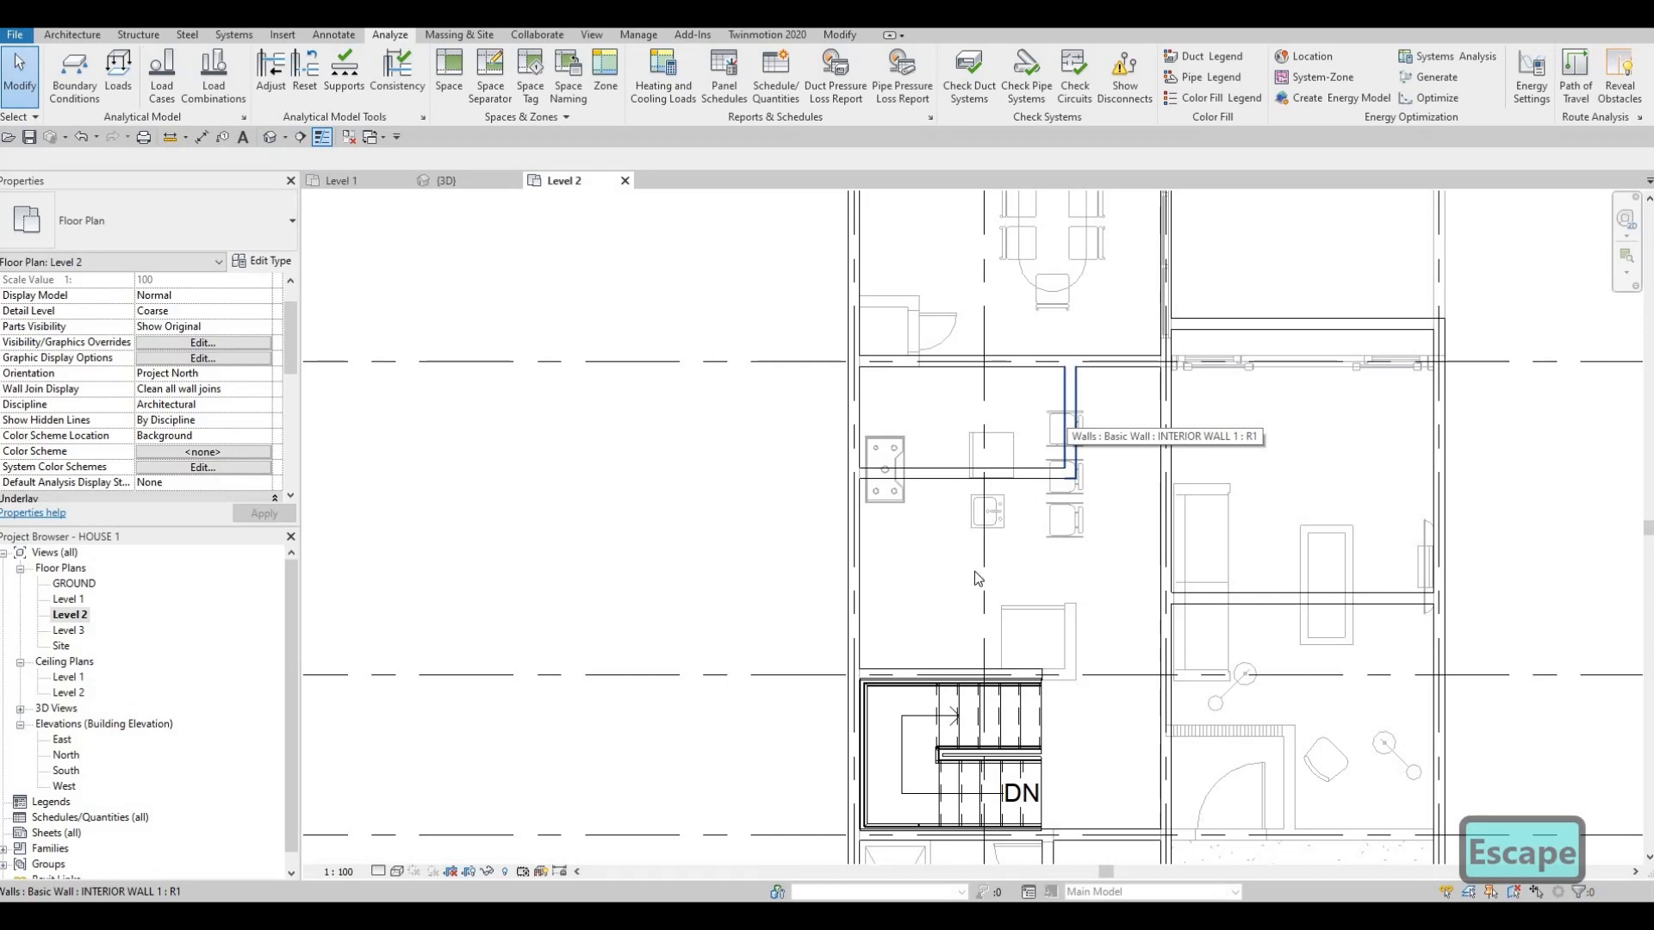
click(1069, 422)
click(1115, 521)
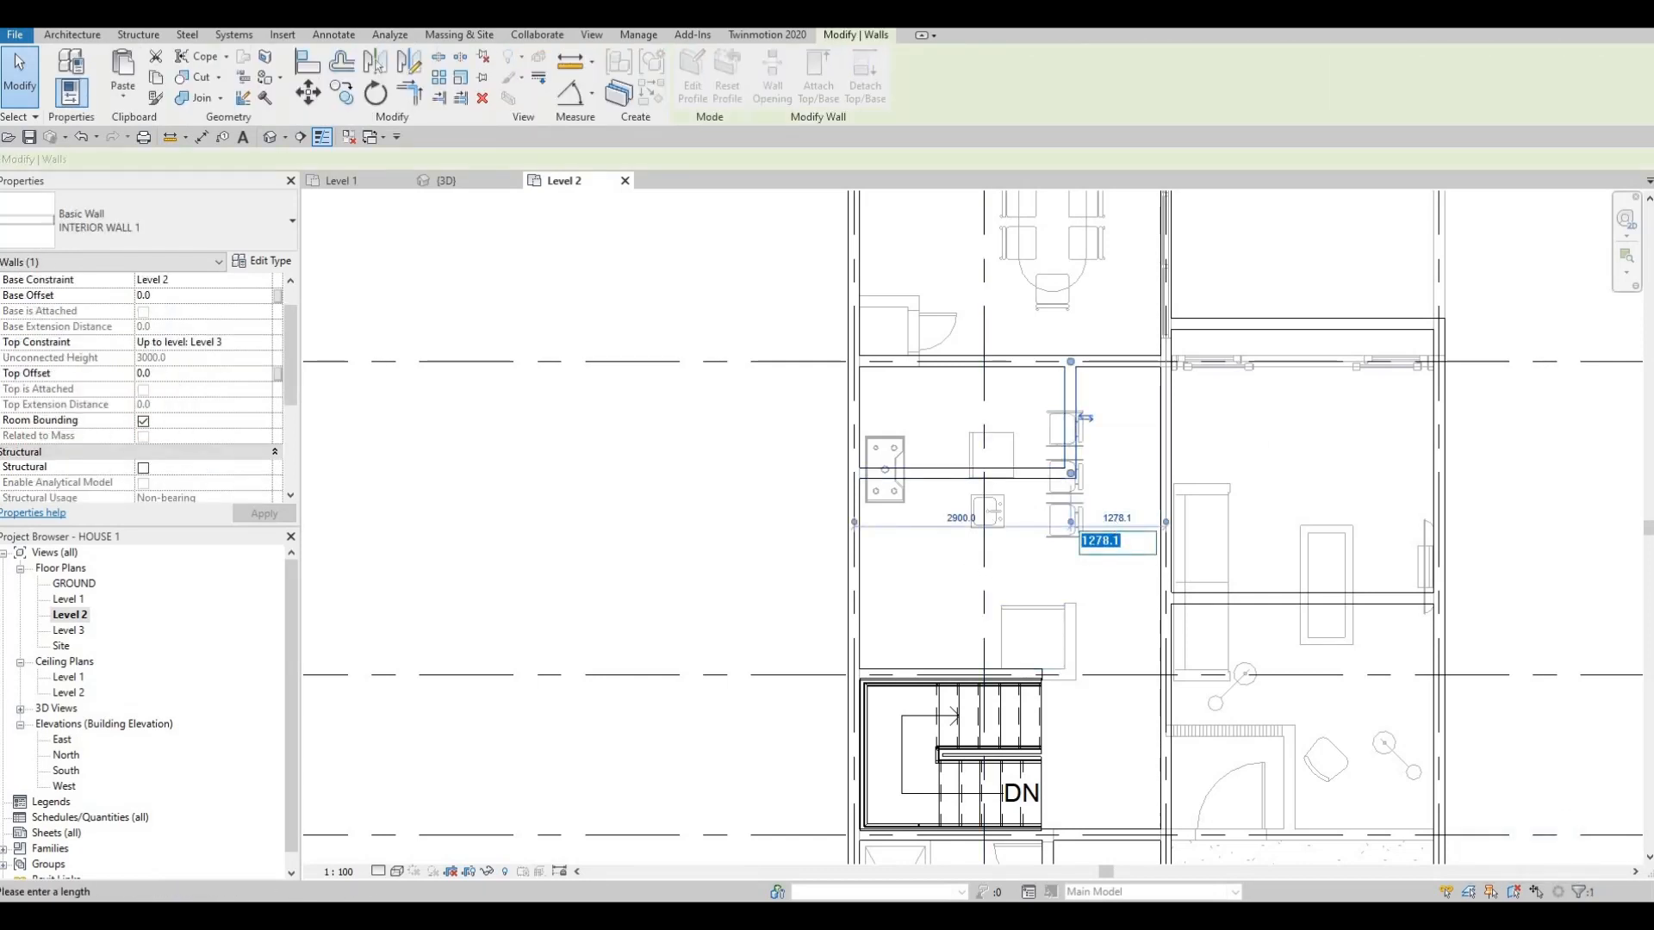
text(1200)
key(Return)
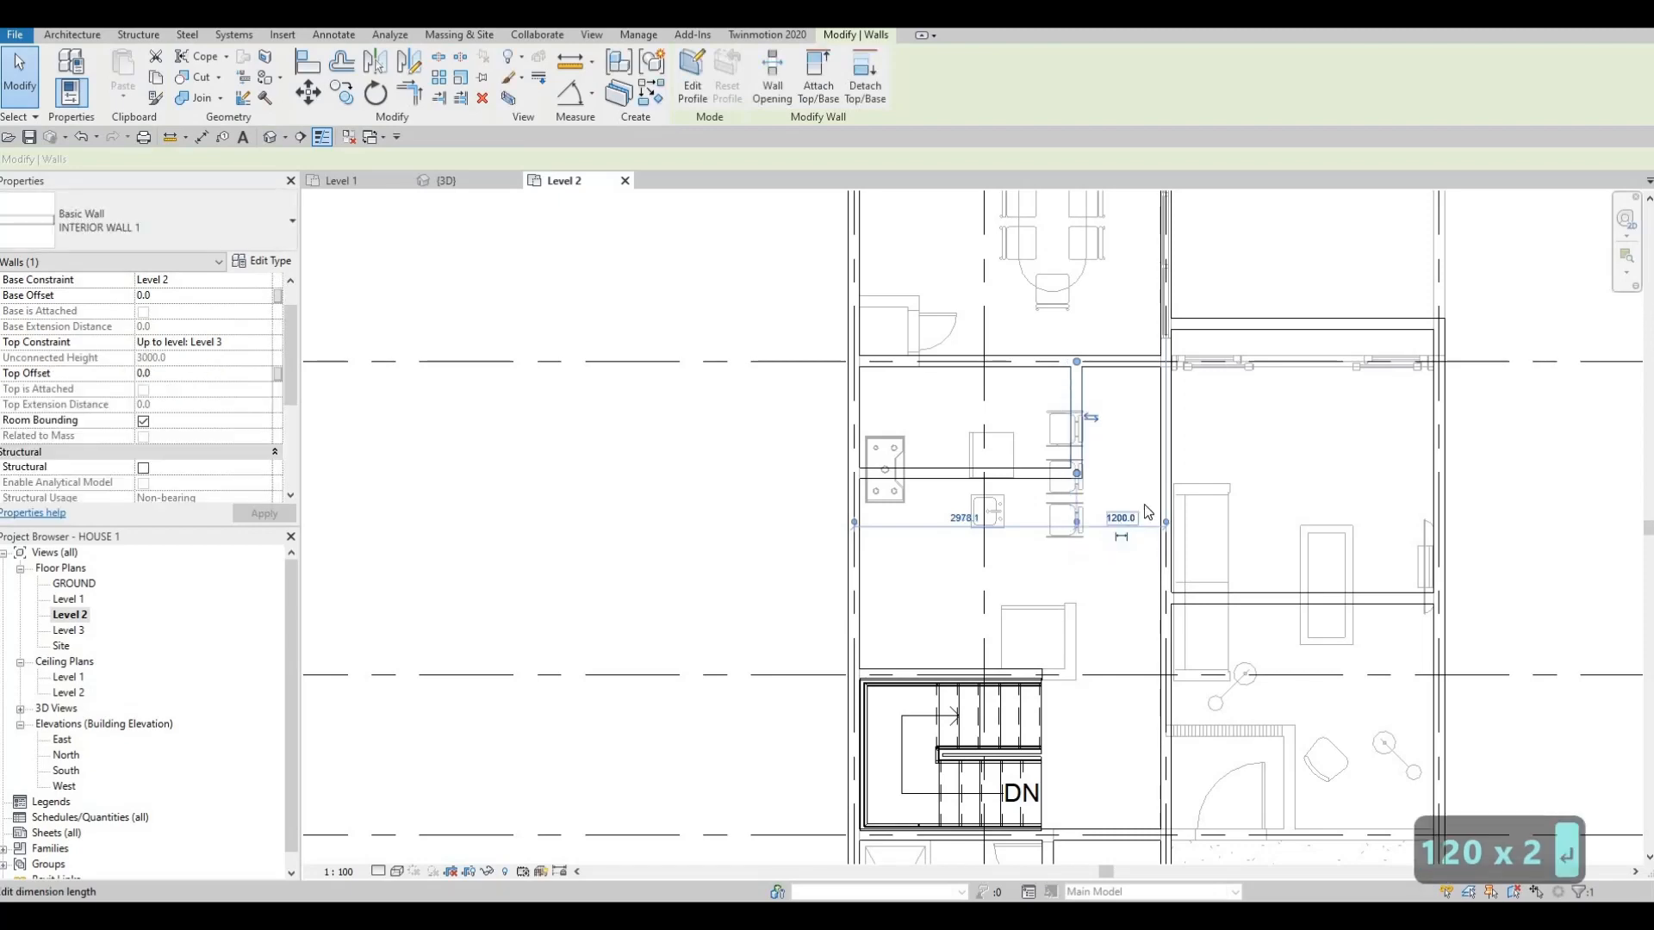
scroll(1133, 461, up, 3)
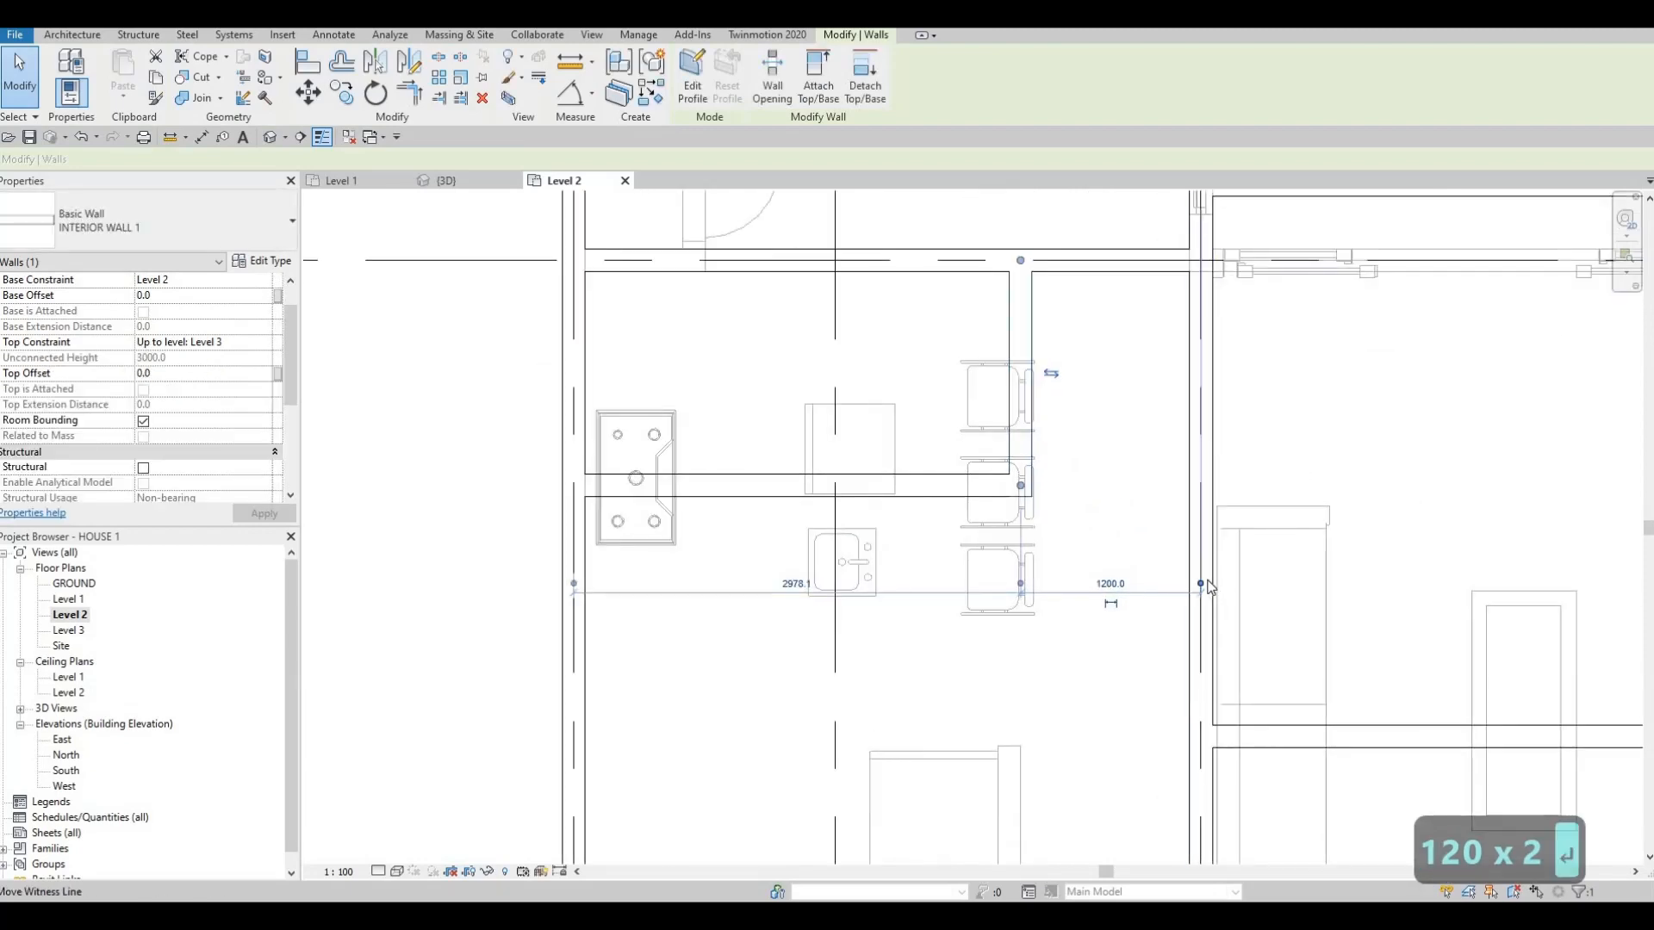
scroll(1209, 588, down, 8)
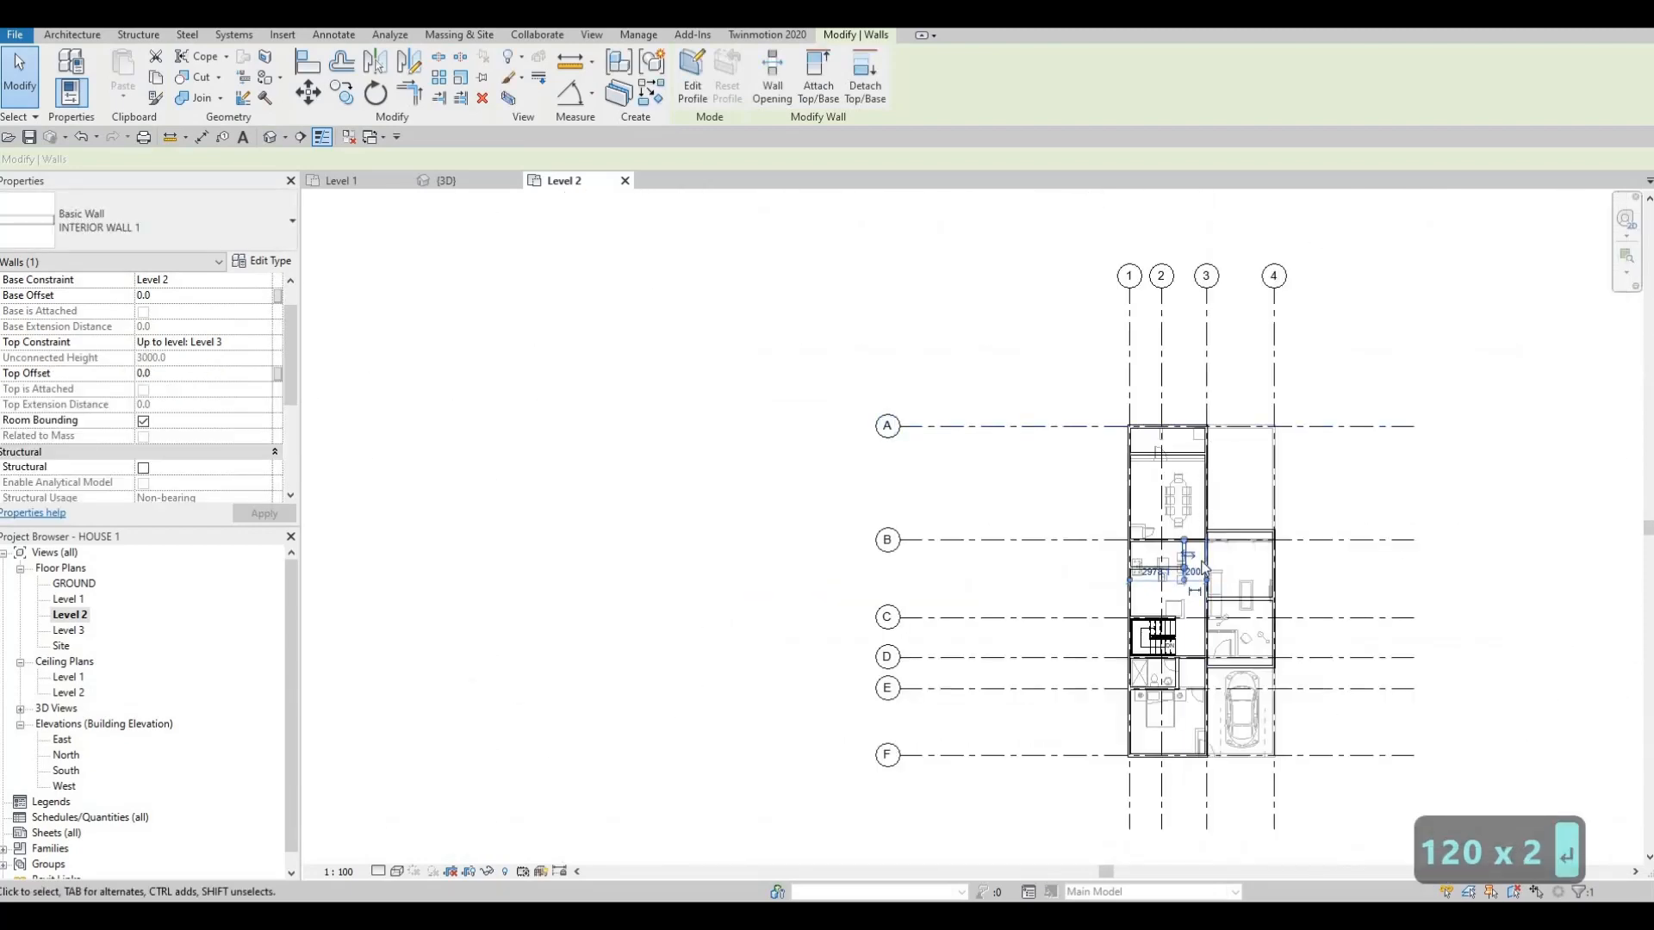
scroll(1206, 573, up, 10)
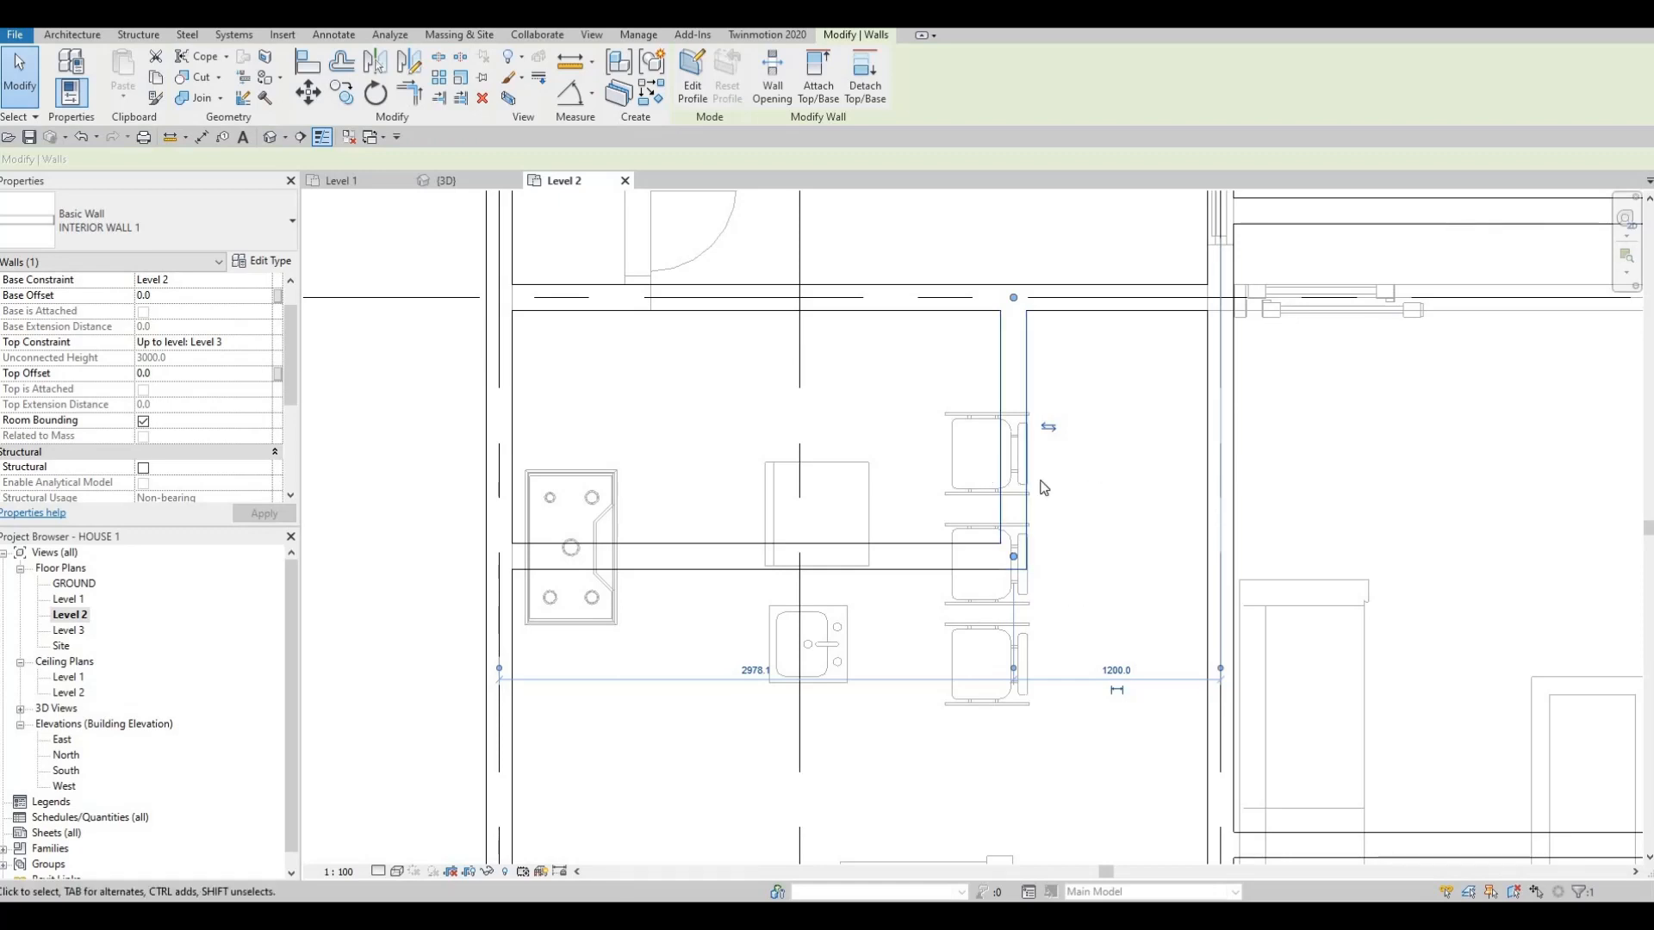
scroll(1084, 548, down, 5)
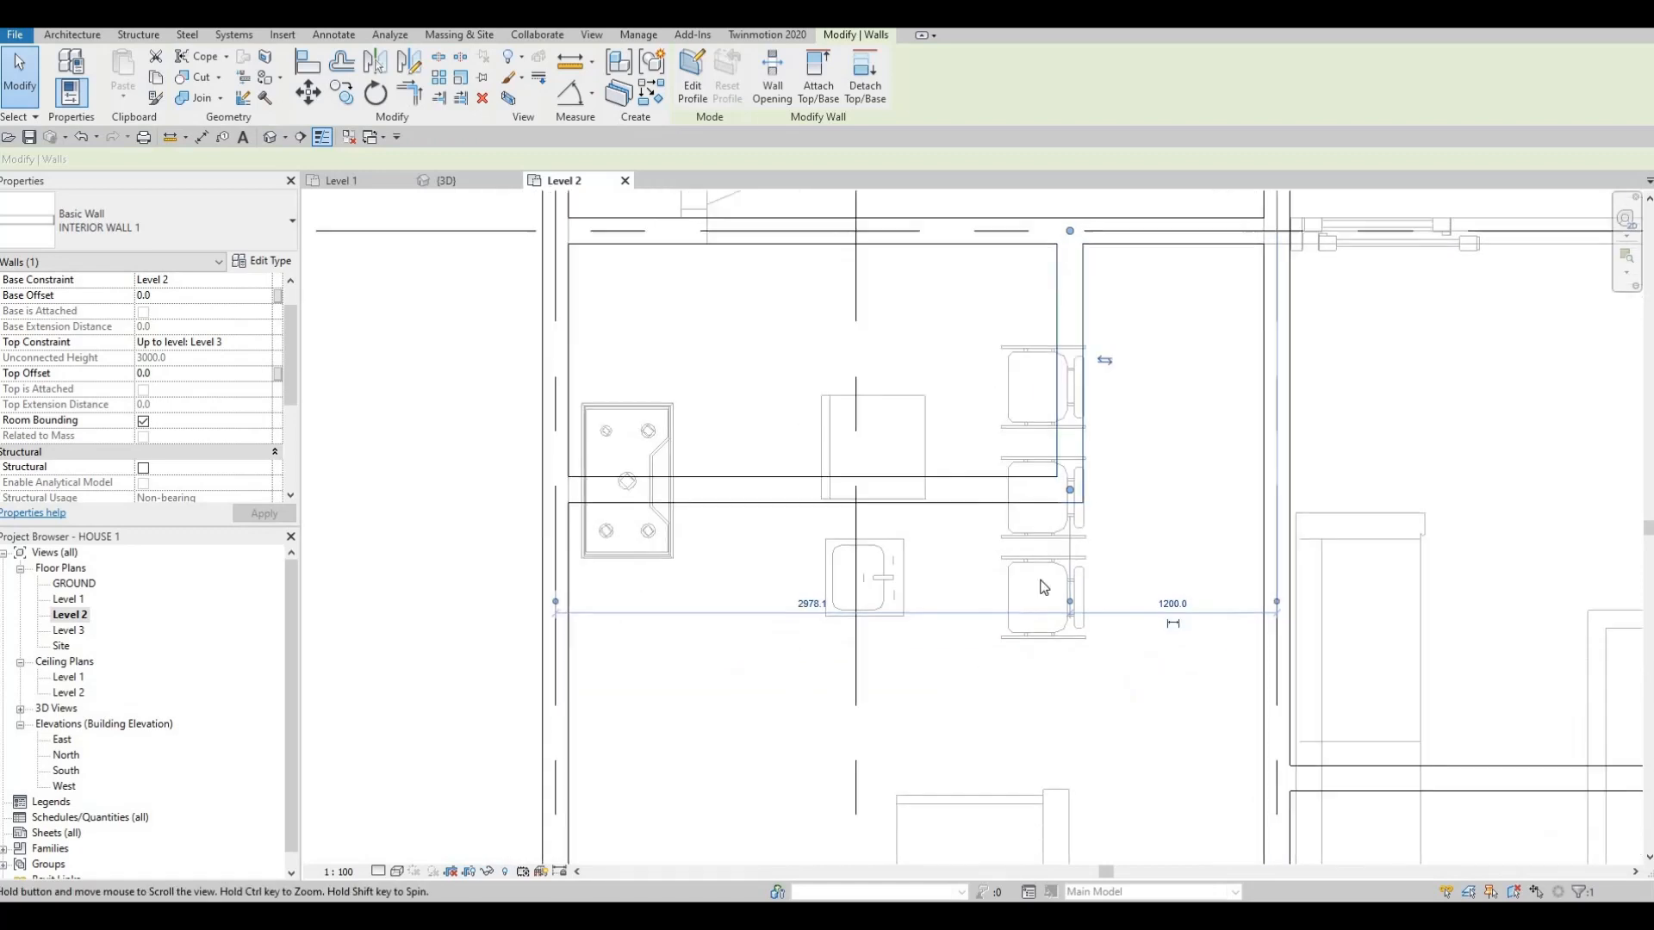
key(Escape)
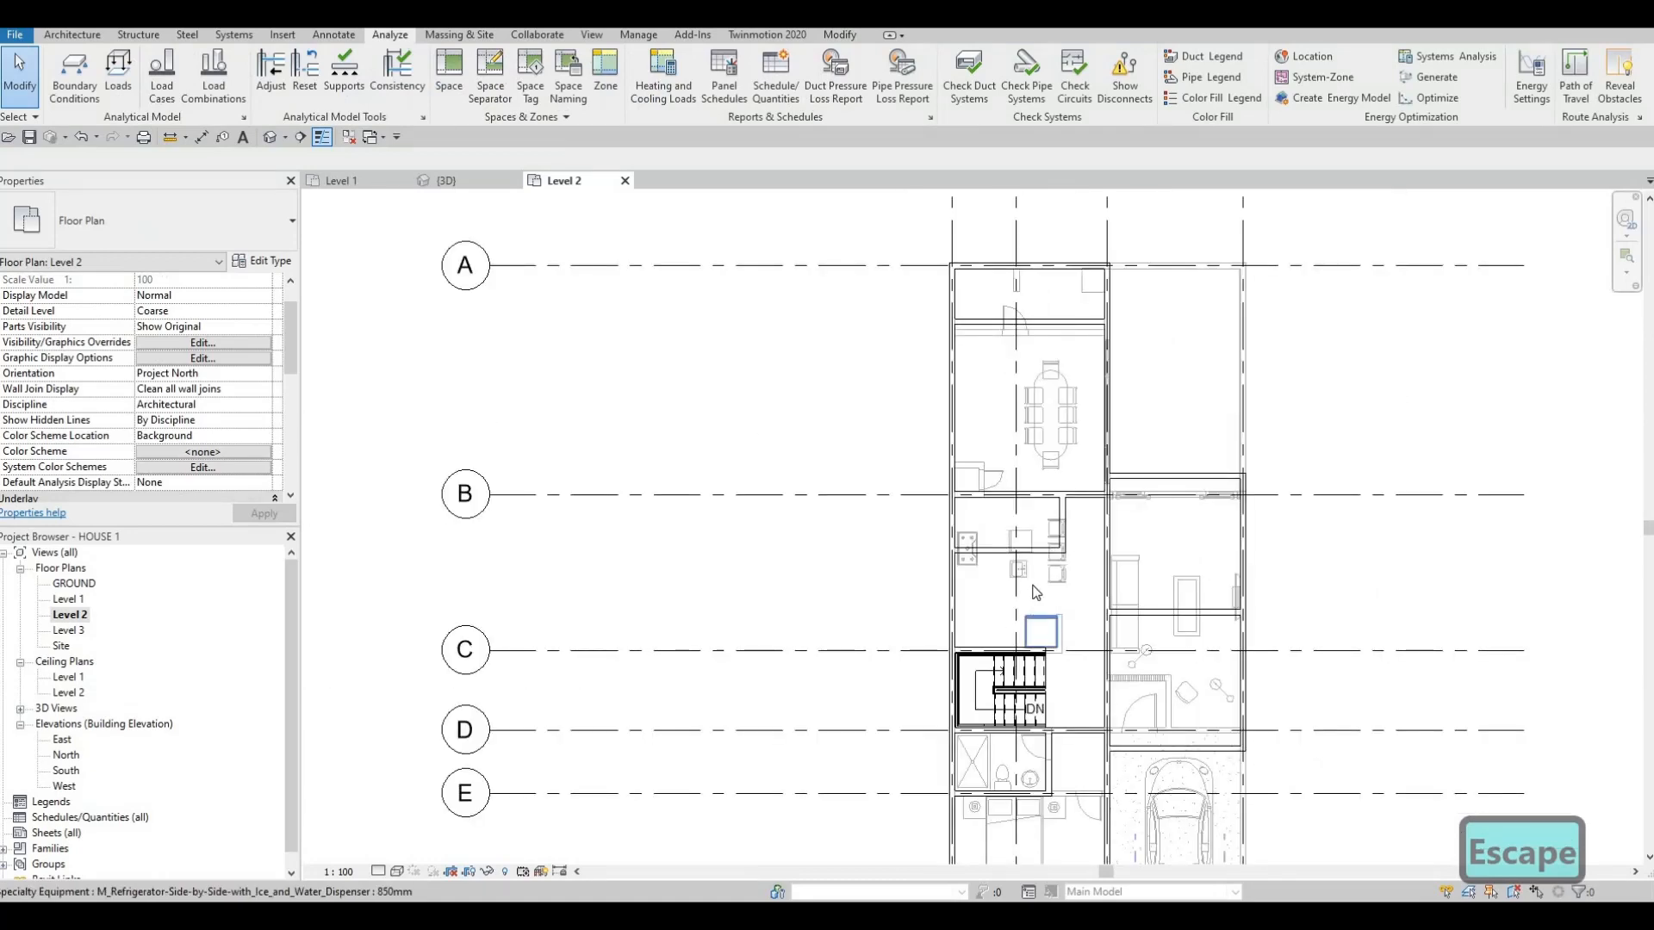
scroll(1045, 552, down, 4)
scroll(1130, 584, up, 5)
key(Escape)
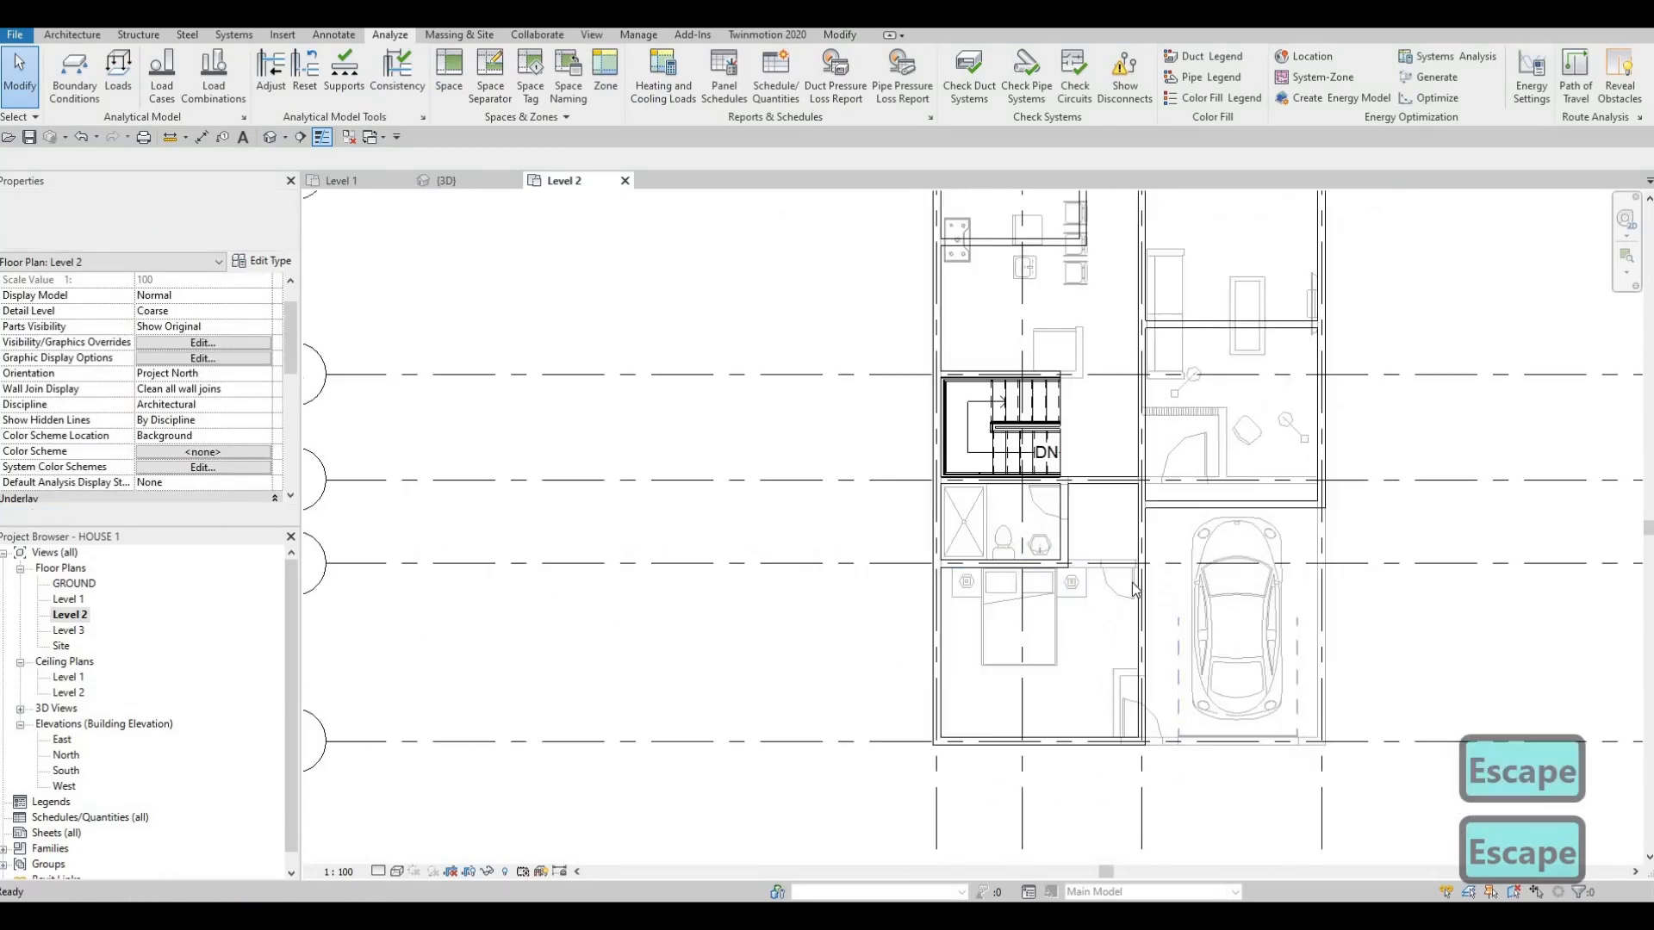
- Place a 650 x 2000mm single-panel wood door in the bathroom's vertical wall, swinging into the bathroom, about 440 mm below grid D
click(1132, 583)
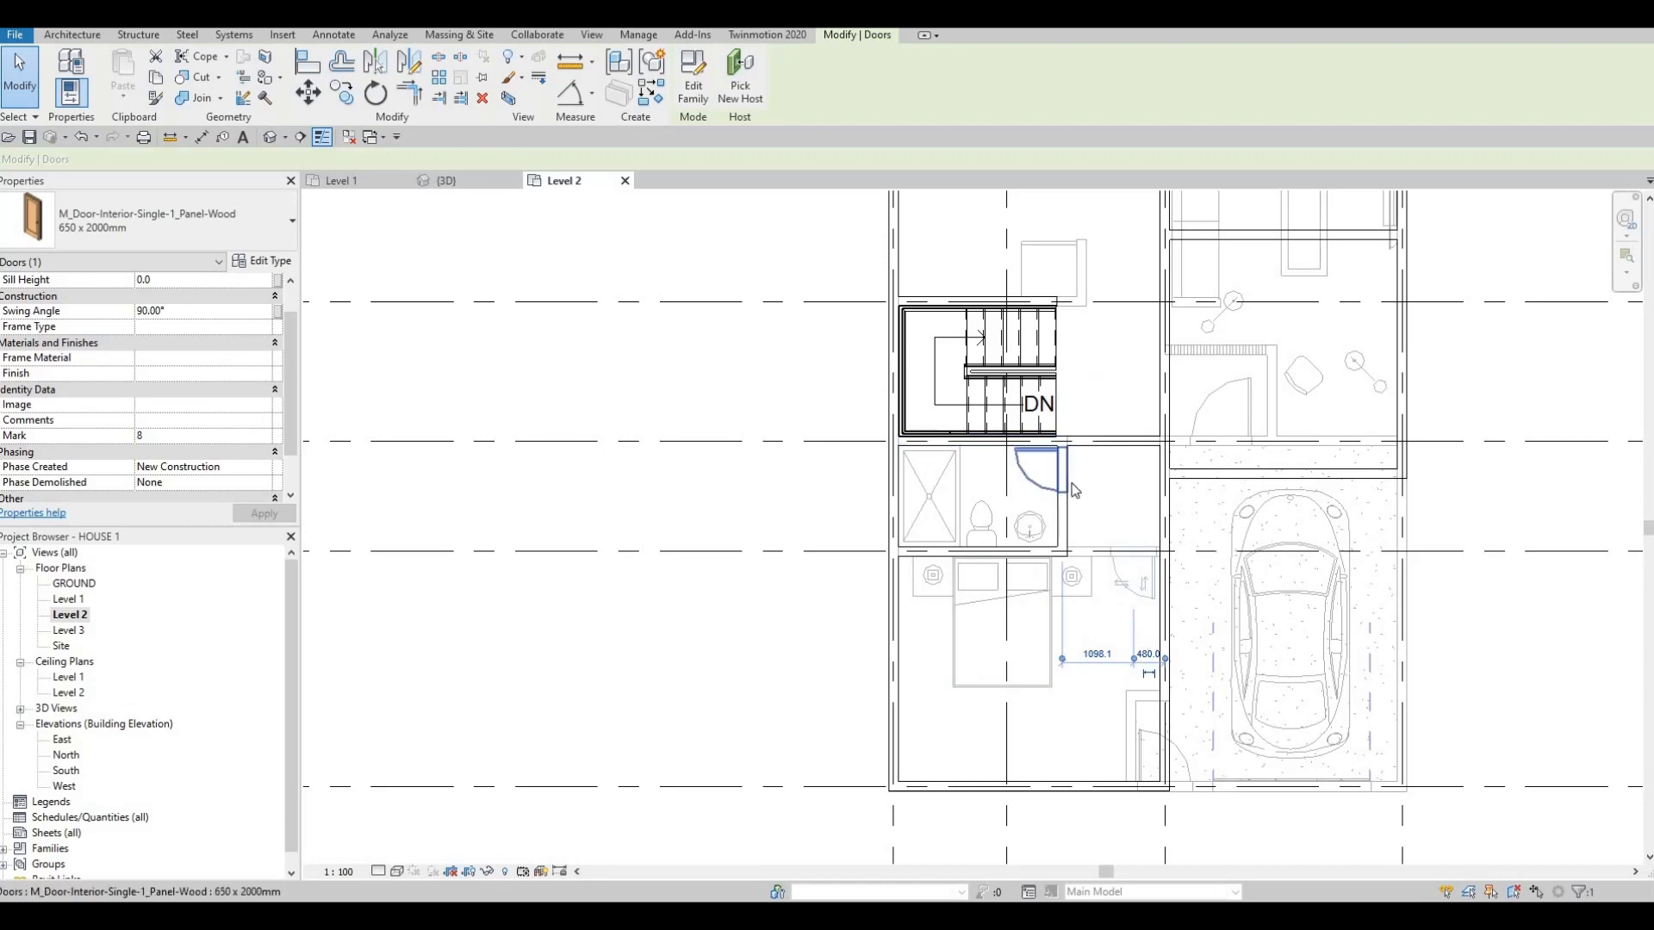
key(c)
key(s)
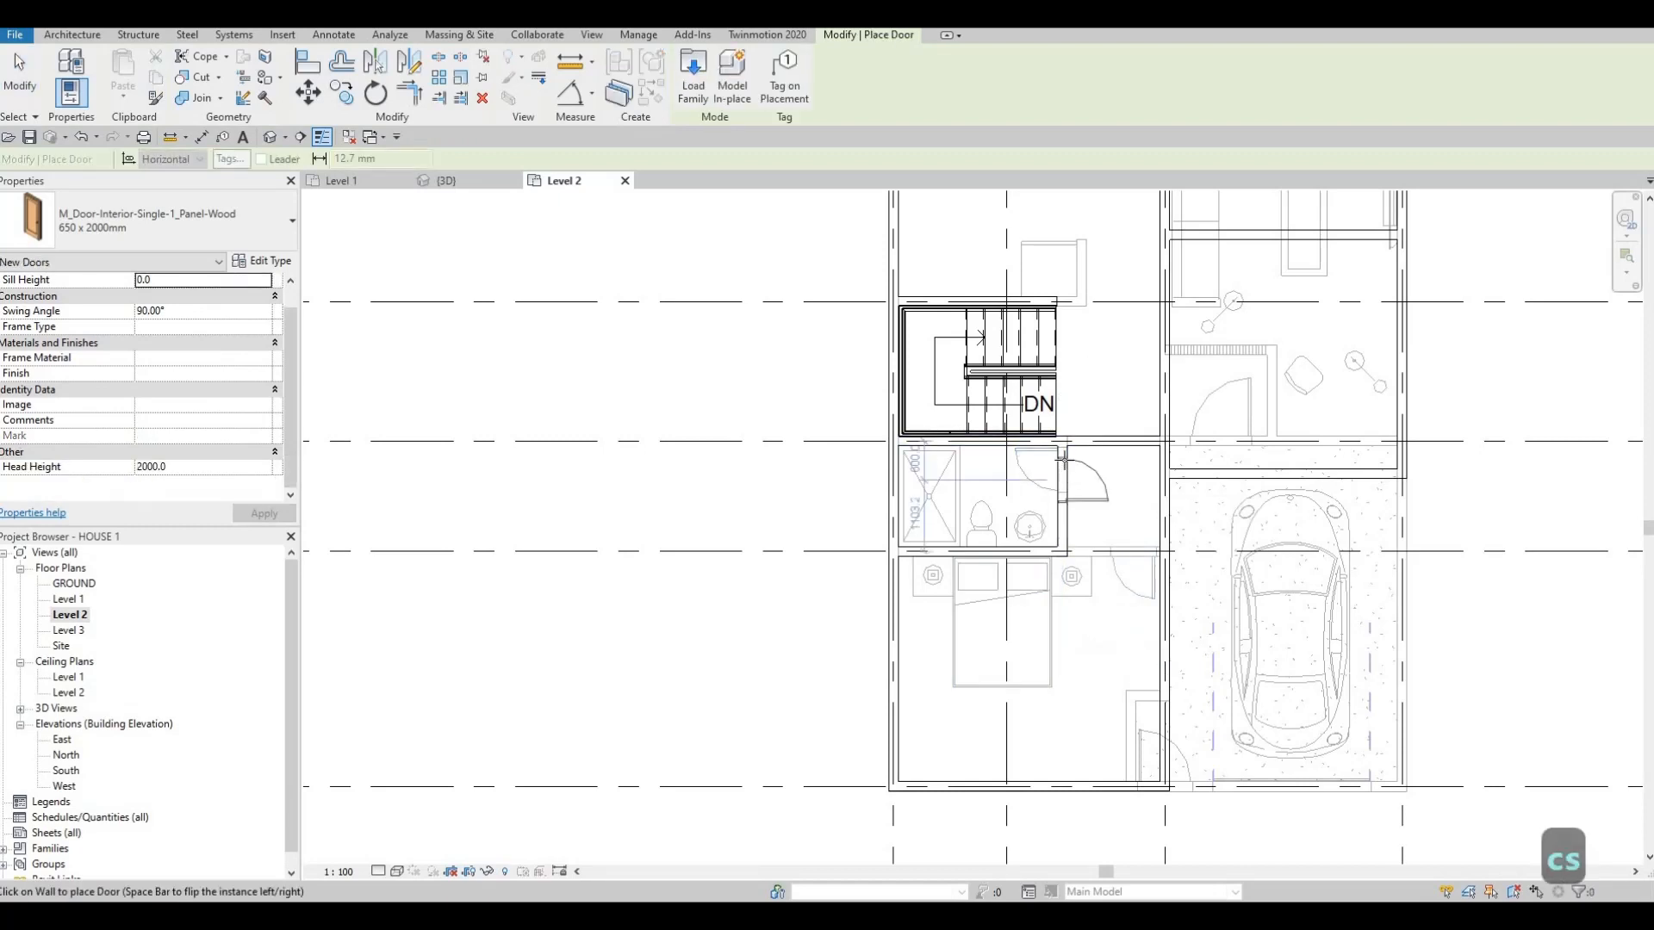
scroll(1051, 463, up, 2)
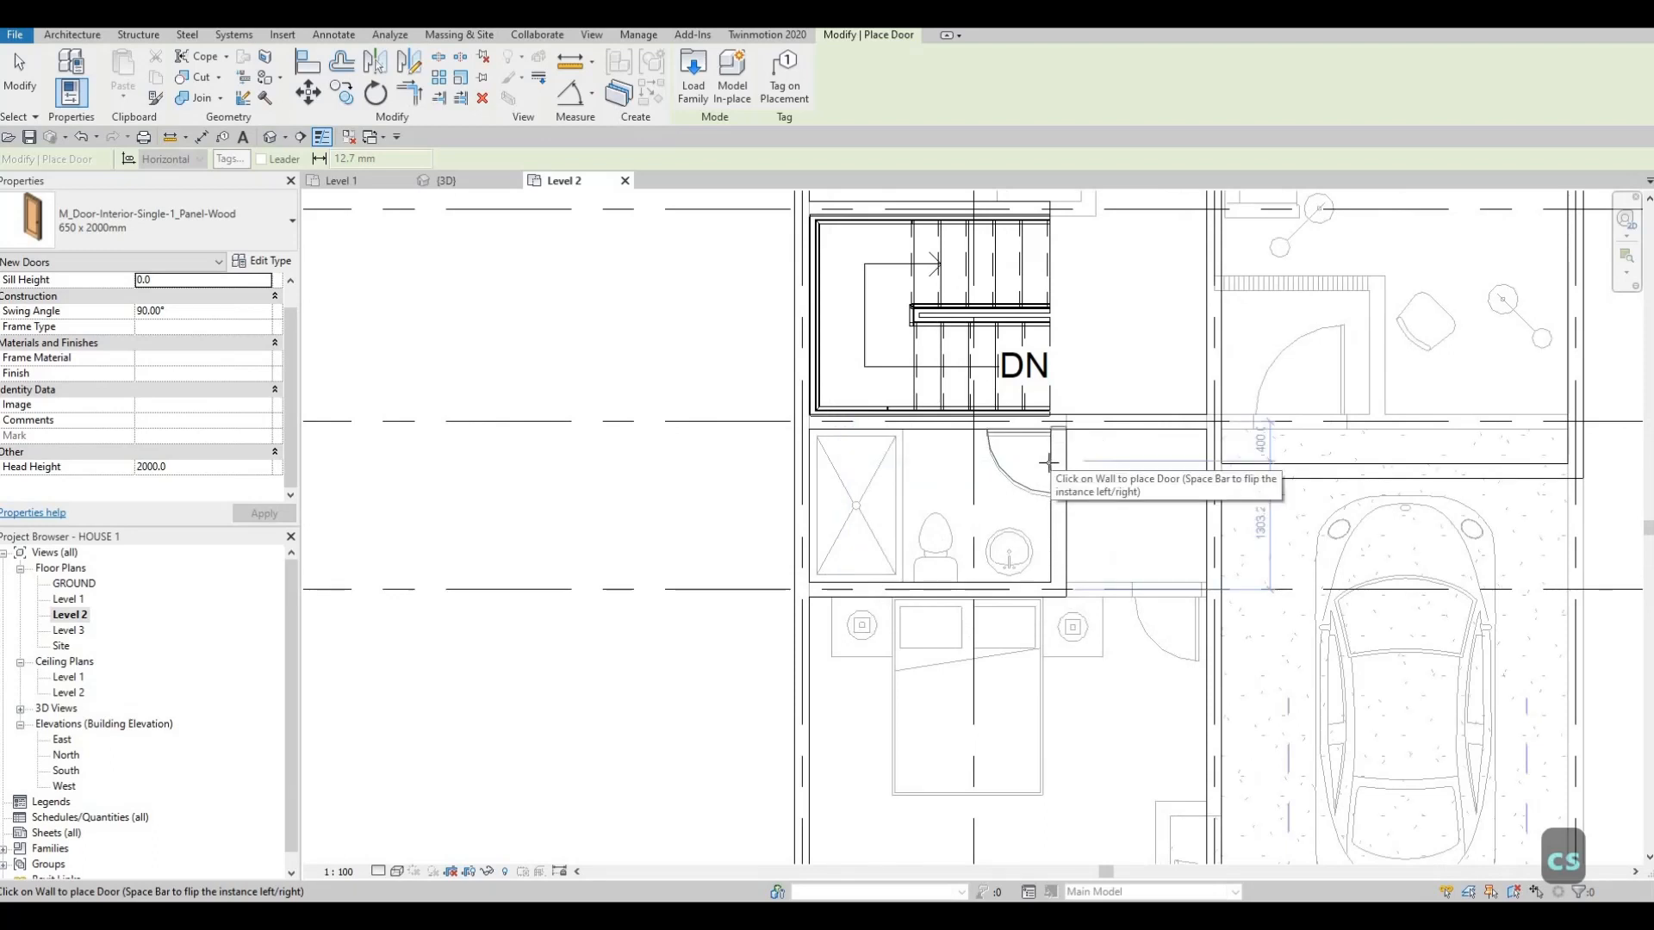
scroll(1050, 463, up, 4)
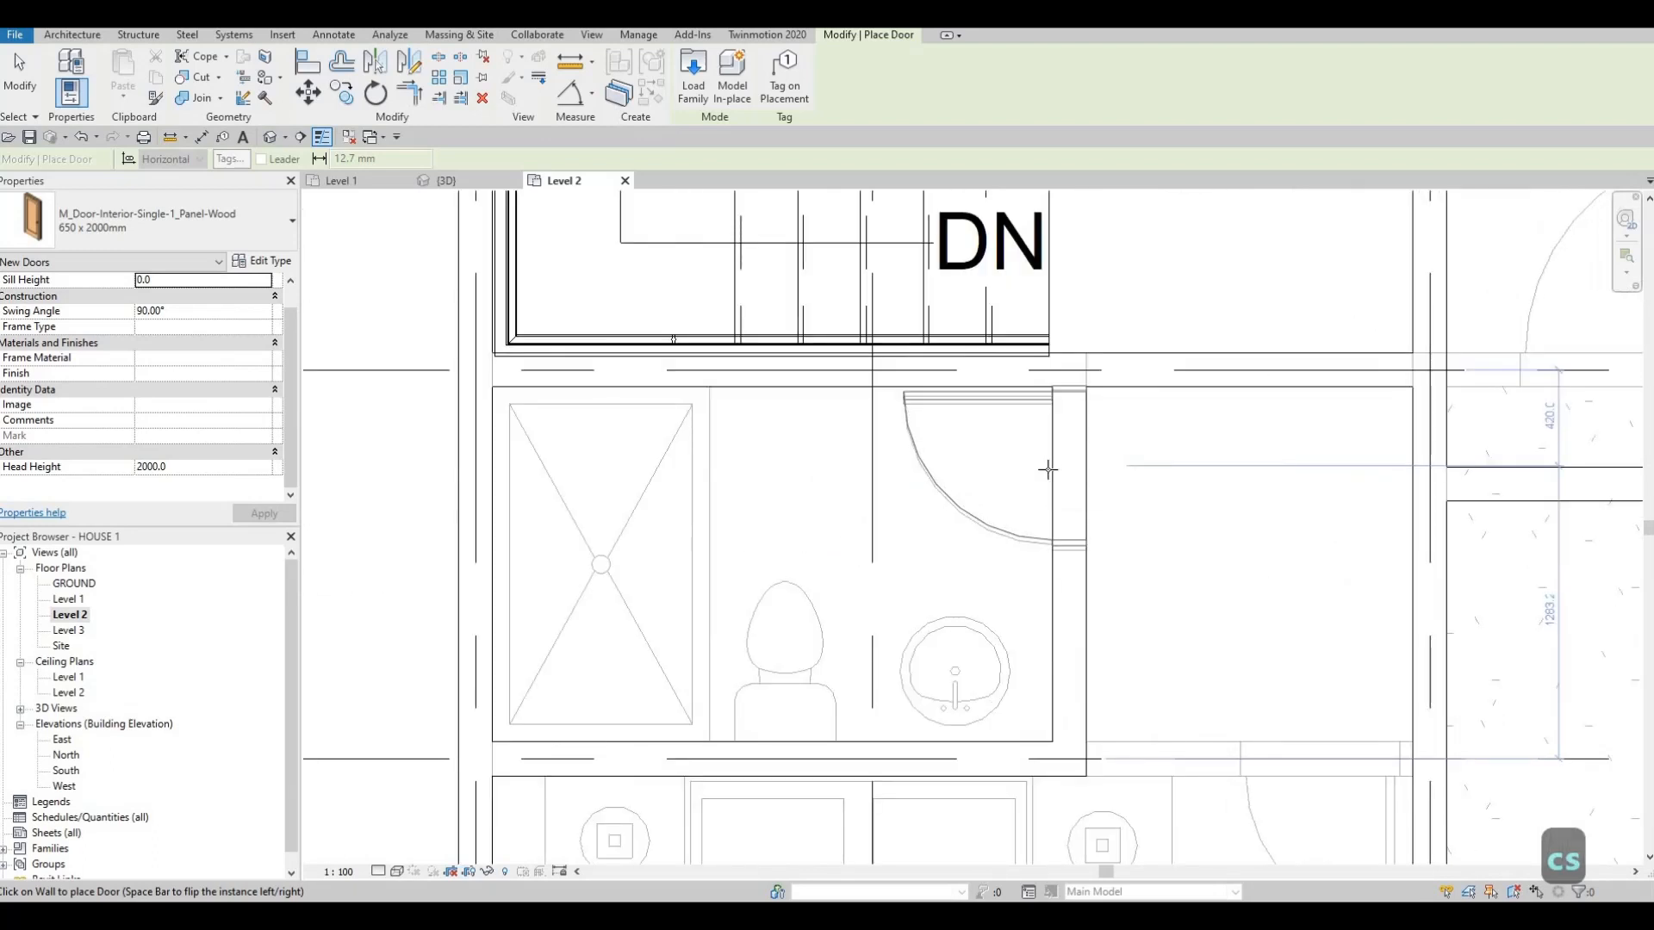
click(1048, 470)
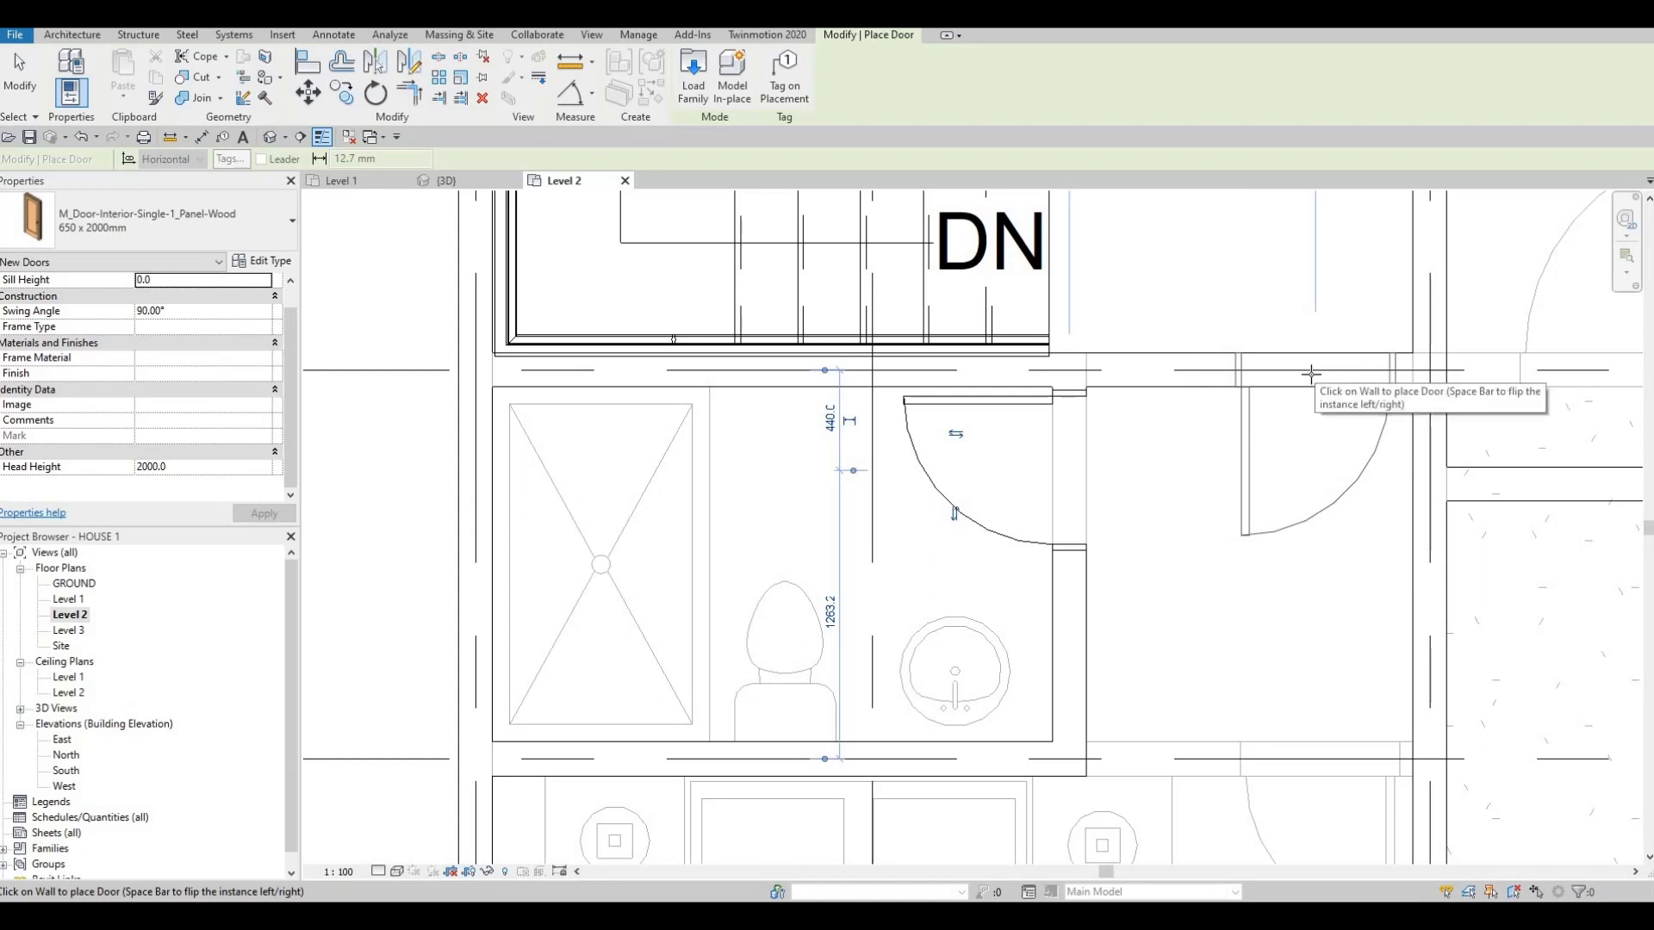
- Place 650 x 2000mm doors in the grid D wall, about 480 mm from grid 3, and in the grid 3 wall, about 460 mm above grid D
key(space)
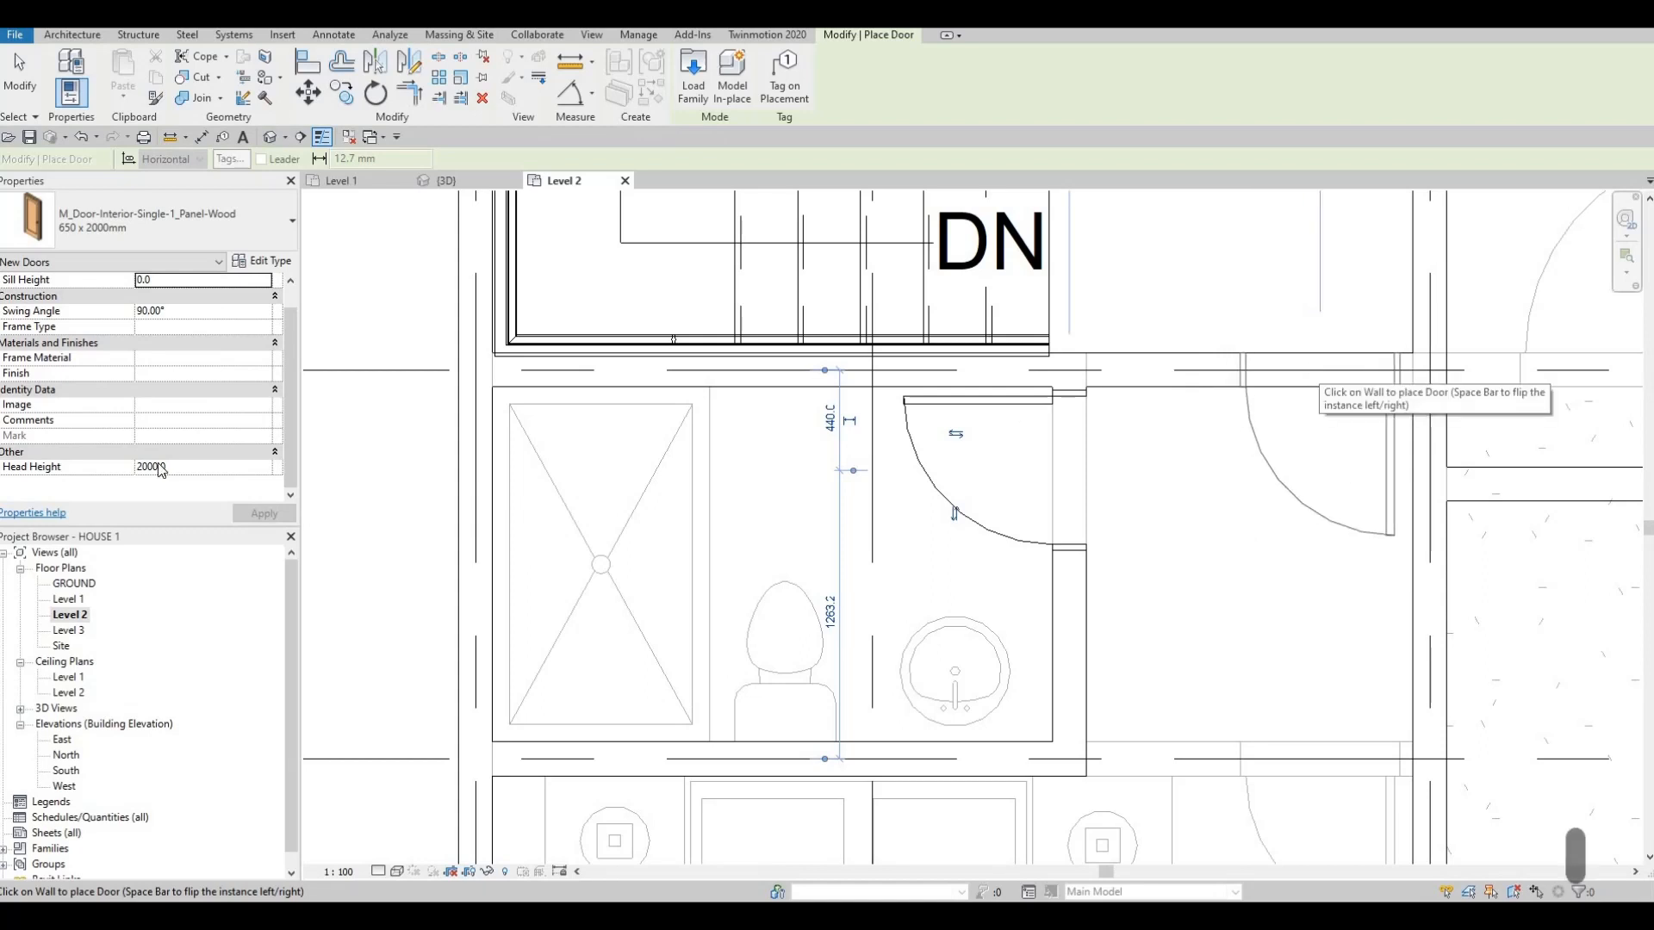
click(1400, 461)
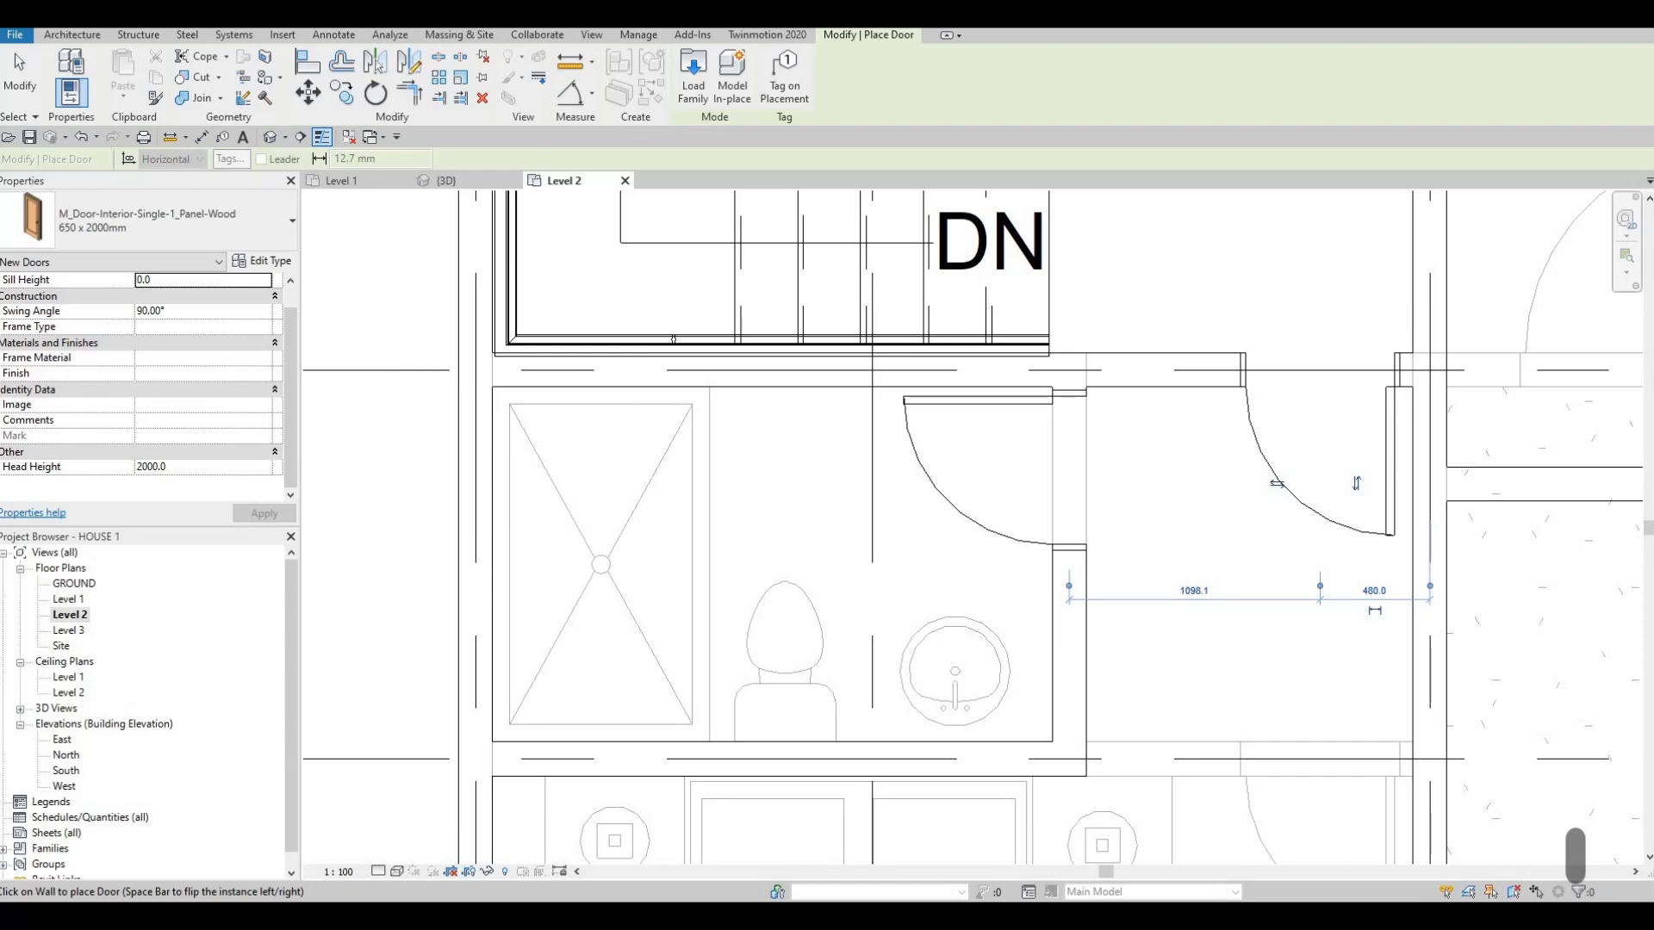
scroll(637, 603, down, 2)
middle_drag(1246, 382, 864, 432)
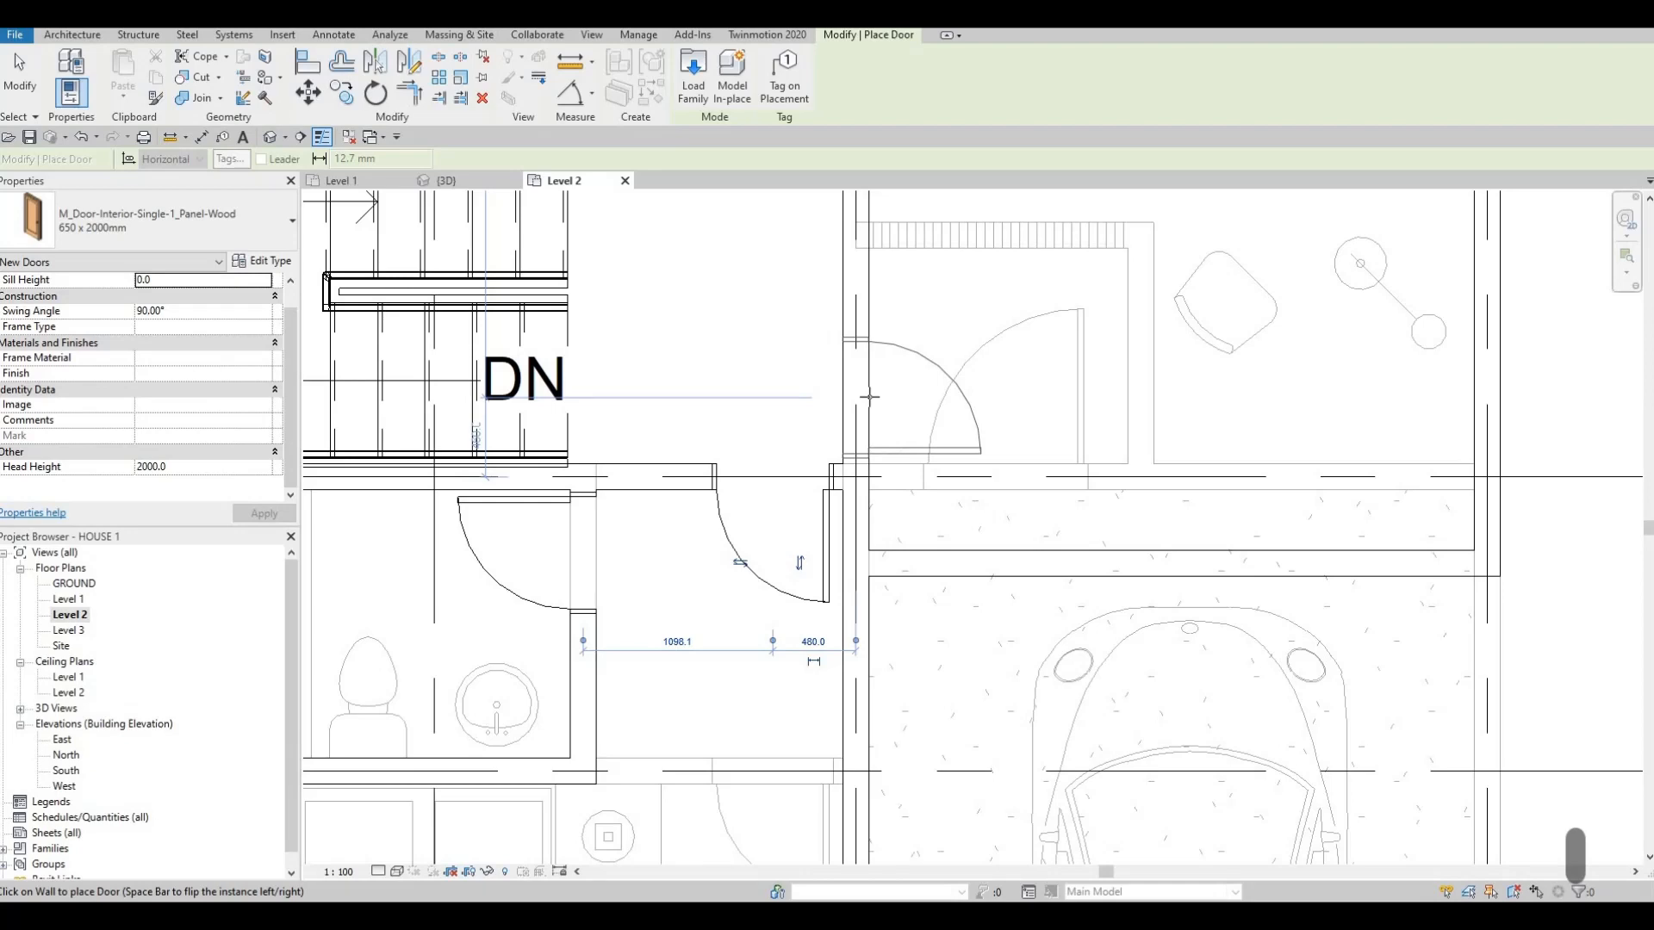
click(797, 383)
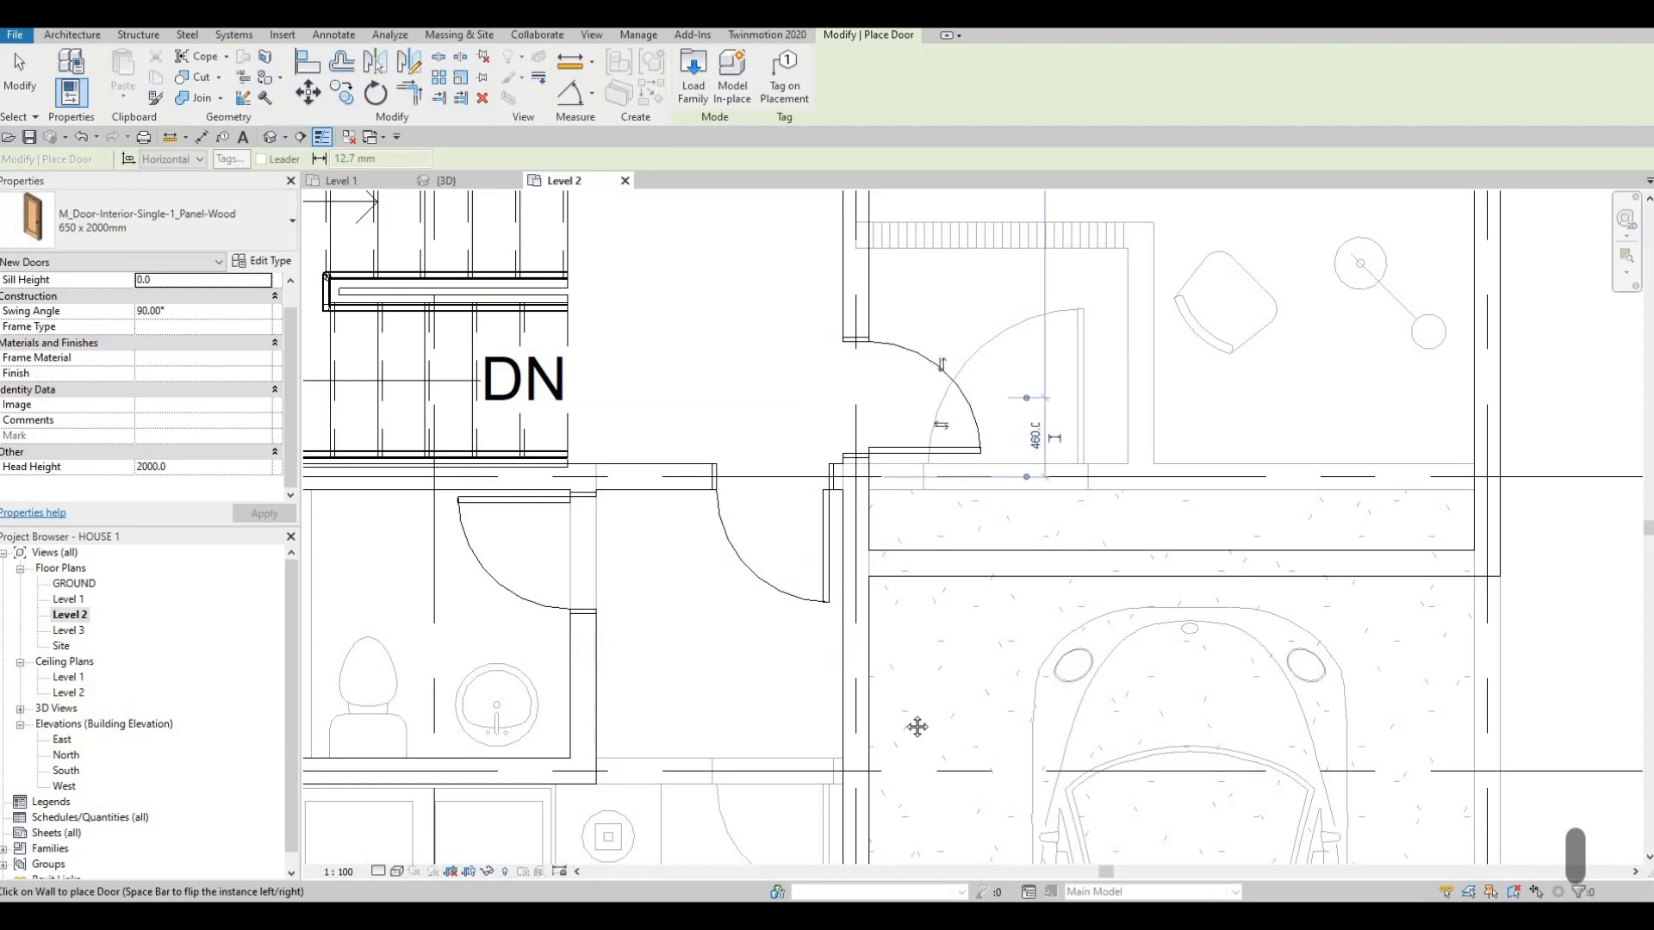
- Place doors in the grid 3 wall, about 500 mm below grid B, and in the grid B wall, about 500 mm from grid 3
scroll(975, 635, down, 2)
middle_drag(937, 294, 996, 580)
scroll(990, 482, down, 1)
middle_drag(998, 409, 987, 550)
middle_drag(972, 471, 960, 561)
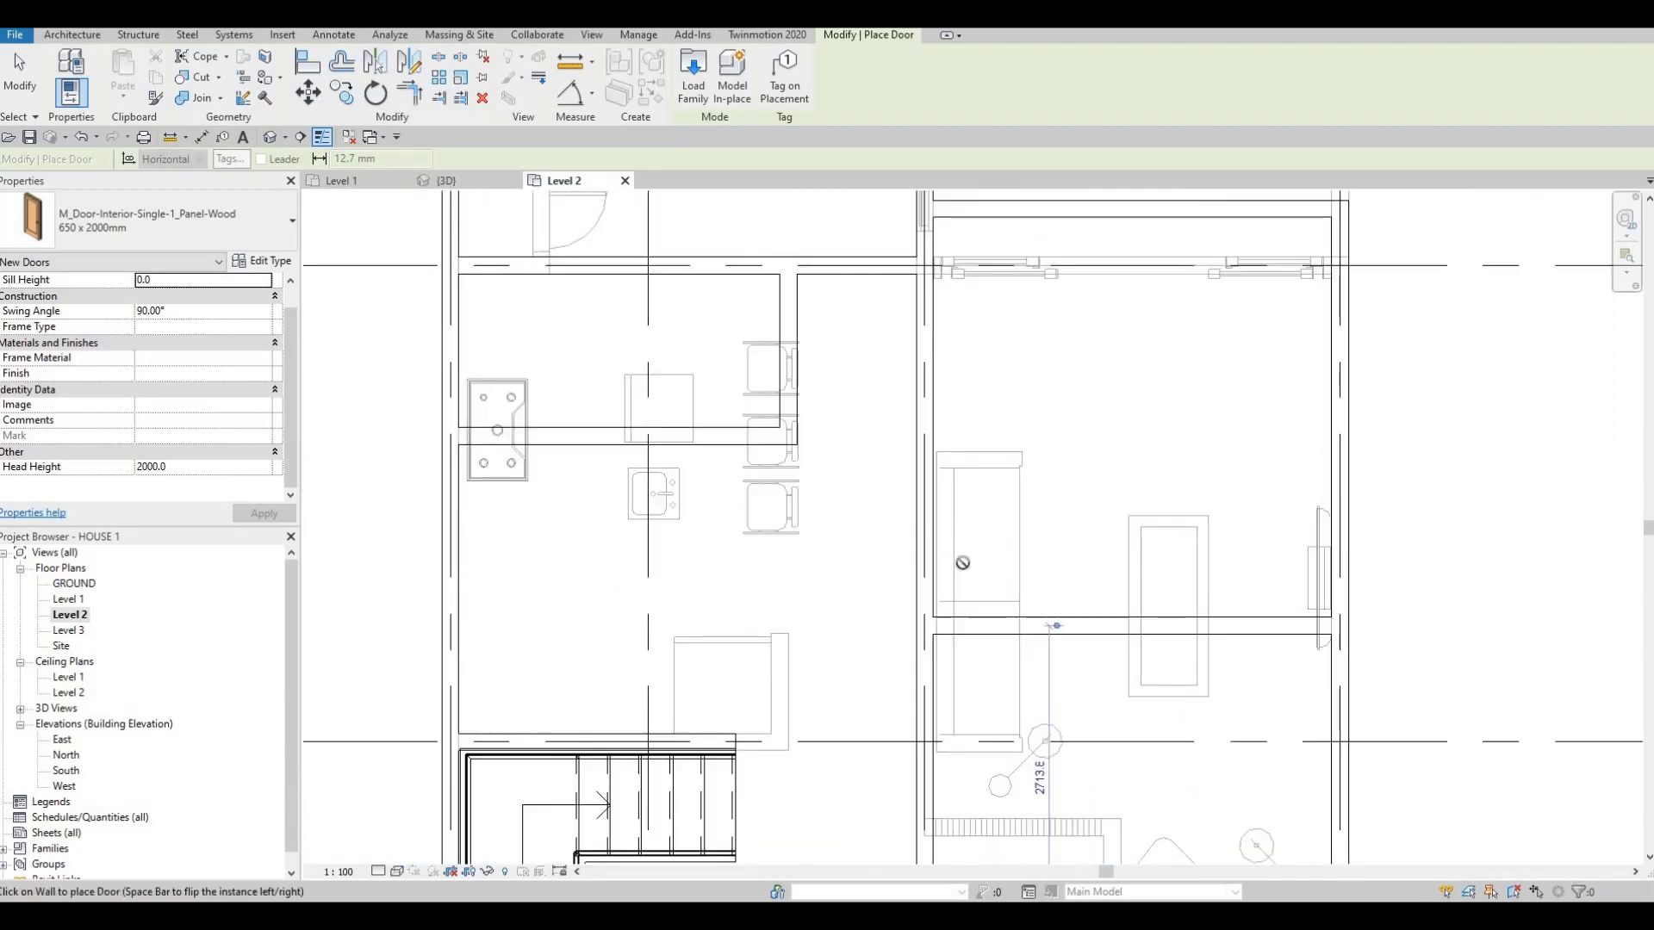
middle_drag(959, 313, 947, 384)
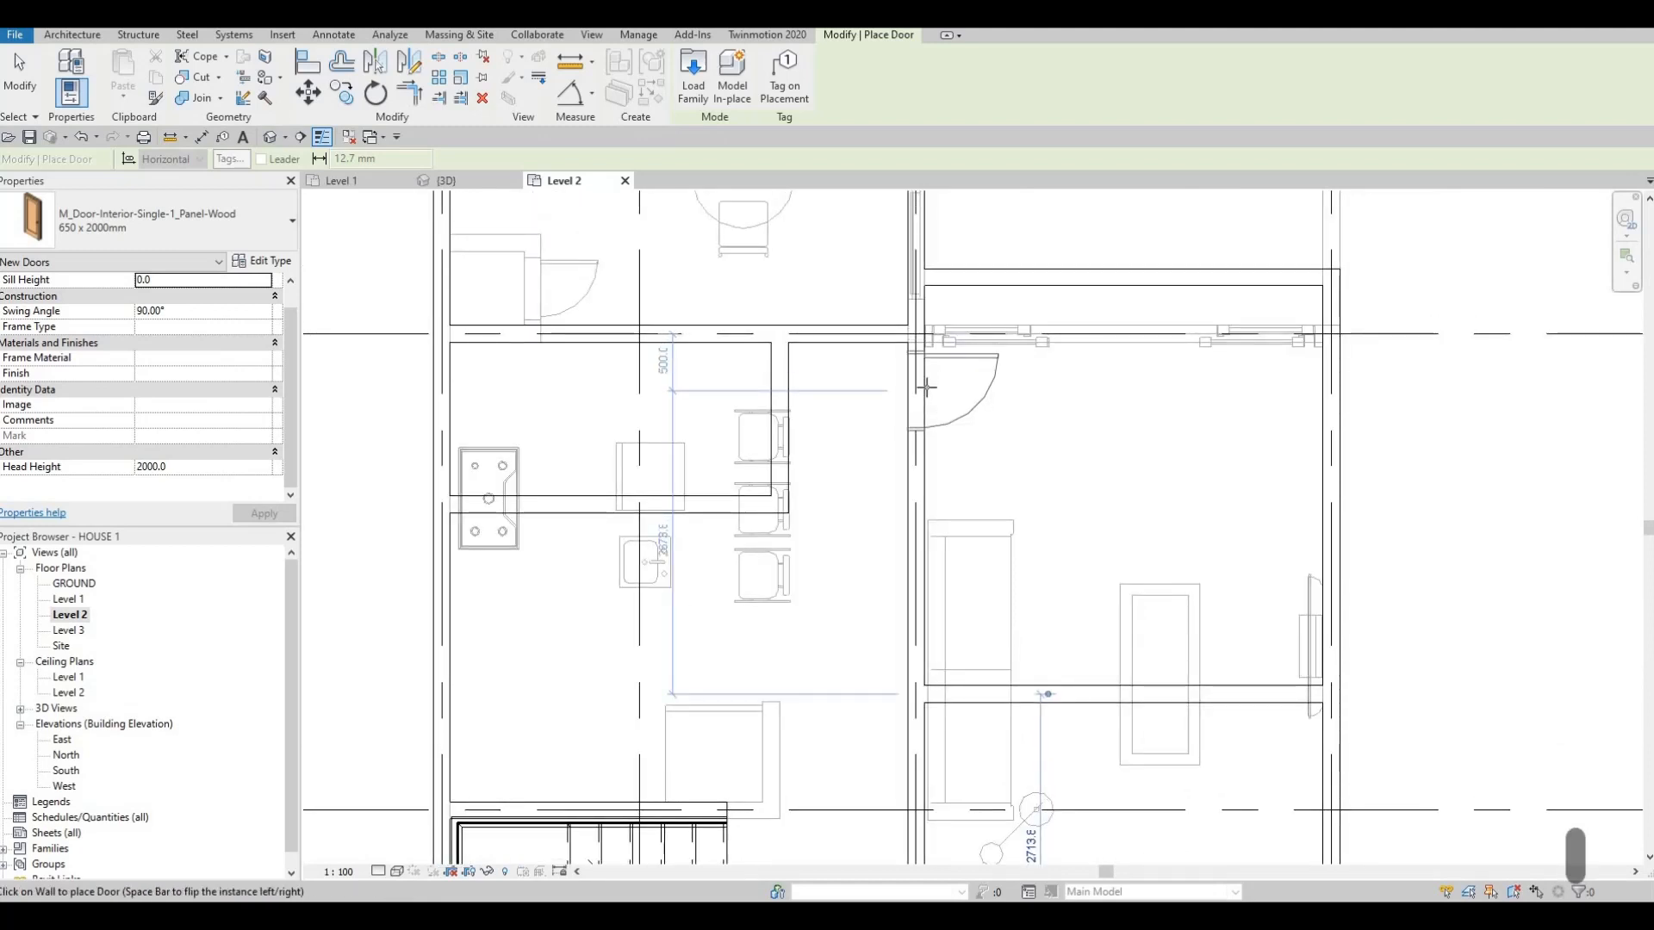
click(926, 387)
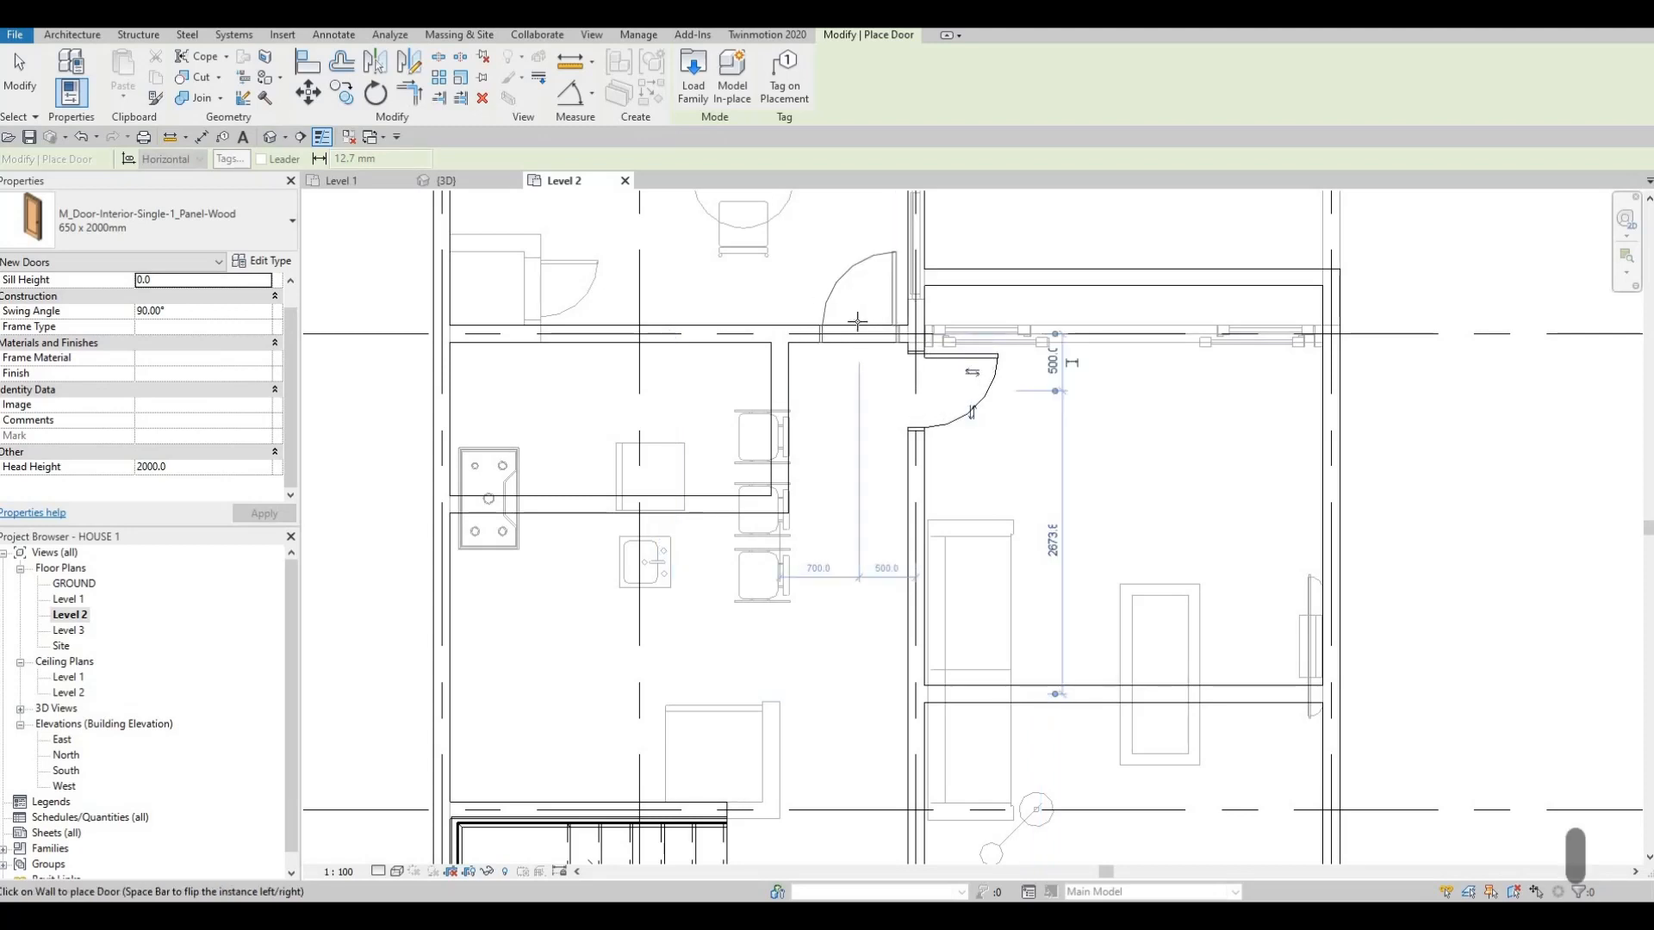
click(857, 322)
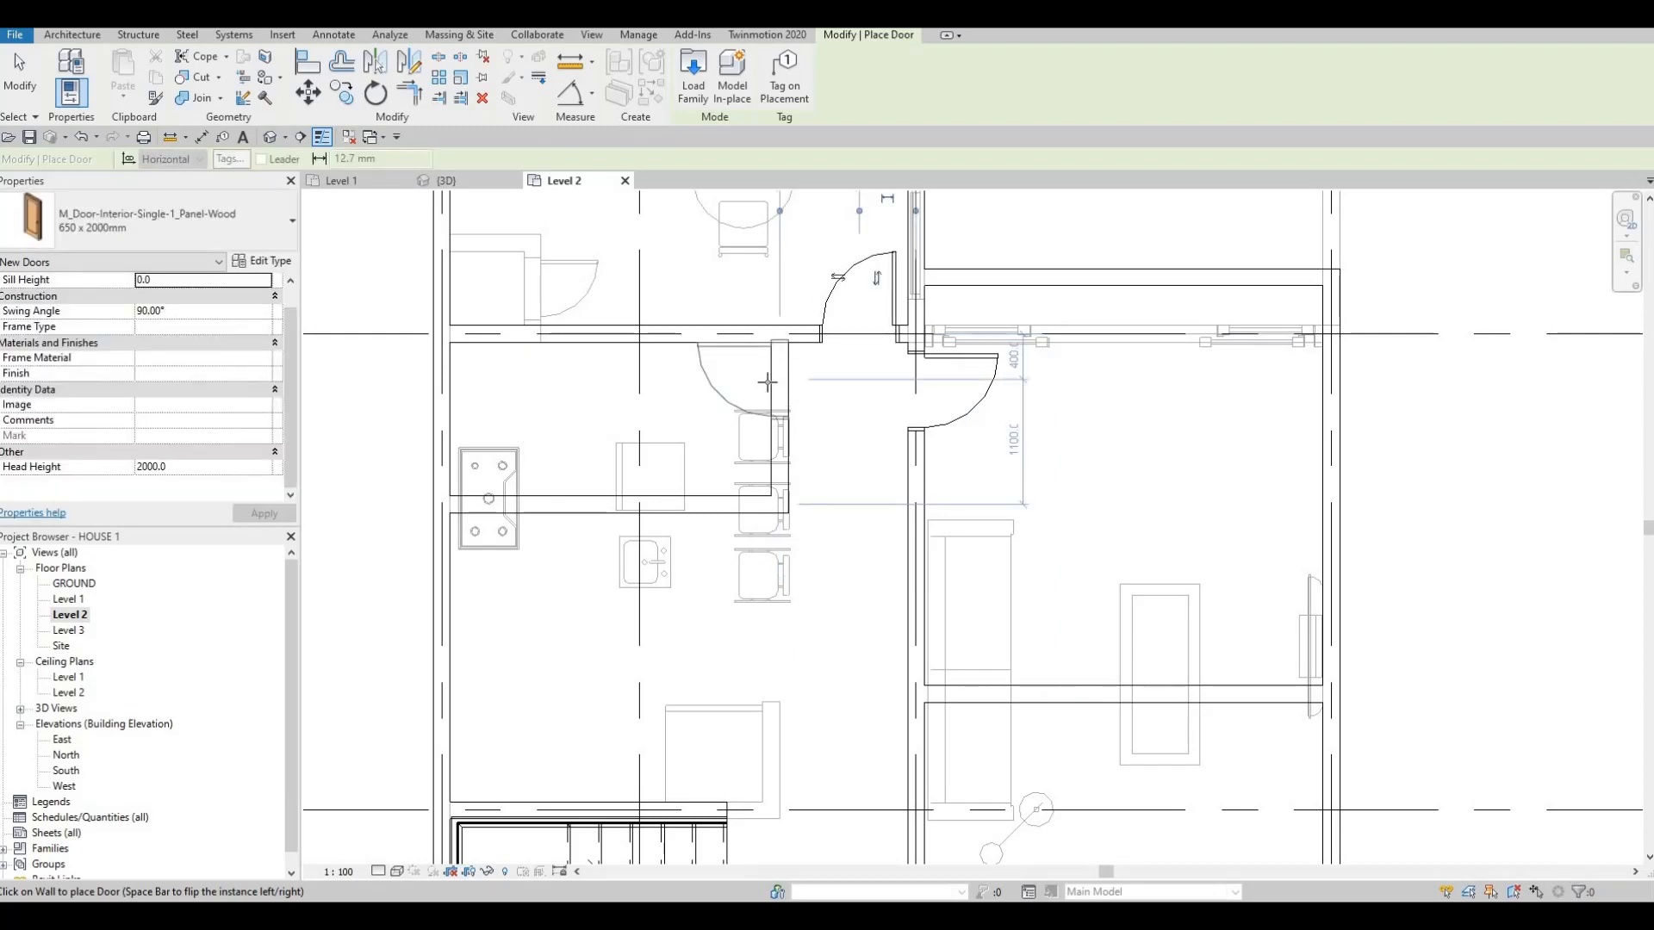
- Place a door in the short vertical wall about 500 mm below grid B and another in the horizontal wall below grid A, near grid 3
click(765, 385)
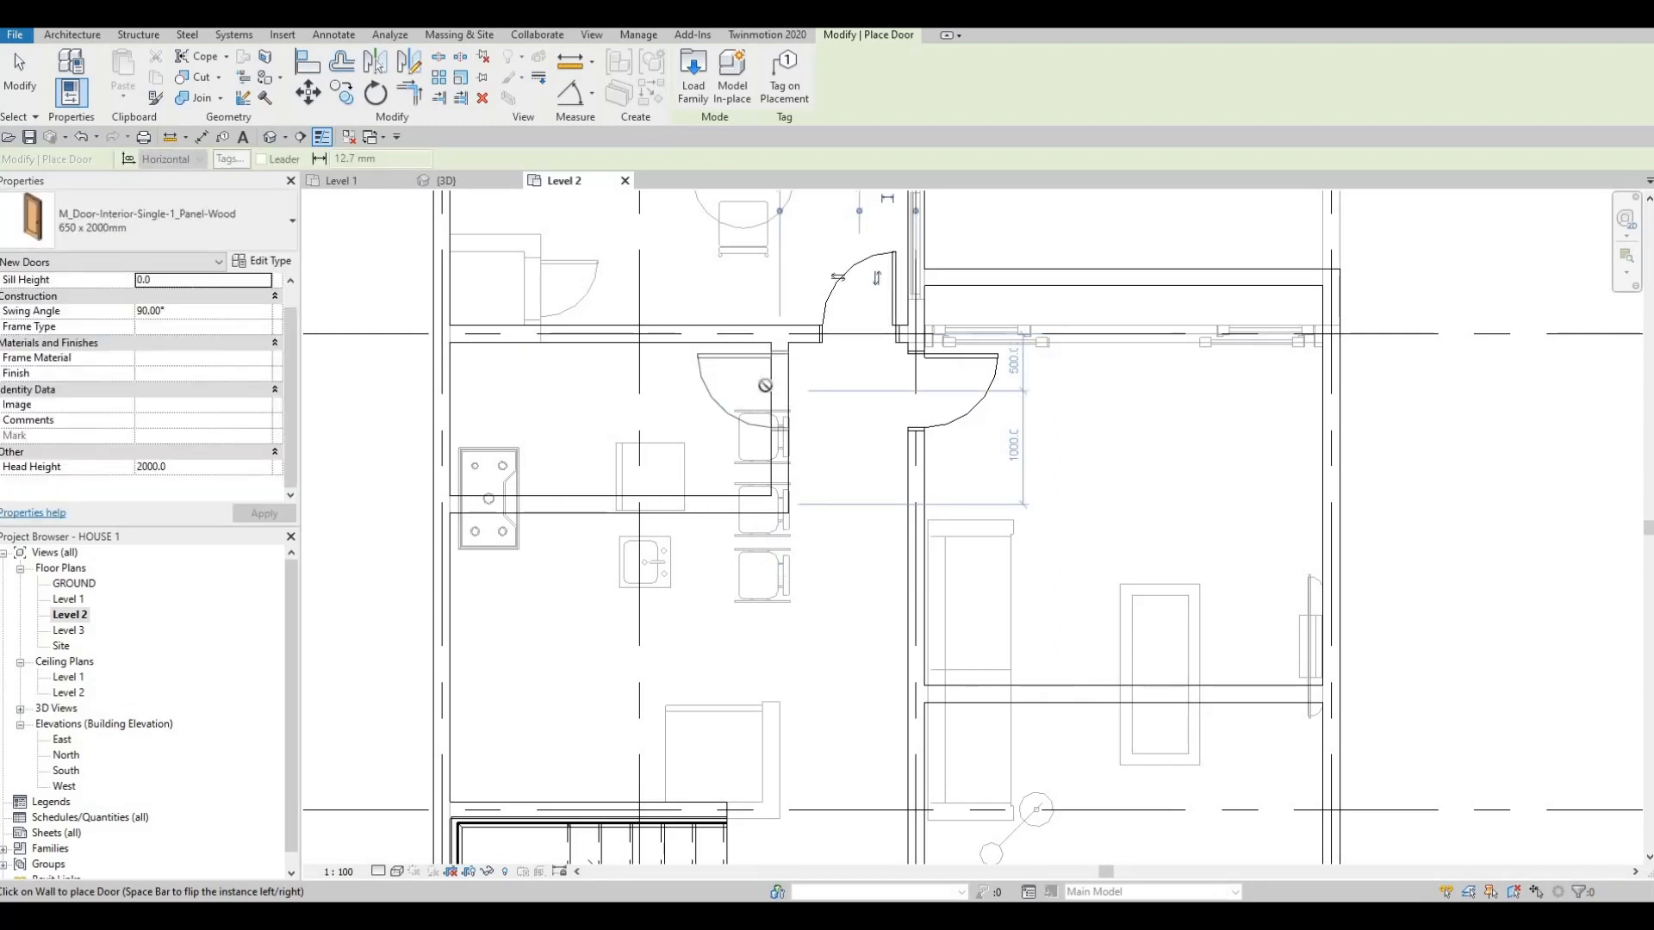
scroll(815, 527, down, 1)
middle_drag(823, 211, 845, 603)
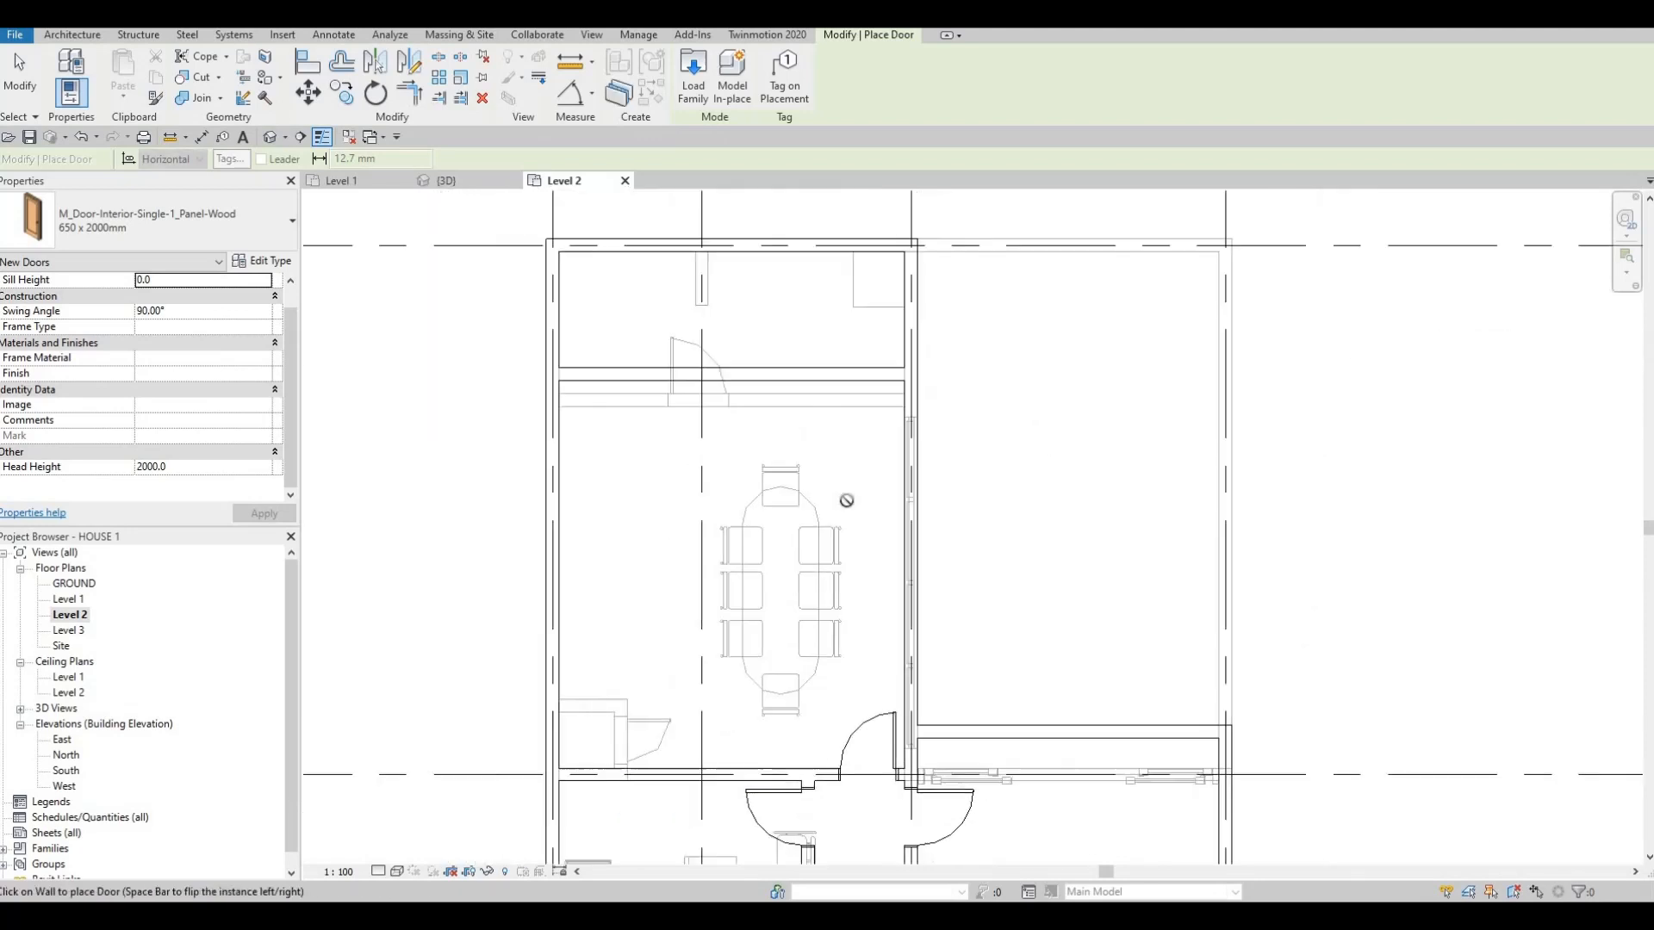
middle_drag(879, 365, 867, 439)
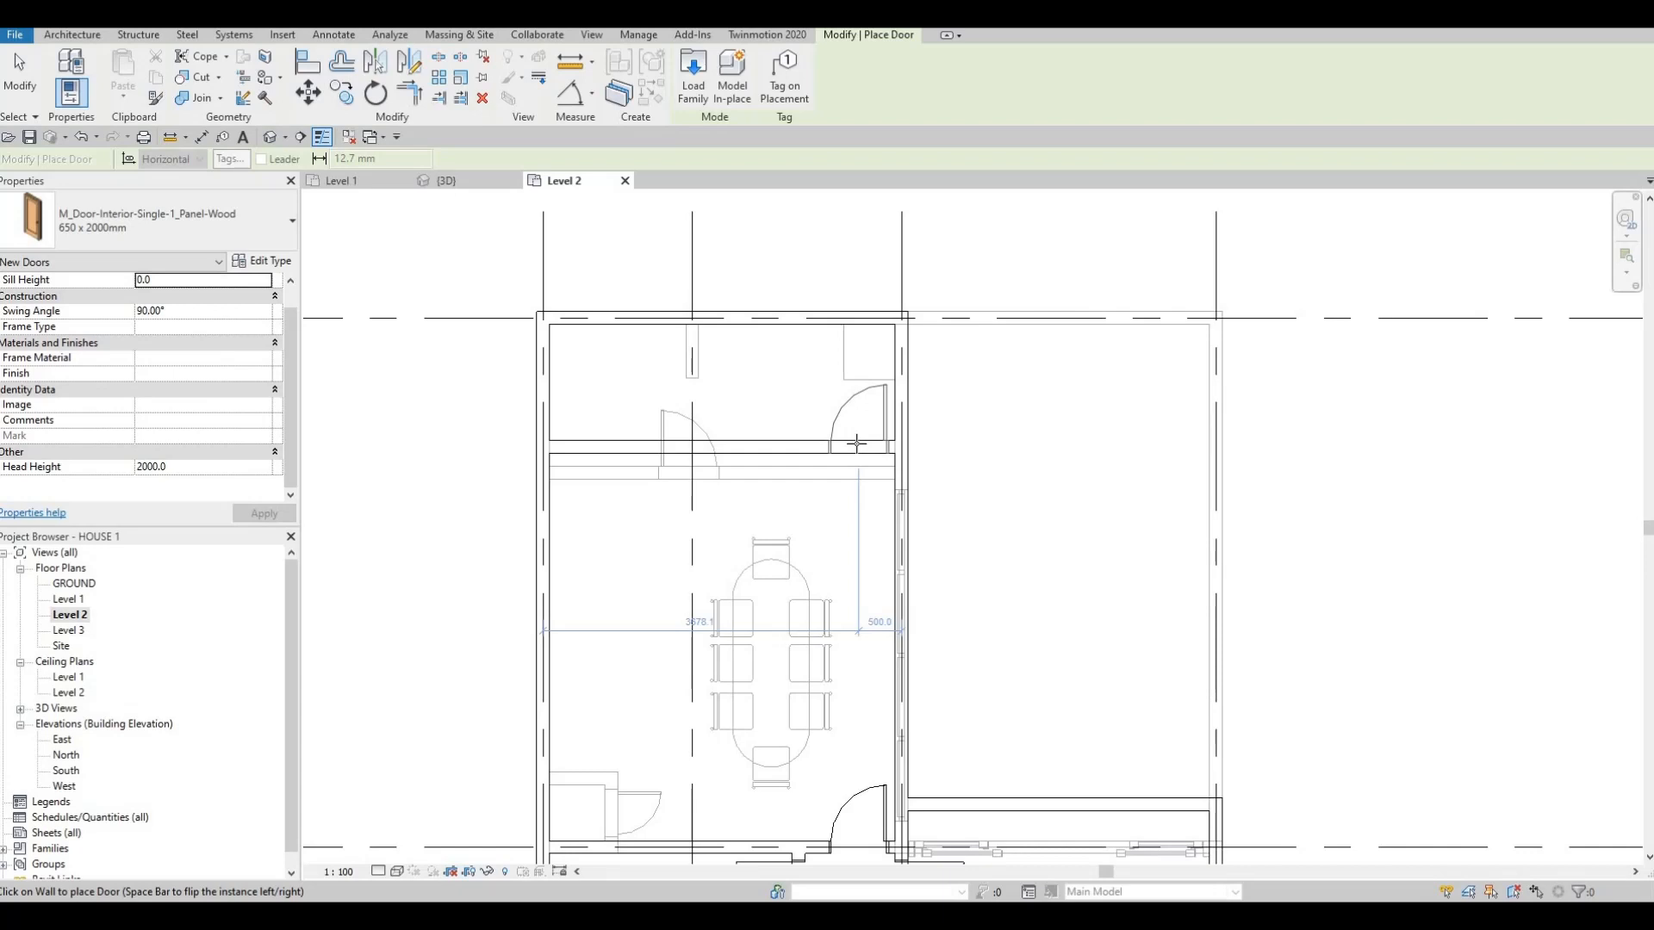
click(856, 449)
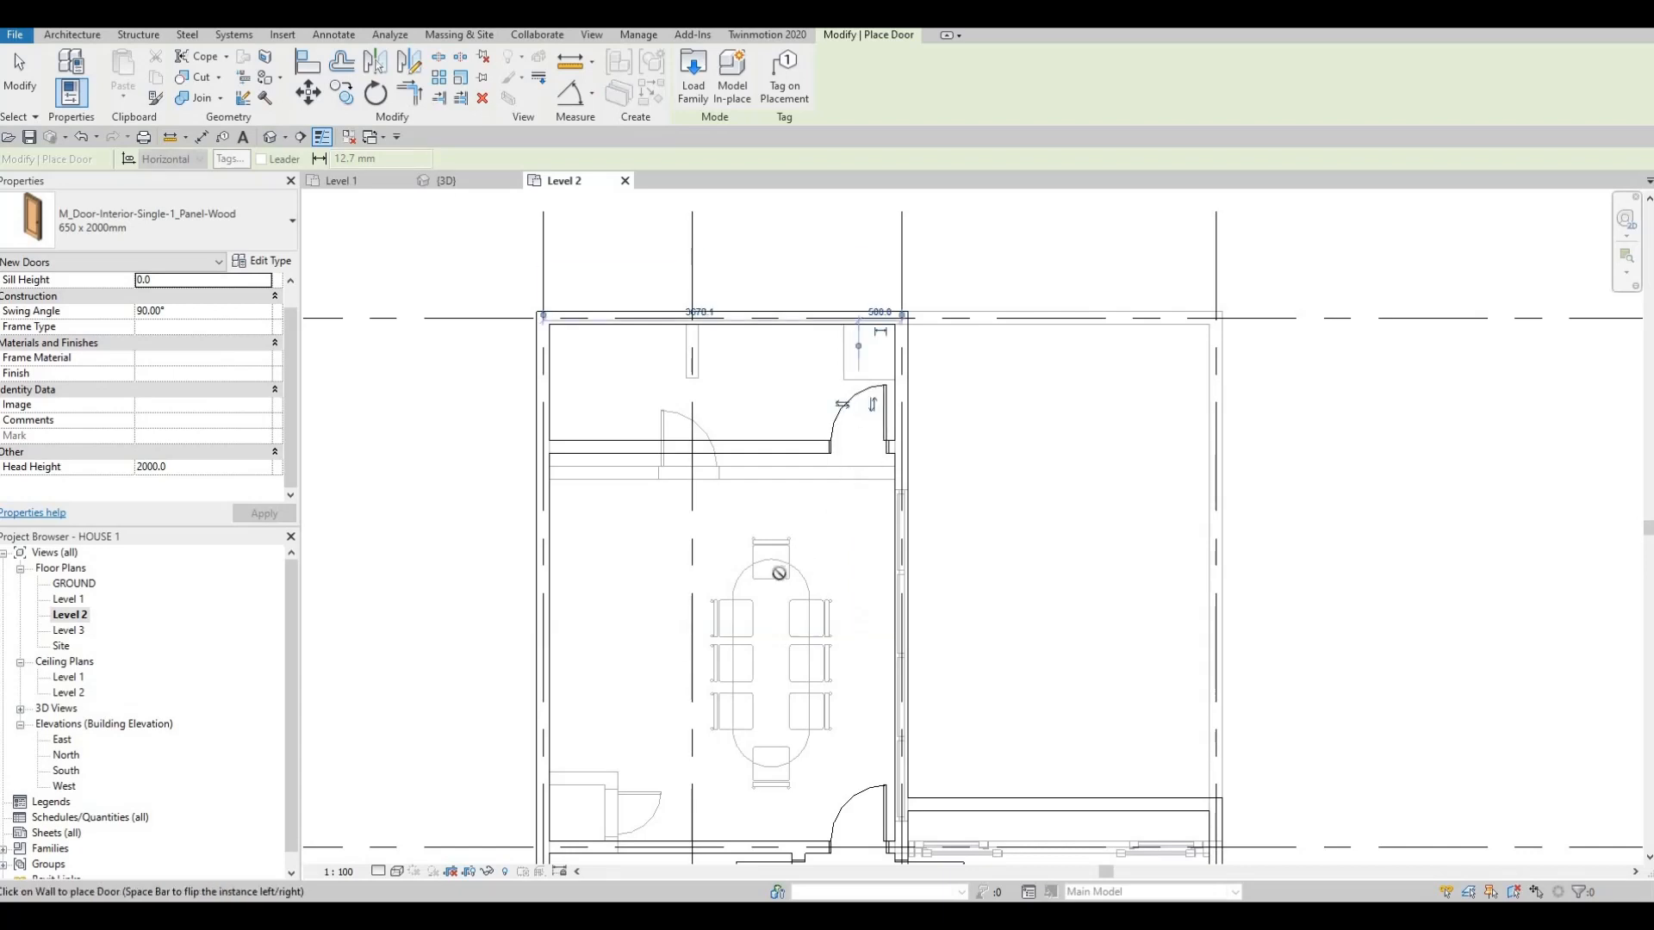
- End door placement and shift the door in the short vertical wall upward so its centre is 480 mm from grid B
middle_drag(781, 567, 835, 529)
scroll(836, 527, down, 1)
middle_drag(844, 644, 915, 567)
middle_drag(900, 629, 909, 543)
scroll(913, 551, down, 1)
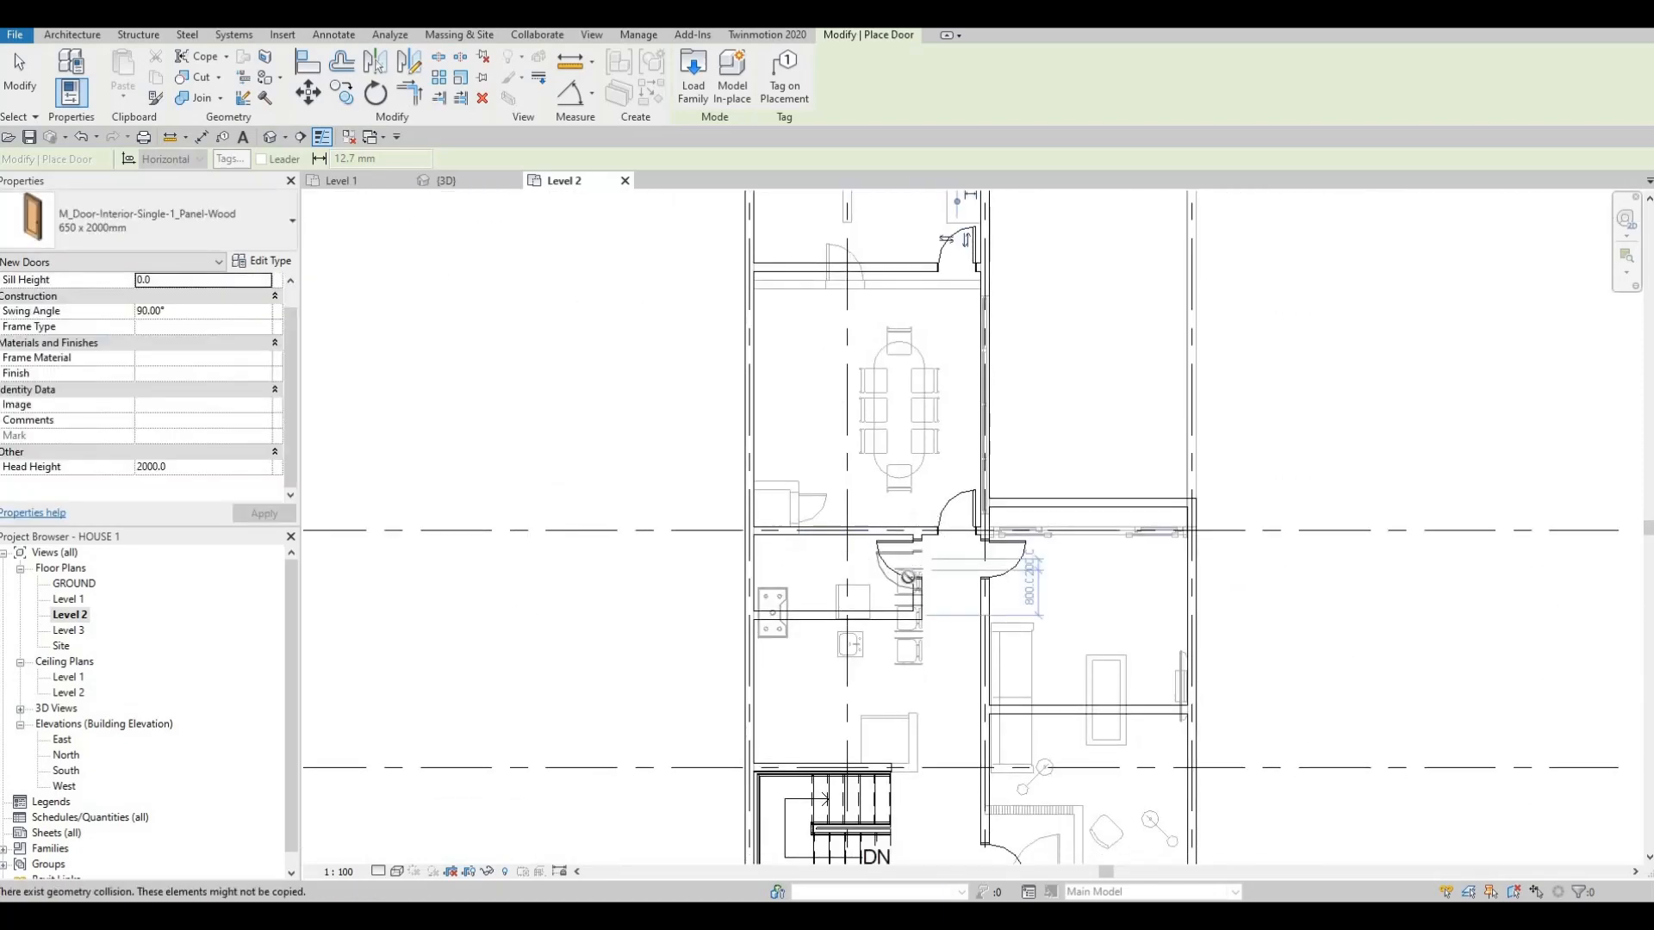
scroll(909, 578, up, 1)
click(909, 579)
key(Escape)
key(Escape)
key(Escape)
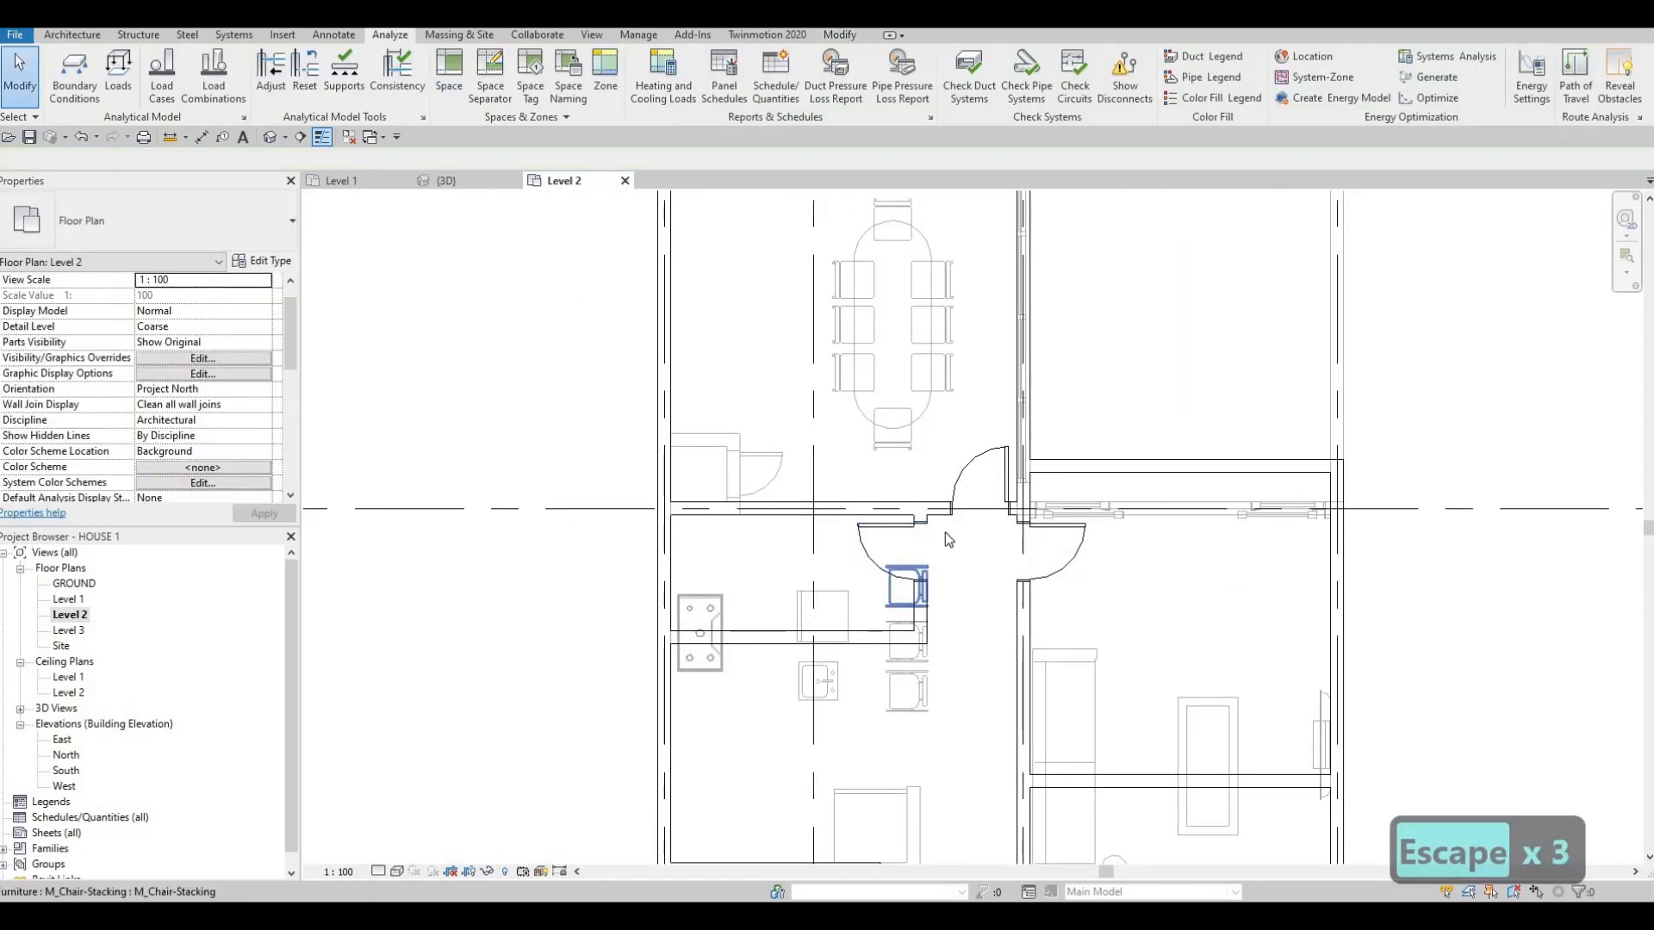
scroll(930, 577, up, 2)
middle_drag(906, 497, 930, 466)
scroll(914, 474, up, 1)
click(905, 471)
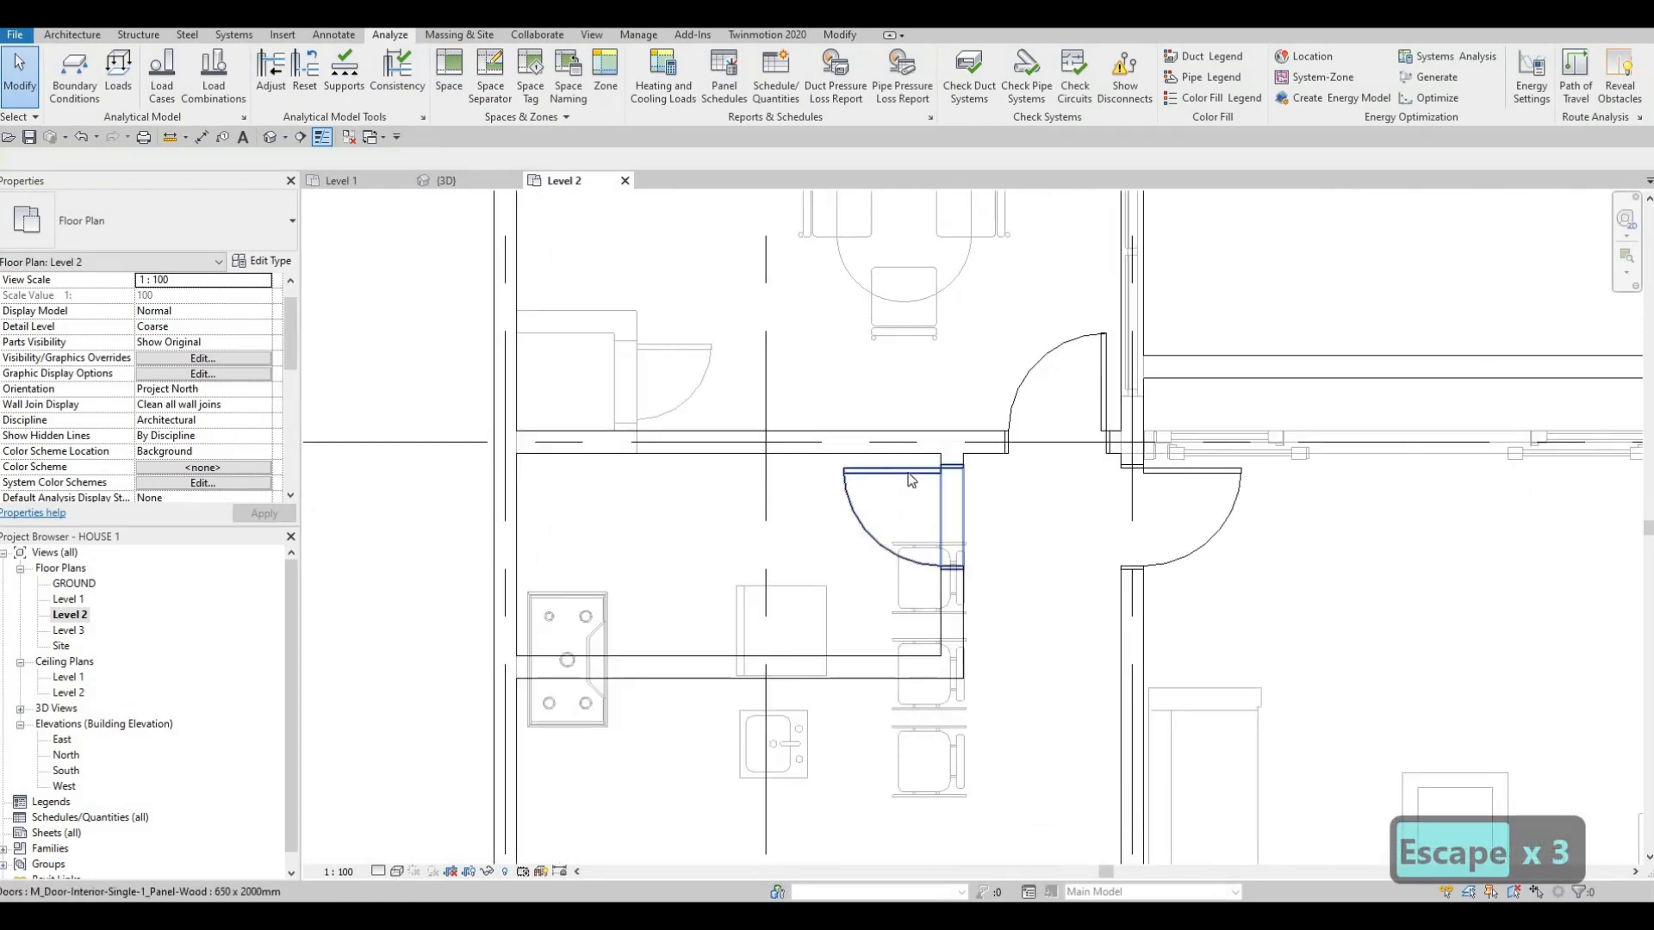
drag(906, 471, 962, 470)
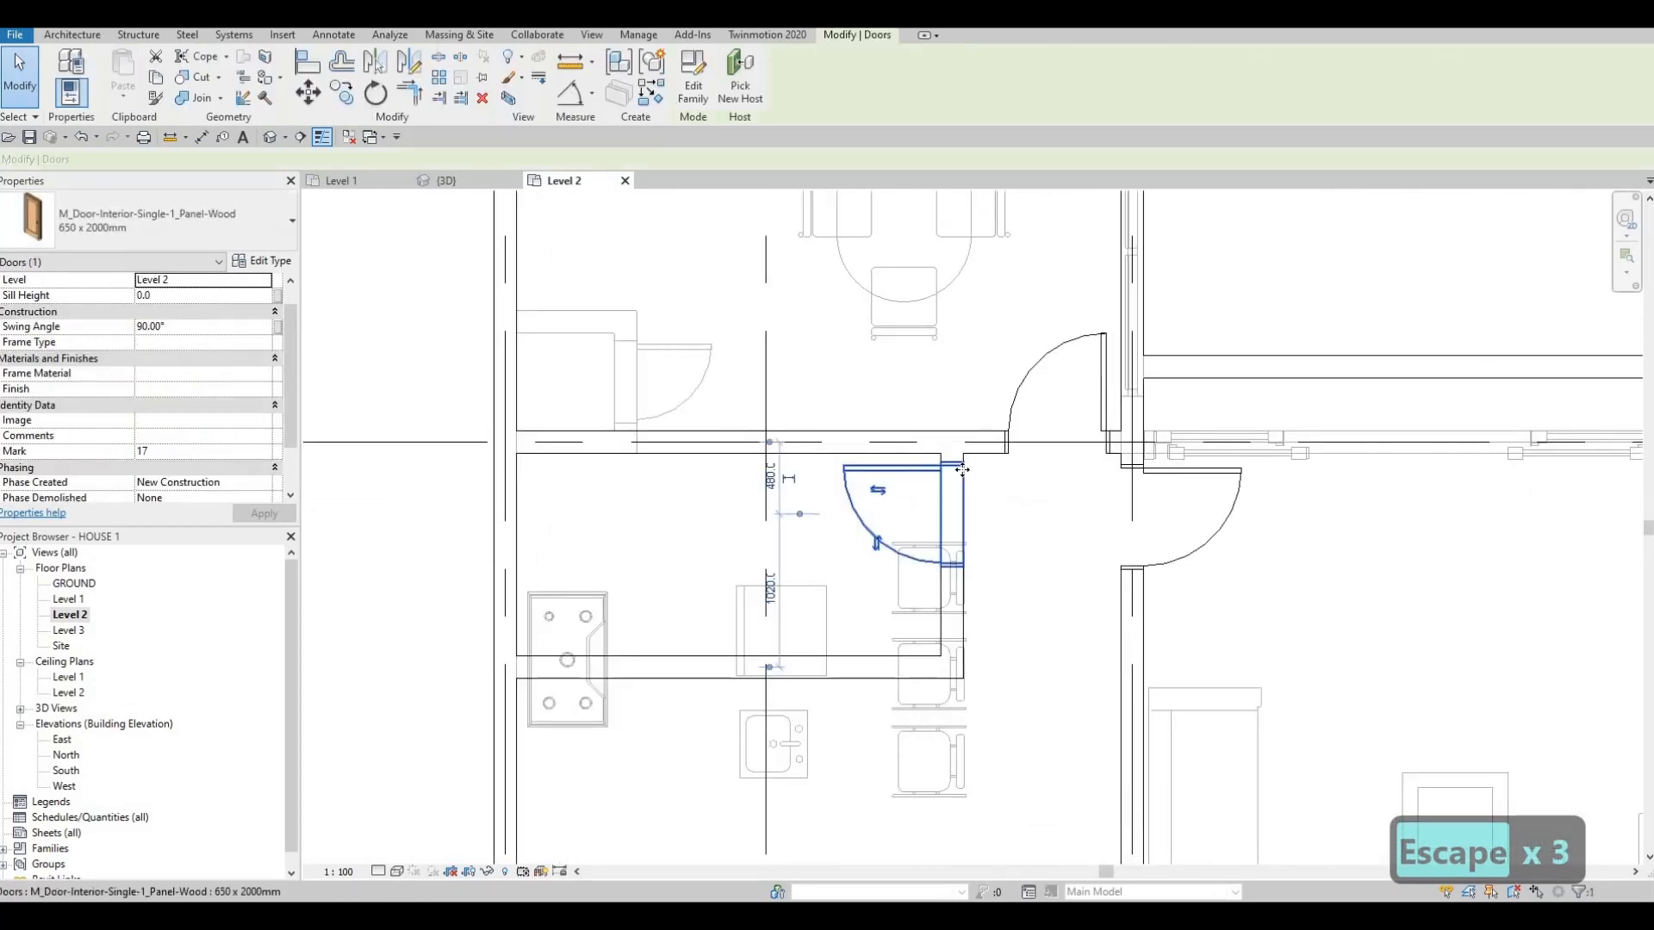
- Change the two doors in the grid 3 wall, the grid B door and the grid D door to type 750 x 2000mm
click(1049, 386)
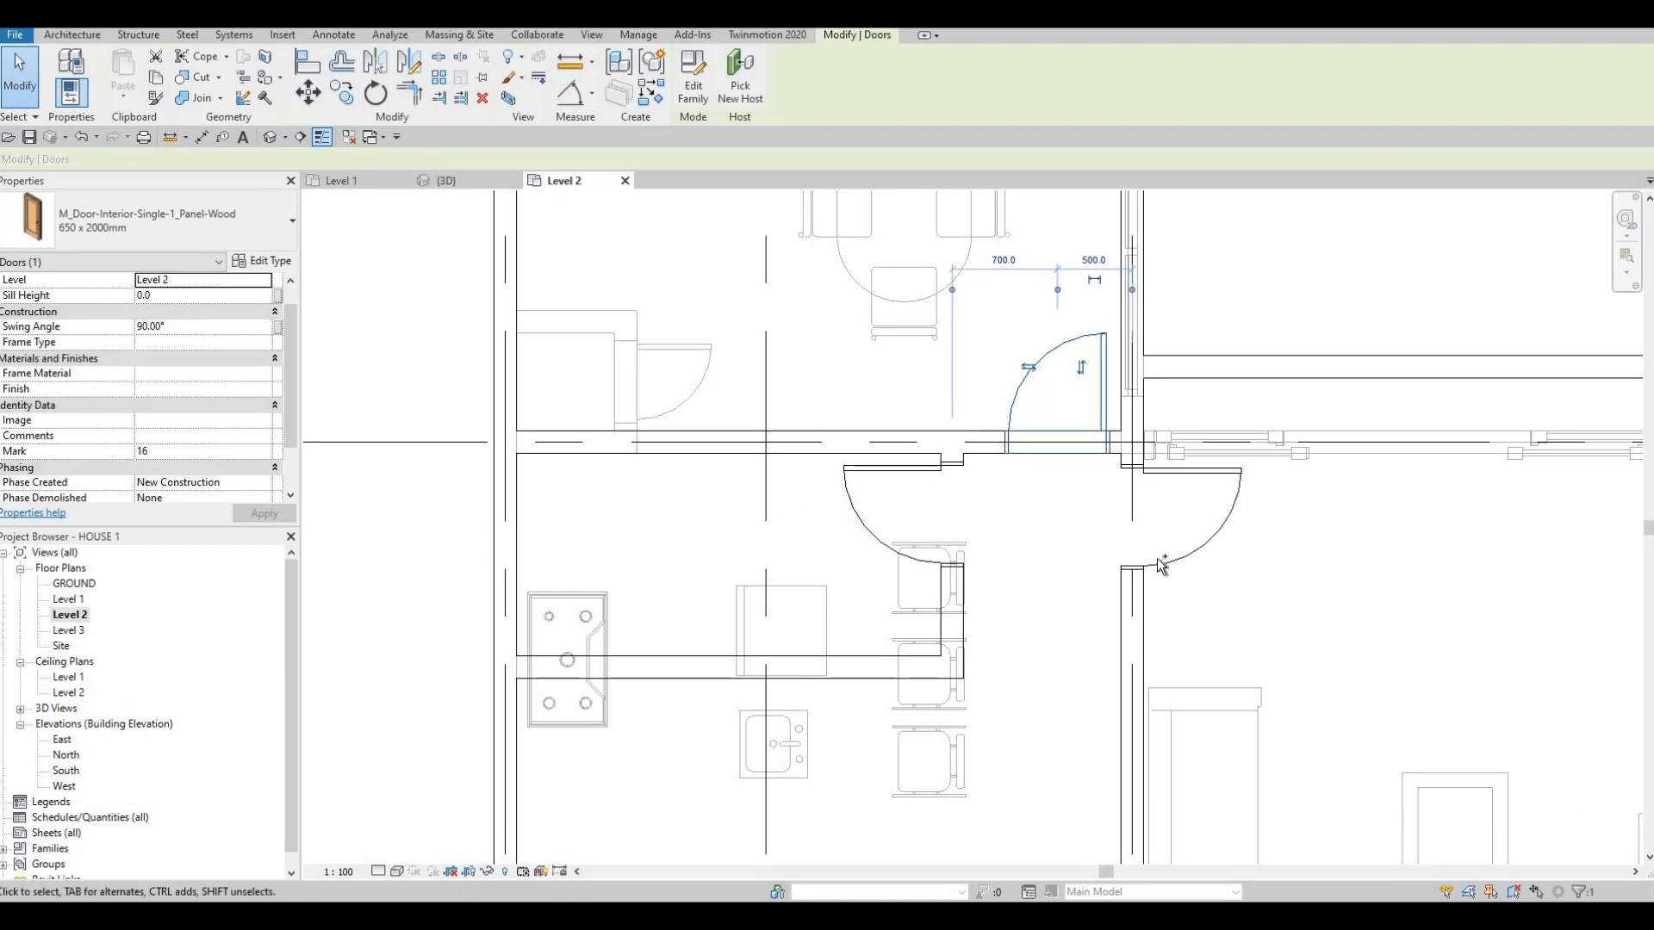
scroll(1037, 505, down, 4)
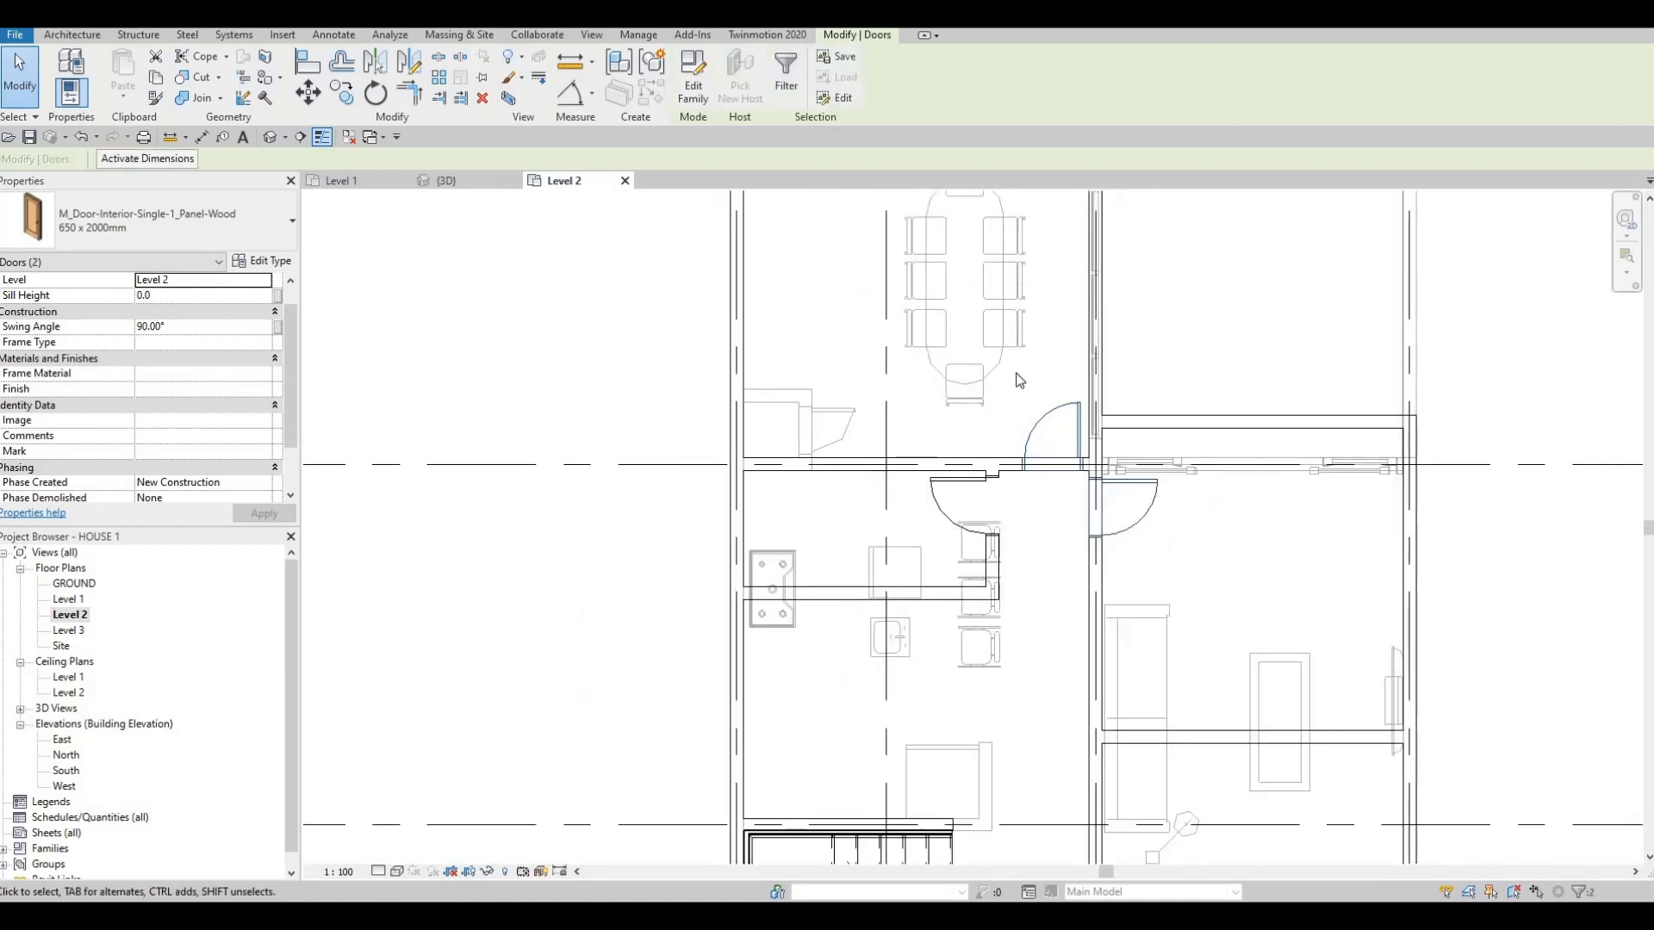
middle_drag(1124, 511, 1163, 268)
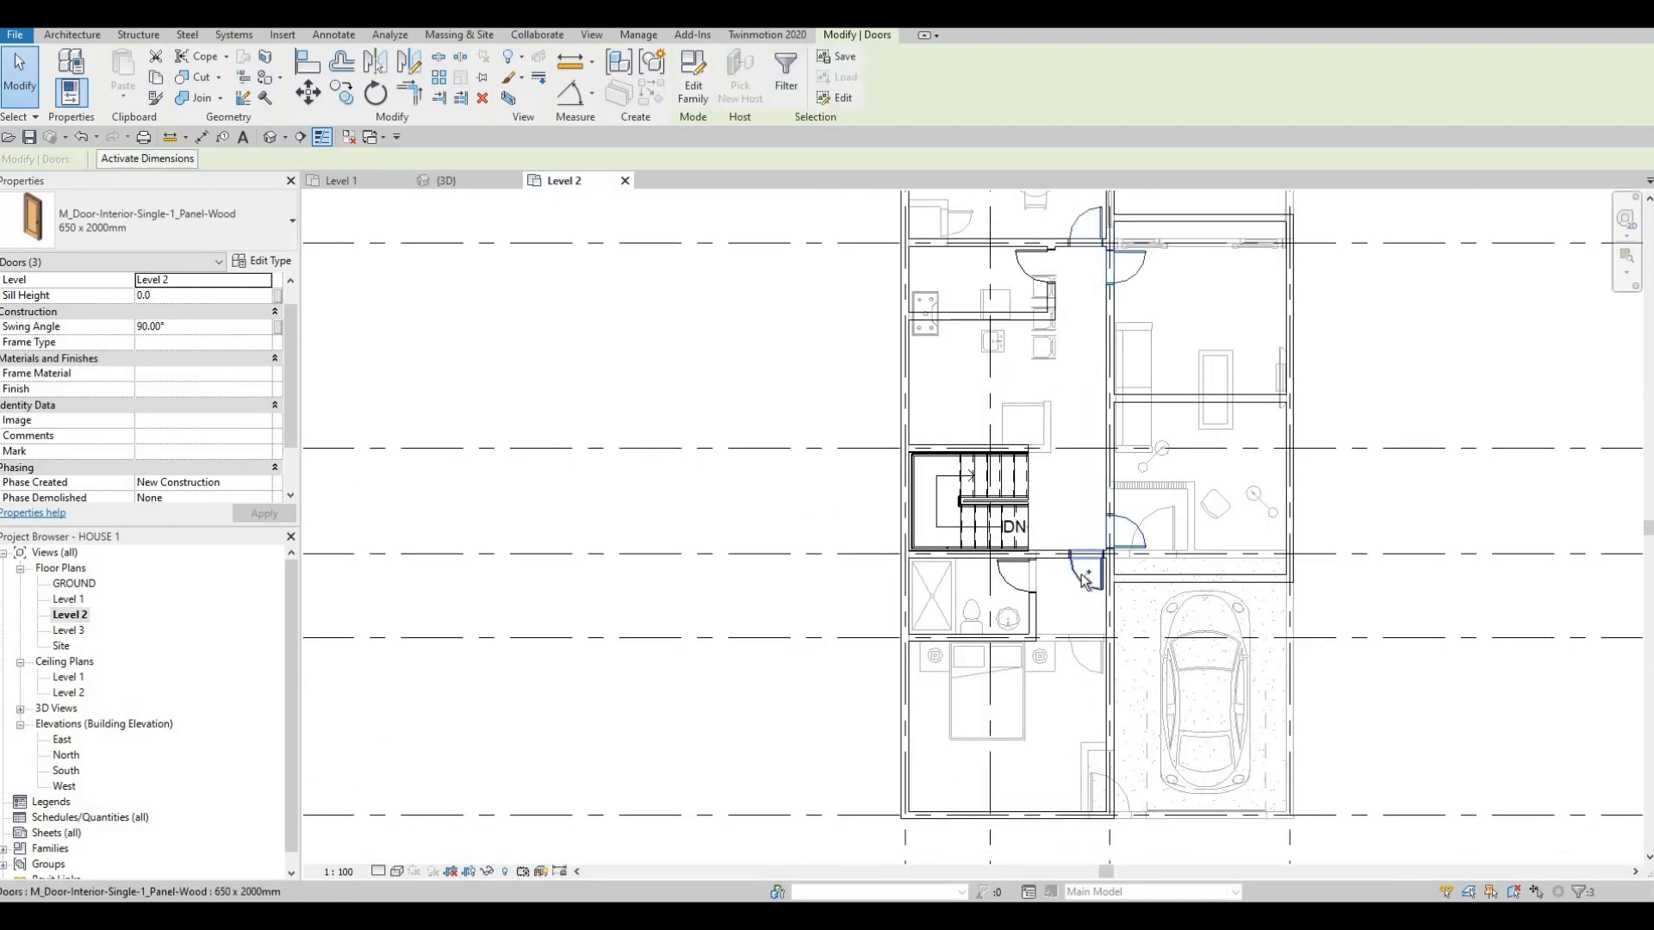
middle_drag(1074, 636, 1077, 739)
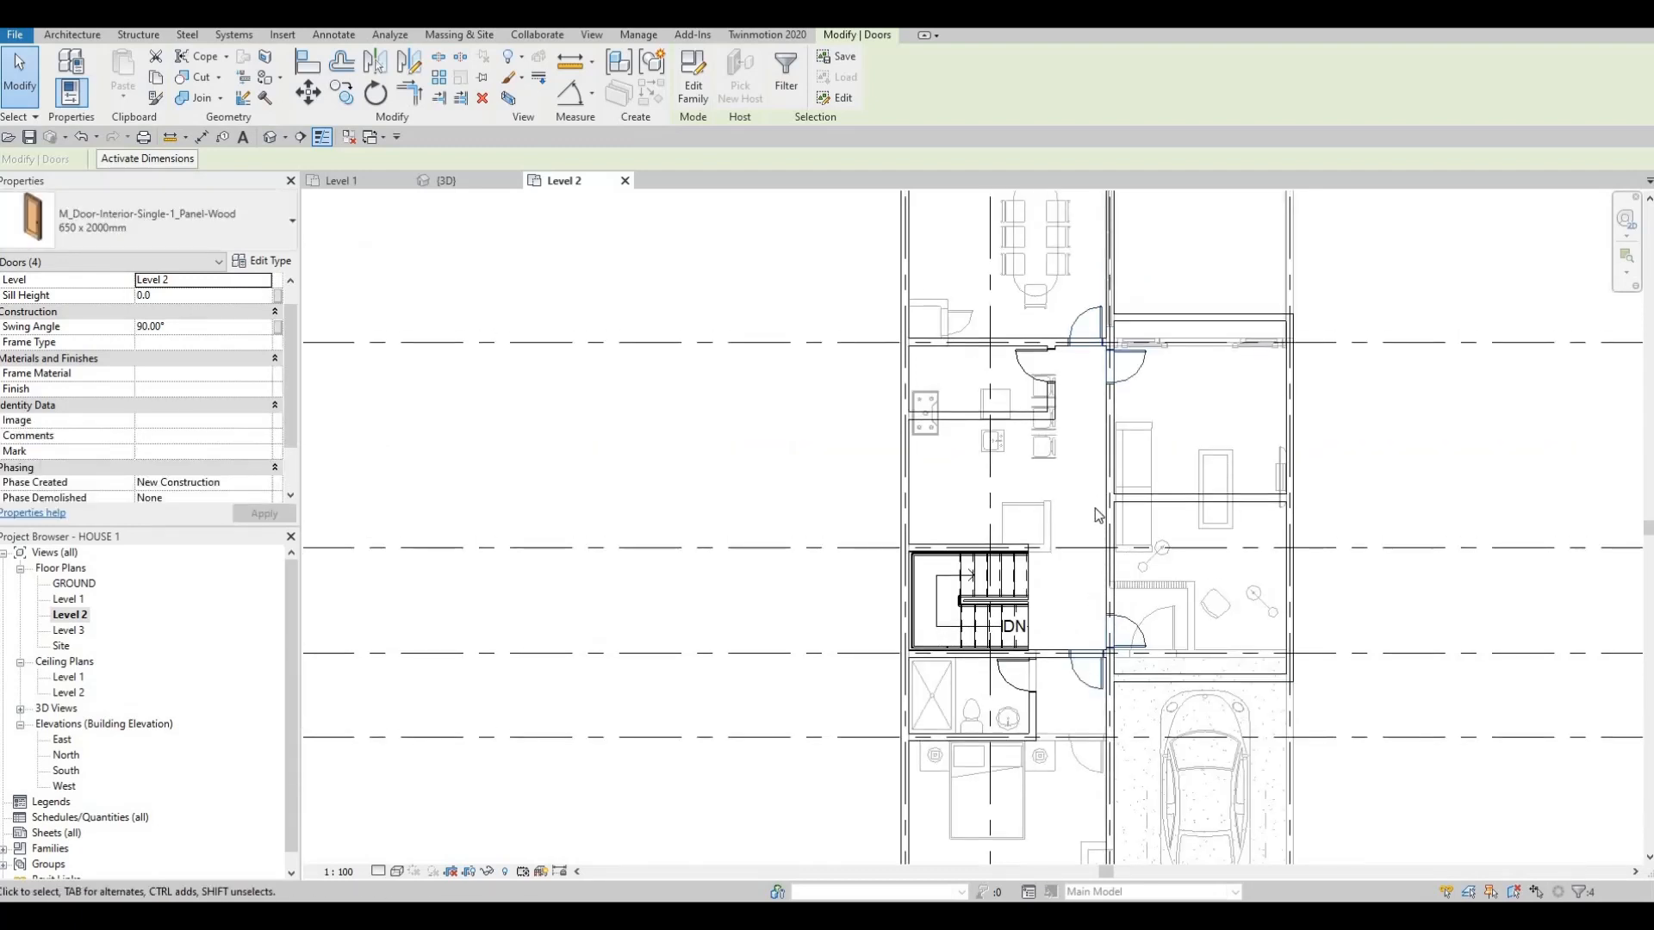
scroll(1070, 650, down, 1)
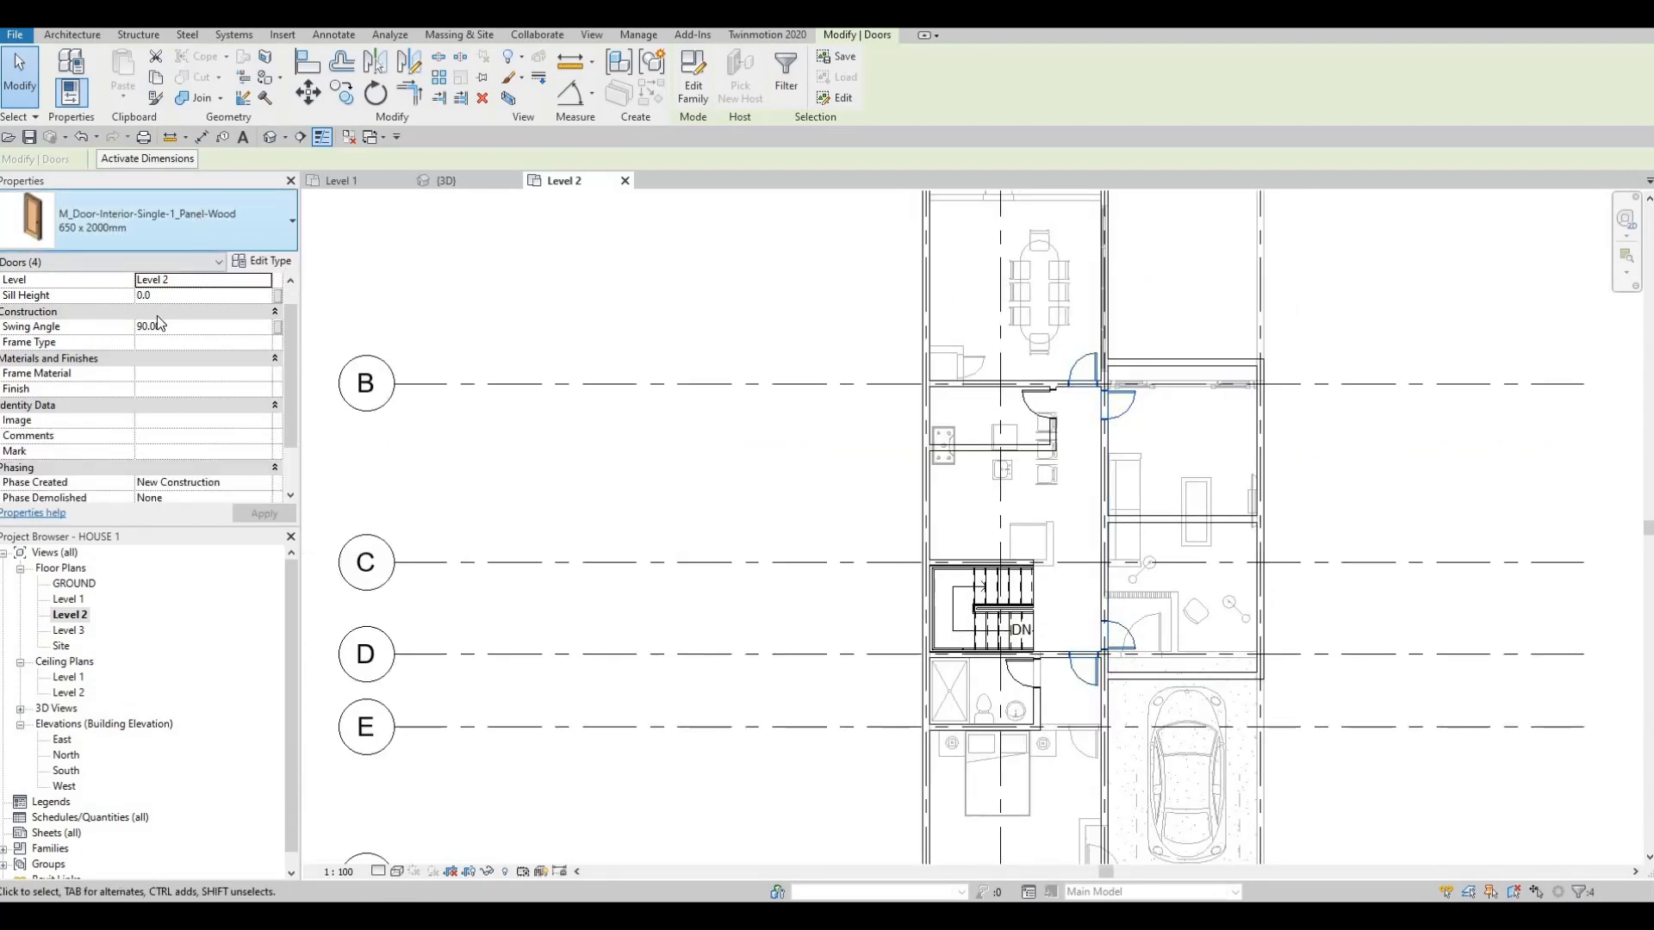
click(201, 222)
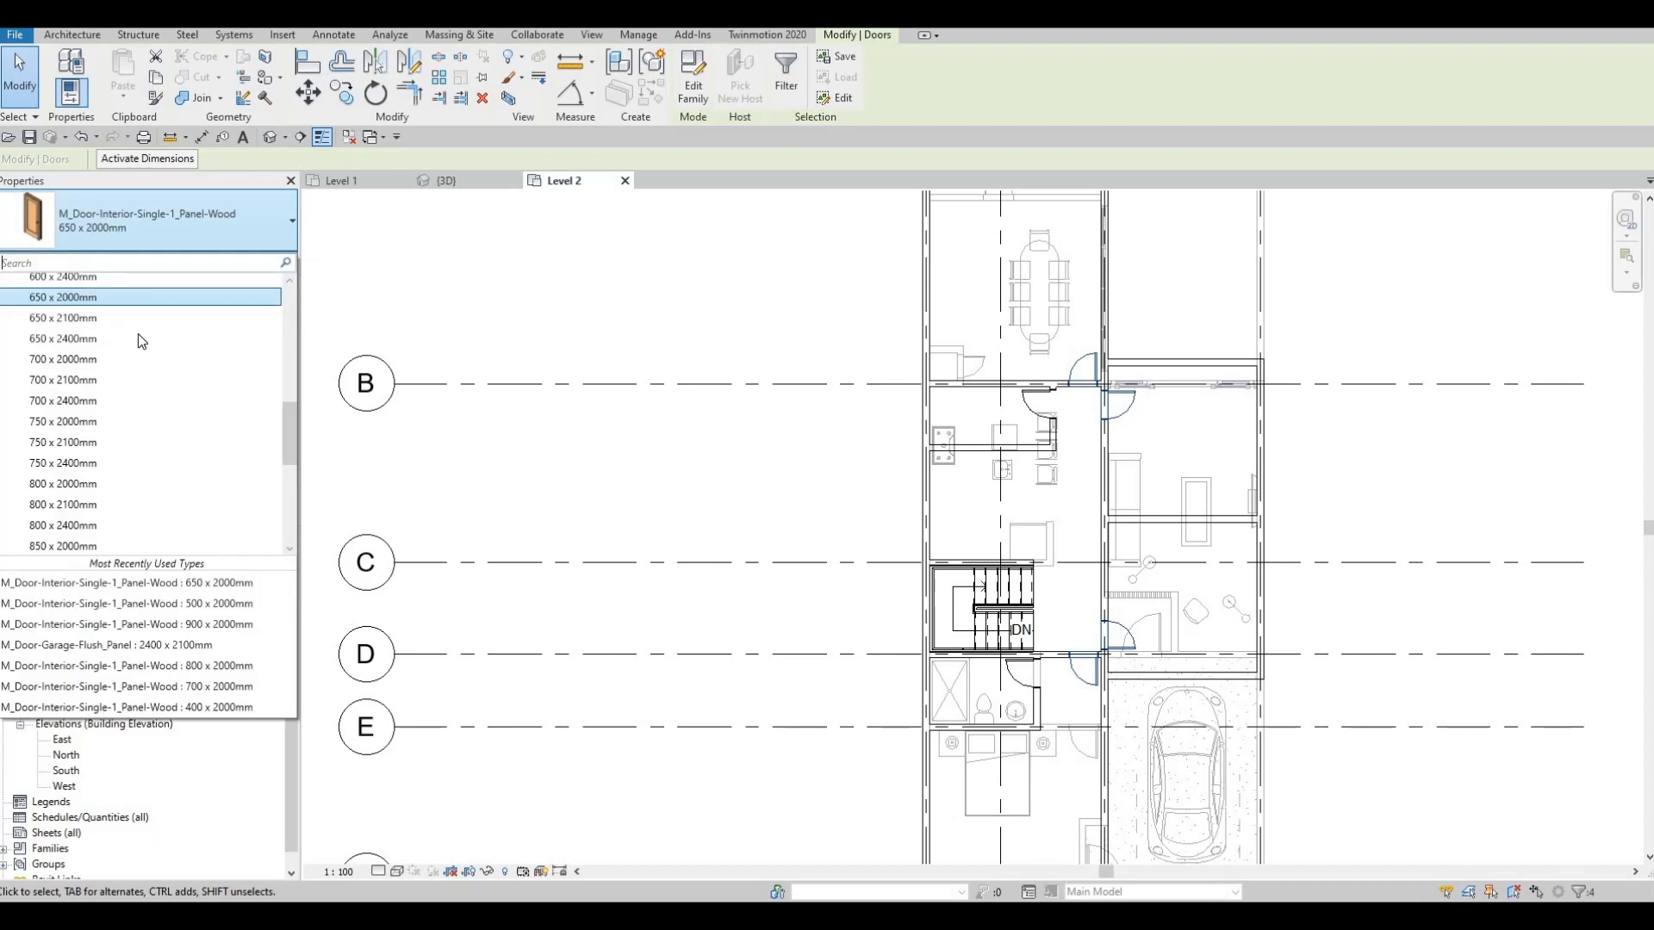
click(110, 422)
- Nudge the 750 mm door in the grid D wall slightly away from grid 3
scroll(1089, 691, up, 6)
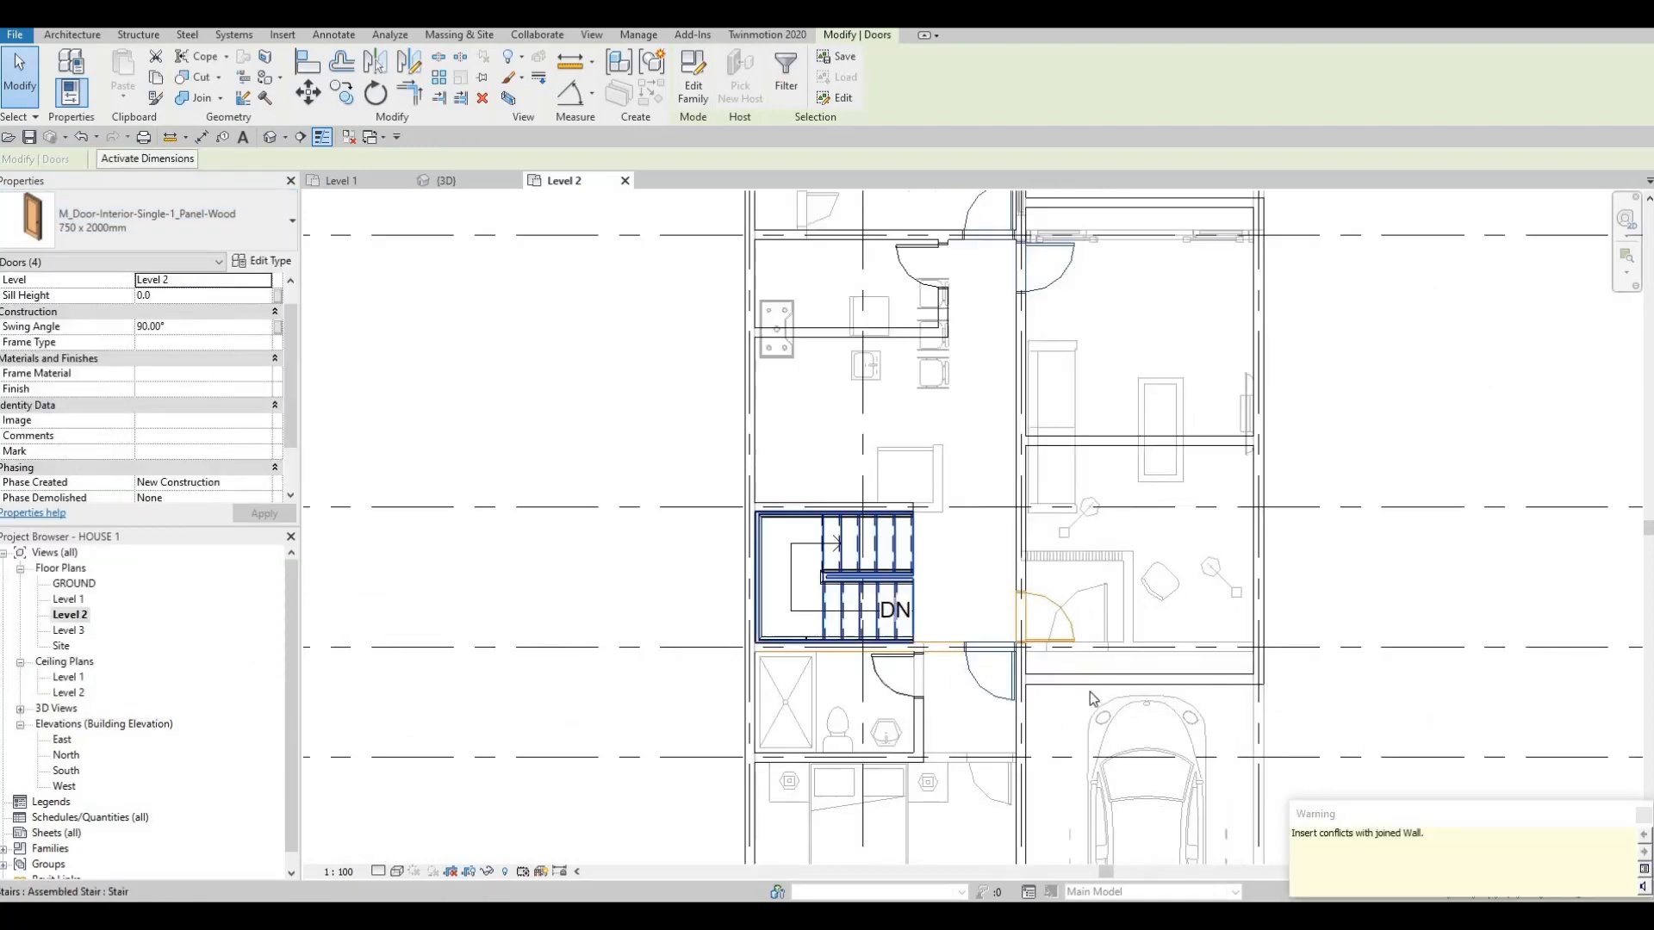
key(Escape)
key(Escape)
click(1027, 719)
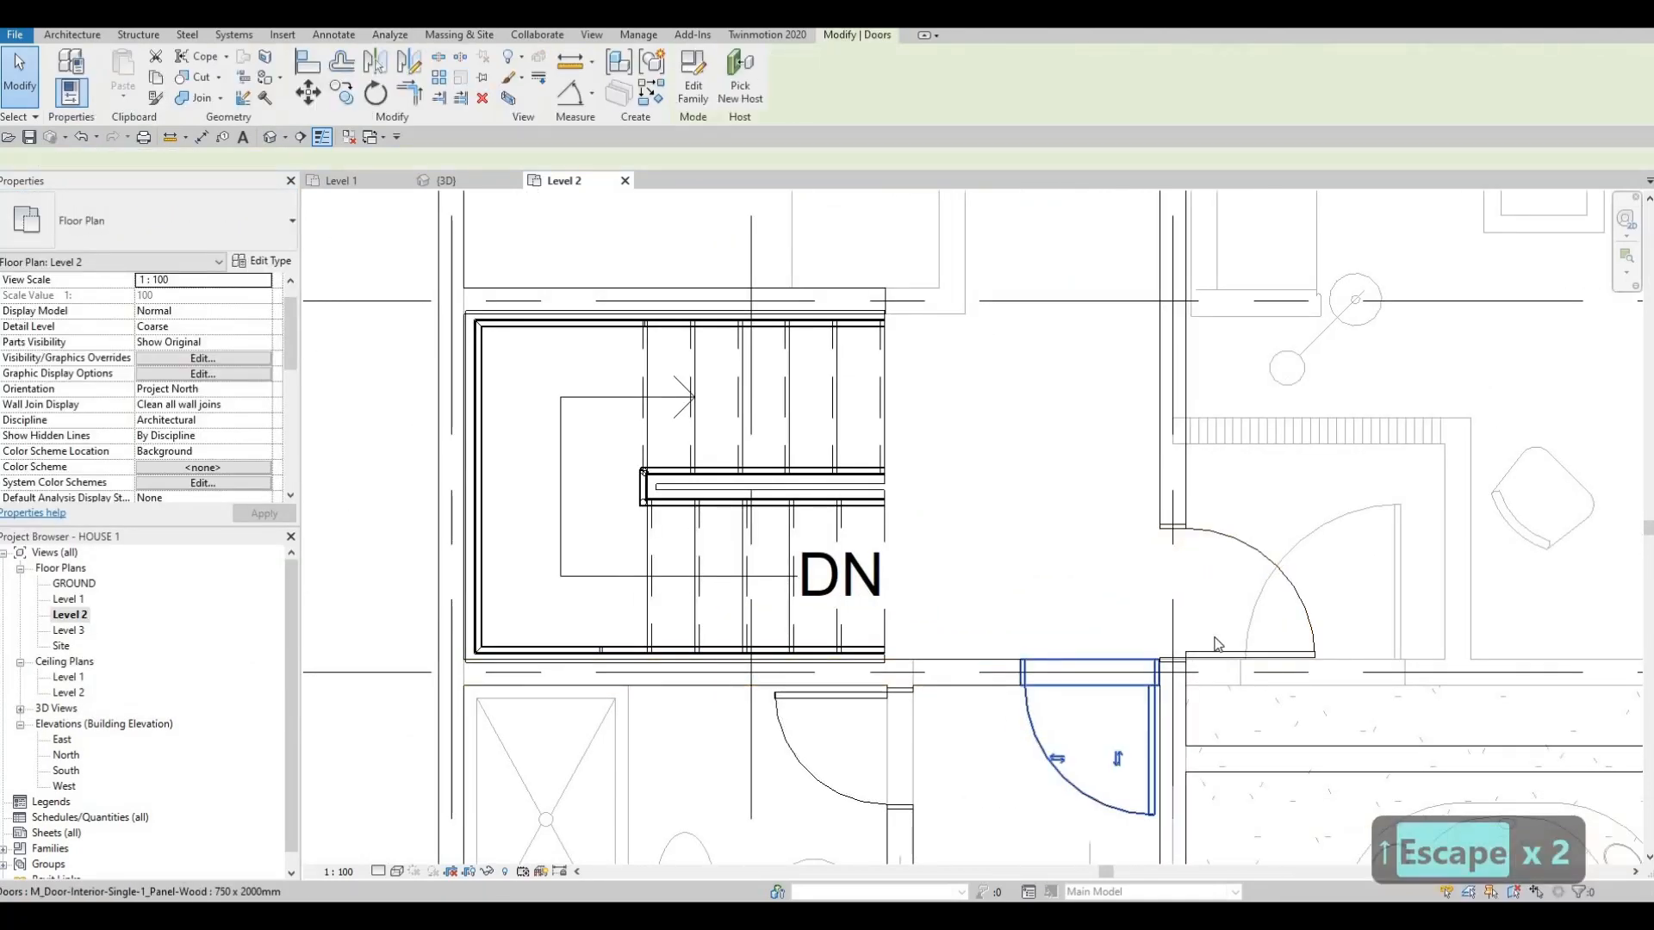
key(Left)
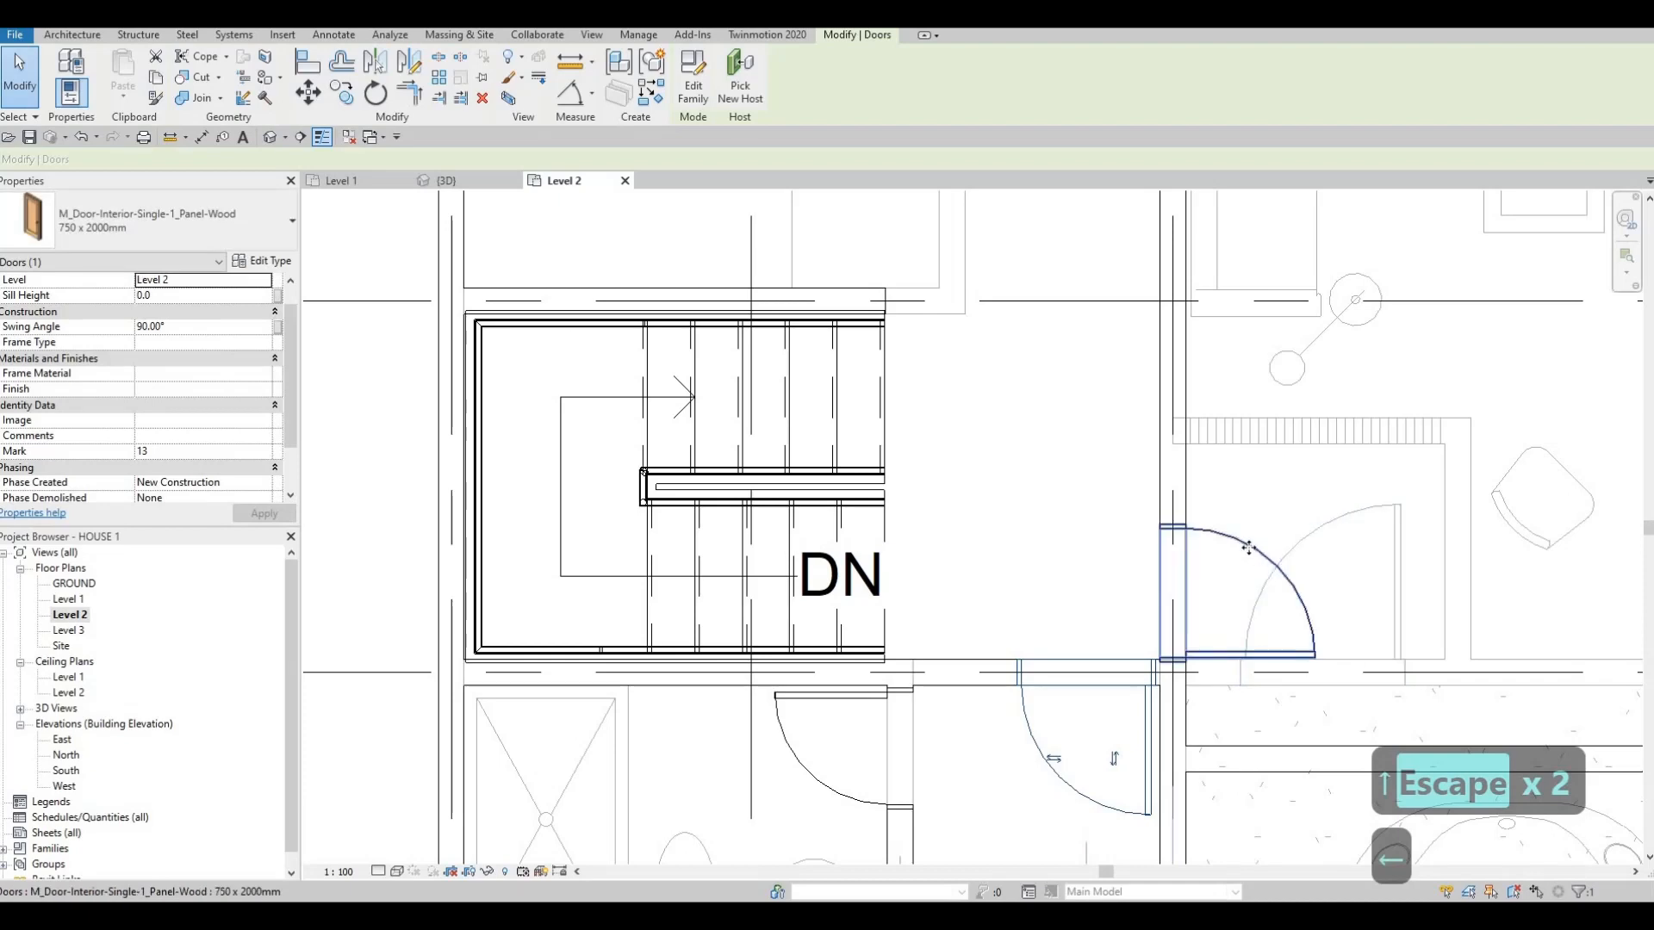
- Nudge the door in the grid 3 wall beside the stairs upward to 500 mm from grid D
click(1248, 550)
drag(1248, 549, 1249, 542)
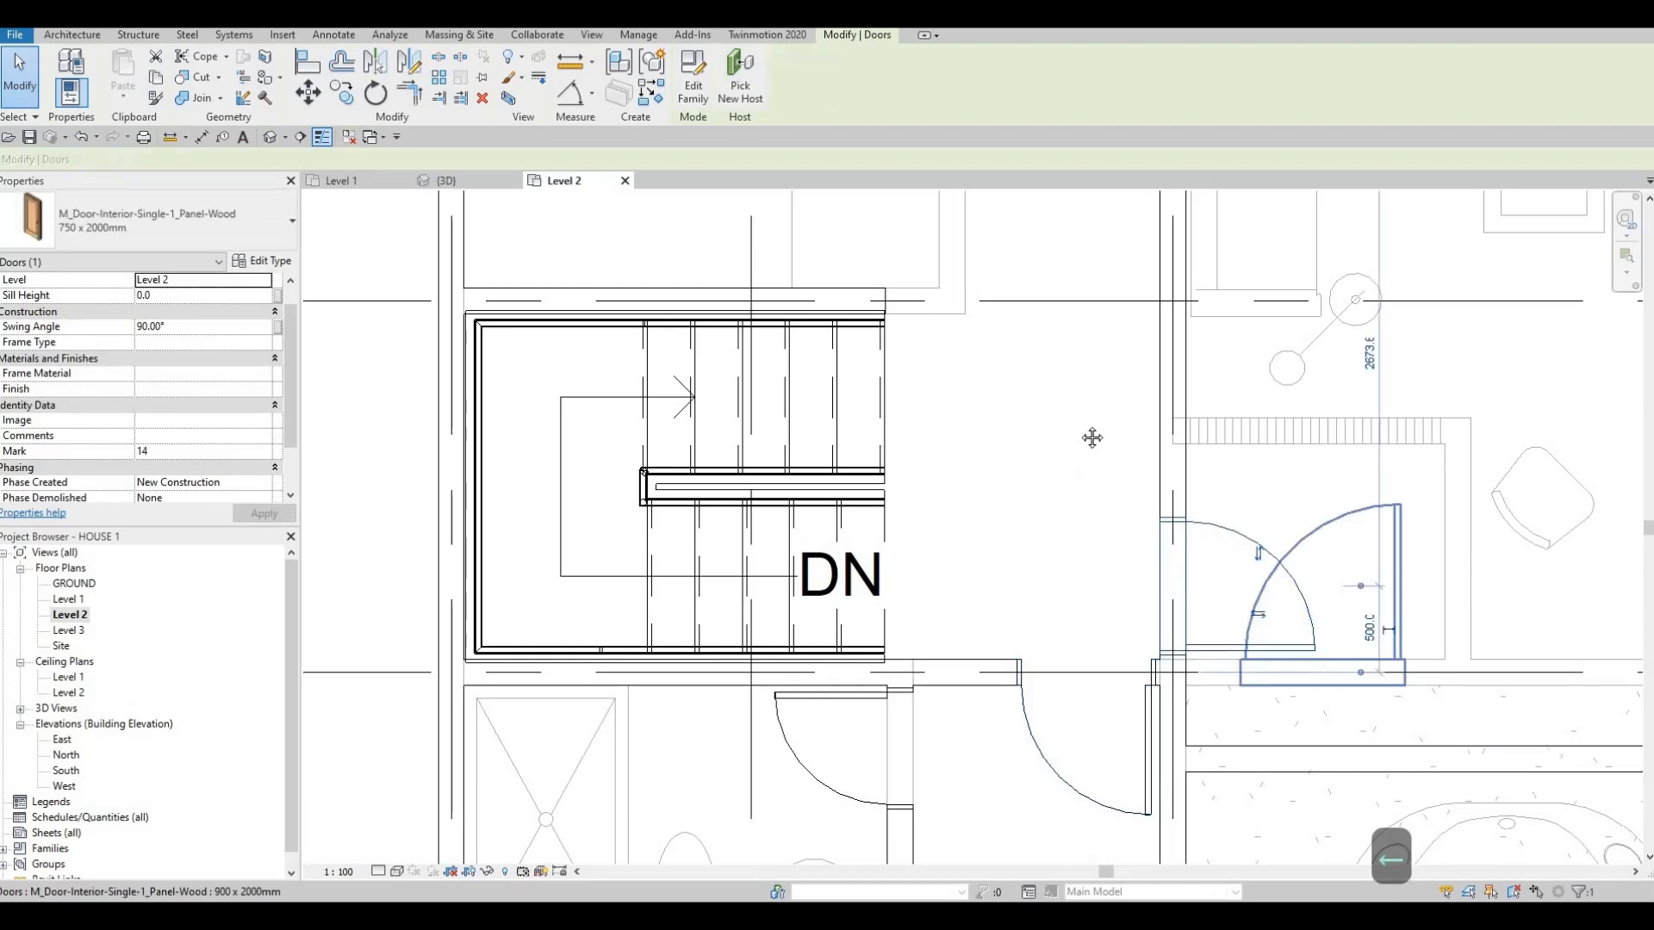
scroll(1092, 441, down, 2)
middle_drag(1149, 448, 1150, 584)
key(Up)
key(Up)
key(Escape)
- Nudge the door in the grid B wall away from grid 3 so its centre is 520 mm from that grid
scroll(1077, 517, down, 3)
scroll(1002, 471, up, 5)
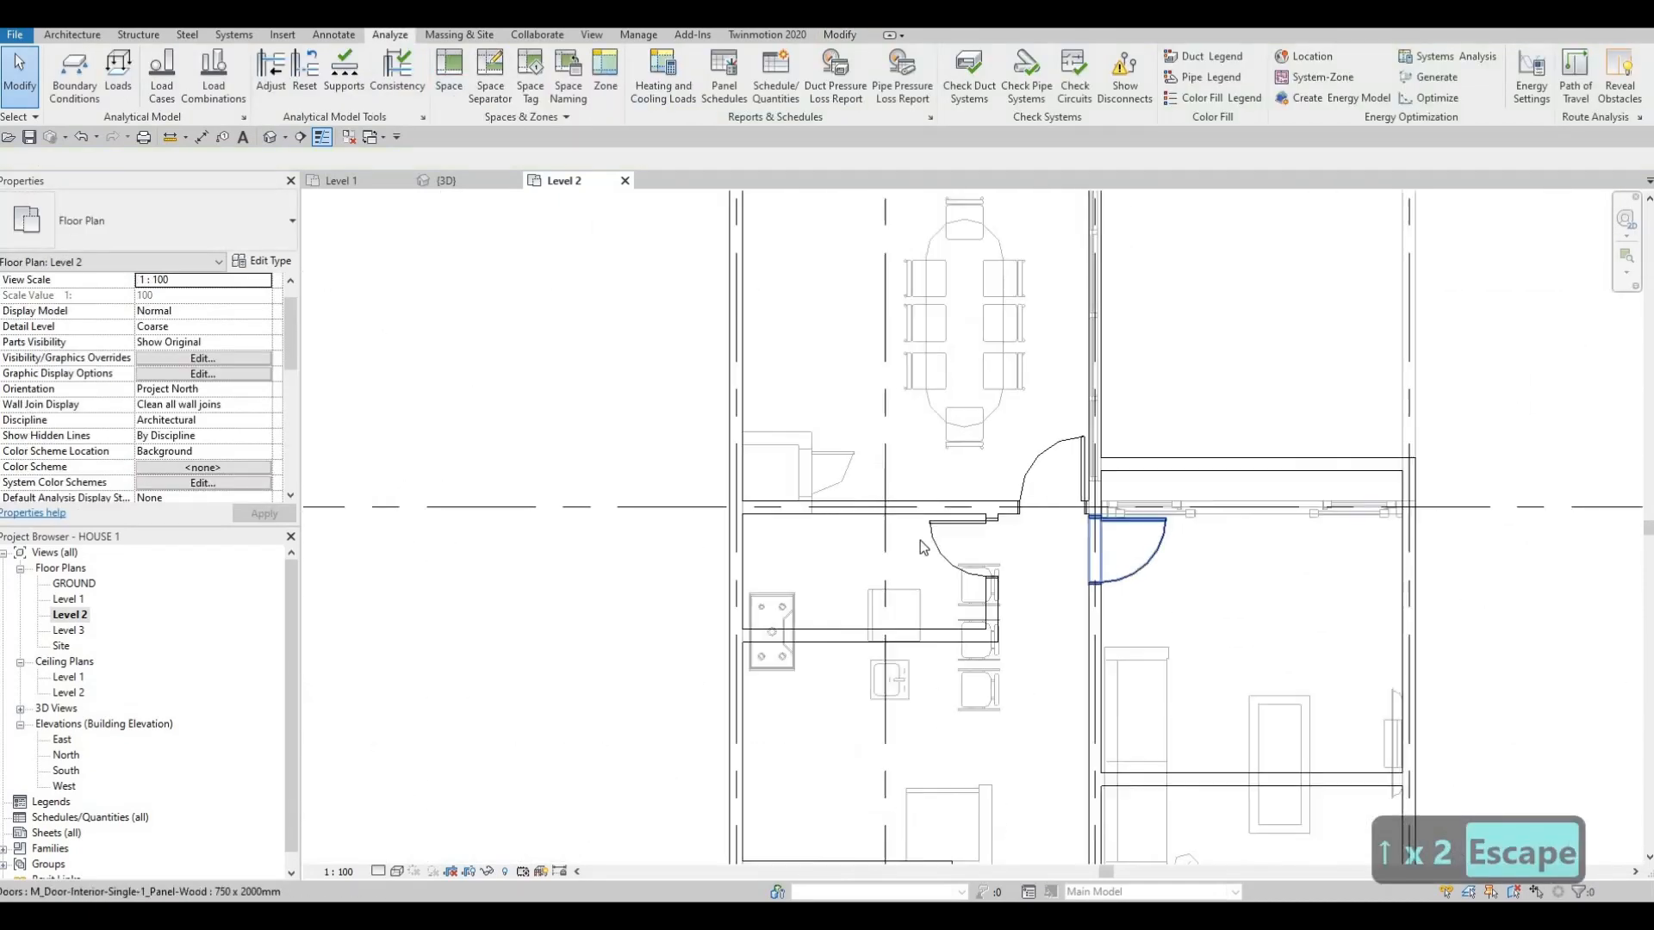
middle_drag(1001, 470, 1002, 463)
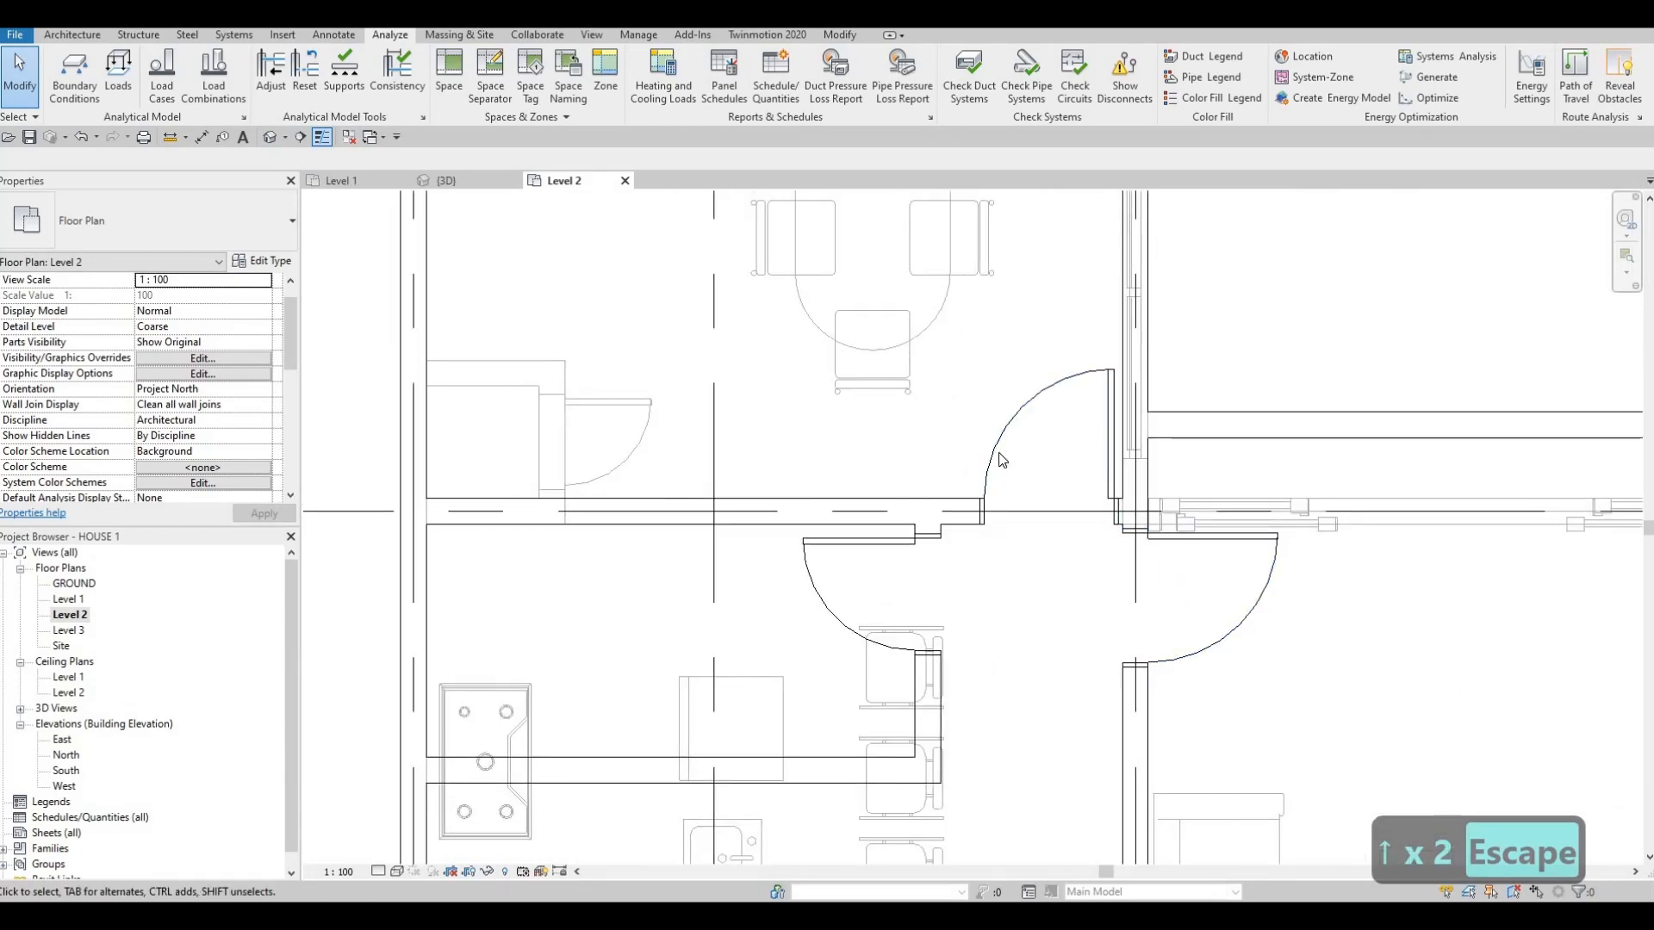
click(1000, 461)
key(Left)
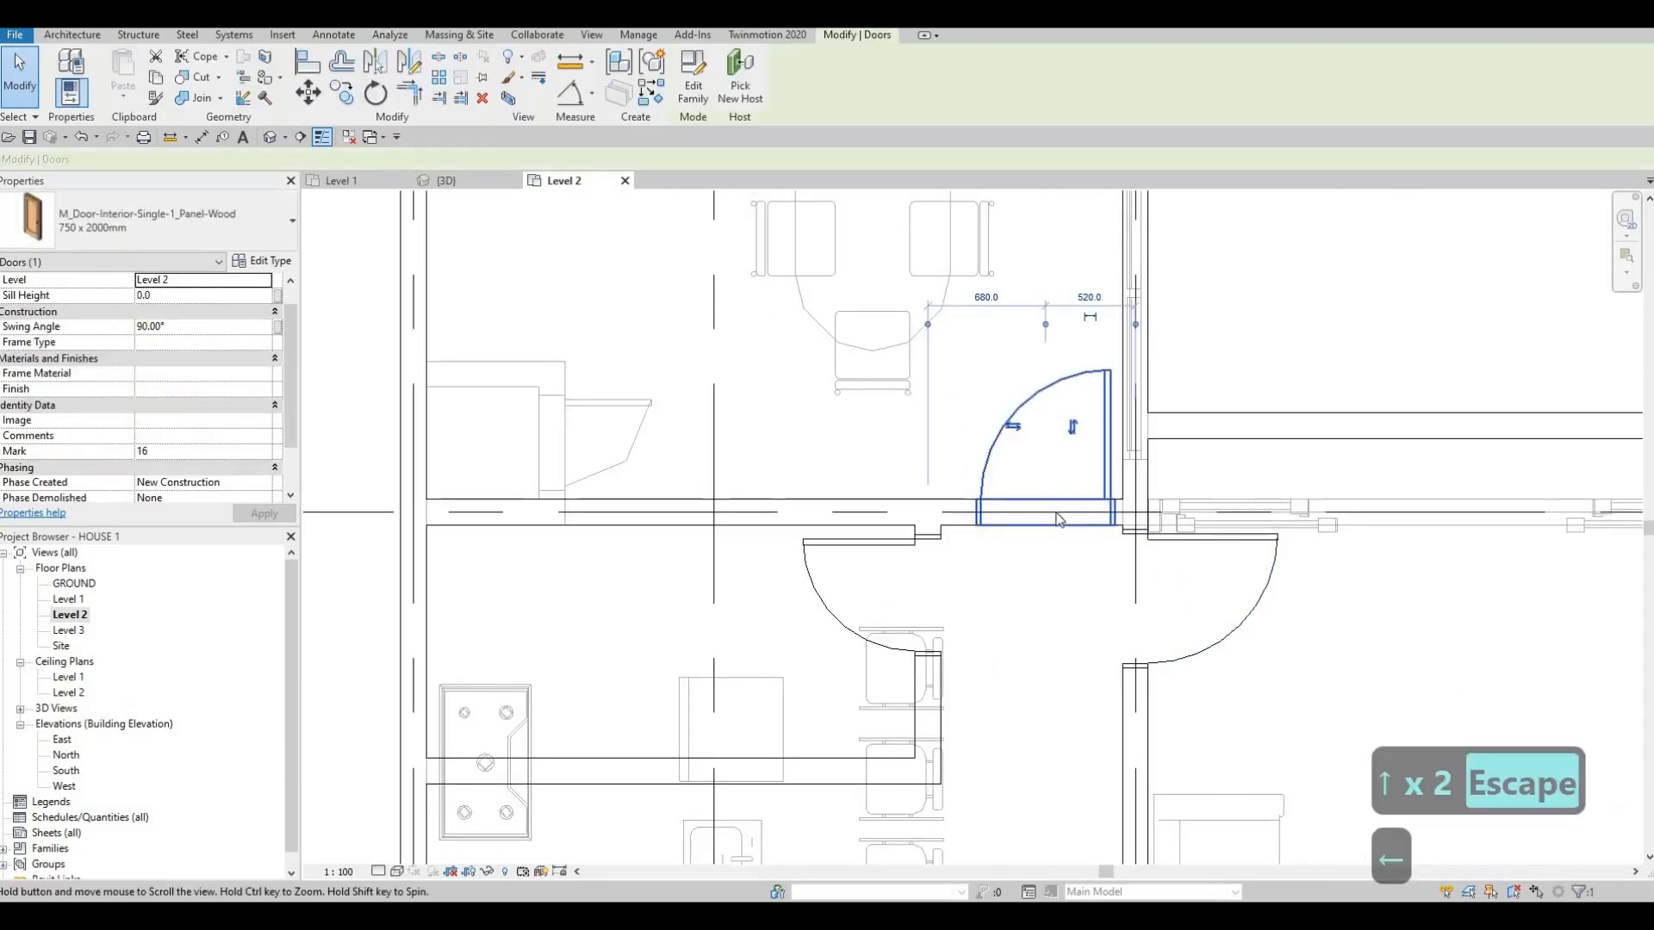
key(Escape)
scroll(1060, 518, down, 3)
key(Escape)
scroll(1037, 468, up, 5)
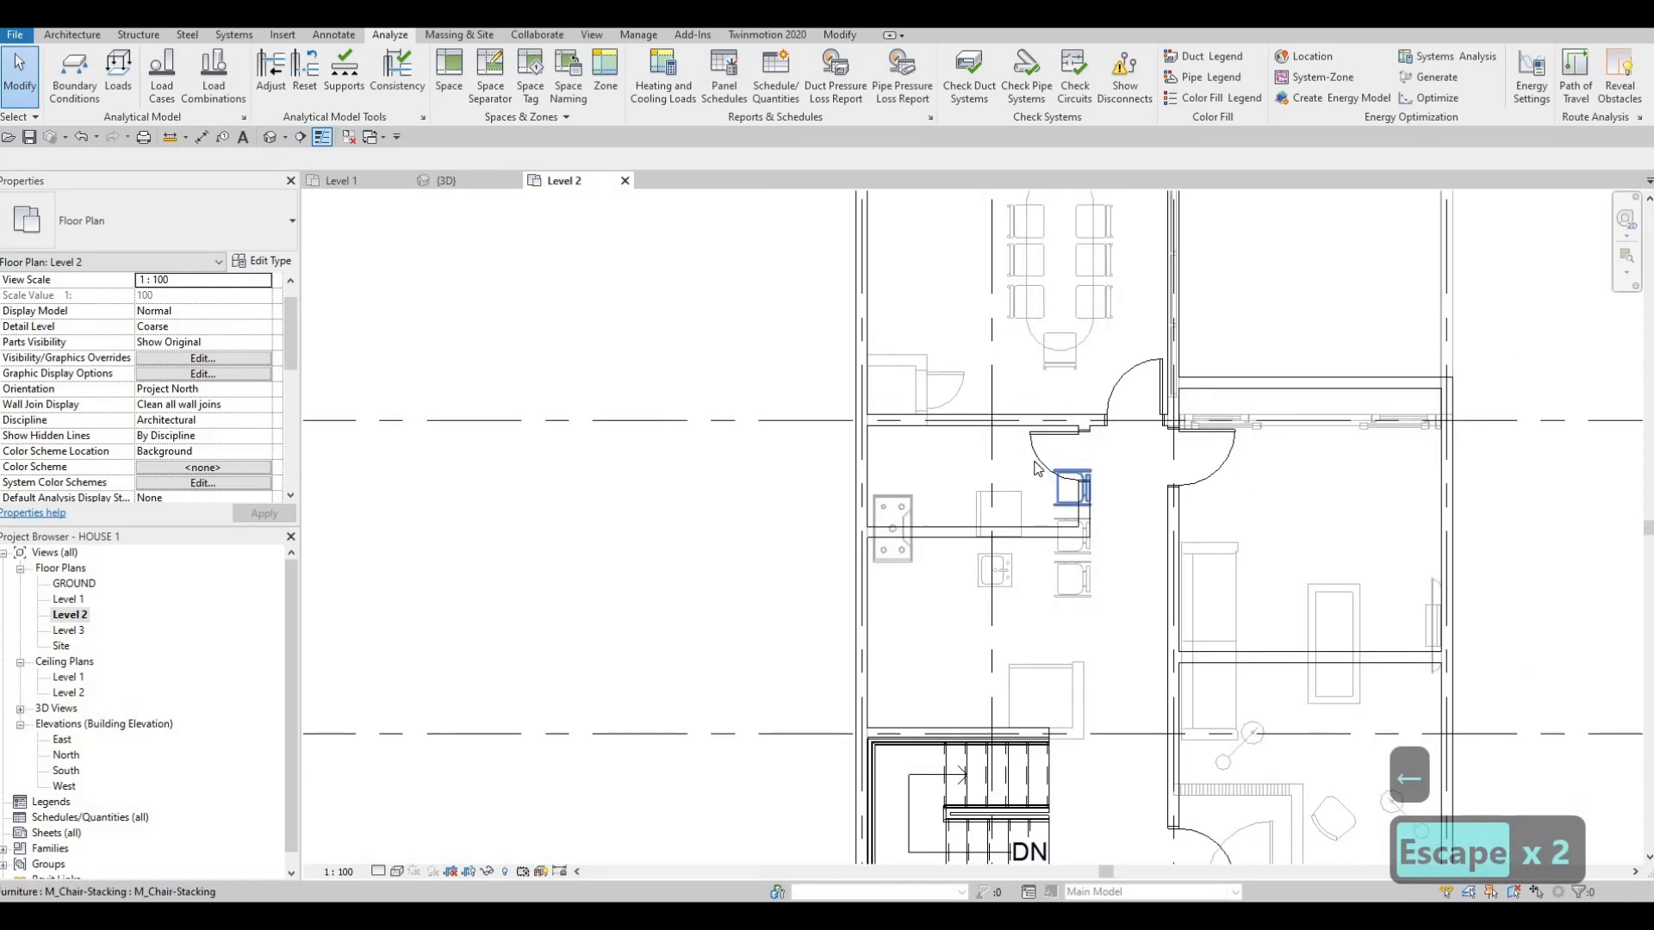
- Look over the placed interior doors and room layout on the Level 2 plan down to grid F
scroll(1108, 337, down, 2)
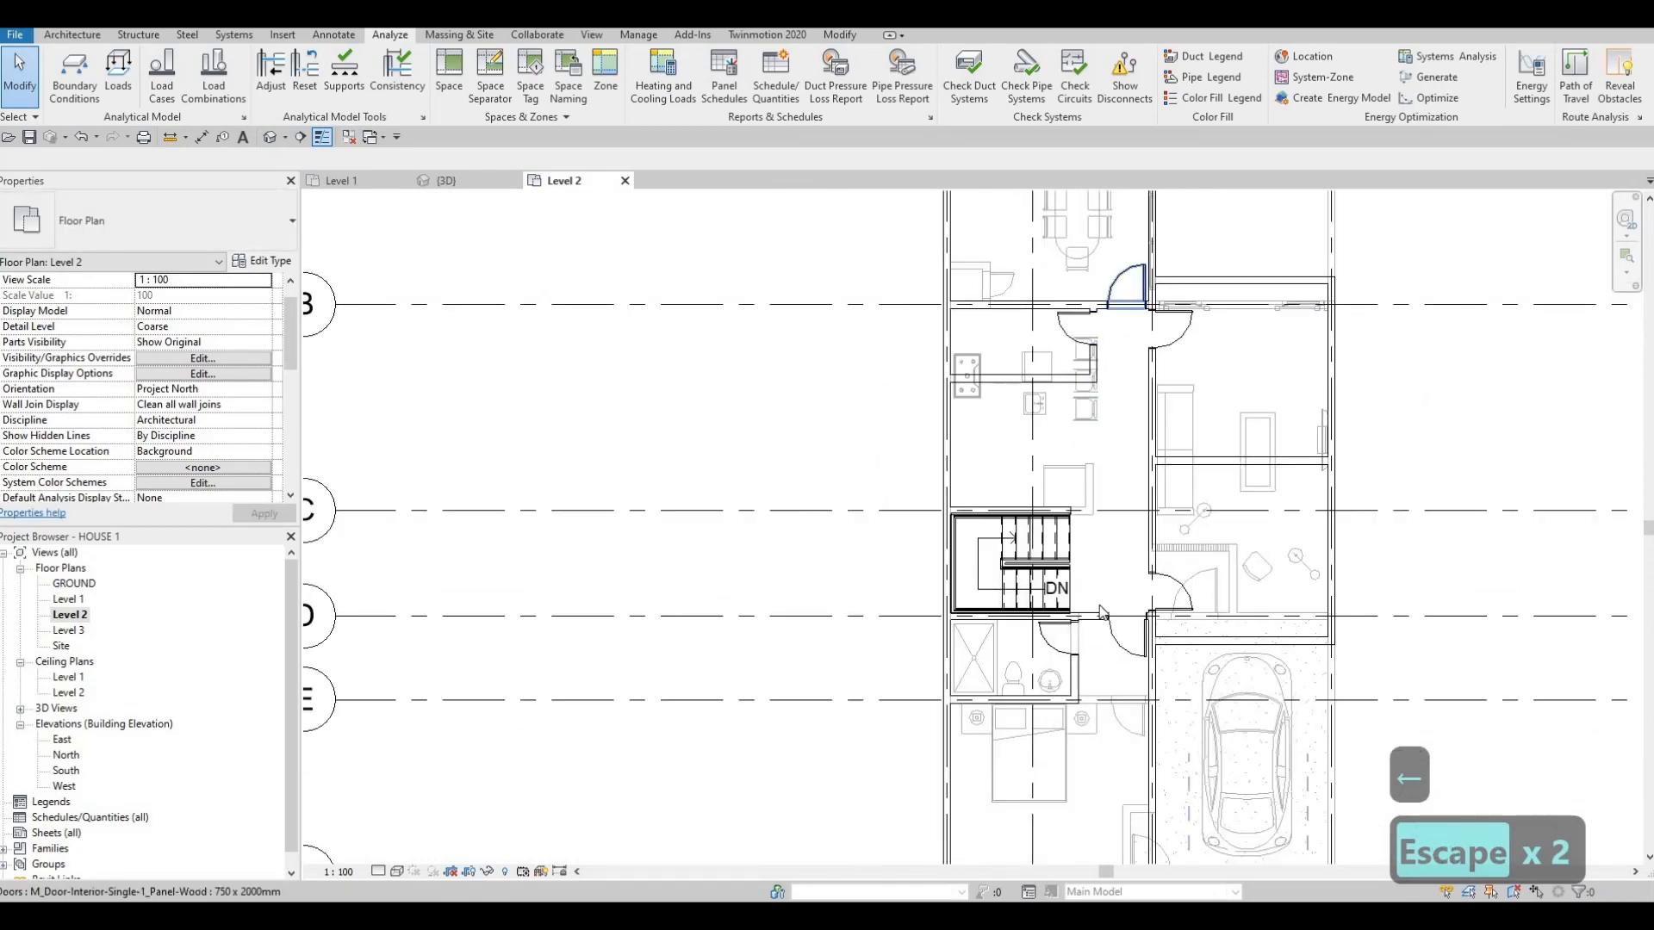
scroll(1071, 628, down, 1)
middle_drag(1116, 703, 1138, 650)
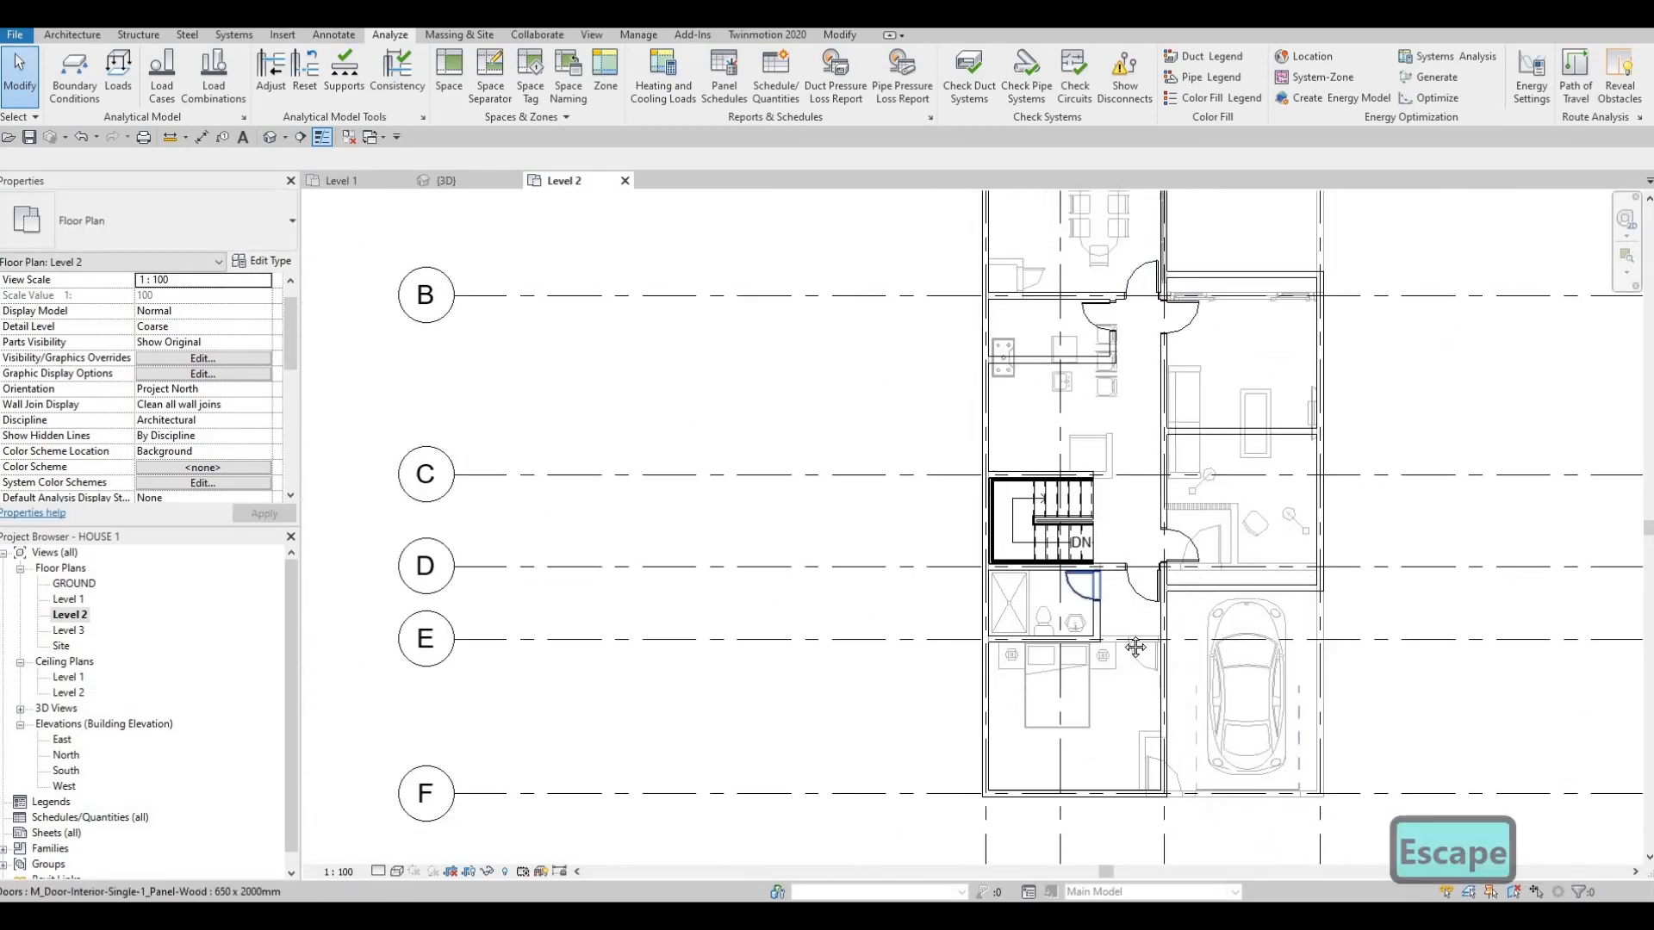
mouse_move(1142, 586)
middle_down()
mouse_move(1129, 634)
mouse_move(1142, 586)
middle_up()
scroll(1075, 562, down, 3)
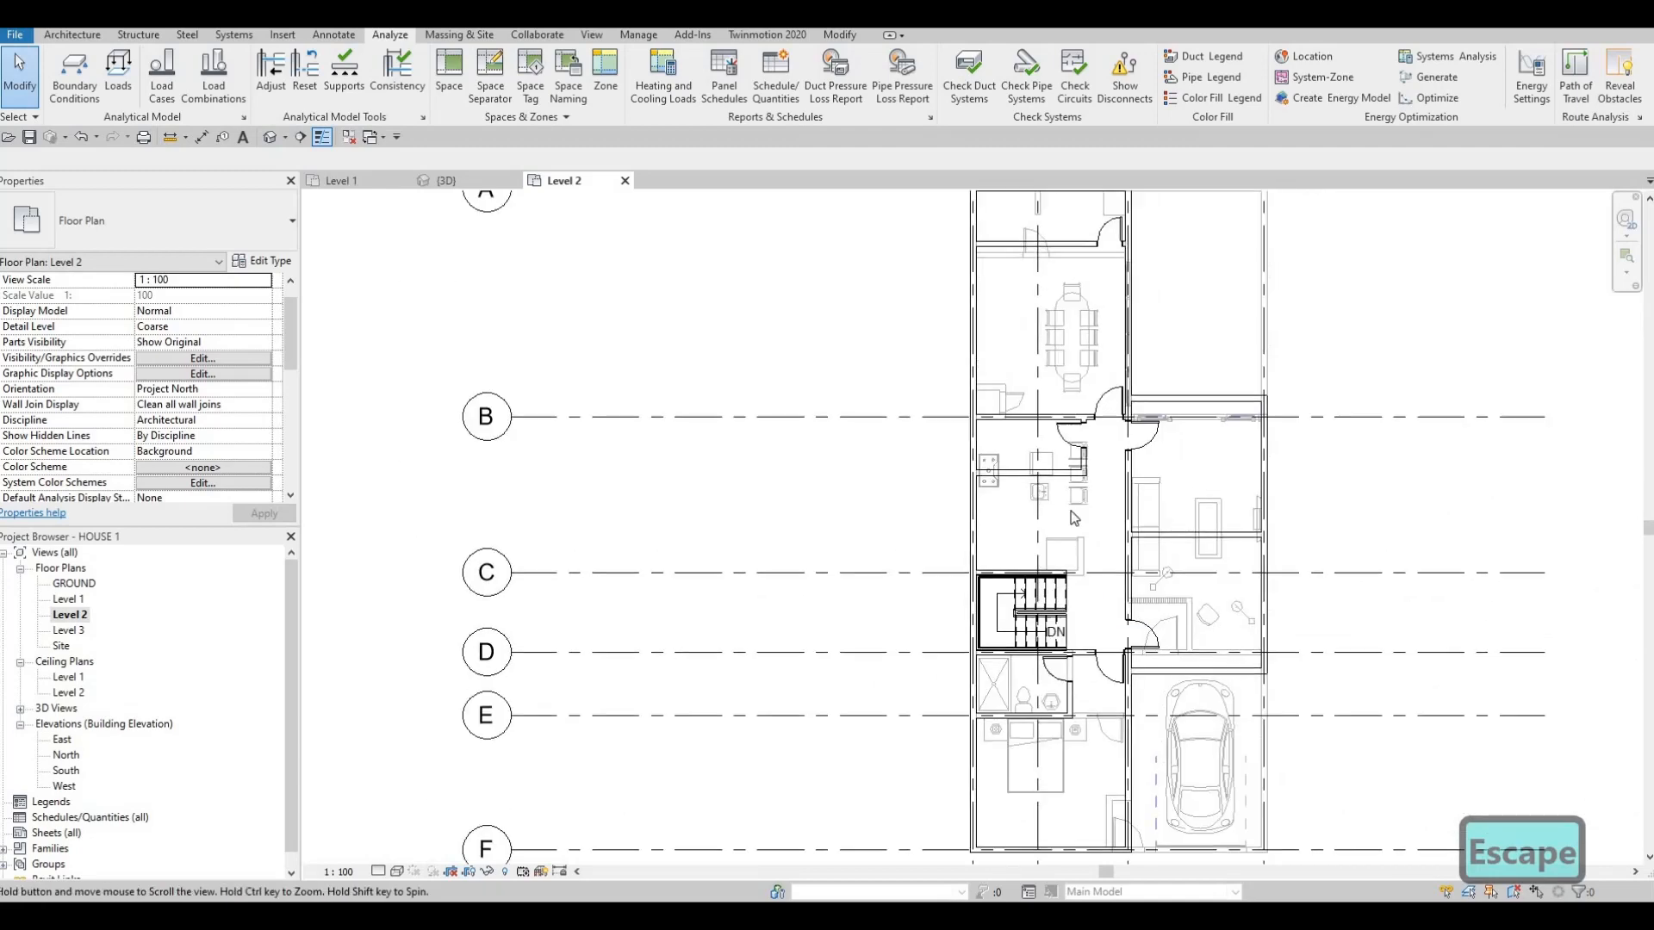
middle_drag(1037, 660, 1062, 608)
scroll(1040, 671, up, 3)
middle_drag(1000, 674, 998, 717)
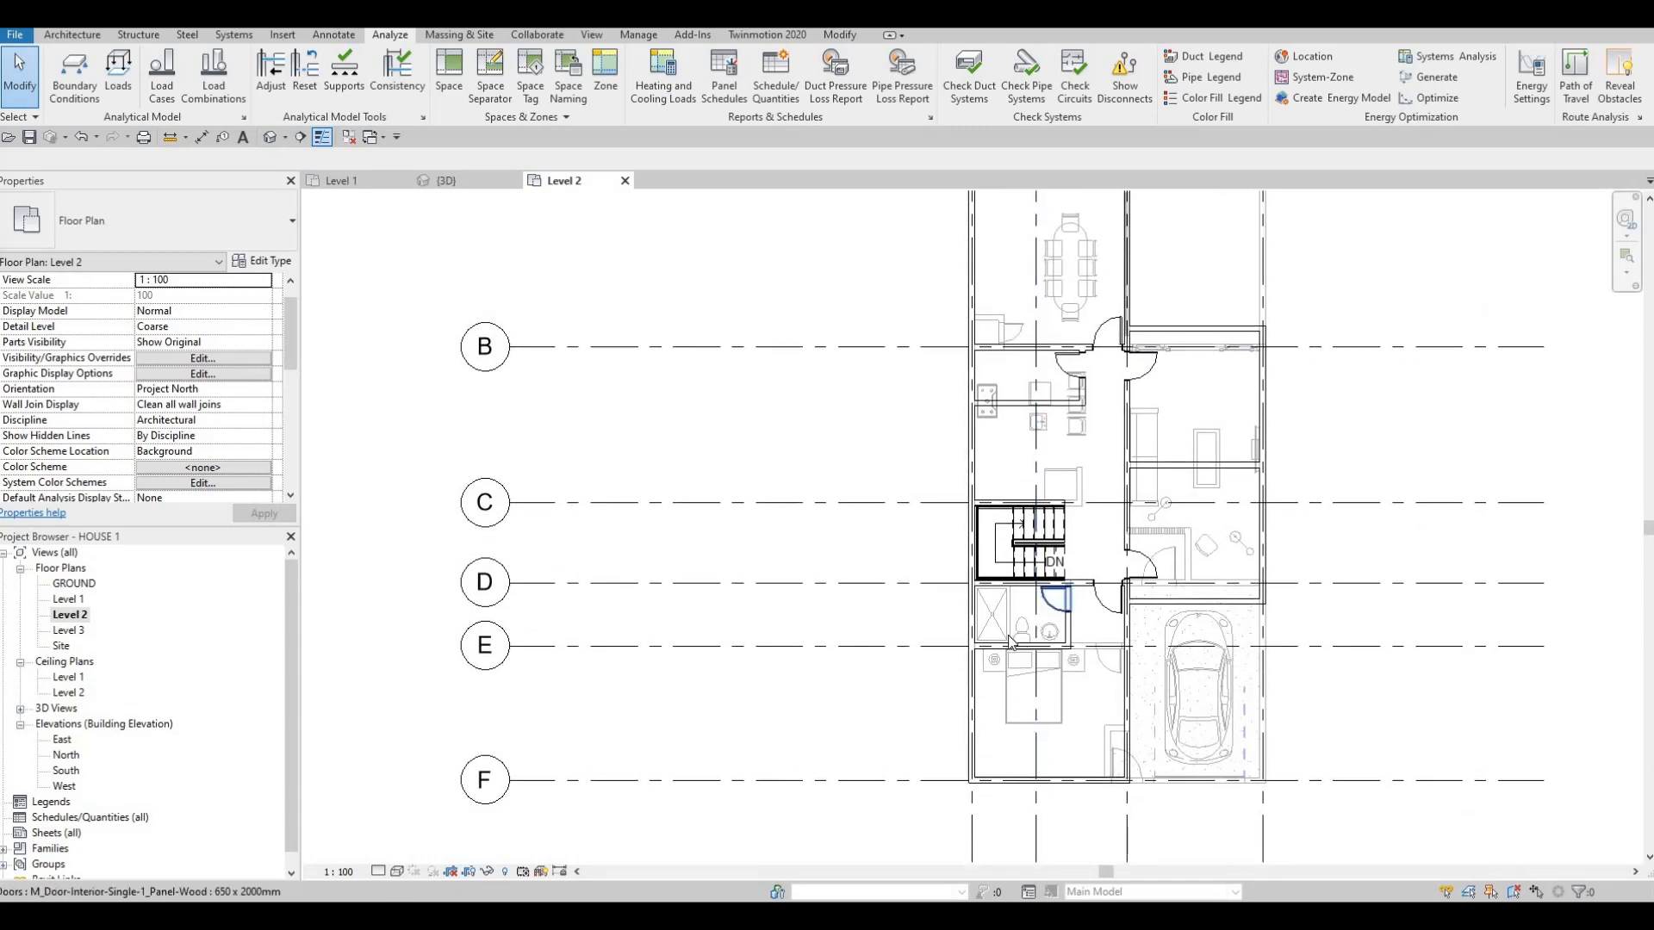
- Place a matching M_Shower Stall-2D 2 on Level 2 over the underlay shower, at the corner of the grid E interior wall and the exterior wall
scroll(990, 667, up, 5)
scroll(1058, 499, up, 2)
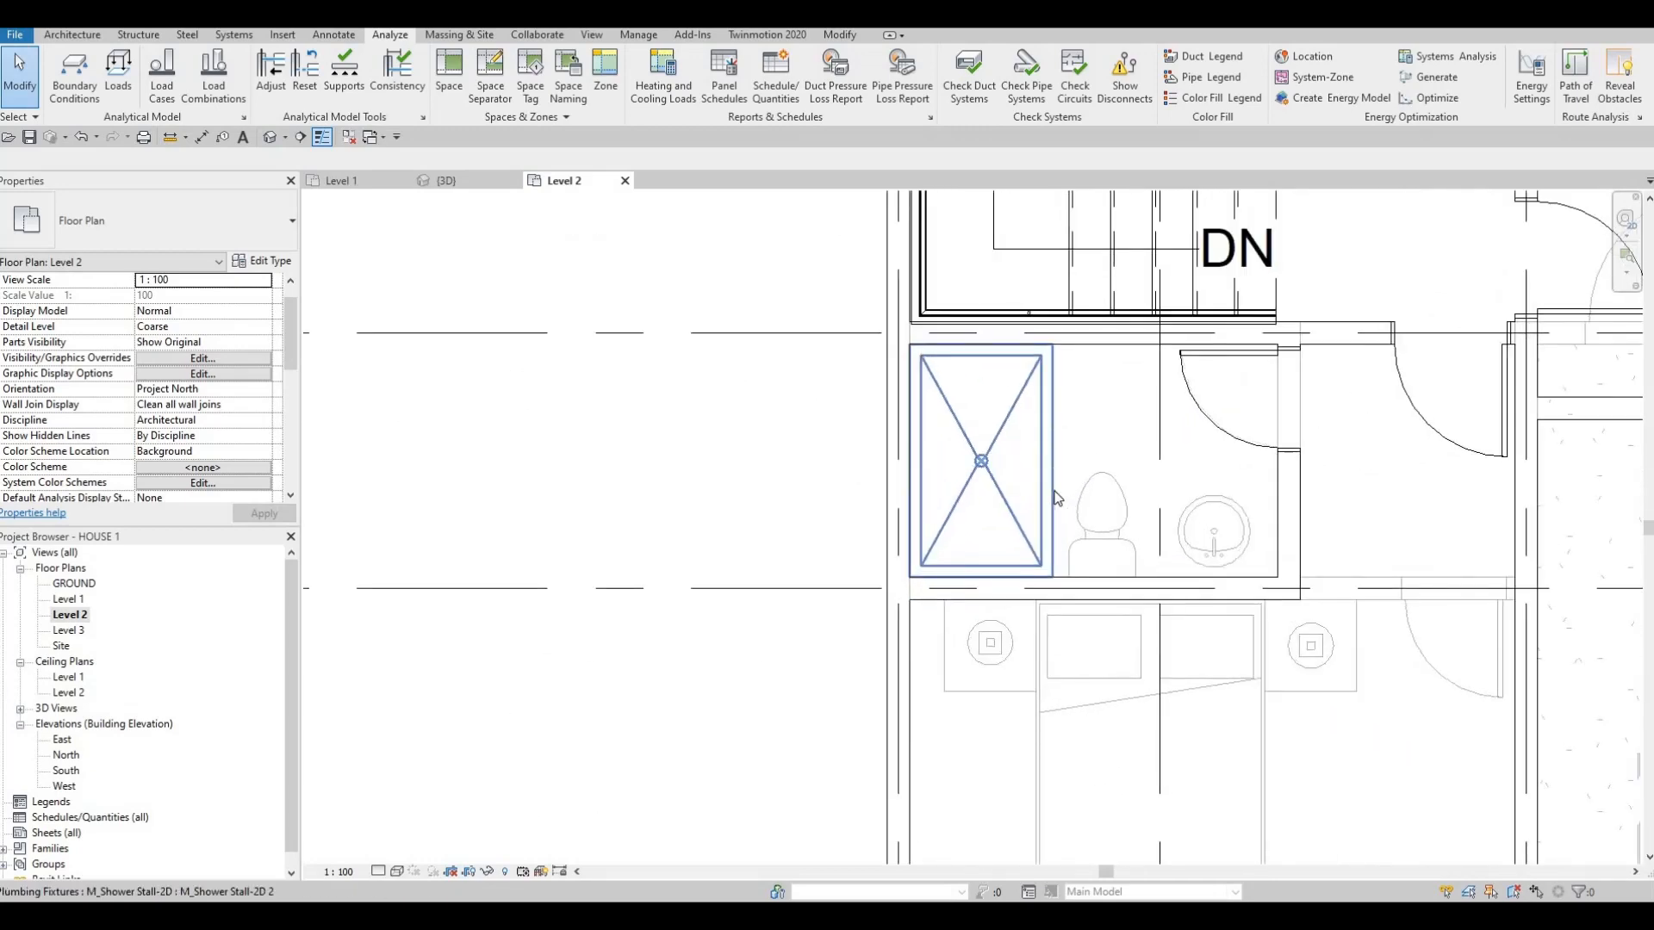
click(1056, 498)
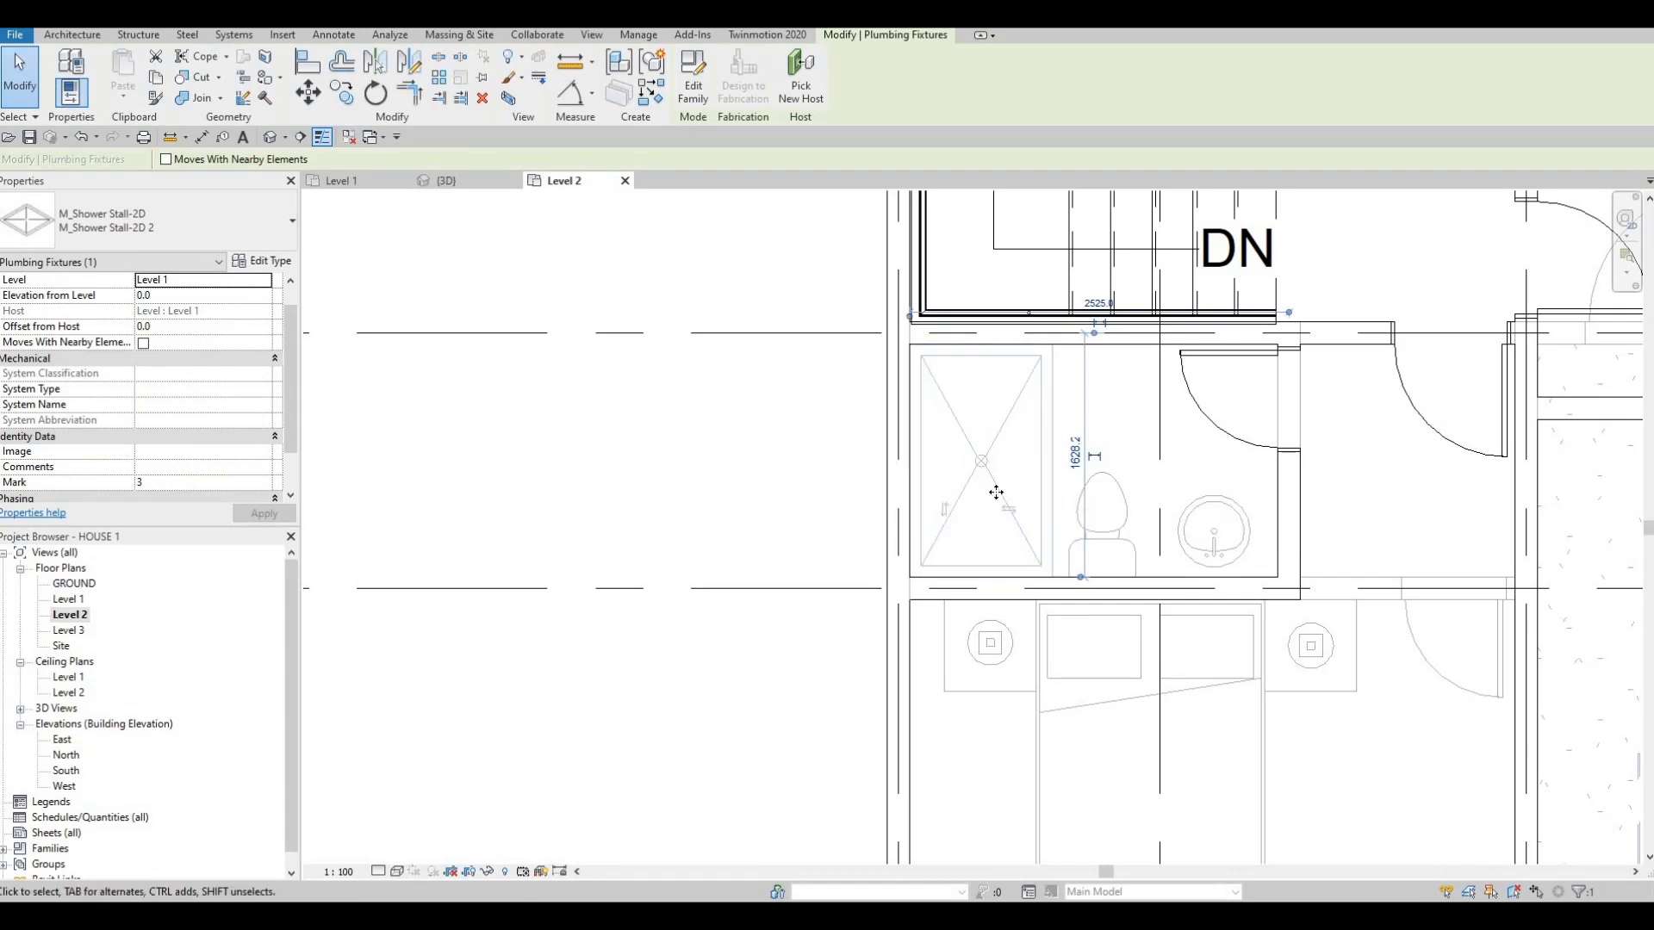
key(c)
key(s)
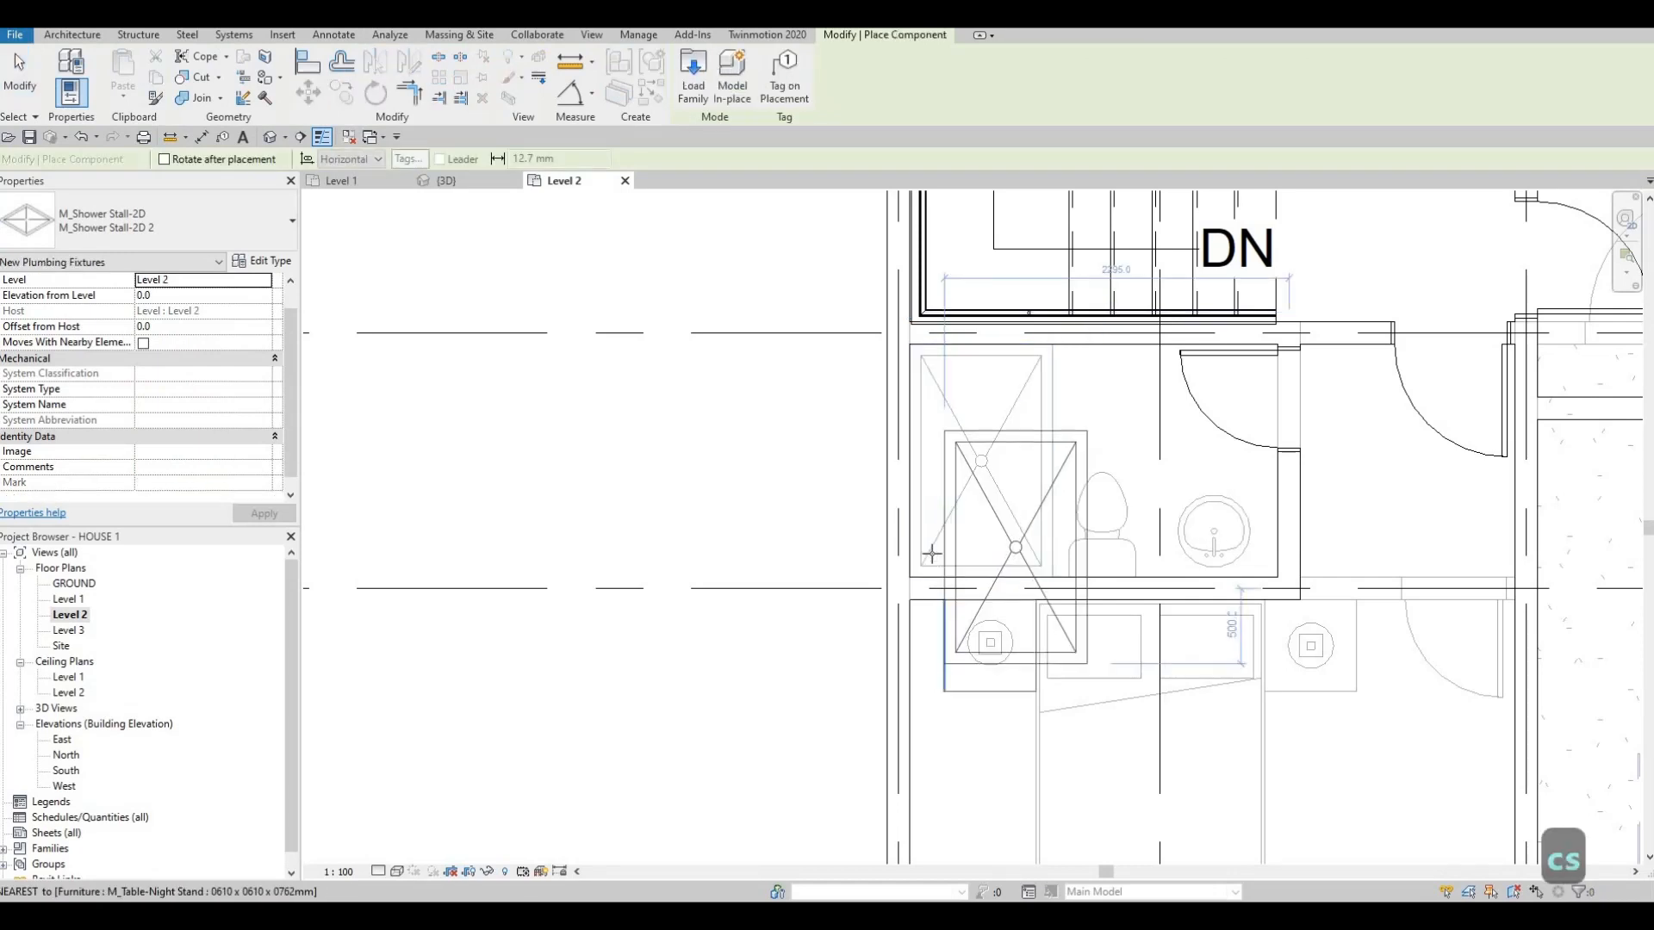
scroll(879, 615, up, 4)
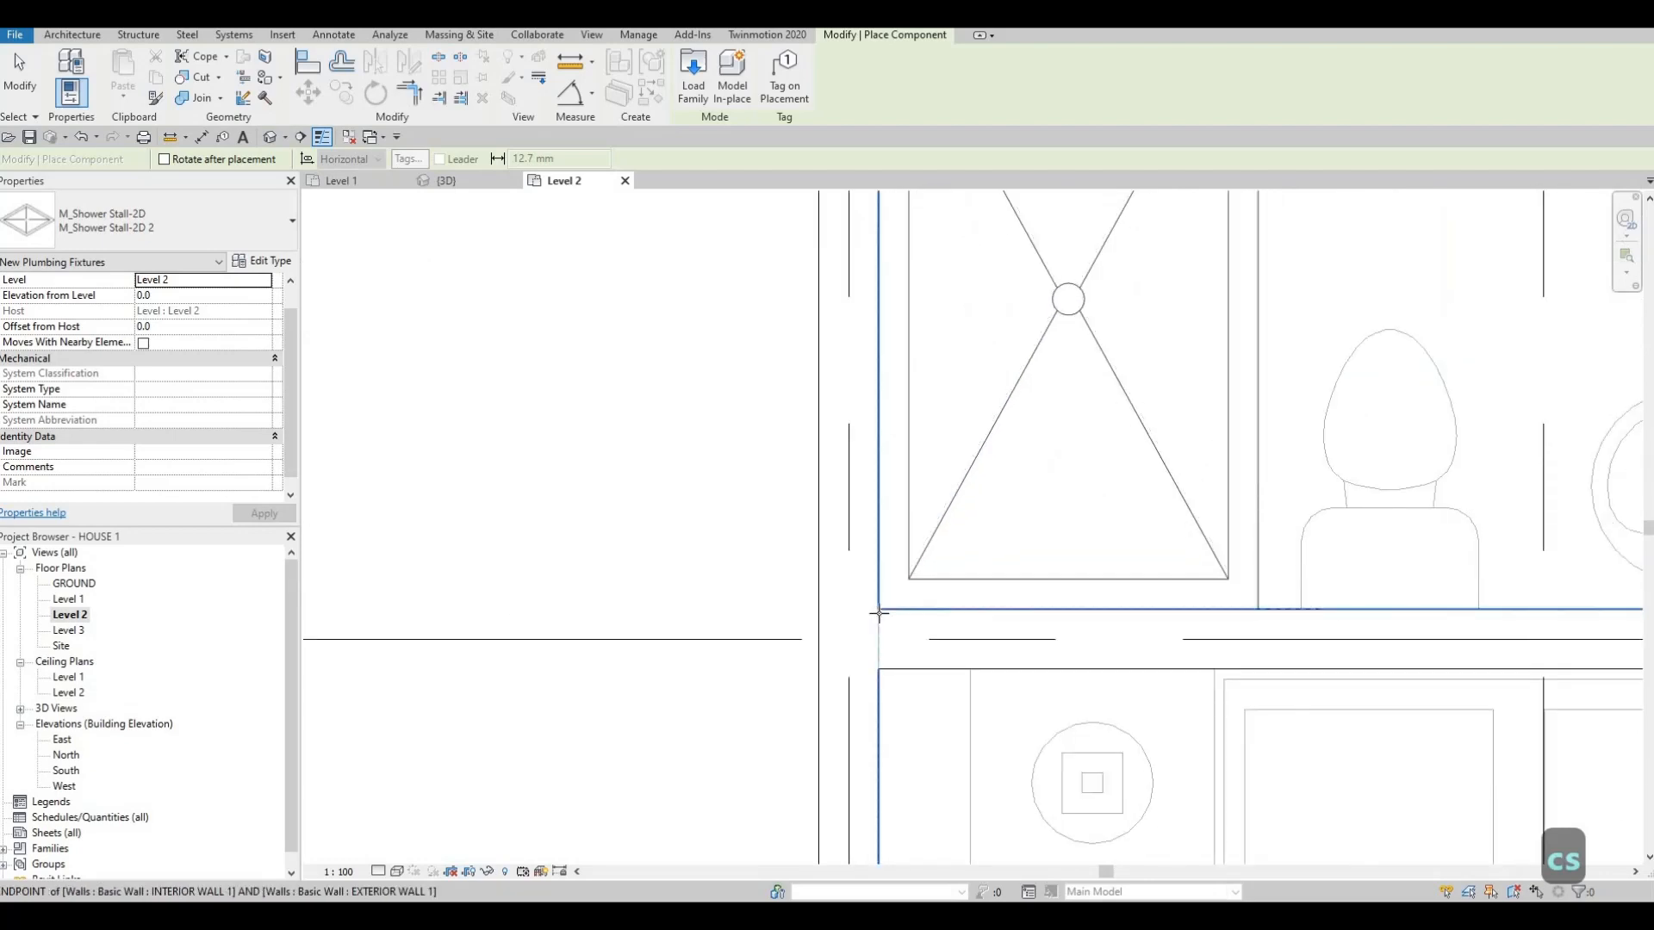
click(879, 614)
scroll(957, 516, down, 4)
key(Escape)
key(Escape)
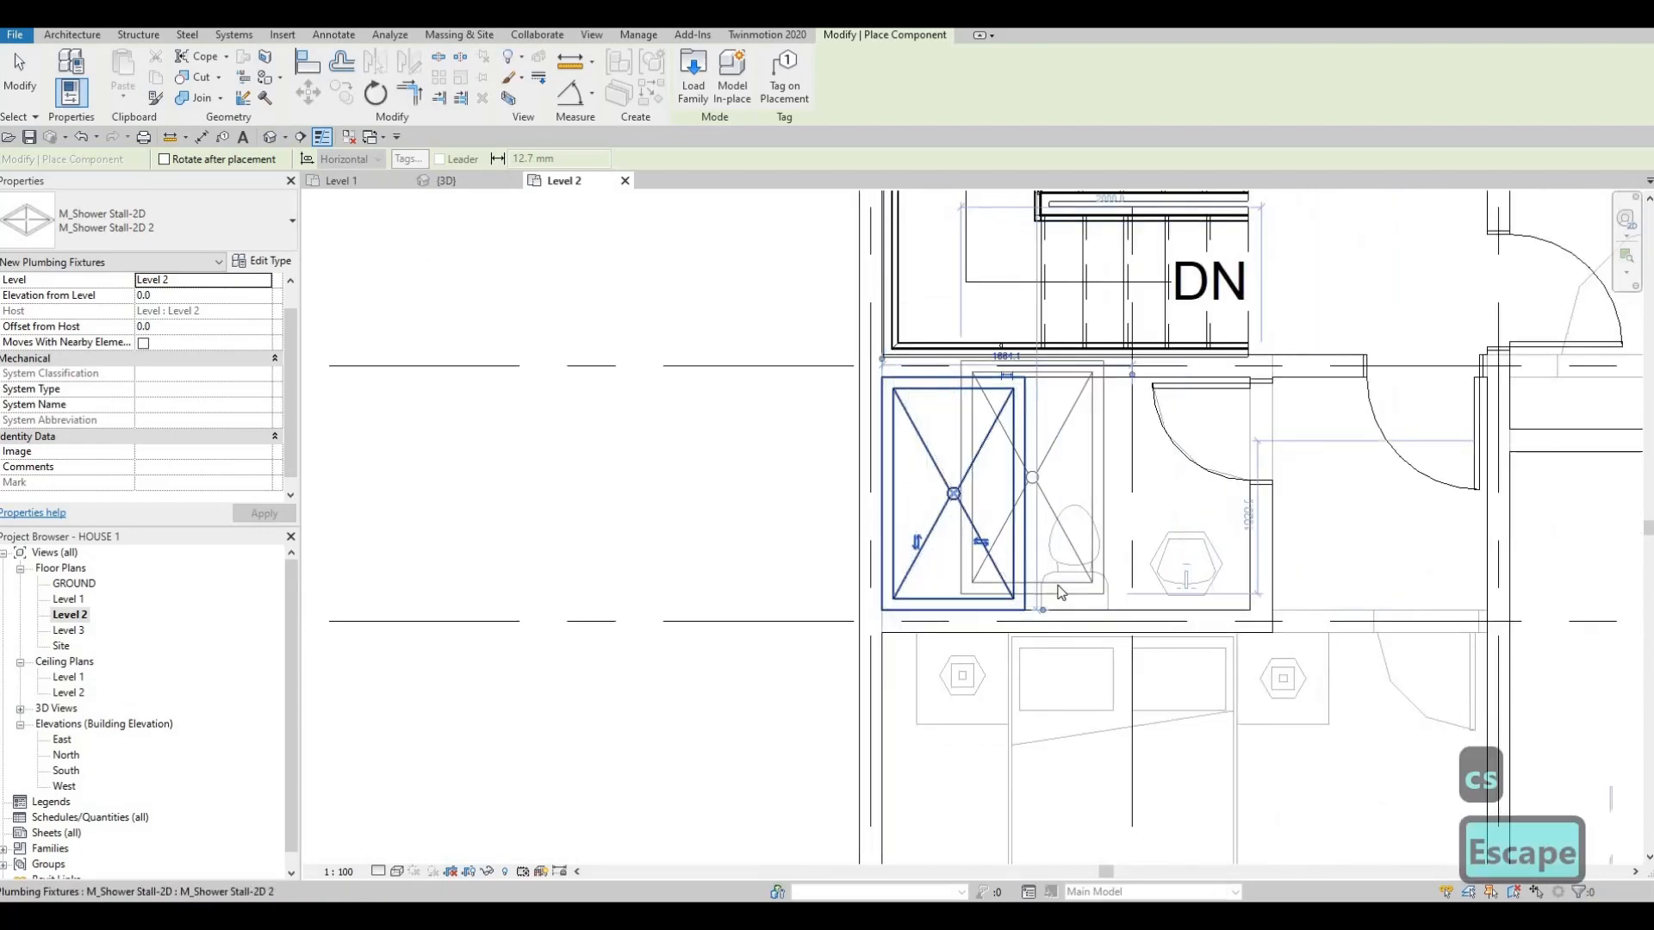
- Place a matching M_Toilet-Domestic-2D against the grid E wall, over the underlay toilet beside the shower
click(1066, 584)
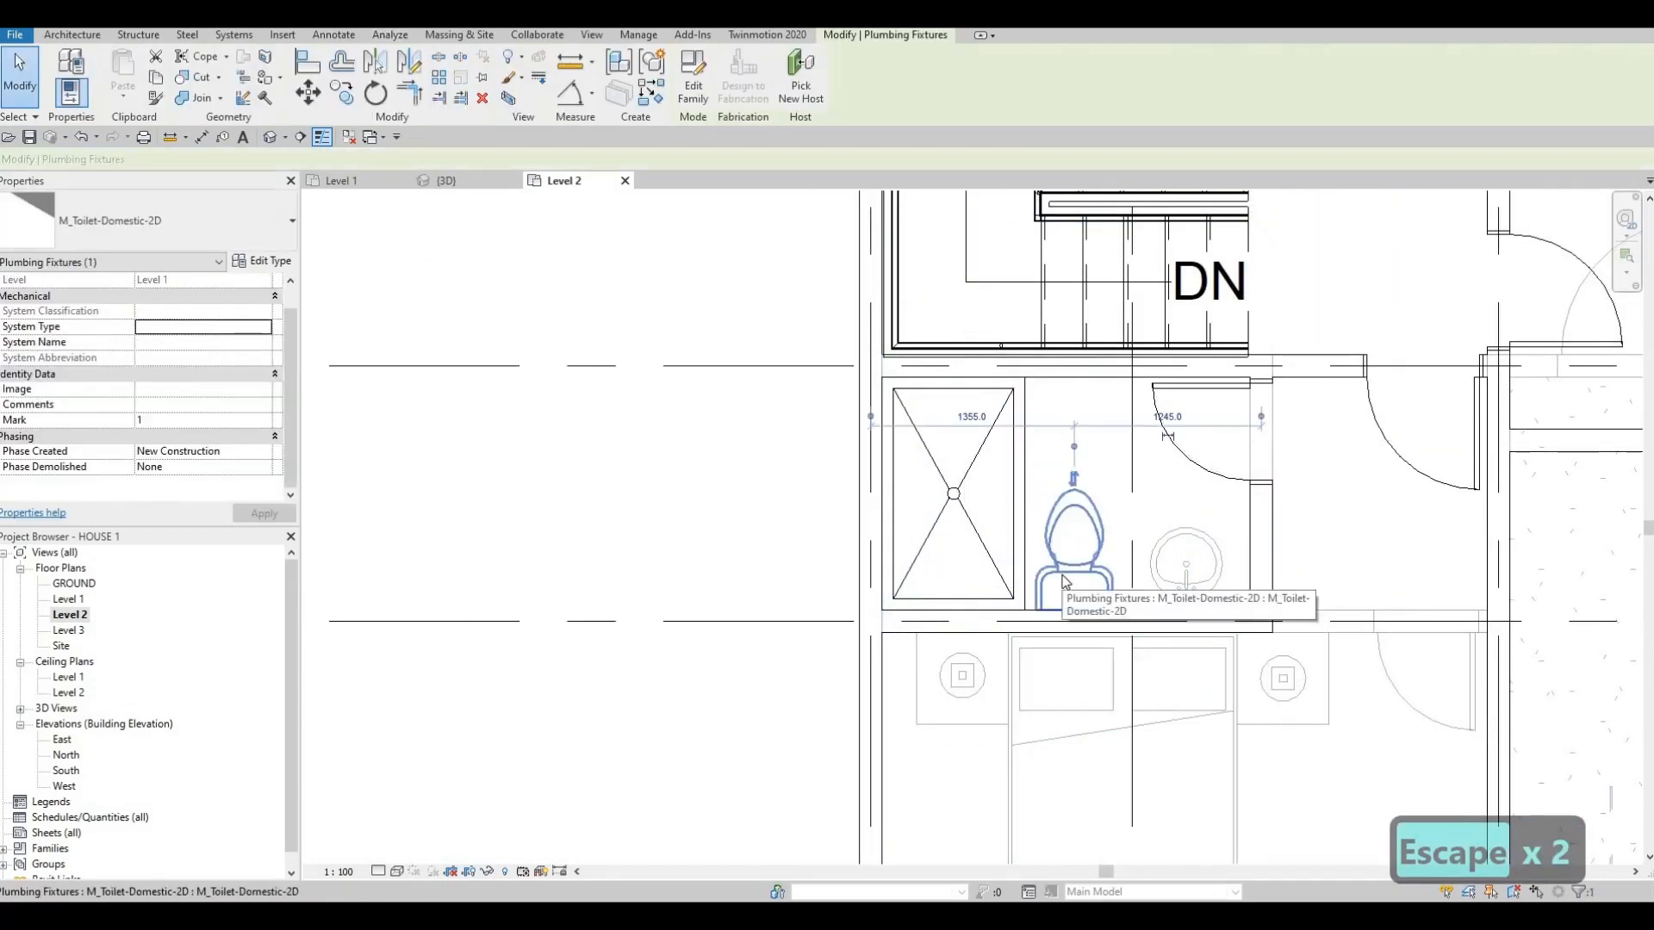
key(c)
key(s)
scroll(1065, 569, up, 2)
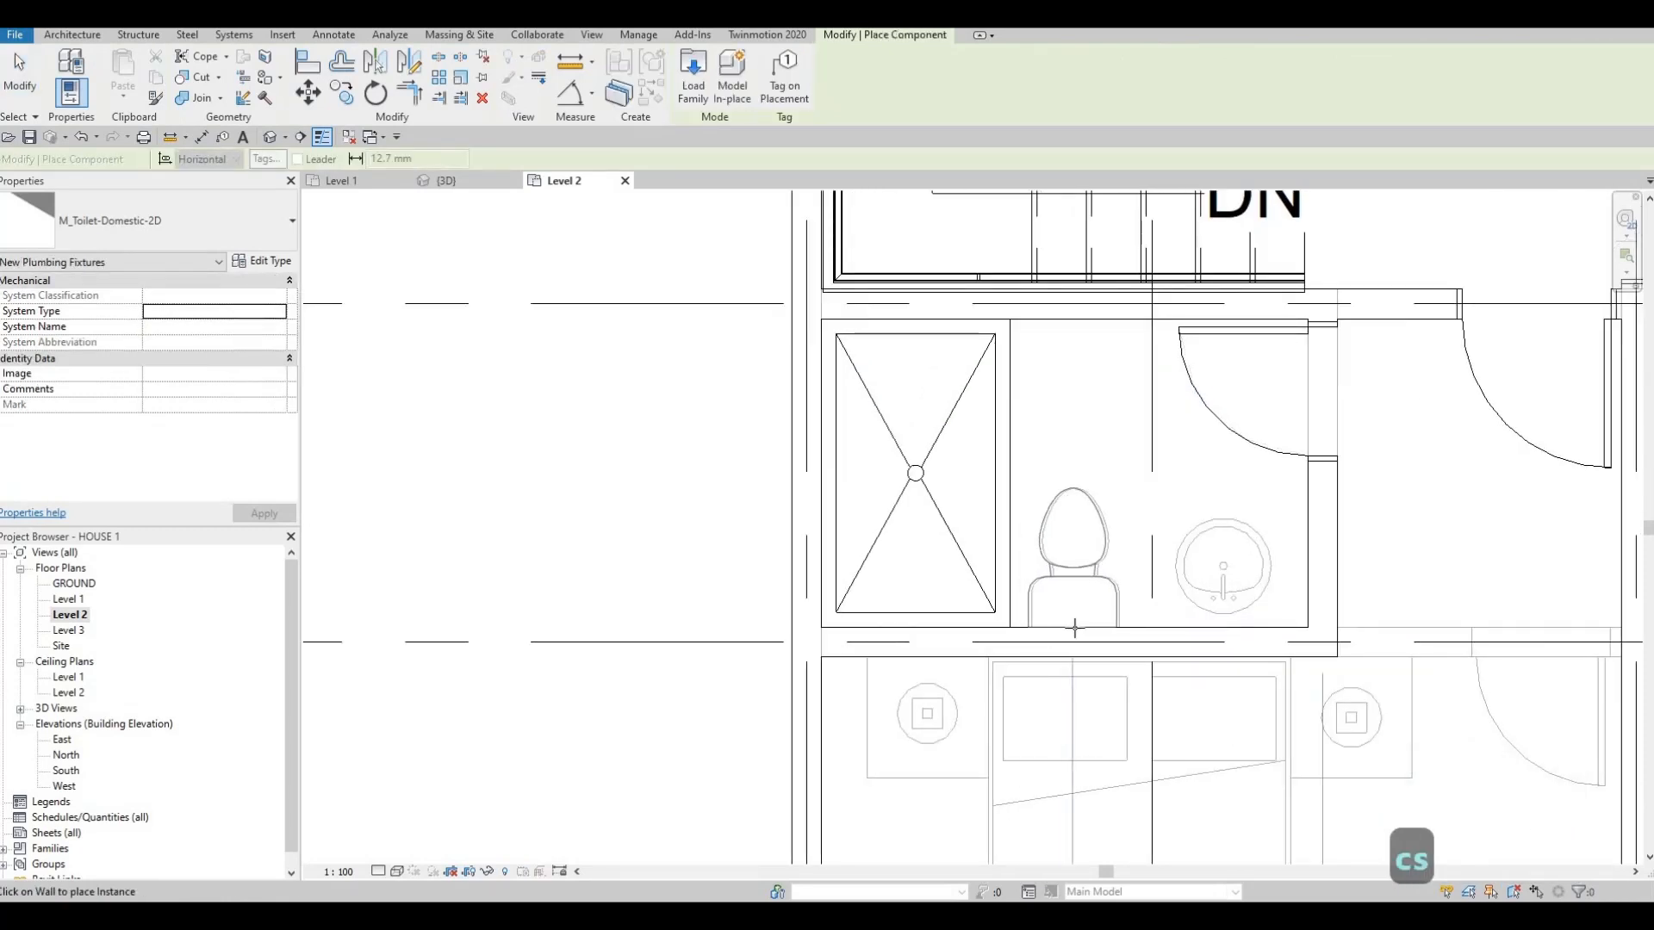
key(Escape)
key(Escape)
key(Escape)
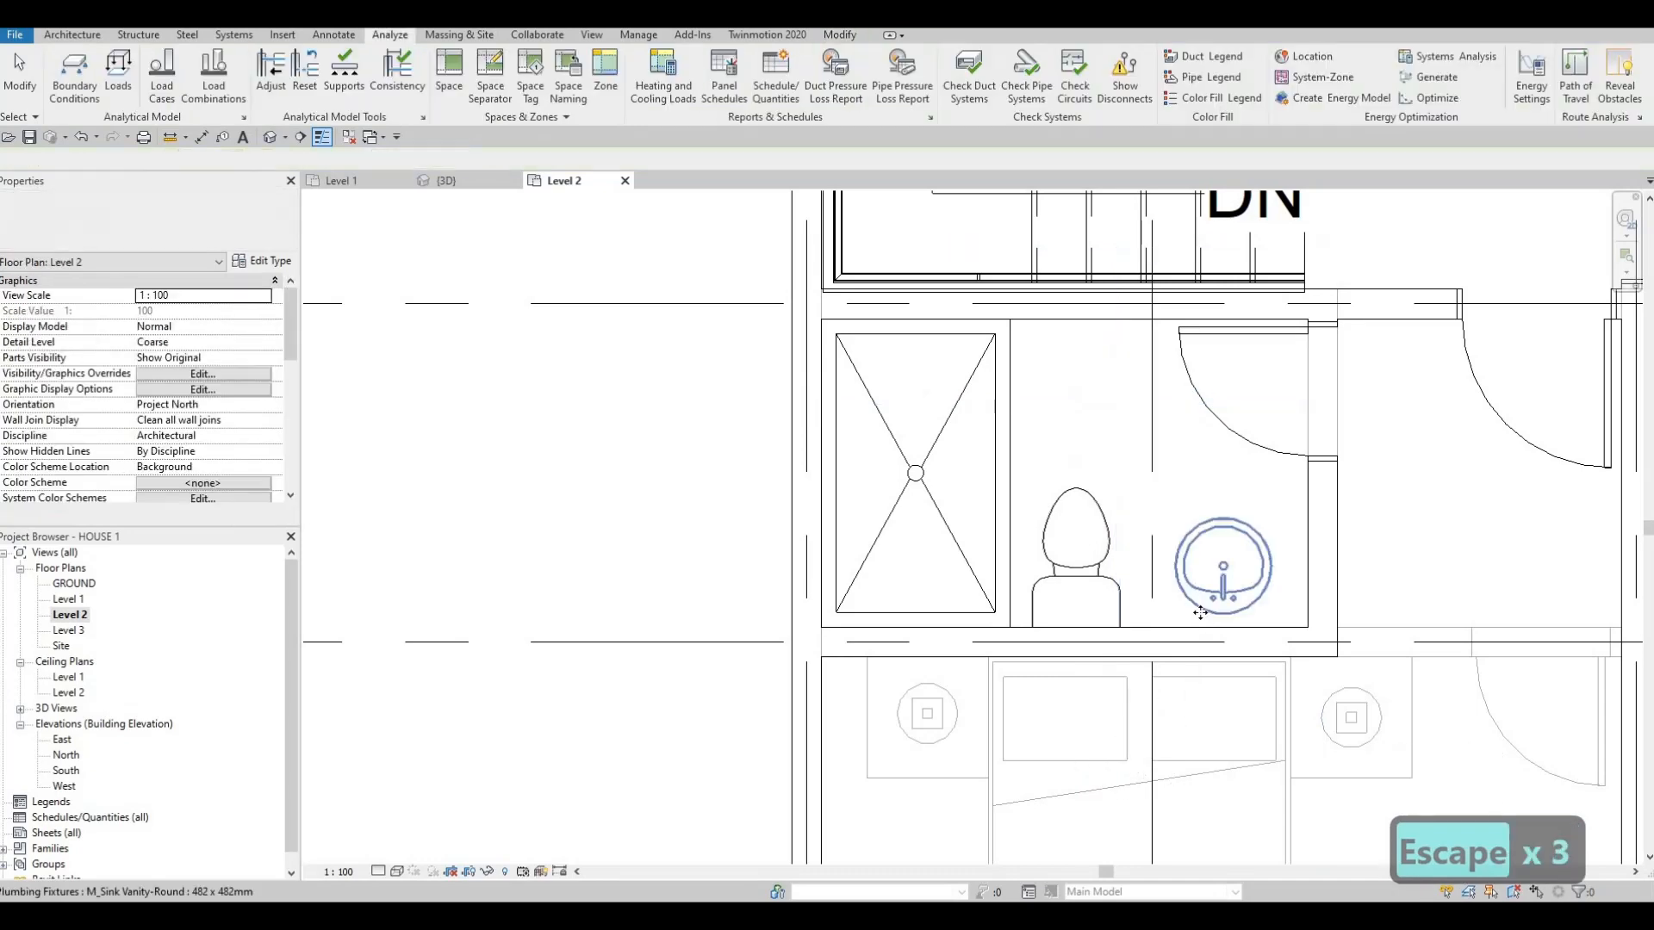
- Place a matching M_Sink Vanity-Round 482 x 482mm on Level 2, oriented and positioned over the underlay sink in the bathroom
click(1200, 613)
key(c)
key(s)
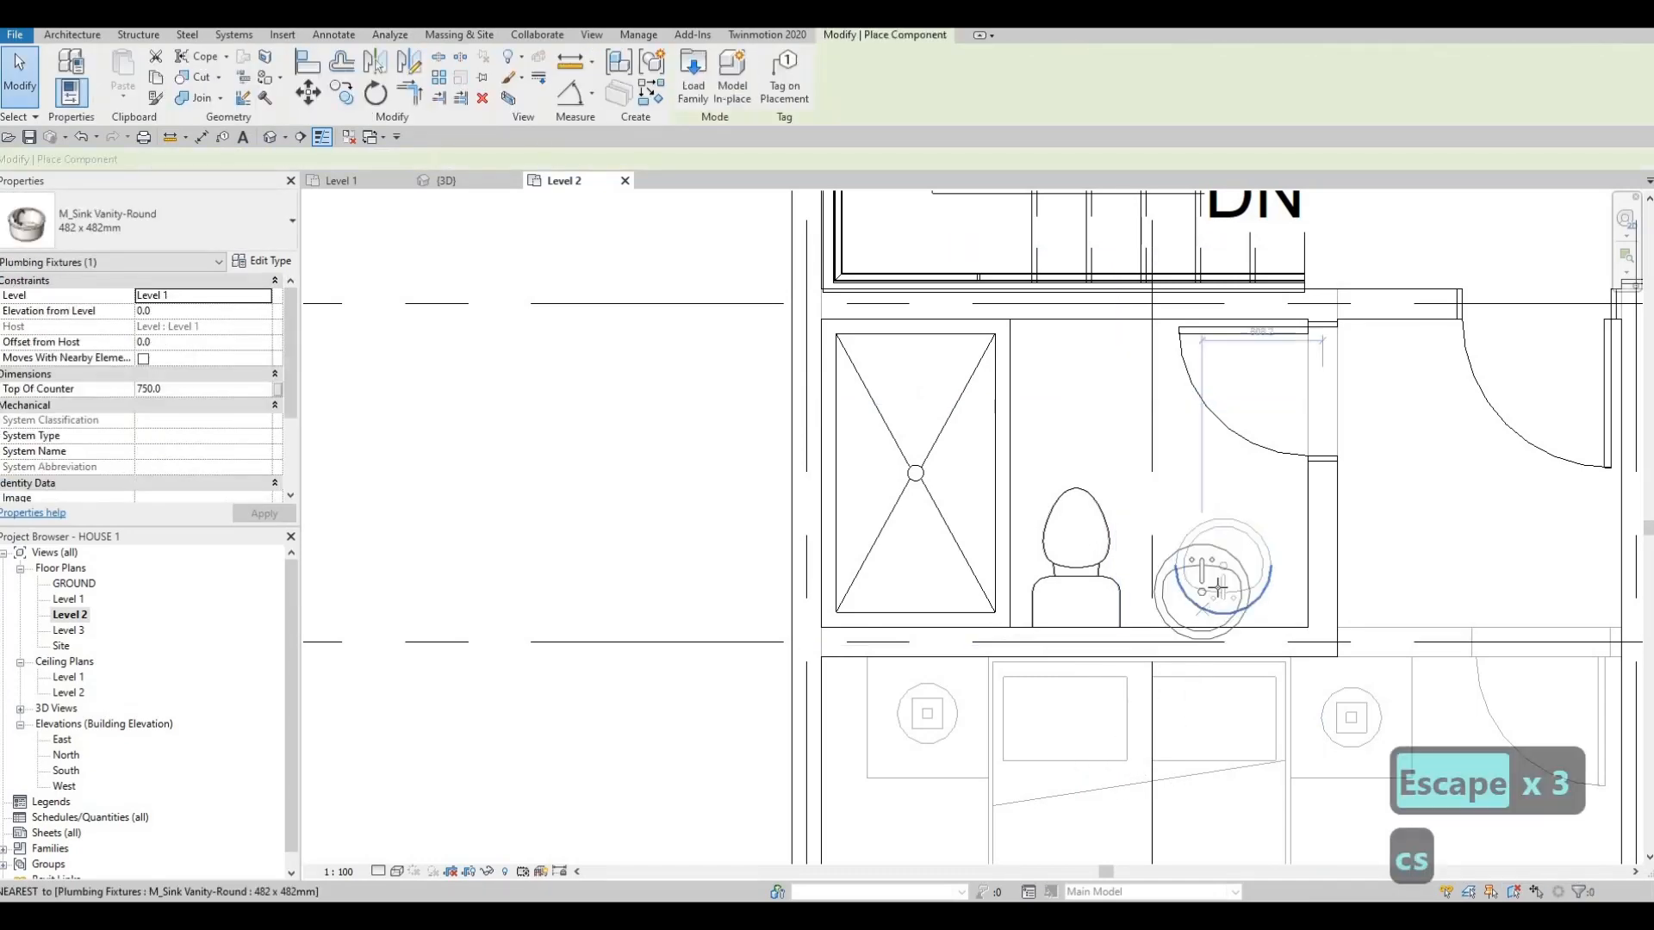
scroll(1225, 549, up, 2)
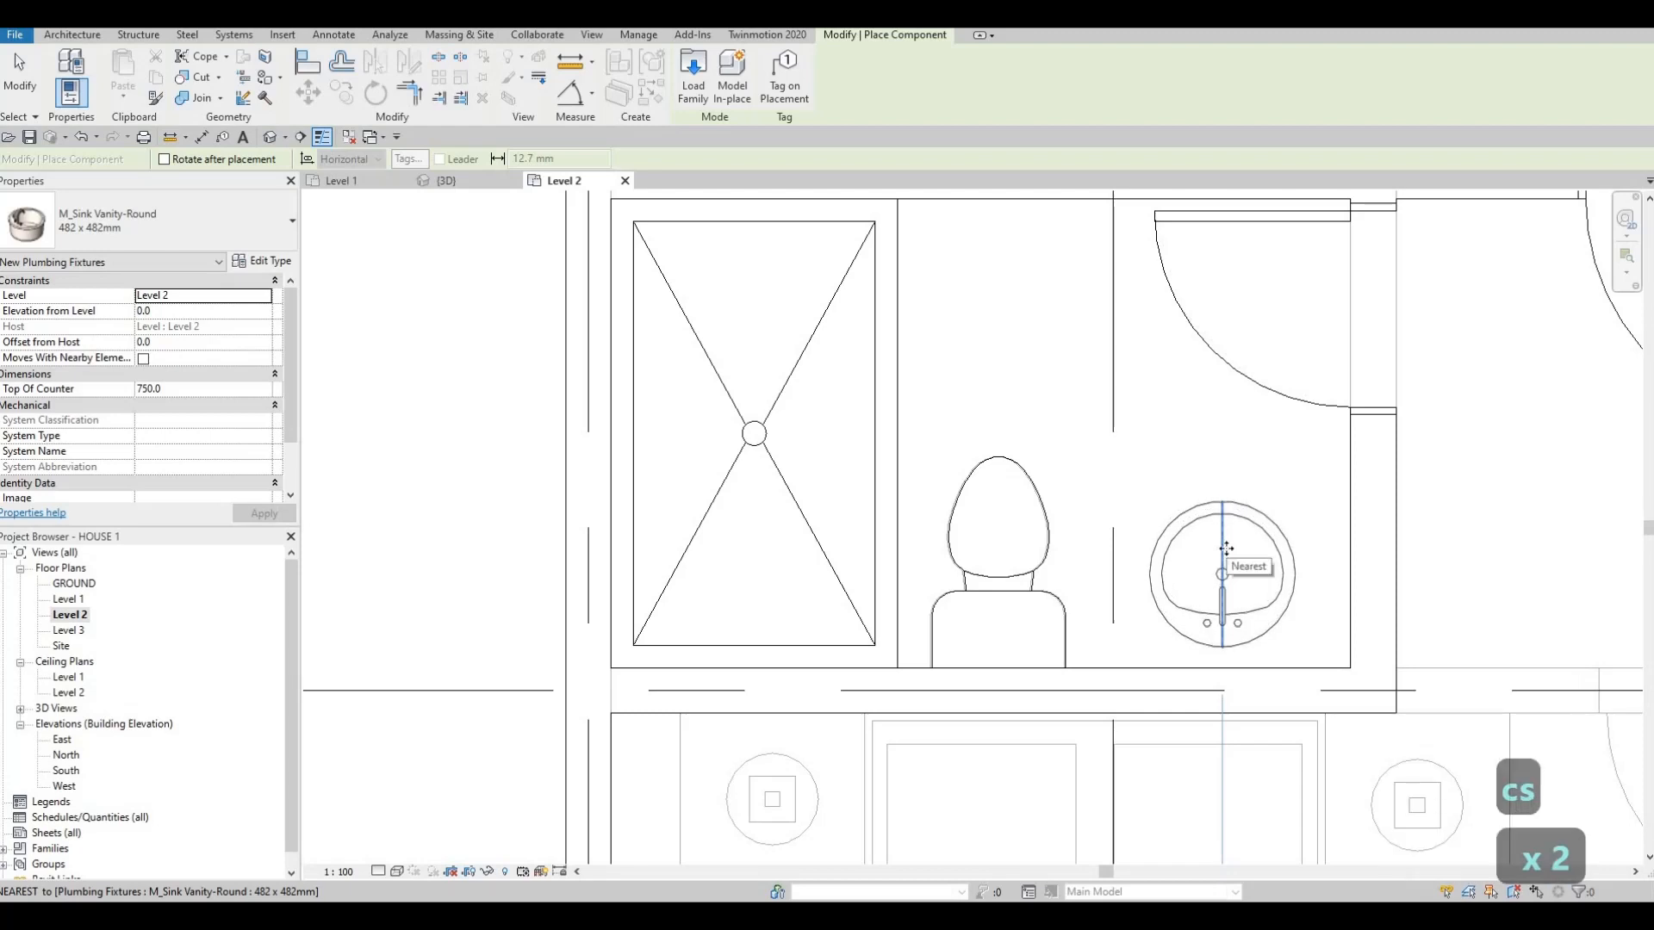
key(Escape)
key(Escape)
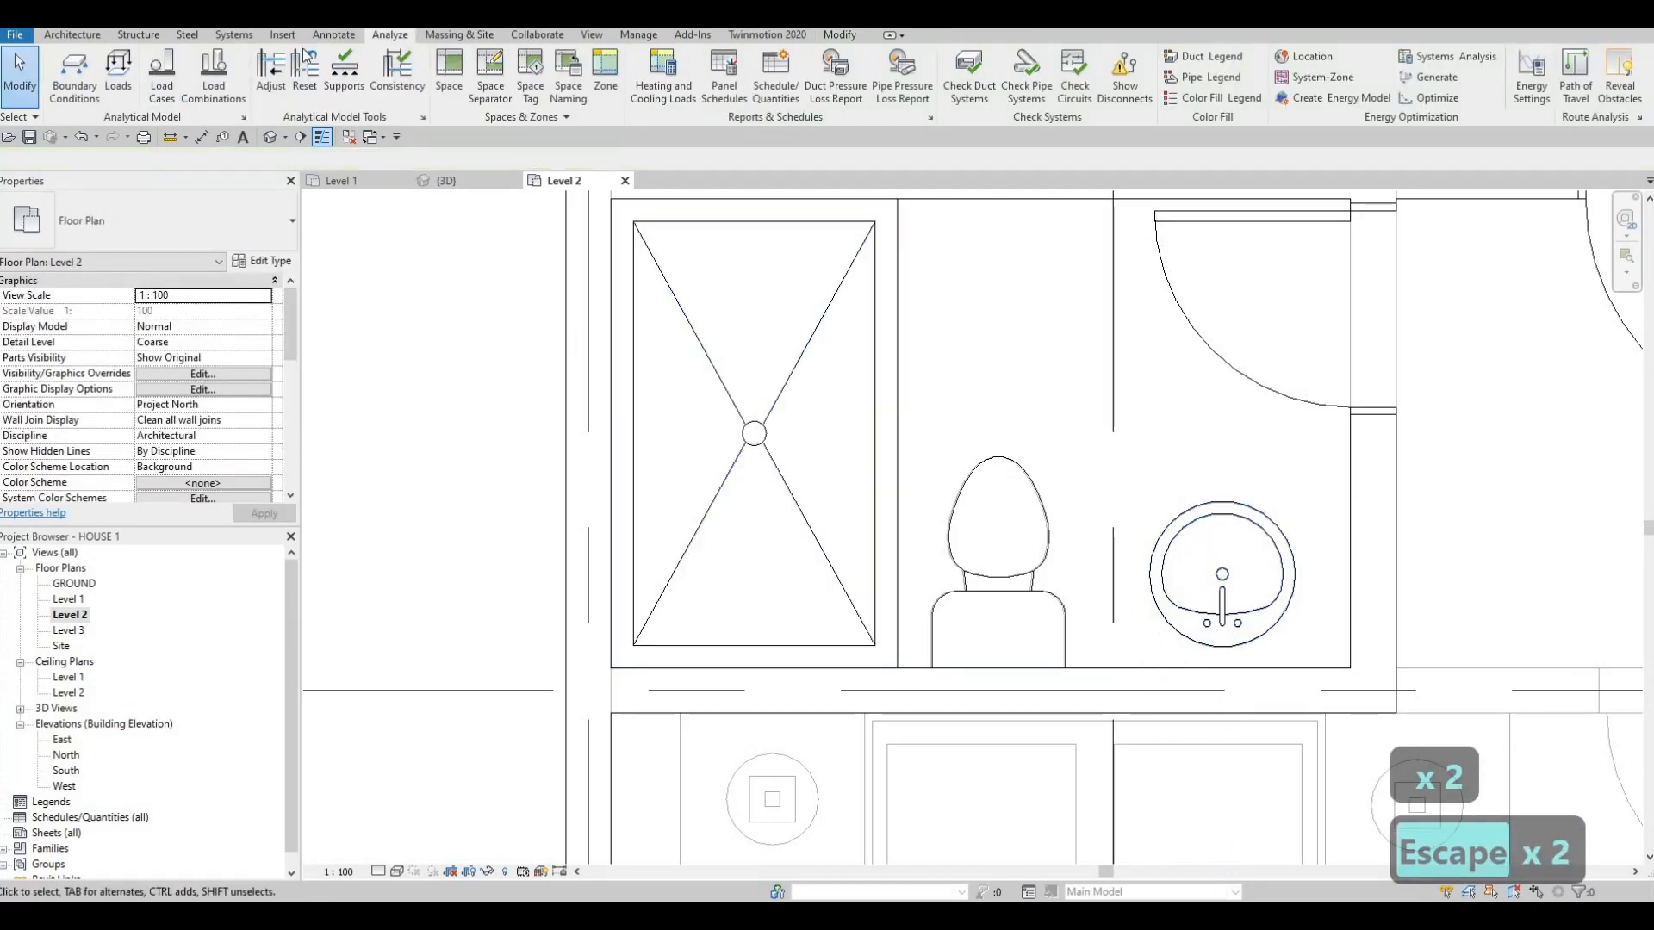
- Draw an L-shaped counter edge around the sink with Thin Lines detail lines, about 785 by 605 mm, ending at the grid E wall
click(333, 35)
click(430, 69)
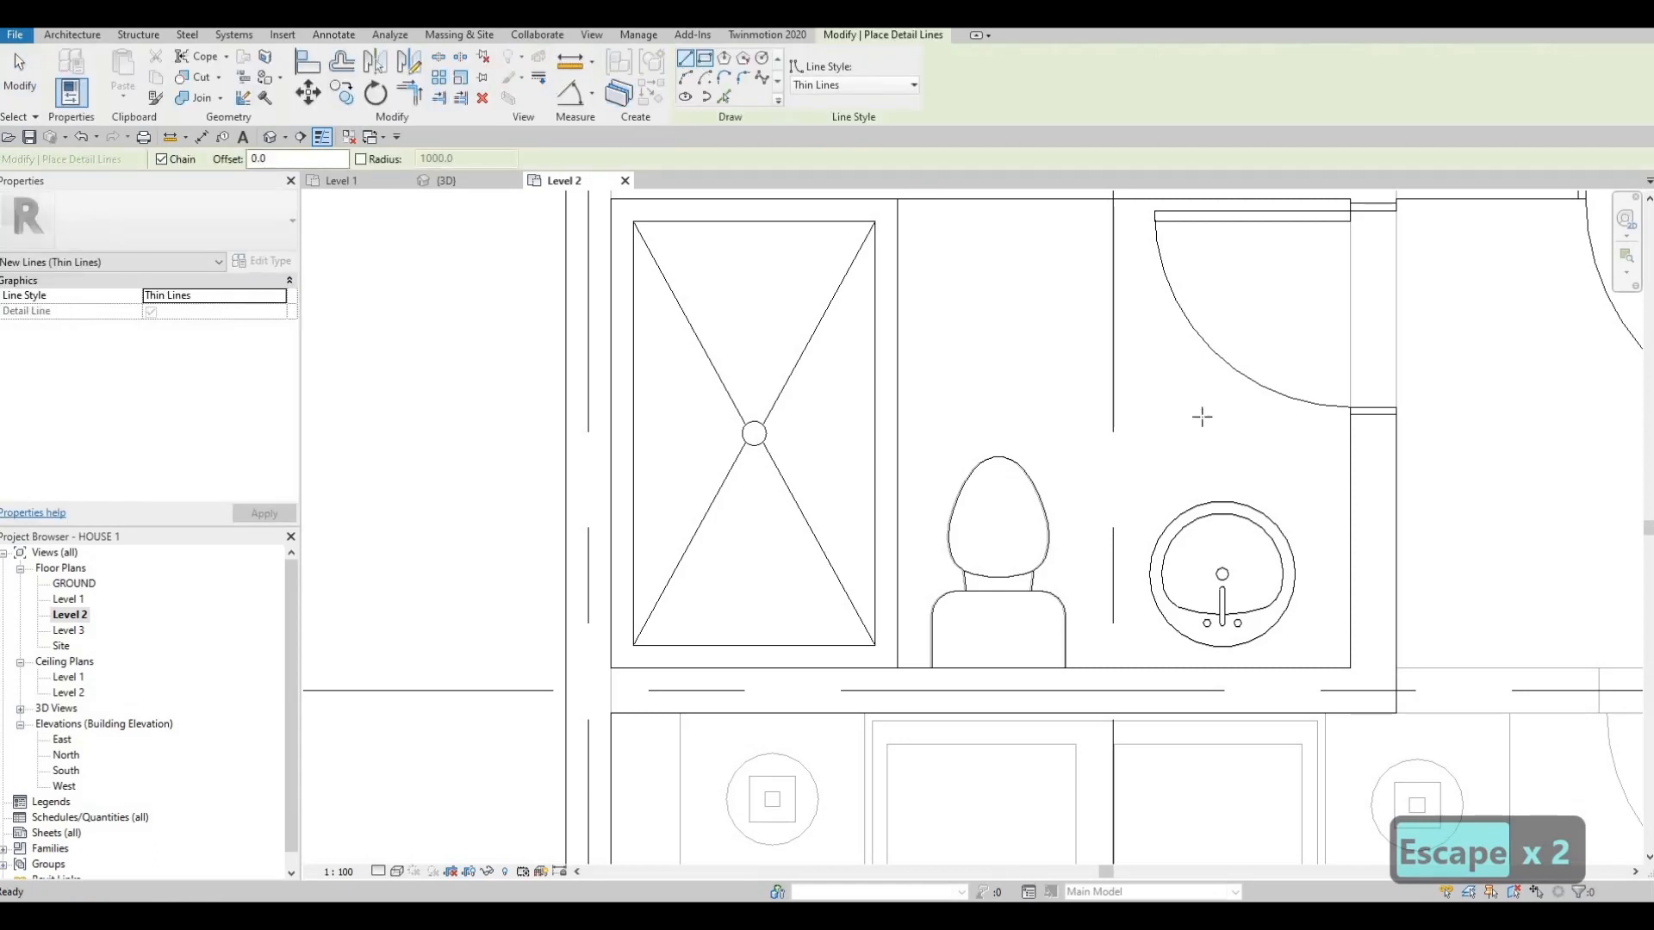
click(1351, 482)
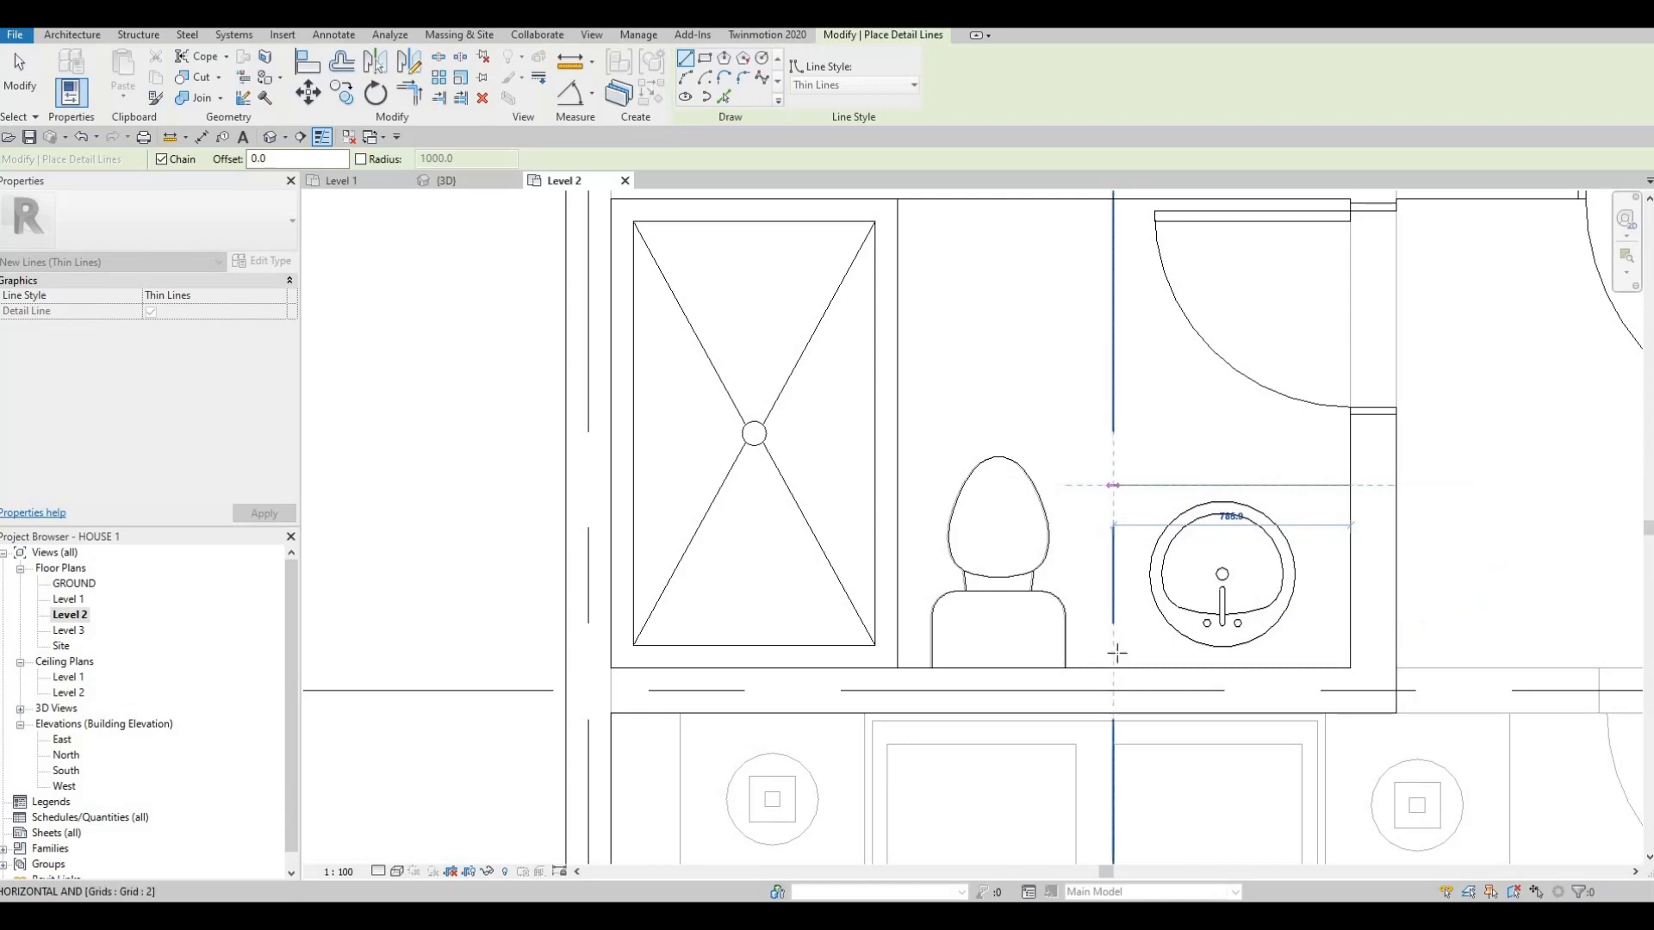
click(1113, 485)
key(Escape)
key(Escape)
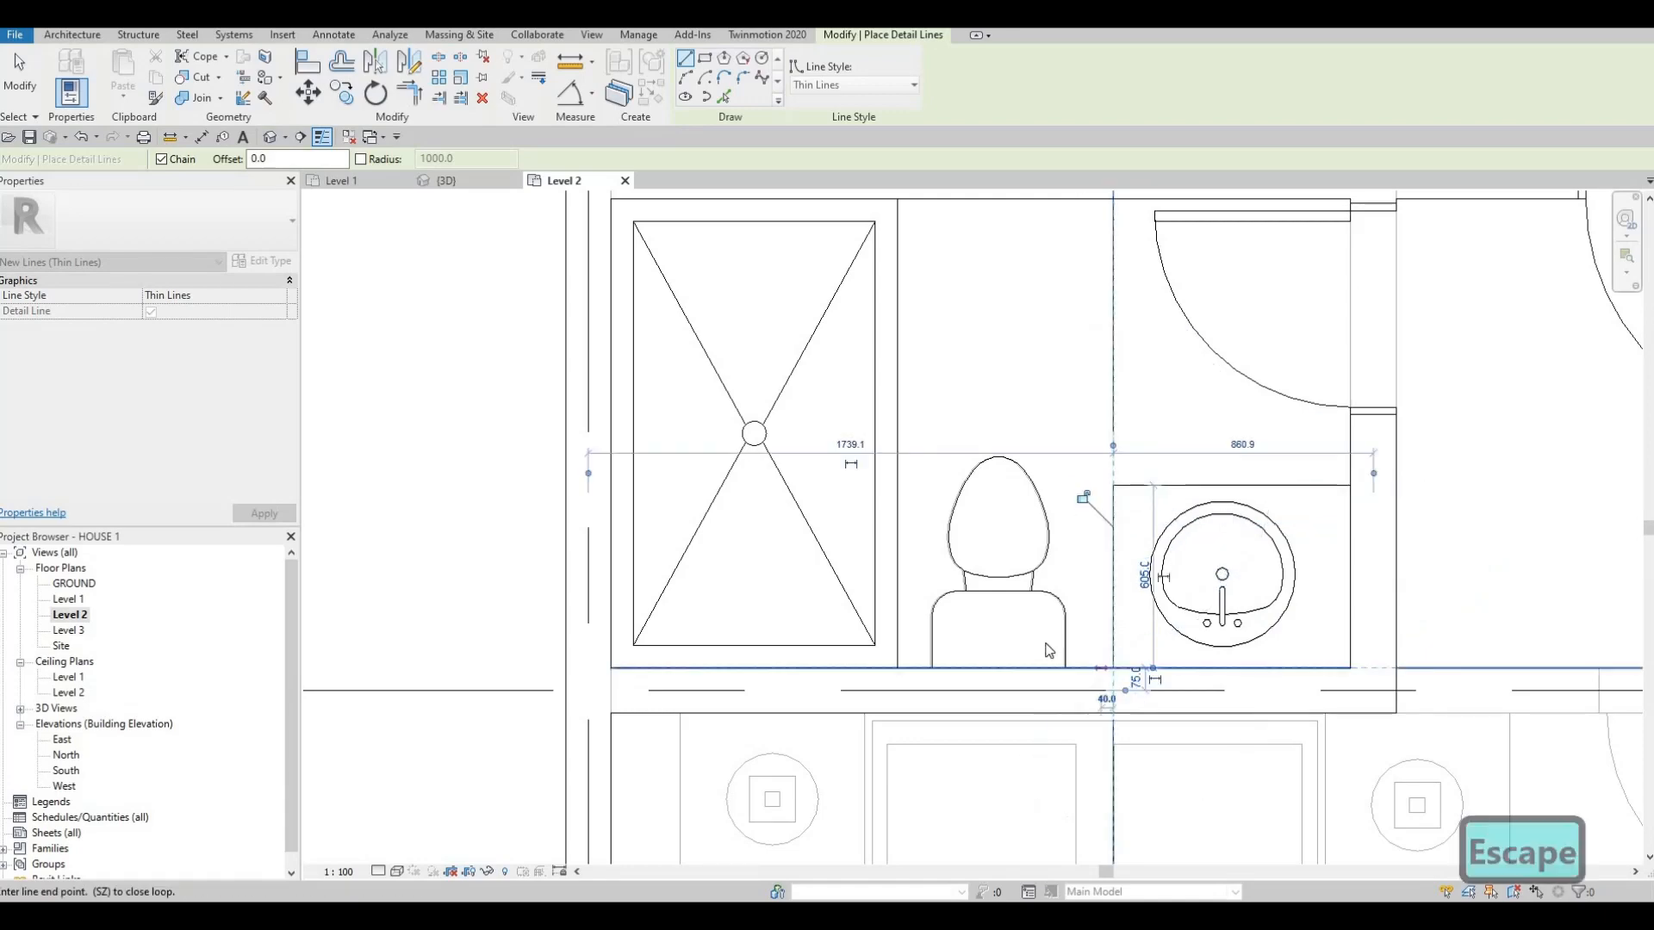
scroll(1198, 685, down, 3)
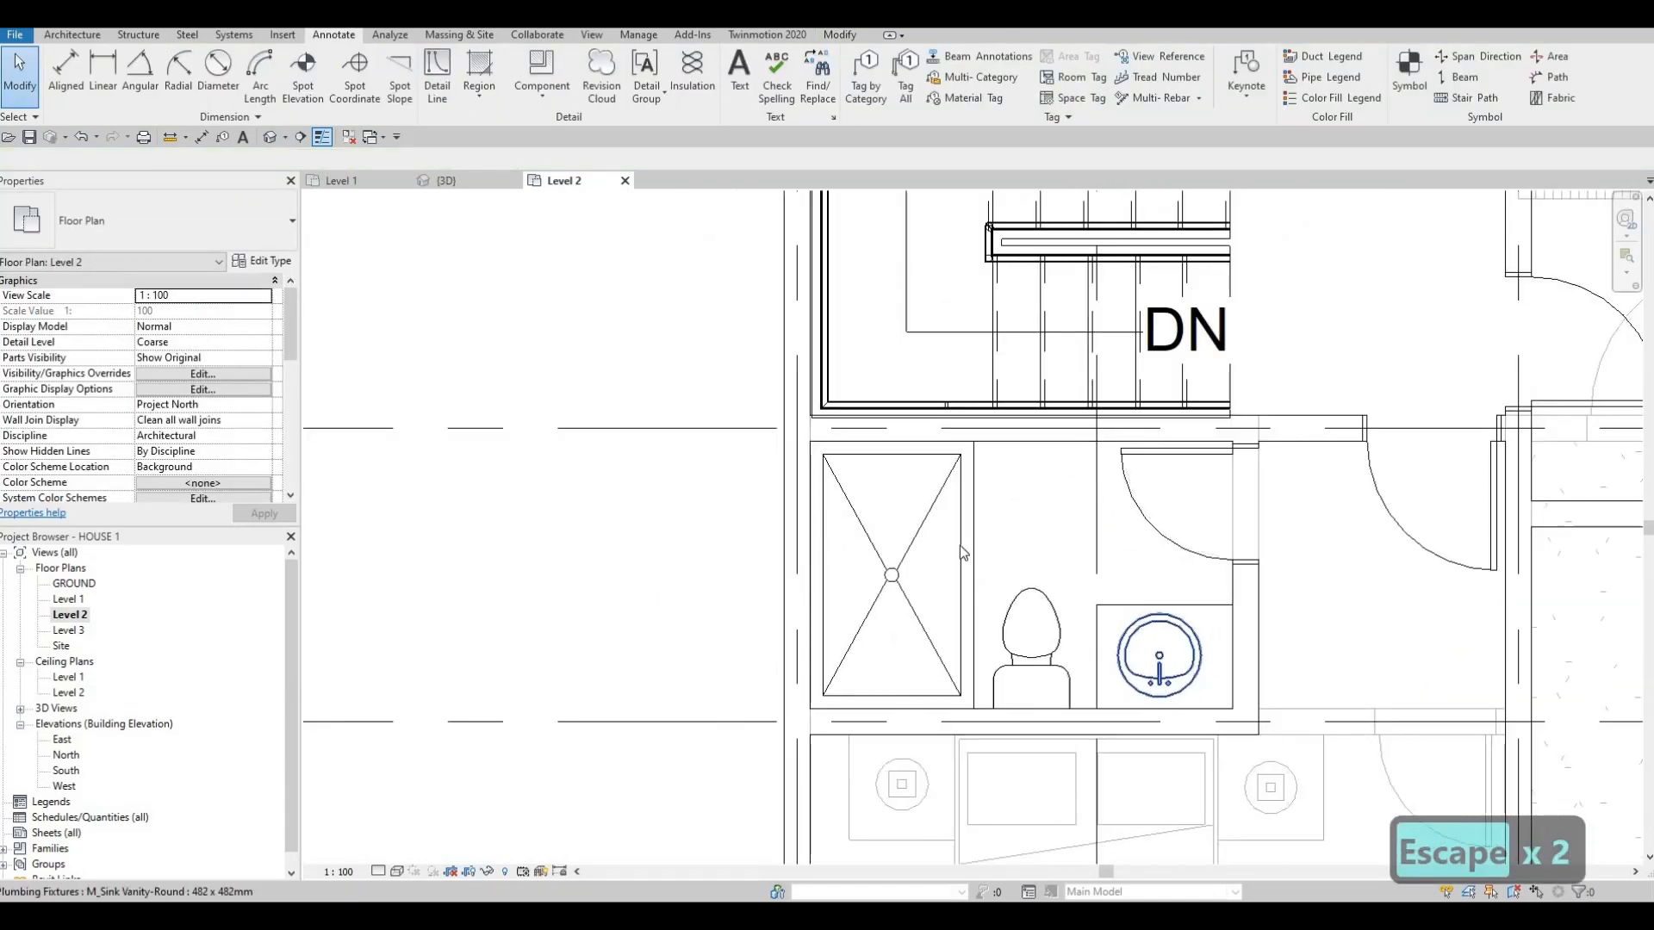
scroll(963, 552, down, 5)
key(Escape)
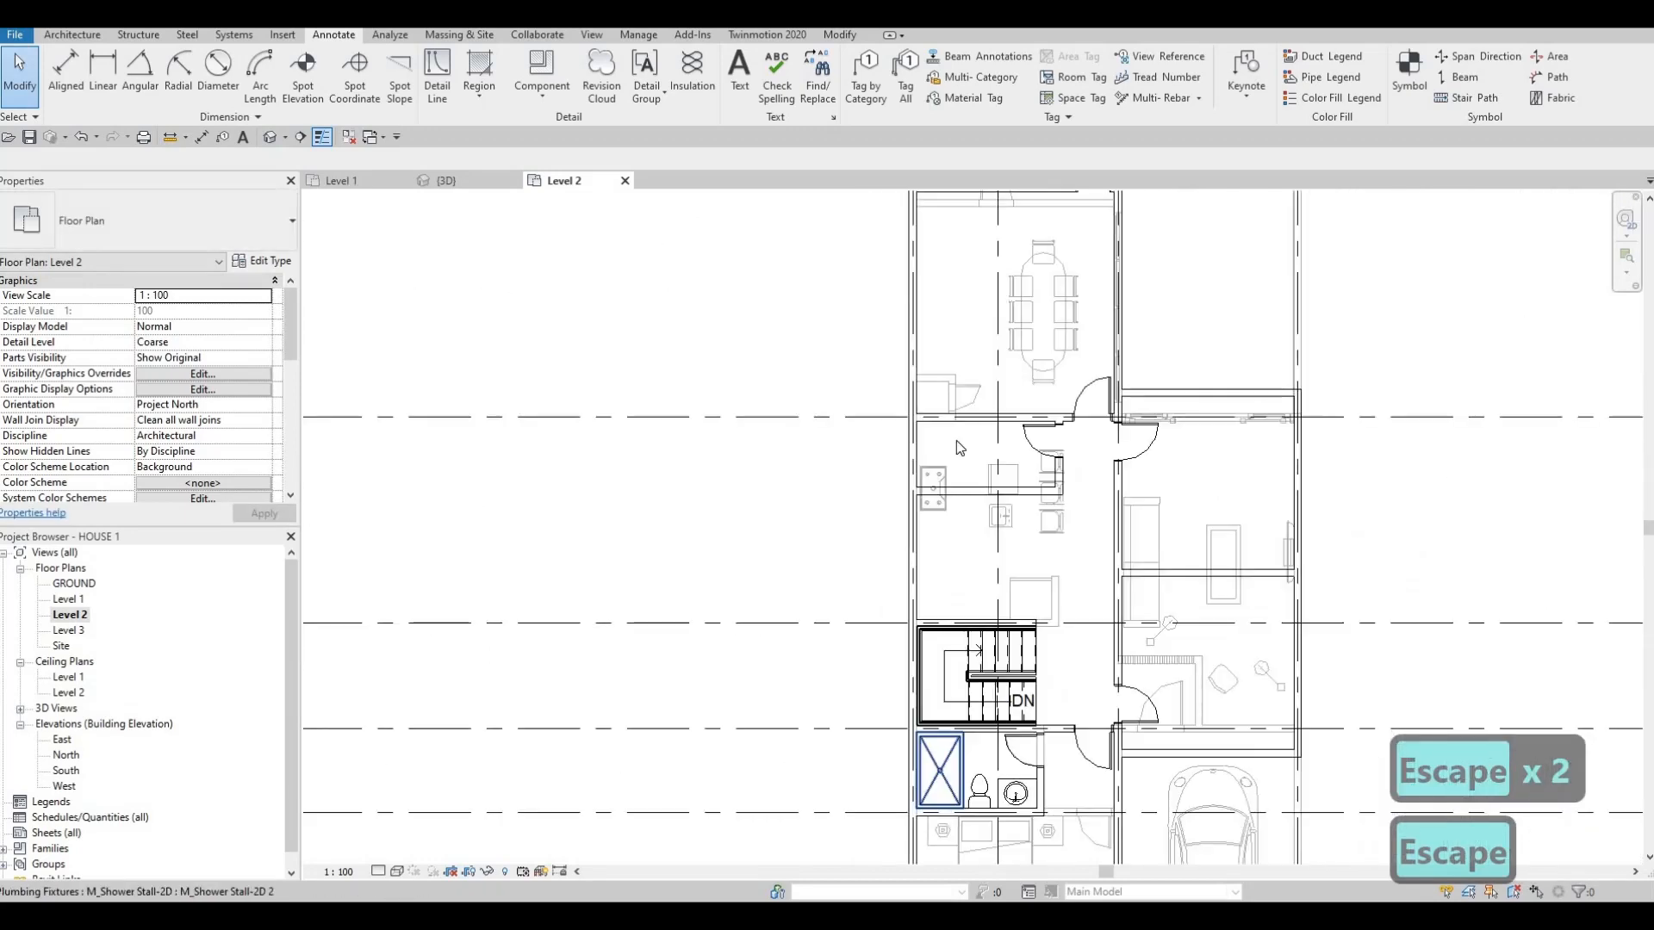
- Copy the shower, toilet, sink and counter lines unconstrained to the bathroom below grid B, aligning them to its lower corner at the exterior wall
middle_drag(956, 782, 961, 639)
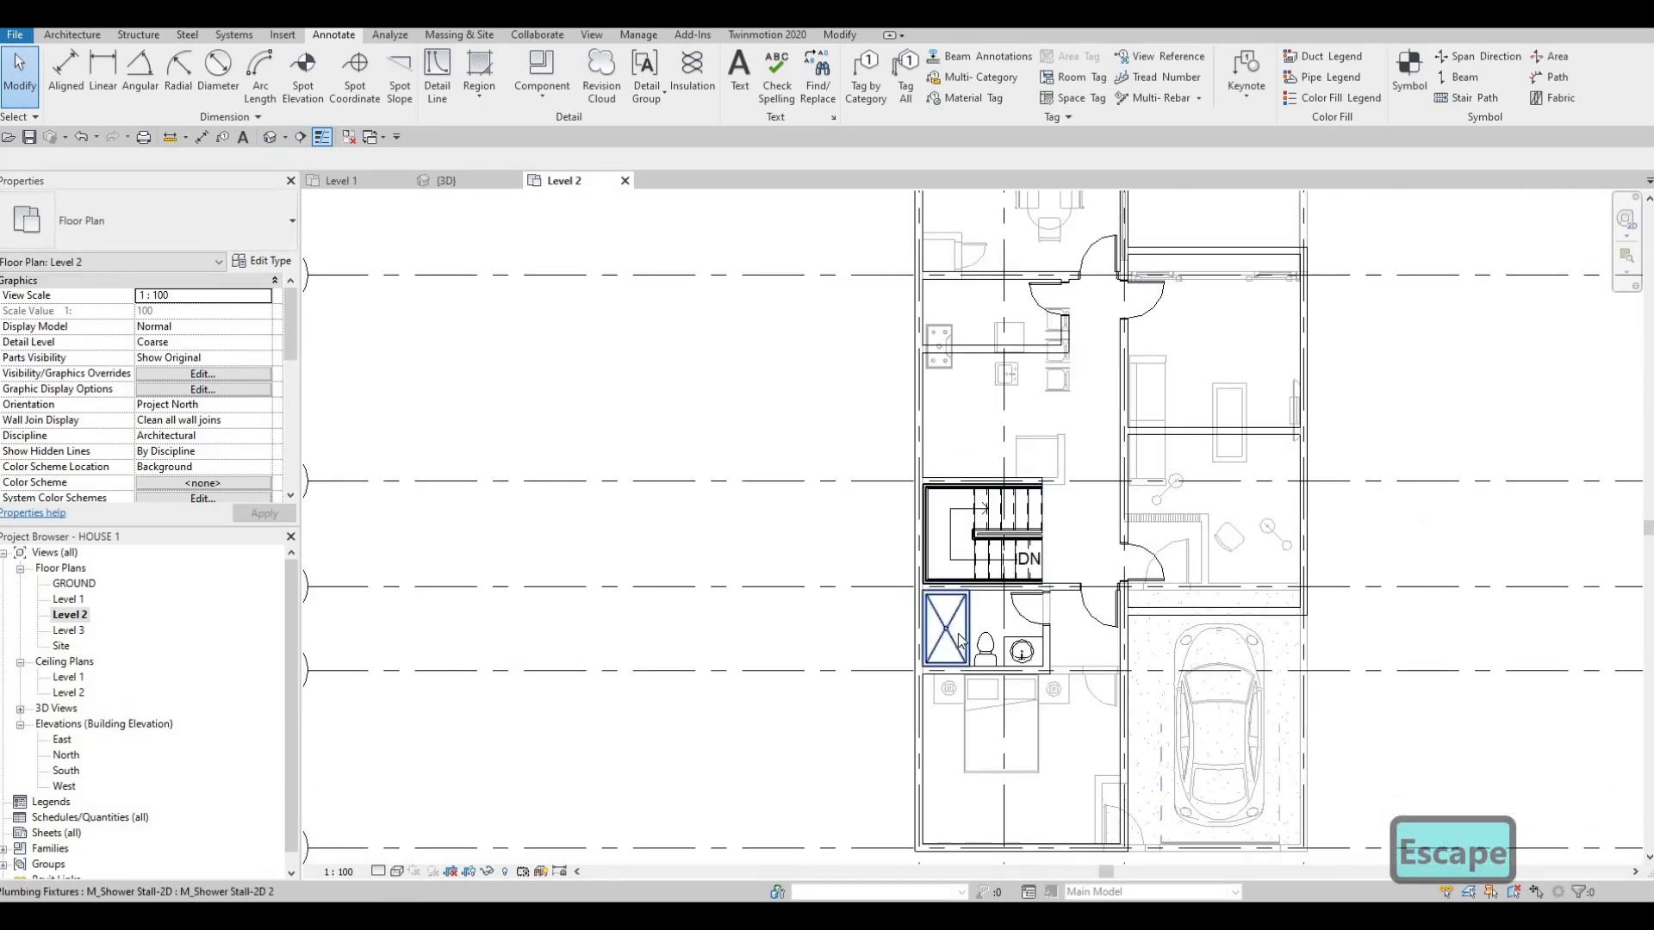
scroll(958, 641, up, 2)
click(955, 638)
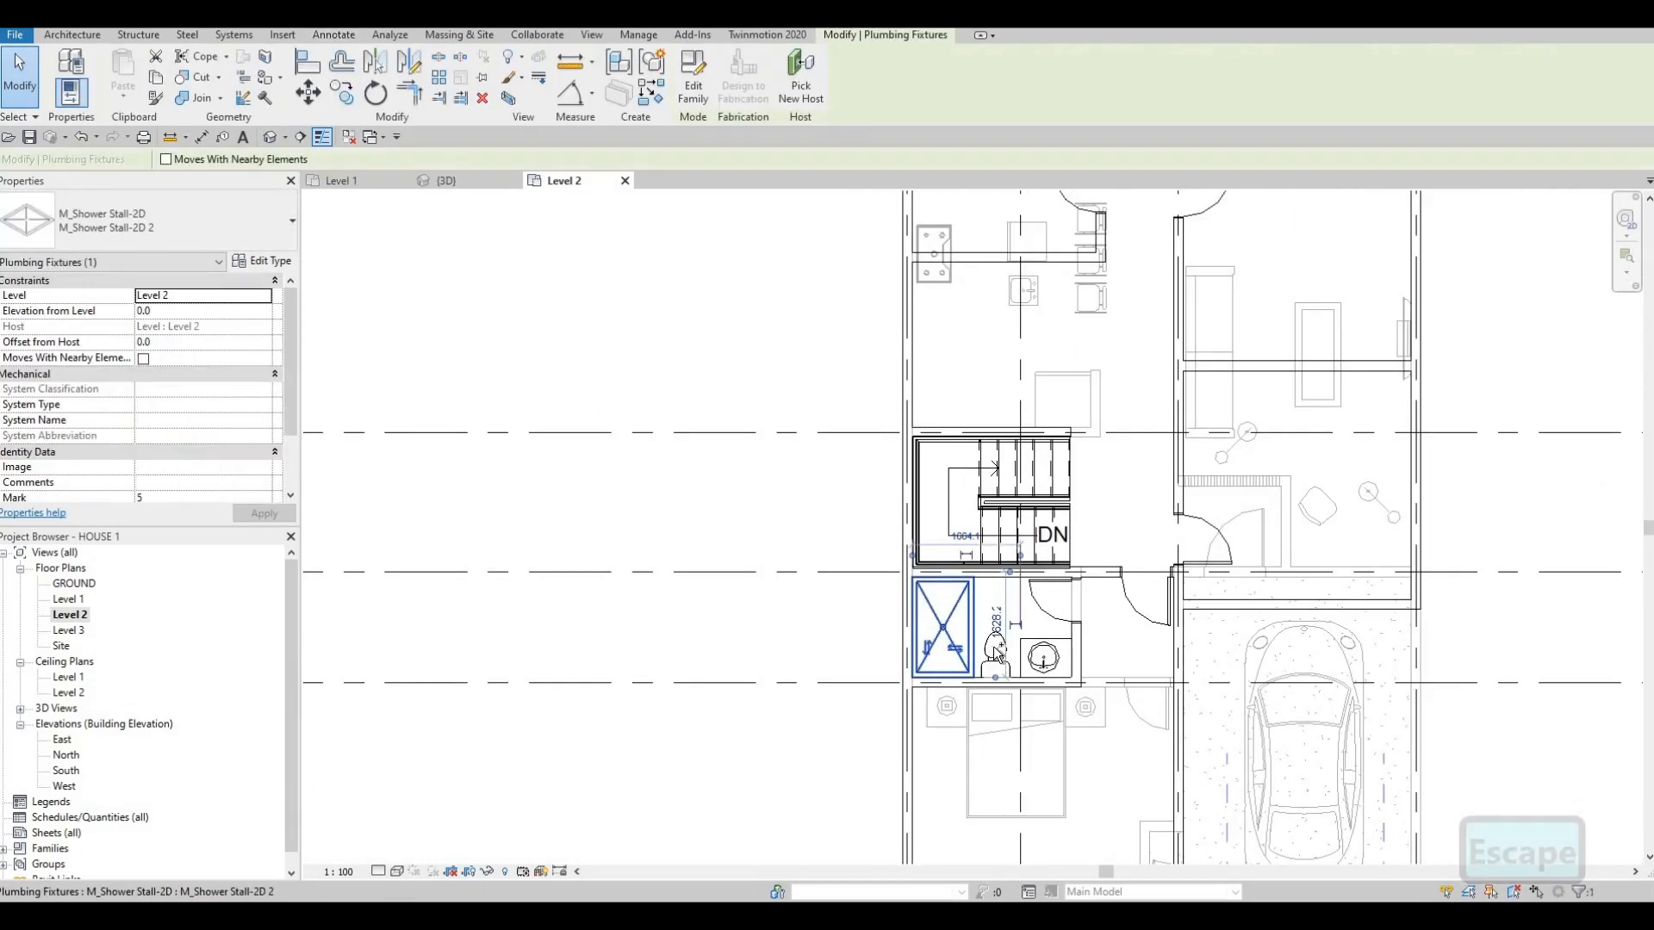
ctrl+click(996, 647)
ctrl+click(1038, 655)
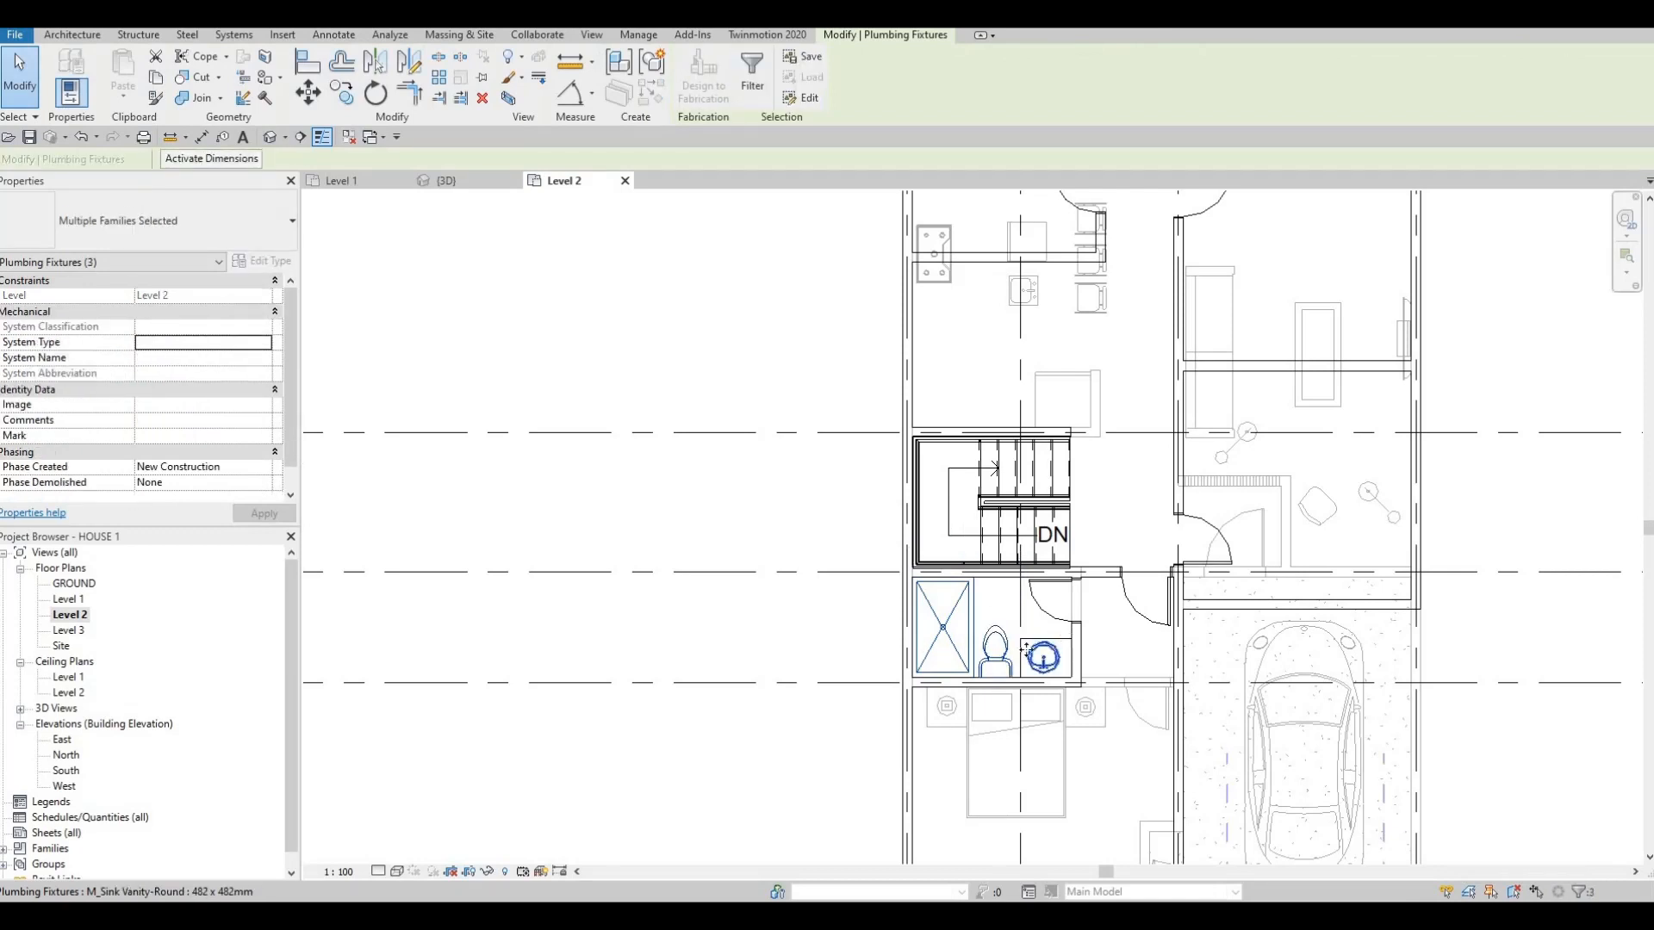
ctrl+click(1021, 646)
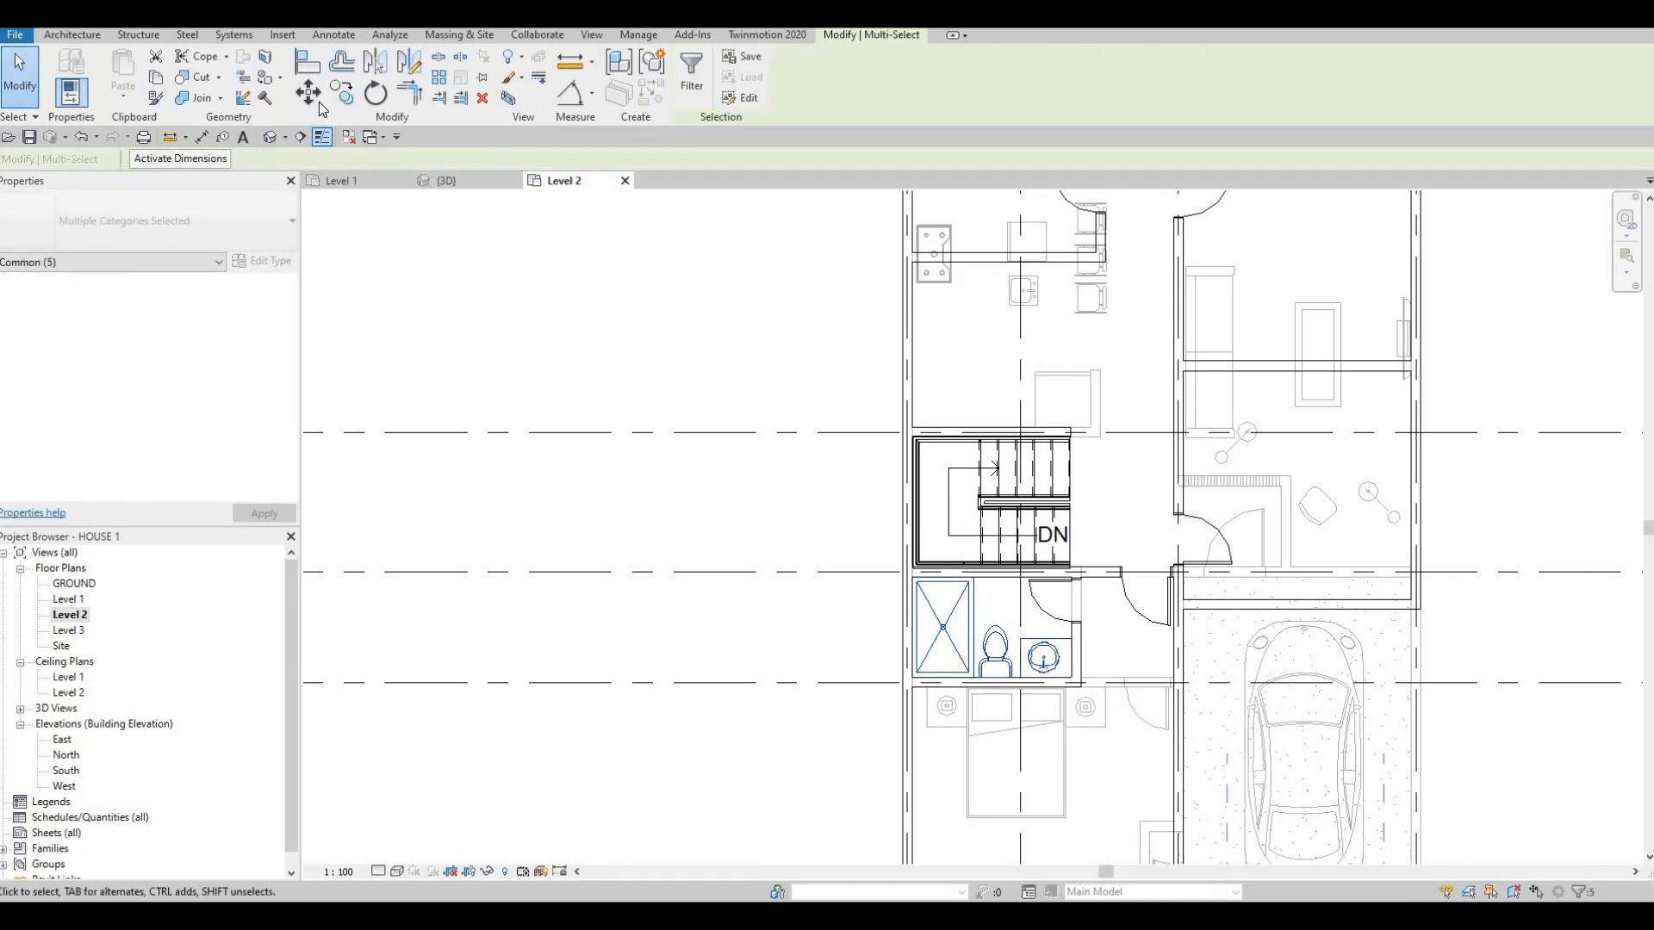
key(m)
key(v)
scroll(901, 684, up, 4)
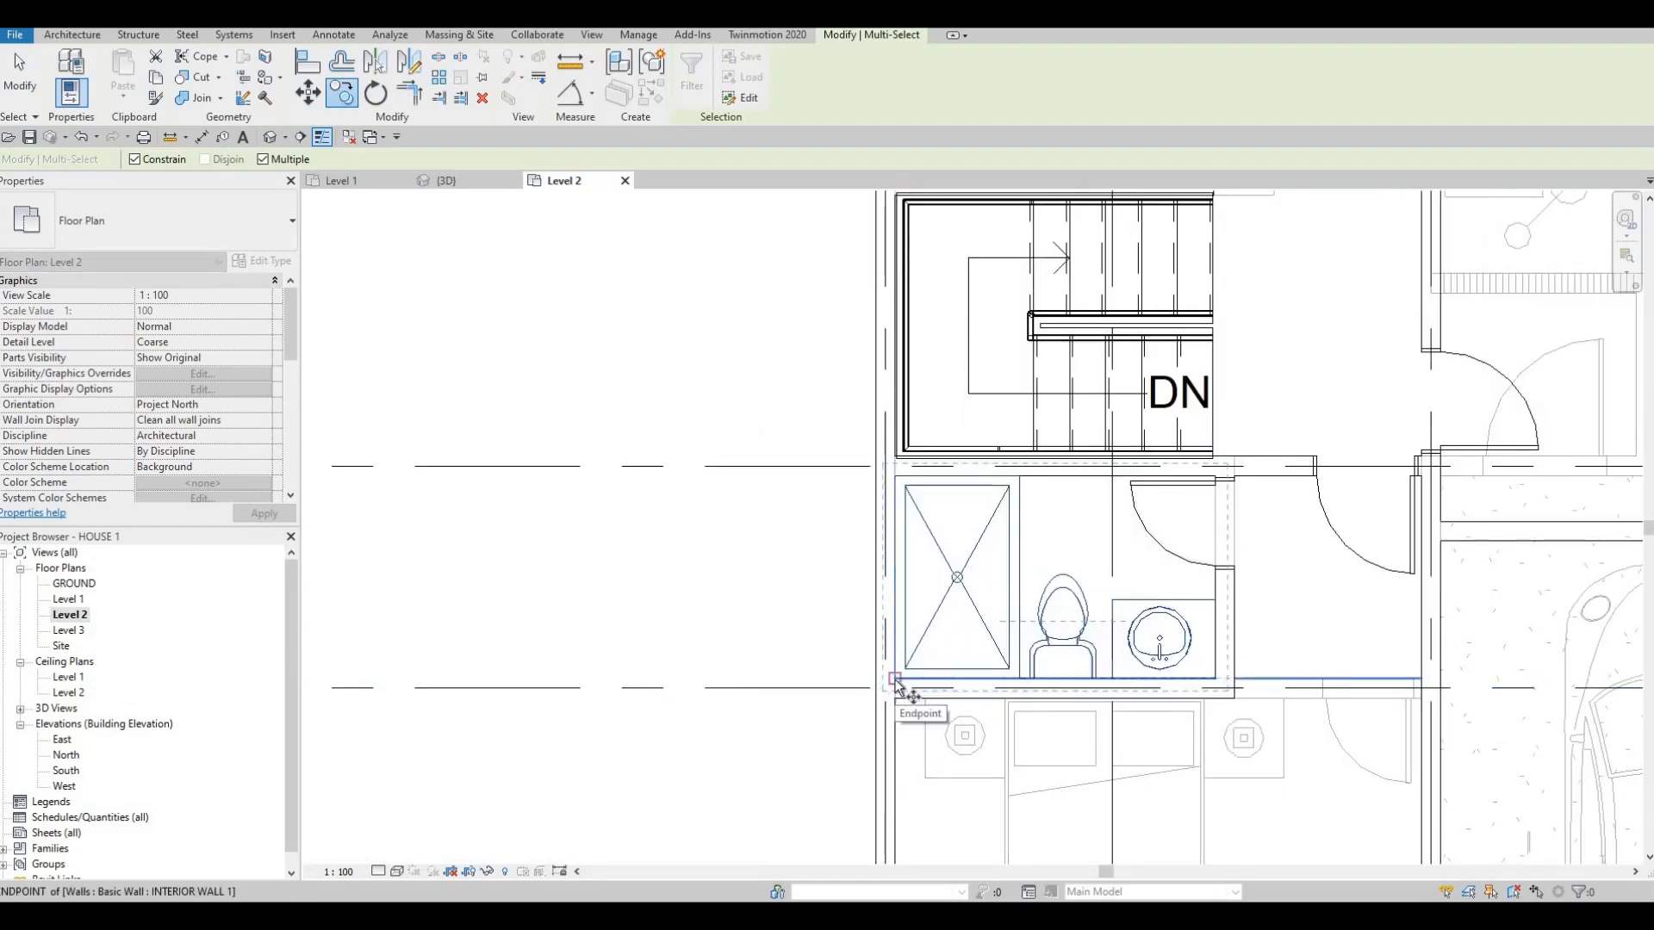
scroll(896, 681, up, 2)
click(895, 679)
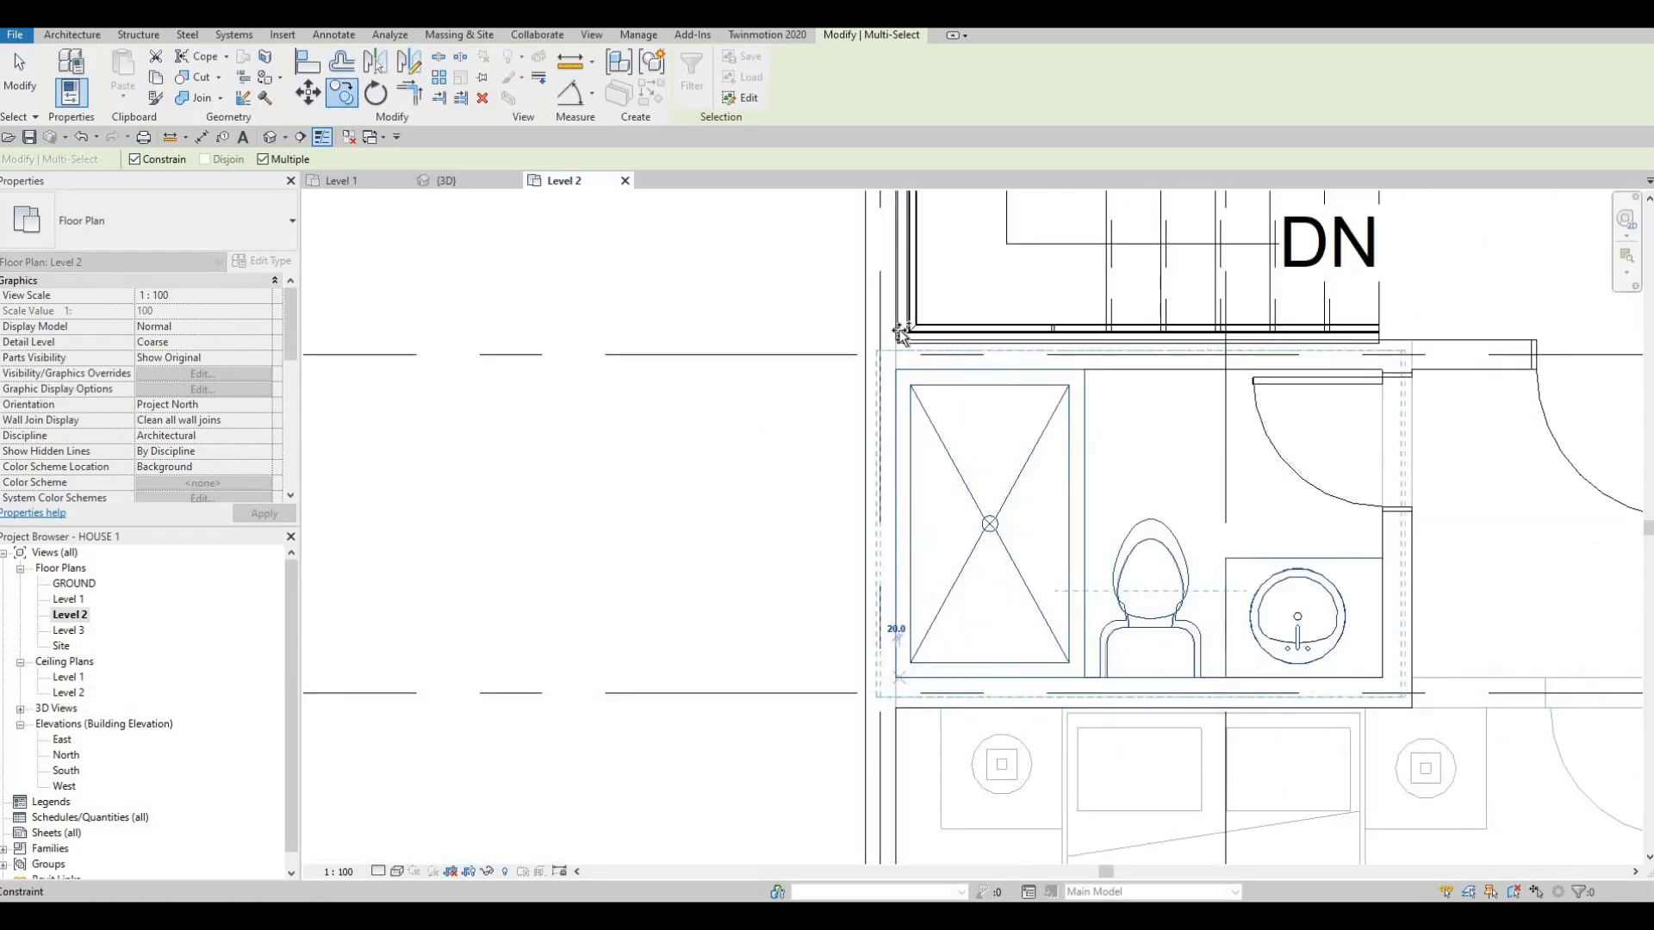
scroll(908, 488, down, 4)
middle_drag(917, 577, 898, 793)
scroll(908, 544, down, 3)
scroll(898, 793, down, 1)
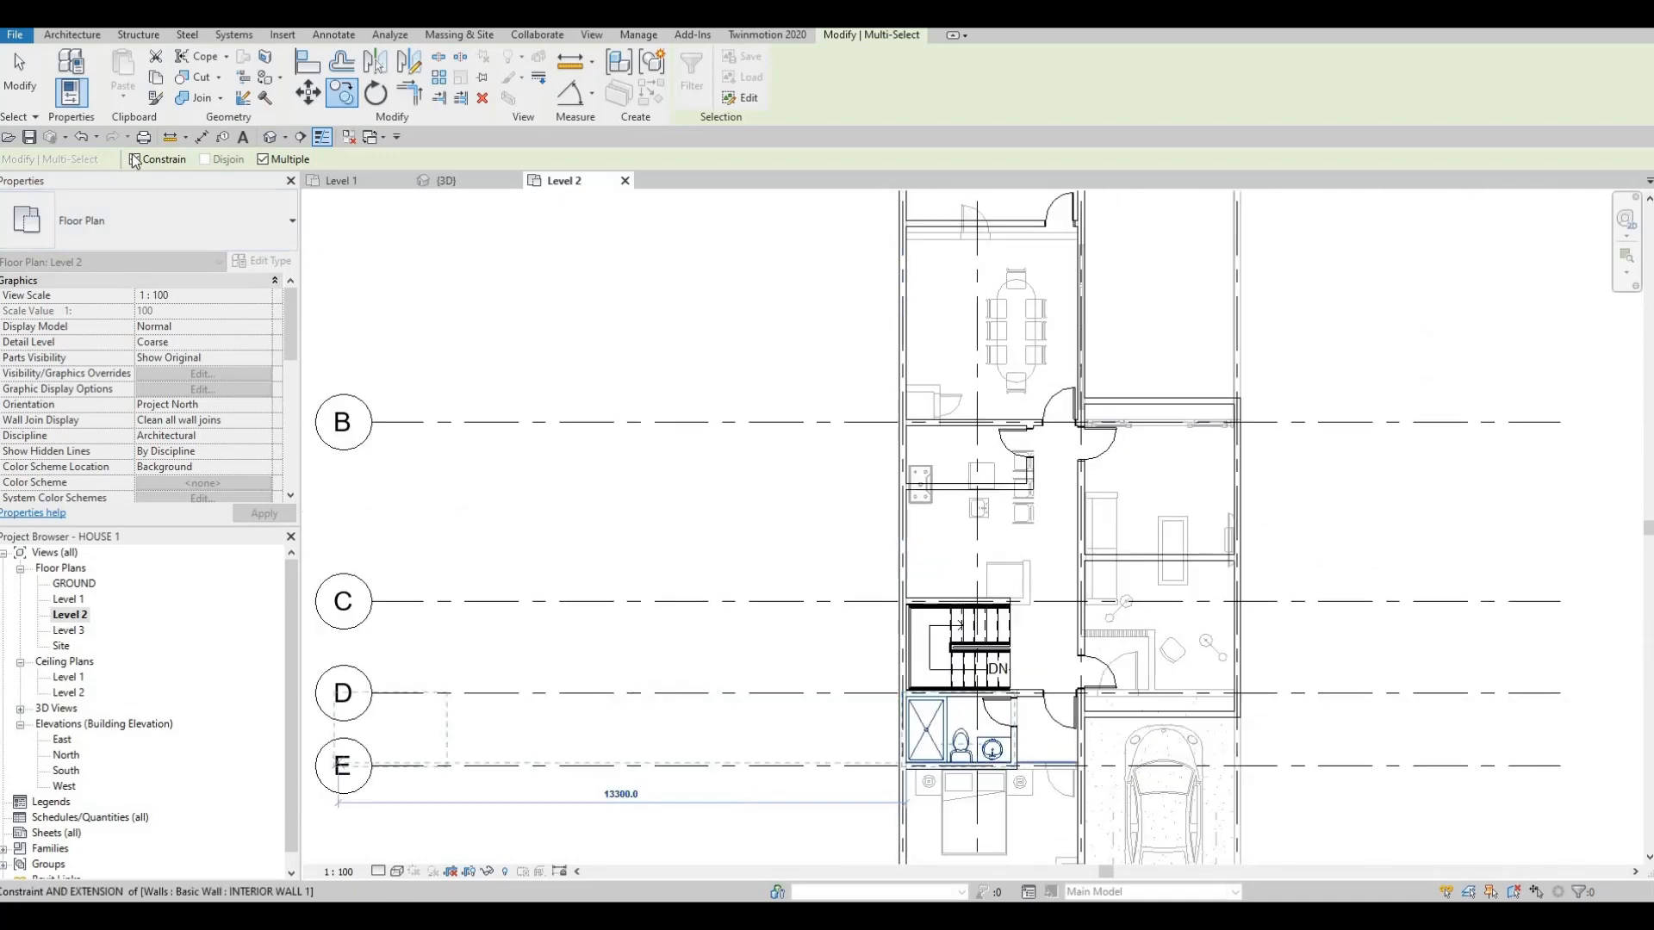
click(135, 161)
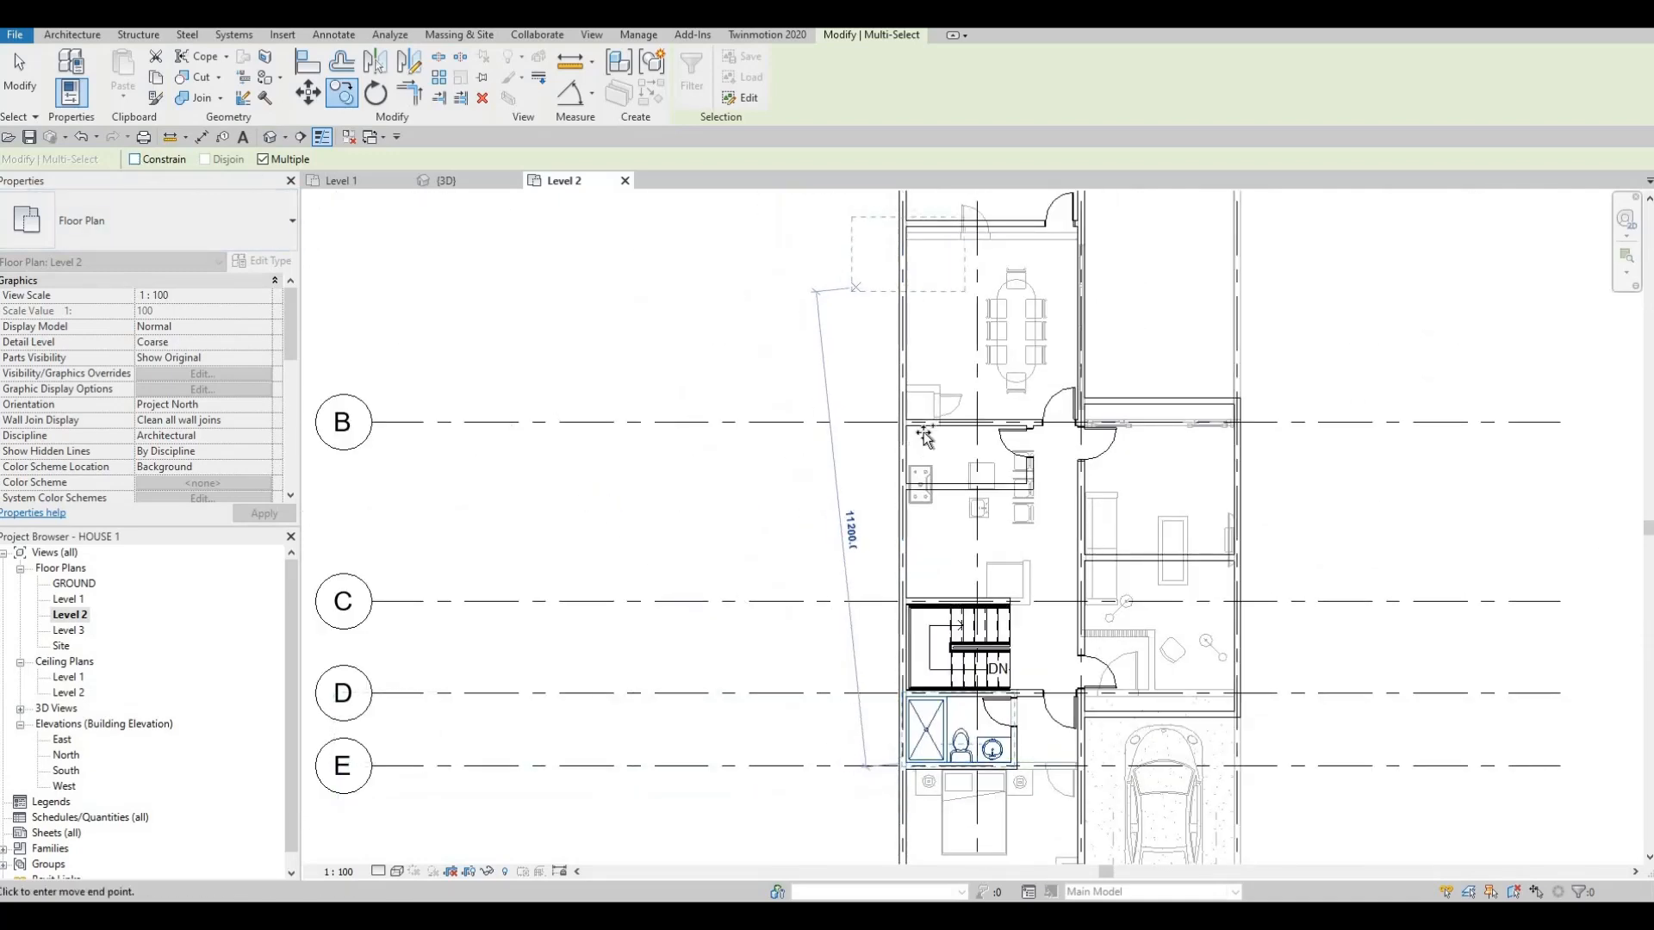
scroll(920, 510, up, 1)
scroll(886, 608, up, 5)
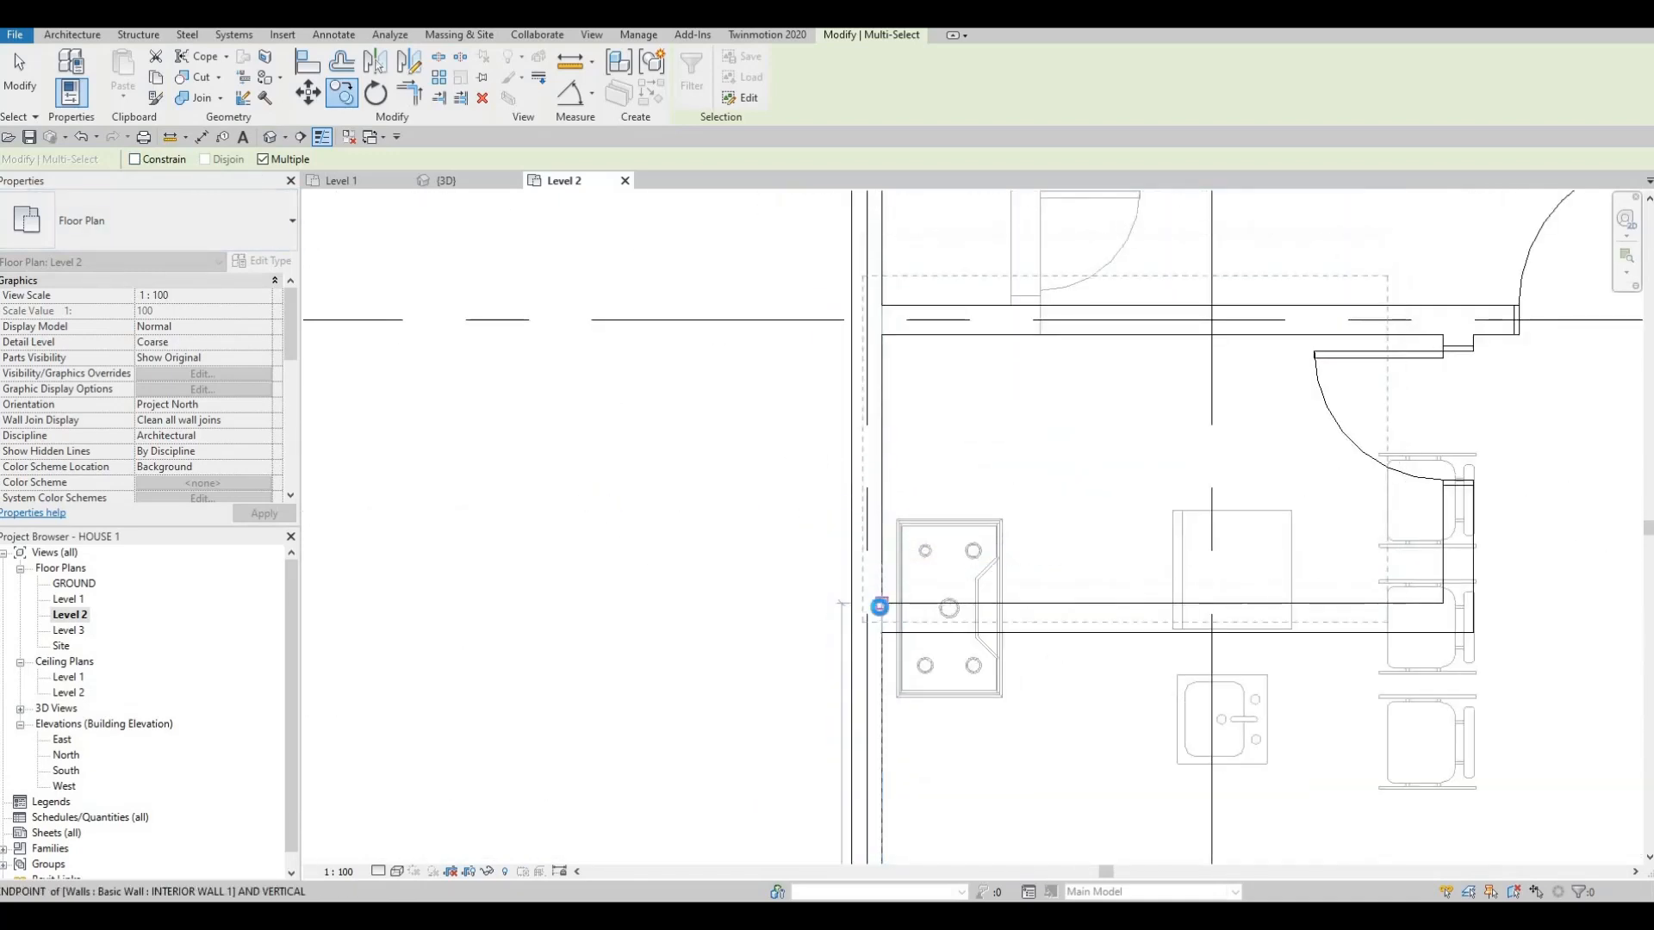
click(881, 604)
middle_drag(919, 551, 868, 480)
scroll(868, 474, down, 2)
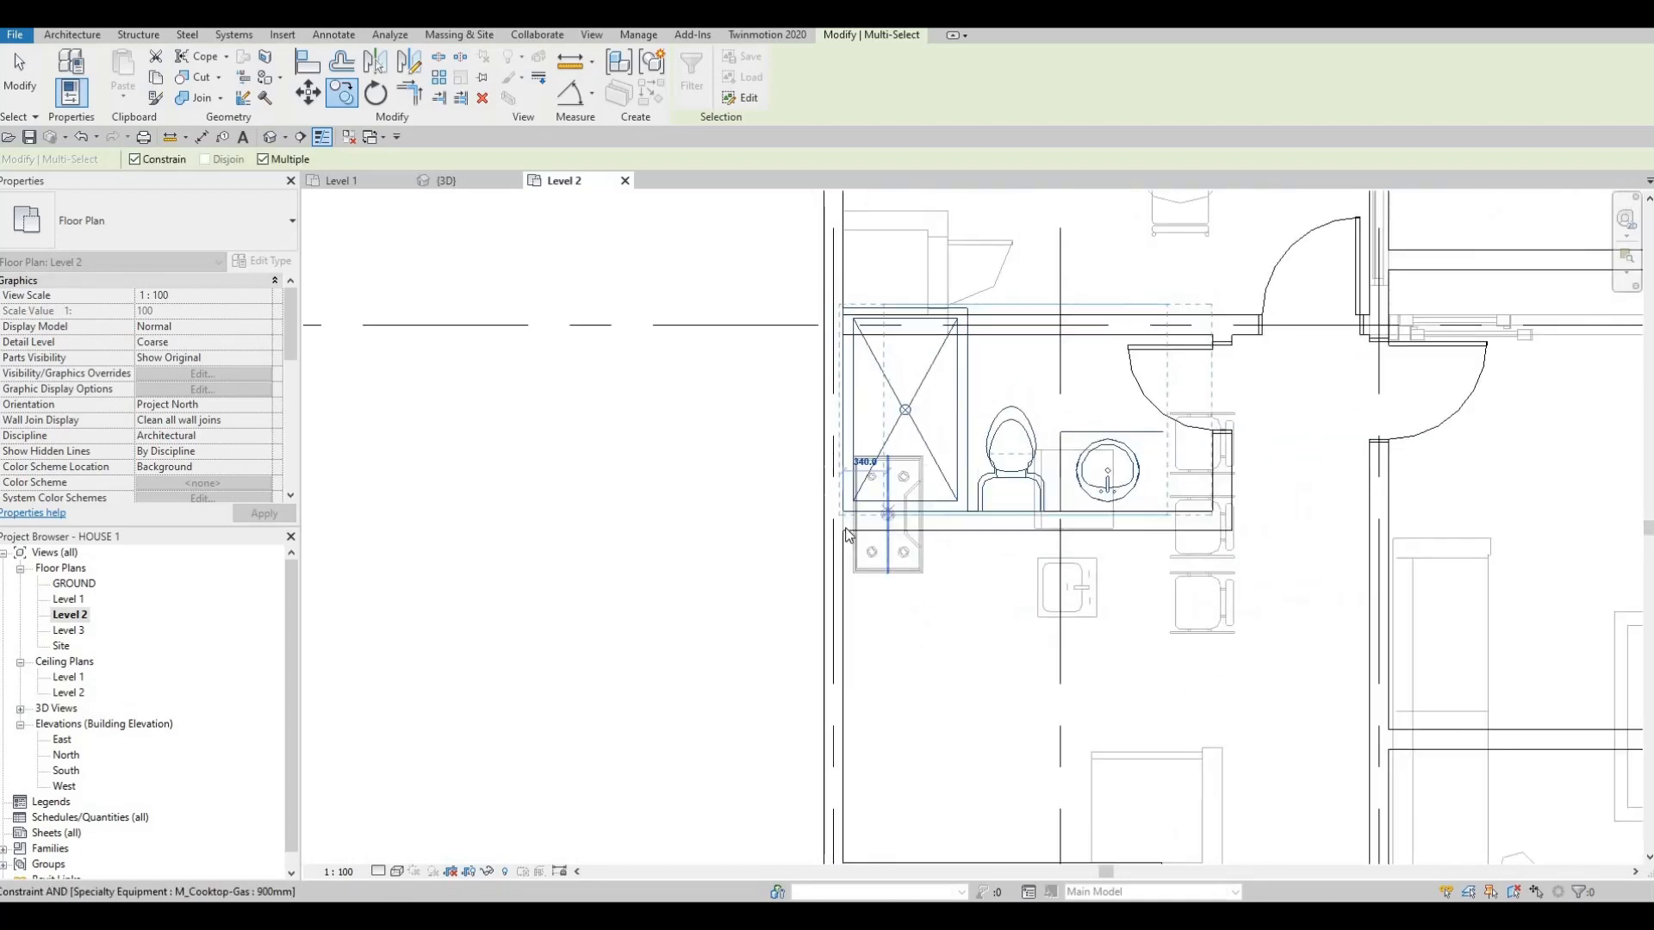
key(Escape)
key(Escape)
middle_drag(1002, 527, 994, 584)
scroll(990, 572, up, 1)
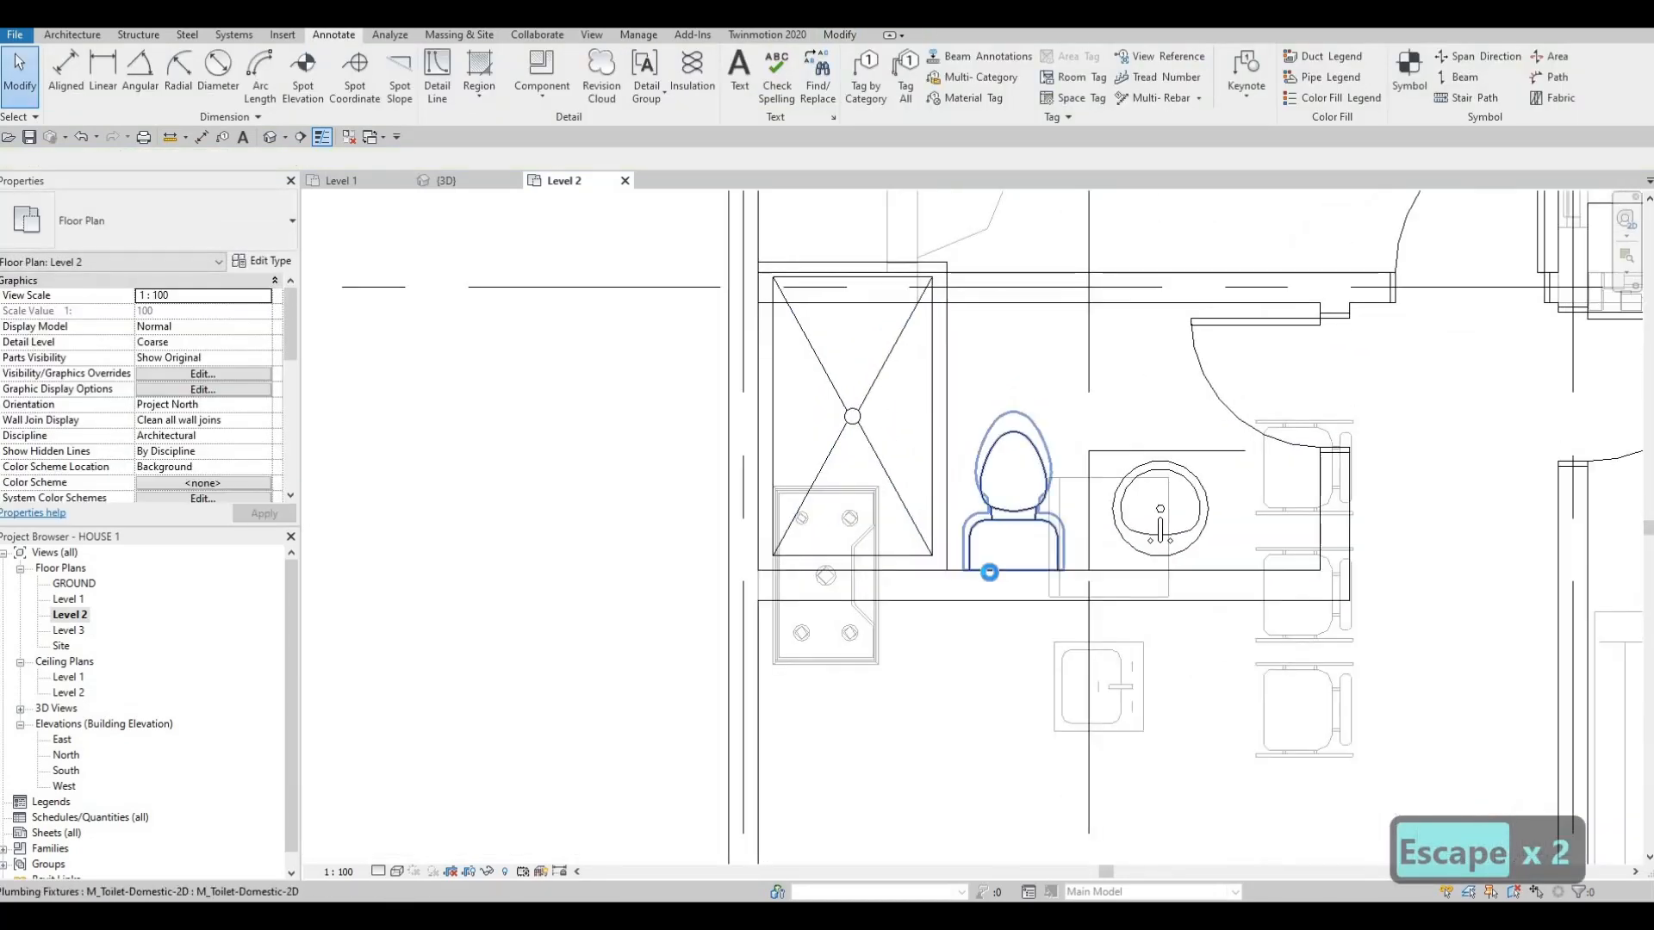
scroll(990, 572, down, 1)
key(Escape)
key(Escape)
key(Escape)
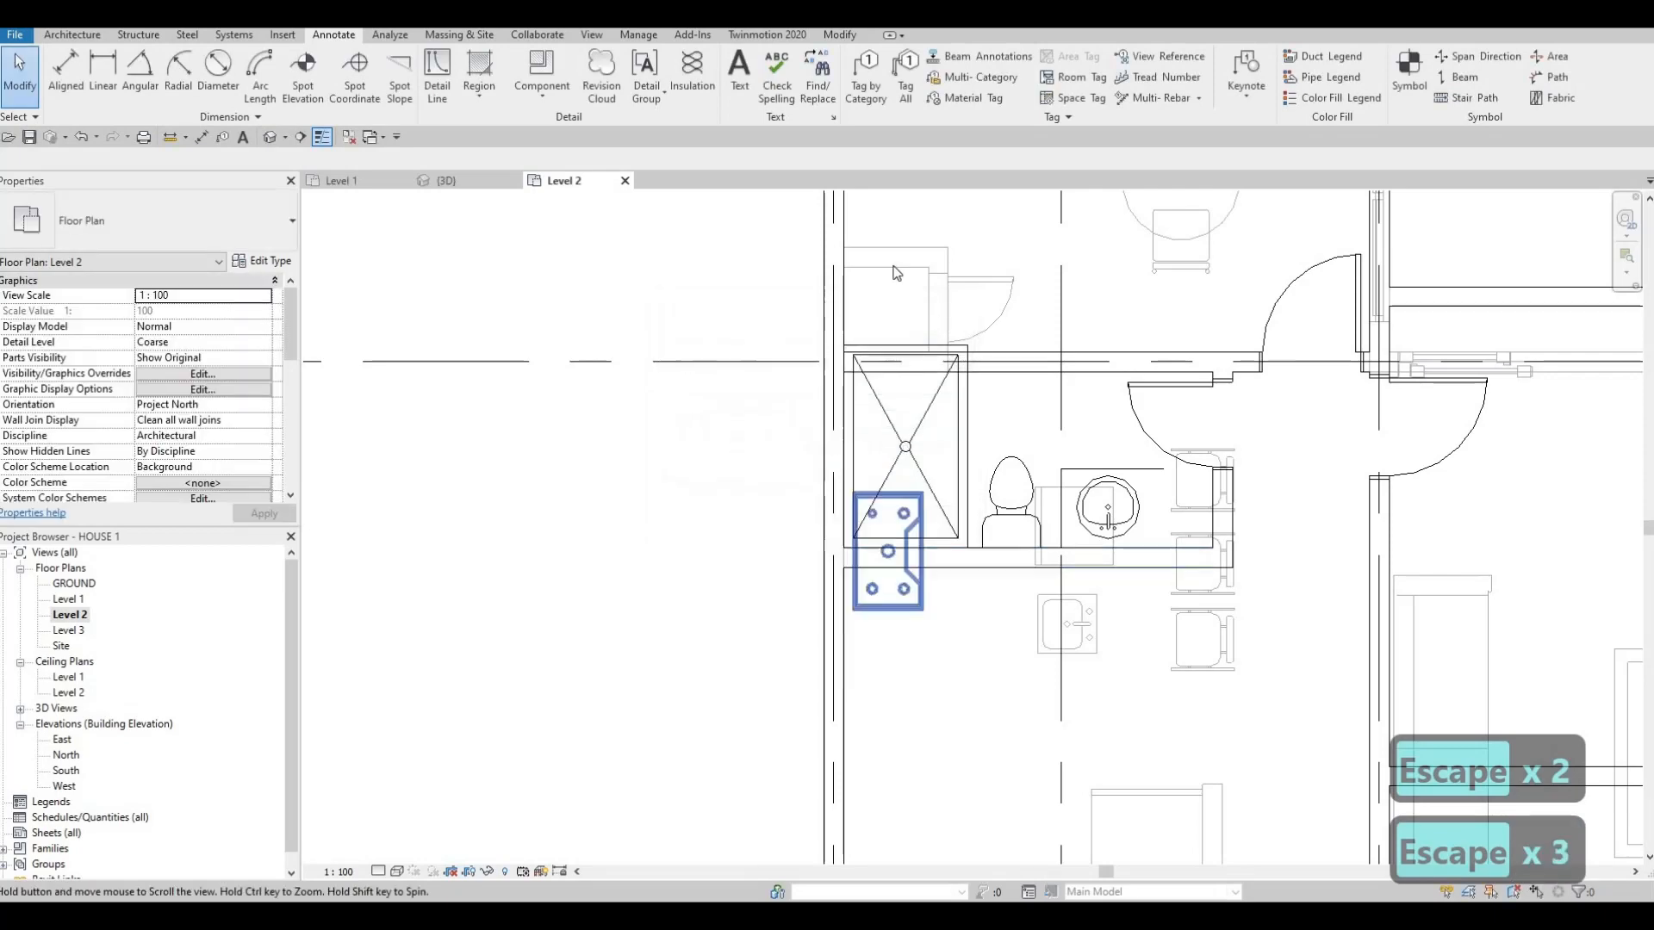
- Measure the inner depth of the bathroom below the stairs with an aligned dimension, without keeping the dimension
scroll(893, 269, down, 2)
middle_drag(438, 419, 482, 111)
click(603, 82)
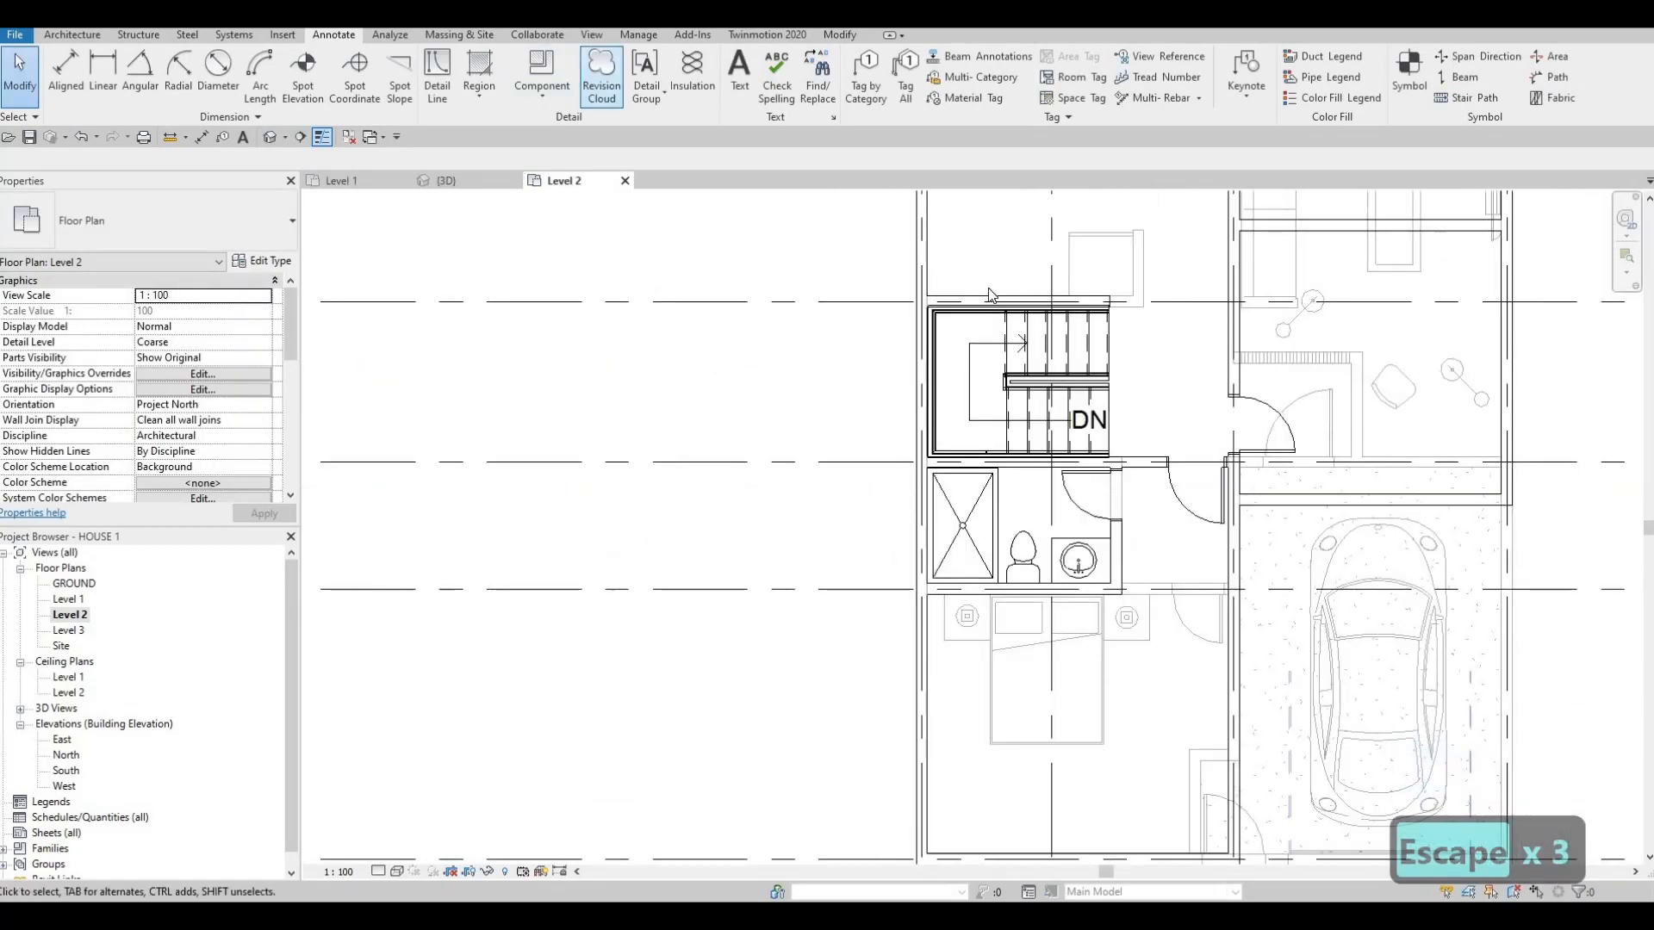
middle_drag(955, 411, 929, 576)
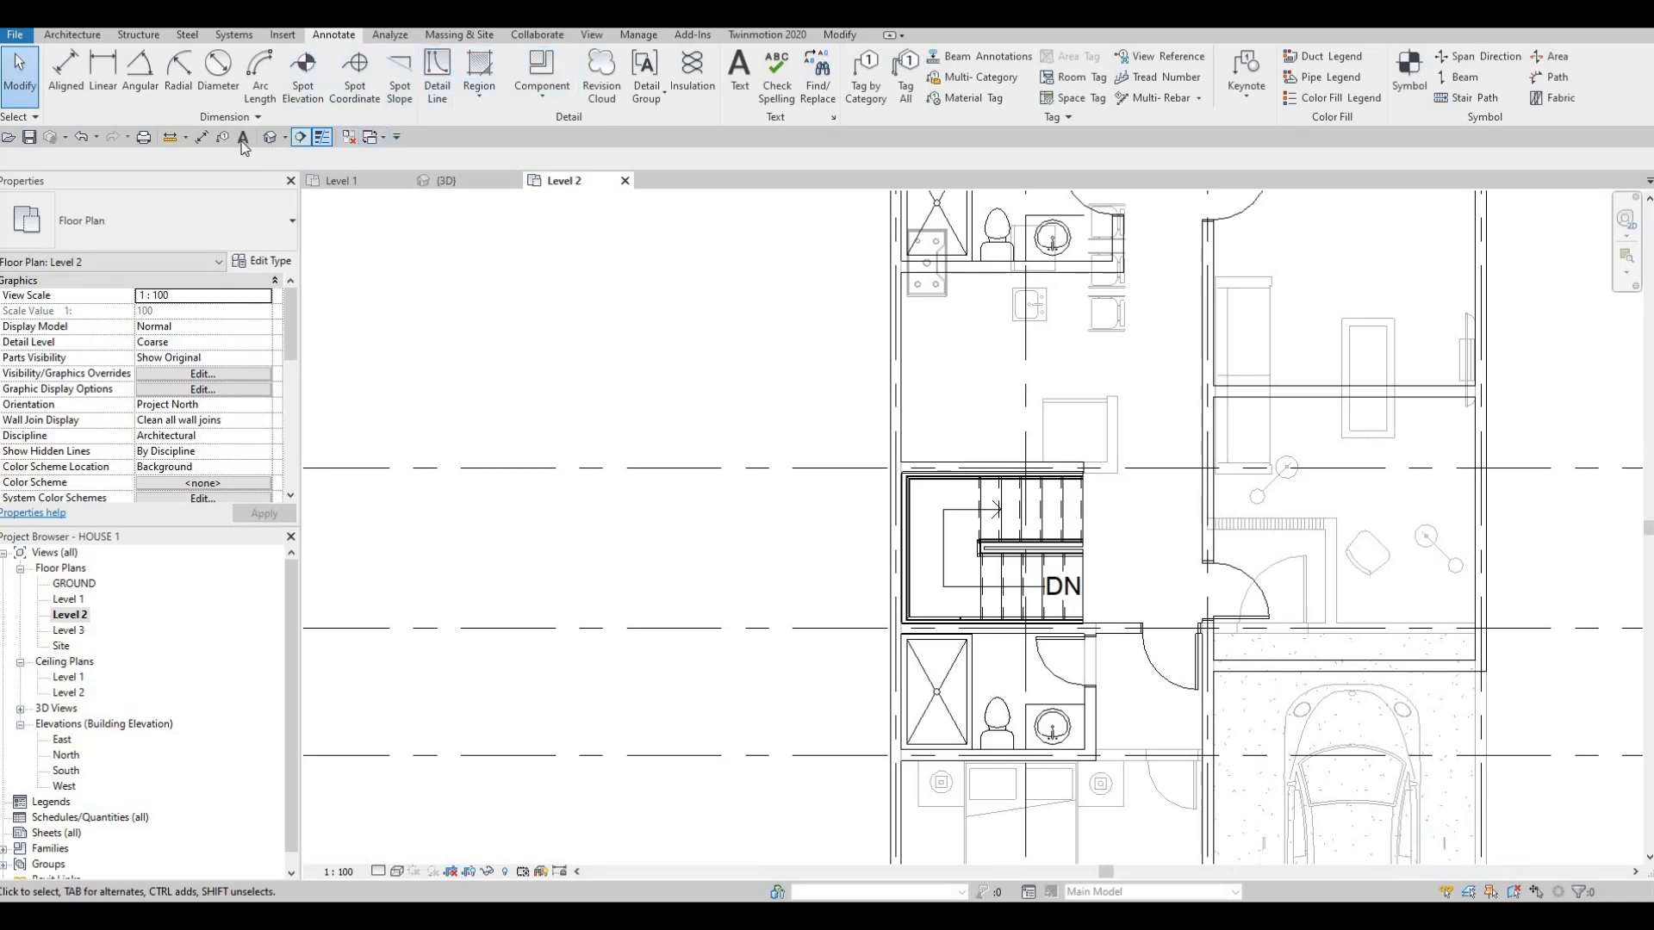
key(d)
key(i)
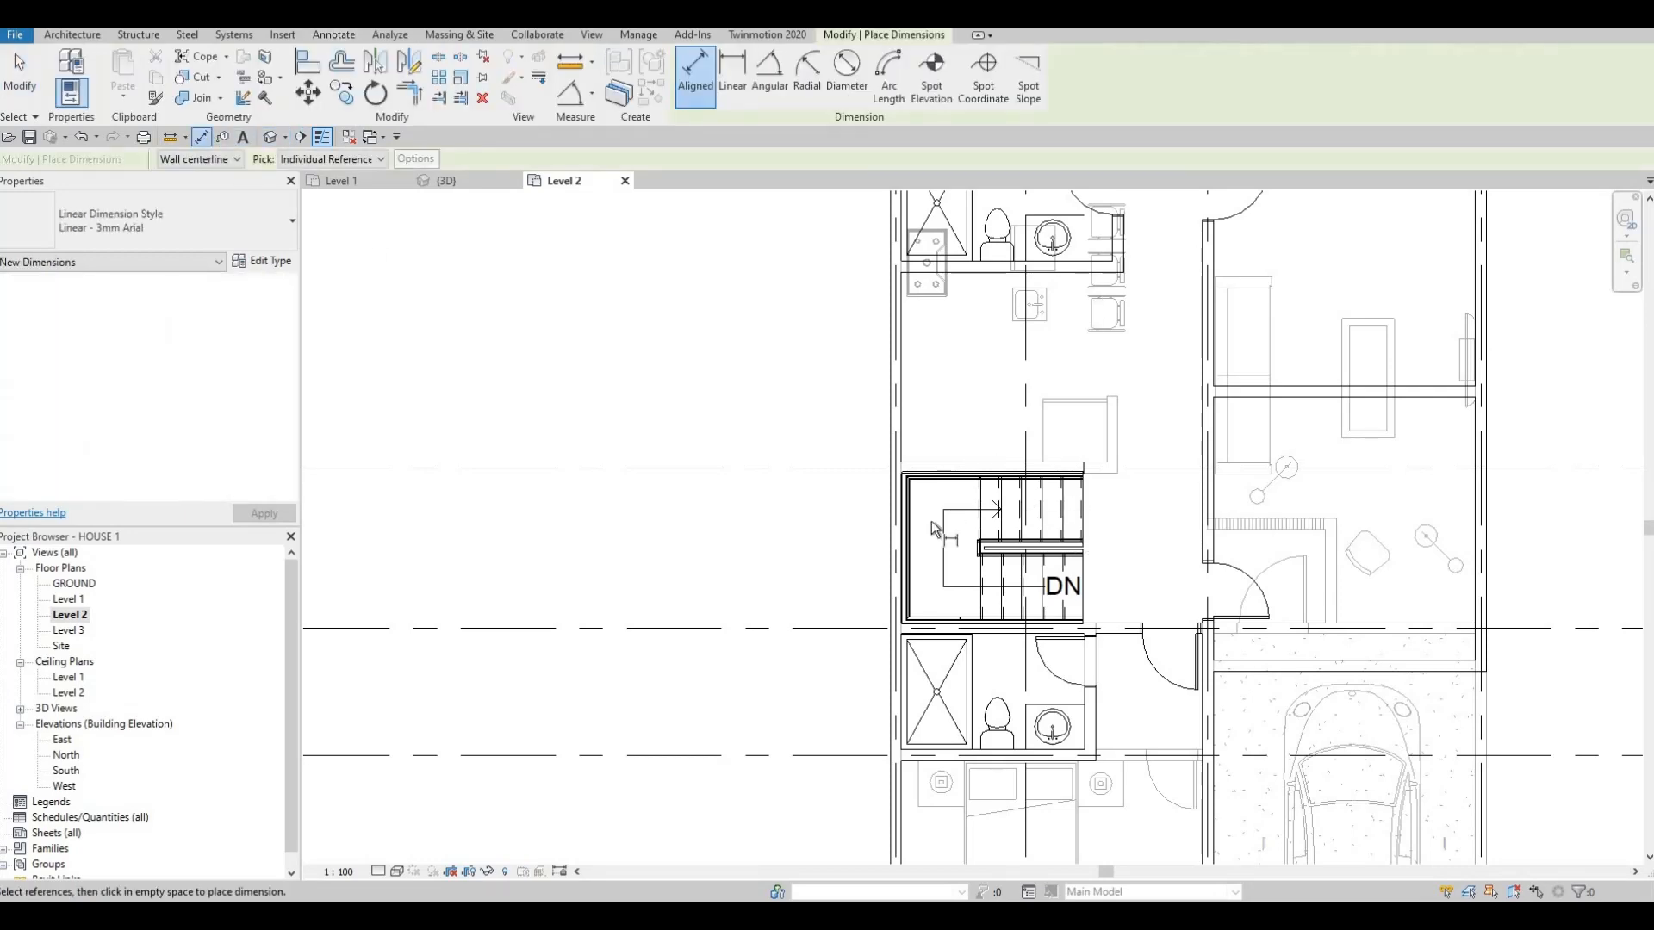
middle_drag(904, 758, 928, 538)
scroll(933, 522, up, 2)
scroll(930, 536, up, 2)
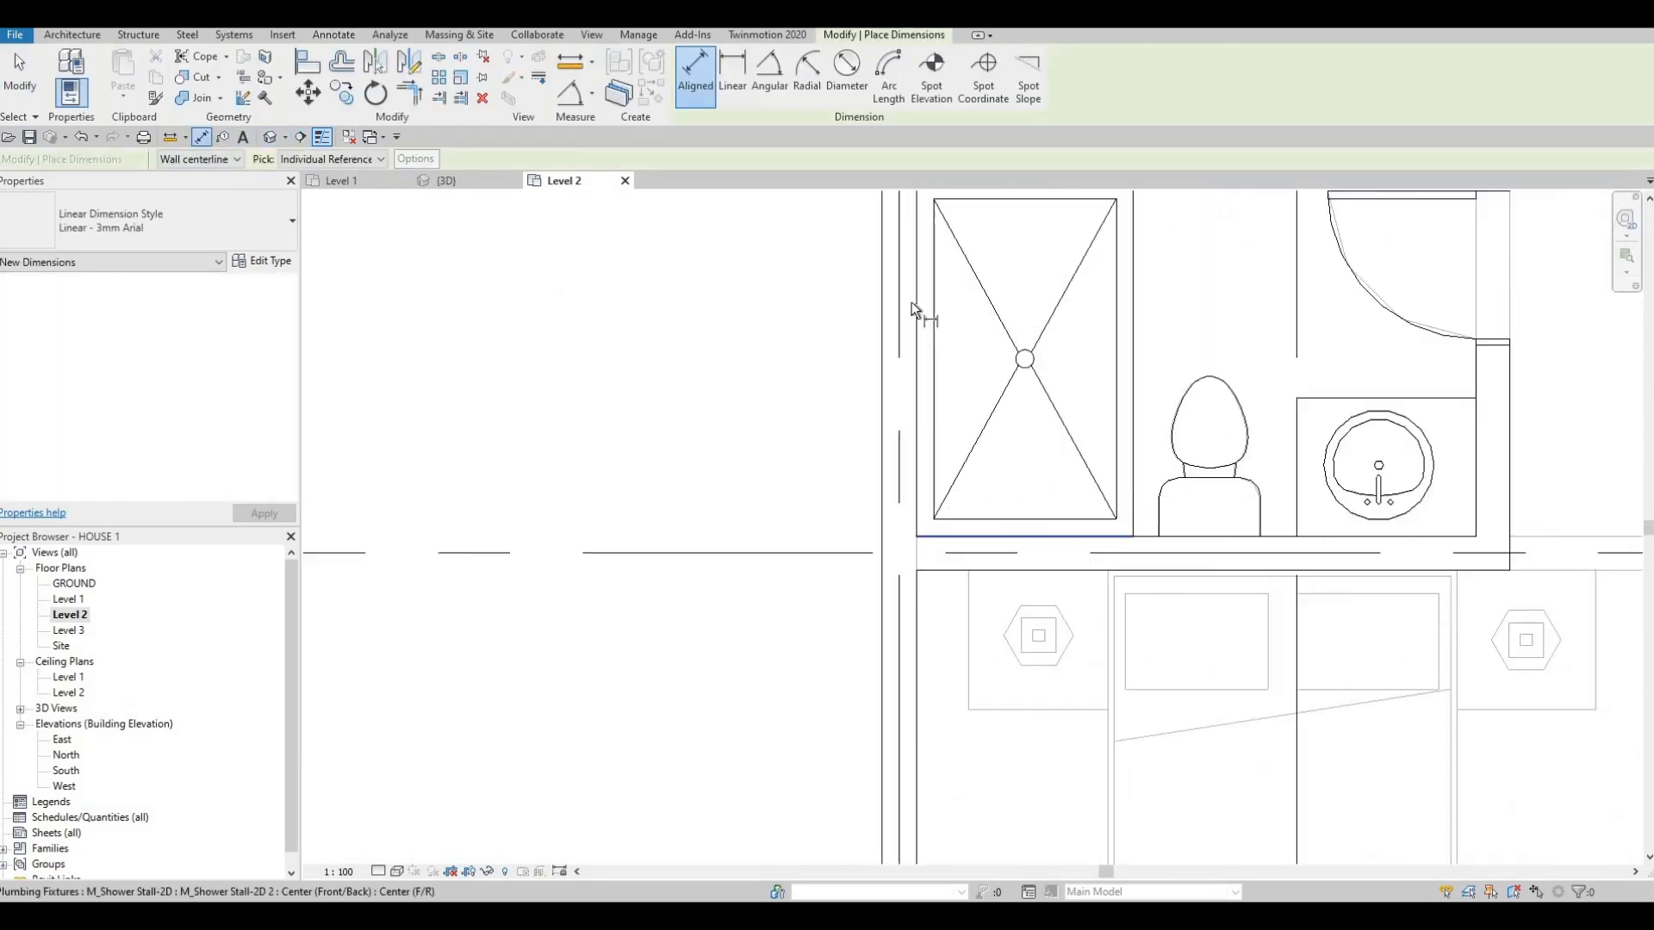
click(915, 534)
middle_drag(922, 278, 896, 519)
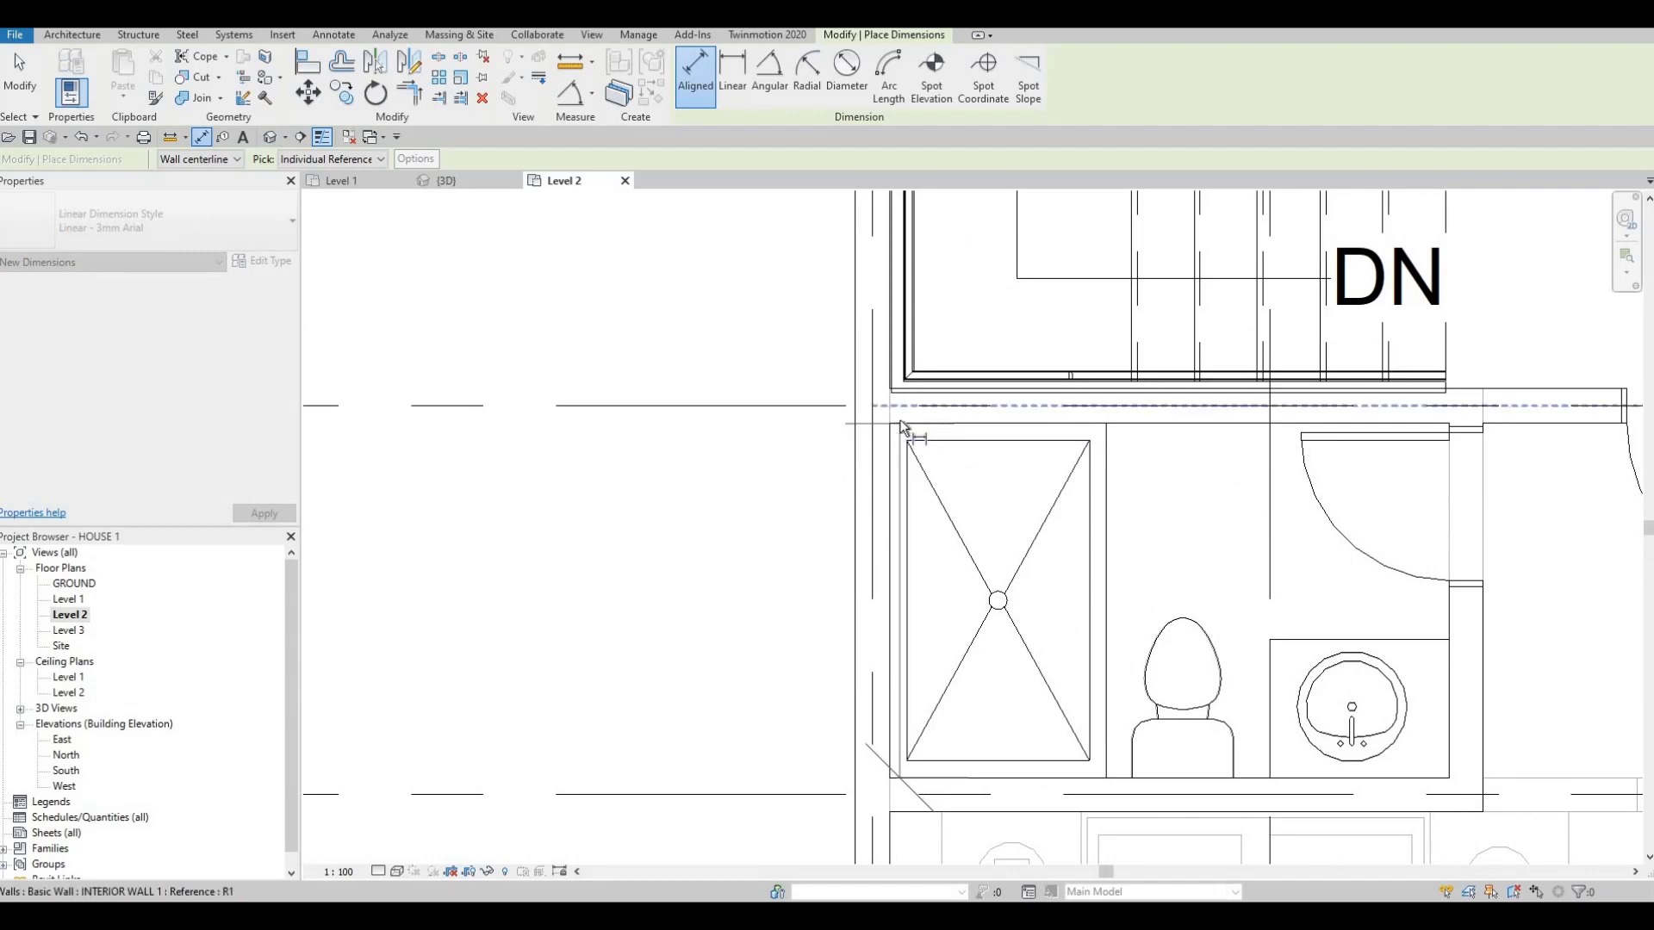
key(Tab)
click(902, 427)
click(771, 423)
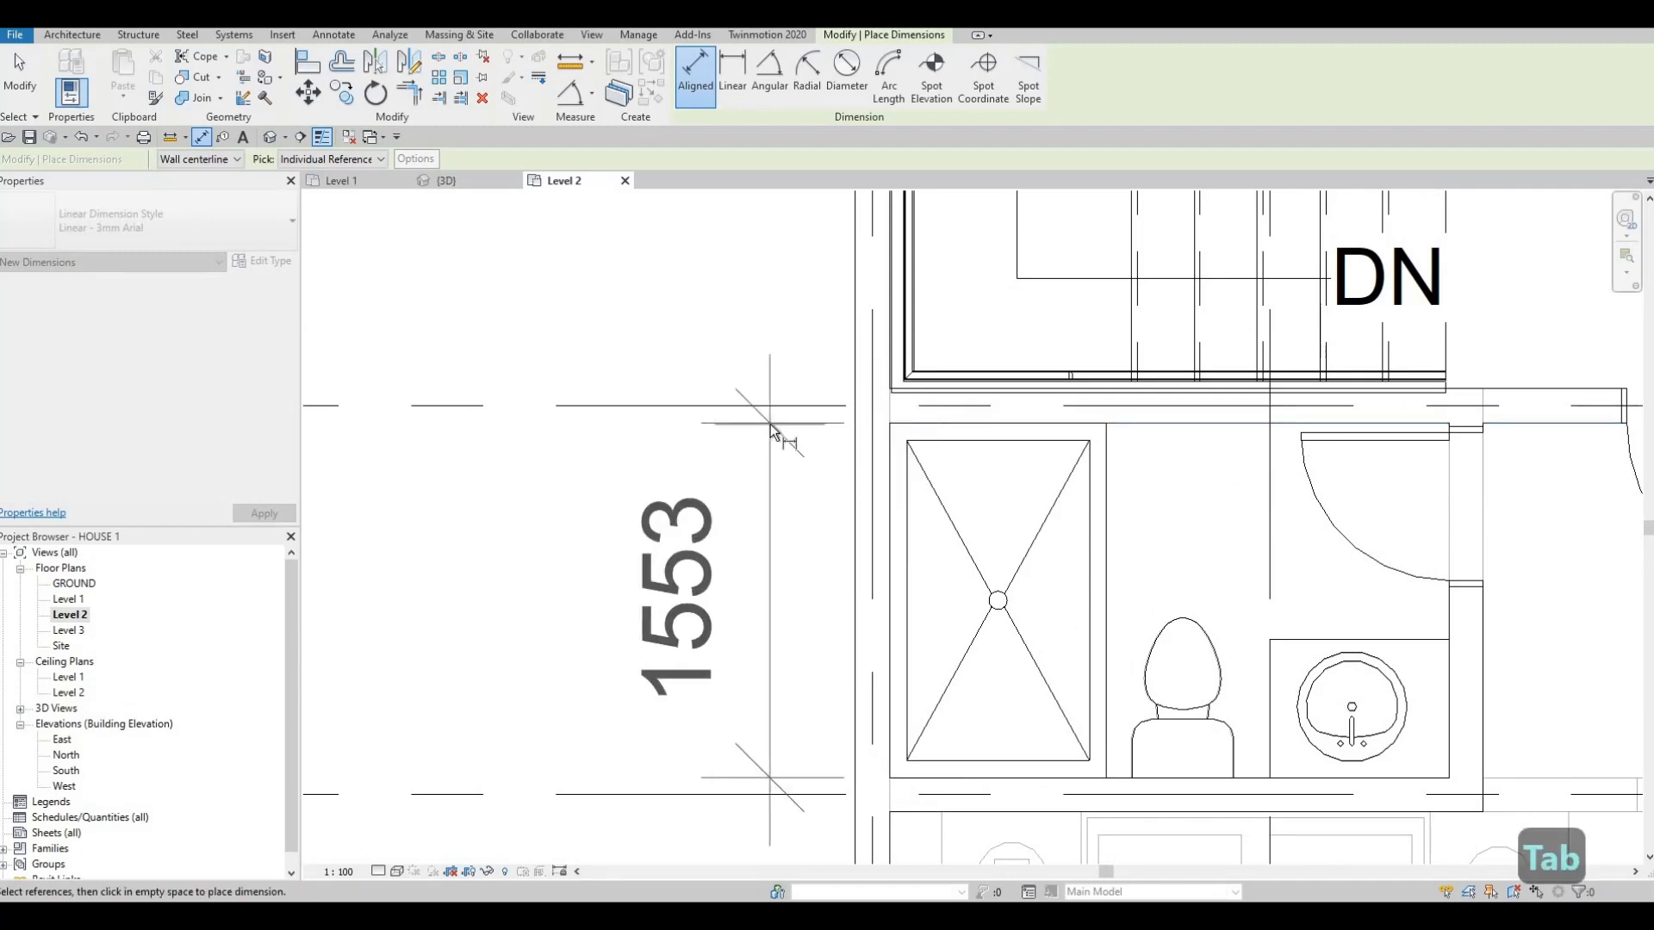
key(Escape)
- Set the distance from the grid line to the lower wall of the copied bathroom to 1553 mm
middle_drag(860, 556, 913, 523)
scroll(910, 517, down, 2)
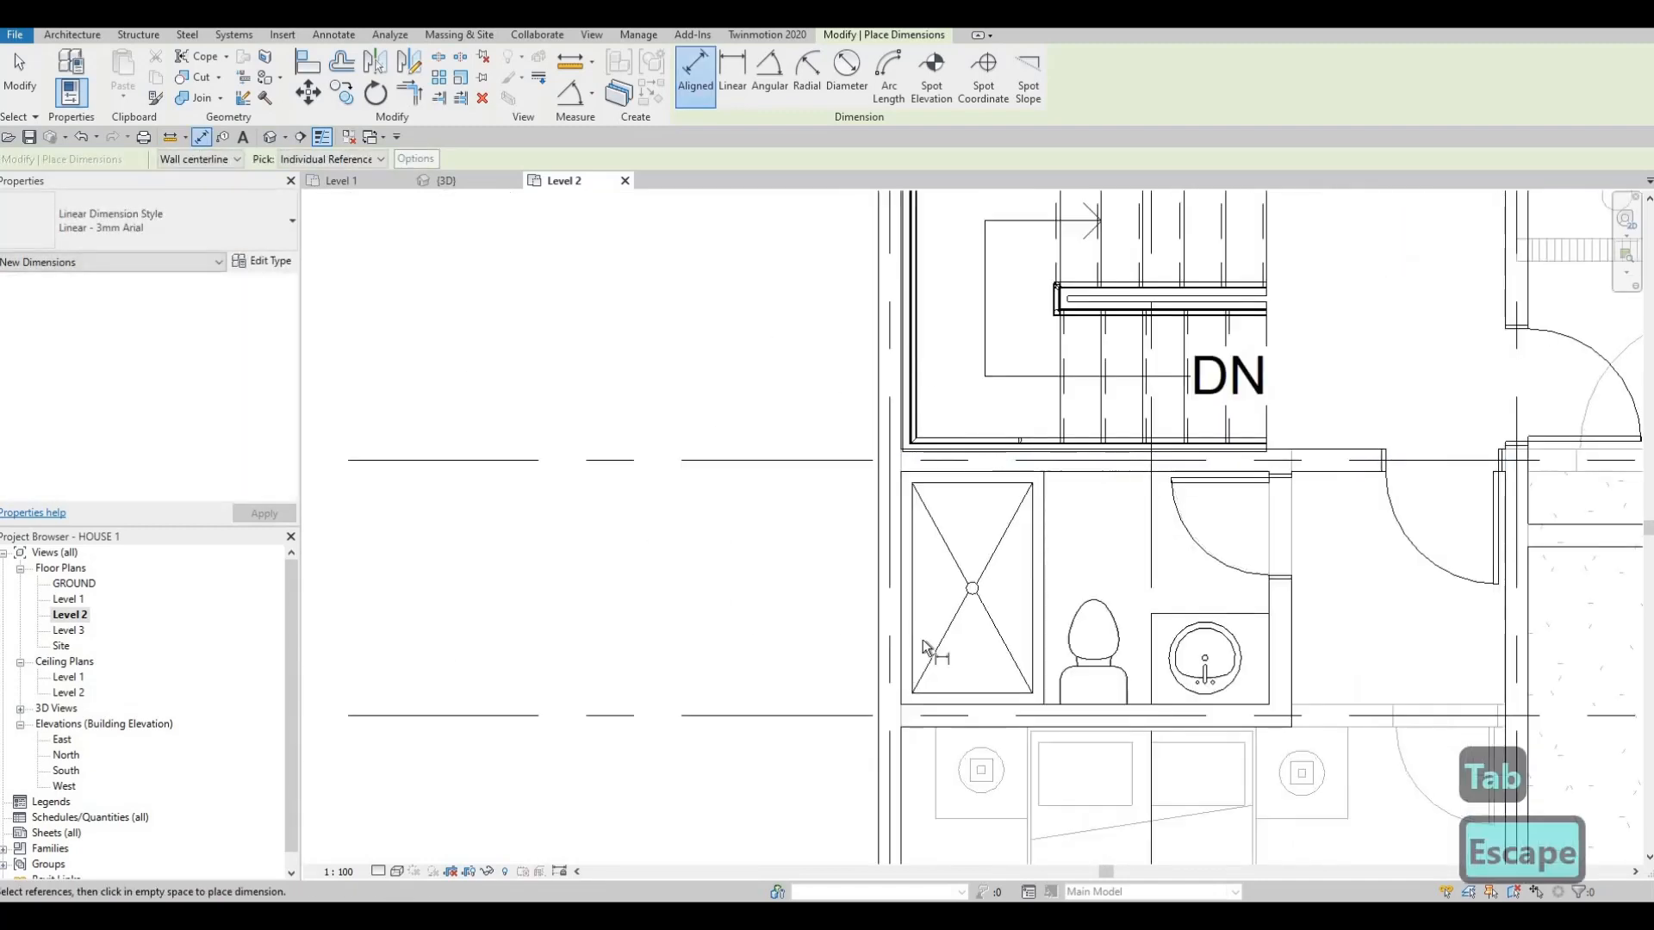
scroll(945, 422, down, 2)
middle_drag(945, 422, 935, 813)
scroll(935, 813, down, 1)
middle_drag(1001, 435, 986, 534)
scroll(971, 474, up, 4)
key(Escape)
key(Escape)
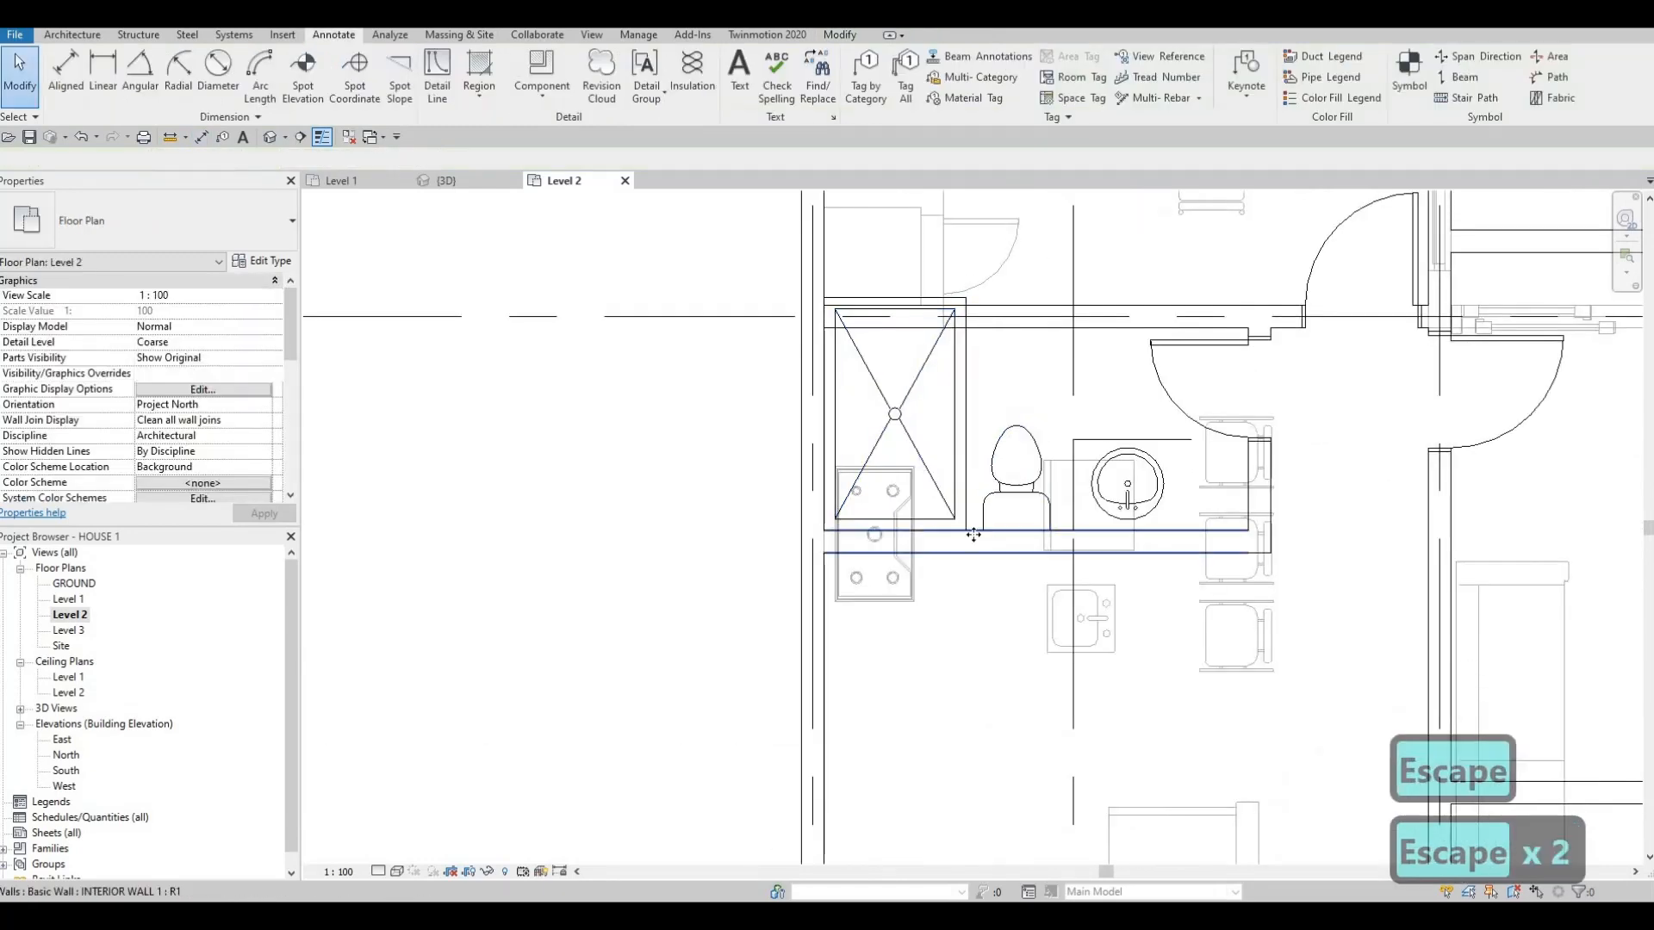
click(1035, 556)
click(749, 429)
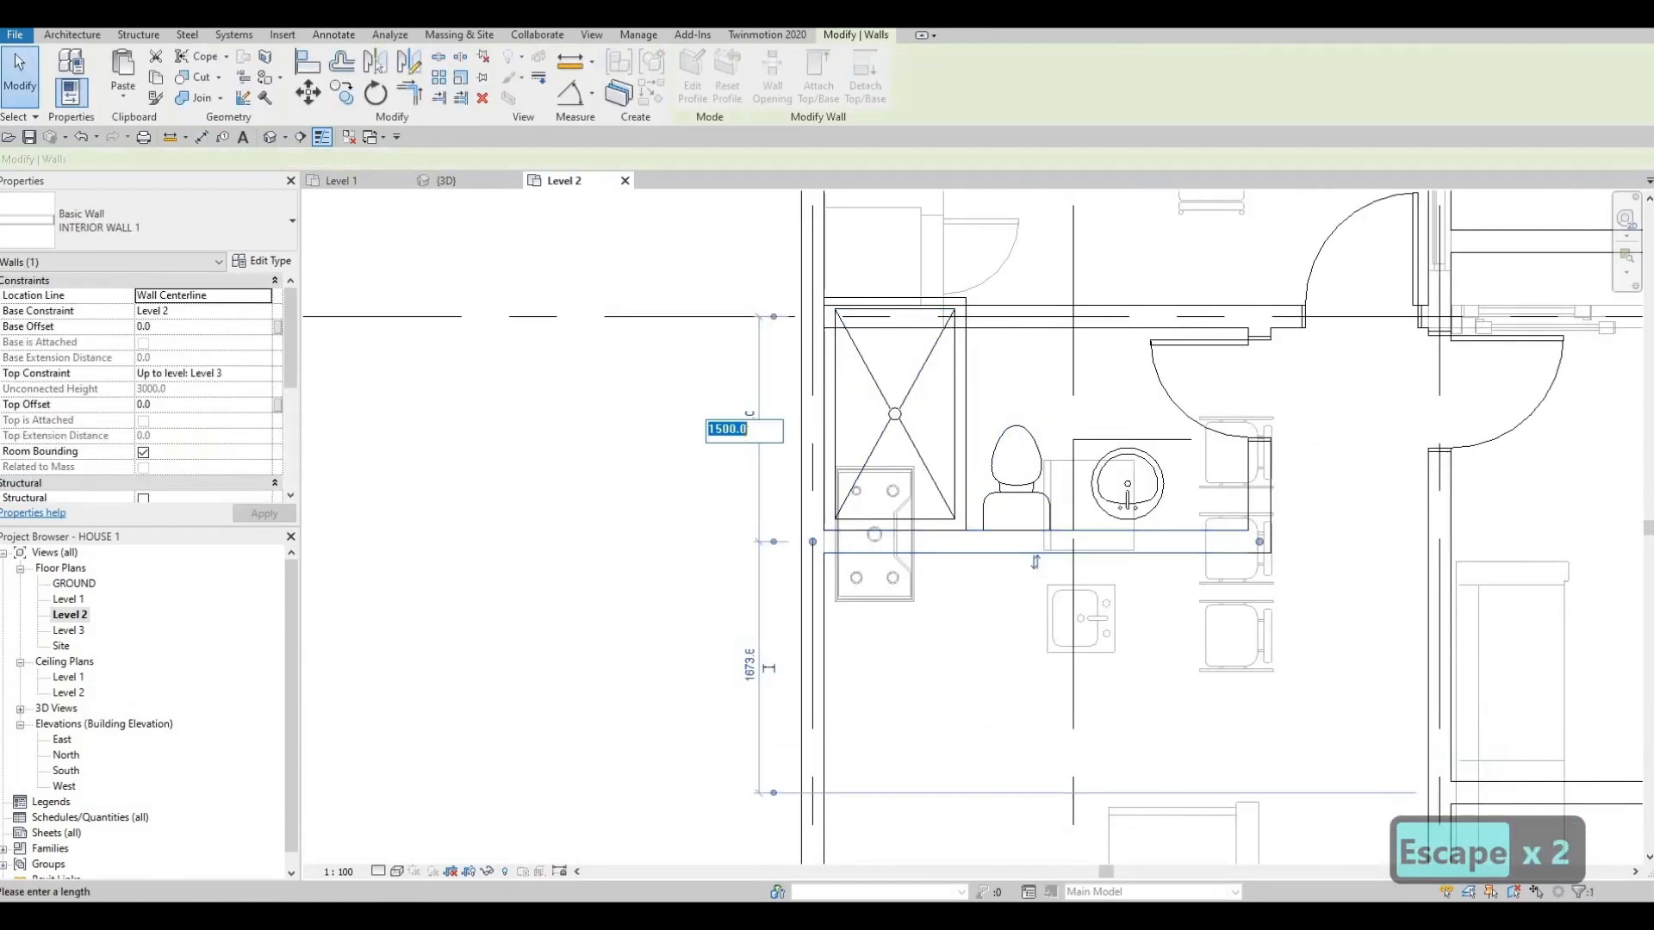
text(1553)
key(Return)
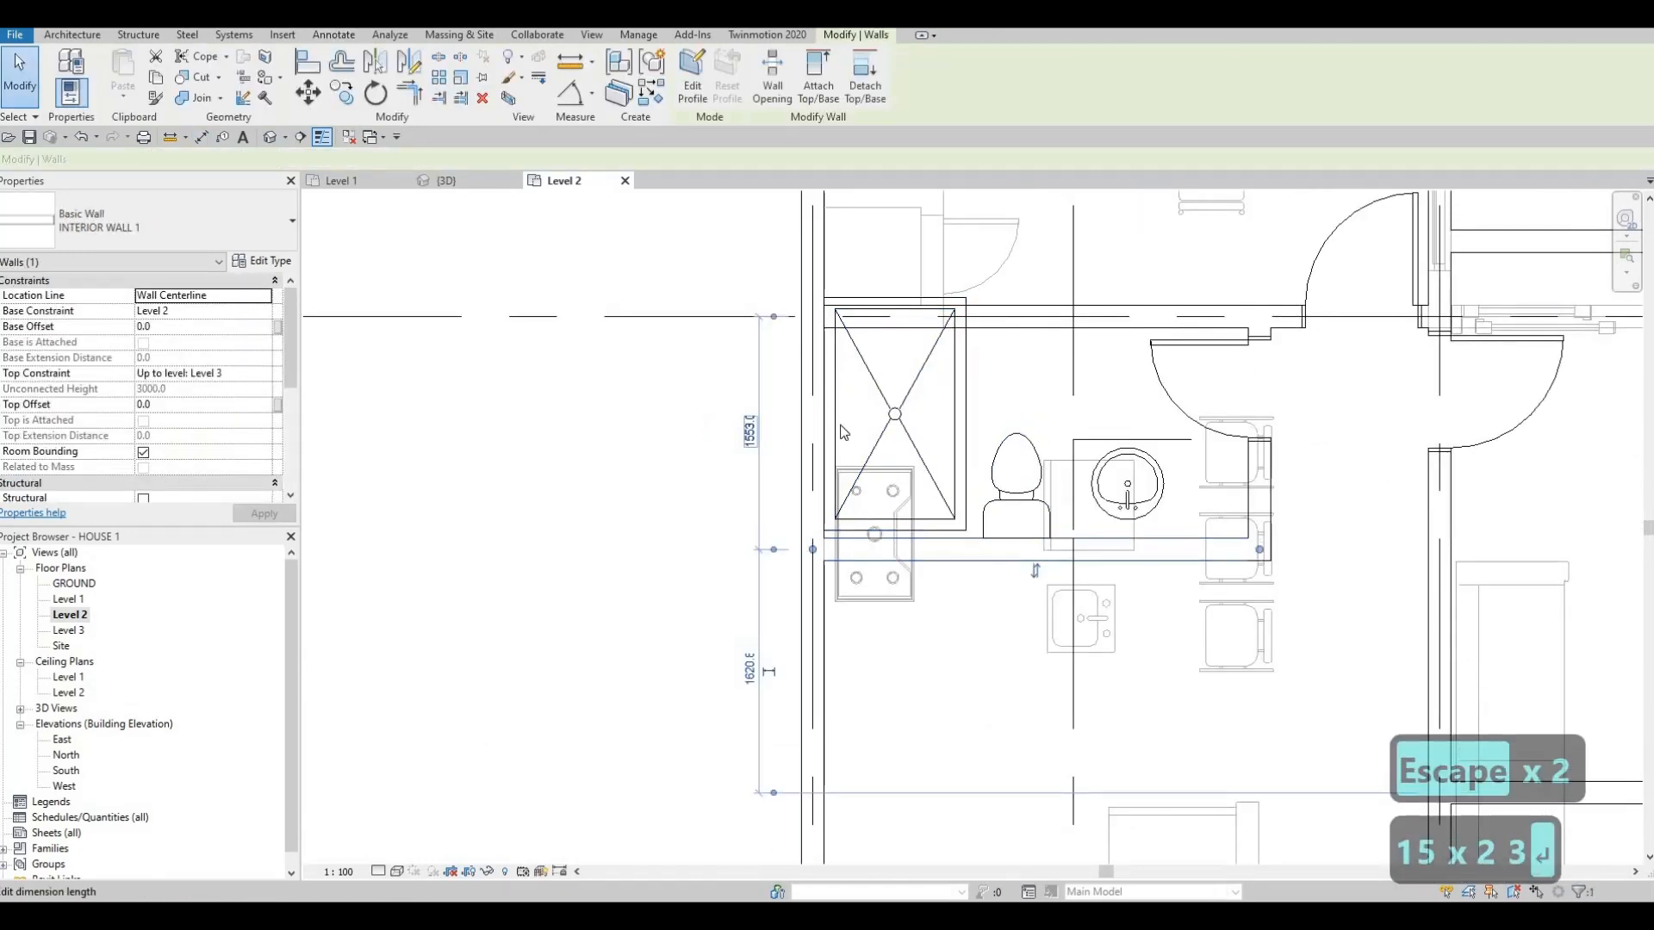
key(Escape)
key(Escape)
key(Escape)
- Move the copied shower so its lower corner meets the inner corner of the lower wall and exterior wall
click(898, 491)
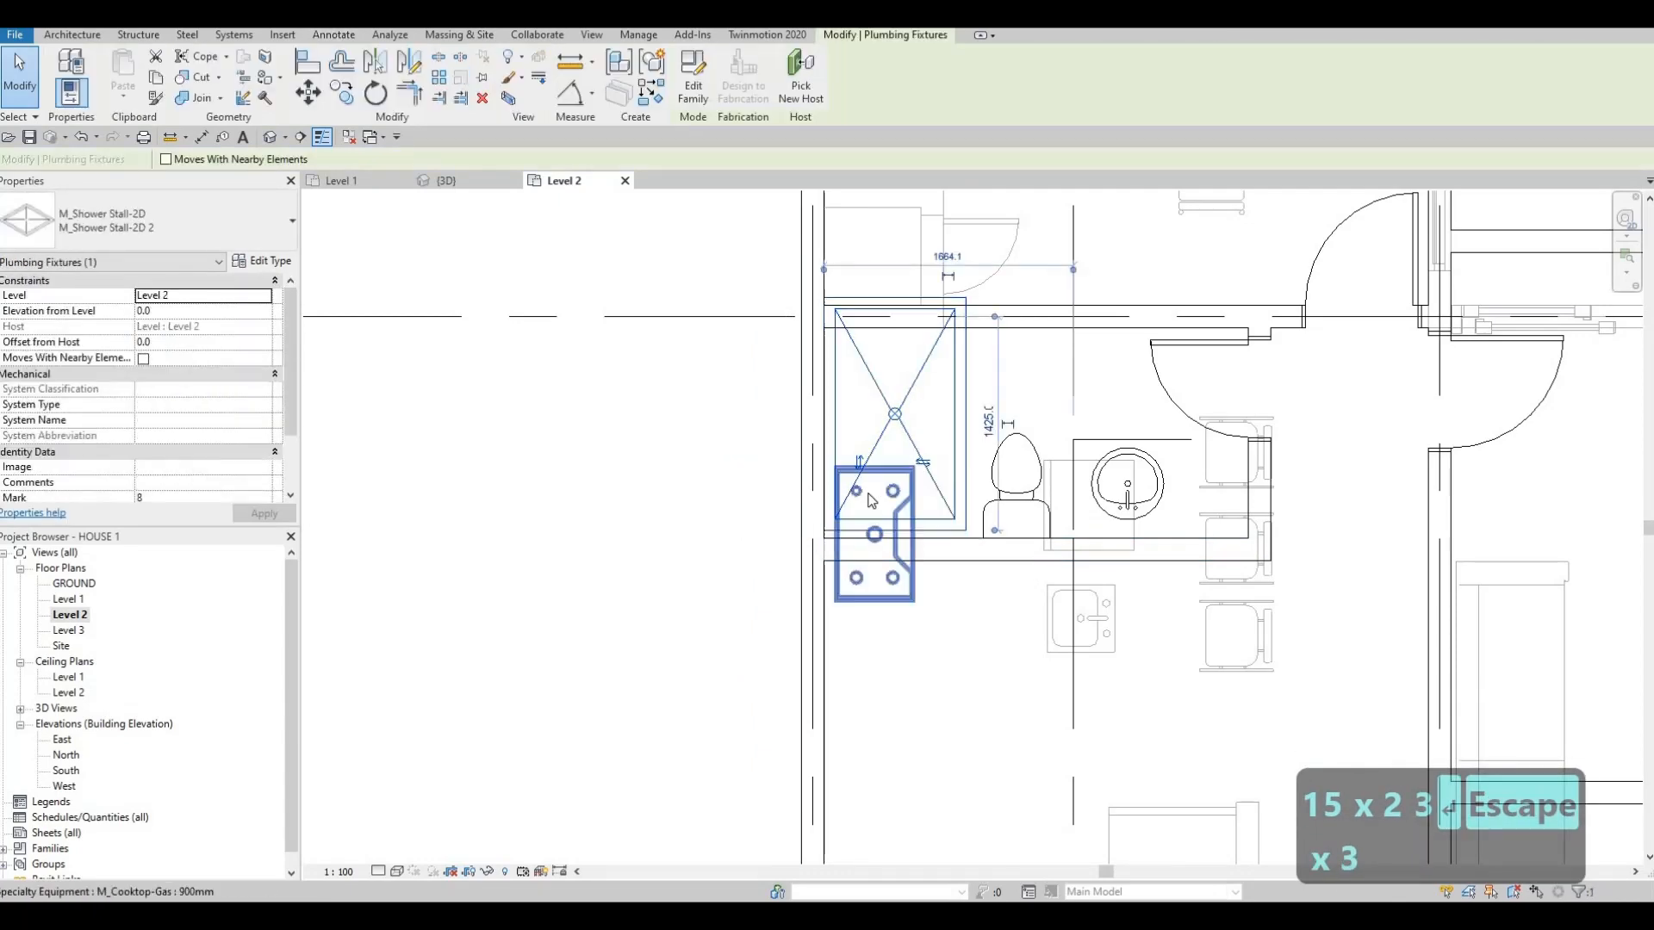
scroll(782, 538, up, 2)
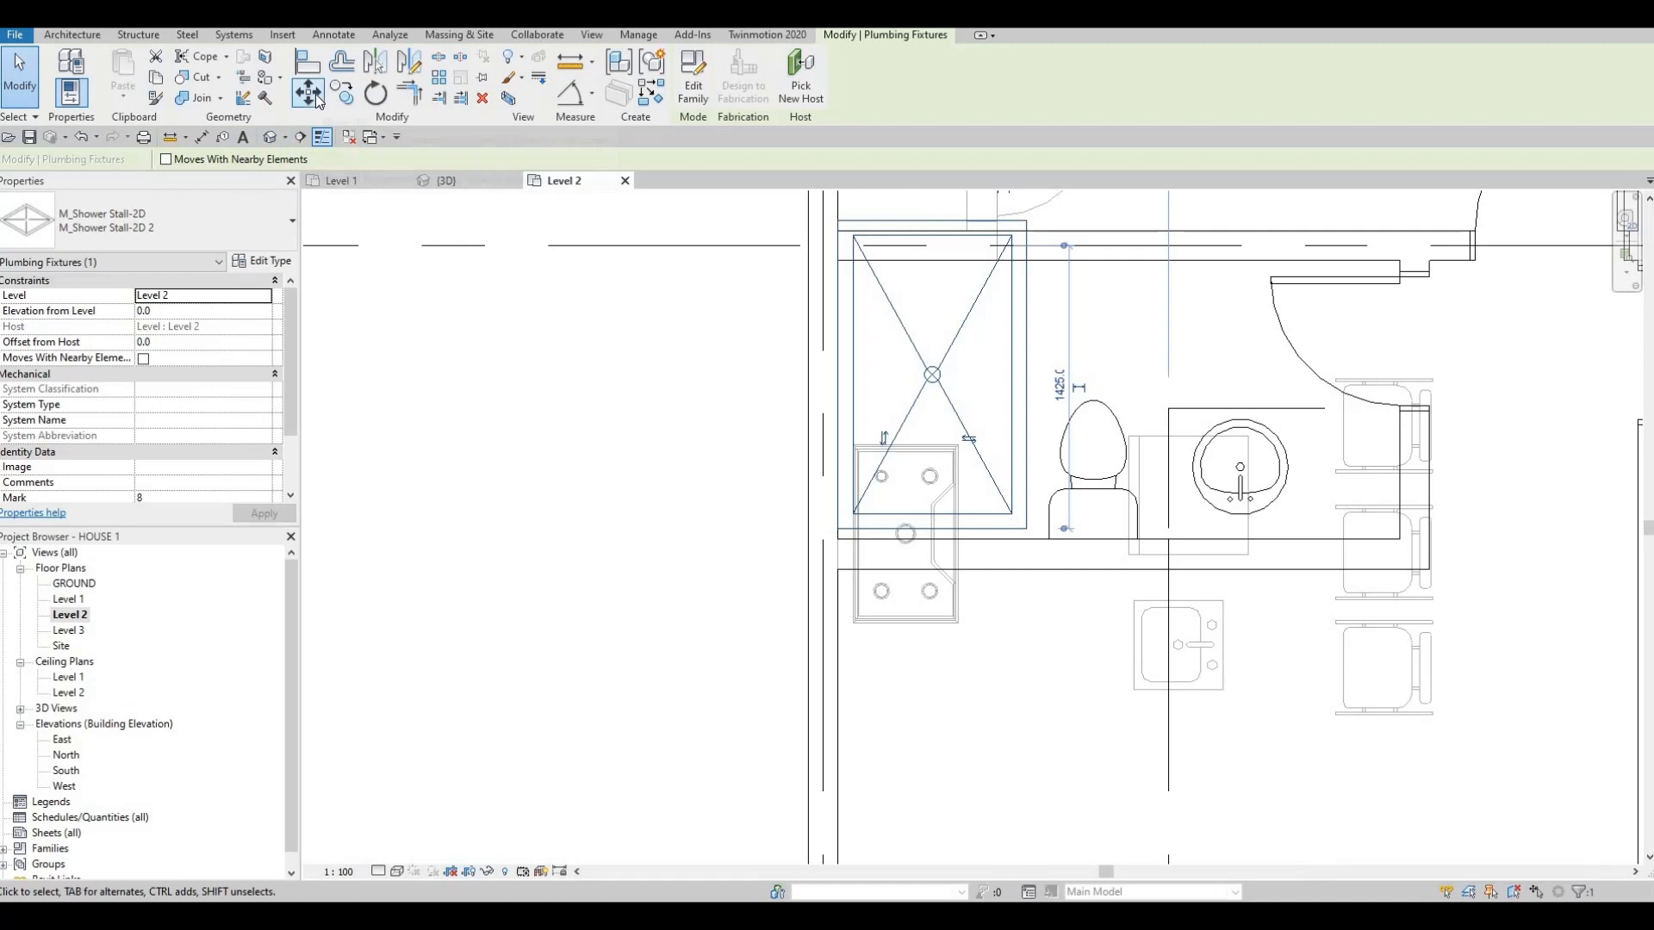
key(m)
key(v)
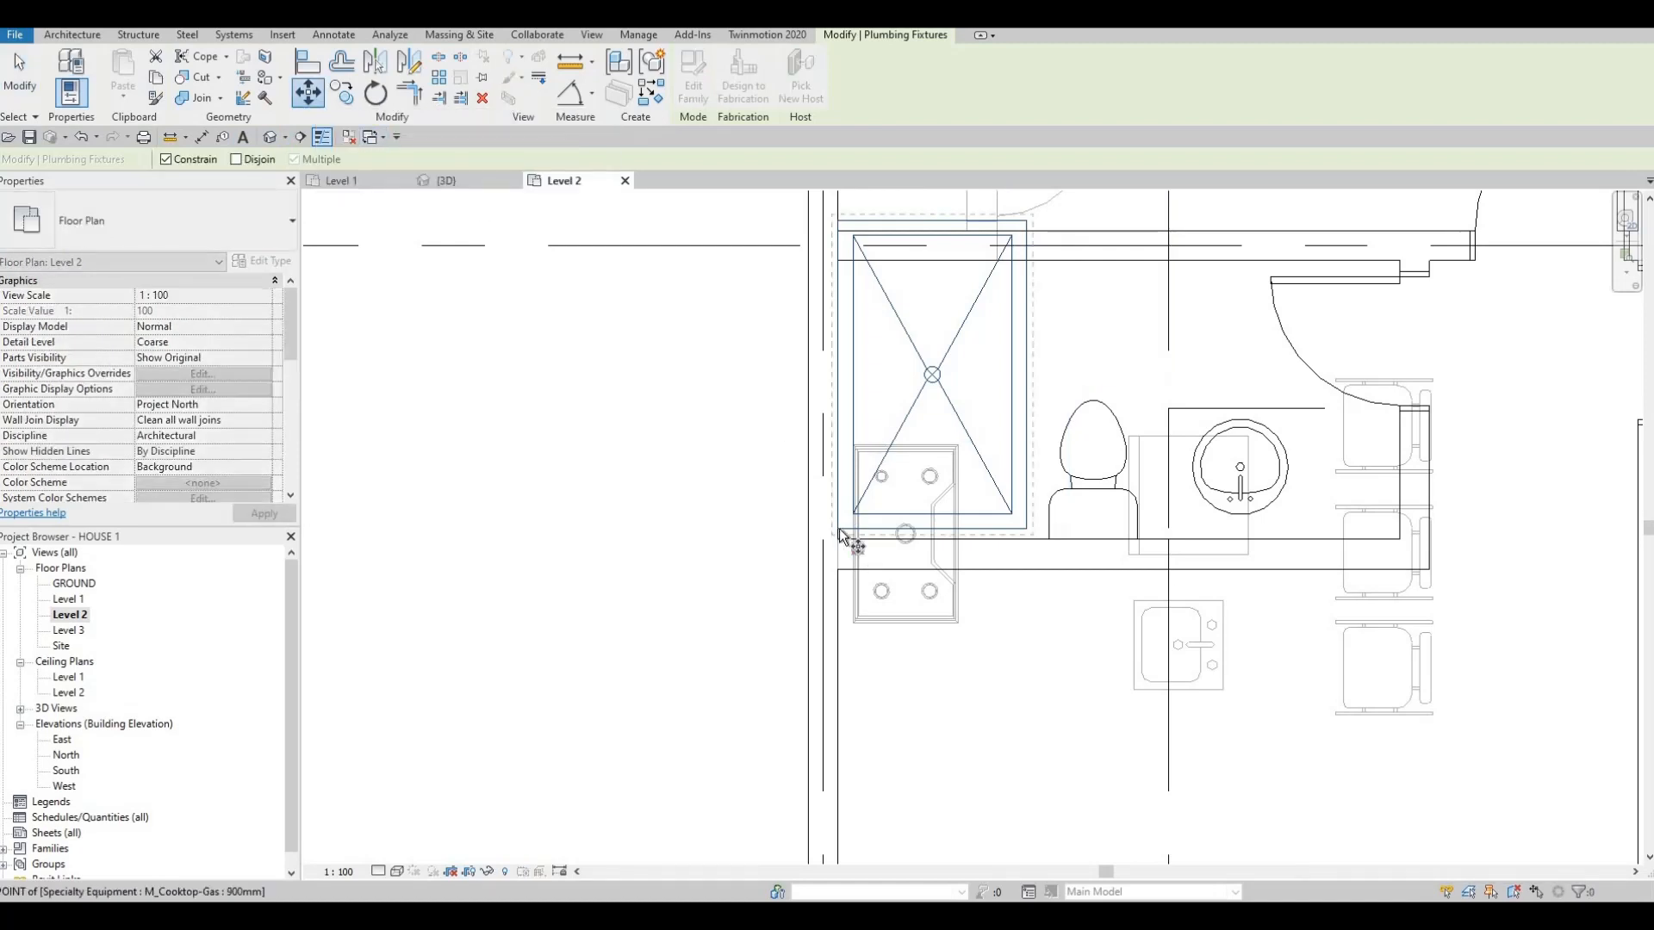
click(838, 539)
click(838, 540)
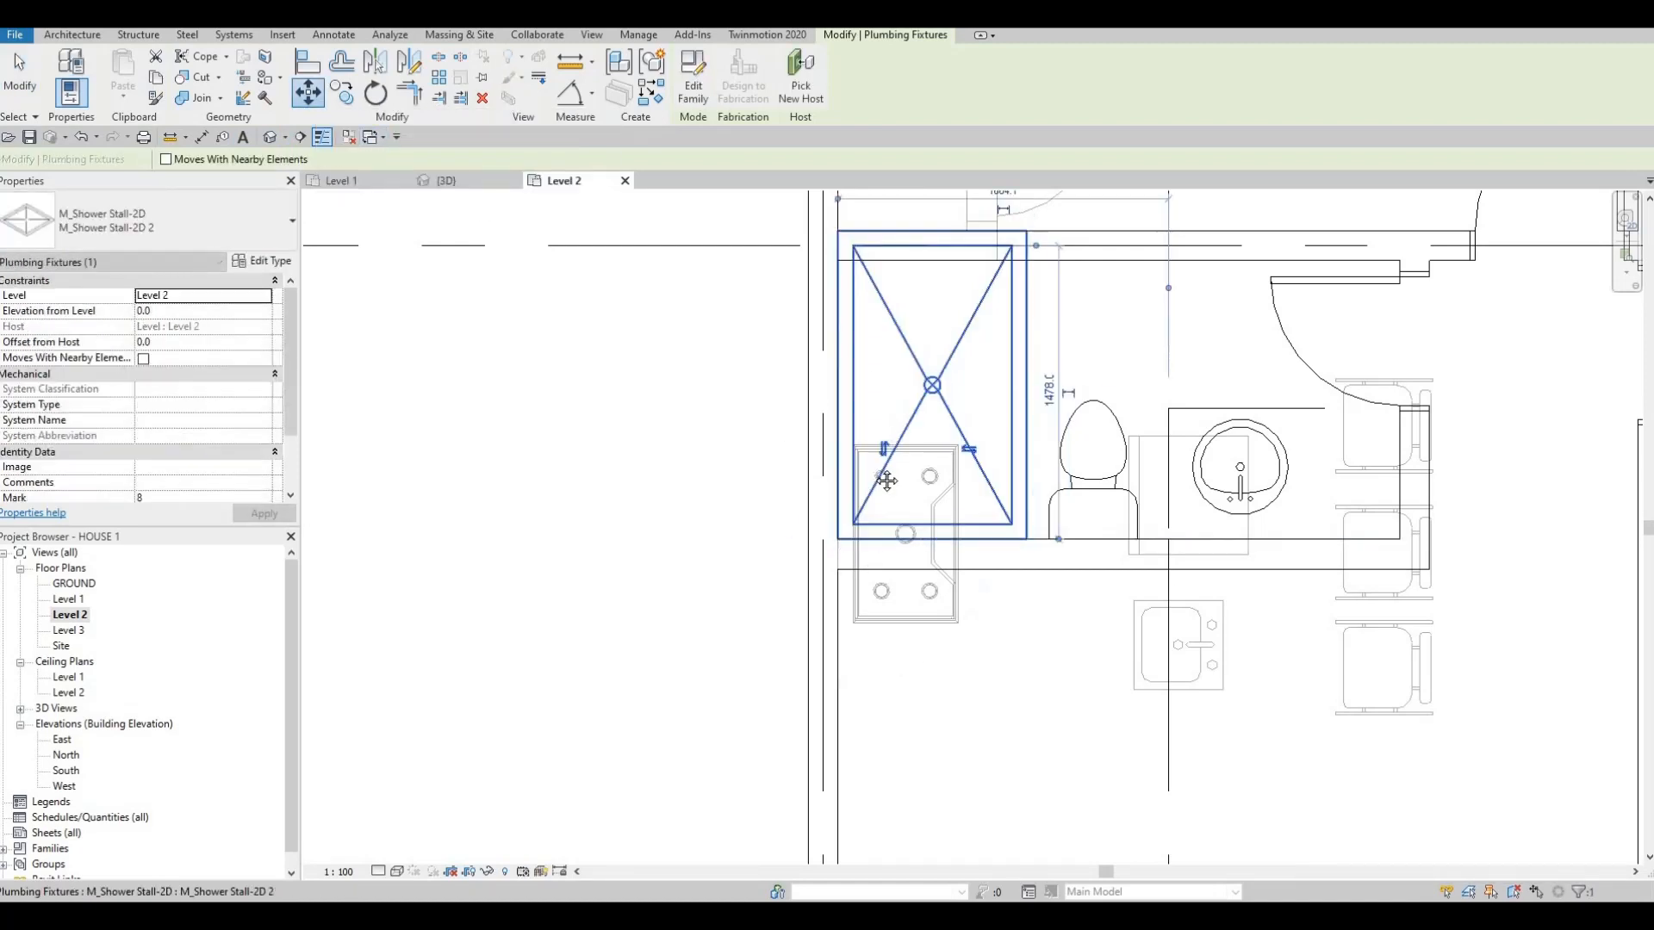
scroll(881, 467, down, 2)
key(Escape)
key(Escape)
- Nudge the copied bathroom's lower wall away from the shower, to 1643 mm from the grid line
click(980, 407)
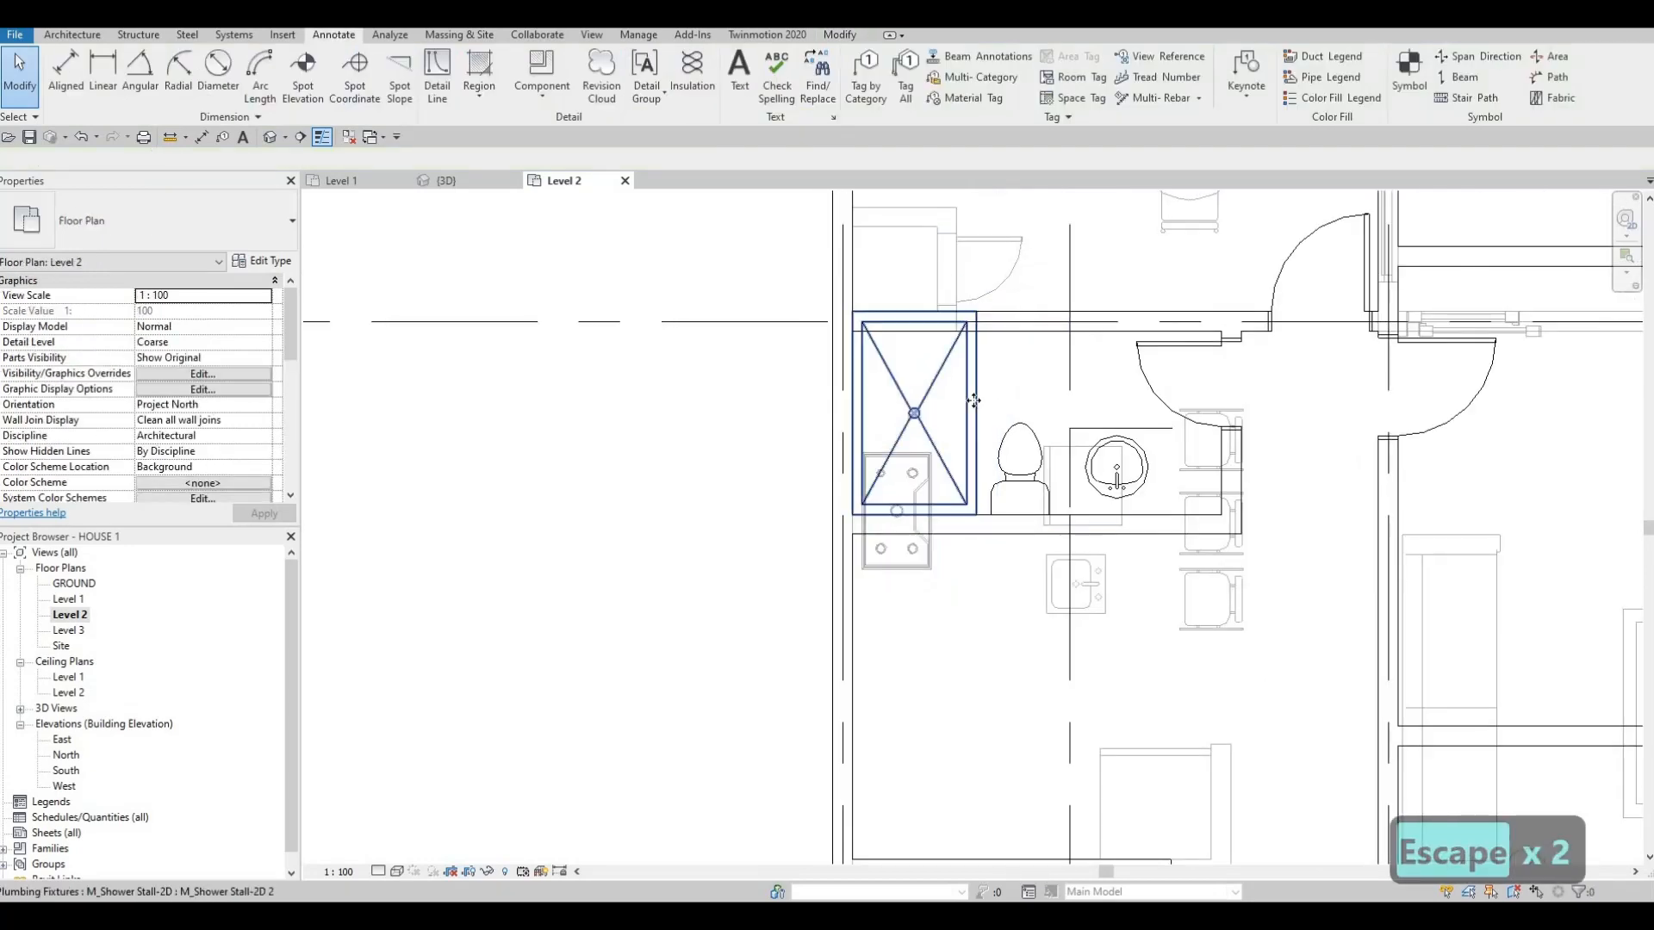
scroll(978, 397, up, 2)
key(Escape)
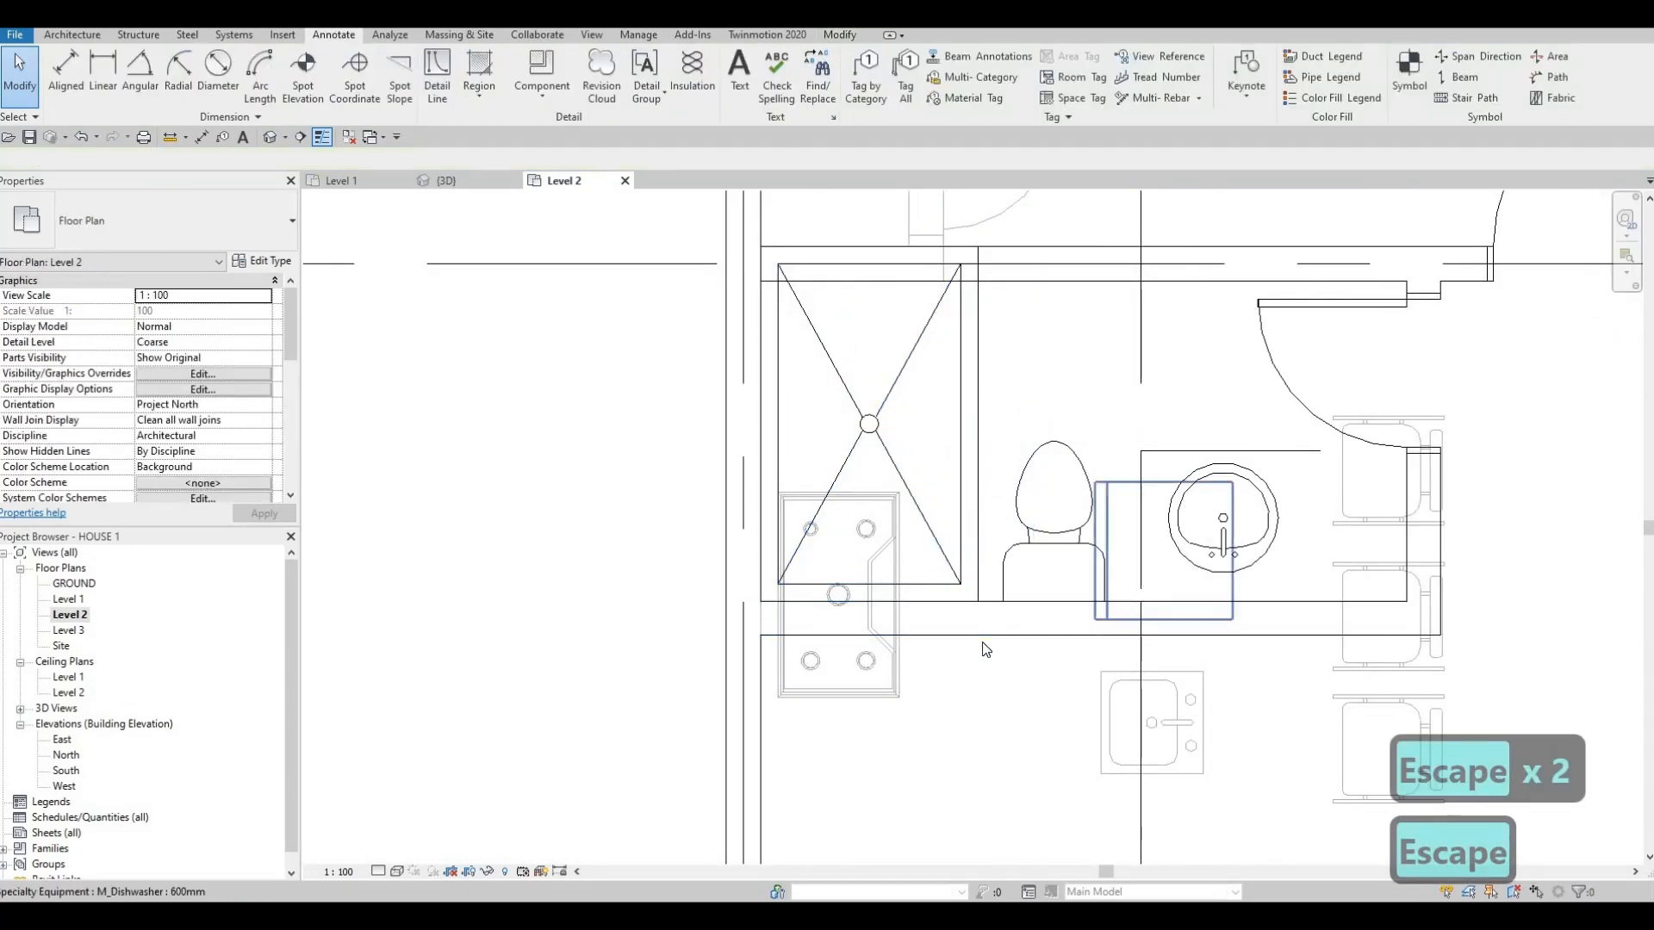
click(984, 643)
click(986, 643)
click(986, 639)
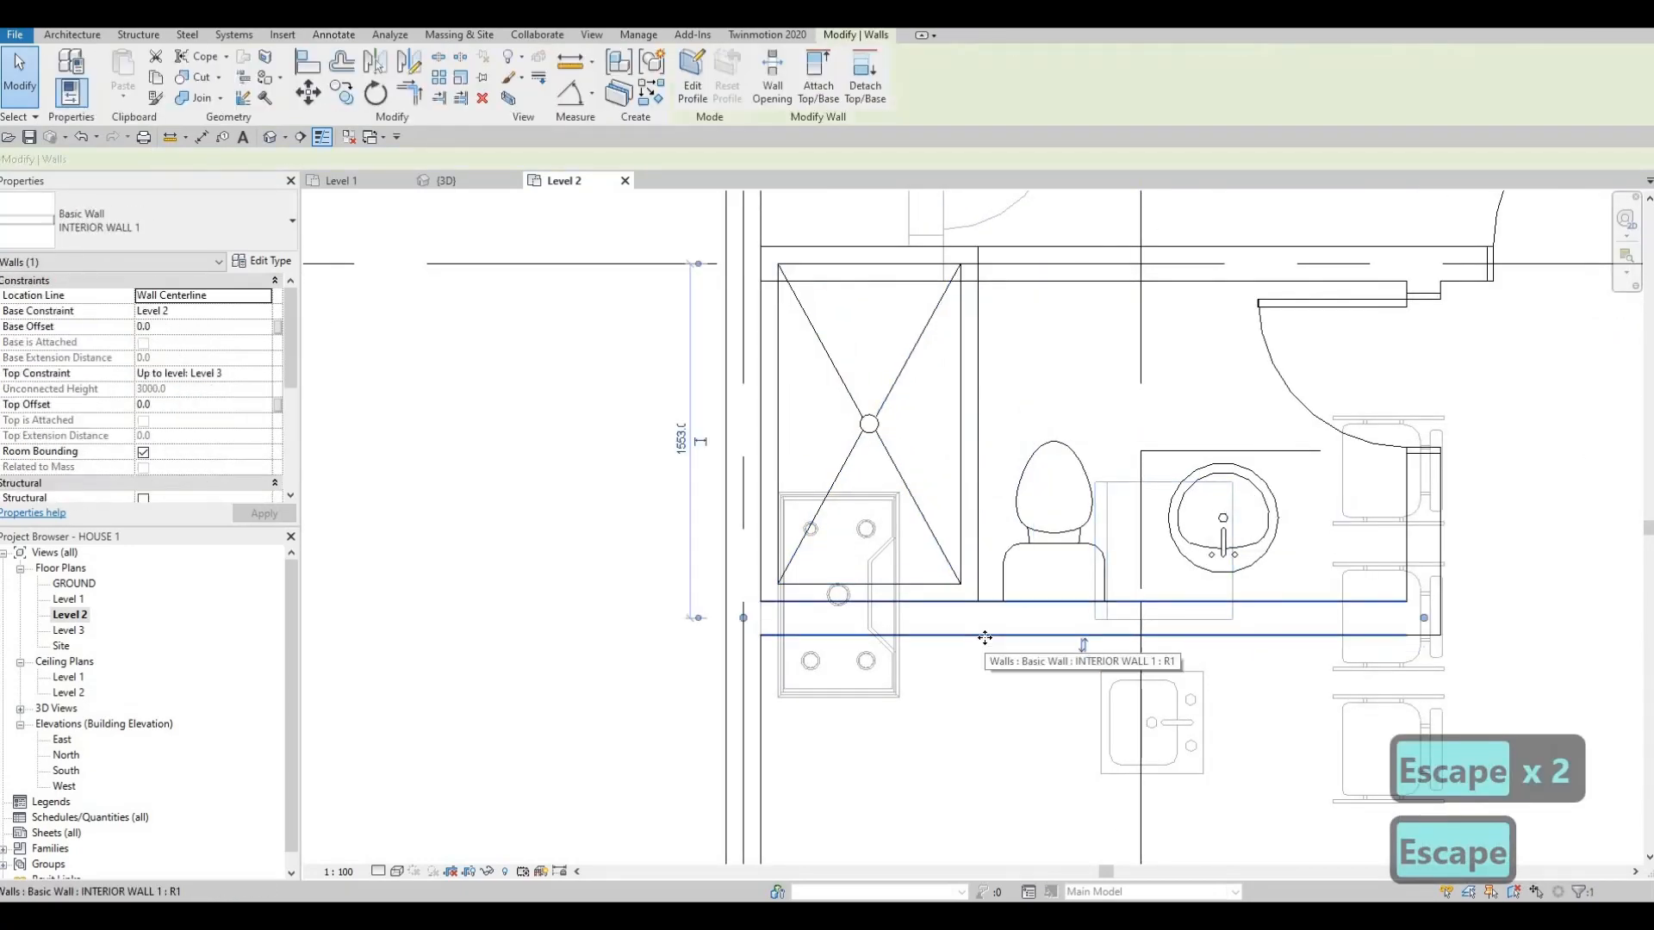
key(Down)
key(Down)
key(Down)
key(Down)
key(Down)
key(Down)
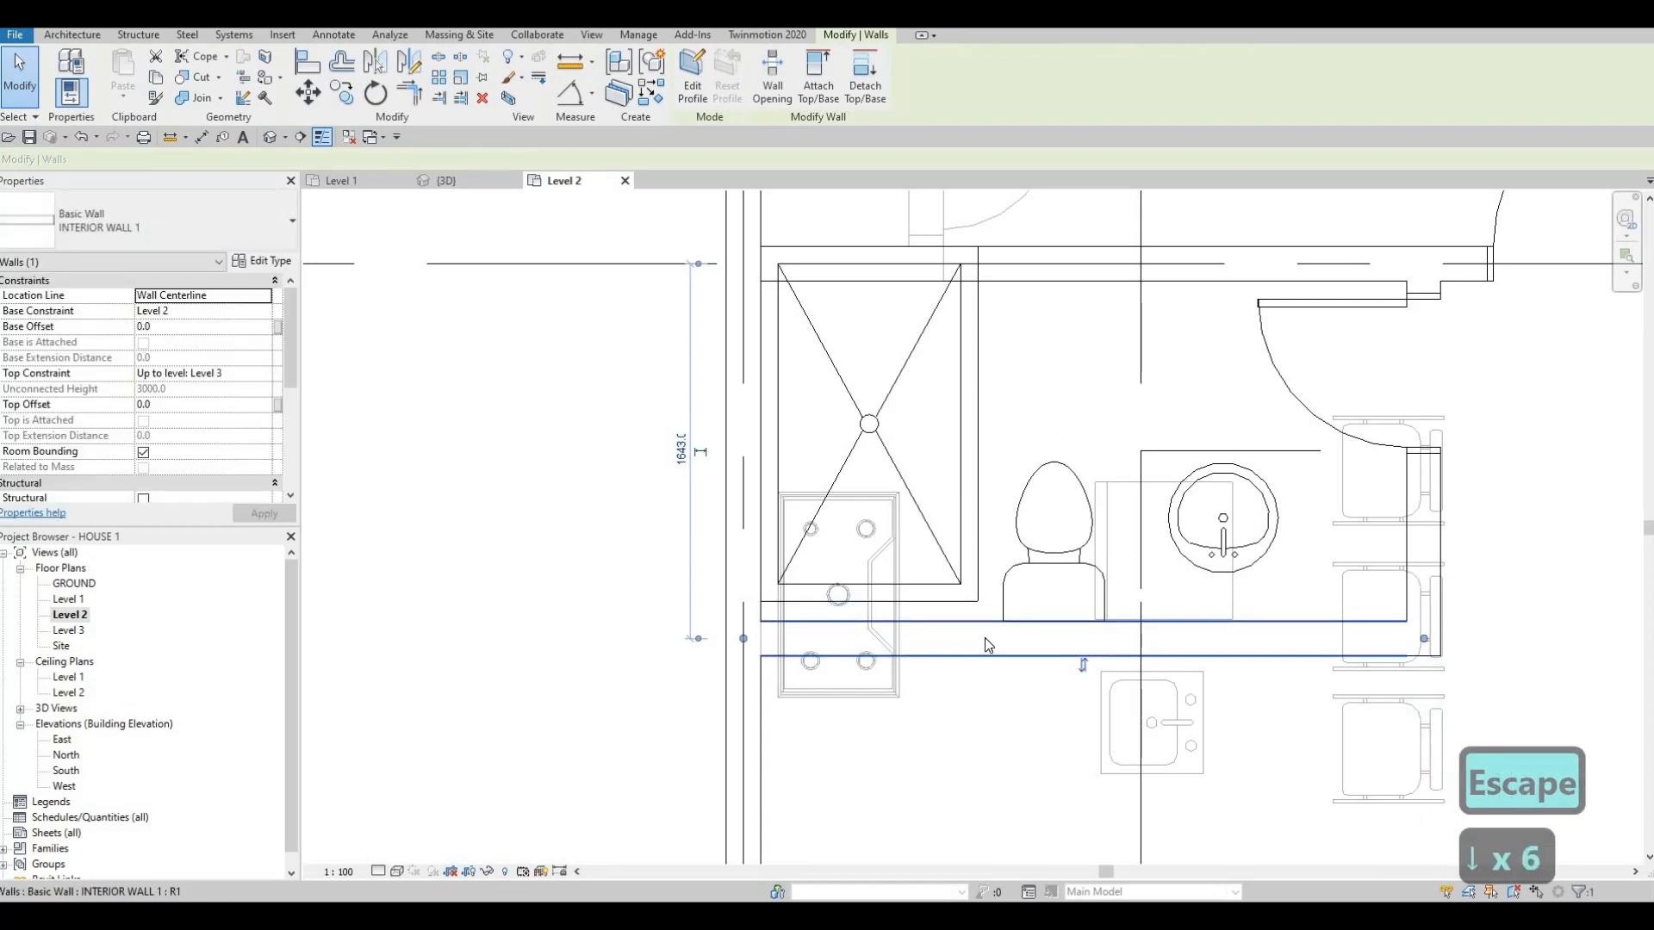
key(Escape)
key(Escape)
key(Escape)
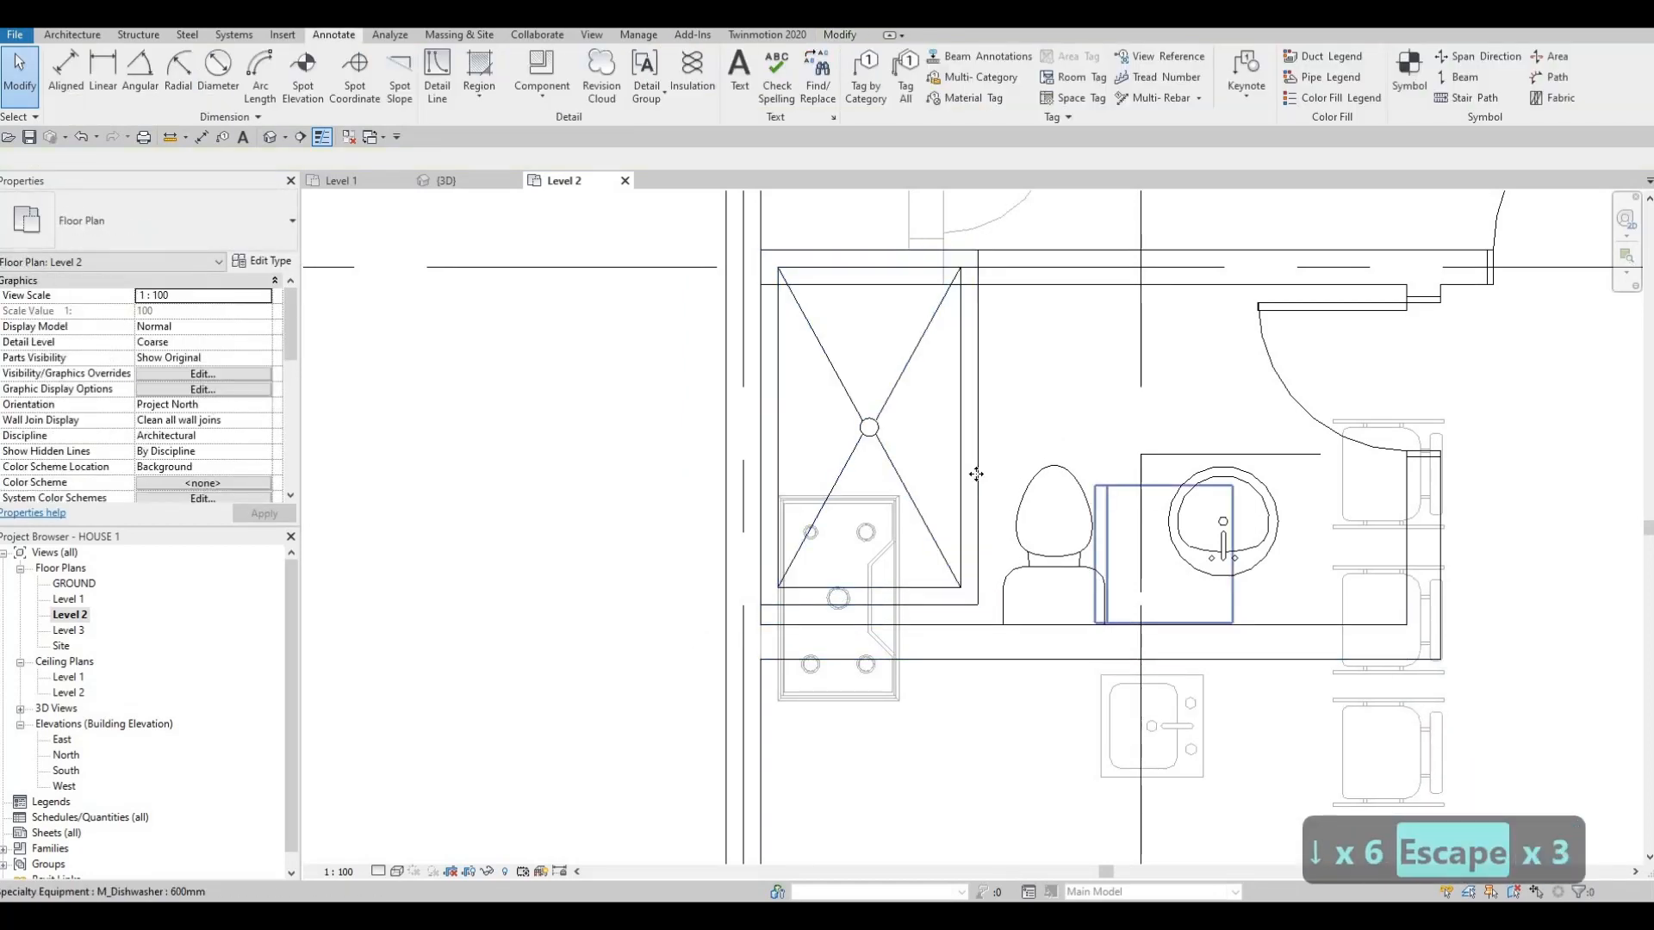
- Move the shower so its upper corner meets the inner face of the upper wall at the exterior wall
click(823, 424)
middle_drag(824, 424, 818, 465)
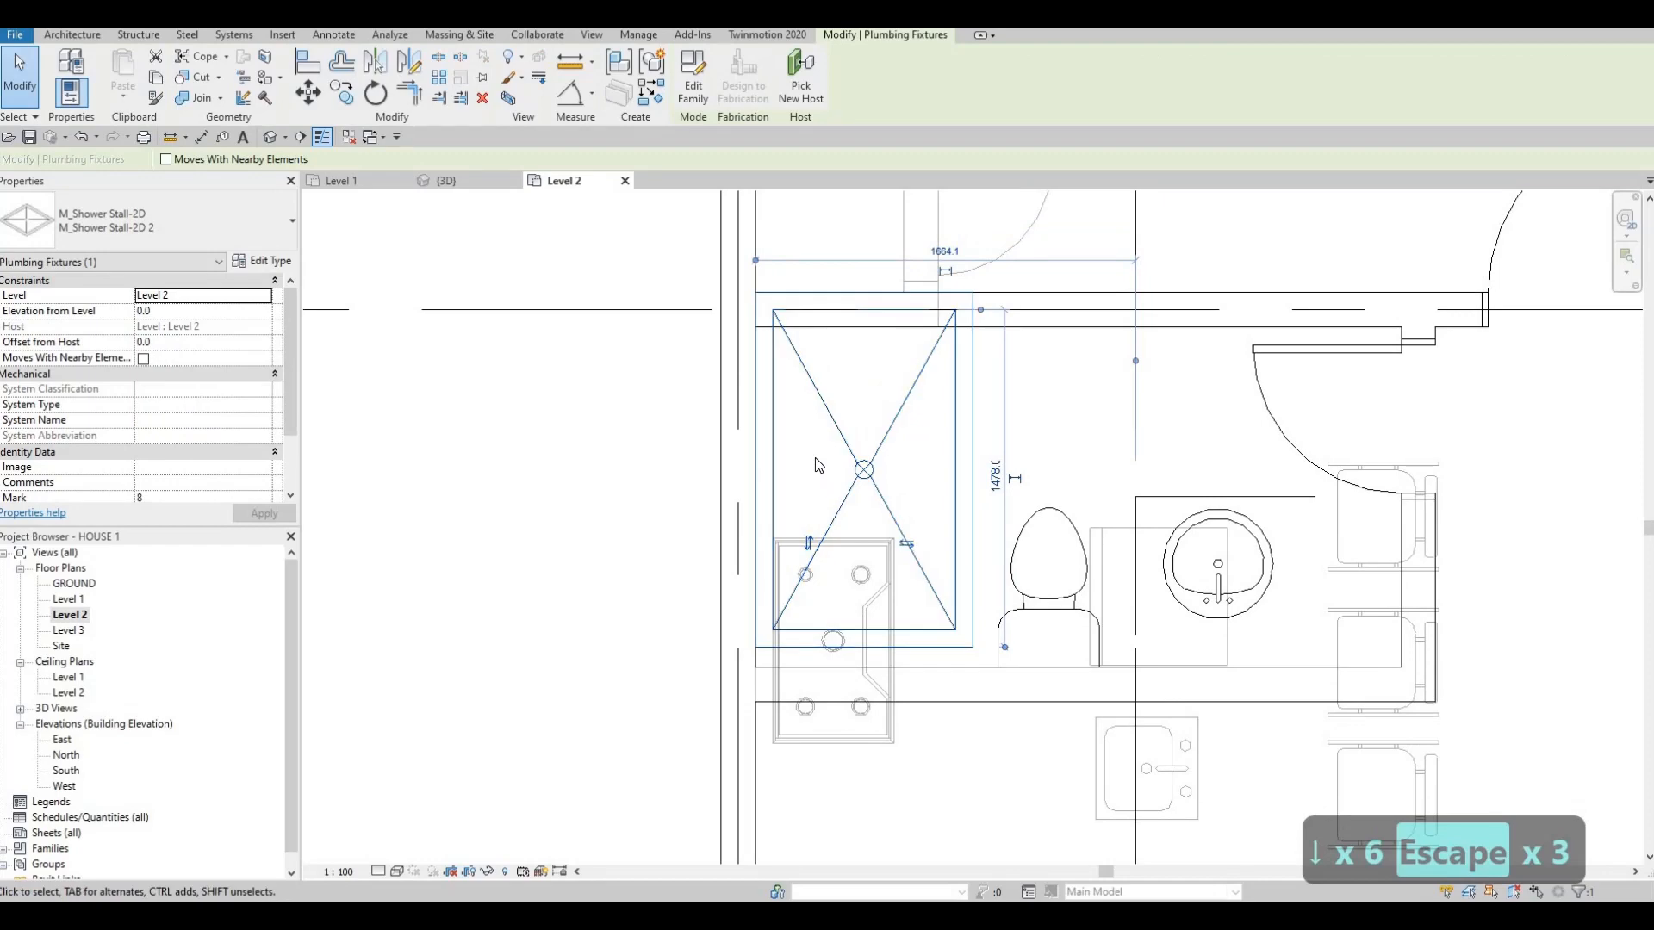
key(m)
click(760, 305)
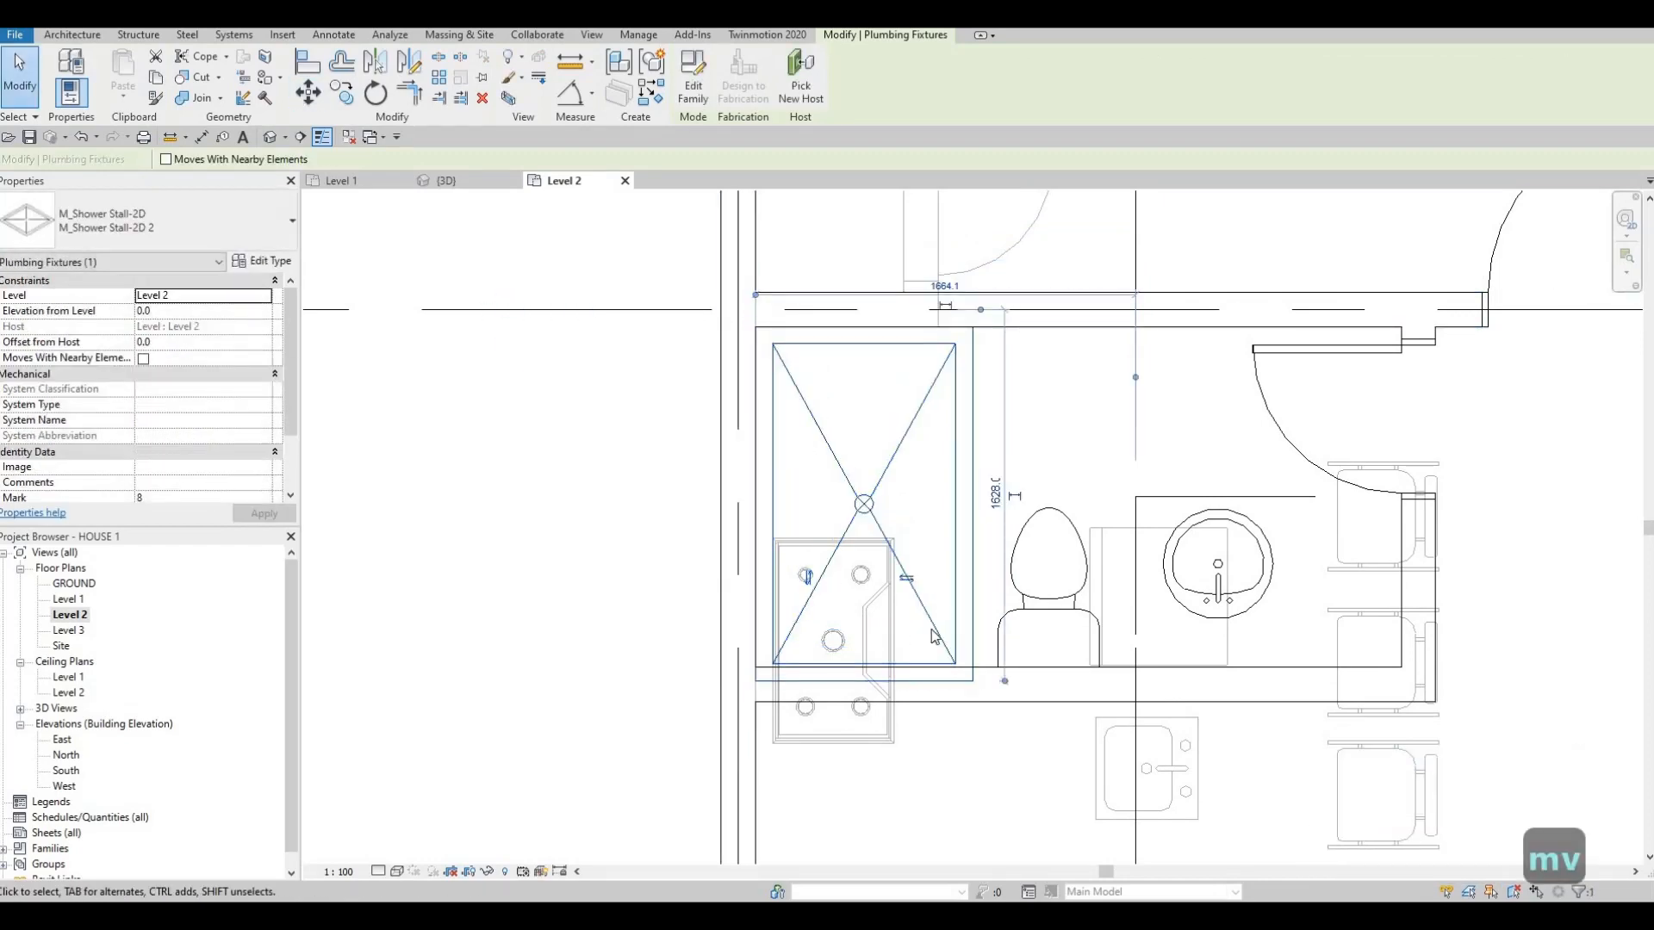
key(Escape)
key(Escape)
- Align the inner face of the bathroom's lower wall with the lower edge of the shower
mouse_move(1037, 687)
middle_down()
mouse_move(1054, 636)
mouse_move(1040, 610)
middle_up()
scroll(1010, 614, up, 1)
click(1037, 647)
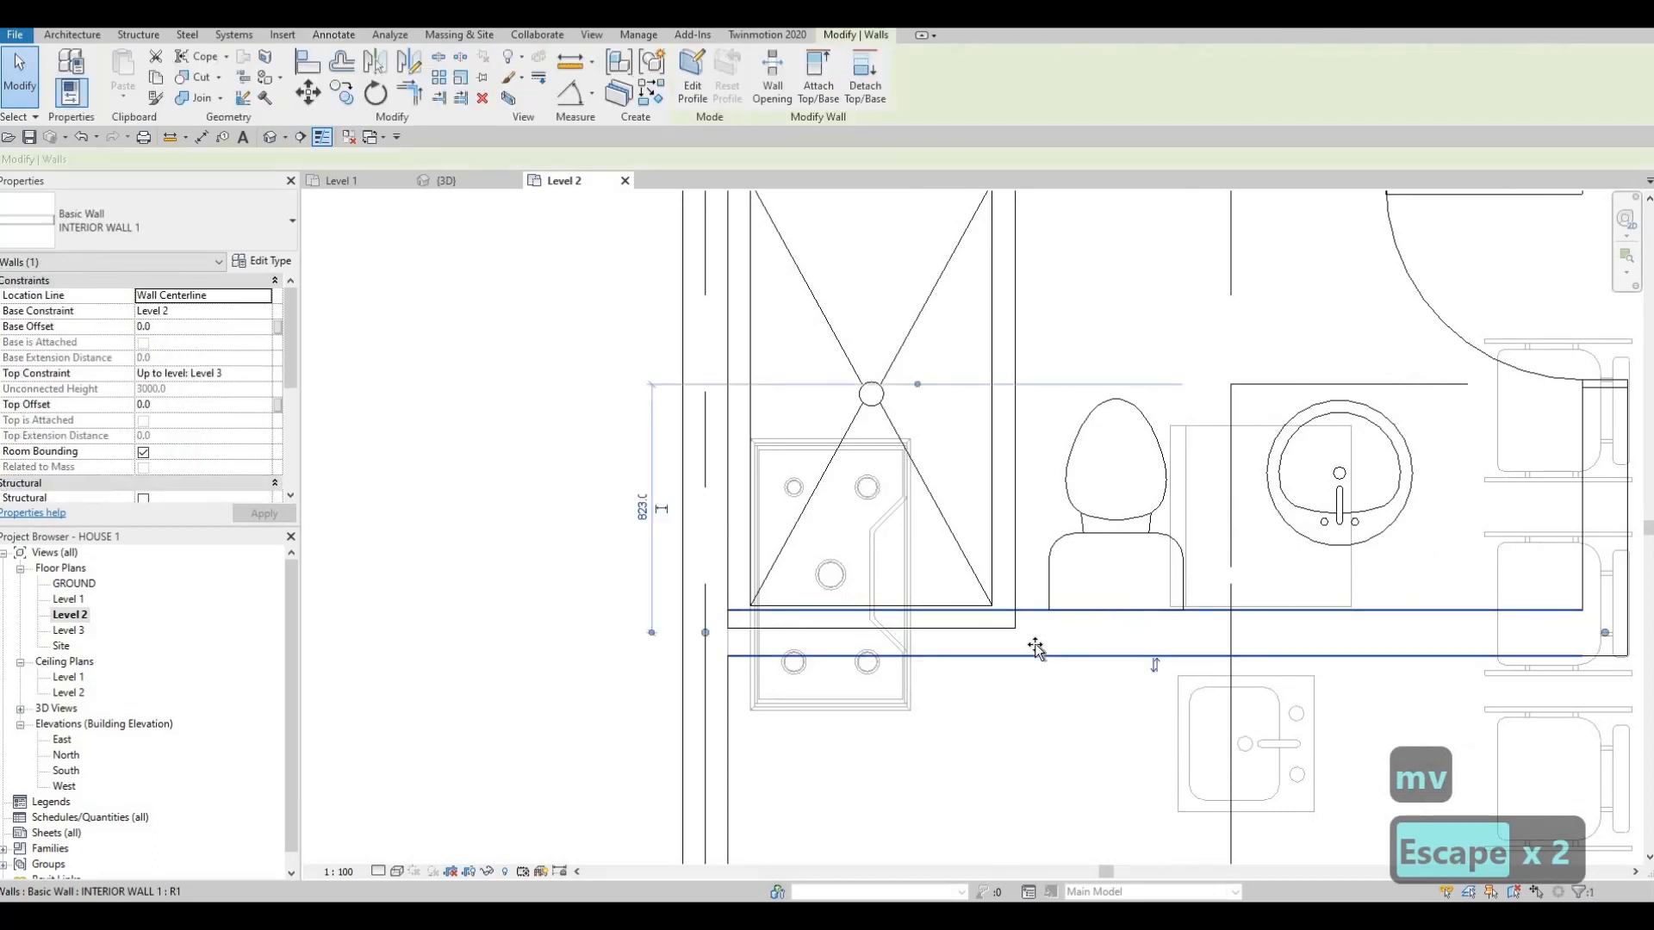
key(Escape)
key(Escape)
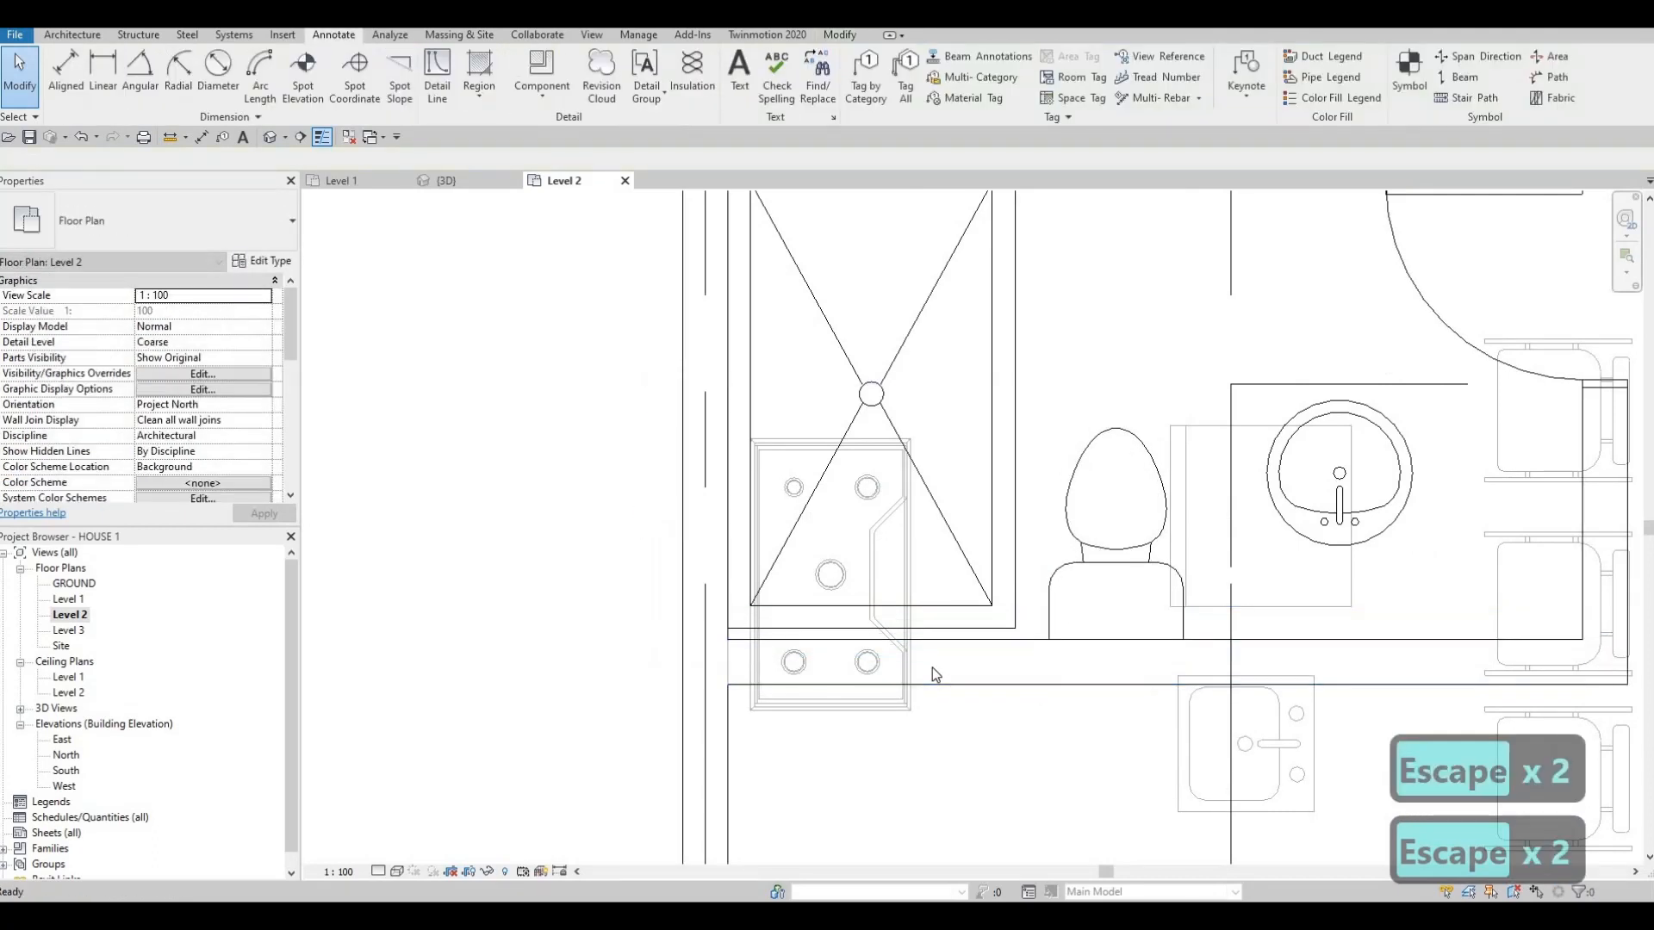
key(a)
key(l)
click(809, 633)
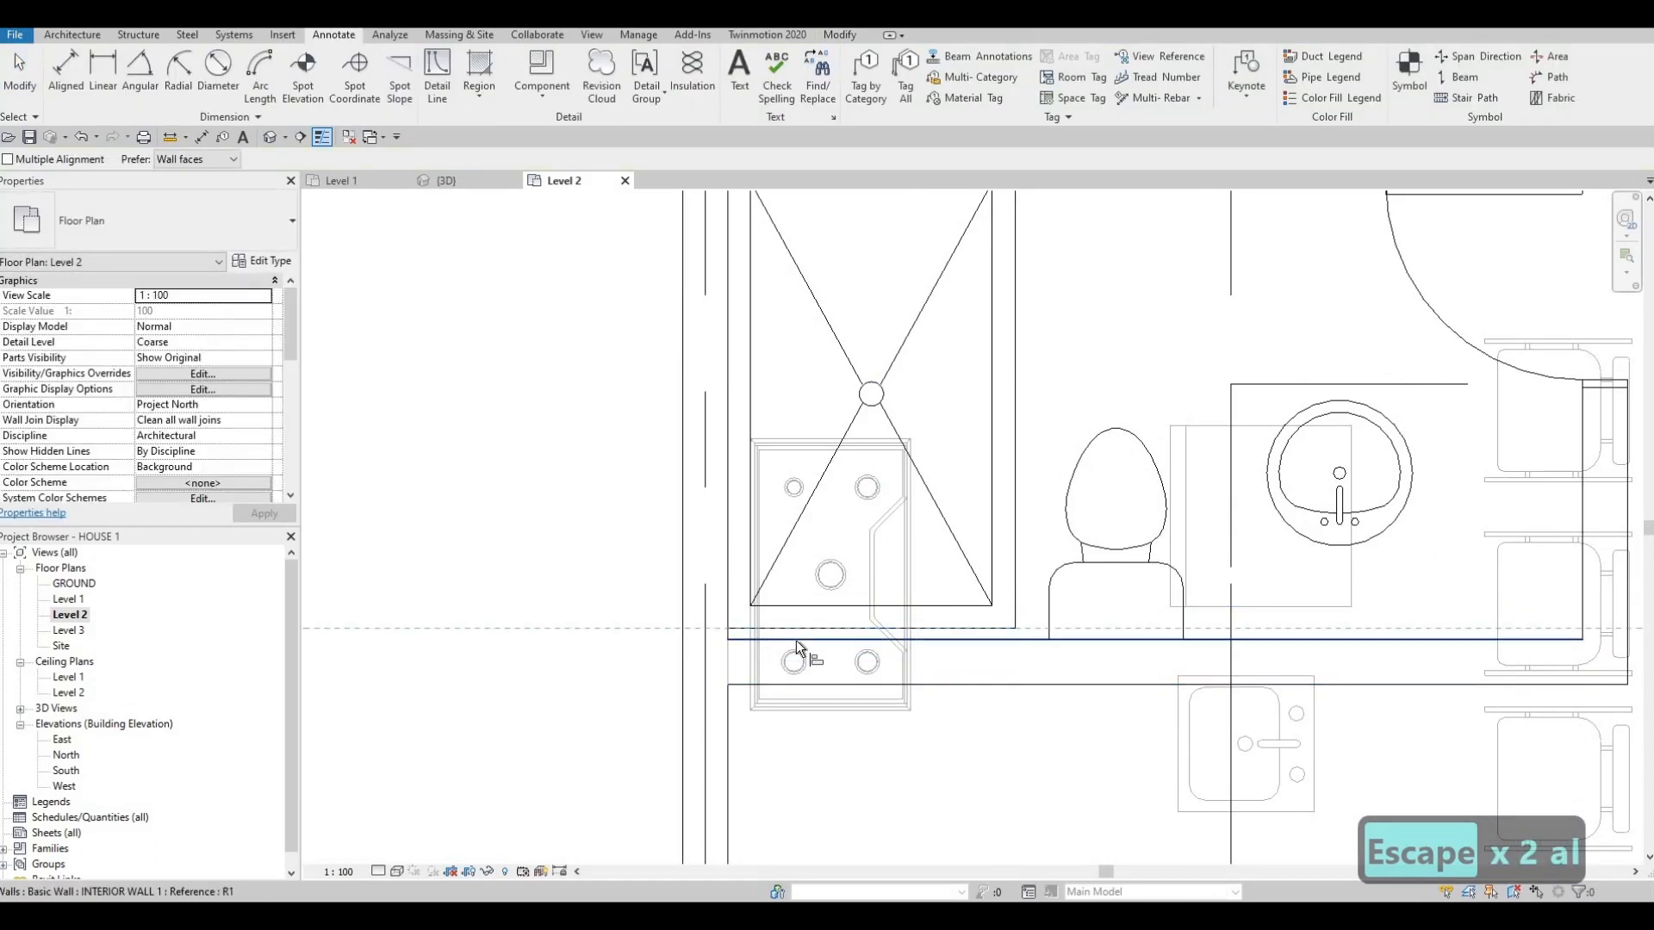
click(796, 639)
scroll(959, 674, down, 5)
key(Escape)
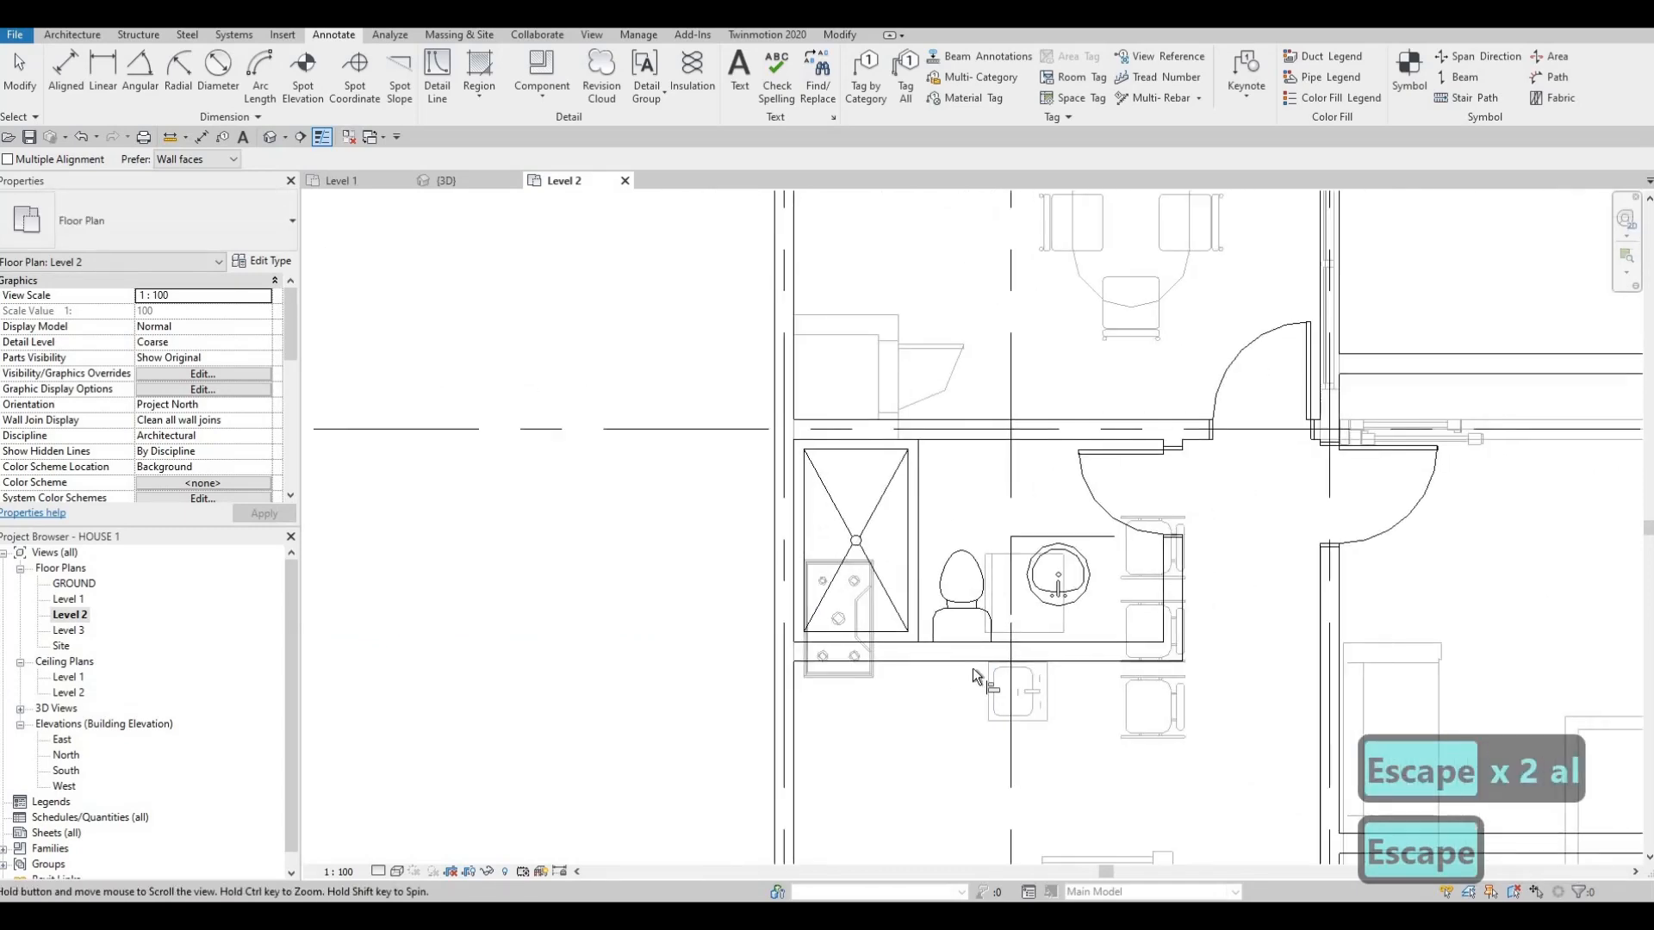
middle_drag(939, 646, 975, 630)
key(Escape)
- Check the lower wall's distance from the grid line through its temporary dimension
click(974, 632)
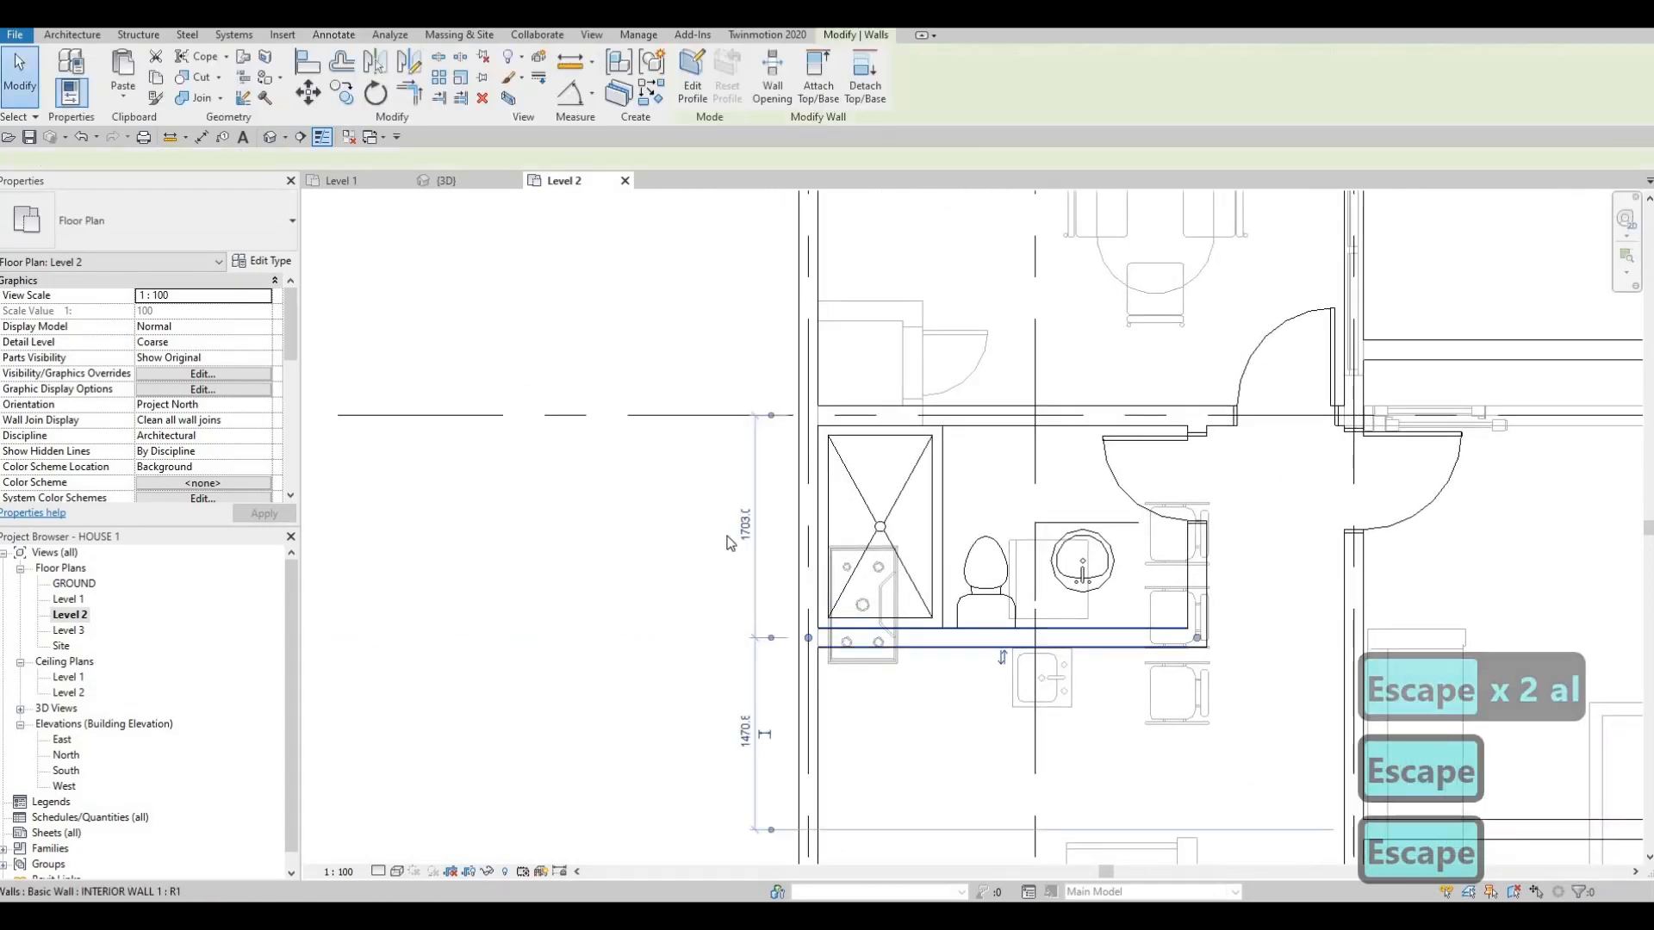
scroll(726, 535, up, 2)
click(755, 523)
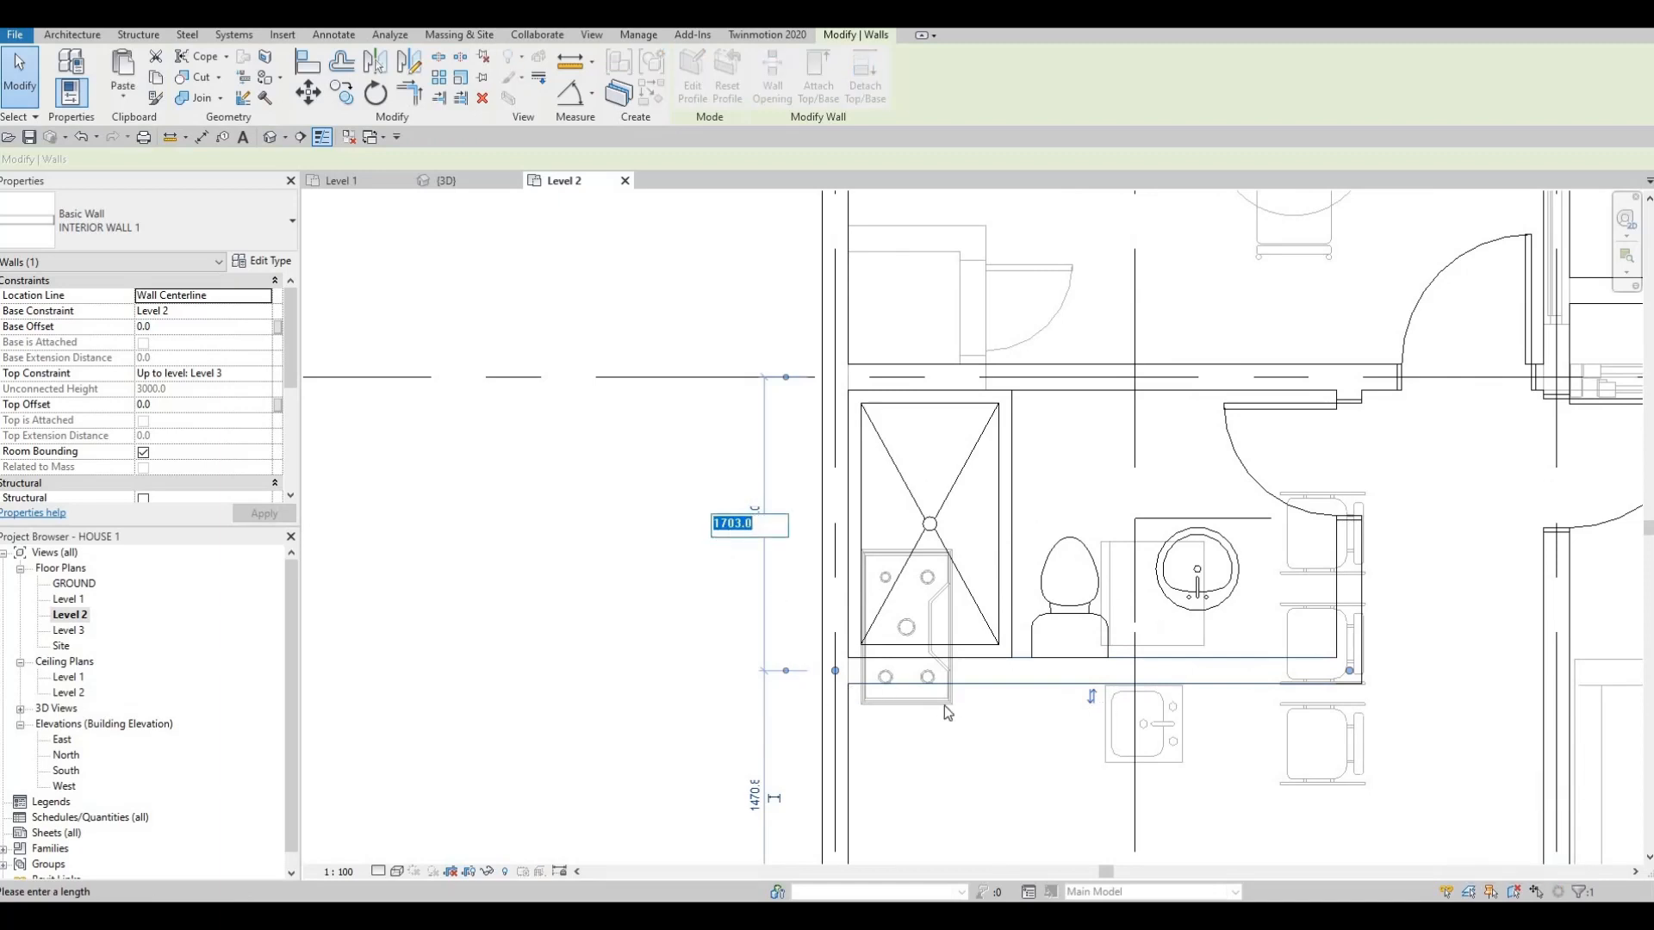
middle_drag(1090, 628, 860, 628)
key(Escape)
key(Escape)
scroll(1087, 589, up, 1)
middle_drag(840, 480, 840, 481)
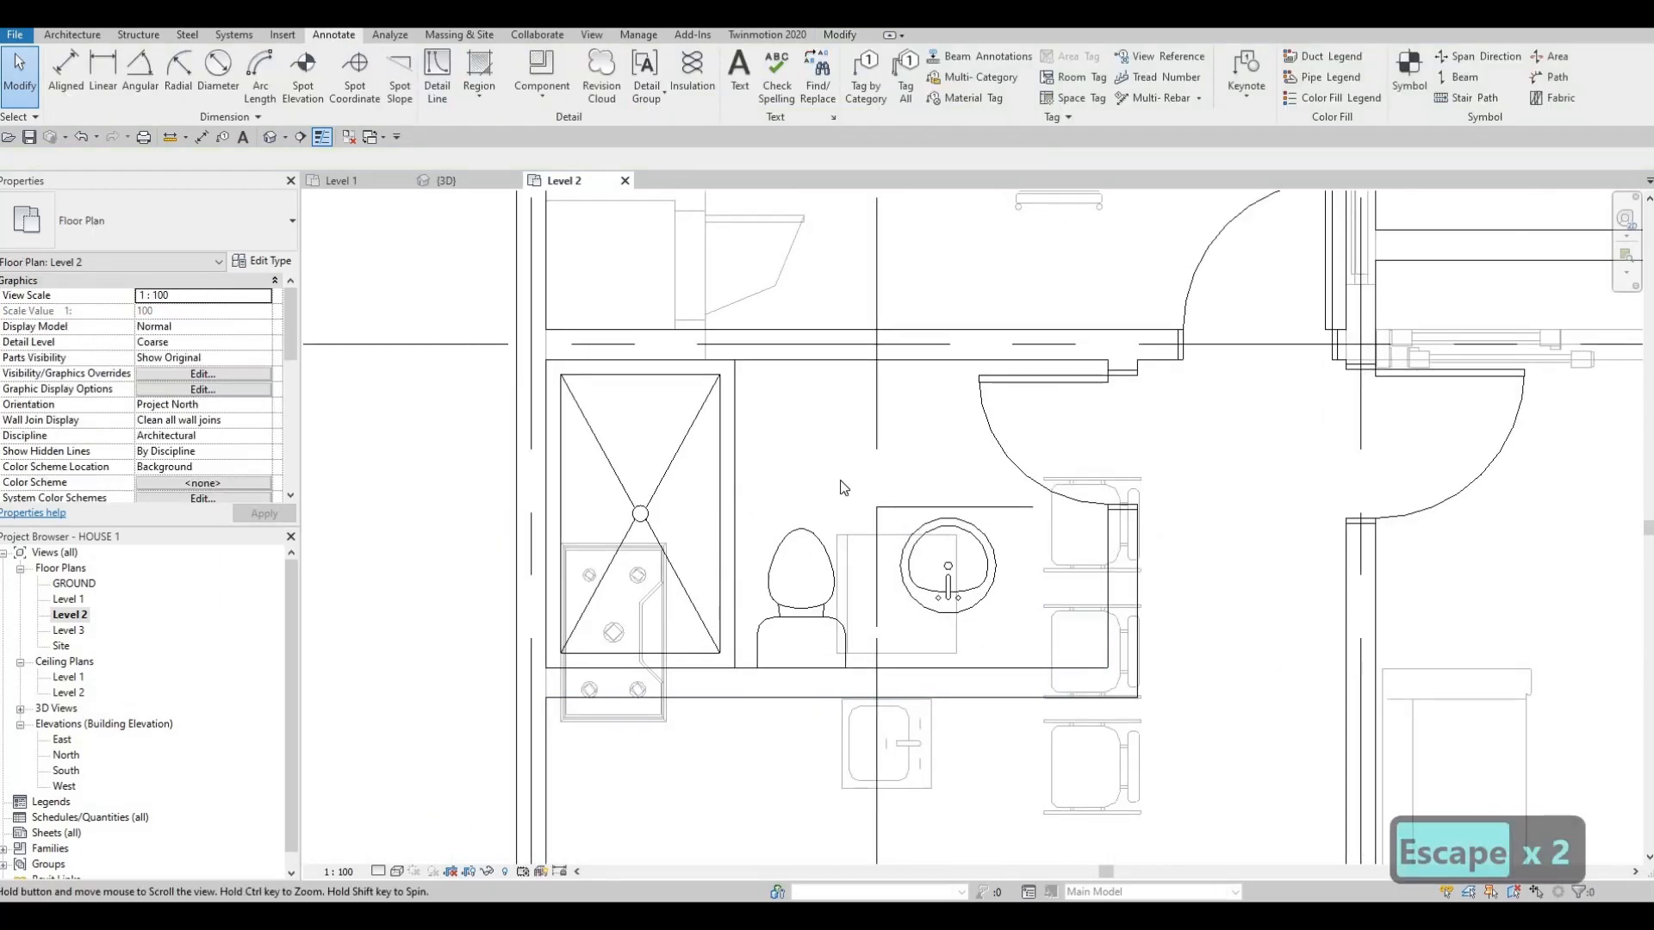
drag(840, 480, 1041, 685)
drag(987, 618, 987, 619)
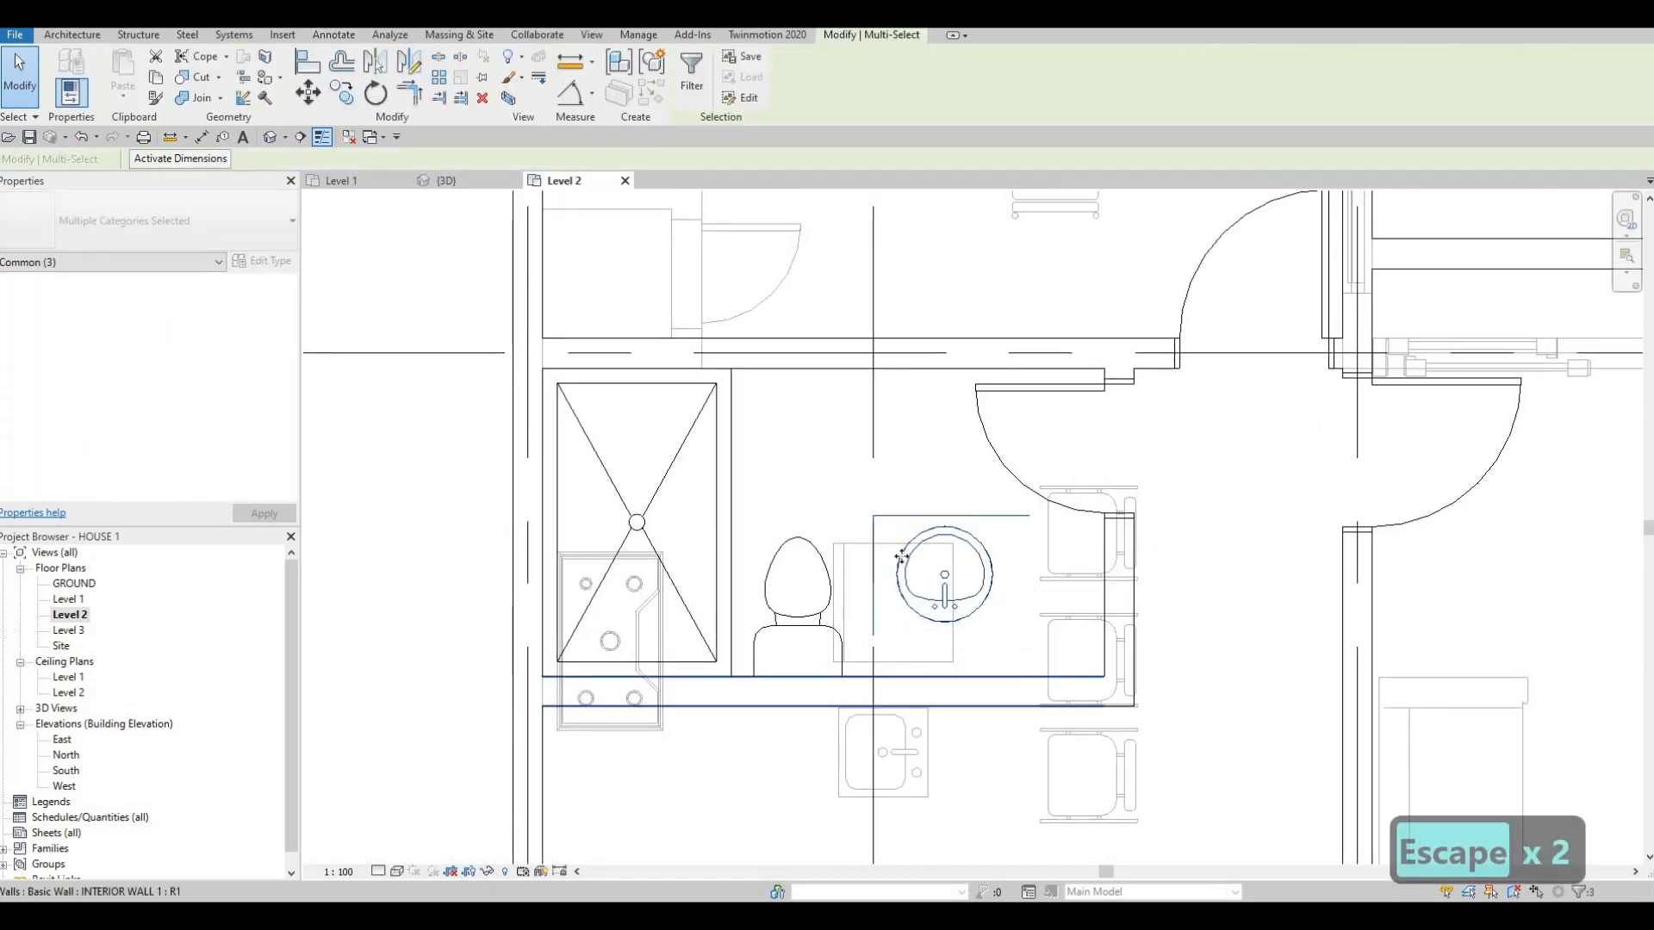
key(m)
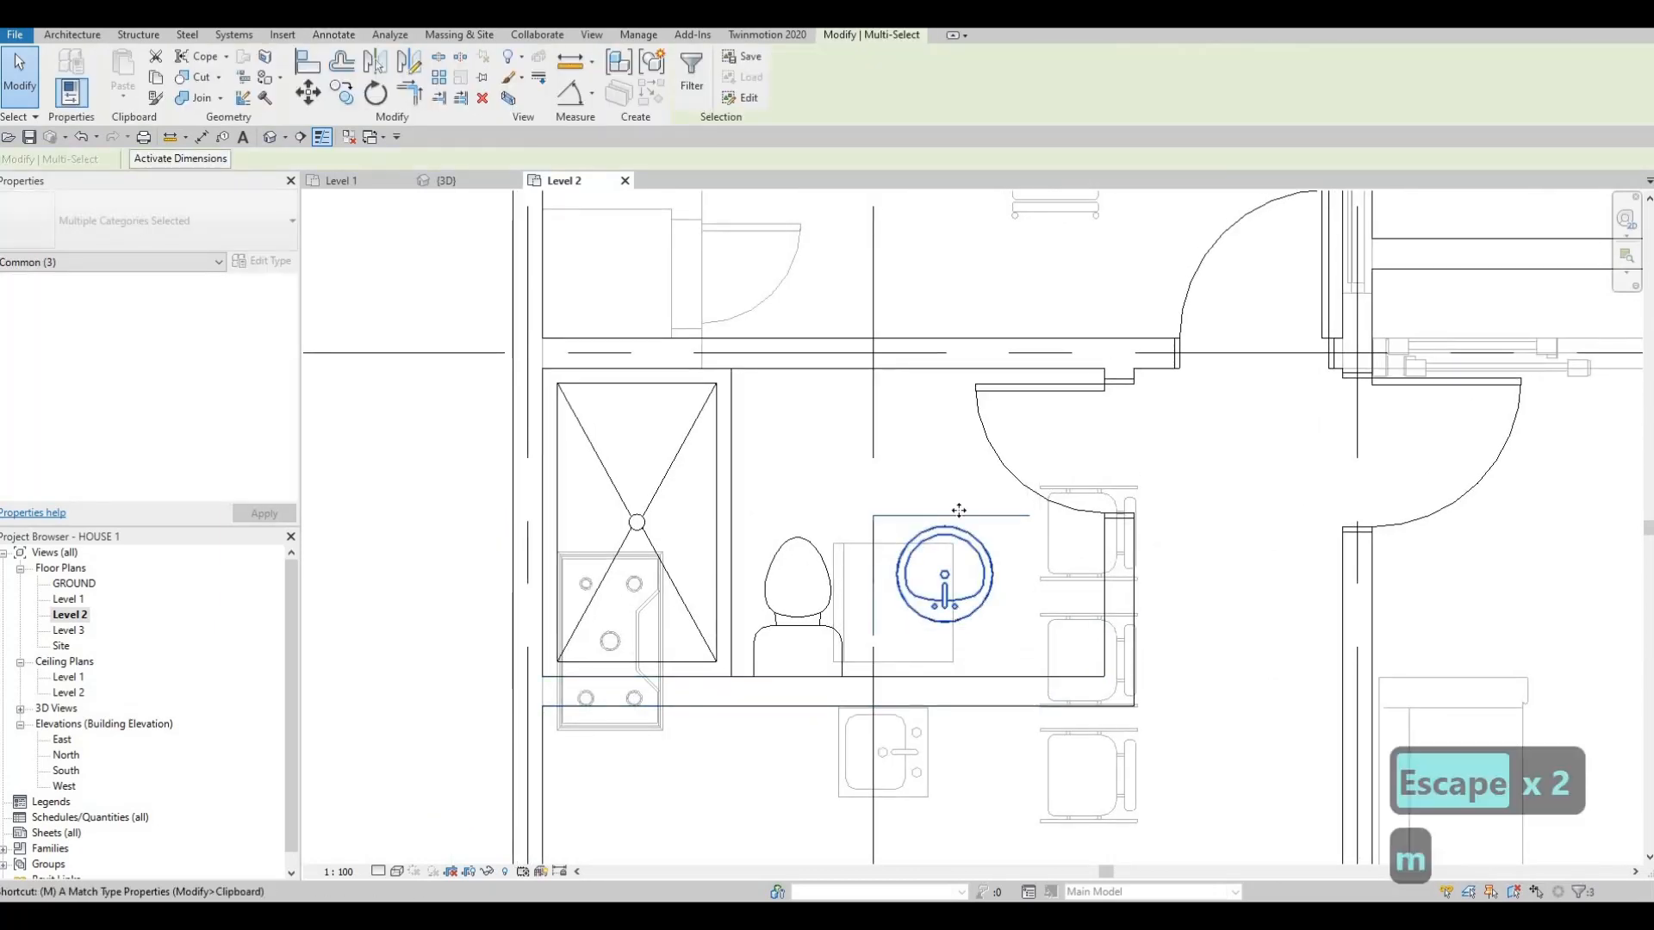
click(1039, 539)
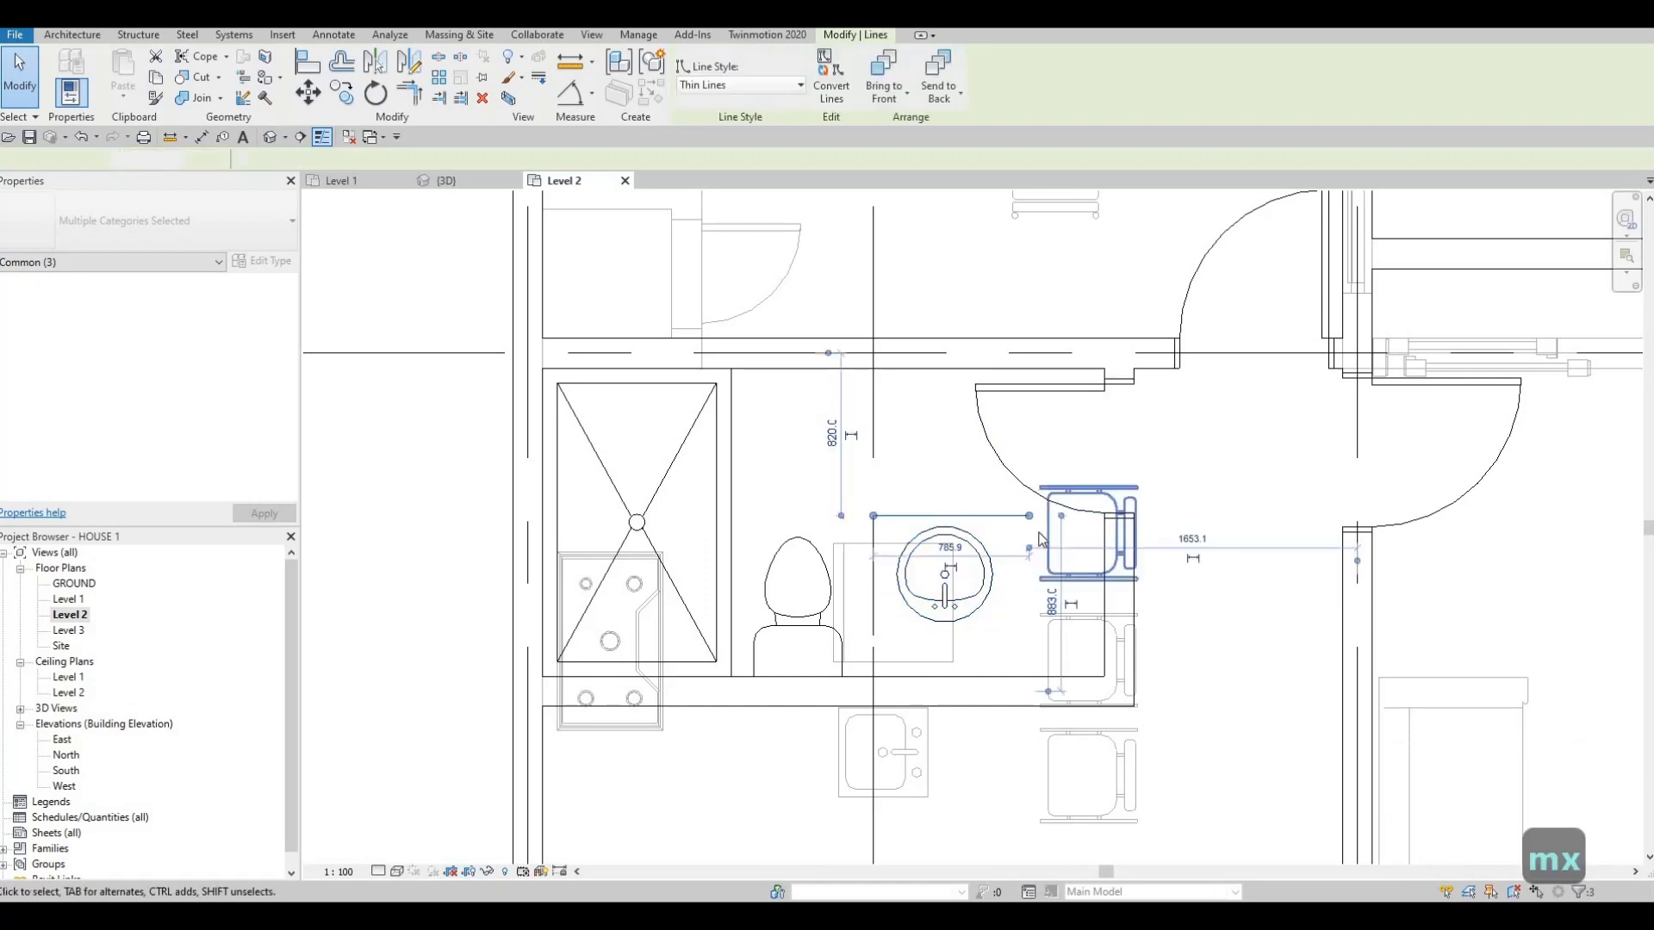
key(Escape)
key(Escape)
key(Escape)
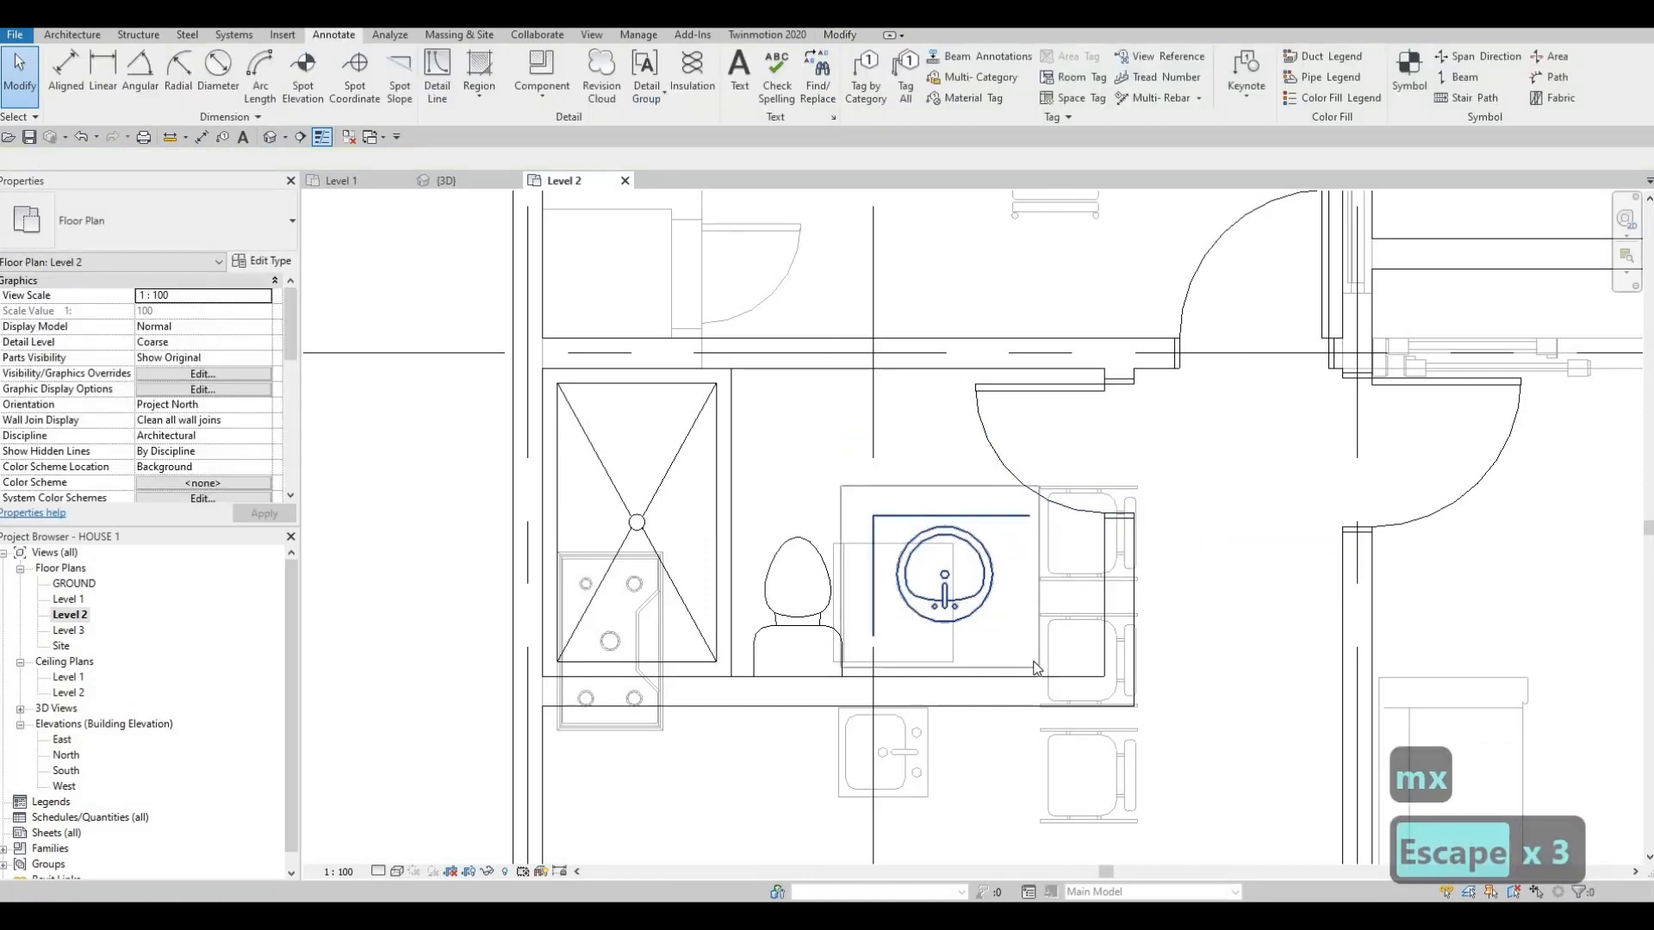
- Move the sink and its counter lines 378.1 mm sideways so the counter edge meets the inner face of the bathroom's end wall
click(1023, 662)
key(m)
key(v)
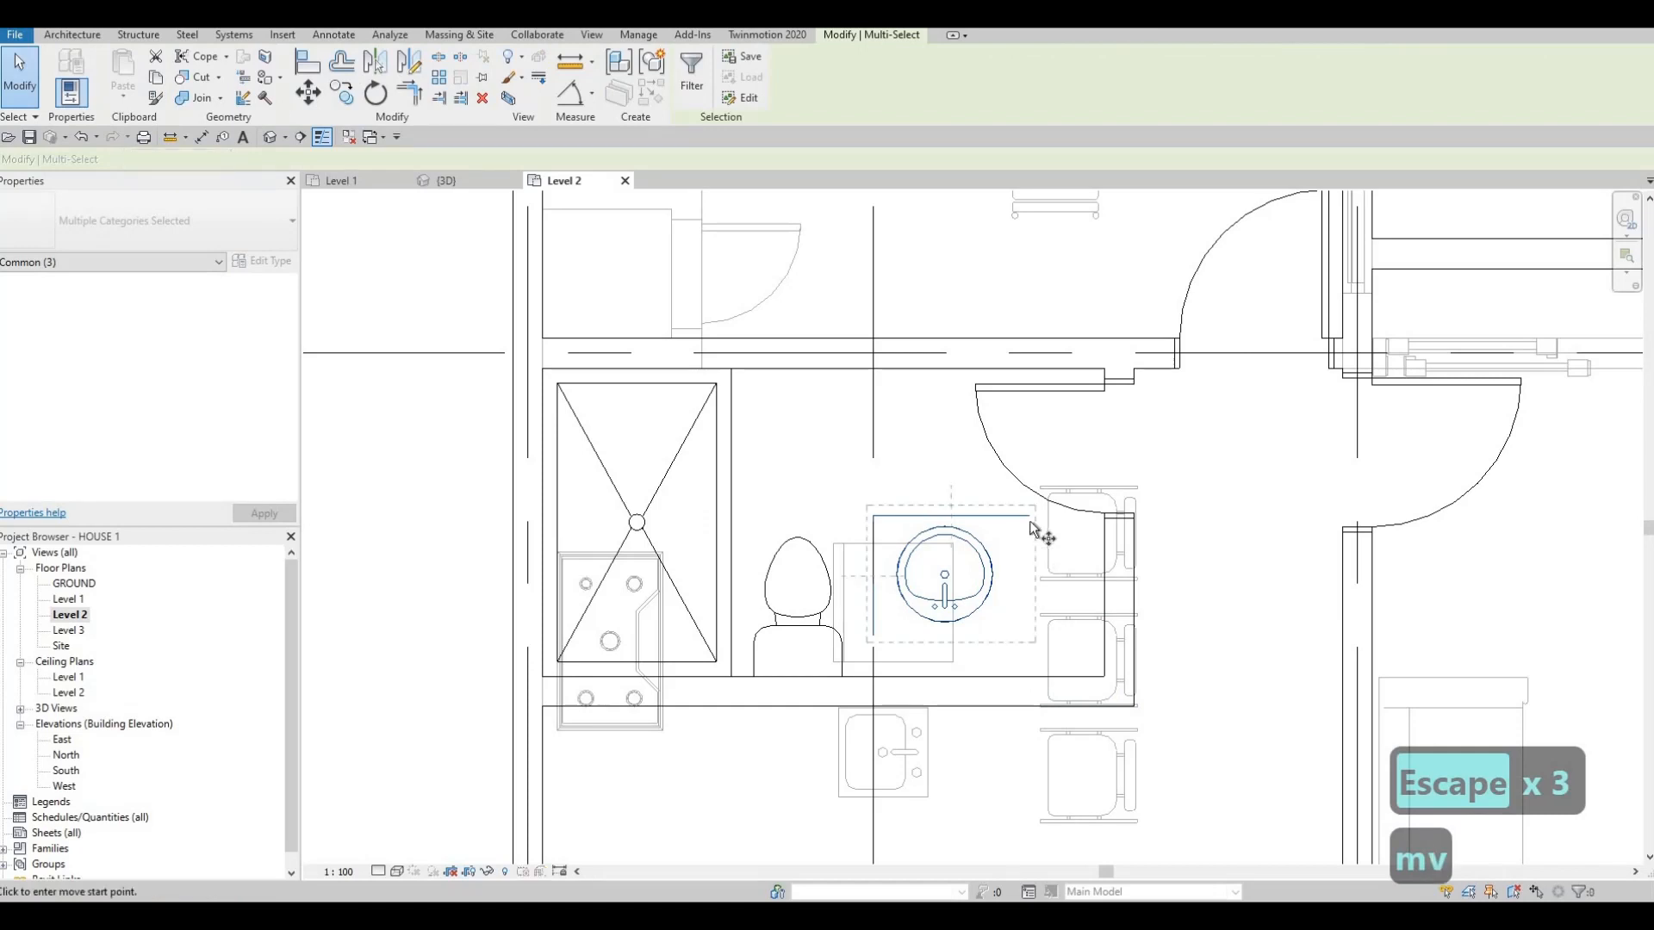
click(1050, 531)
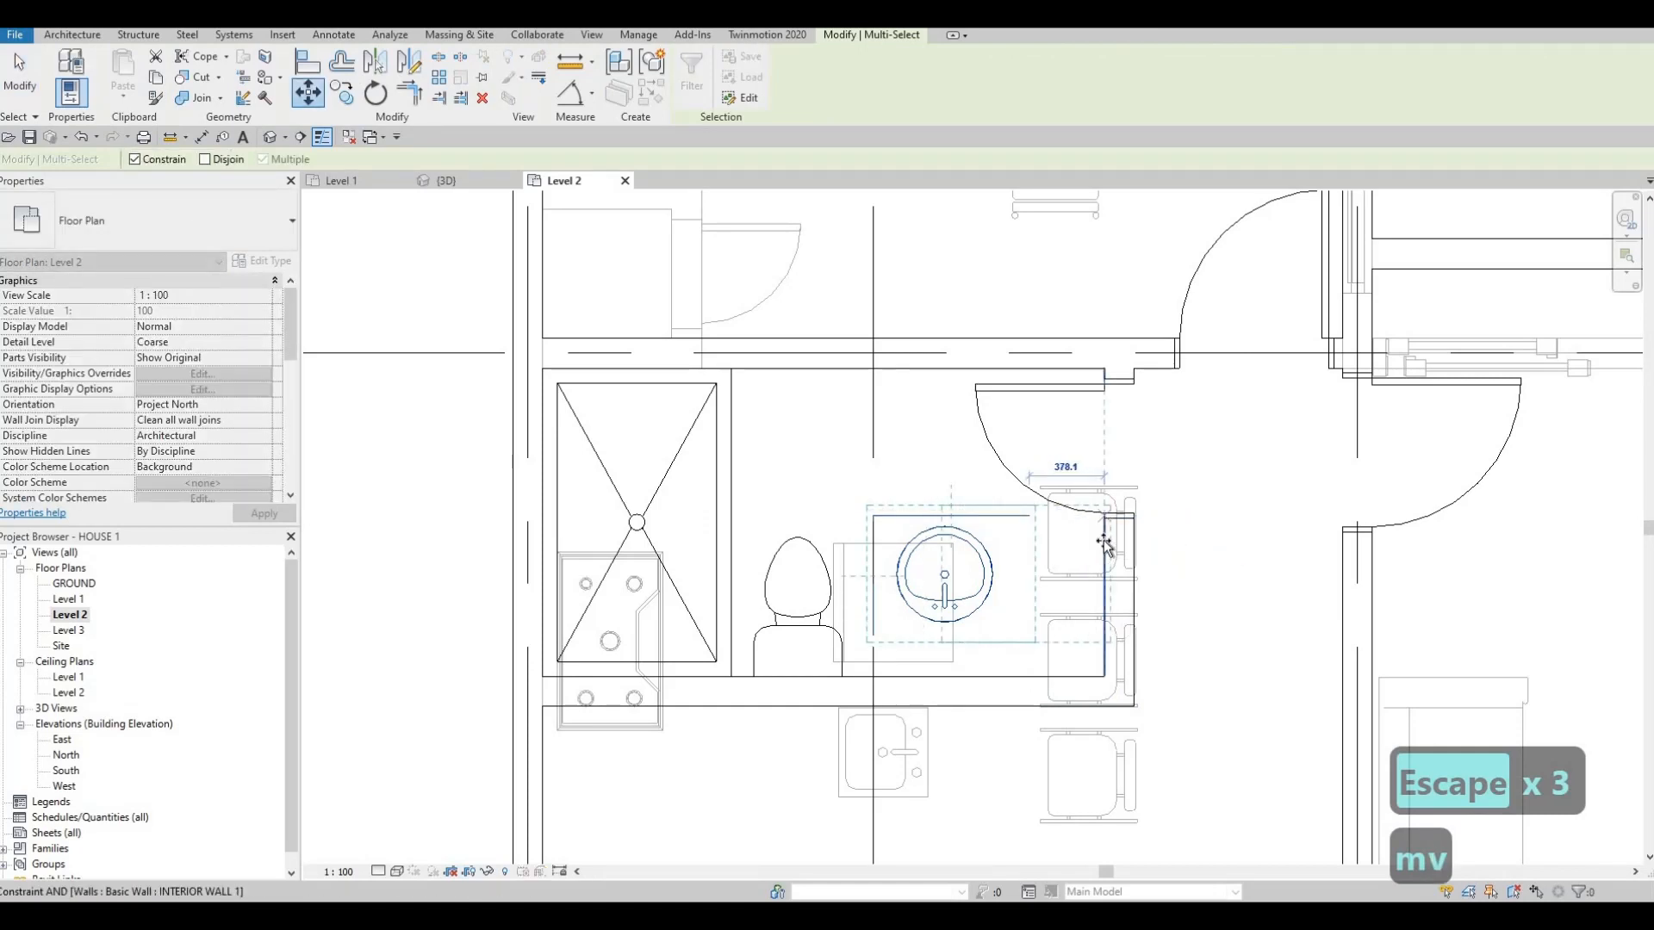
click(1097, 635)
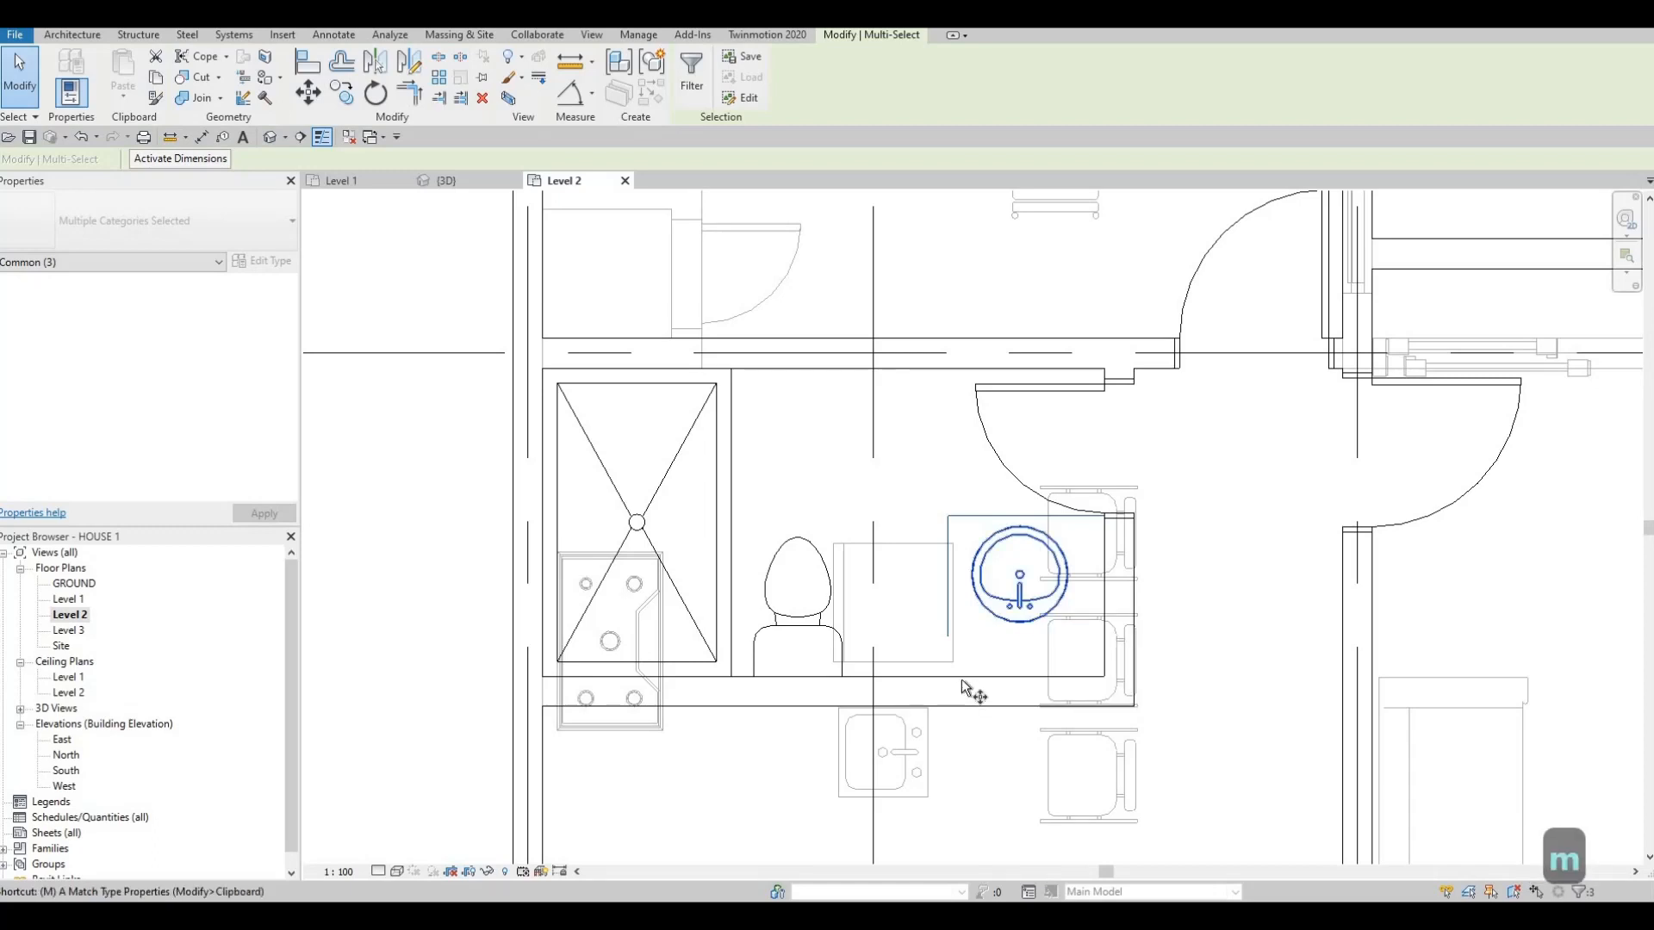
- Move the sink and counter lines about 203 mm so the counter's side line ends at the inner face of the bathroom's lower wall
key(v)
click(948, 636)
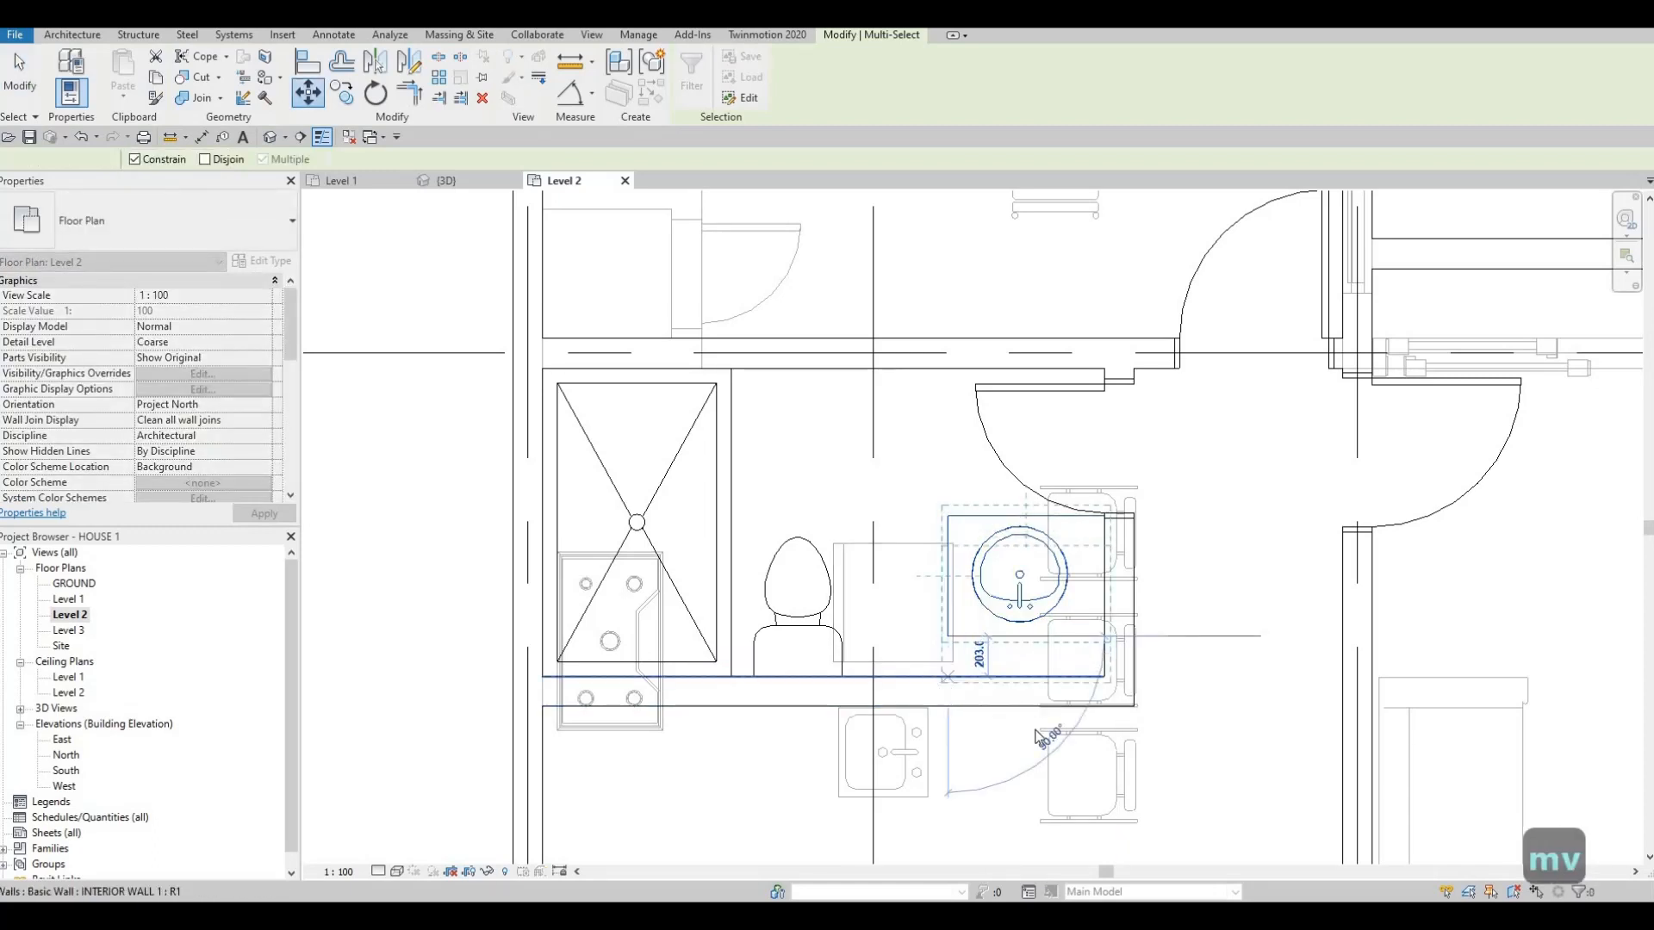
key(Escape)
key(Escape)
scroll(1082, 666, down, 3)
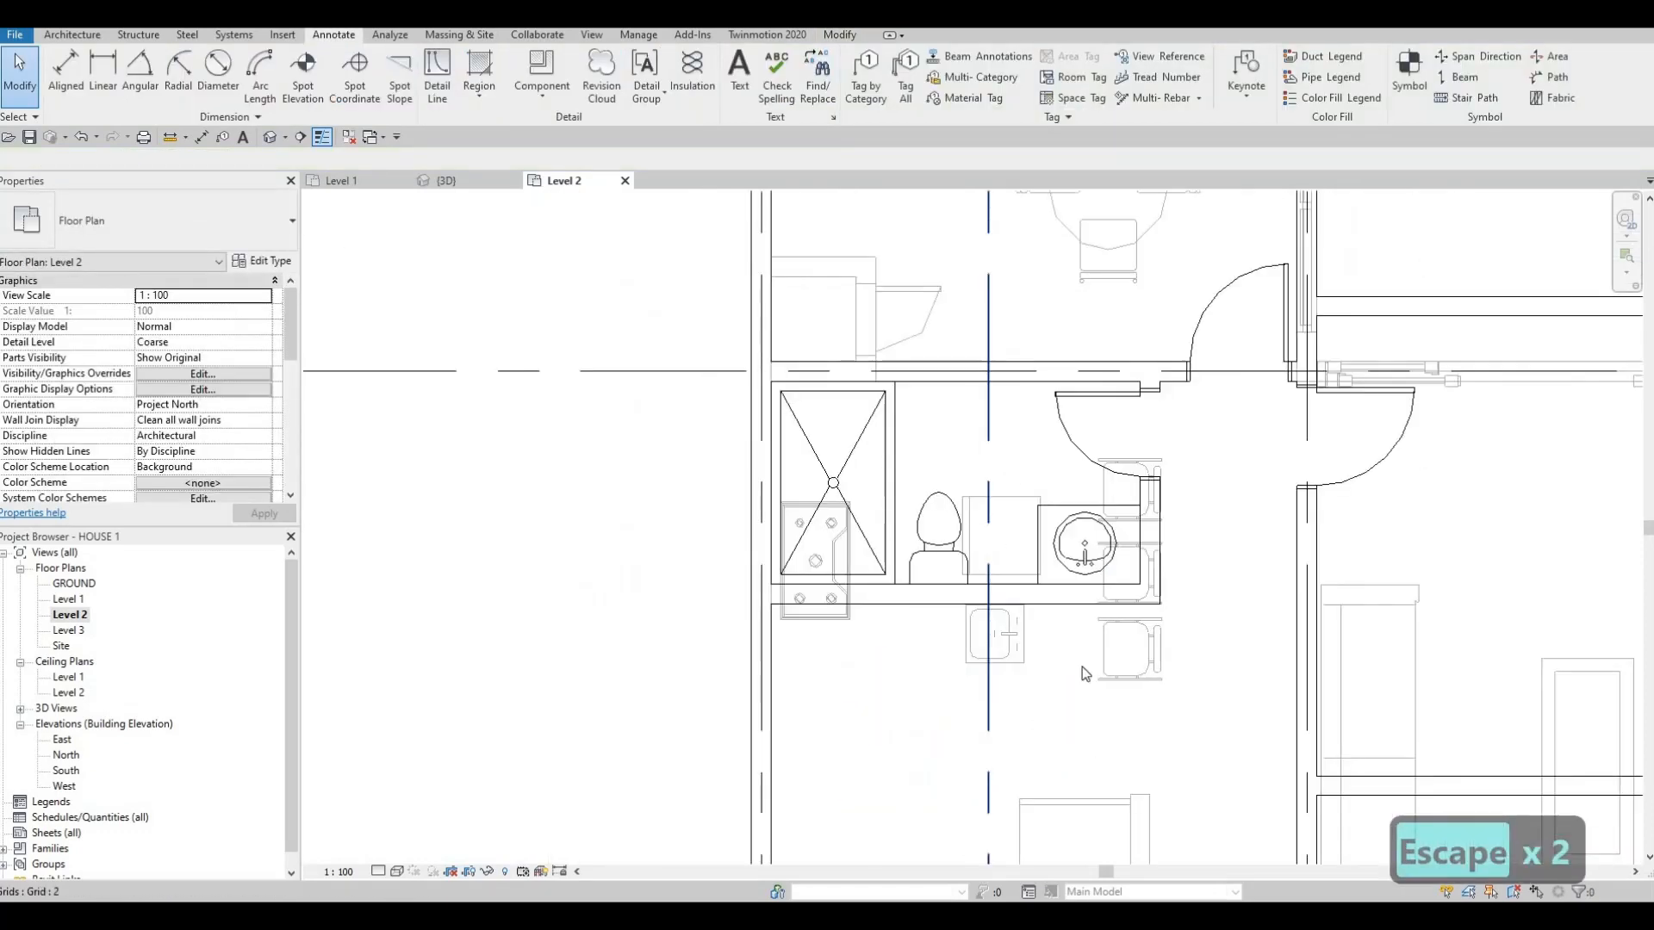
- Widen the sink counter by moving its free side line toward the toilet, 1200 mm from the end wall
scroll(1081, 638, up, 4)
scroll(1098, 569, down, 2)
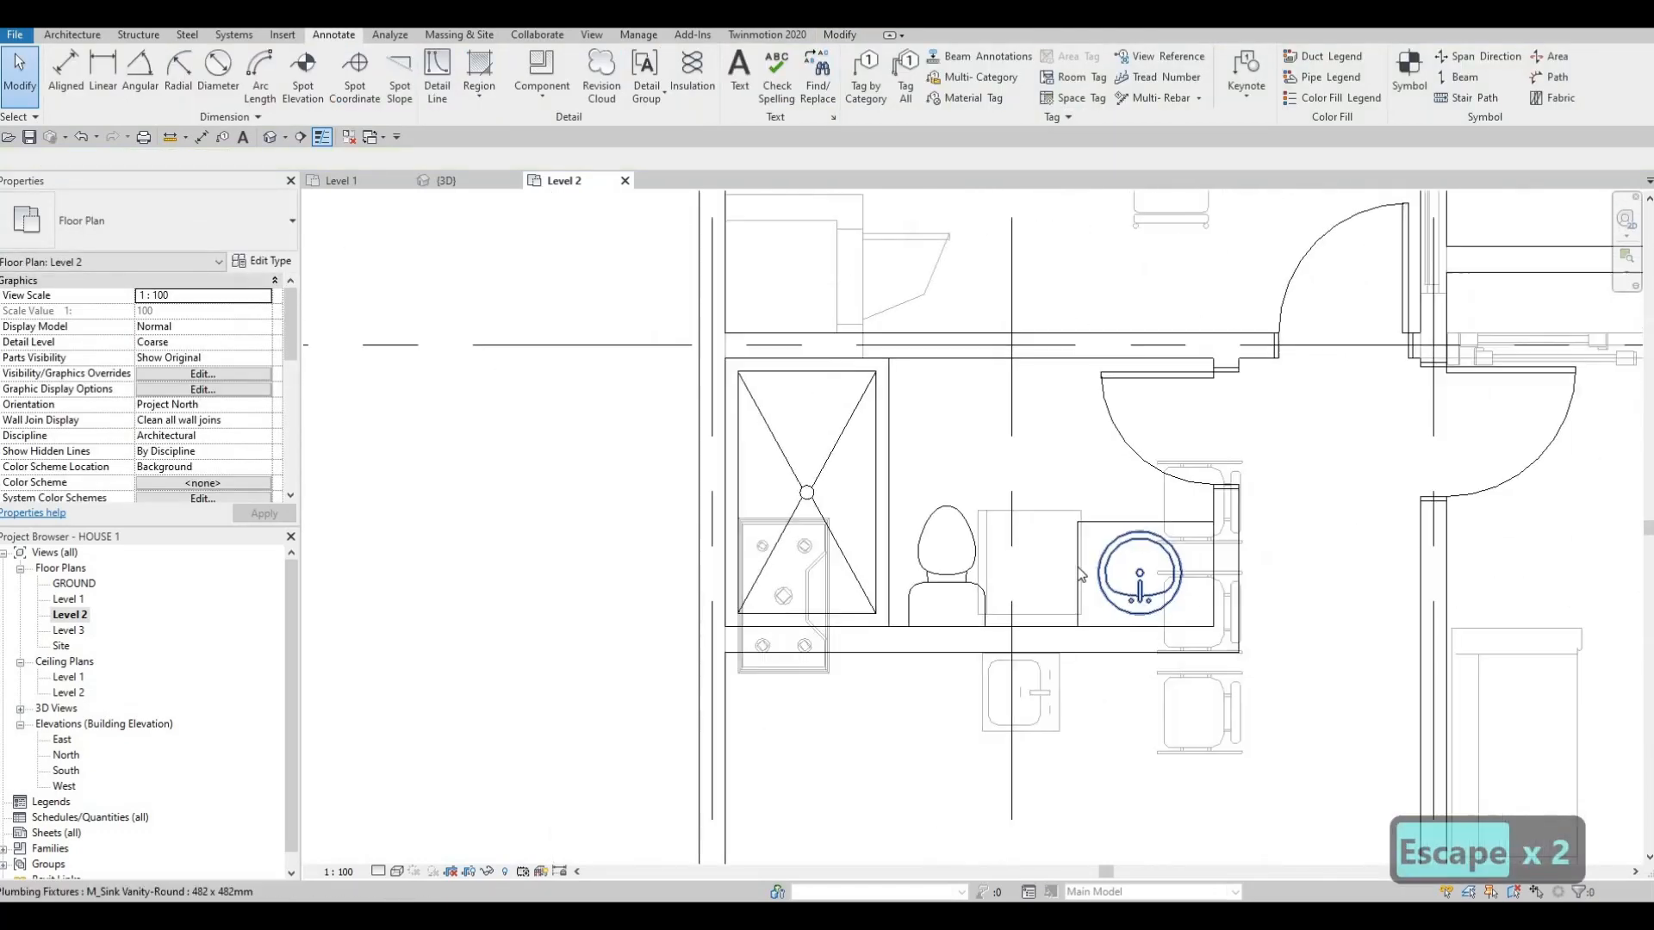
click(1079, 574)
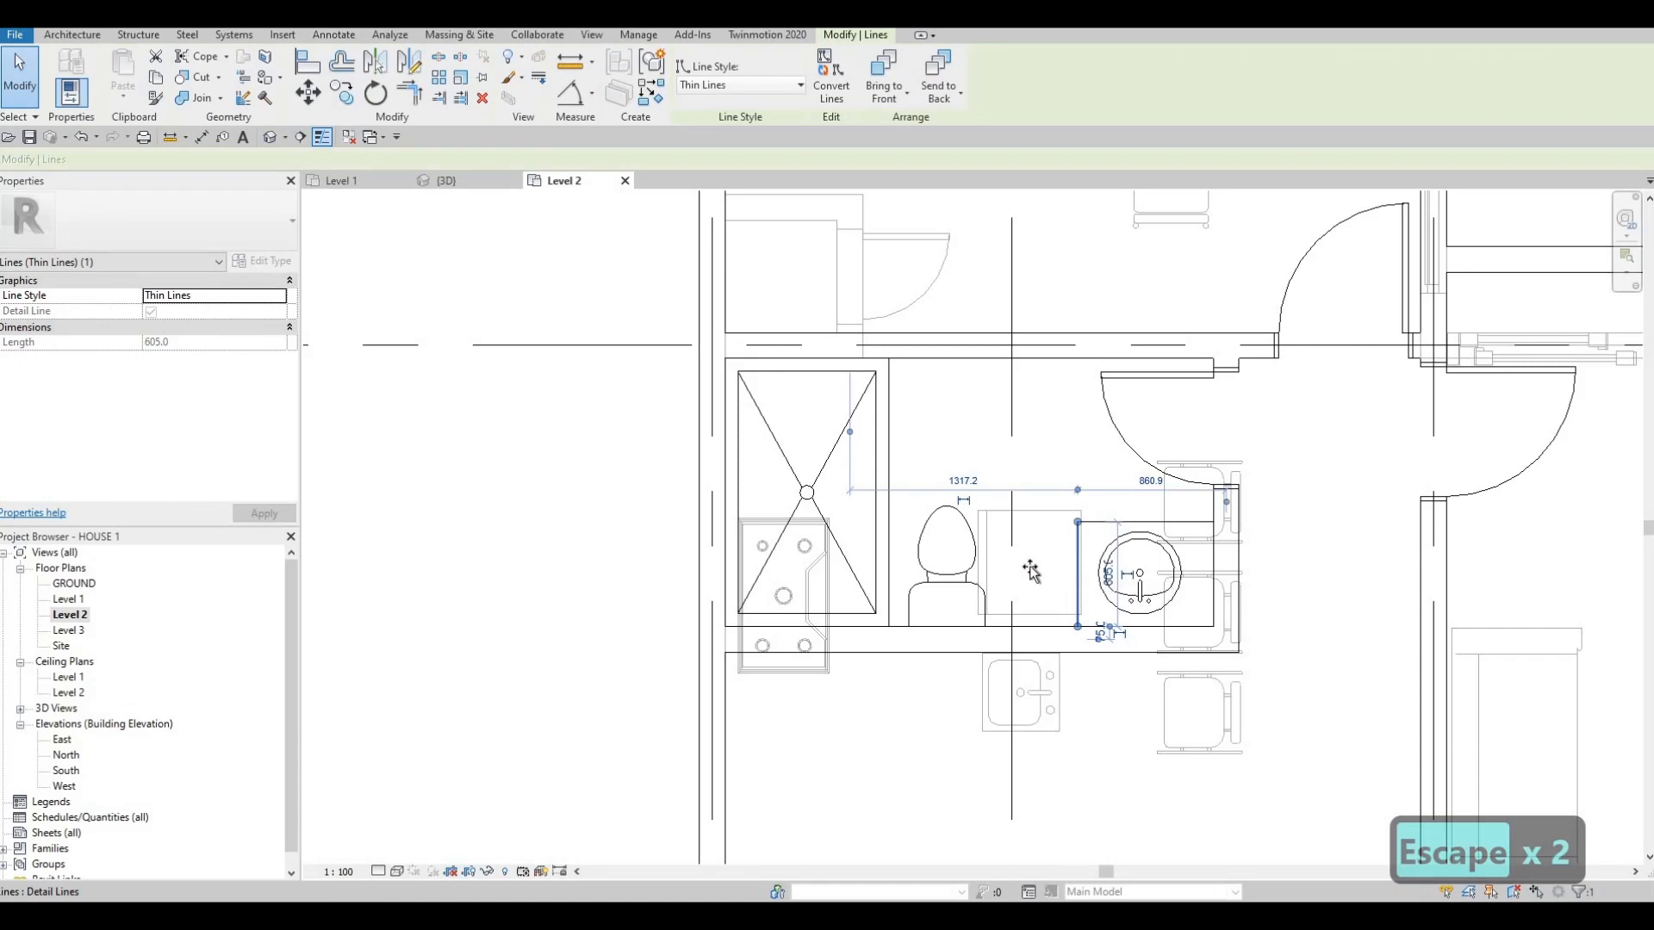
drag(1031, 570, 1020, 569)
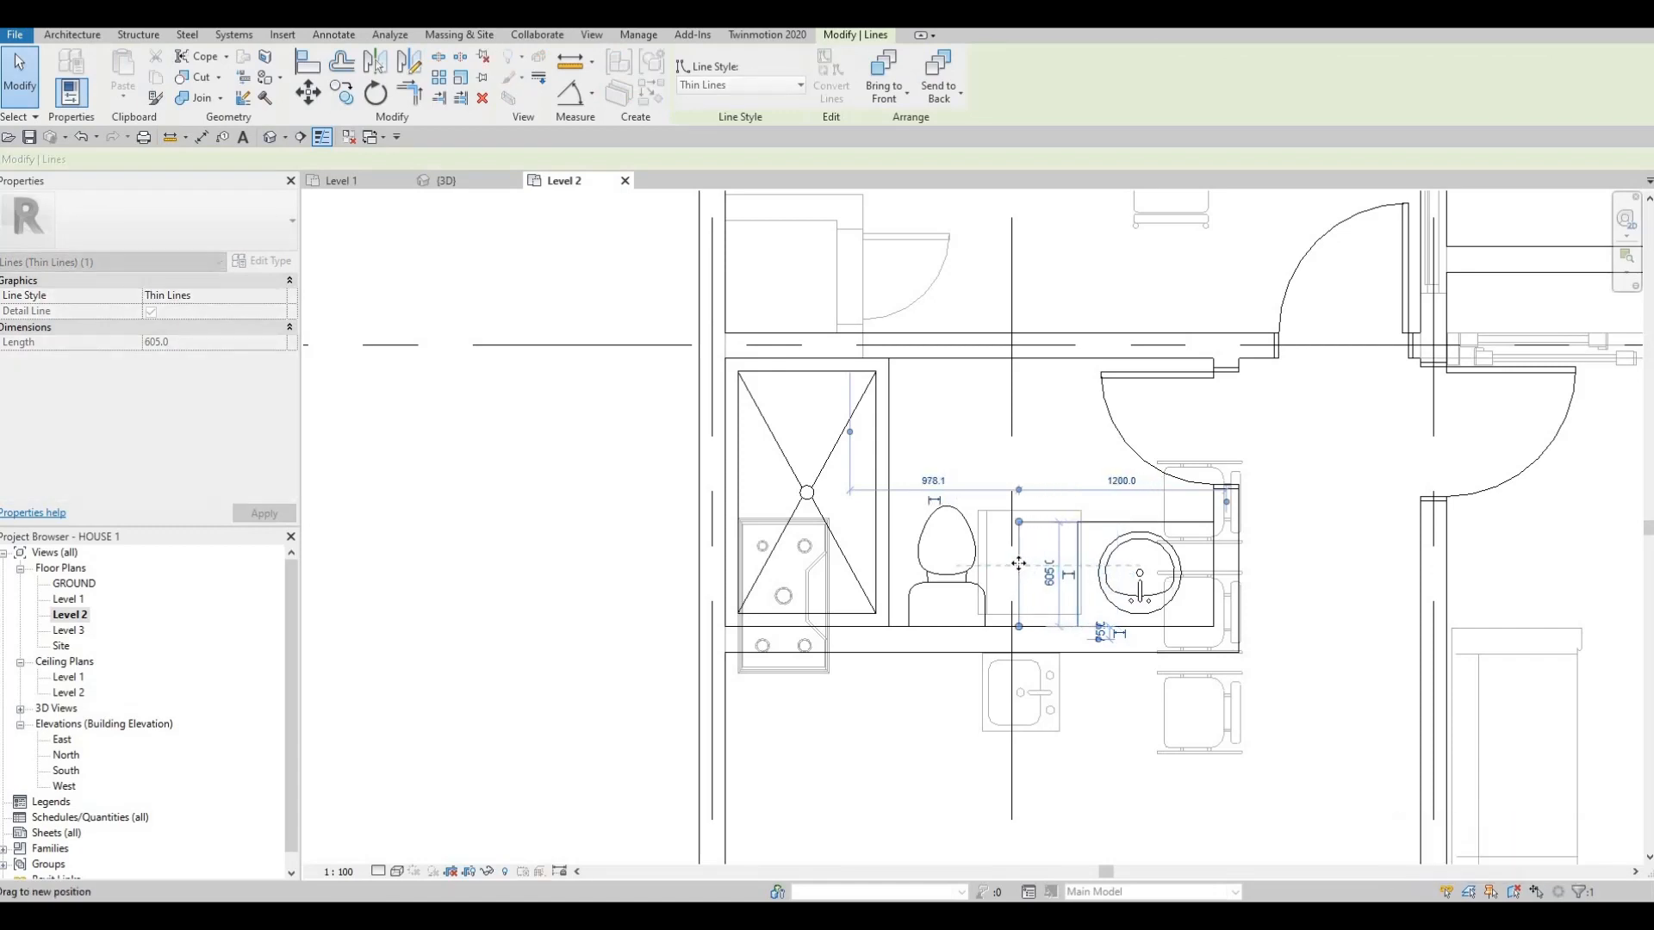
- Nudge the round sink toward the bathroom's end wall to 820 mm from the counter's free side
click(1181, 585)
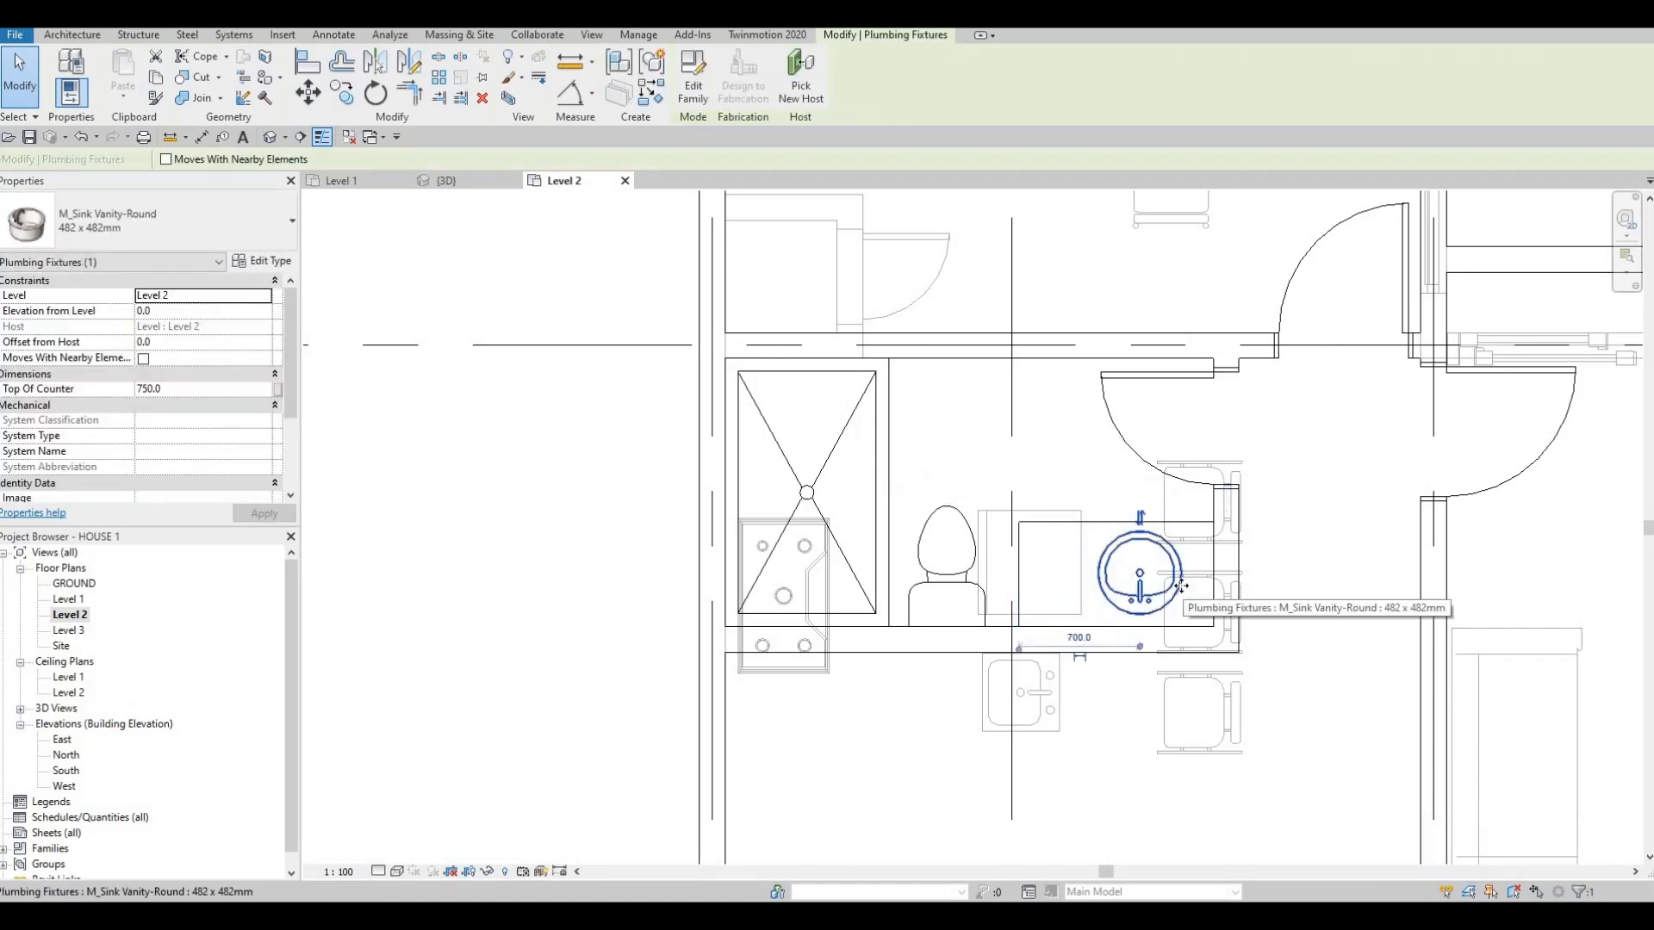
key(Right)
key(Right)
key(Right)
key(Right)
key(Right)
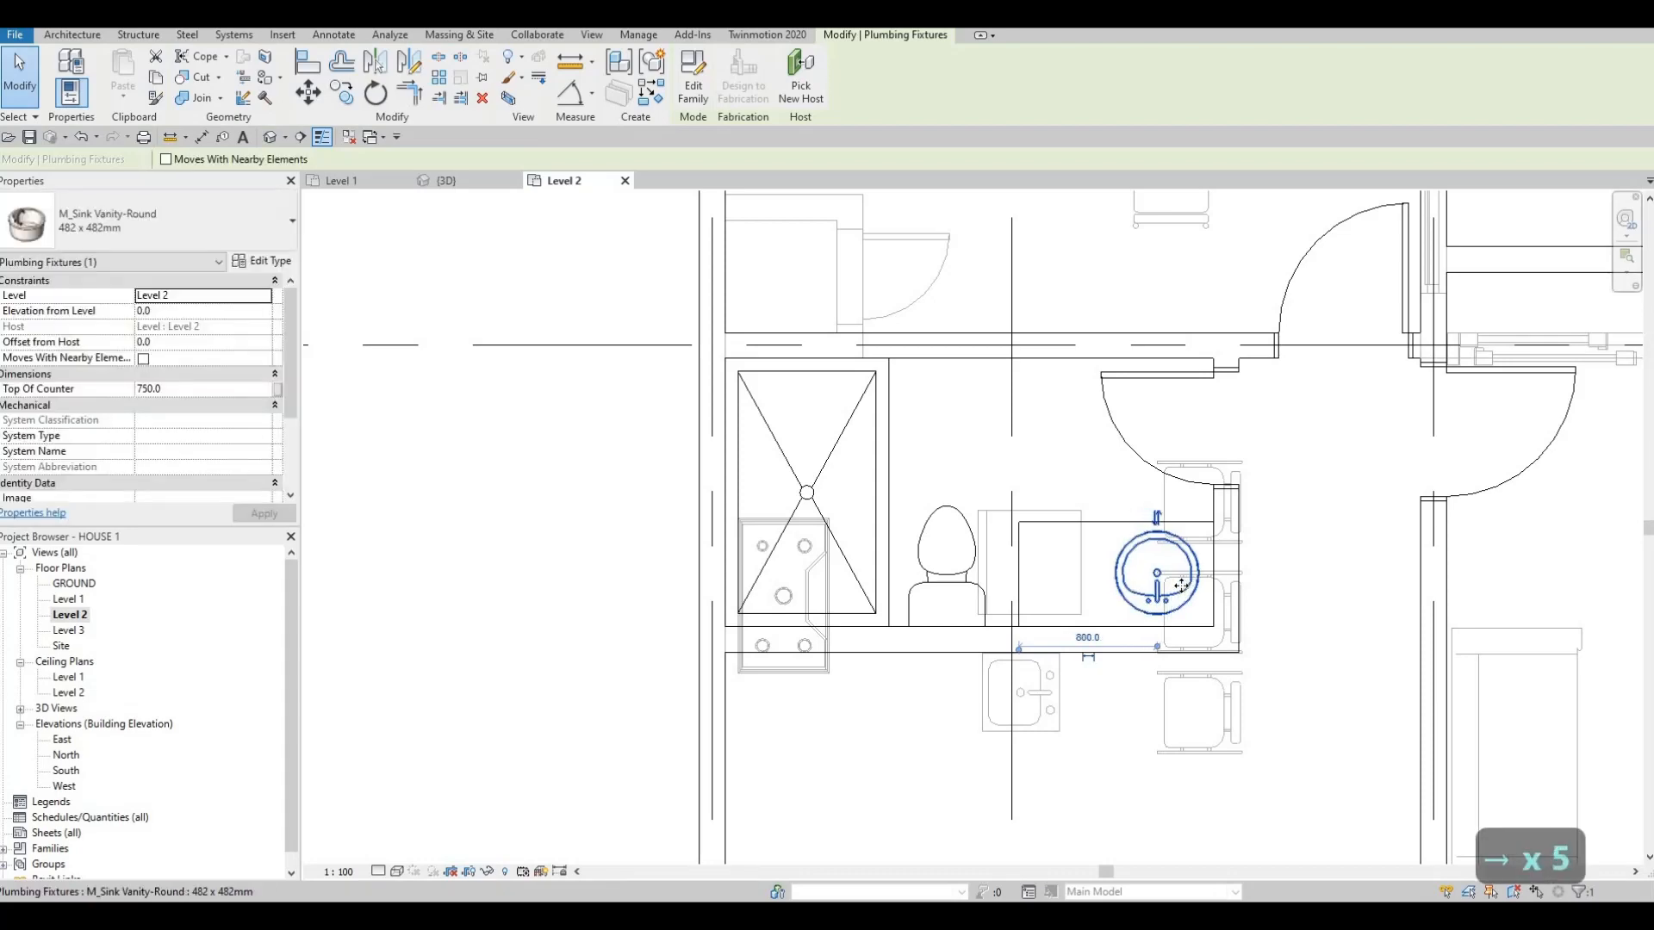
key(Escape)
scroll(1176, 578, down, 3)
mouse_move(1414, 654)
middle_down()
mouse_move(1321, 402)
mouse_move(1331, 577)
middle_up()
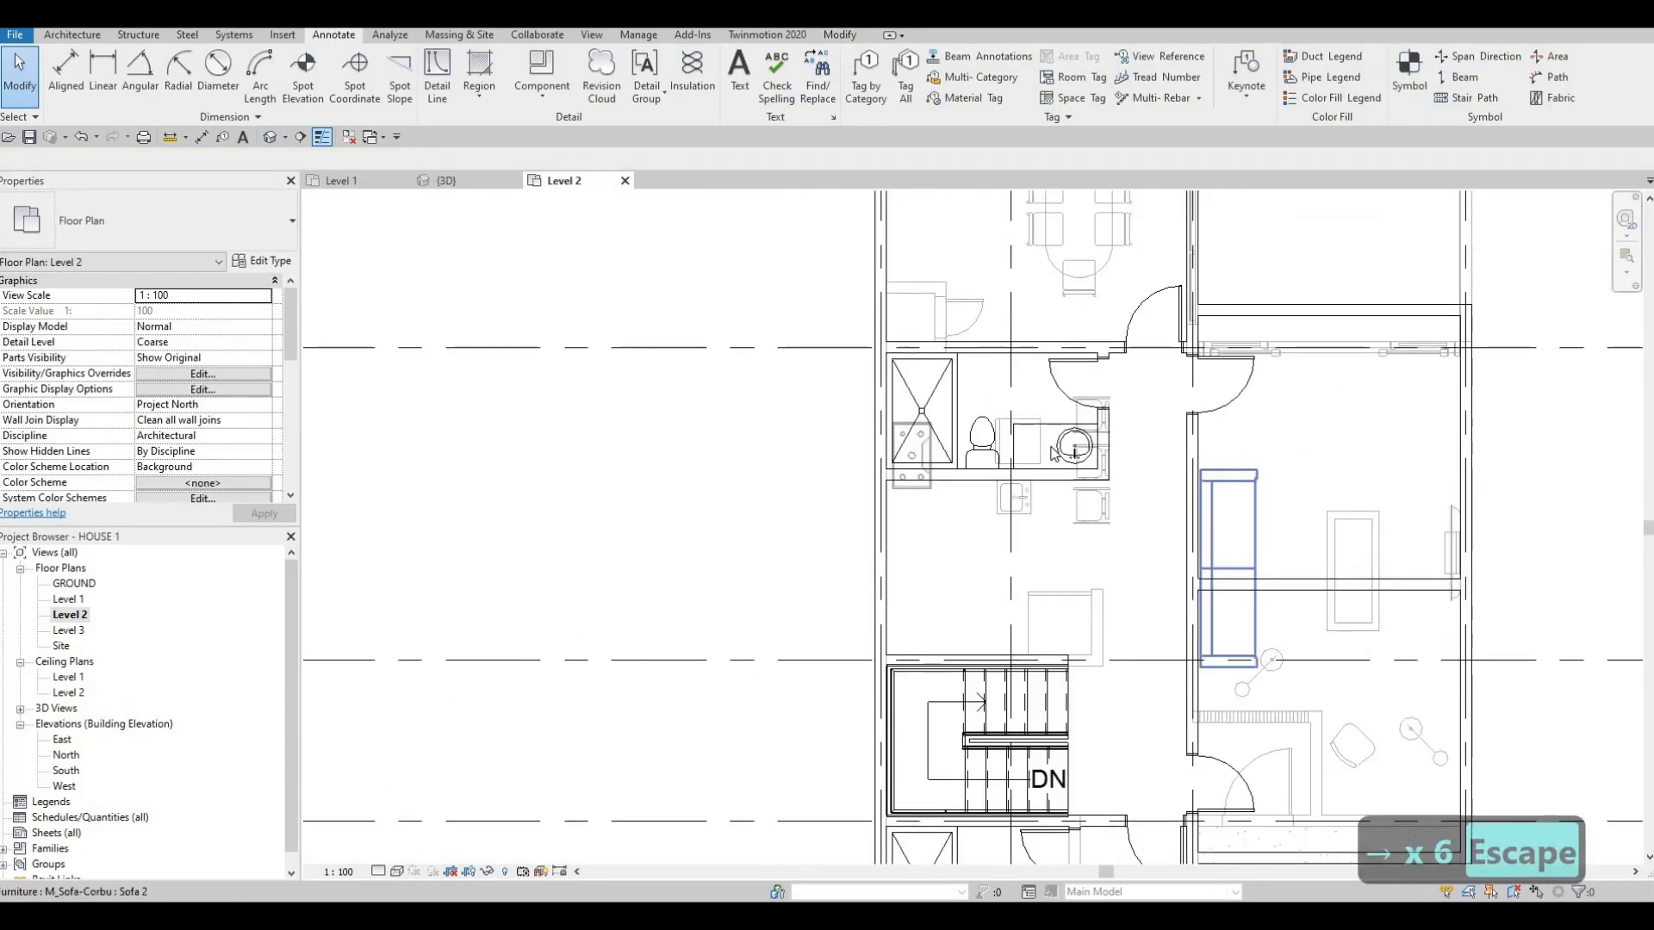
- Nudge the toilet slightly toward the shower
scroll(1063, 397, up, 2)
scroll(1056, 474, up, 2)
click(1052, 476)
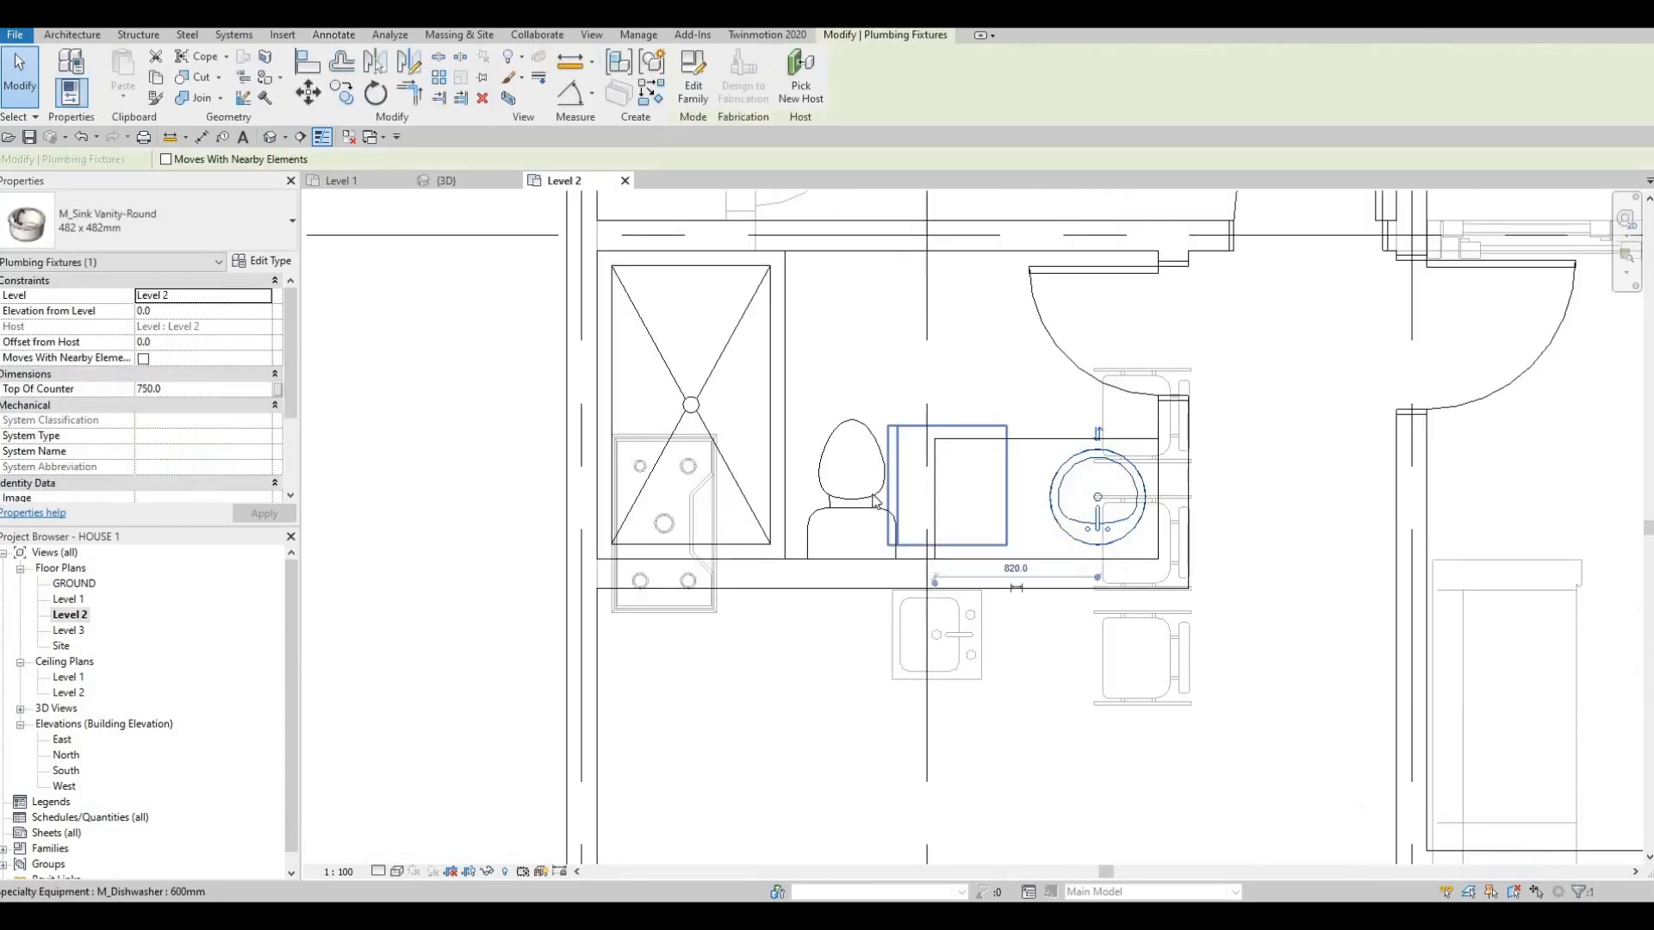
key(Escape)
click(877, 495)
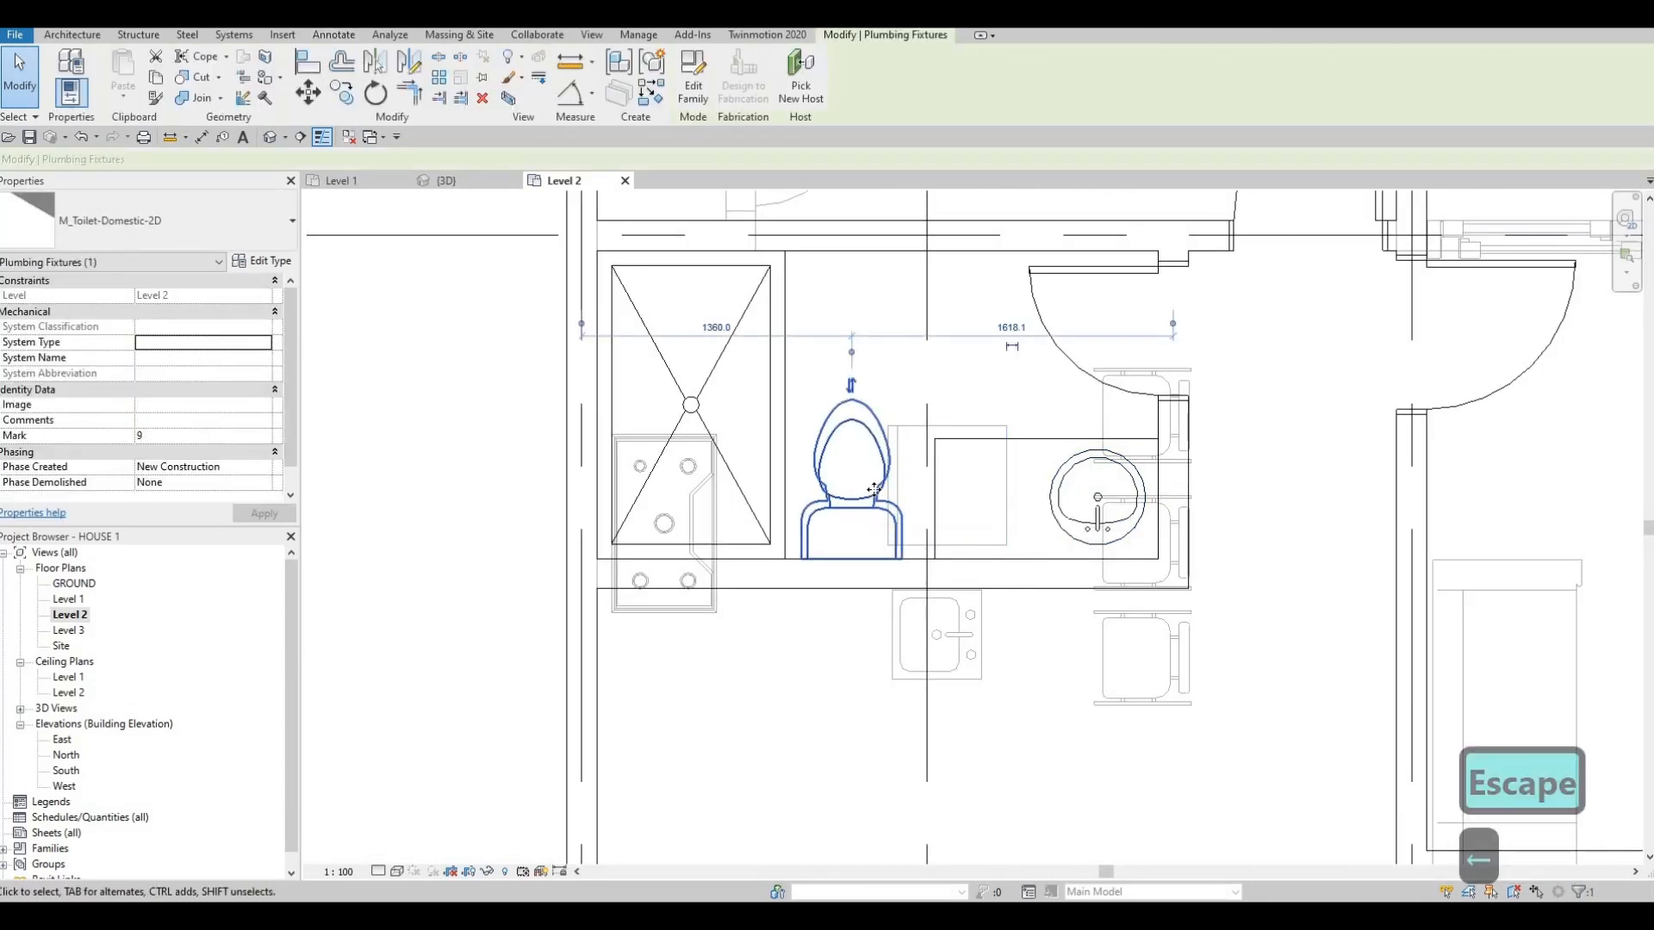
key(Escape)
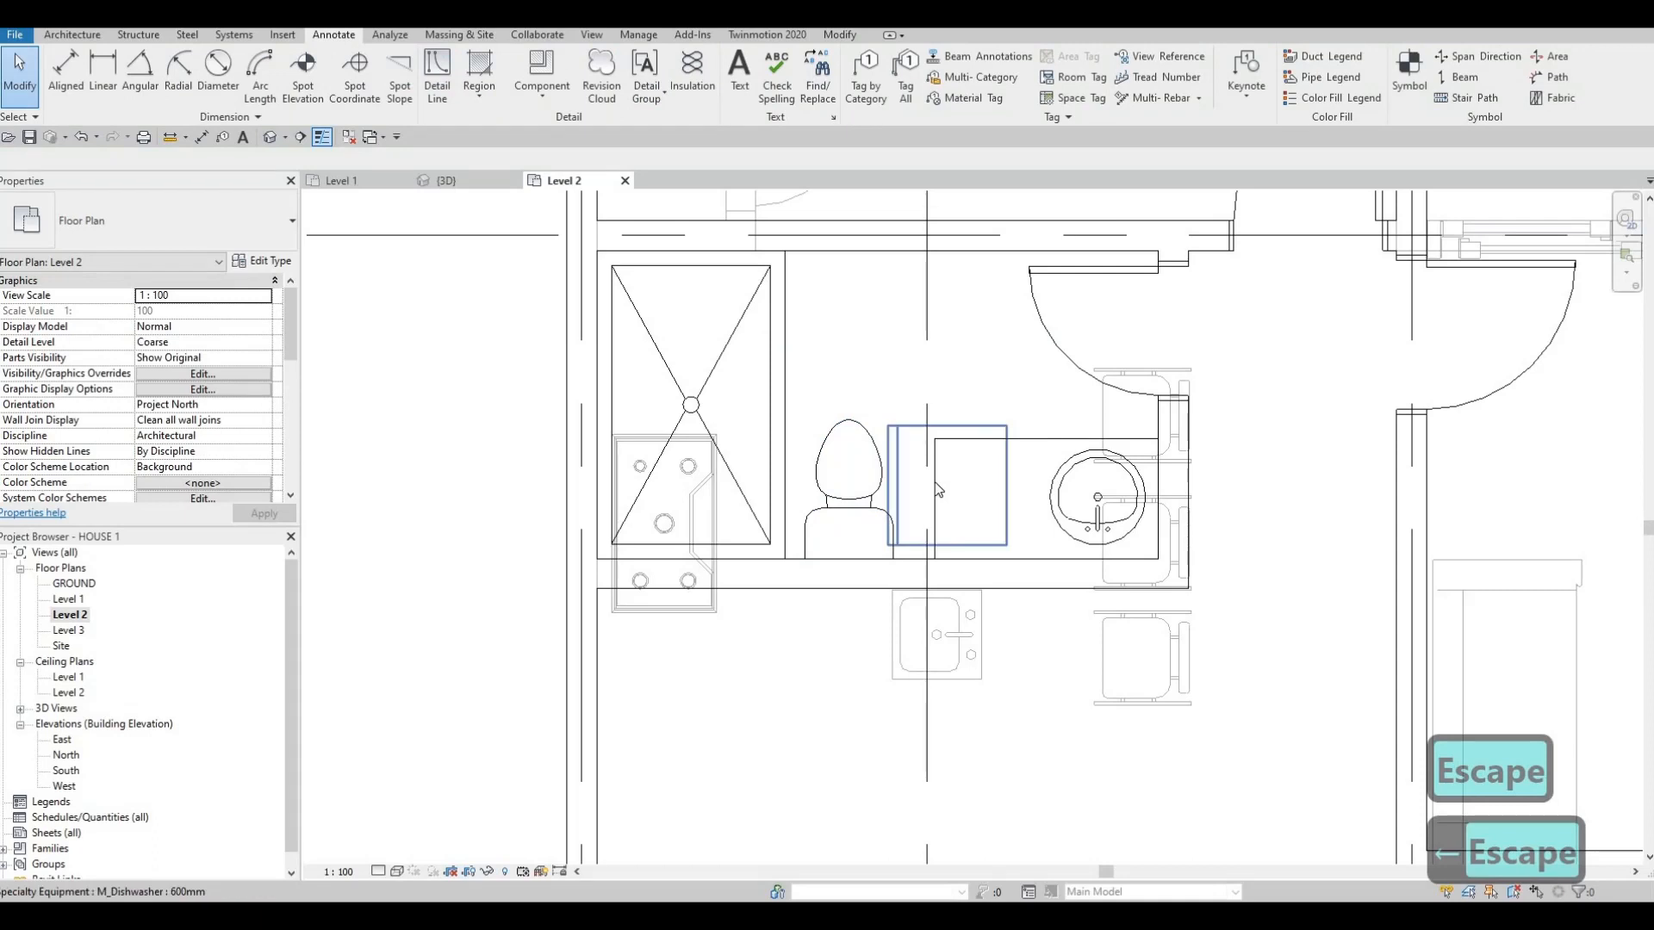
- Nudge the counter's free side line toward the toilet until it is 925 mm from the sink's centre
click(936, 488)
key(Left)
key(Left)
key(Left)
key(Left)
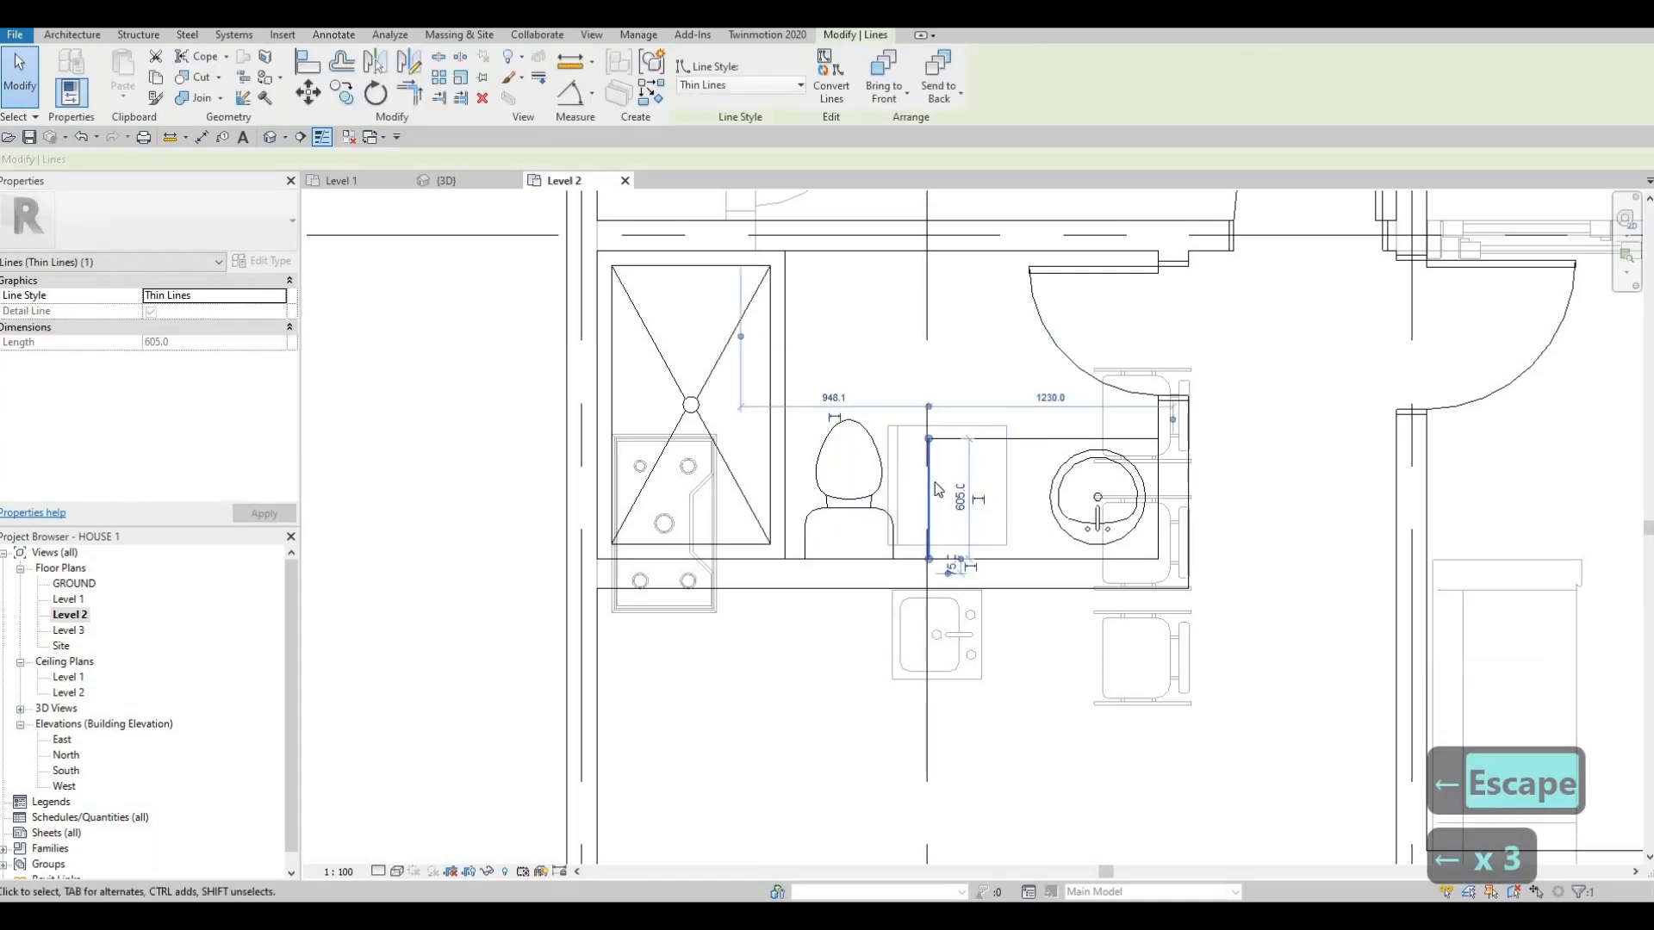
key(Escape)
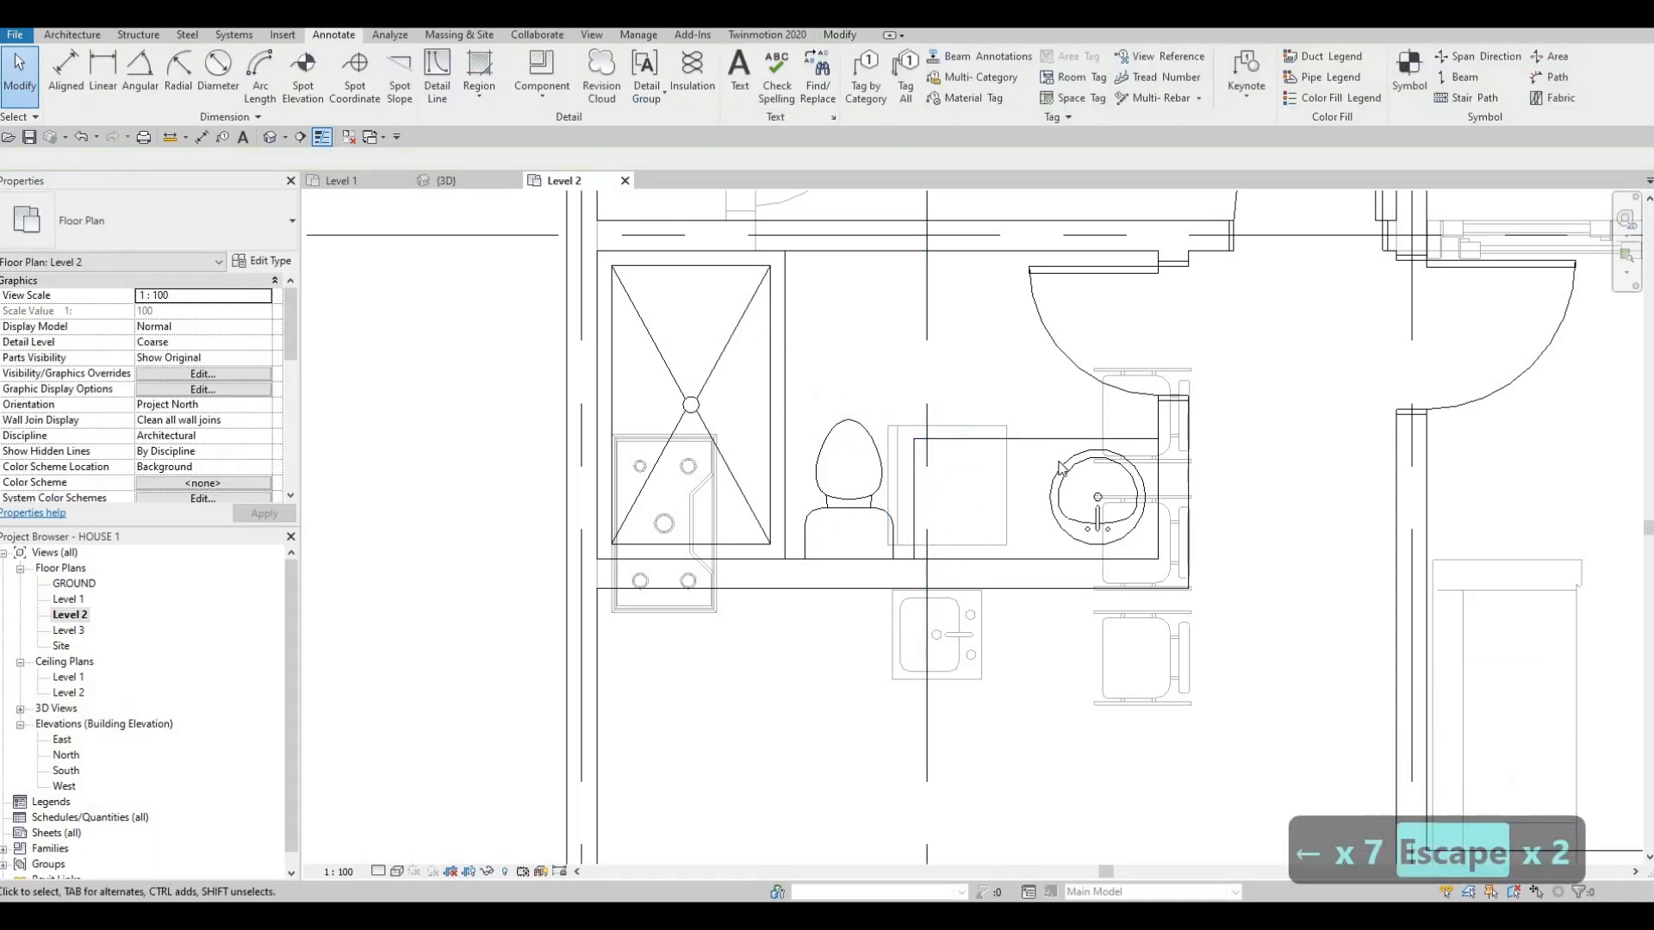
- Copy the round sink horizontally to the free part of the counter to make a double vanity
click(1120, 517)
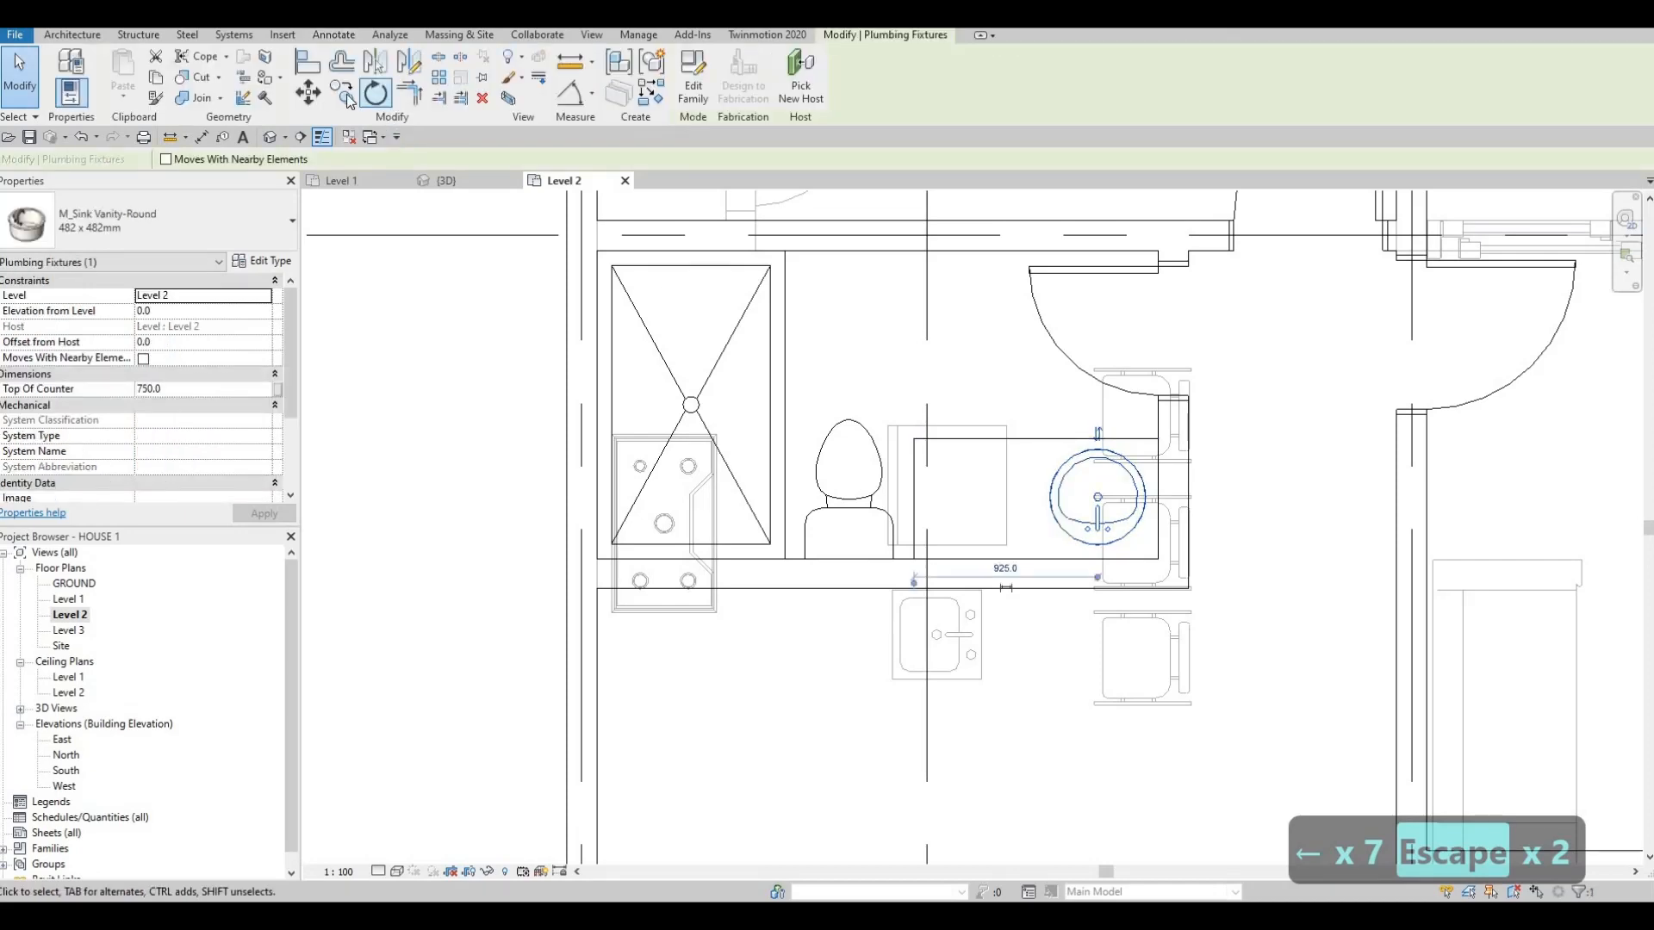
key(c)
key(o)
click(1045, 525)
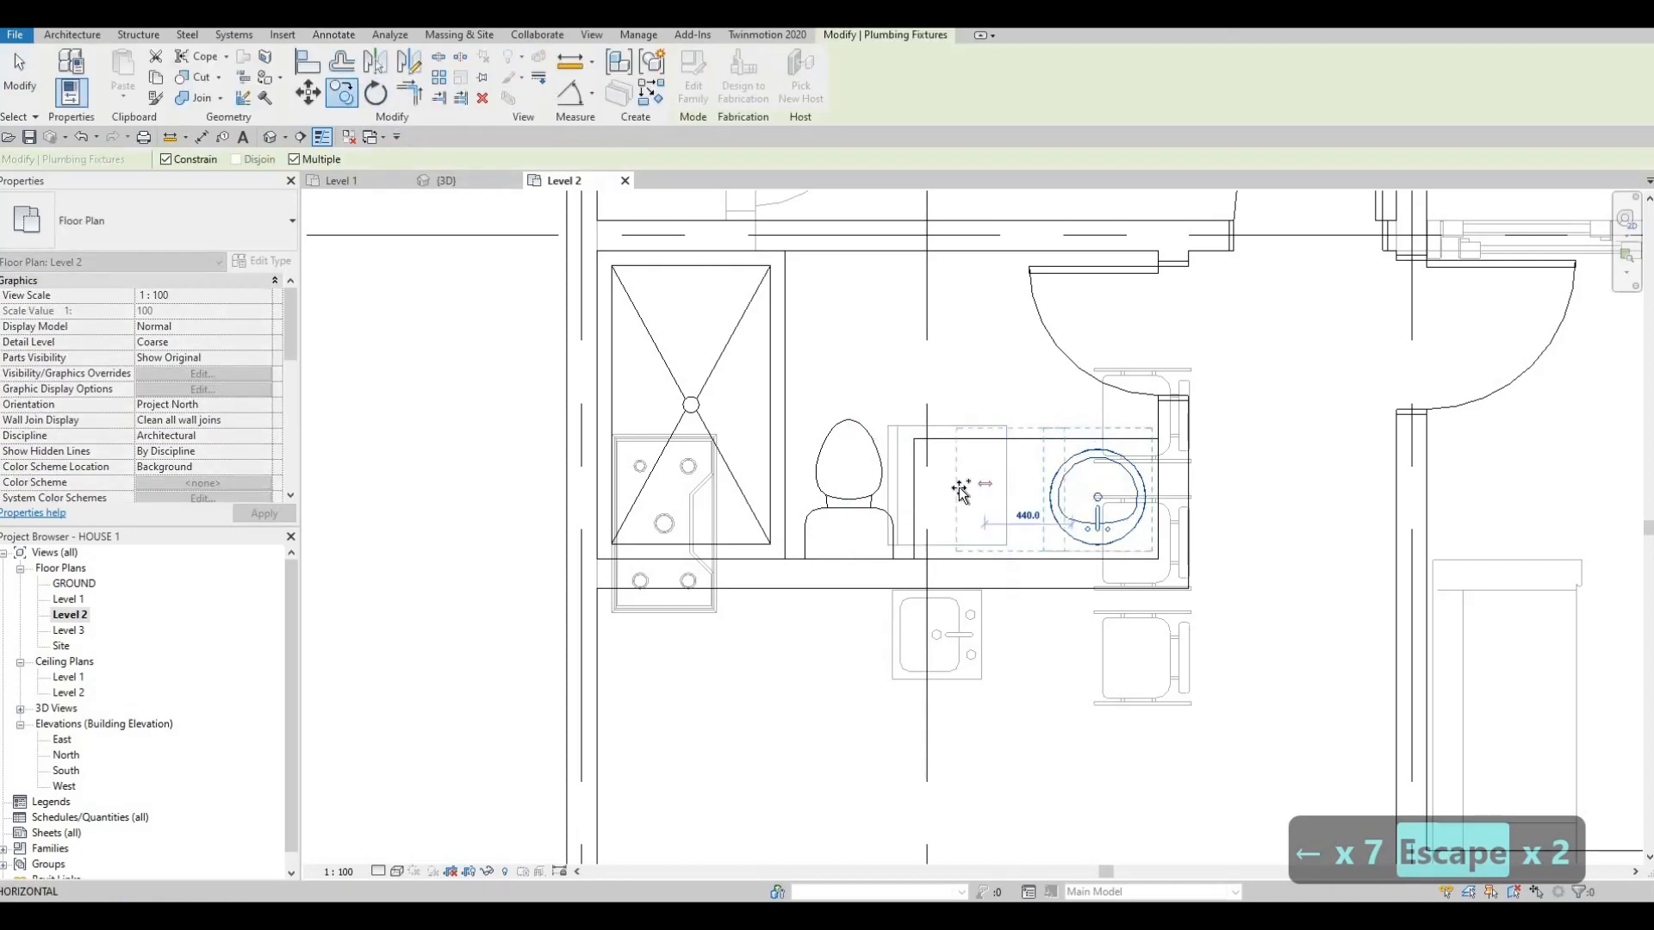
click(976, 514)
key(Escape)
key(Escape)
key(Escape)
scroll(1000, 491, up, 2)
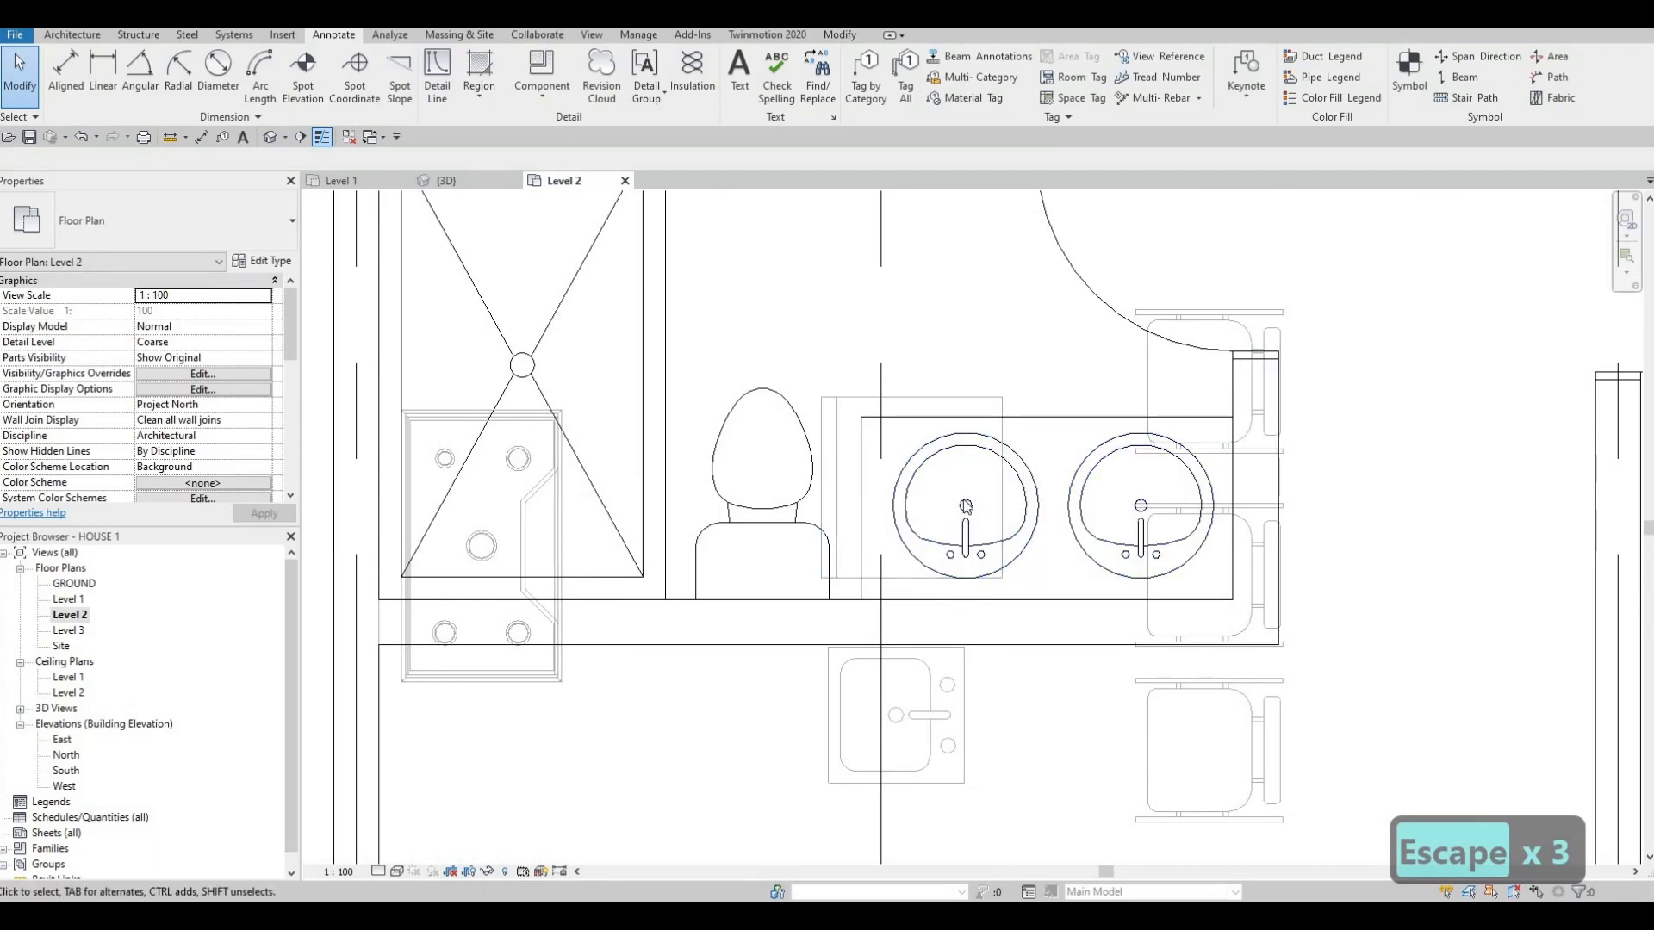
key(Escape)
- Review the overall Level 2 layout from grid A to grid F
scroll(1034, 482, down, 5)
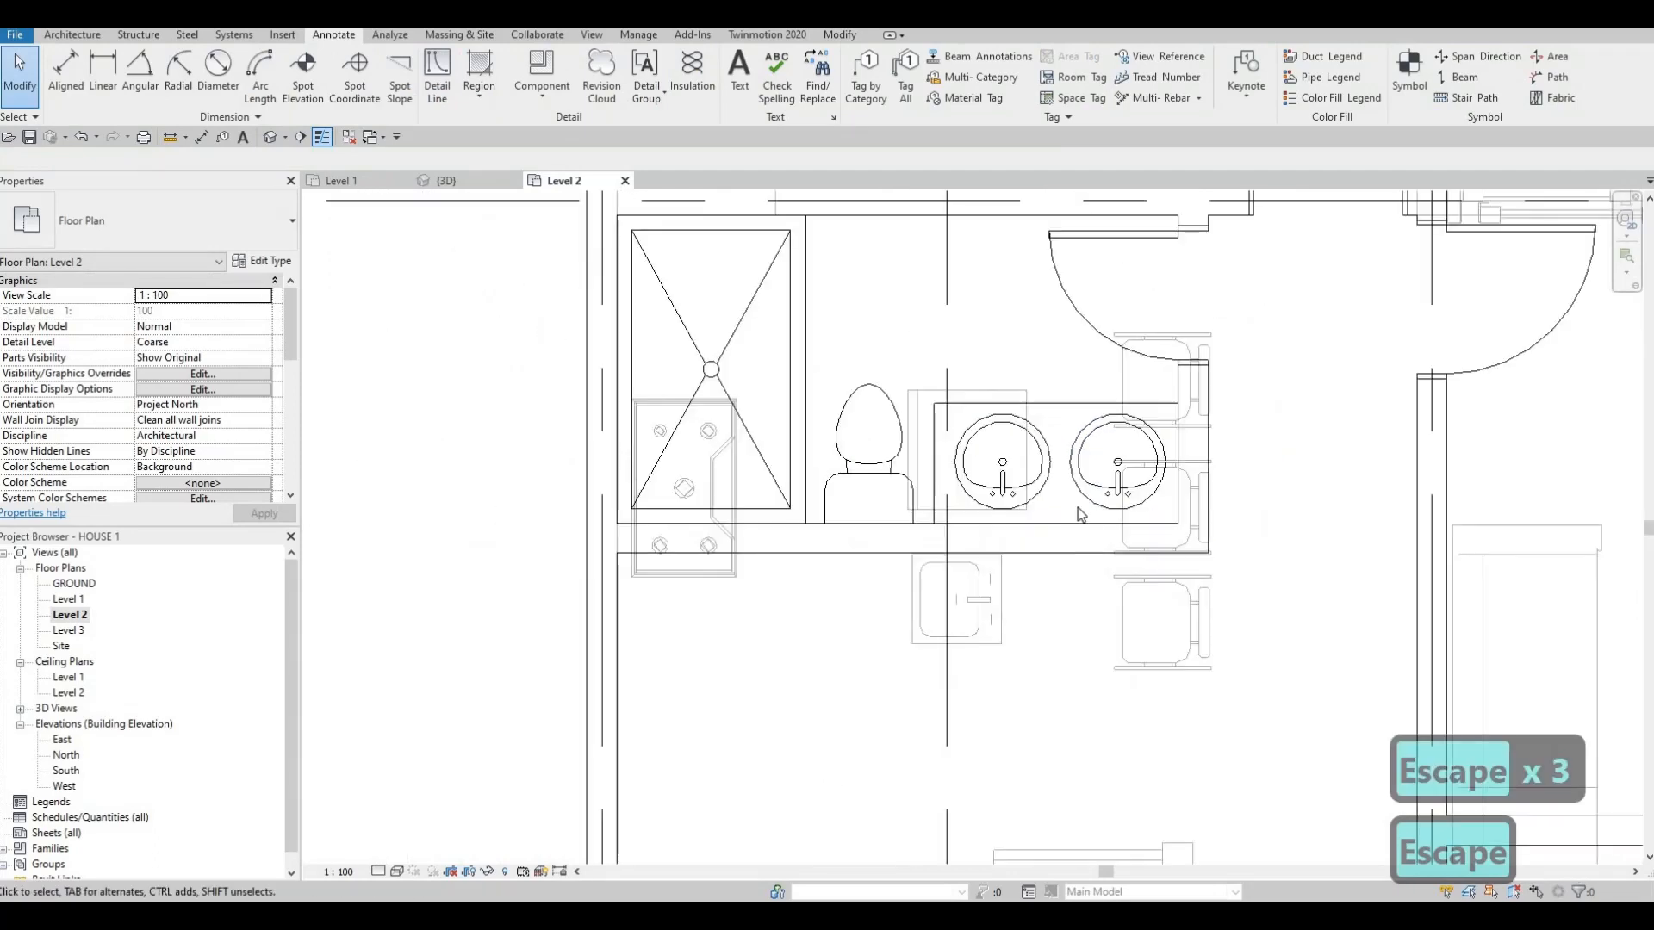
scroll(1087, 508, down, 6)
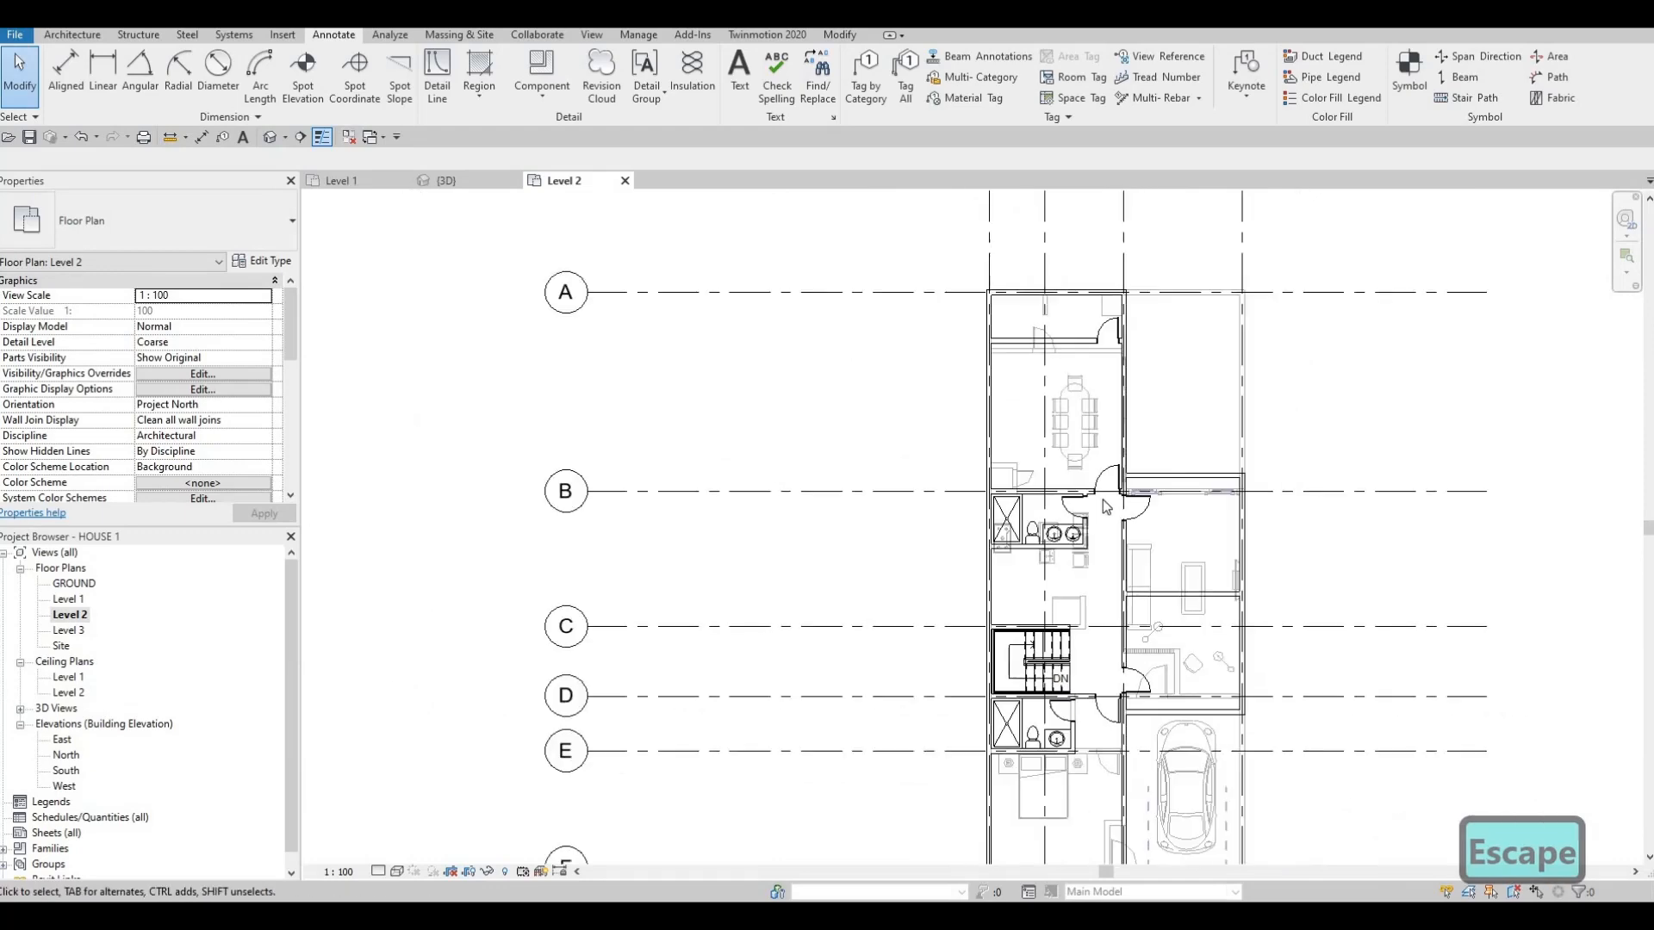
middle_drag(1088, 660, 1088, 591)
scroll(1094, 577, up, 1)
middle_drag(1101, 505, 1031, 517)
scroll(1082, 568, down, 1)
scroll(1082, 526, up, 1)
scroll(1080, 498, down, 1)
scroll(1032, 543, up, 1)
scroll(1034, 512, down, 1)
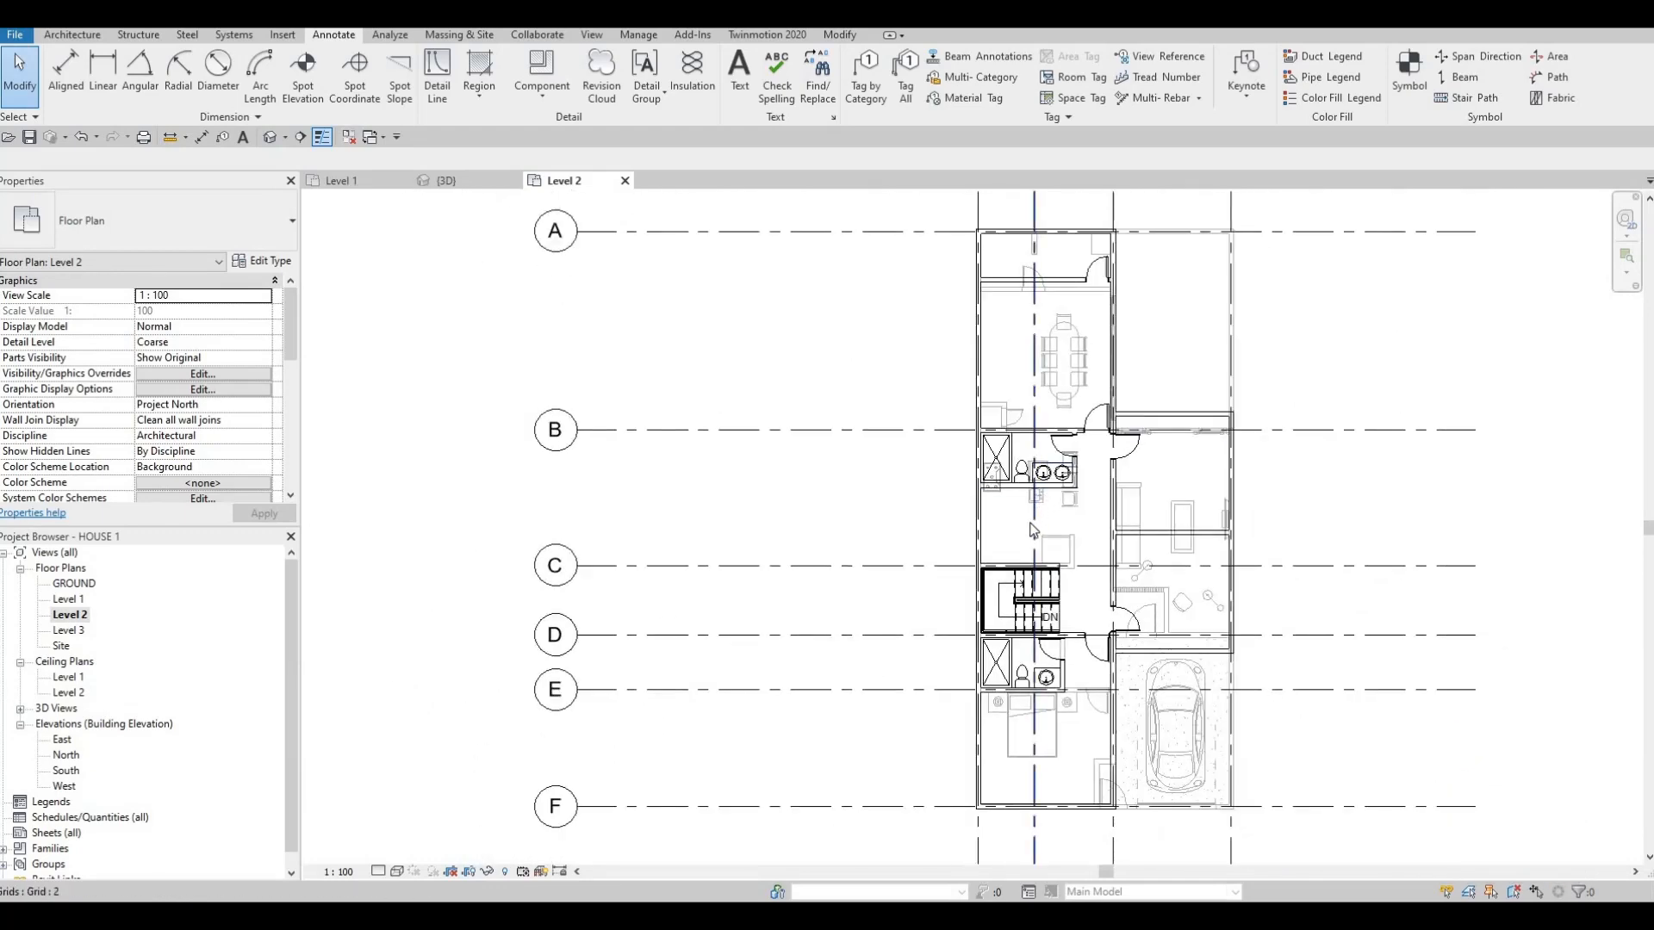
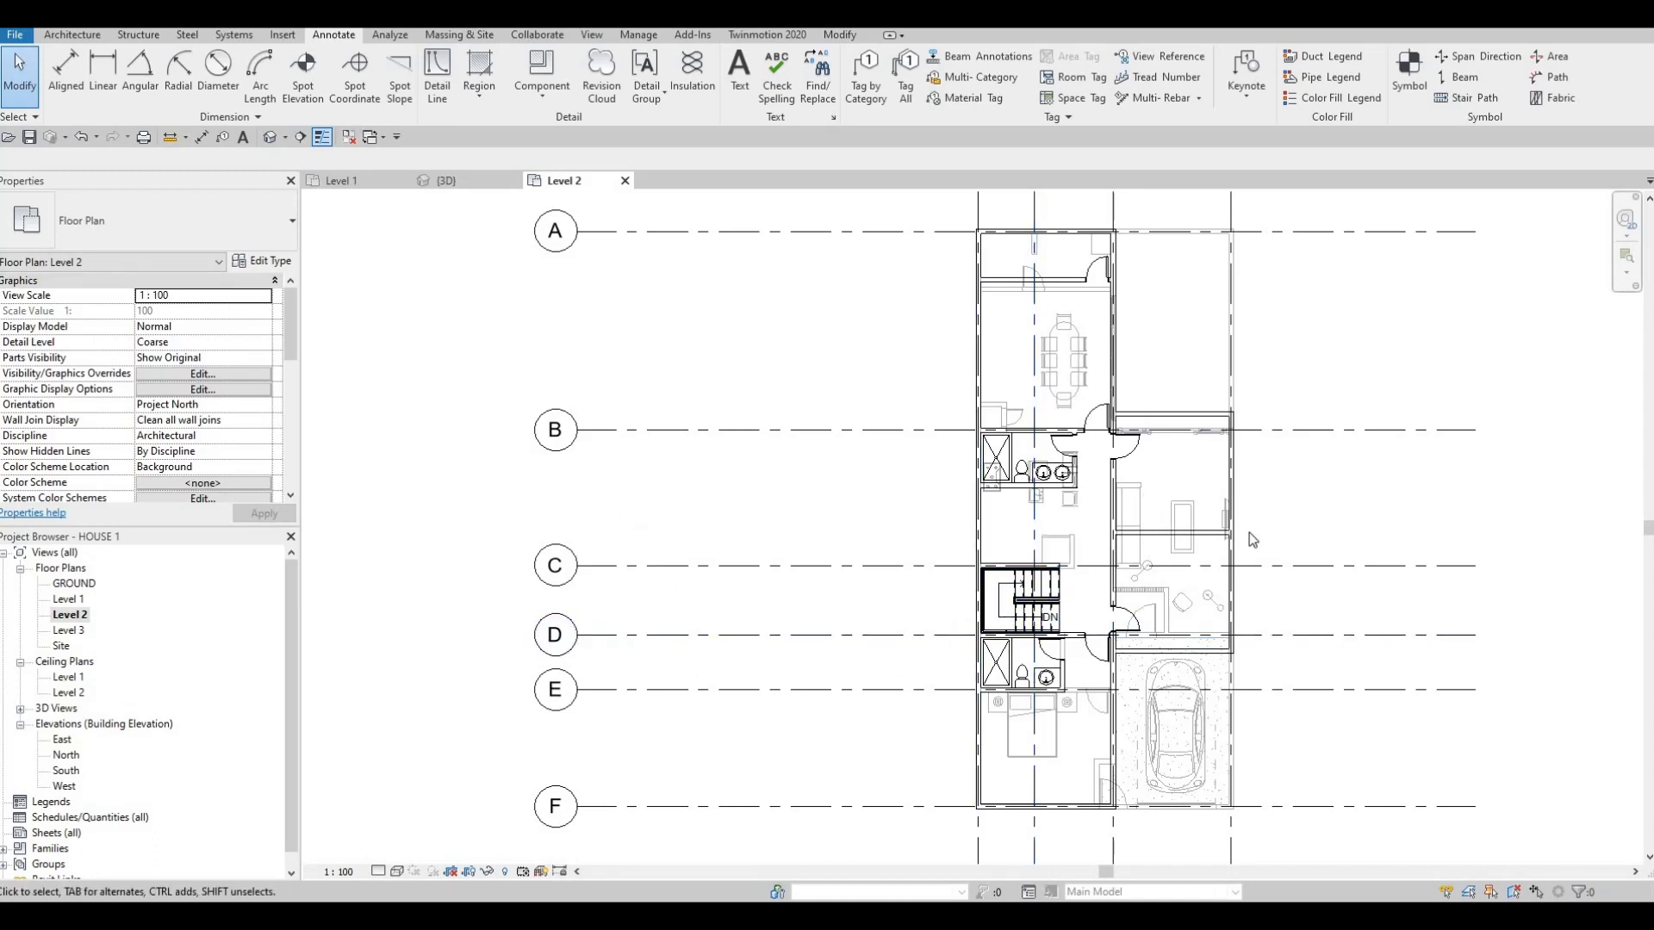
- Place a similar 1525 x 2007mm Queen bed on Level 2, rotated with its head against the grid F exterior wall and 1000 mm from the side wall
middle_drag(1070, 750, 1052, 587)
scroll(1088, 629, up, 3)
key(Escape)
key(Escape)
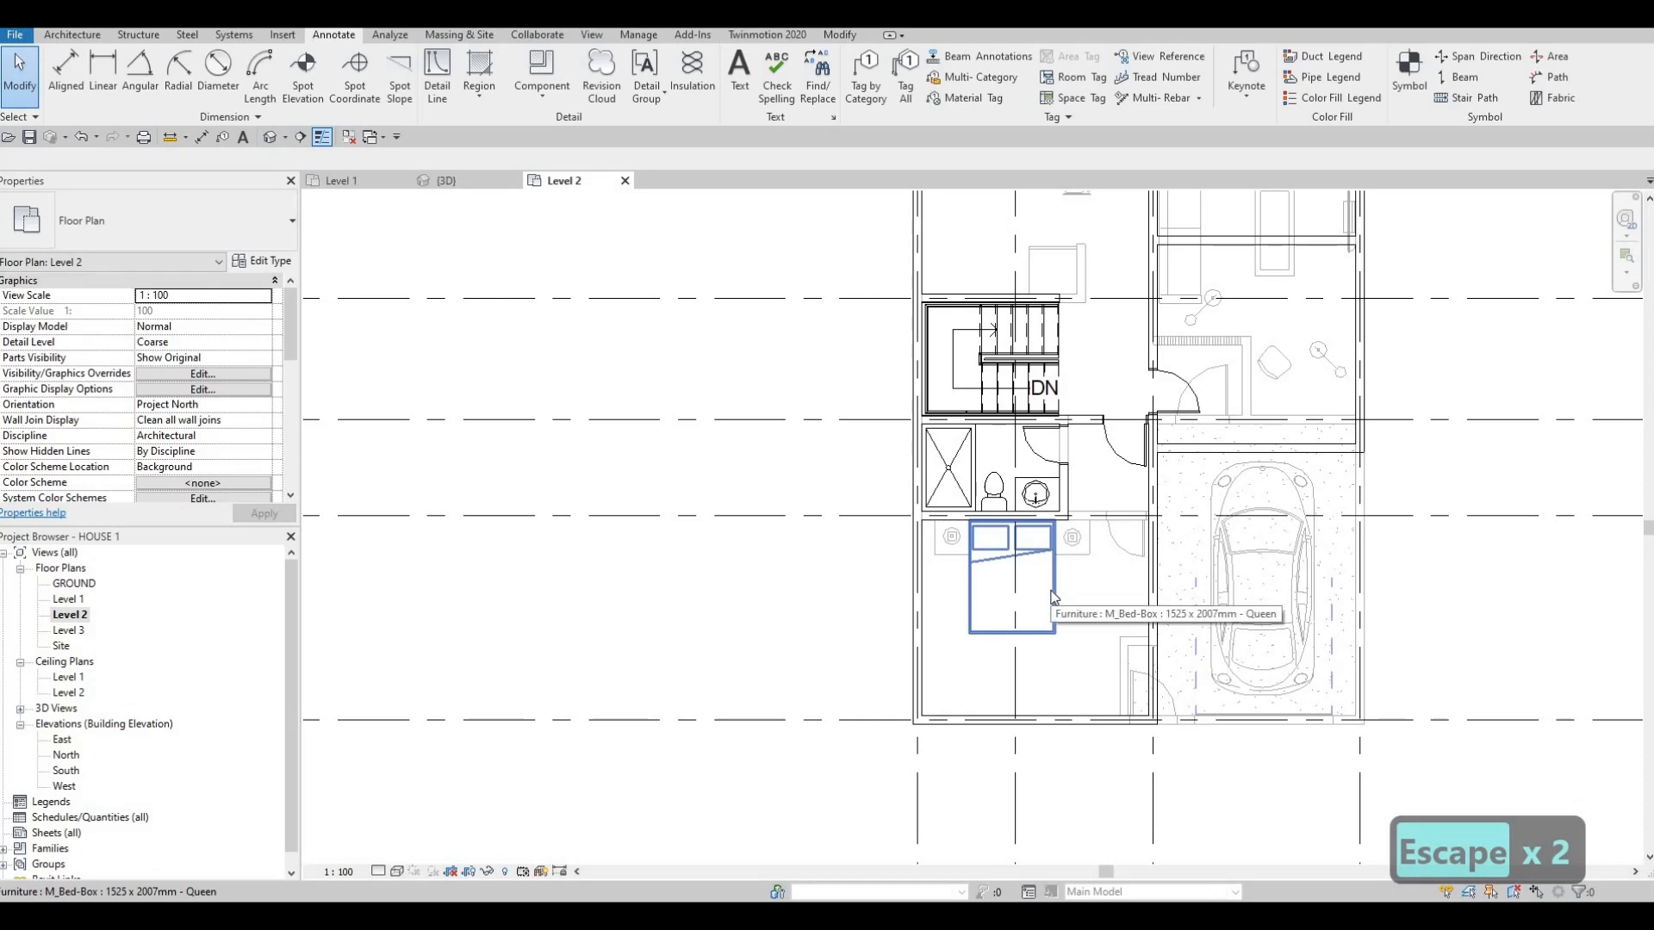
click(1053, 597)
key(c)
key(s)
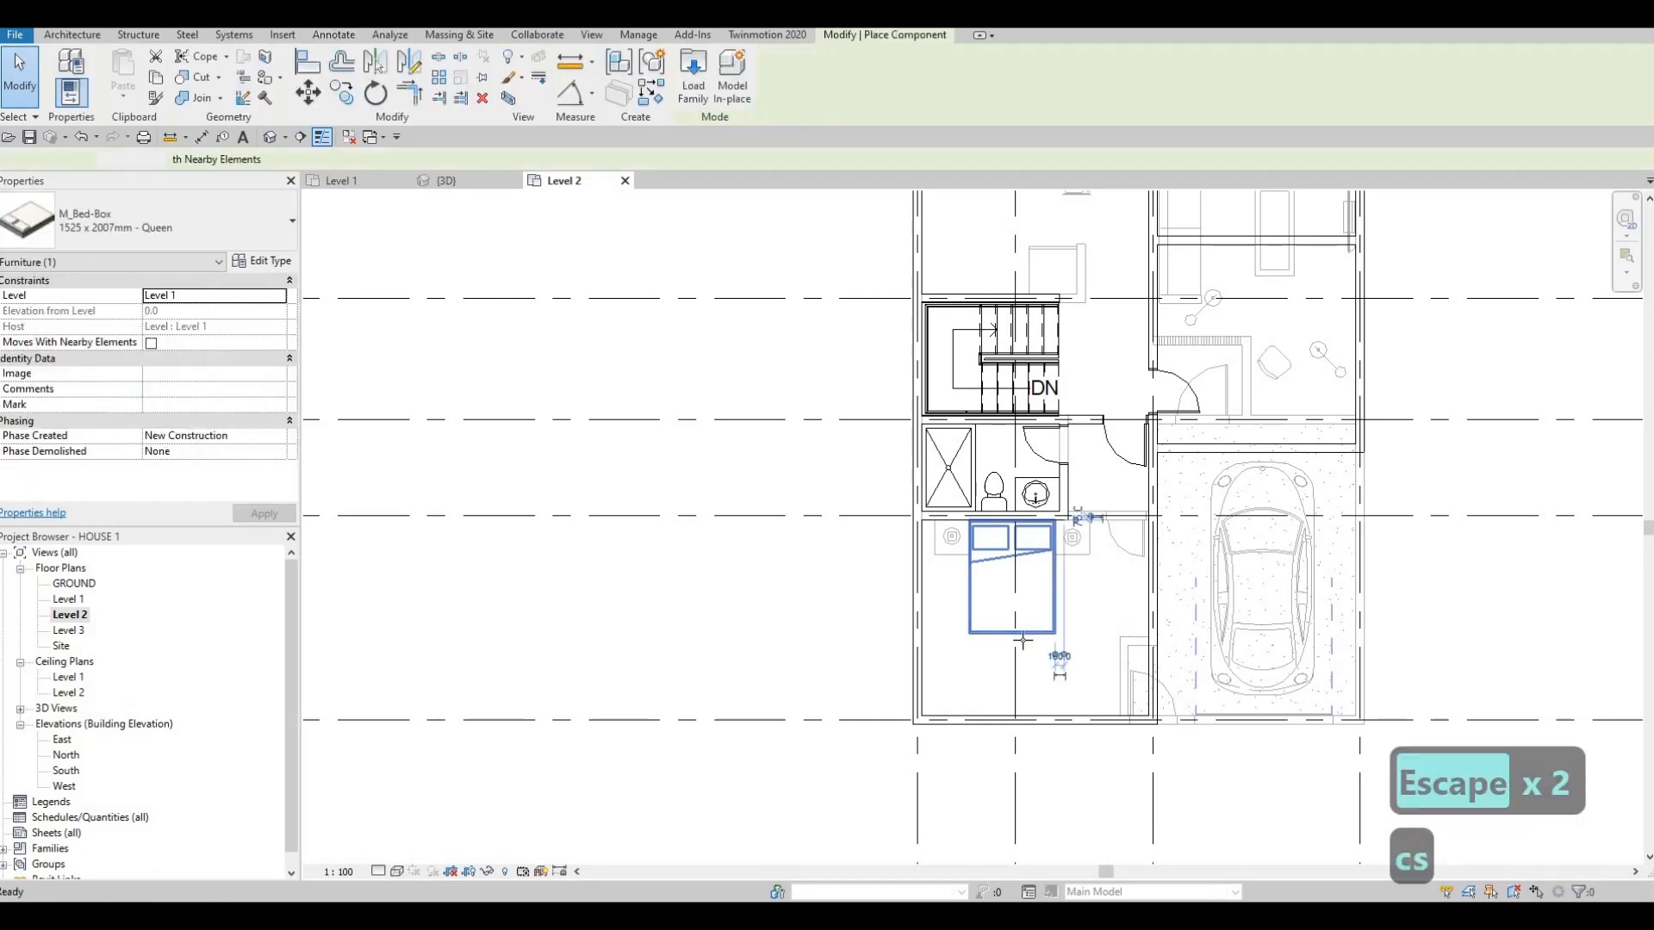
key(space)
key(space)
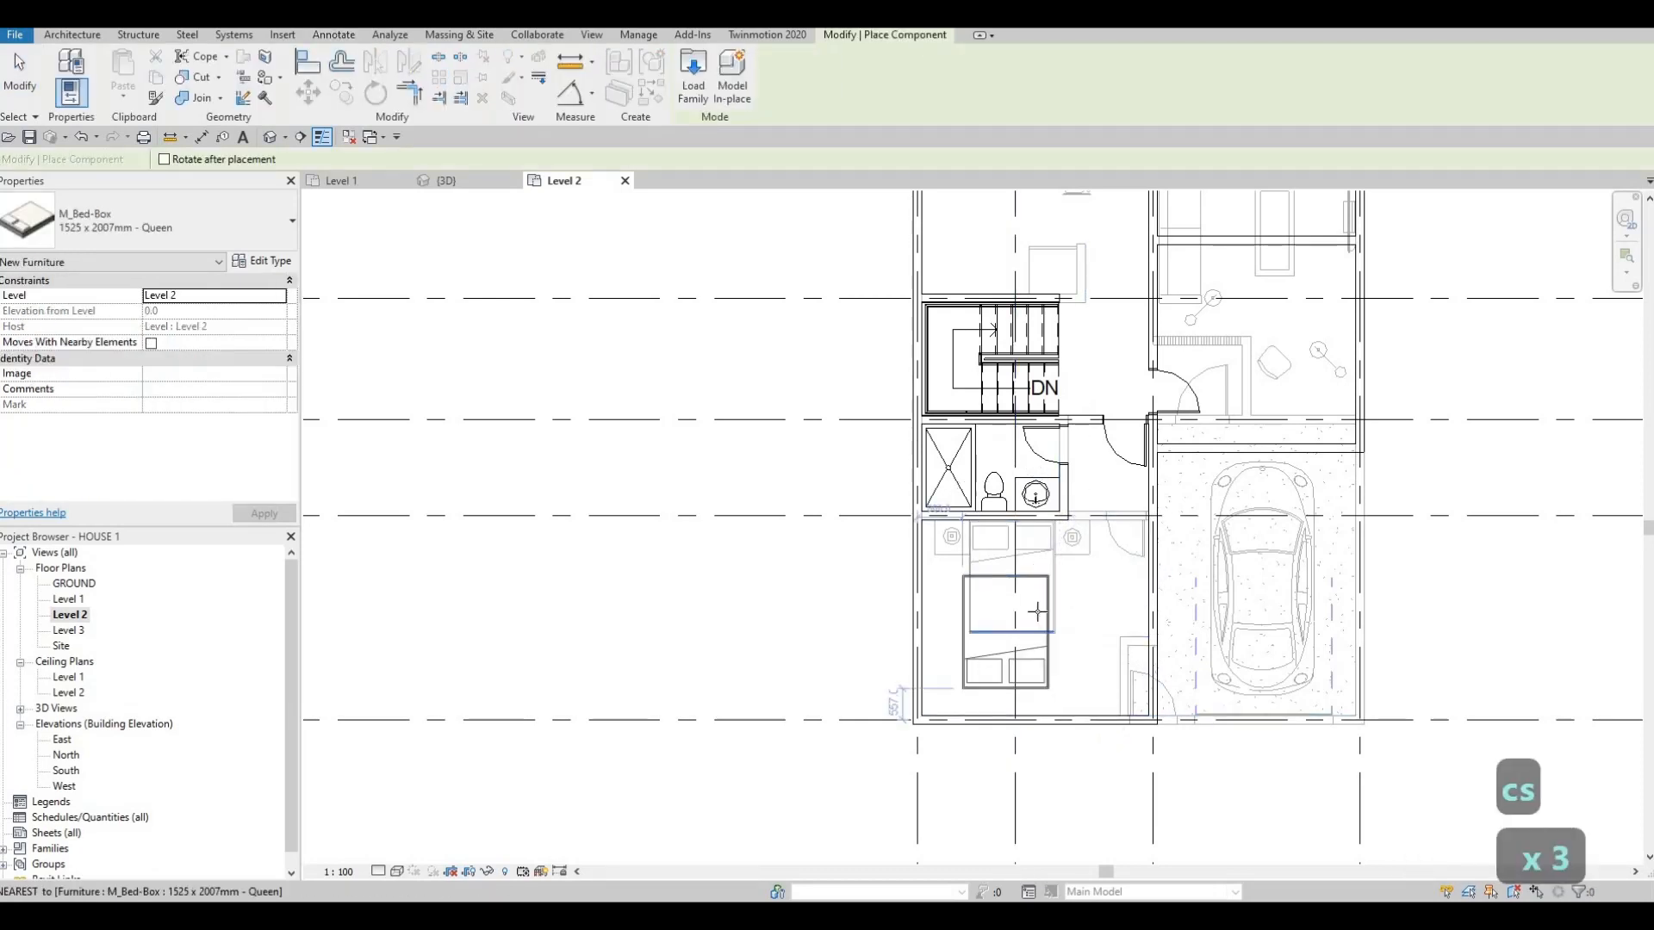
scroll(1034, 666, up, 1)
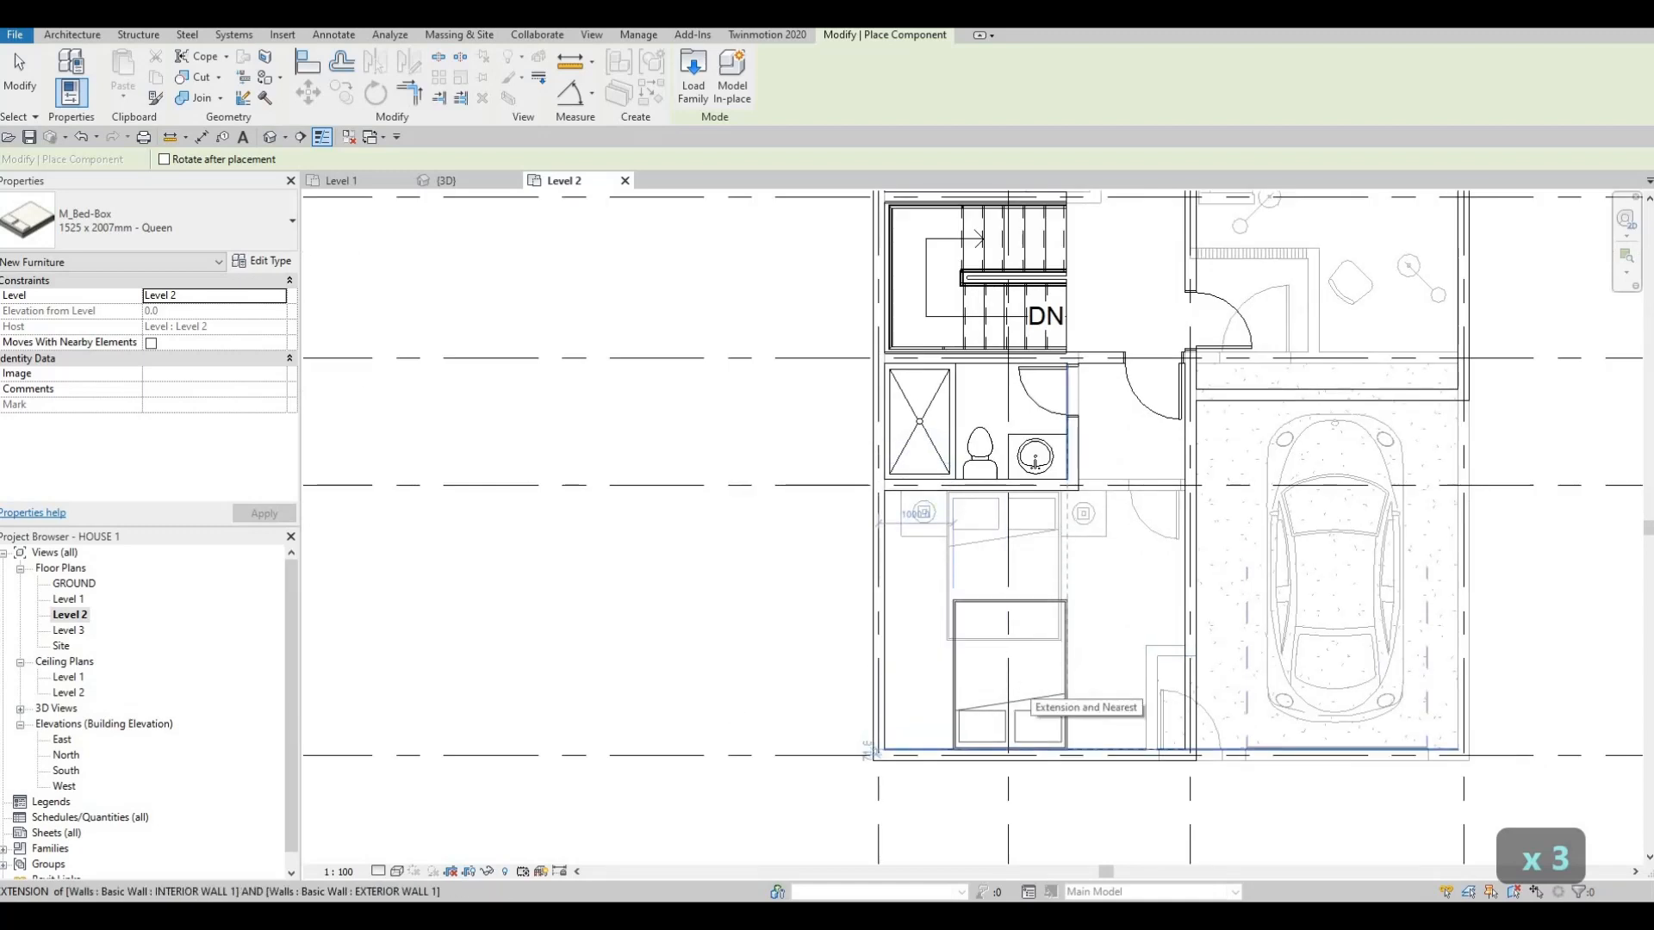
click(1012, 694)
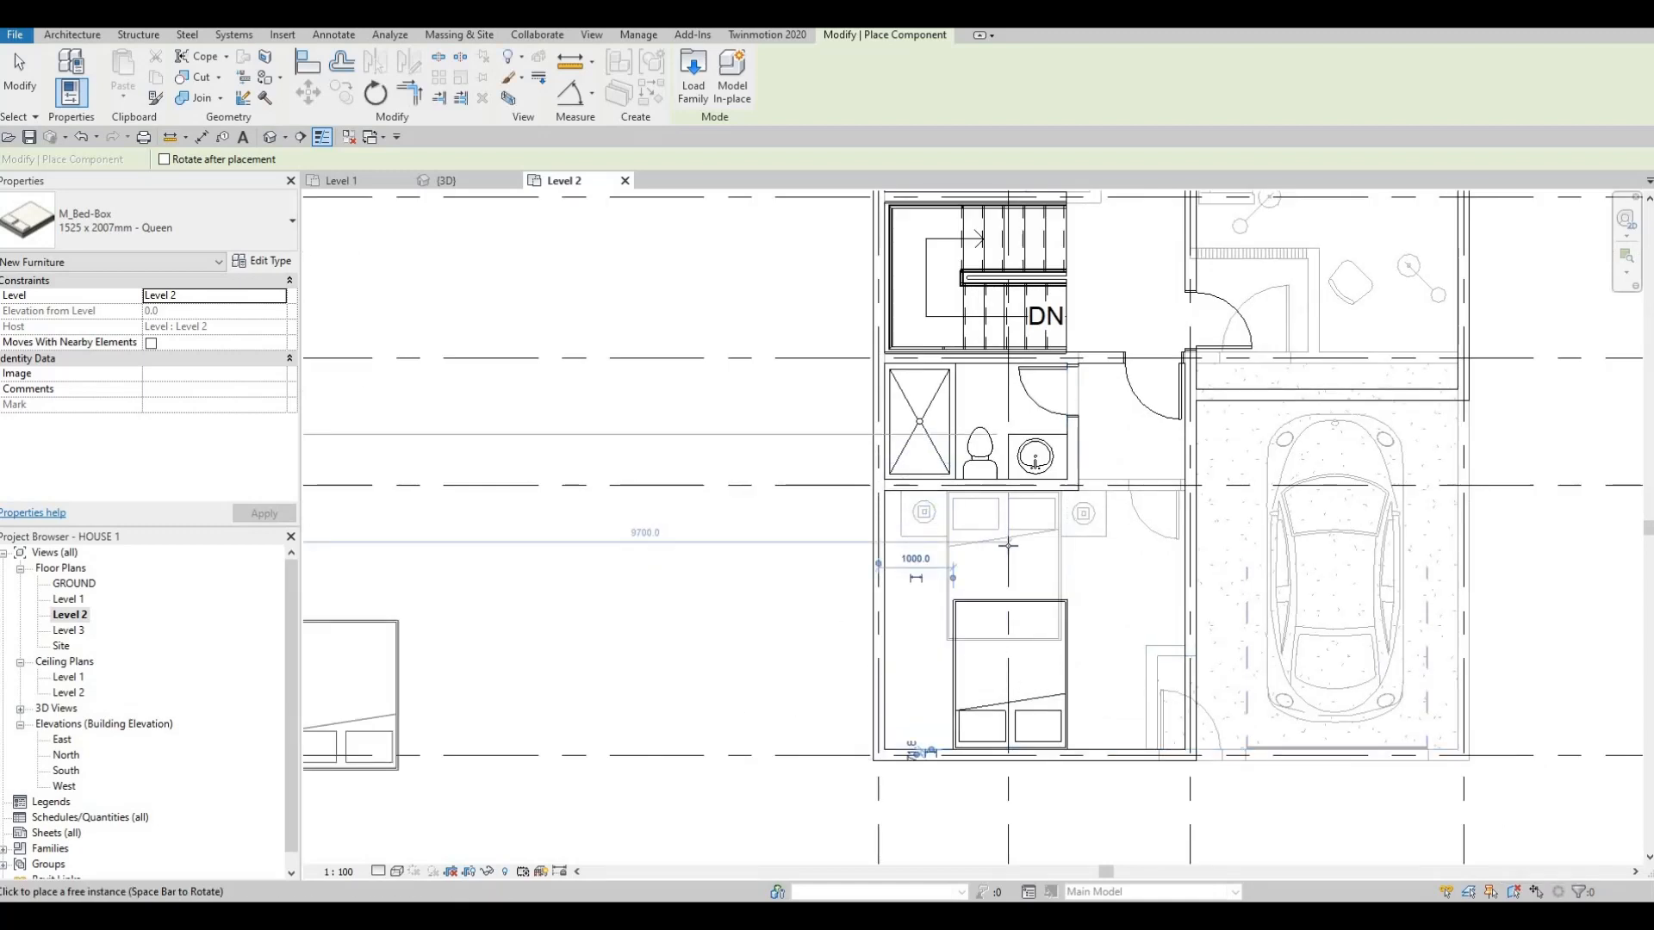
scroll(902, 526, up, 1)
key(Escape)
key(Escape)
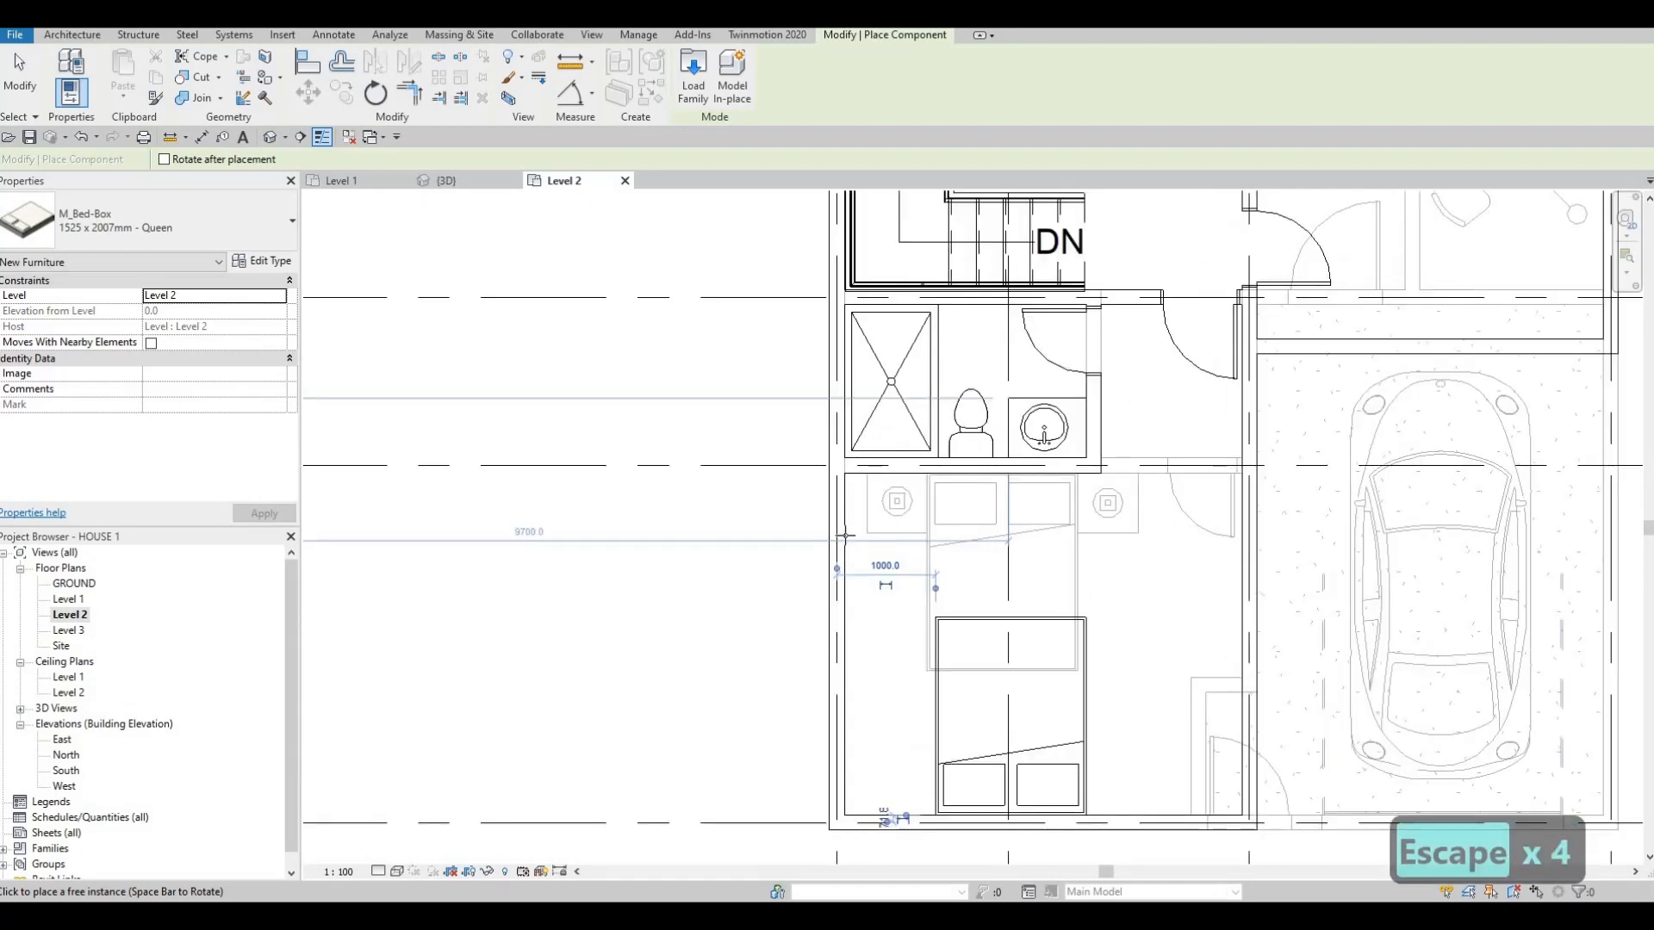
scroll(844, 536, up, 2)
key(Escape)
key(Escape)
key(Escape)
- Place a similar 0610 x 0610 x 0762mm night stand between the new bed and the side exterior wall, against the grid F wall
click(883, 530)
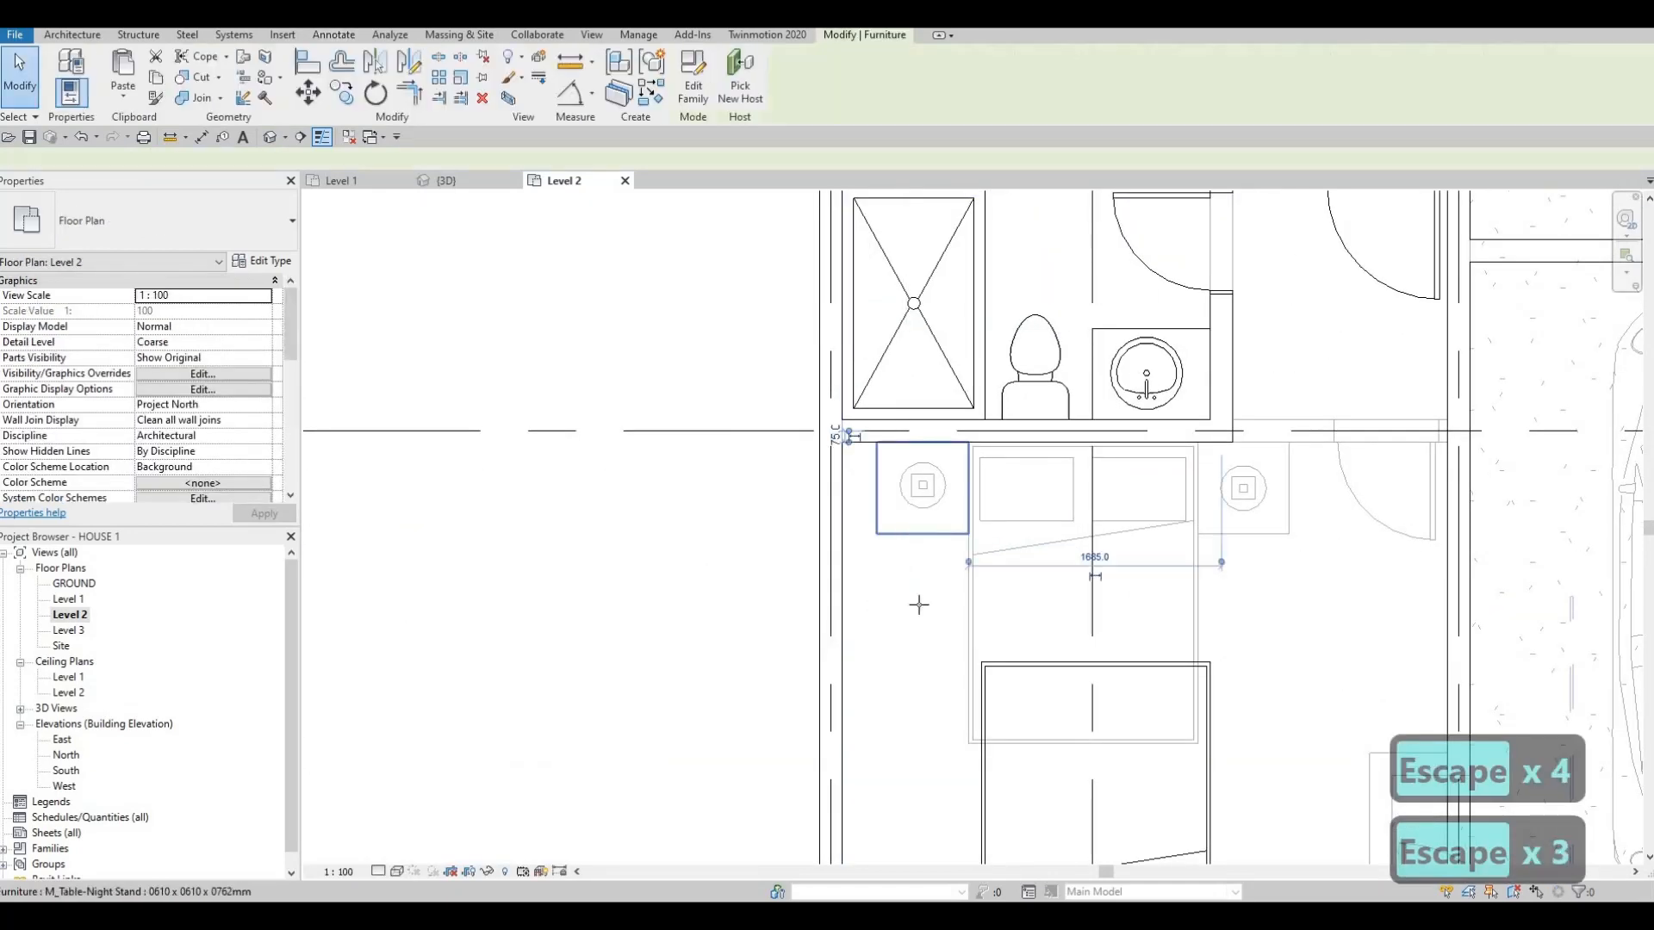
key(c)
key(s)
middle_drag(928, 861, 934, 690)
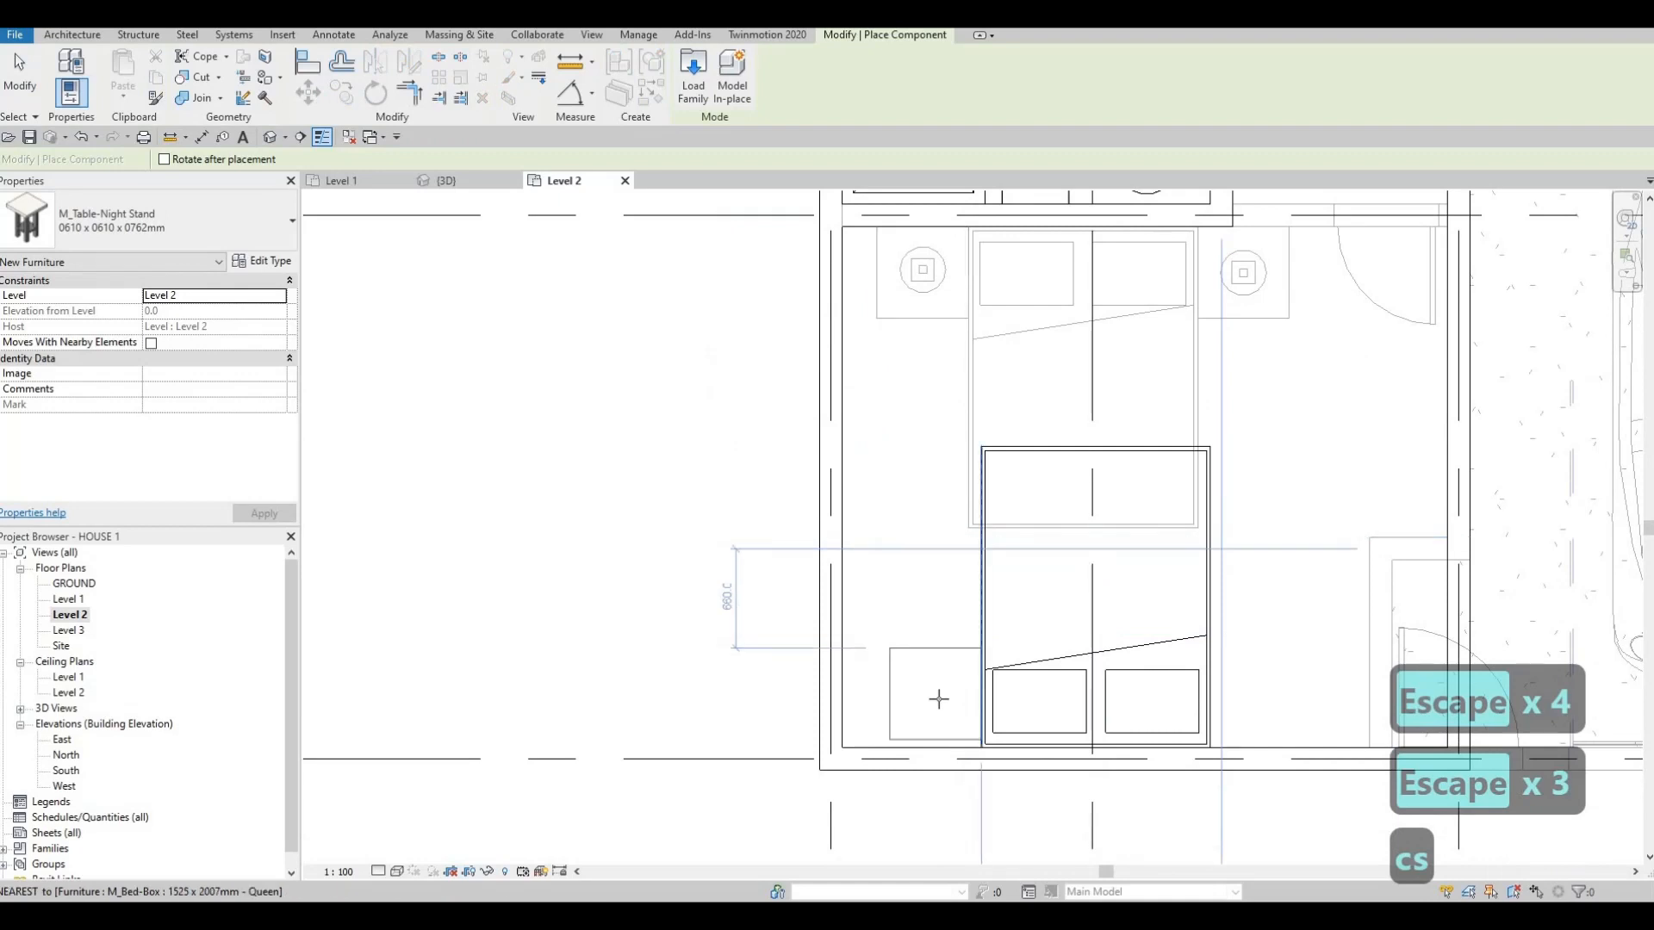
key(Escape)
key(Escape)
key(Escape)
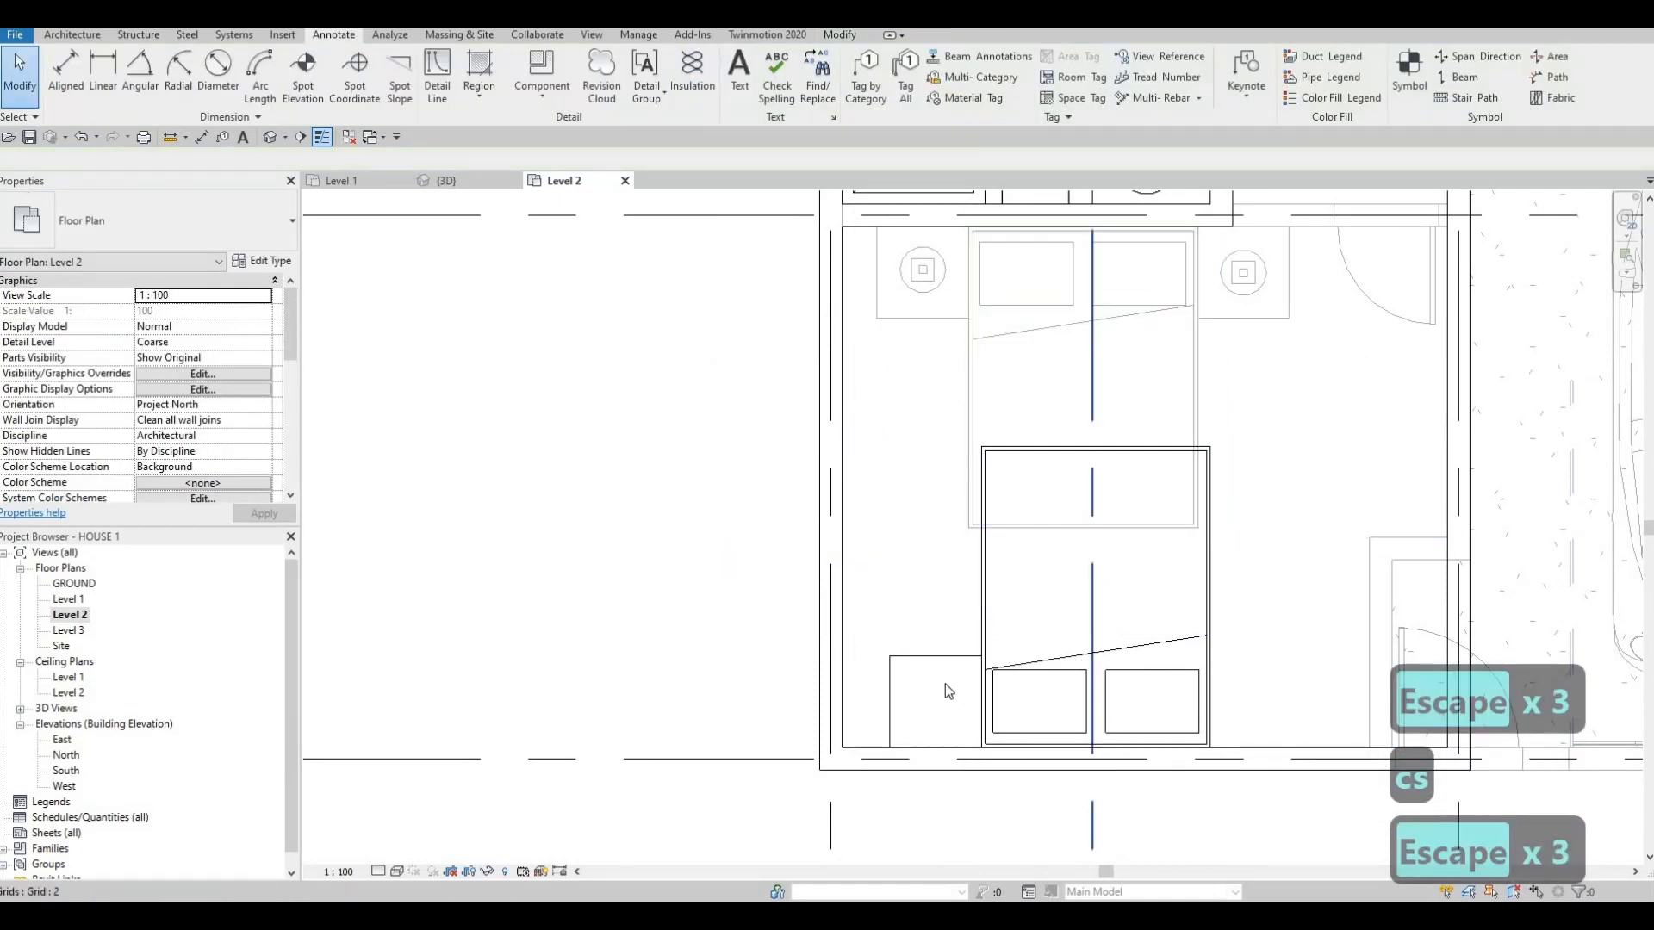
- Place a matching night stand on the other side of the new bed, against the grid F wall
click(1056, 700)
key(c)
key(s)
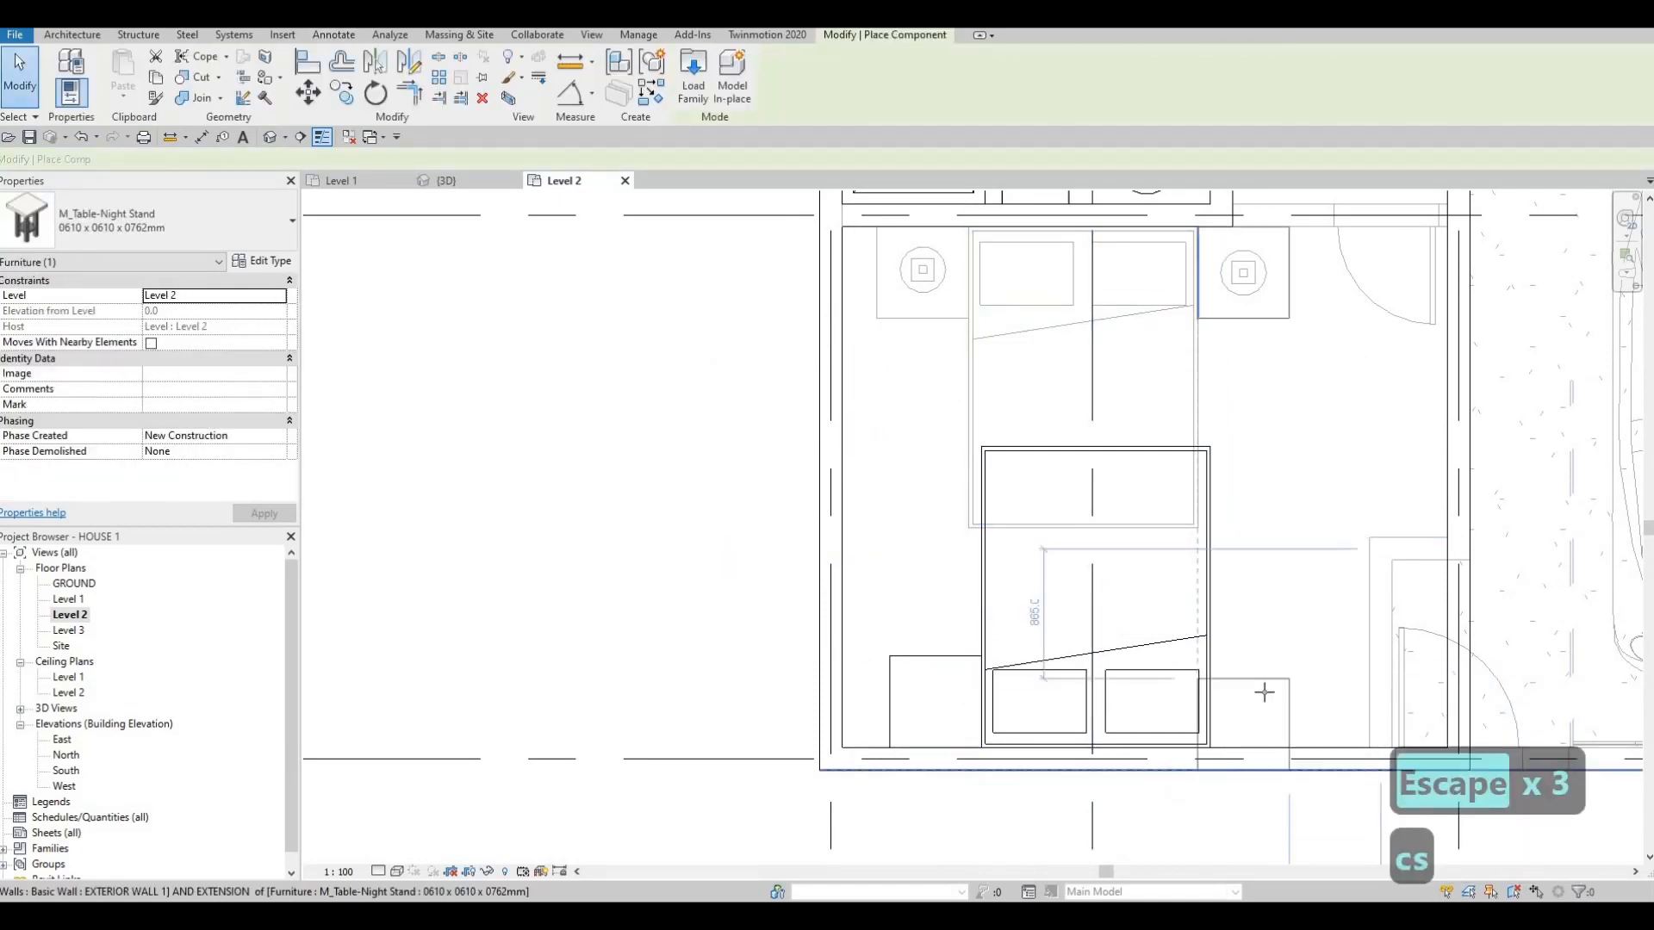
click(1259, 699)
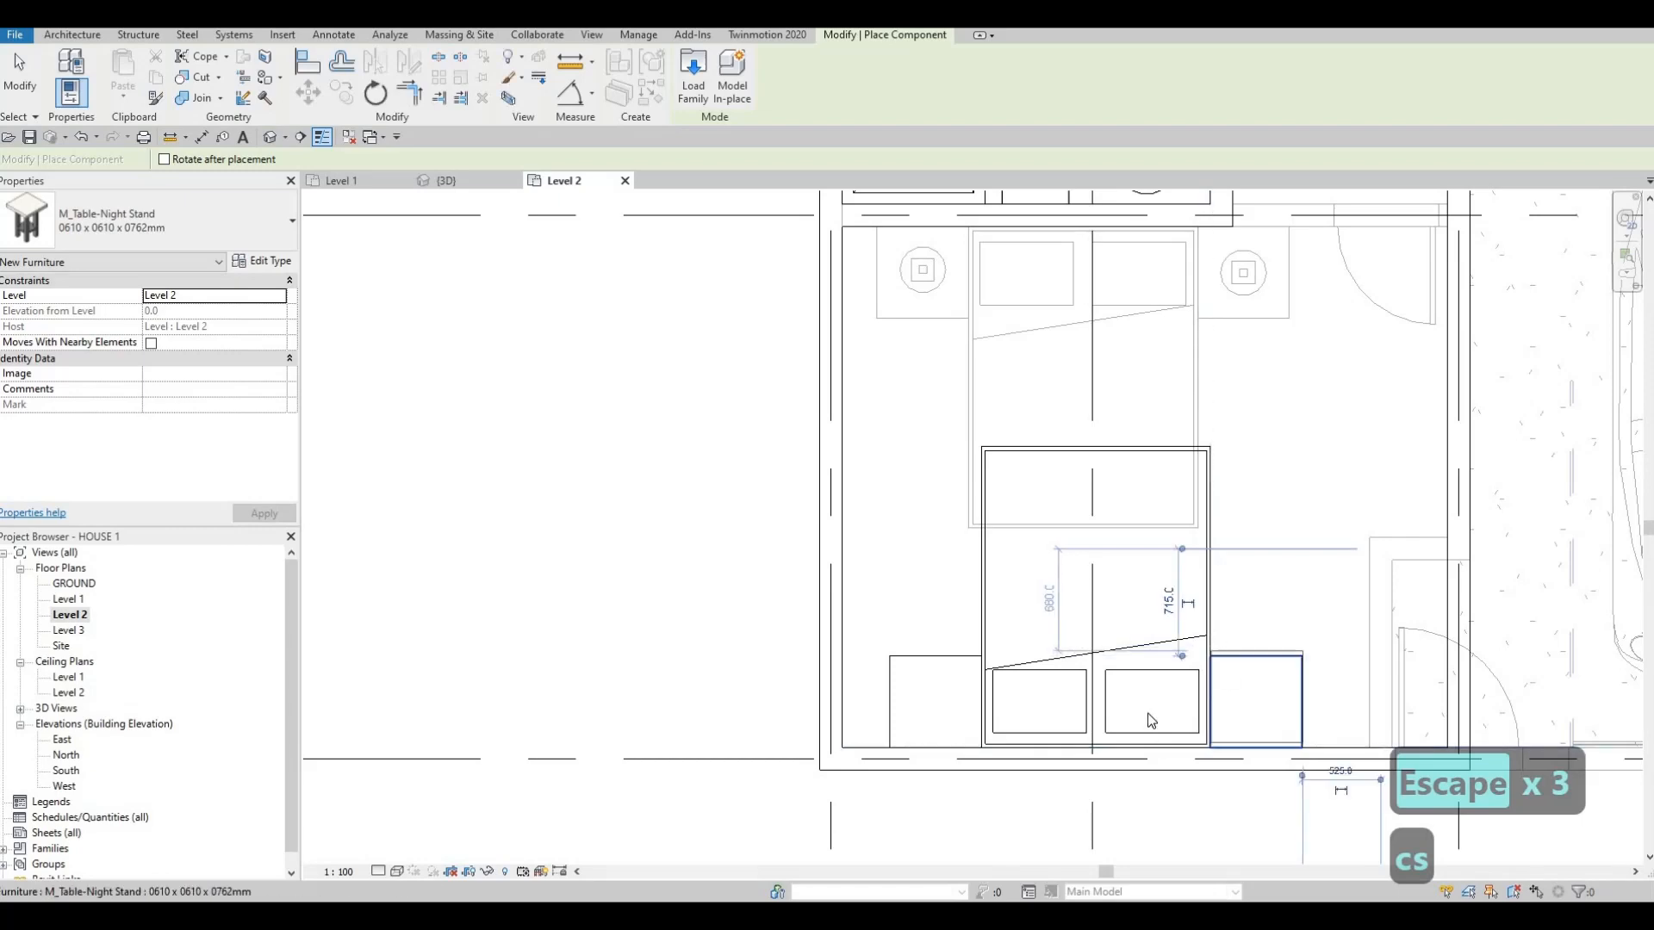
key(Escape)
key(Escape)
key(Escape)
- Place a hemispheric 60W - 120V table lamp at the centre of each of the two new night stands
middle_drag(1268, 298, 1200, 397)
click(1200, 398)
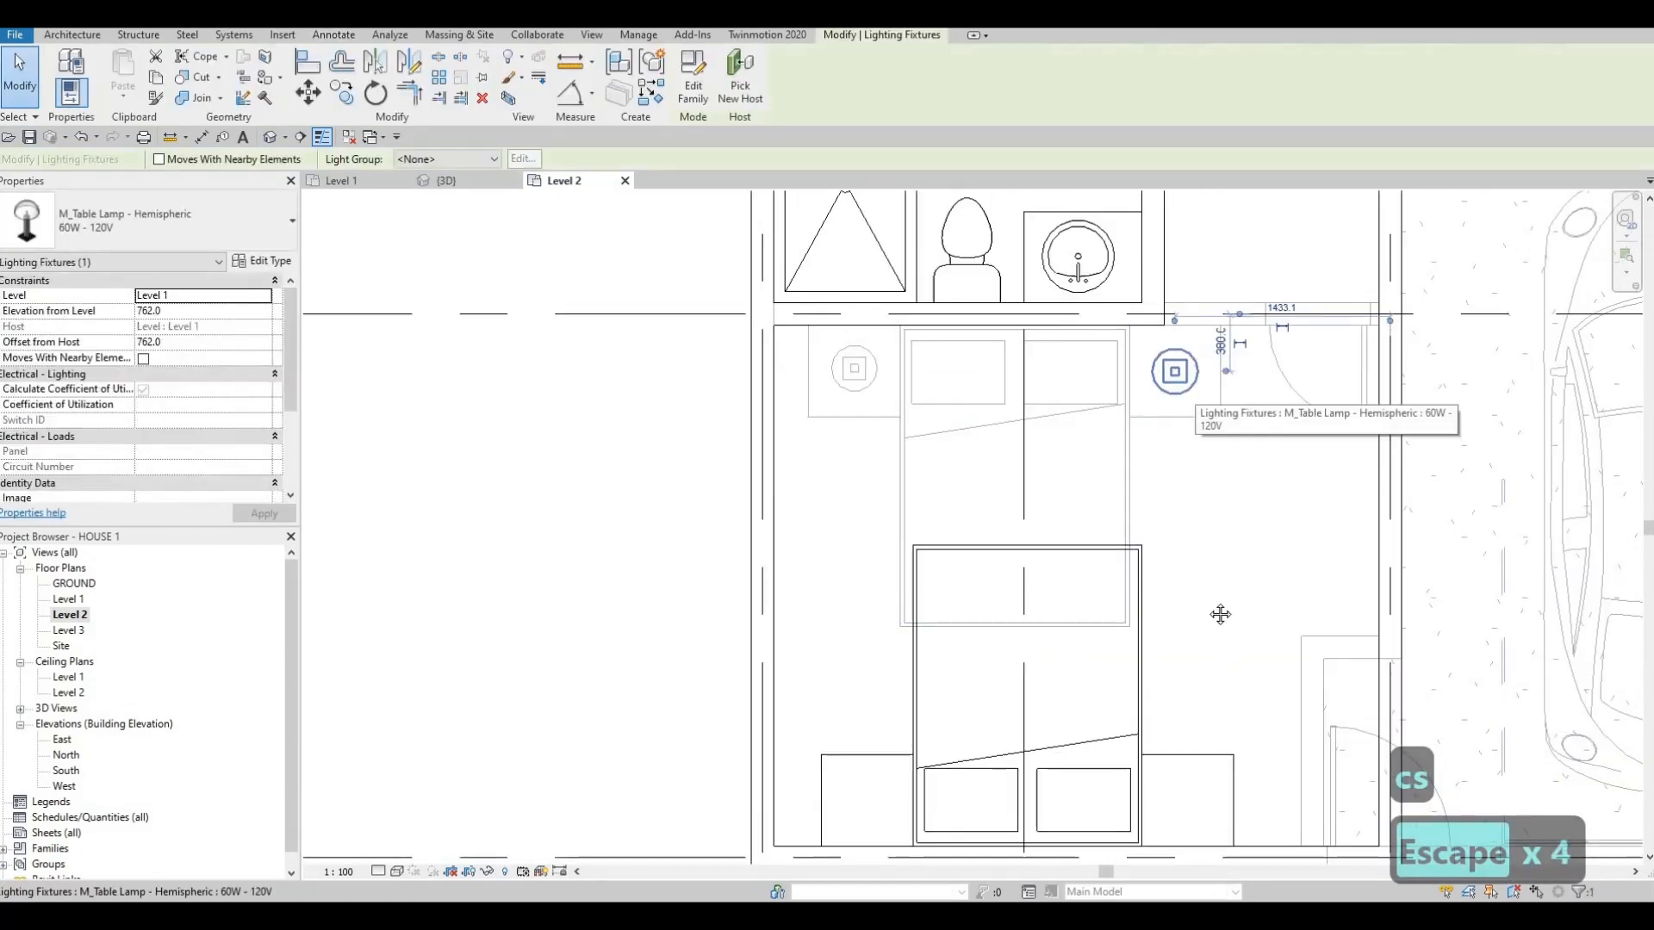
key(c)
key(s)
middle_drag(1193, 793, 1166, 686)
click(1167, 693)
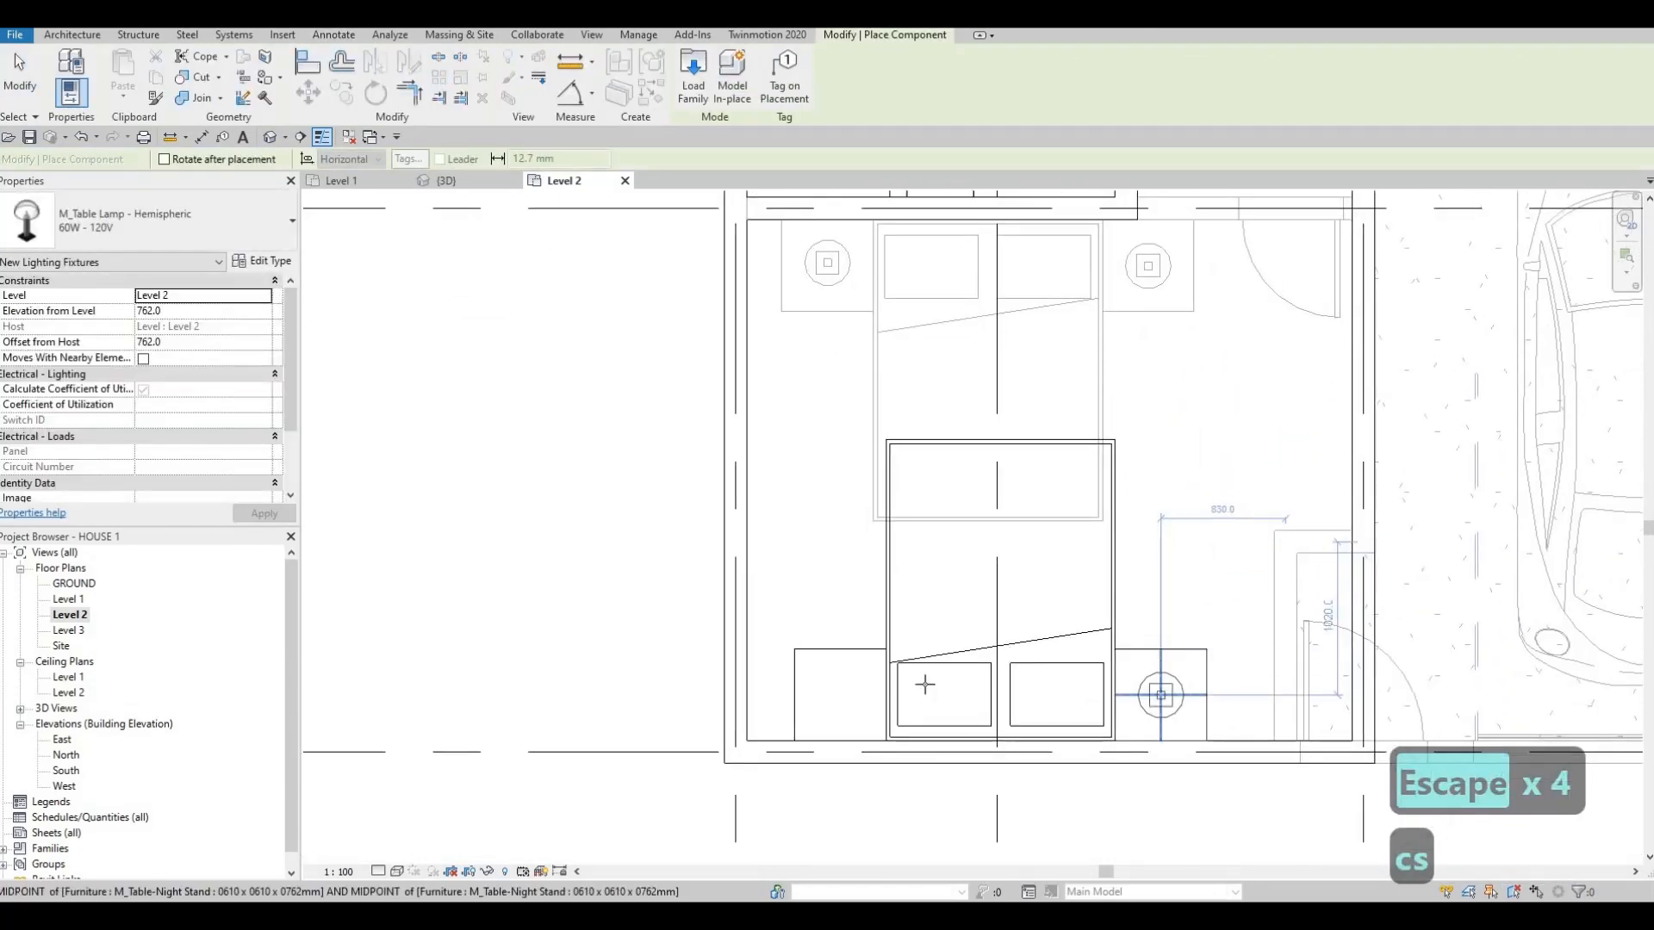
click(845, 696)
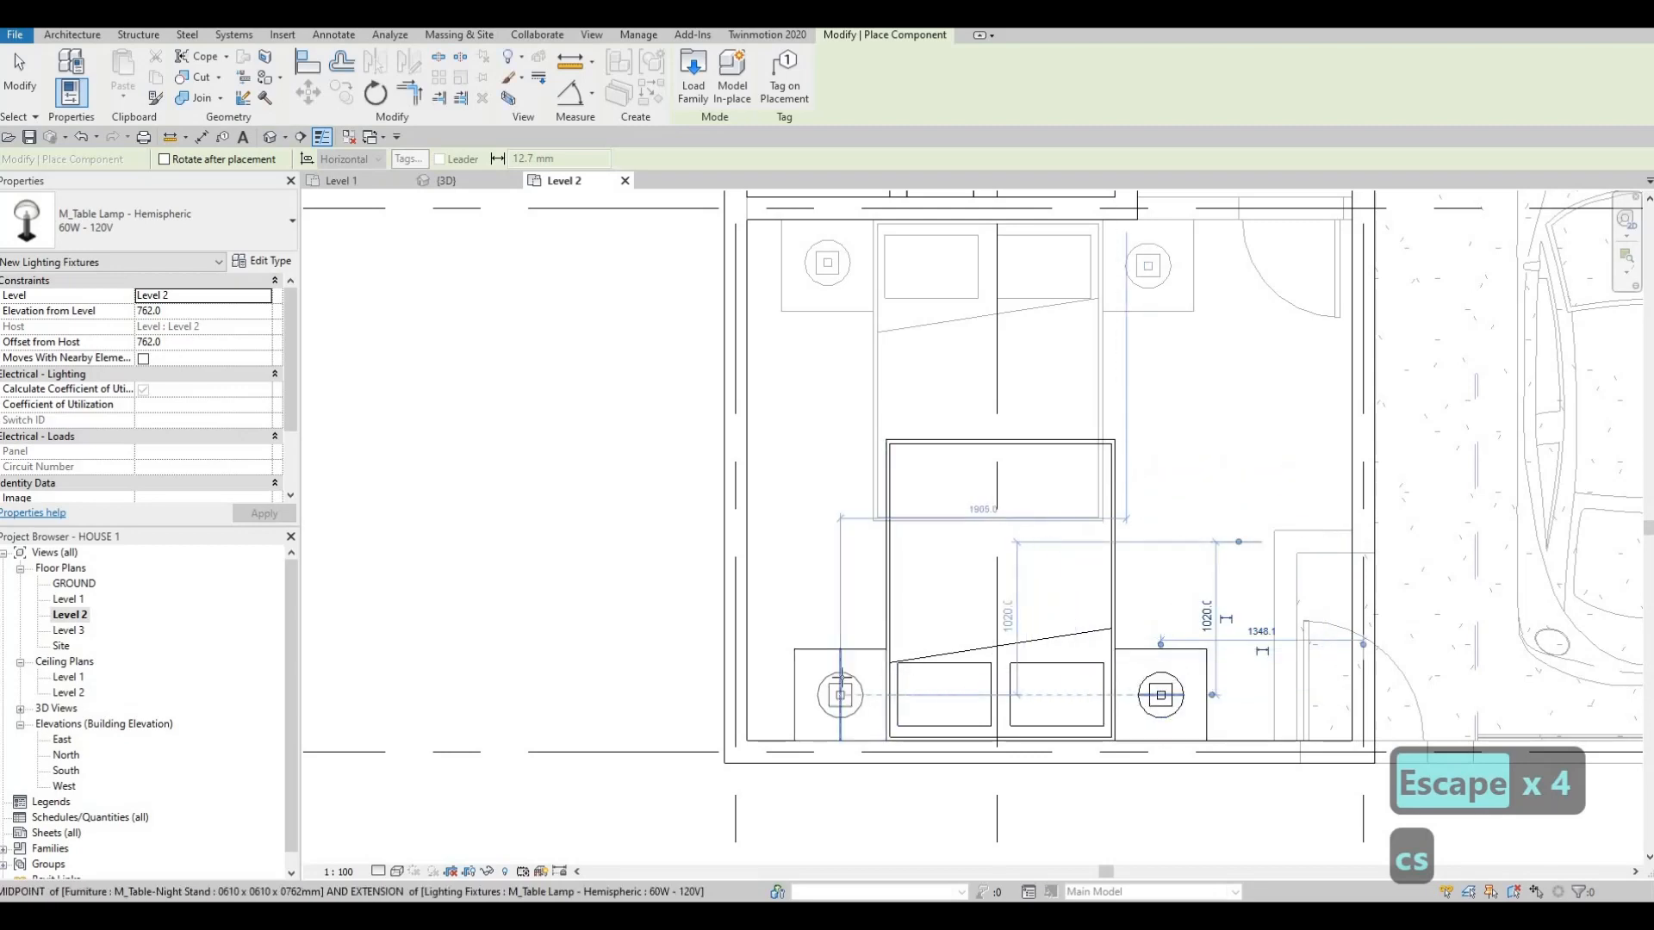
key(Escape)
key(Escape)
key(Escape)
scroll(835, 684, down, 2)
middle_drag(1026, 620, 987, 661)
scroll(987, 662, down, 2)
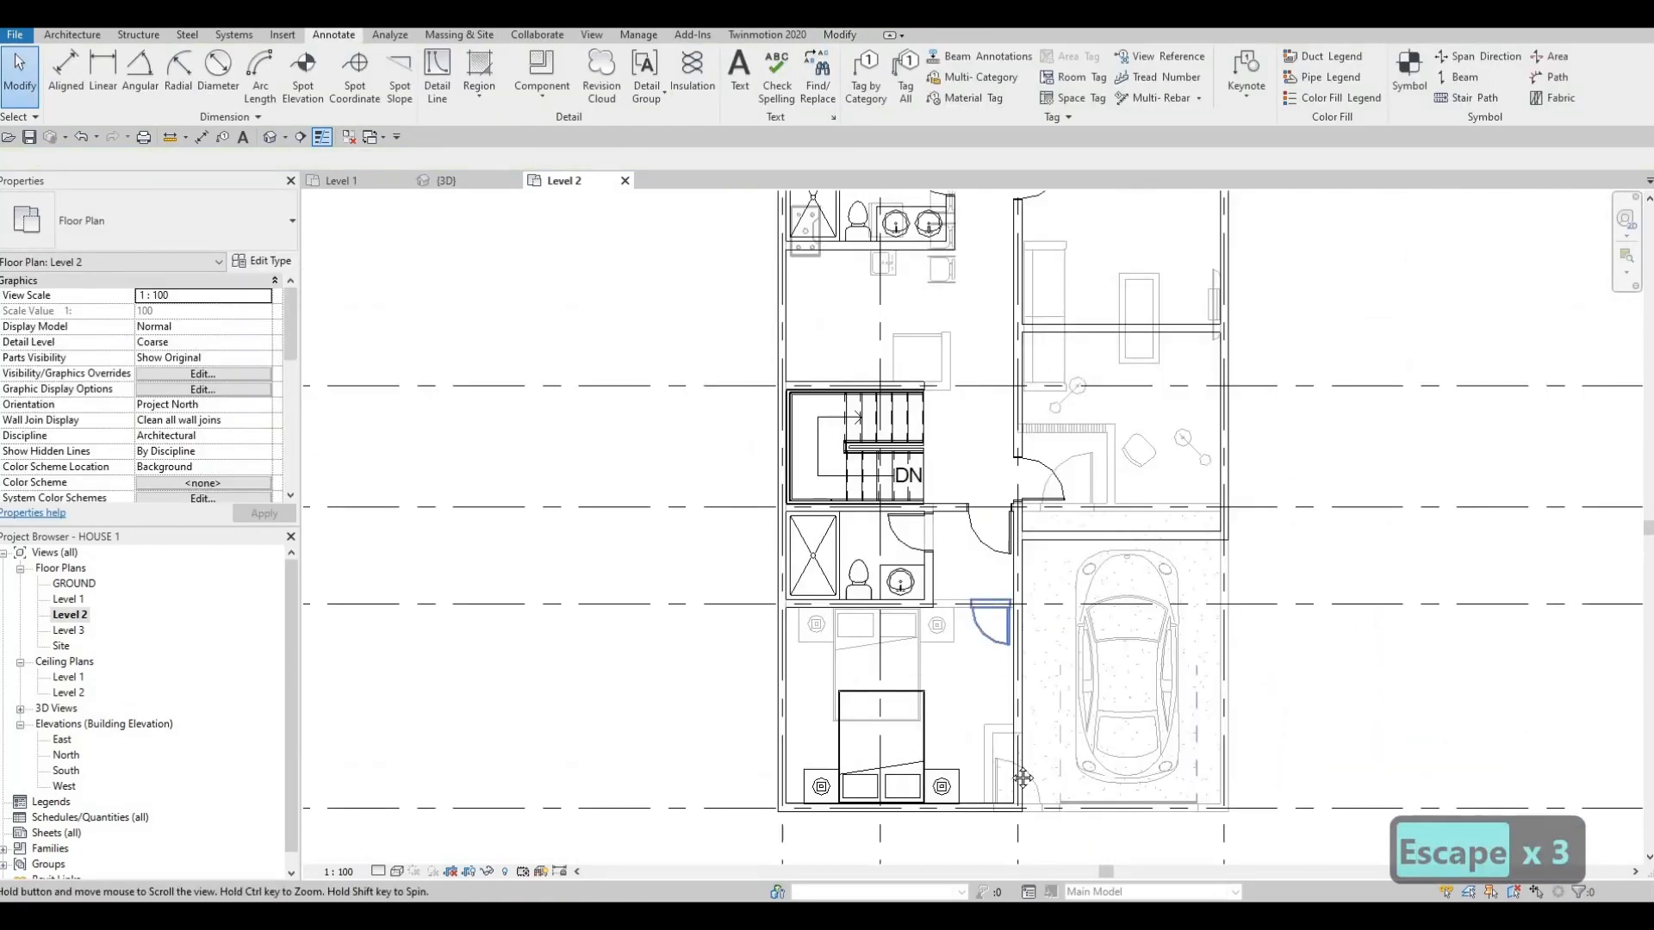
- Place two similar desk chairs side by side on Level 2, in the open space between the double-sink bathroom and the stairs
middle_drag(991, 500, 1004, 725)
scroll(999, 741, up, 2)
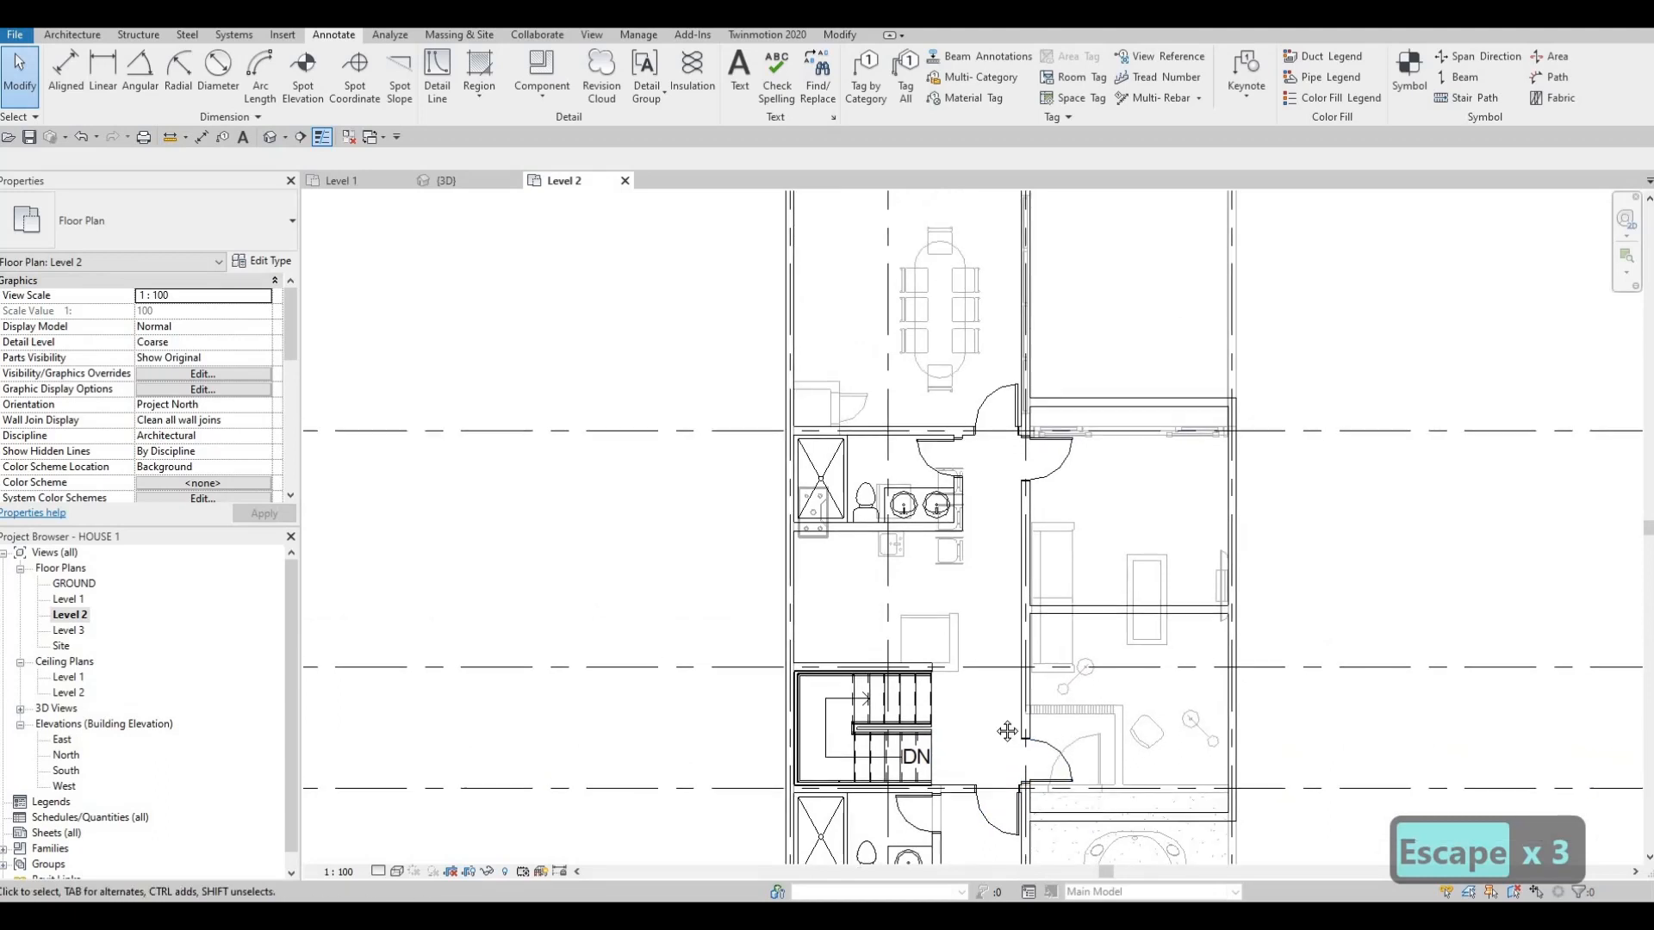
key(Escape)
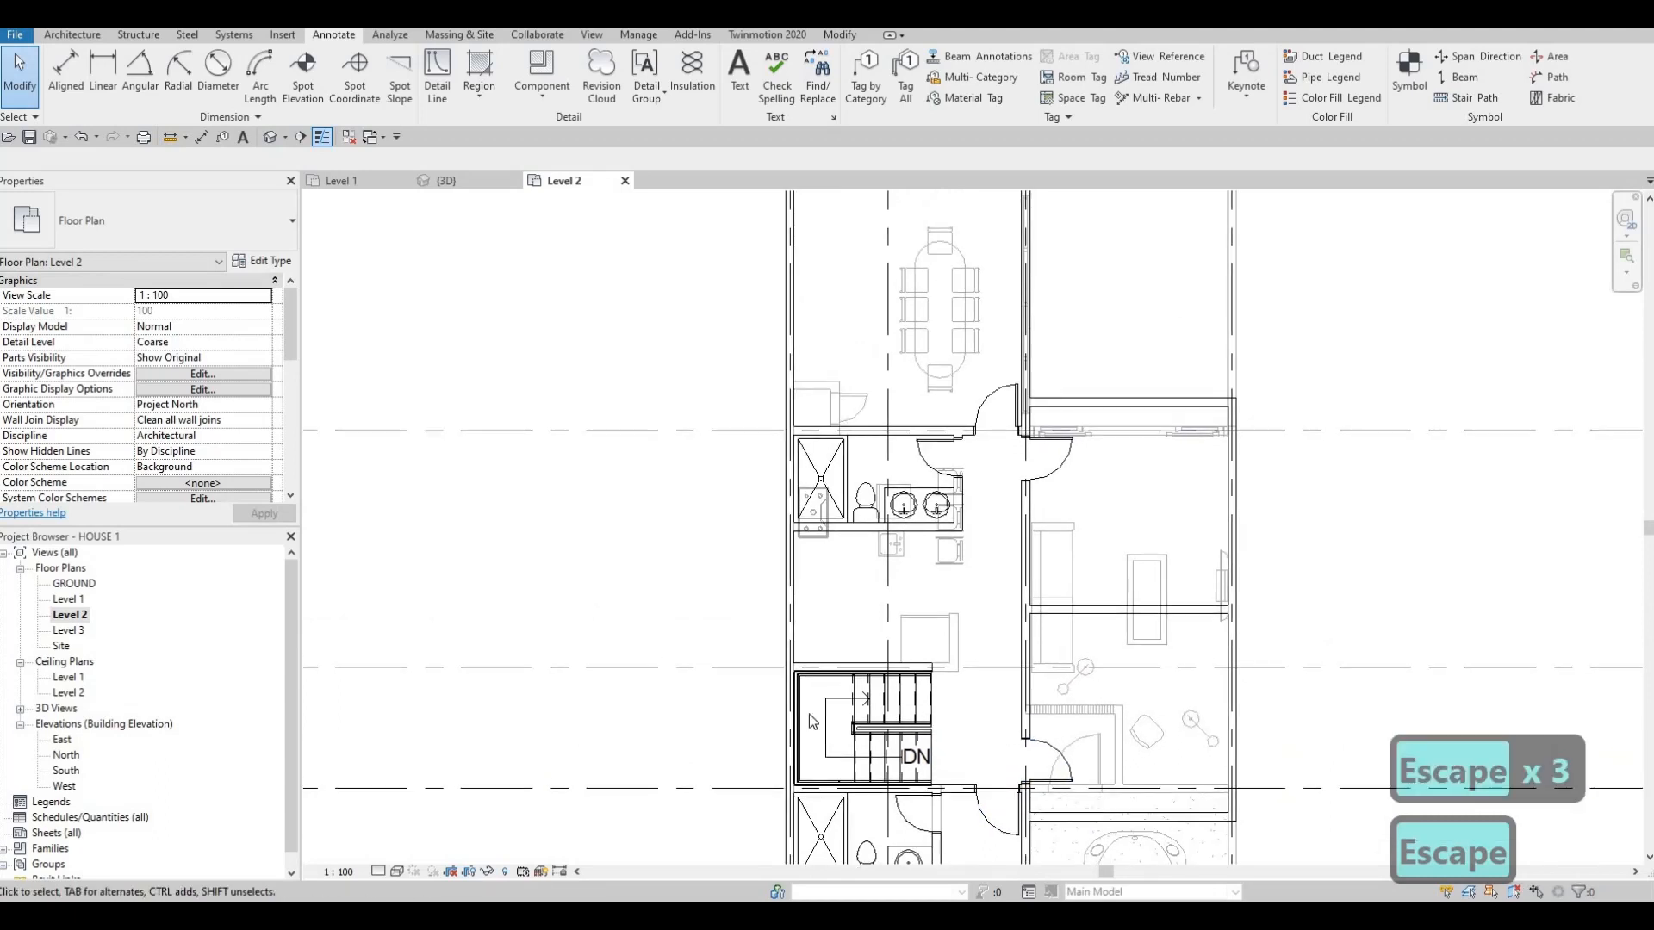
click(1142, 739)
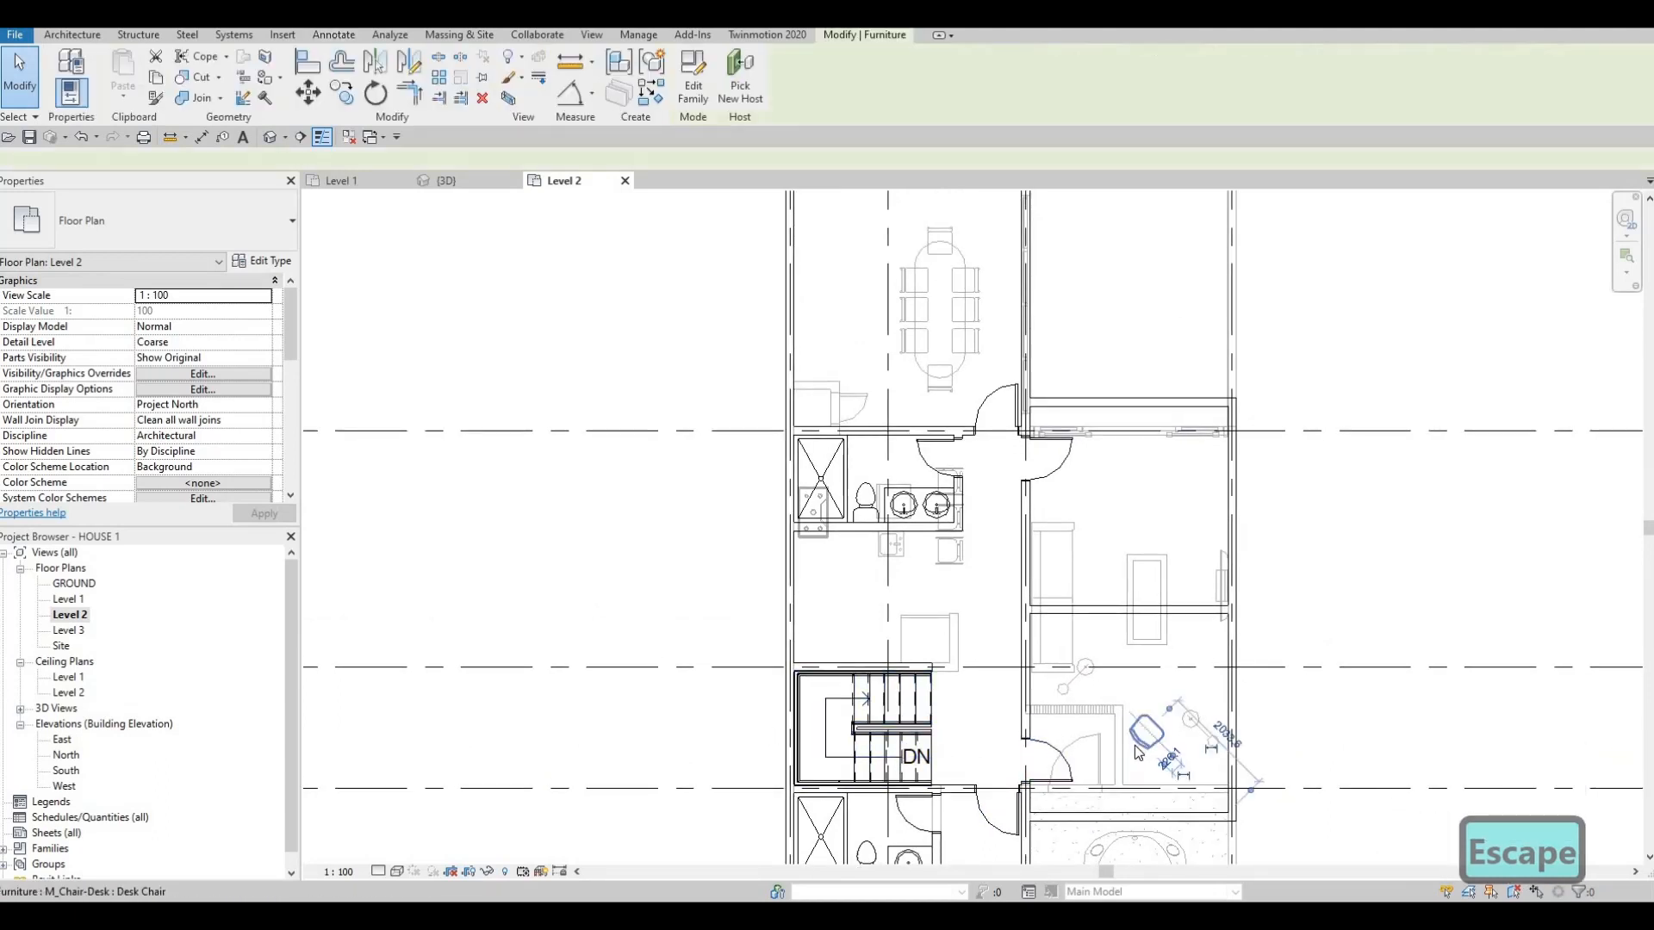
key(c)
key(s)
scroll(906, 589, up, 2)
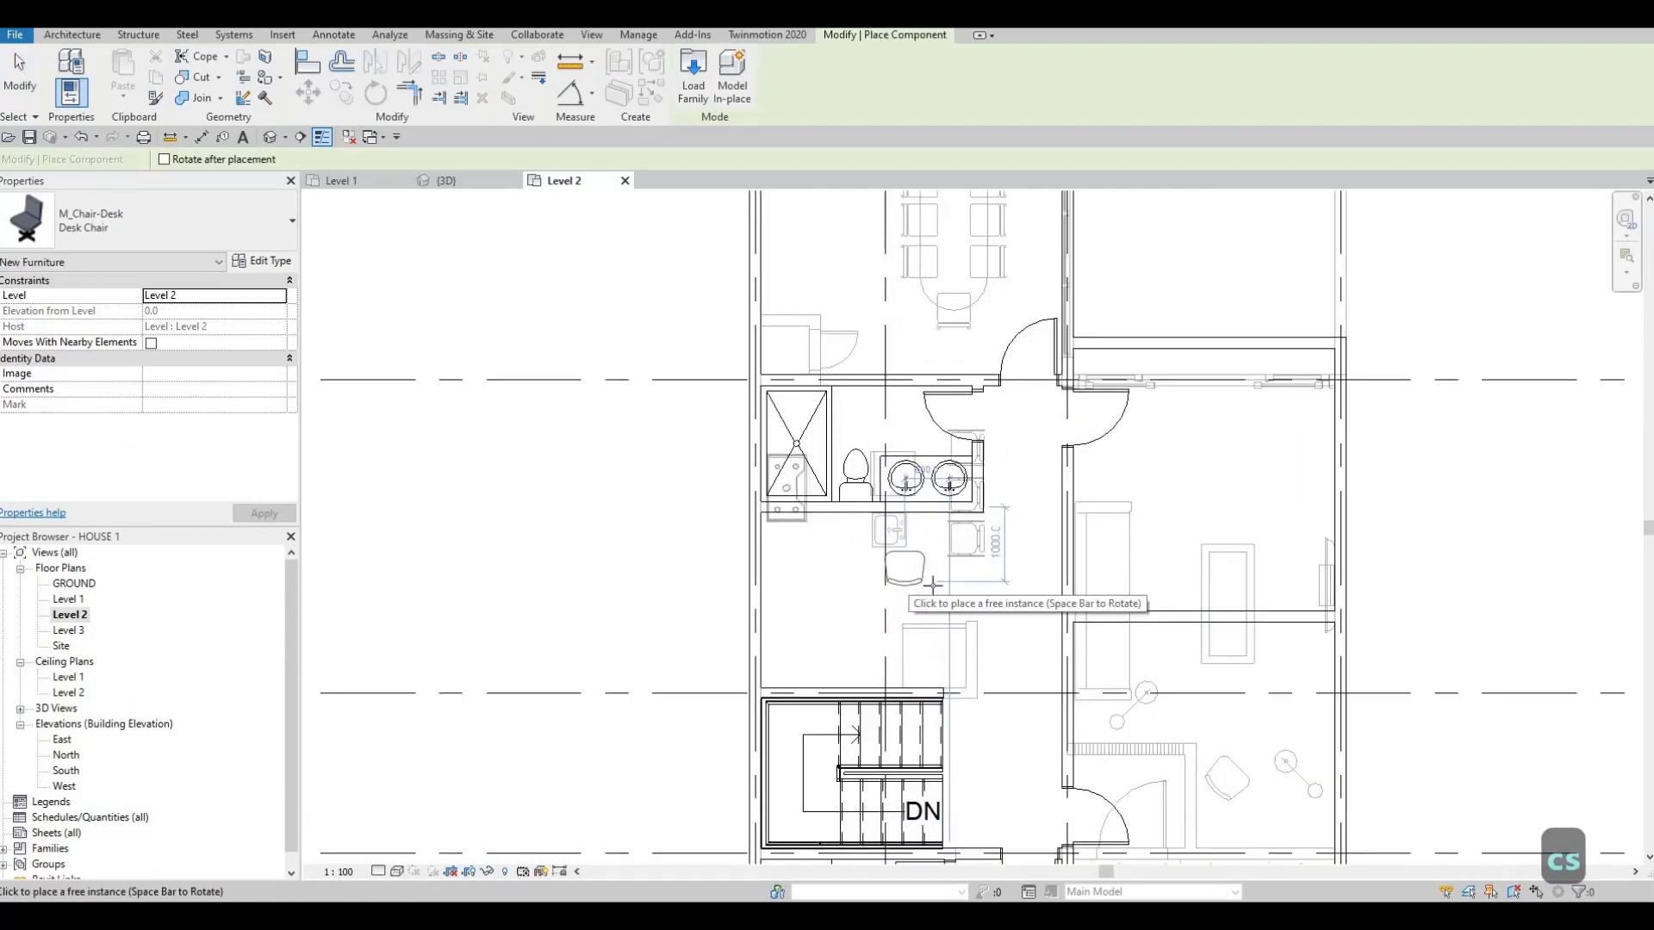
scroll(933, 585, up, 2)
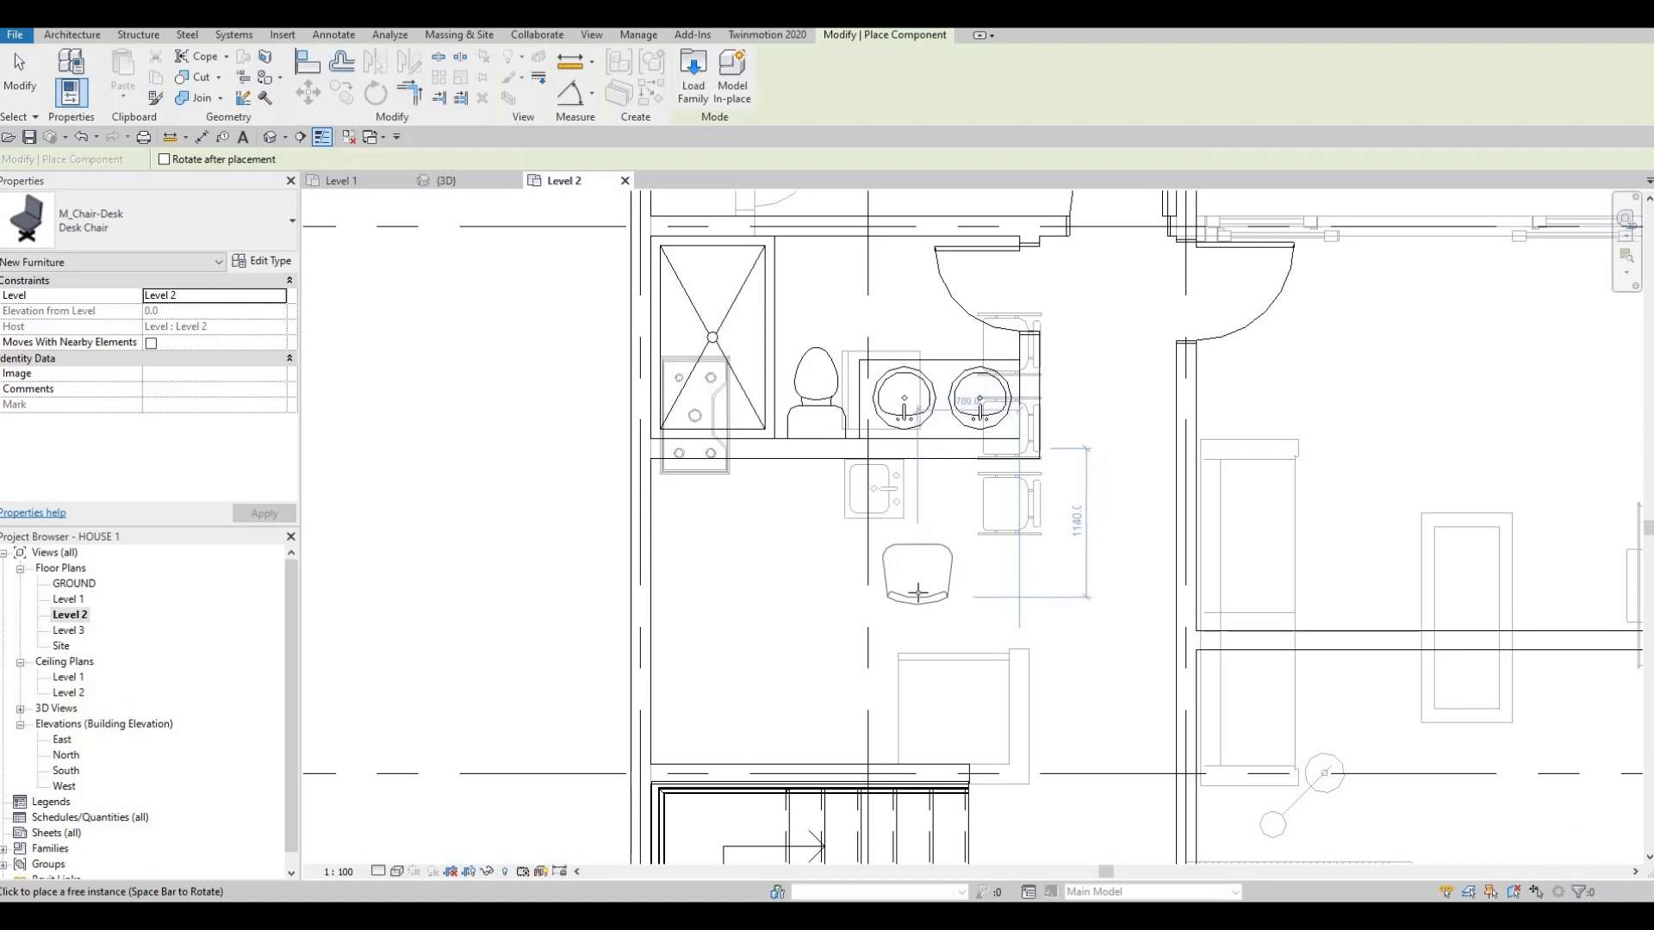
click(933, 586)
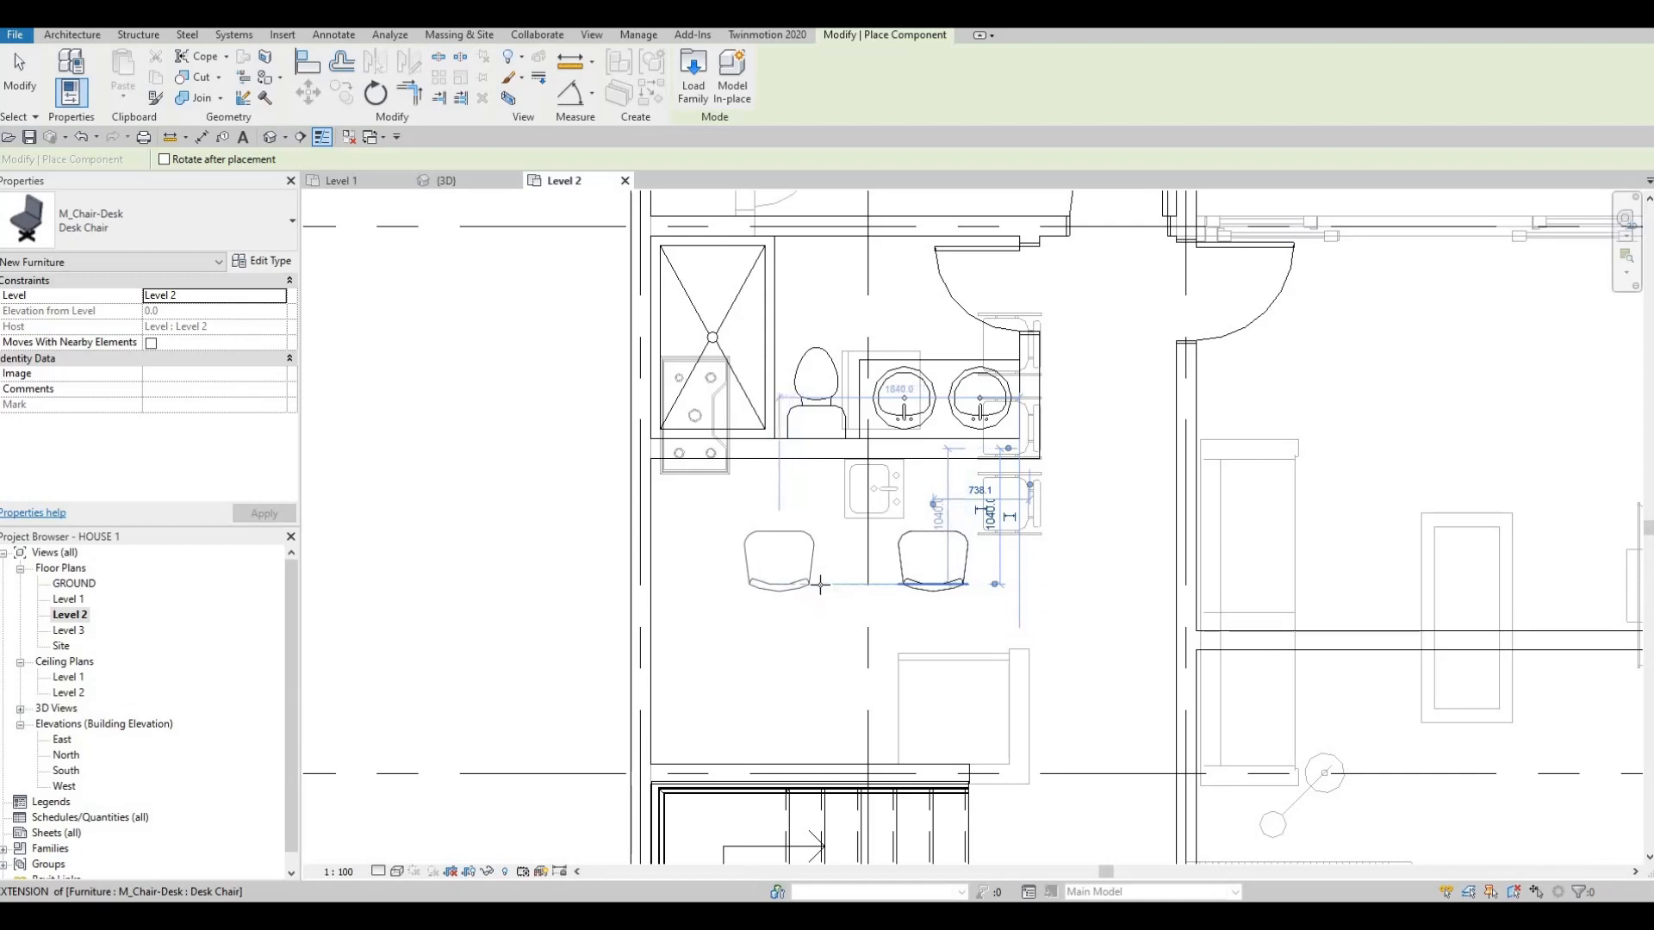
click(776, 586)
key(Escape)
key(Escape)
key(Escape)
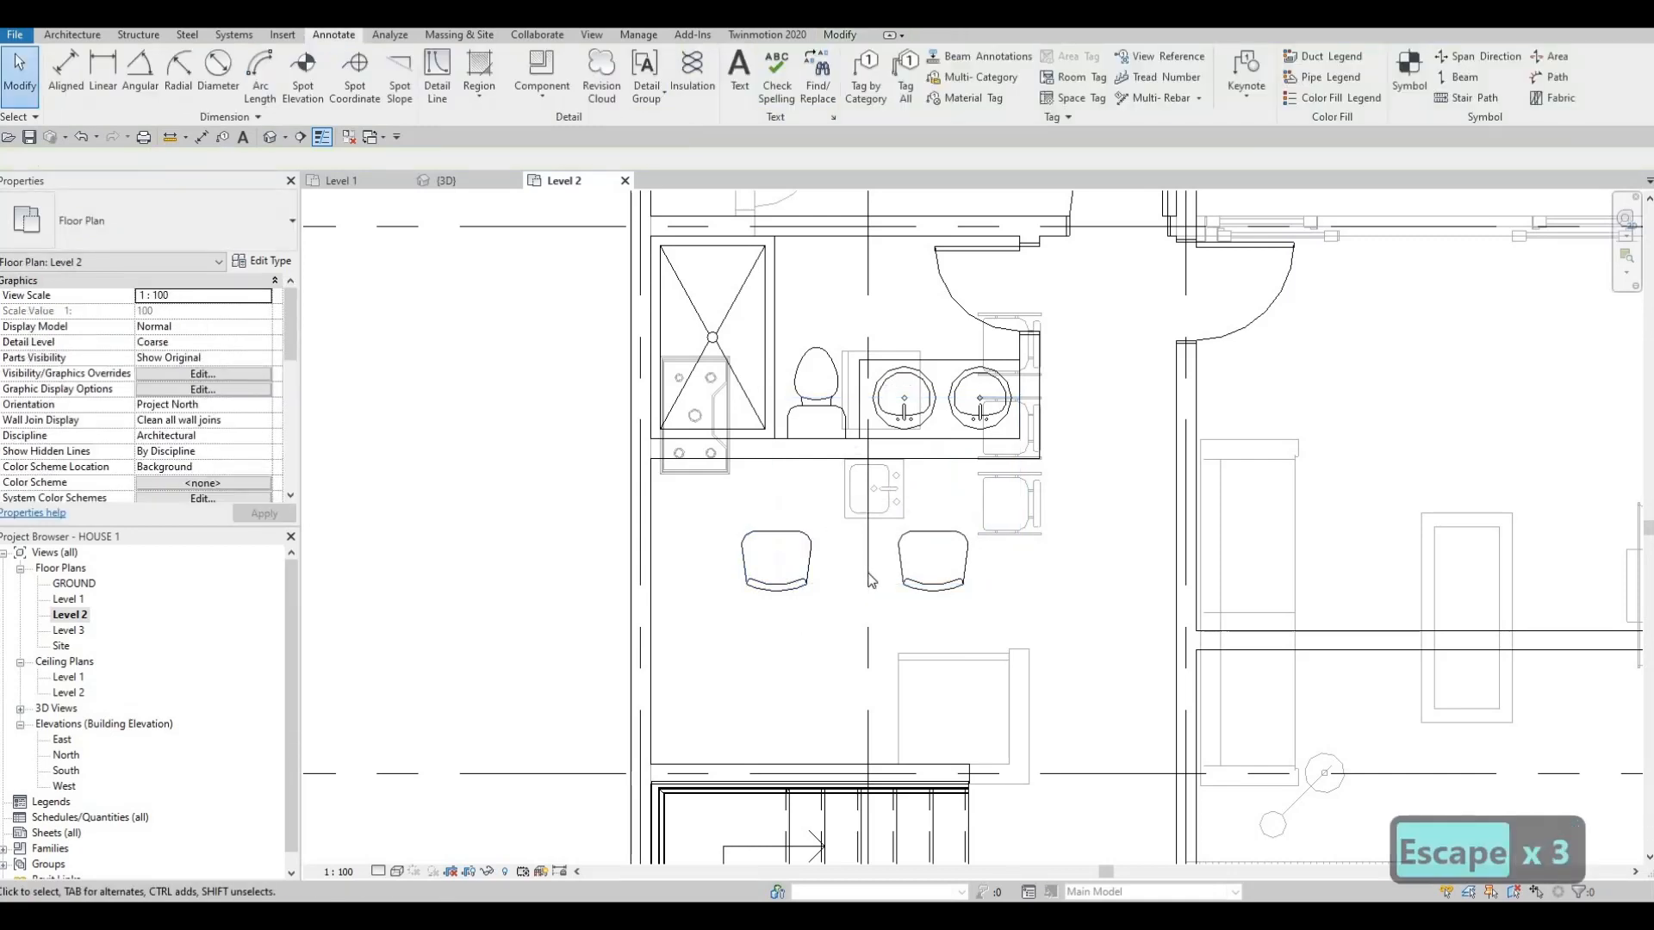
- Delete both desk chairs from the space between the bathroom and the stairs
scroll(822, 582, down, 2)
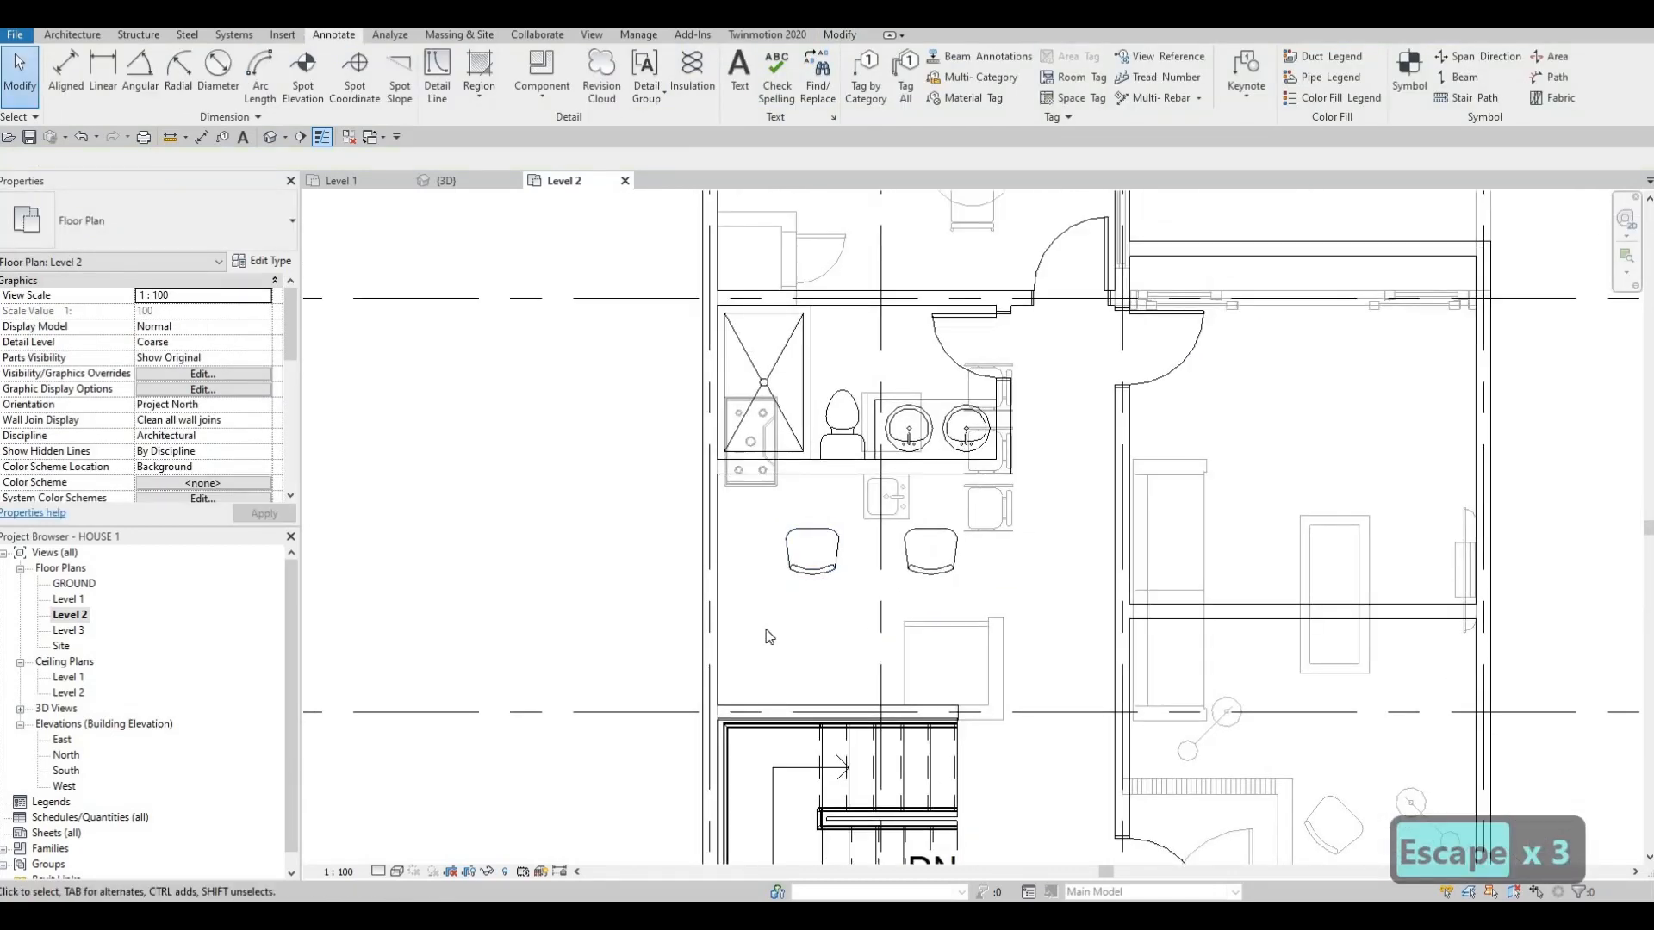
scroll(1021, 601, down, 2)
key(Escape)
key(Escape)
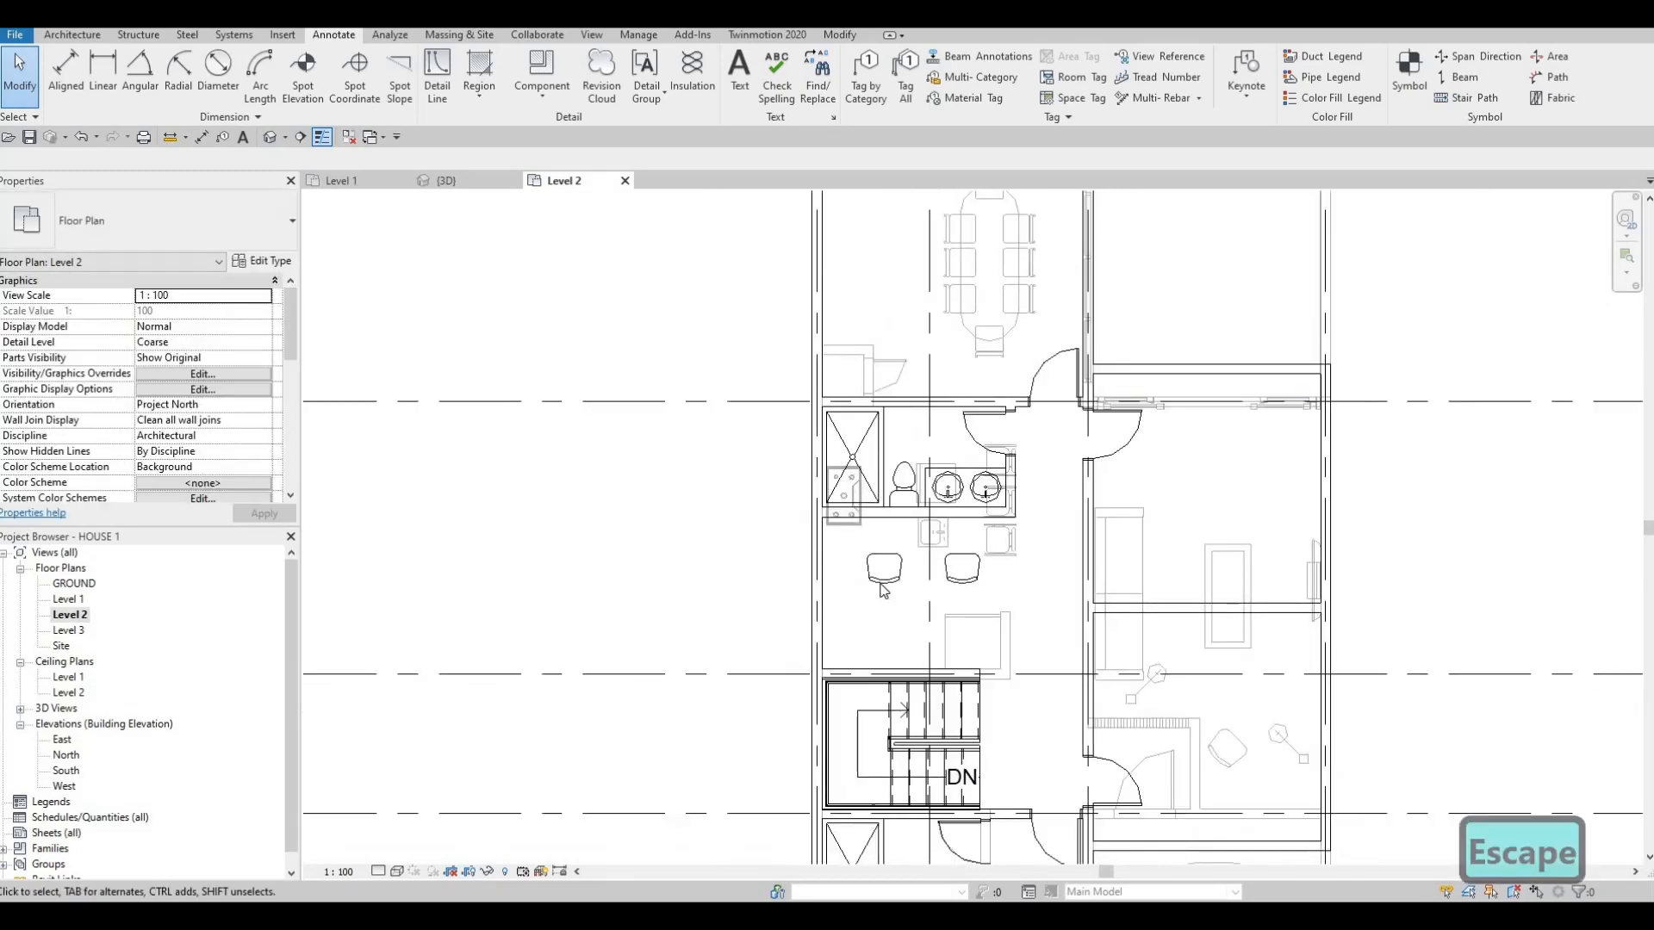
click(883, 583)
key(Delete)
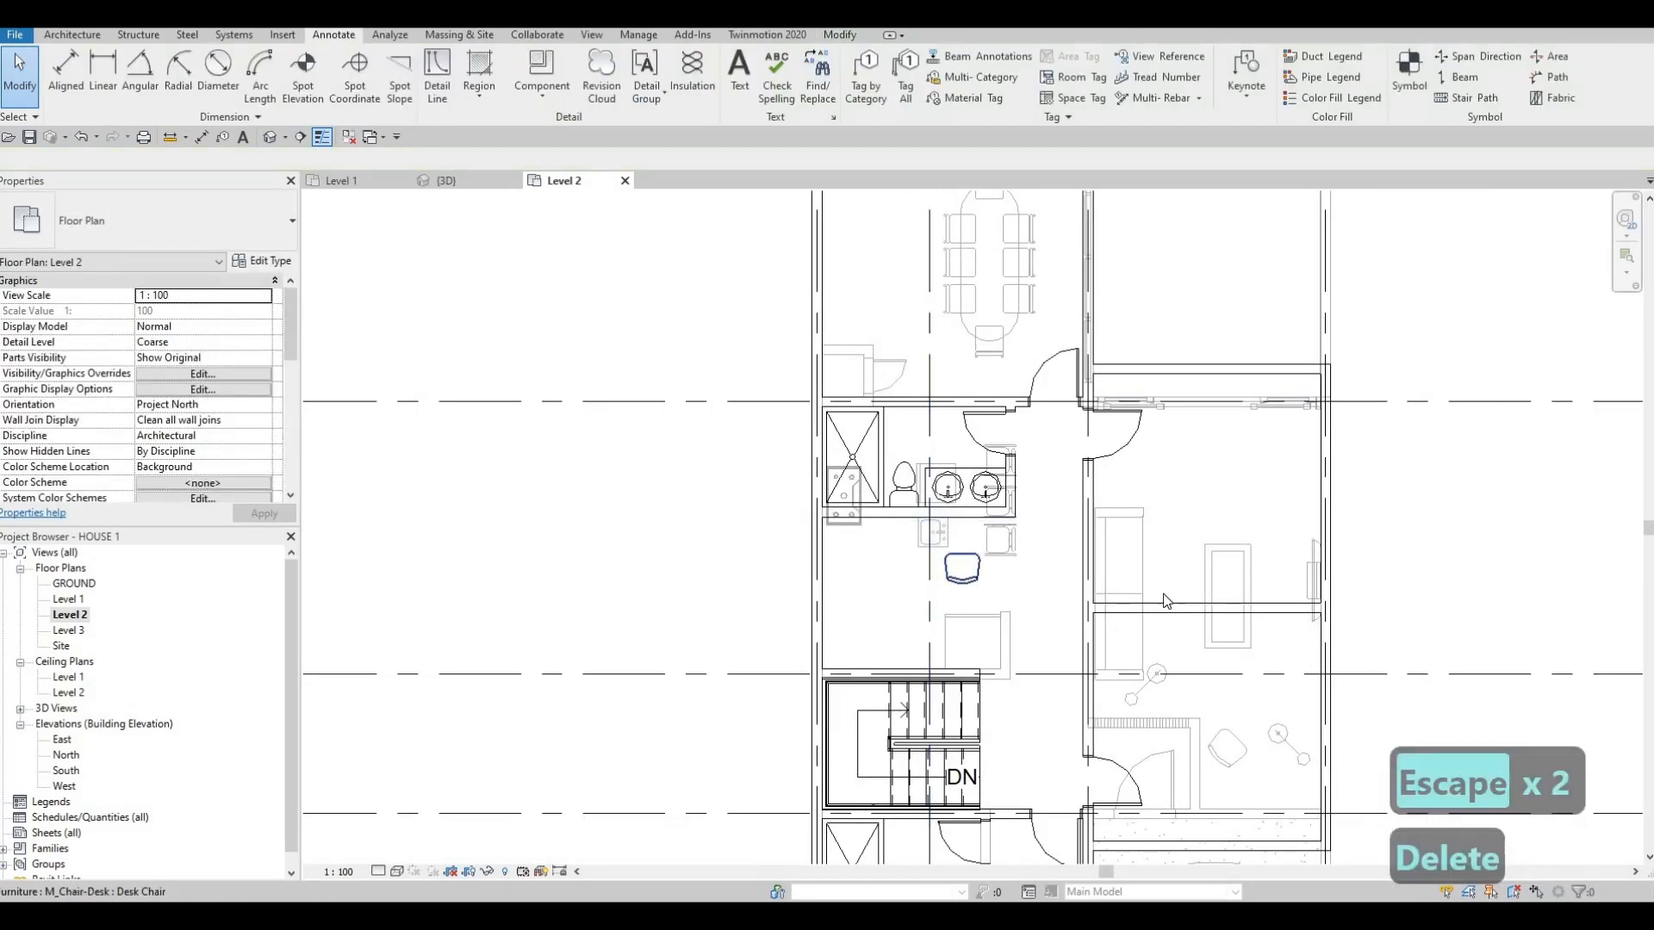
key(Delete)
- Place a similar M_Sofa-Corbu Sofa 2 on Level 2 between the bathroom and the stairs, rotated to face the side exterior wall
click(1142, 558)
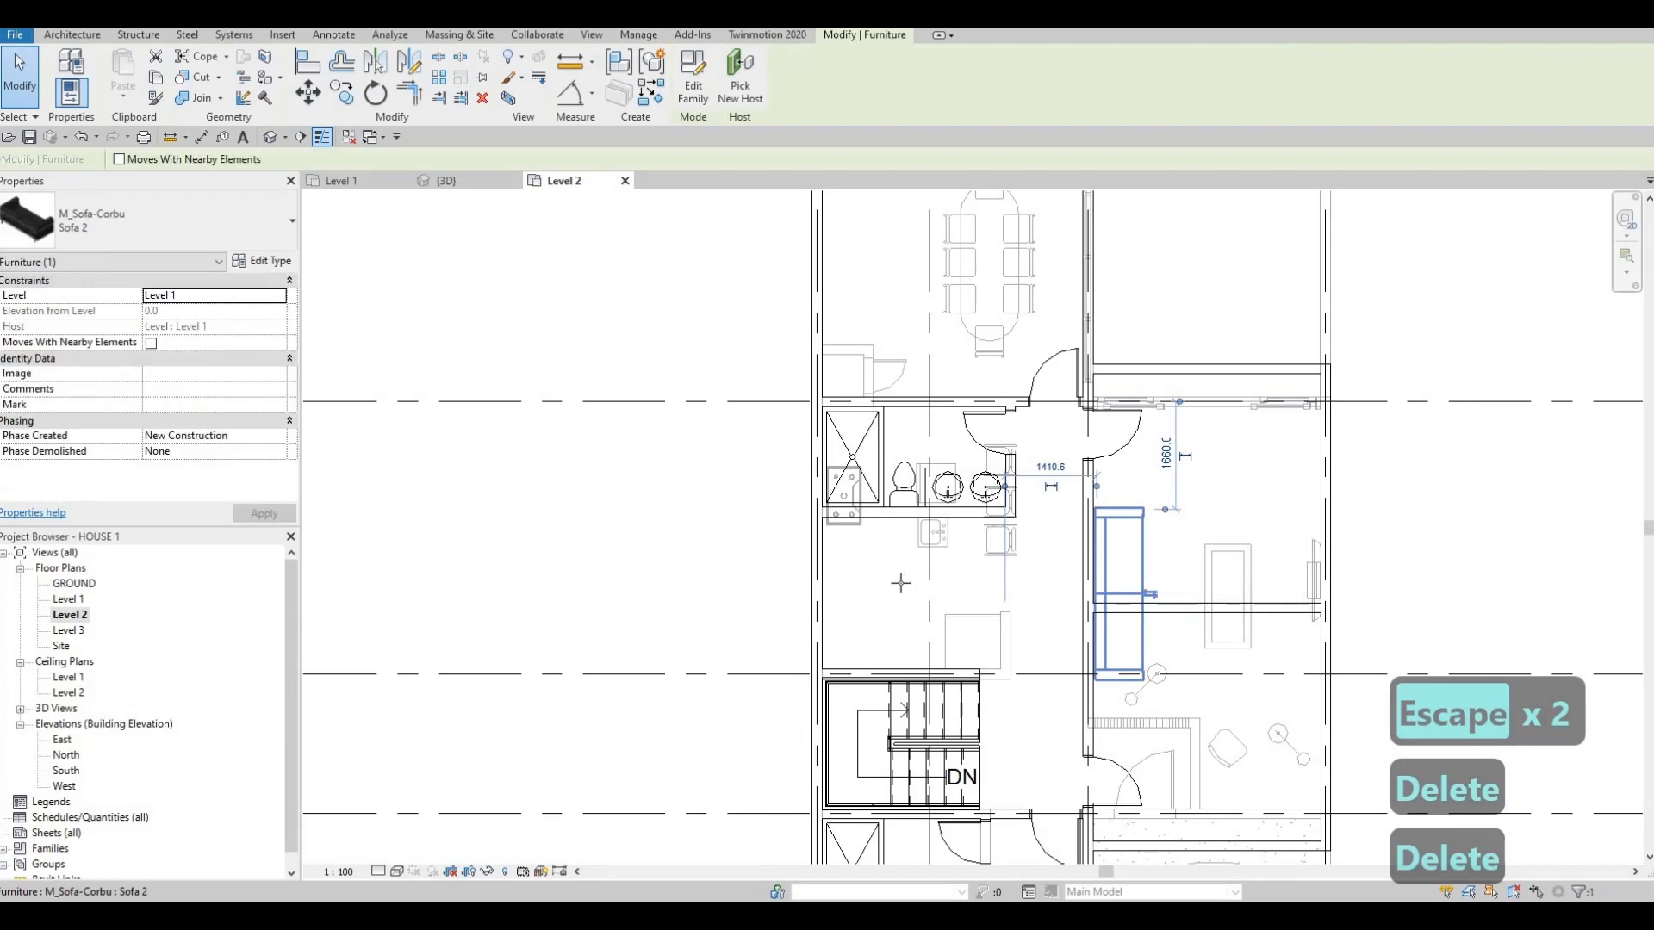
key(c)
key(s)
scroll(947, 586, up, 2)
key(space)
key(space)
key(space)
key(space)
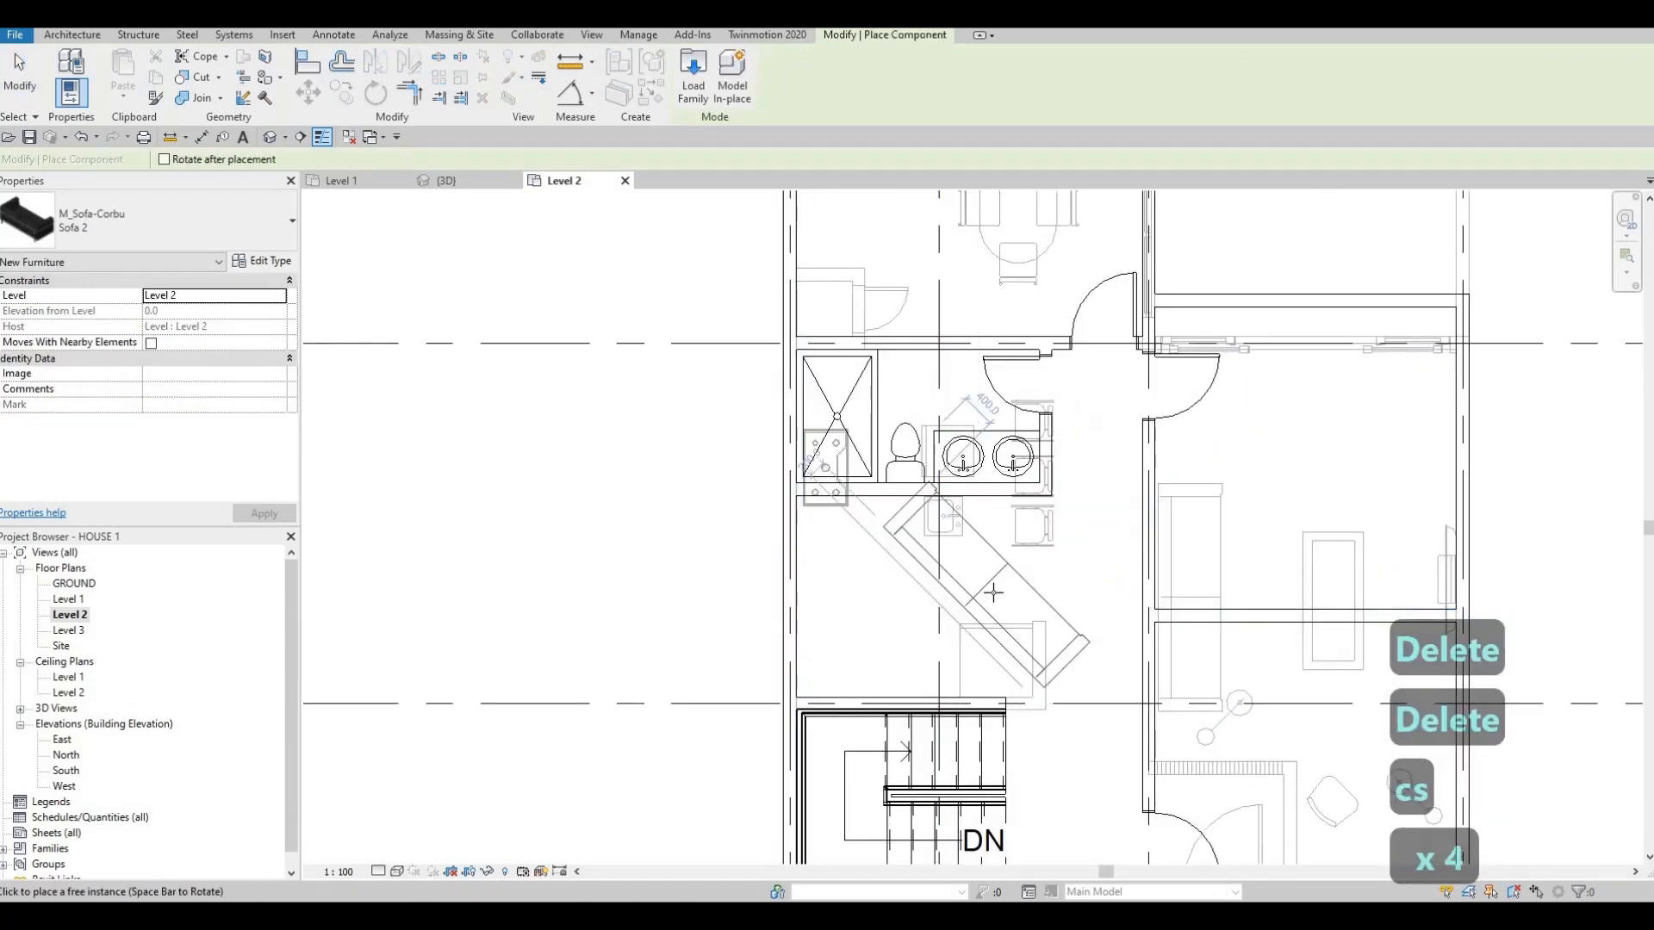
key(space)
key(Escape)
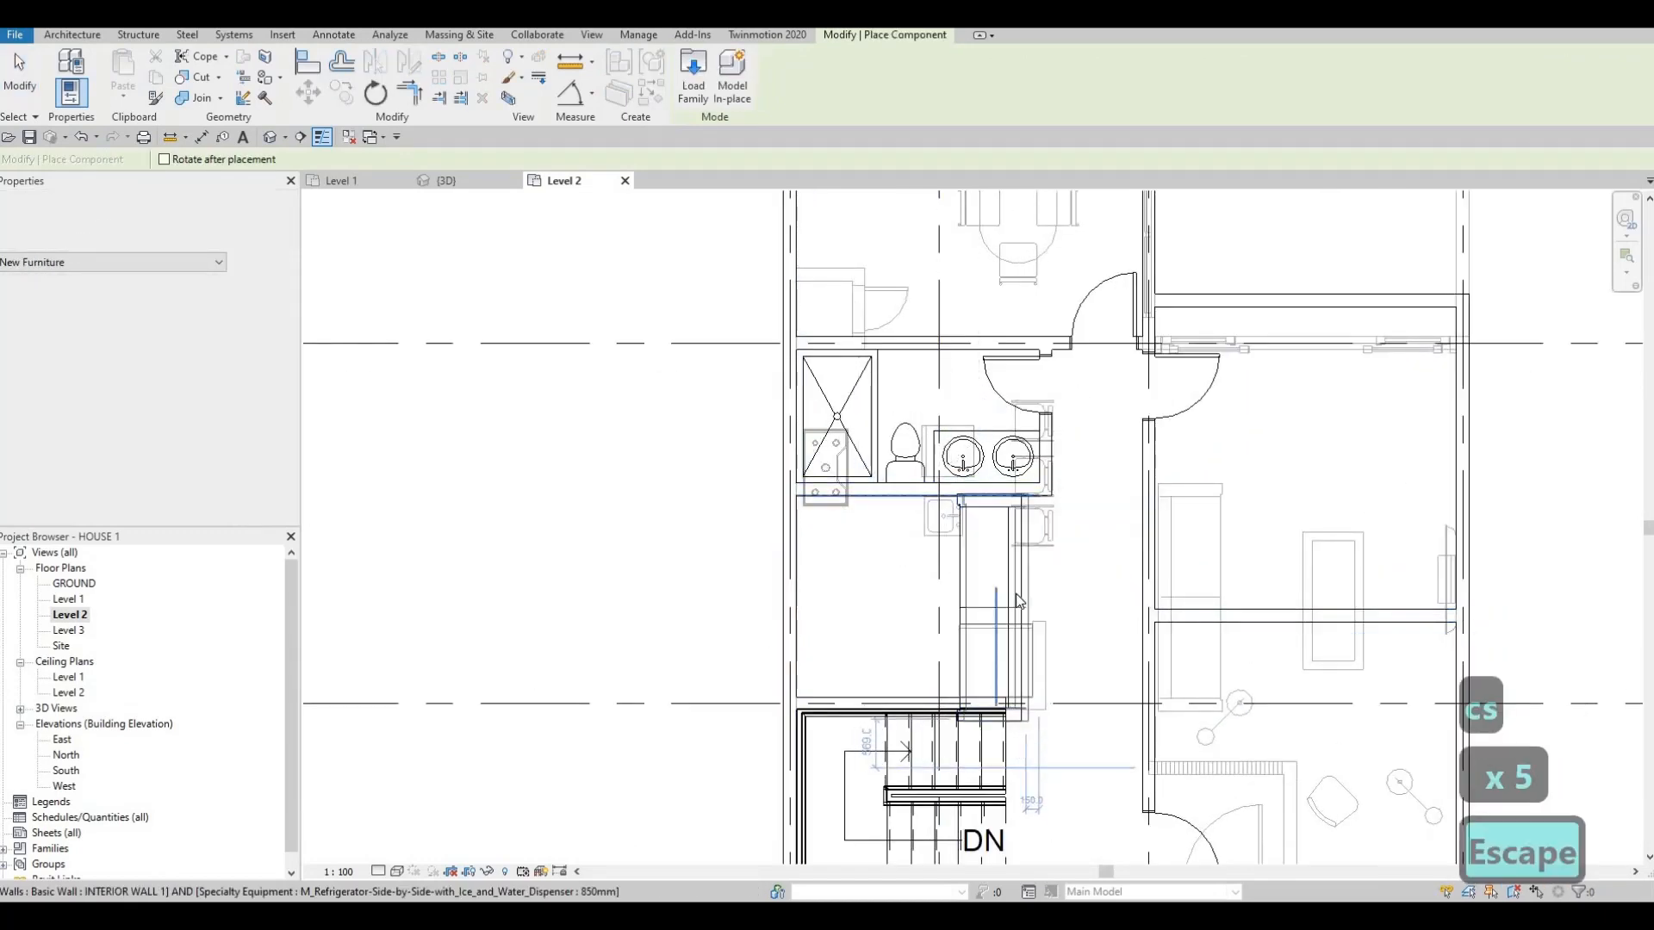
key(Escape)
key(Escape)
- Duplicate the new sofa's type as Sofa 3 and set its width to 1500 mm
click(1020, 601)
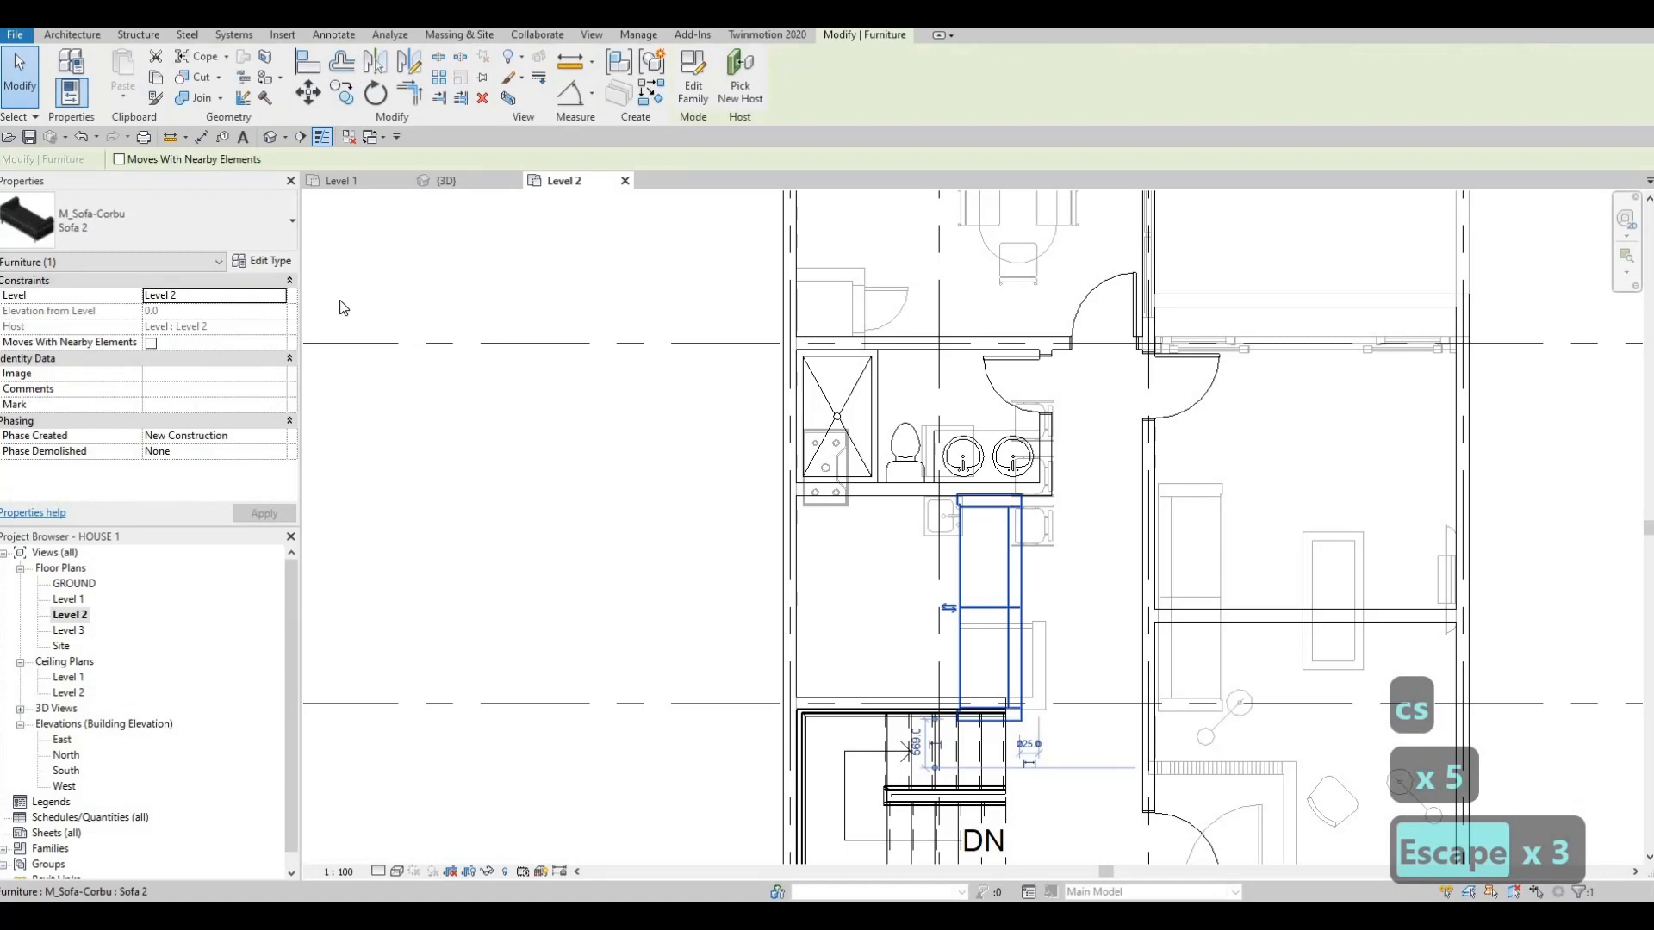
click(286, 264)
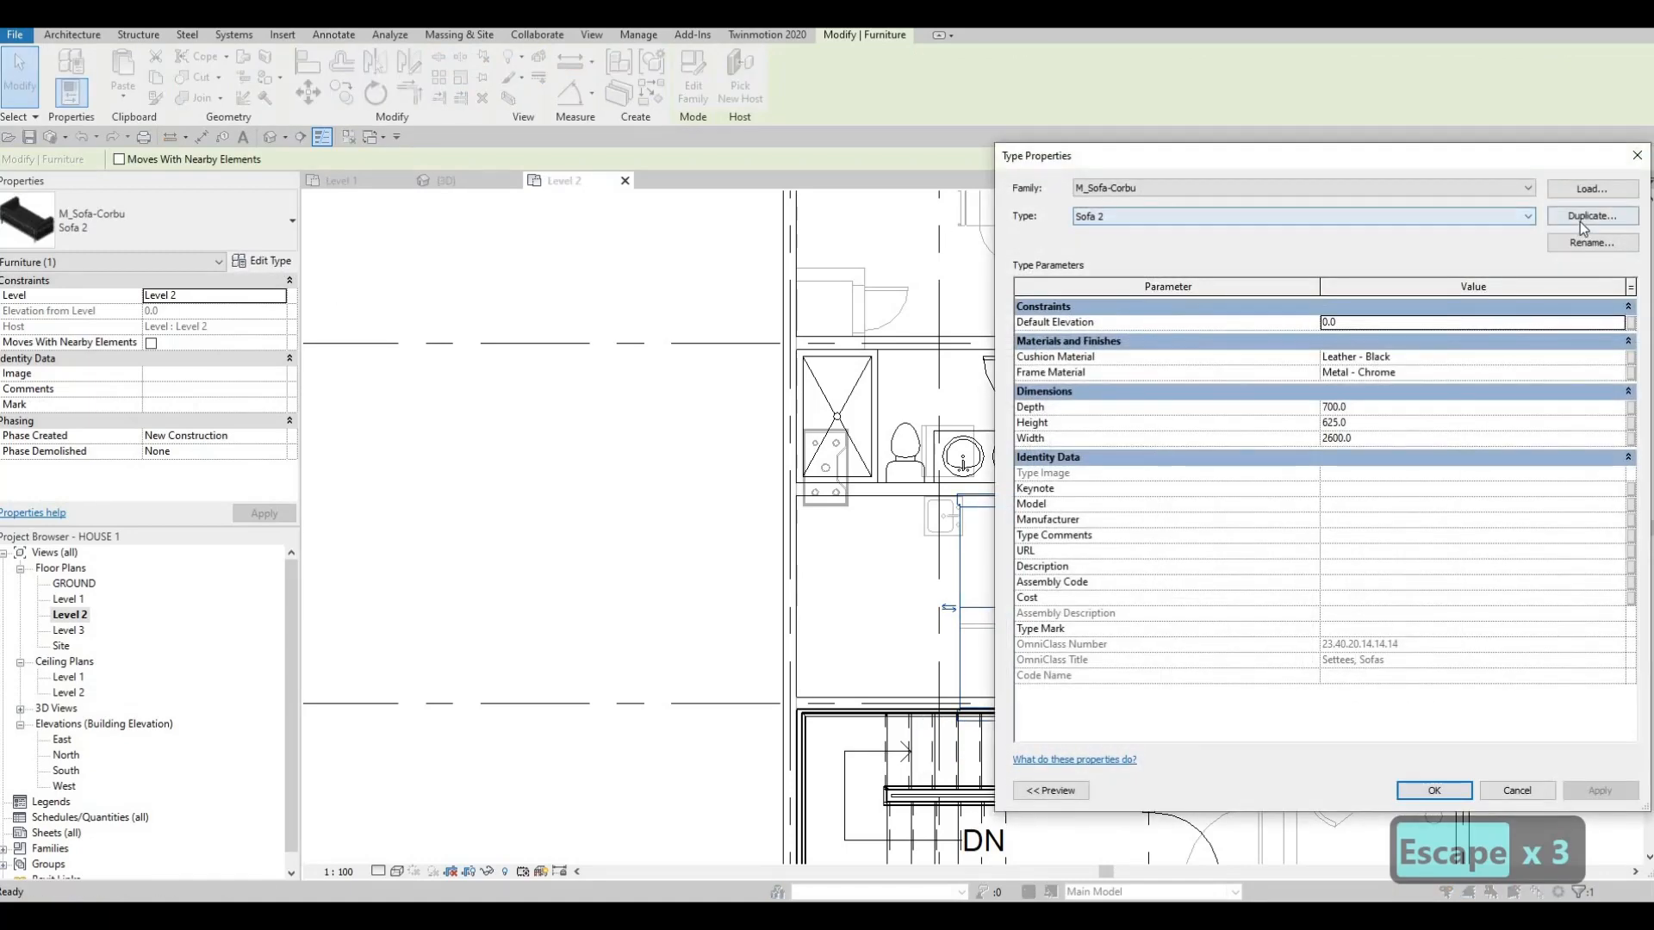
click(1592, 215)
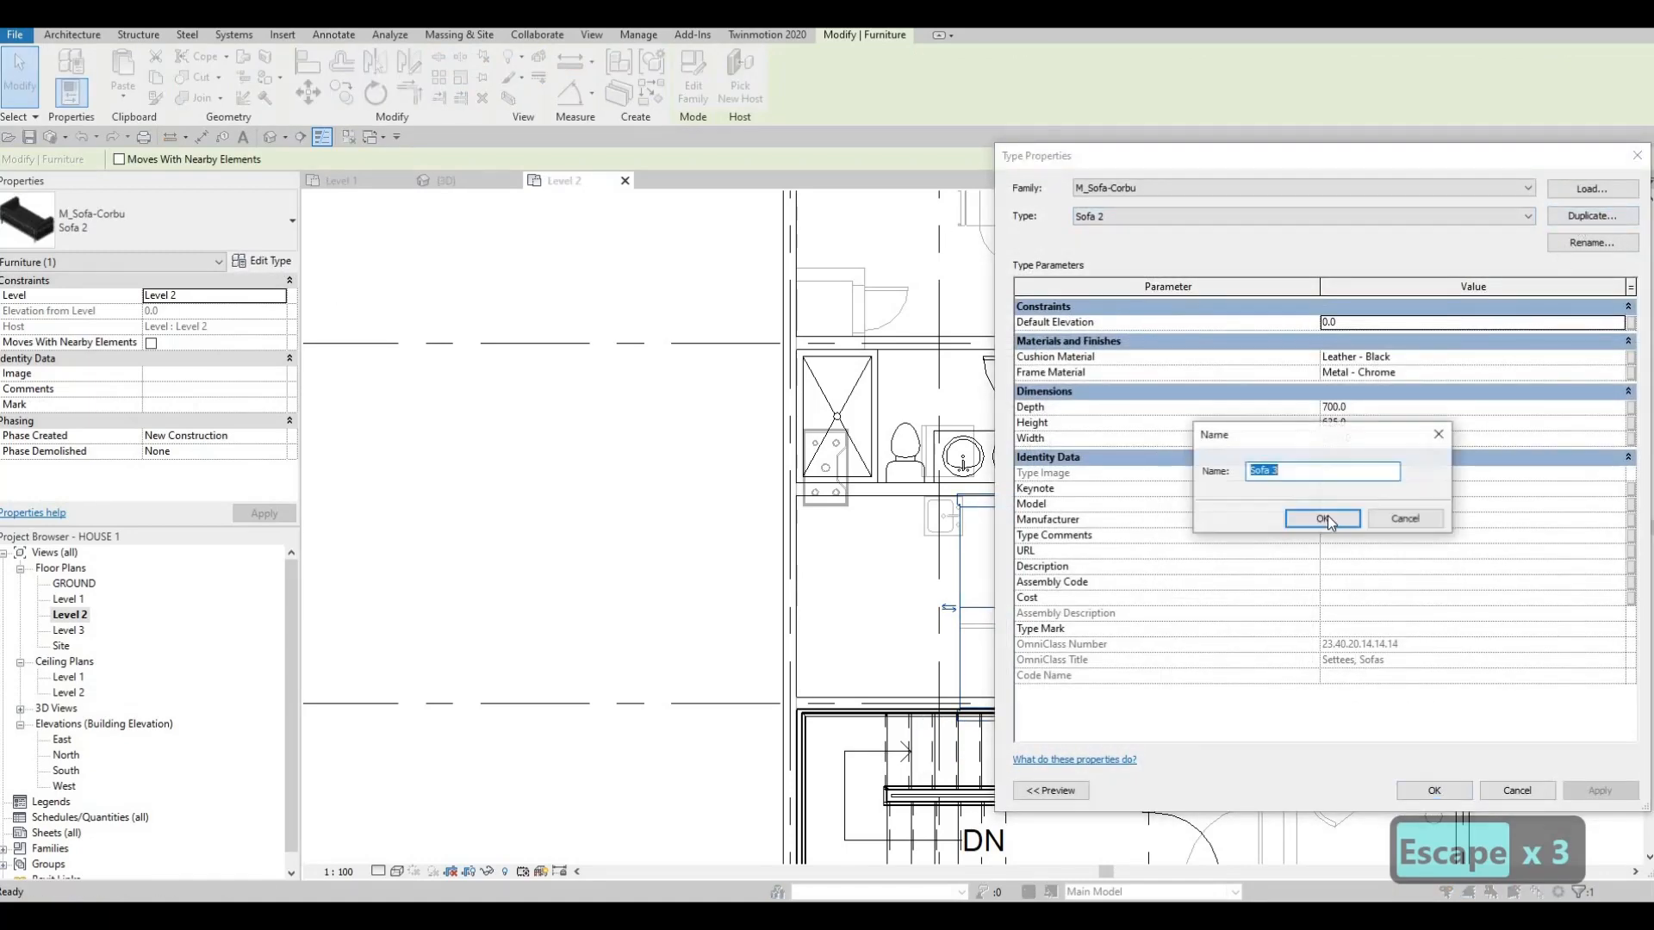
key(Return)
click(1359, 439)
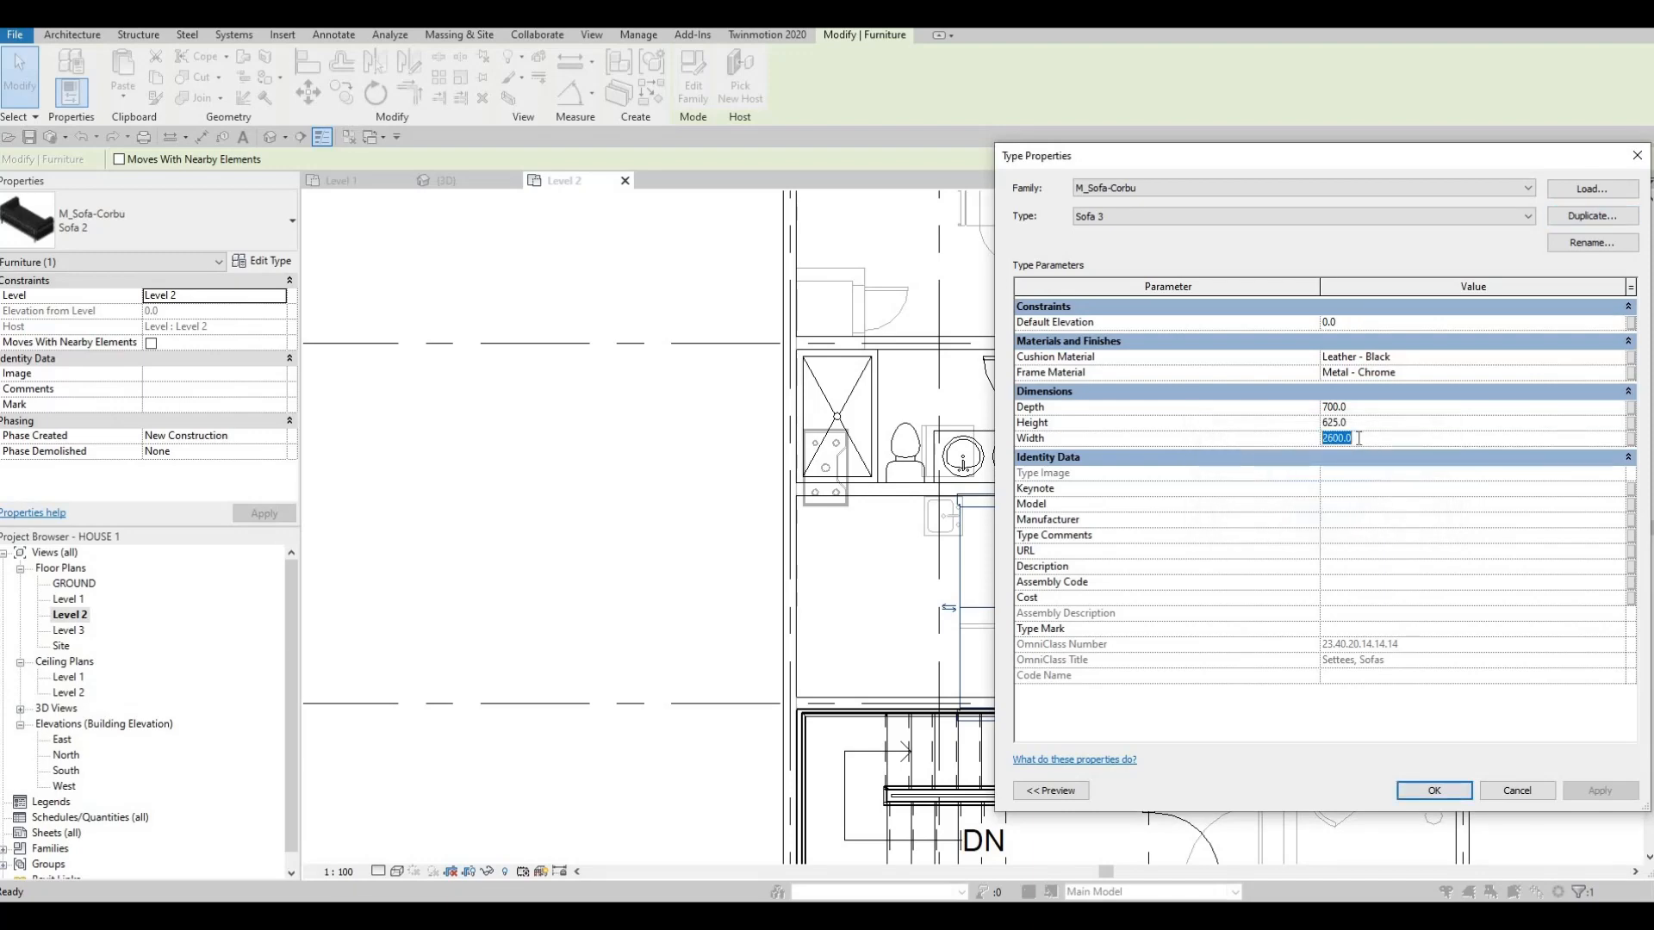
text(1500)
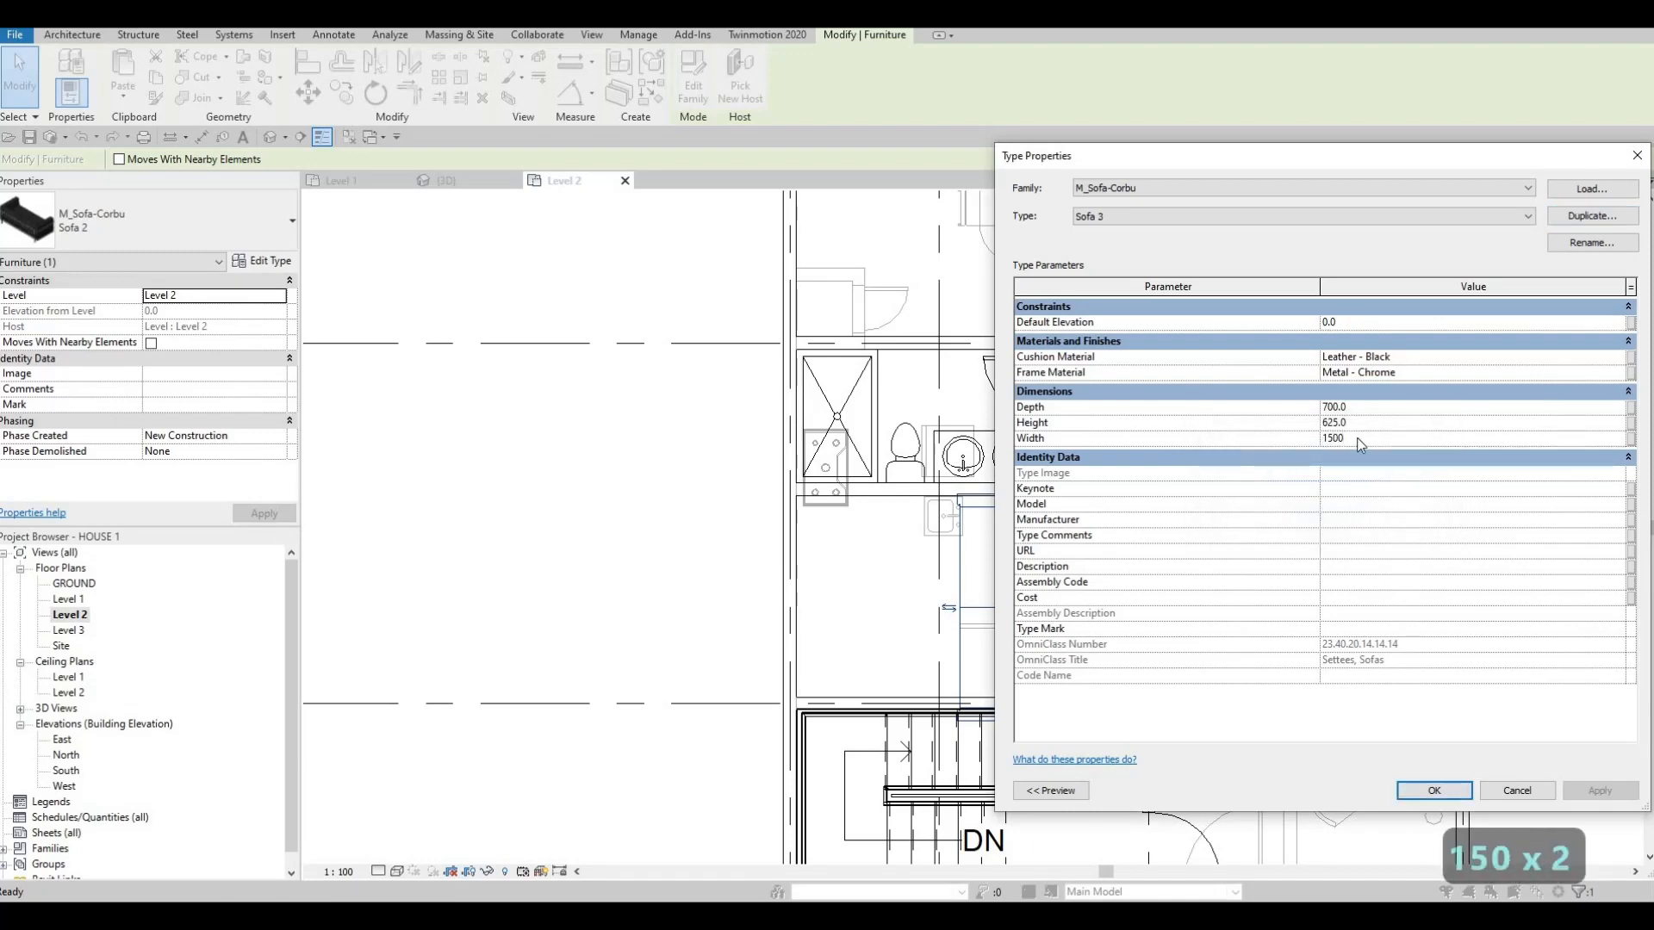
key(Return)
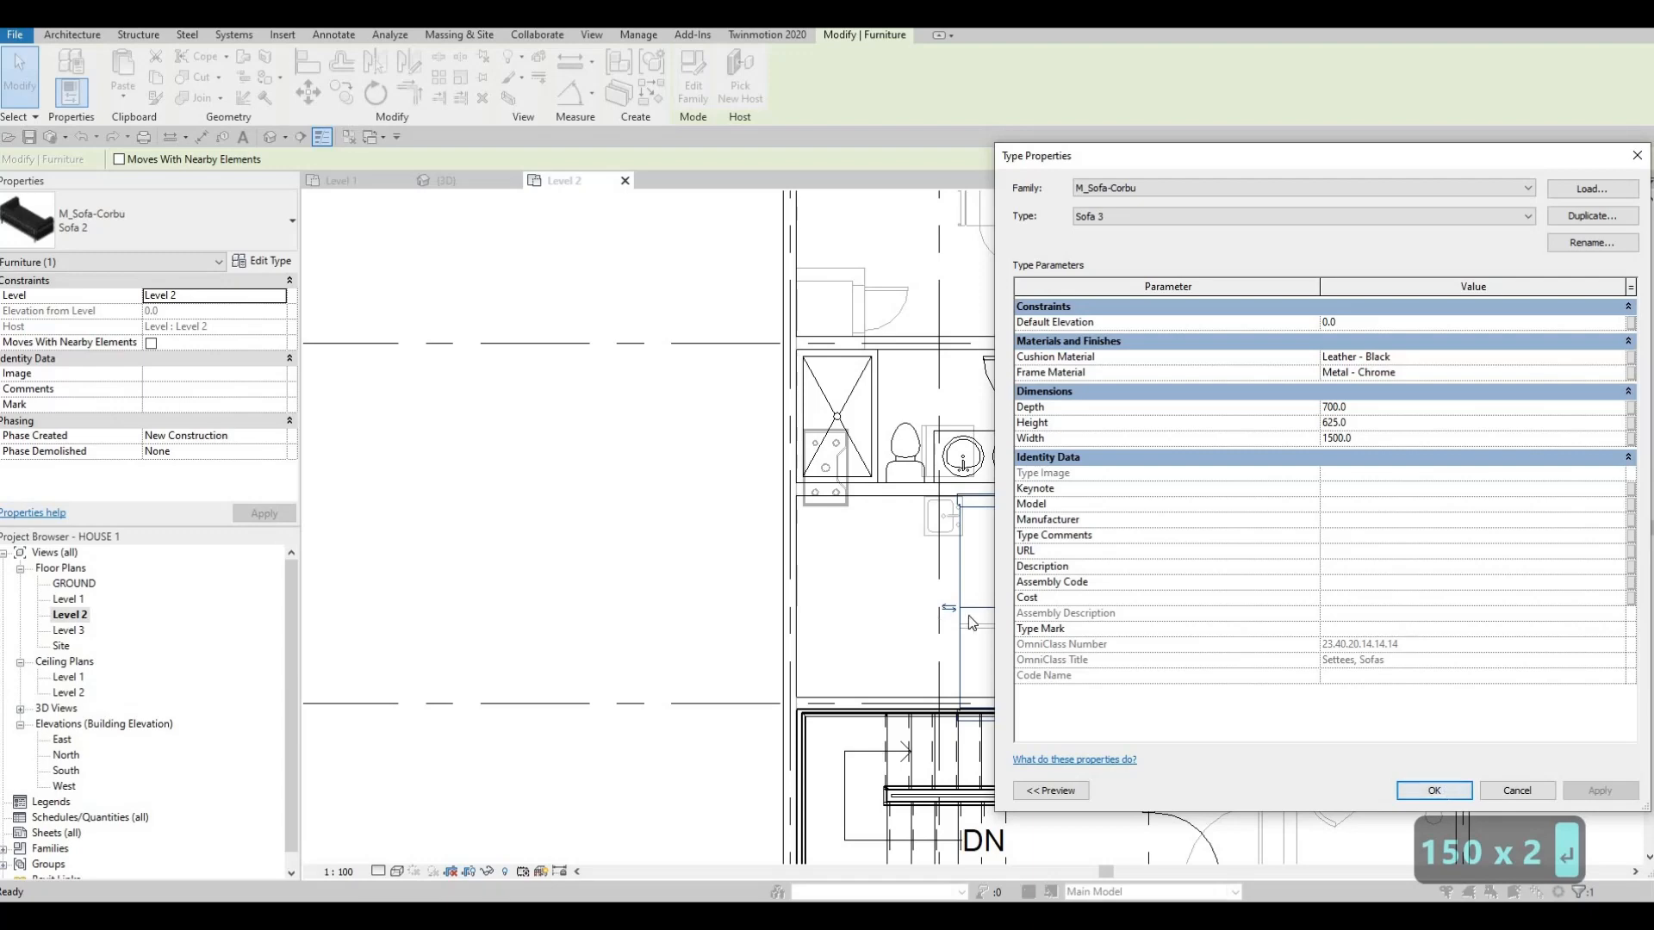
scroll(997, 597, up, 1)
key(Escape)
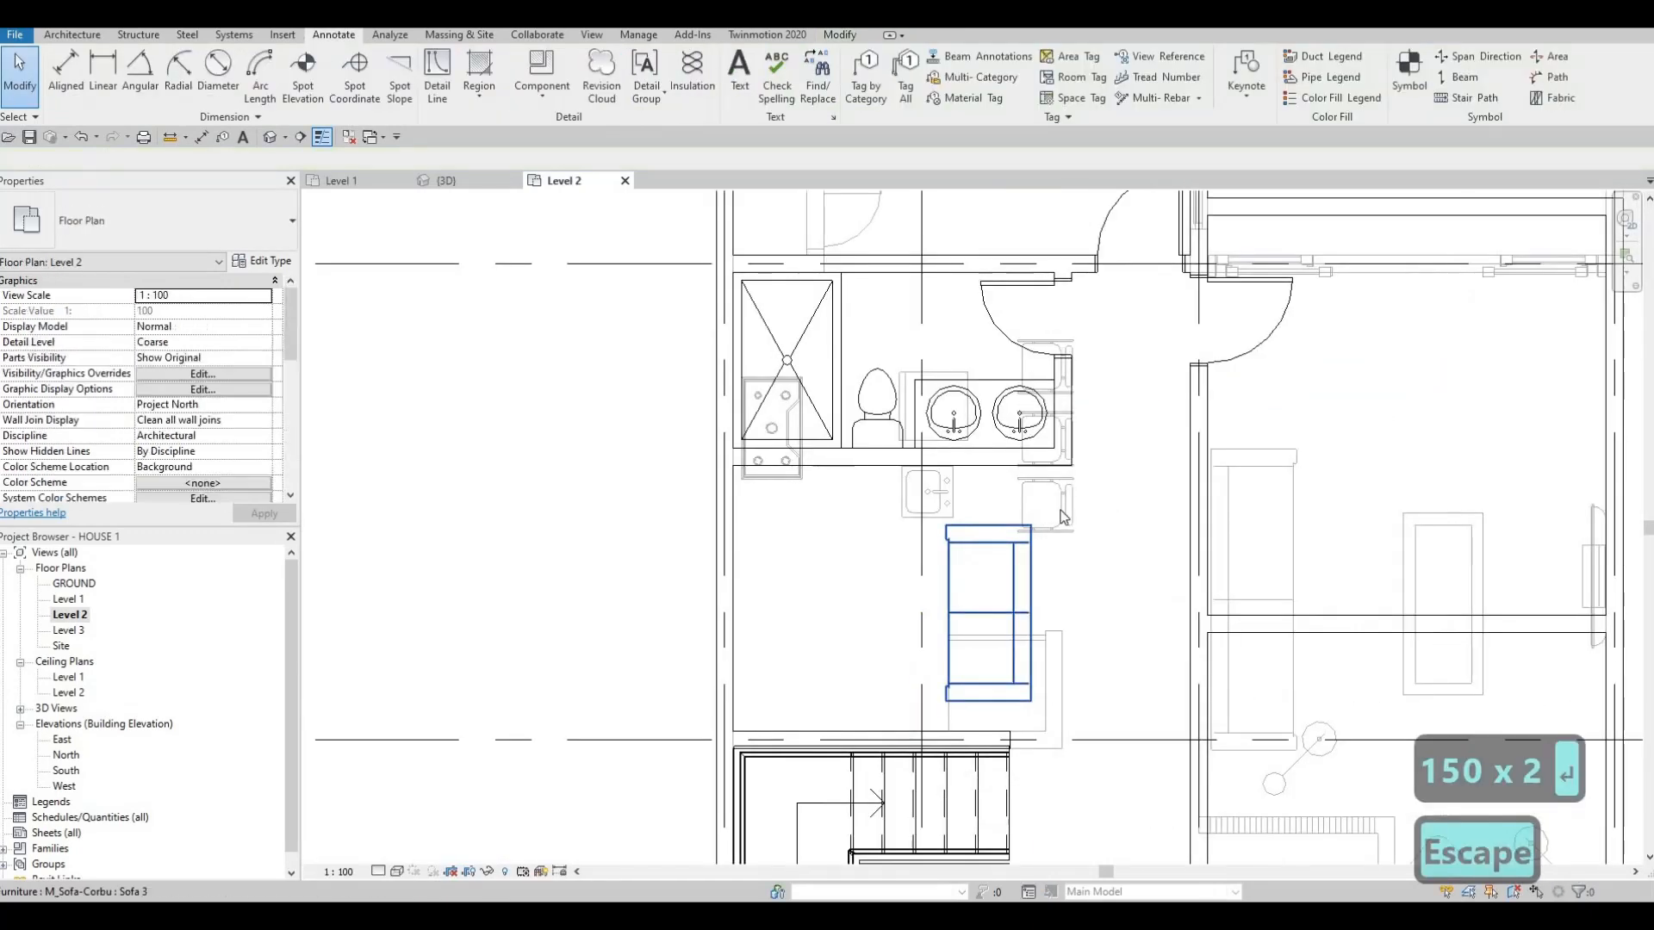
- Move the shortened sofa slightly towards the side exterior wall and the bathroom wall
middle_drag(1019, 593, 1063, 504)
click(1052, 485)
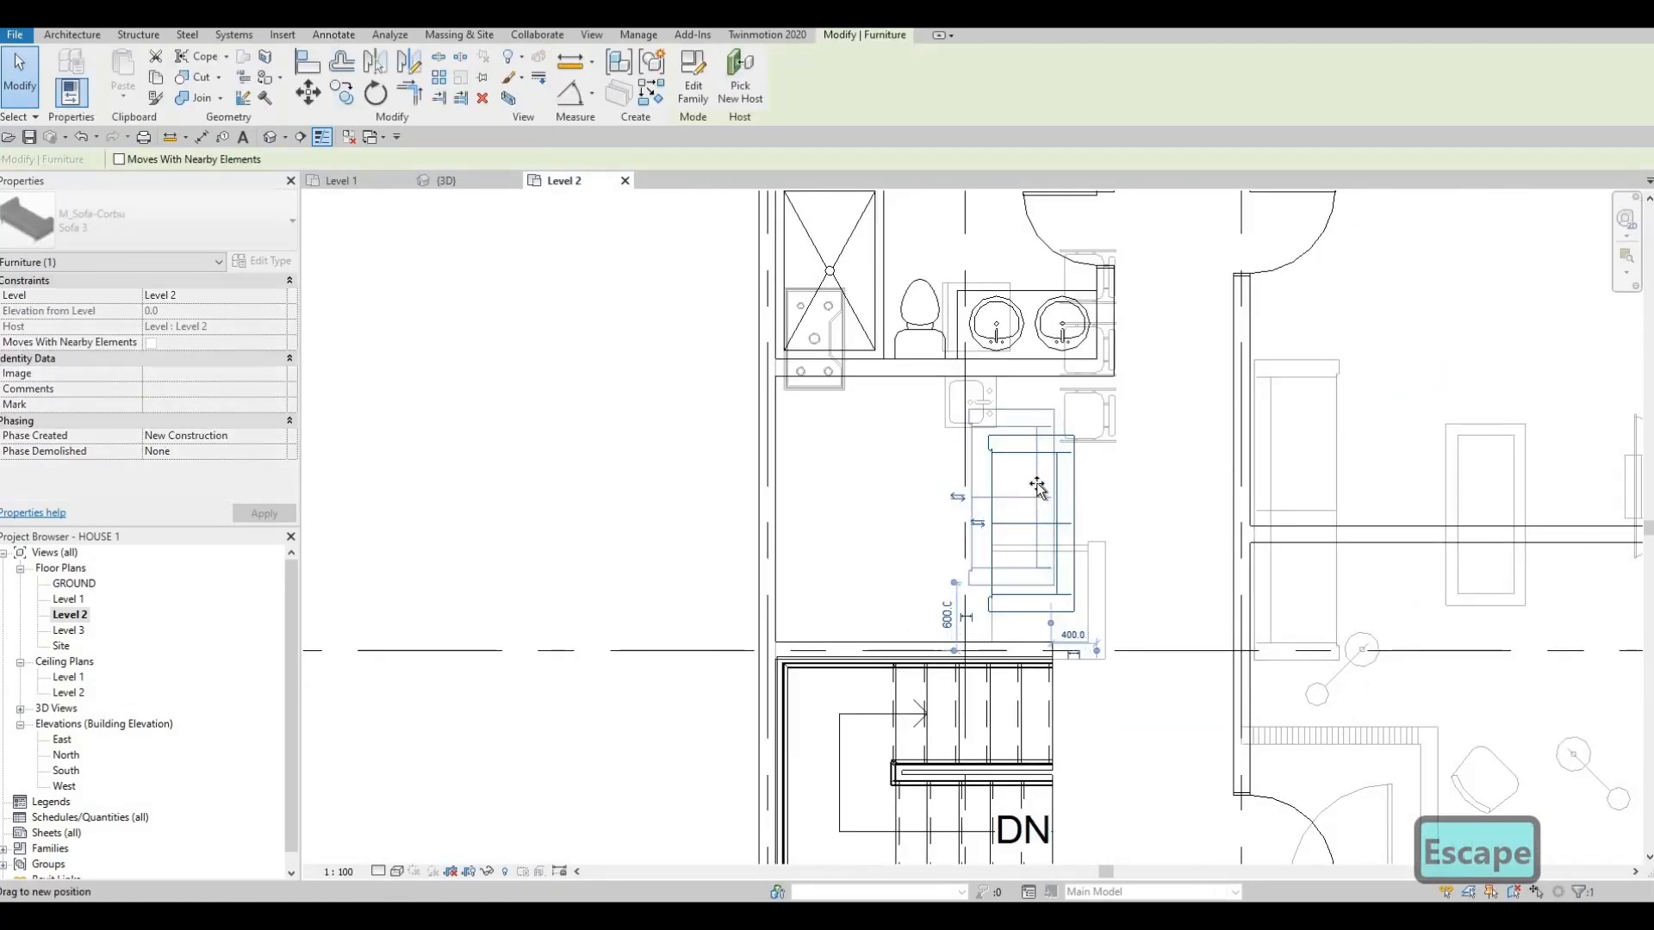
drag(1052, 482, 1040, 488)
key(Escape)
middle_drag(1159, 484, 841, 459)
scroll(841, 459, down, 1)
key(Escape)
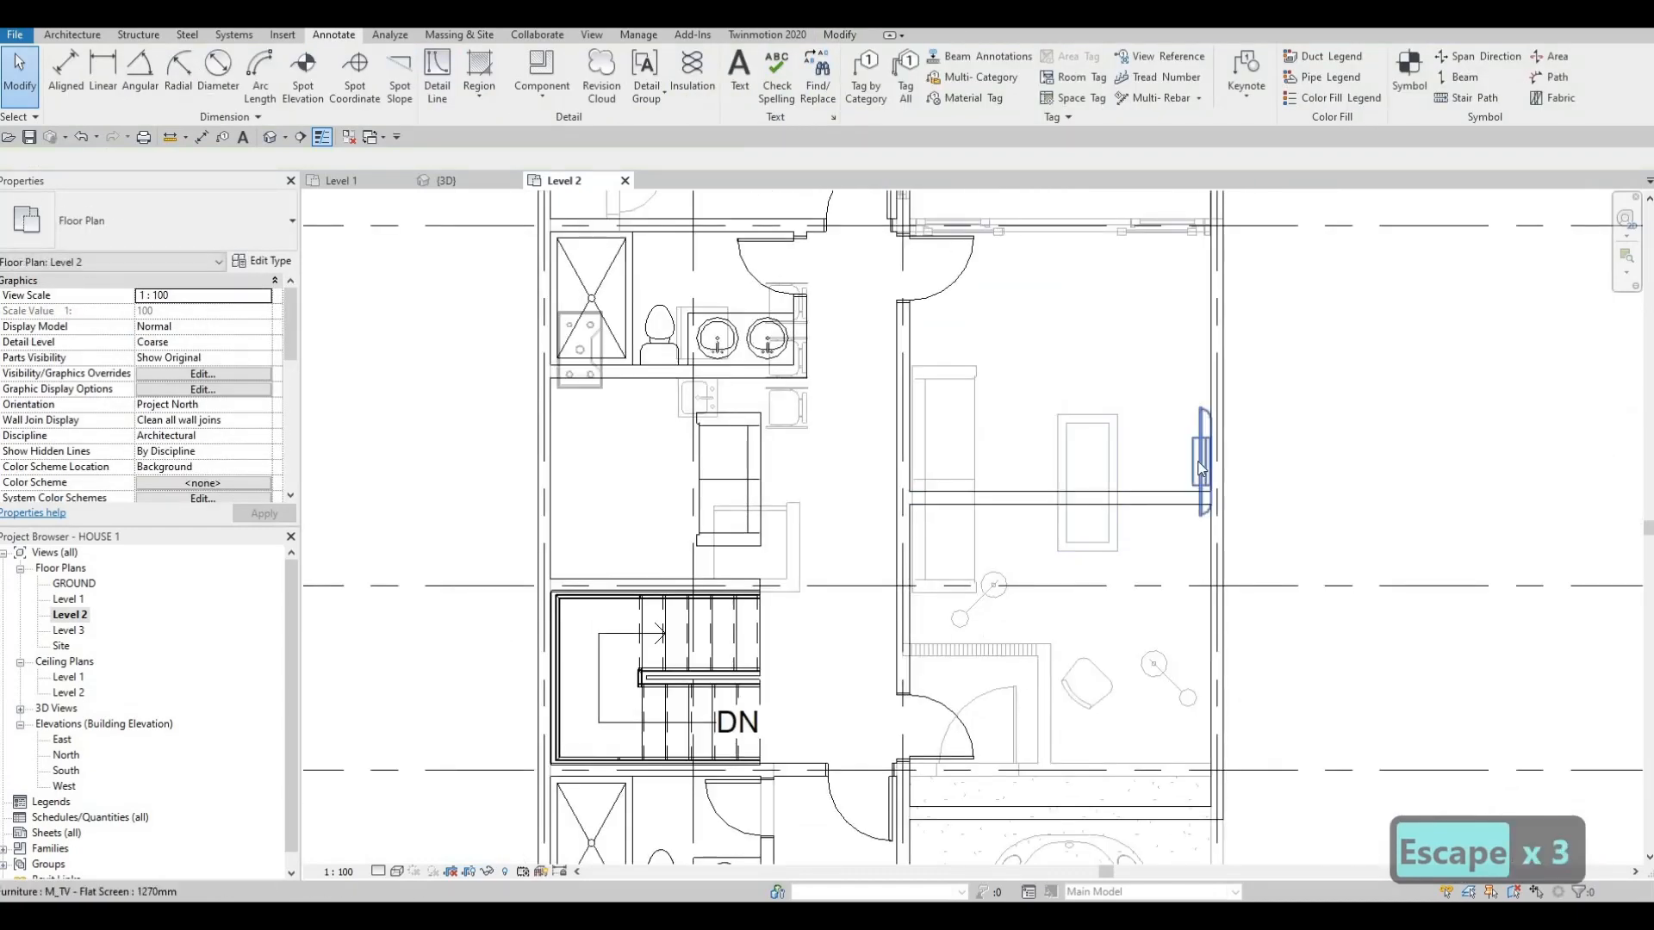
- Place a similar 1270mm flat screen TV on the side exterior wall facing the sofa, about 1300 mm from the bathroom wall
click(1202, 470)
key(c)
key(s)
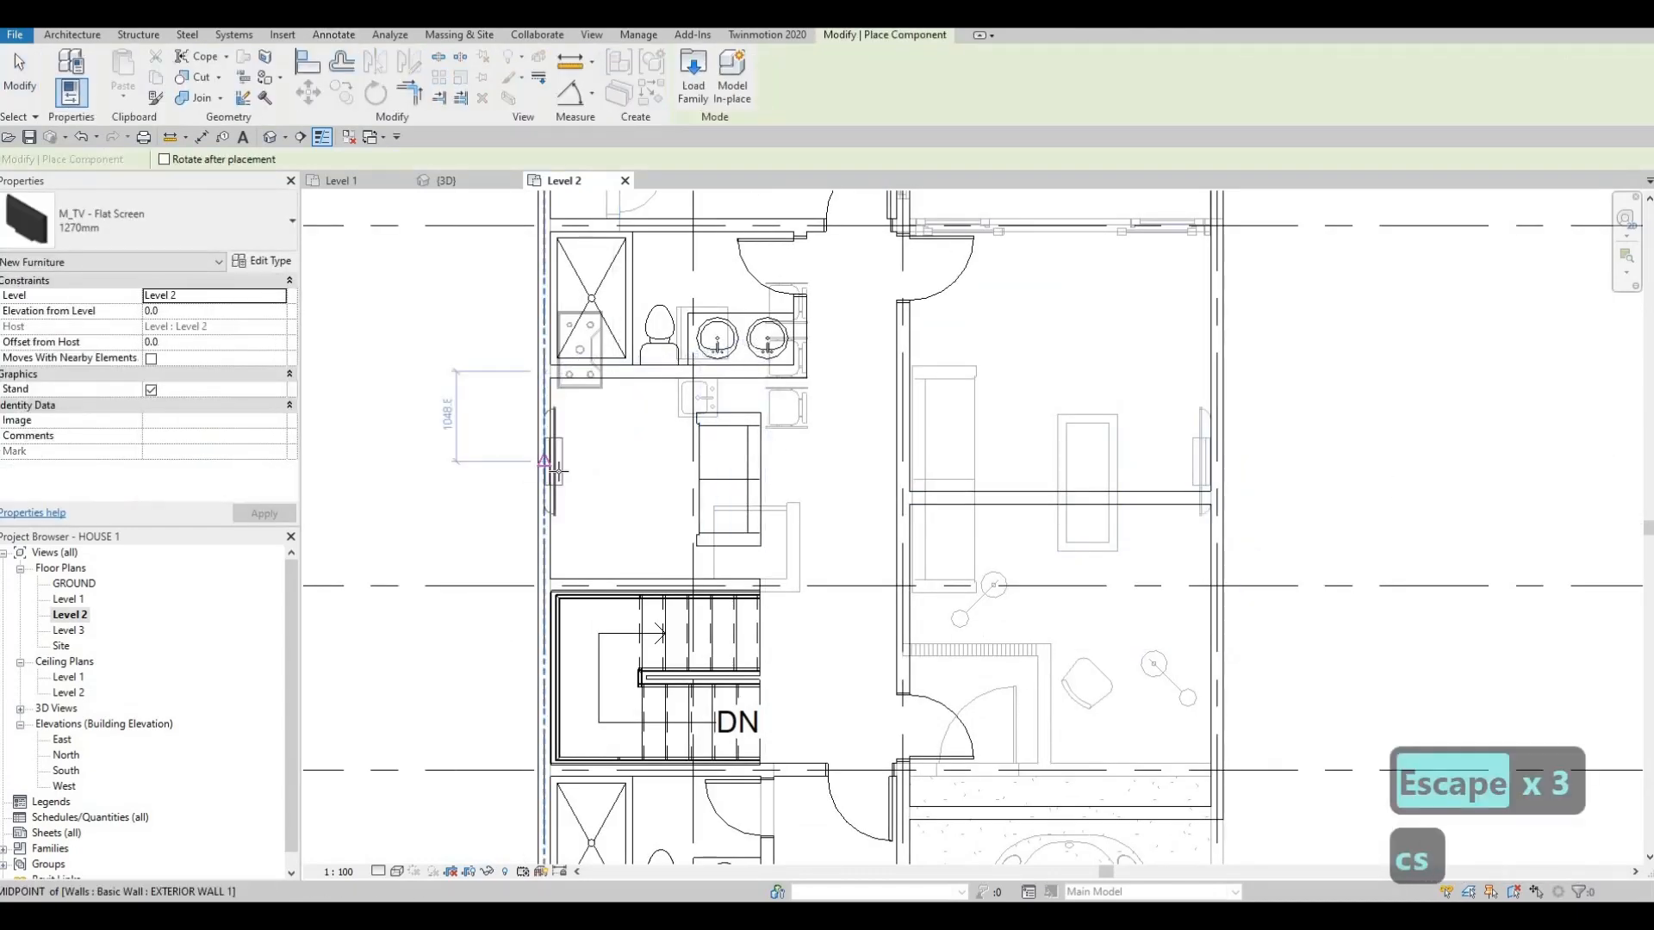
click(556, 483)
key(Escape)
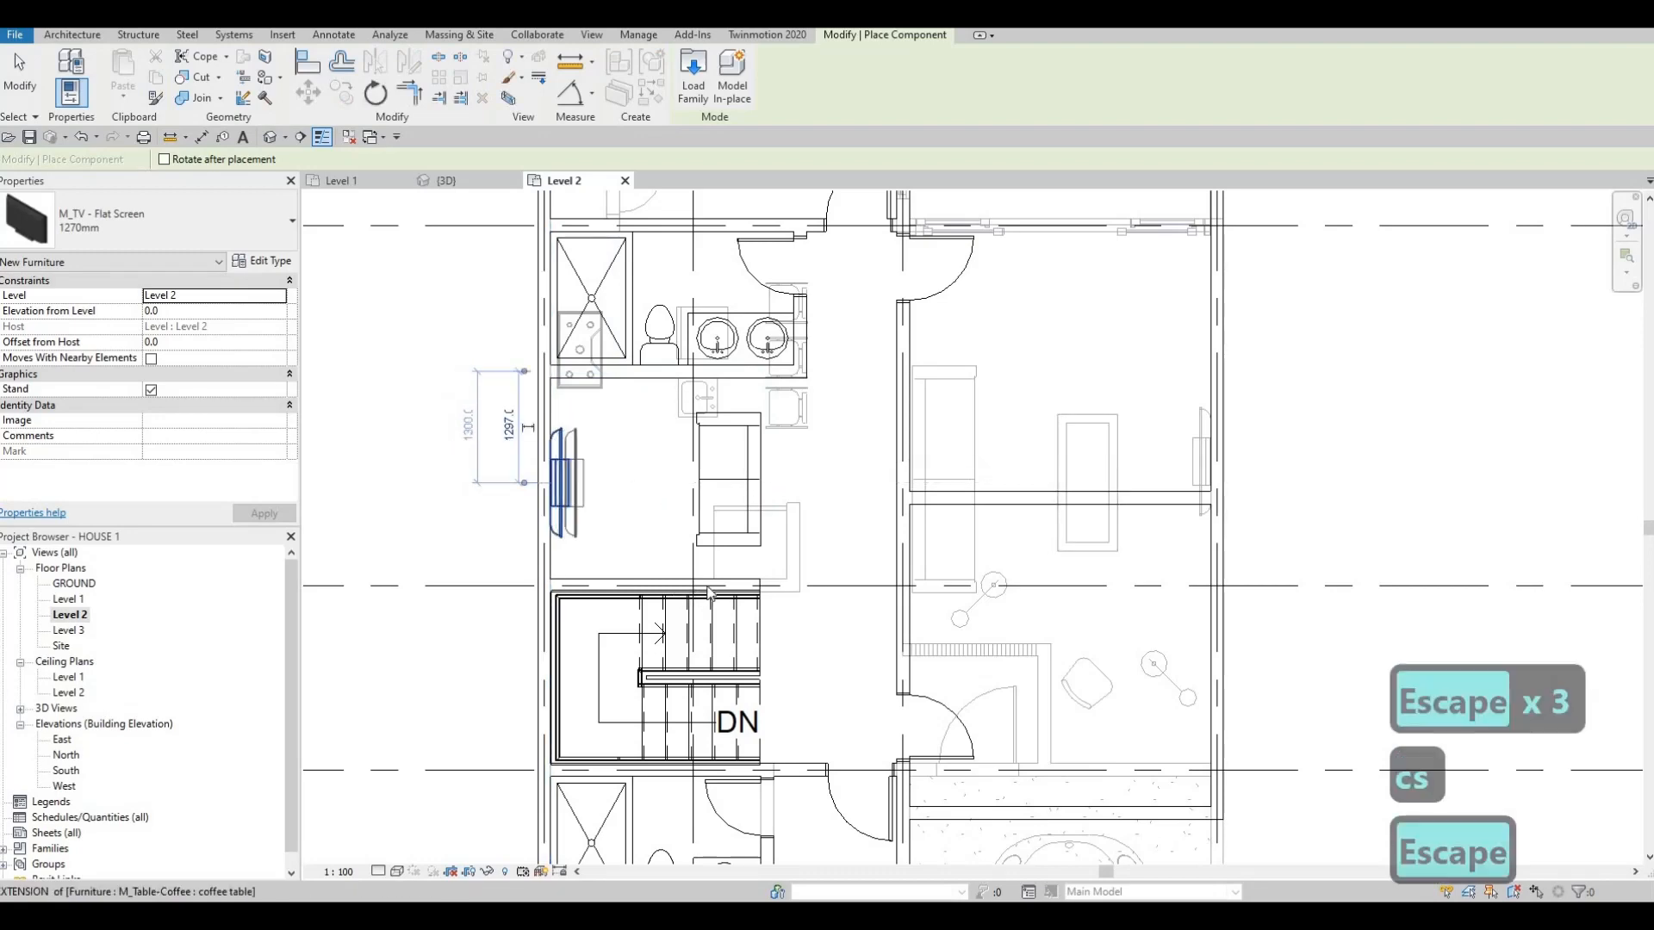
middle_drag(727, 506, 735, 591)
key(Escape)
key(Escape)
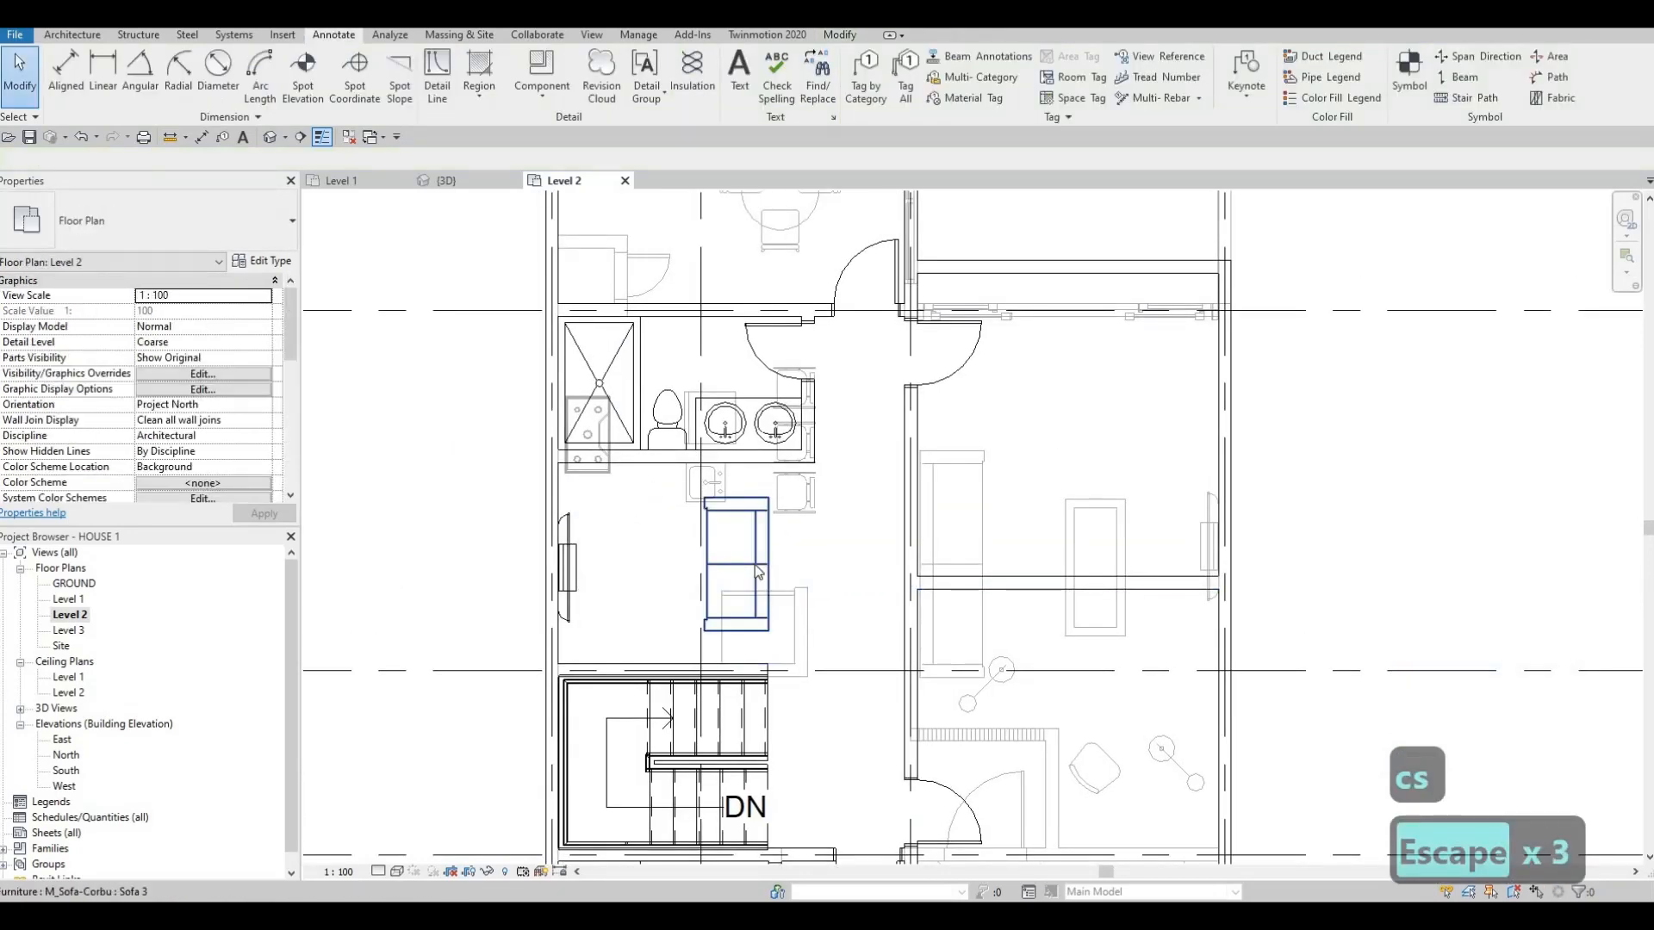
- Nudge the Level 2 sofa farther from the TV and slightly towards the stairs, lining it up with the TV
click(759, 571)
key(Right)
key(Right)
key(Down)
key(Down)
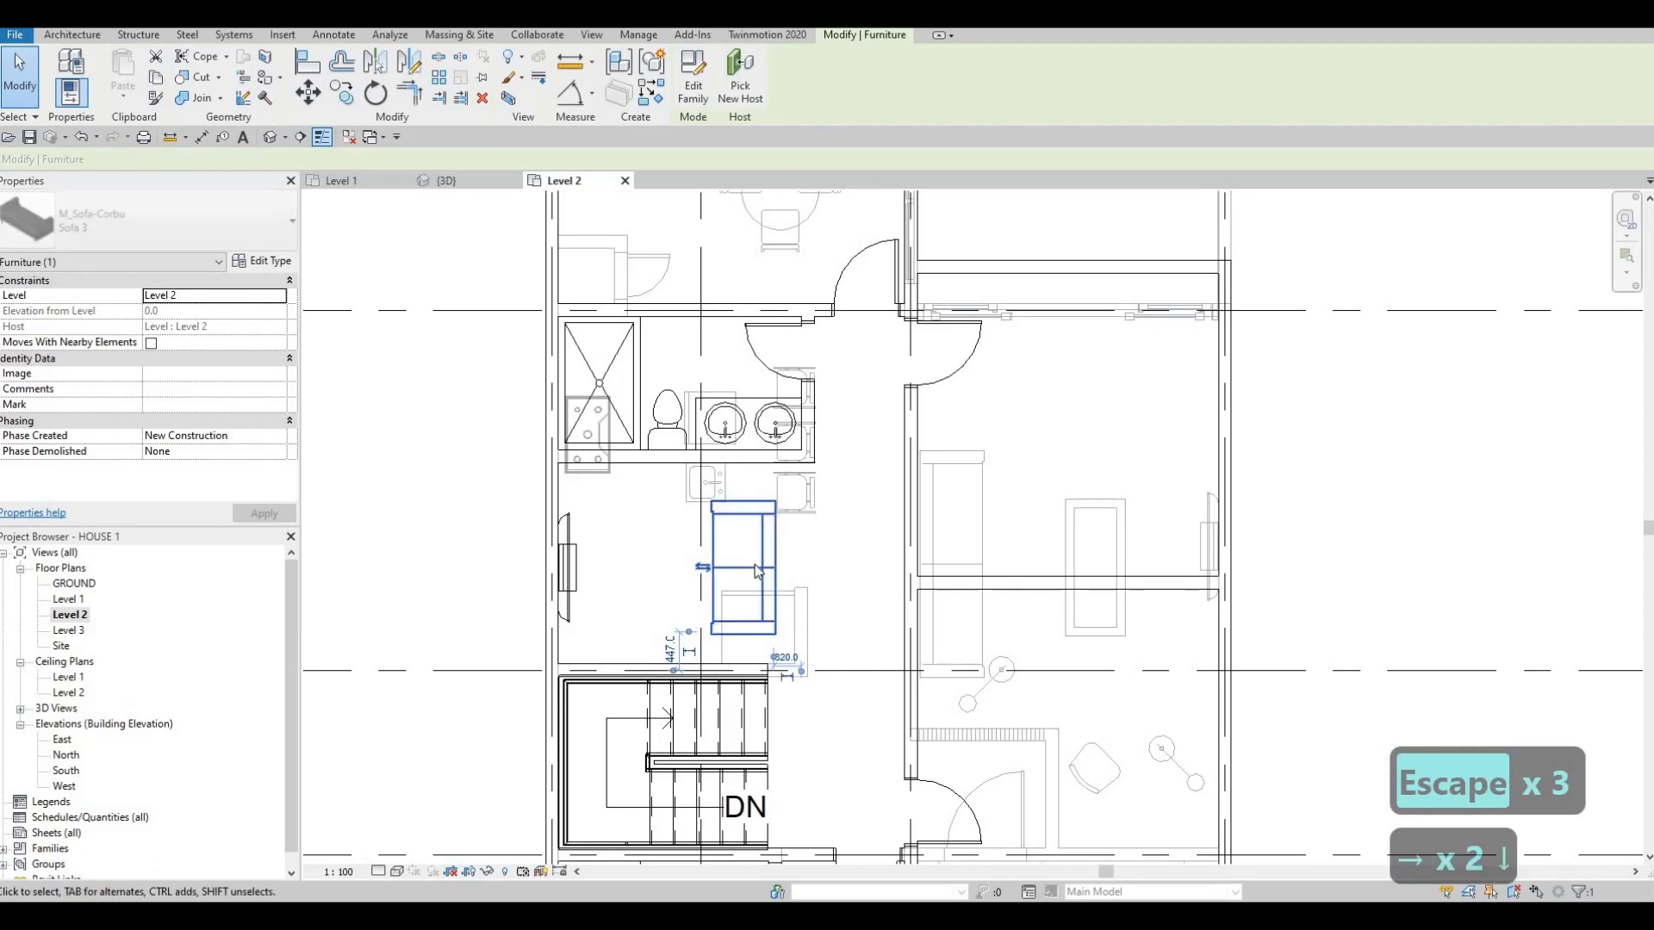
key(Right)
key(Up)
key(Escape)
key(Escape)
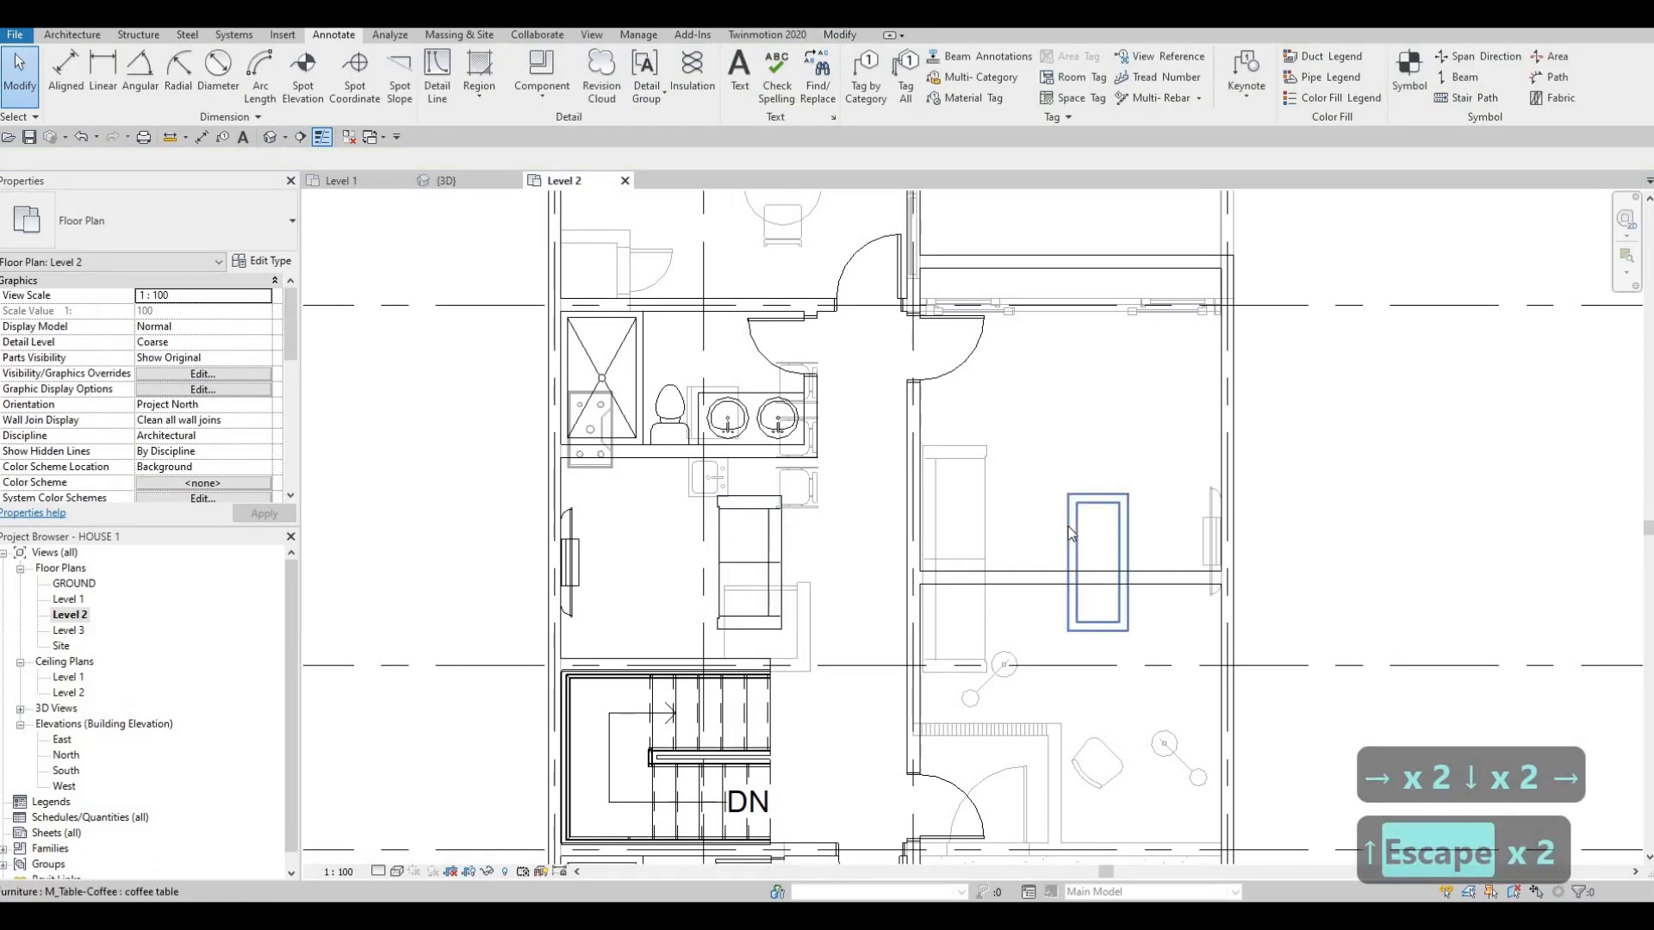
- Place a similar coffee table on Level 2 between the TV and the sofa, with its long side parallel to the sofa
click(1069, 528)
key(c)
key(s)
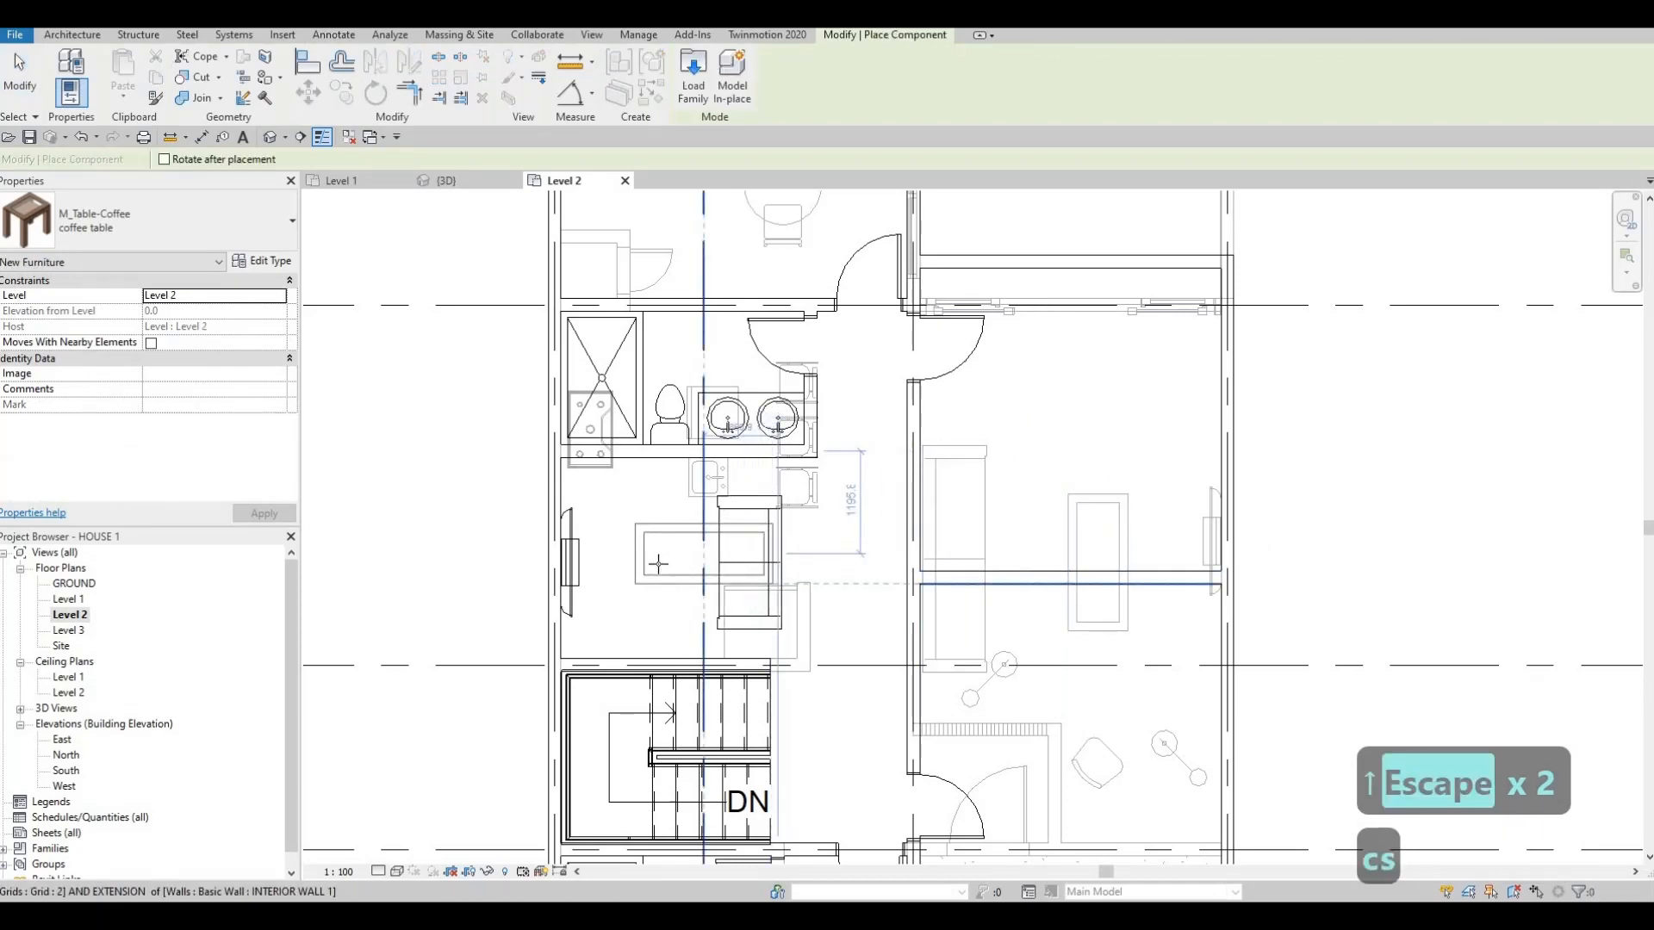
key(c)
key(s)
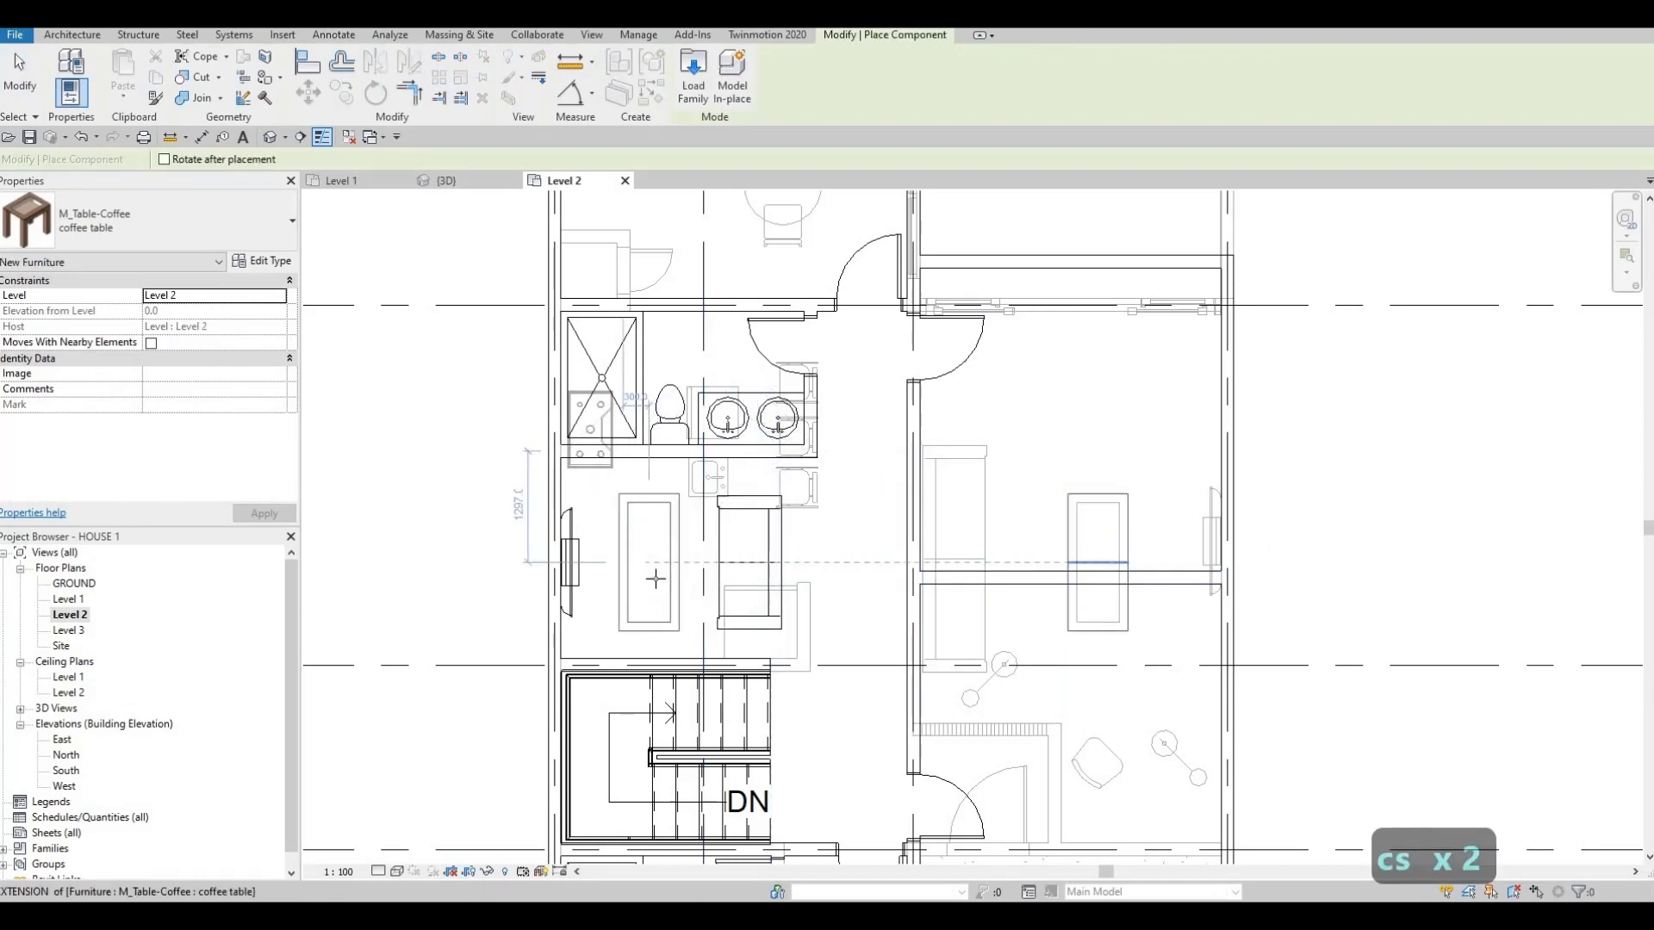
click(654, 578)
key(Escape)
key(Escape)
key(Escape)
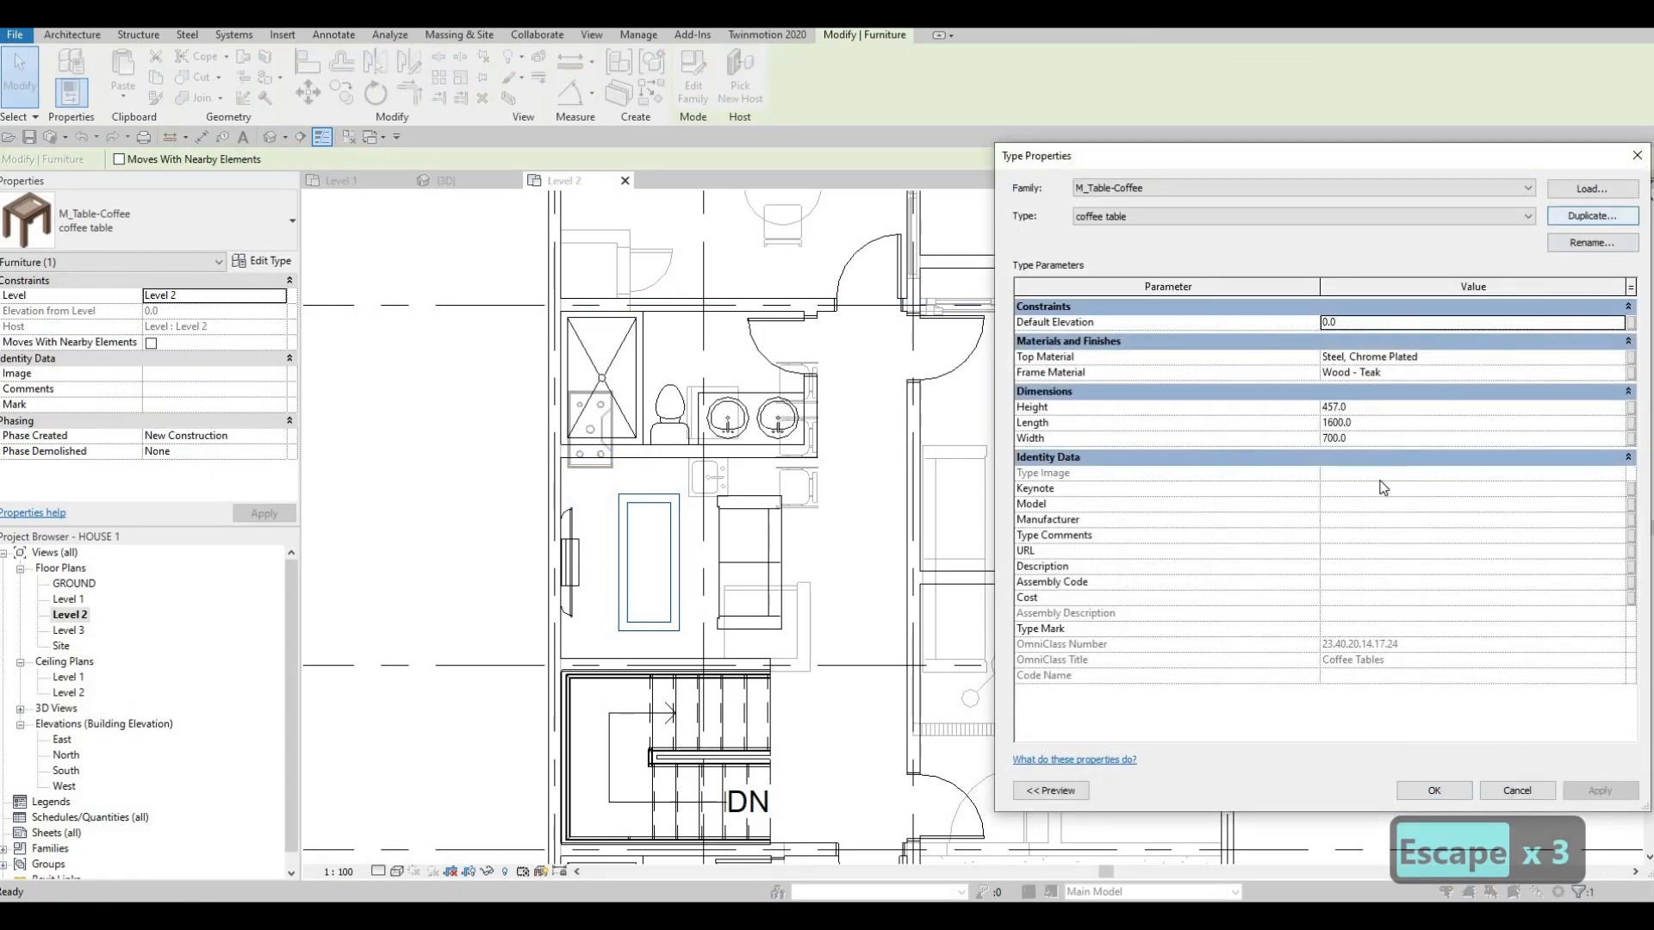
- Duplicate the new coffee table's type as coffee table 2 with a length of 1200 mm and a width of 500 mm
click(1592, 217)
click(1322, 519)
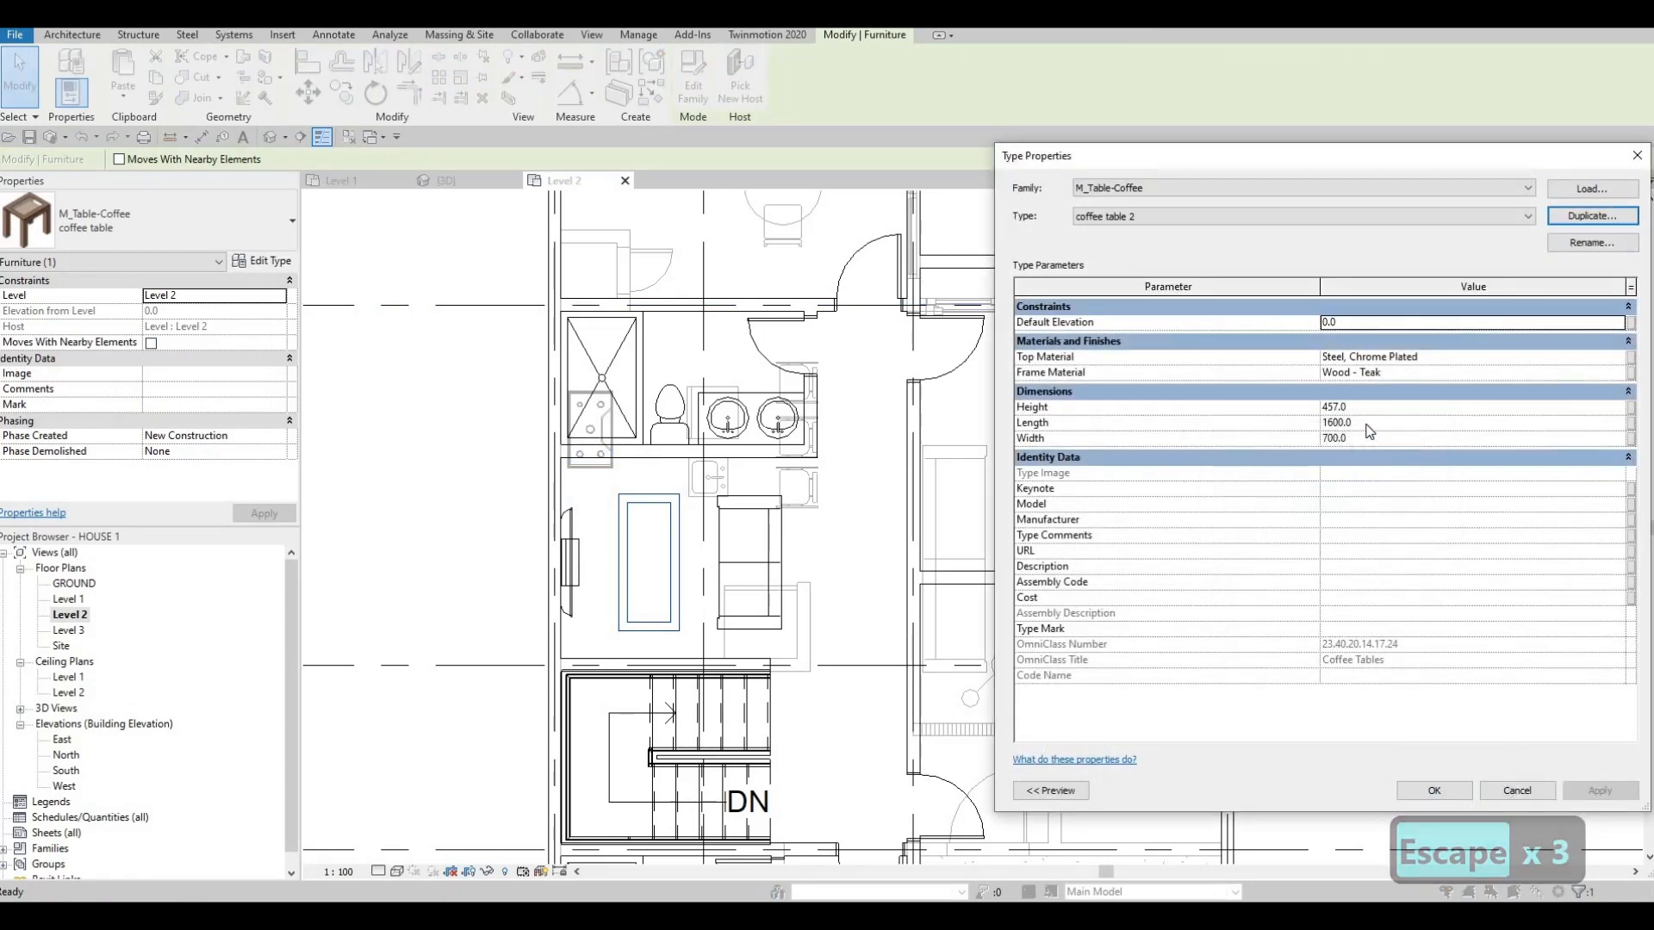
click(1367, 423)
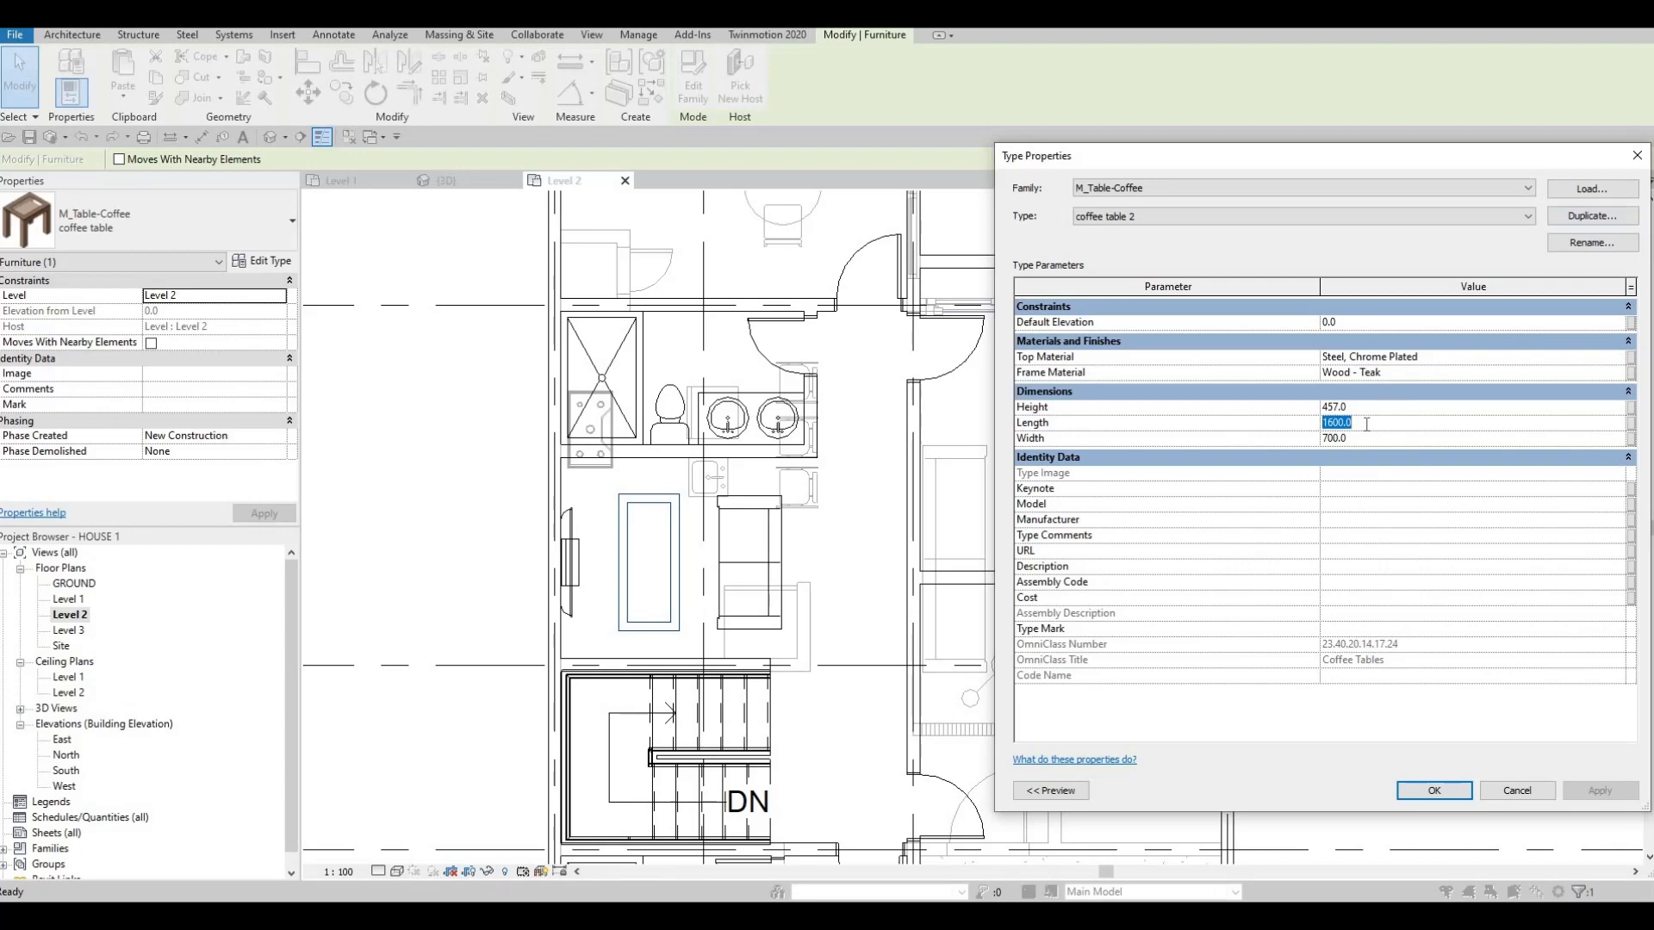
text(1200)
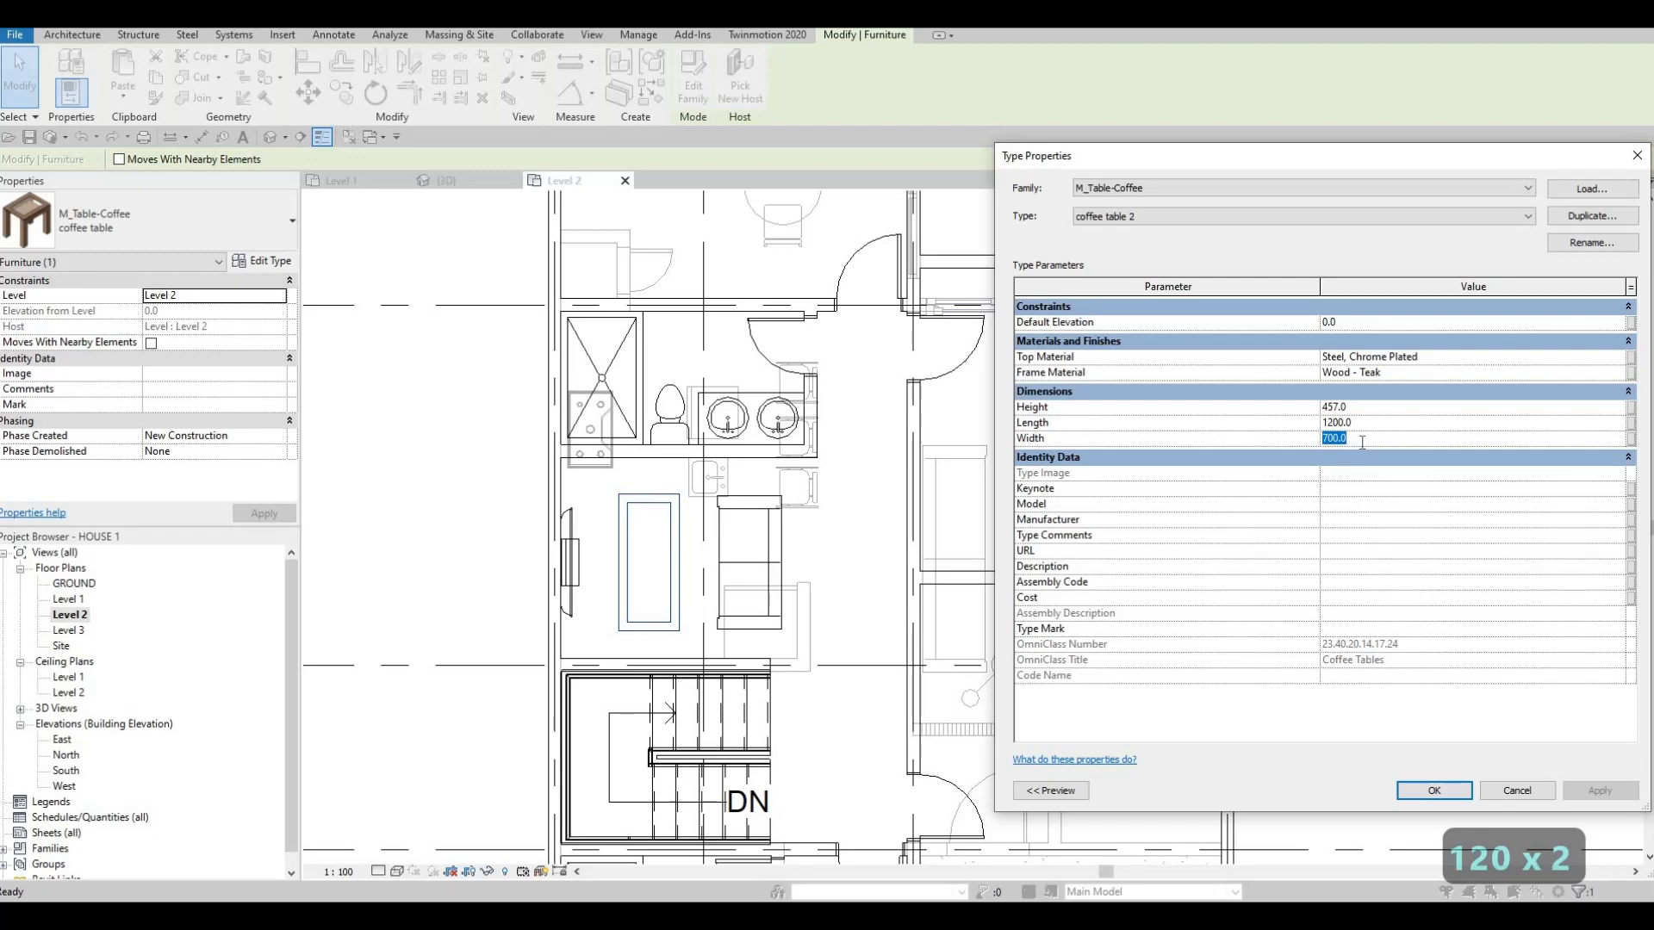
text(500)
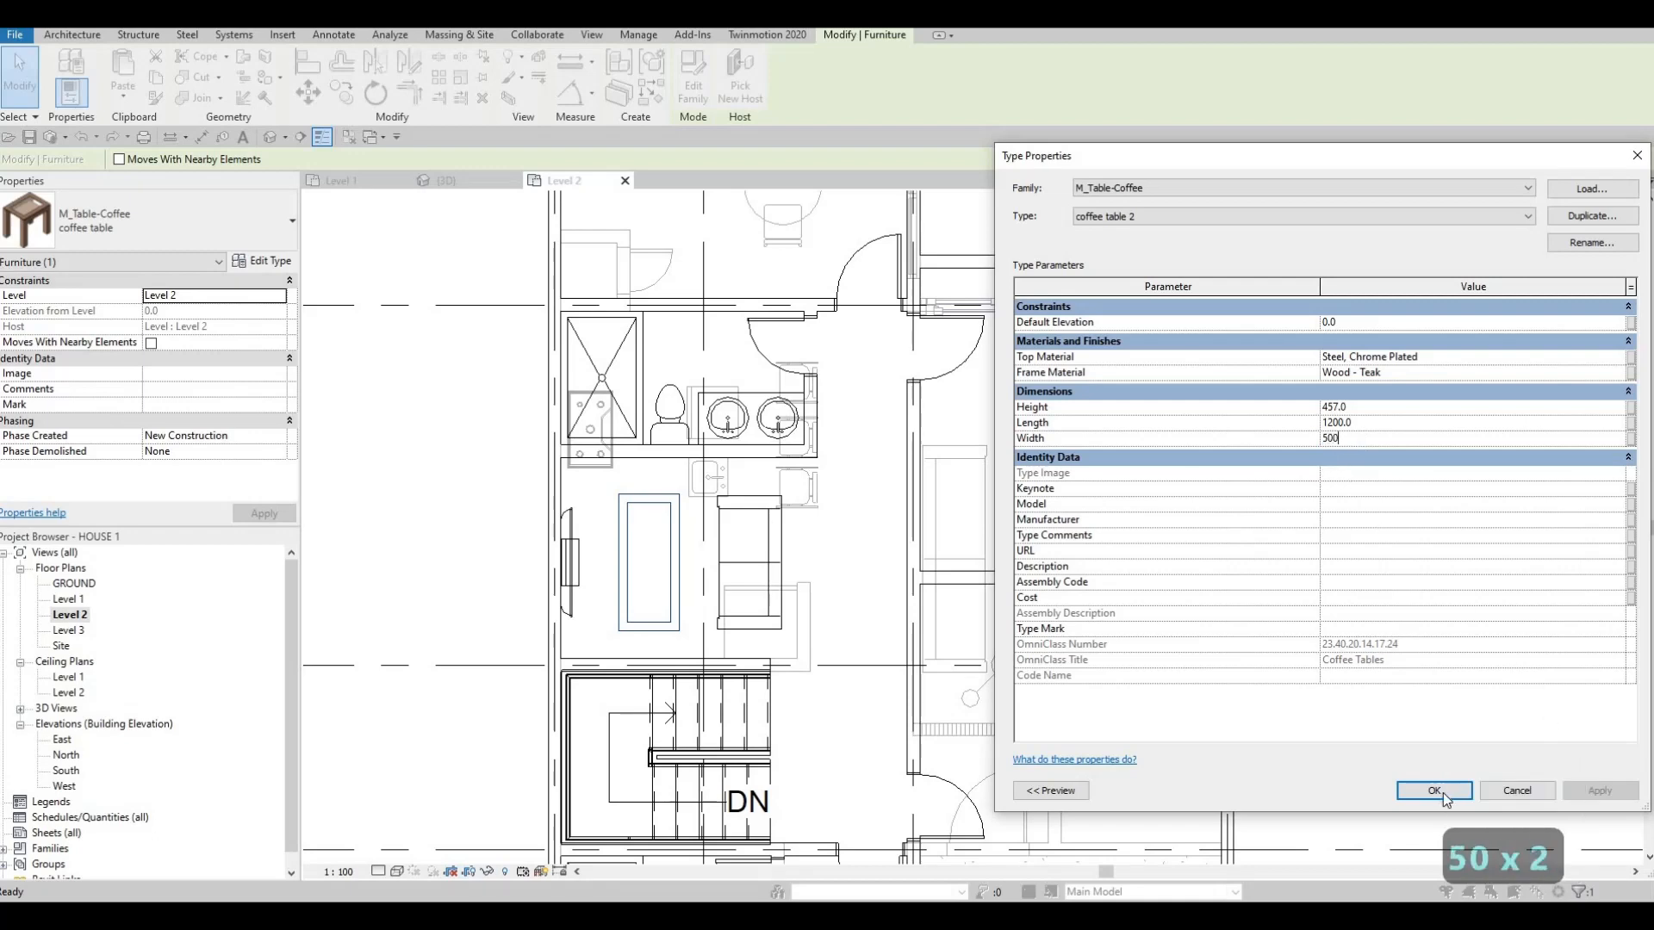
click(1435, 792)
key(Escape)
key(Escape)
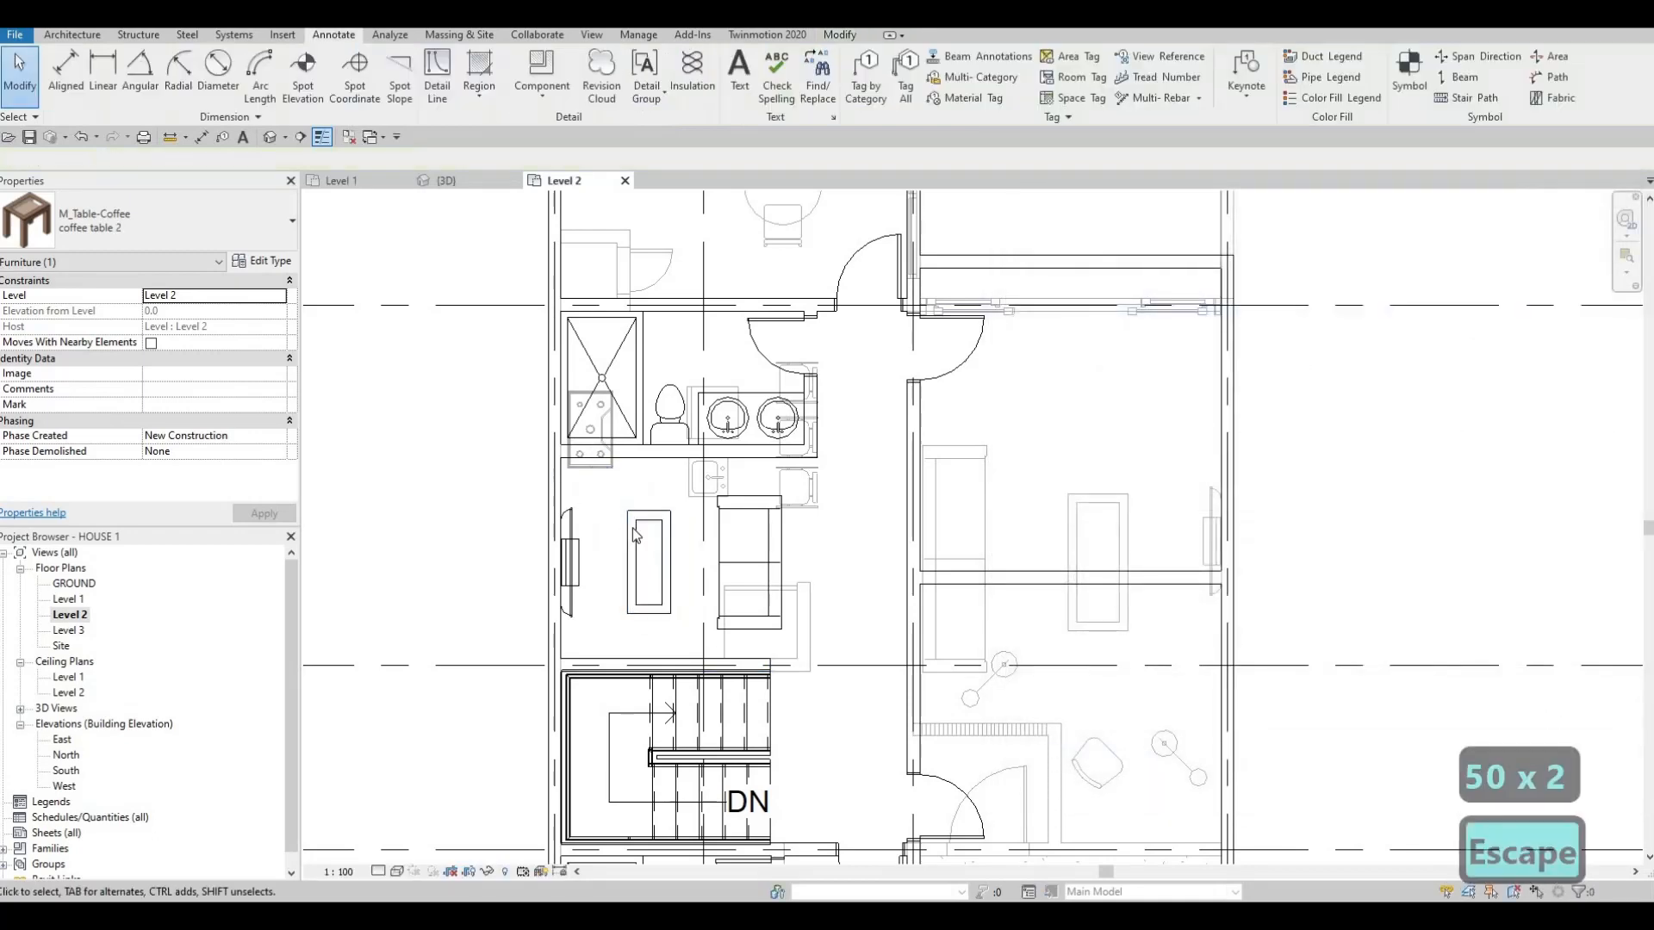
- Place a similar arm-extension floor lamp on Level 2 at the sofa corner nearest the bathroom, with its arm angled diagonally towards the bathroom wall
scroll(634, 813, up, 2)
scroll(1073, 670, down, 2)
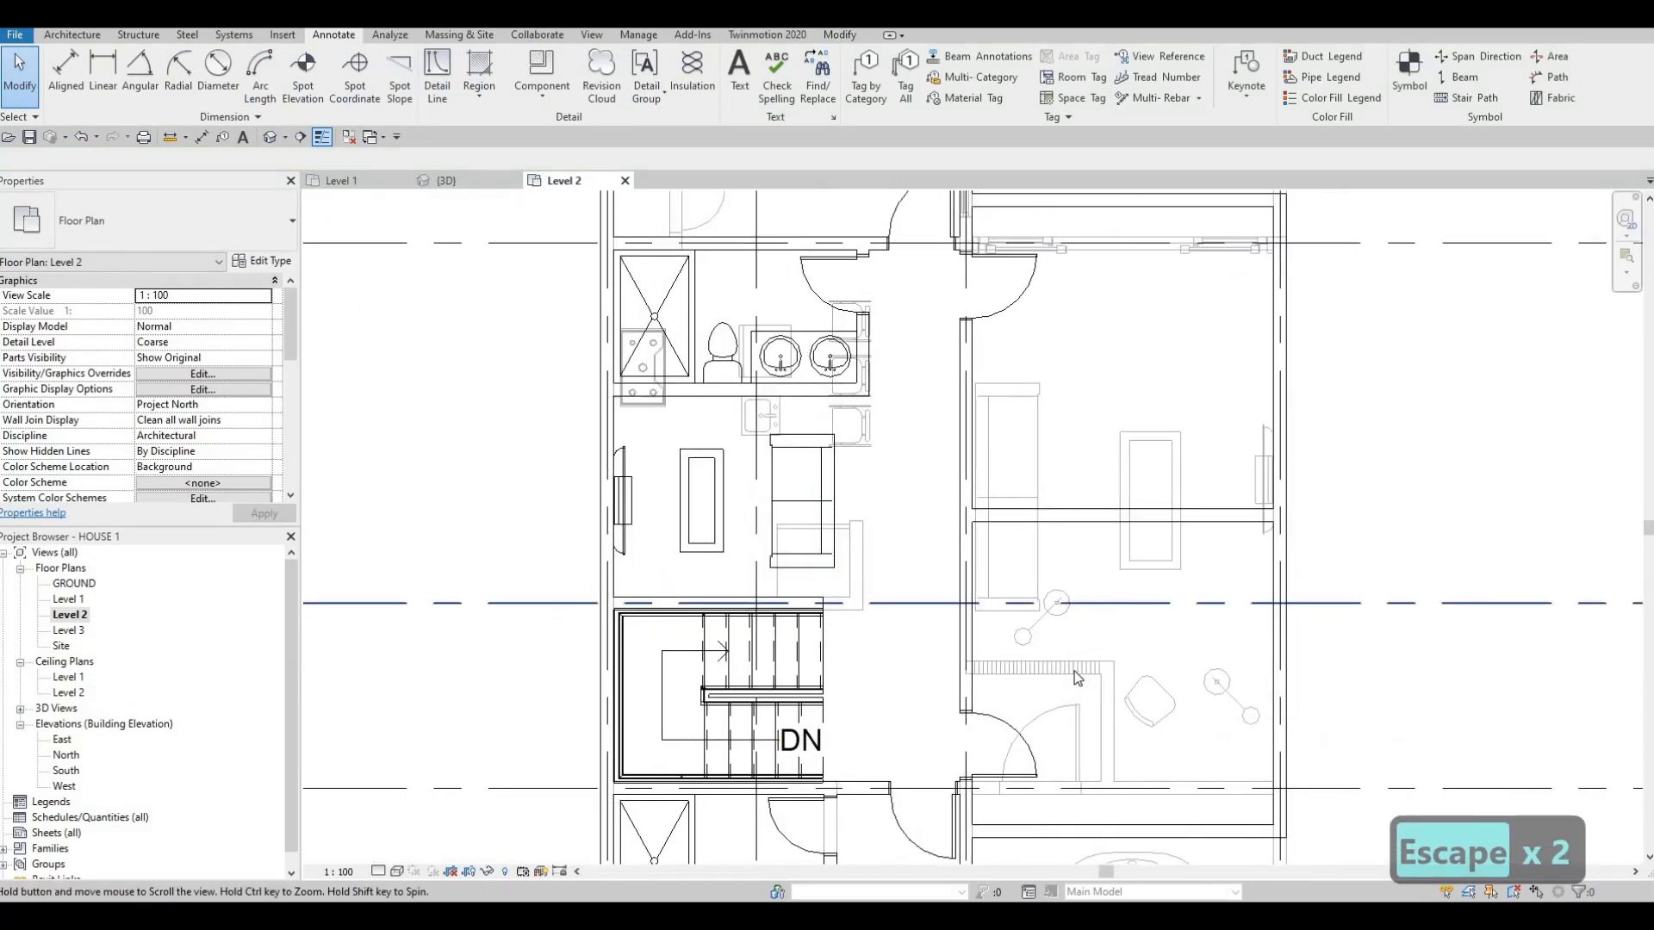
click(1073, 670)
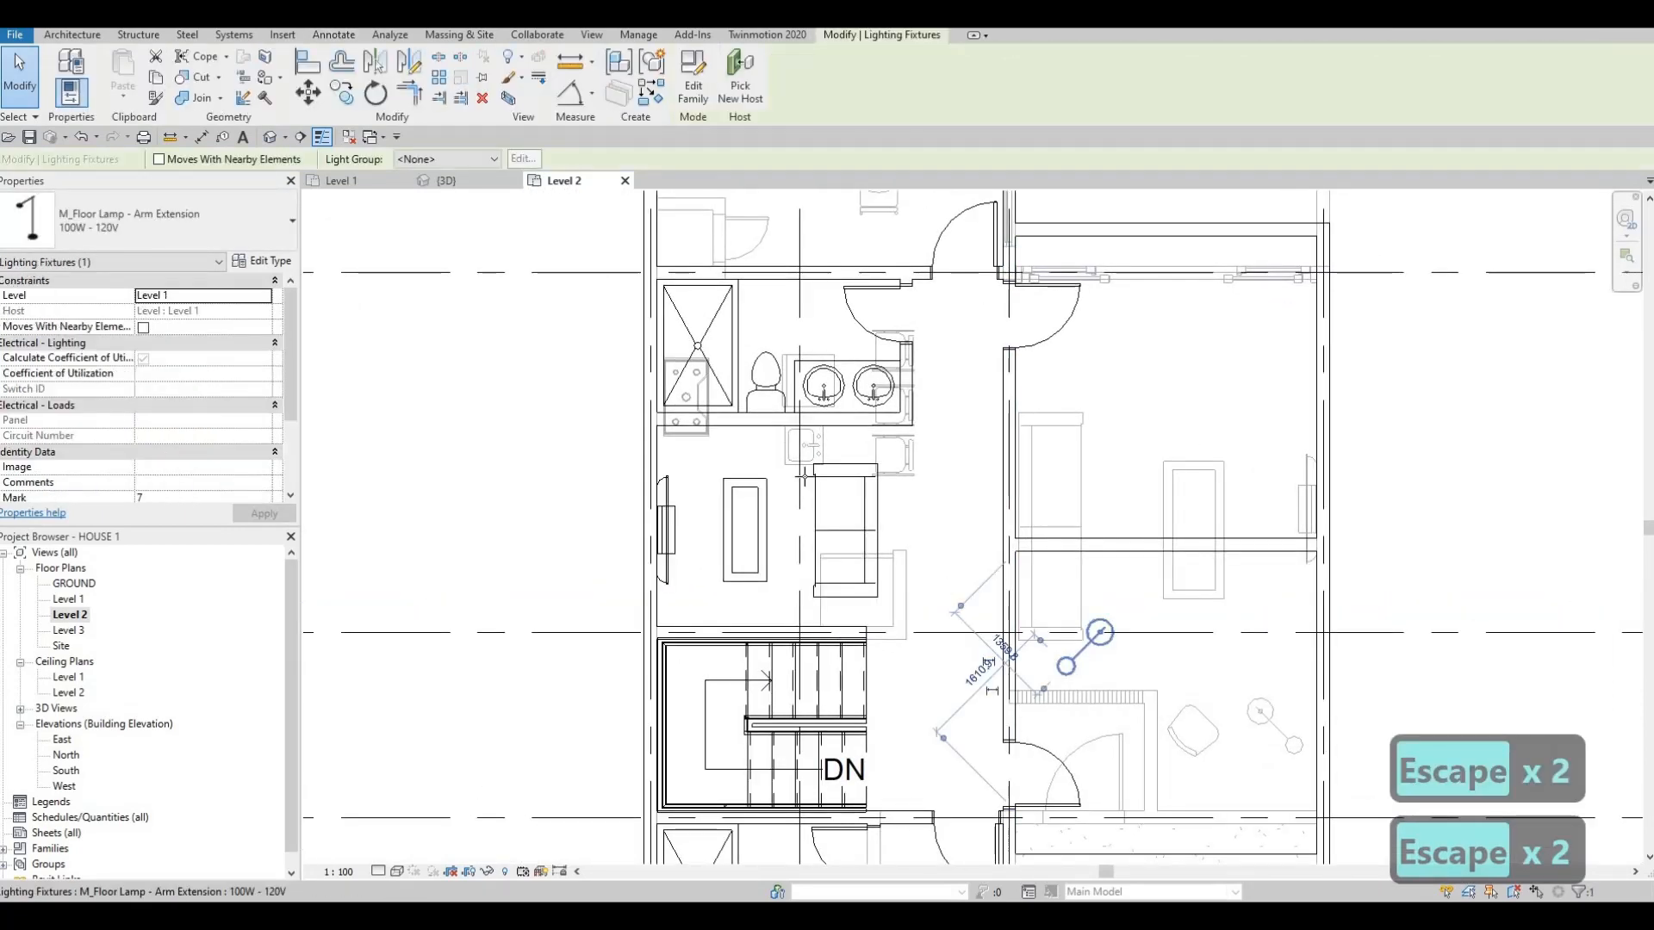
key(c)
key(s)
scroll(704, 451, up, 1)
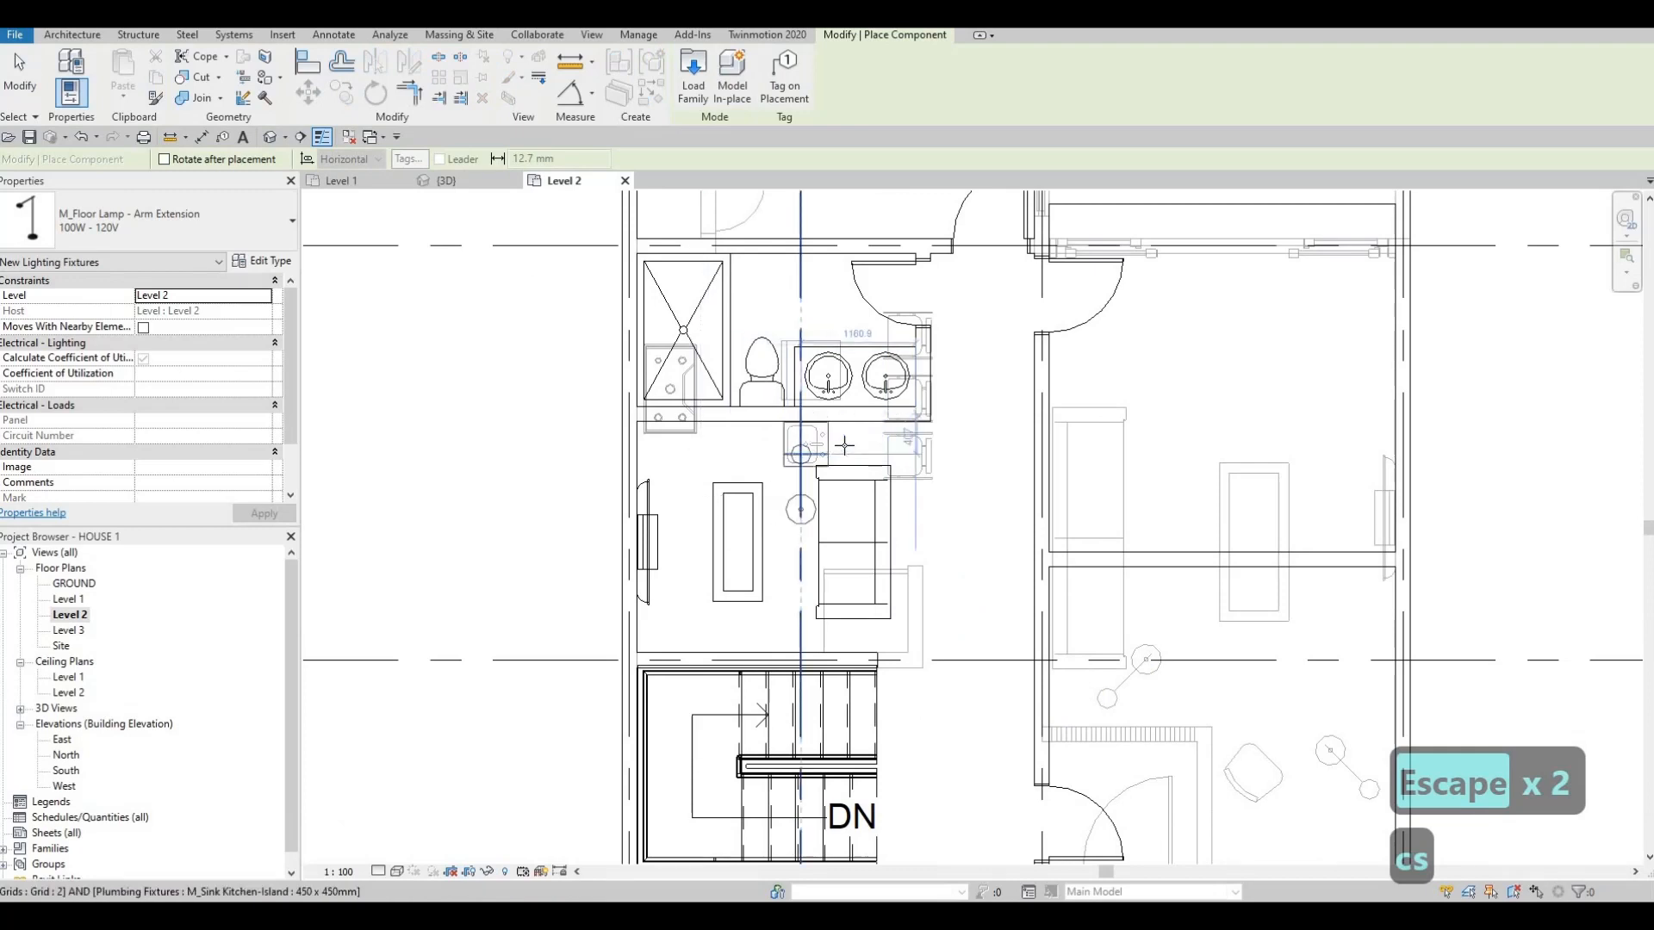
key(space)
key(space)
key(space)
key(space)
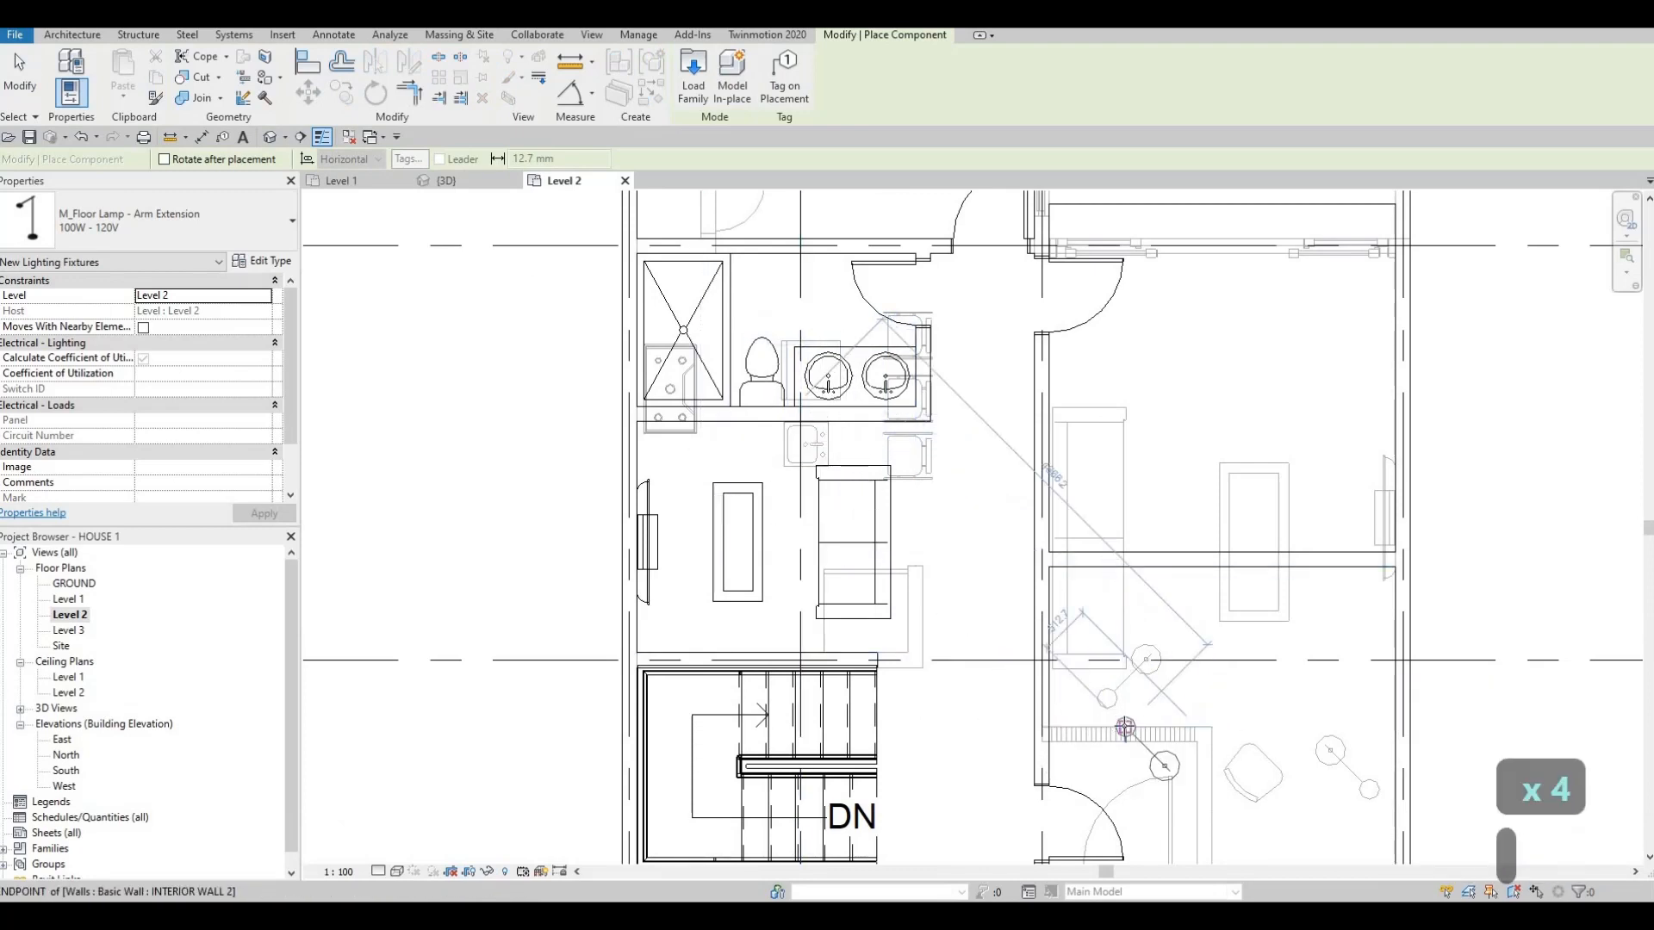
key(space)
key(space)
key(space)
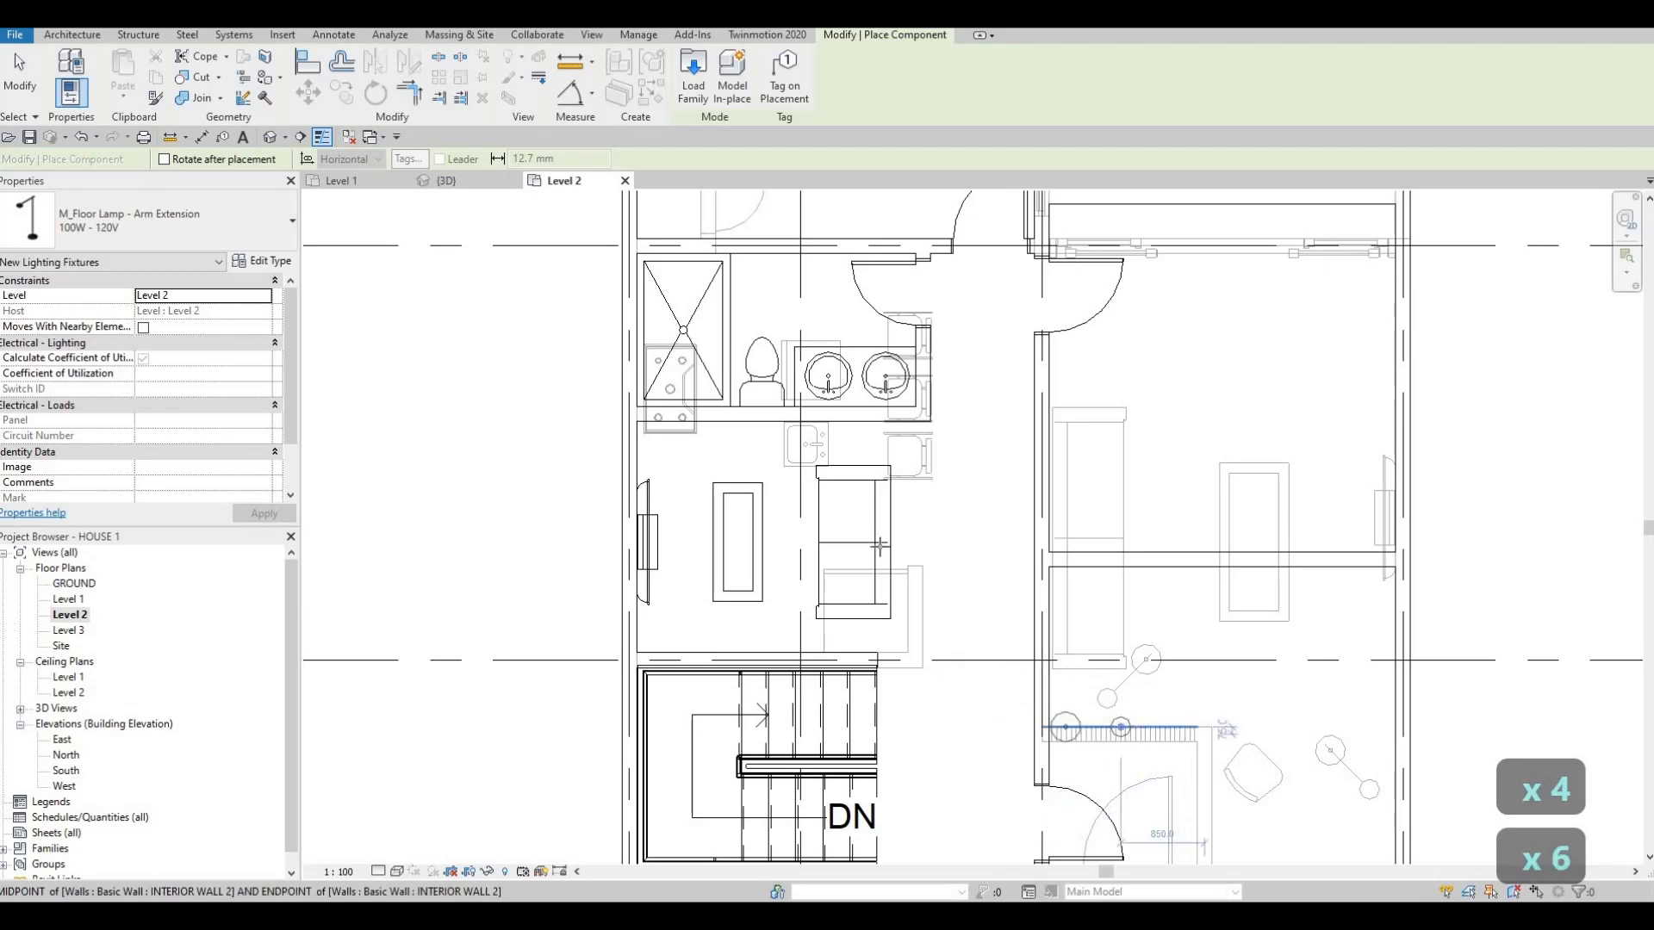
click(832, 473)
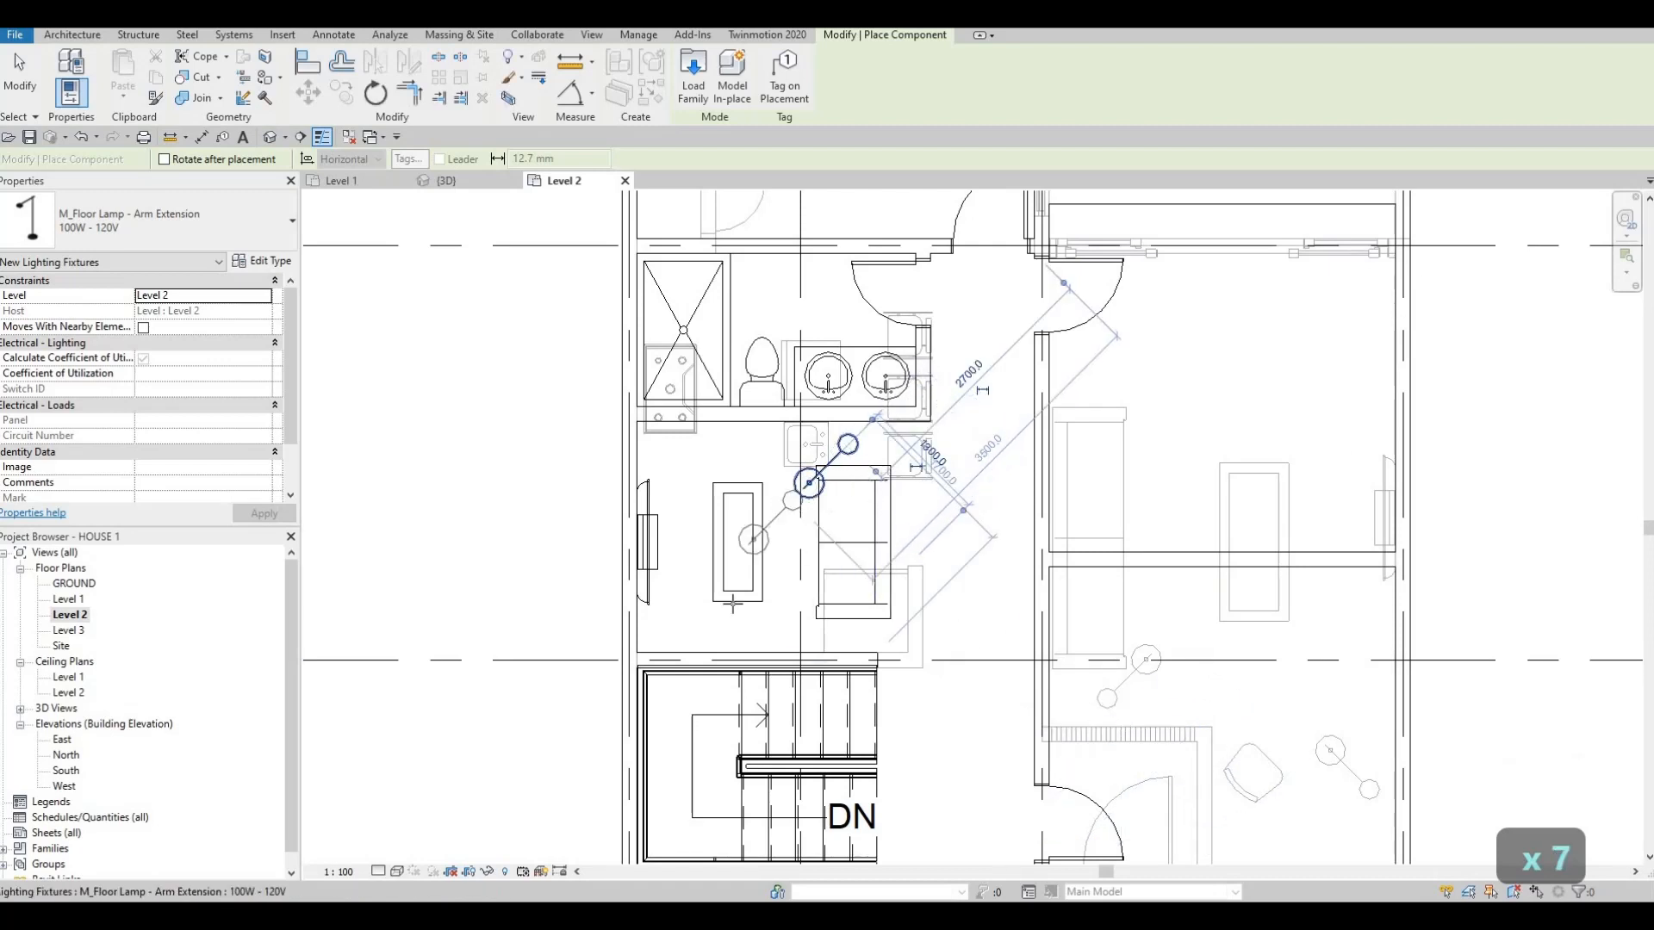
key(Escape)
key(F1)
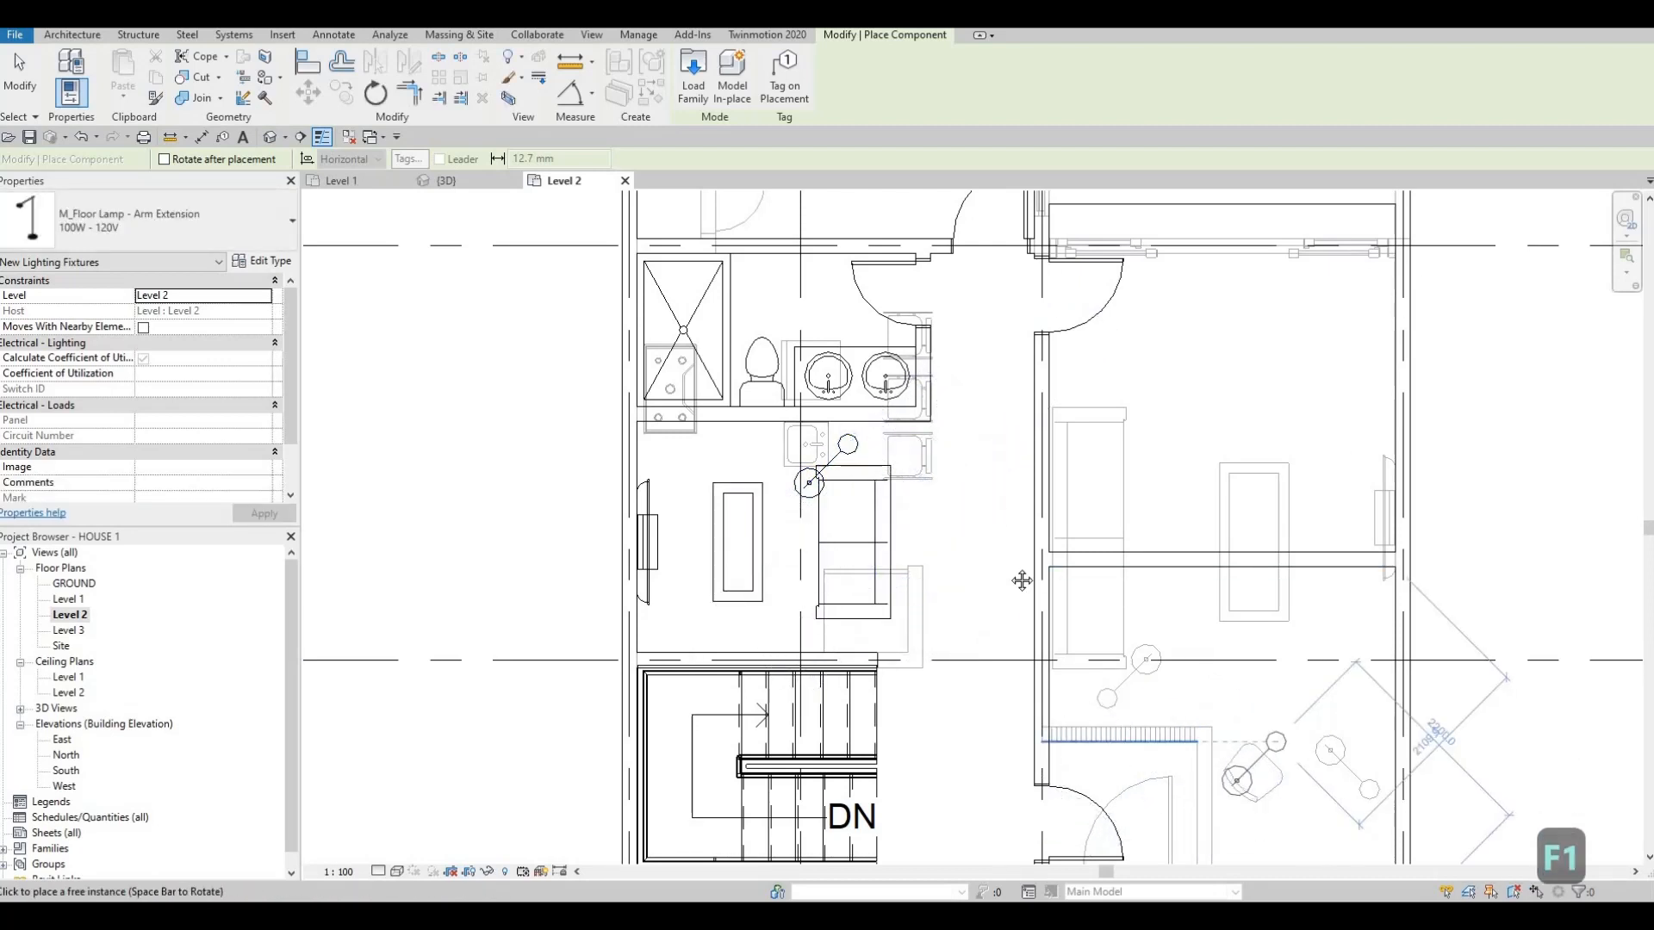
middle_drag(1176, 757, 1033, 599)
scroll(1033, 598, down, 4)
key(Escape)
key(Escape)
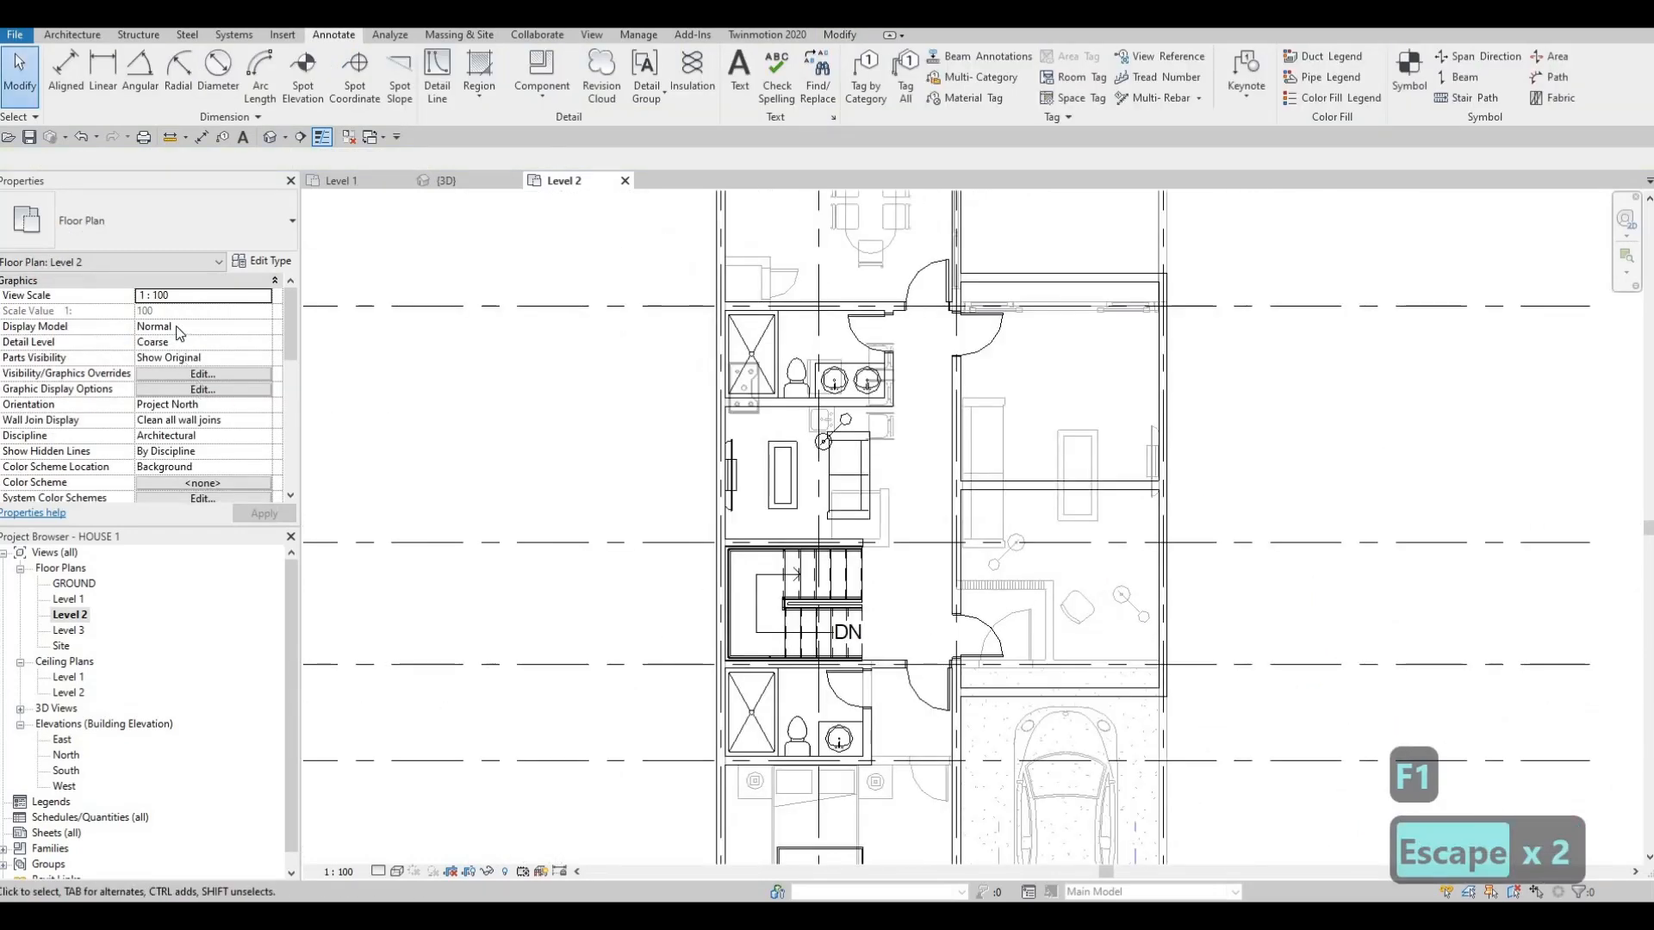
- Set the Level 2 floor plan's underlay base level to None and apply the change
scroll(178, 334, down, 5)
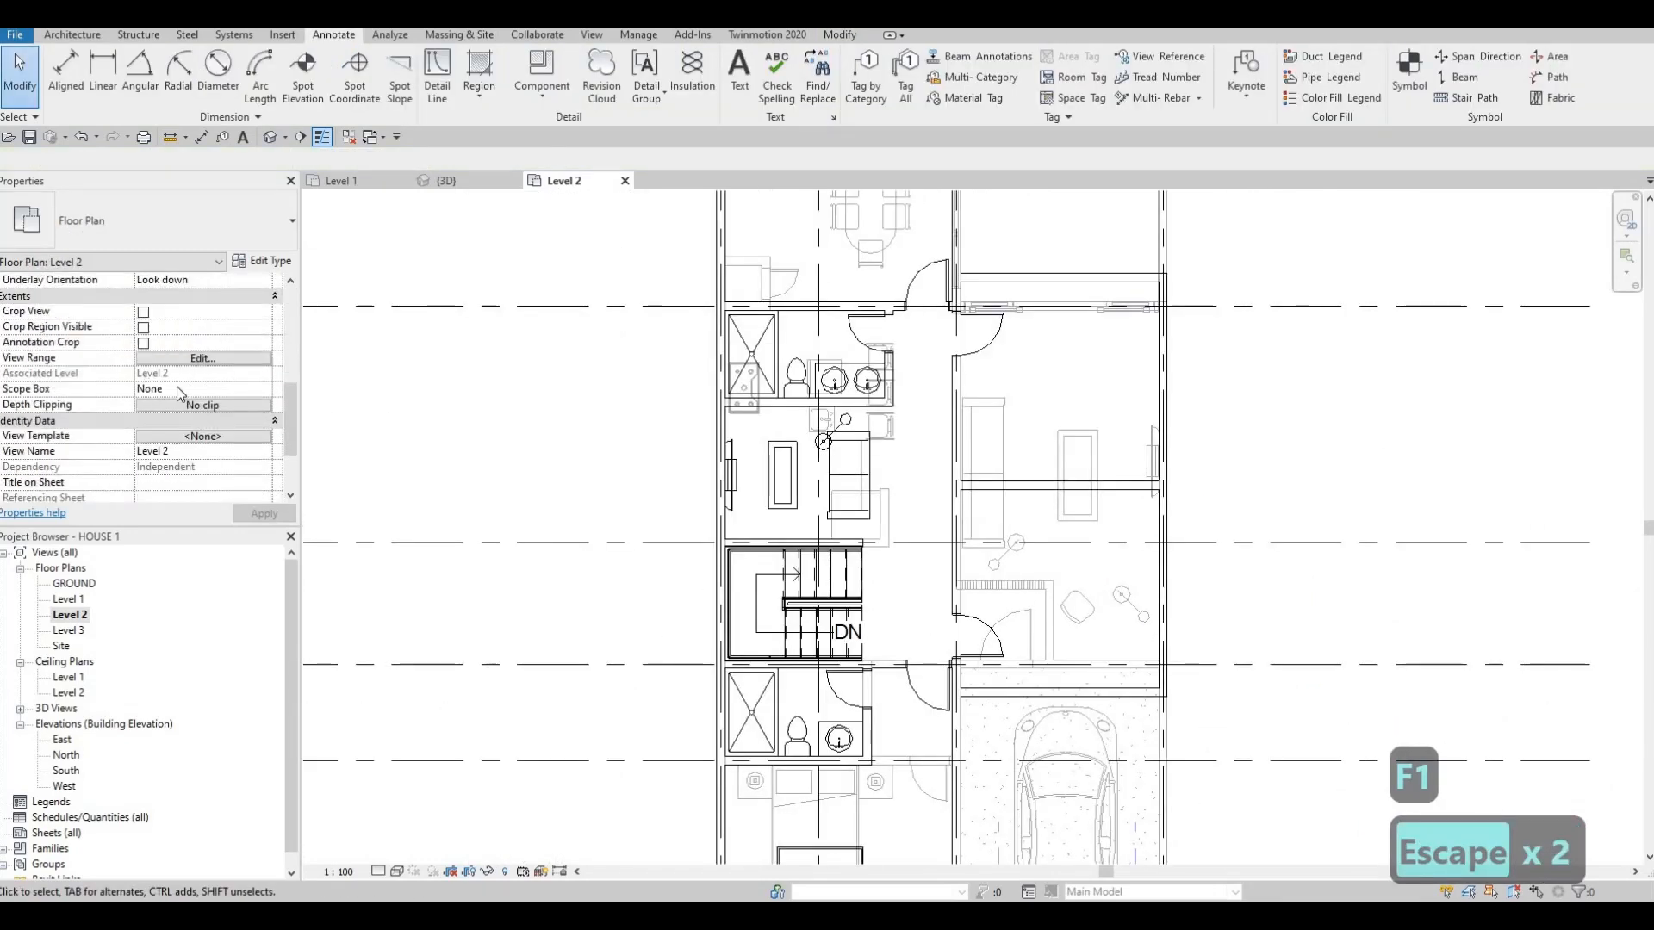
scroll(175, 387, up, 1)
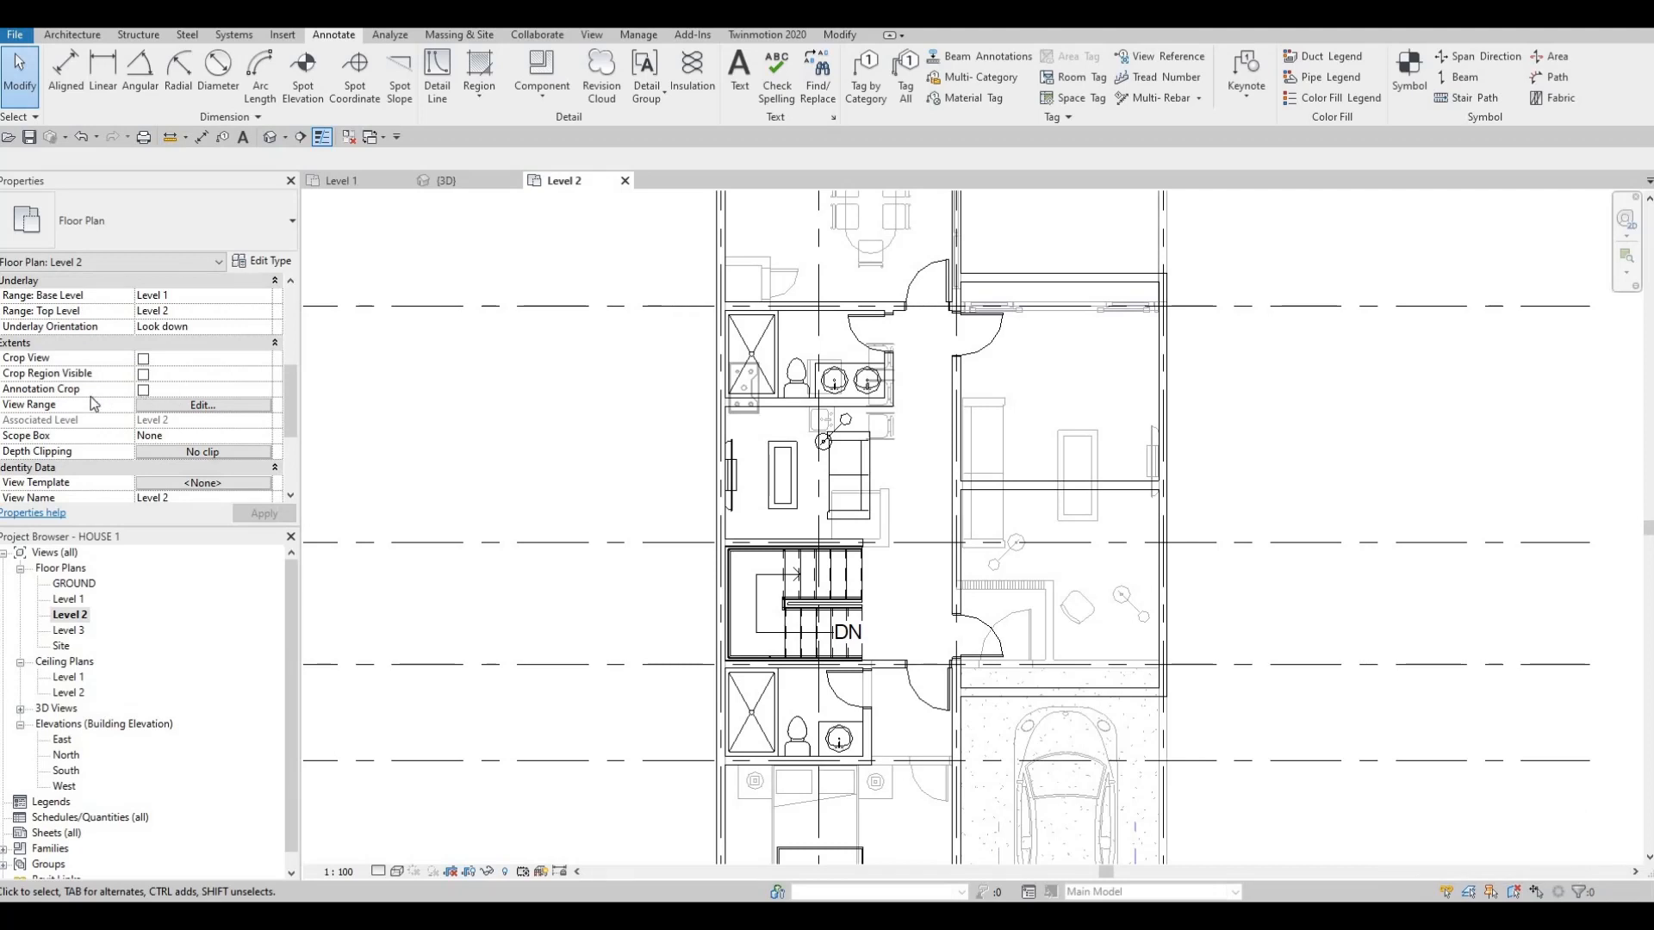
scroll(24, 395, up, 2)
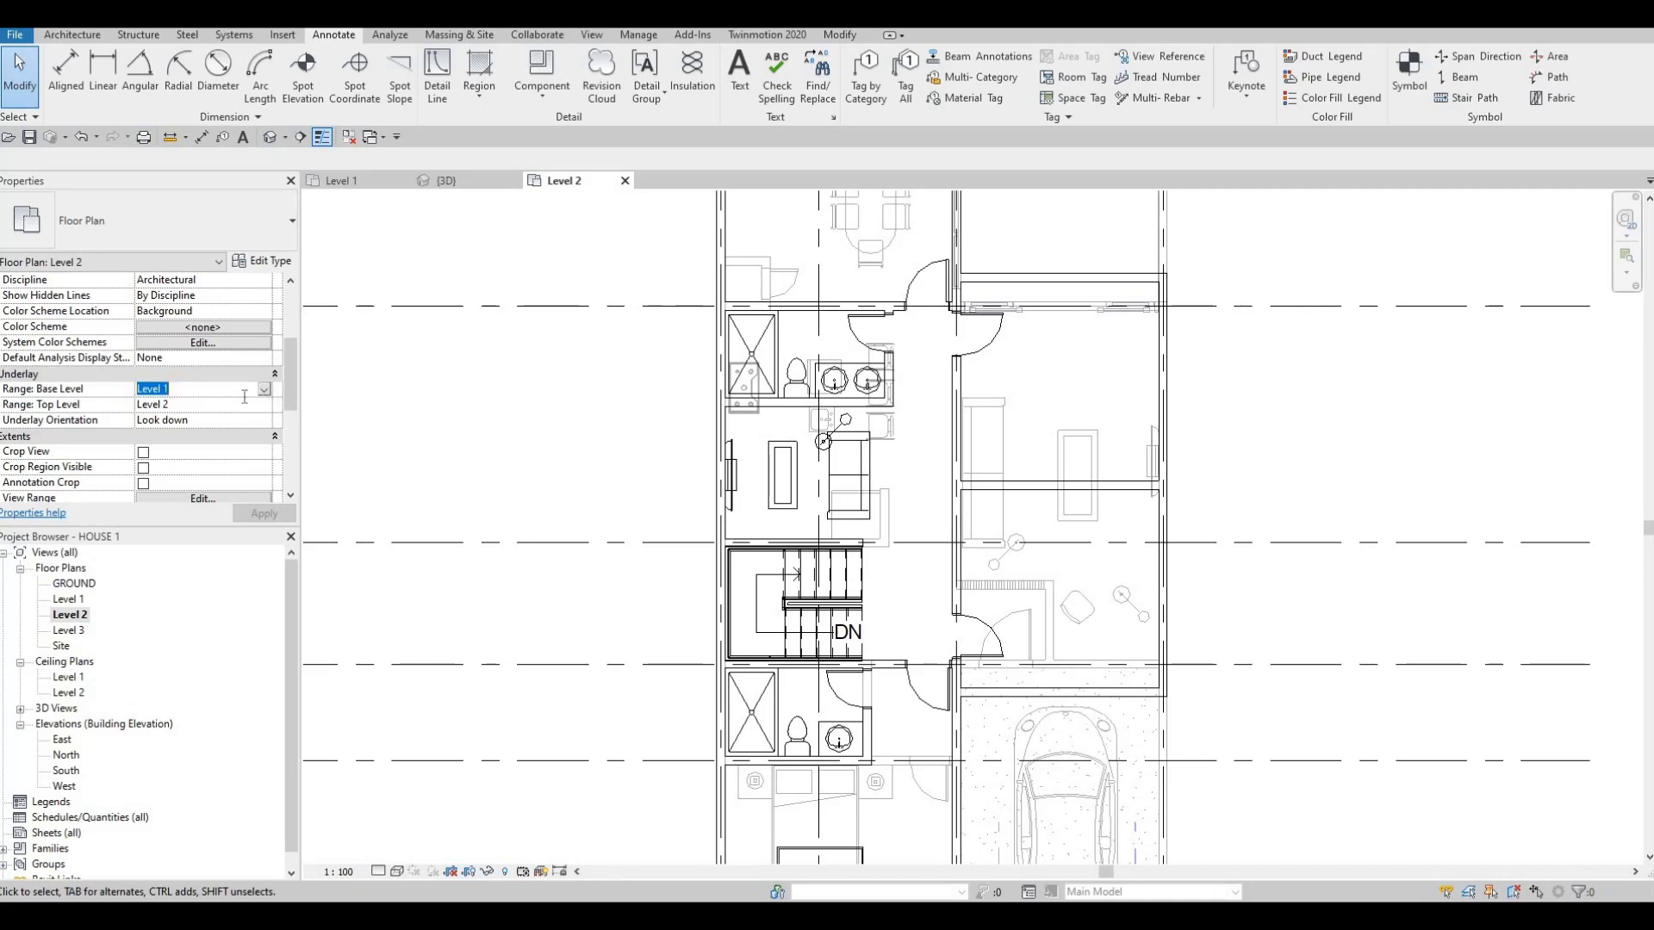
click(245, 394)
click(256, 404)
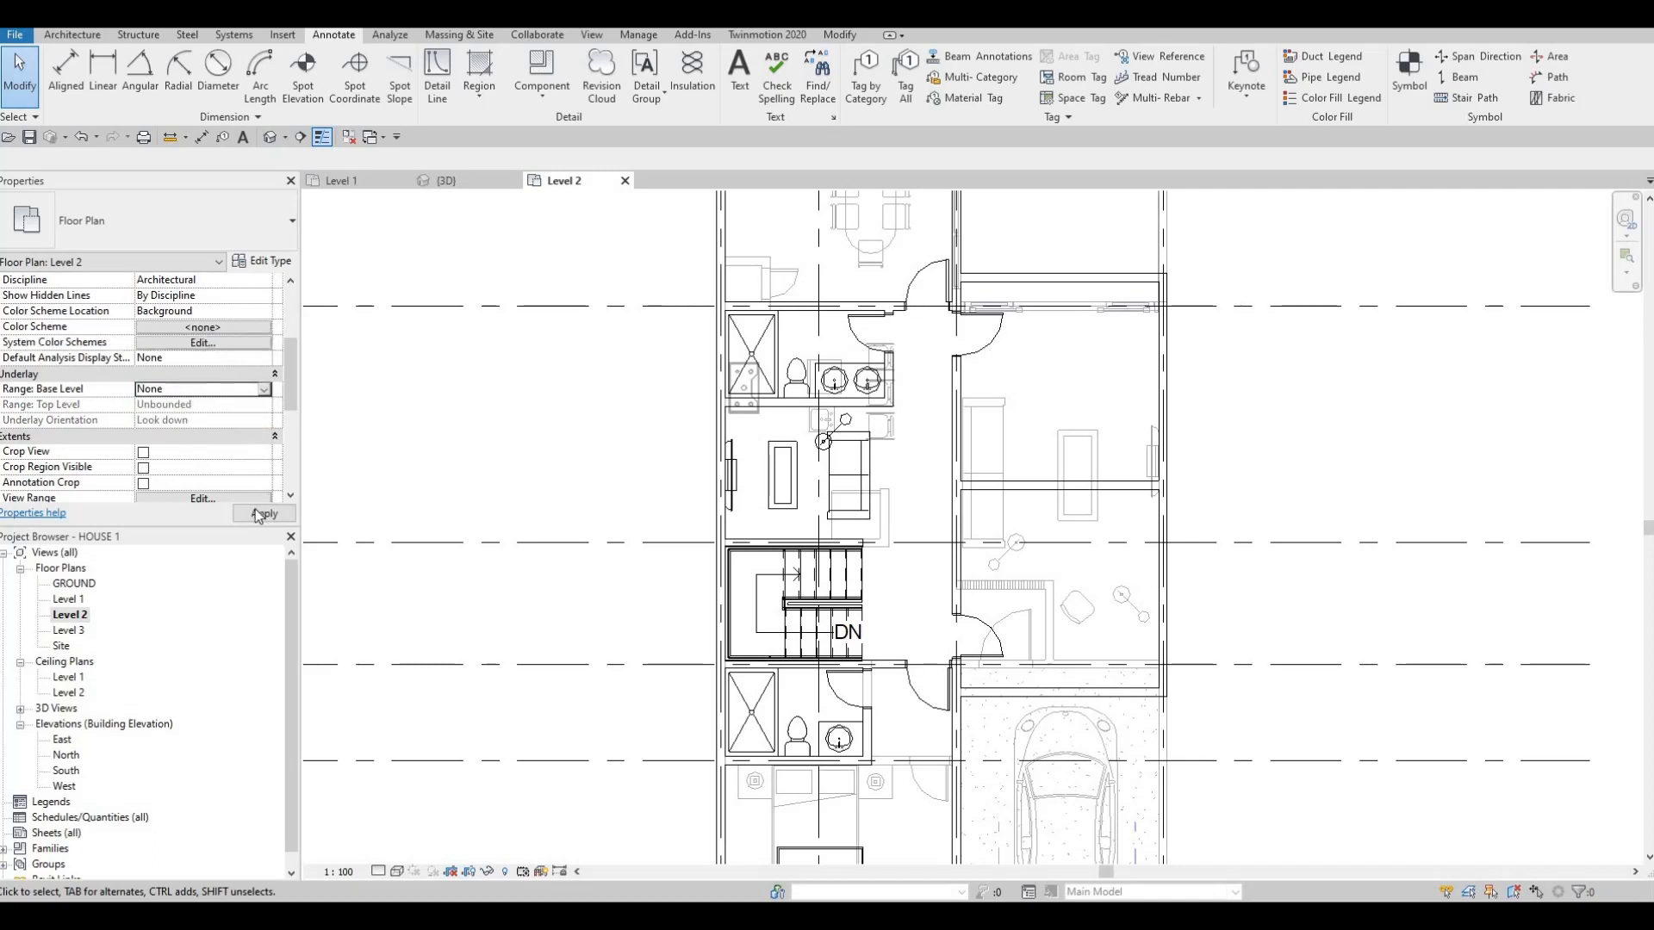
click(240, 514)
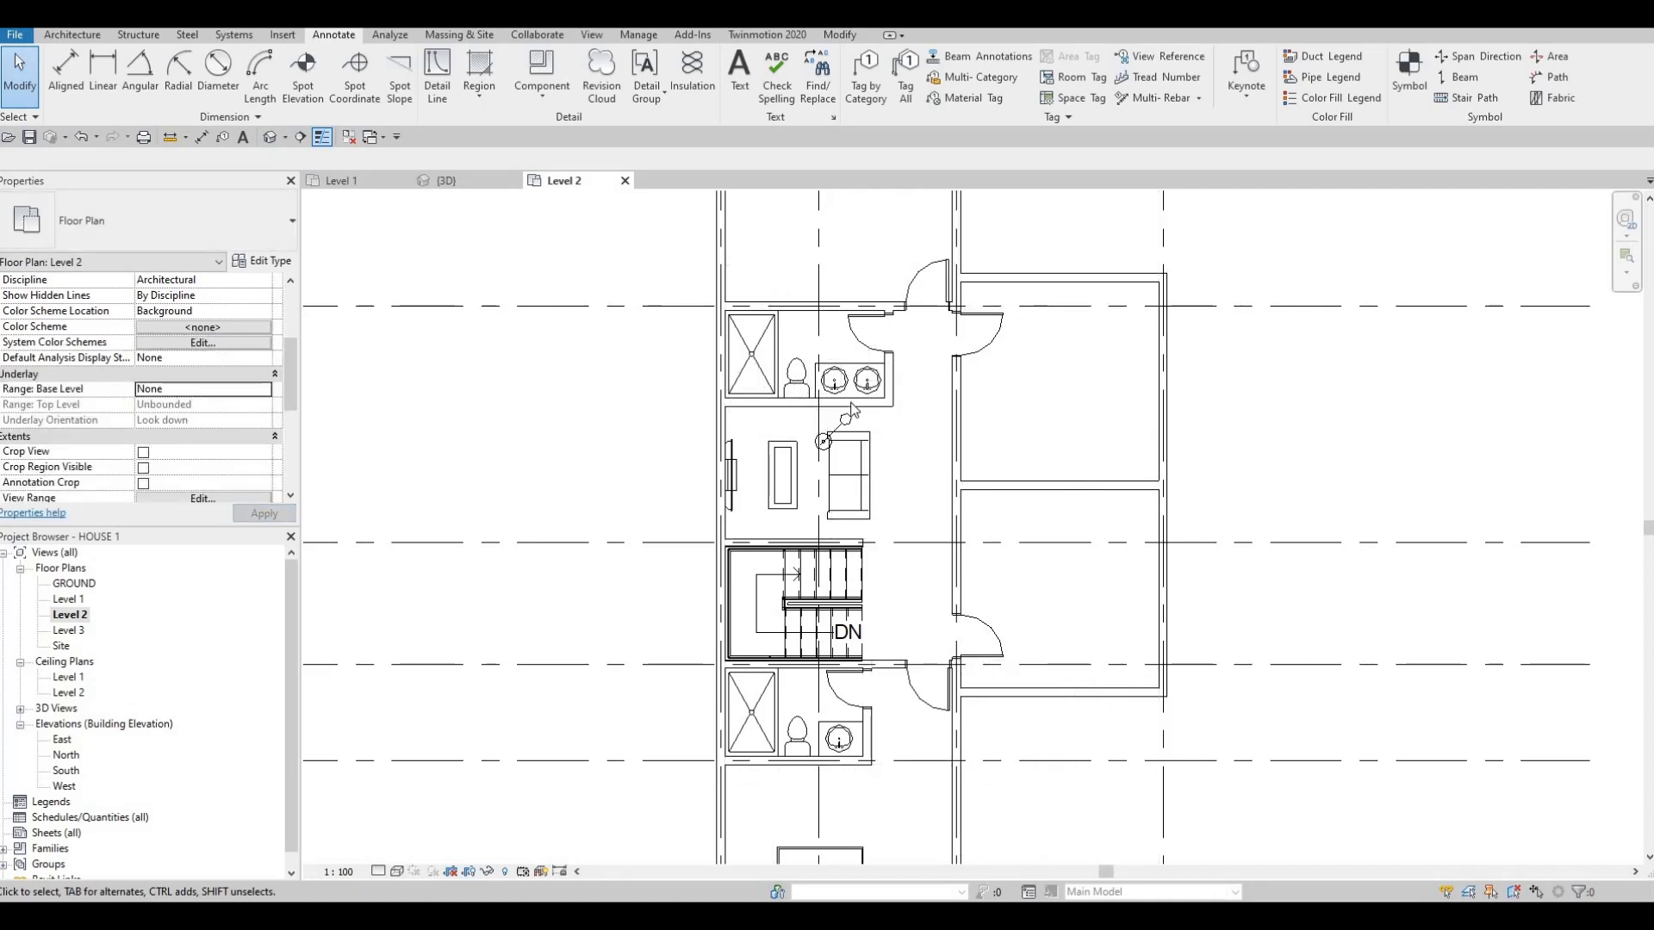
- Examine the Level 2 layout without the underlay, including the unfurnished bedroom above the bathroom and the position of its closet partition wall
middle_drag(895, 545, 978, 491)
key(Escape)
scroll(979, 491, down, 1)
middle_drag(940, 285, 930, 480)
middle_drag(865, 320, 863, 357)
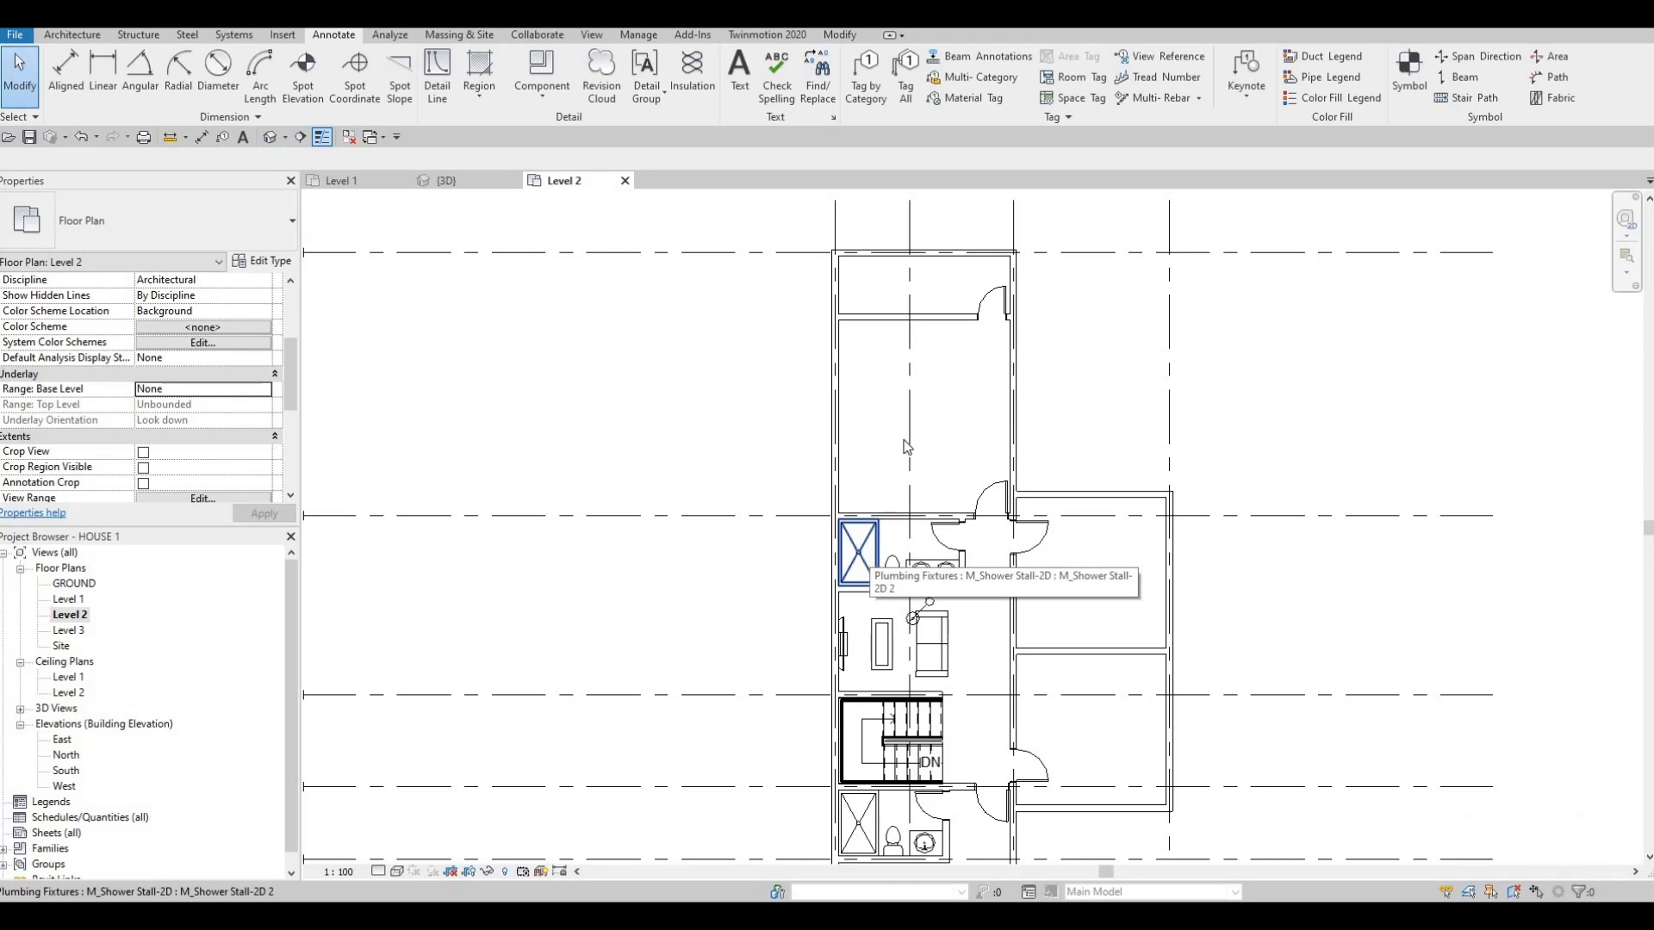
scroll(892, 391, up, 1)
middle_drag(892, 390, 866, 422)
scroll(890, 471, down, 1)
scroll(890, 412, up, 3)
scroll(868, 438, down, 1)
key(Escape)
key(Escape)
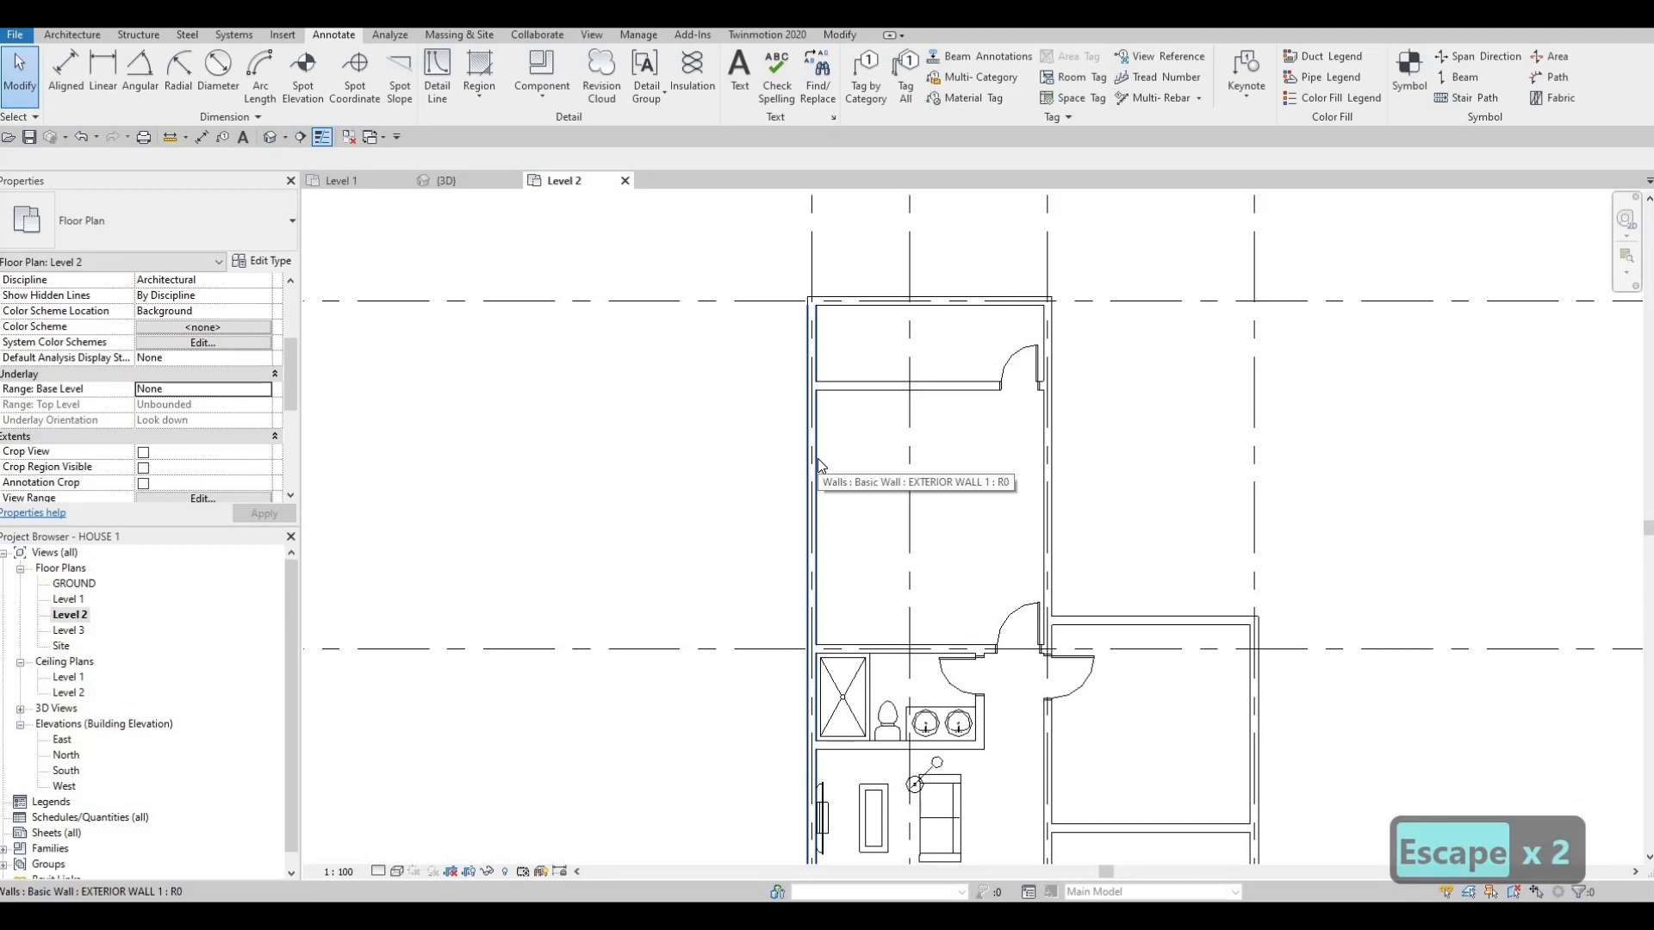
key(F1)
mouse_move(931, 519)
middle_down()
mouse_move(969, 472)
mouse_move(944, 495)
middle_up()
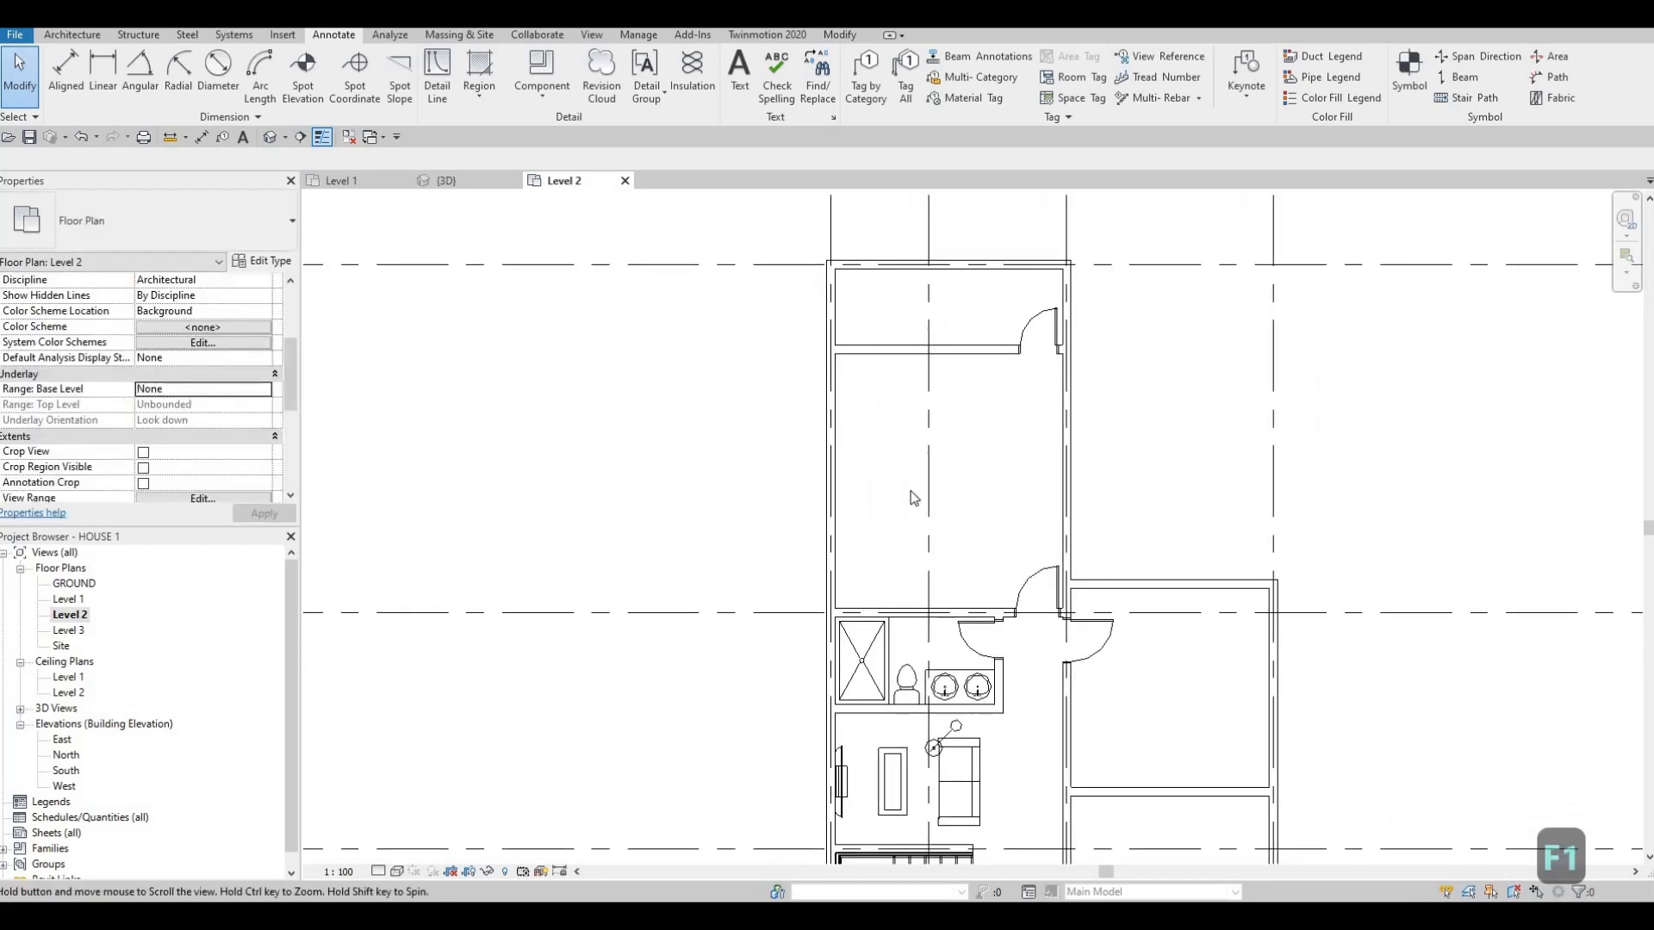
scroll(923, 376, down, 3)
scroll(959, 316, up, 3)
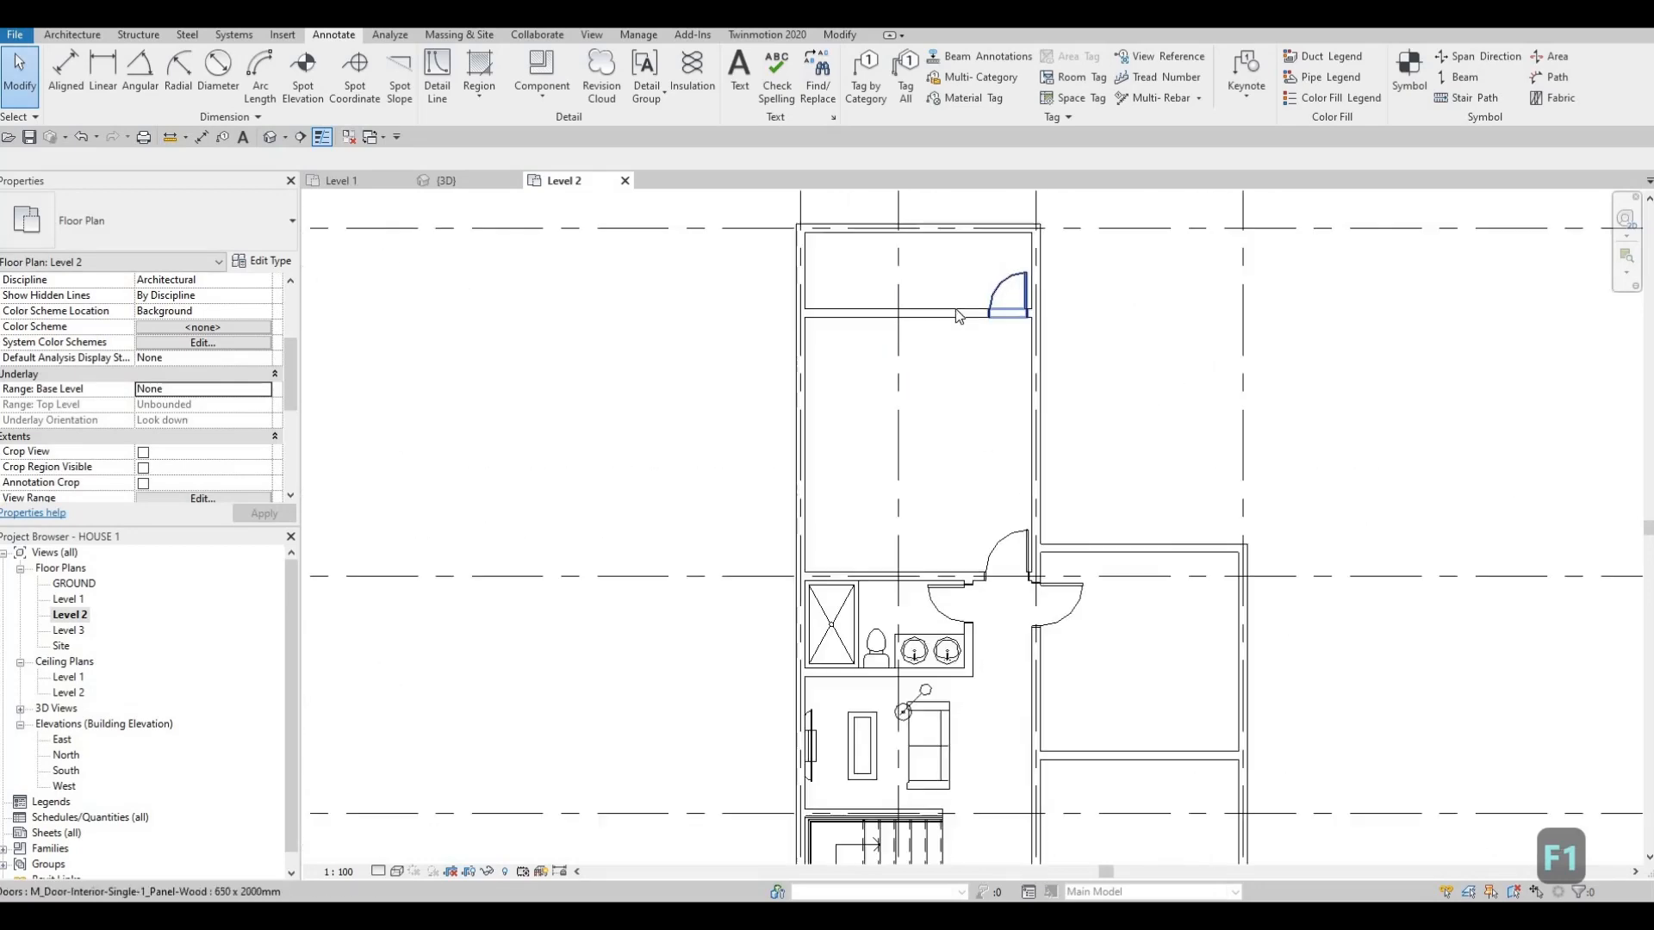
scroll(959, 317, up, 2)
click(950, 326)
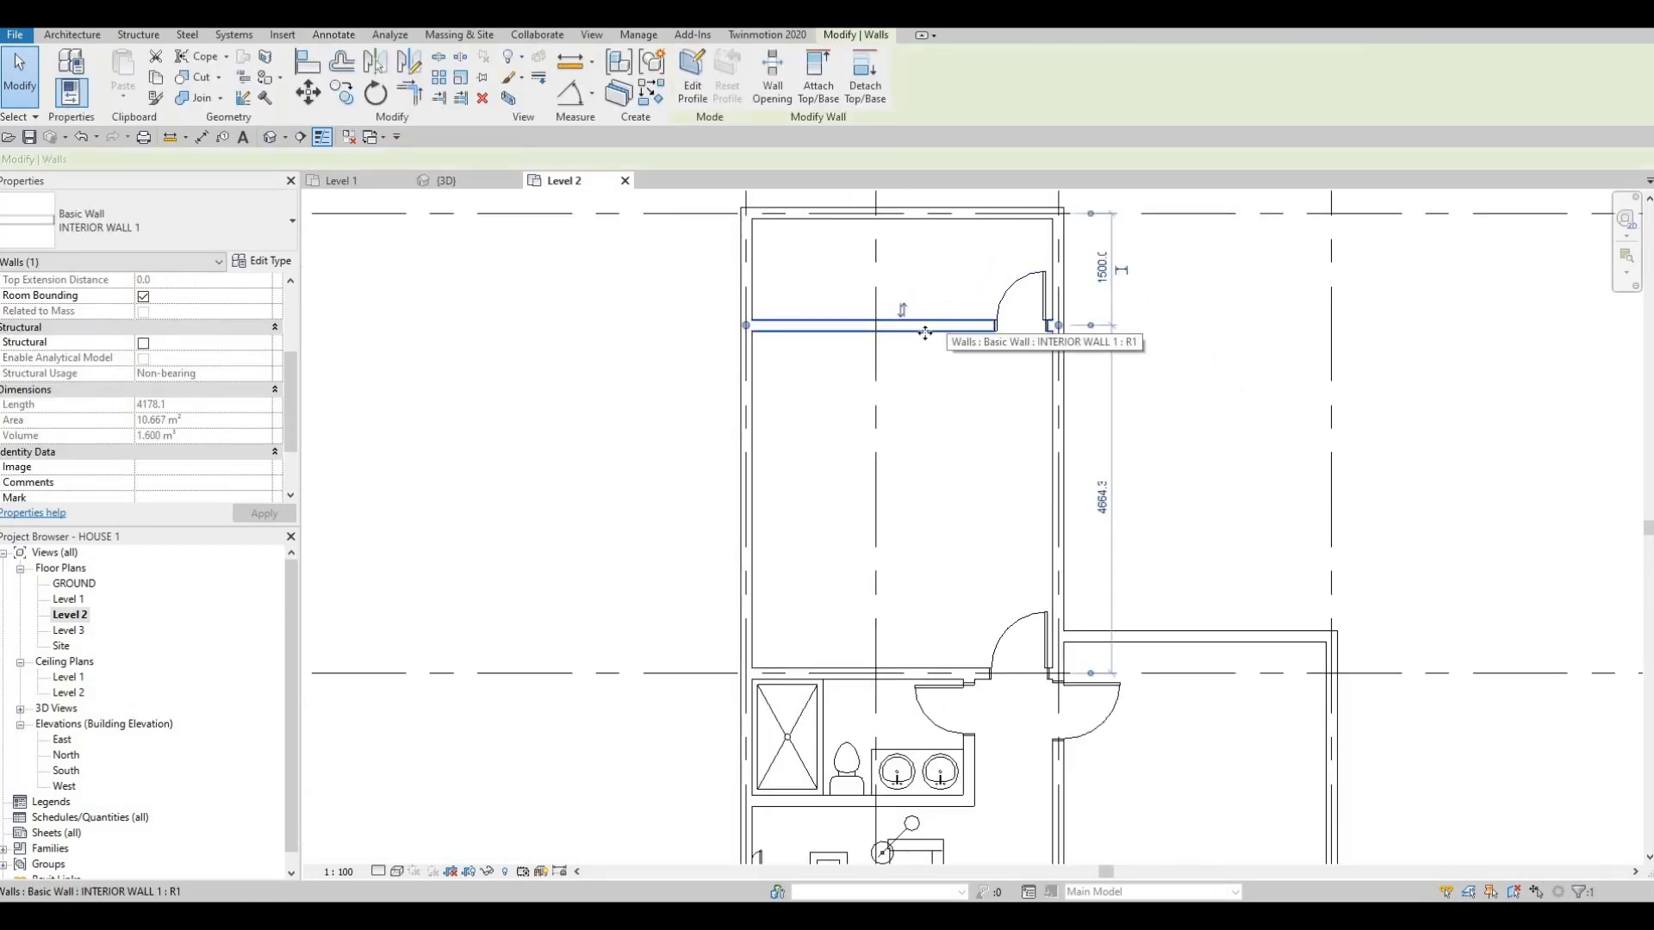
scroll(995, 361, down, 1)
middle_drag(923, 434, 960, 428)
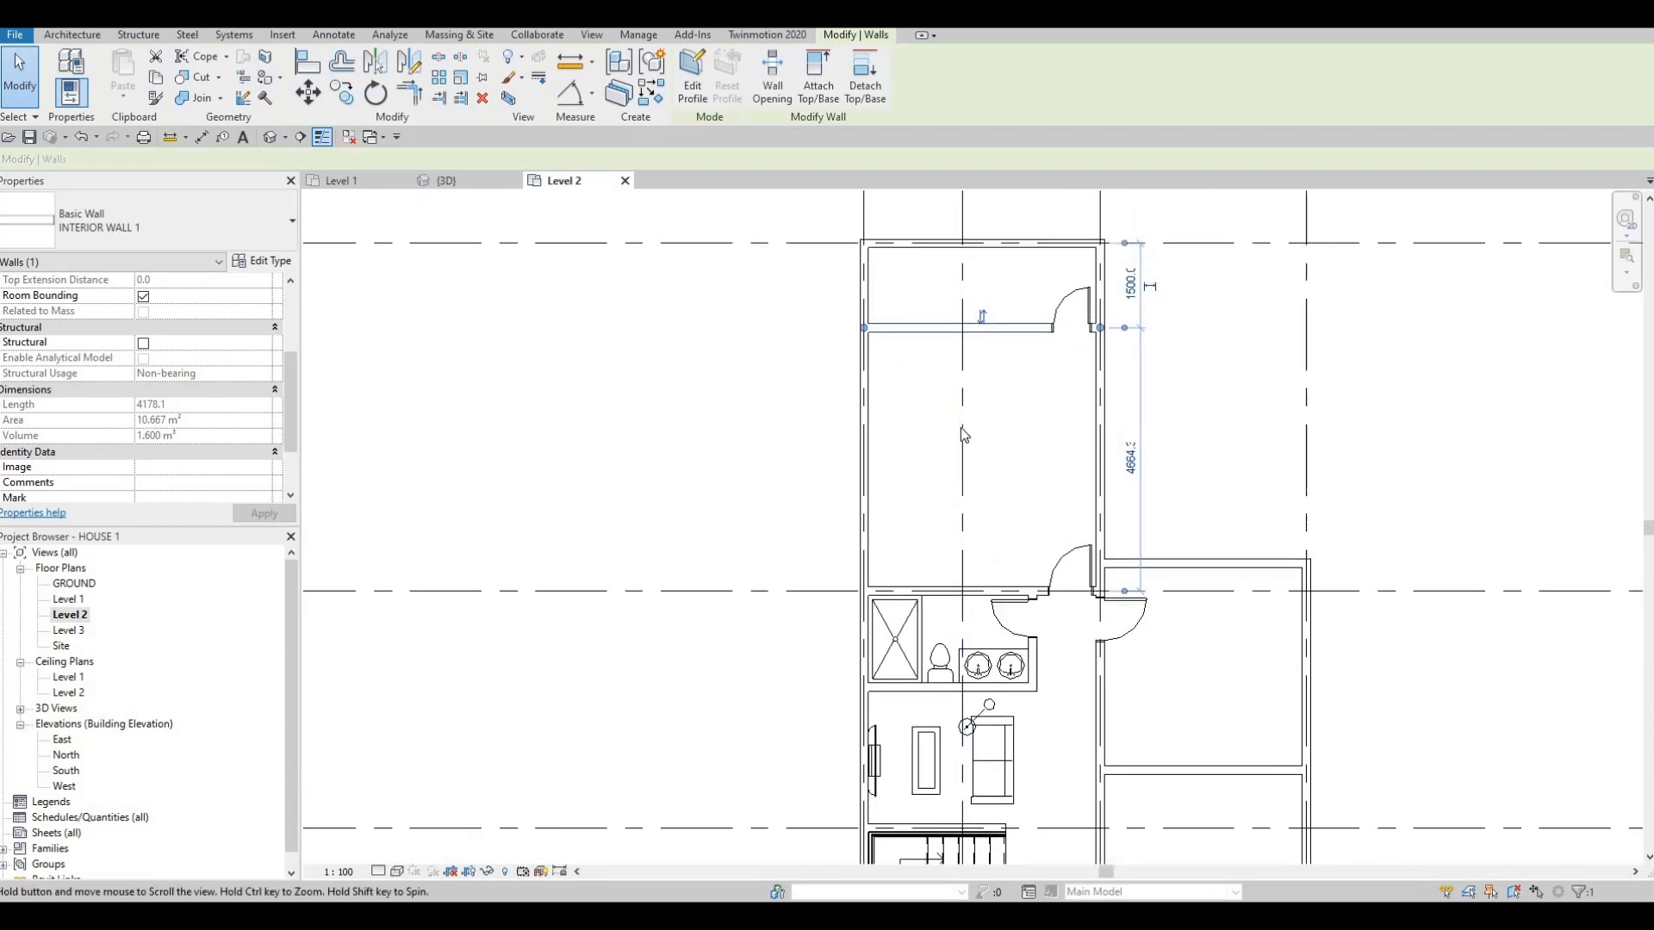
middle_drag(1016, 478, 1024, 471)
scroll(1027, 479, down, 2)
key(Escape)
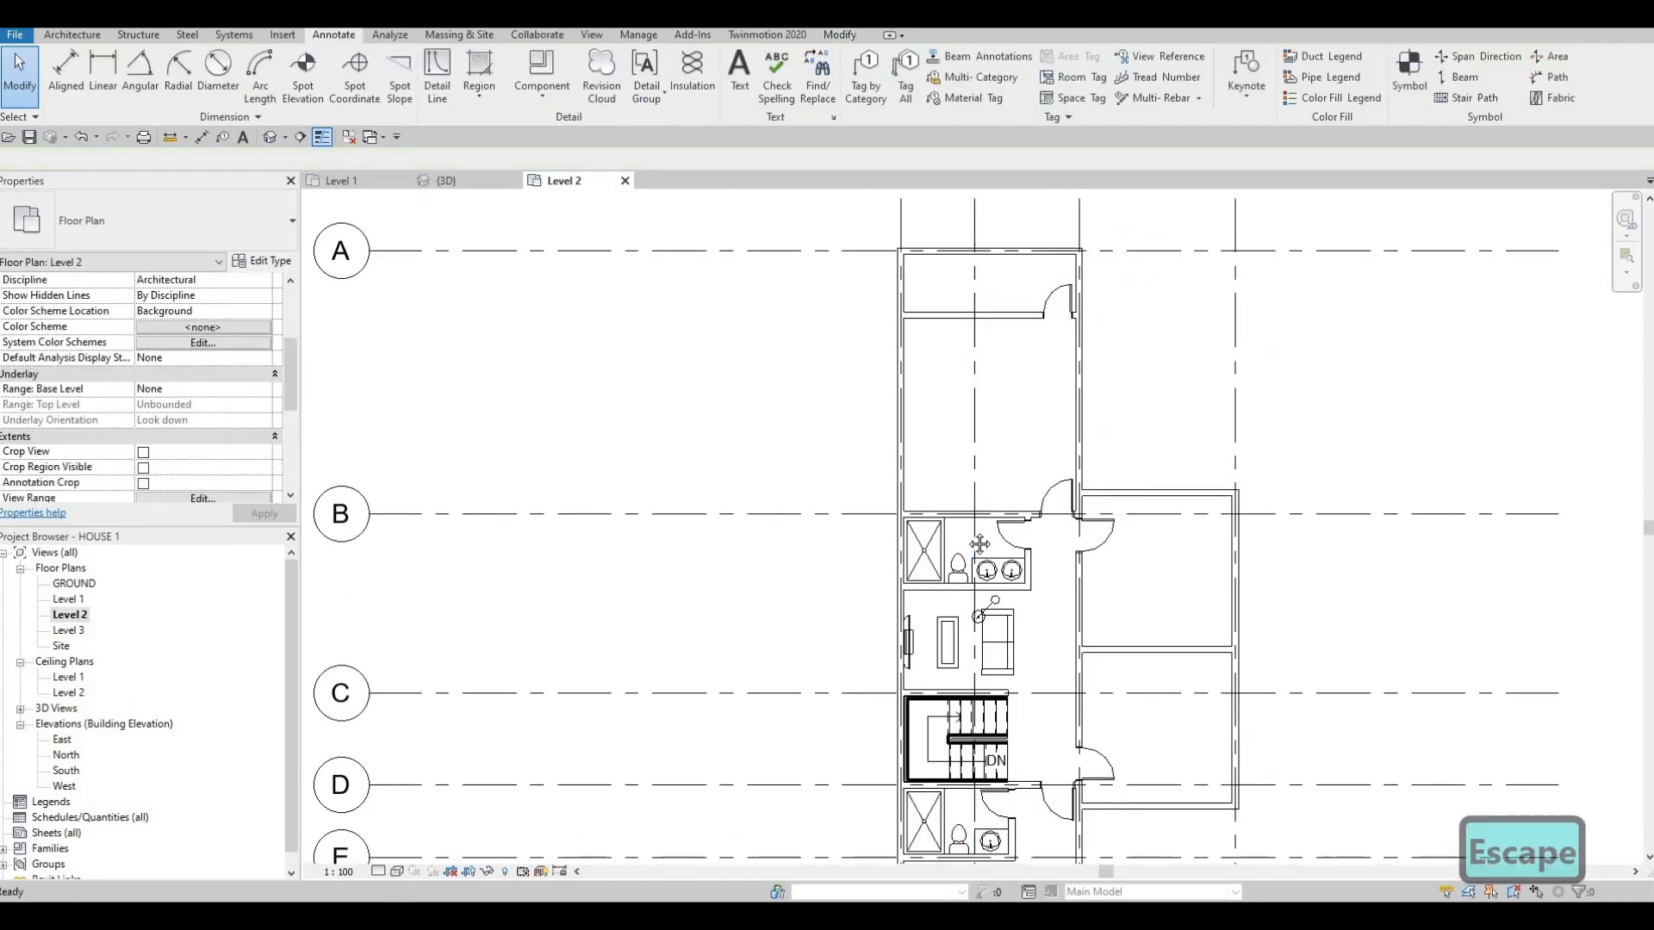
- Nudge the Level 2 floor lamp slightly towards the bathroom wall and towards the TV side, clear of the sofa's corner
middle_drag(1025, 606, 994, 475)
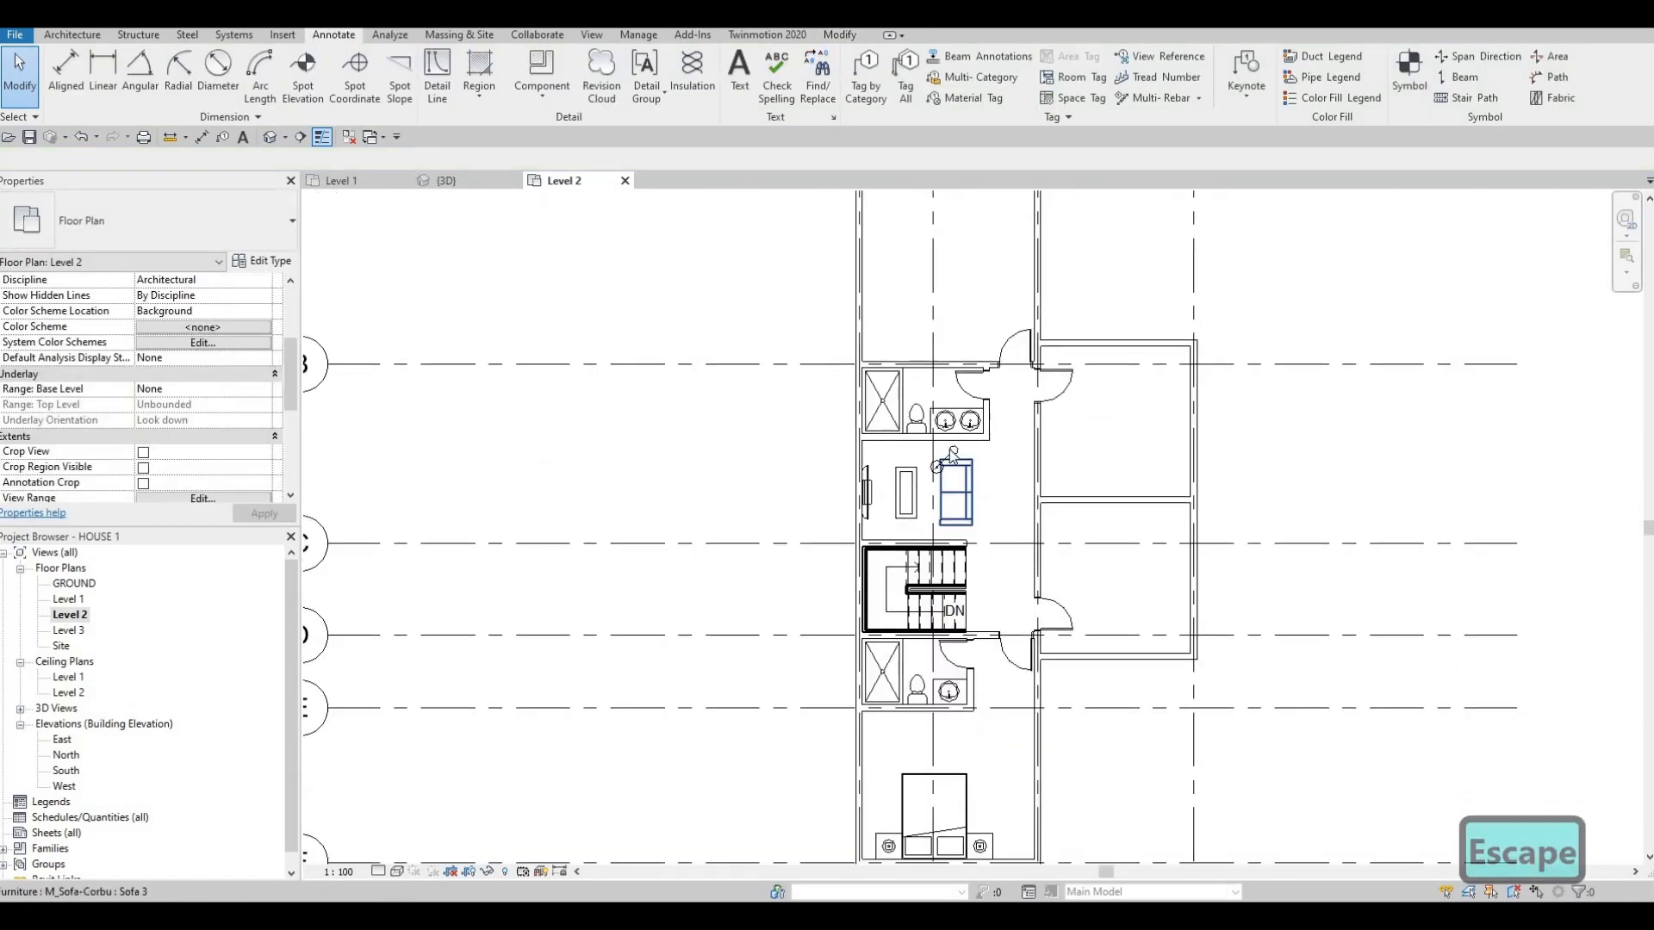
scroll(994, 476, up, 3)
scroll(939, 431, up, 2)
click(939, 429)
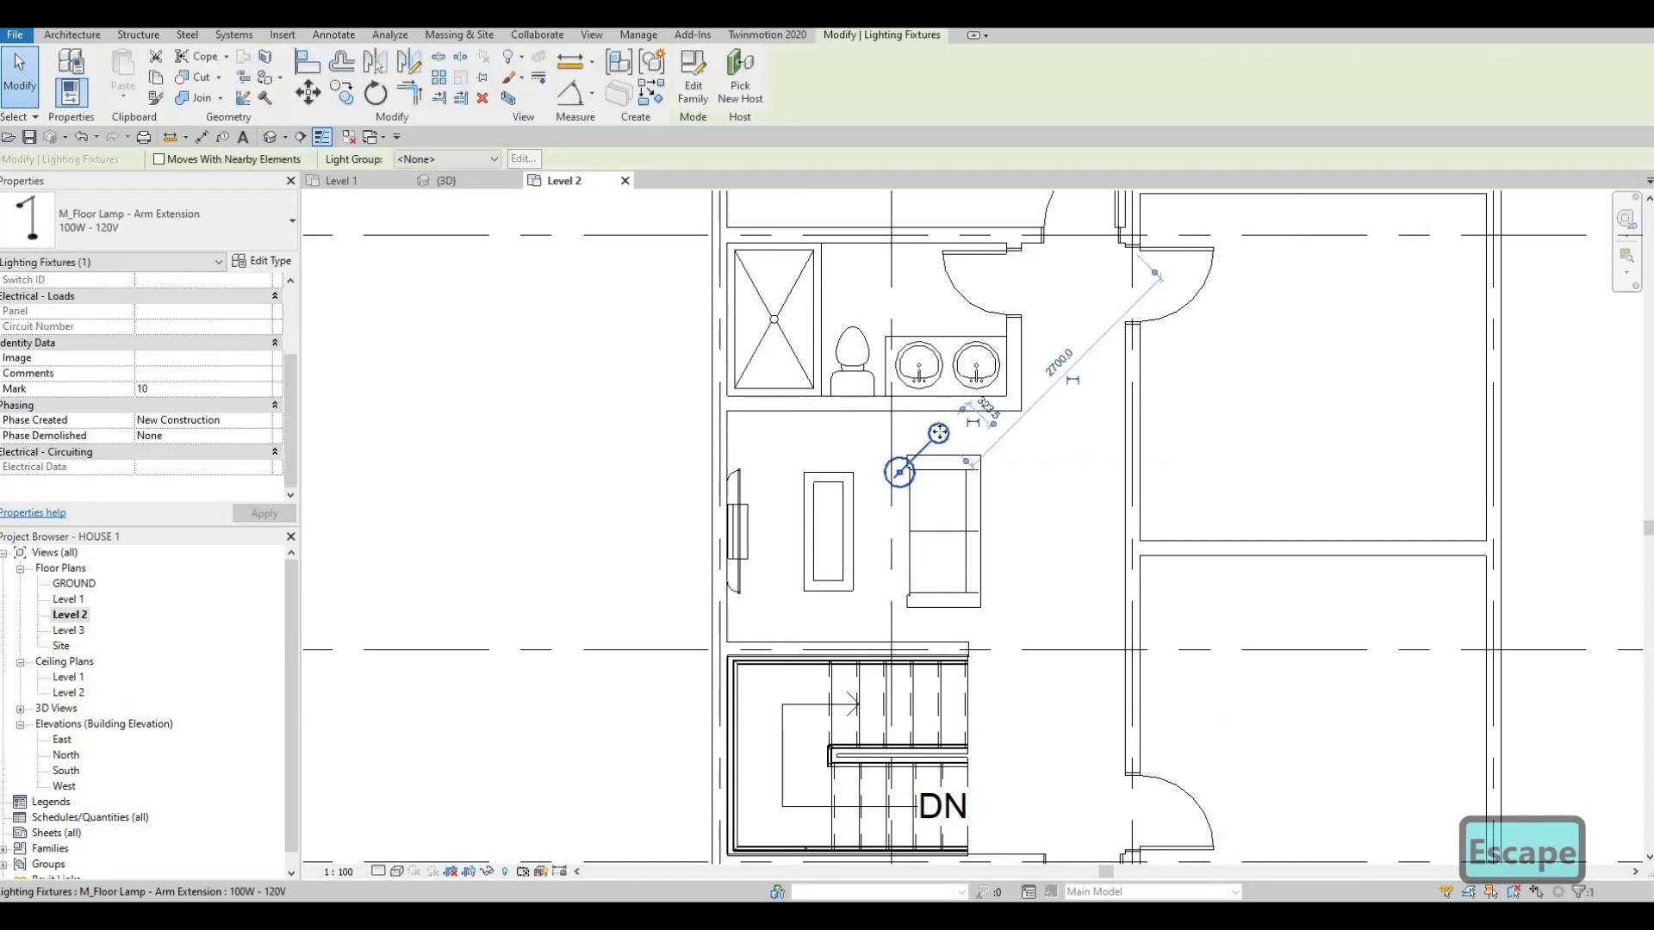
key(Up)
key(Up)
key(Left)
key(Left)
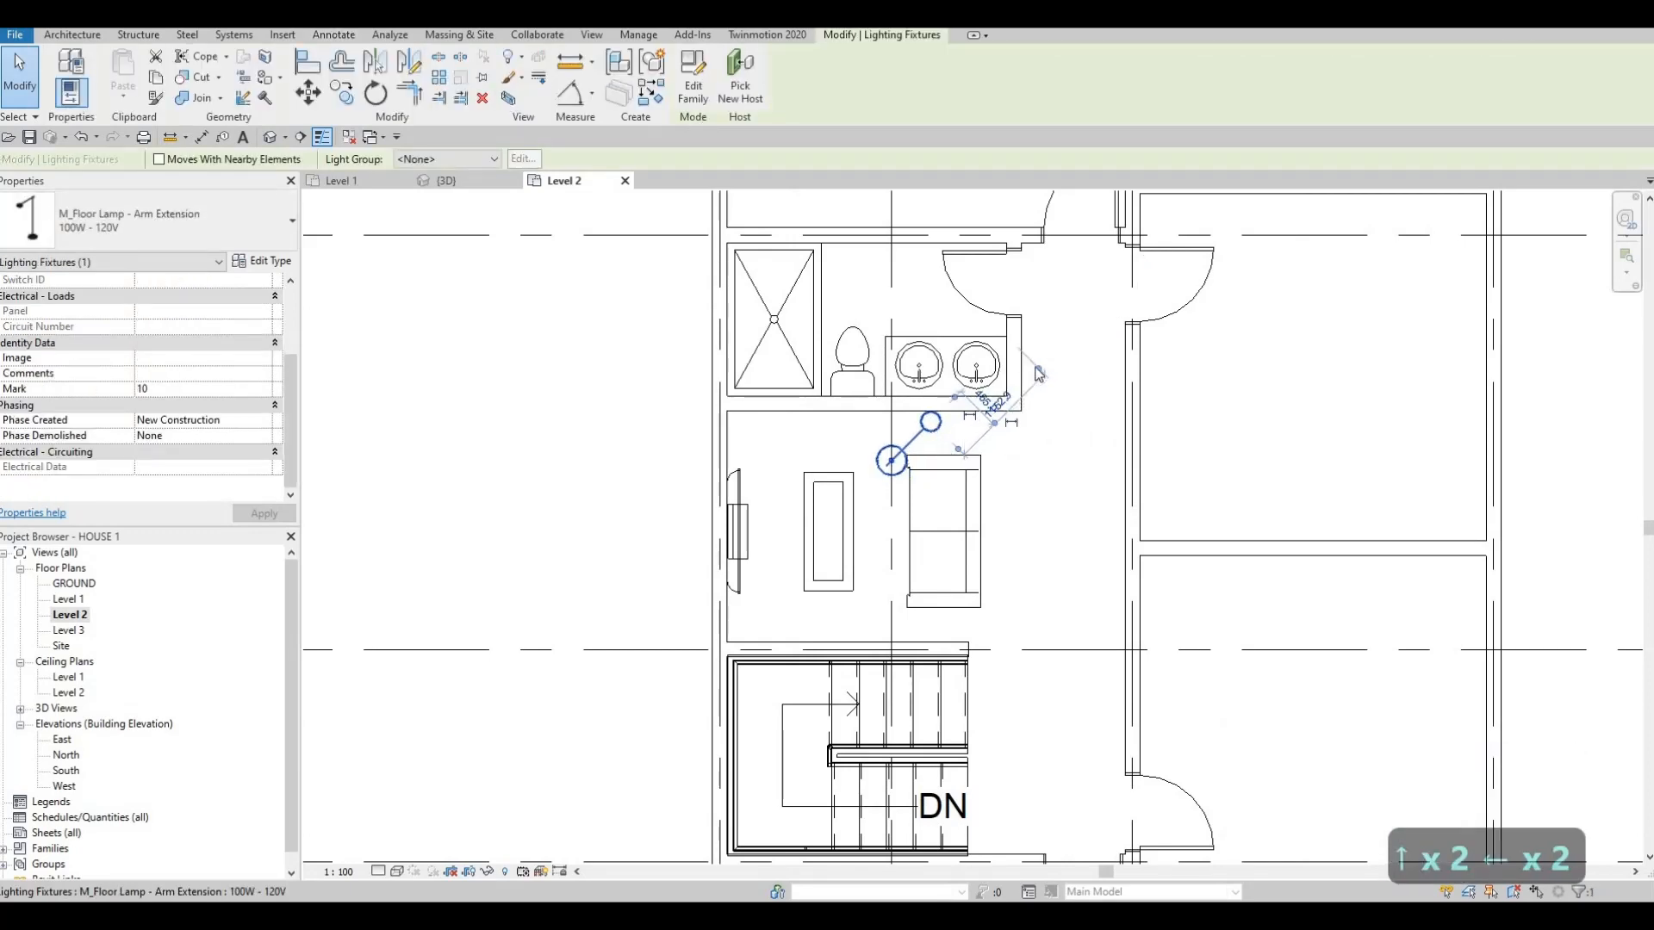
key(Escape)
key(Escape)
scroll(1137, 479, down, 3)
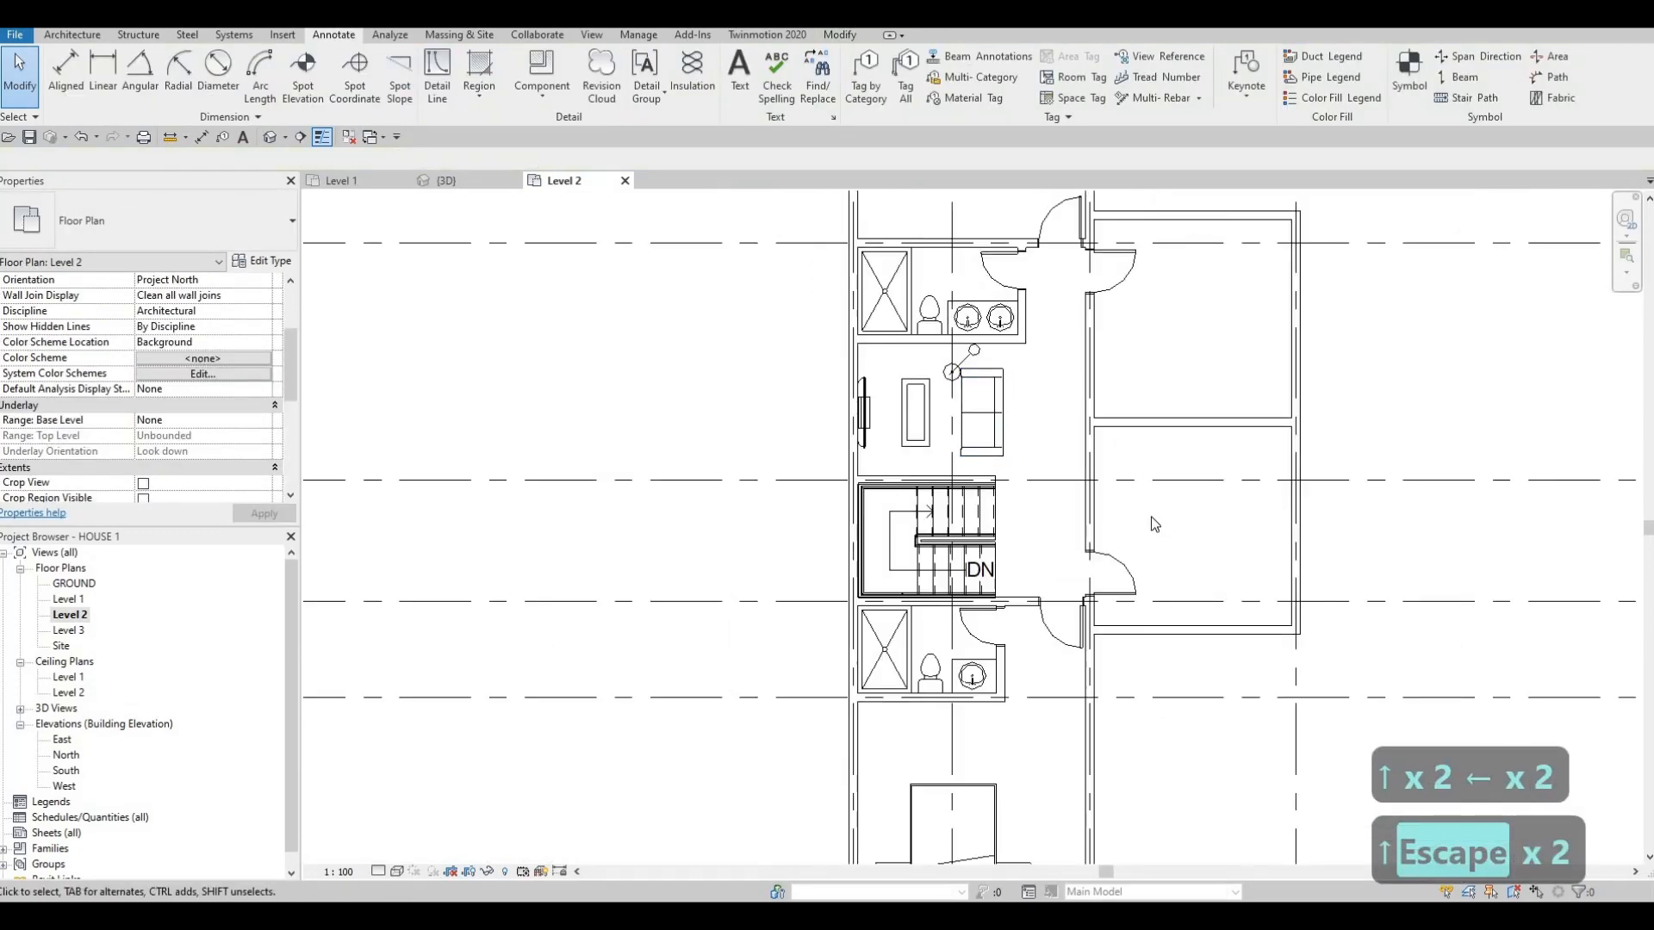
- Place a similar 1525 x 2007mm queen bed in the side bedroom nearest the stairs, headboard against the dividing wall, about 960 mm from the outer side wall
middle_drag(1075, 586, 1091, 575)
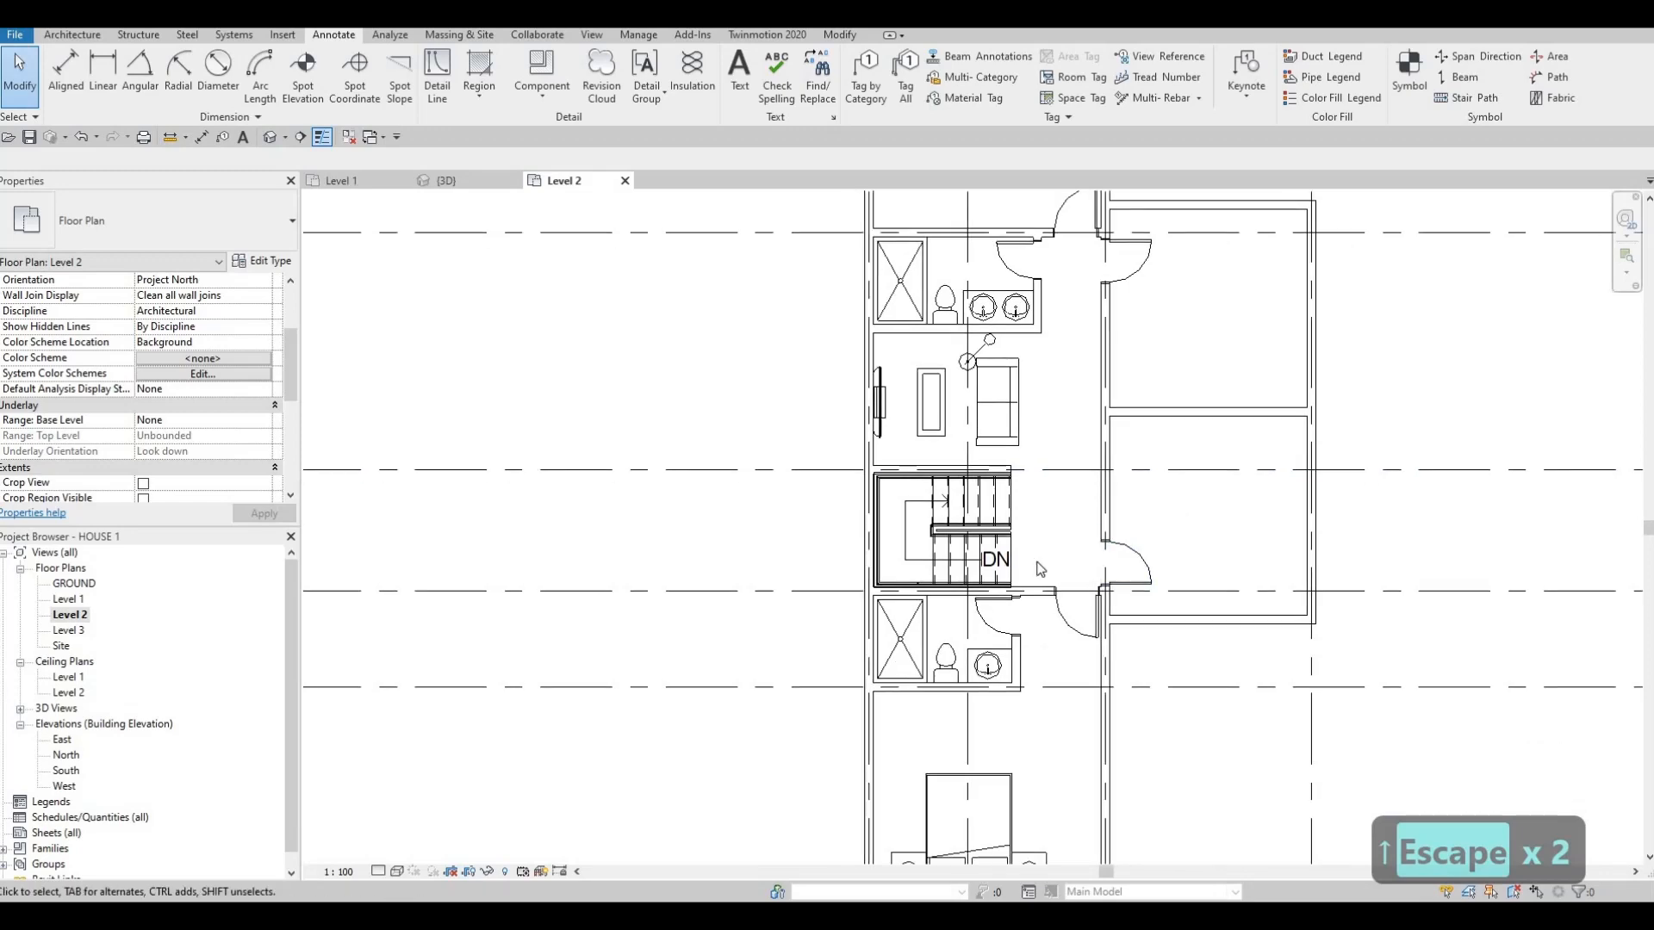
middle_drag(1018, 747, 1066, 583)
scroll(1066, 582, down, 1)
middle_drag(967, 650, 961, 681)
key(Escape)
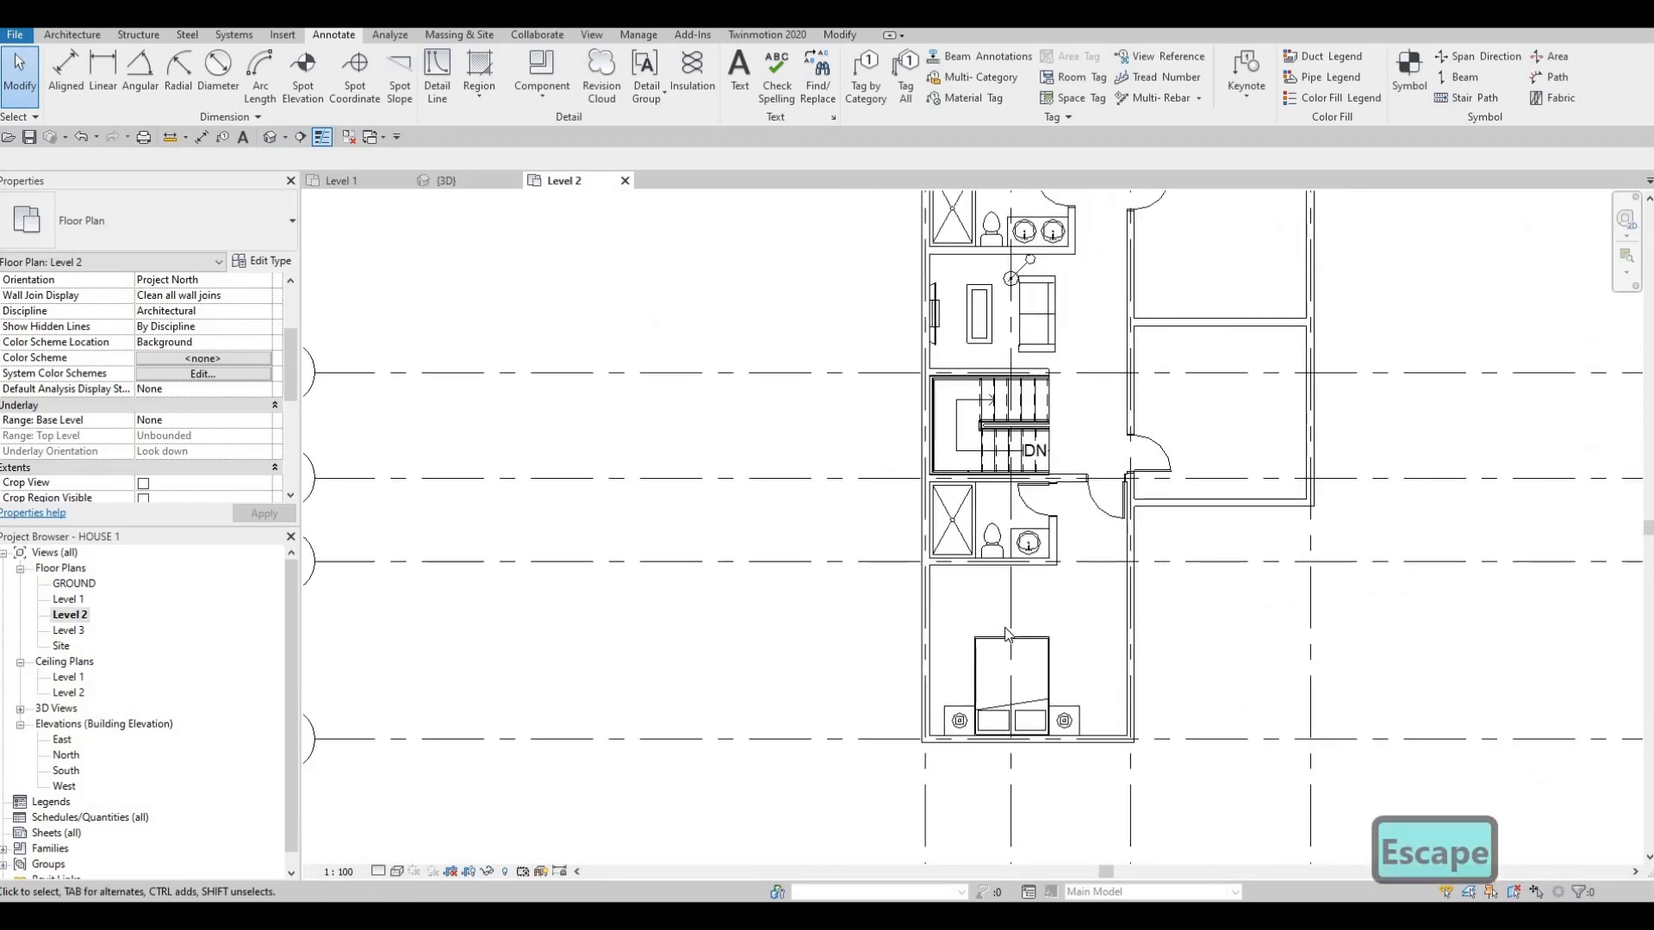
middle_drag(1007, 629, 933, 704)
scroll(1006, 630, up, 2)
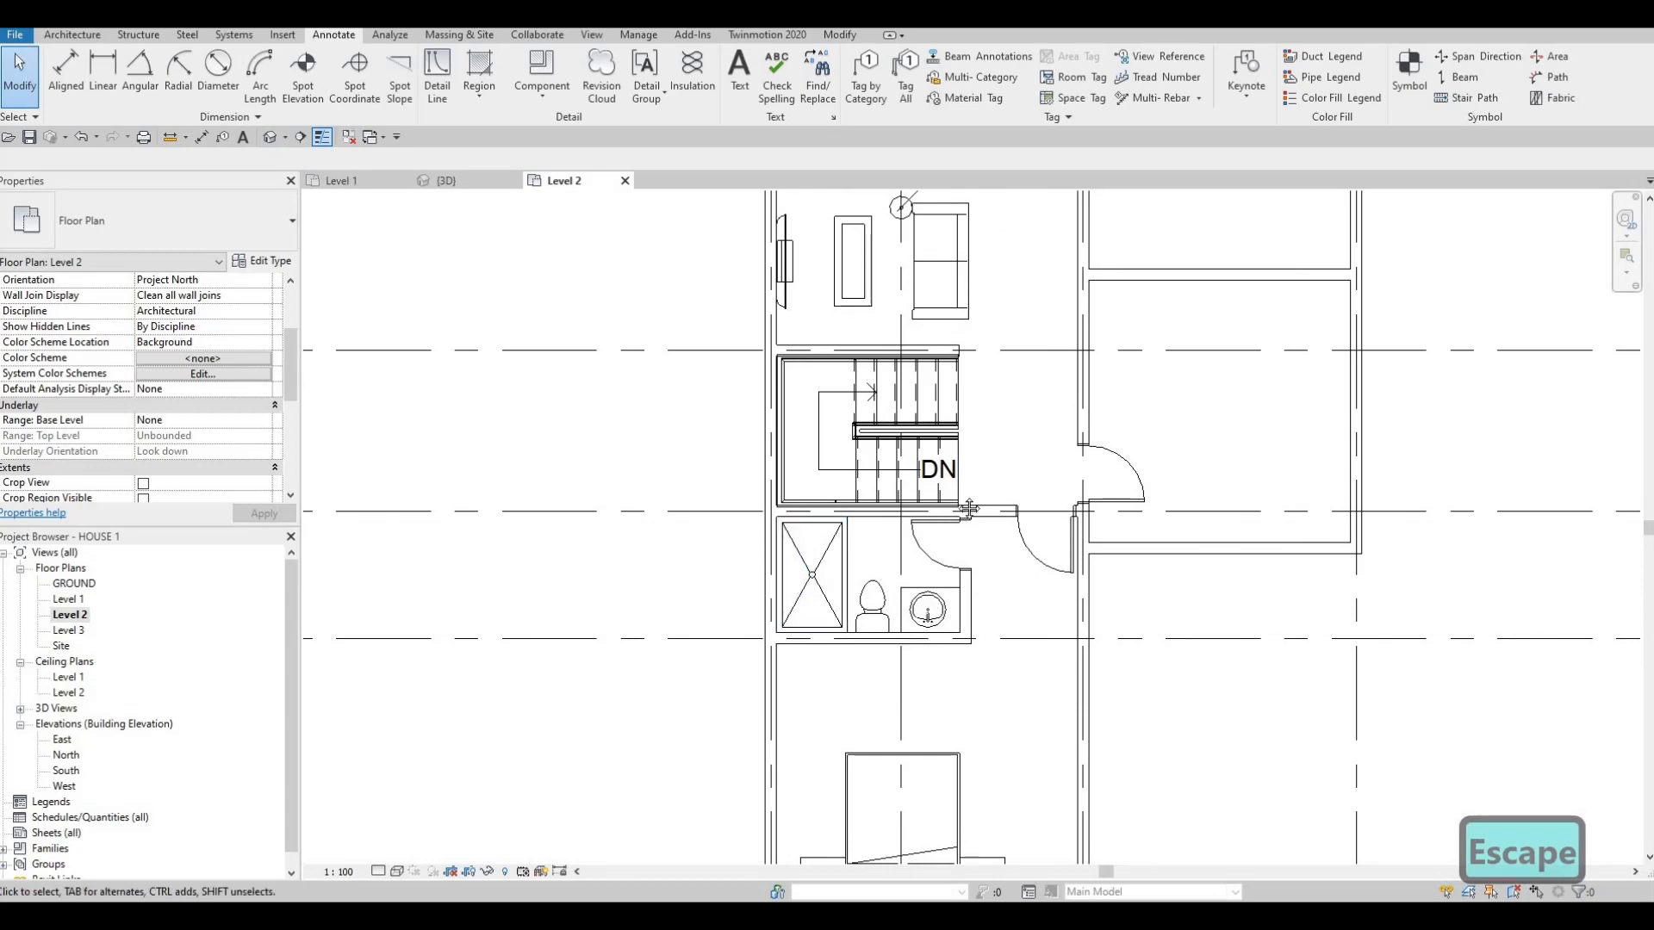
middle_drag(965, 504, 947, 593)
scroll(960, 565, down, 1)
middle_drag(949, 810, 986, 579)
click(982, 571)
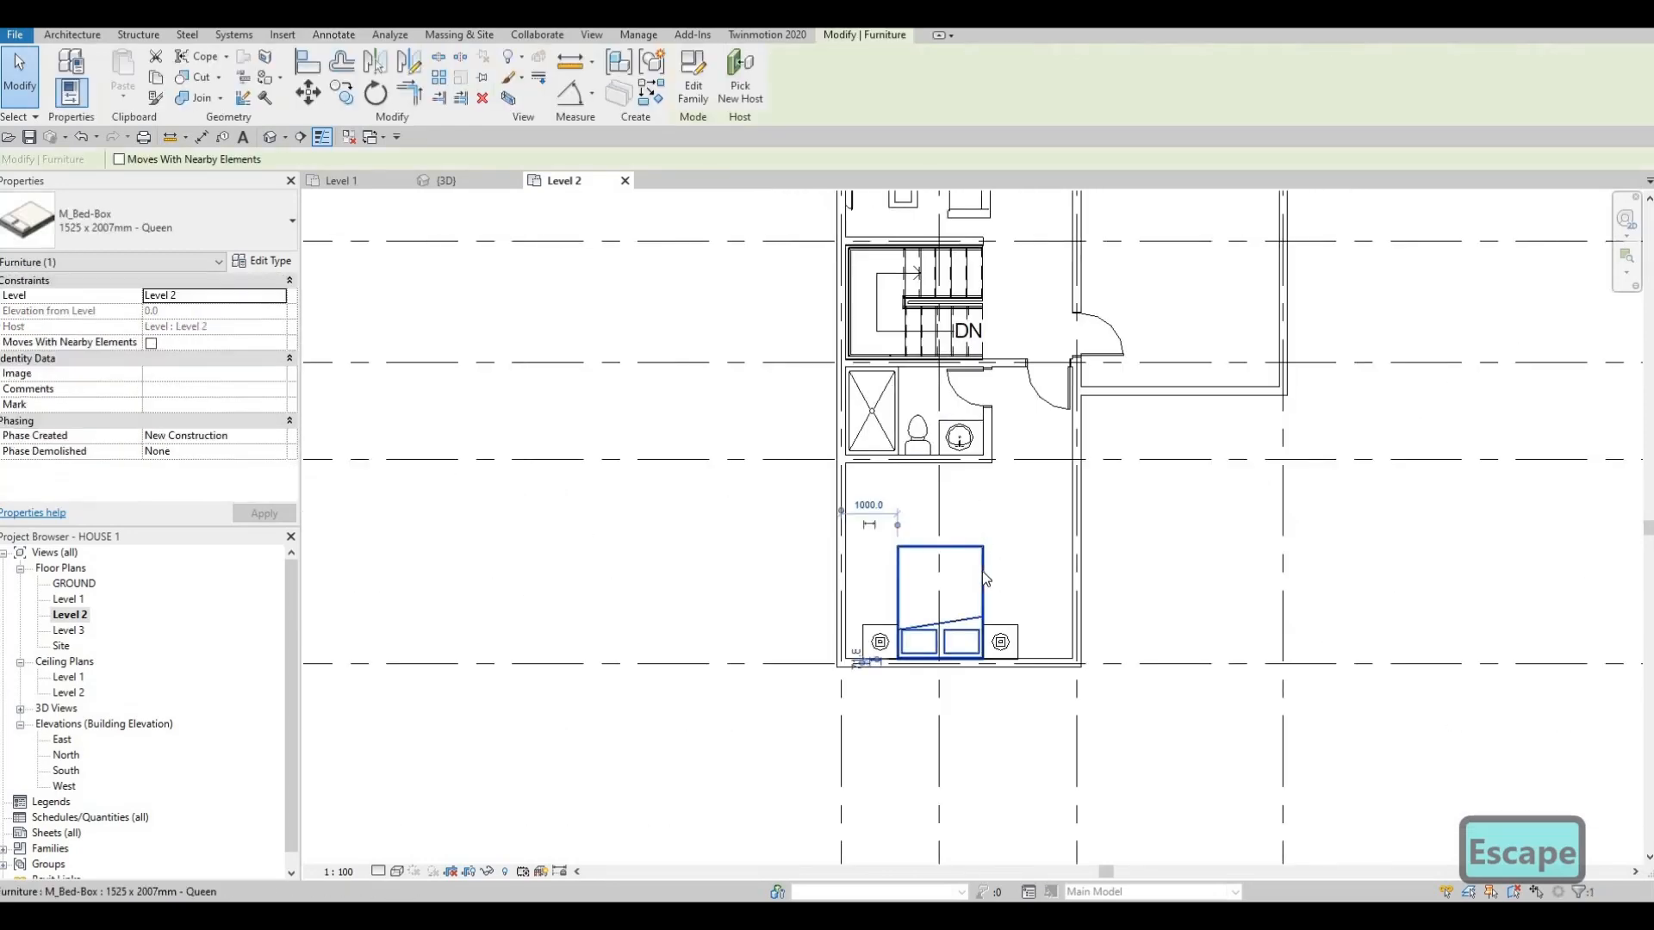
key(c)
key(s)
middle_drag(1121, 500, 1057, 720)
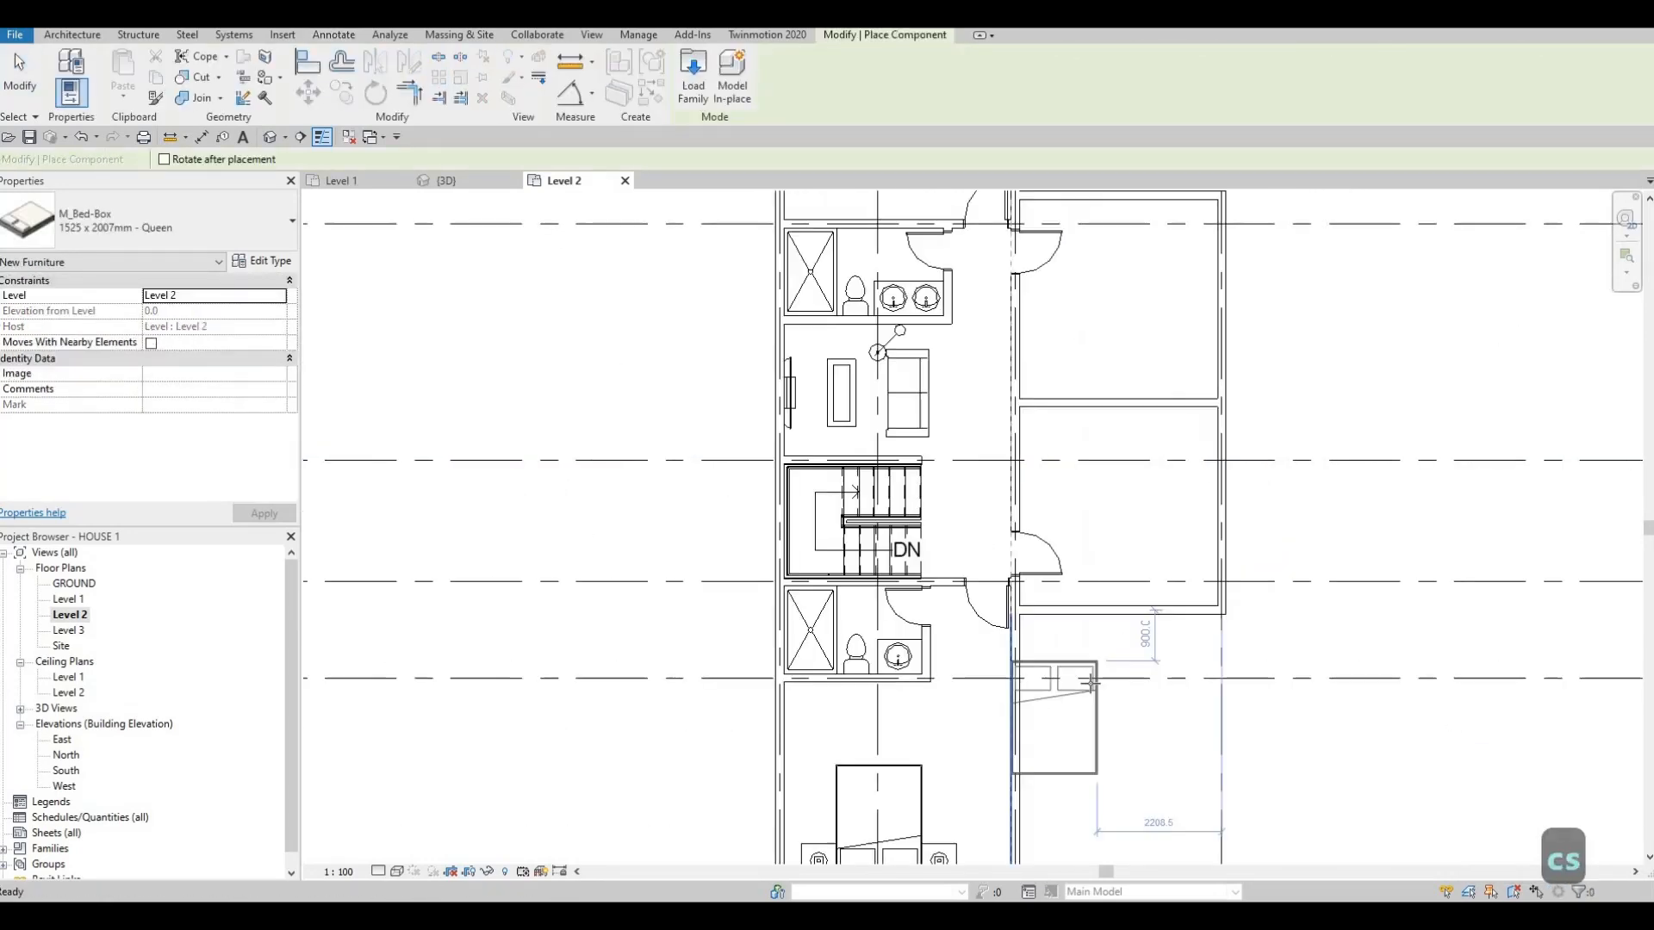
middle_drag(1130, 483, 1088, 600)
scroll(1065, 573, up, 2)
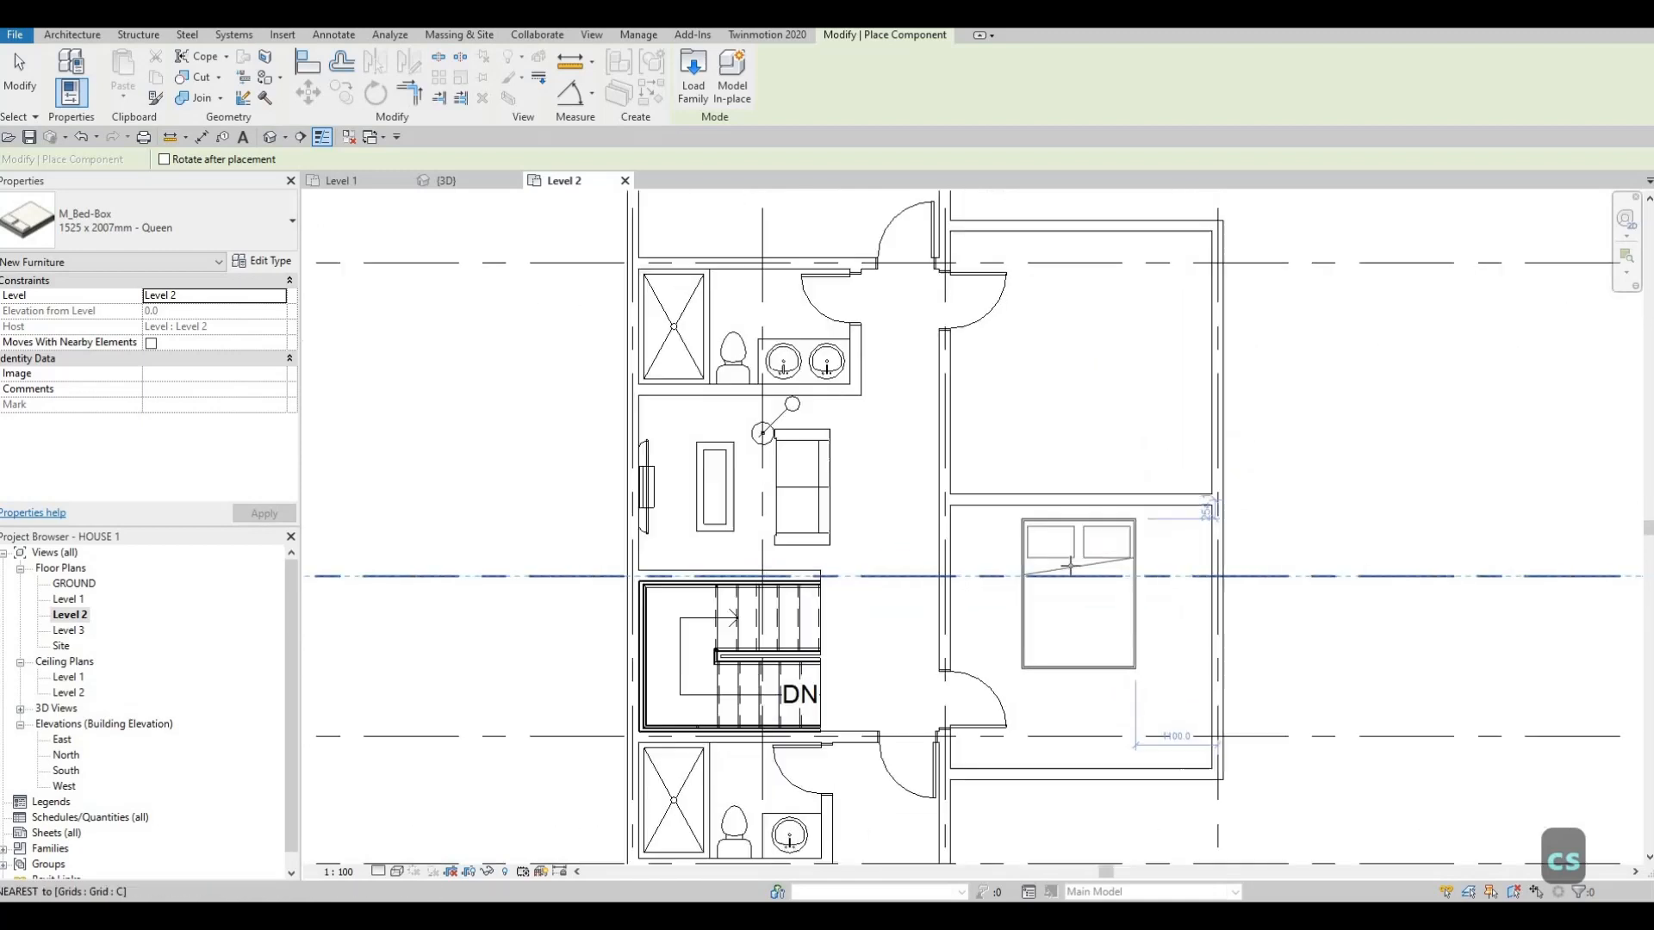
scroll(1070, 564, up, 2)
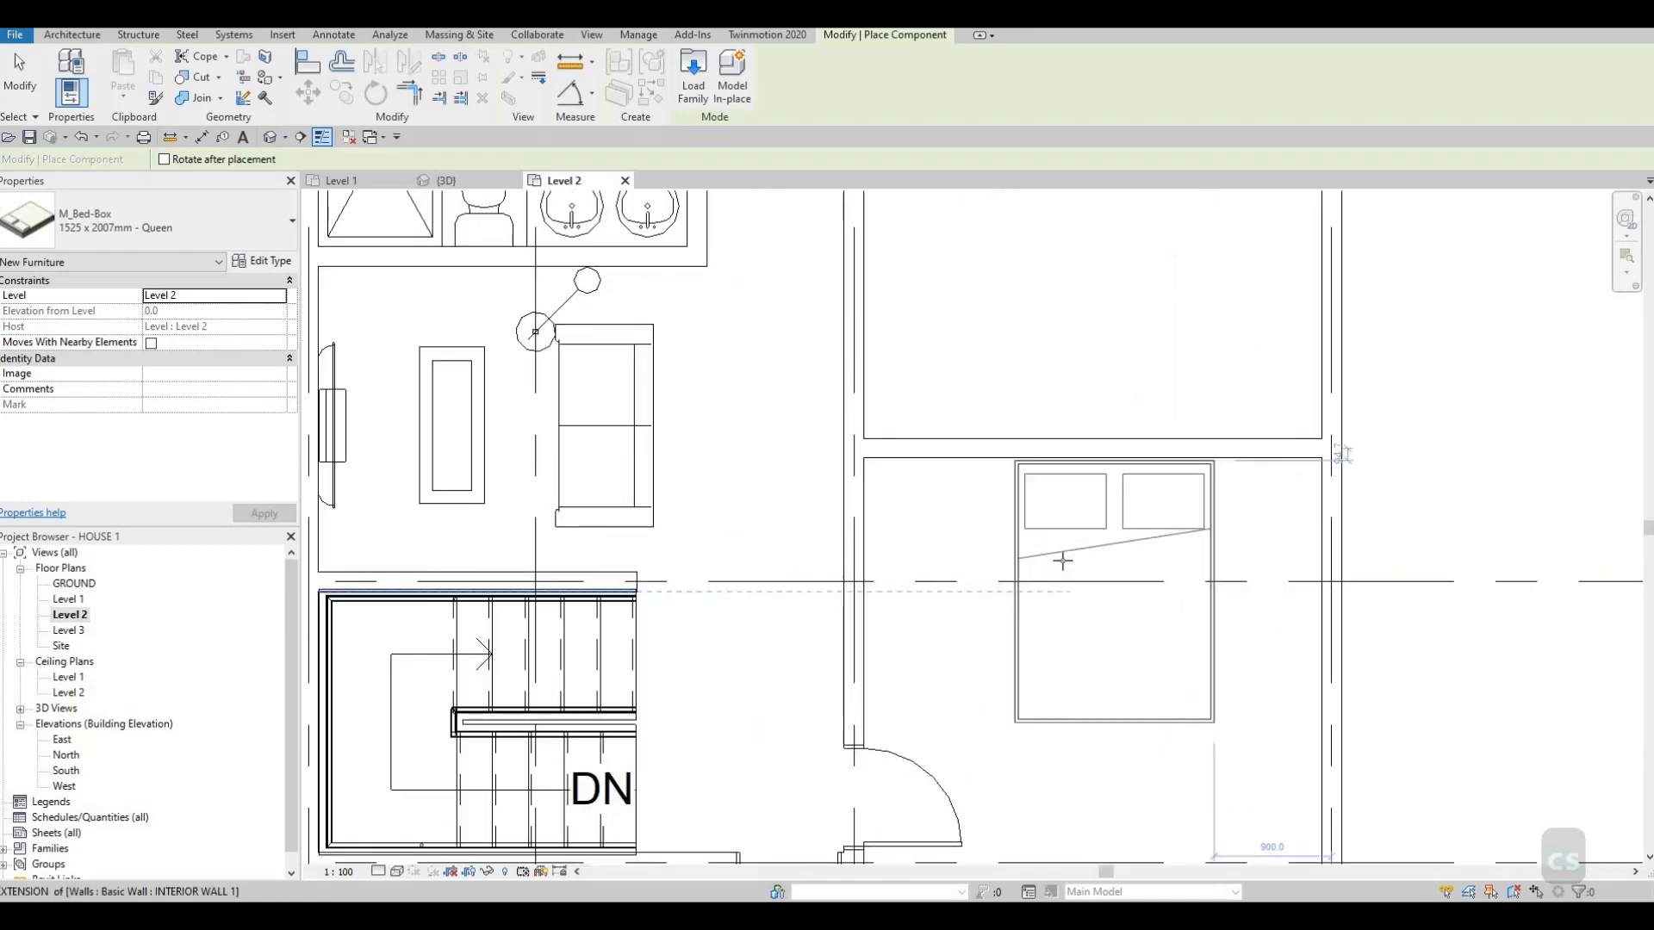
scroll(1061, 555, up, 2)
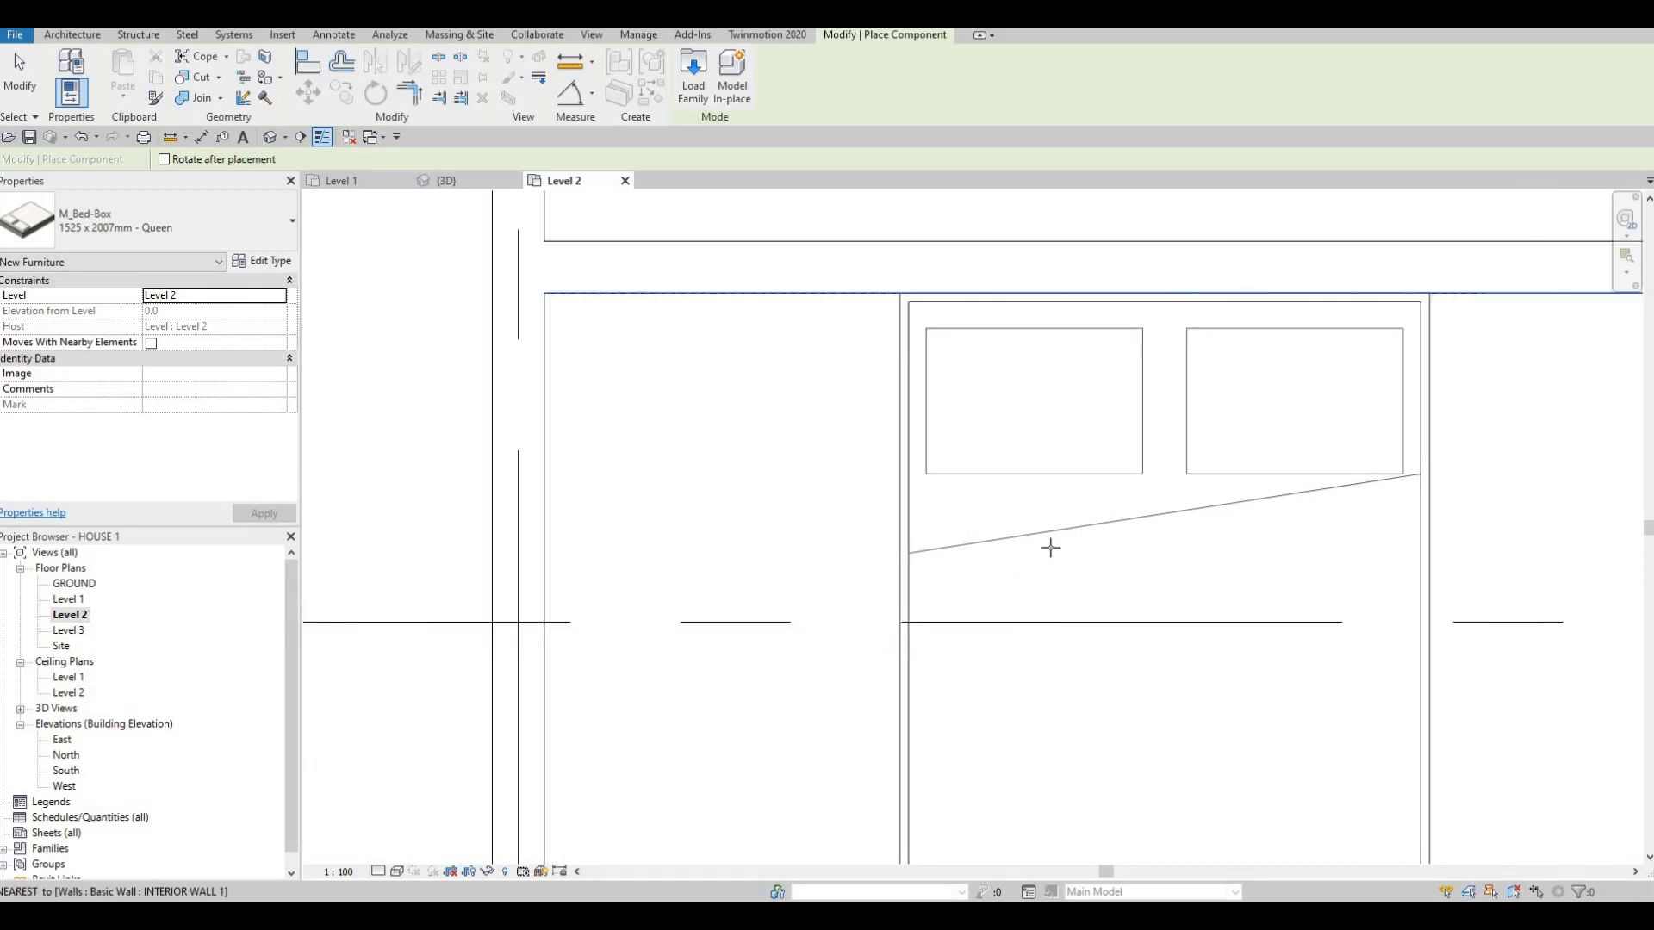
- Place a second queen bed, rotated 180 degrees, in the adjoining side bedroom, headboard against the dividing wall and aligned with the first bed
scroll(1068, 551, down, 1)
middle_drag(1153, 250, 1129, 405)
scroll(1129, 406, down, 1)
key(space)
key(space)
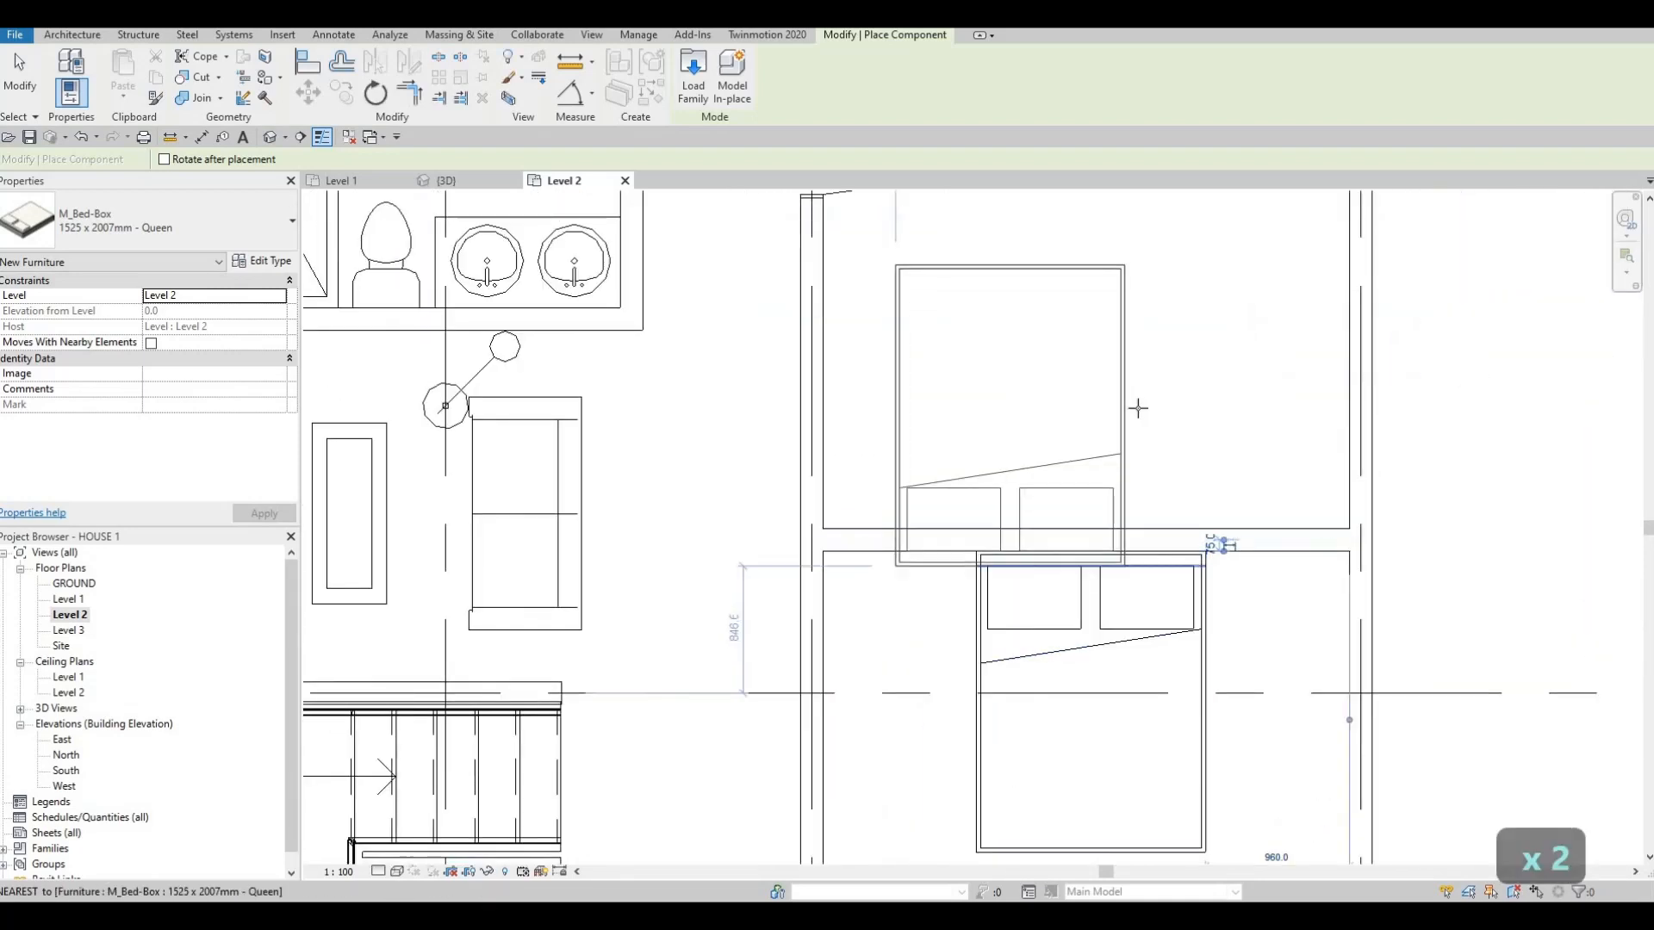
scroll(1142, 412, up, 2)
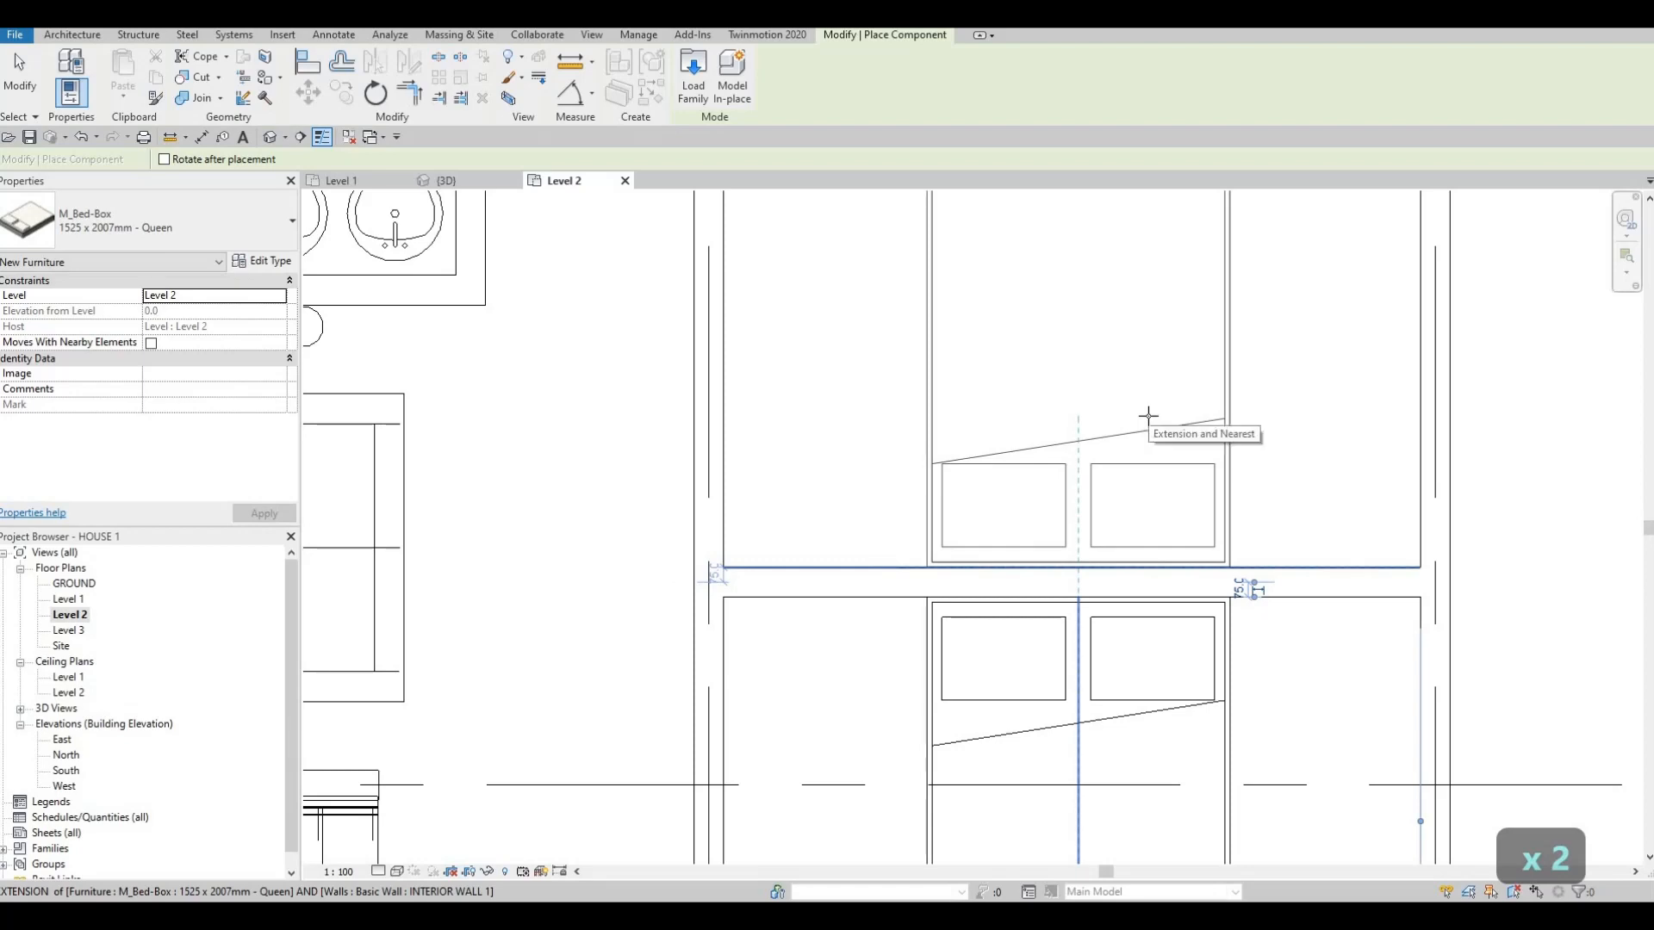
click(1119, 418)
scroll(1120, 420, down, 4)
middle_drag(964, 414, 1089, 683)
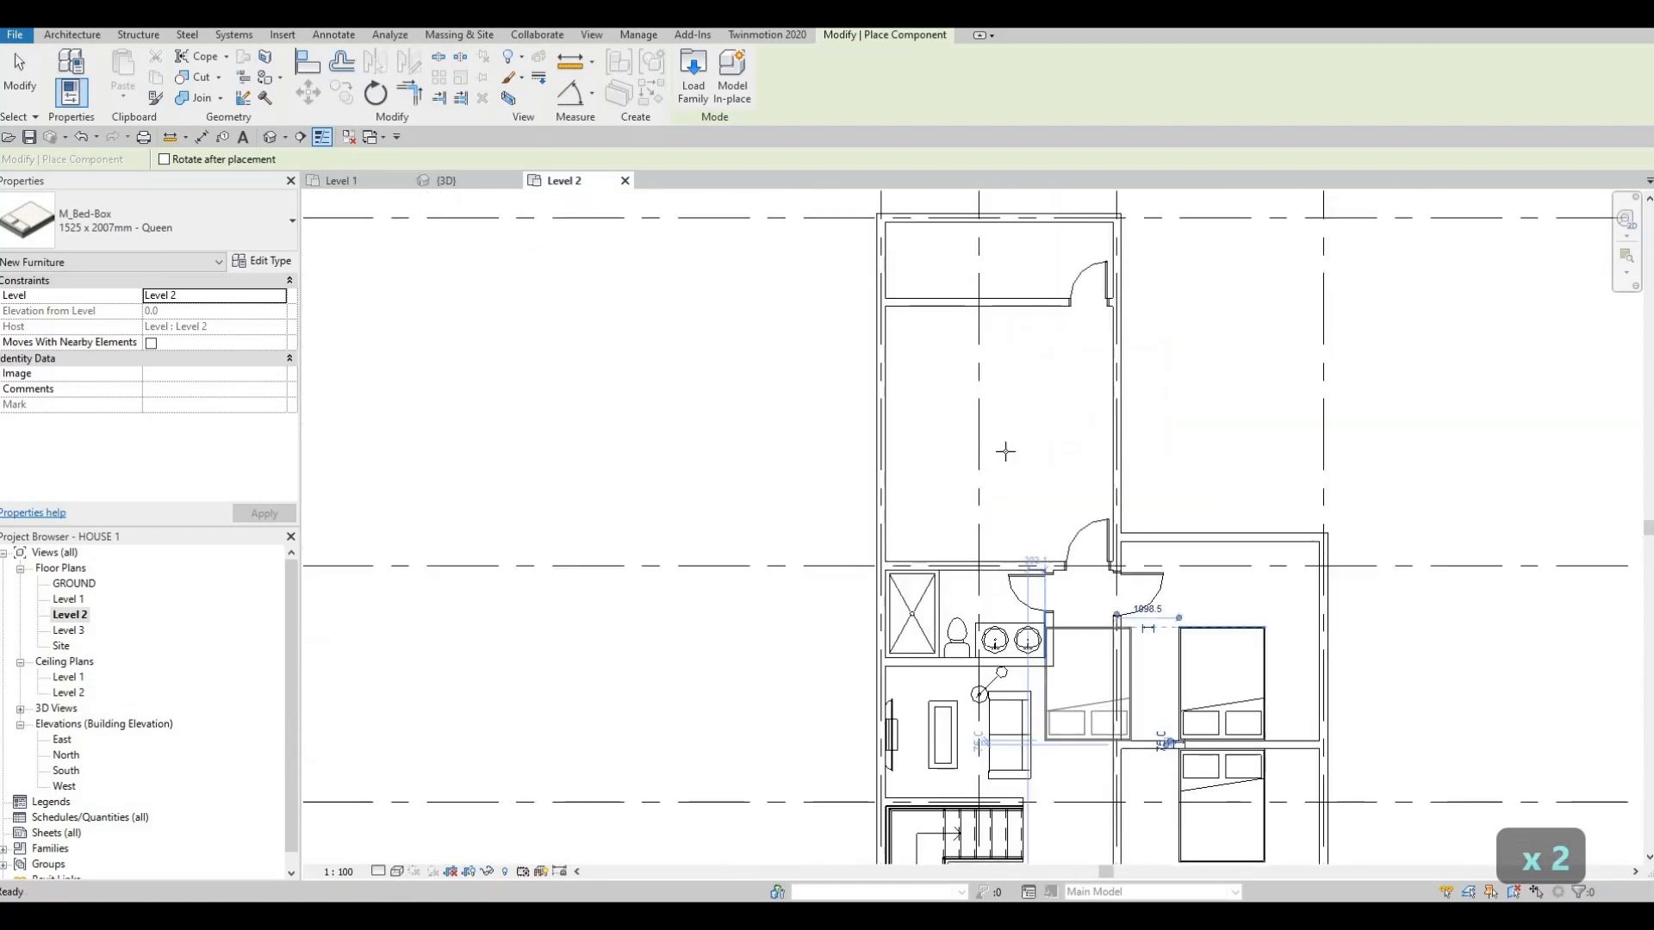
- Place a third queen bed in the bedroom above the bathroom, headboard against the outer side wall, about 2980 mm from the grid A end
key(space)
key(space)
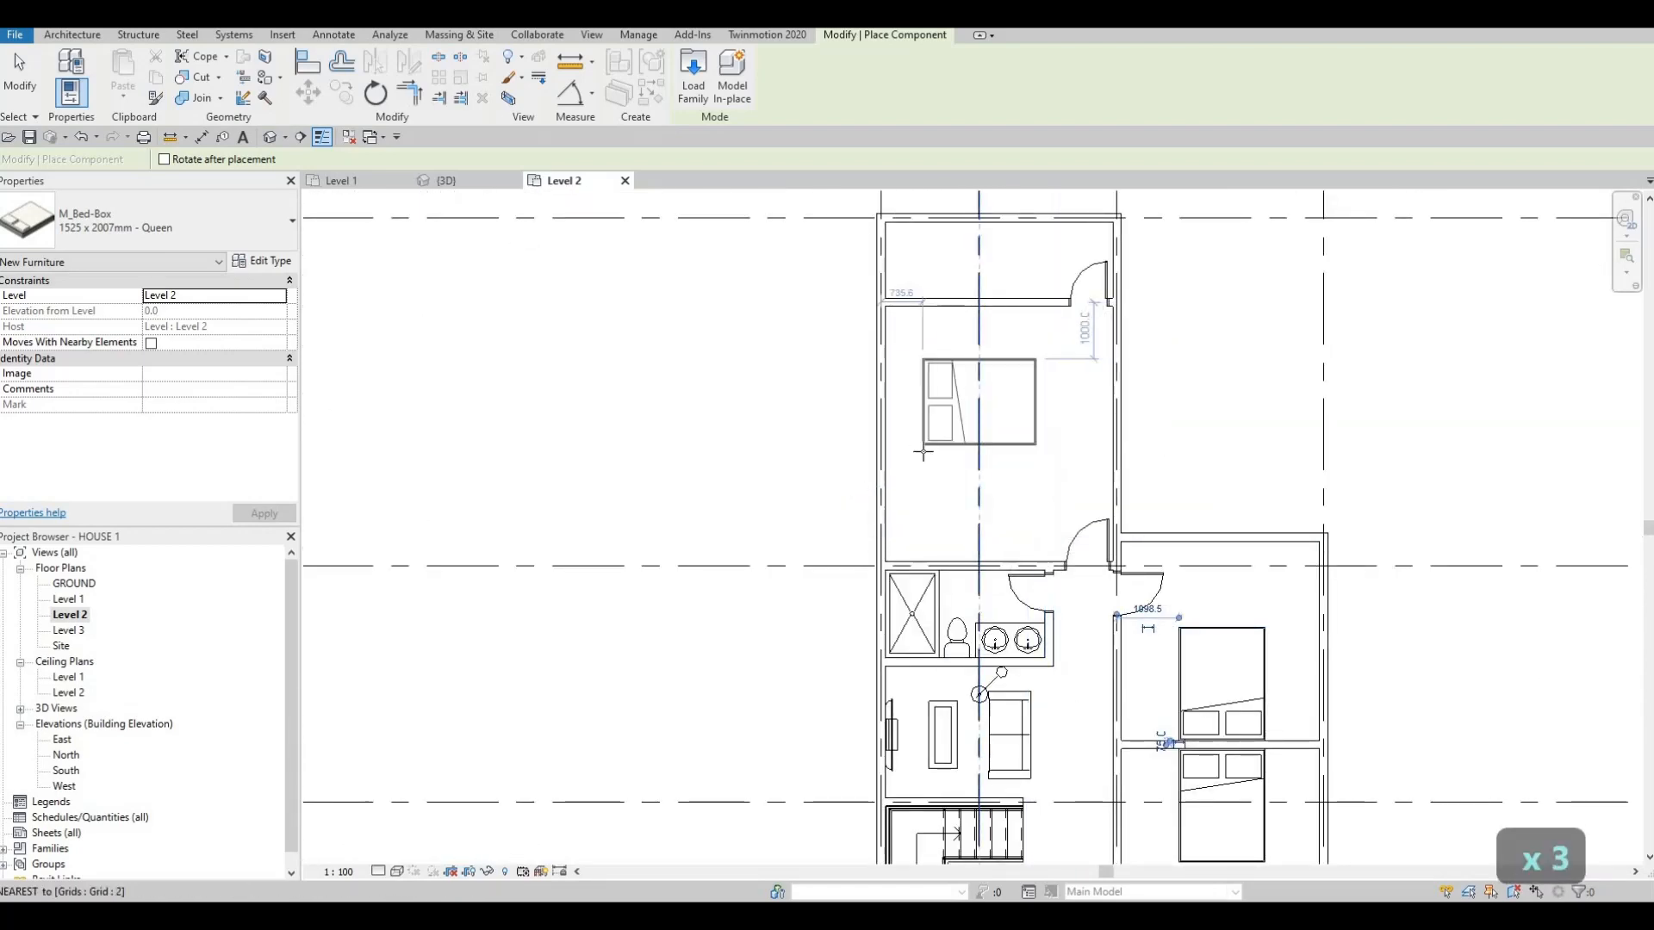
scroll(924, 452, up, 5)
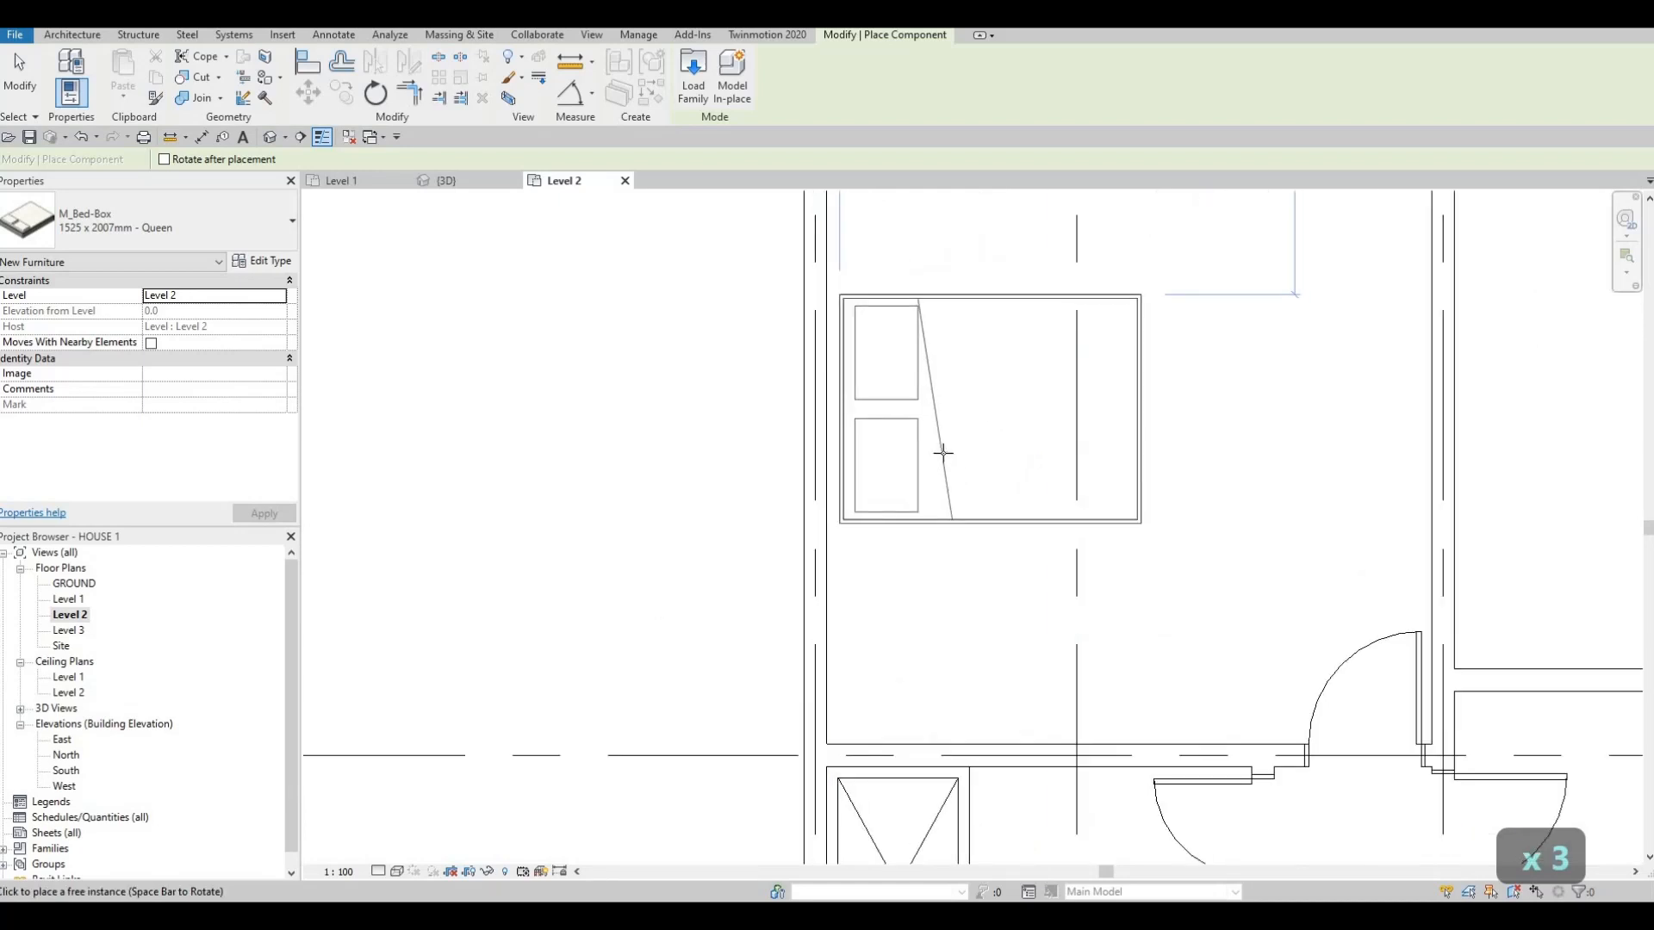
scroll(934, 477, down, 5)
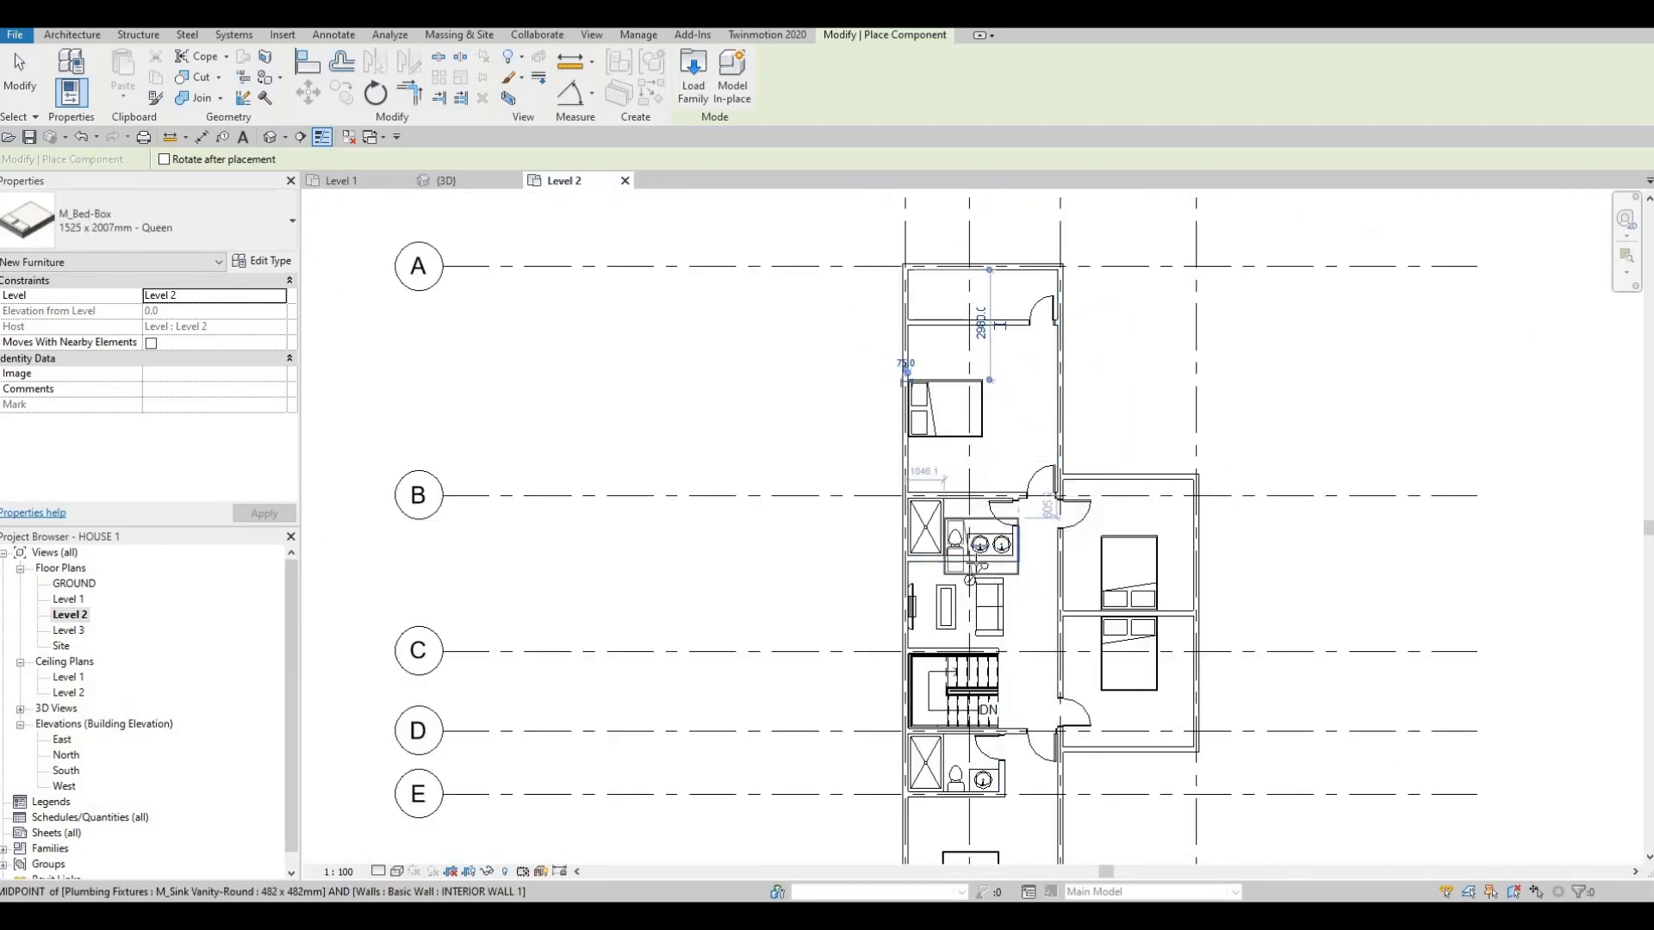
scroll(1010, 485, down, 2)
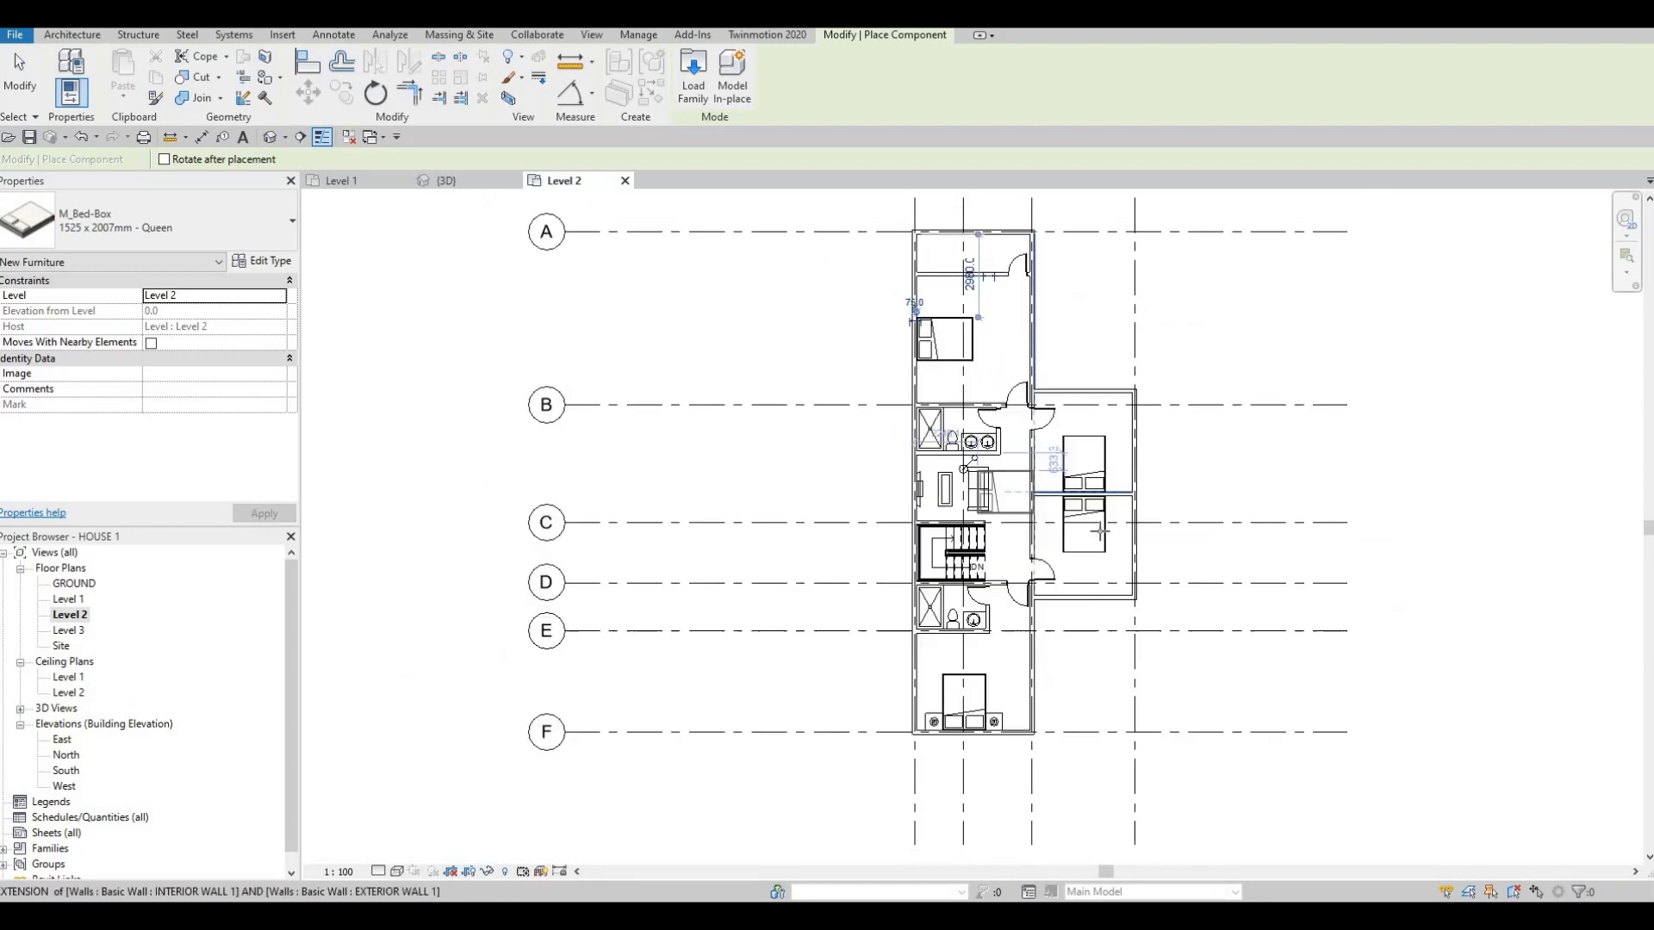
scroll(1068, 562, up, 2)
key(Escape)
key(Escape)
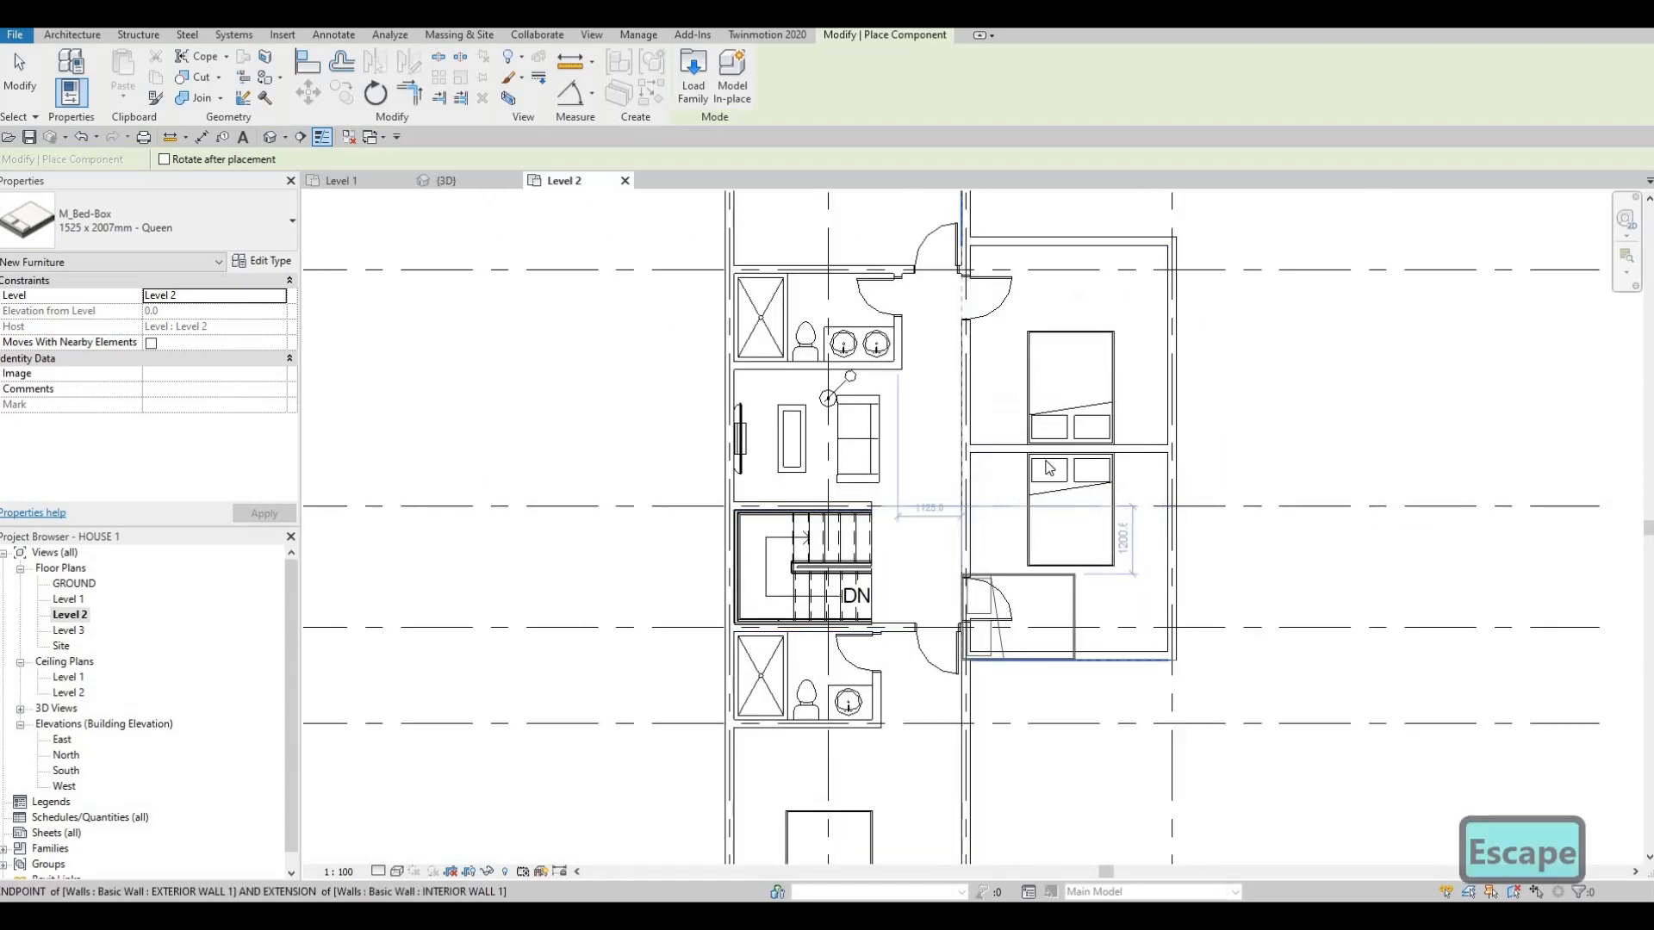
- Place a night stand similar to the furnished bedroom's on the hallway side of the bed in the side bedroom nearest the stairs, against the dividing wall
middle_drag(913, 853, 1018, 580)
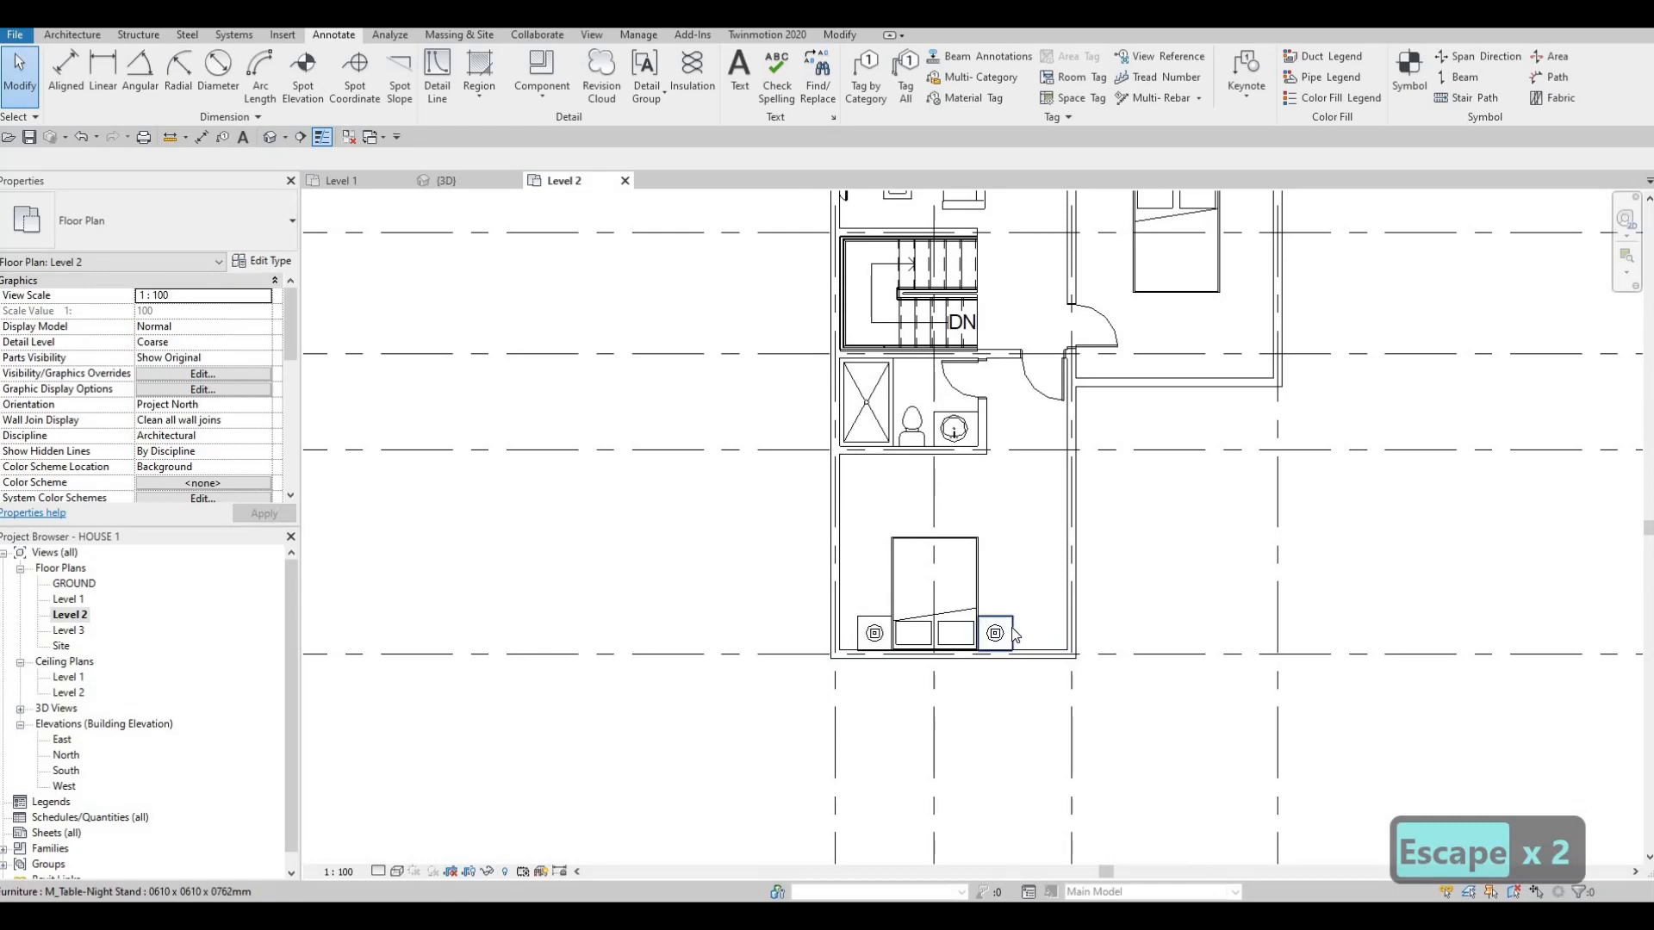
click(1014, 632)
key(c)
key(s)
scroll(1215, 277, up, 1)
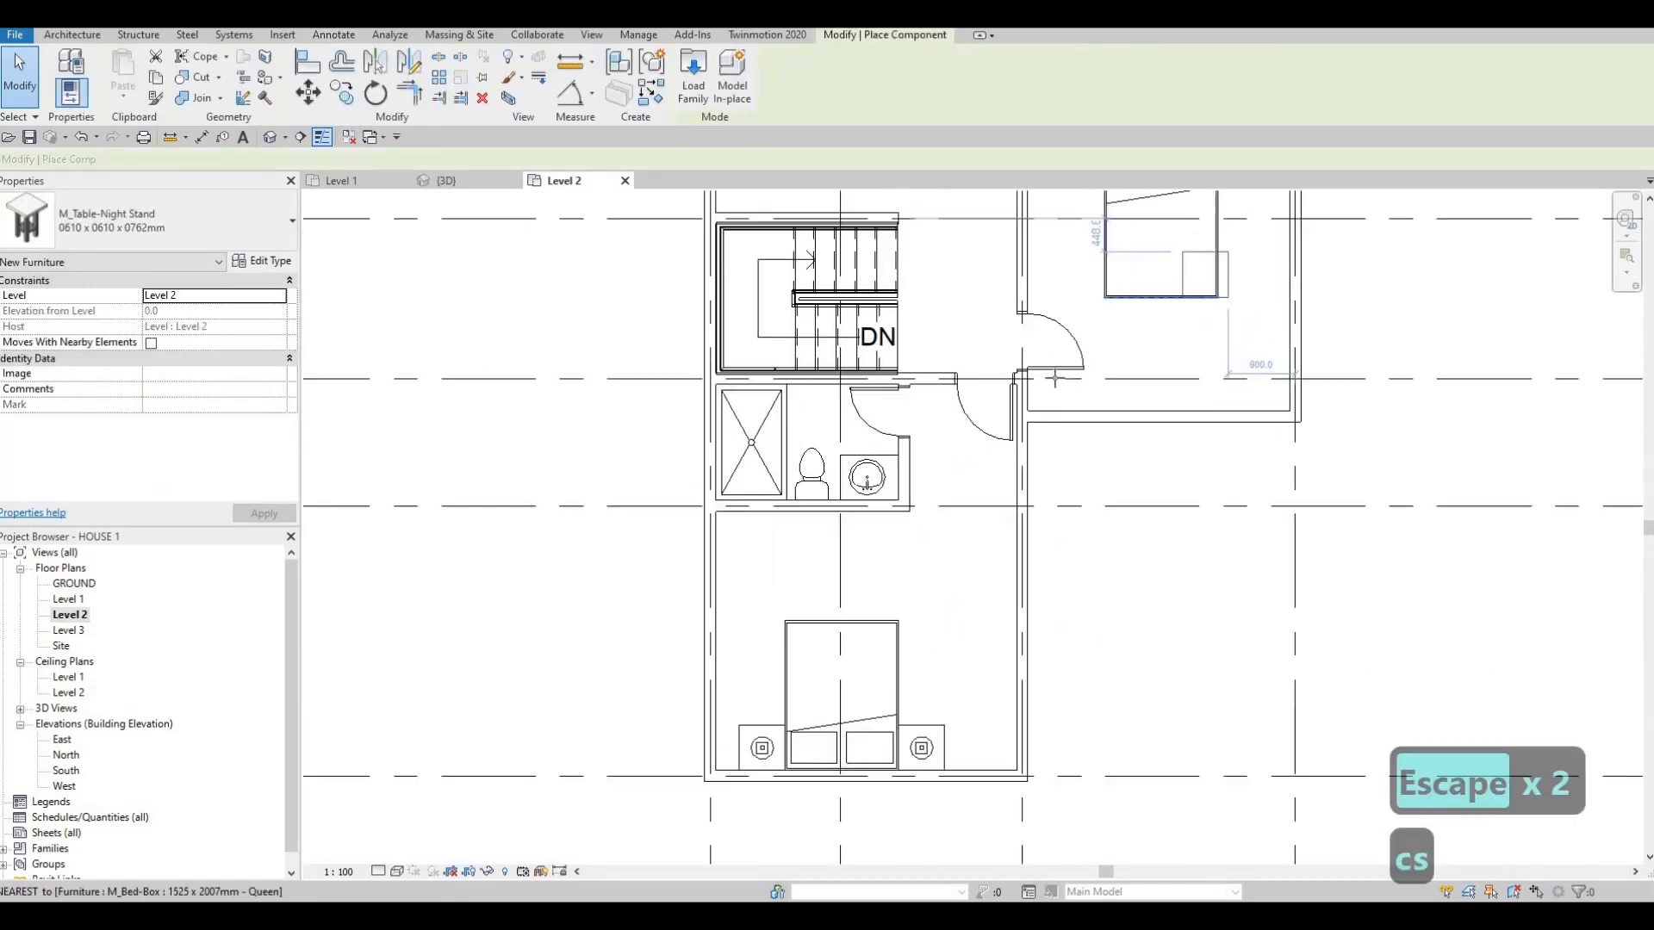
middle_drag(1136, 241, 1100, 469)
scroll(1056, 376, up, 2)
scroll(1025, 447, up, 3)
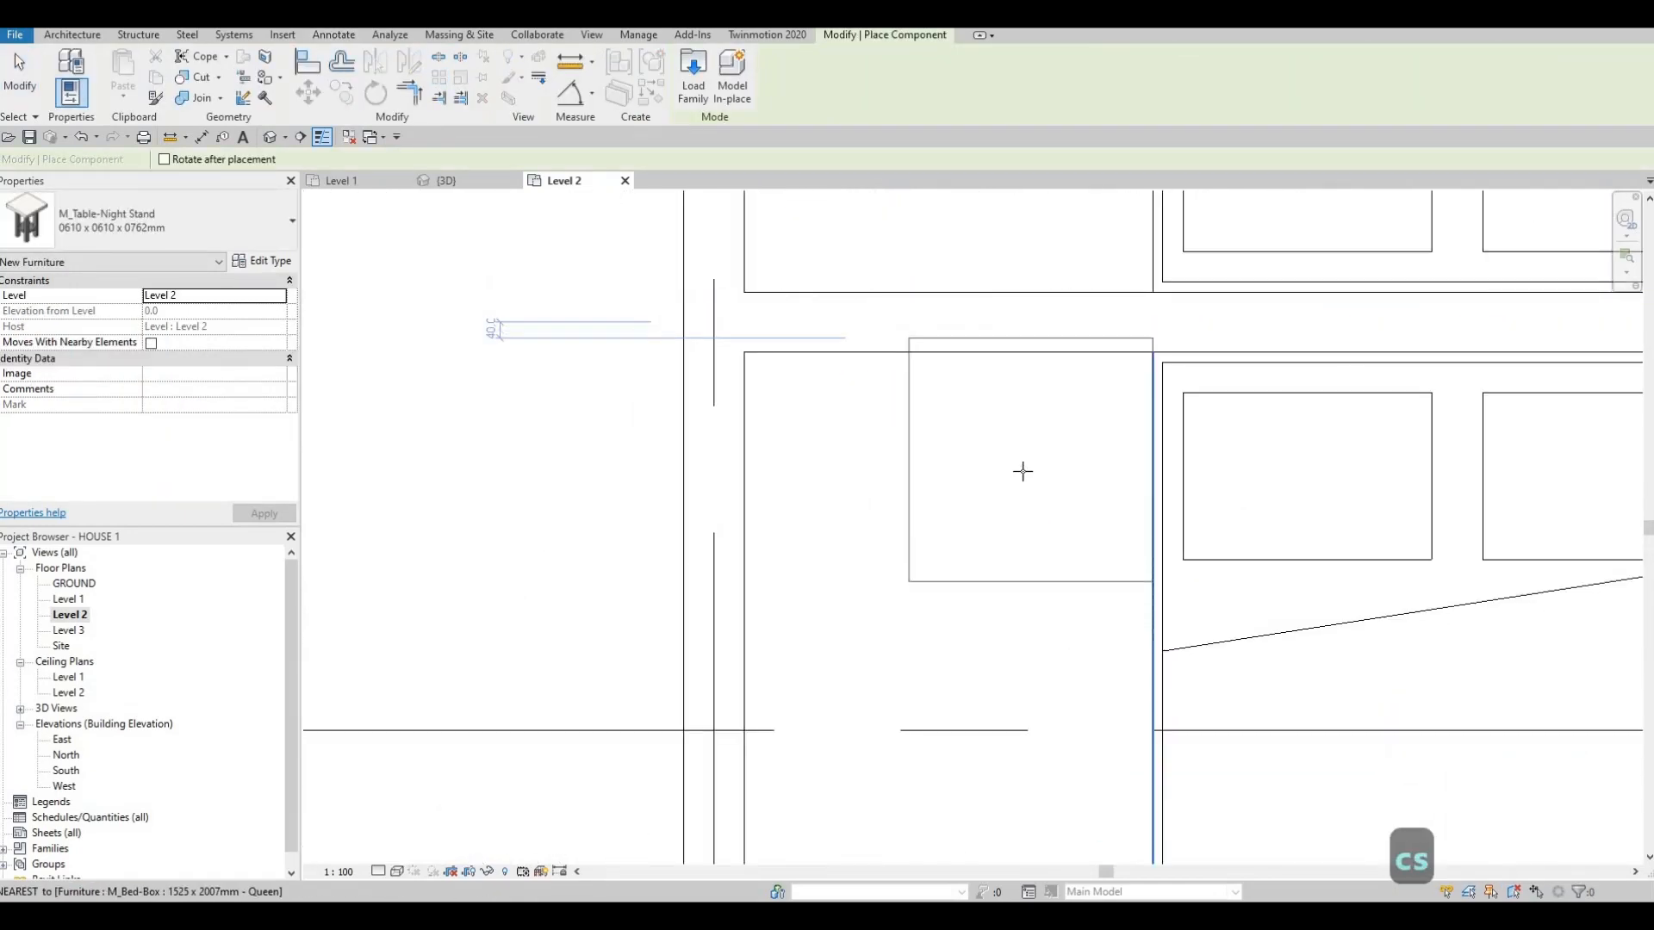
click(1019, 514)
- Place the remaining three 0610 x 0610 x 0762mm night stands beside the two side-bedroom beds, flush with the dividing wall
middle_drag(1021, 249, 996, 458)
scroll(996, 458, down, 1)
middle_drag(875, 515, 1148, 462)
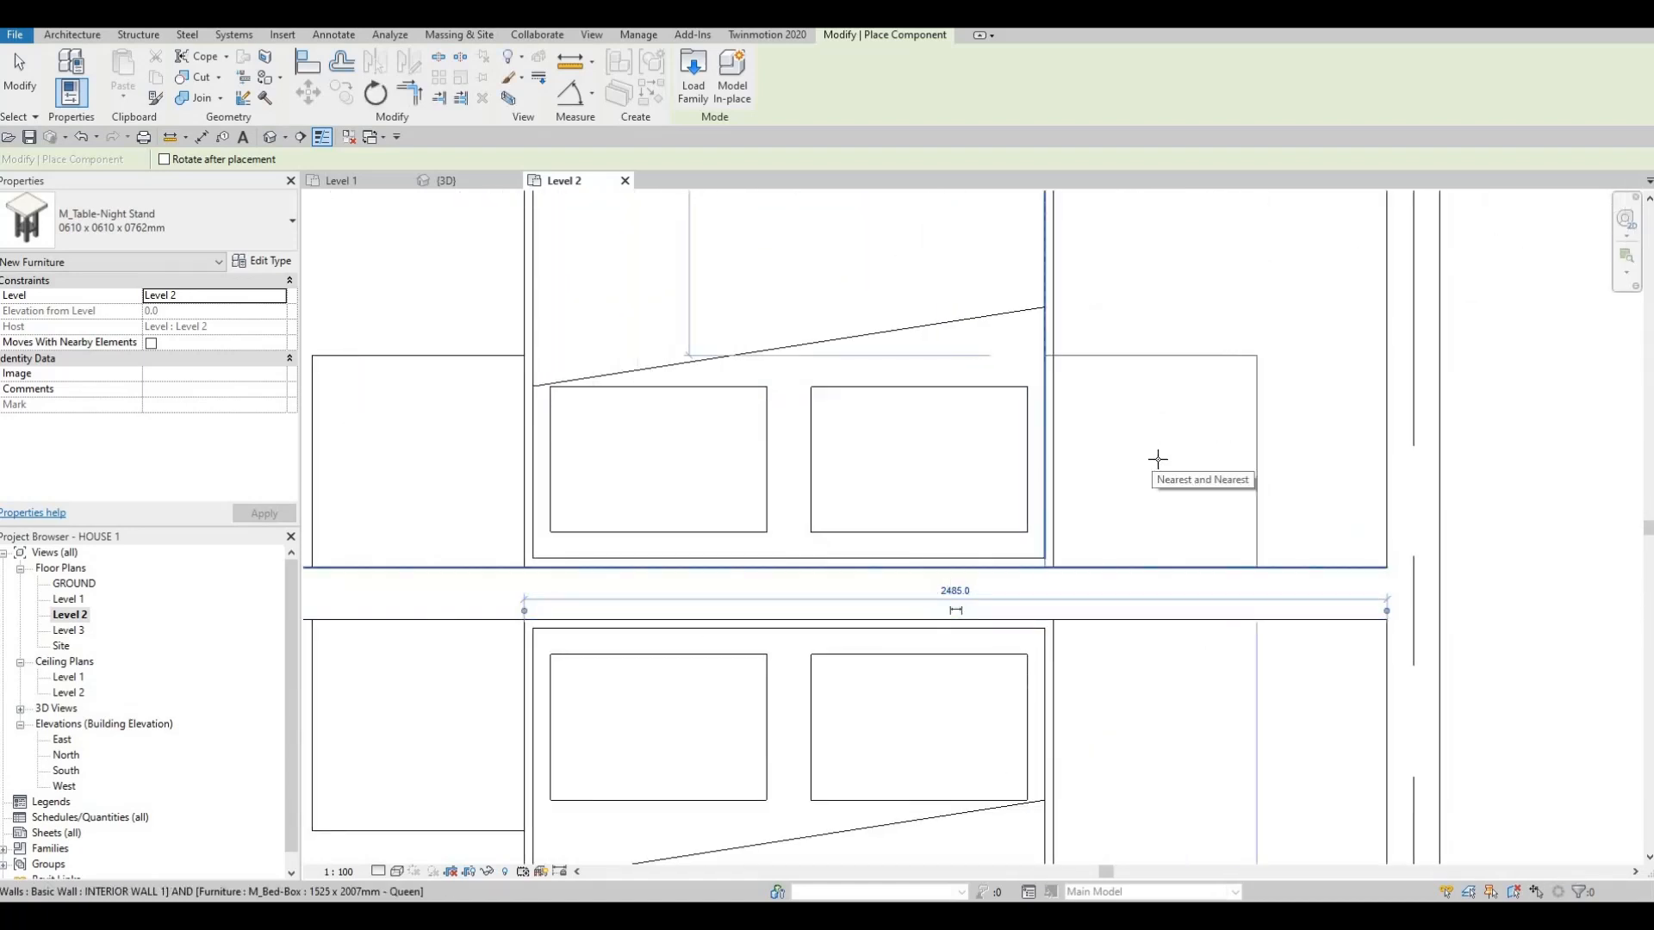
click(1158, 458)
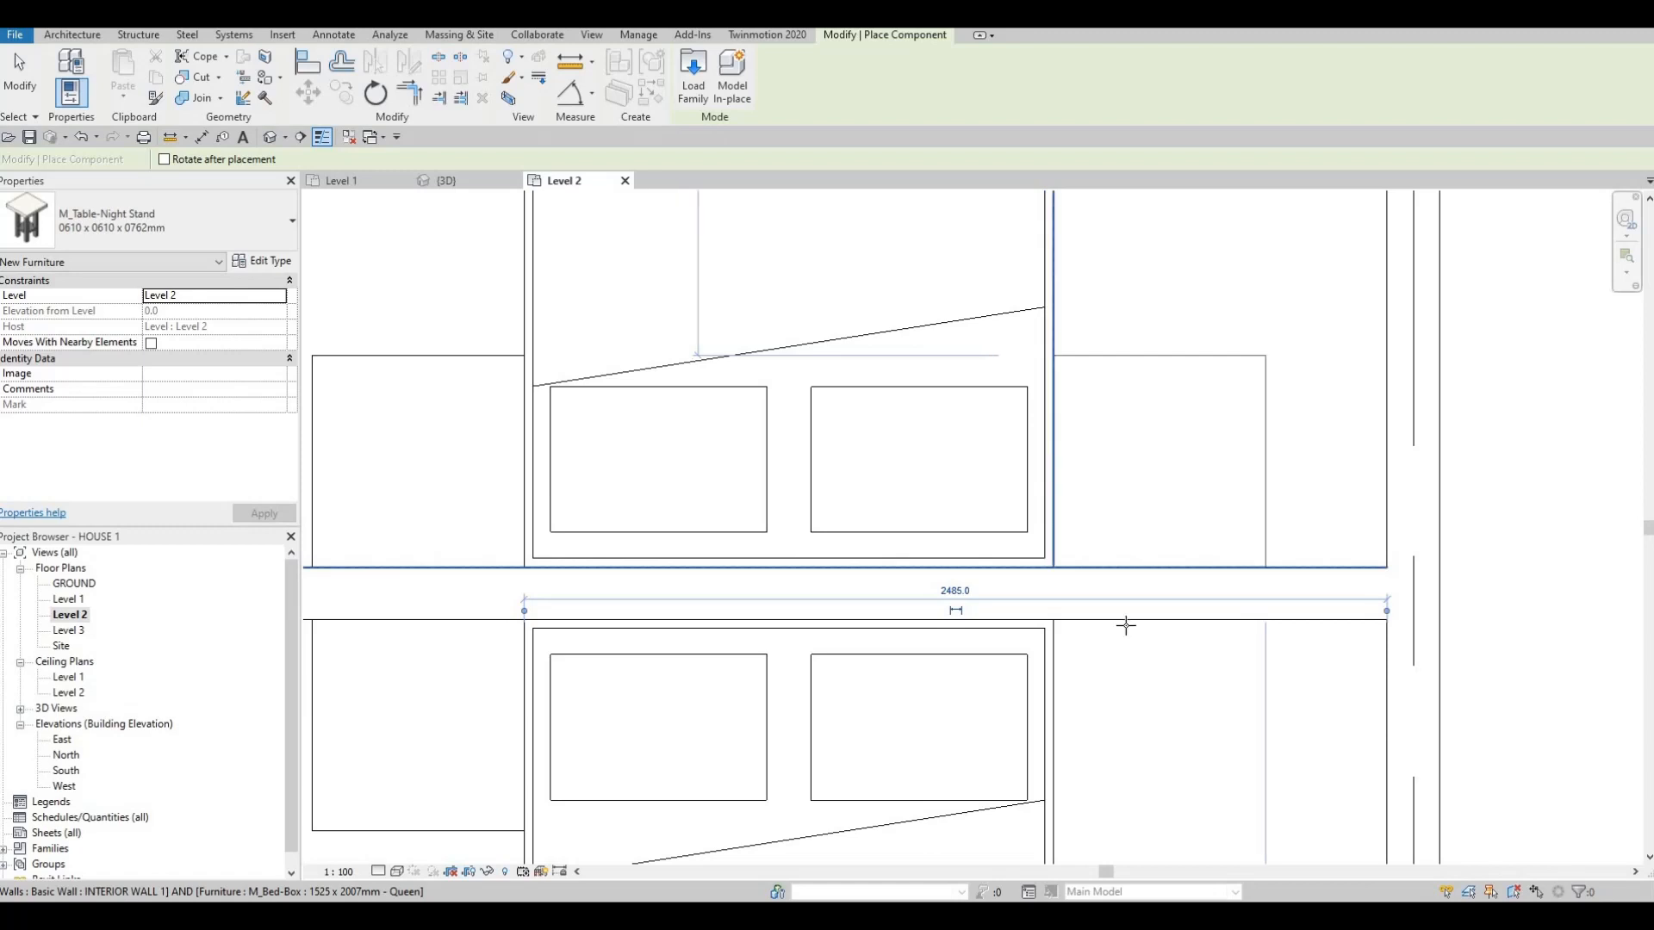
click(1161, 724)
- Place a night stand on each side of the bed in the bedroom above the bathroom, against the outer wall
scroll(1103, 447, down, 5)
middle_drag(572, 367, 1003, 601)
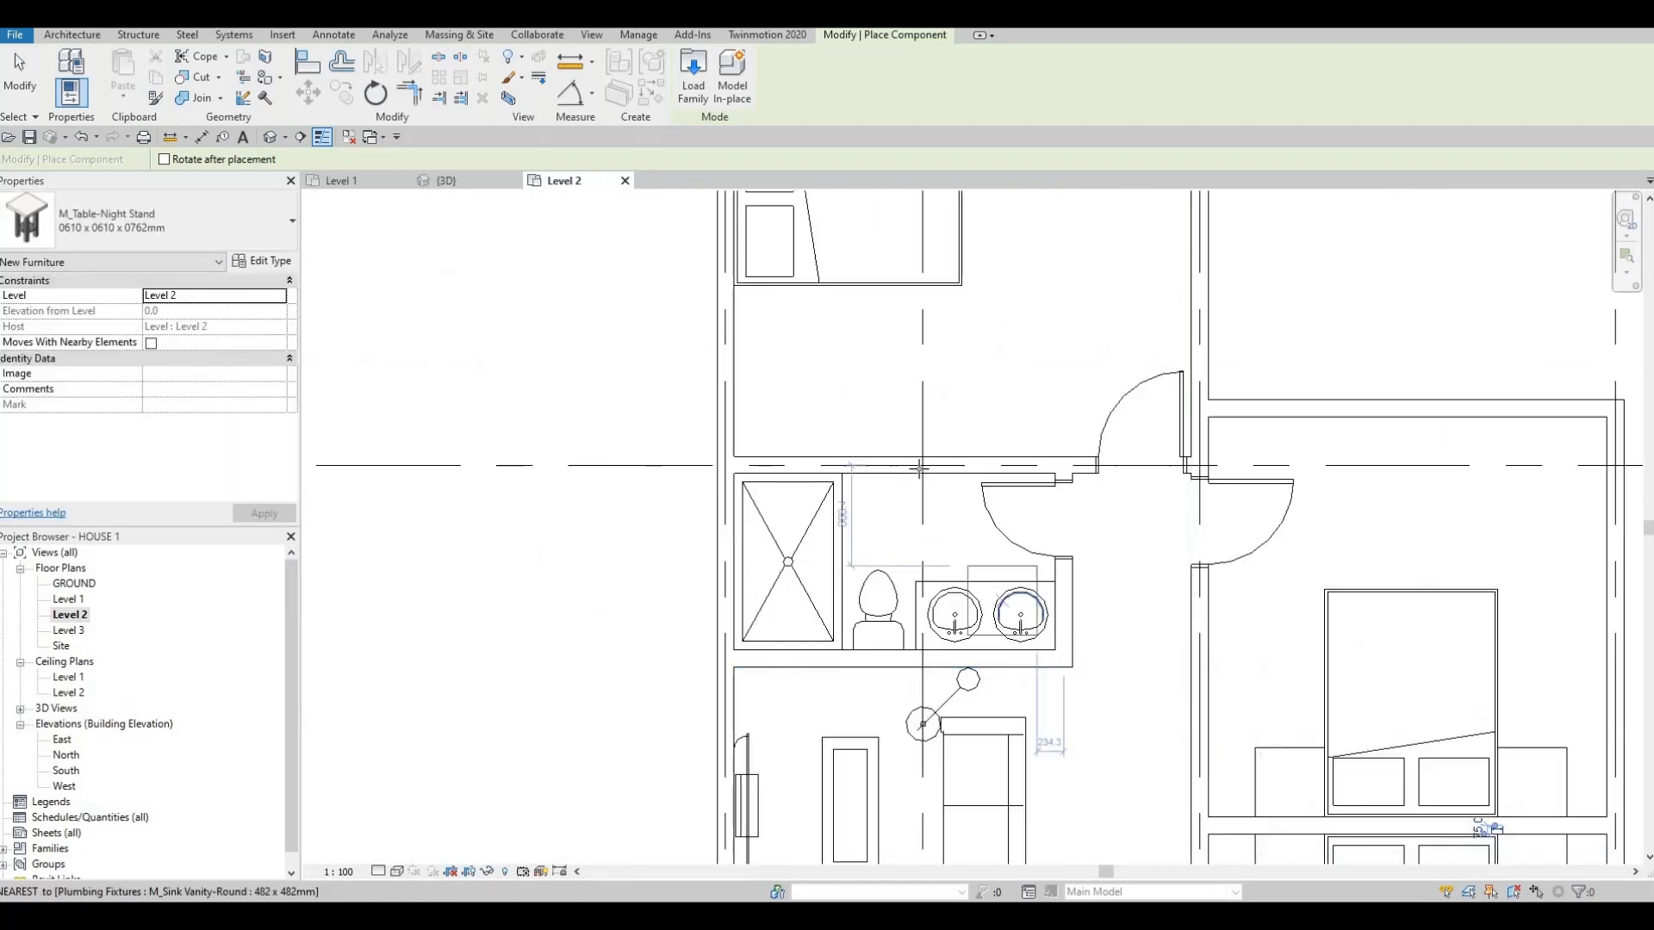
middle_drag(919, 468, 980, 631)
scroll(806, 481, up, 4)
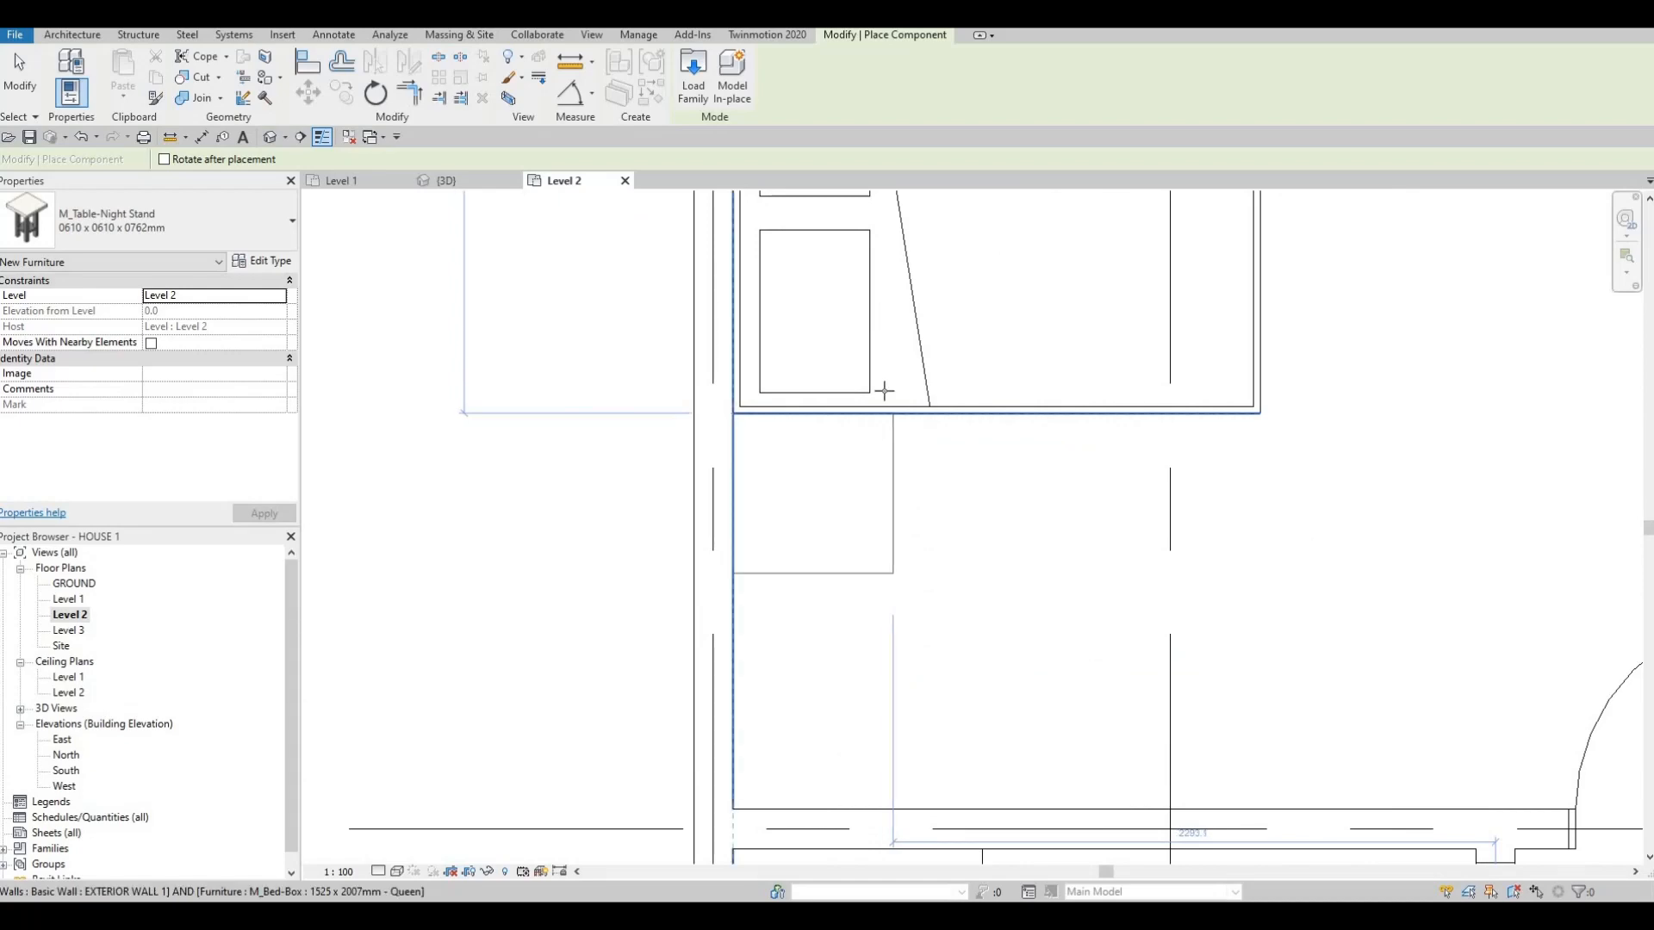
click(844, 497)
middle_drag(885, 364, 893, 835)
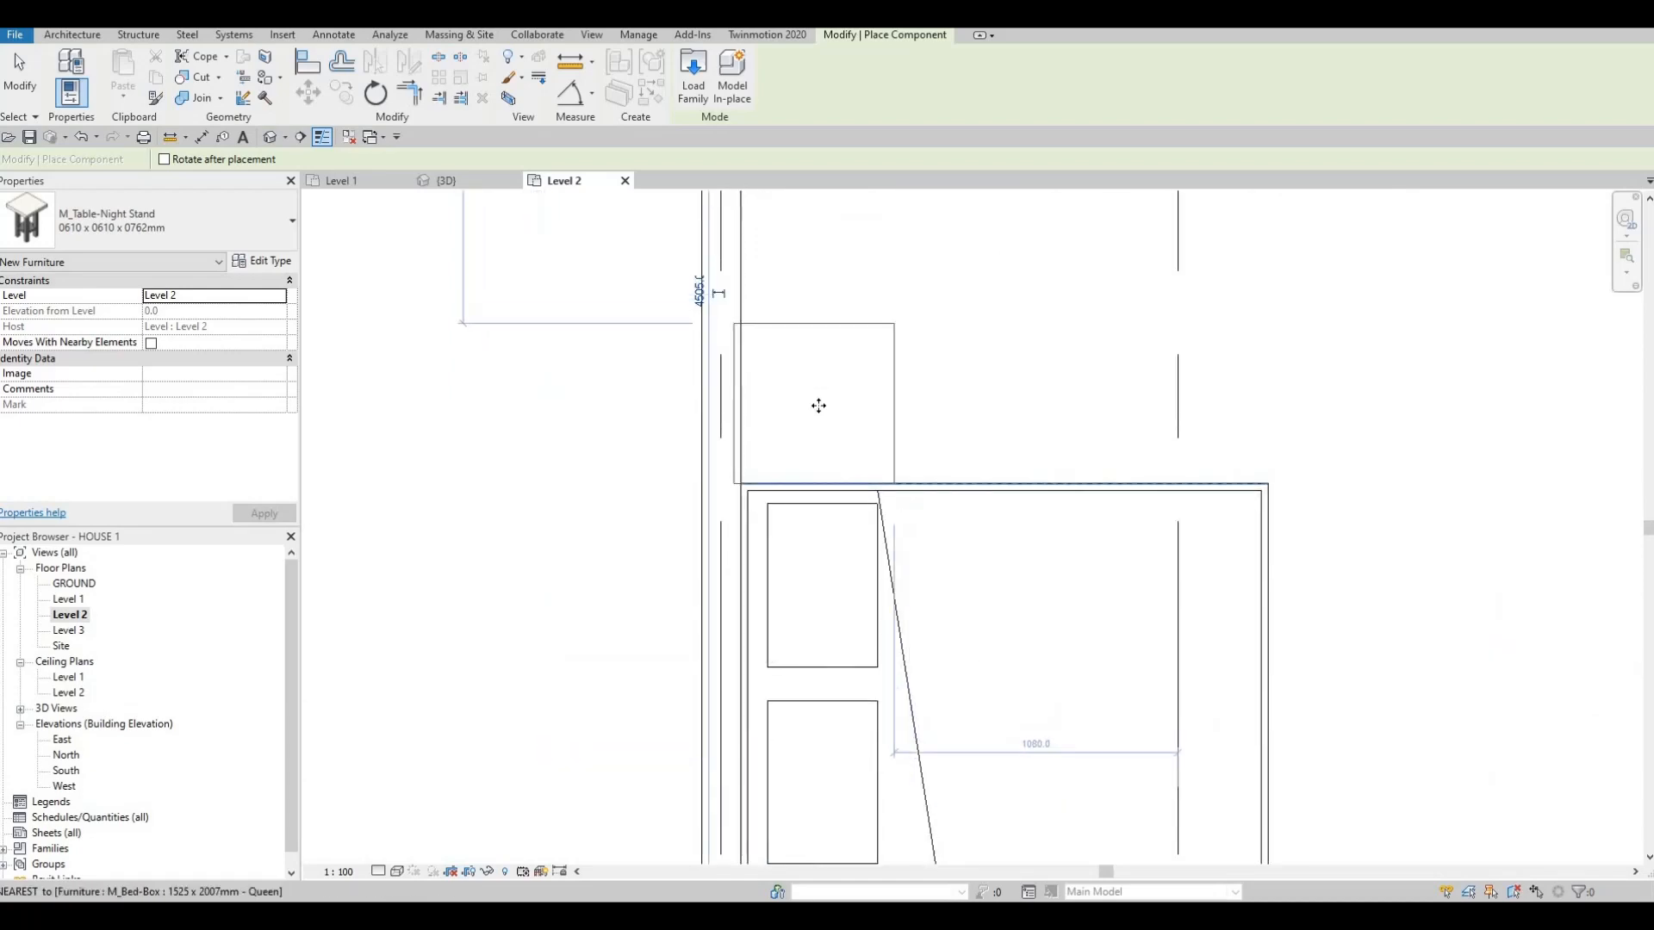
scroll(787, 420, down, 5)
key(Escape)
key(Escape)
key(Escape)
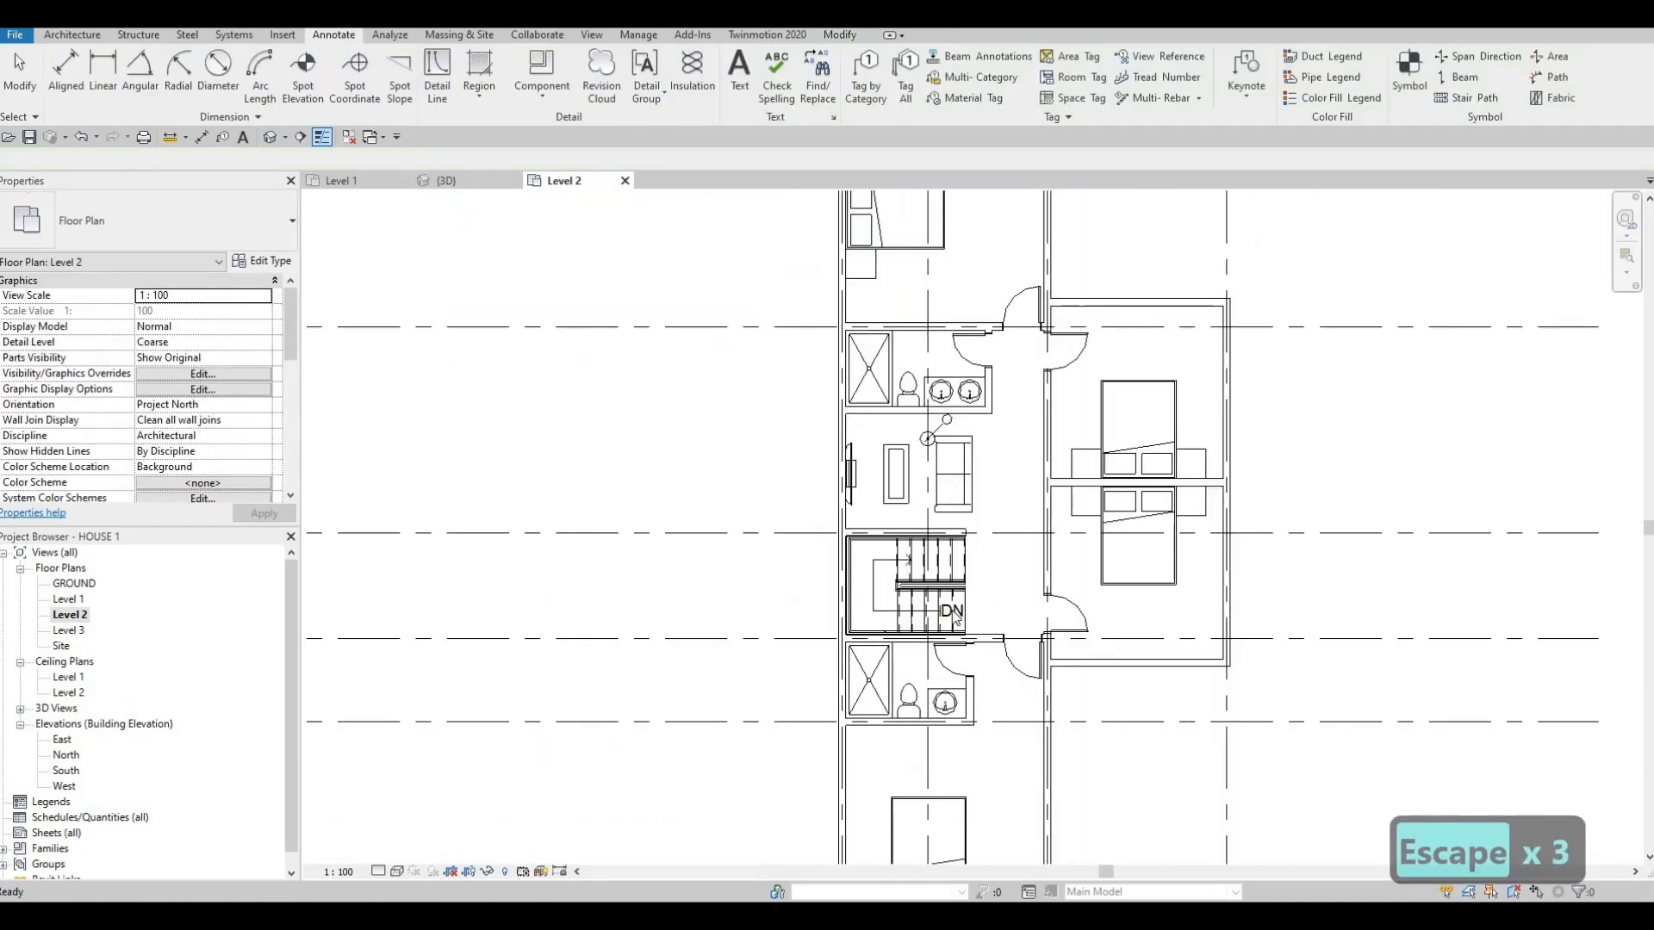
- Place table lamps similar to the furnished bedroom's, M_Table Lamp - Hemispheric 60W - 120V, centred on the four side-bedroom night stands
scroll(1028, 611, up, 2)
middle_drag(1028, 611, 1066, 481)
scroll(1066, 482, up, 2)
click(1025, 602)
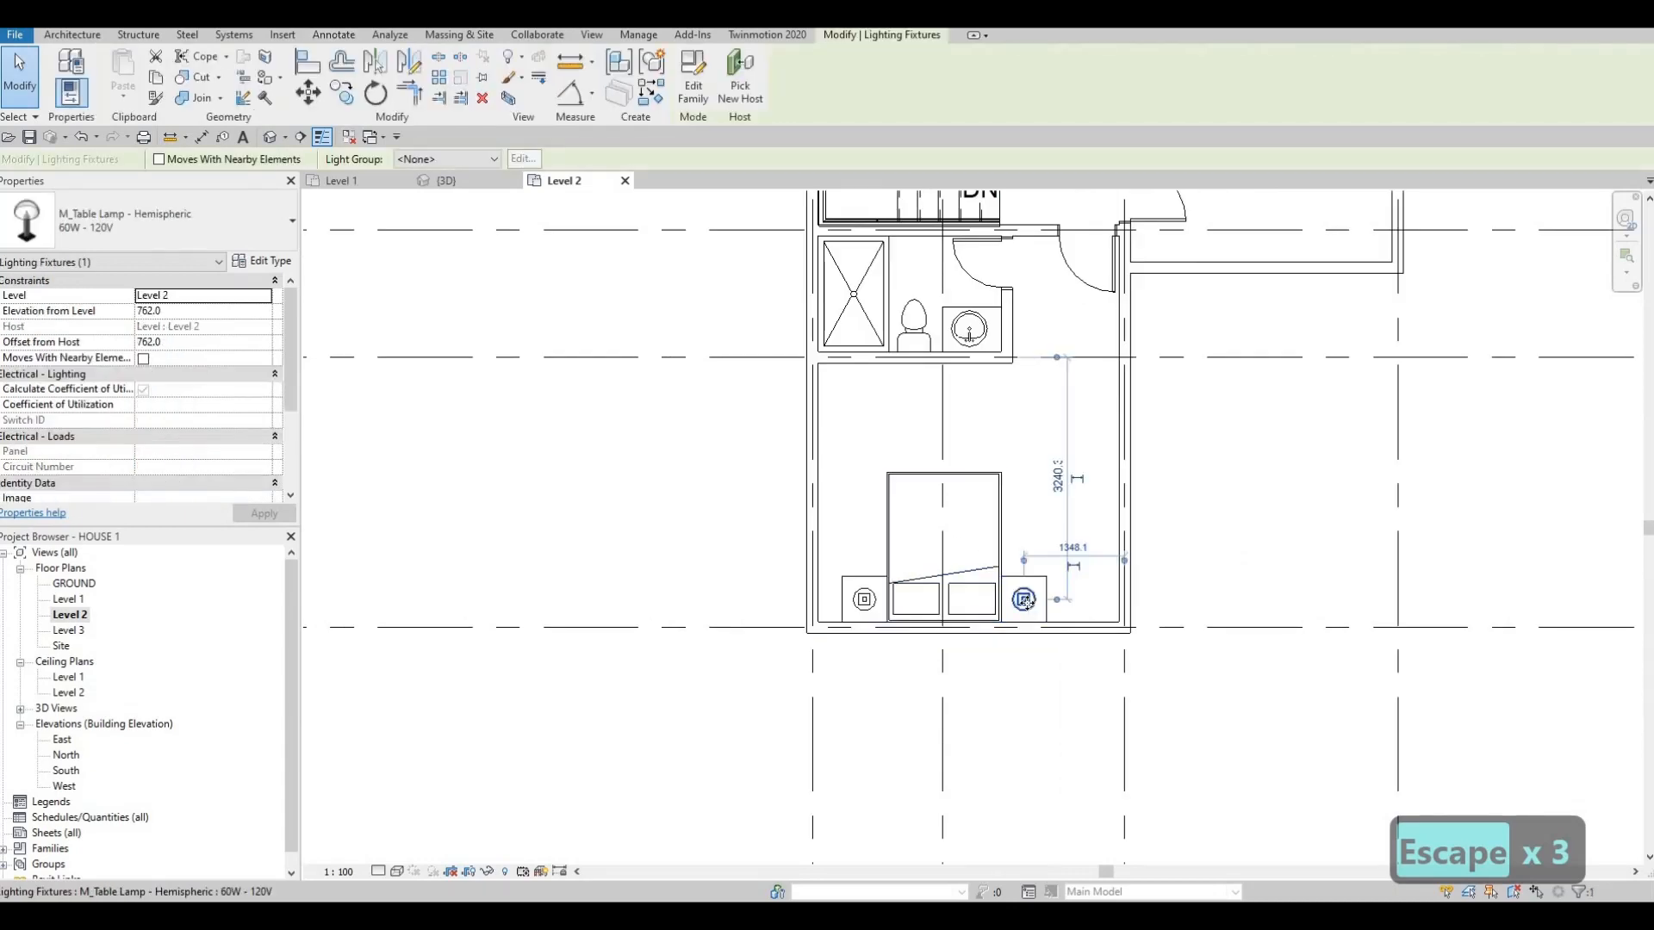
key(c)
key(s)
middle_drag(1163, 457, 1021, 756)
scroll(1206, 267, up, 2)
click(1197, 365)
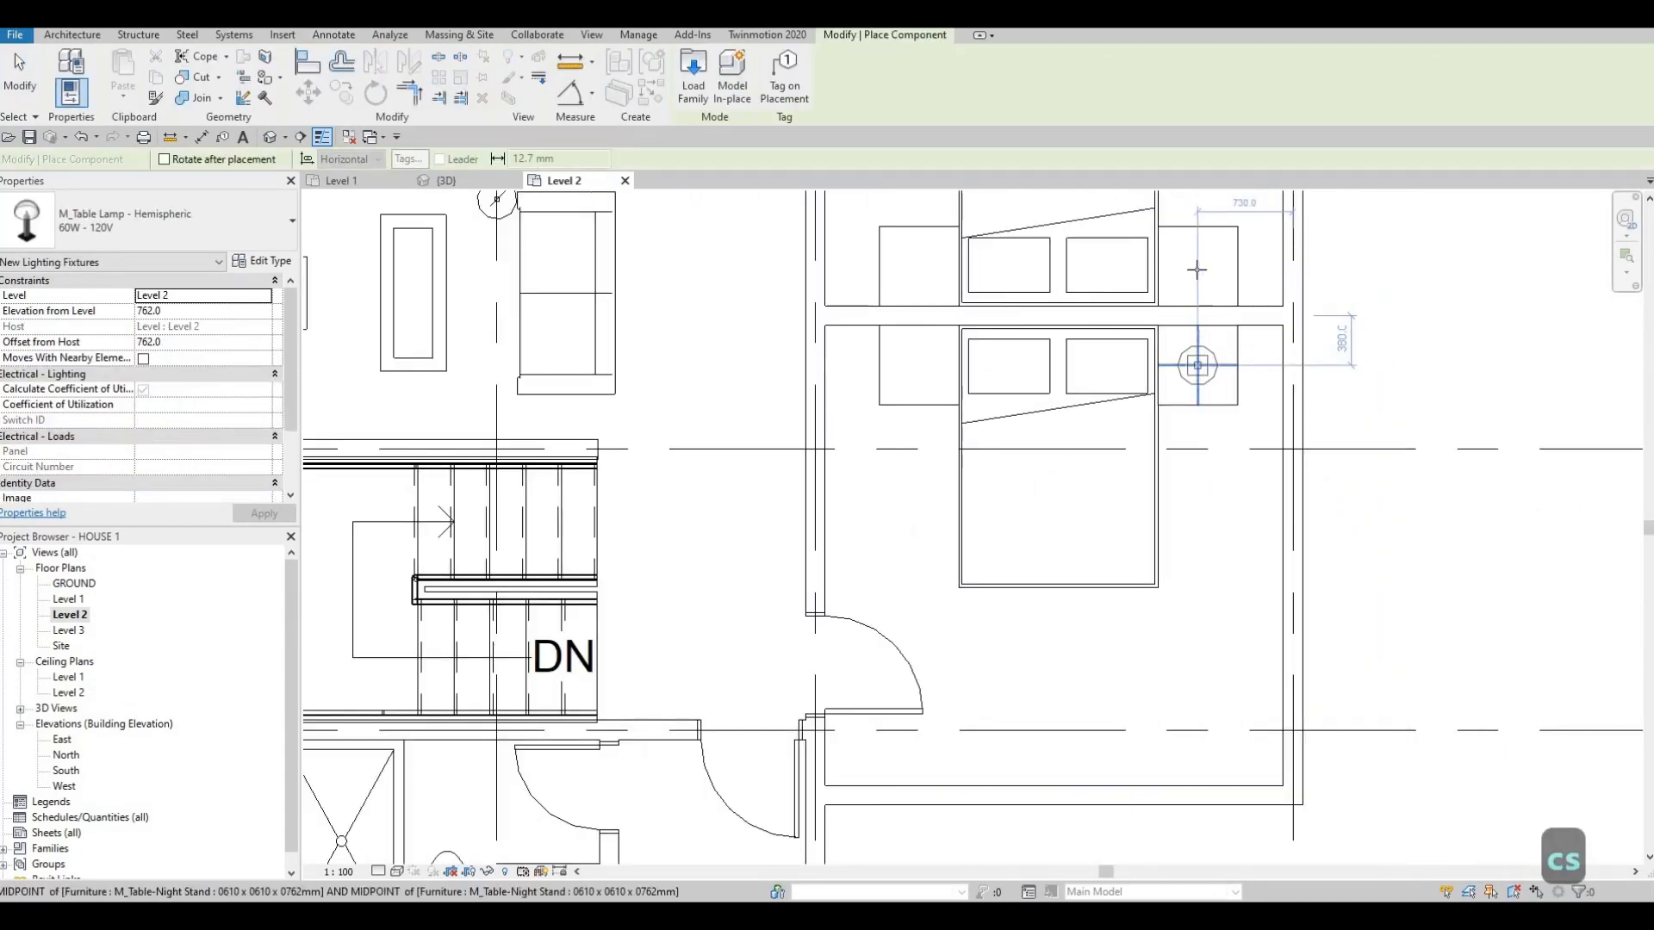
click(926, 273)
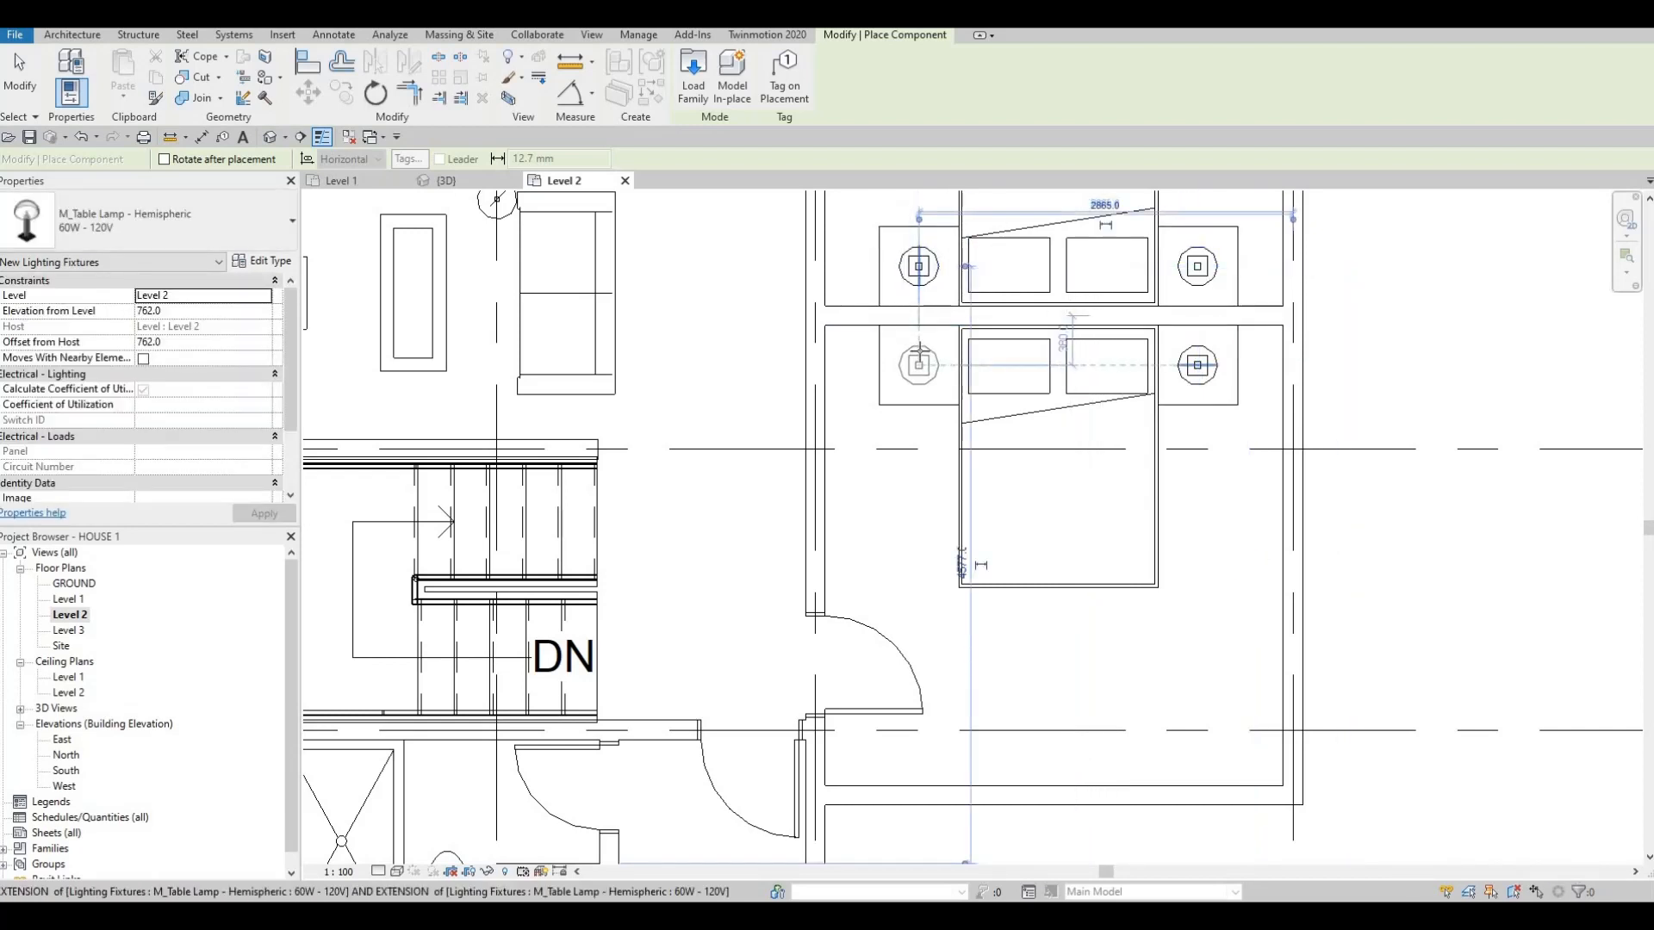
click(918, 365)
- Place a hemispheric table lamp centred on each of the two night stands in the bedroom above the bathroom
scroll(888, 301, down, 2)
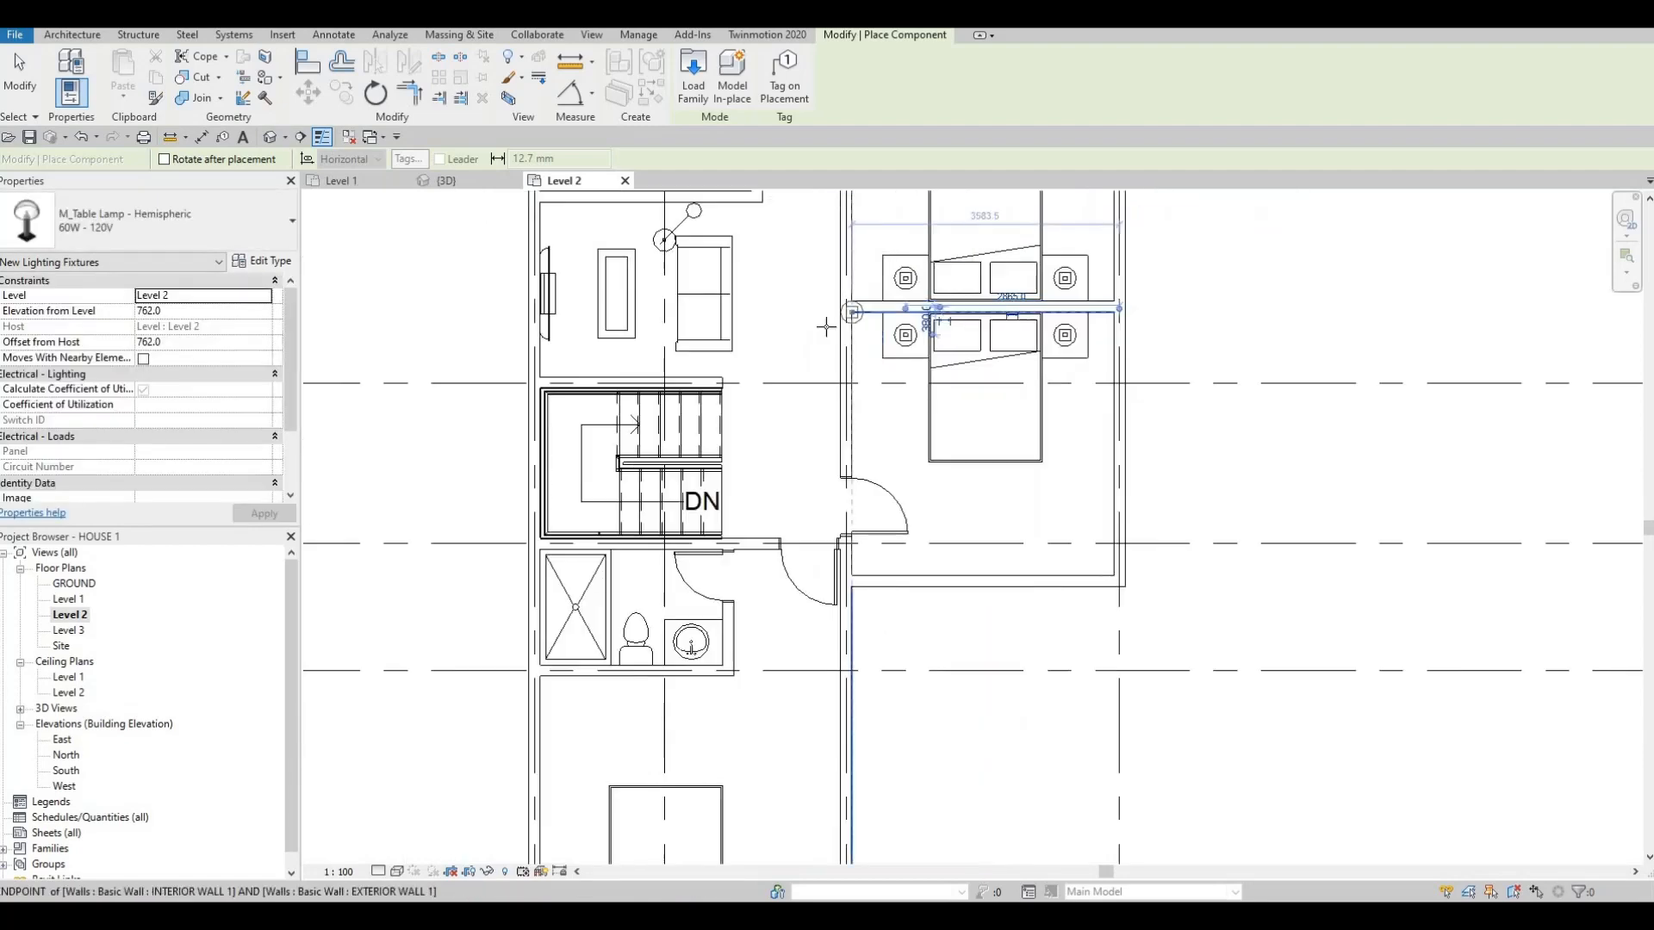
middle_drag(803, 317, 1034, 765)
scroll(811, 405, up, 3)
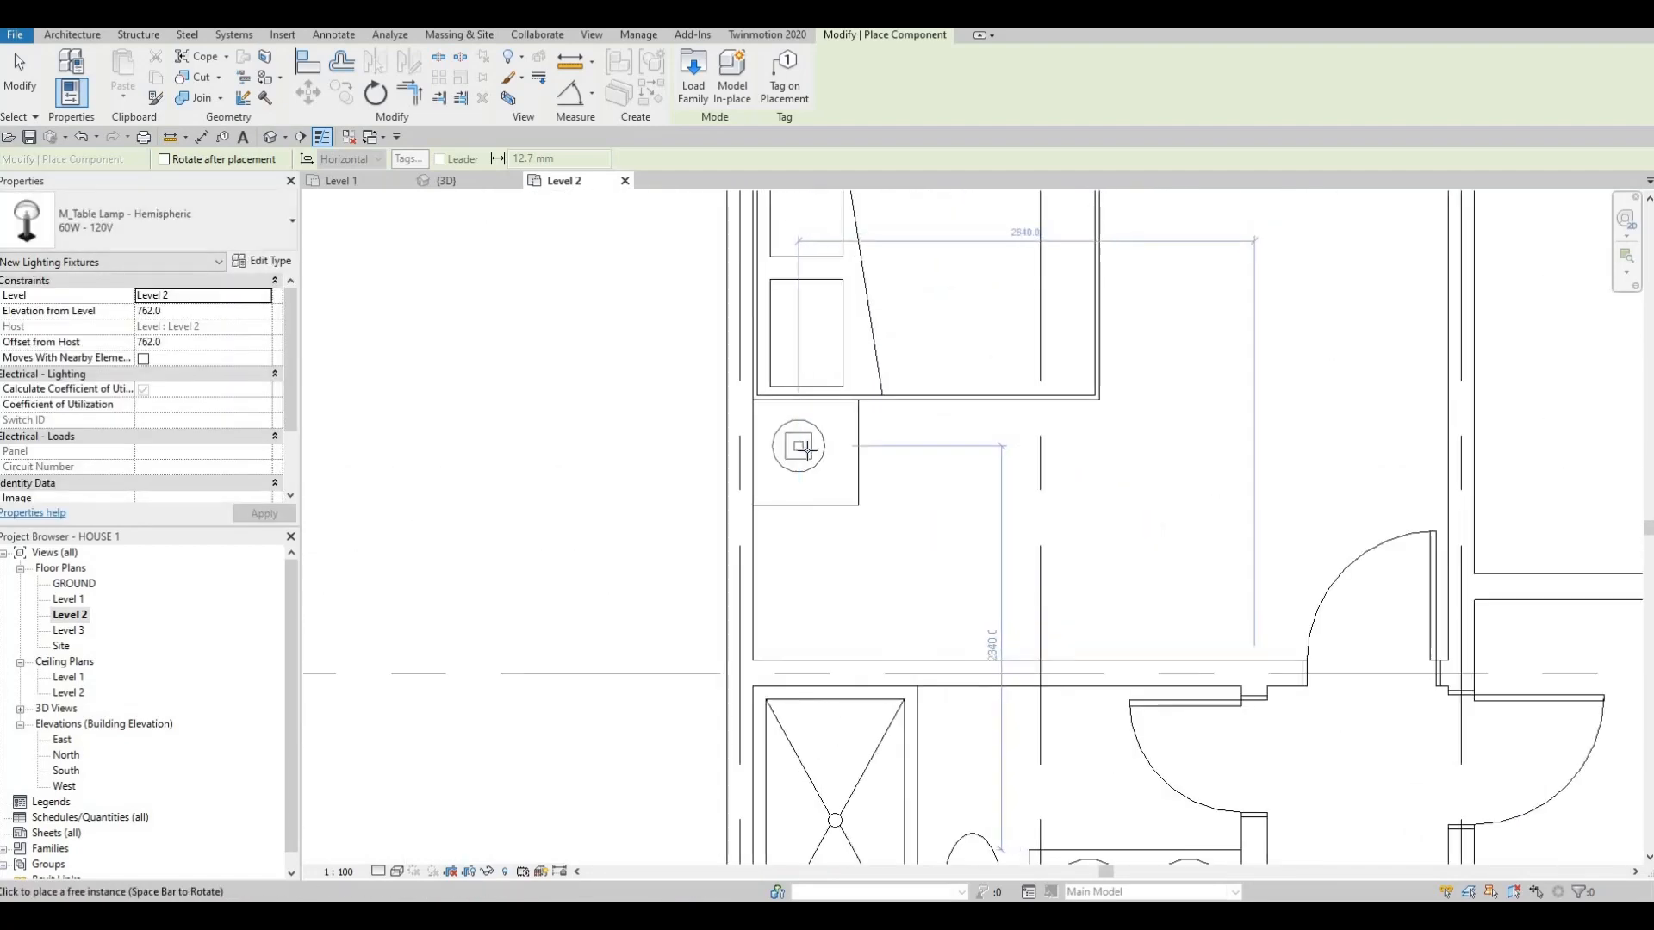
click(806, 453)
middle_drag(806, 270, 820, 602)
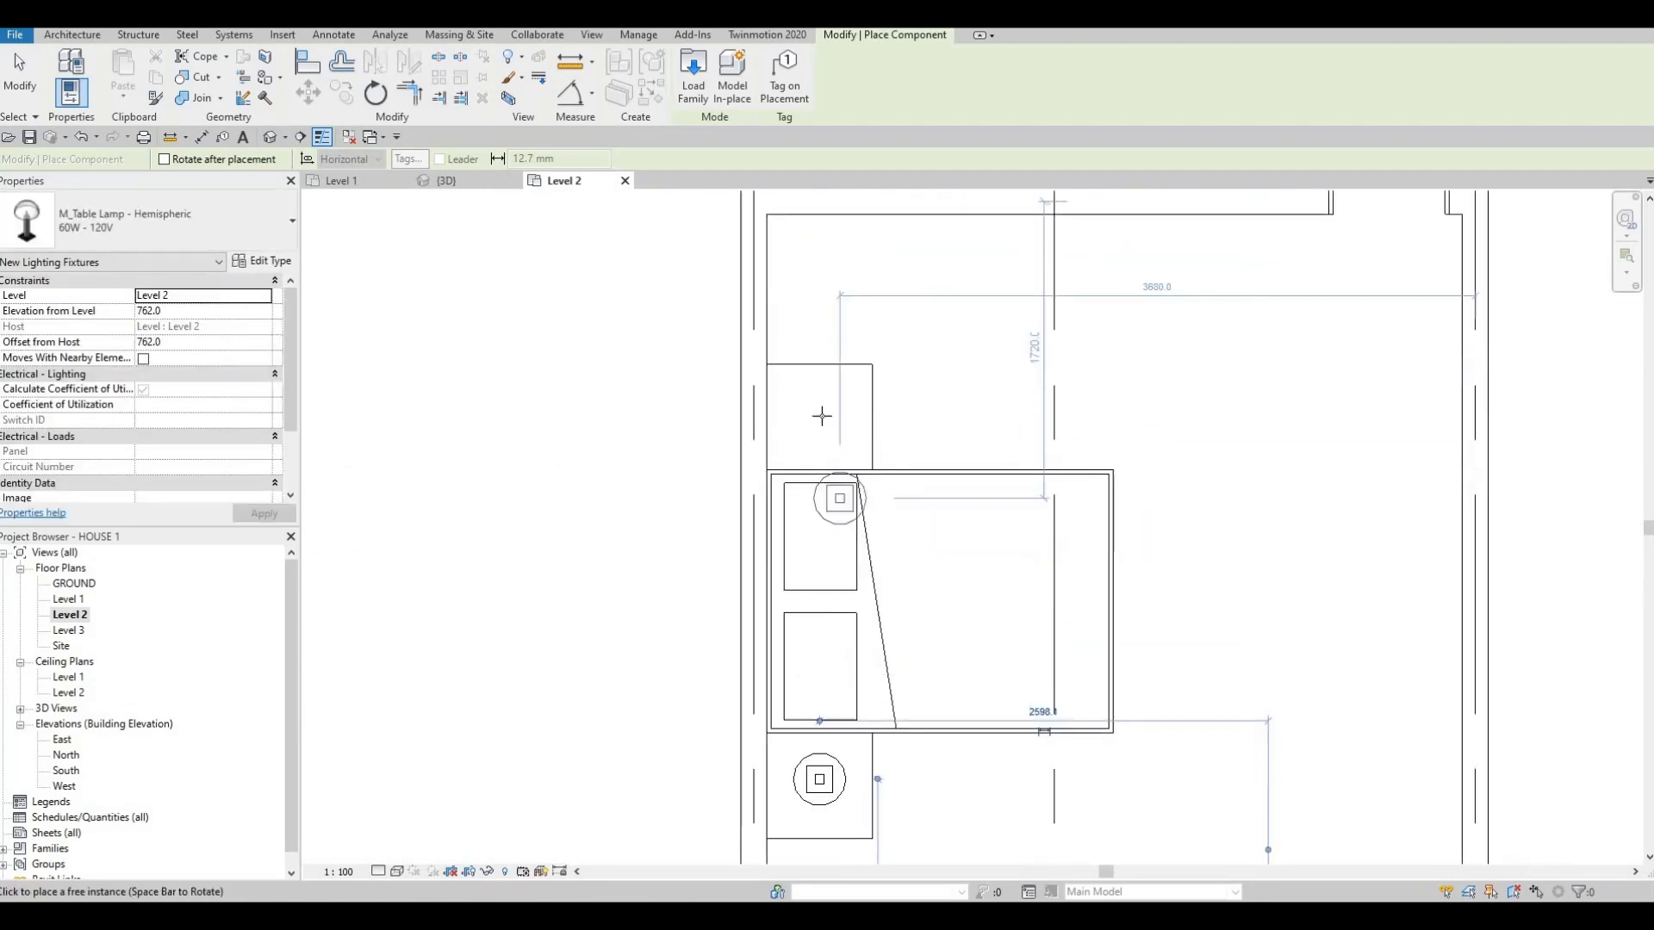
click(819, 417)
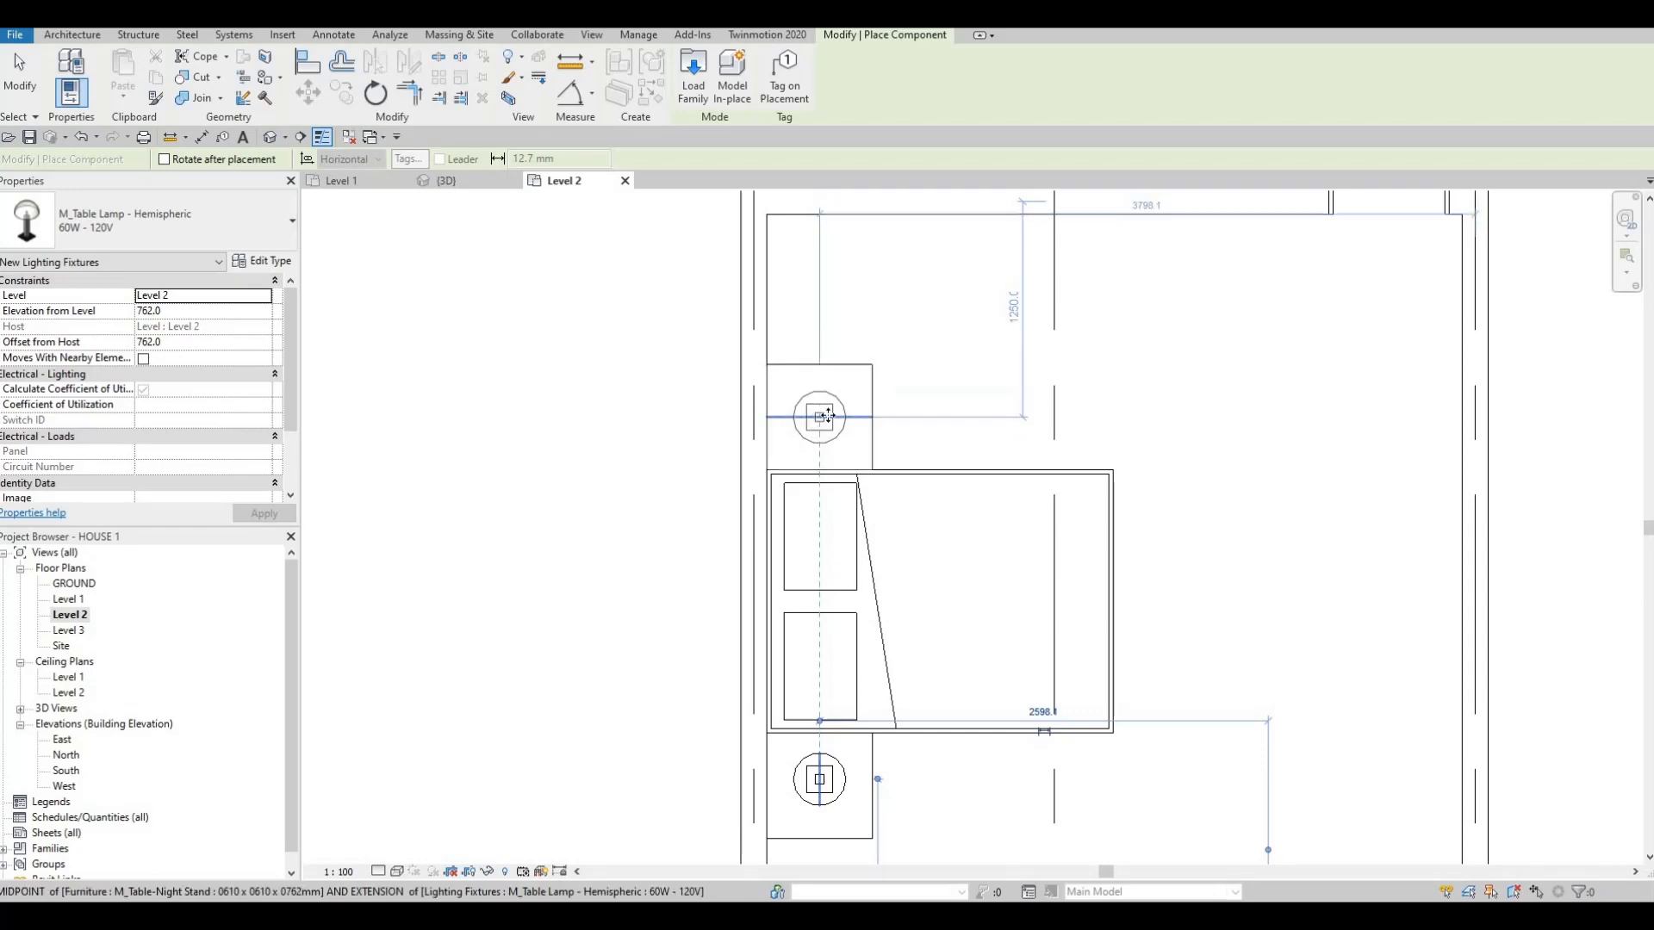
key(Escape)
key(Escape)
scroll(995, 444, down, 5)
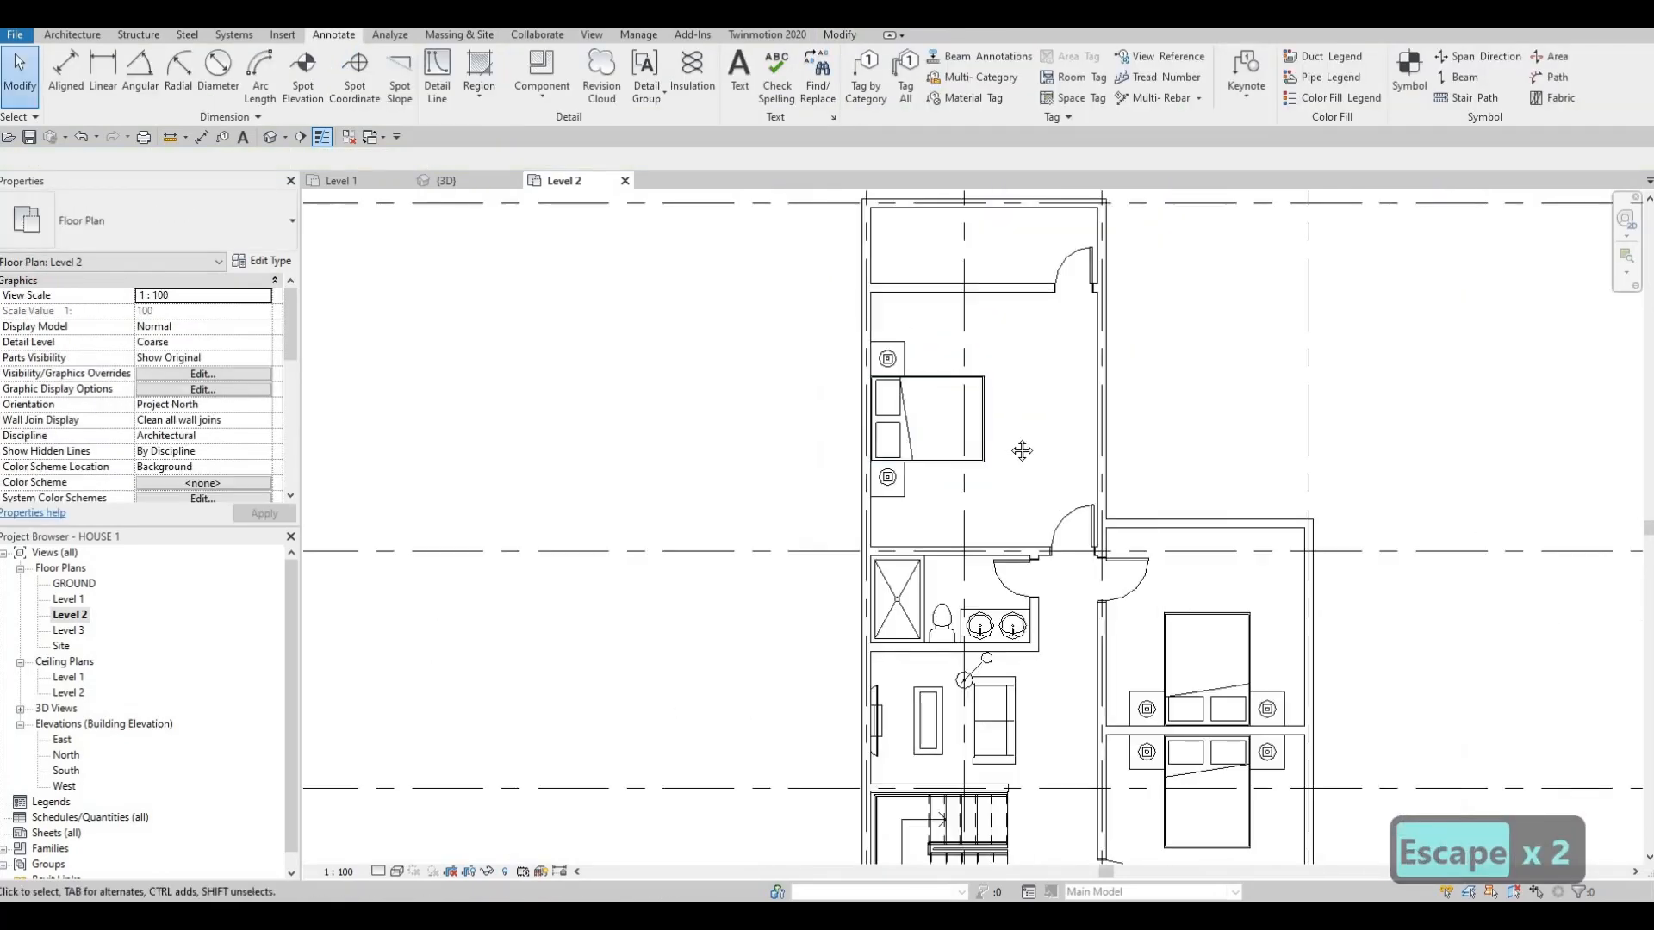
scroll(997, 524, up, 3)
middle_drag(999, 653, 976, 687)
key(F1)
scroll(1055, 435, up, 3)
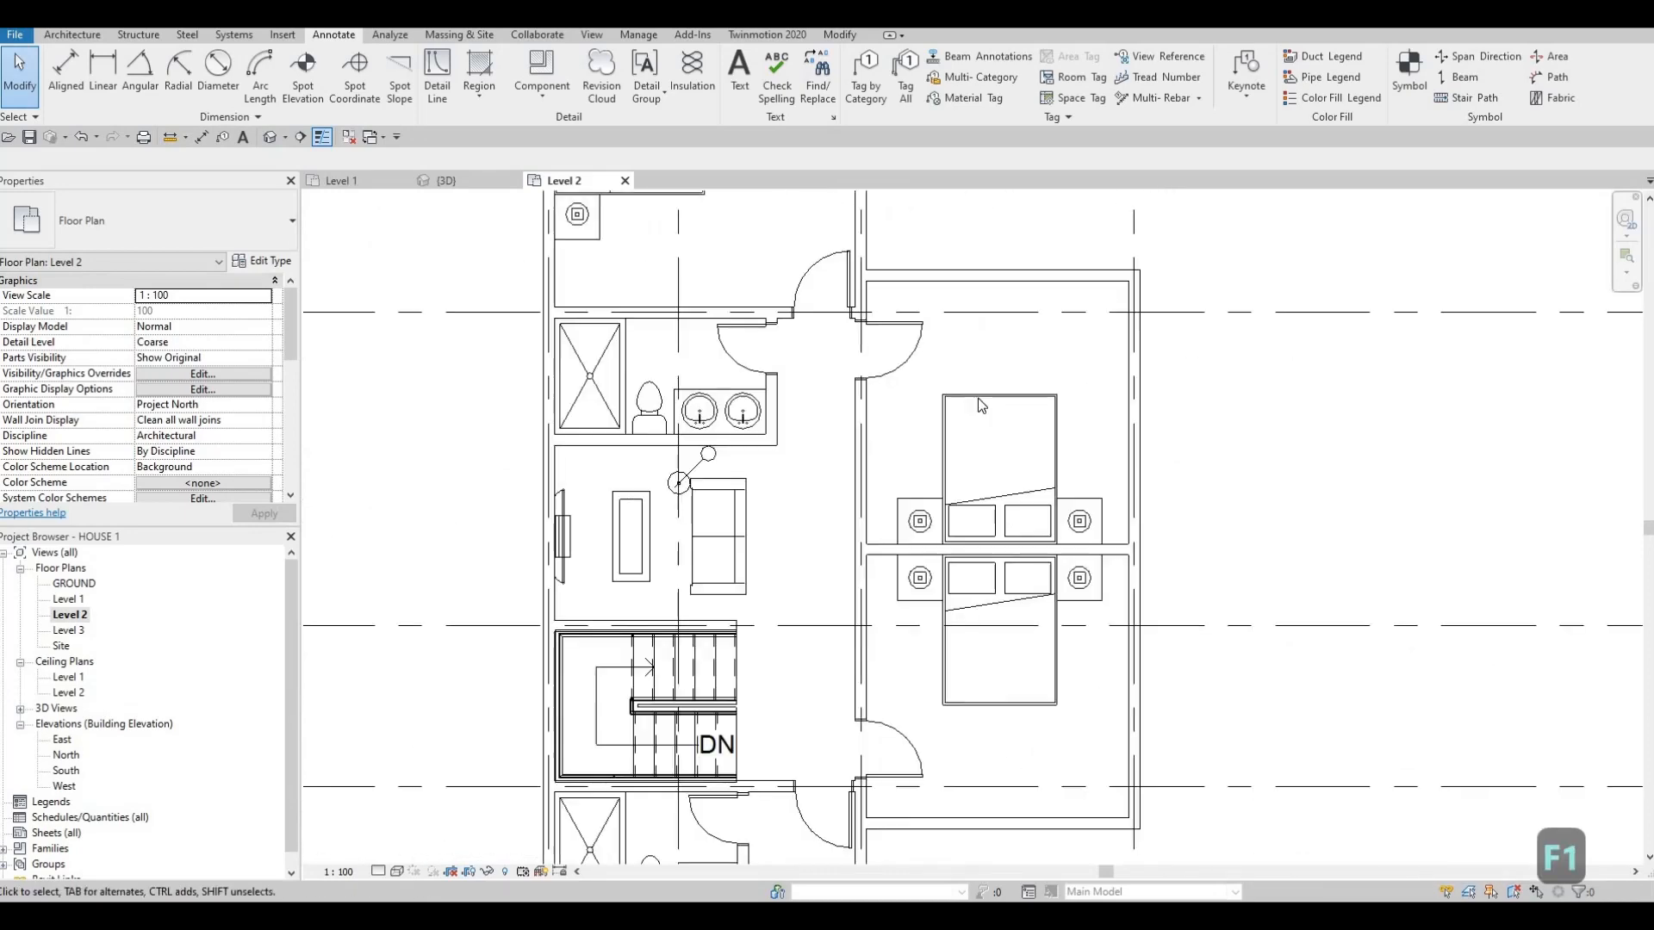
click(979, 398)
key(Escape)
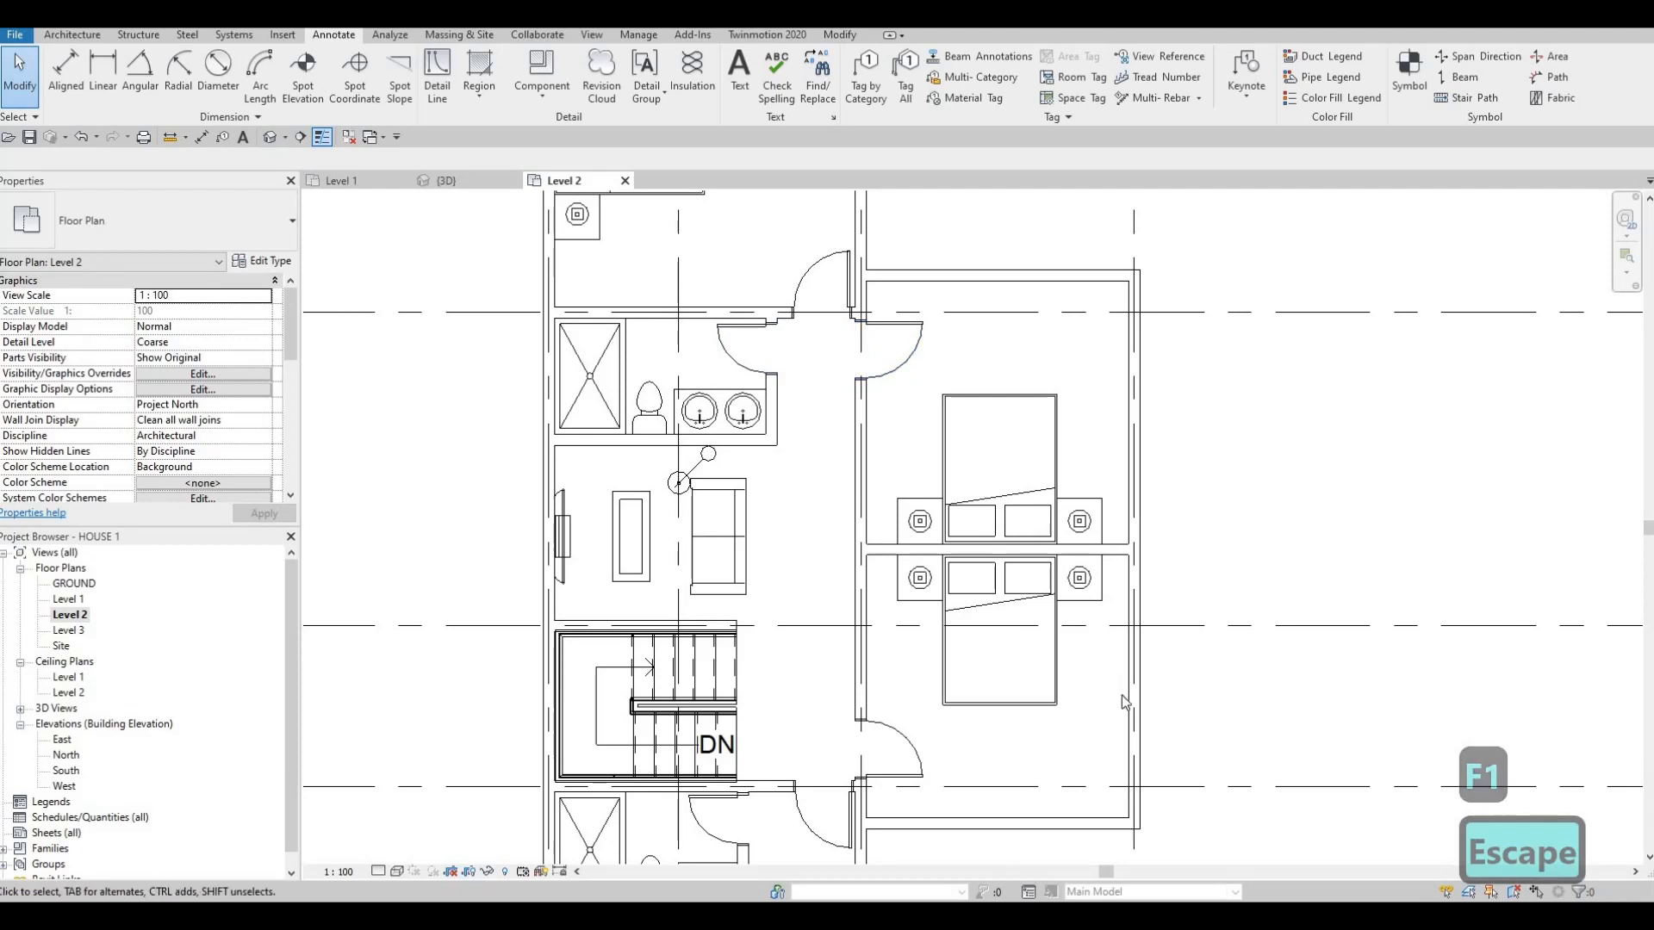
- Move both side-bedroom beds with their night stands and lamps towards the outer side wall until the night stands meet its inner face
drag(1134, 734, 1136, 735)
drag(1125, 508, 1125, 517)
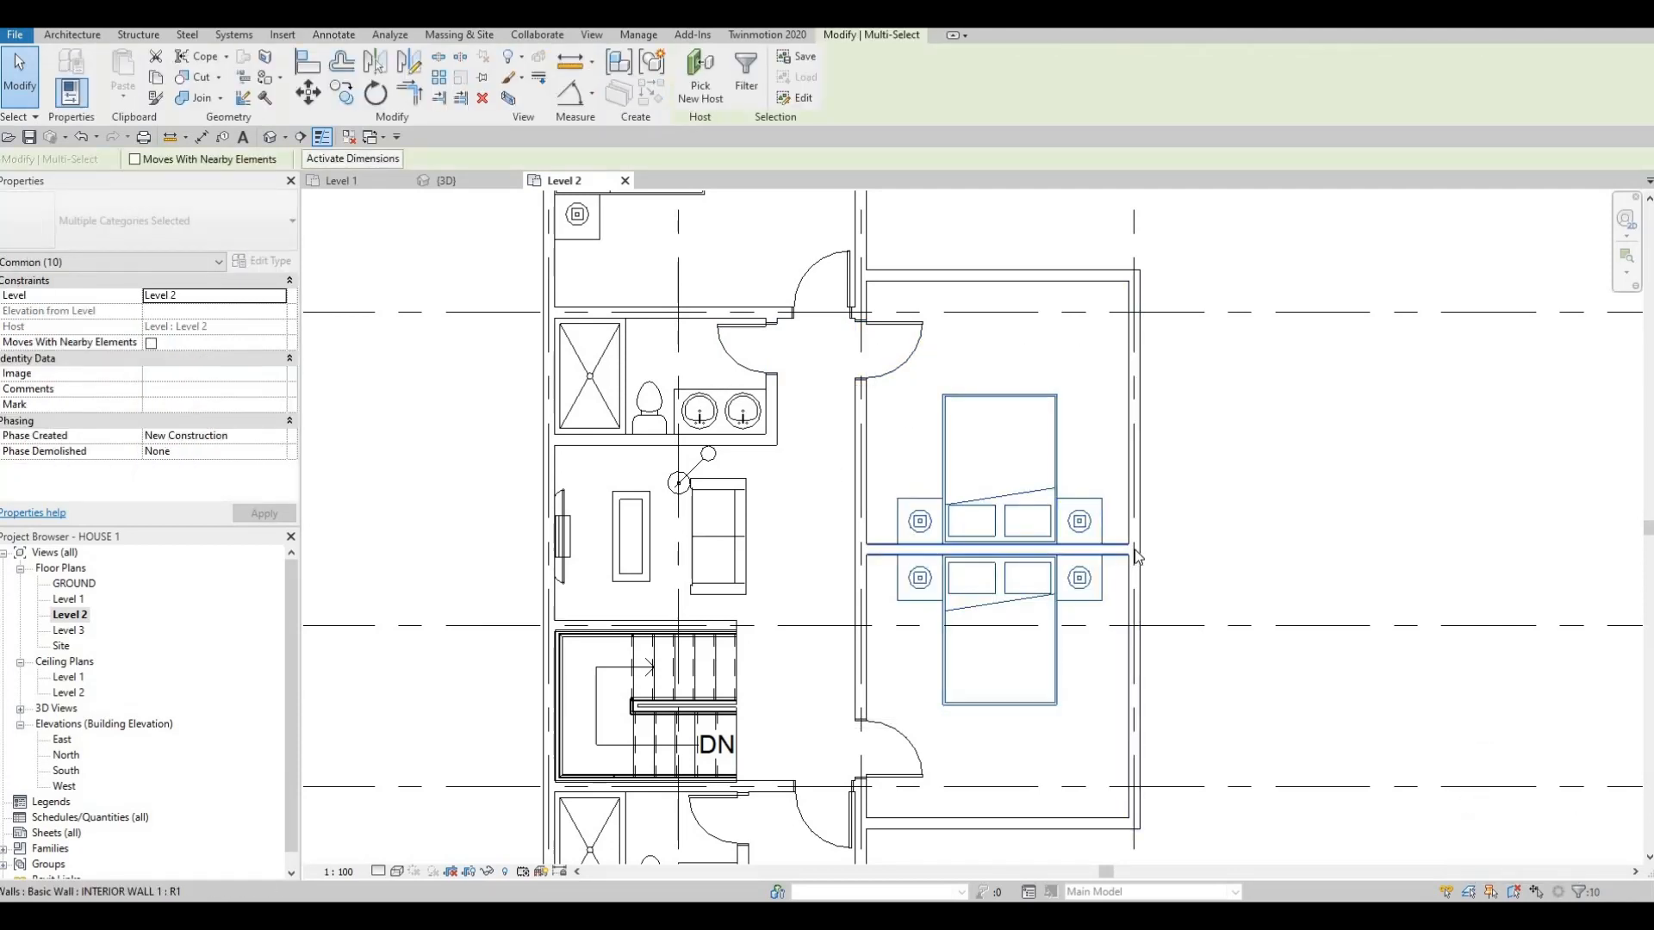
key(m)
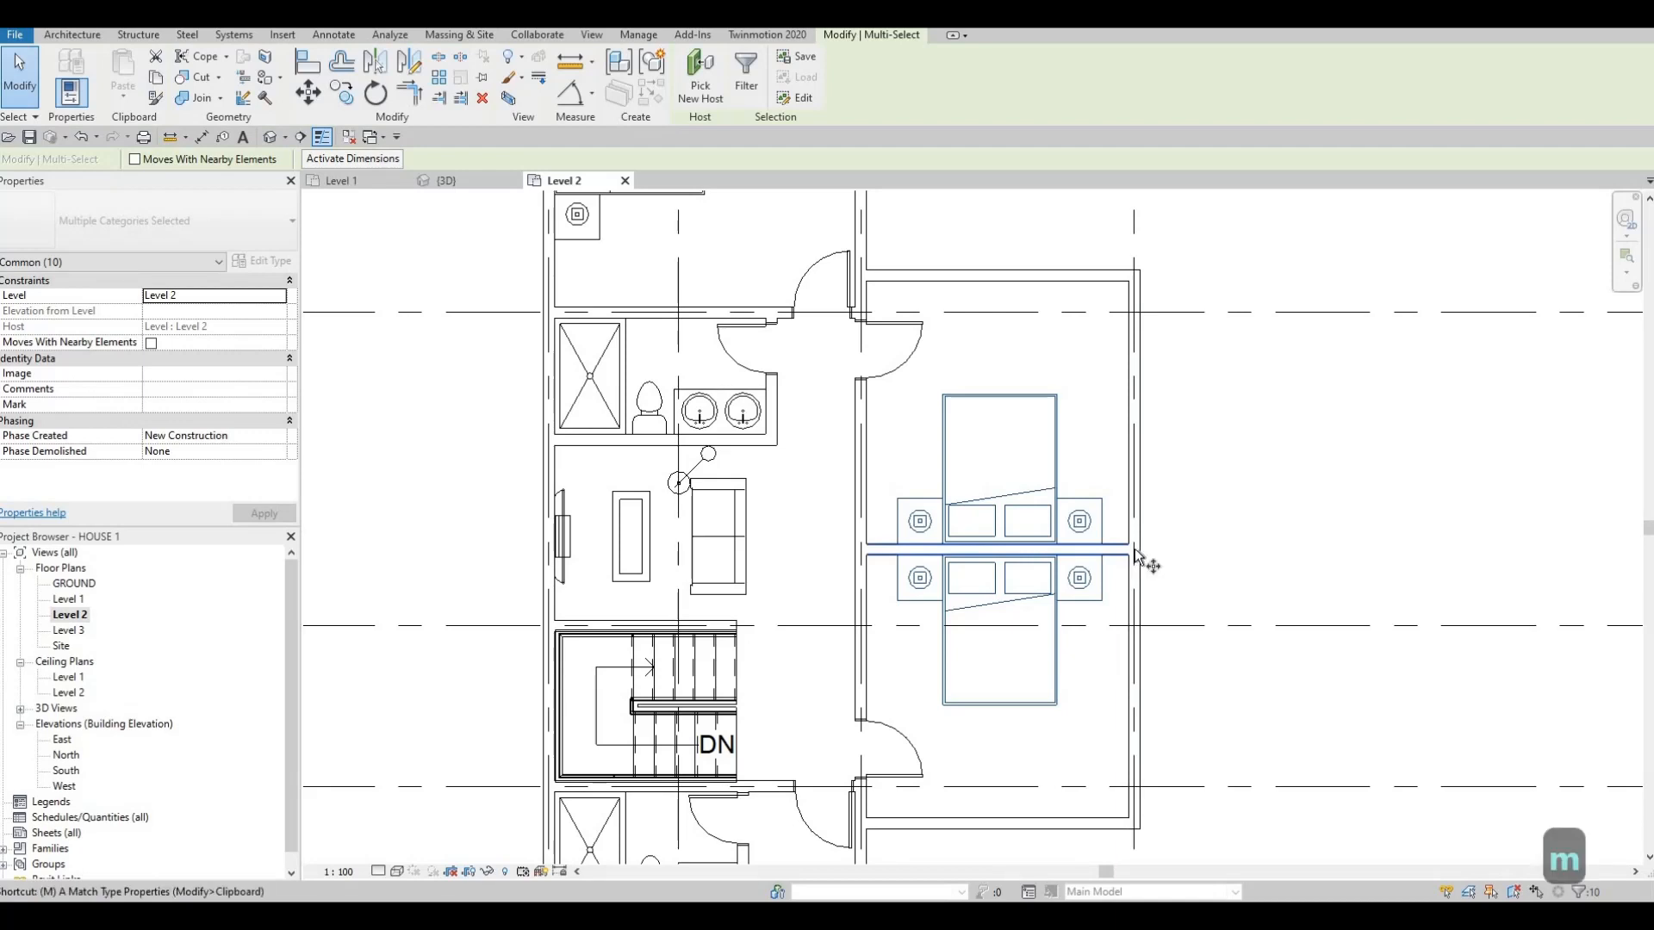
key(v)
scroll(1133, 556, up, 4)
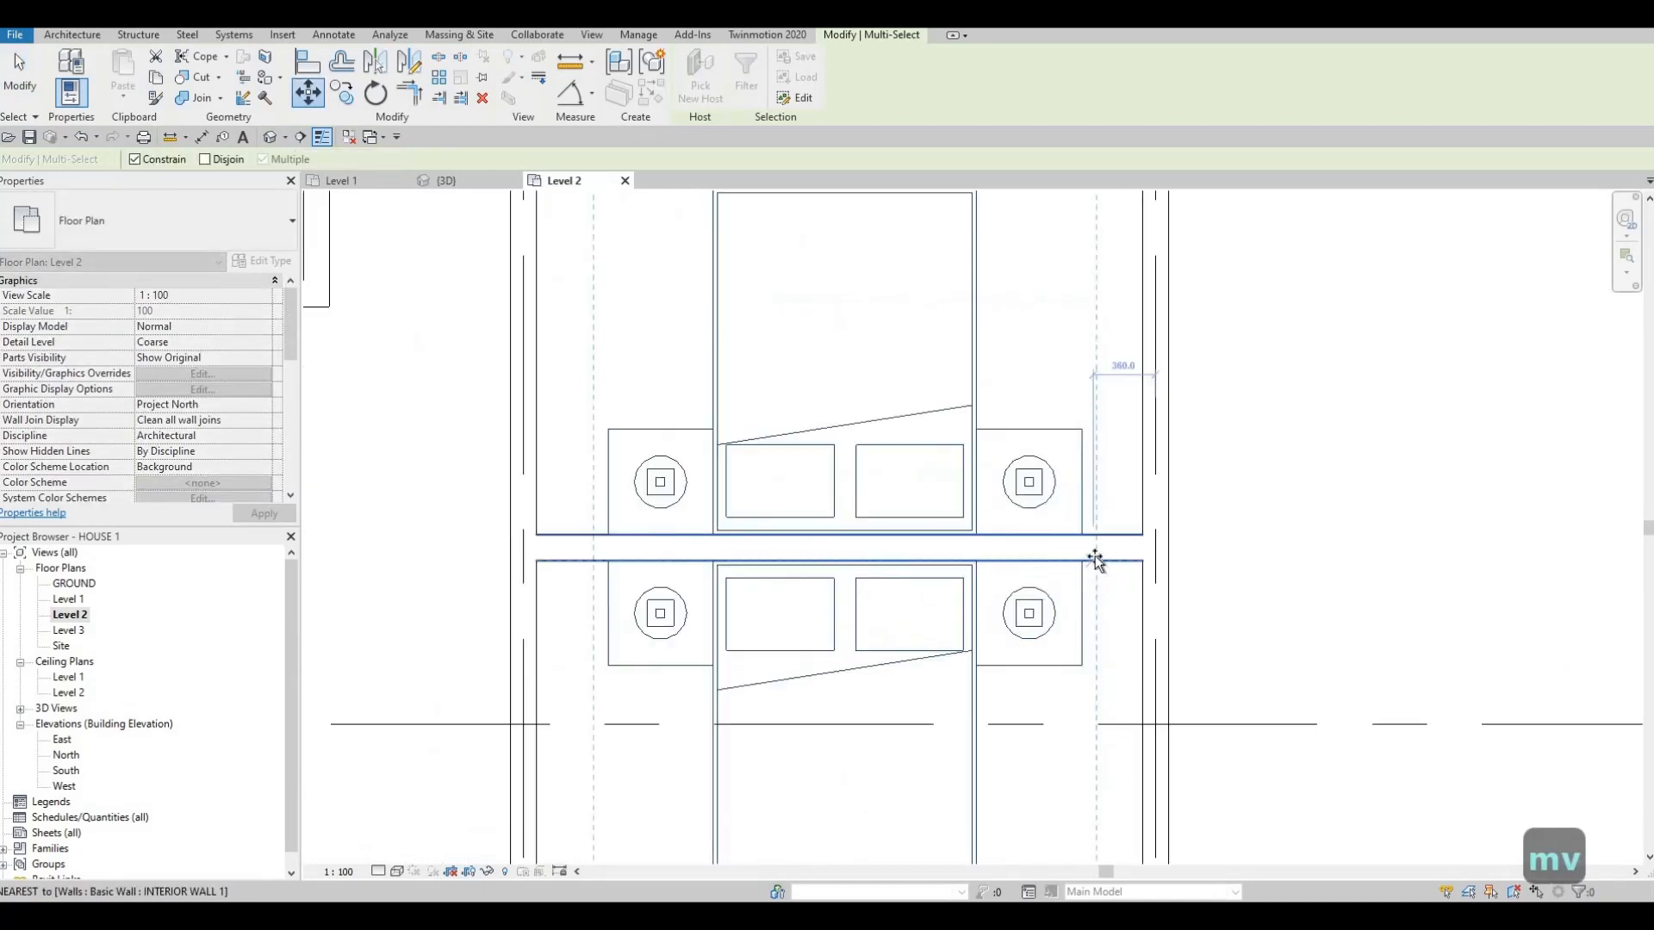
click(1139, 557)
click(1141, 556)
scroll(1141, 556, down, 3)
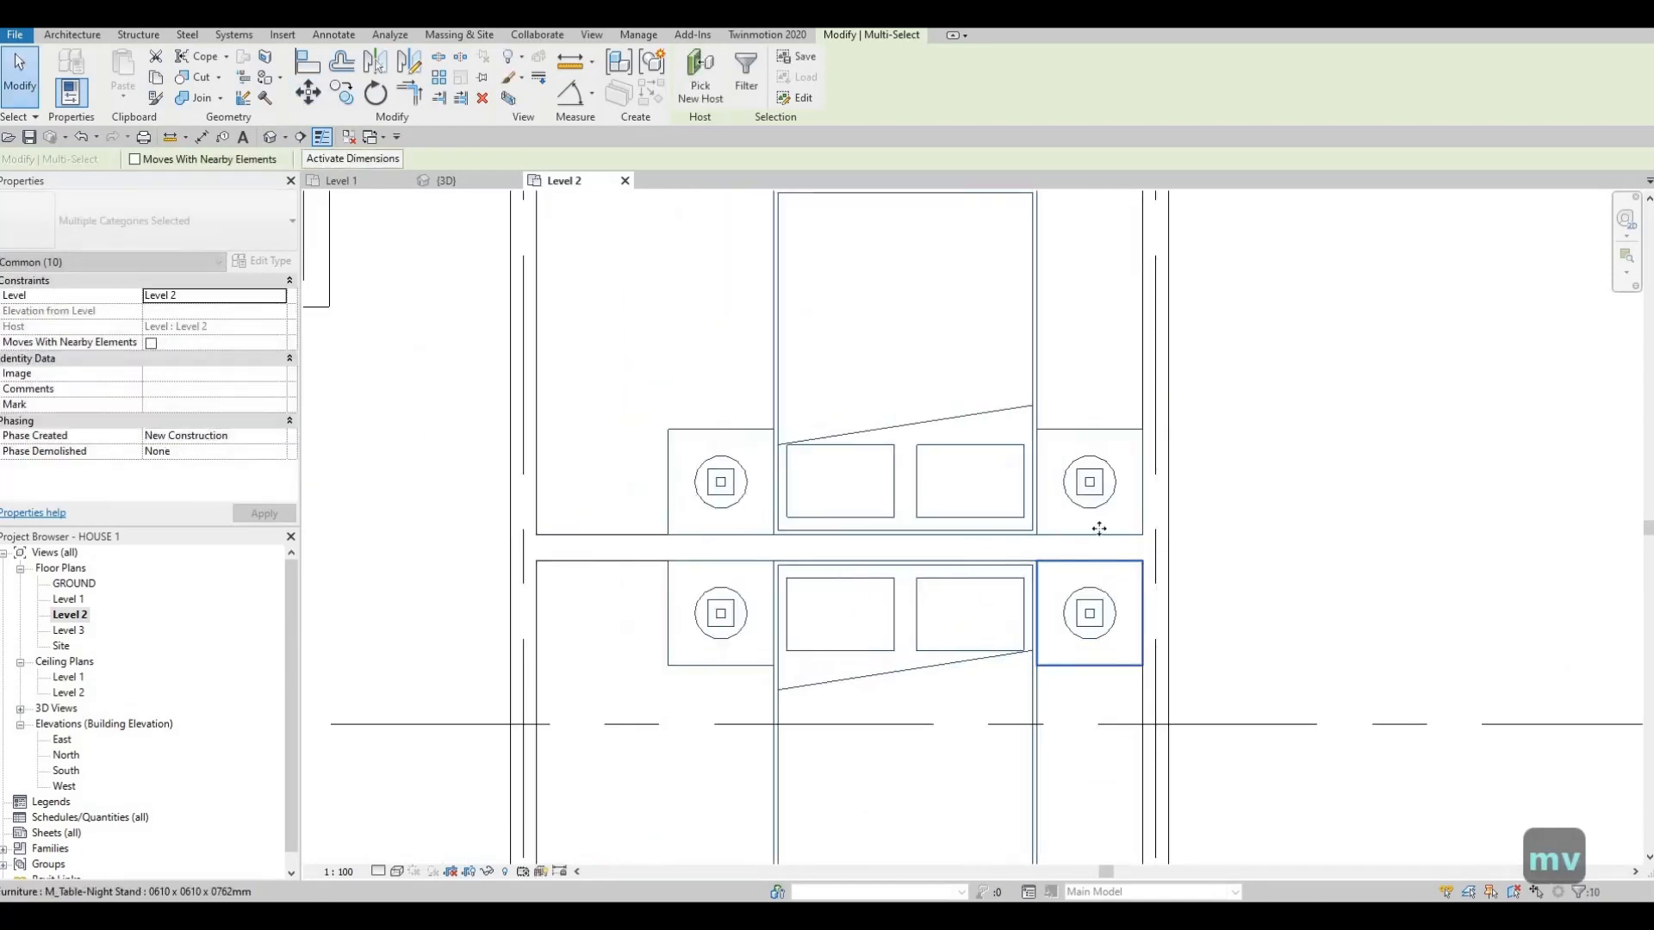
scroll(953, 565, down, 3)
key(Escape)
key(Escape)
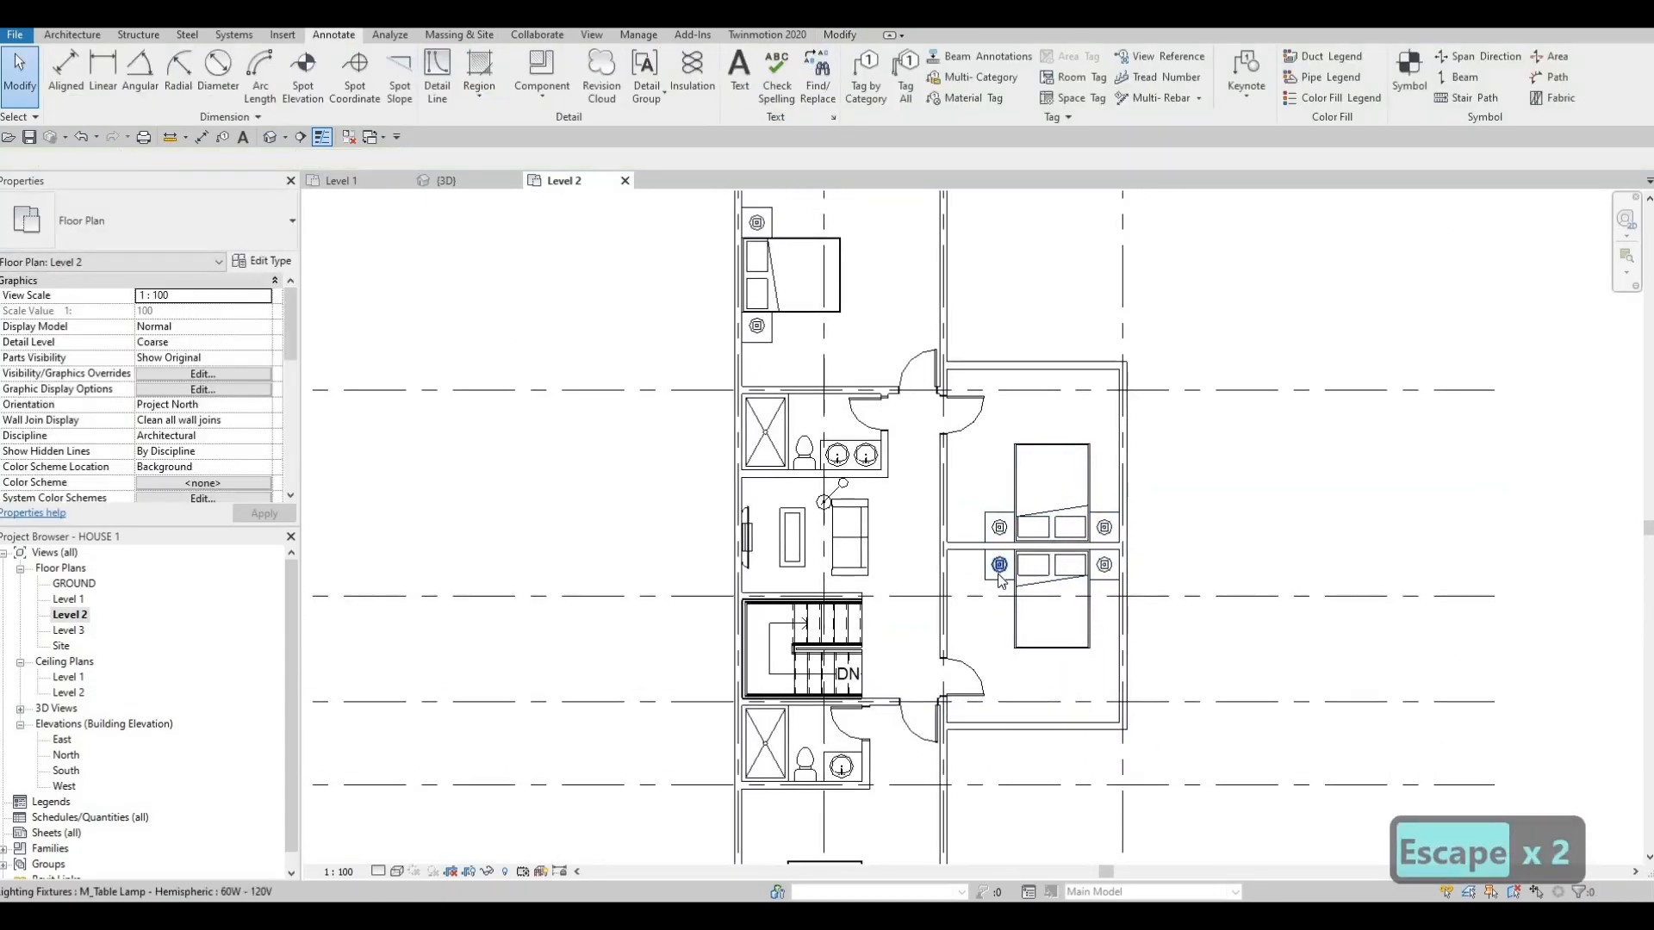
- Draw an INTERIOR WALL 1 closet in the side bedroom nearest the stairs, 600 mm from the hallway wall, running from the dividing wall and returning beside the door
scroll(968, 477, up, 5)
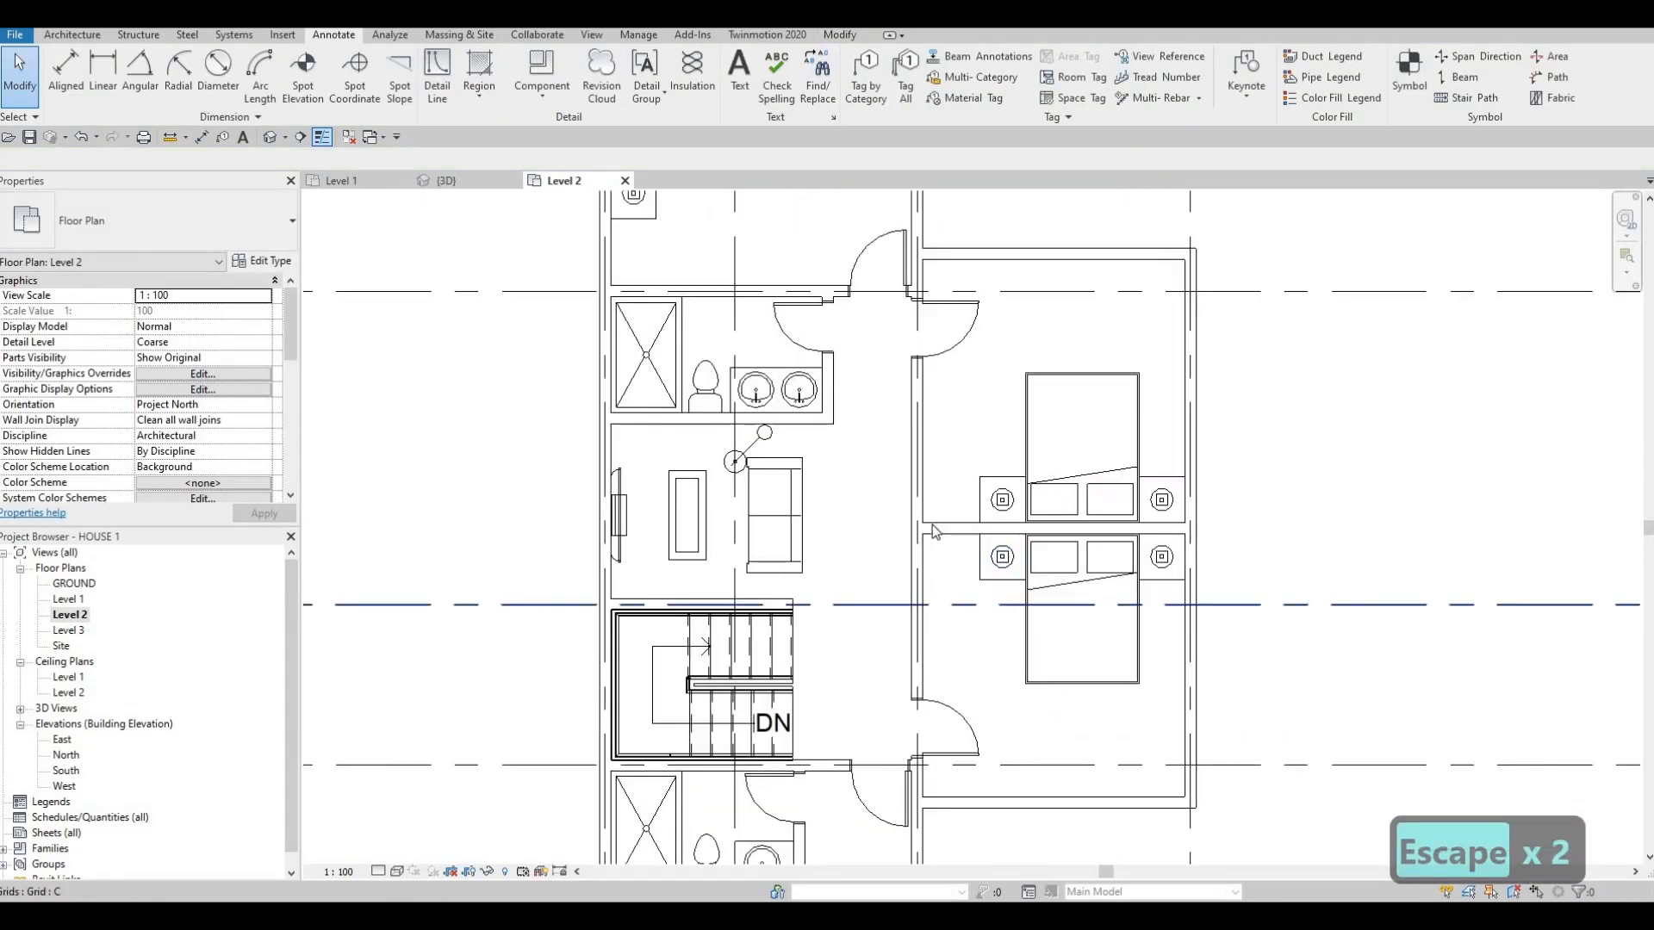
key(Escape)
click(932, 524)
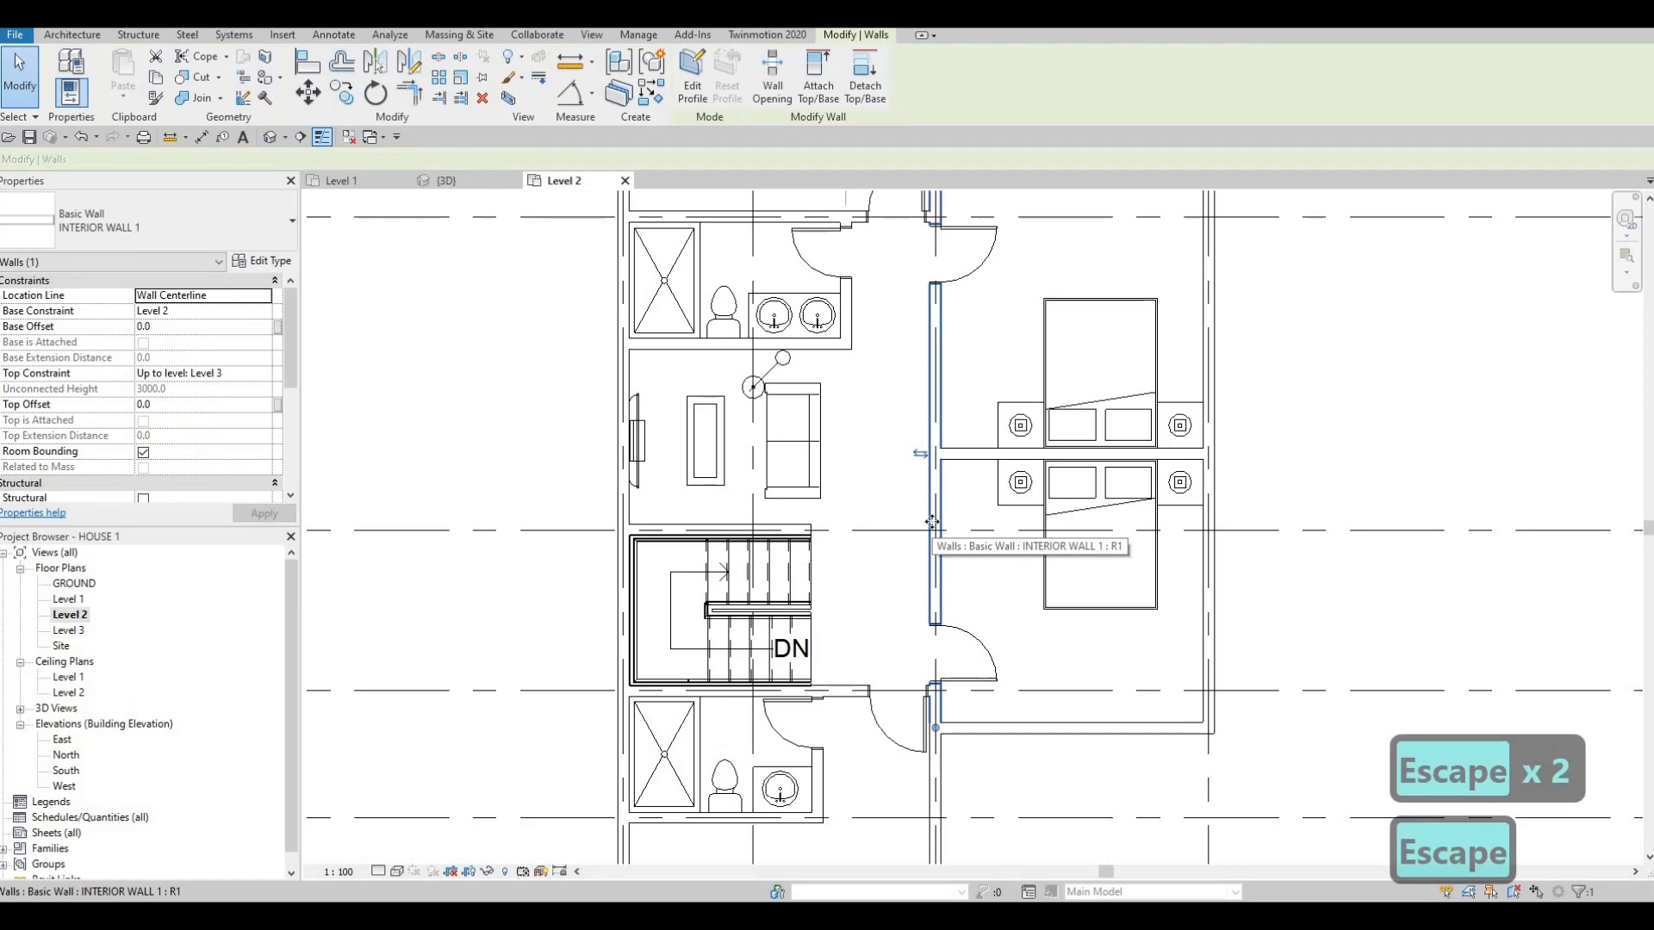
key(c)
key(s)
scroll(929, 504, up, 2)
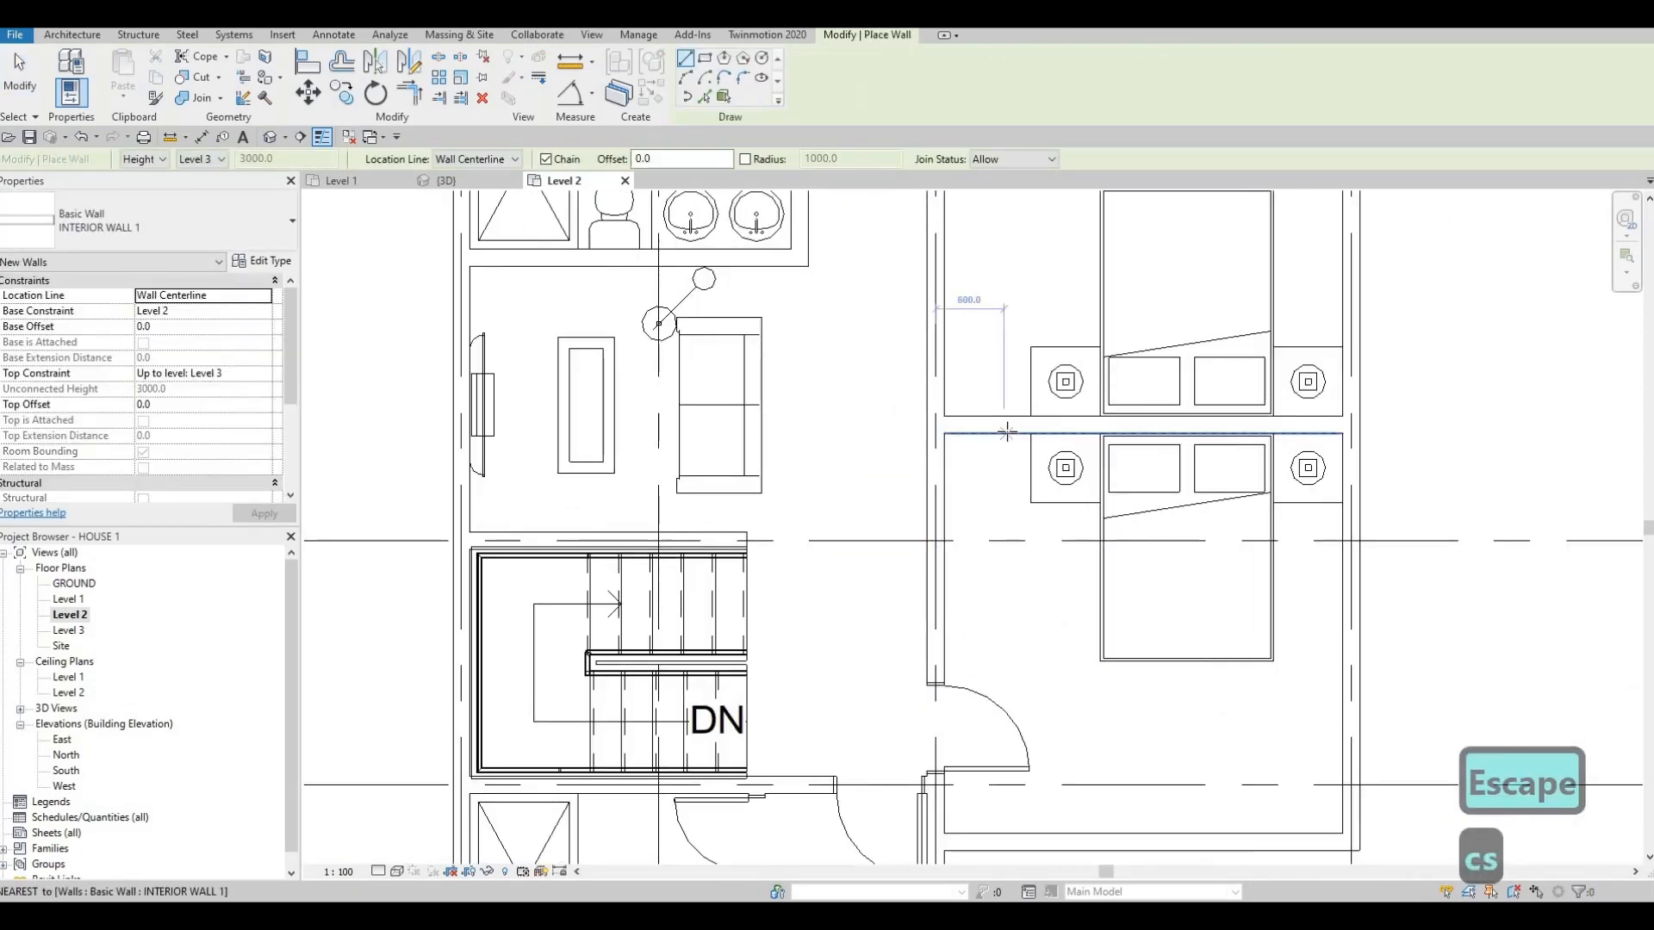
click(1005, 434)
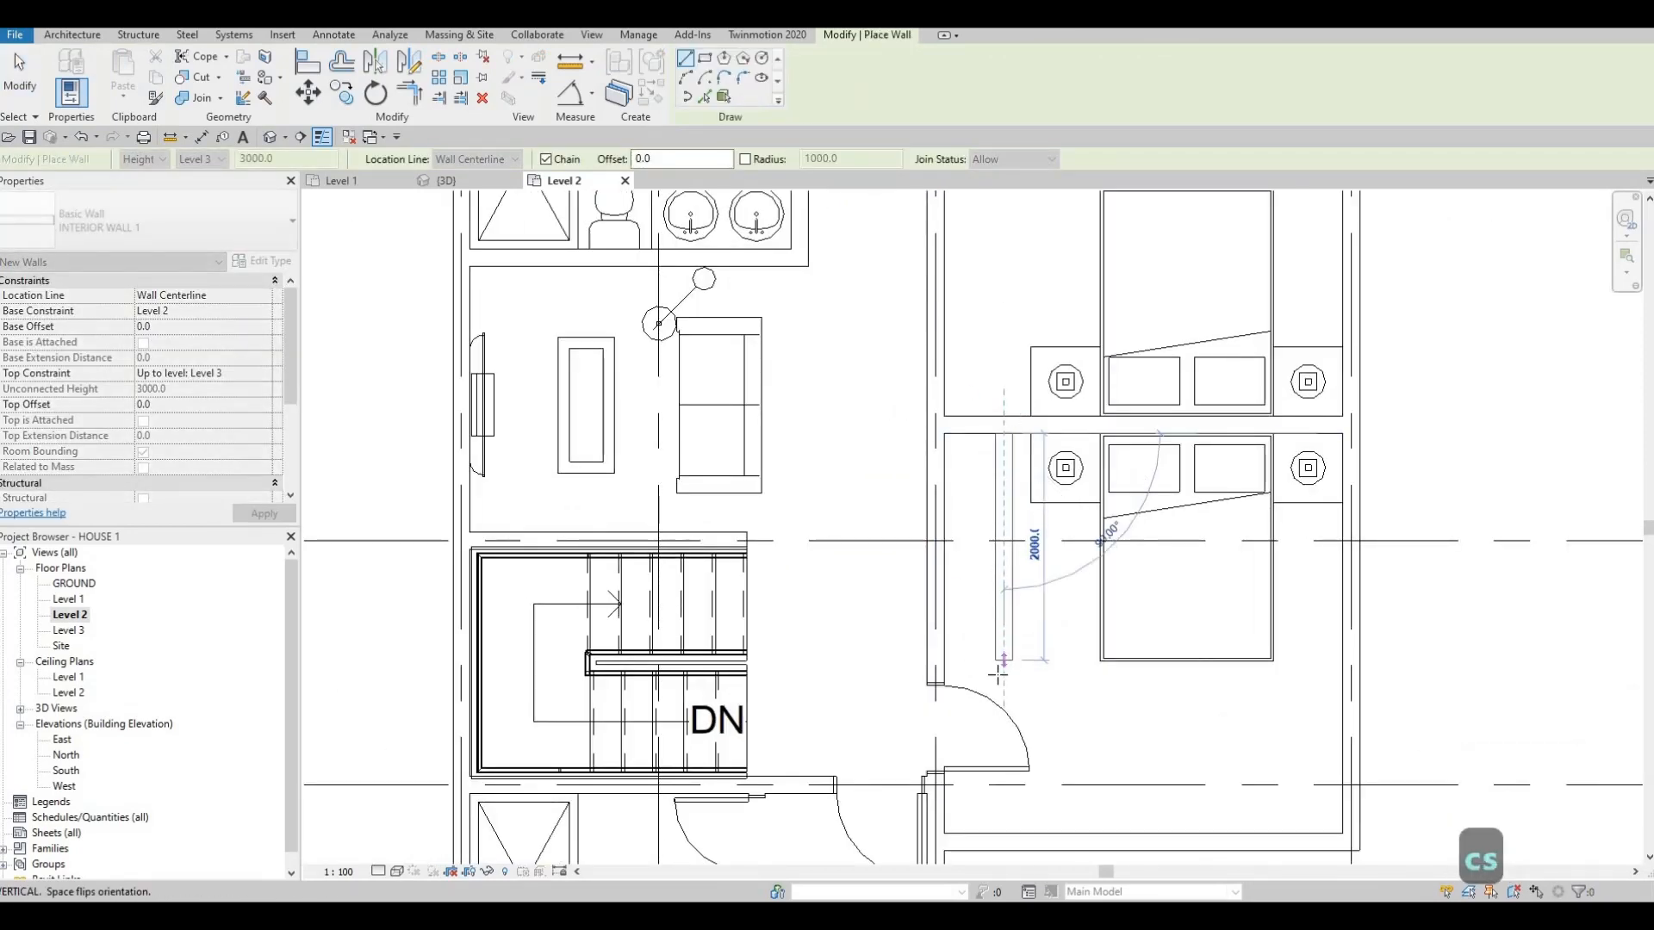
click(1005, 671)
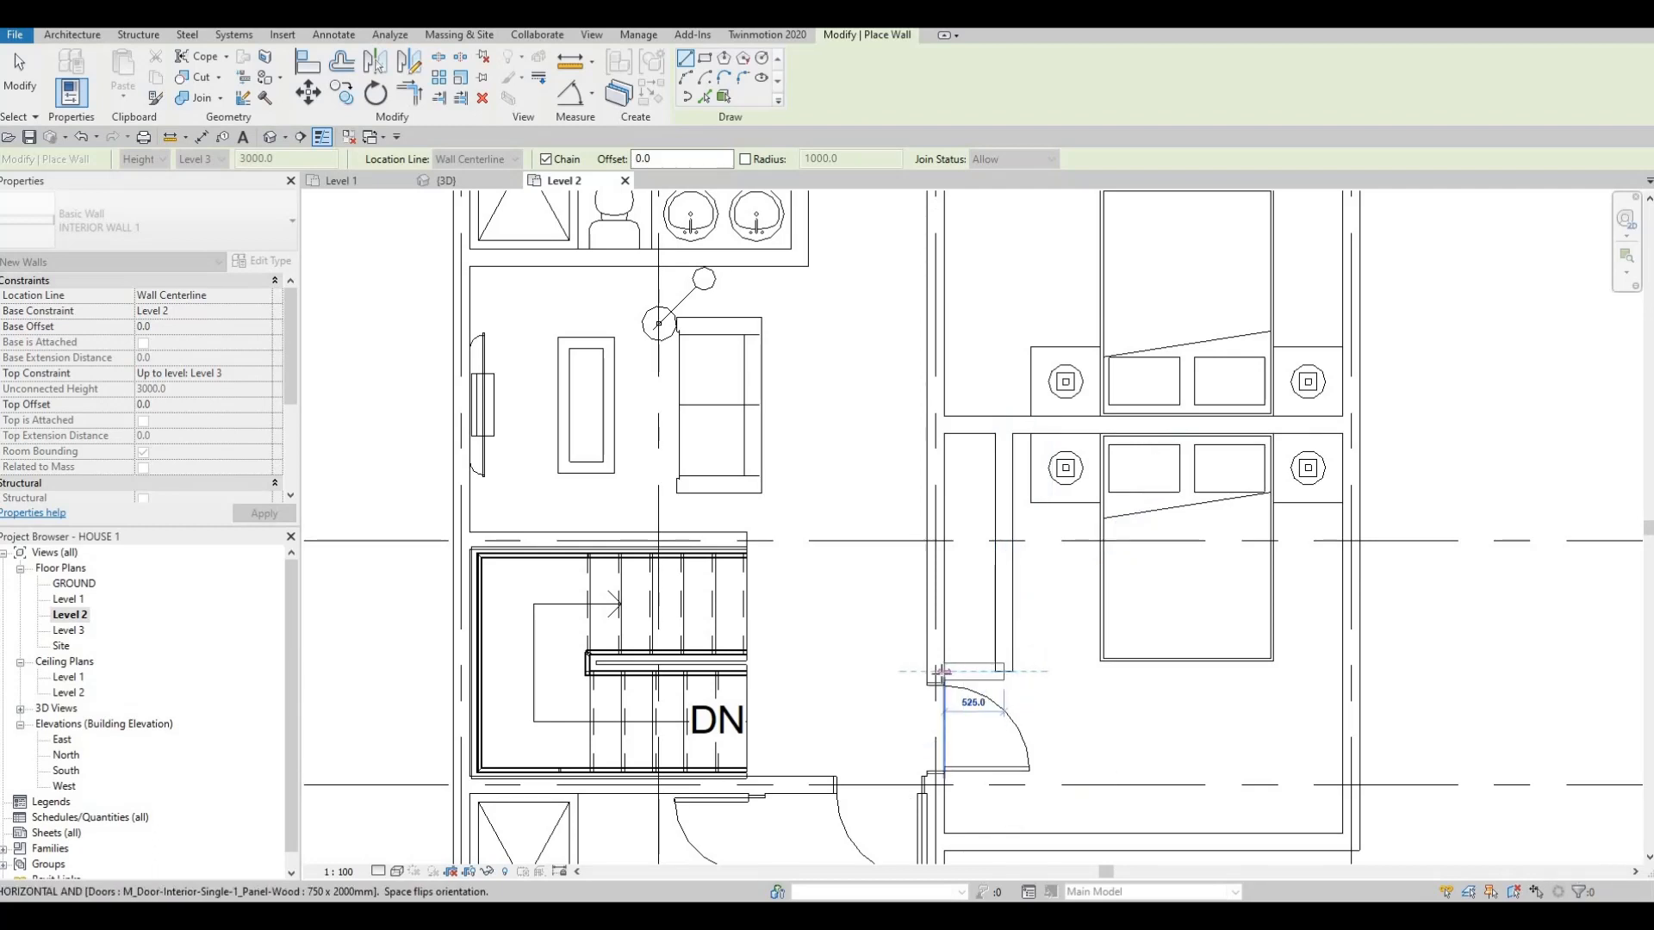
key(Escape)
middle_drag(1011, 422, 1002, 566)
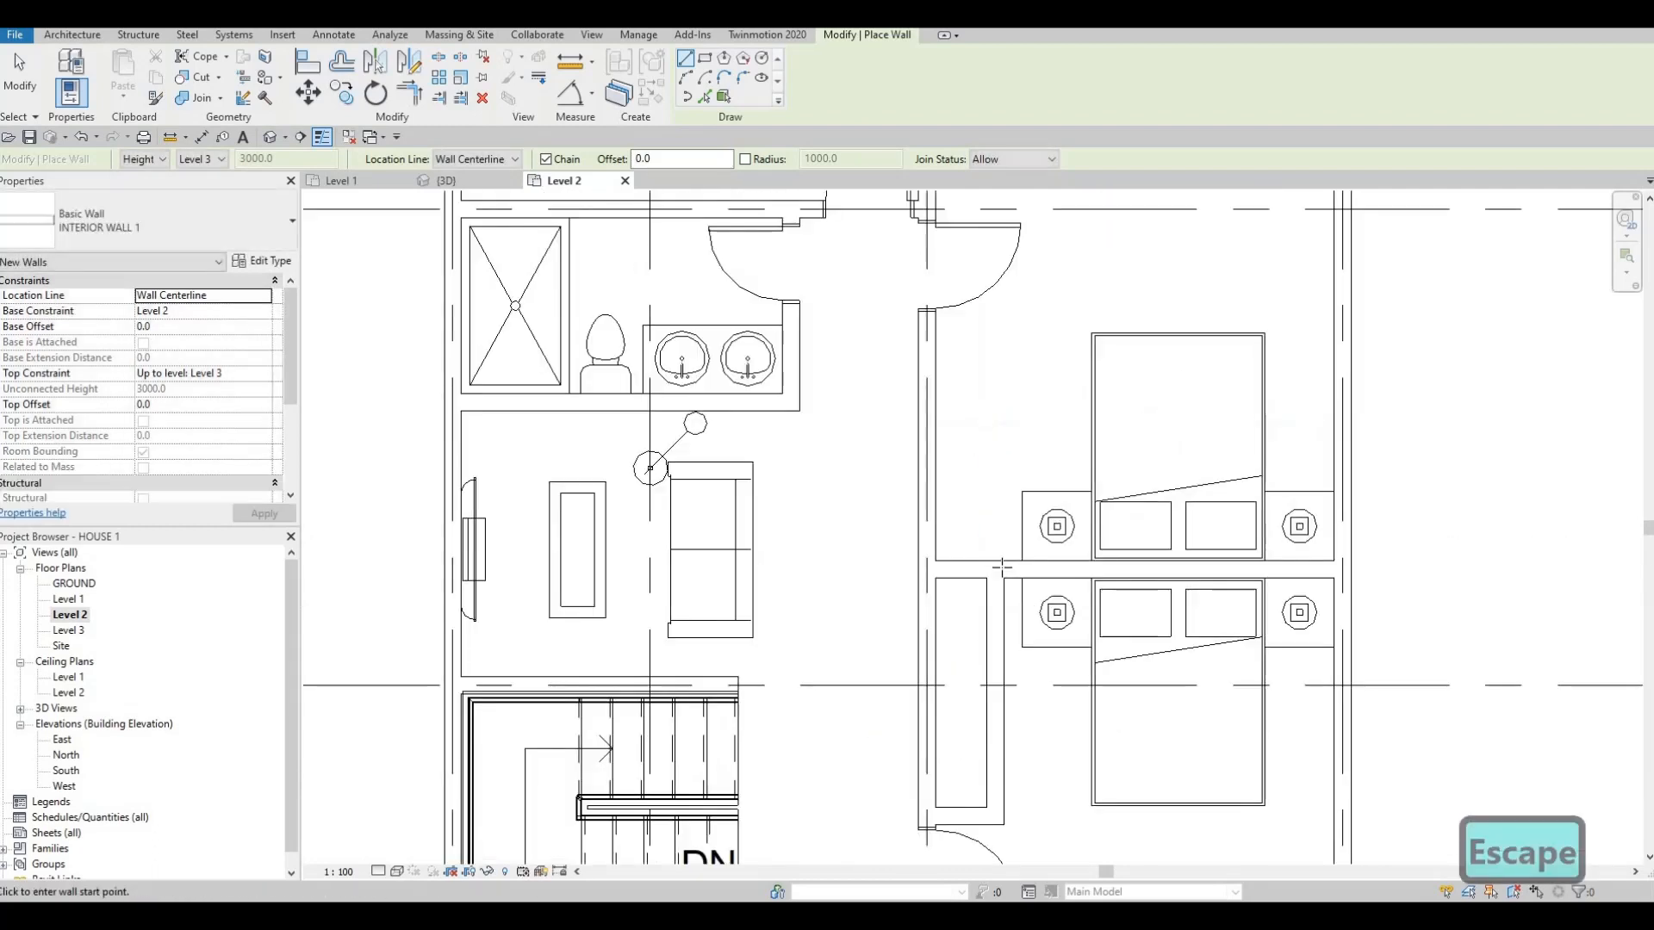
- Draw an INTERIOR WALL 1 closet in the other side bedroom, running about 2150 mm from the dividing wall in line with the first closet and returning to the hallway wall
click(1000, 568)
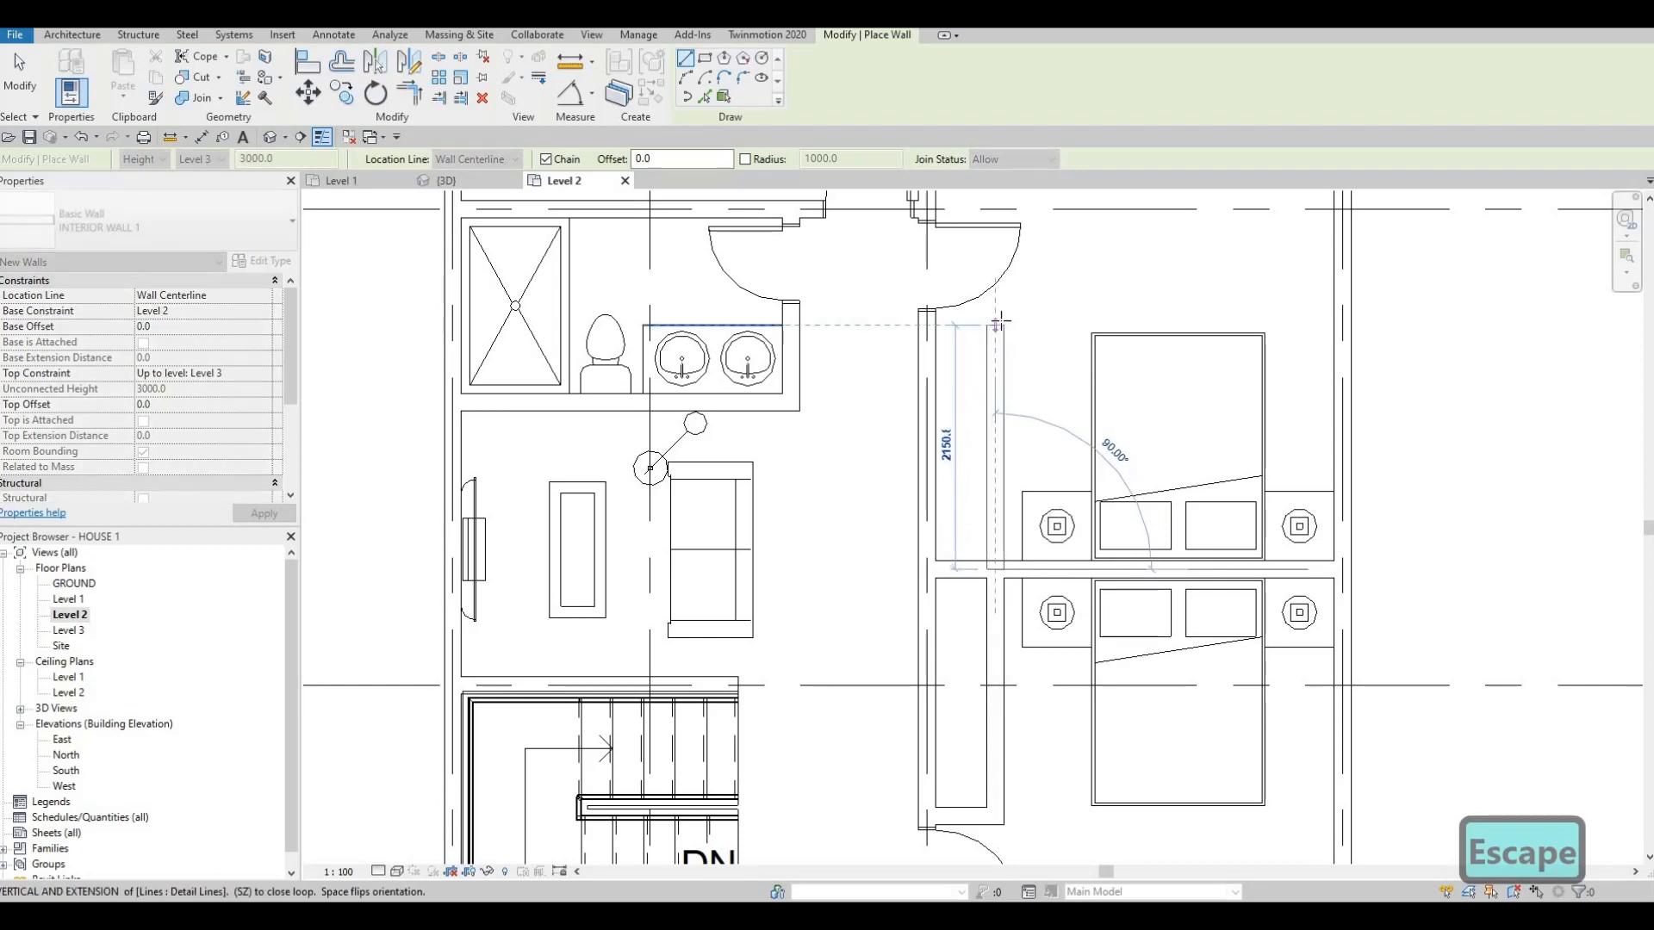
click(947, 320)
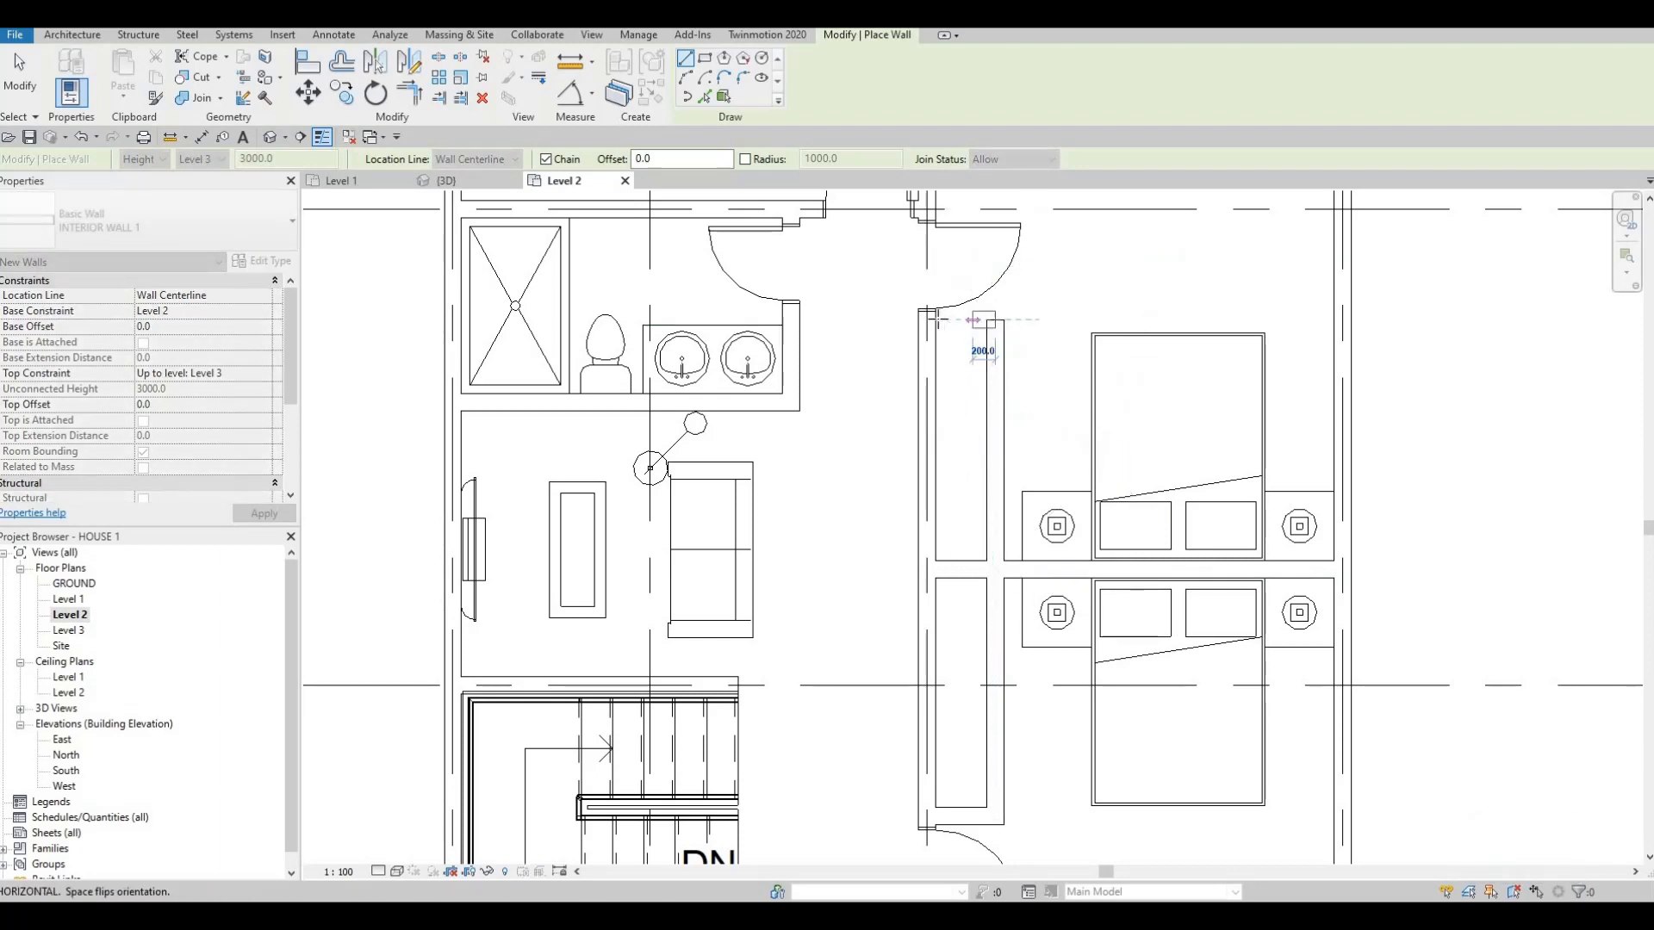
key(Escape)
key(Escape)
key(Escape)
scroll(964, 332, up, 2)
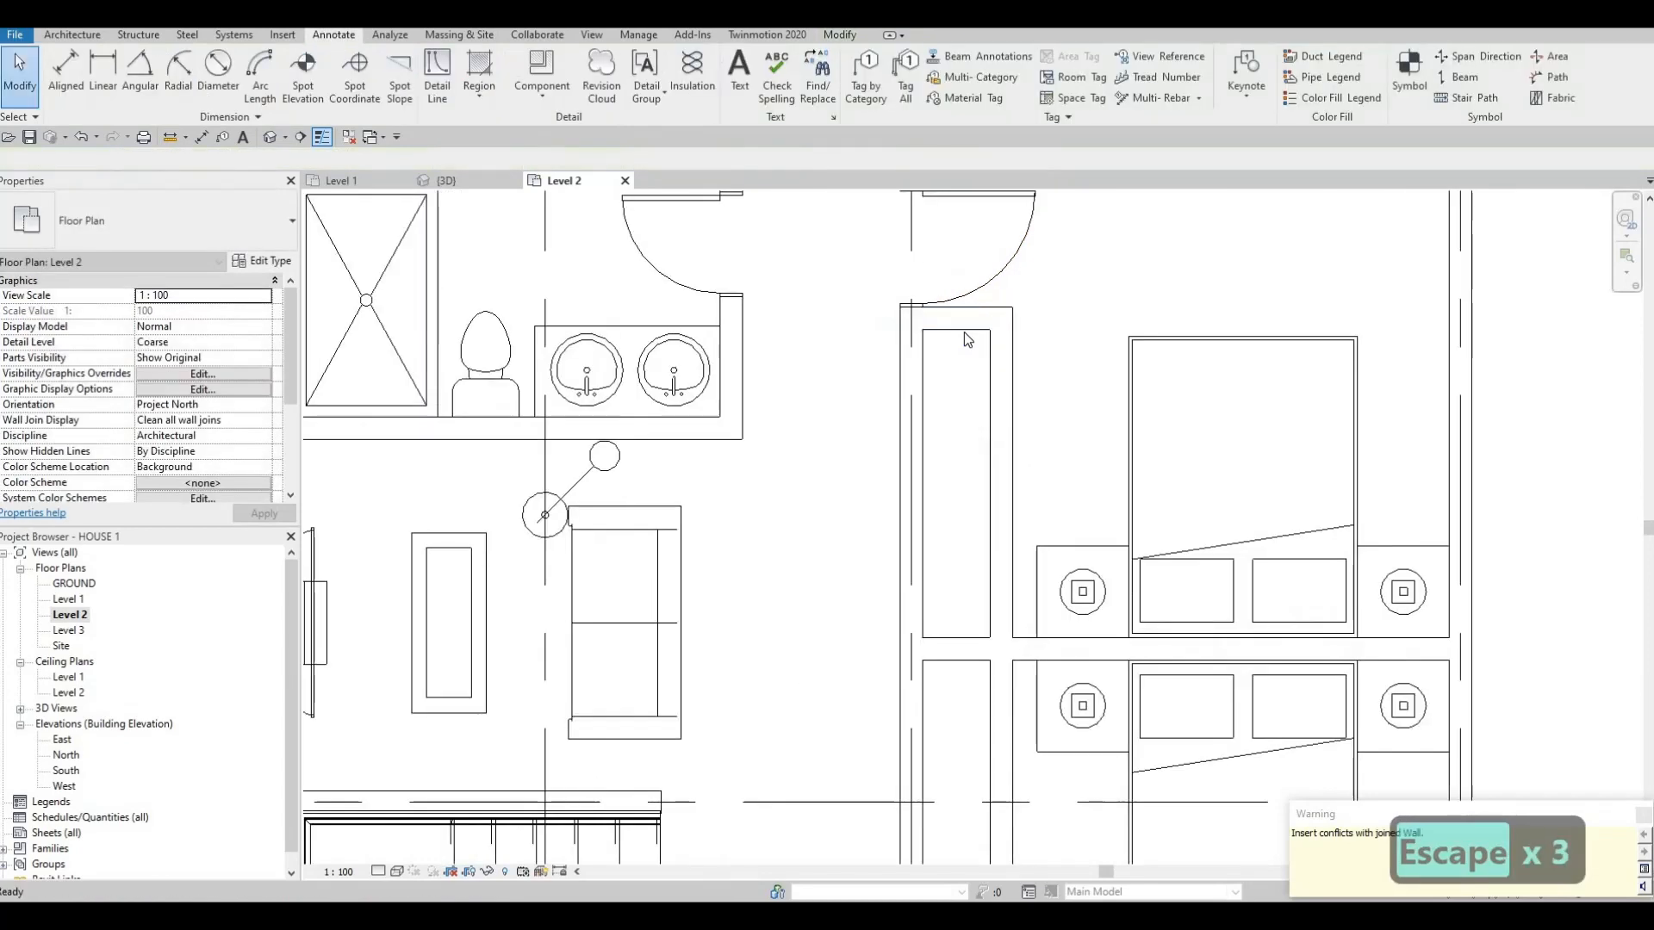
- Shift the new closet's short return wall slightly away from the bedroom door so it clears the door frame
click(966, 329)
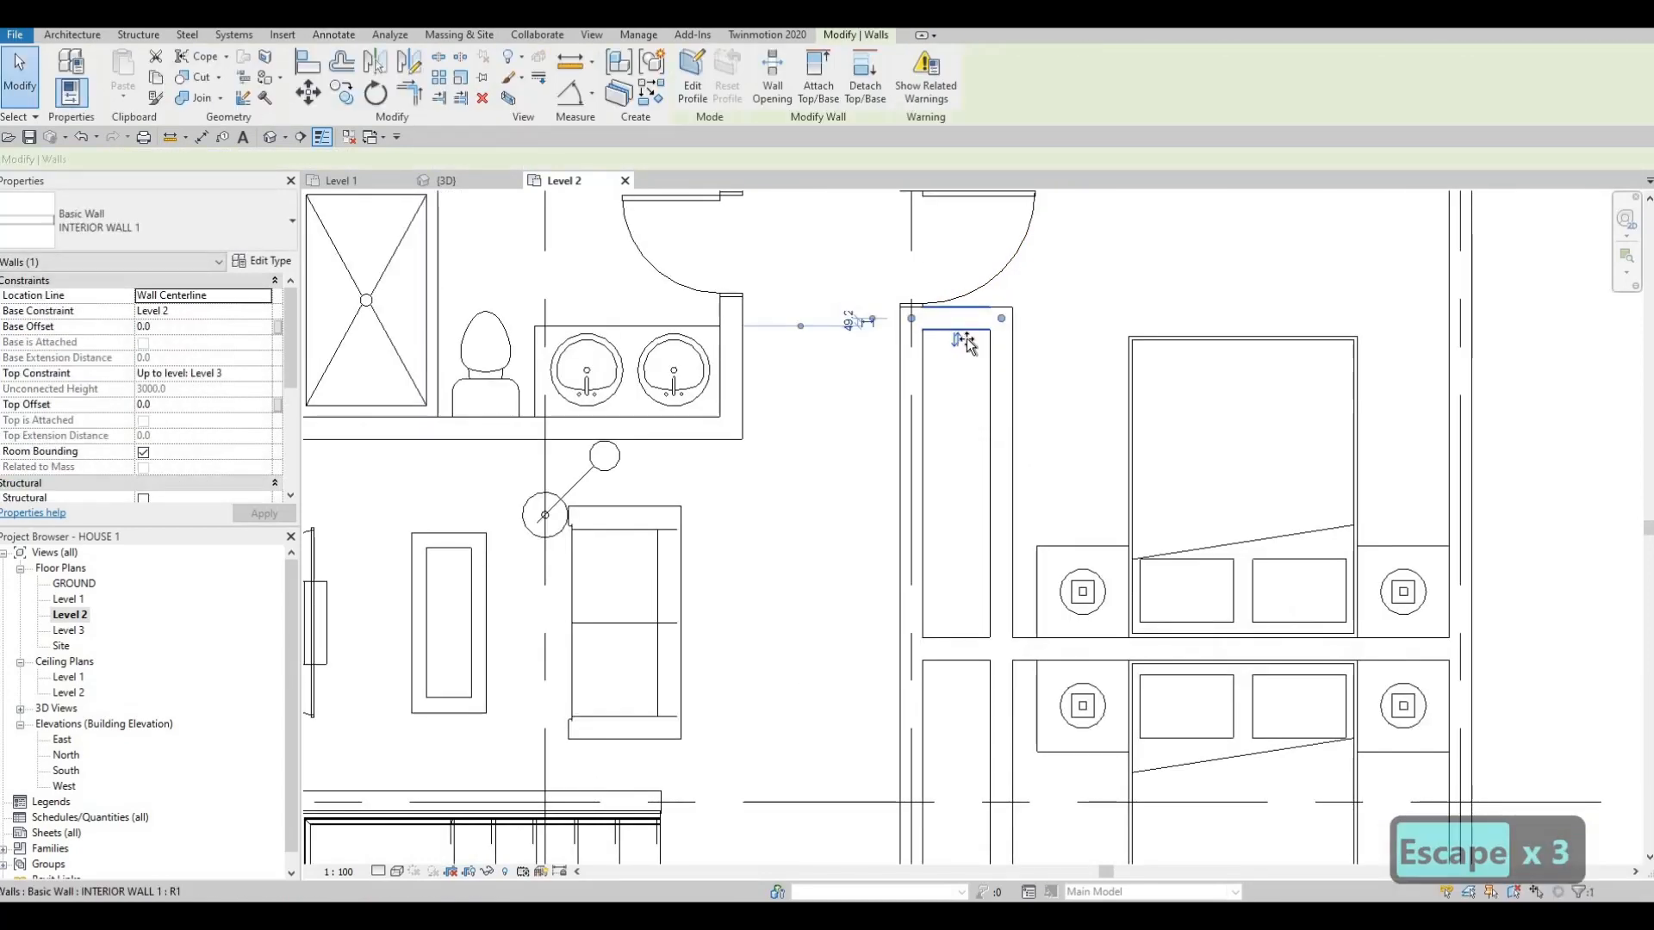
drag(968, 342, 941, 405)
key(Escape)
key(Escape)
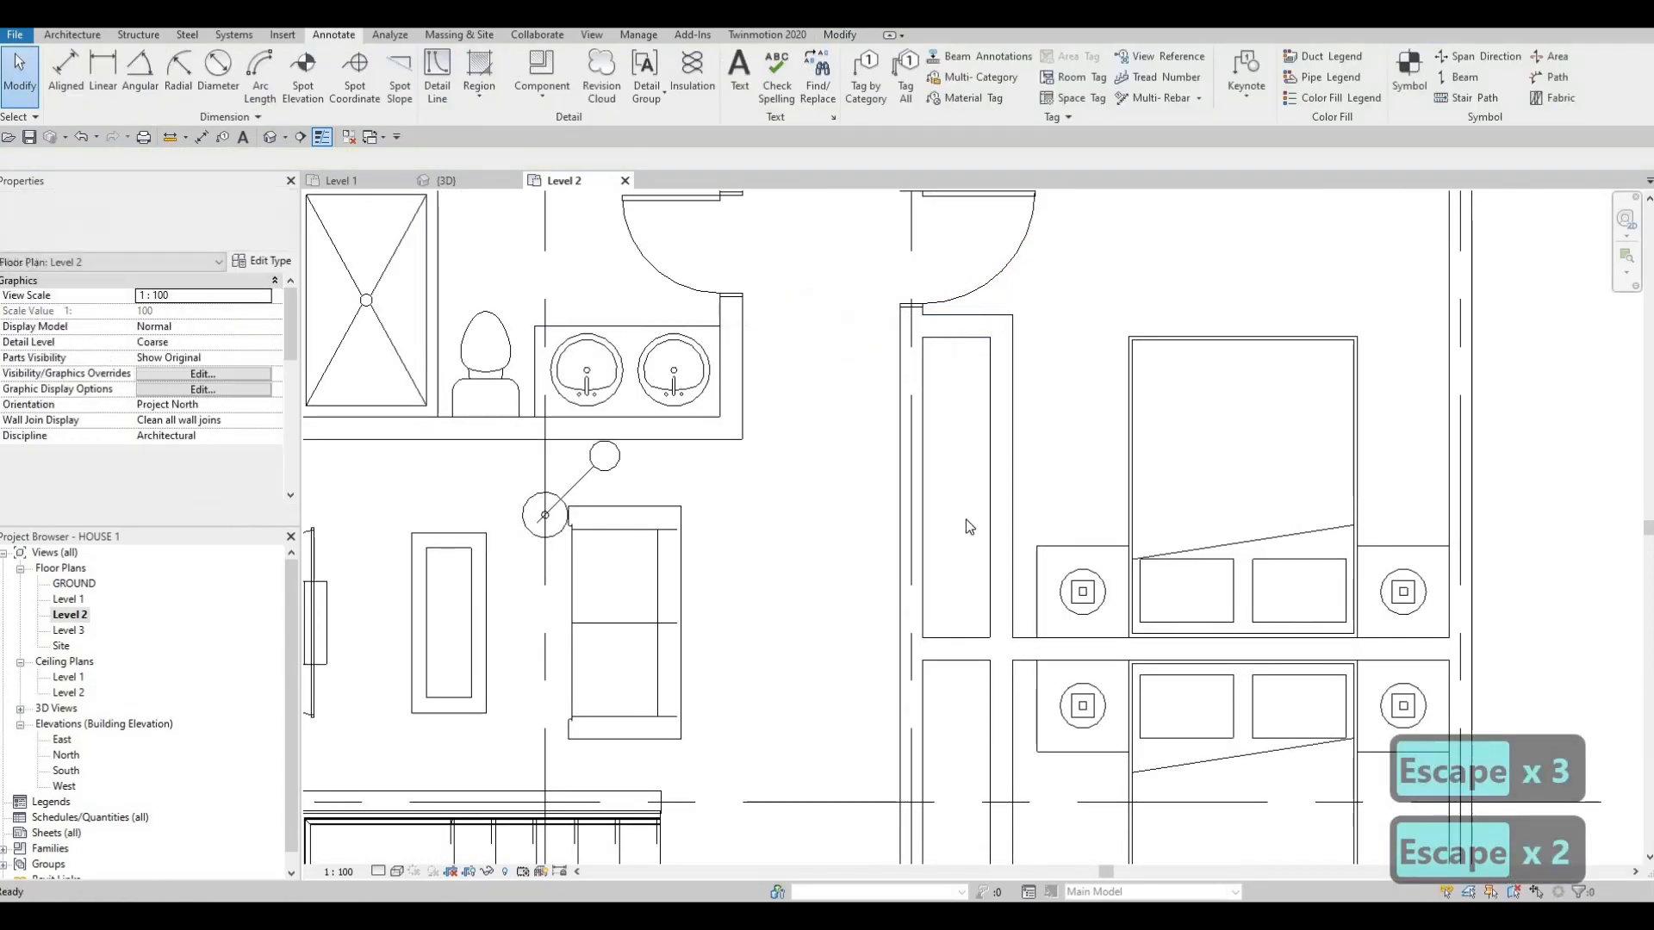
- Set the long front wall of the new closet 650 mm from the hallway wall
scroll(973, 491, down, 4)
scroll(987, 613, up, 2)
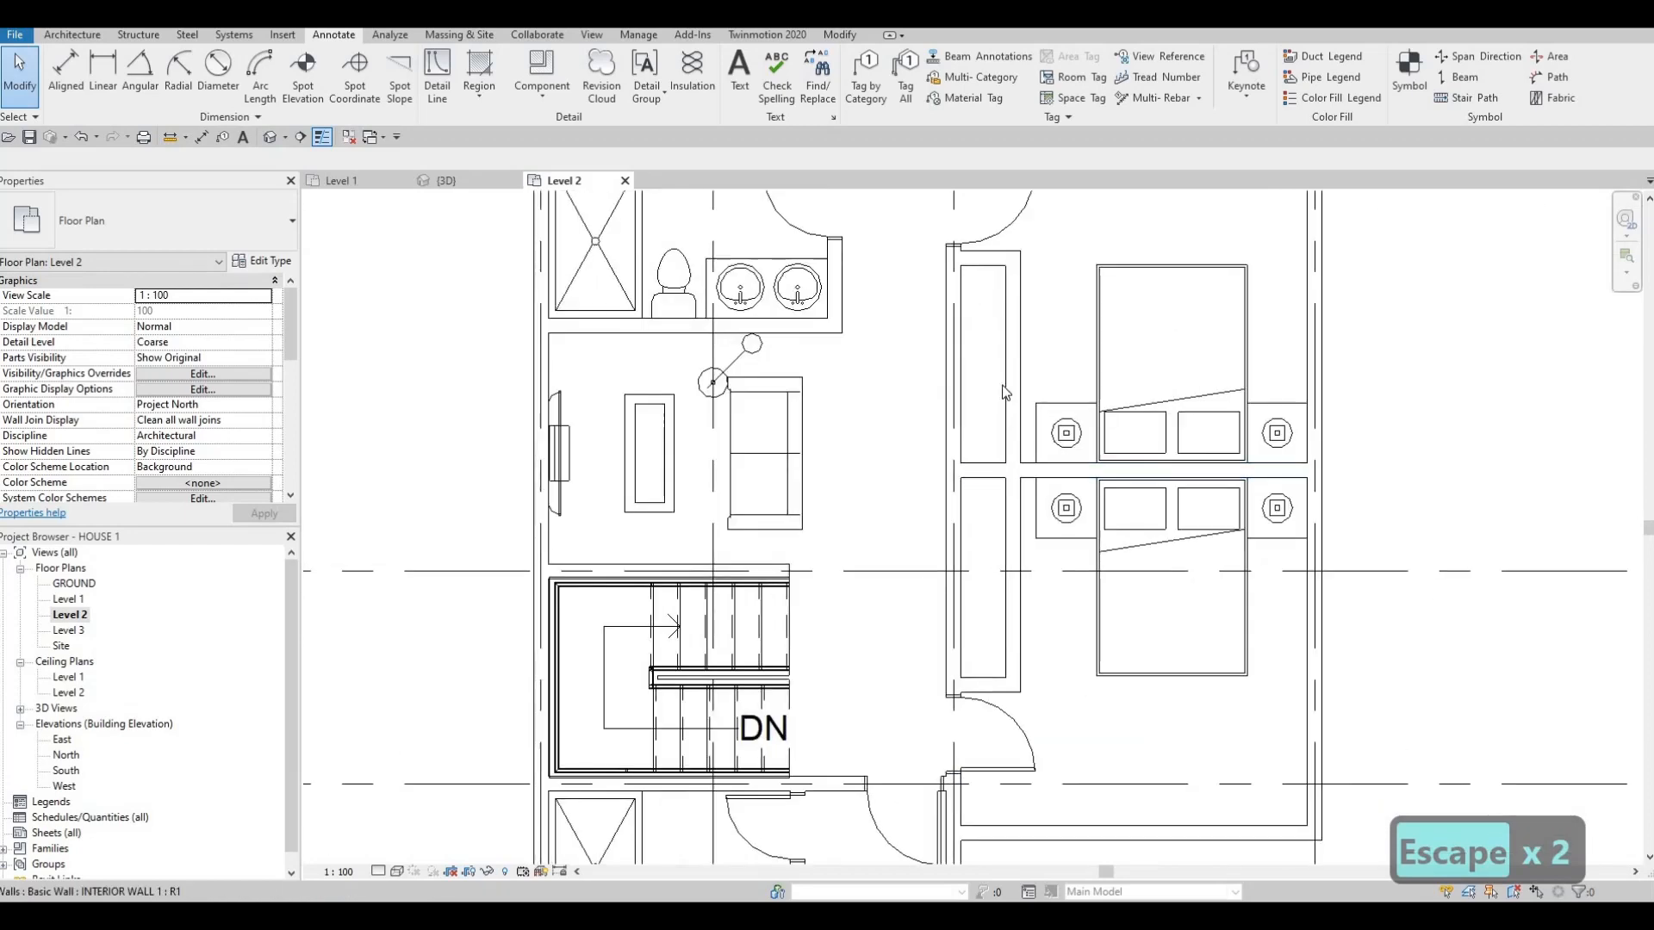
scroll(1004, 411, up, 1)
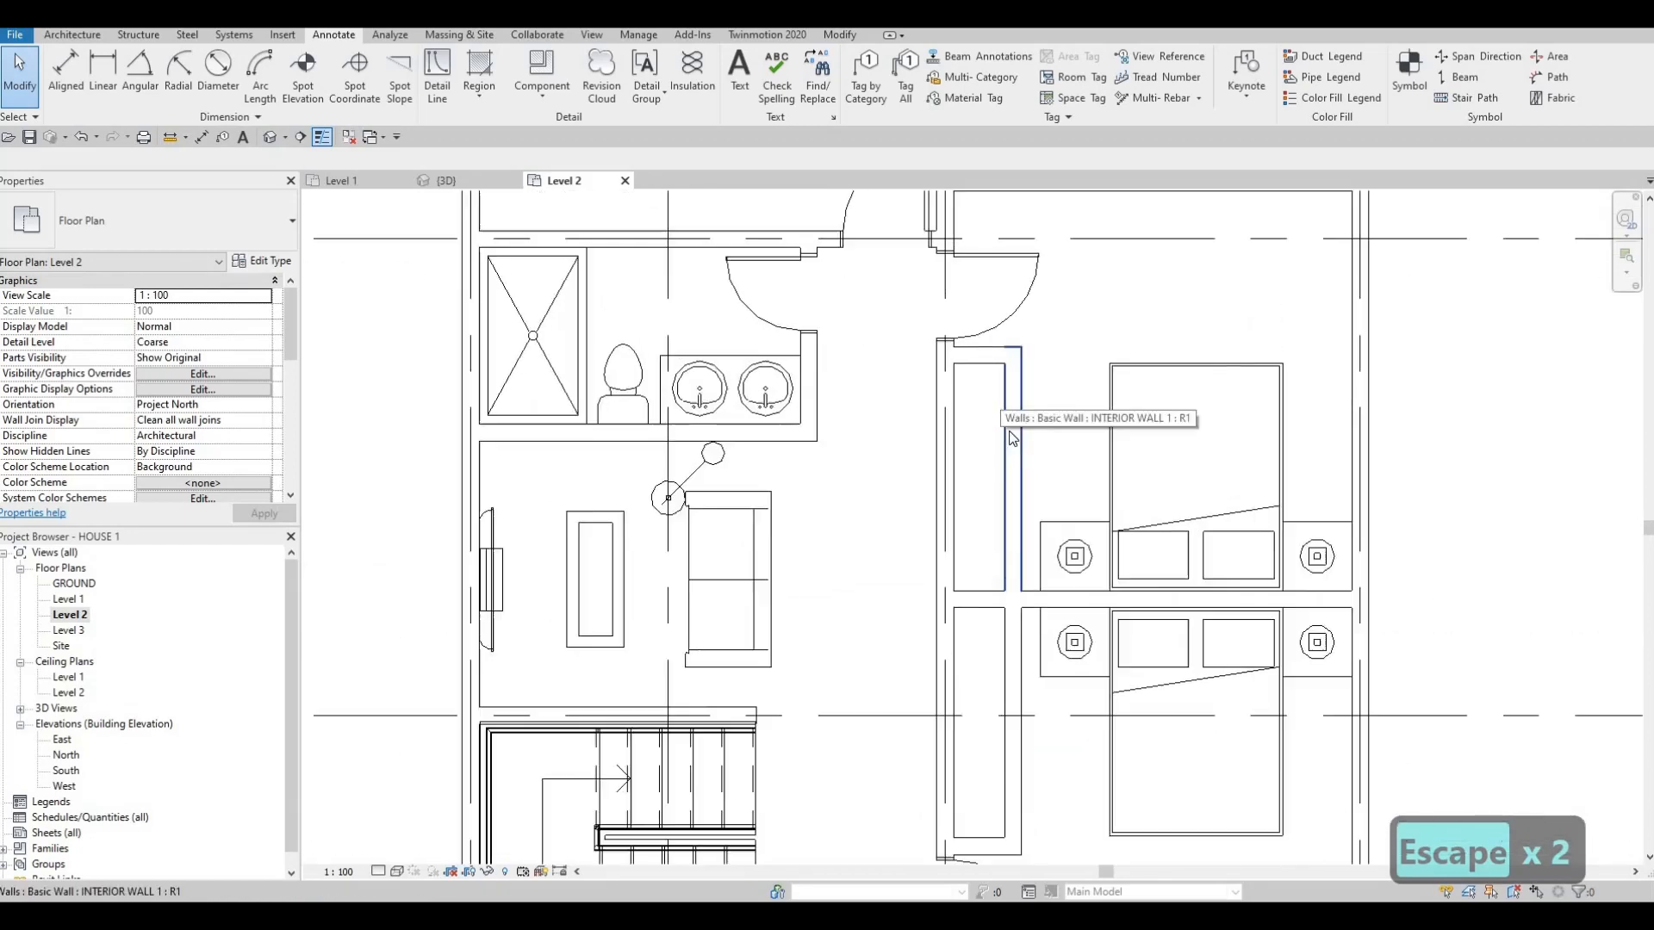
click(1014, 424)
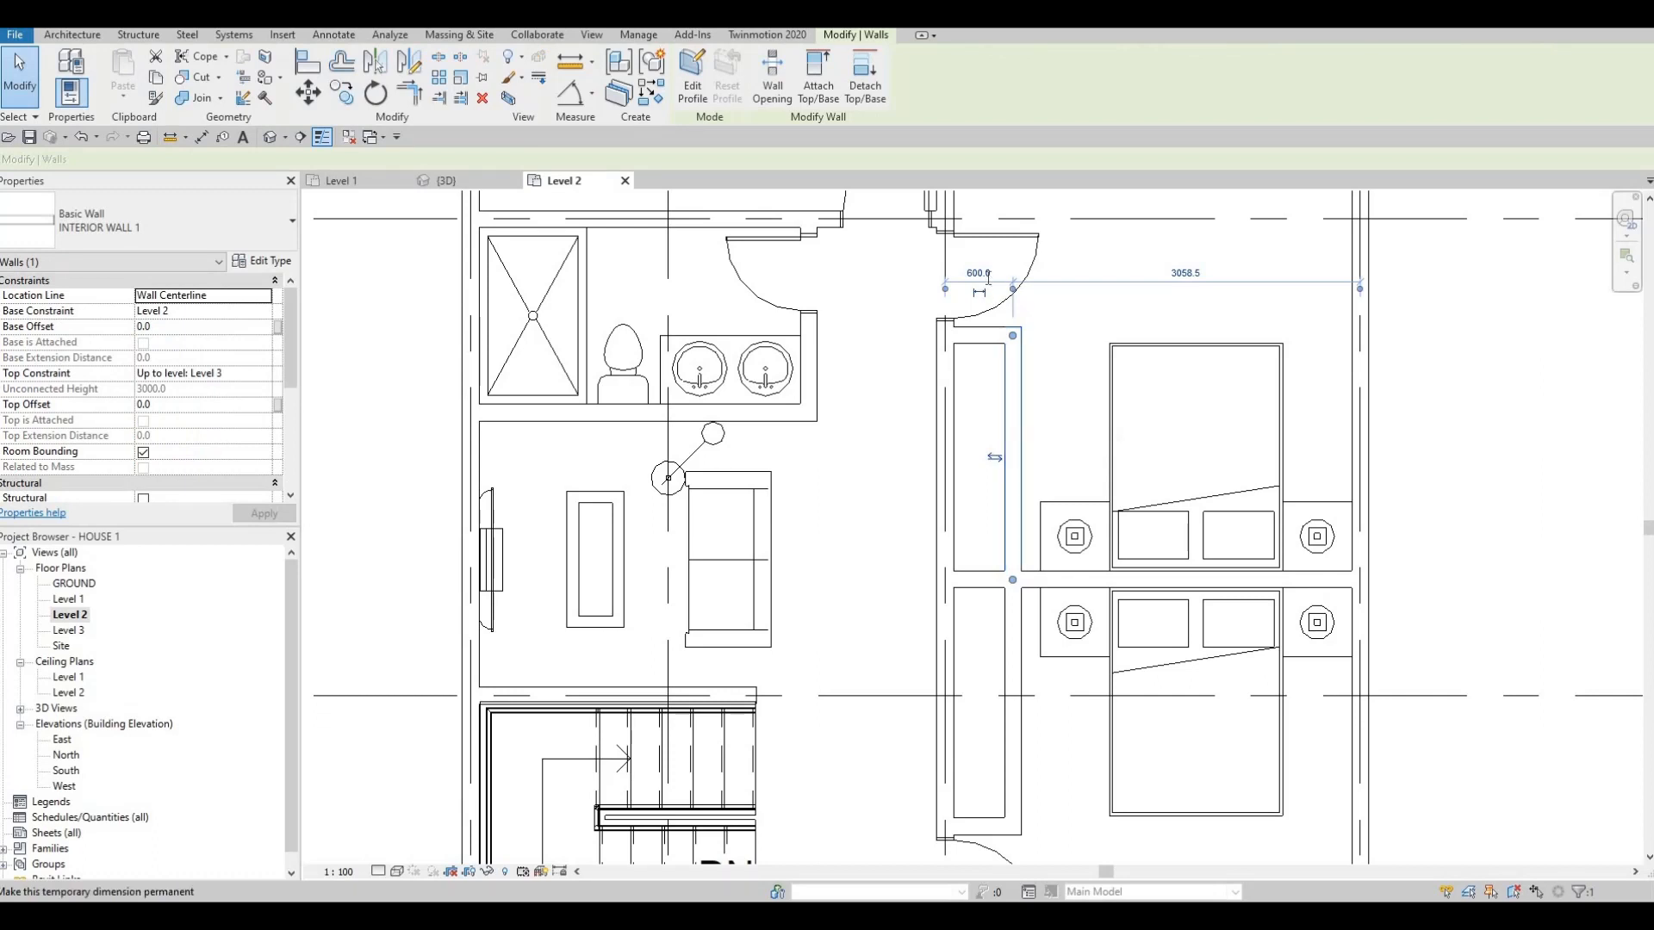
click(979, 274)
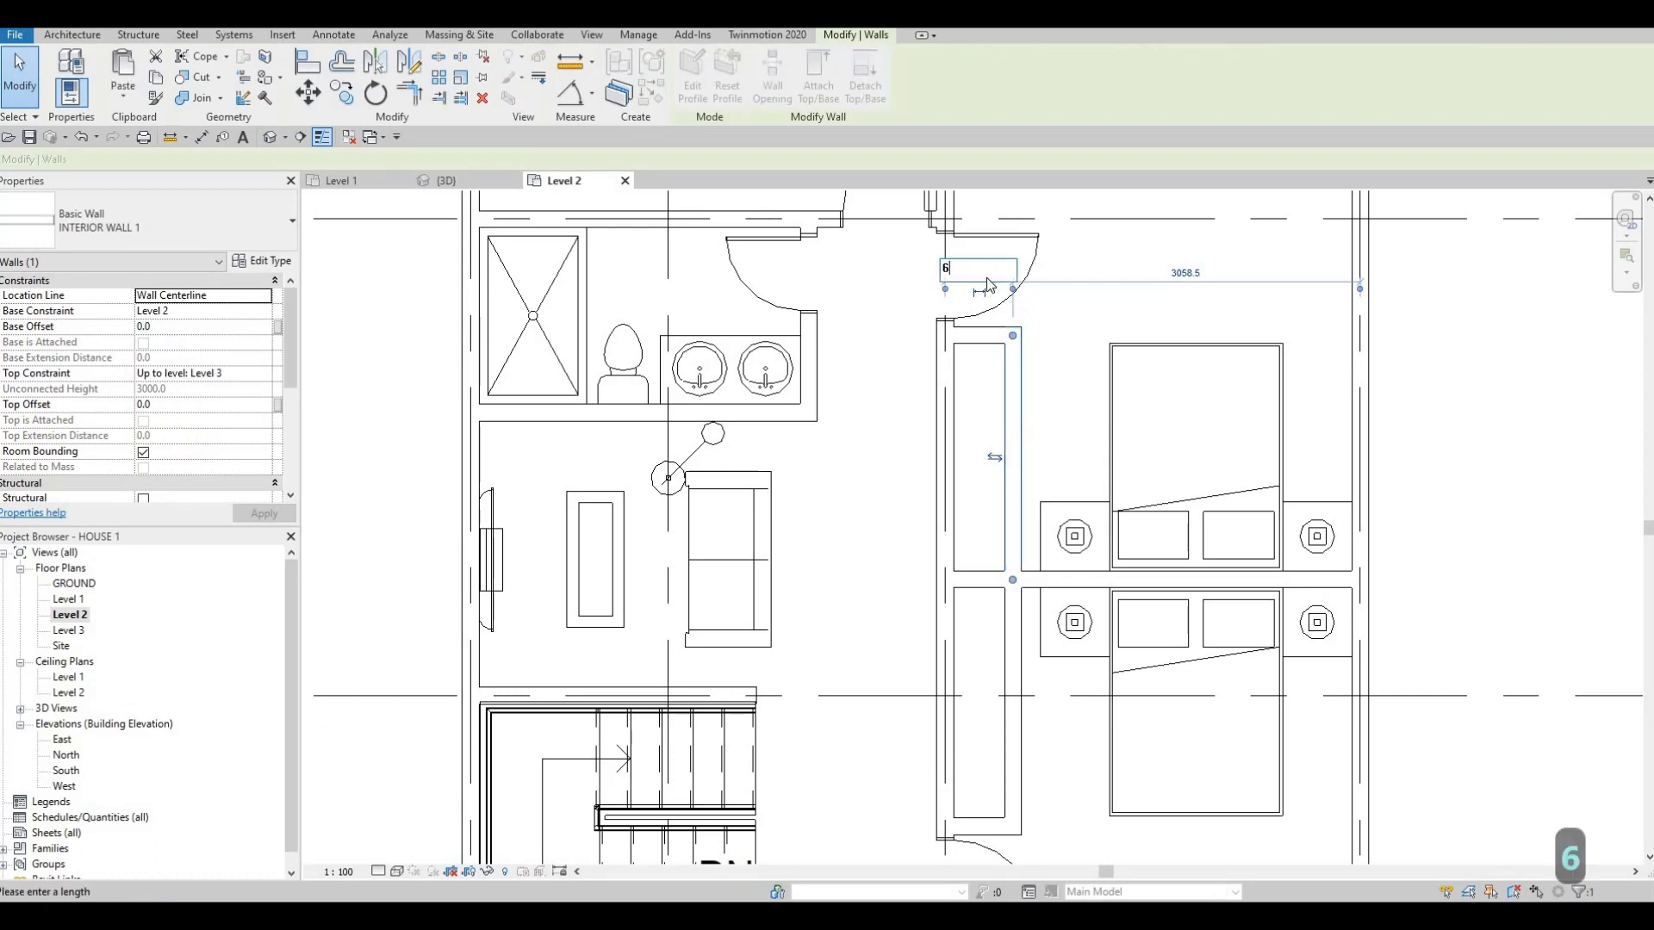
text(650)
key(Return)
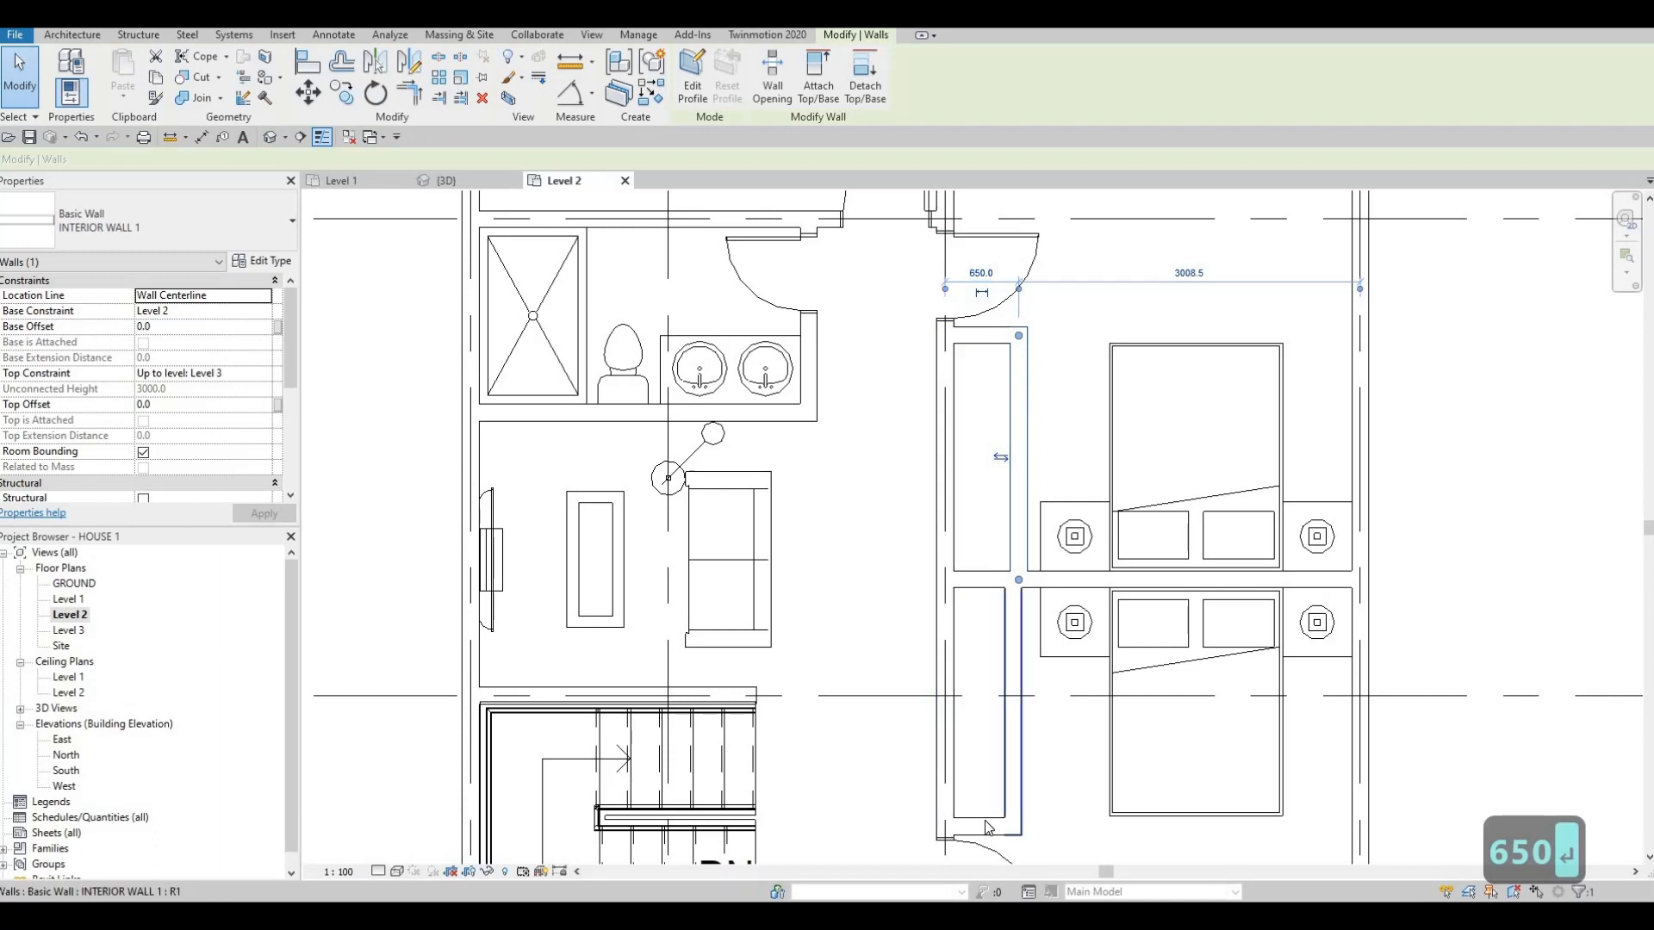
- Set the front wall of the closet in the side bedroom nearest the stairs 650 mm from the hallway wall
scroll(974, 572, down, 3)
click(975, 579)
text(6)
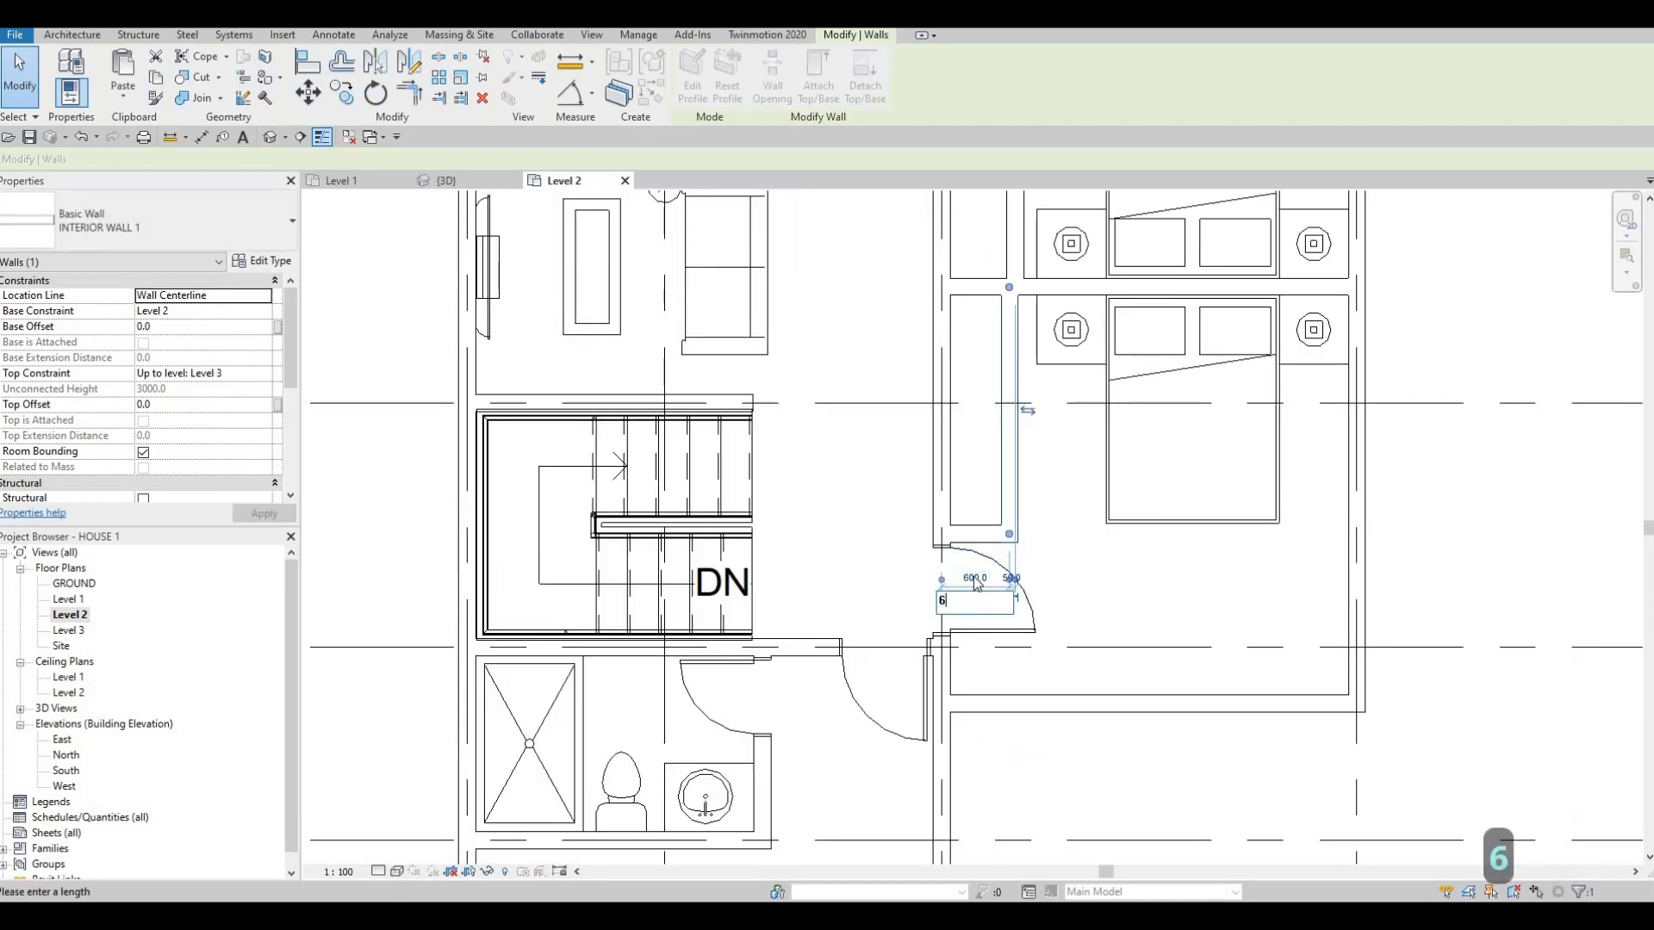
text(50)
key(Return)
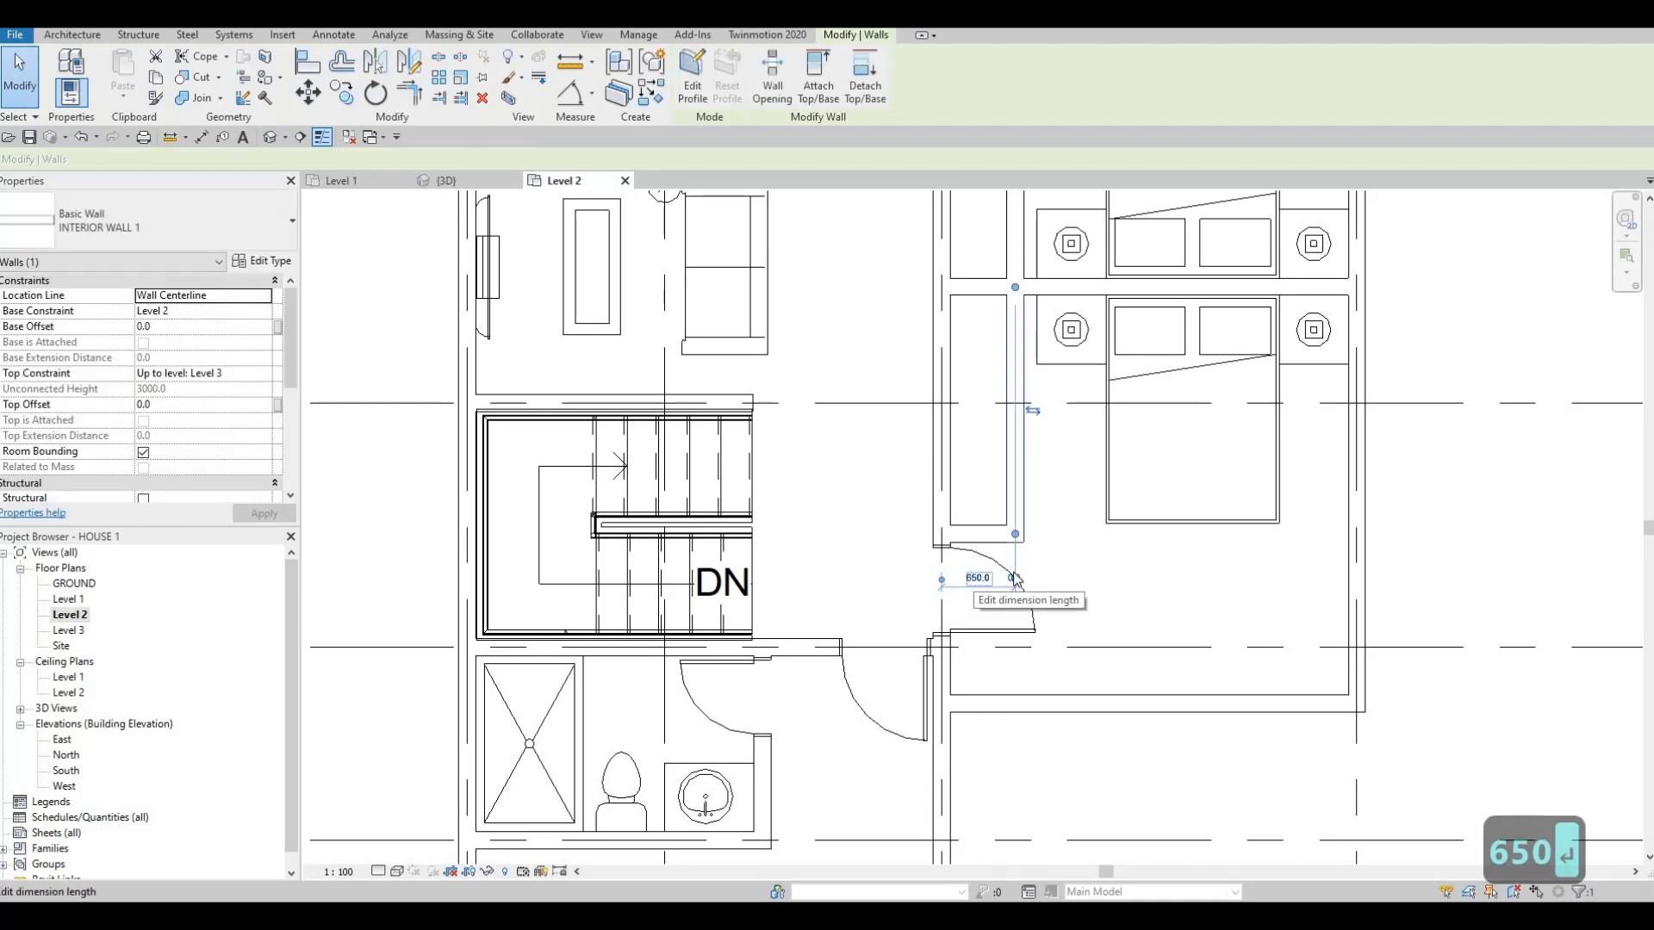
key(Escape)
- Examine the Level 2 layout from the bedroom near grid A down to the bedroom at grid F
scroll(1017, 575, down, 2)
middle_drag(1019, 752, 993, 845)
middle_drag(910, 238, 907, 404)
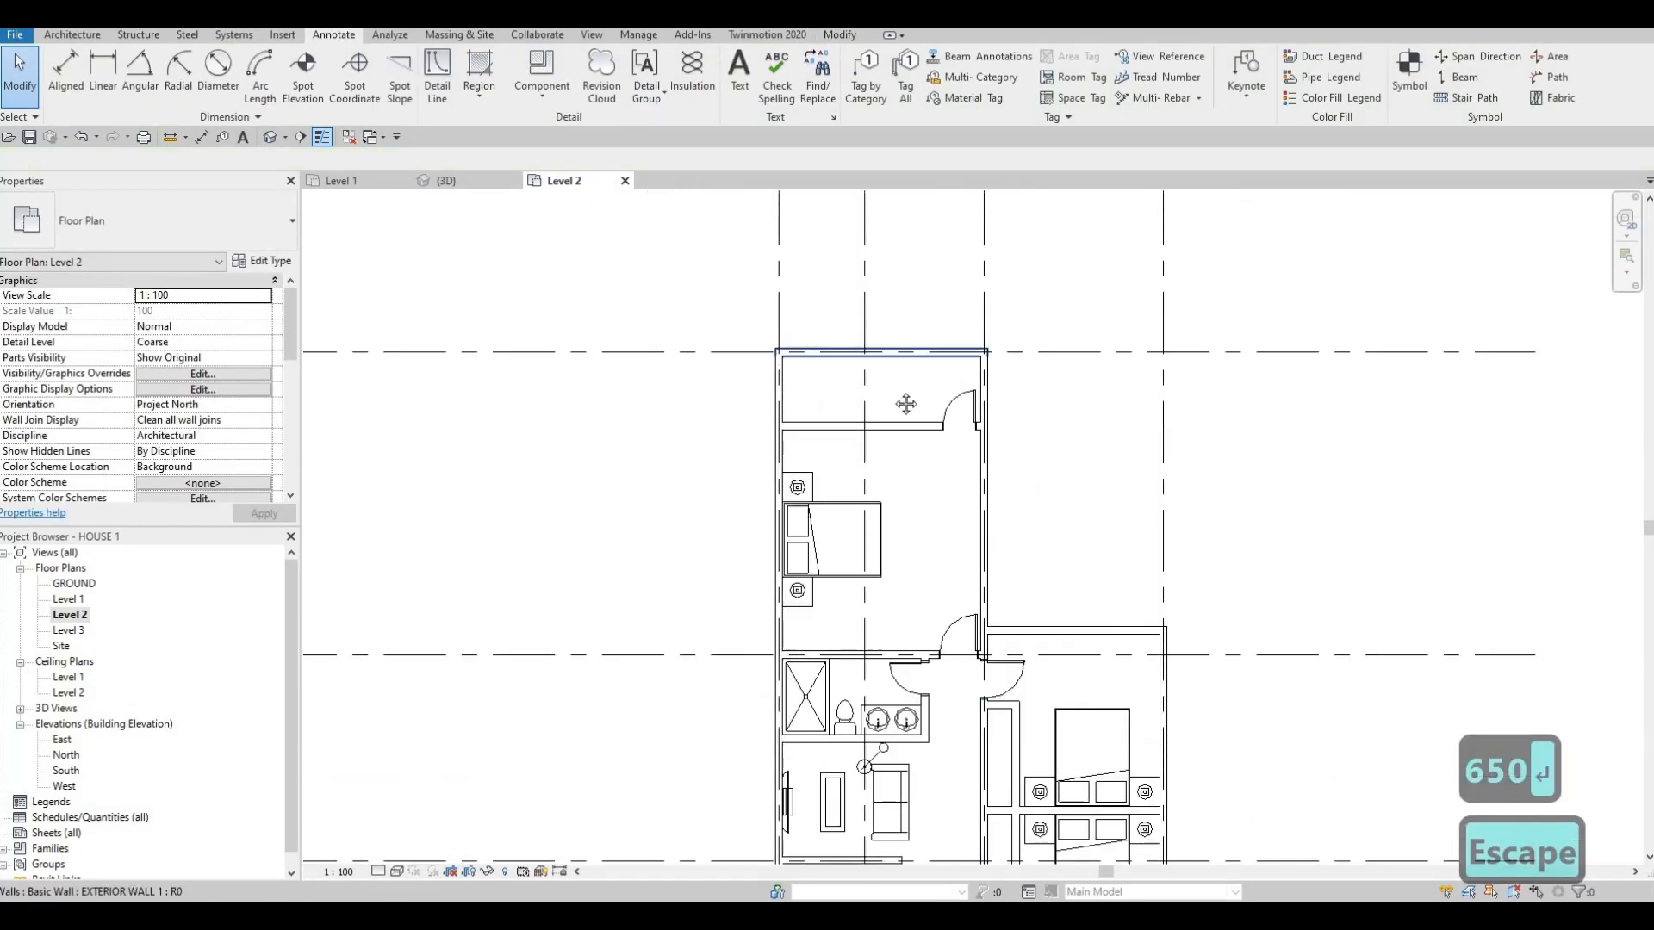
scroll(795, 468, up, 1)
middle_drag(1029, 534, 996, 304)
scroll(996, 305, down, 3)
middle_drag(1008, 562, 1022, 499)
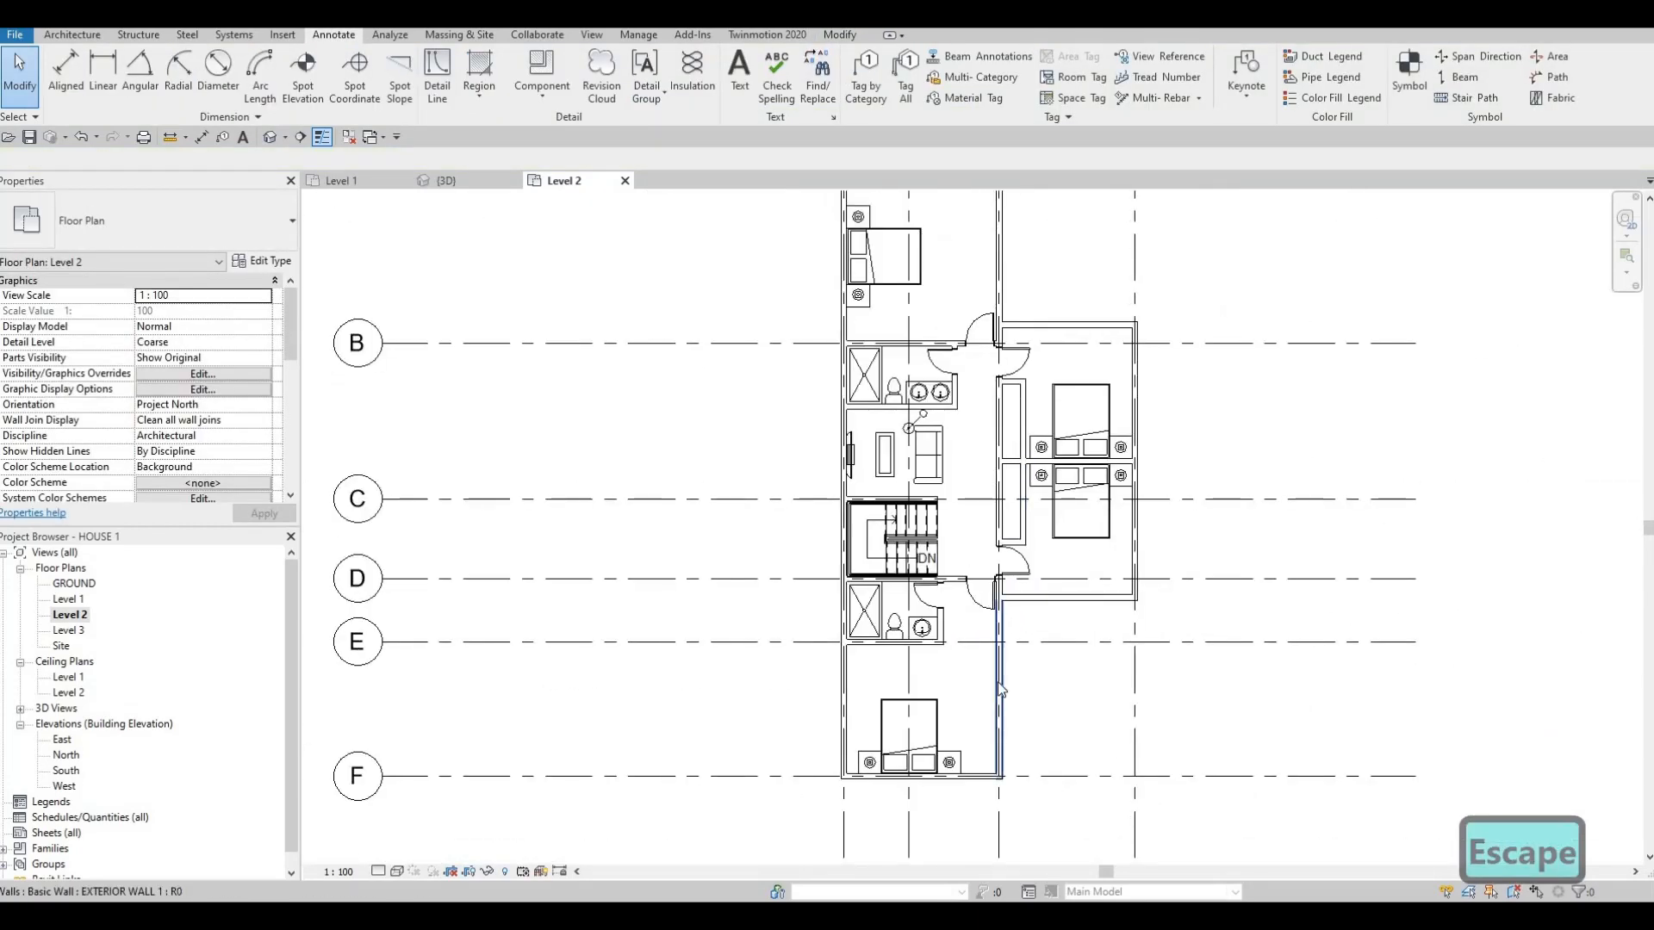
middle_drag(1000, 689, 1053, 593)
middle_drag(1056, 517, 1046, 490)
scroll(1017, 489, up, 2)
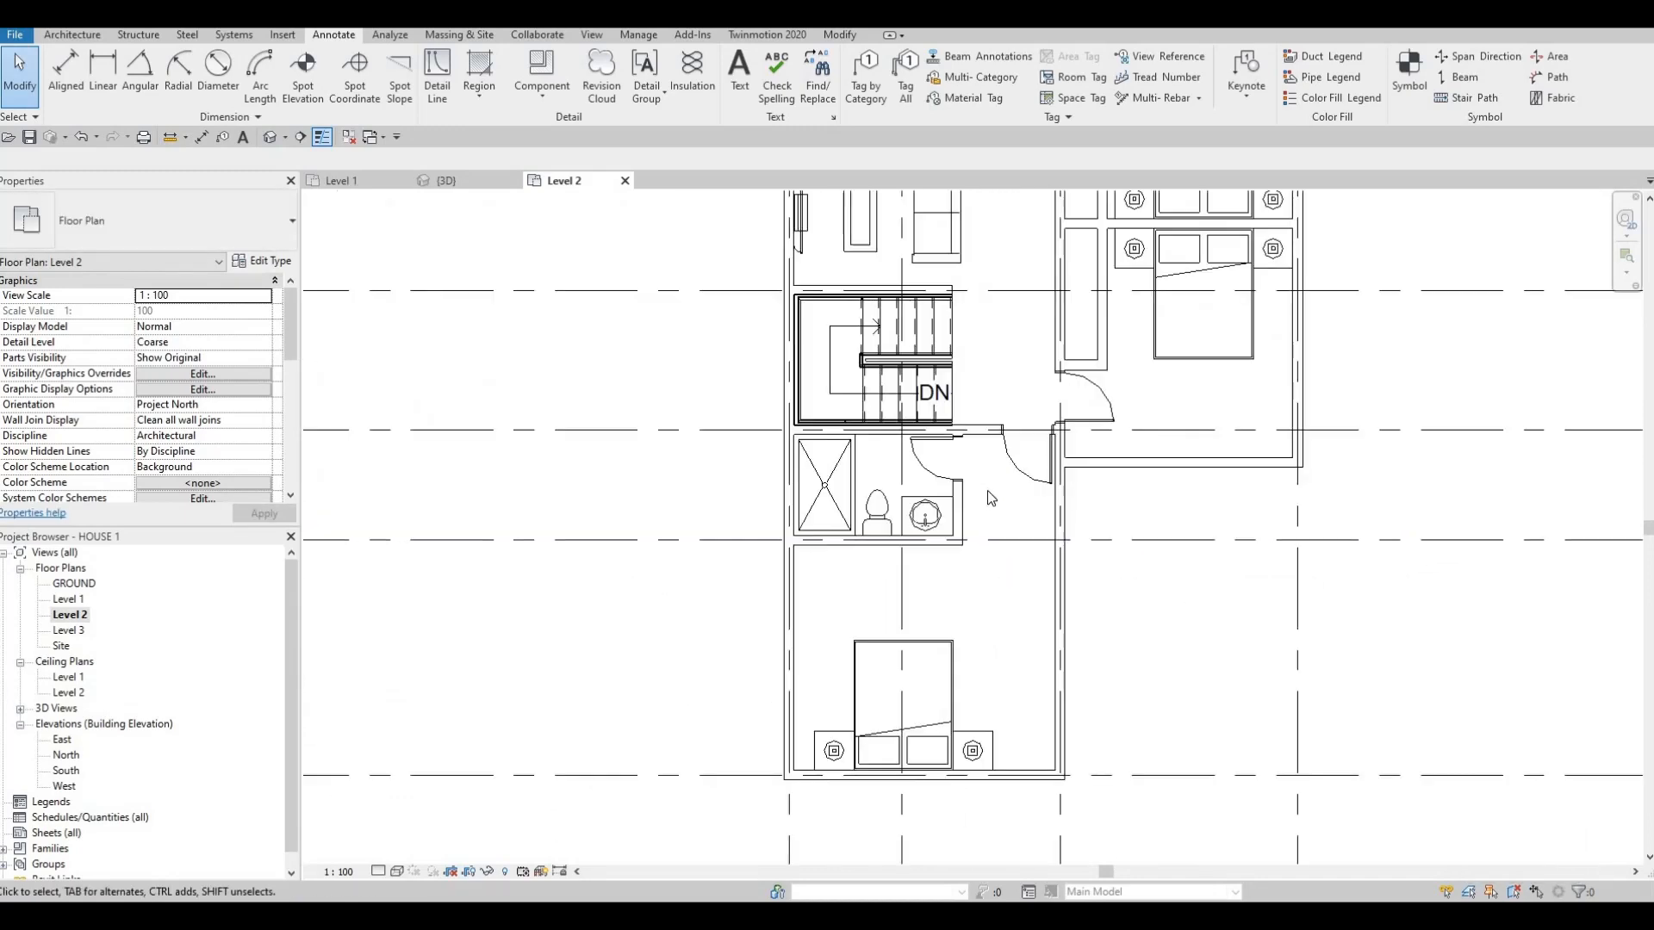
middle_drag(892, 591, 1067, 479)
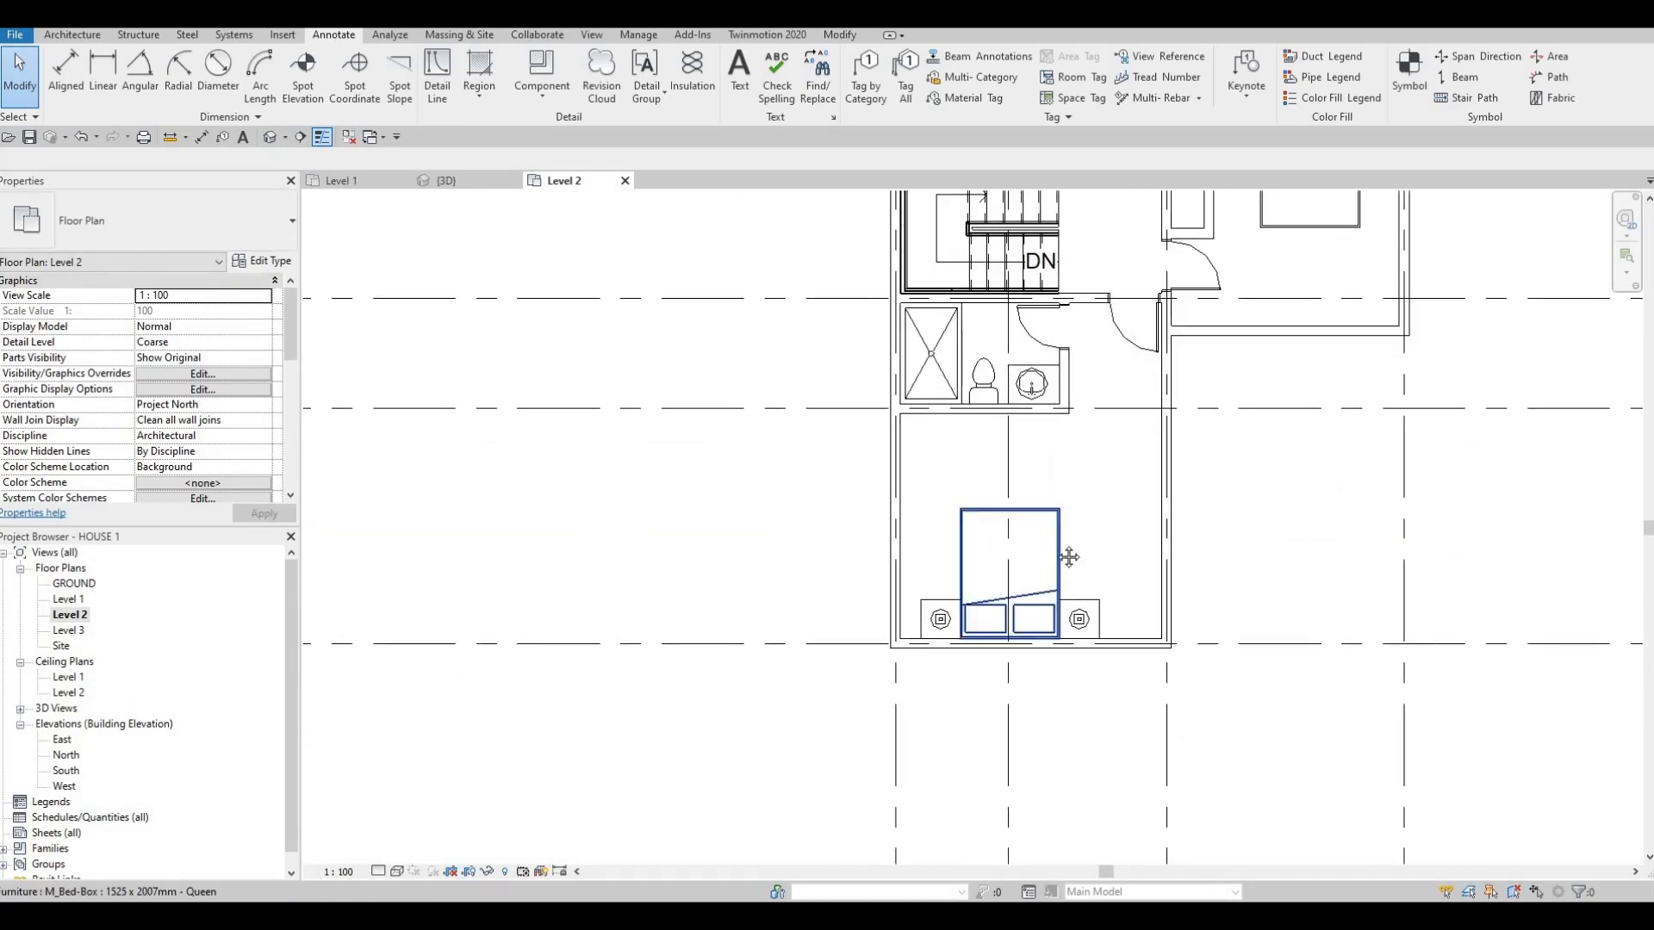
middle_drag(1065, 535, 1078, 514)
middle_drag(1129, 437, 1123, 513)
middle_drag(1067, 466, 1113, 454)
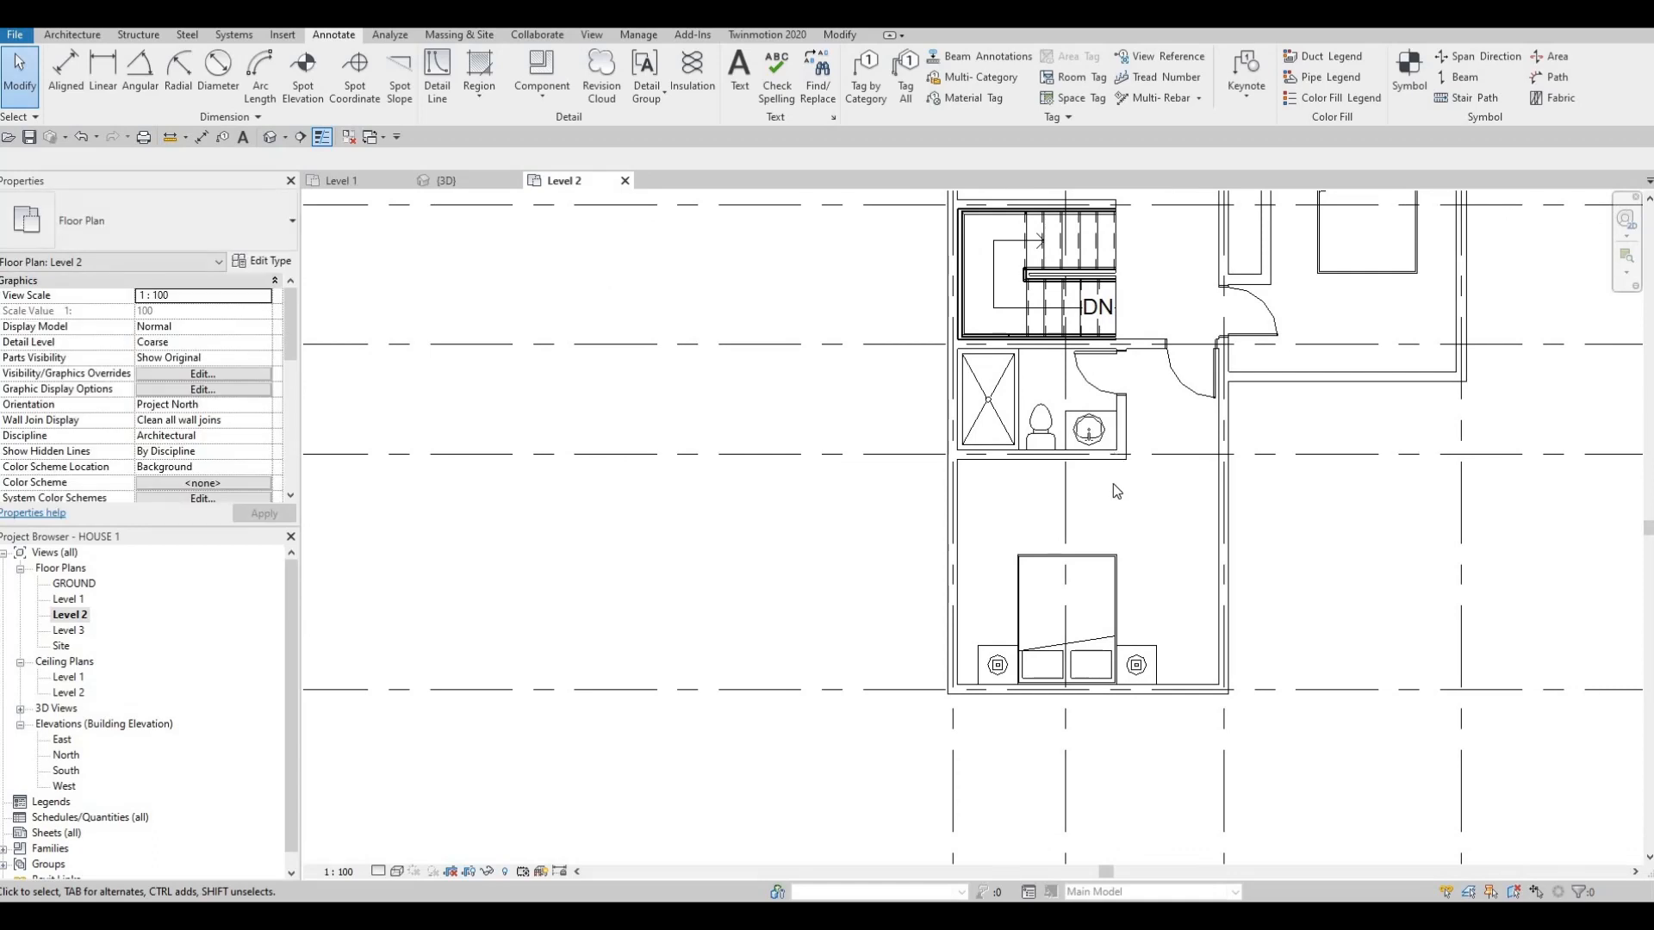
- Move the bed, night stands and lamps in the grid F bedroom sideways until the outer night stand meets the inner face of the grid 1 wall
middle_drag(1184, 576, 1145, 572)
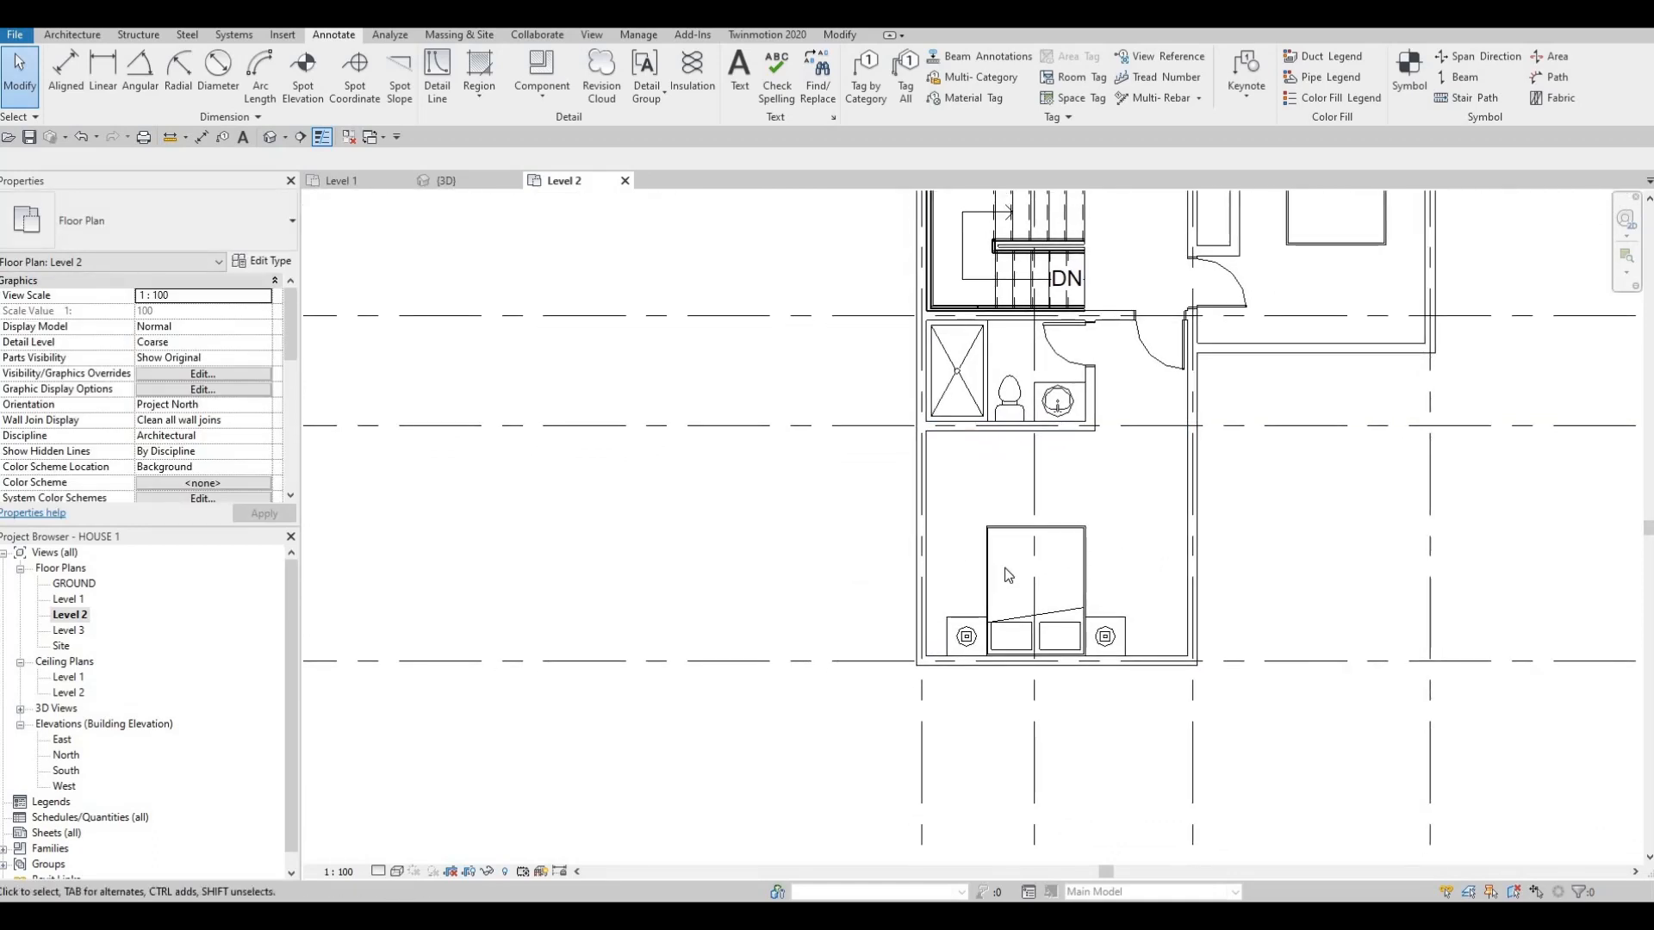
scroll(1005, 569, up, 1)
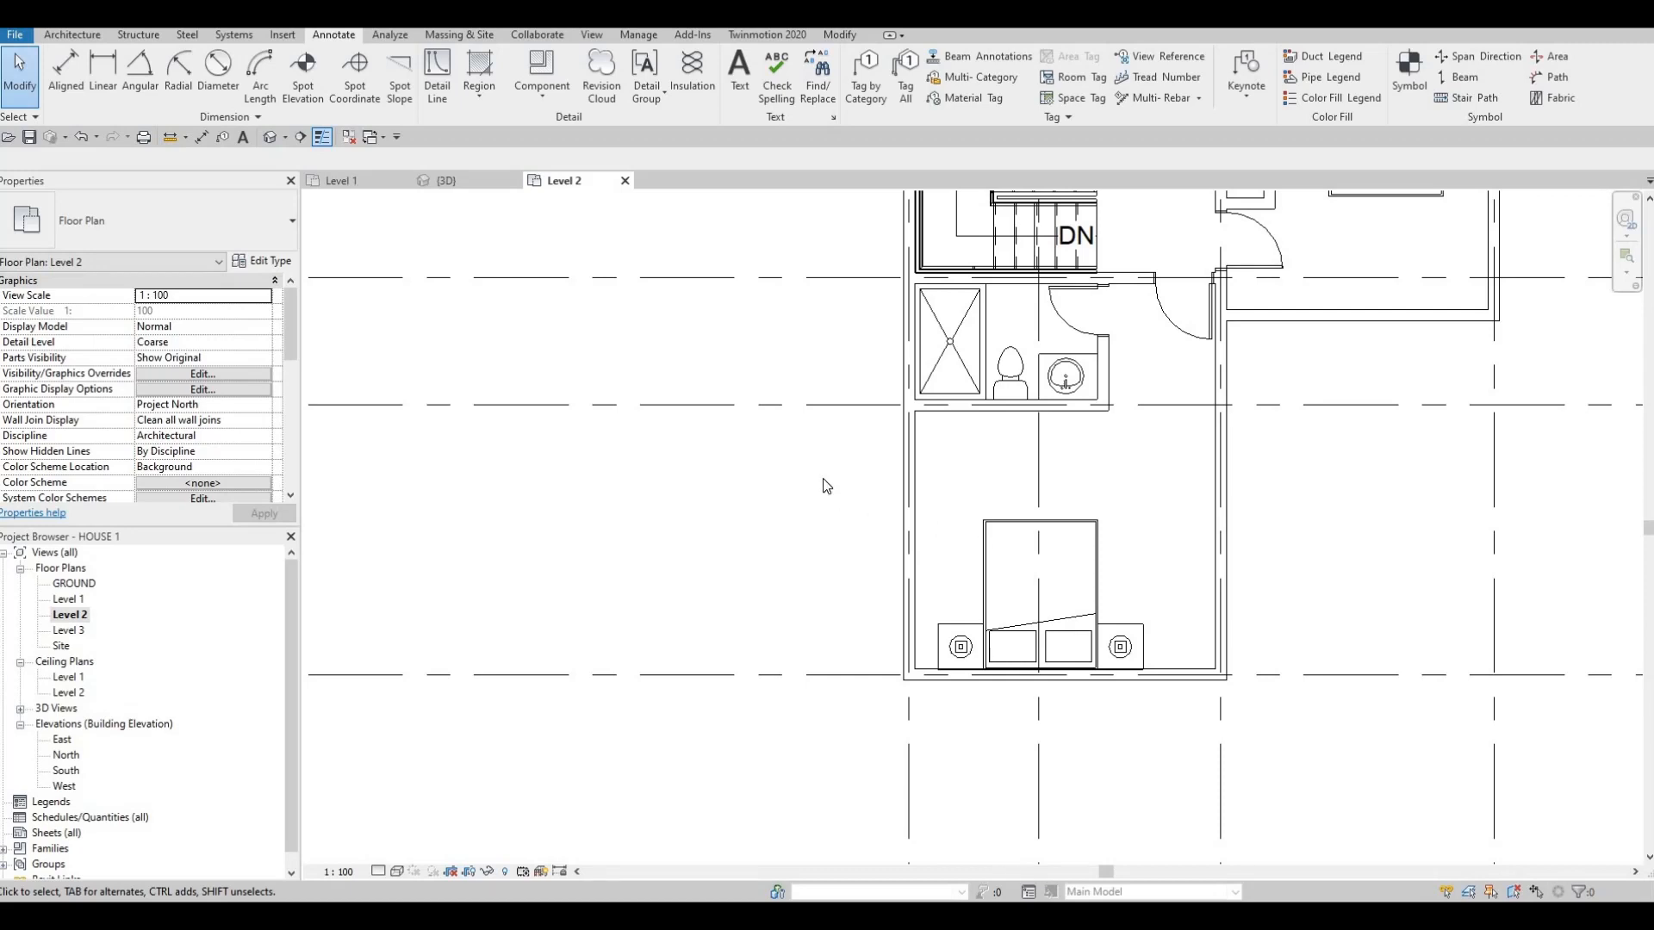
drag(1182, 735, 996, 691)
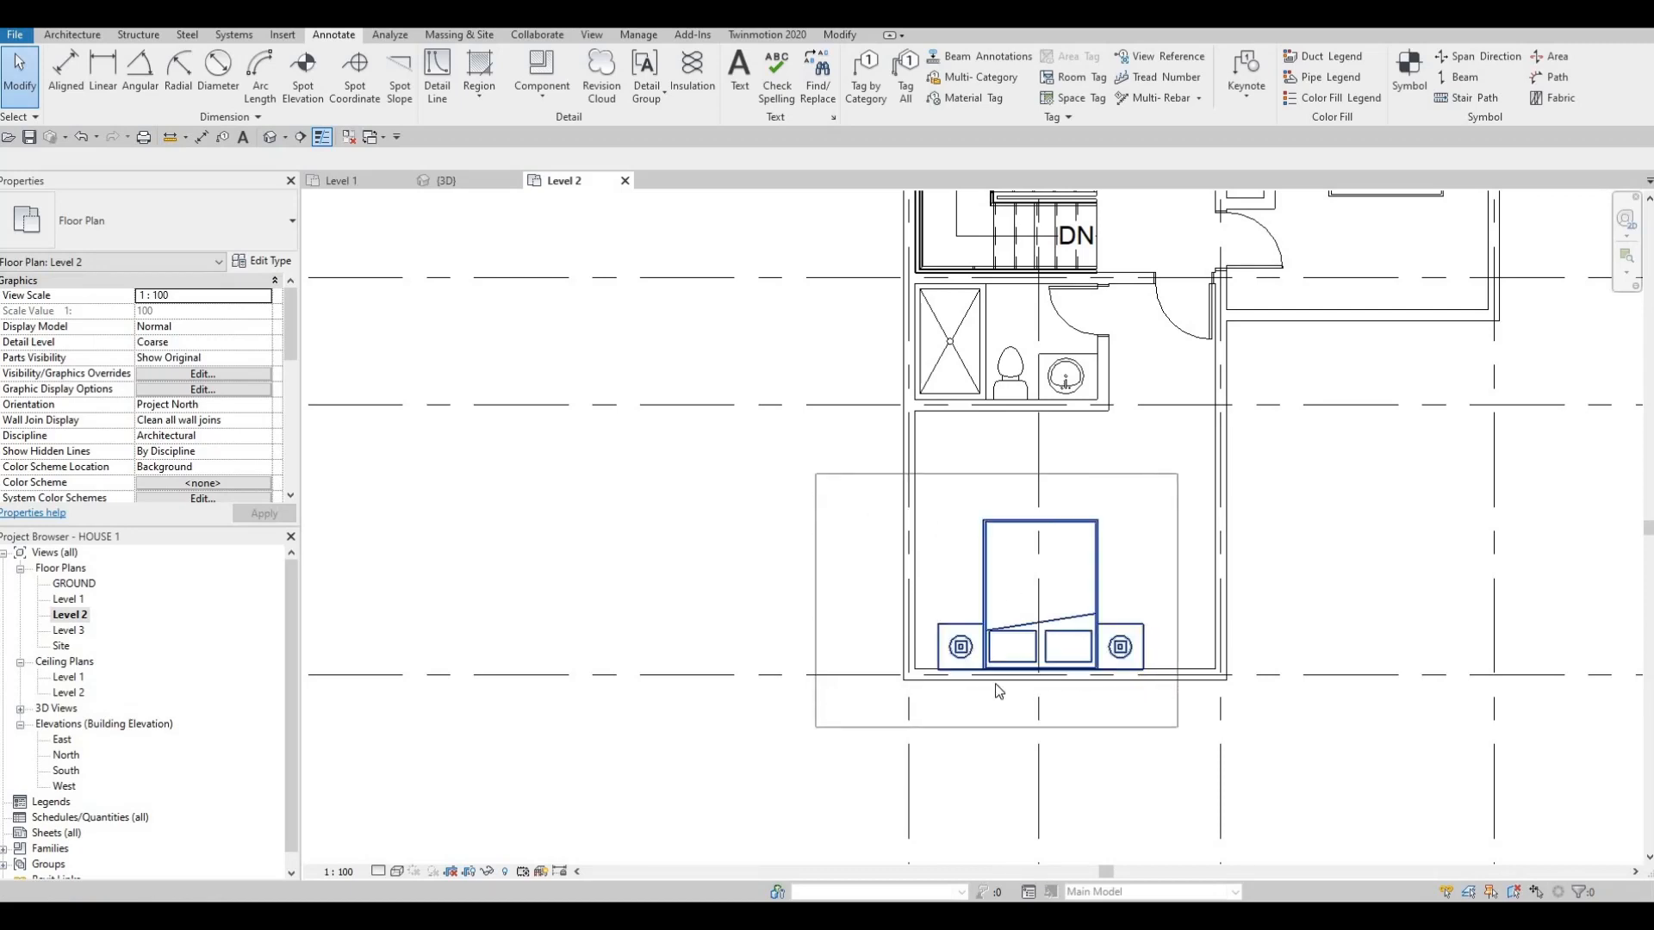
key(v)
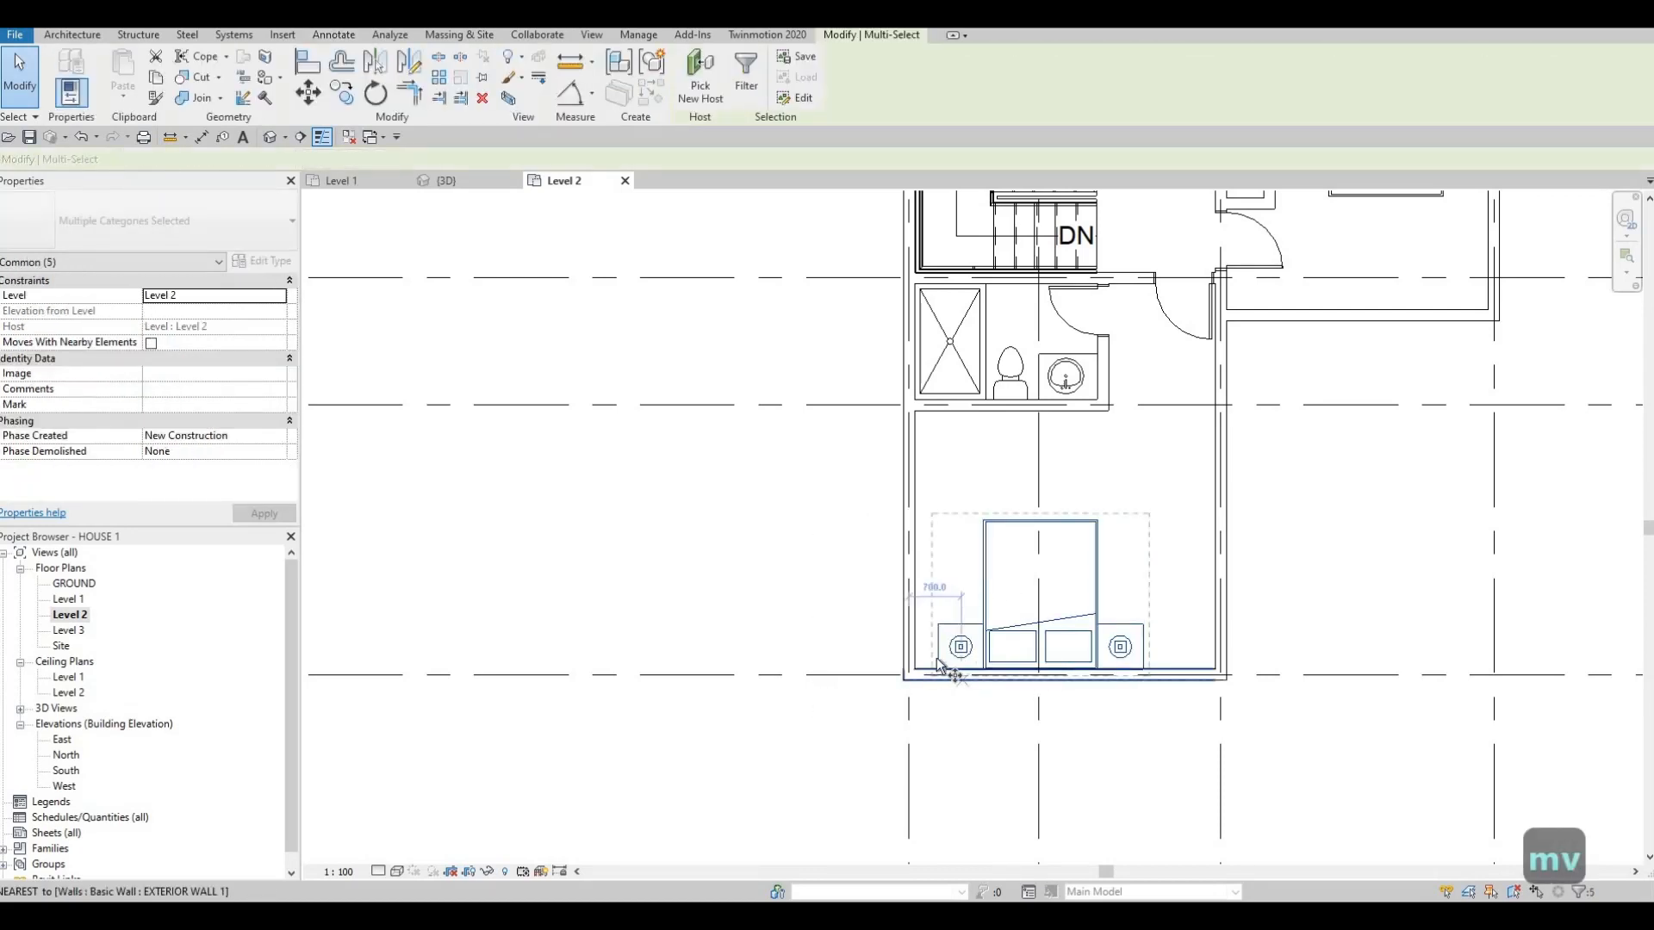
scroll(929, 658, up, 3)
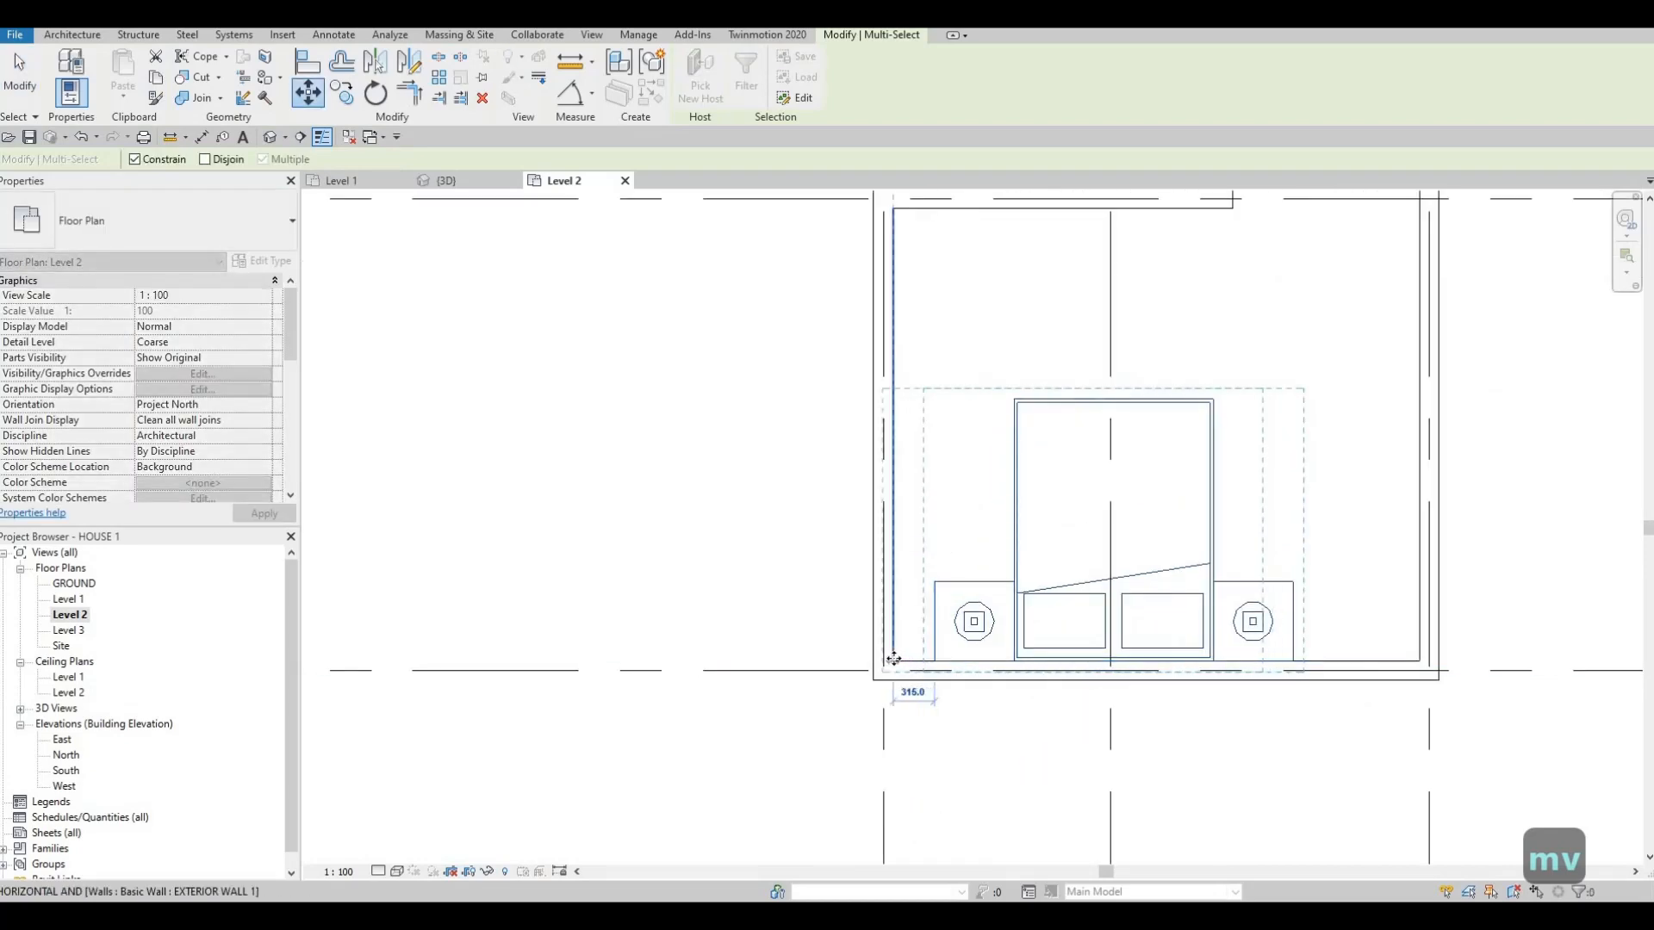
click(1003, 528)
key(Escape)
scroll(1172, 537, down, 3)
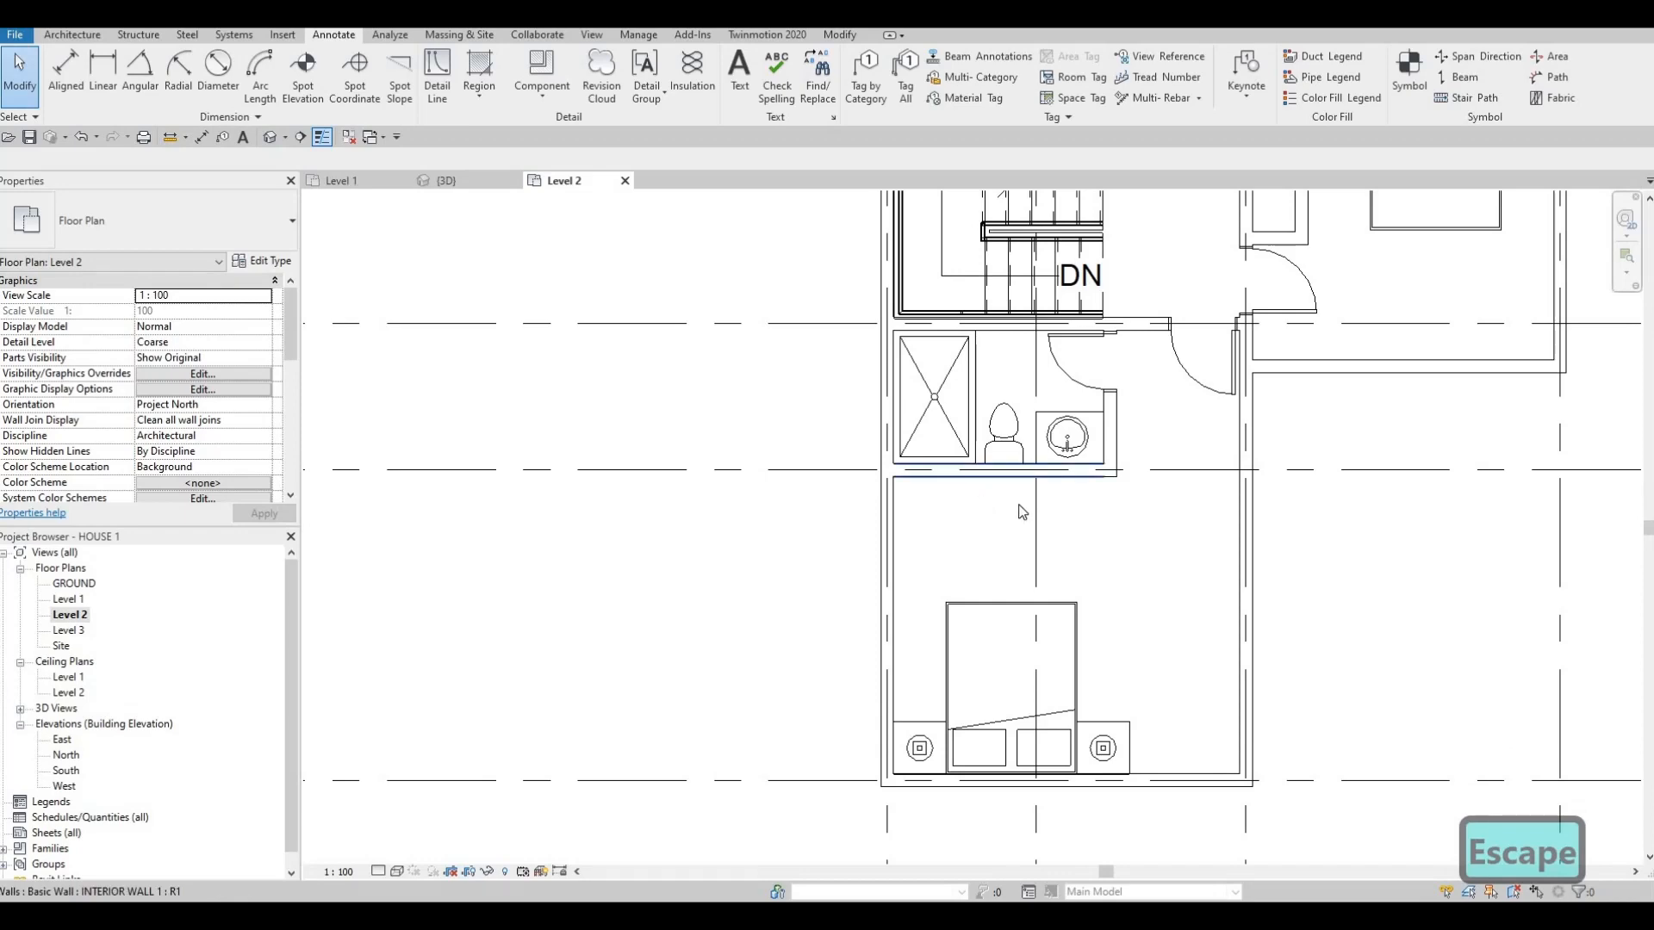
- Start placing a TV similar to the sitting area's, M_TV - Flat Screen 1270mm, for the grid F bedroom
scroll(995, 646, down, 4)
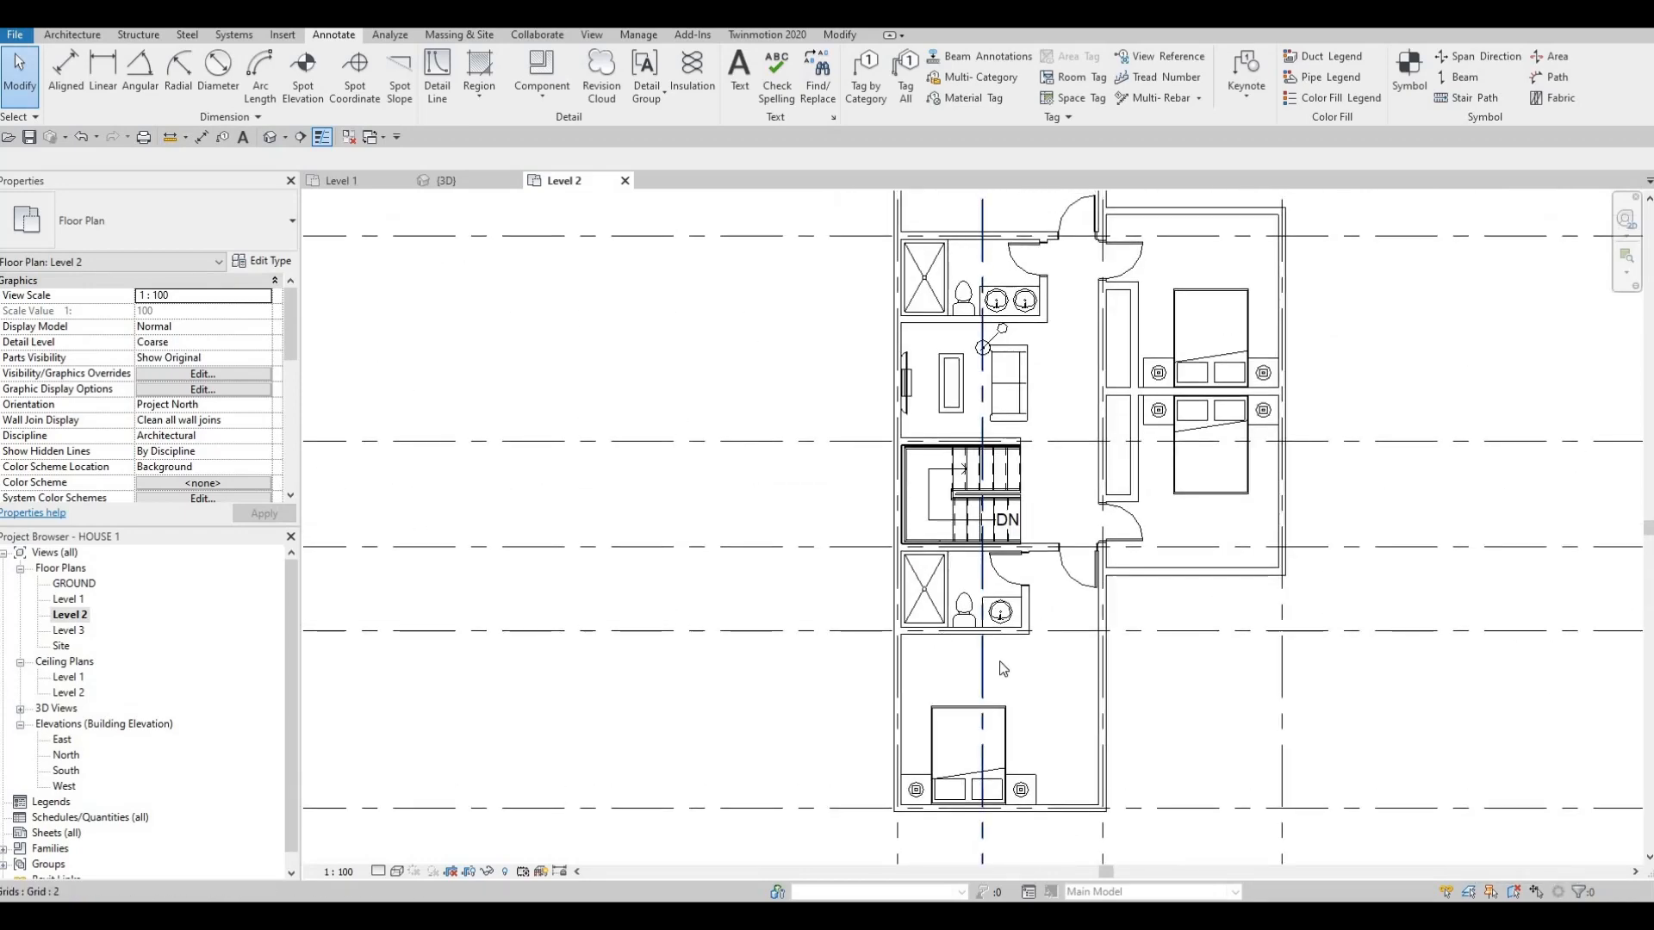
scroll(1002, 668, up, 5)
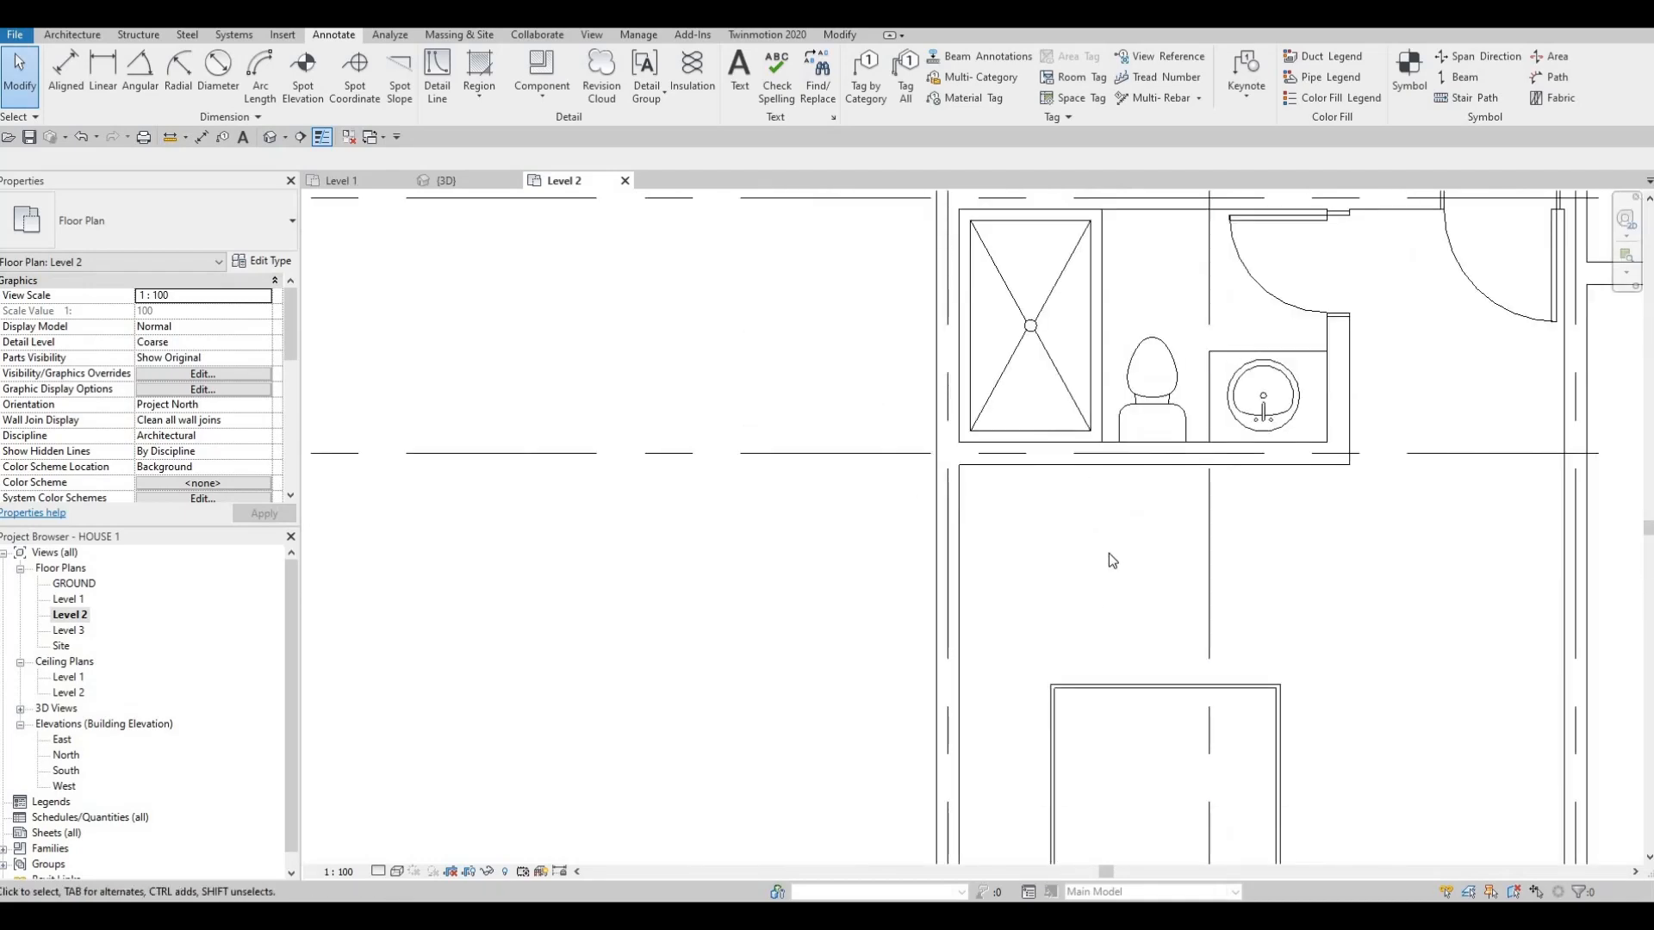
scroll(1118, 551, down, 8)
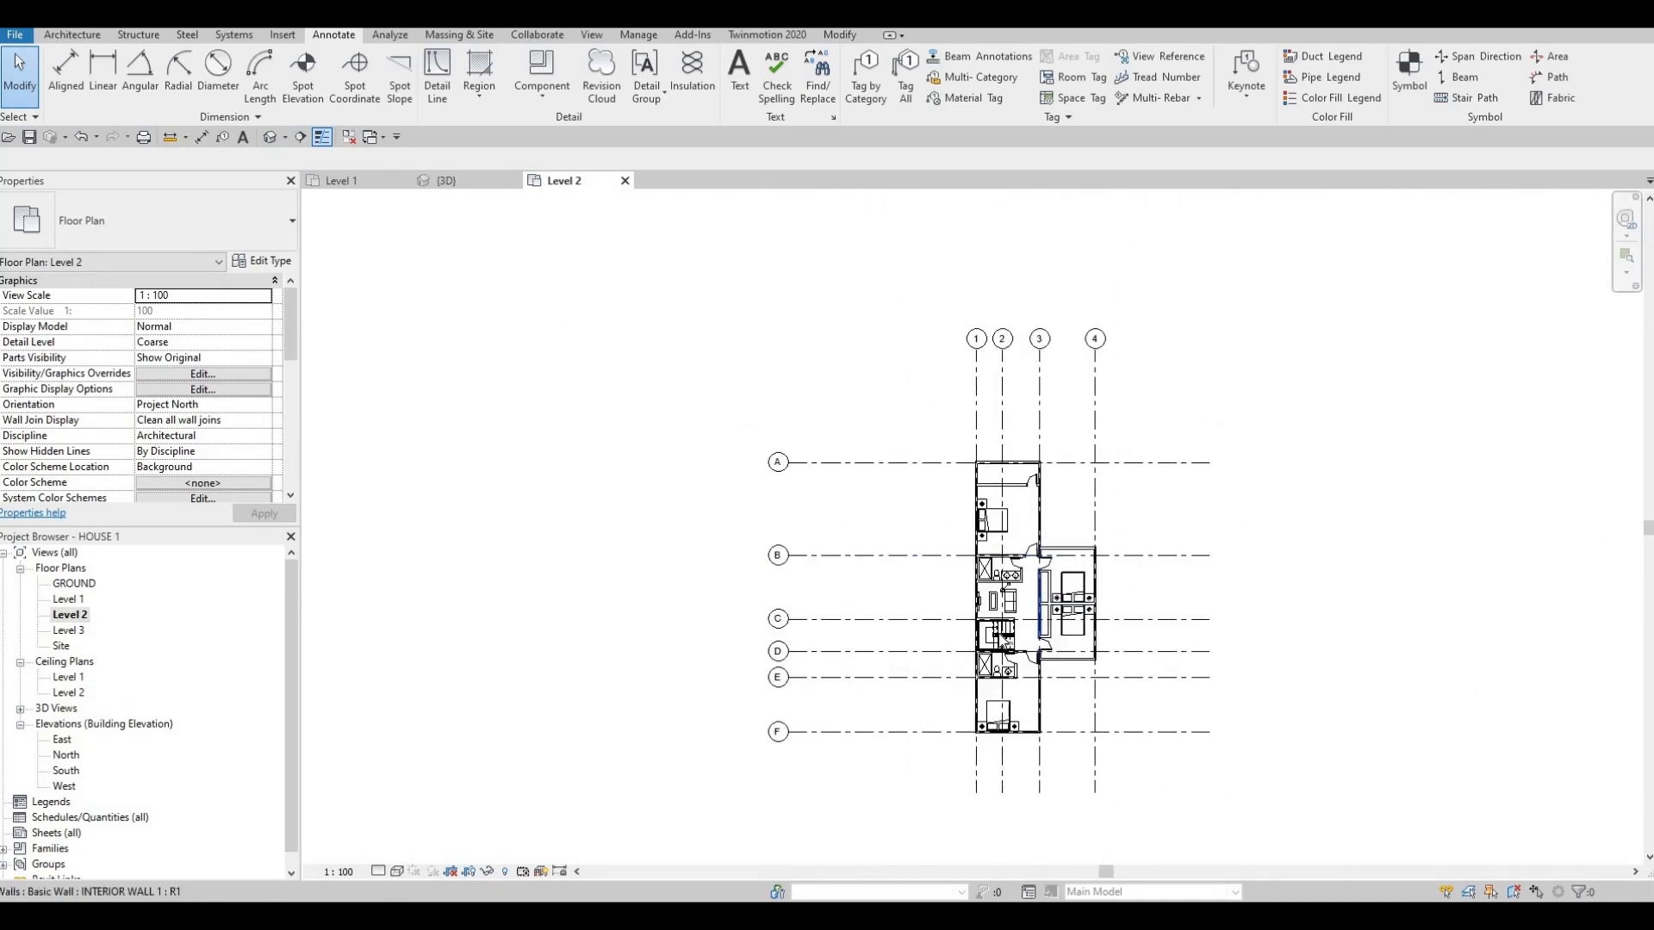
scroll(1118, 372, up, 4)
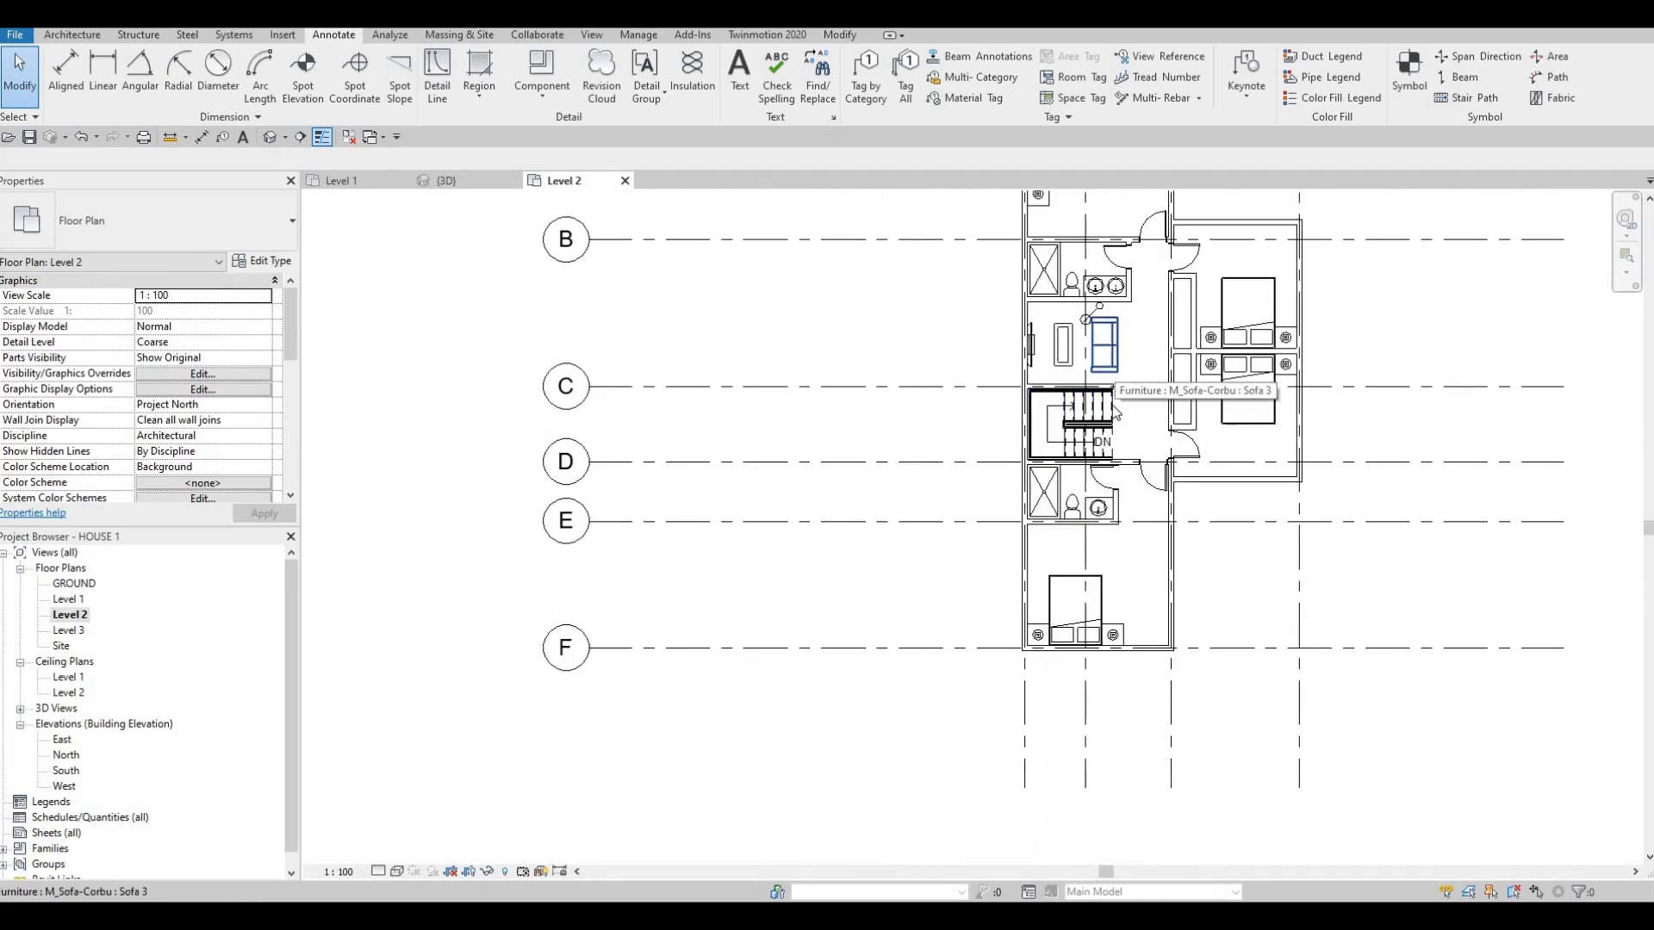
key(Escape)
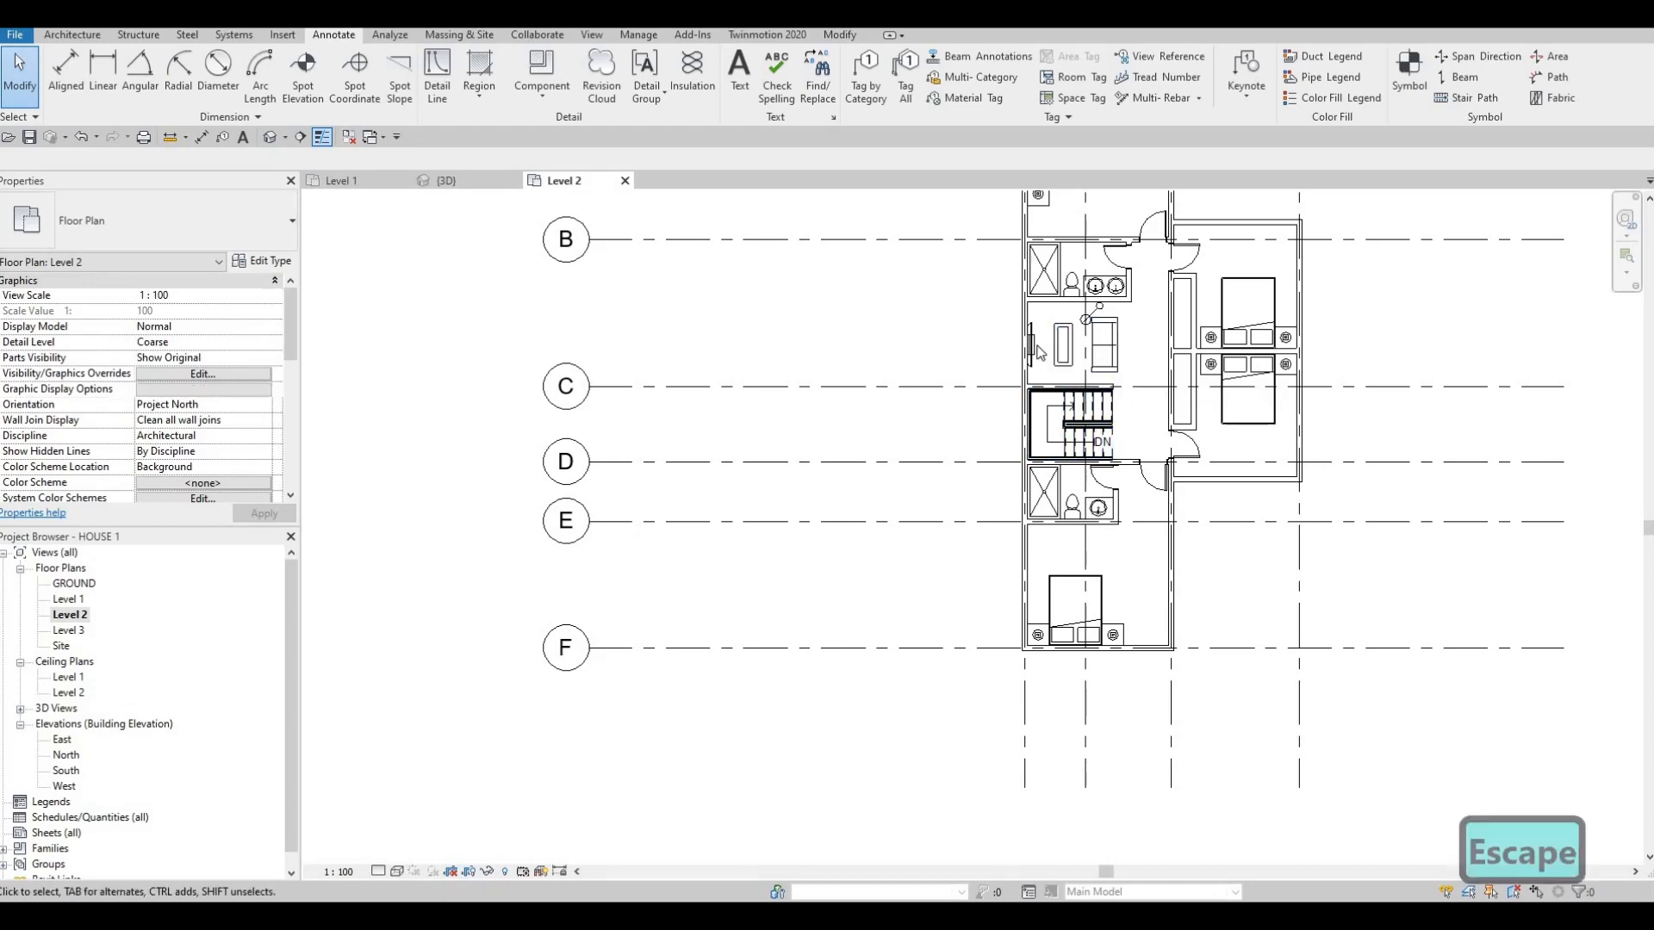
click(1032, 345)
key(c)
key(s)
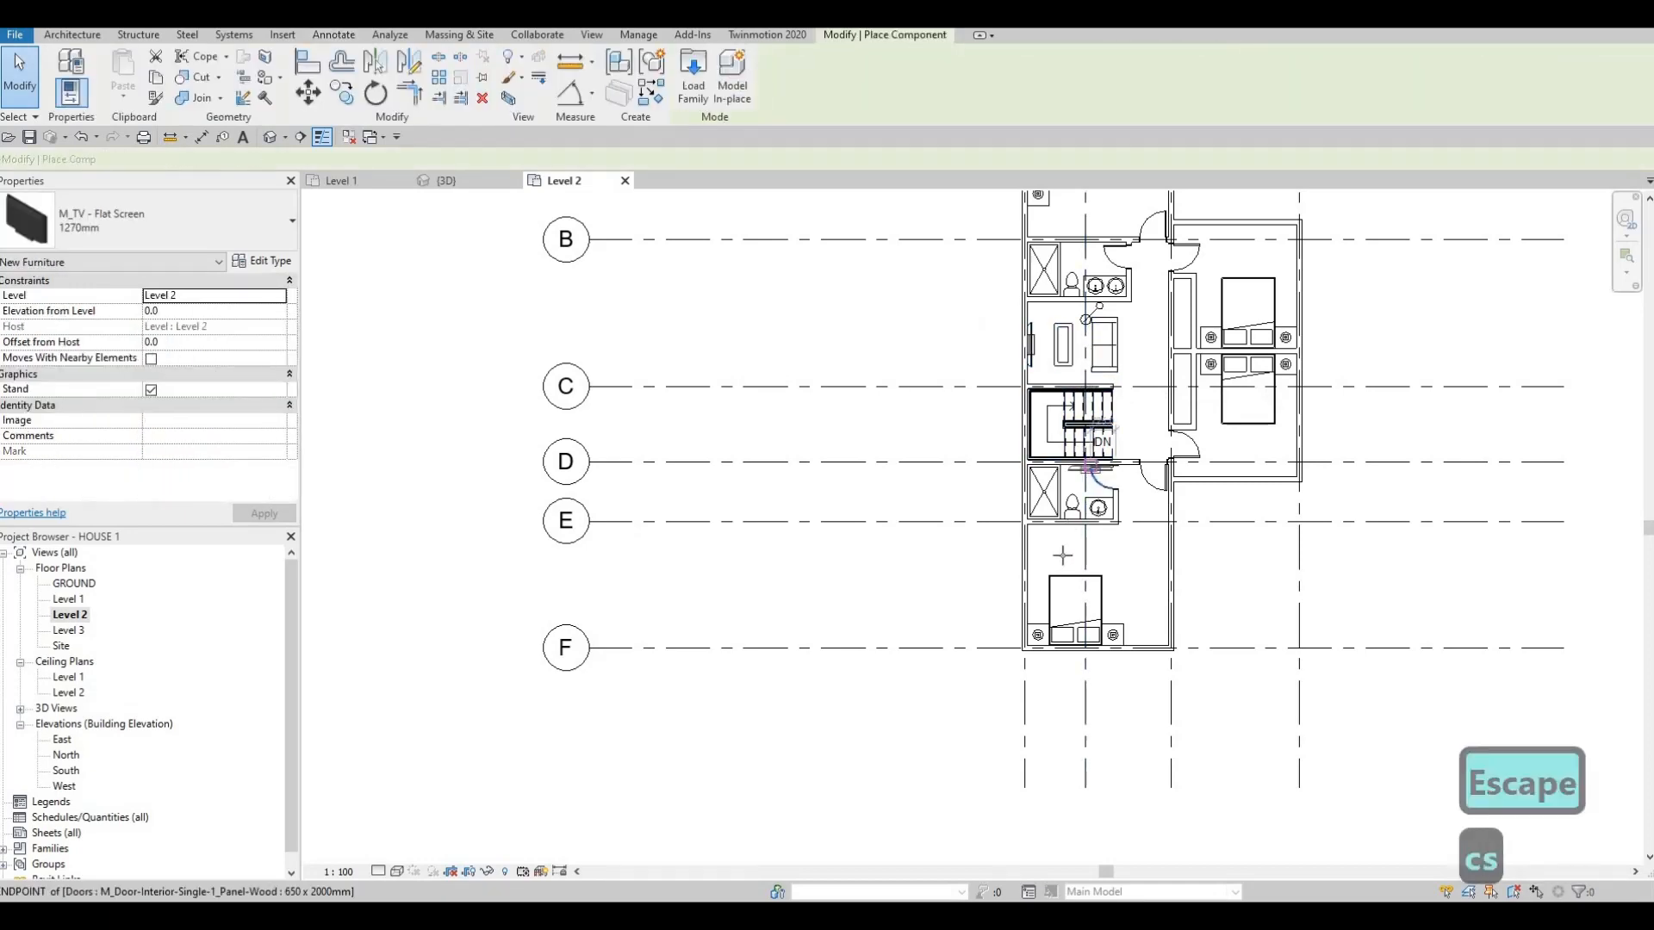
- Place 1270 mm flat screen TVs at the midpoint of the grid E bathroom wall and on the adjacent east bedroom's south exterior wall
scroll(1068, 530, up, 5)
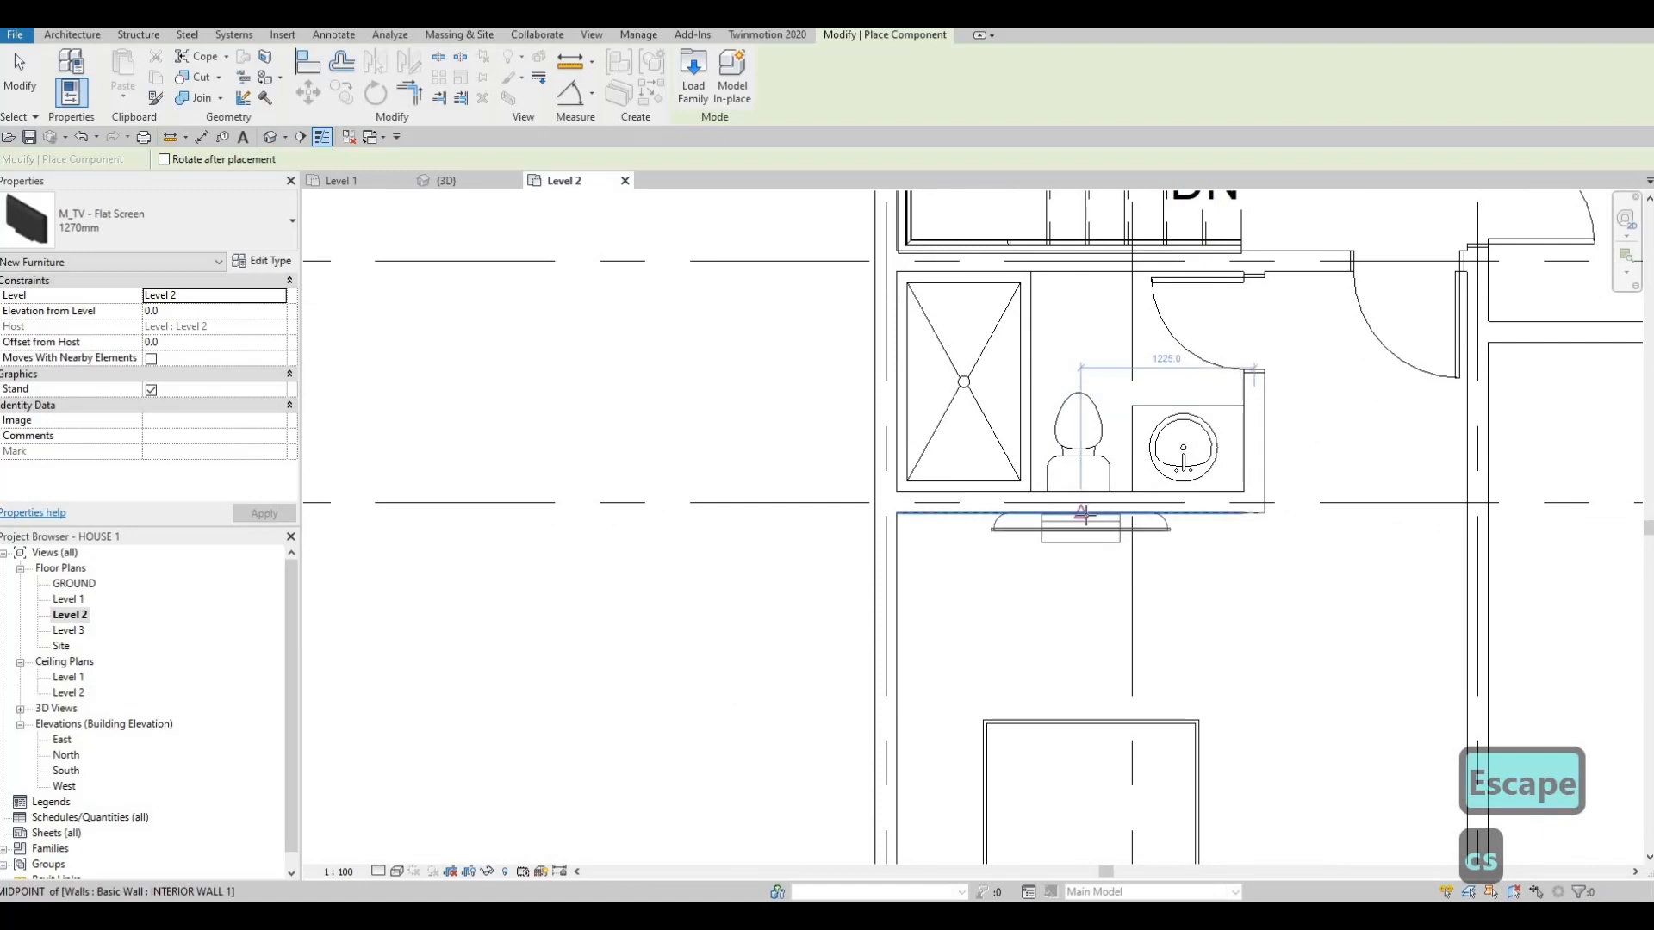
click(1082, 515)
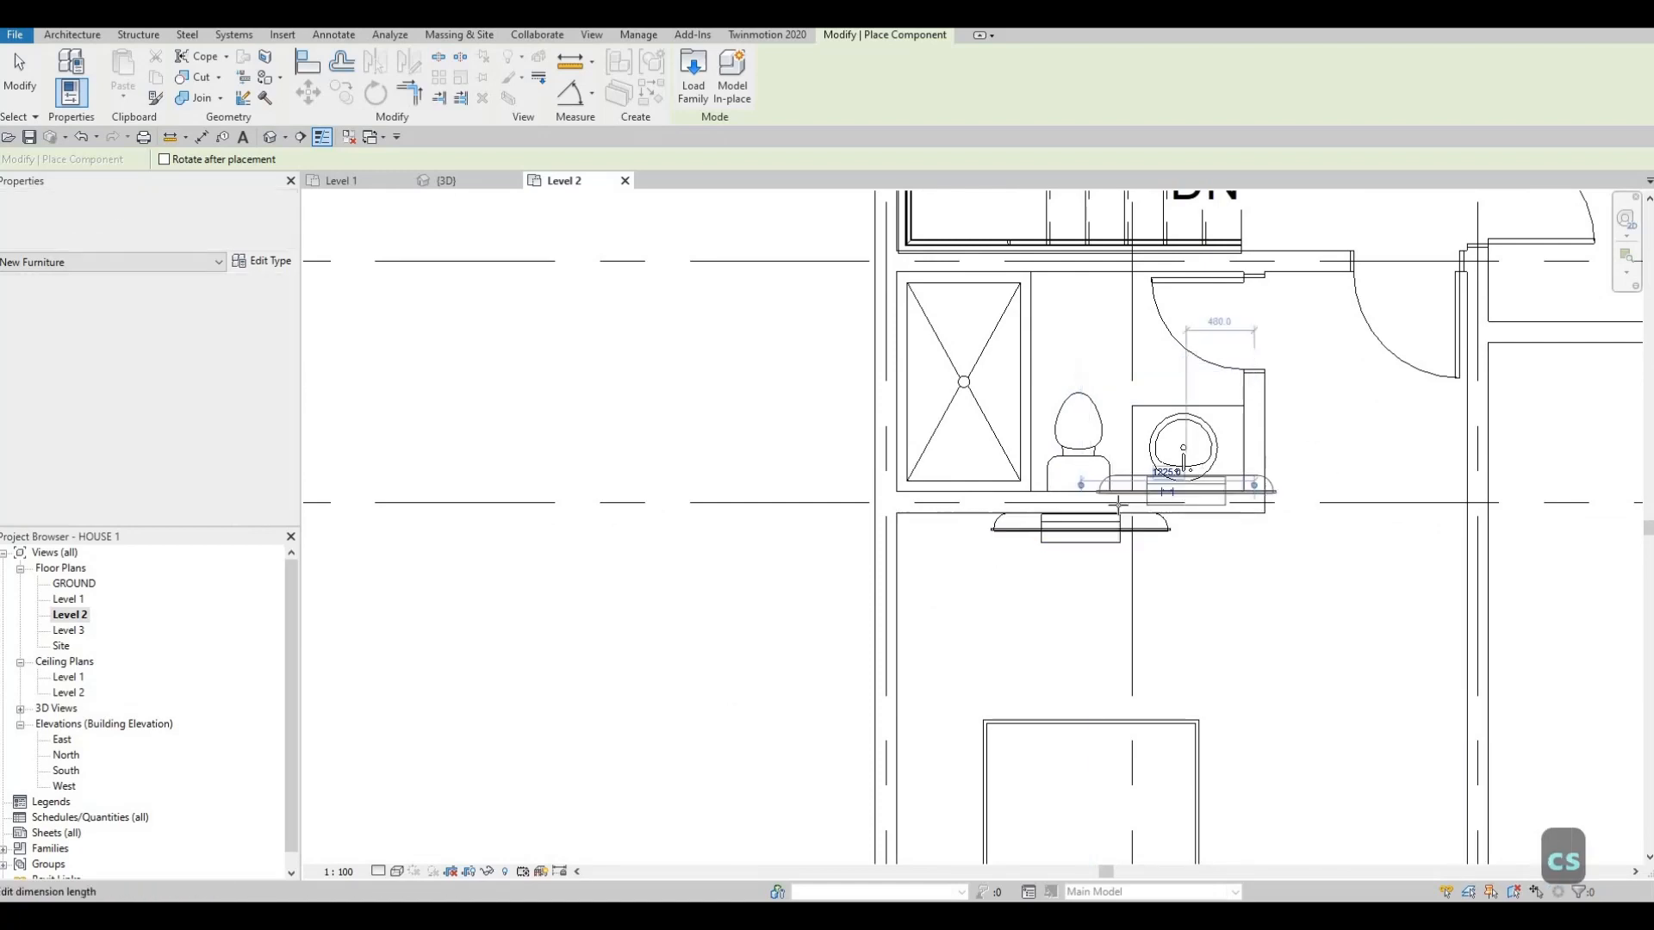
scroll(1120, 482, down, 3)
scroll(1172, 464, up, 2)
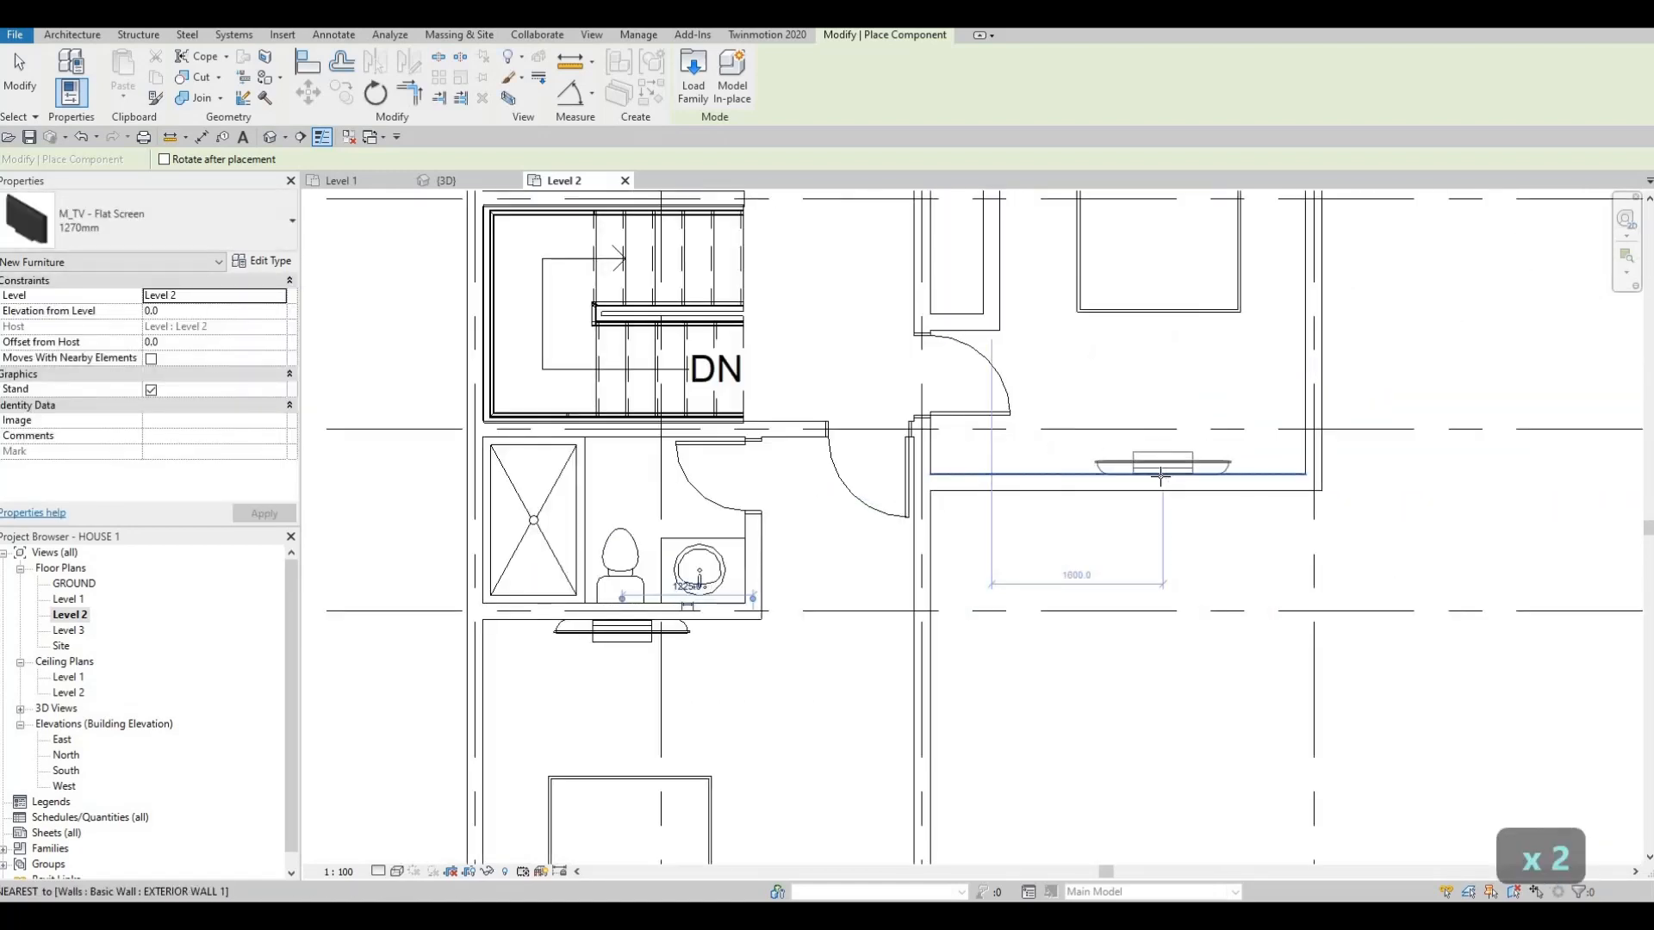
click(1187, 304)
scroll(1060, 381, down, 2)
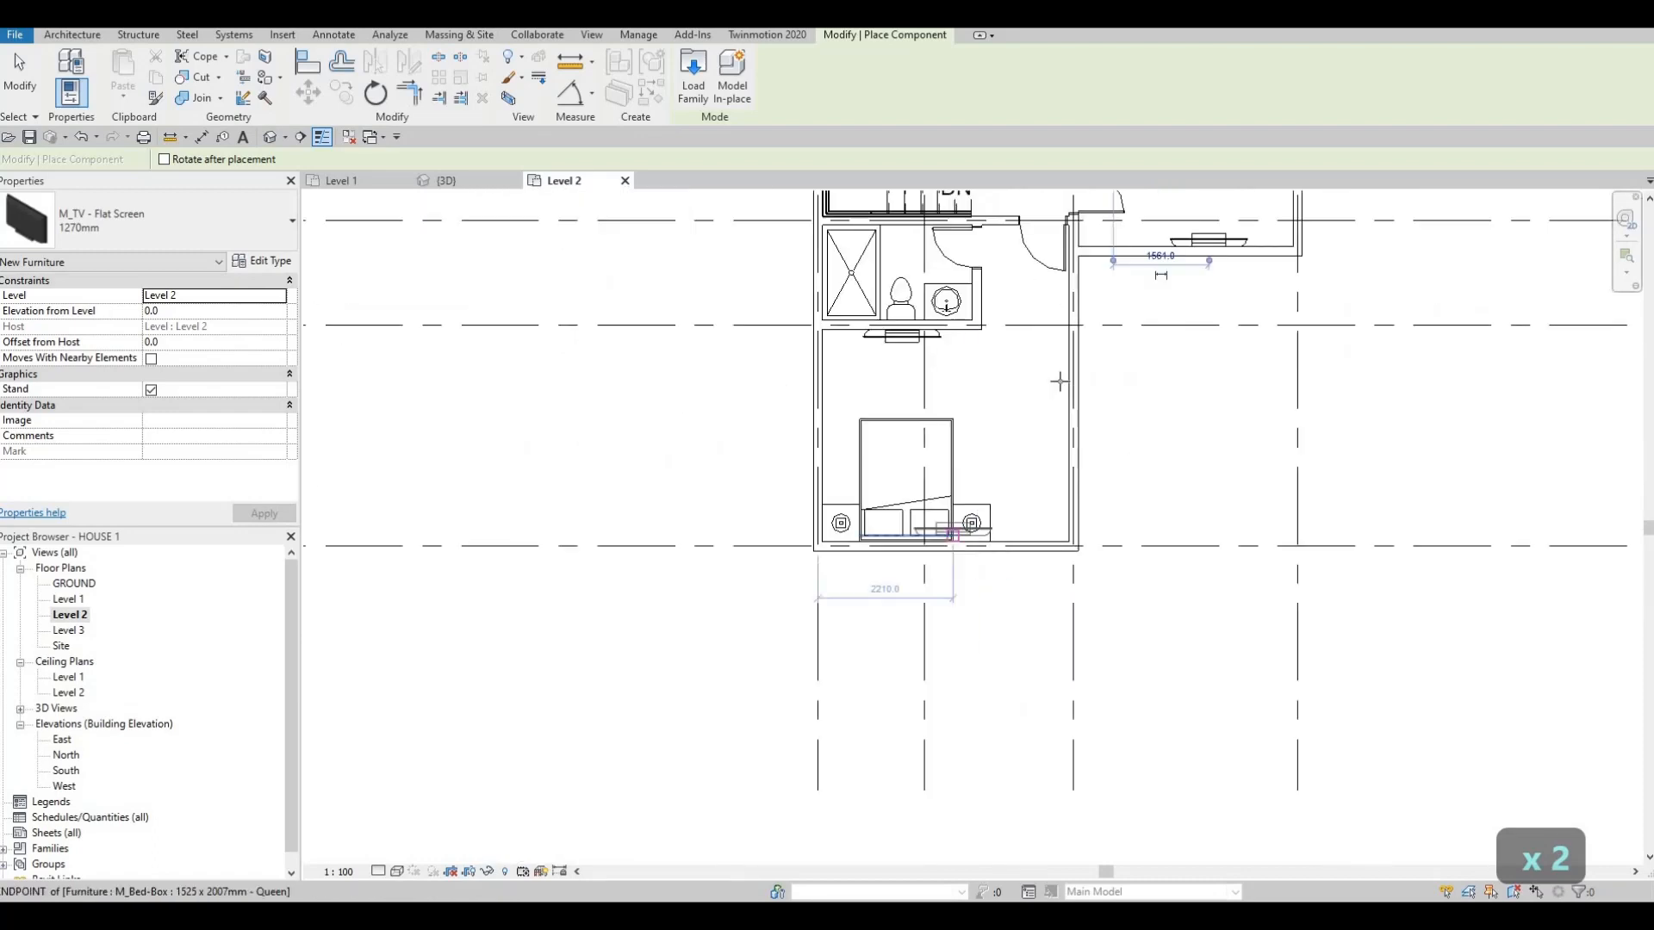
- Place another flat screen TV on the north exterior wall of the upper east bedroom, aligned with the bed's centre, and finish placing
scroll(1146, 384, down, 2)
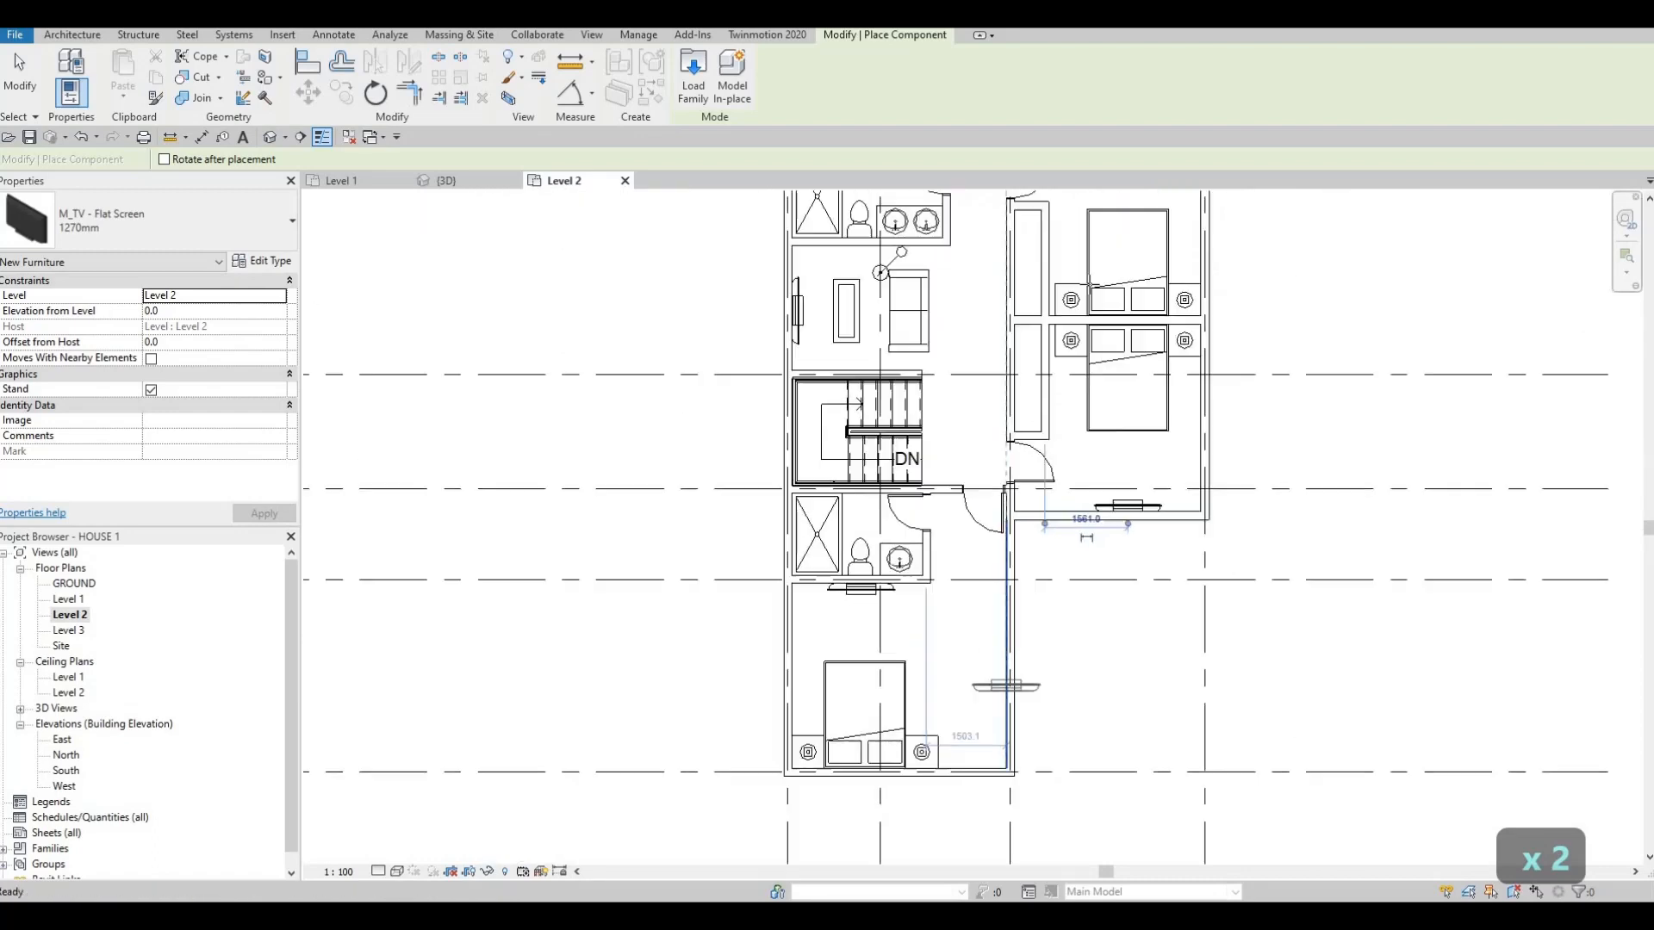
scroll(1090, 276, up, 2)
scroll(1090, 275, up, 1)
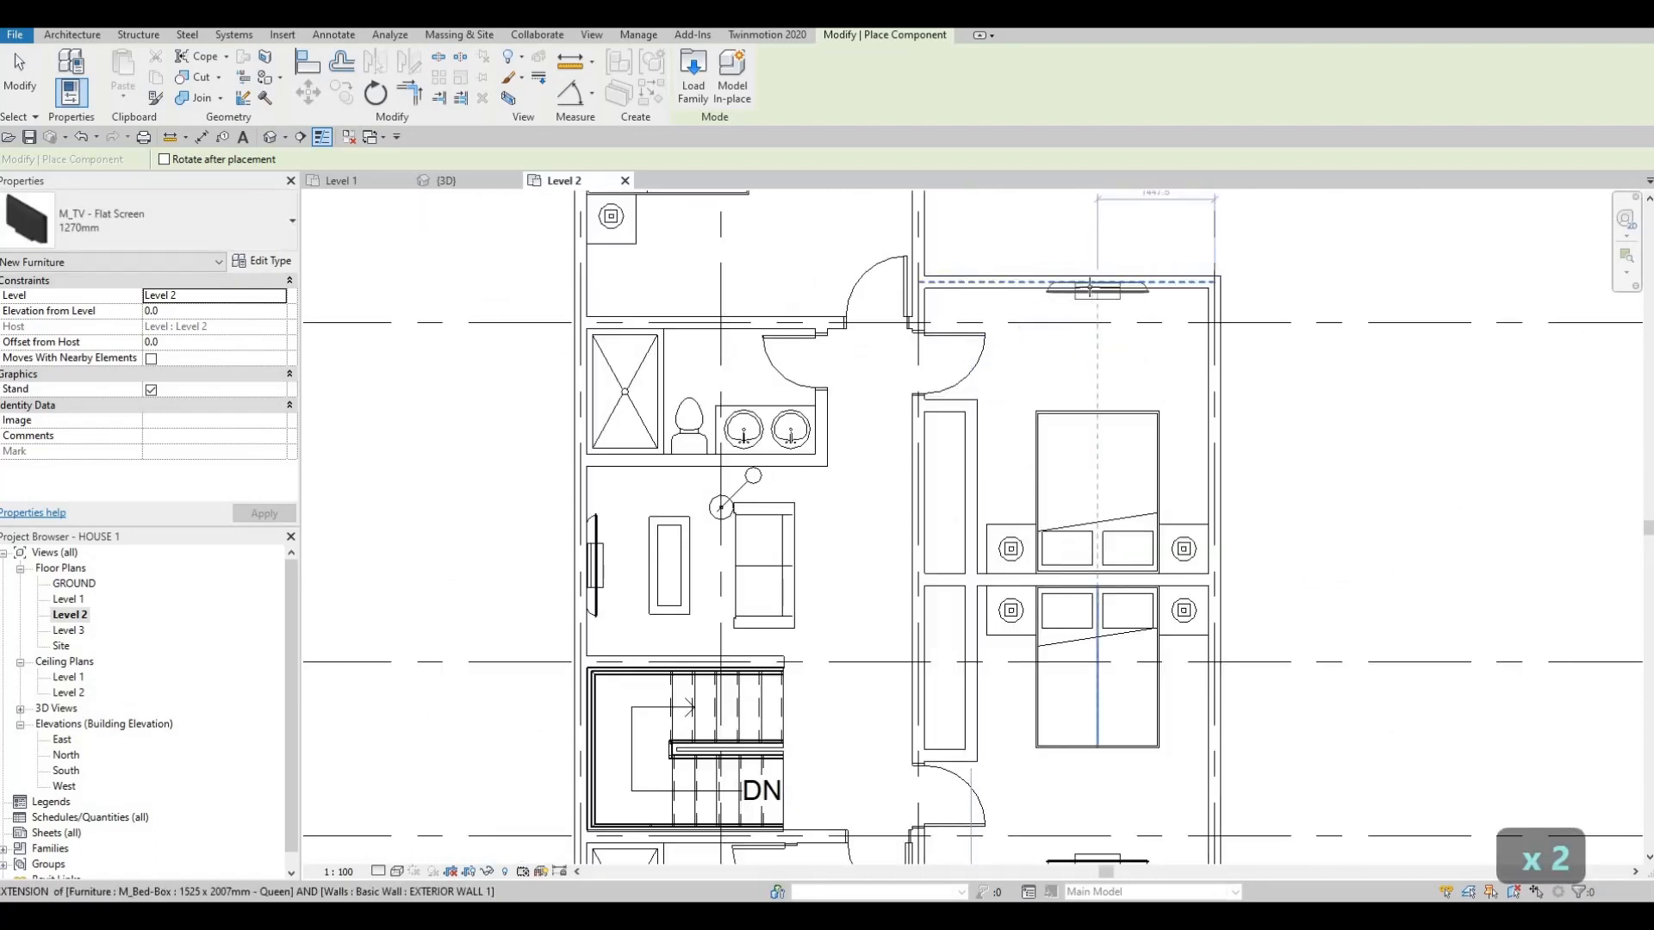
click(1093, 310)
middle_drag(1004, 473, 1251, 189)
middle_drag(1206, 440, 1246, 258)
scroll(917, 549, up, 1)
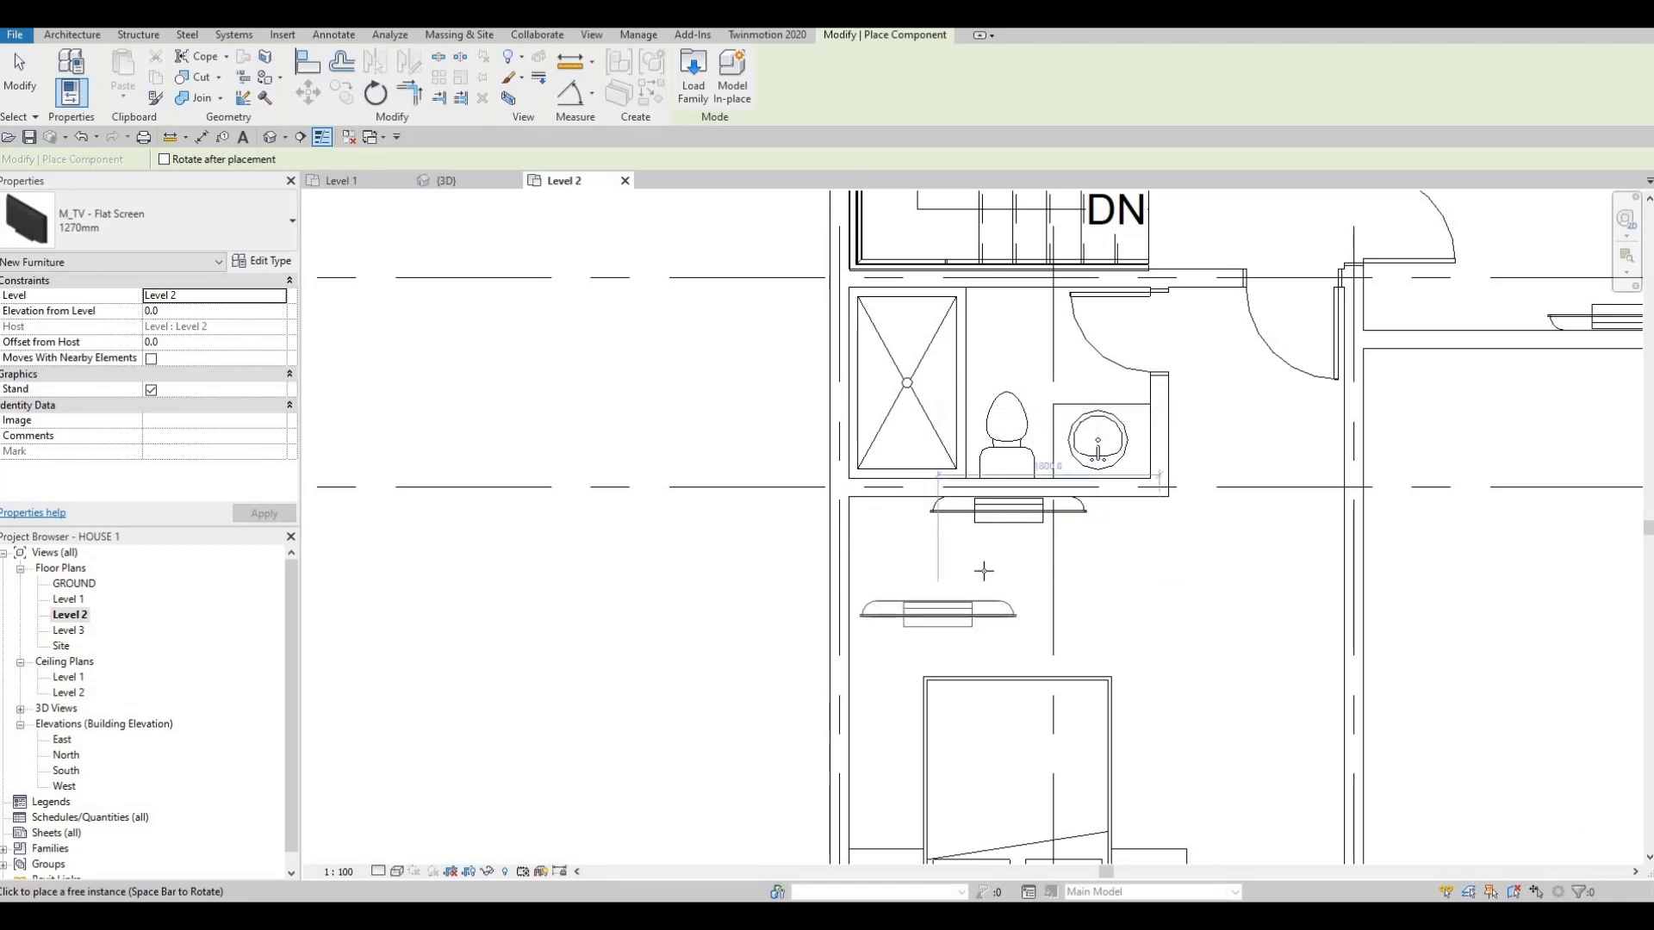
scroll(1034, 500, down, 3)
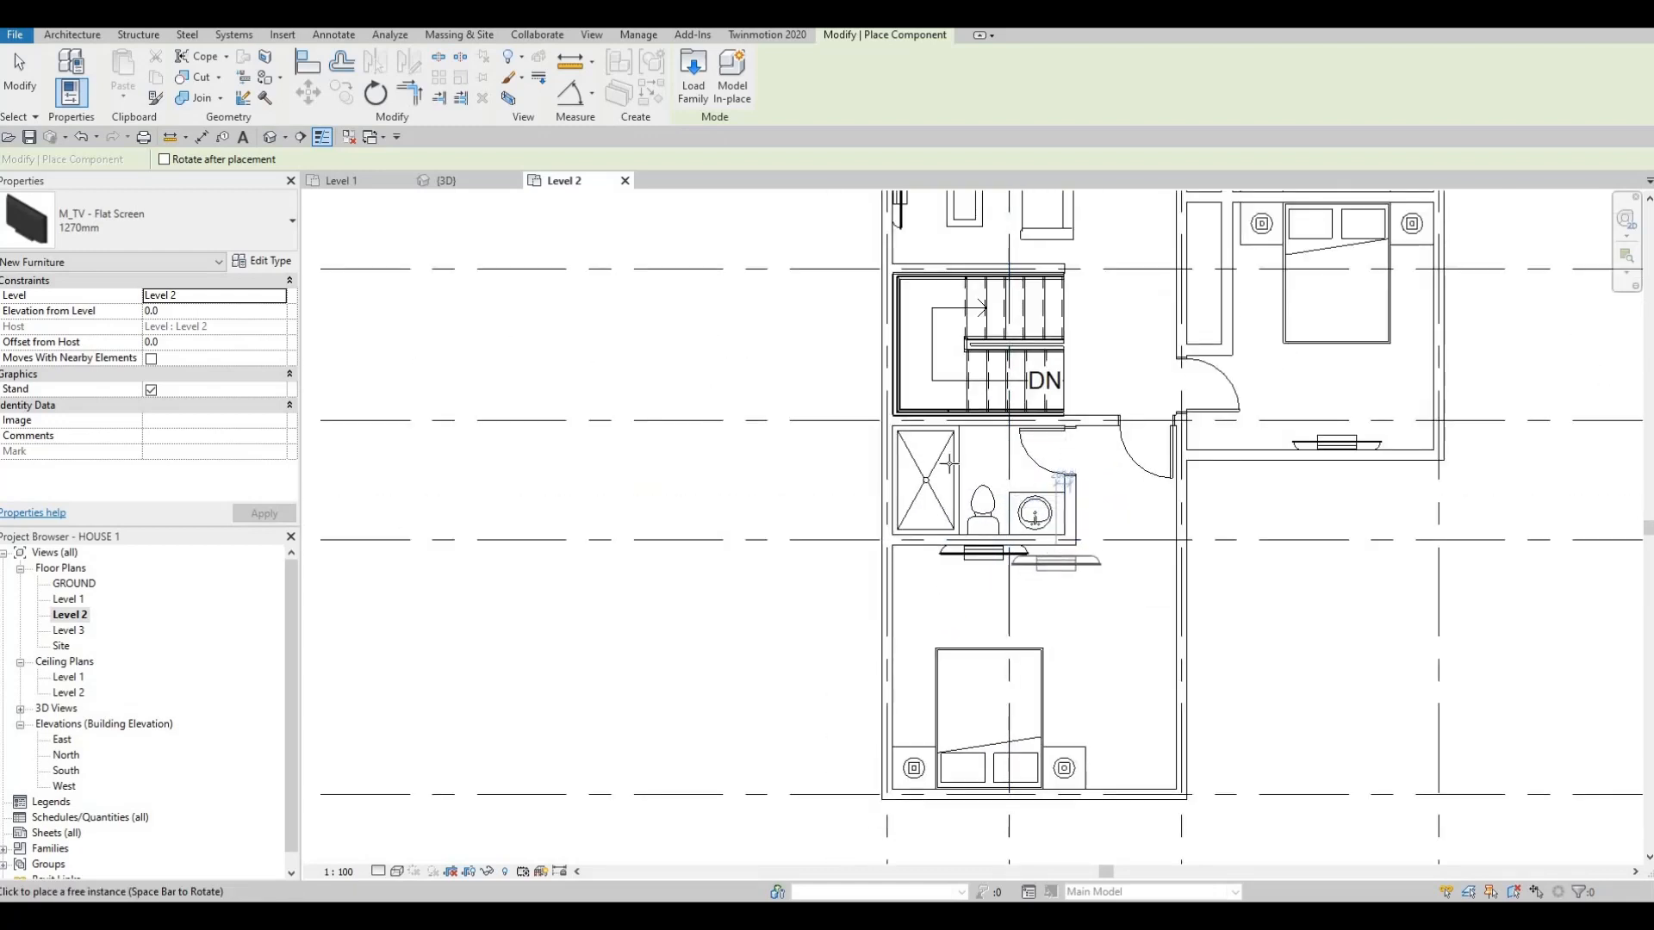
scroll(1063, 480, down, 2)
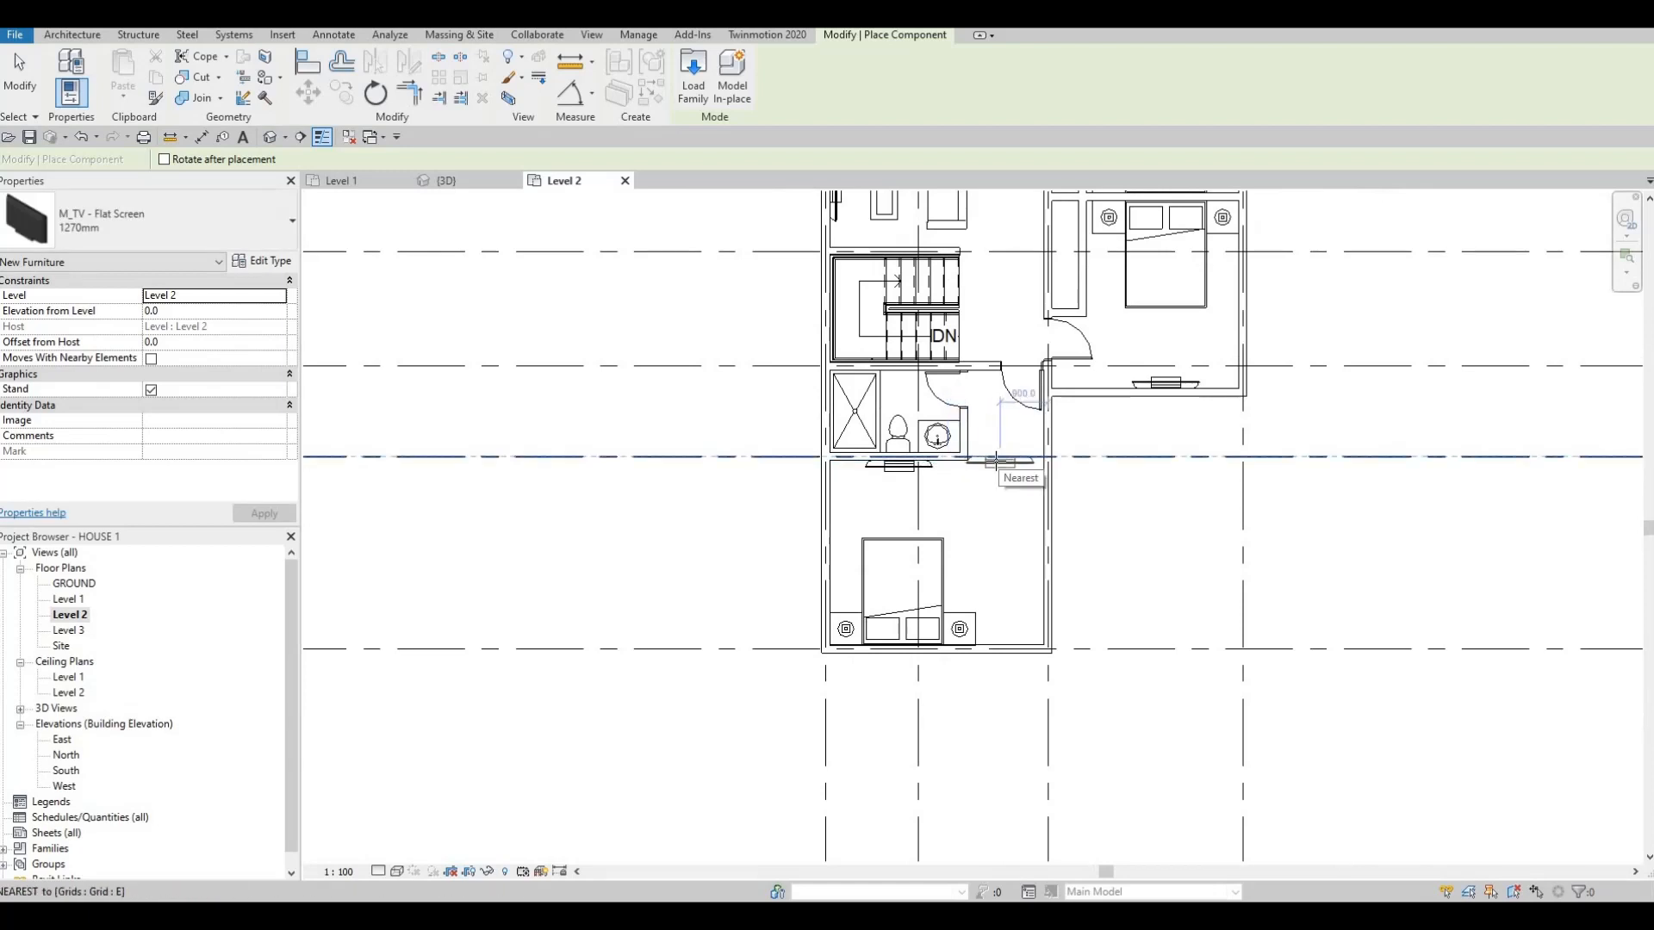
key(Escape)
key(Escape)
scroll(1034, 511, down, 2)
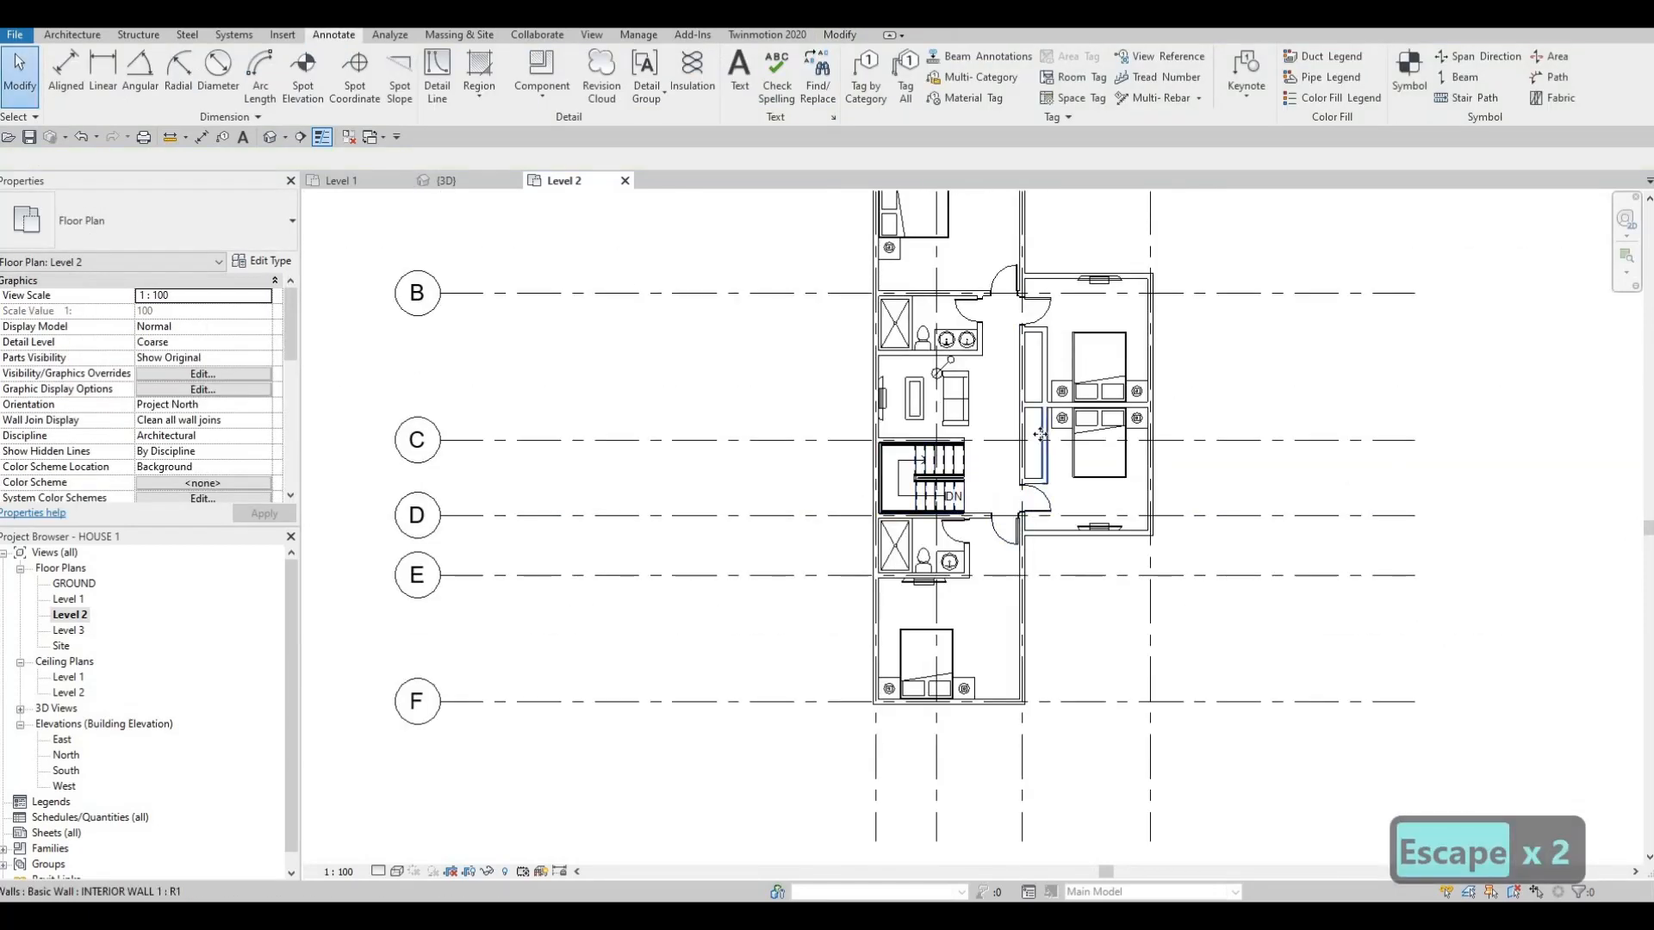
- Draw L-shaped INTERIOR WALL 1 closet walls in the bedroom at grid F, from about 600 mm below grid E to the south wall
key(c)
key(s)
scroll(1020, 603, up, 2)
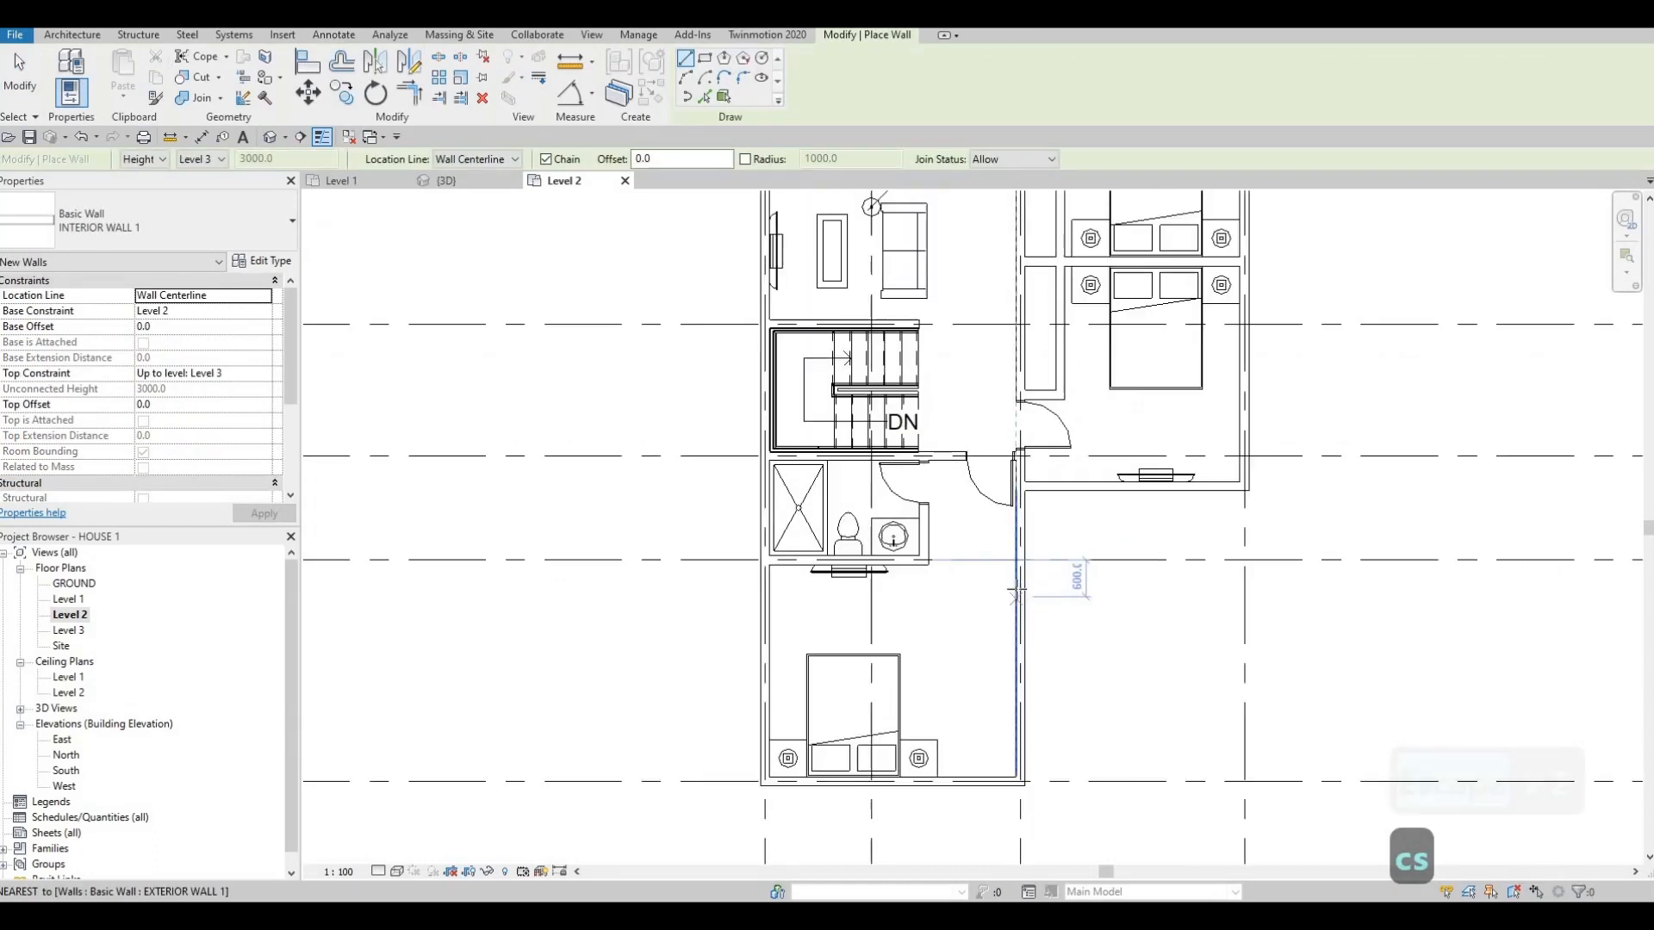
click(963, 595)
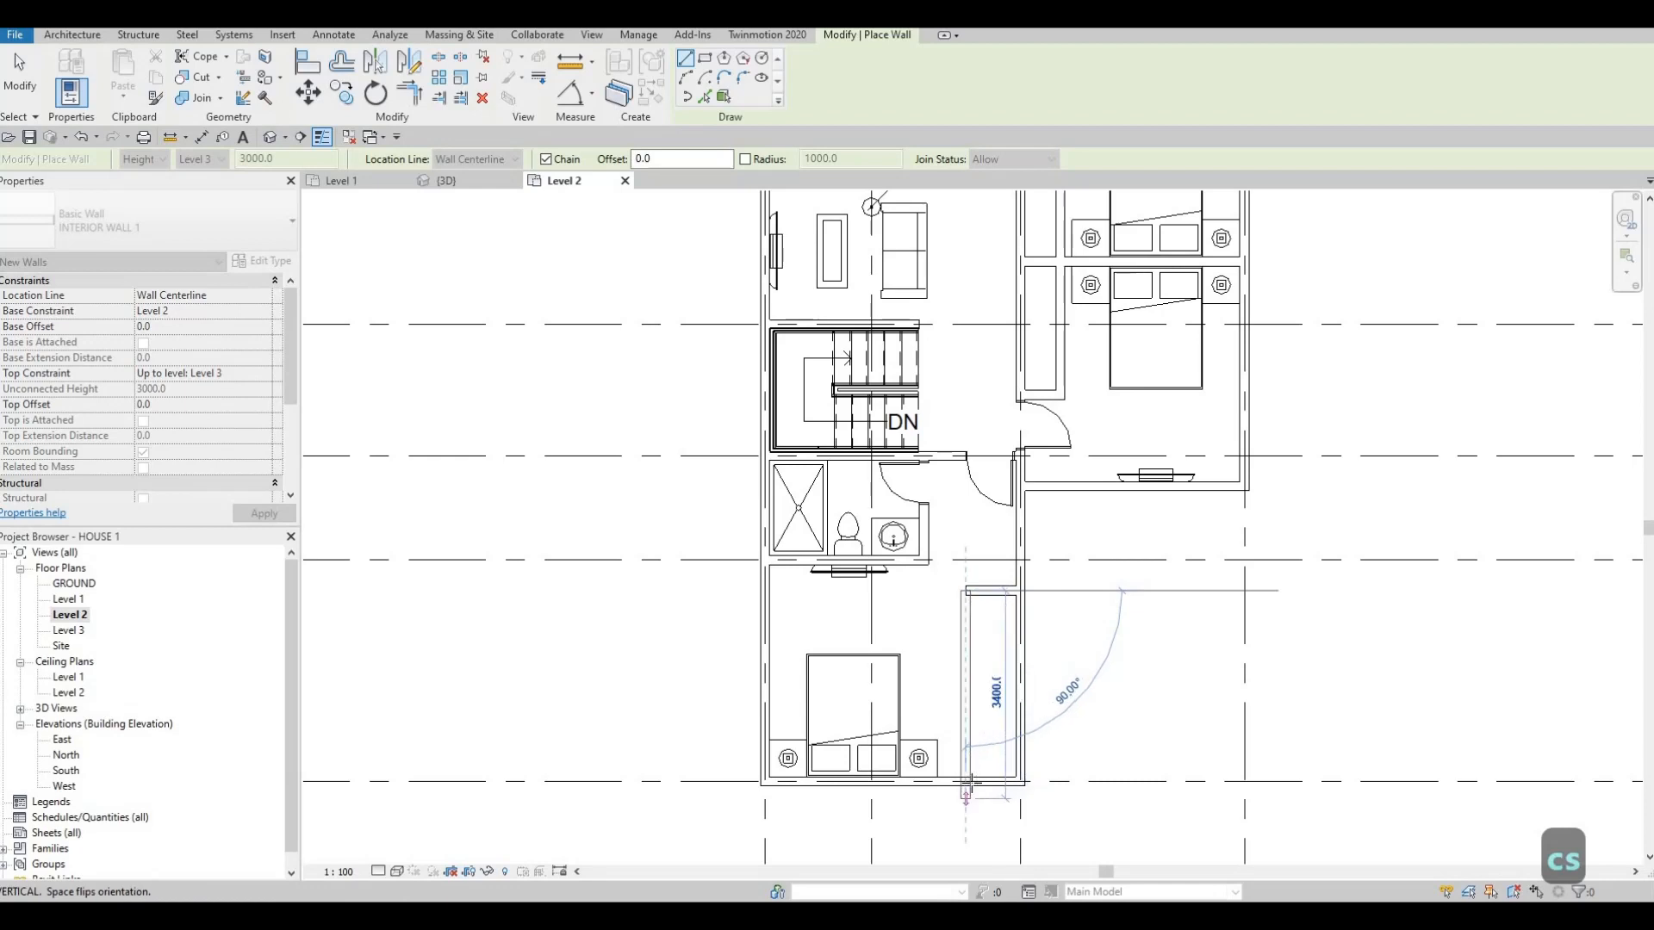
click(975, 622)
key(Escape)
key(Escape)
key(Escape)
scroll(972, 618, up, 2)
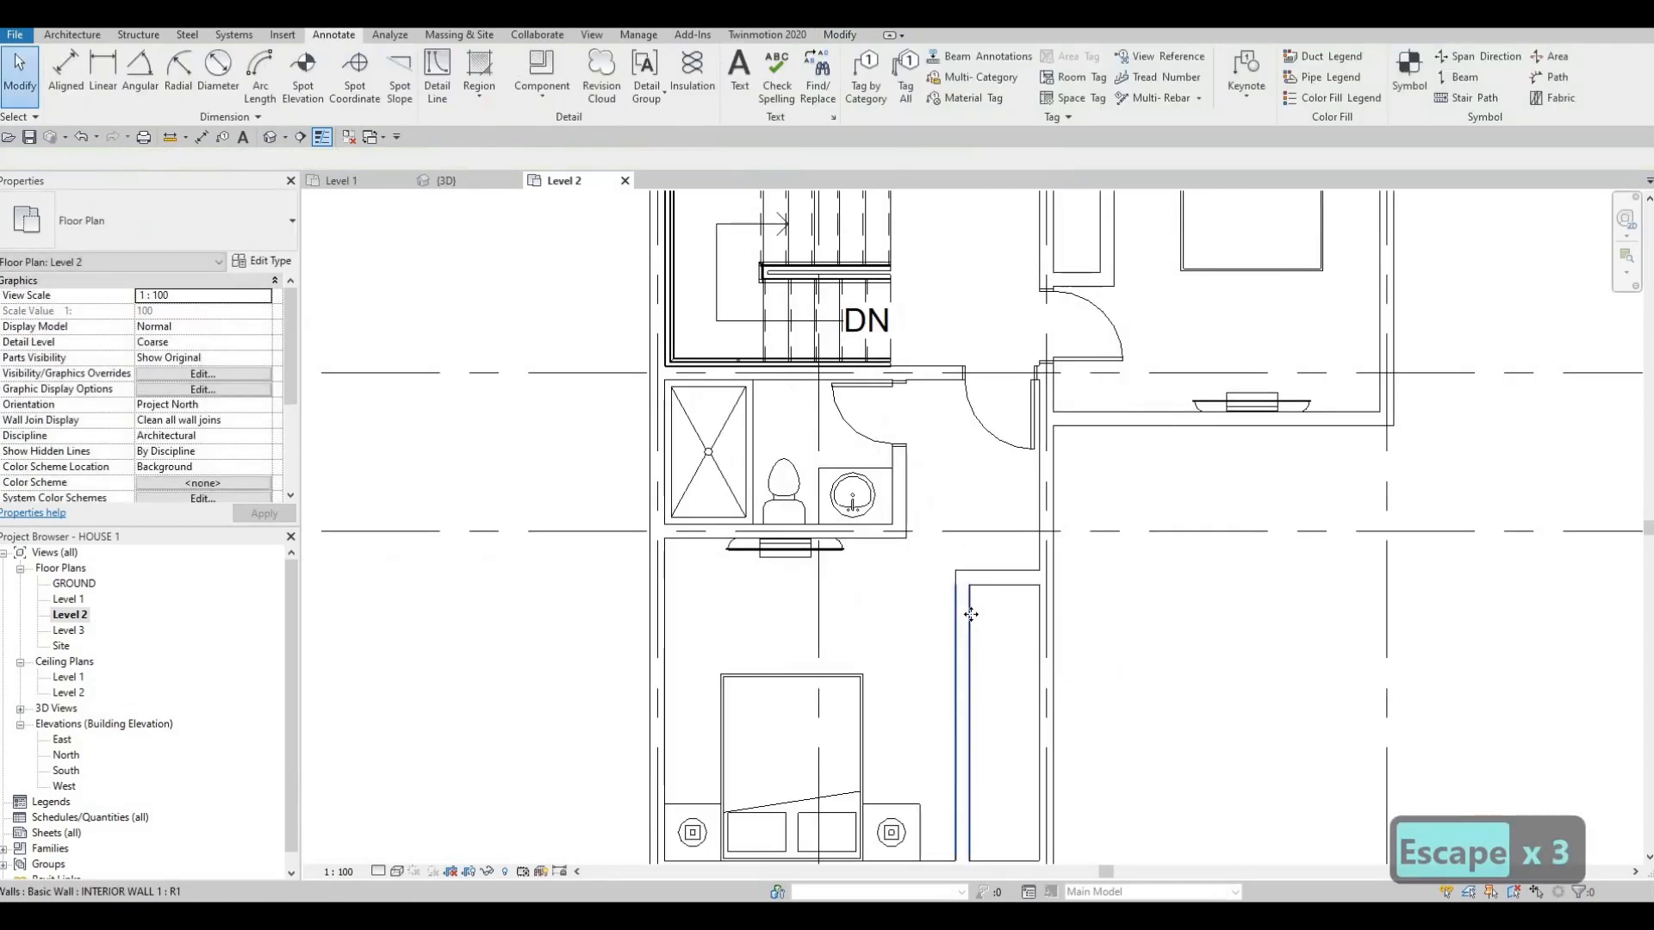
- Set the long closet wall's distance from the east exterior wall's grid line to 650 mm
middle_drag(961, 507, 973, 367)
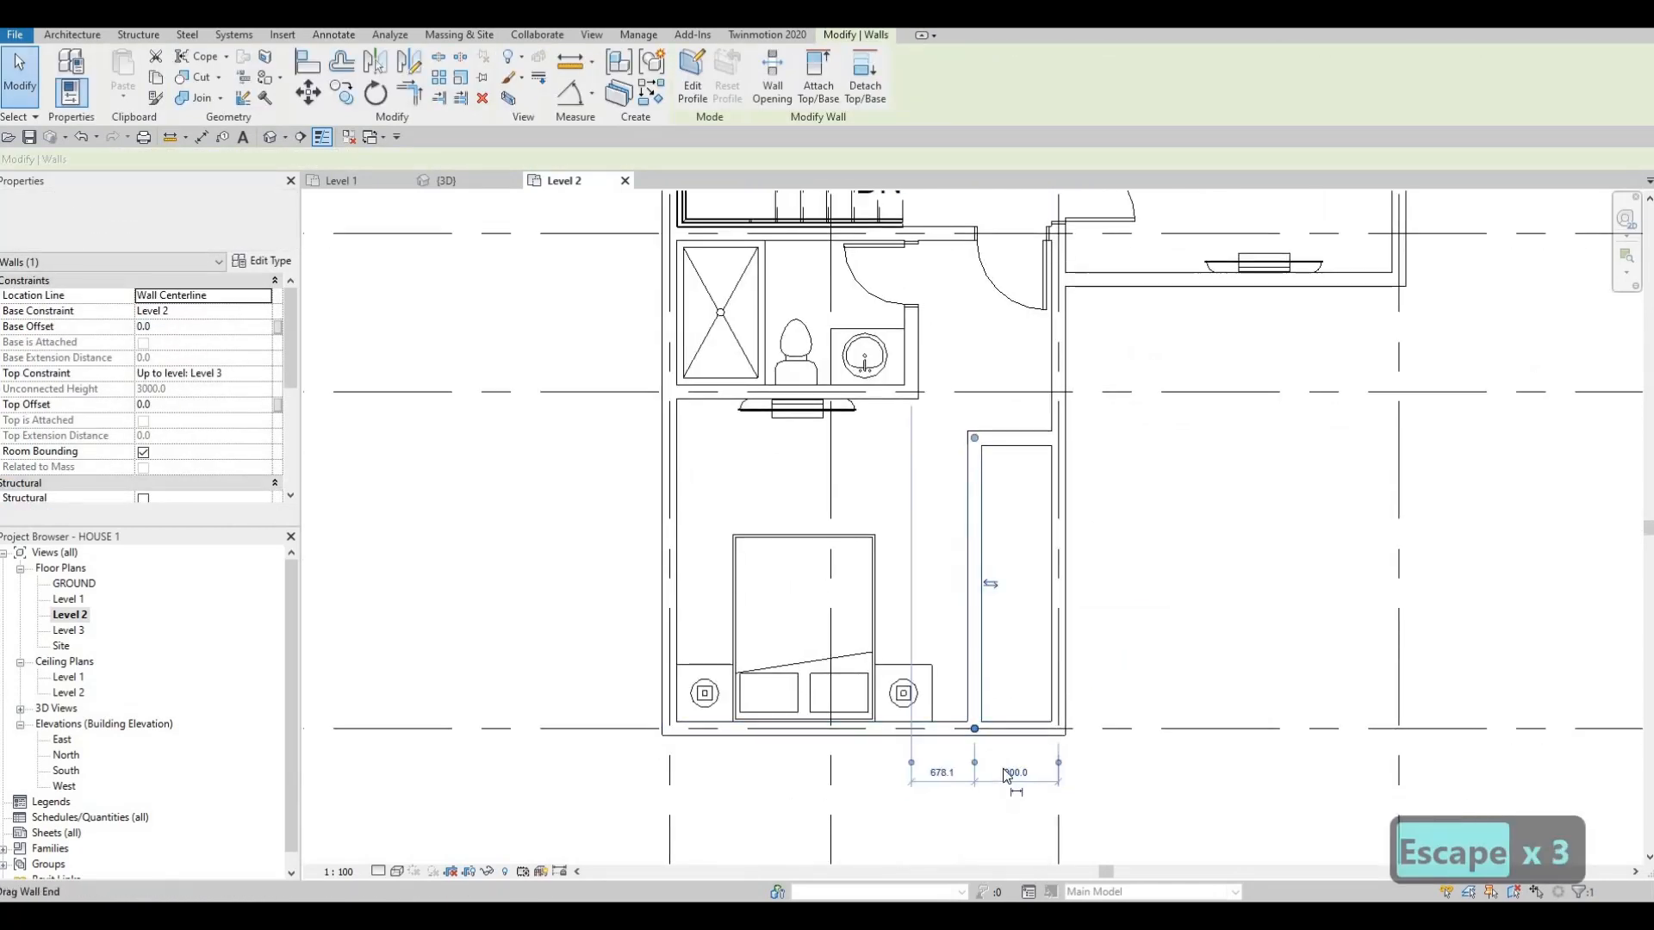
click(1016, 773)
text(650)
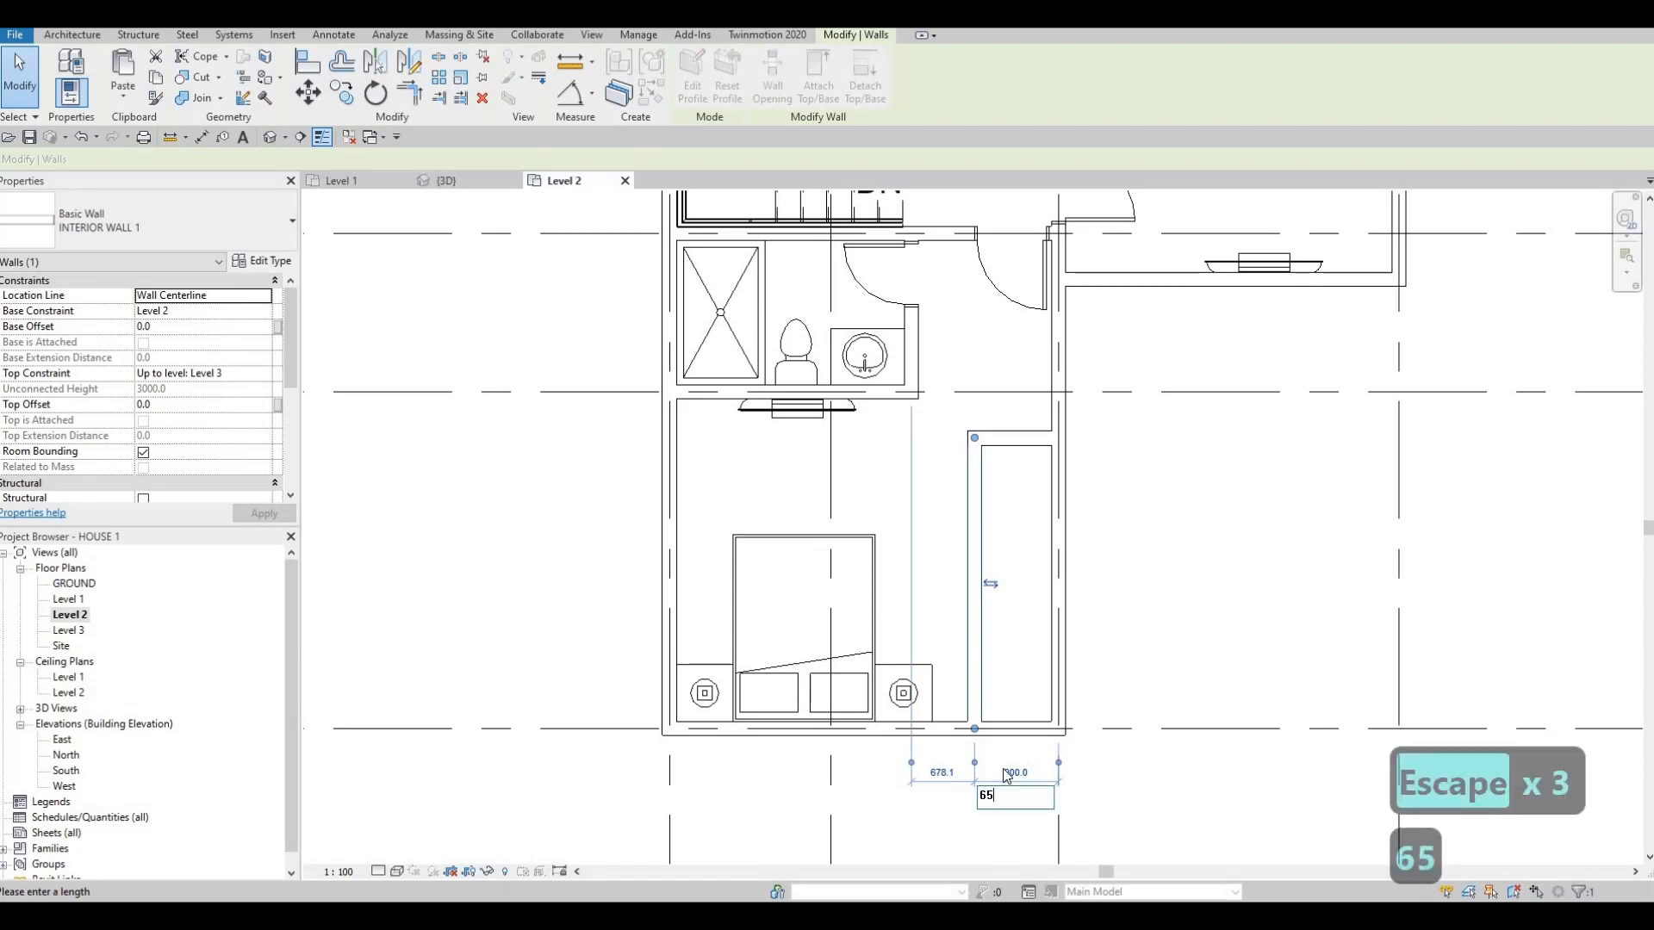
key(Return)
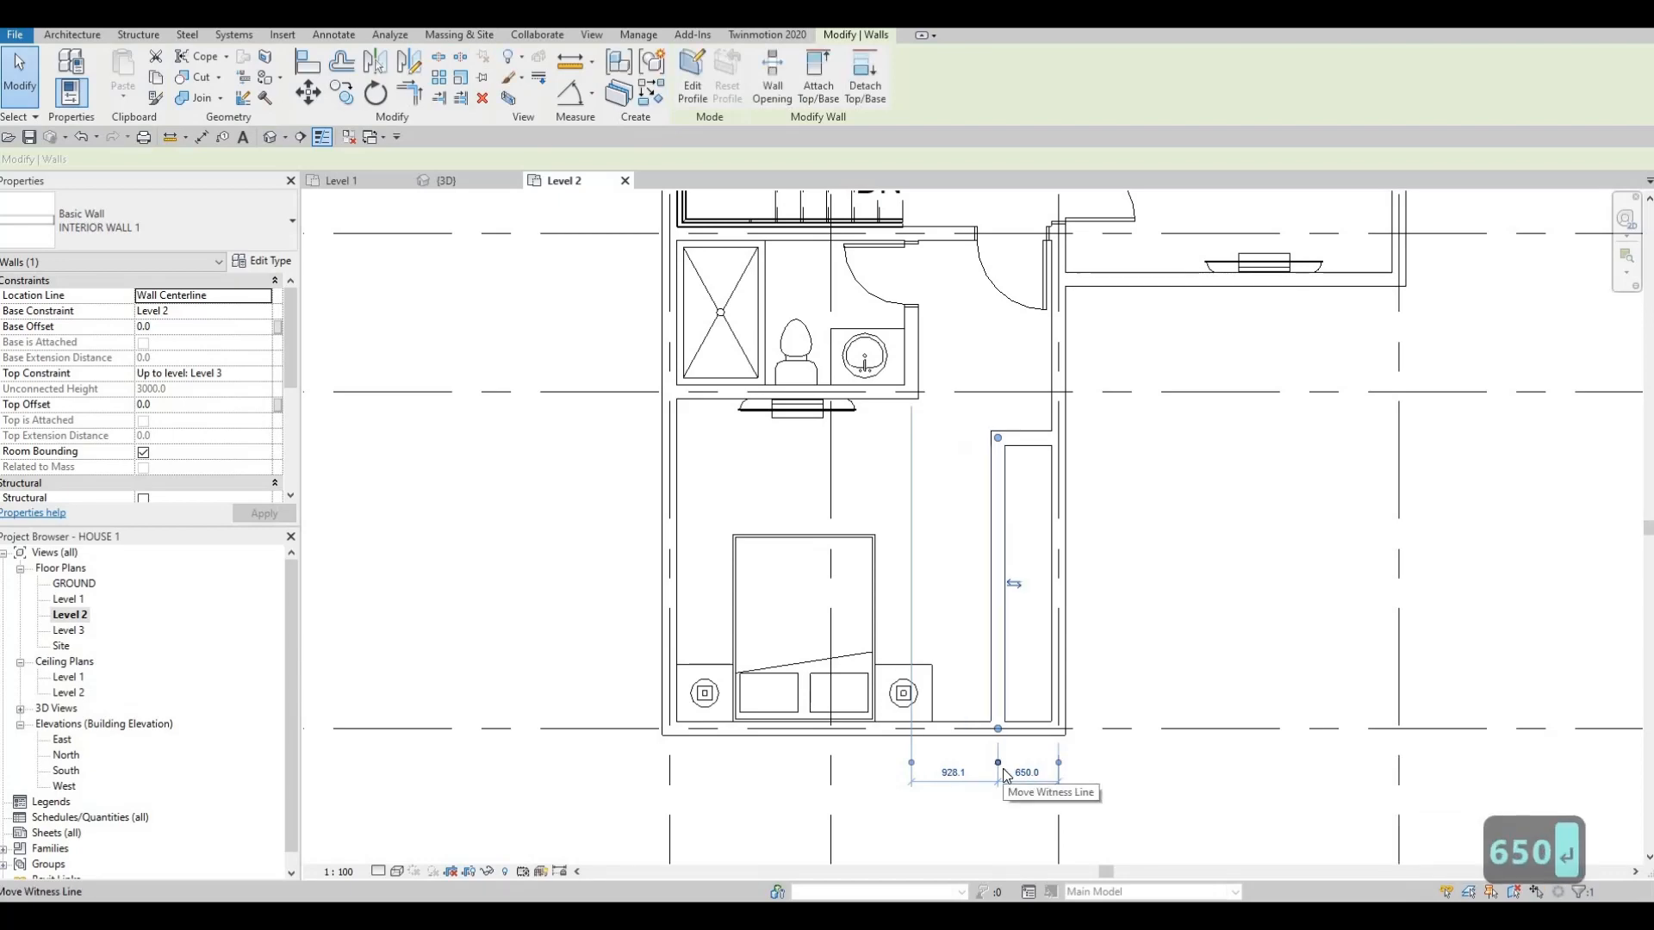
key(Escape)
key(Escape)
- Move the north bedroom's bed, nightstands and lamps 200 mm along the west wall towards grid B, and nudge them slightly further
mouse_move(1016, 483)
middle_down()
mouse_move(1043, 739)
mouse_move(1015, 882)
mouse_move(1066, 669)
mouse_move(1041, 695)
mouse_move(1000, 543)
middle_up()
scroll(1000, 543, down, 1)
mouse_move(952, 374)
middle_down()
mouse_move(944, 582)
mouse_move(993, 617)
middle_up()
scroll(980, 585, up, 1)
middle_drag(985, 425, 1023, 628)
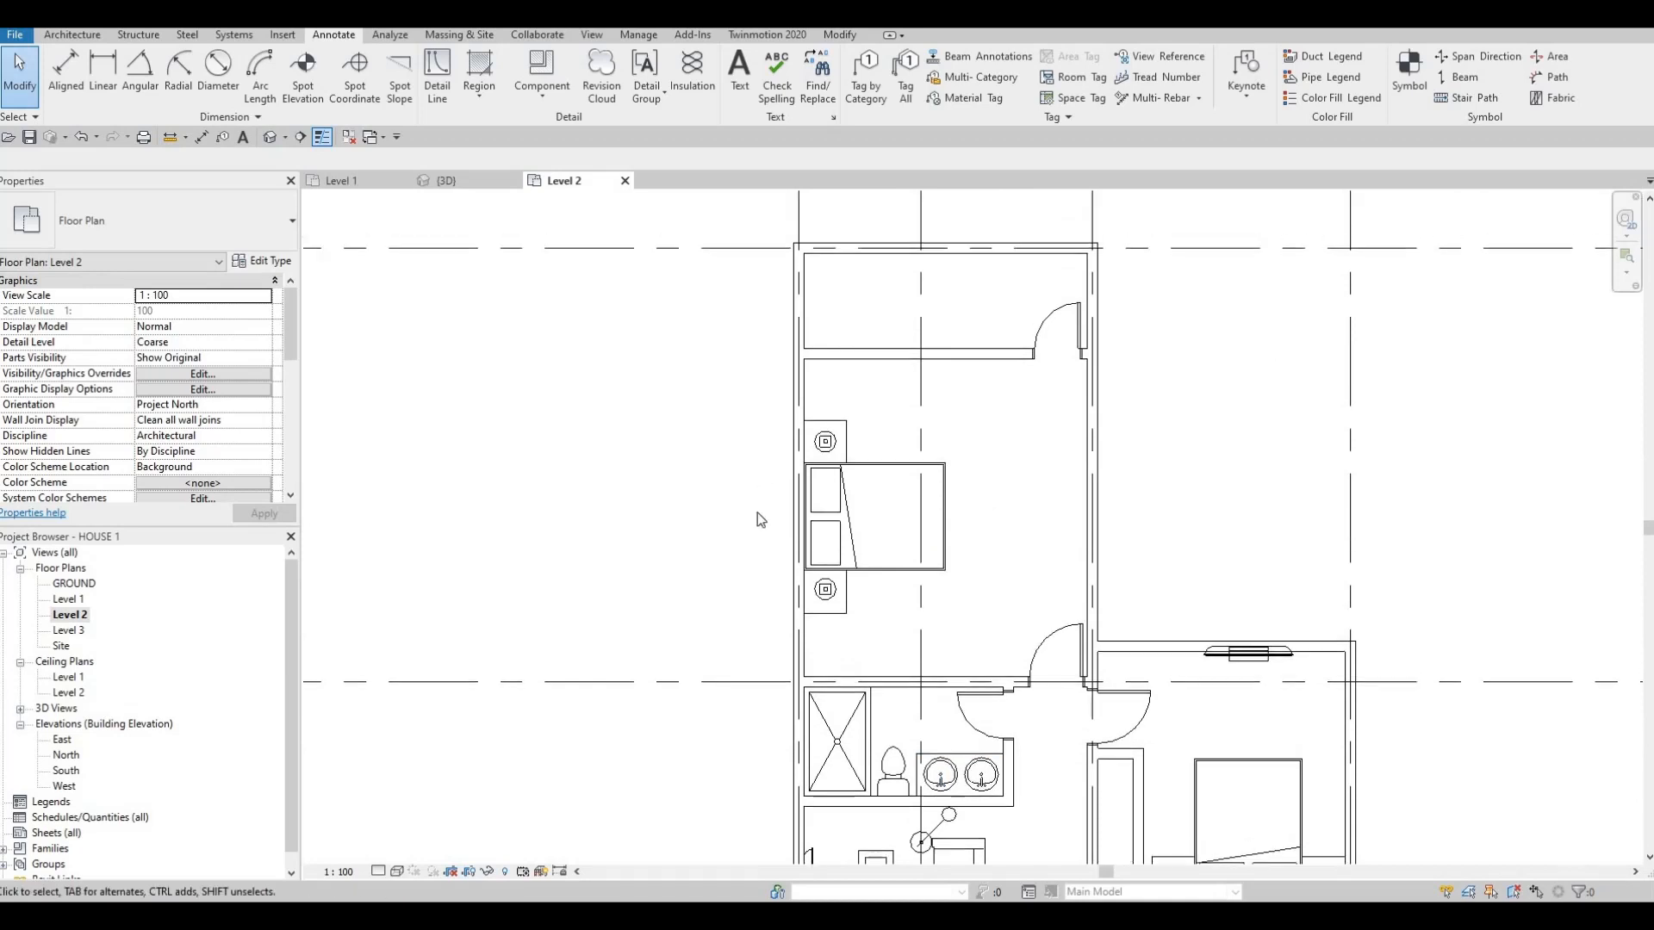
key(Escape)
drag(739, 369, 989, 607)
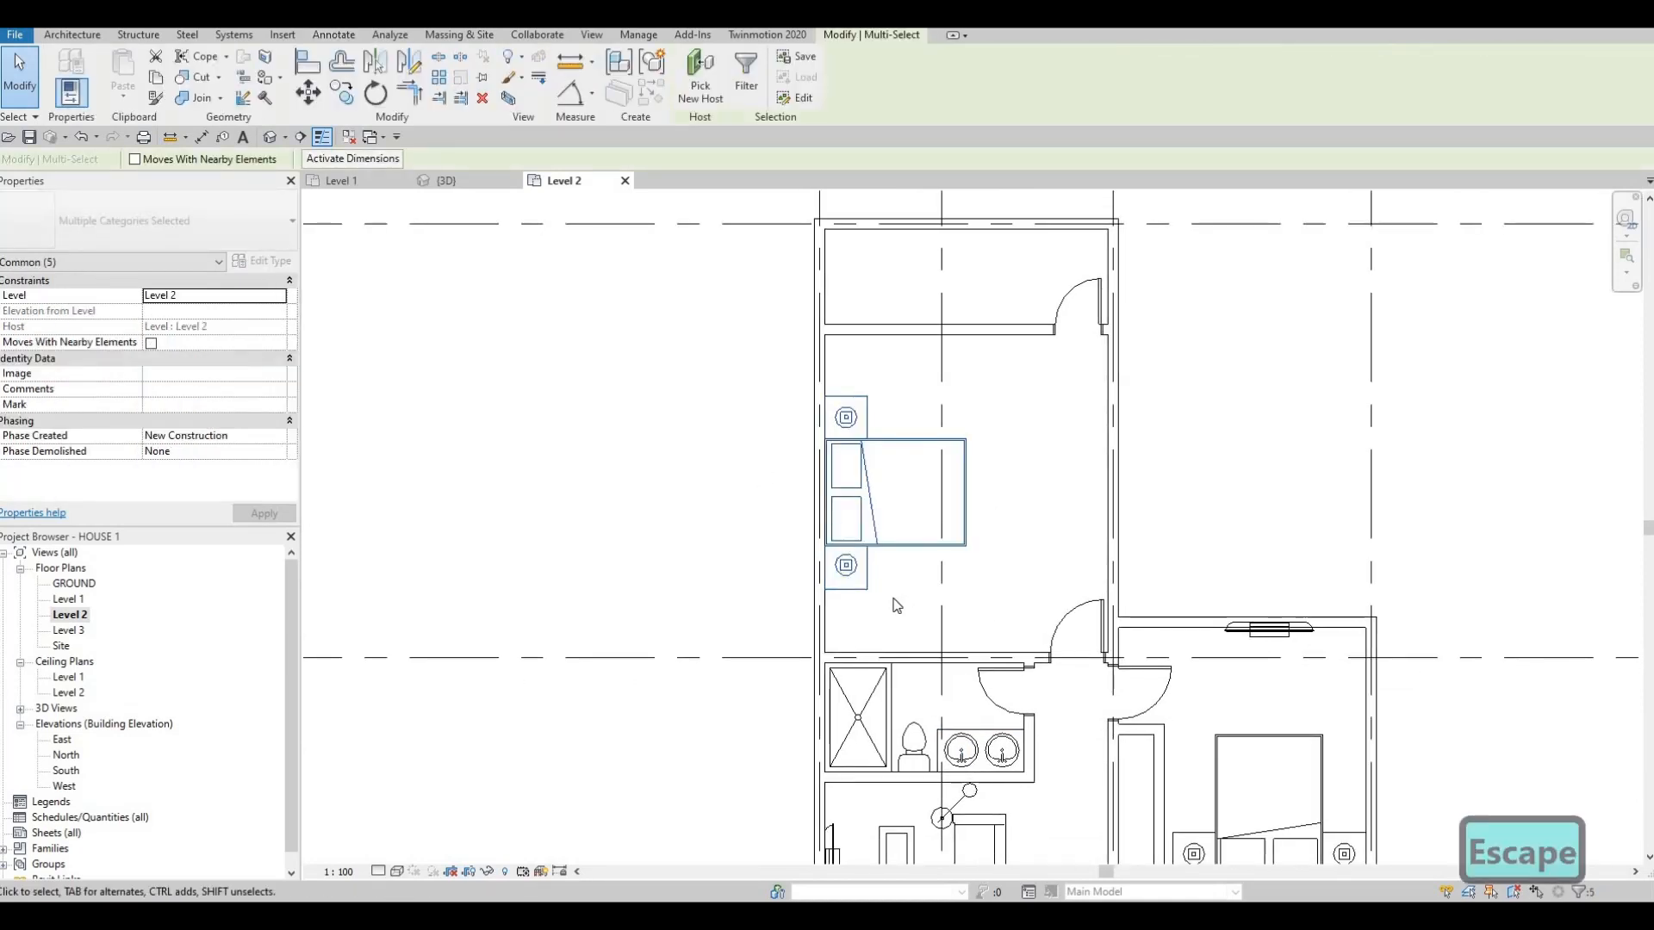
key(m)
key(v)
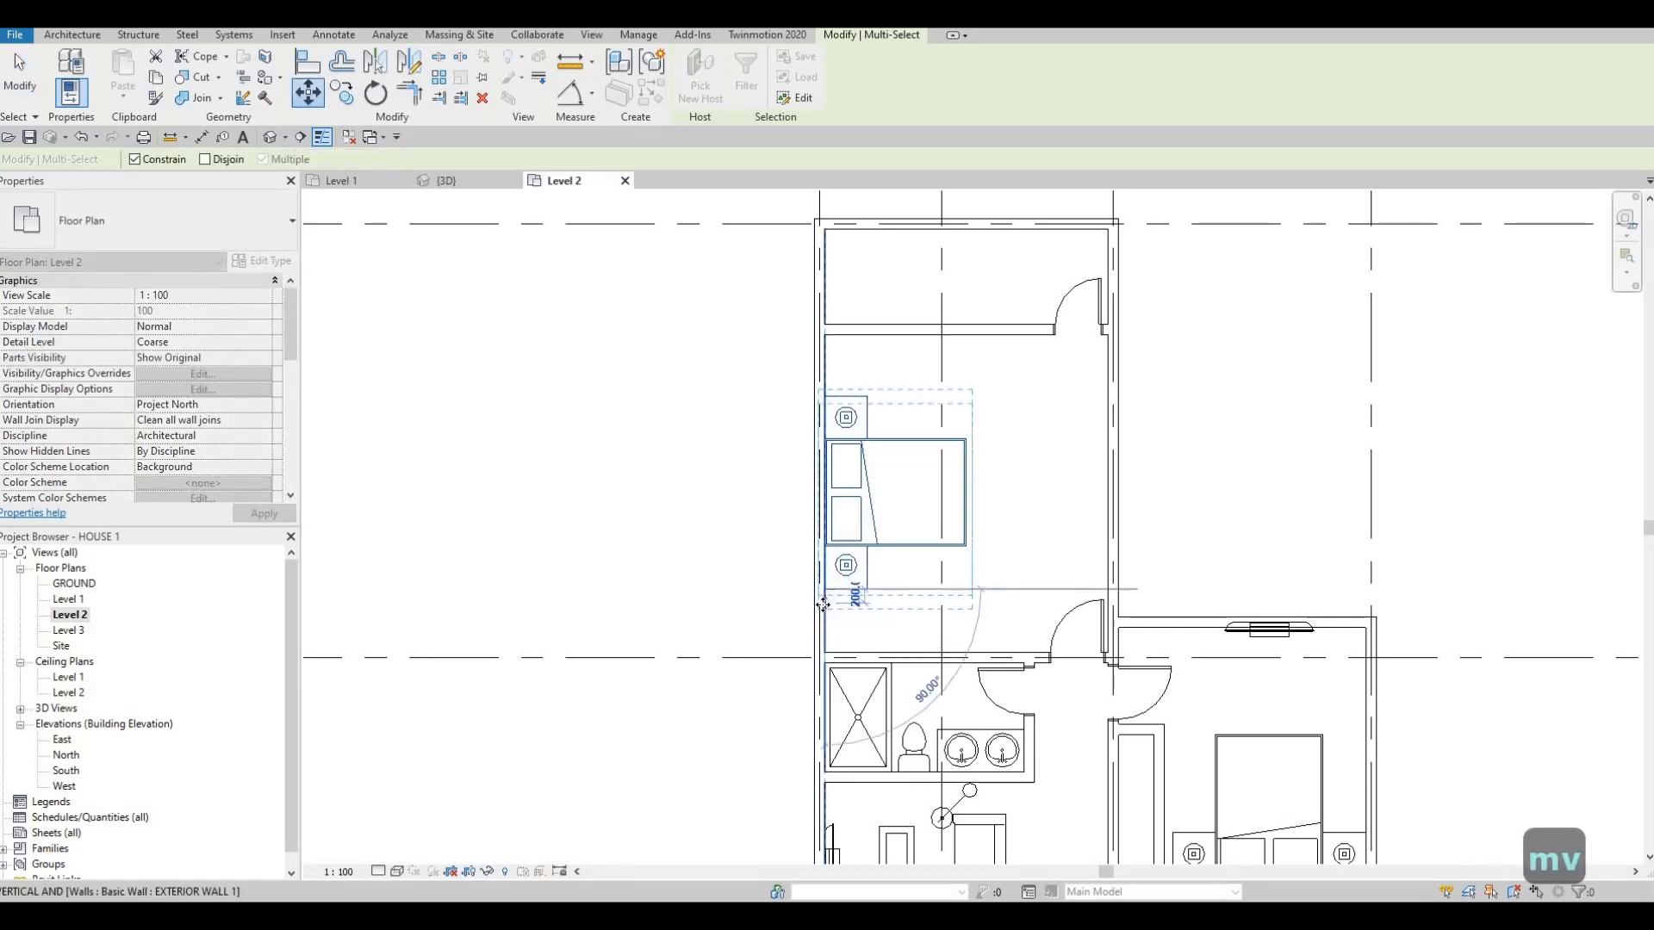
click(823, 605)
key(Down)
key(Down)
key(Down)
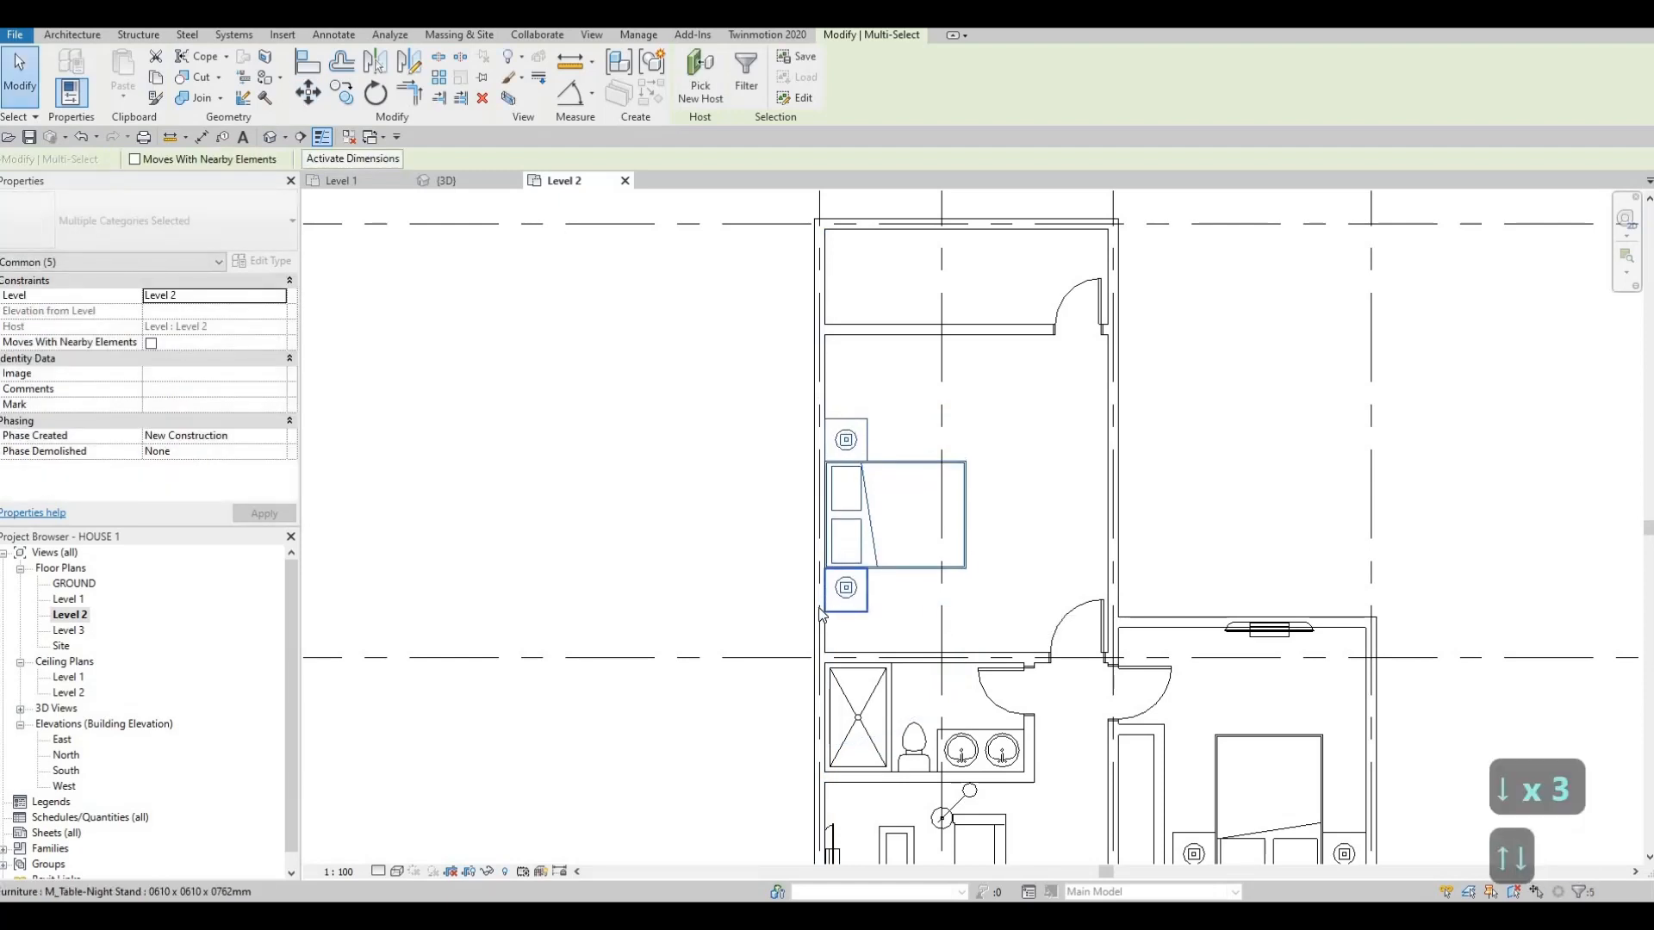
key(Escape)
key(Escape)
- Move the interior wall with the door north of the bedroom to 2000 mm from the northernmost grid line
middle_drag(896, 338, 889, 467)
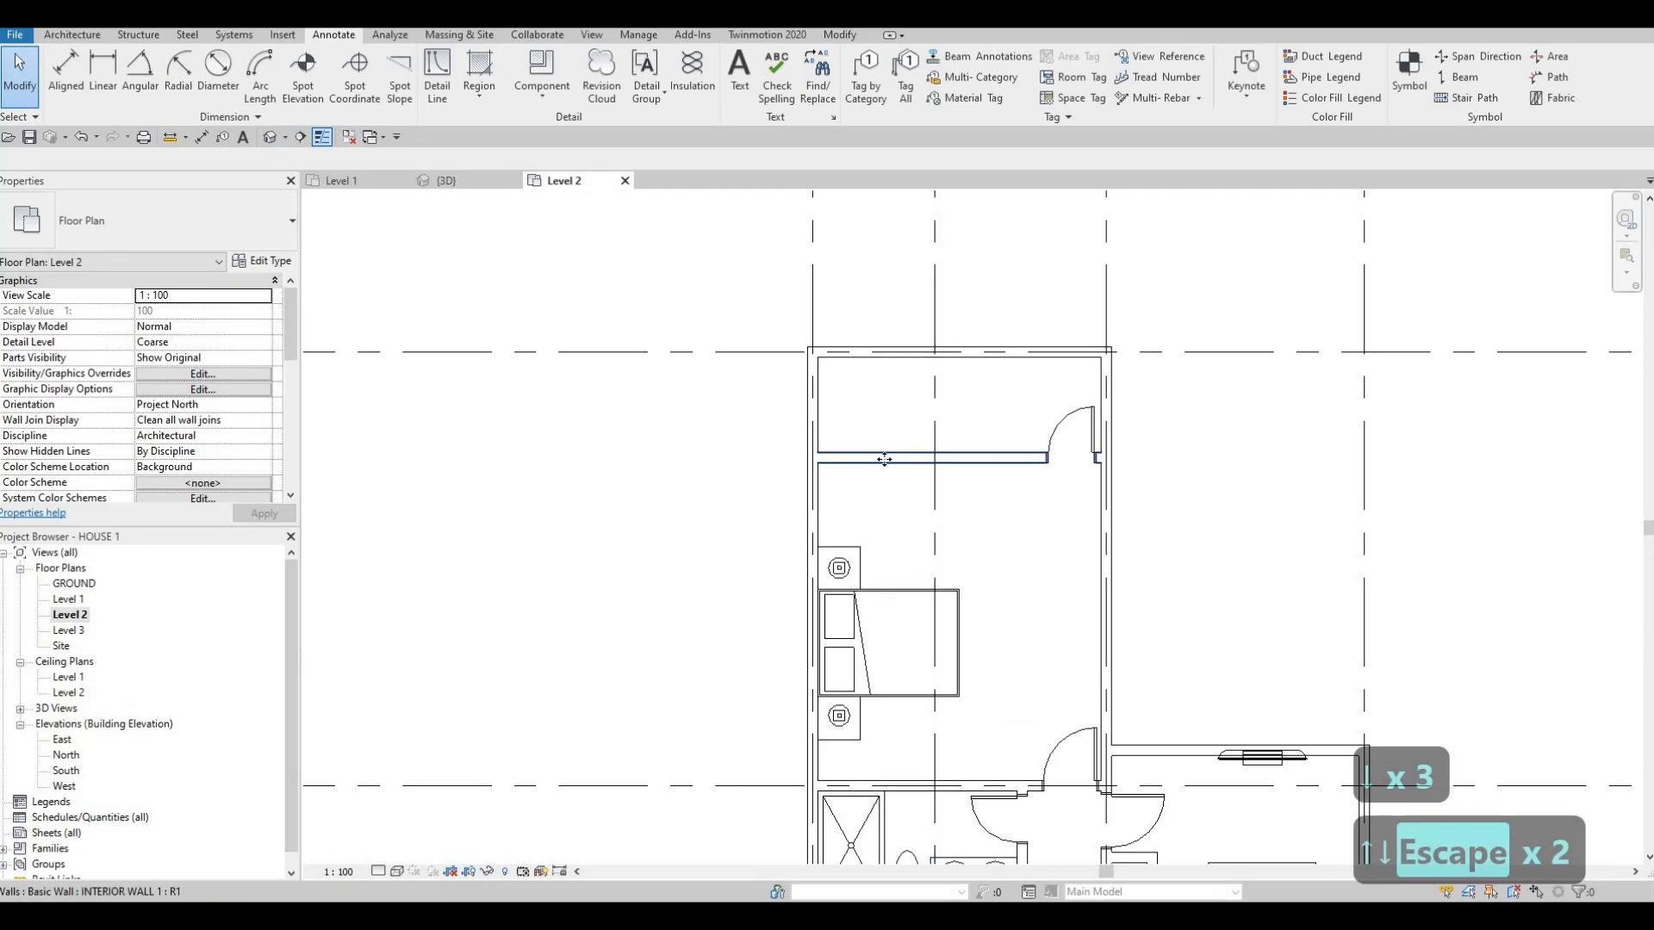
click(882, 466)
drag(882, 461, 882, 496)
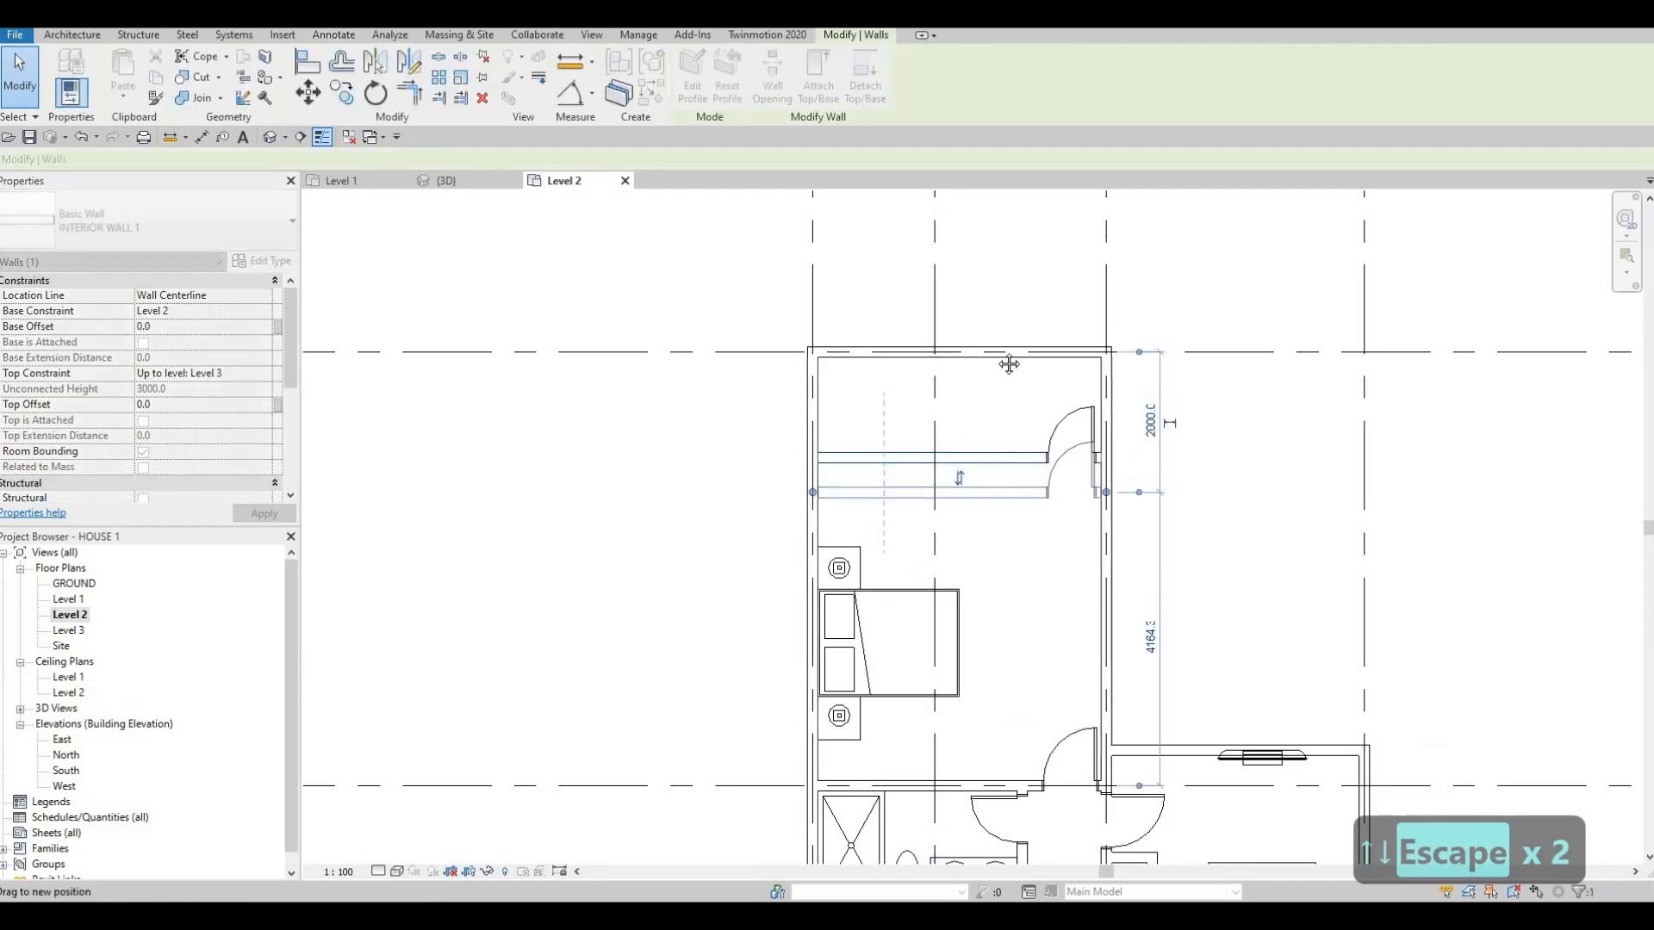
scroll(902, 791, down, 1)
middle_drag(902, 791, 932, 575)
key(Escape)
key(Escape)
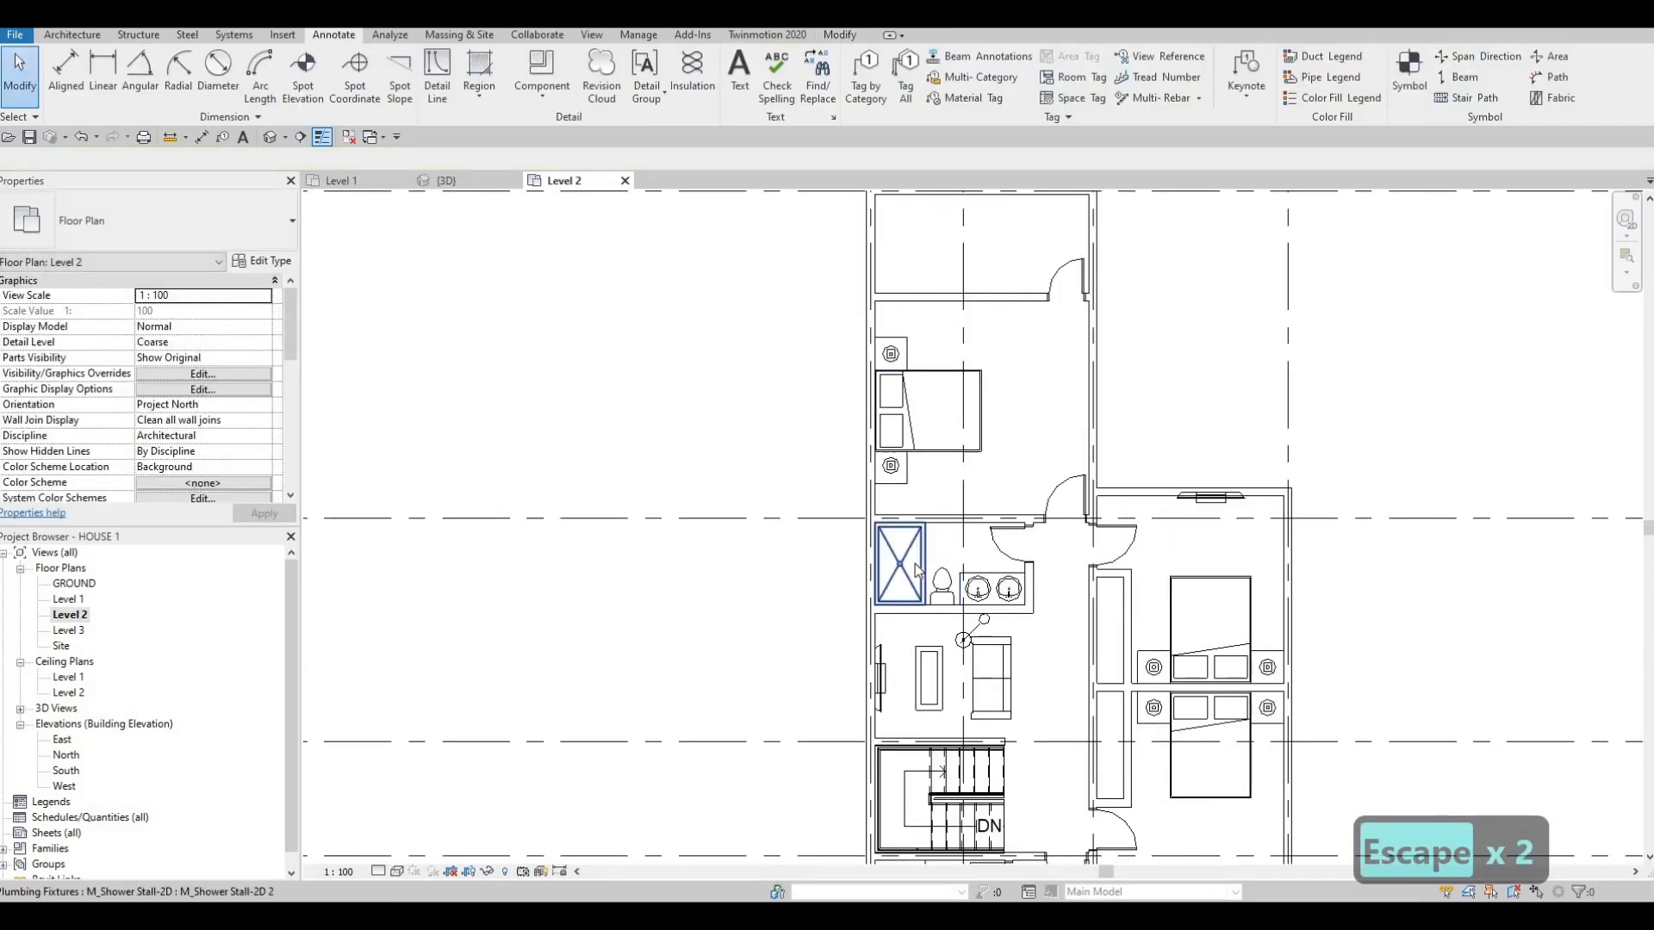
- Place a matching M_Shower Stall-2D in the north room, against the west exterior wall and the interior partition
click(916, 571)
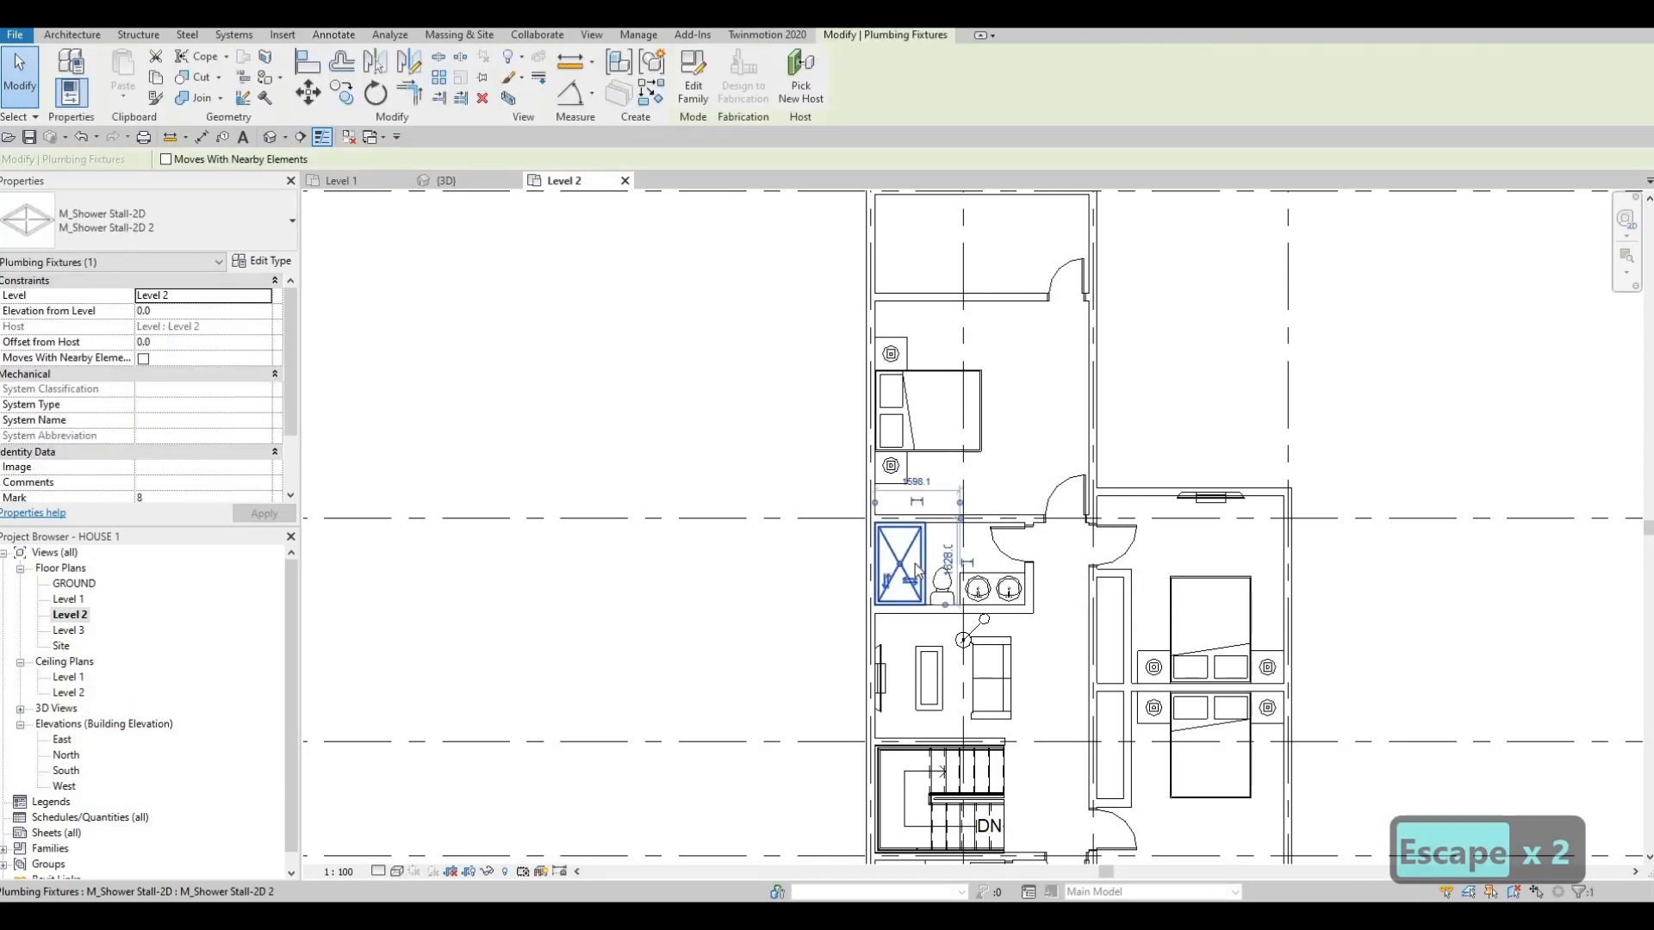
key(c)
key(s)
middle_drag(877, 307, 872, 502)
scroll(902, 434, up, 2)
click(888, 454)
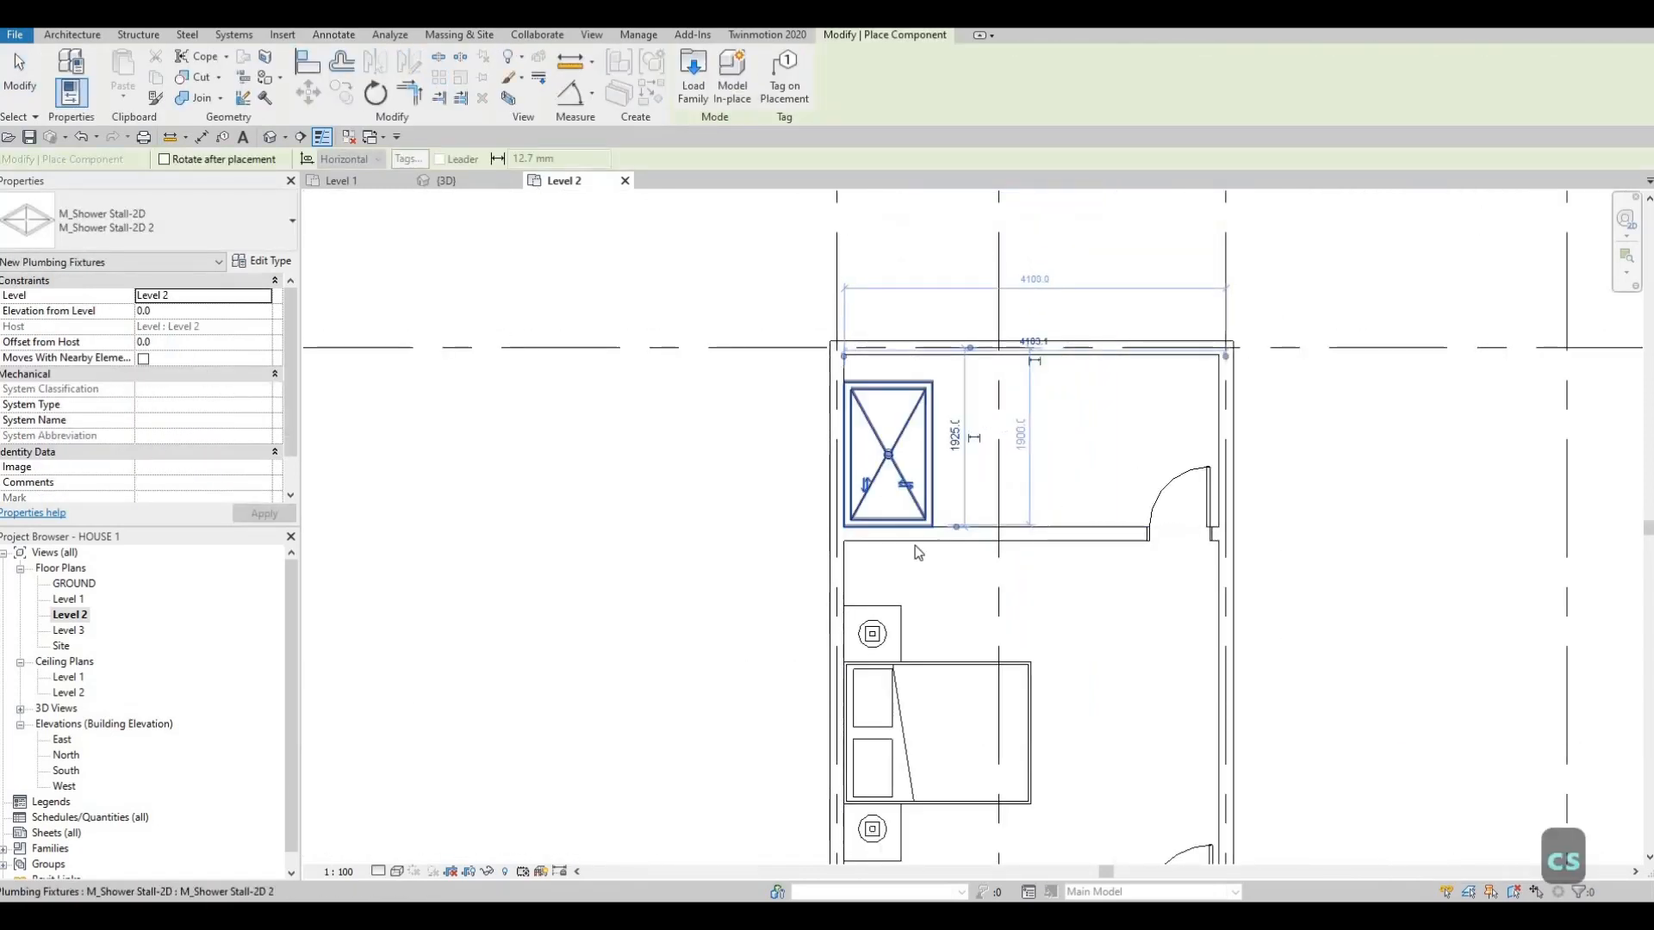
key(Escape)
key(Escape)
key(Escape)
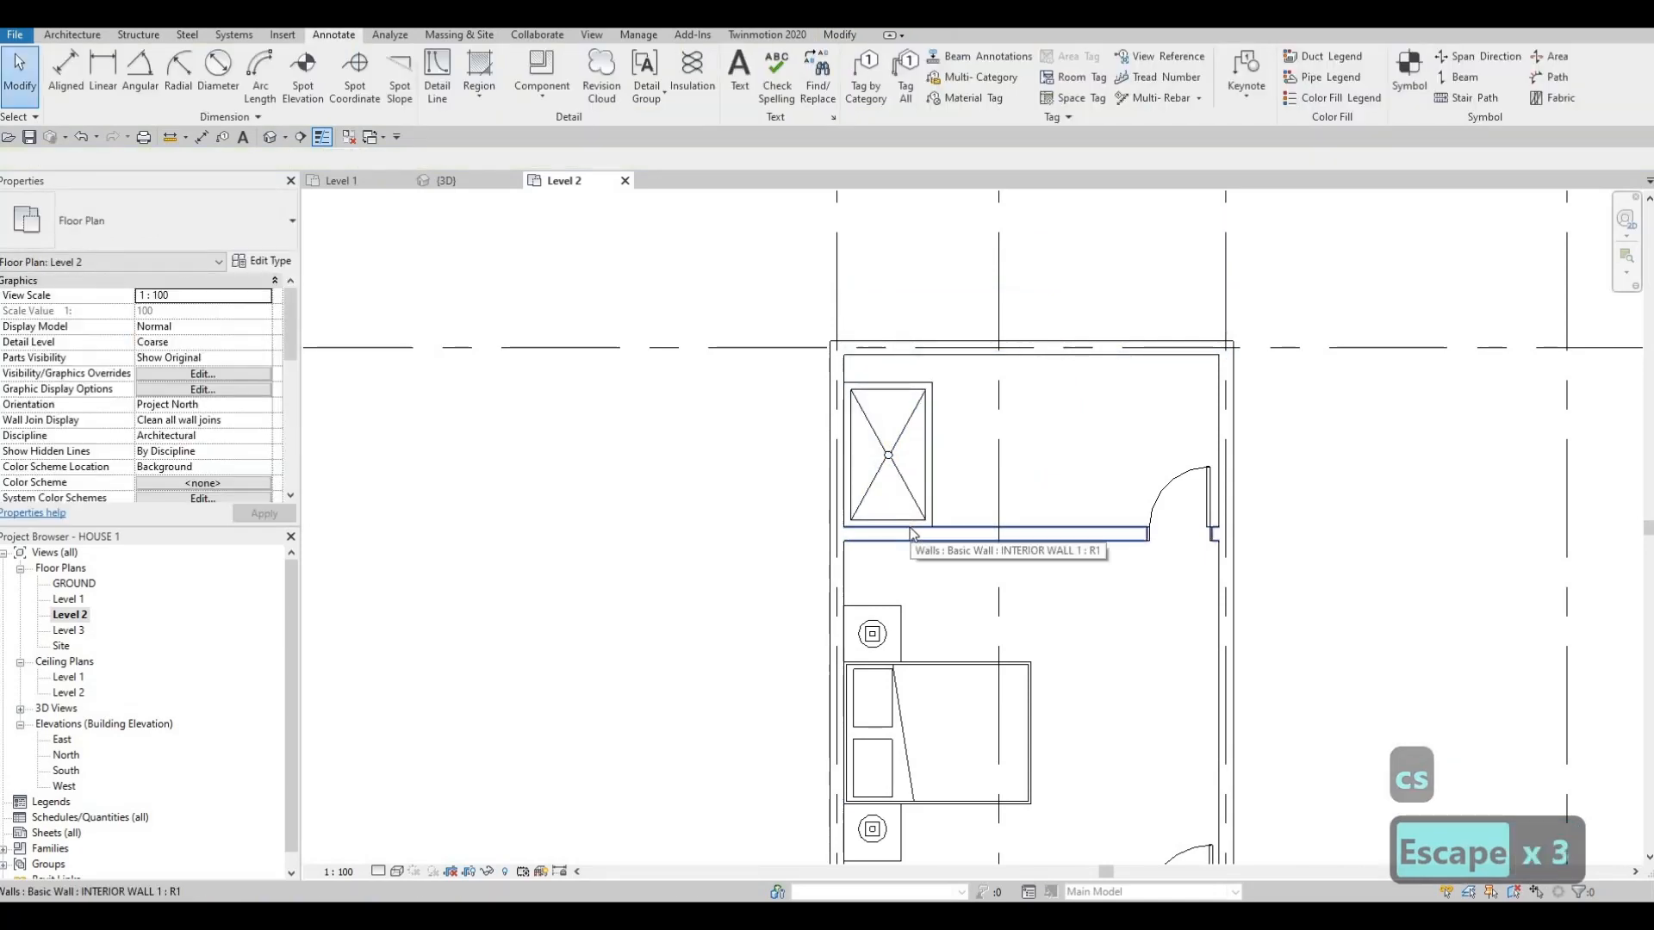
- Move the new shower stall together with the interior partition so the stall's corner meets the exterior walls' inner northwest corner
drag(908, 564, 889, 523)
key(m)
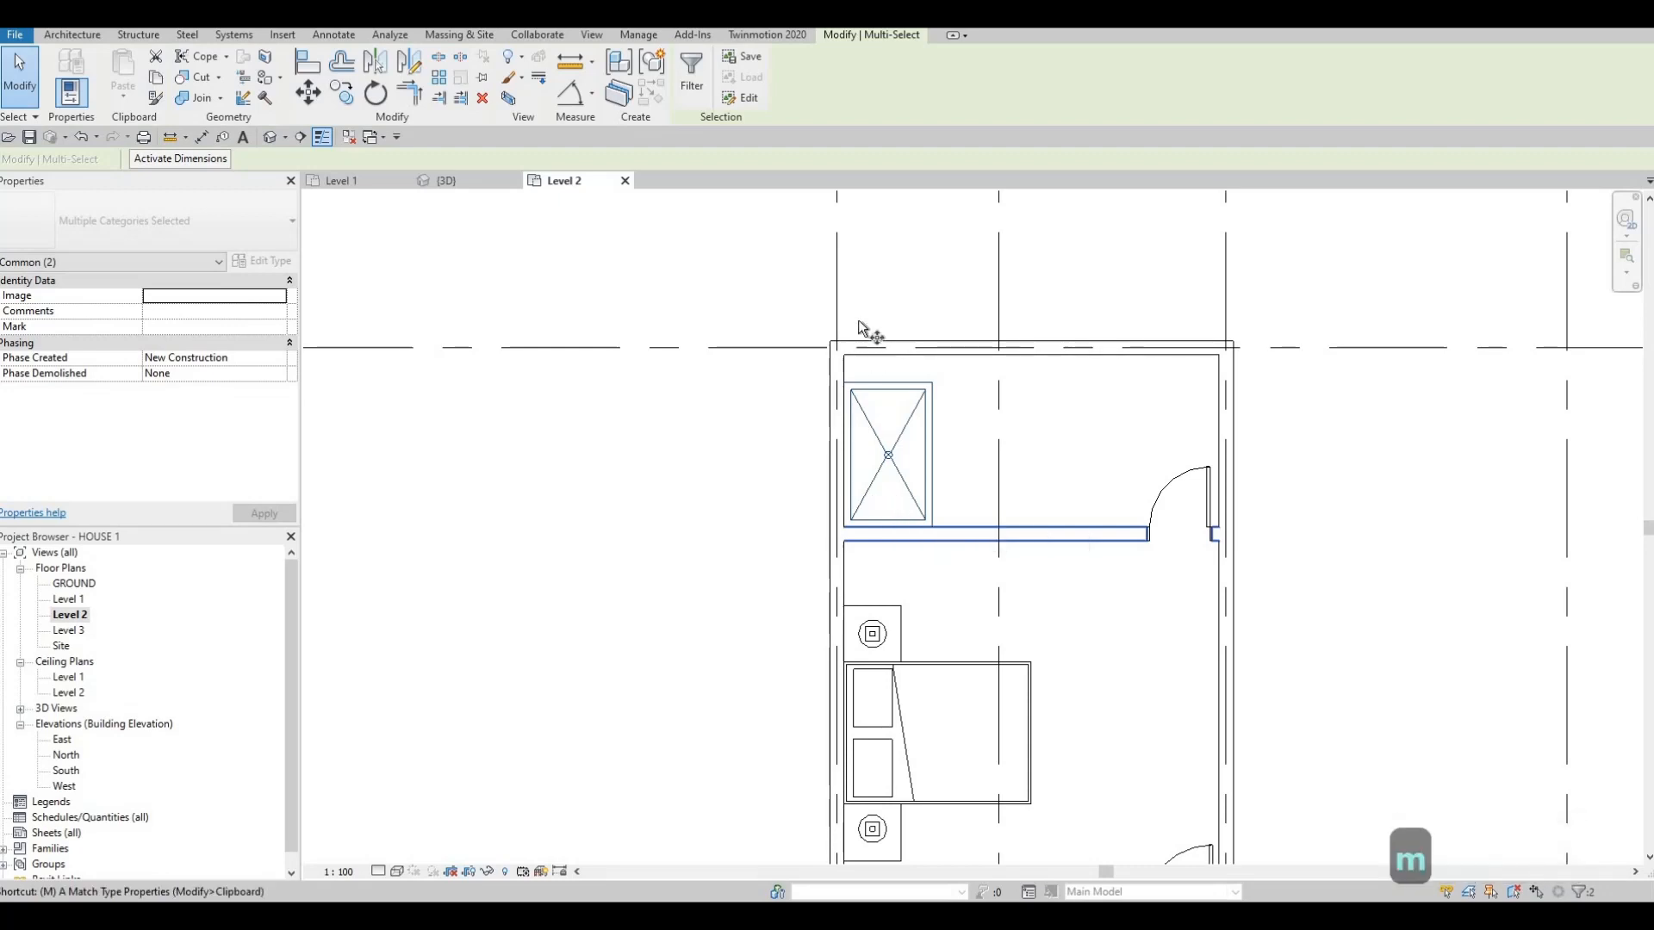
key(v)
scroll(840, 419, up, 2)
click(840, 412)
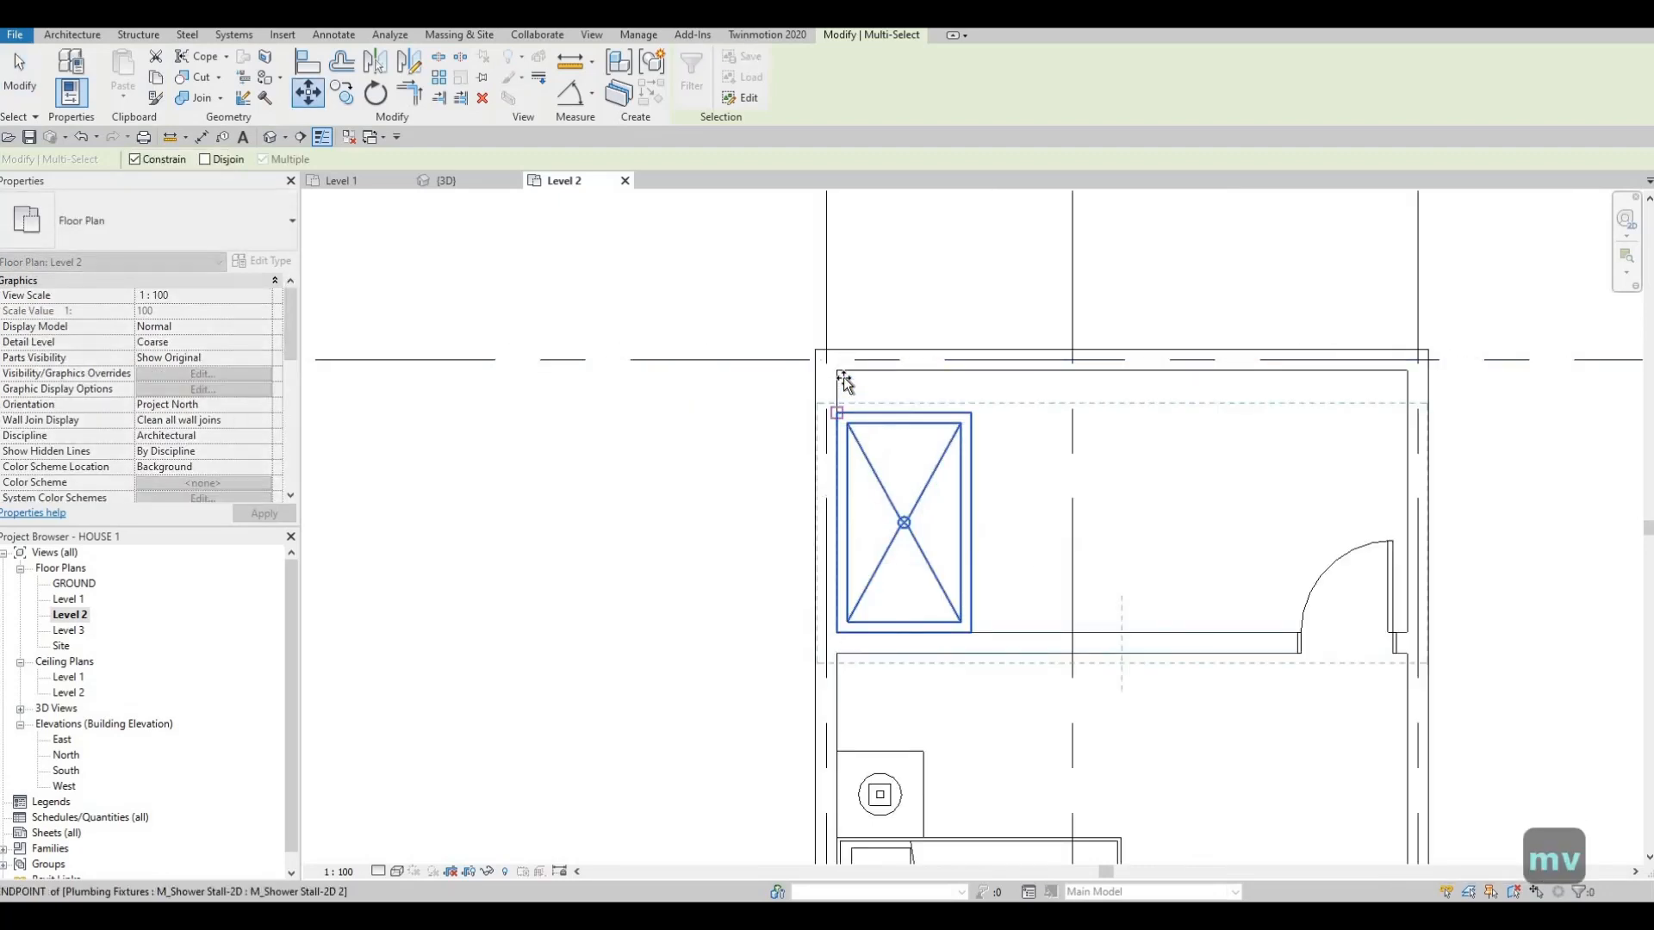
click(840, 372)
key(Escape)
scroll(1048, 554, up, 1)
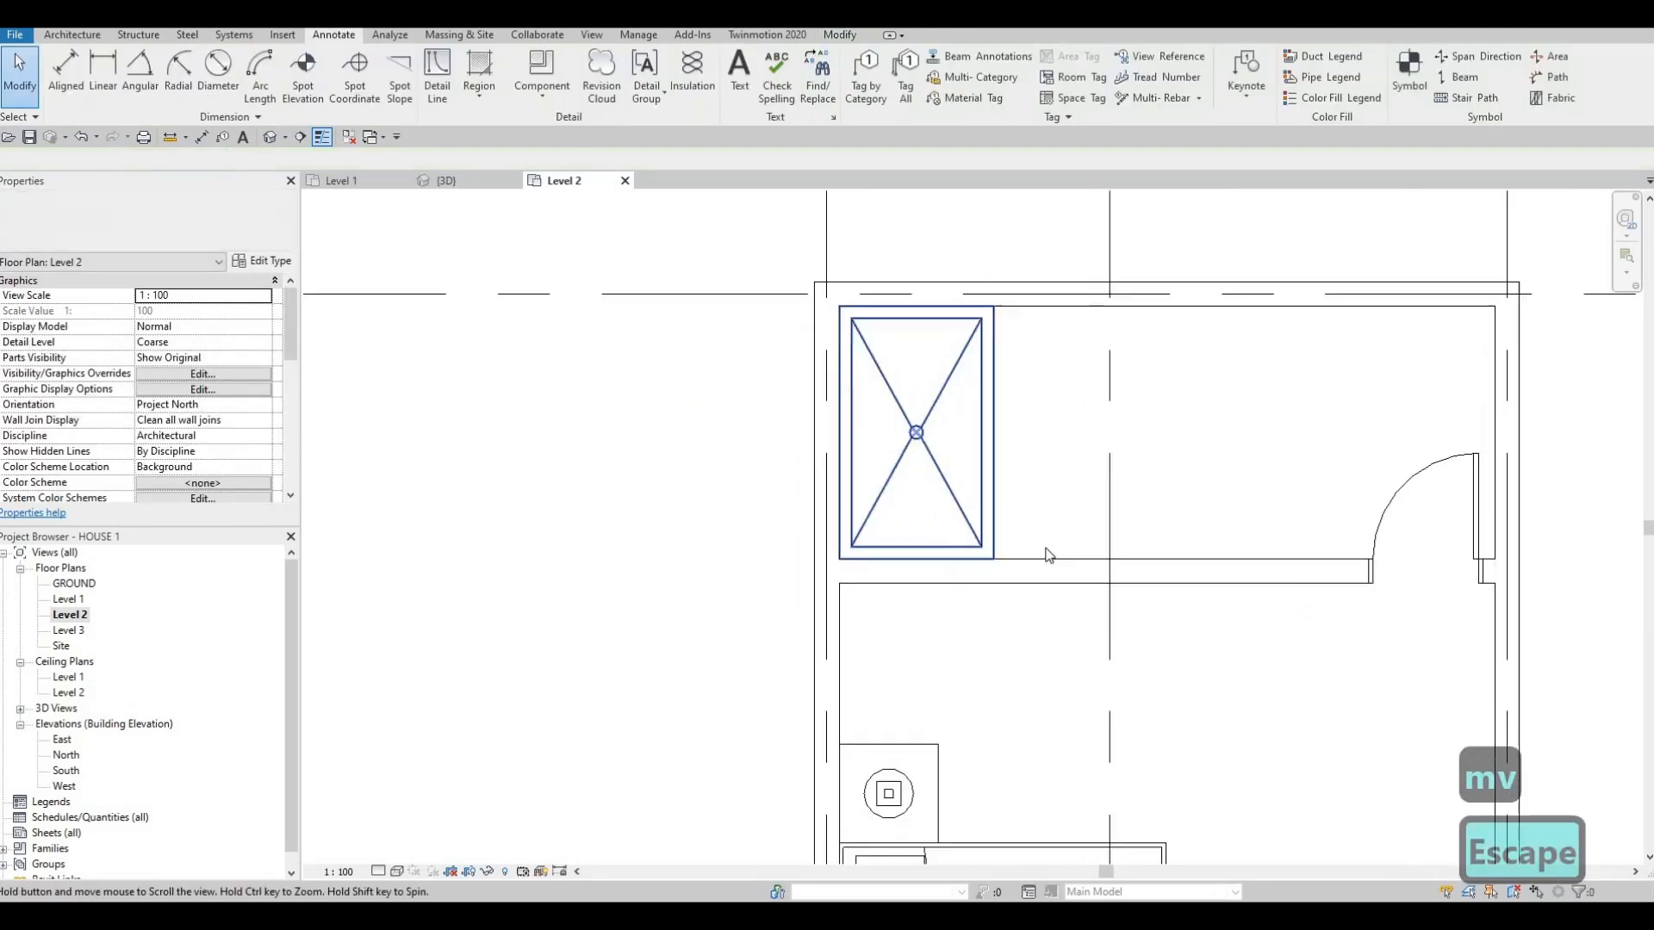
- Place a matching M_Toilet-Domestic-2D on the north wall beside the new shower, about 1600 mm from the western grid line
scroll(1059, 556, down, 4)
middle_drag(1098, 711, 1116, 347)
scroll(1105, 546, down, 2)
key(Escape)
key(Escape)
click(1081, 593)
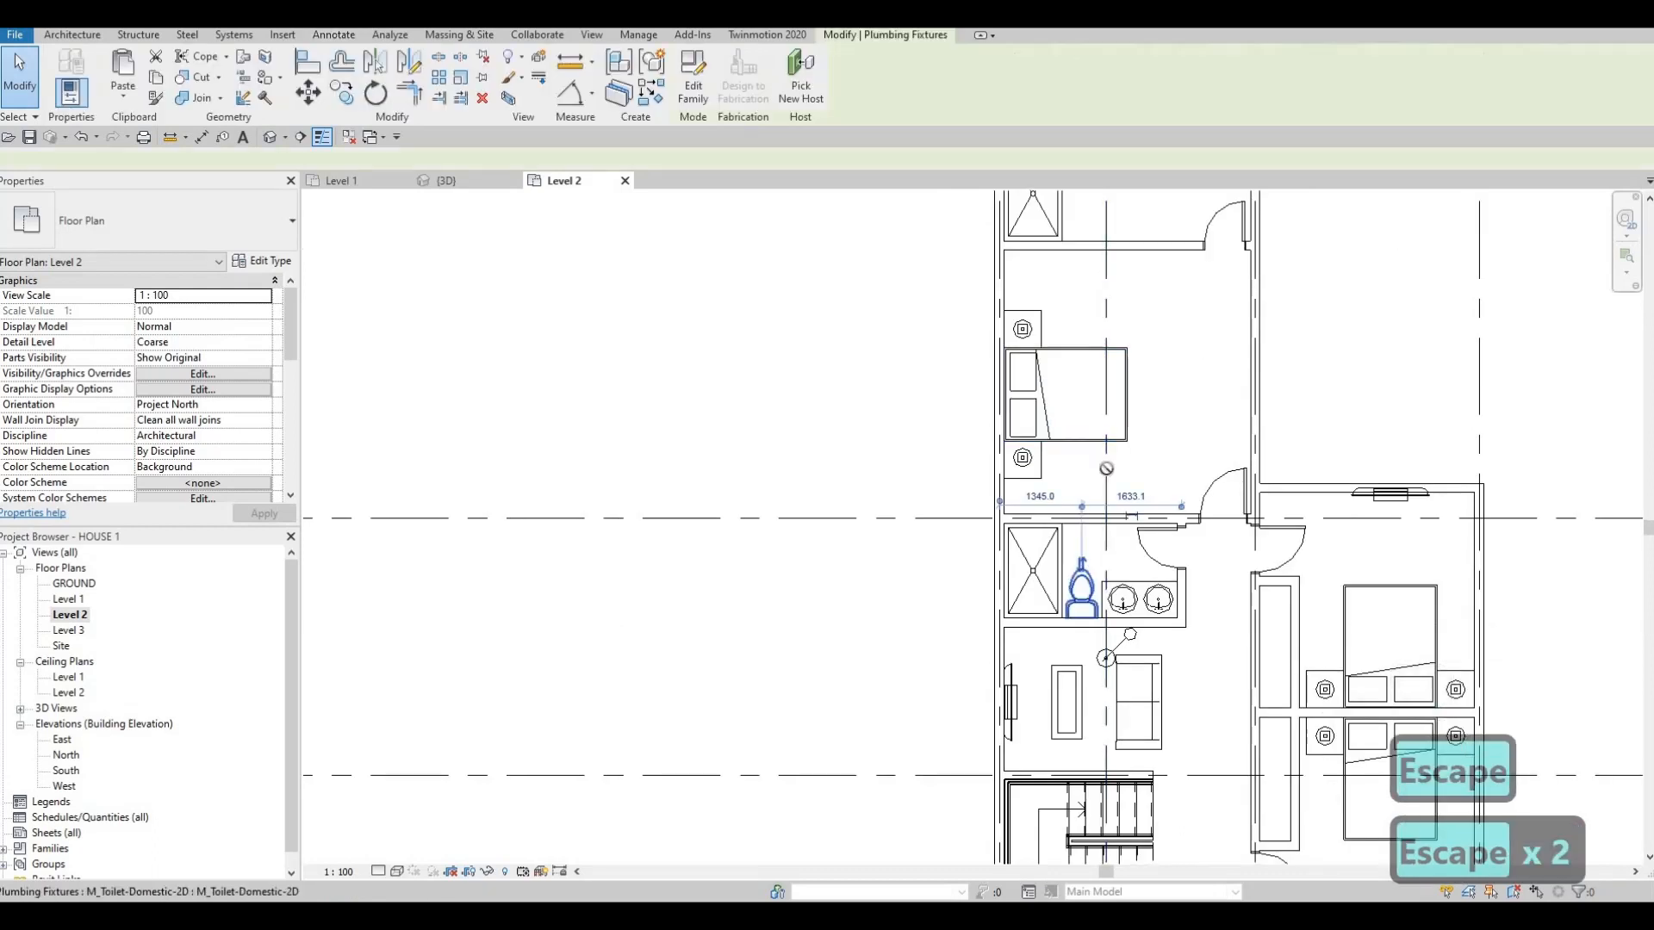
key(c)
key(s)
scroll(1073, 474, up, 2)
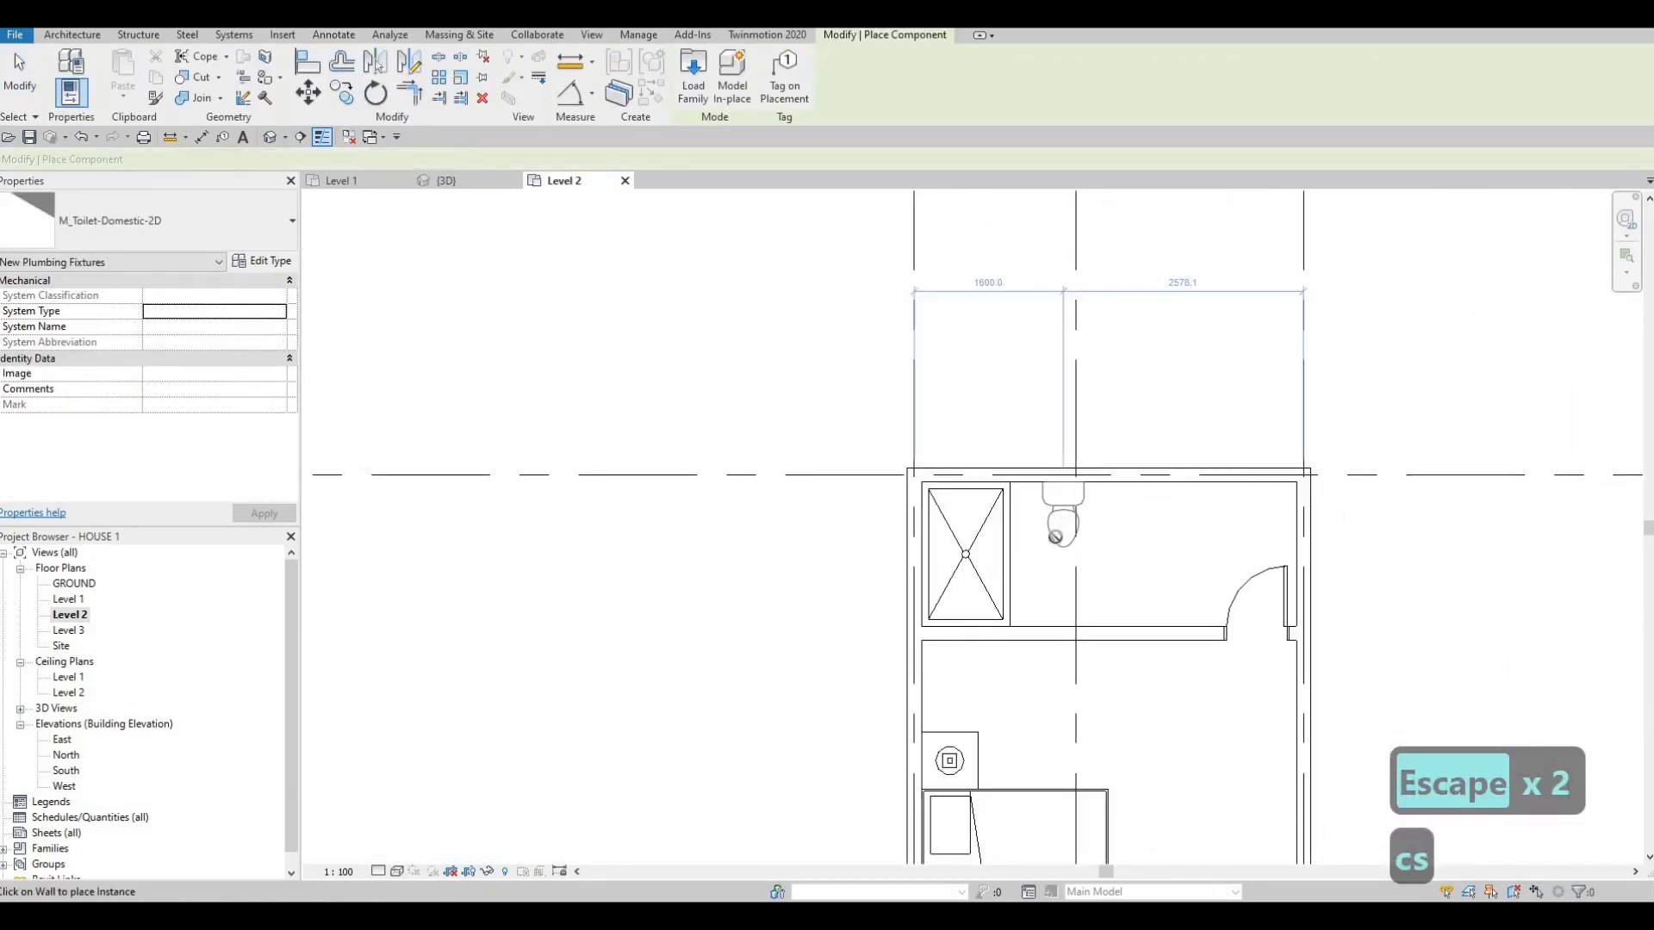
click(1056, 537)
scroll(1092, 648, up, 1)
middle_drag(1092, 648, 1051, 424)
scroll(1051, 424, down, 4)
key(Escape)
key(Escape)
- Place a matching 482 x 482 mm M_Sink Vanity-Round beside the new toilet, about 1880 mm from the eastern grid line
middle_drag(1063, 752, 1064, 675)
scroll(1064, 676, up, 1)
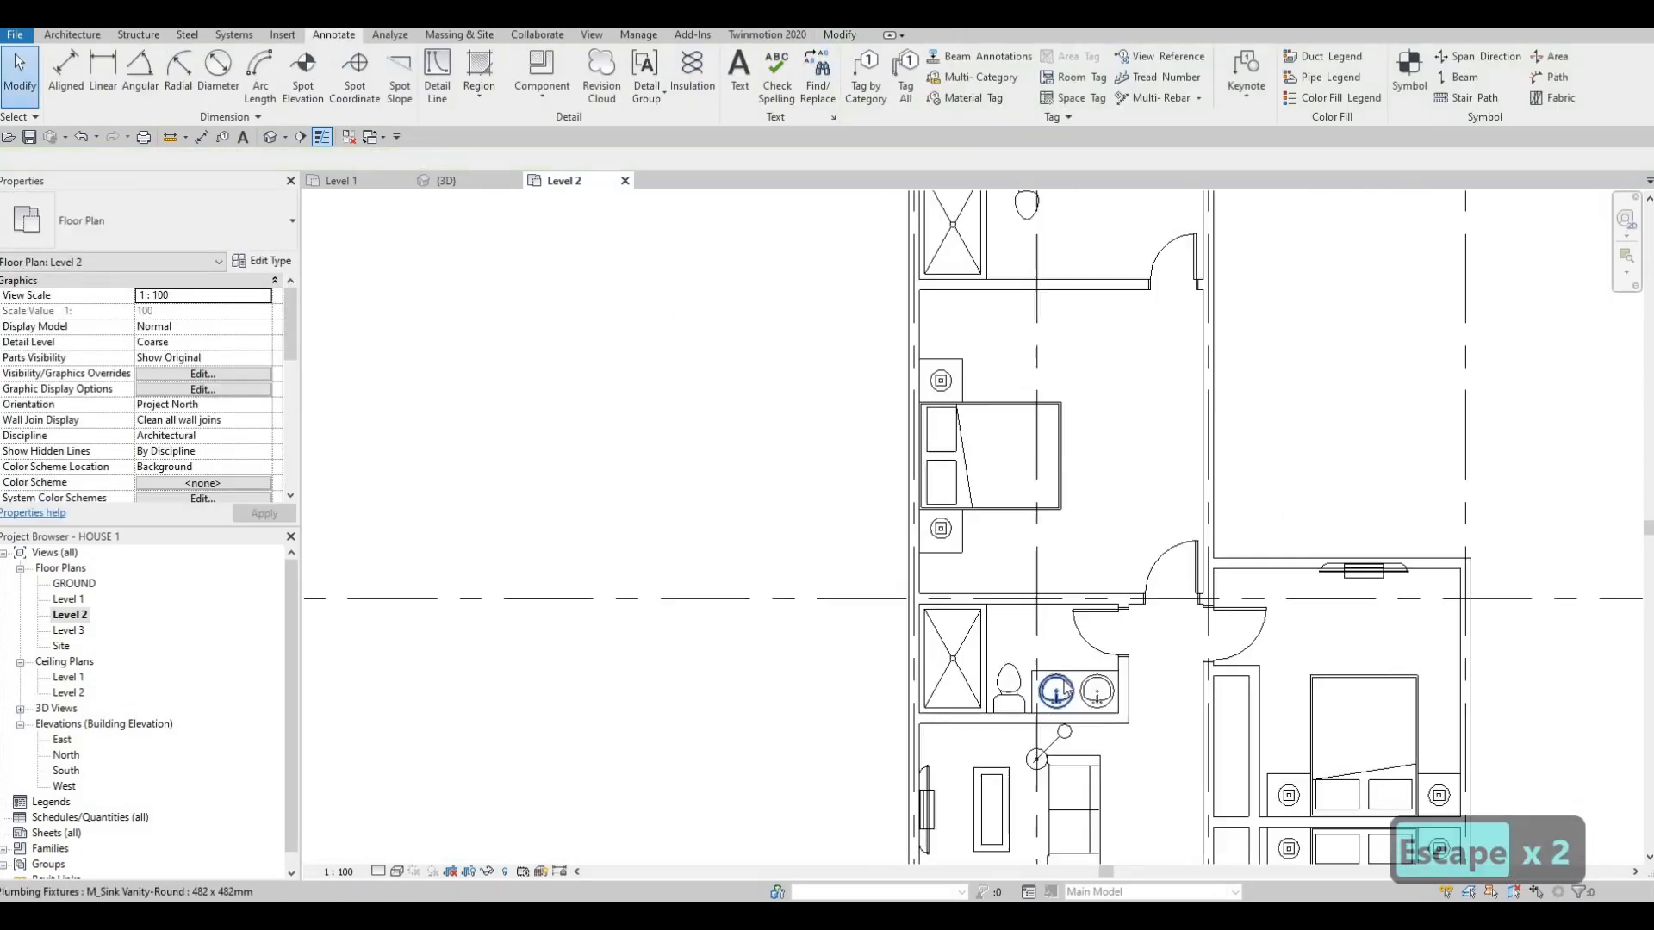
scroll(1055, 690, up, 1)
click(1053, 693)
key(c)
key(s)
middle_drag(1089, 325, 1075, 830)
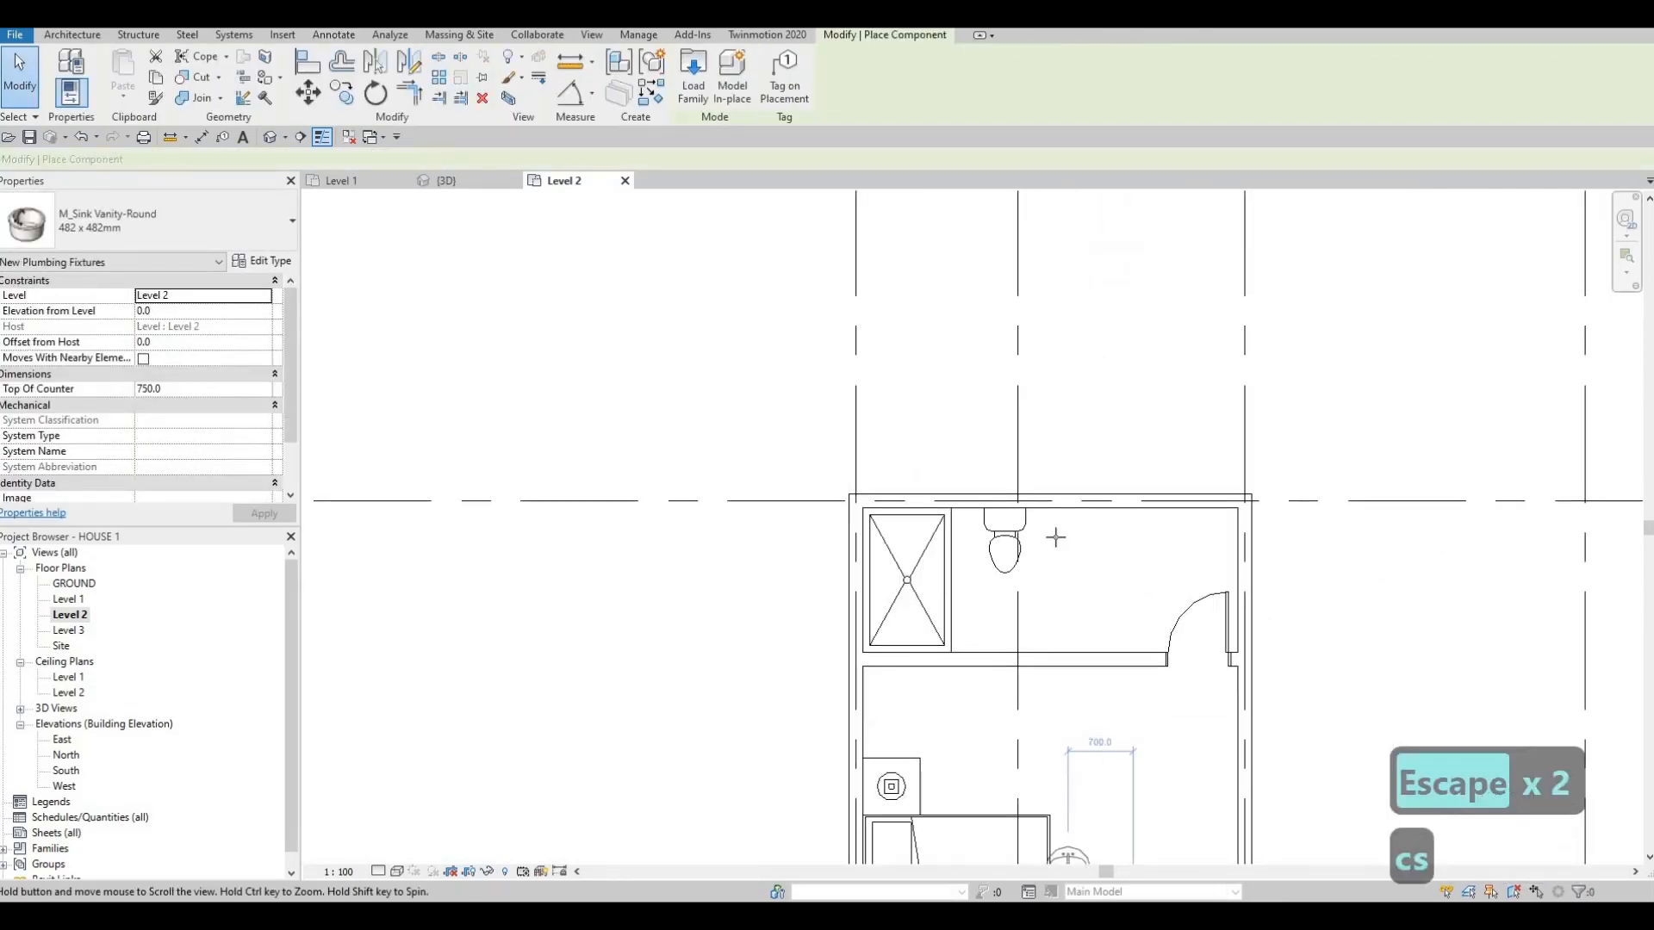
scroll(1057, 537, up, 2)
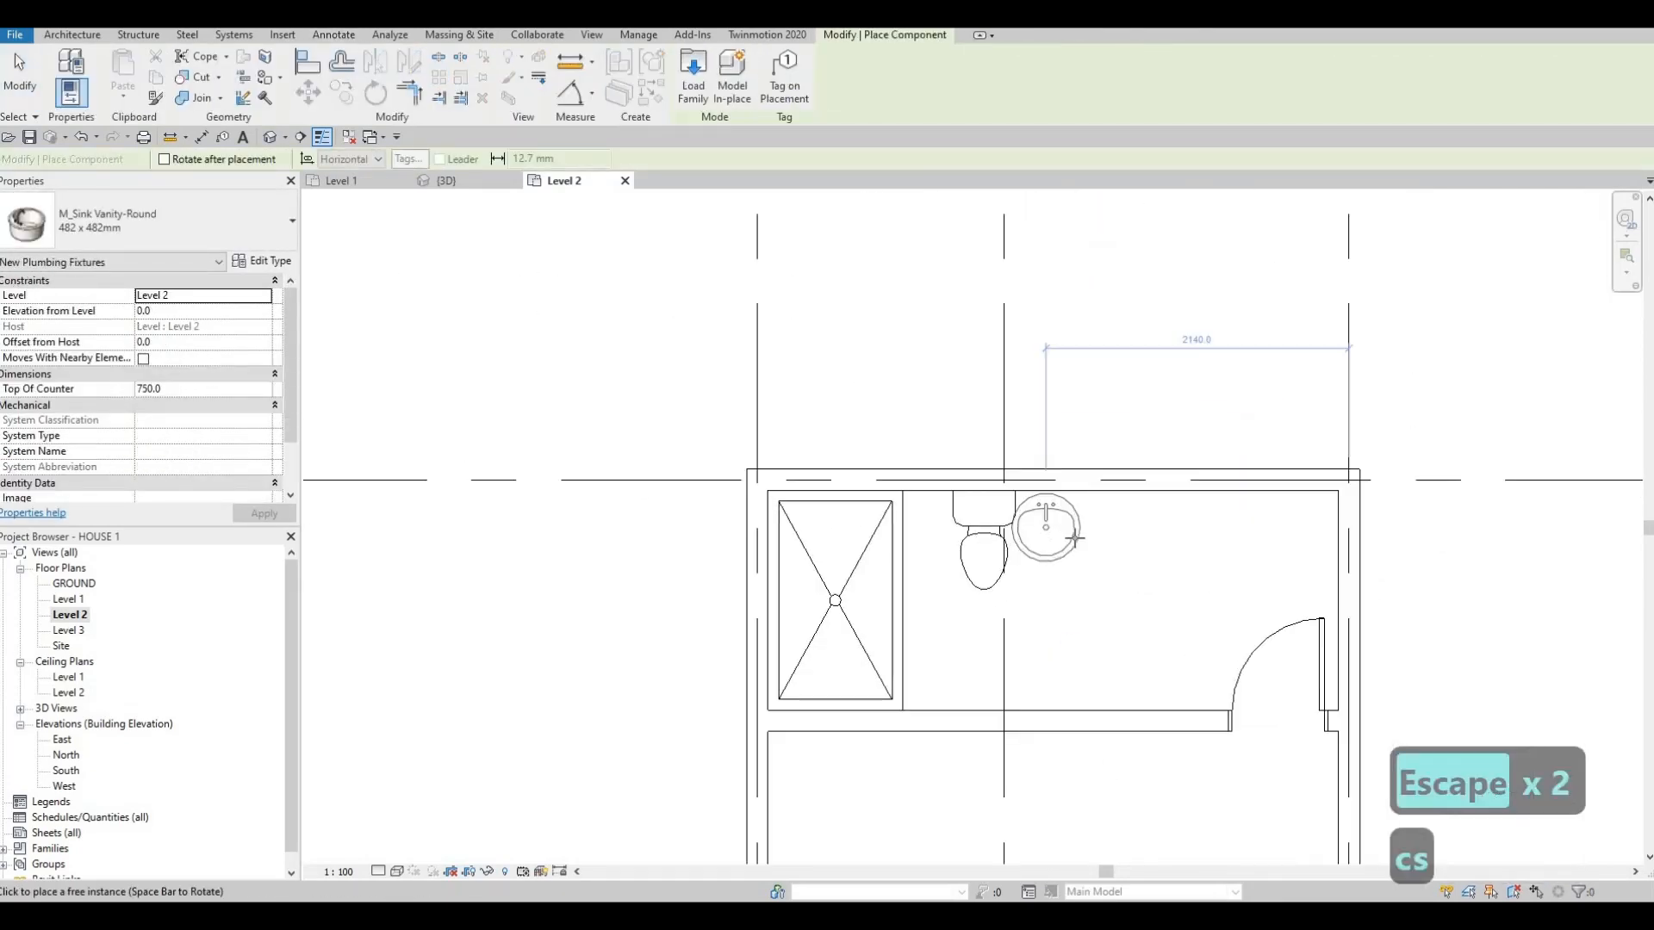
click(1147, 540)
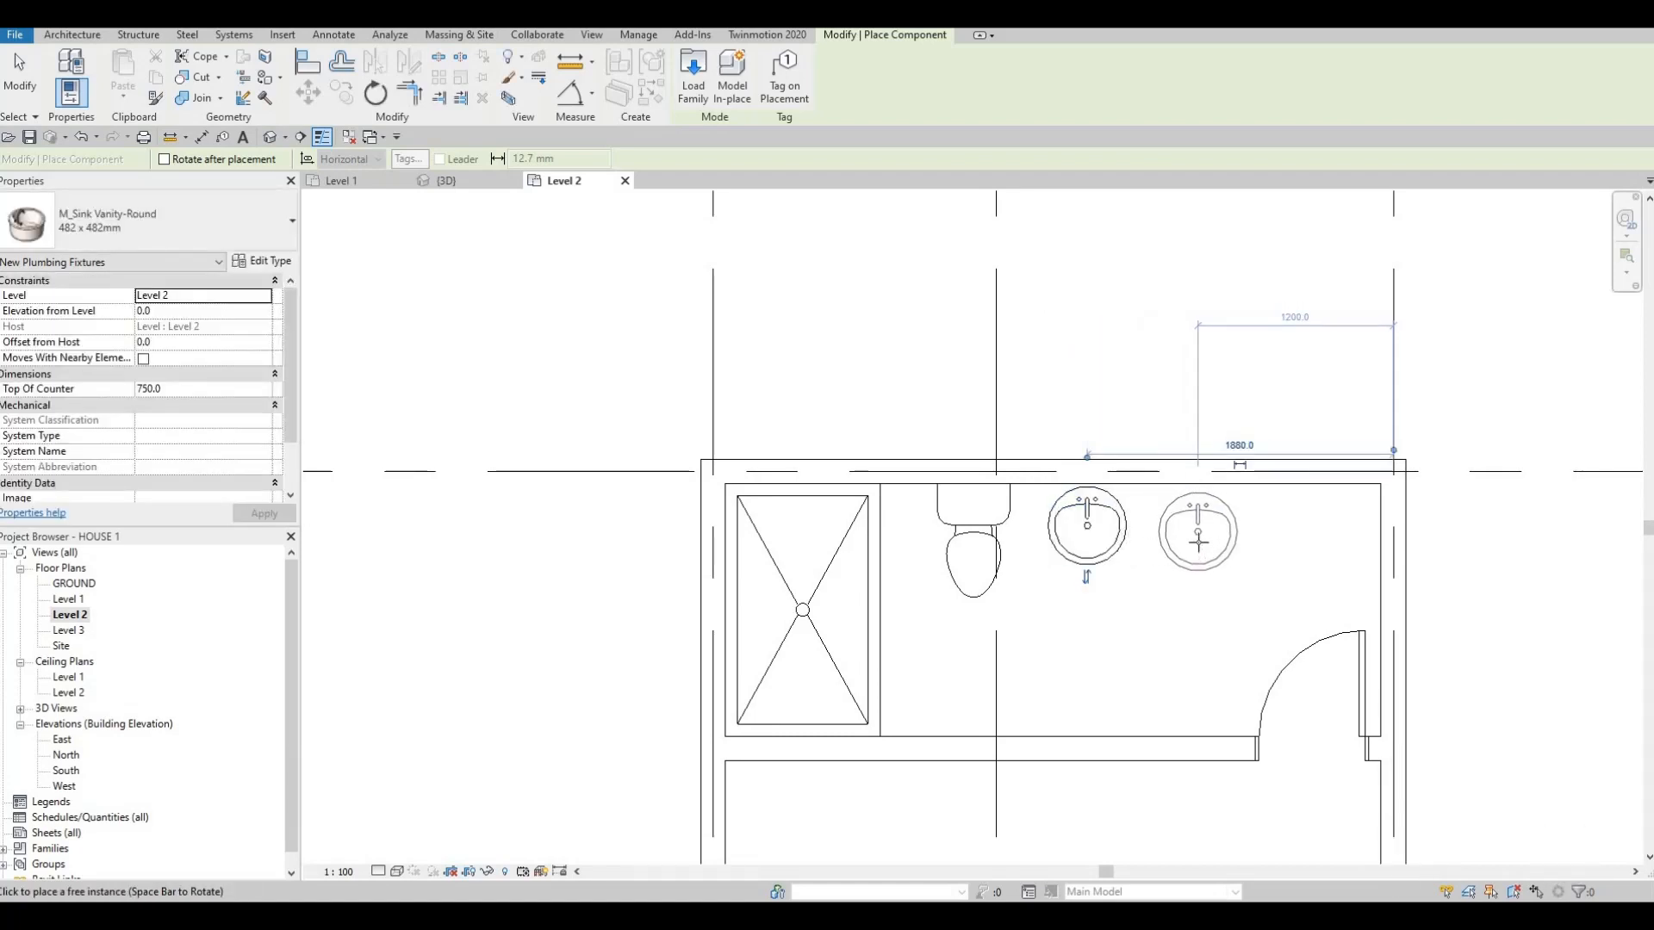
- Place a second 482 x 482 mm M_Sink Vanity-Round on the north wall, about 1200 mm from the eastern grid line
click(1194, 566)
key(Escape)
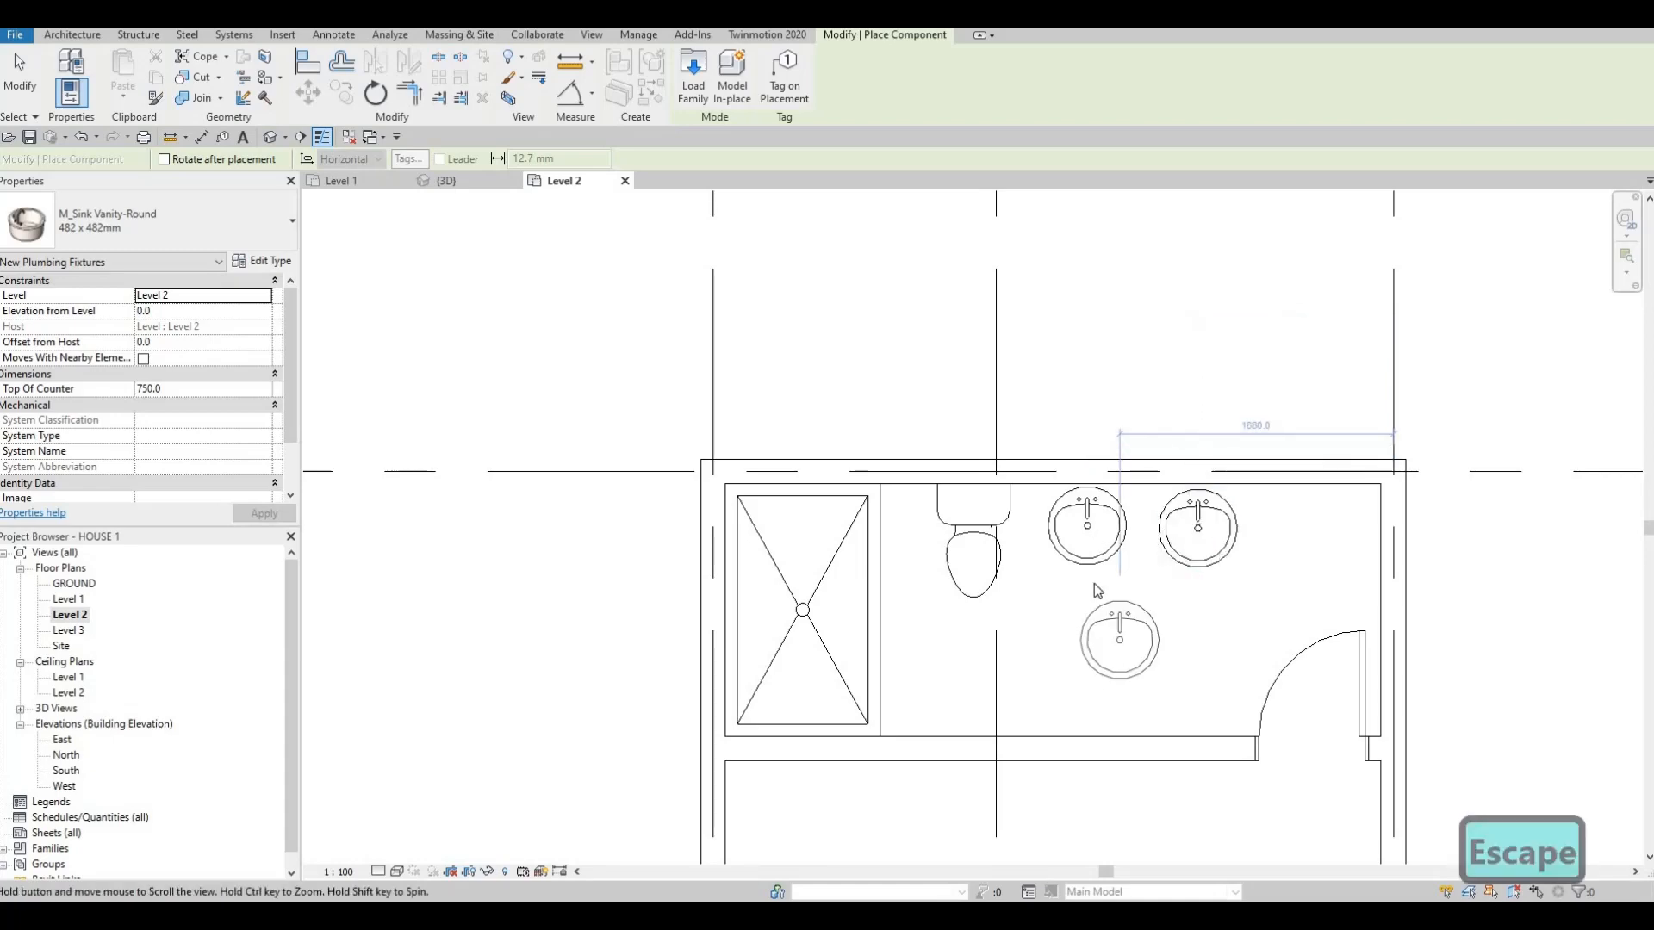
key(Escape)
scroll(1094, 586, down, 2)
key(Escape)
scroll(1107, 581, up, 2)
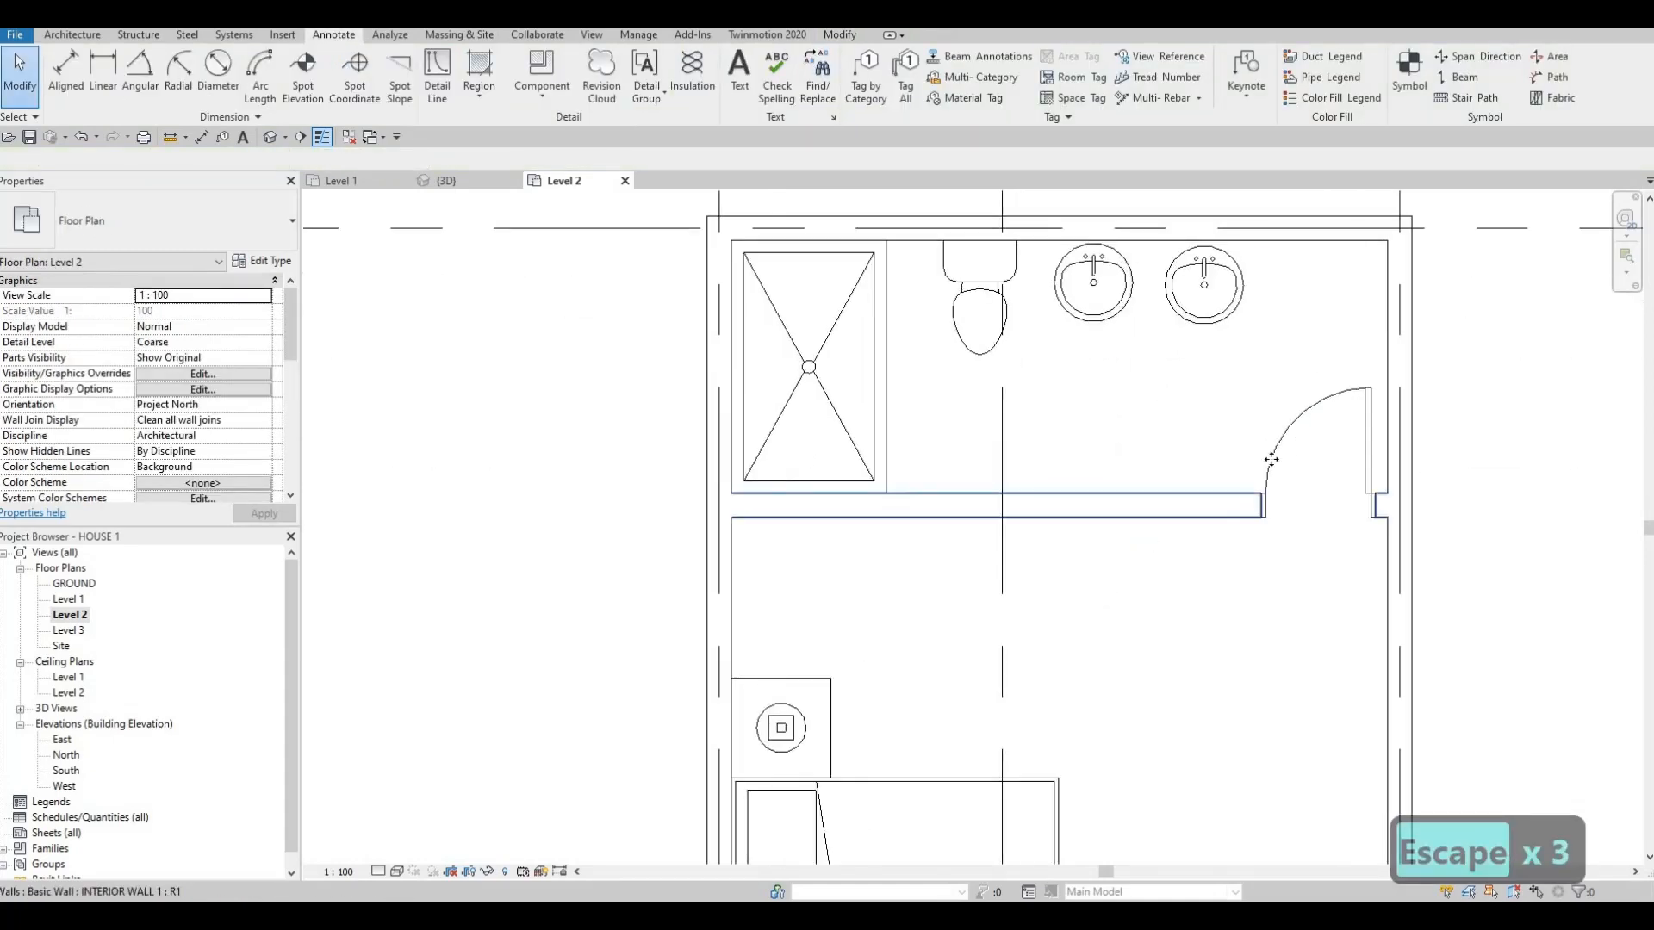
- Move the bathroom door west along the interior partition, to about 1360 mm from the eastern grid line
click(1284, 463)
click(1281, 455)
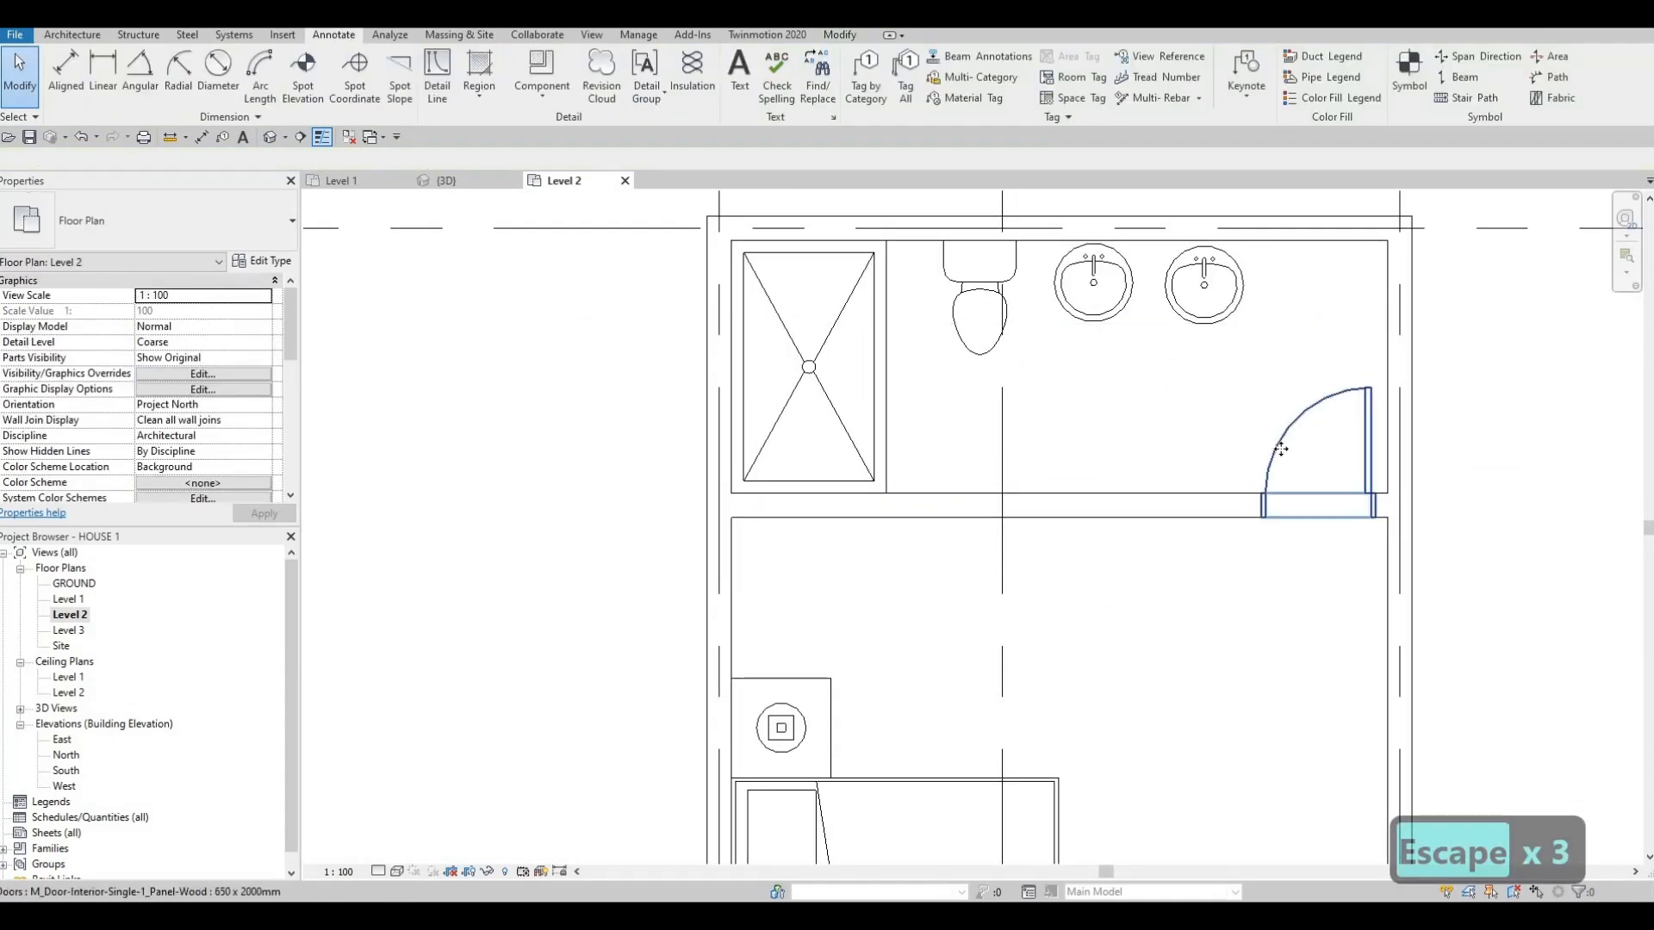
click(1279, 446)
drag(1100, 454, 1068, 439)
key(Escape)
mouse_move(1157, 486)
middle_down()
mouse_move(1148, 573)
mouse_move(1173, 514)
middle_up()
click(1173, 514)
drag(1174, 514, 1289, 405)
key(Escape)
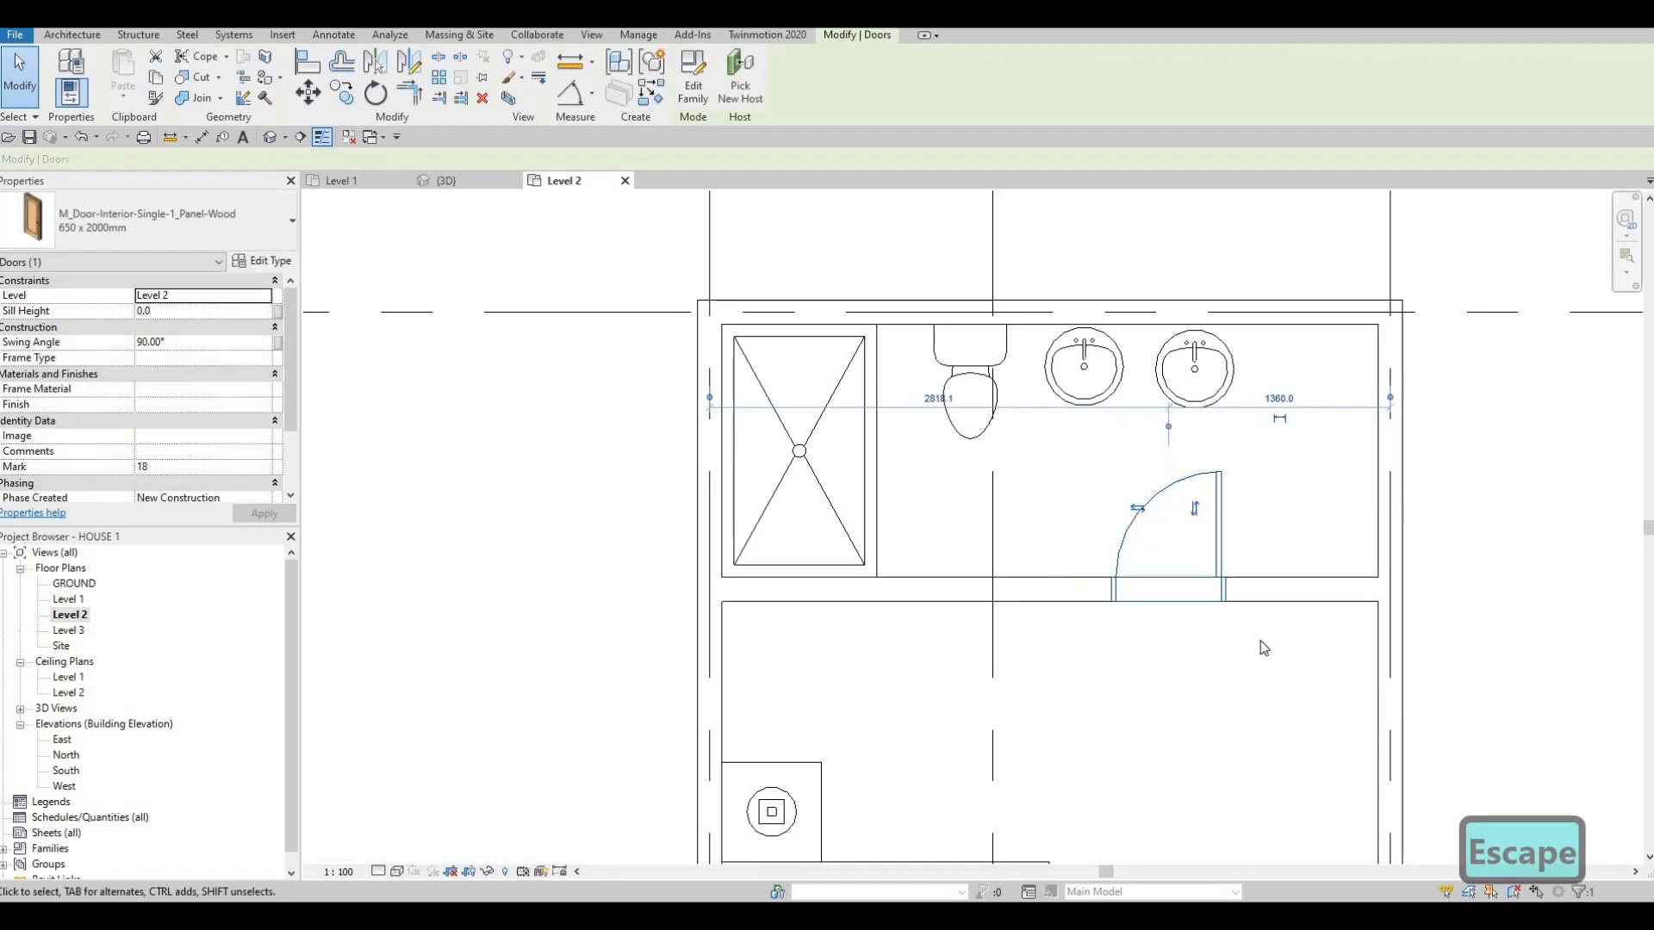
scroll(1249, 670, down, 2)
key(Escape)
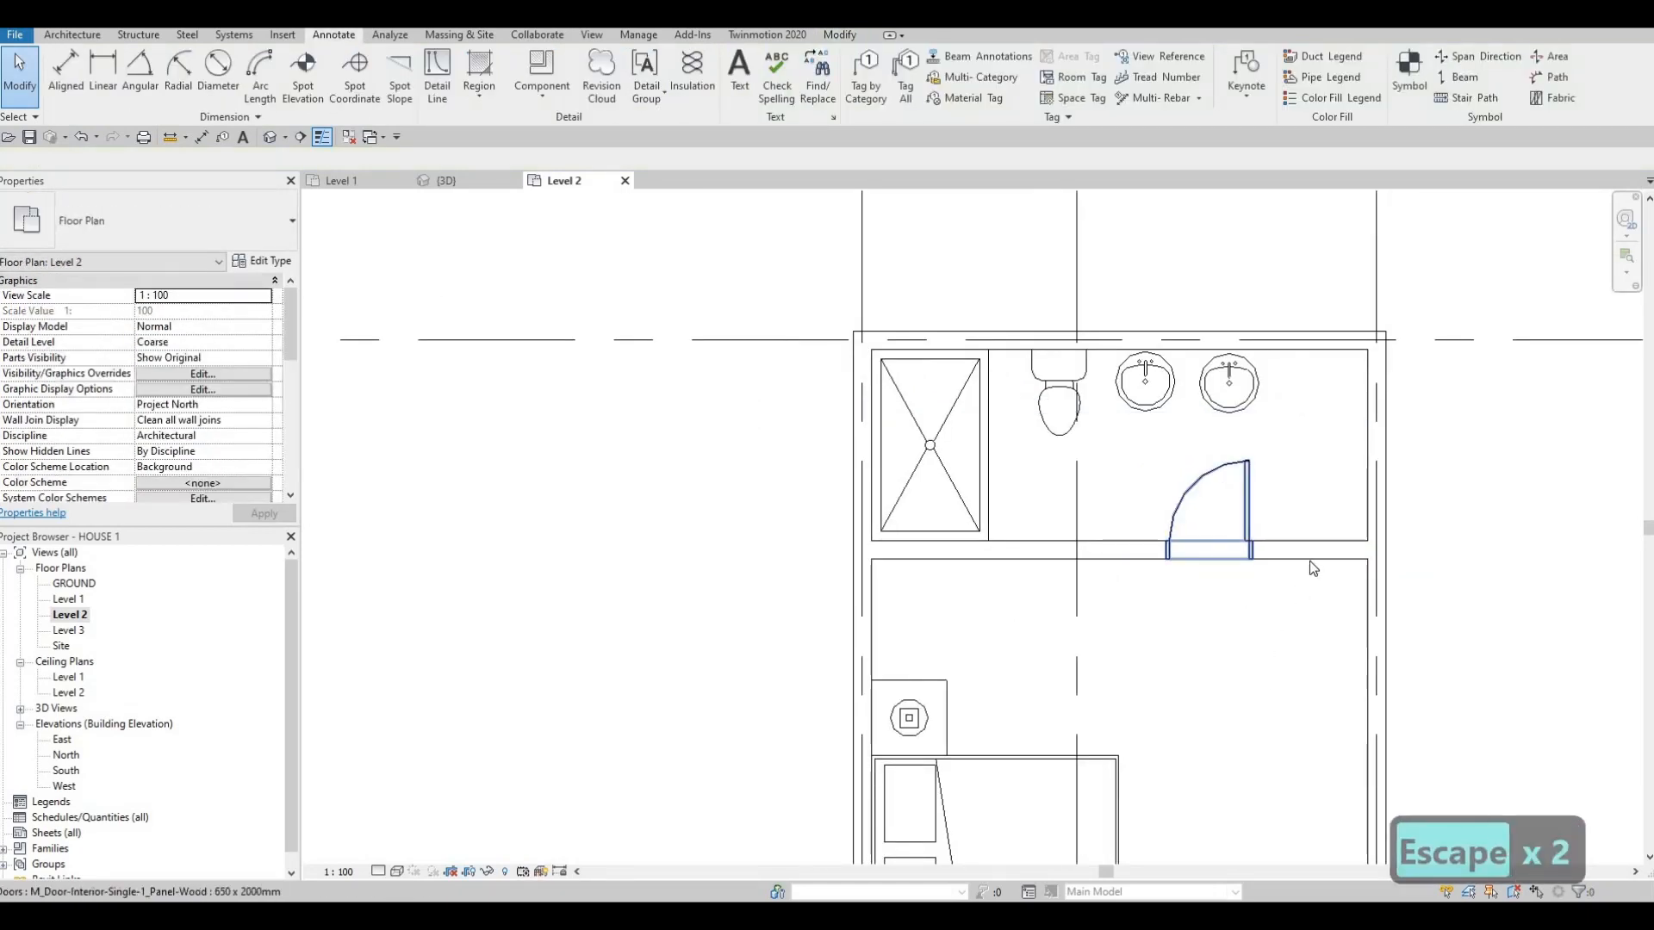
- Draw matching INTERIOR WALL 1 closet walls, about 2600 mm south from the north wall beside the sinks, then east to the exterior wall
click(1310, 551)
key(c)
key(s)
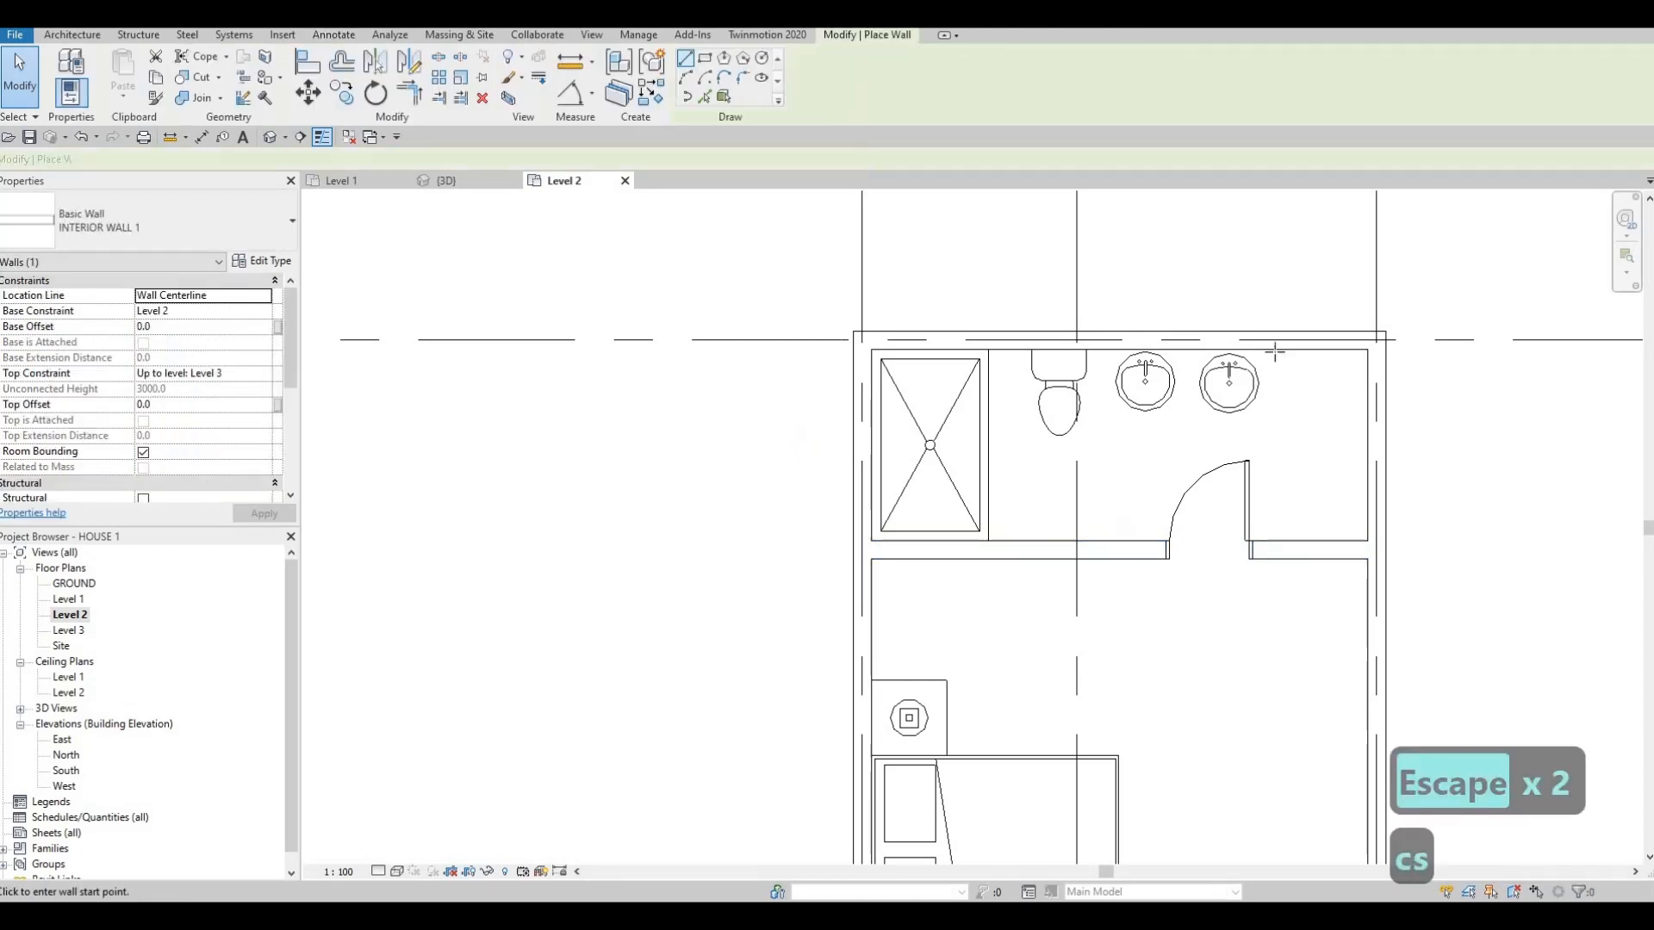
click(1265, 349)
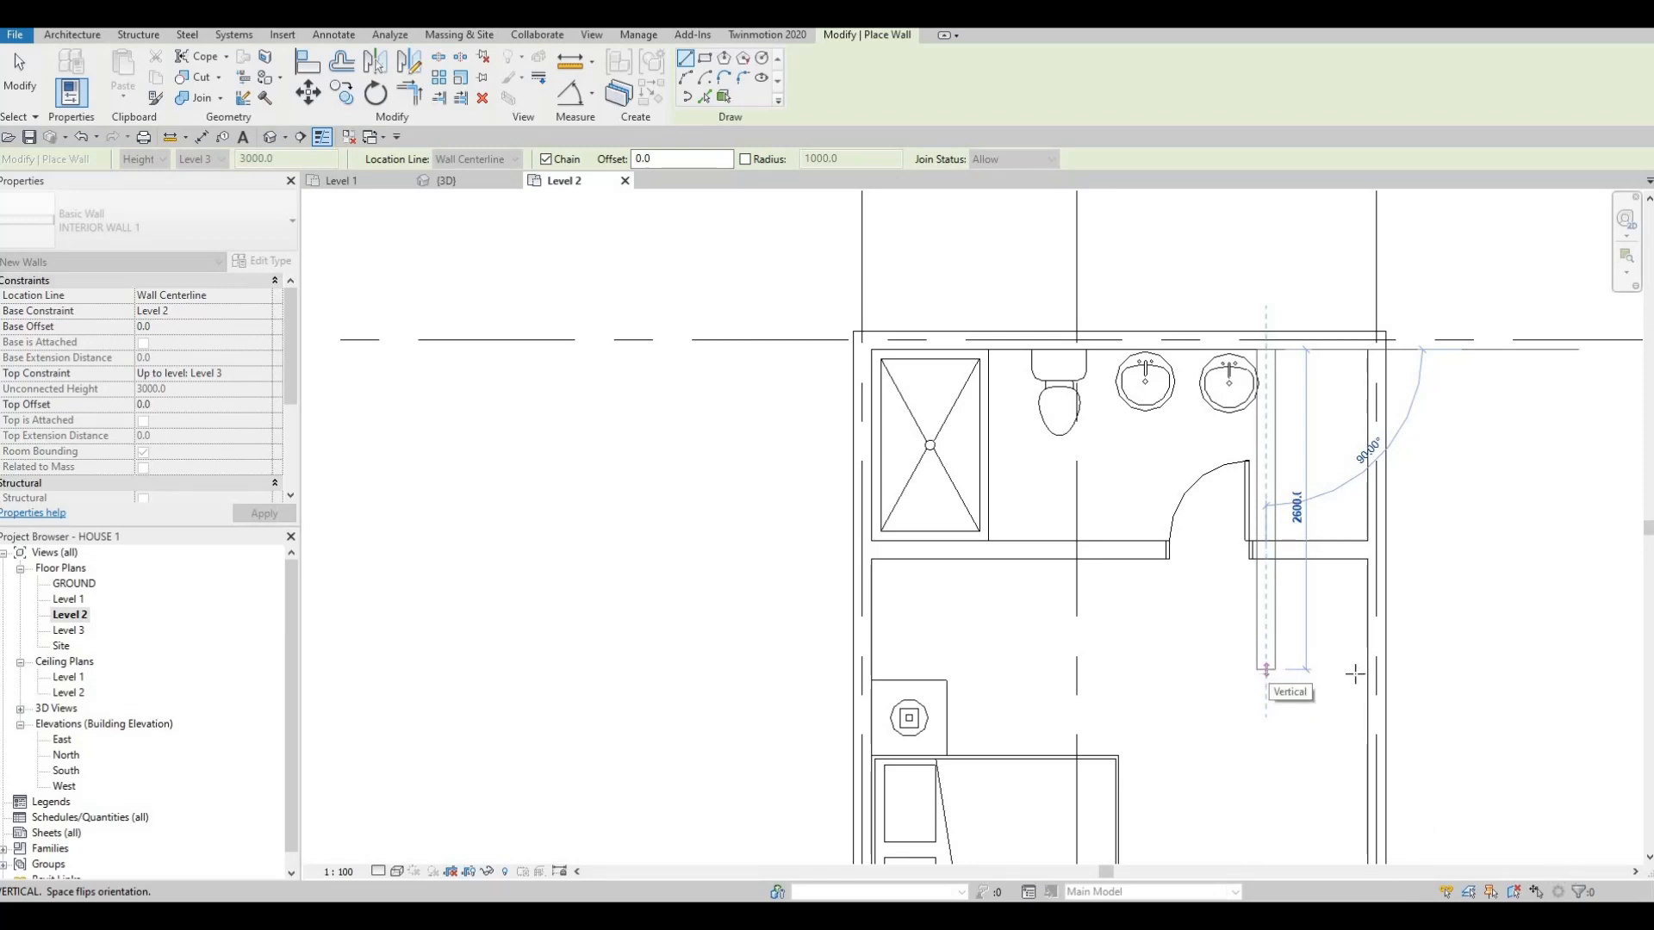
click(1354, 673)
key(Escape)
key(Escape)
key(Escape)
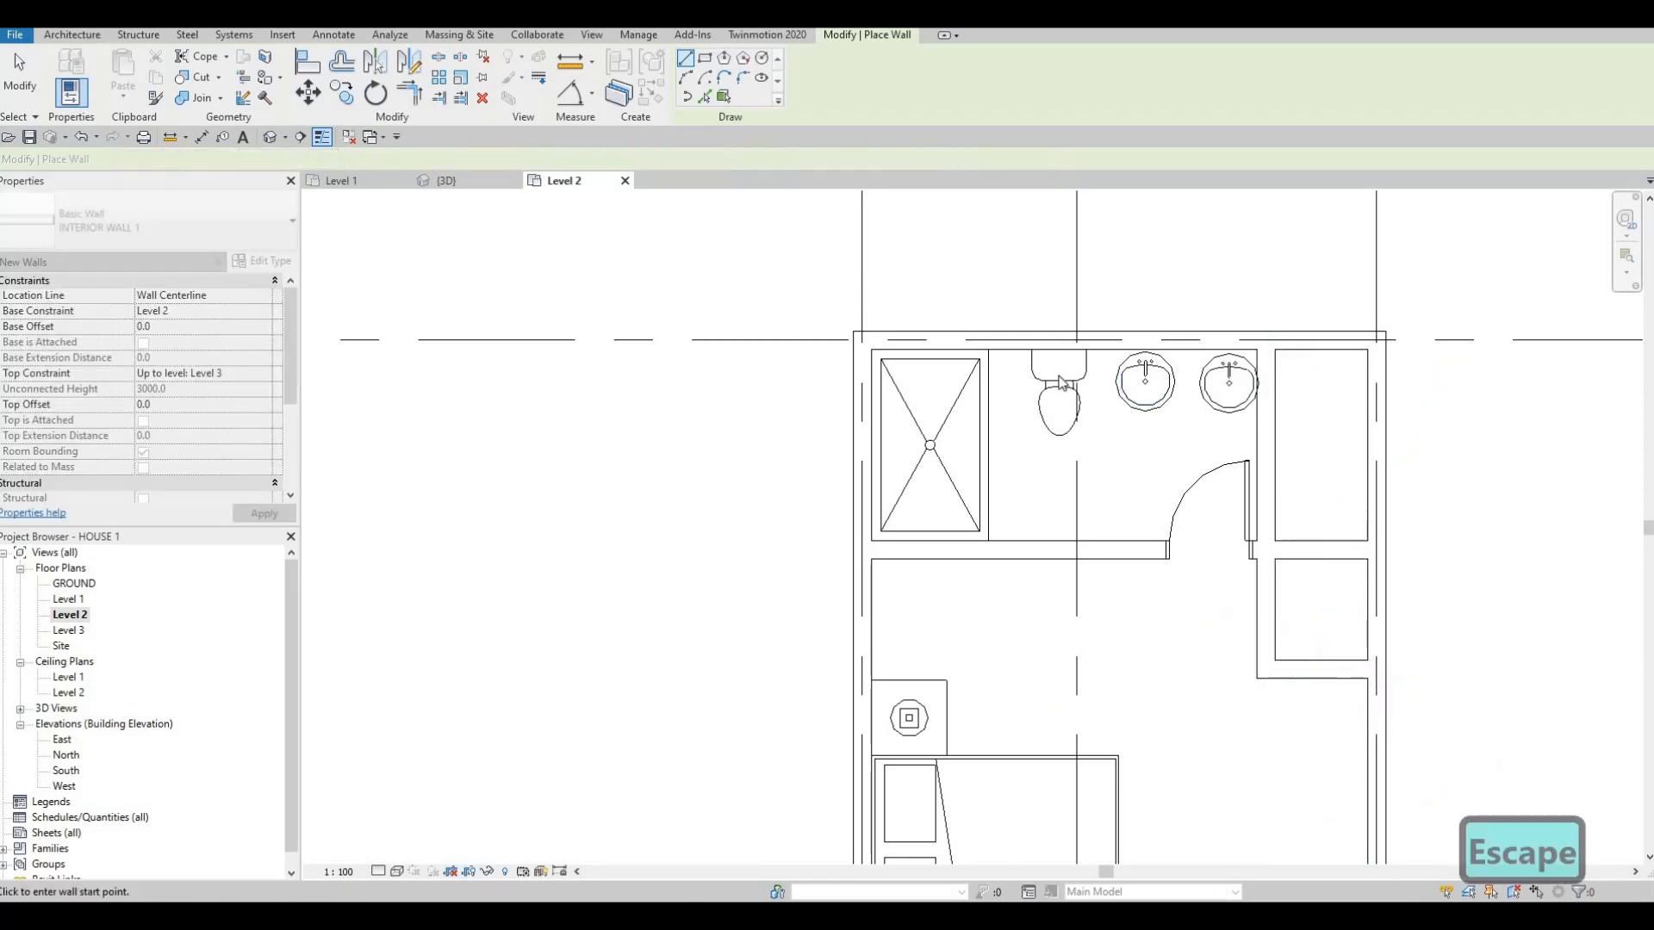
- Nudge the north bathroom's toilet west toward the shower in seven small increments
click(1061, 396)
key(Left)
key(Left)
key(Left)
key(Left)
key(Left)
key(Left)
key(Left)
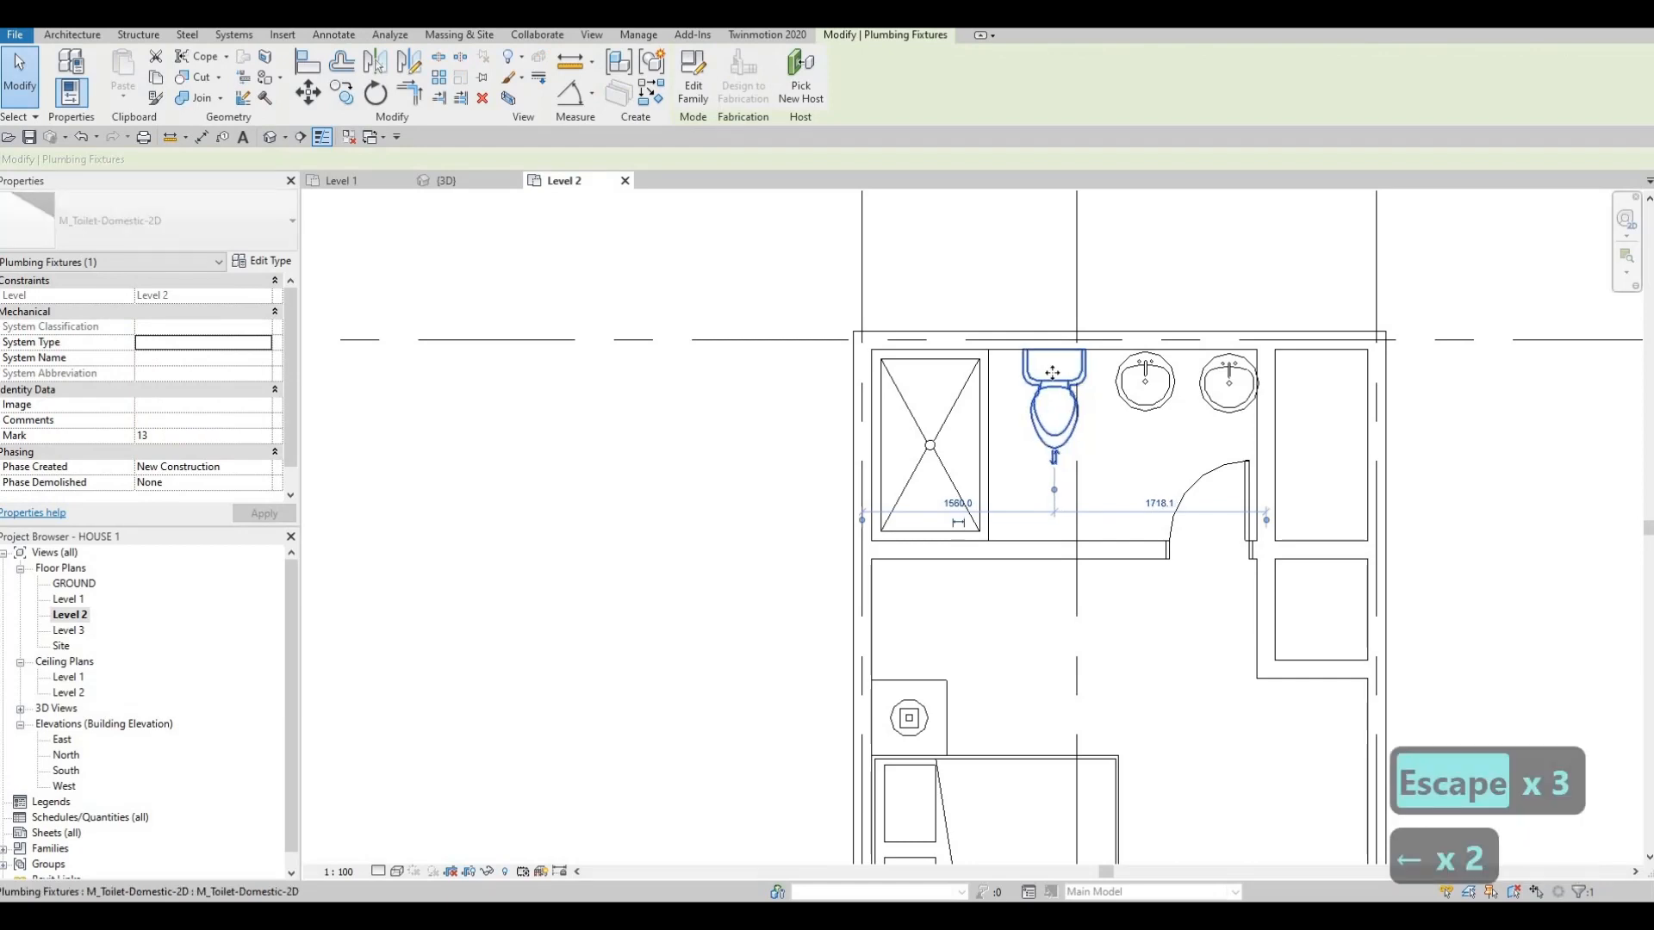
- Nudge both round sinks west, placing the eastern one about 460 mm from the closet wall's centerline
click(1124, 410)
key(Left)
key(Left)
key(Left)
key(Left)
key(Left)
key(Left)
key(Left)
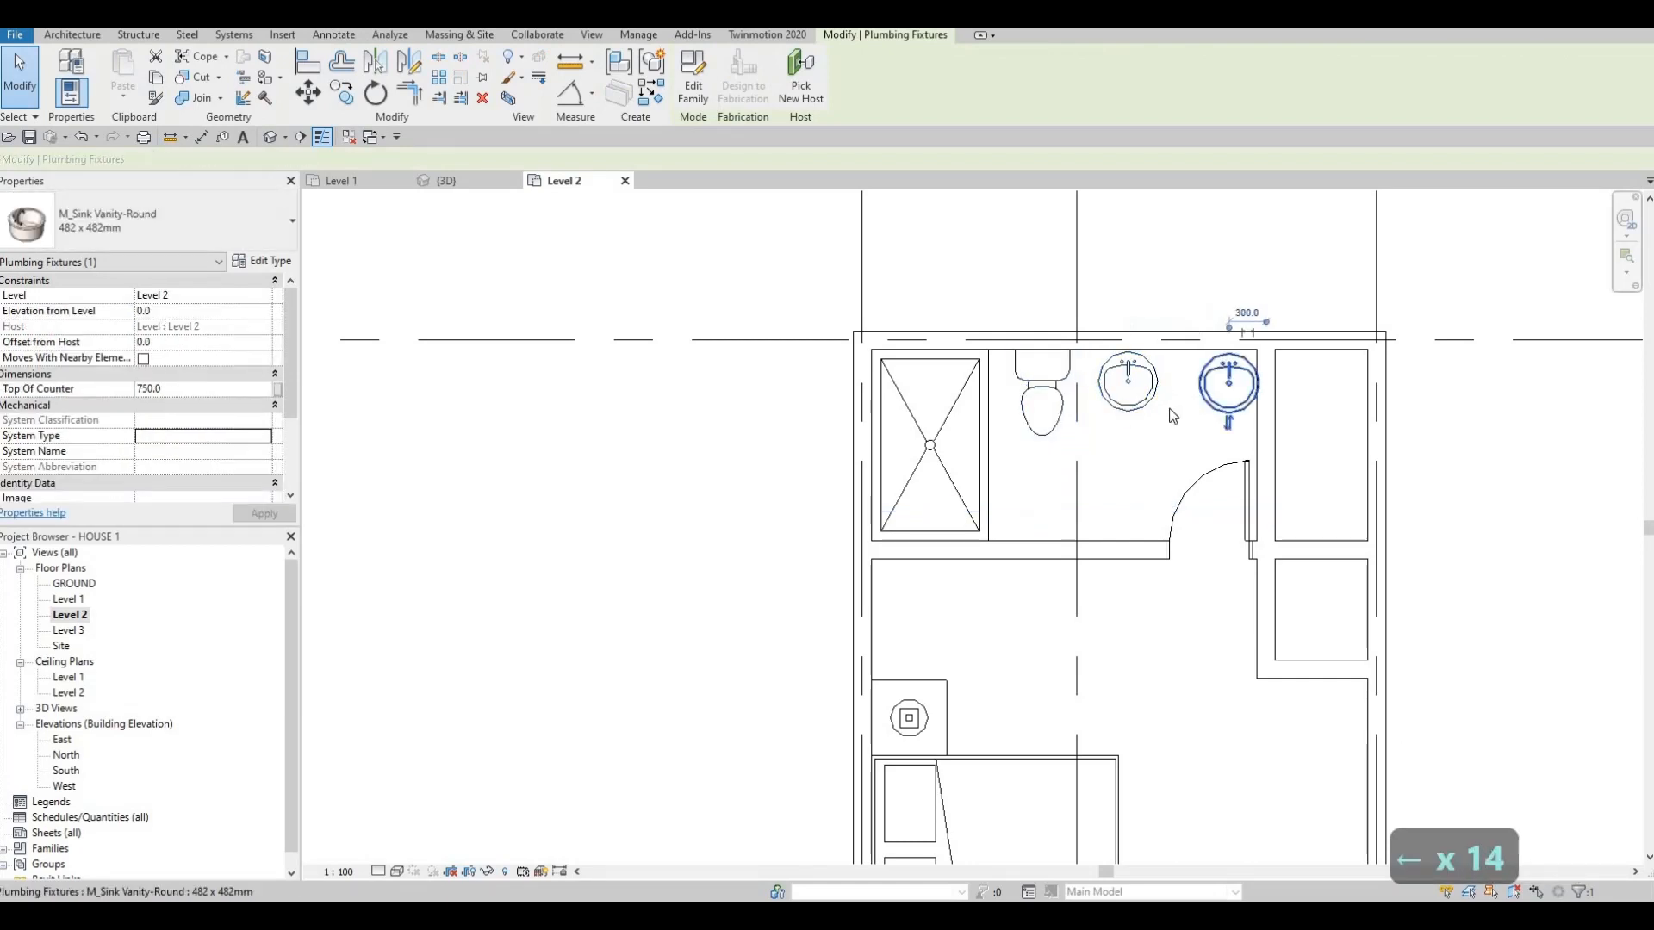
key(Left)
key(Left)
key(Left)
key(Left)
key(Left)
key(Left)
key(Left)
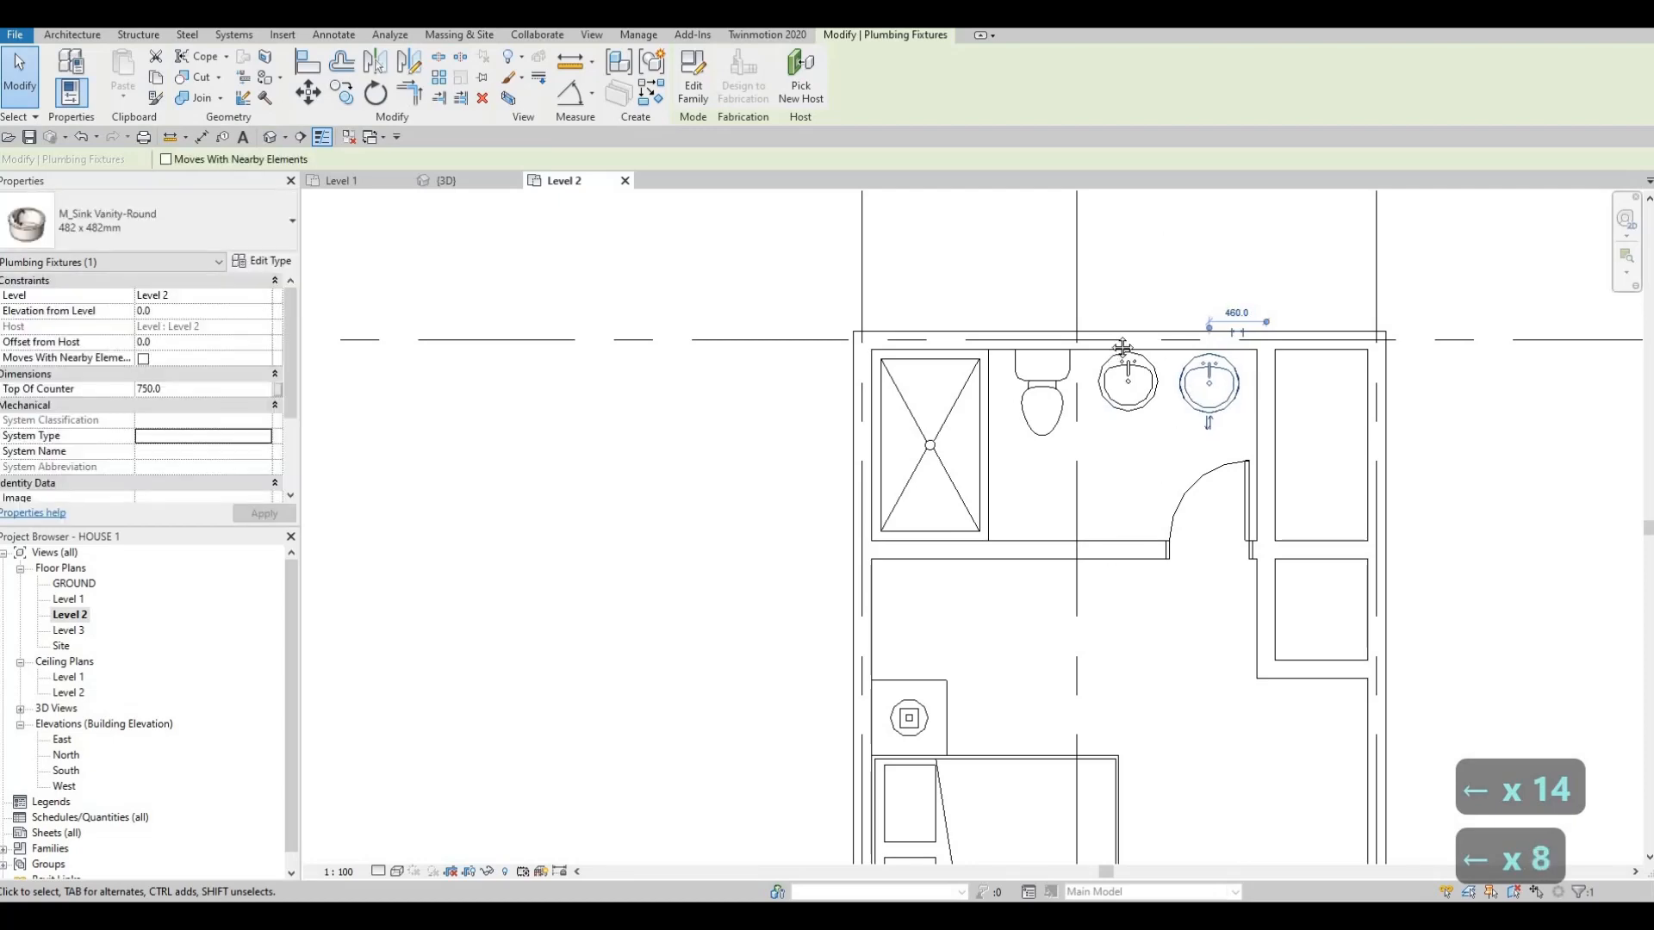
key(Escape)
- Outline the sink counter with matching Thin Lines detail lines, about 1440 mm west from the closet wall and back to the north wall
scroll(1119, 533, down, 2)
key(Escape)
click(1131, 552)
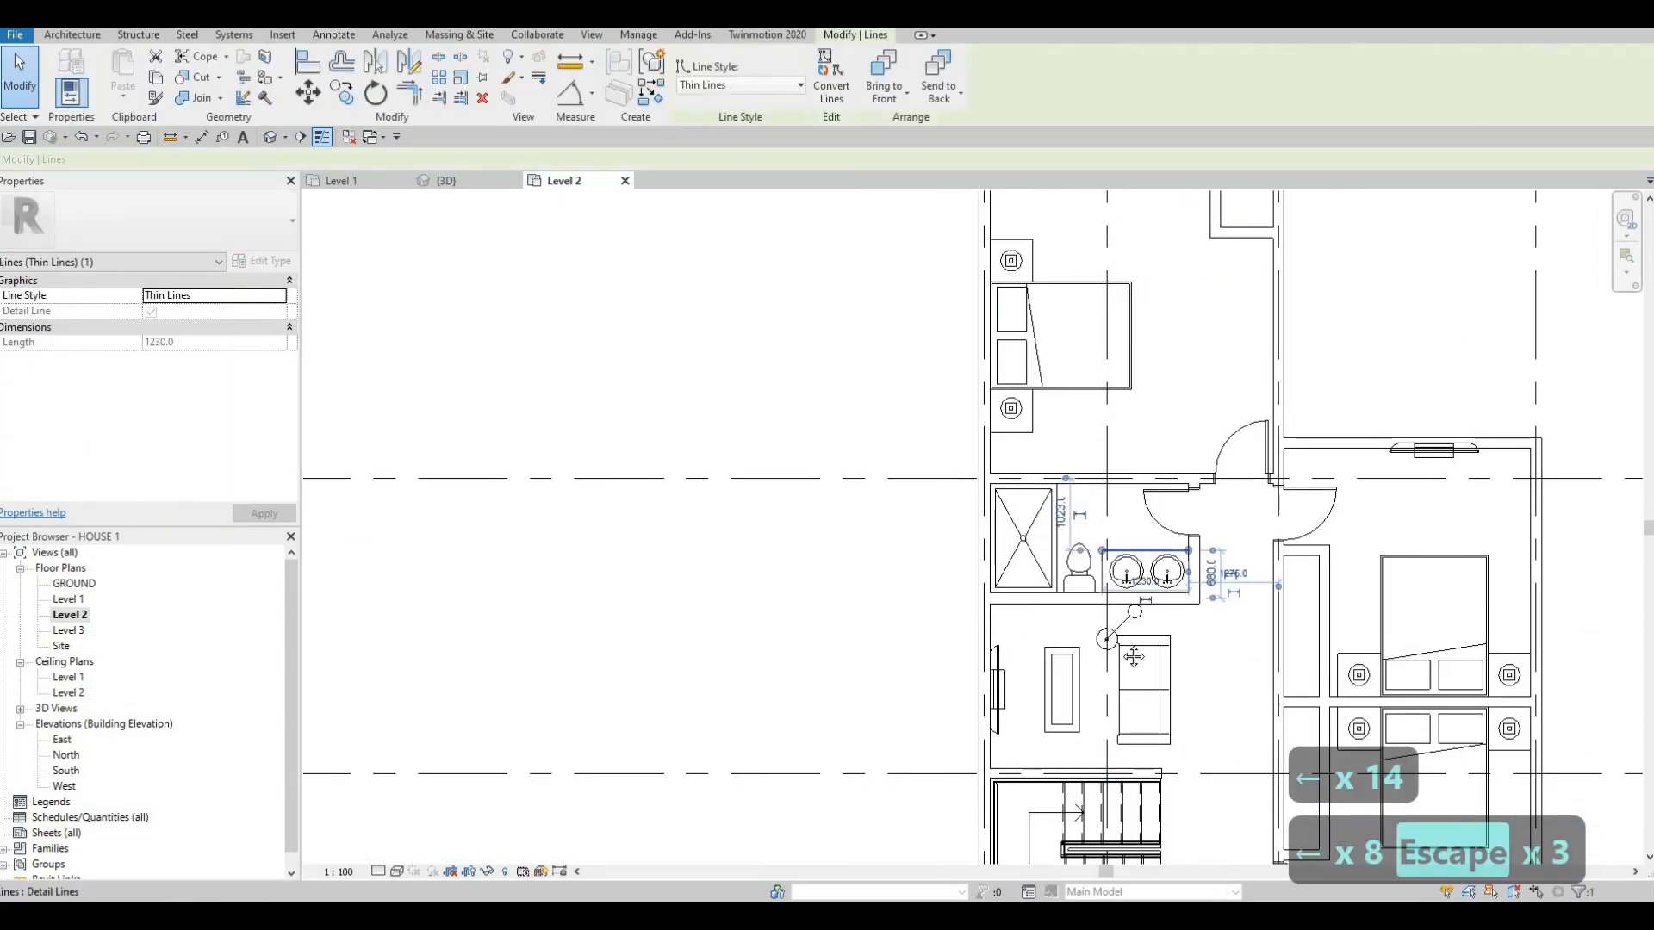
key(c)
key(s)
scroll(1206, 556, up, 4)
scroll(1206, 556, up, 2)
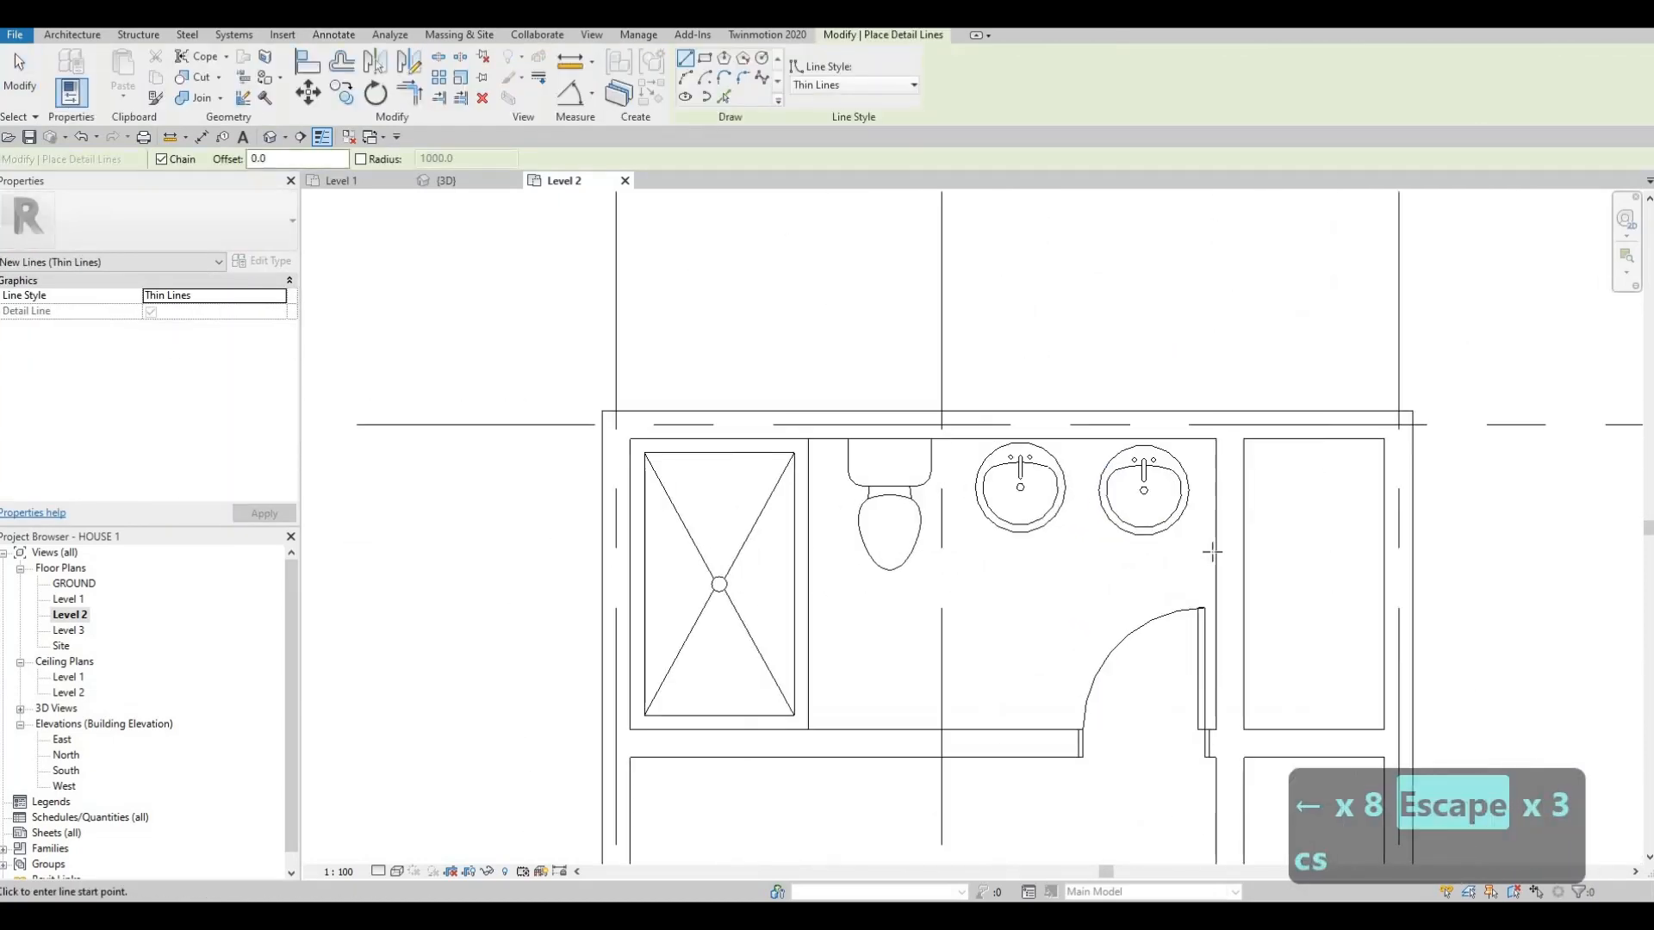
click(1214, 549)
click(948, 548)
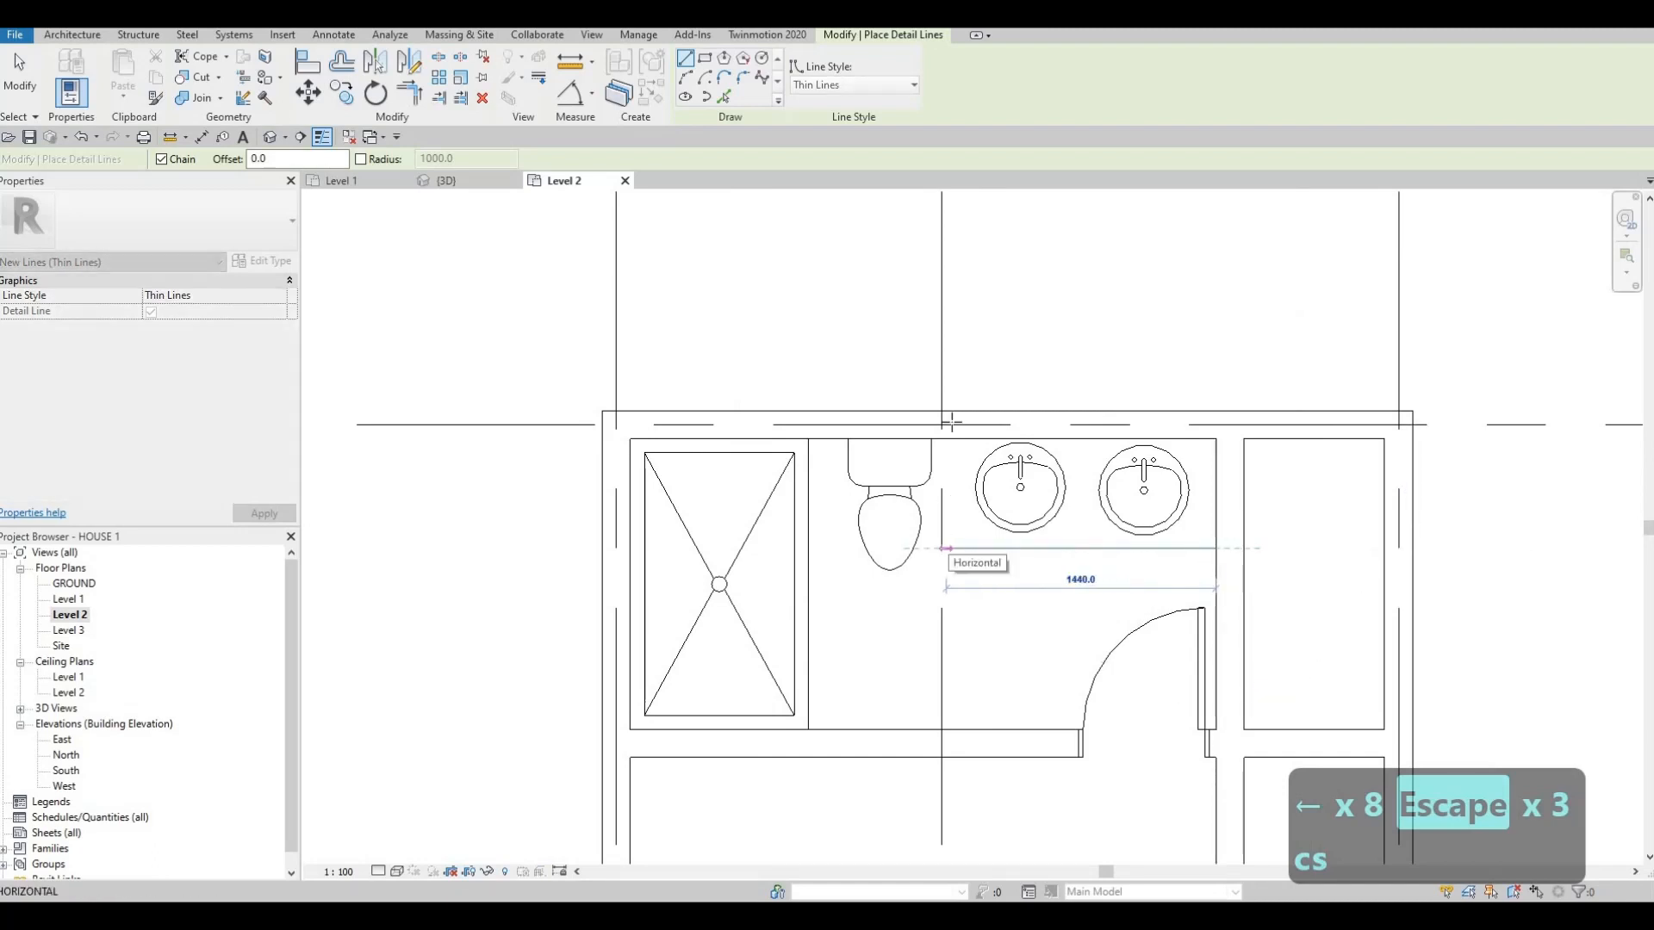
key(Escape)
key(Escape)
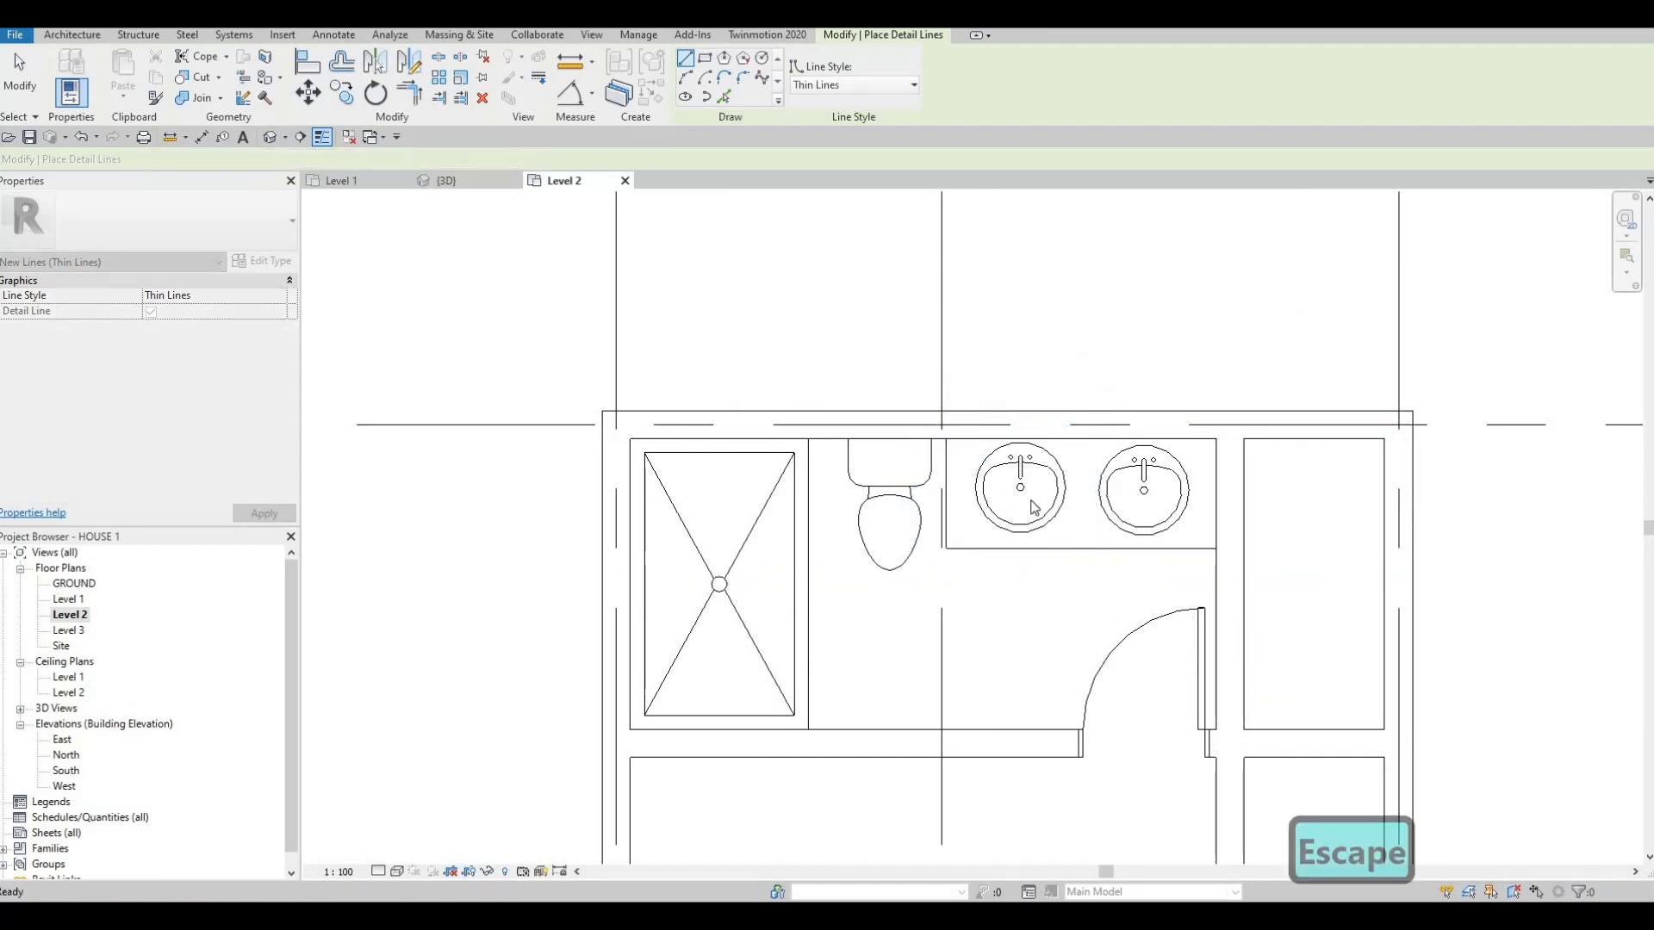
- Compare the length of the new counter's front line with the counter line in the existing bathroom
scroll(1010, 434, down, 2)
scroll(1037, 474, up, 2)
click(1048, 521)
scroll(1111, 543, down, 3)
middle_drag(1110, 544, 1097, 307)
scroll(1103, 340, down, 2)
middle_drag(1087, 720, 1087, 543)
scroll(1084, 579, up, 3)
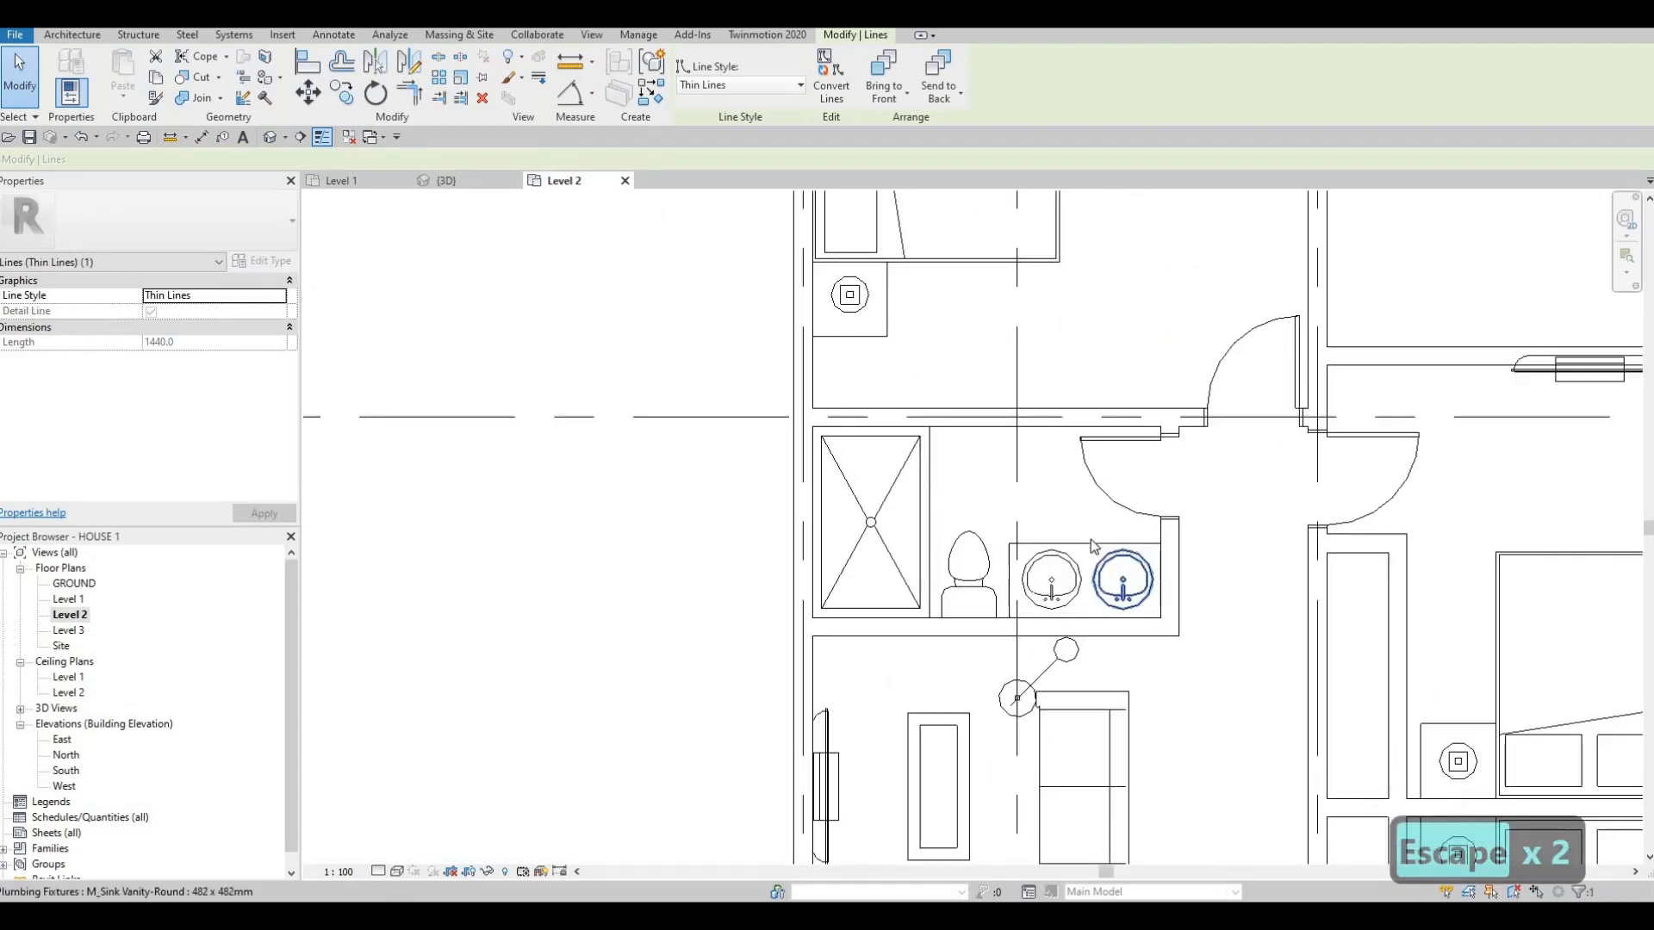
click(1091, 542)
middle_drag(1079, 387, 1059, 566)
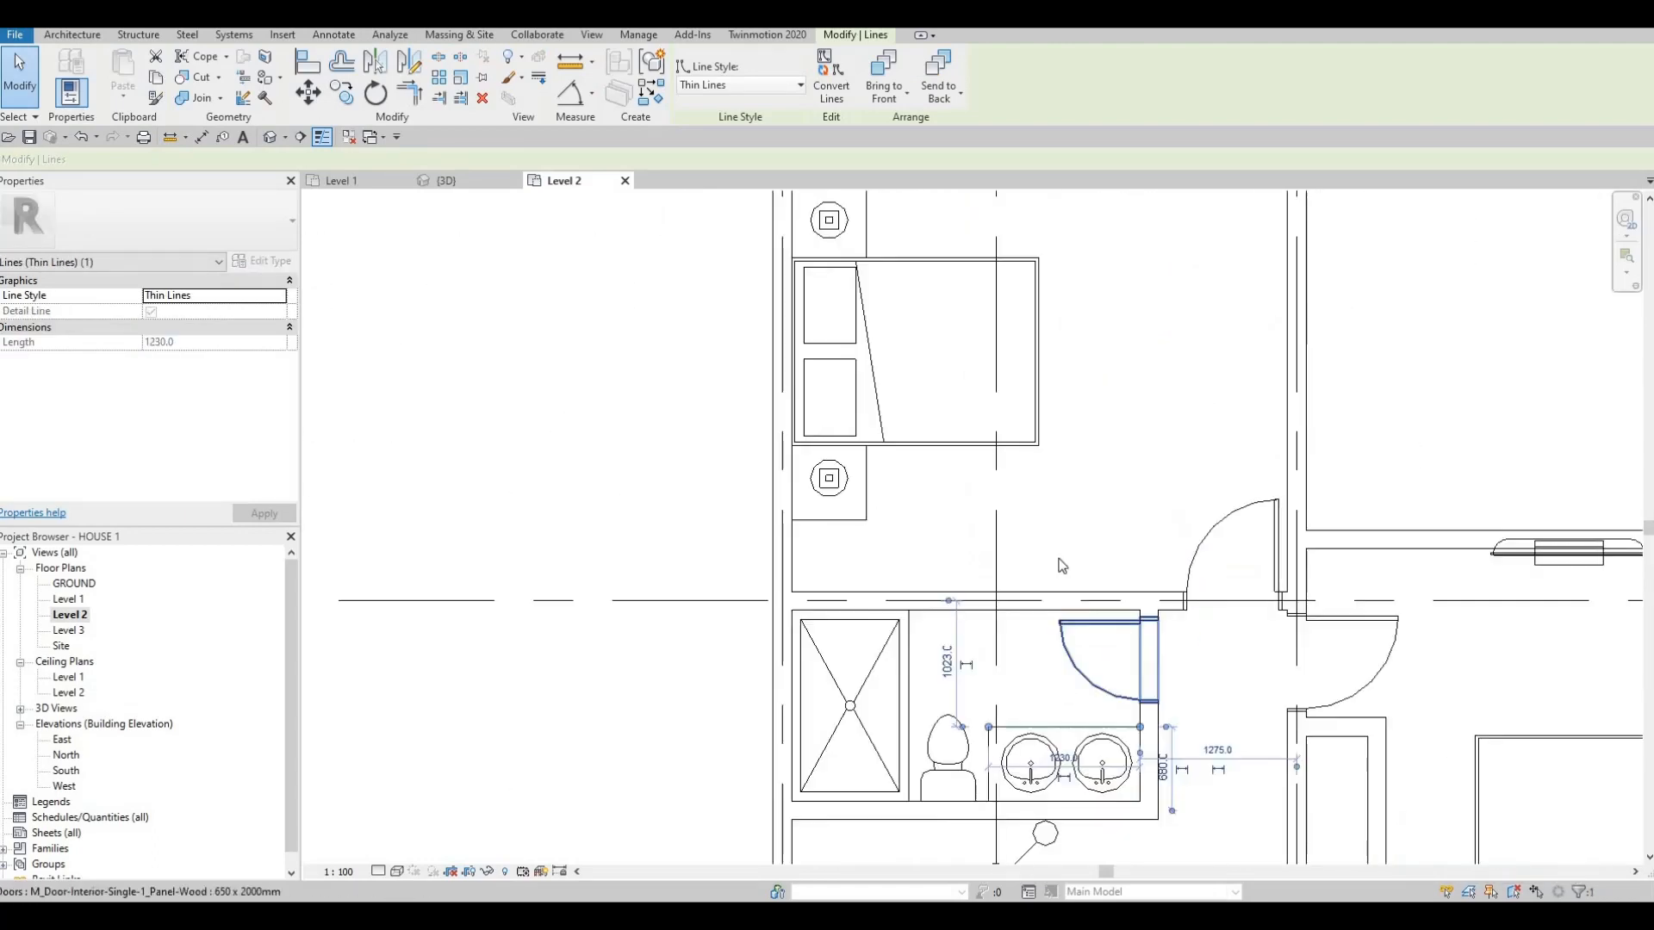
scroll(1058, 565, down, 1)
middle_drag(1056, 446, 1051, 530)
scroll(1055, 536, down, 2)
middle_drag(1124, 427, 1124, 473)
key(Escape)
key(Escape)
scroll(1194, 541, up, 4)
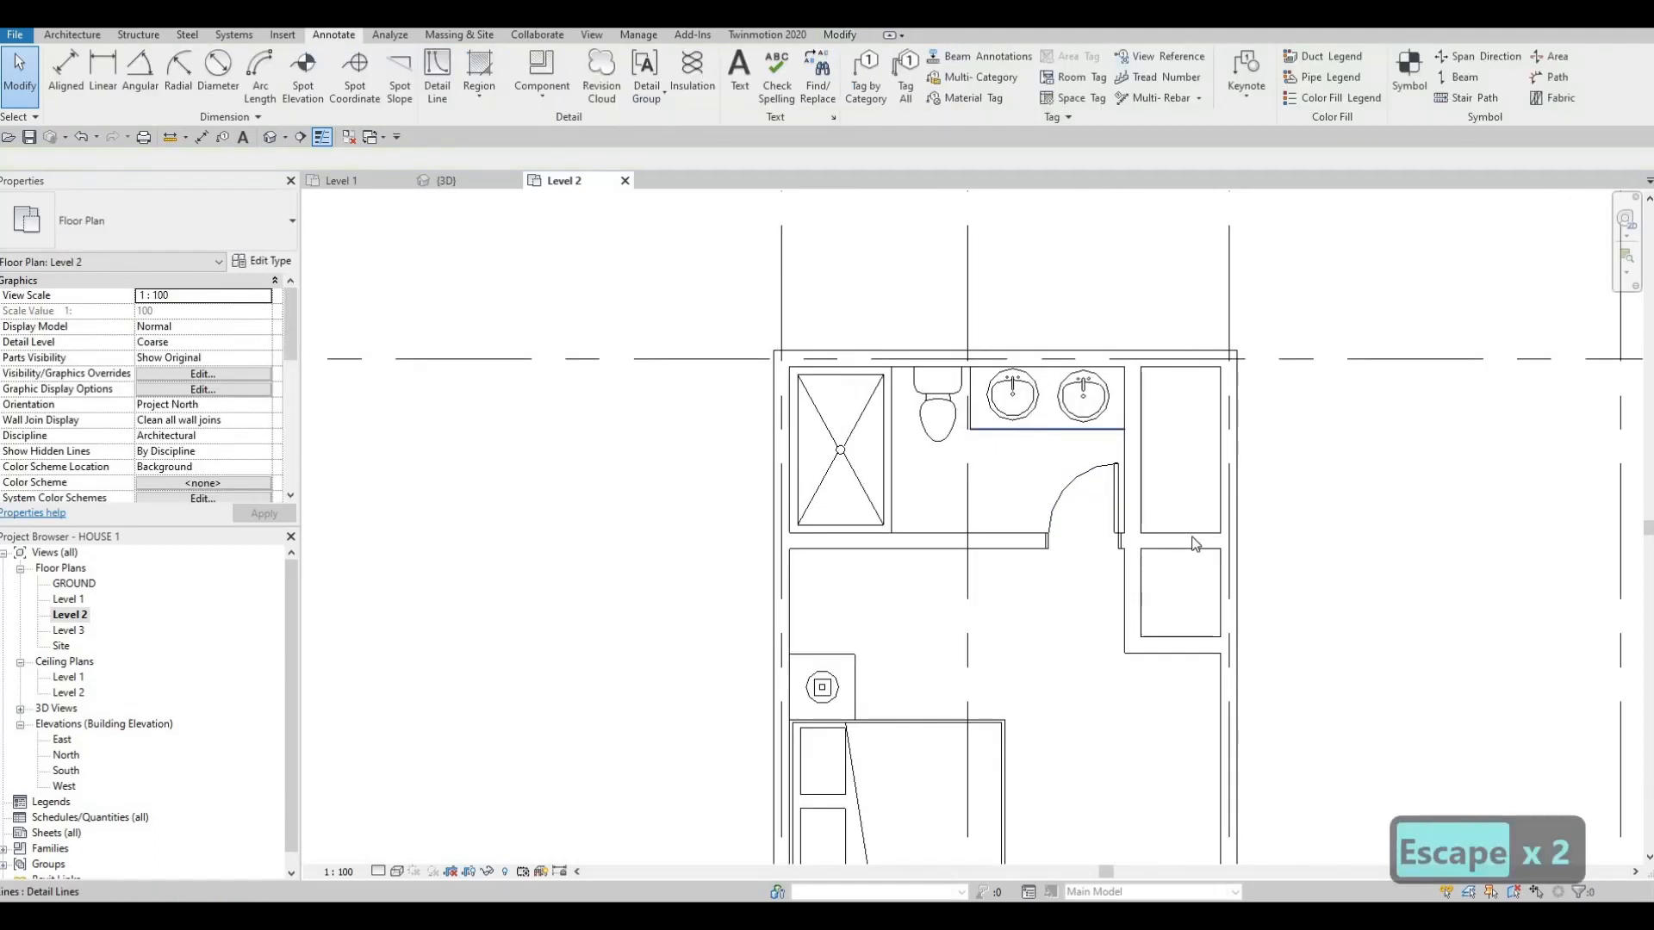
- Shorten the bathroom's south partition so its east end stops at the closet's west wall
click(1237, 550)
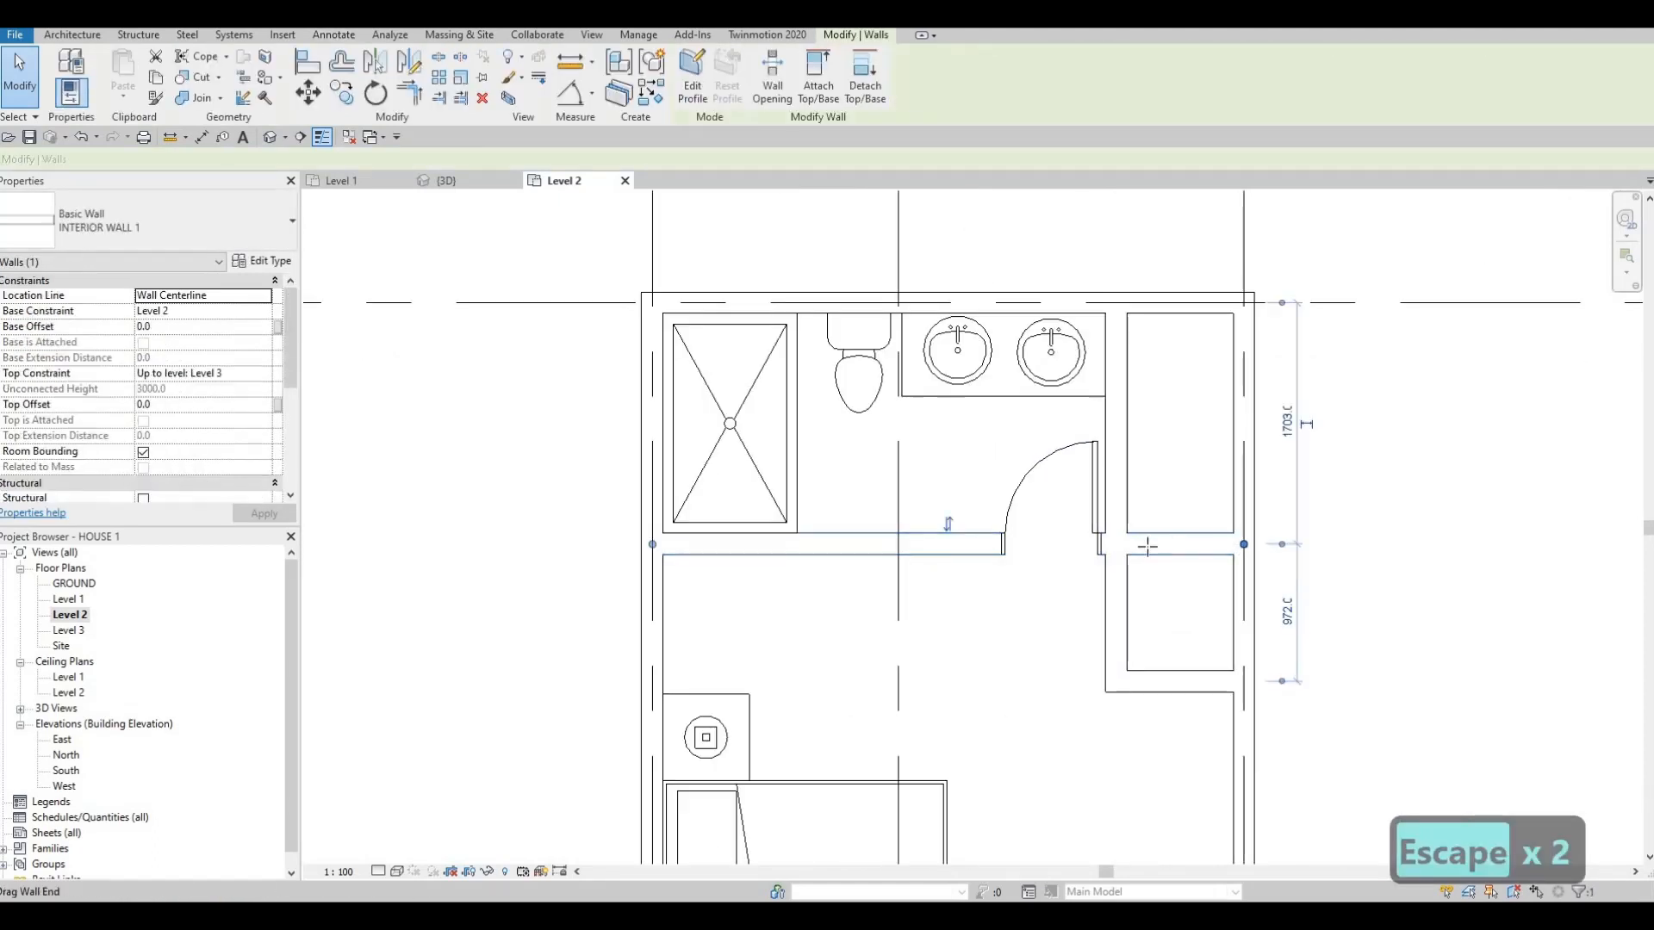
drag(1117, 546, 1118, 544)
key(Escape)
middle_drag(1131, 576, 1131, 499)
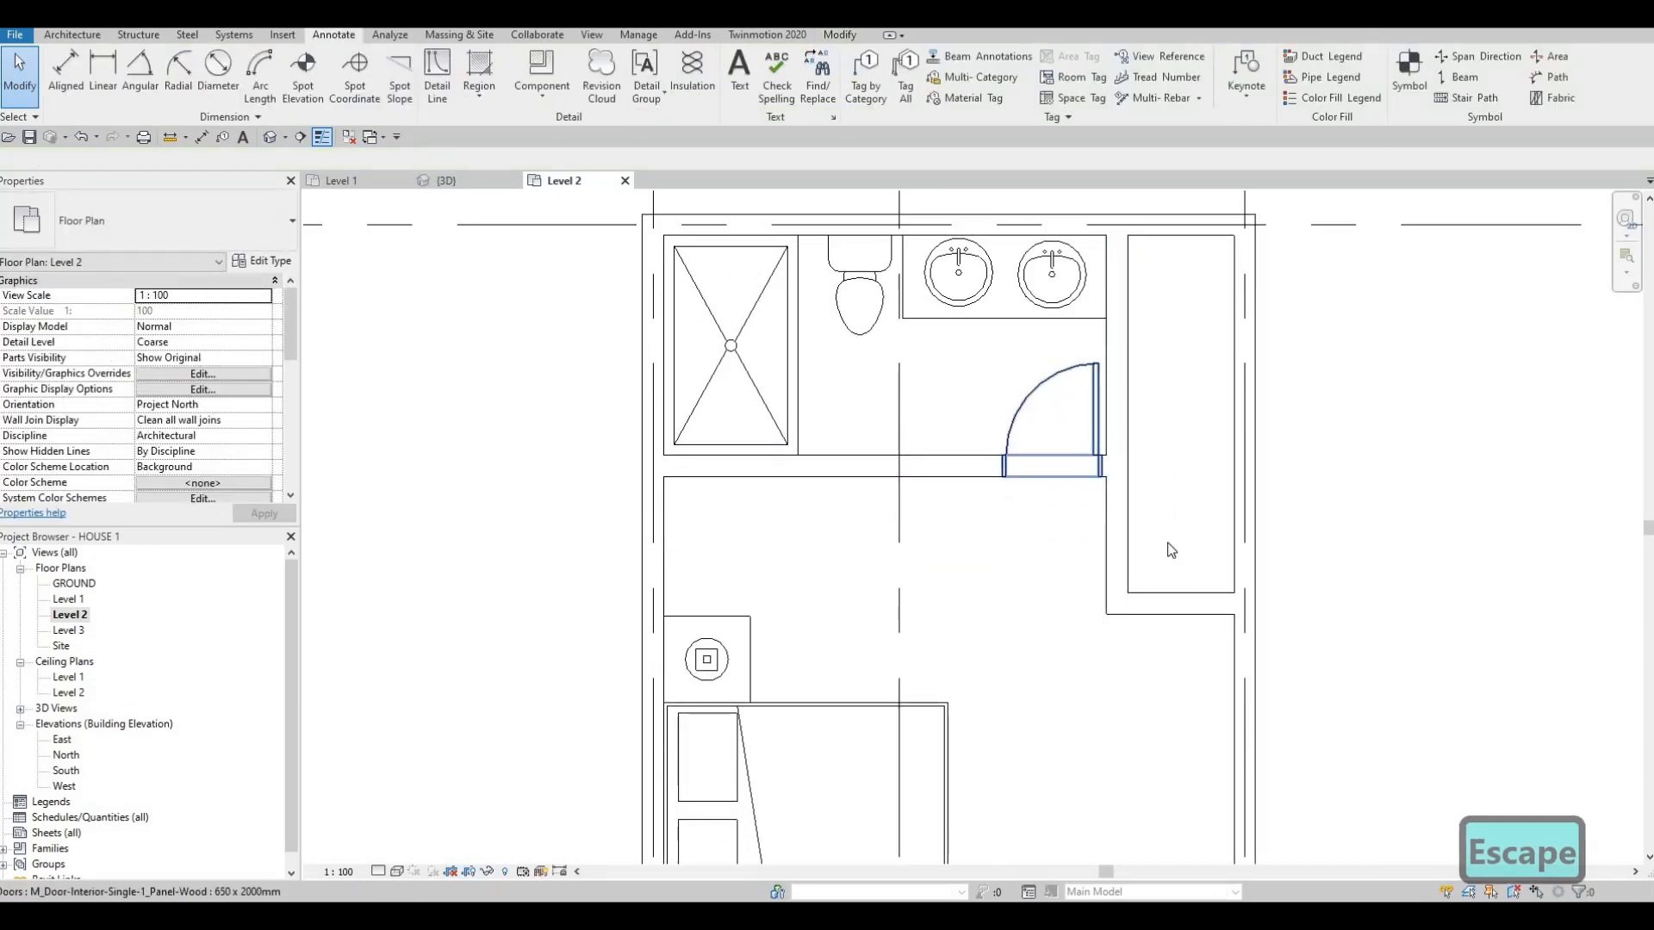
- Nudge the toilet four more small increments west, closer to the shower stall
middle_drag(973, 394, 1150, 472)
scroll(1150, 472, down, 1)
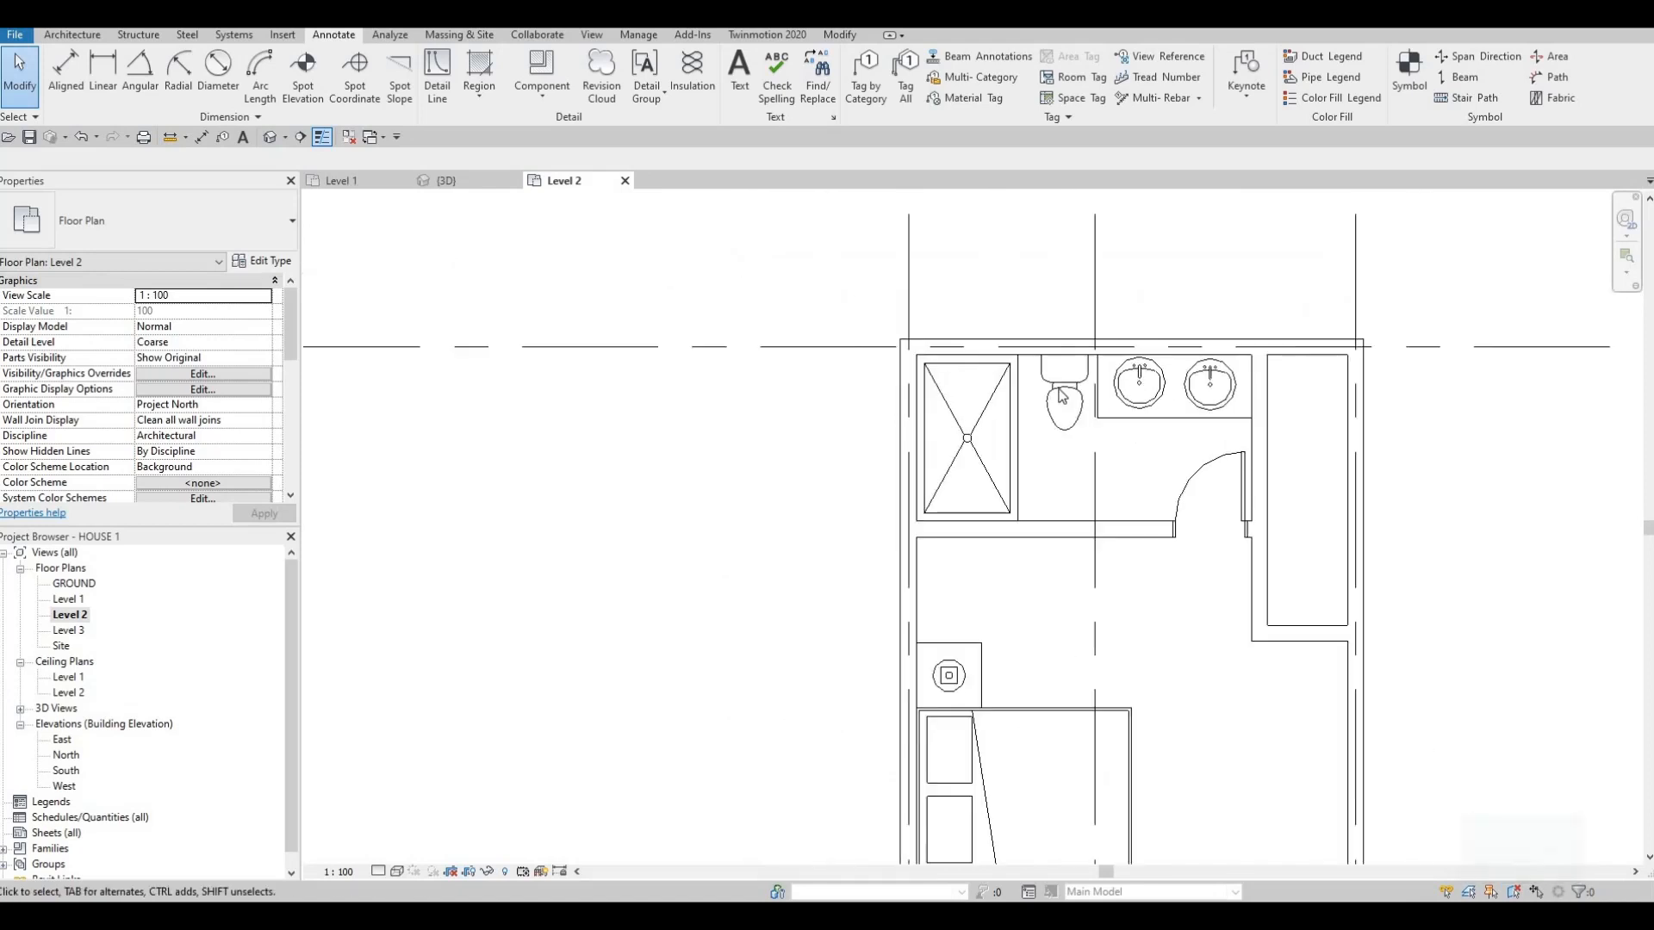
scroll(1059, 392, up, 1)
click(1062, 395)
key(Left)
key(Left)
key(Left)
key(Left)
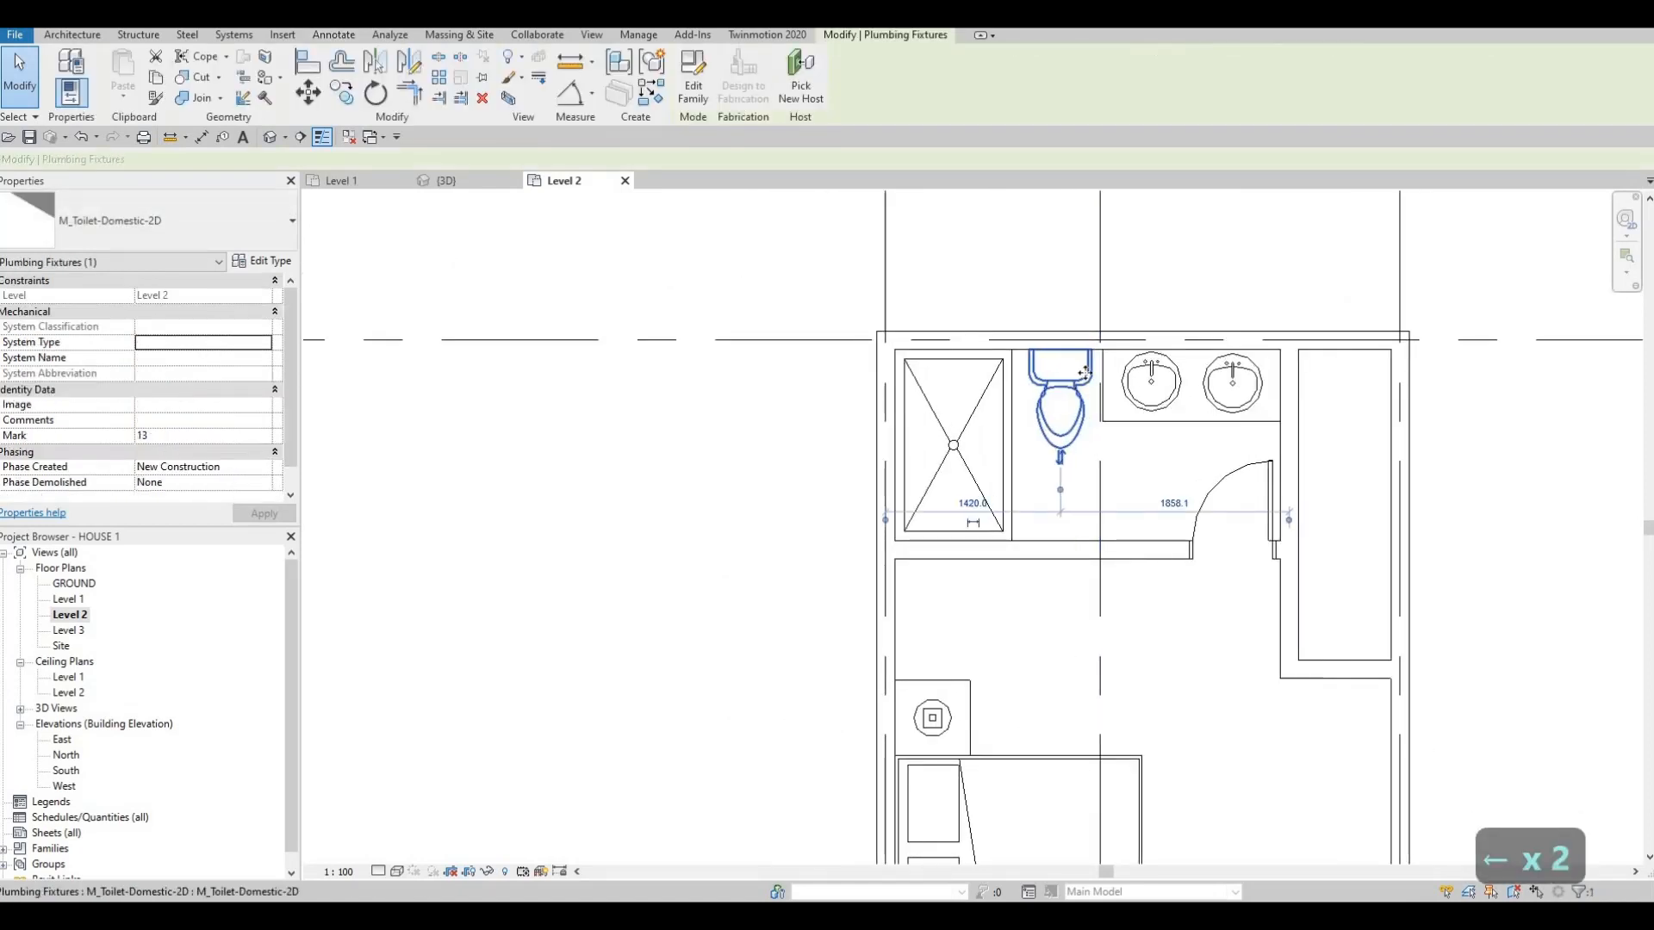
- Nudge the closet's west wall westward until it is 1020 mm from the eastern grid line
click(1284, 401)
key(Left)
key(Left)
key(Left)
key(Left)
key(Left)
key(Left)
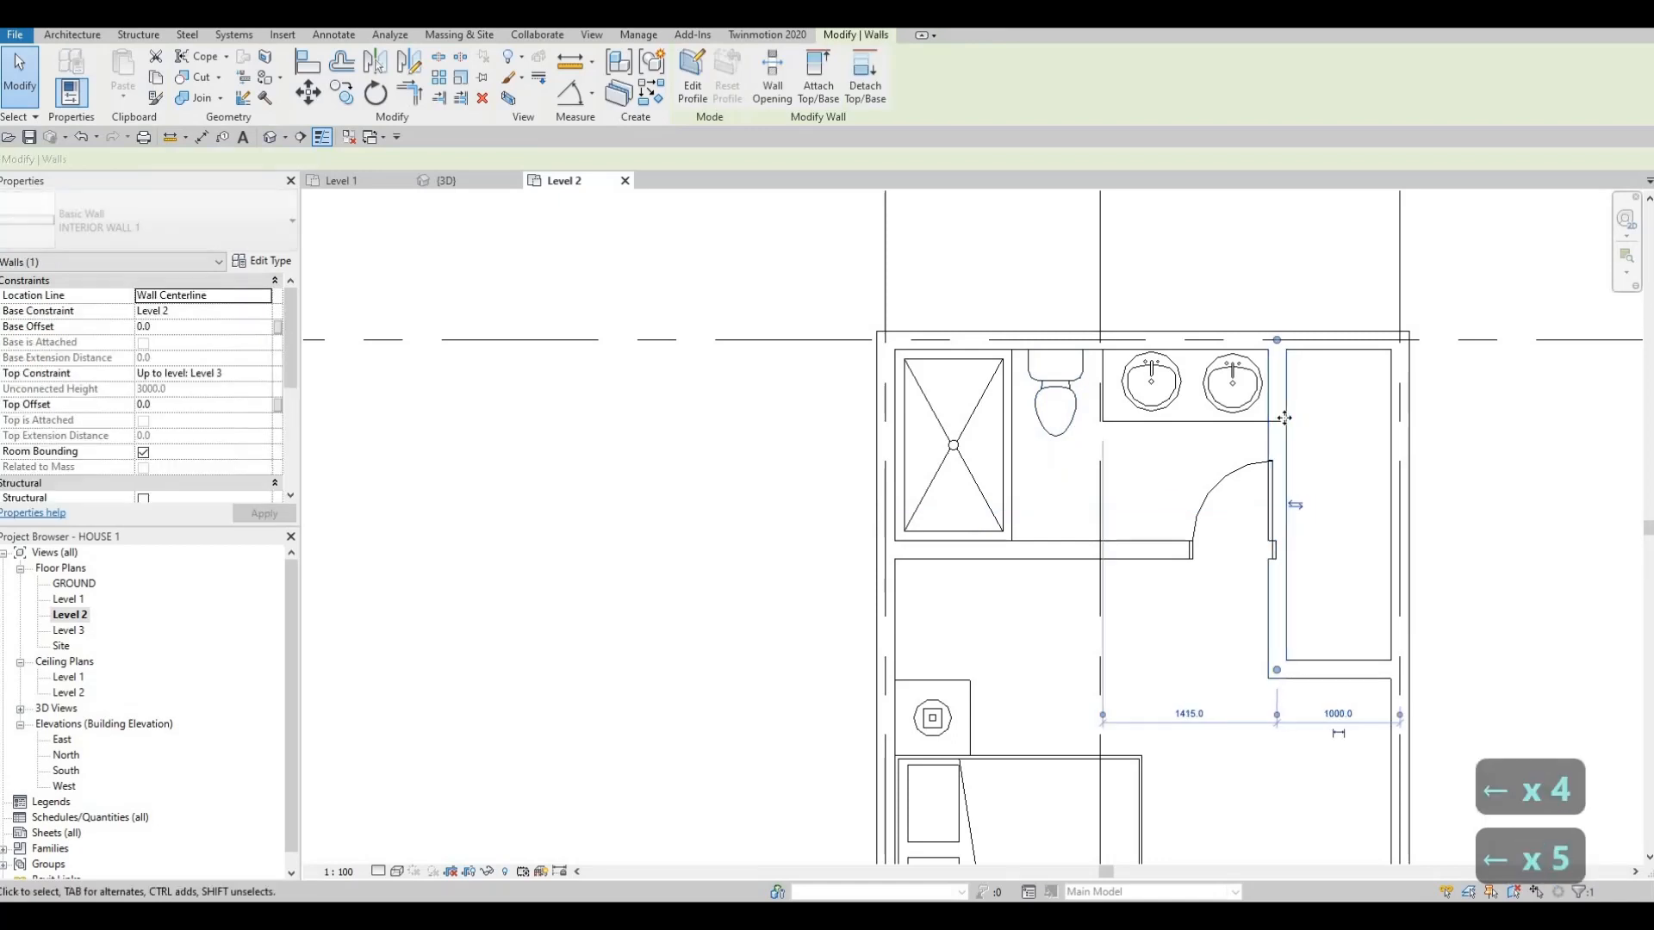
key(Escape)
- Nudge both sinks west to suit the moved closet wall and shorten the counter's front line to that wall's face
click(1143, 401)
key(Left)
key(Left)
key(Left)
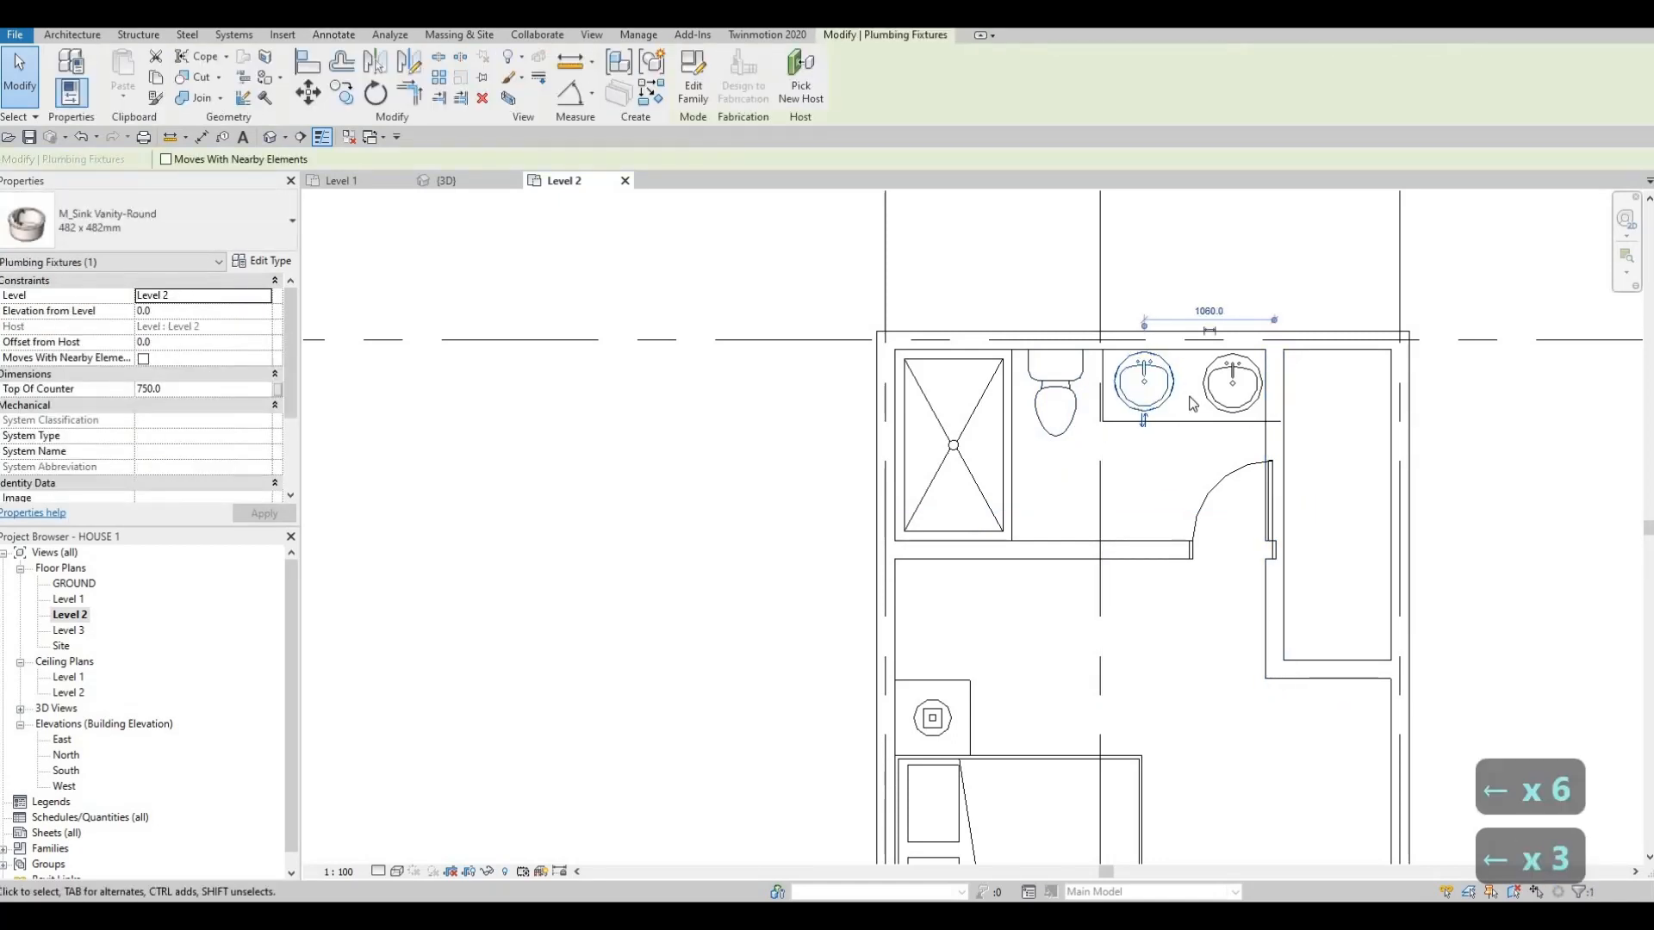
key(Left)
key(Left)
key(Left)
key(Left)
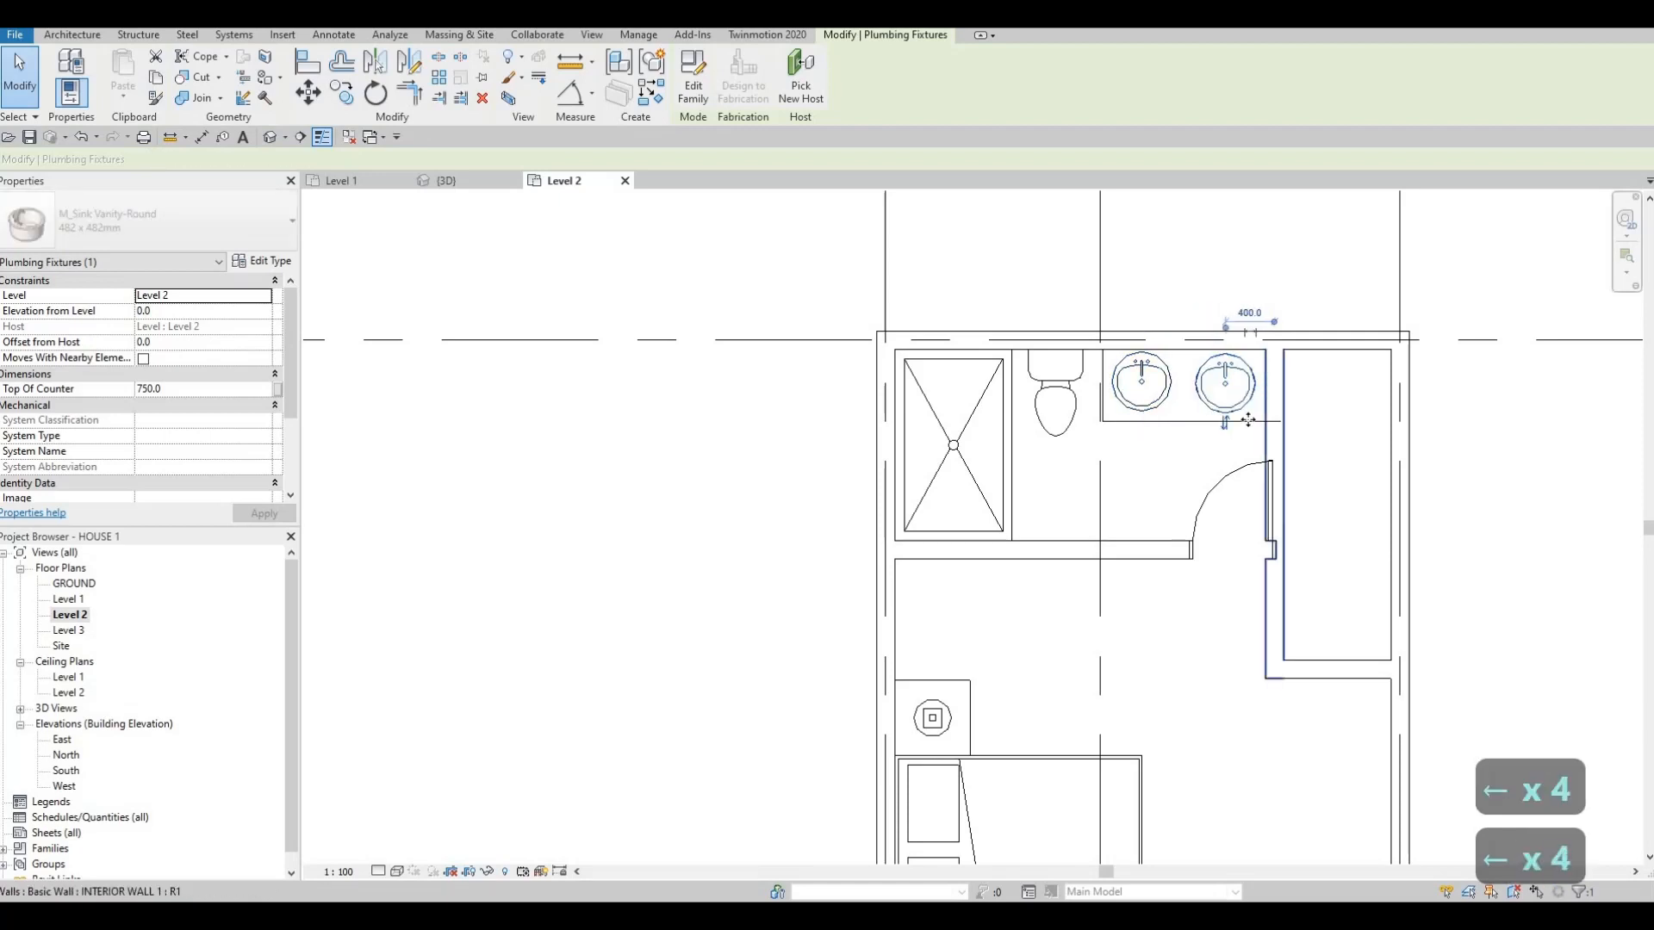
click(1278, 432)
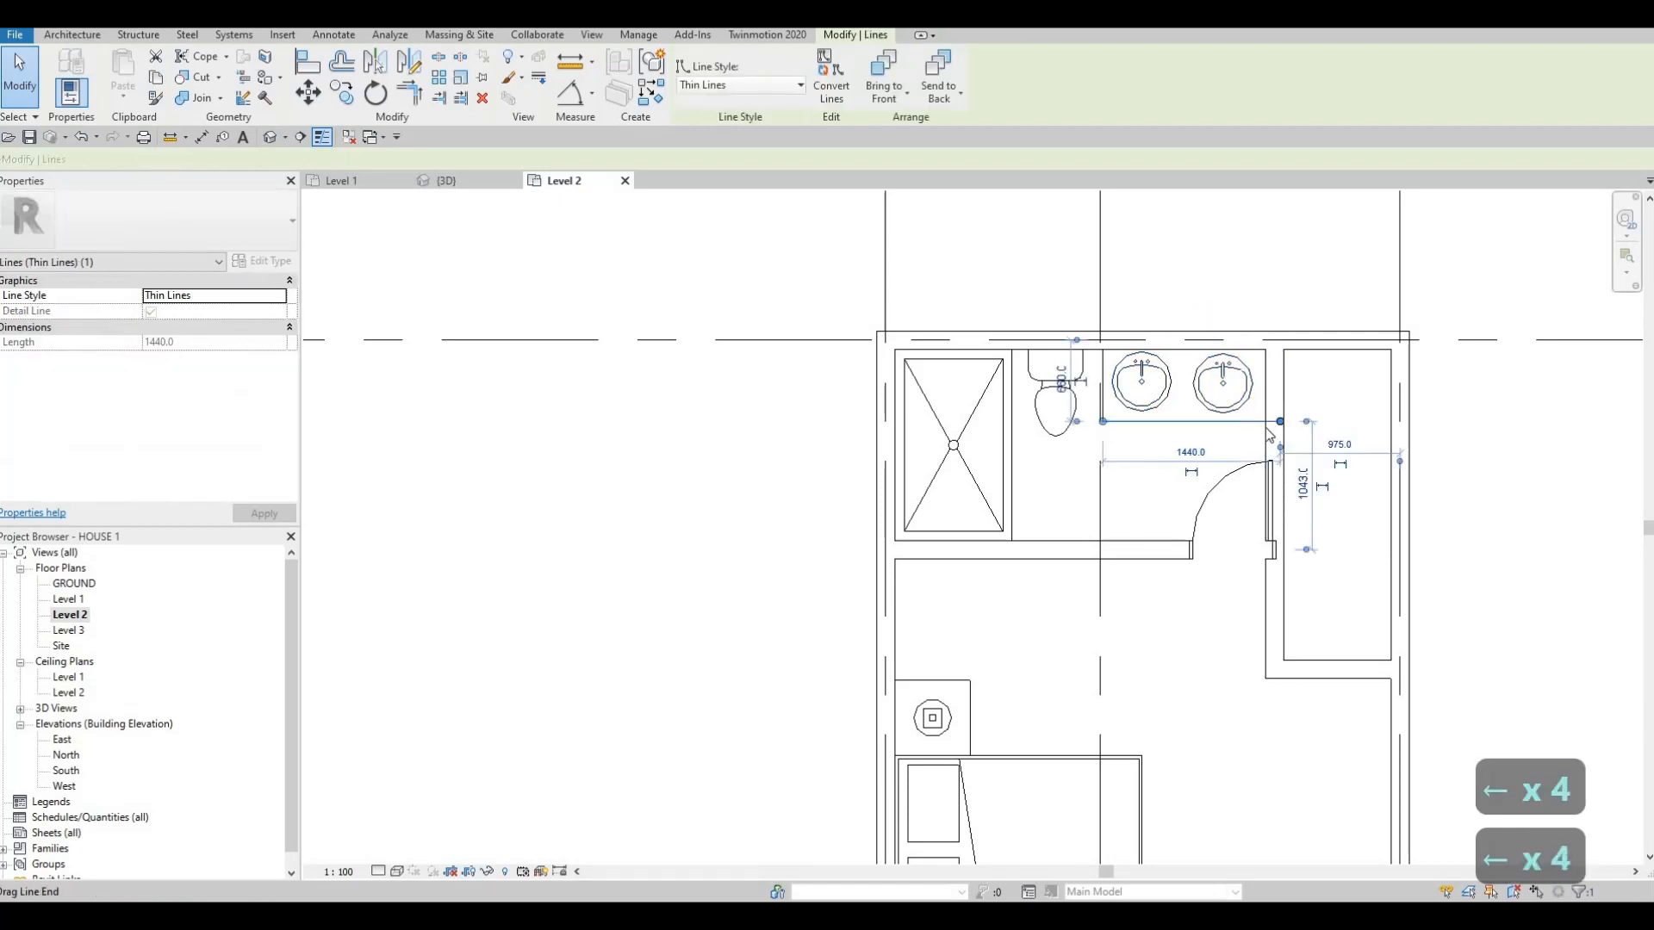
- Nudge the bathroom door seven small increments west, clear of the closet wall
click(1214, 507)
key(Left)
key(Left)
key(Left)
key(Left)
key(Left)
key(Left)
key(Left)
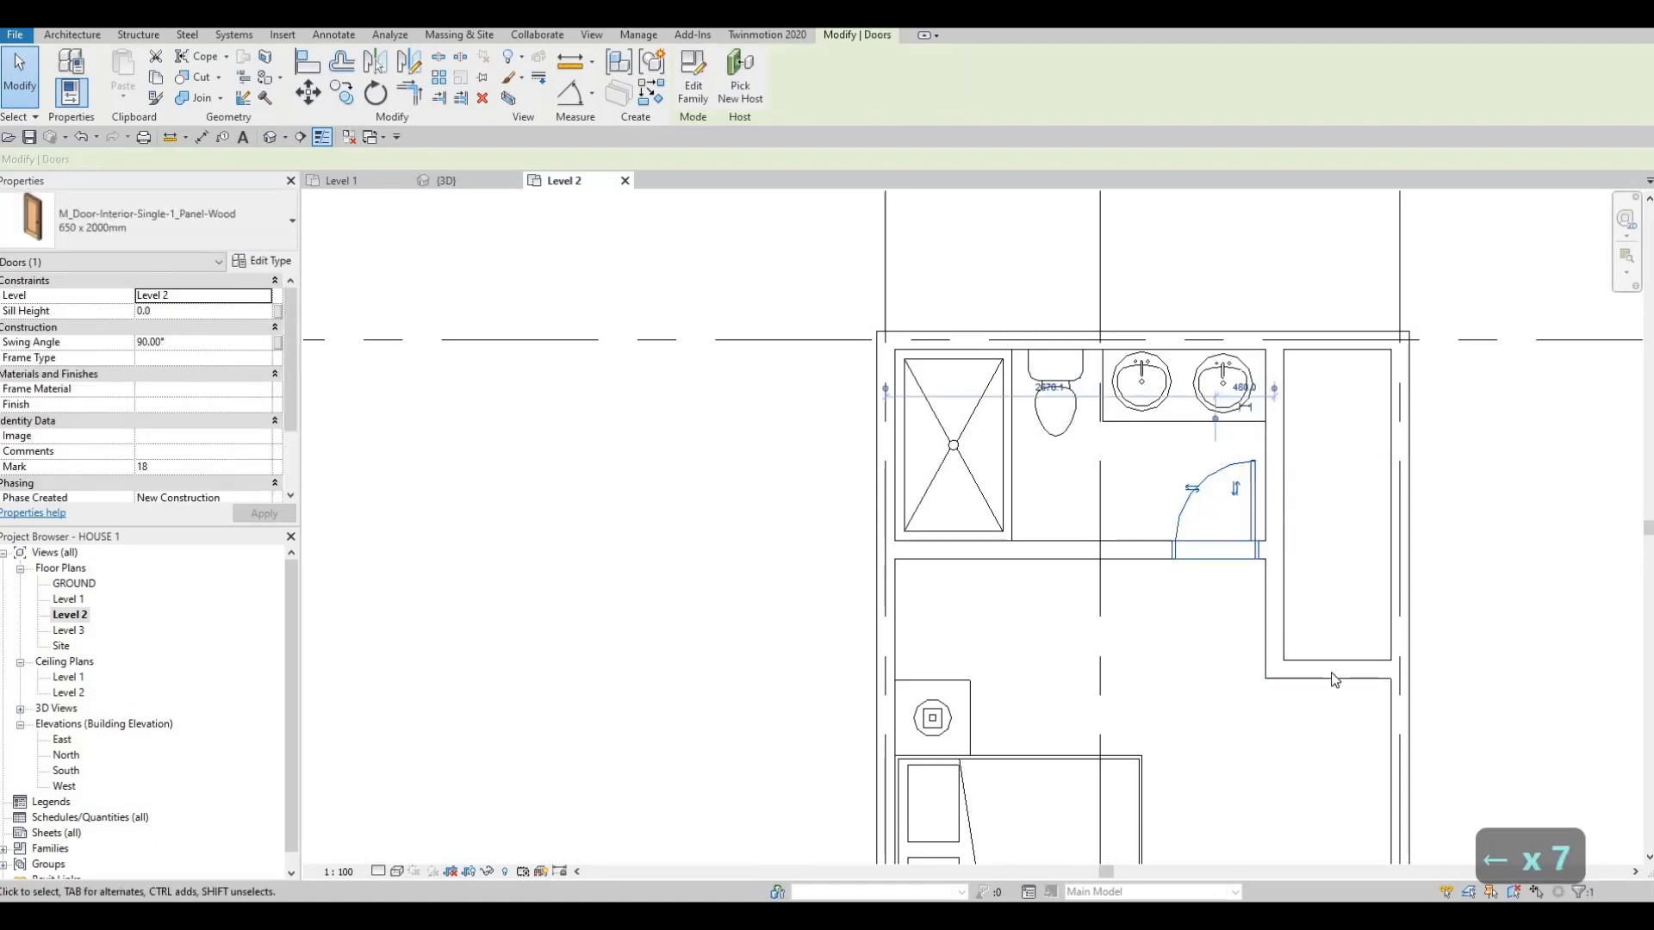
click(1312, 677)
key(Escape)
click(1270, 608)
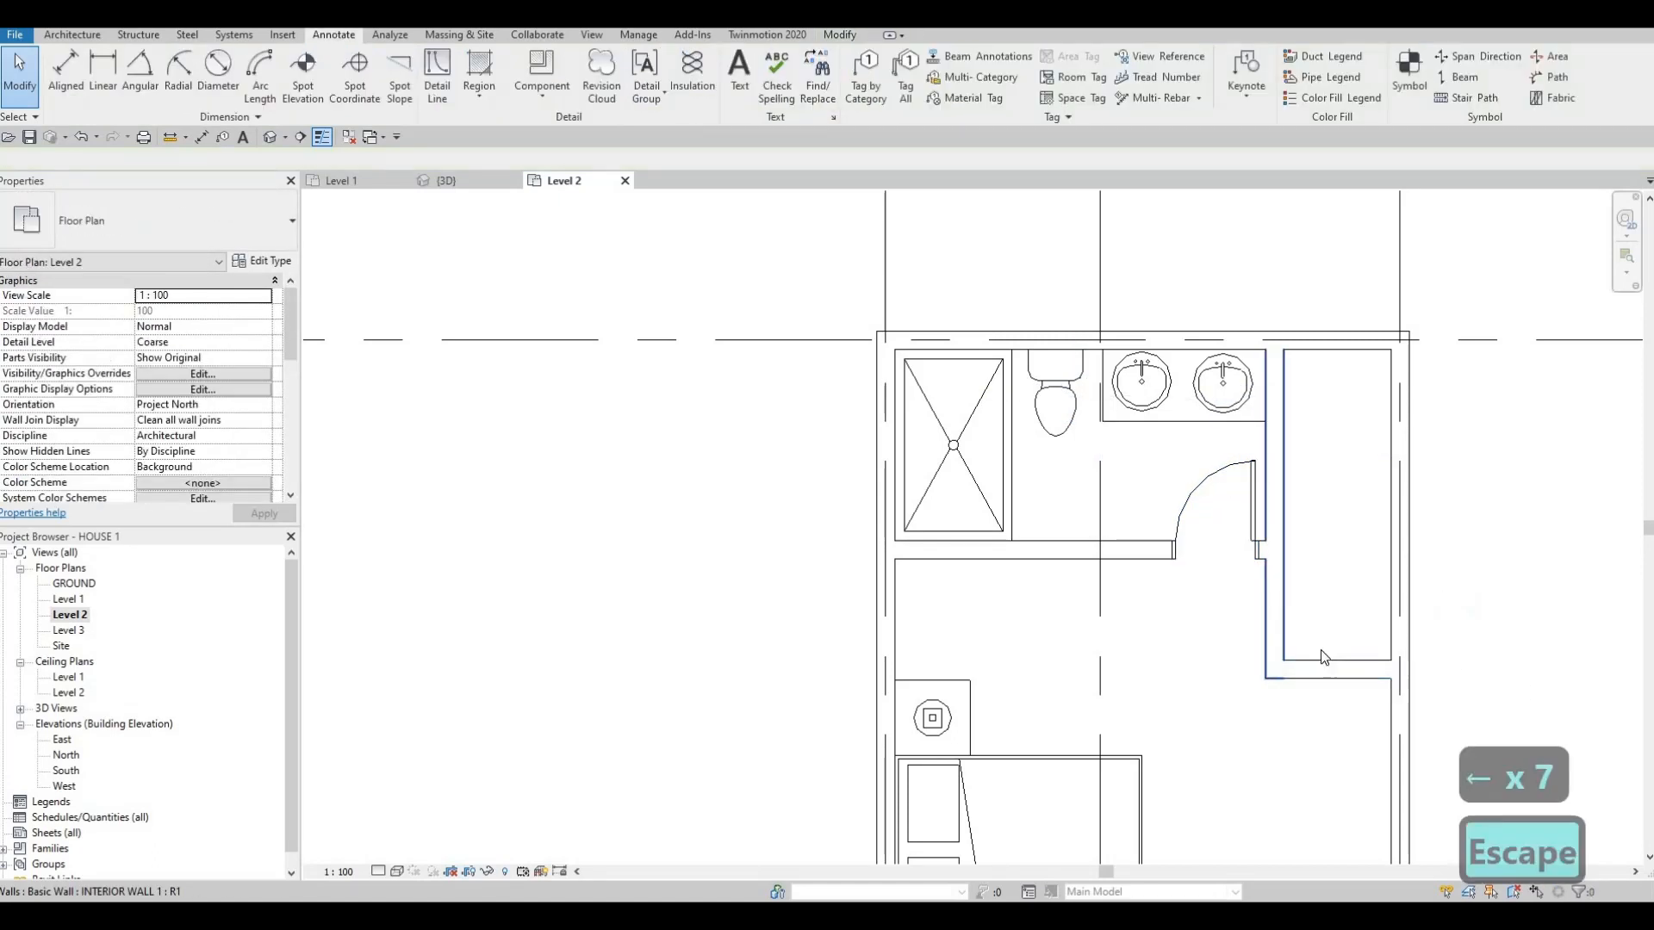
click(1336, 715)
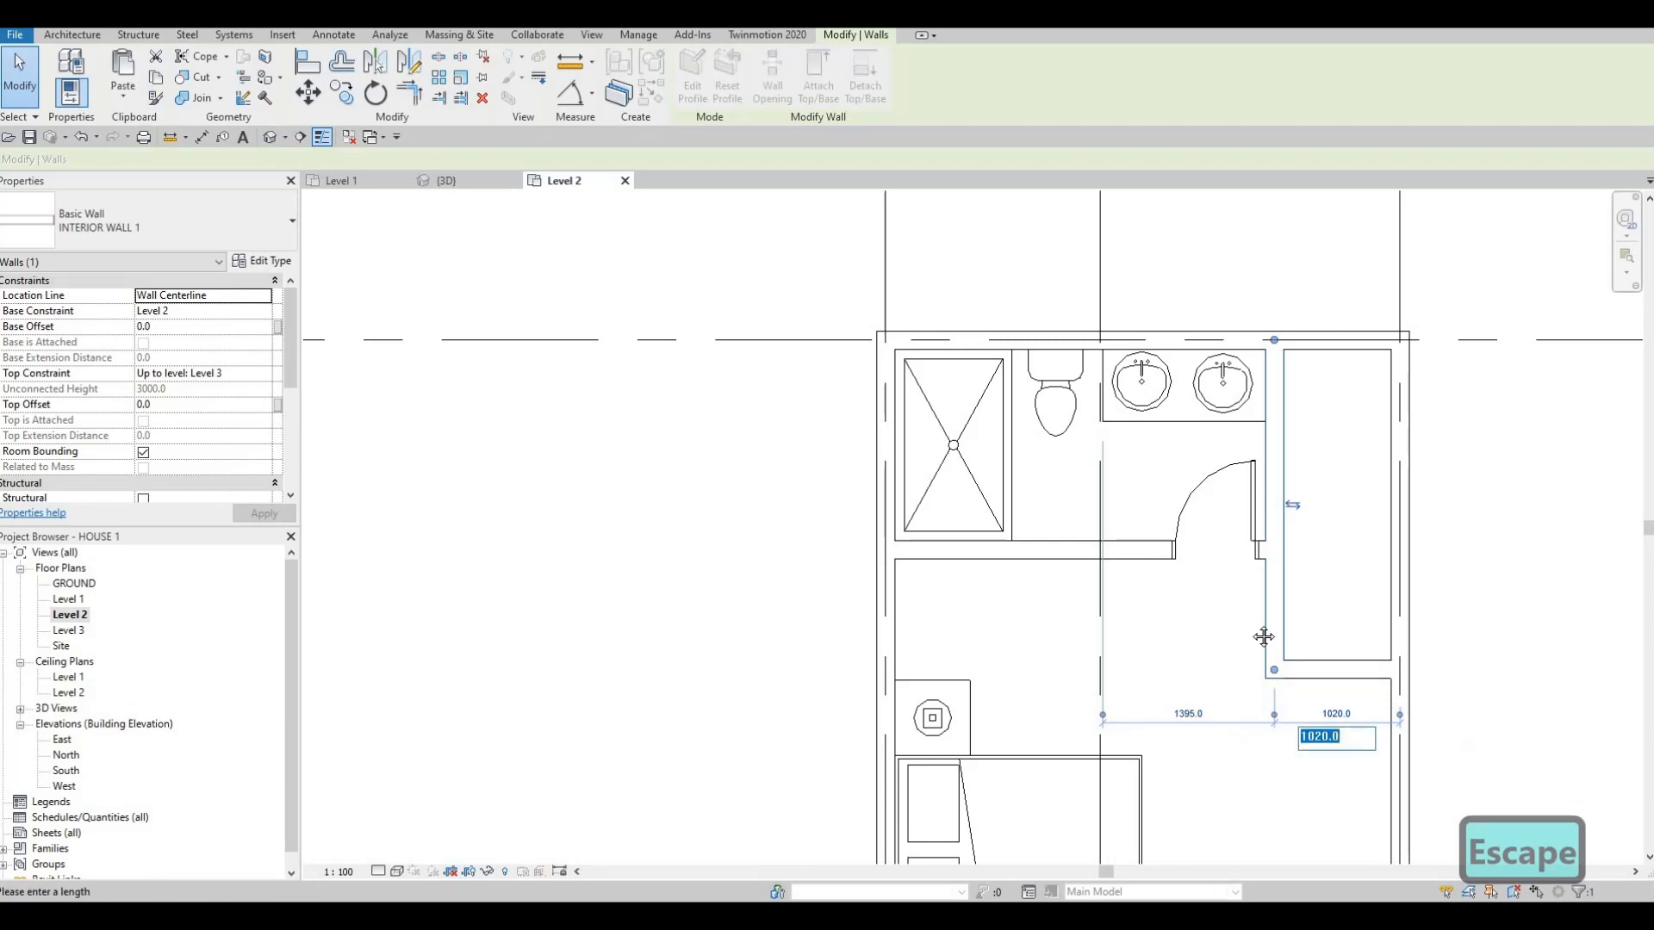
key(Escape)
middle_drag(1241, 634, 1299, 629)
middle_drag(1288, 558, 1282, 578)
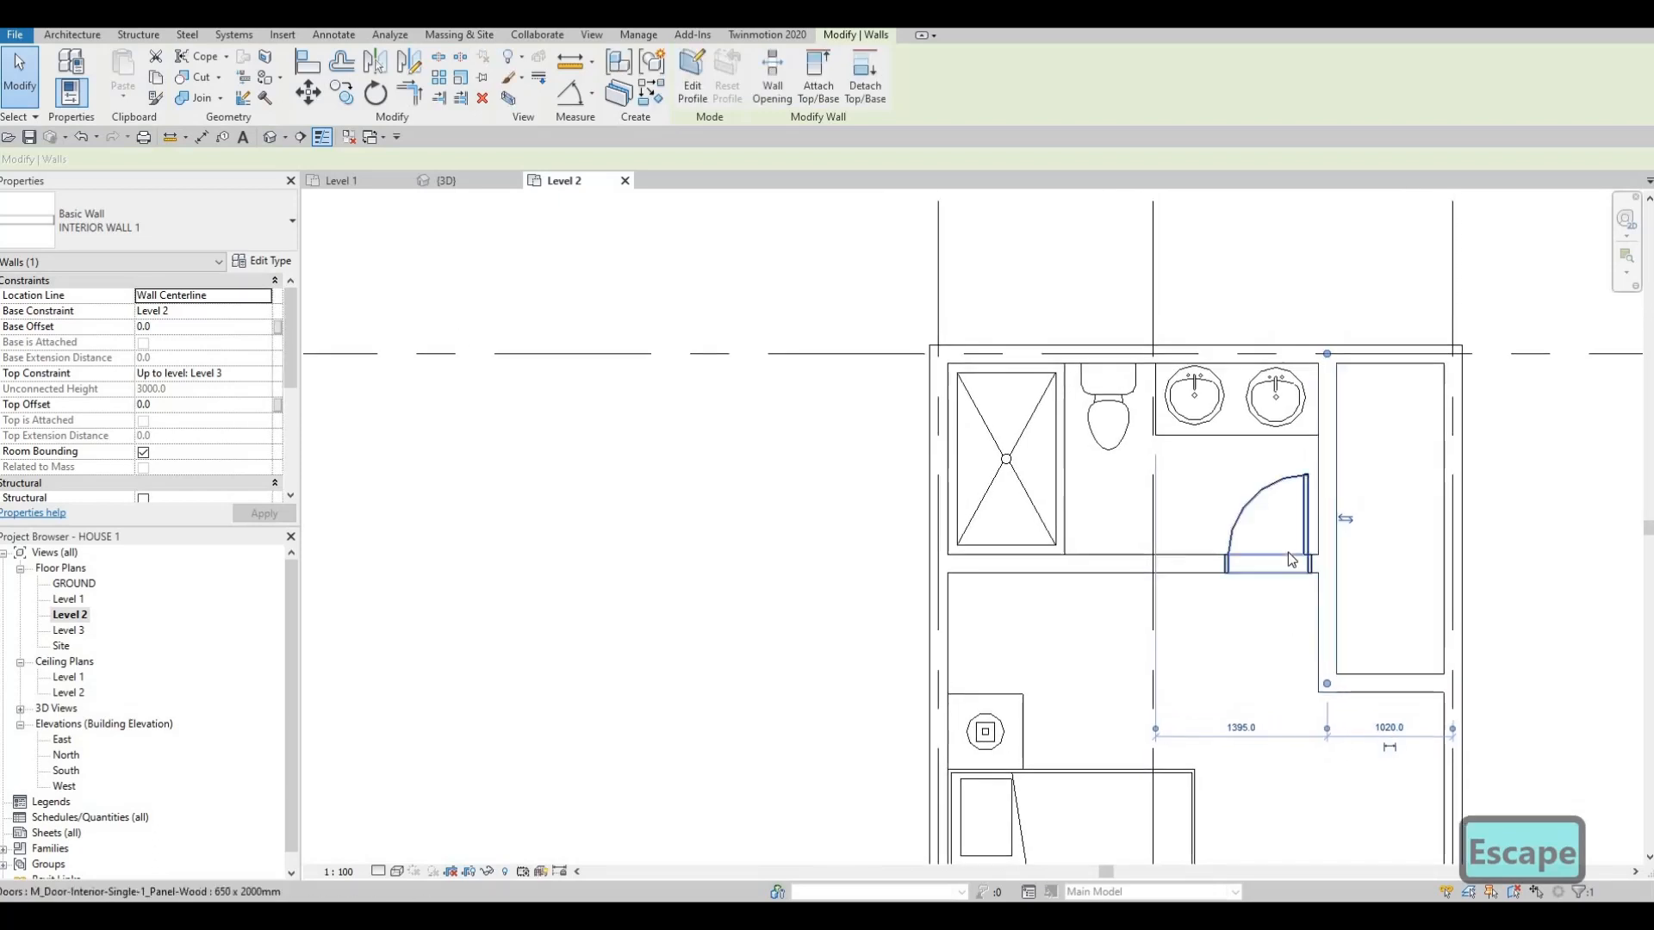
scroll(1327, 500, up, 2)
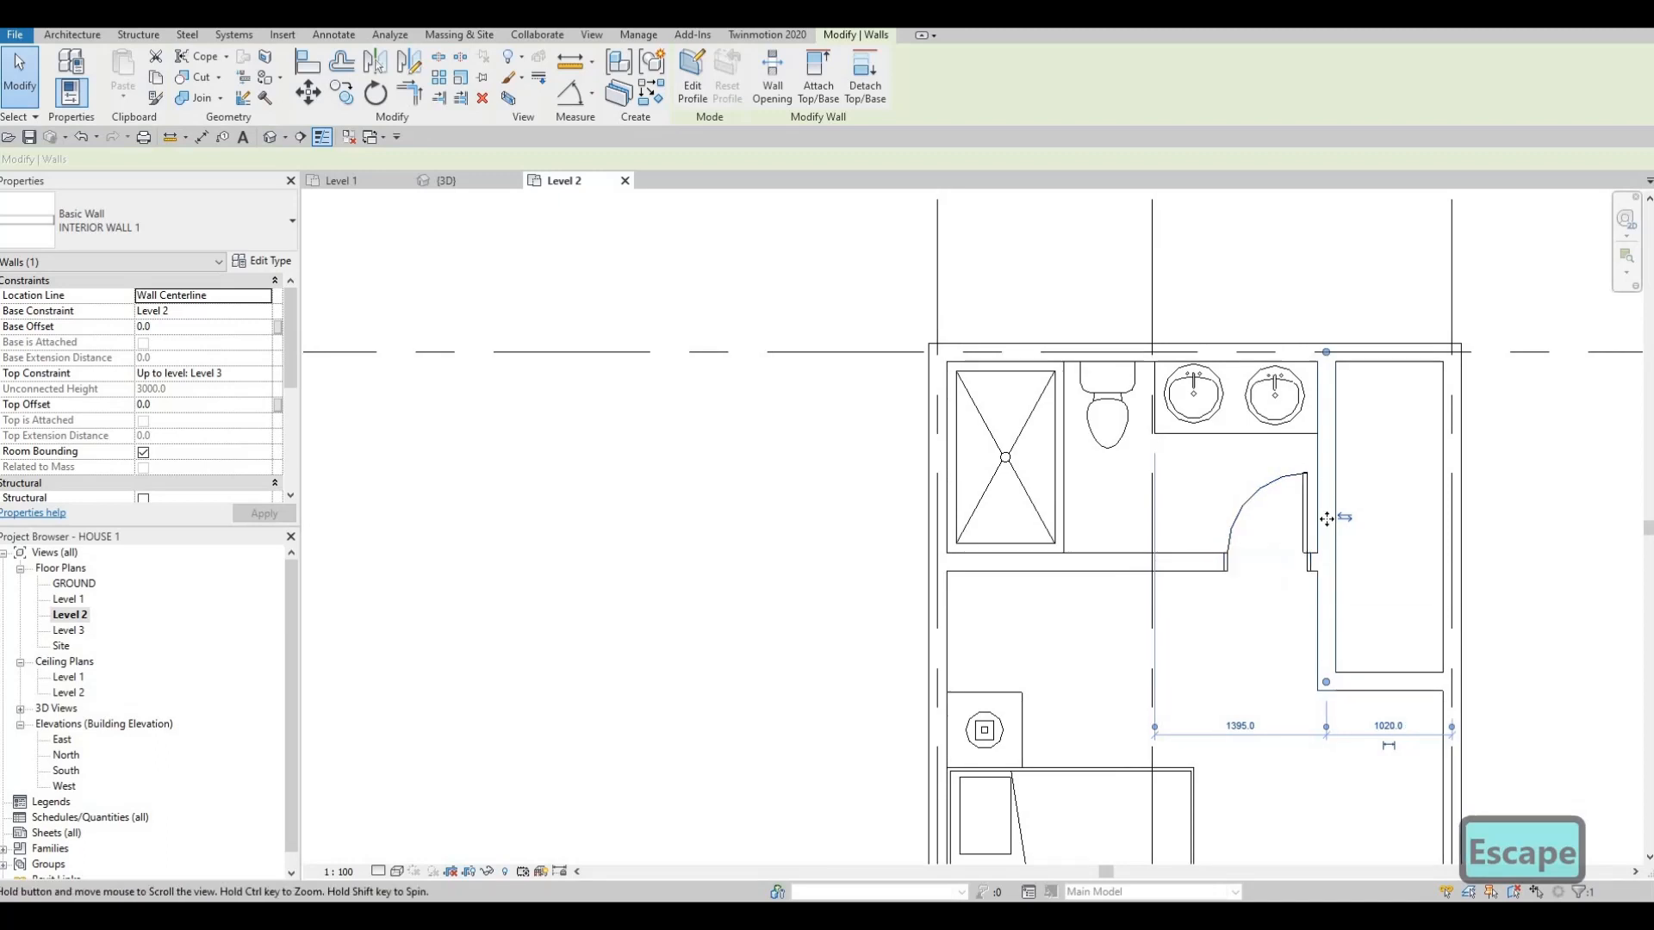
scroll(1320, 493, down, 2)
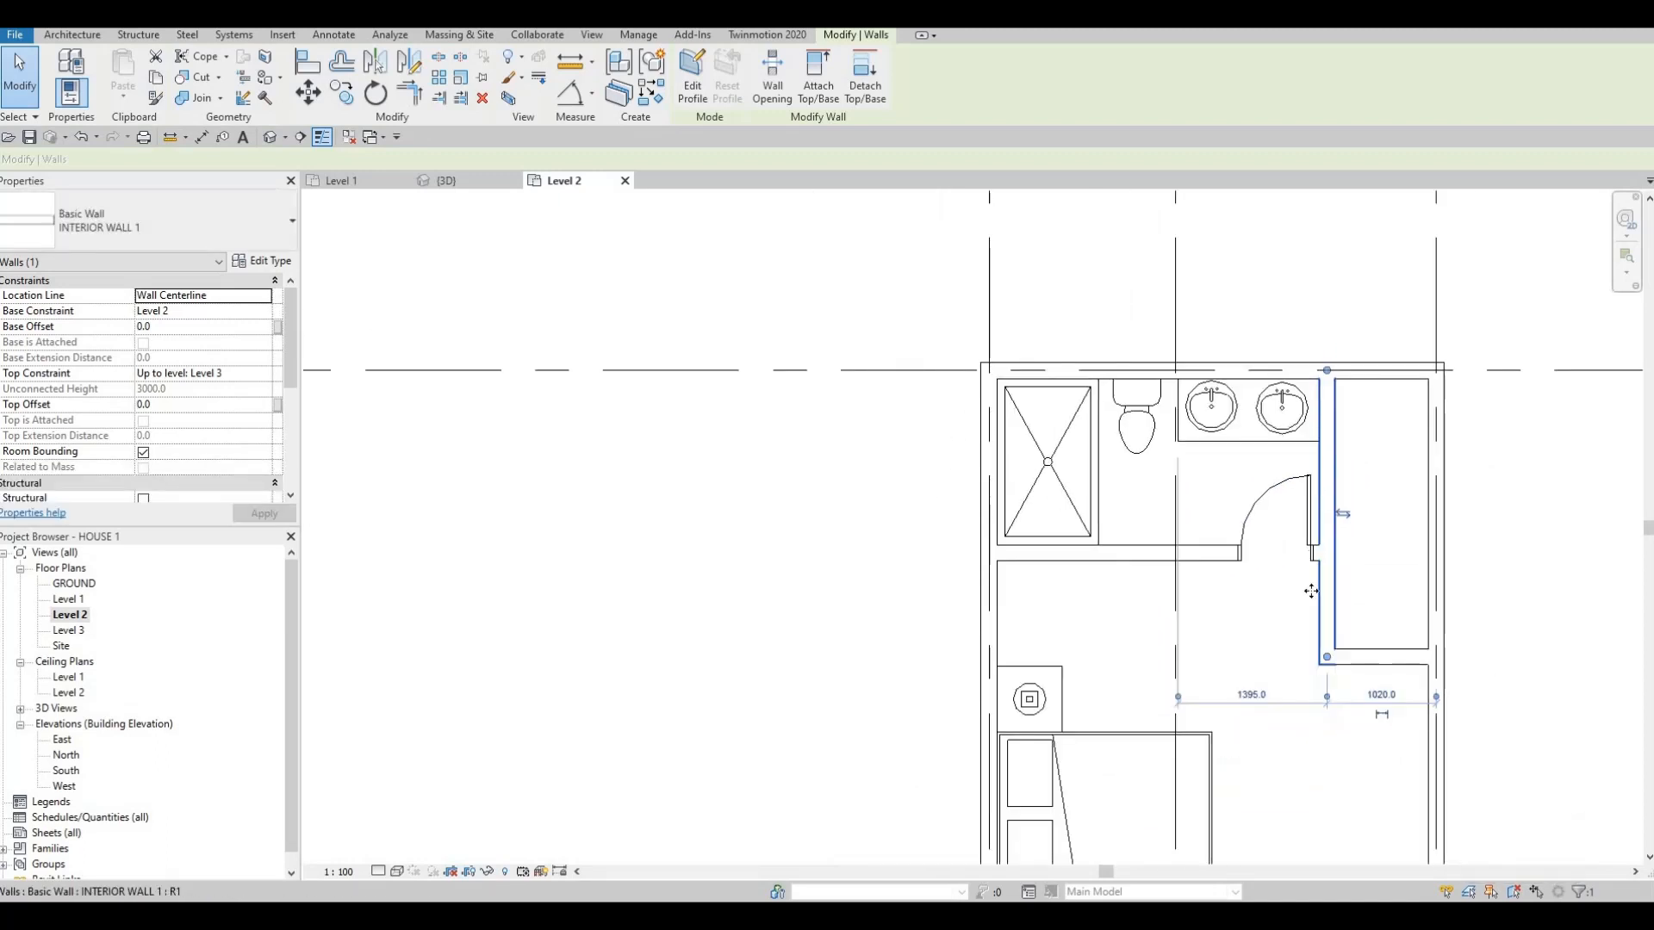
key(Escape)
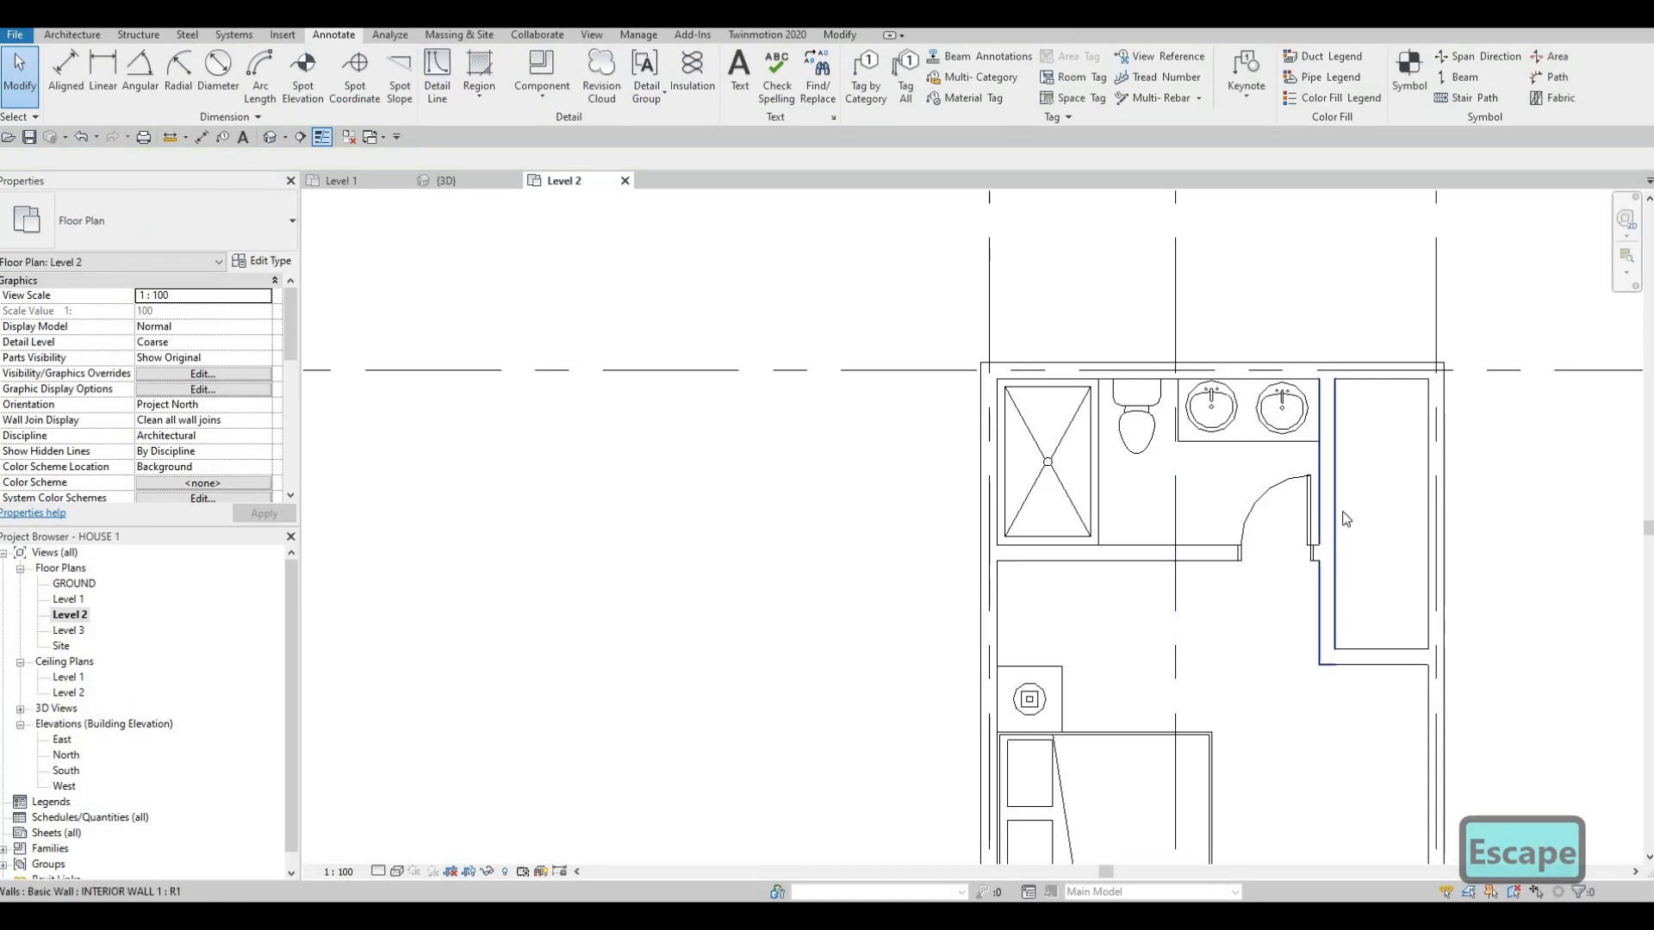
key(Escape)
- Draw an L-shaped pair of thin detail lines in the closet, running east from its west wall and about 2220 mm south to its south wall
click(1234, 446)
key(Escape)
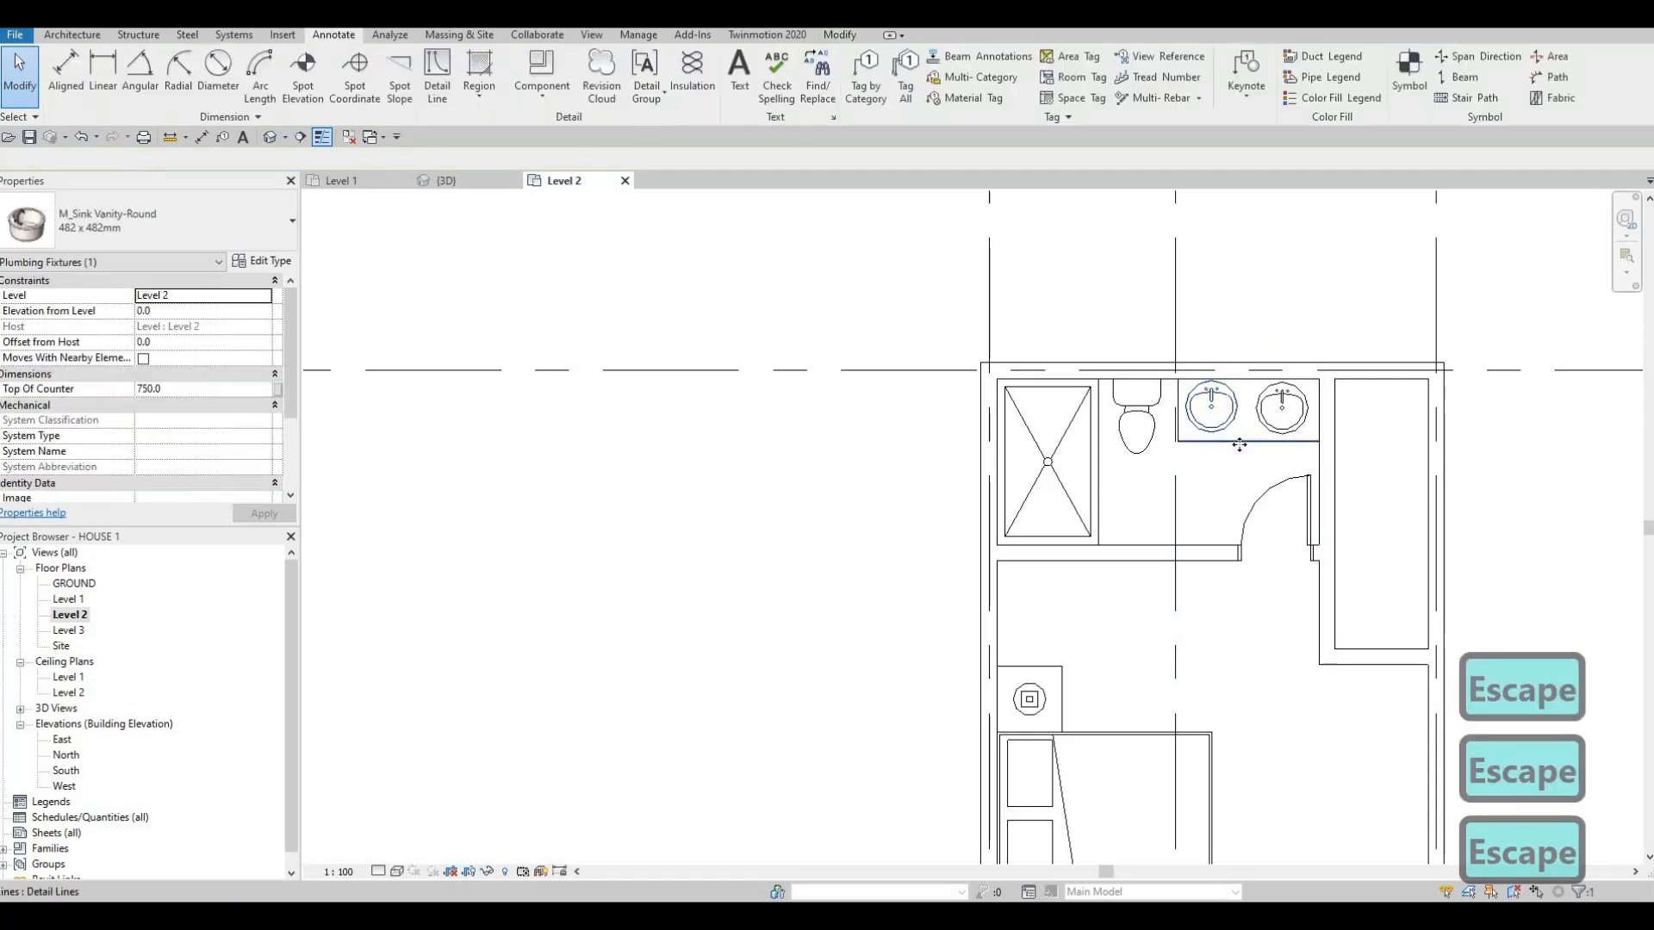
click(1235, 442)
key(c)
key(s)
scroll(1379, 435, up, 1)
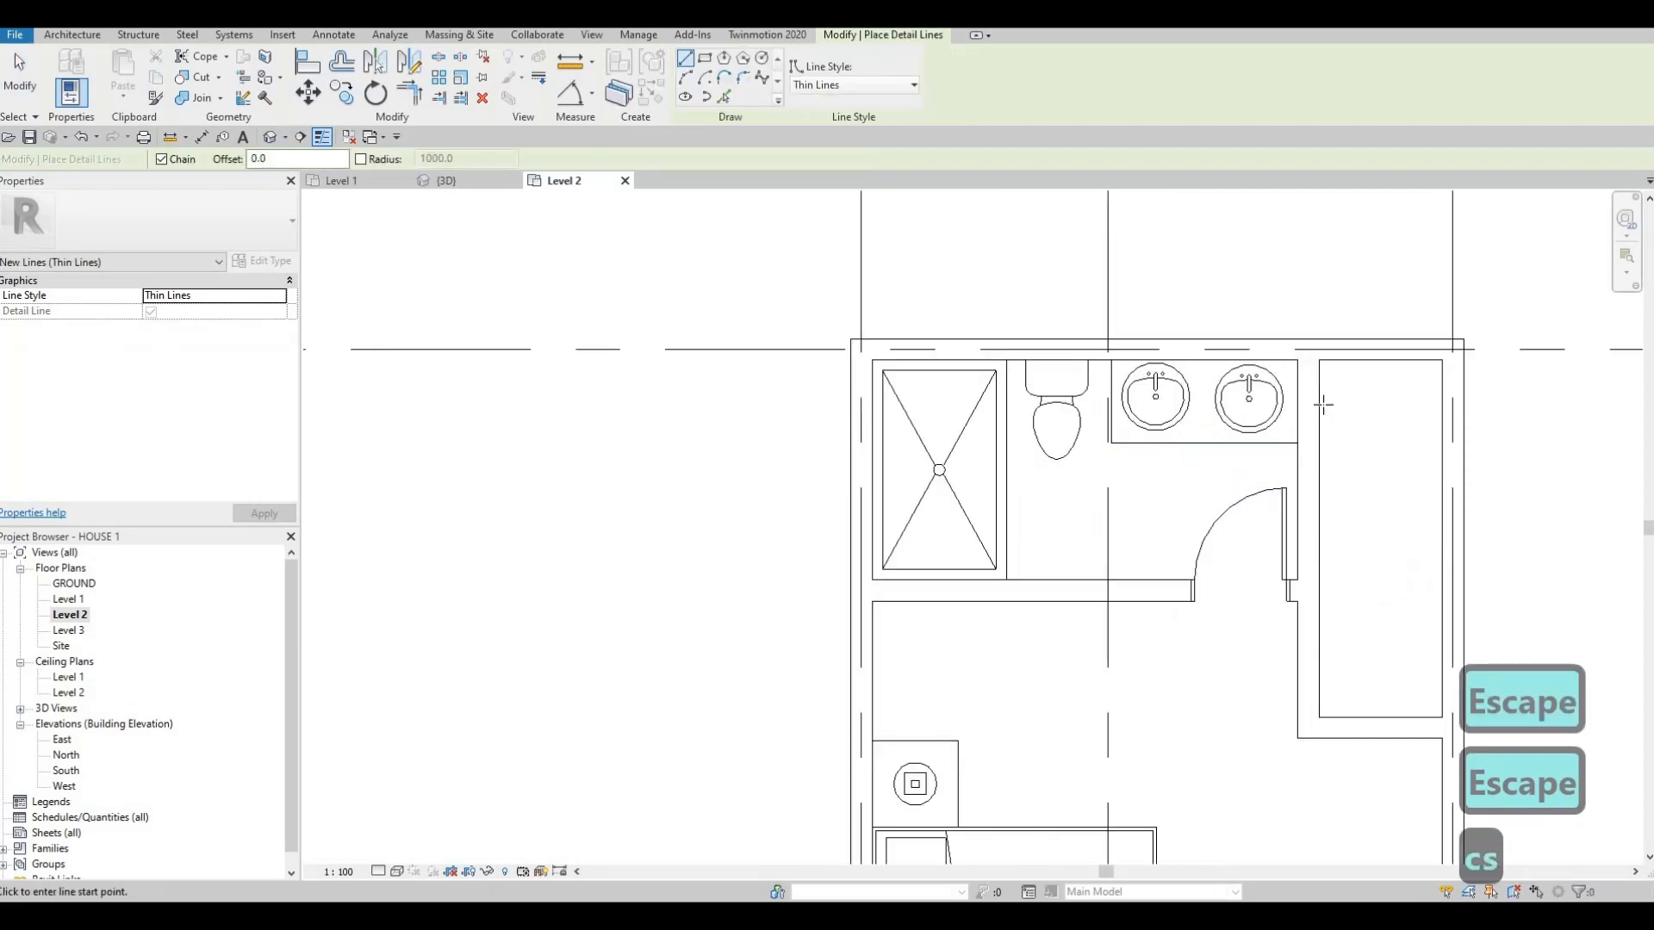
click(1319, 404)
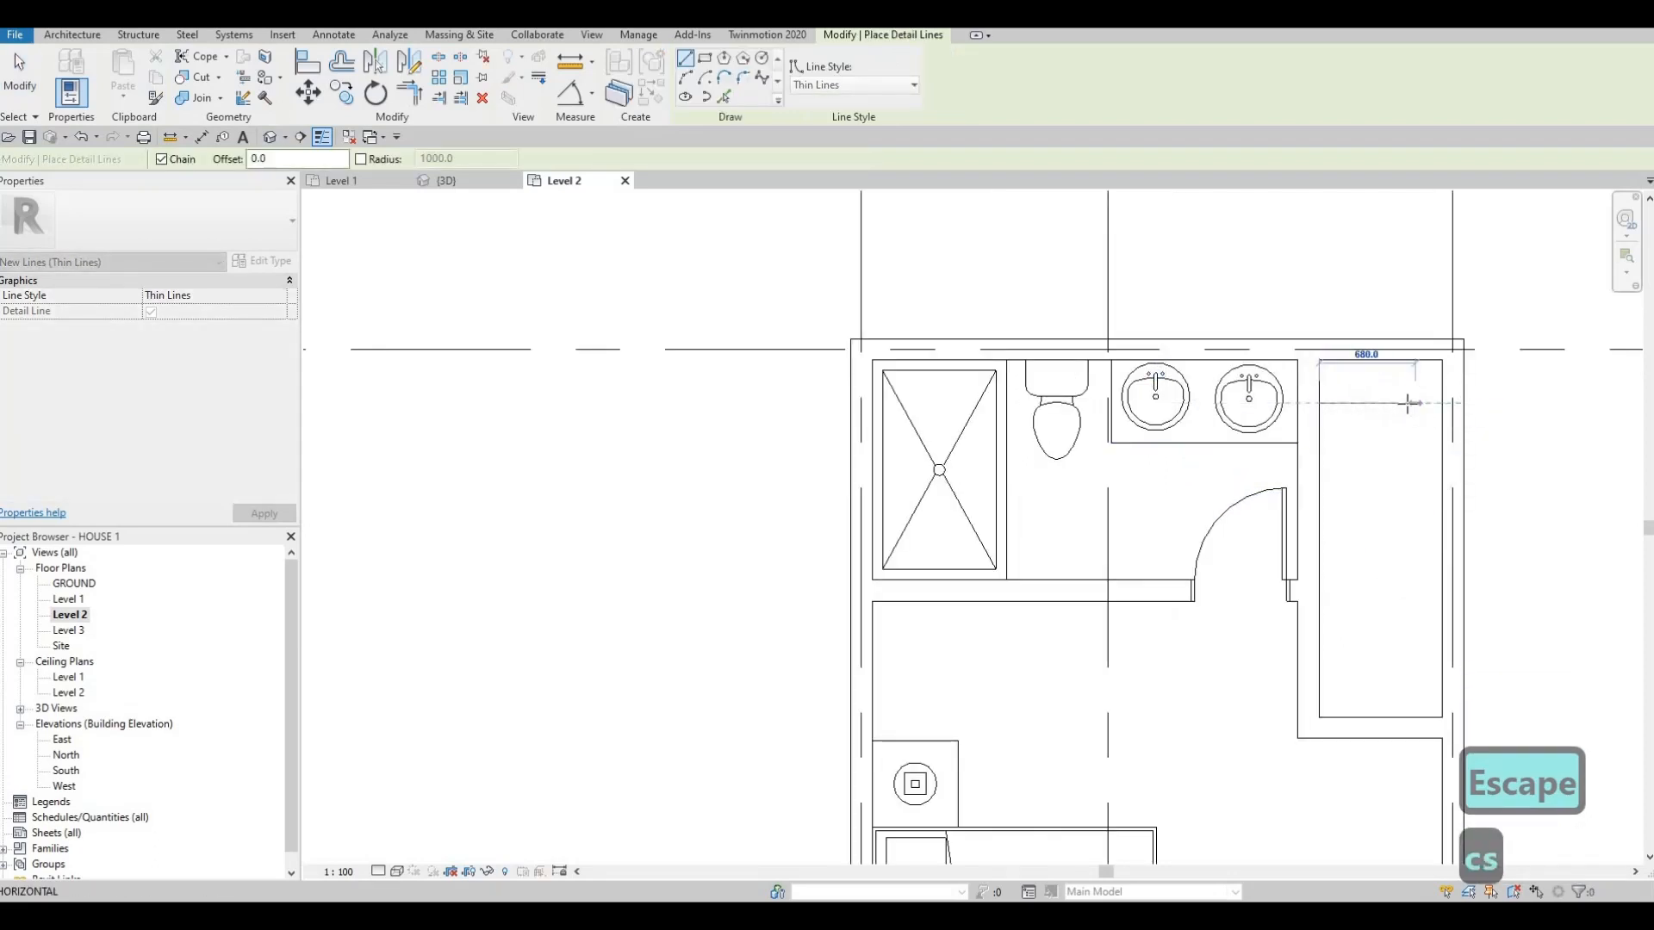
click(1407, 403)
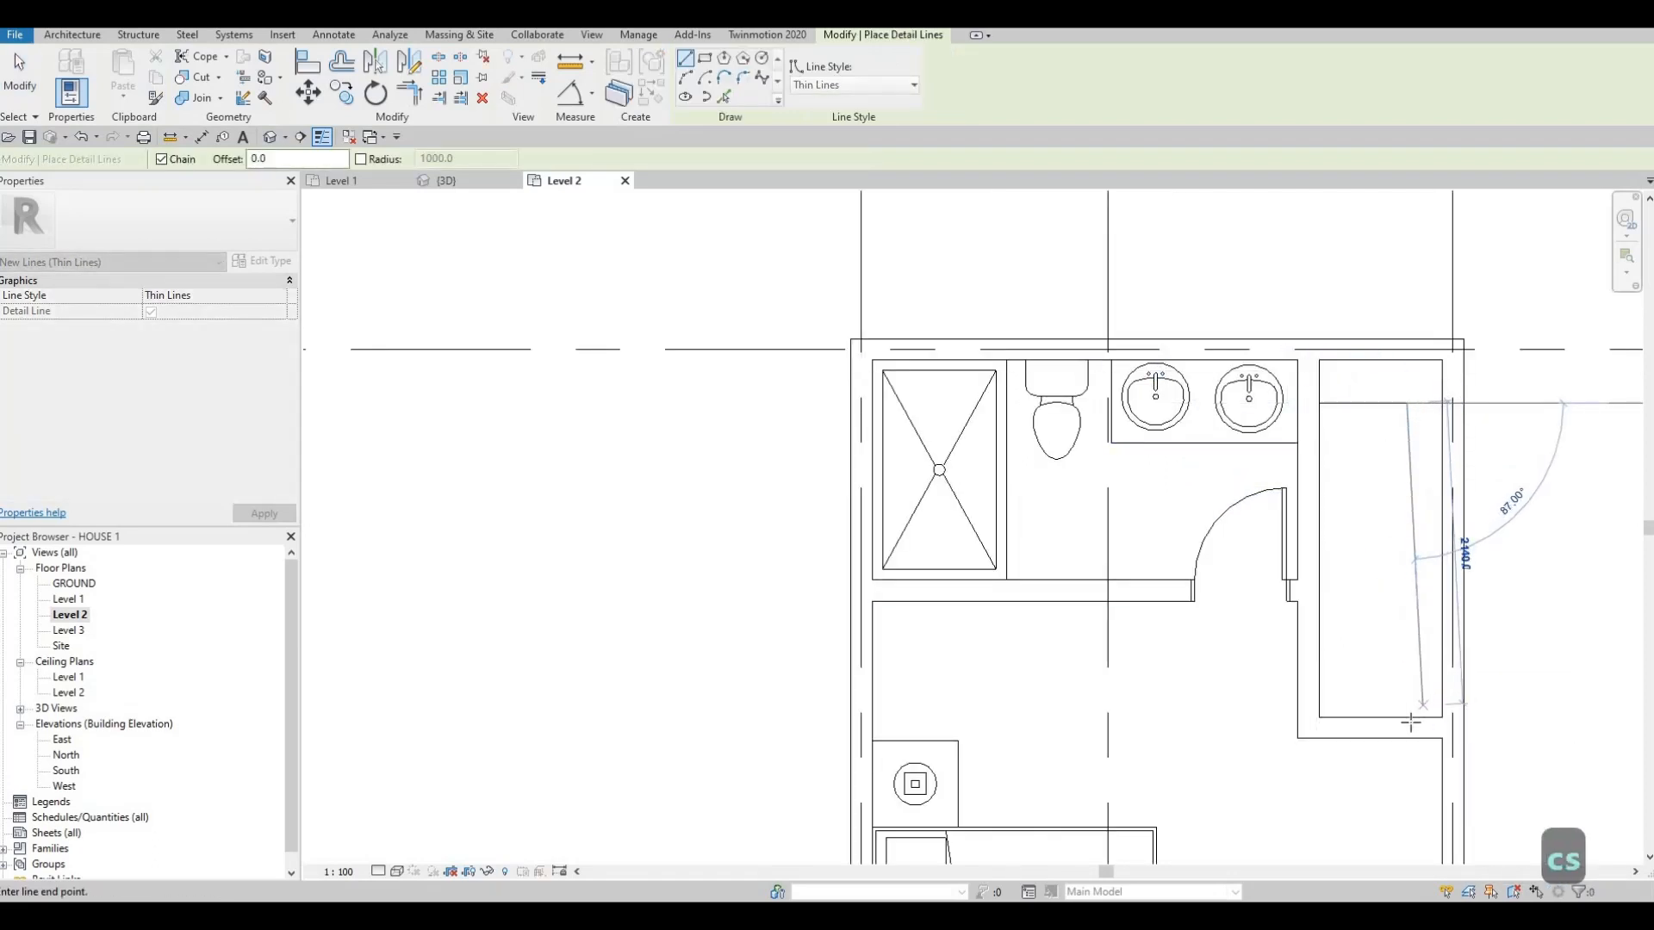
click(1405, 718)
key(Escape)
key(Escape)
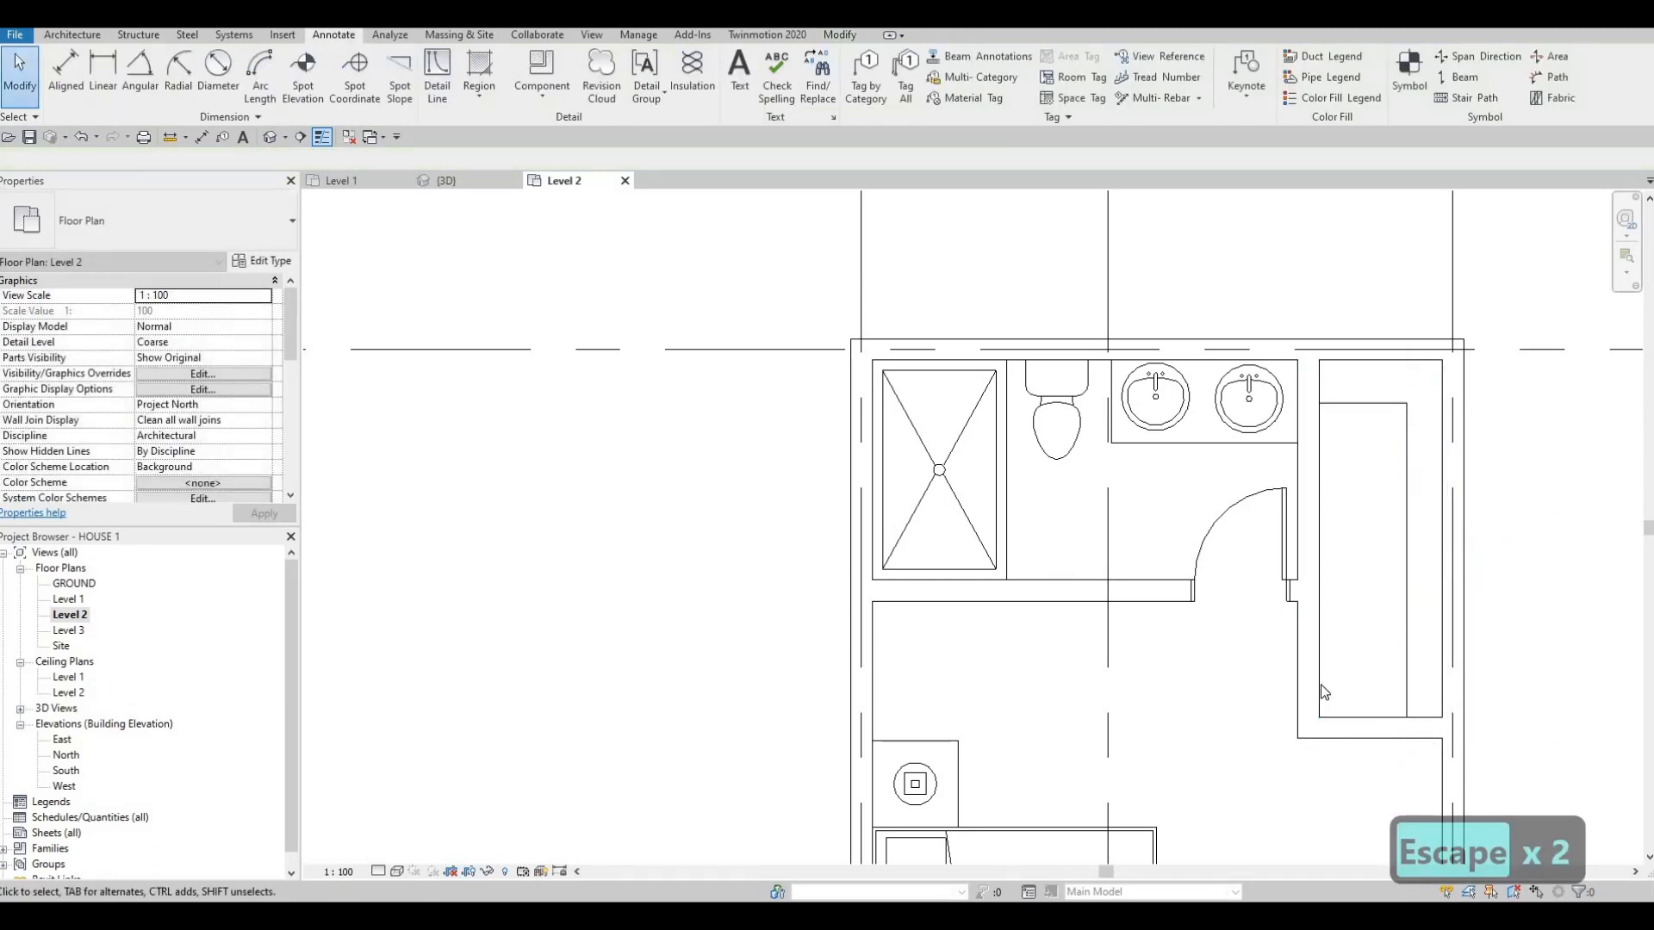
key(Escape)
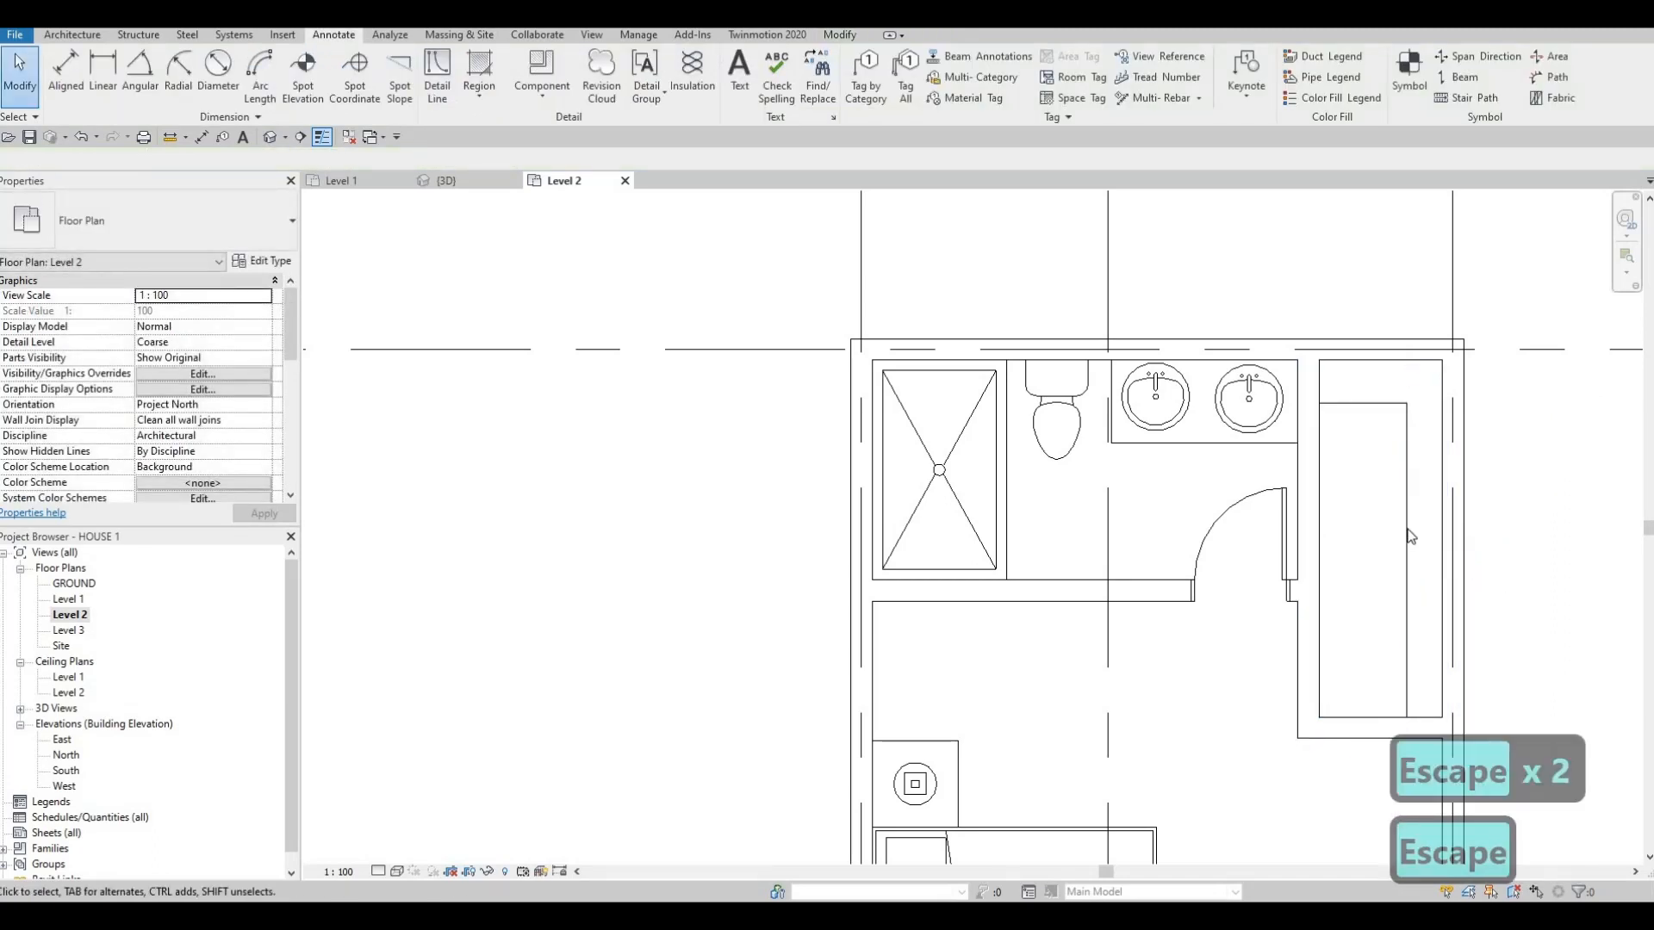
- Nudge the closet's long detail line four small increments west and its short north line two small increments south
click(1410, 536)
key(Left)
key(Left)
key(Left)
key(Left)
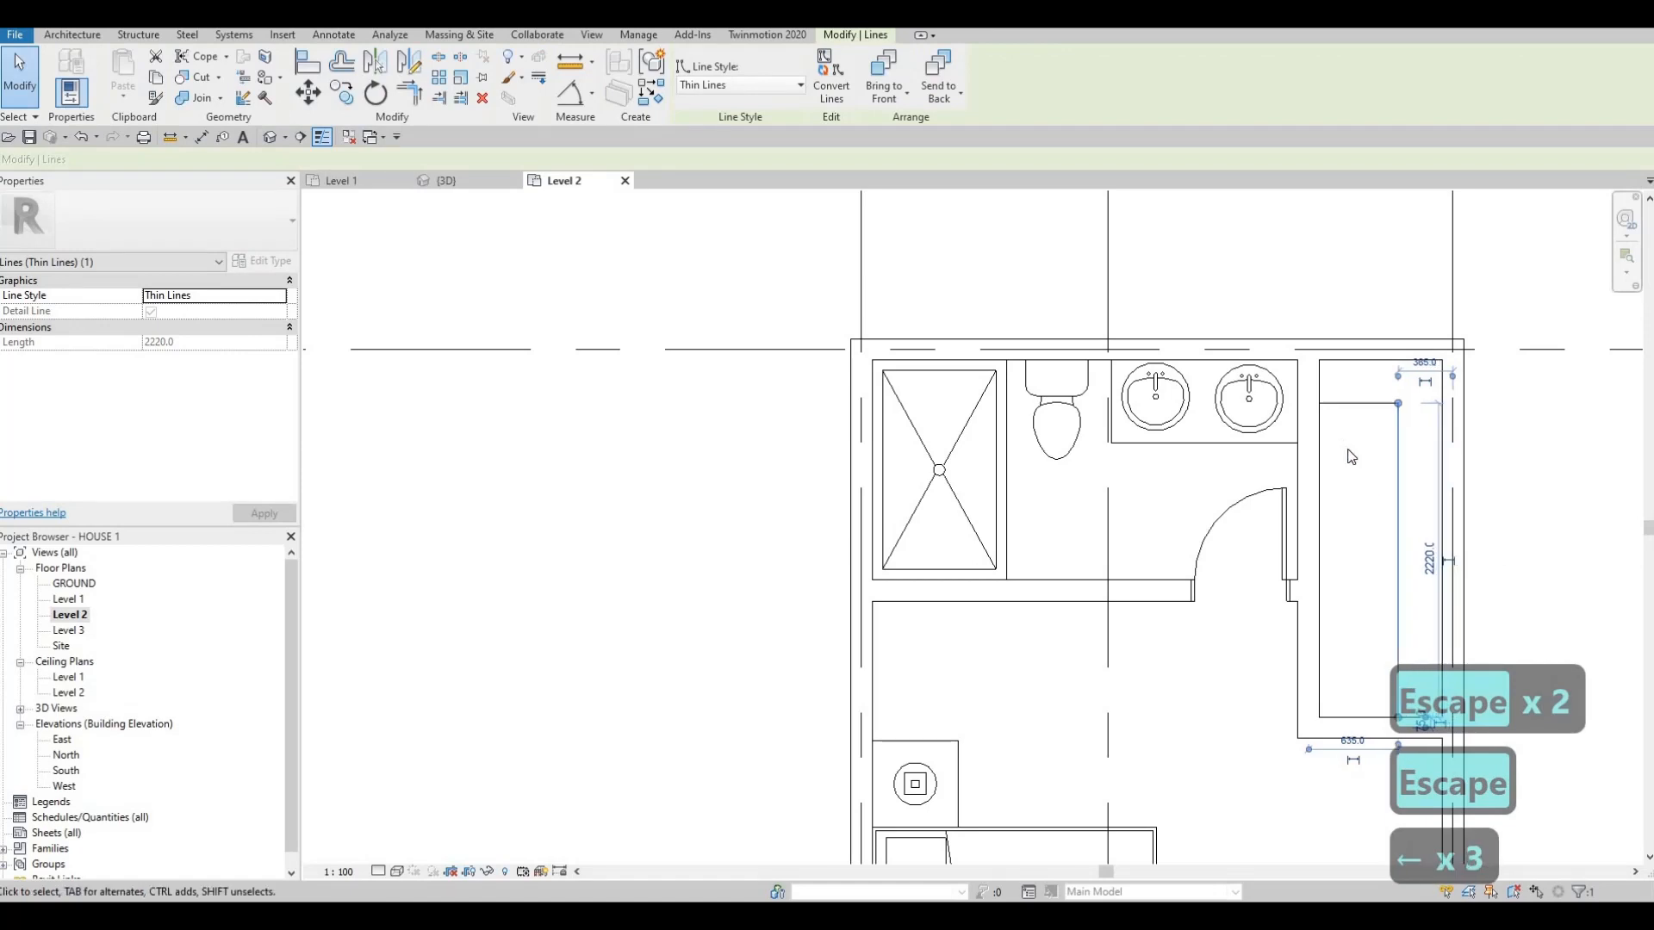
click(1357, 404)
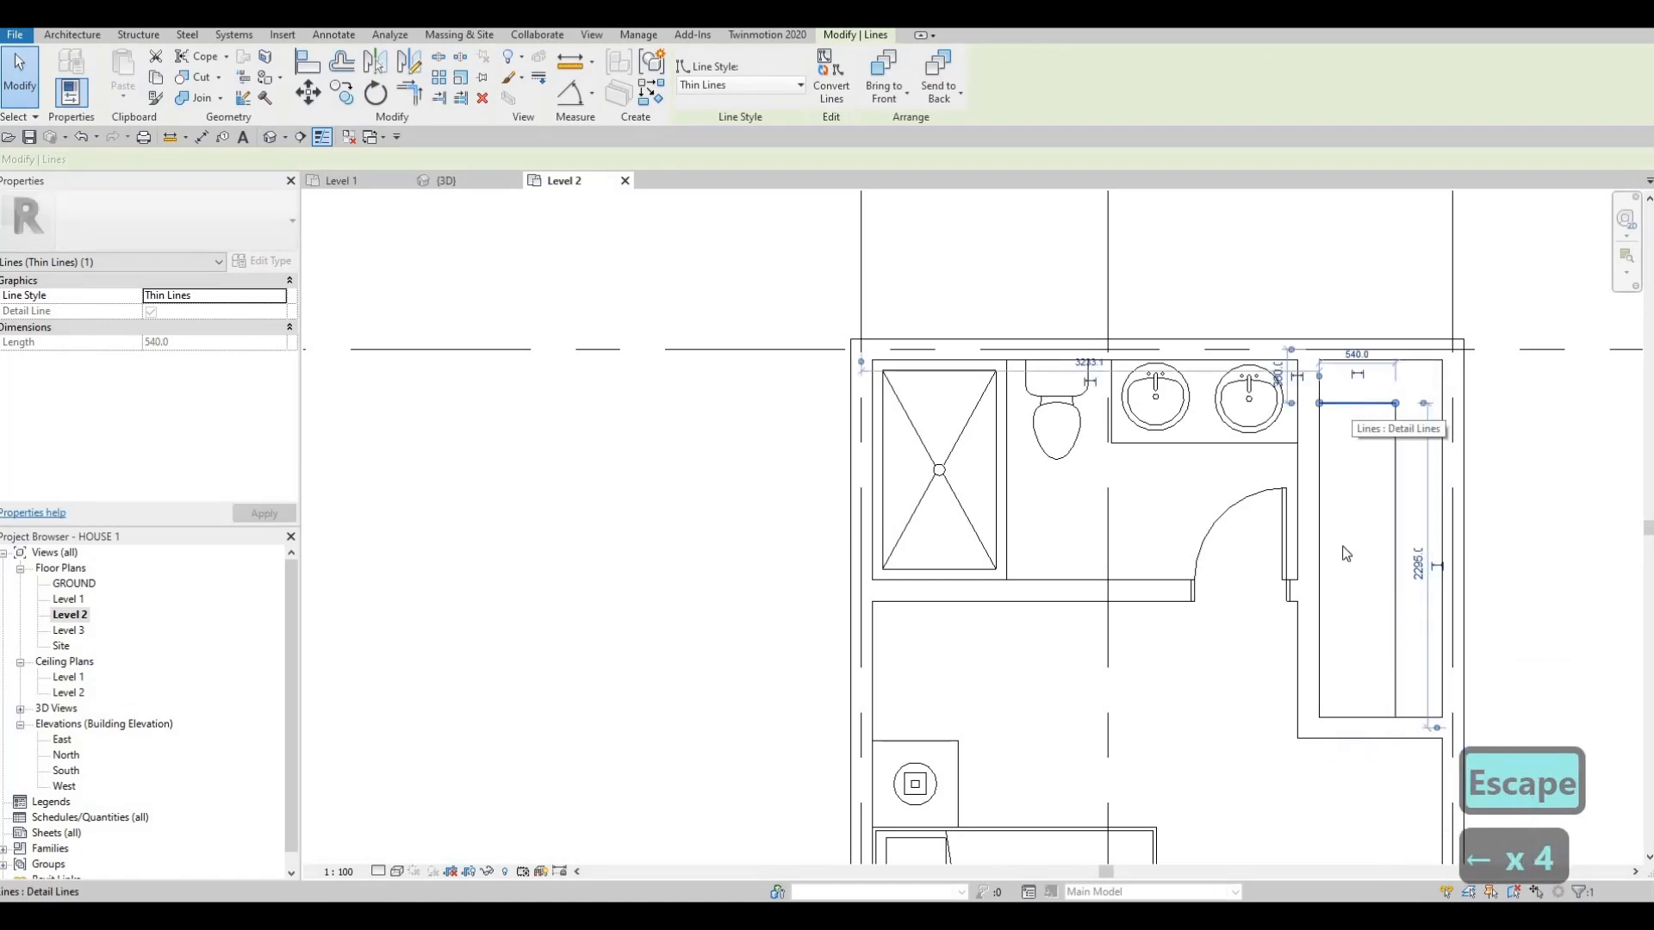
key(Down)
key(Down)
scroll(1378, 431, down, 3)
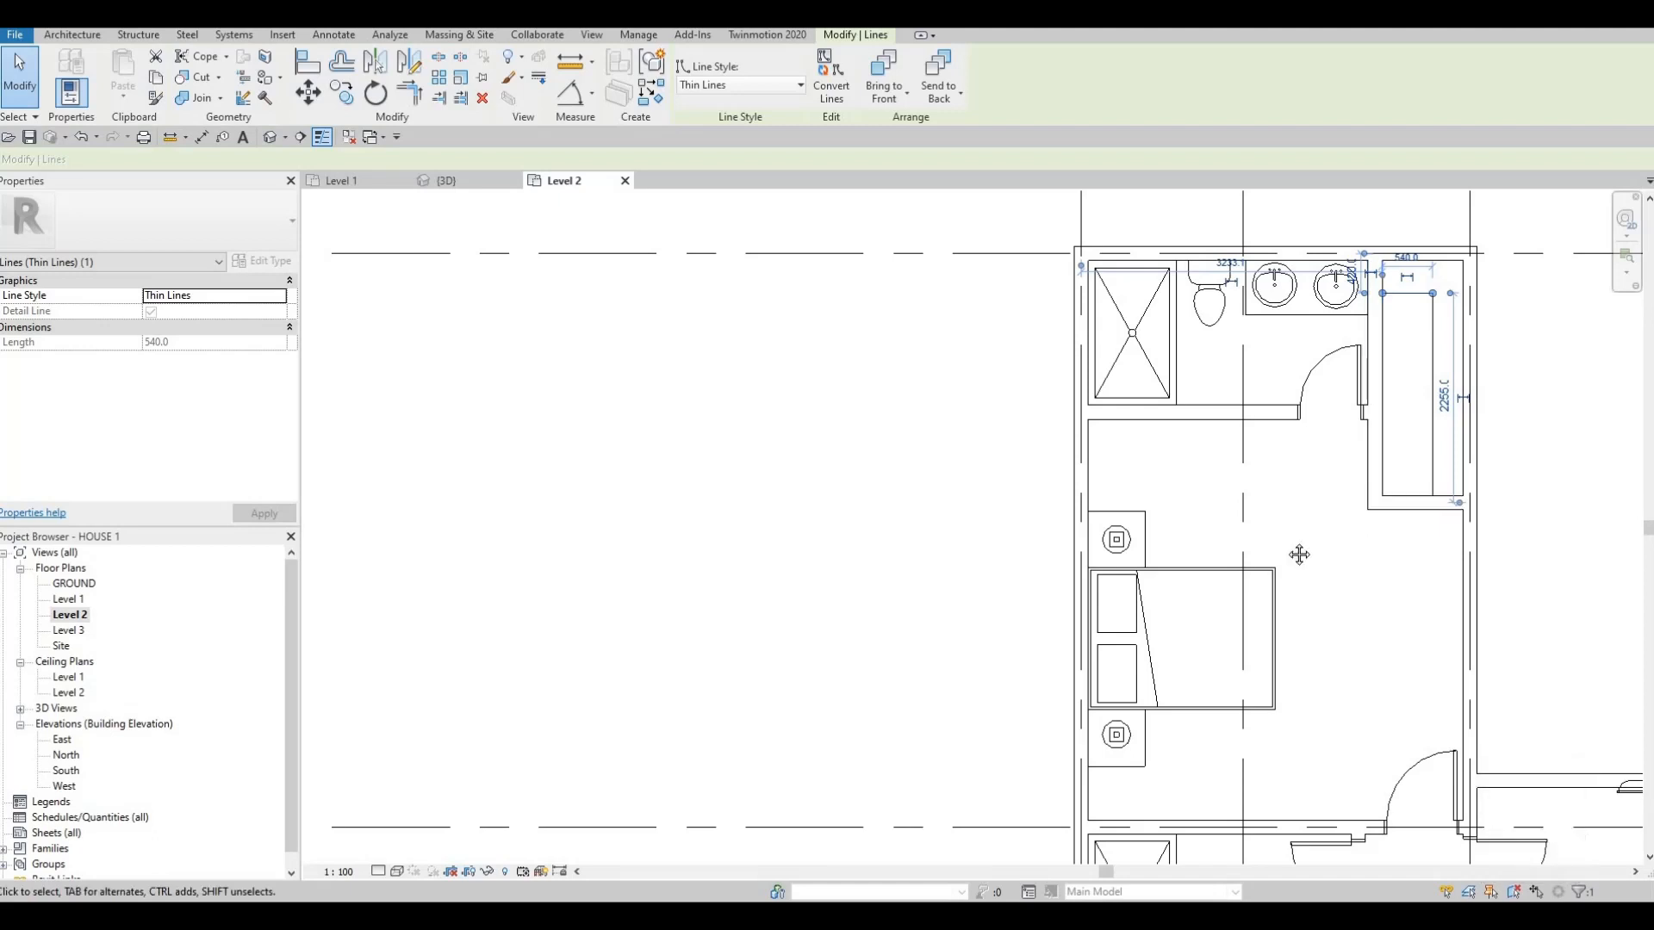
middle_drag(1288, 545, 1276, 555)
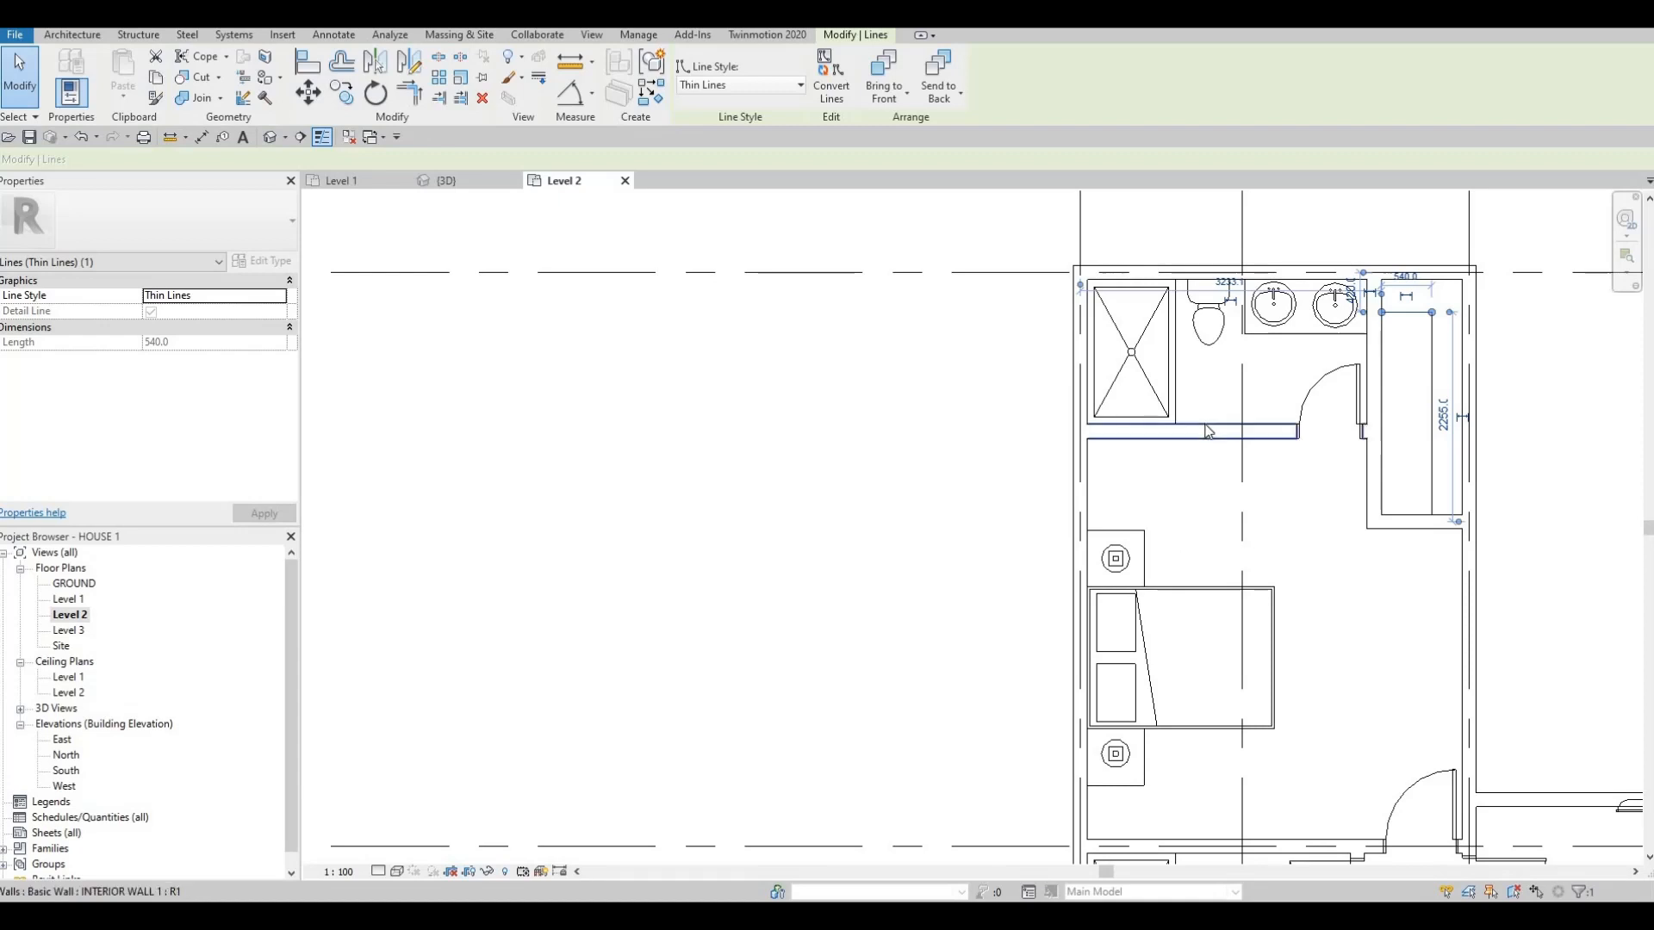
key(Escape)
key(Escape)
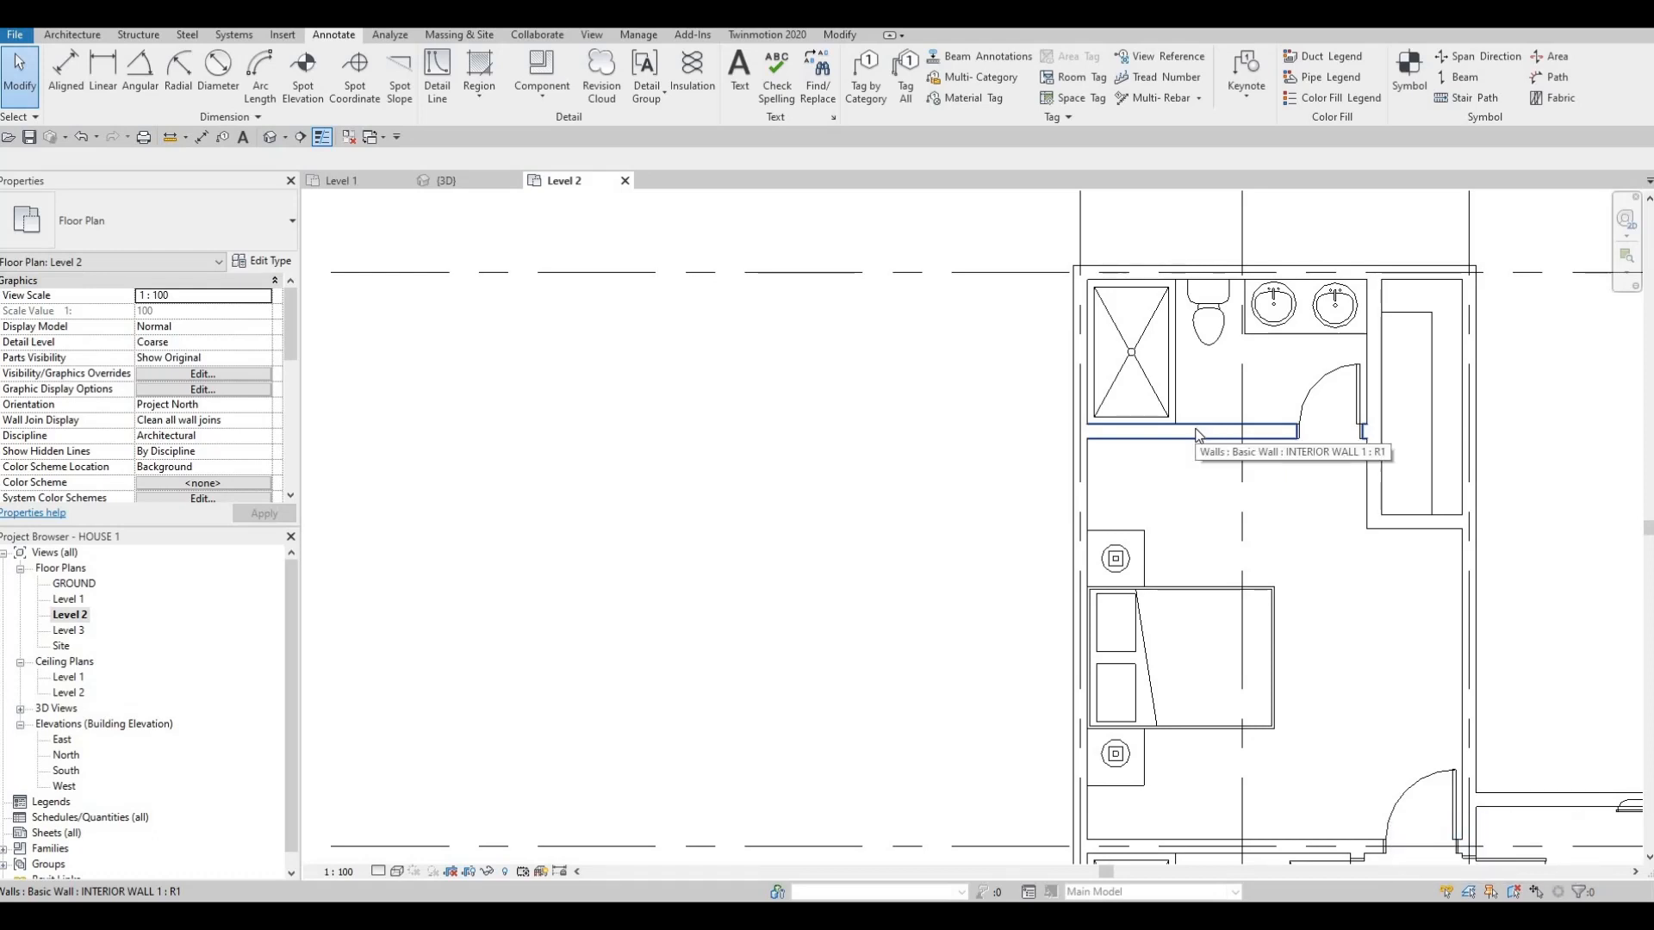
- Move the north bathroom's south wall southward and rehost the toilet on the west wall, directly south of the shower stall
click(1169, 452)
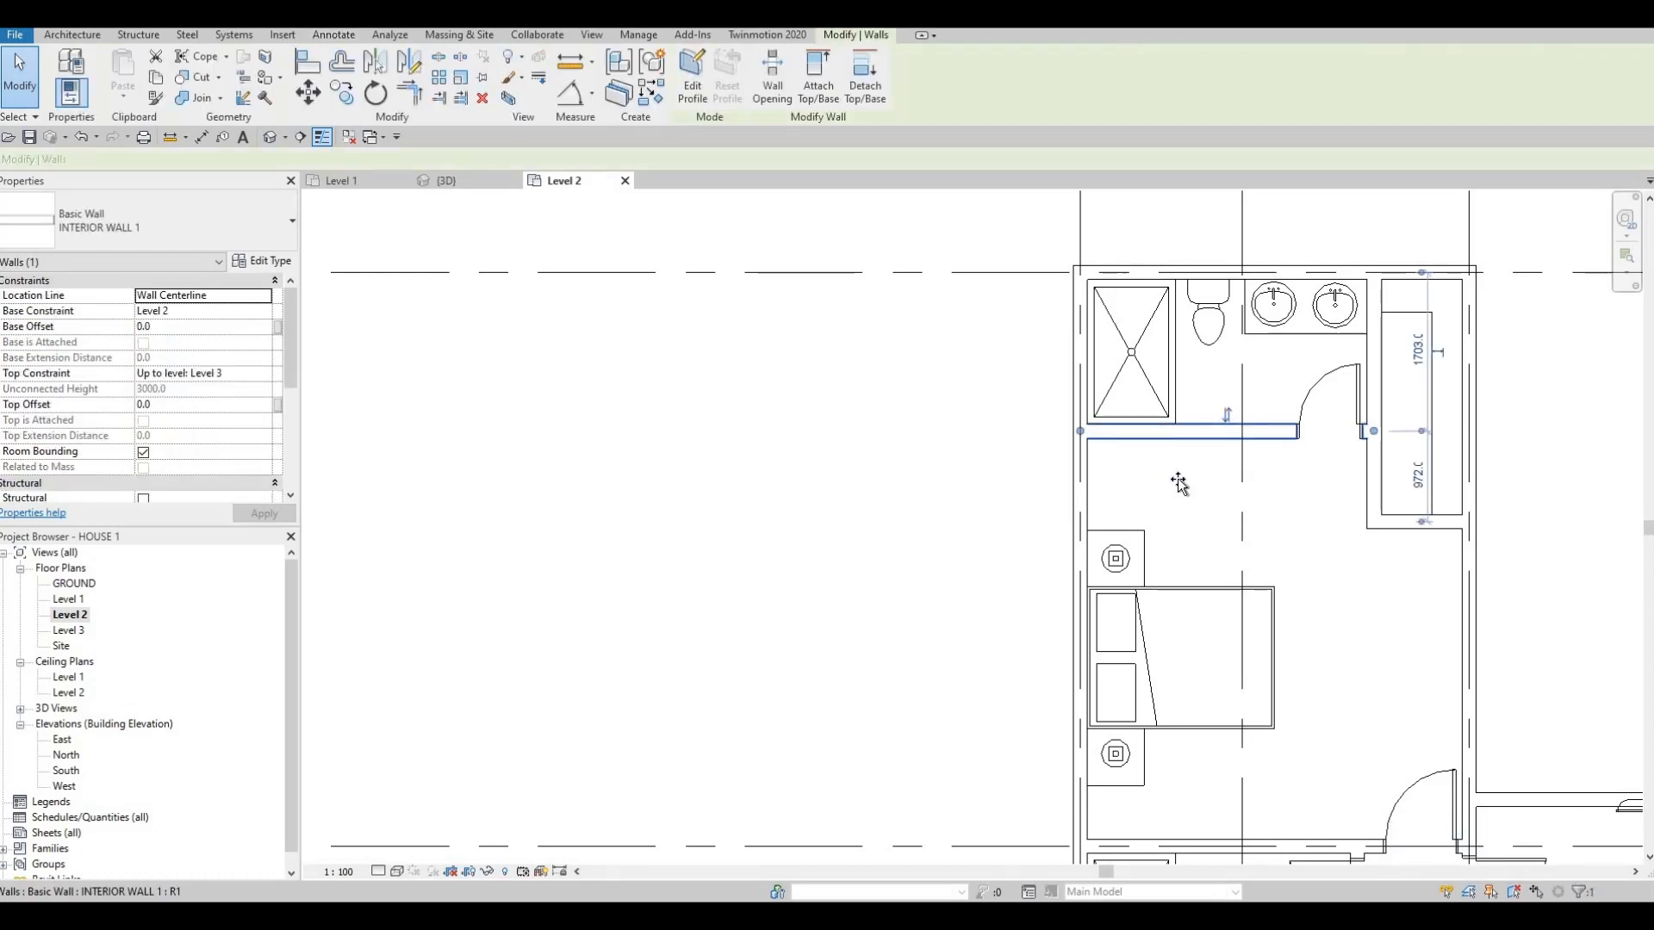
drag(1176, 478, 1175, 490)
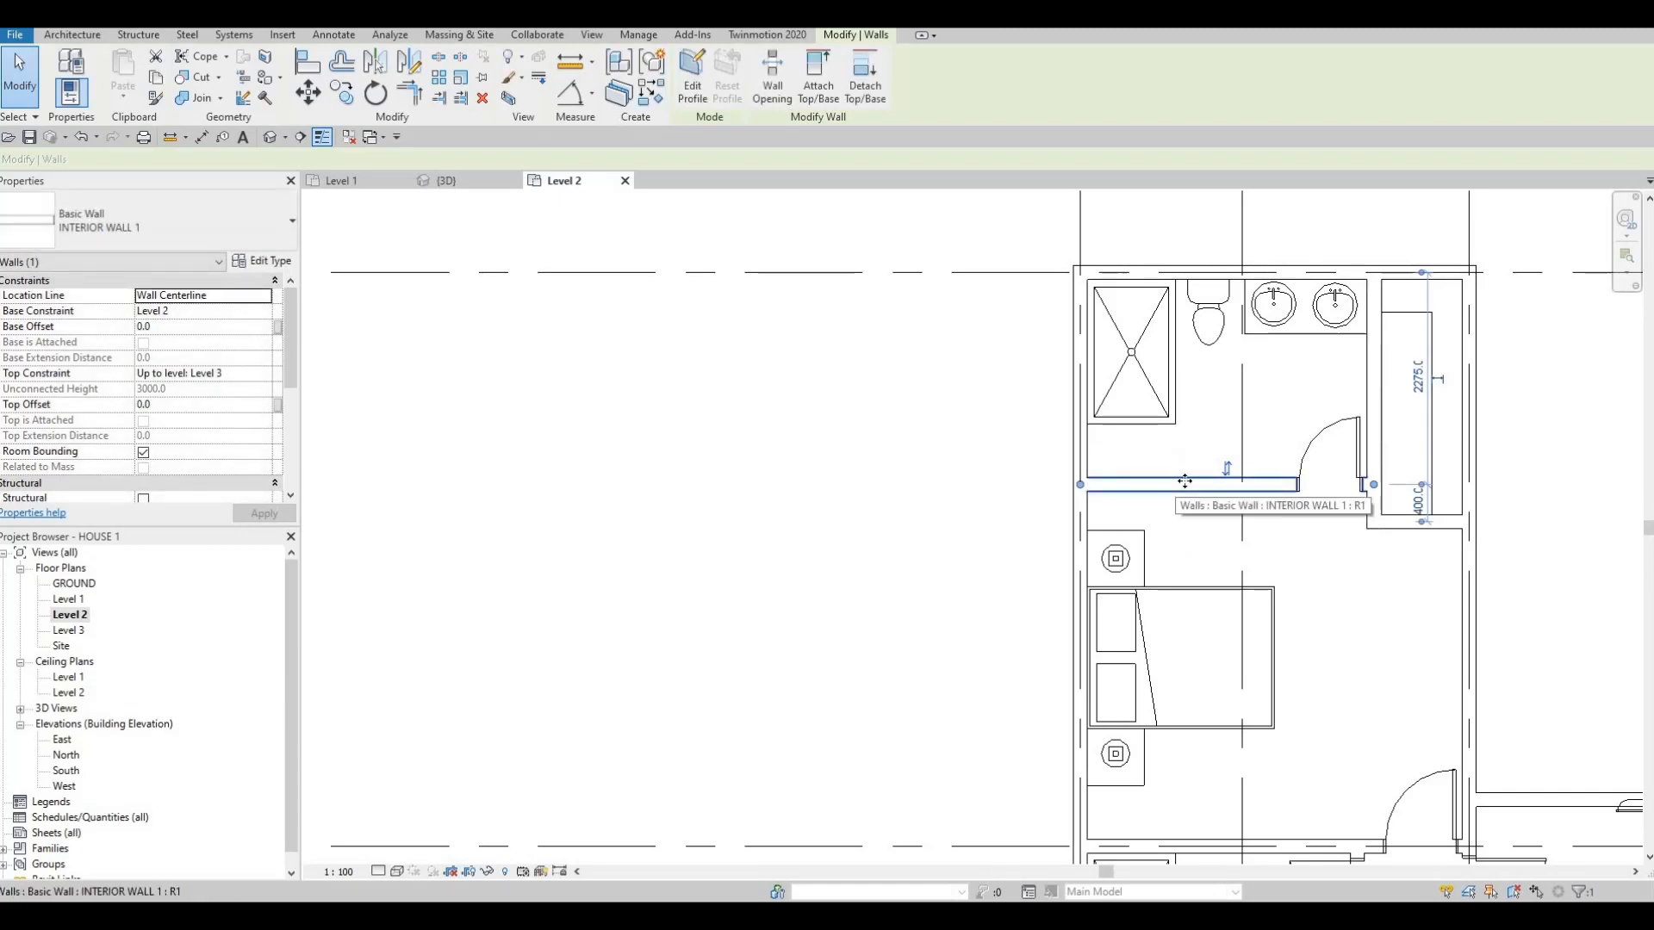
click(1221, 312)
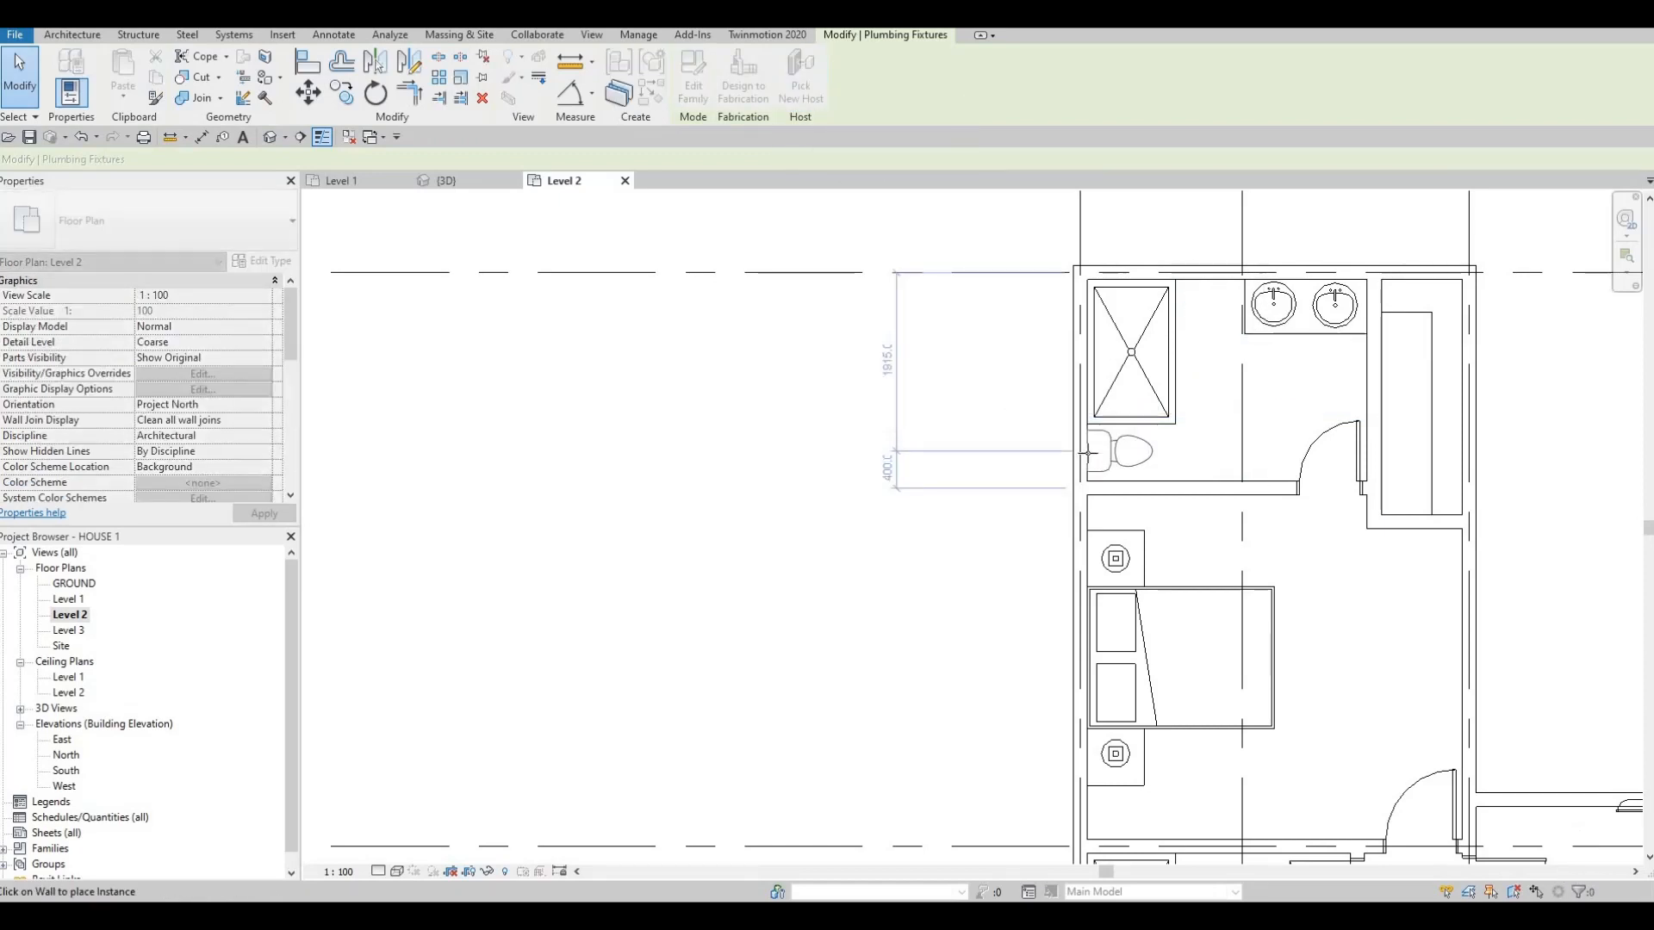
click(1142, 487)
key(Escape)
key(Escape)
- Nudge the bathroom's south wall farther south and set its distance from the northern grid line to 2400 mm
click(1140, 488)
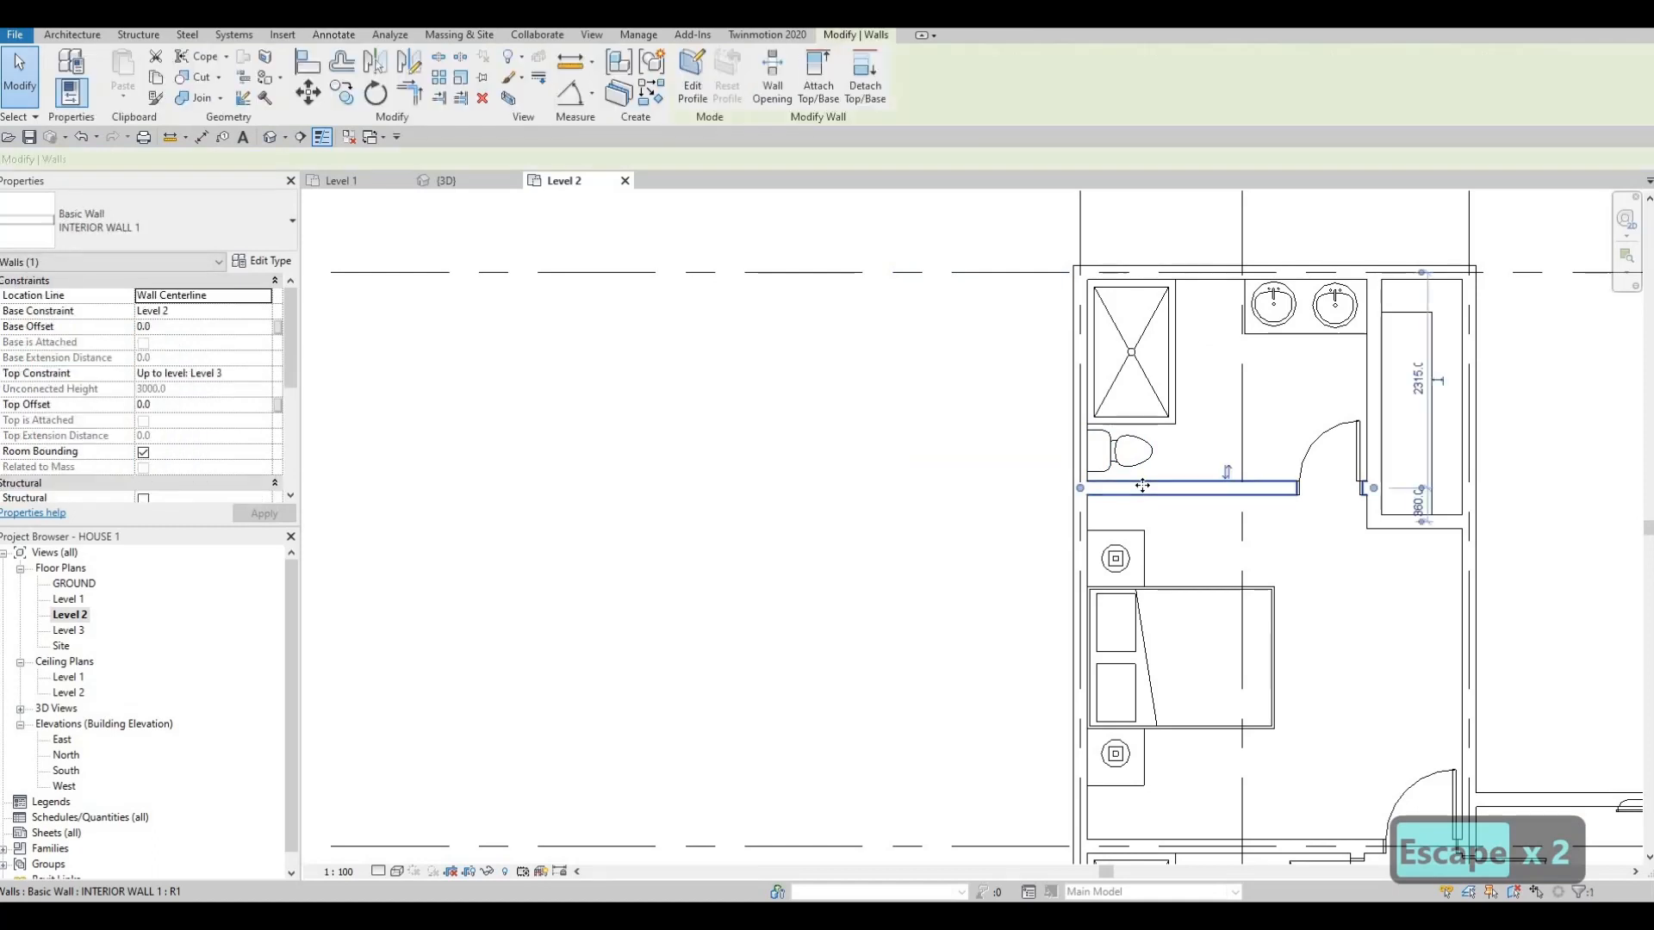
key(Down)
key(Escape)
key(Escape)
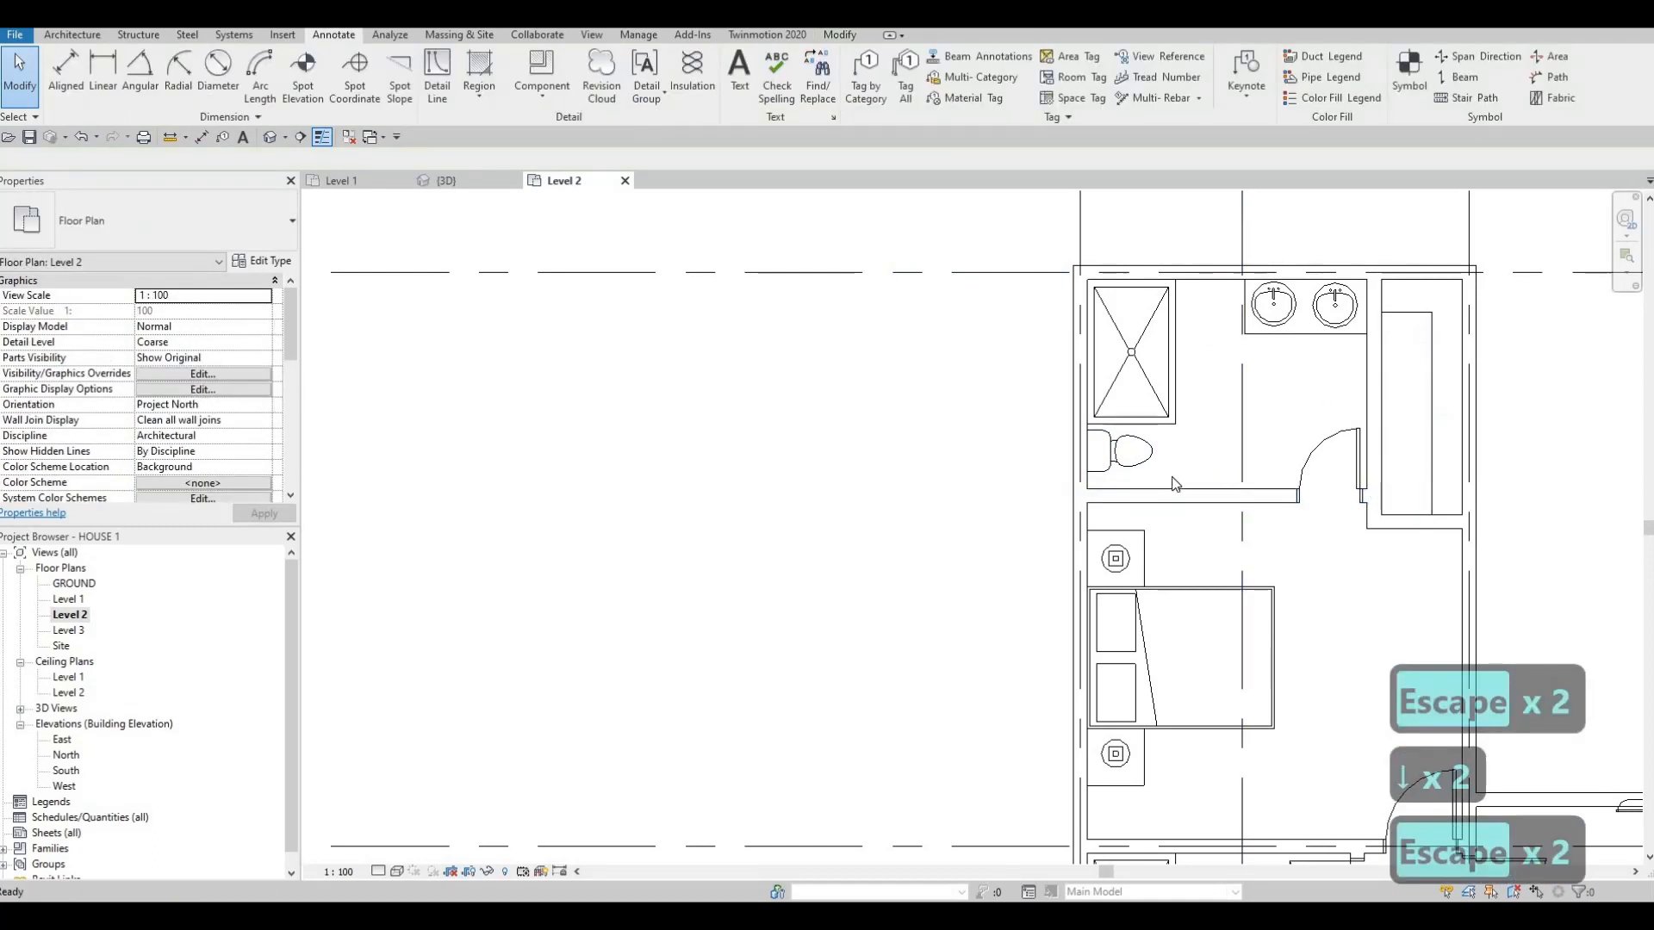
click(1173, 497)
drag(1267, 277, 1265, 276)
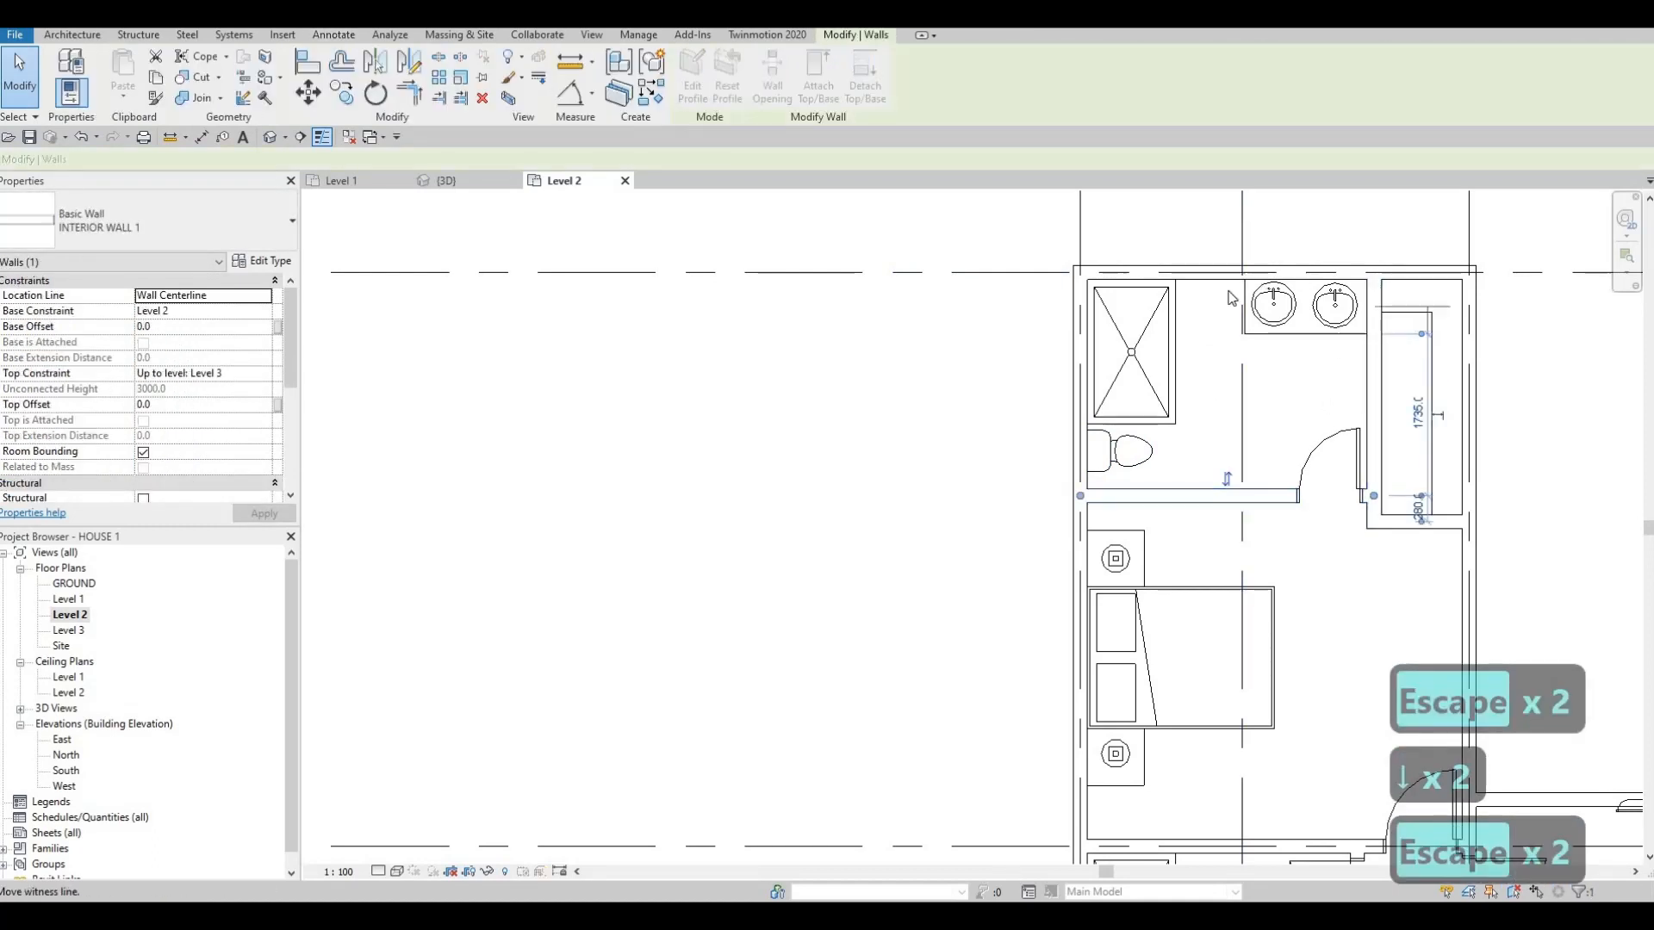
middle_drag(1238, 377, 1238, 366)
scroll(1238, 366, up, 1)
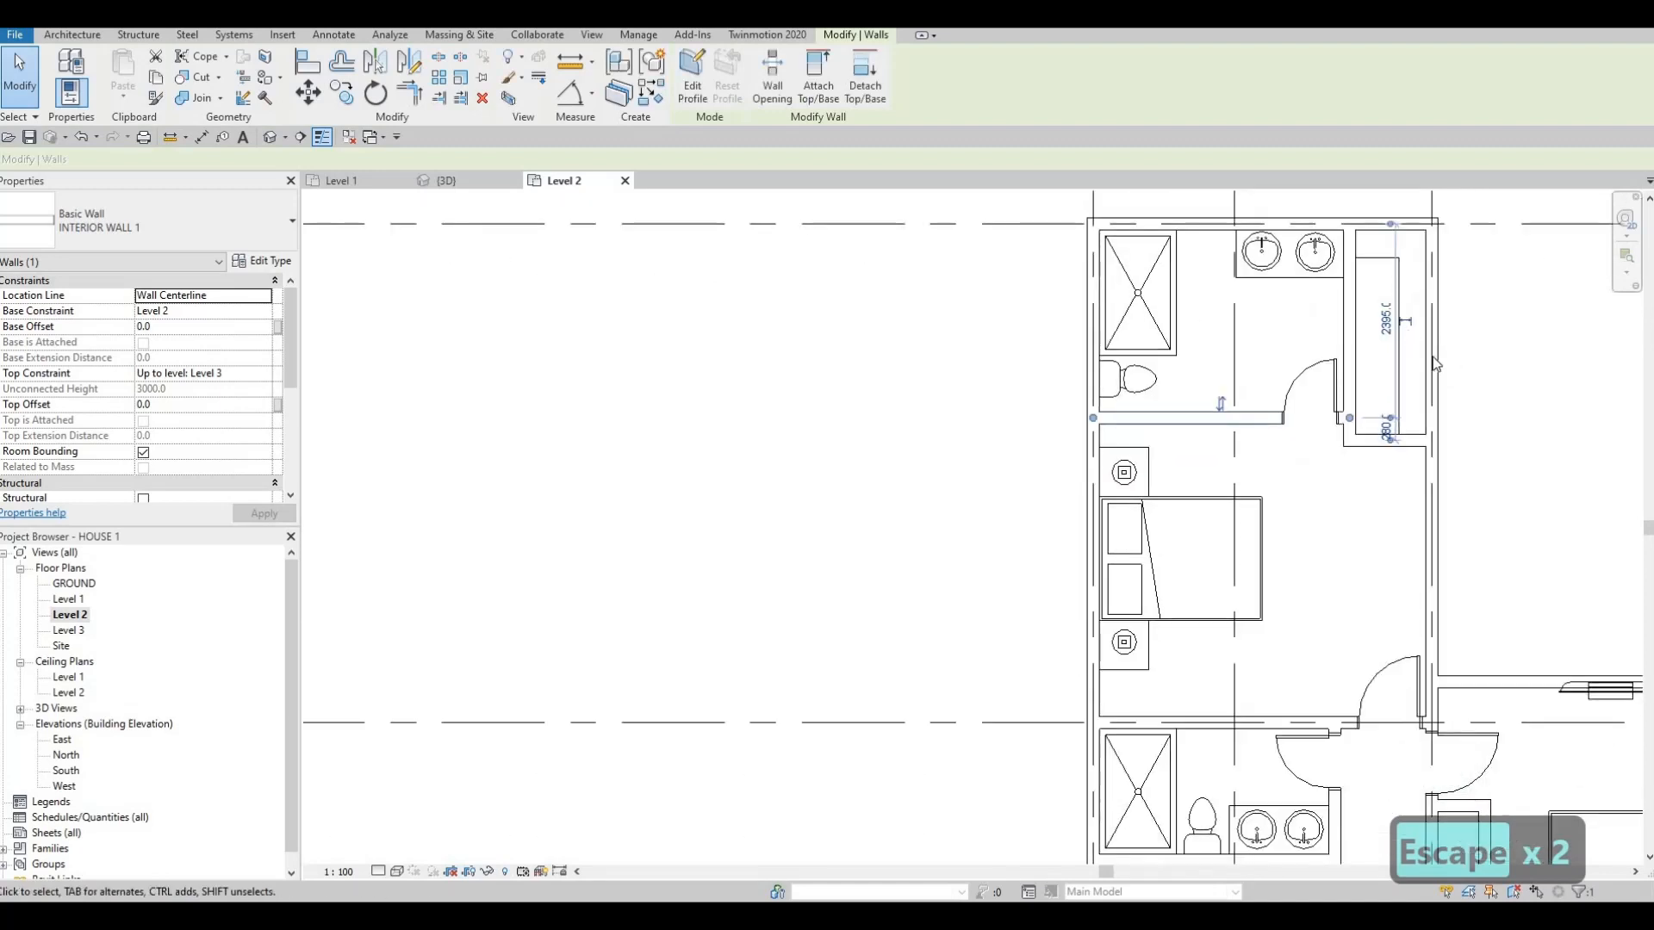
middle_drag(1379, 517, 1425, 561)
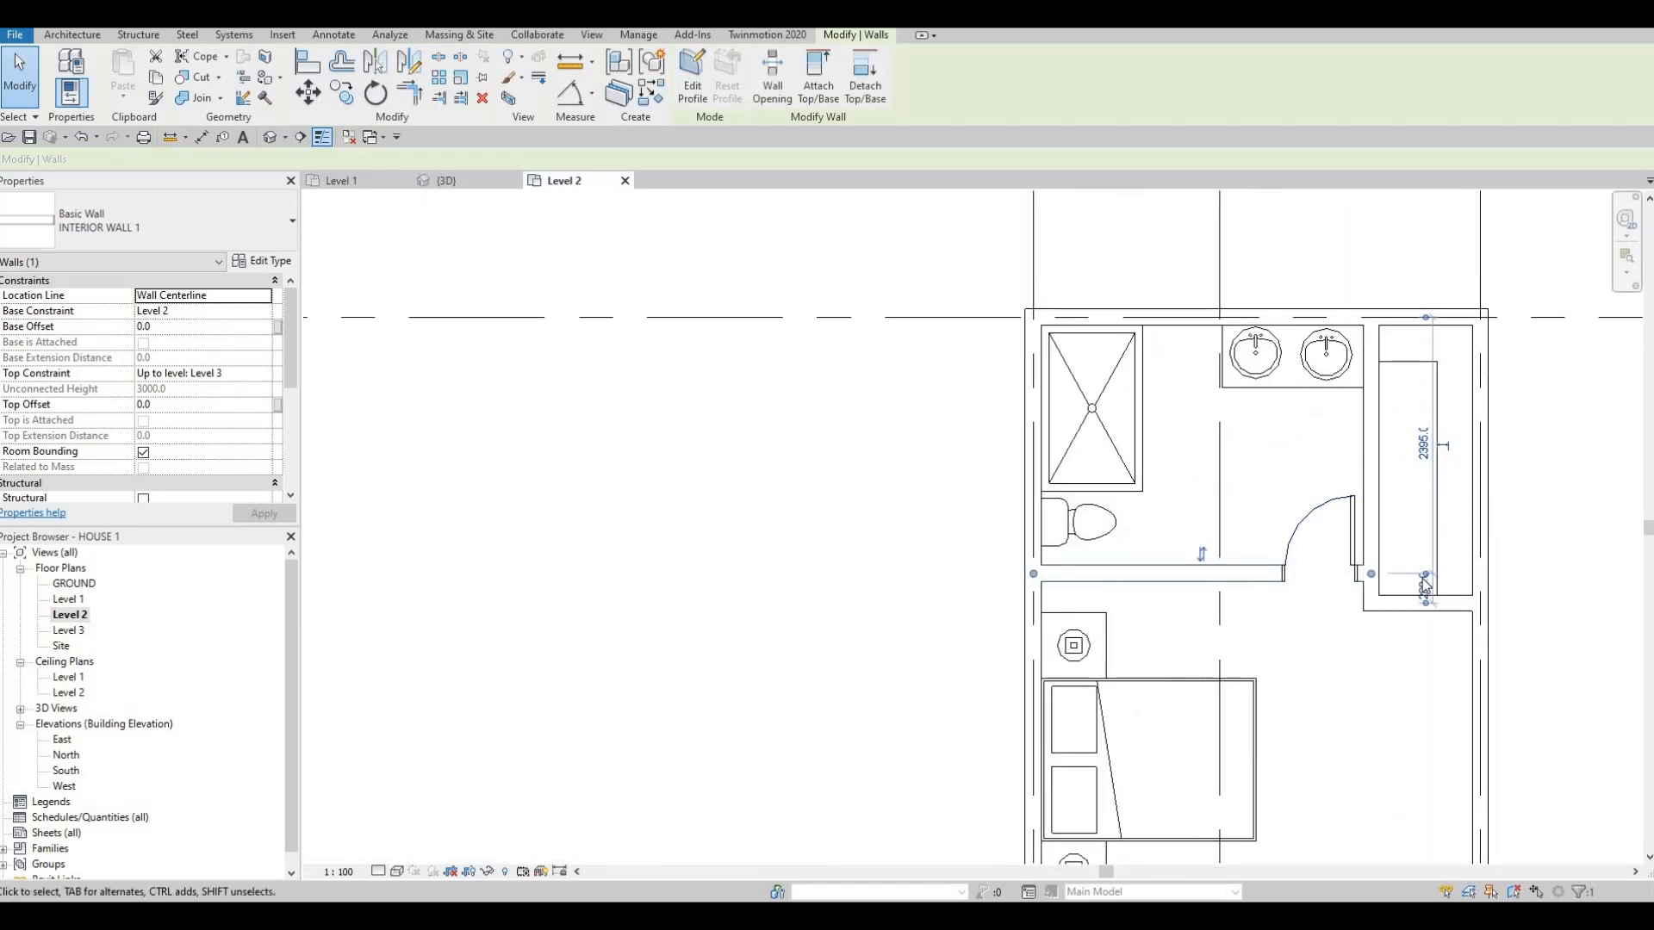
click(1423, 479)
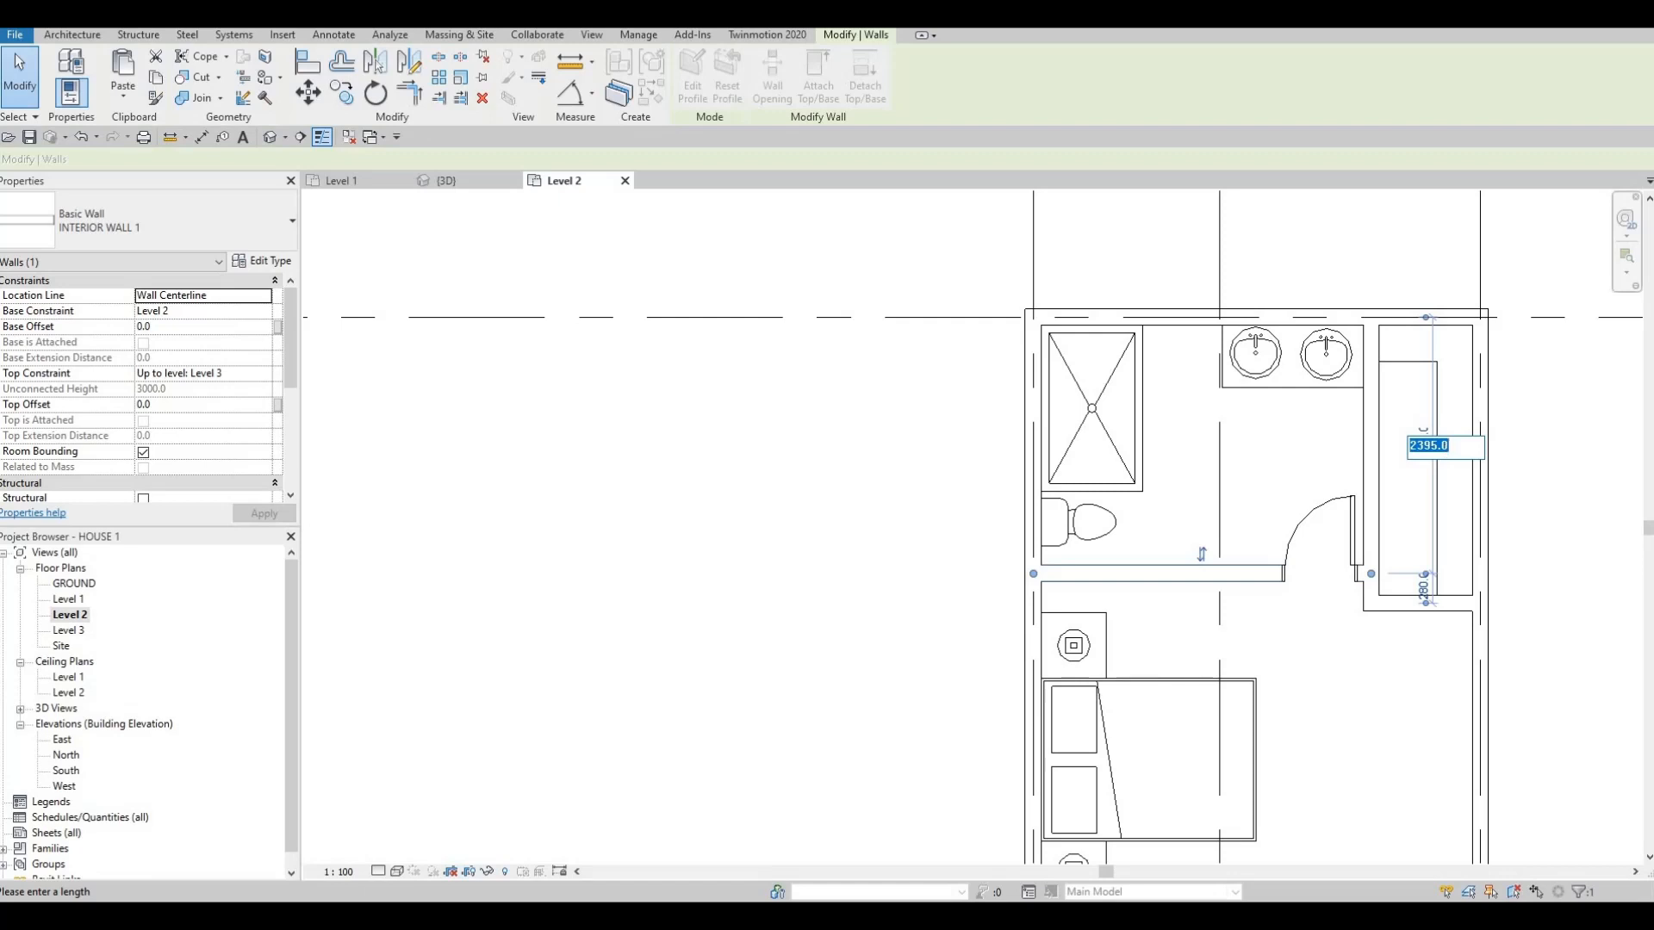
text(2400)
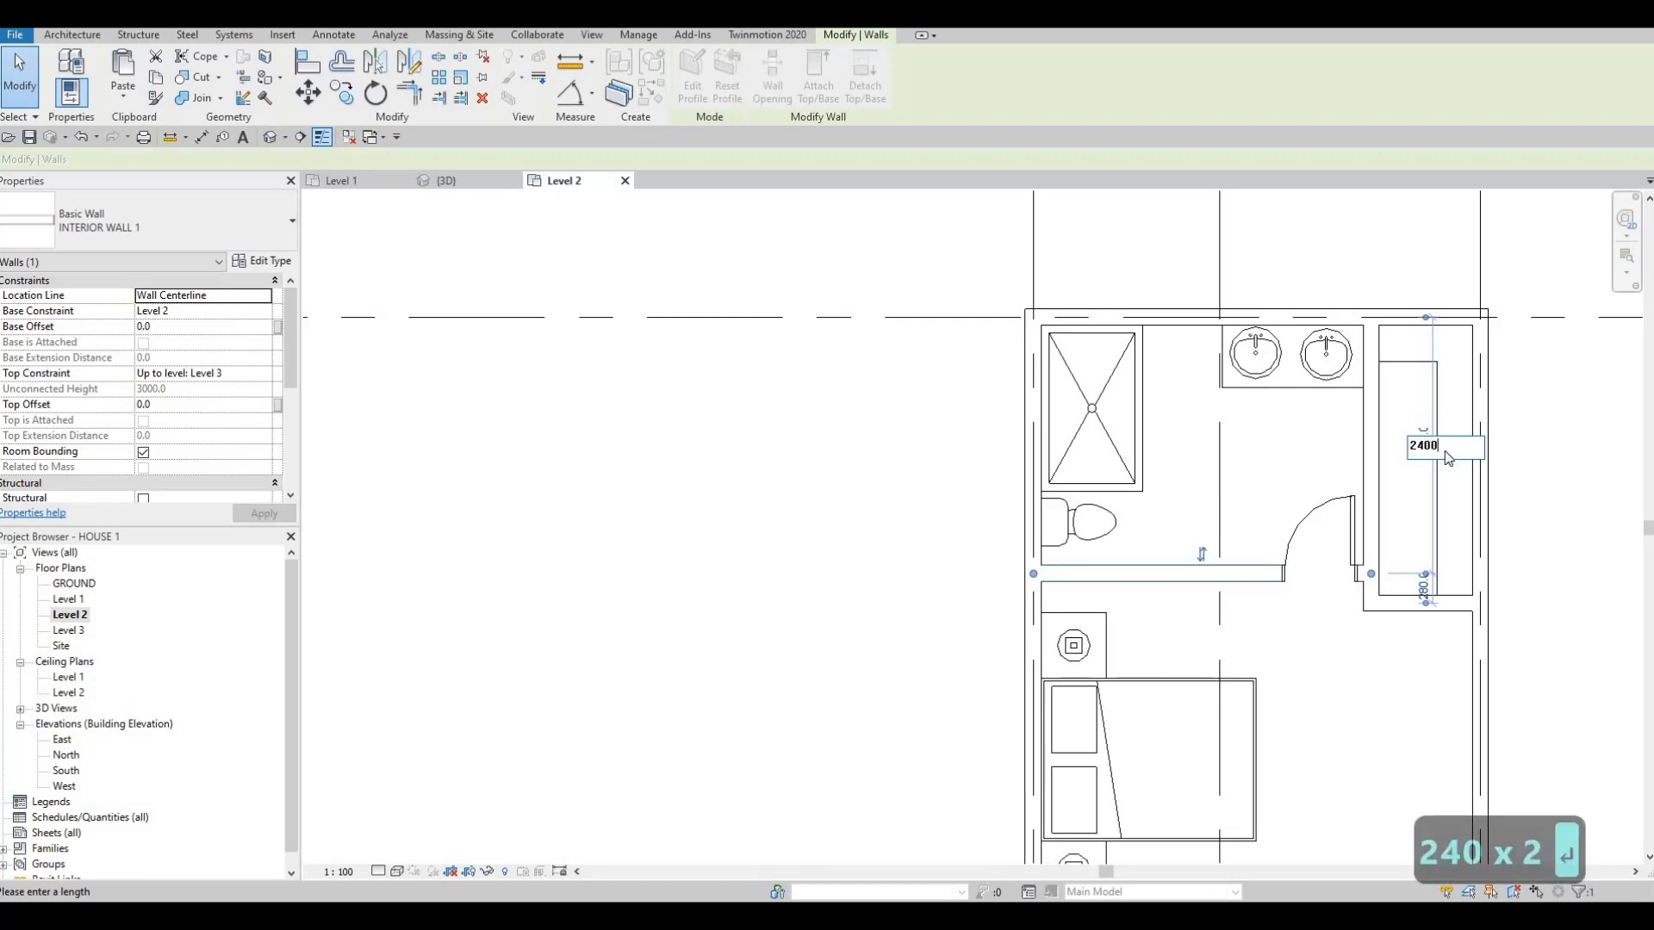
key(Return)
key(Escape)
key(Escape)
key(Escape)
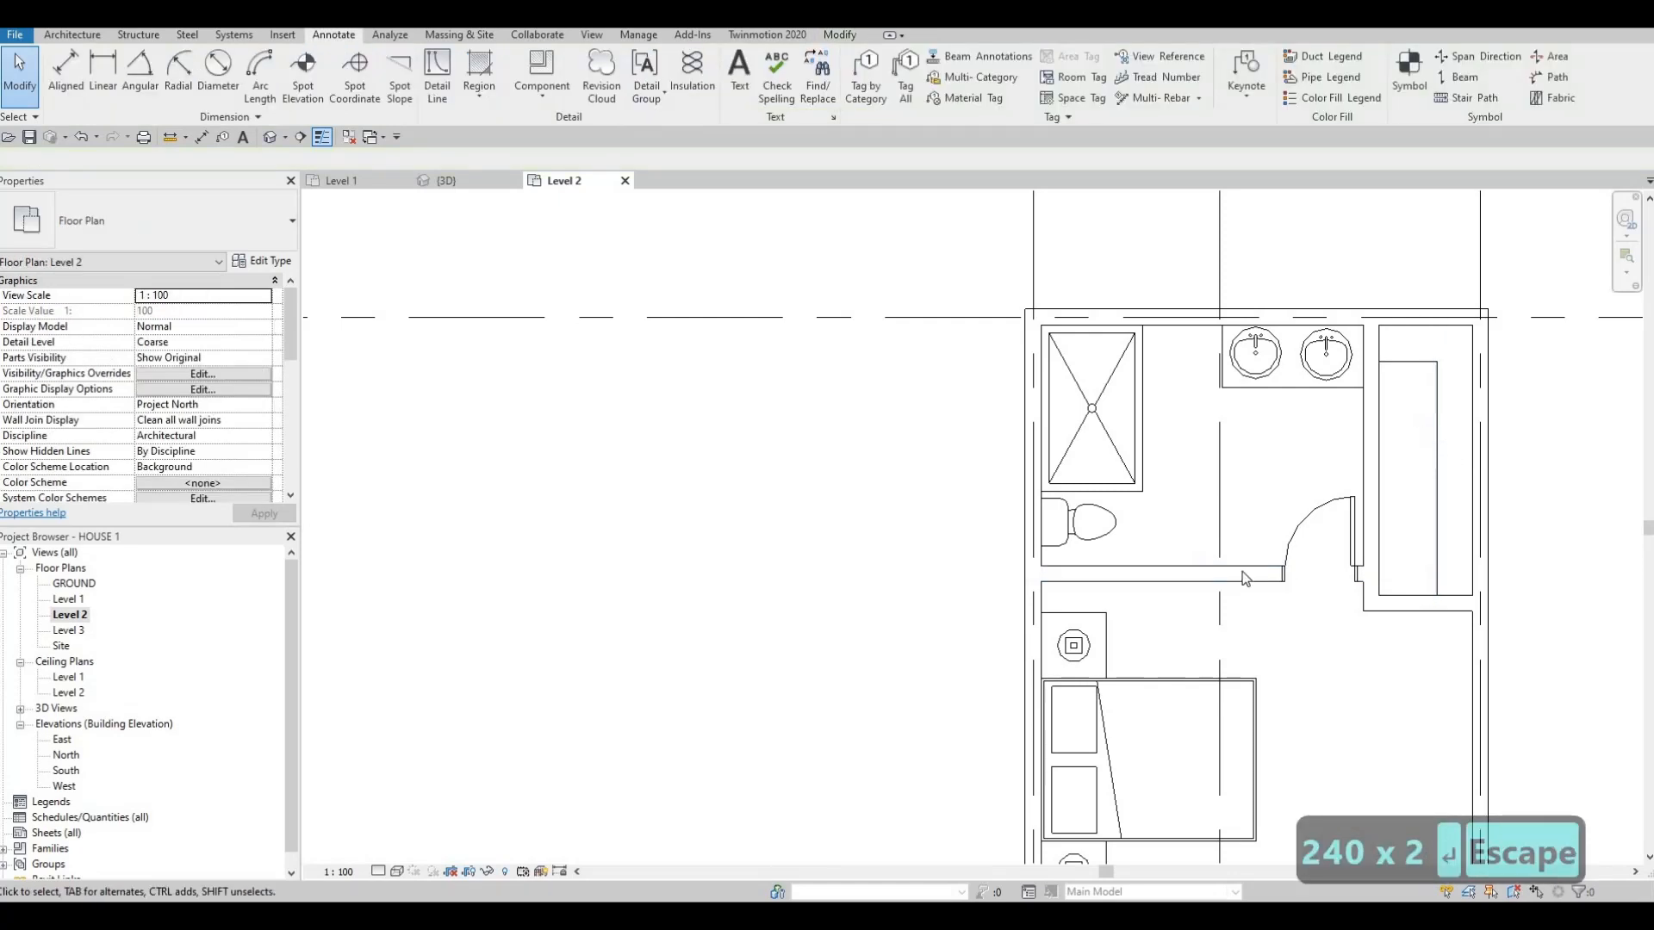
- Nudge the toilet two small increments south, centring it better between the shower stall and the bathroom's south wall
click(1108, 531)
key(Down)
key(Down)
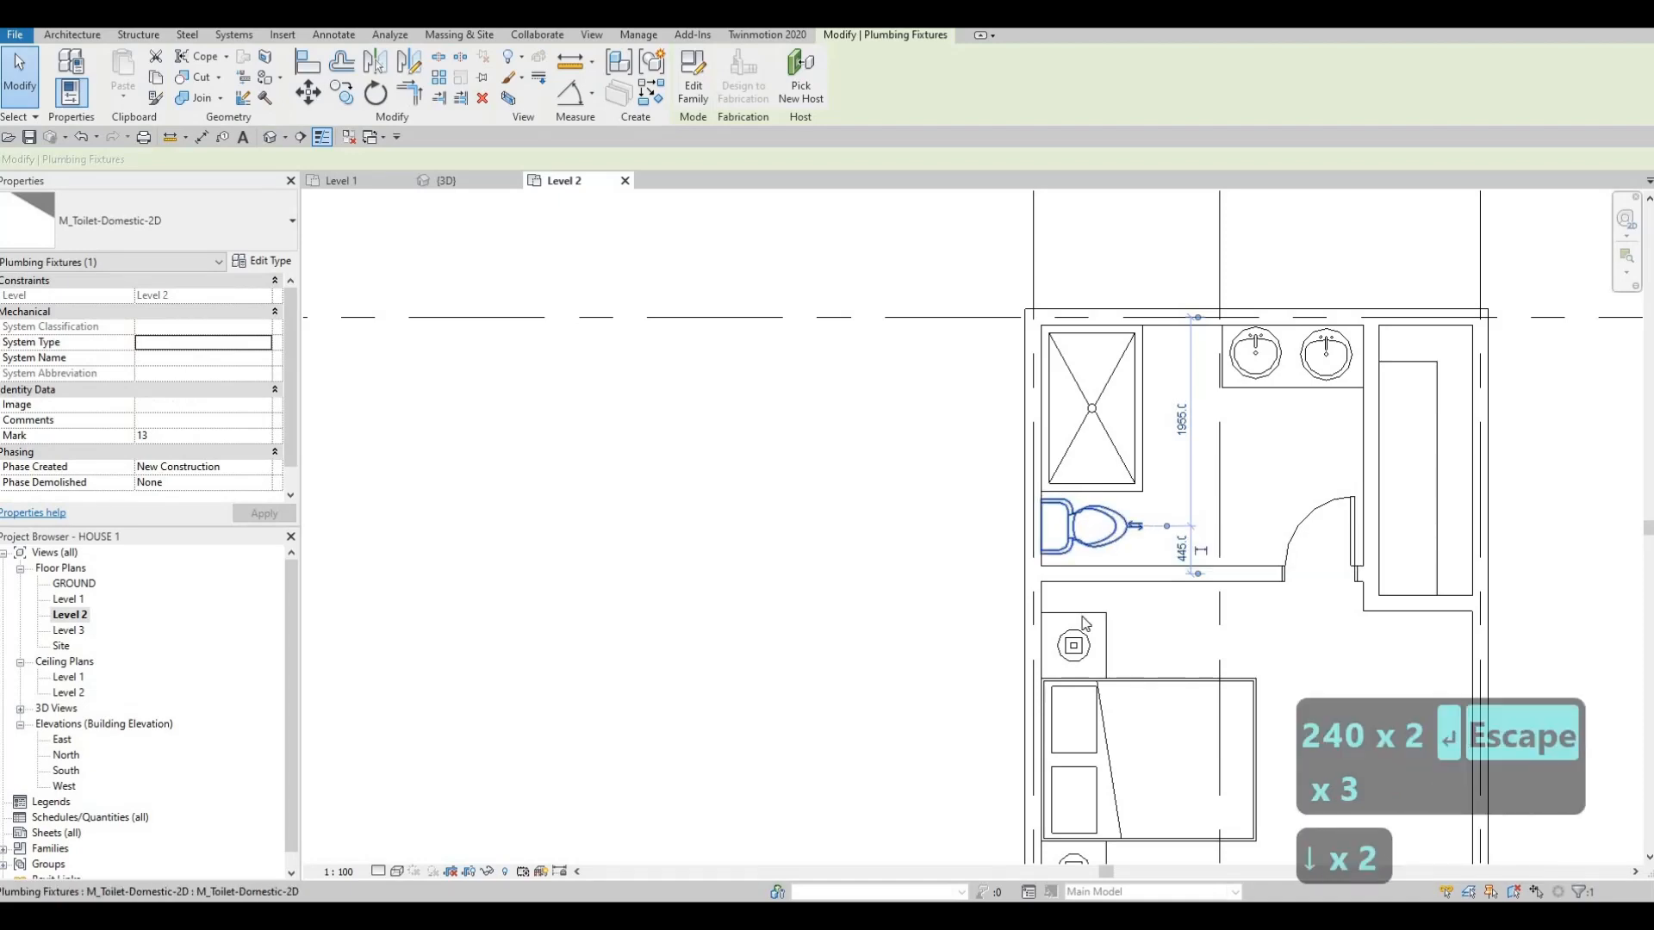
key(Escape)
key(Escape)
- Review the north bedroom and bathroom layout, checking the bathroom's south wall position relative to the northern grid line and closet
scroll(1259, 432, down, 4)
middle_drag(1252, 456, 1187, 472)
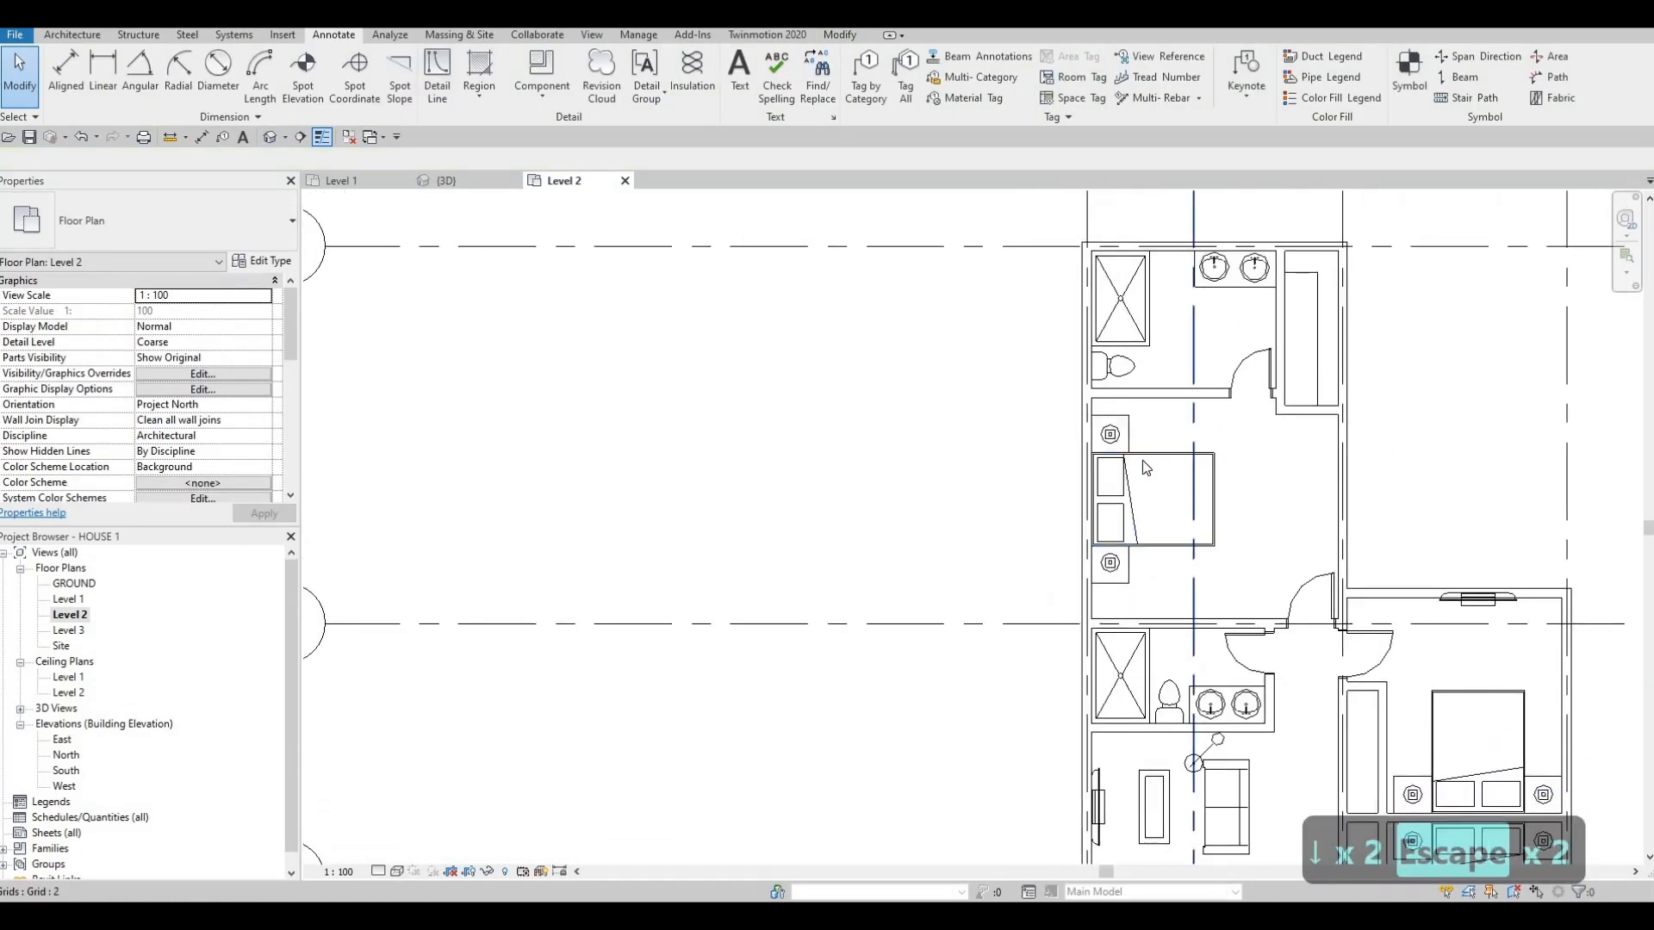
scroll(1142, 460, up, 4)
key(Escape)
scroll(1116, 456, up, 1)
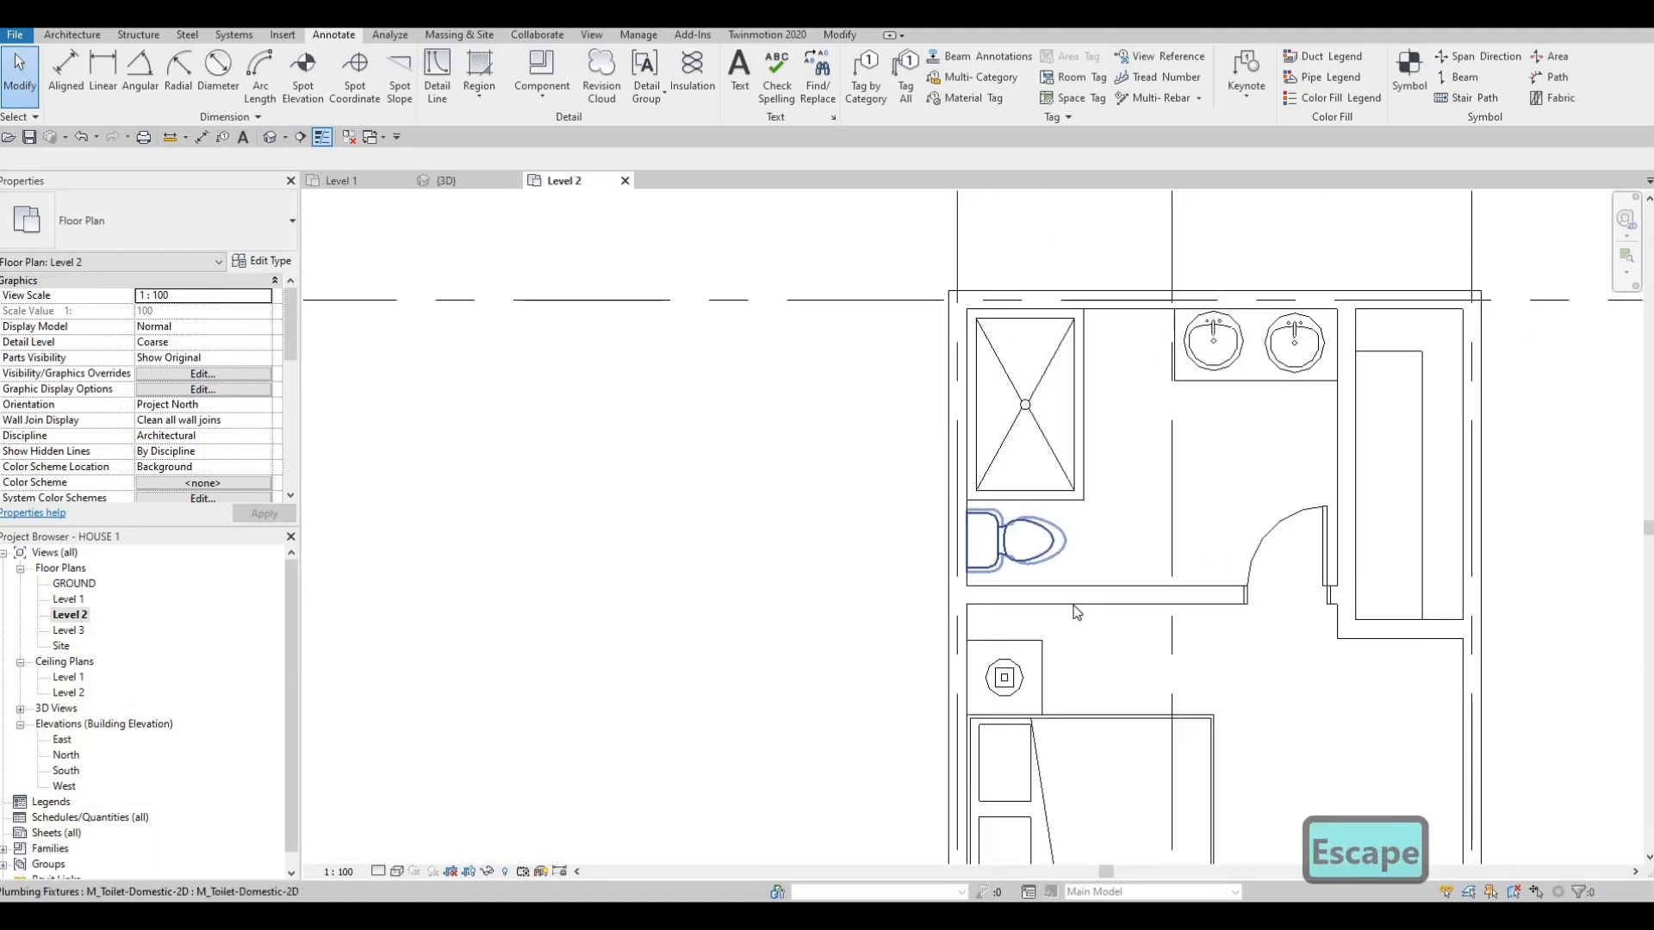
click(1146, 594)
middle_drag(1363, 593, 1356, 611)
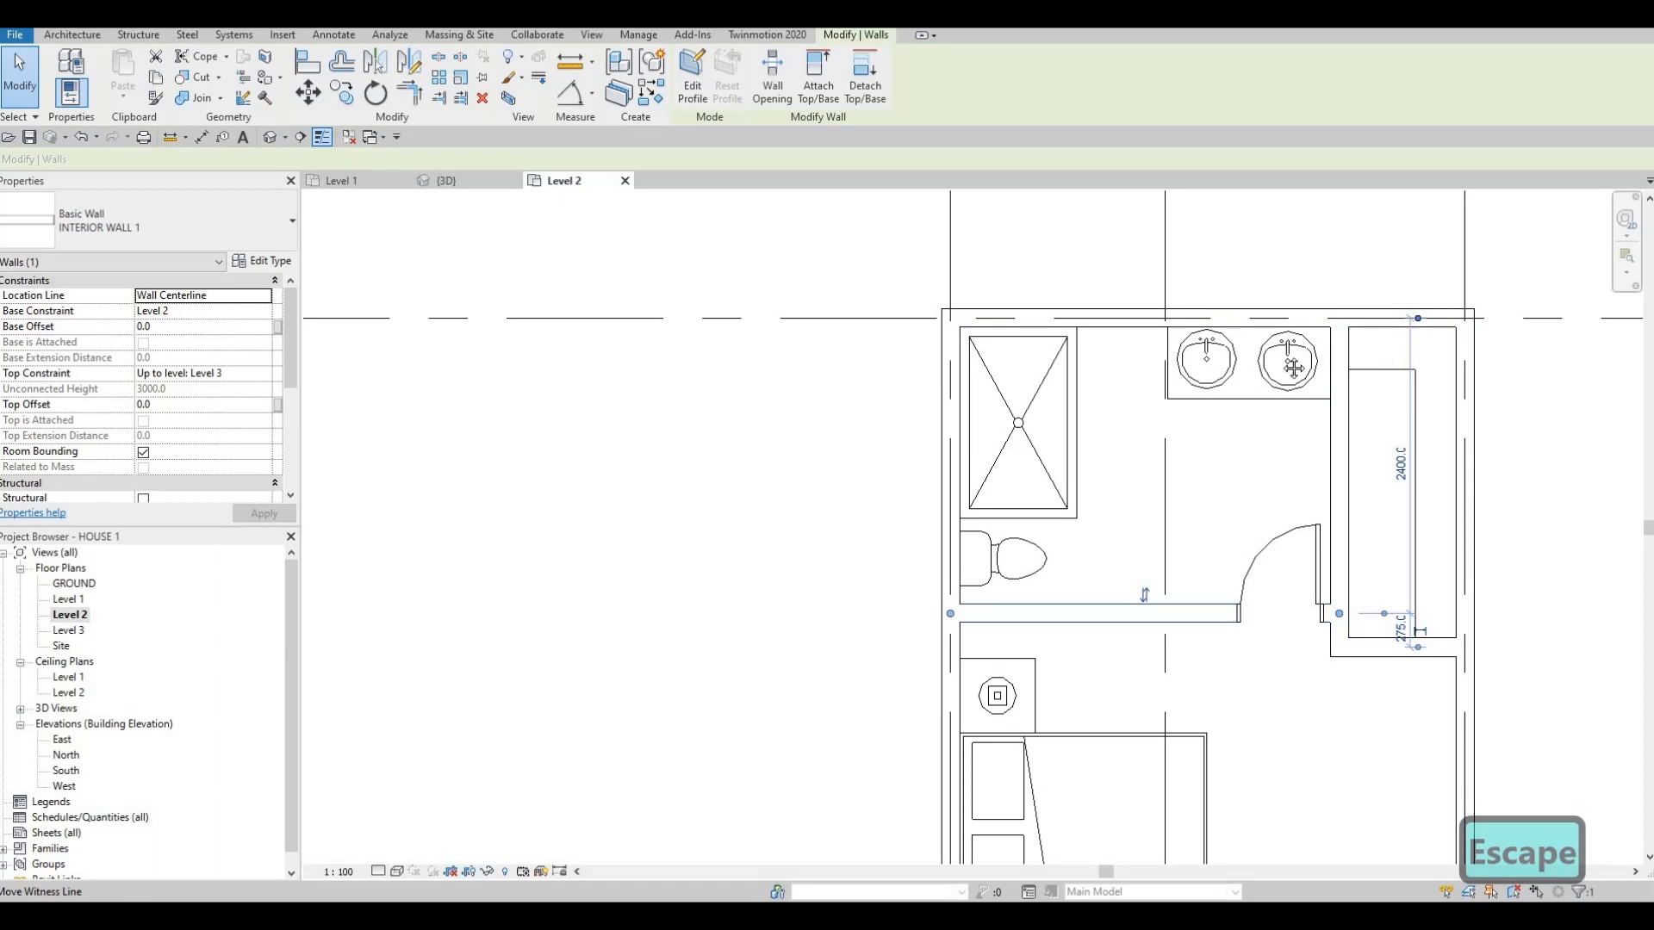
scroll(1296, 430, down, 2)
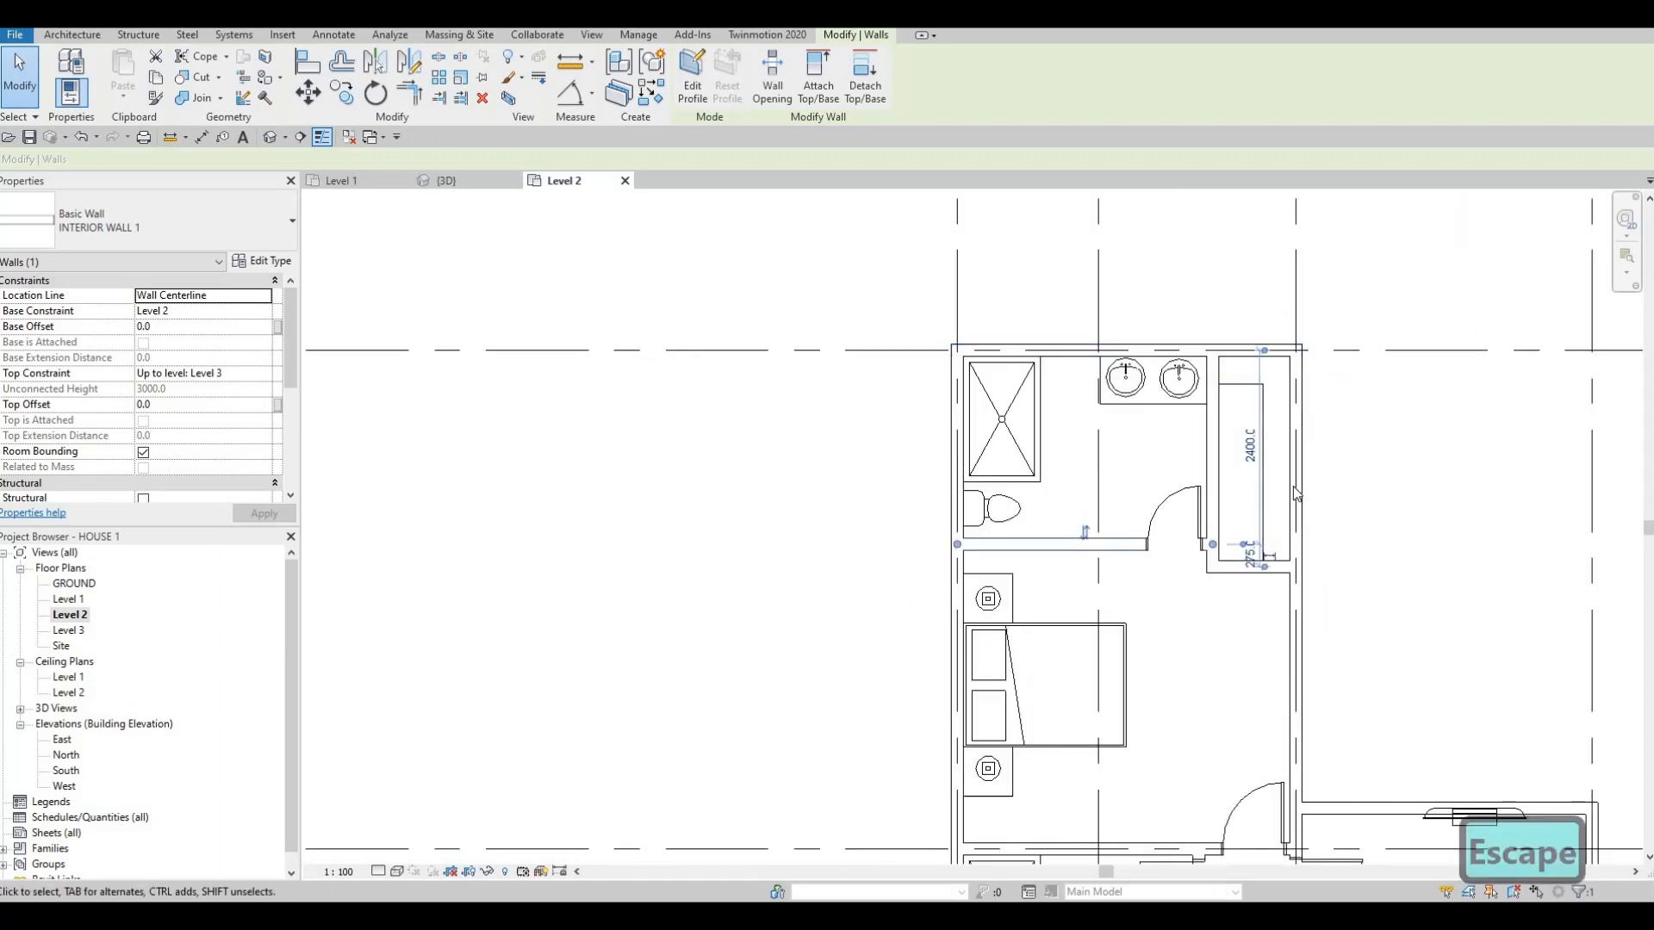
key(Escape)
key(Escape)
- Move the closet's west wall westward to widen the closet and shift the bathroom door west, clear of that wall
scroll(1296, 491, up, 2)
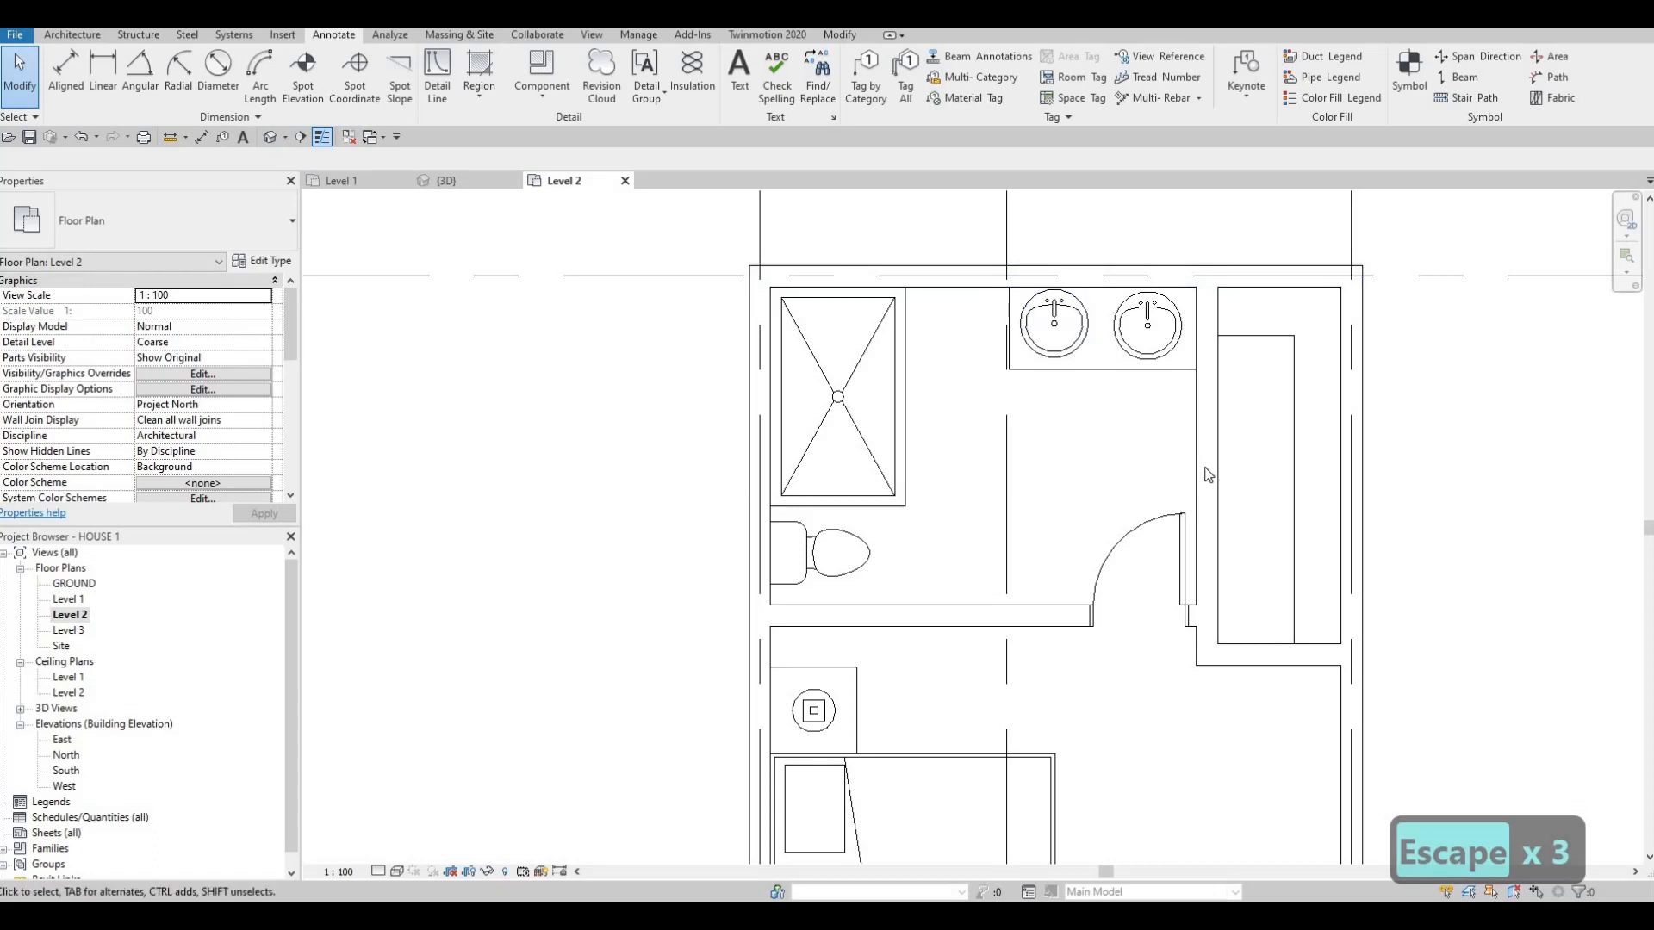
click(1200, 473)
drag(1200, 473, 1100, 548)
click(1106, 560)
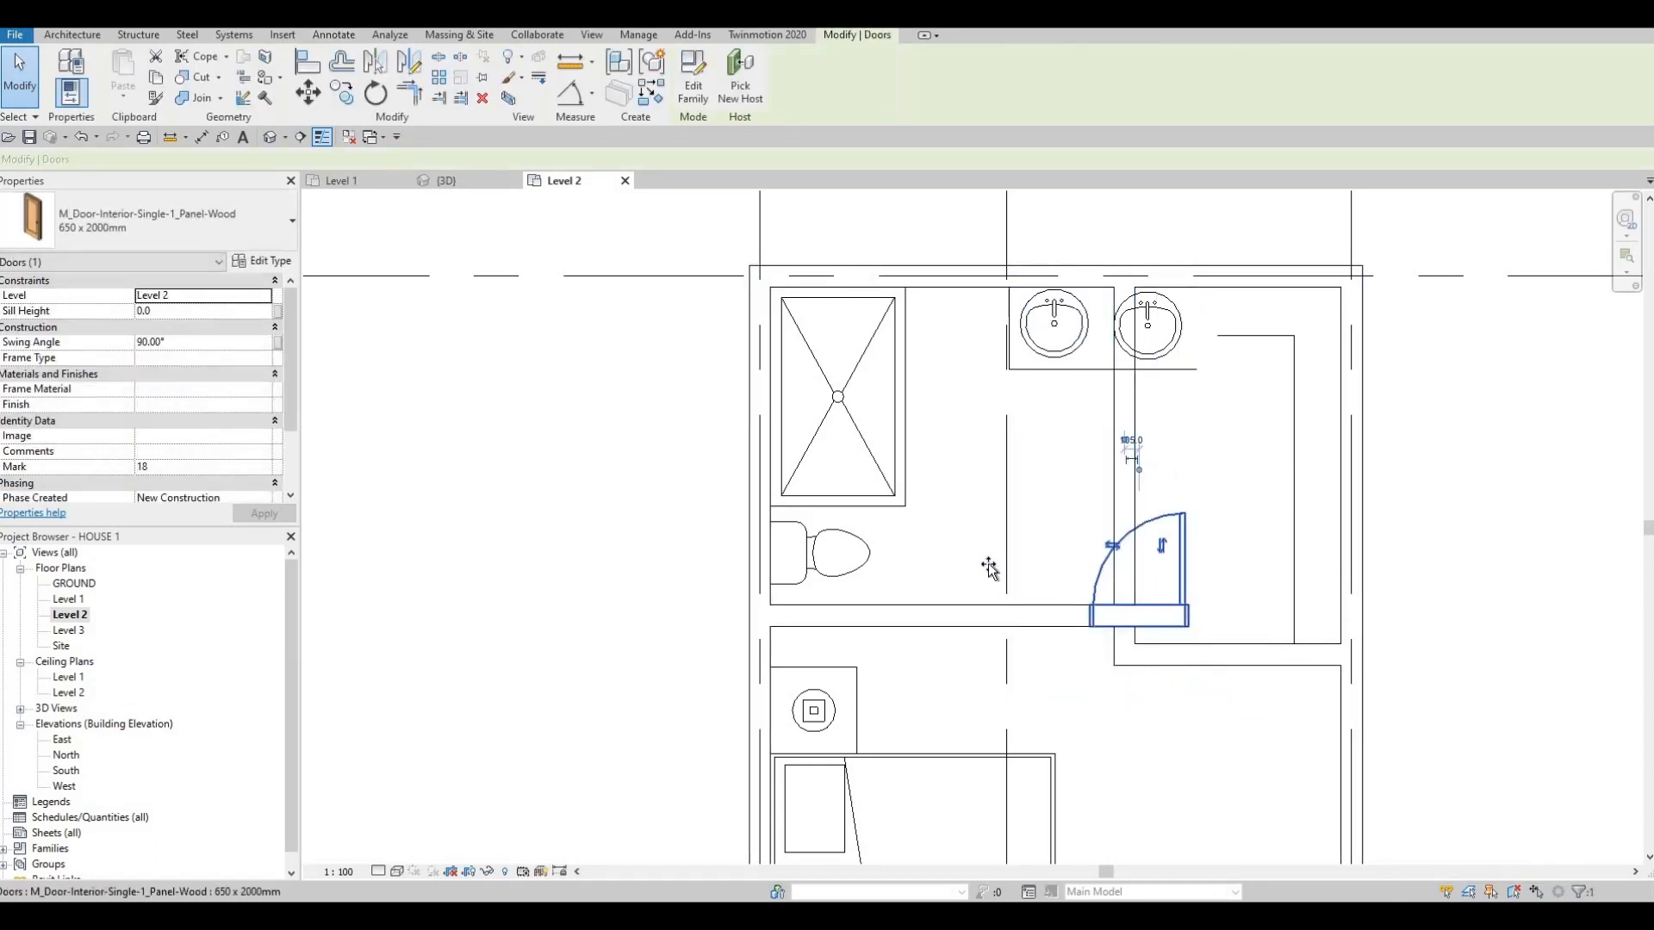
drag(989, 569, 872, 570)
key(Escape)
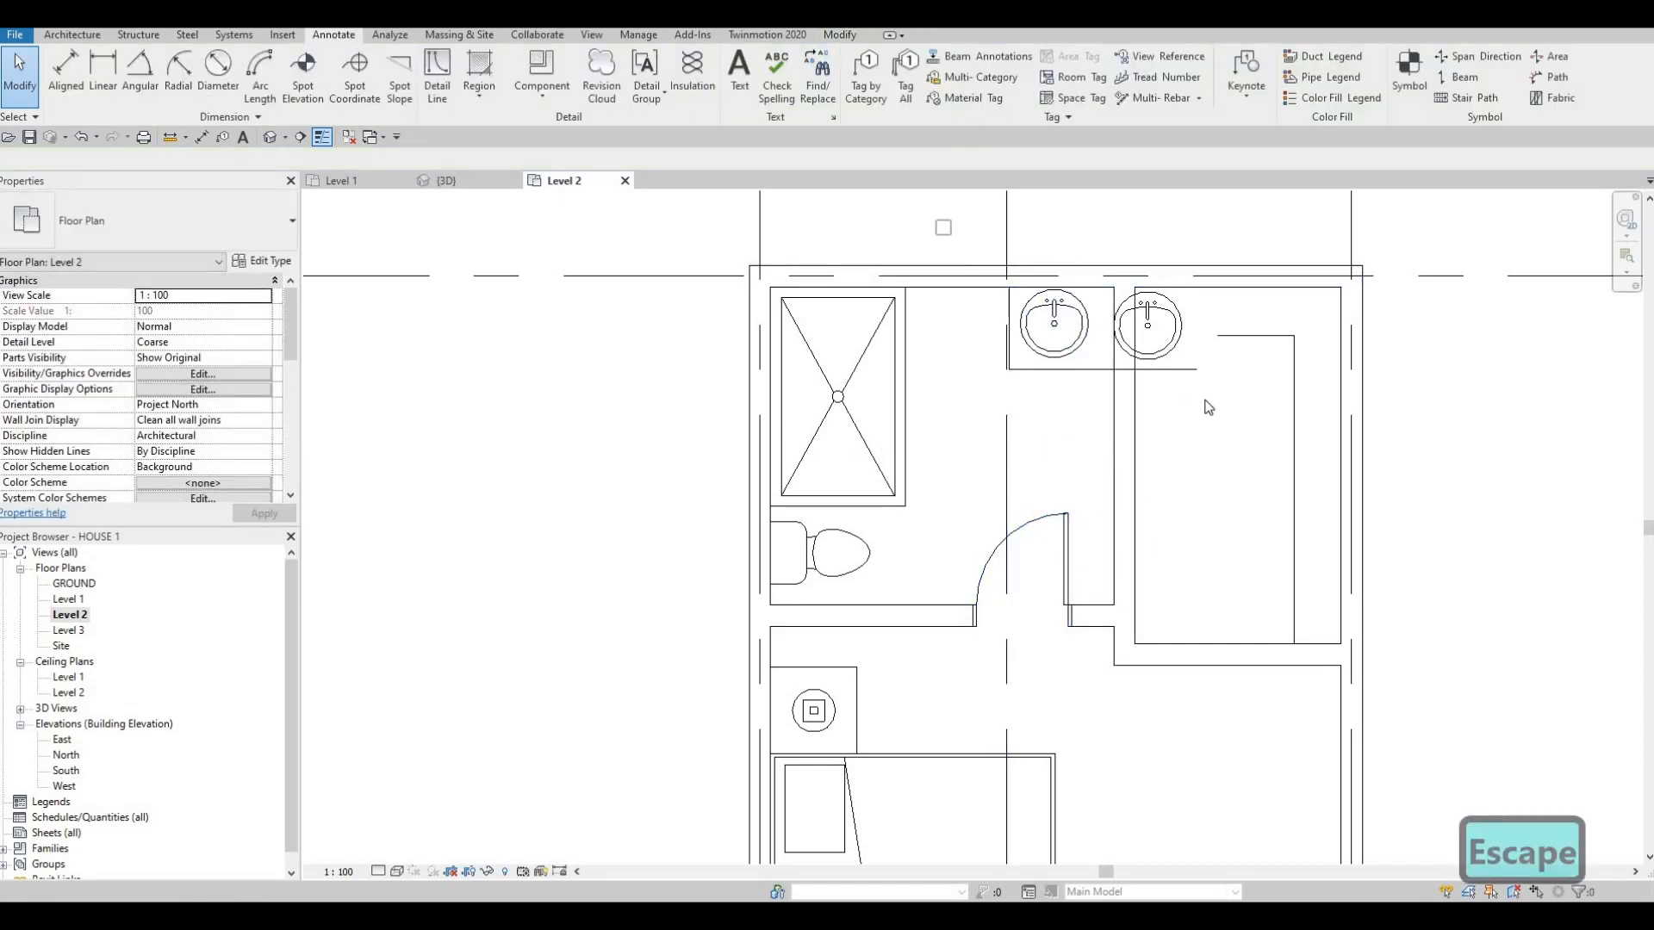
- Move both sinks and their counter lines west together so the counter's east end meets the closet wall's west face
drag(939, 220, 1210, 409)
key(m)
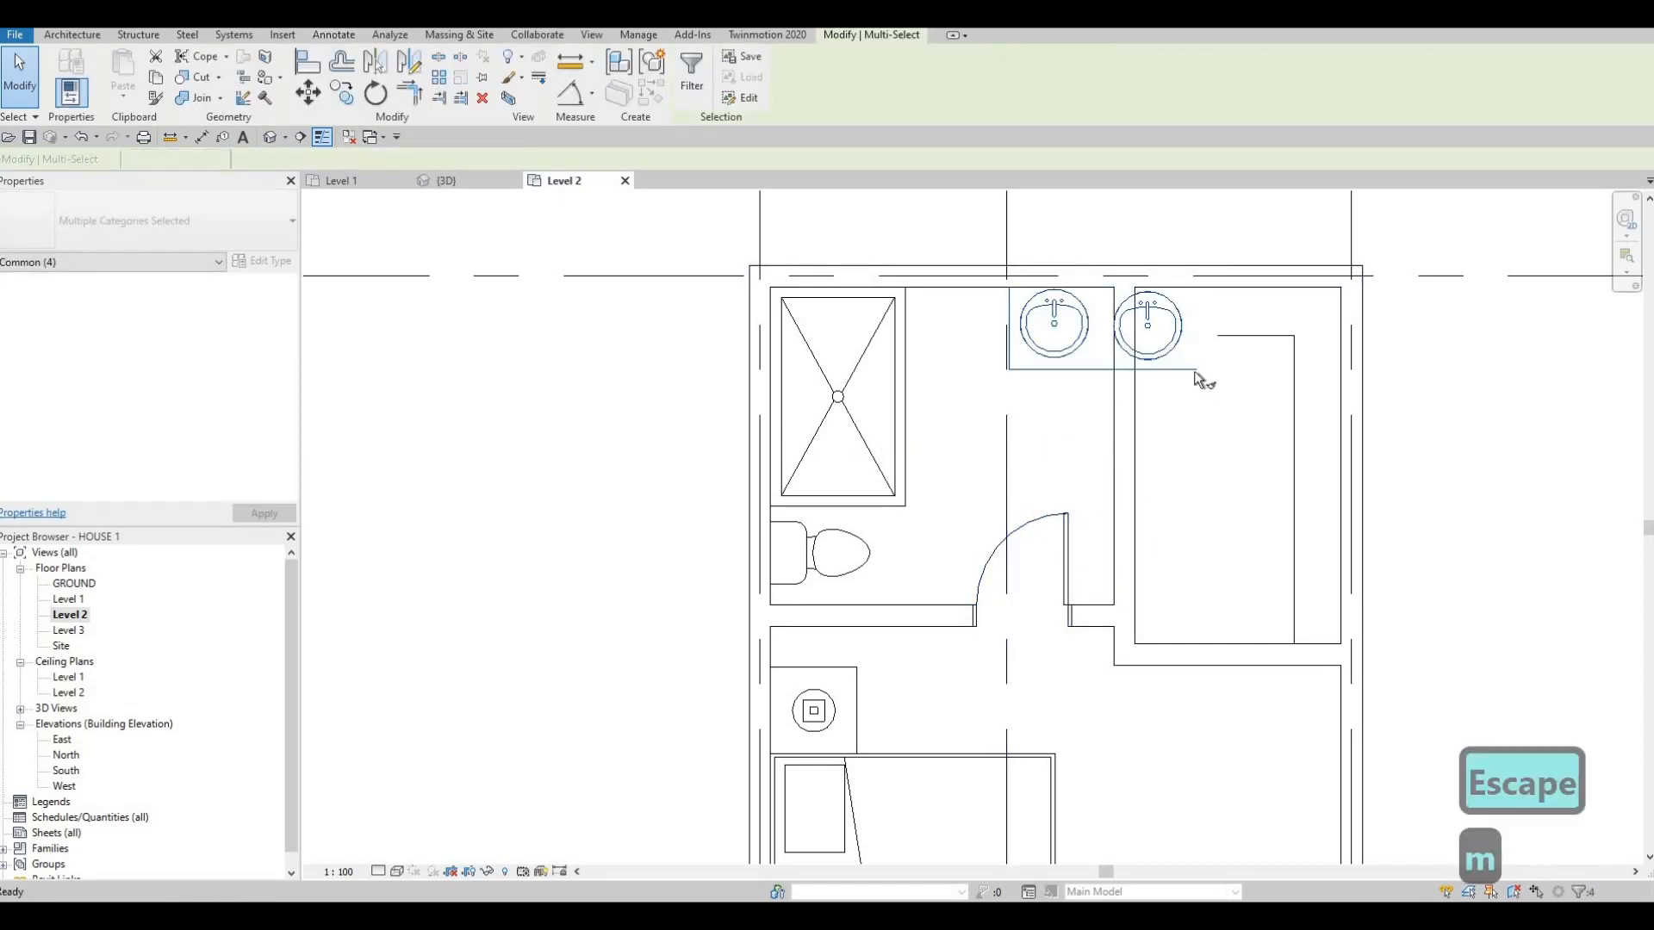
key(Escape)
drag(967, 228, 1203, 399)
key(m)
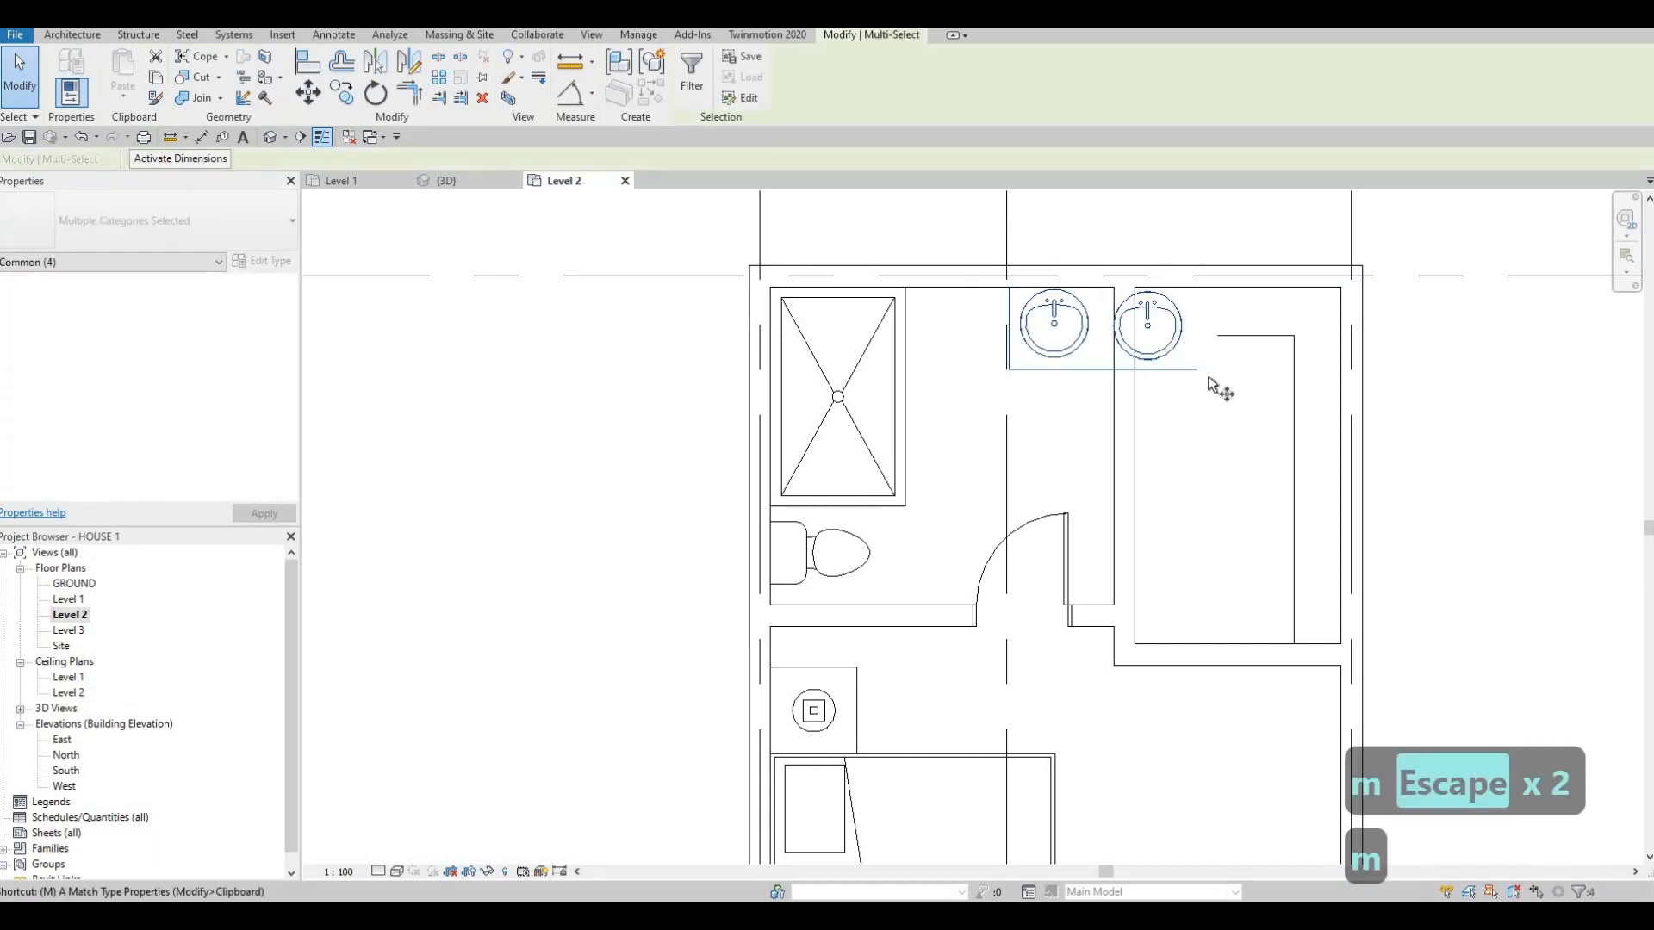
key(v)
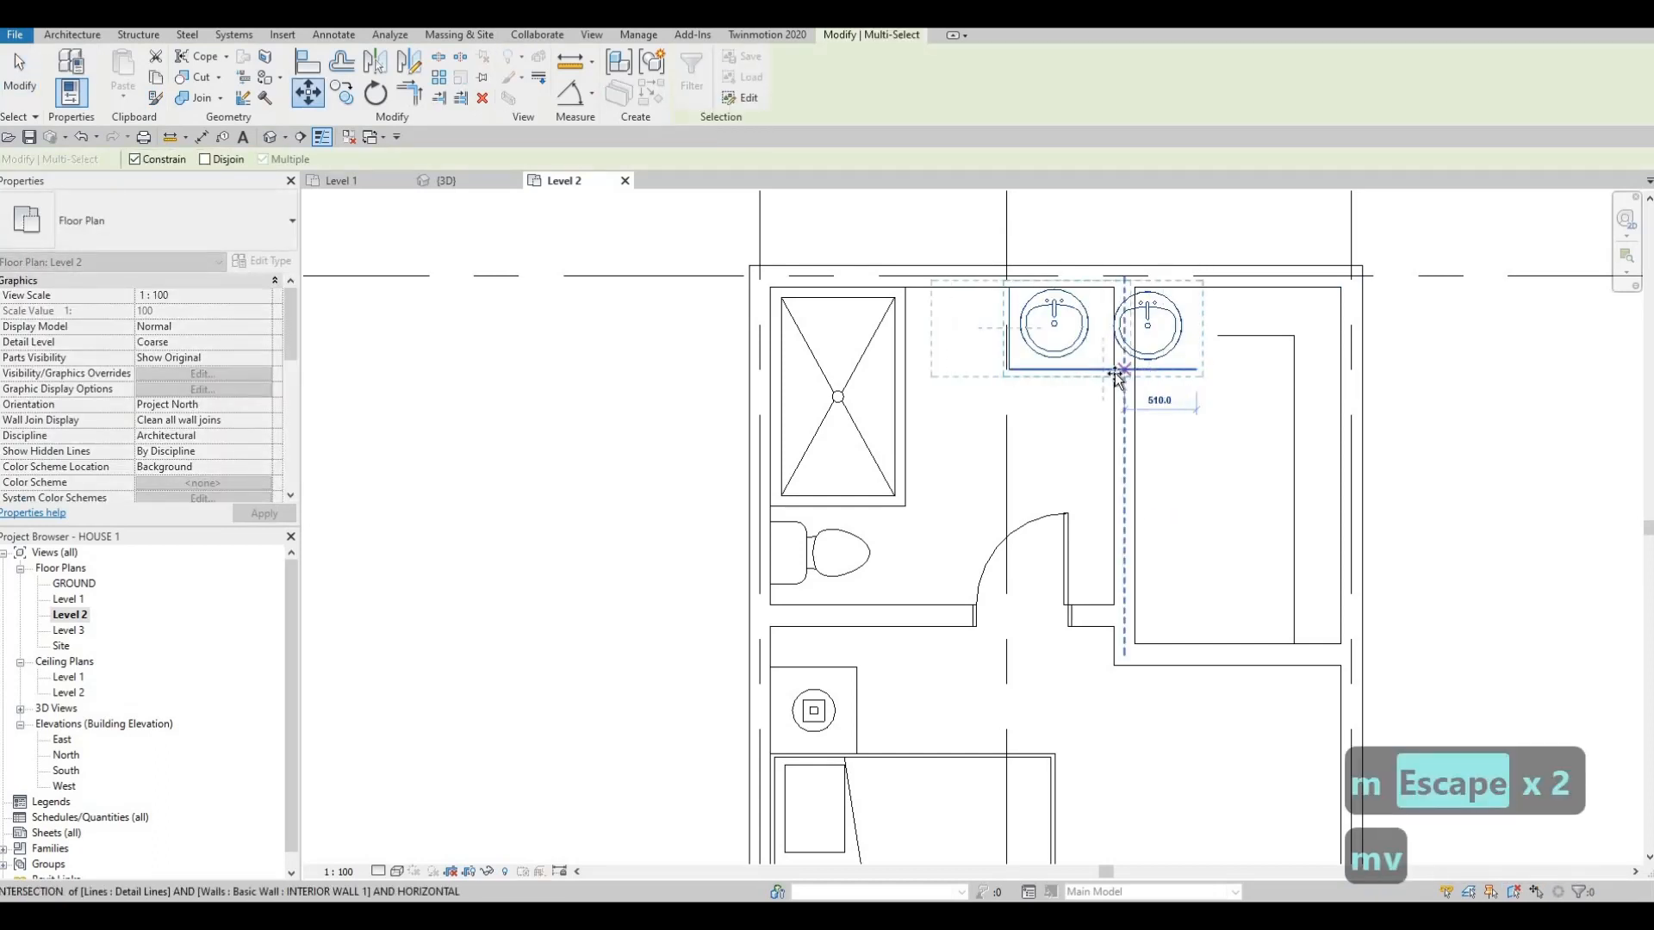
click(1117, 370)
key(Escape)
key(Escape)
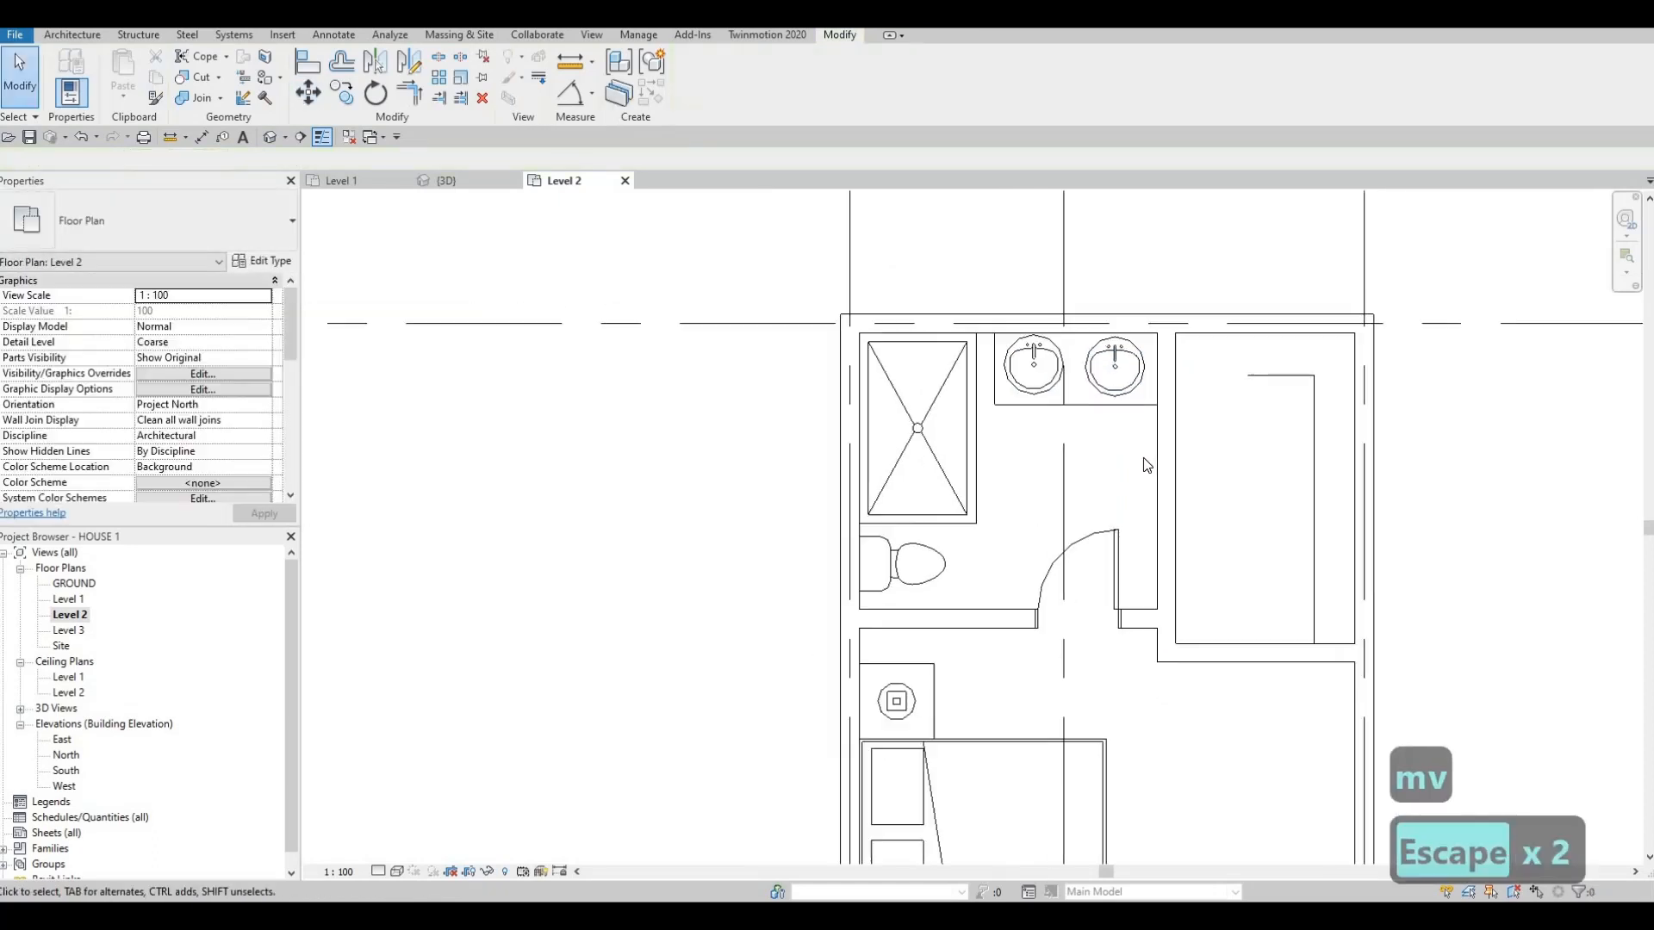
middle_drag(1175, 468, 1186, 407)
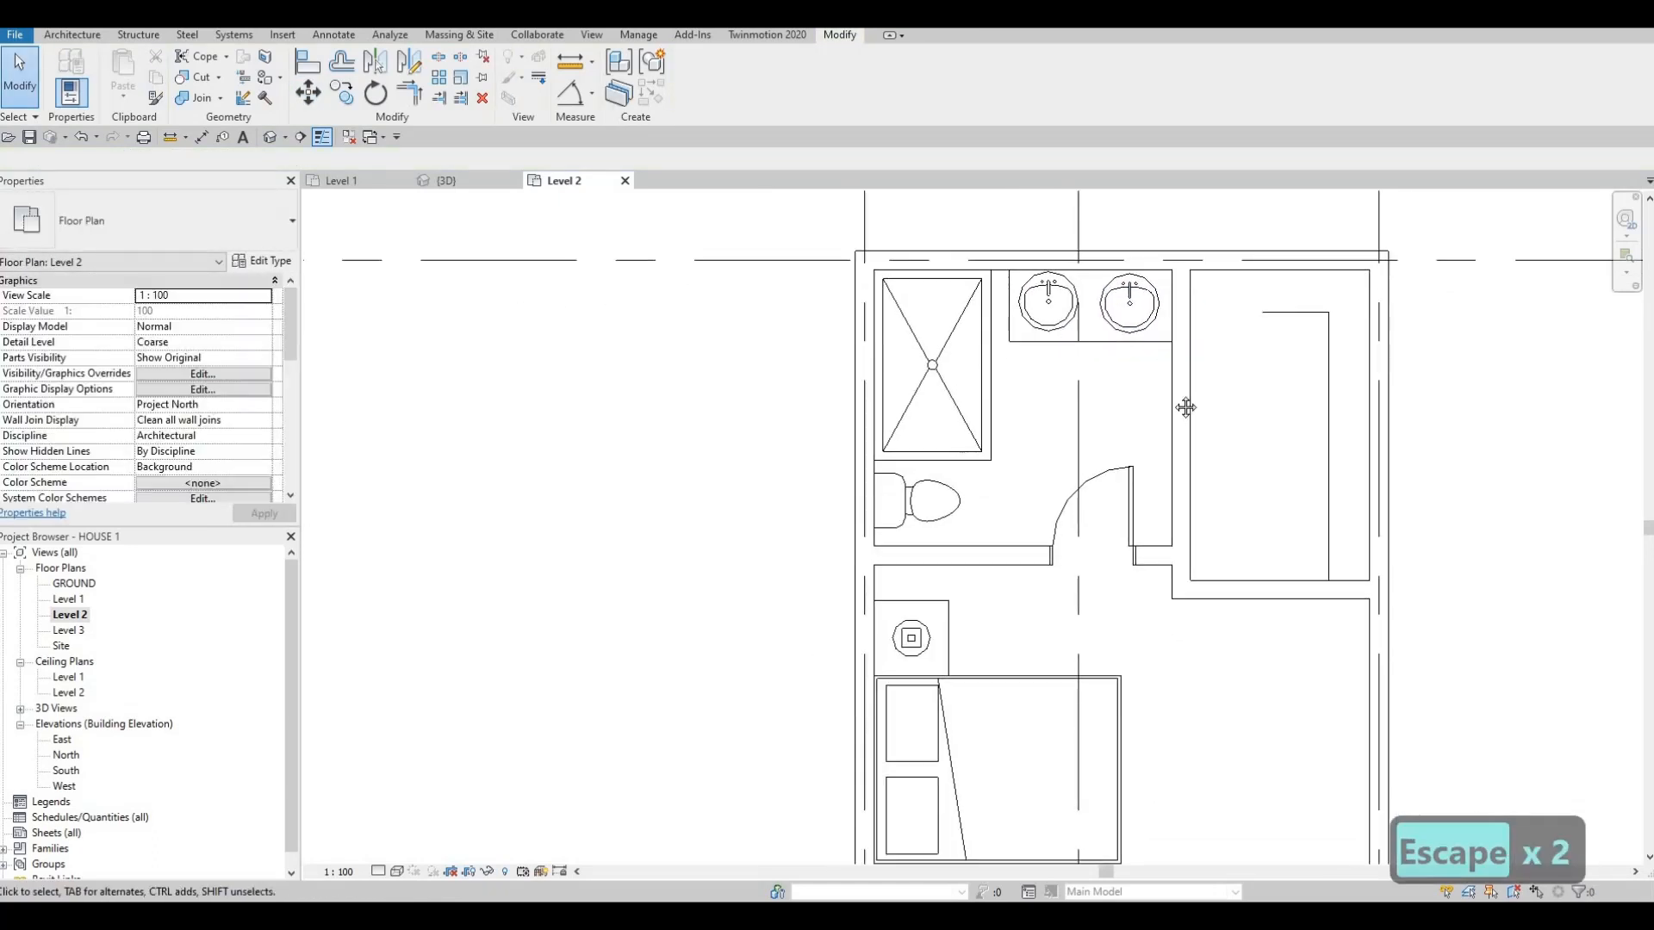
- Extend the closet's north shelf line to its west wall and move the east shelf line west, 600 mm from the exterior wall's centre
scroll(1240, 451, down, 2)
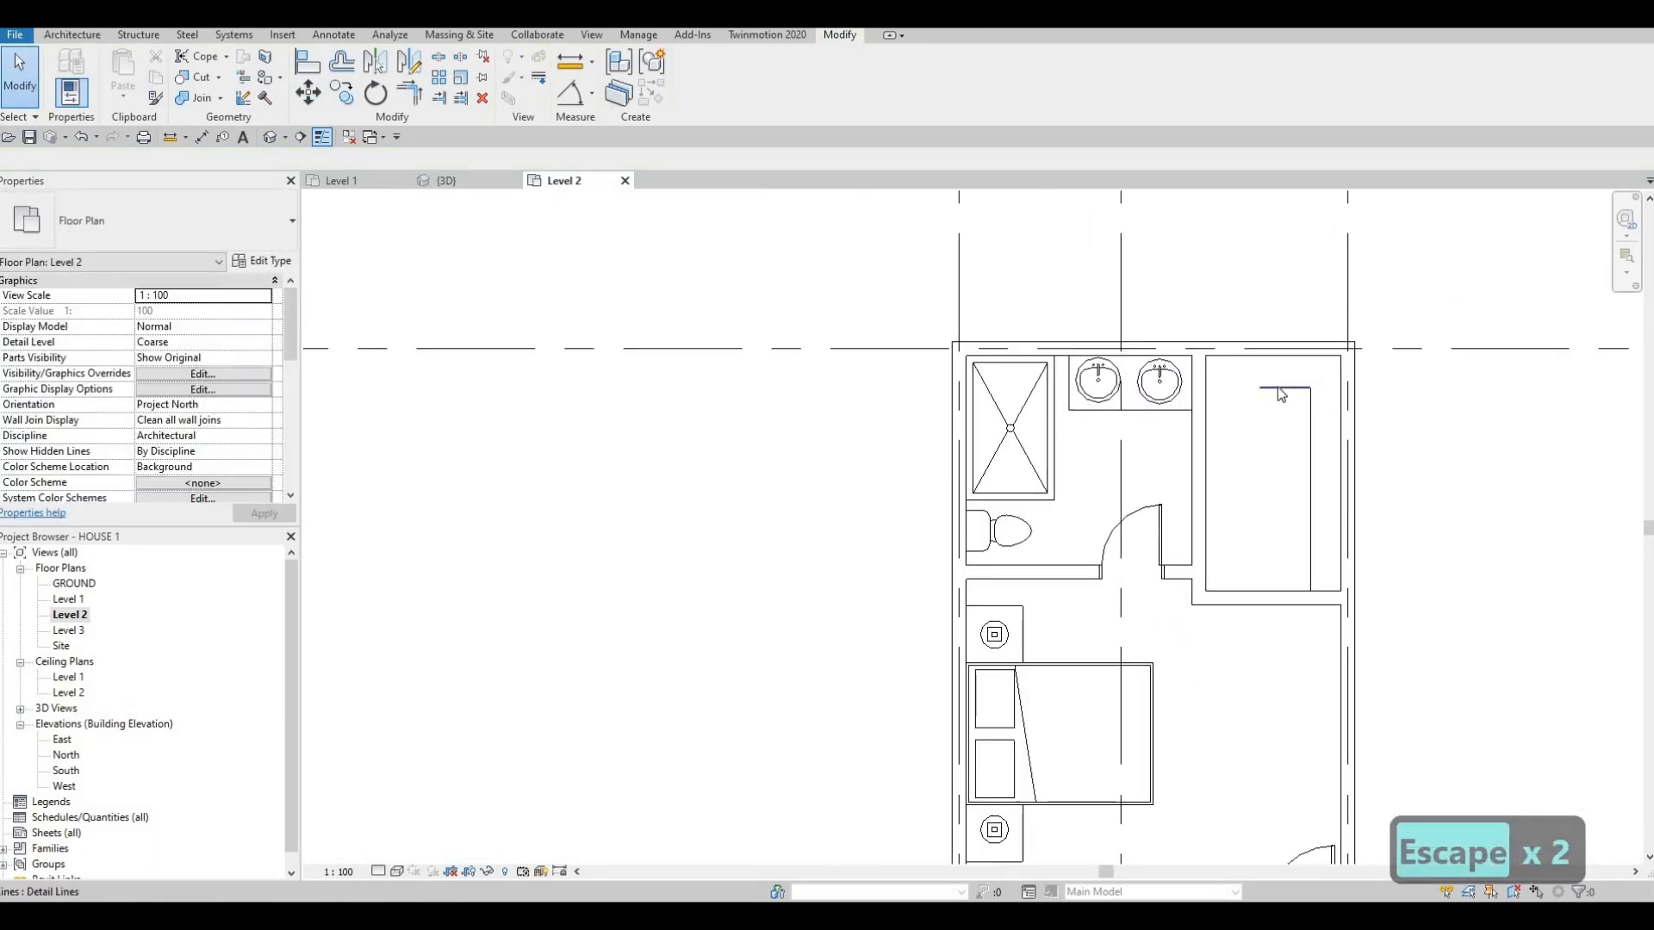
scroll(1276, 387, up, 1)
drag(1258, 389, 1224, 434)
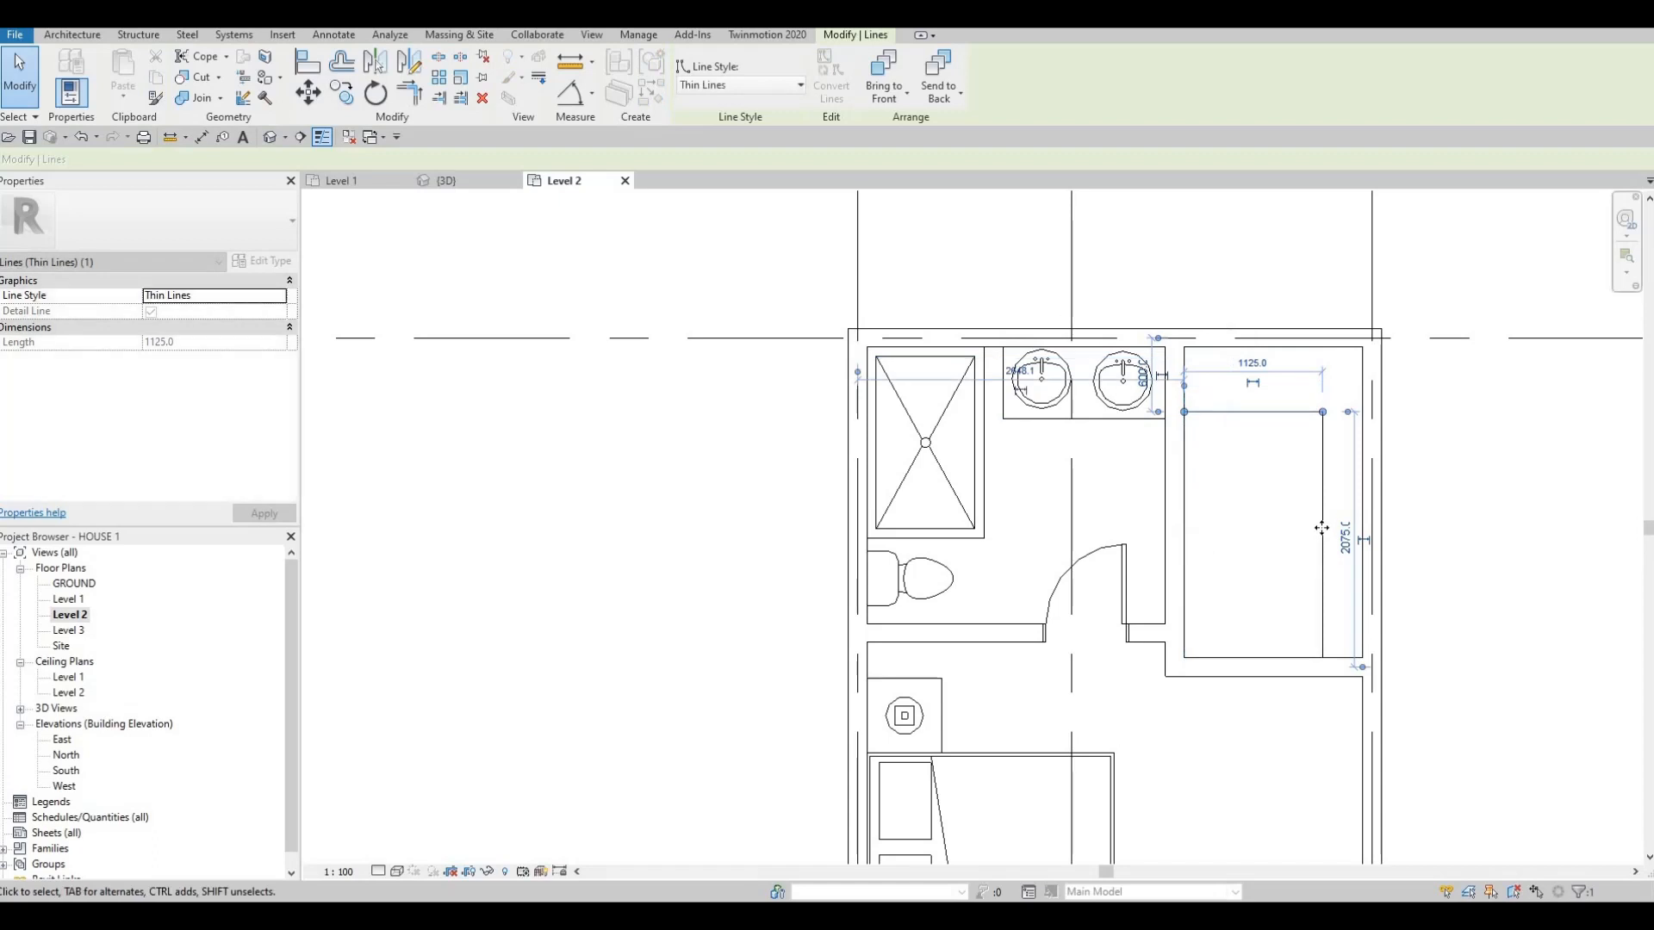
click(1321, 526)
drag(1296, 536, 1283, 500)
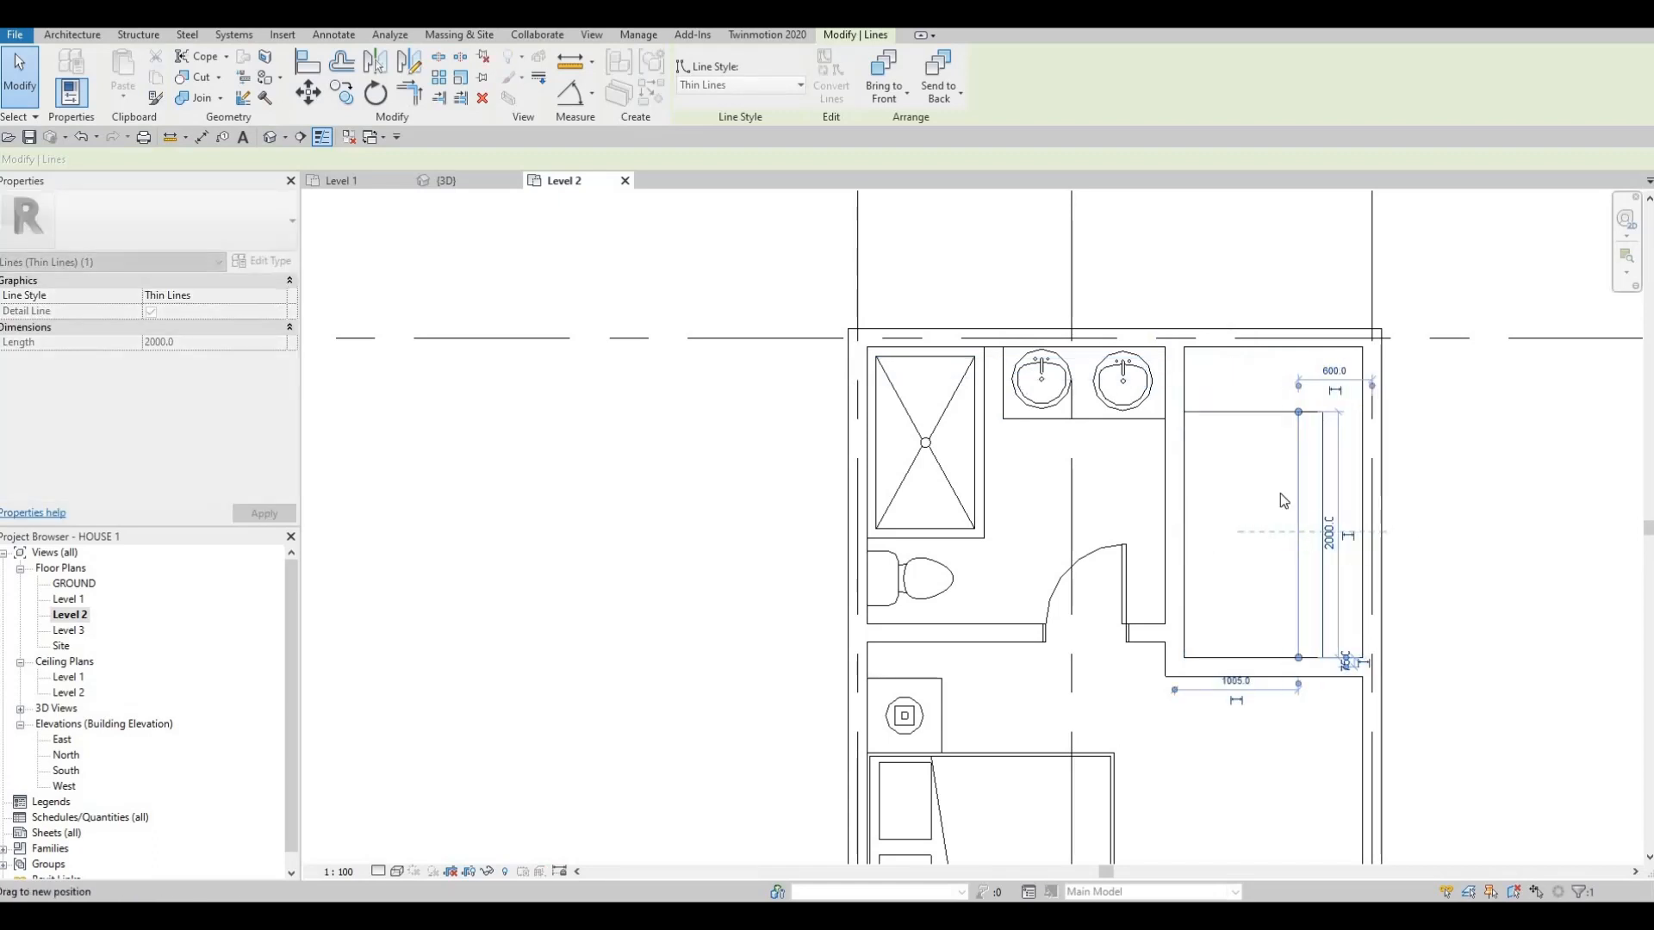
key(Escape)
click(1235, 412)
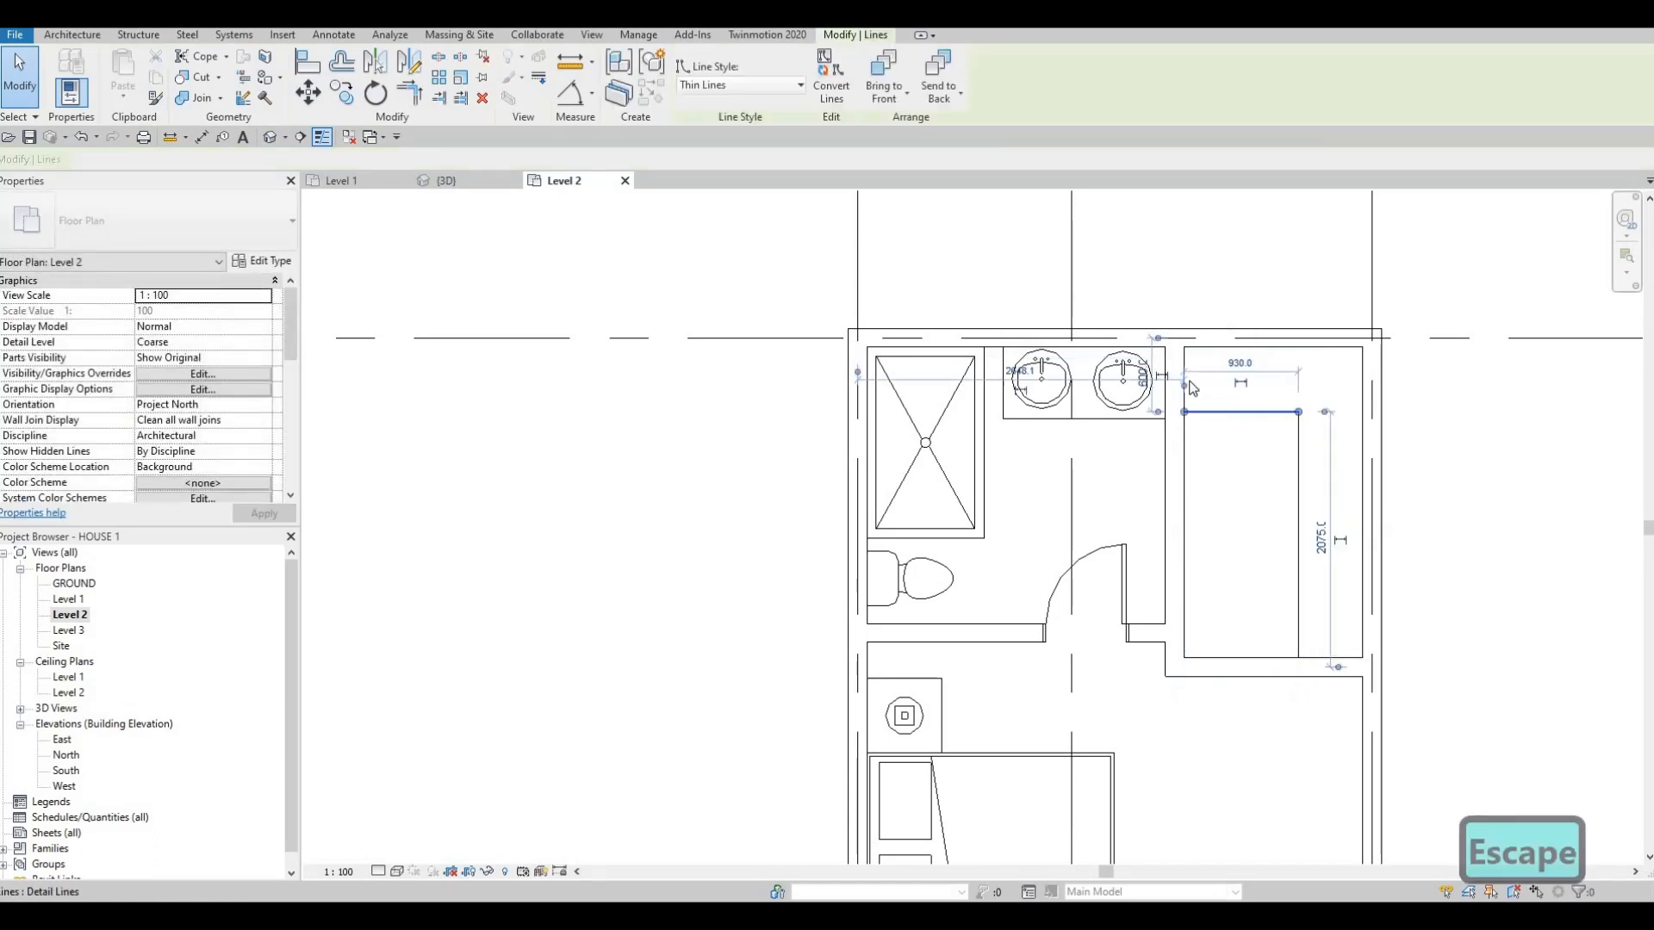
key(Escape)
- Align the closet's south wall with the bathroom's south wall and shorten the east shelf line to about 1725 mm to meet it
middle_drag(1187, 575, 1251, 450)
scroll(1252, 393, down, 2)
scroll(1253, 393, up, 2)
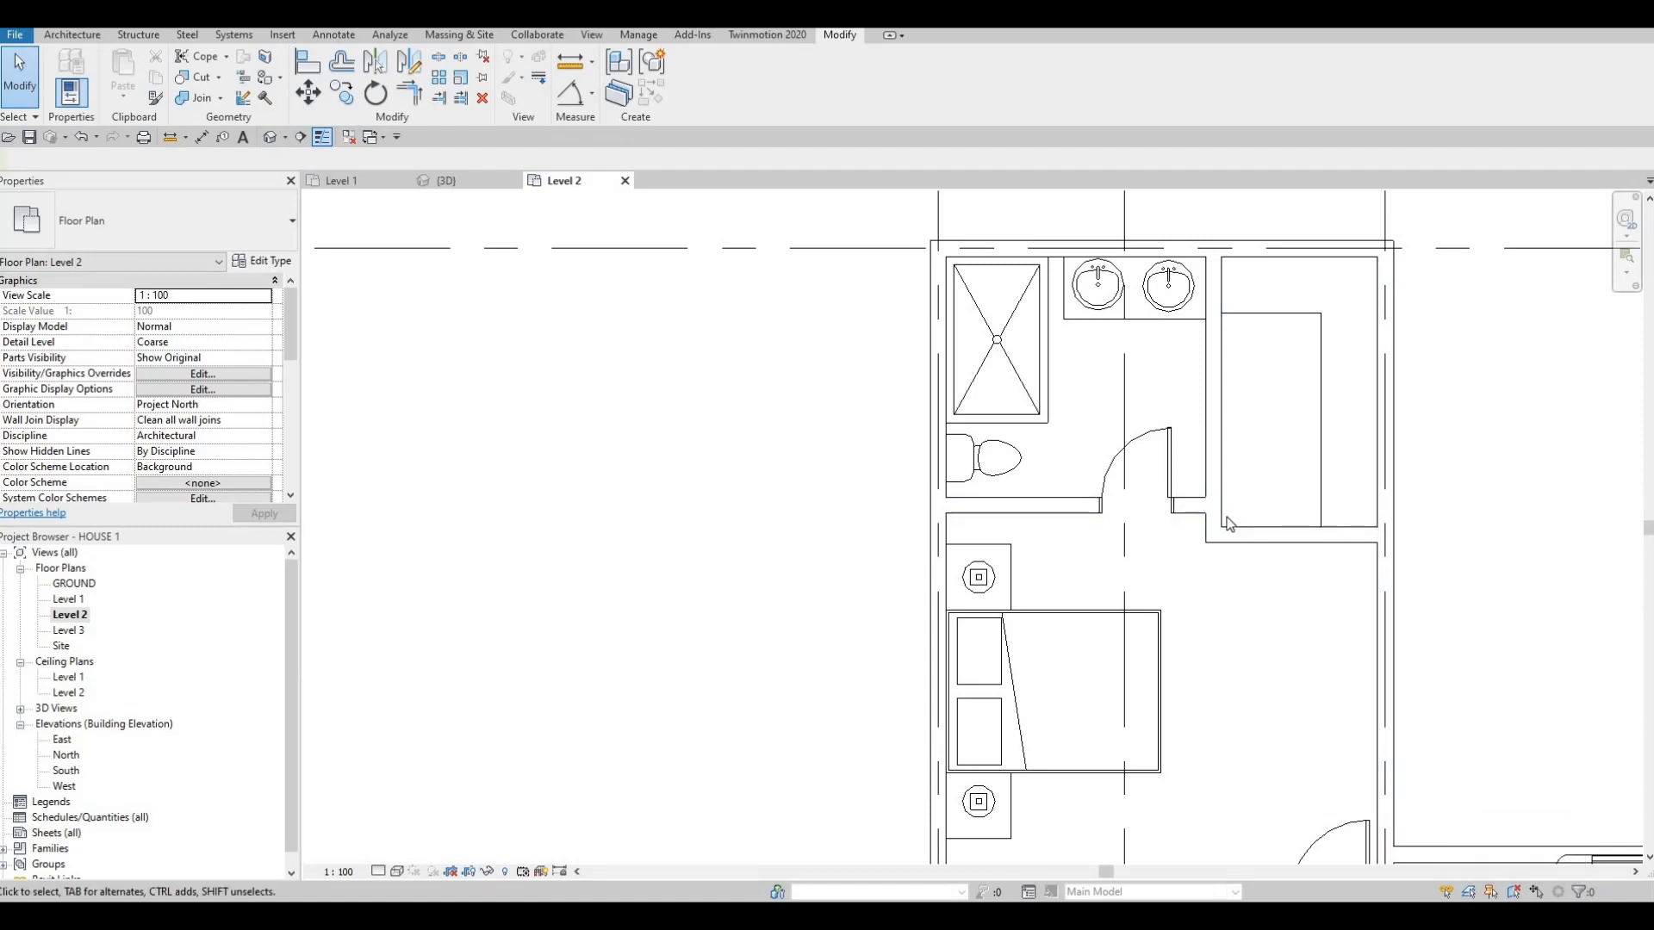
key(Escape)
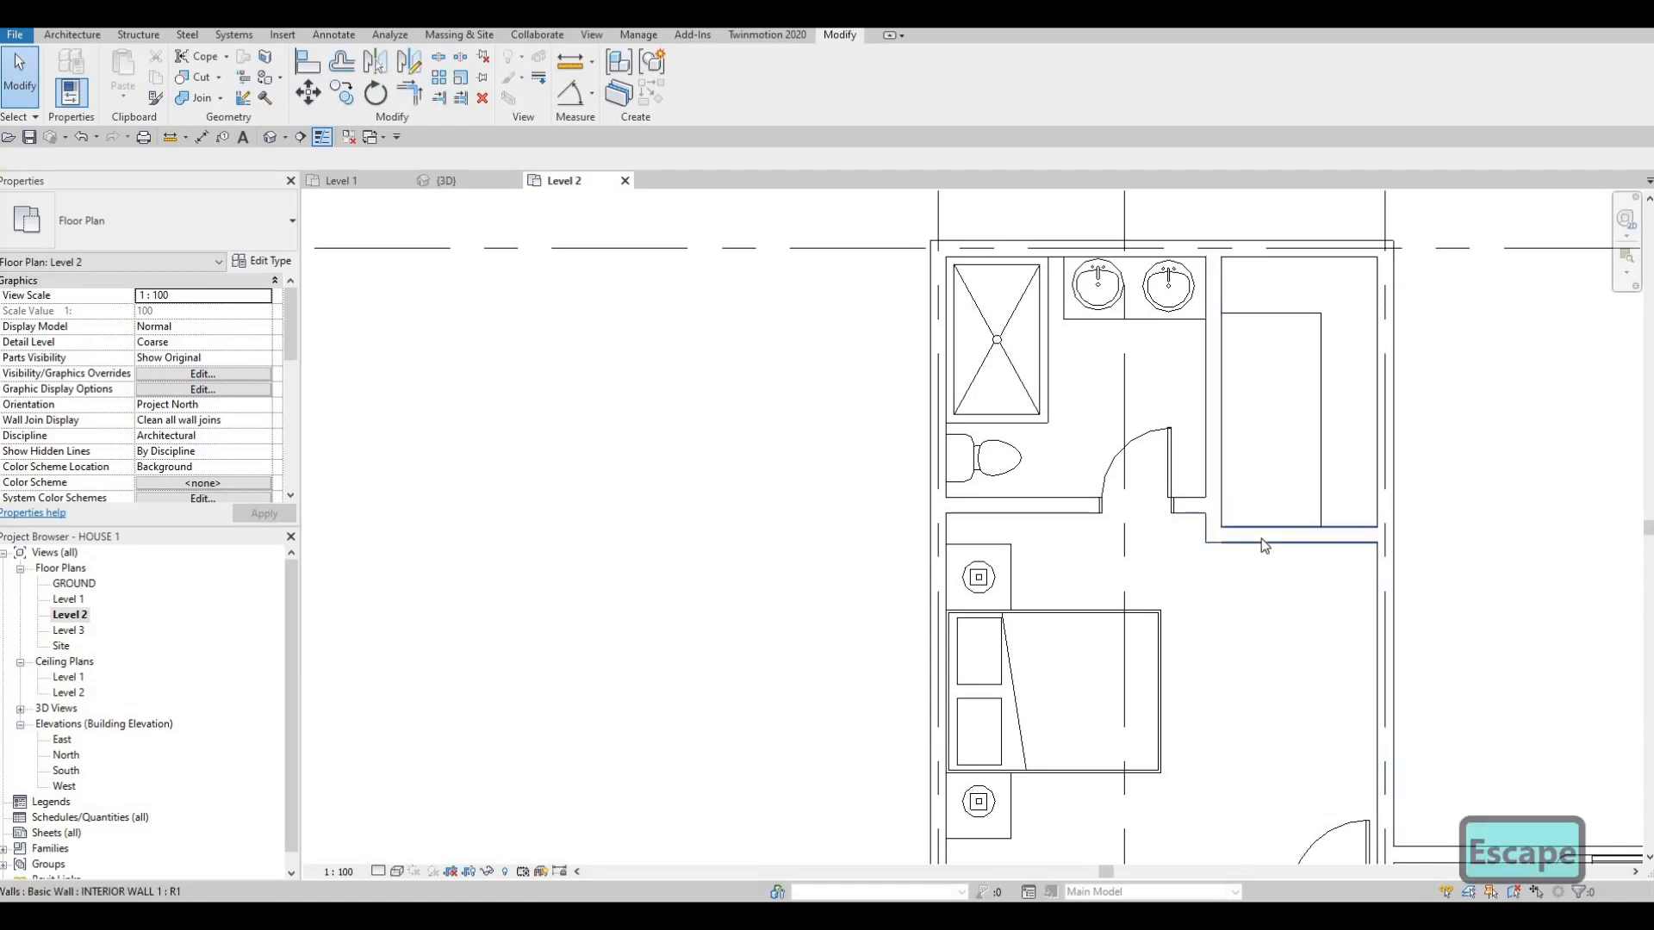
key(Escape)
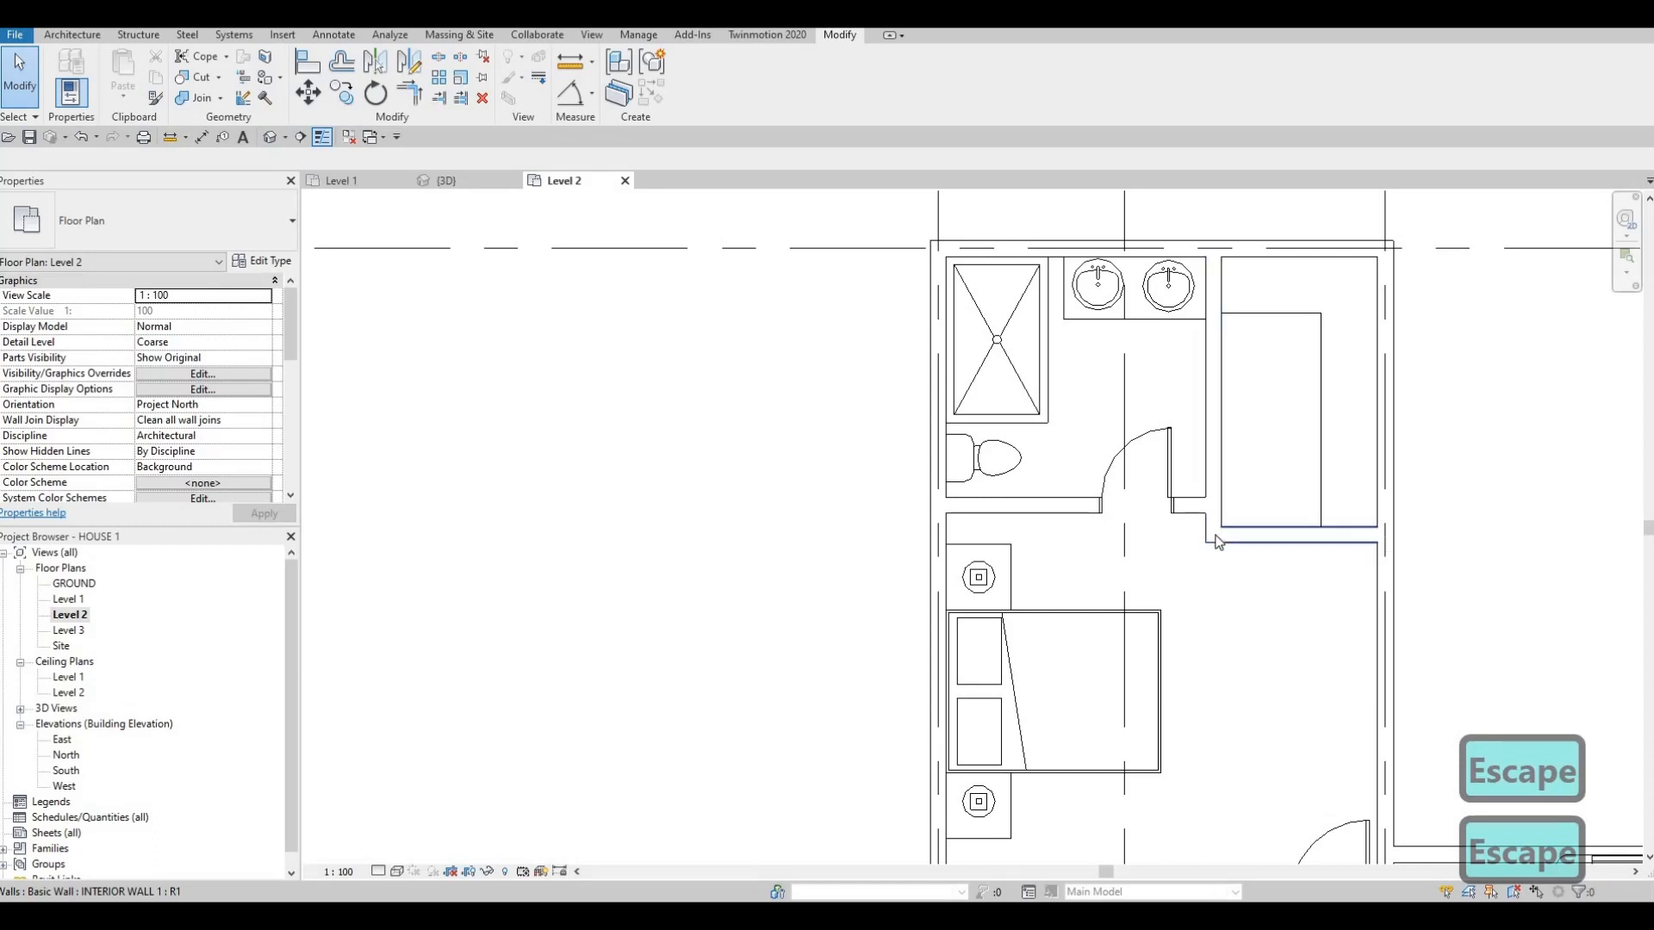
key(a)
key(l)
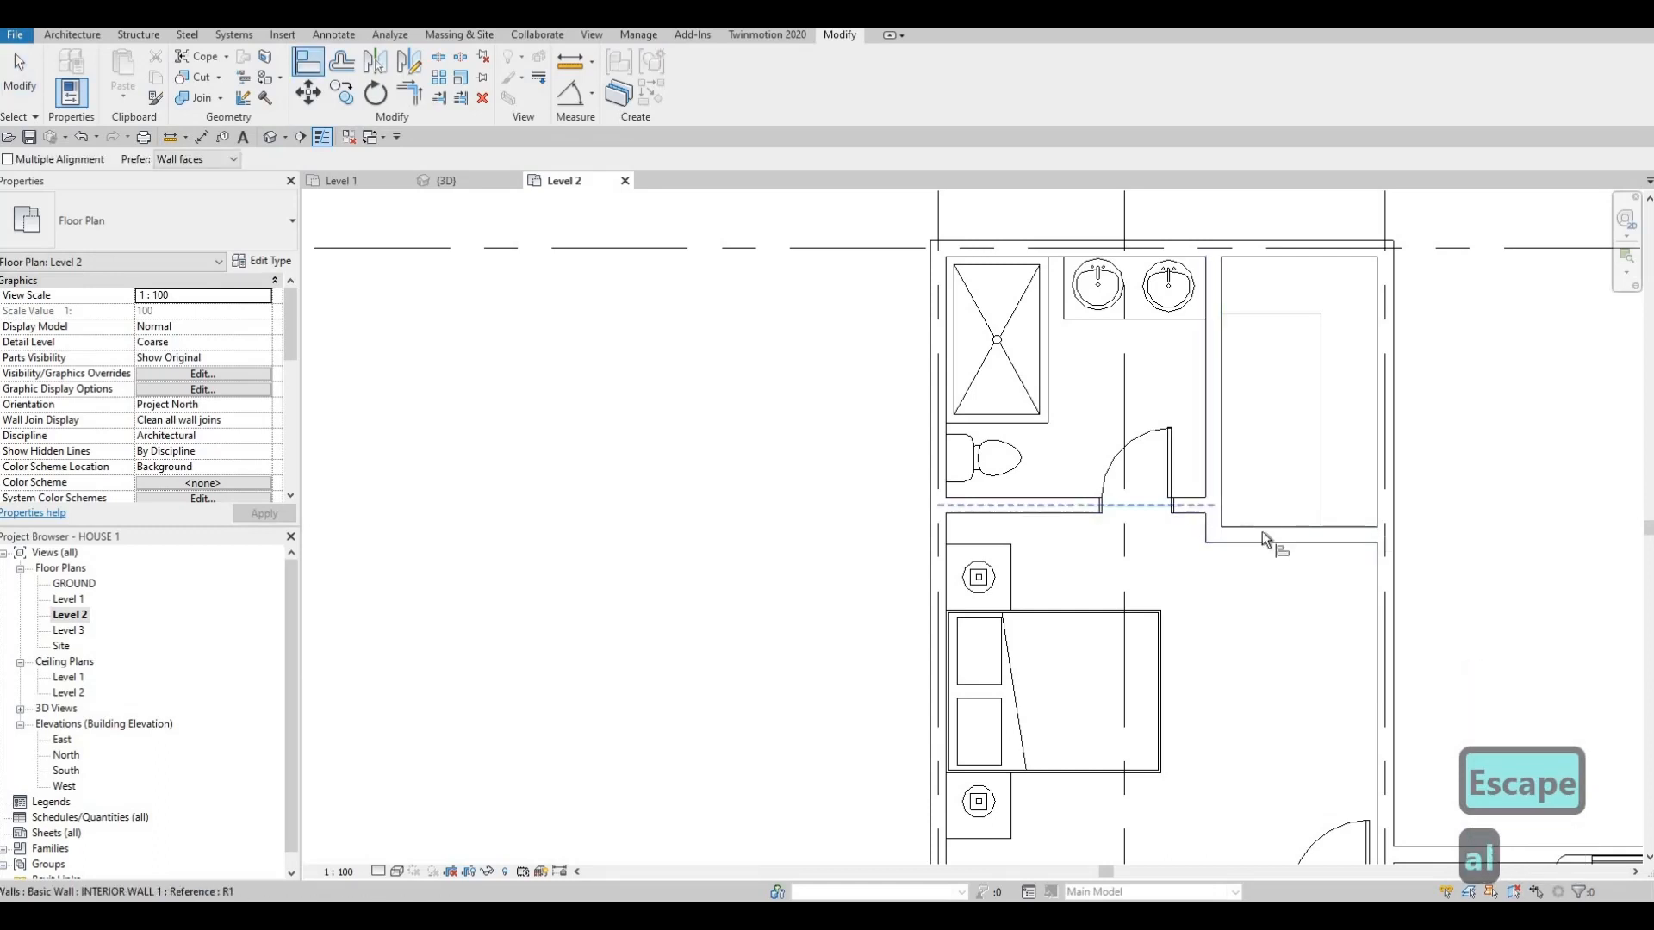
click(1276, 534)
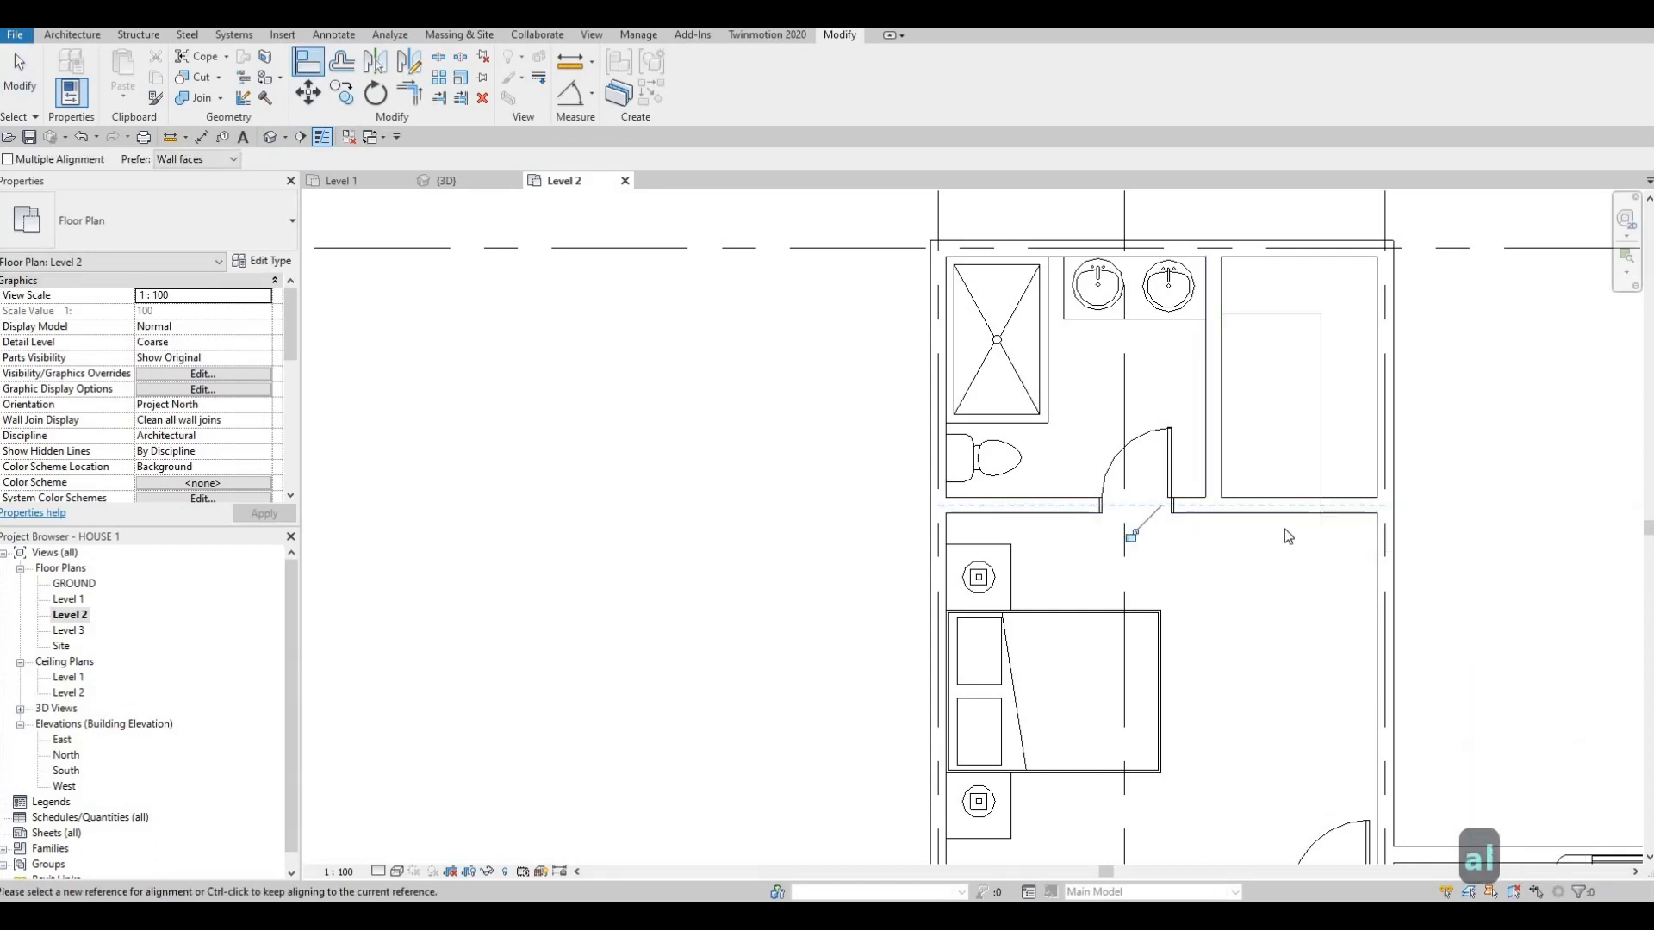
key(Escape)
key(Escape)
key(Escape)
click(1322, 498)
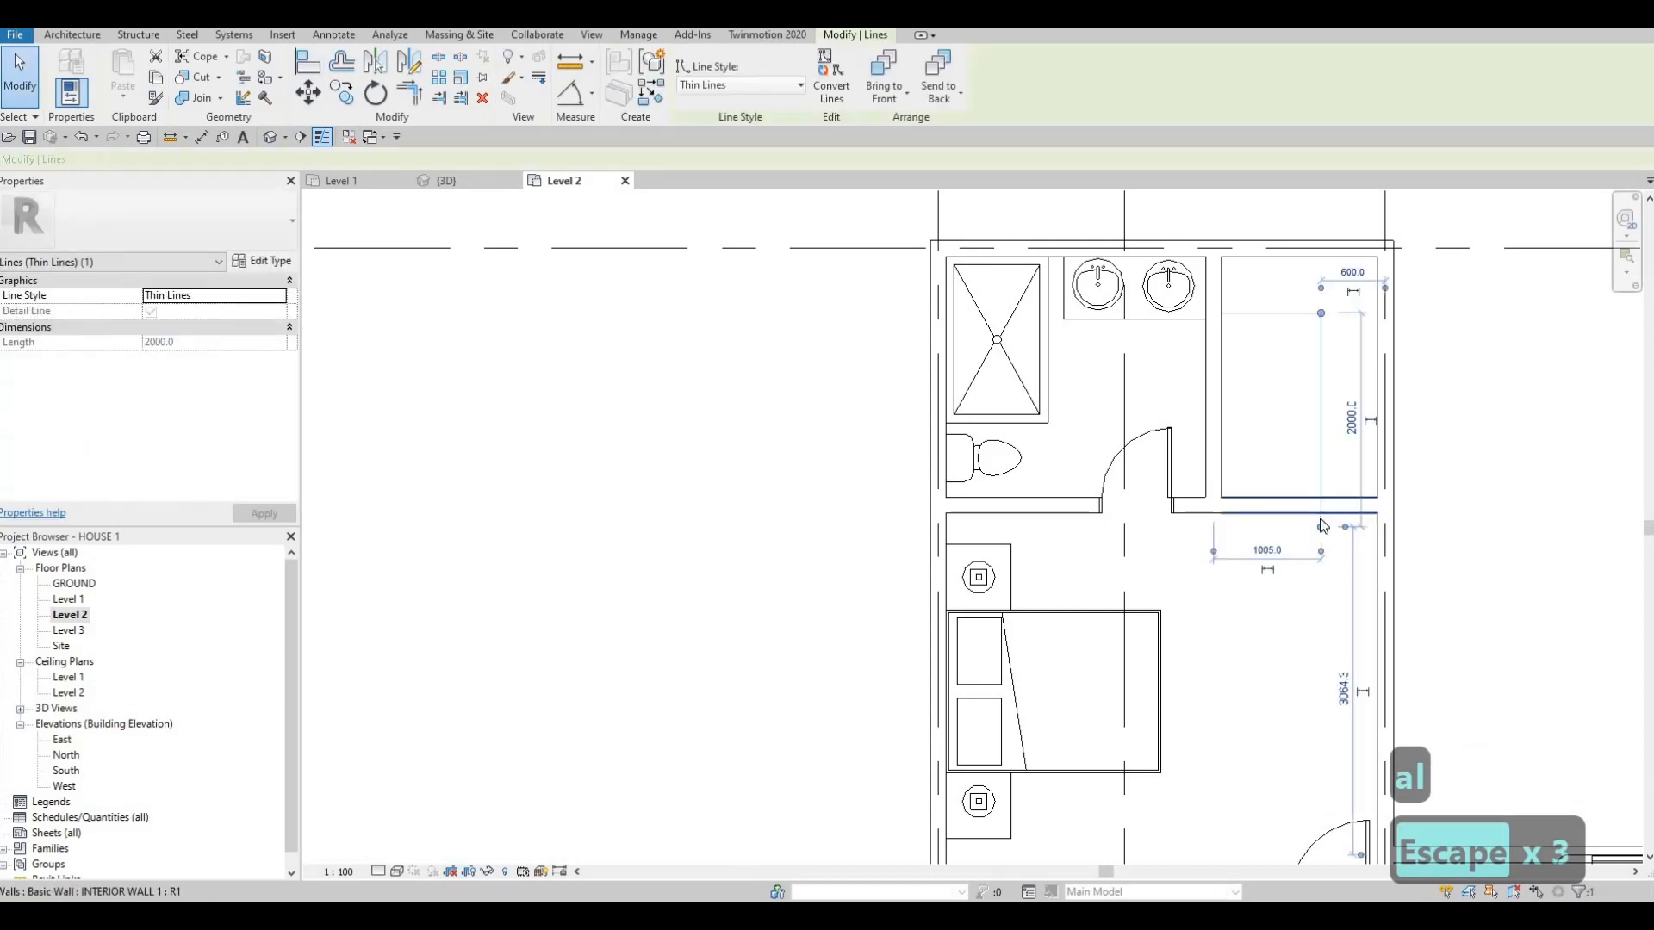
drag(1321, 526, 1322, 498)
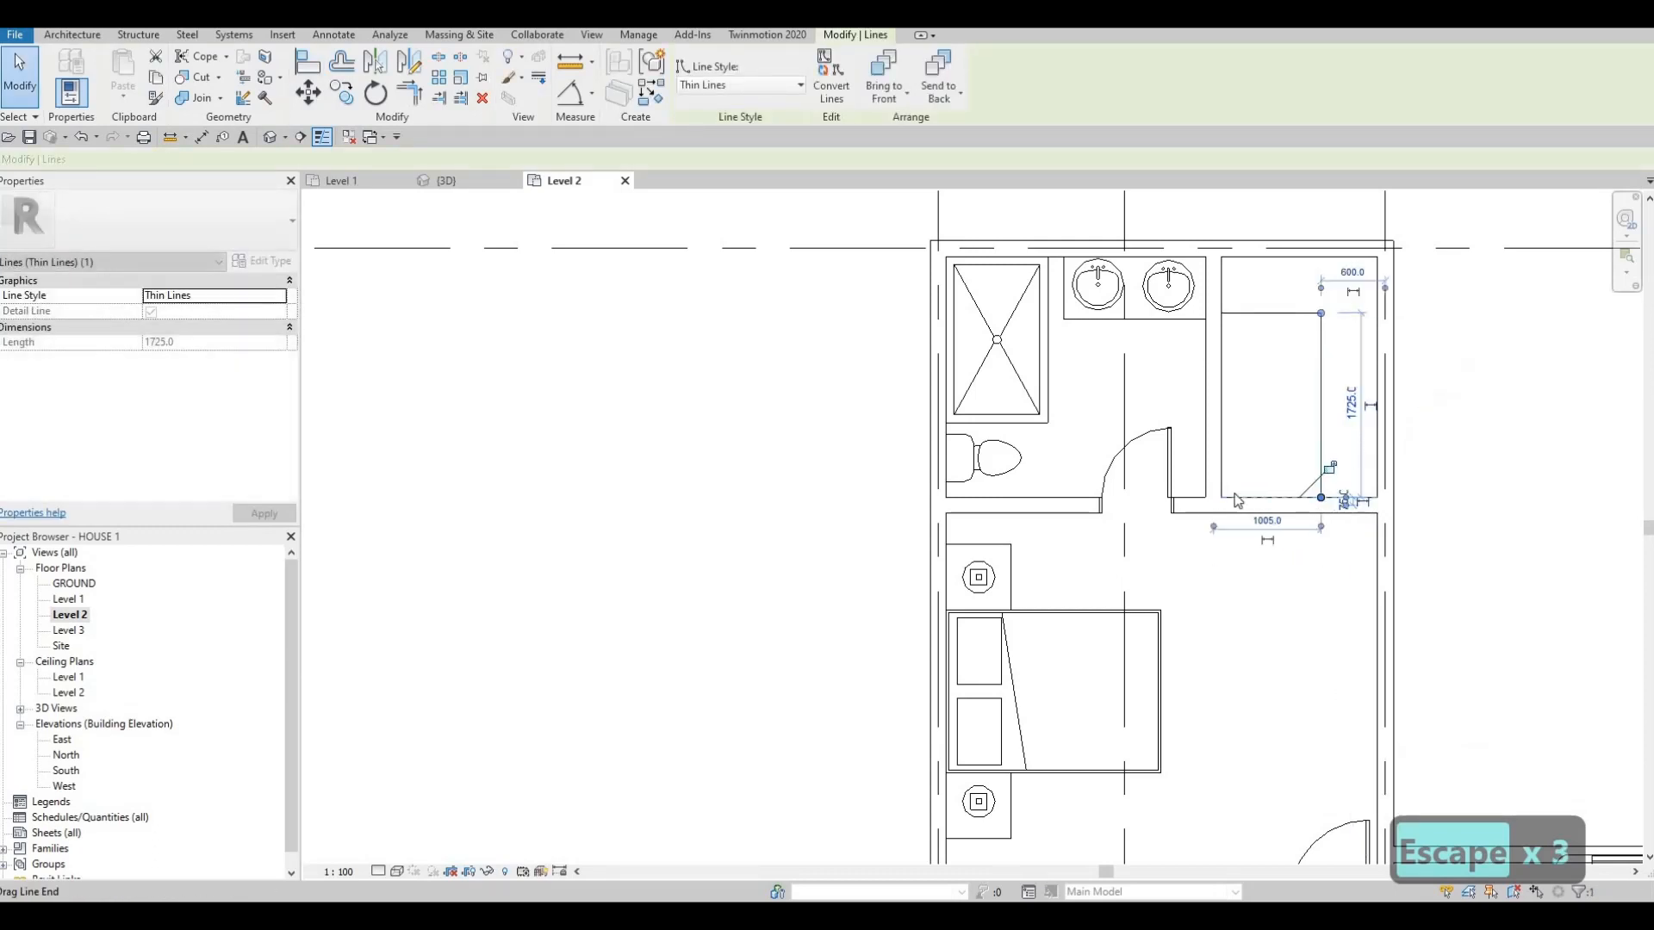
- Move the north bathroom's door east along its wall, close to the closet's west wall
click(1165, 468)
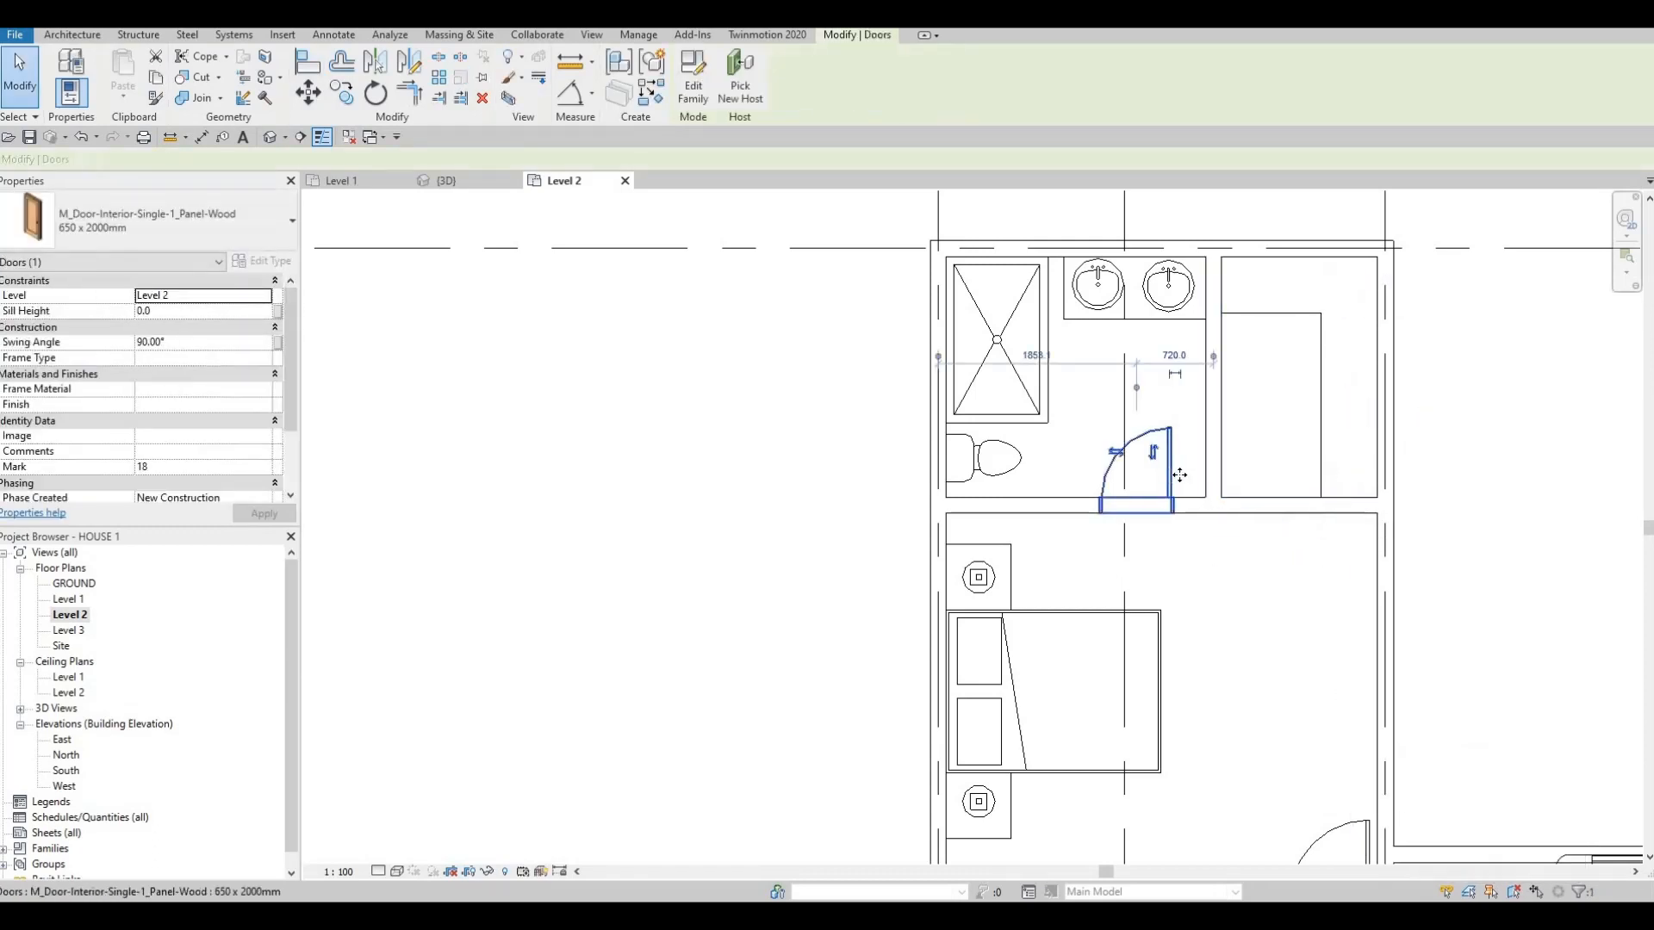
drag(1188, 474, 1192, 478)
key(Escape)
key(Escape)
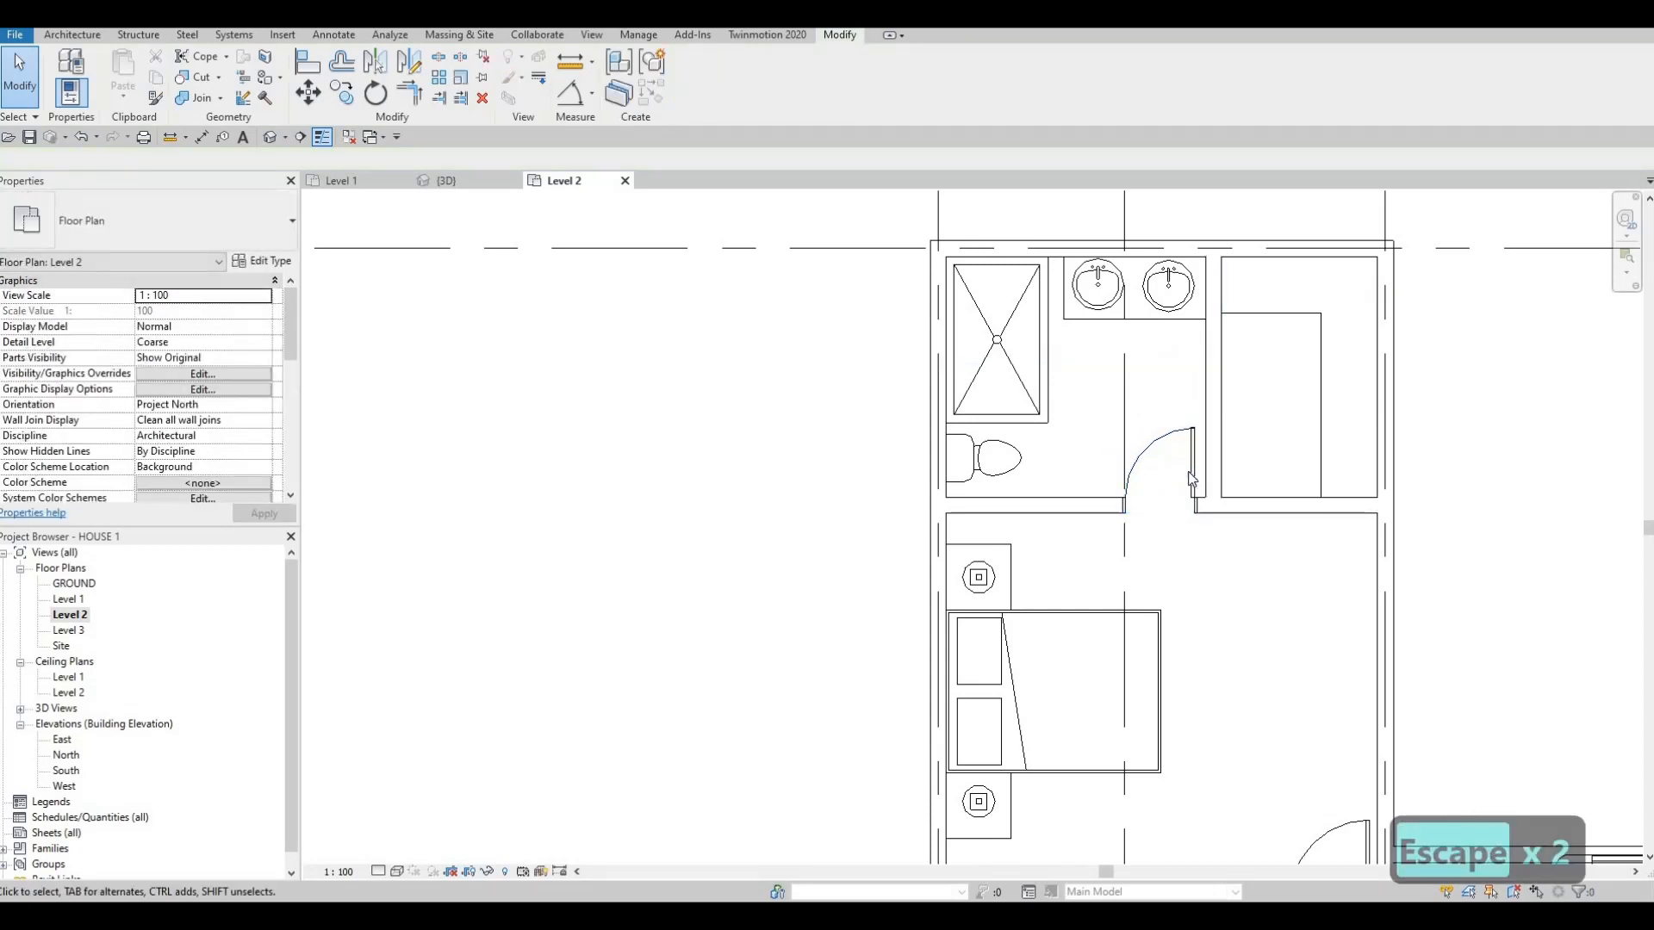
- Place a matching 650 x 2000mm interior door at the south end of the closet's west wall, swinging into the closet
middle_drag(1237, 479, 1196, 481)
scroll(1191, 487, down, 1)
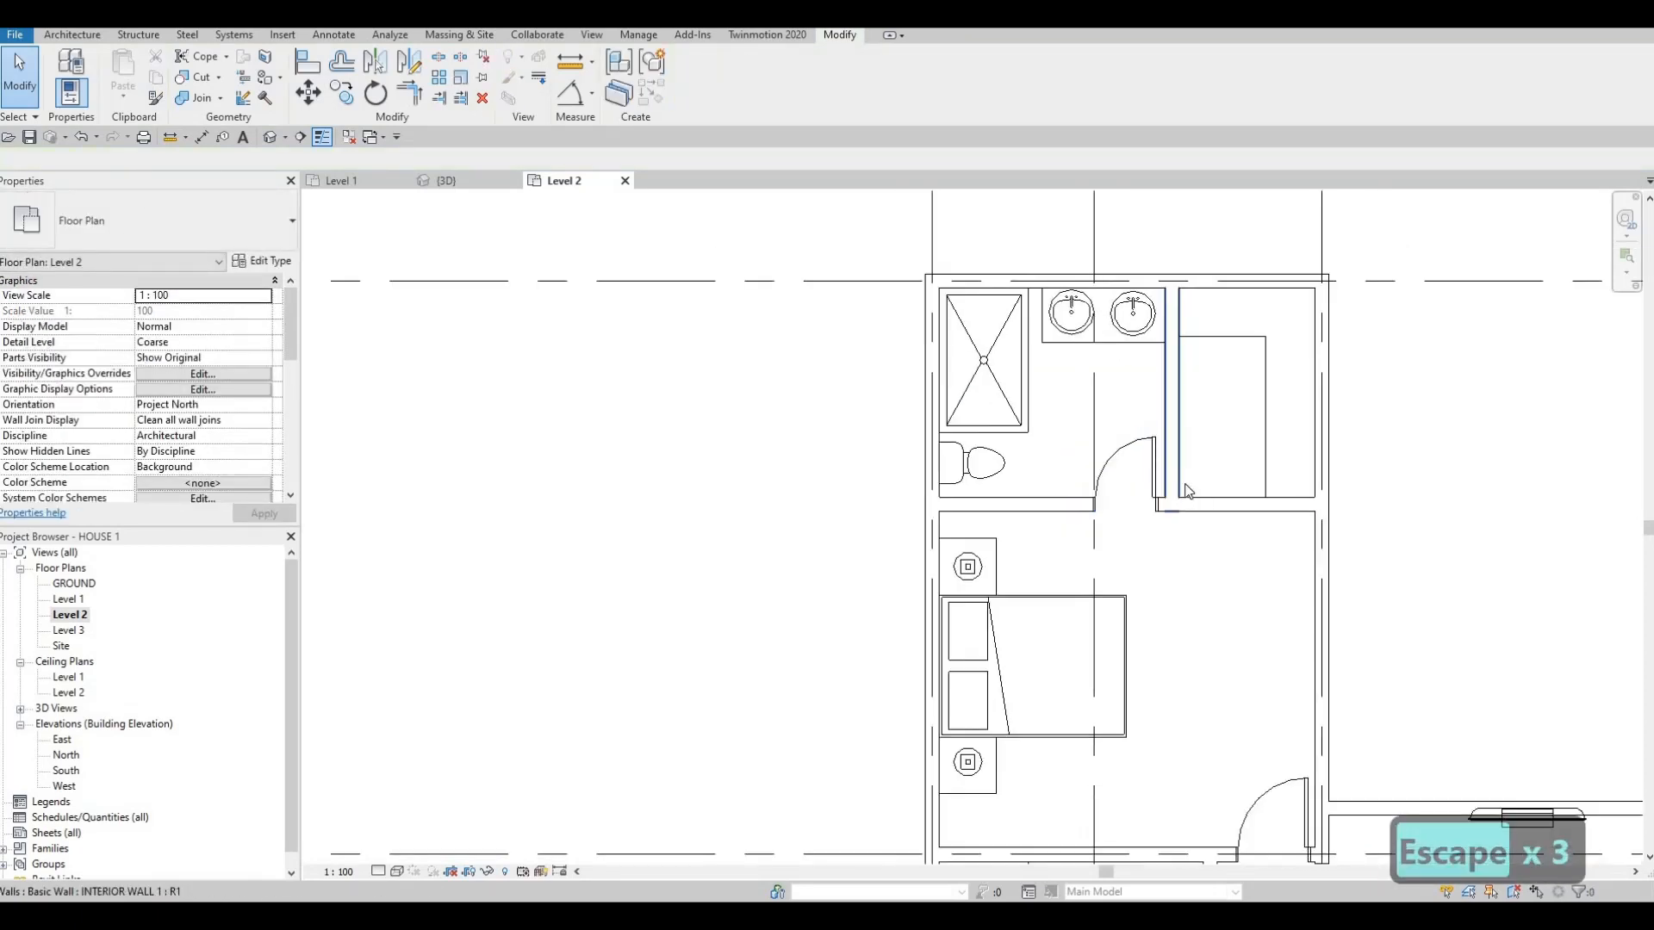
middle_drag(1178, 382, 1171, 393)
scroll(1173, 401, down, 1)
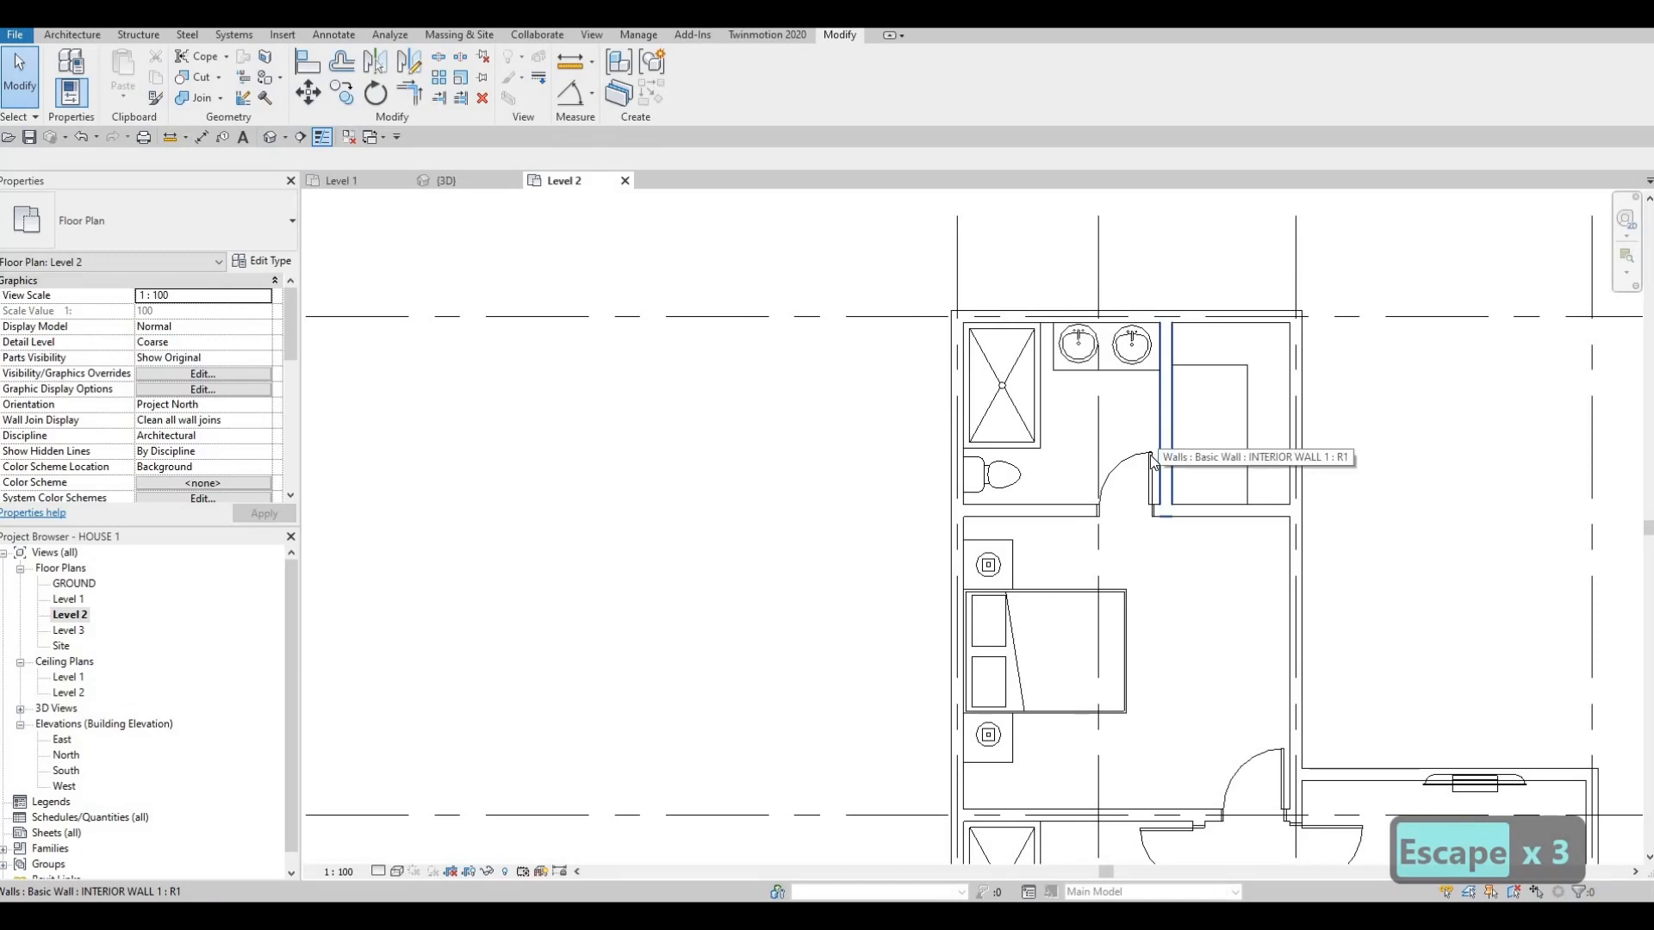
click(1152, 466)
key(c)
key(s)
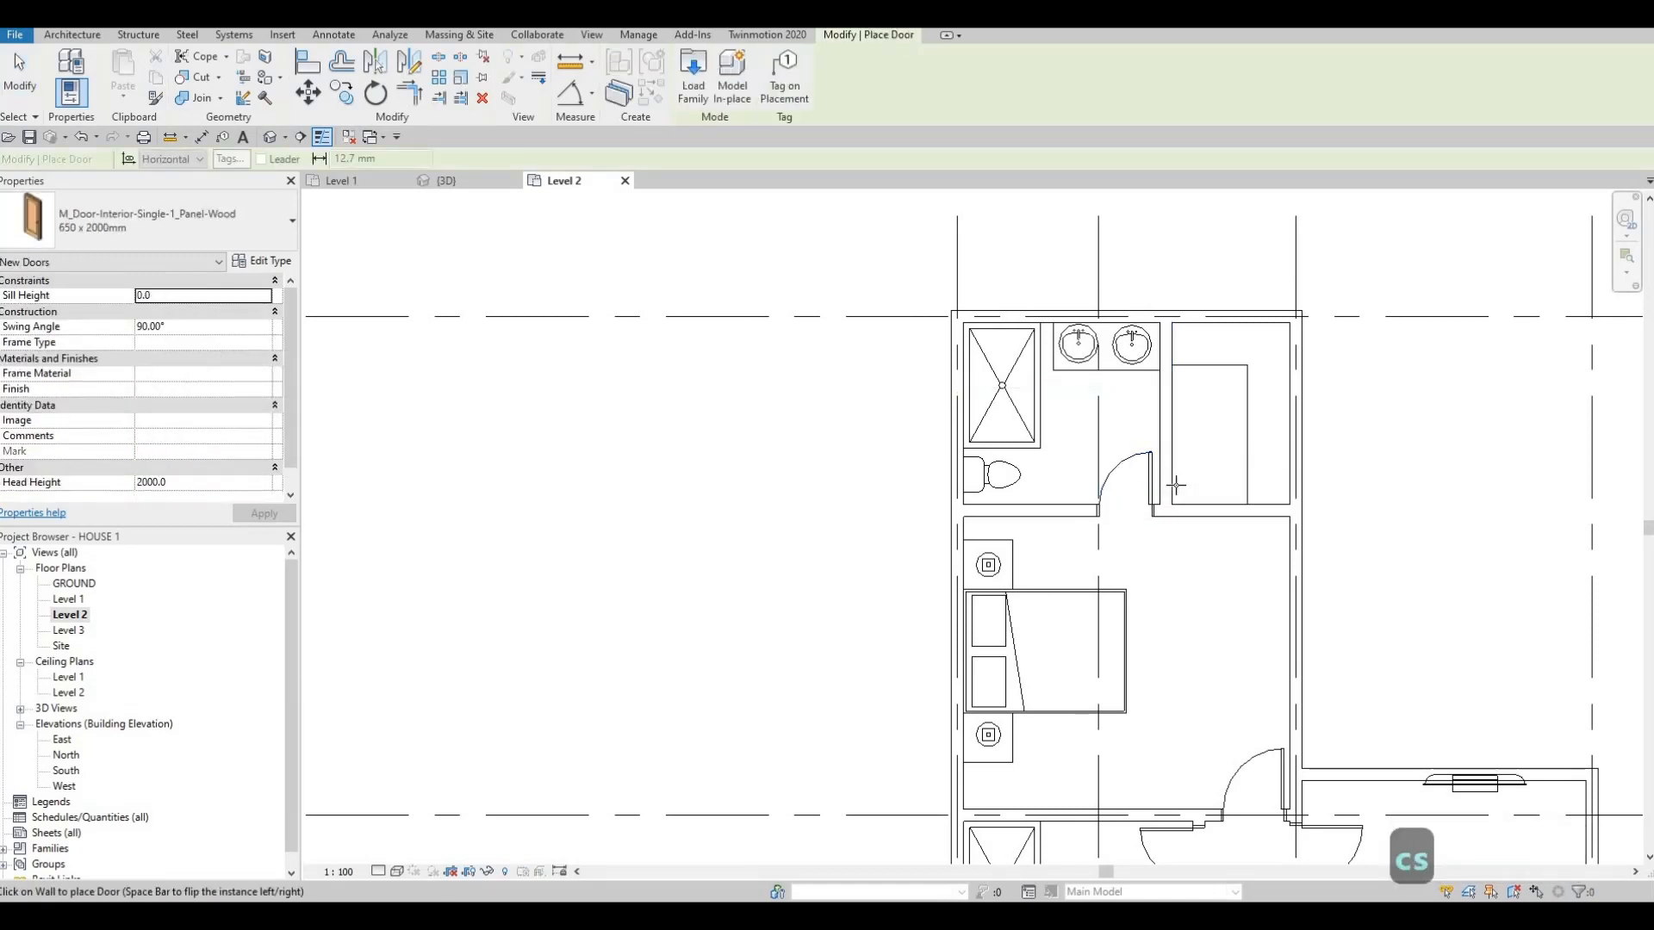
scroll(1176, 485, up, 1)
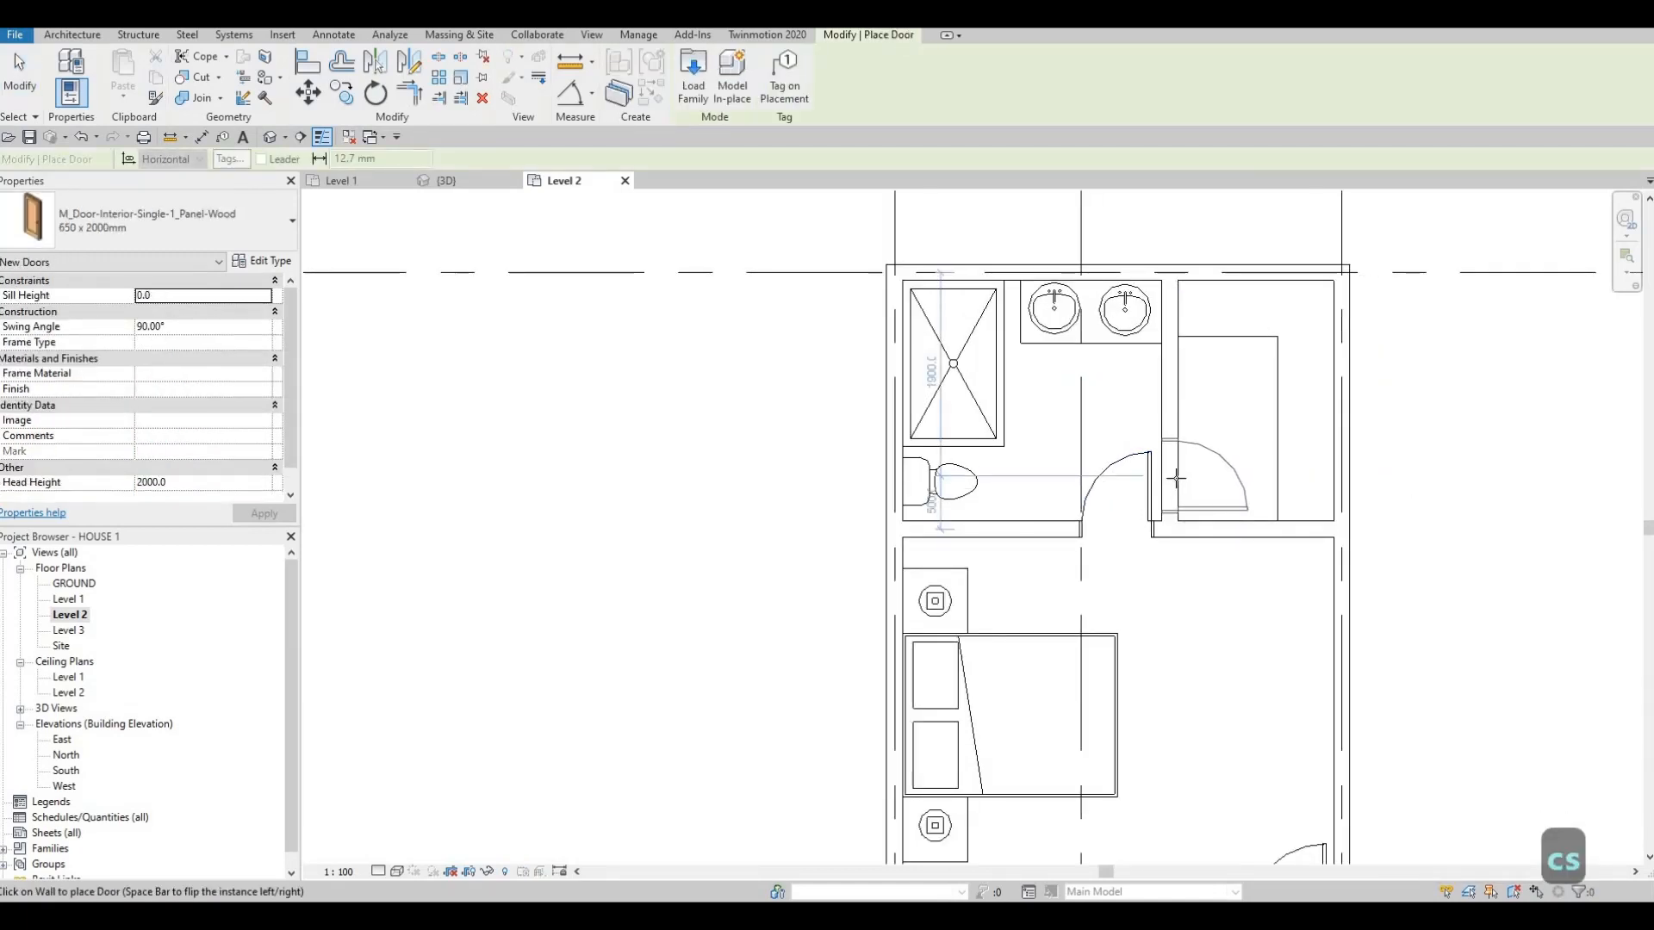
click(1176, 478)
key(Escape)
key(Escape)
key(Escape)
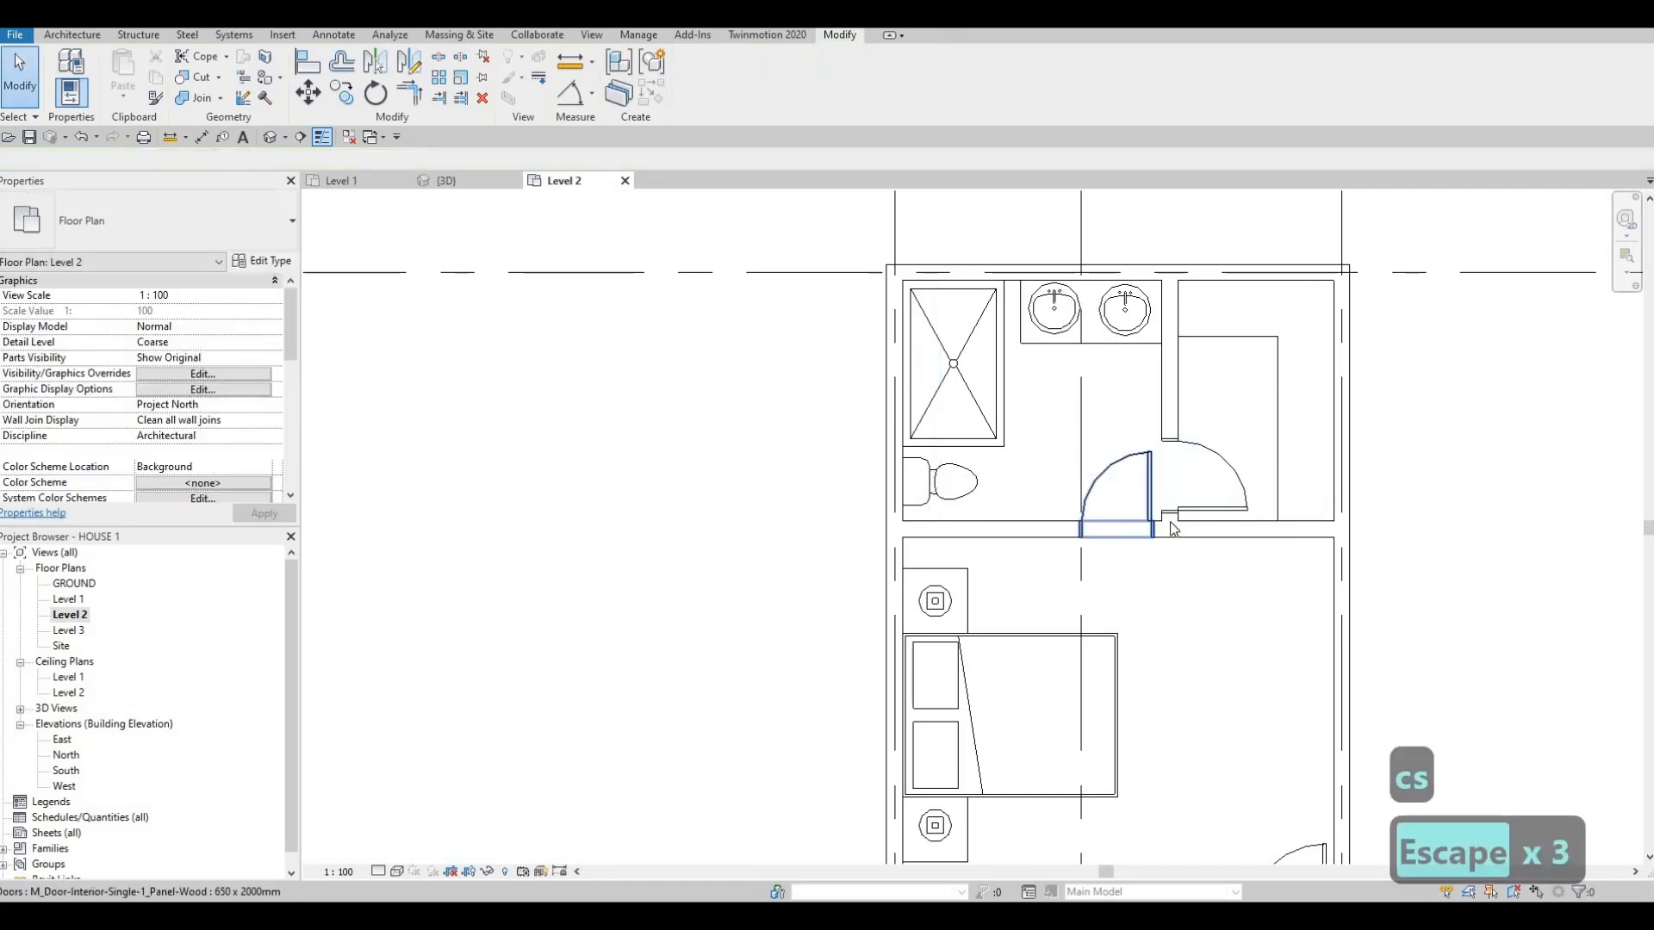
key(Escape)
- Examine the rest of the Level 2 layout around the bedrooms, lounge and stairs, and return to the north bedroom
scroll(1173, 528, down, 4)
middle_drag(1236, 702, 1236, 575)
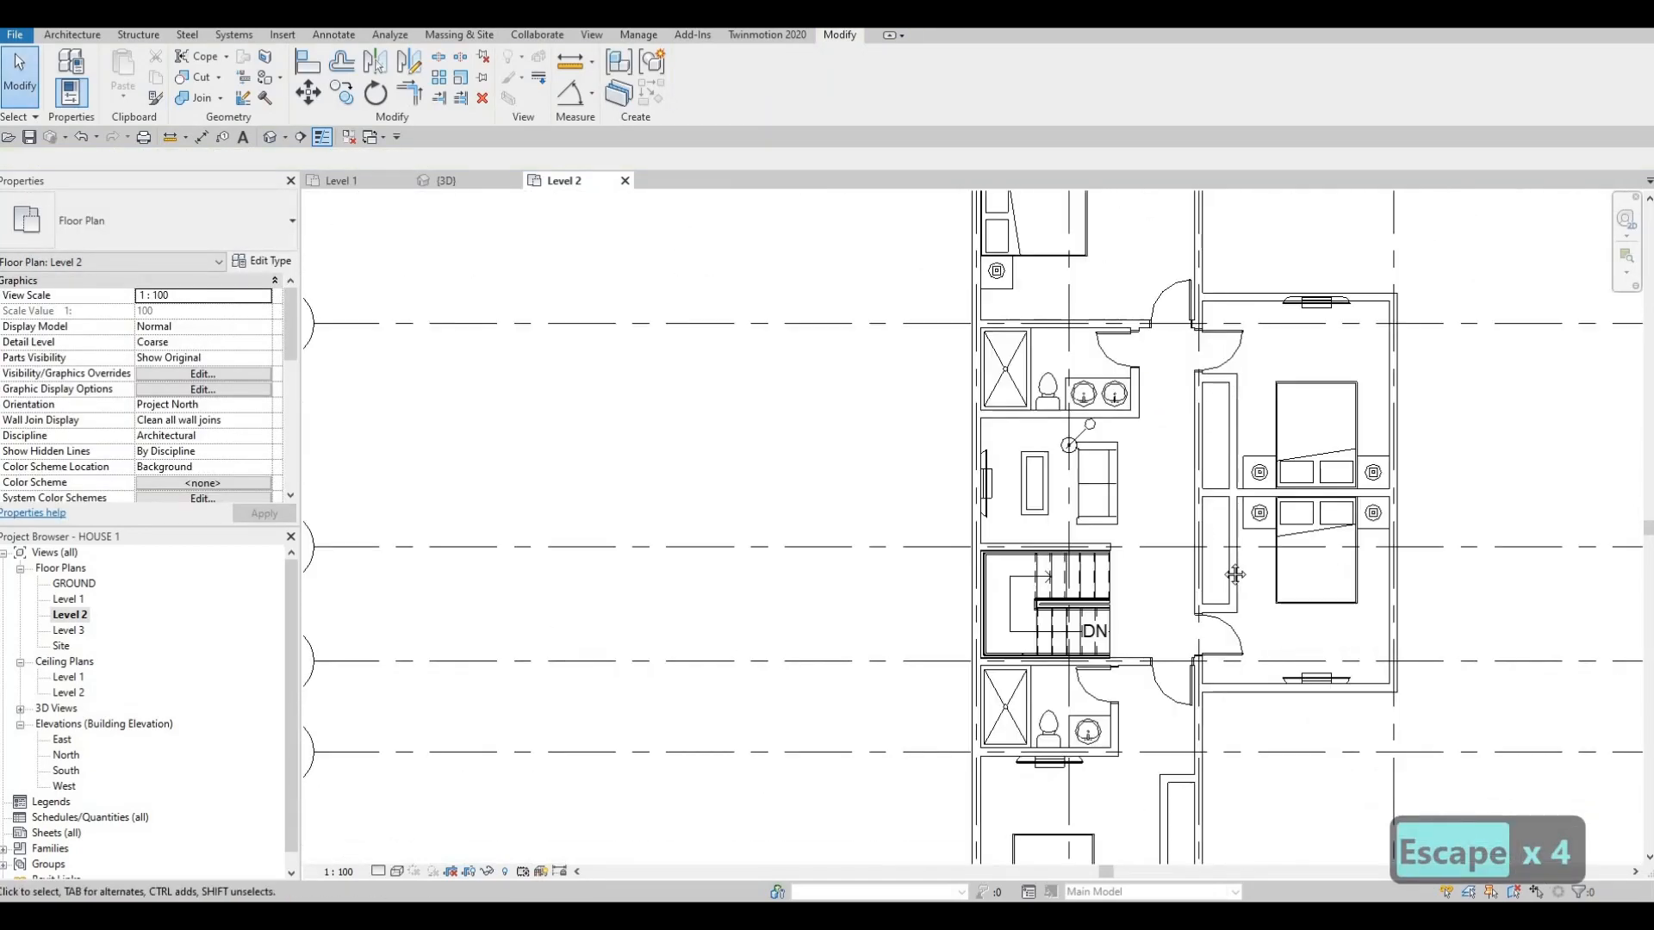
scroll(1088, 506, down, 2)
scroll(1088, 508, up, 2)
key(Escape)
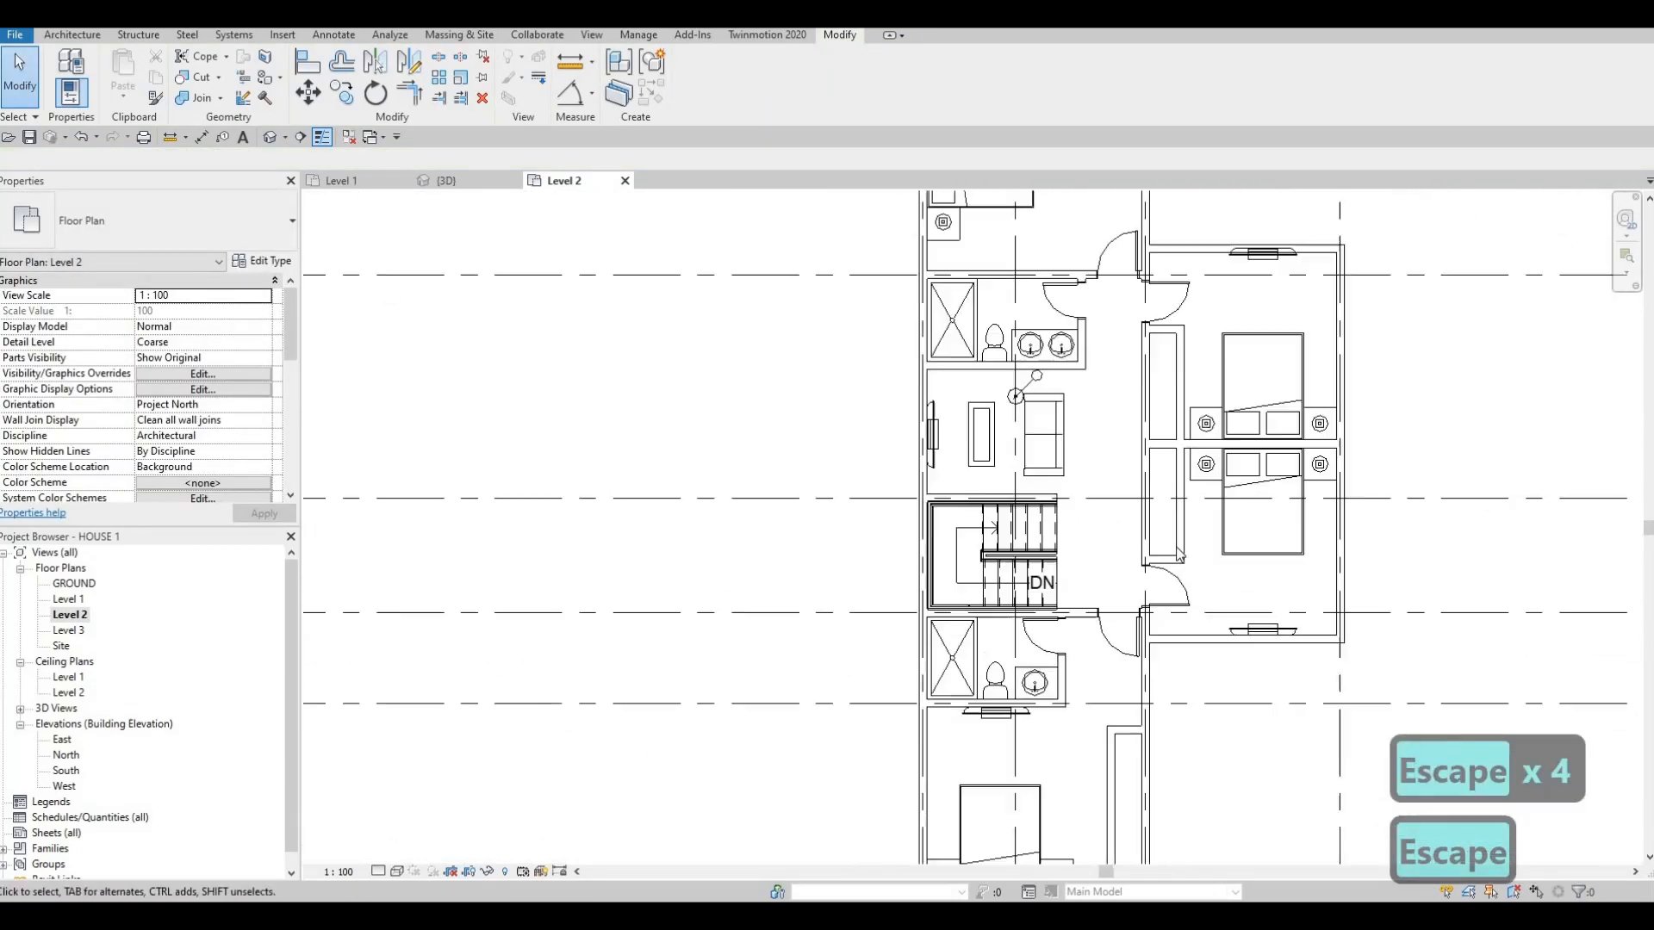
middle_drag(1177, 500, 1177, 662)
middle_drag(1163, 573, 1163, 635)
middle_drag(1061, 440, 1069, 657)
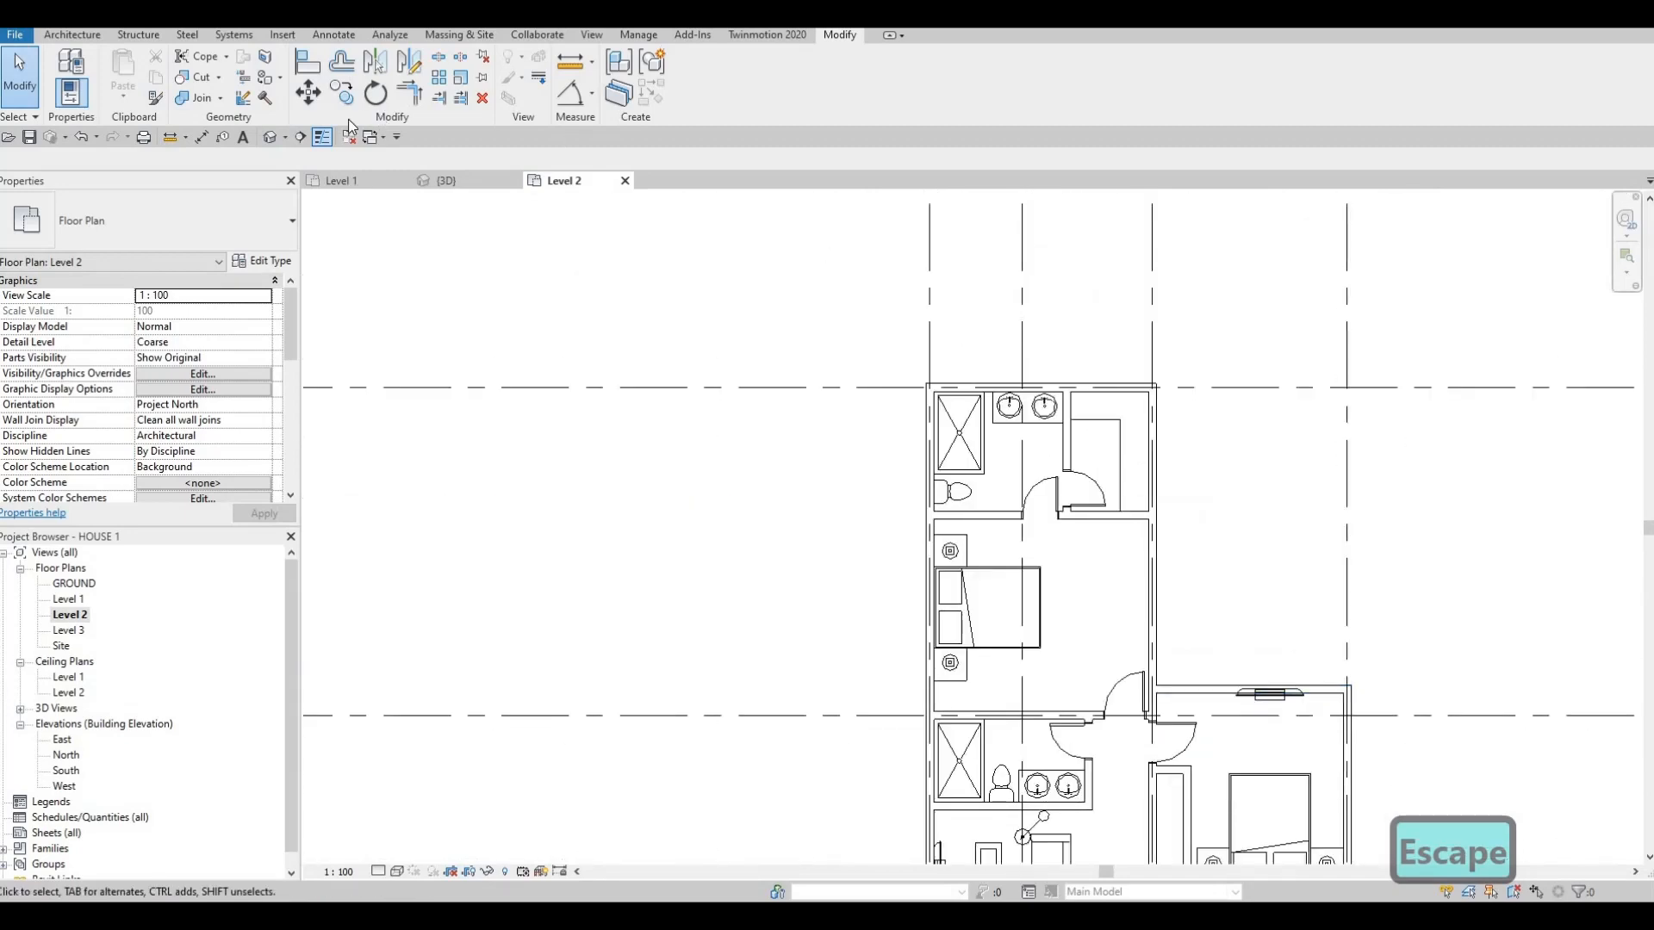
- Draw an L-shaped <Demolished> detail line just outside the closet's shelf lines, from the west wall across and about 1785 mm down to the south wall
click(332, 35)
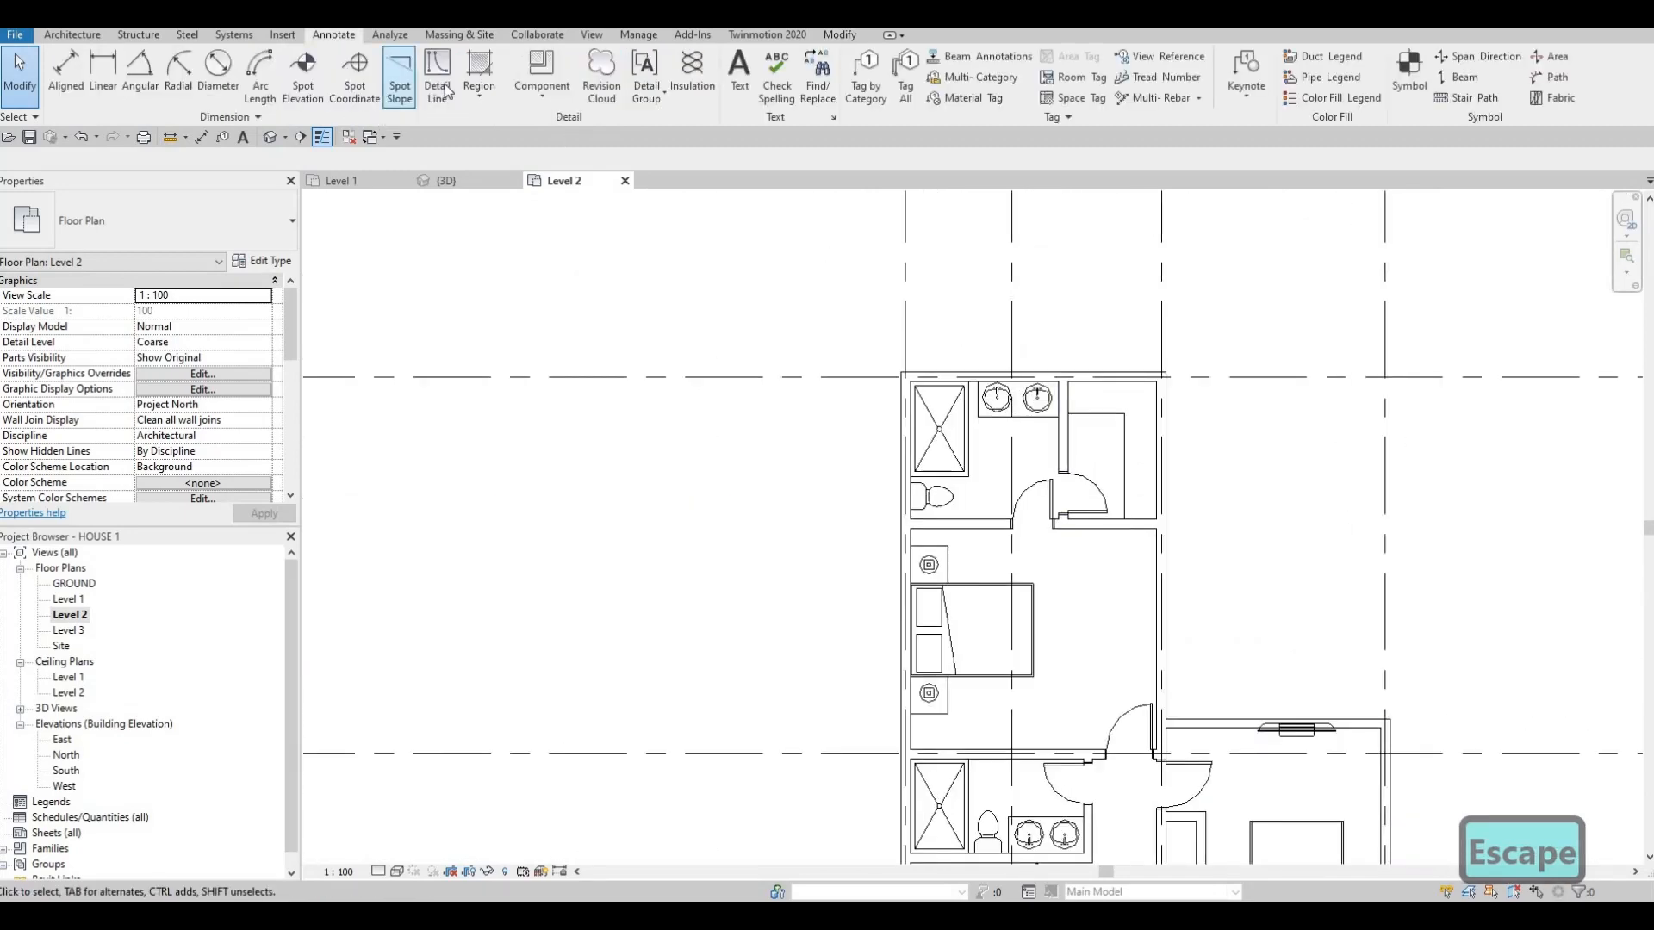
click(441, 91)
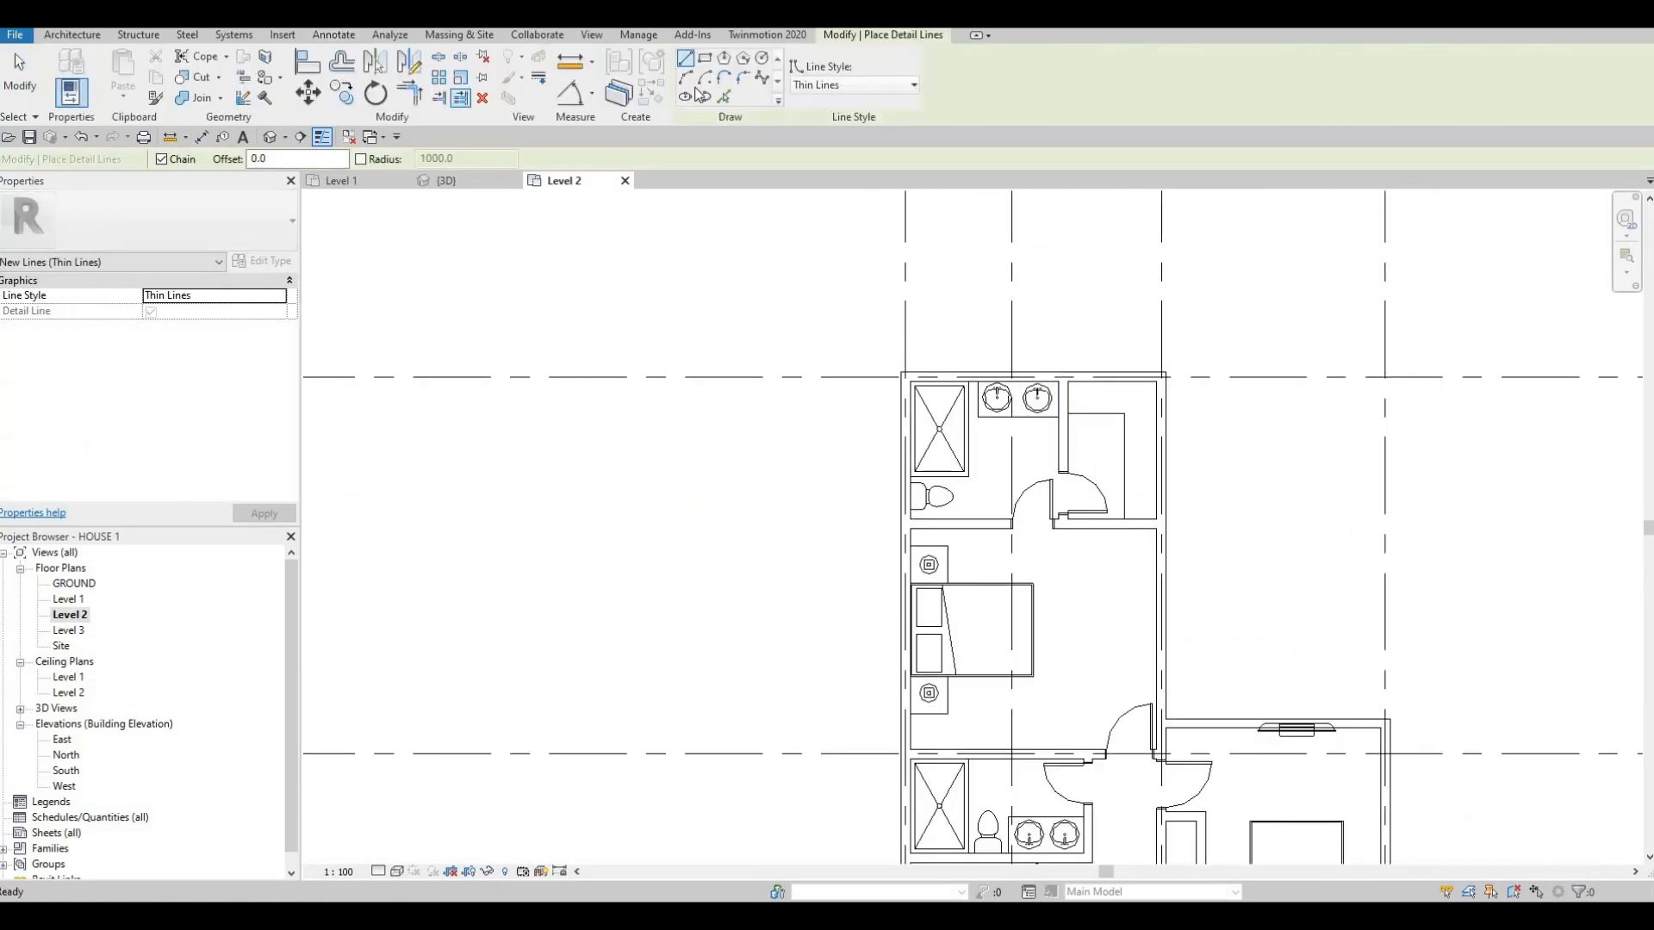
click(851, 87)
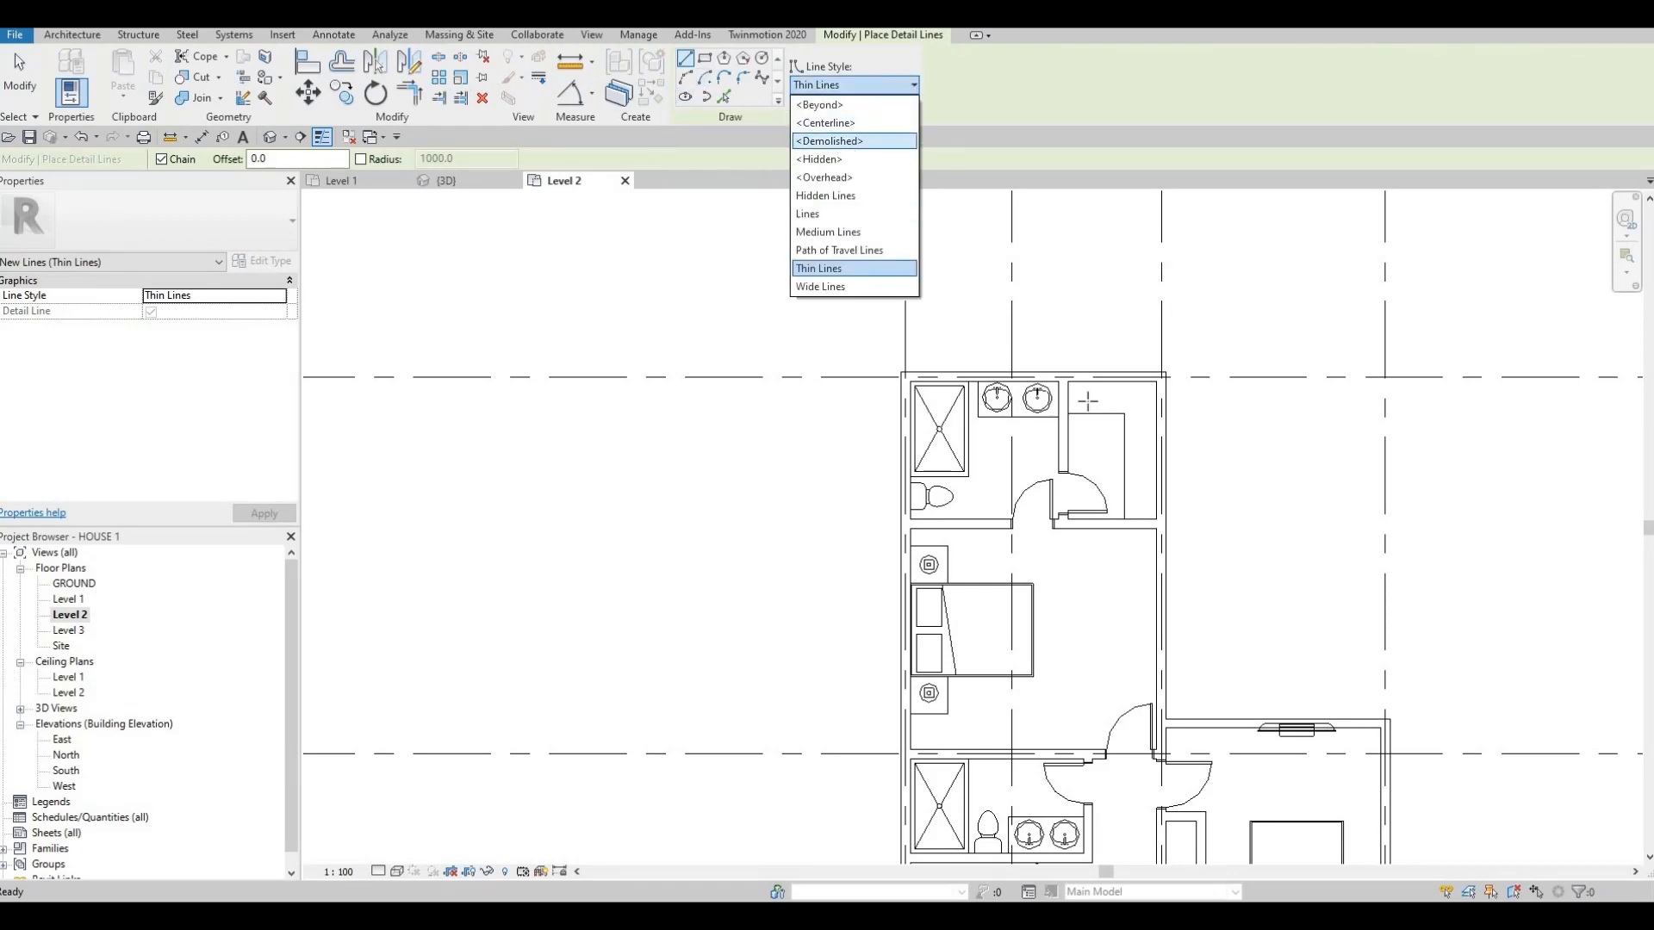
click(853, 143)
scroll(1109, 367, up, 4)
click(999, 478)
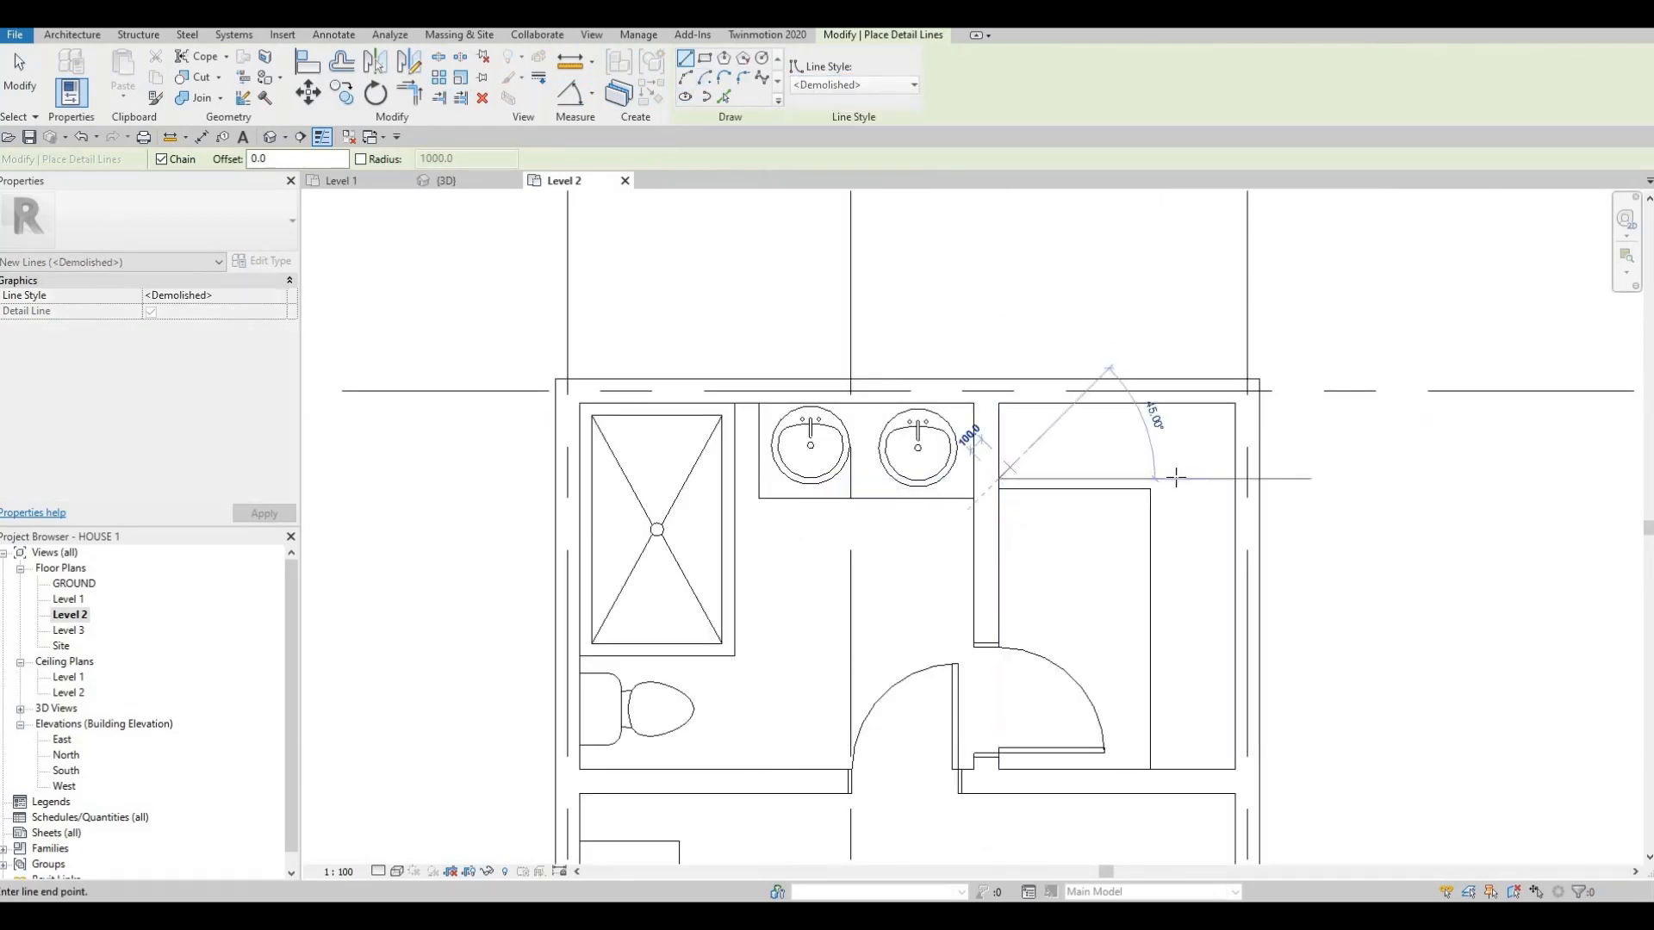
click(1164, 478)
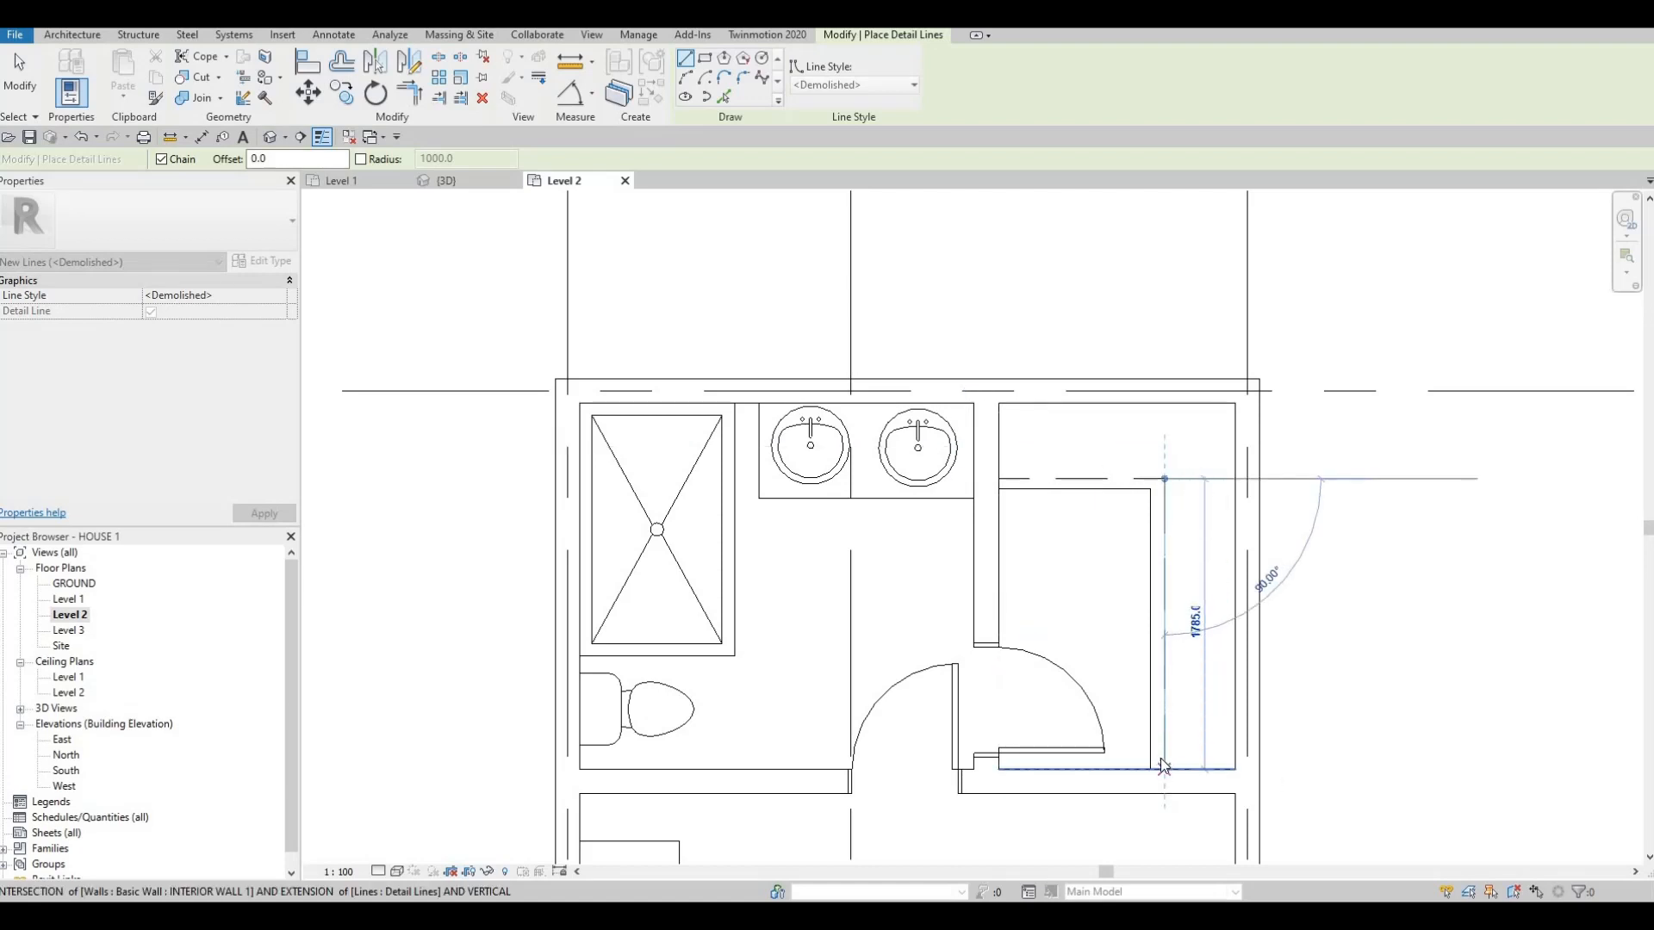
click(1163, 768)
key(Escape)
key(Escape)
- Nudge the closet's vertical shelf line and the parallel dashed line three small increments west
middle_drag(1170, 617, 1223, 468)
scroll(1224, 470, down, 1)
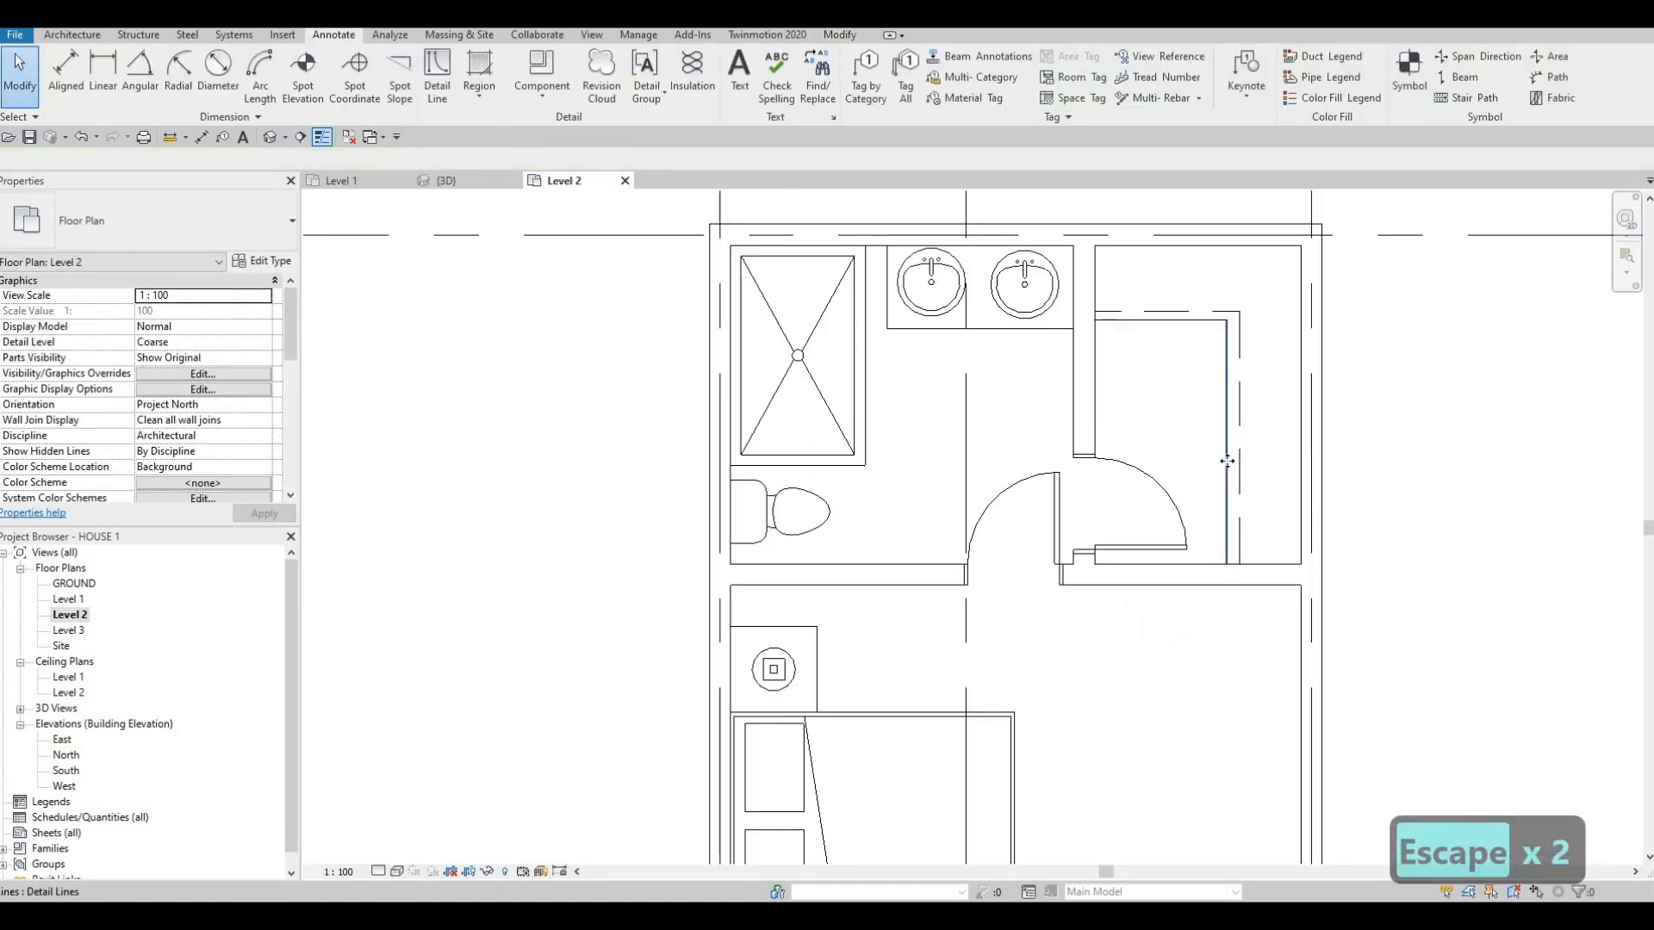
click(1227, 456)
ctrl+click(1240, 457)
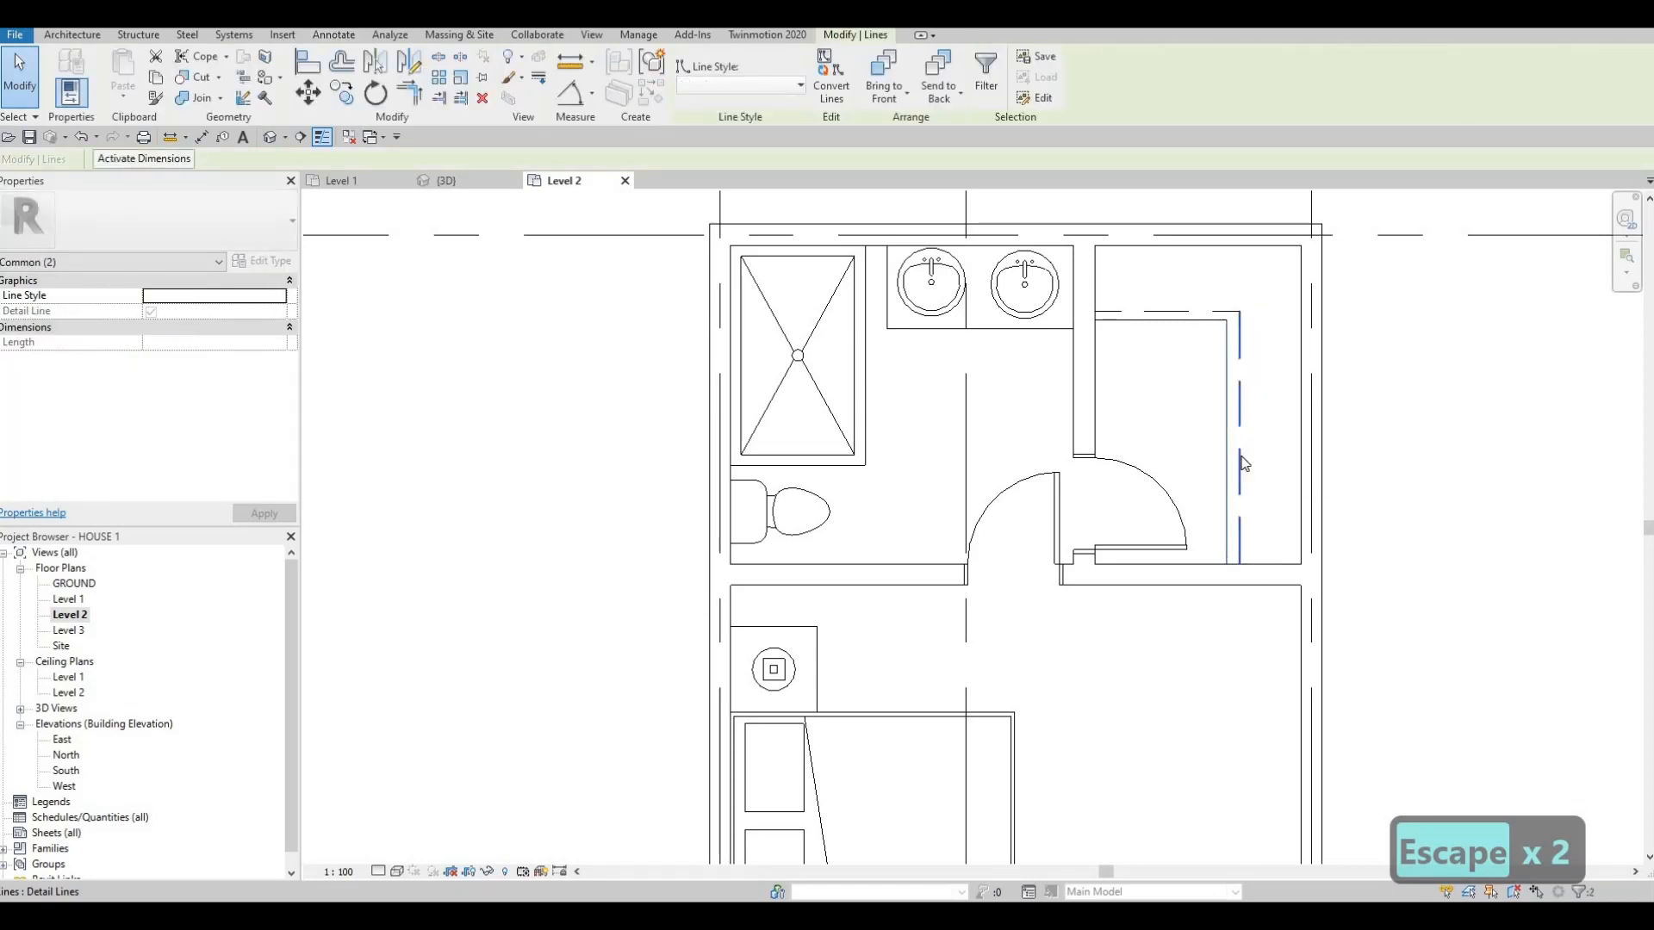
key(Left)
key(Left)
key(Left)
key(Escape)
key(Escape)
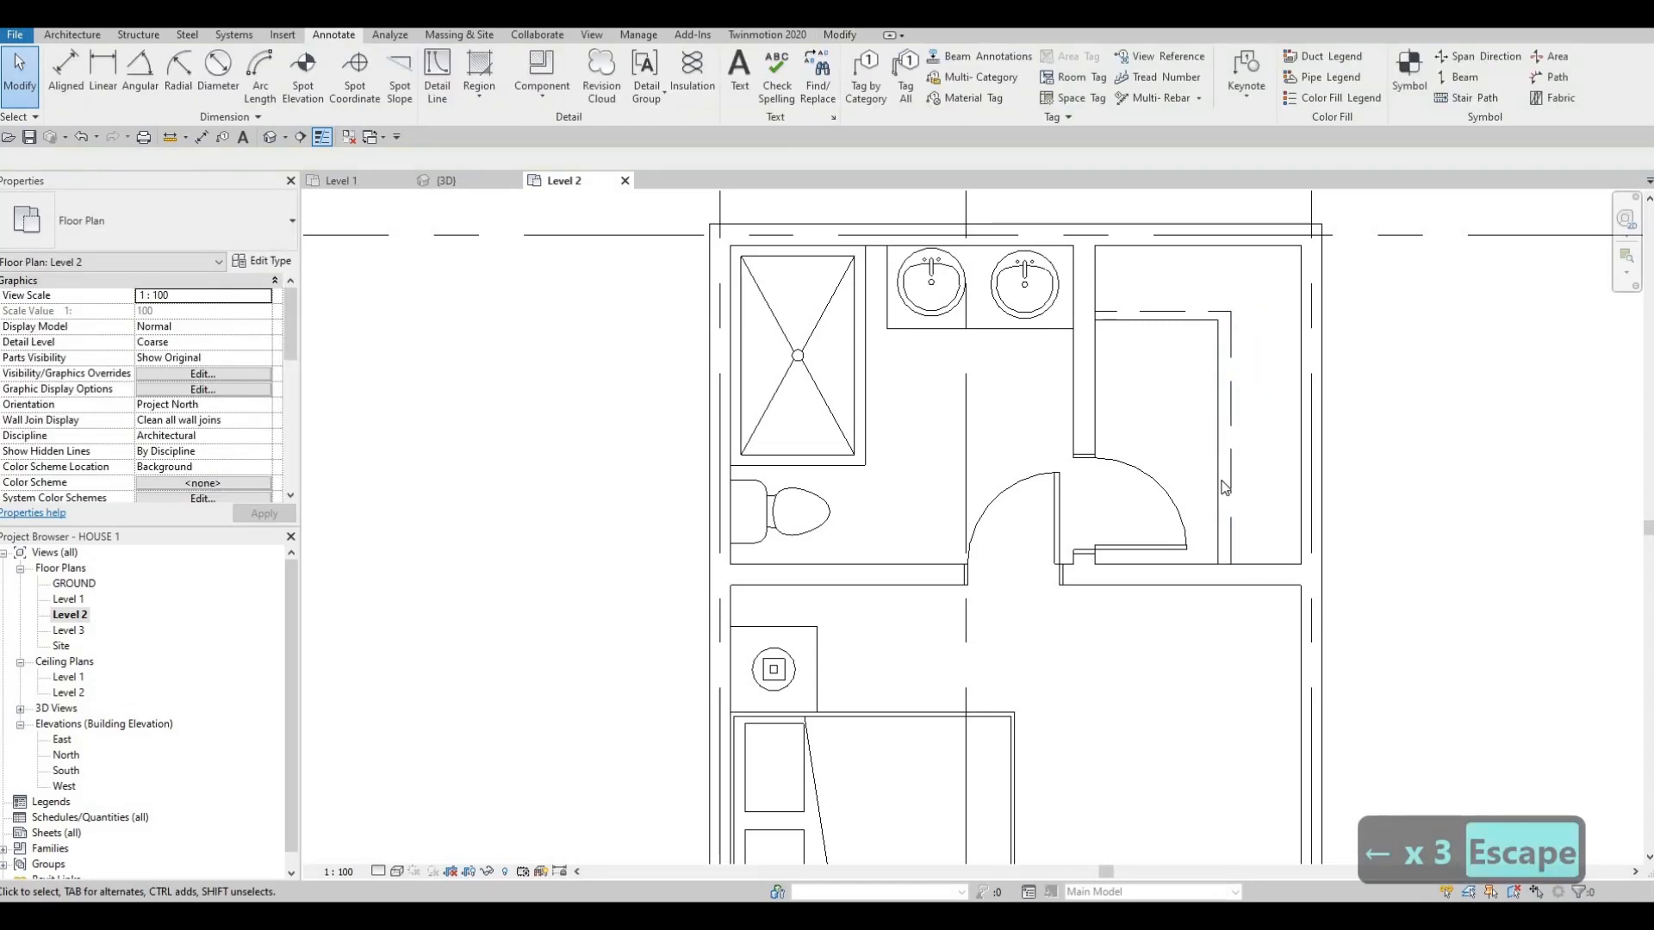
- Review the north ensuite and closet layout, checking the door swings against the shelf lines and the shared south wall
scroll(1218, 494, down, 1)
key(F1)
key(F1)
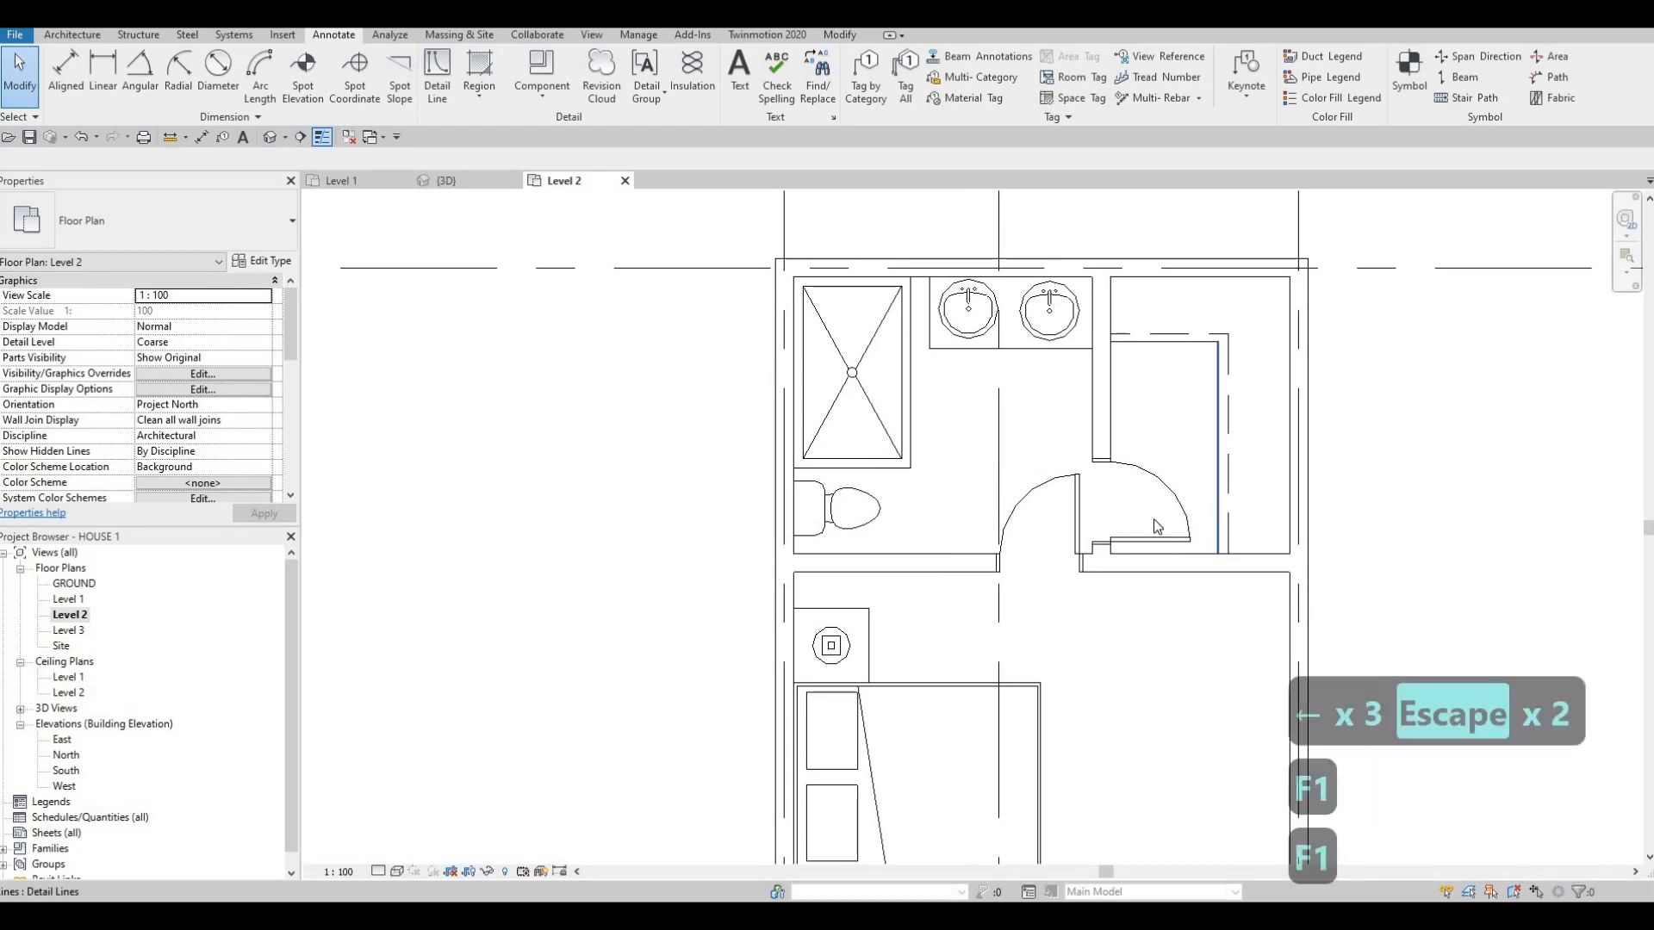
middle_drag(1155, 528, 1144, 428)
scroll(1137, 428, down, 3)
scroll(1453, 454, down, 1)
key(Escape)
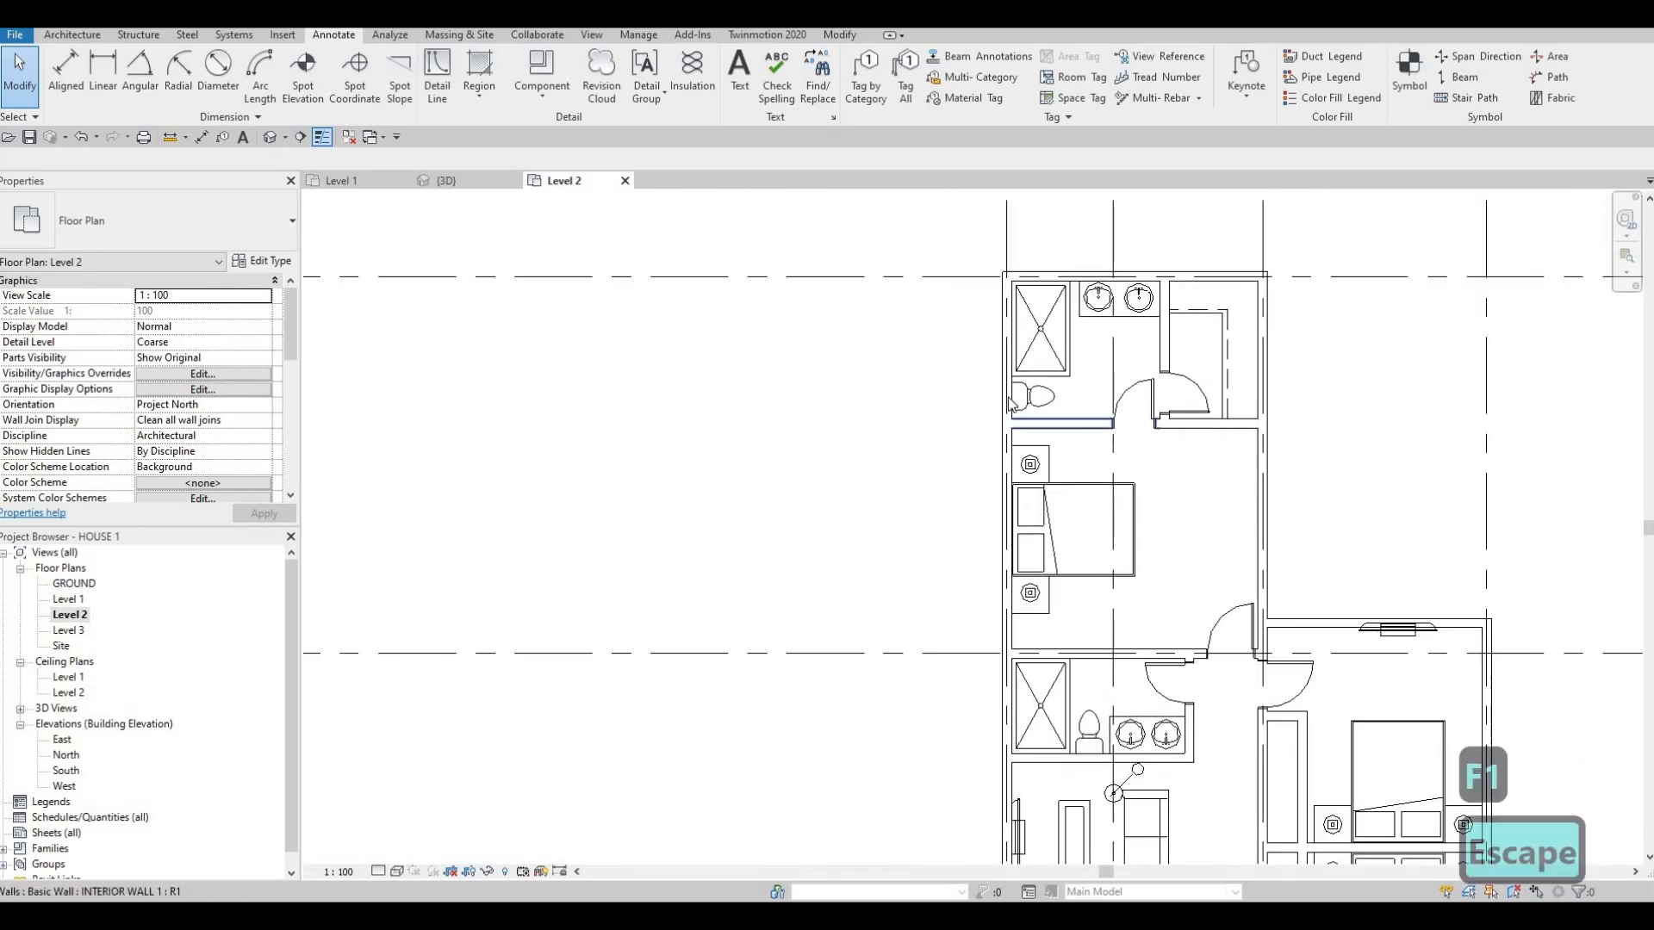
click(1219, 390)
scroll(1271, 306, up, 3)
scroll(1206, 428, up, 1)
middle_drag(1206, 428, 1212, 398)
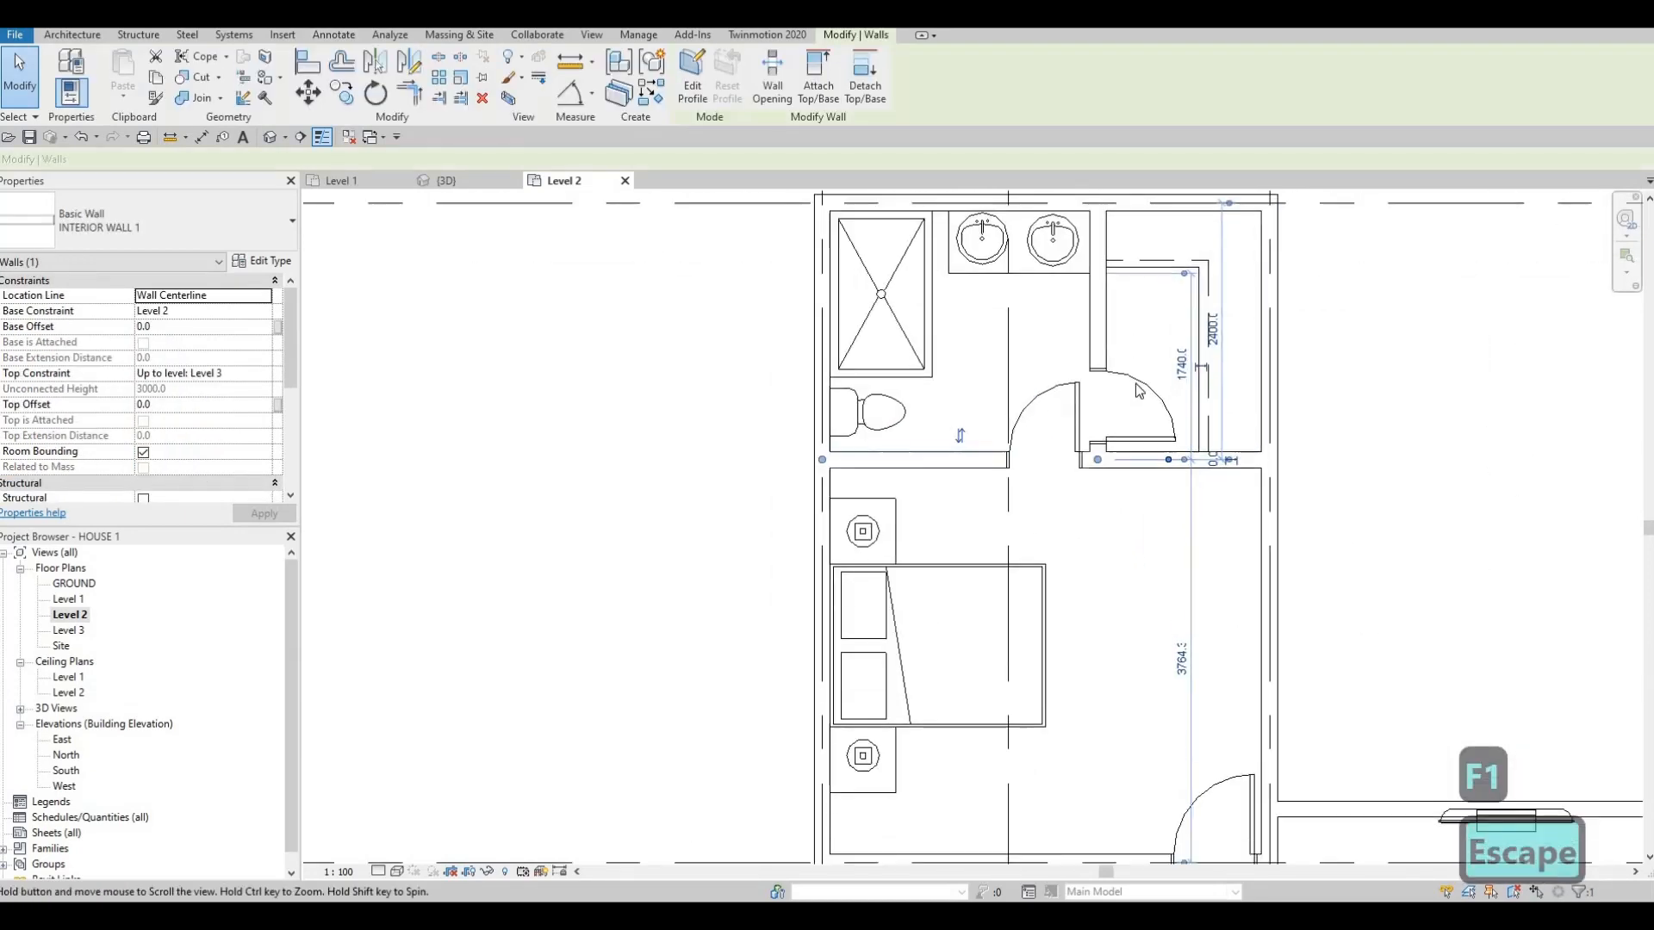
key(Escape)
- Move the northeast bedroom's TV slightly south so its back sits at the inner face of the north wall, centred on the bed
scroll(1064, 741, down, 3)
mouse_move(1065, 741)
middle_down()
mouse_move(1143, 430)
mouse_move(1138, 506)
middle_up()
scroll(1156, 467, down, 2)
scroll(1137, 479, down, 1)
scroll(1148, 477, up, 1)
scroll(1148, 478, down, 1)
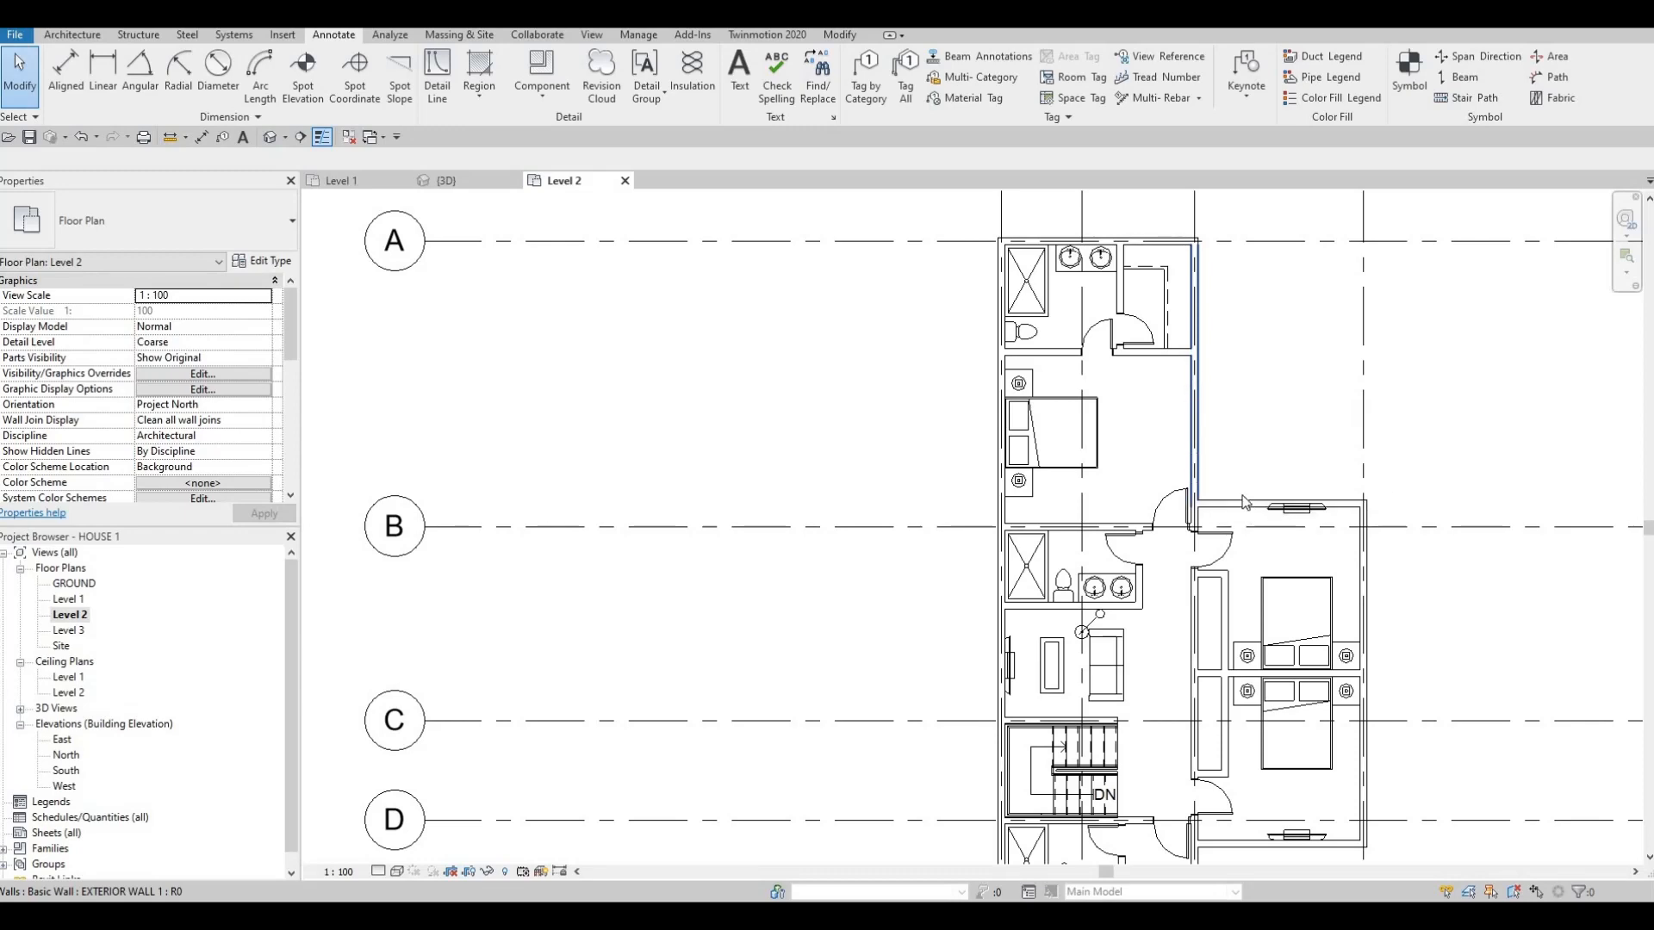
scroll(1292, 509, up, 5)
click(1308, 528)
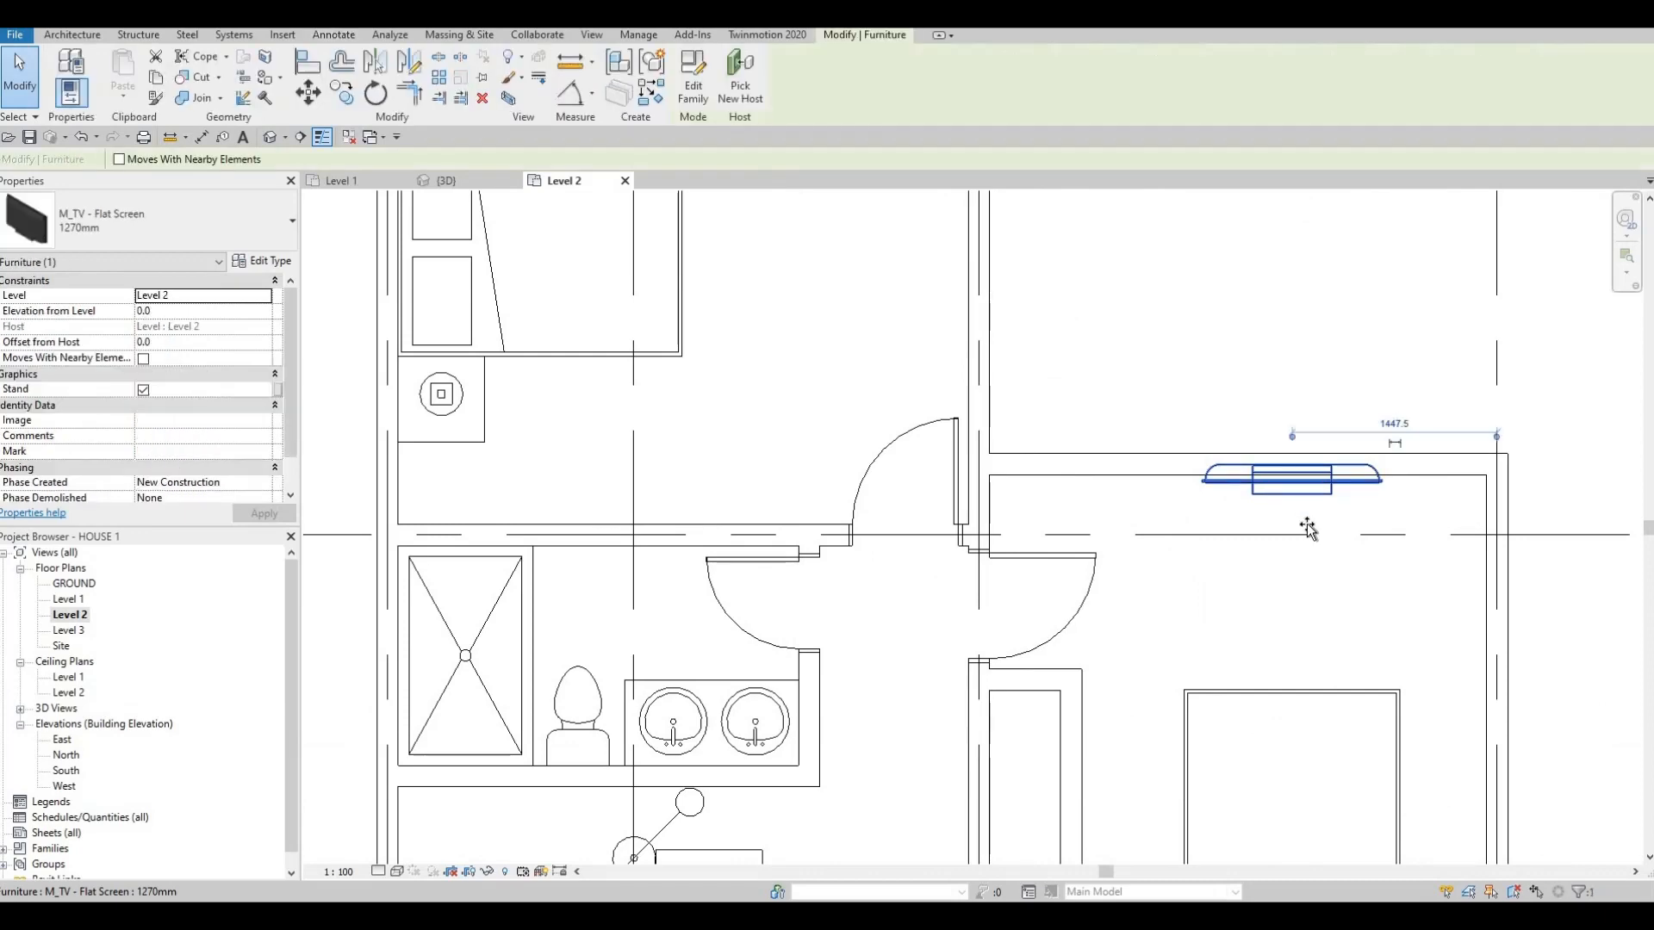
key(Escape)
scroll(1177, 546, down, 2)
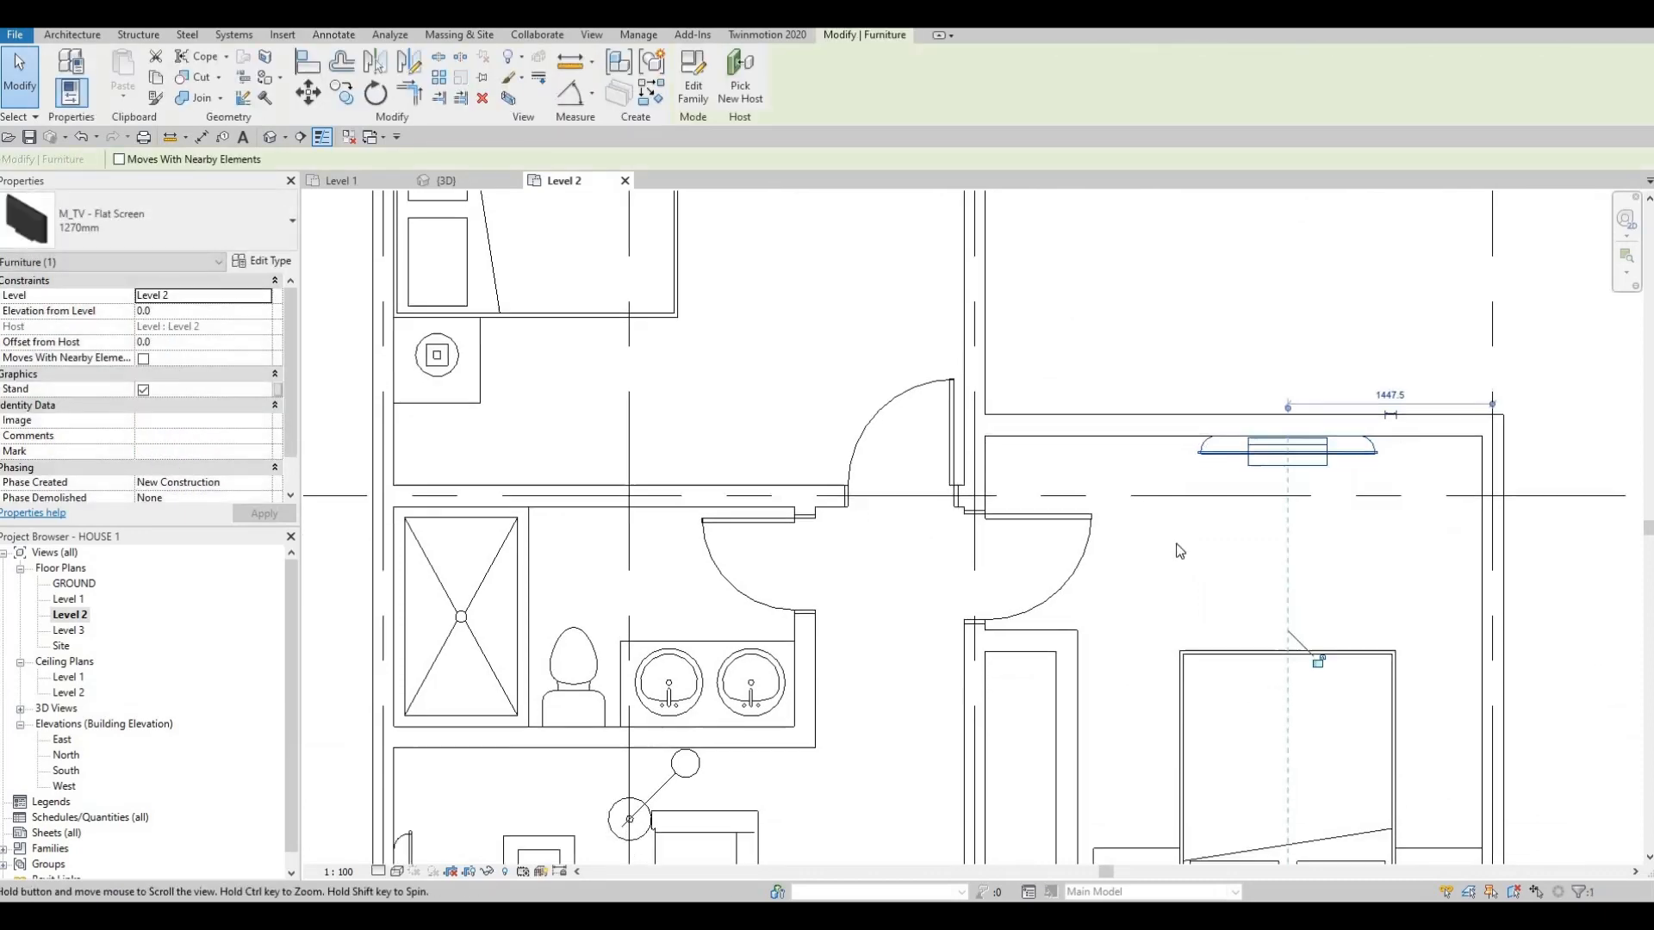
- Review the TV placement and furniture layout in the two east bedrooms and the south bedroom
scroll(1204, 511, down, 1)
middle_drag(1193, 736, 1176, 530)
scroll(1189, 483, down, 1)
scroll(1199, 646, up, 3)
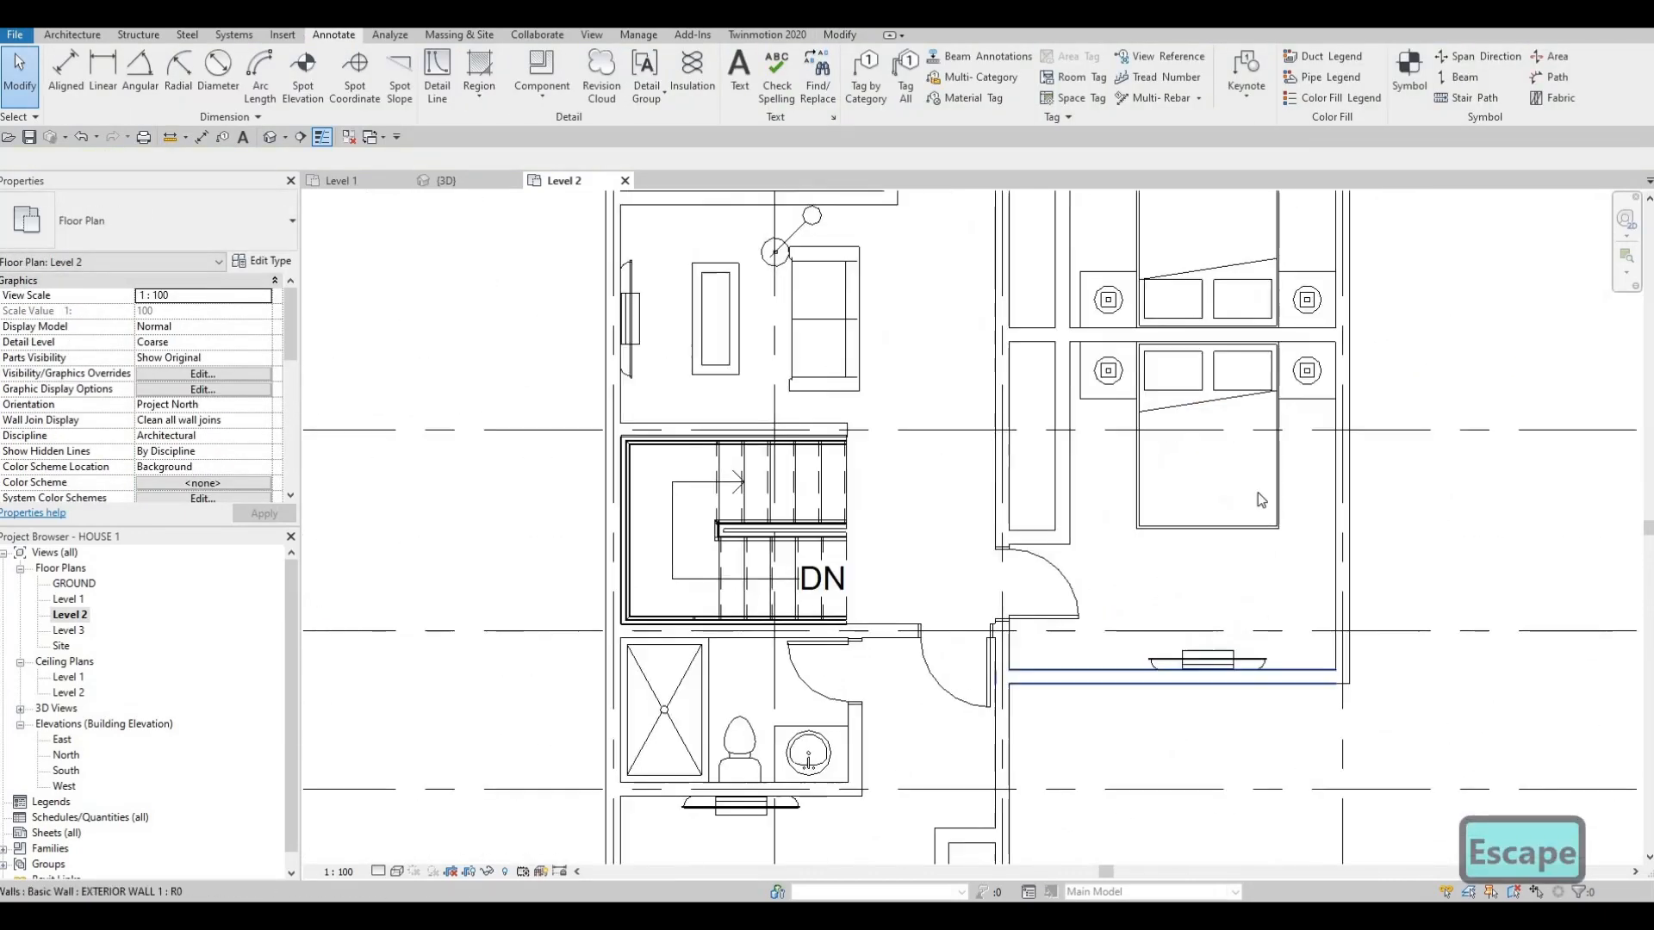
middle_drag(1199, 642, 1282, 534)
scroll(1281, 535, down, 2)
middle_drag(1198, 435, 1199, 585)
scroll(1249, 278, down, 1)
key(Escape)
key(Escape)
middle_drag(990, 634, 995, 598)
scroll(999, 603, up, 2)
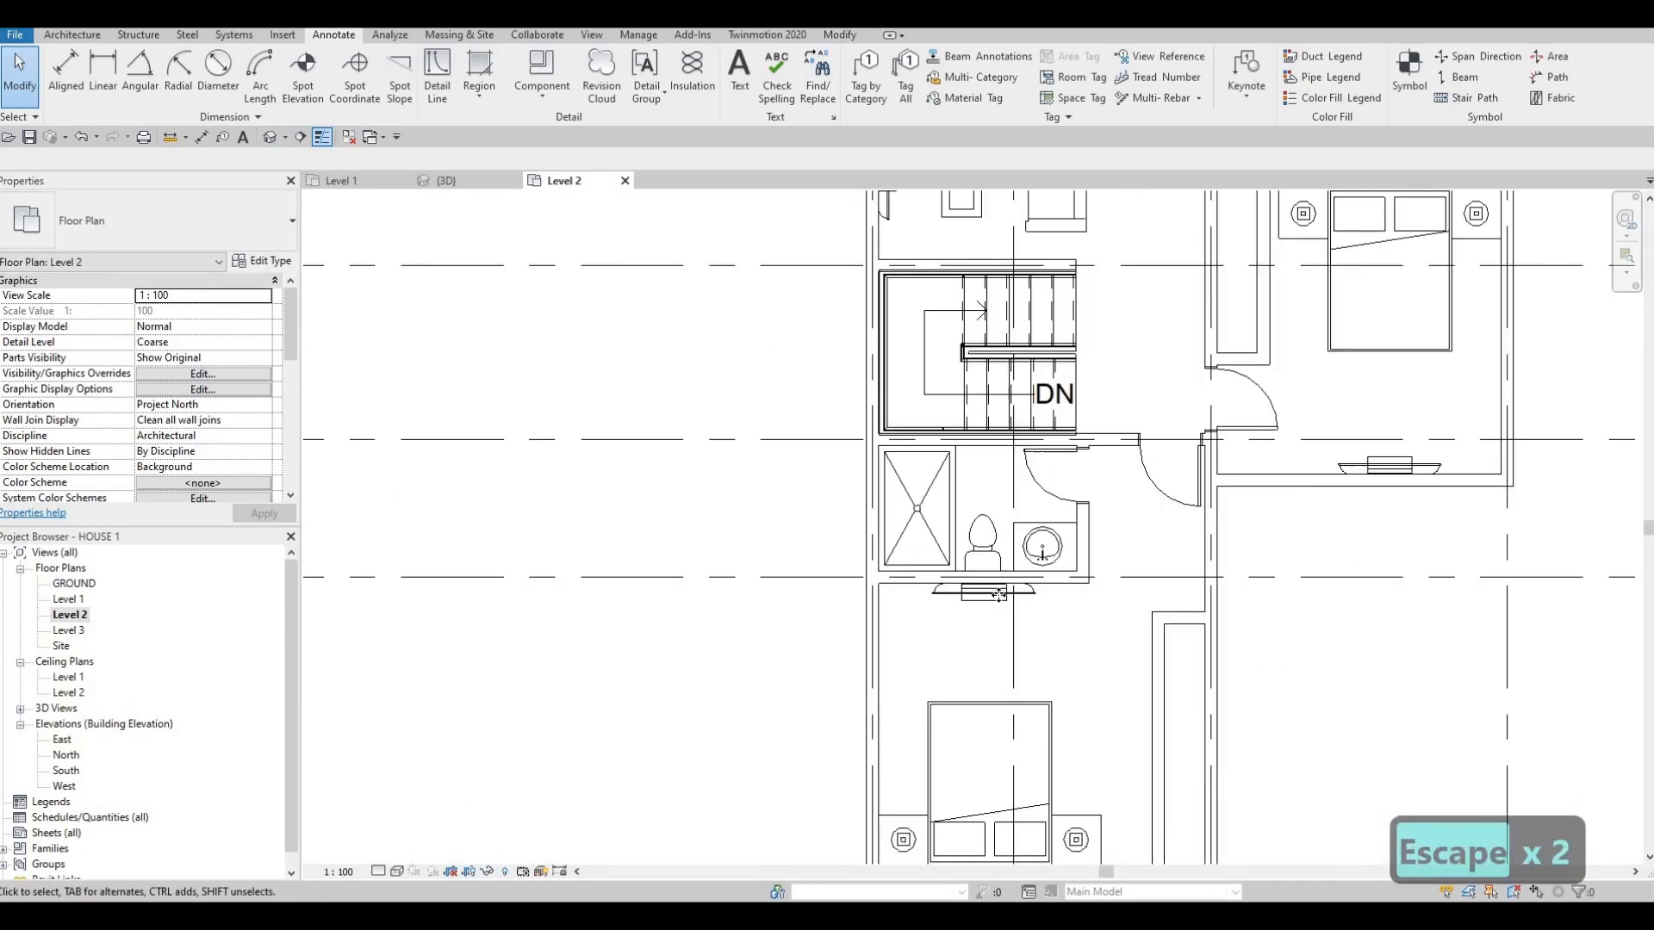
- Shift the south bedroom's TV east along the bathroom wall, then nudge it four increments back west
click(1028, 607)
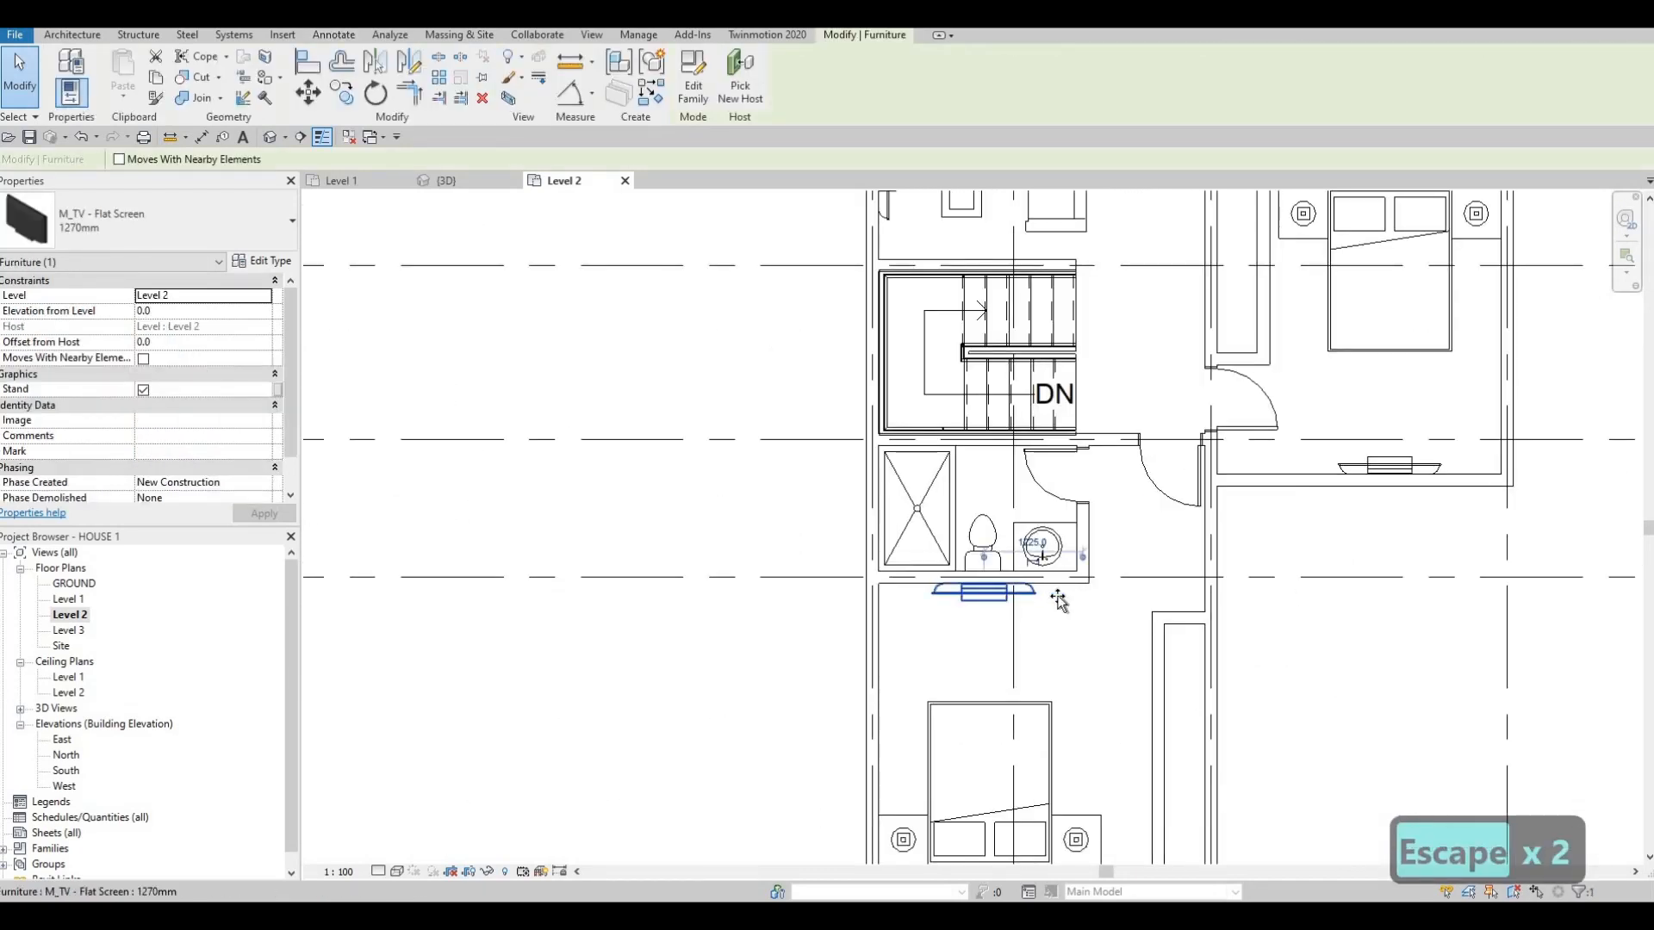
drag(1059, 600, 1033, 596)
key(Escape)
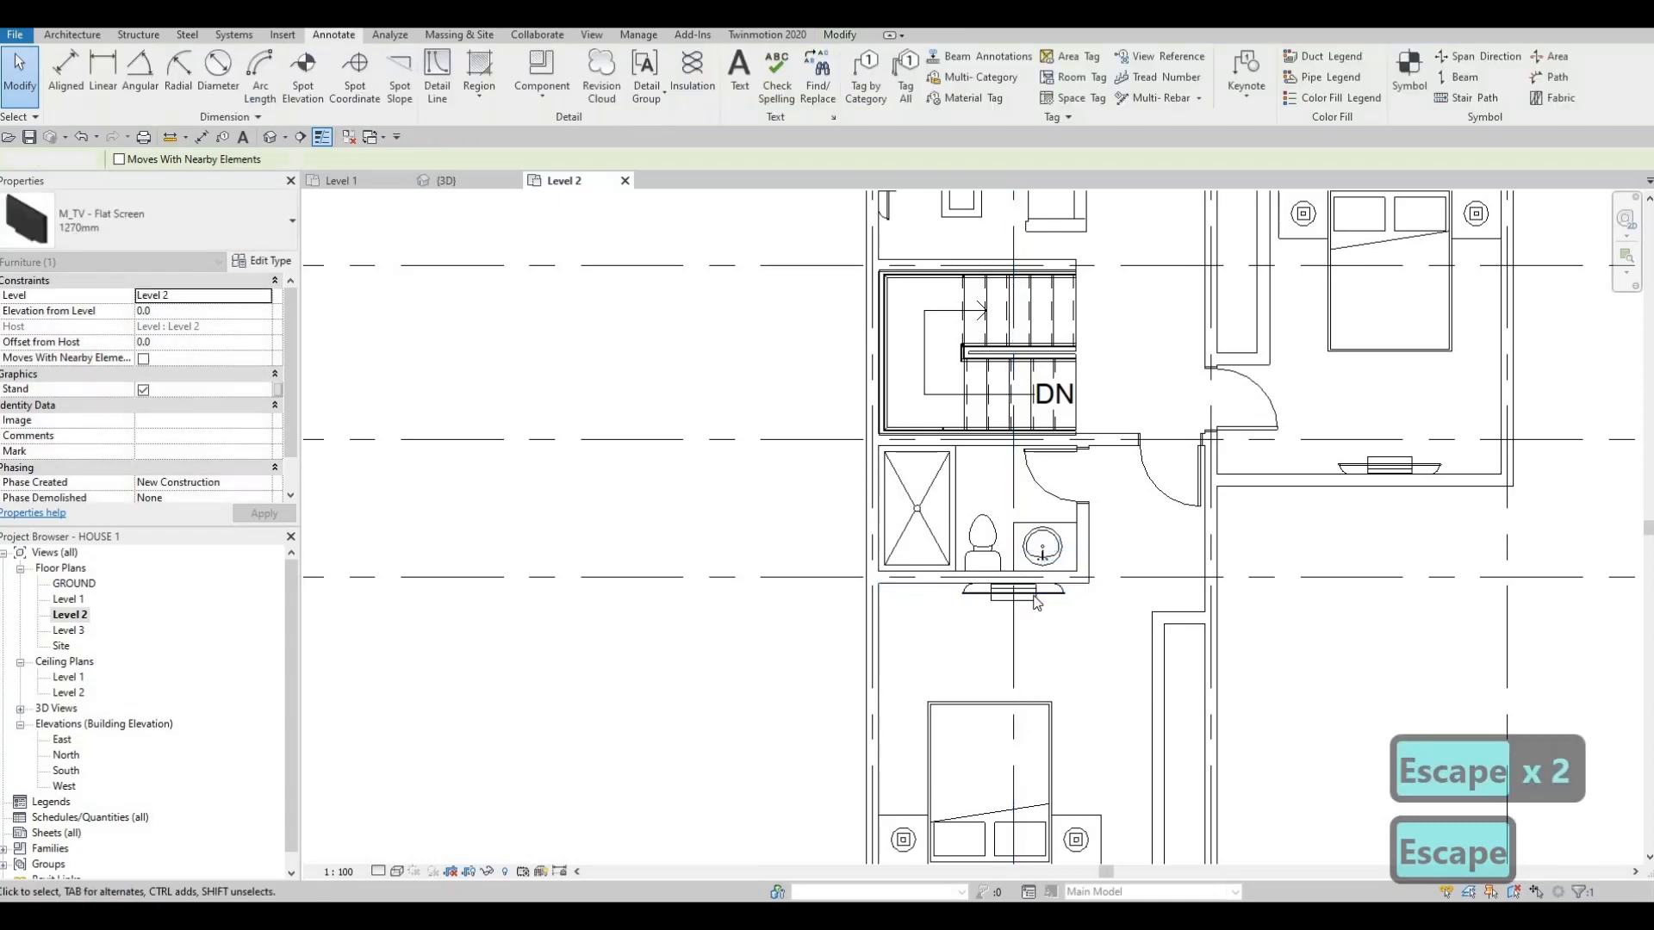
click(1033, 596)
key(Left)
key(Left)
key(Left)
key(Left)
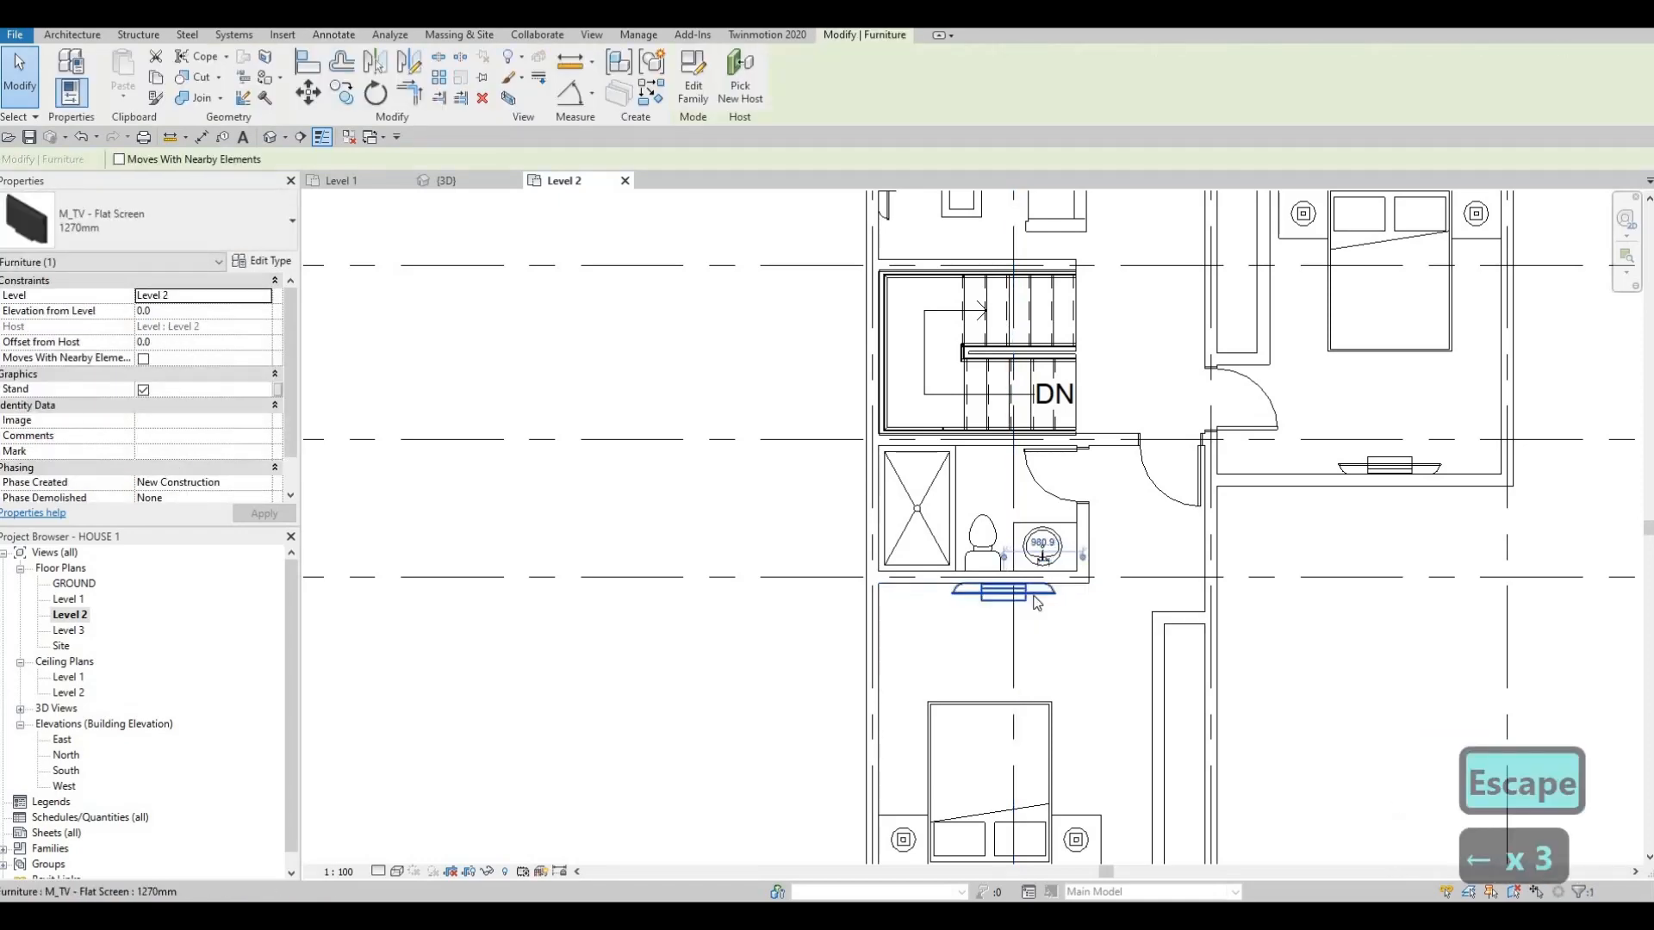
key(Escape)
key(Escape)
- Delete the TVs on the northeast bedroom's north wall and the southeast bedroom's south wall
scroll(1351, 635, down, 2)
middle_drag(1342, 674, 1317, 687)
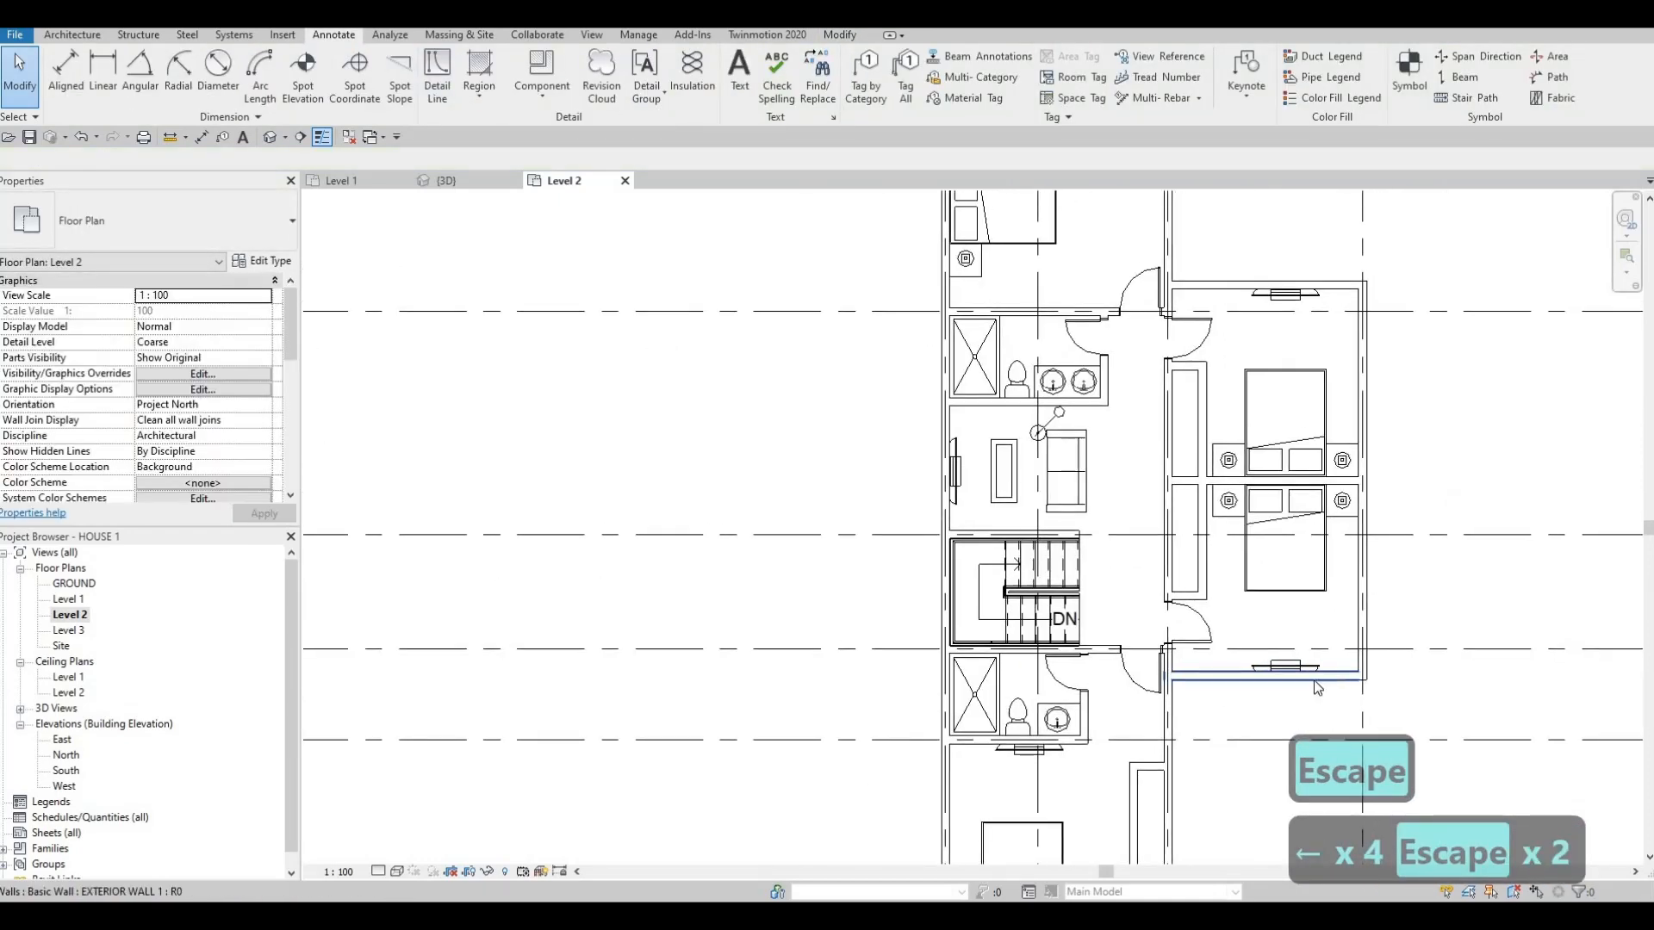
middle_drag(1233, 653, 1199, 545)
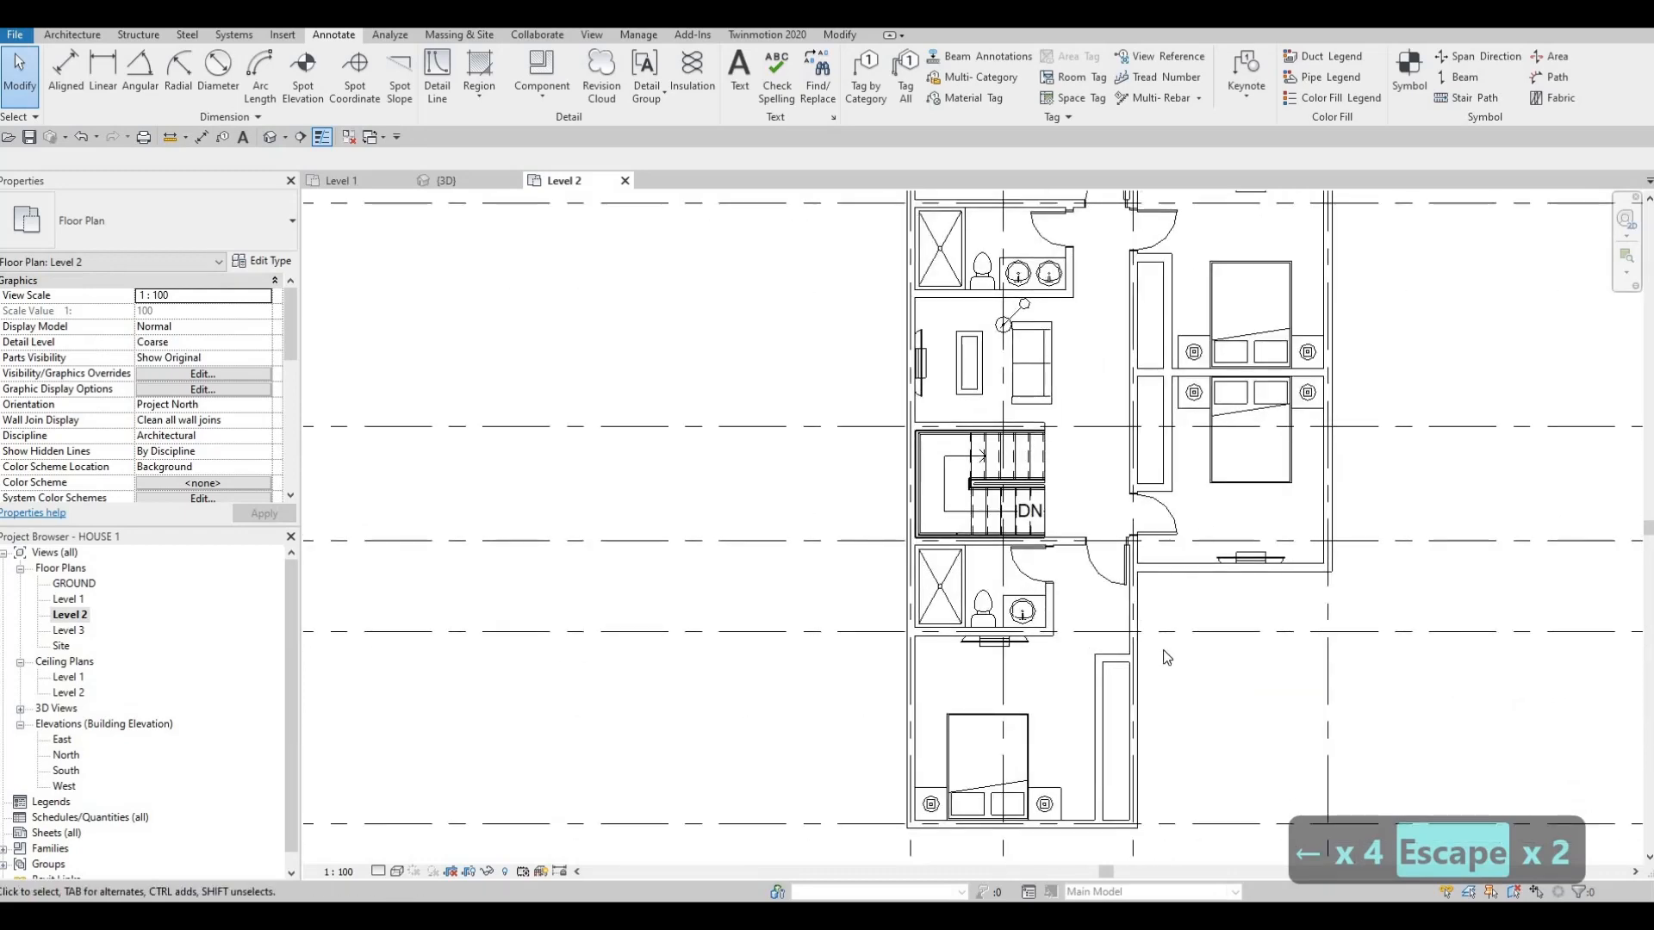
scroll(1141, 661, down, 1)
middle_drag(1140, 661, 1130, 754)
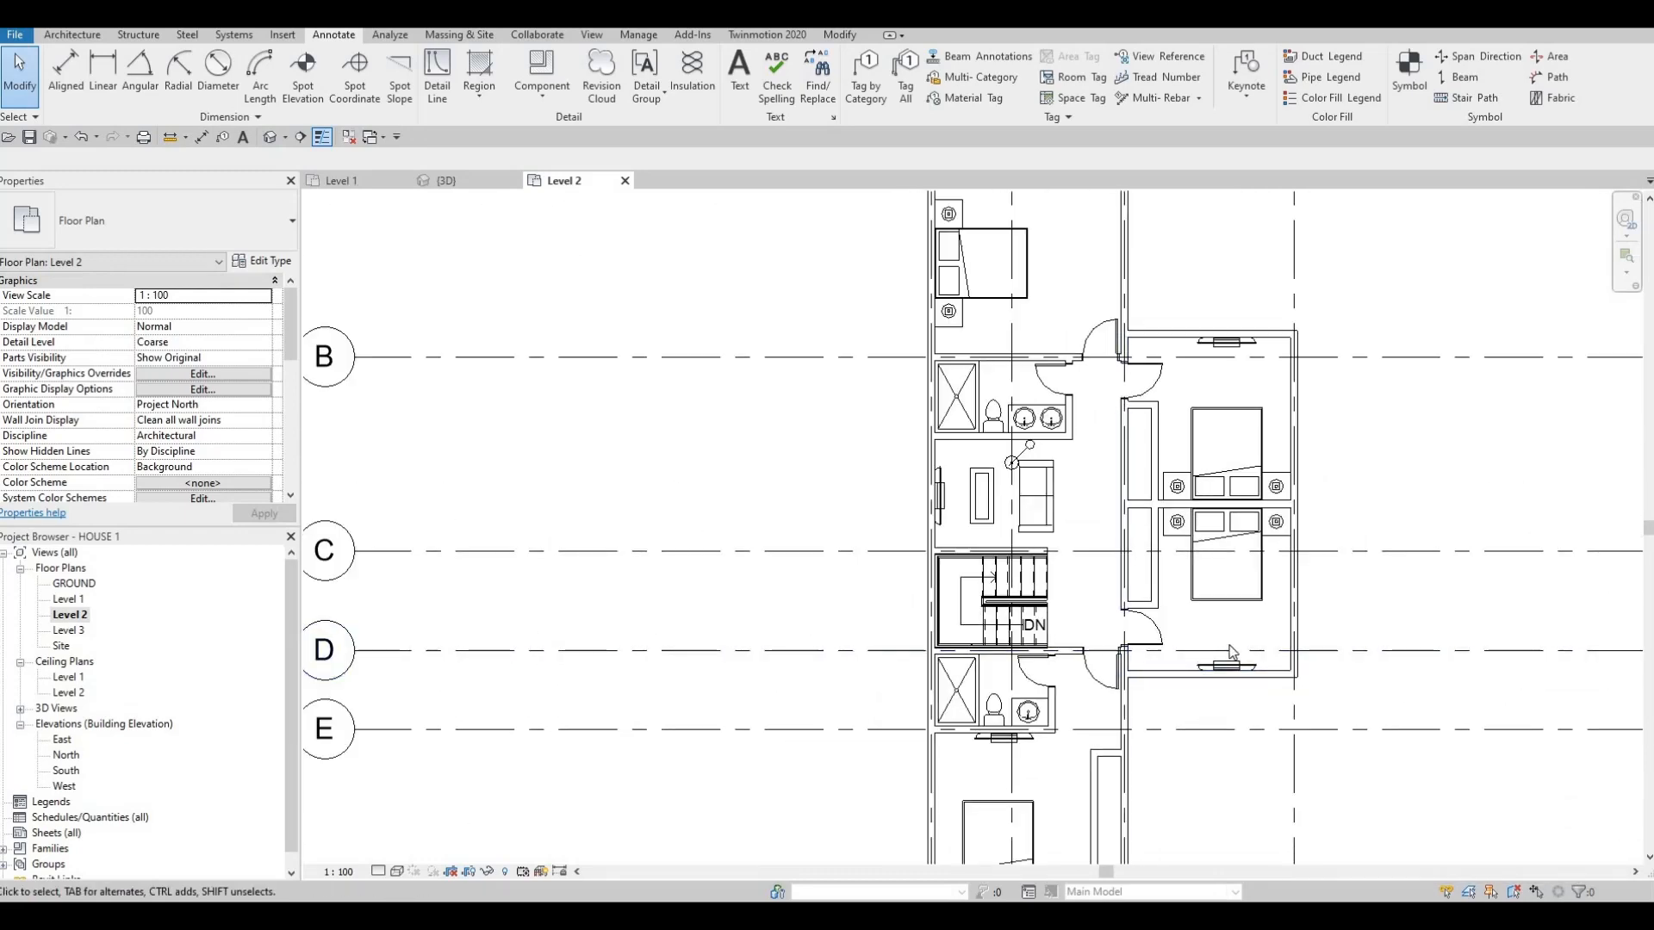
key(F1)
scroll(1151, 340, up, 2)
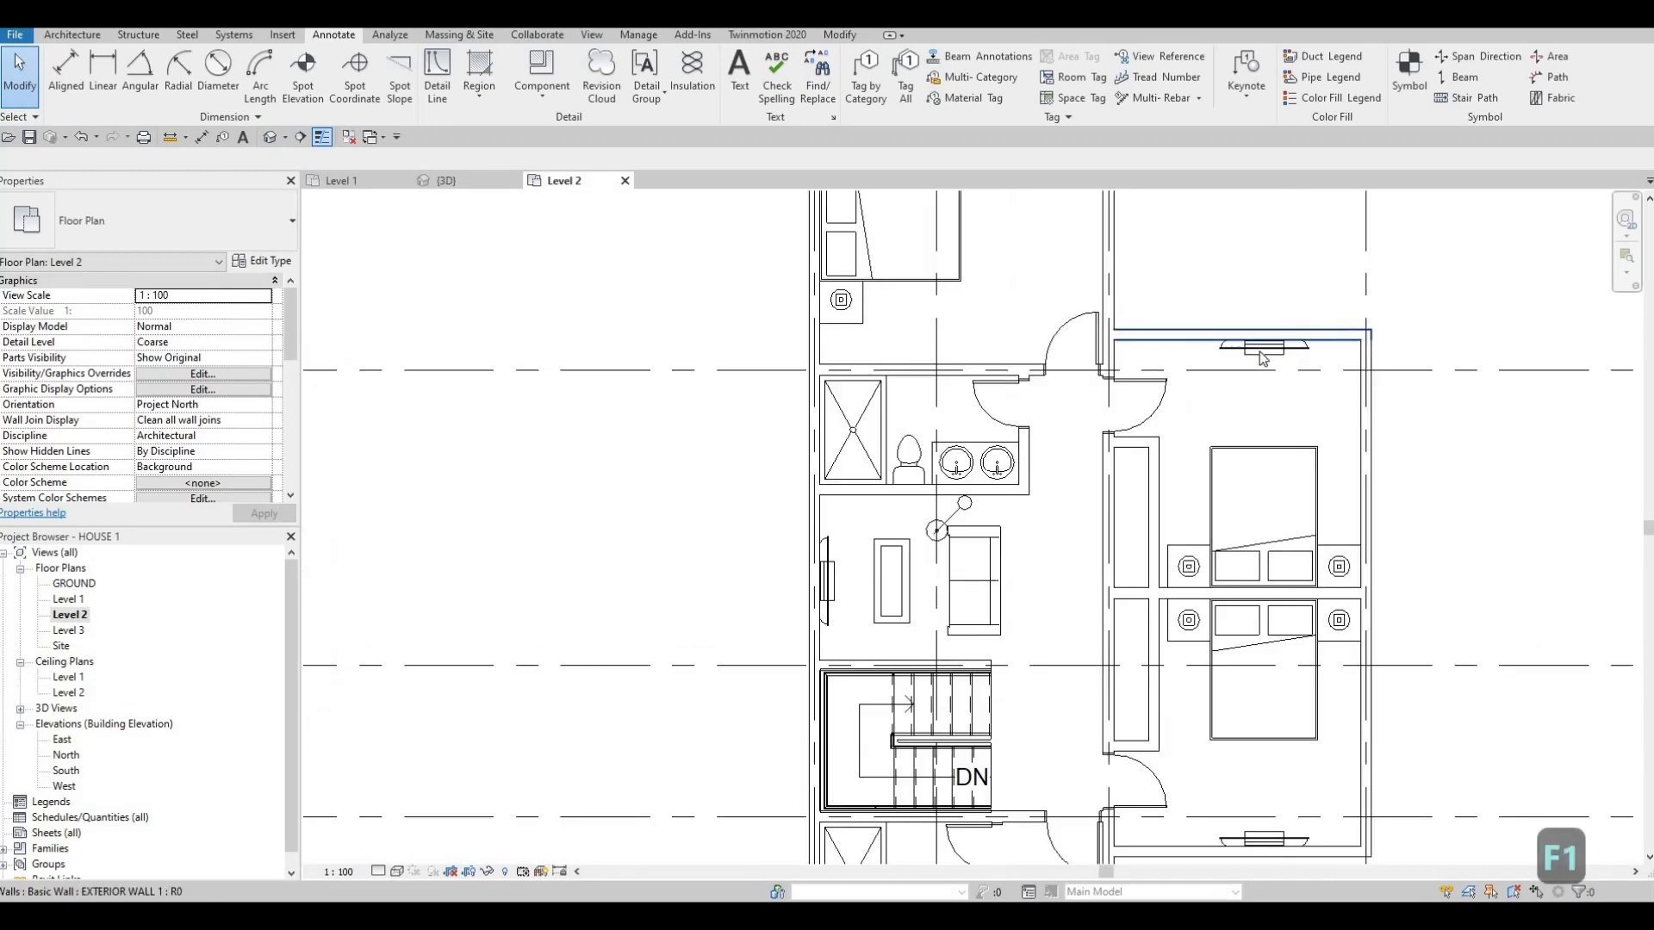
click(1227, 342)
key(Delete)
middle_drag(1276, 566, 1255, 440)
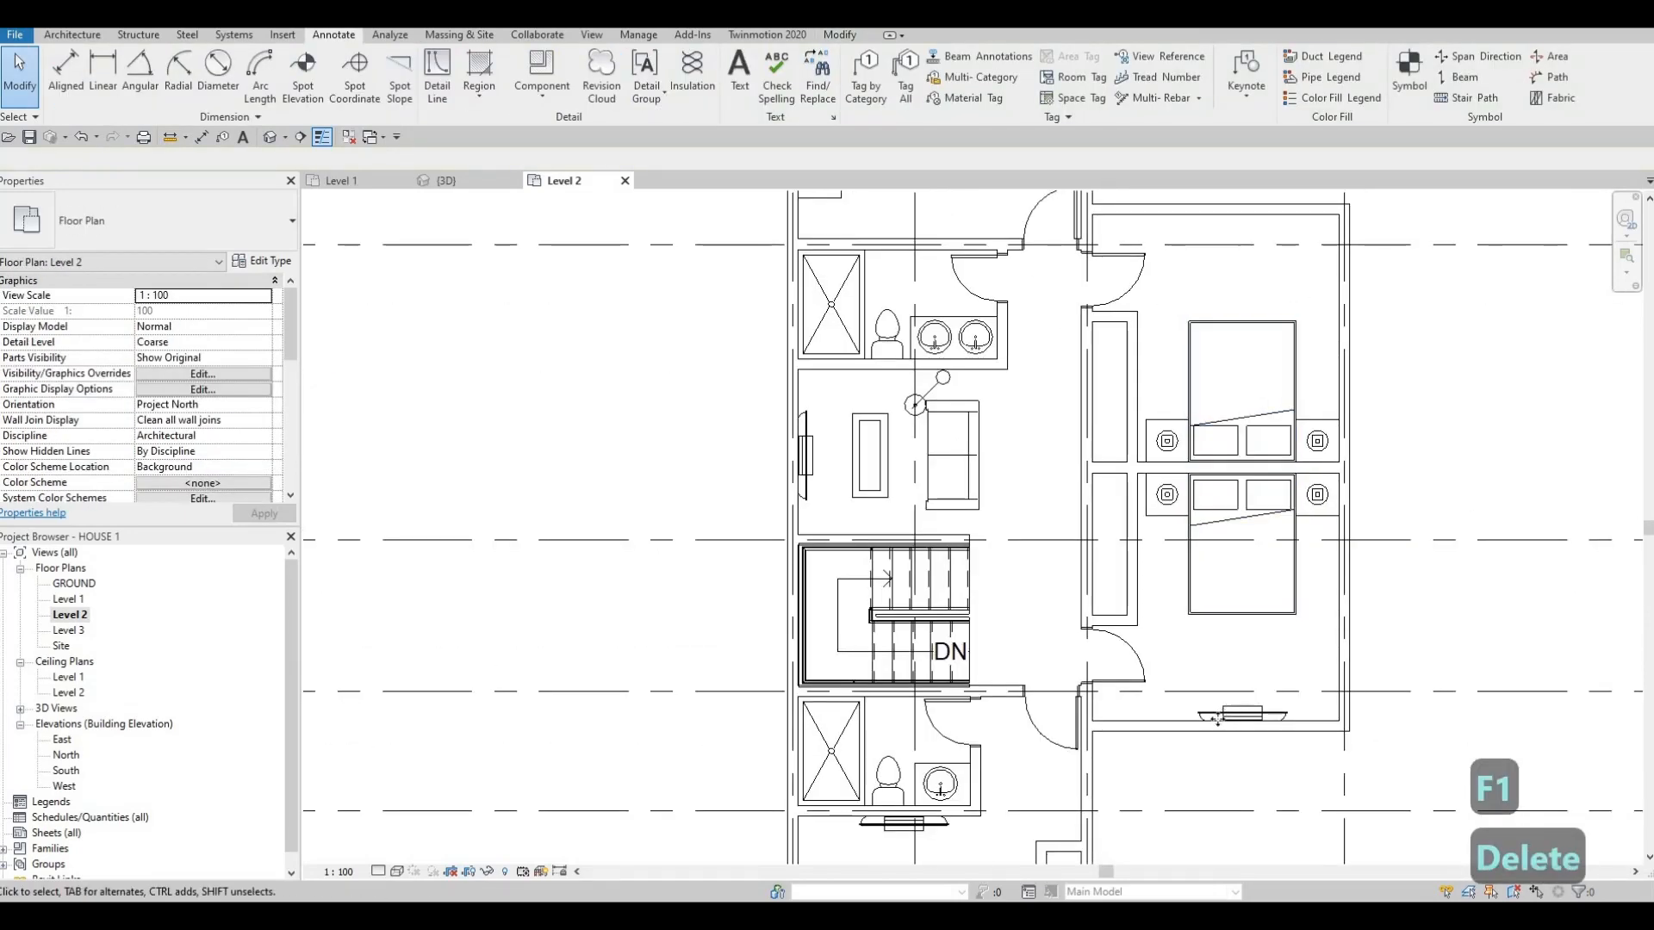
click(1234, 713)
key(Delete)
- Review the two east bedrooms without TVs, checking their walls, closets and door positions against the rest of the floor
middle_drag(1155, 684, 1177, 610)
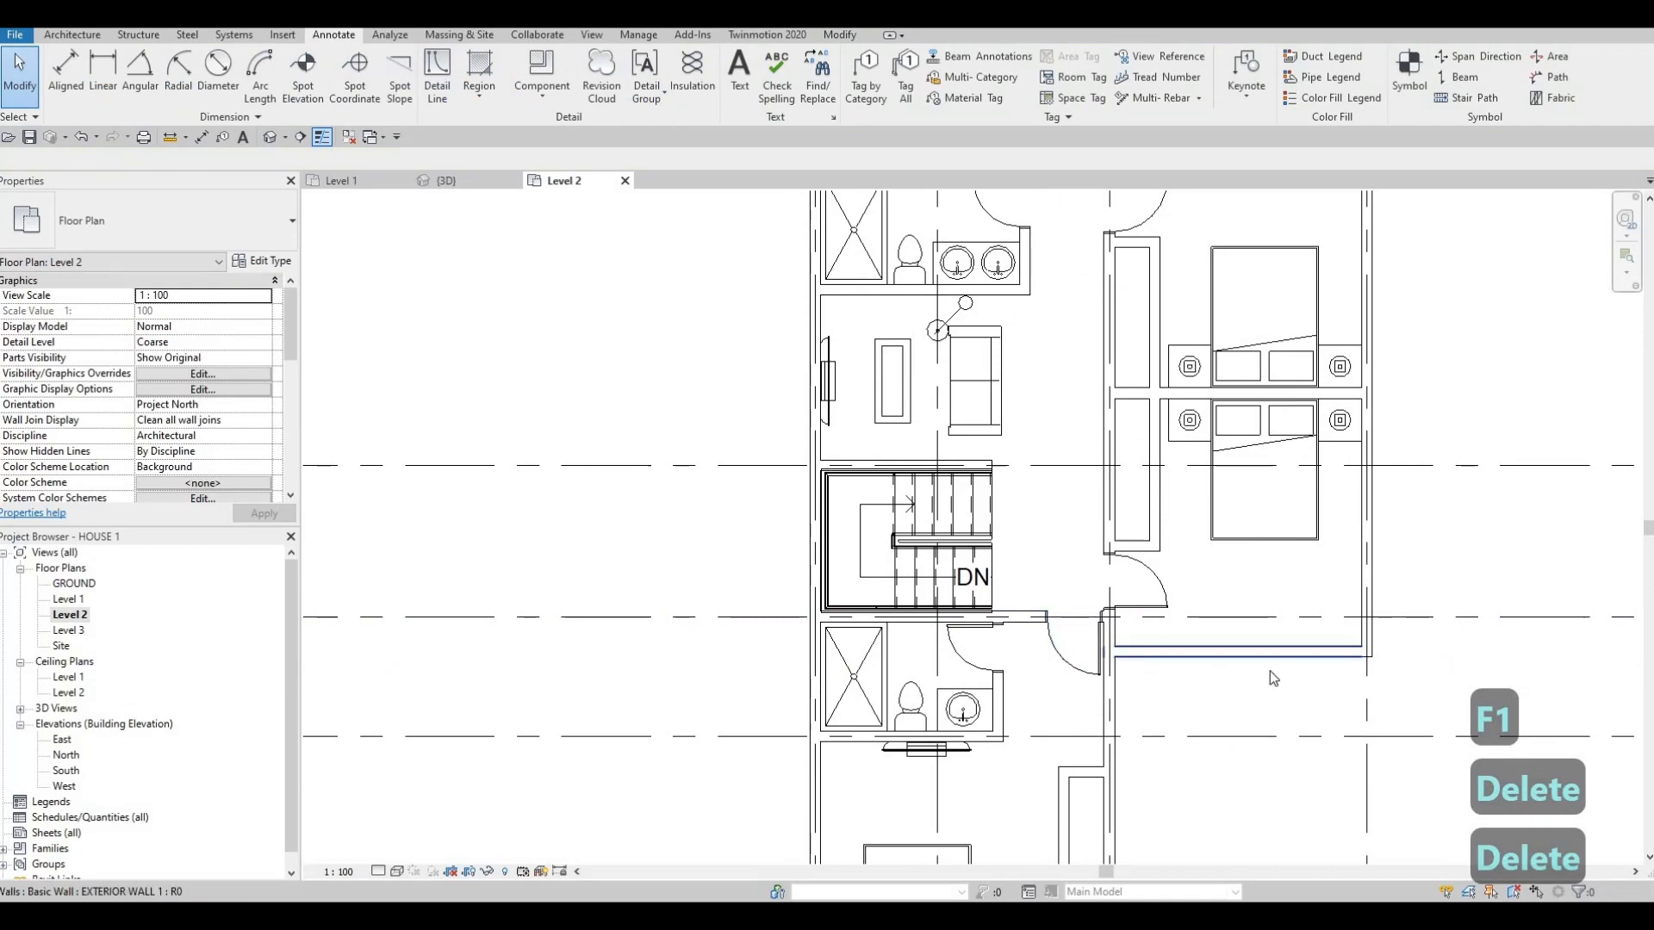
middle_drag(1206, 358, 1206, 576)
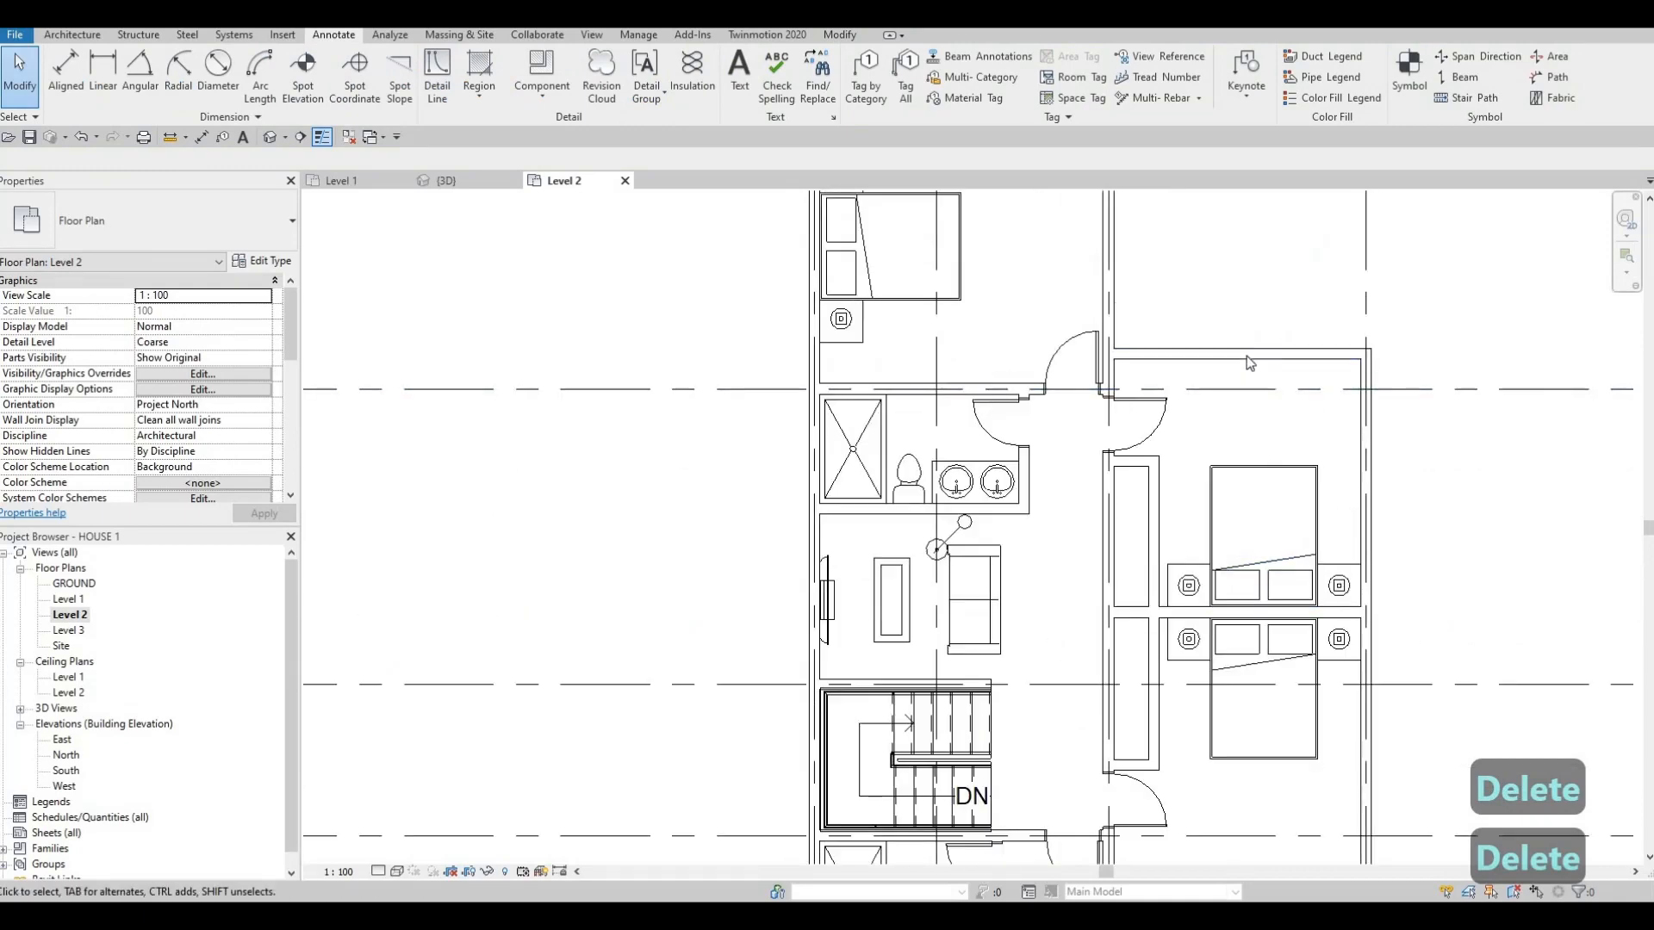
scroll(1240, 379, down, 3)
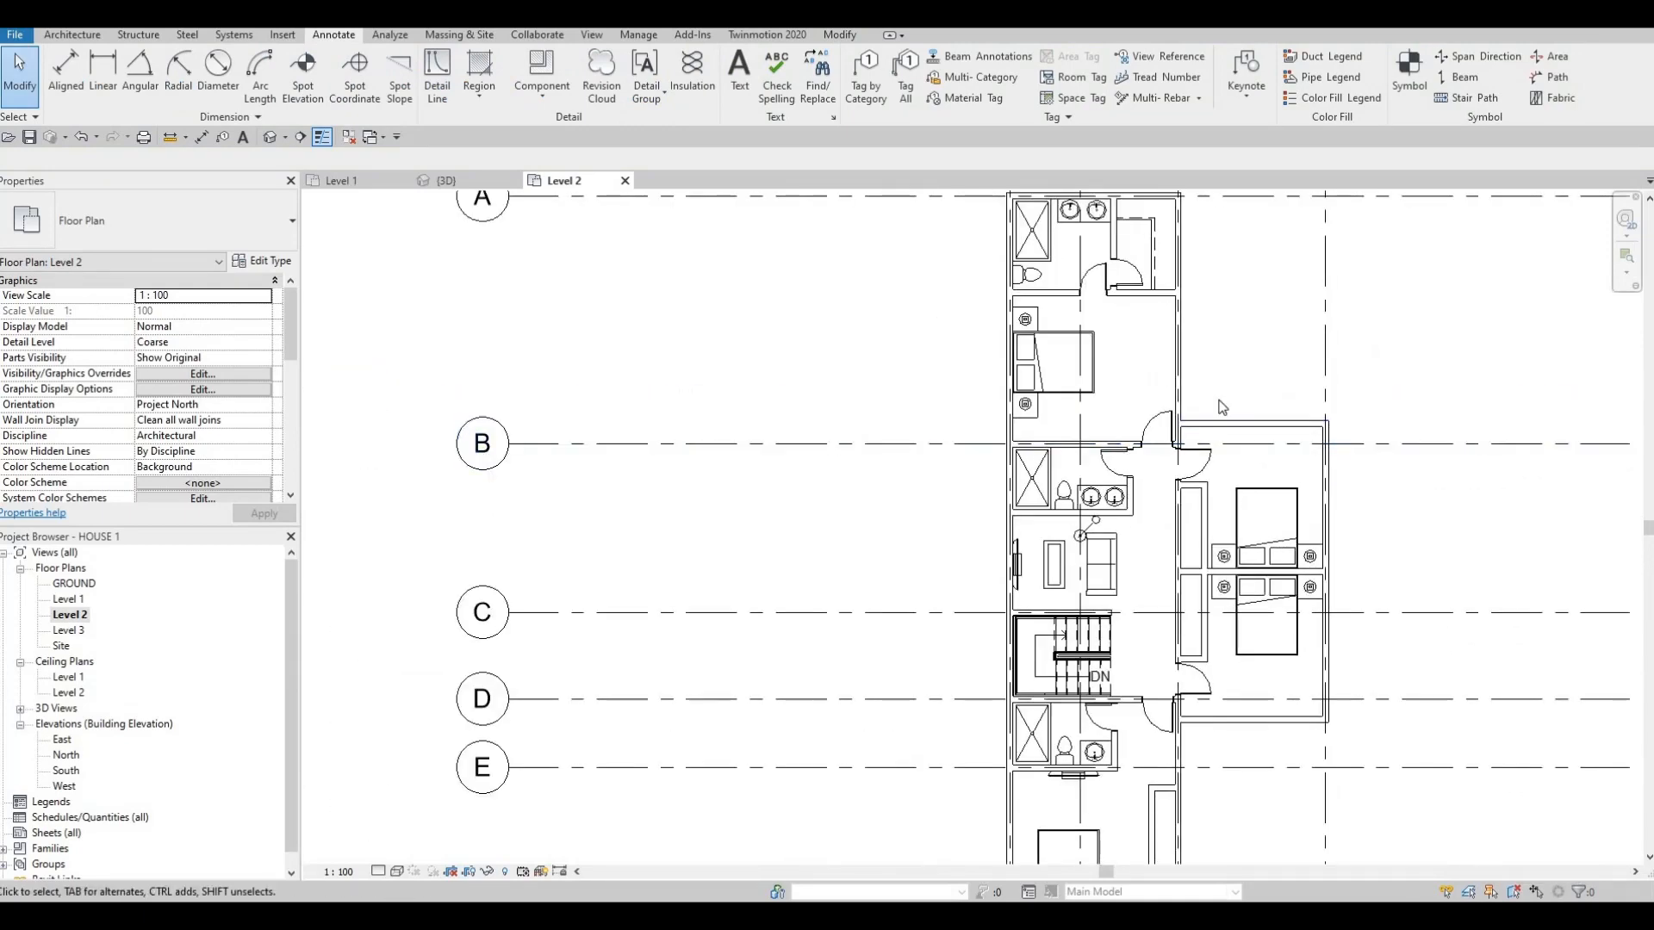
mouse_move(1221, 407)
middle_down()
mouse_move(1222, 252)
mouse_move(1203, 418)
middle_up()
scroll(1222, 252, up, 2)
scroll(1201, 430, up, 4)
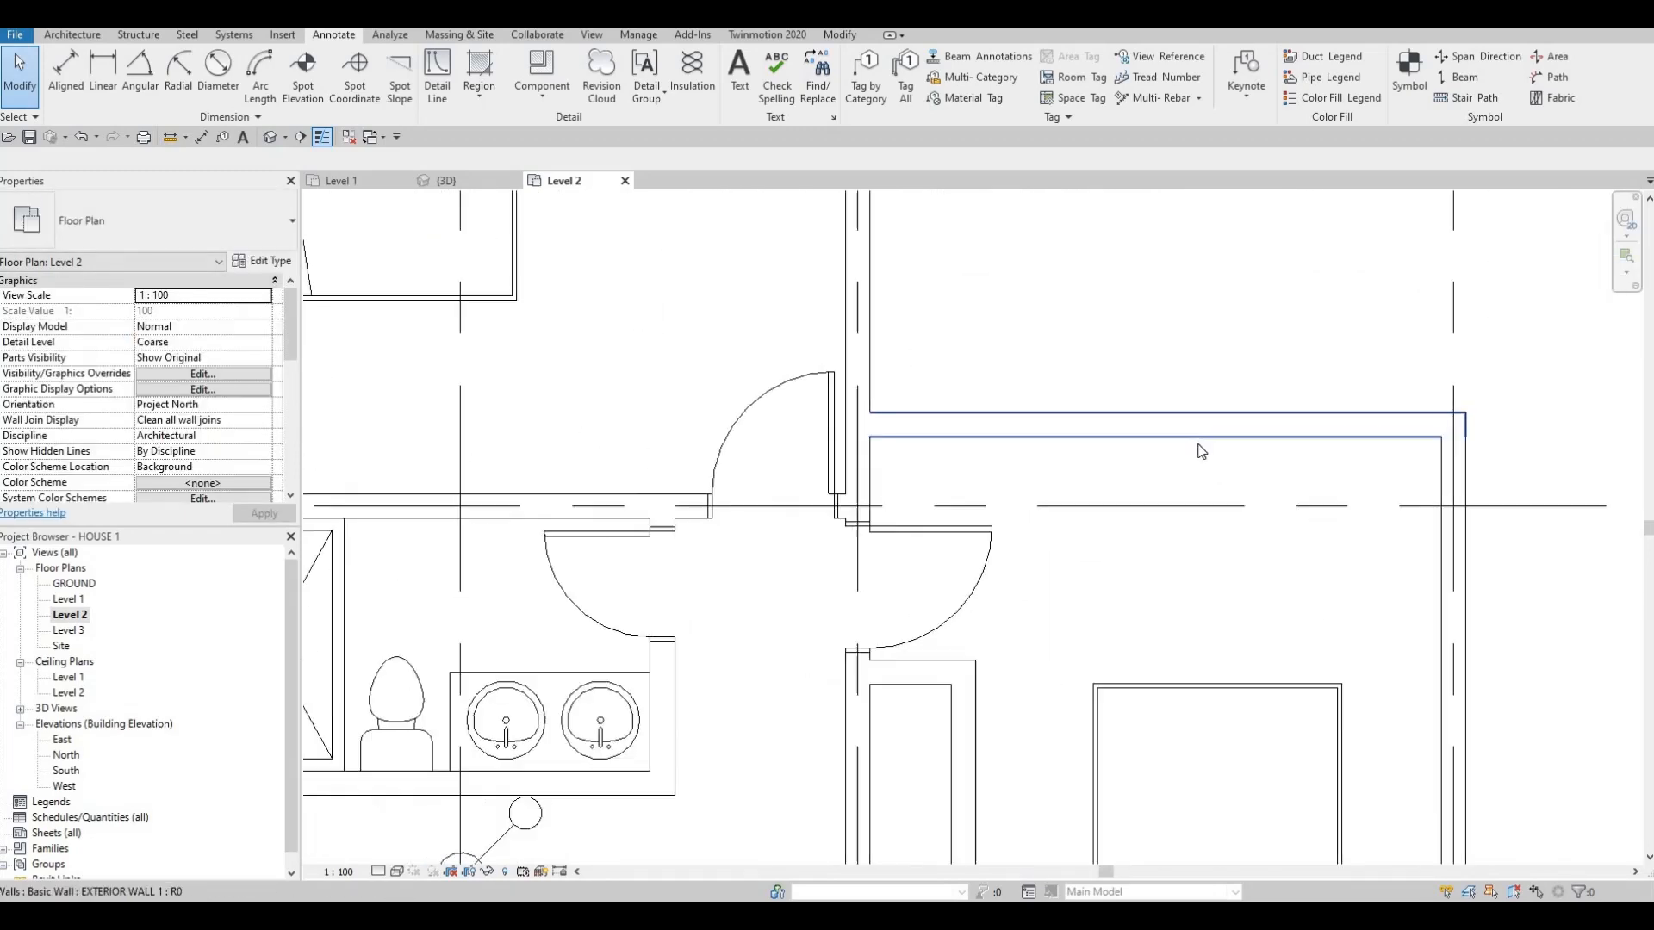
scroll(1202, 451, down, 5)
scroll(1240, 345, up, 3)
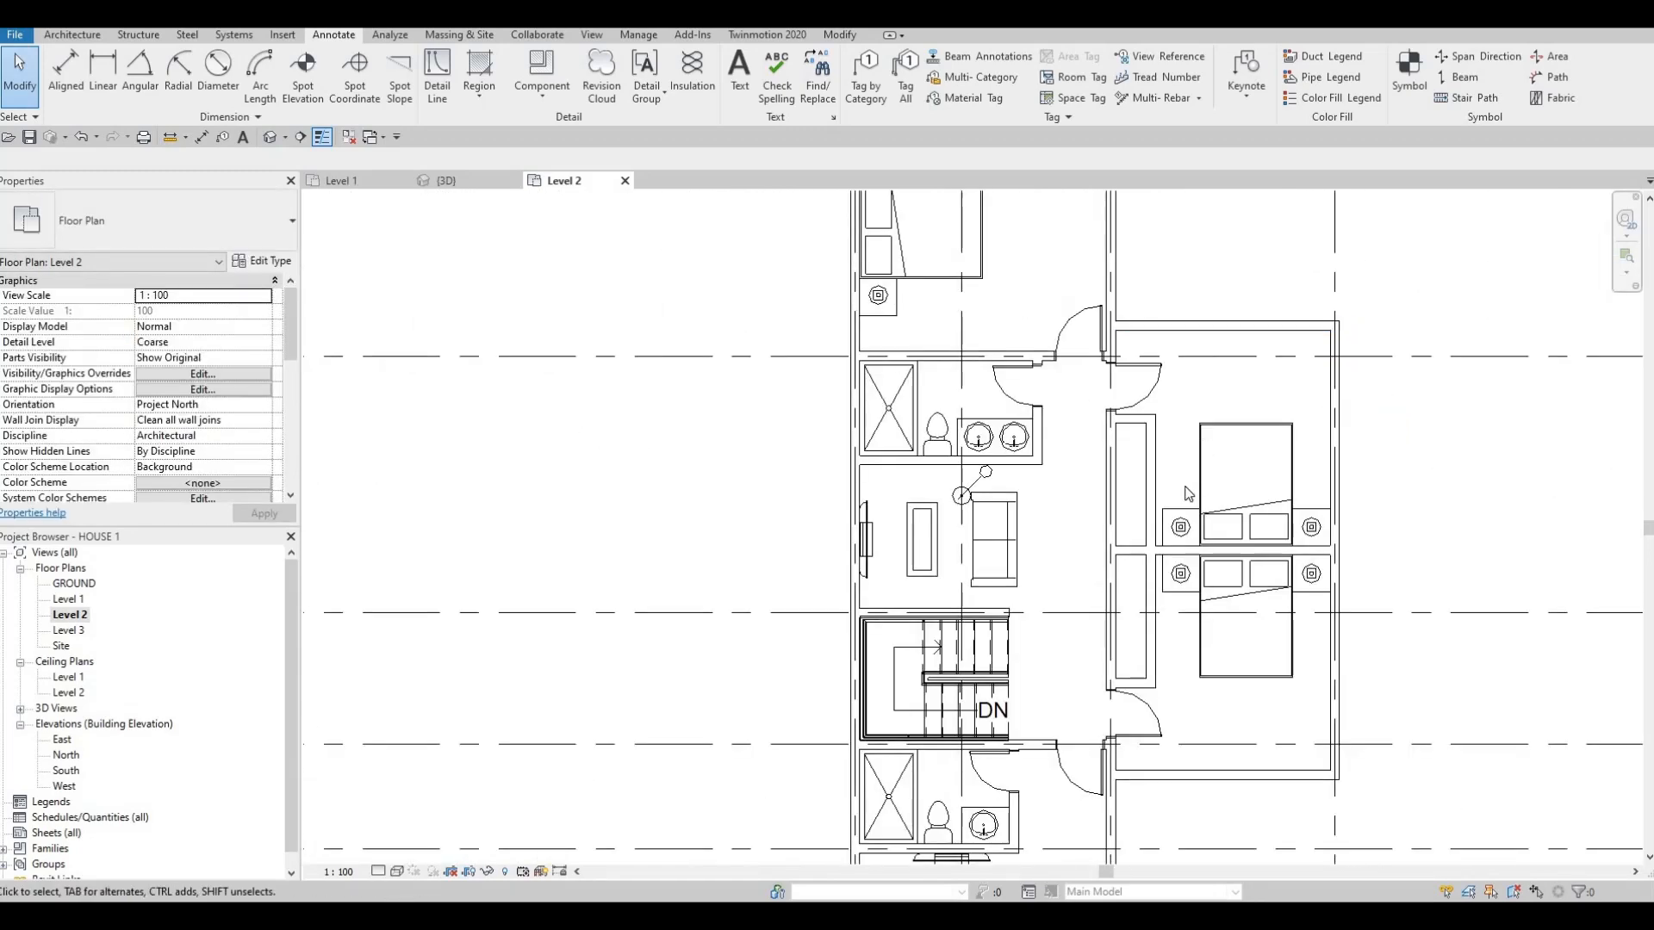
scroll(1189, 493, down, 2)
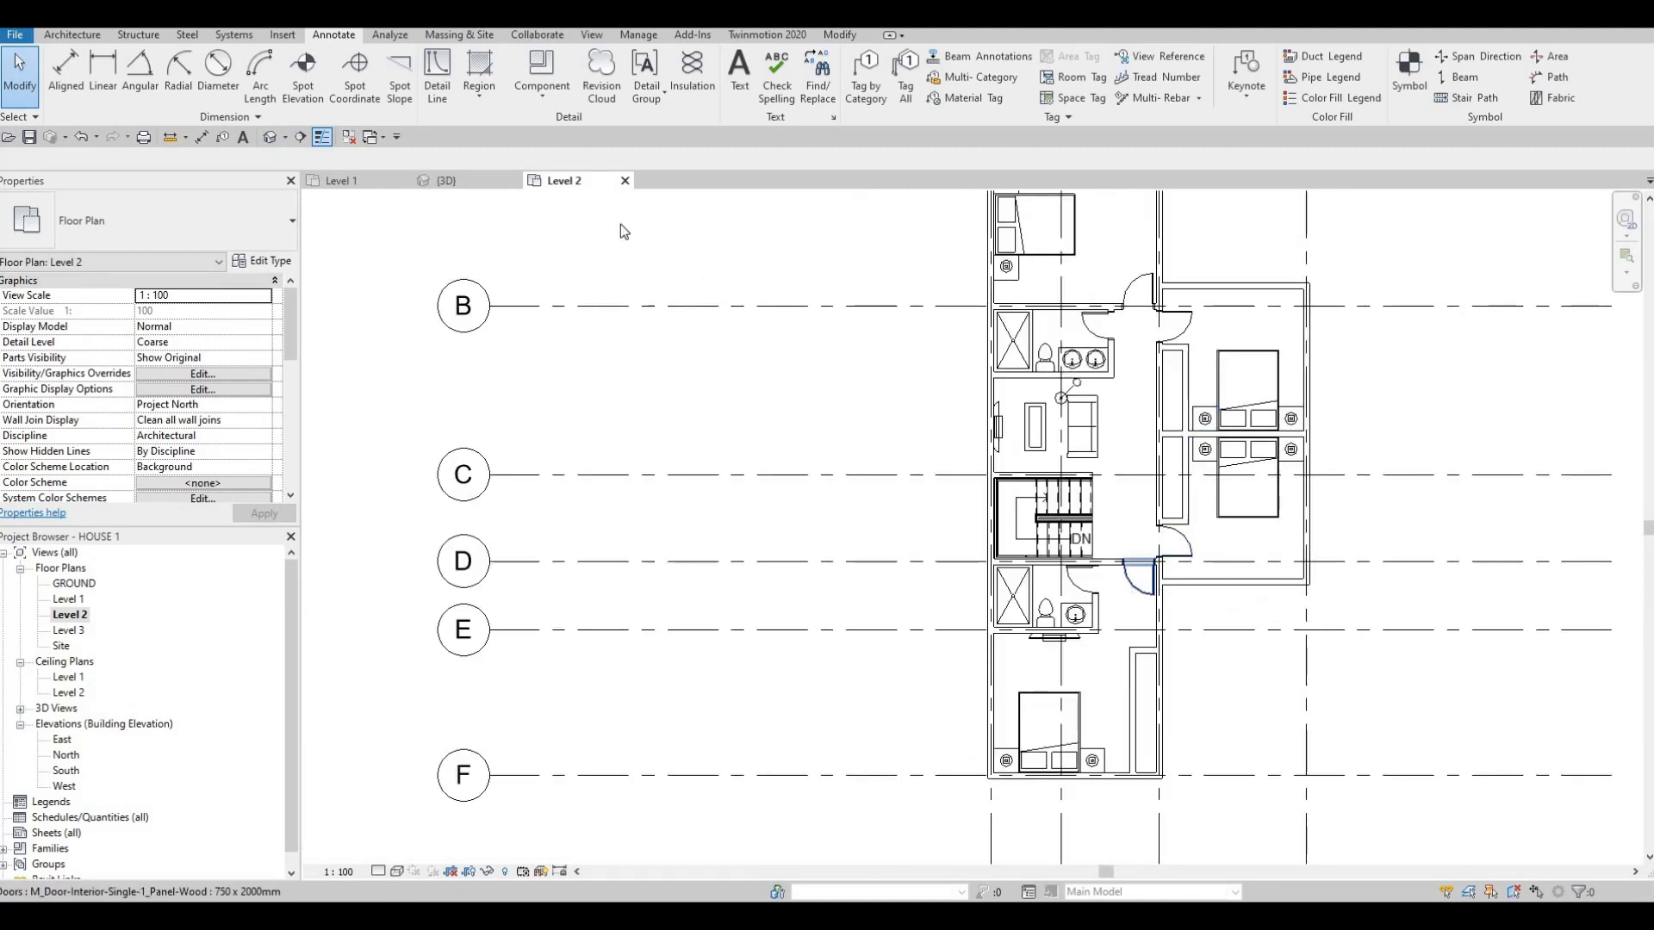
- Start loading a family and browse the Canada library to the Doors > Residential folder
click(276, 37)
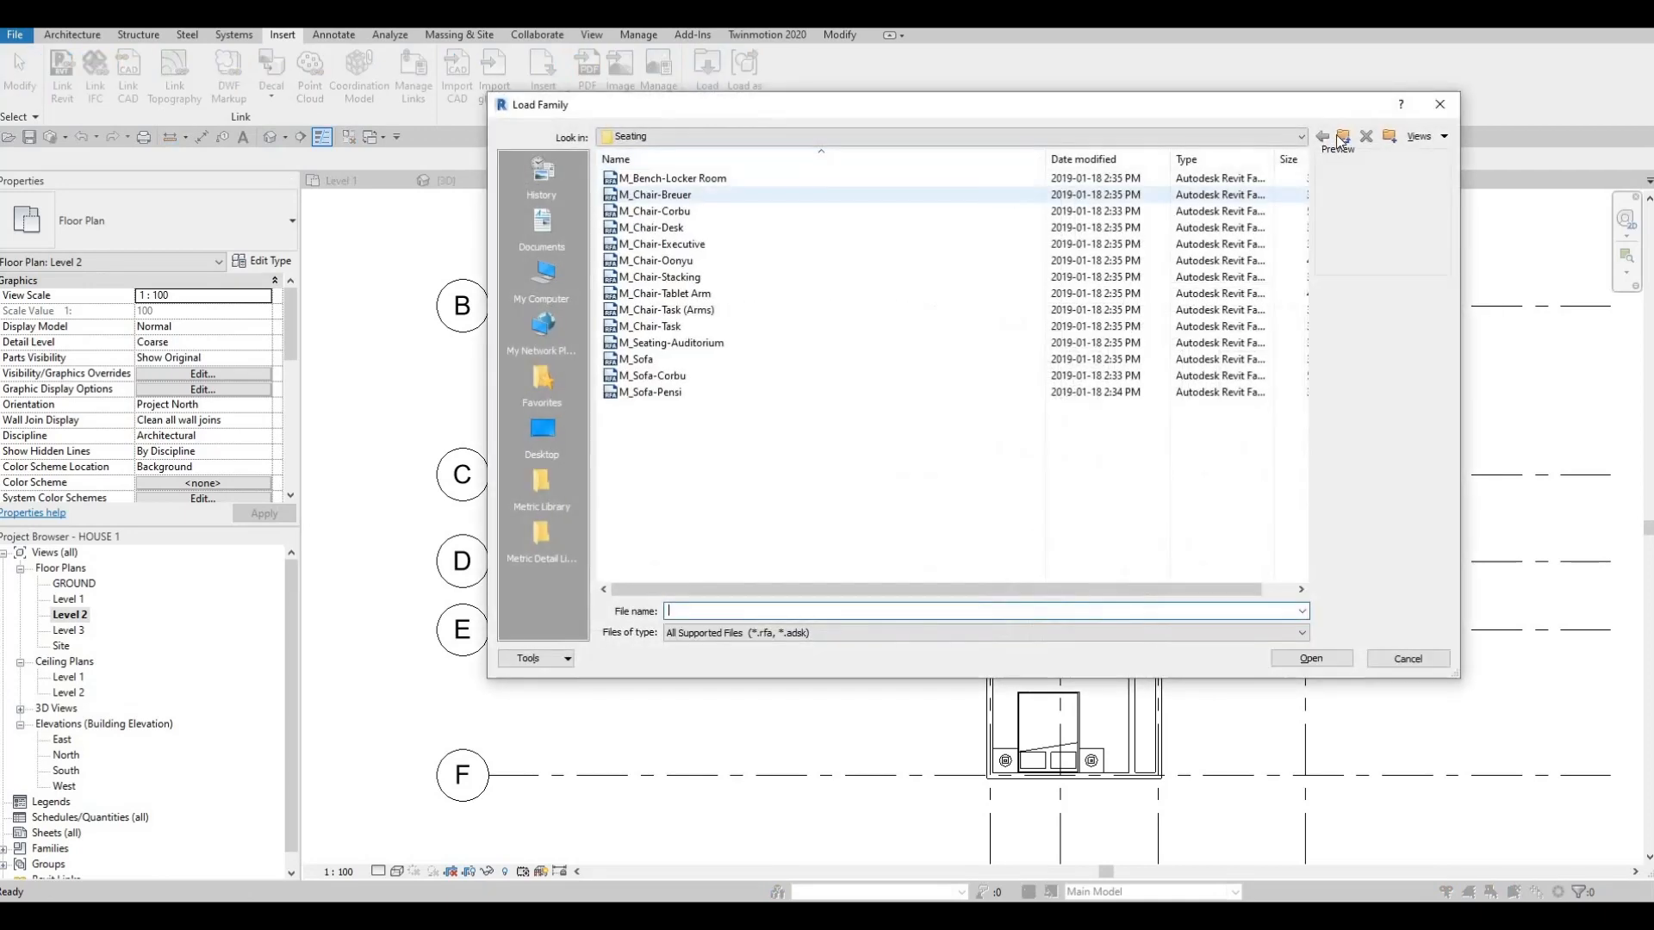
click(1344, 136)
click(1344, 136)
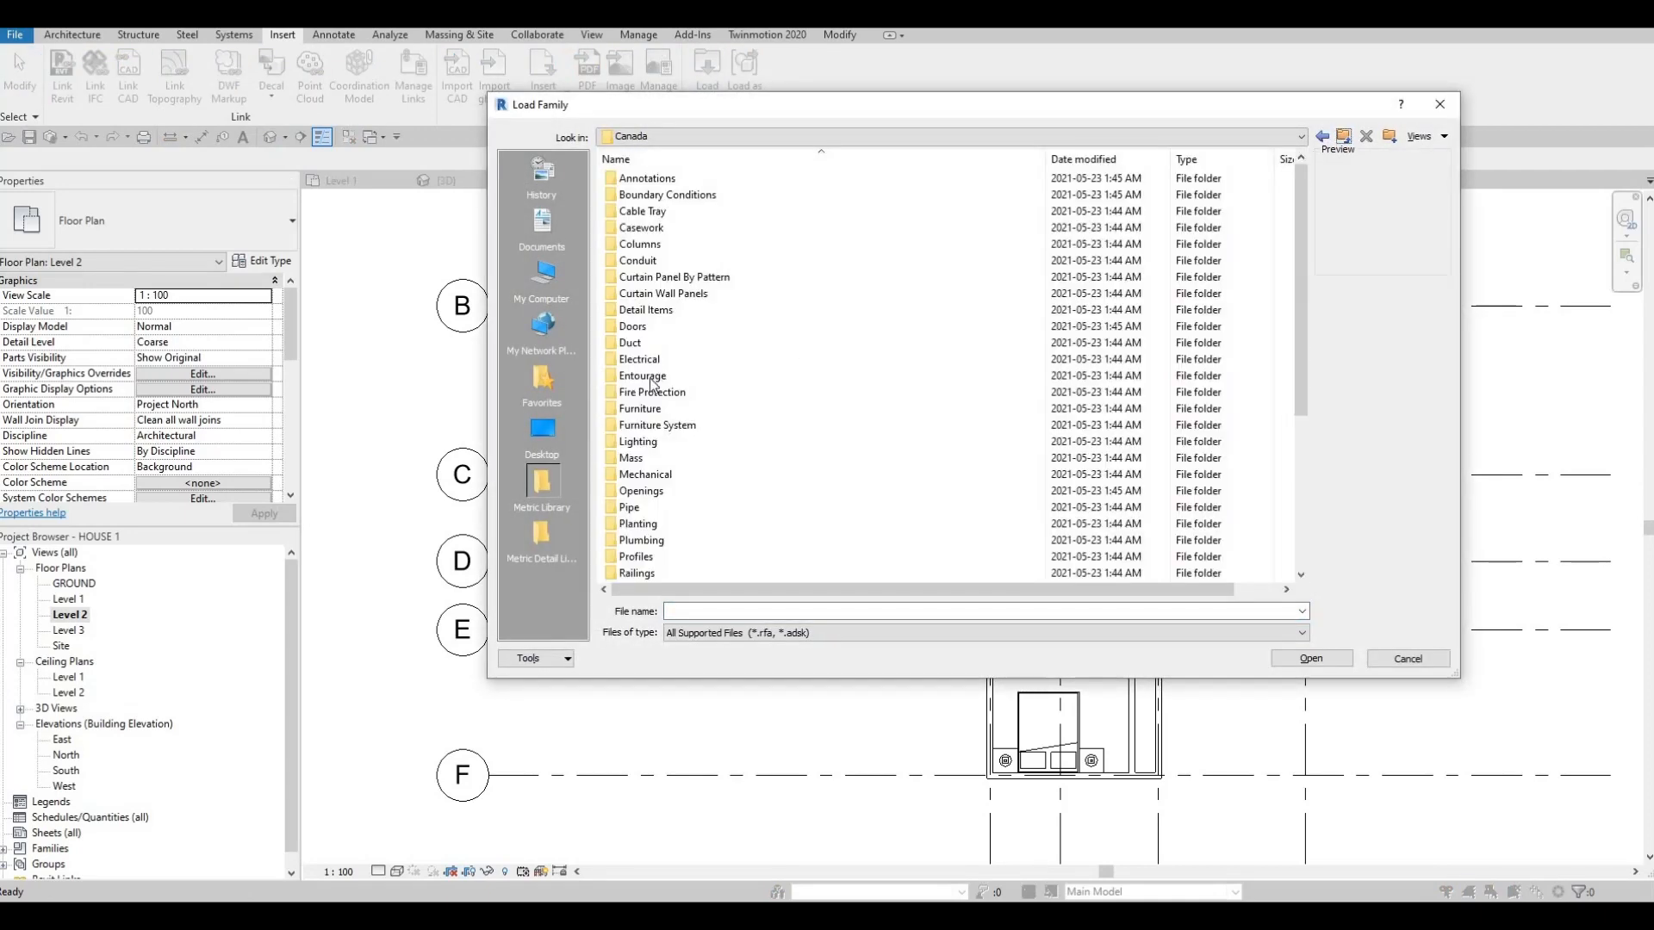
double_click(680, 326)
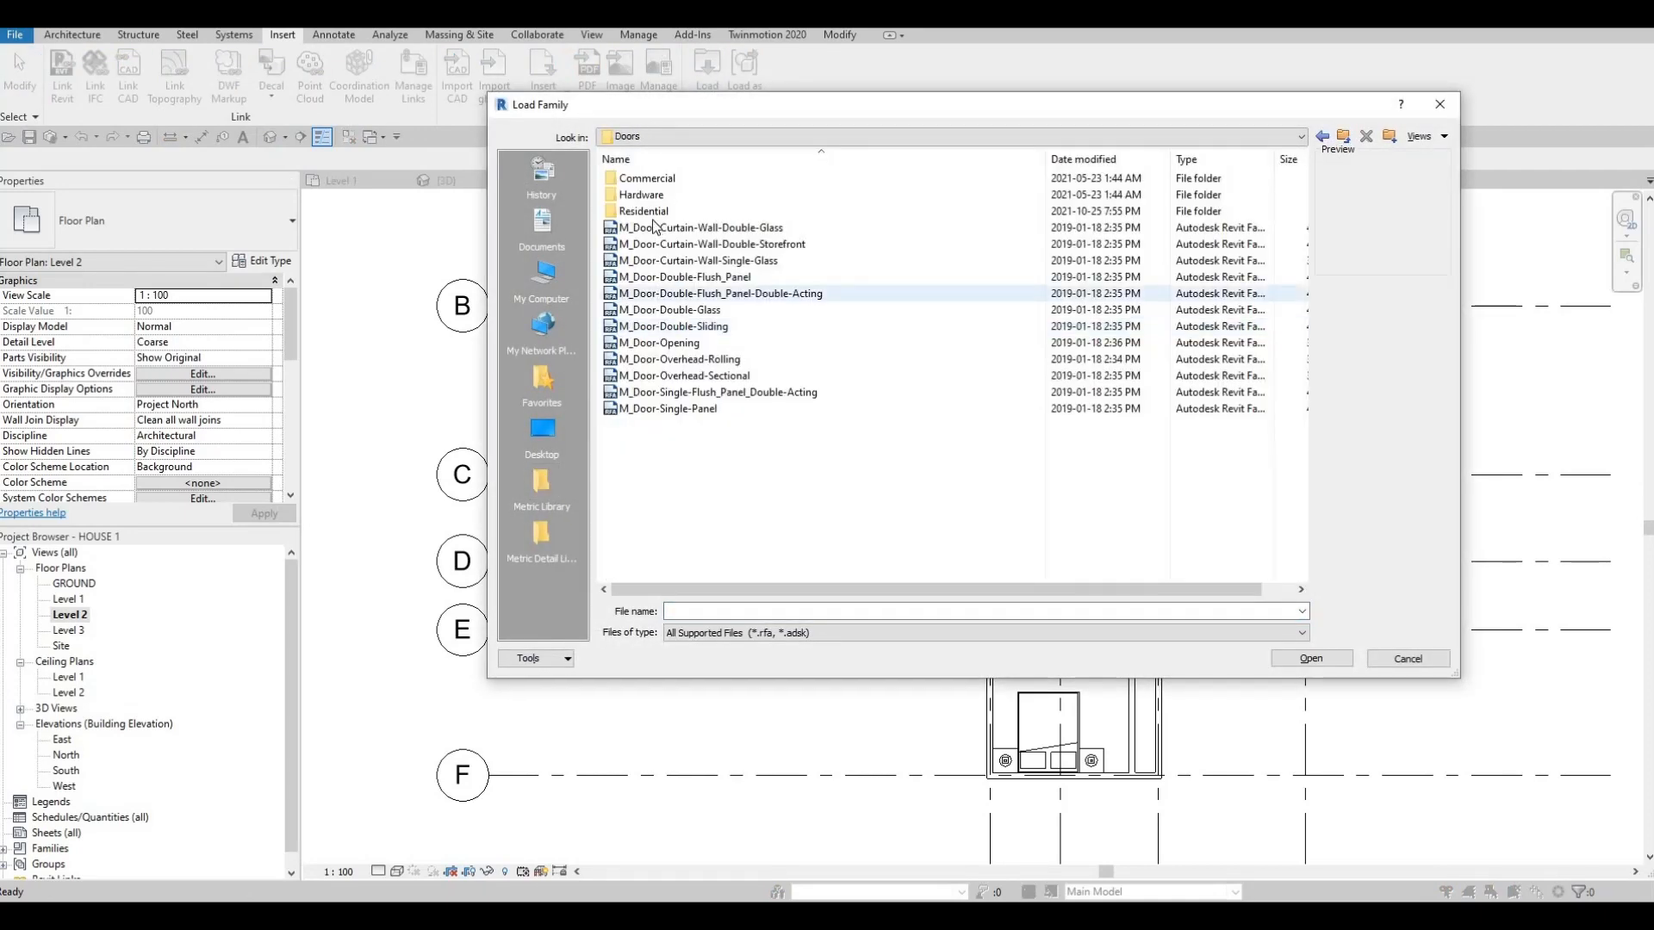
double_click(656, 211)
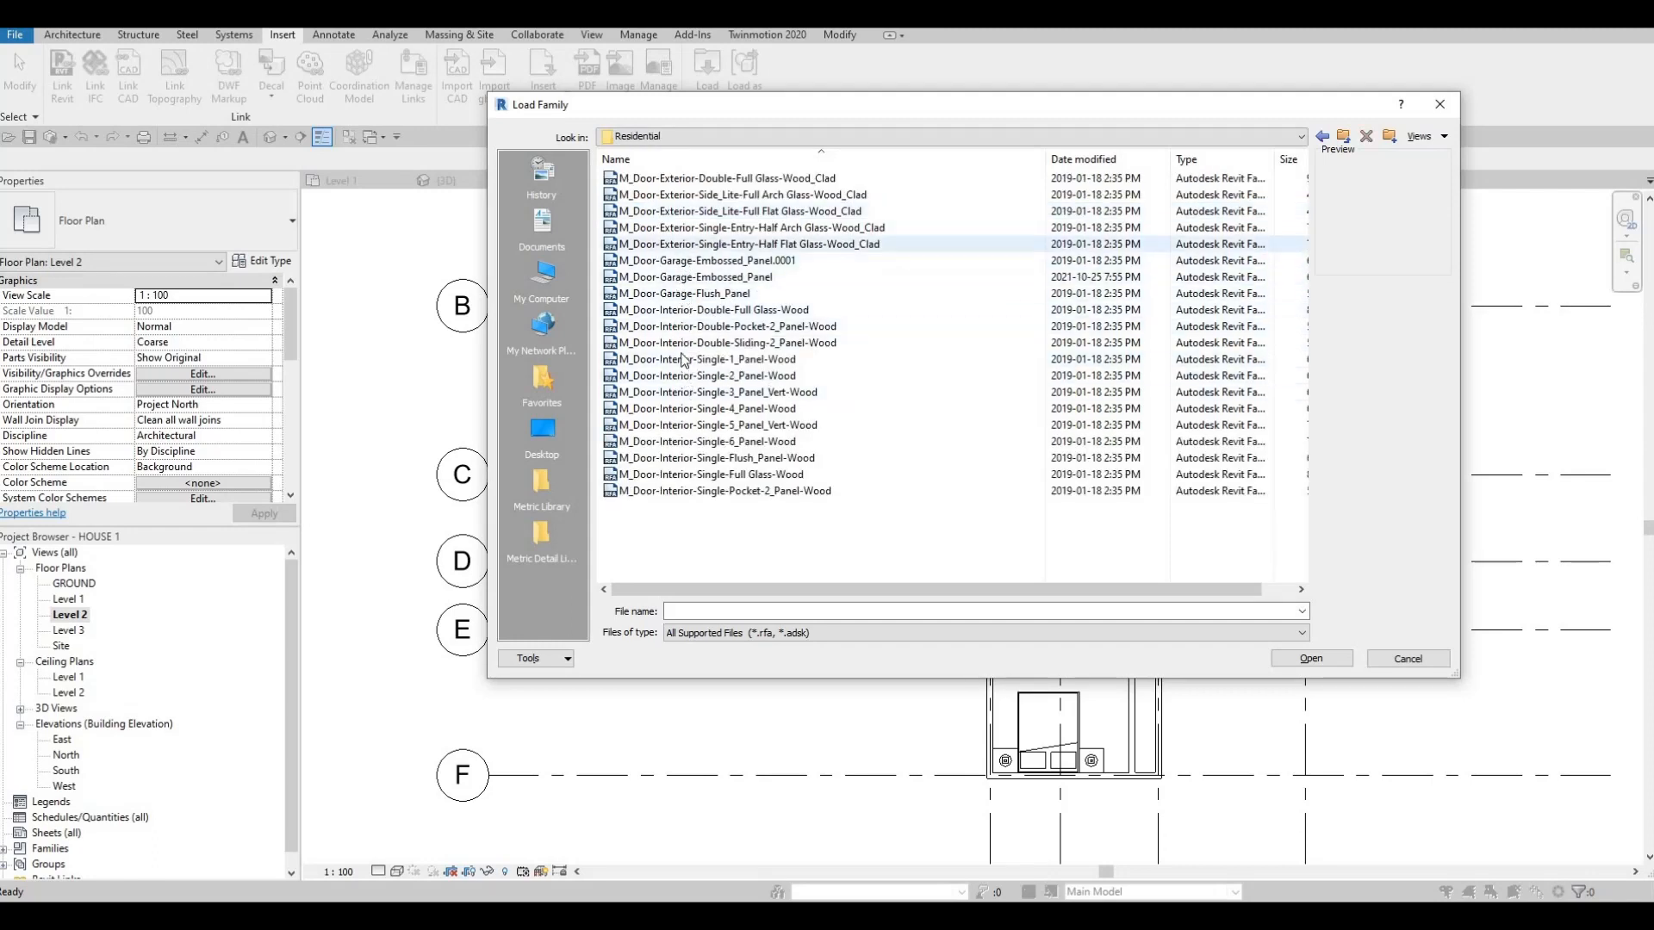
- Preview the residential door families and load M_Door-Interior-Double-Sliding-2_Panel-Wood with all types from 1200 x 2000mm to 1800 x 2100mm
click(668, 197)
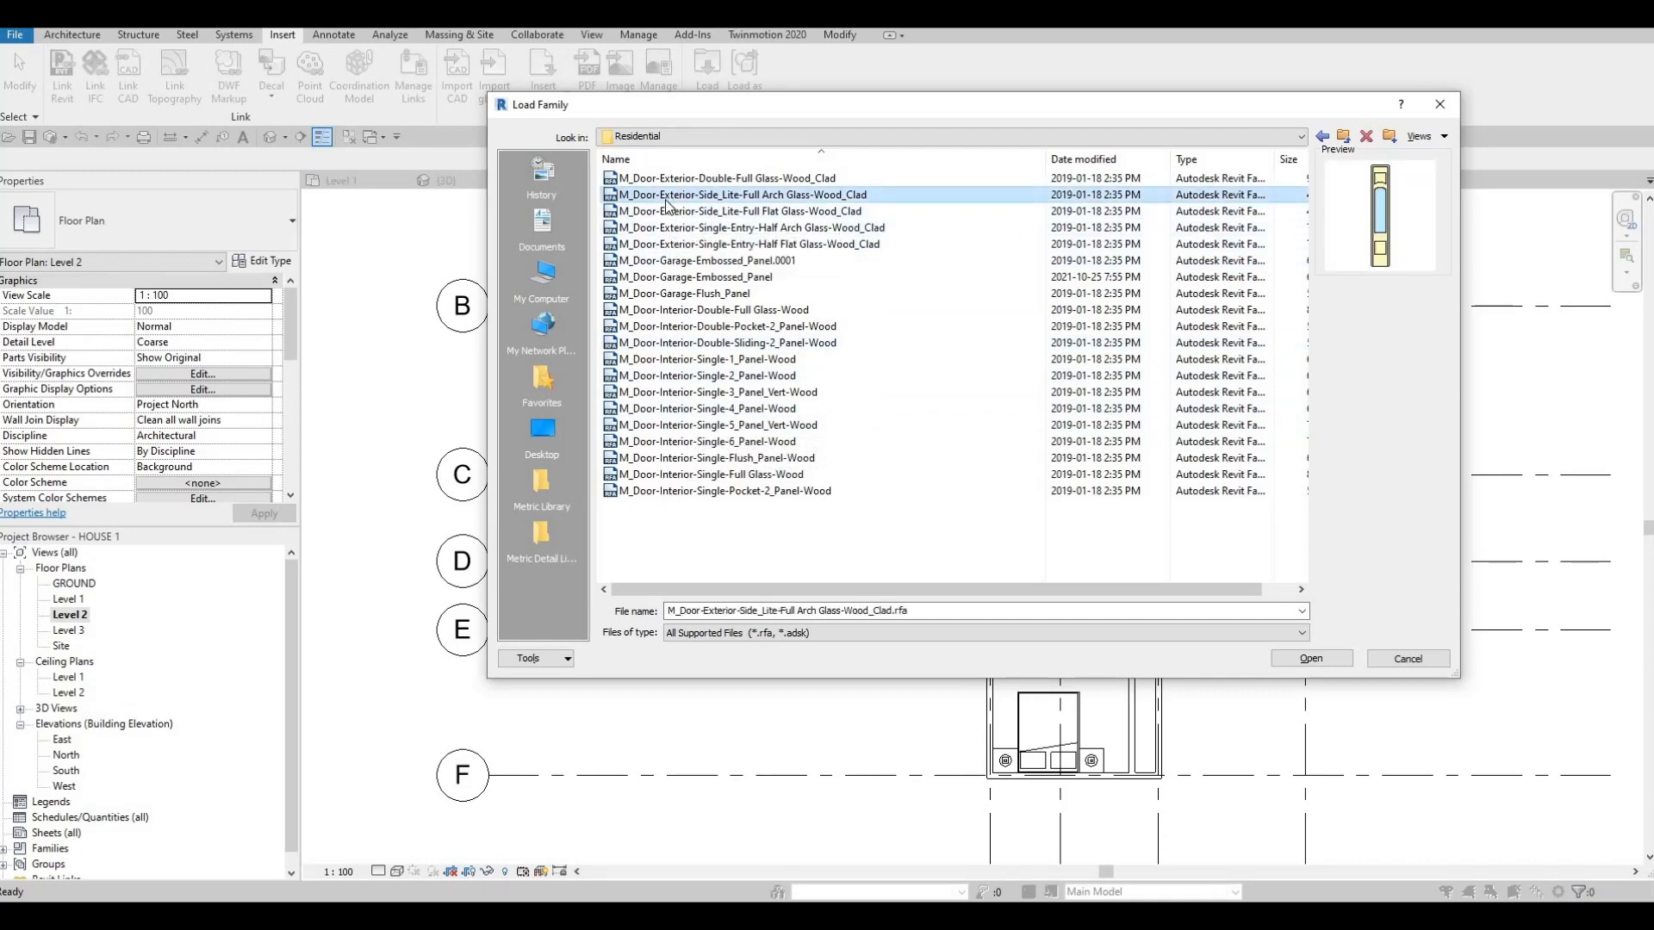
key(Down)
key(Down)
key(Down)
key(Down)
key(Down)
key(Down)
key(Down)
key(Down)
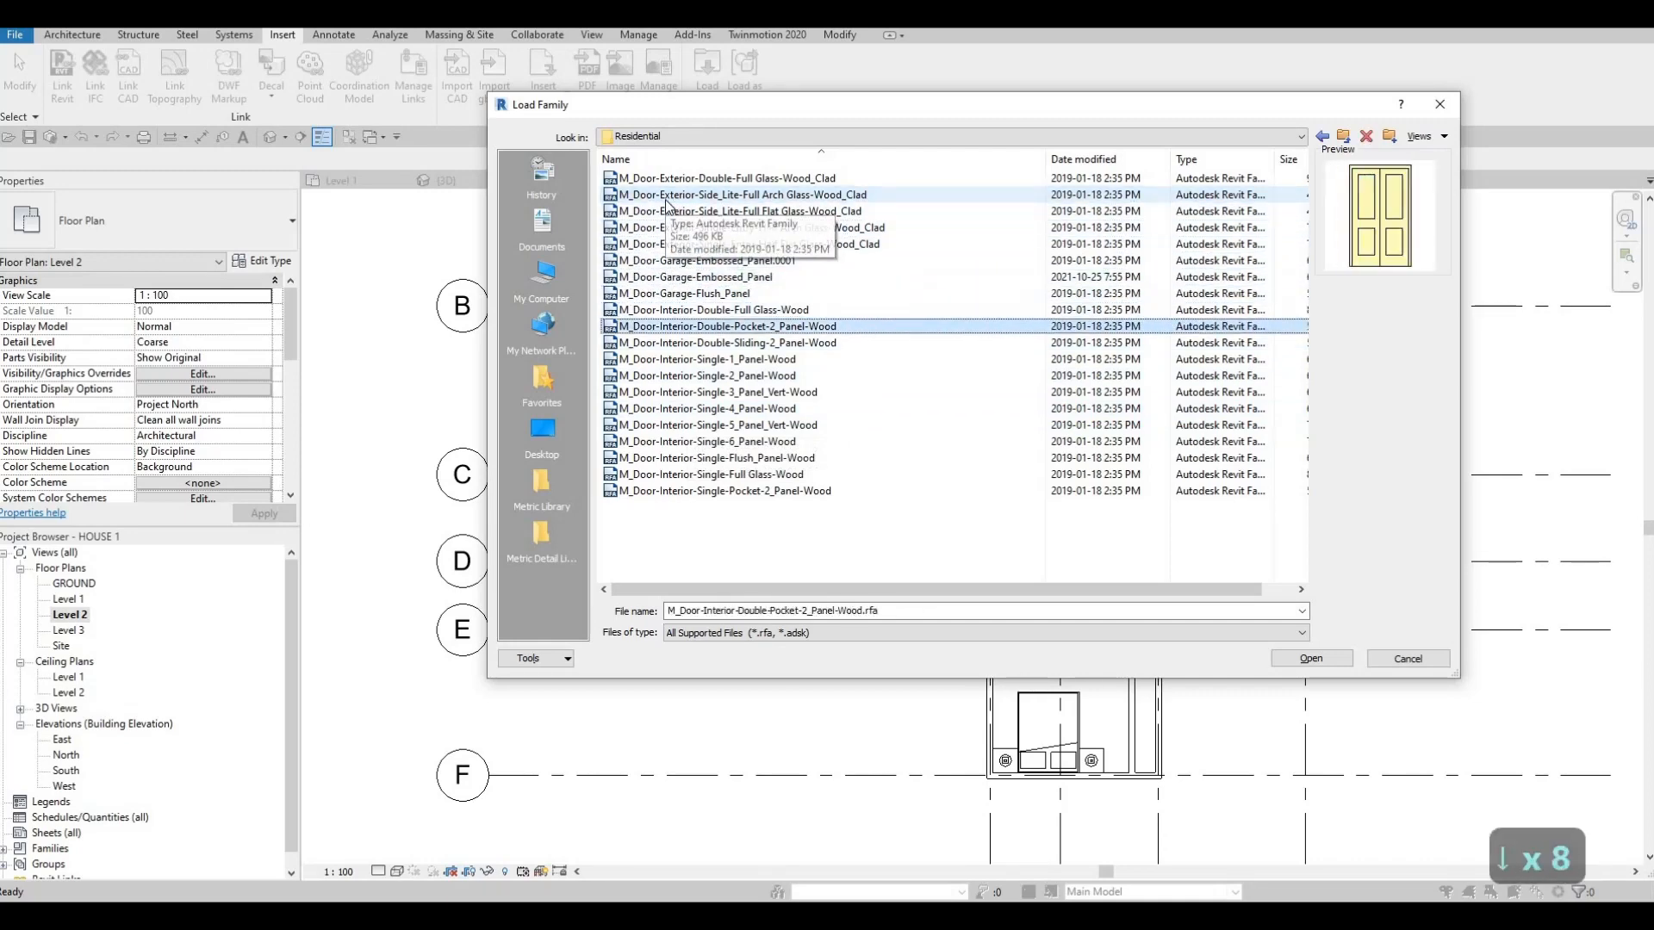
key(Down)
key(Down)
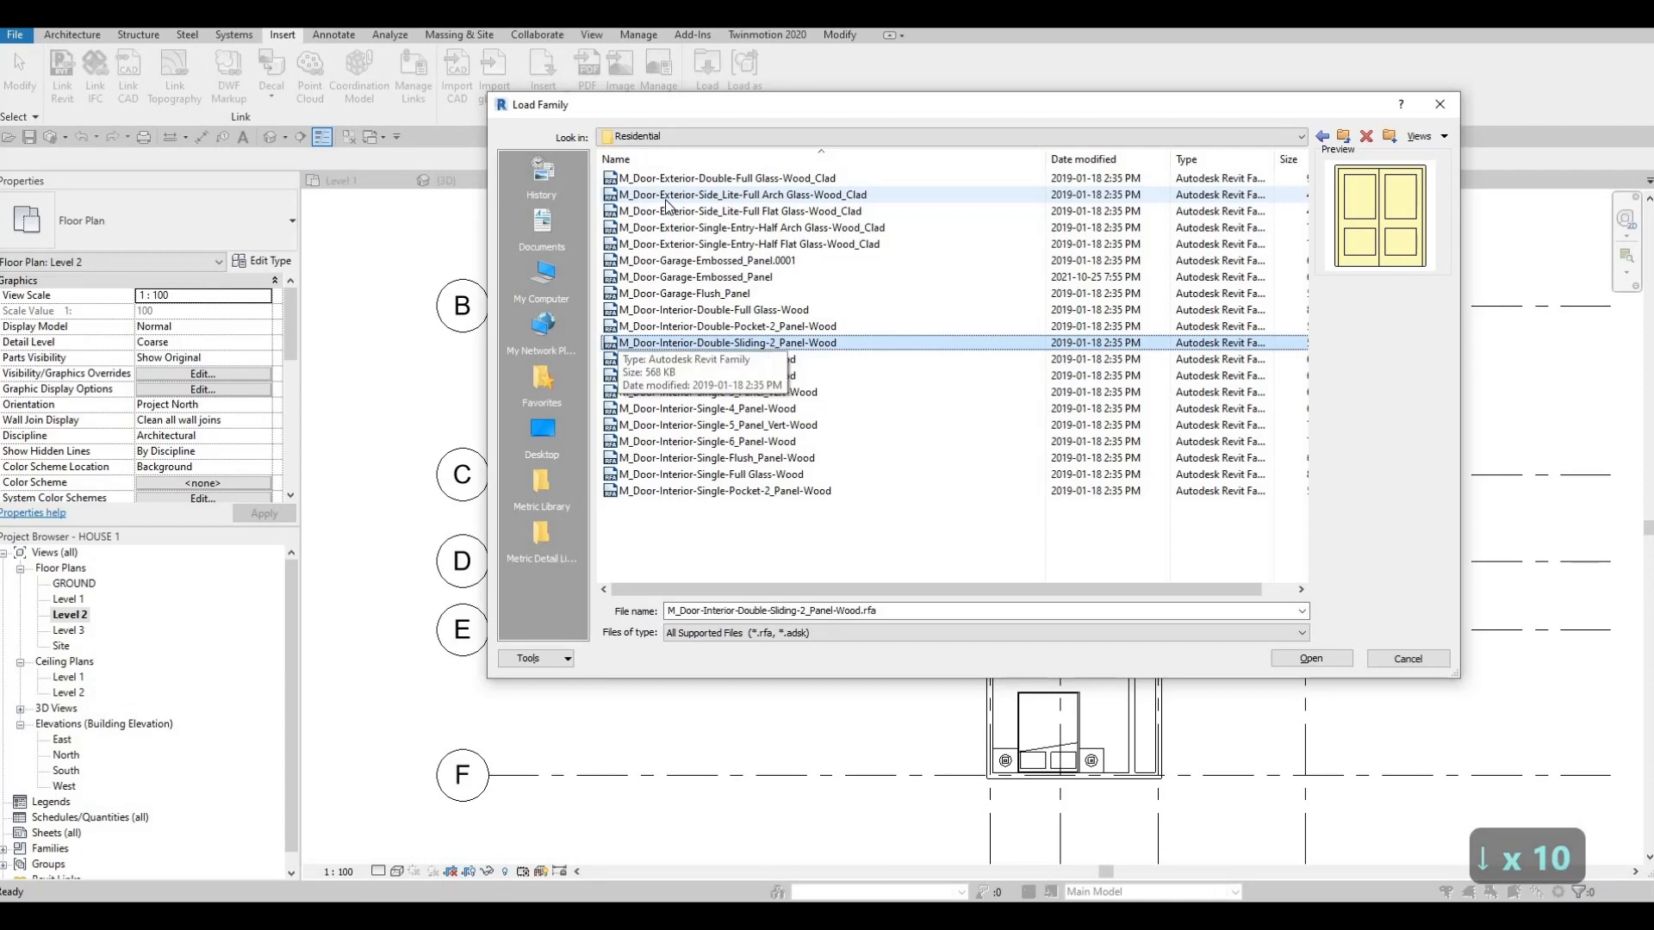
click(1312, 658)
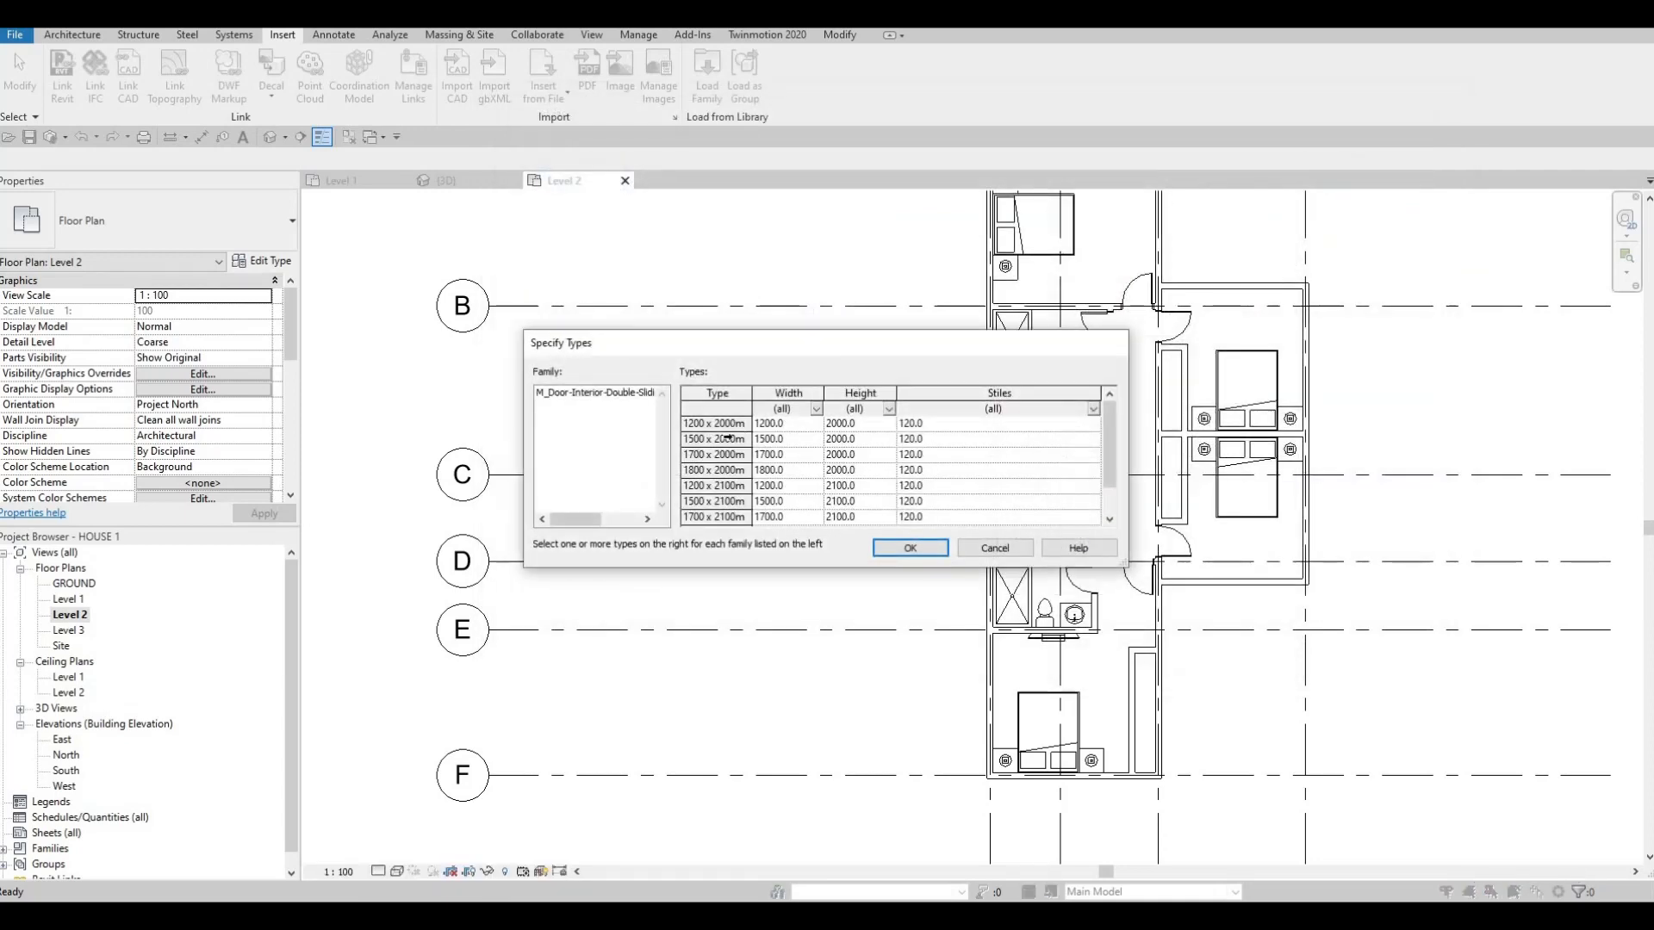
drag(734, 424, 723, 502)
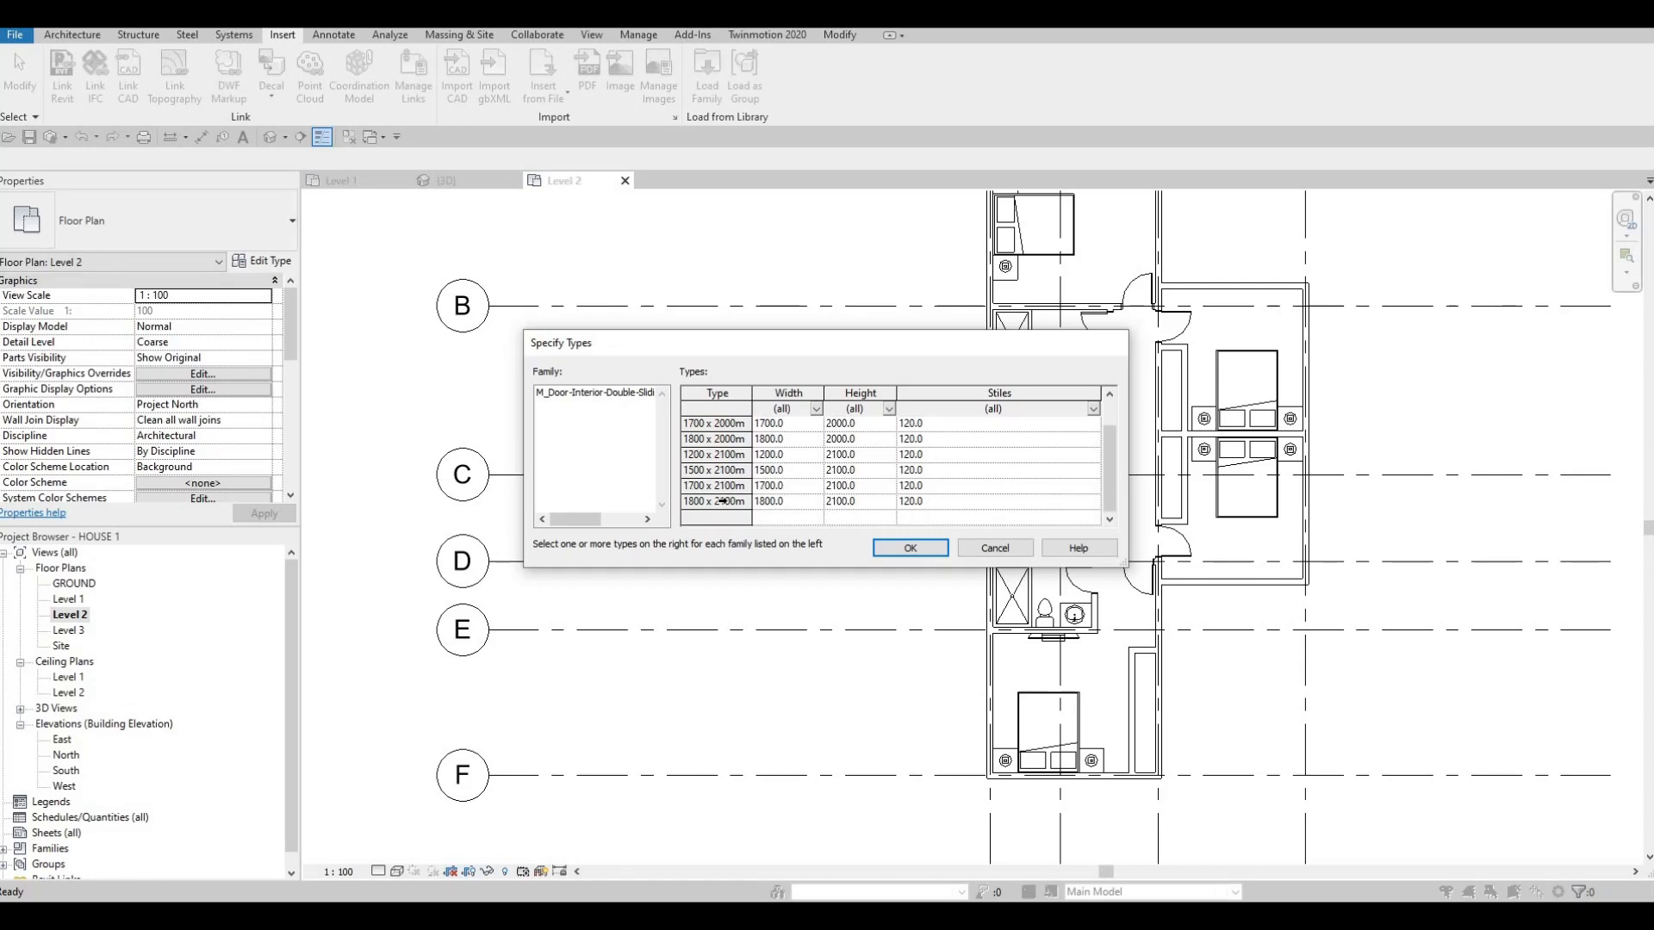
click(901, 548)
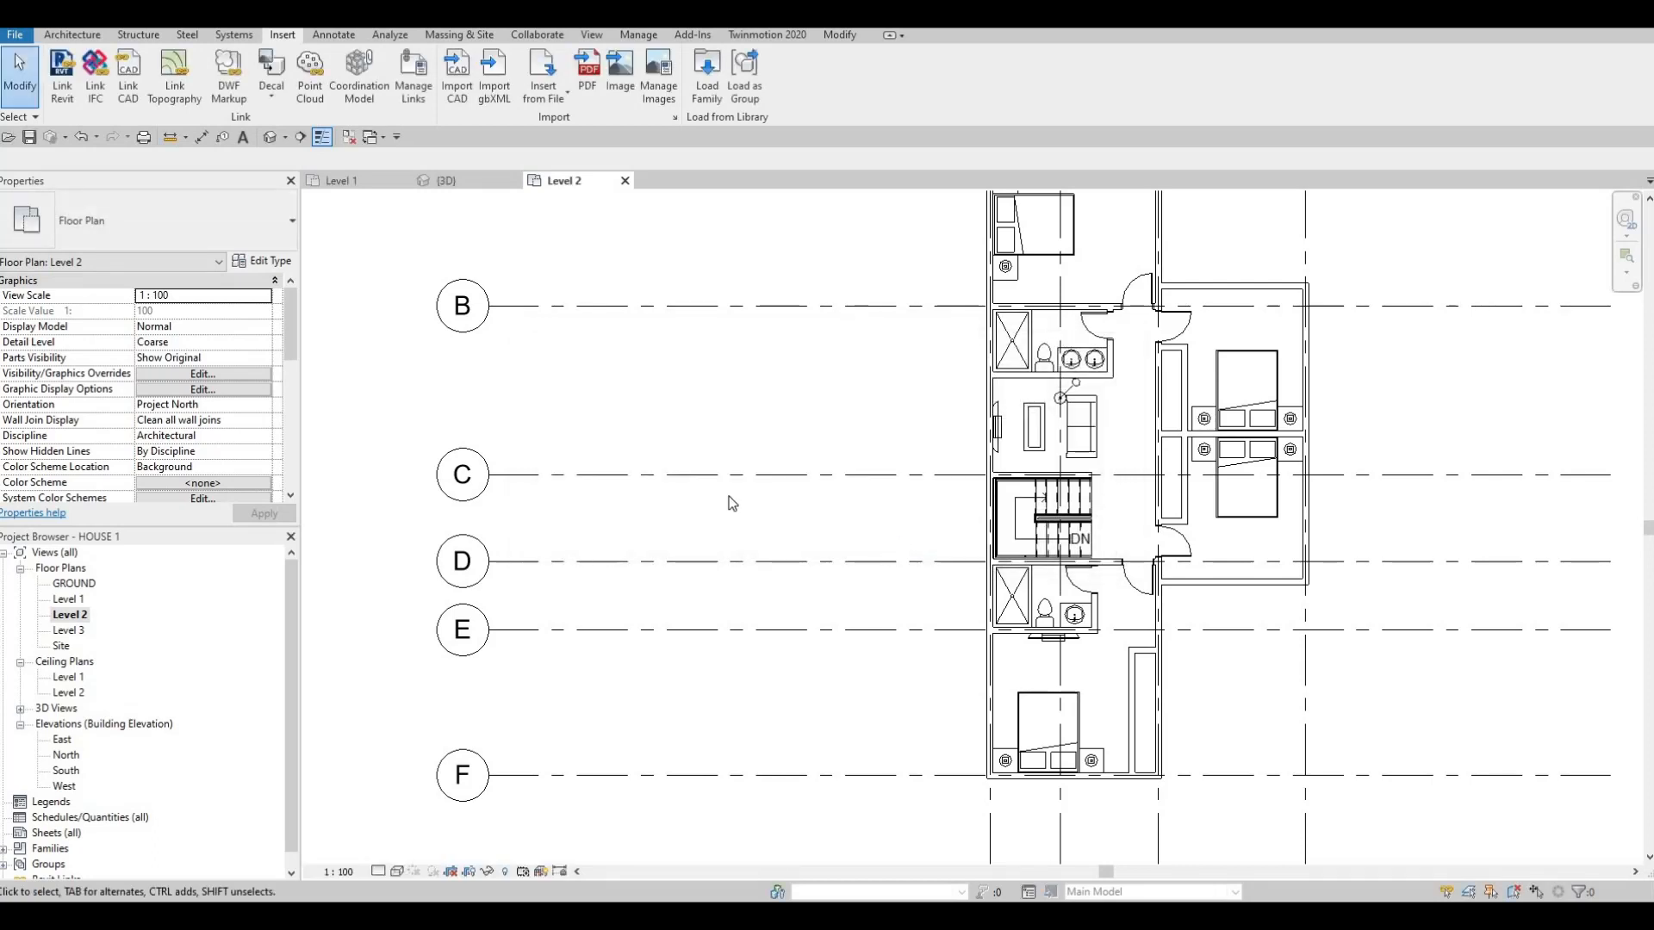
- Place a 1200 x 2000mm double sliding door in each east bedroom's closet front, about 1375 mm (southeast) and 760 mm (northeast) from its north end
click(72, 34)
click(101, 73)
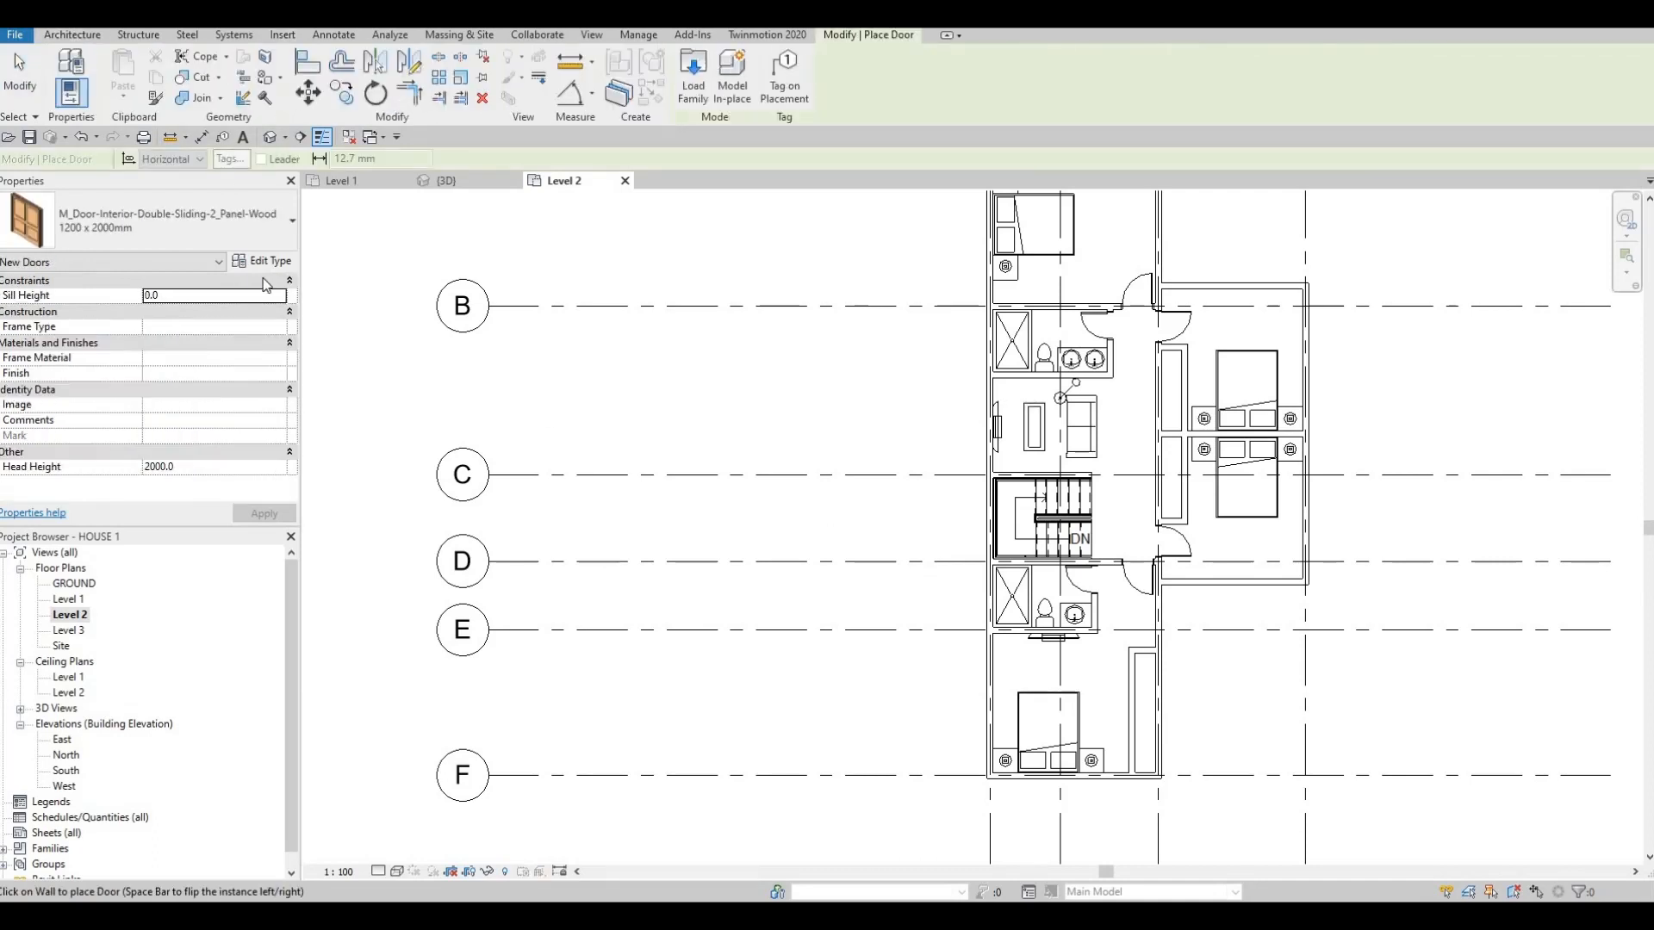
scroll(1153, 475, up, 4)
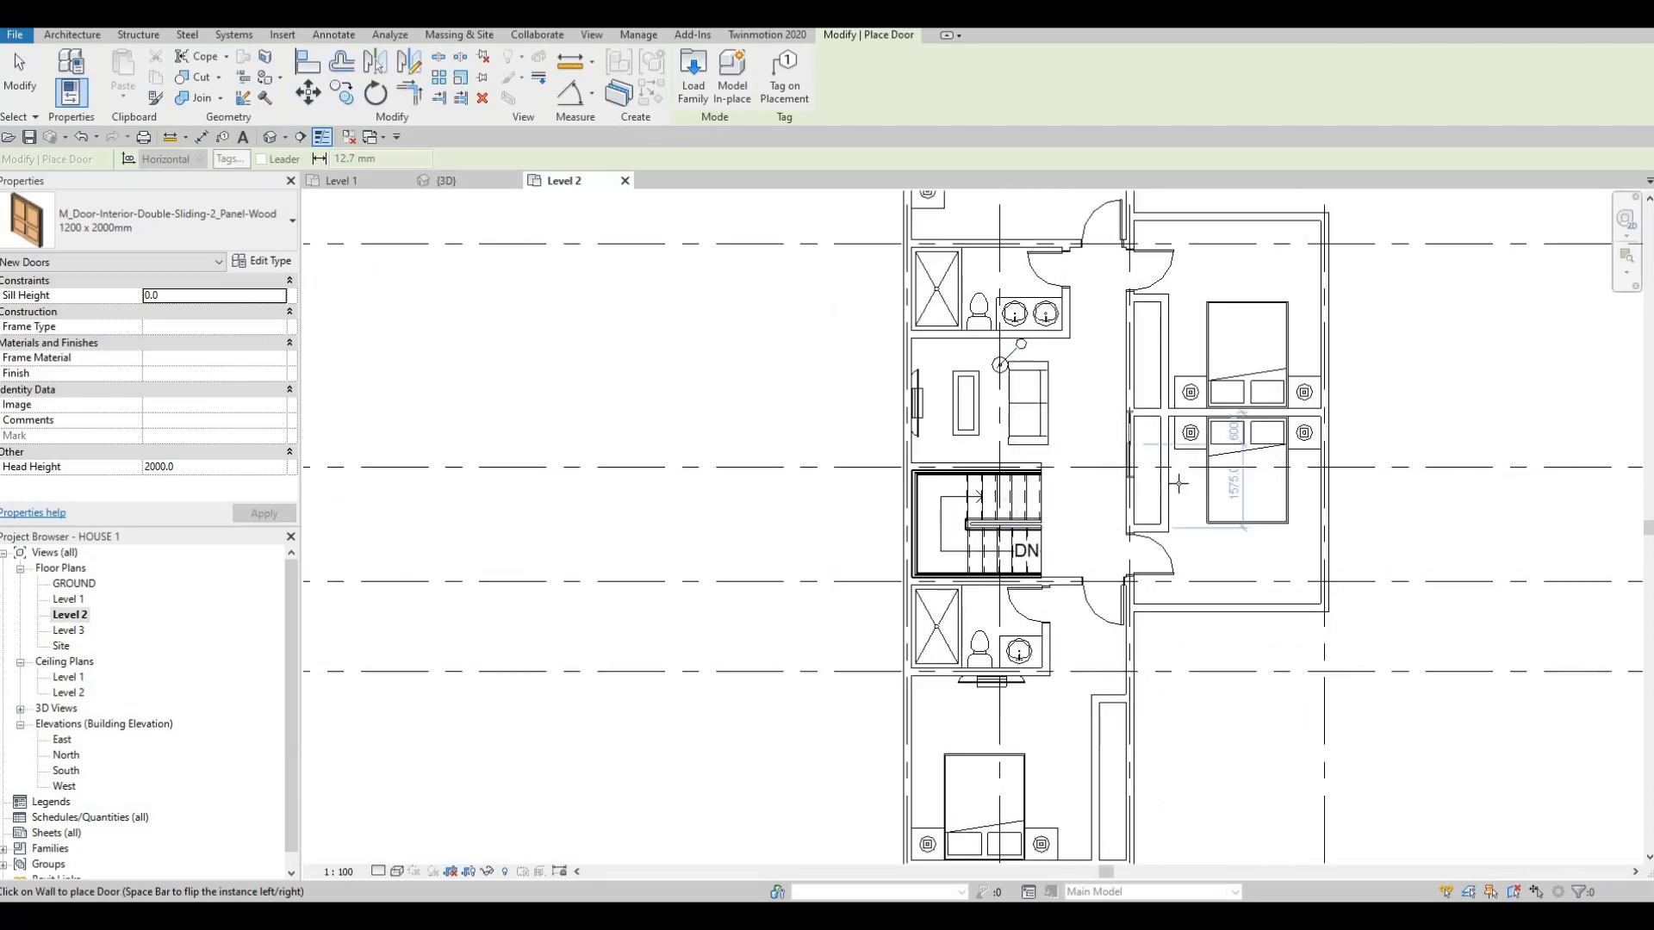
scroll(1181, 487, up, 2)
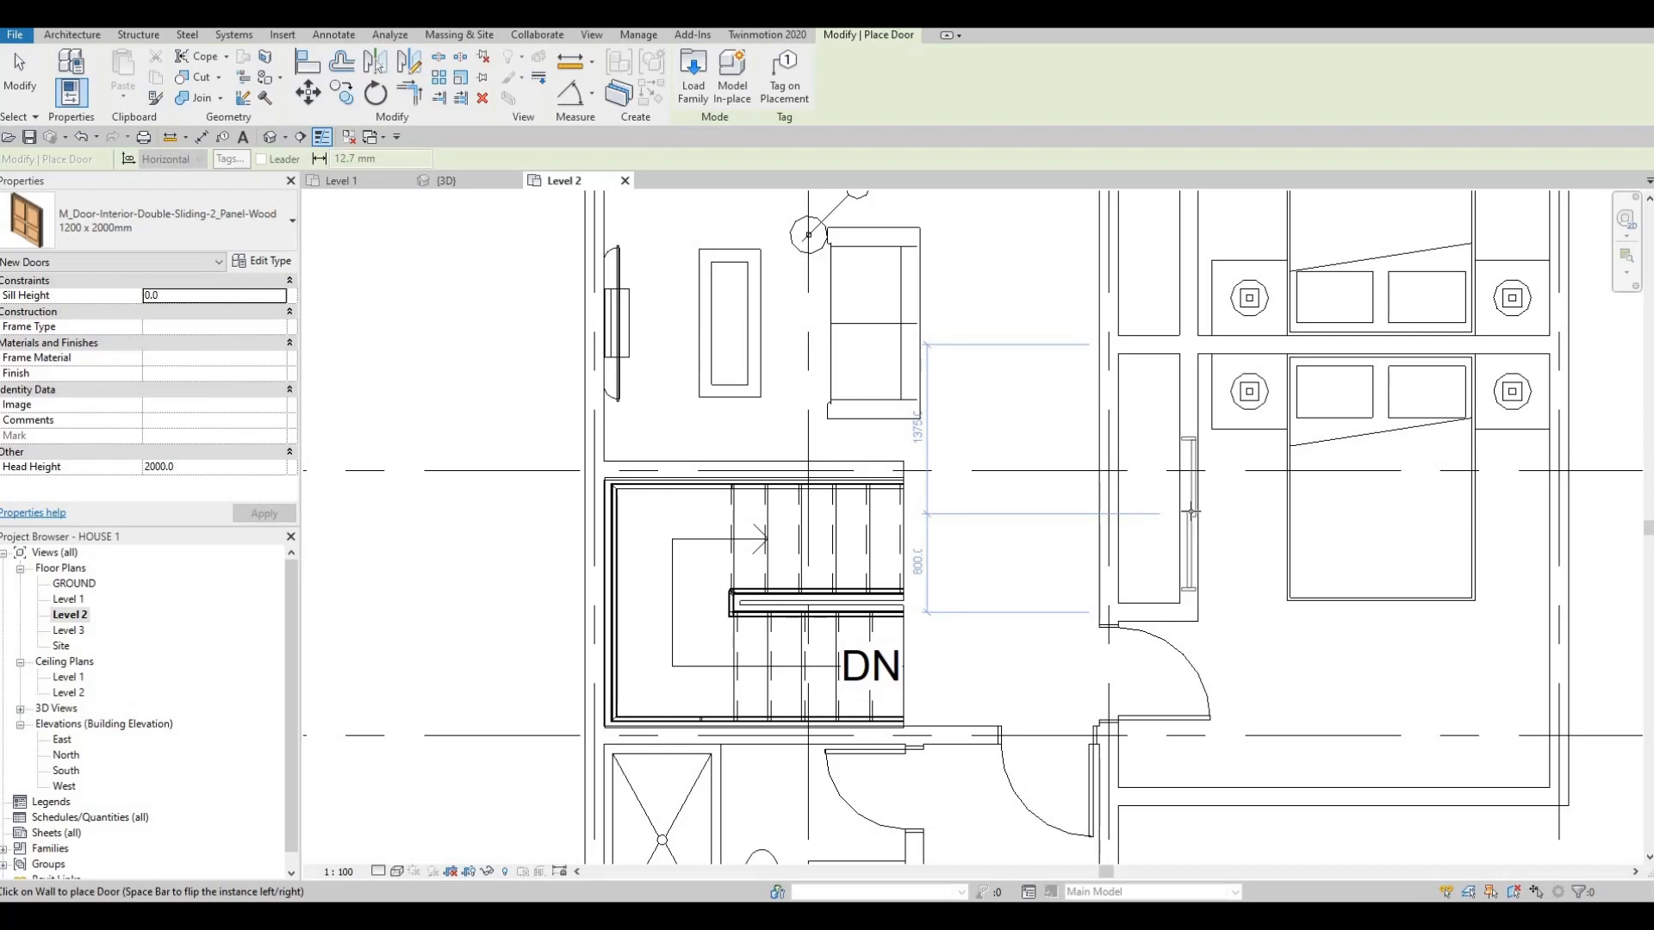
click(1189, 513)
middle_drag(1191, 379, 1183, 676)
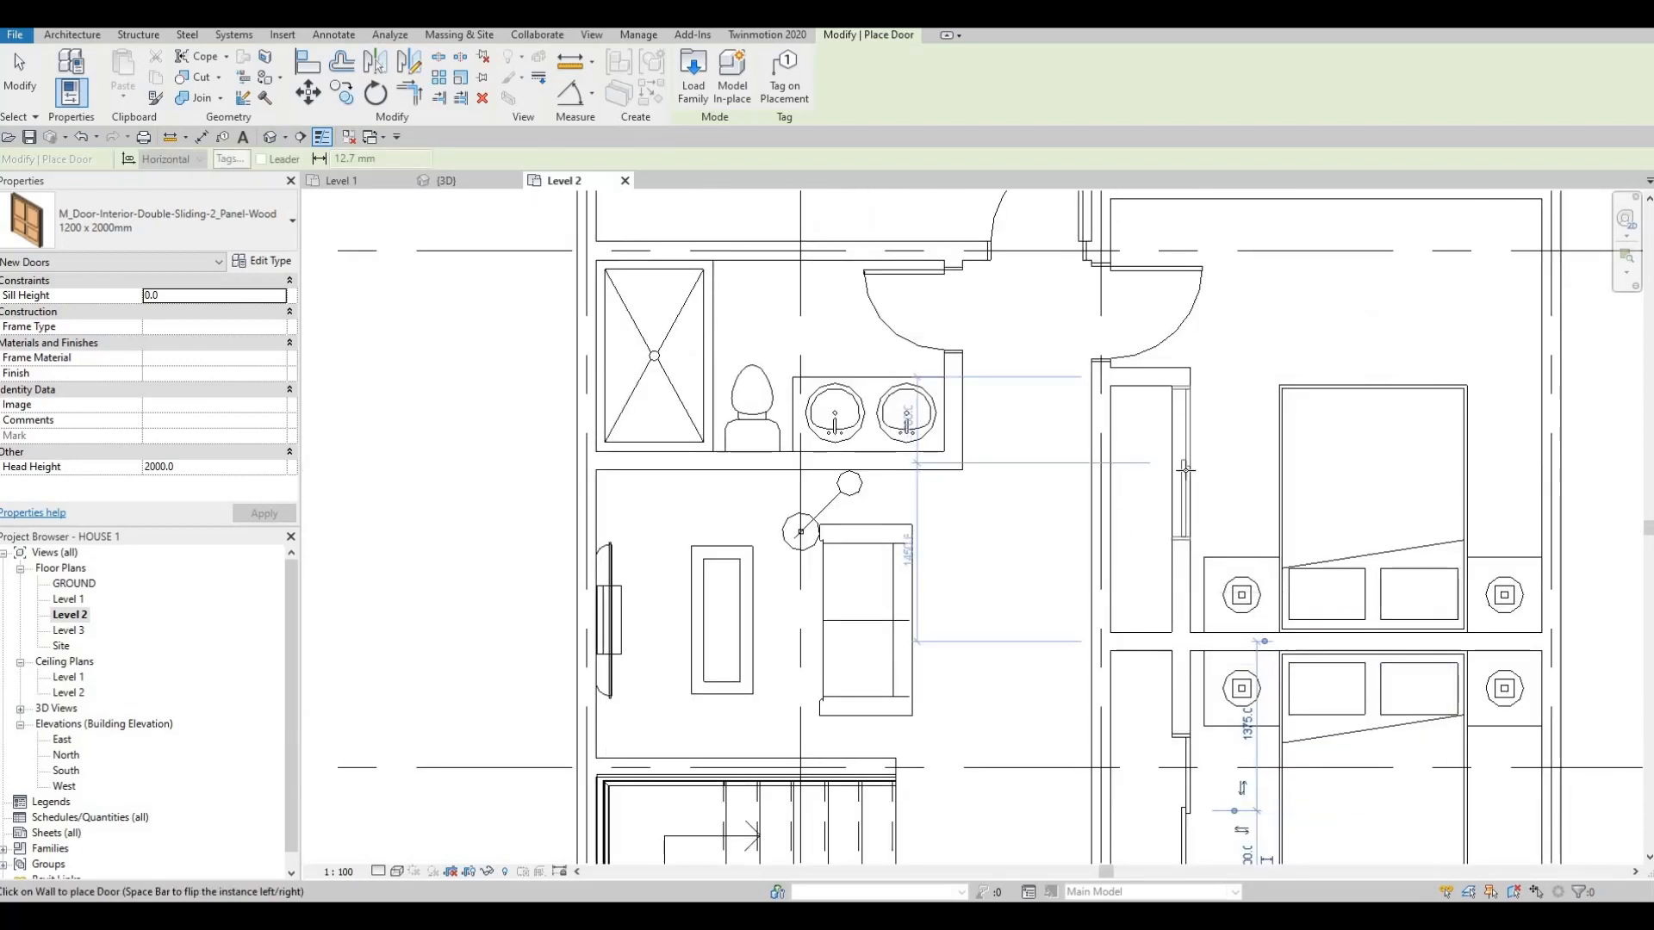
scroll(1185, 471, up, 1)
click(1181, 471)
- Place a 1200 x 2000mm double sliding door in the south bedroom's closet front, about 1717 mm from the closet's north end
scroll(1183, 471, down, 3)
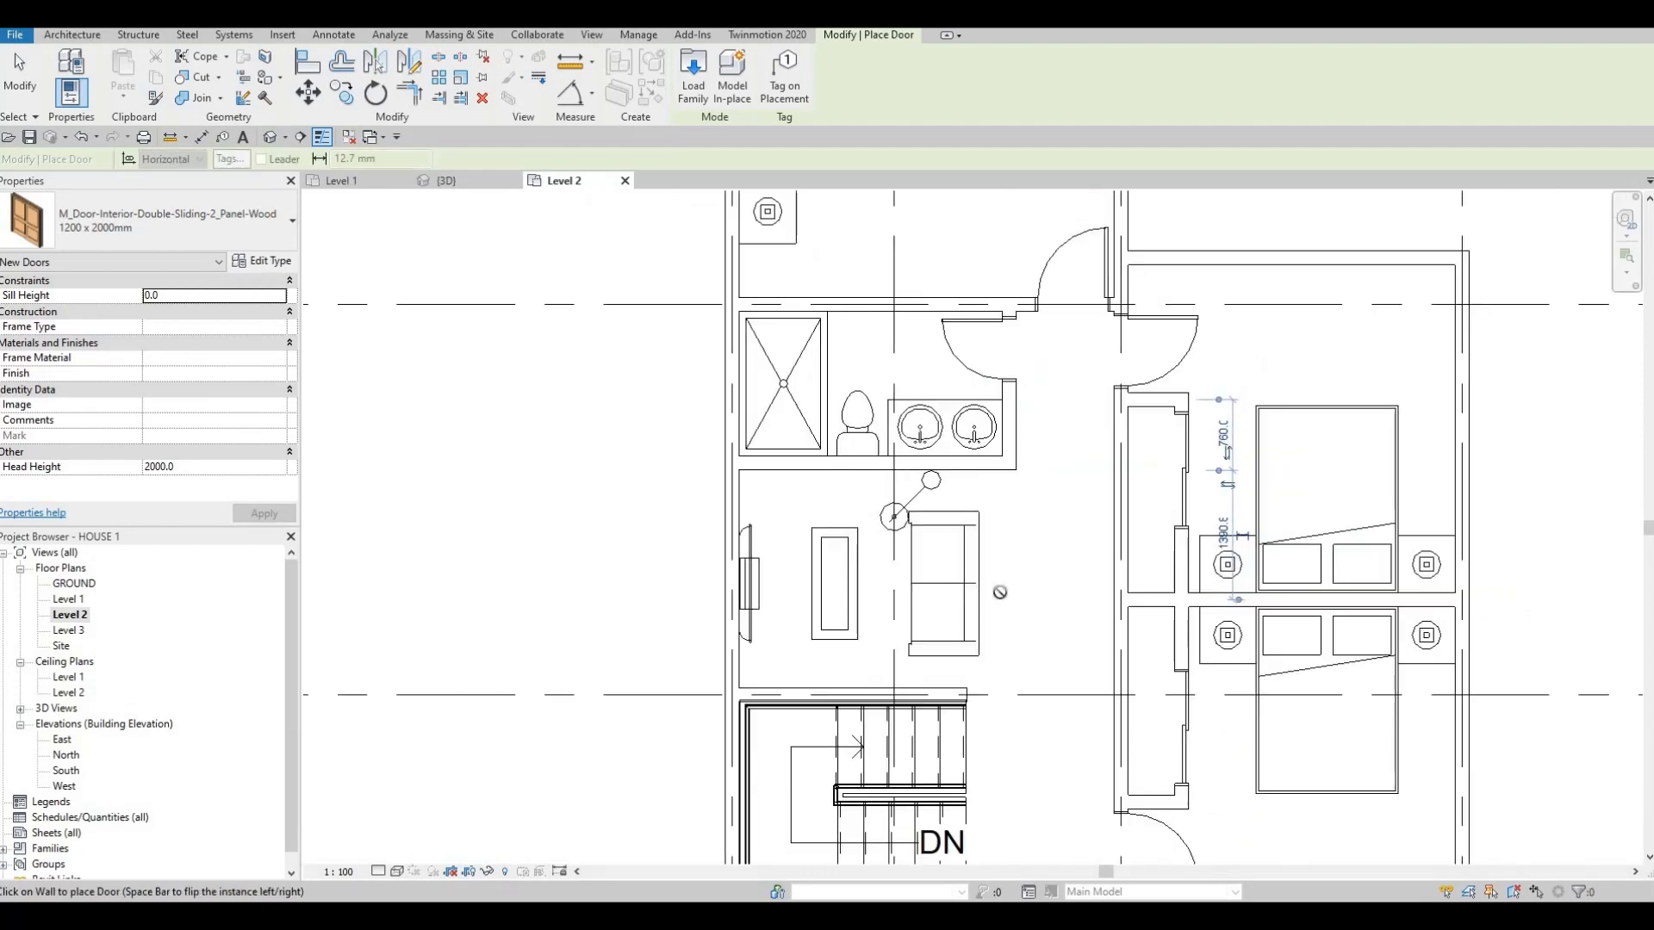
middle_drag(1066, 805, 1055, 627)
scroll(1056, 627, down, 2)
middle_drag(669, 730, 685, 528)
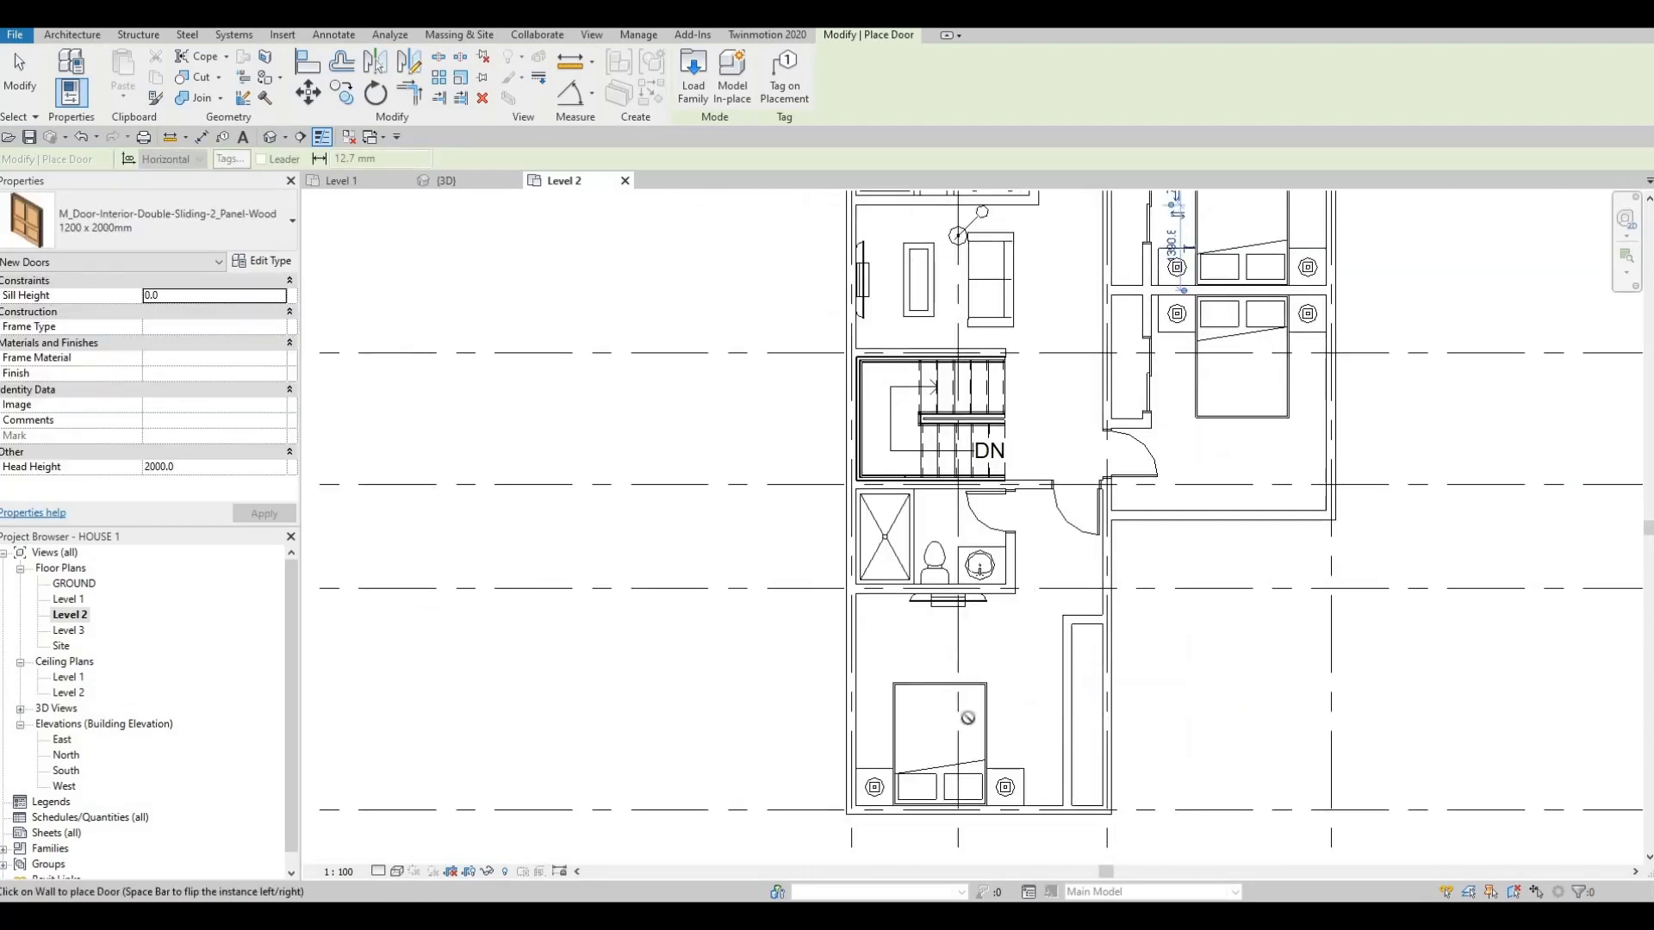
click(1066, 727)
key(Escape)
key(Escape)
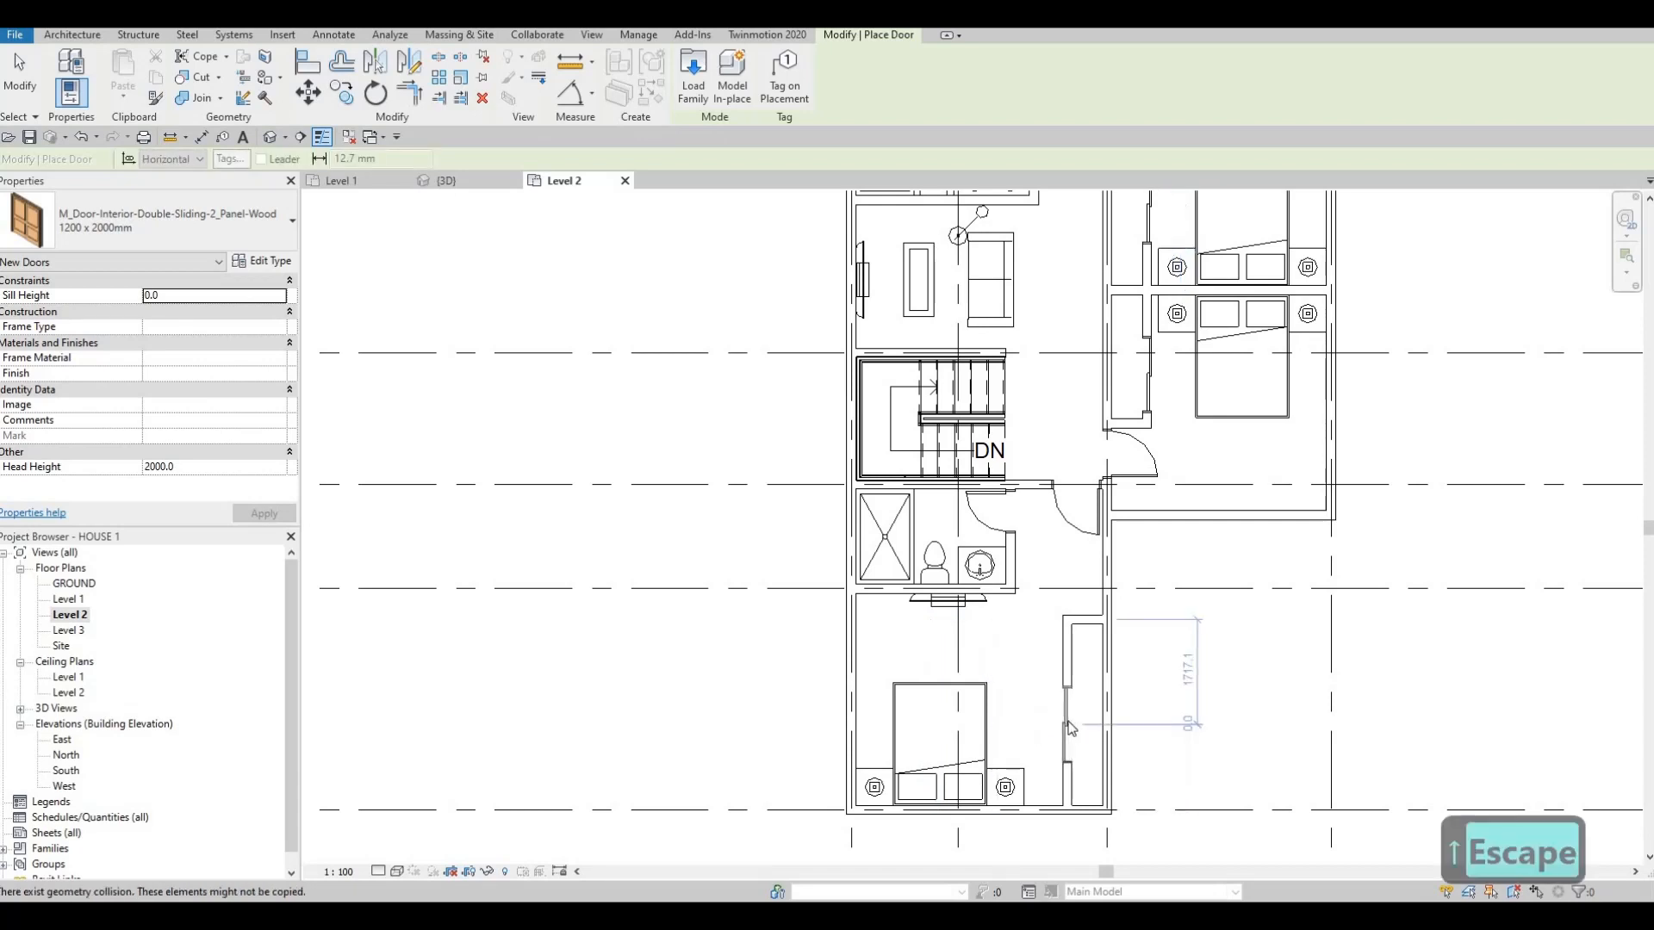
- Change the south bedroom's closet door to the 1800 x 2000mm double sliding type
click(215, 220)
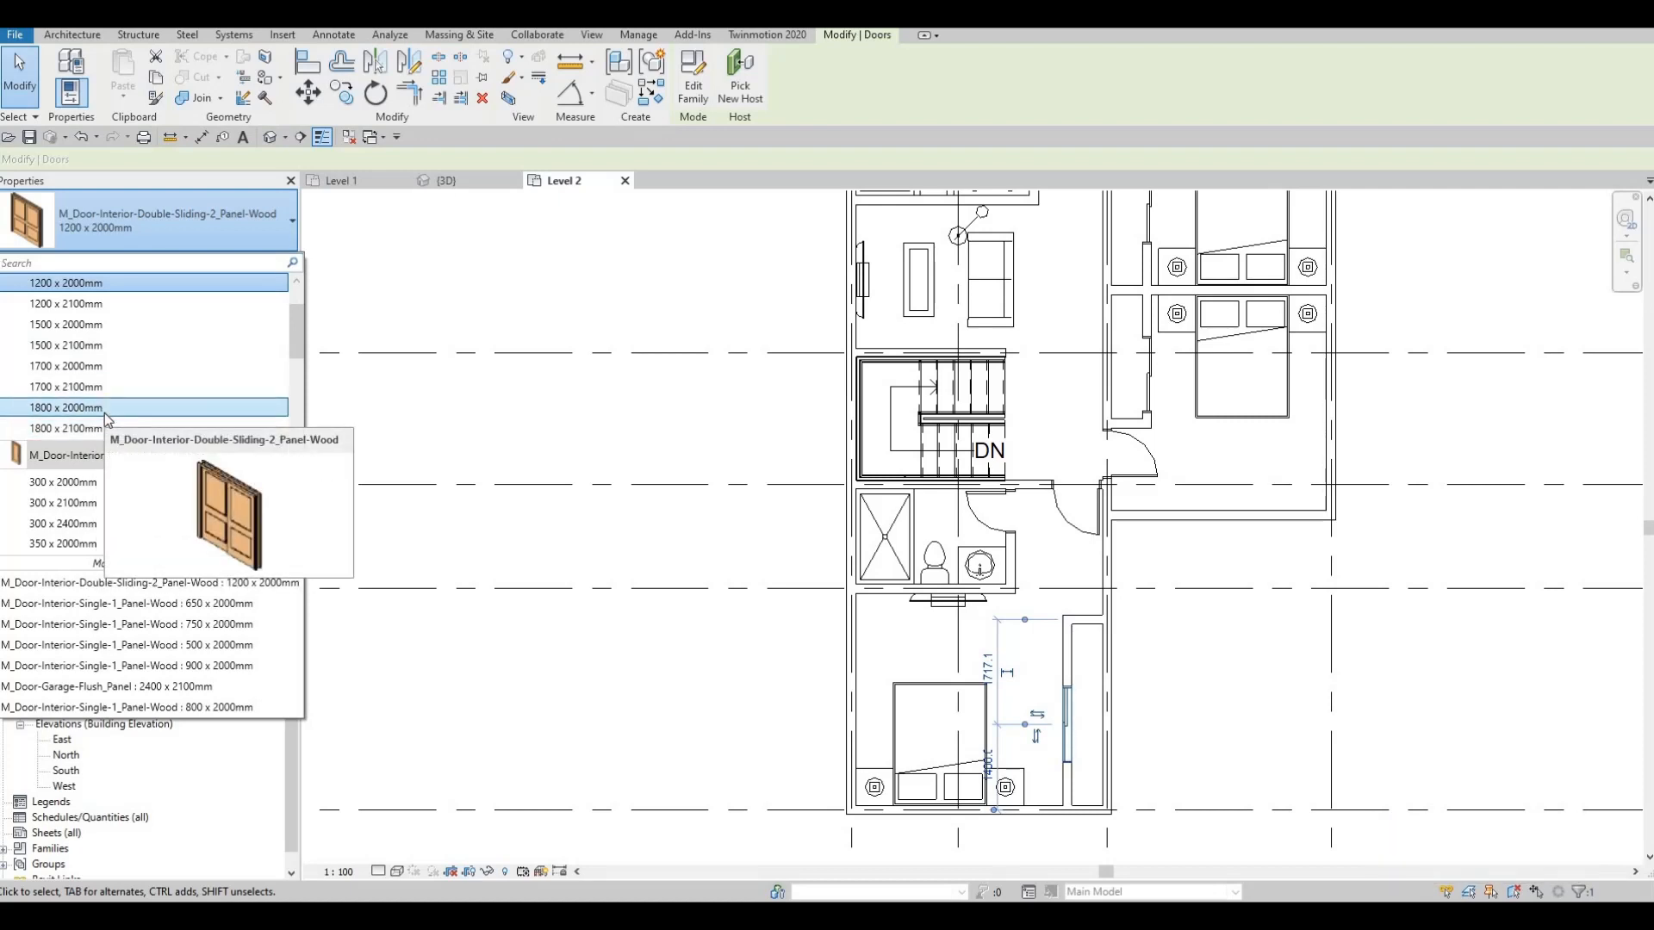
click(104, 414)
key(Escape)
key(Escape)
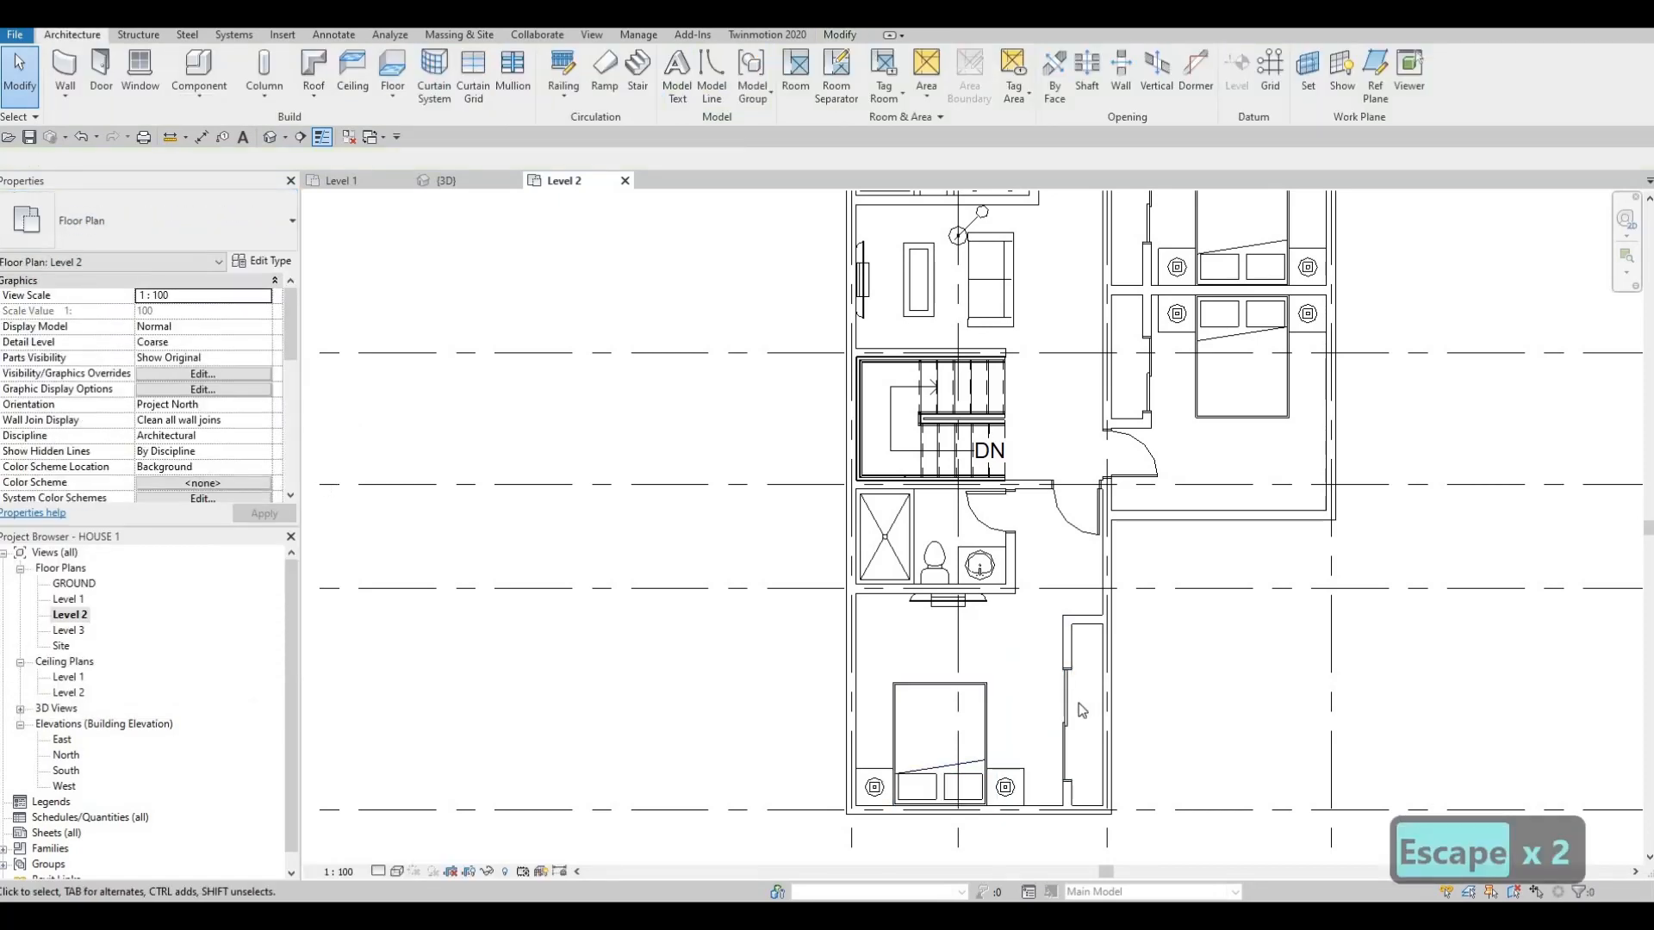
- Draw a north–south detail line in the <Demolished> style inside the northeast bedroom's closet, matching the line in the north closet
click(1063, 702)
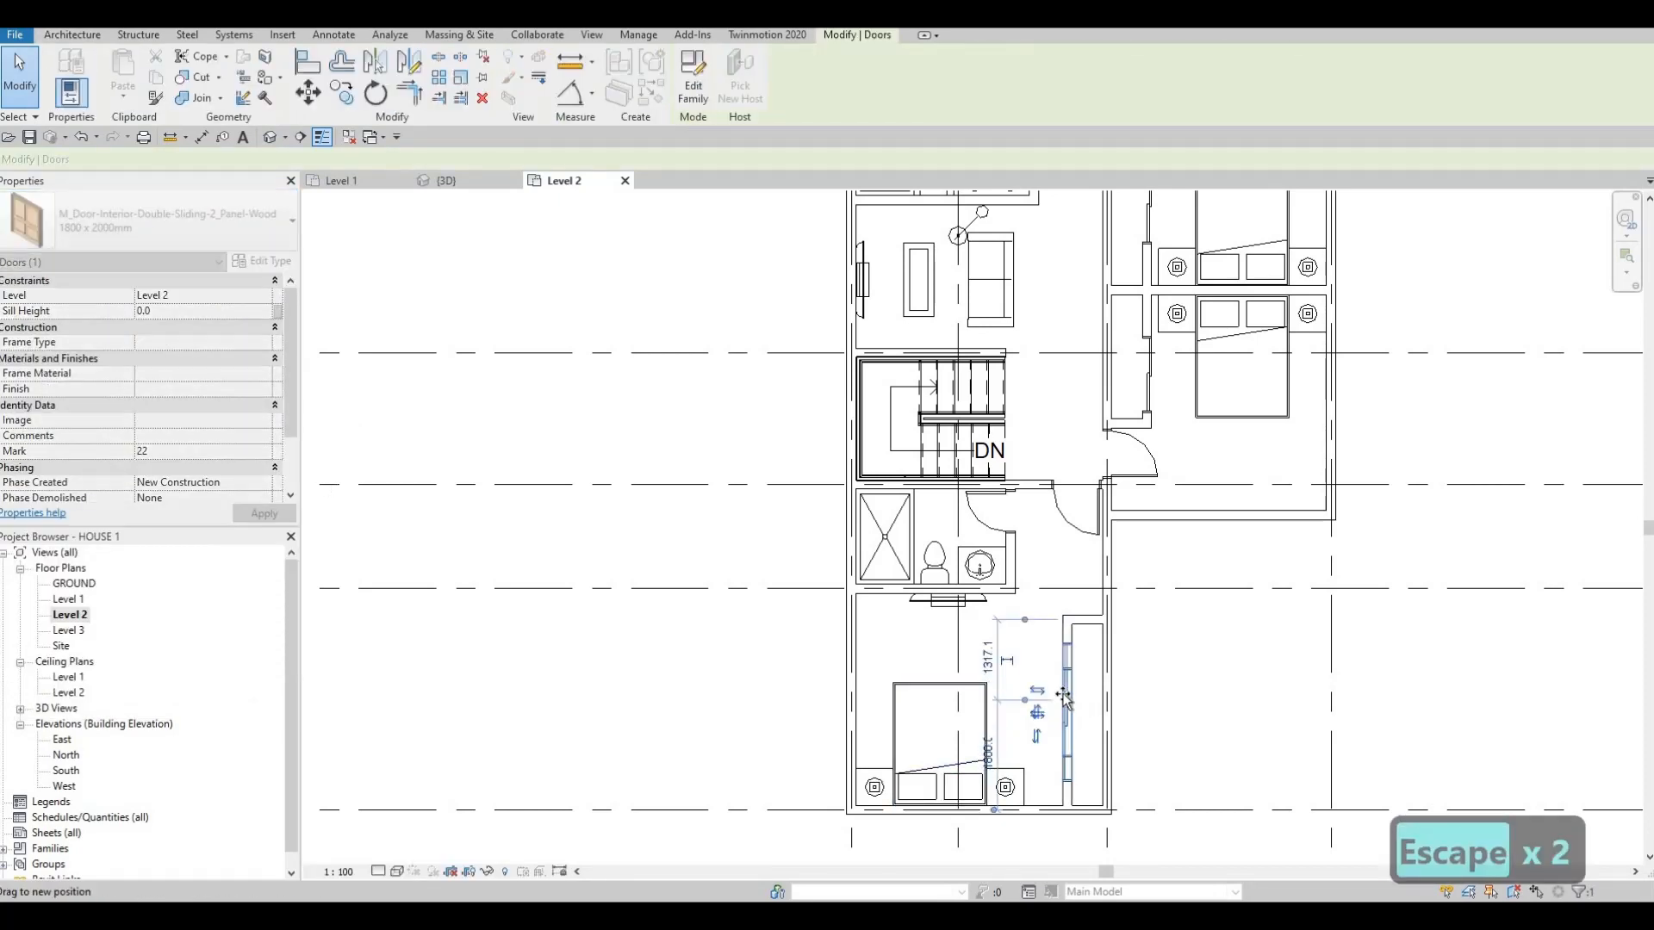
key(Escape)
scroll(1053, 417, up, 10)
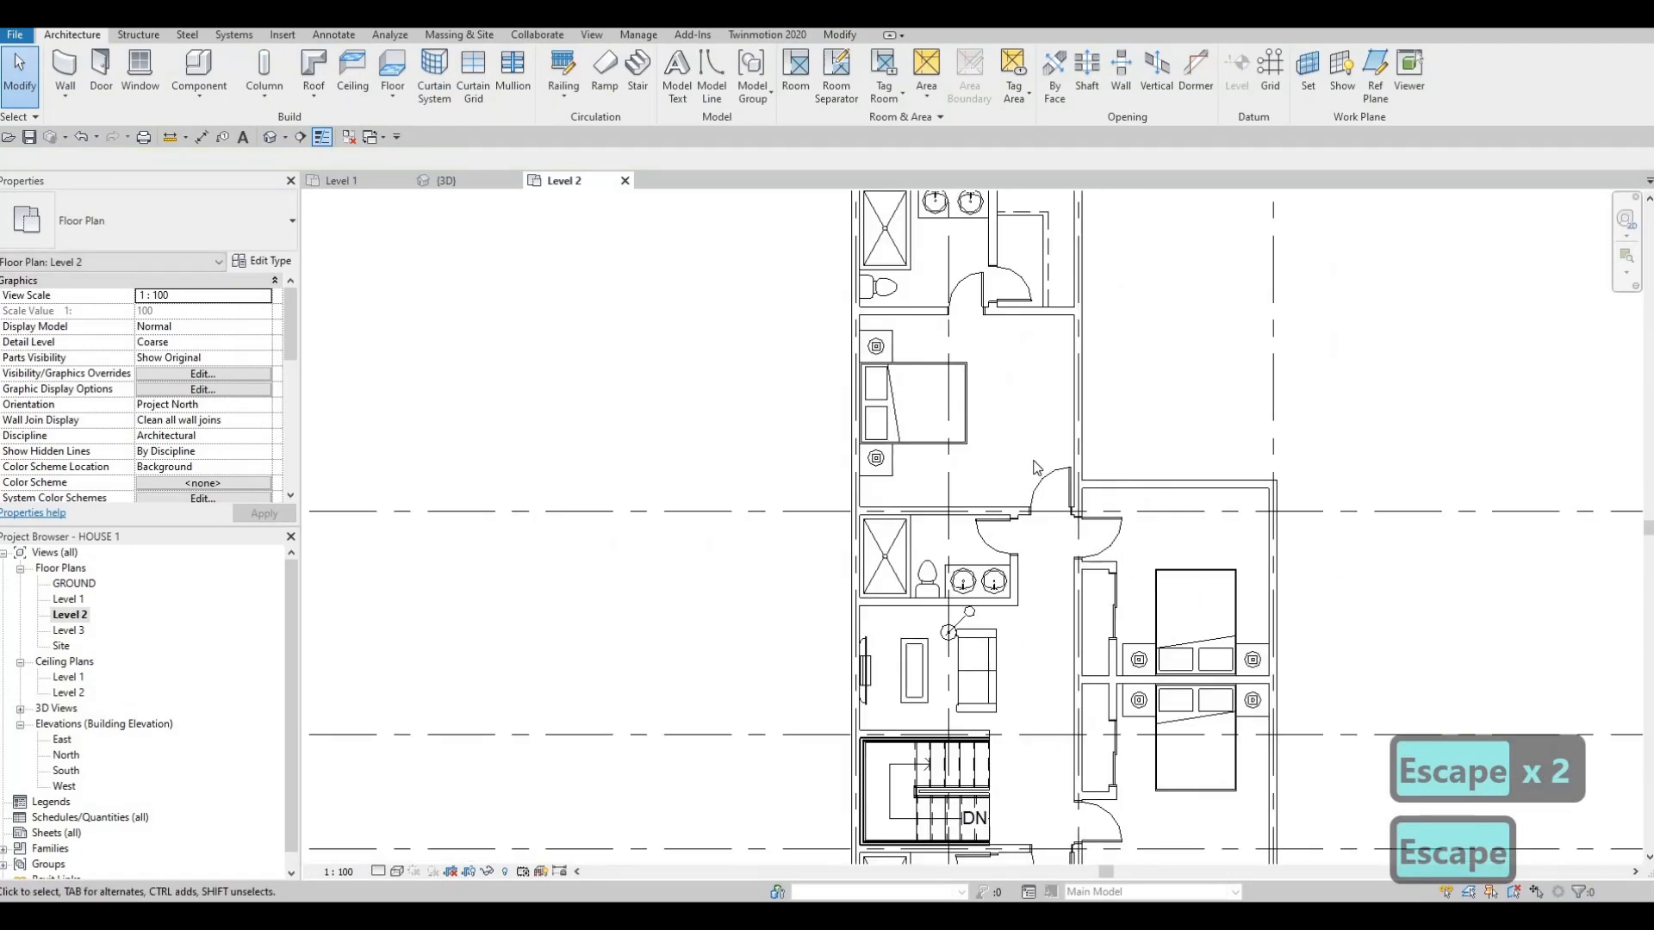
scroll(1053, 417, up, 2)
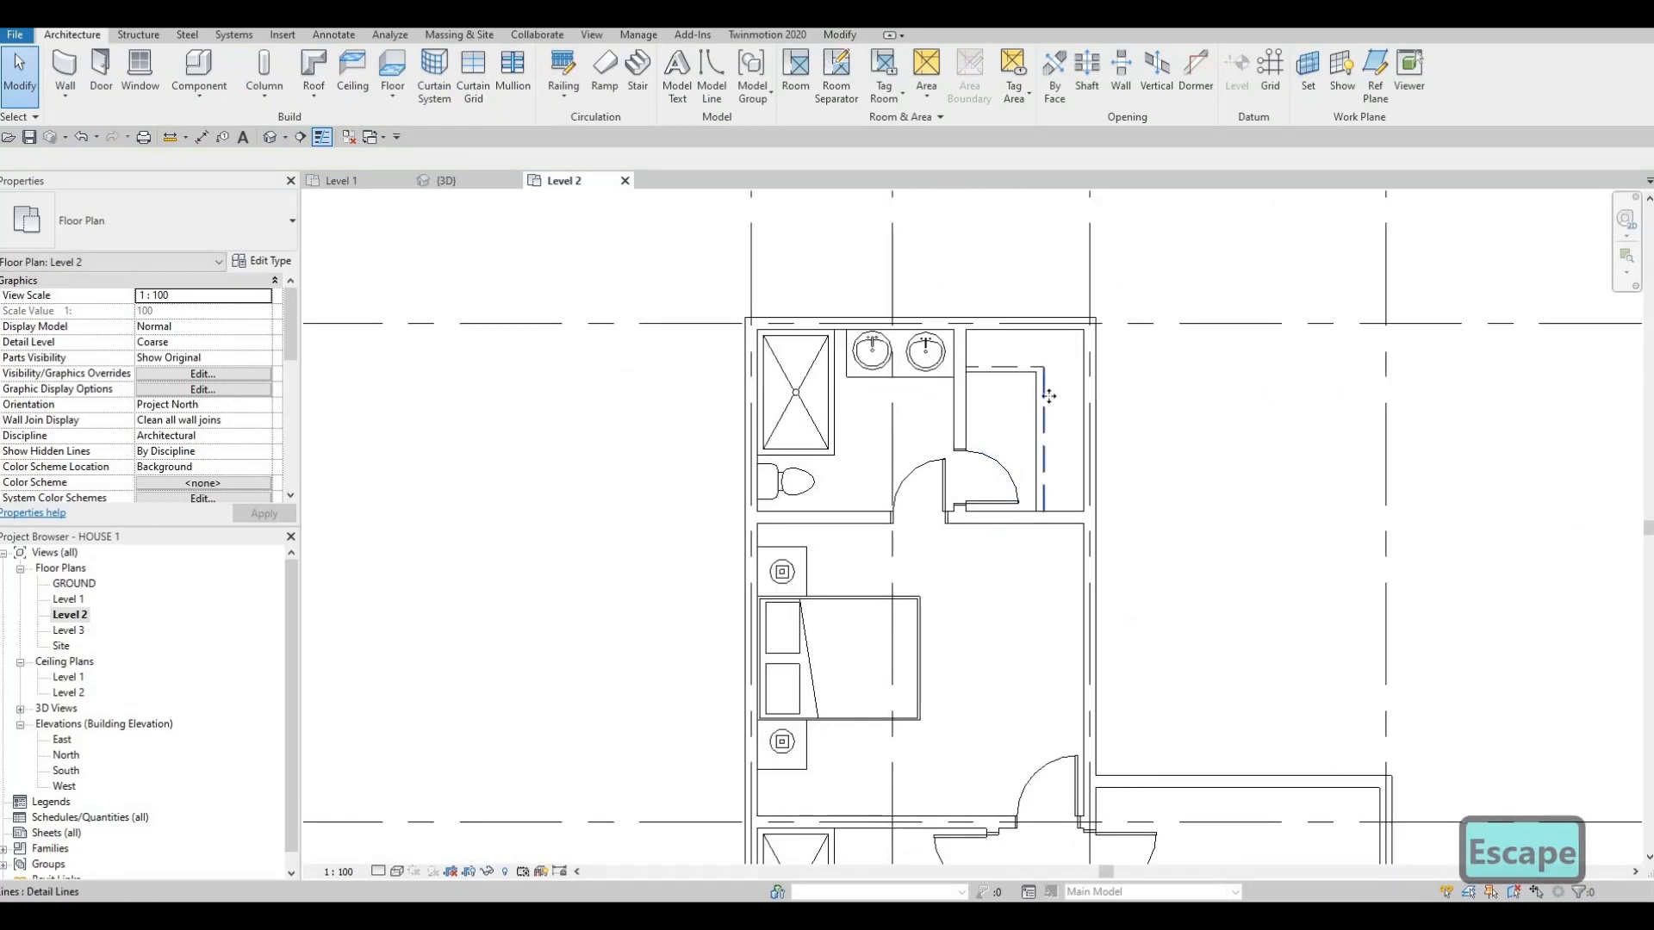
click(1049, 396)
key(c)
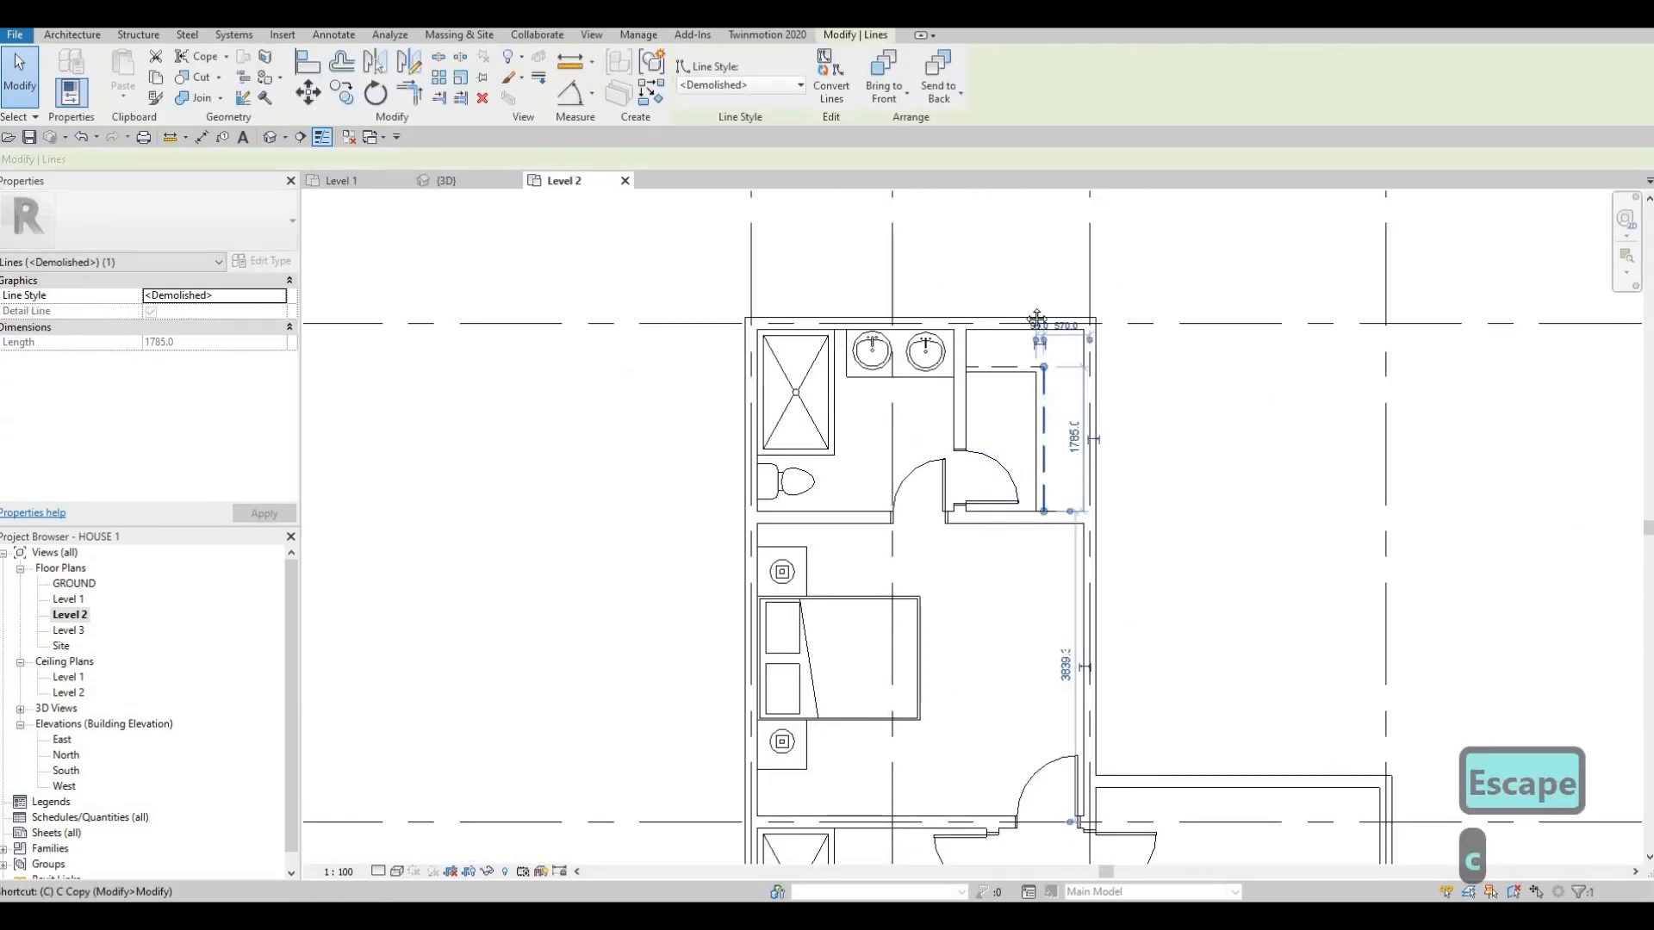
key(s)
scroll(1033, 620, down, 1)
middle_drag(1033, 620, 928, 257)
scroll(1000, 509, up, 1)
middle_drag(1000, 509, 989, 415)
scroll(989, 414, up, 2)
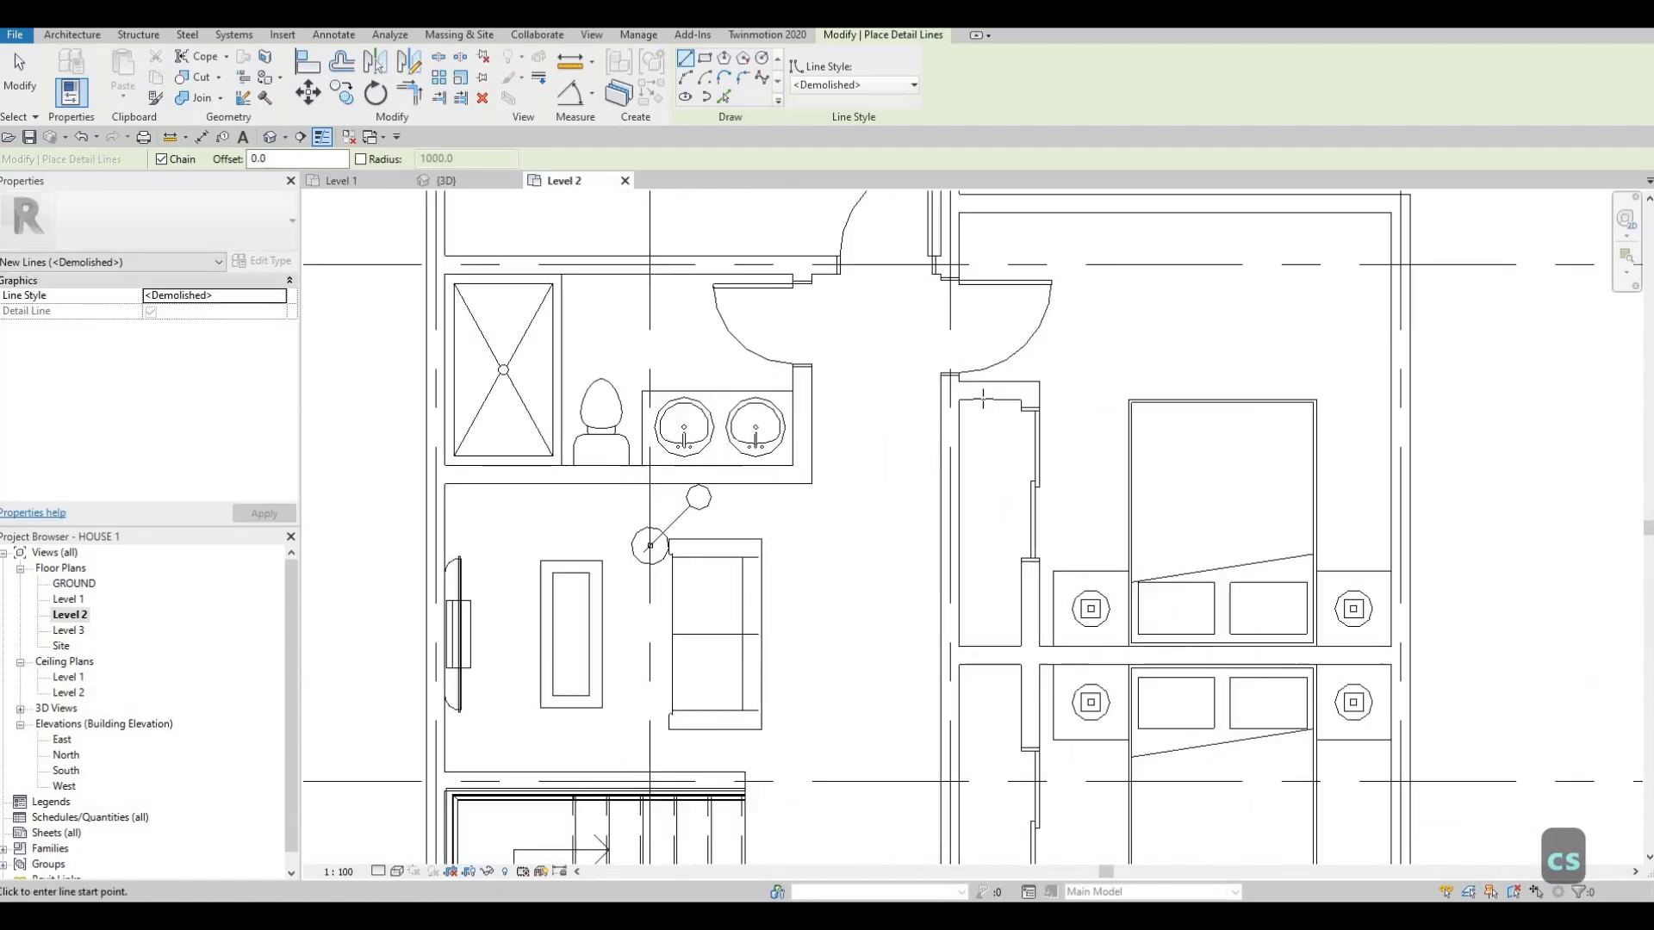
click(987, 400)
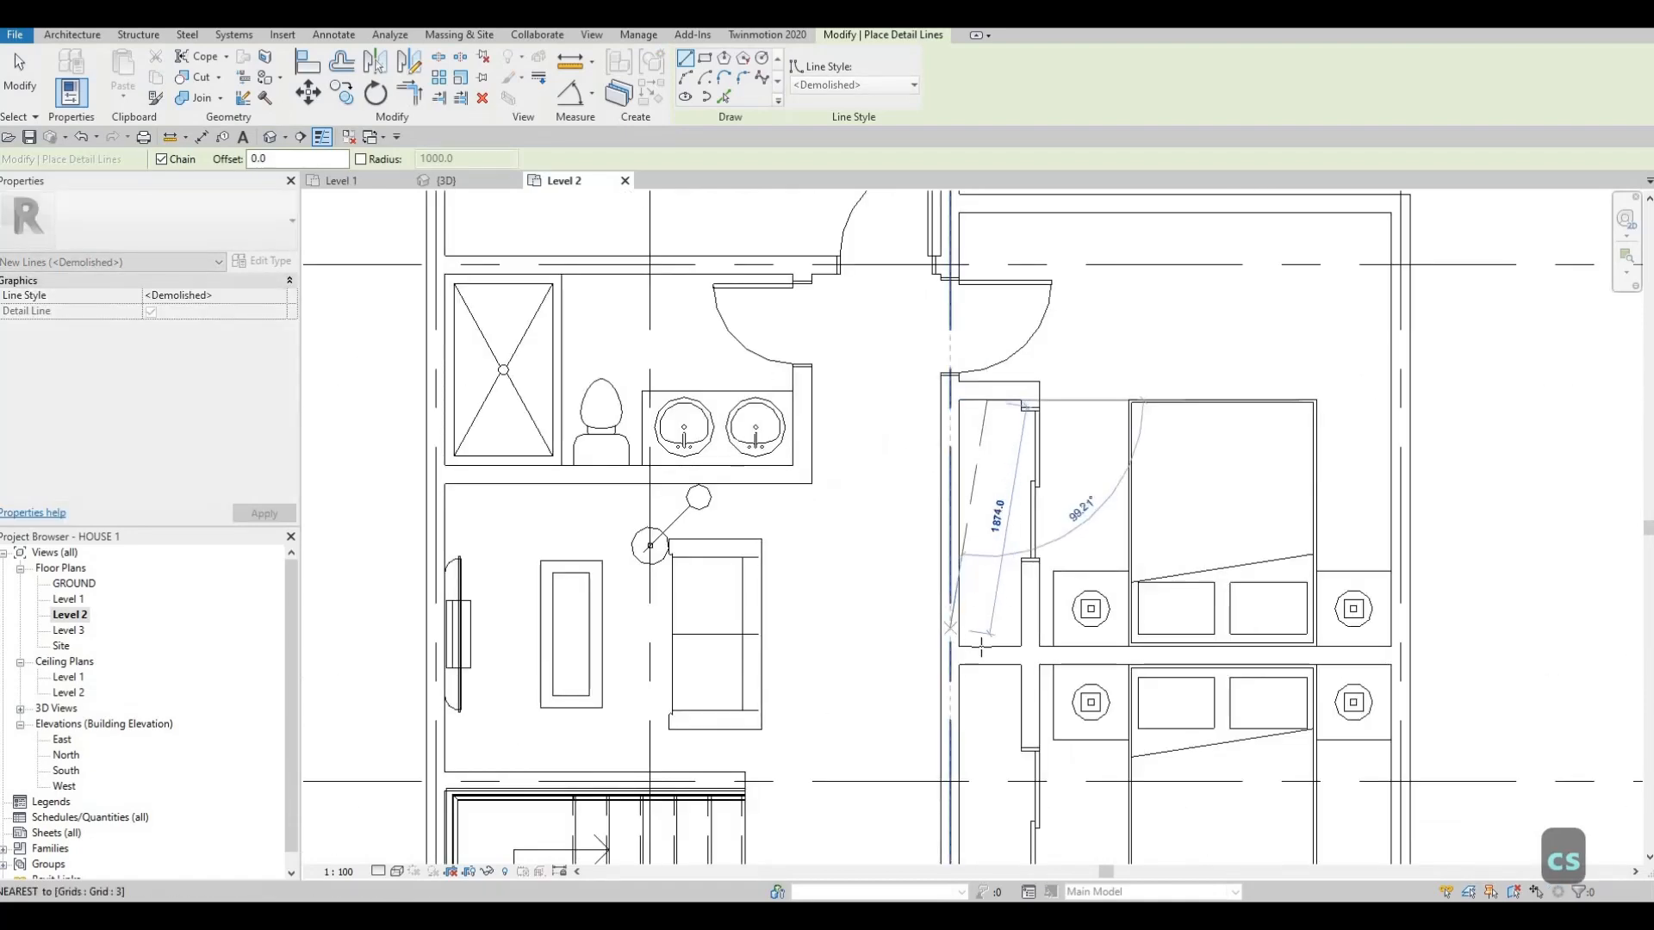
key(Escape)
- Draw a second <Demolished> detail line just beside the first one, running the full length of the northeast bedroom's closet
scroll(988, 643, up, 2)
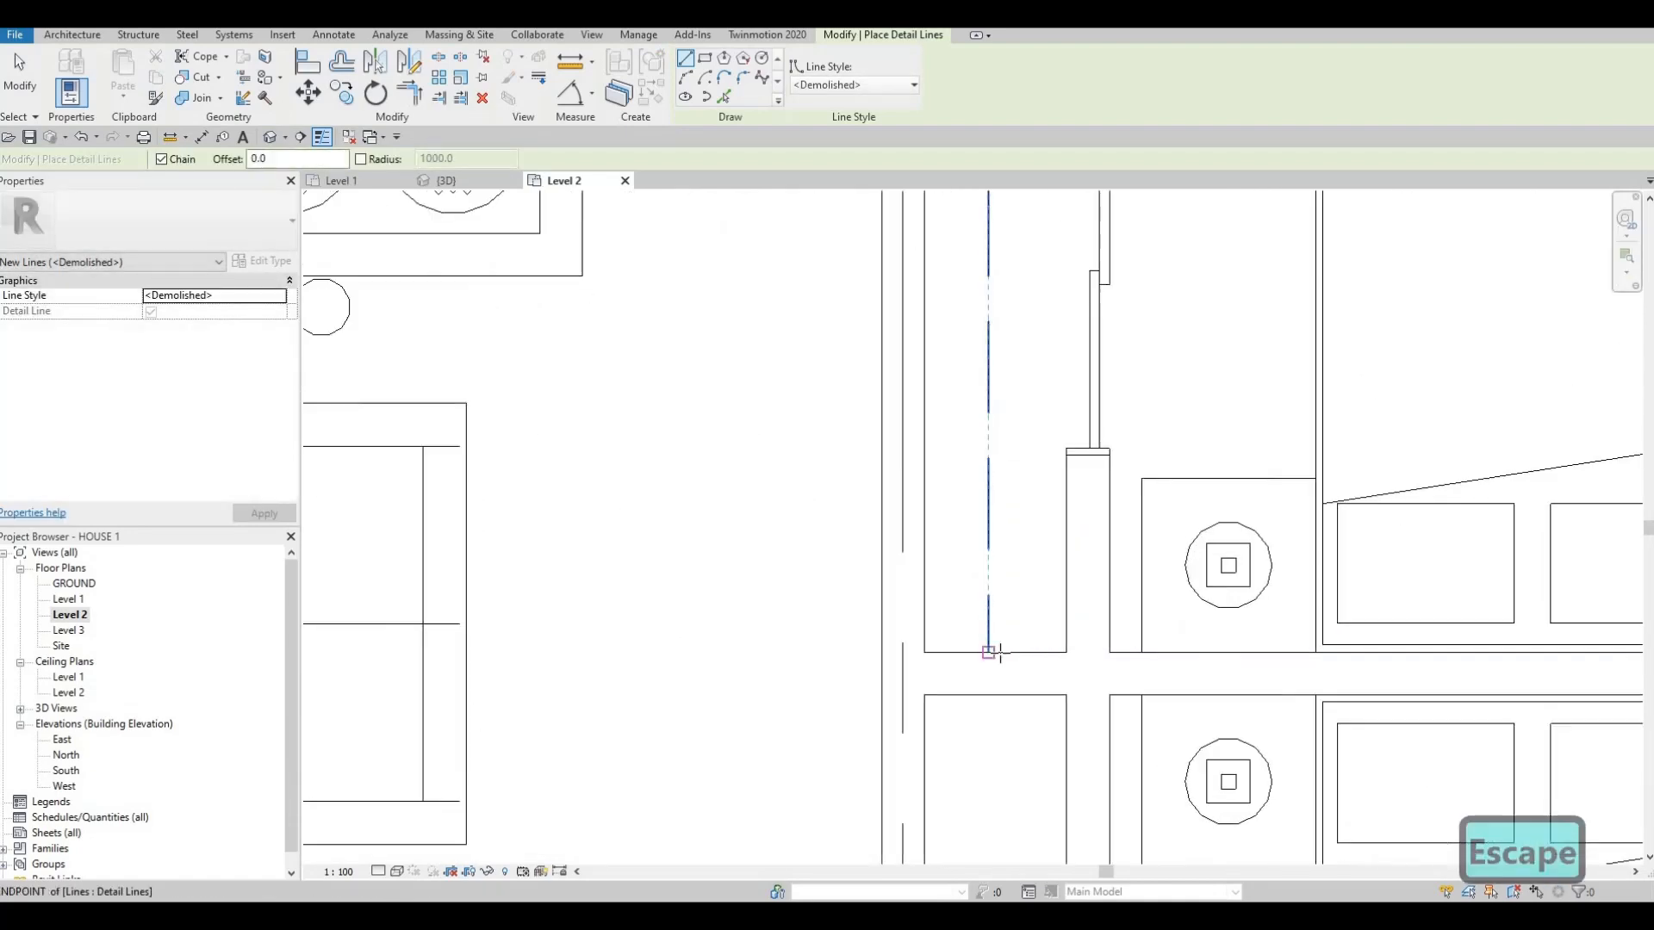
click(999, 652)
middle_drag(1002, 418, 968, 499)
click(945, 460)
key(Escape)
- Draw two parallel north–south <Demolished> detail lines, about 2060 mm long, inside the southeast bedroom's closet
middle_drag(968, 628, 981, 539)
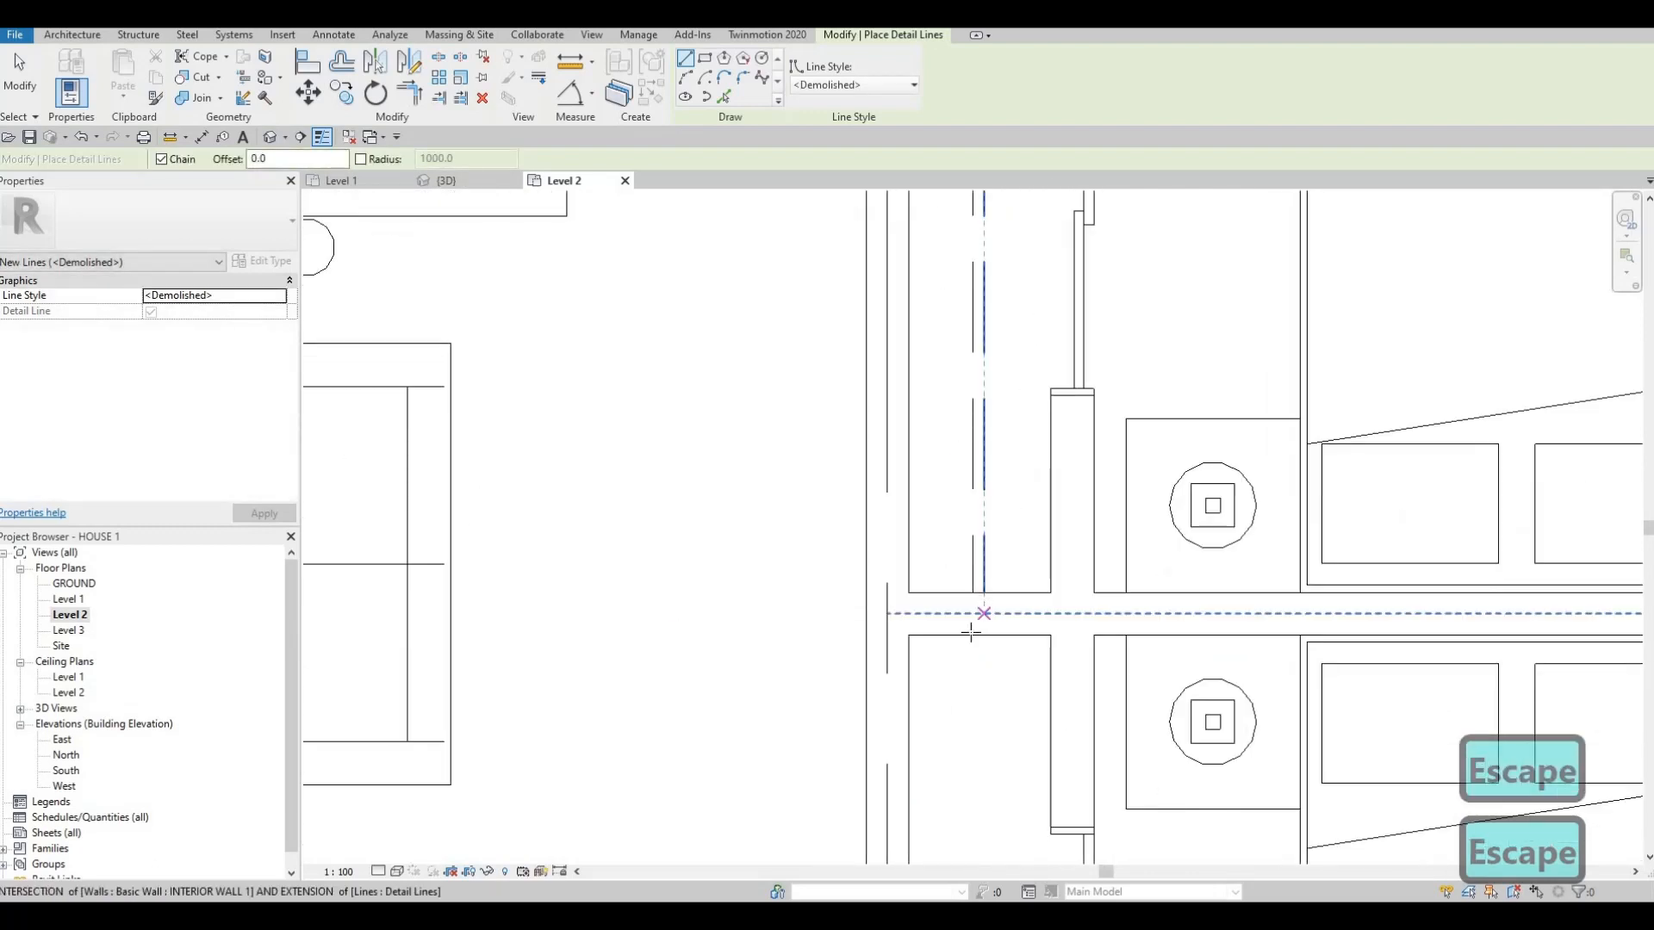
click(971, 635)
middle_drag(970, 664, 1021, 189)
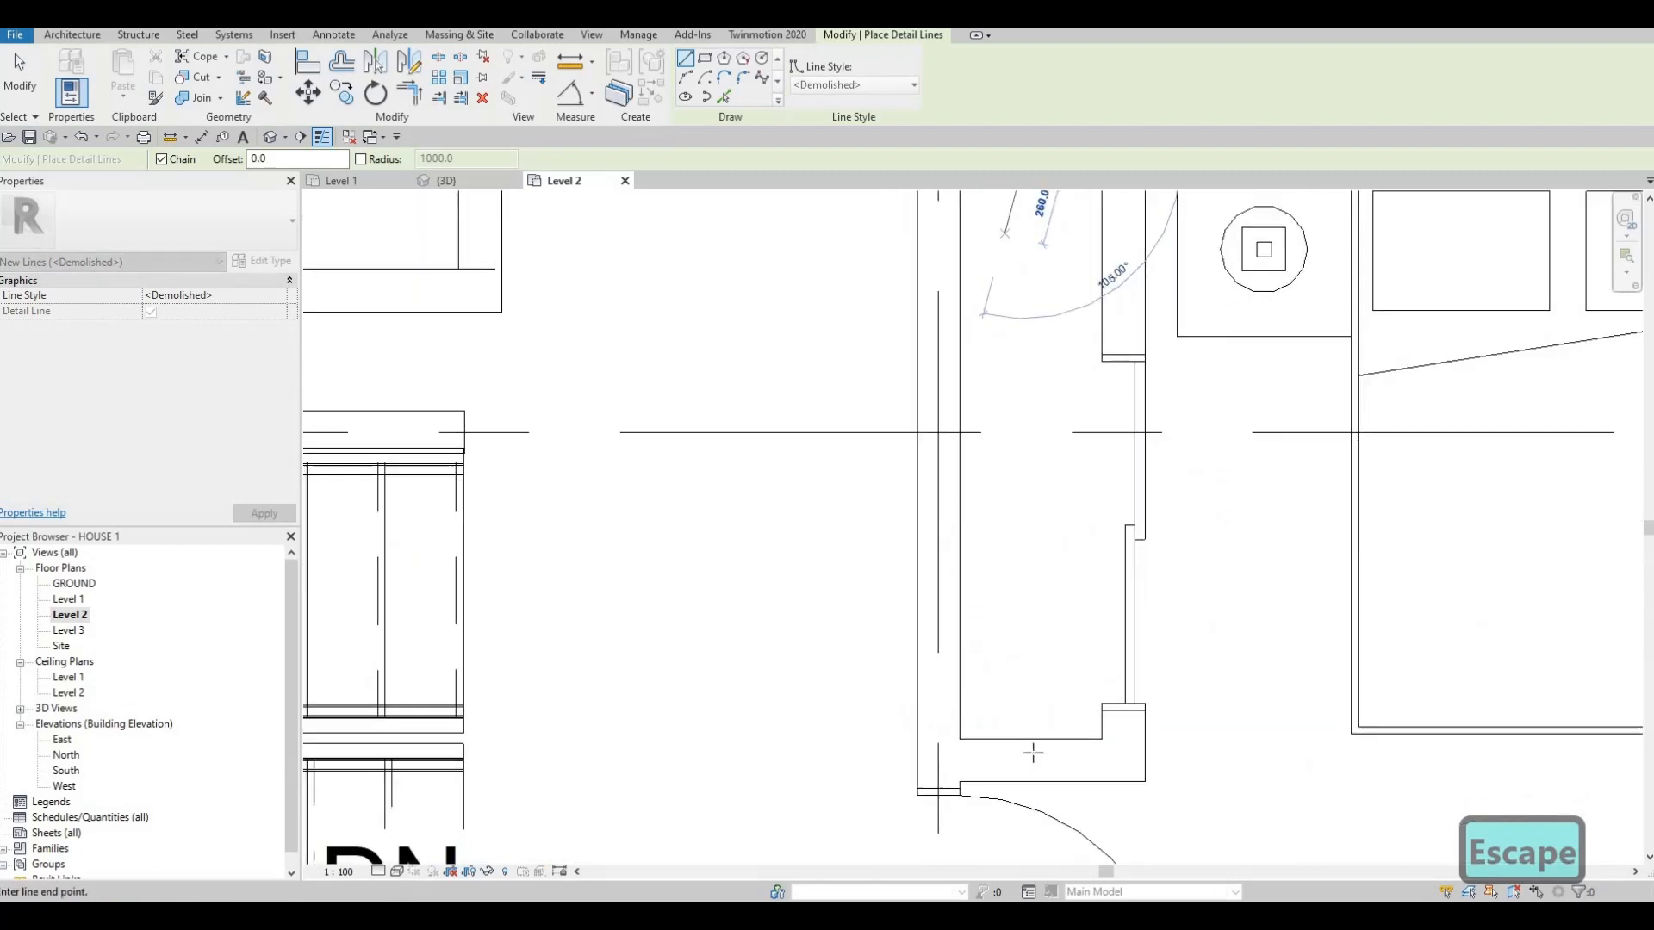
click(1026, 738)
key(Escape)
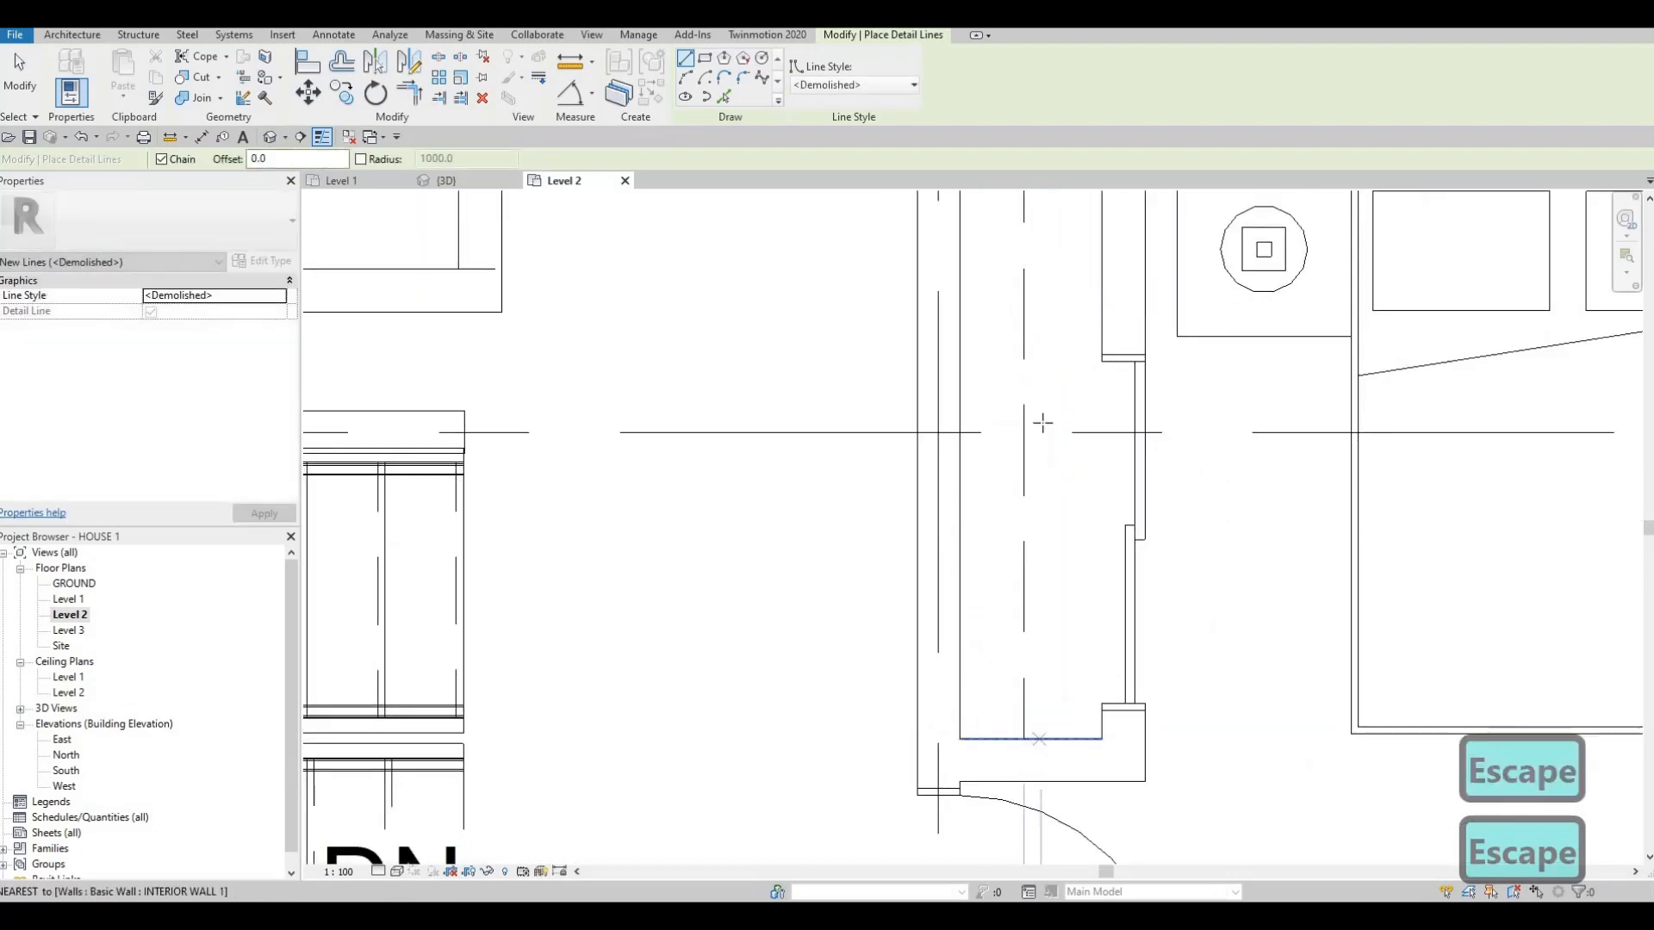
click(1039, 739)
middle_drag(1031, 329, 991, 680)
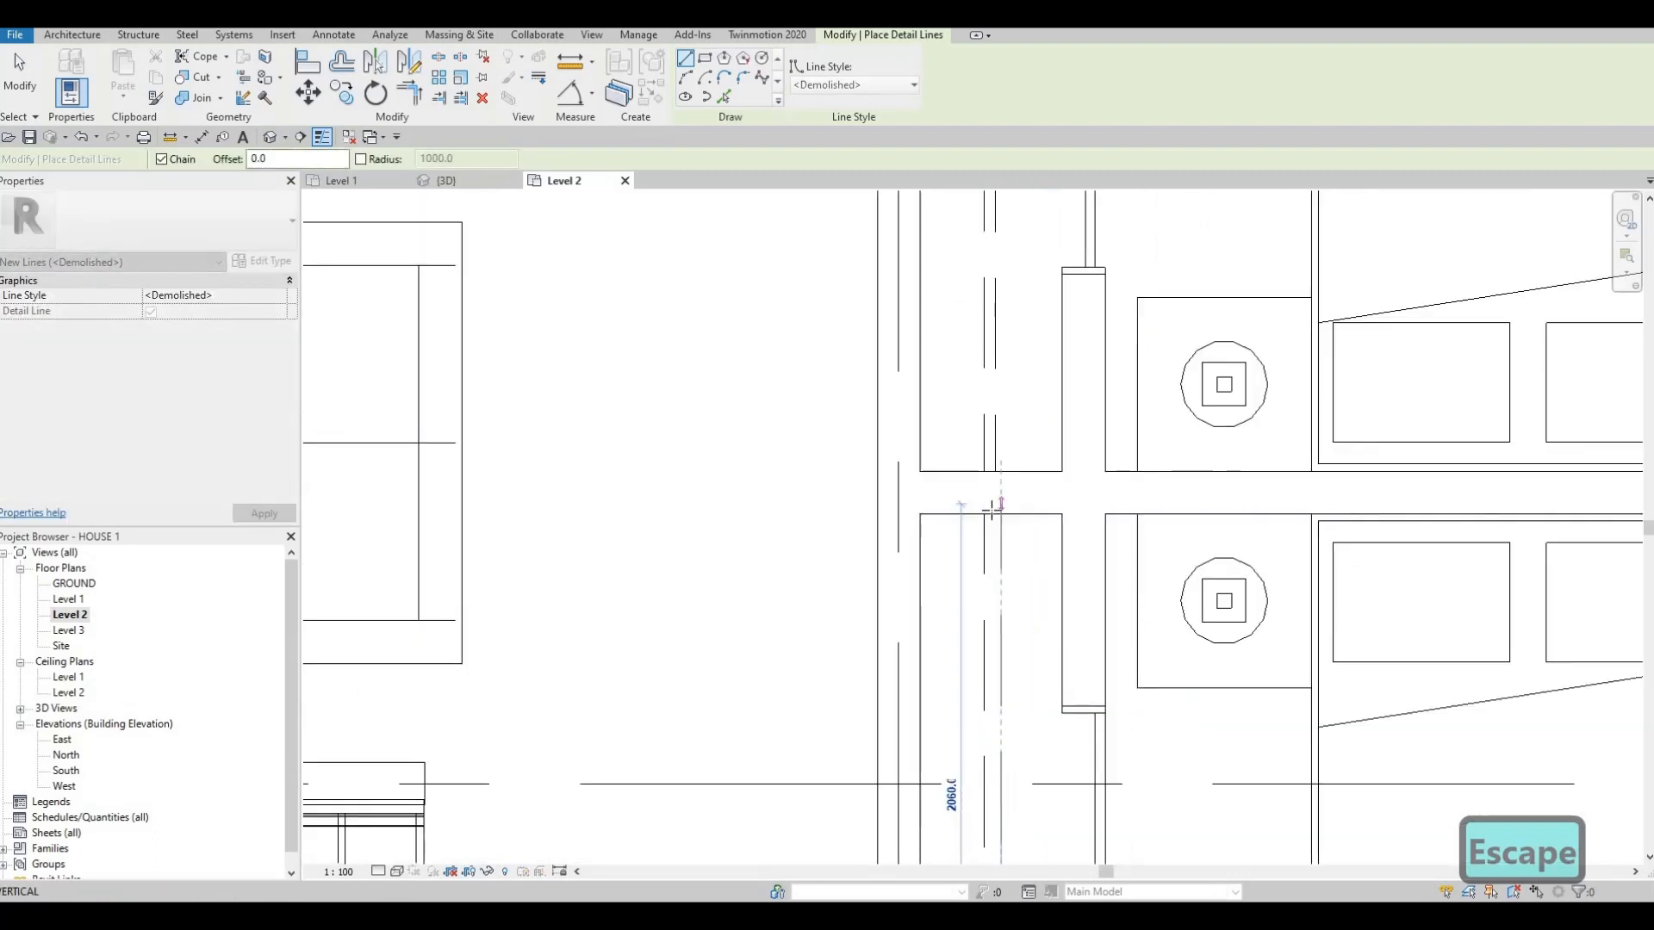
key(Escape)
scroll(1020, 567, down, 1)
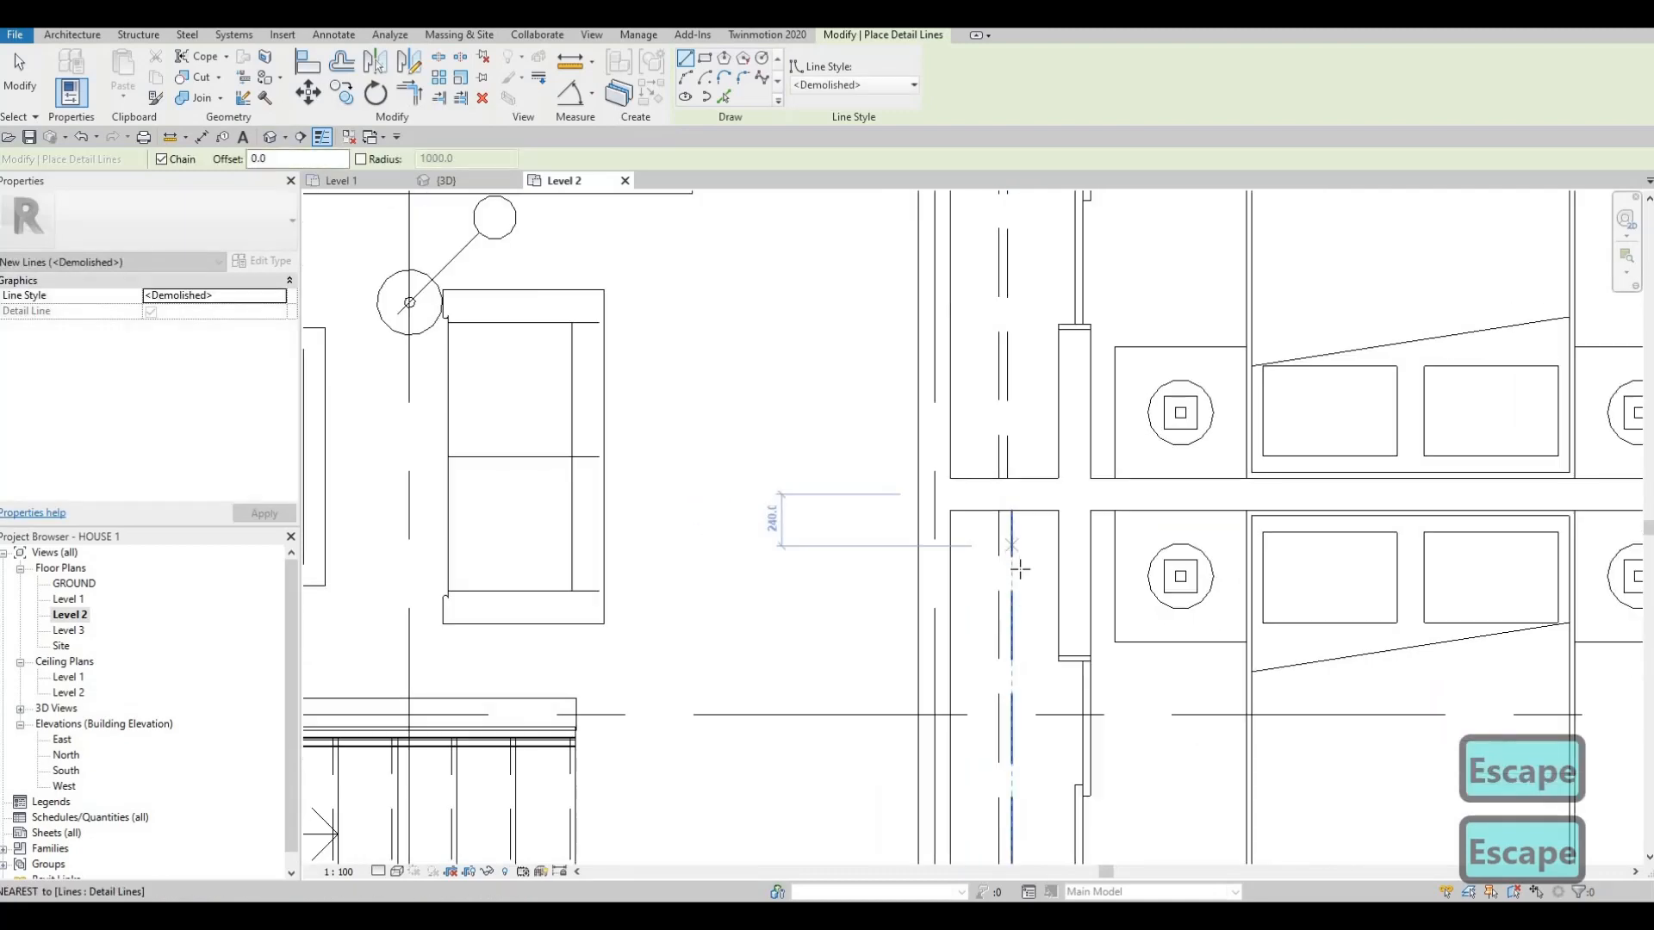
- Align the eastern detail line of the southeast bedroom's closet with the matching line in the northeast bedroom's closet
key(a)
key(l)
click(1007, 466)
click(1008, 550)
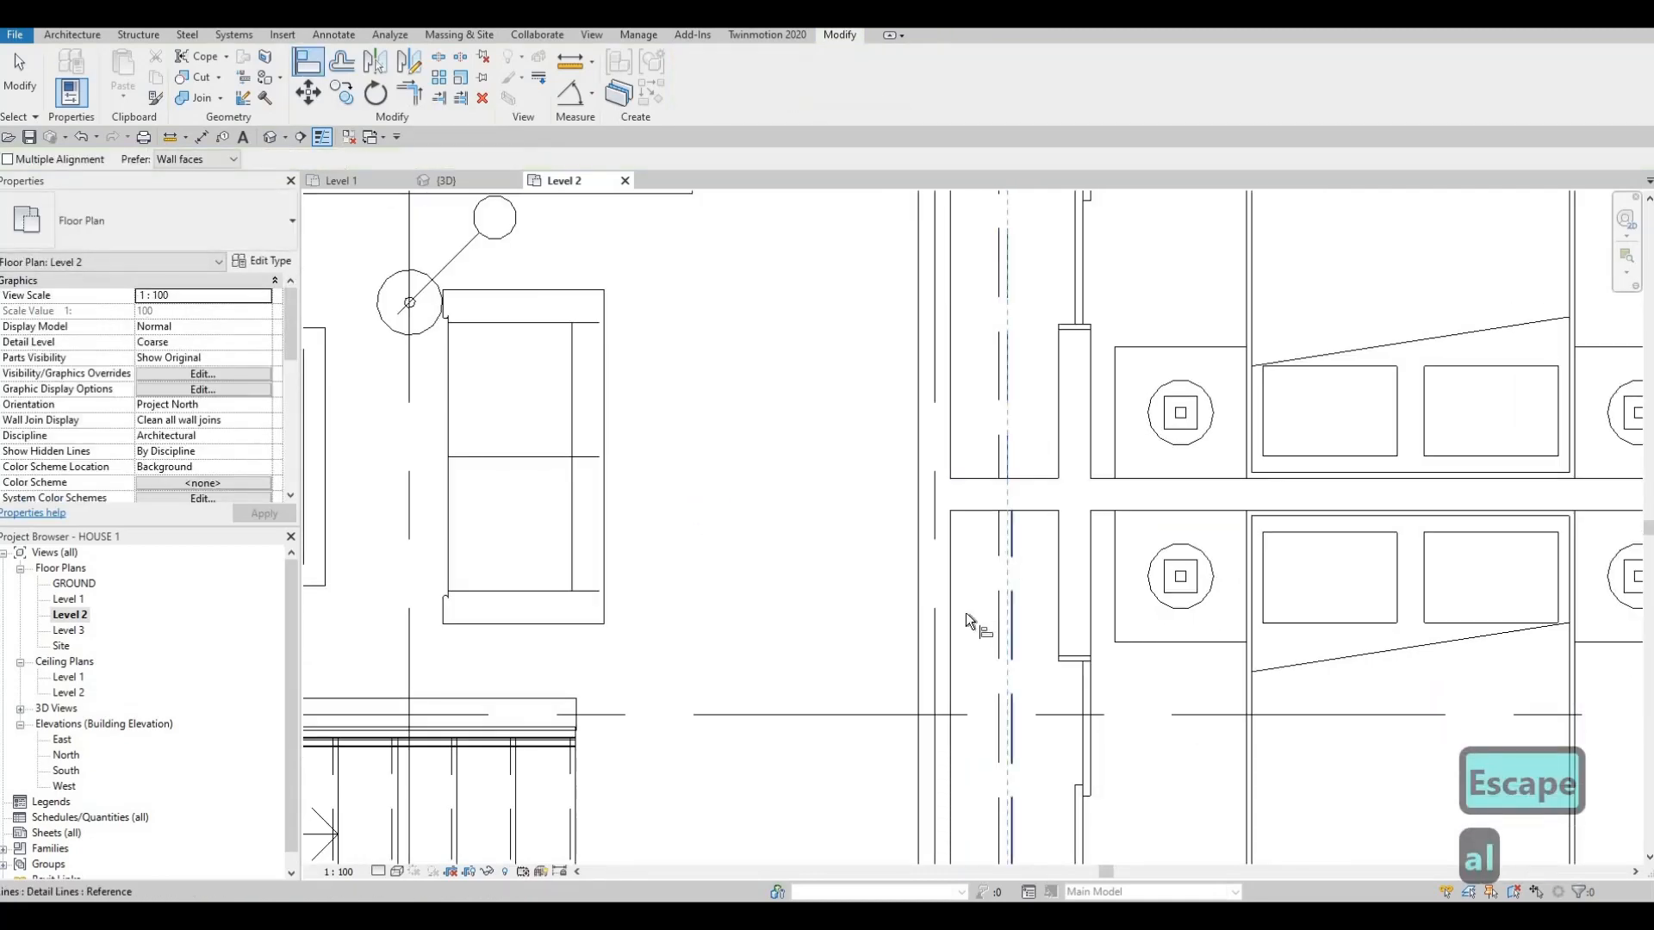
scroll(901, 689, up, 1)
middle_drag(825, 773, 923, 546)
key(Escape)
- Draw two closely spaced north–south <Demolished> detail lines, about 2970 mm long, inside the south bedroom's closet
scroll(900, 689, down, 4)
scroll(923, 546, up, 1)
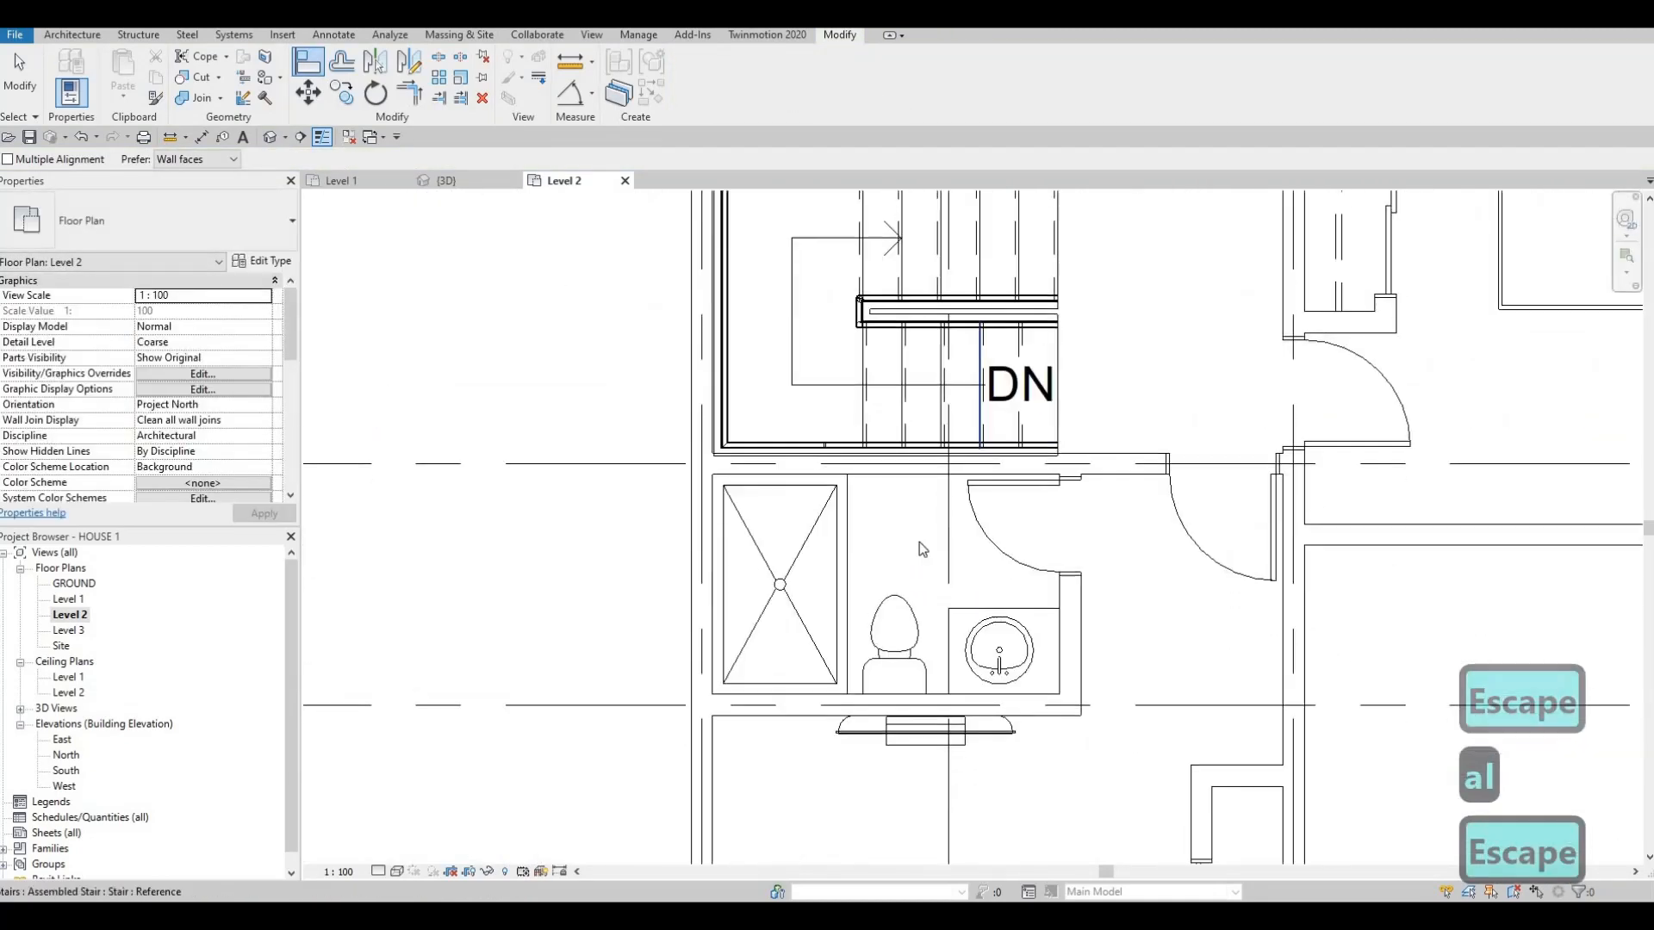
middle_drag(684, 514, 683, 358)
scroll(683, 359, down, 3)
key(Escape)
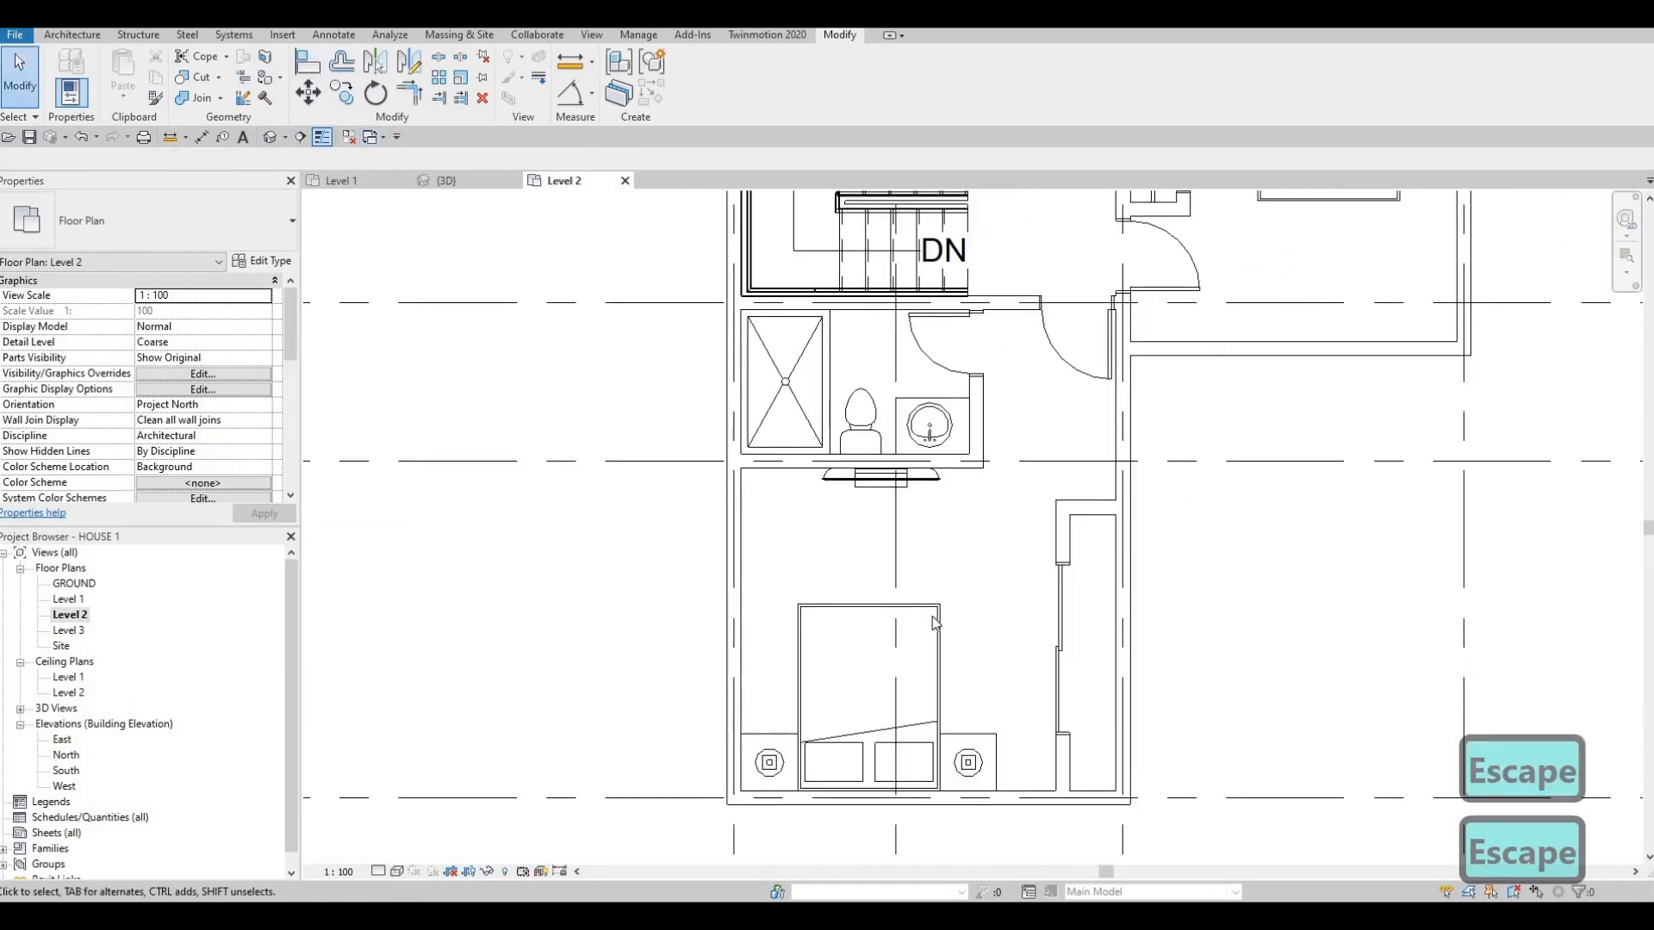
middle_drag(1051, 412, 964, 270)
key(Escape)
key(Escape)
click(1038, 474)
key(c)
key(s)
scroll(1039, 560, up, 2)
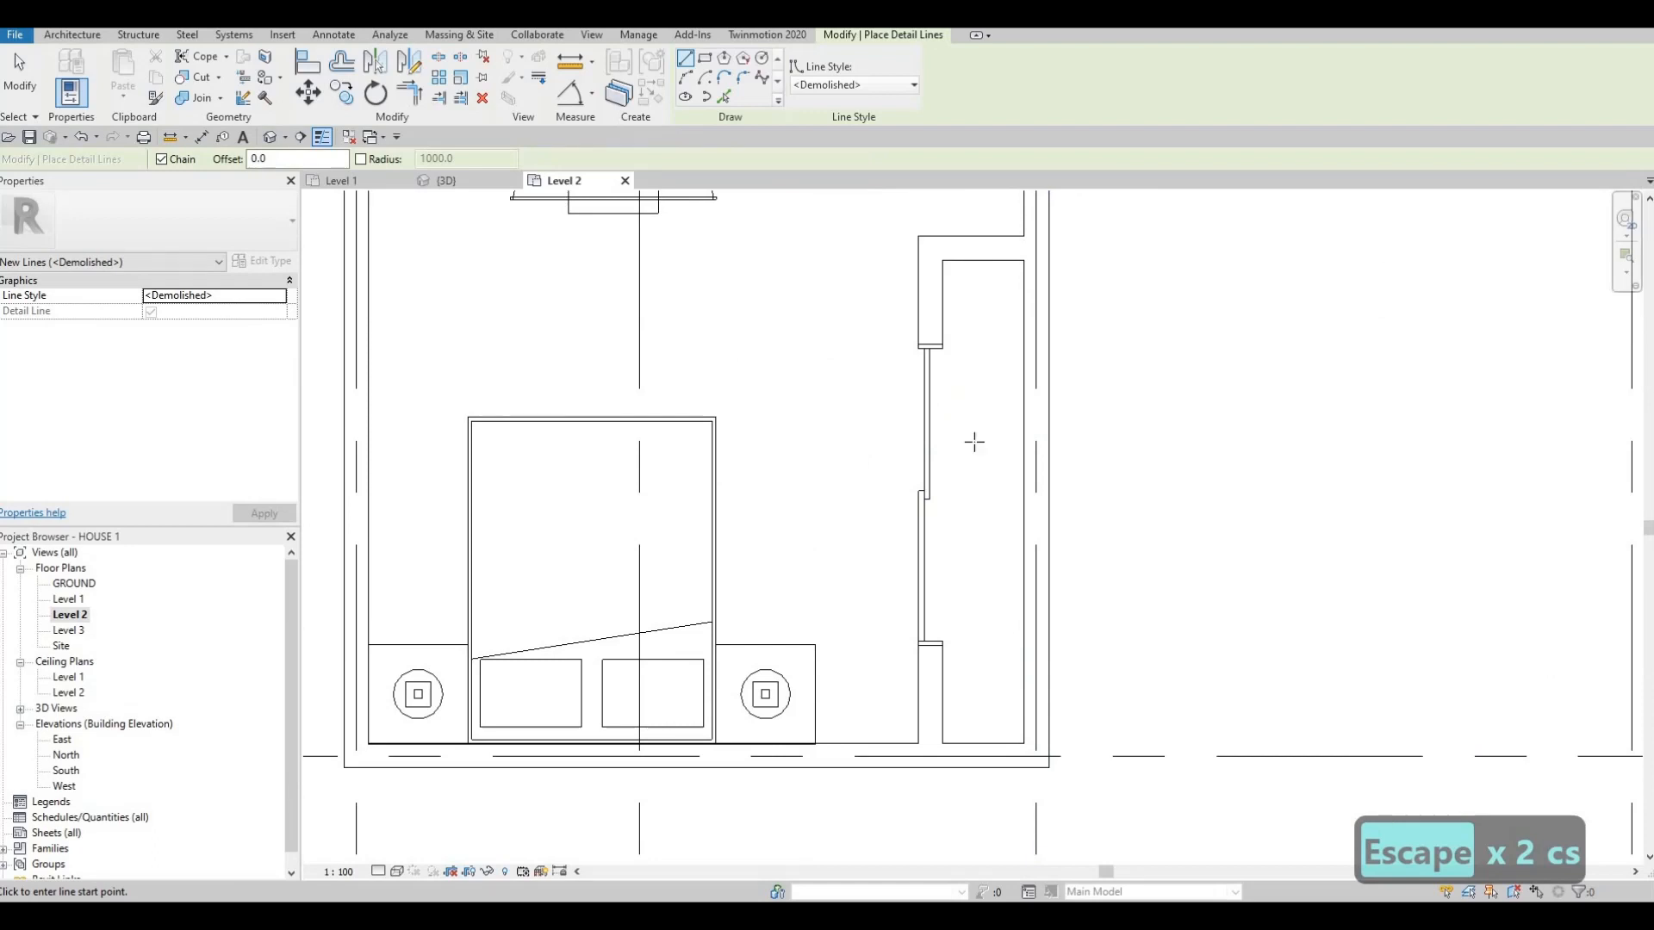
click(974, 260)
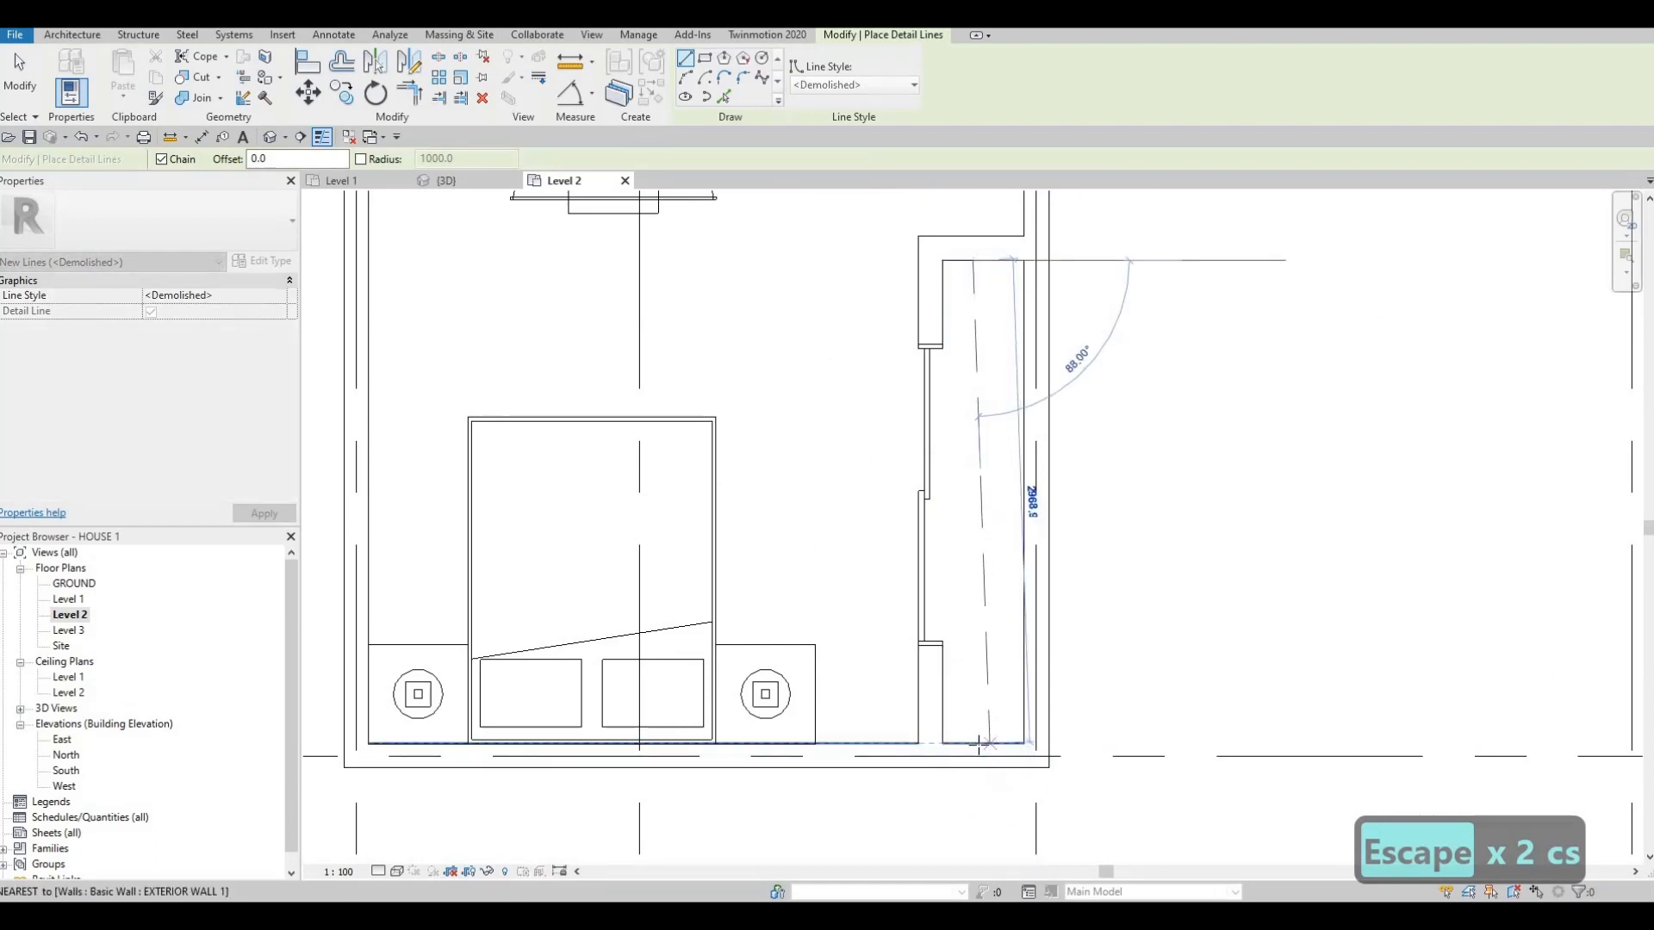
key(Escape)
click(982, 743)
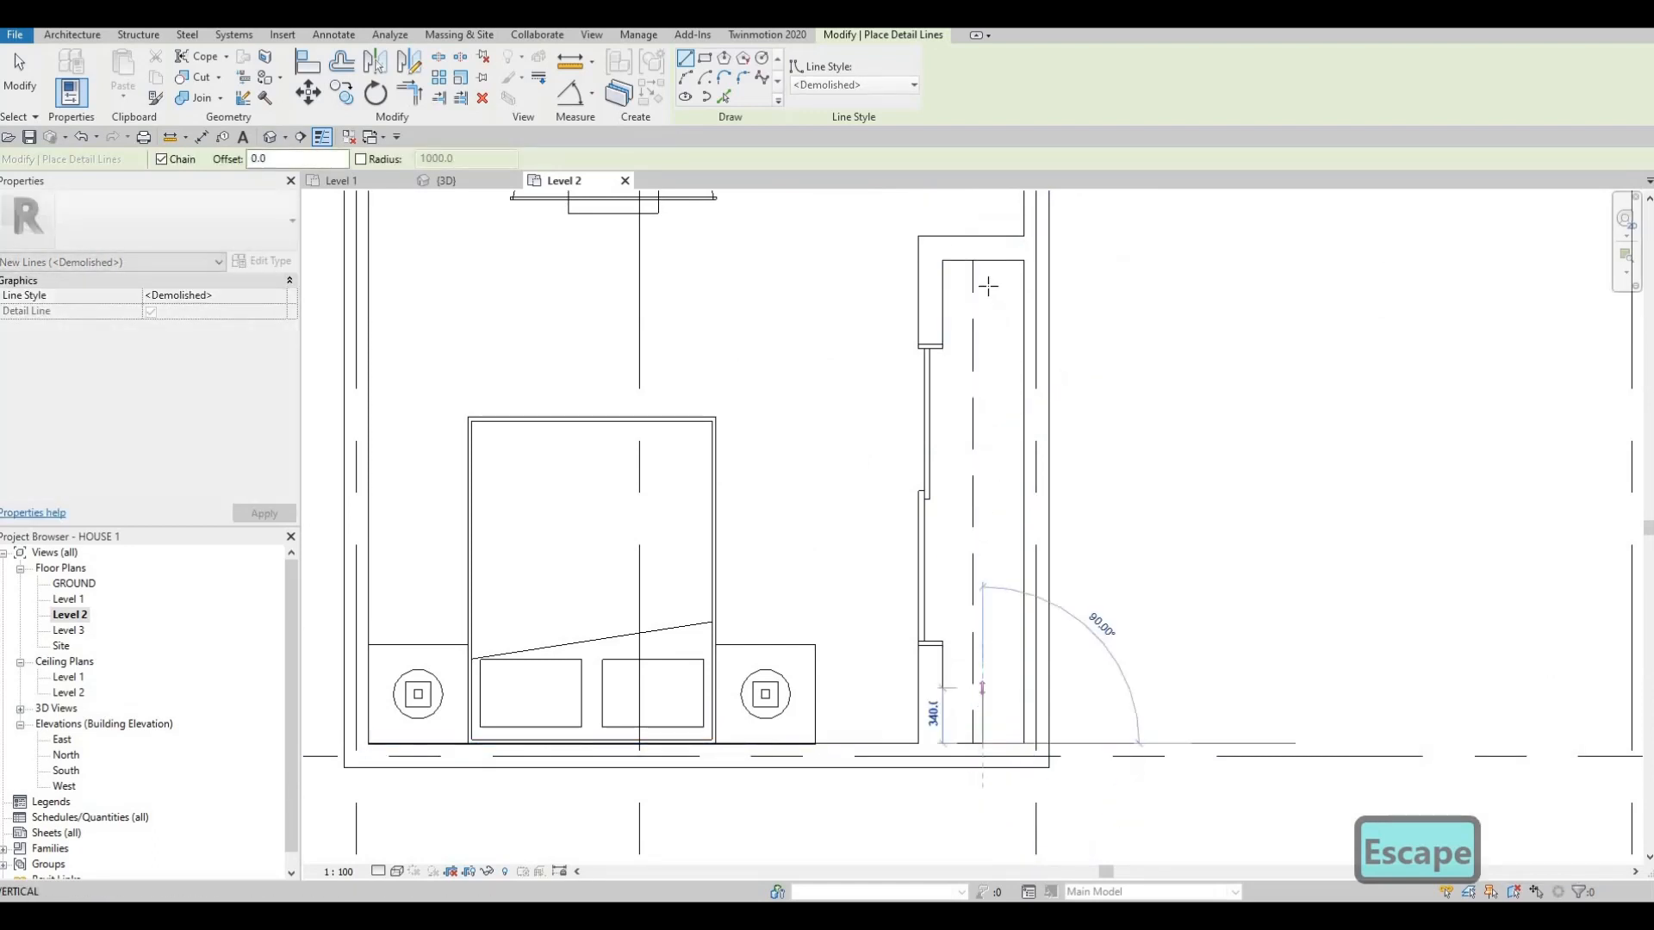
key(Escape)
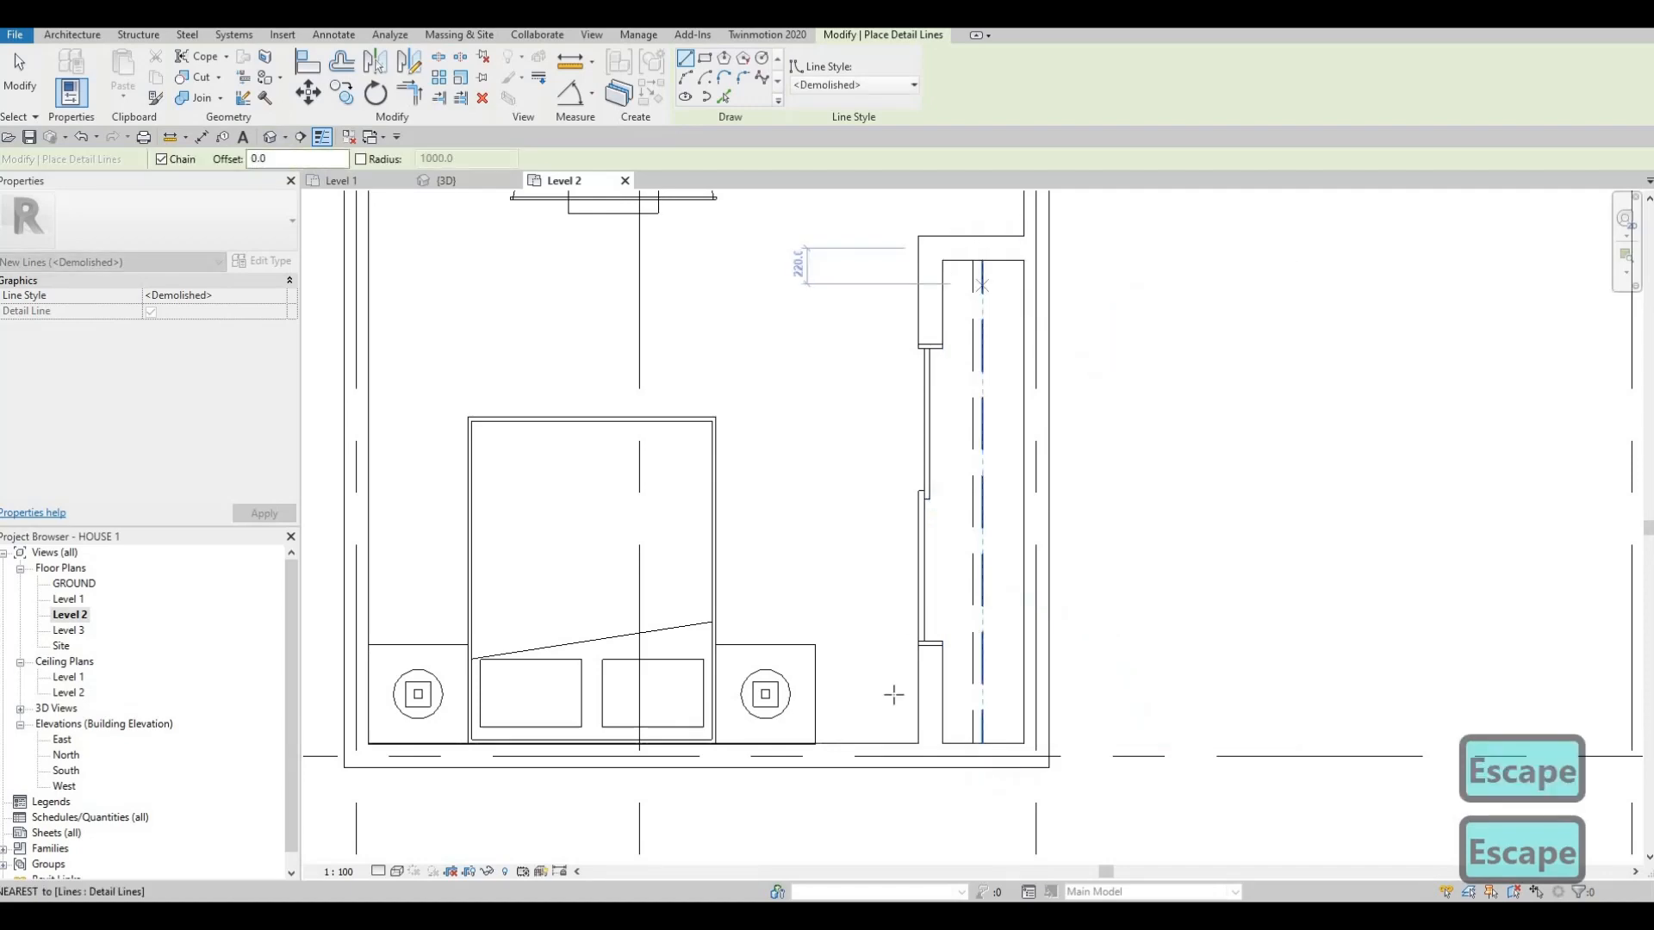
- Review the furnished Level 2 plan, checking the bedrooms, bathrooms, living area and closet lines
scroll(861, 809, down, 3)
scroll(862, 811, down, 3)
middle_drag(864, 507, 845, 709)
scroll(845, 709, down, 1)
middle_drag(709, 312, 726, 674)
key(Escape)
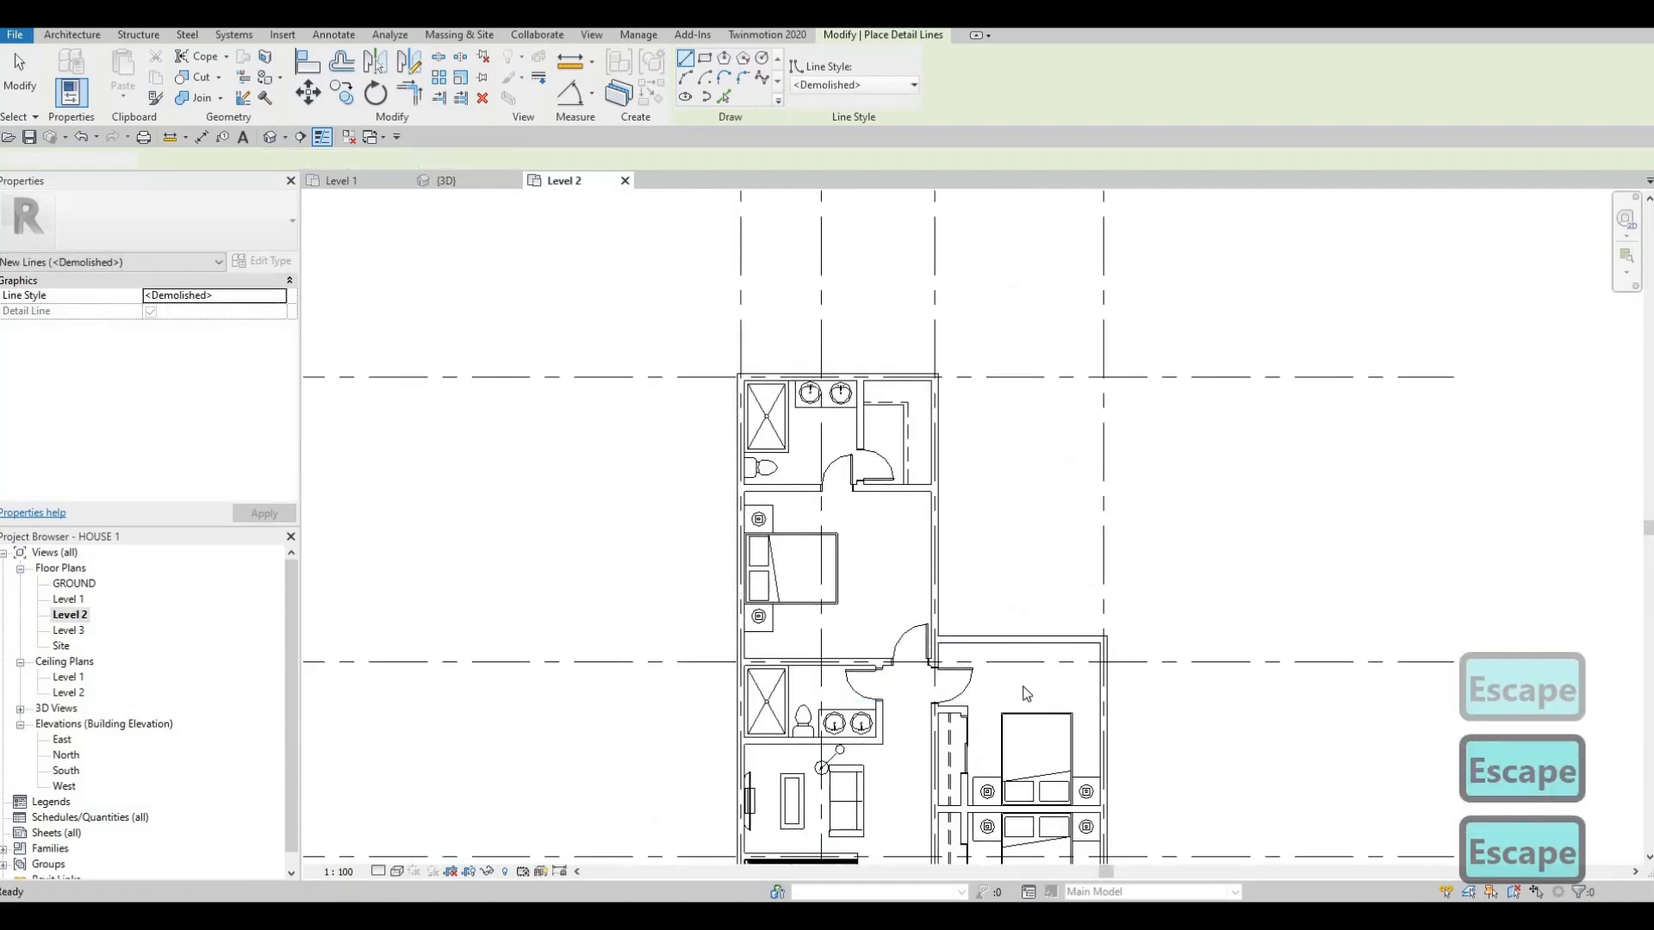
scroll(1123, 612, up, 1)
middle_drag(919, 715, 1105, 412)
scroll(1068, 452, down, 2)
scroll(1116, 603, up, 3)
middle_drag(1077, 630, 1037, 699)
scroll(1077, 579, down, 3)
key(Escape)
scroll(1037, 706, up, 1)
middle_drag(968, 391, 957, 452)
scroll(957, 449, up, 1)
scroll(963, 486, down, 2)
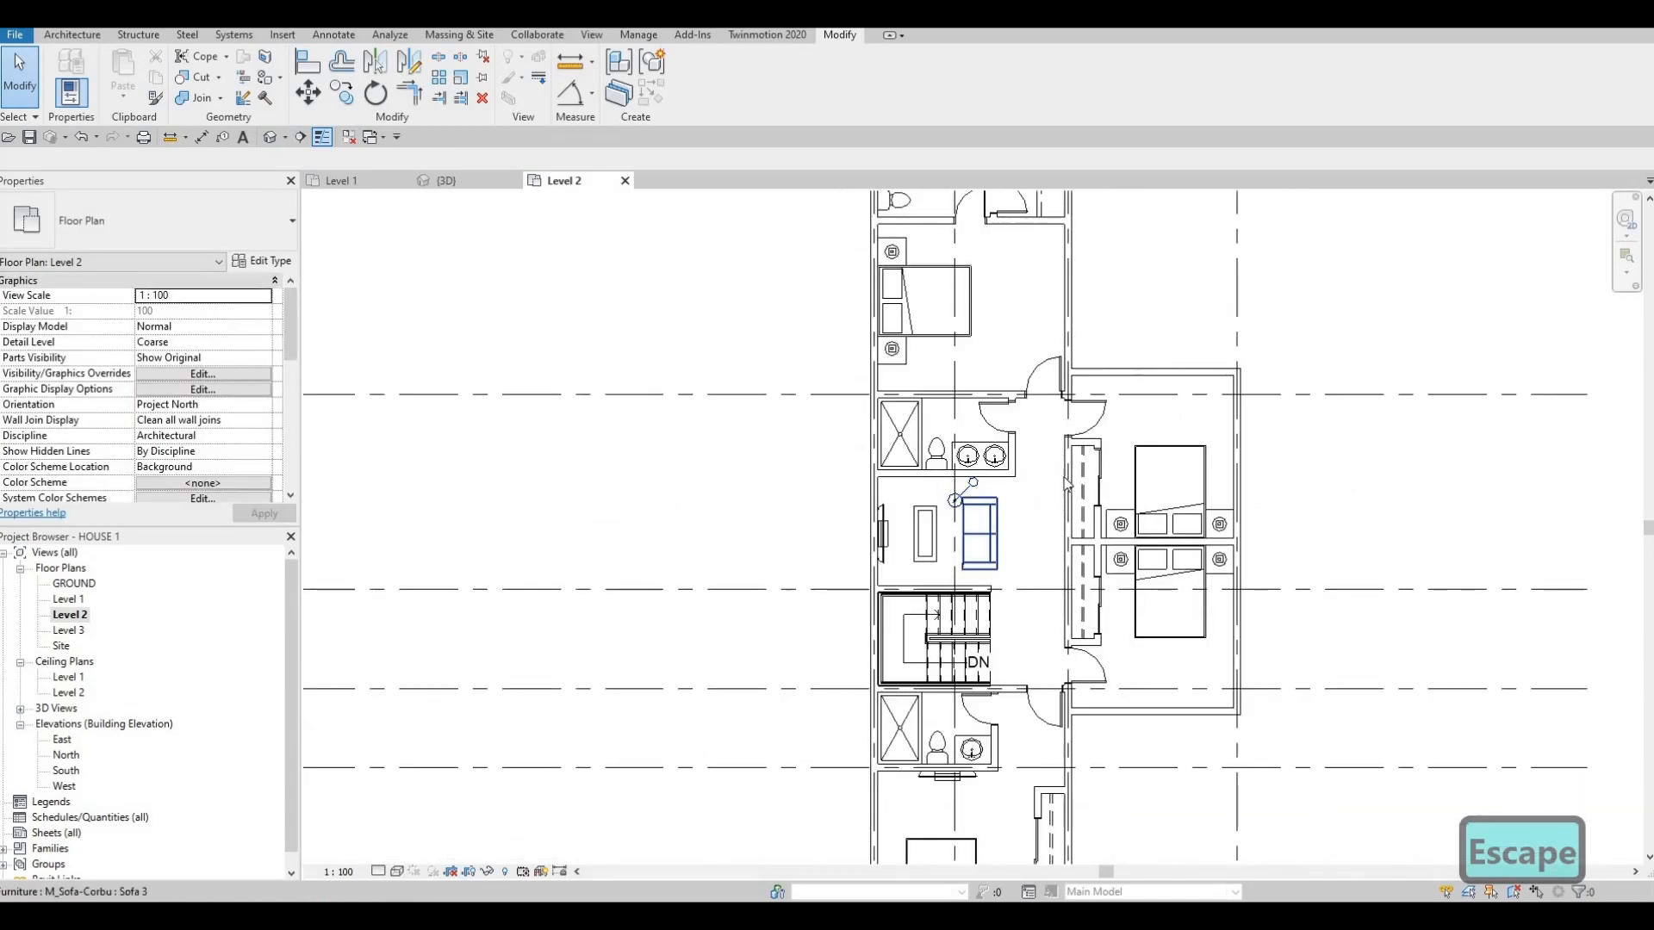
middle_drag(1069, 645, 1019, 690)
scroll(1087, 513, down, 1)
key(Escape)
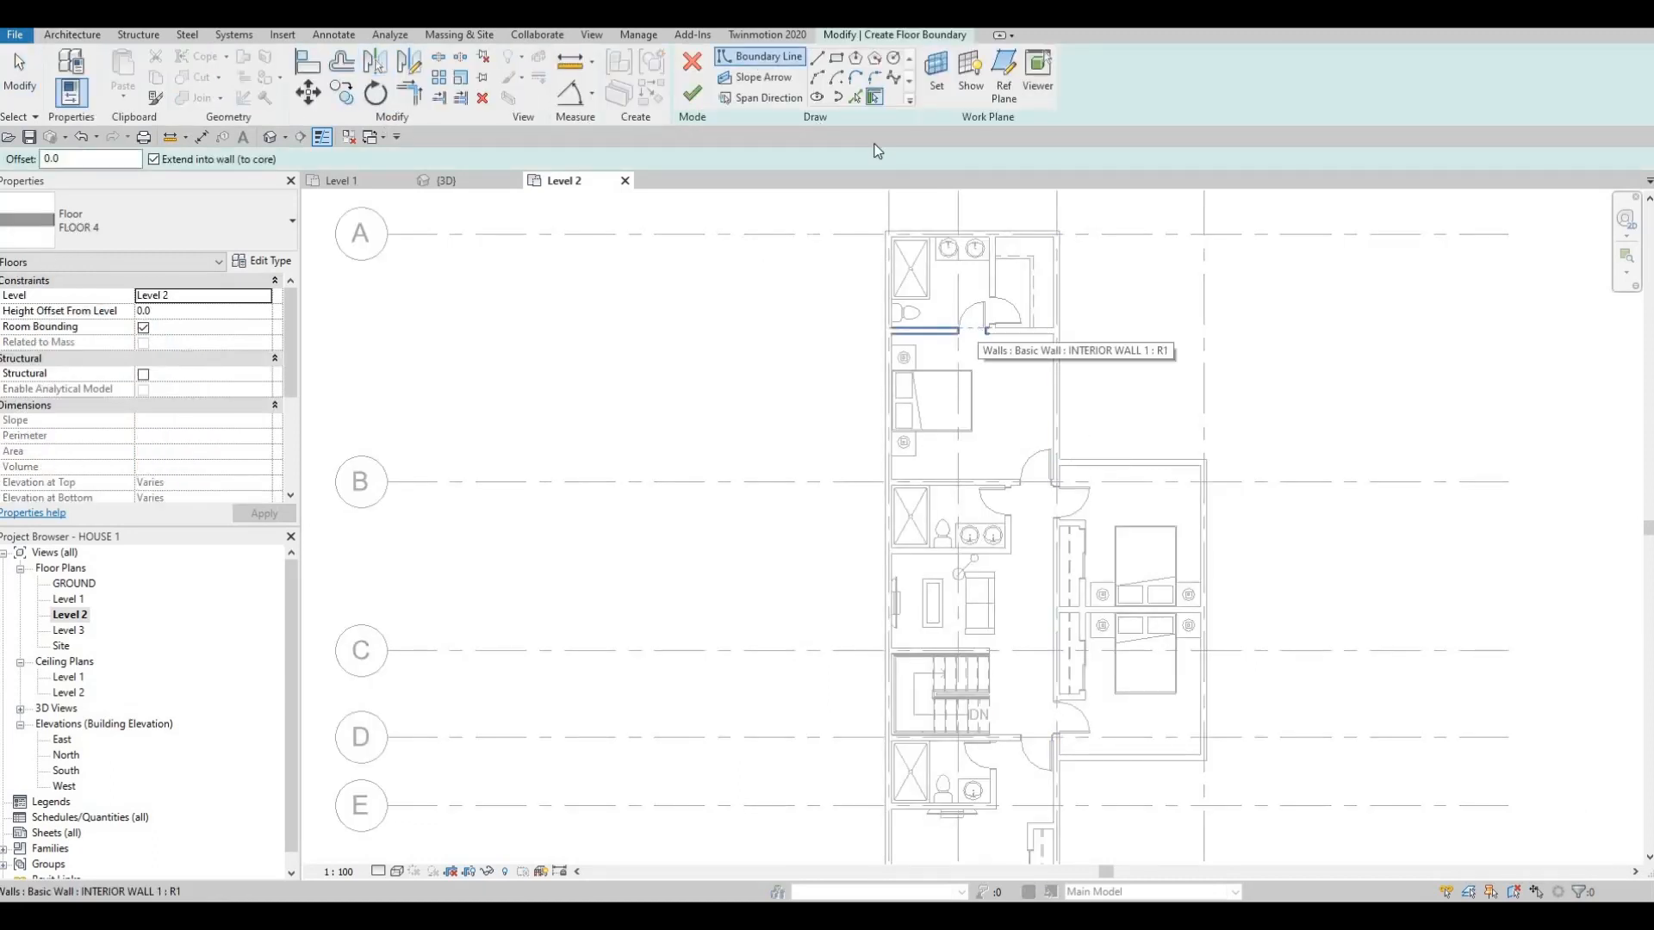
click(836, 59)
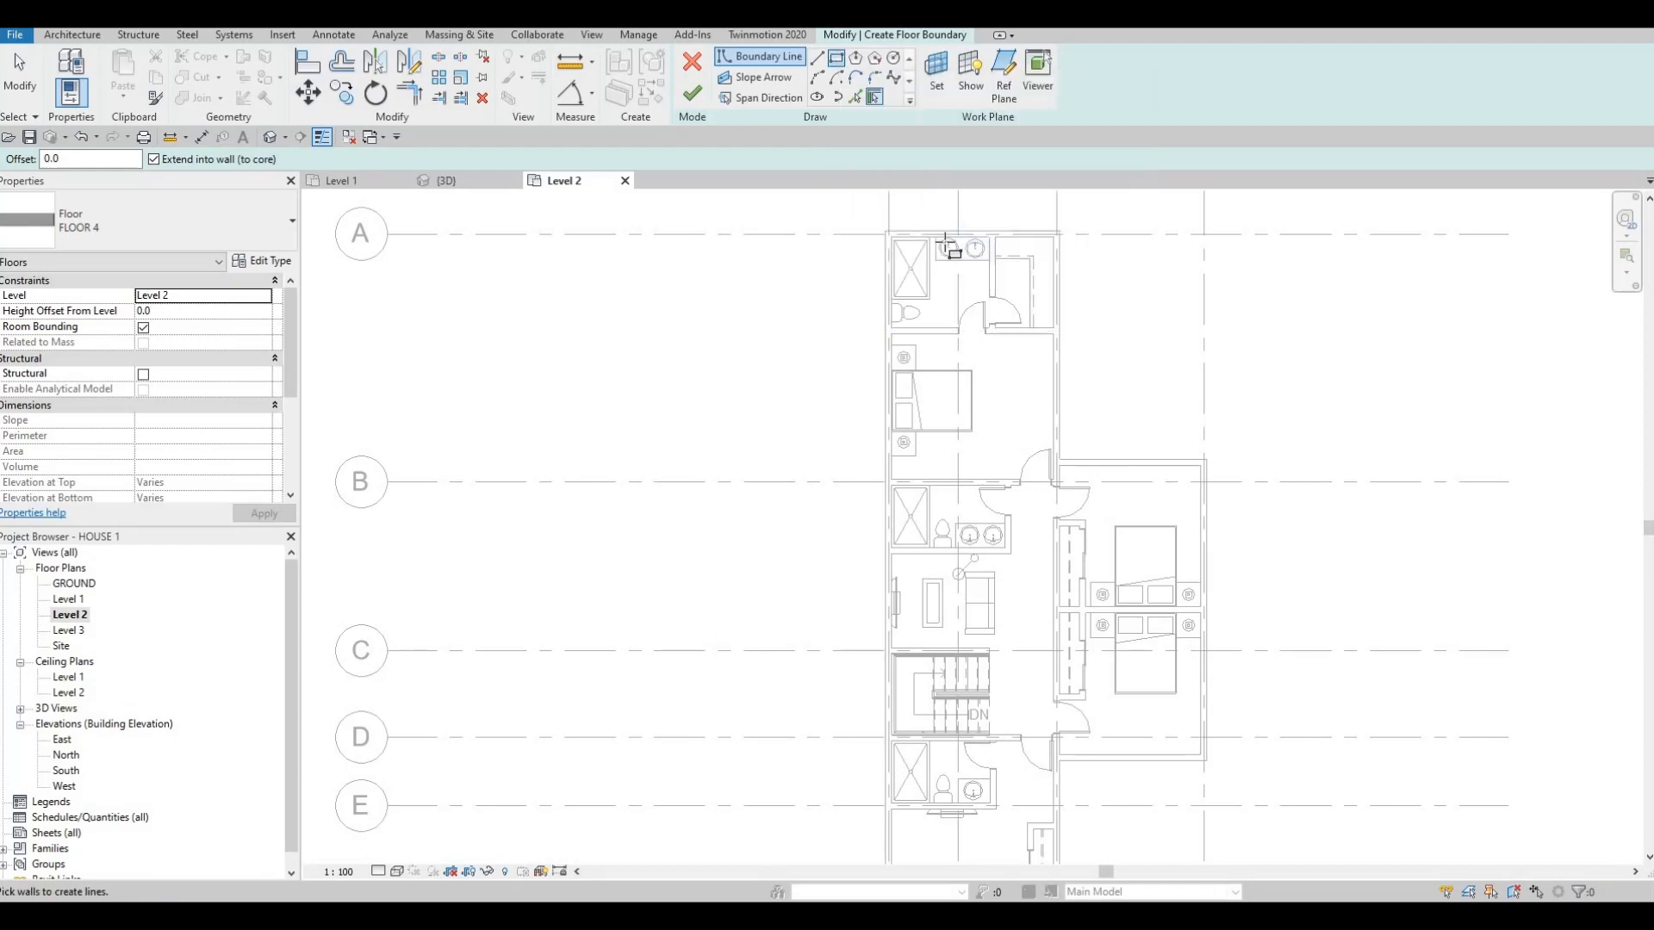
scroll(865, 231, up, 4)
scroll(851, 237, up, 2)
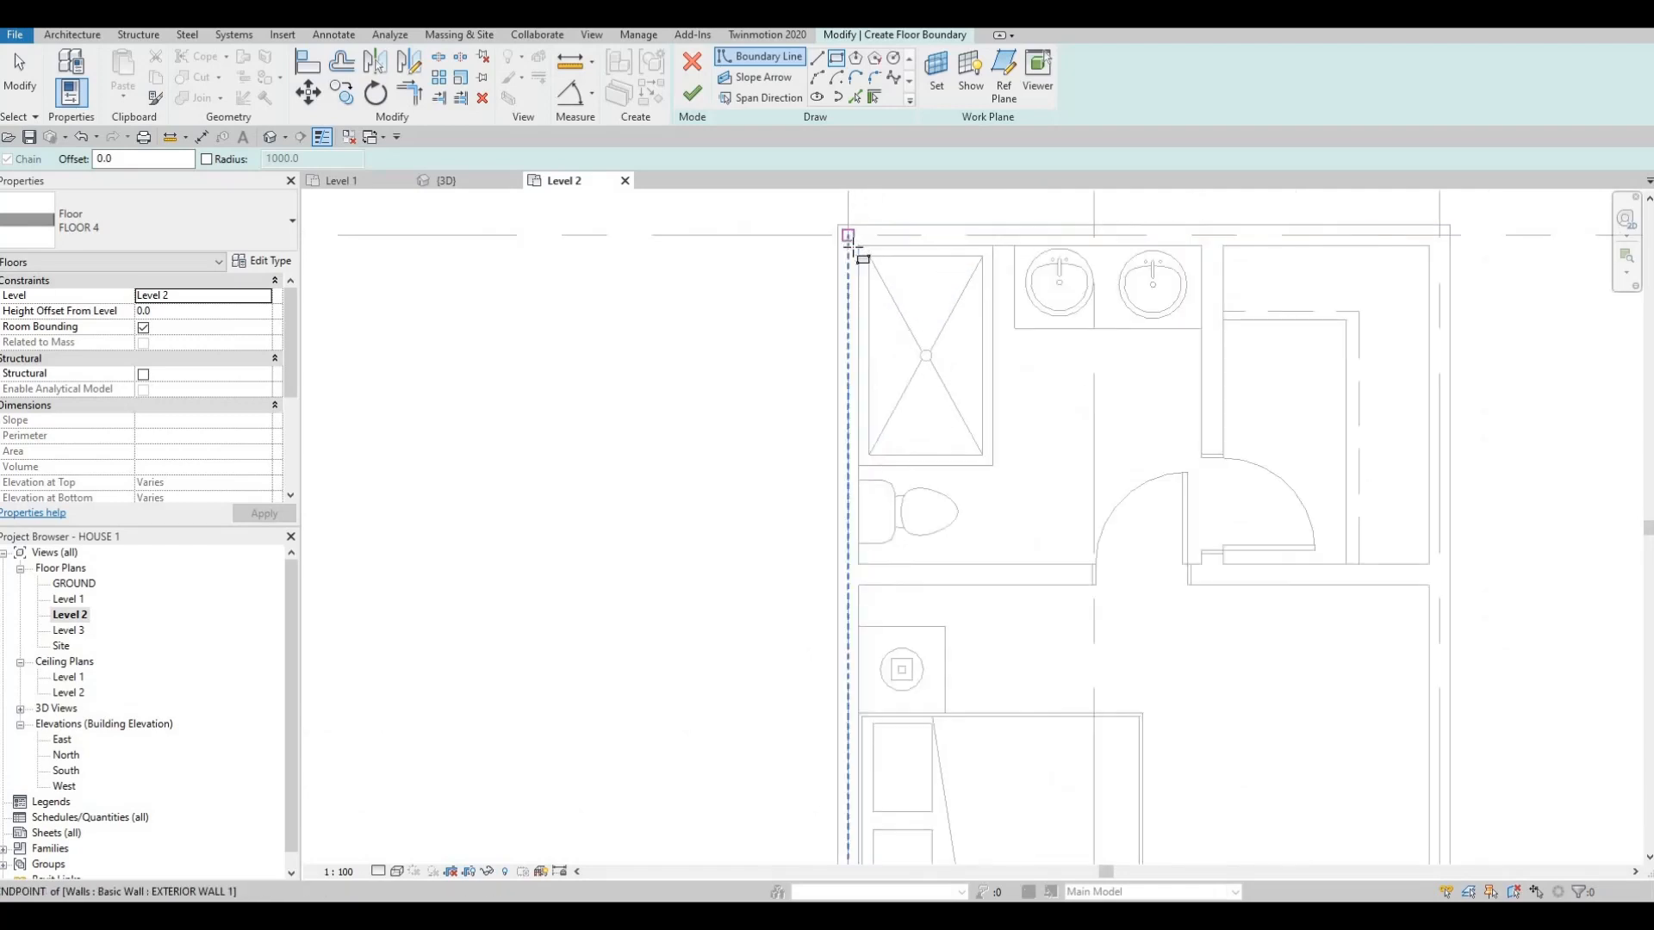
click(859, 247)
click(993, 466)
scroll(1120, 517, down, 8)
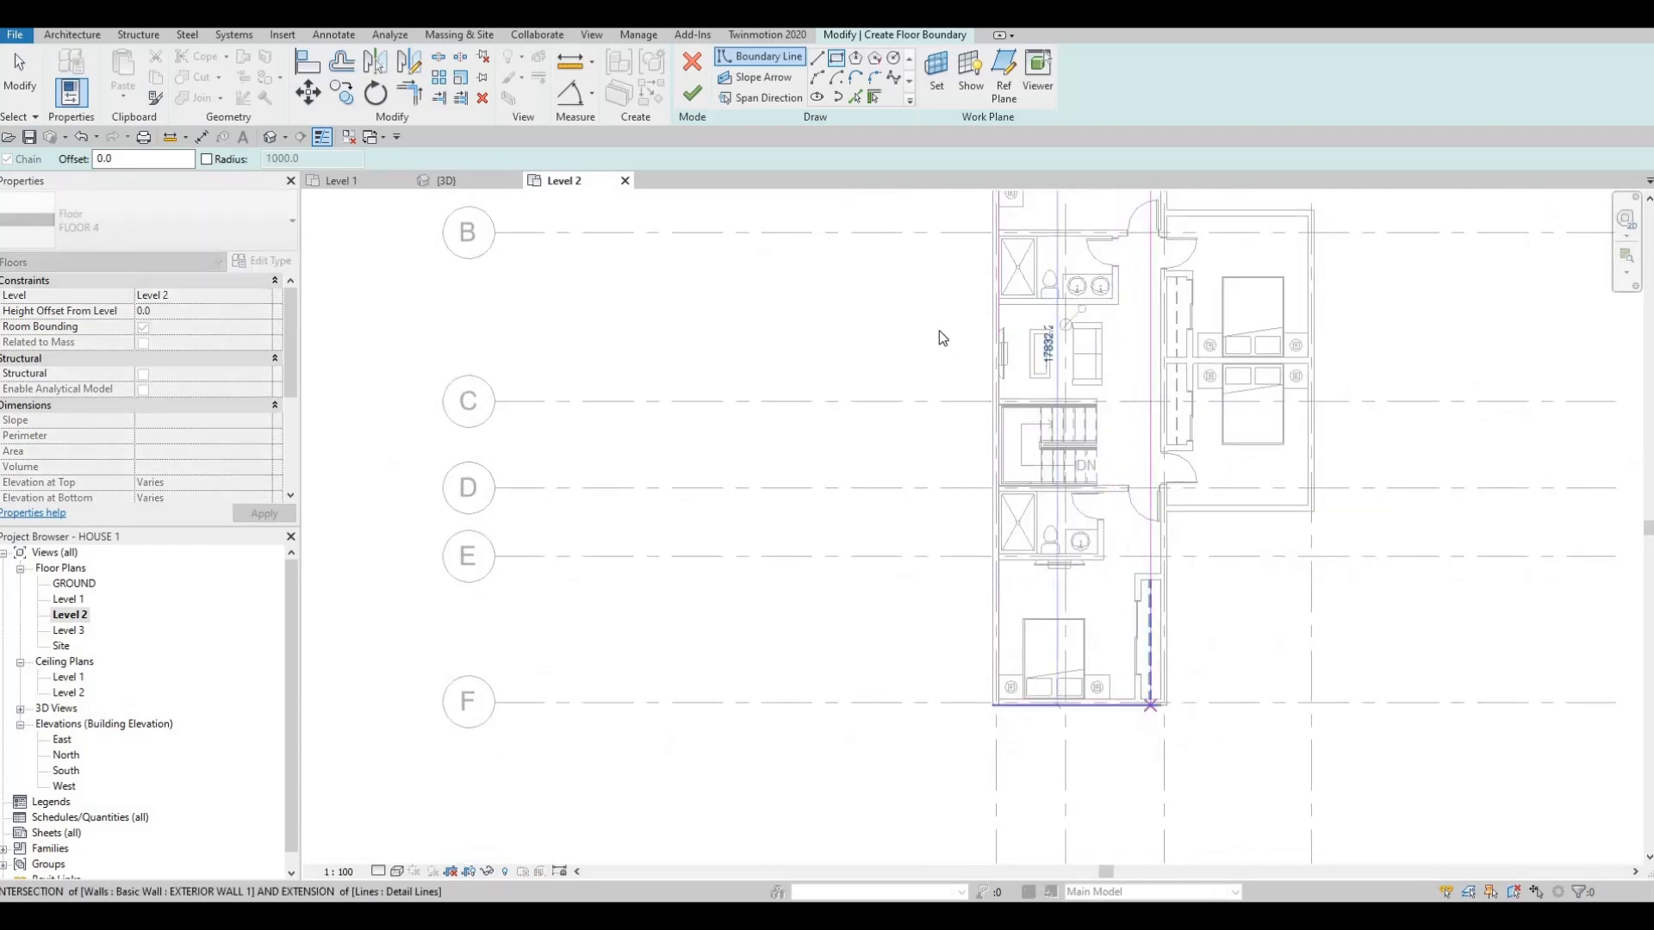
key(Escape)
scroll(1055, 232, up, 5)
key(Escape)
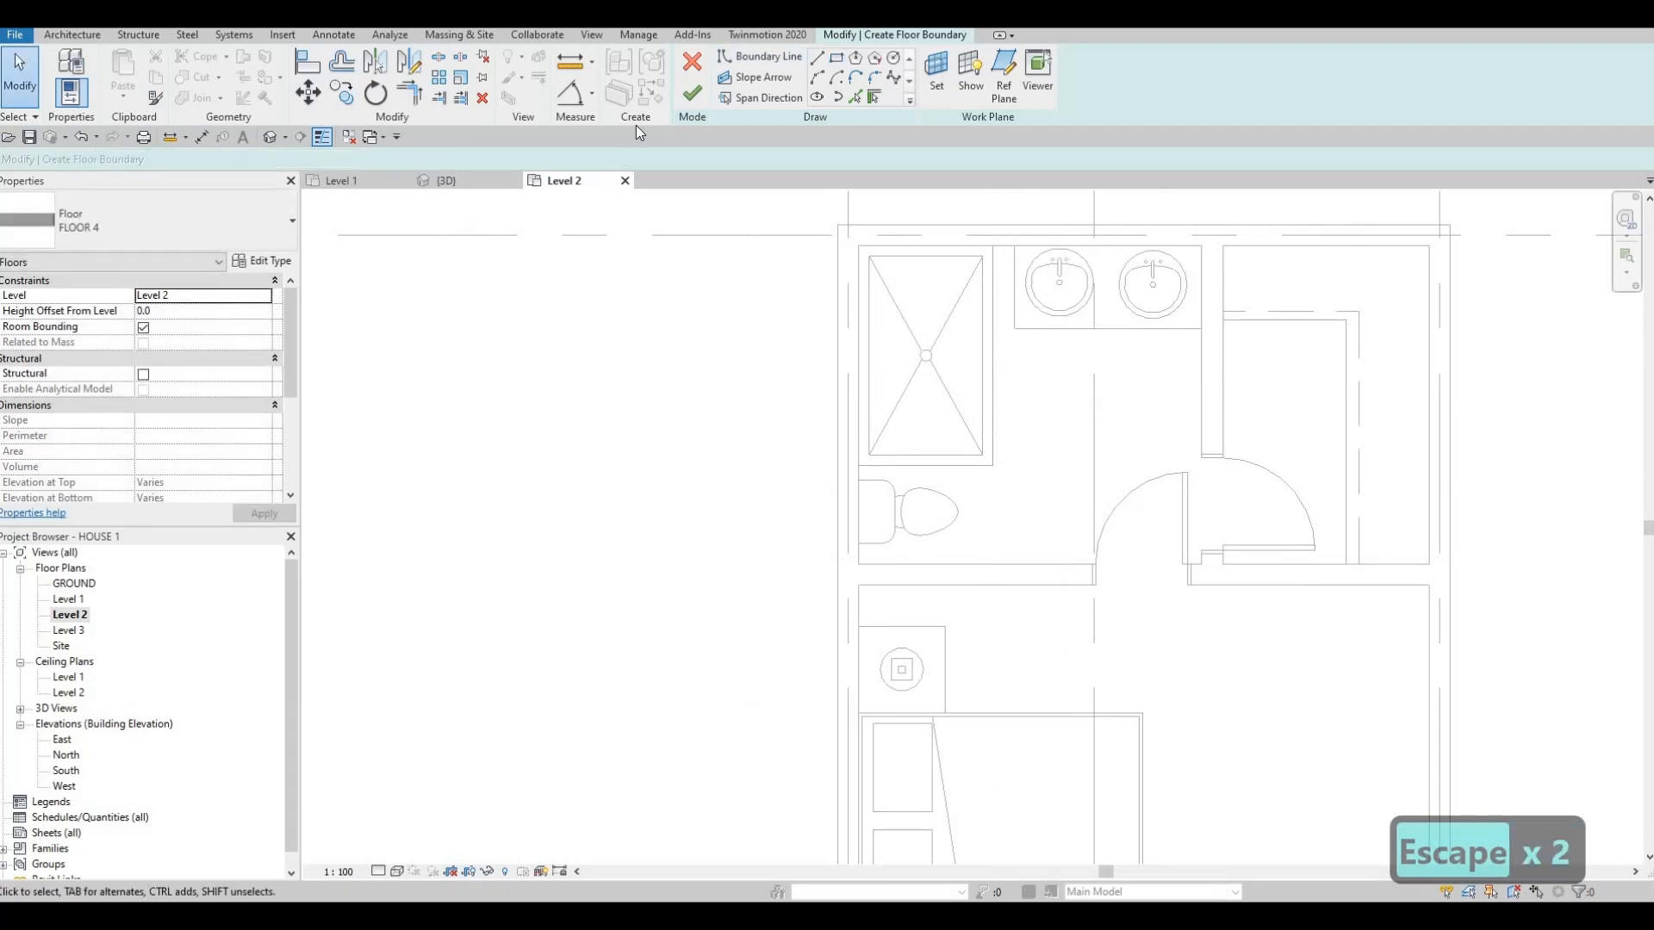
key(Escape)
- Duplicate the FLOOR 4 floor type as FLOOR 5
click(269, 261)
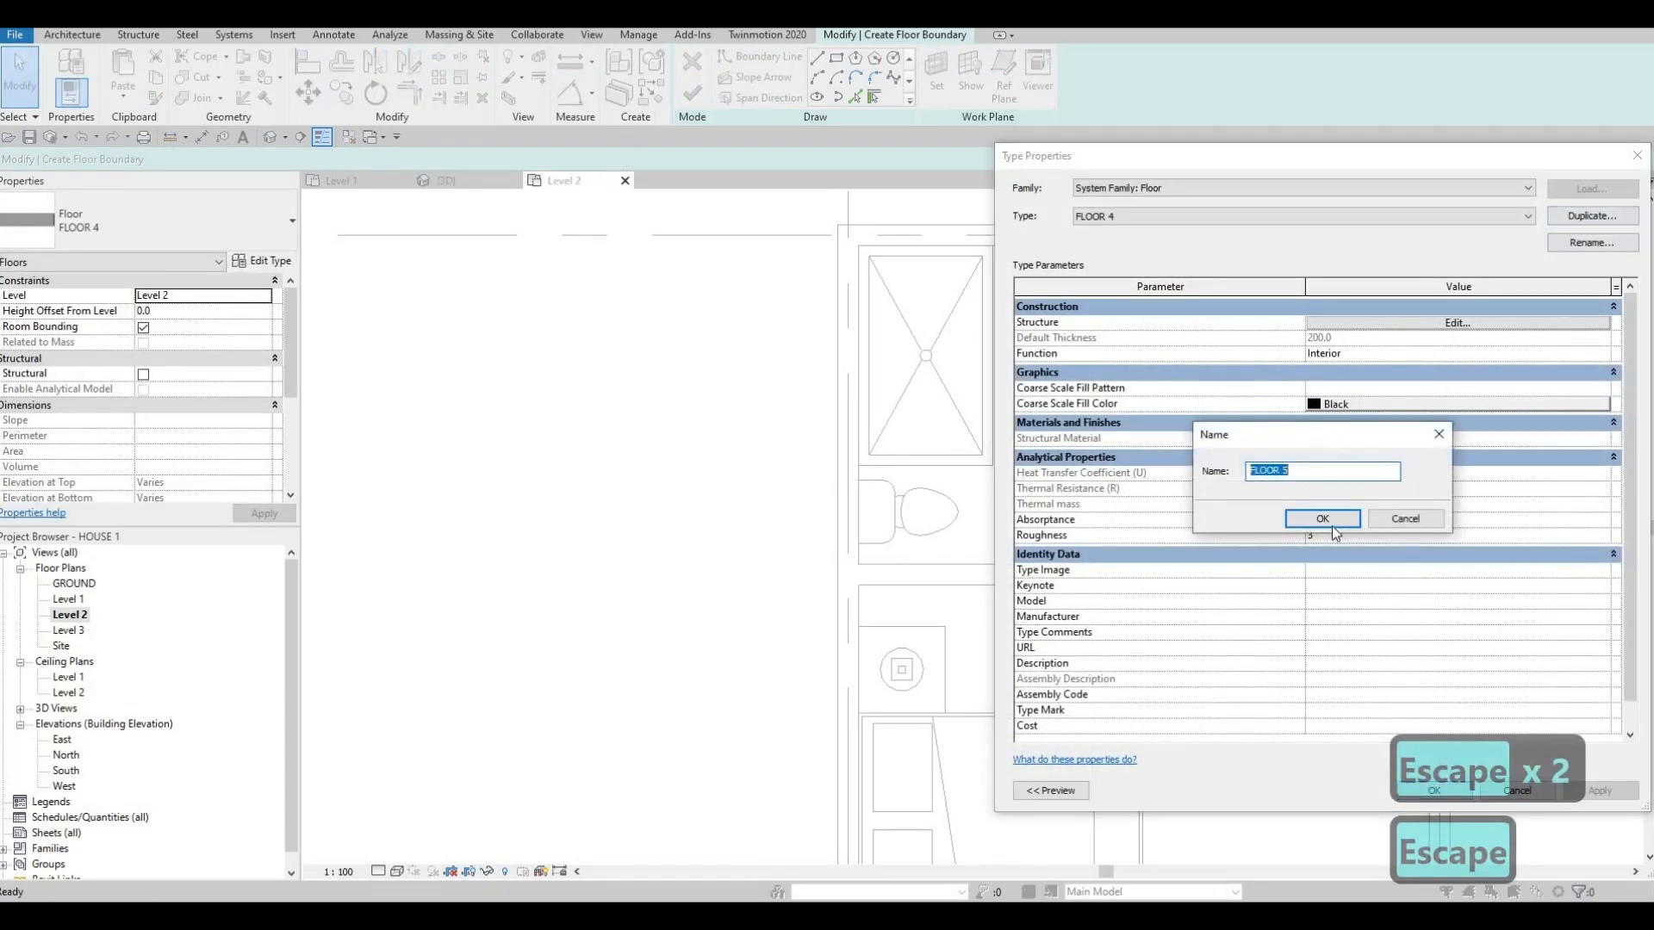
click(1319, 521)
- Set the material of FLOOR 5's structure layer to Birch - Glossy from the Wood category of the AEC Materials library
click(1430, 324)
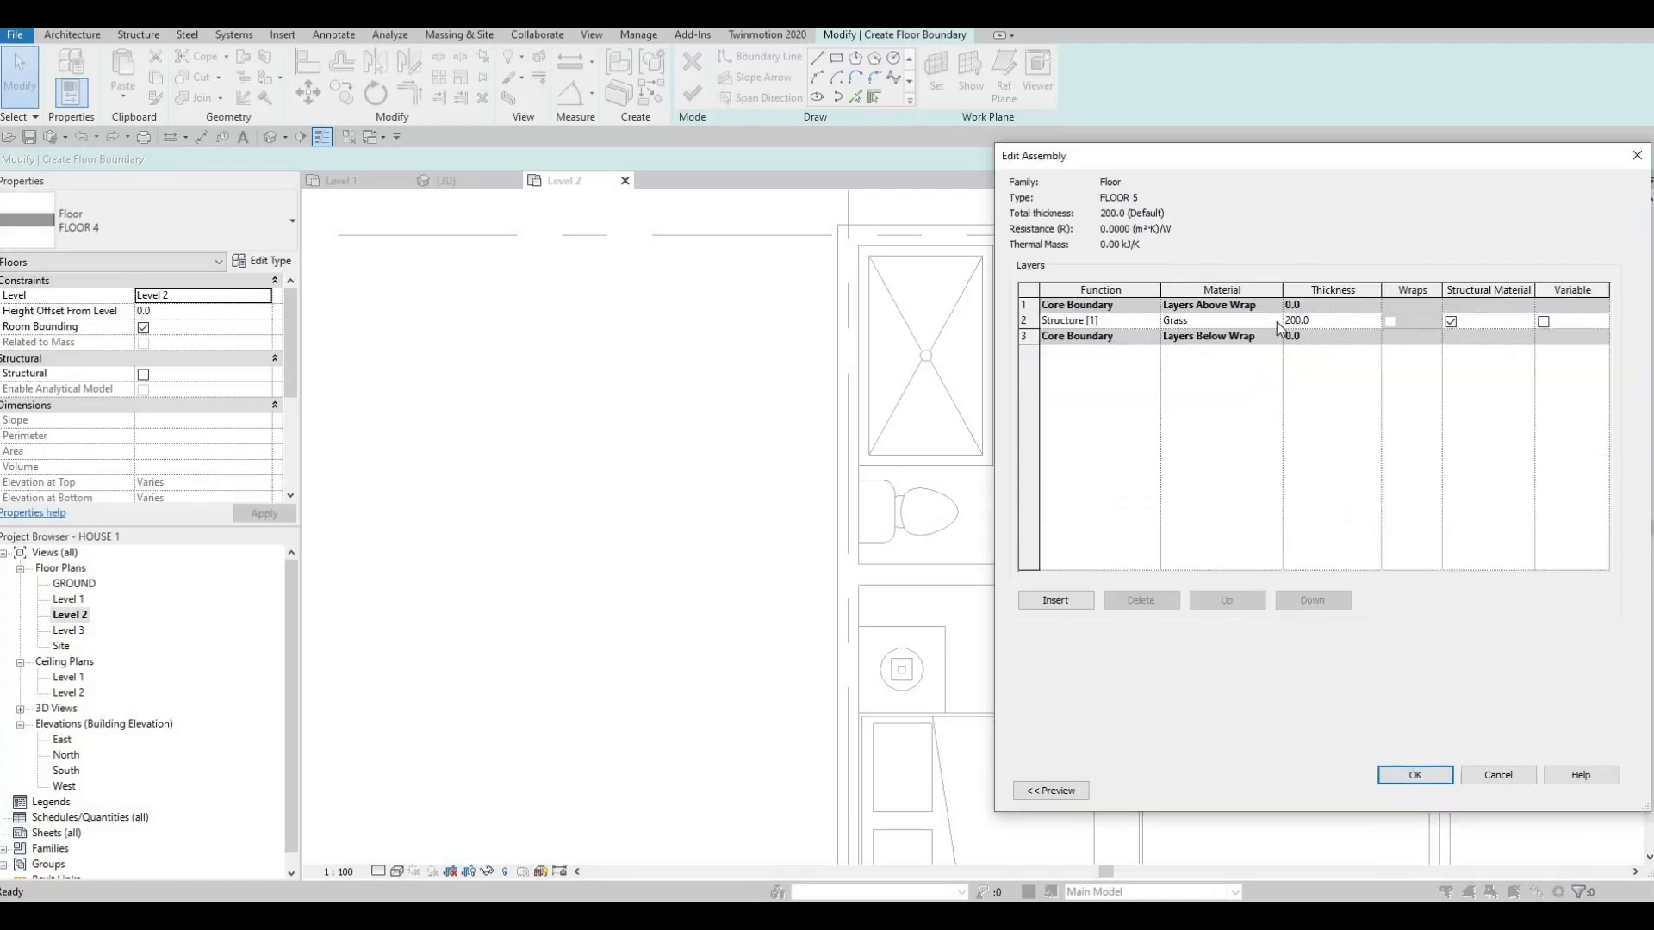
click(1267, 321)
click(1279, 322)
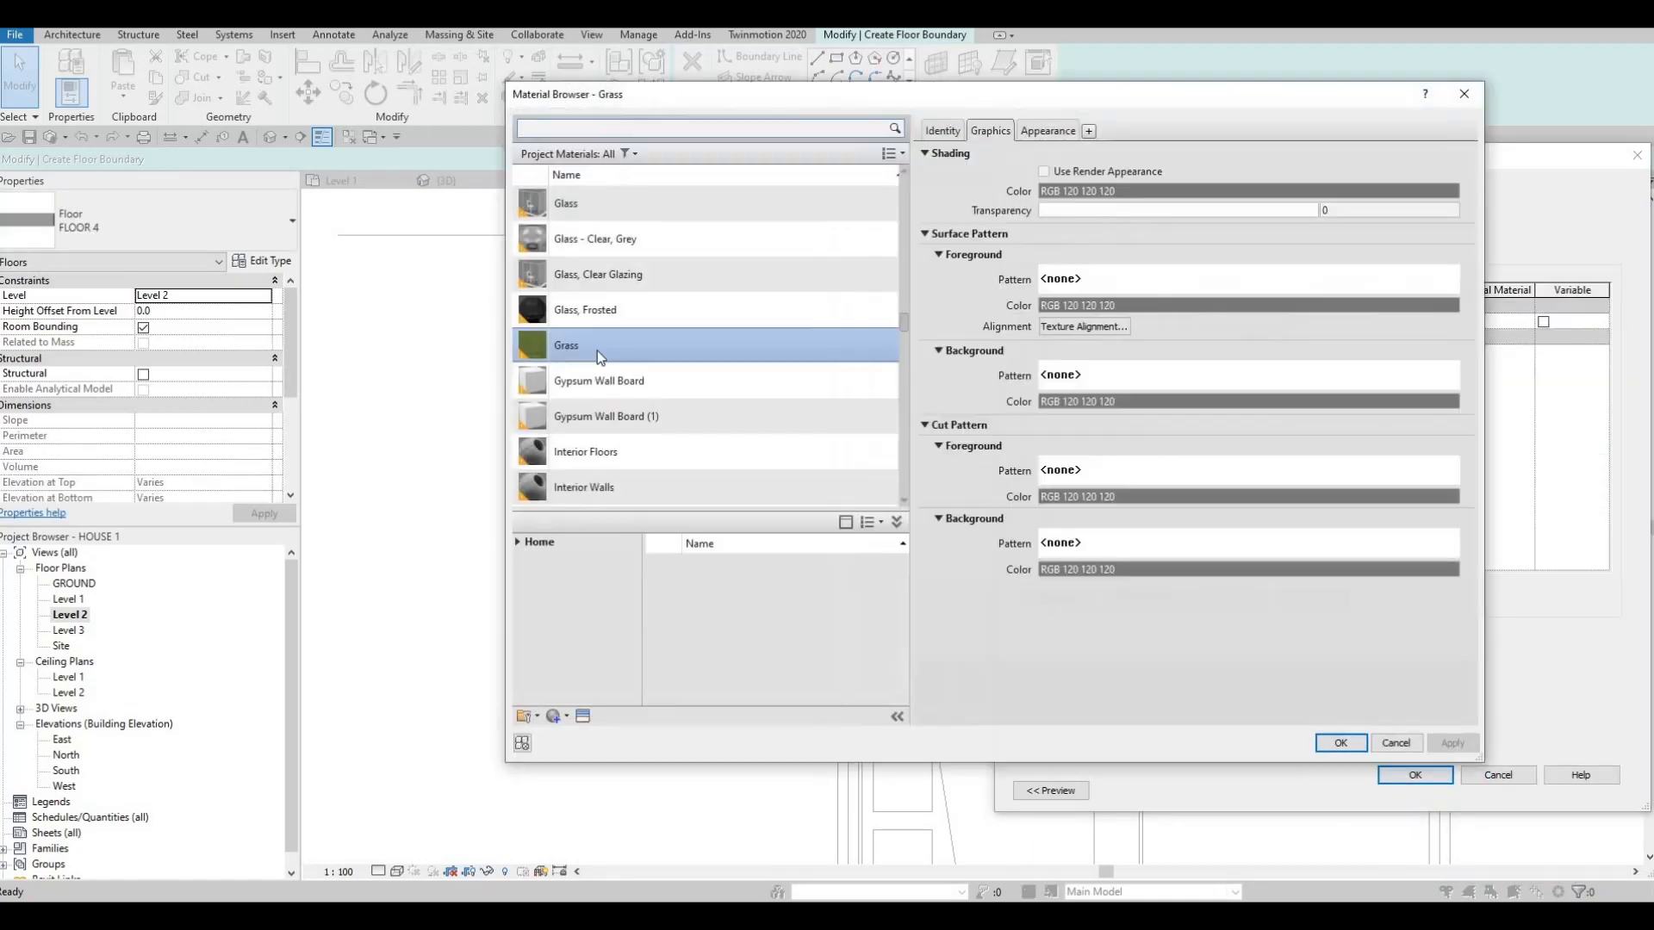
click(517, 542)
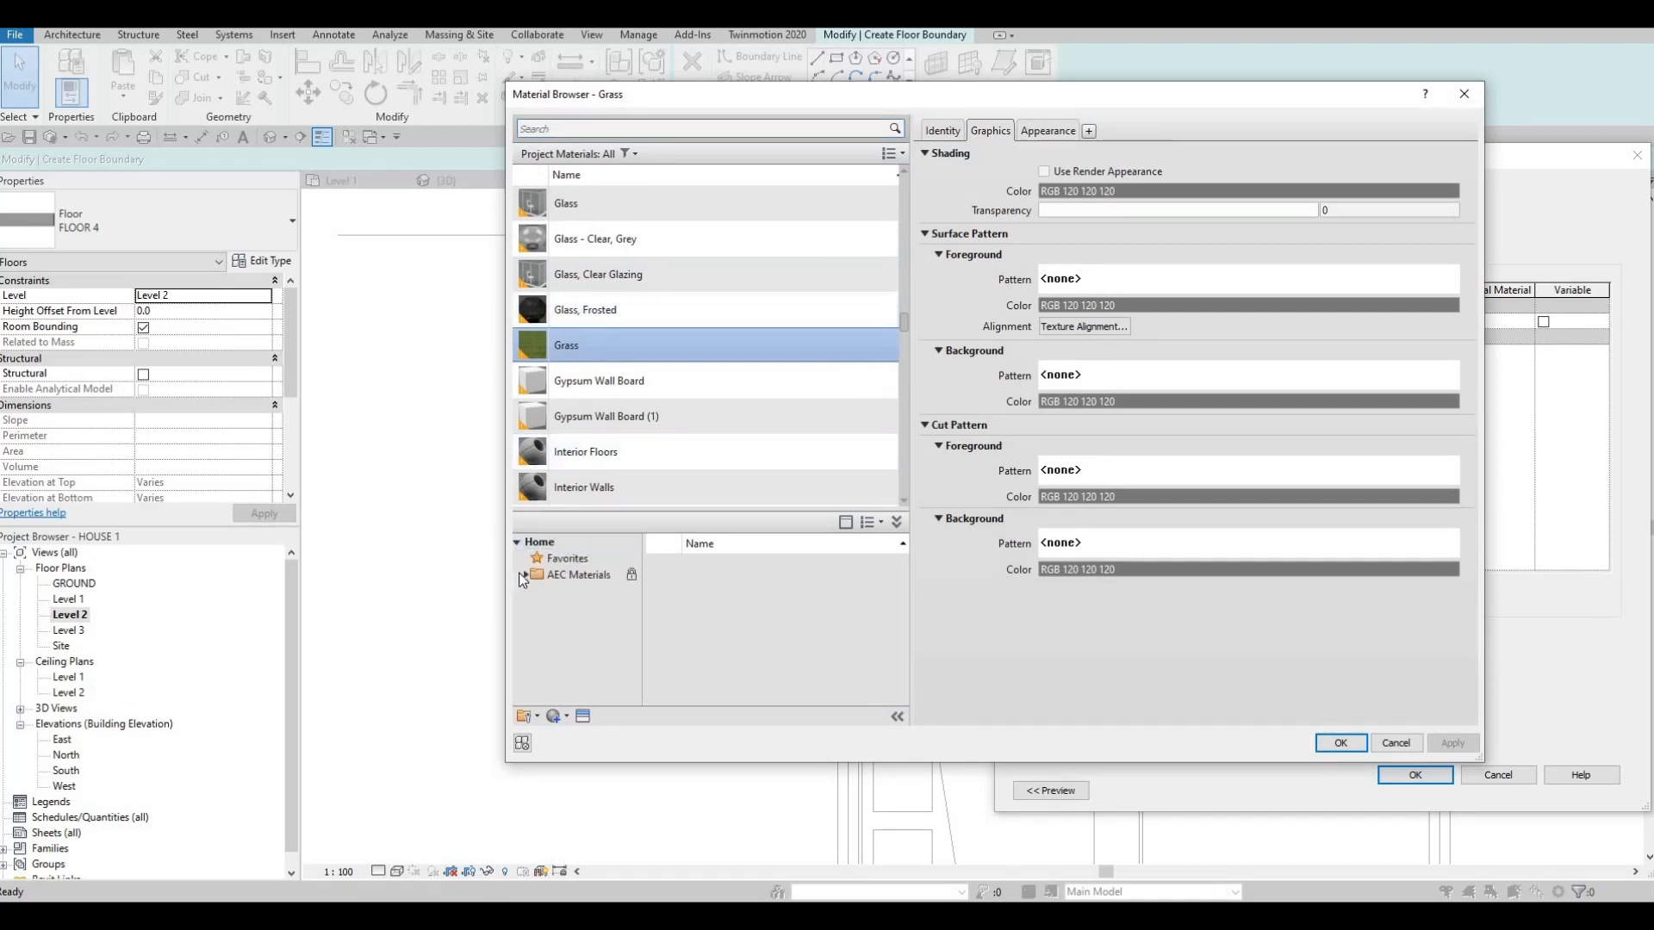
click(522, 576)
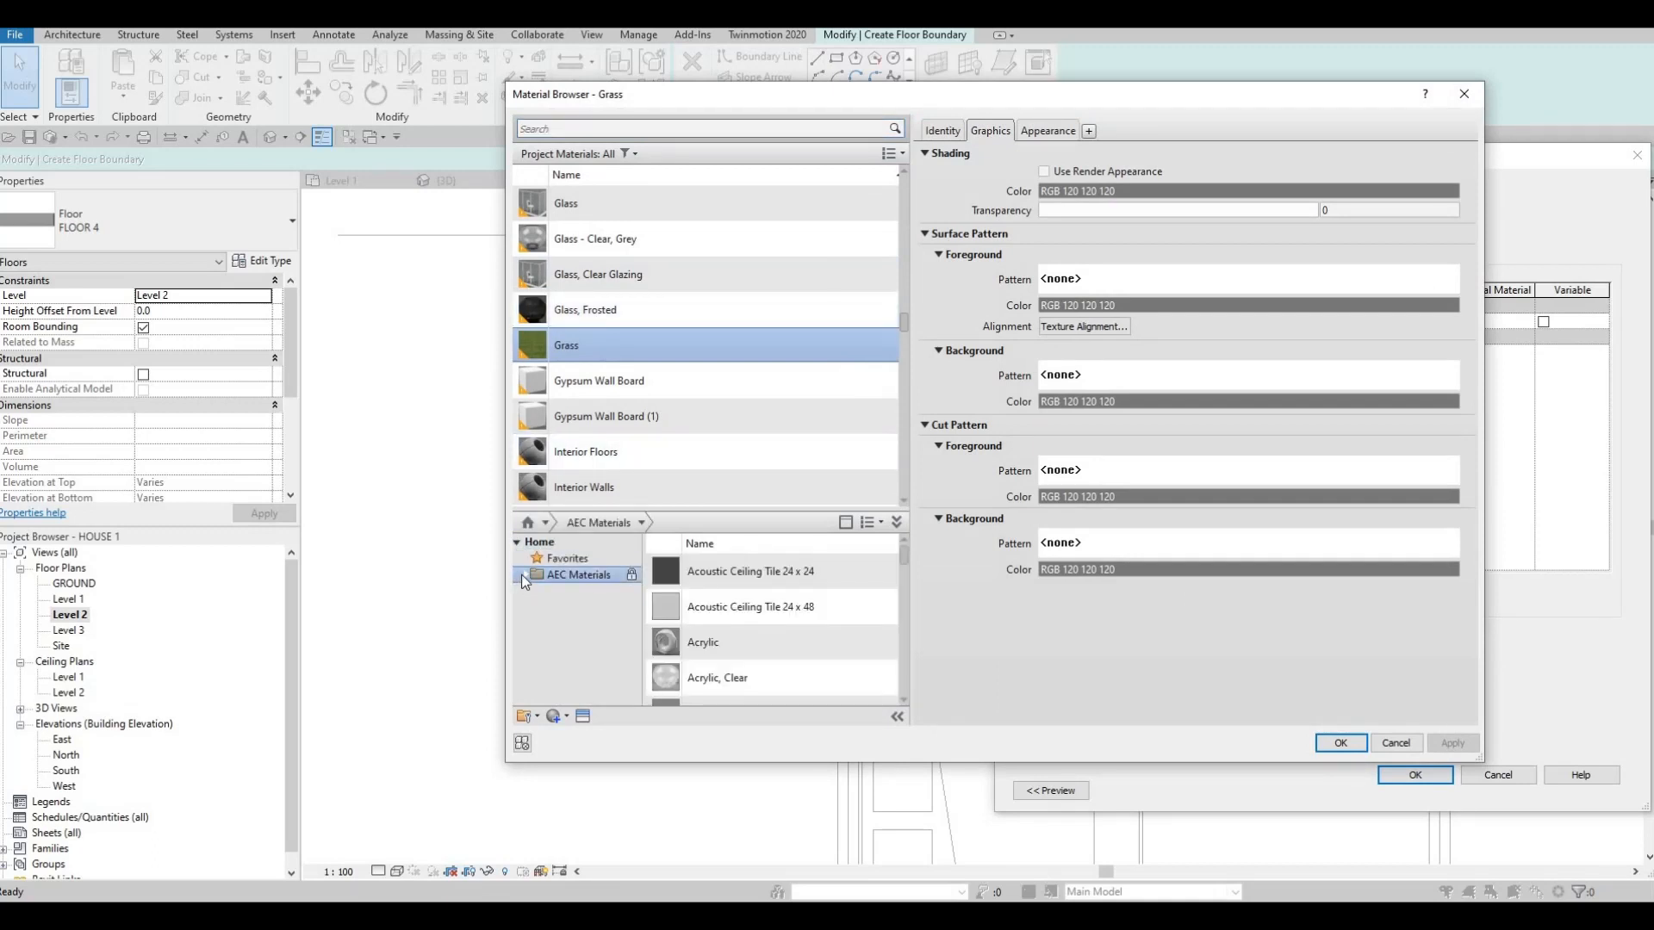
click(523, 576)
scroll(603, 687, down, 4)
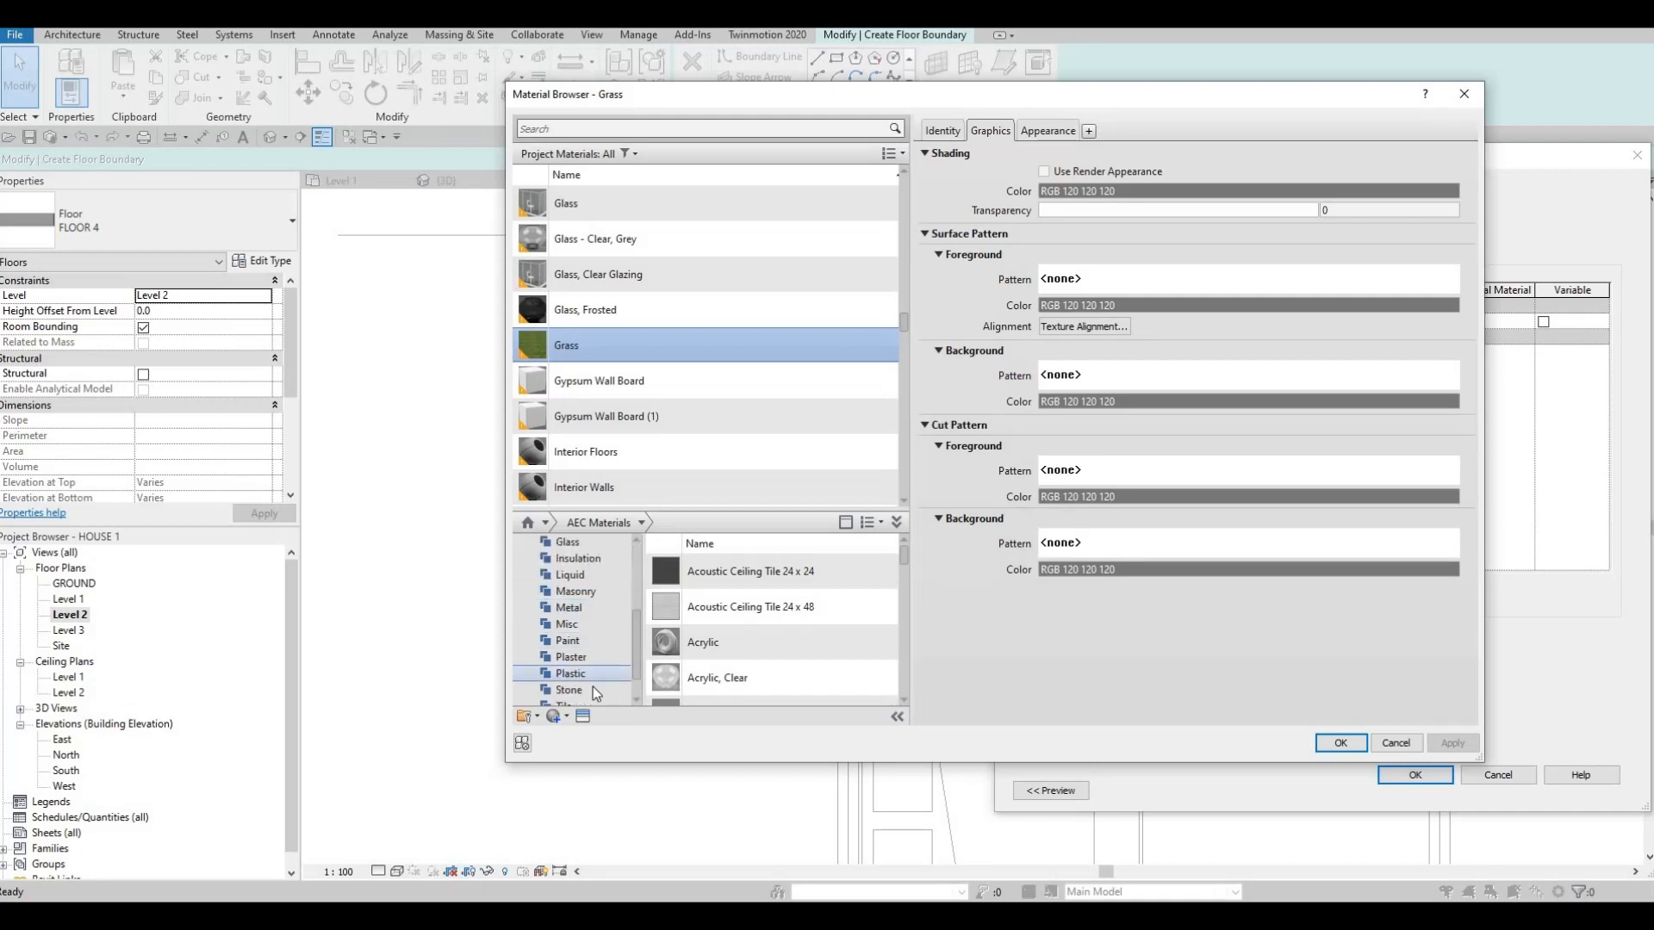
click(593, 689)
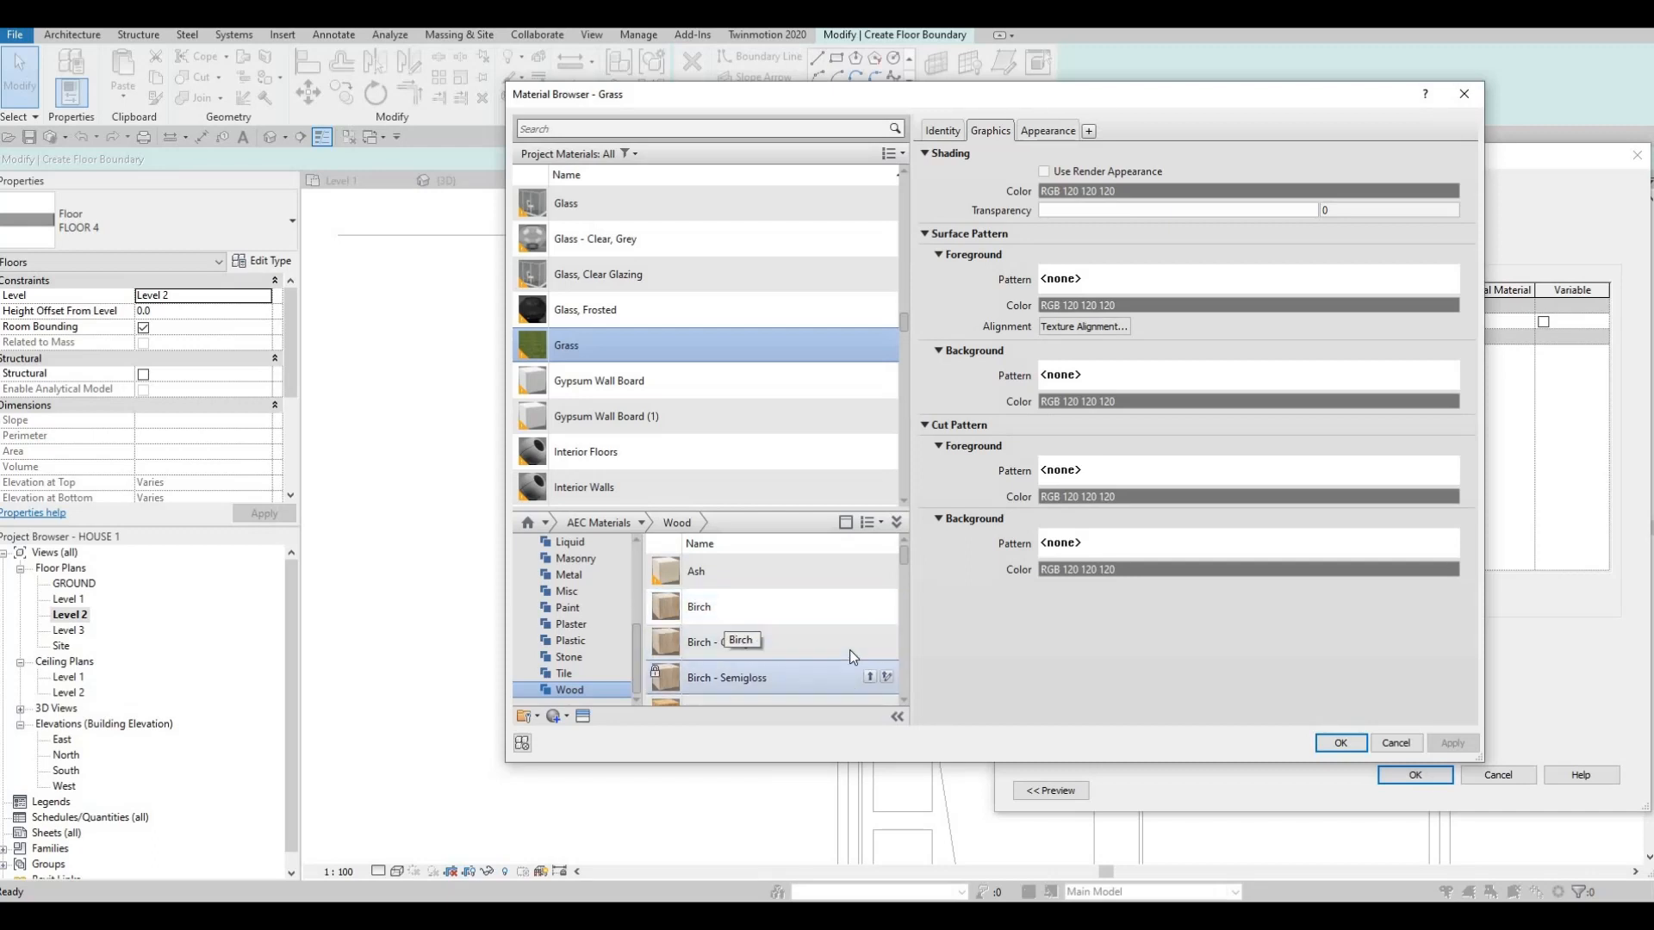
click(871, 641)
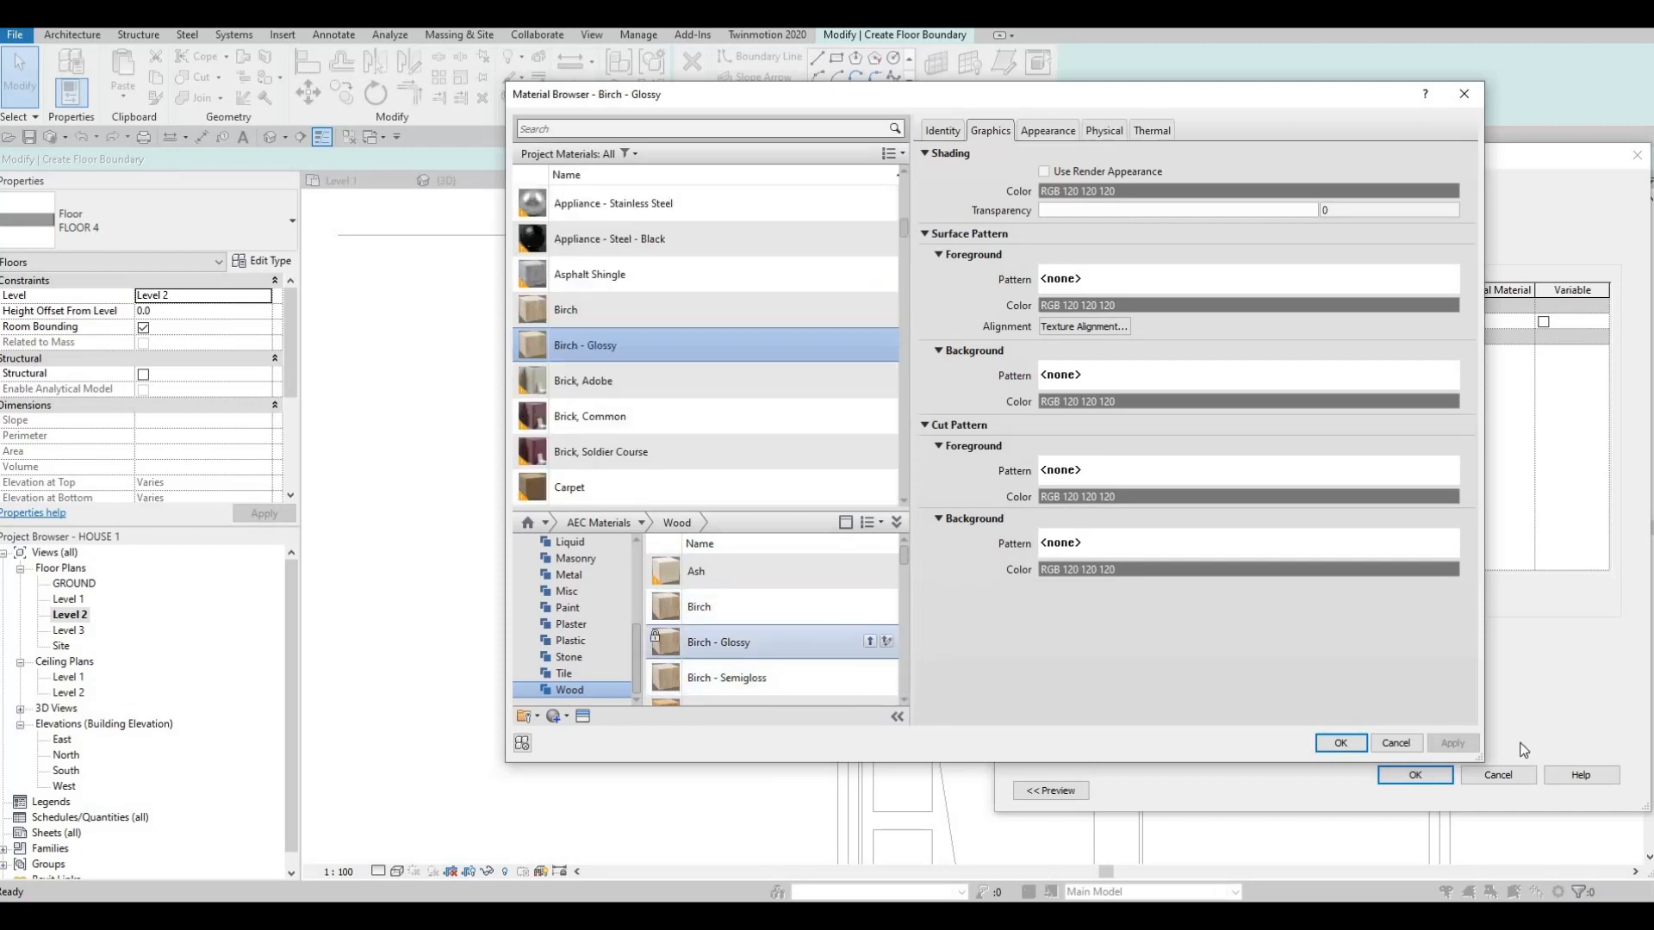
click(1340, 743)
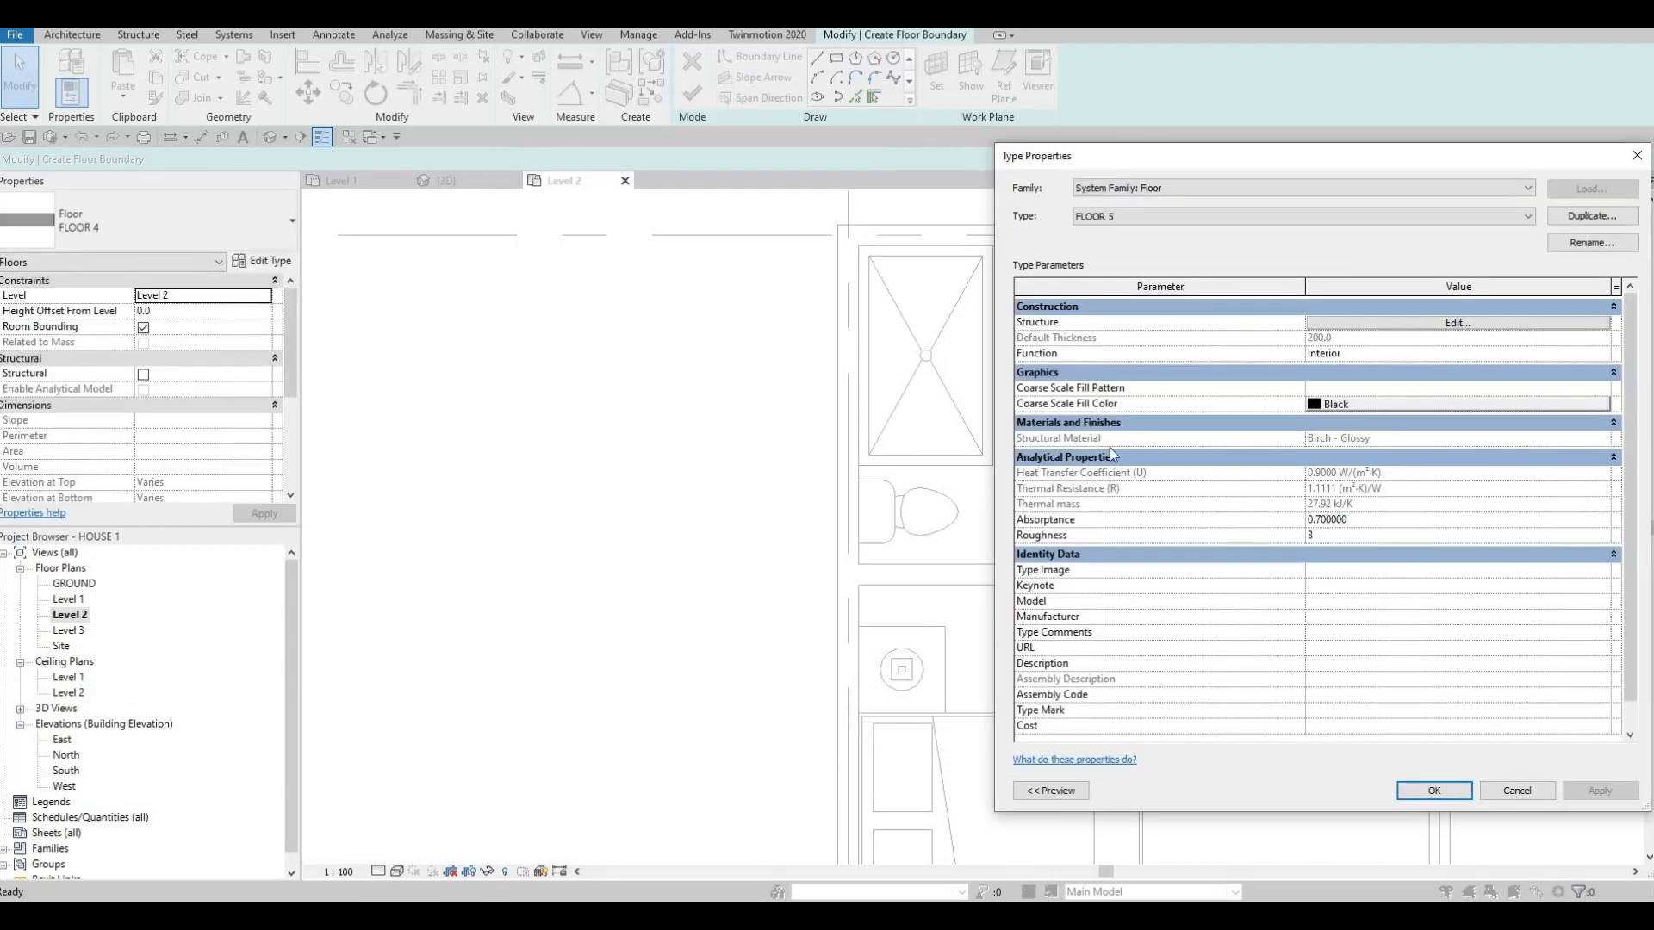
- Apply the FLOOR 5 type and sketch a rectangular floor boundary along the main block's interior wall faces, from its north-west to south-east corner
click(1434, 790)
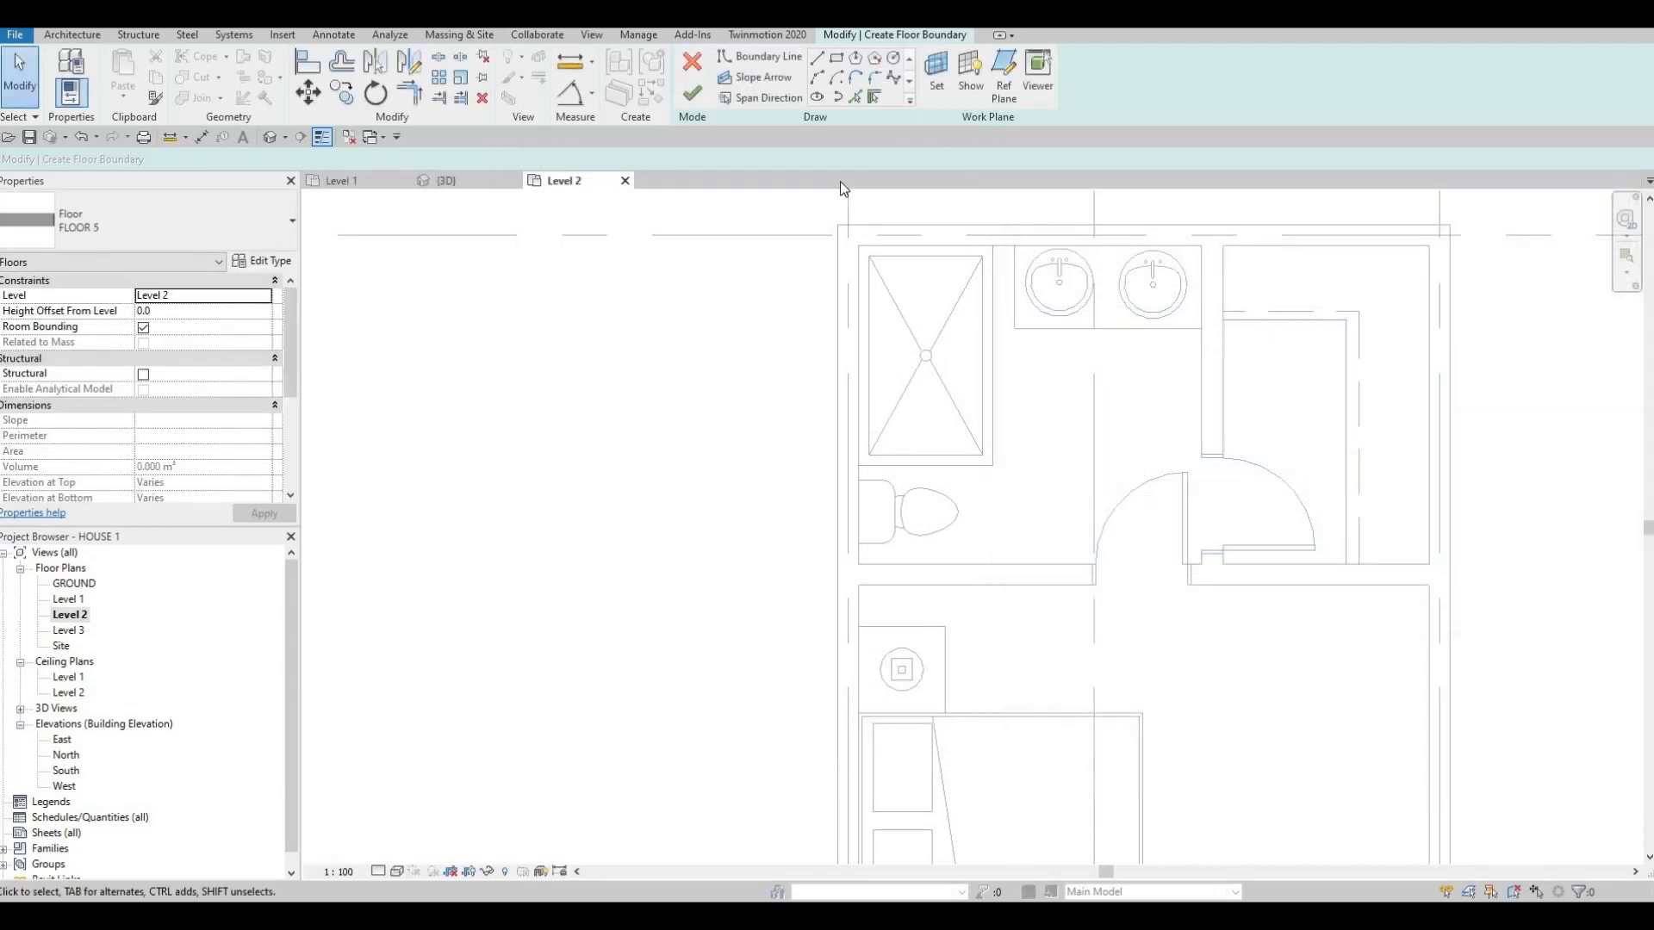
click(860, 248)
scroll(1111, 426, down, 1)
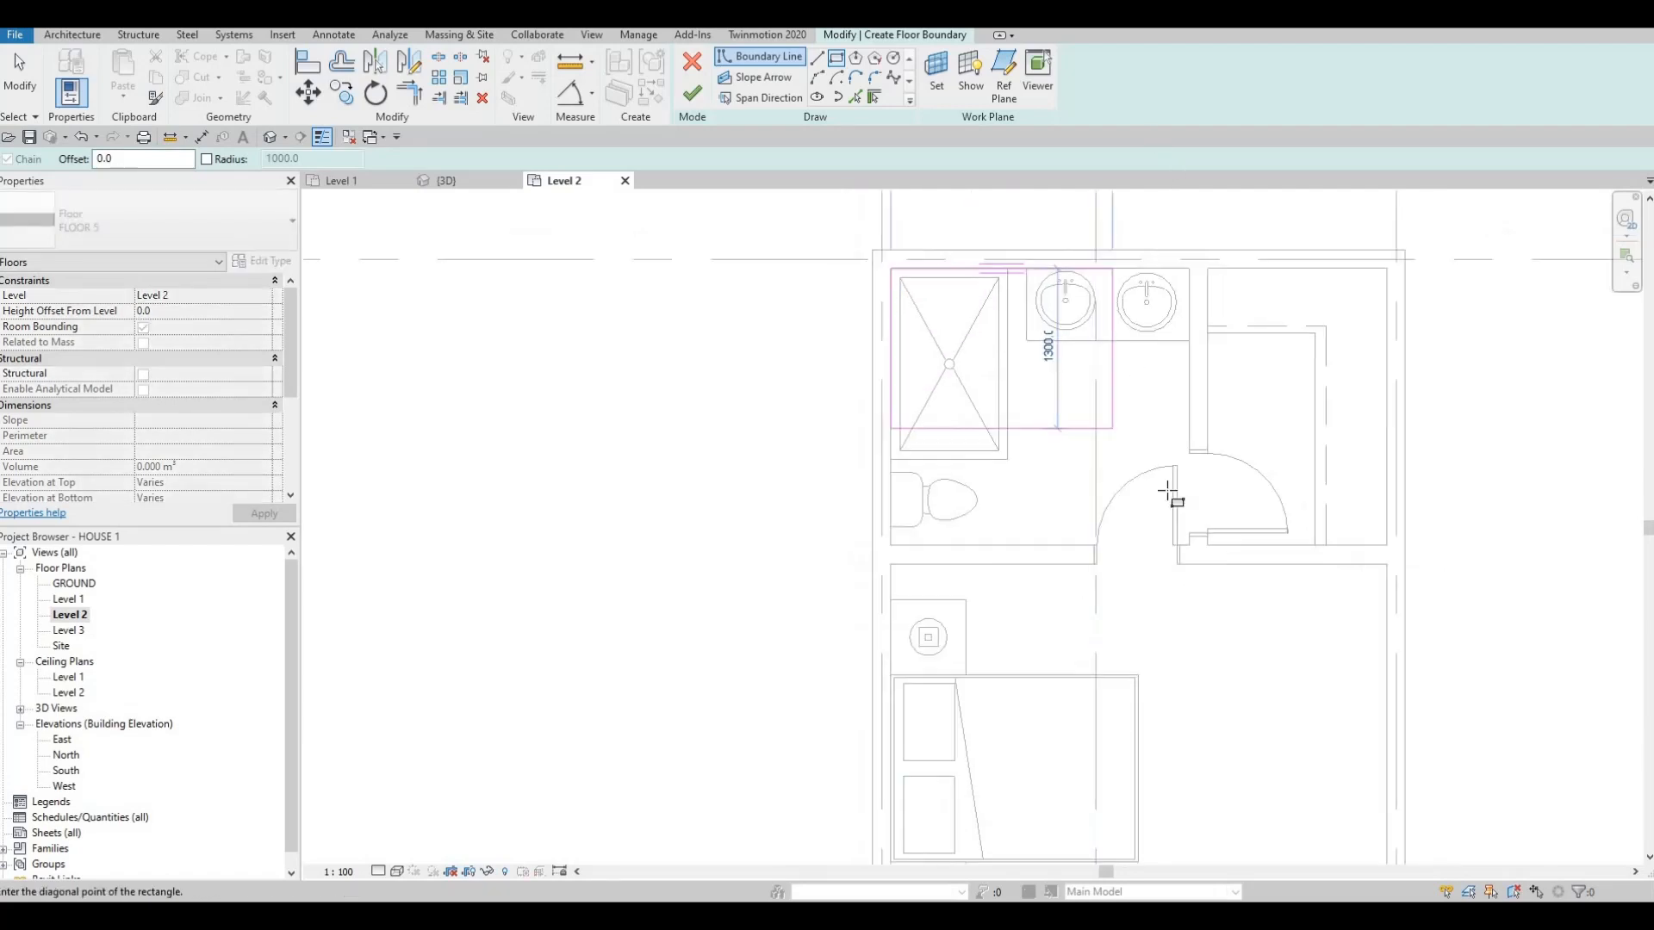
scroll(1167, 491, down, 2)
middle_drag(1167, 491, 1115, 74)
scroll(1088, 431, up, 1)
middle_drag(1087, 431, 1060, 121)
middle_drag(1096, 645, 1085, 365)
middle_drag(1201, 773, 1182, 579)
scroll(1171, 527, up, 3)
click(1172, 629)
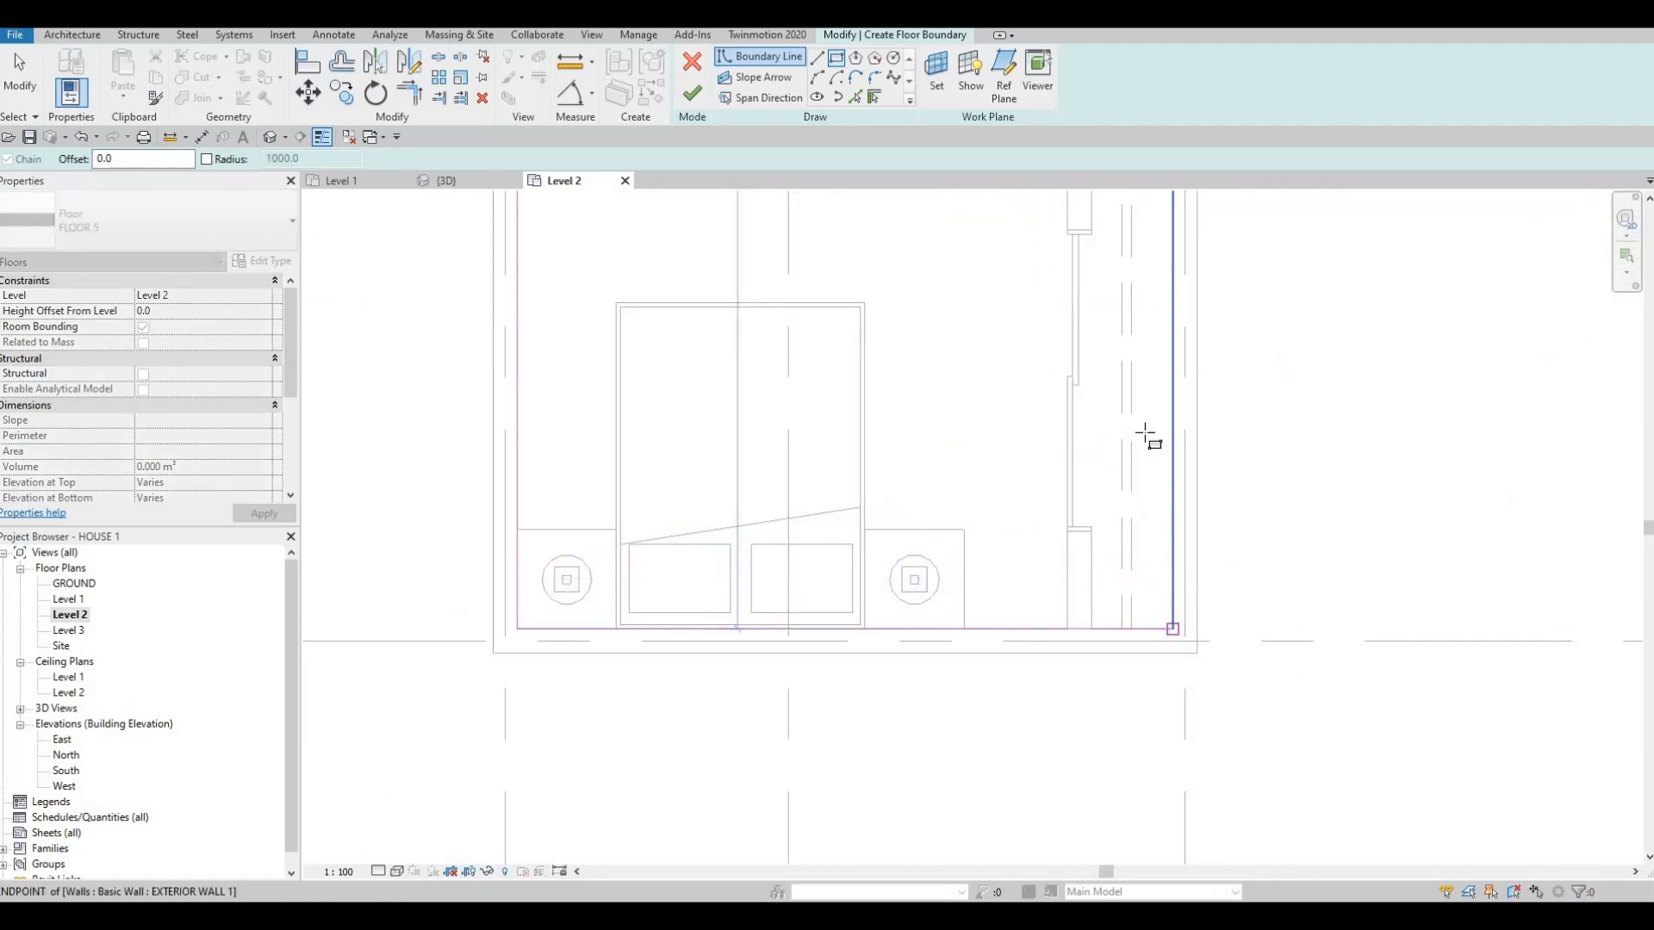
key(Escape)
- Sketch a second rectangular floor boundary around the two east bedrooms, ending on the main block's east boundary line
scroll(1126, 359, down, 3)
scroll(1071, 473, up, 3)
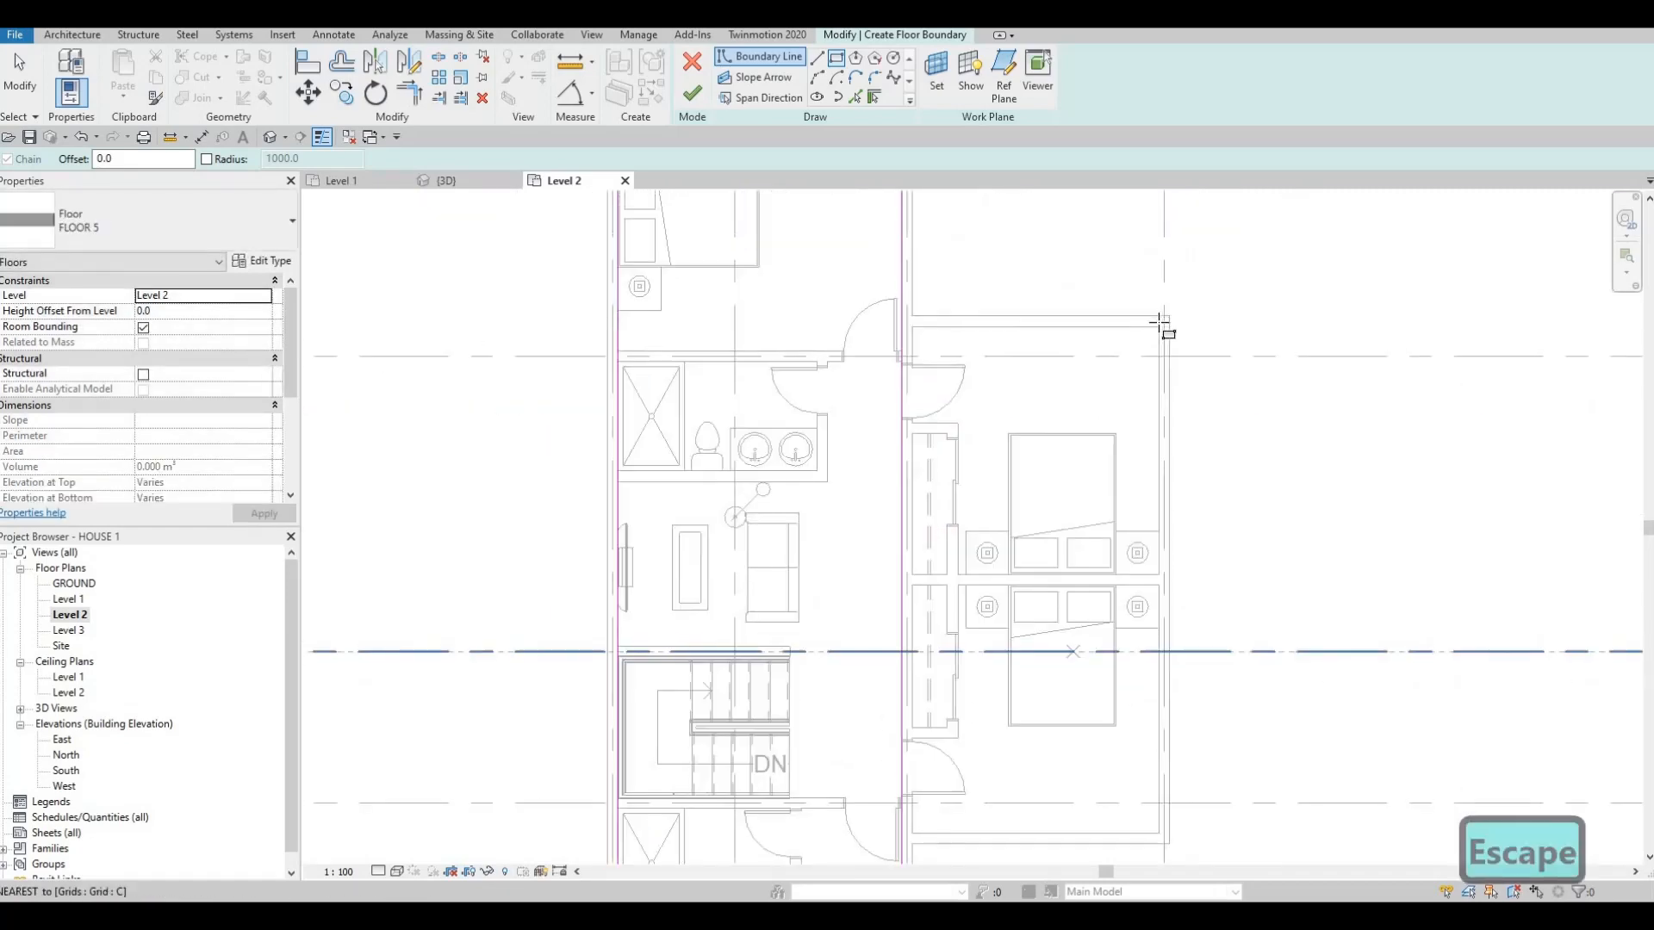
click(1159, 323)
scroll(1163, 332, up, 2)
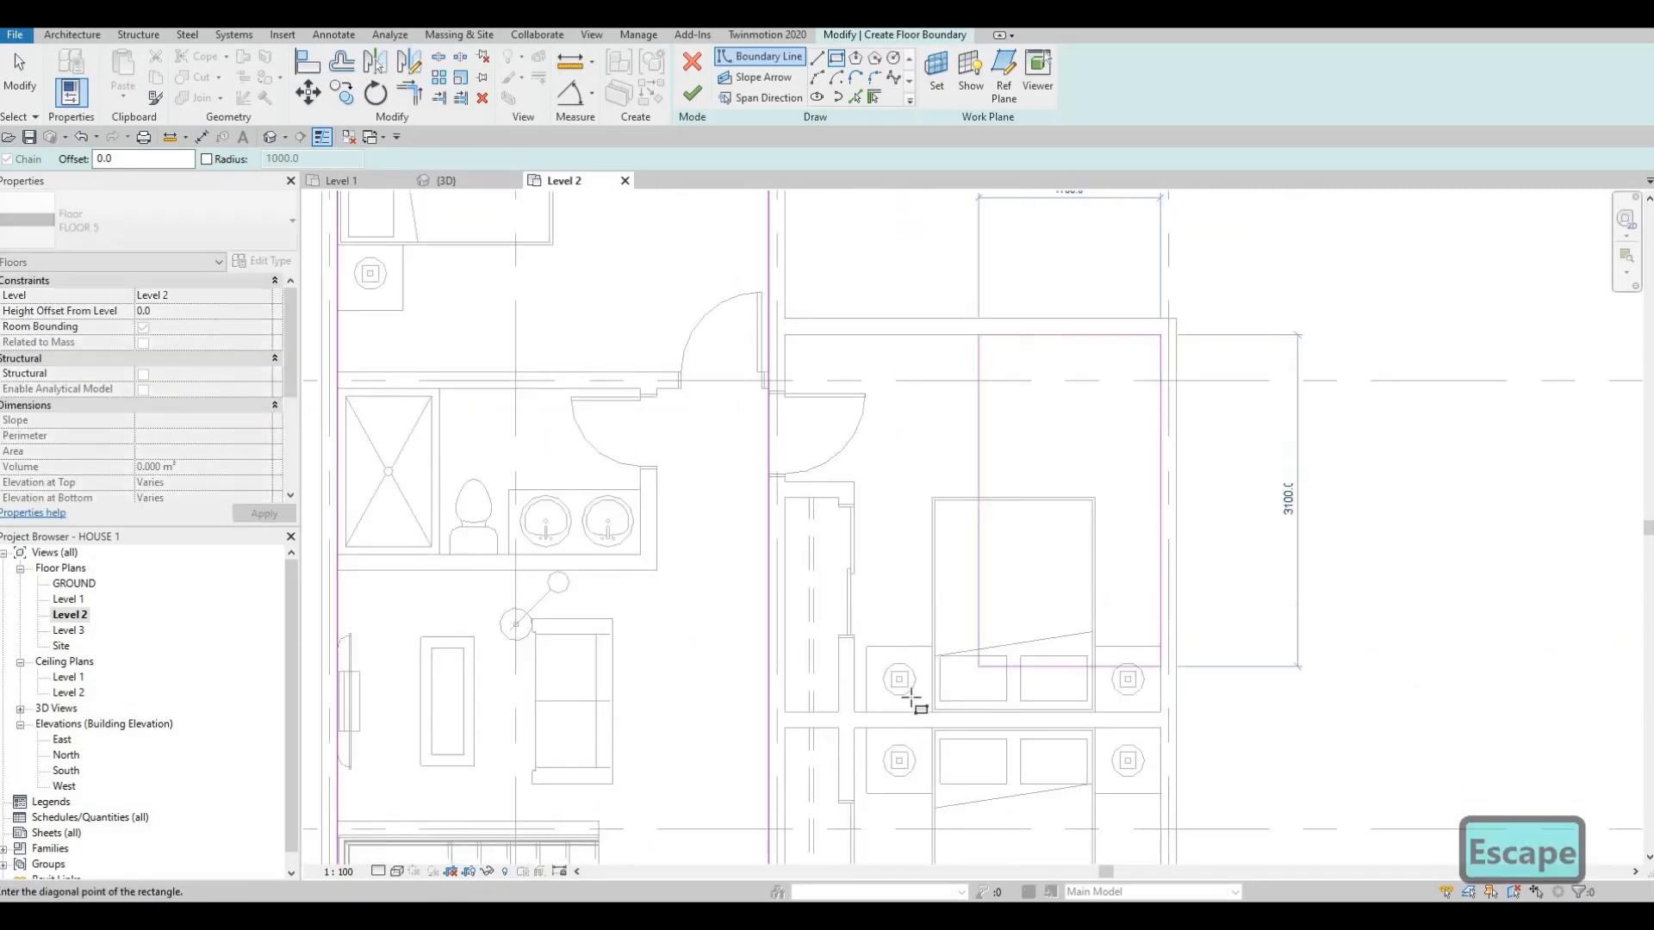
middle_drag(837, 829, 835, 583)
scroll(886, 532, up, 2)
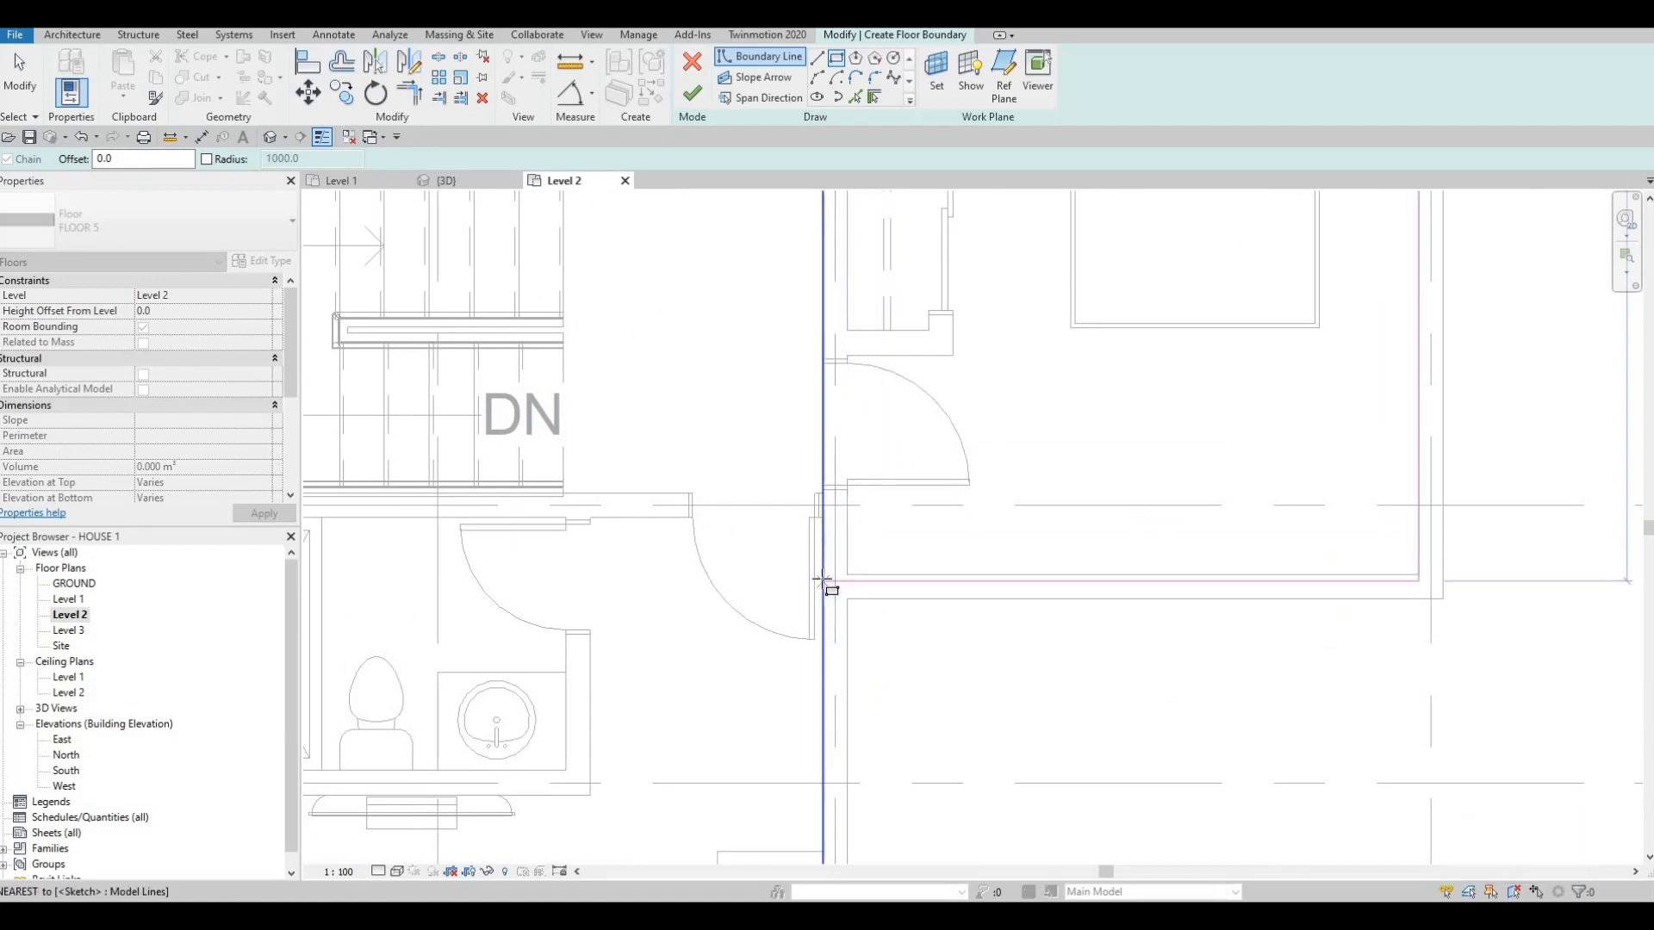
click(823, 576)
key(Escape)
key(Escape)
key(Escape)
key(Escape)
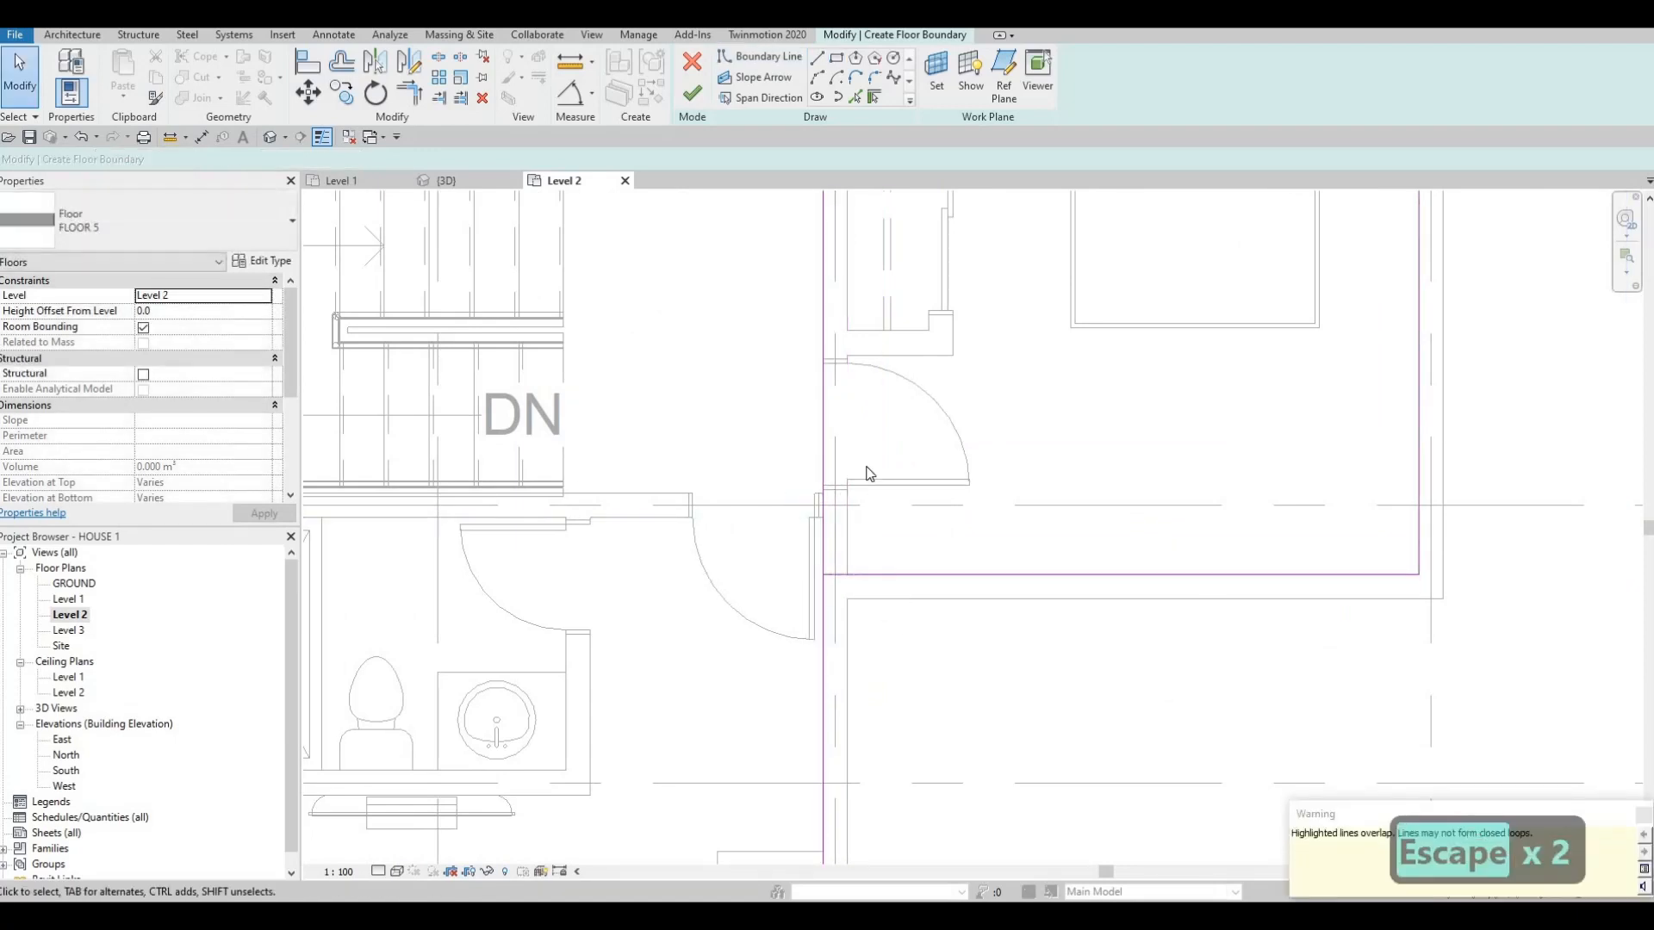
- Delete the east bedroom rectangle's west line where it overlaps the main block's boundary
scroll(864, 469, down, 3)
click(848, 416)
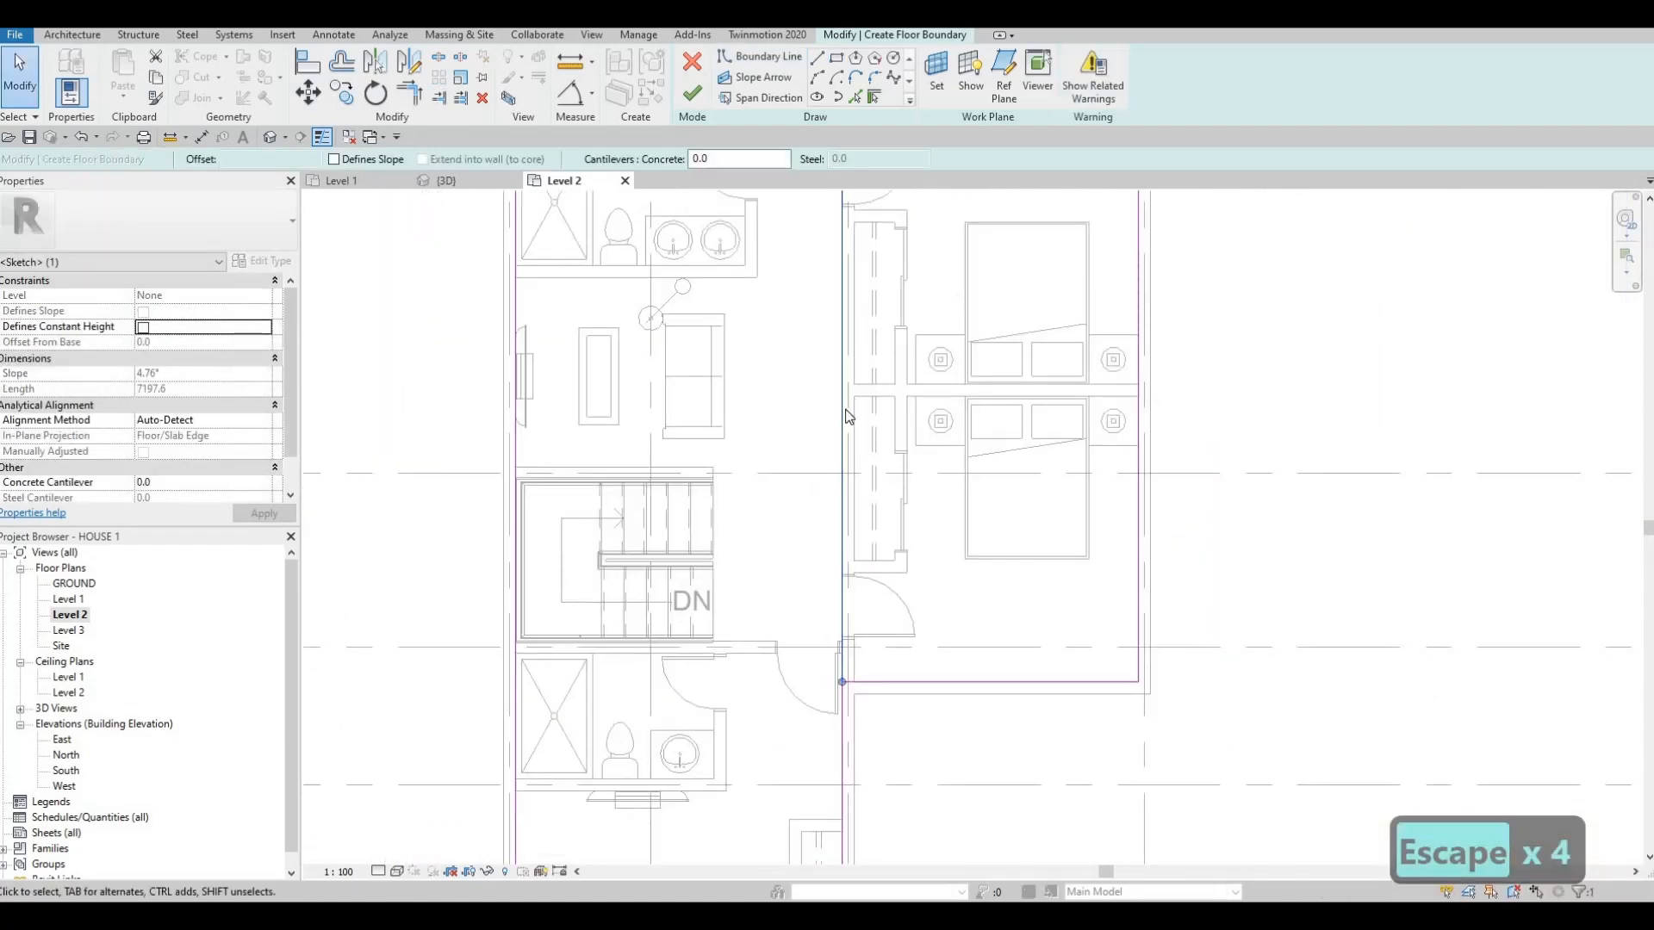
key(Delete)
- Try to trim the unsplit east boundary line of the main block to the east bedroom wing's boundary lines
middle_drag(922, 541, 915, 453)
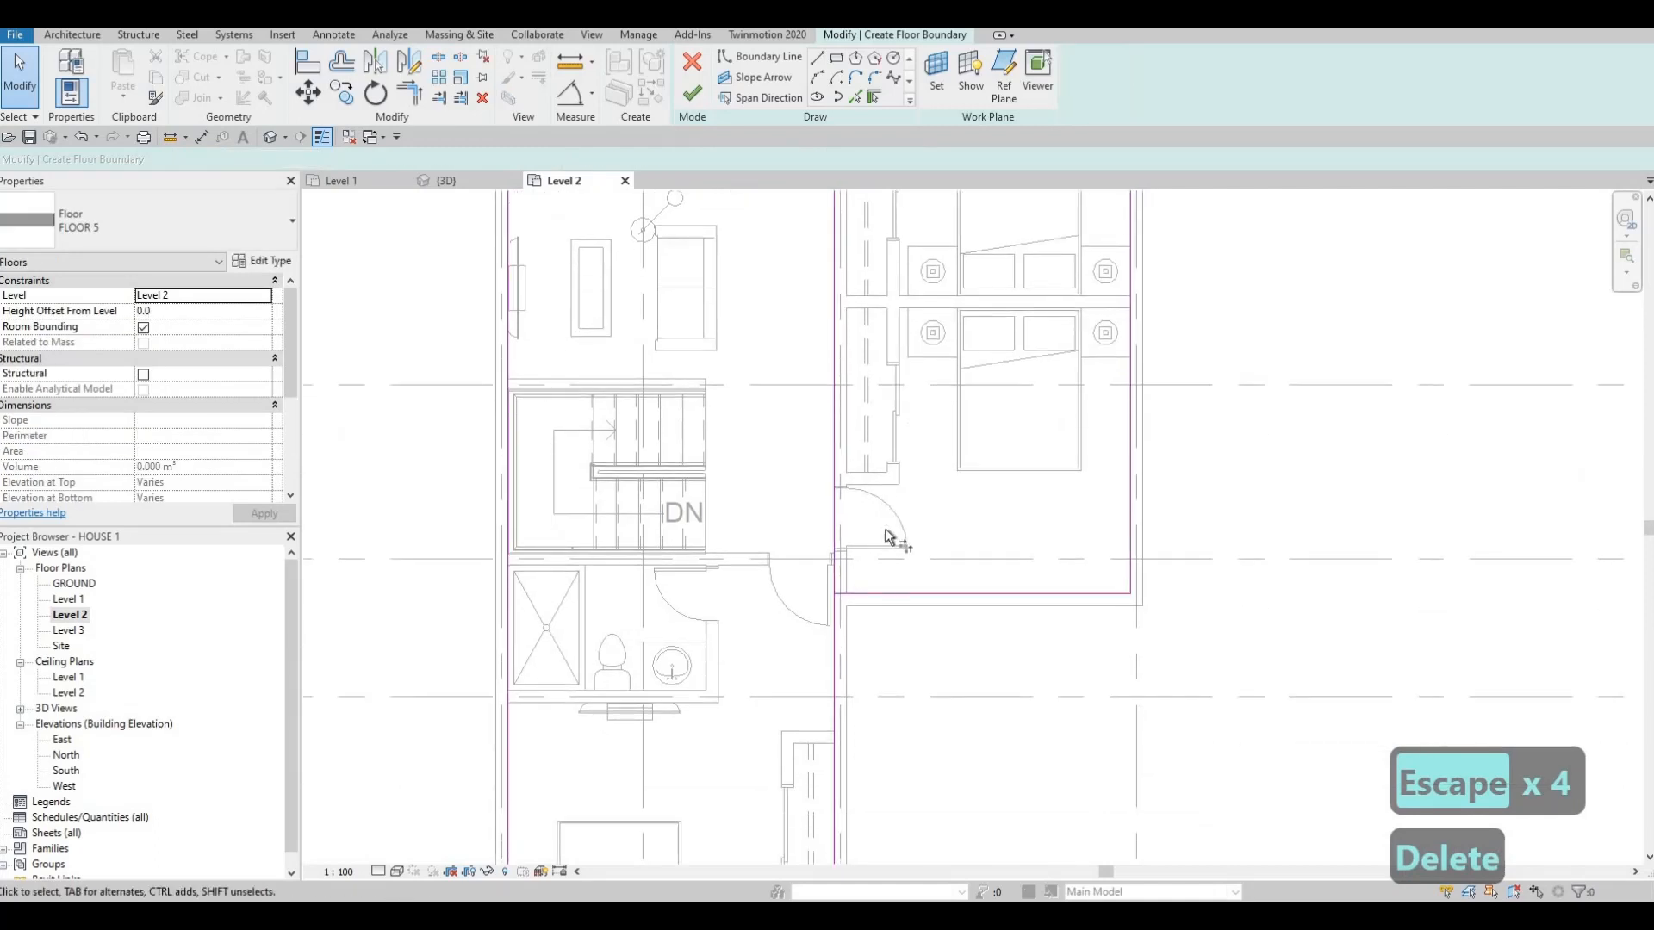
key(t)
key(r)
click(878, 594)
click(831, 629)
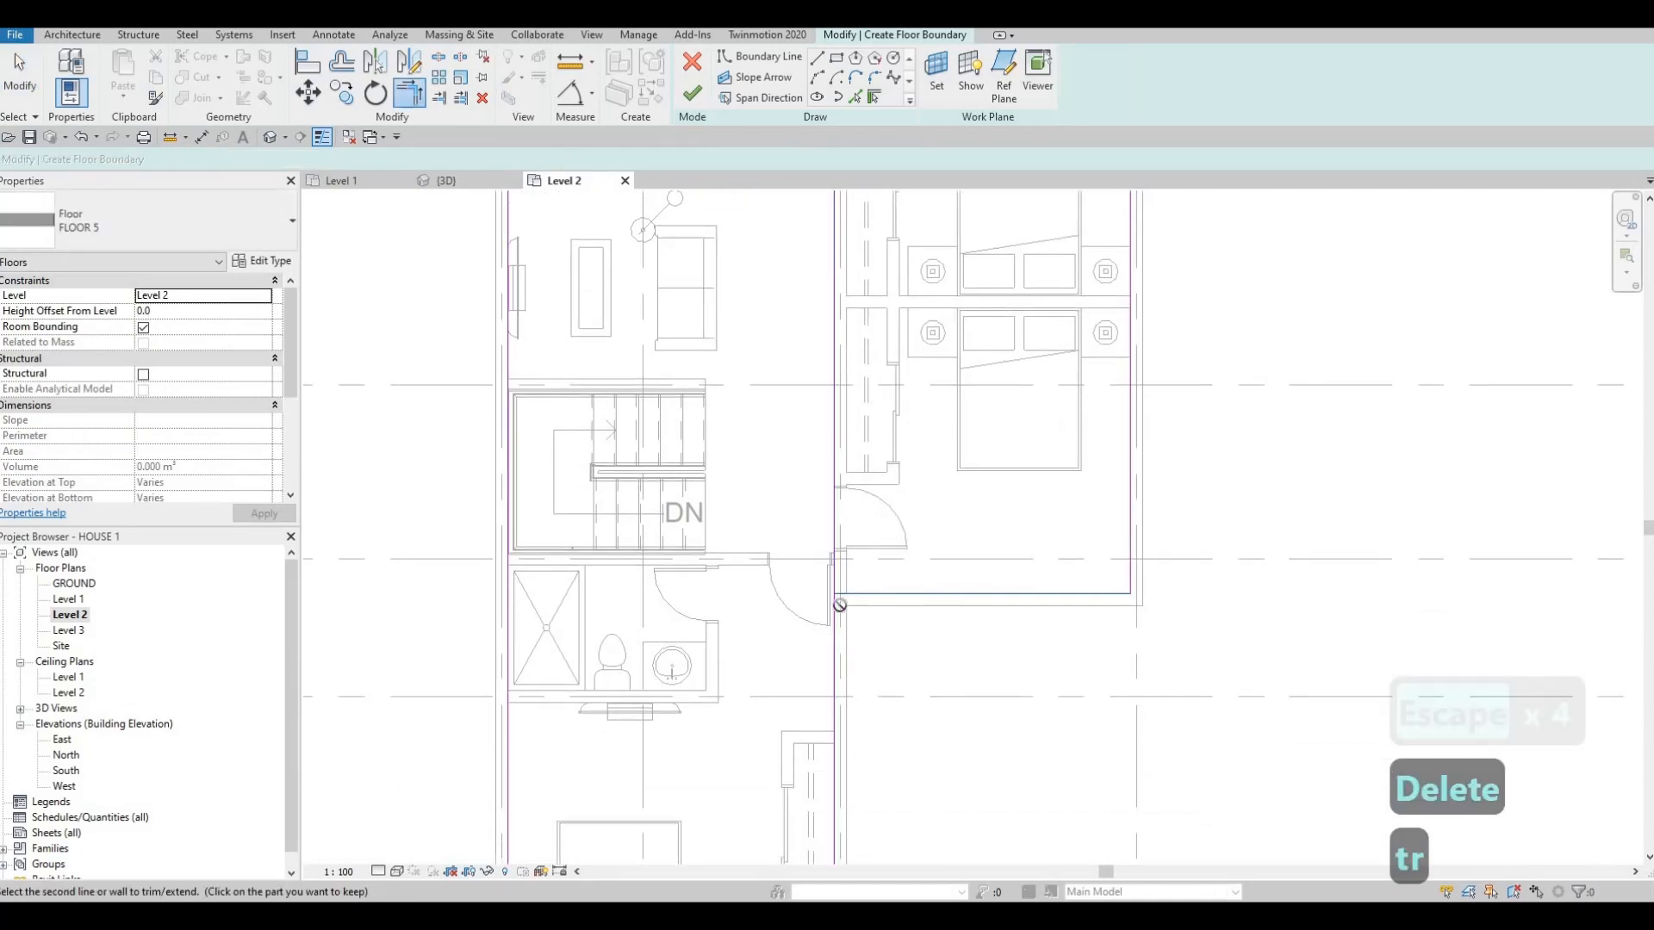
middle_drag(904, 447, 893, 662)
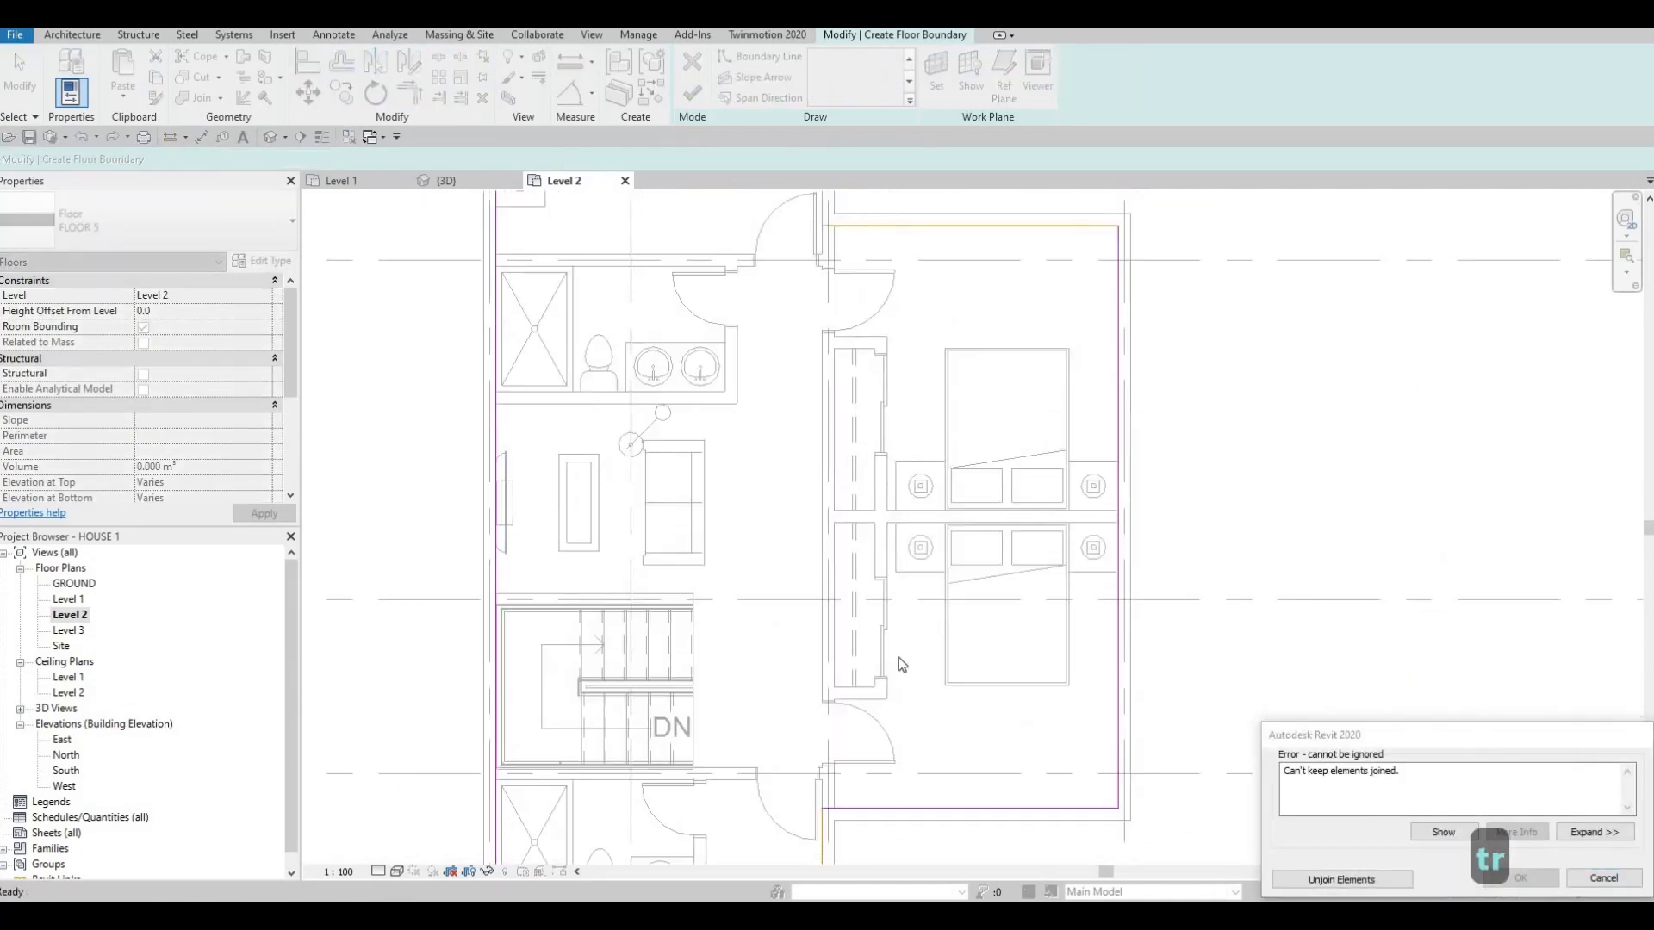
scroll(897, 665, down, 2)
middle_drag(916, 327, 913, 491)
key(Escape)
scroll(913, 491, down, 1)
middle_drag(902, 654, 911, 495)
key(Escape)
key(Escape)
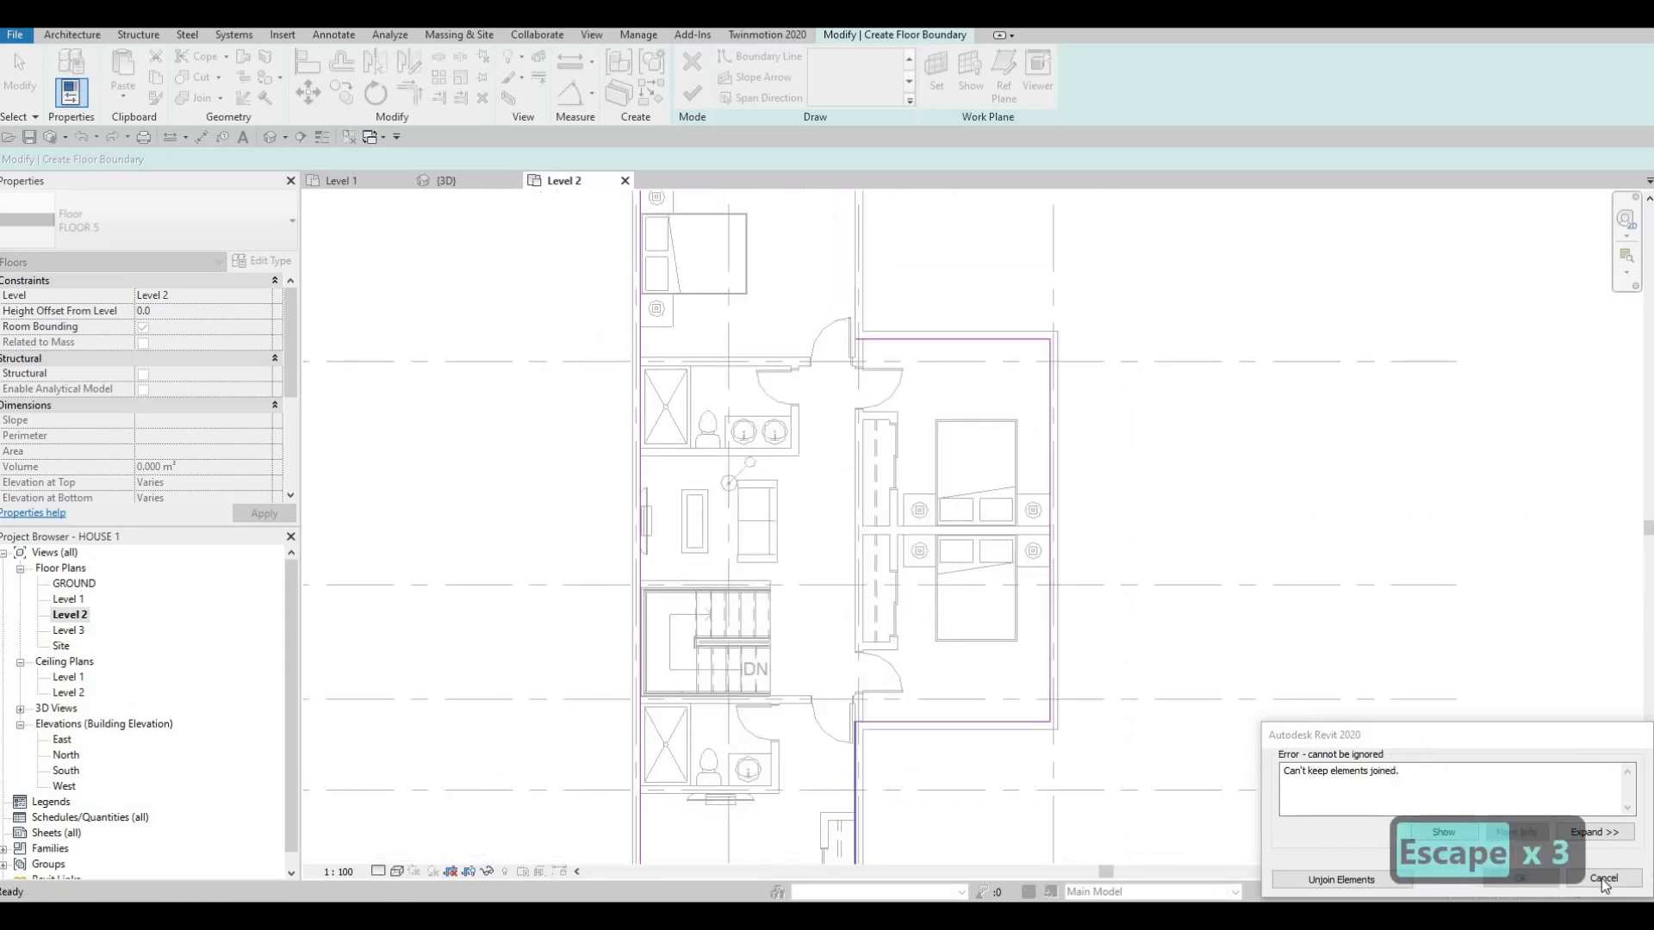
click(1600, 879)
scroll(985, 769, up, 2)
middle_drag(984, 768, 1030, 664)
key(Escape)
scroll(900, 558, down, 1)
middle_drag(876, 376, 894, 560)
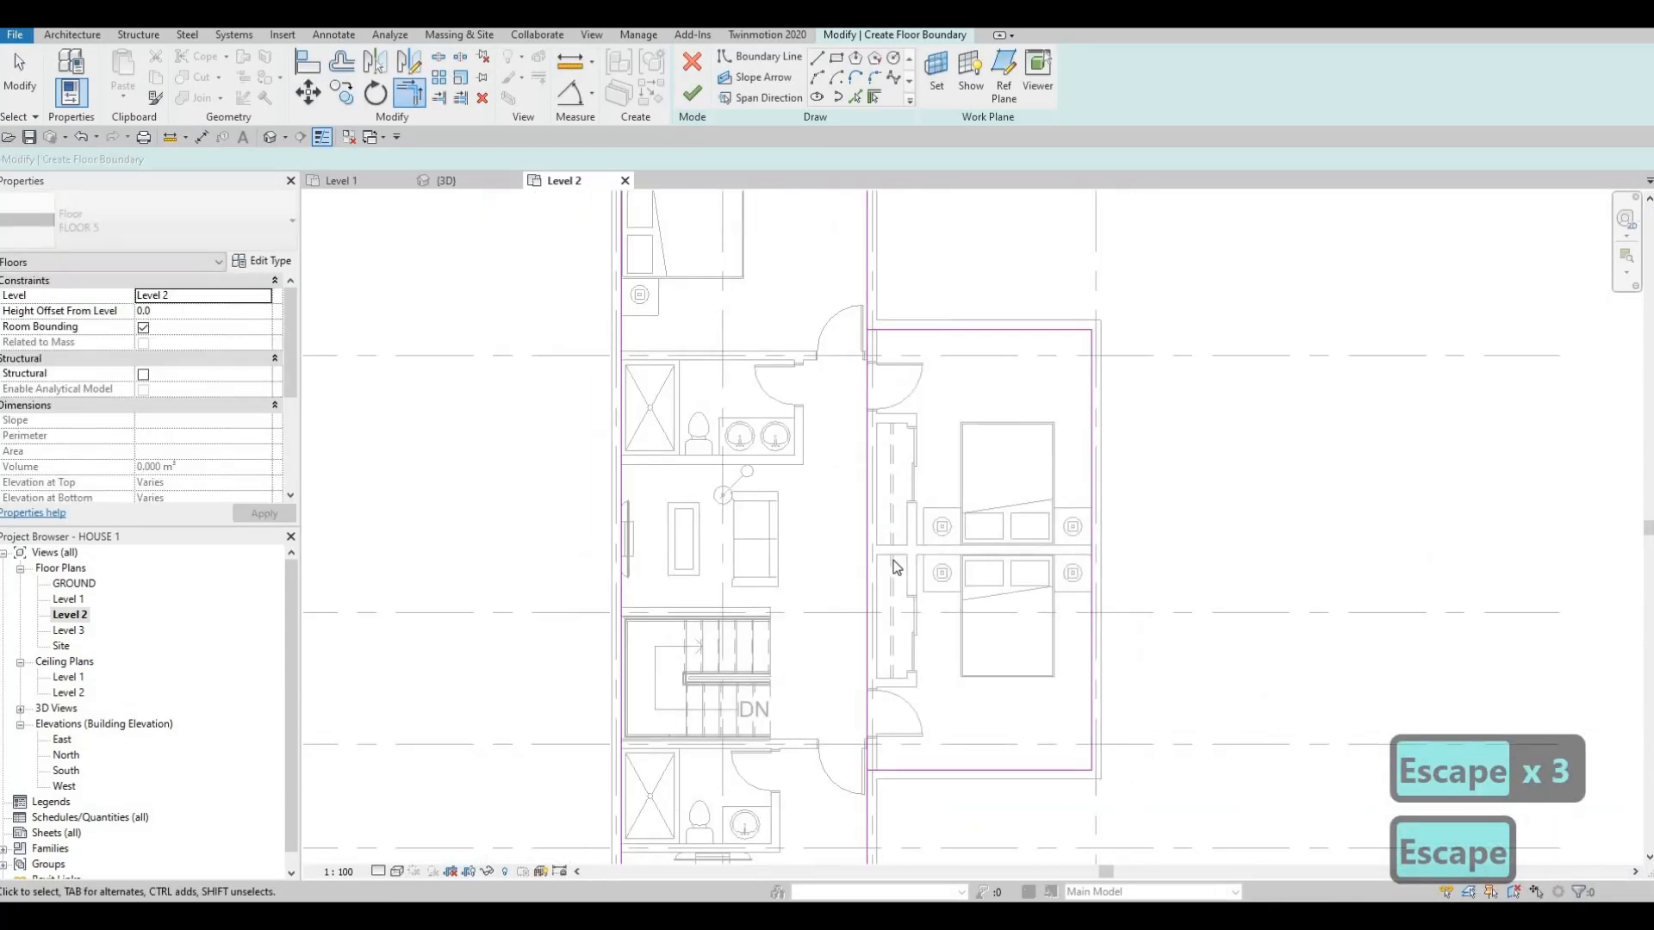
- Split the main block's east boundary line beside the wall between the two east bedrooms
key(s)
key(l)
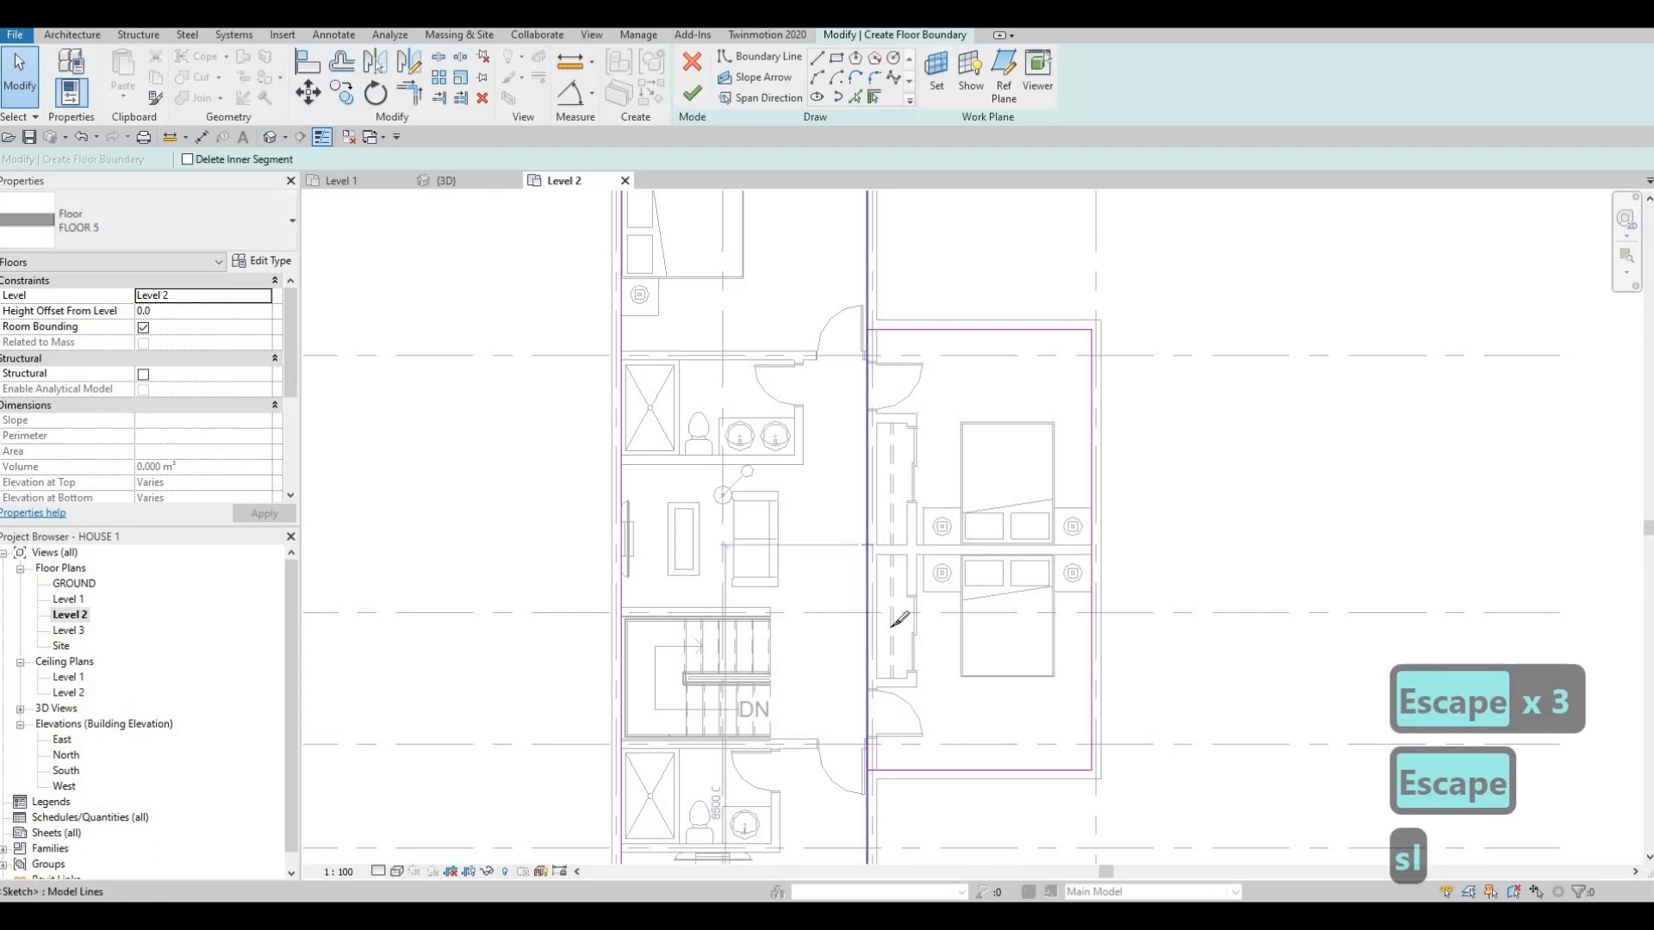
key(Escape)
key(Escape)
- Trim the two halves of the split line to the east bedroom wing's south and north boundary lines
key(t)
key(r)
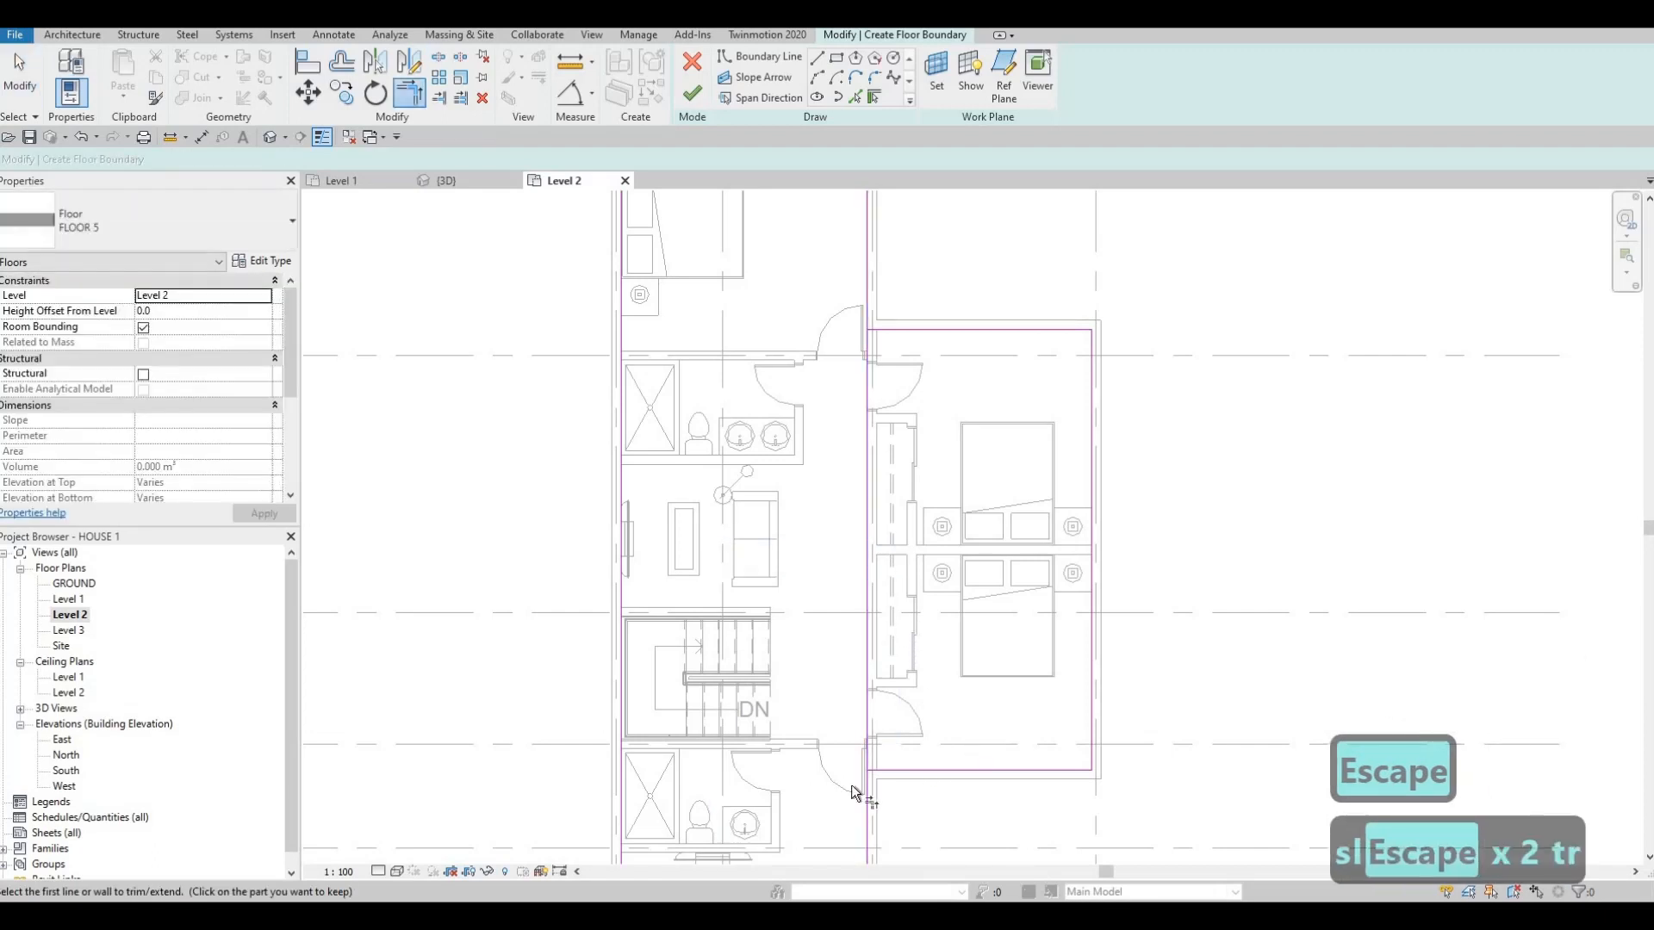
click(872, 771)
click(867, 795)
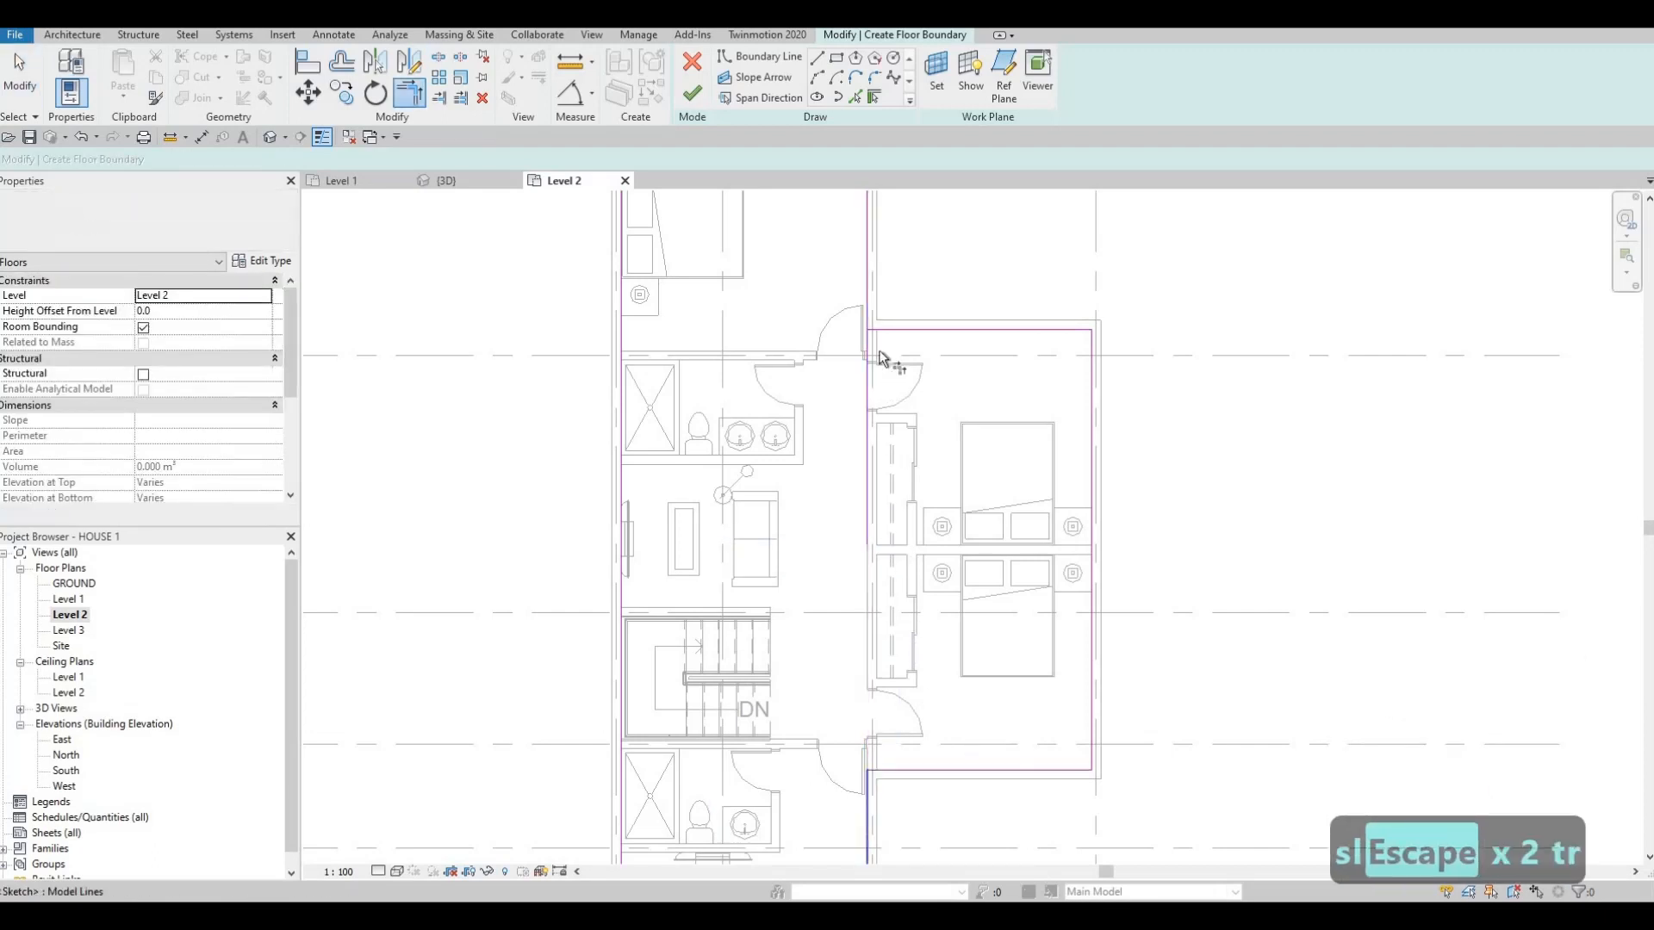
click(883, 330)
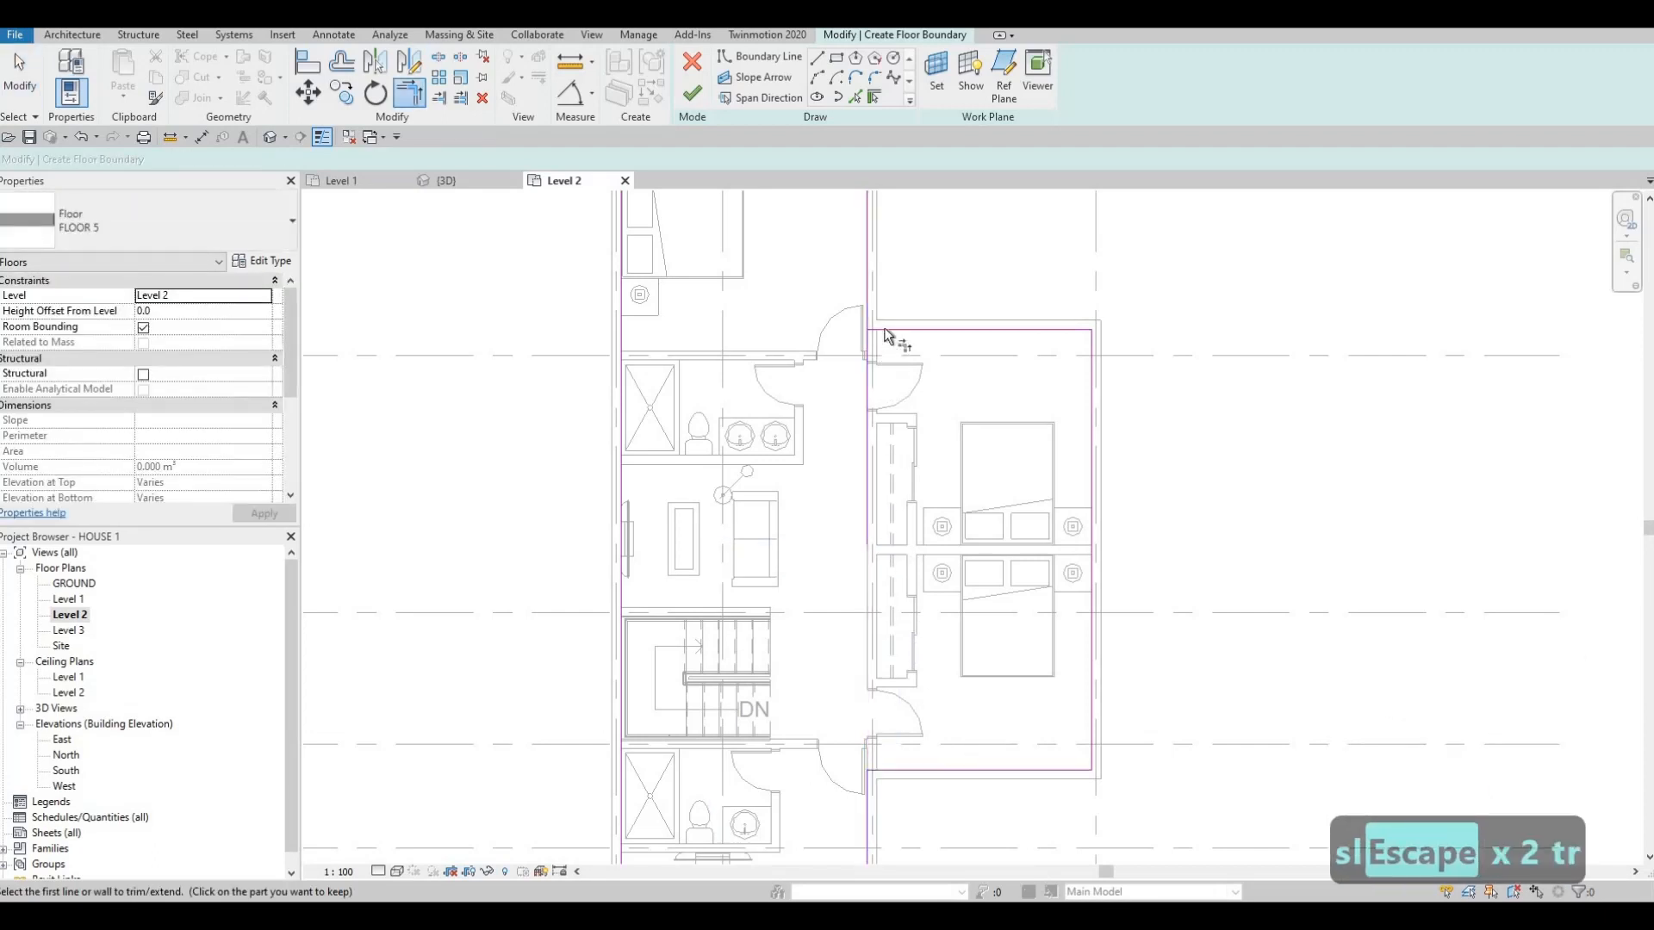
click(872, 285)
middle_drag(918, 487, 917, 519)
scroll(916, 520, down, 2)
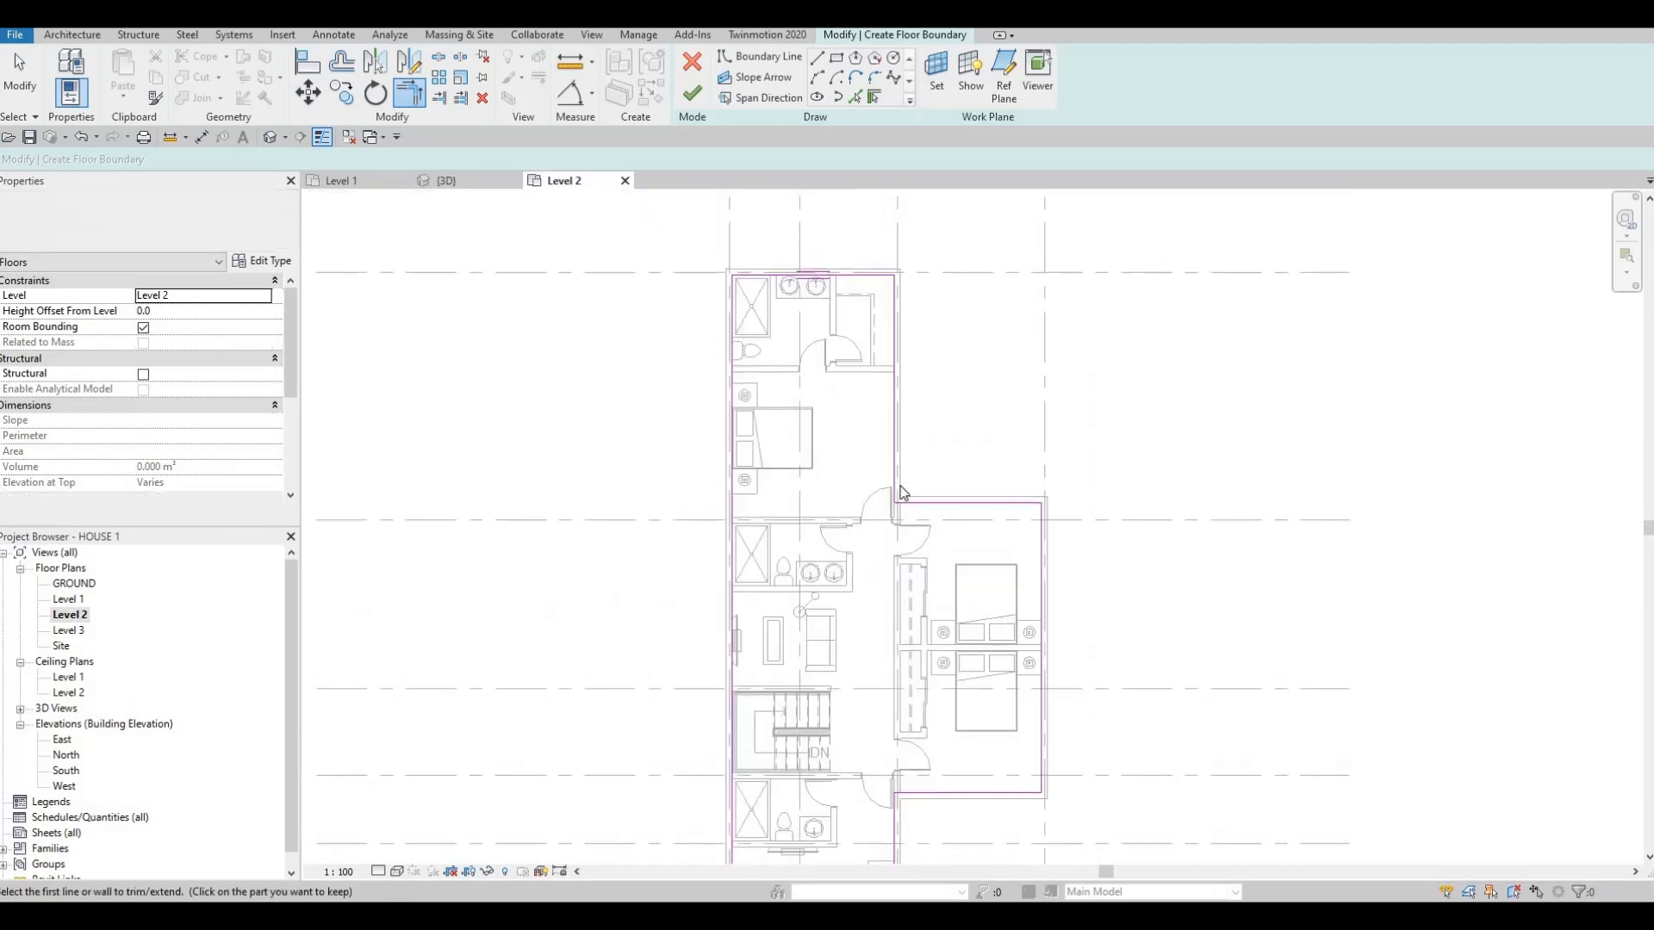
key(Escape)
key(Escape)
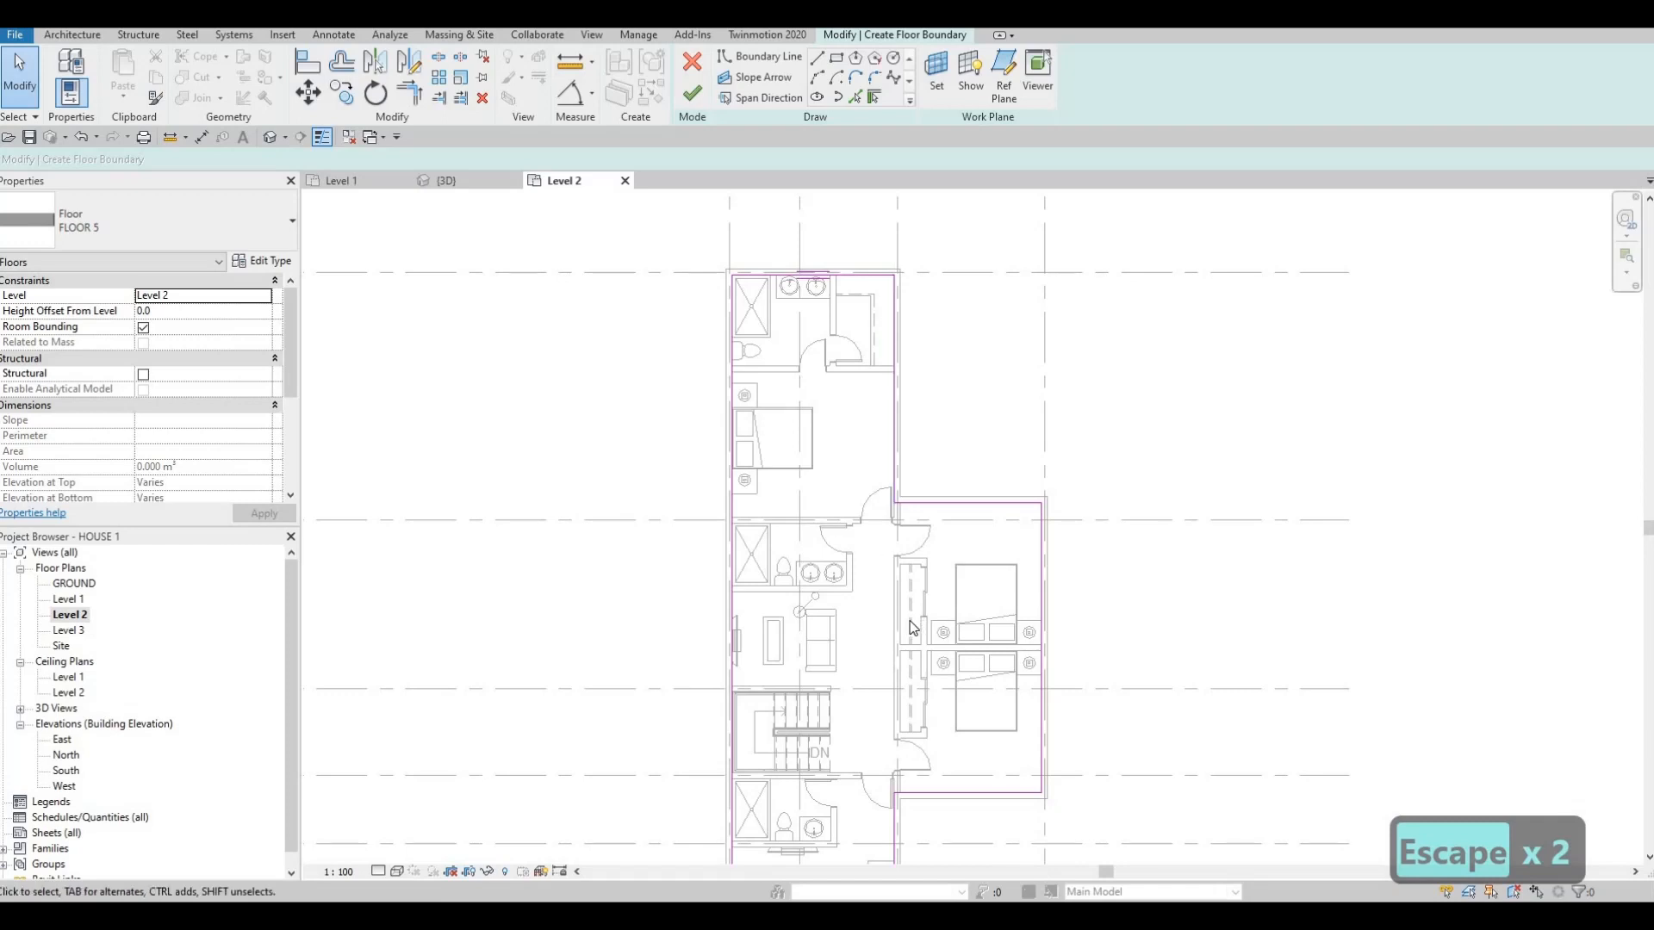
- Sketch a rectangular boundary along the interior wall faces of the middle bathroom just south of grid B
middle_drag(985, 646, 1008, 626)
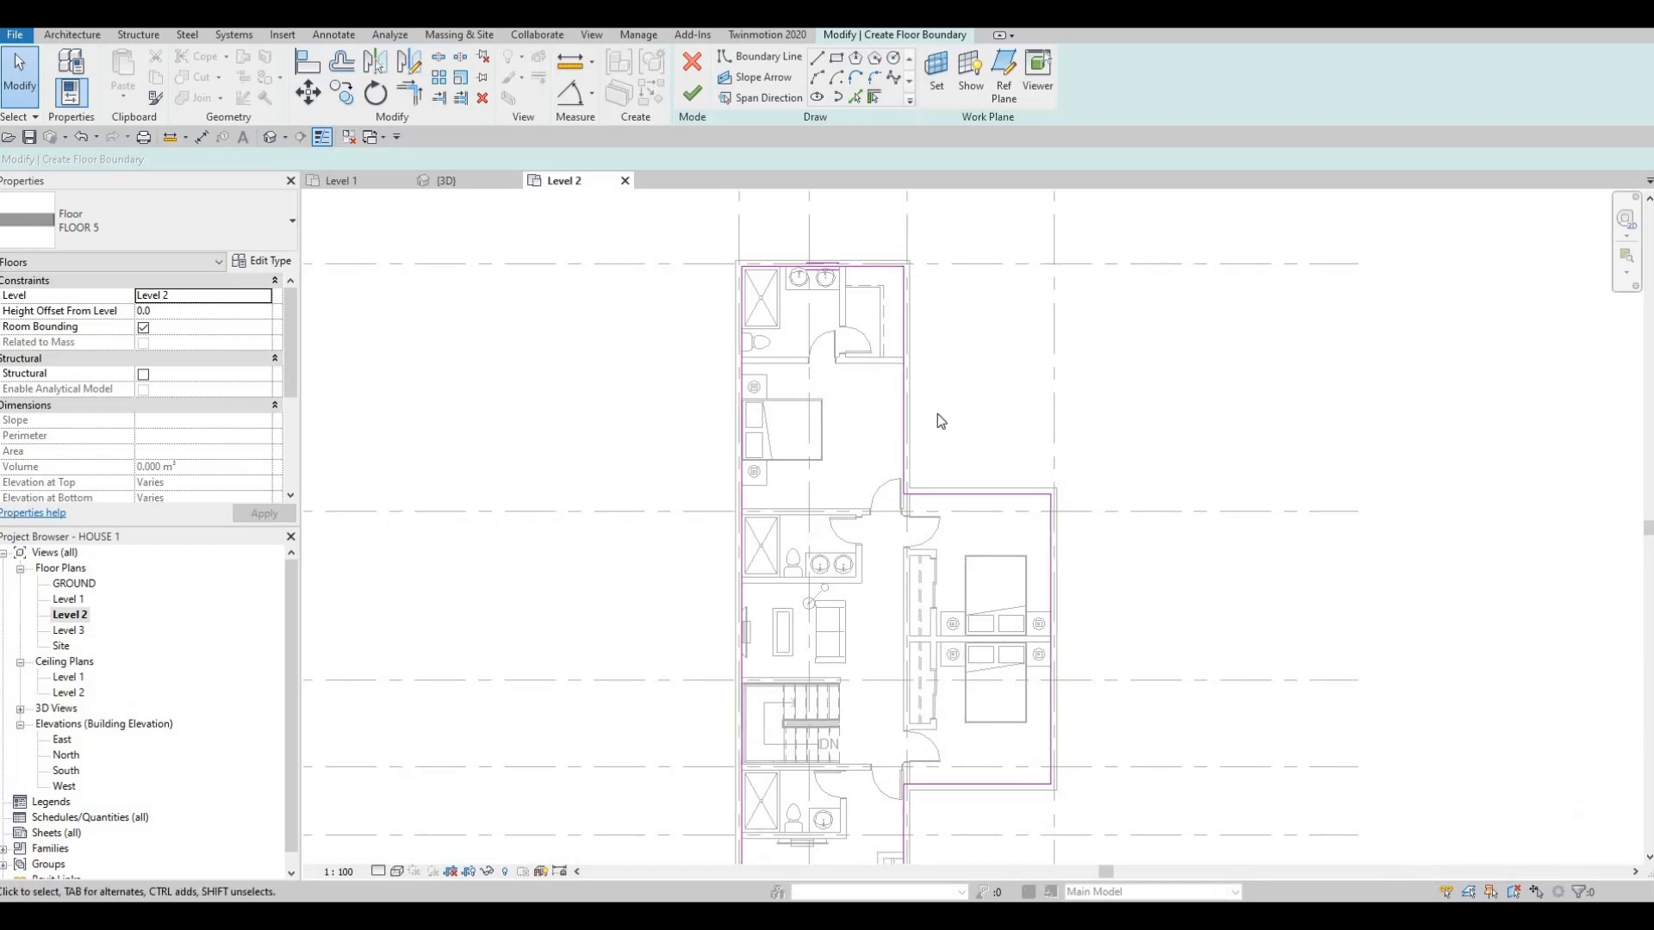
scroll(937, 413, down, 1)
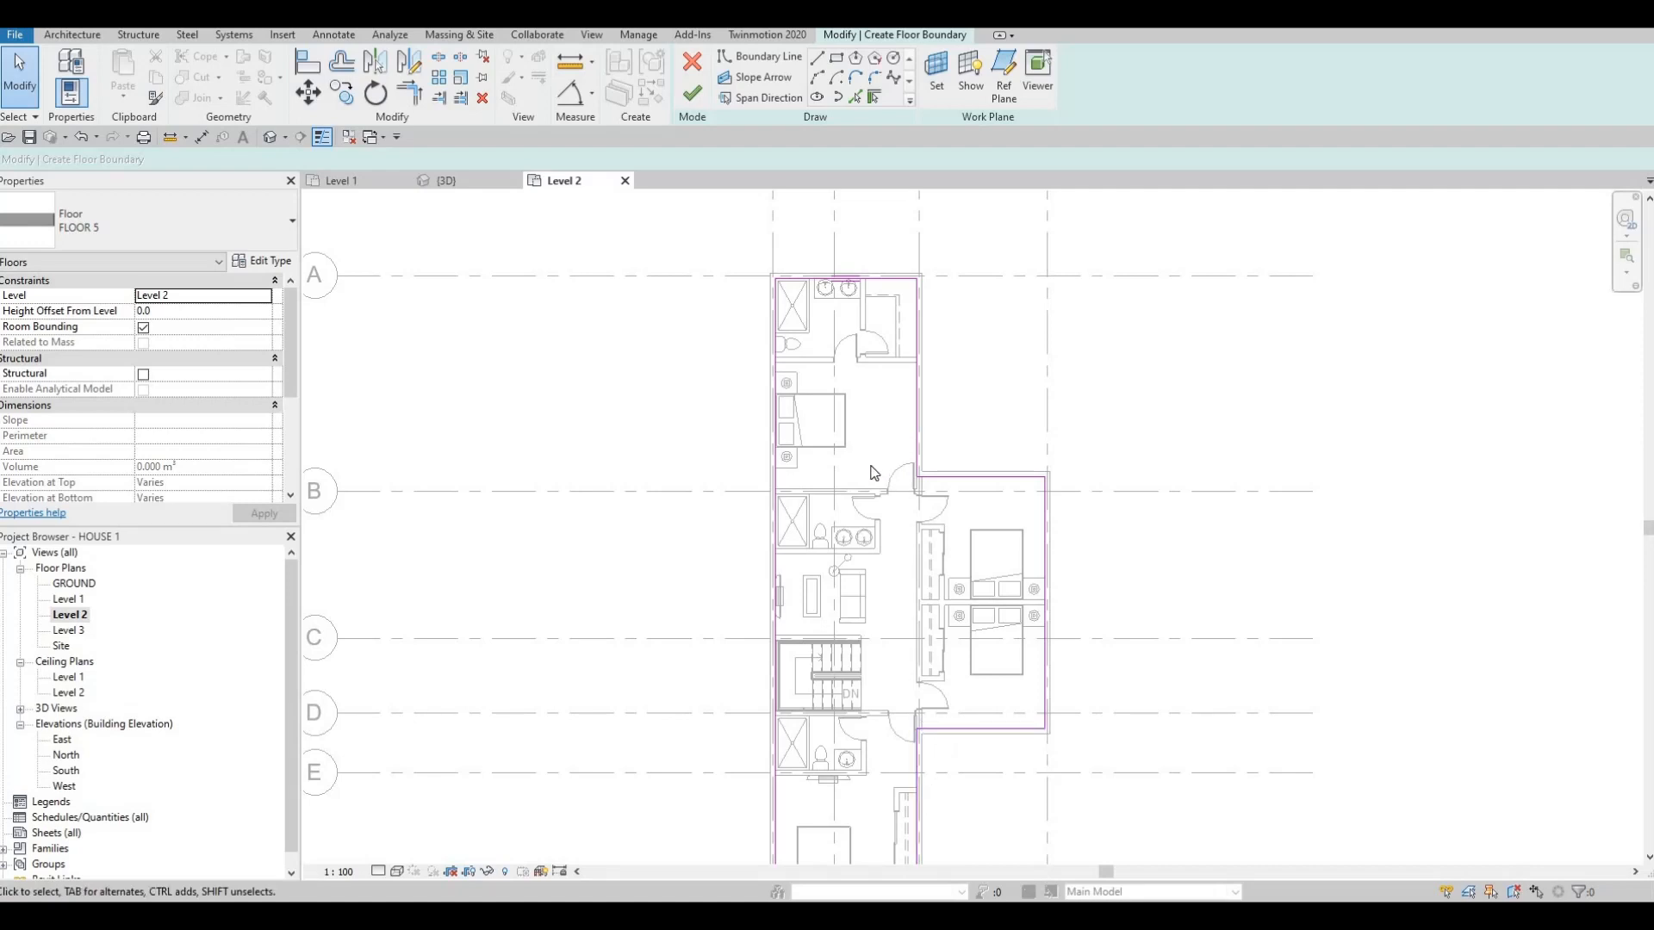
middle_drag(937, 501, 974, 426)
scroll(929, 487, down, 1)
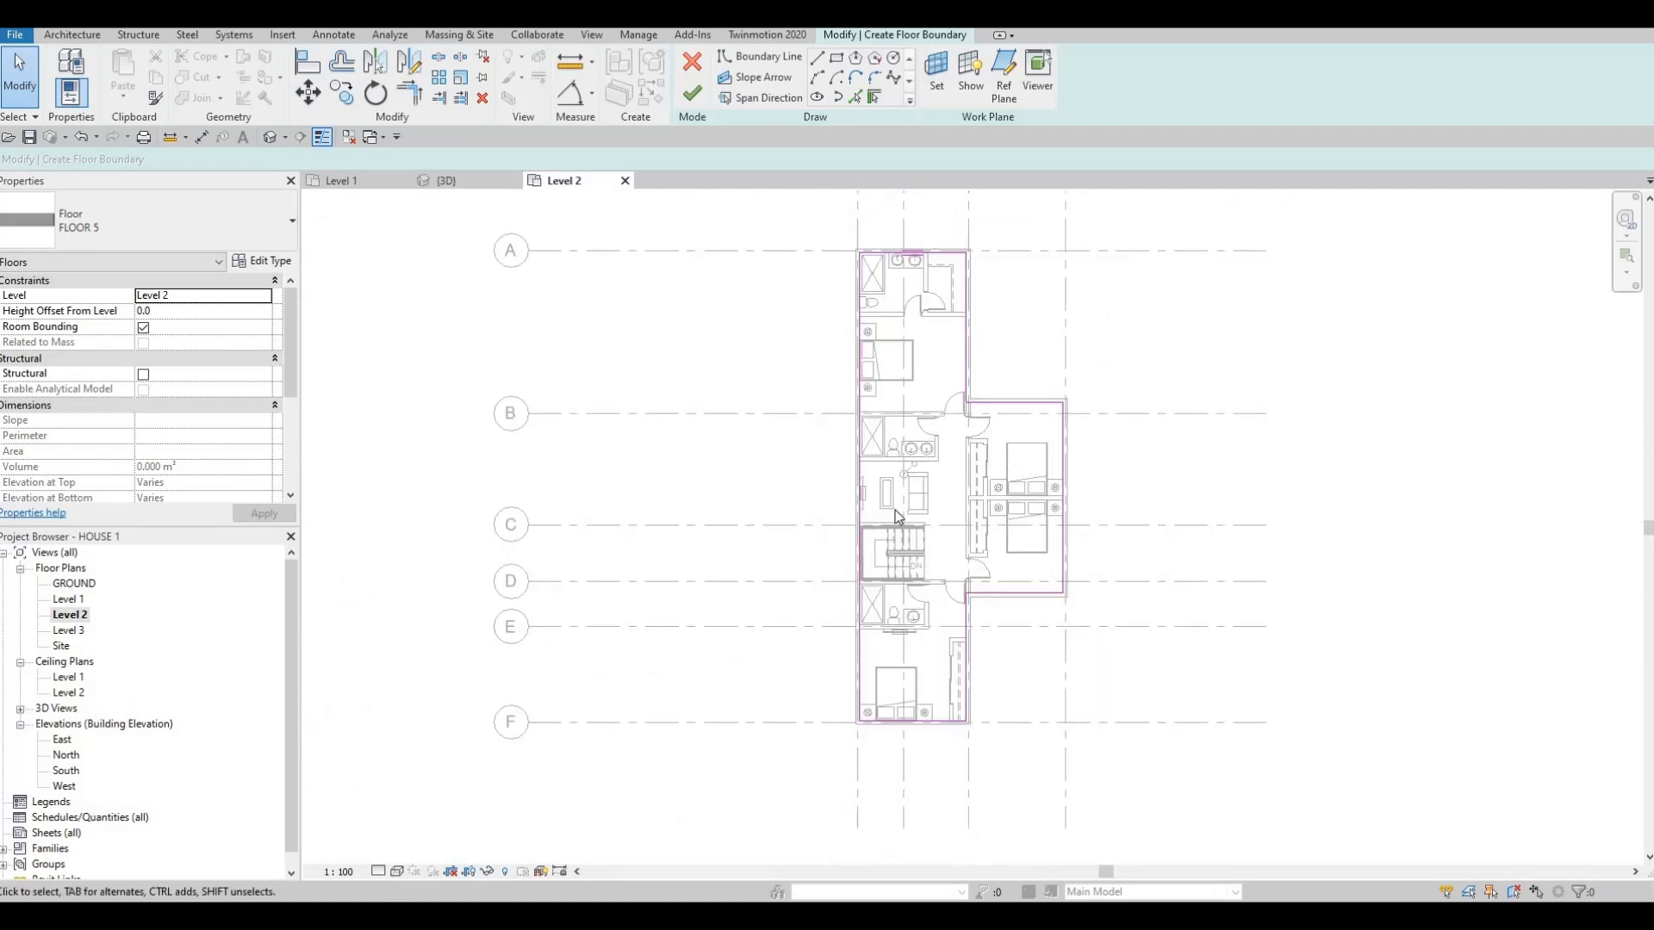
scroll(924, 488, up, 1)
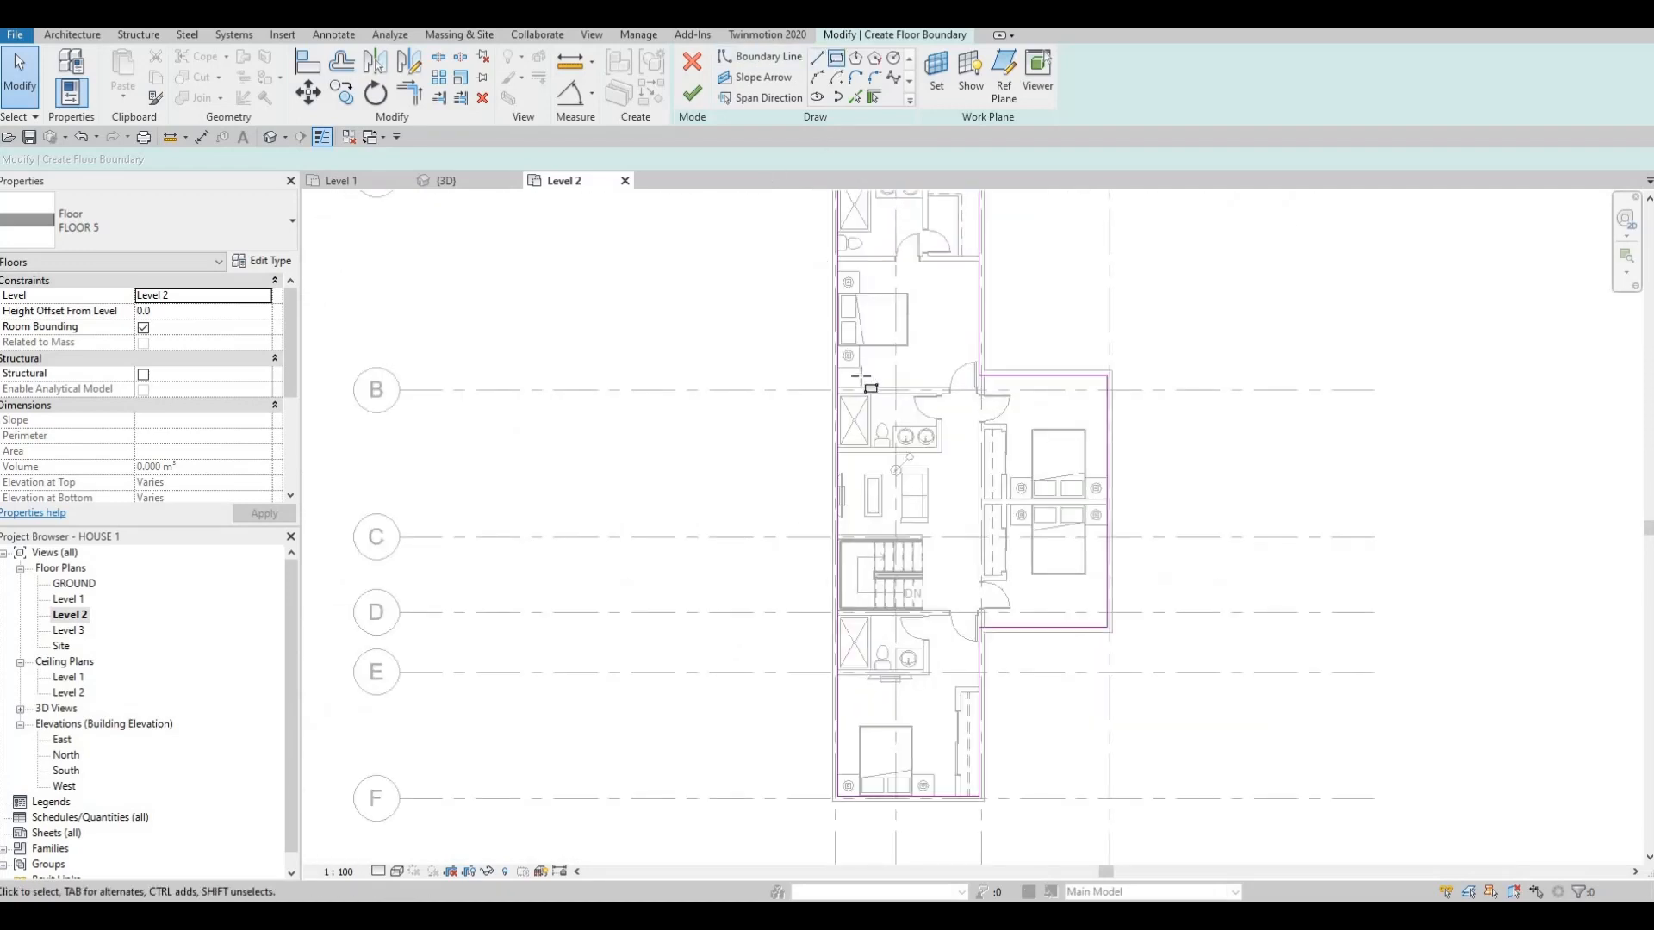
key(l)
key(i)
scroll(862, 379, up, 4)
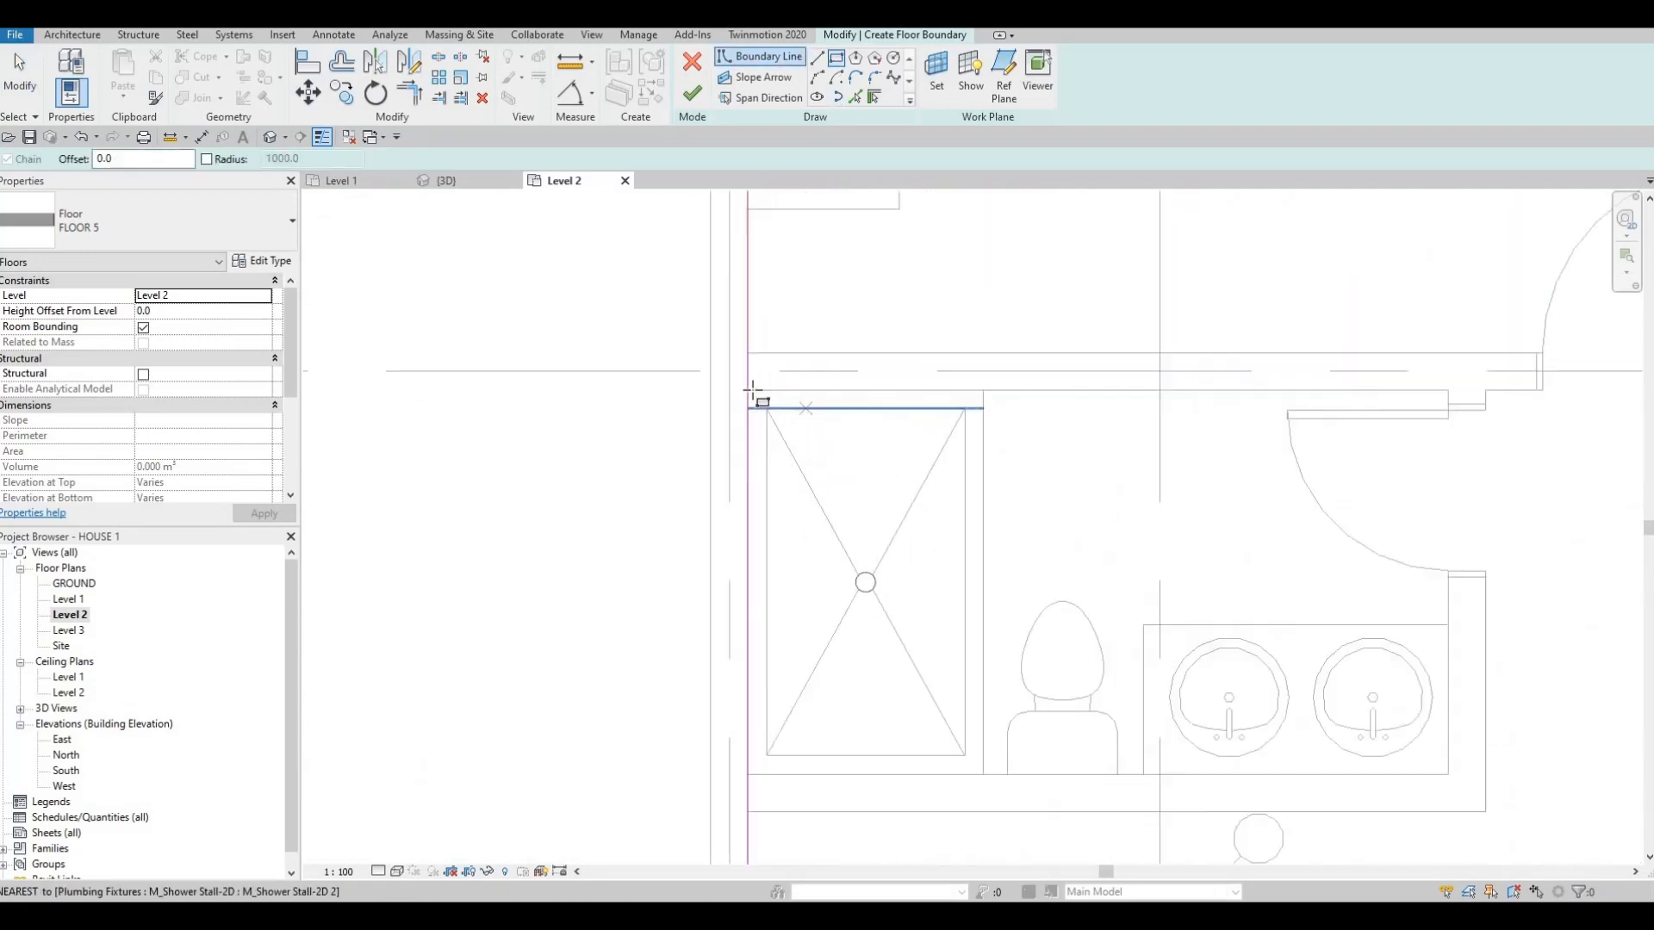
click(749, 390)
click(1238, 680)
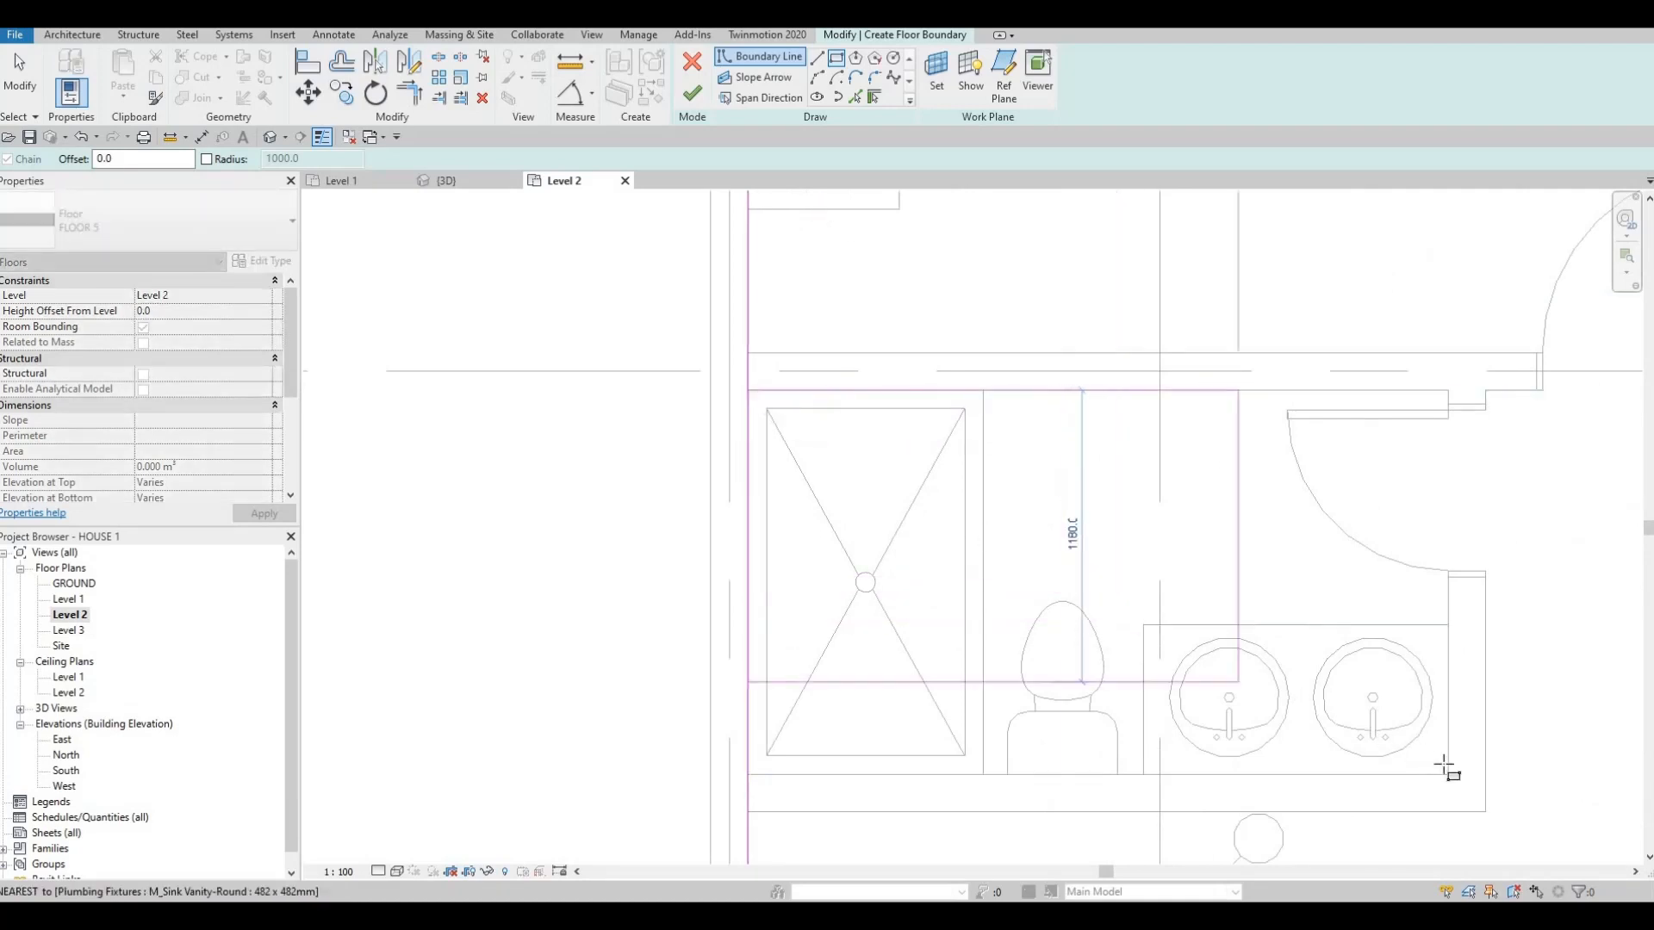
click(1449, 771)
key(Escape)
- Sketch a rectangular boundary around the north bathroom, from its north-west corner to the wall corner beside the door
scroll(1258, 784, down, 3)
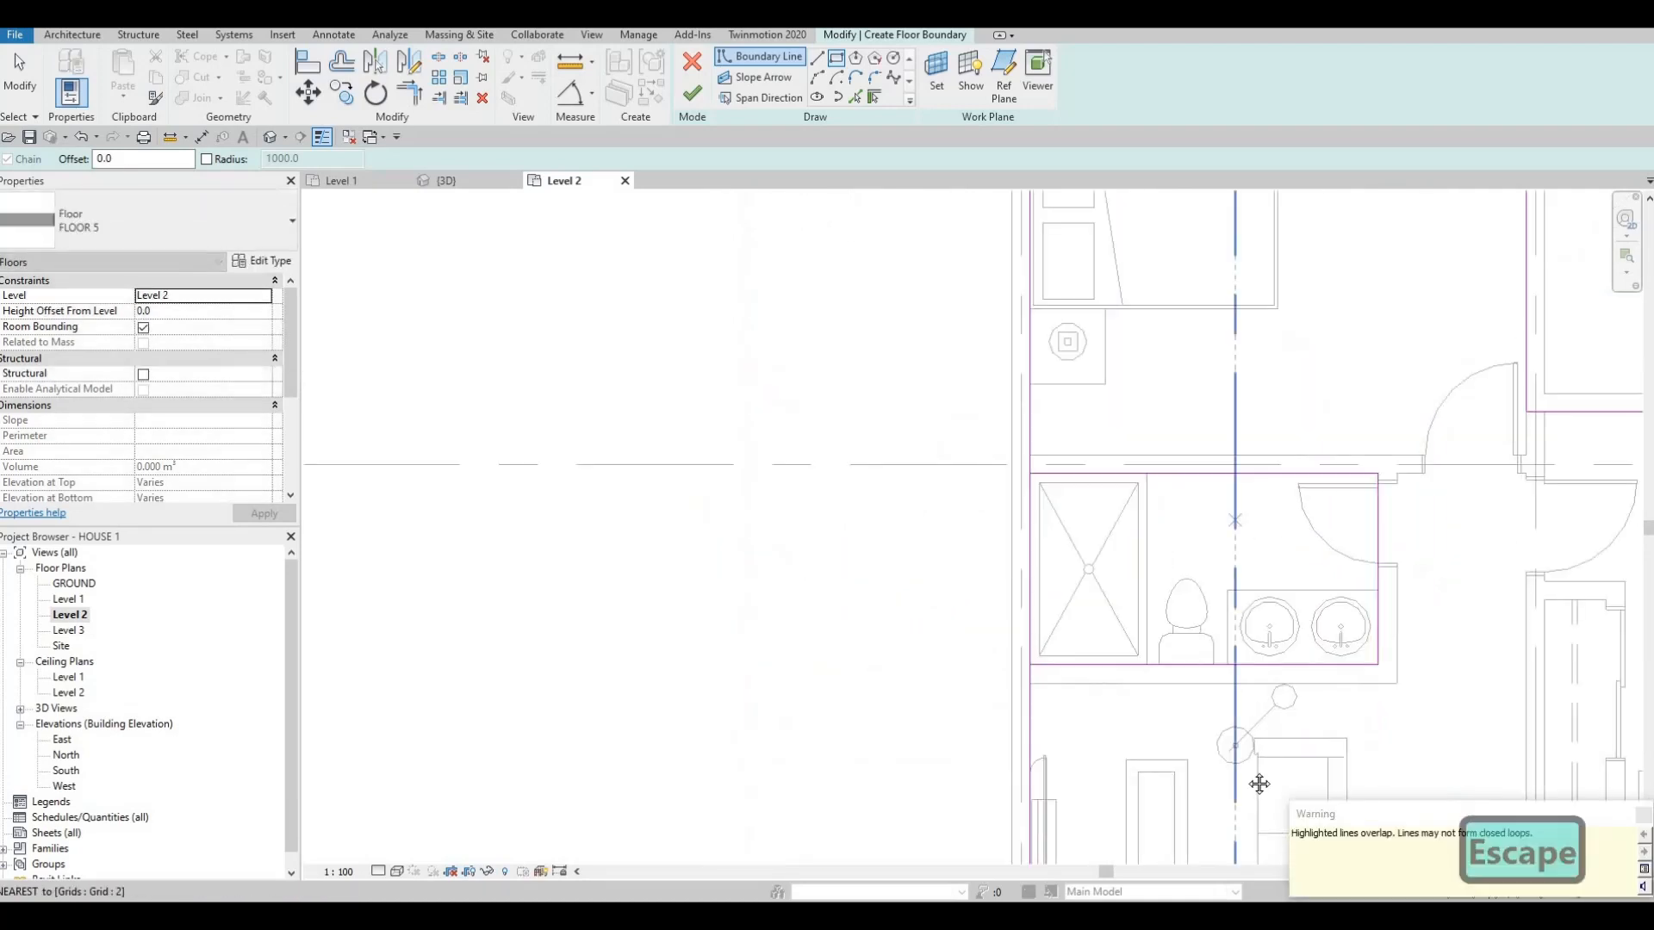
scroll(1145, 333, down, 3)
scroll(1051, 272, up, 3)
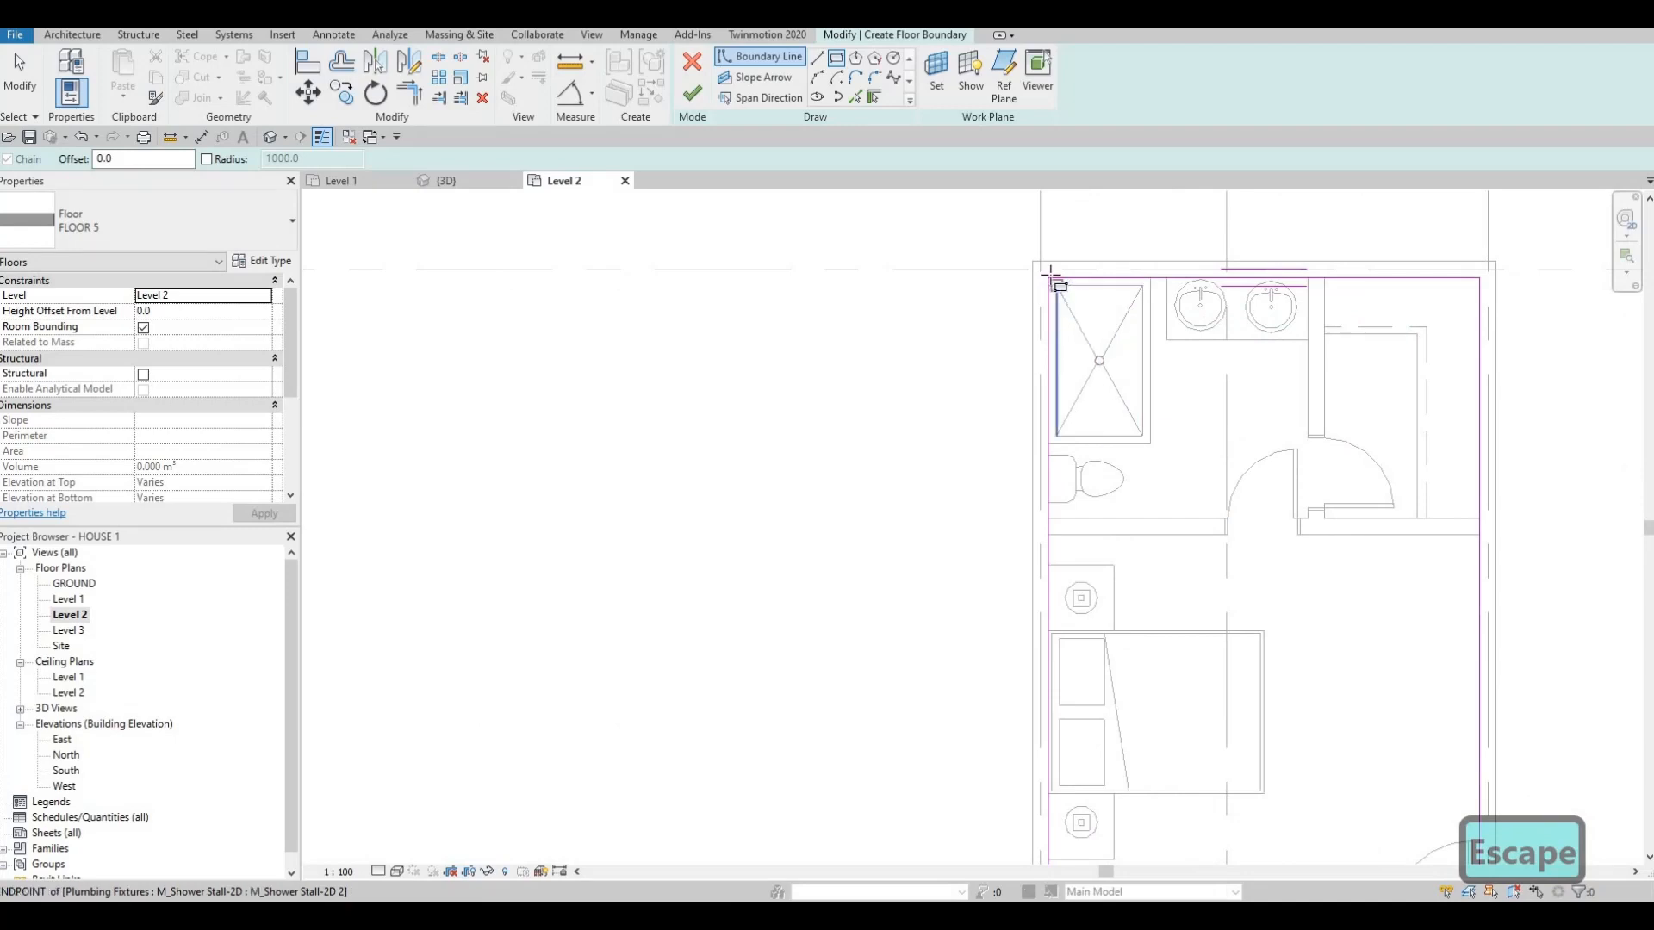
click(1051, 272)
scroll(1314, 517, up, 2)
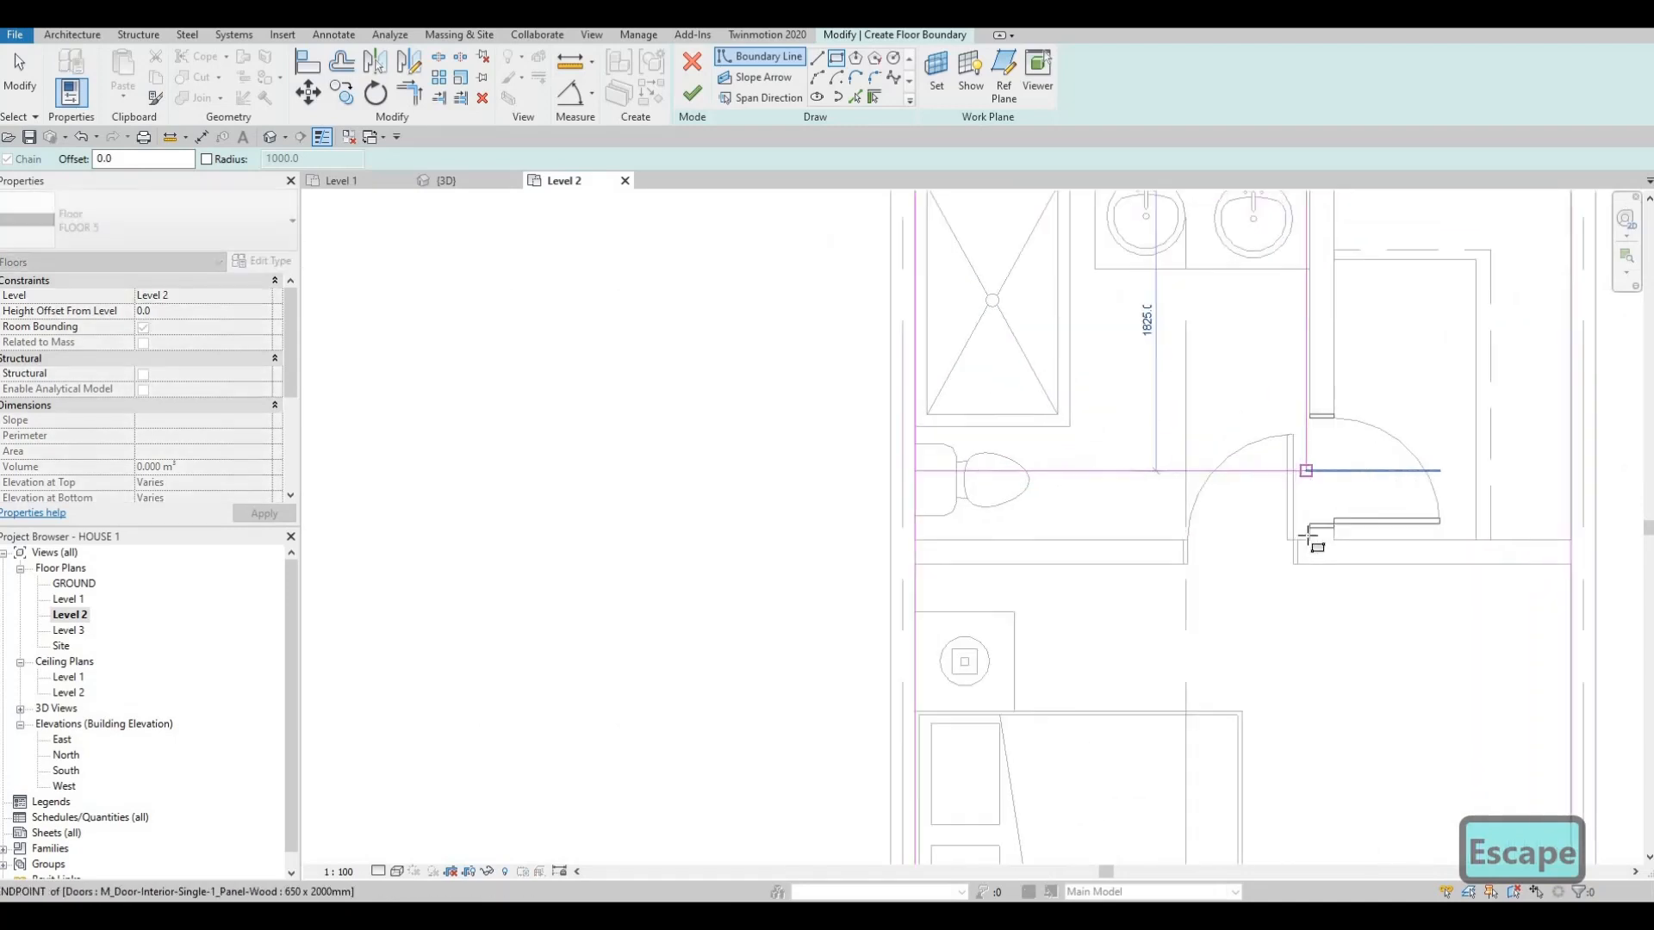
key(Escape)
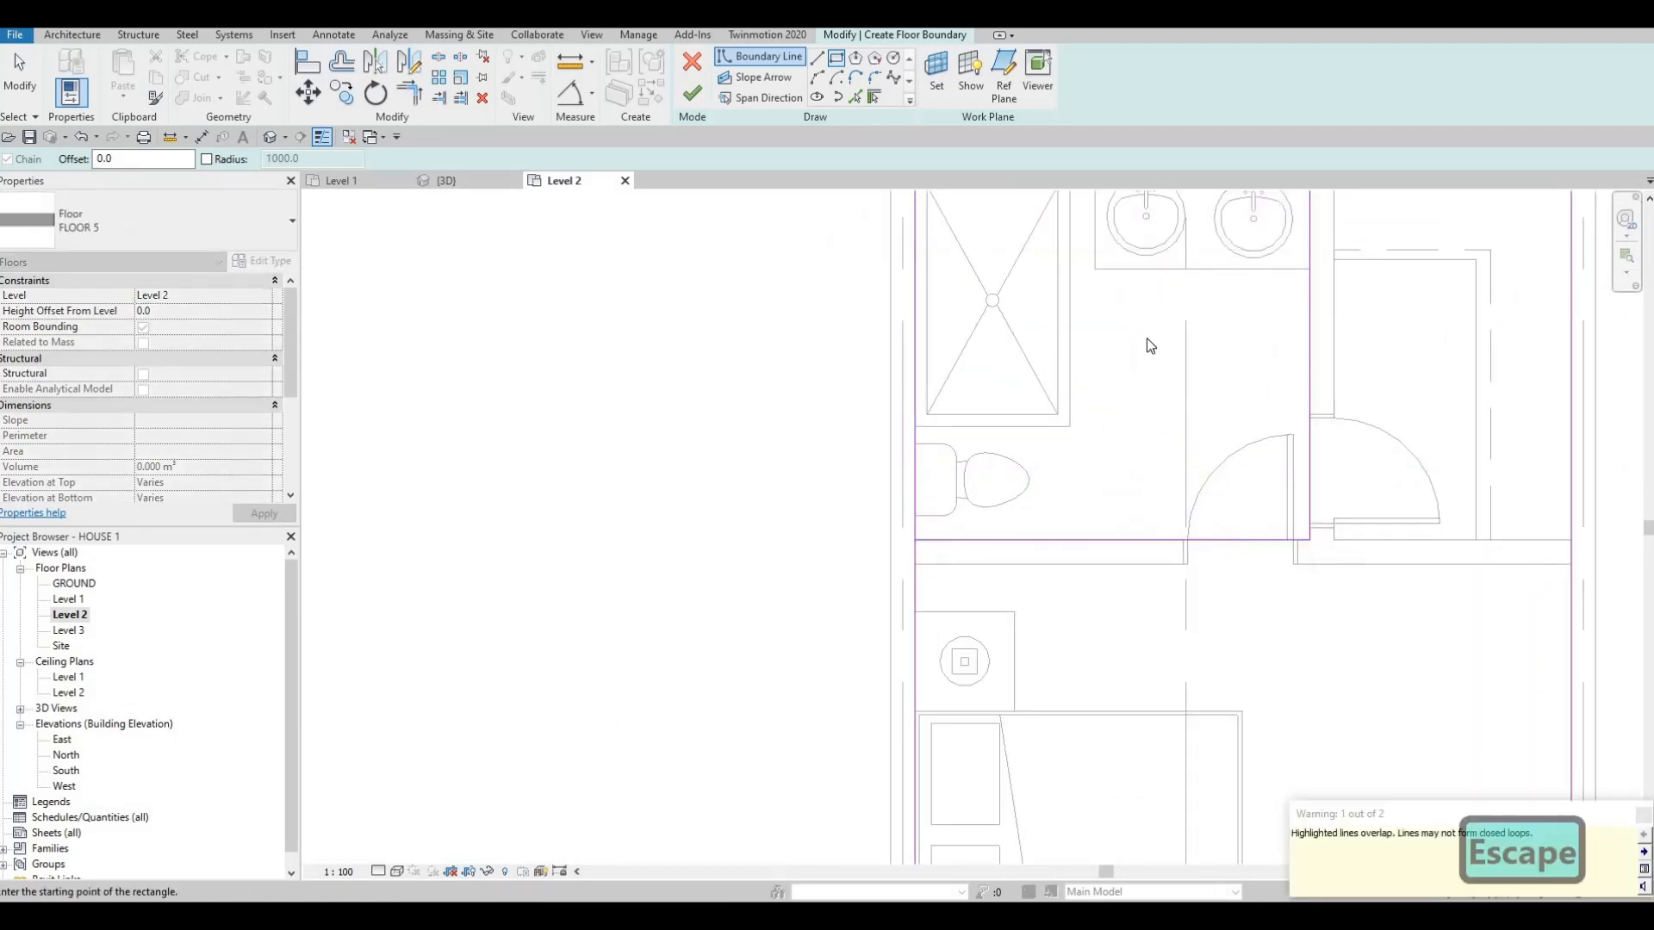
- Sketch a rectangular boundary along the interior wall faces of the south bathroom between grids D and E
scroll(1154, 388, down, 5)
scroll(1020, 465, up, 5)
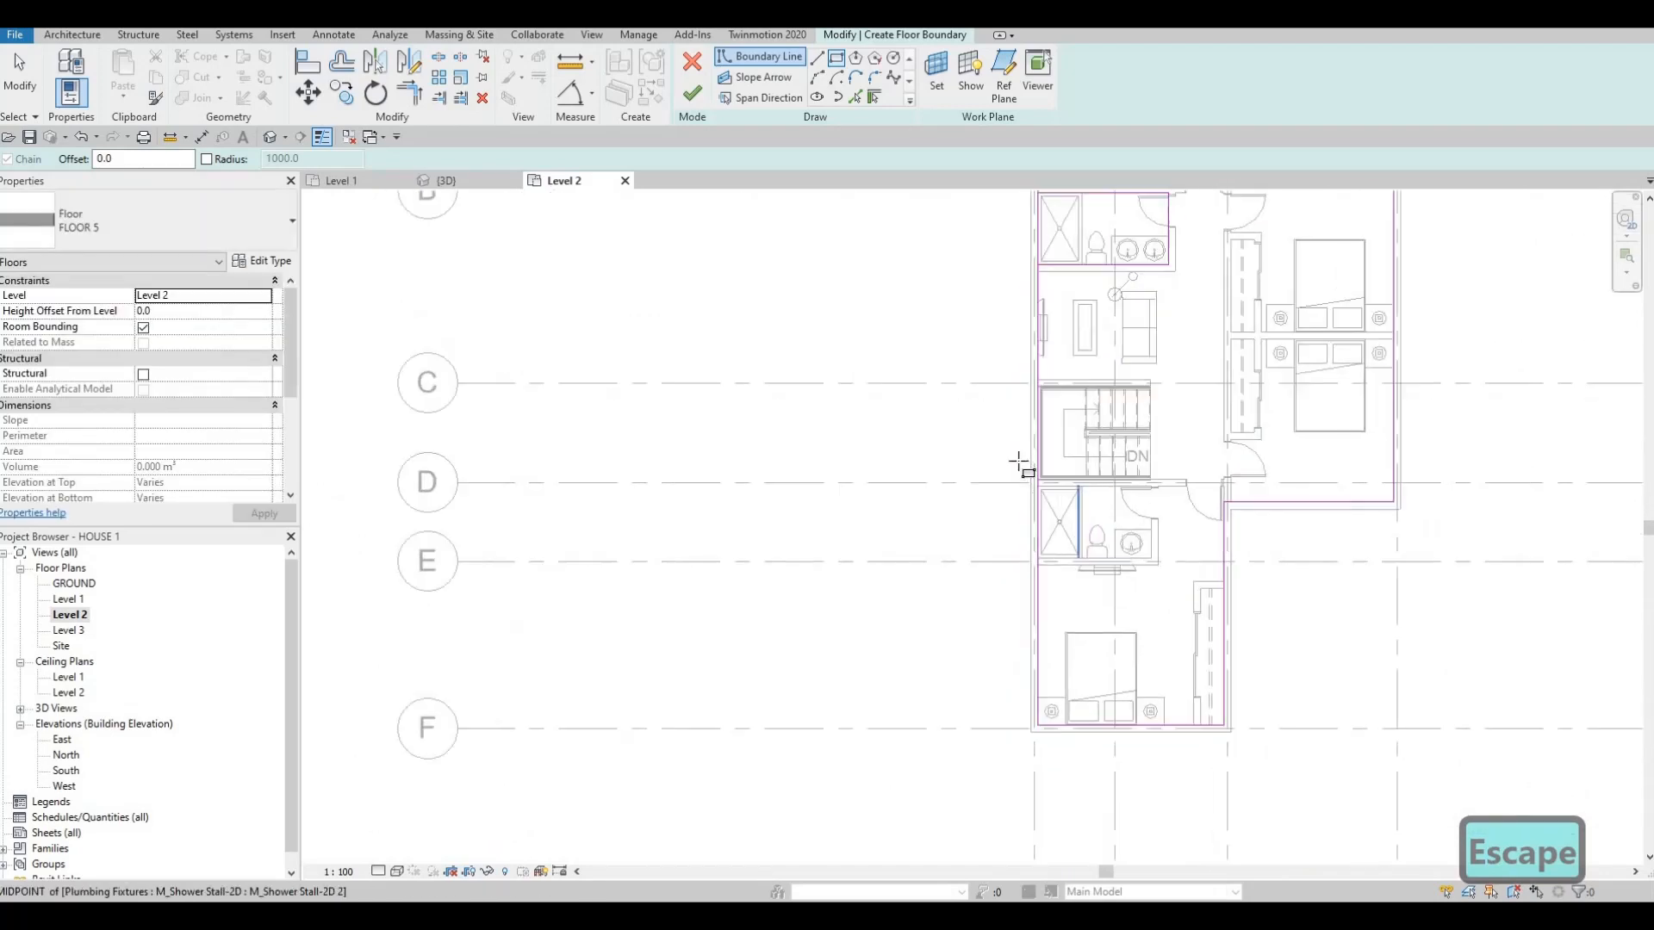
click(1261, 571)
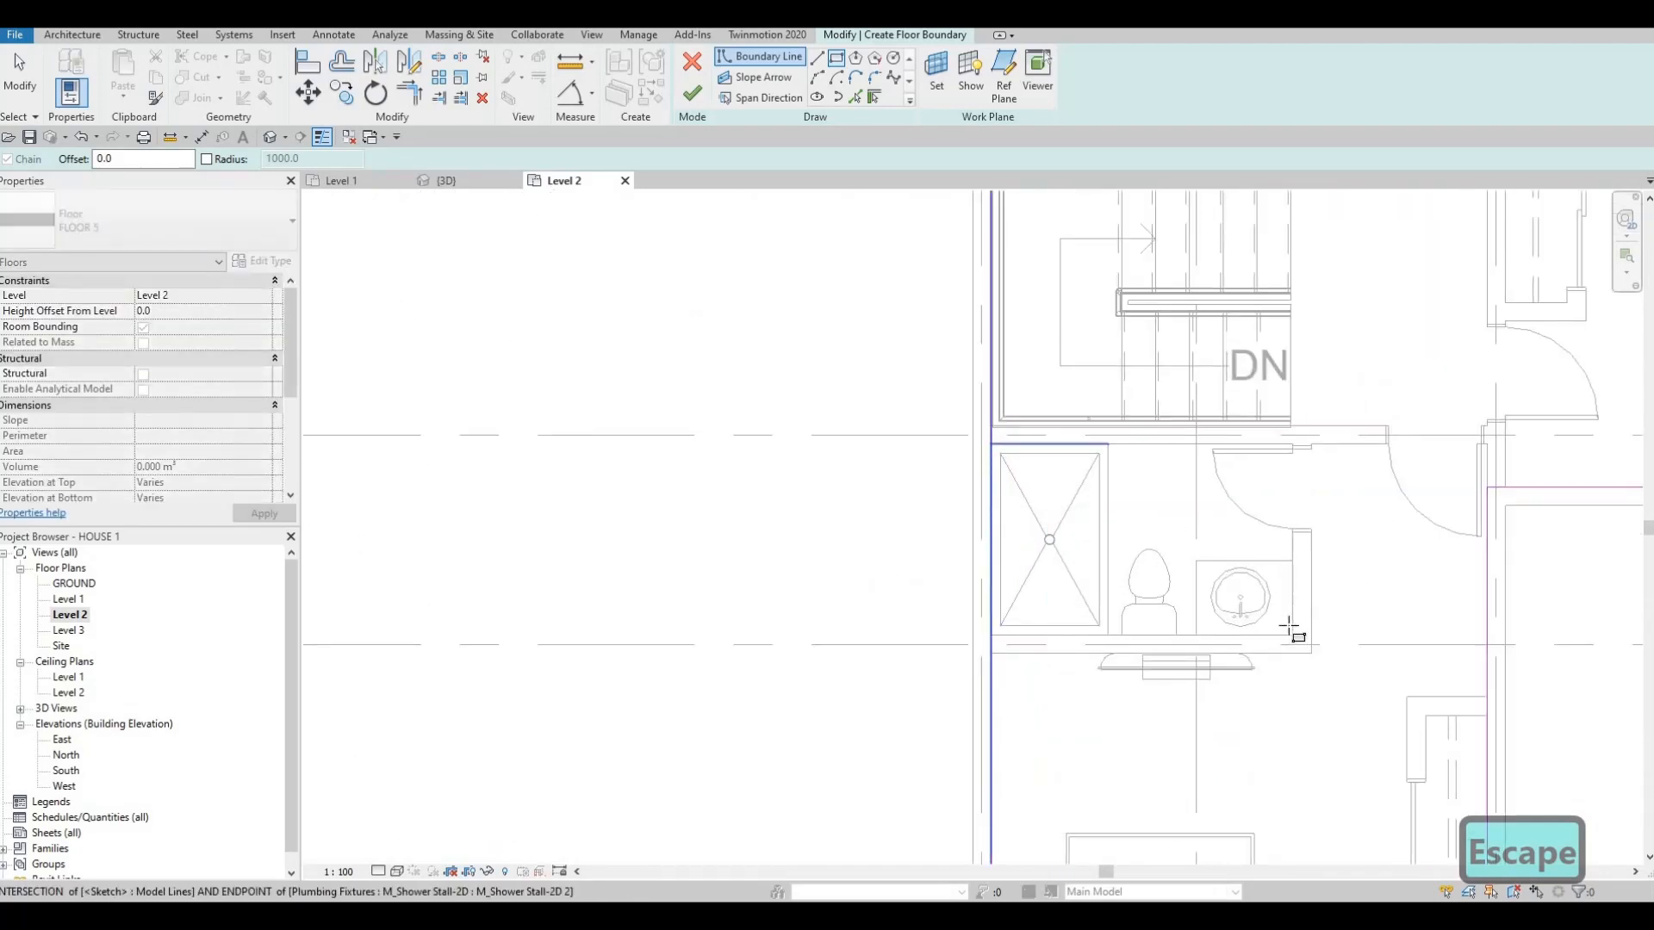
key(Escape)
scroll(982, 598, down, 3)
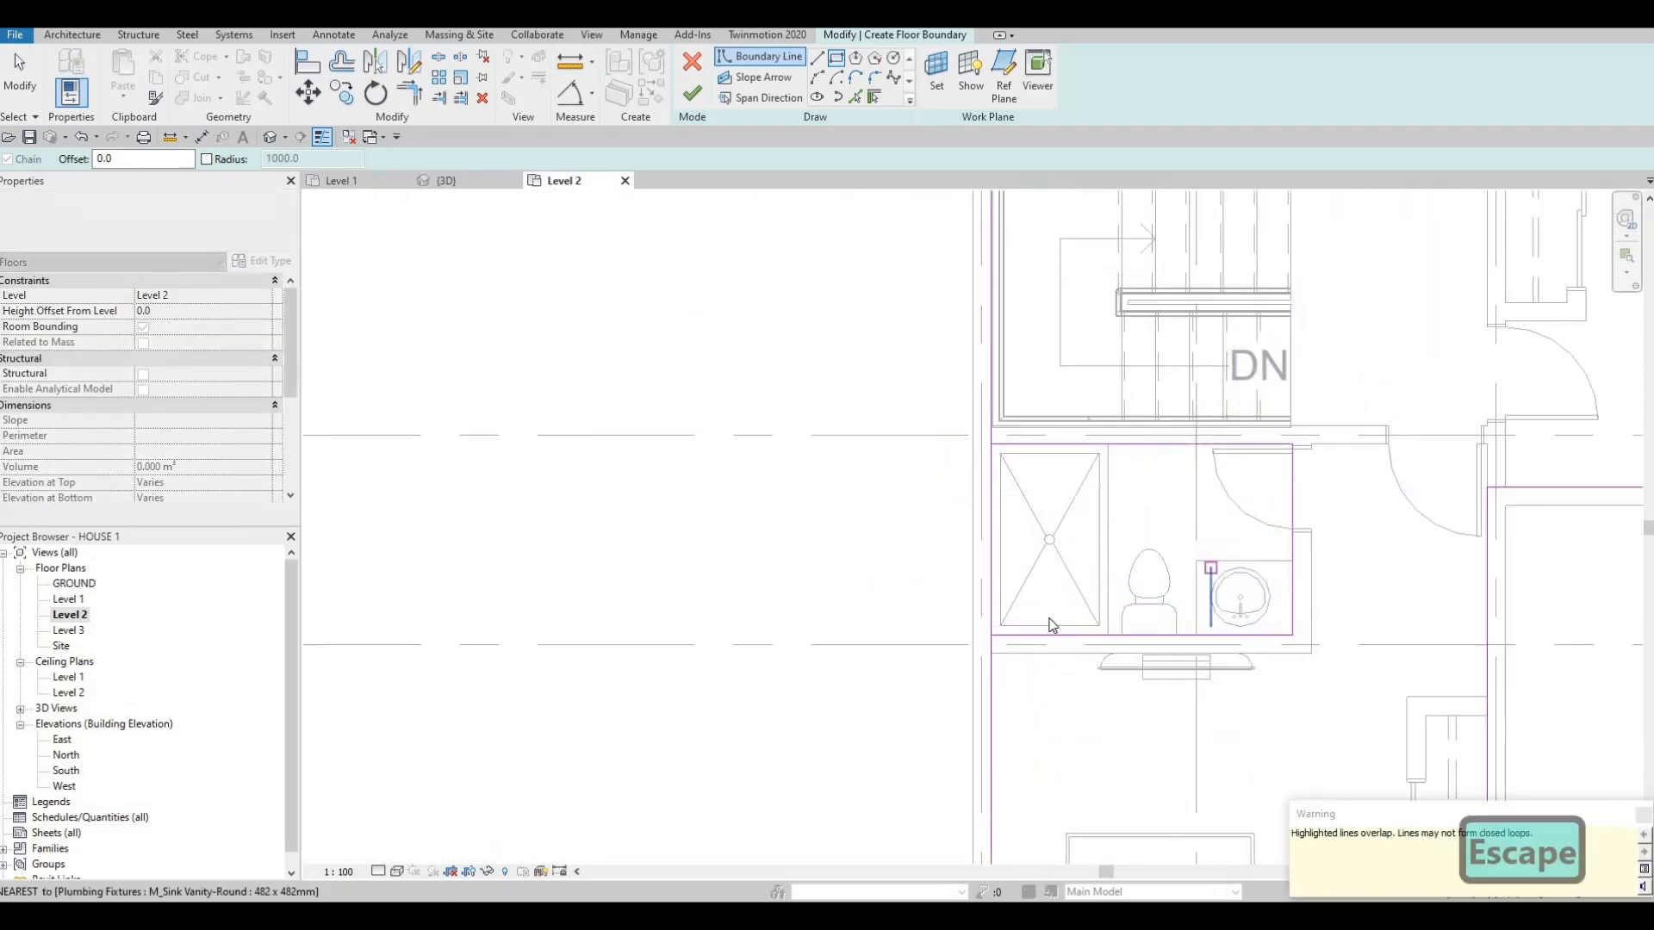
key(Escape)
key(Escape)
key(Escape)
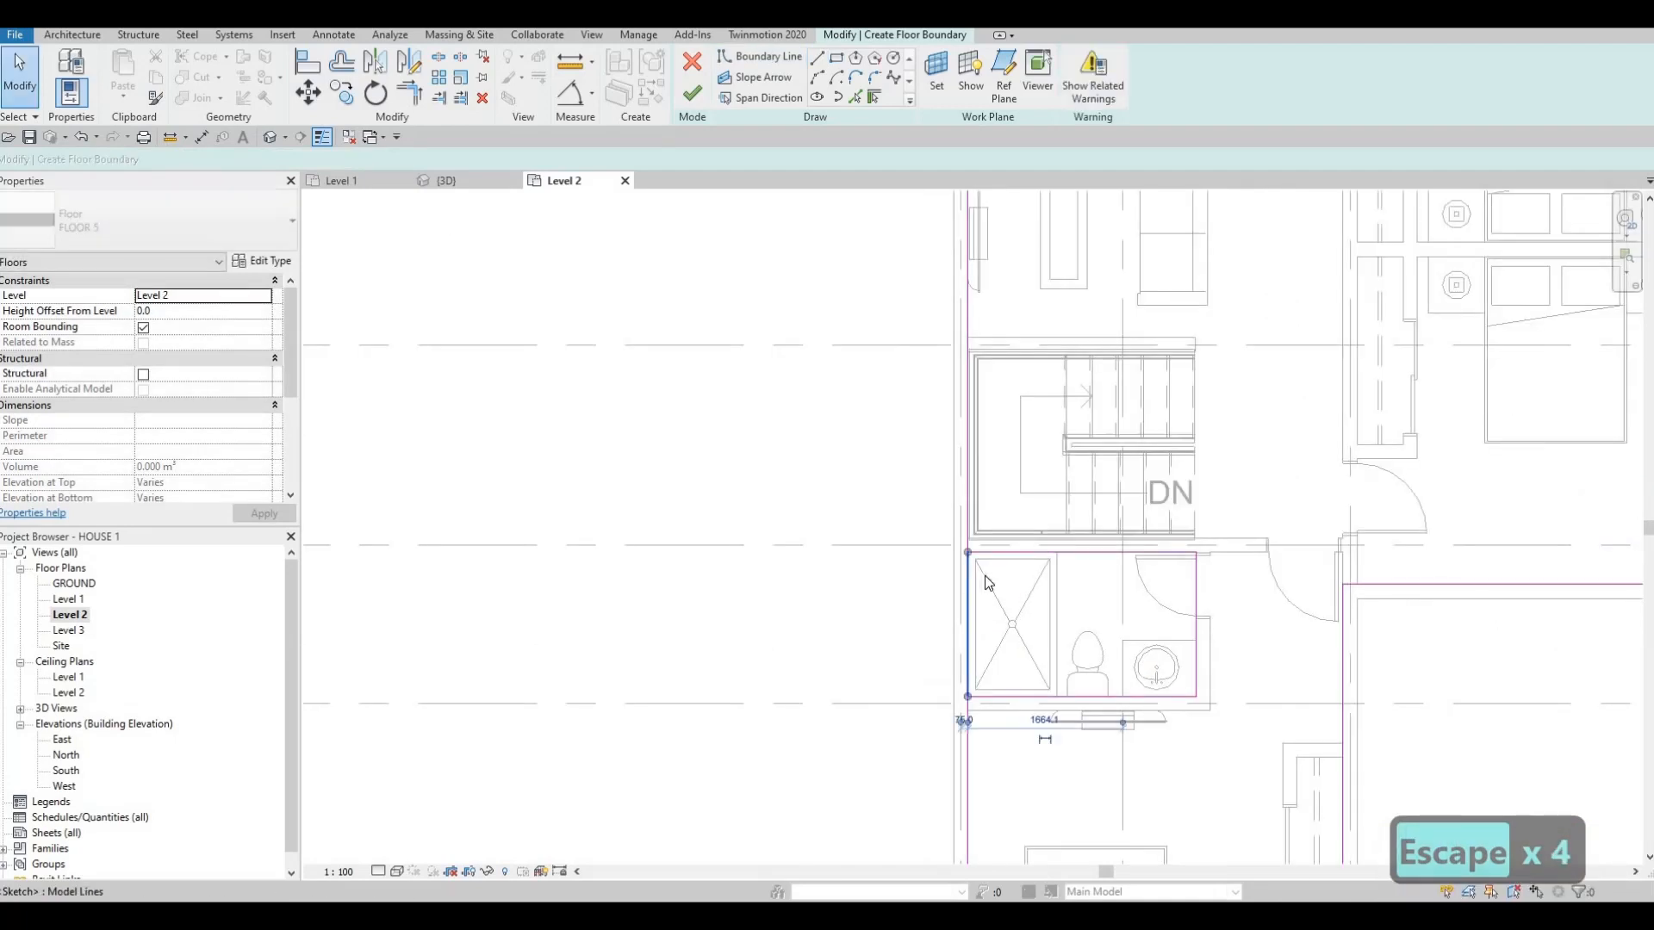
- Delete the west line of the south bathroom's rectangle and split the long west boundary line beside it
click(968, 594)
key(Delete)
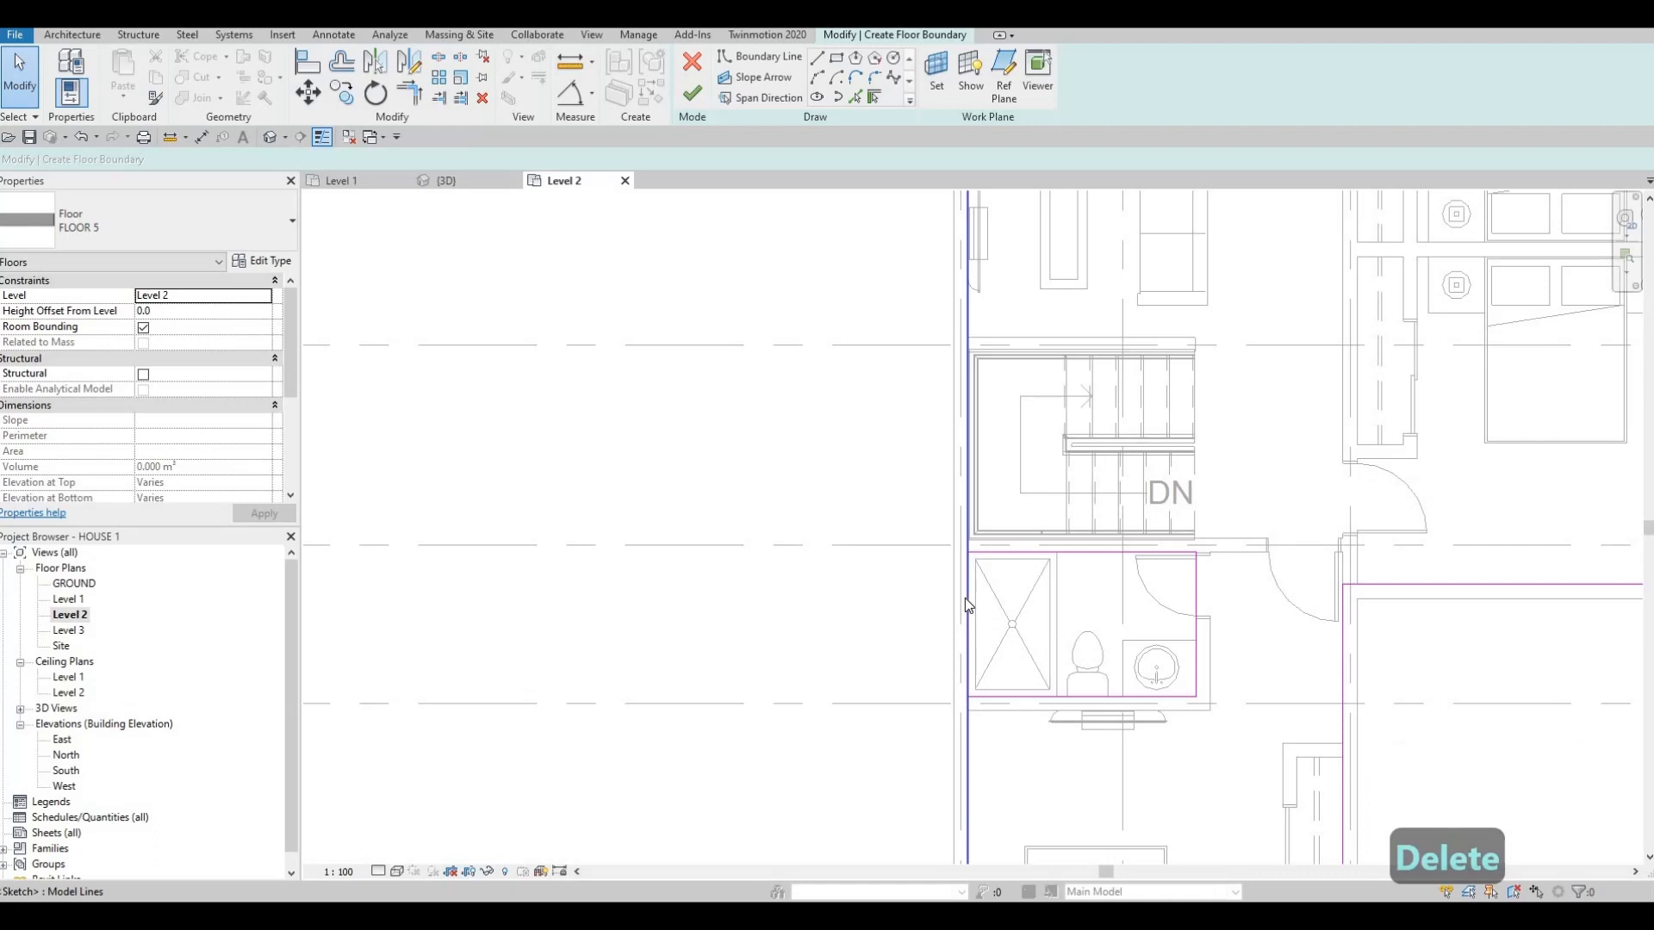
key(s)
key(l)
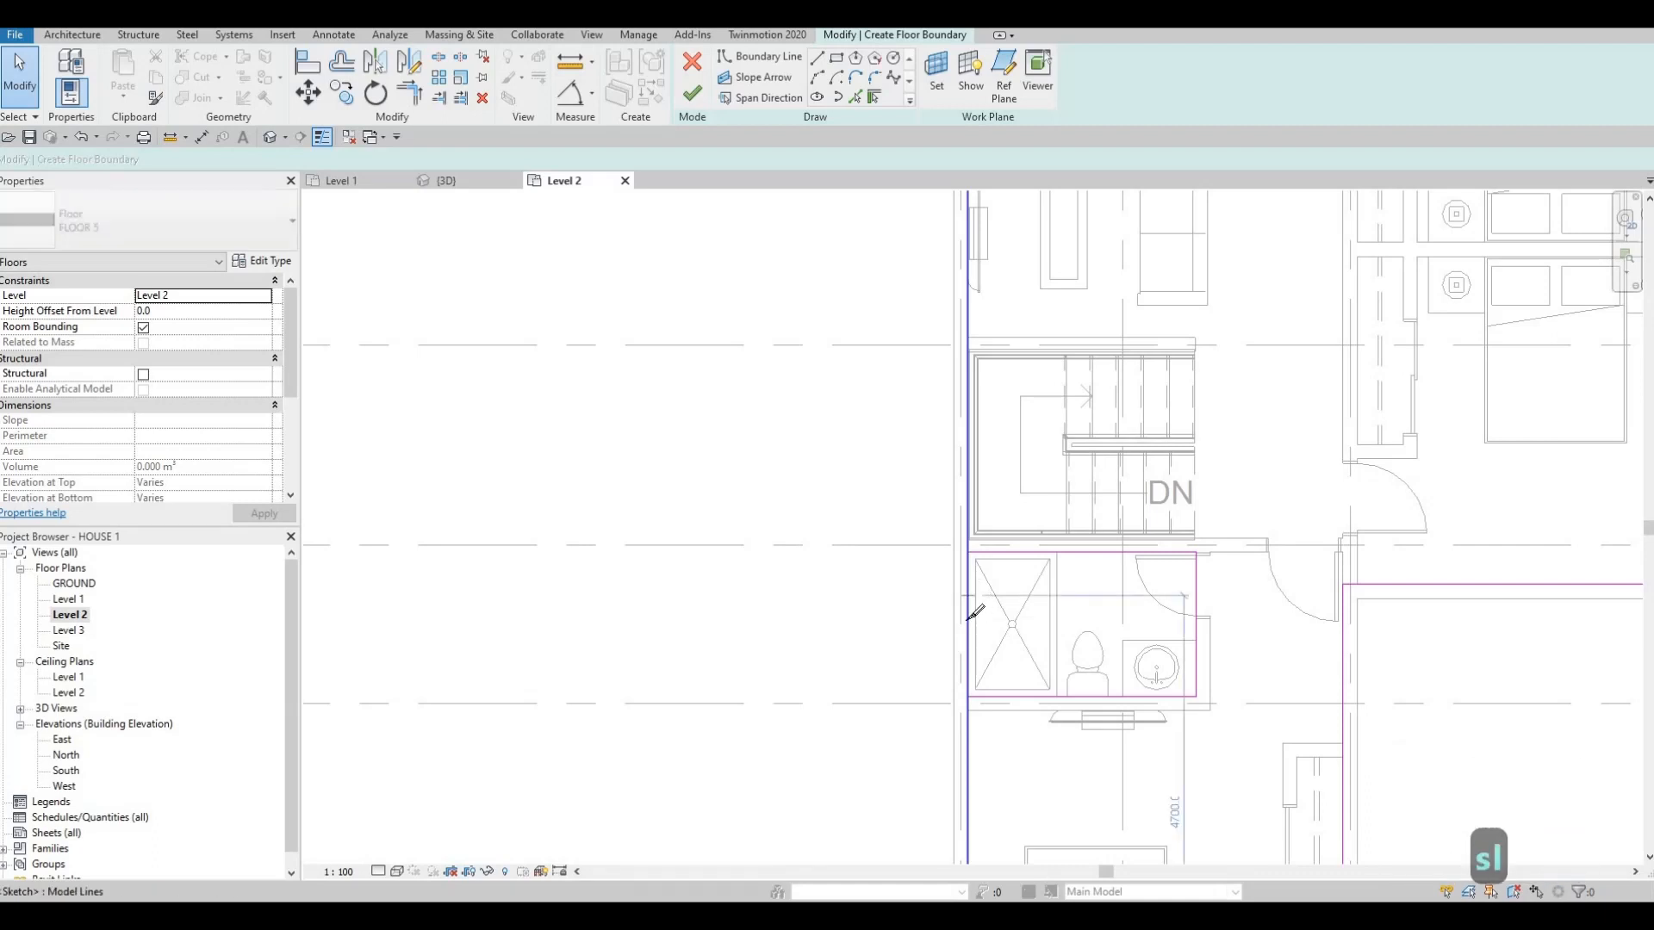
key(Escape)
key(Escape)
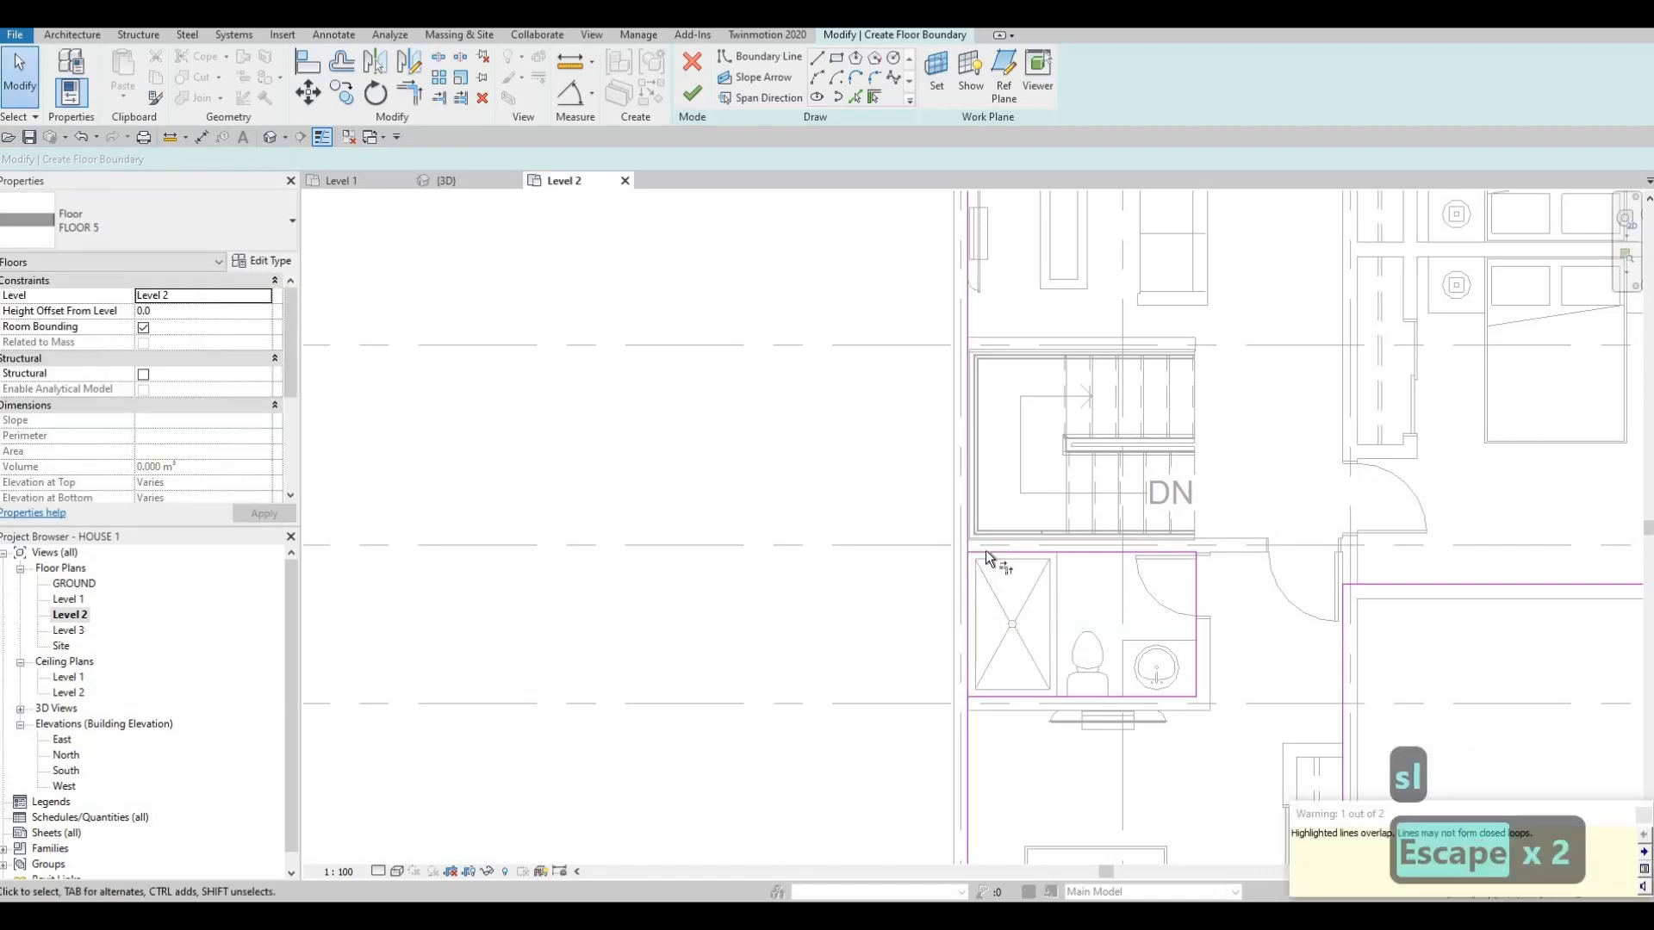
- Trim the two halves of the split west line to the south bathroom's north and south boundary lines
key(t)
key(r)
click(978, 552)
click(1002, 697)
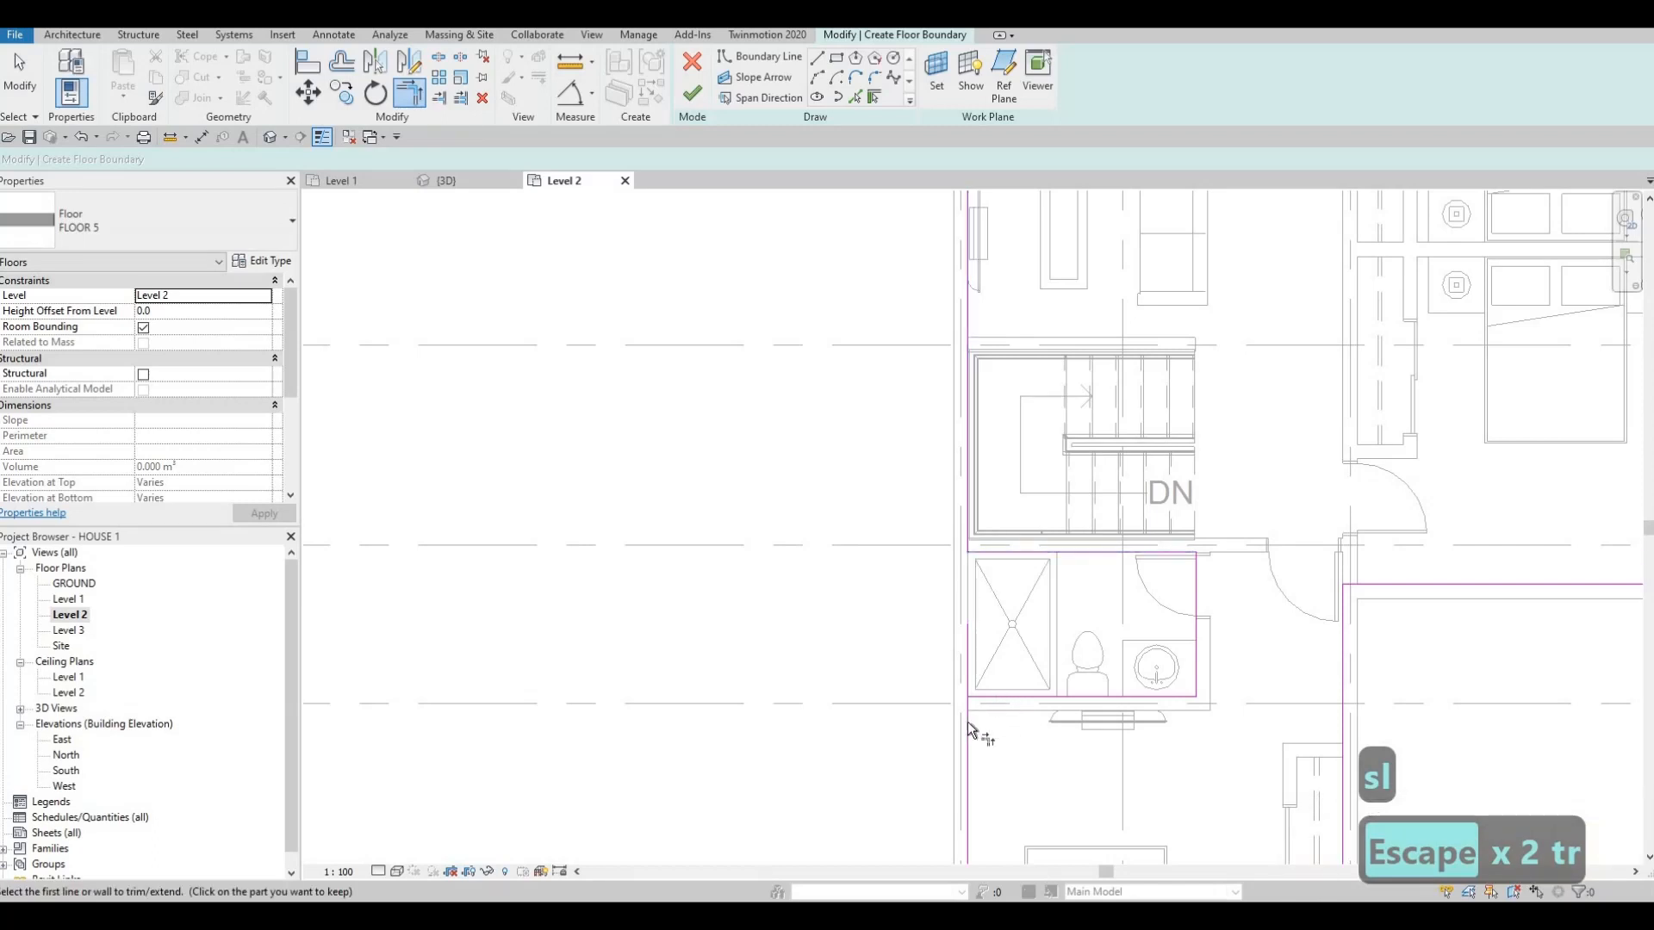
click(967, 723)
middle_drag(978, 573, 966, 853)
middle_drag(961, 301, 954, 591)
key(Escape)
key(Escape)
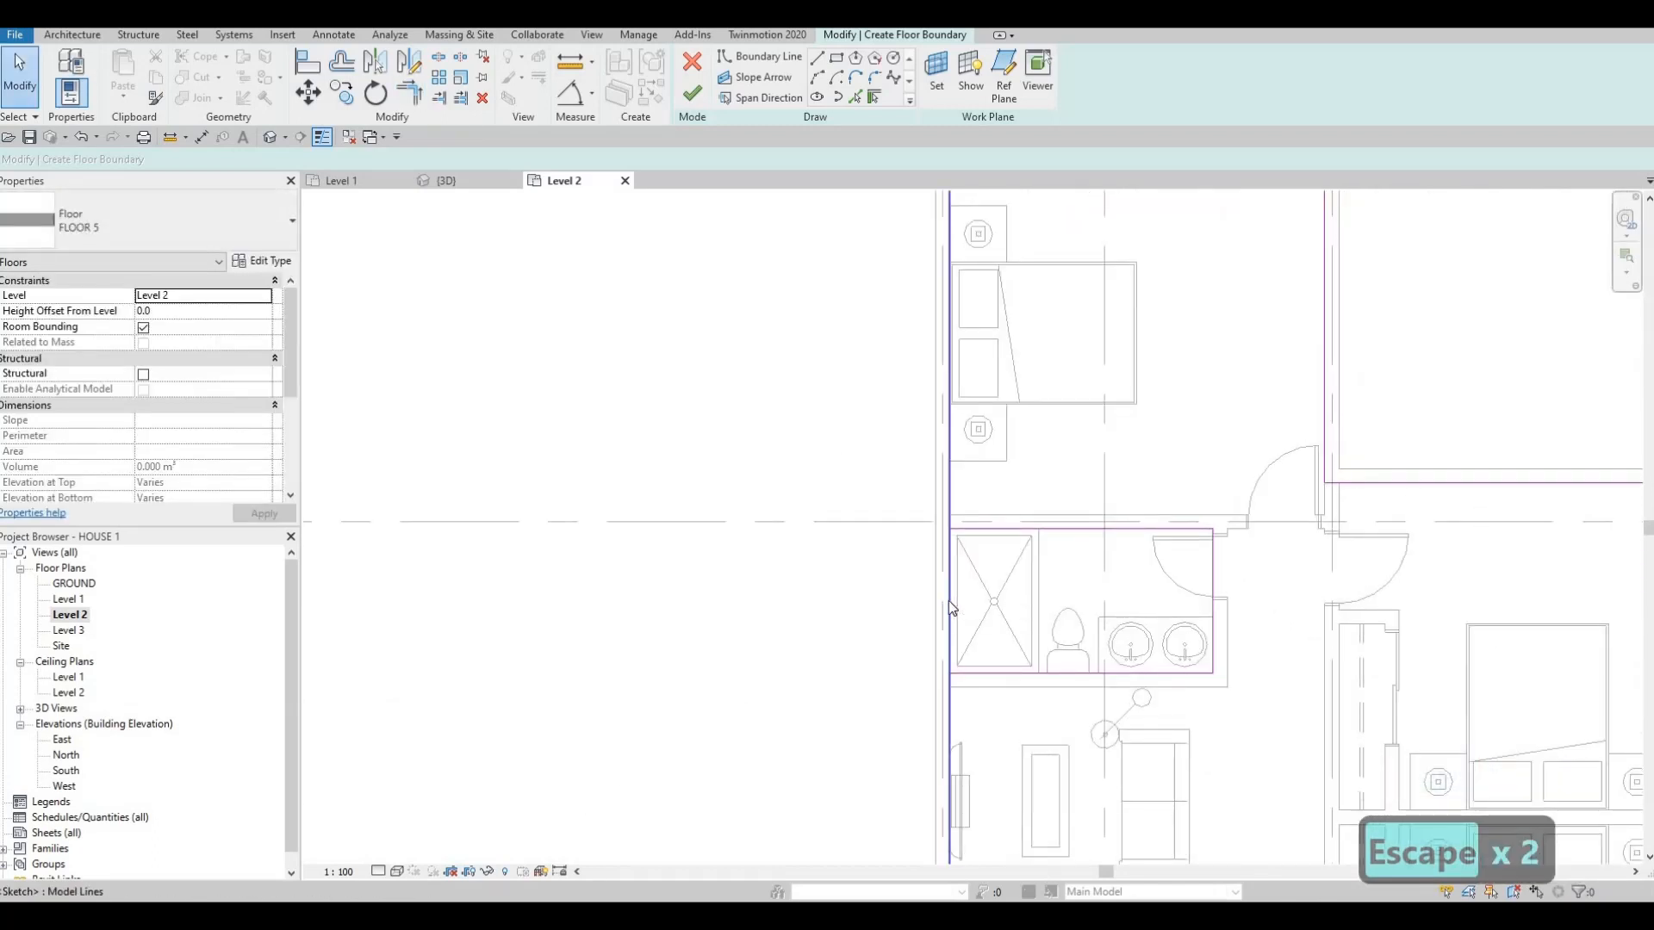
- Split the long west boundary line beside the middle bathroom's shower
key(s)
key(l)
key(Escape)
key(Escape)
key(Escape)
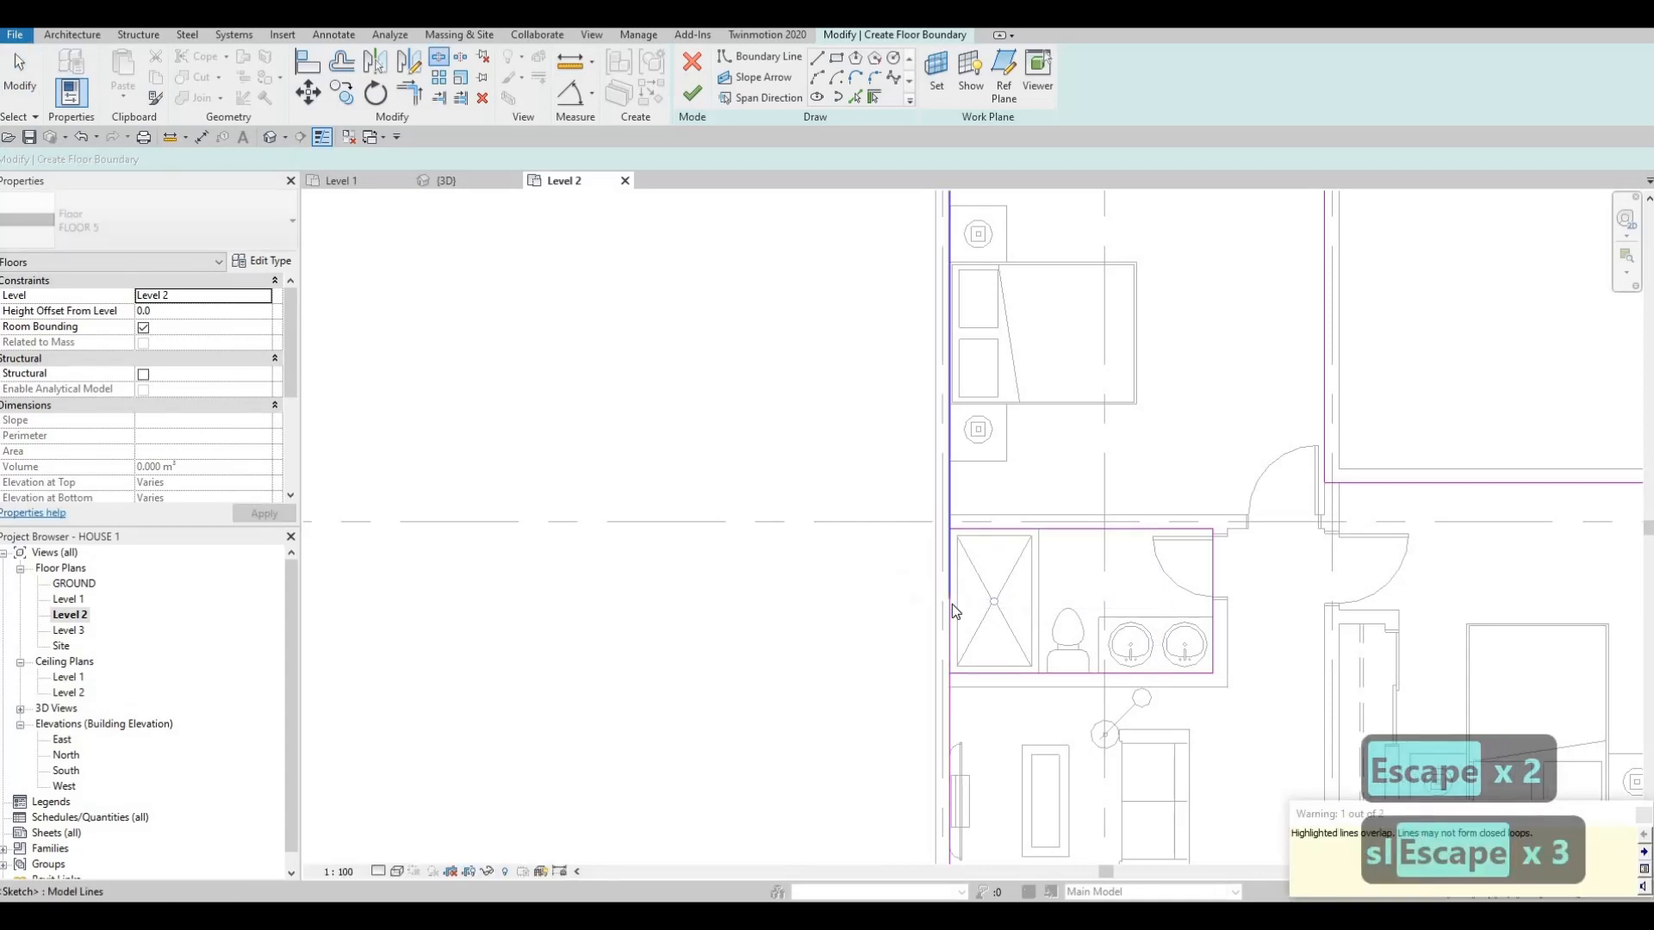
- Trim the split west line to the middle bathroom's north and south boundary lines and delete the bathroom rectangle's west line
key(t)
key(r)
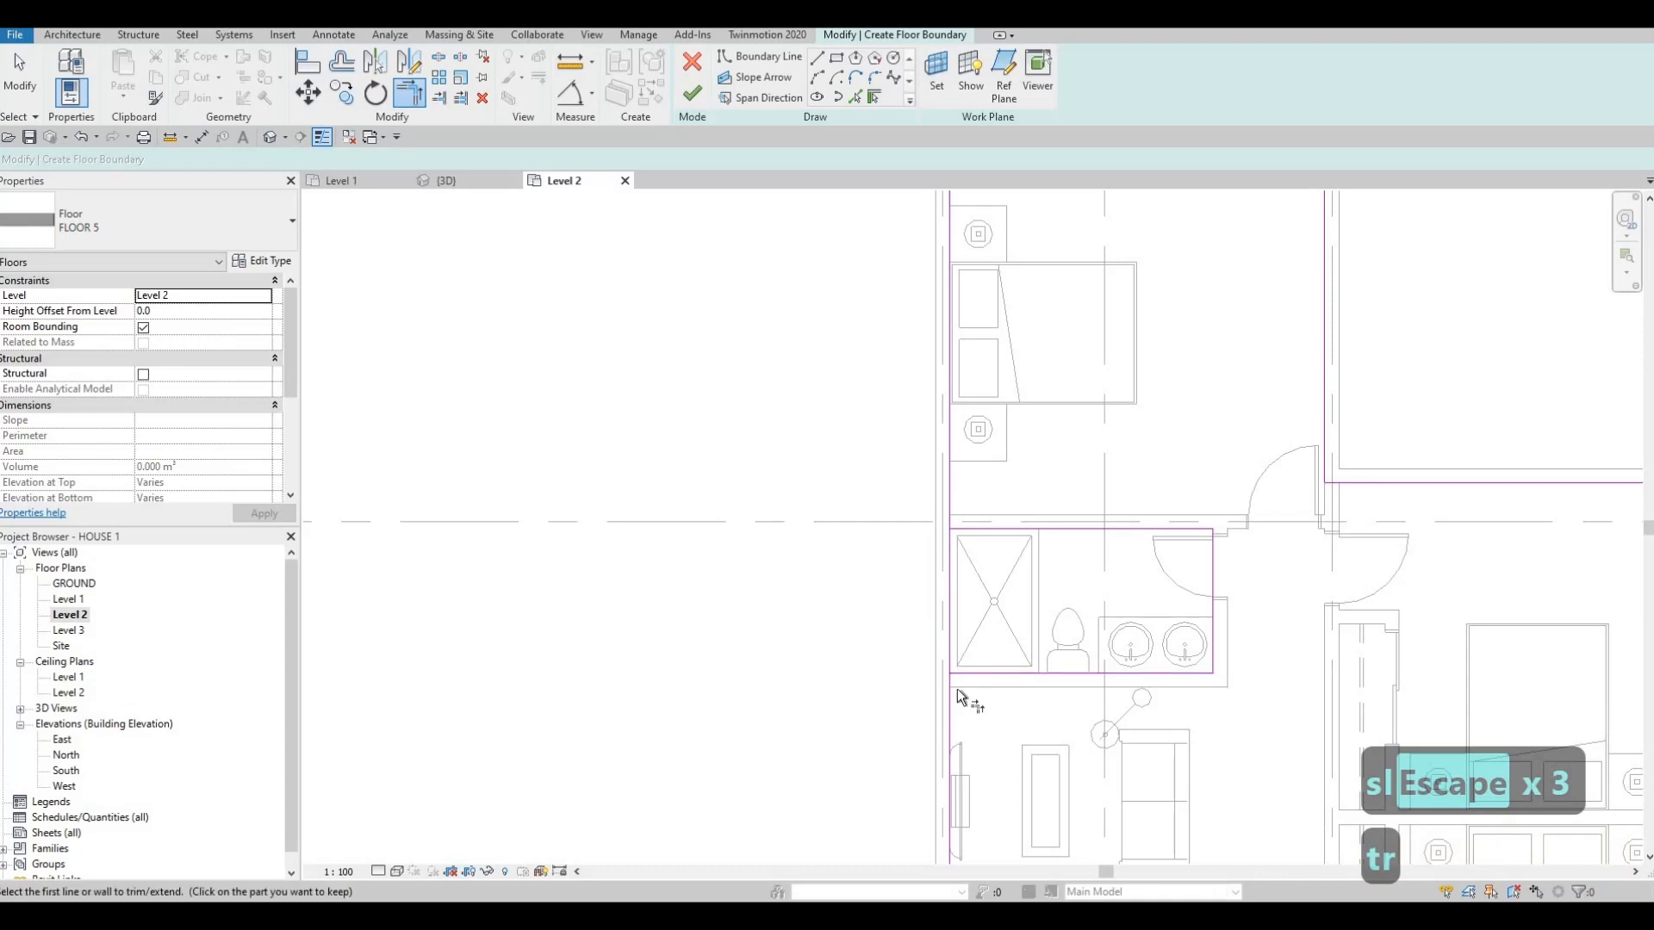
key(Escape)
key(Escape)
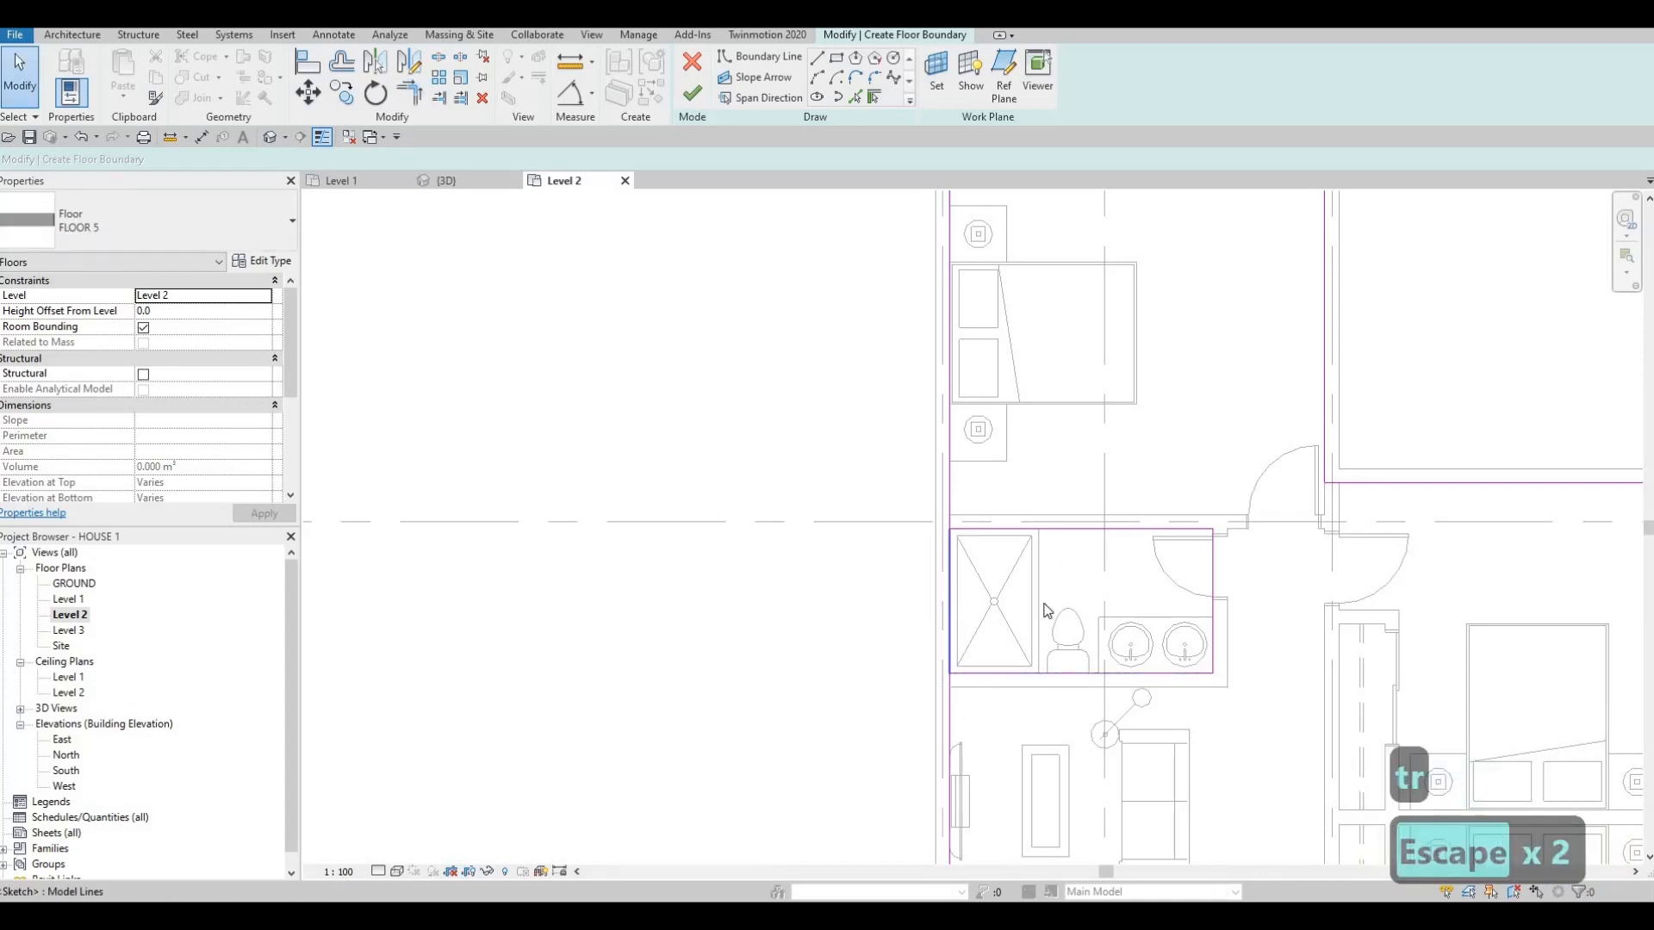
click(954, 612)
key(Delete)
- Trim the outer west and north boundary lines to the south and east lines of the north bathroom's rectangle
scroll(1011, 654, down, 1)
middle_drag(1108, 691, 1090, 731)
scroll(1045, 690, down, 2)
middle_drag(1055, 383, 1025, 586)
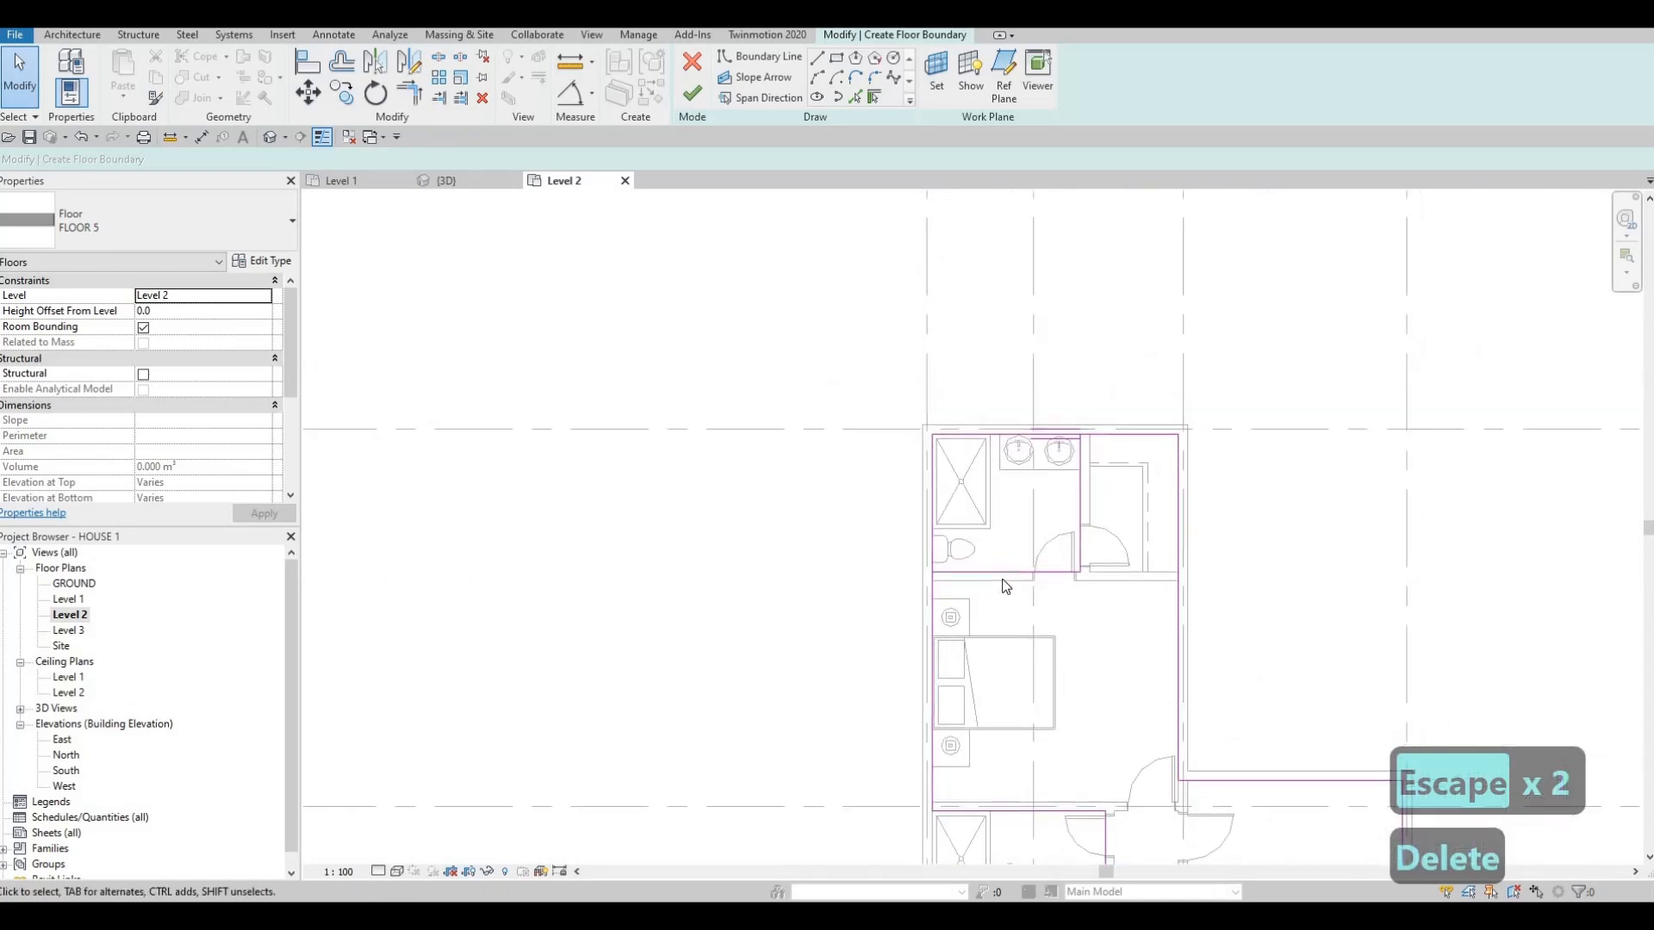
scroll(1083, 498, up, 2)
middle_drag(911, 498, 921, 527)
key(Escape)
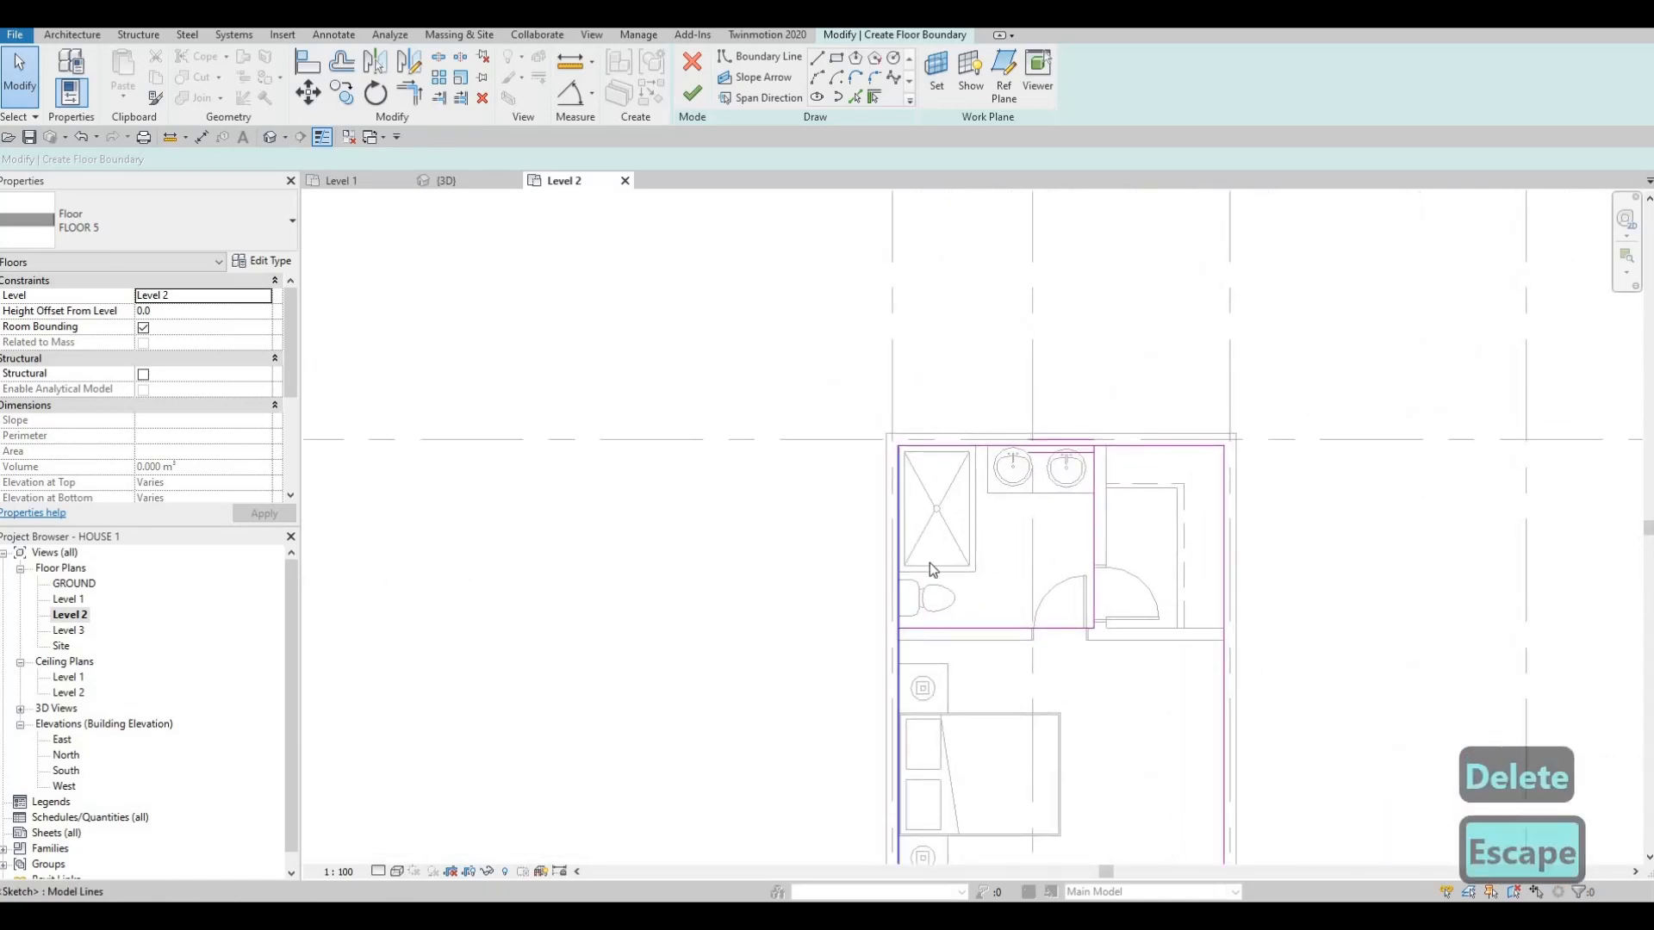
key(Escape)
key(t)
key(r)
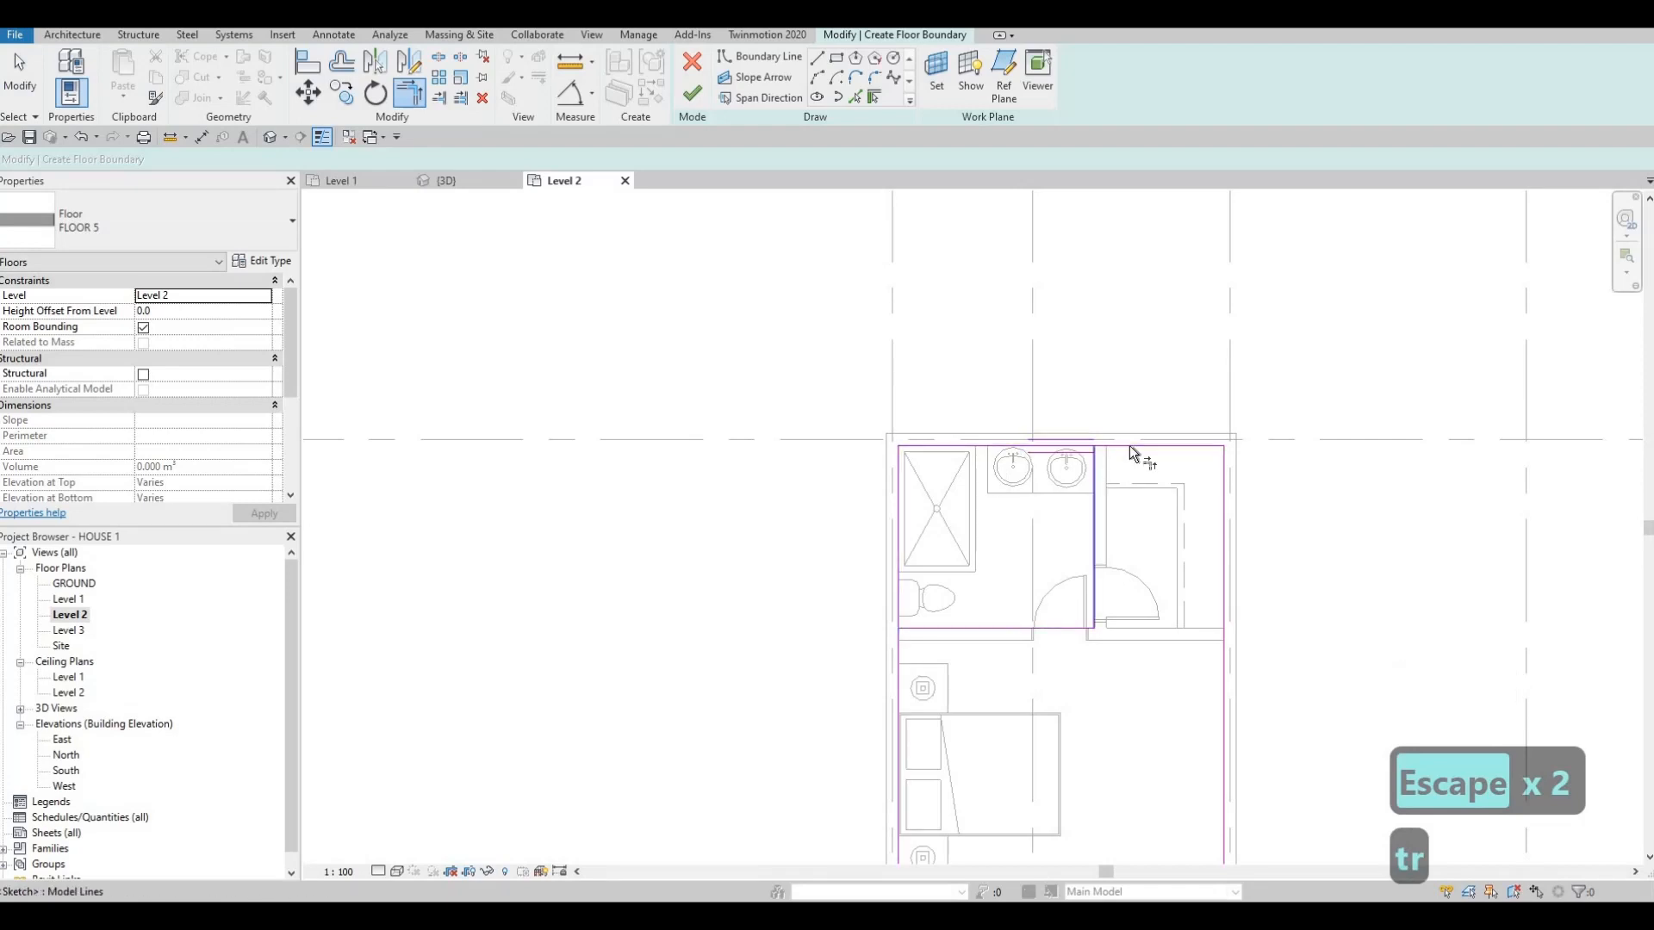
key(Escape)
key(Escape)
- Delete the leftover north and west lines of the north bathroom's rectangle
click(897, 451)
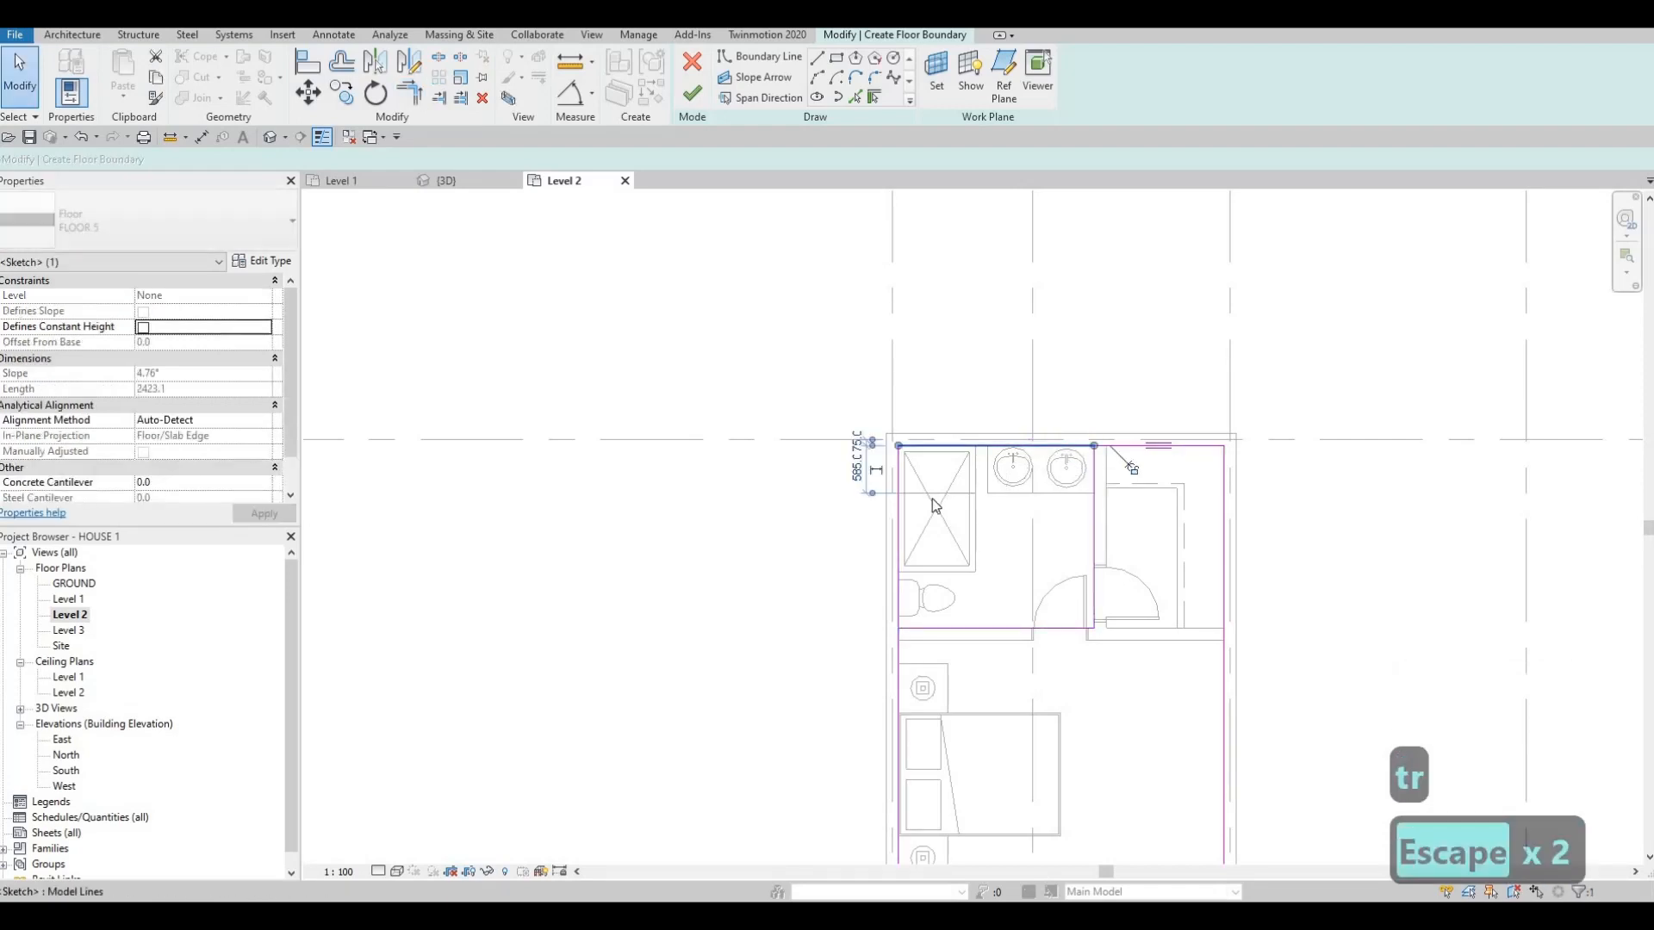
key(Delete)
key(Delete)
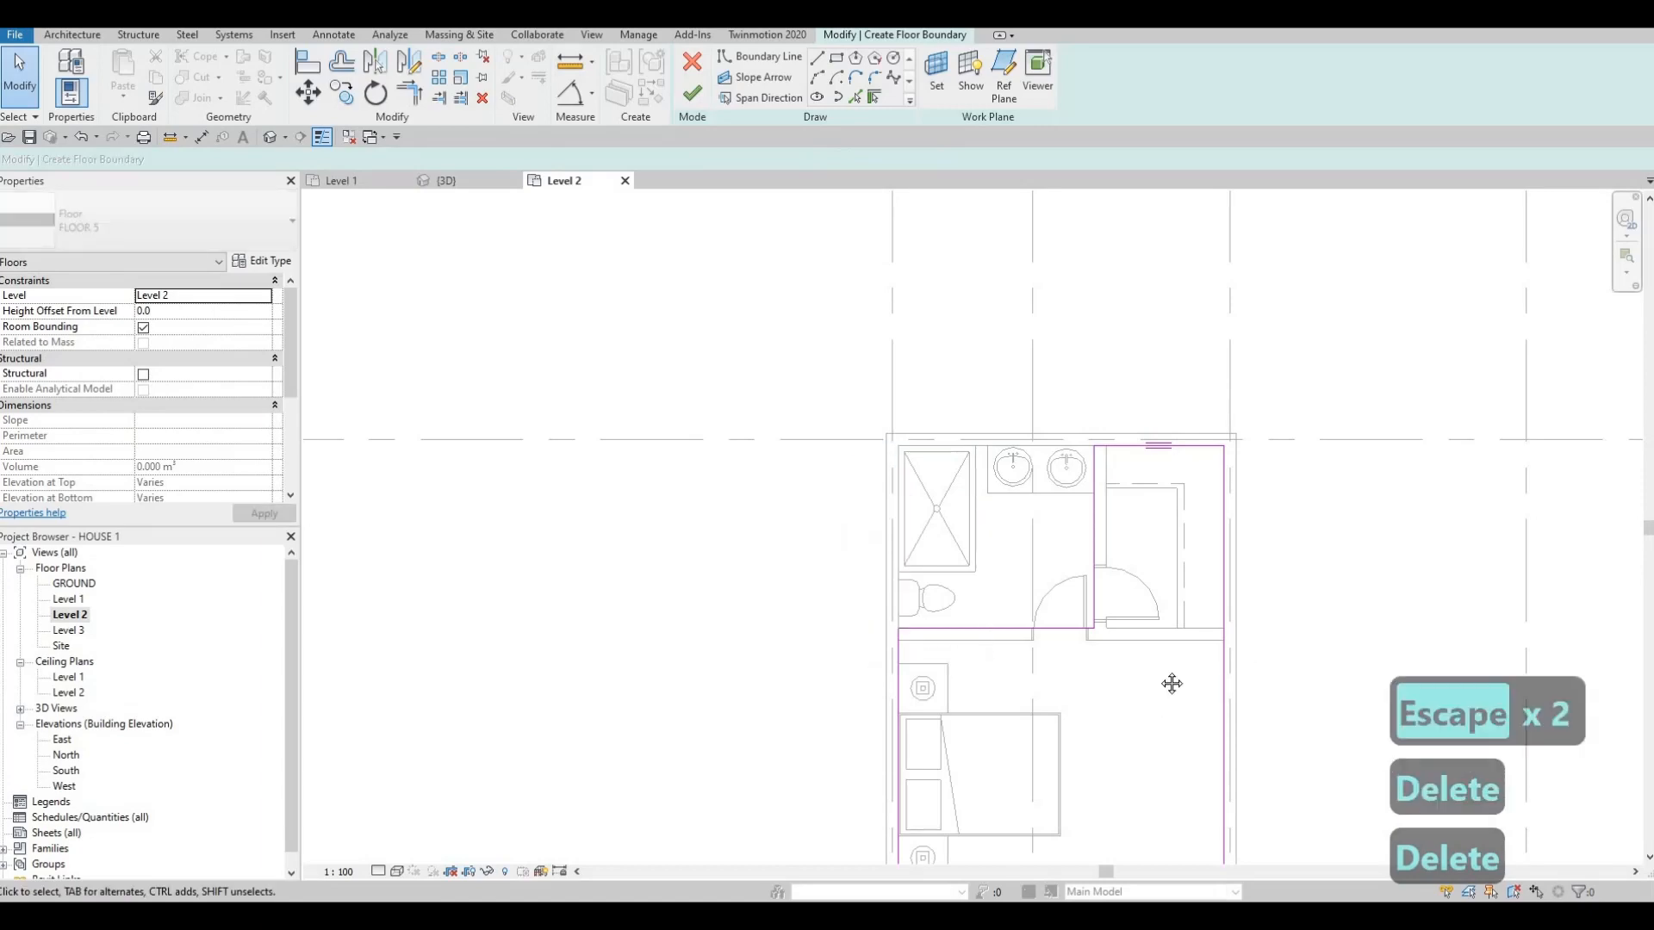
- Finish the FLOOR 5 boundary sketch and deselect the floor
scroll(911, 403, down, 1)
middle_drag(911, 403, 986, 328)
scroll(1212, 639, down, 2)
middle_drag(1212, 639, 994, 369)
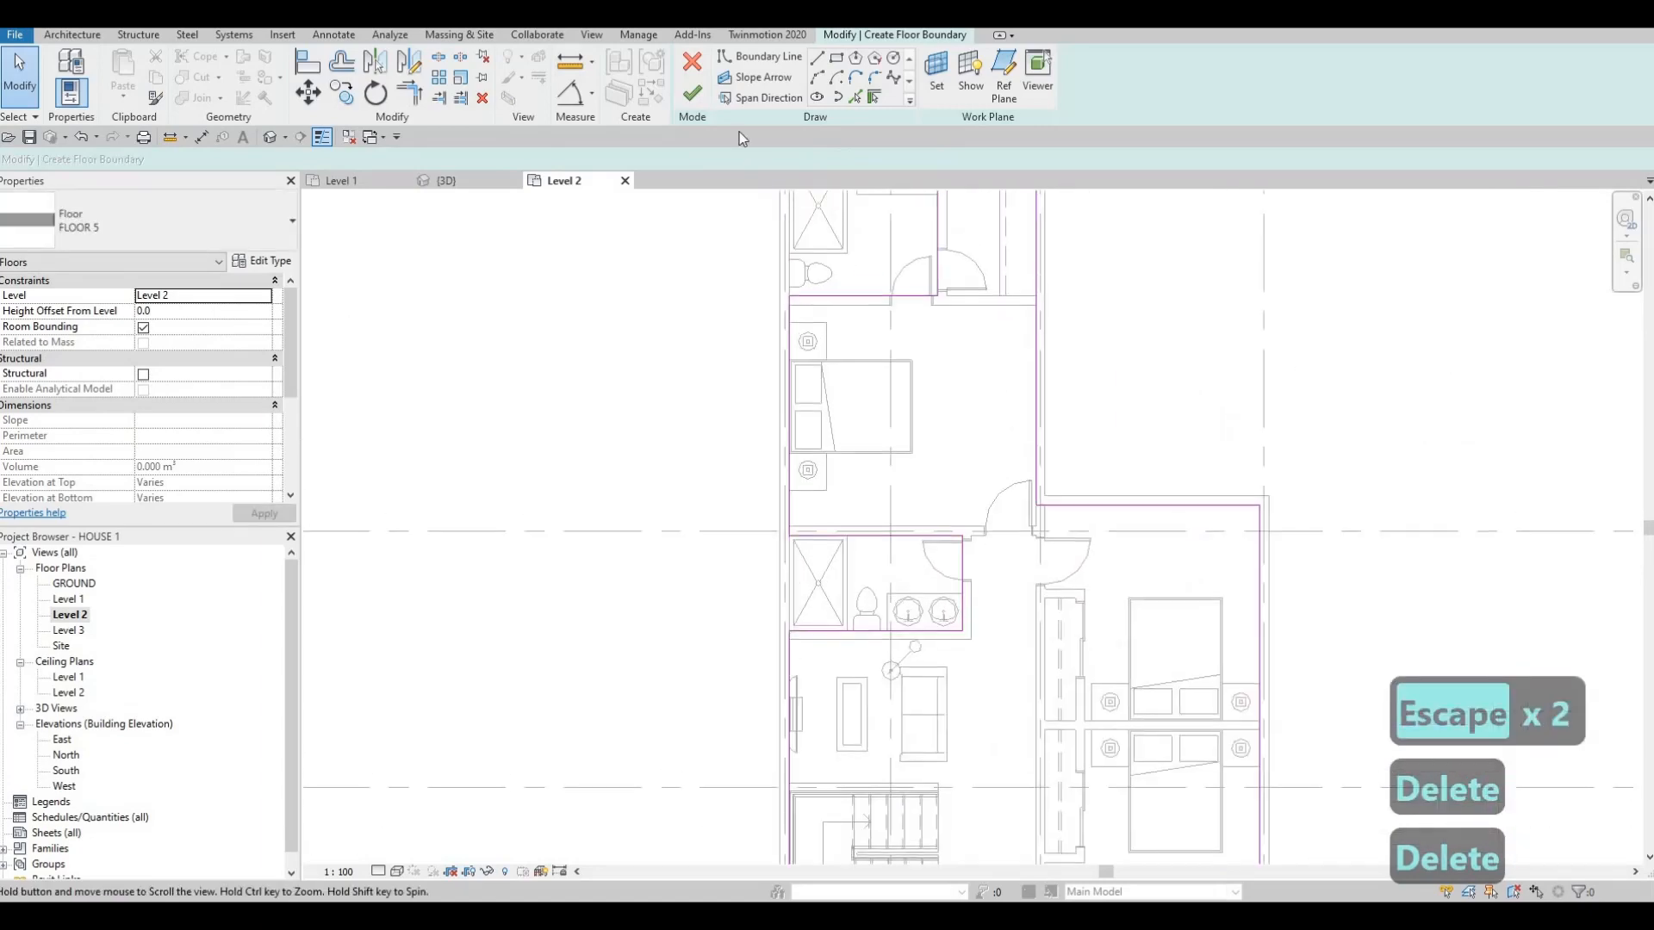
click(696, 94)
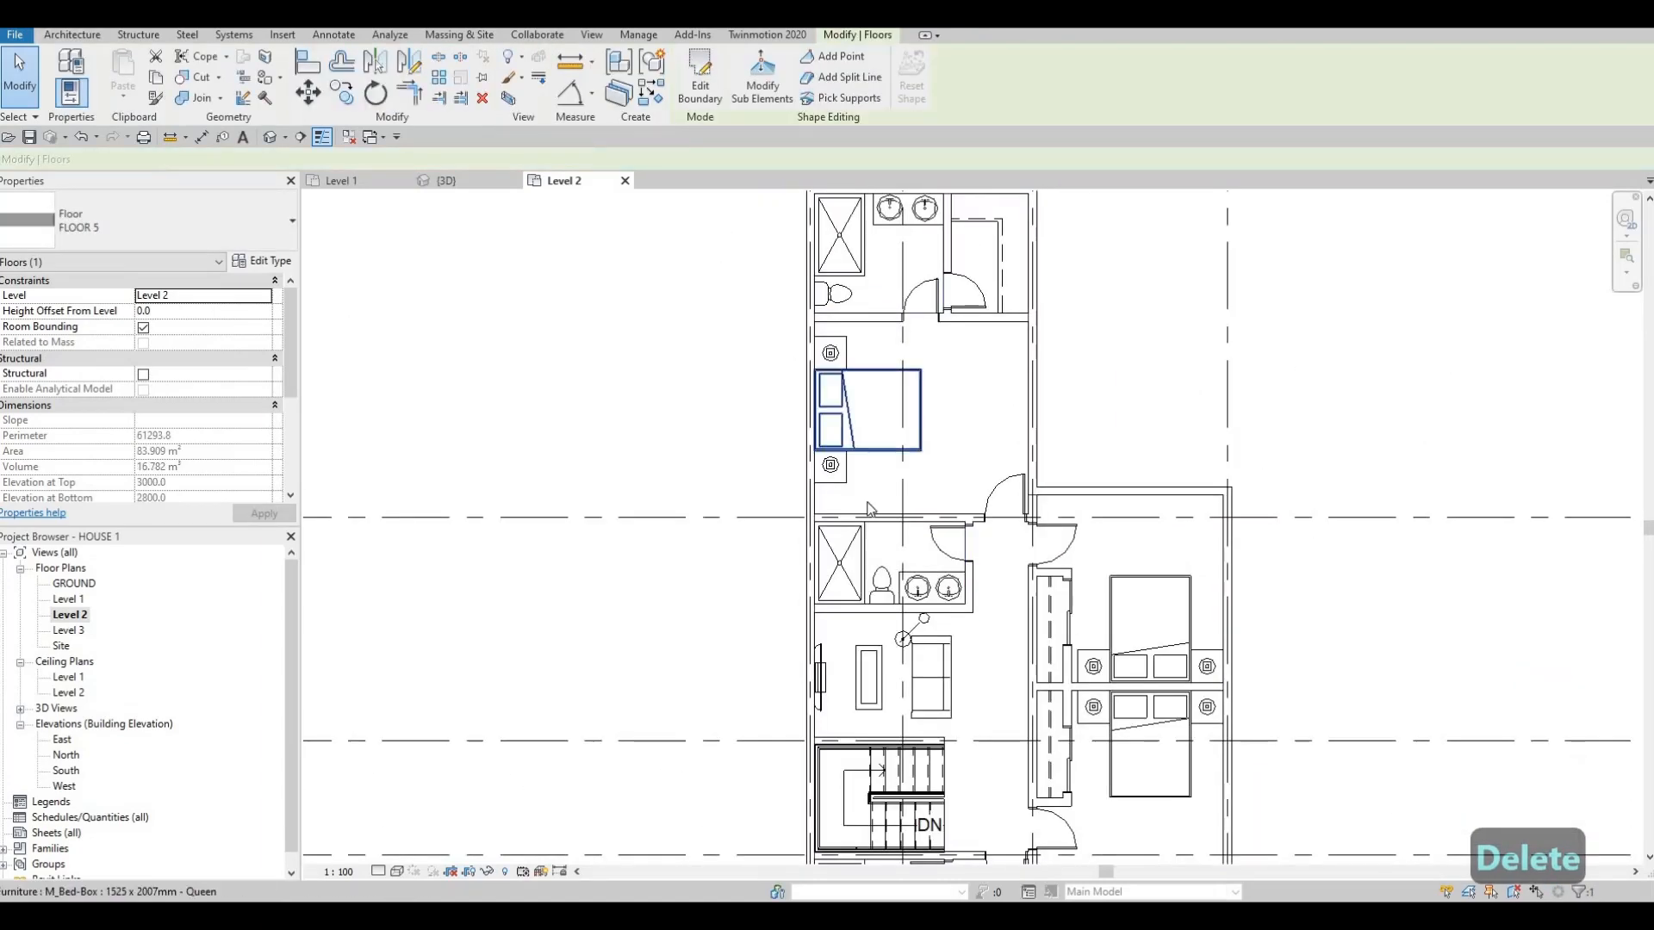
key(Escape)
key(Escape)
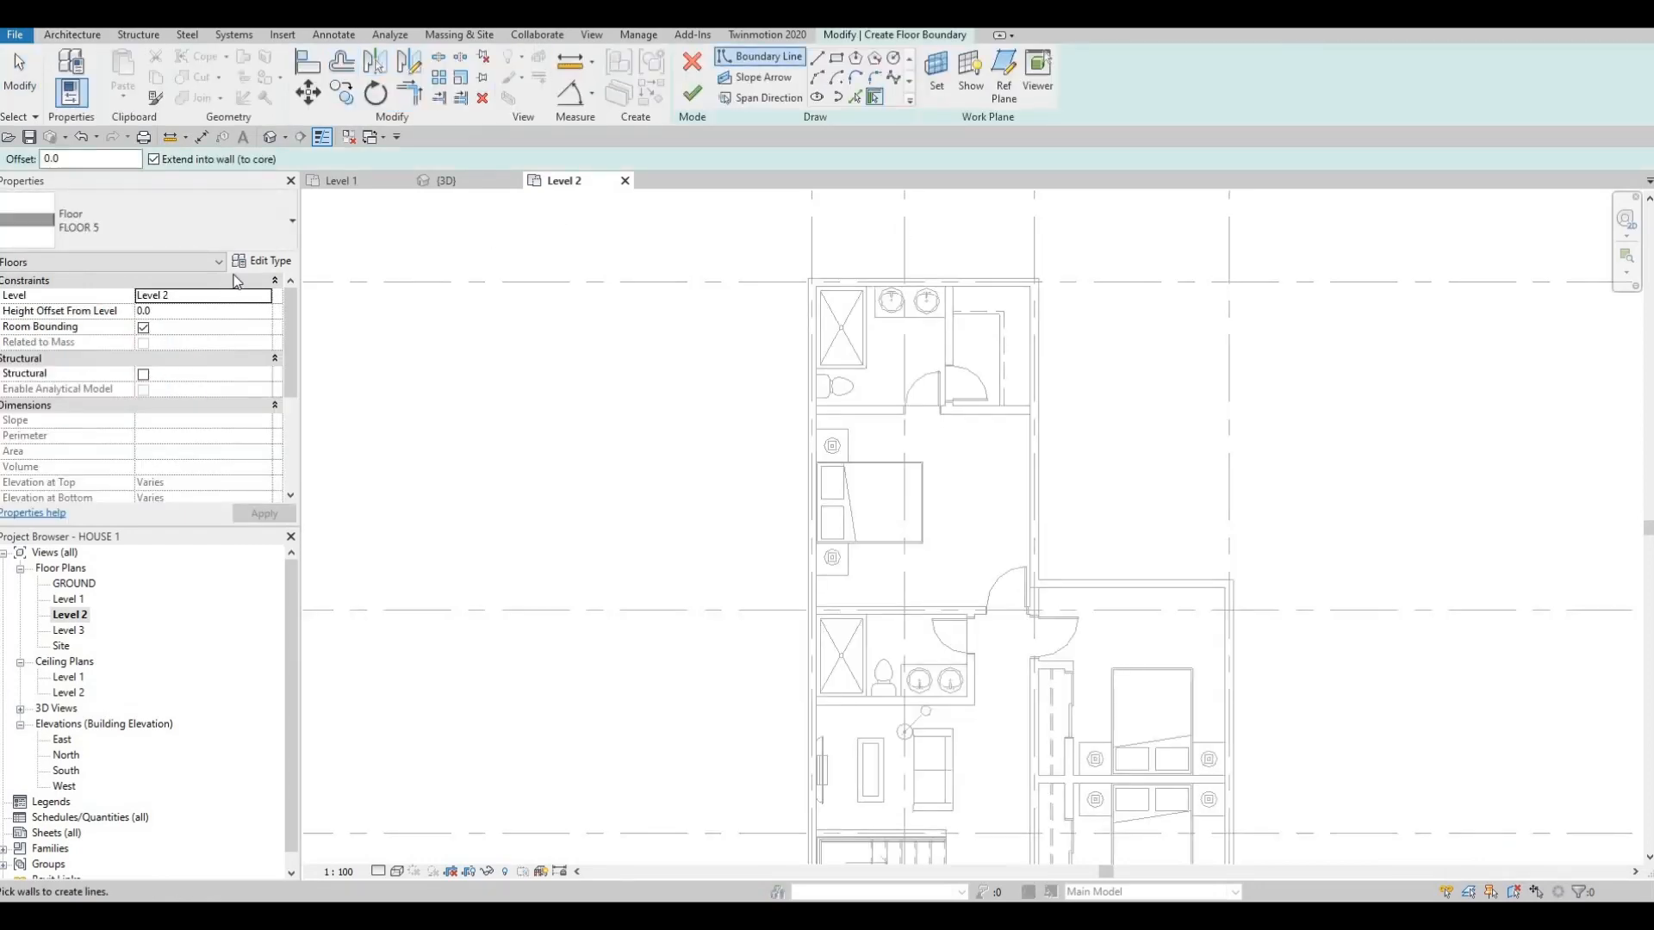
- Duplicate the FLOOR 5 floor type as FLOOR 6
click(265, 261)
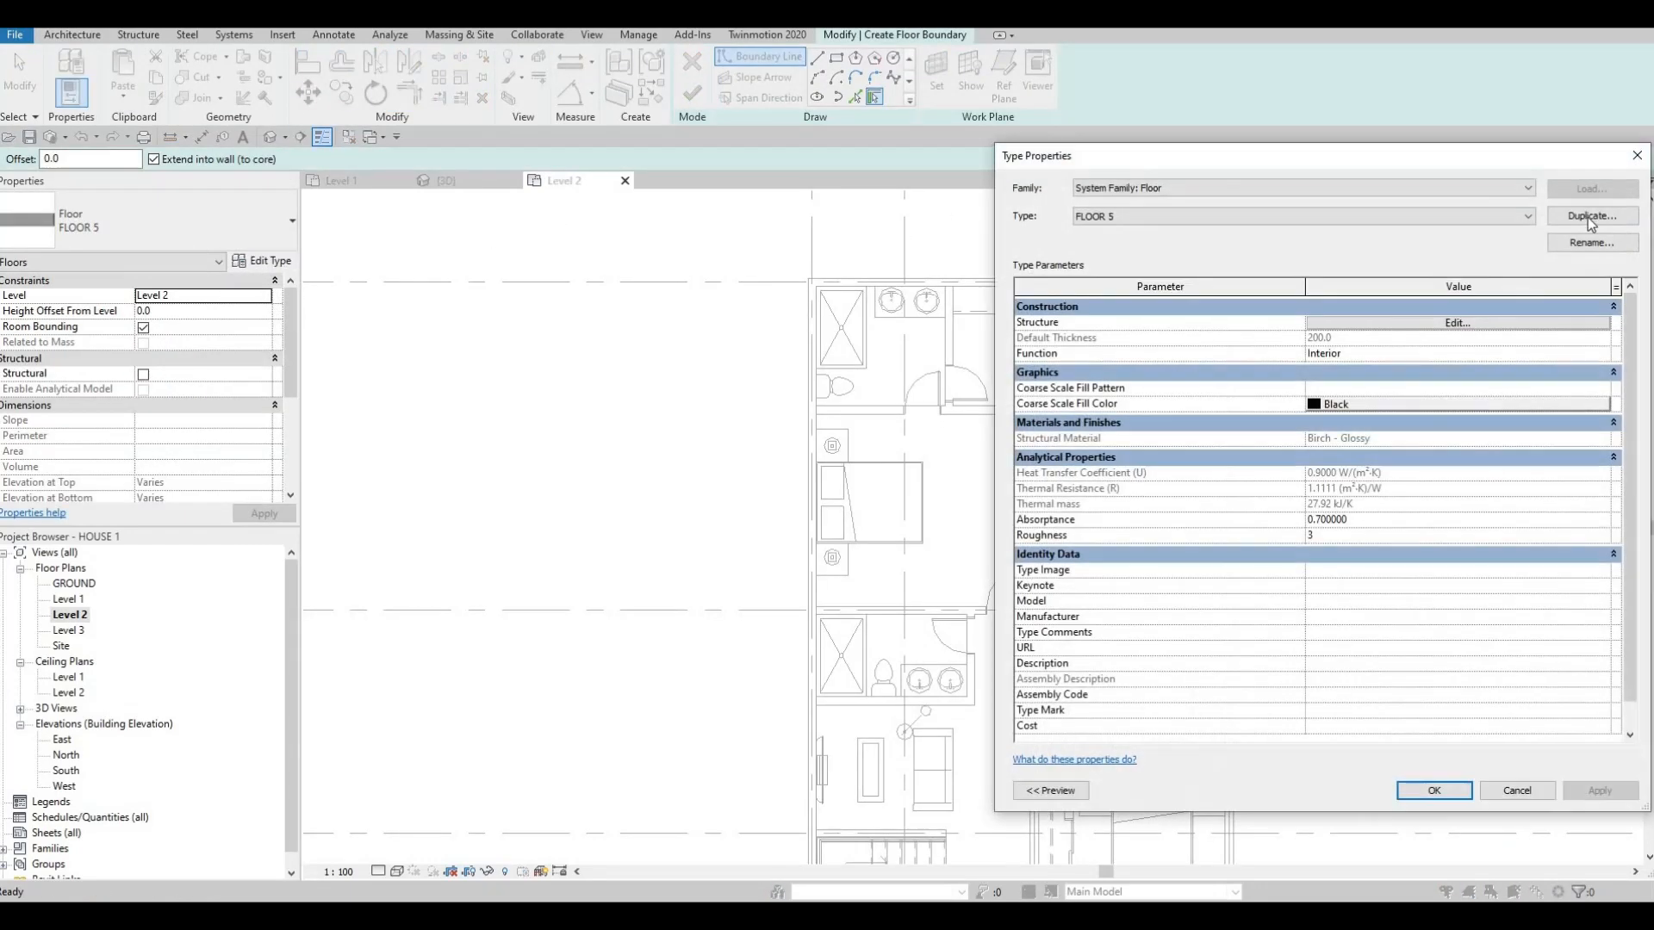
click(1591, 216)
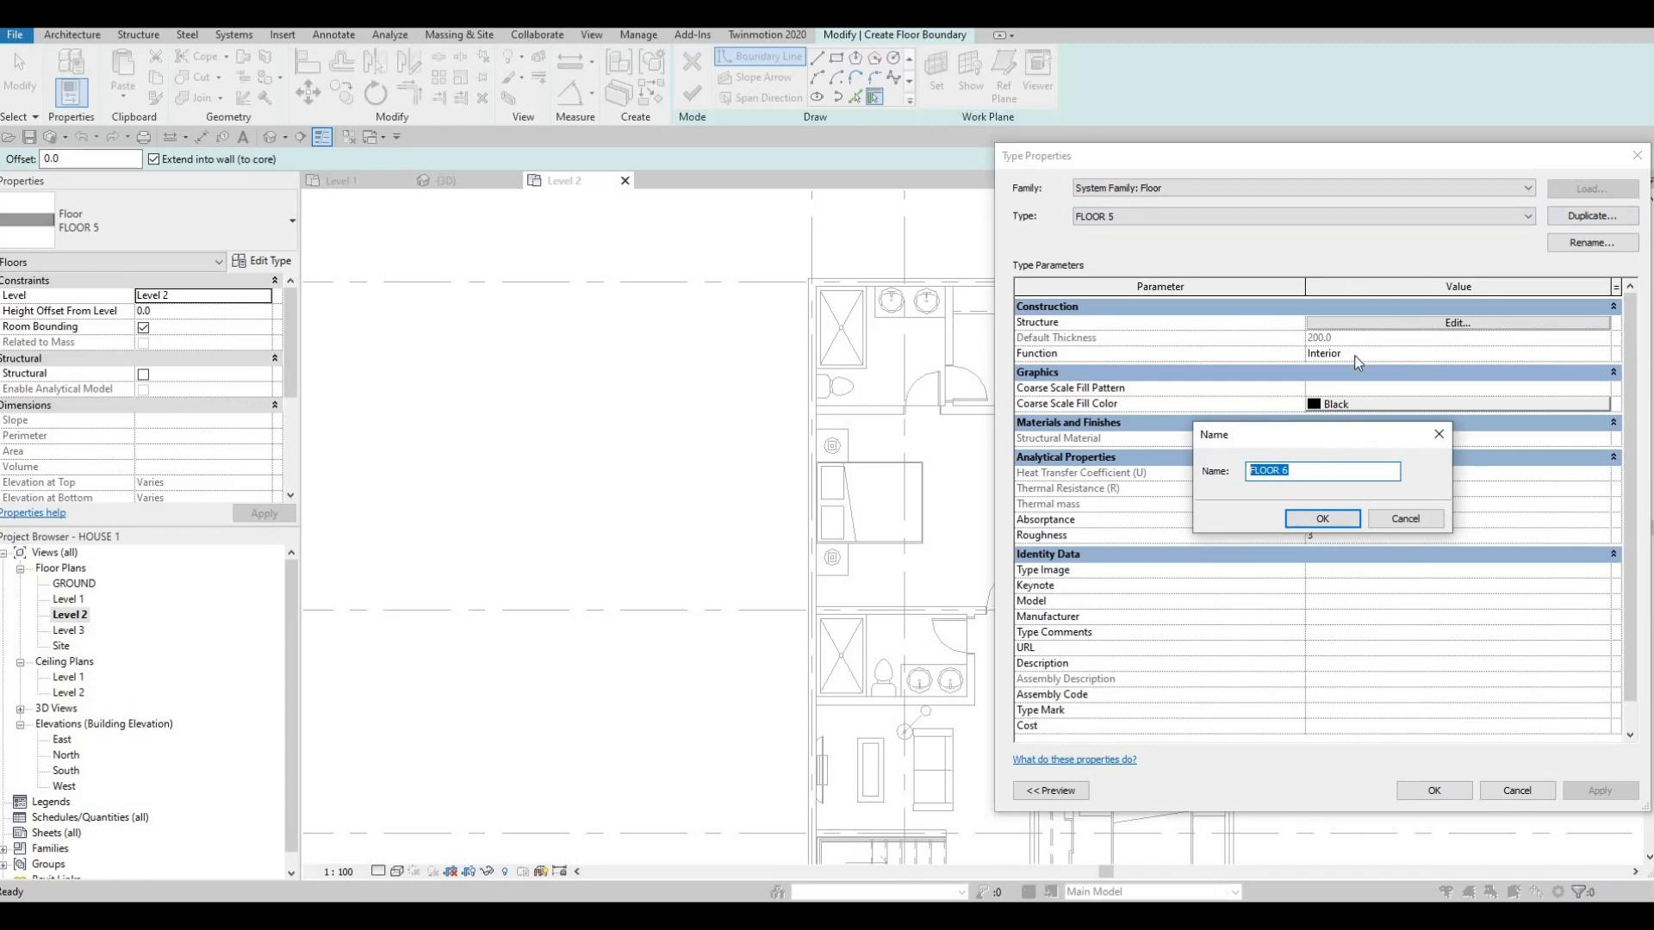
click(1322, 519)
- Set the FLOOR 6 structure layer's material to Limestone from the Stone category of the AEC Materials library
click(1368, 324)
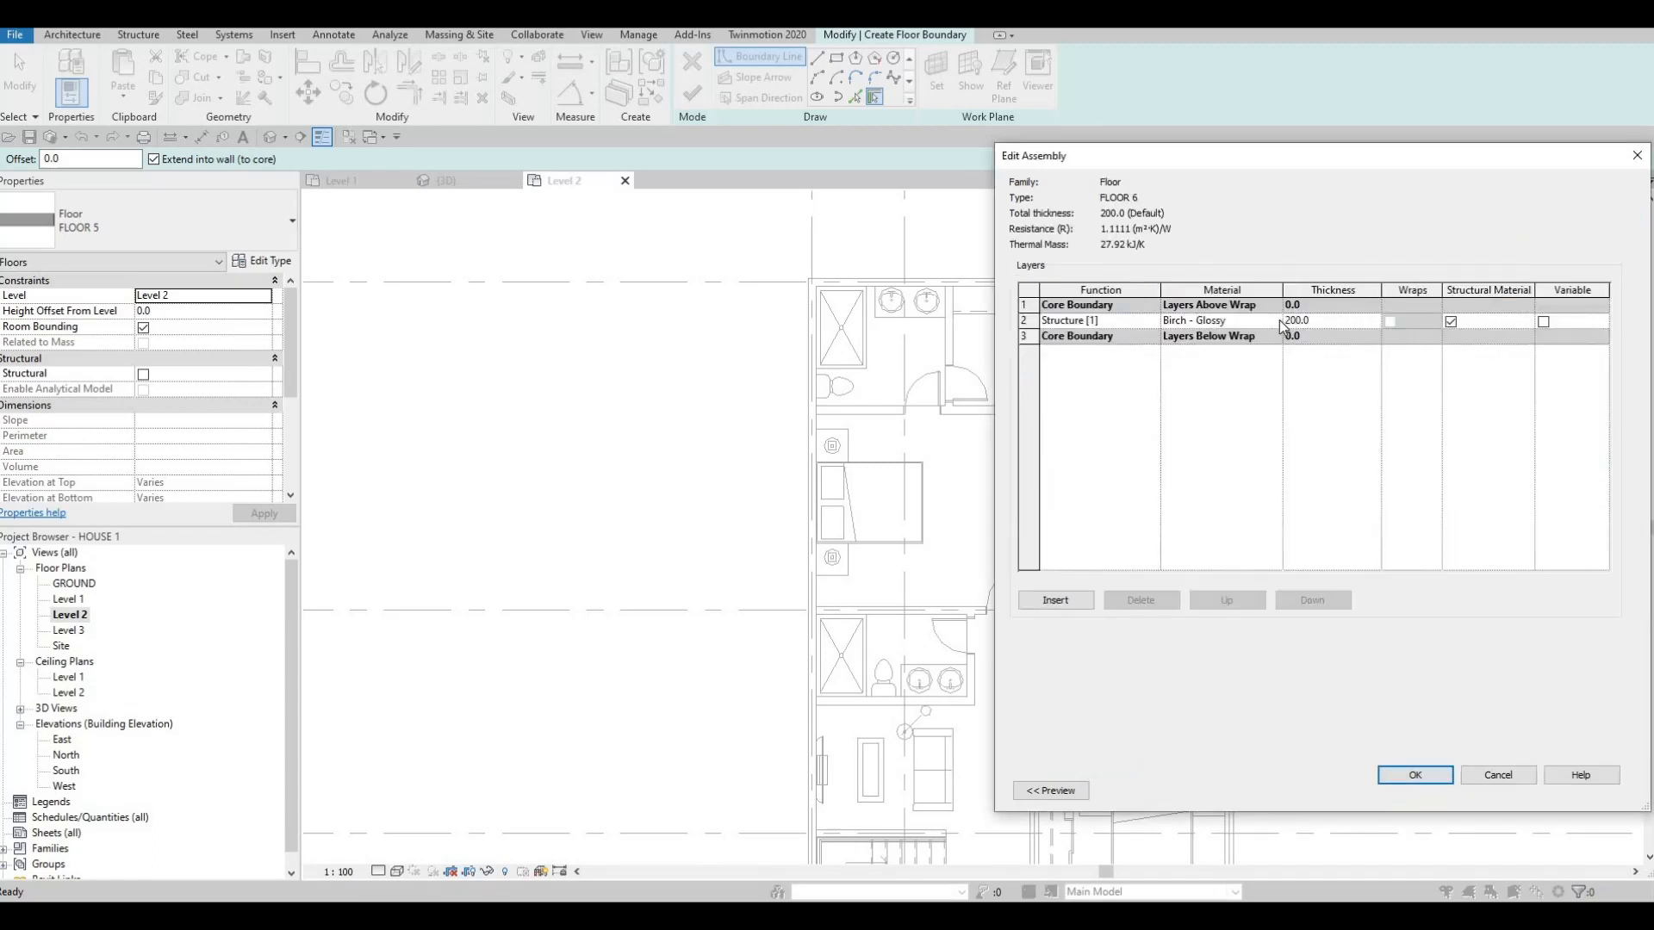
click(1281, 321)
click(1272, 322)
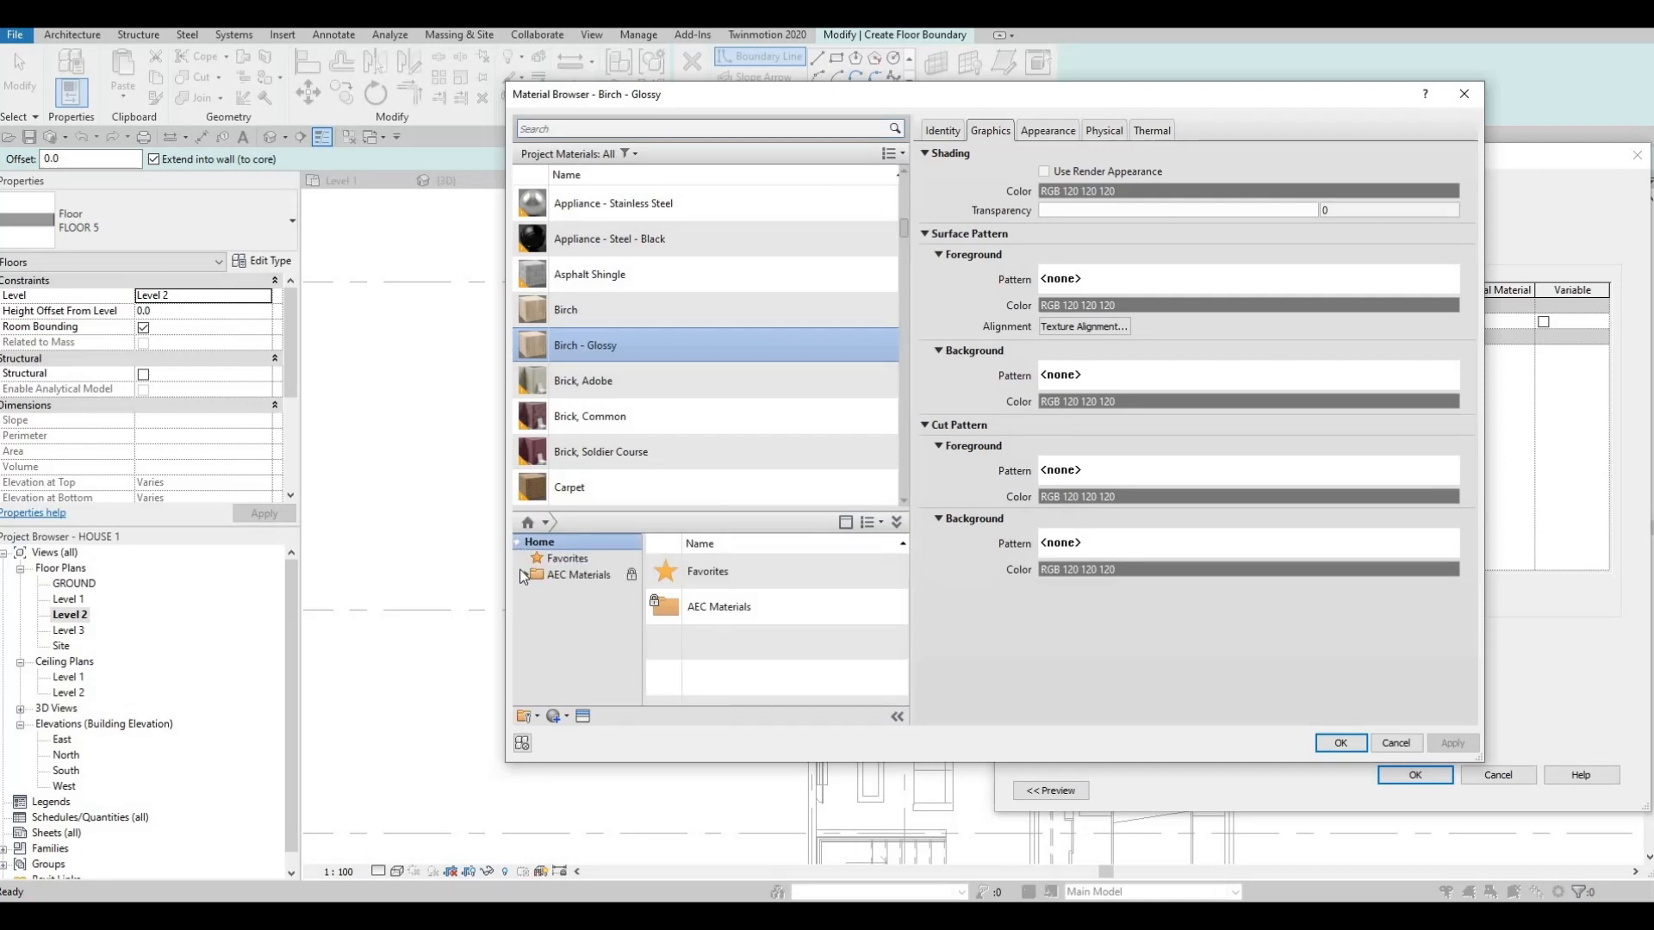
click(524, 576)
click(523, 577)
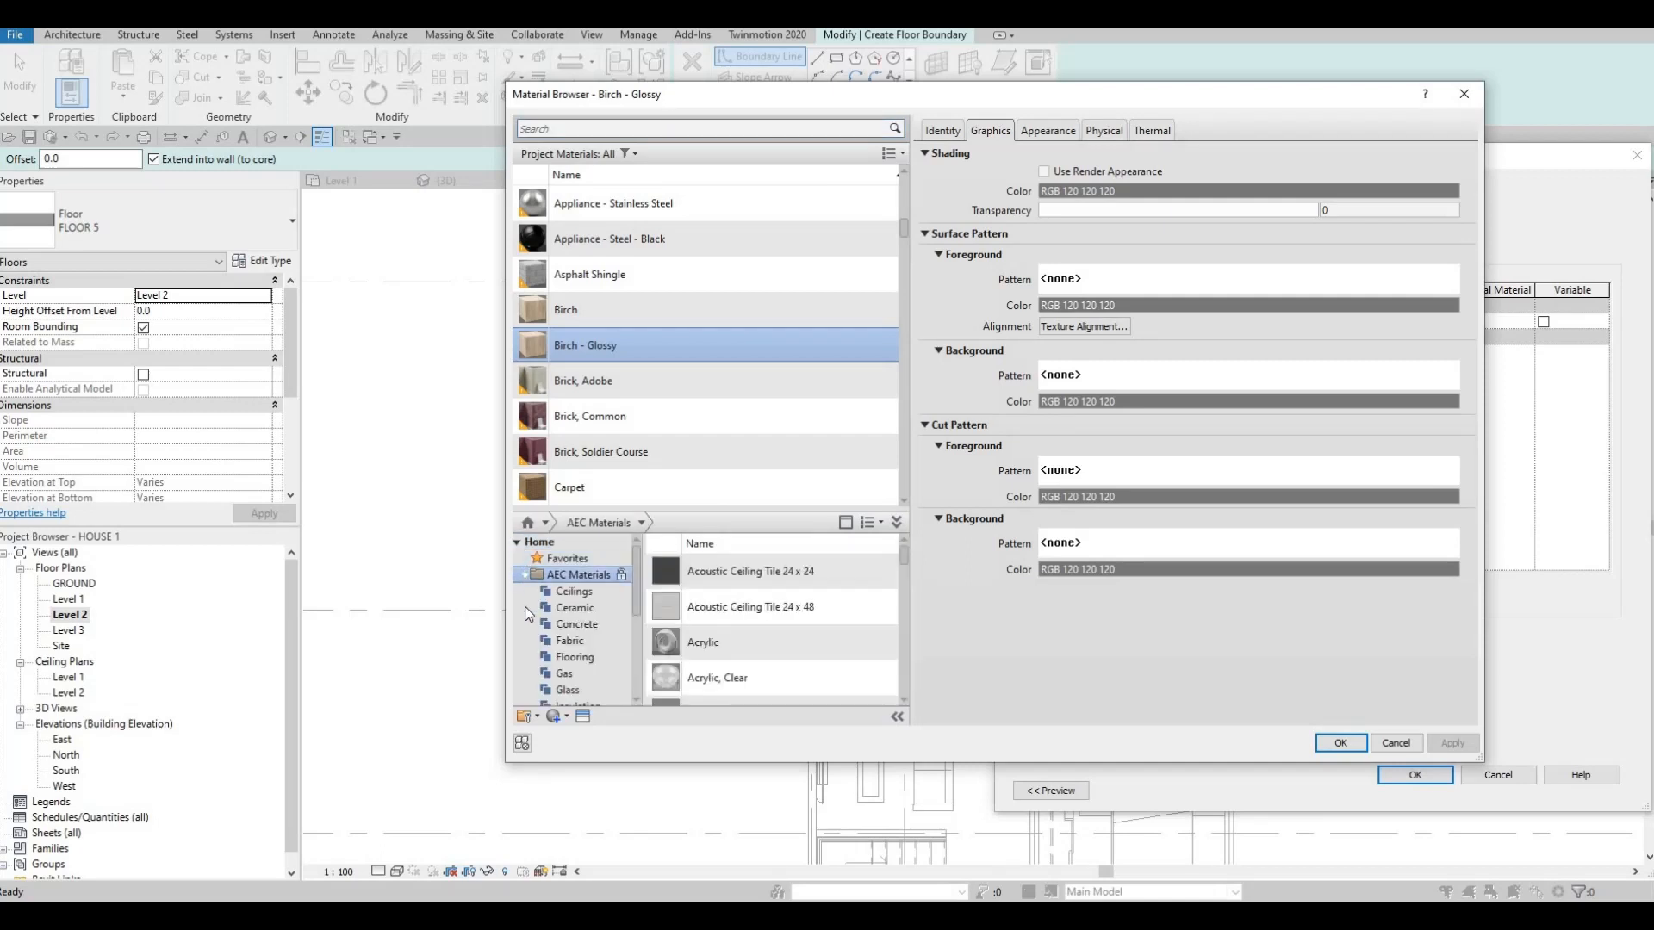
scroll(527, 655, down, 4)
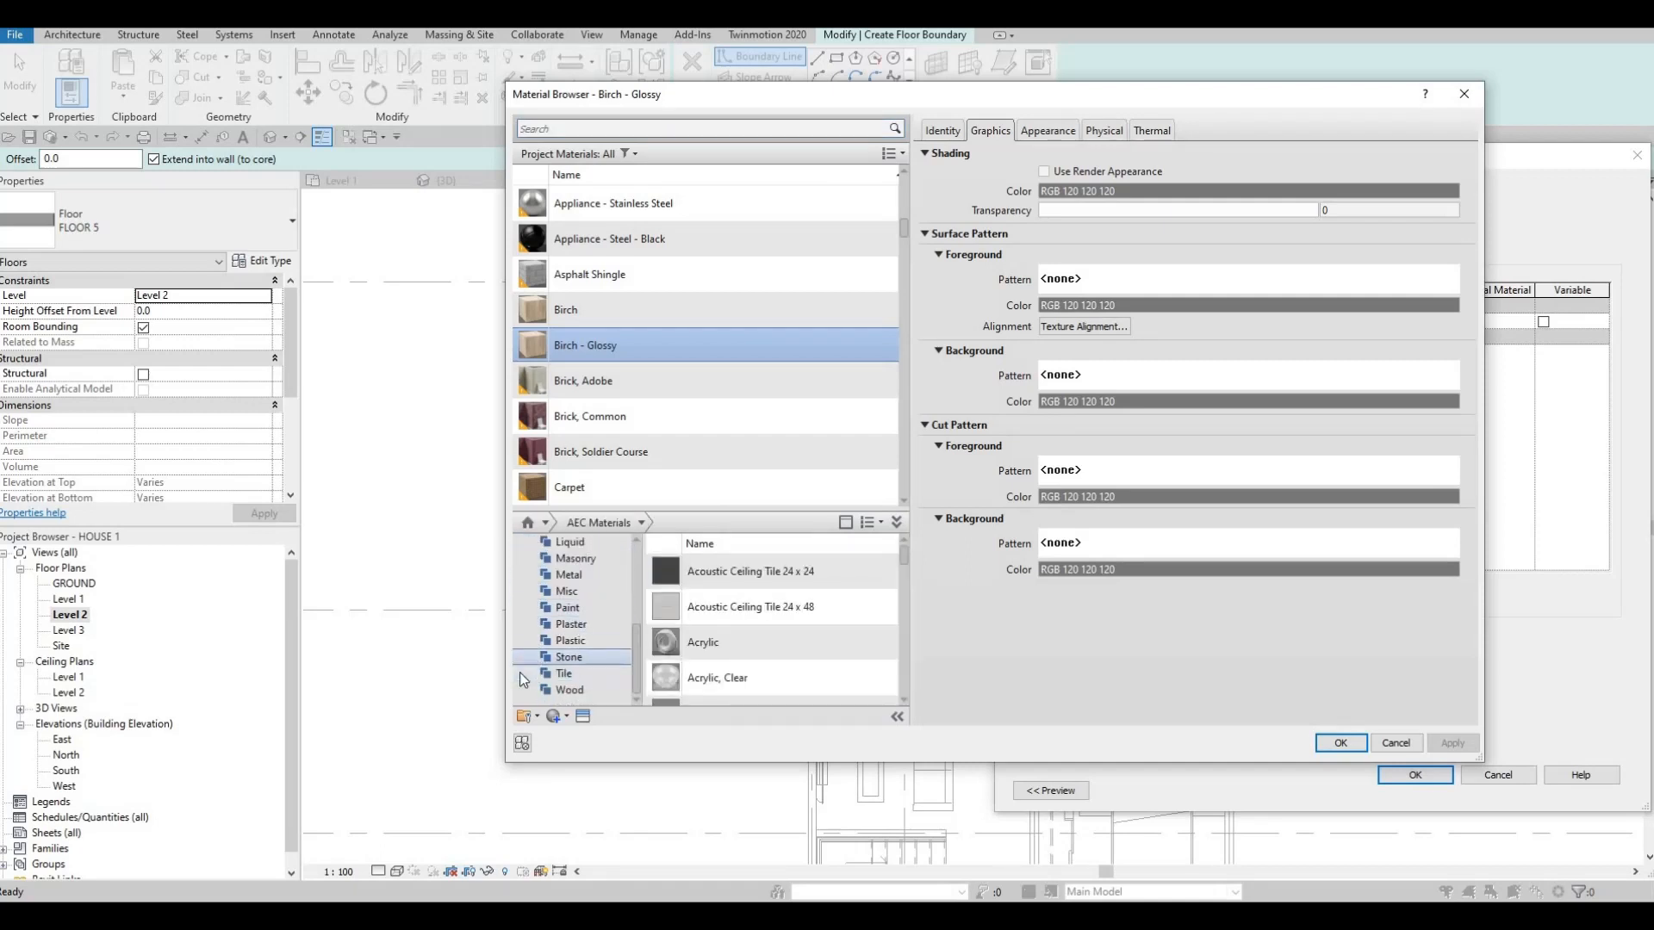
click(569, 657)
scroll(817, 655, down, 2)
click(818, 657)
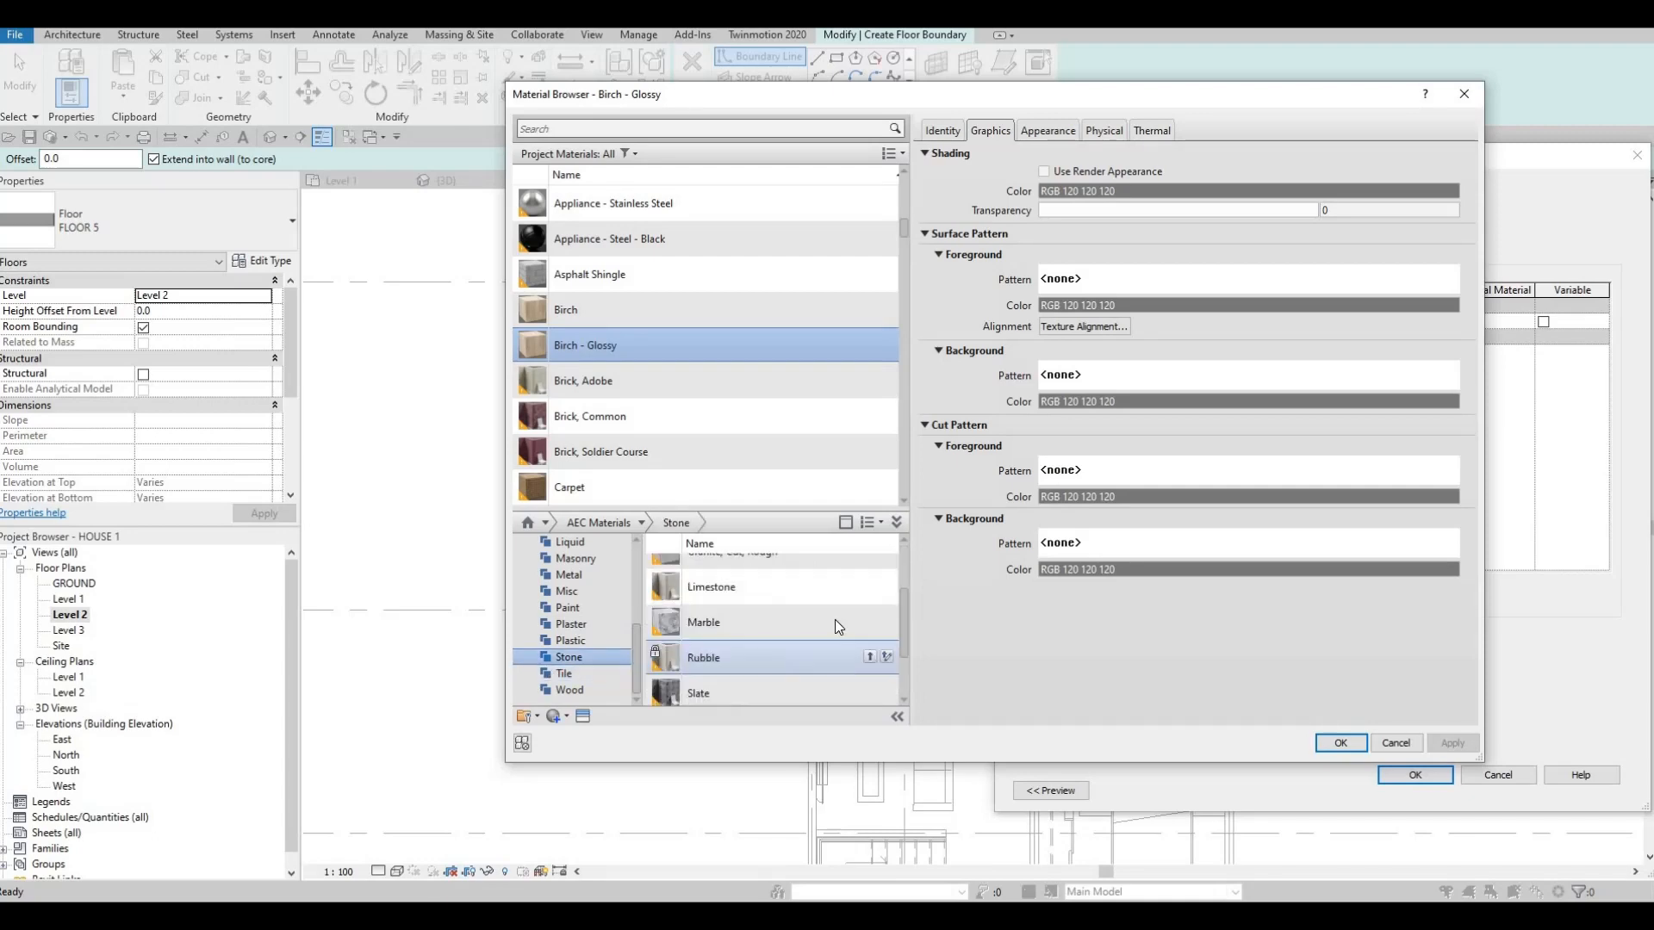
click(872, 598)
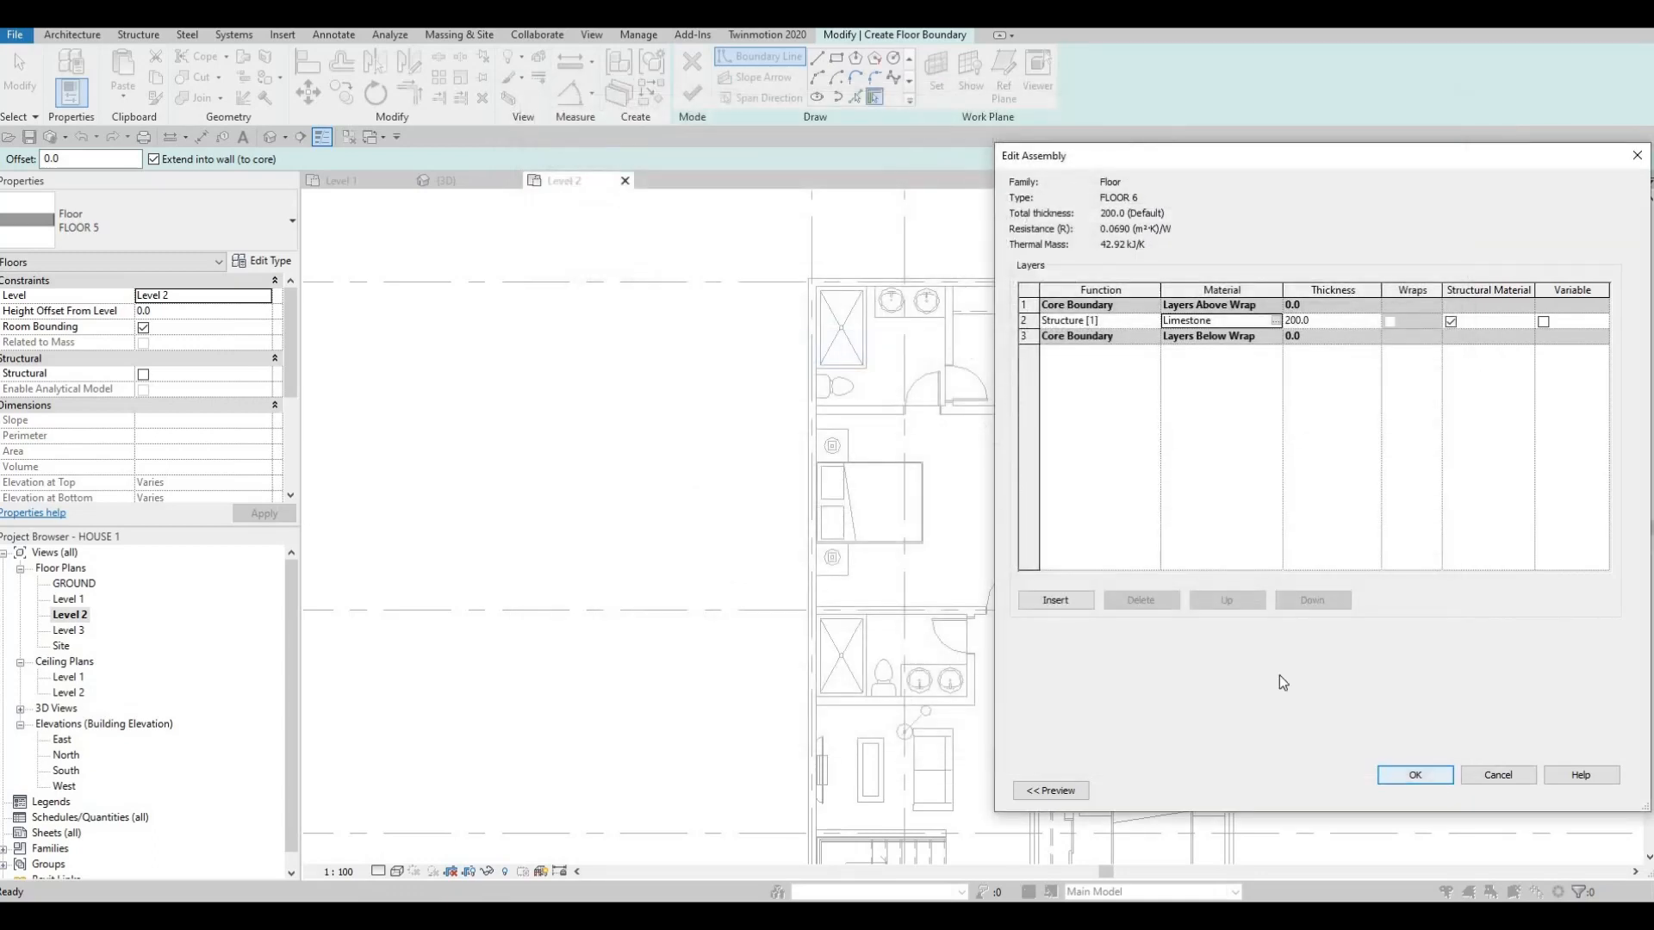
click(1416, 774)
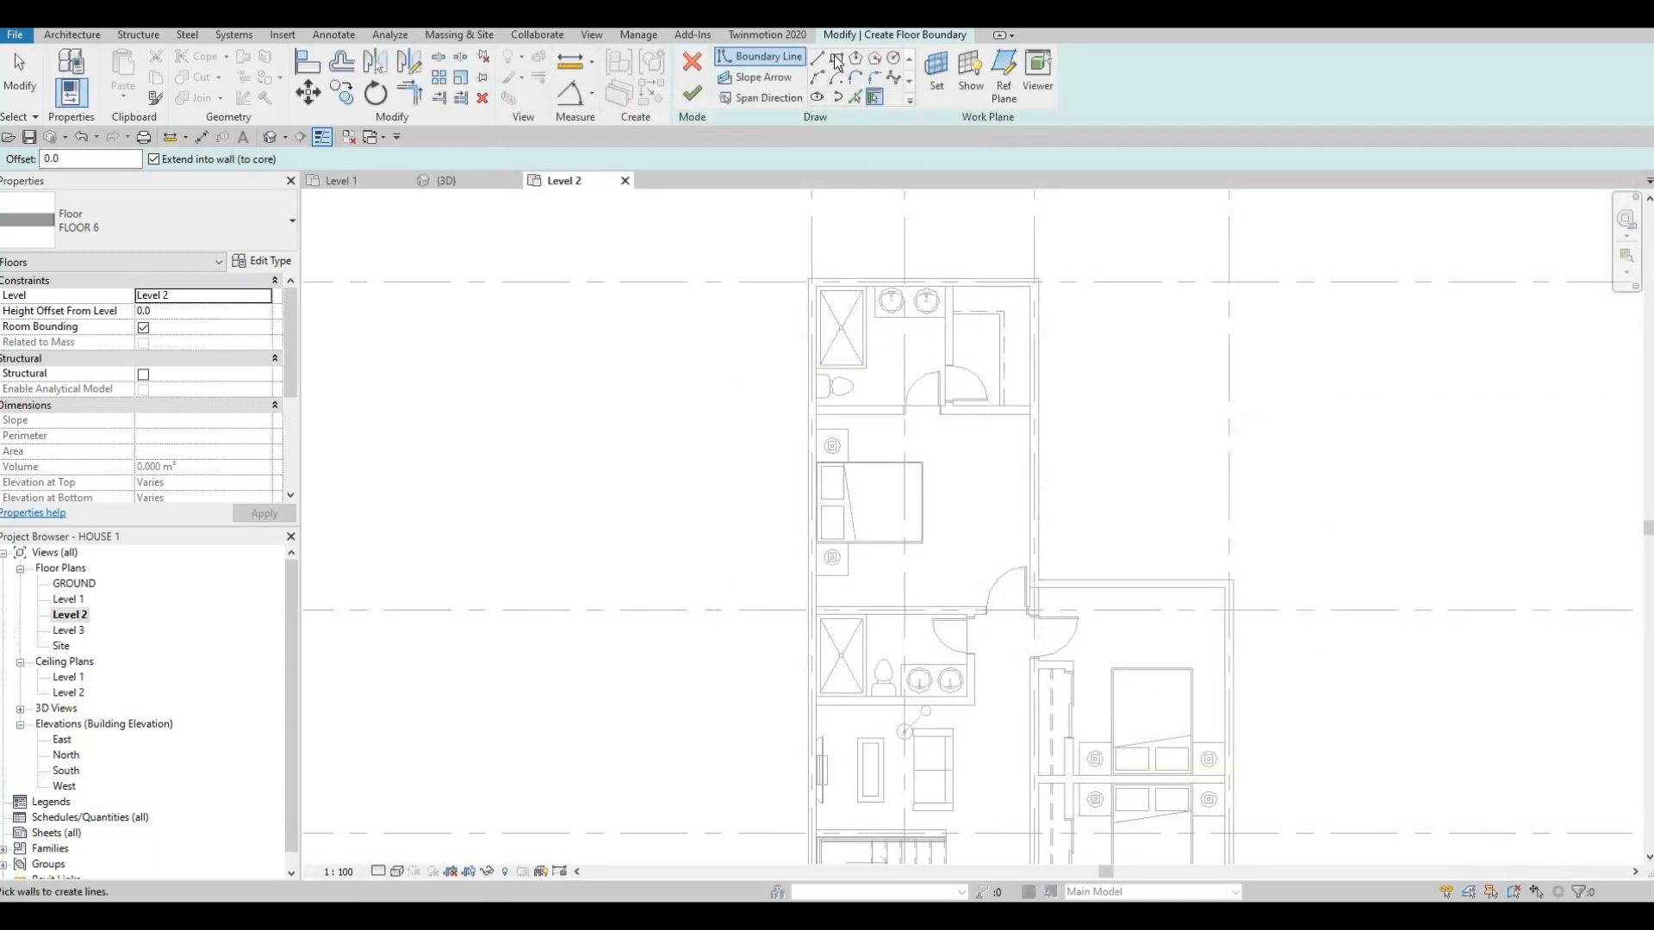
- Sketch a rectangular FLOOR 6 boundary along the north bathroom's interior wall faces and finish the floor
click(837, 60)
scroll(788, 340, up, 5)
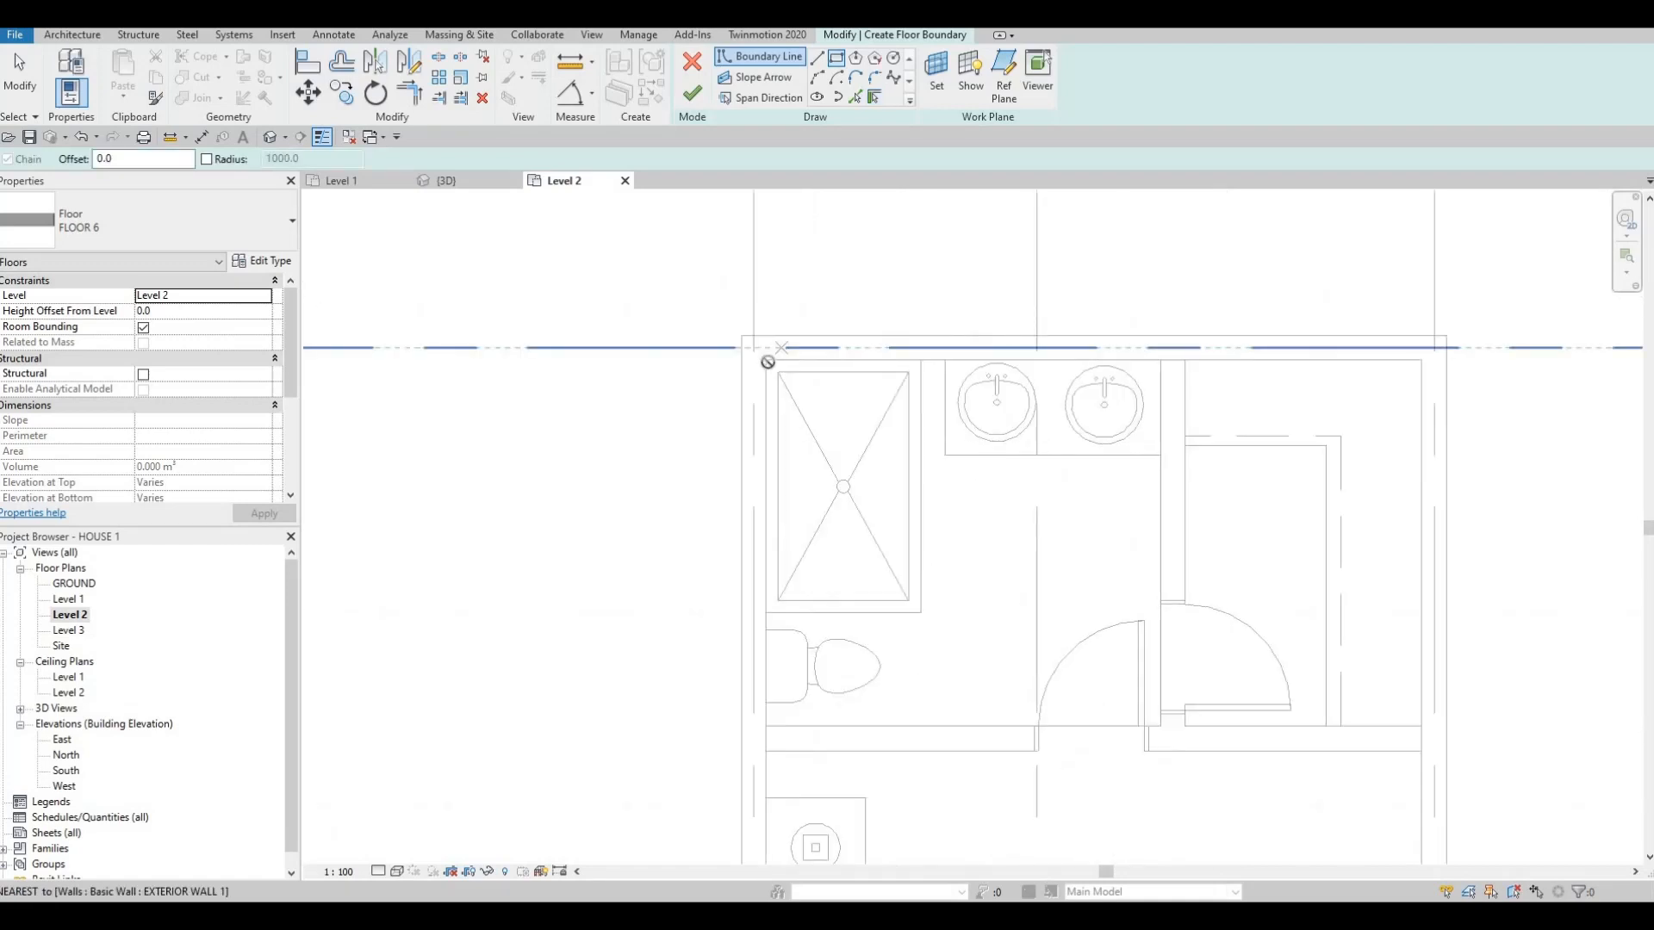
click(768, 362)
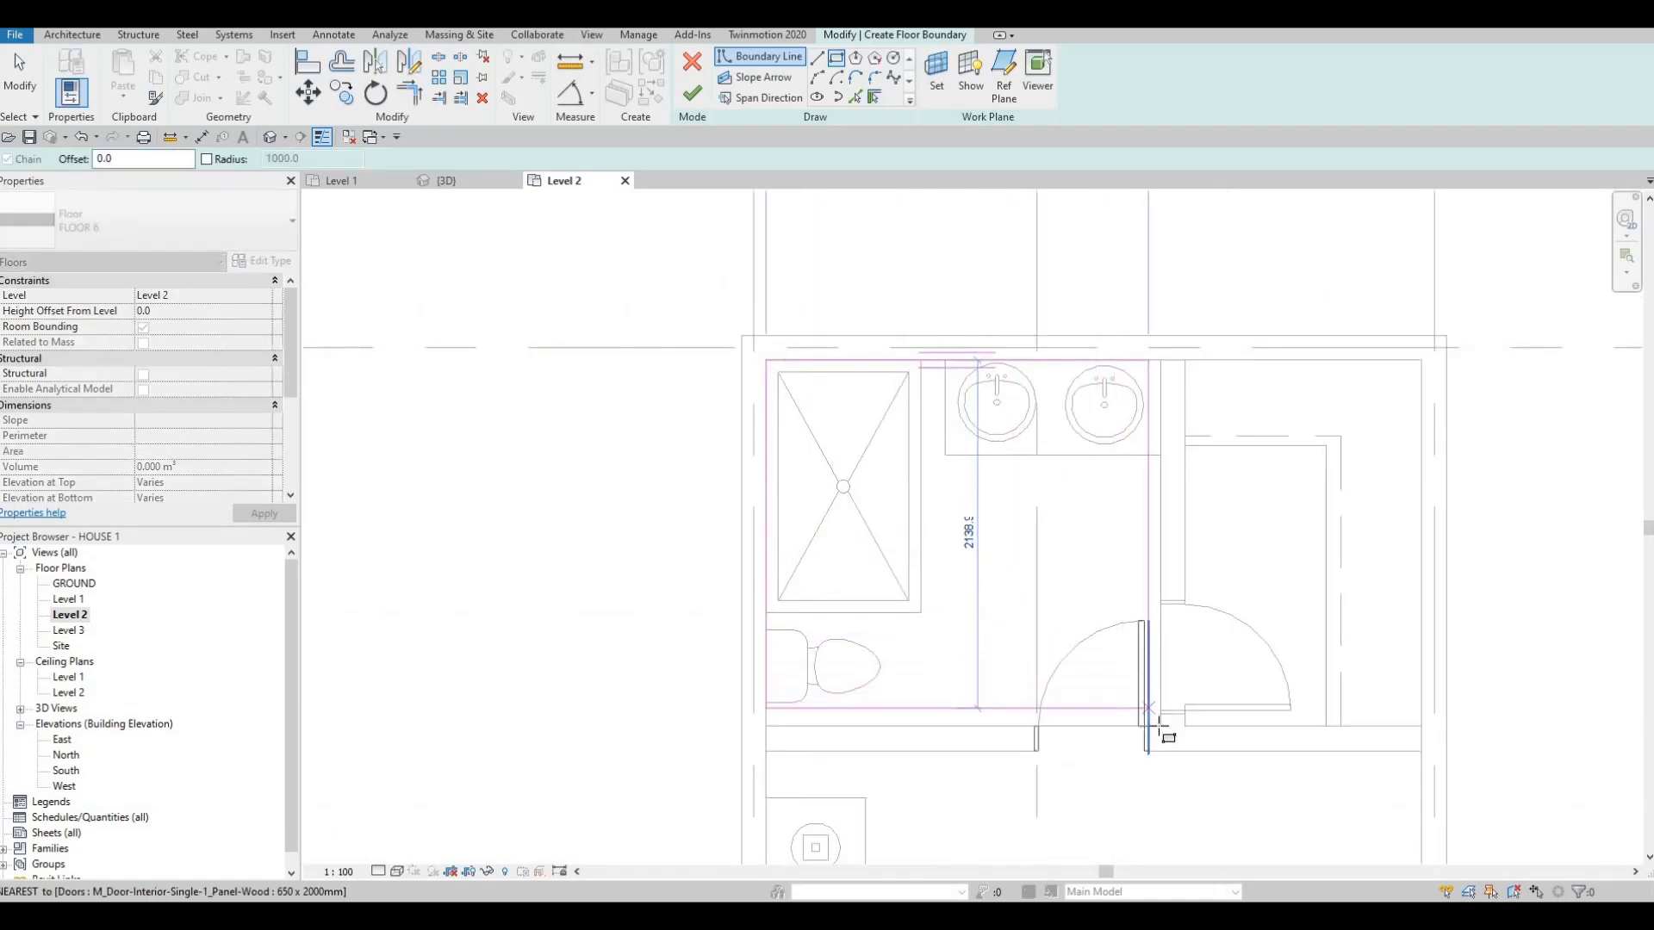
click(1161, 726)
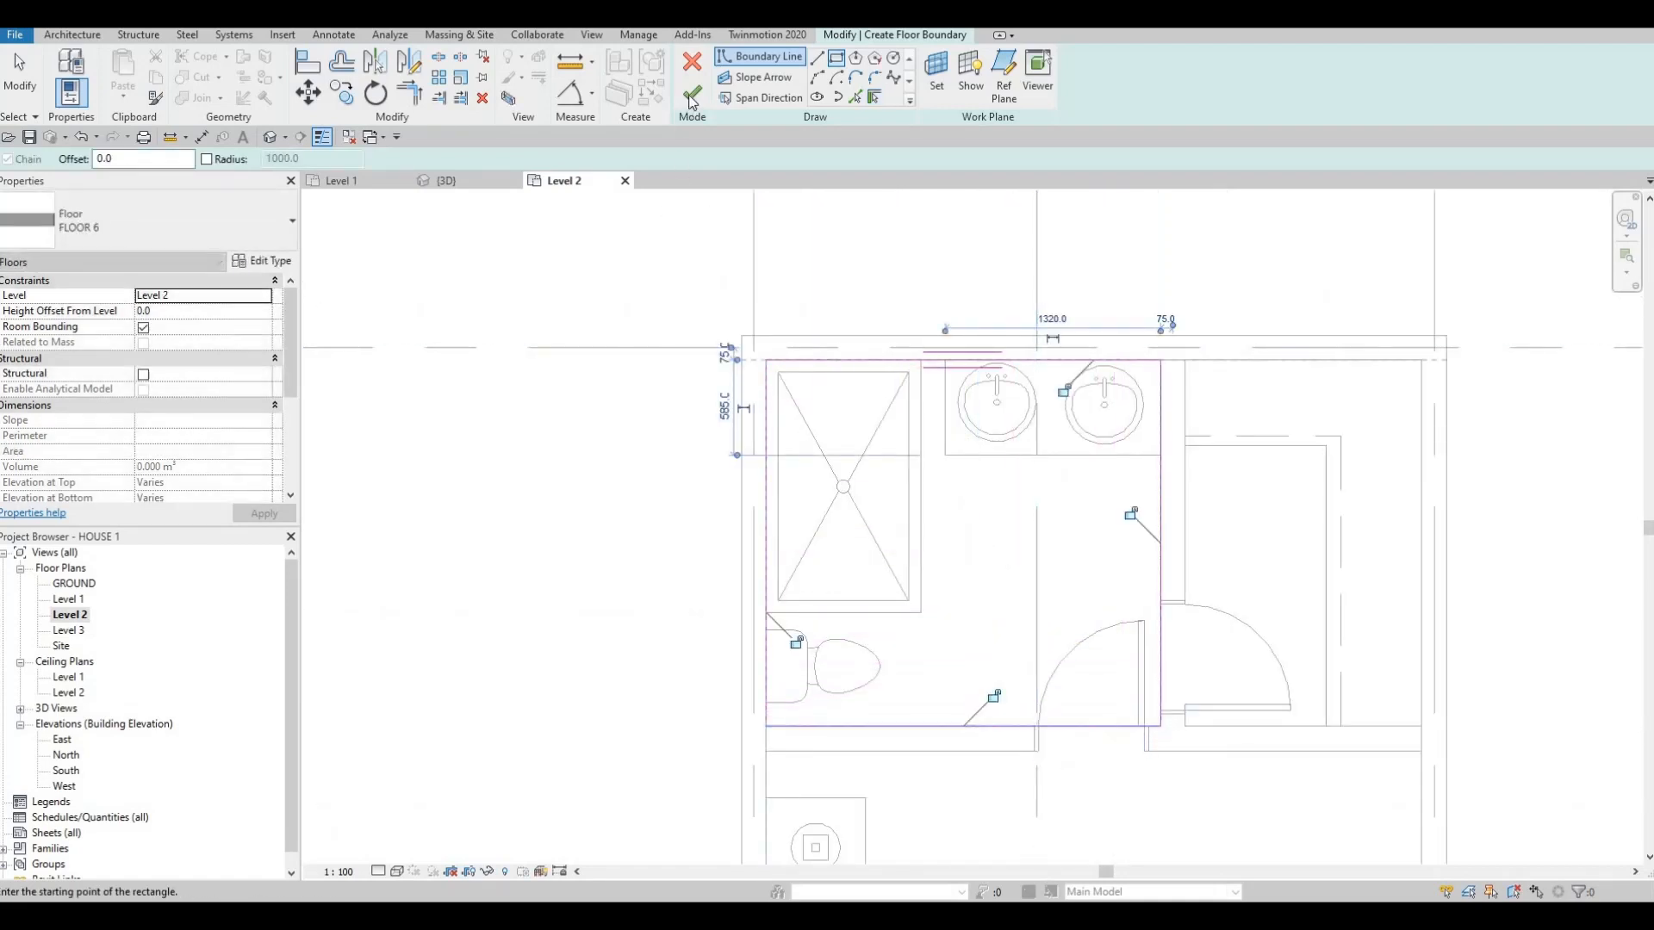
click(692, 96)
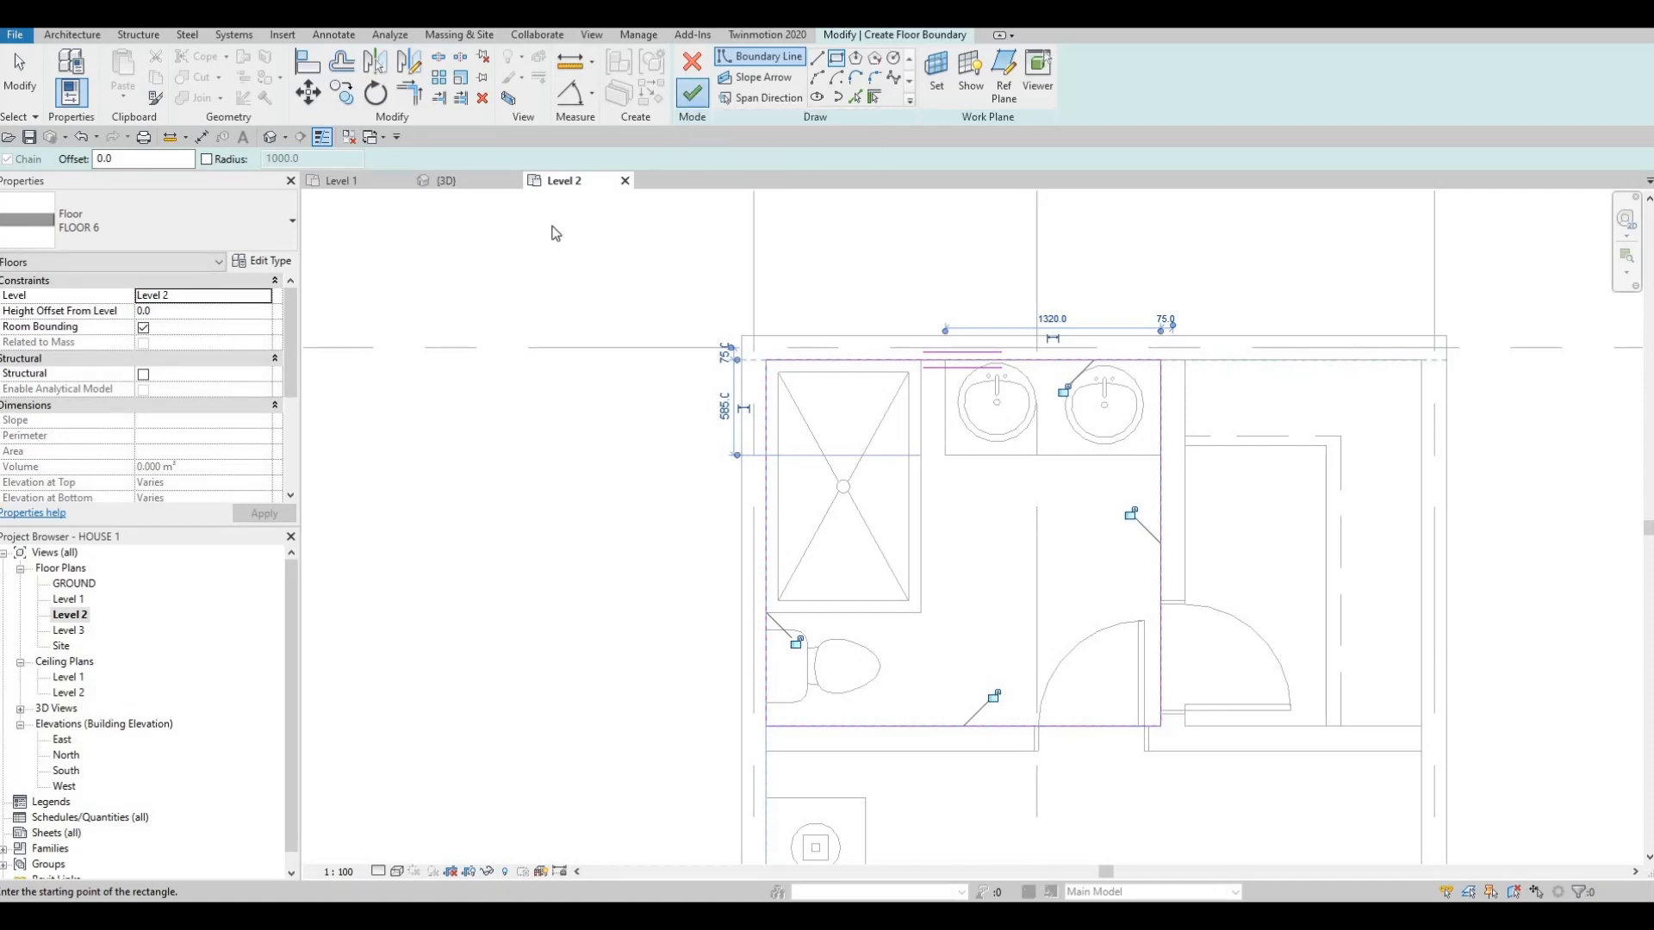
key(Escape)
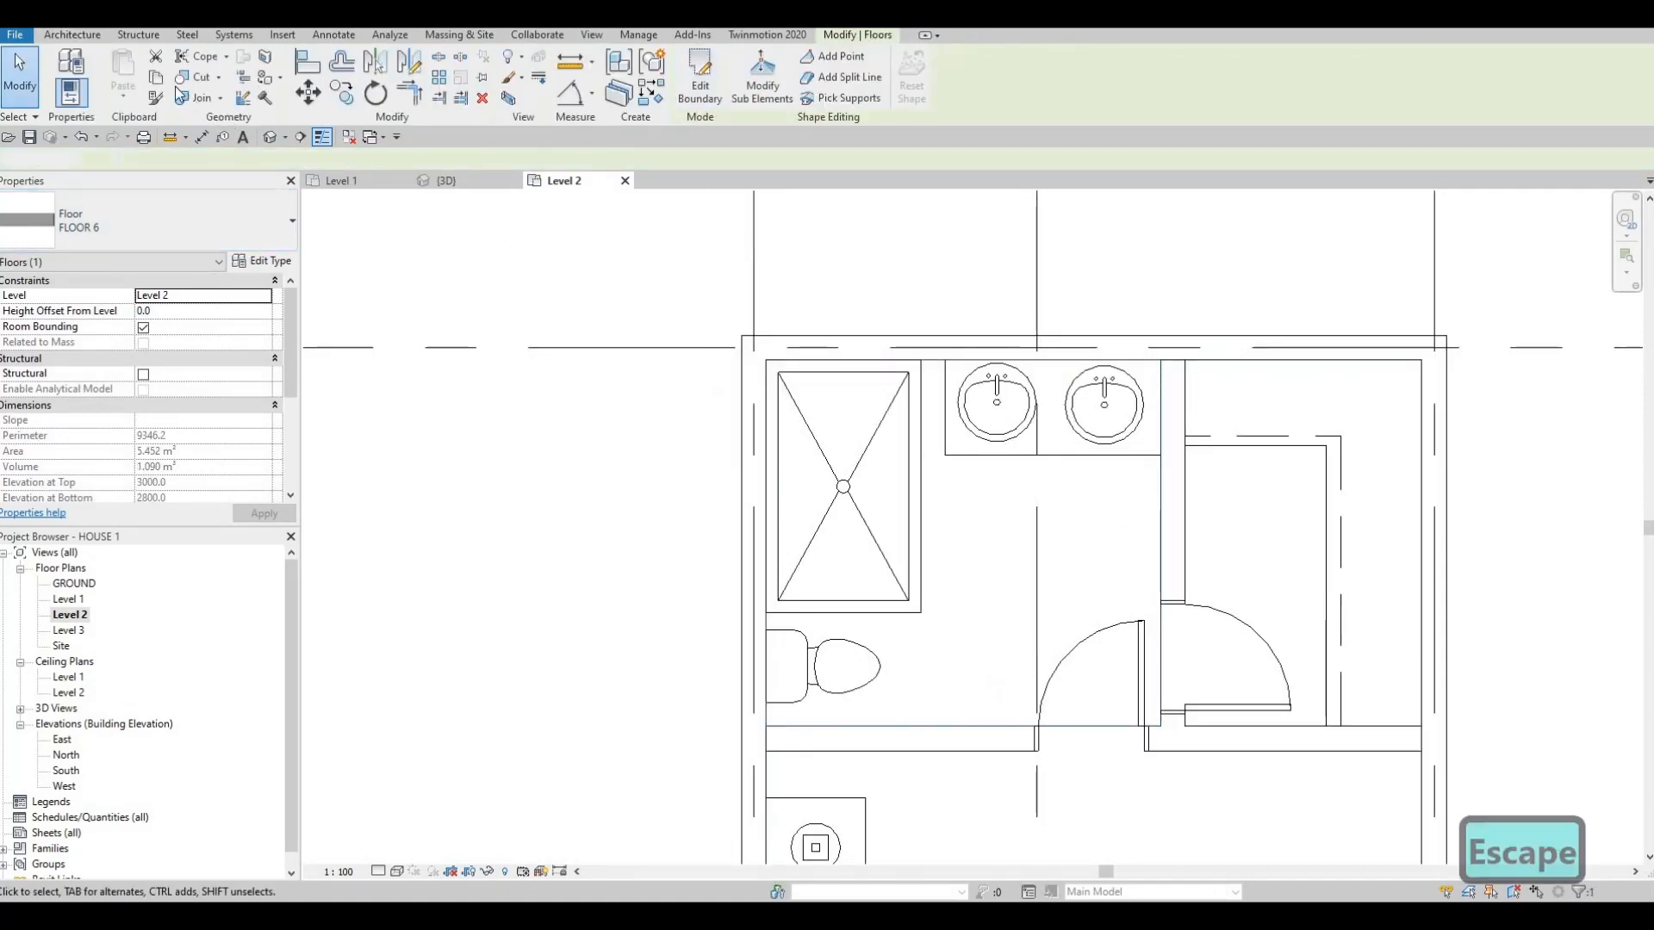
- Start another floor and duplicate the FLOOR 6 type as FLOOR 7
click(398, 72)
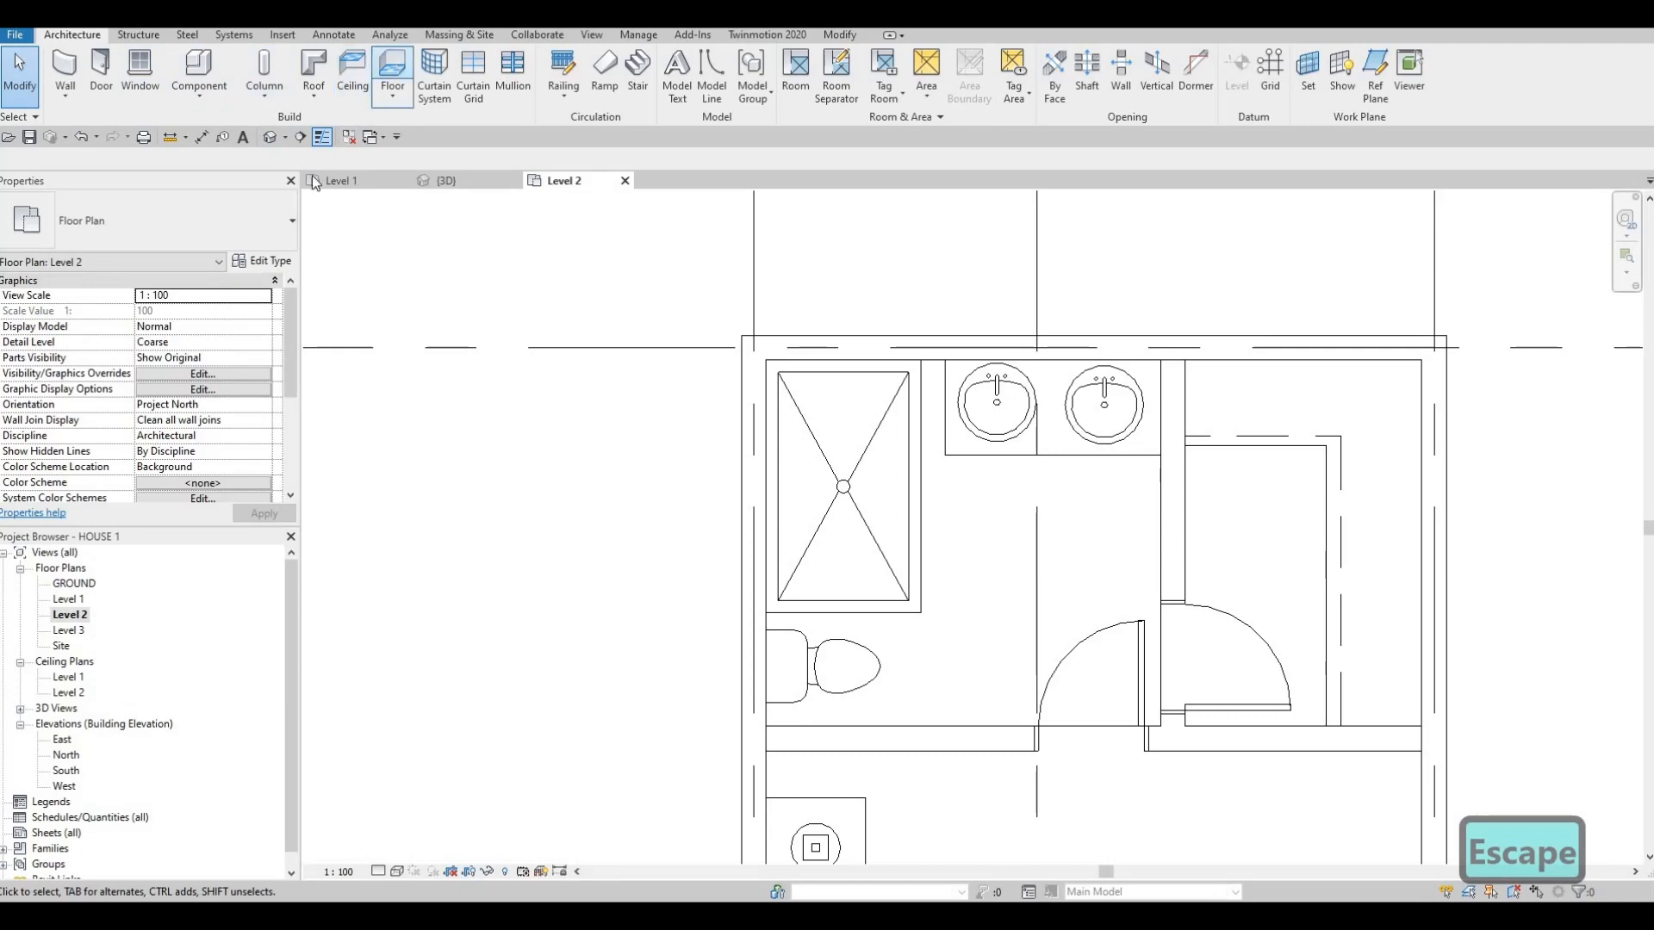
click(263, 260)
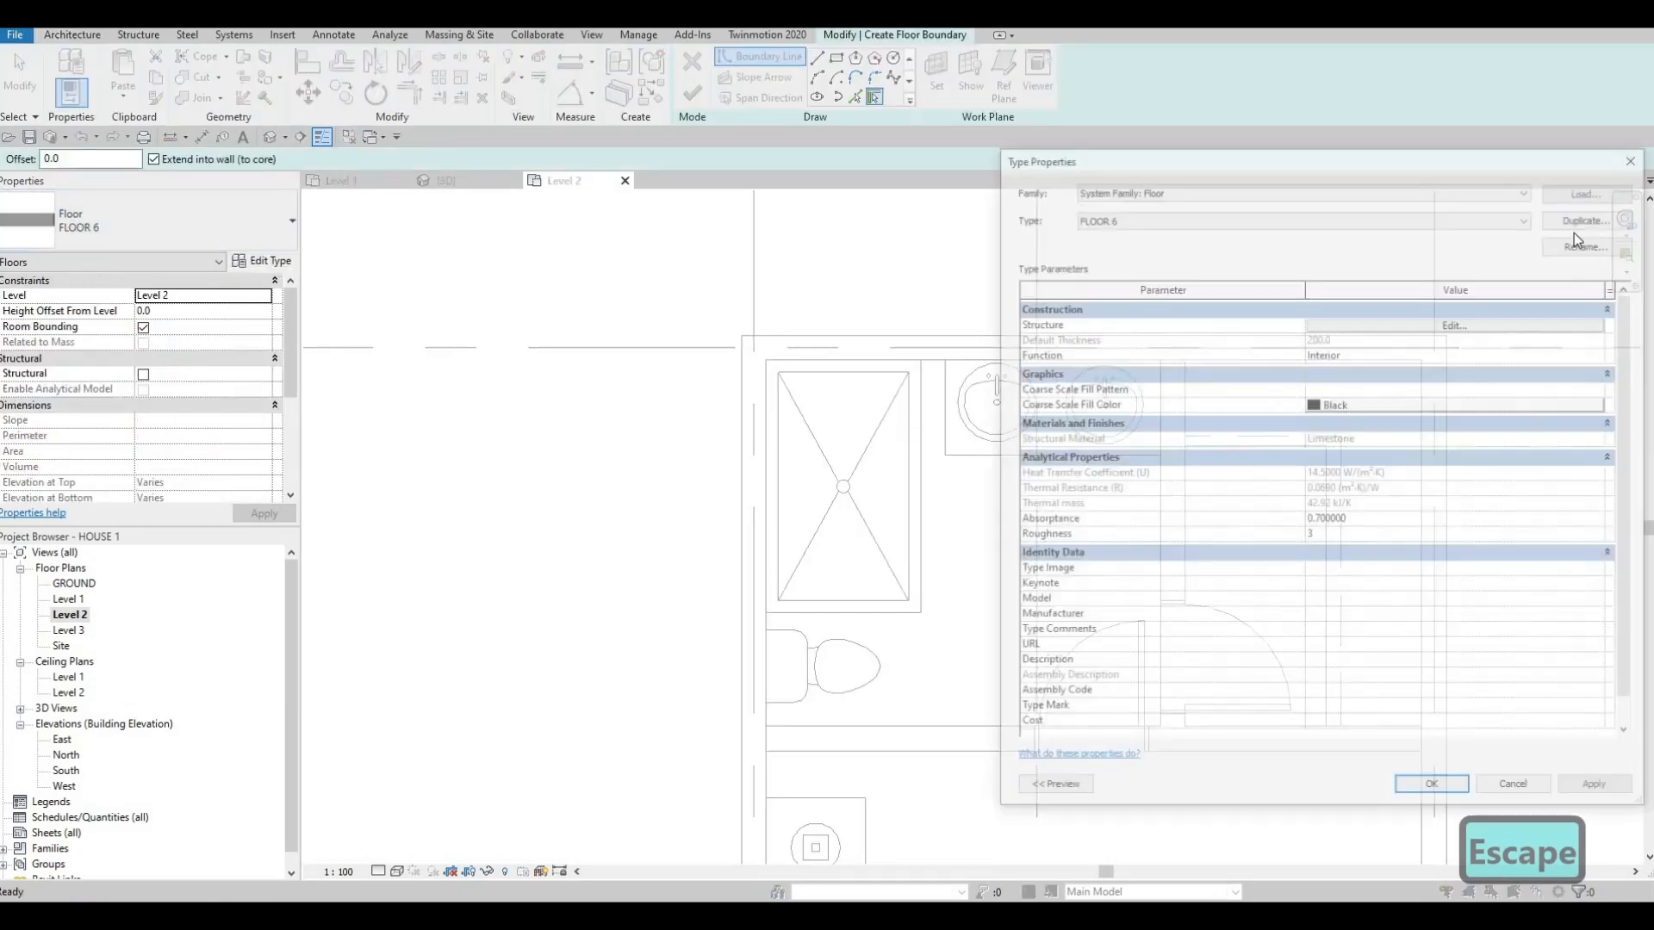
click(1592, 215)
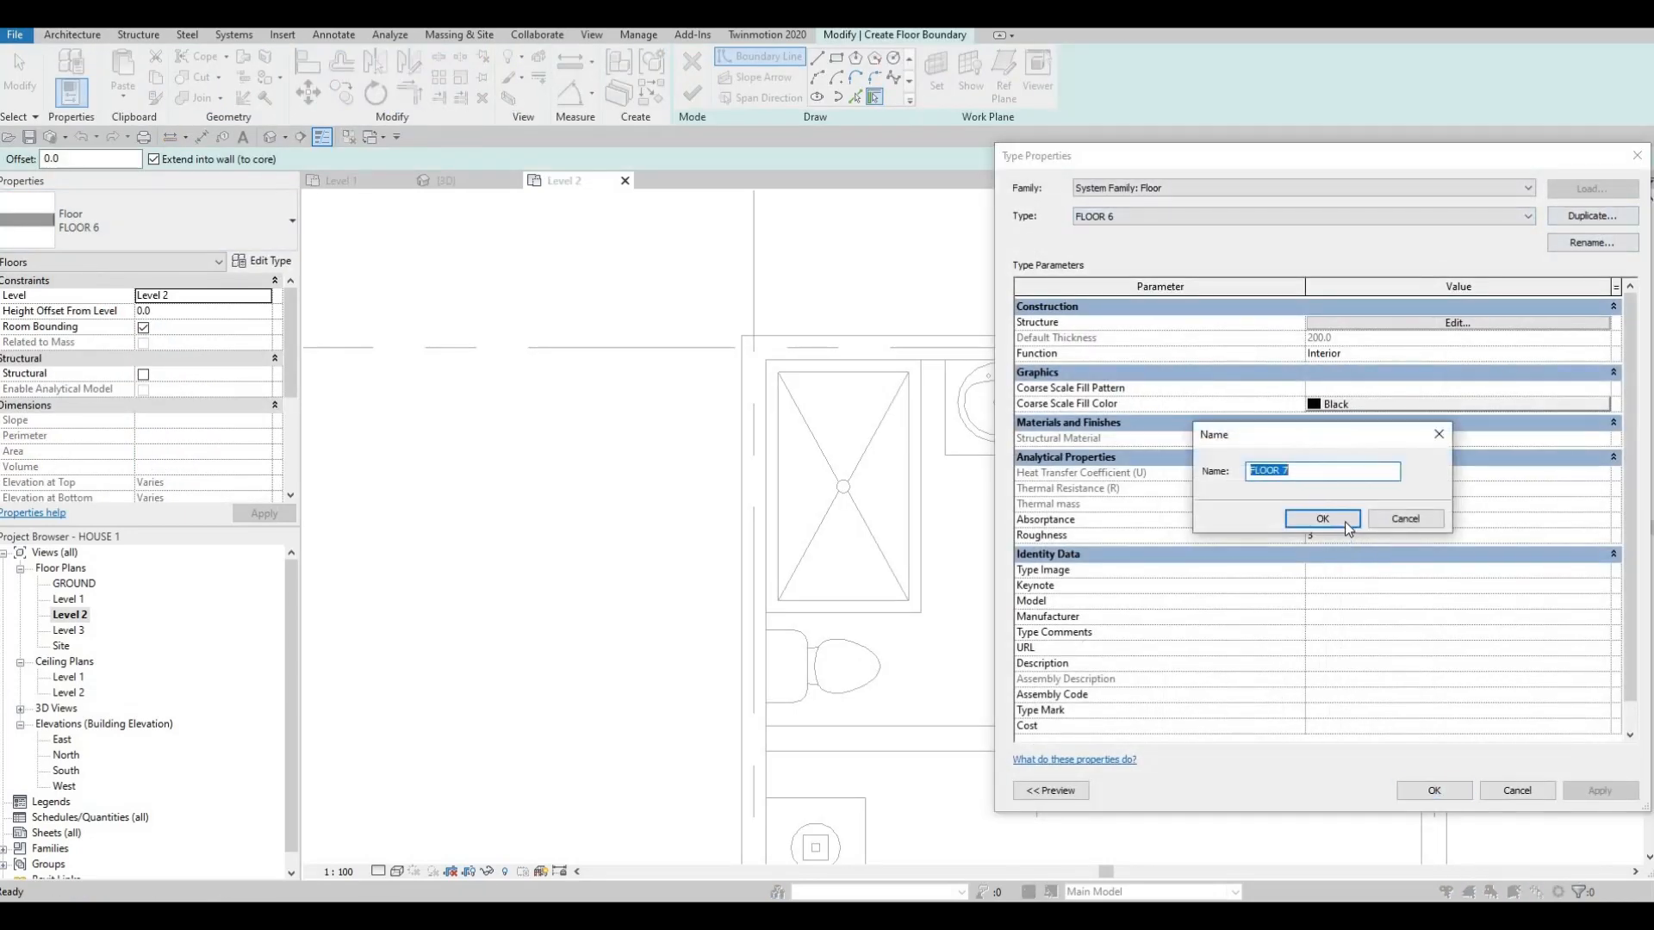
key(Return)
- Set the FLOOR 7 structure layer's material to Marble from the Stone category of the AEC Materials library
click(1319, 322)
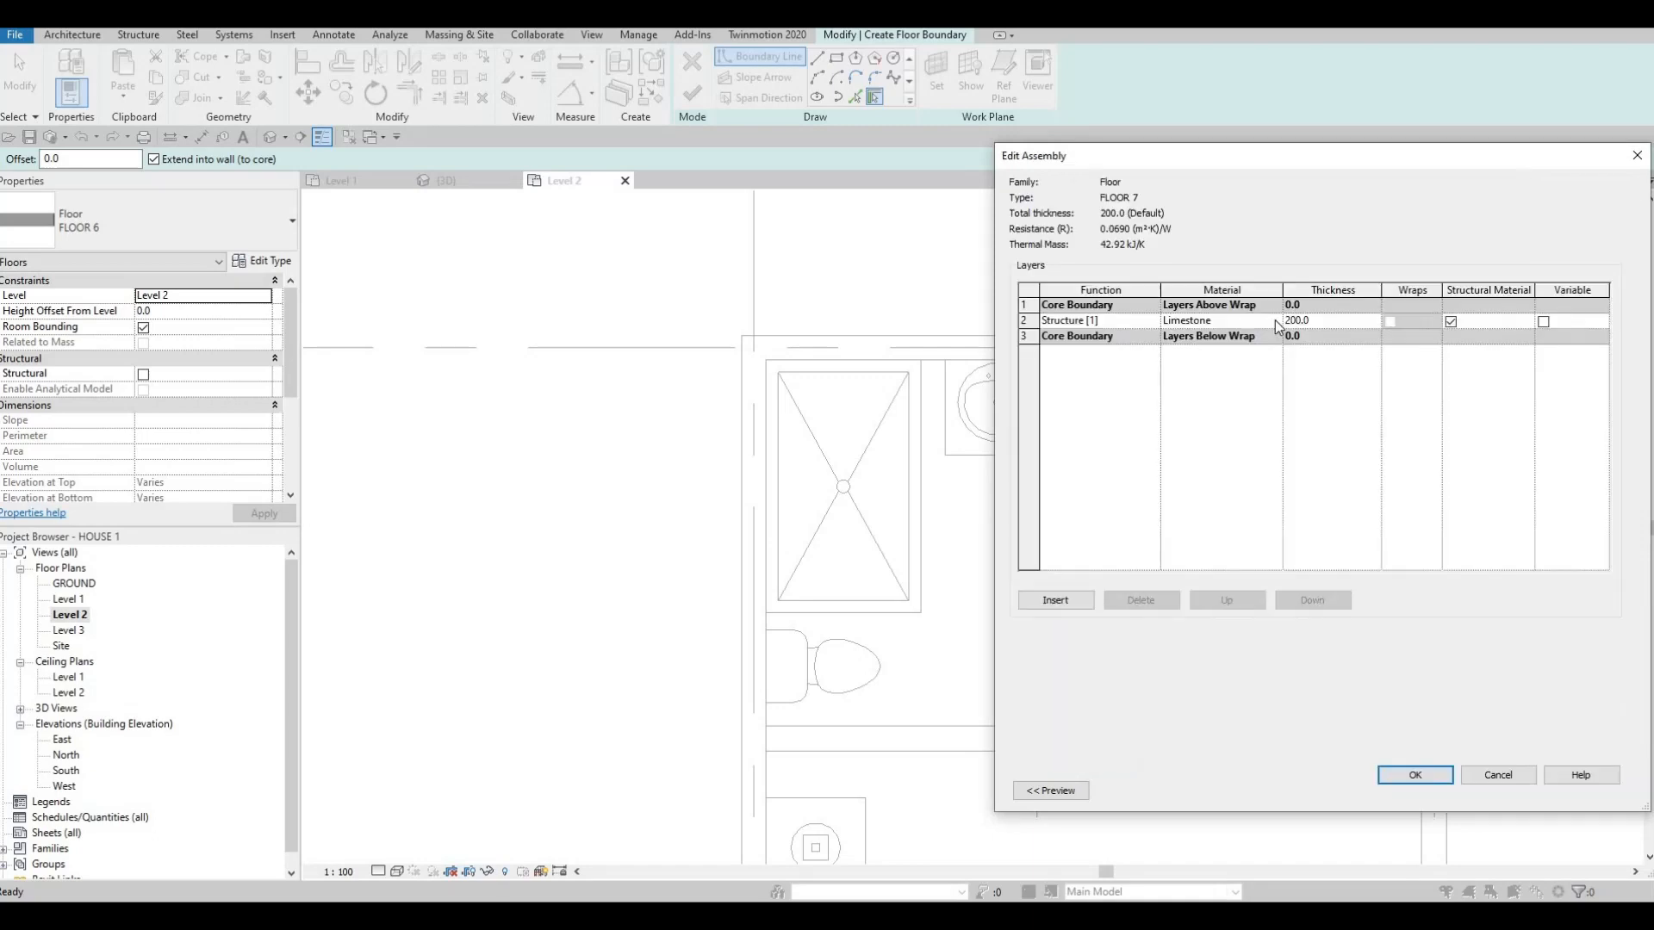
click(1276, 321)
click(1276, 321)
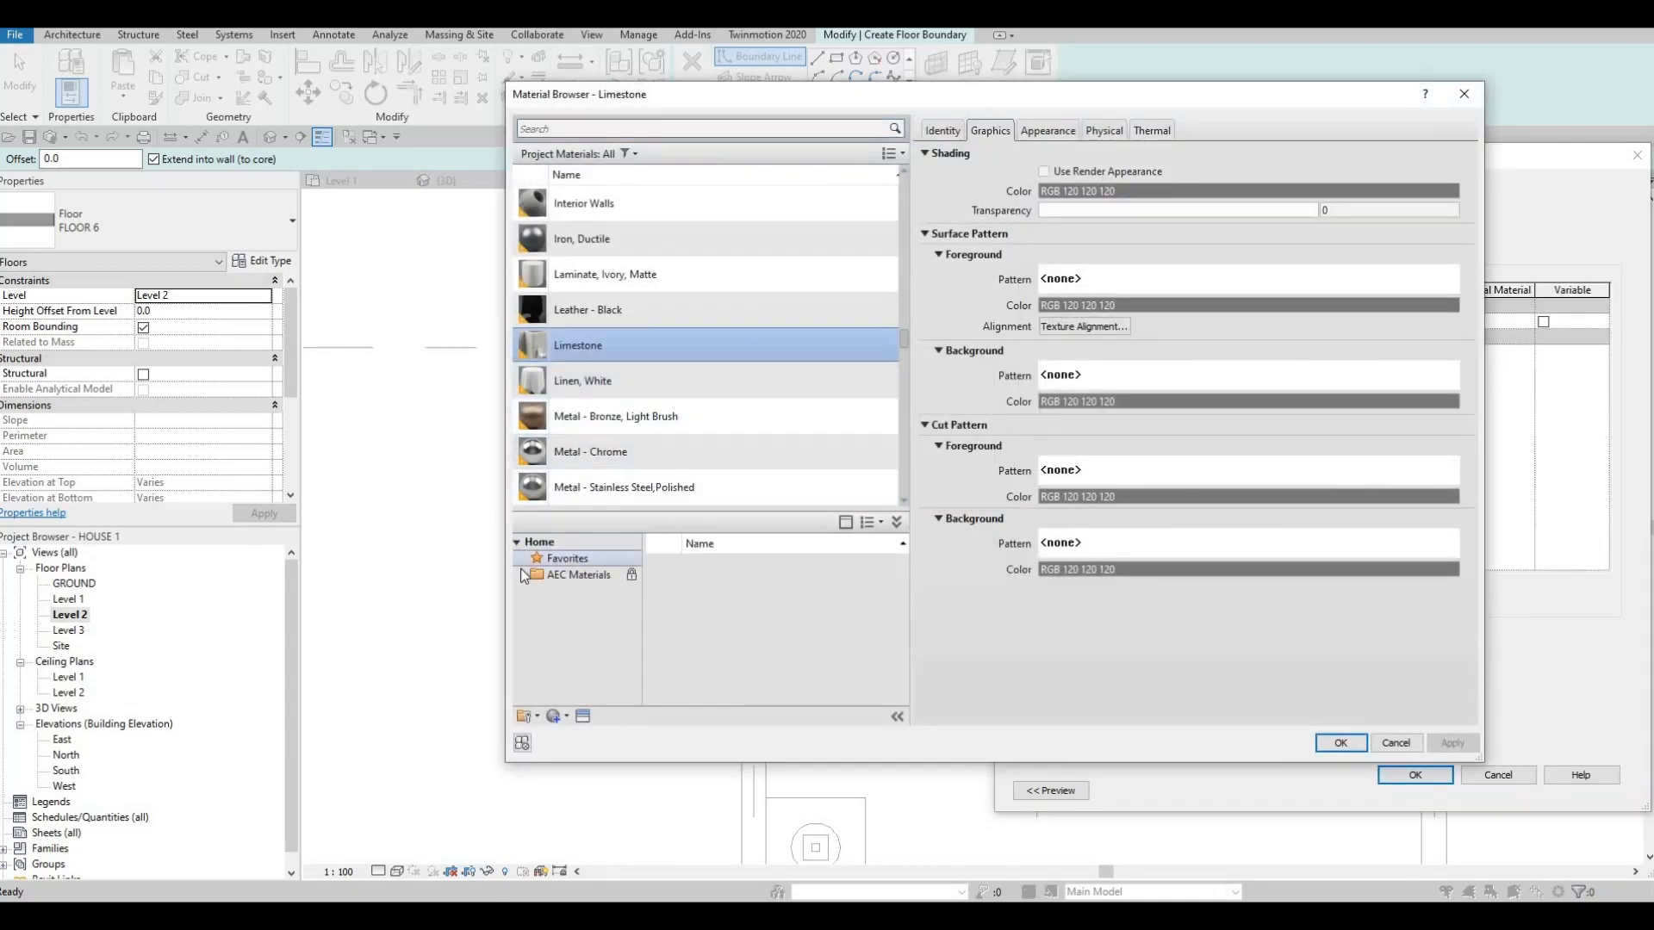
click(524, 575)
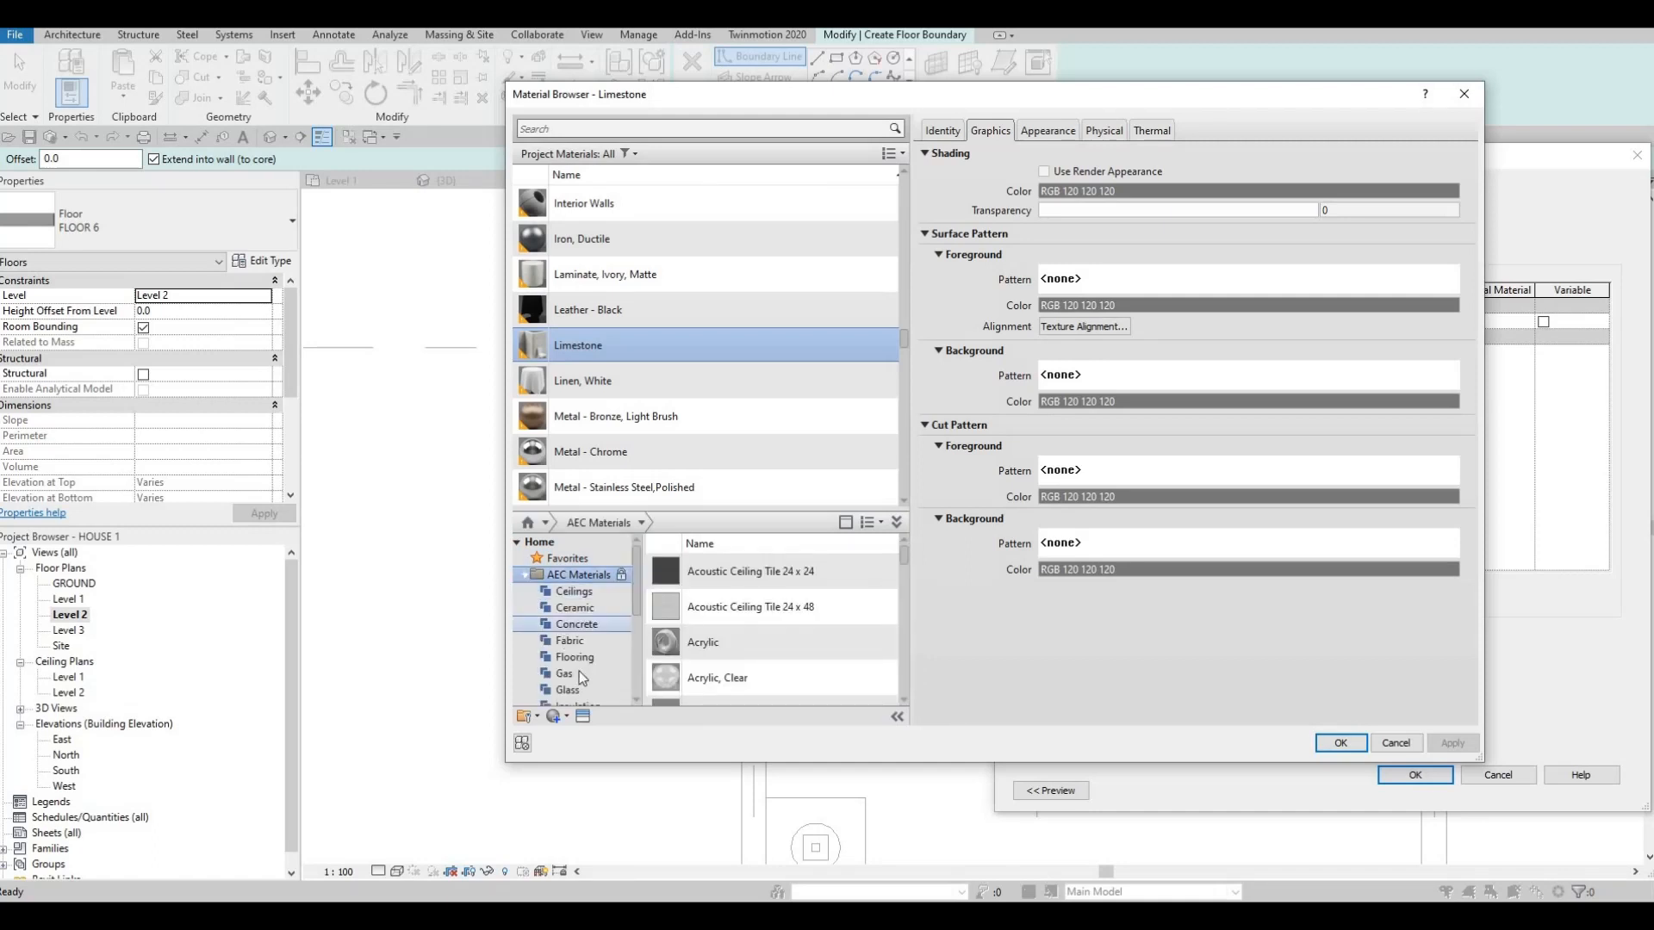
scroll(577, 664, down, 3)
click(570, 657)
scroll(812, 641, down, 2)
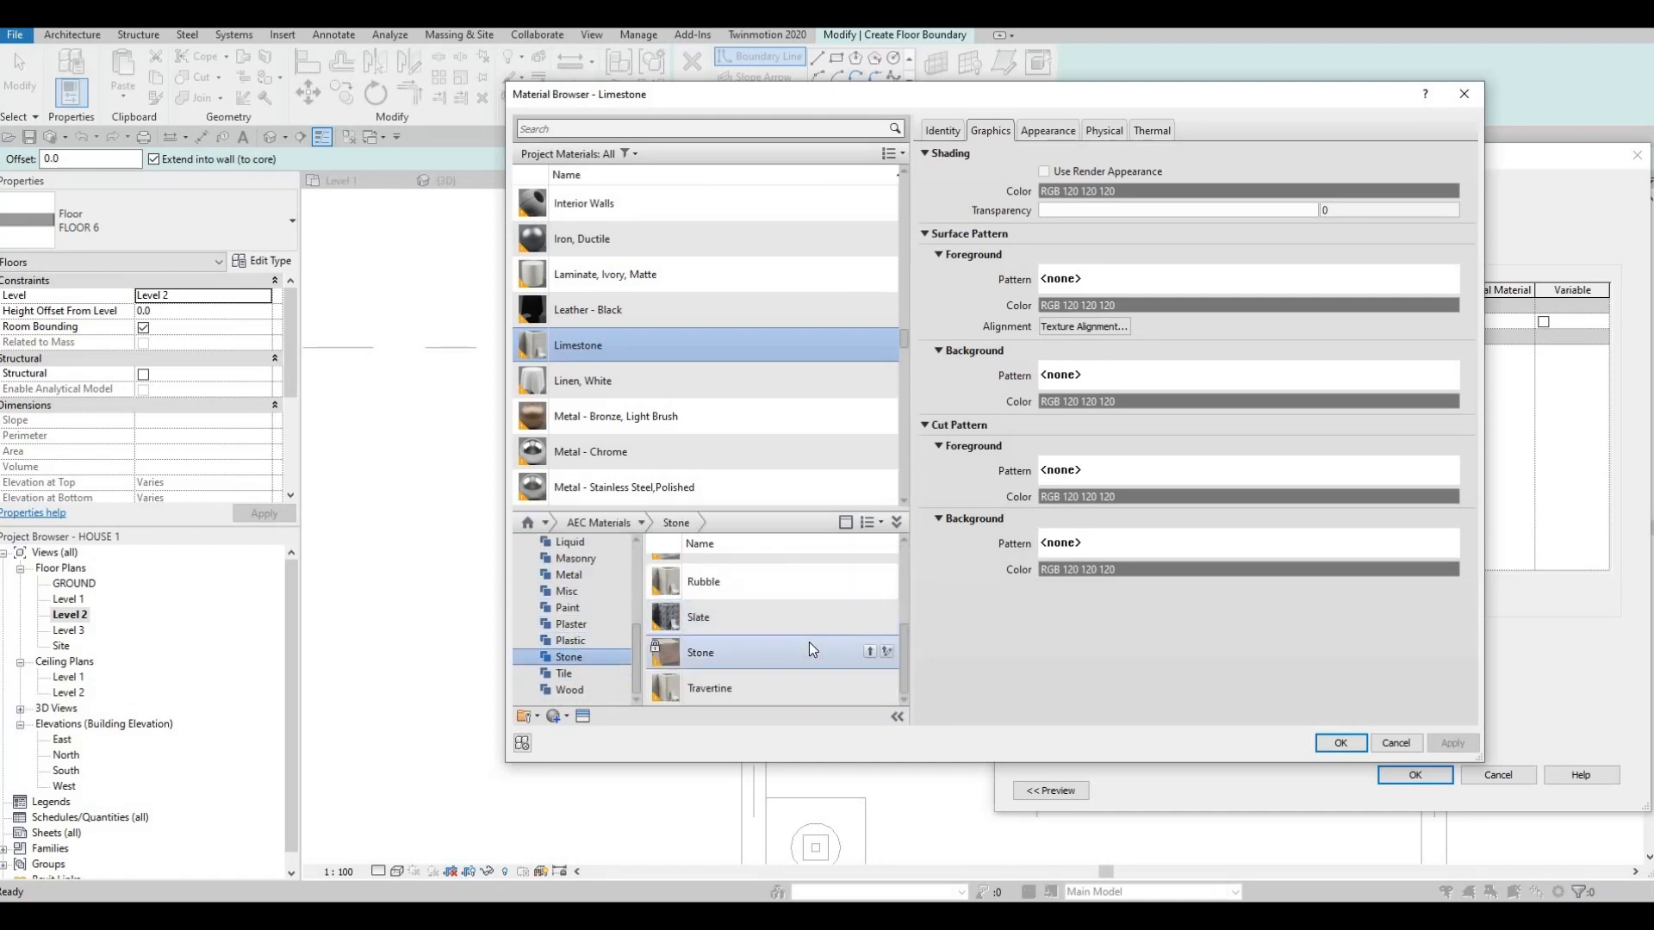
scroll(819, 664, up, 1)
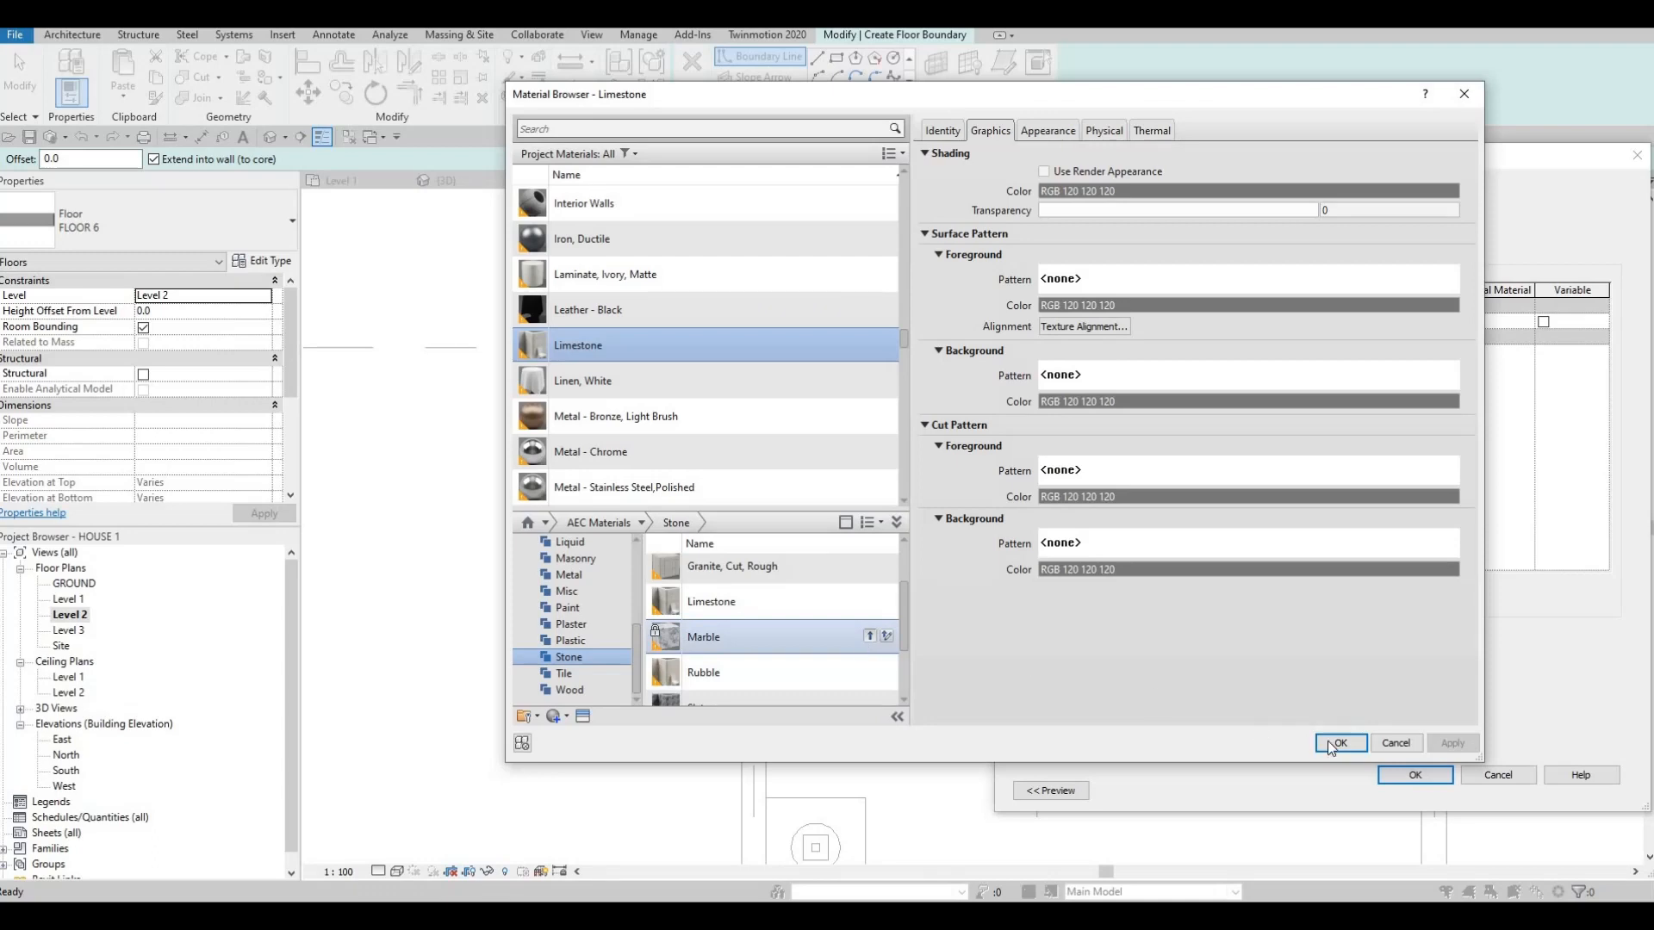
key(Return)
click(1429, 783)
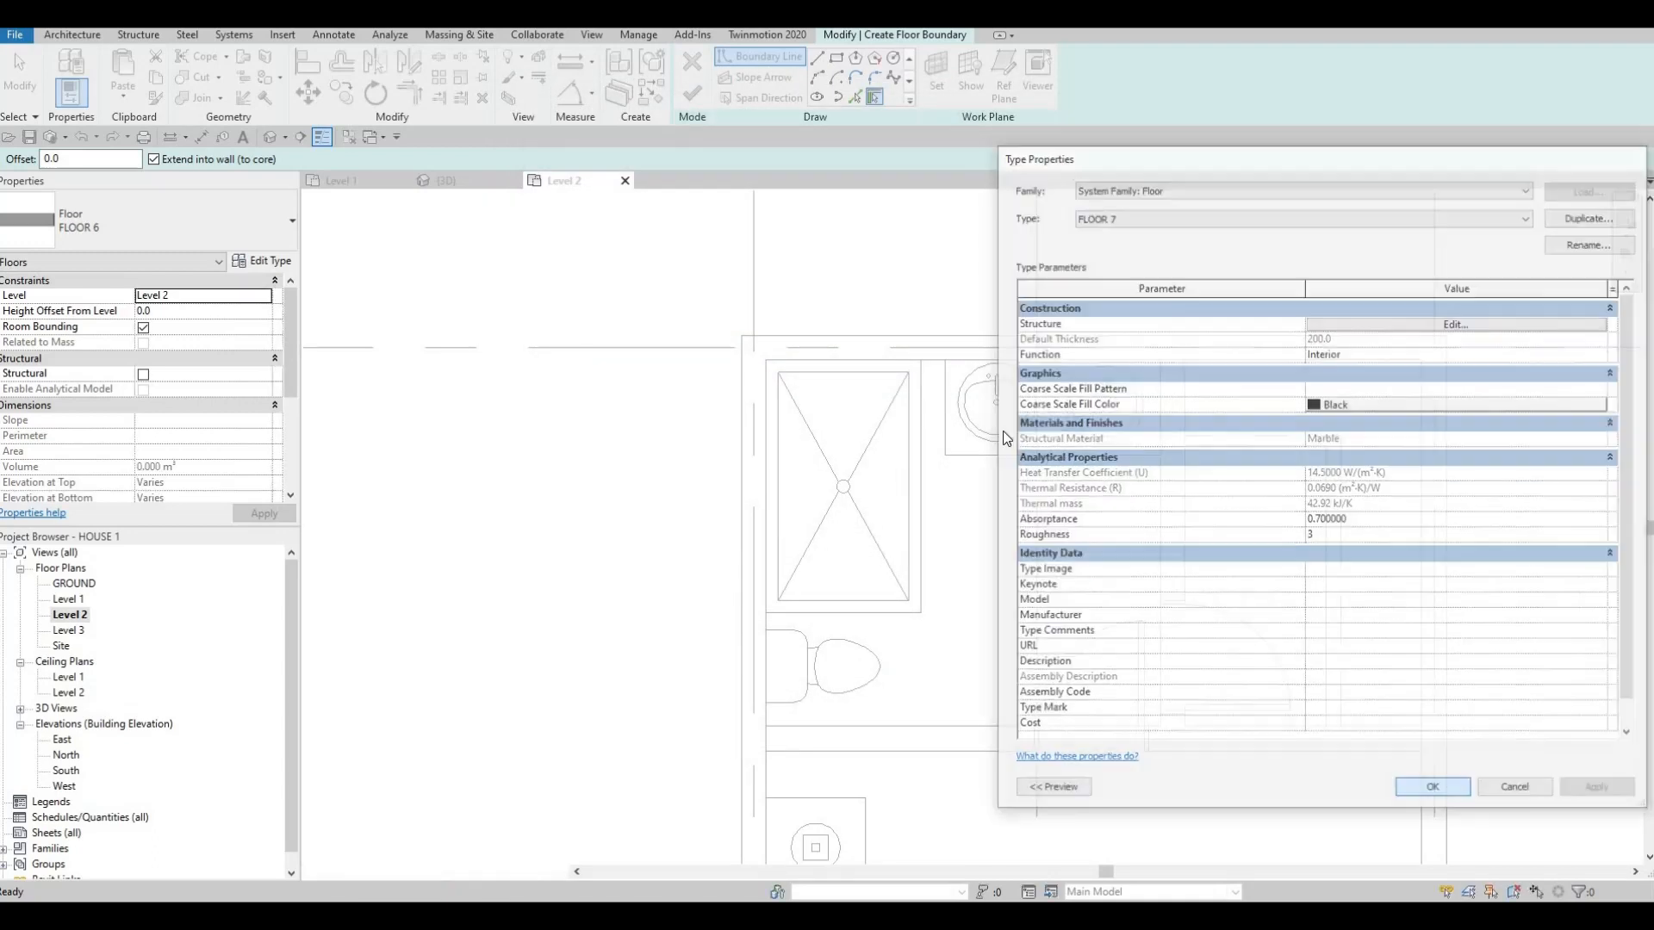
- Sketch a rectangular FLOOR 7 boundary along the interior wall faces of the middle bathroom, north of the sitting area, and finish the floor
click(836, 57)
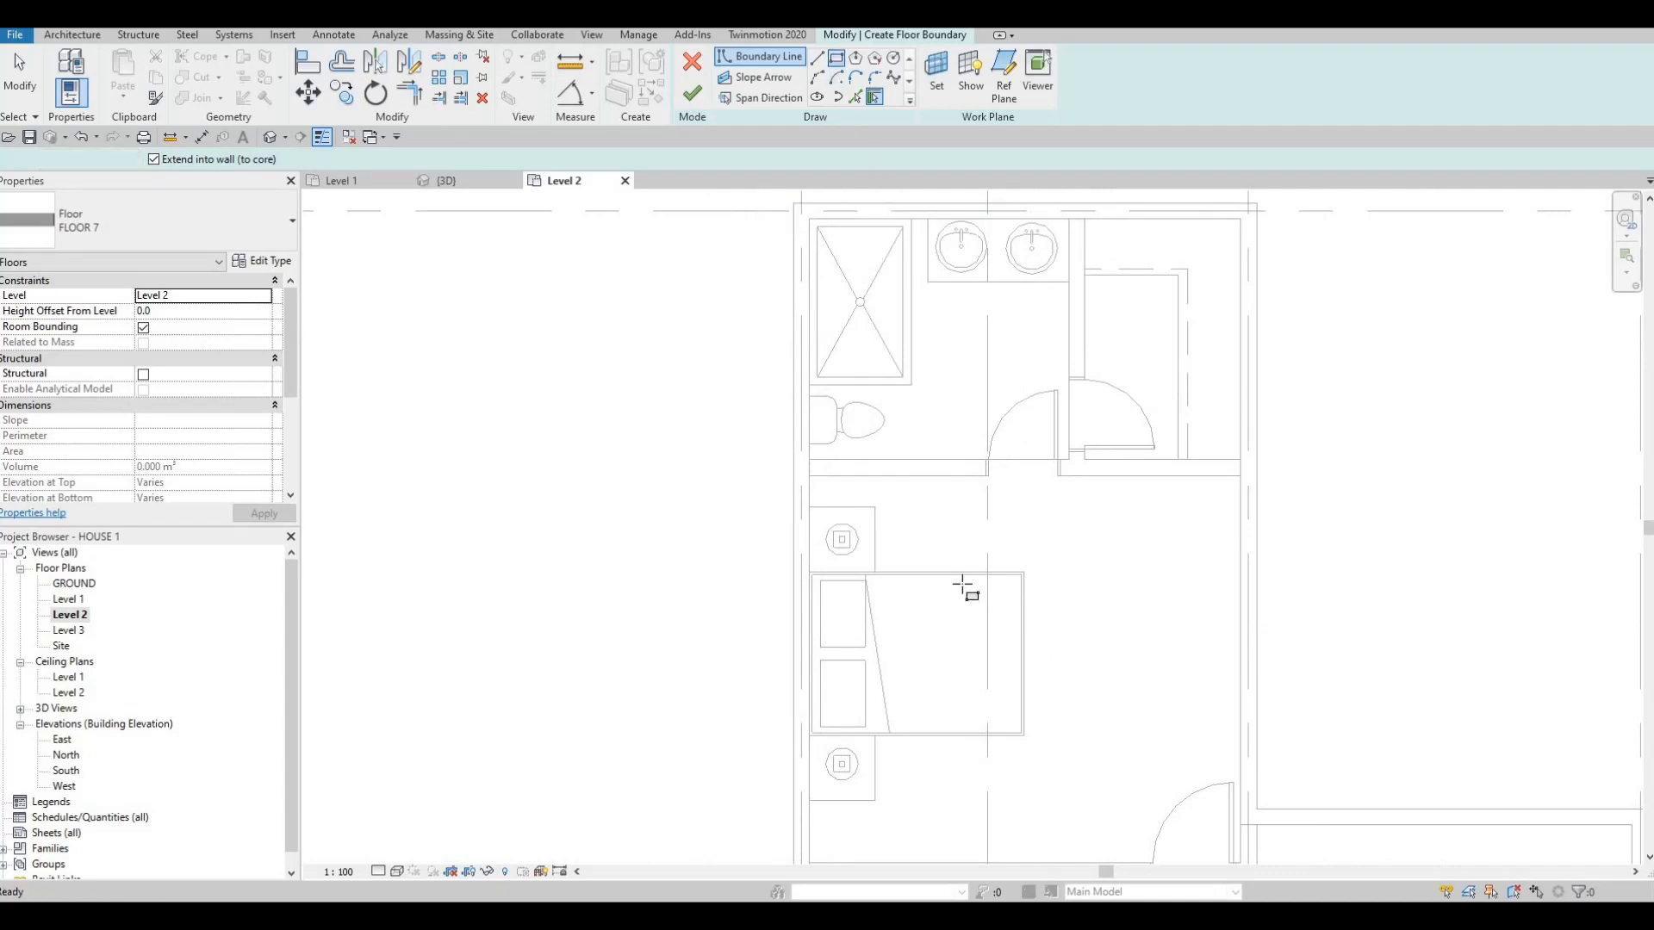
scroll(990, 333, down, 4)
middle_drag(778, 603, 778, 403)
scroll(758, 412, up, 4)
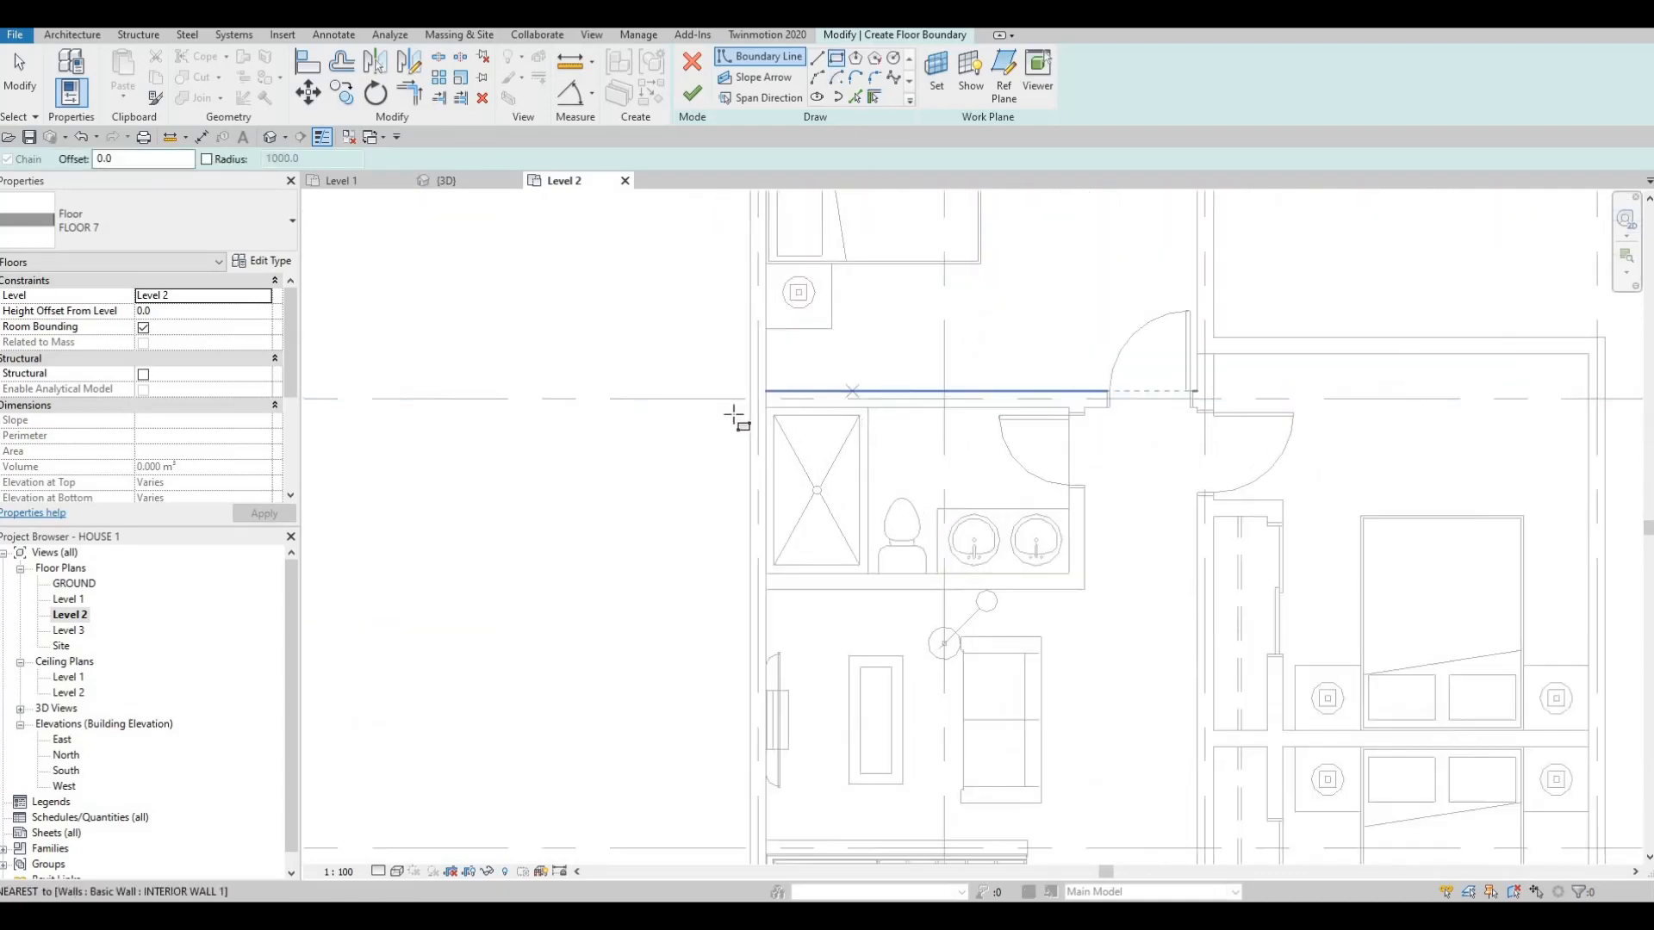
click(728, 414)
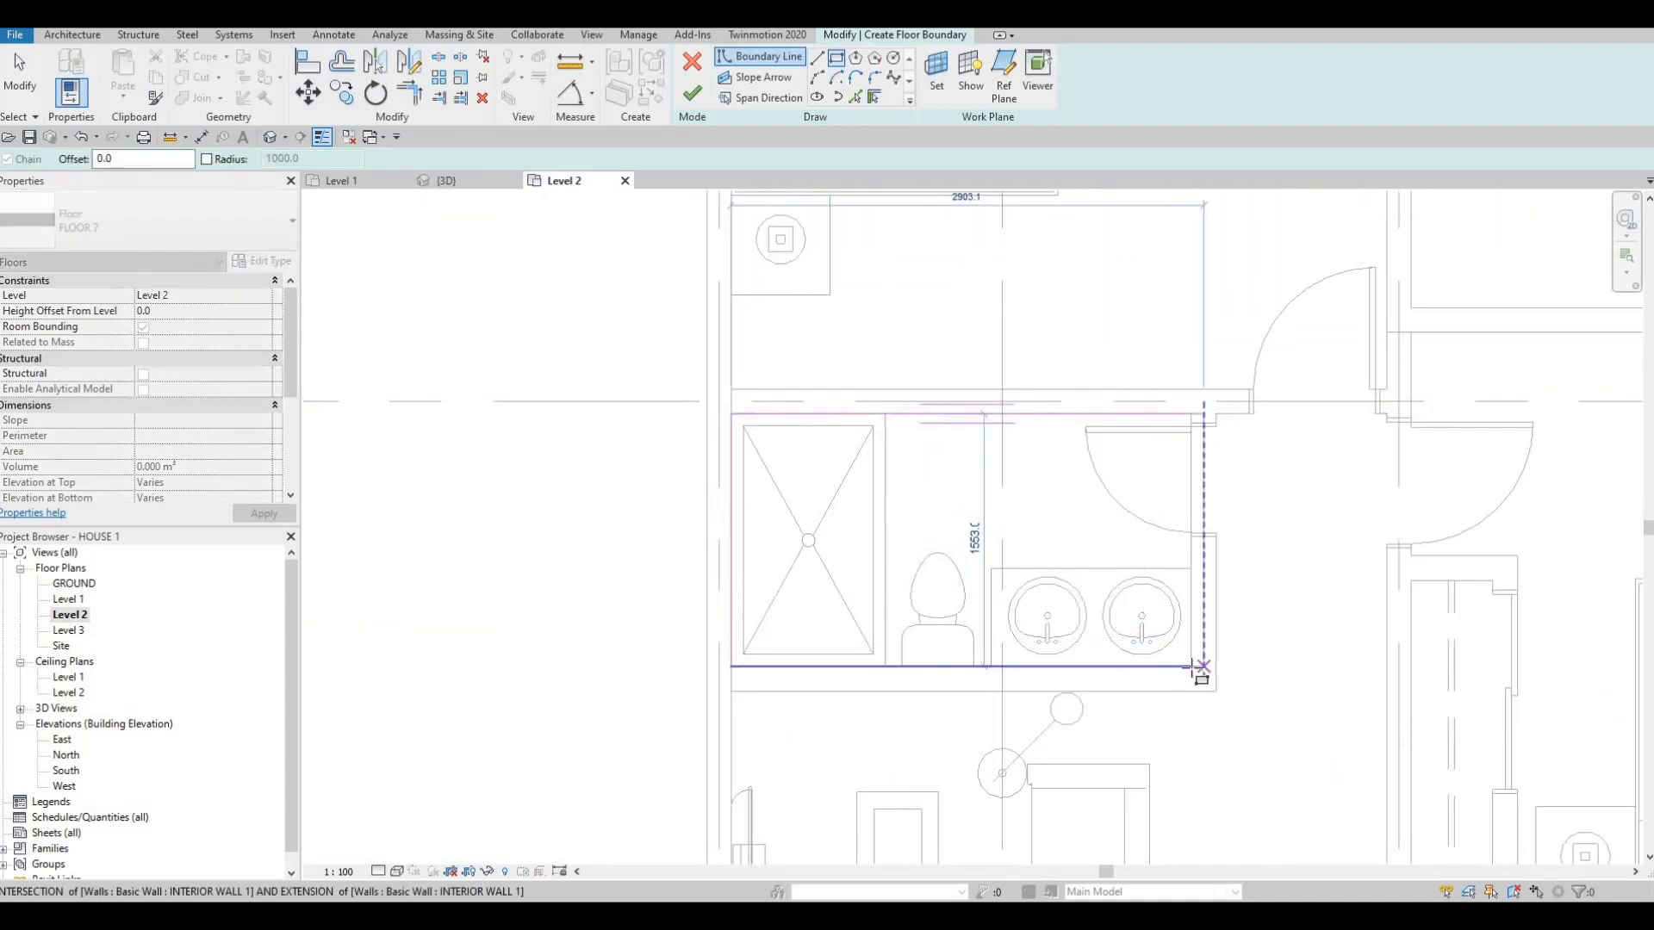
click(1192, 666)
key(Escape)
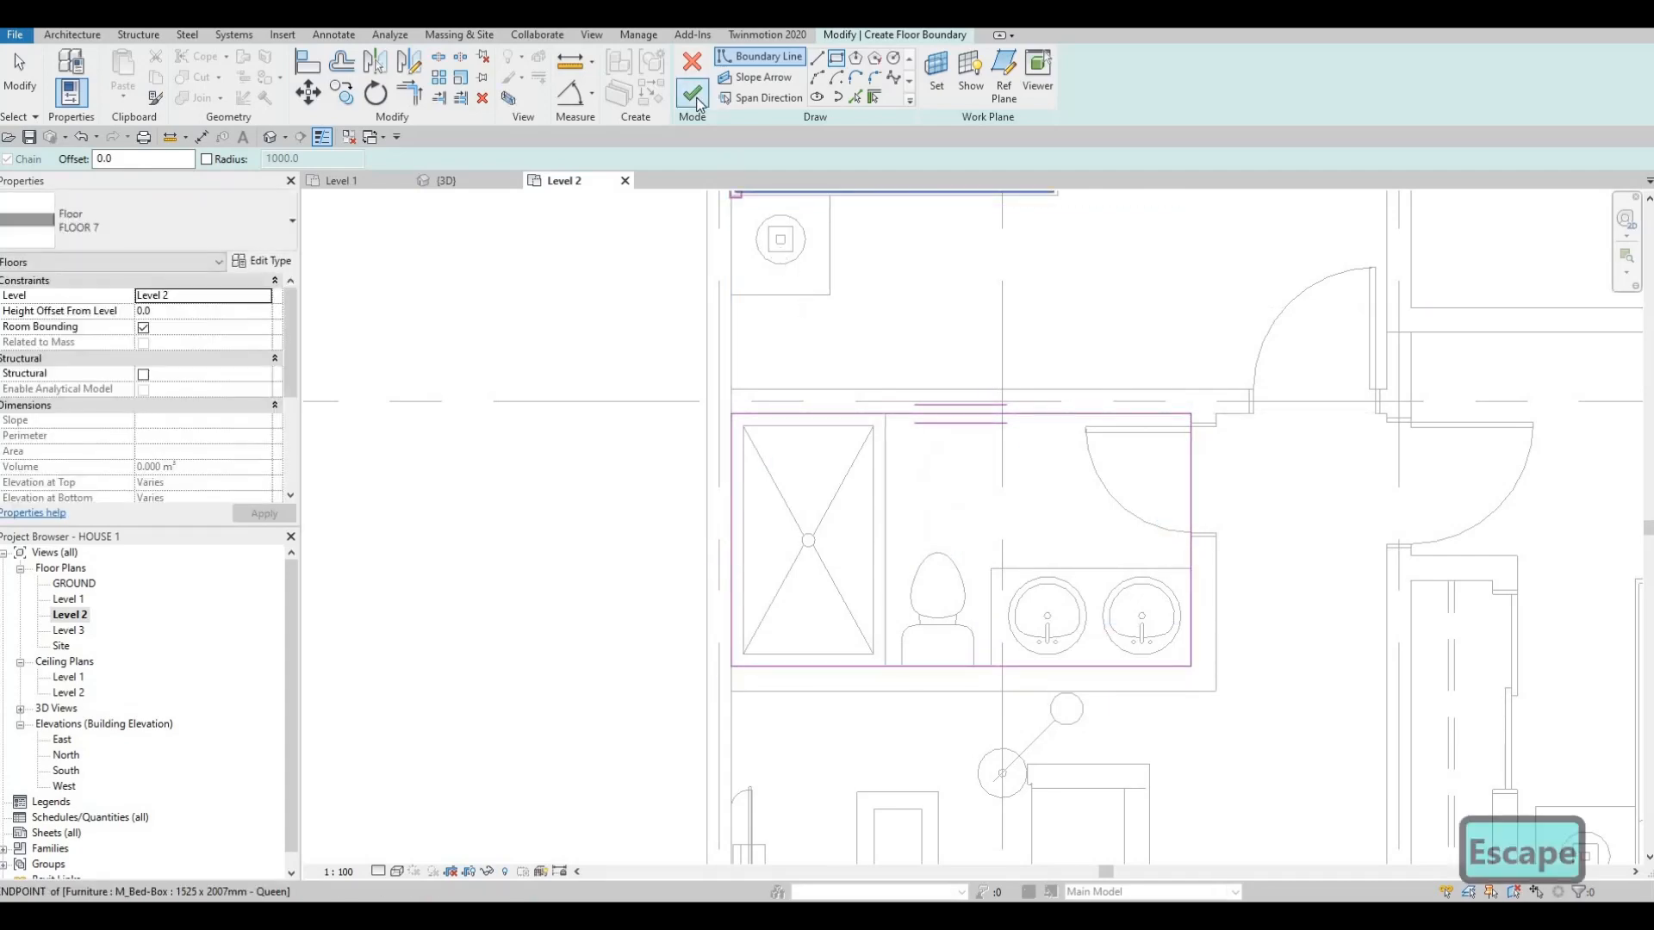
click(694, 98)
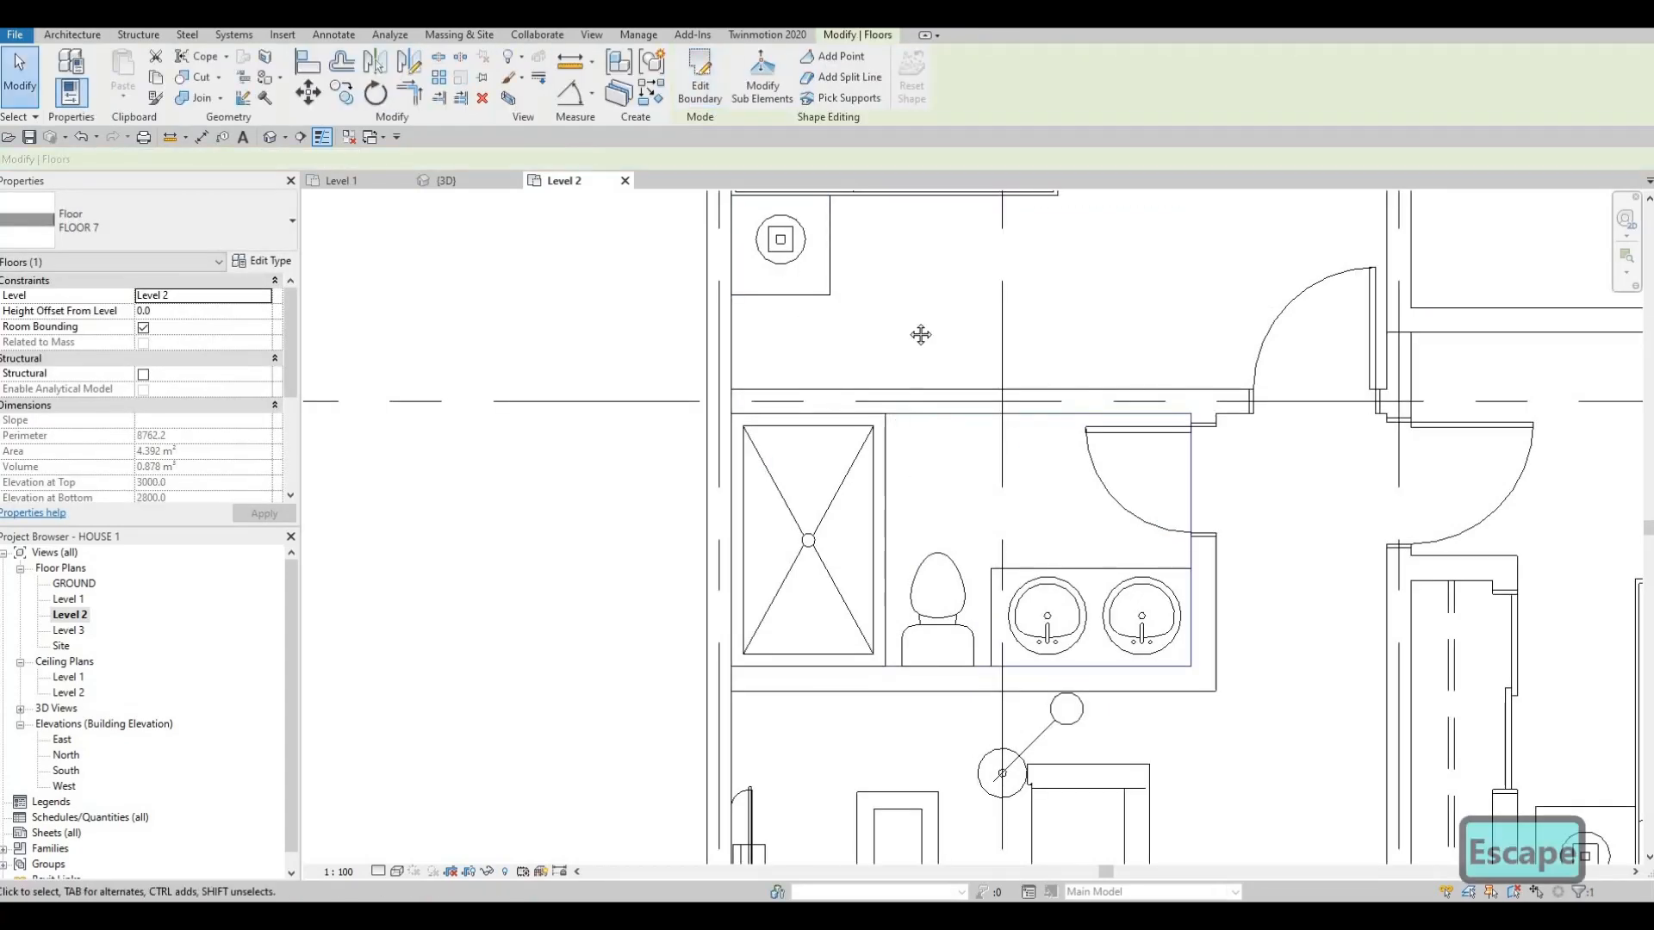
scroll(896, 399, down, 4)
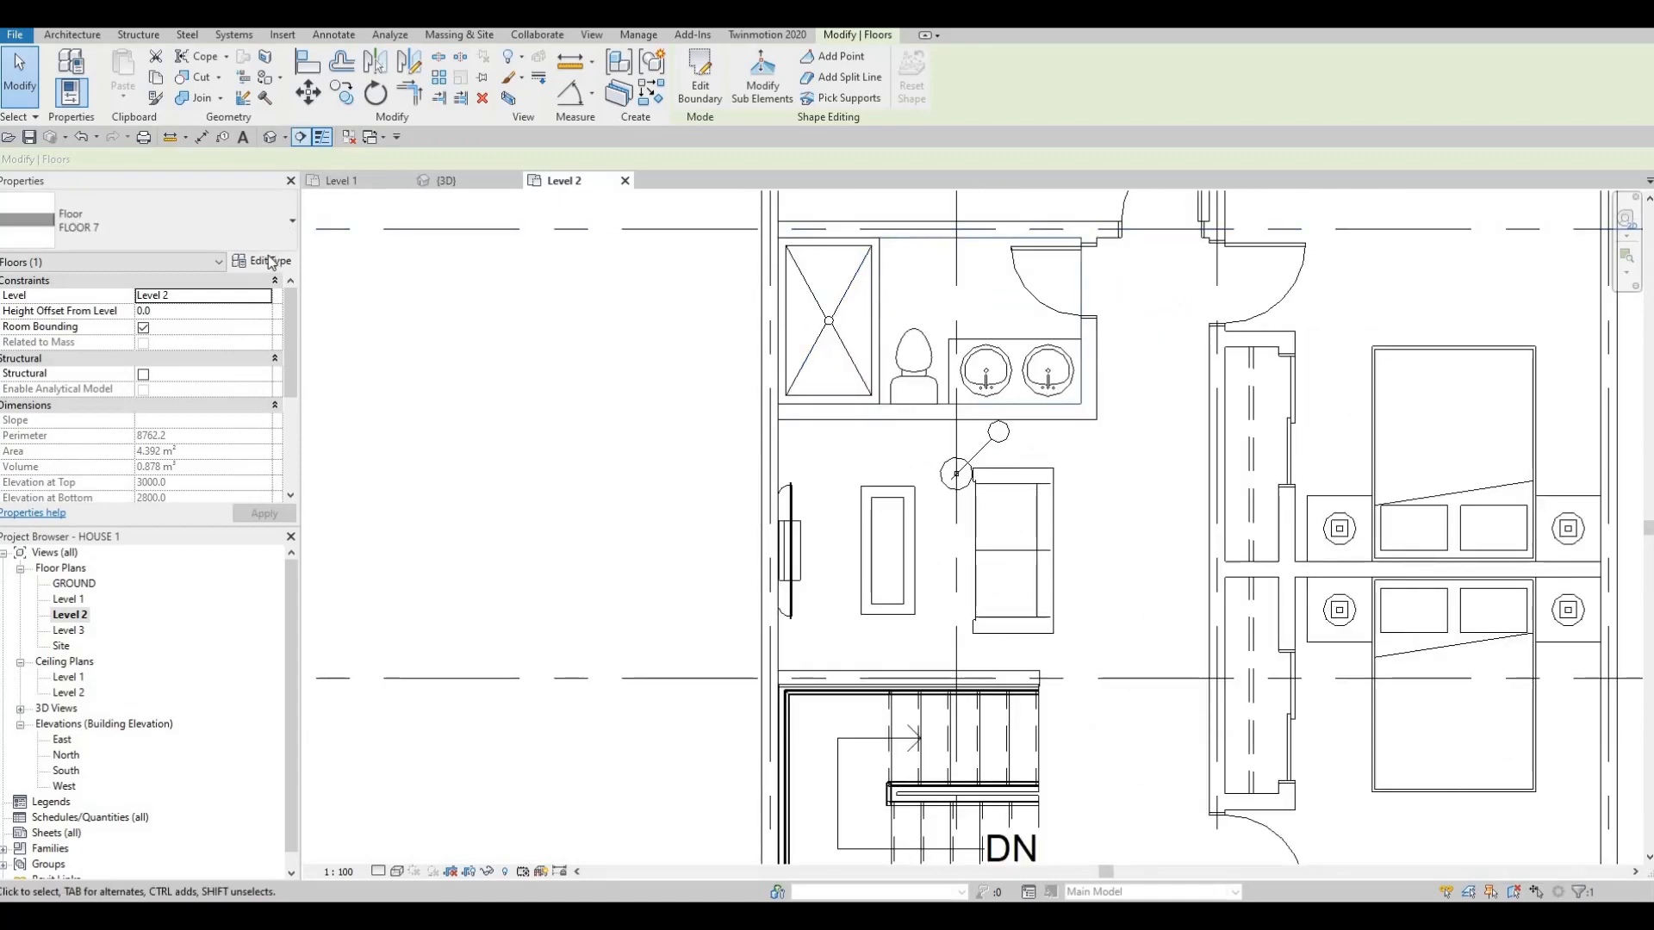
key(Escape)
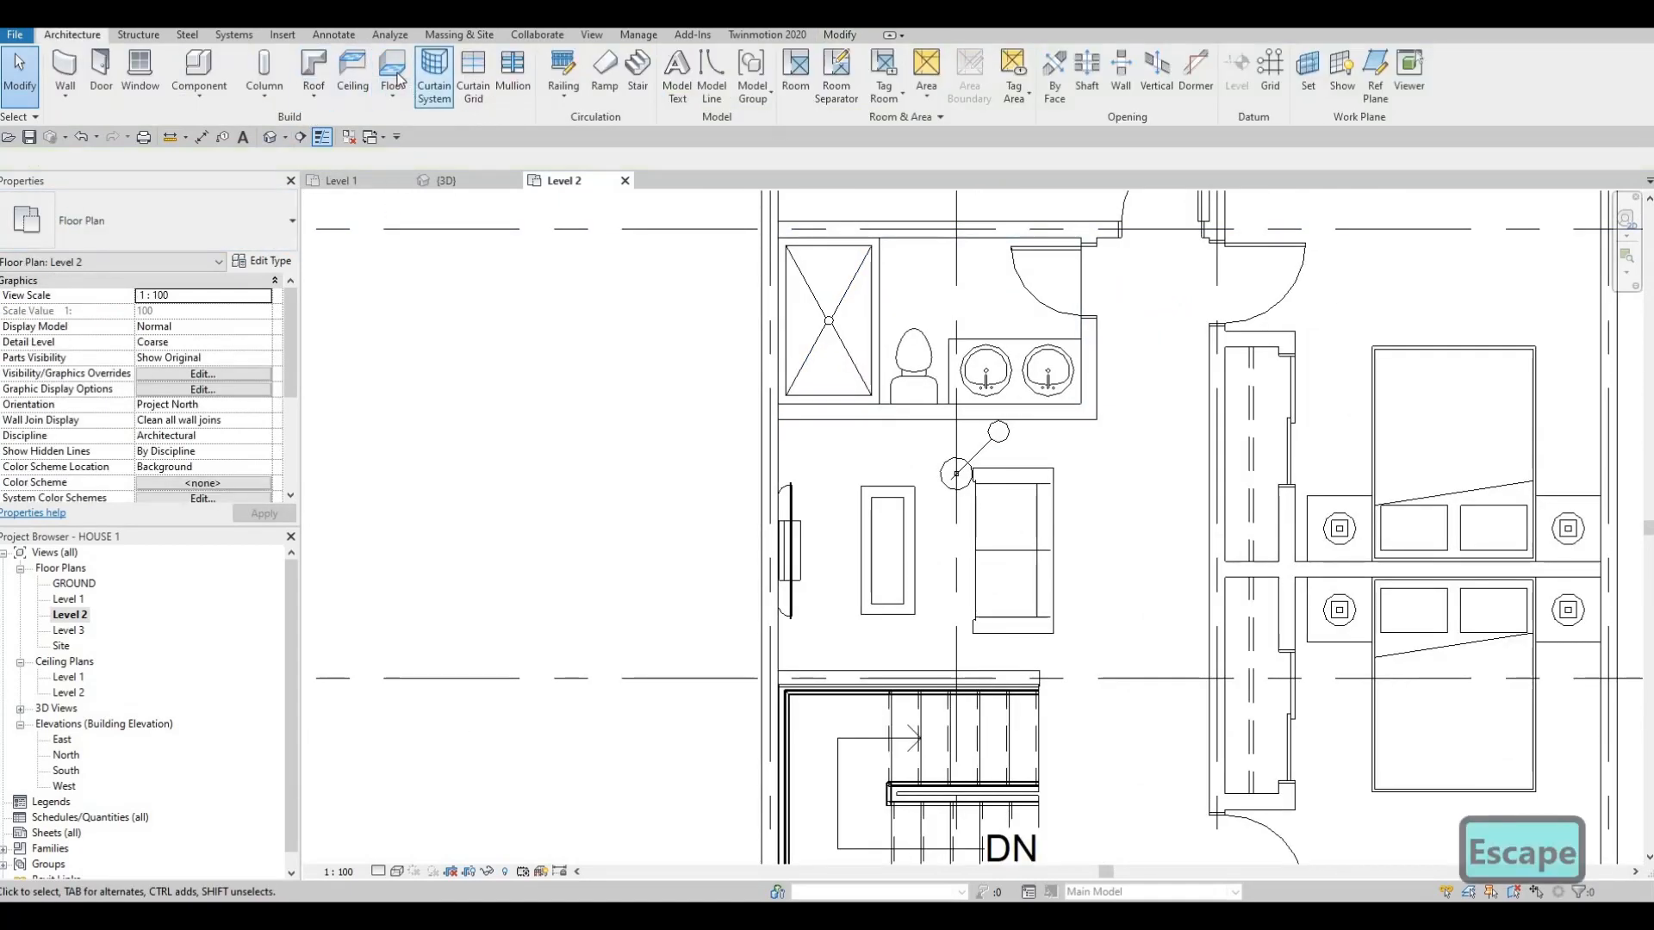
- Start another floor and duplicate the FLOOR 7 type as FLOOR 8
click(392, 68)
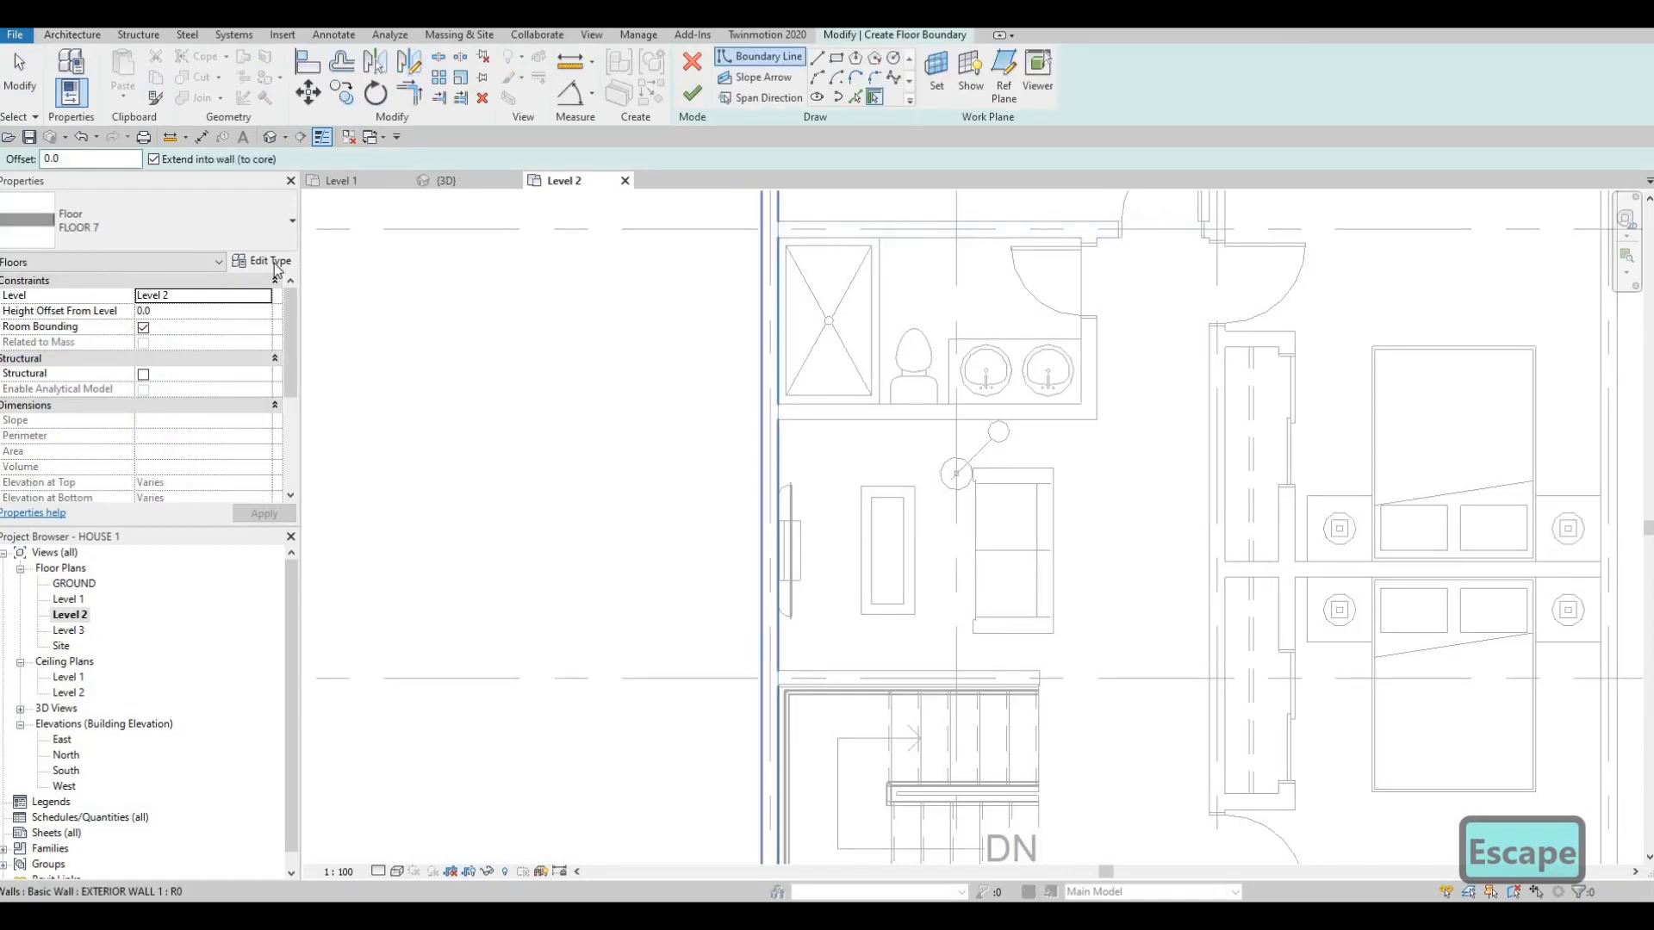
click(263, 261)
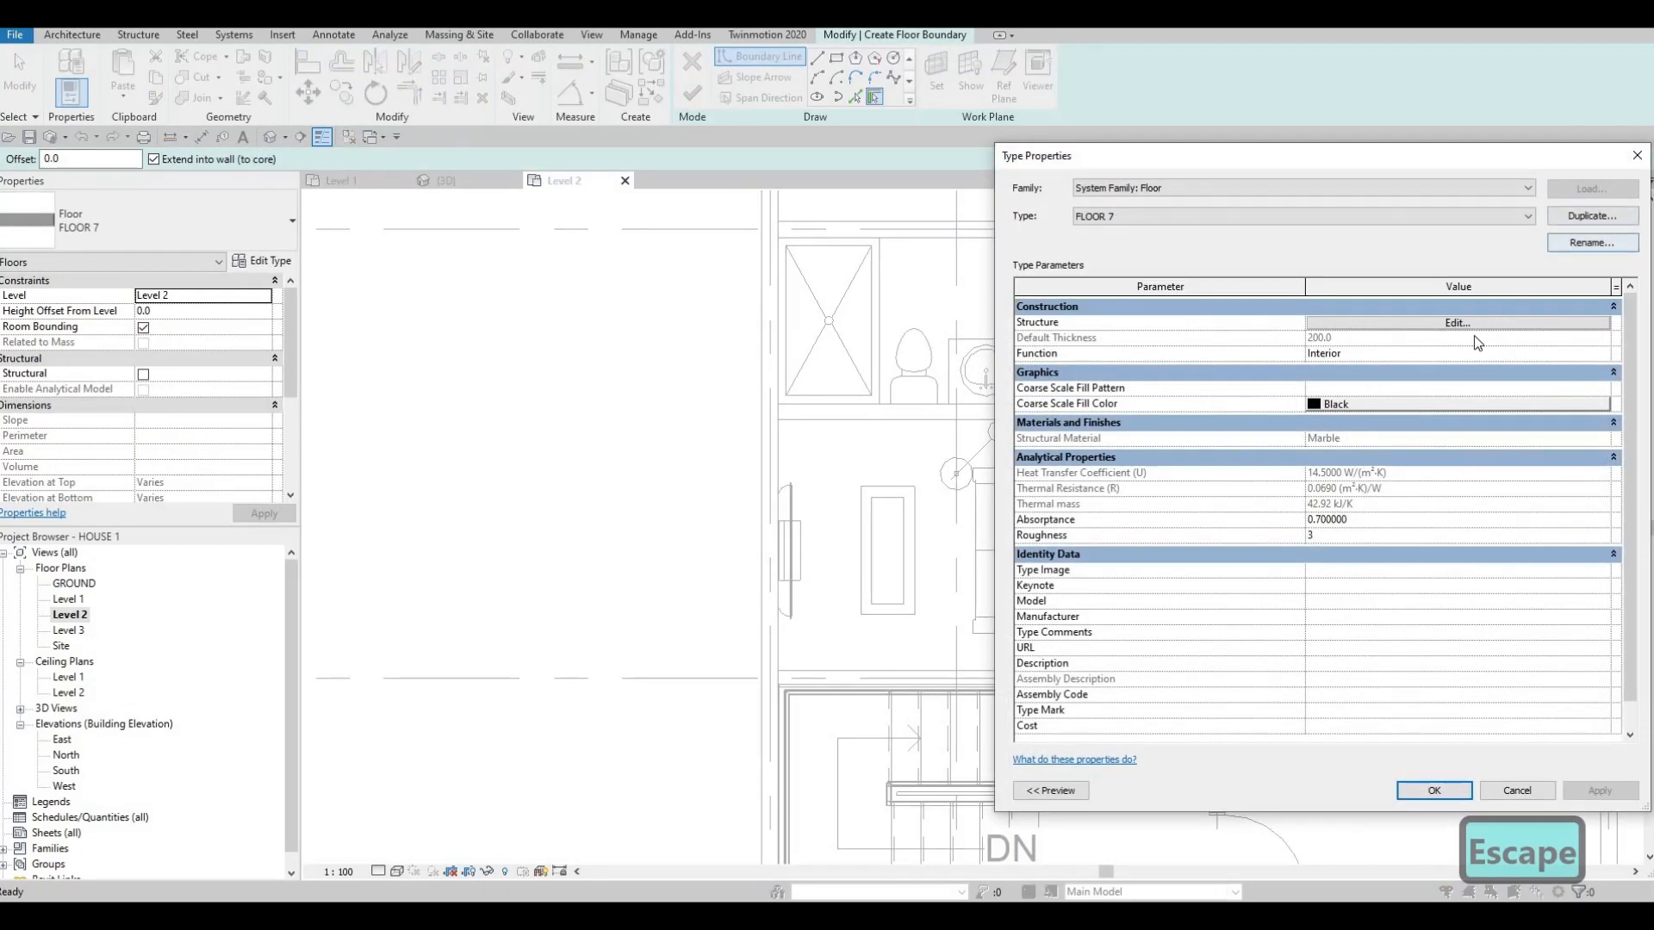
click(1593, 215)
click(1322, 513)
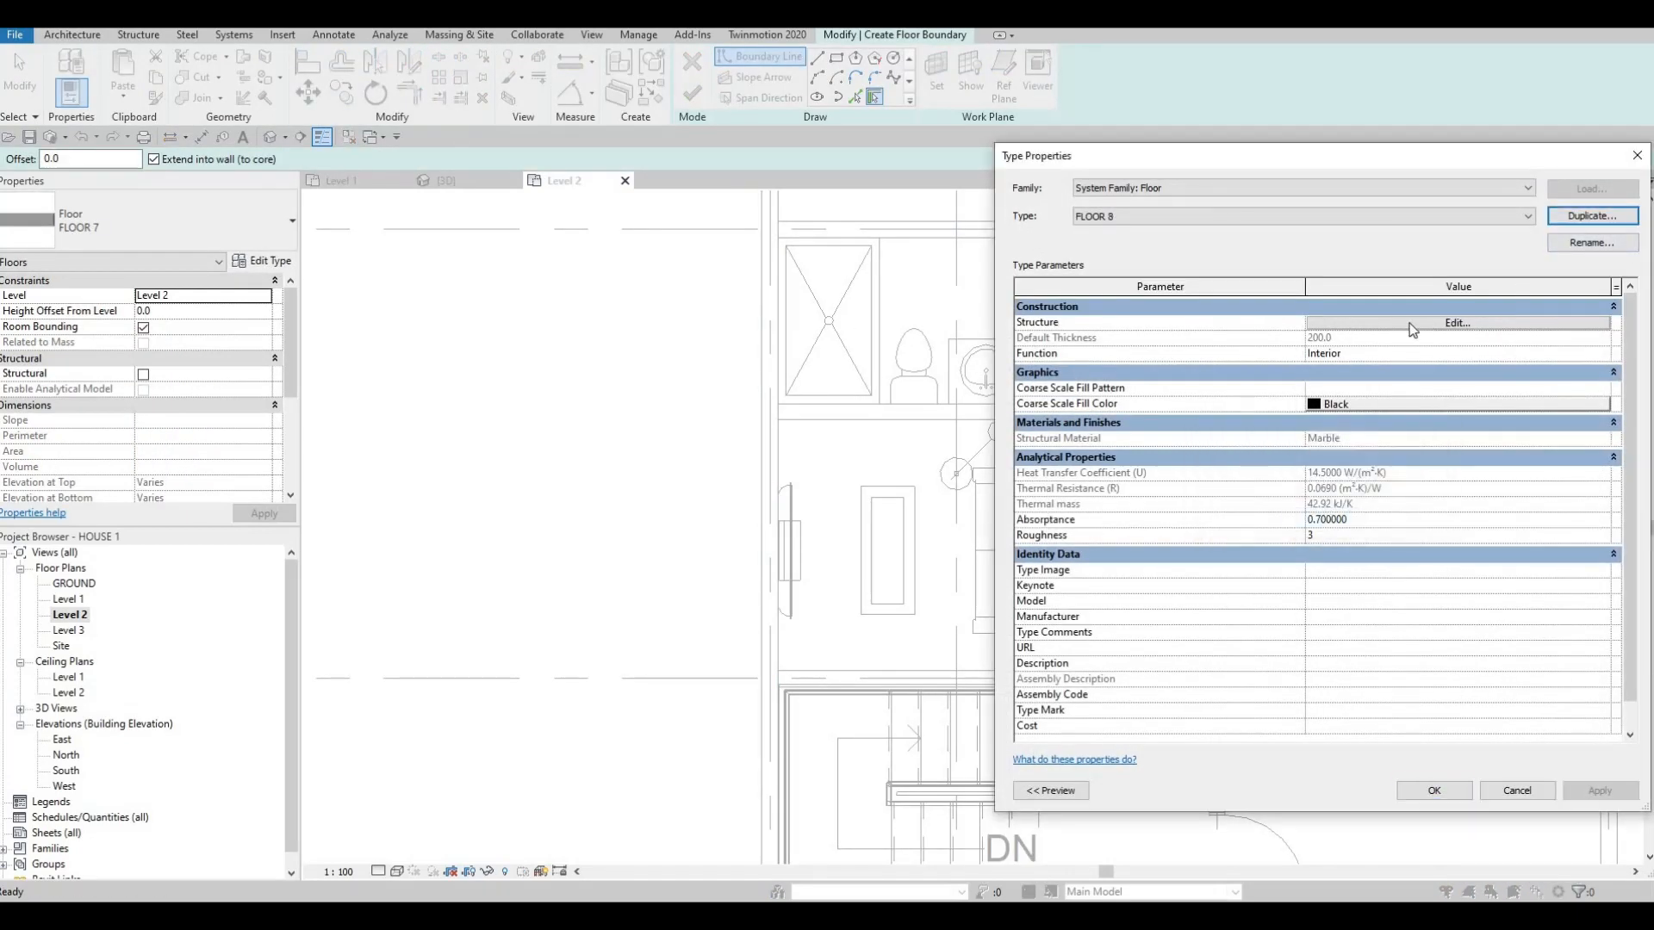
- Try to set the FLOOR 8 structure layer's material to Rubble from the Stone category of the AEC Materials library
click(1368, 329)
click(1275, 321)
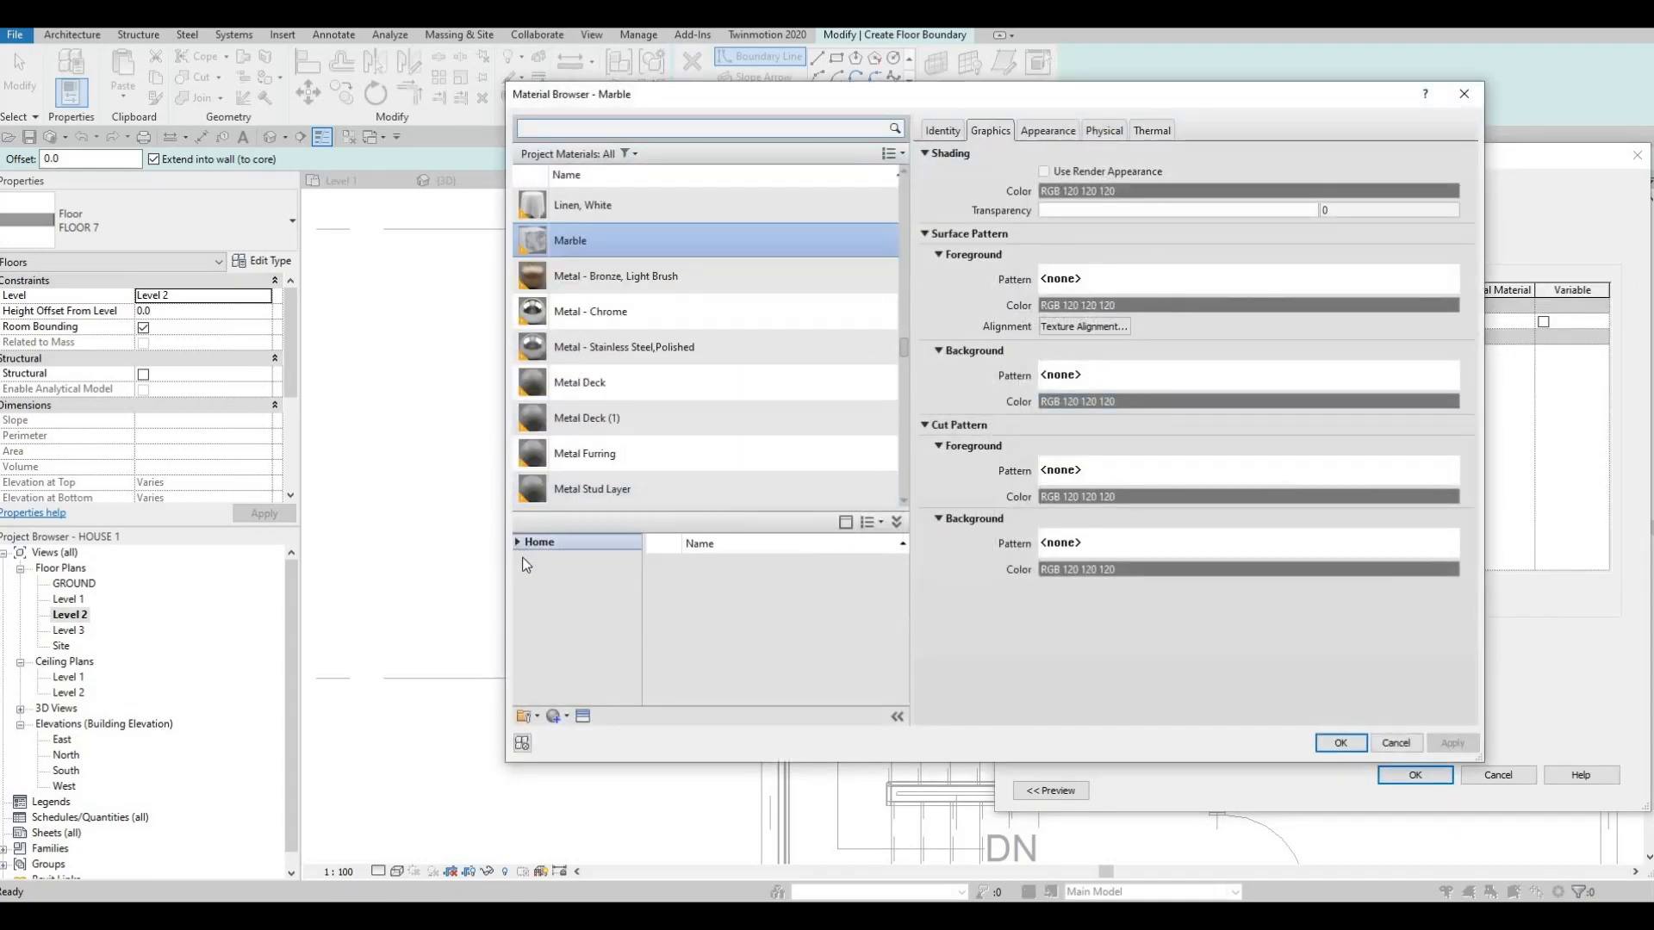
click(522, 579)
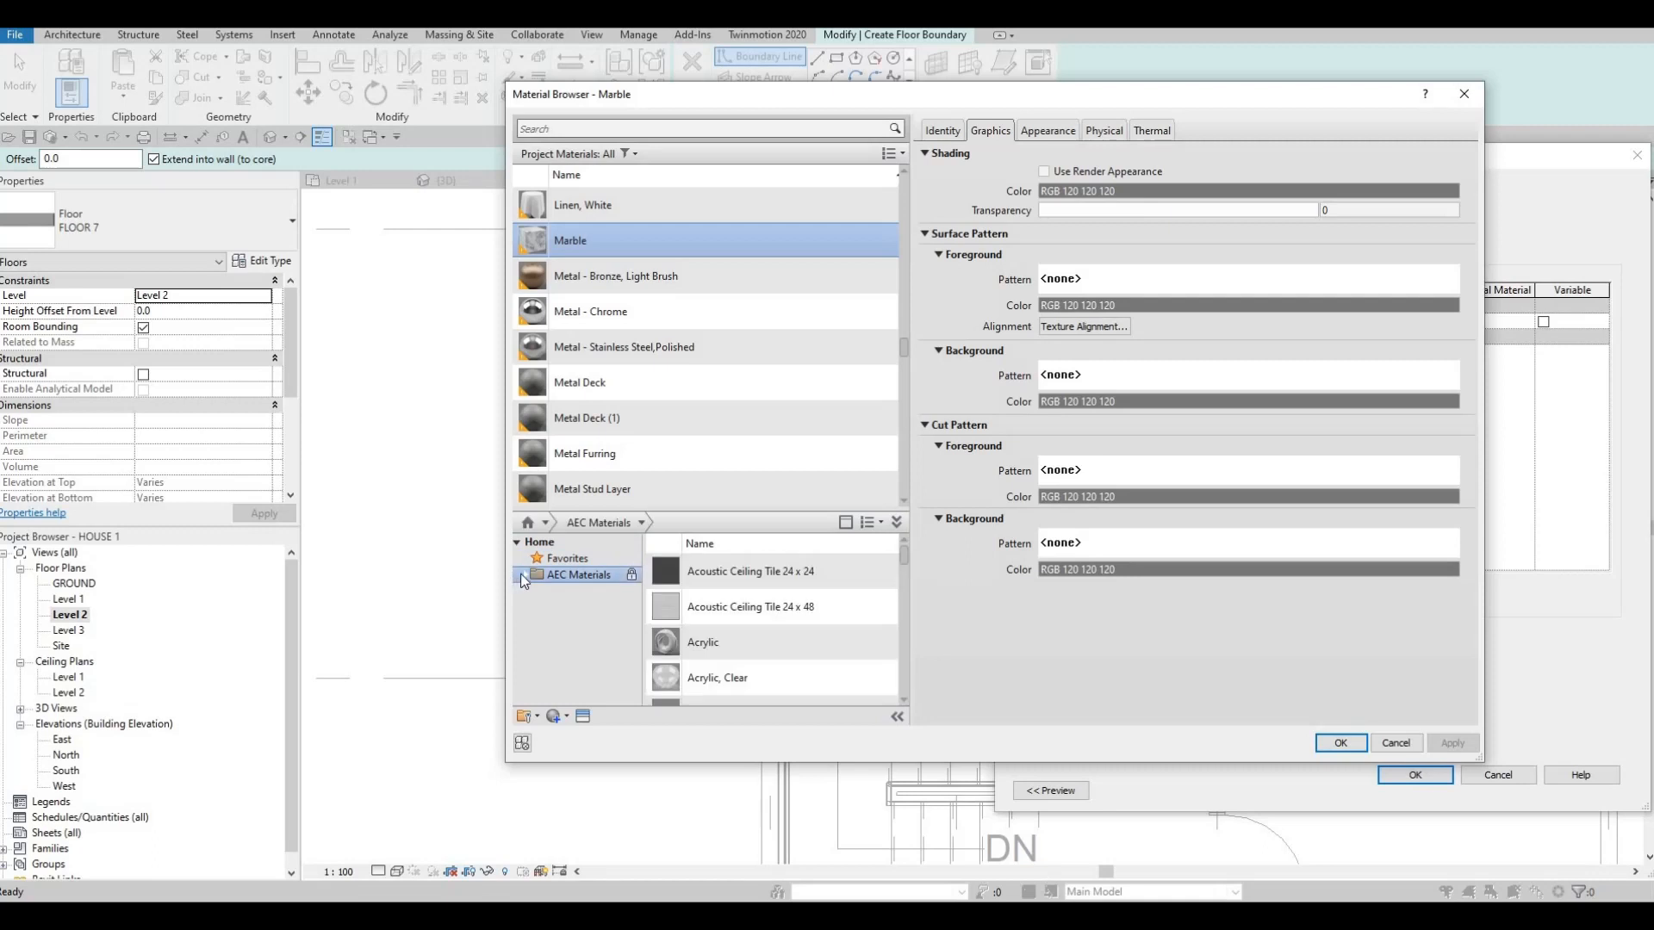
click(524, 572)
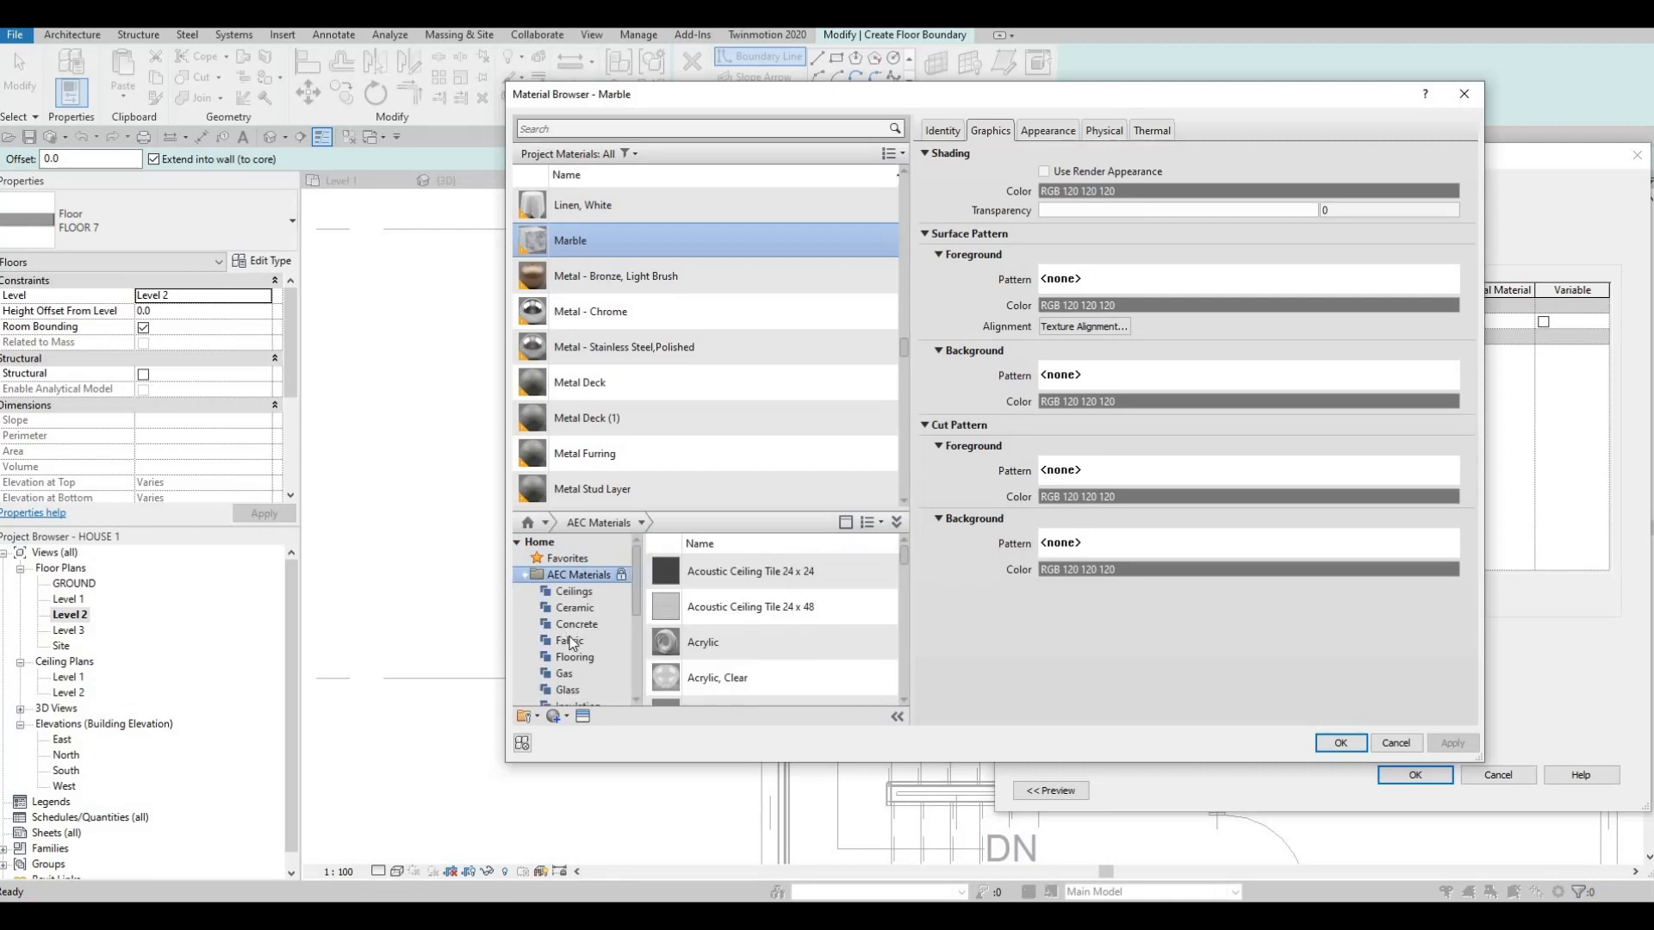
scroll(586, 627, down, 3)
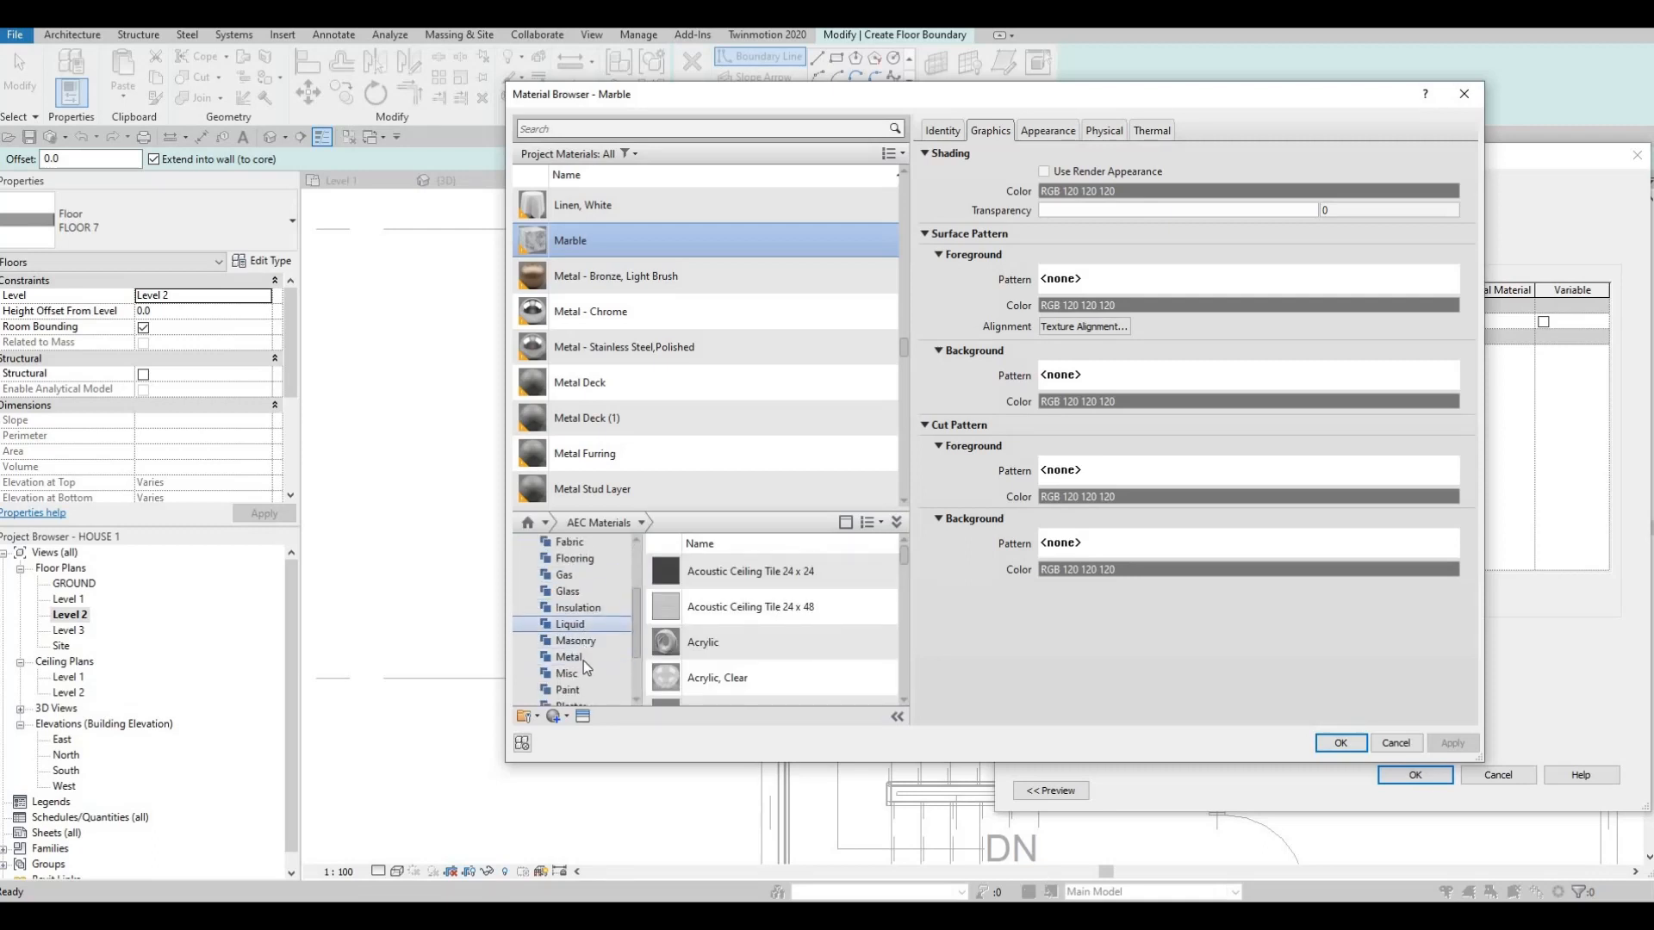
scroll(582, 660, down, 2)
click(605, 657)
scroll(789, 632, down, 3)
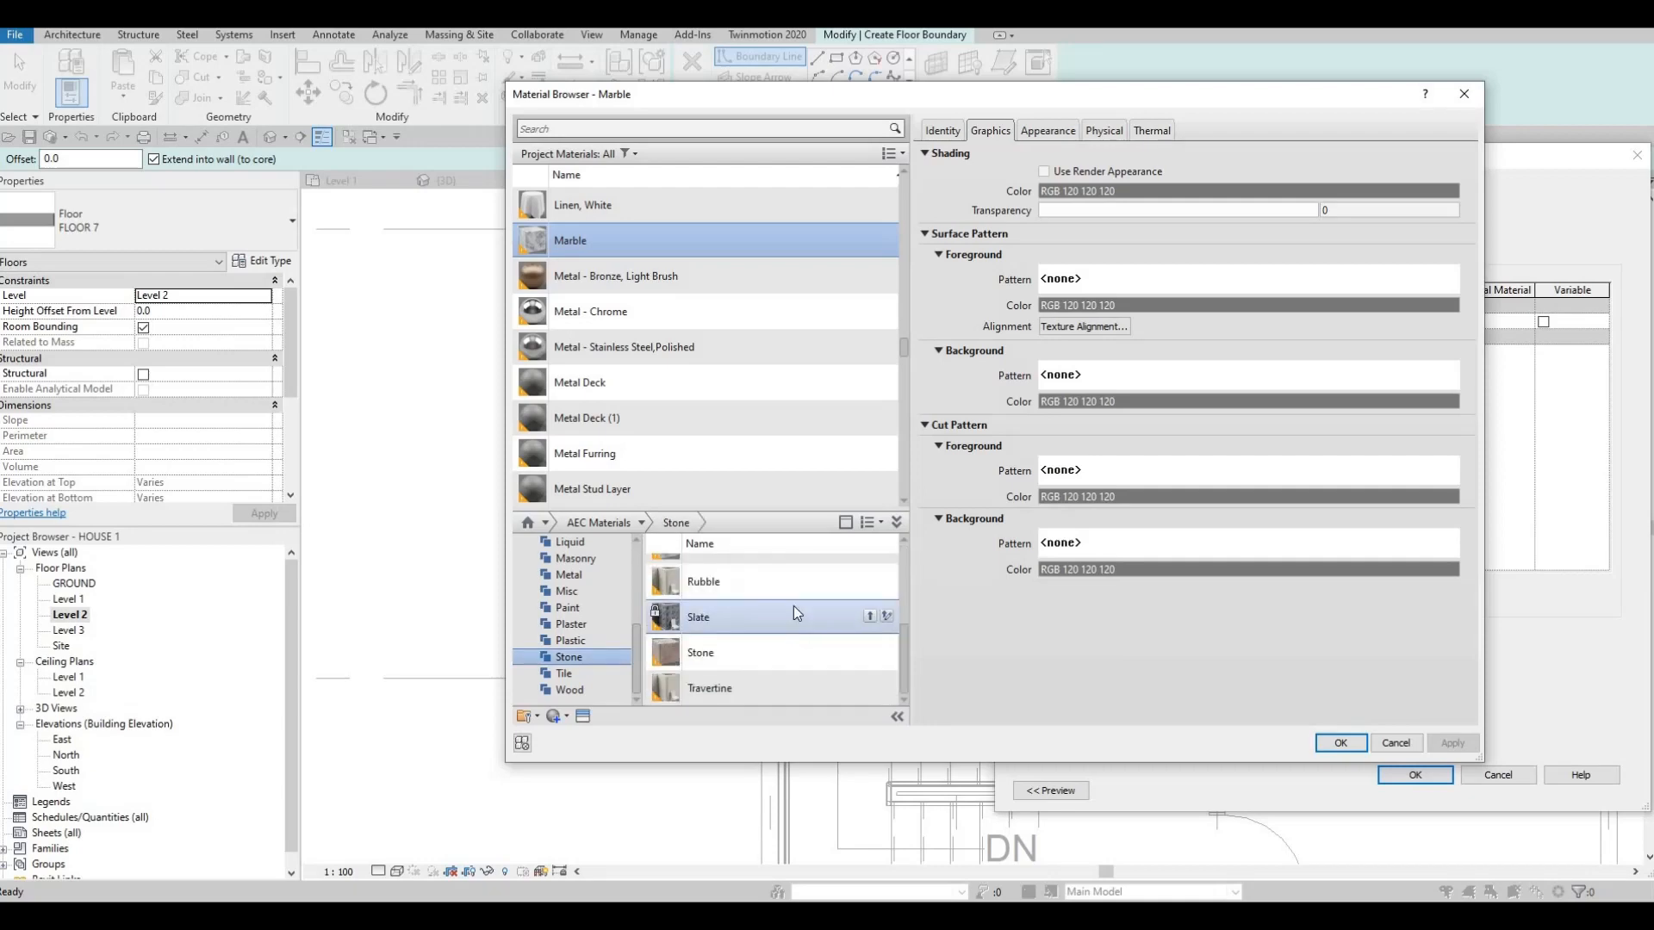
scroll(810, 638, up, 2)
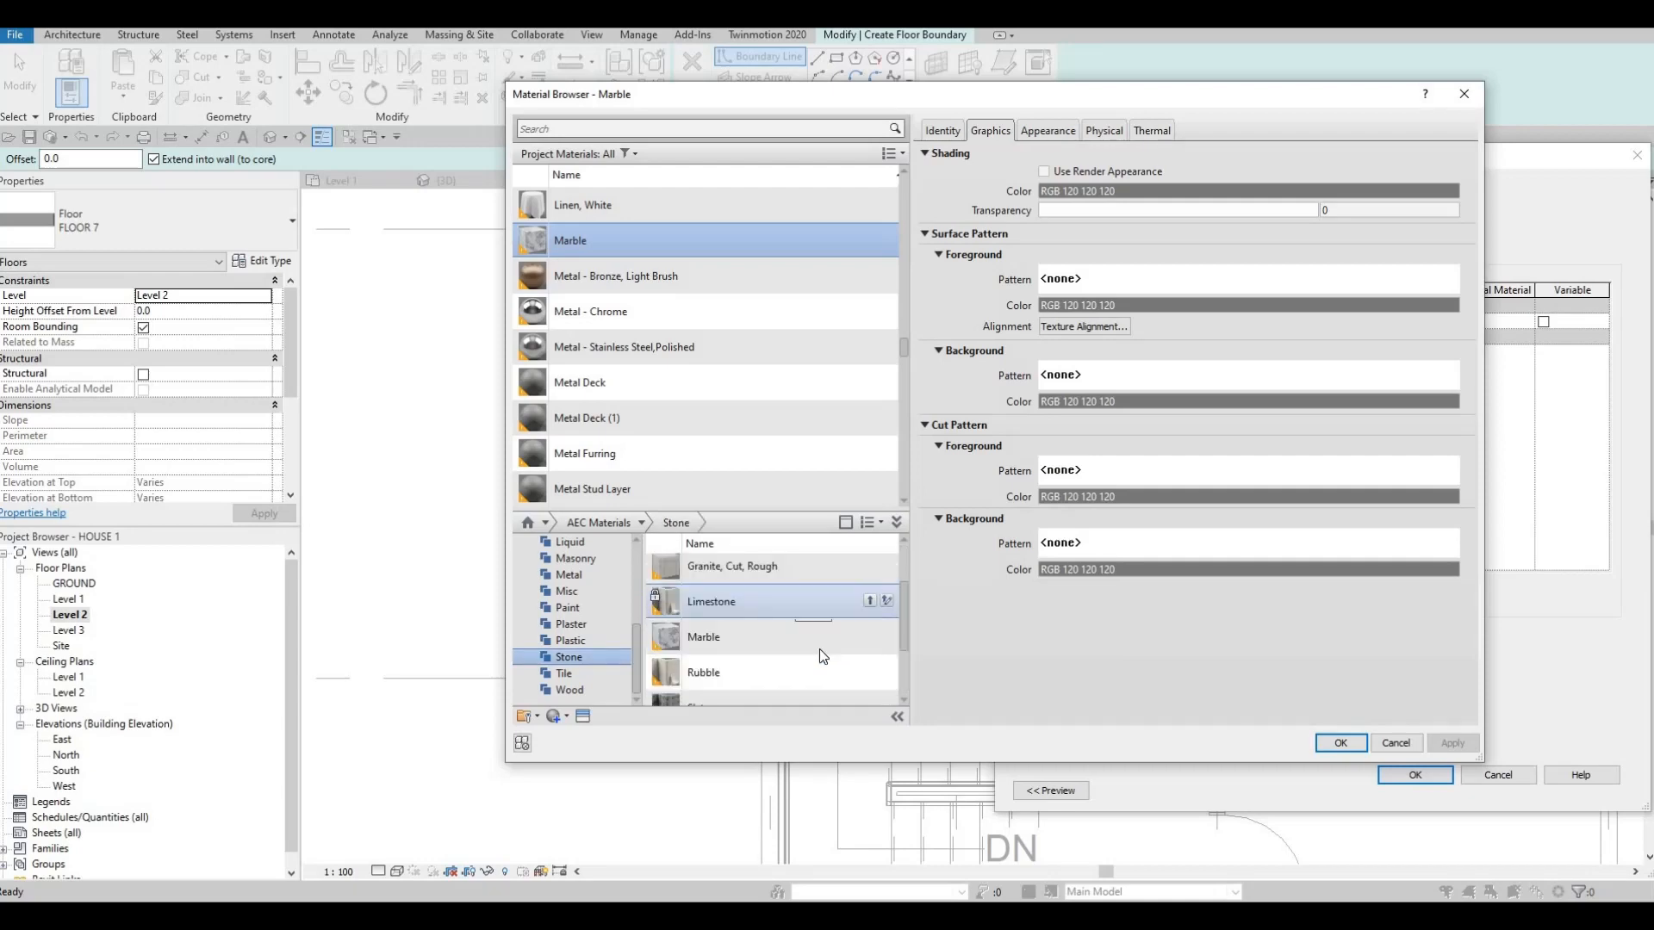
click(869, 673)
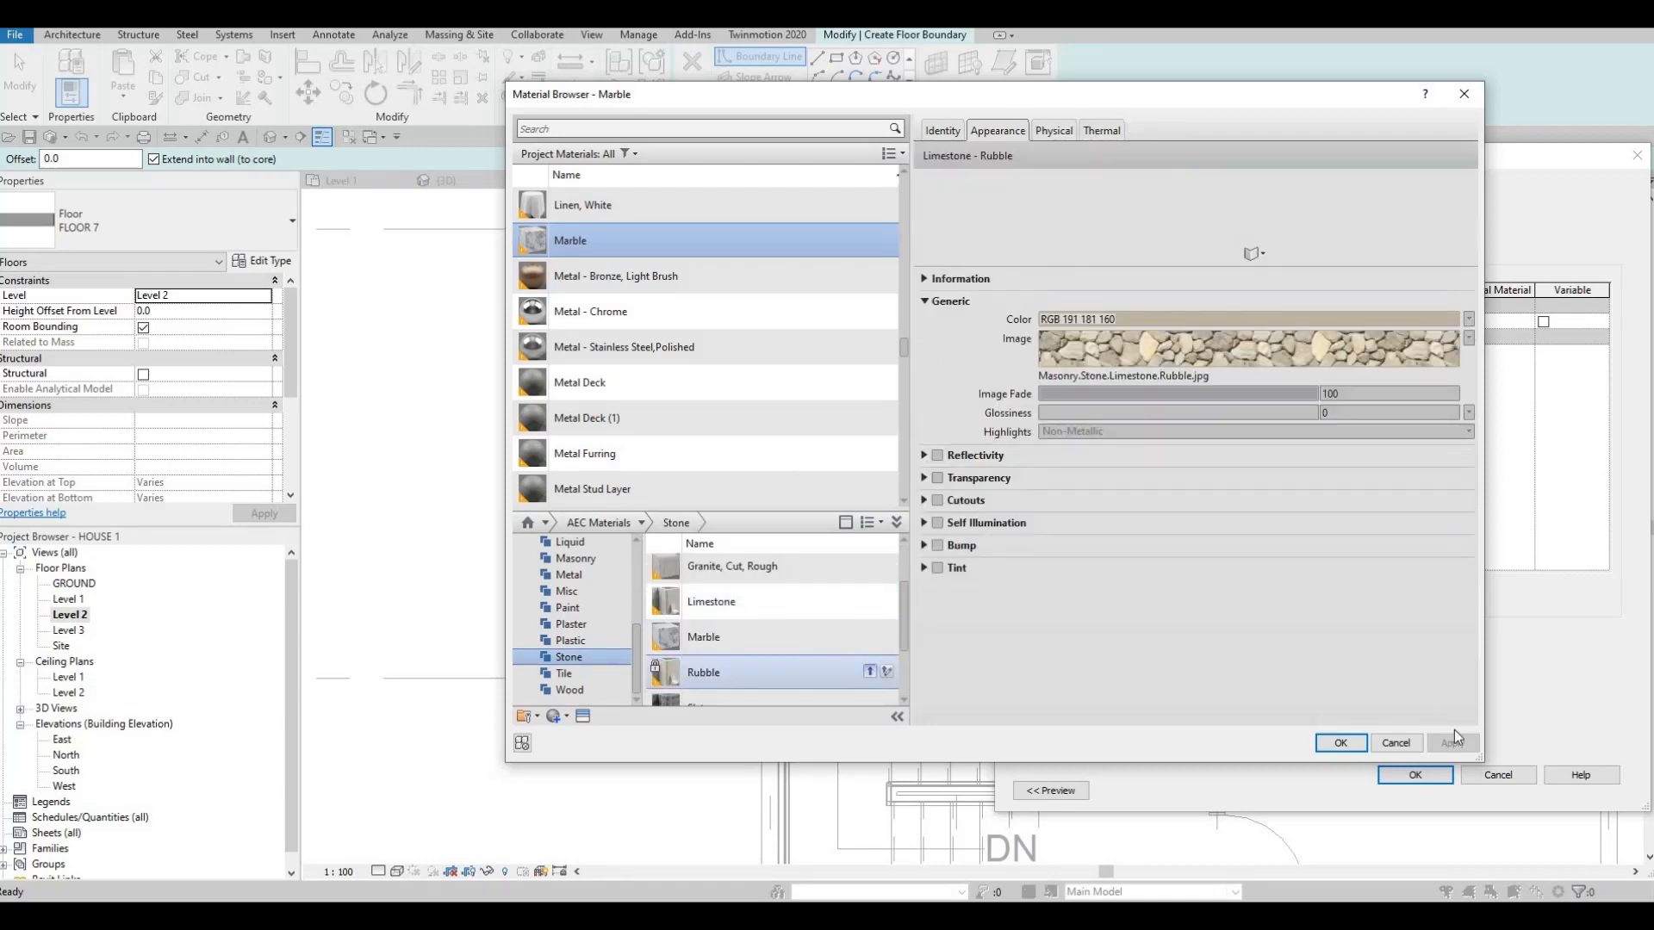
click(1340, 743)
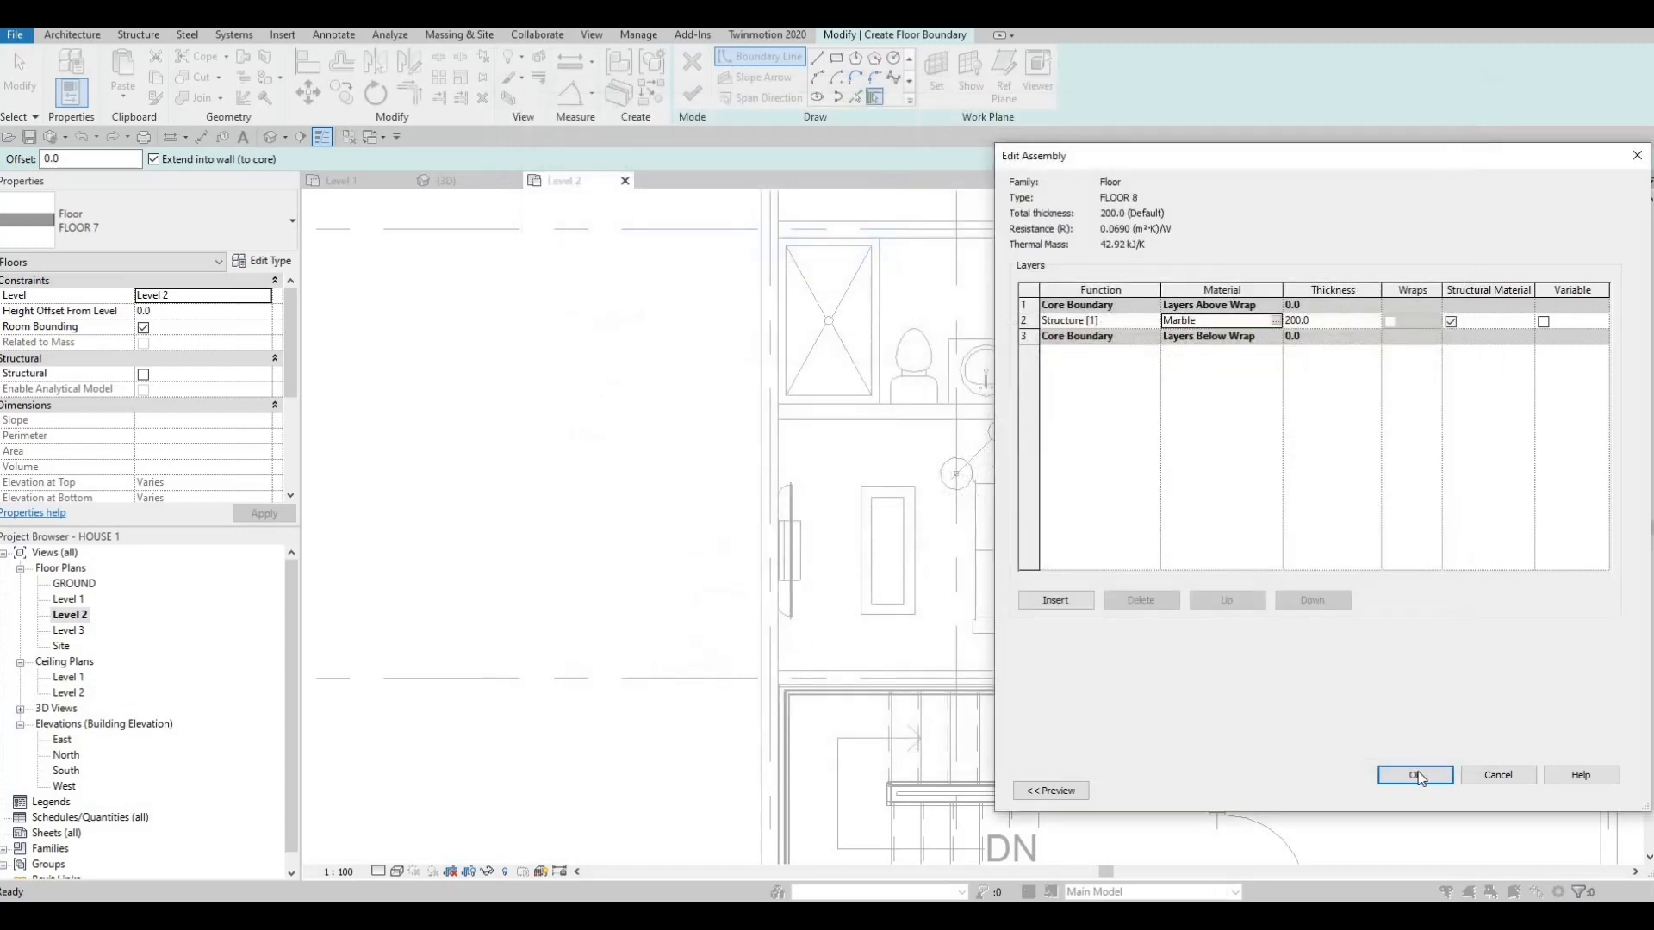
click(1414, 772)
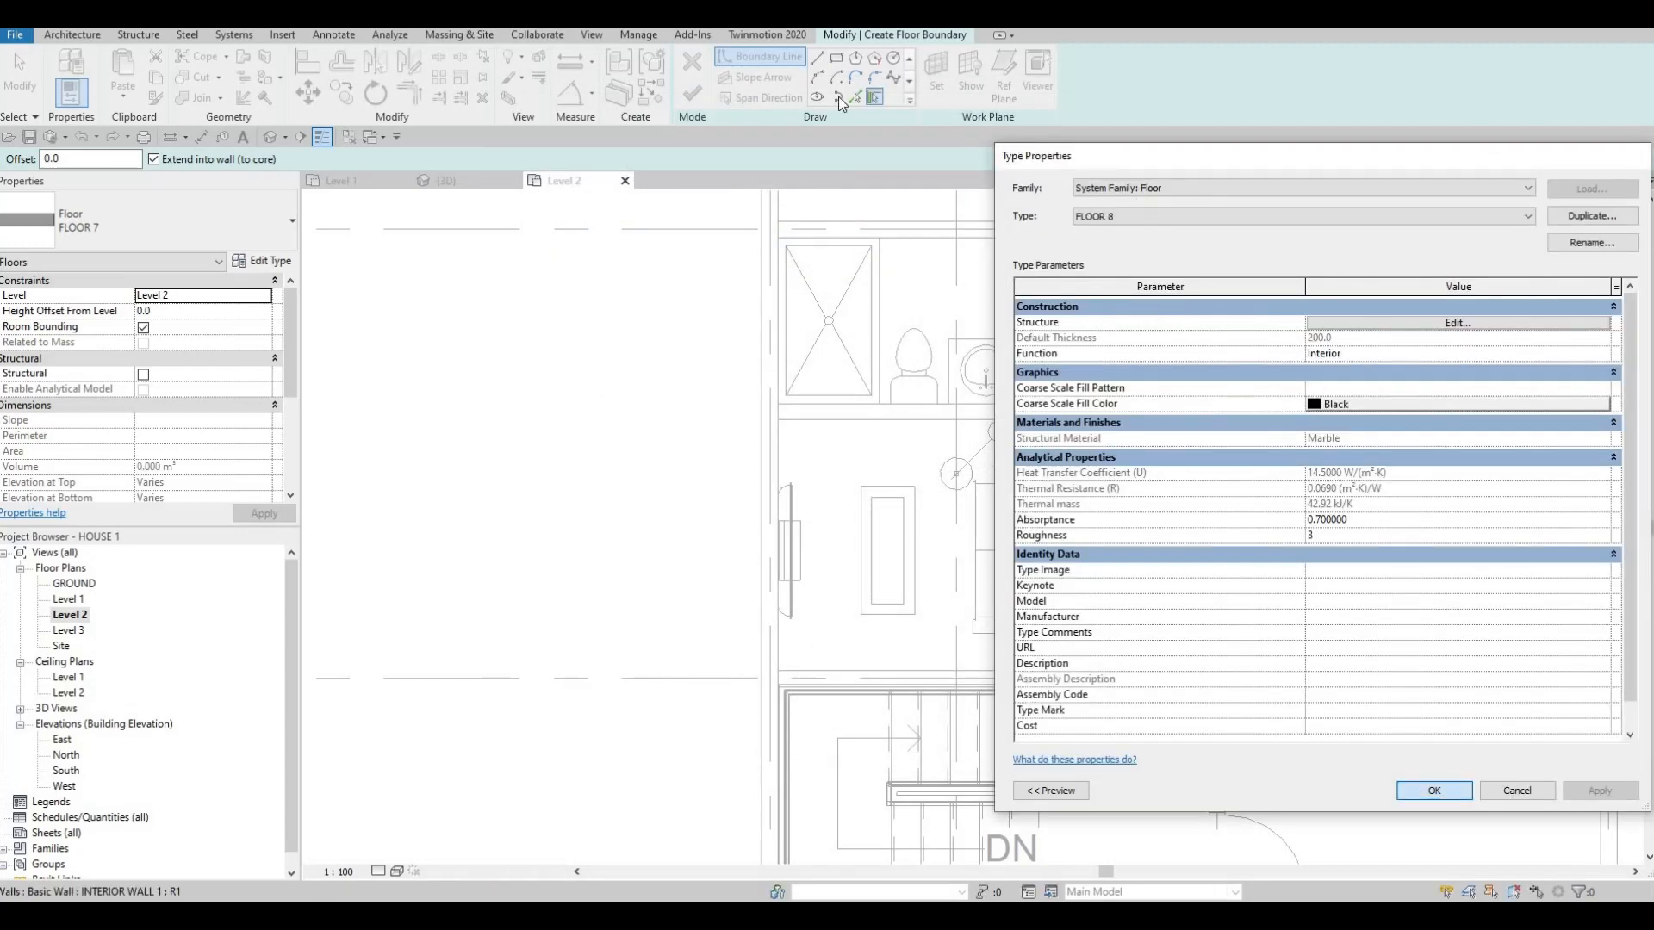
- Accept the FLOOR 8 type, sketch its rectangular boundary along the interior wall faces of the bathroom south of the stairs, and finish the floor
click(1435, 791)
scroll(1018, 308, down, 3)
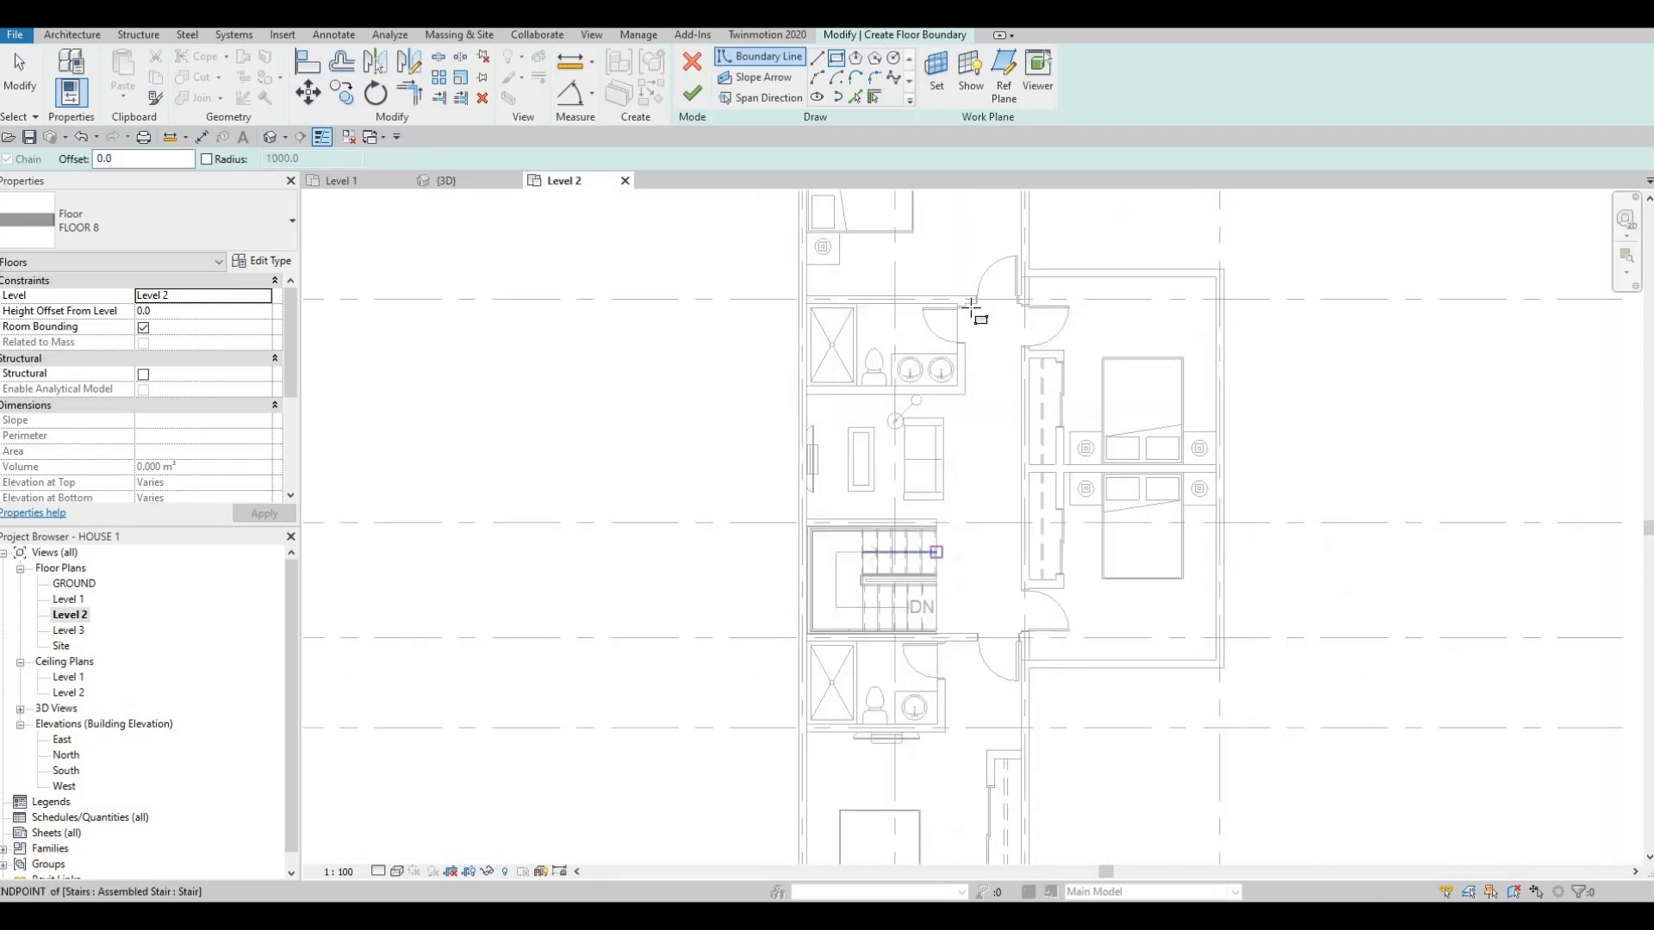
middle_drag(979, 313, 886, 358)
scroll(753, 395, up, 5)
click(749, 388)
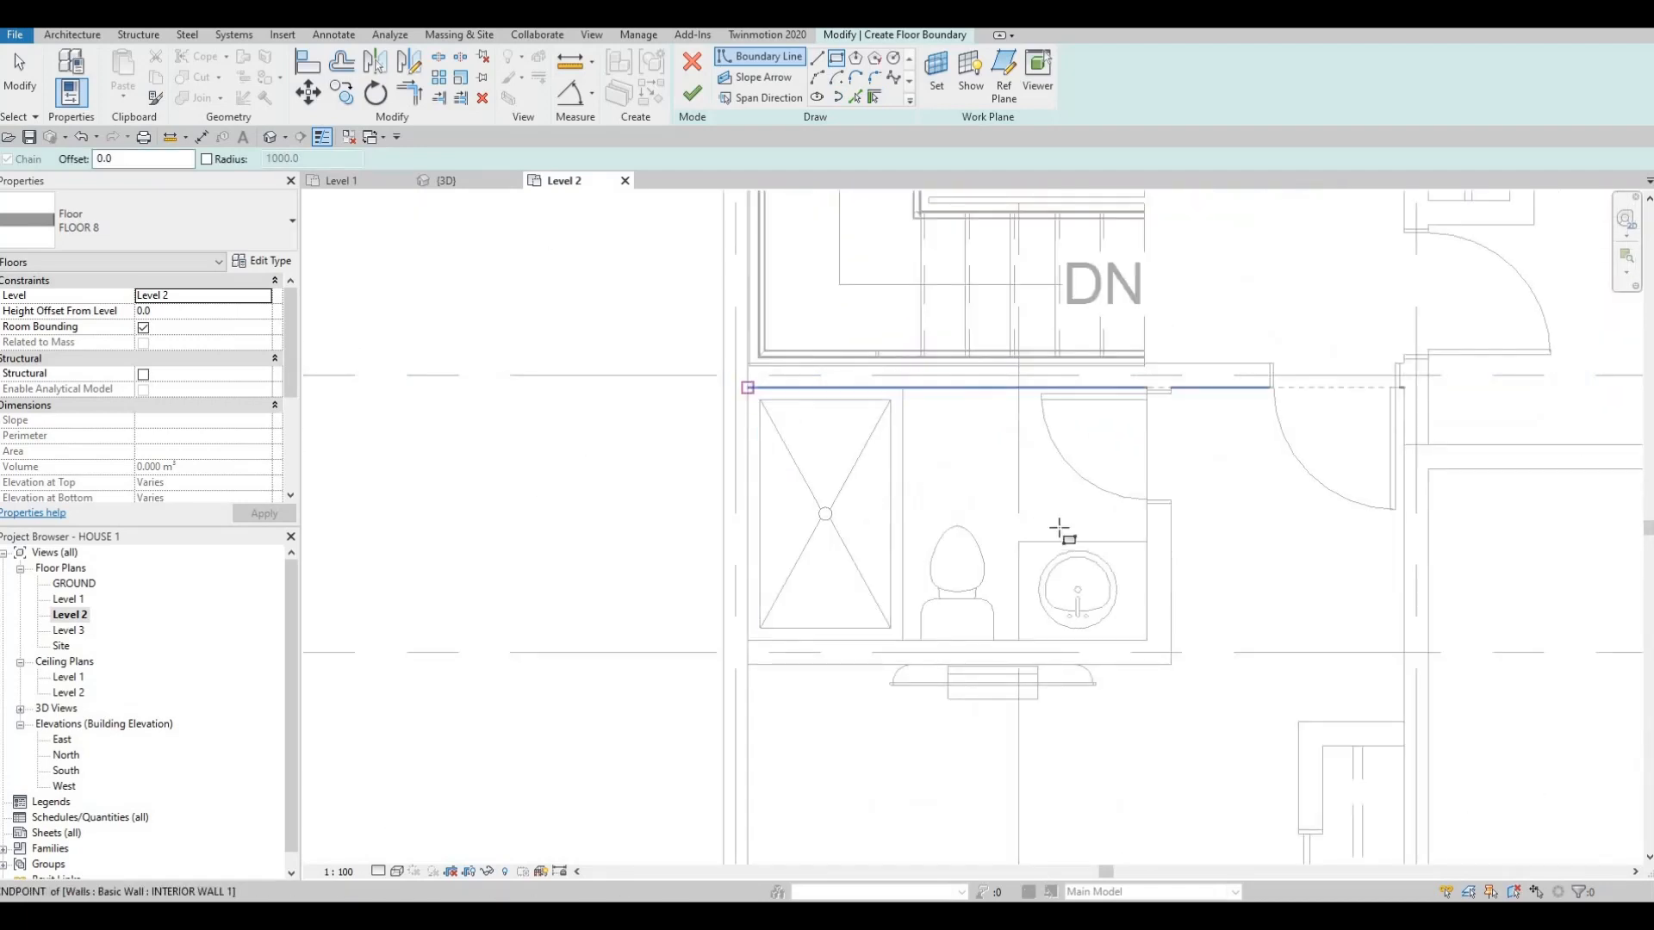
click(1147, 634)
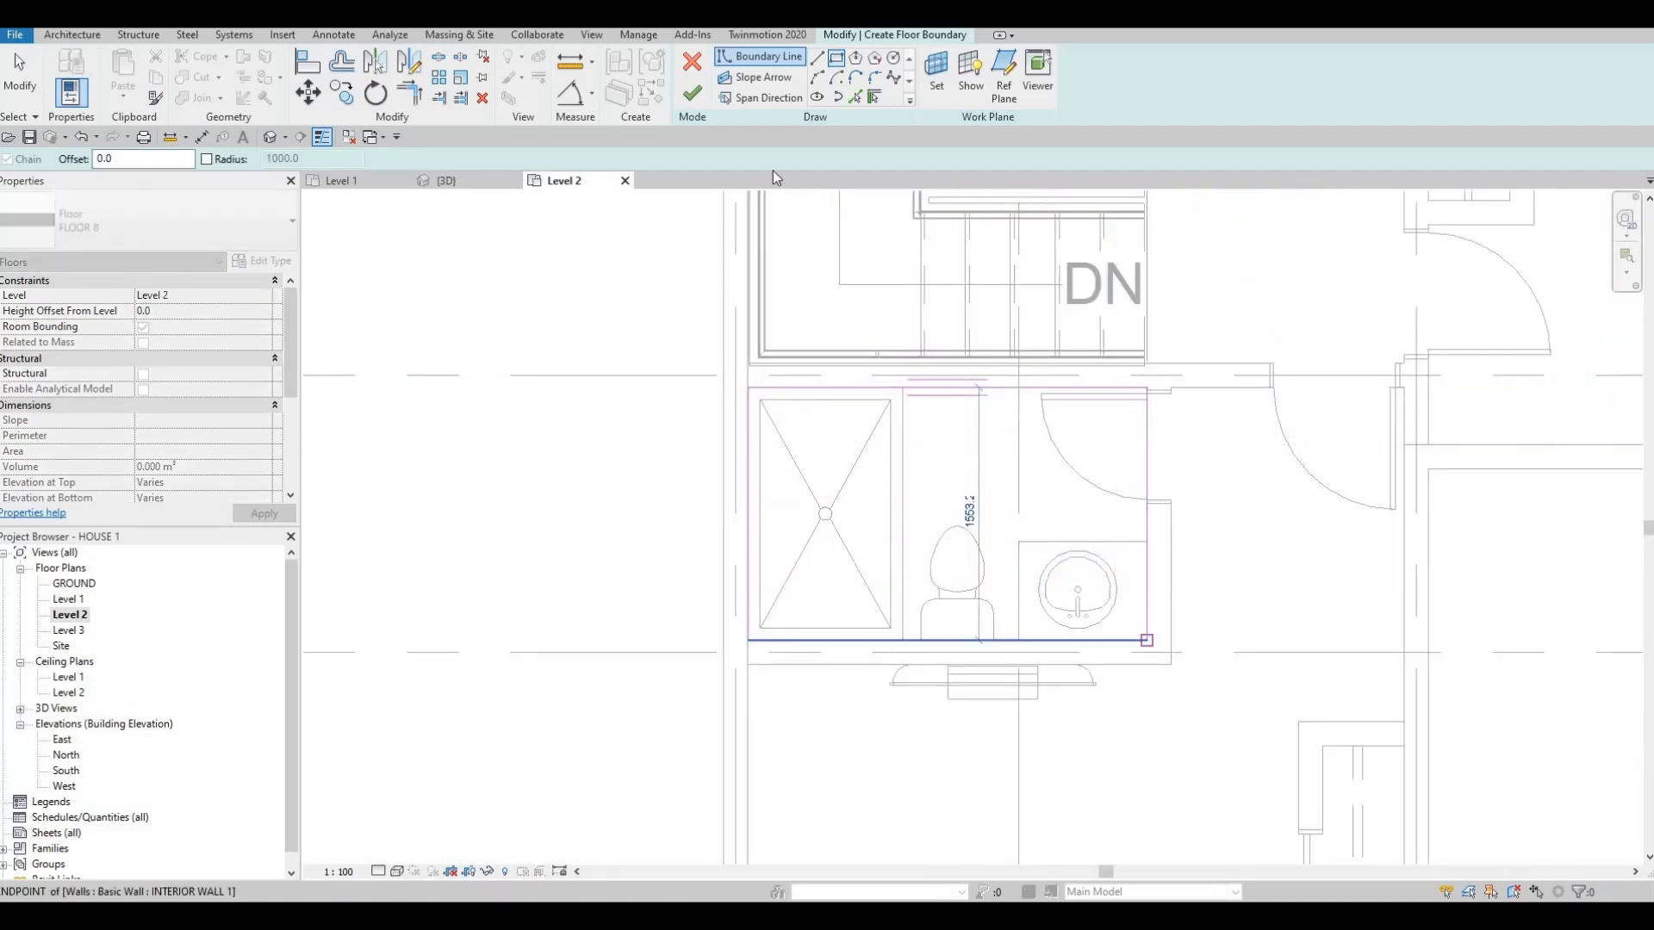
key(Escape)
key(Escape)
key(Escape)
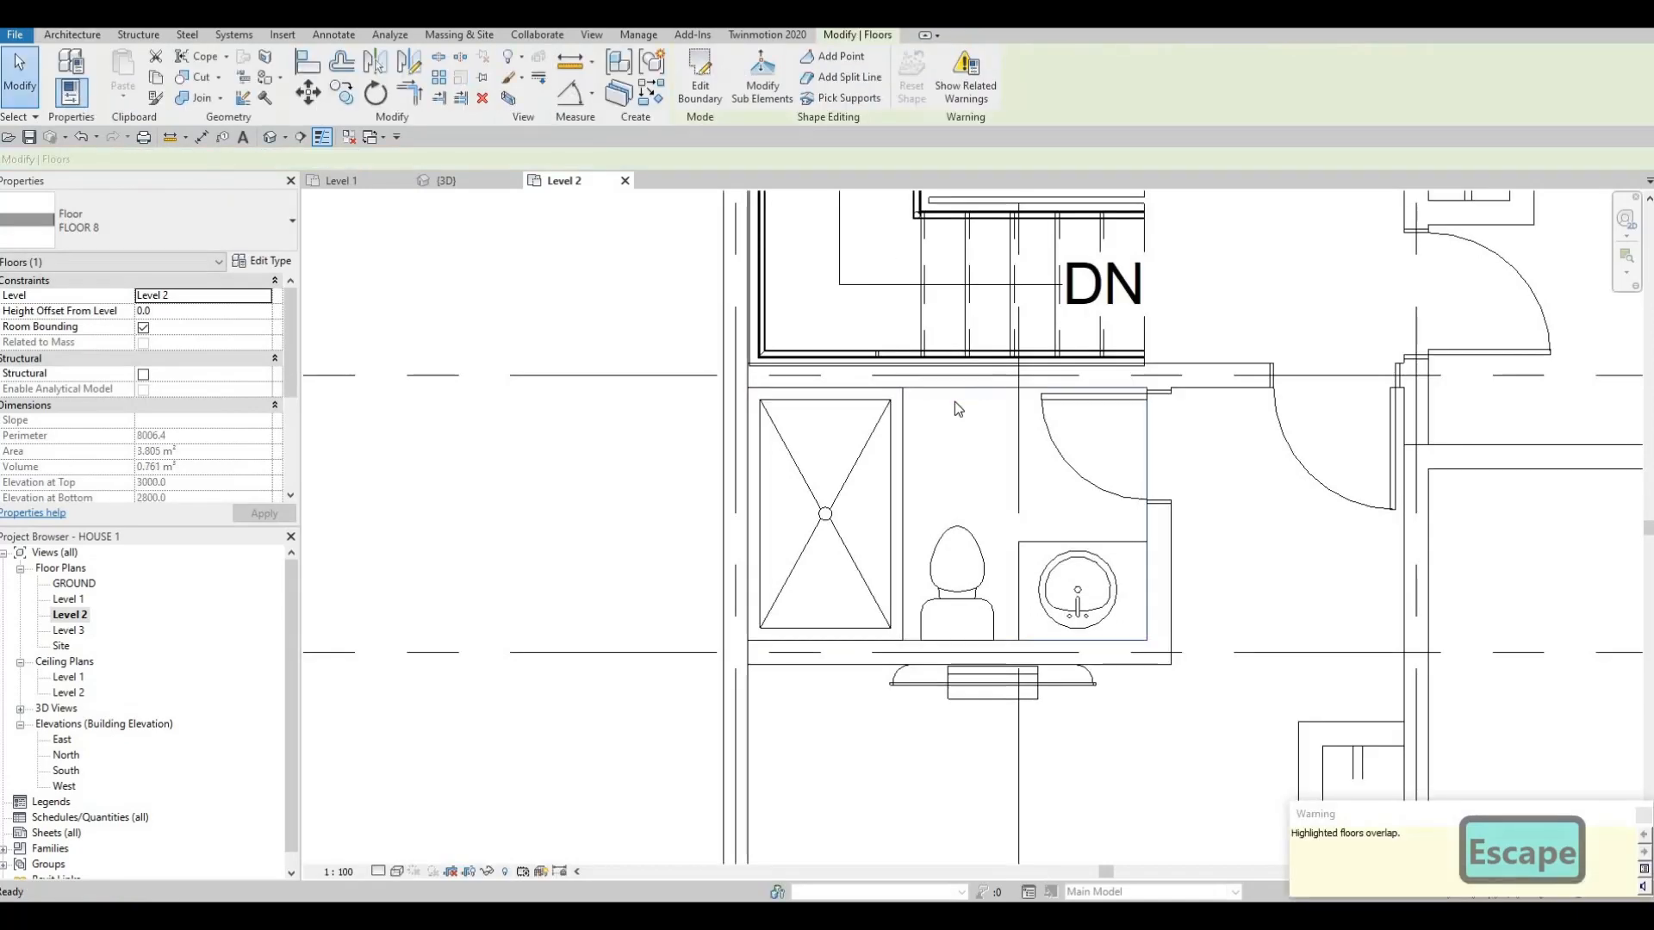
scroll(960, 472, down, 1)
scroll(961, 472, down, 3)
key(Escape)
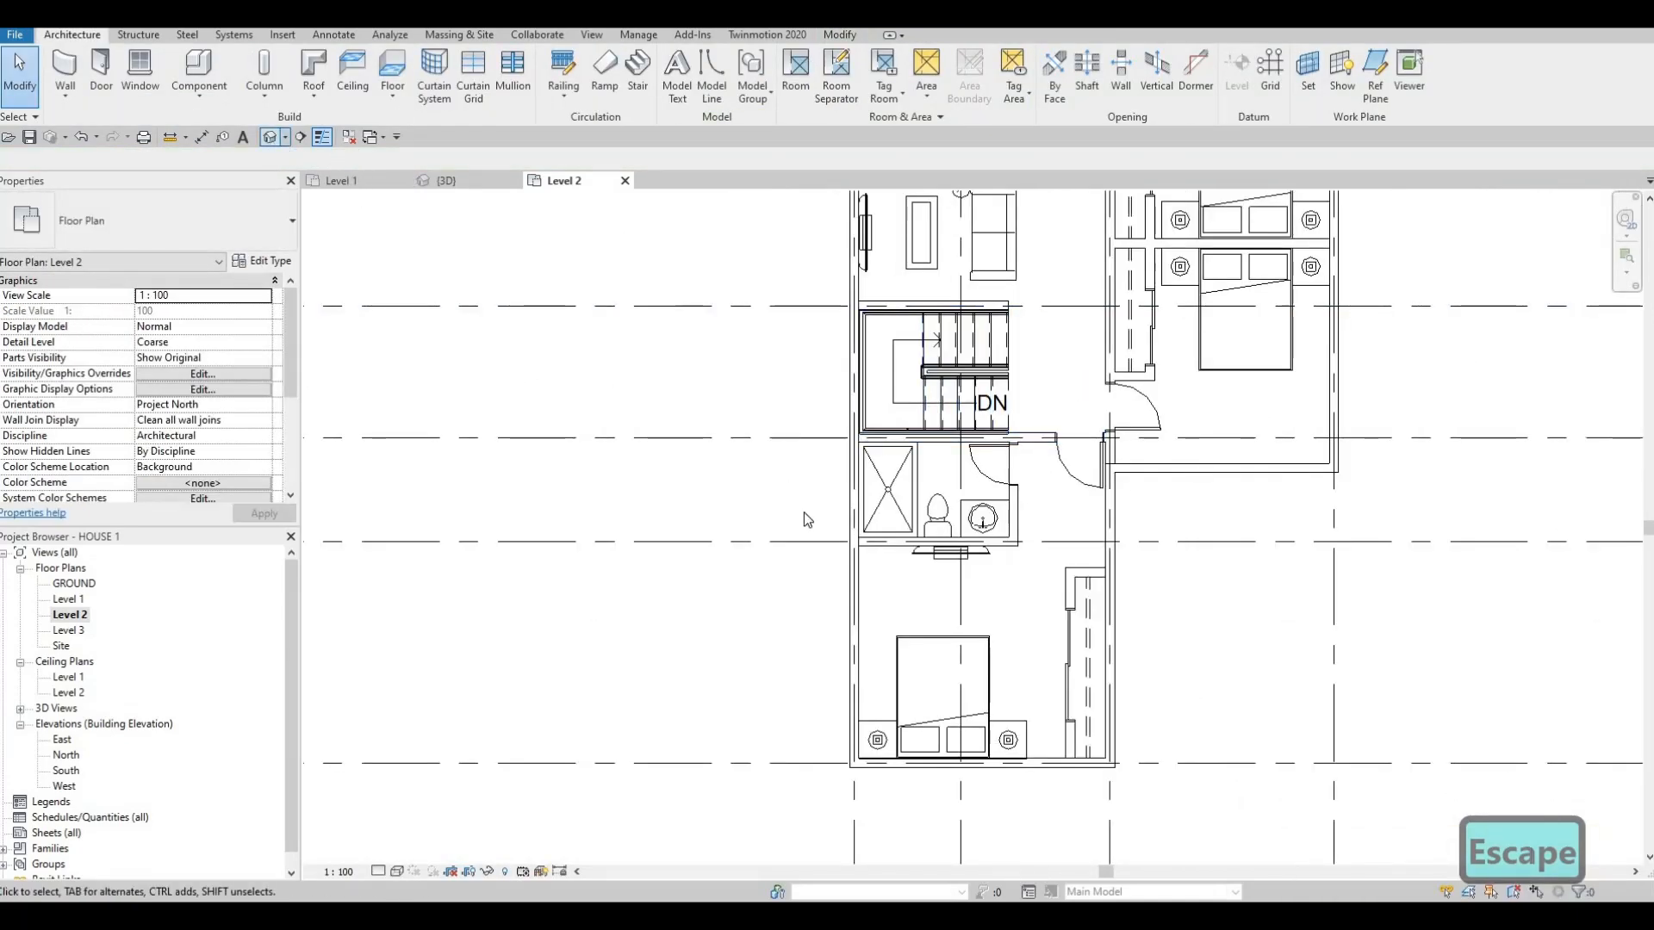
- Examine the house from above in the 3D view and return to the whole Level 2 floor plan
click(270, 136)
shift+middle_drag(1344, 741, 862, 654)
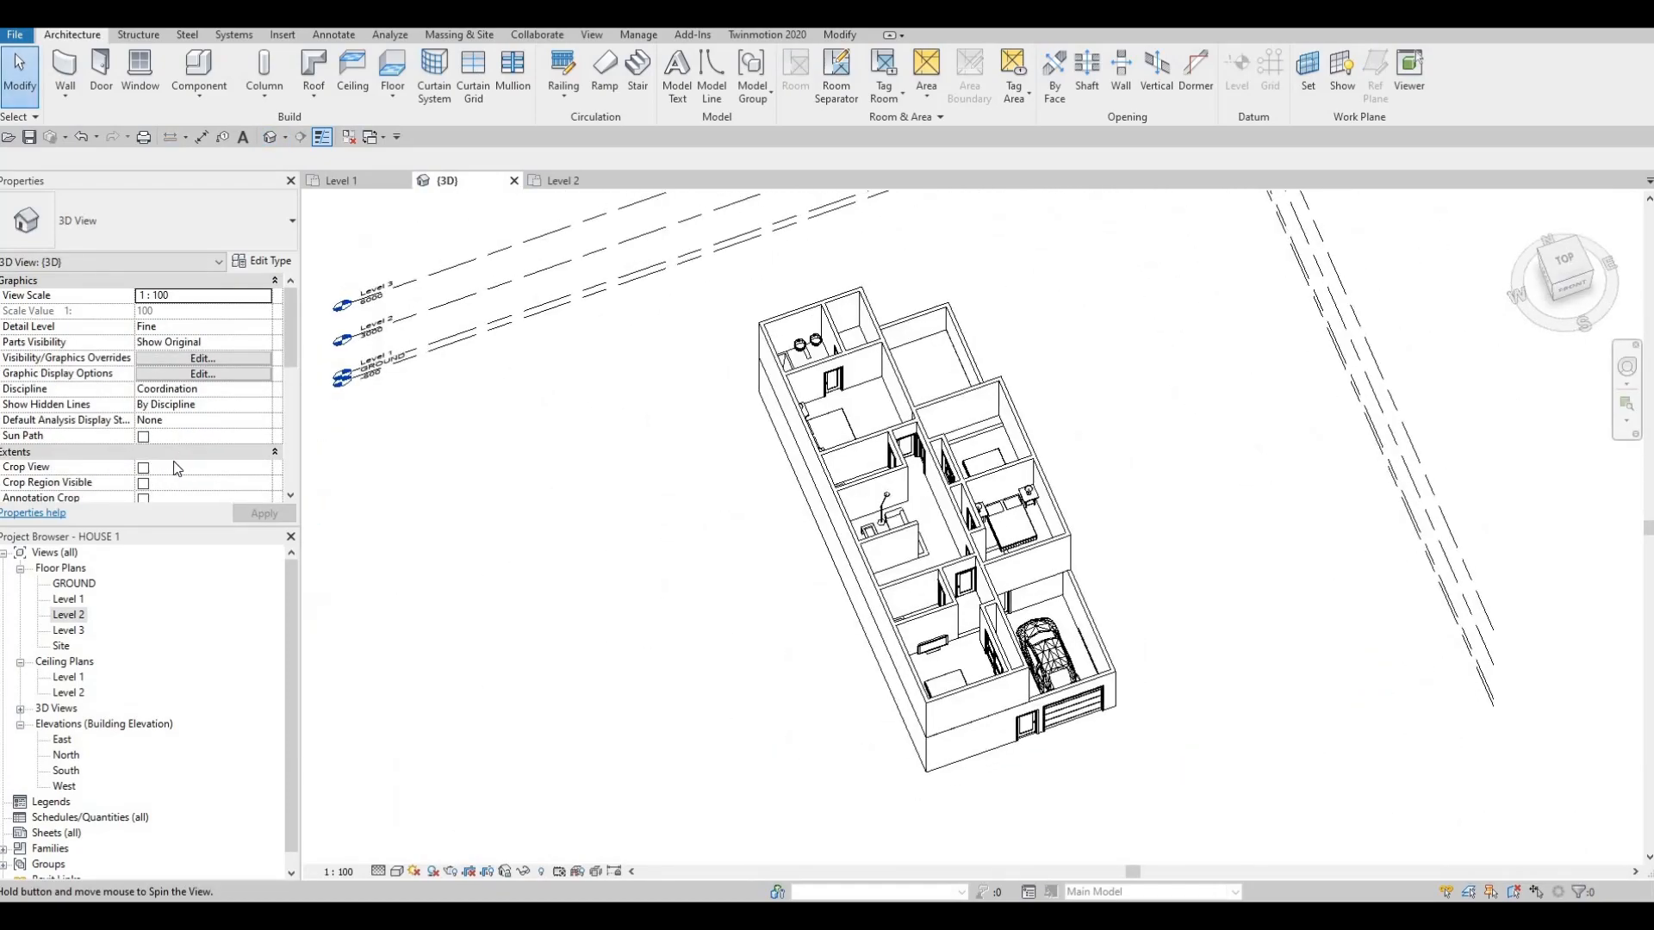
double_click(68, 614)
scroll(788, 560, down, 4)
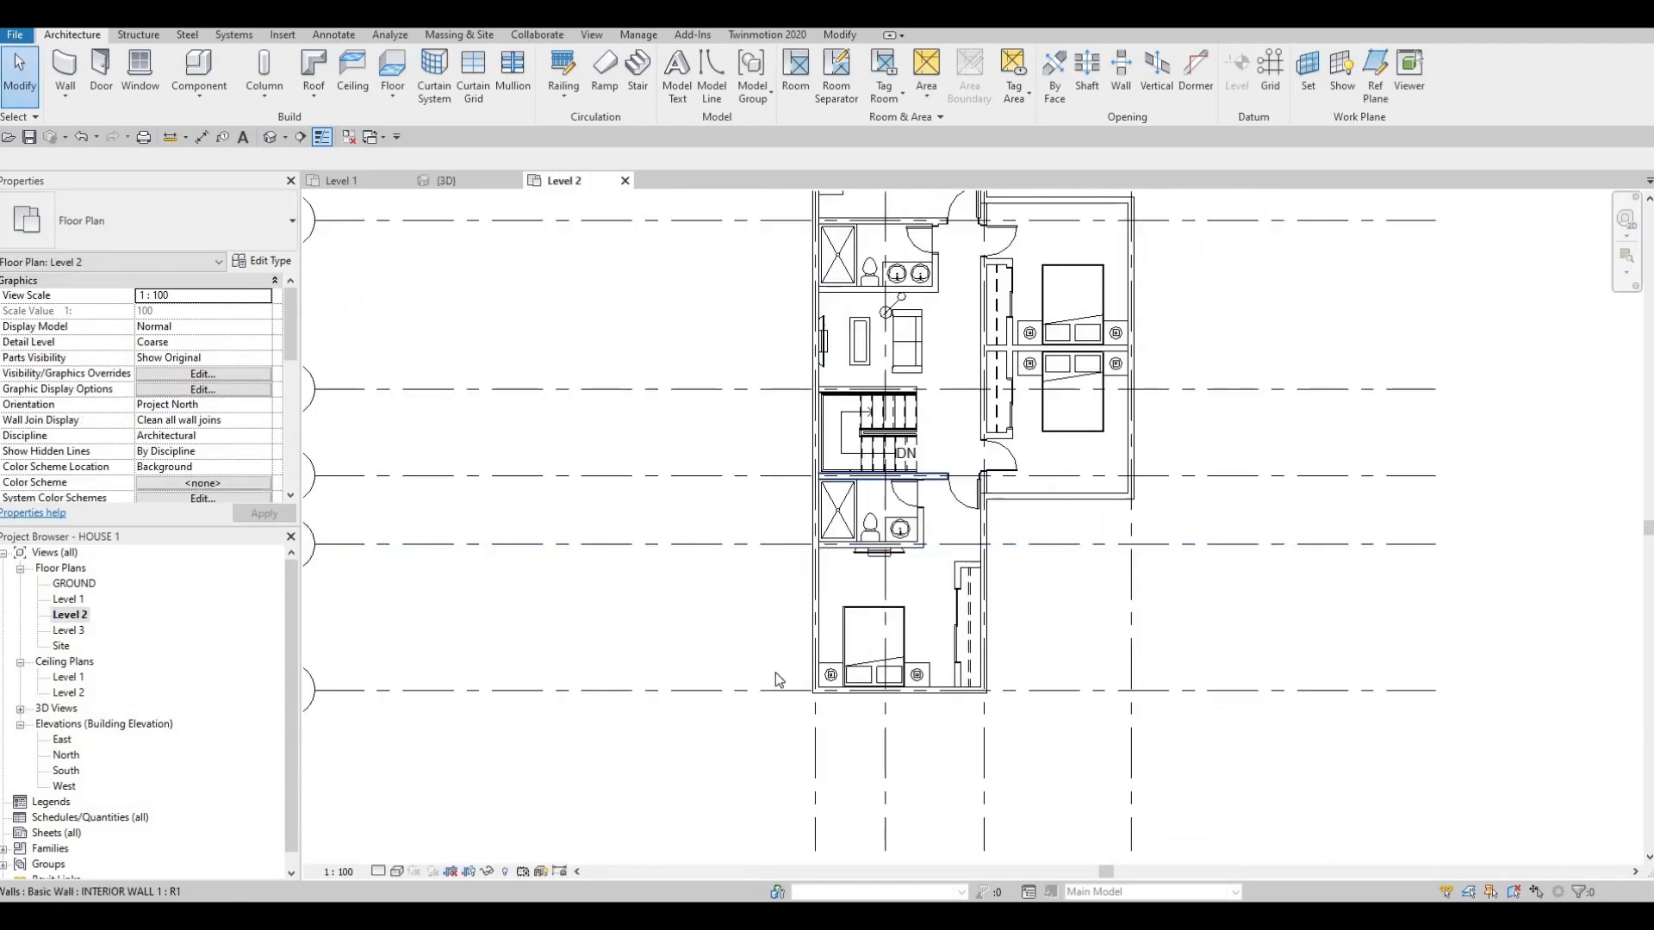
scroll(779, 617, down, 2)
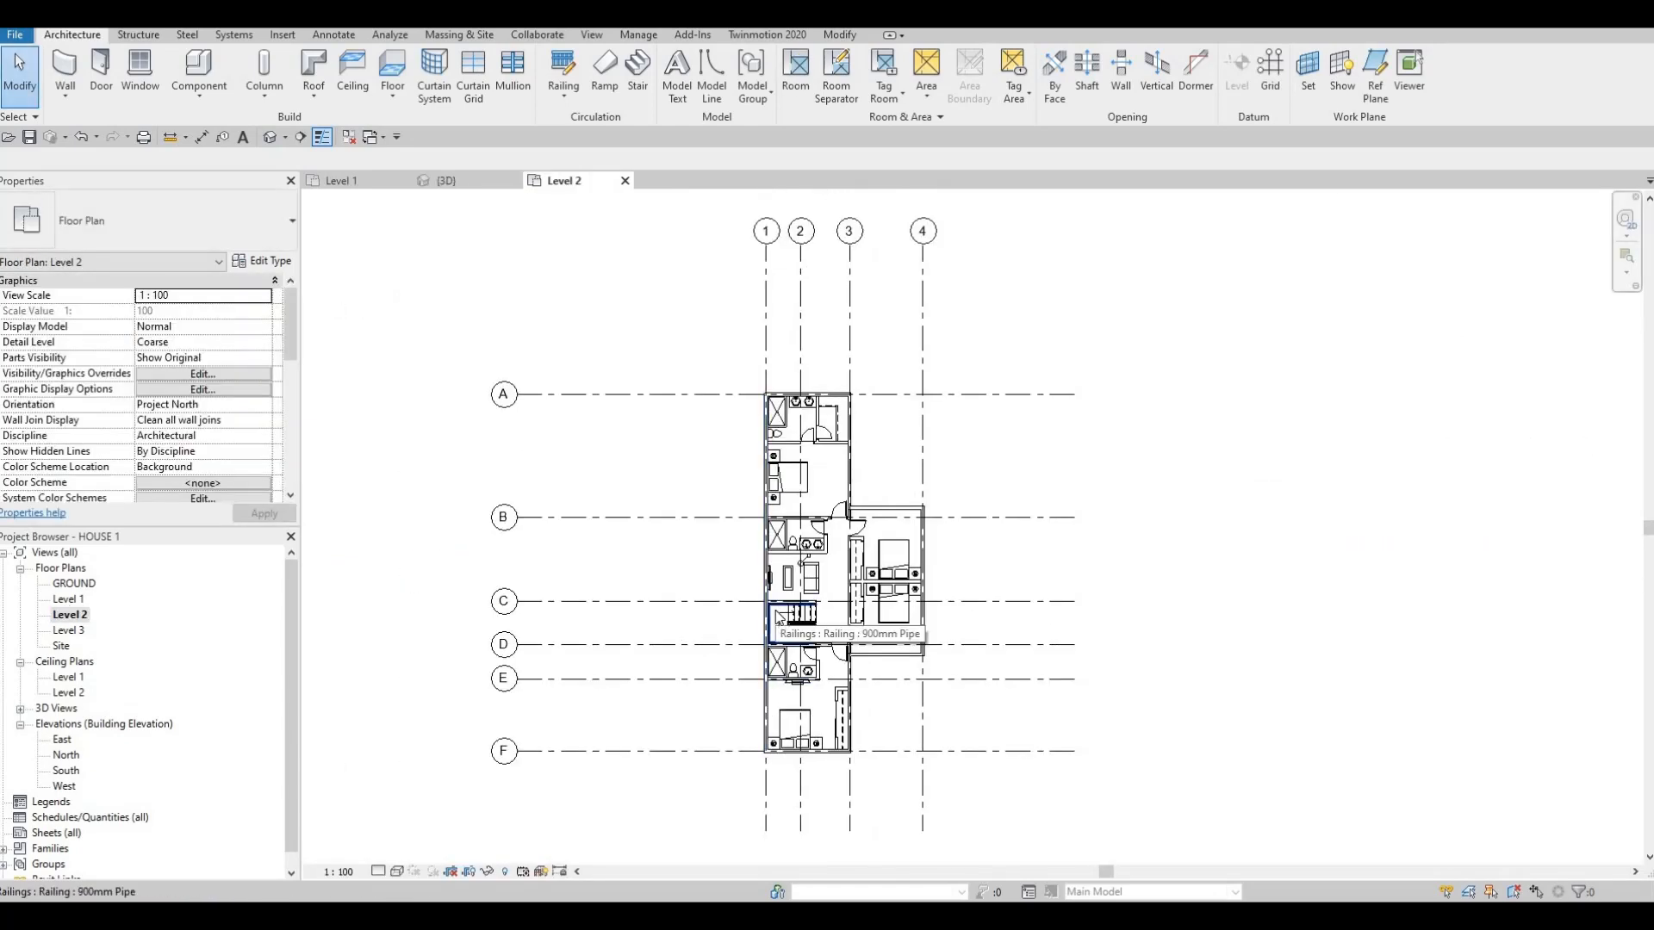